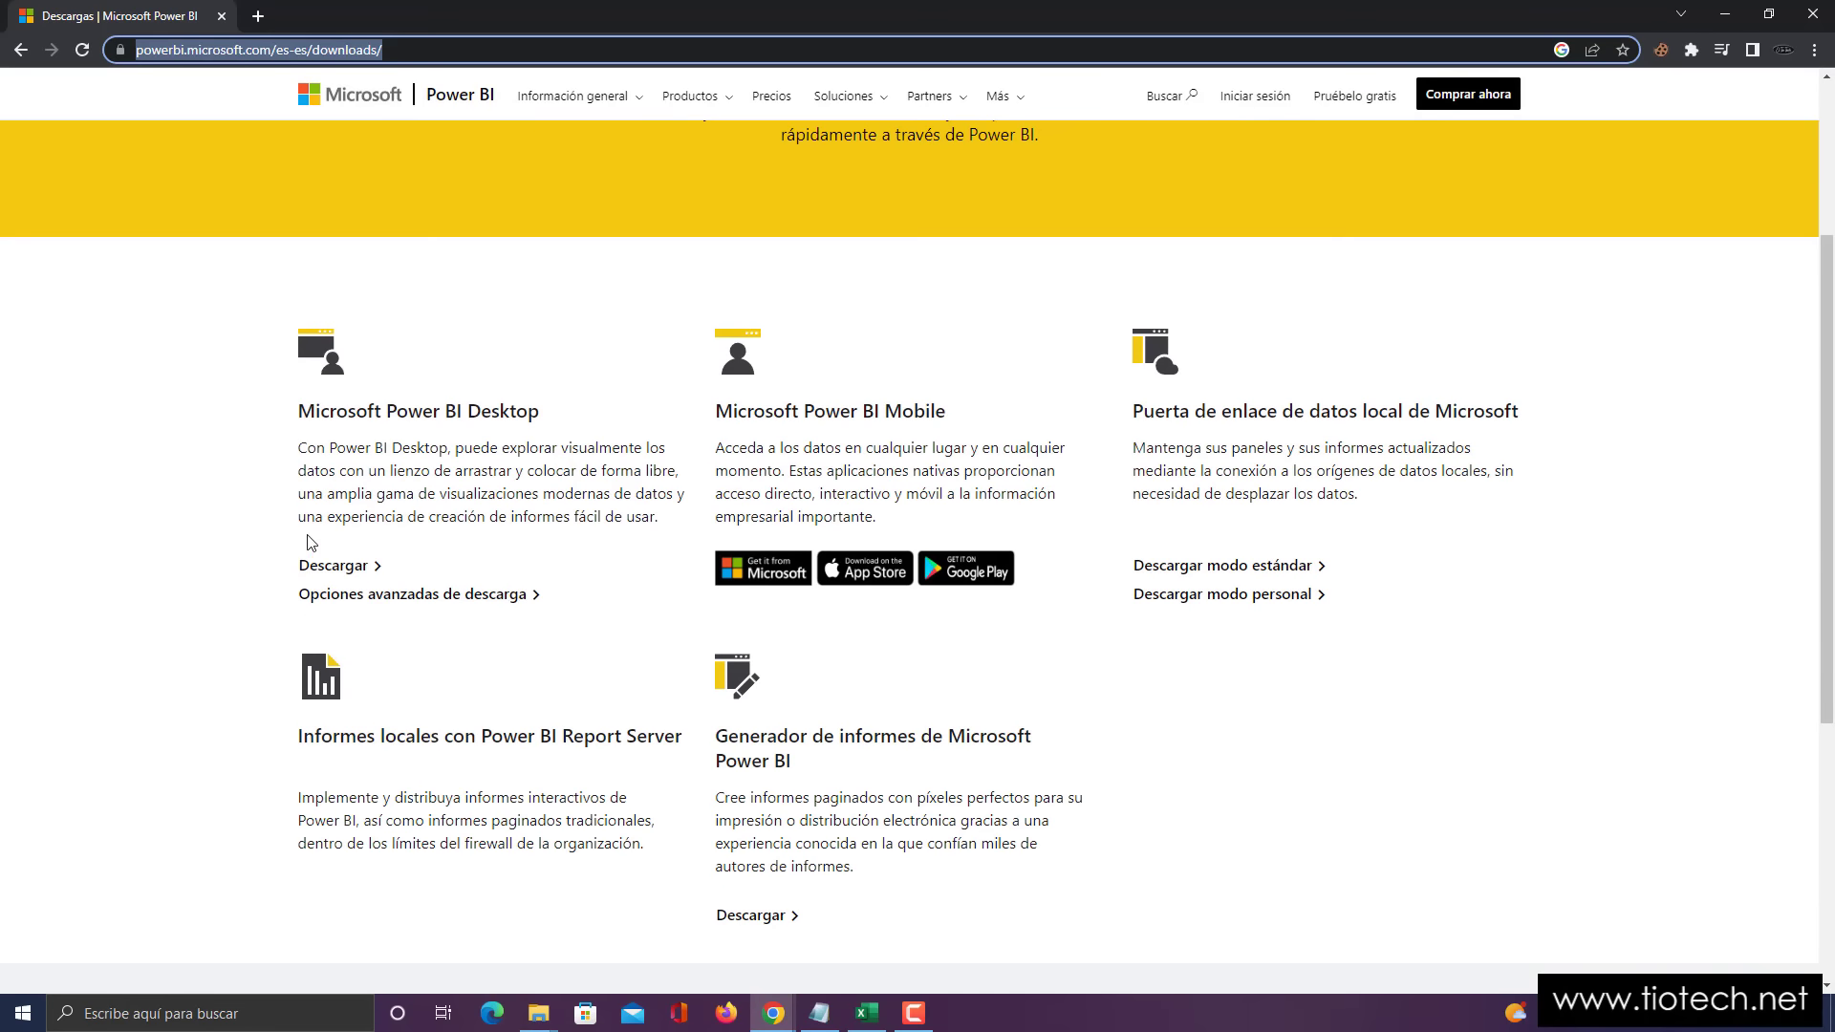
- Open the advanced download options for Microsoft Power BI Desktop
left_click_drag(297, 410, 542, 411)
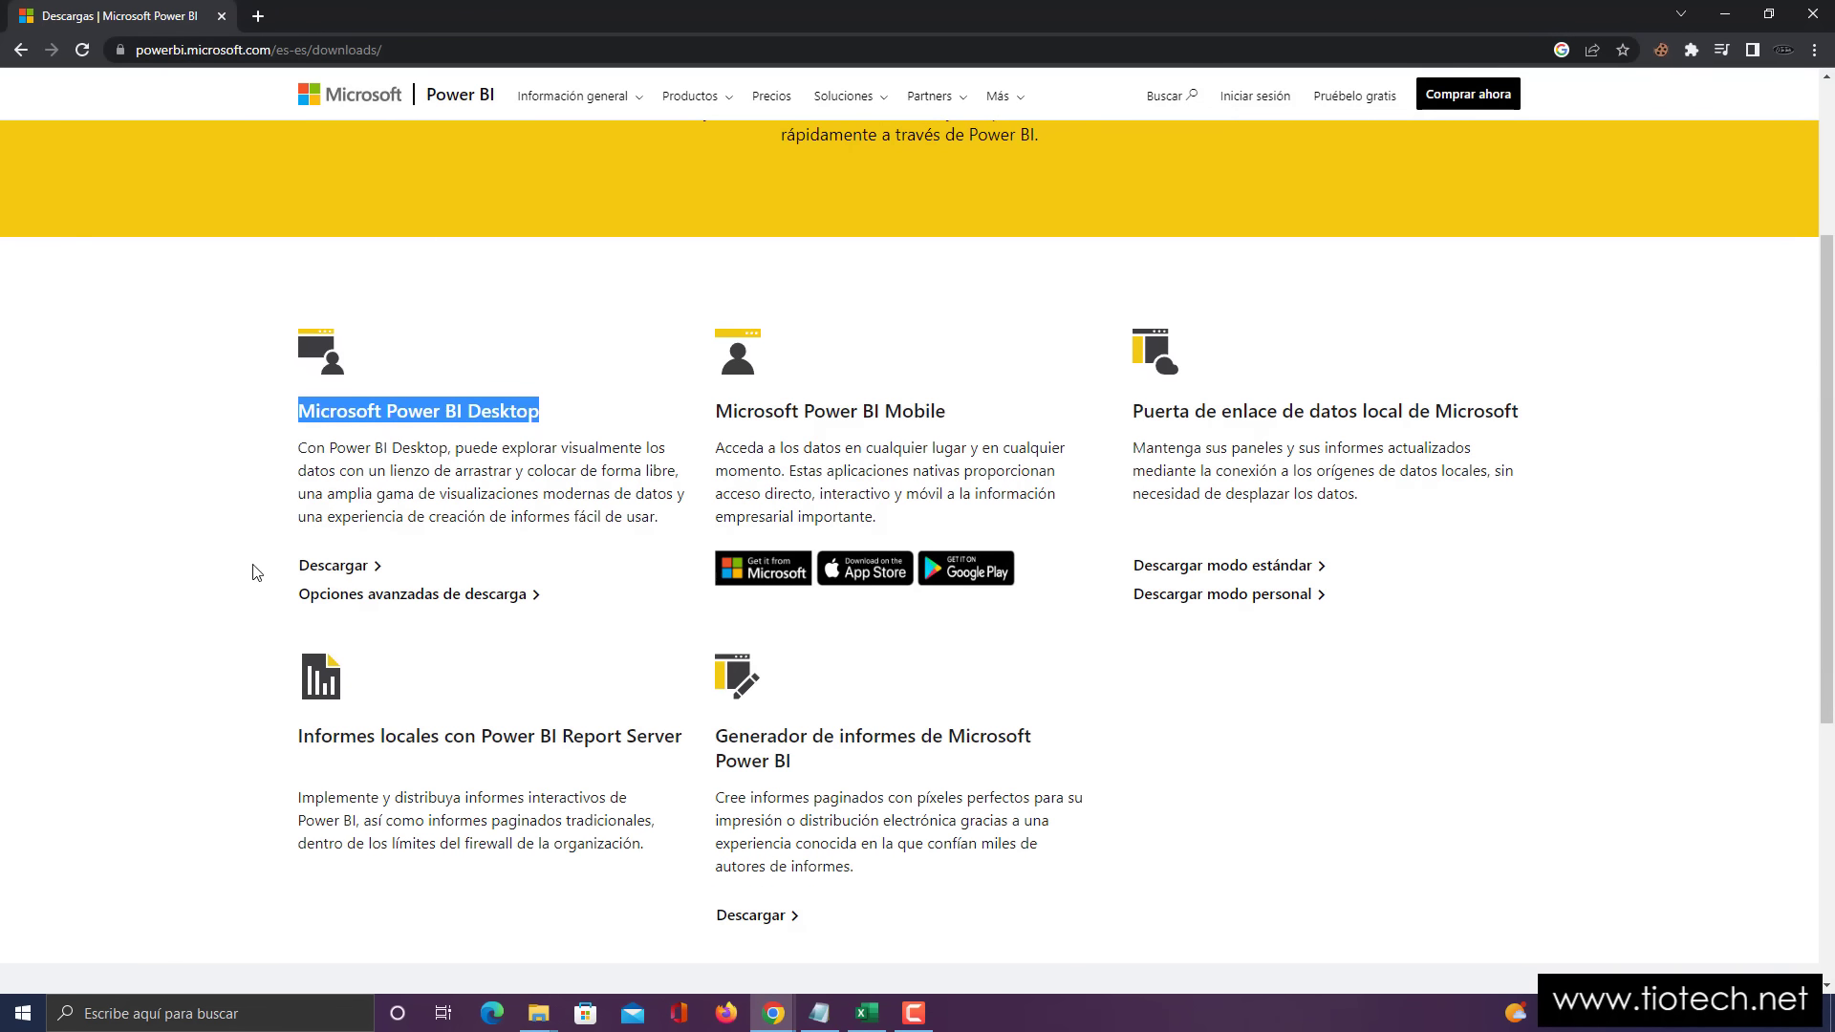
left_click_drag(285, 570, 403, 568)
left_click(227, 516)
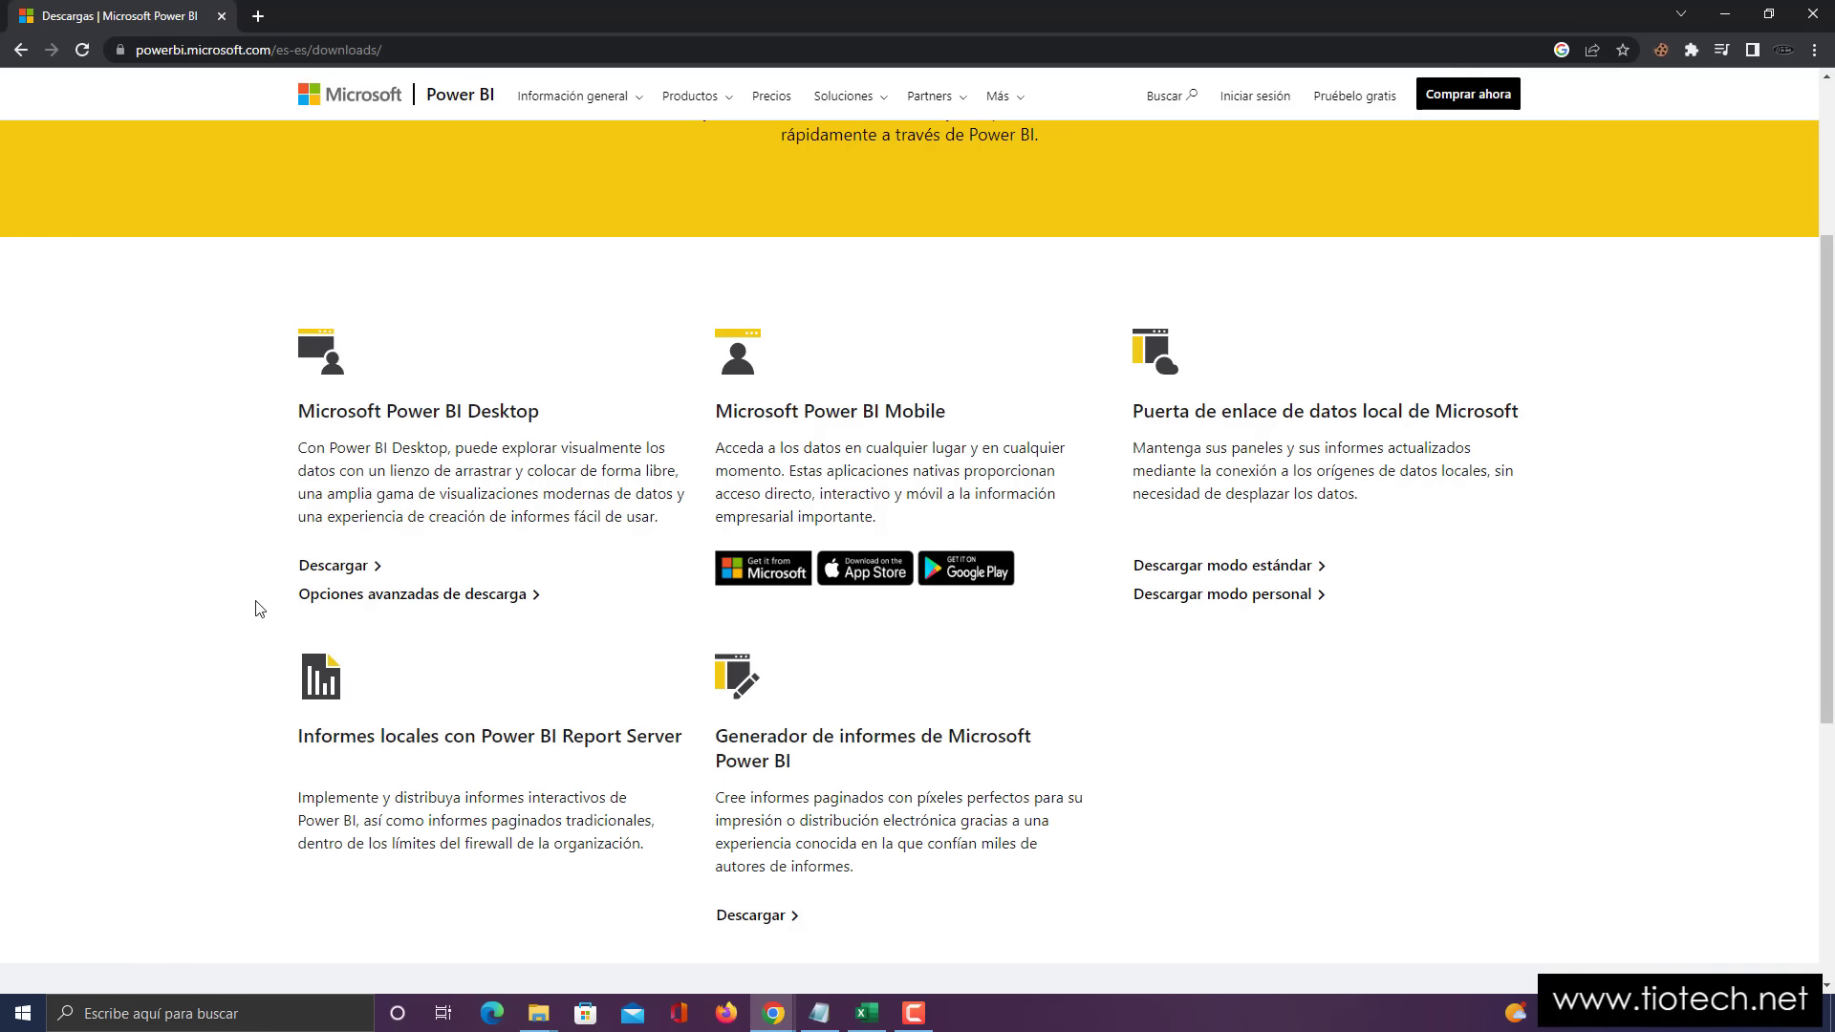
left_click_drag(256, 600, 578, 598)
left_click(194, 566)
left_click(367, 600)
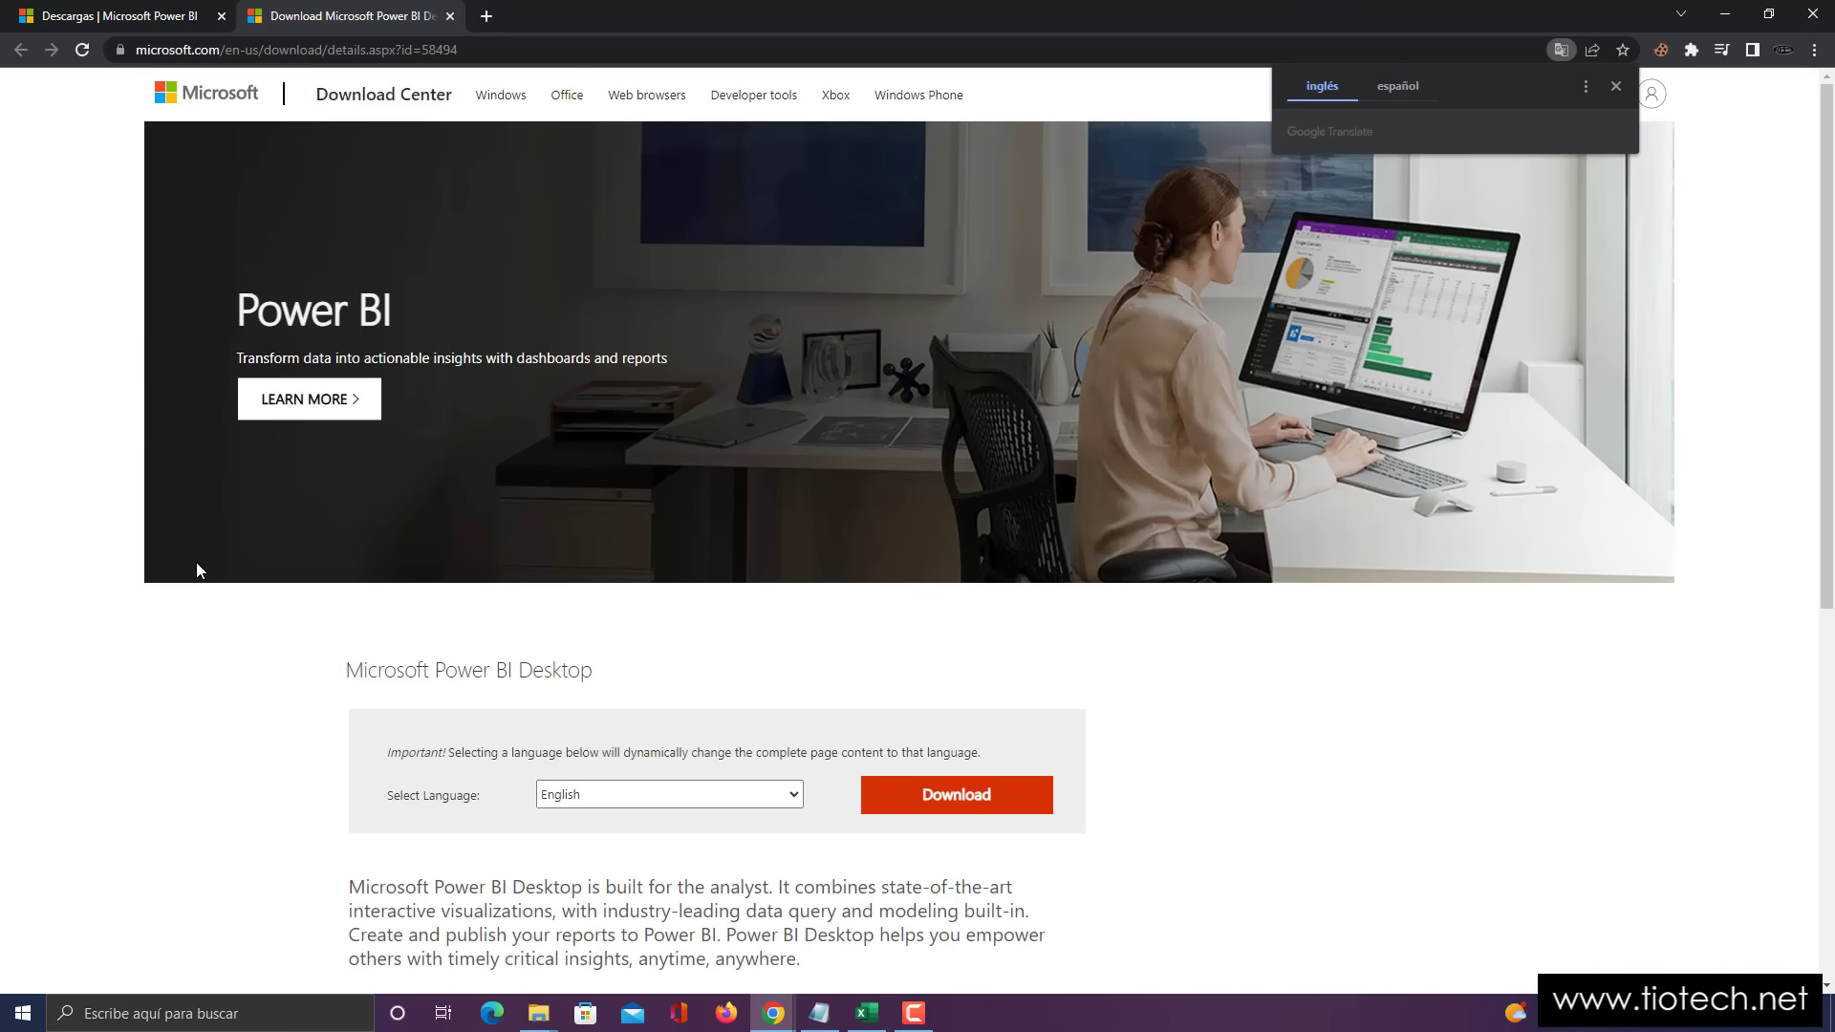
- Set the language of the Microsoft Power BI Desktop download page to Spanish
scroll(196, 563, "down", 2)
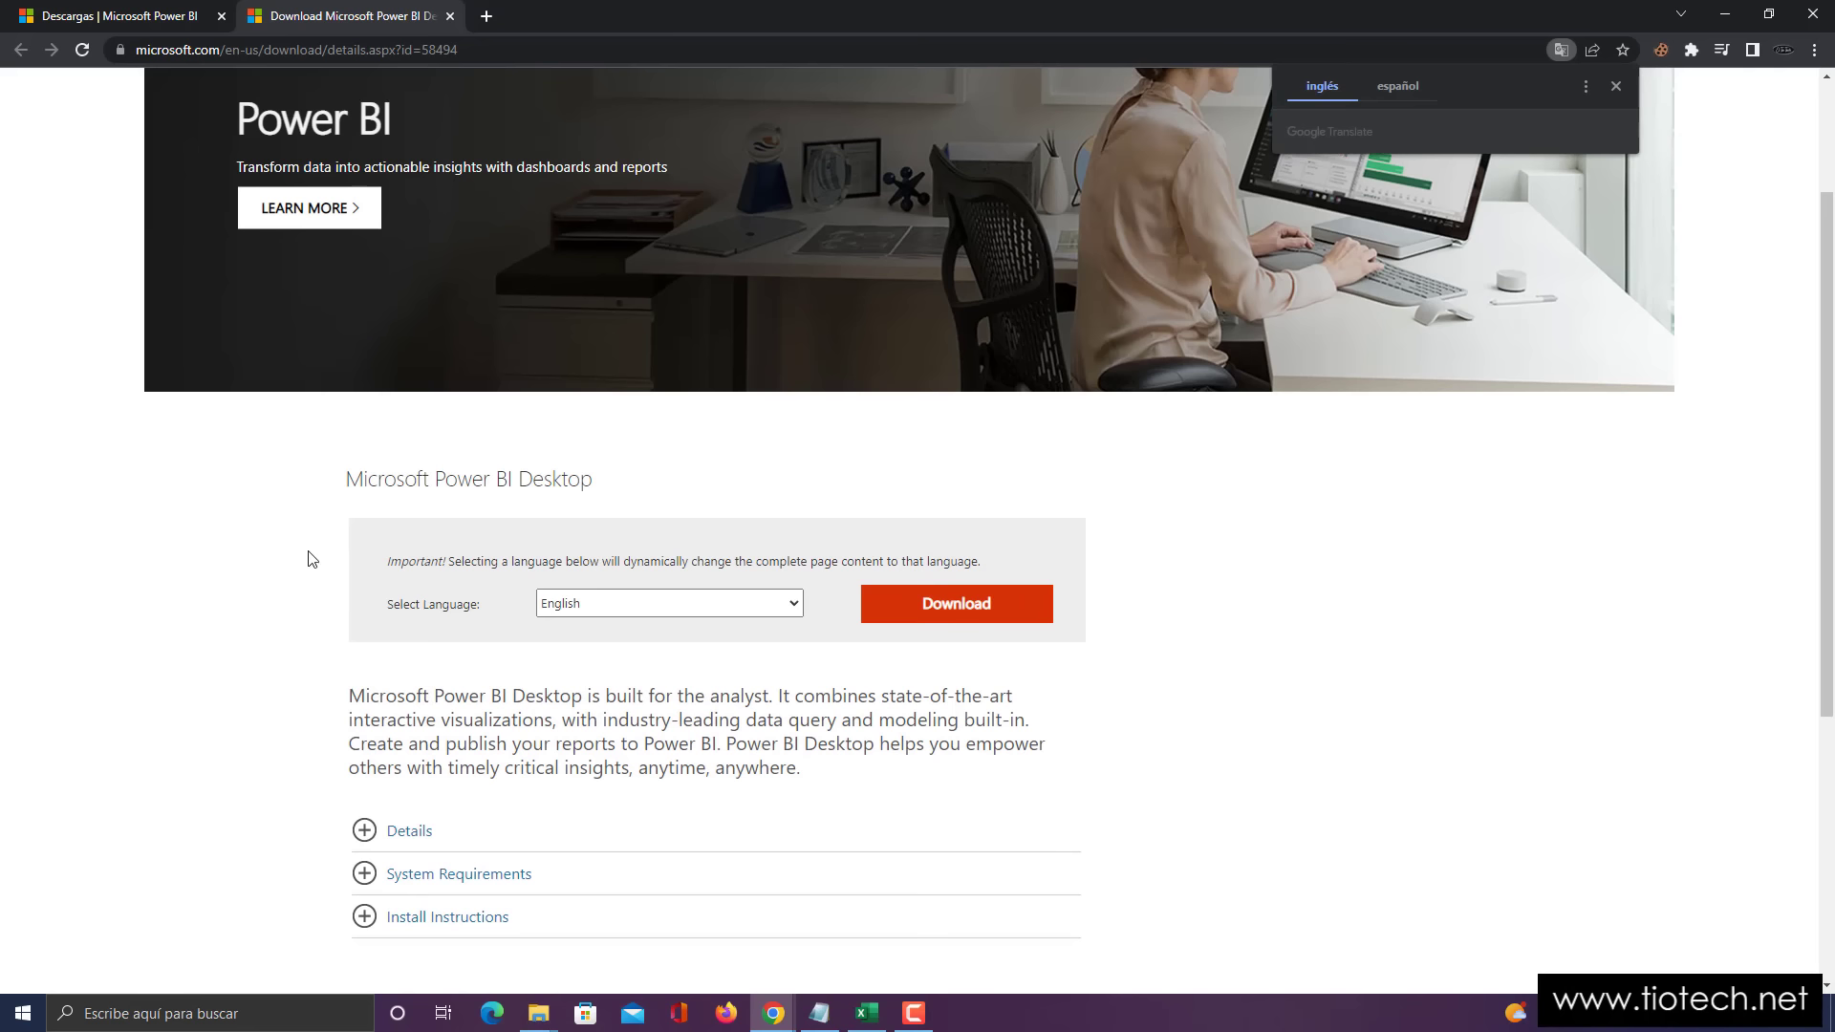
left_click(584, 612)
key("s")
key("s")
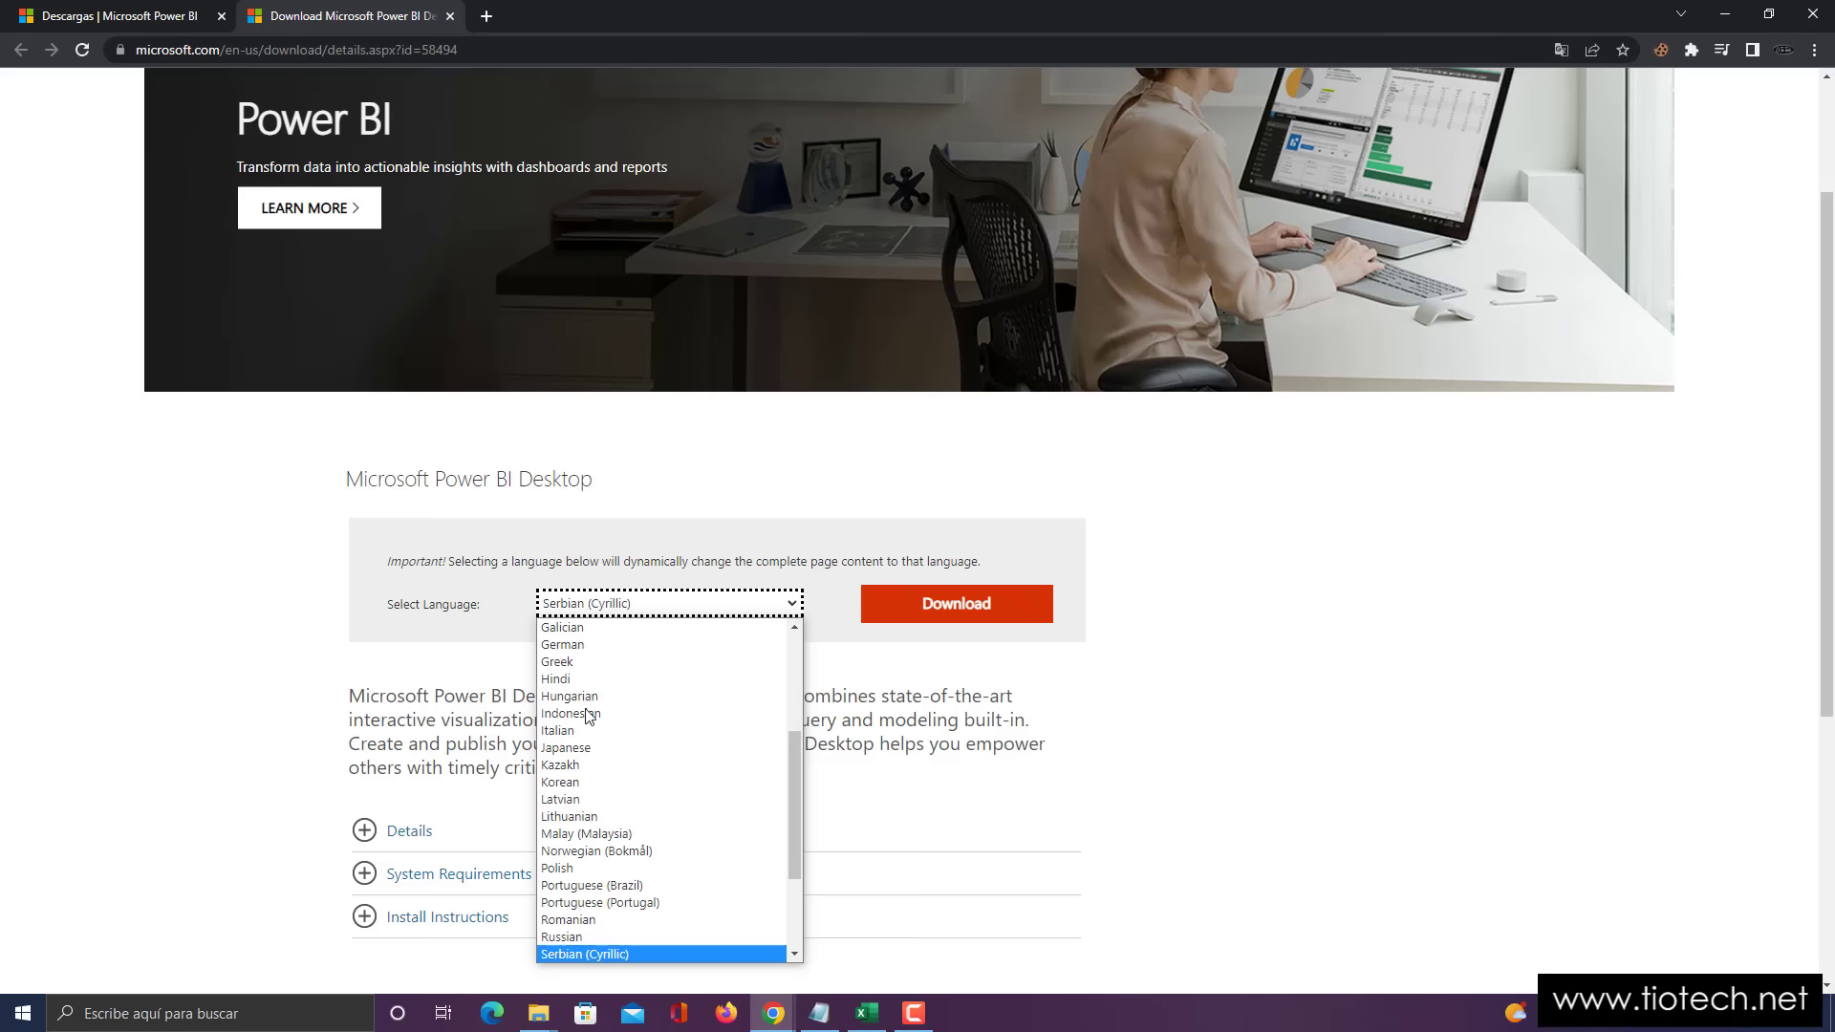
key("s")
key("s")
key("s")
key("s")
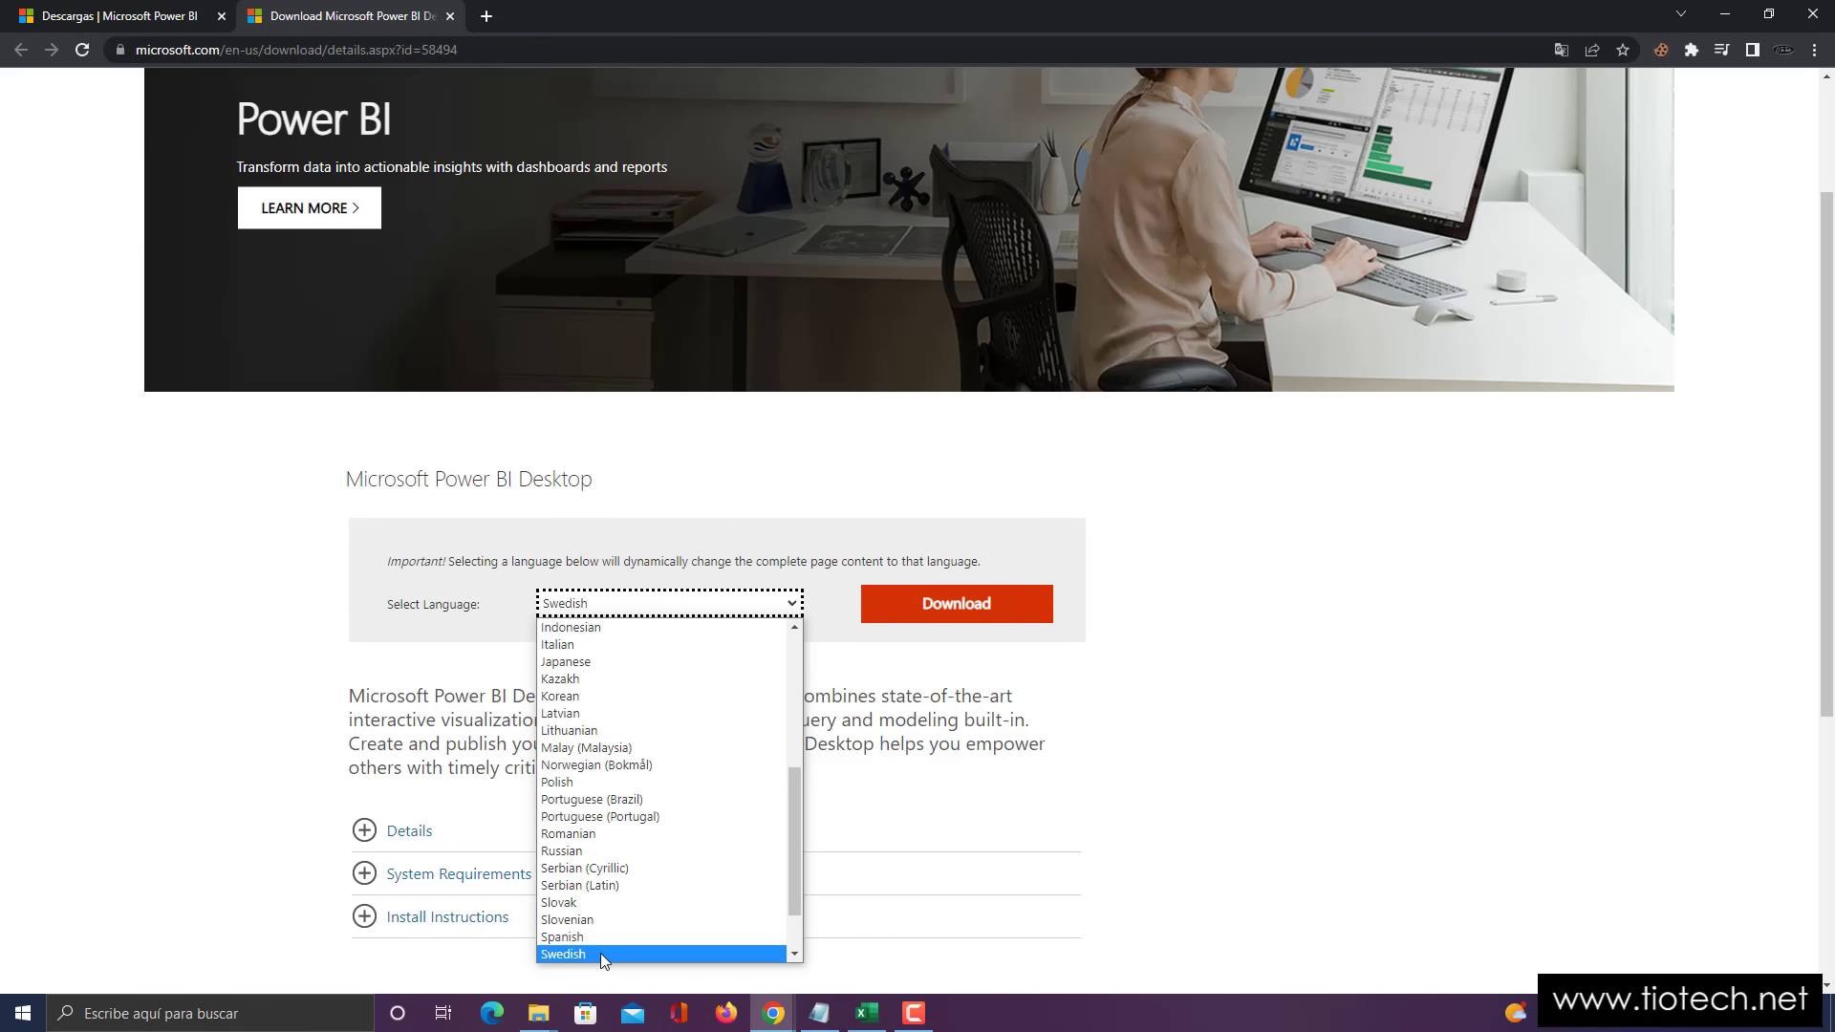
left_click(593, 937)
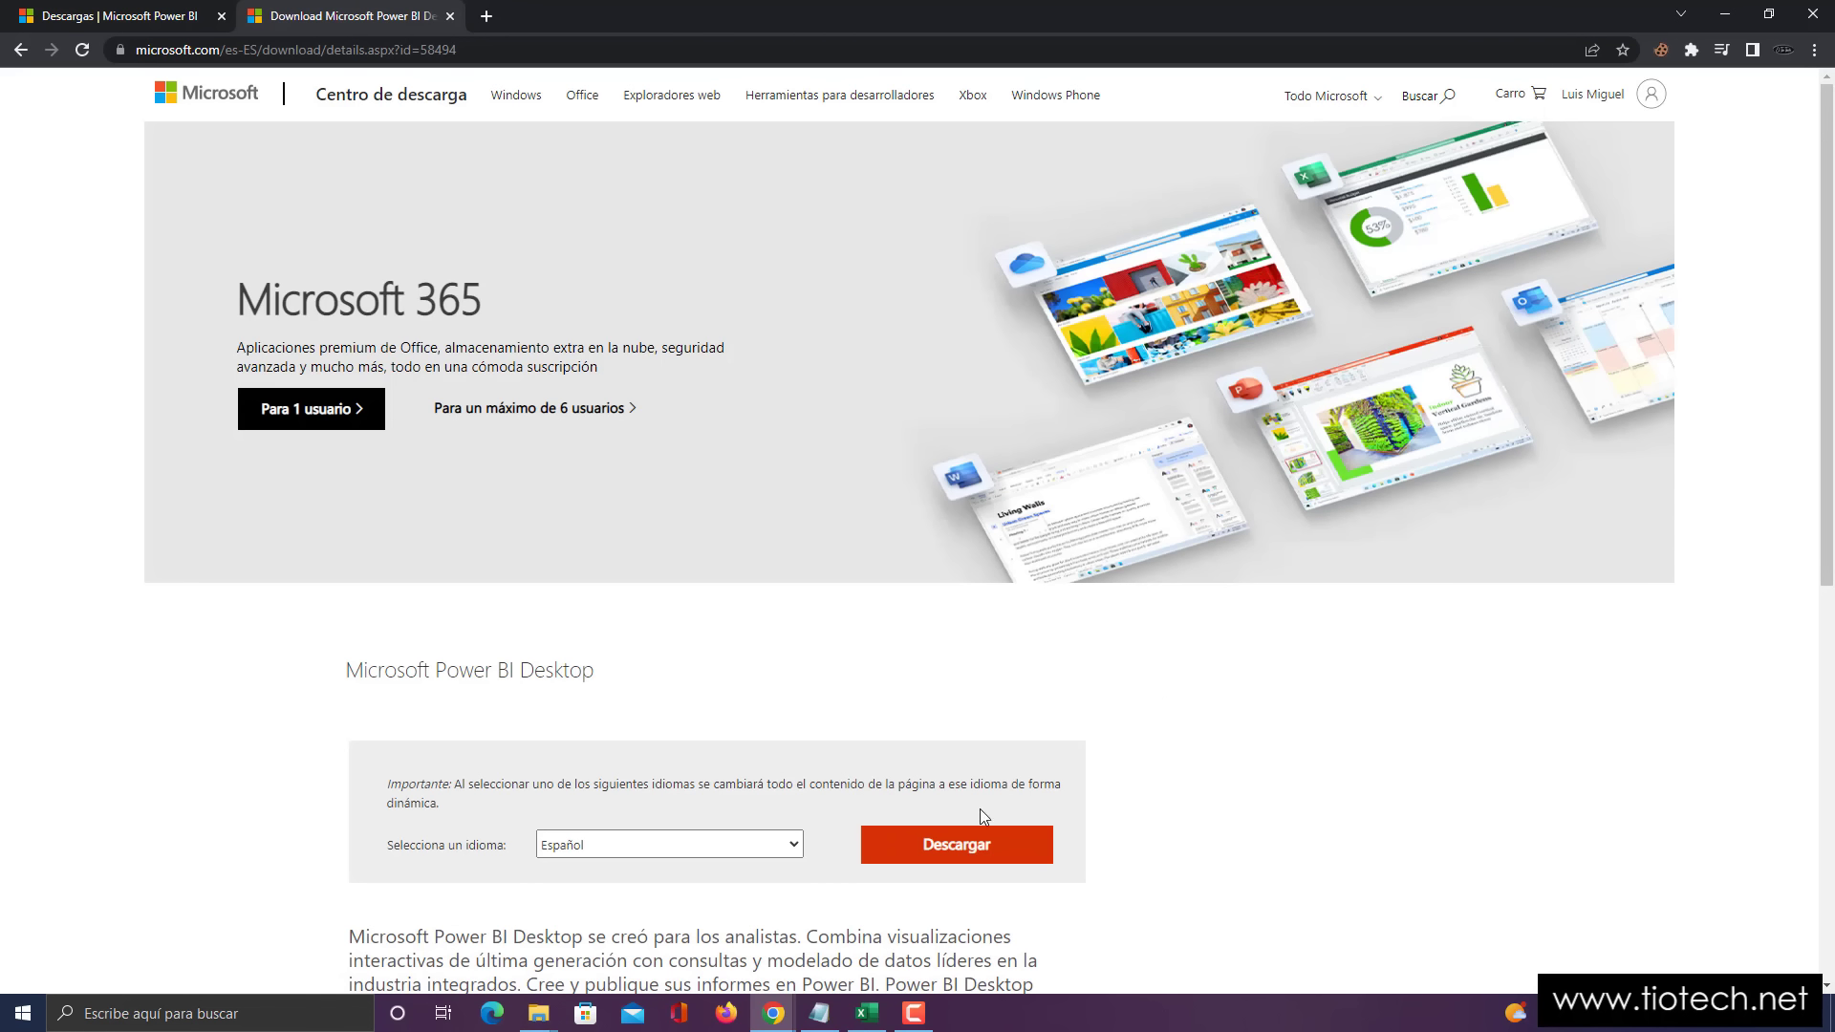
- Start downloading the 64-bit installer PBIDesktopSetup_x64.exe
left_click(957, 855)
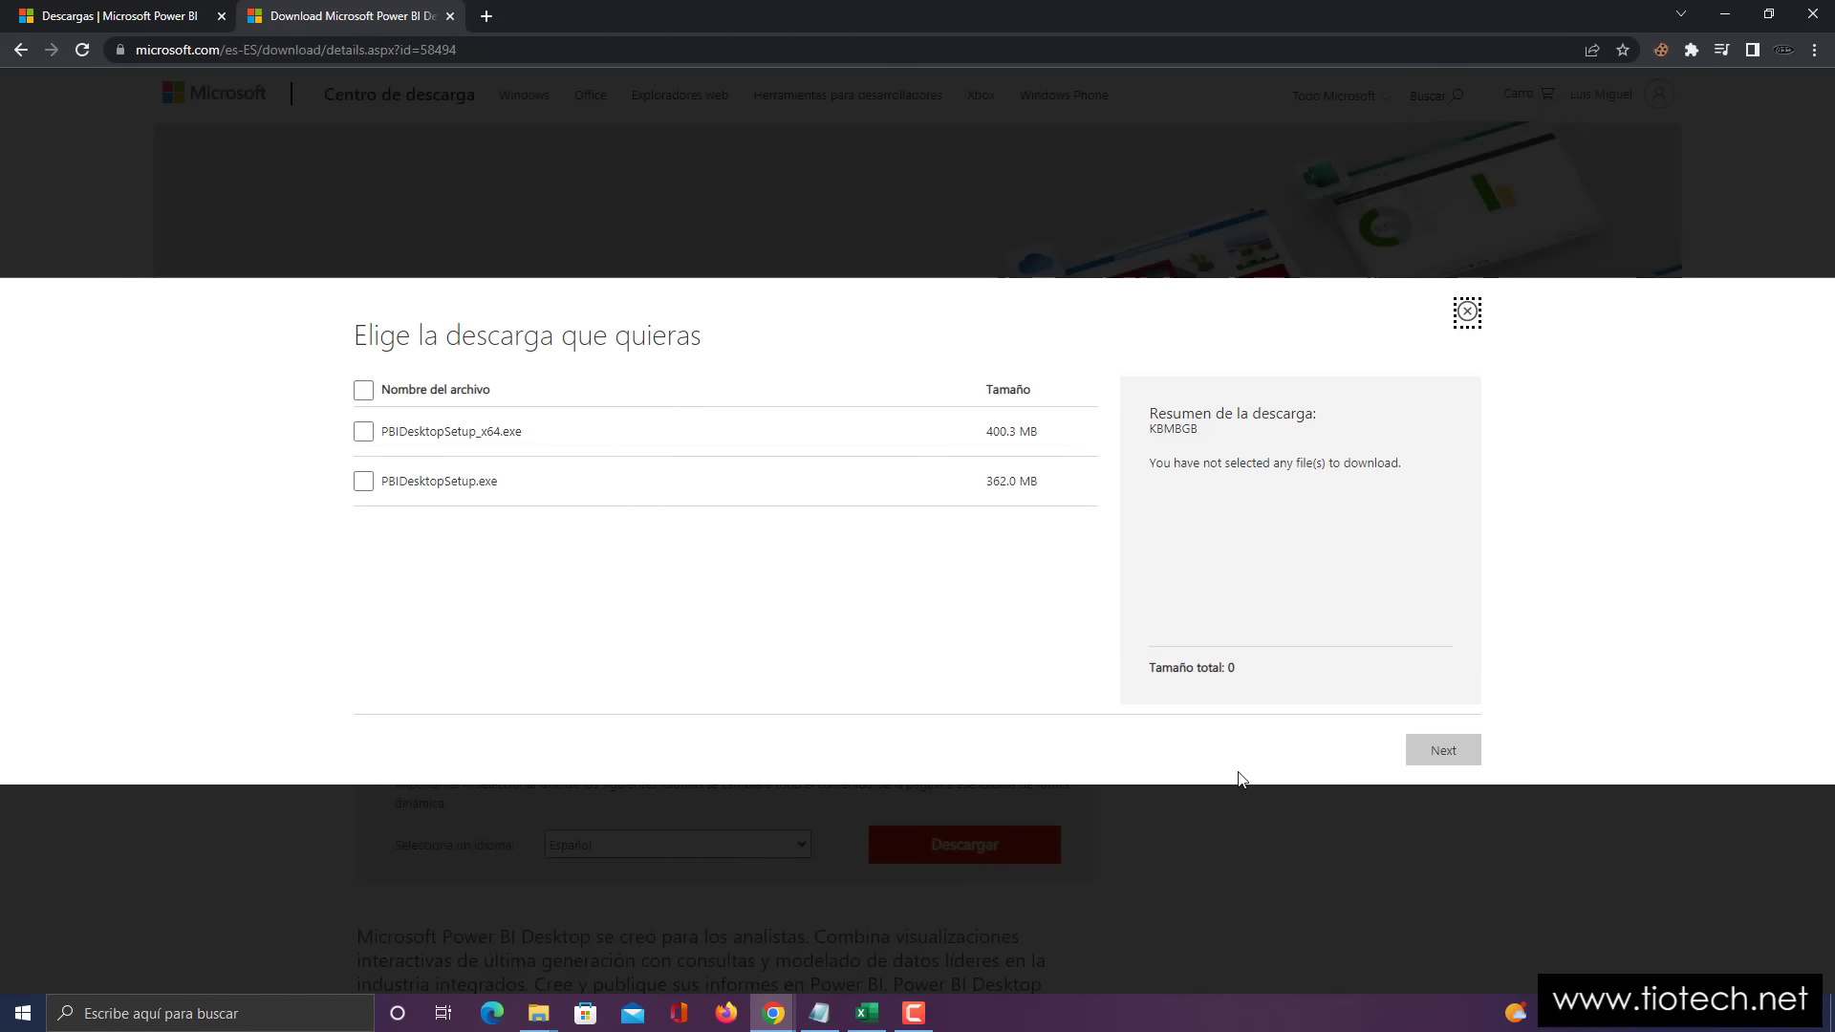
left_click(363, 435)
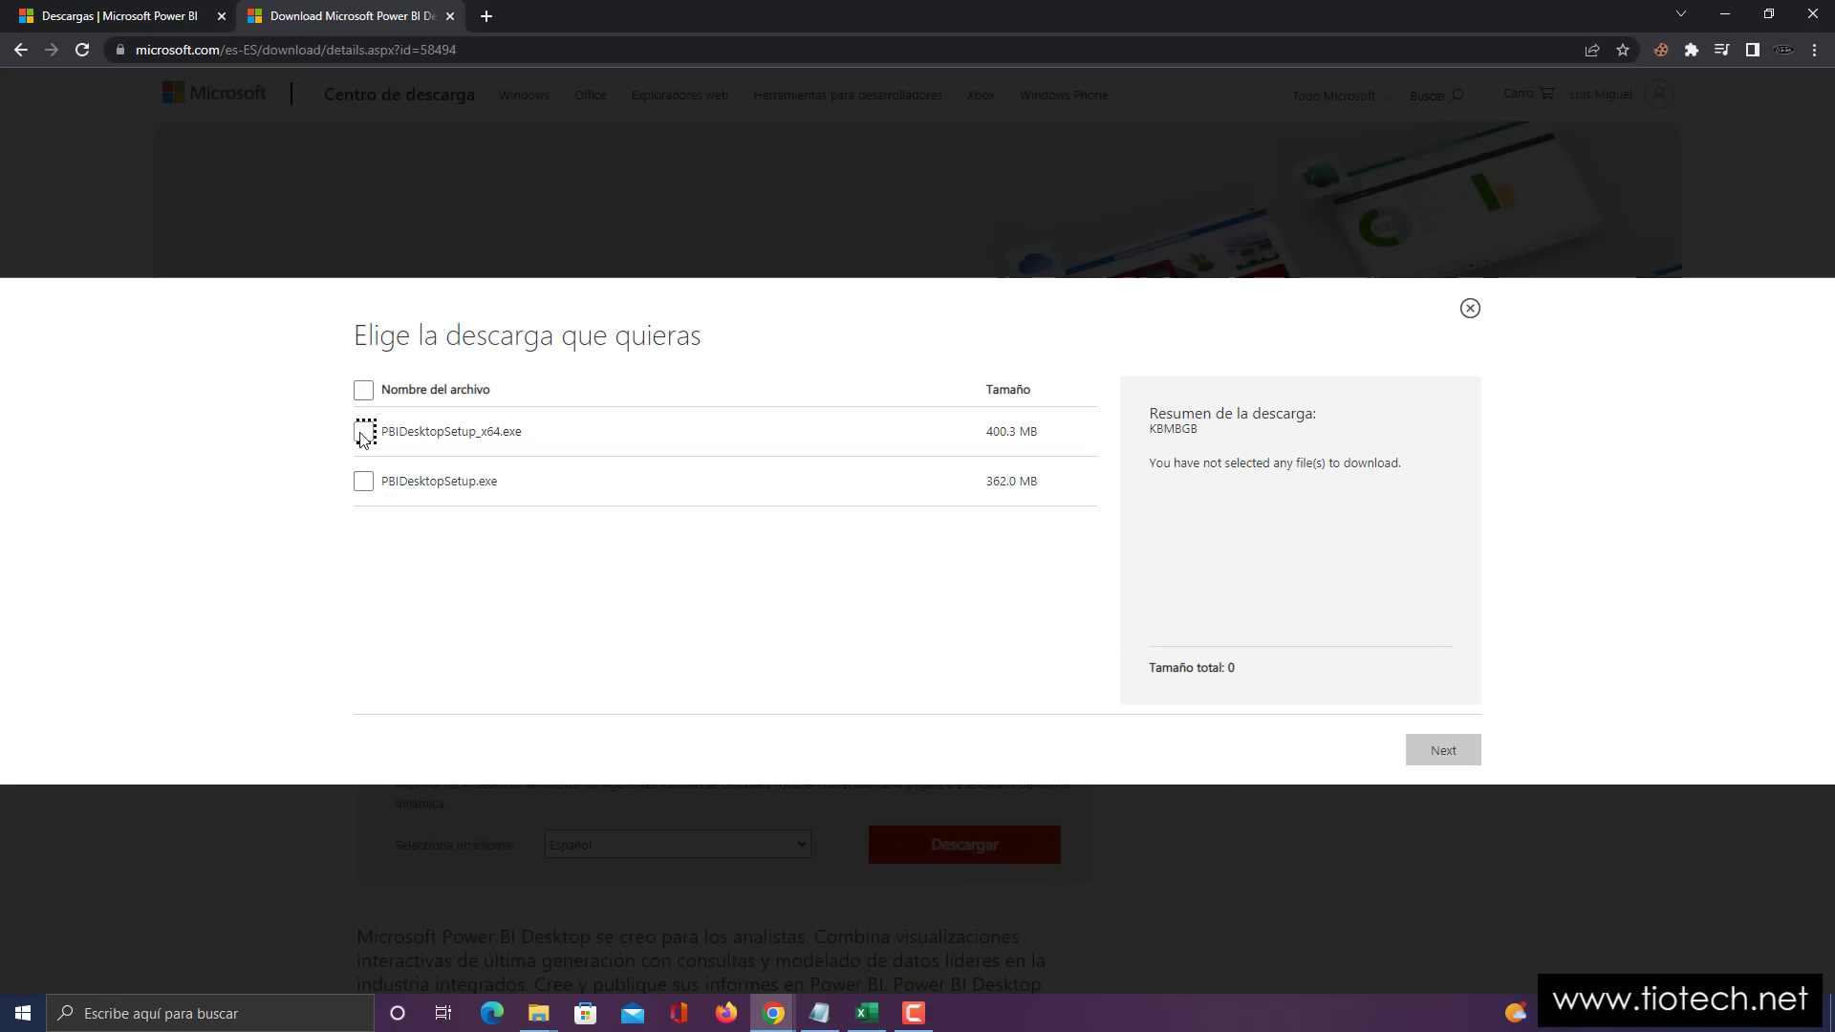
left_click(1442, 755)
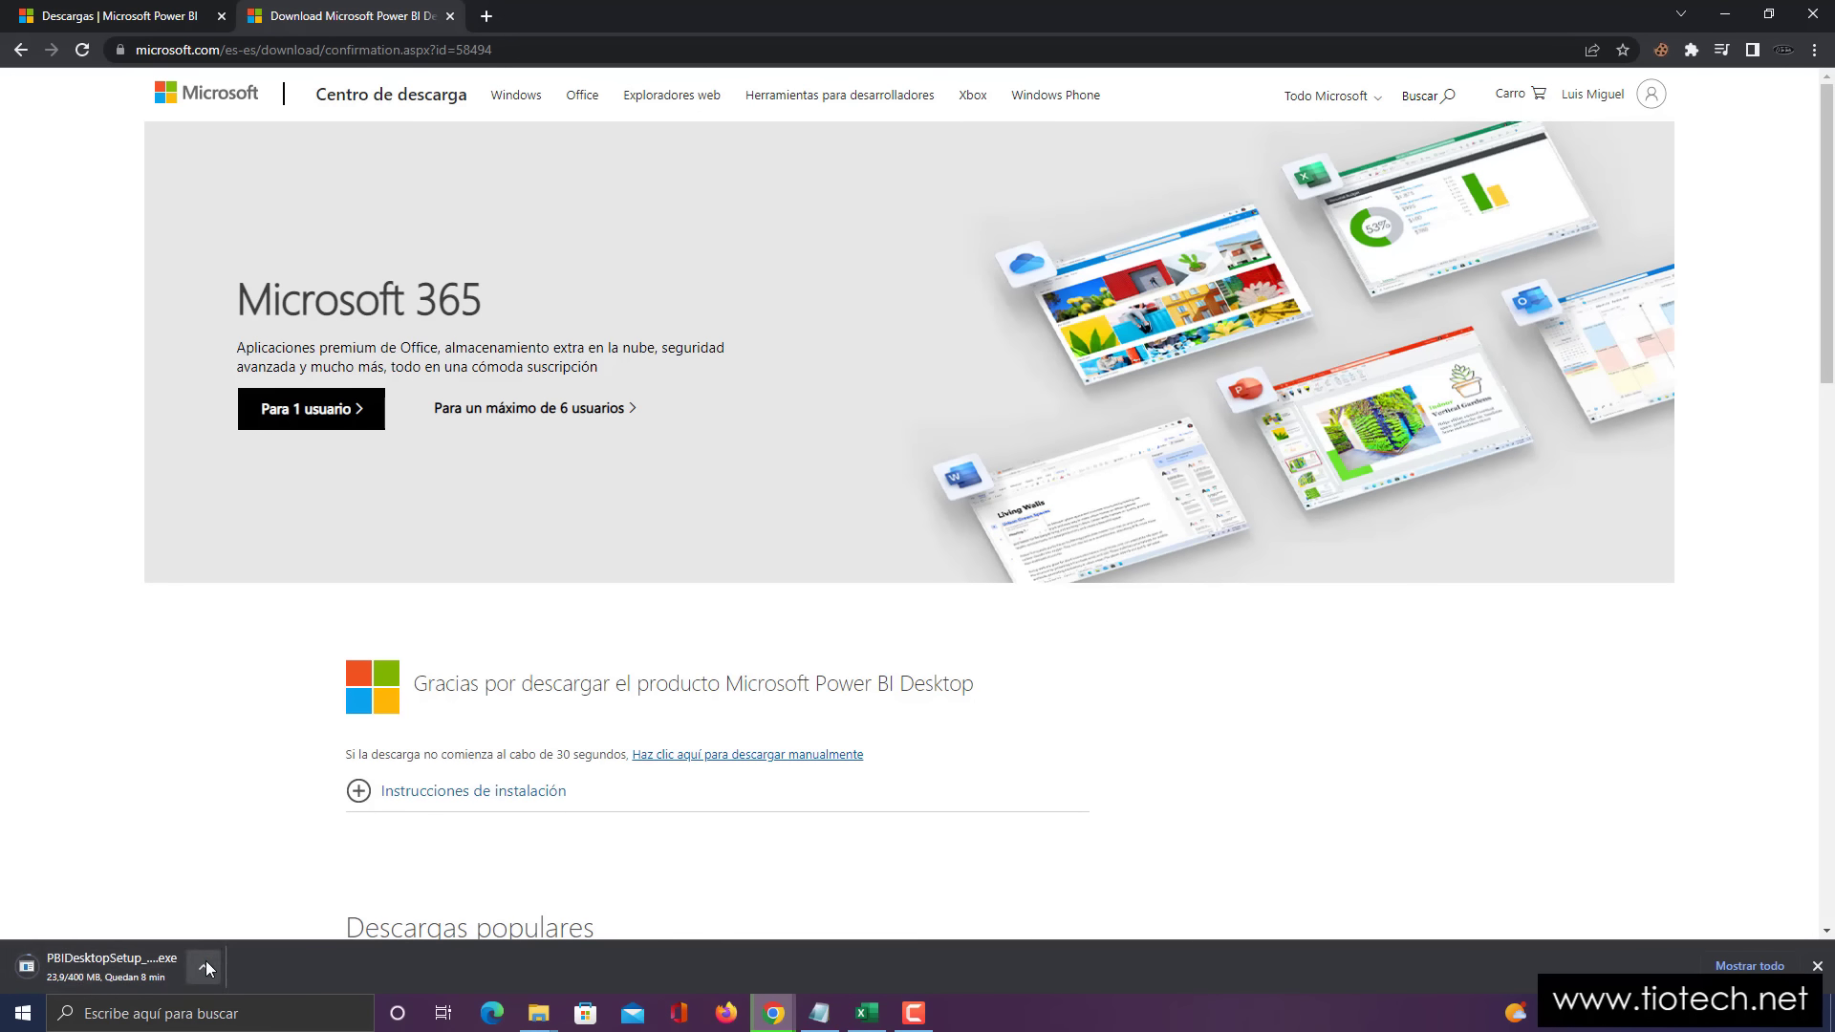
- Cancel the running installer download and dismiss the browser's download bar
left_click(200, 967)
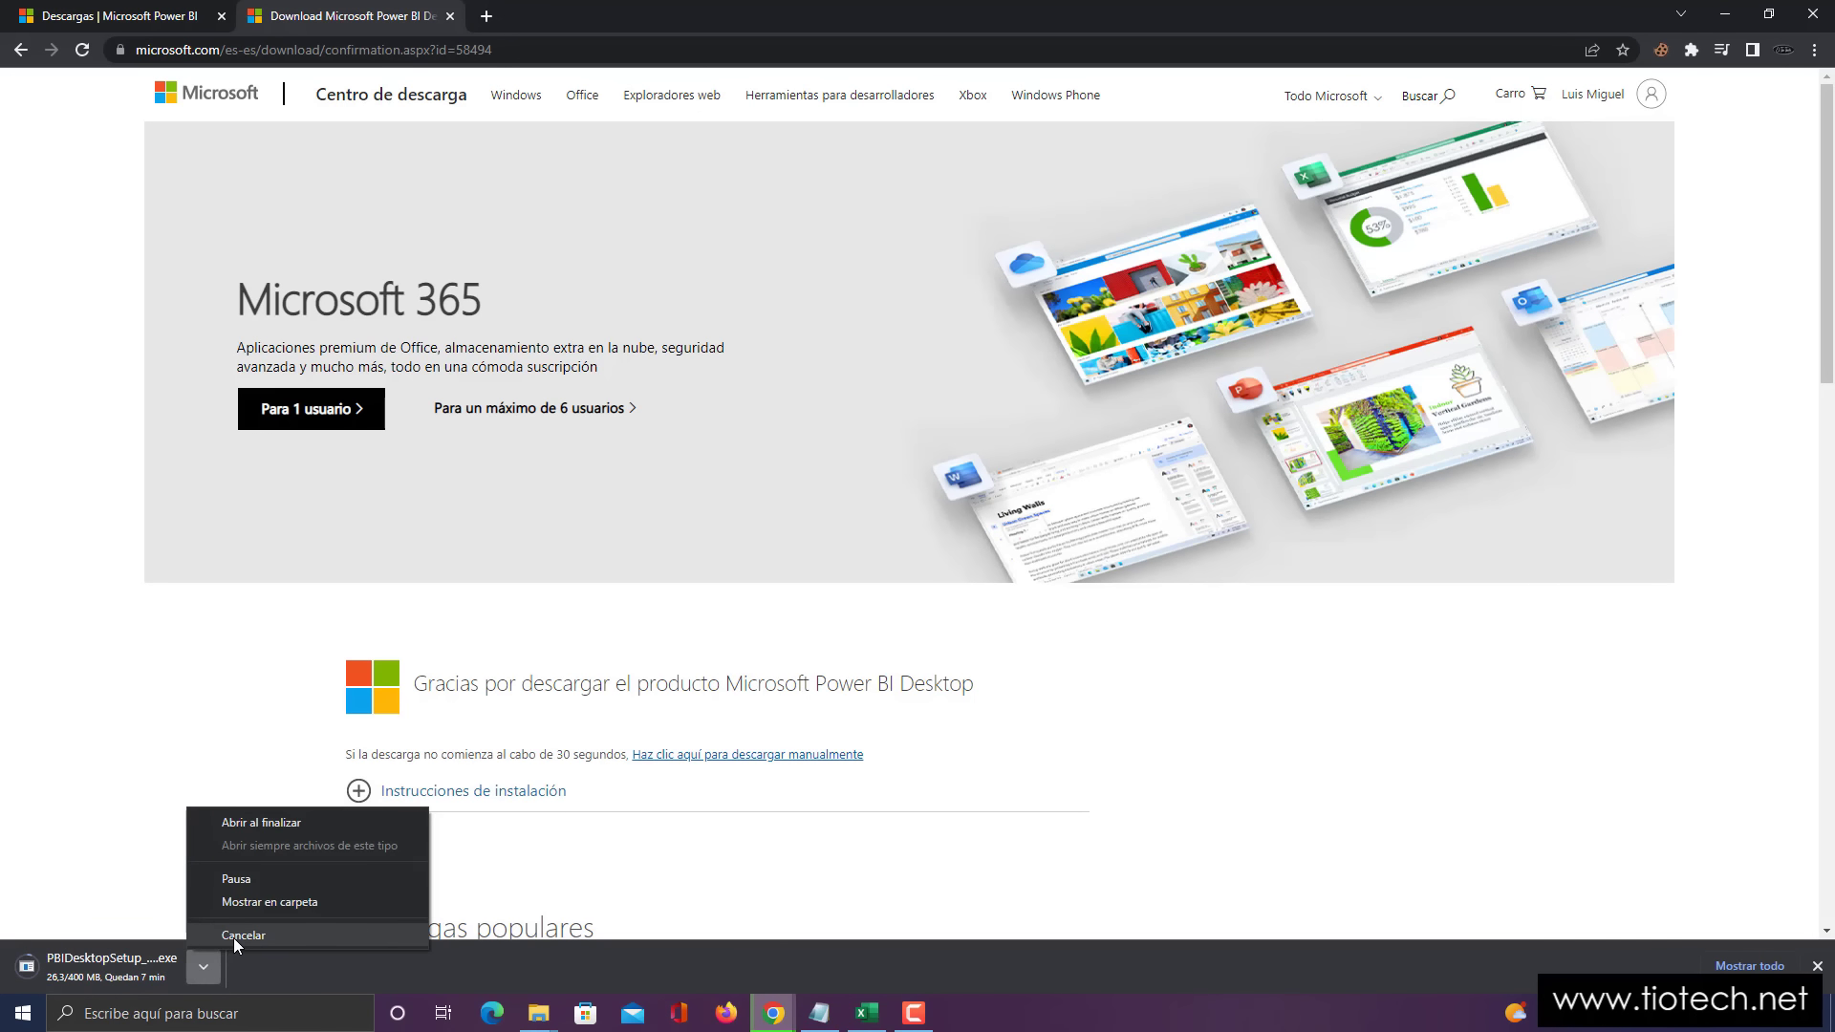
left_click(238, 937)
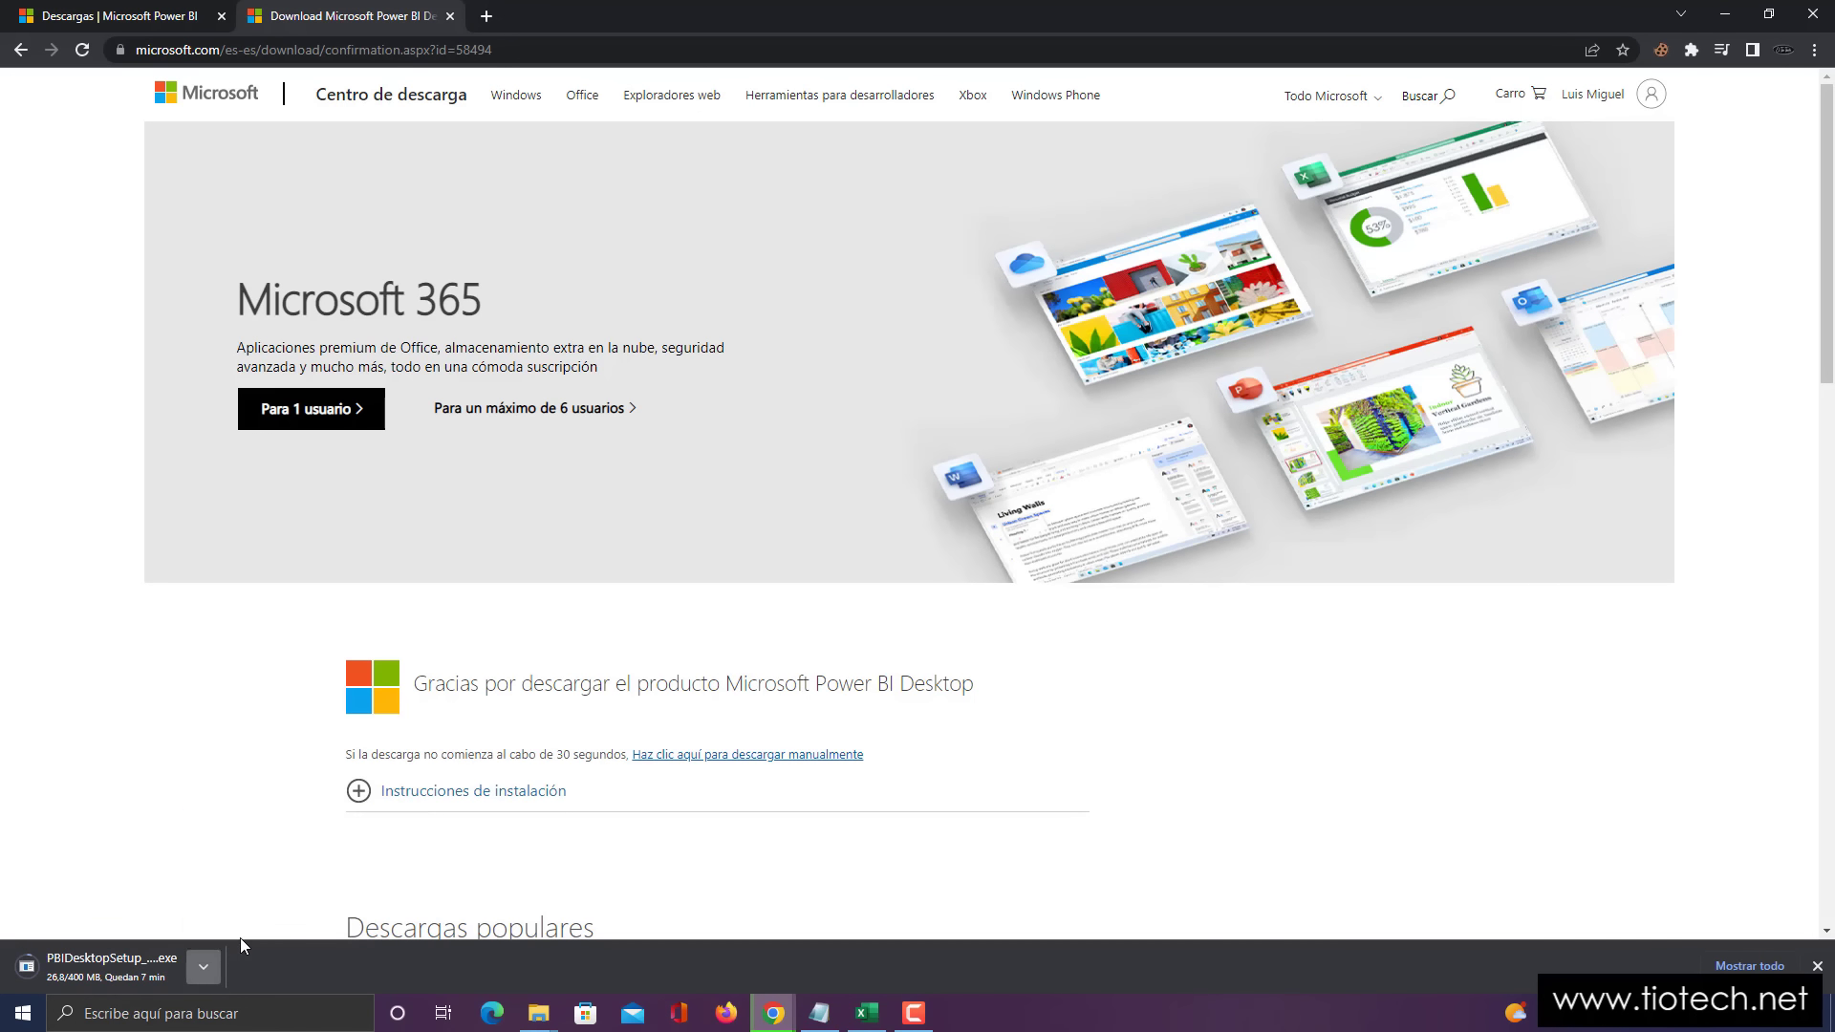
left_click(1817, 966)
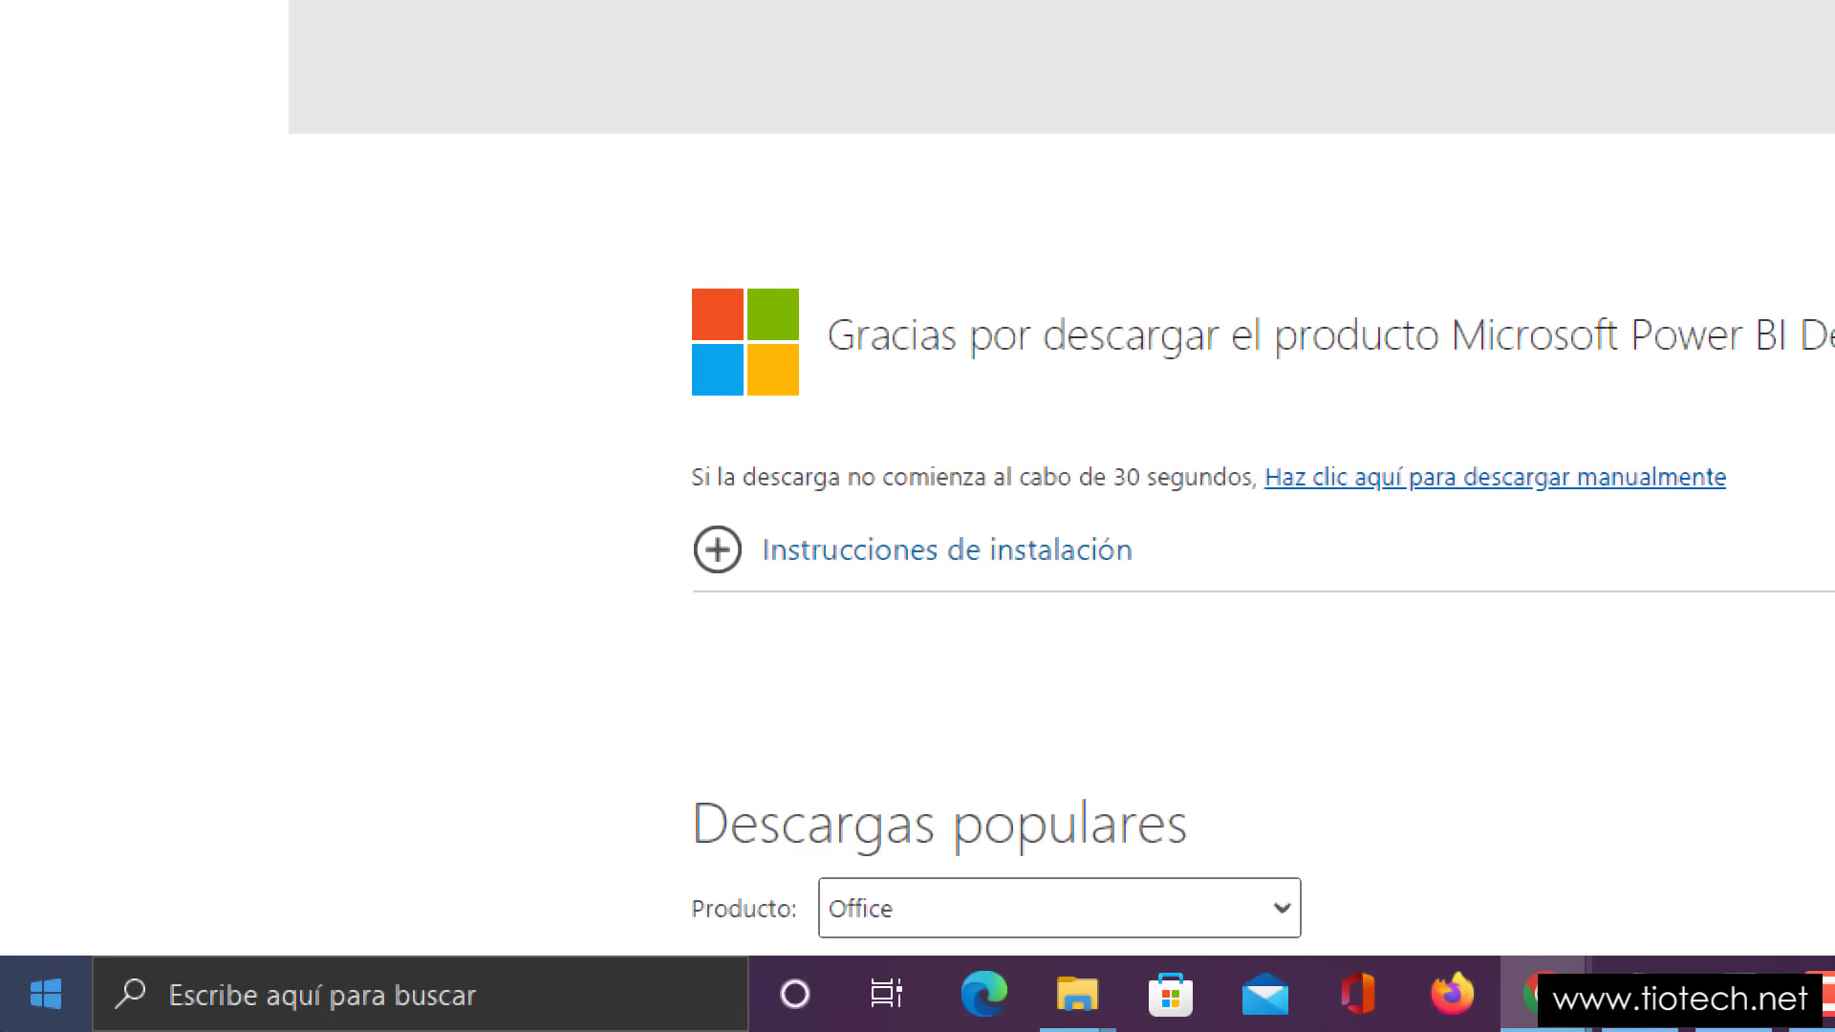
- Find Microsoft Store through the Windows search and open it
left_click(140, 1013)
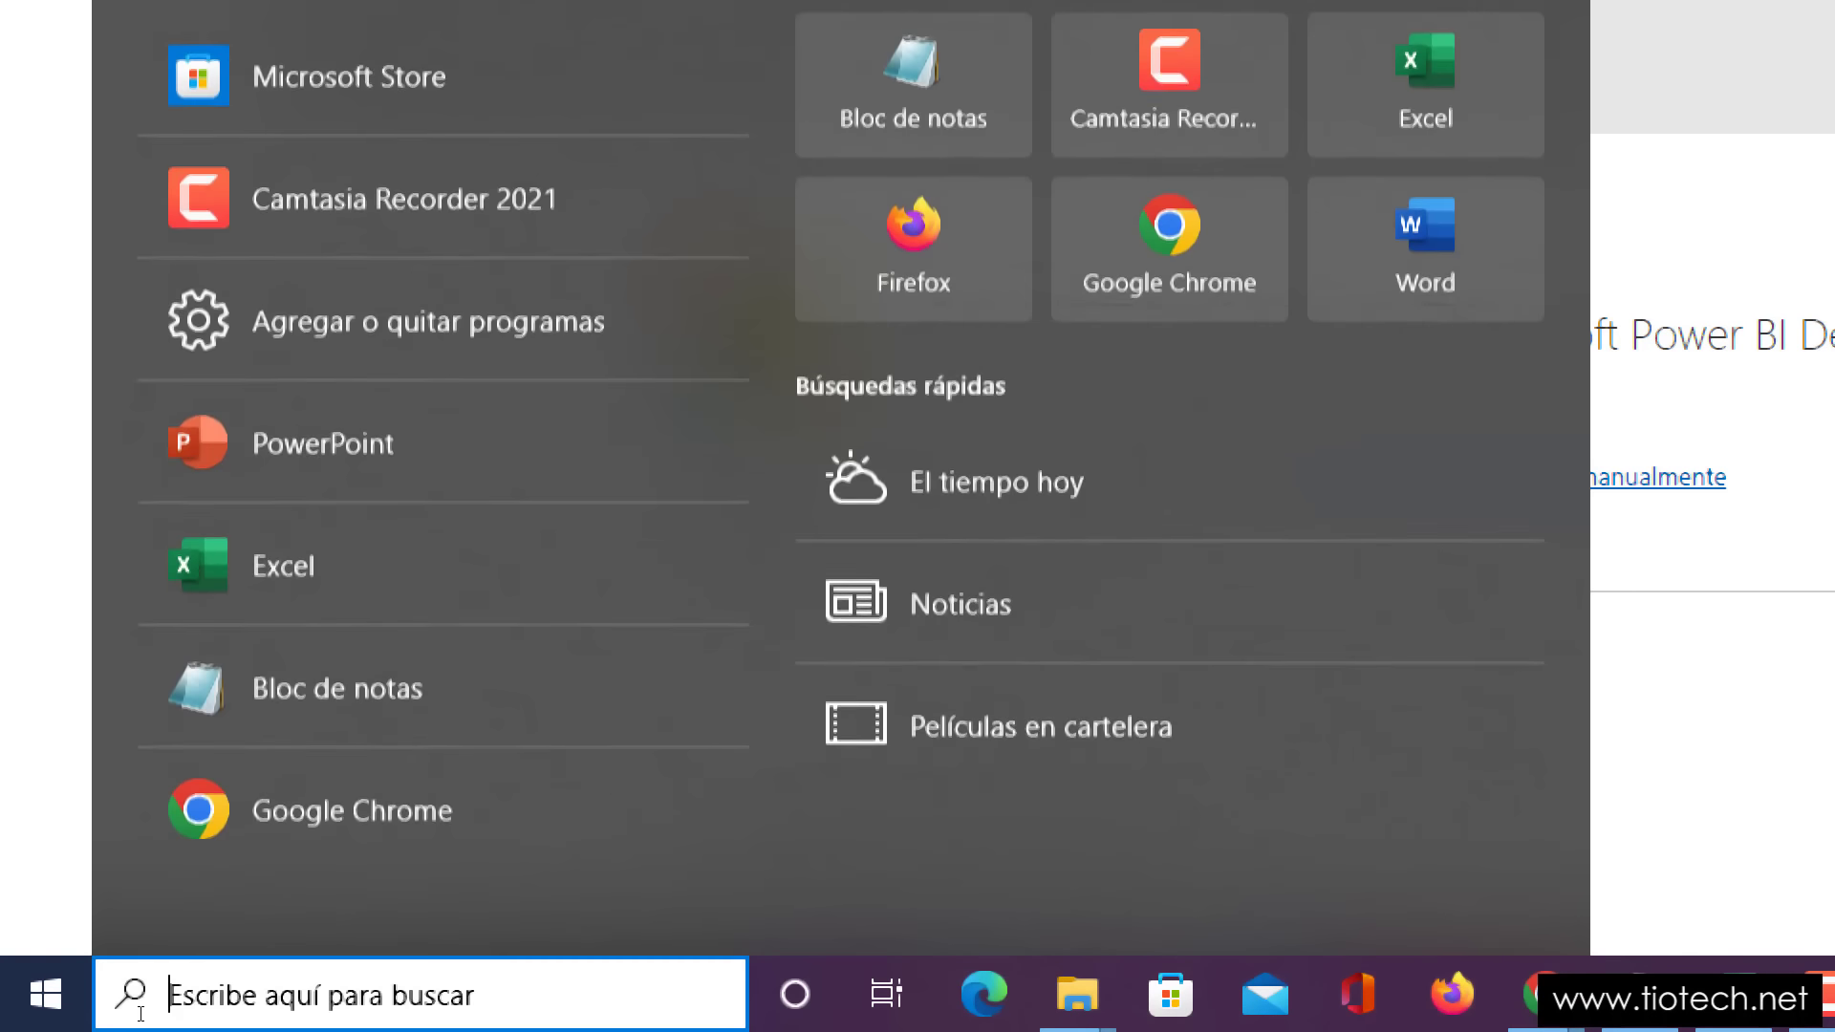
type("Microsoft")
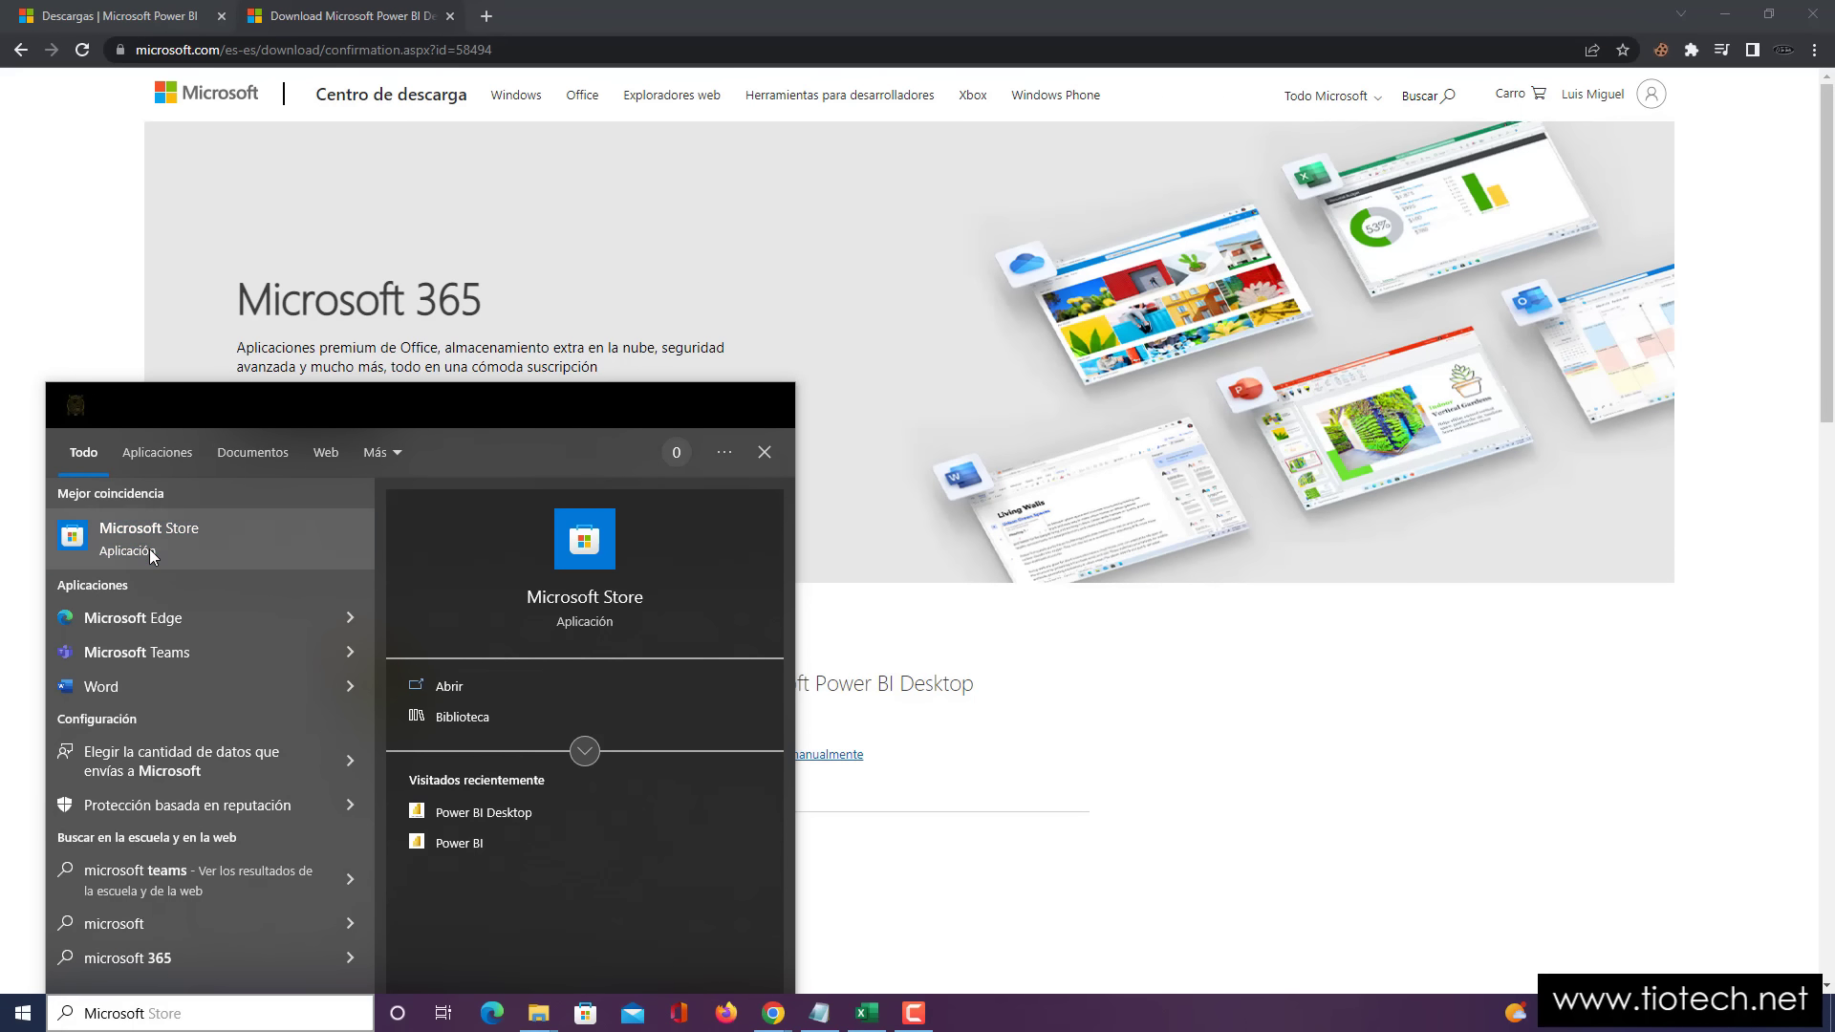
left_click(217, 545)
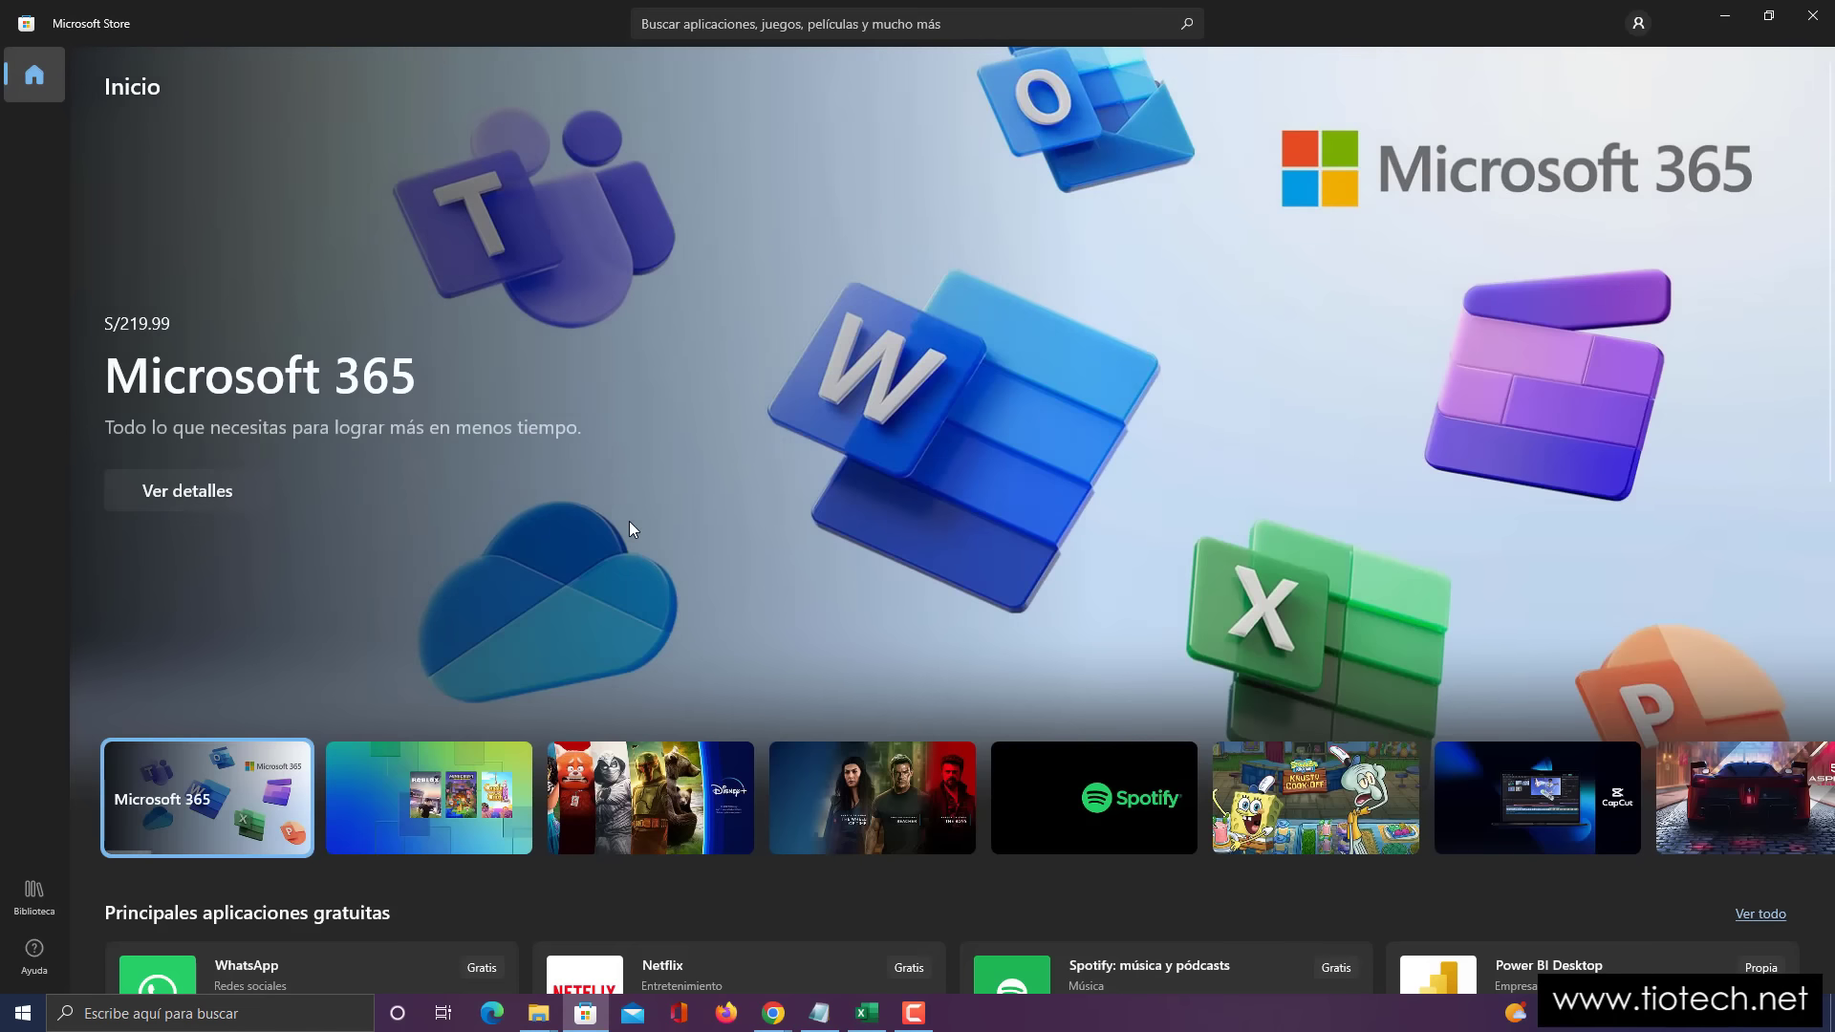
- Search the store for "Power BI" and open the Power BI Desktop product page
left_click(762, 21)
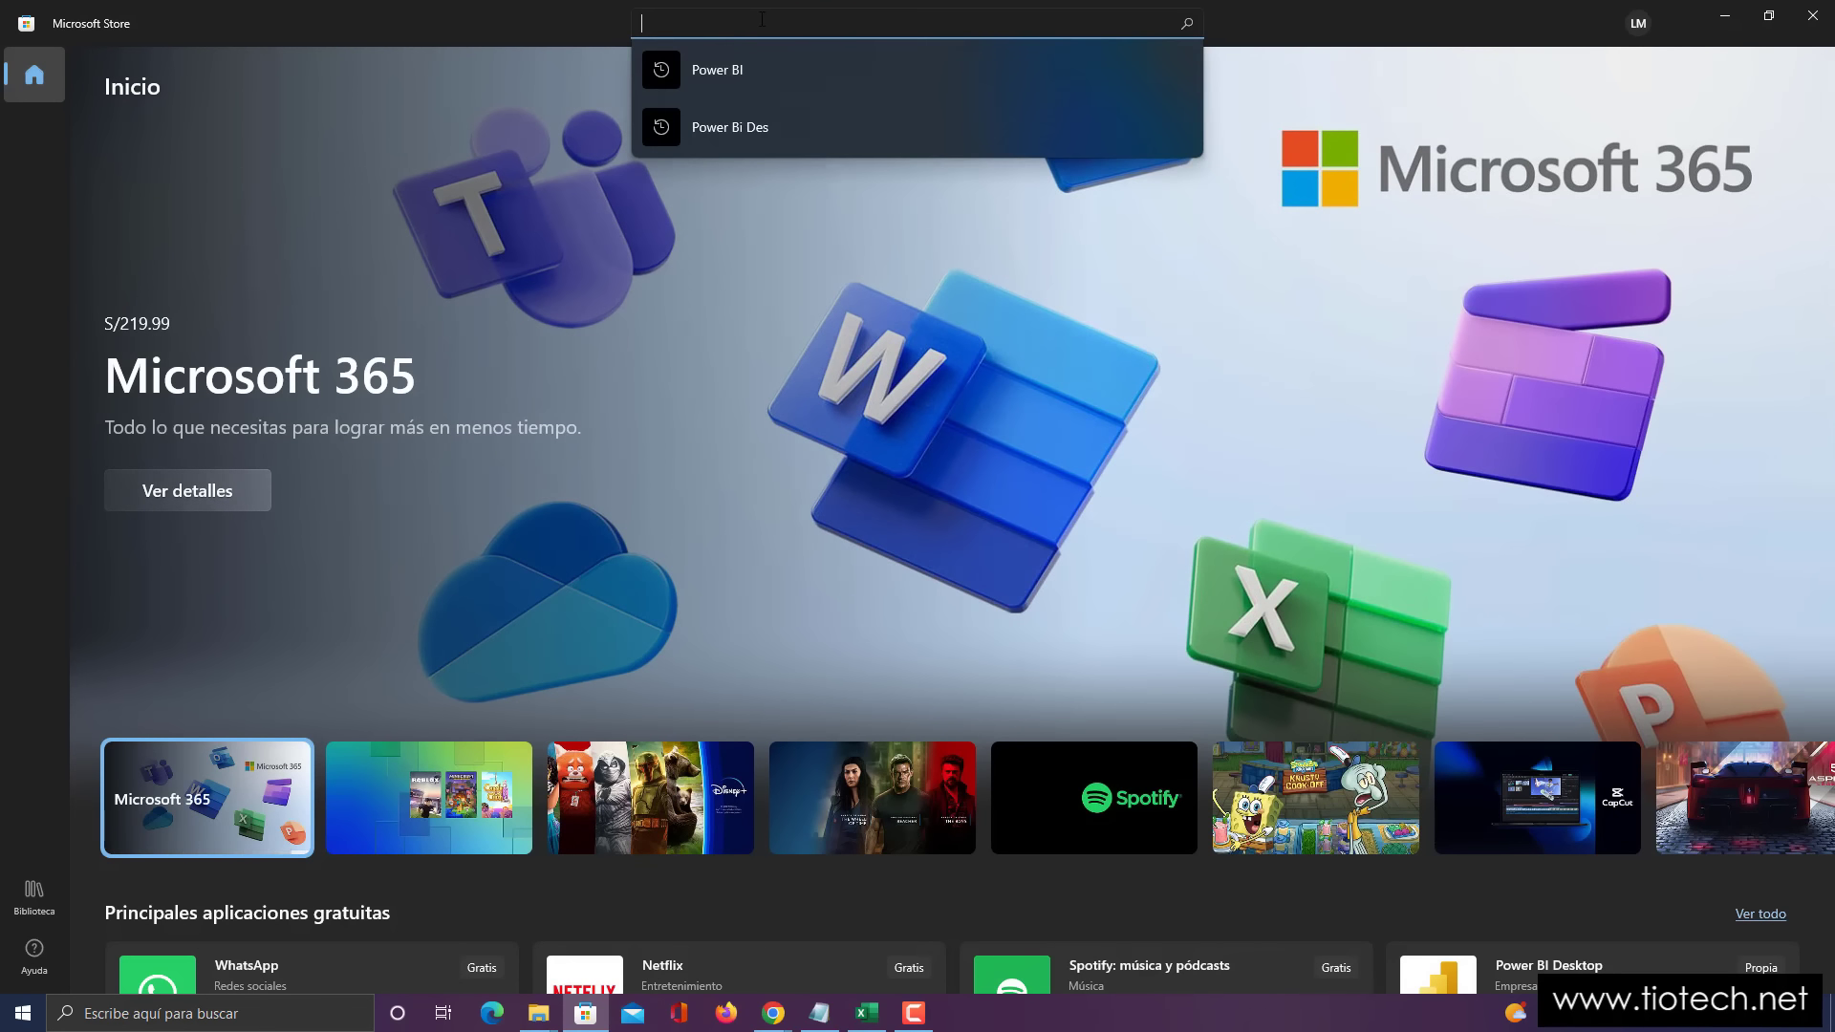
type("Power BI")
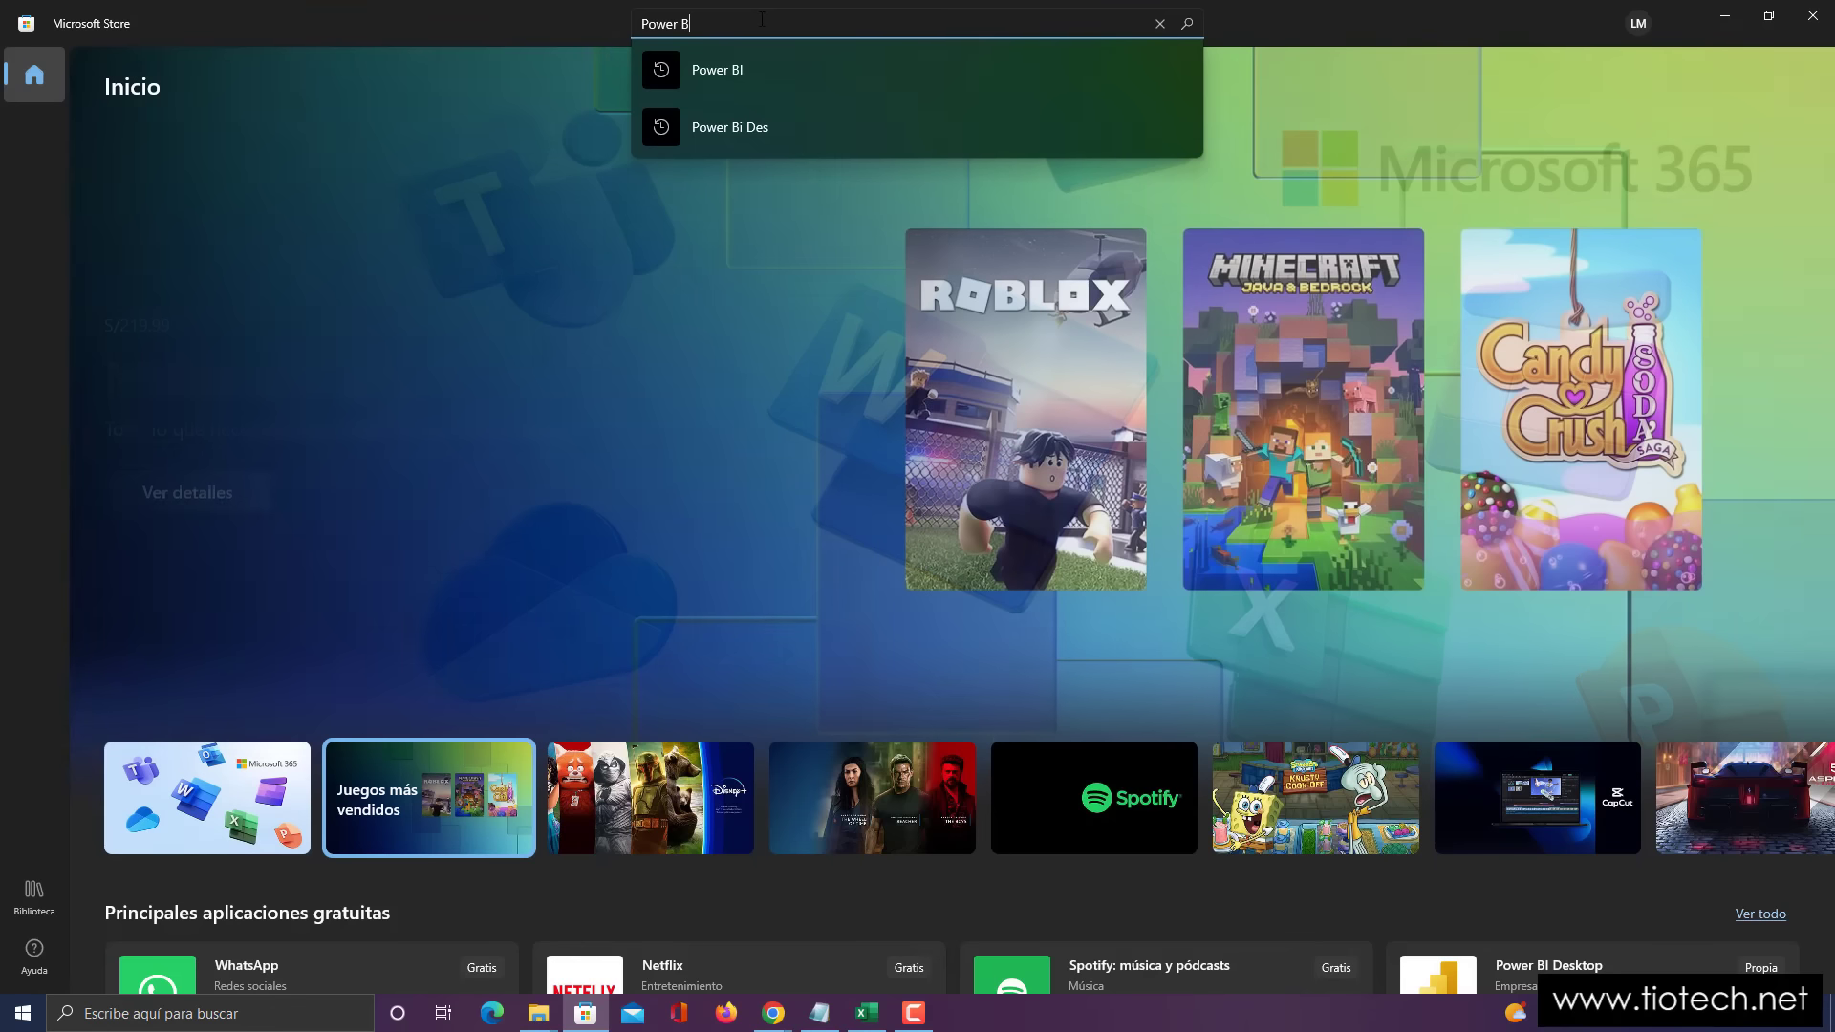
key("Return")
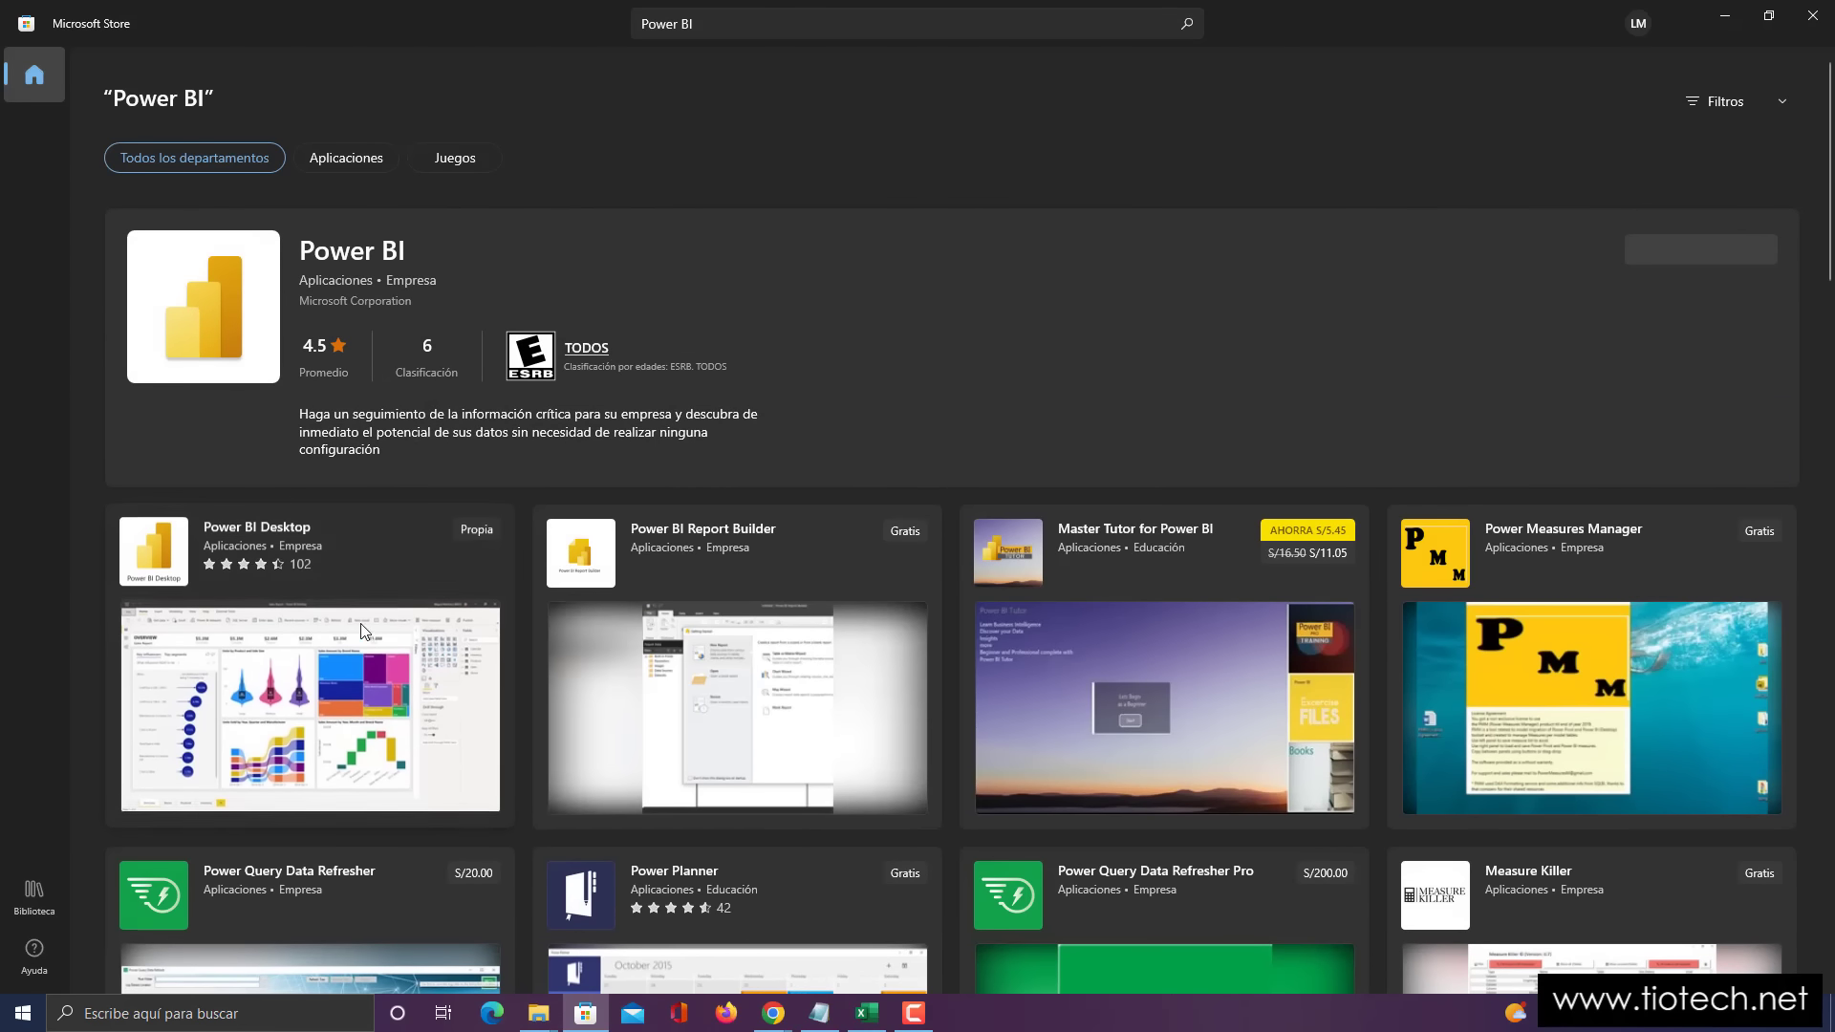
scroll(244, 527, "down", 2)
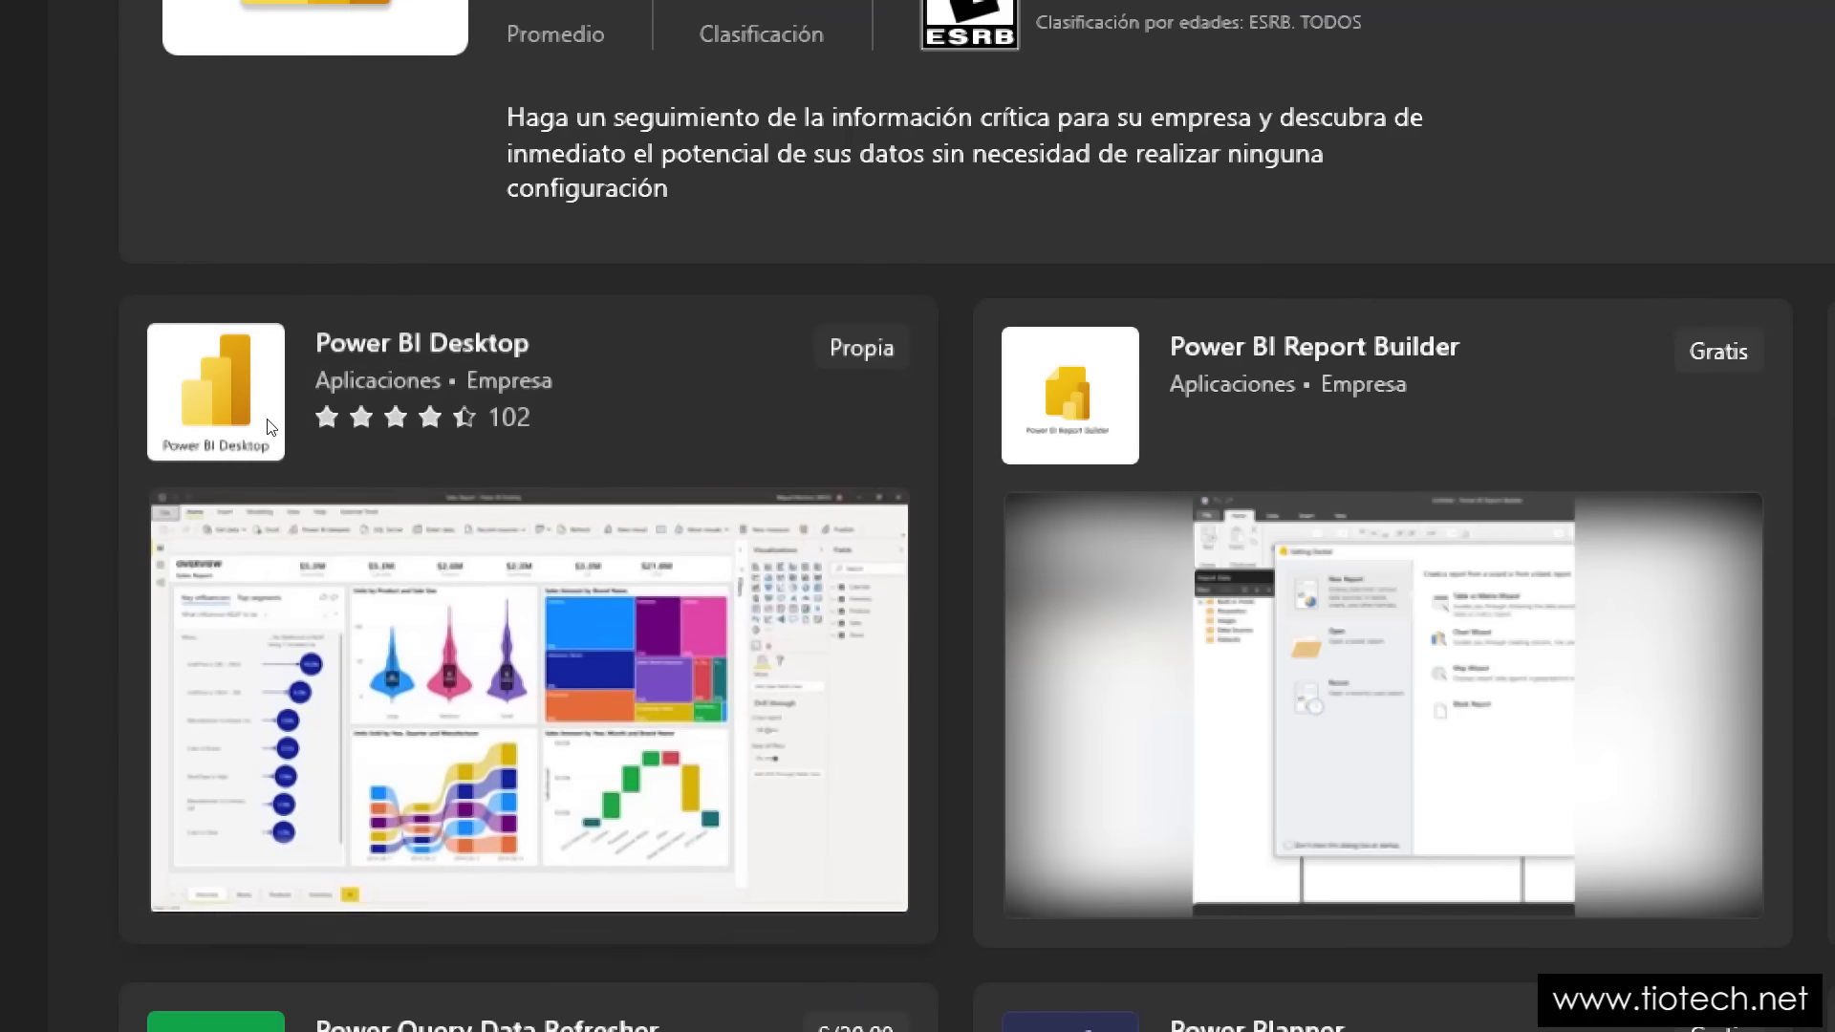
left_click(286, 432)
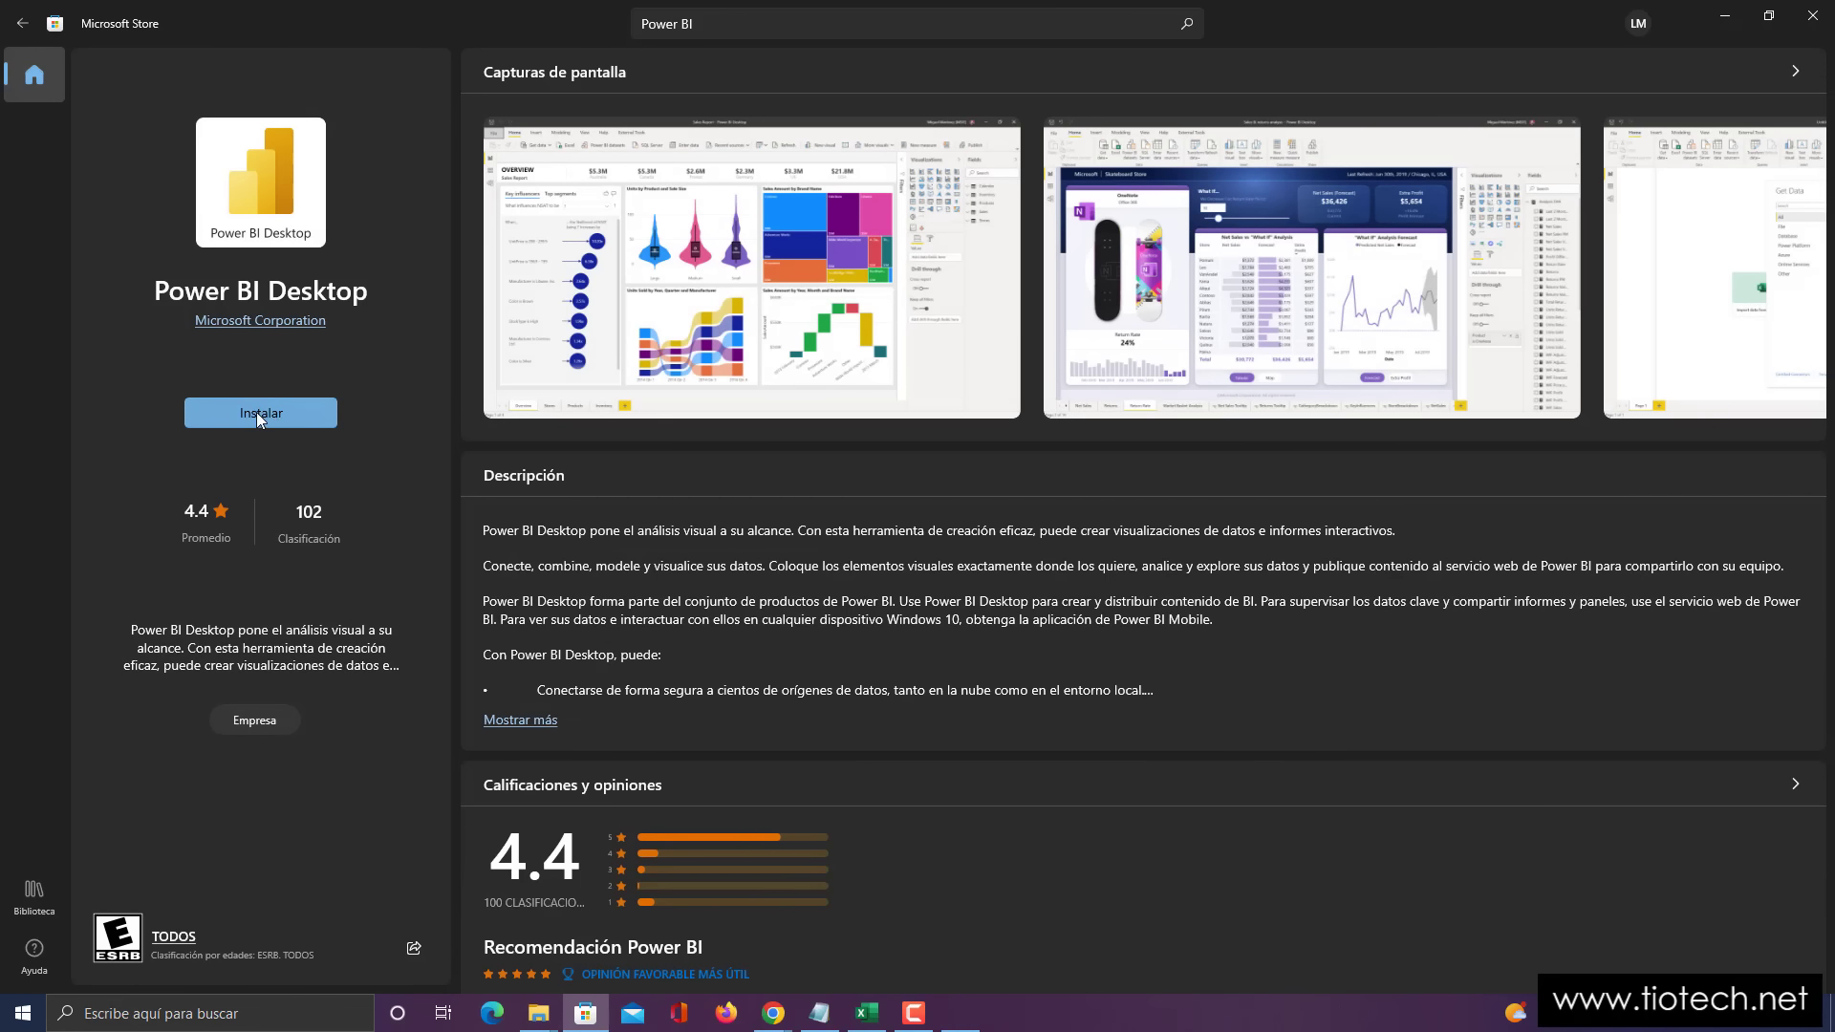
- Install Power BI Desktop from its store page and launch it
key("super+plus")
key("super+Escape")
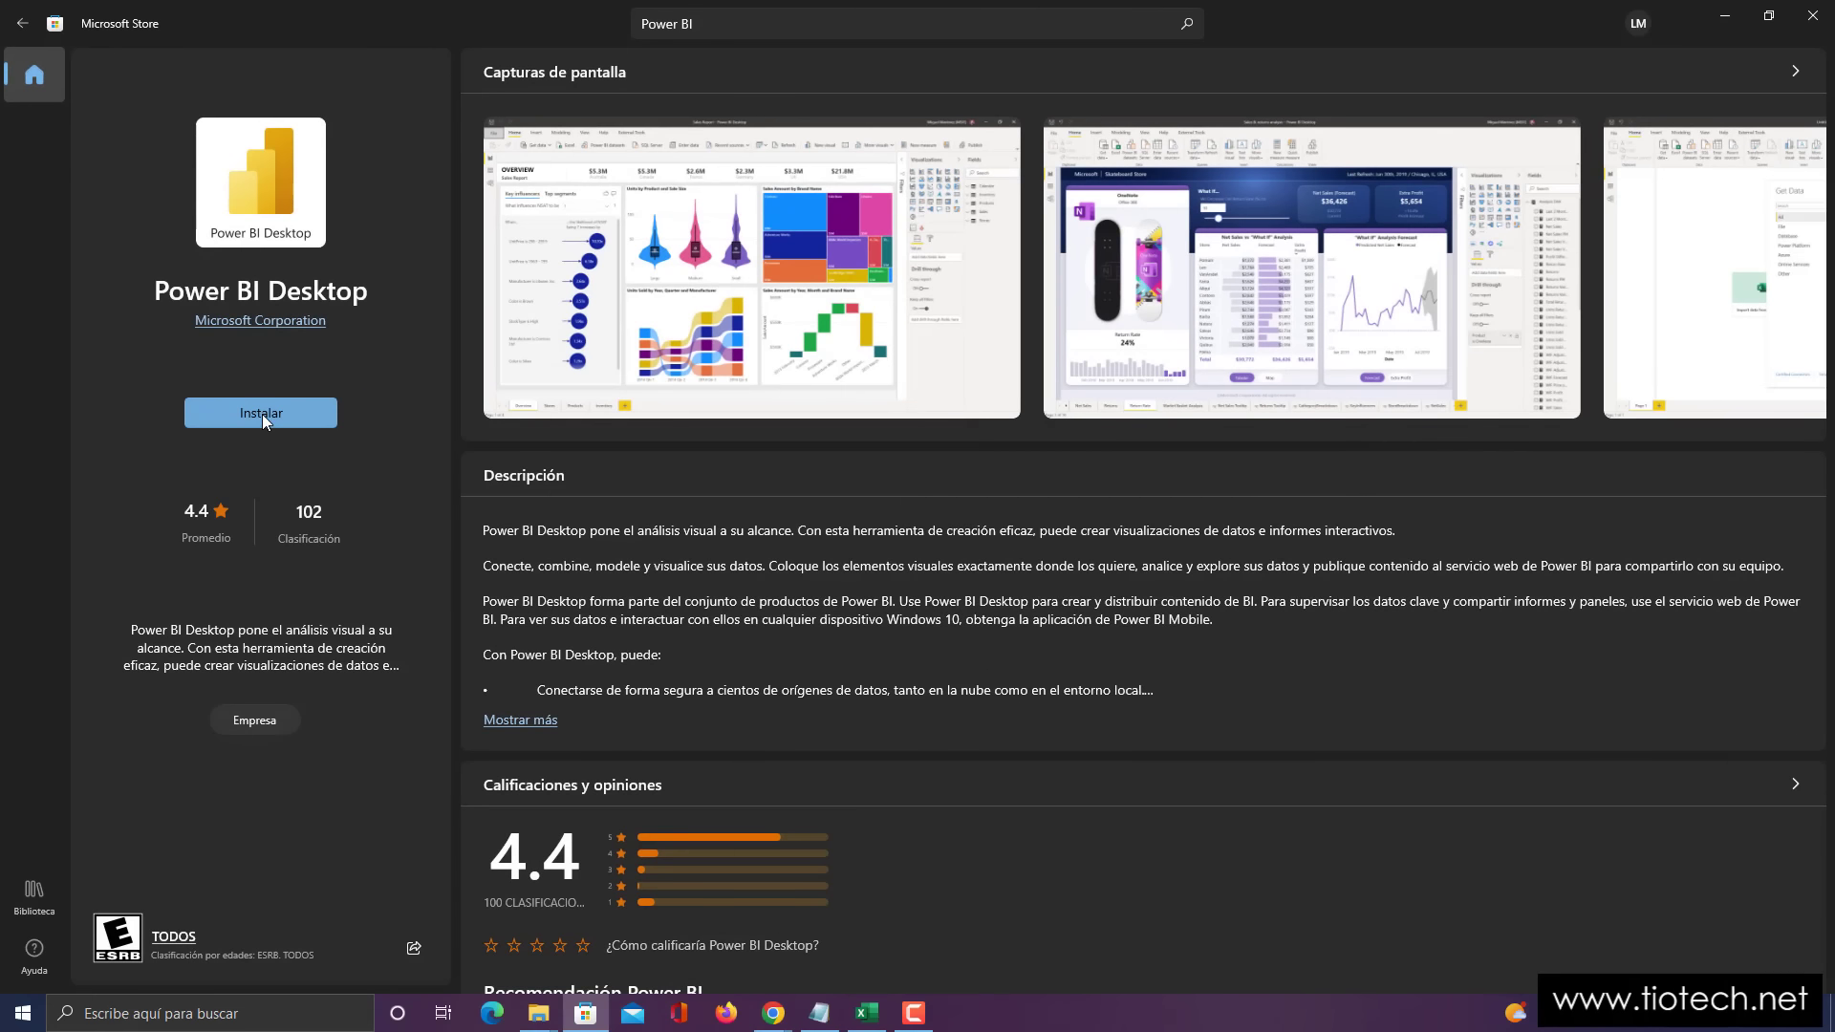
left_click(262, 415)
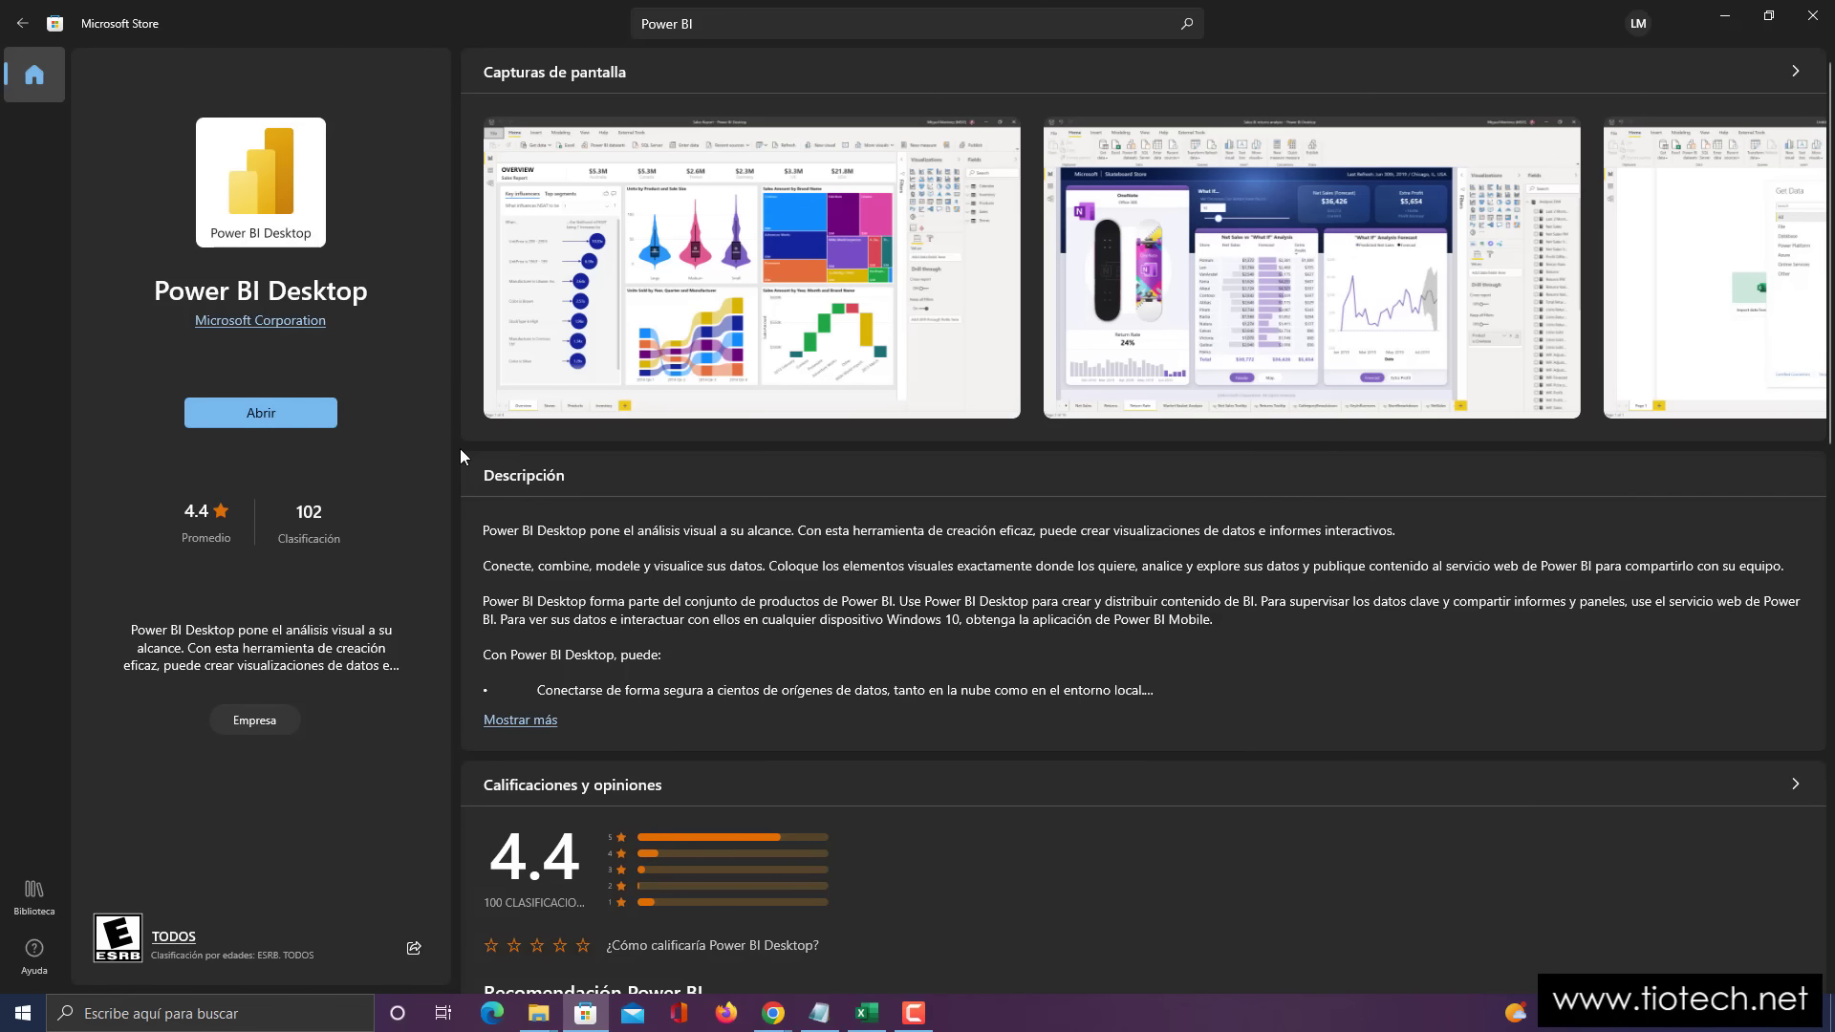
left_click(267, 415)
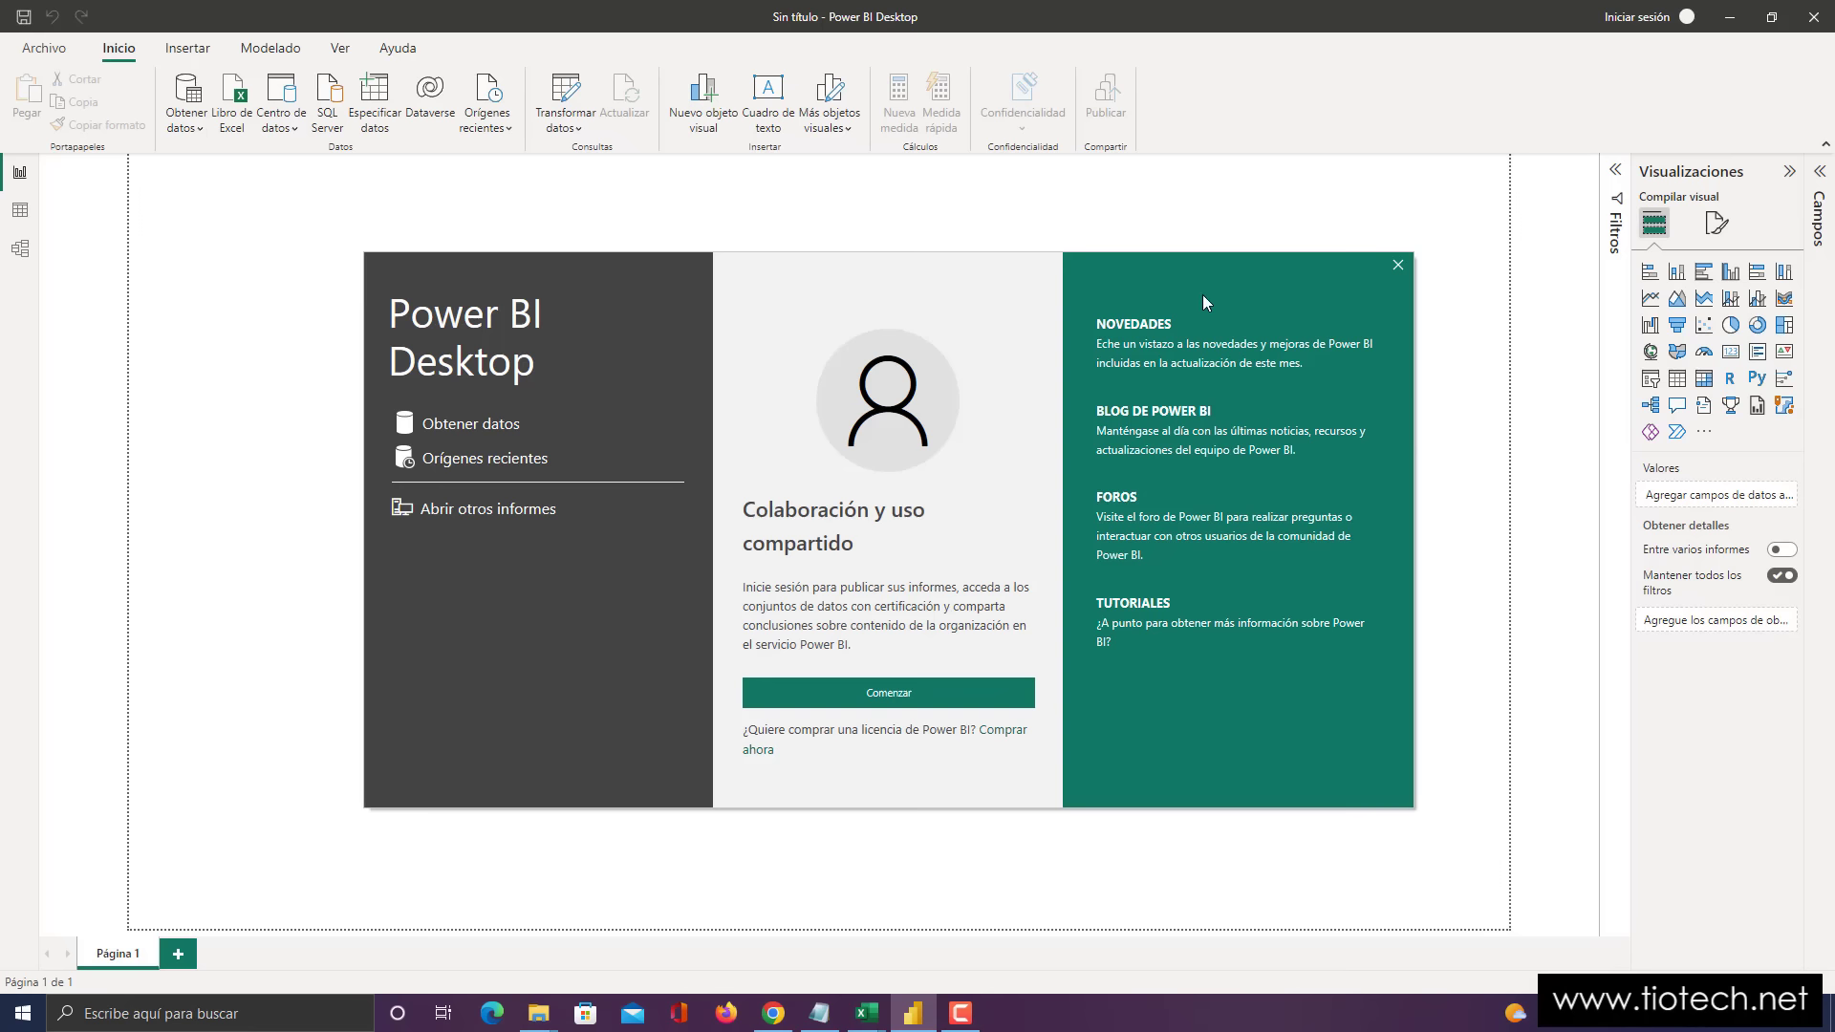
- Review the welcome window's data source options and news links up close, and close the window
mouse_move(1155, 262)
left_mouse_down()
mouse_move(1019, 376)
mouse_move(1109, 254)
mouse_move(1195, 342)
mouse_move(1156, 264)
left_mouse_up()
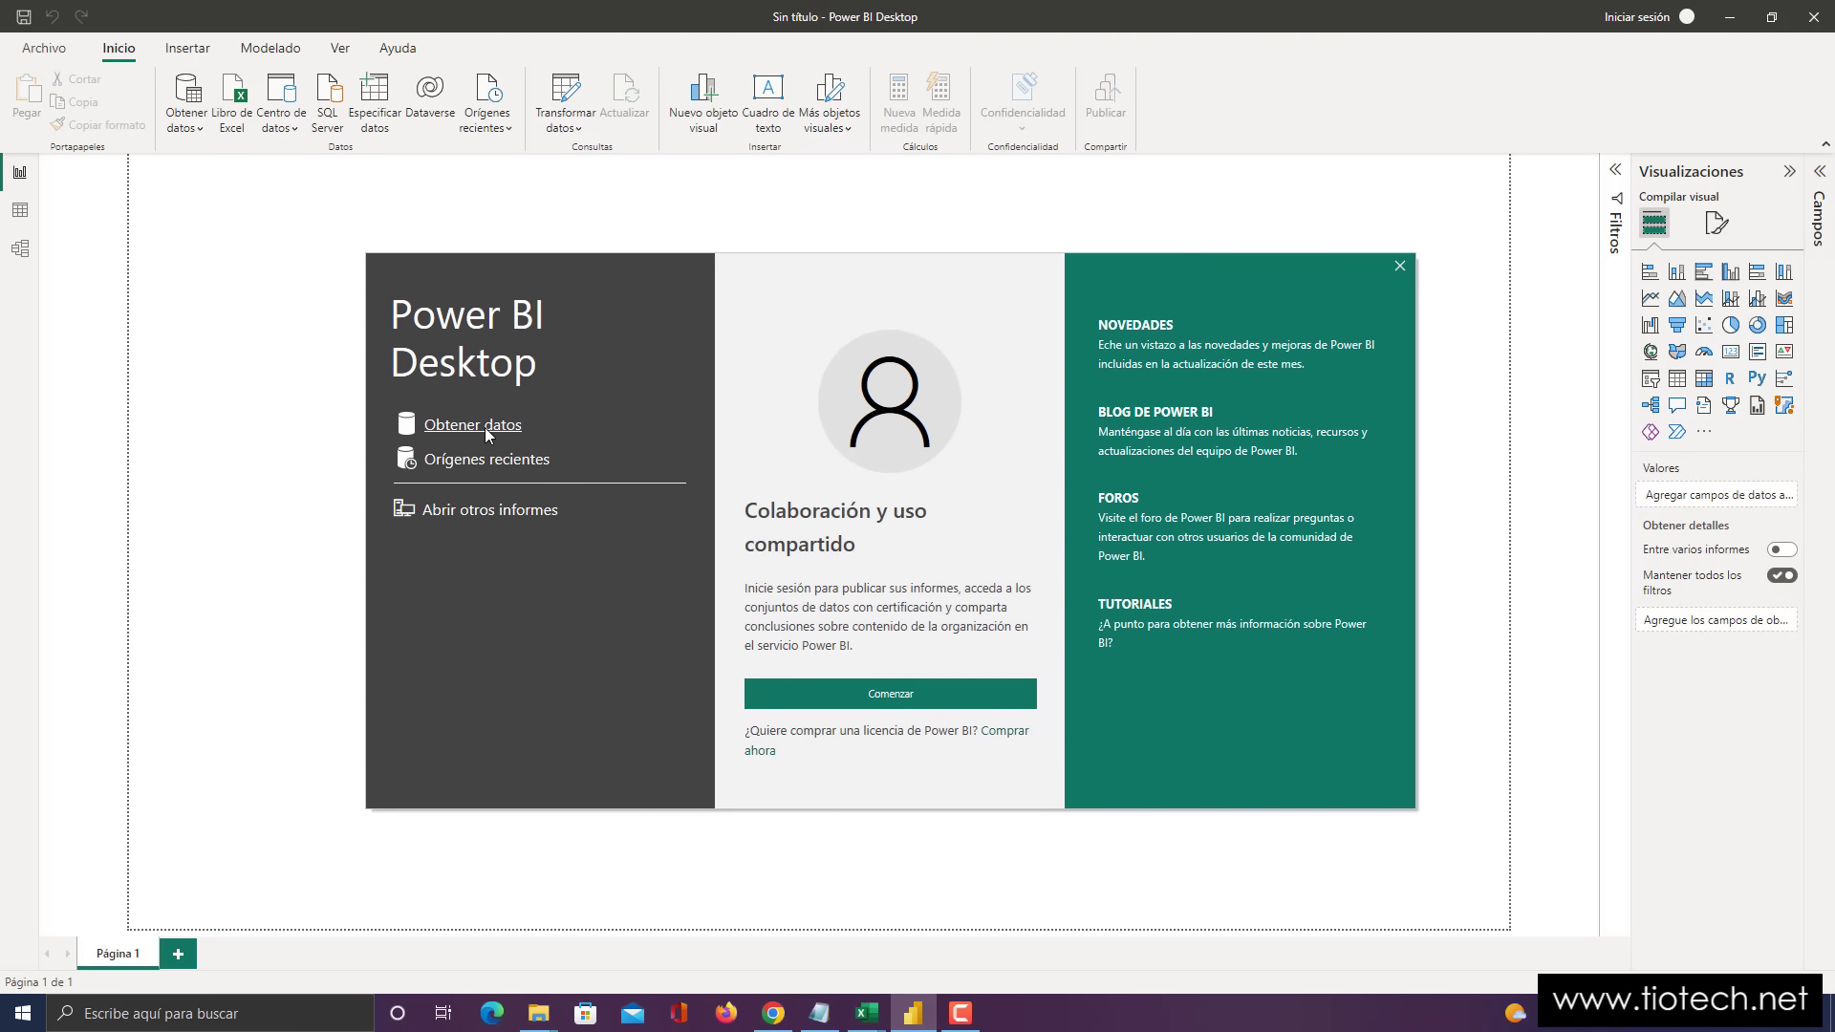
key("super+plus")
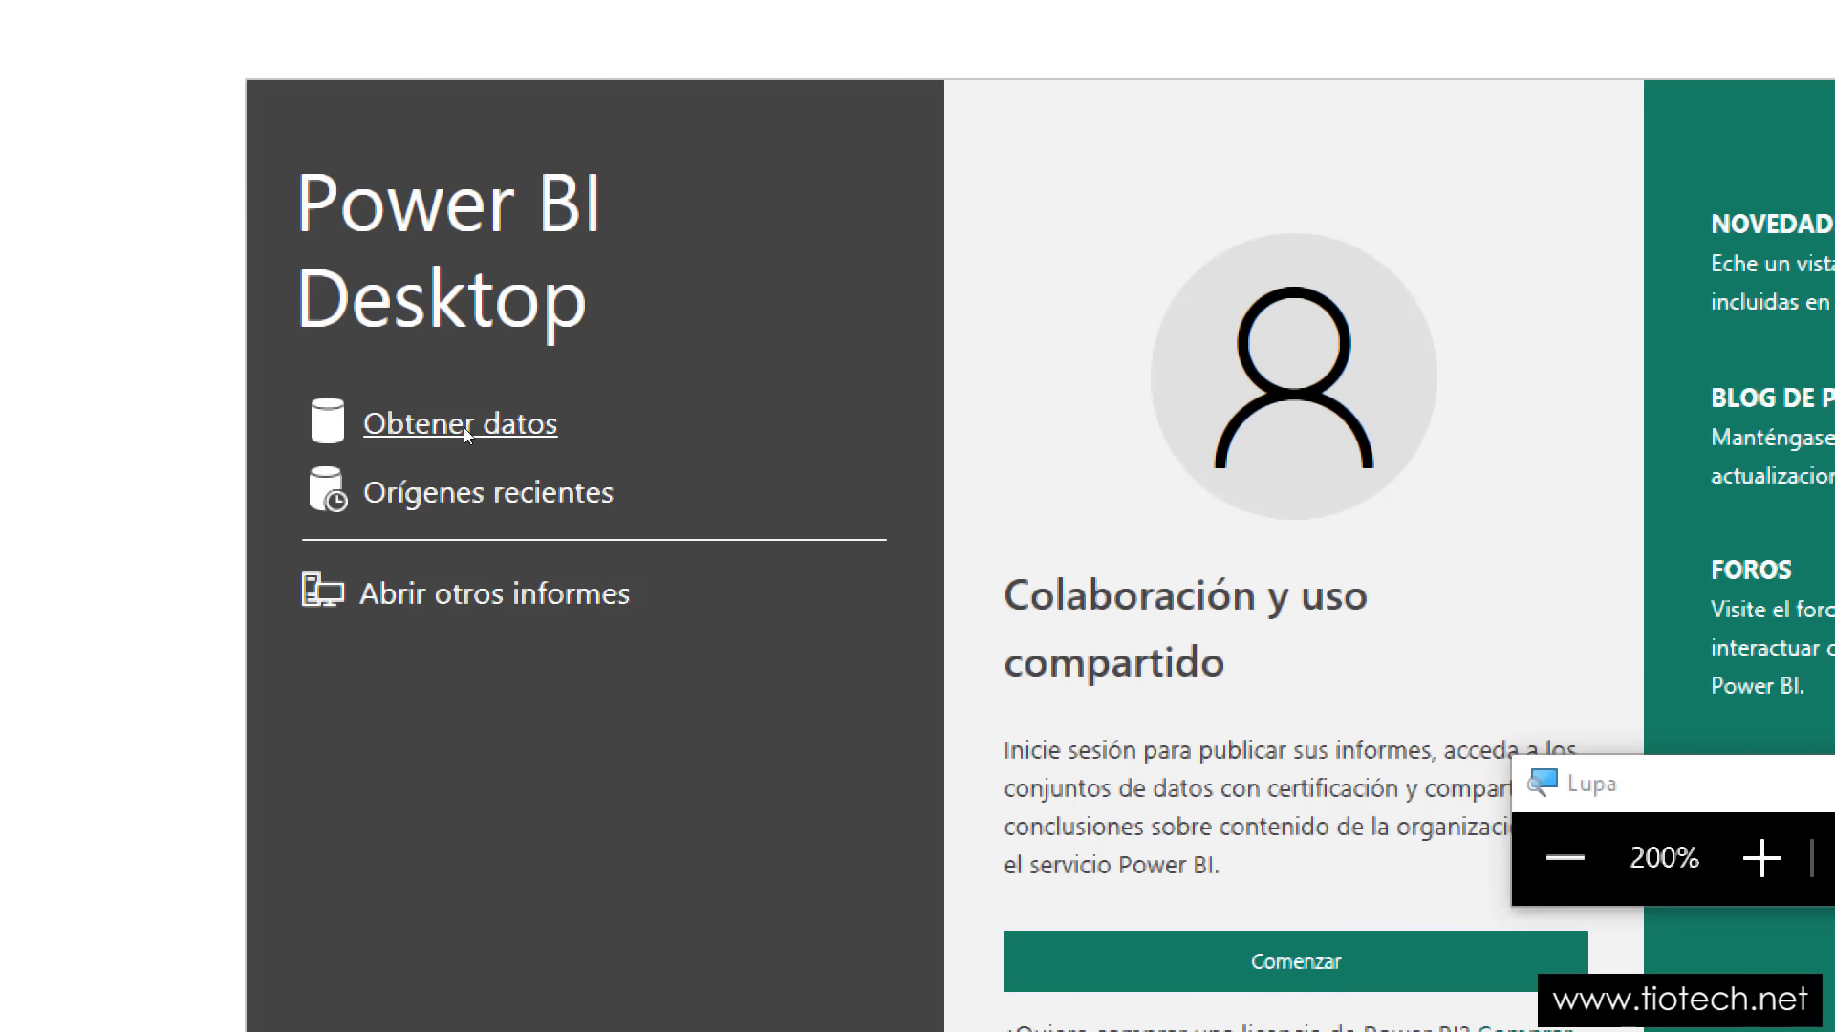
key("super+Escape")
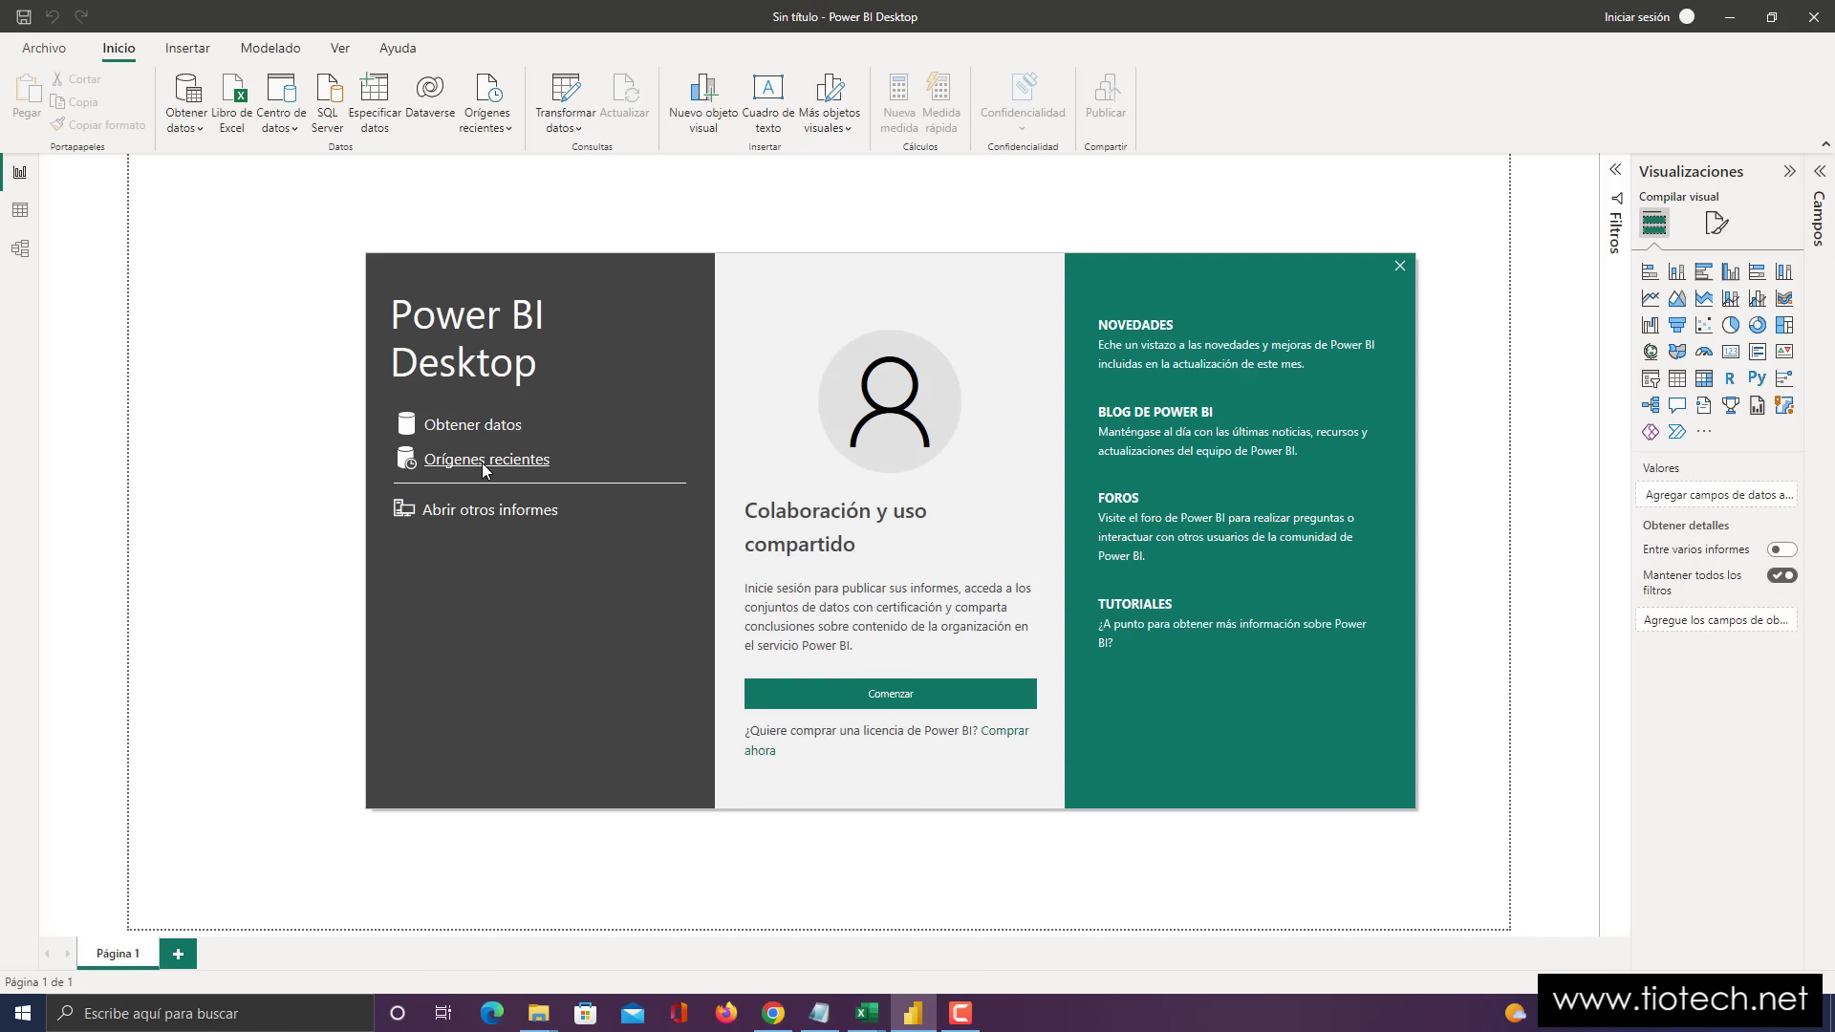
key("super+plus")
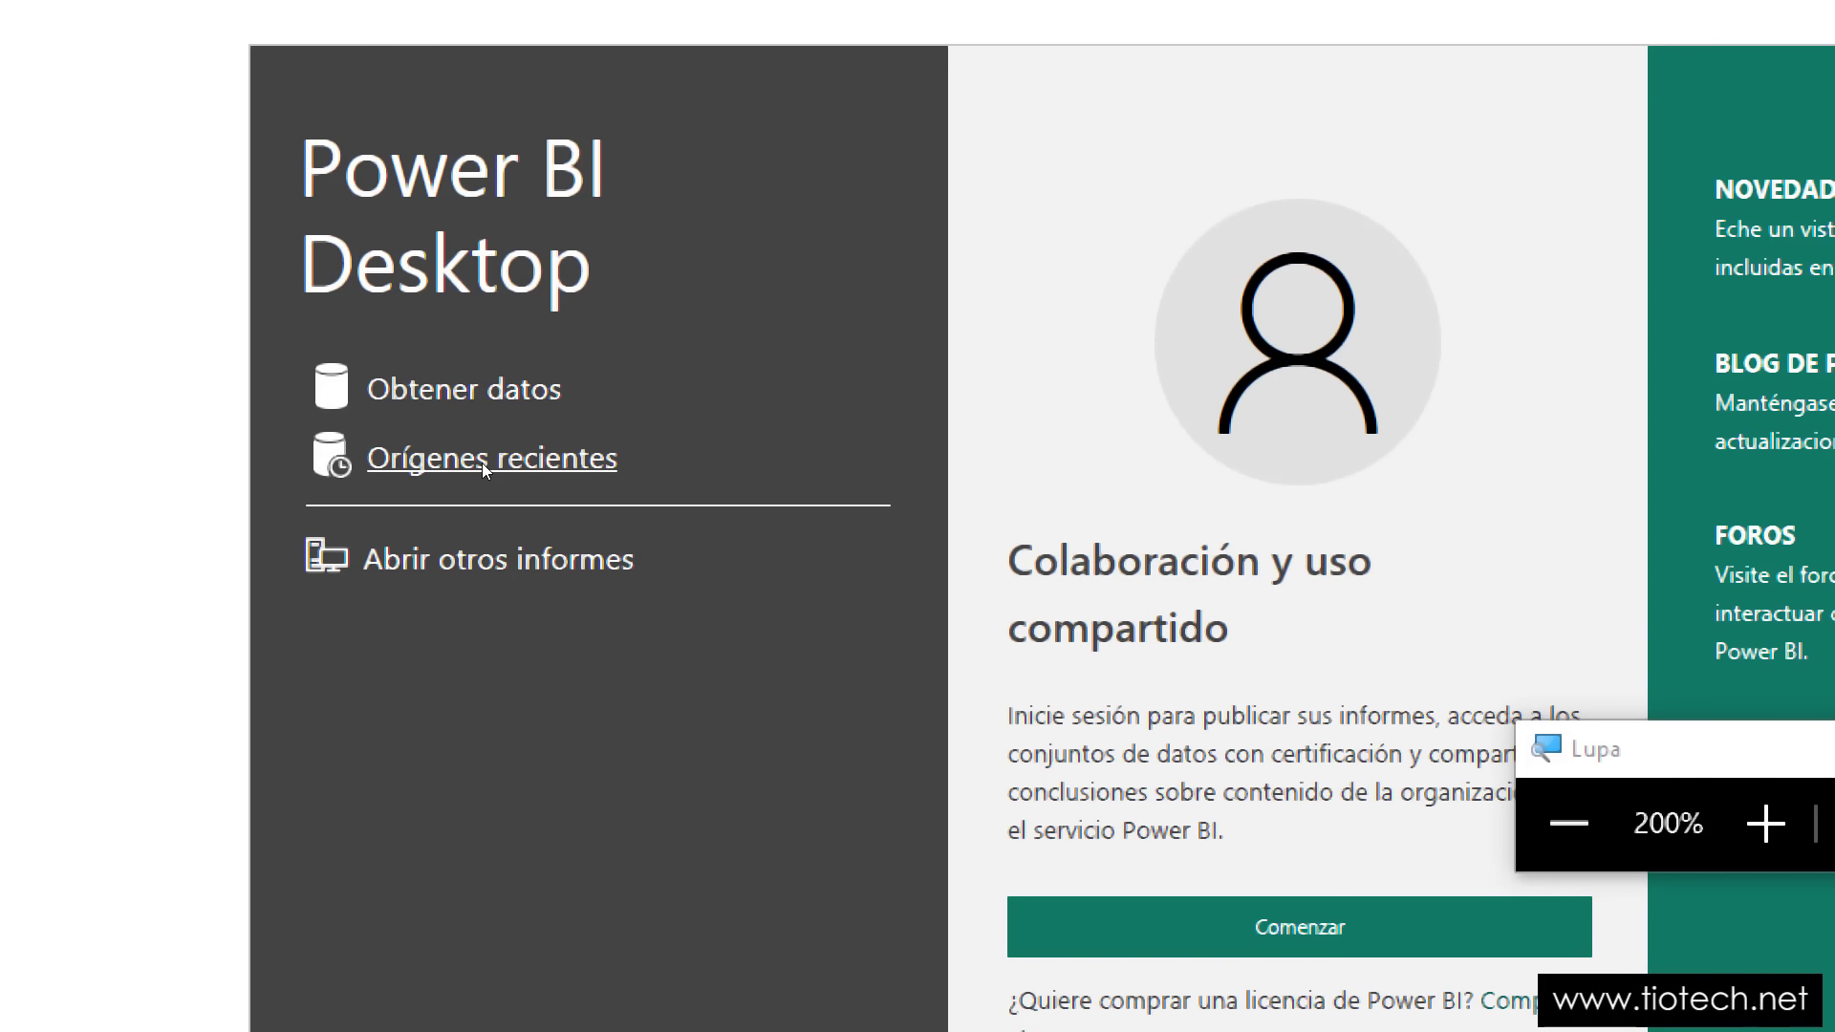
key("super+Escape")
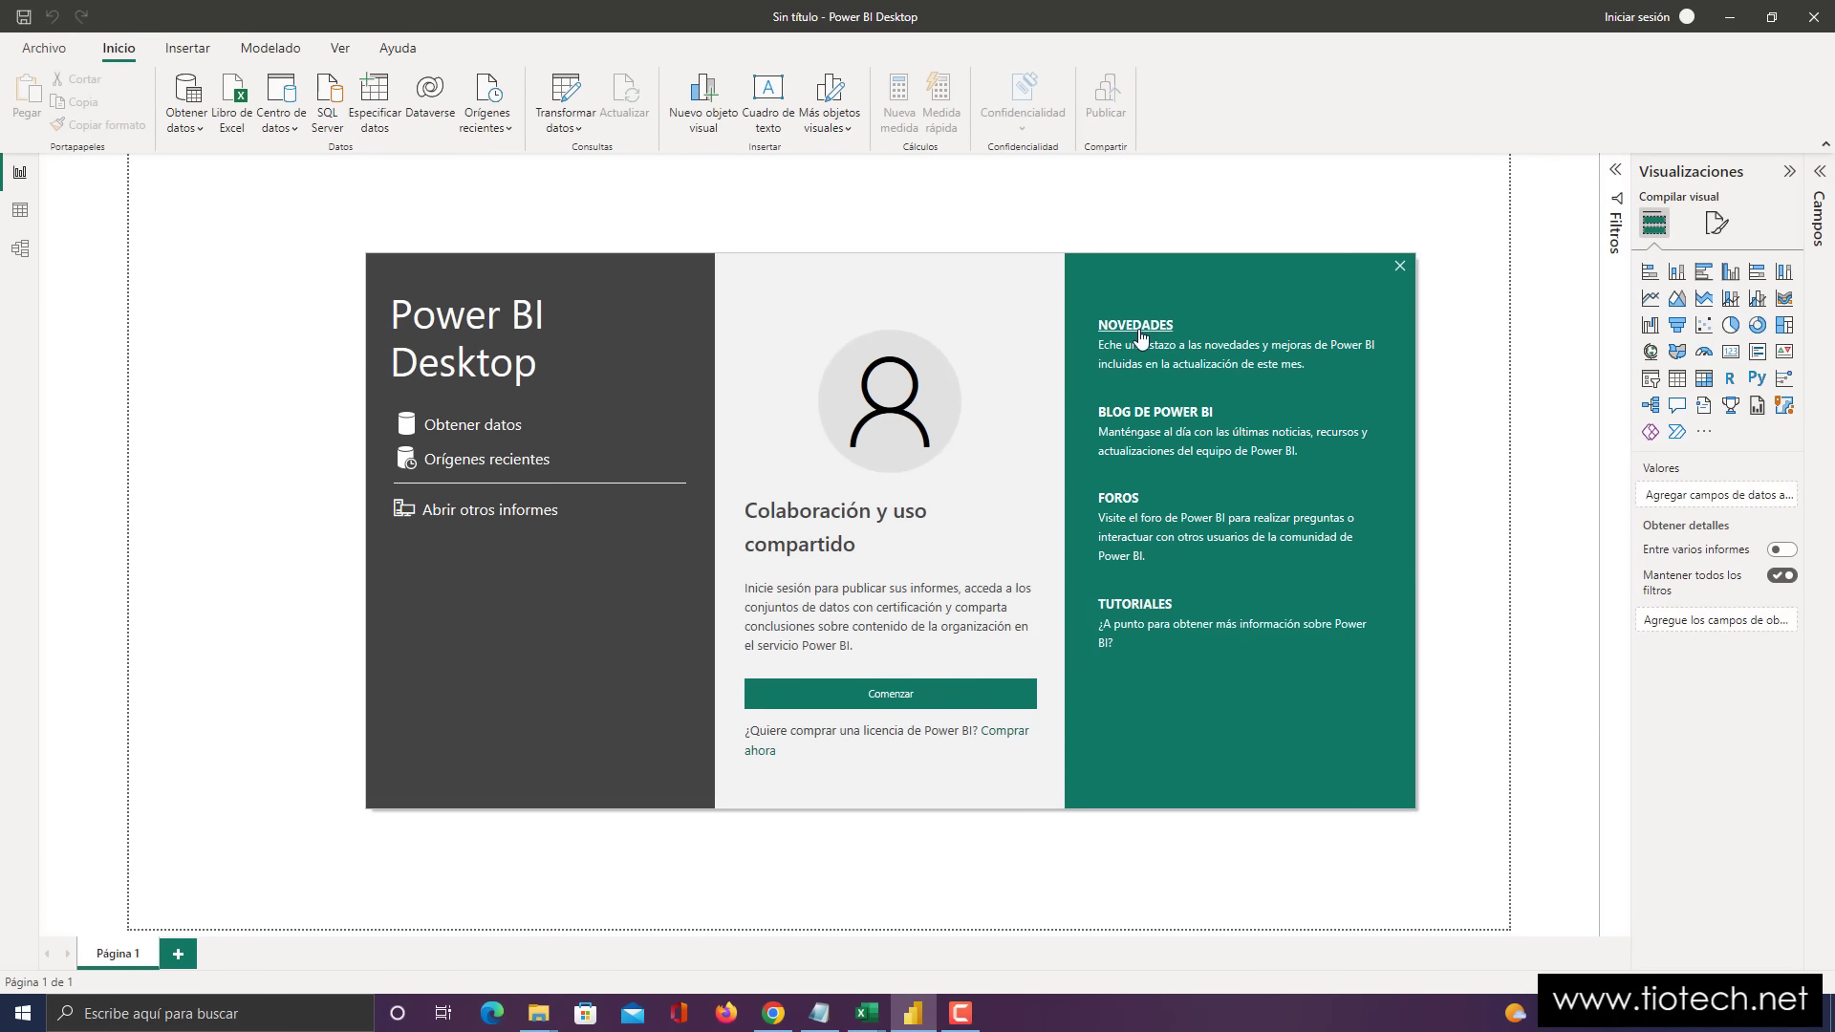
key("super+plus")
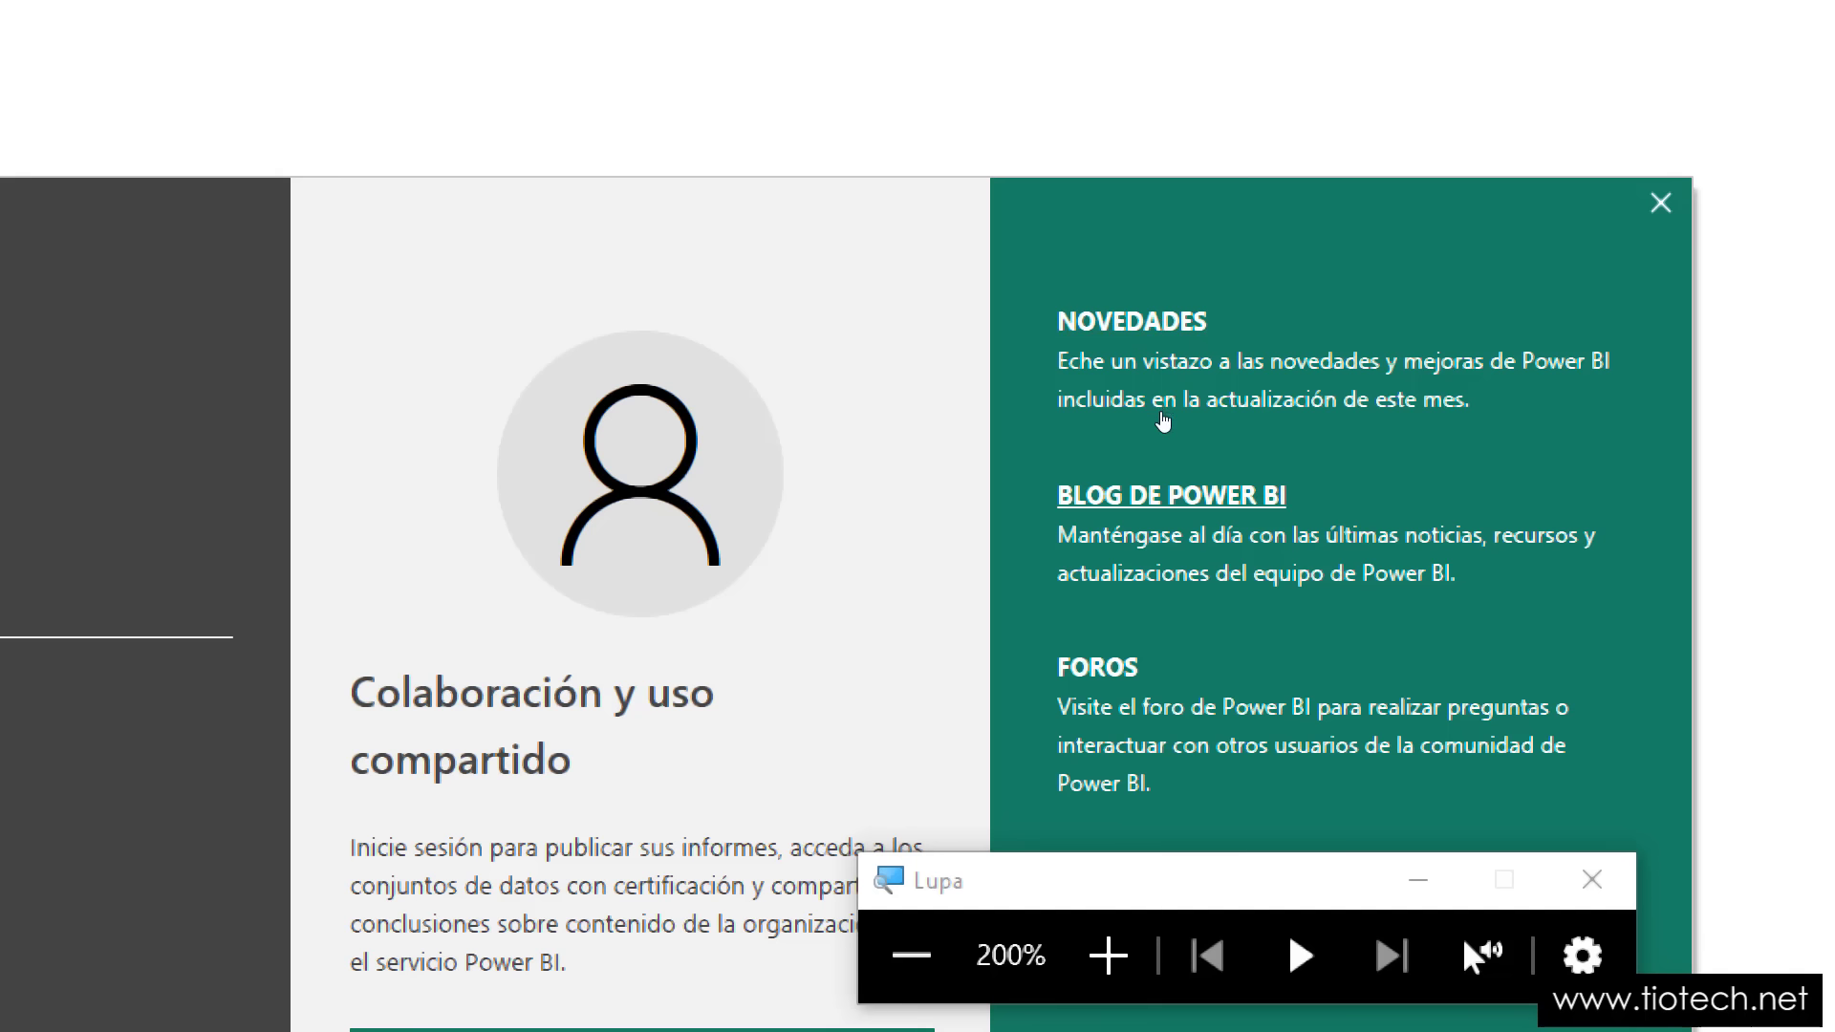
key("super+Escape")
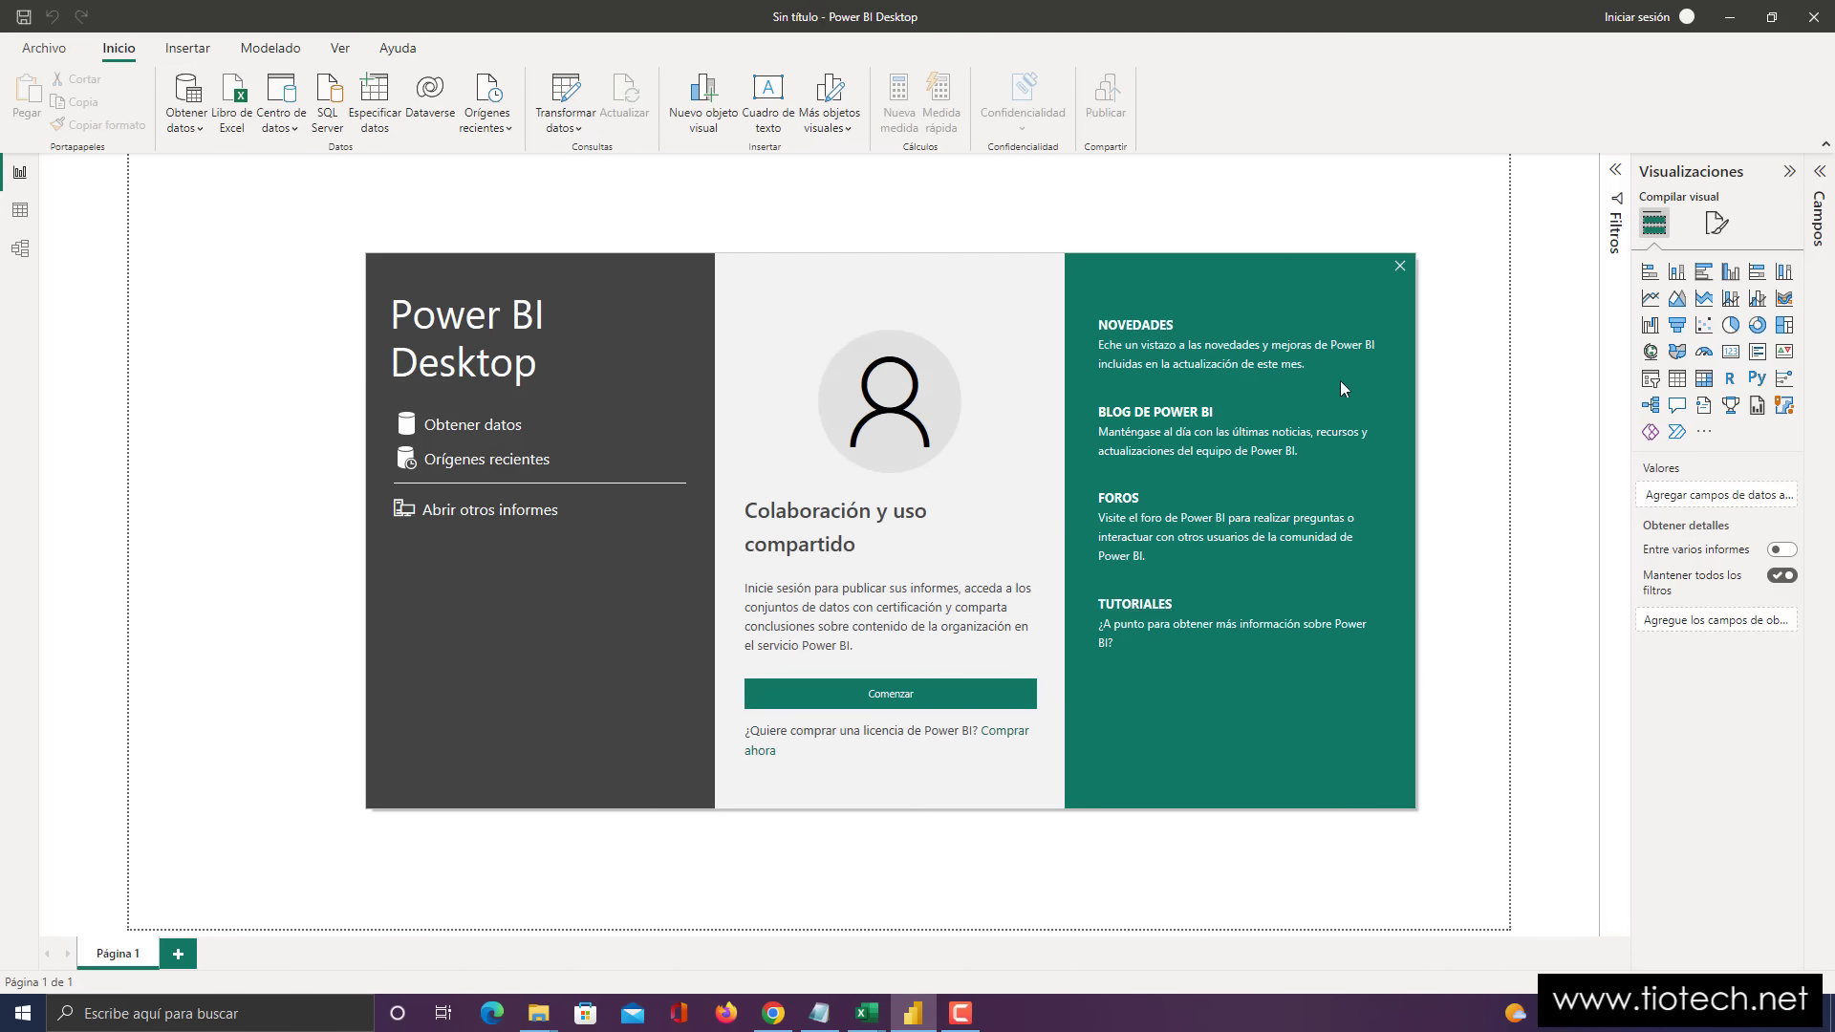
left_click(1397, 267)
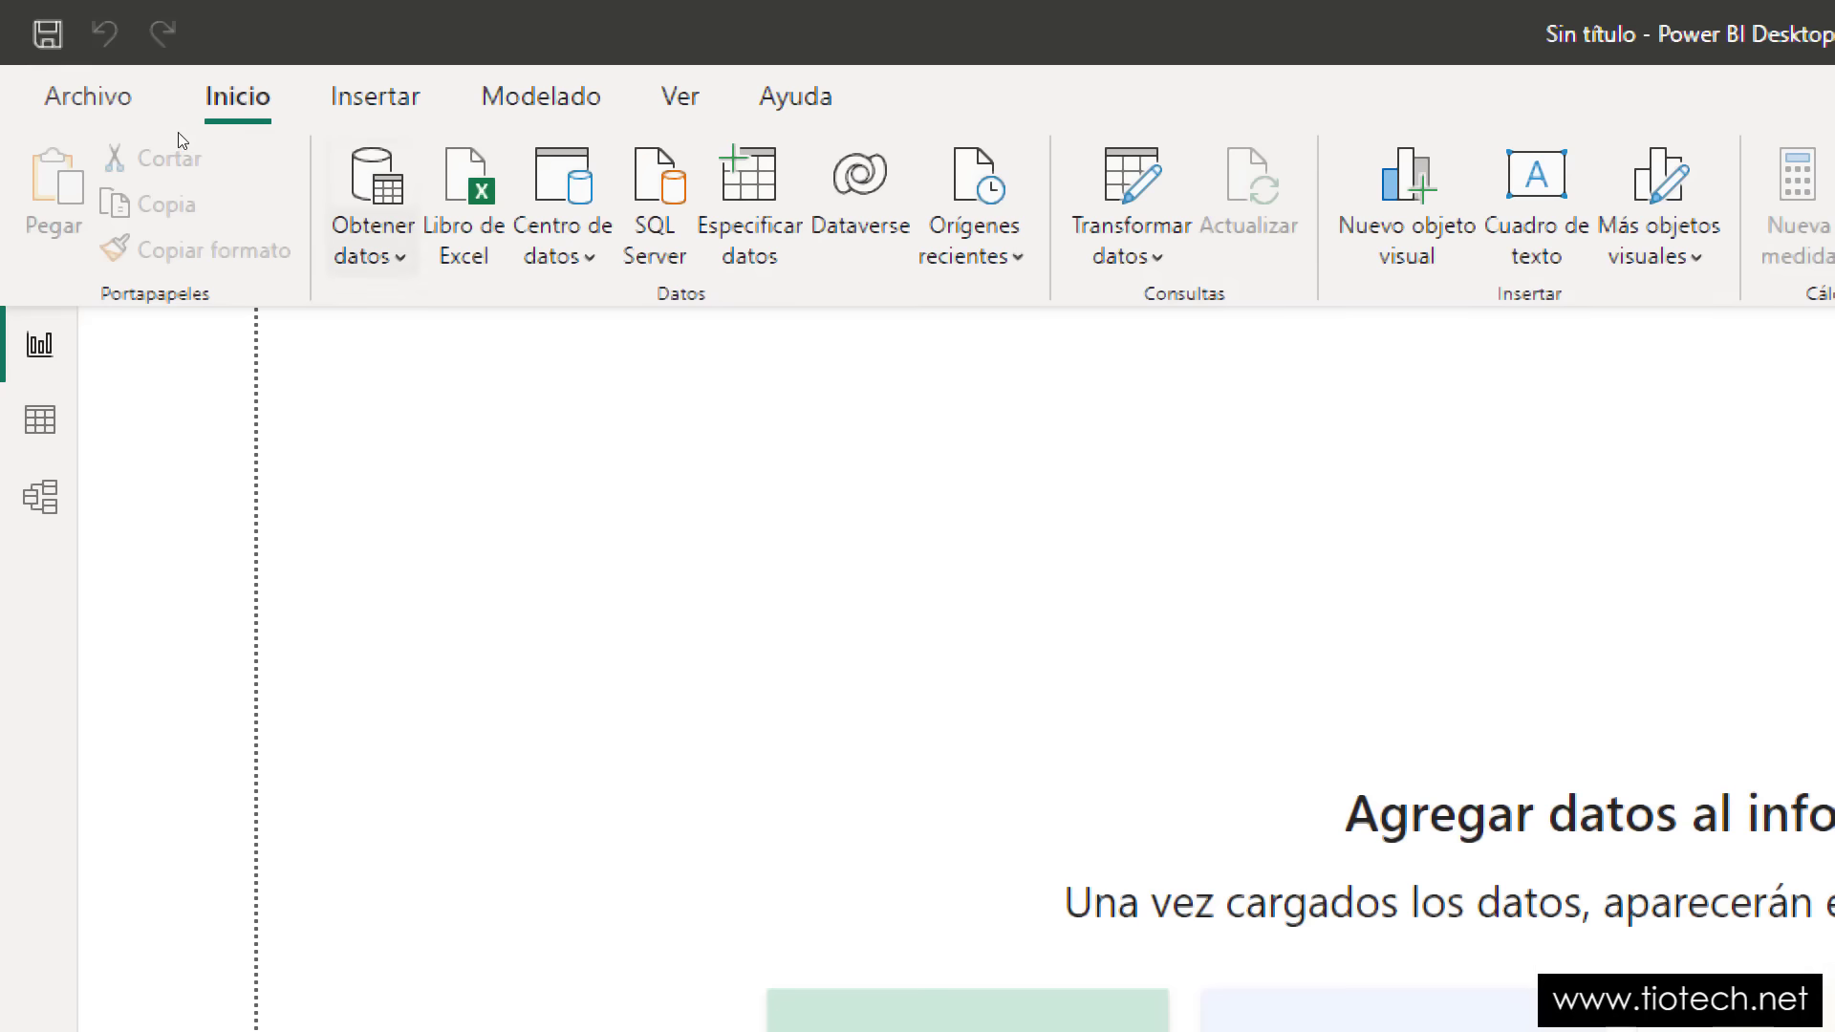
- Examine the list of common data sources offered by Obtener datos and close it without choosing one
left_click(188, 130)
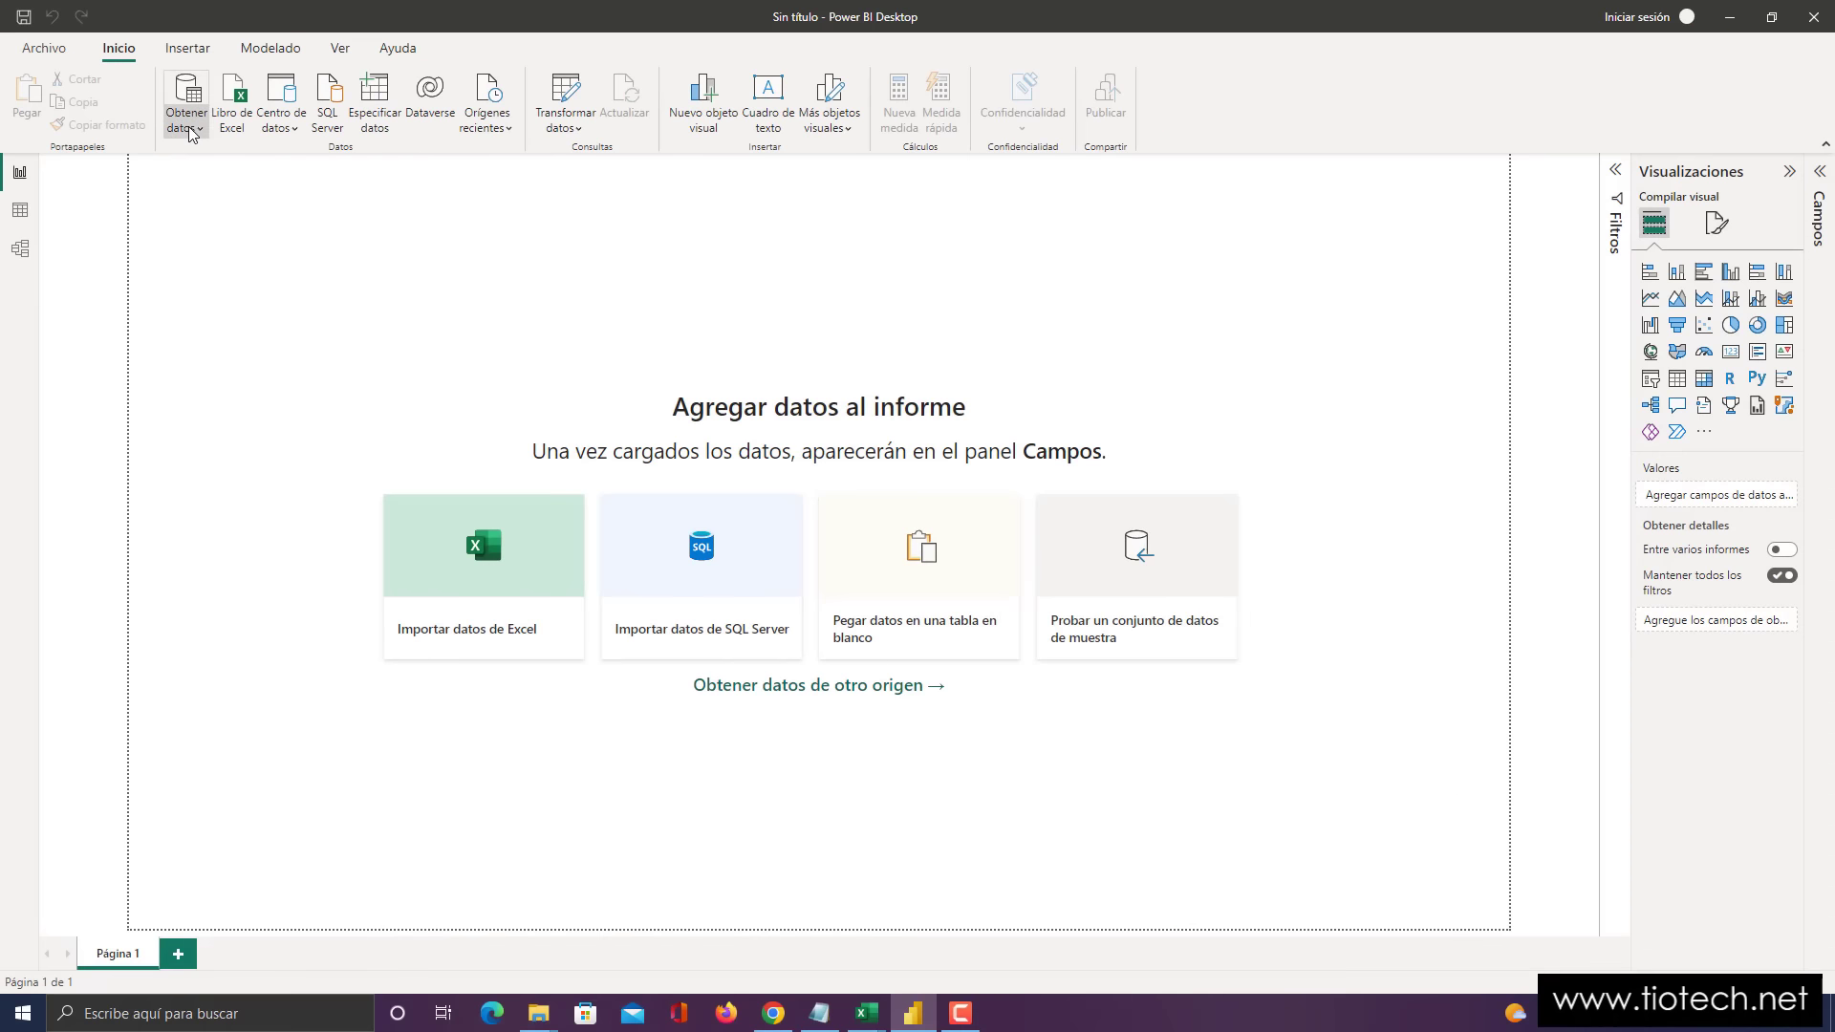
left_click(382, 260)
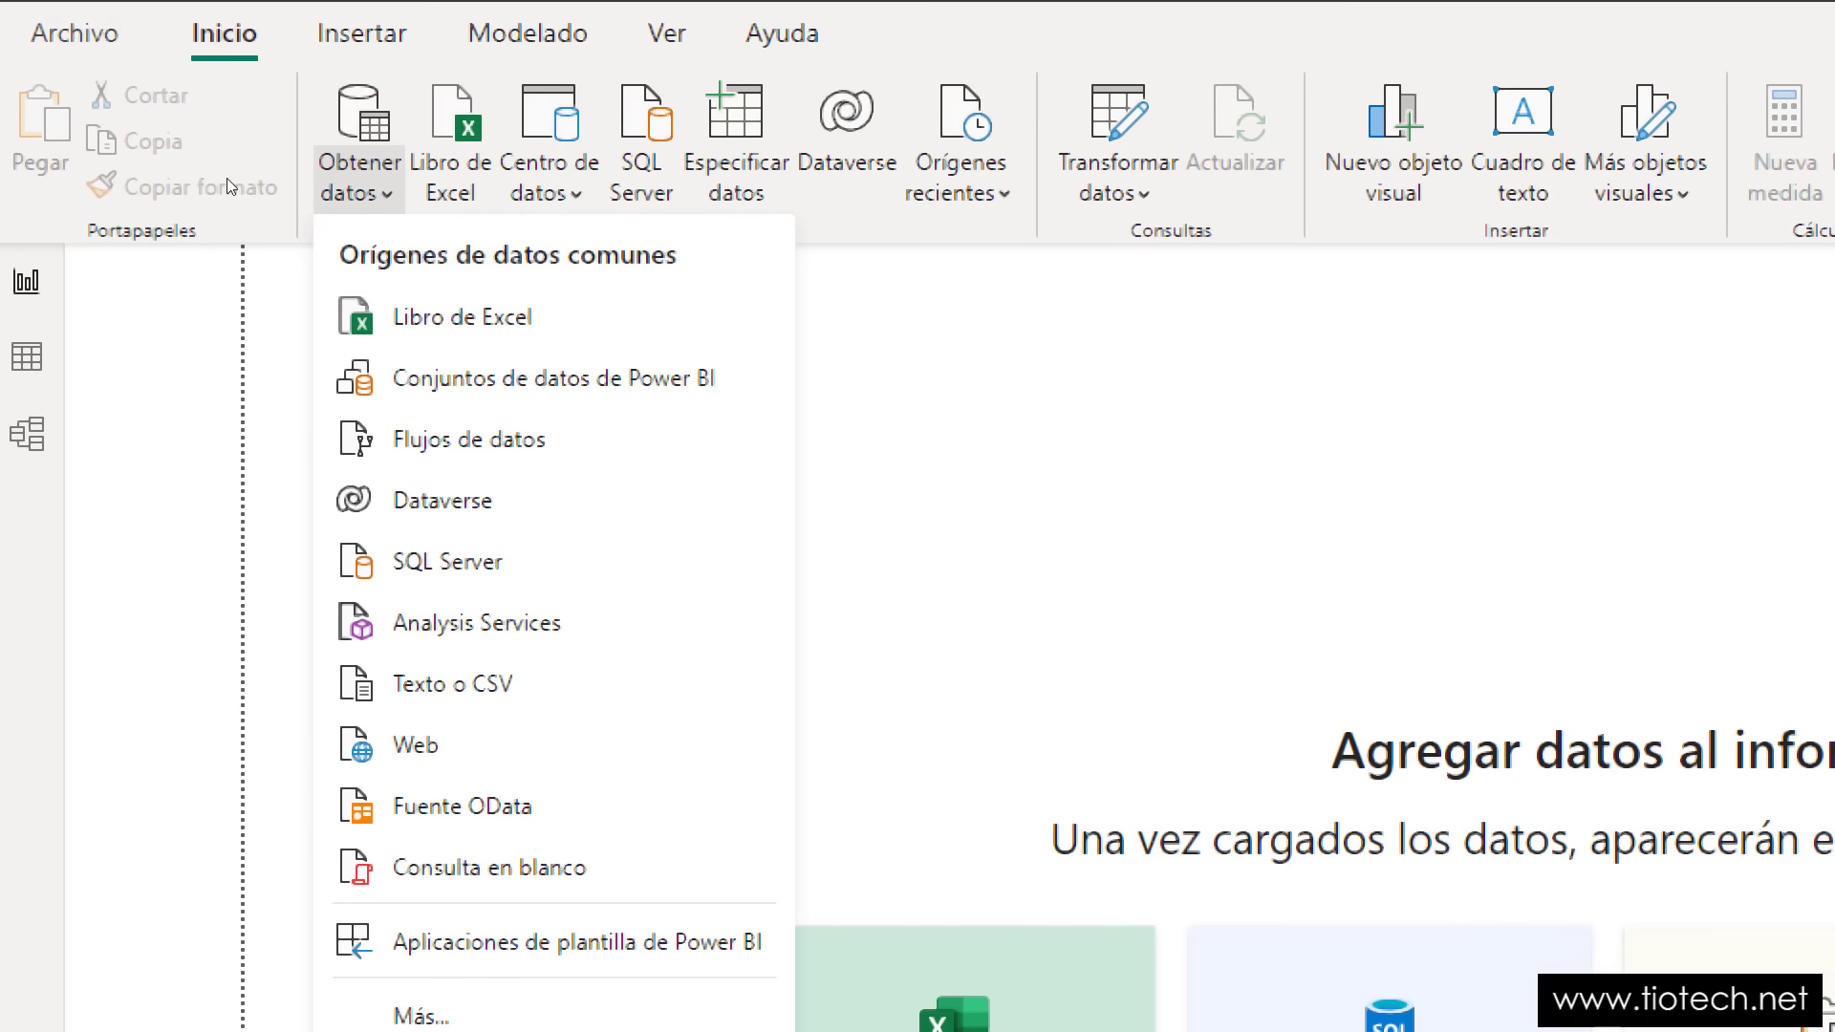
left_click(250, 189)
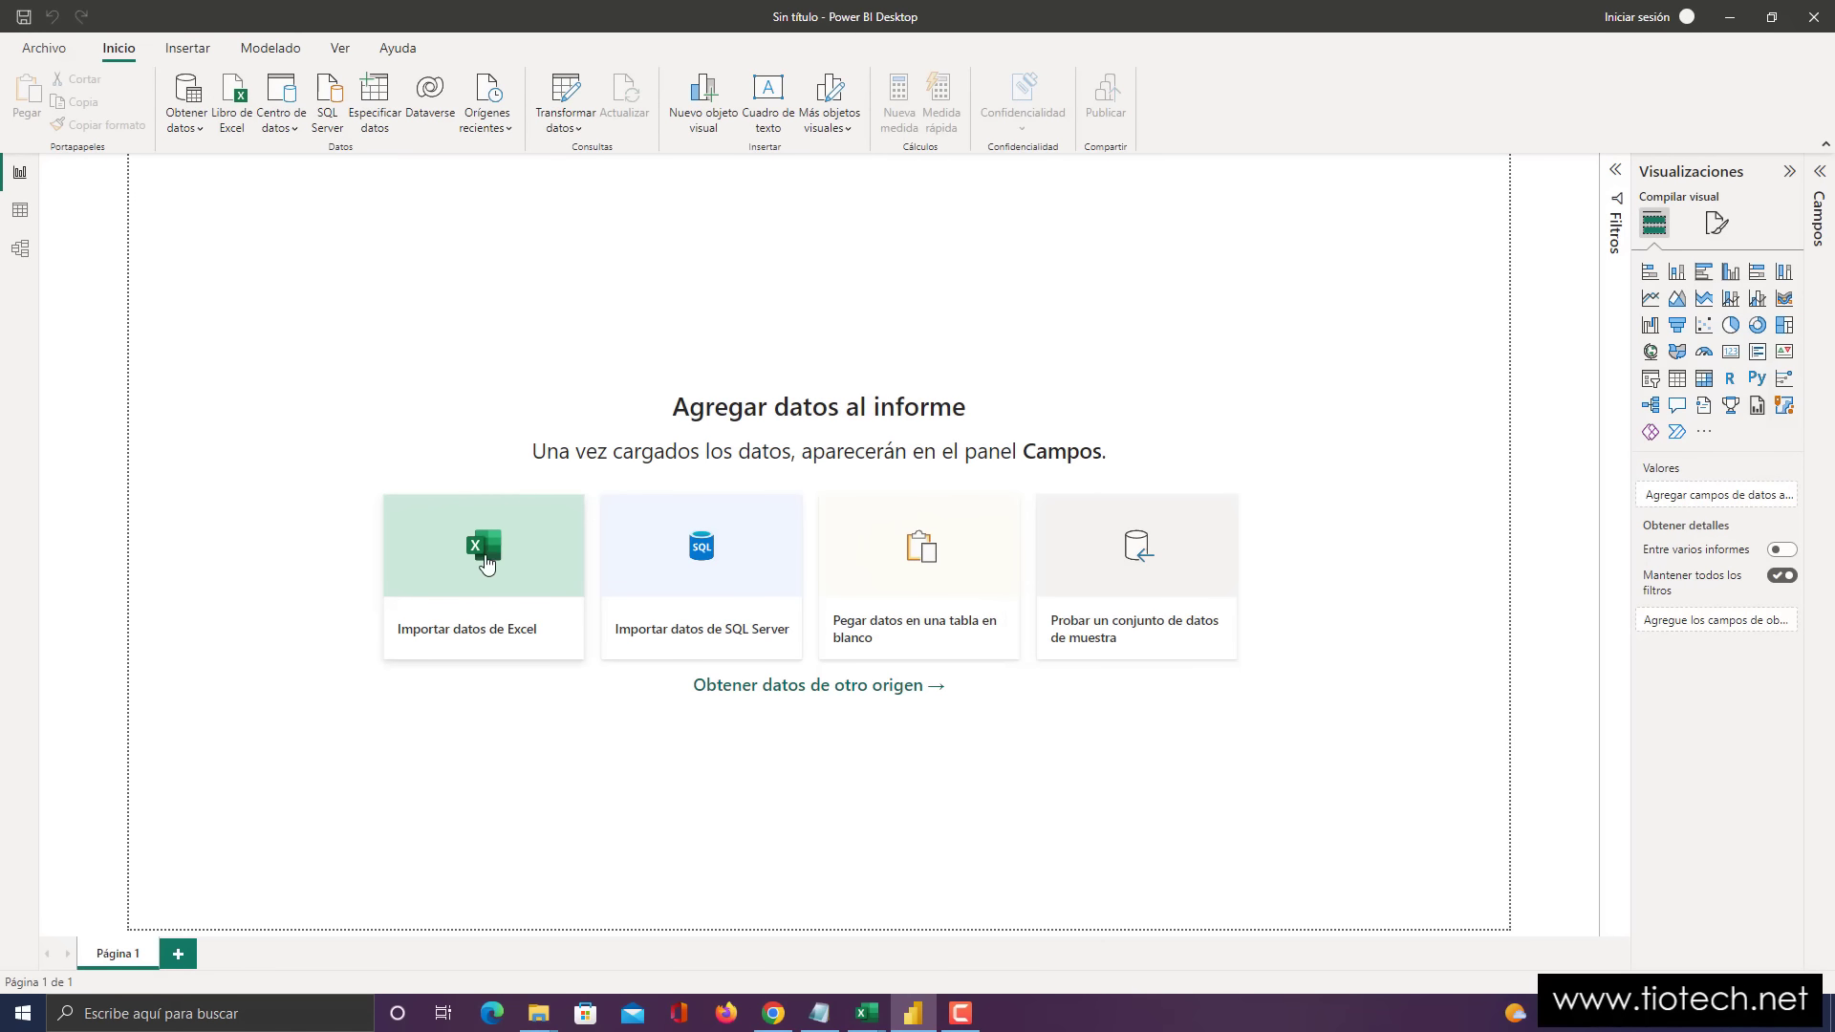
- Start importing data from Excel into the empty report and move the file selection dialog to the middle of the report canvas
key("super+plus")
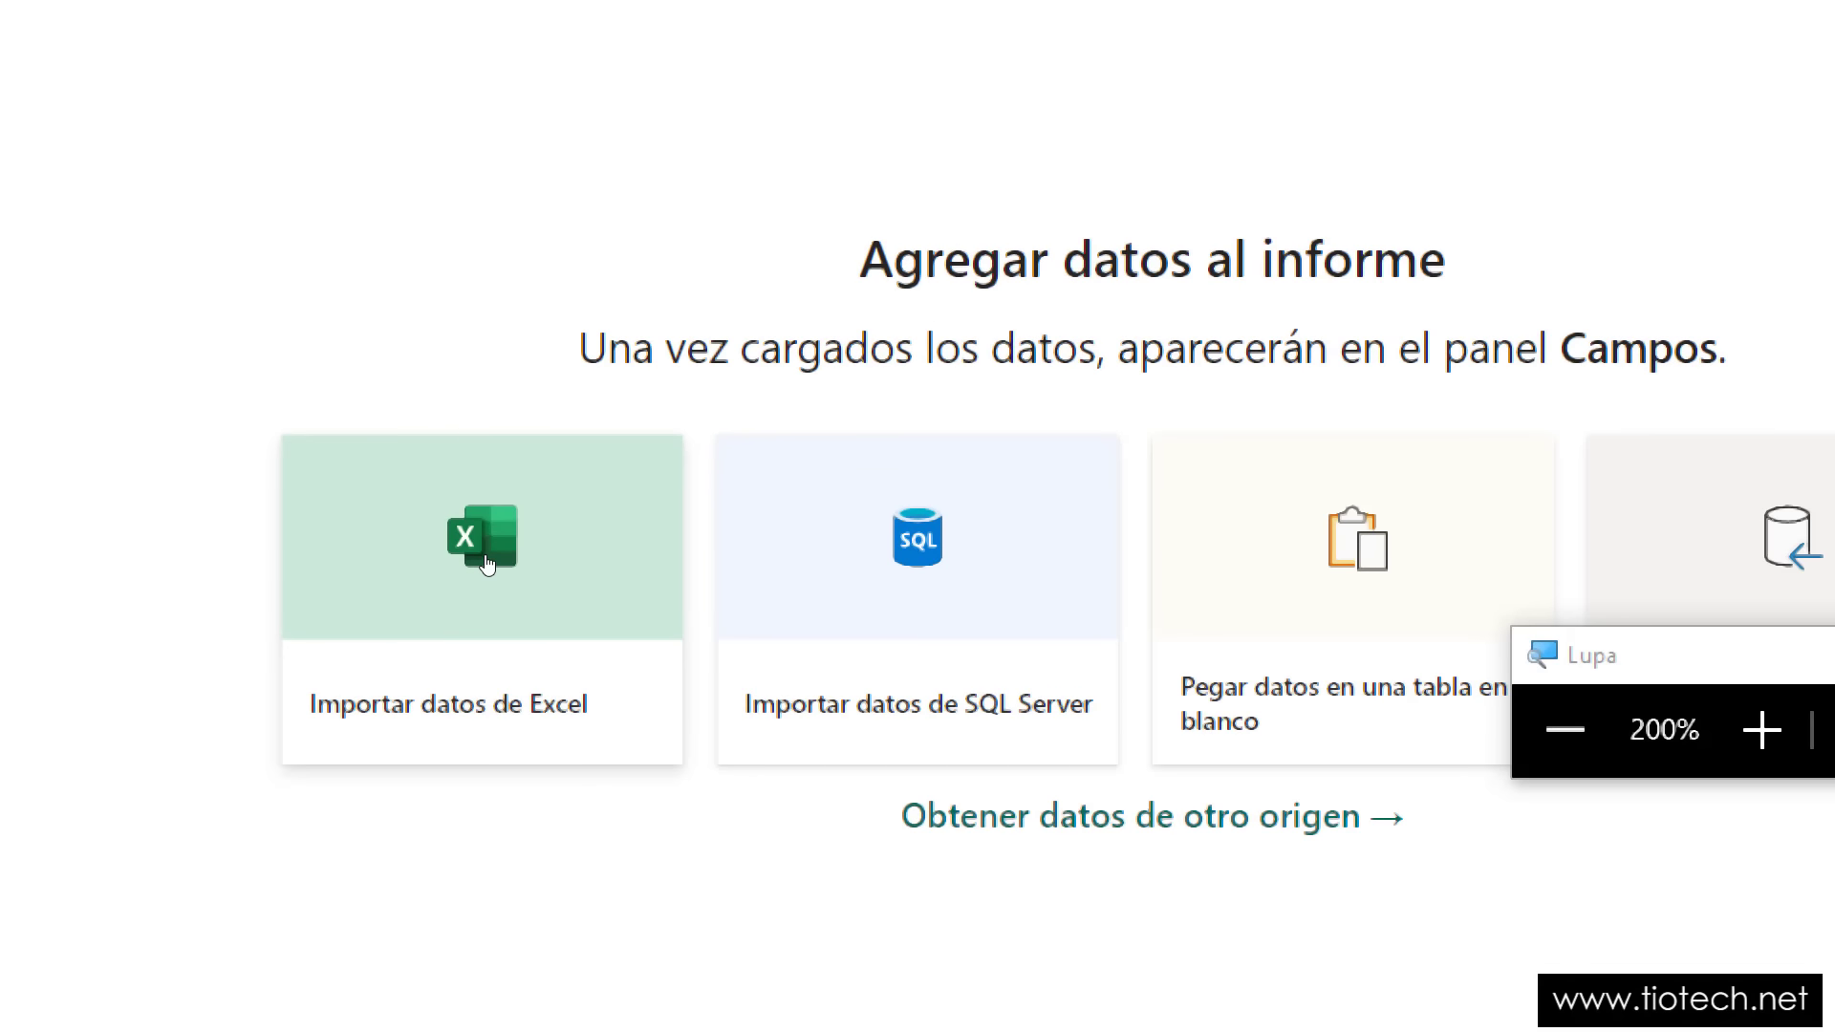
key("super+Escape")
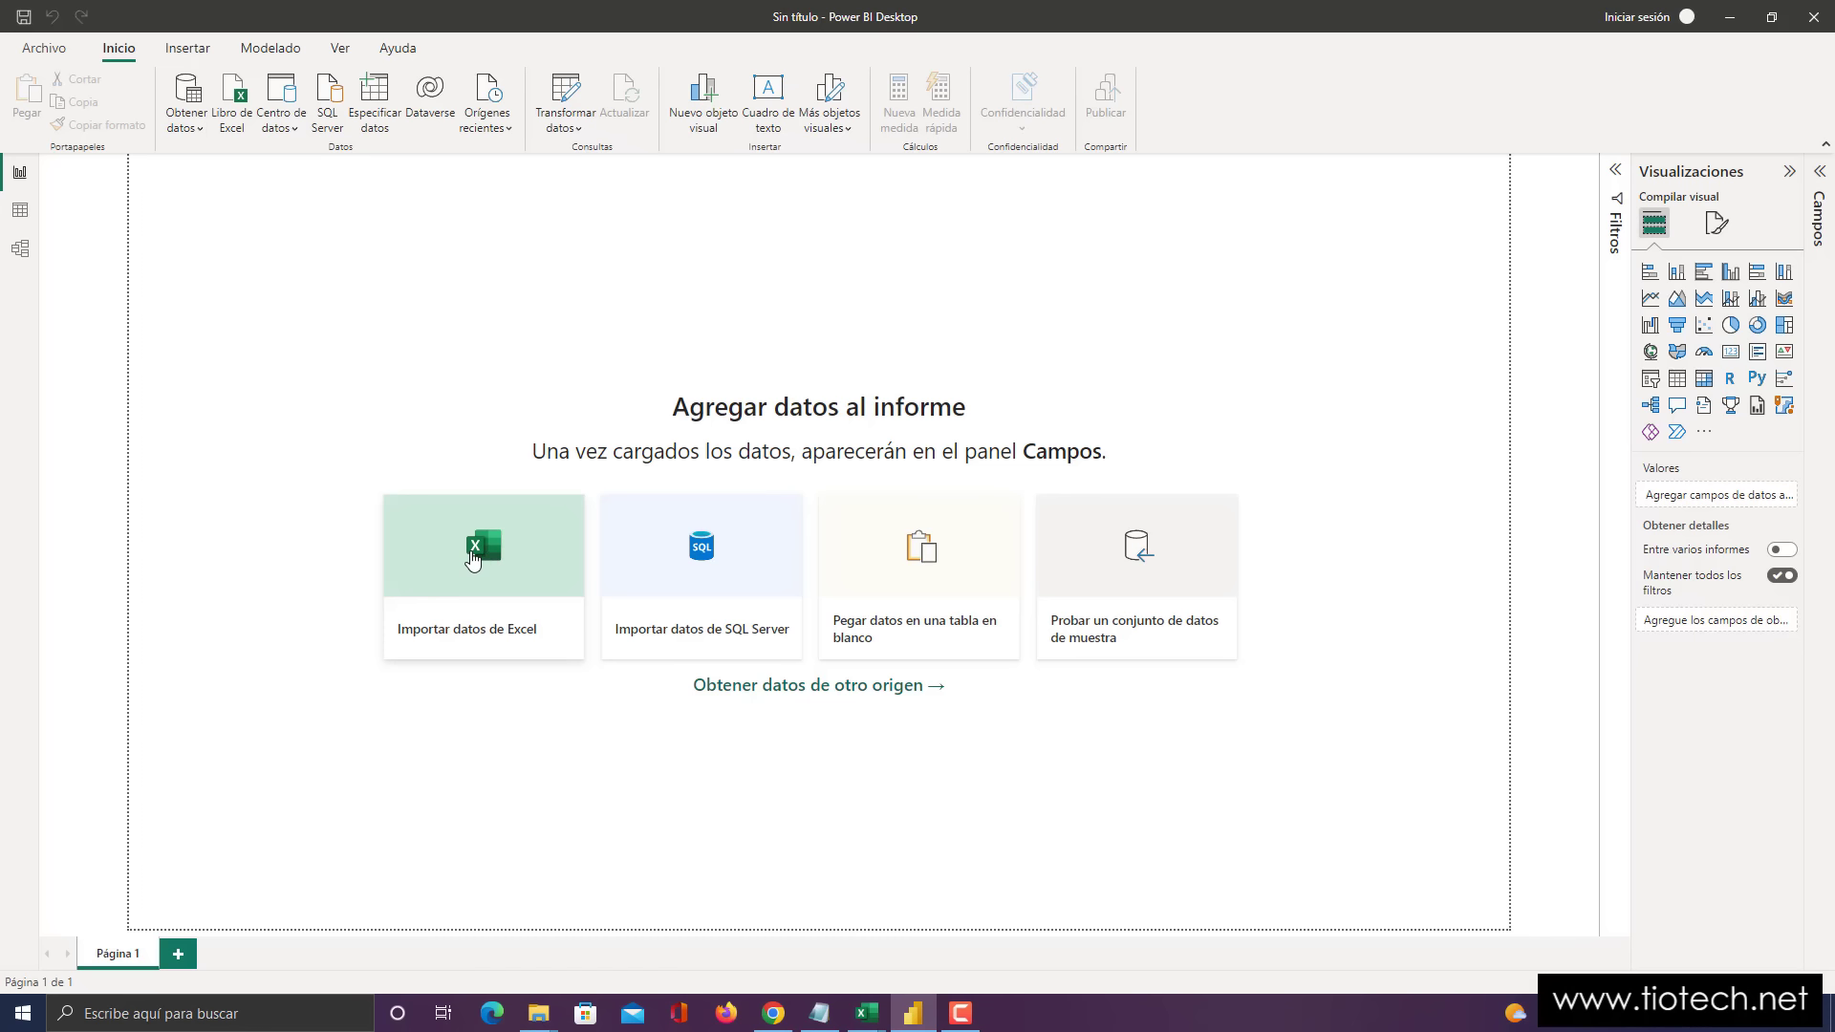
left_click(470, 559)
left_click_drag(479, 23, 860, 260)
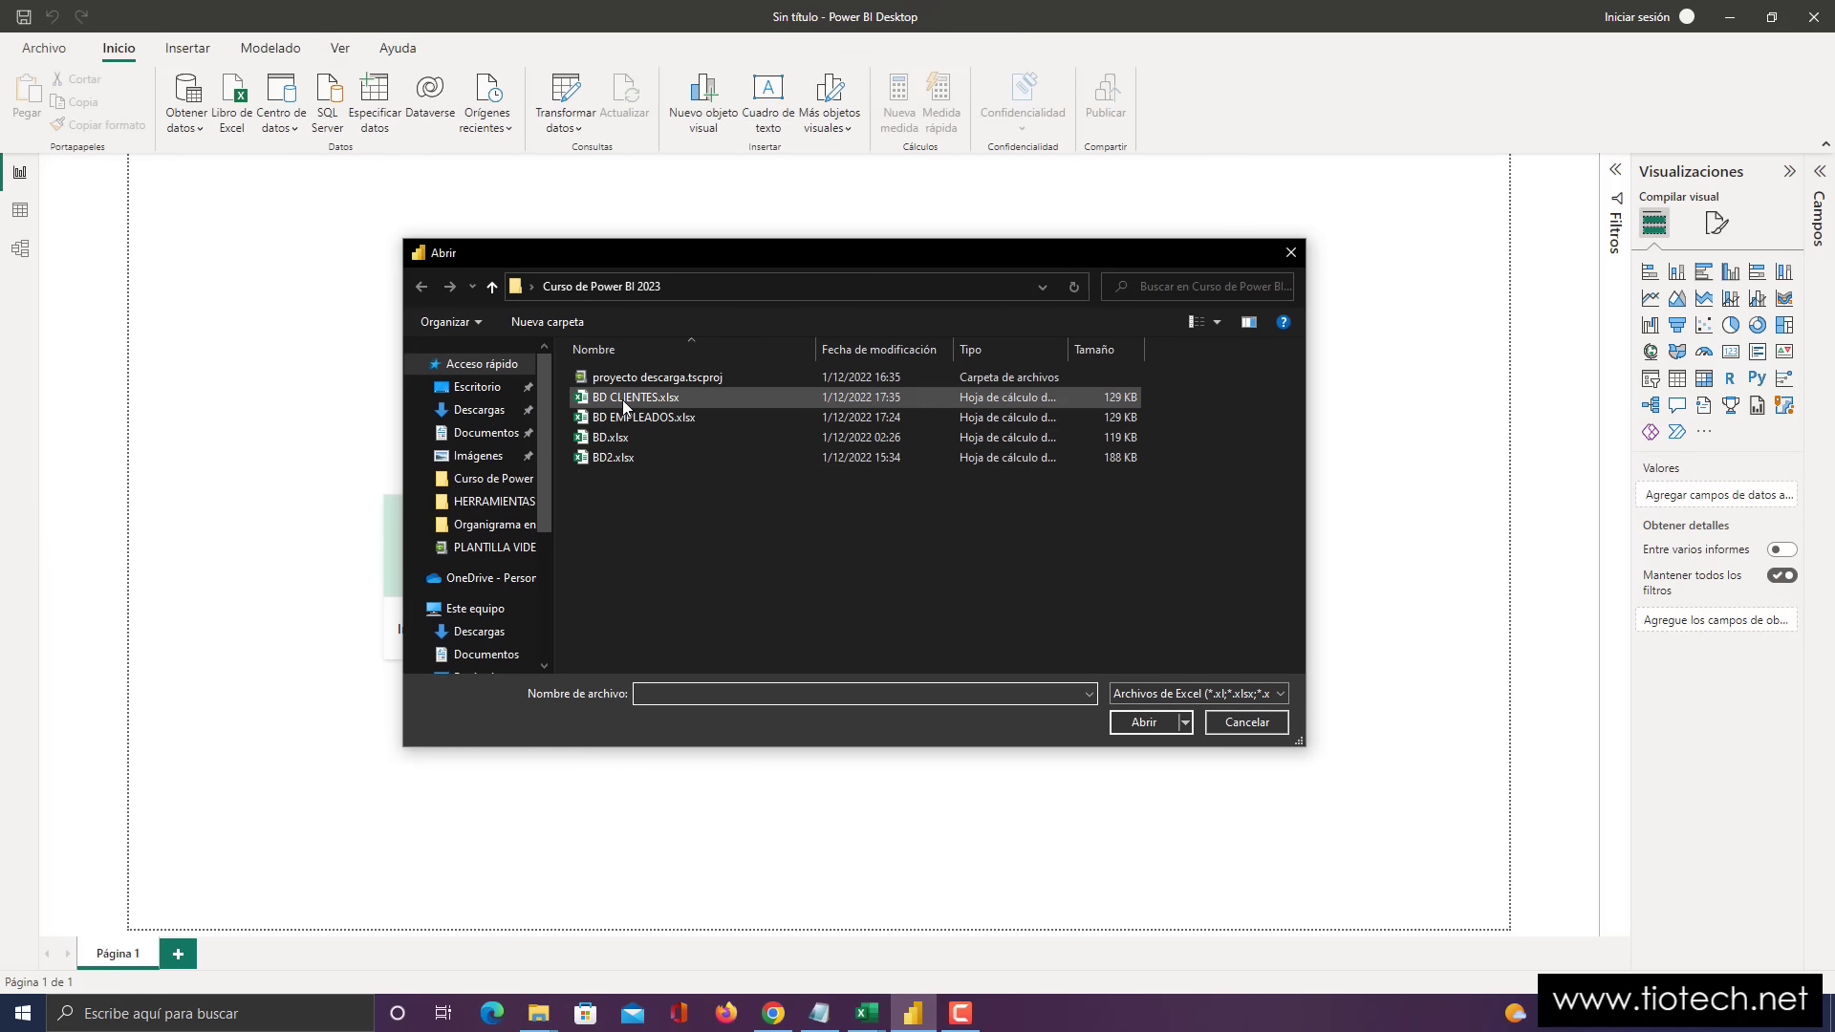
- Open BD CLIENTES.xlsx in Excel from the file selection dialog to inspect its contents before importing
key("super+plus")
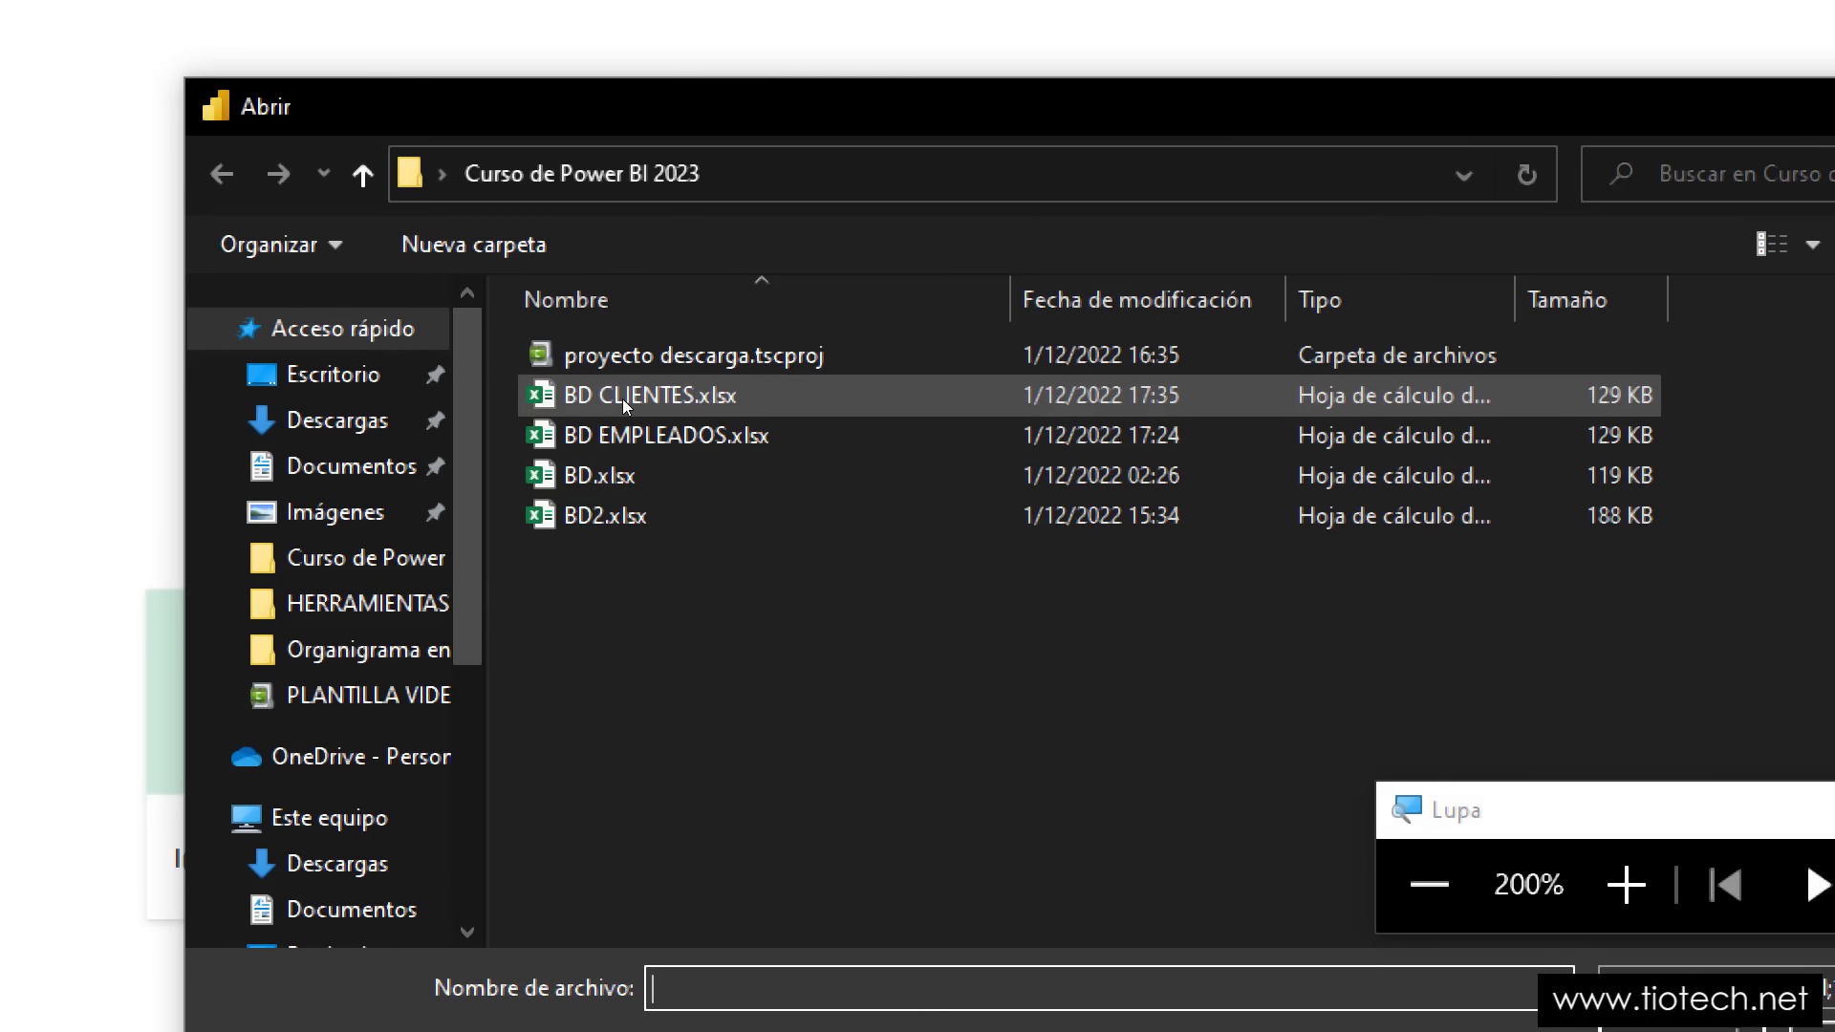
key("super+Escape")
right_click(624, 403)
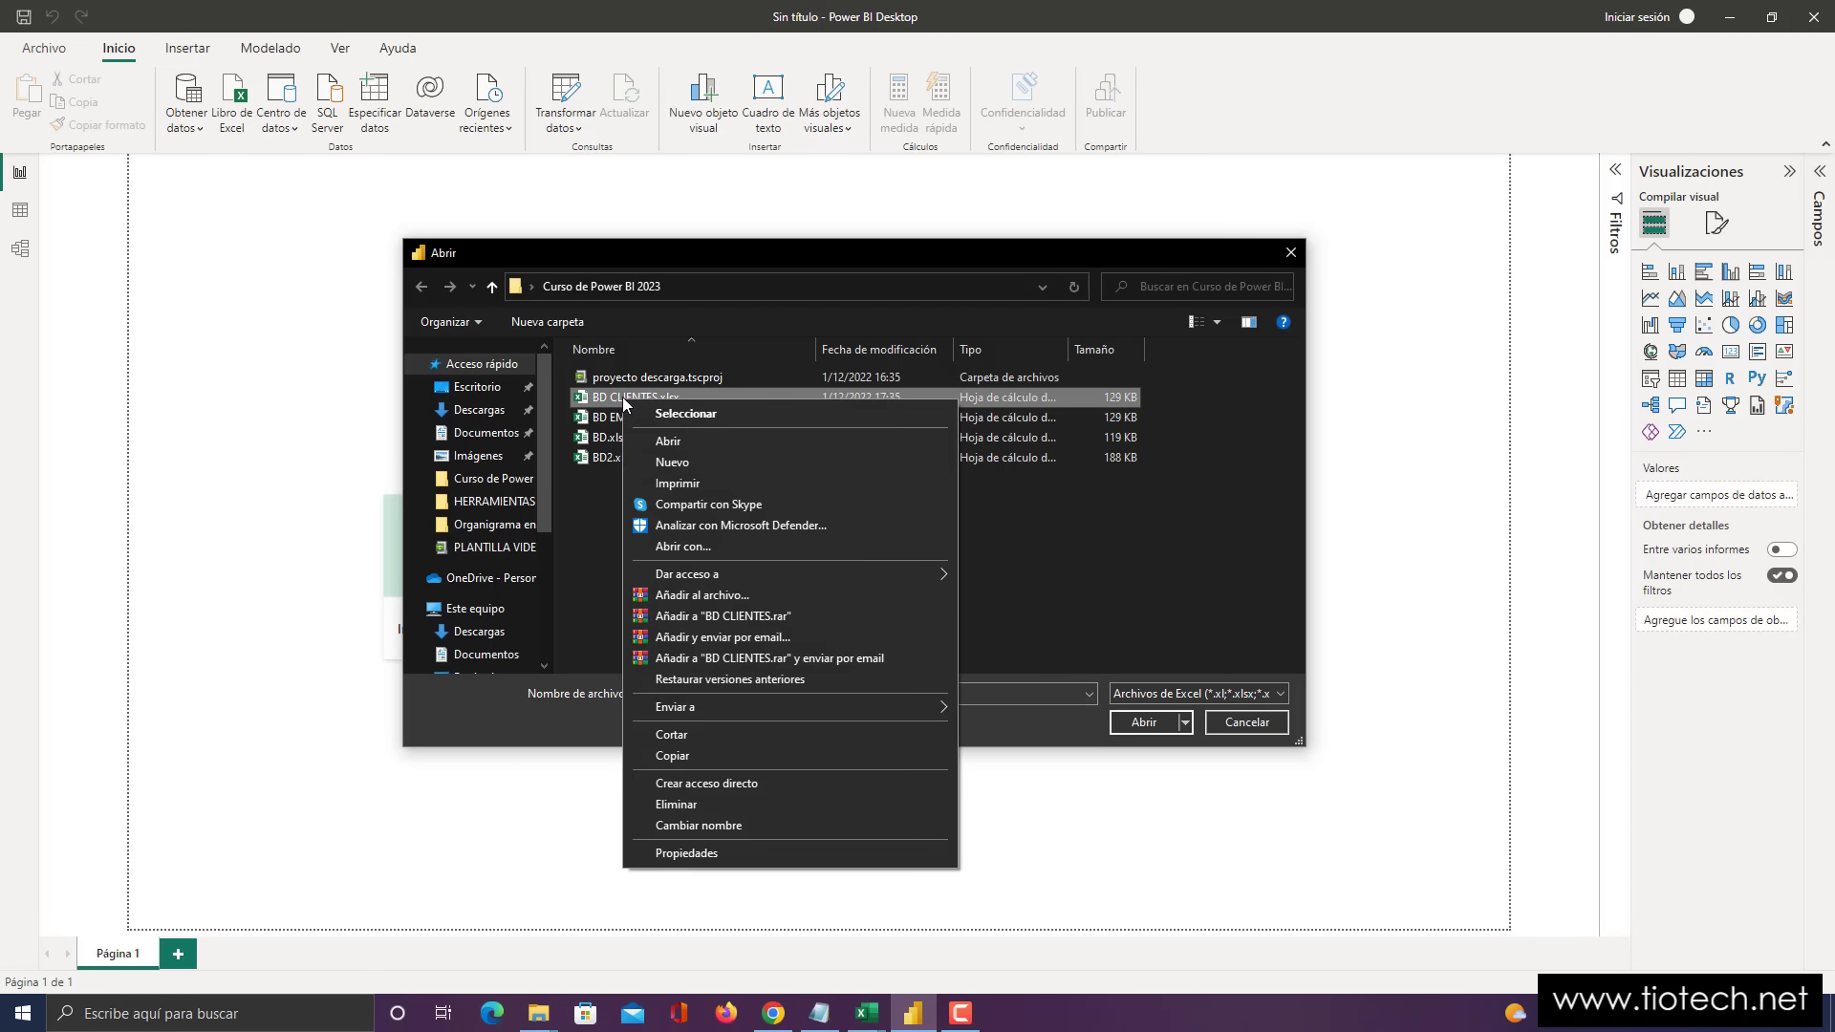
left_click(664, 441)
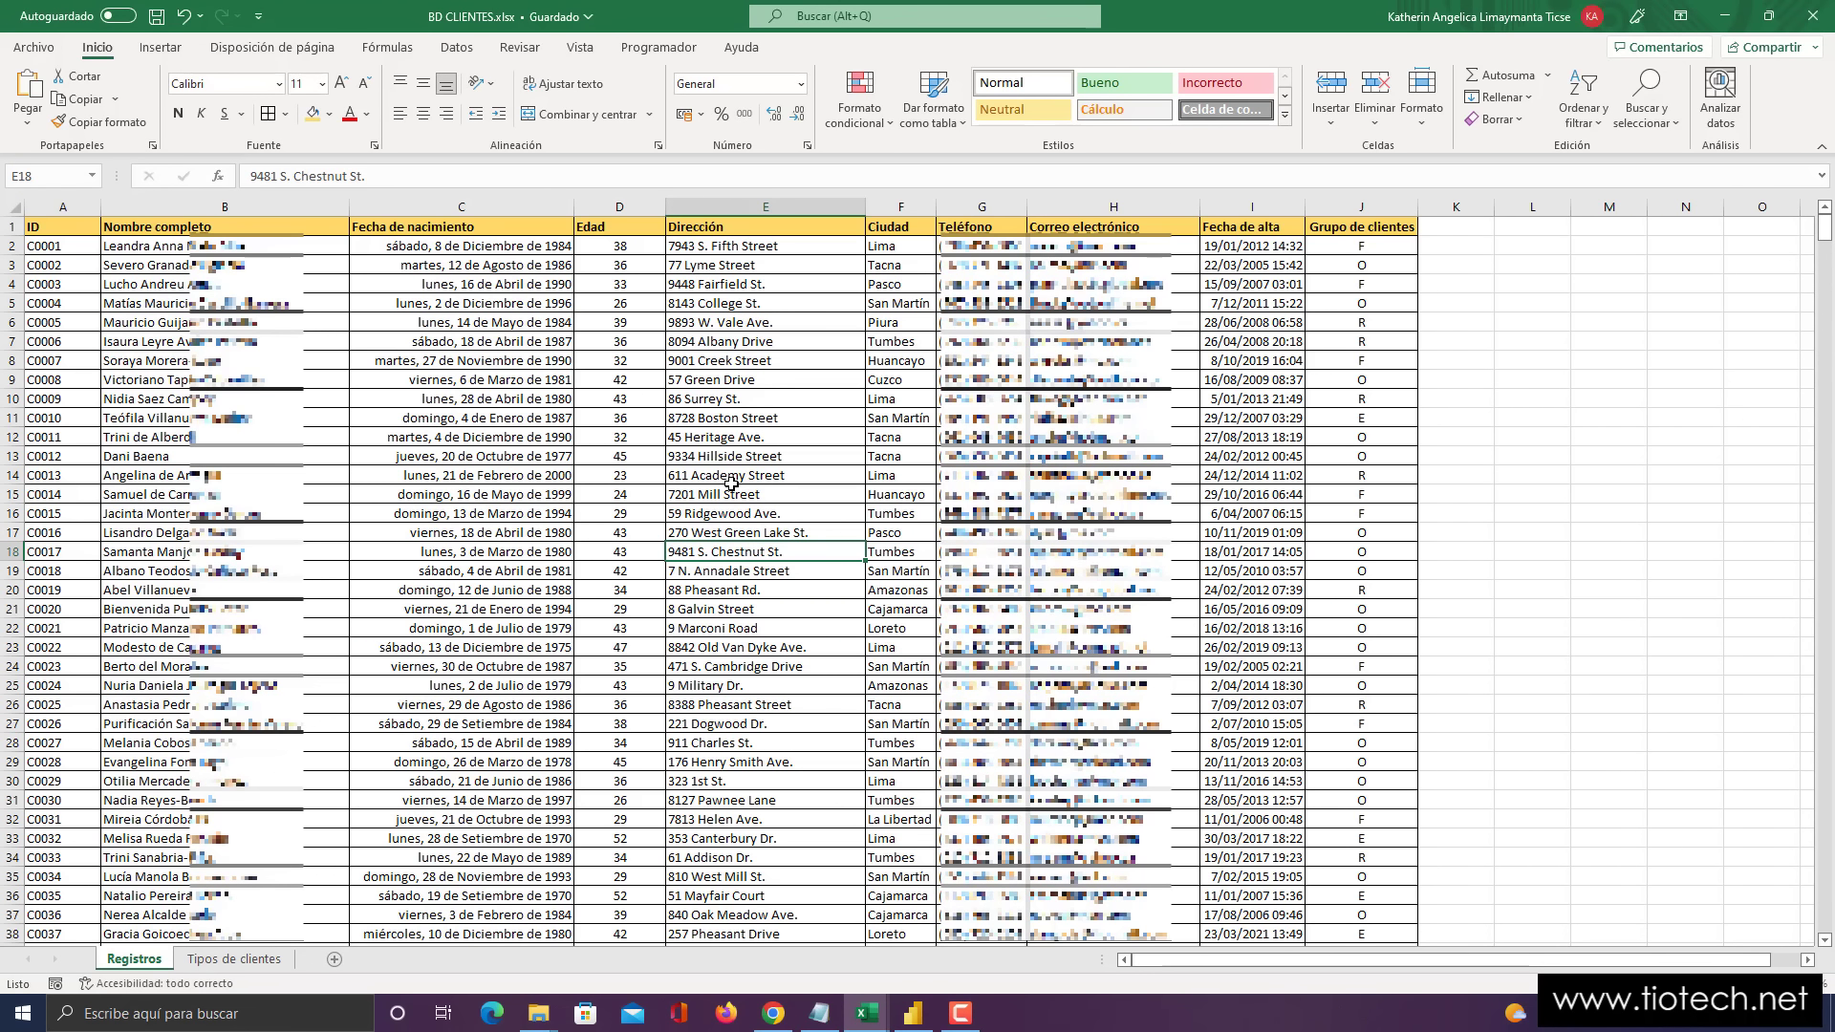
- Examine the customer records on the Registros sheet column by column, from ID through Grupo de clientes
scroll(731, 482, "down", 6)
scroll(739, 466, "up", 6)
left_click(44, 207)
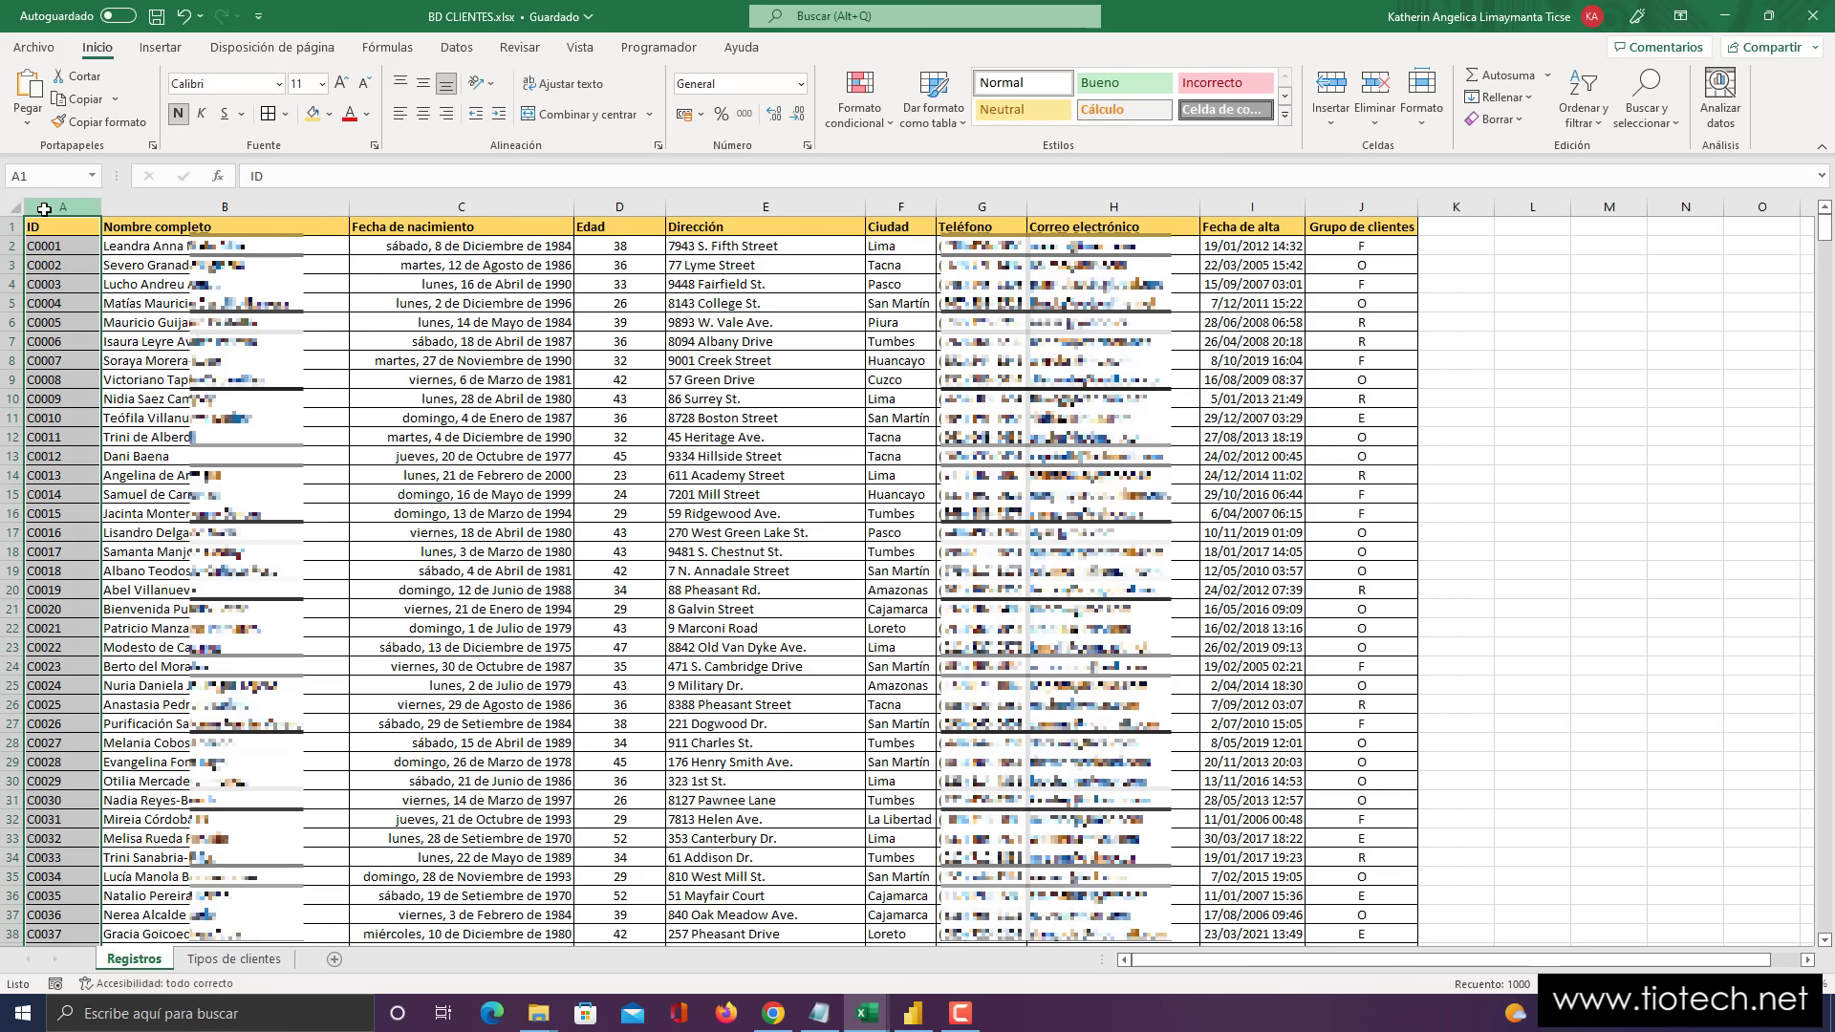
left_click(172, 208)
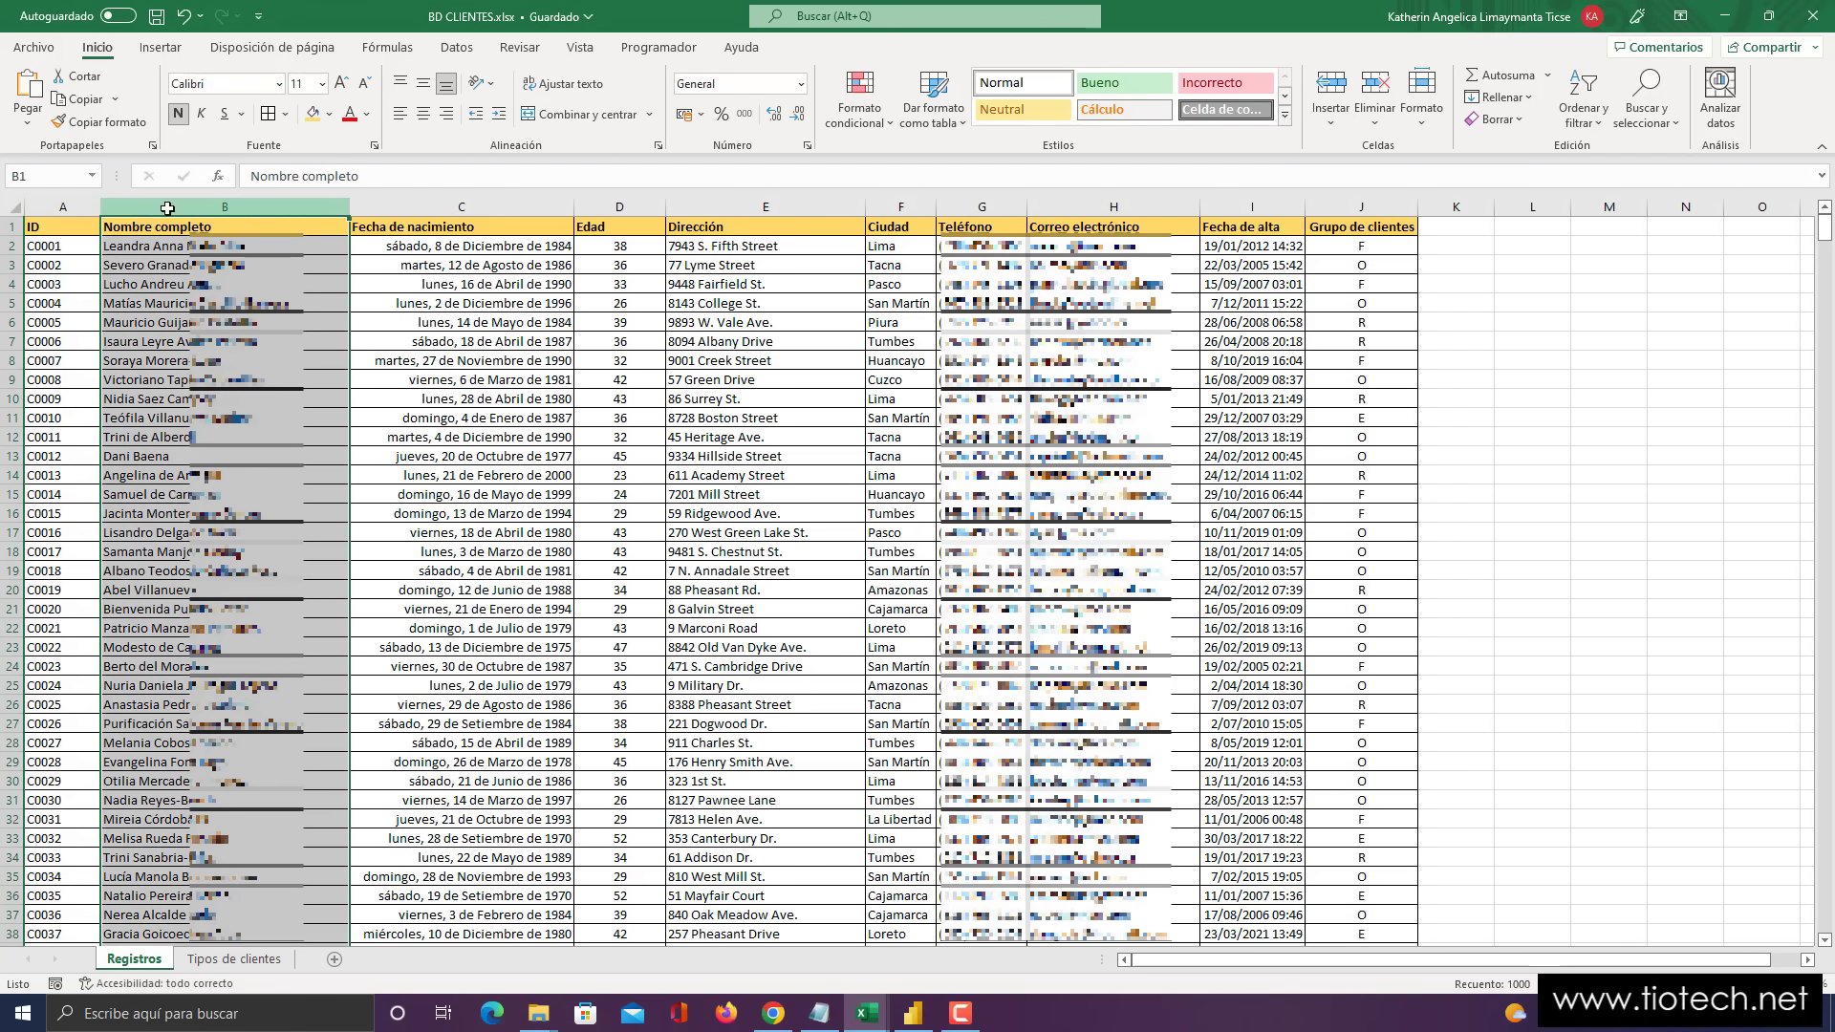
left_click(179, 265)
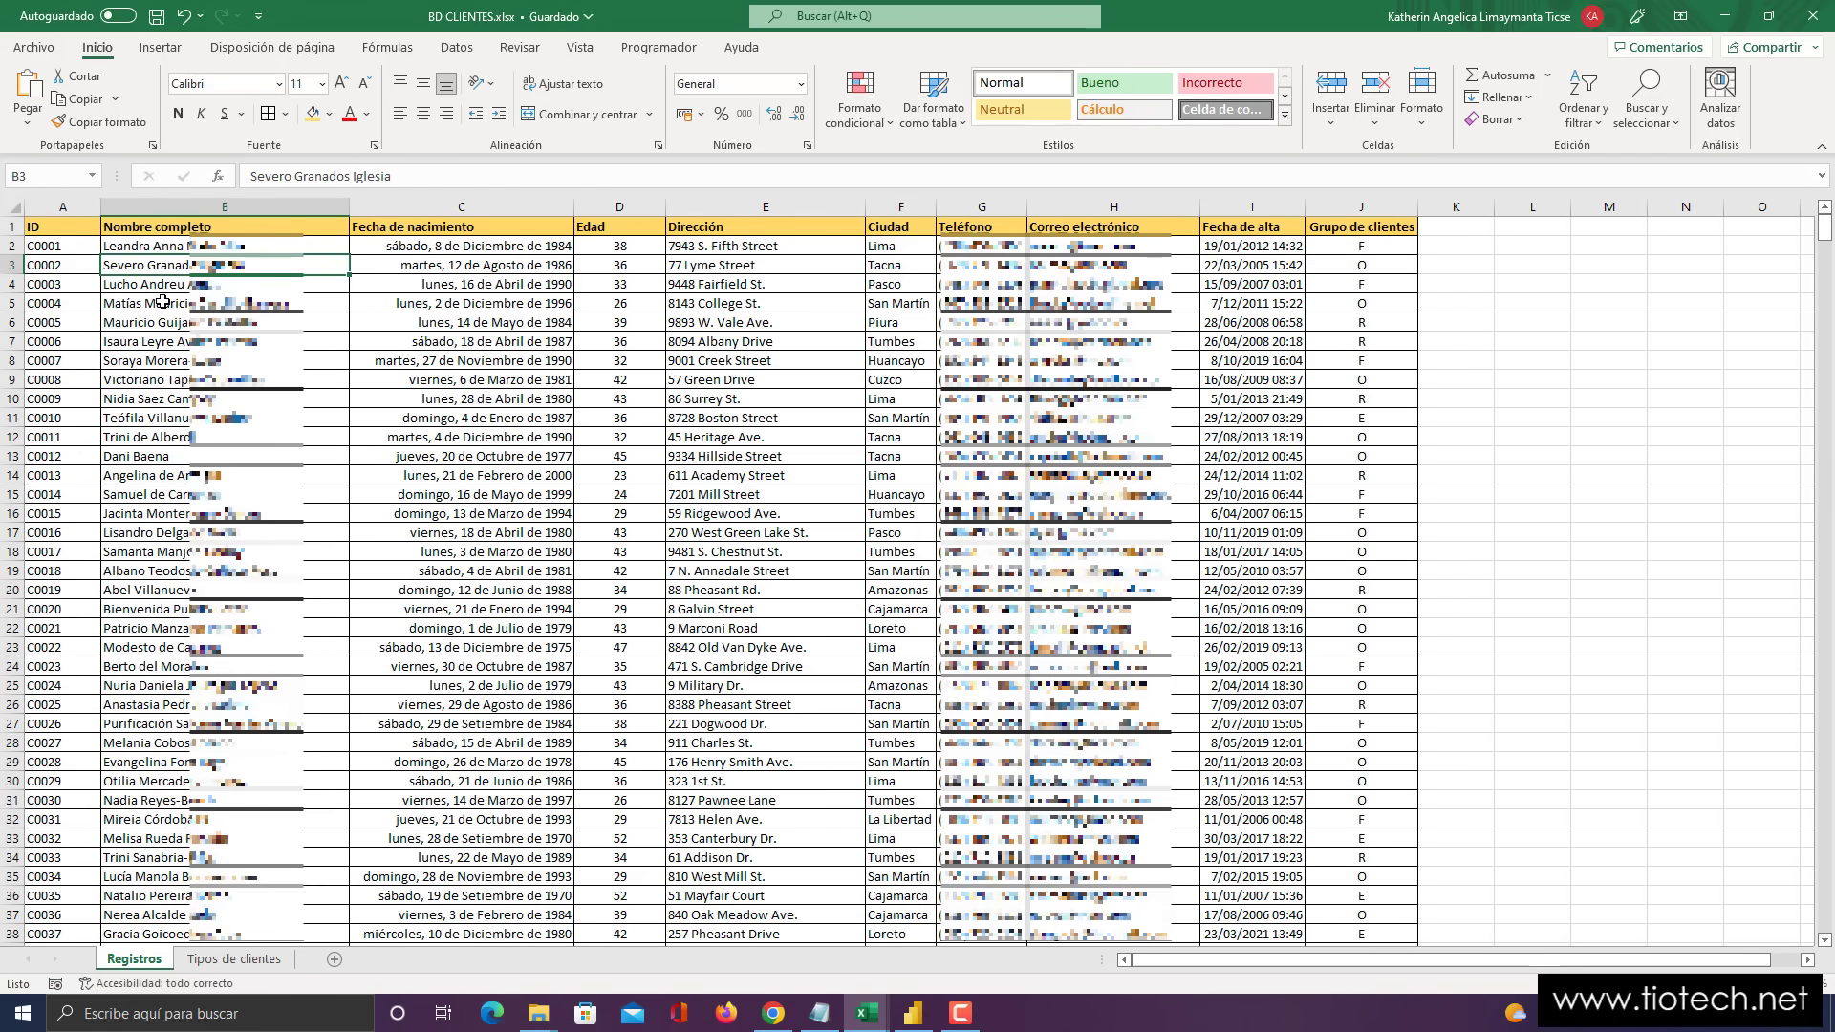
left_click(462, 207)
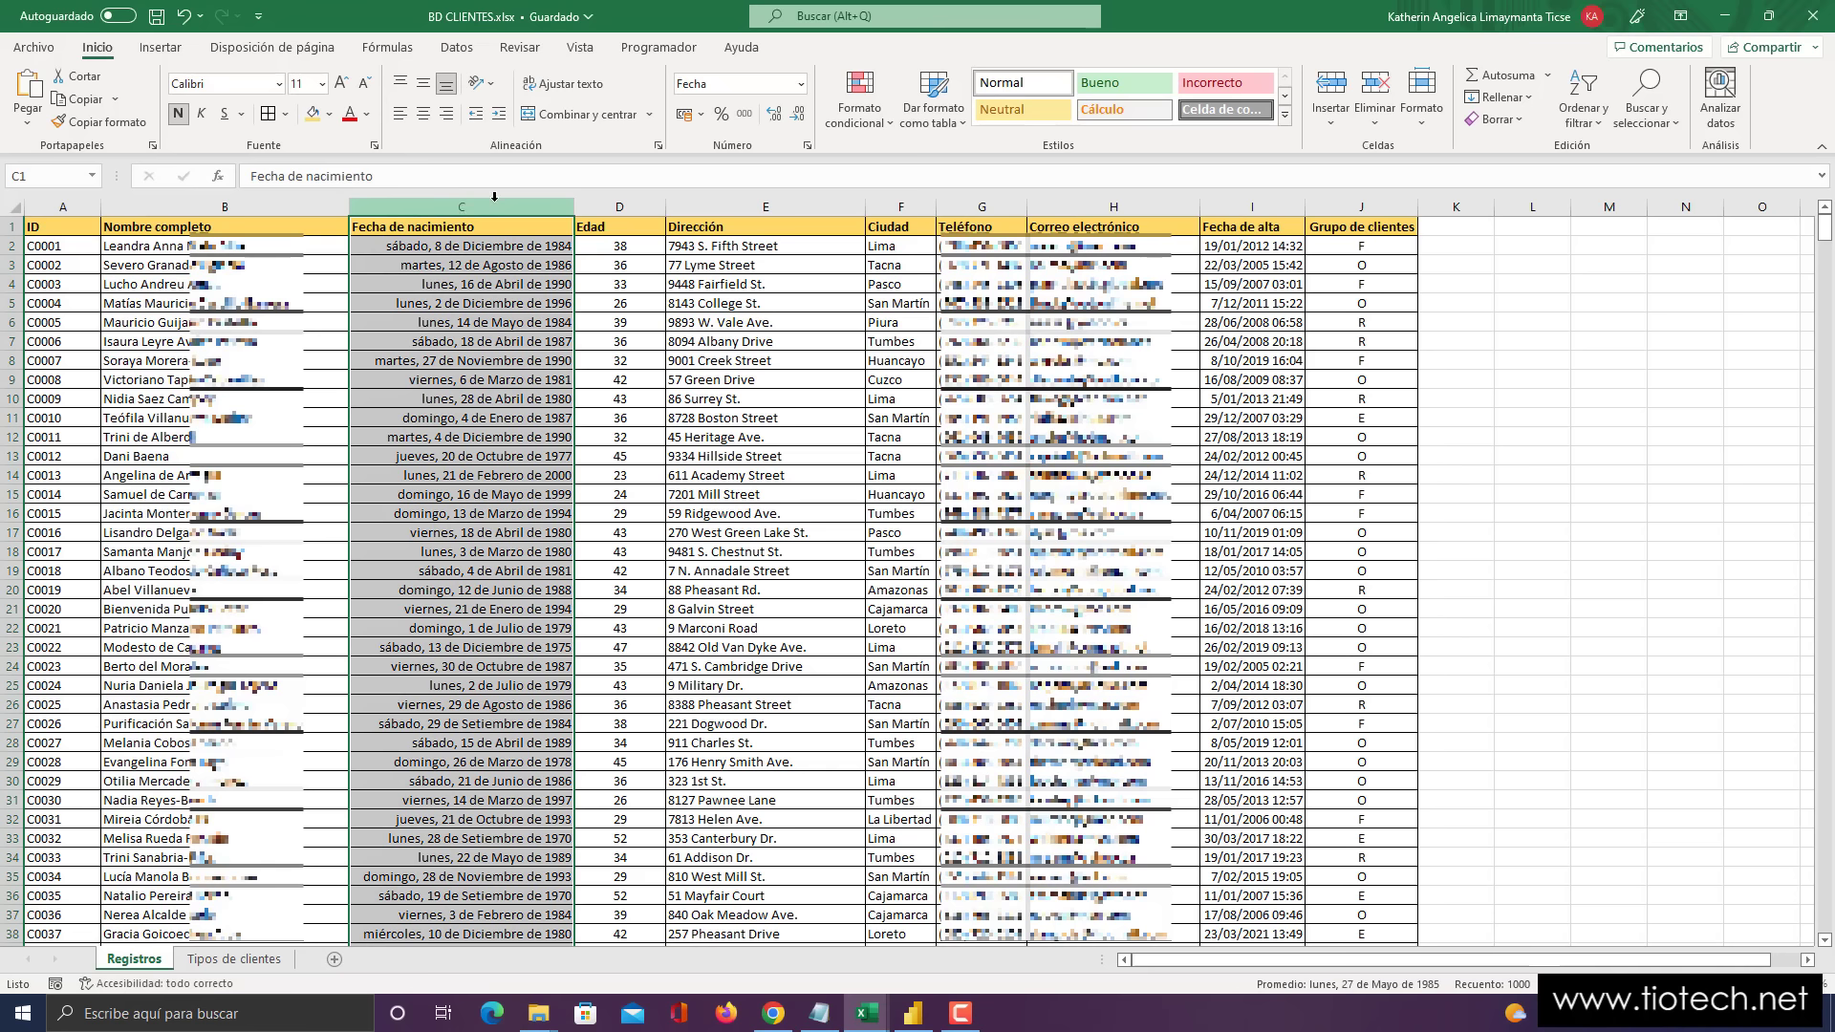
left_click(621, 206)
left_click(697, 206)
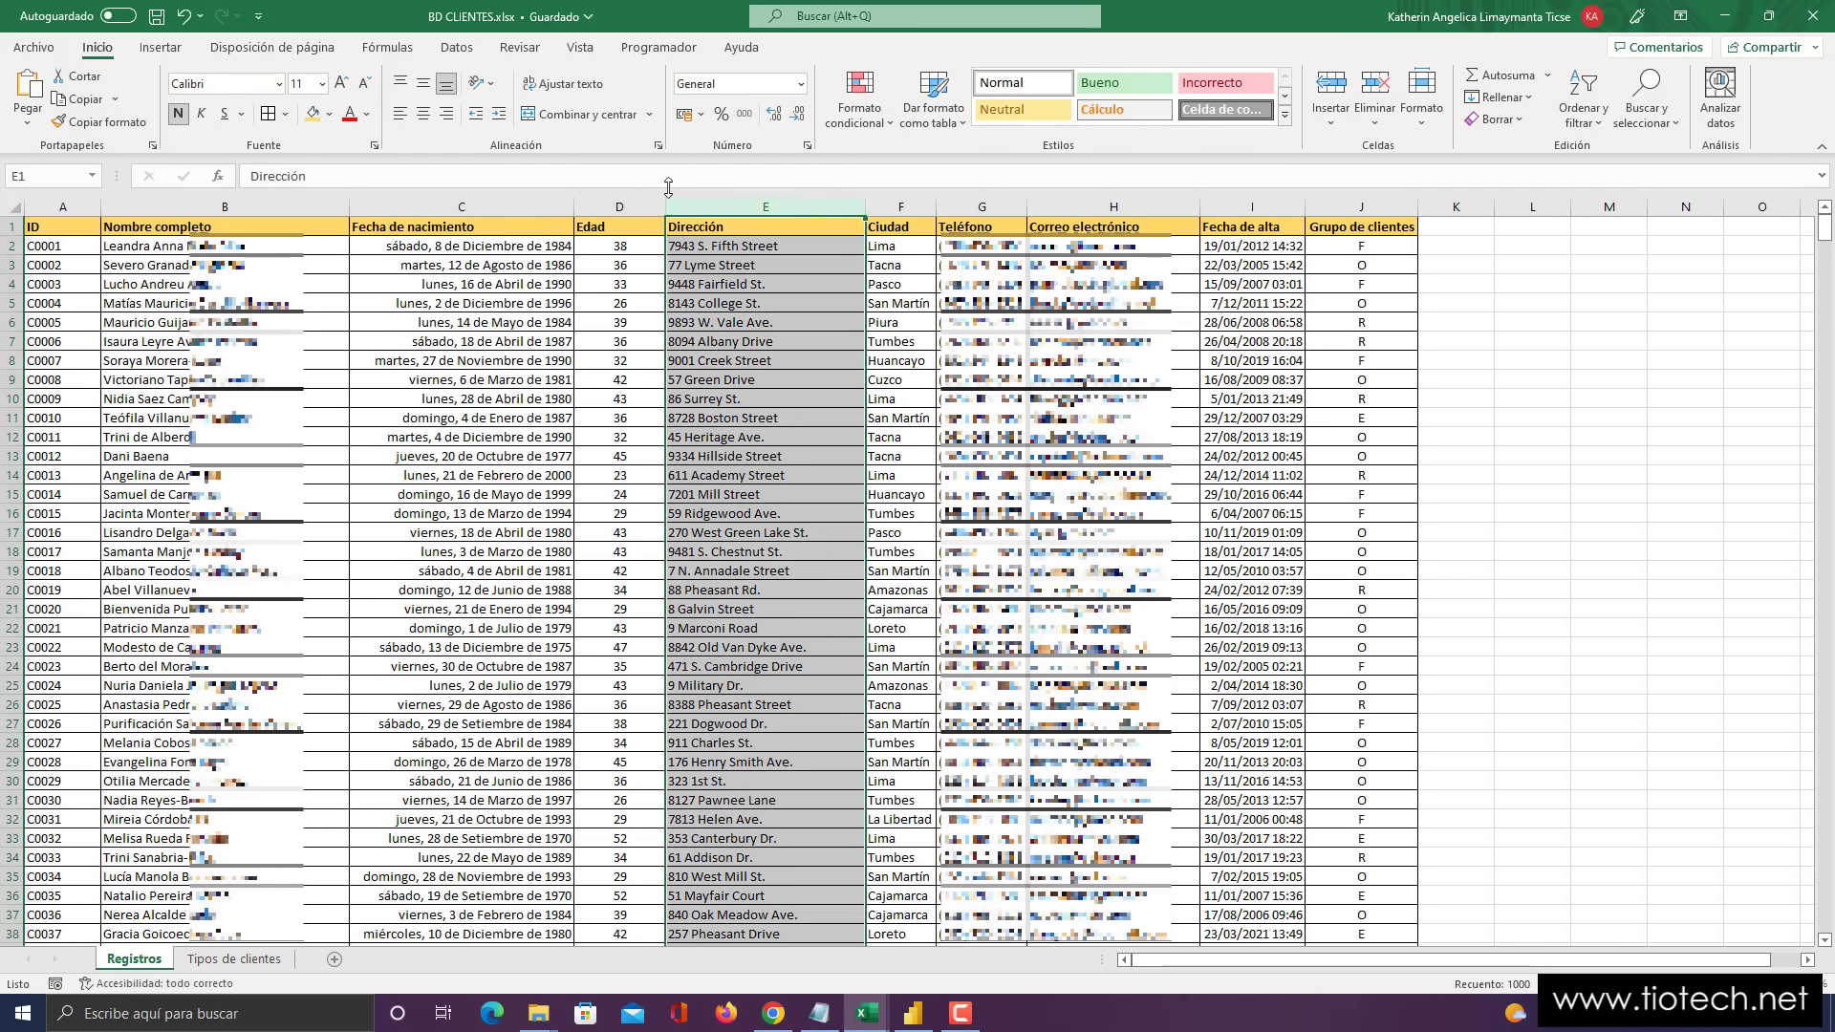
left_click(890, 203)
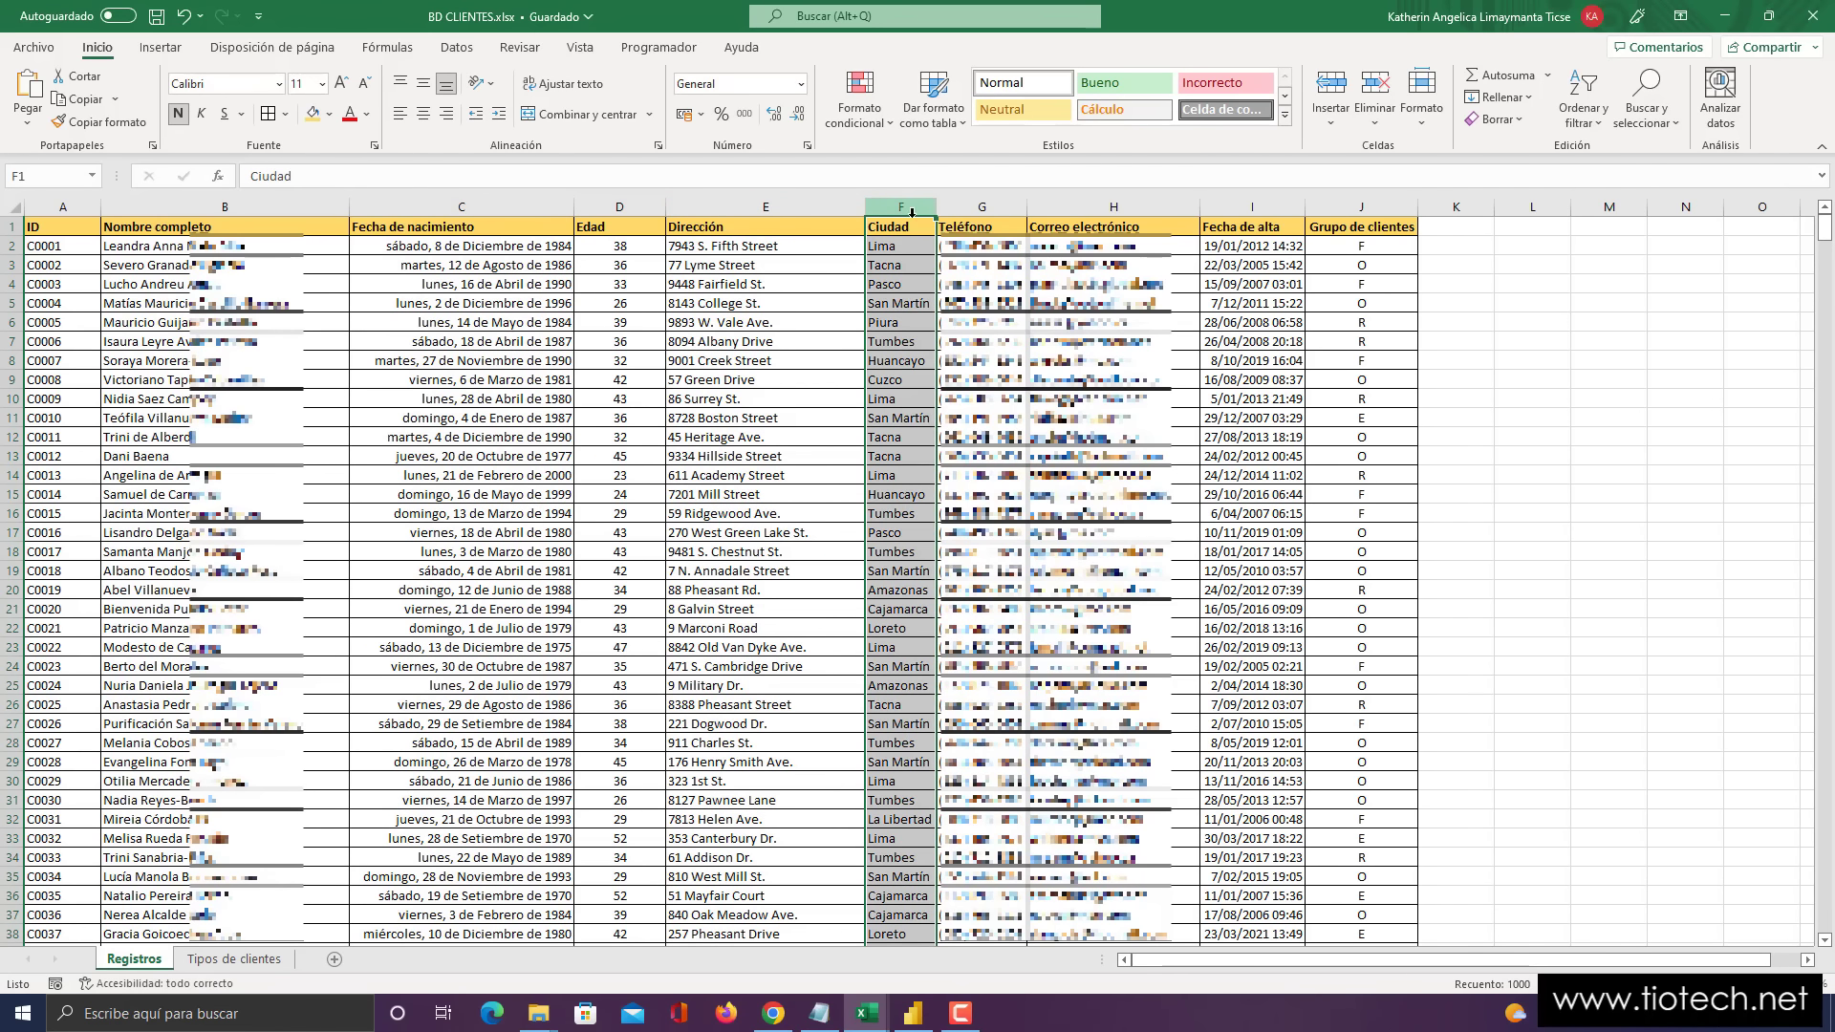
left_click(975, 207)
left_click(1059, 207)
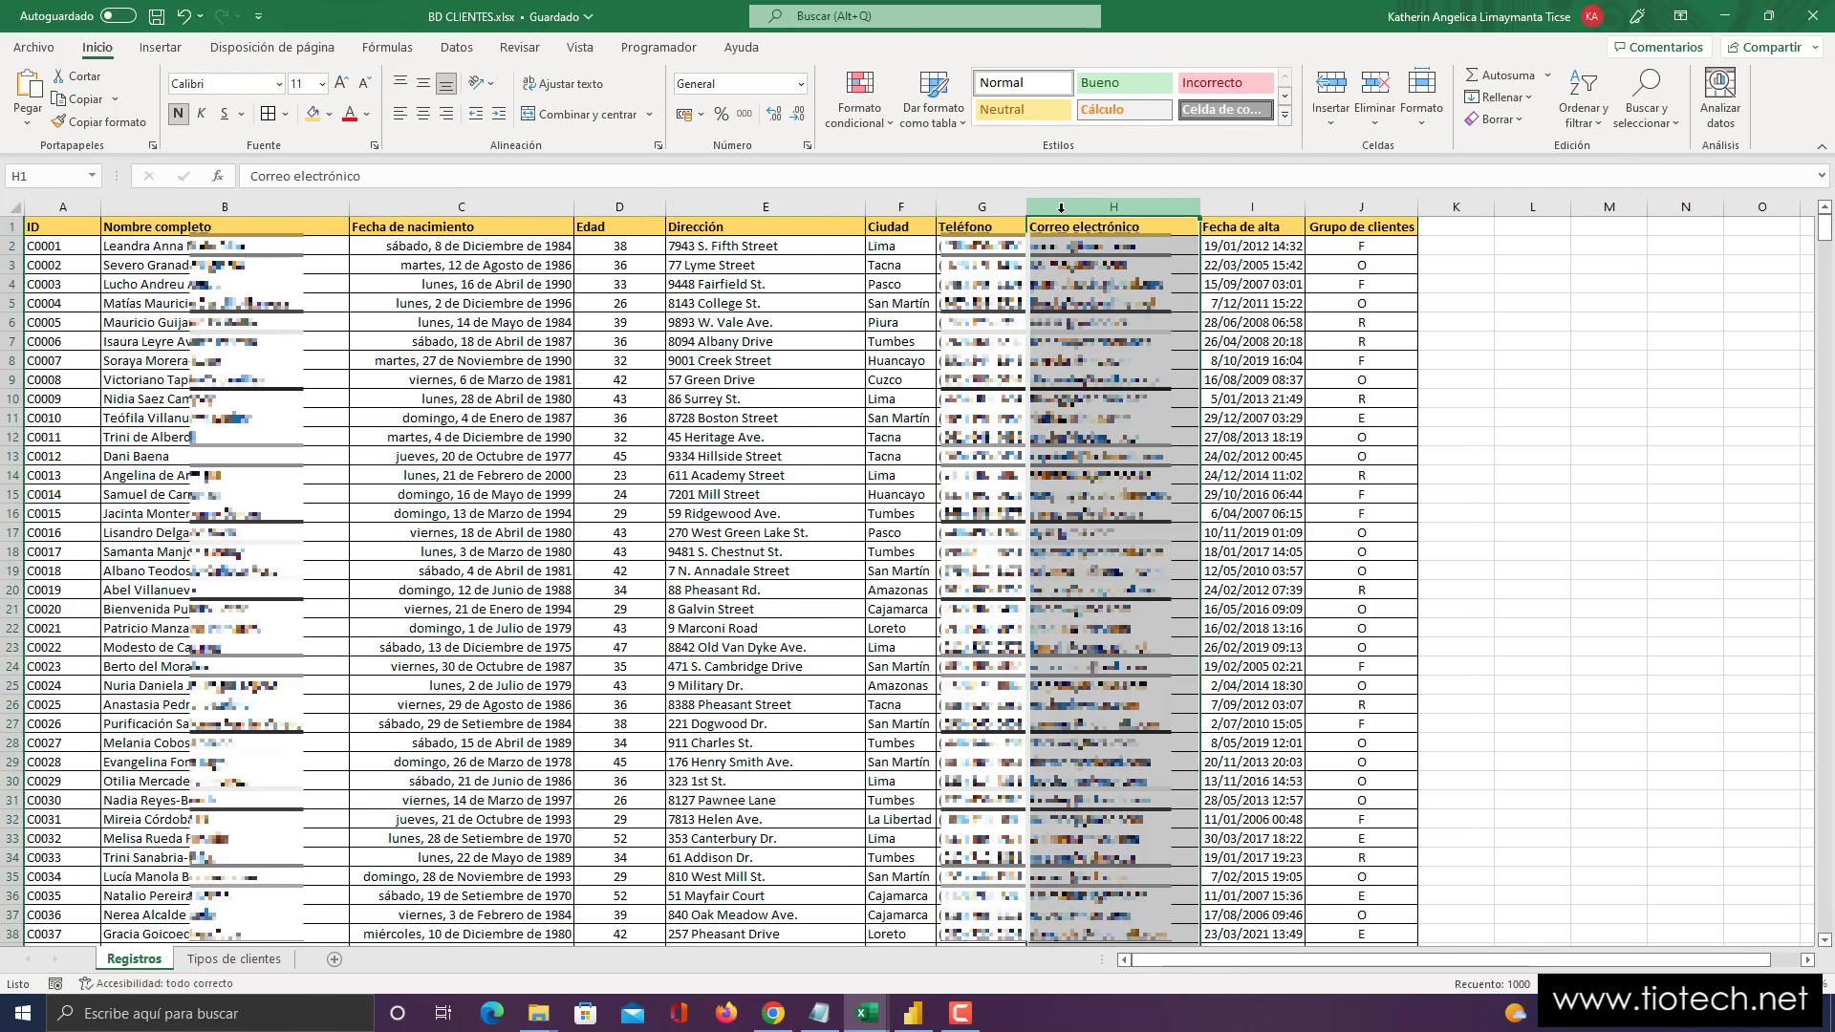
left_click(1263, 206)
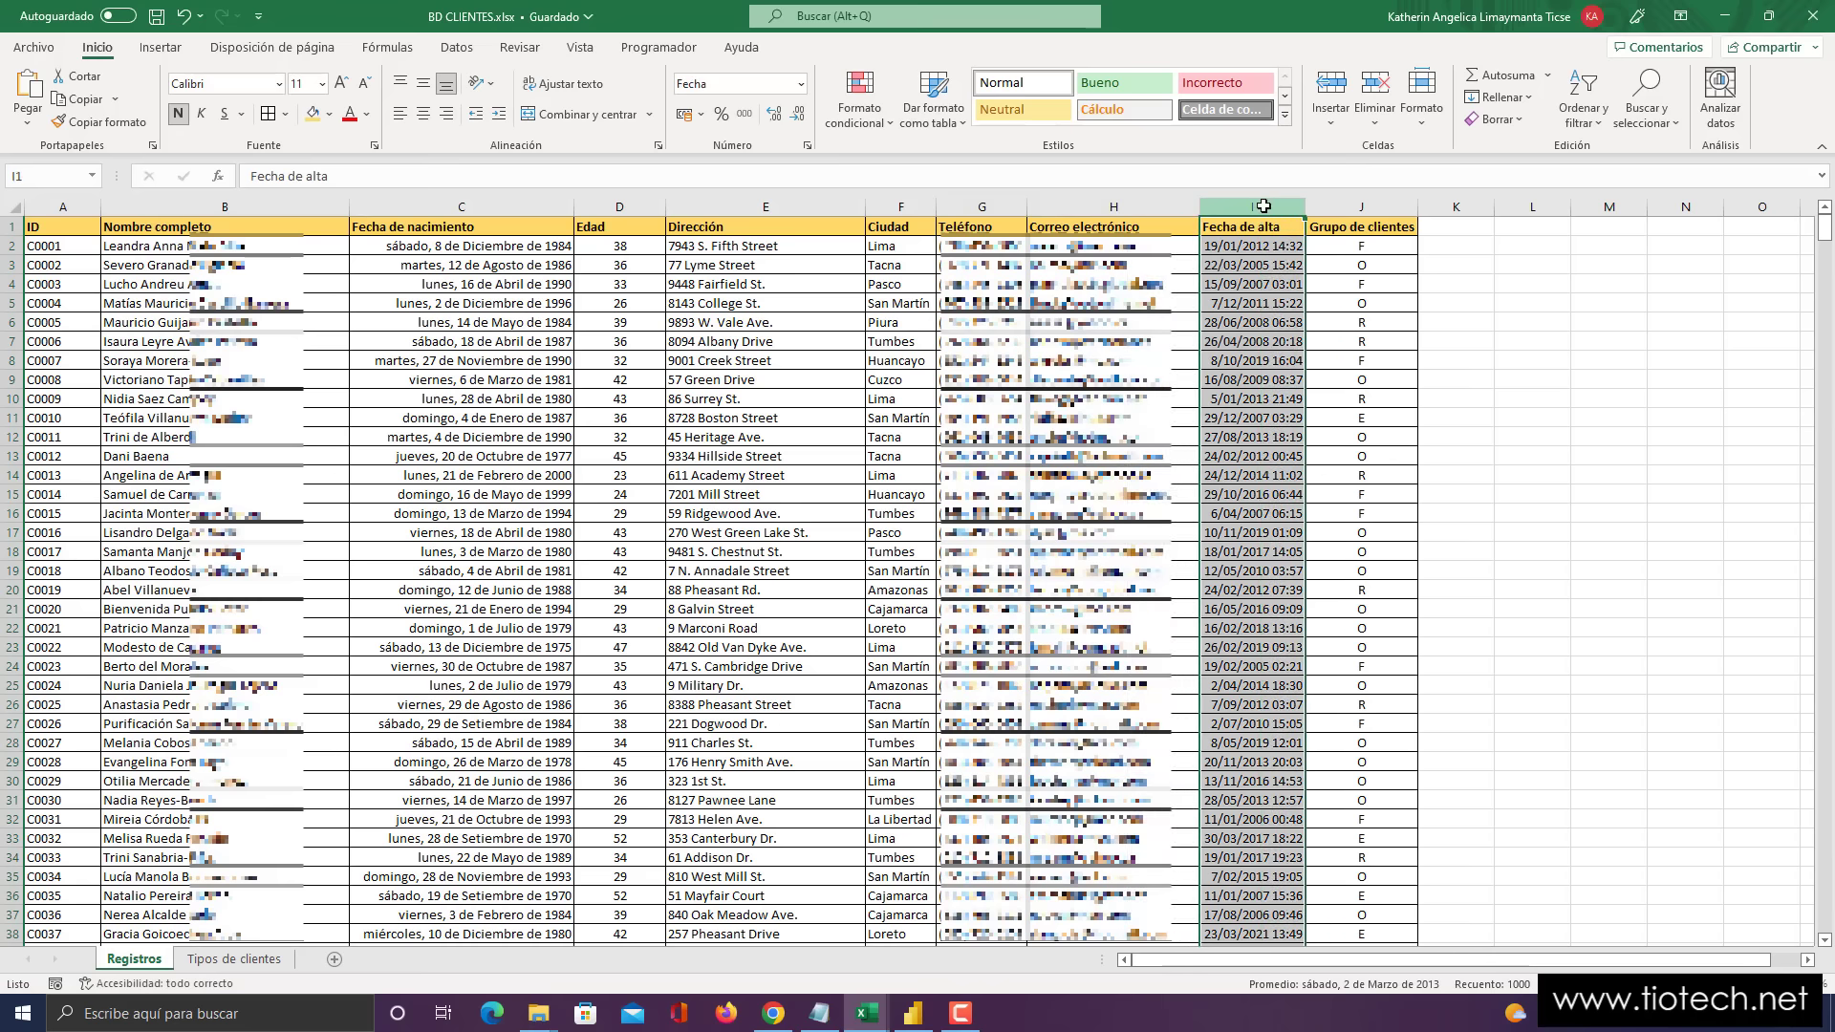
left_click(1391, 202)
left_click(1387, 247)
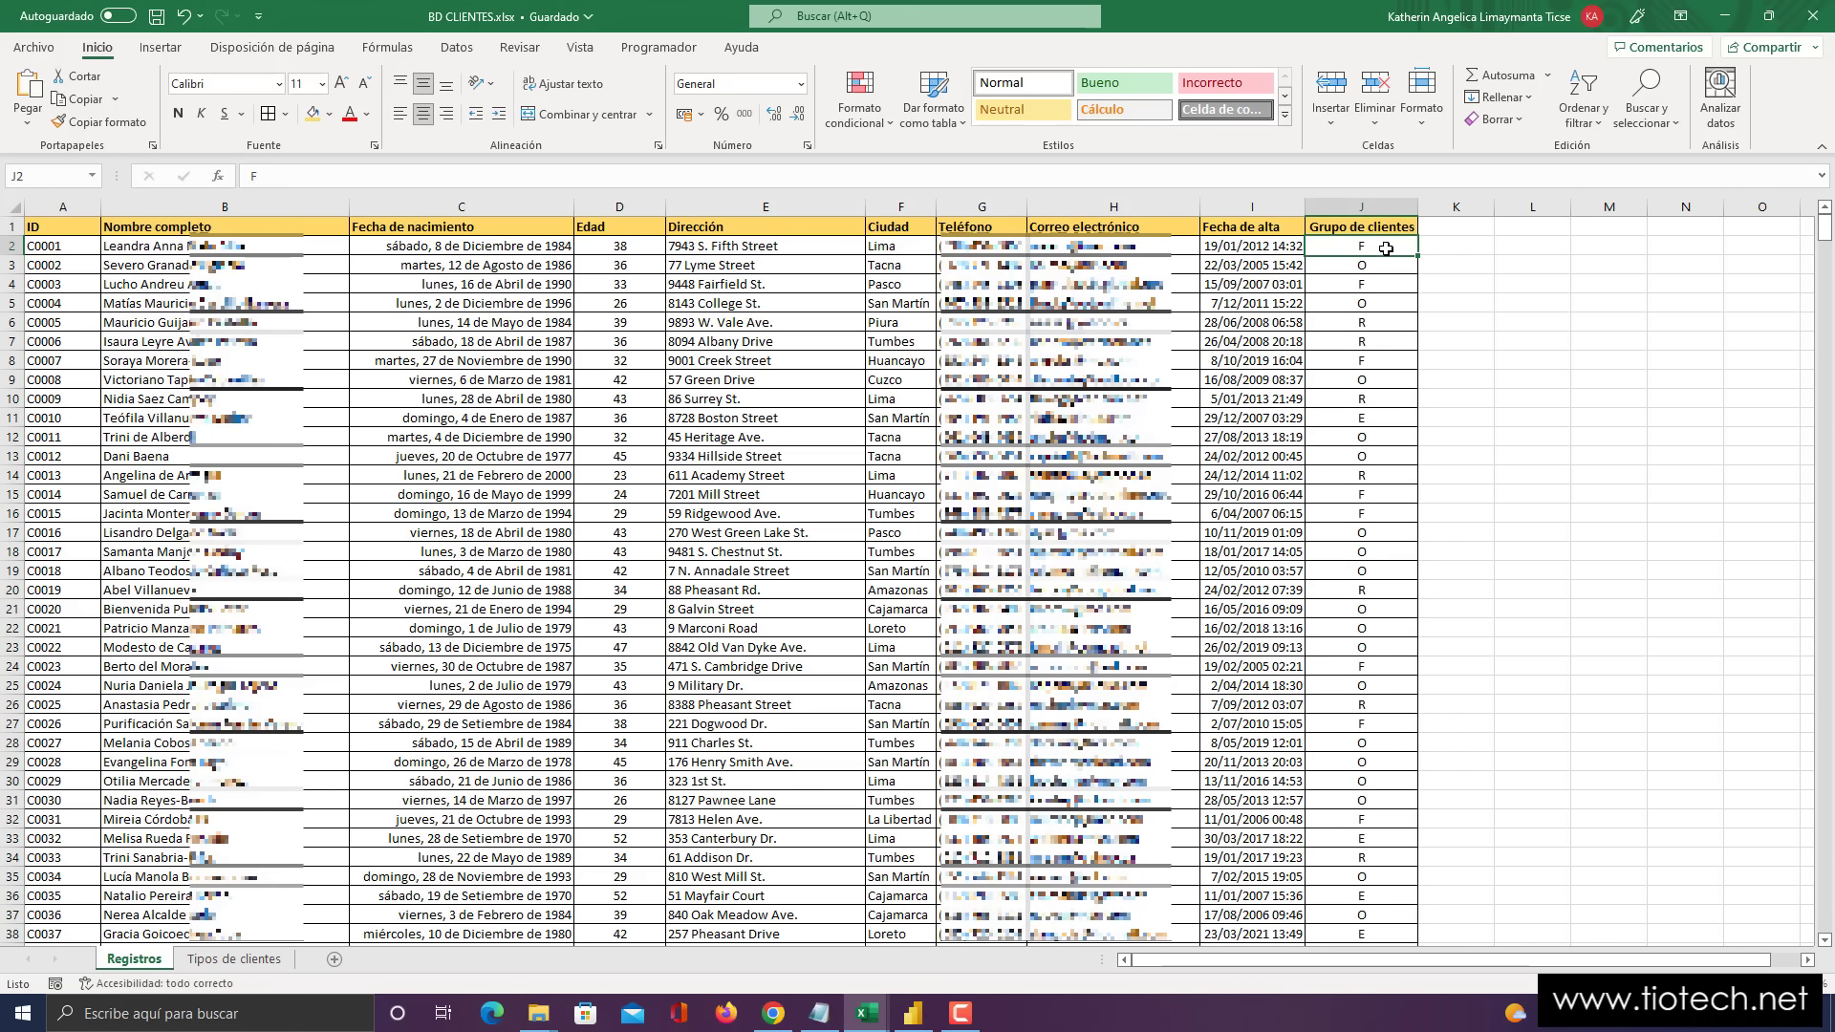
- Examine the Tipos de clientes sheet, reading each customer type's description and its matching letter code O, R, F or E
left_click(233, 958)
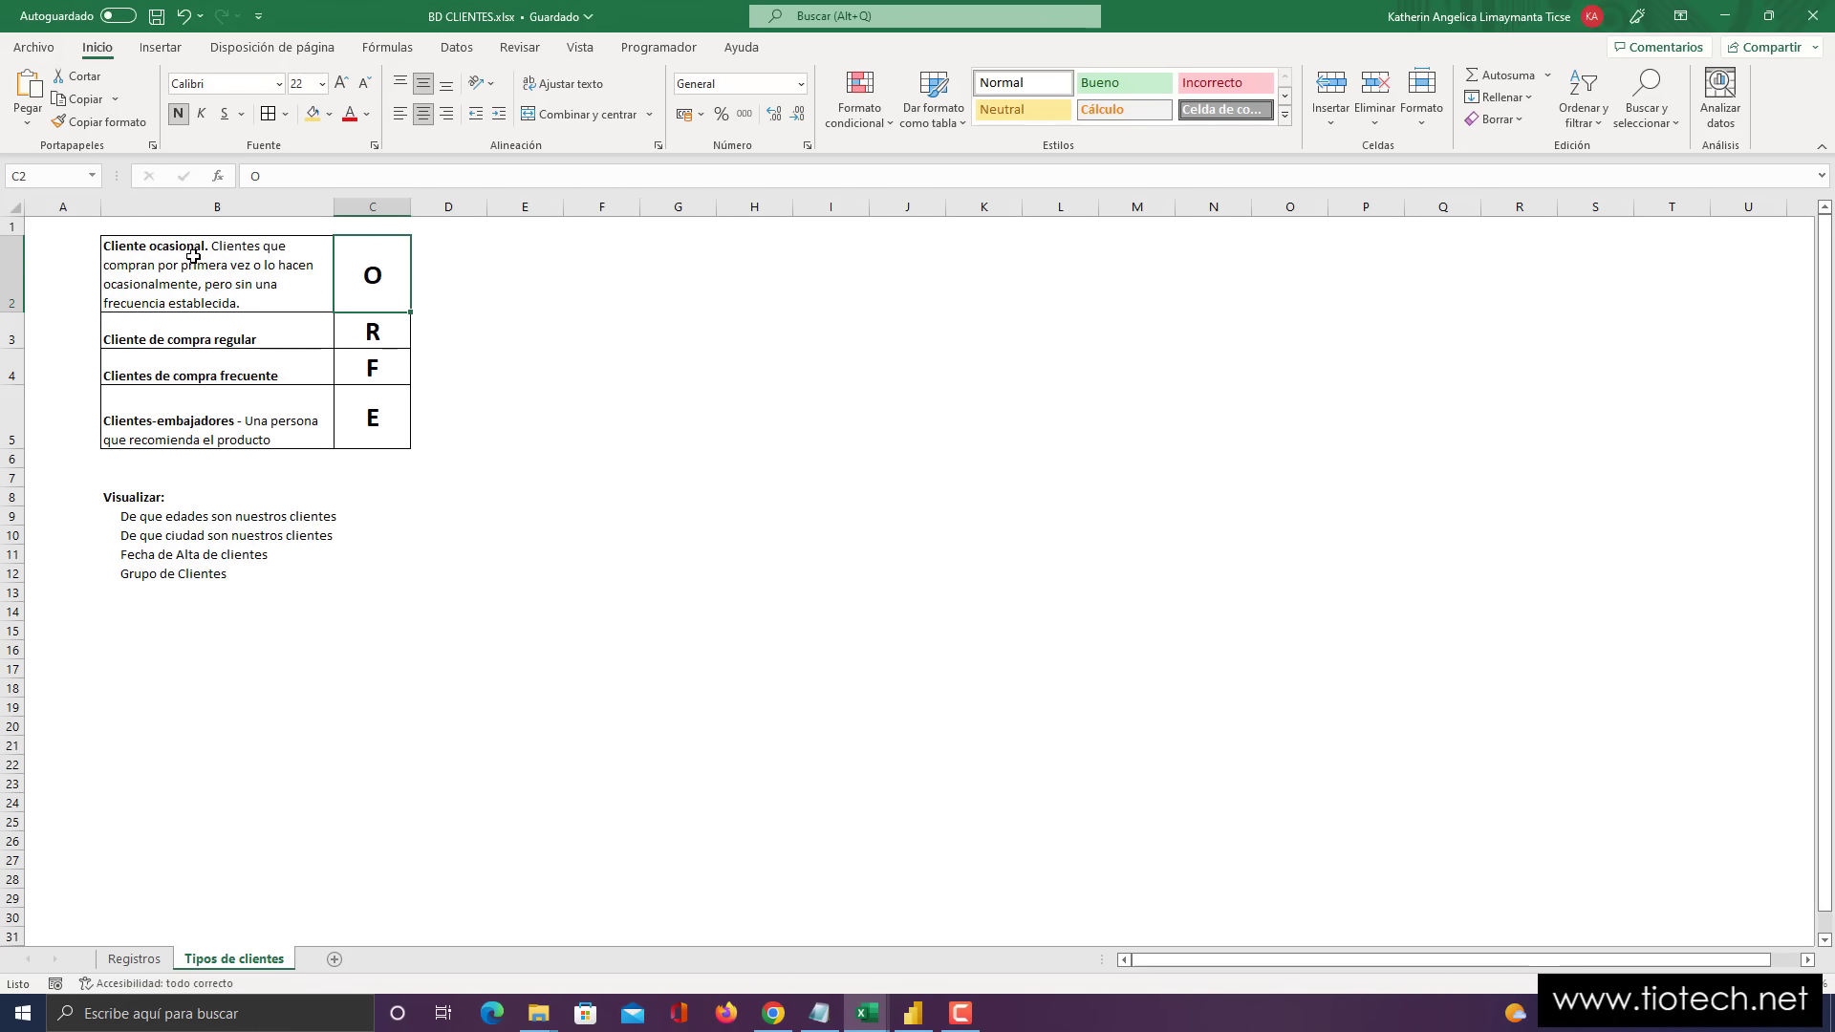
double_click(194, 262)
left_click_drag(208, 250, 103, 246)
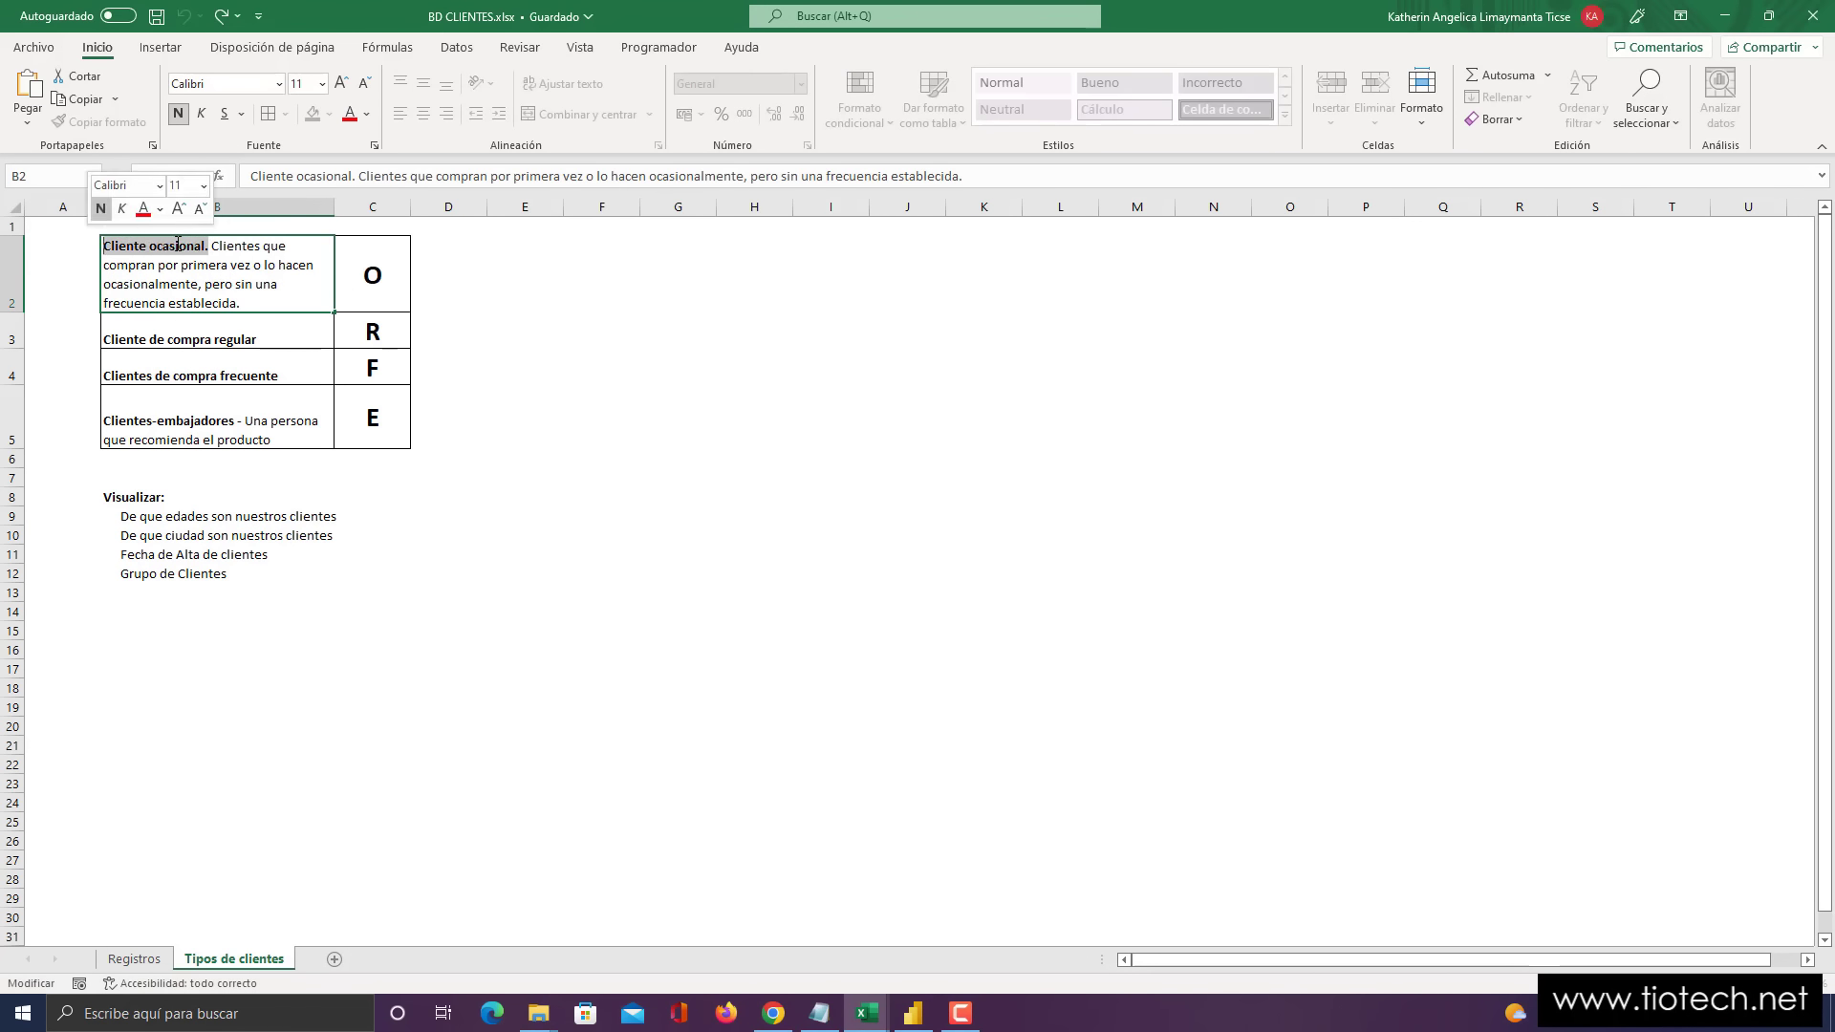
left_click(218, 252)
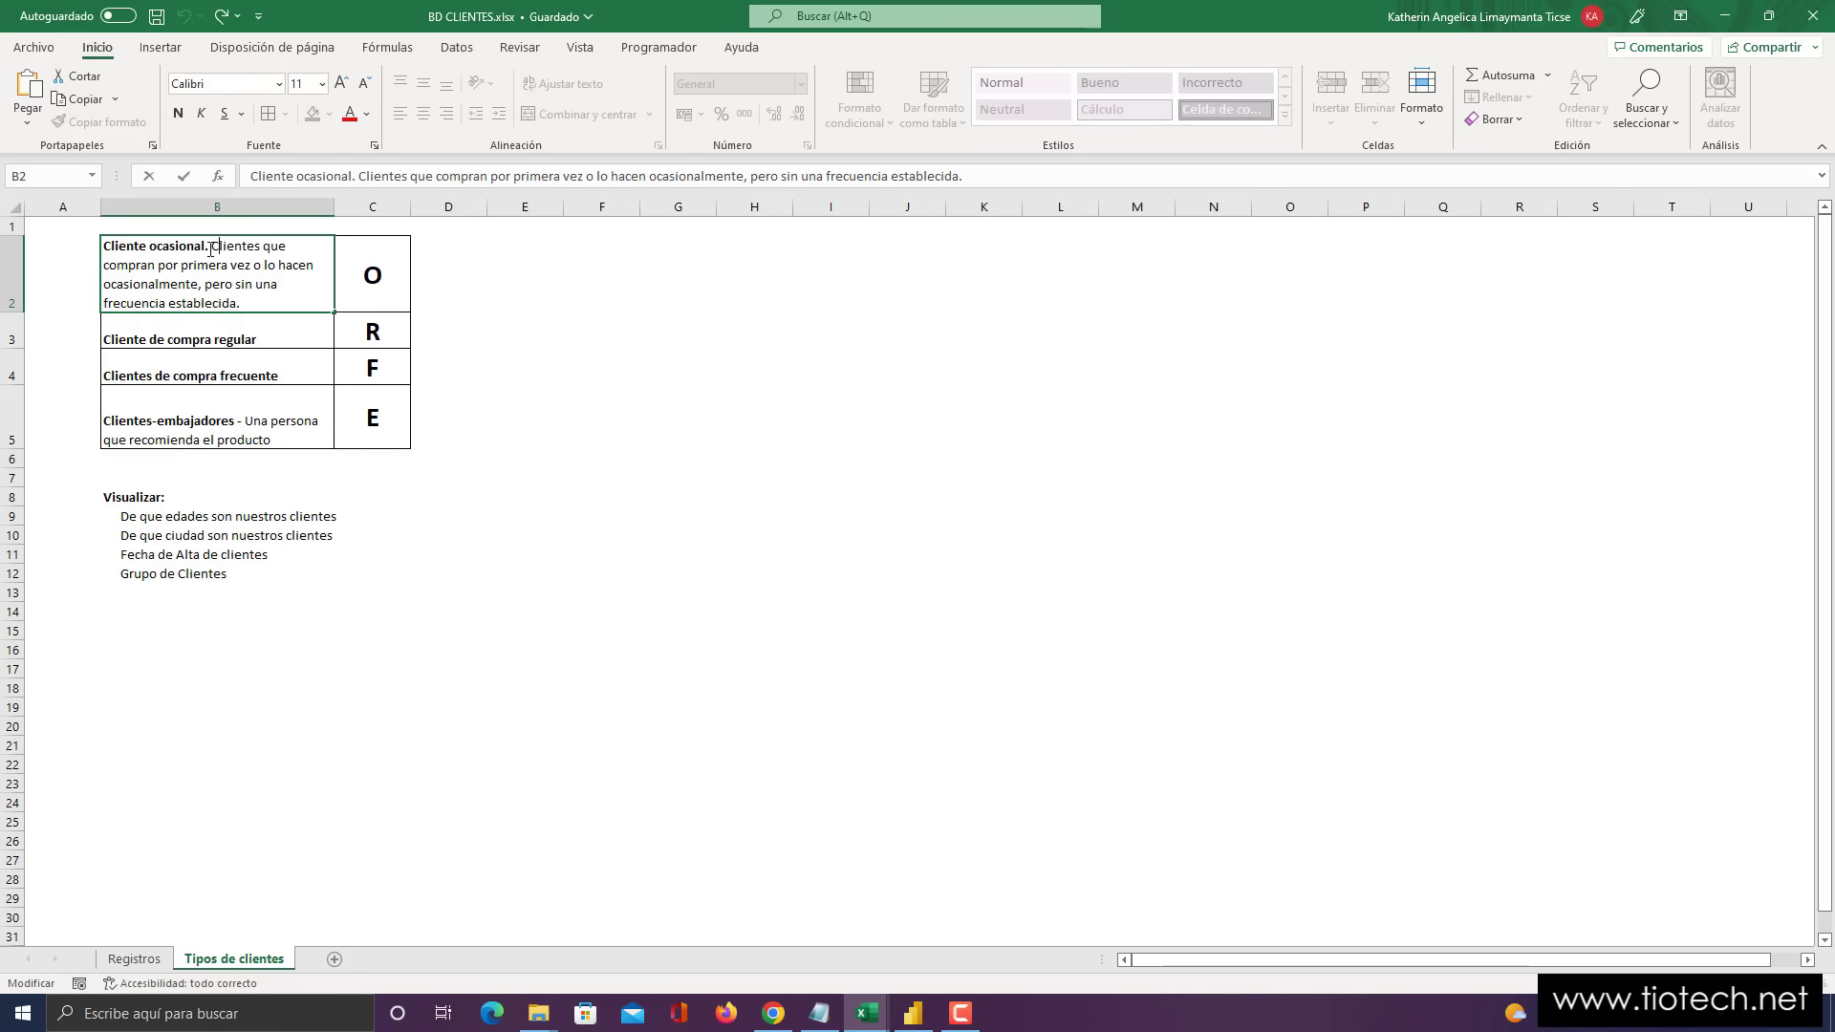
left_click_drag(210, 250, 252, 282)
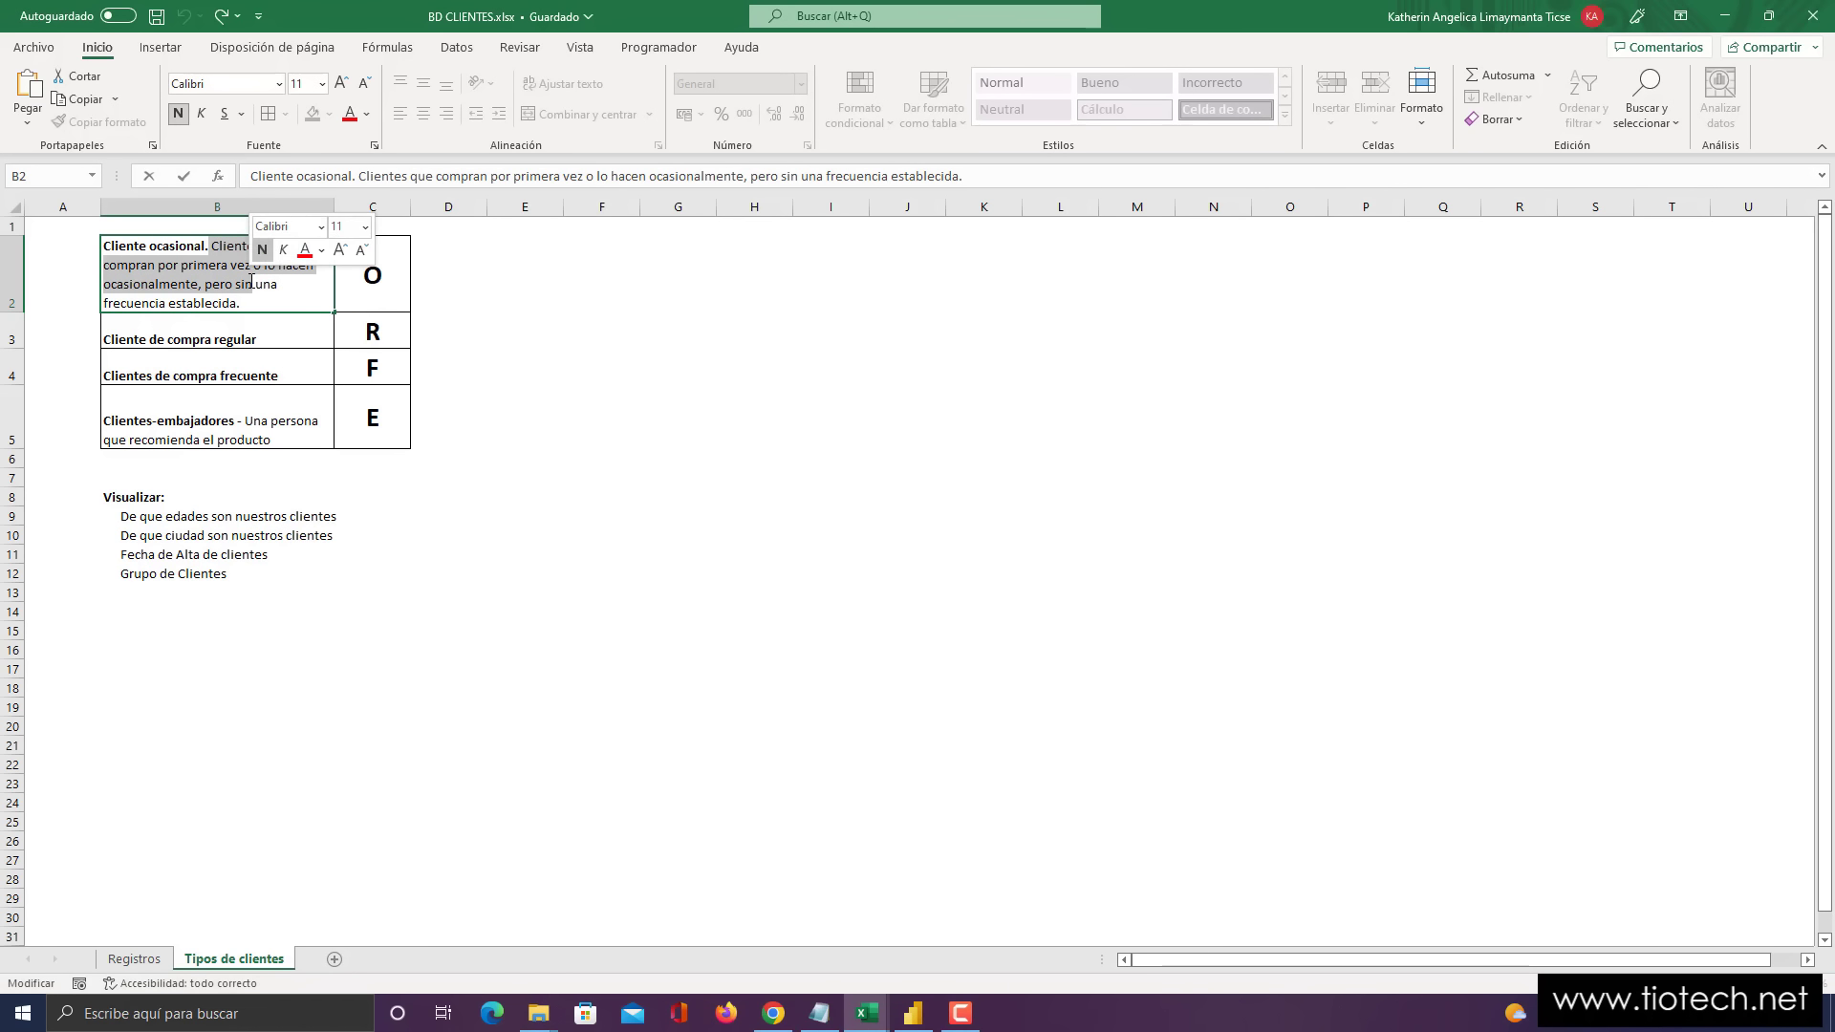
left_click(244, 283)
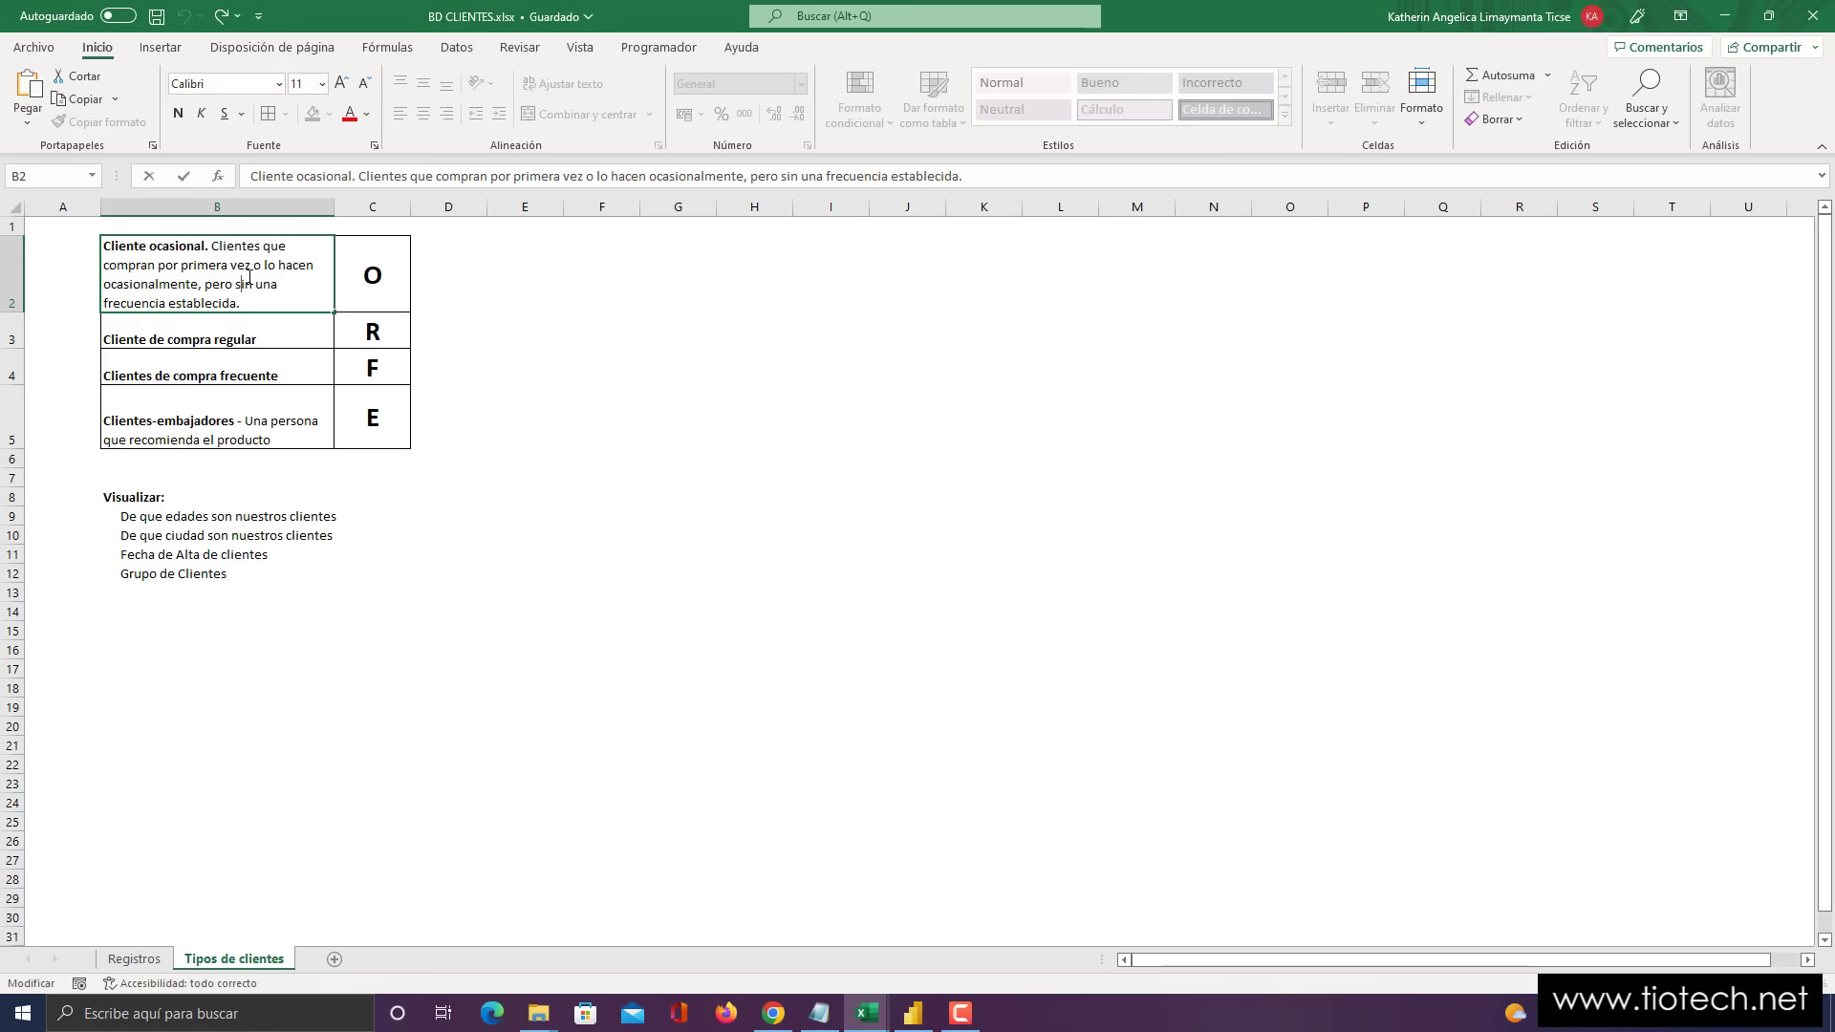
left_click(174, 346)
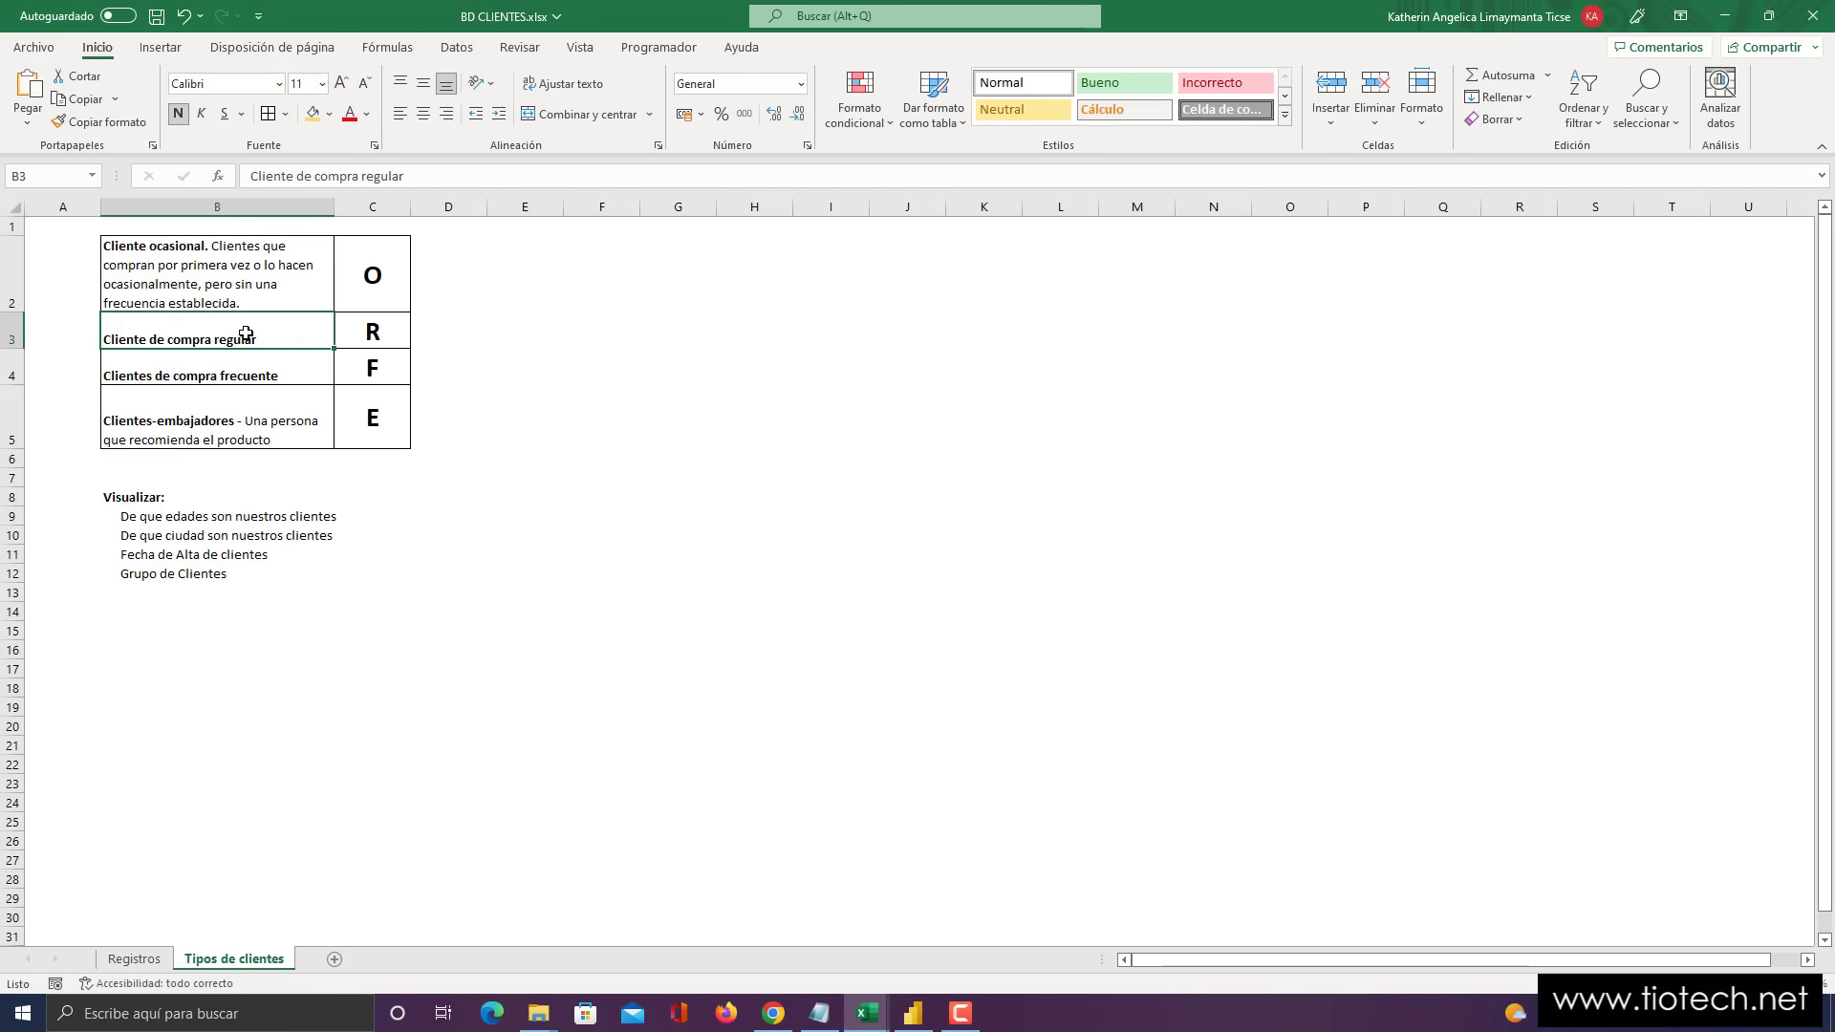
left_click(366, 330)
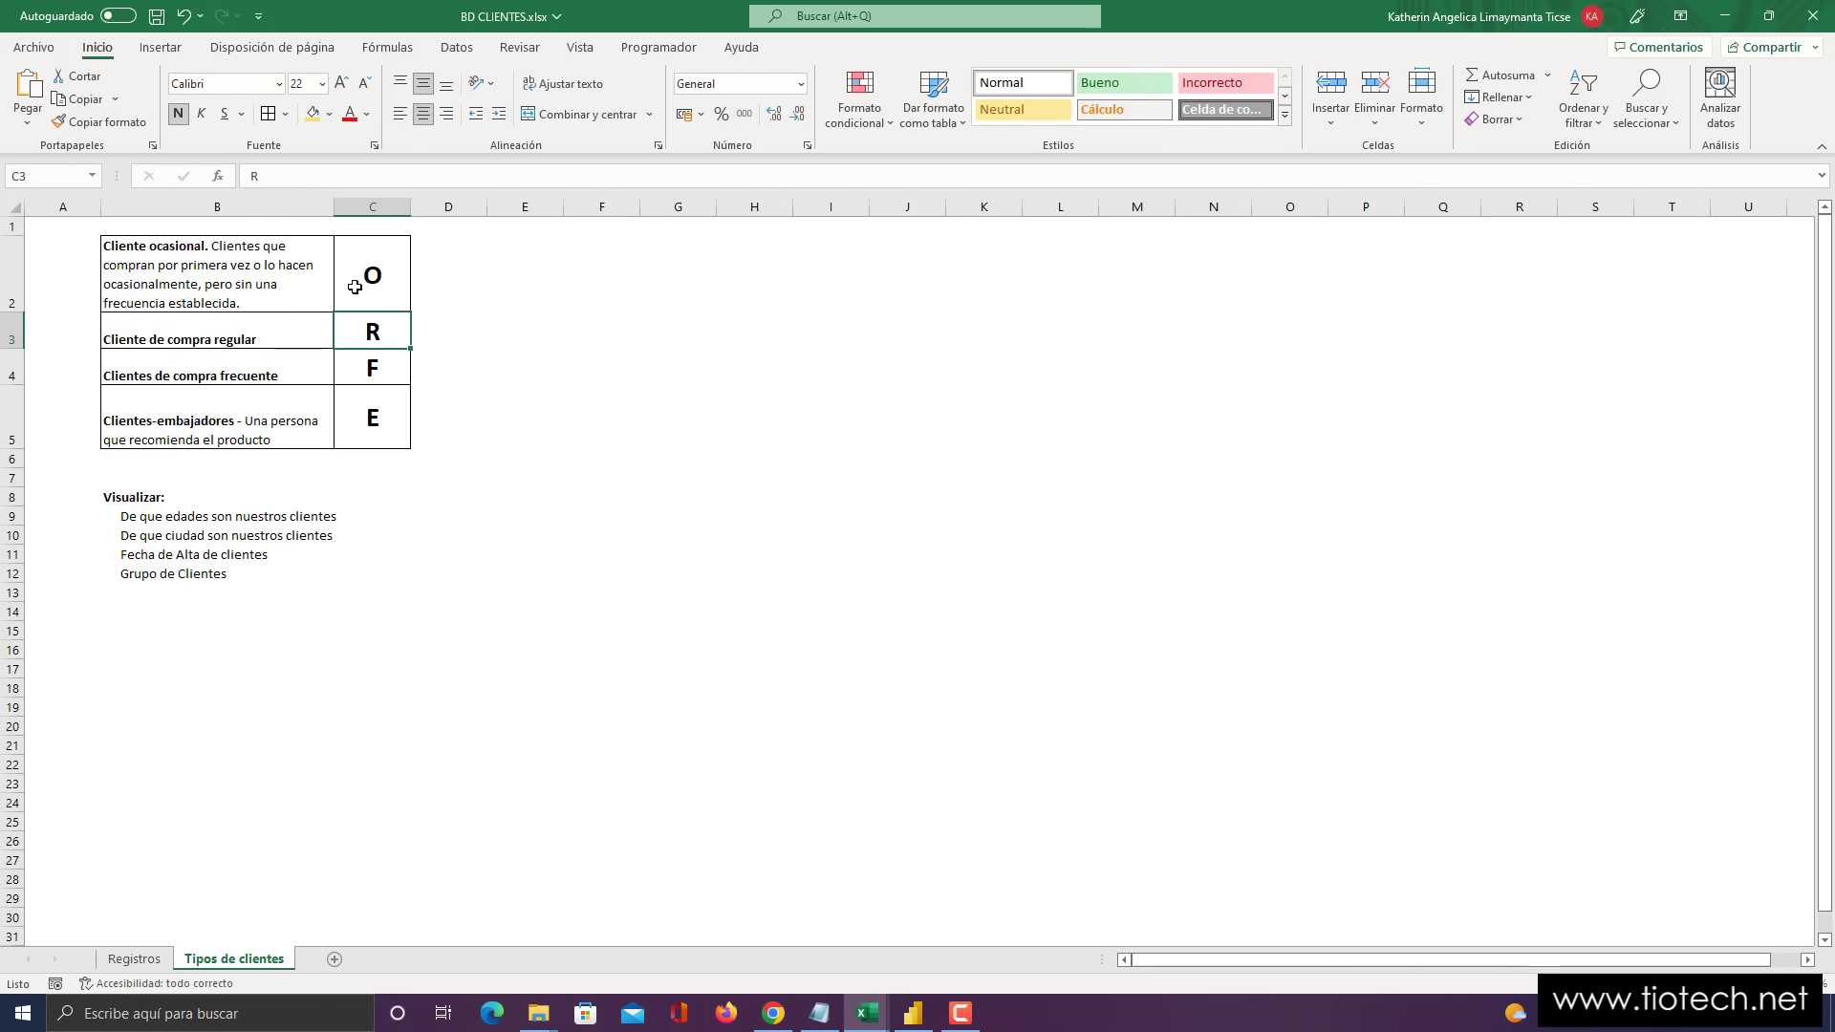
double_click(192, 362)
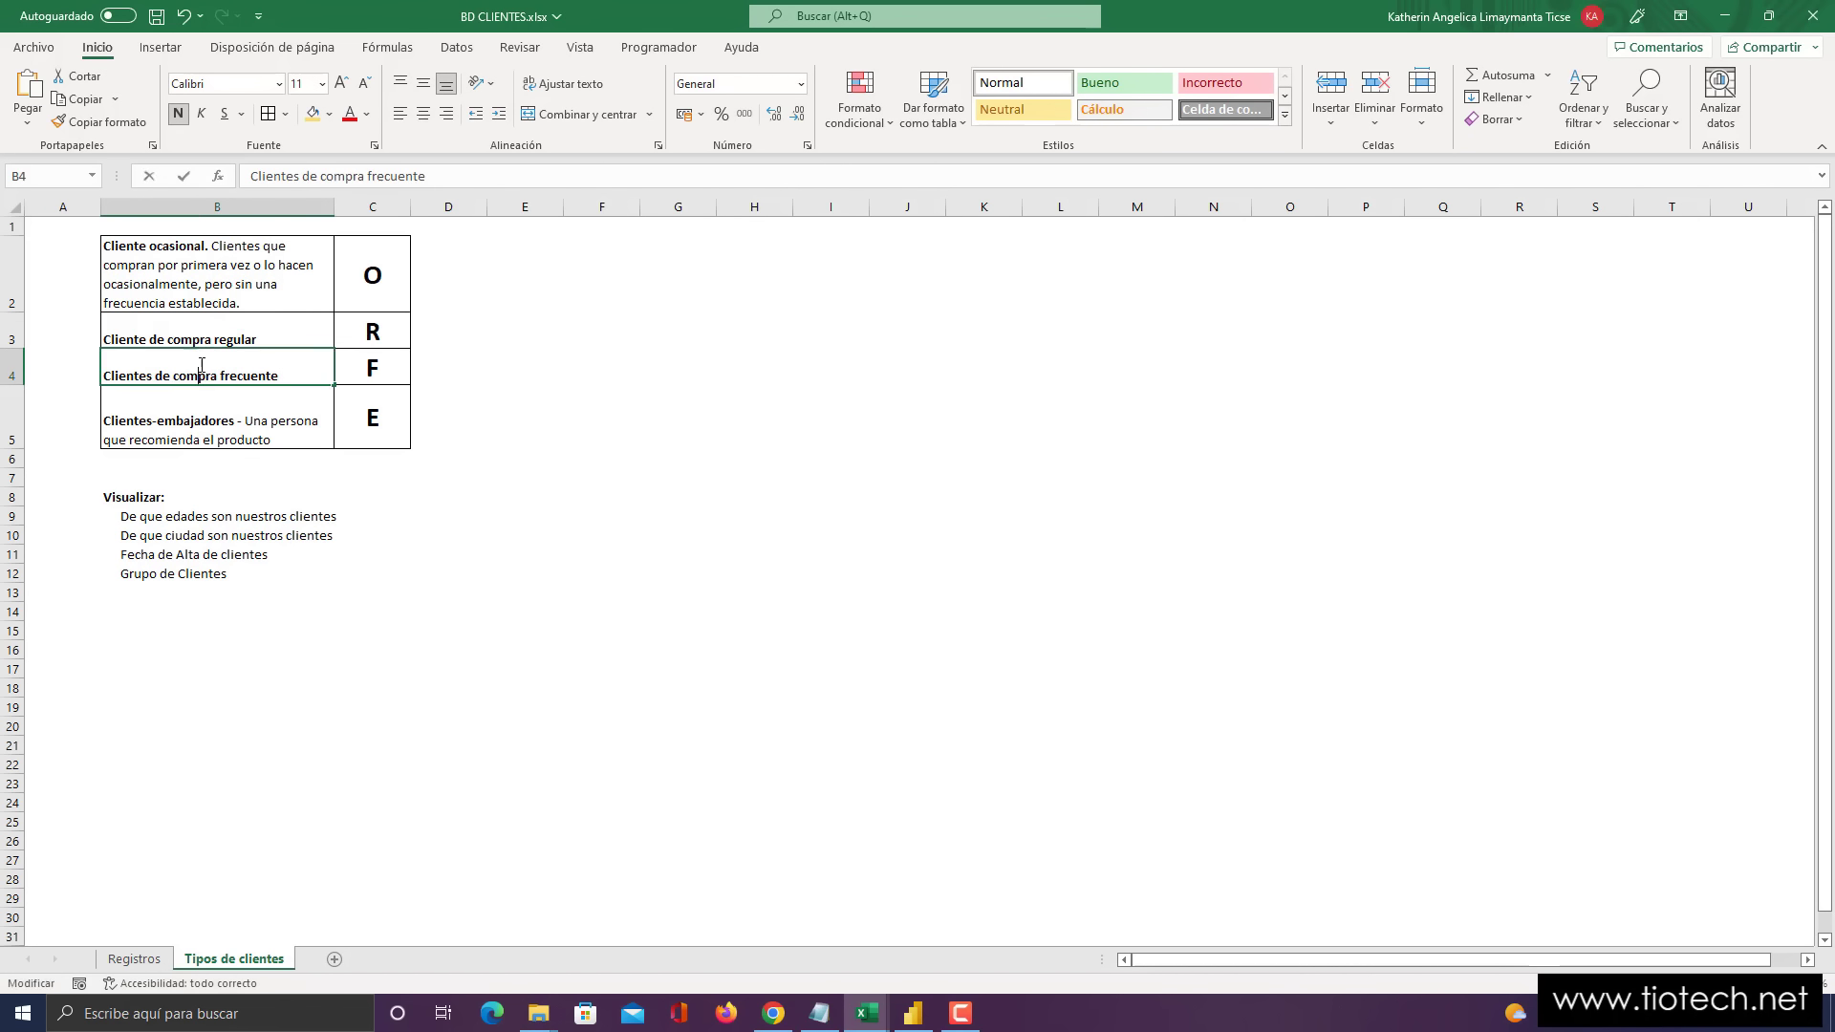
left_click(378, 361)
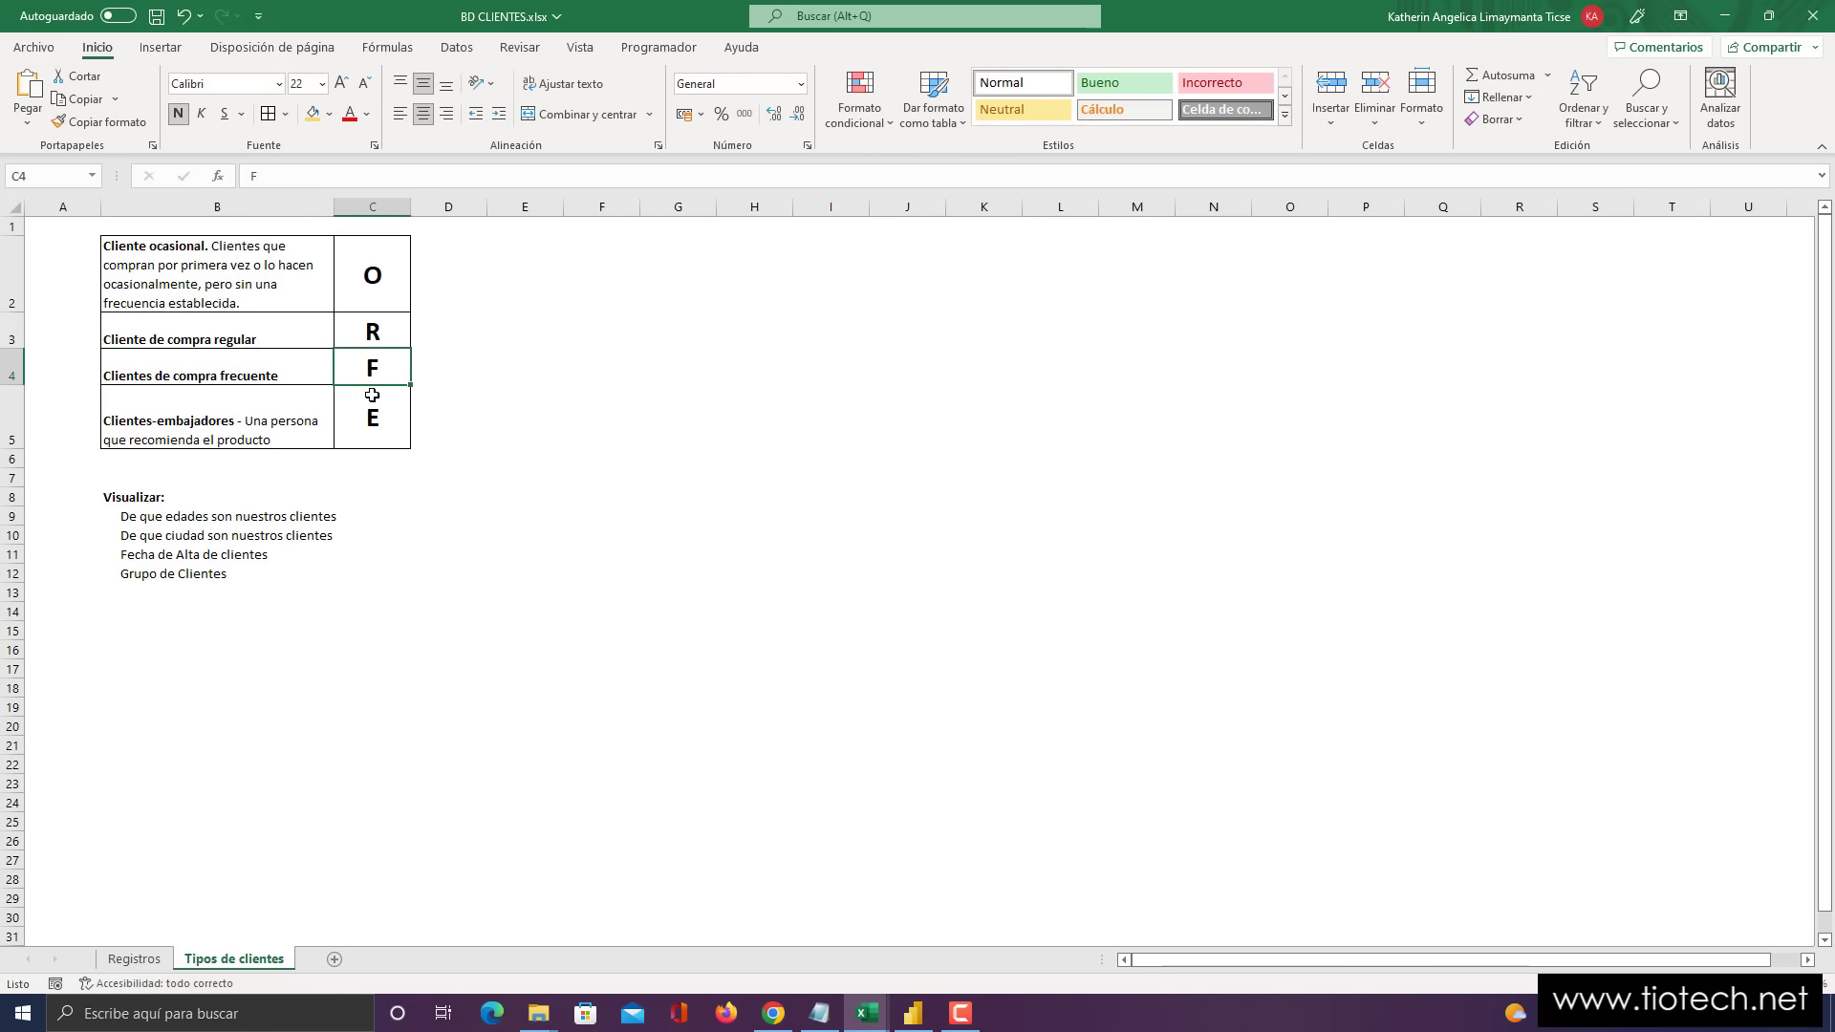
double_click(178, 418)
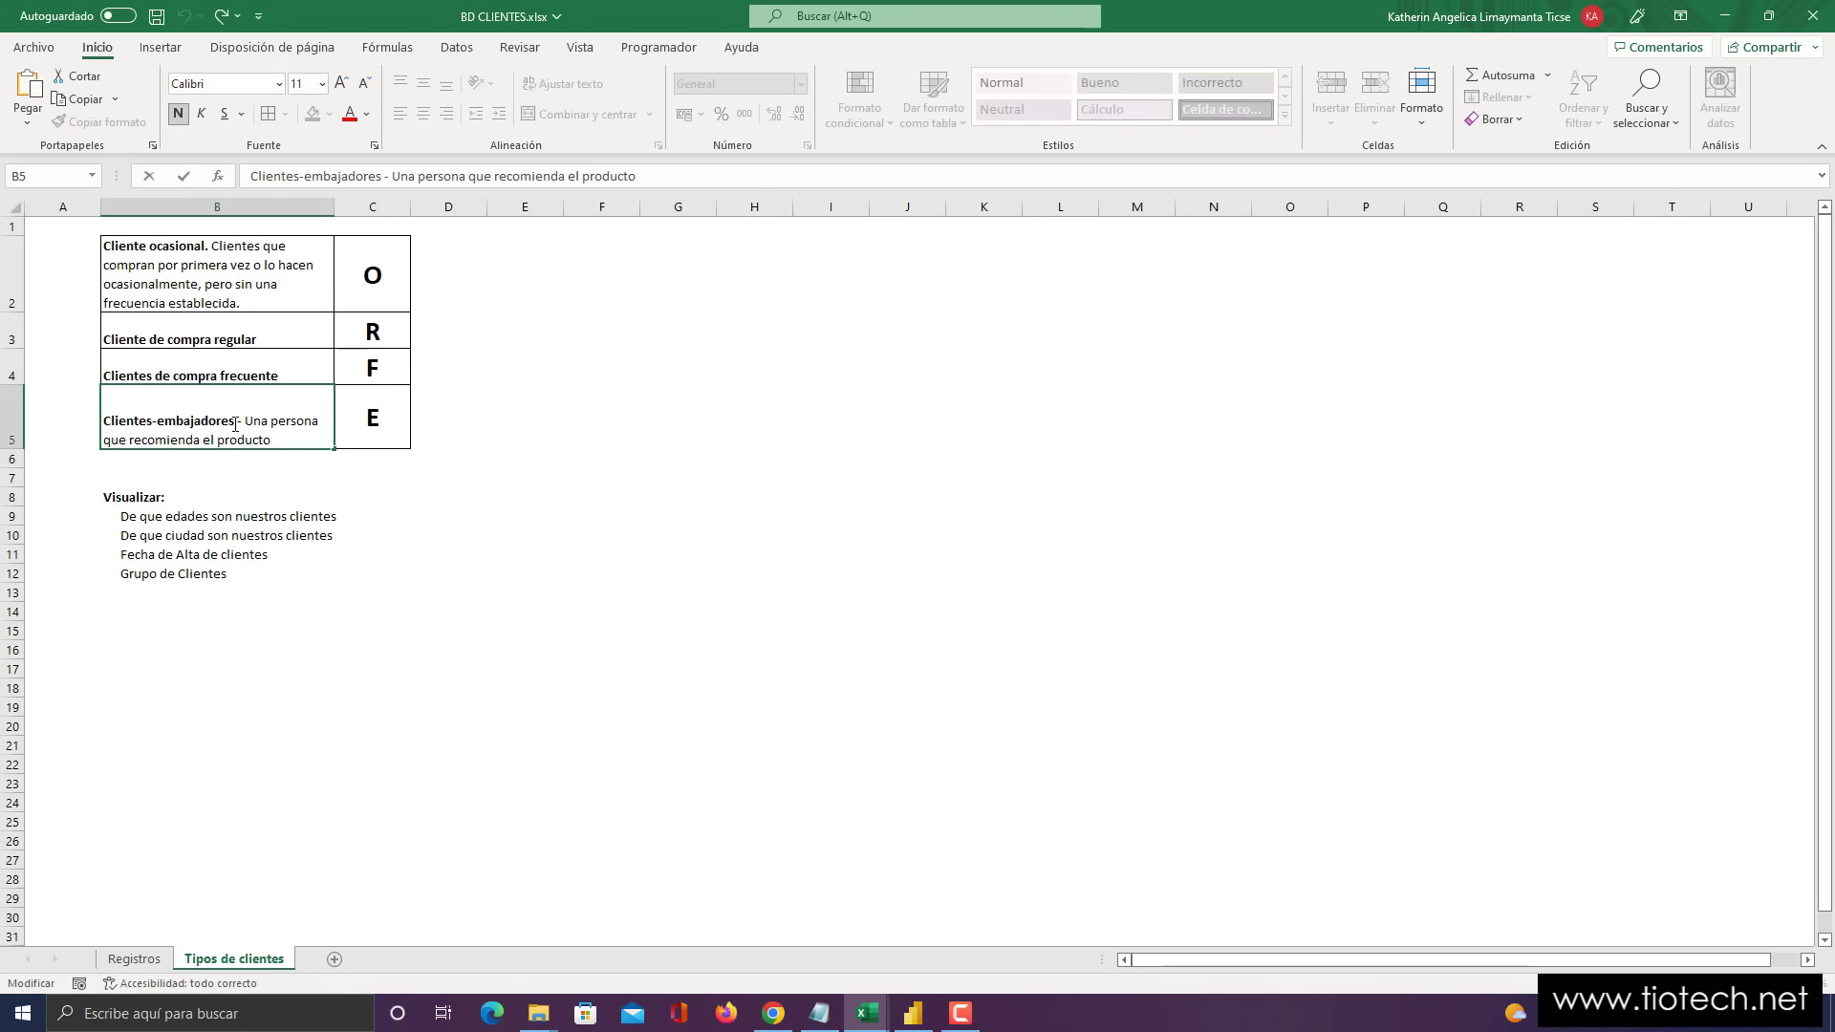
left_click_drag(234, 421, 79, 422)
left_click(270, 440)
left_click(369, 419)
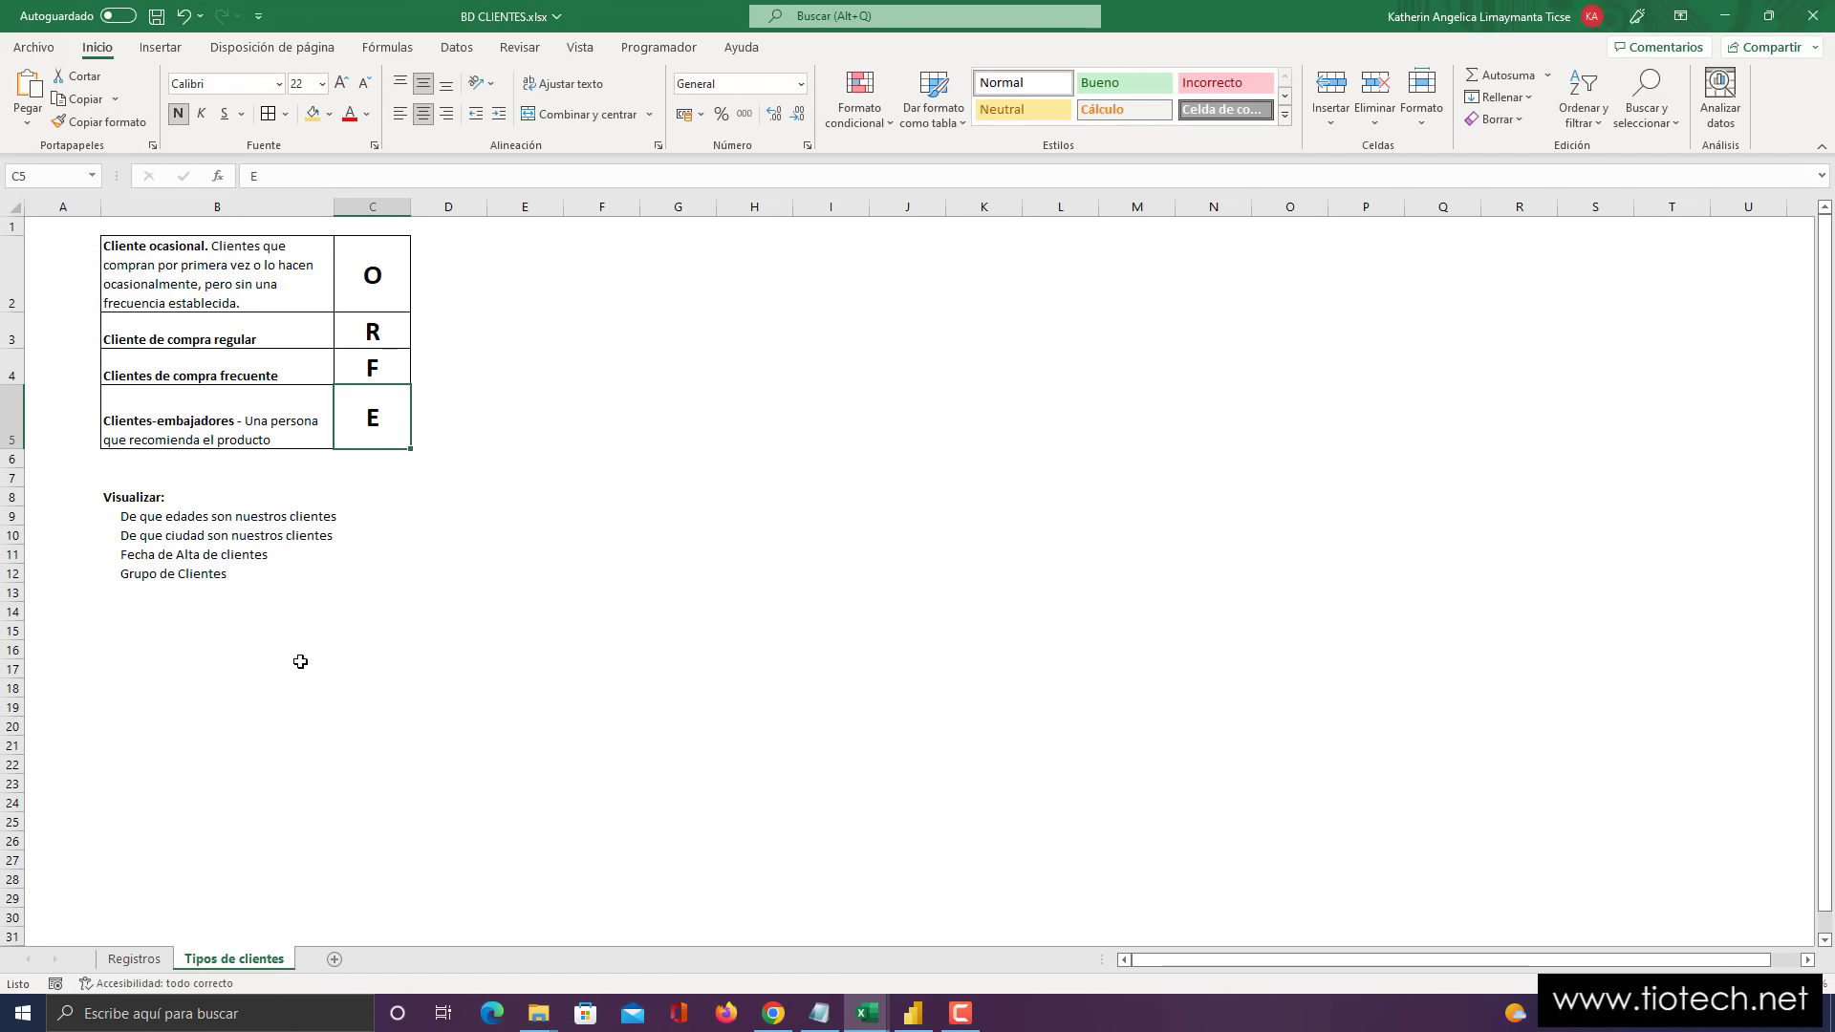
- Return to the Registros sheet and review the letter codes down the Grupo de clientes column
left_click(134, 958)
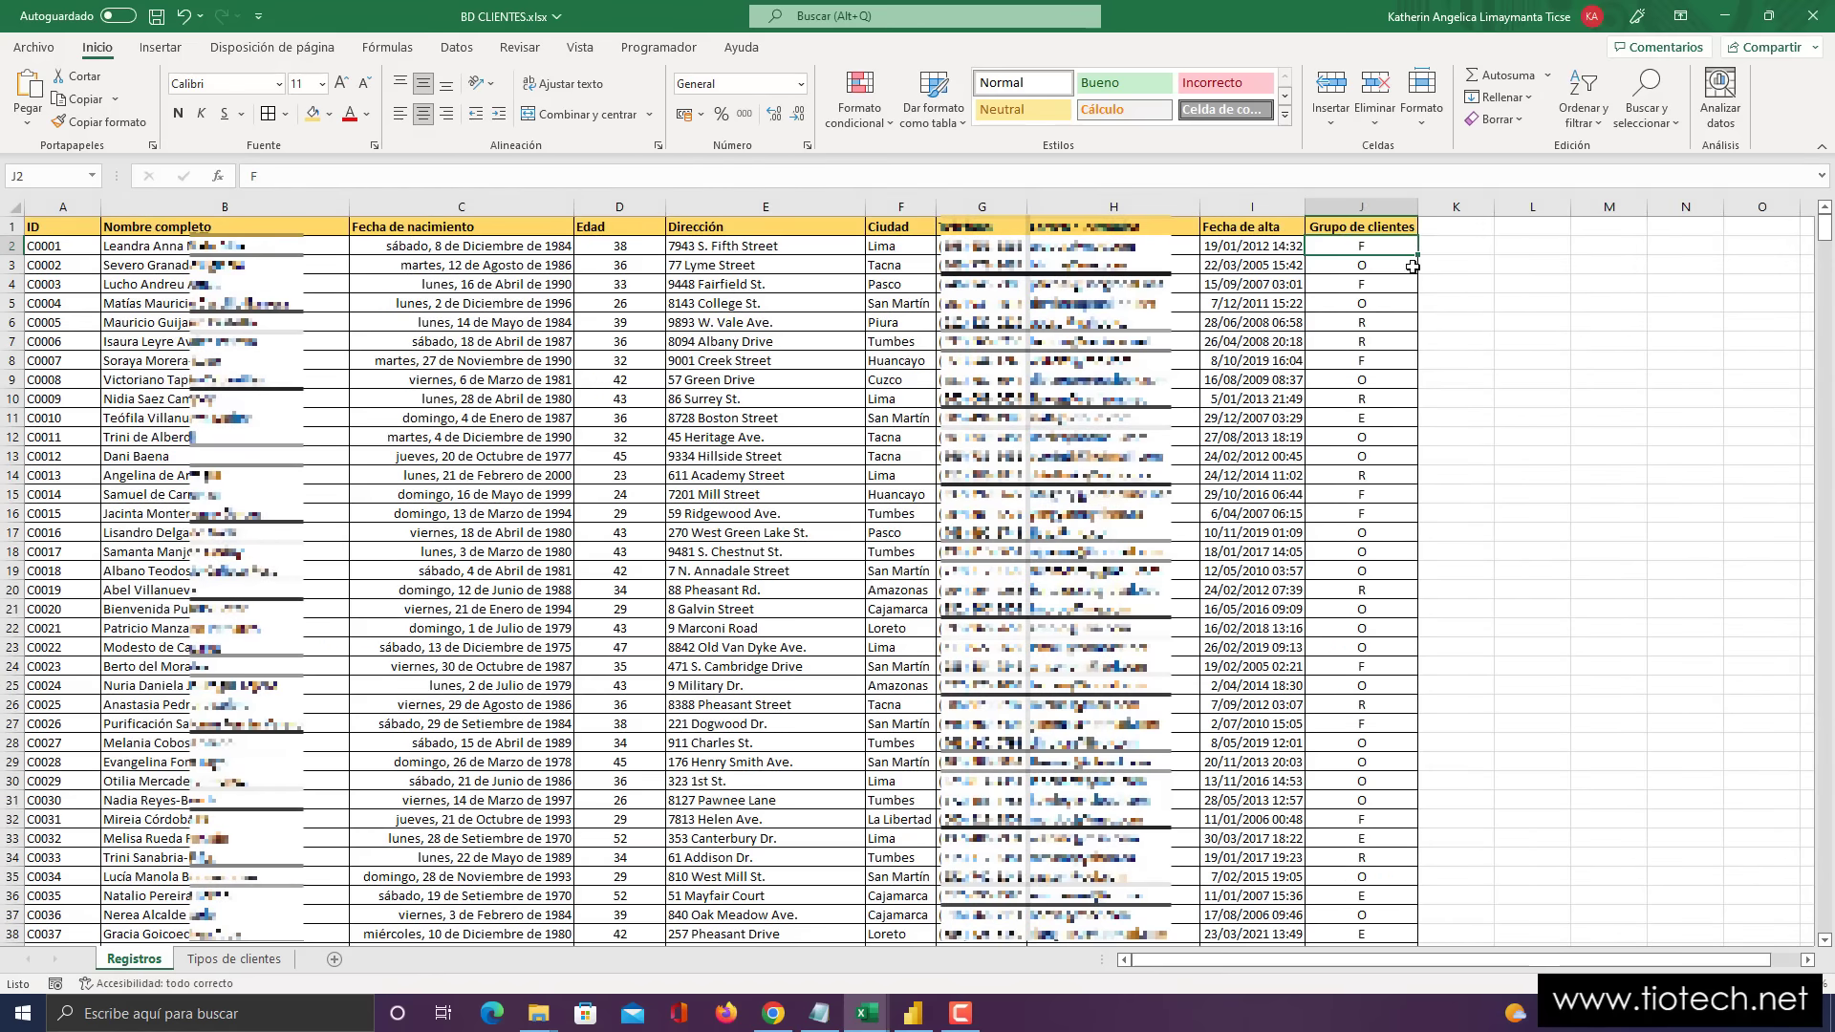
left_click_drag(1361, 246, 1362, 915)
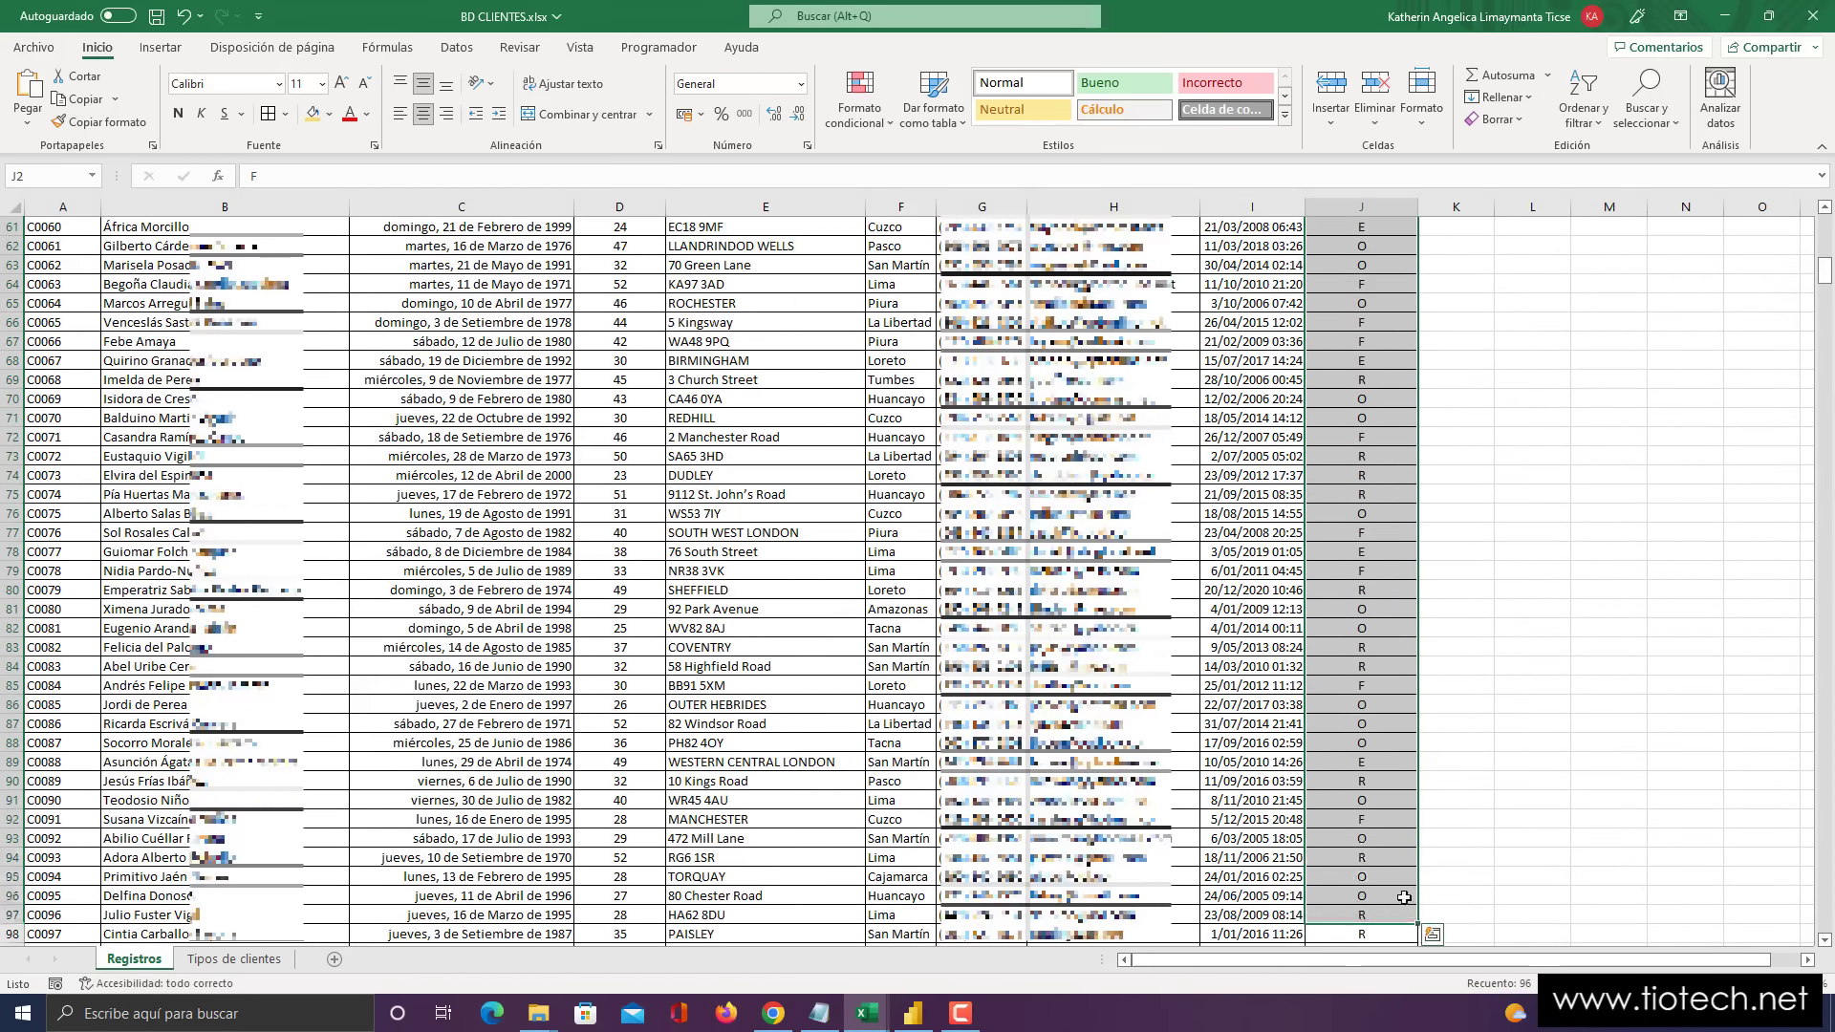
scroll(1405, 586, "up", 20)
mouse_move(1828, 246)
left_mouse_down()
mouse_move(1830, 875)
mouse_move(1828, 226)
left_mouse_up()
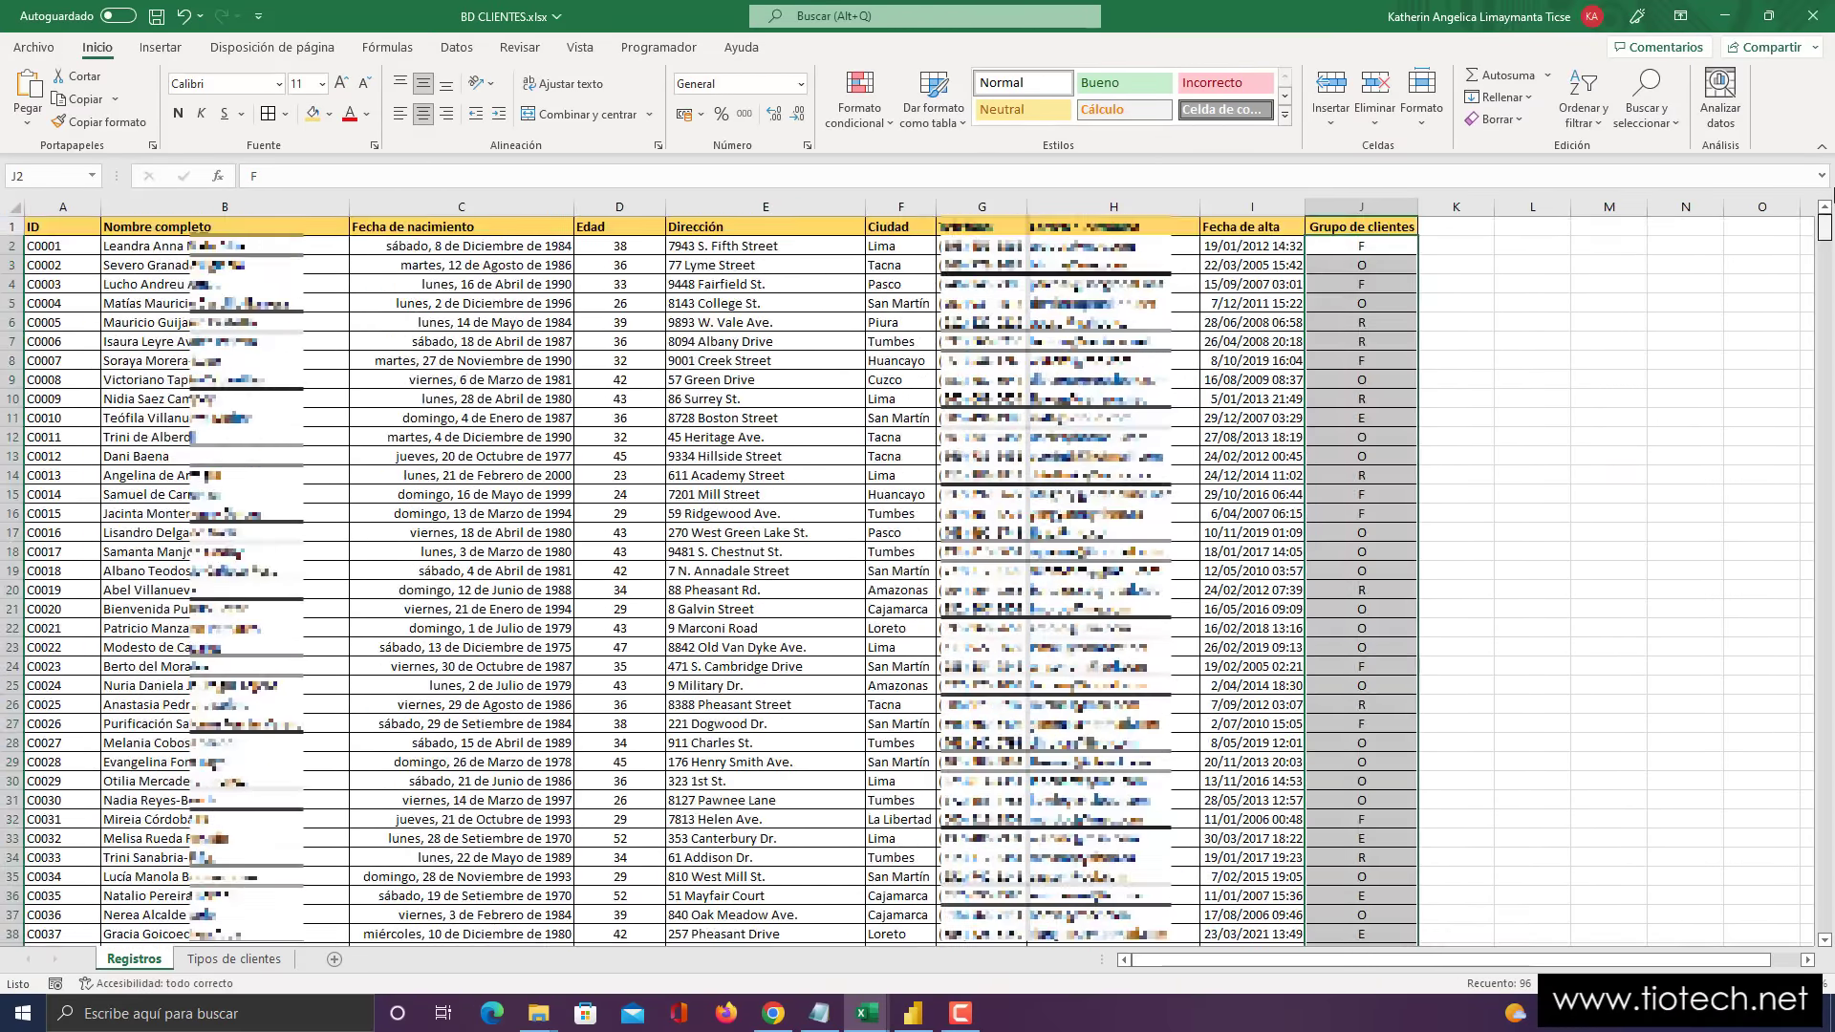
left_click(778, 475)
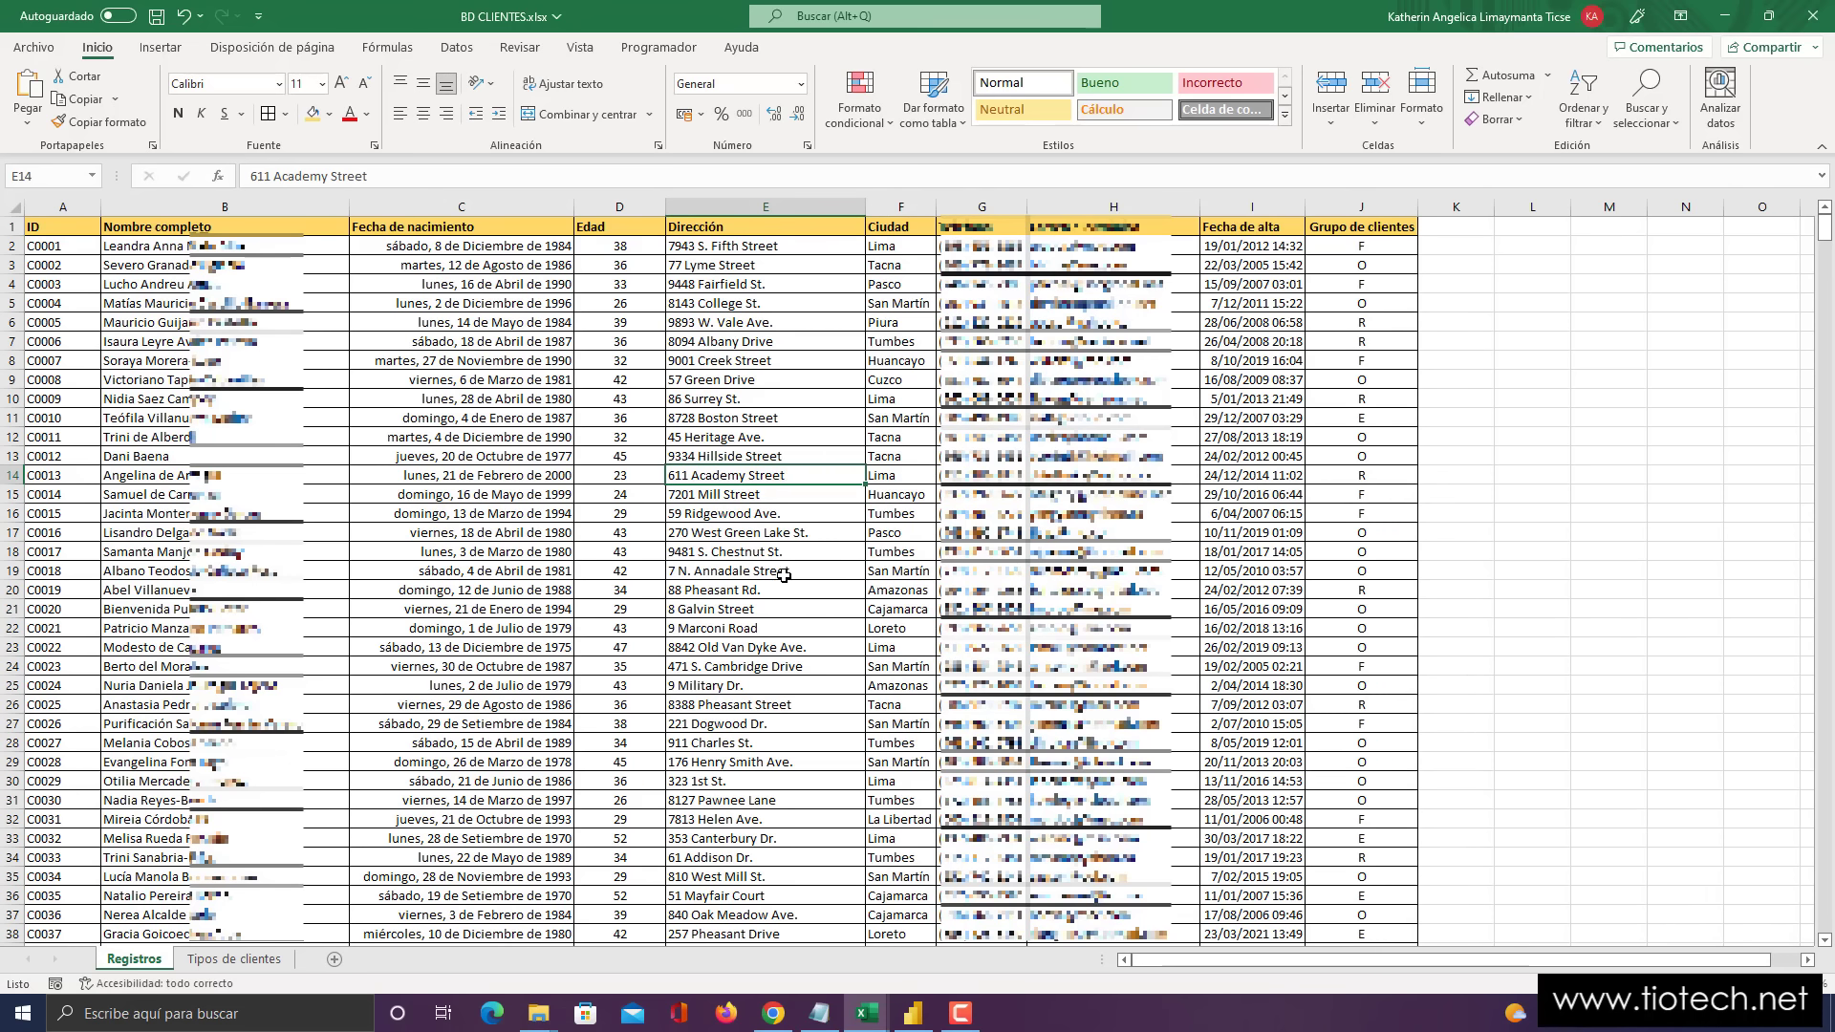
- Switch back to Power BI Desktop and open BD CLIENTES.xlsx as the Excel source for the import
left_click(912, 1013)
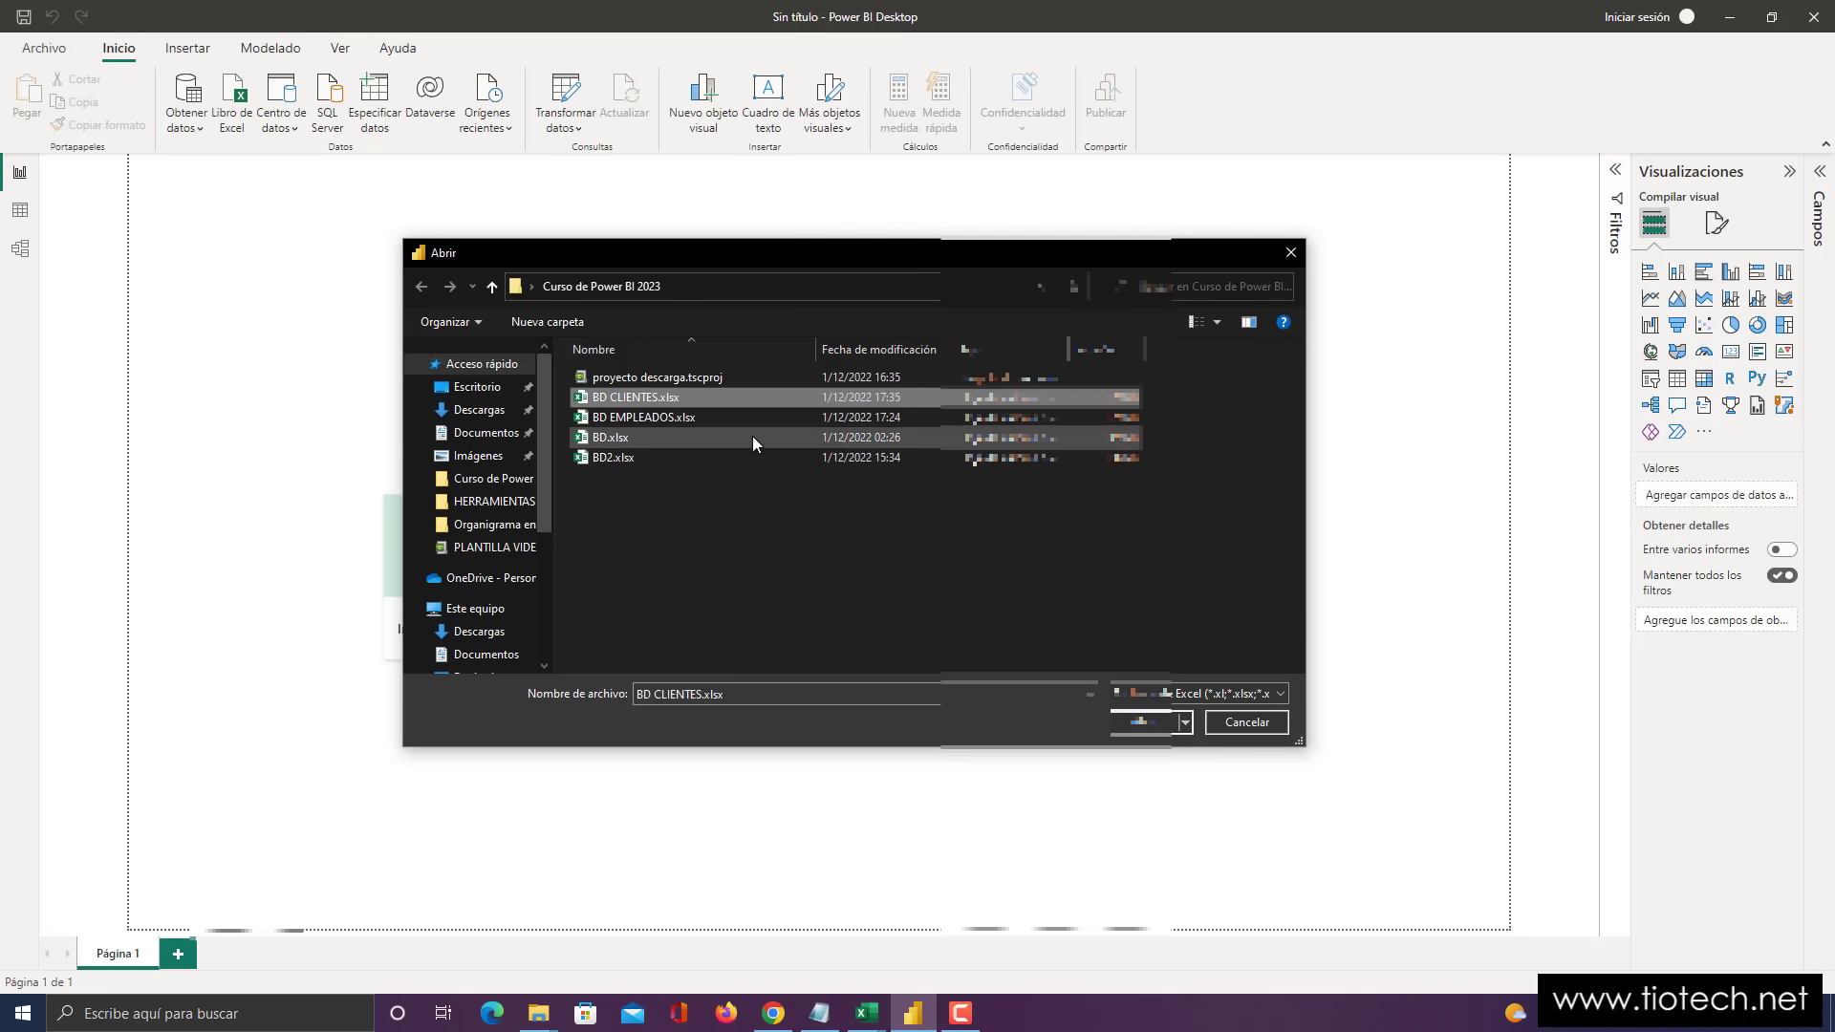
left_click(1150, 731)
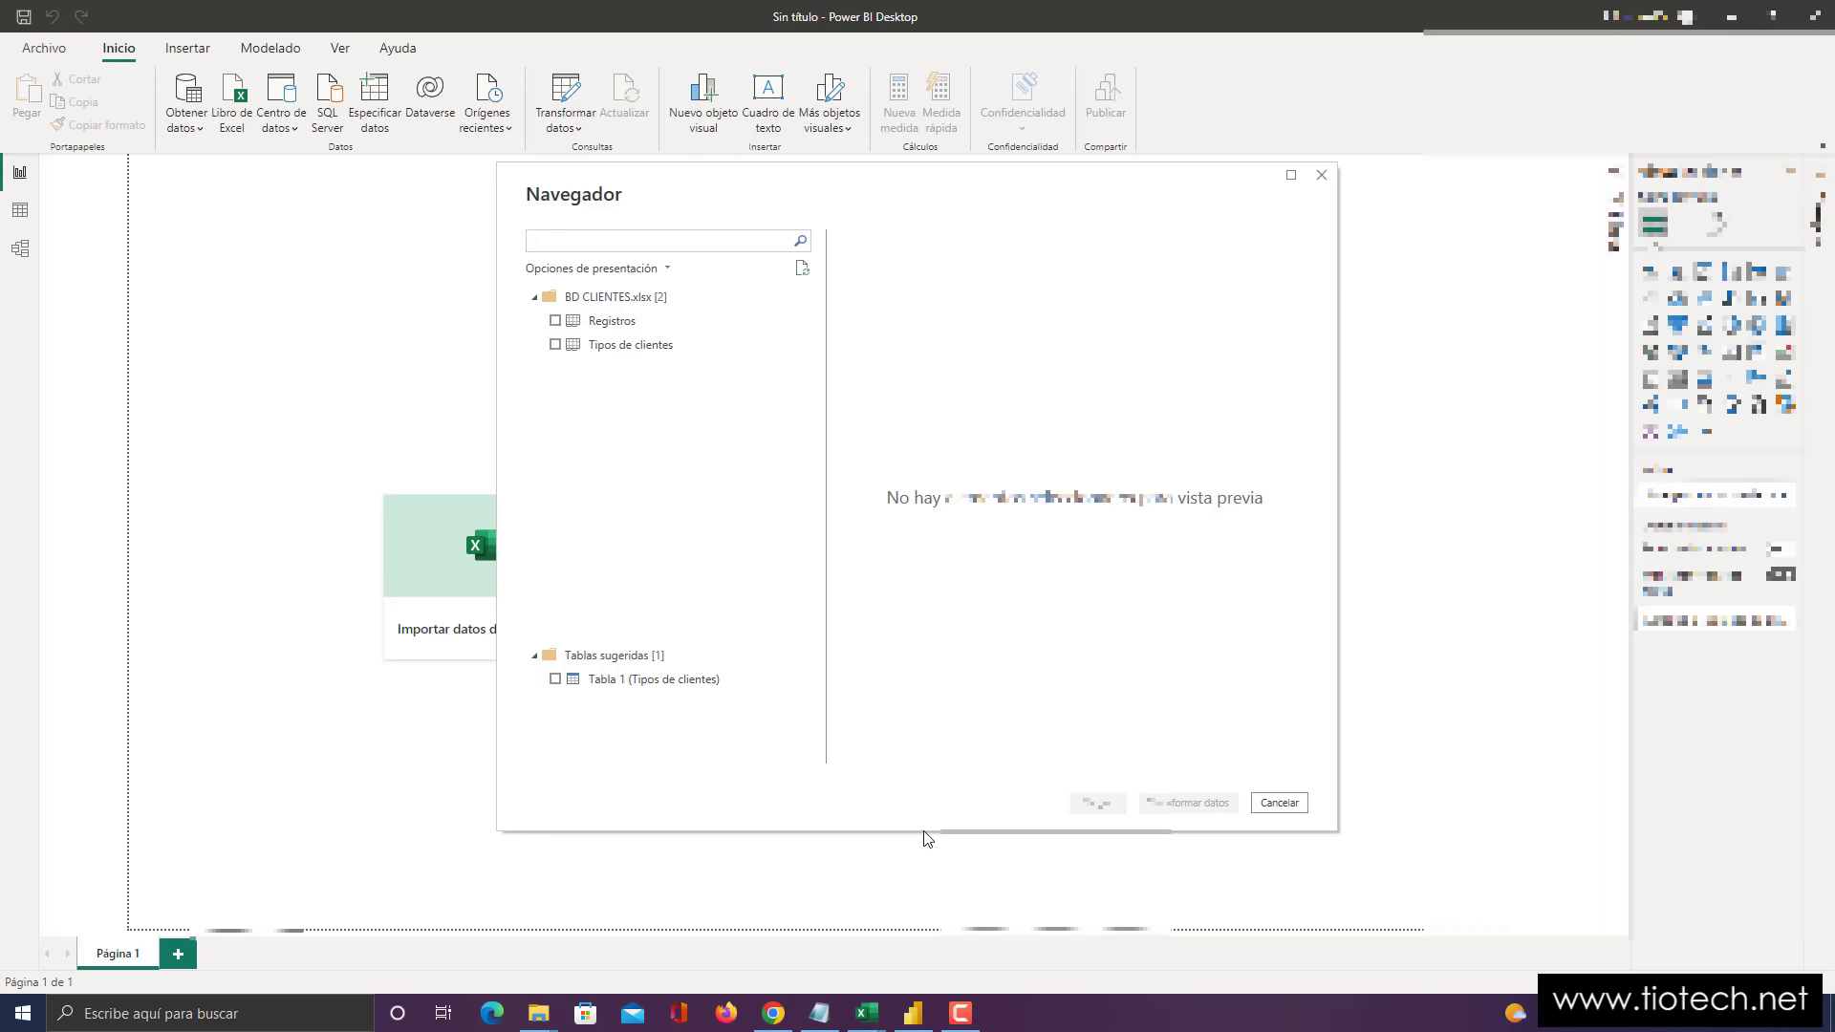
- Compare the sheets offered in the Navegador with those of the workbook in Excel, and return to Power BI Desktop
mouse_move(875, 1023)
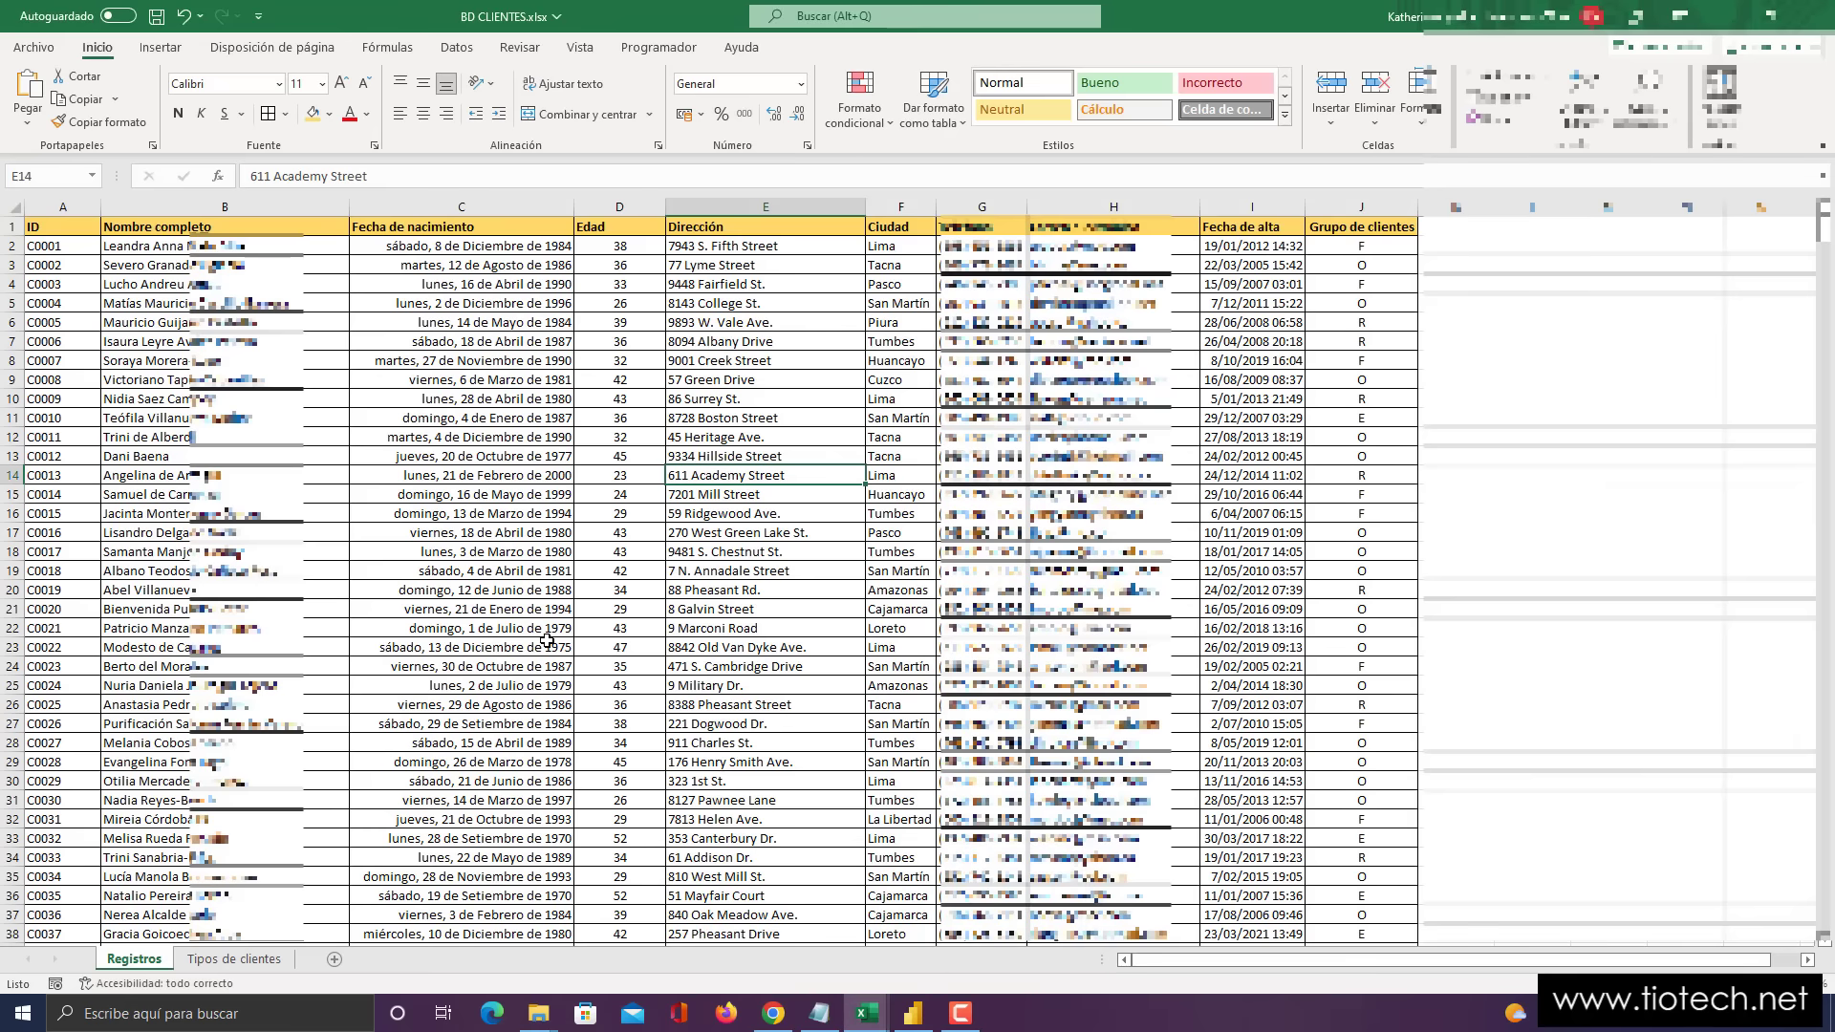
left_click(971, 932)
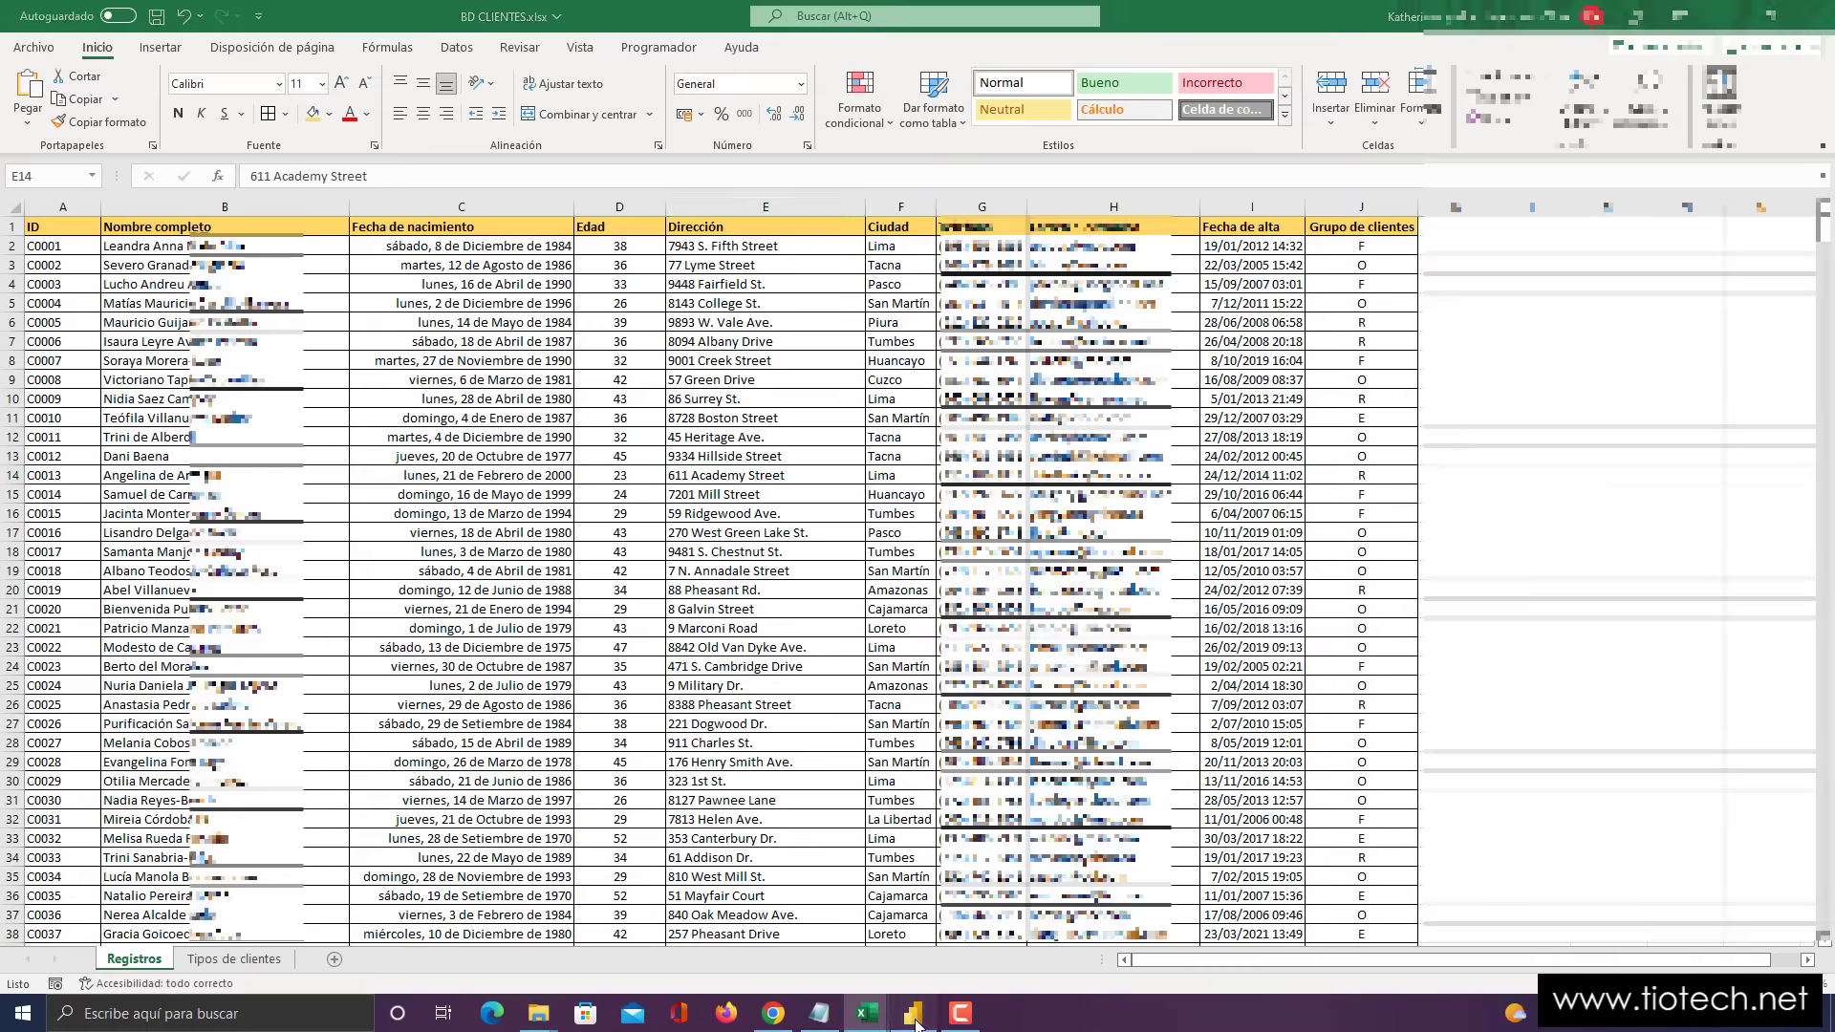
left_click(913, 1013)
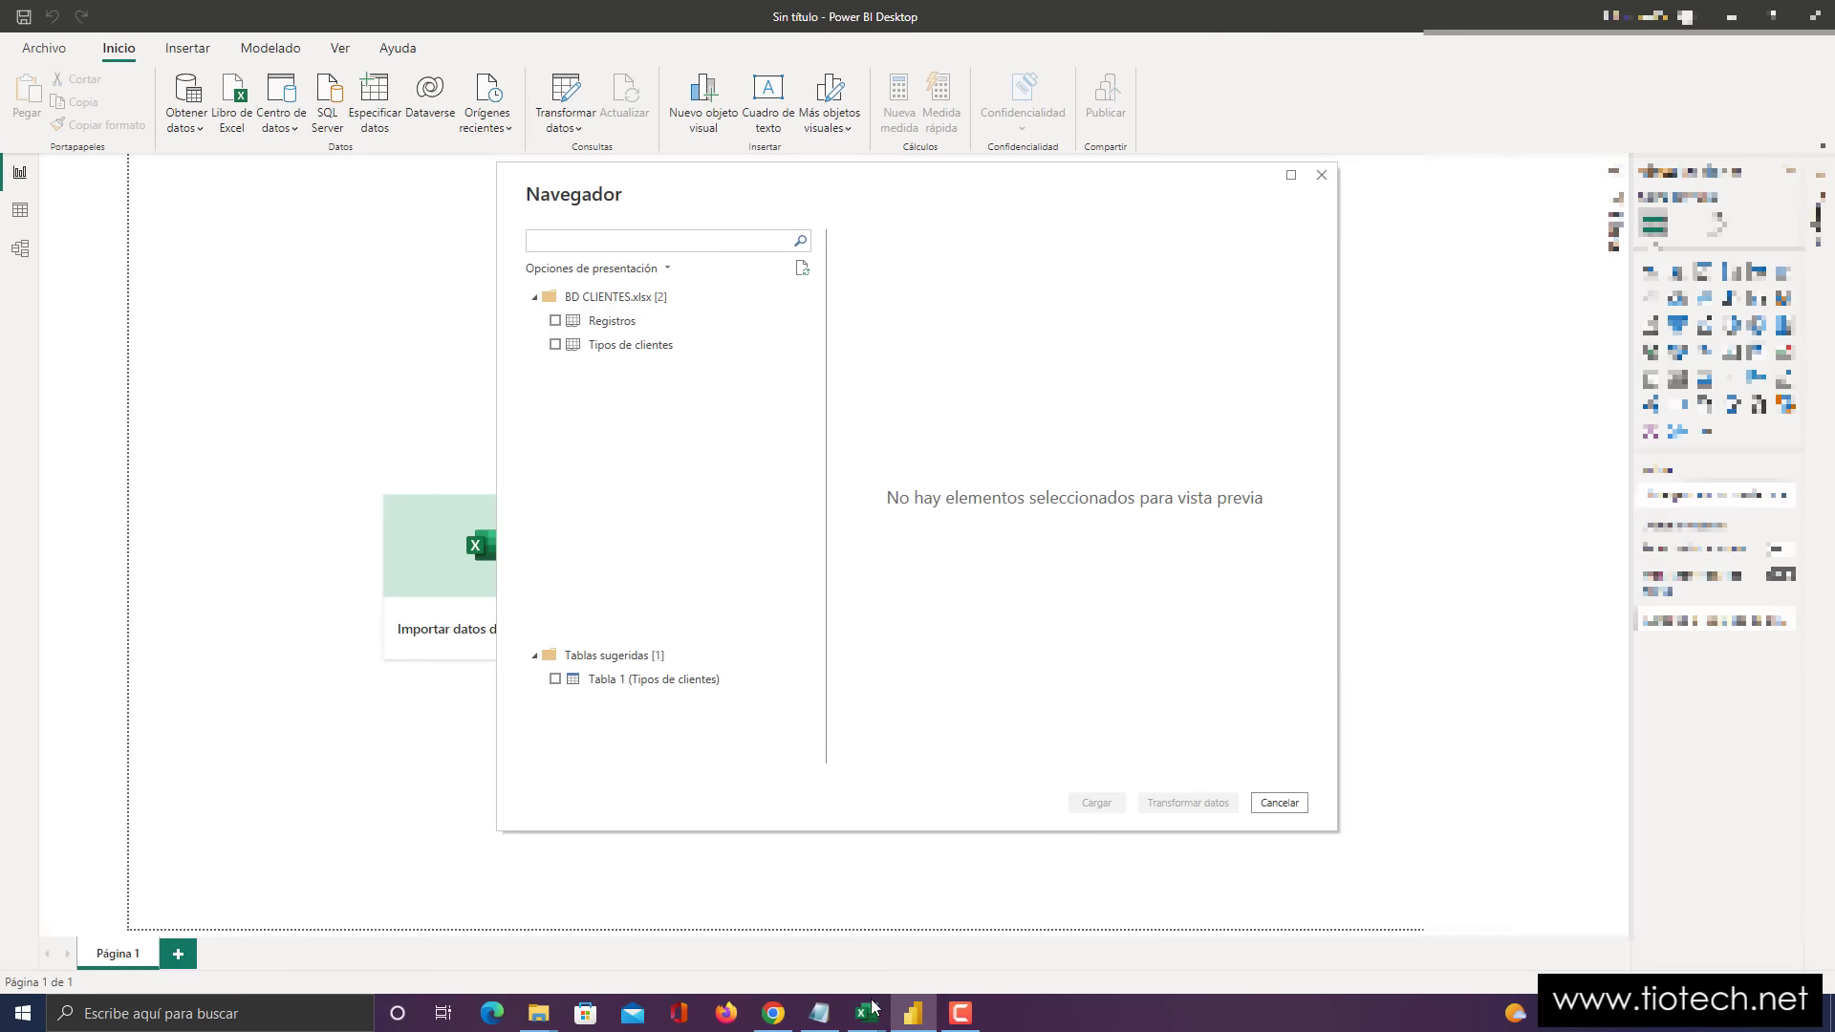
- Switch to the BD CLIENTES workbook in Excel and review the customer columns of the Registros sheet
mouse_move(867, 1012)
left_click(955, 937)
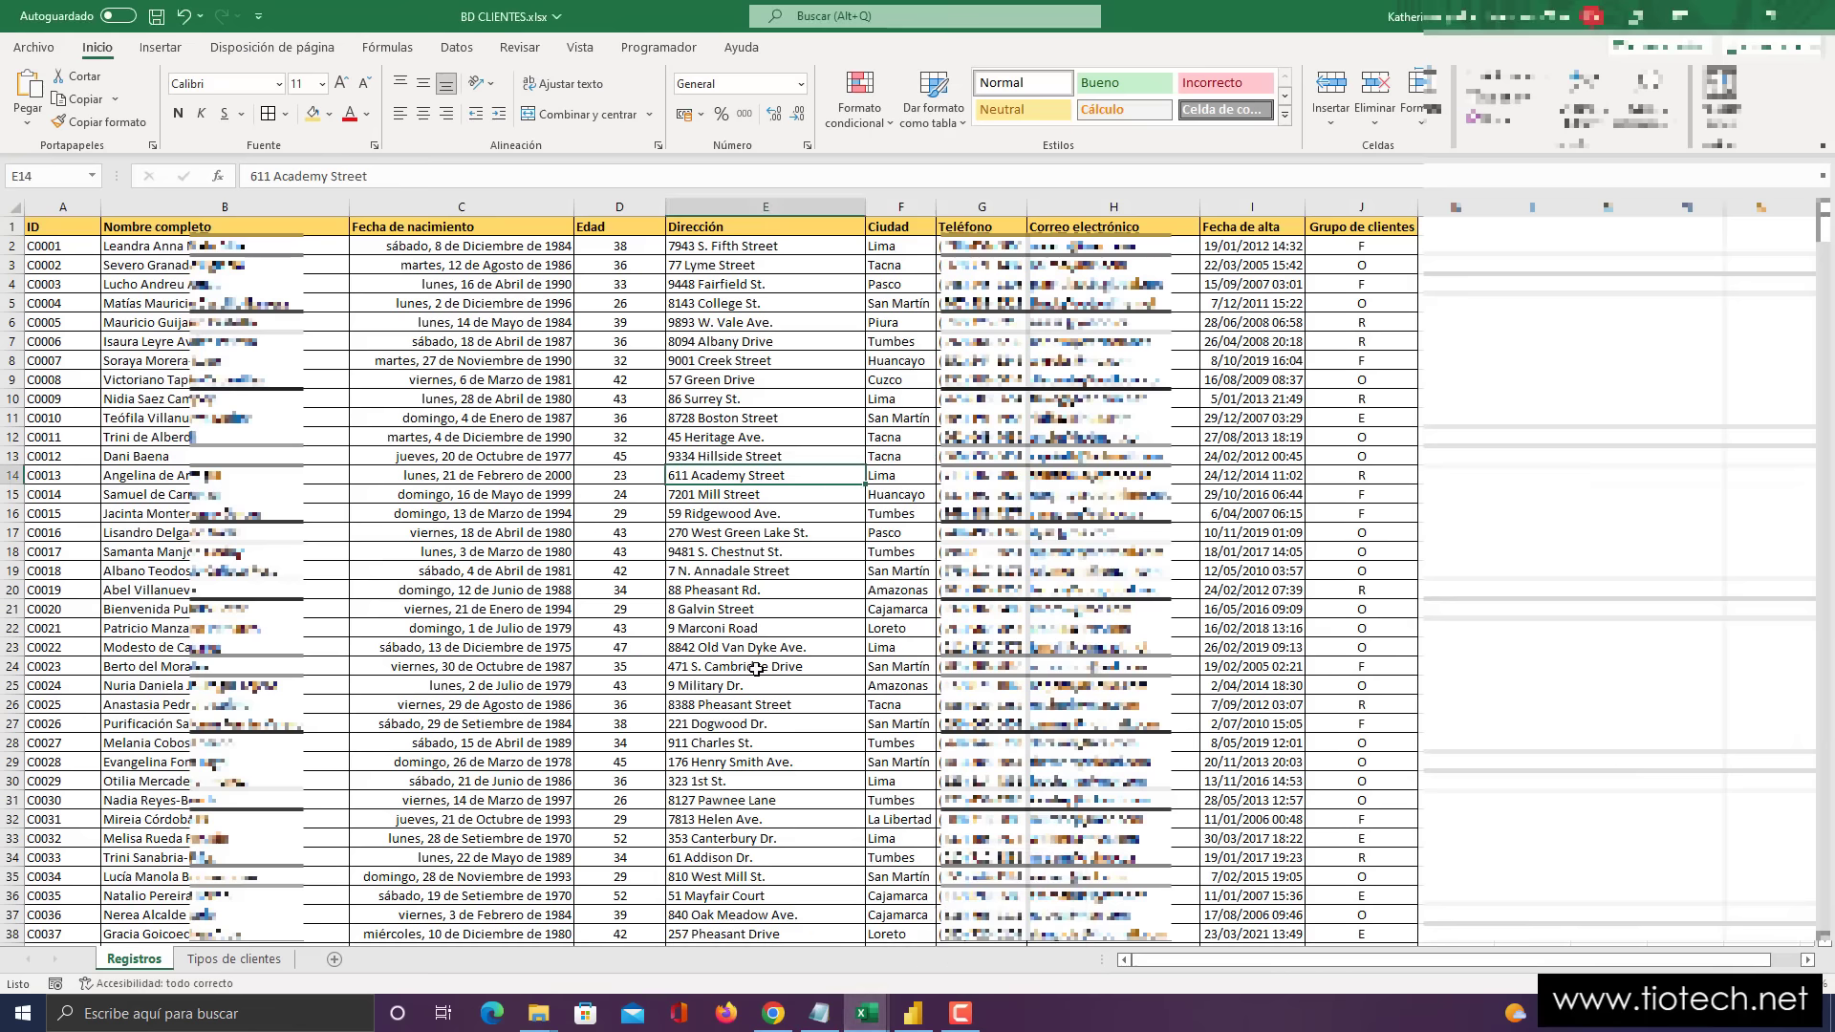
left_click(562, 496)
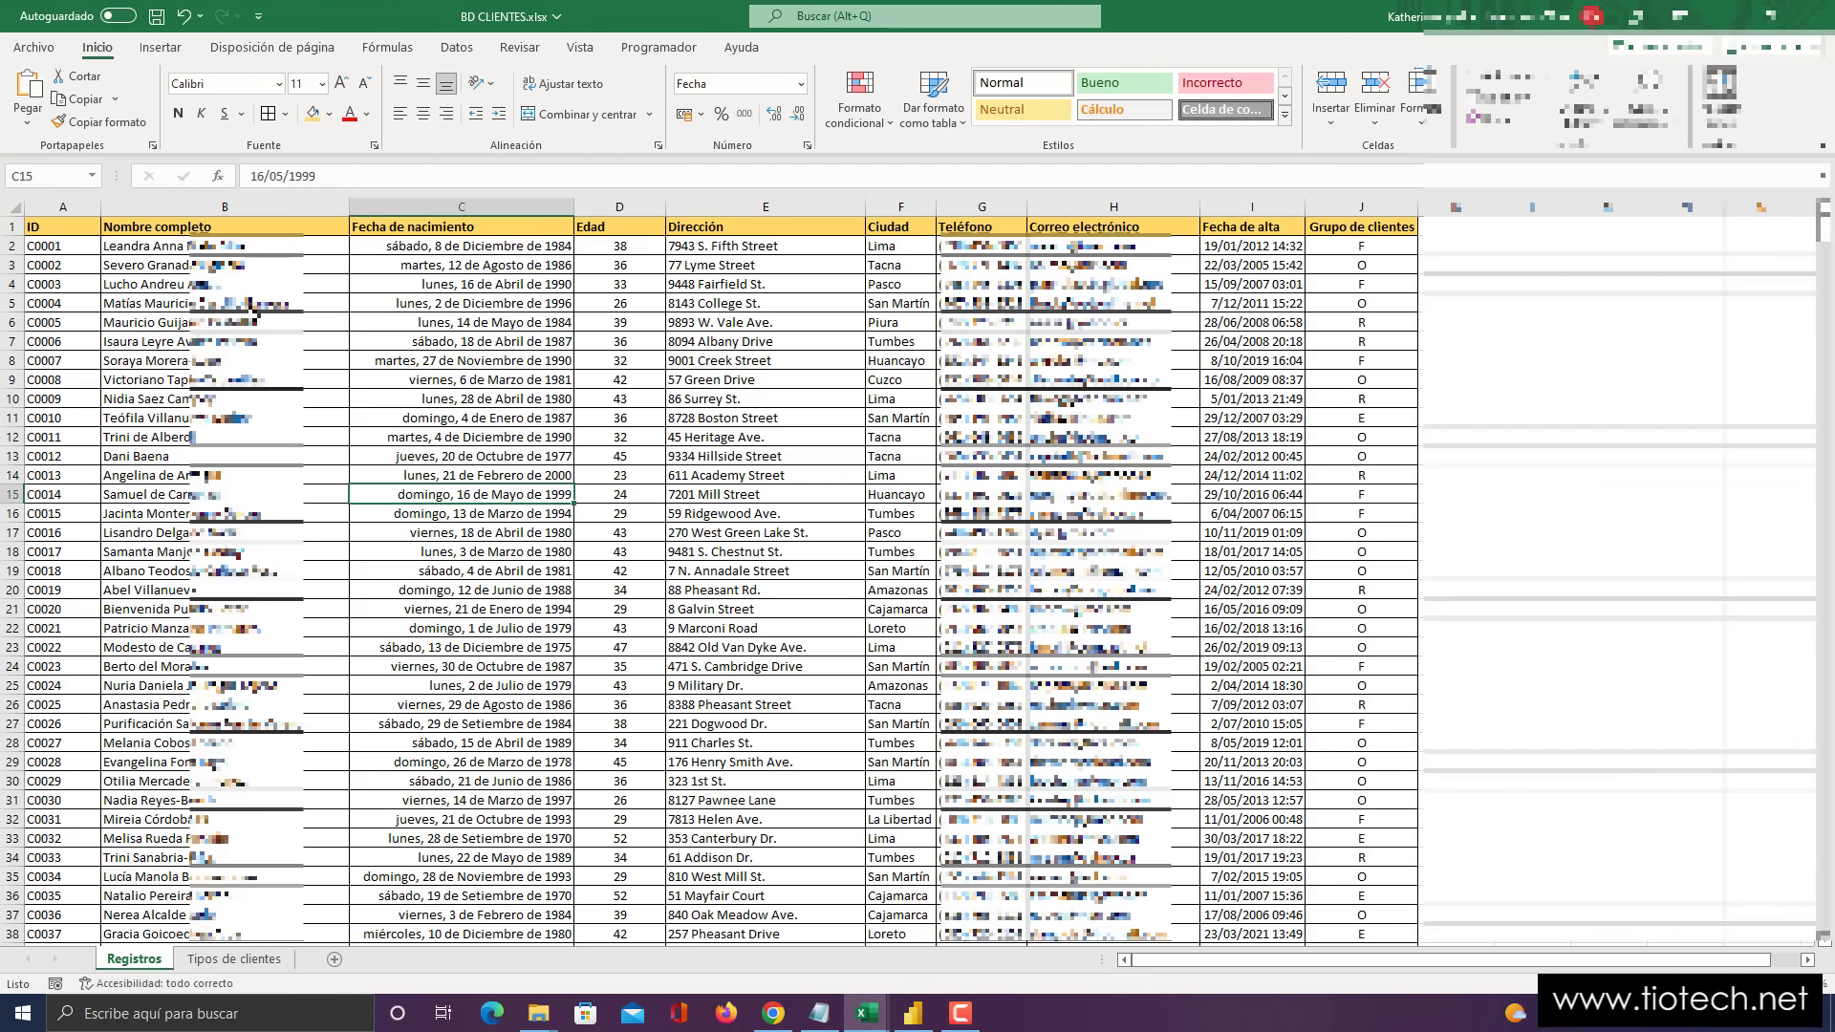
left_click_drag(66, 227, 1008, 590)
left_click(1071, 514)
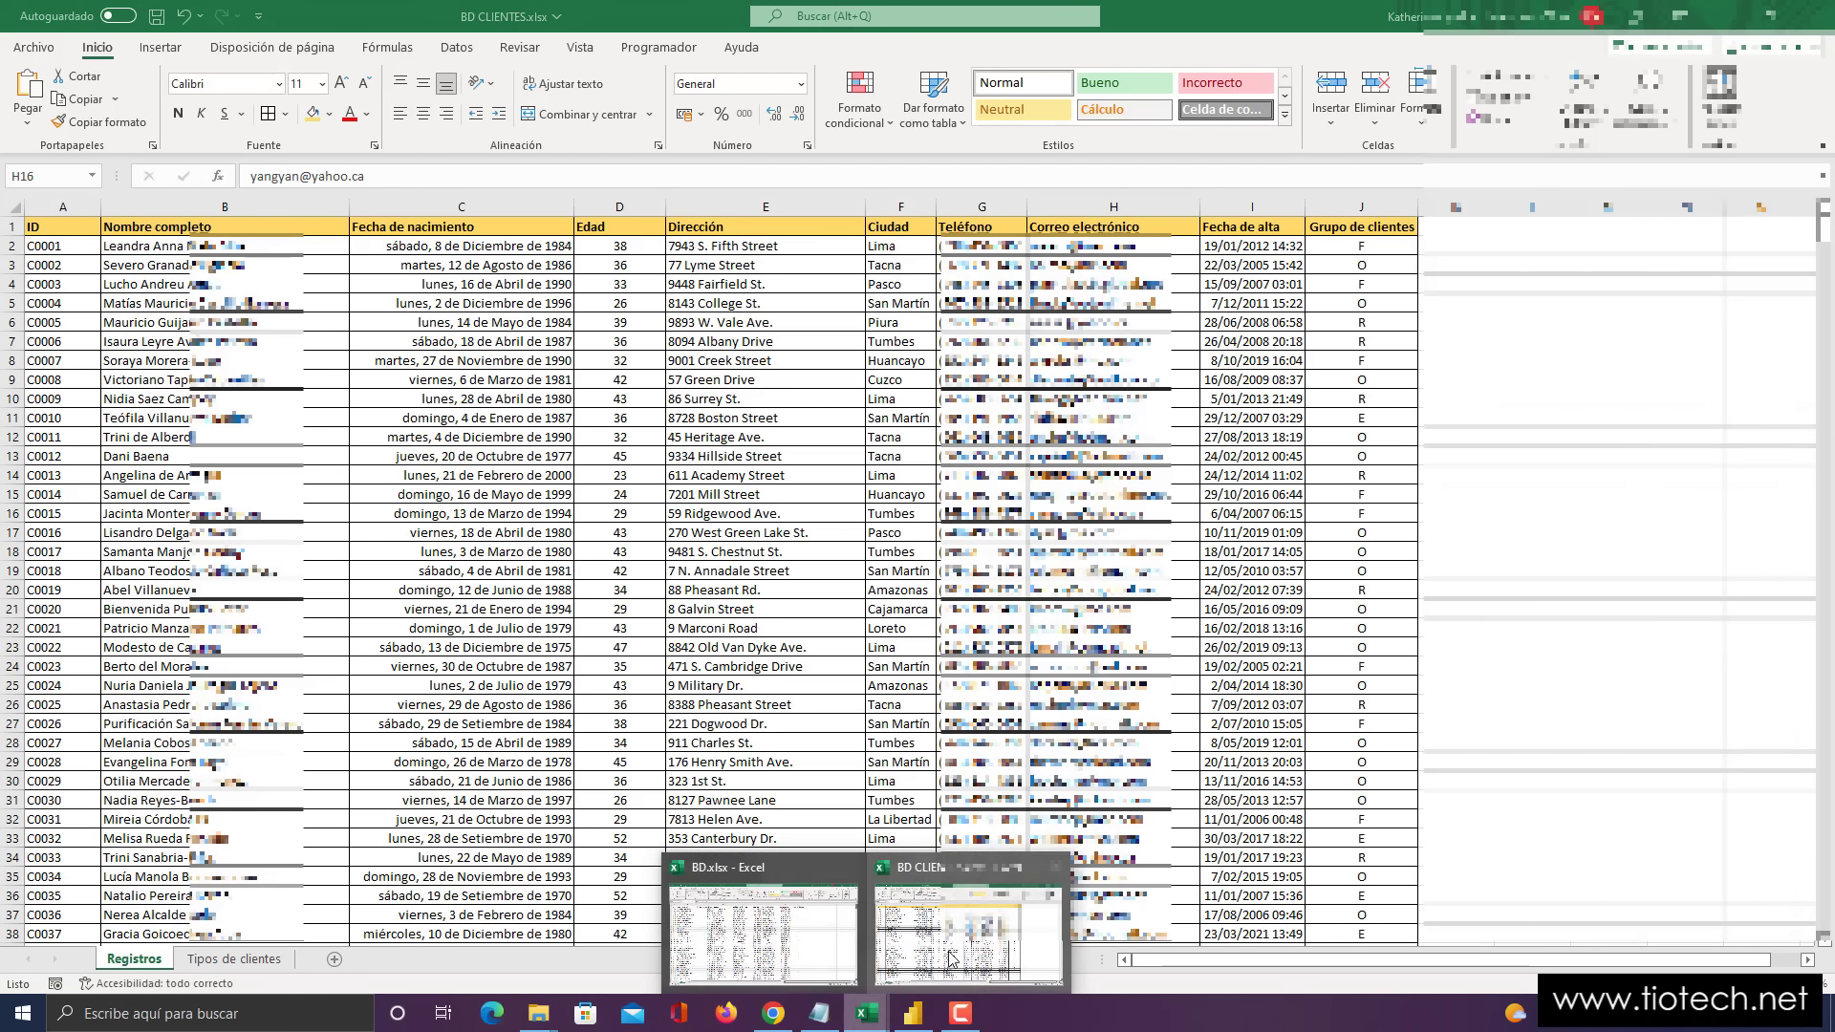
left_click(953, 959)
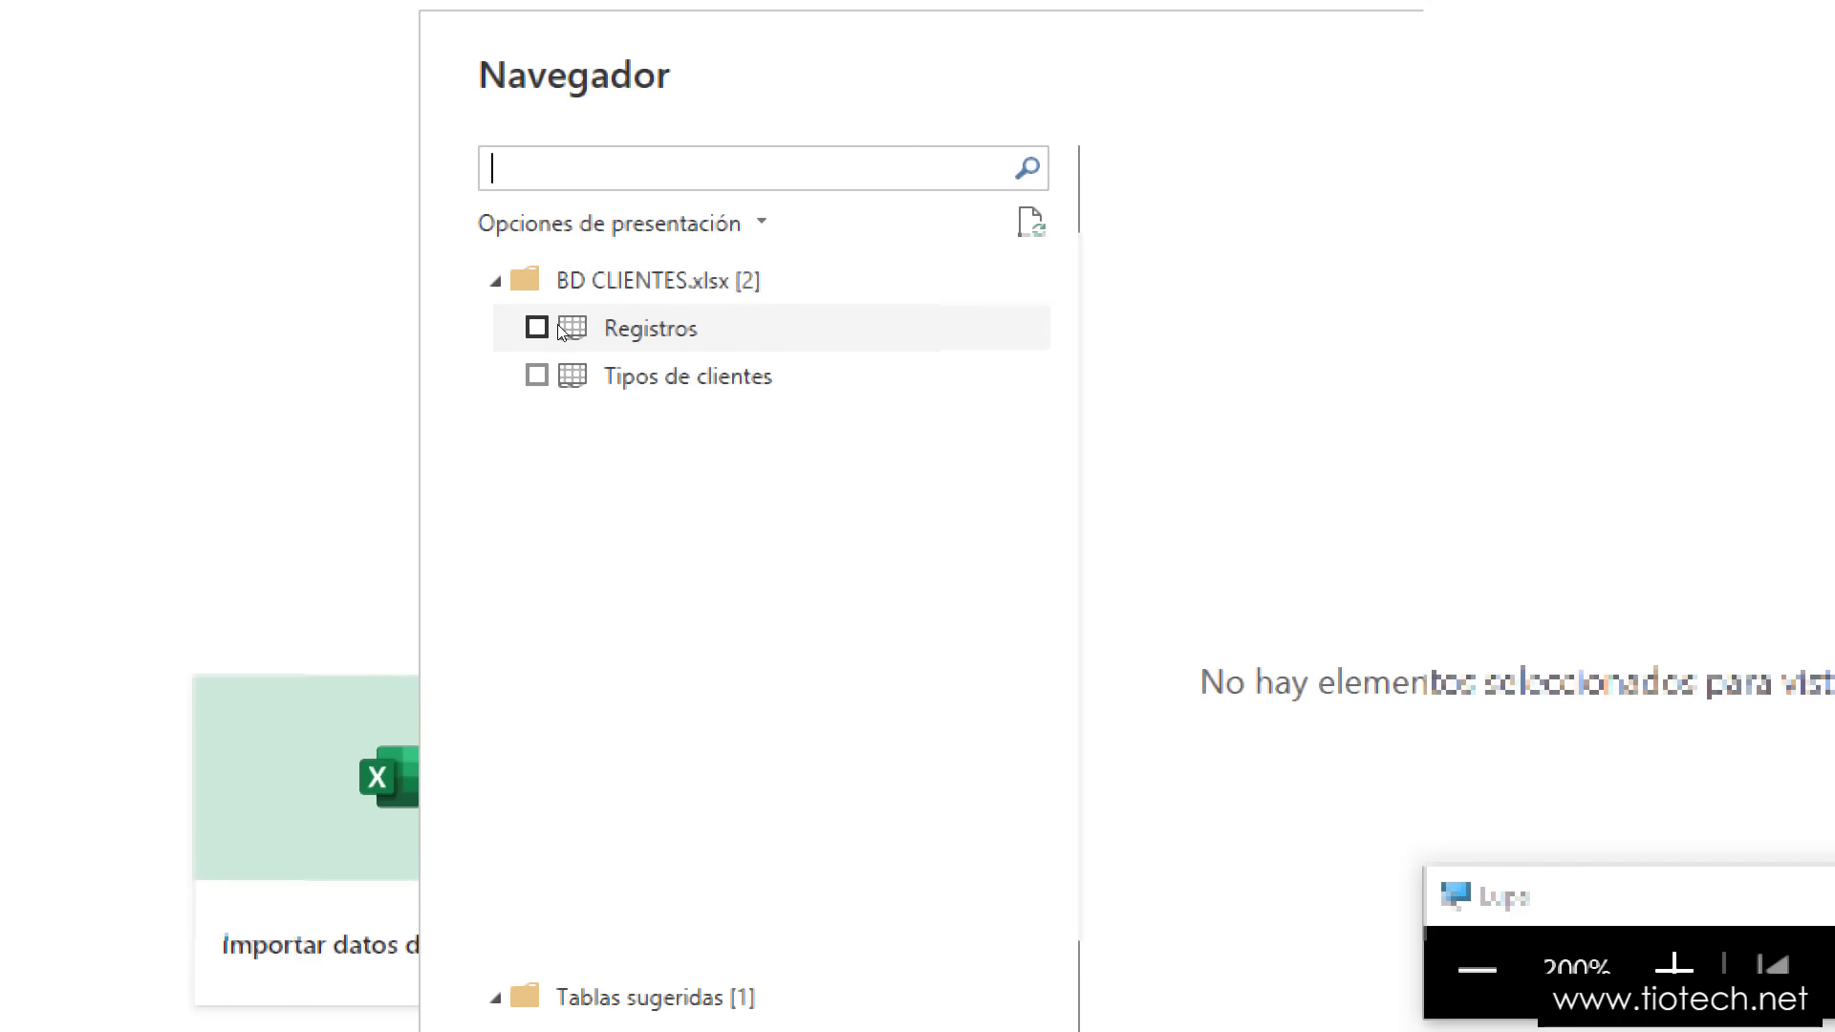
- Back in Power BI Desktop, select the Registros and Tipos de clientes sheets in the Navegador and preview their data
left_click(537, 327)
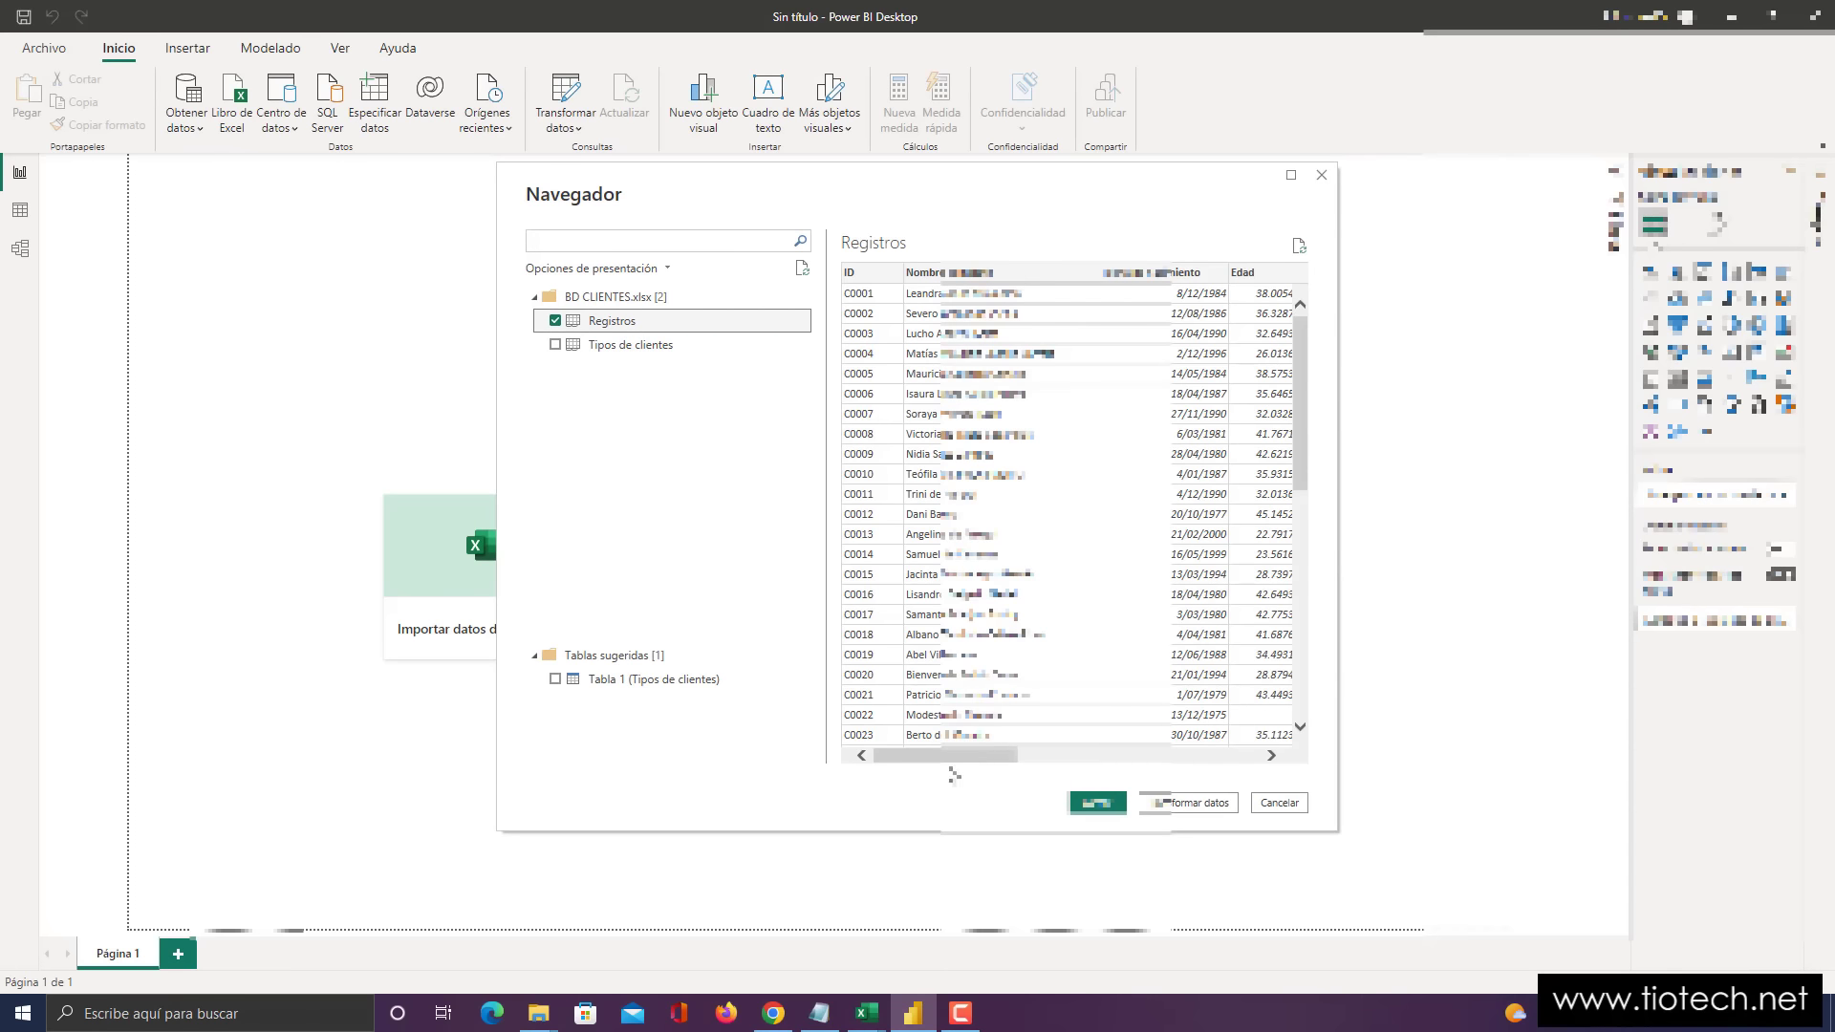
mouse_move(952, 756)
left_mouse_down()
mouse_move(1227, 749)
mouse_move(981, 755)
left_mouse_up()
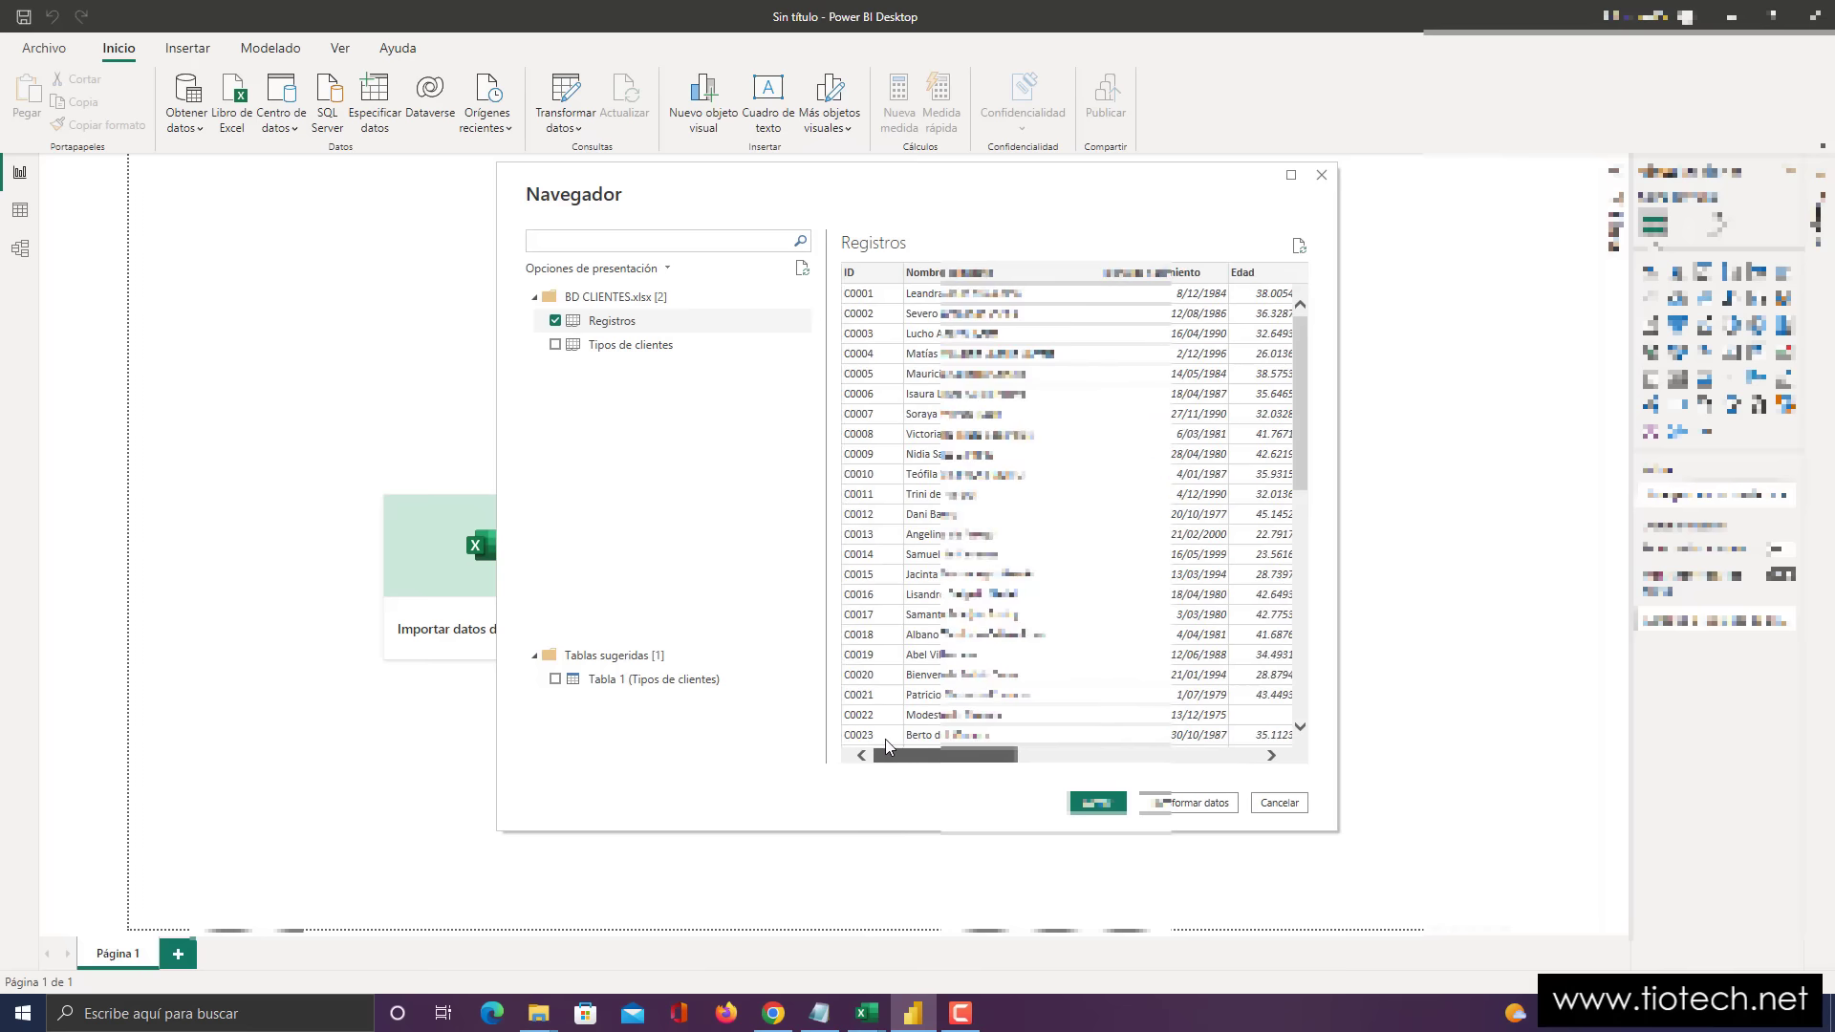
left_click(555, 345)
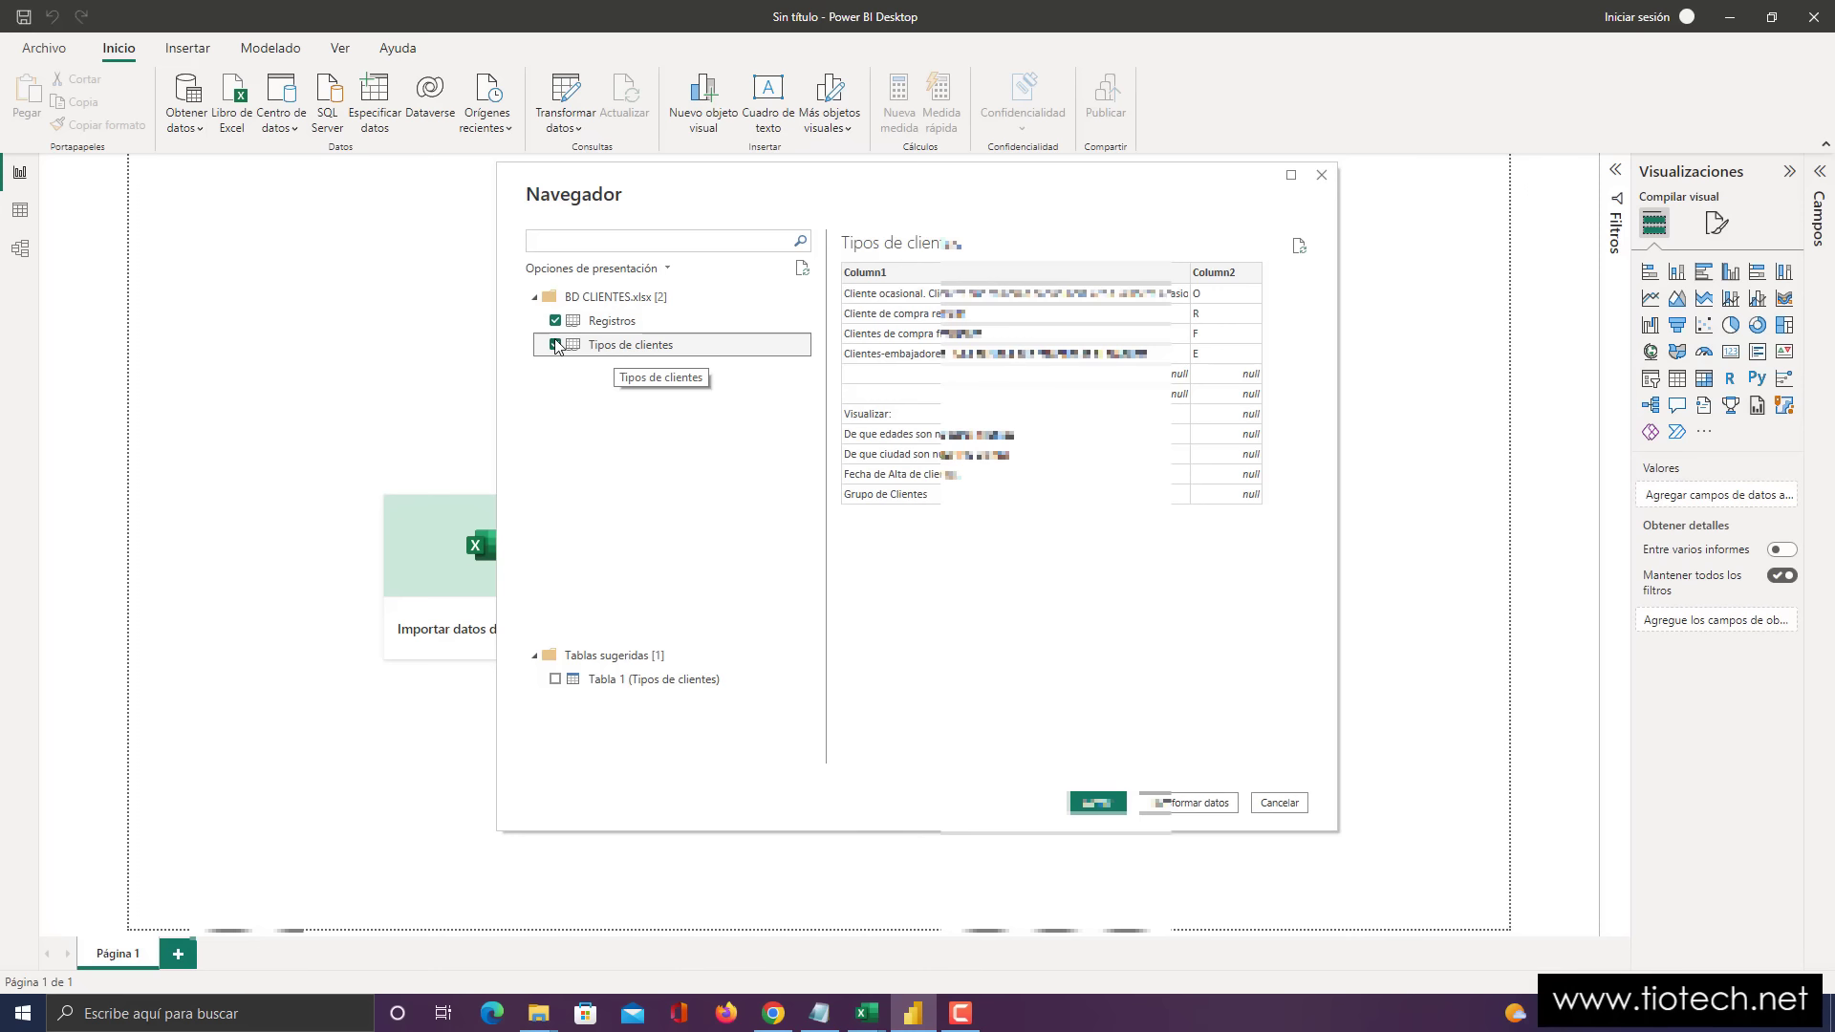
- Switch to the BD CLIENTES workbook in Excel and examine the customer type descriptions and letter codes on the Tipos de clientes sheet
mouse_move(867, 1011)
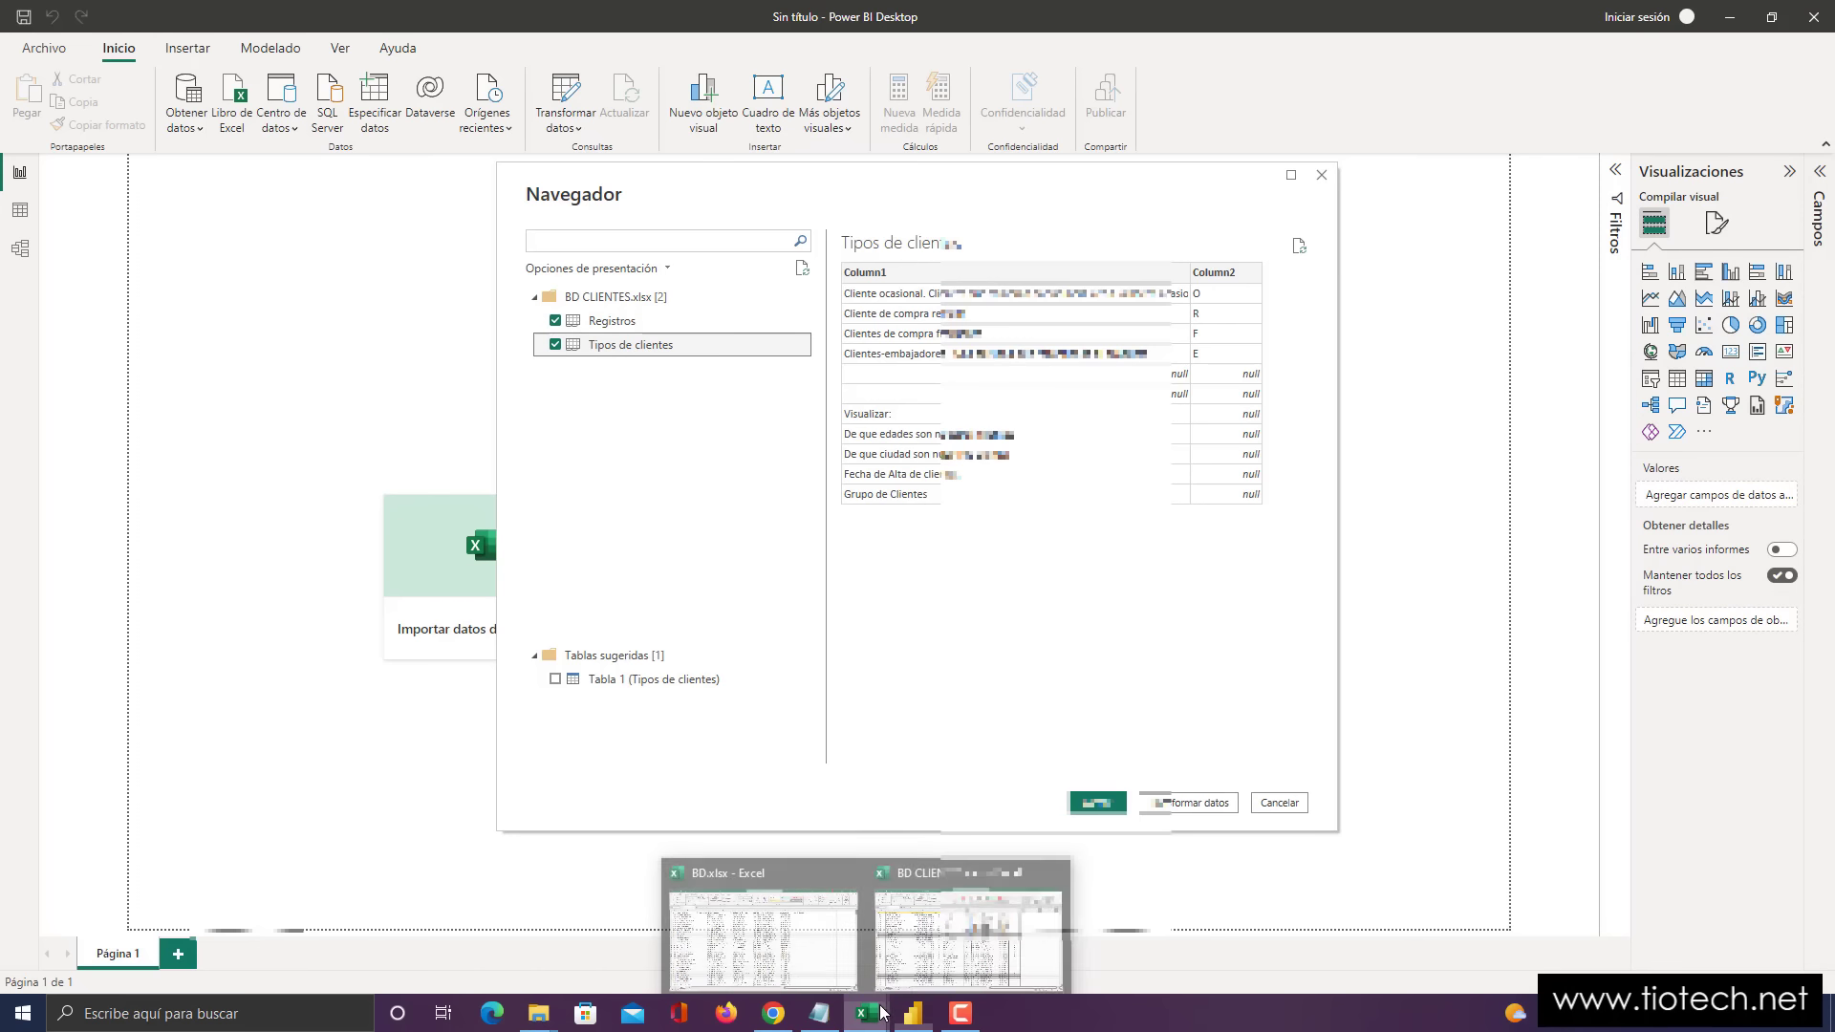
left_click(925, 937)
left_click(258, 958)
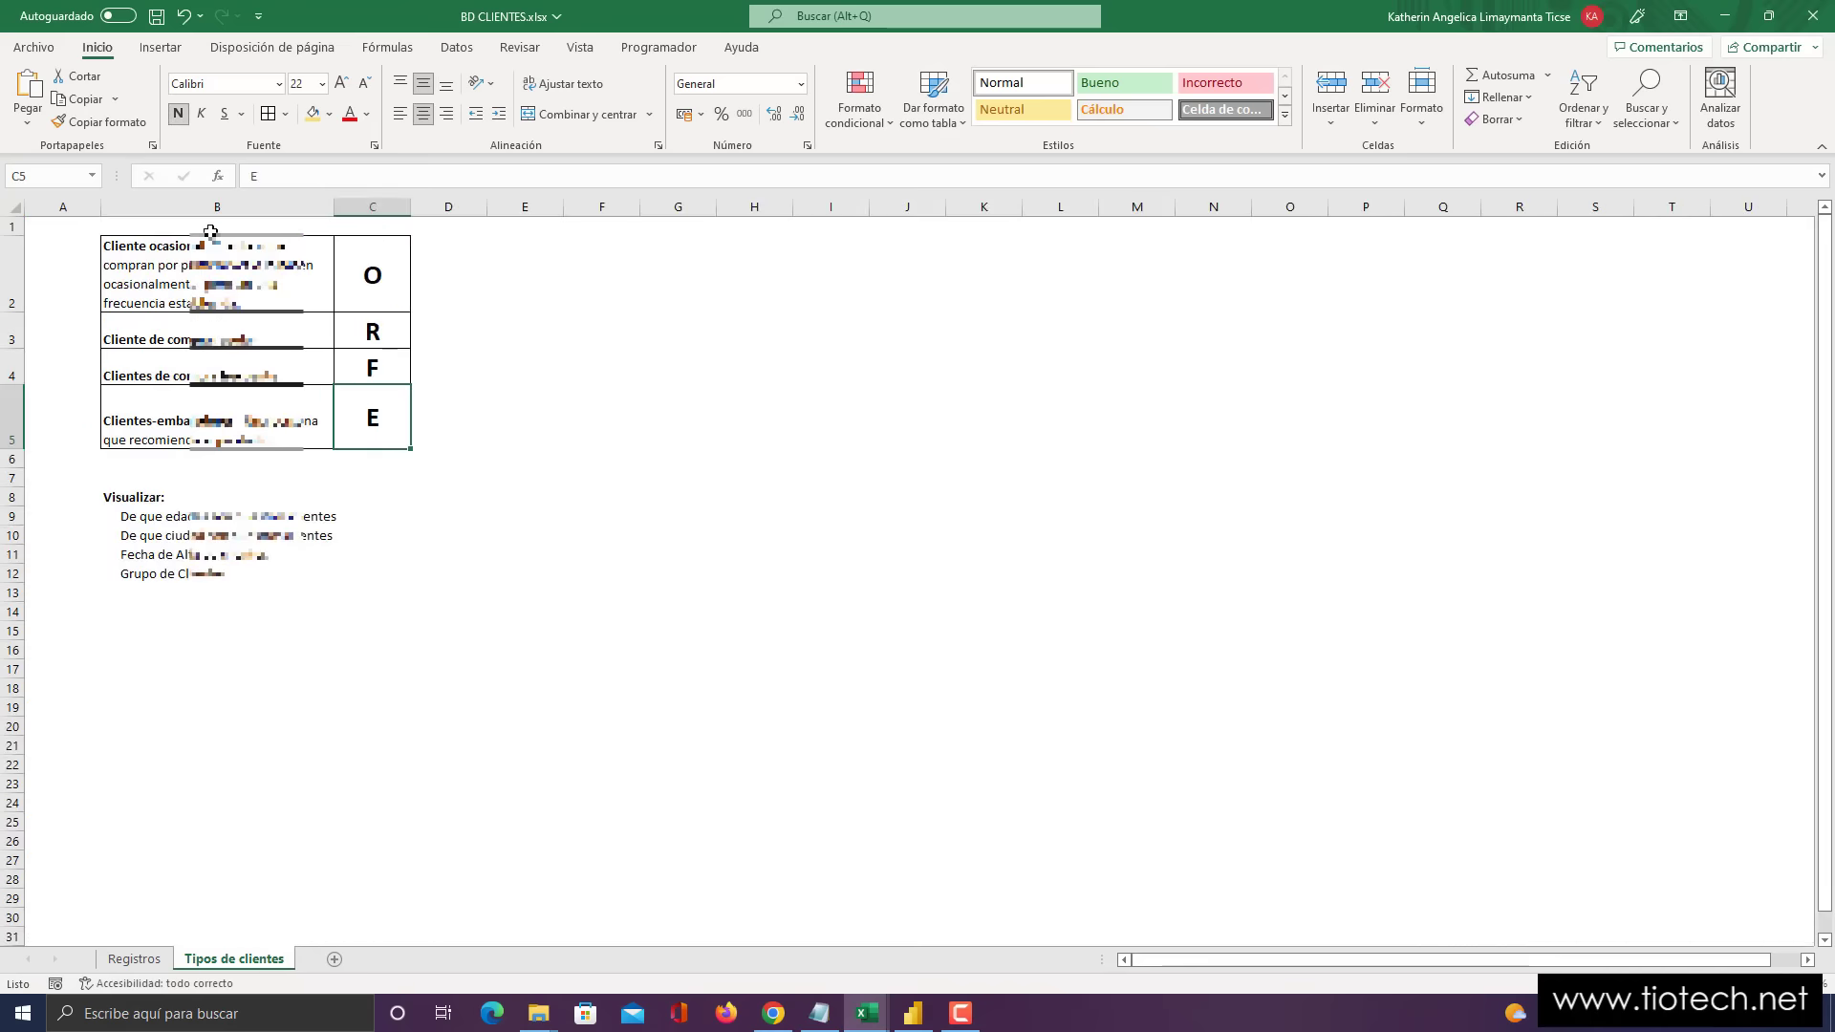
left_click(183, 250)
left_click(238, 427)
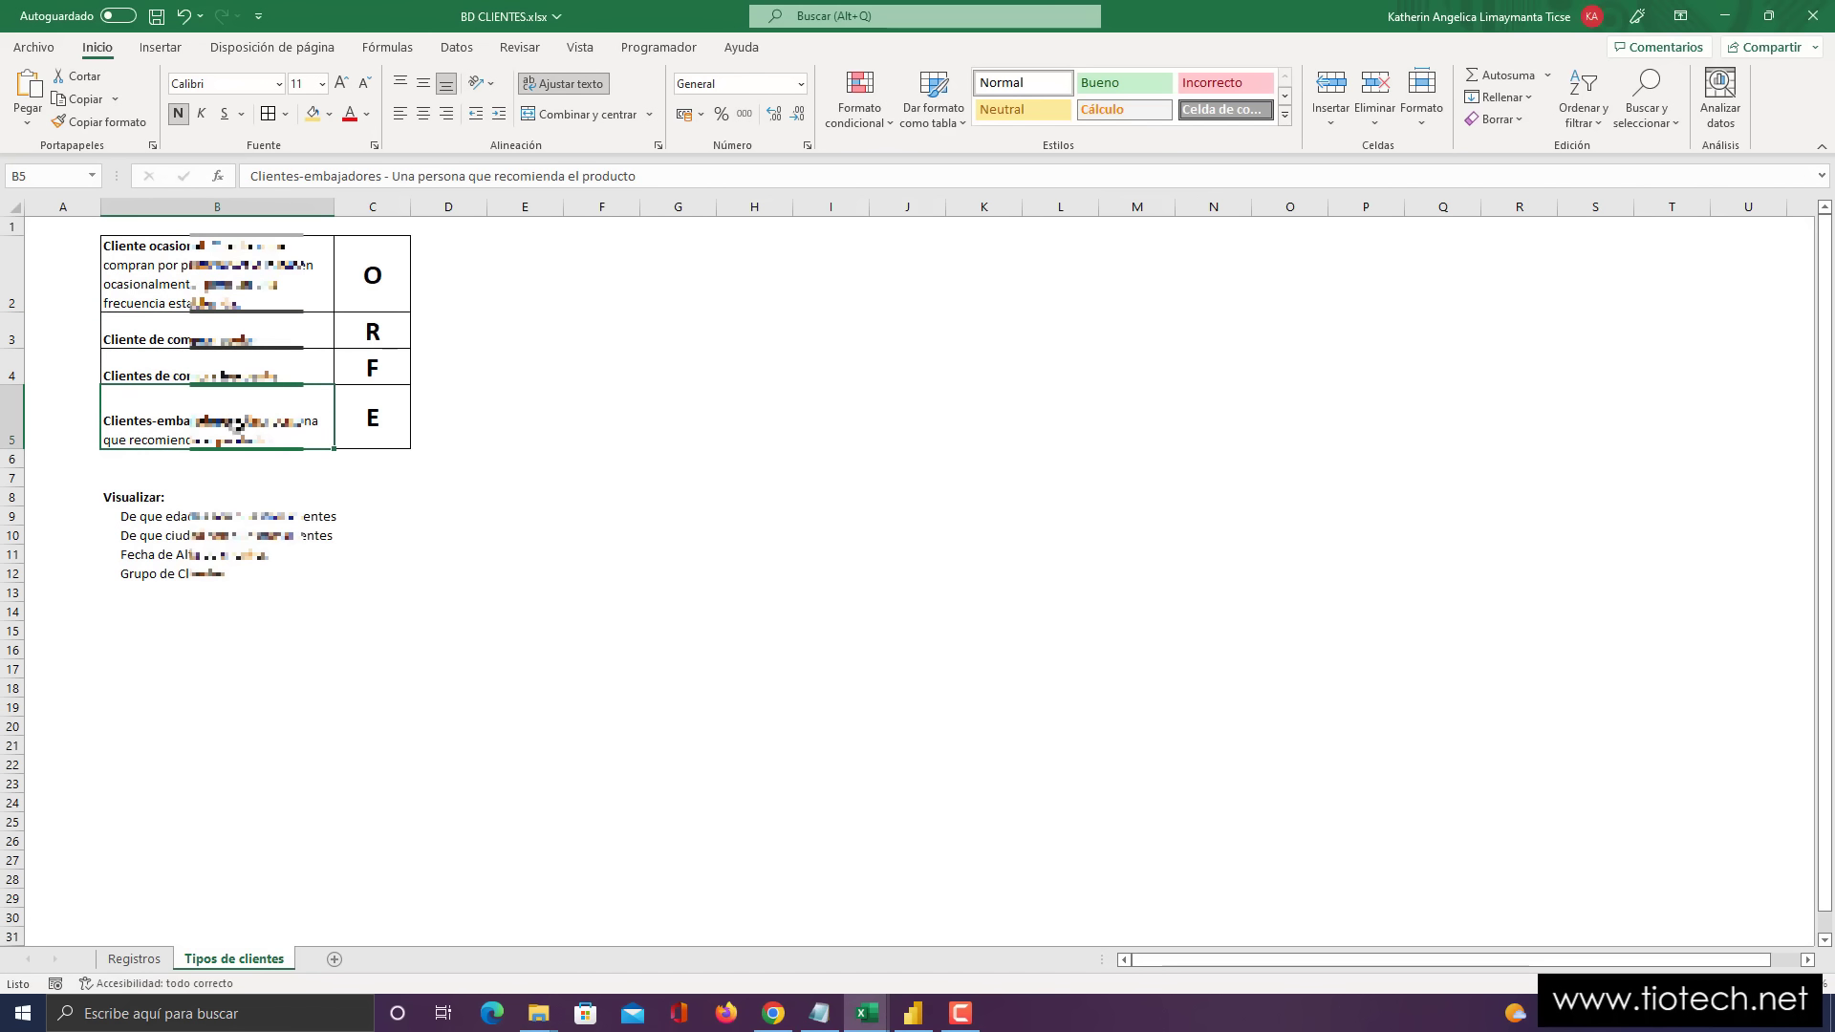
left_click(196, 269)
double_click(189, 335)
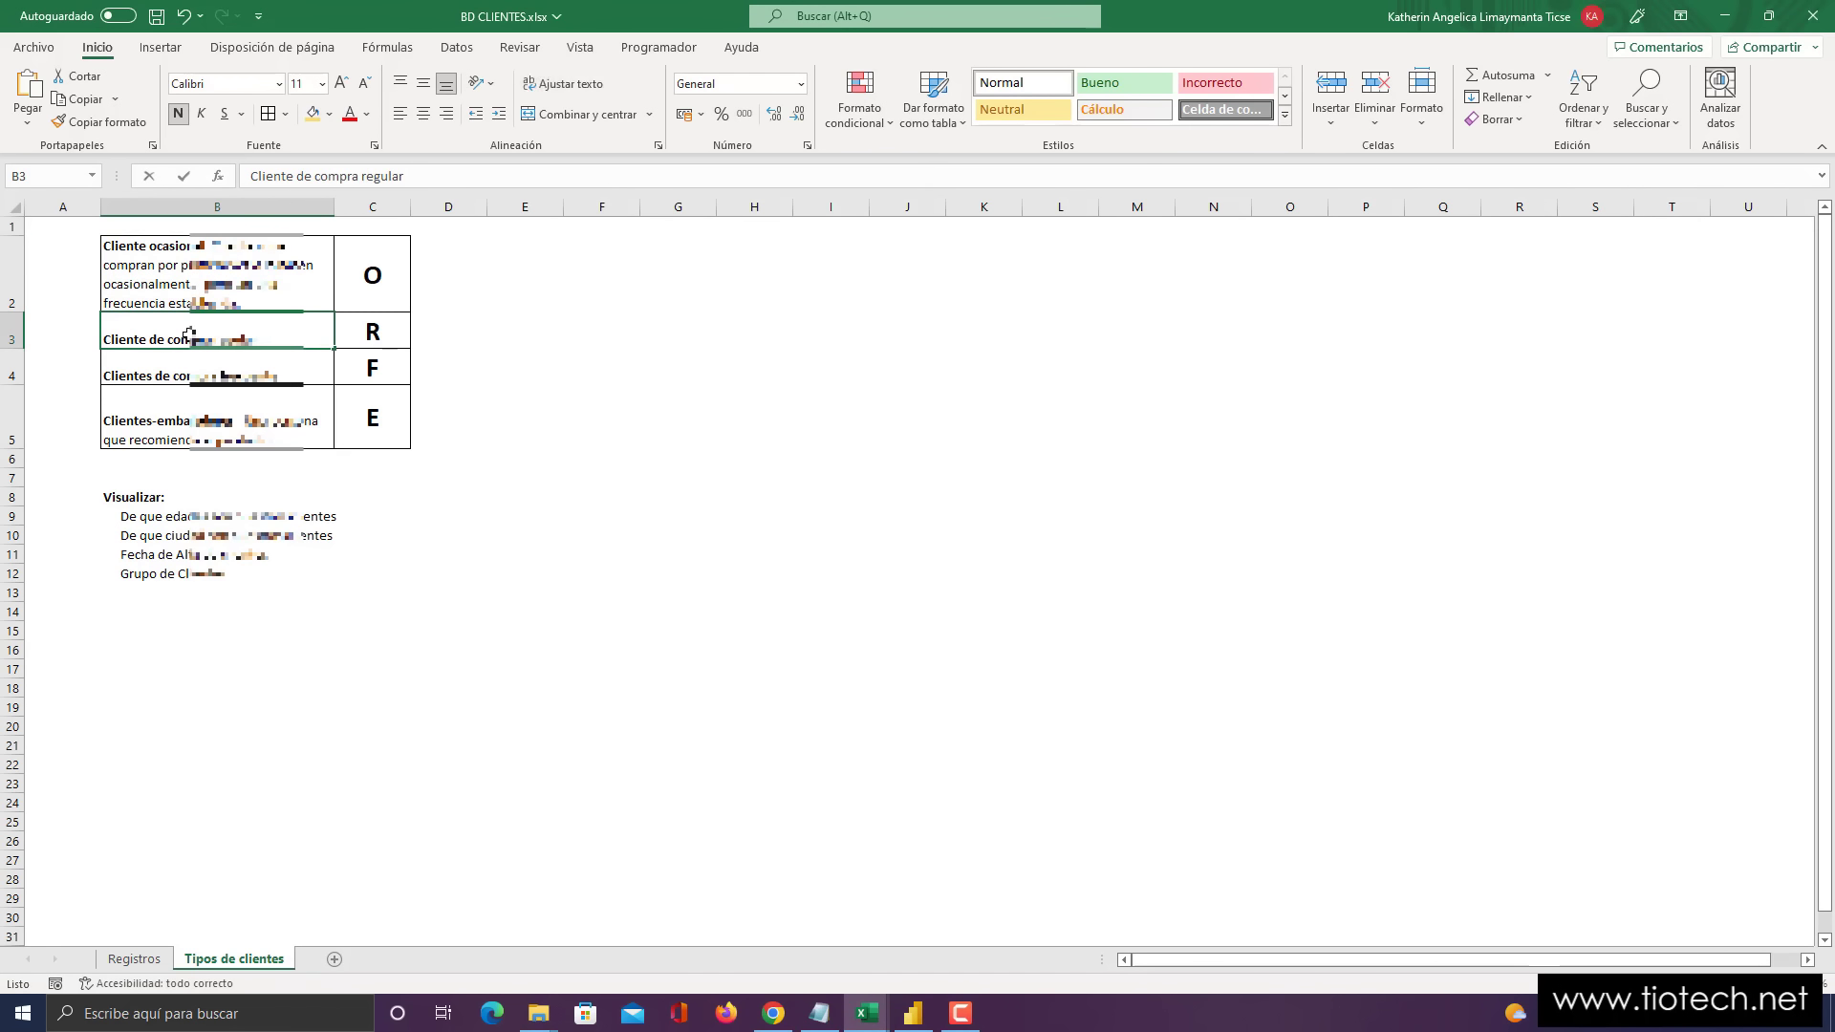
double_click(389, 329)
- Check the Grupo de clientes column on the Registros sheet, and return to the Navegador in Power BI Desktop
left_click(140, 960)
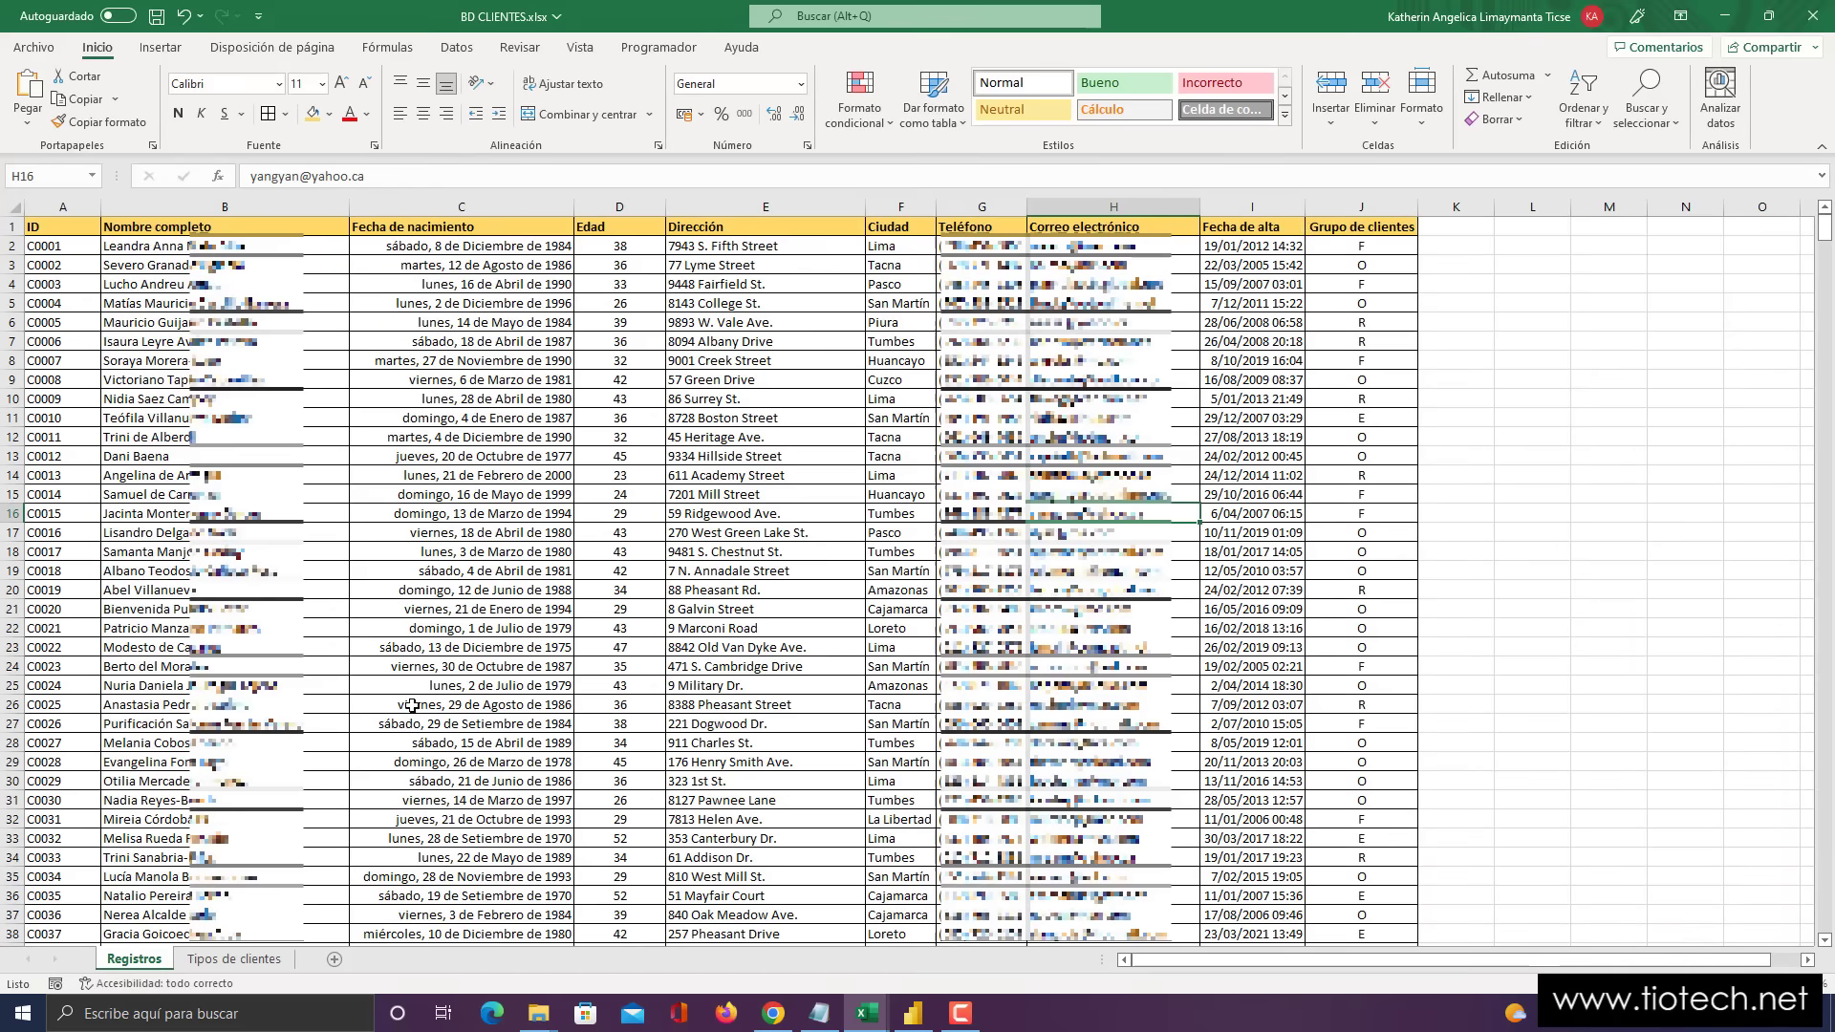
left_click(1361, 207)
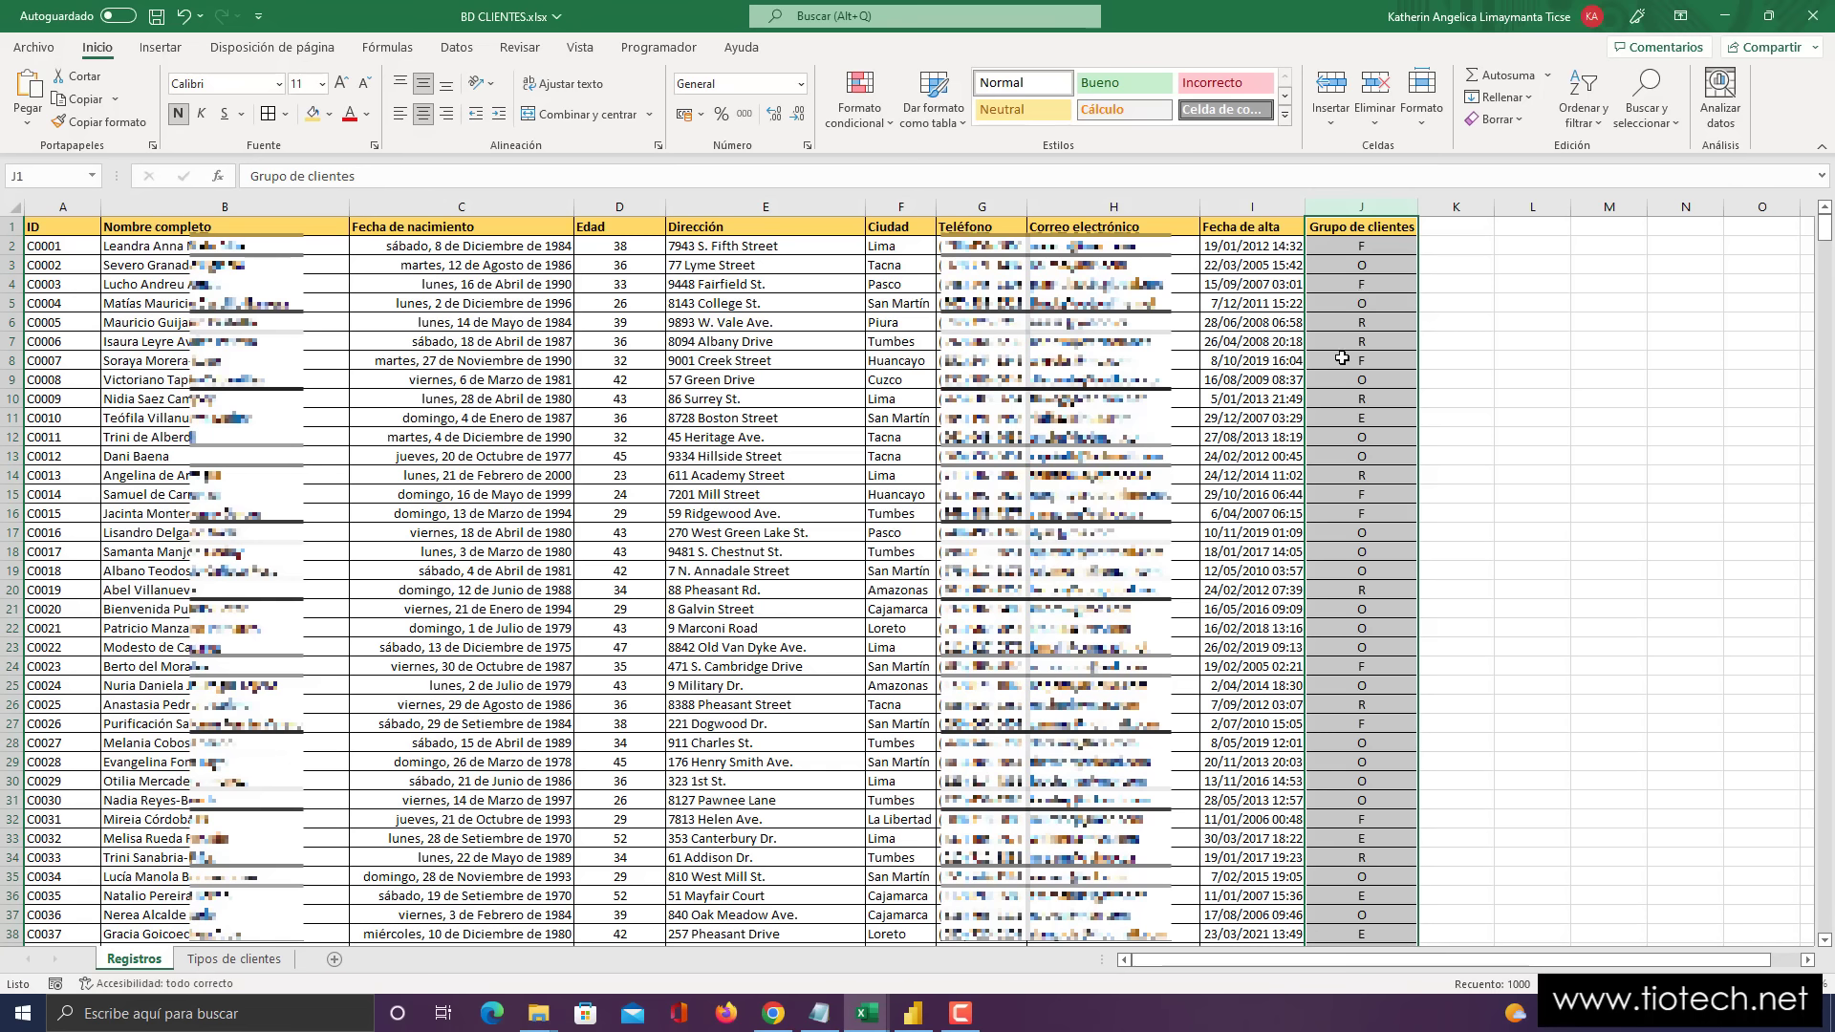
left_click(913, 1013)
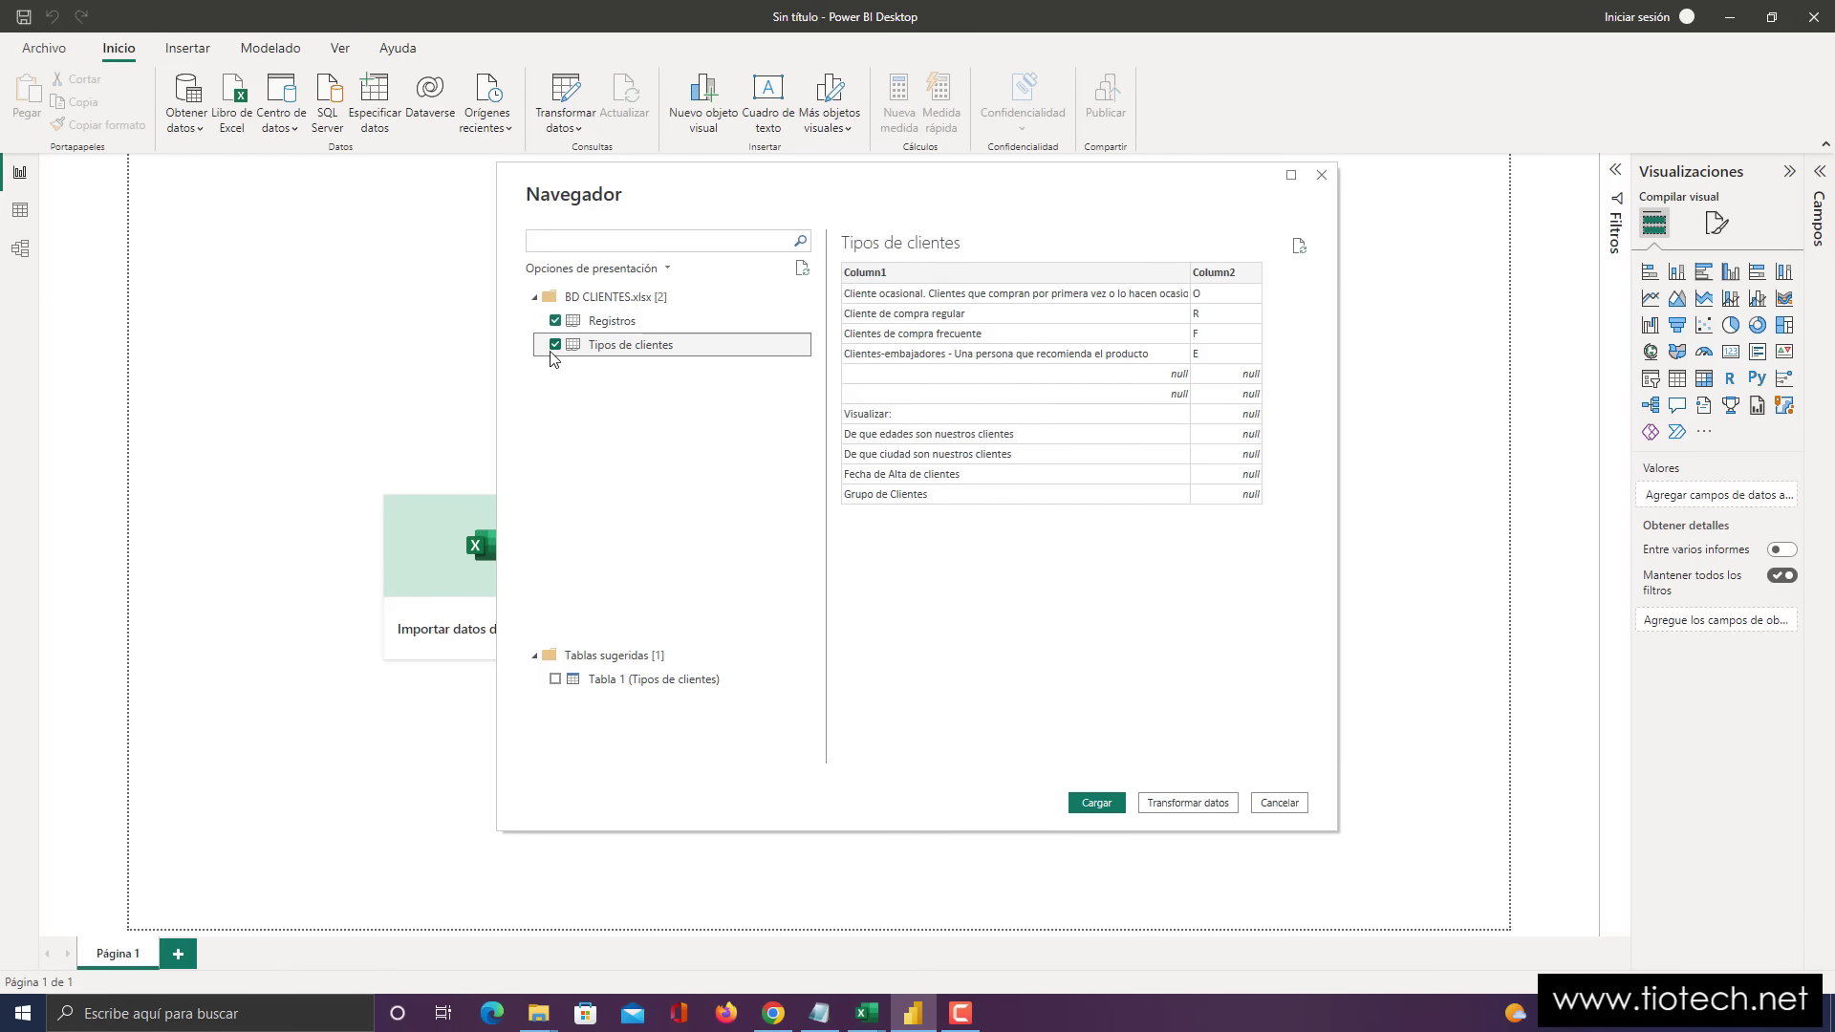
- Deselect the Tipos de clientes sheet in the Navegador, keeping only Registros selected for the import
key("super+plus")
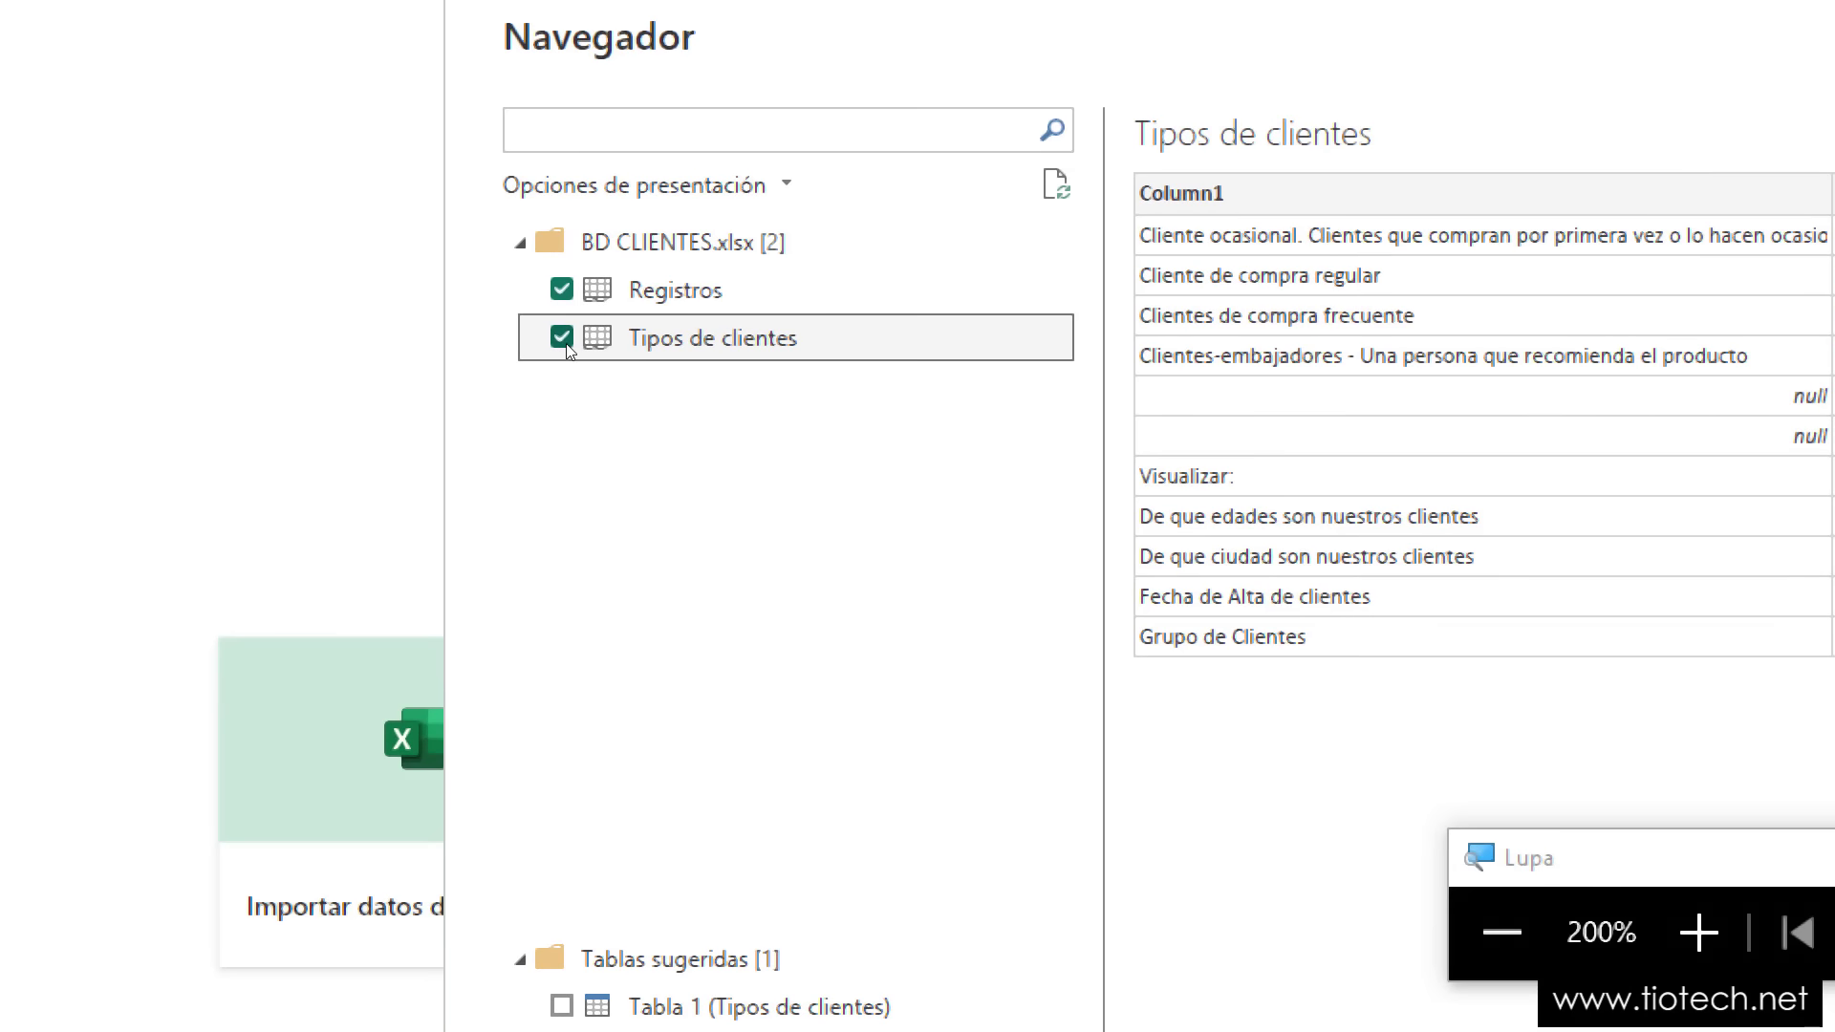
left_click(554, 348)
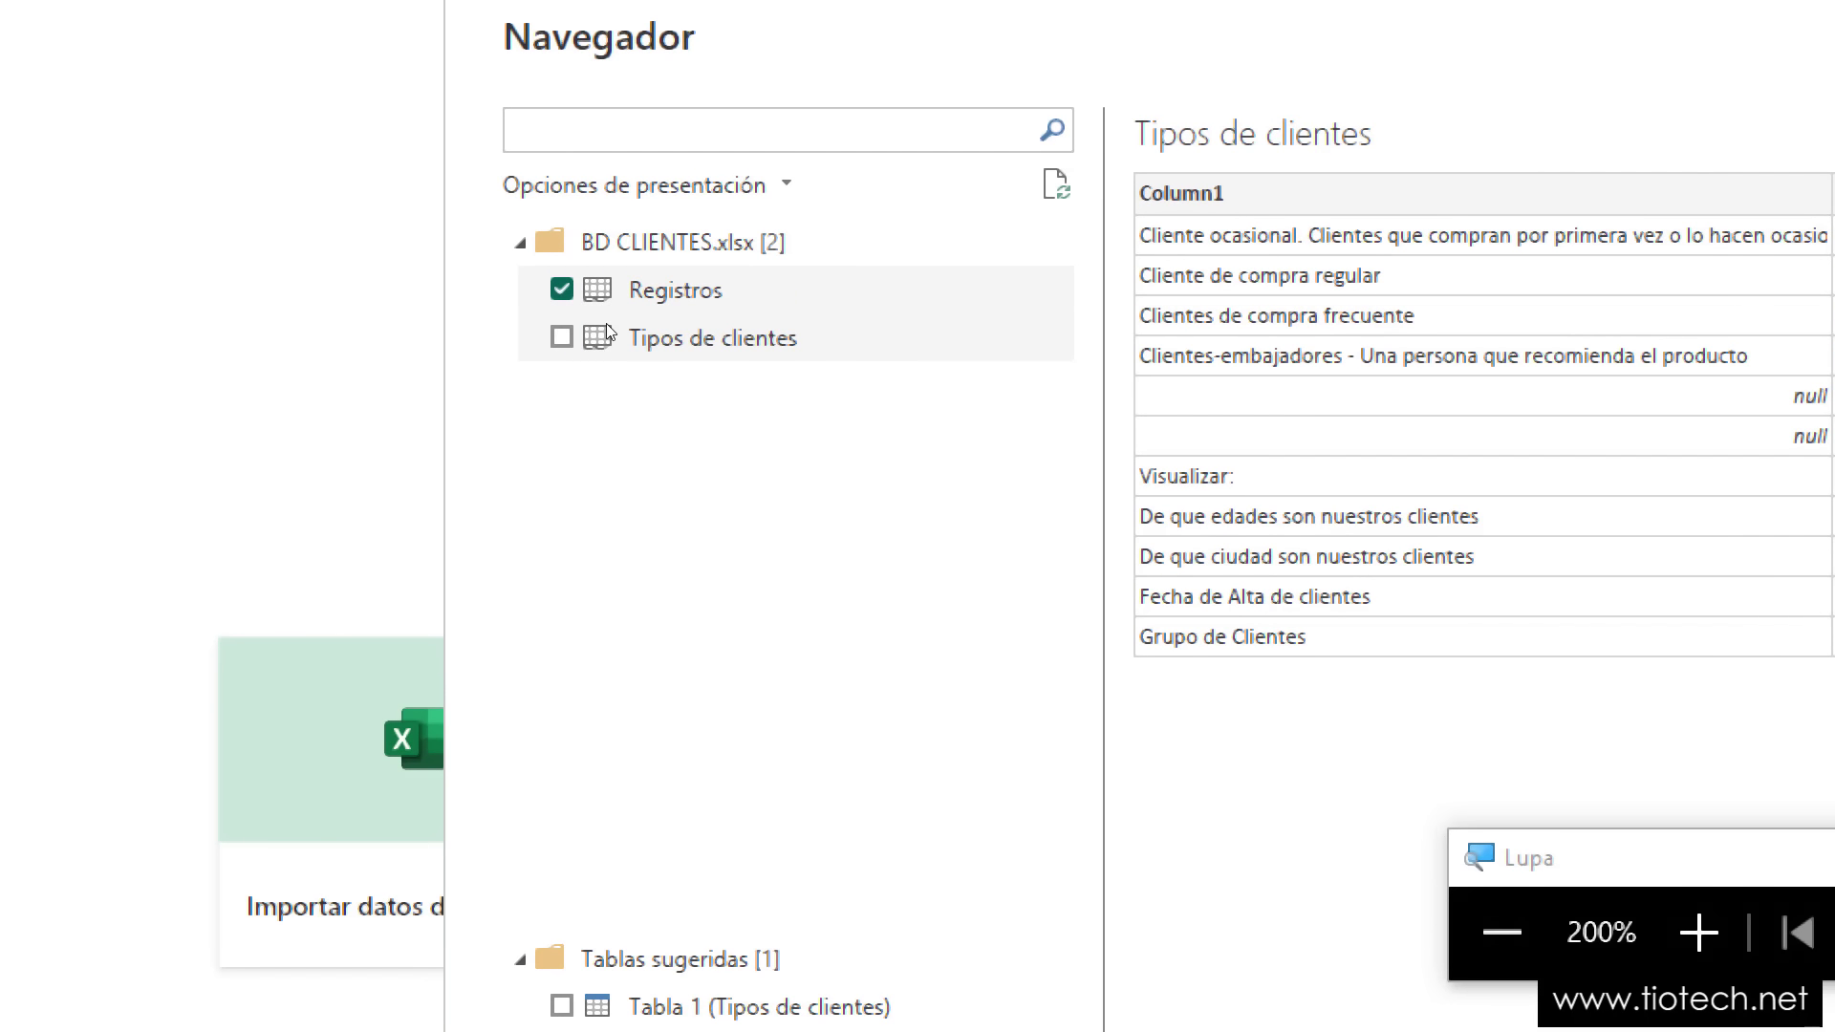
key("super+Escape")
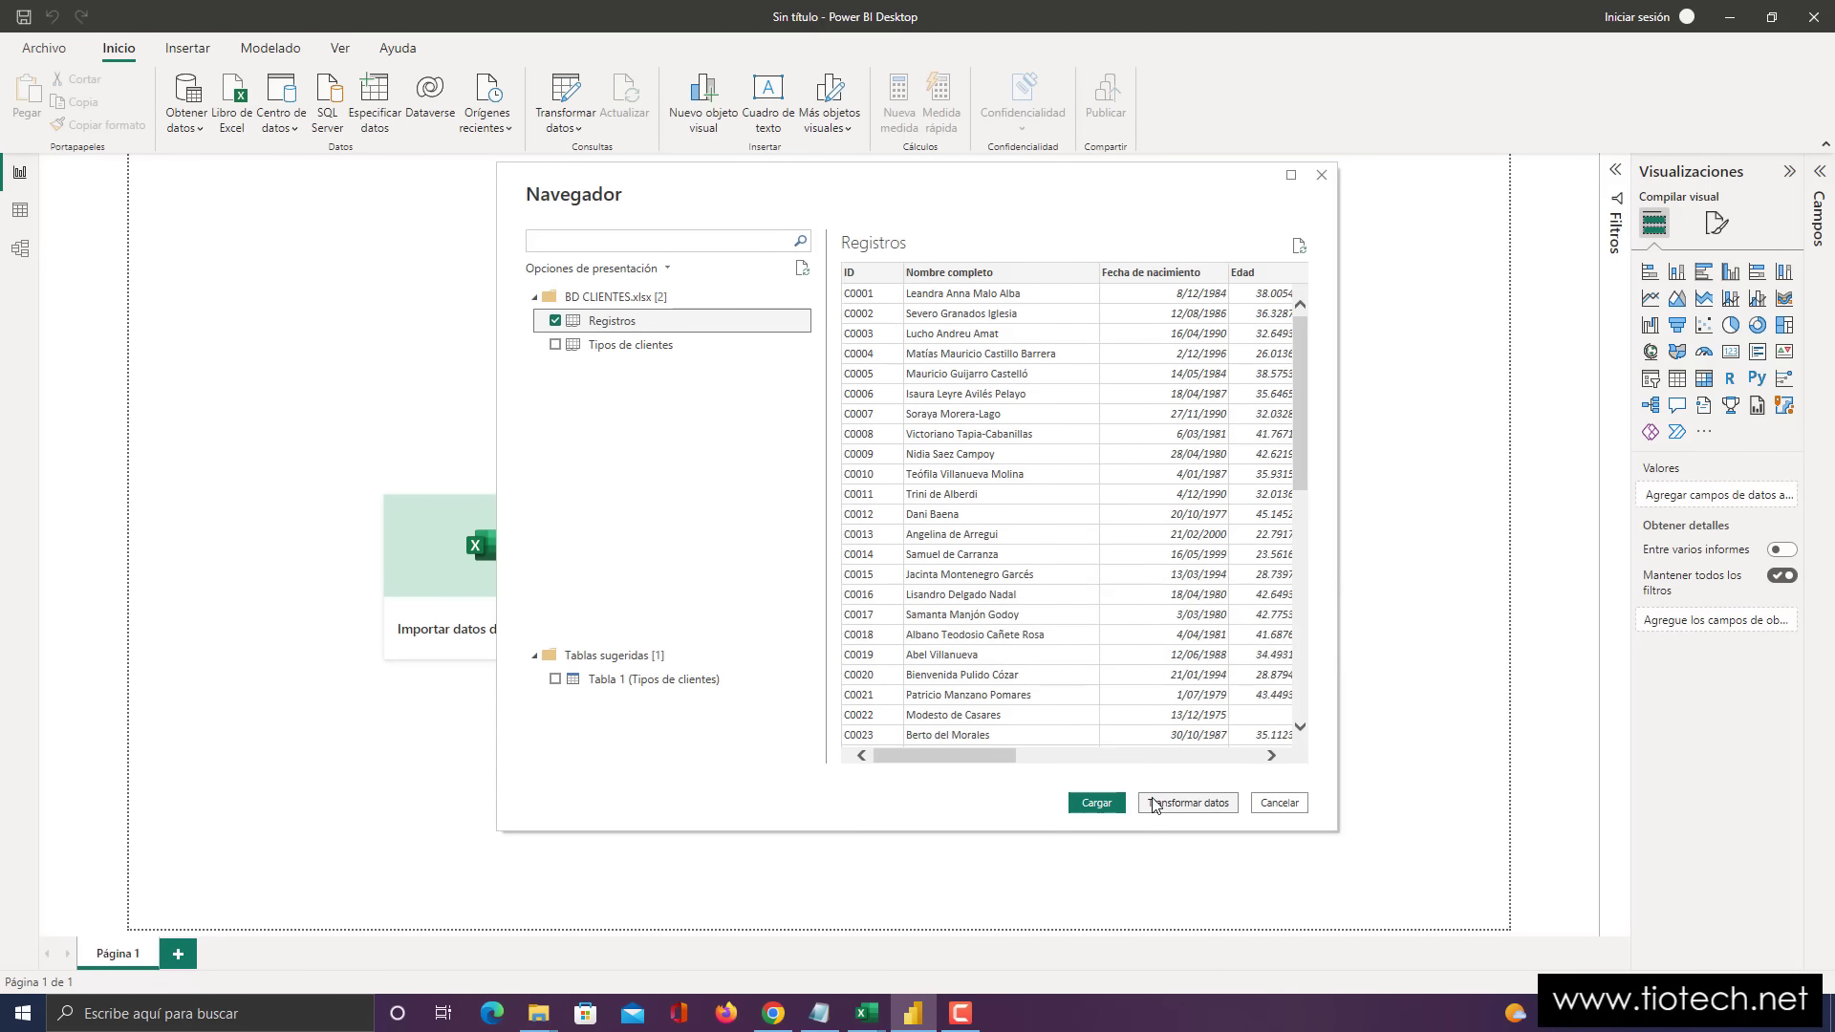
- Load the Registros sheet into the report without transforming it, and expand its table to list the fields
key("super+plus")
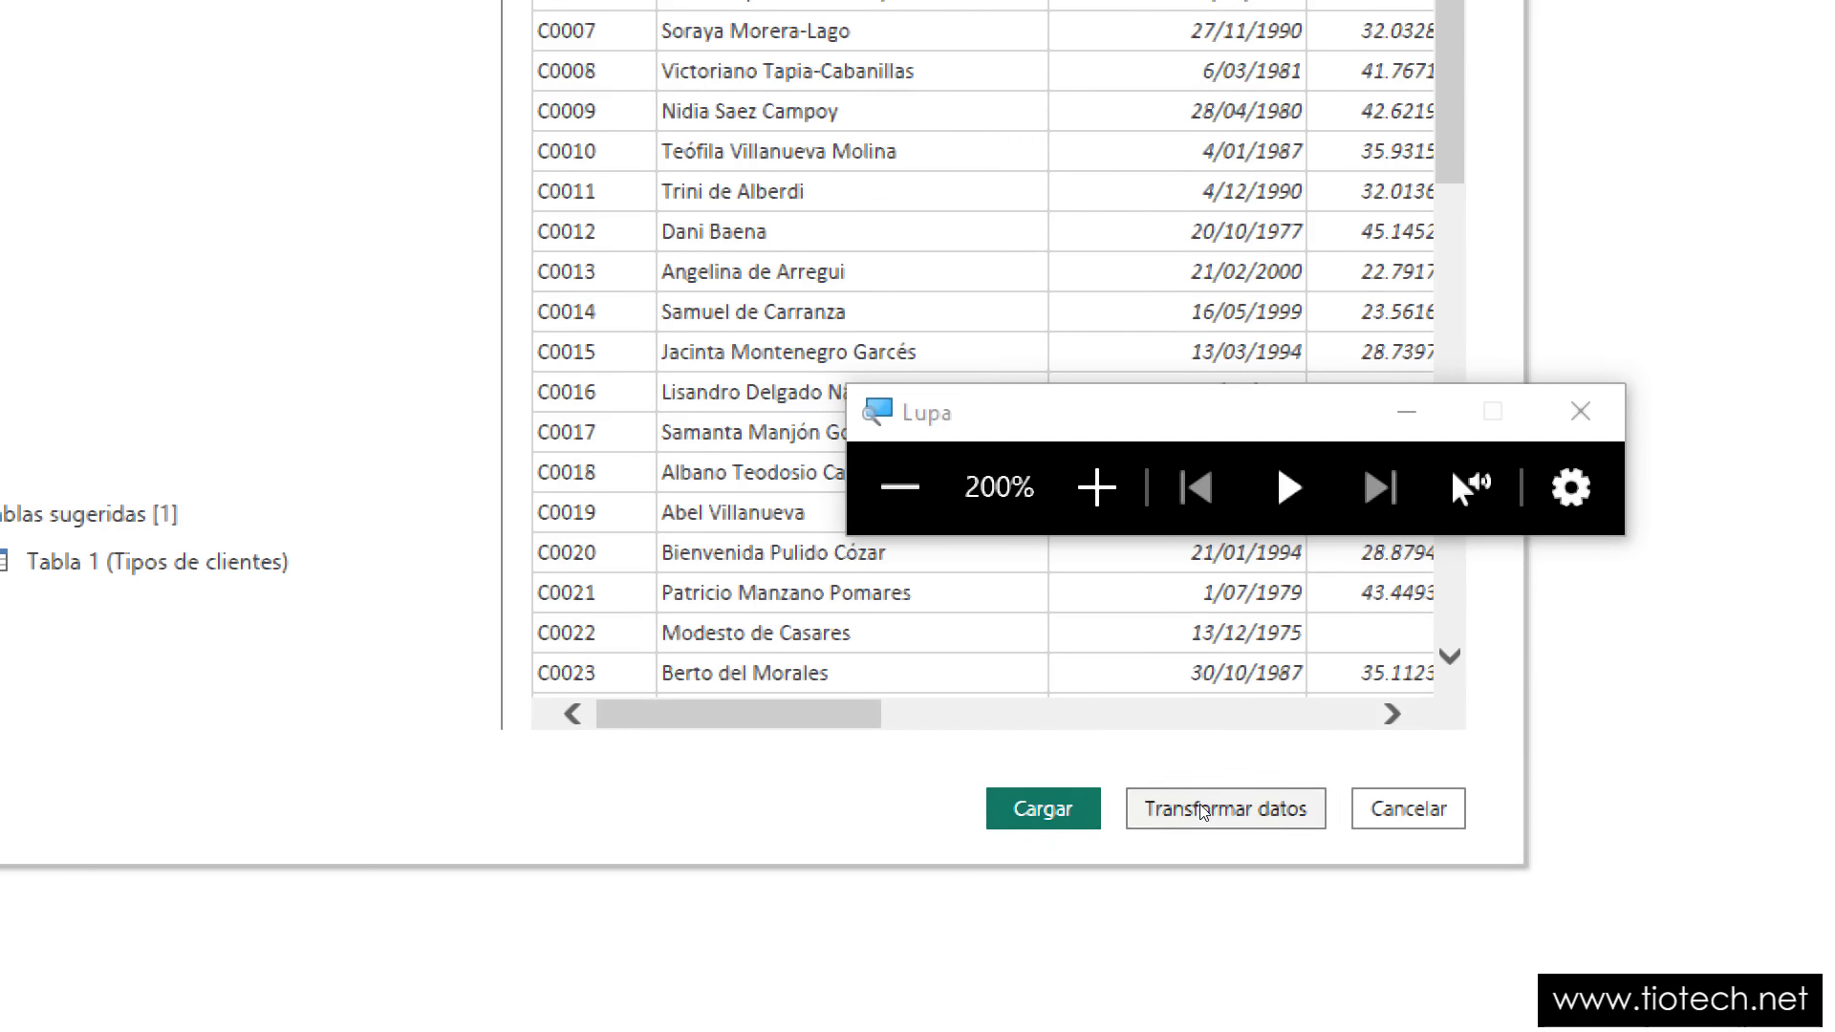
key("super+Escape")
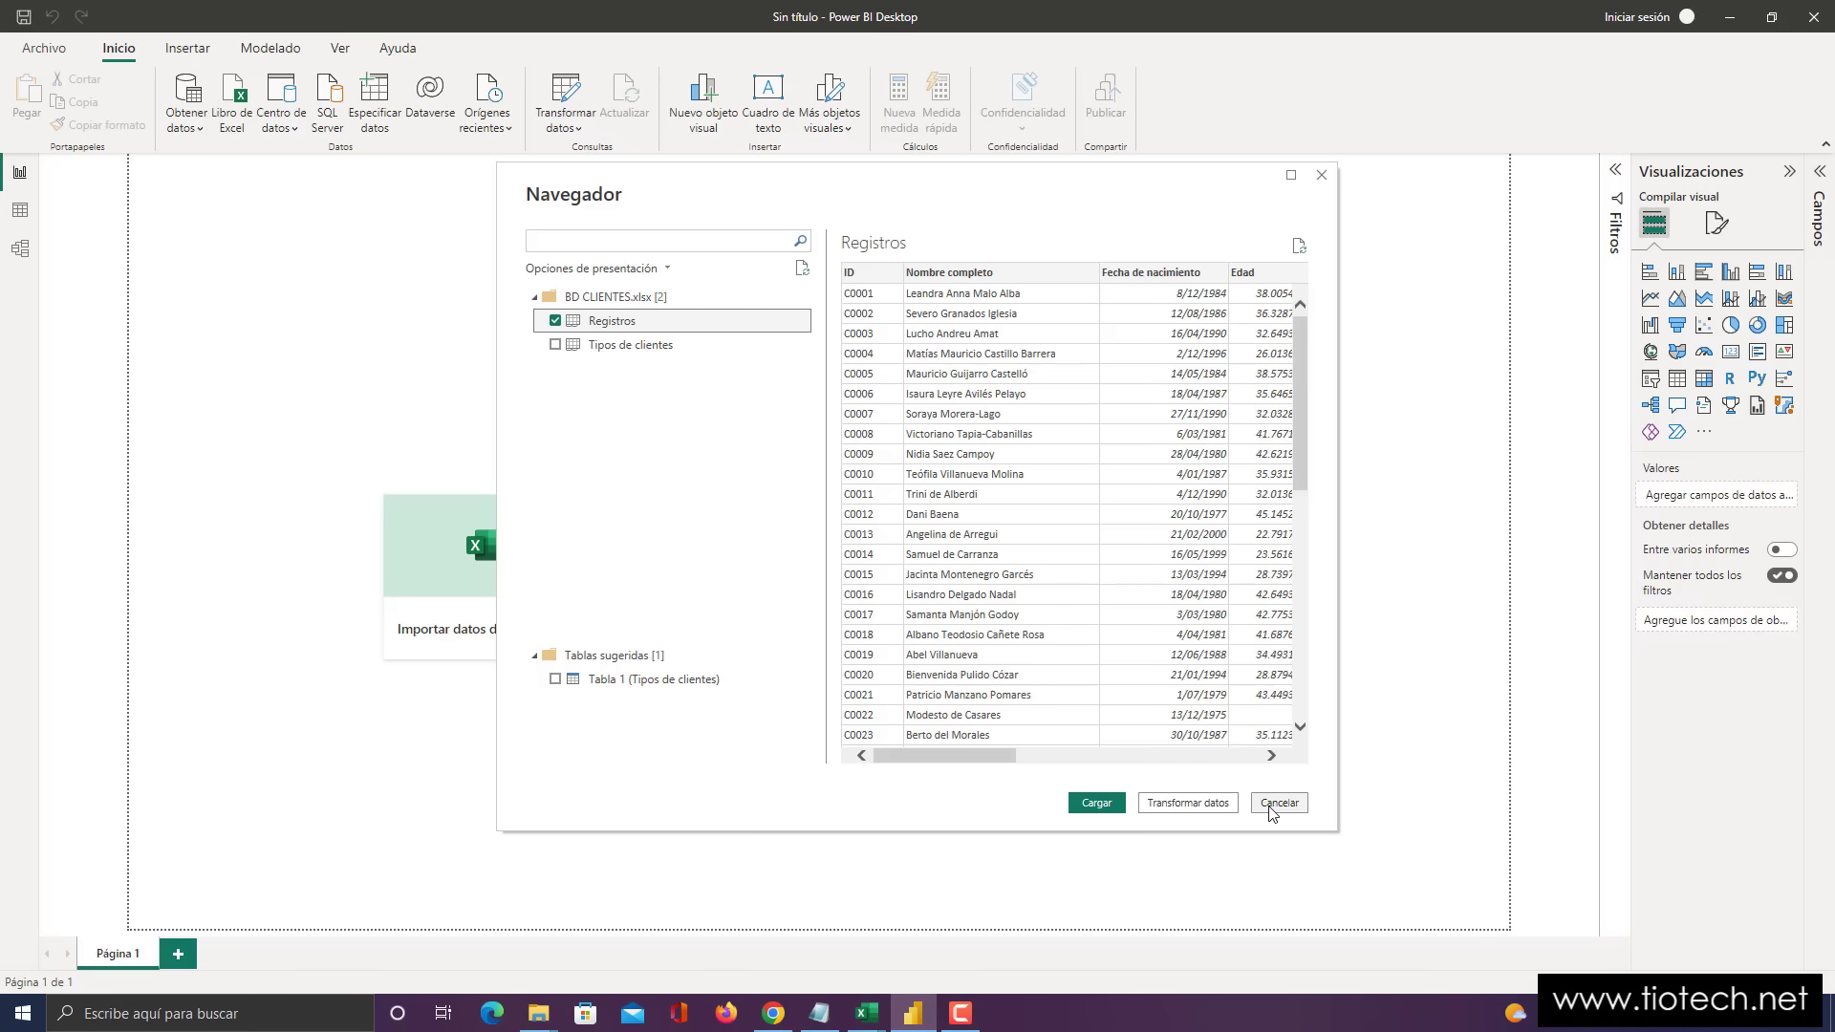
left_click(1099, 803)
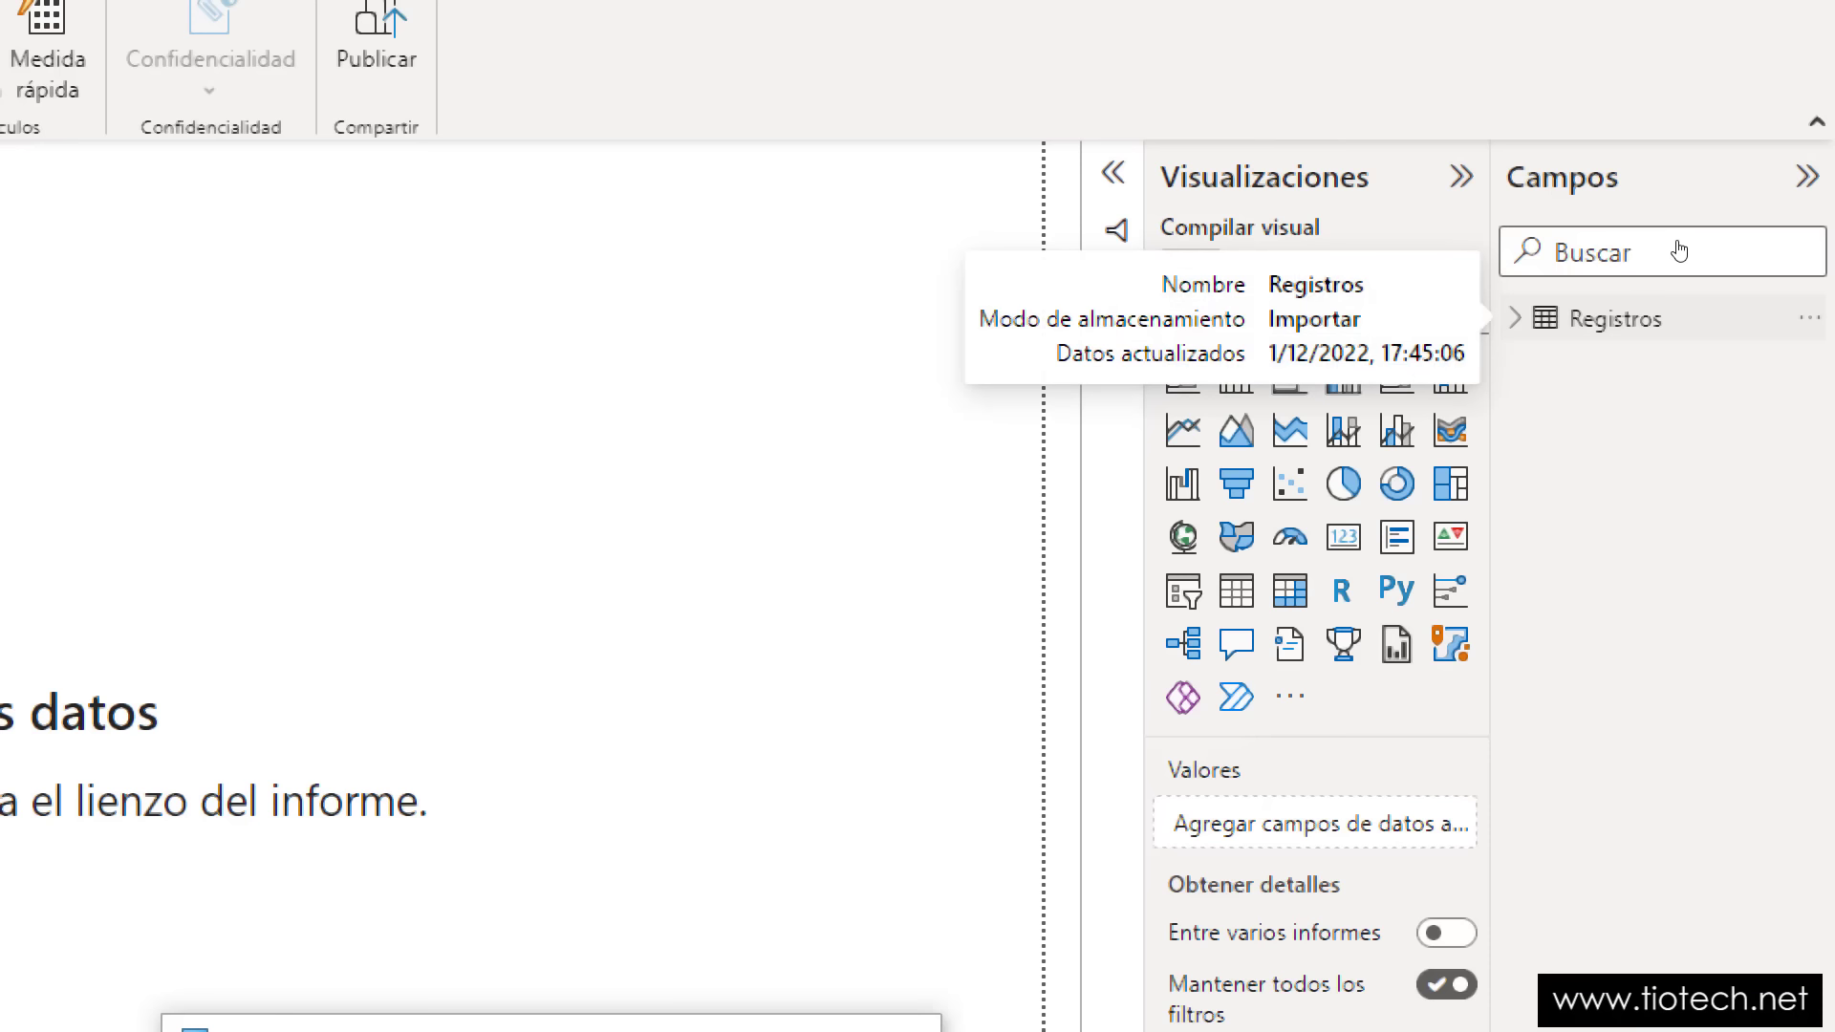
left_click(1679, 251)
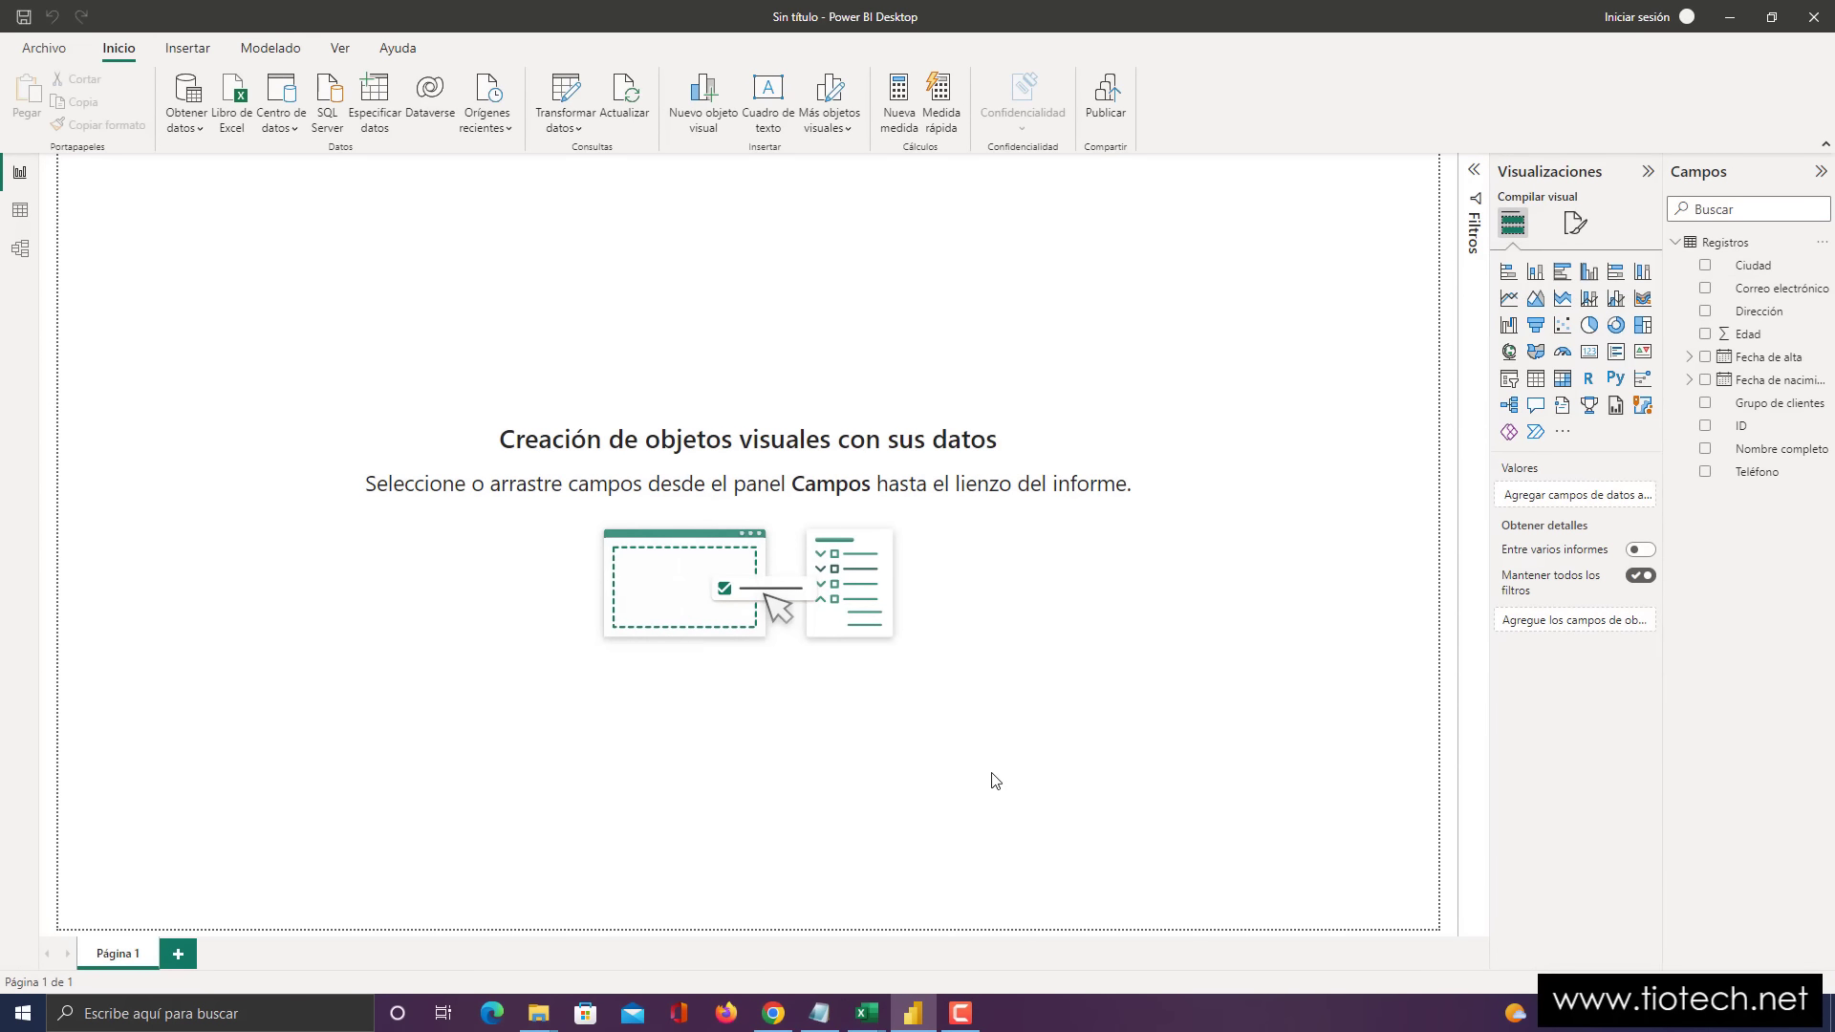
- Switch to the BD CLIENTES workbook in Excel and make the Registros sheet's header row several times taller
mouse_move(867, 1012)
left_click(970, 918)
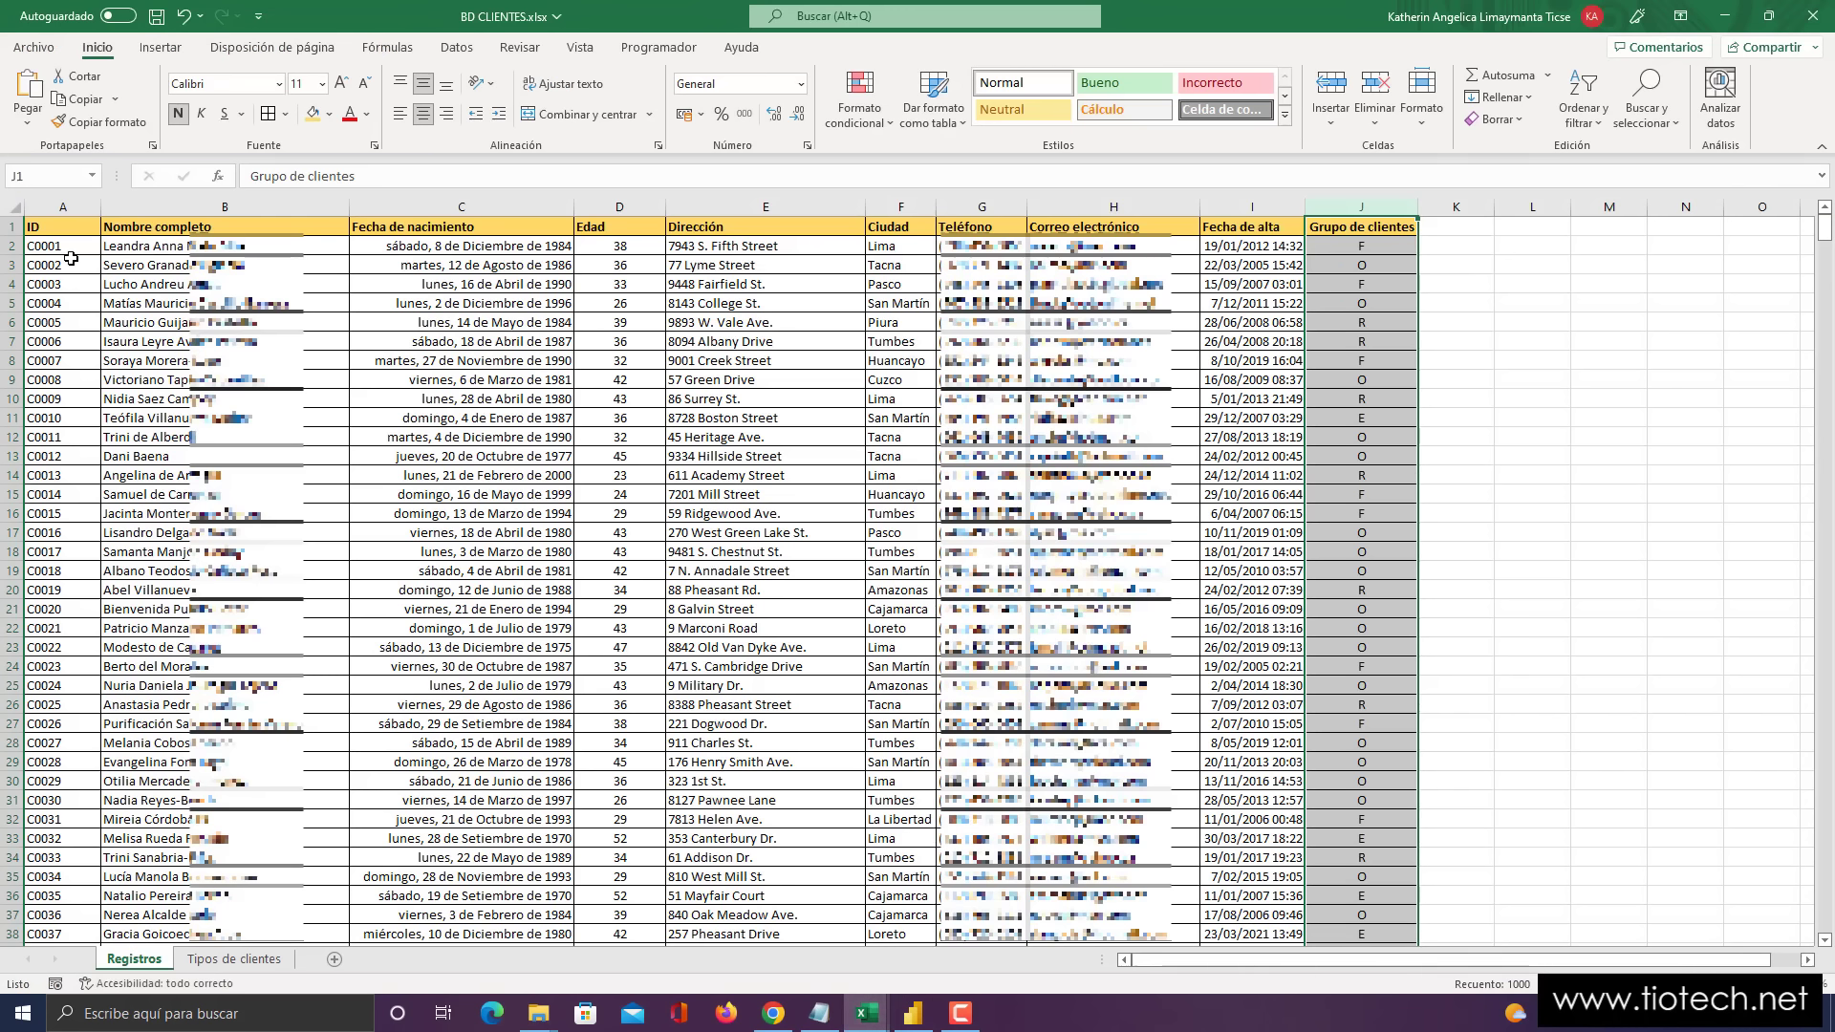
left_click(12, 227)
left_click_drag(11, 237, 12, 336)
- Read the column headings across the Registros header row and compare them with the fields loaded in Power BI Desktop
left_click(144, 296)
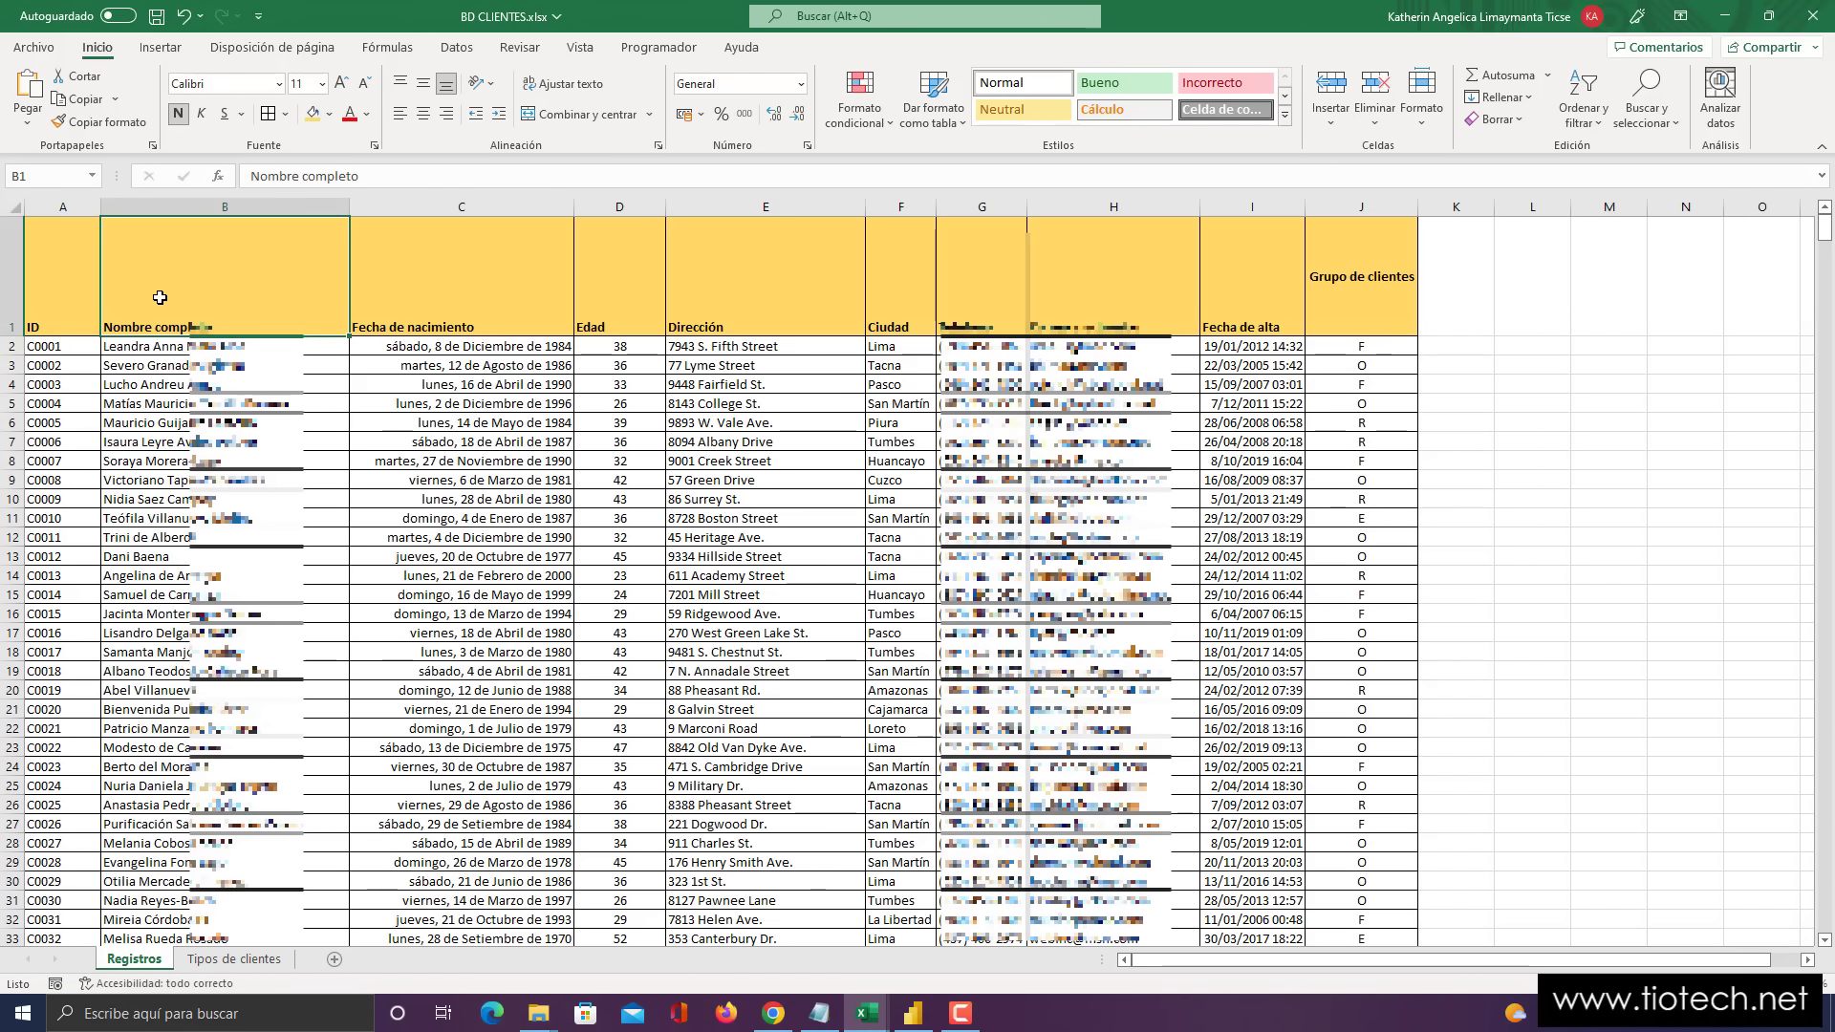
left_click(452, 295)
left_click(651, 284)
left_click(764, 284)
left_click(1050, 287)
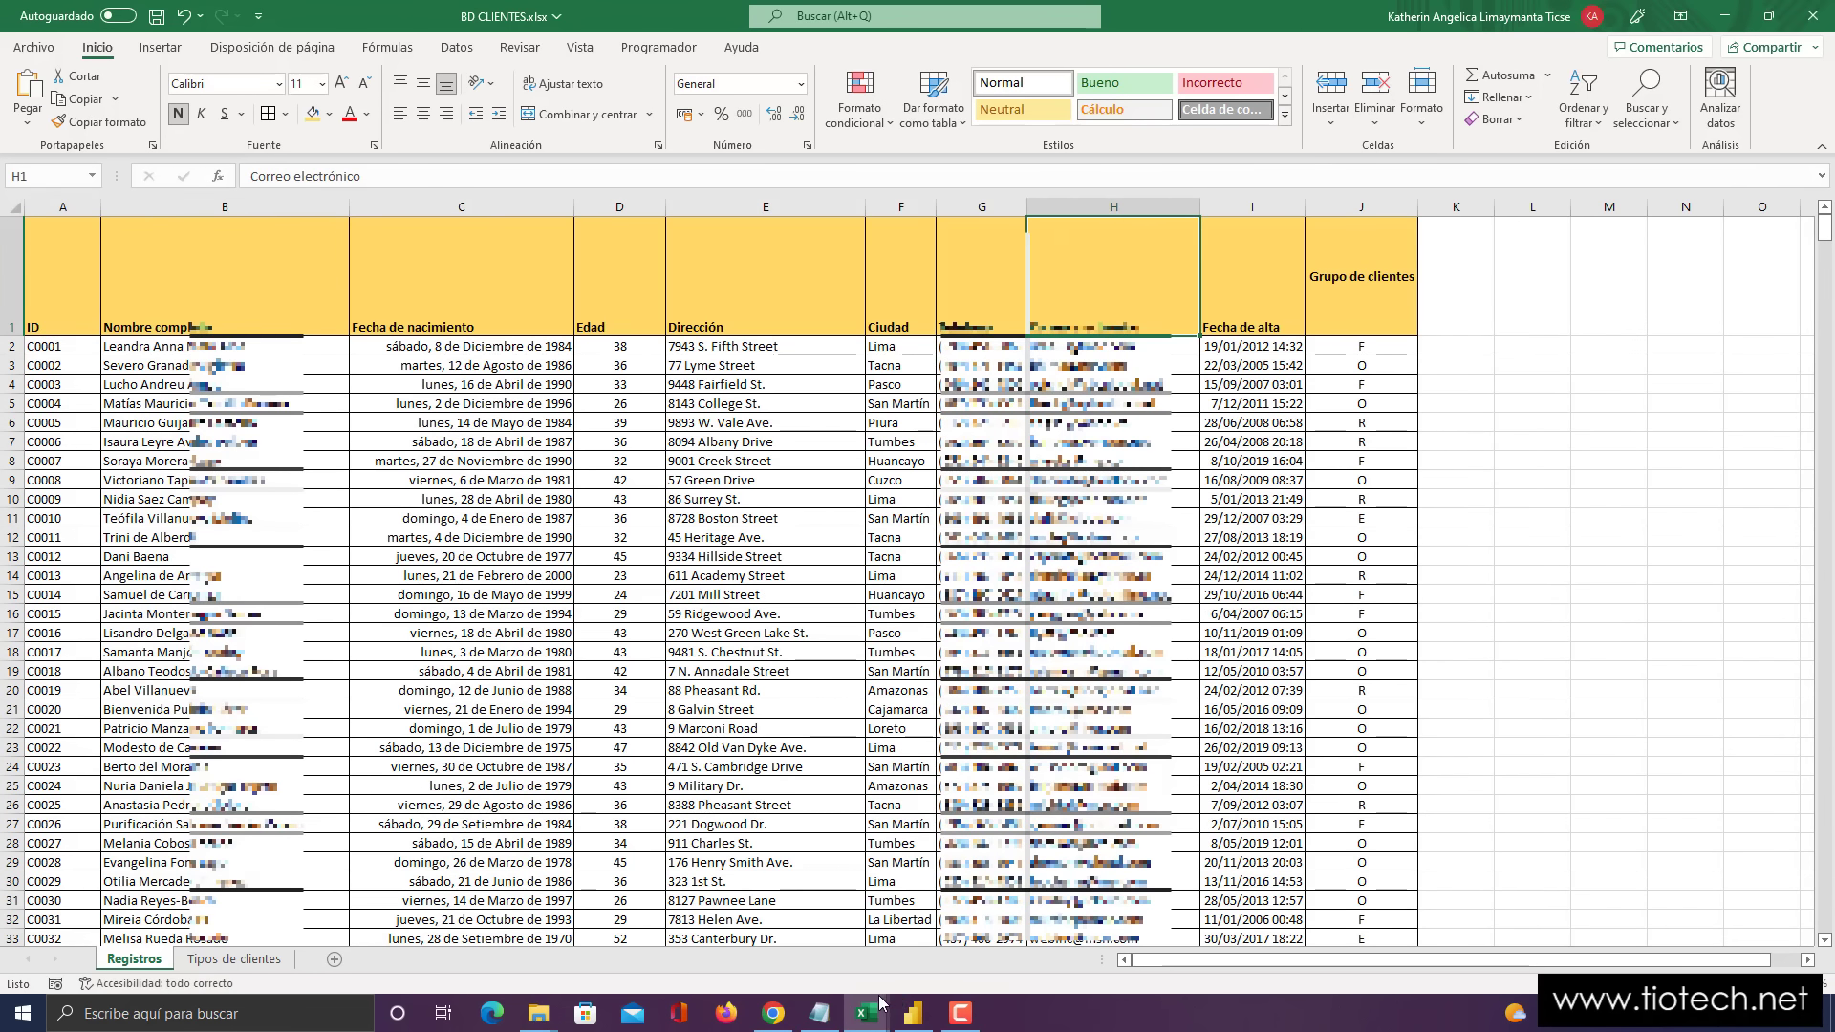
left_click(918, 1011)
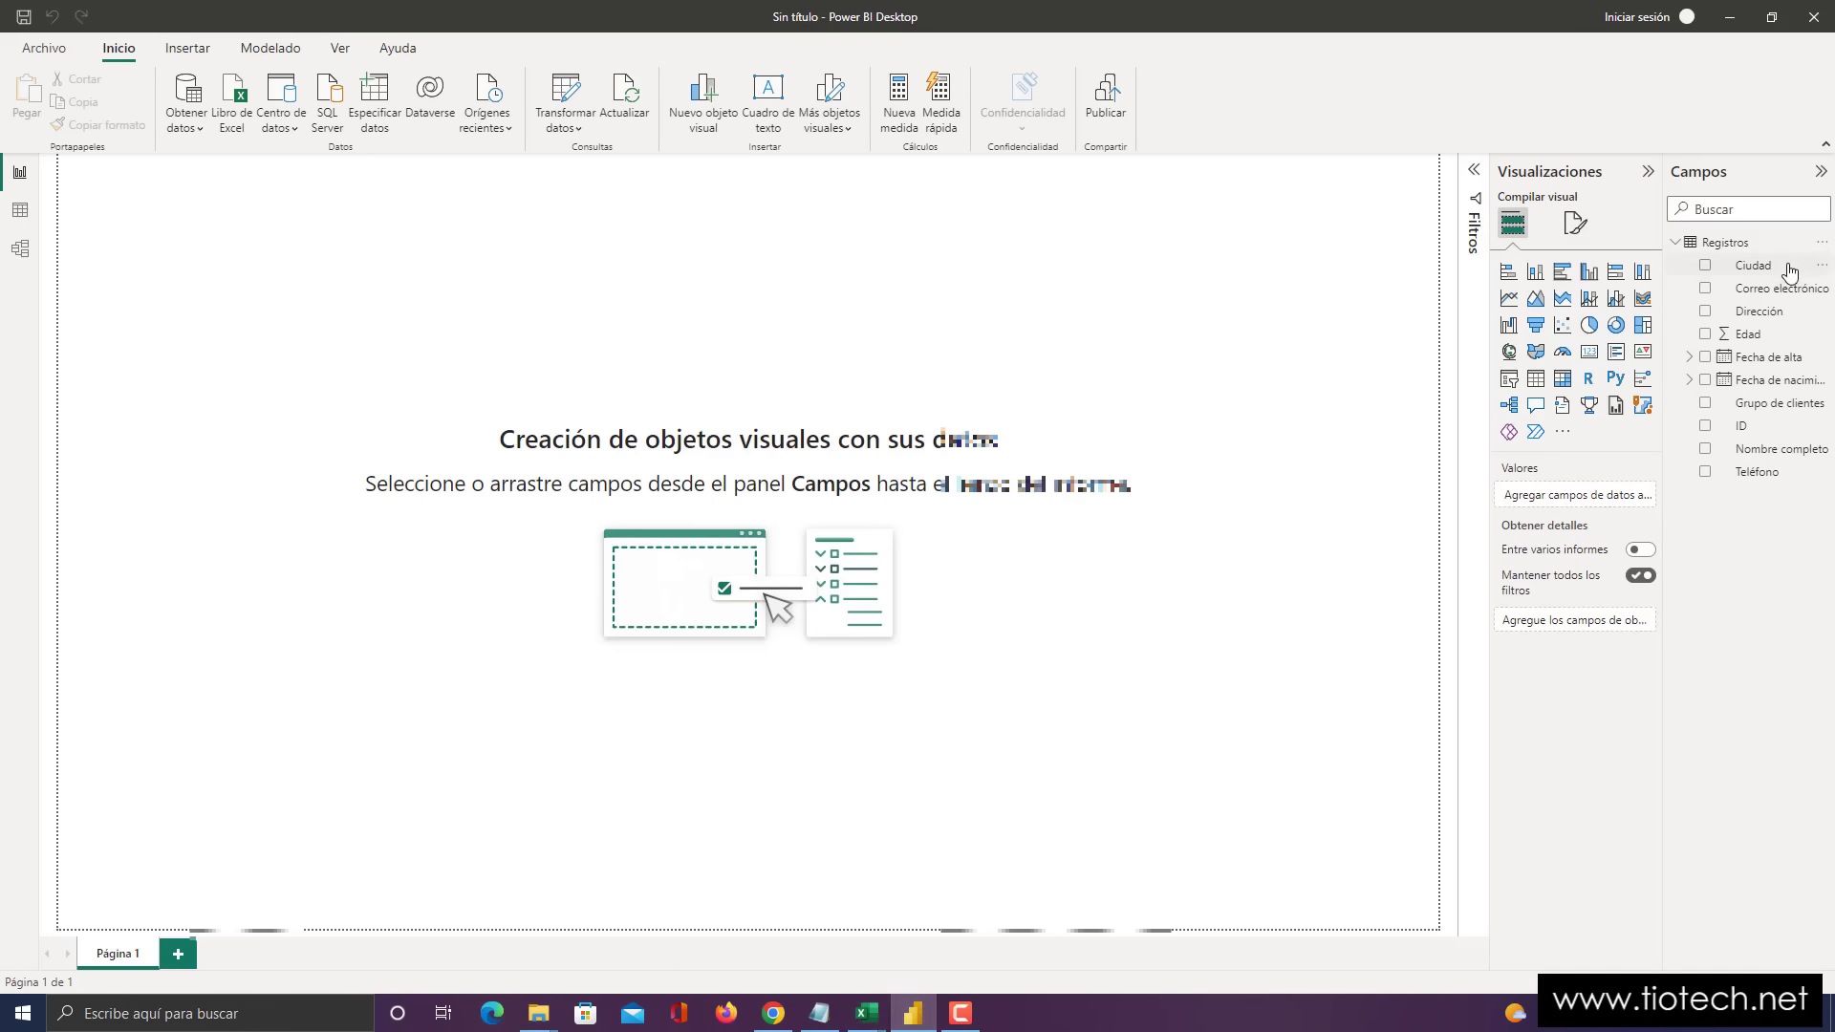
key("super+plus")
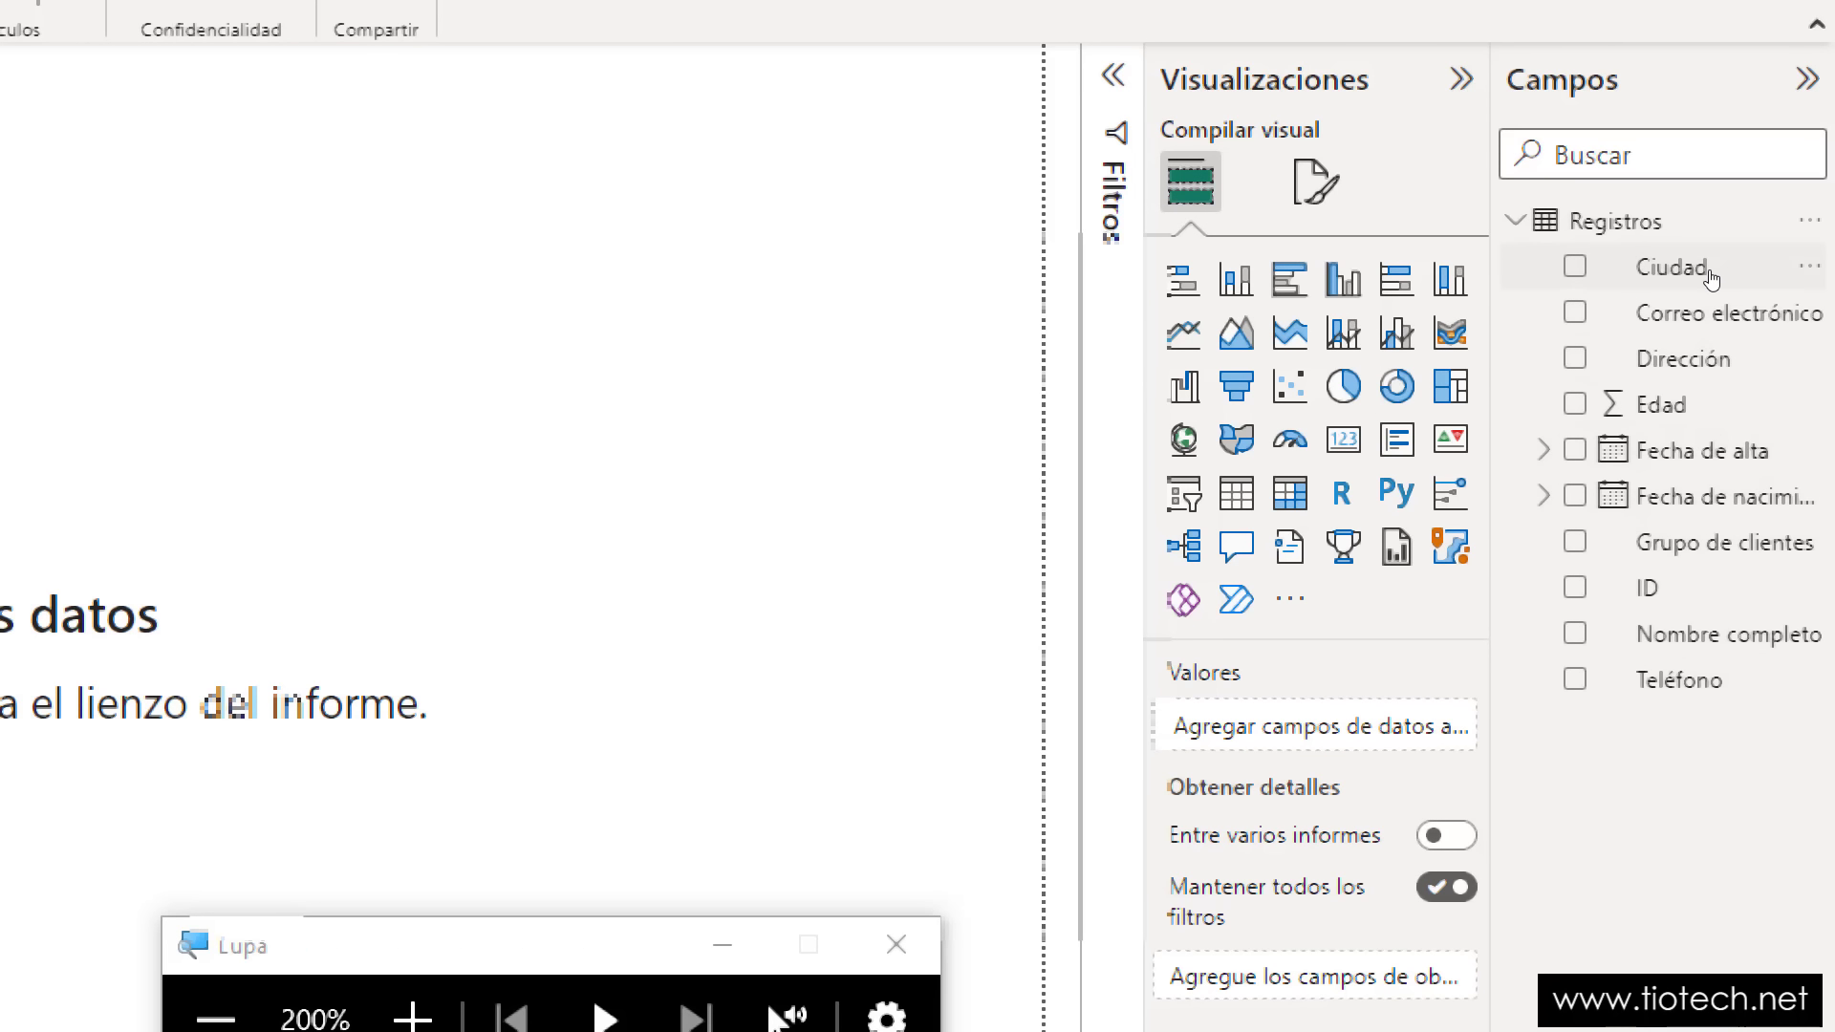
key("super+Escape")
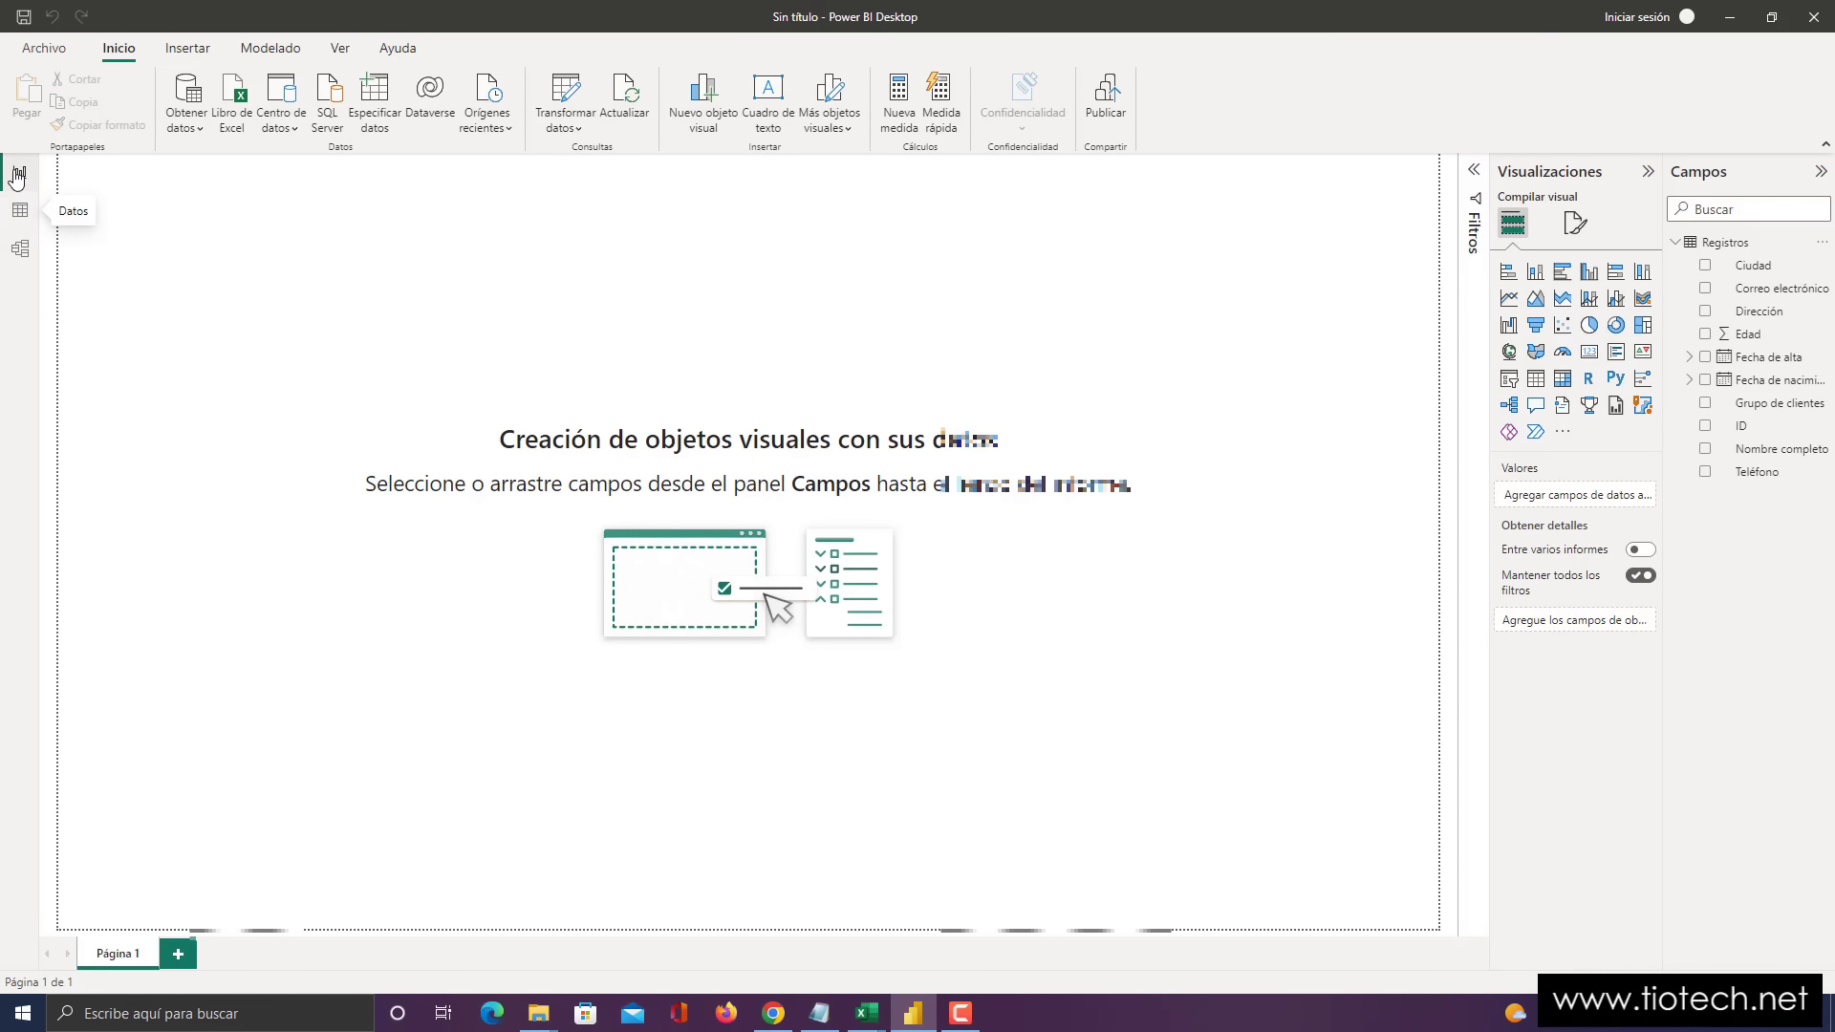
- Open the Data view and look through the imported rows of the Registros table
key("super+plus")
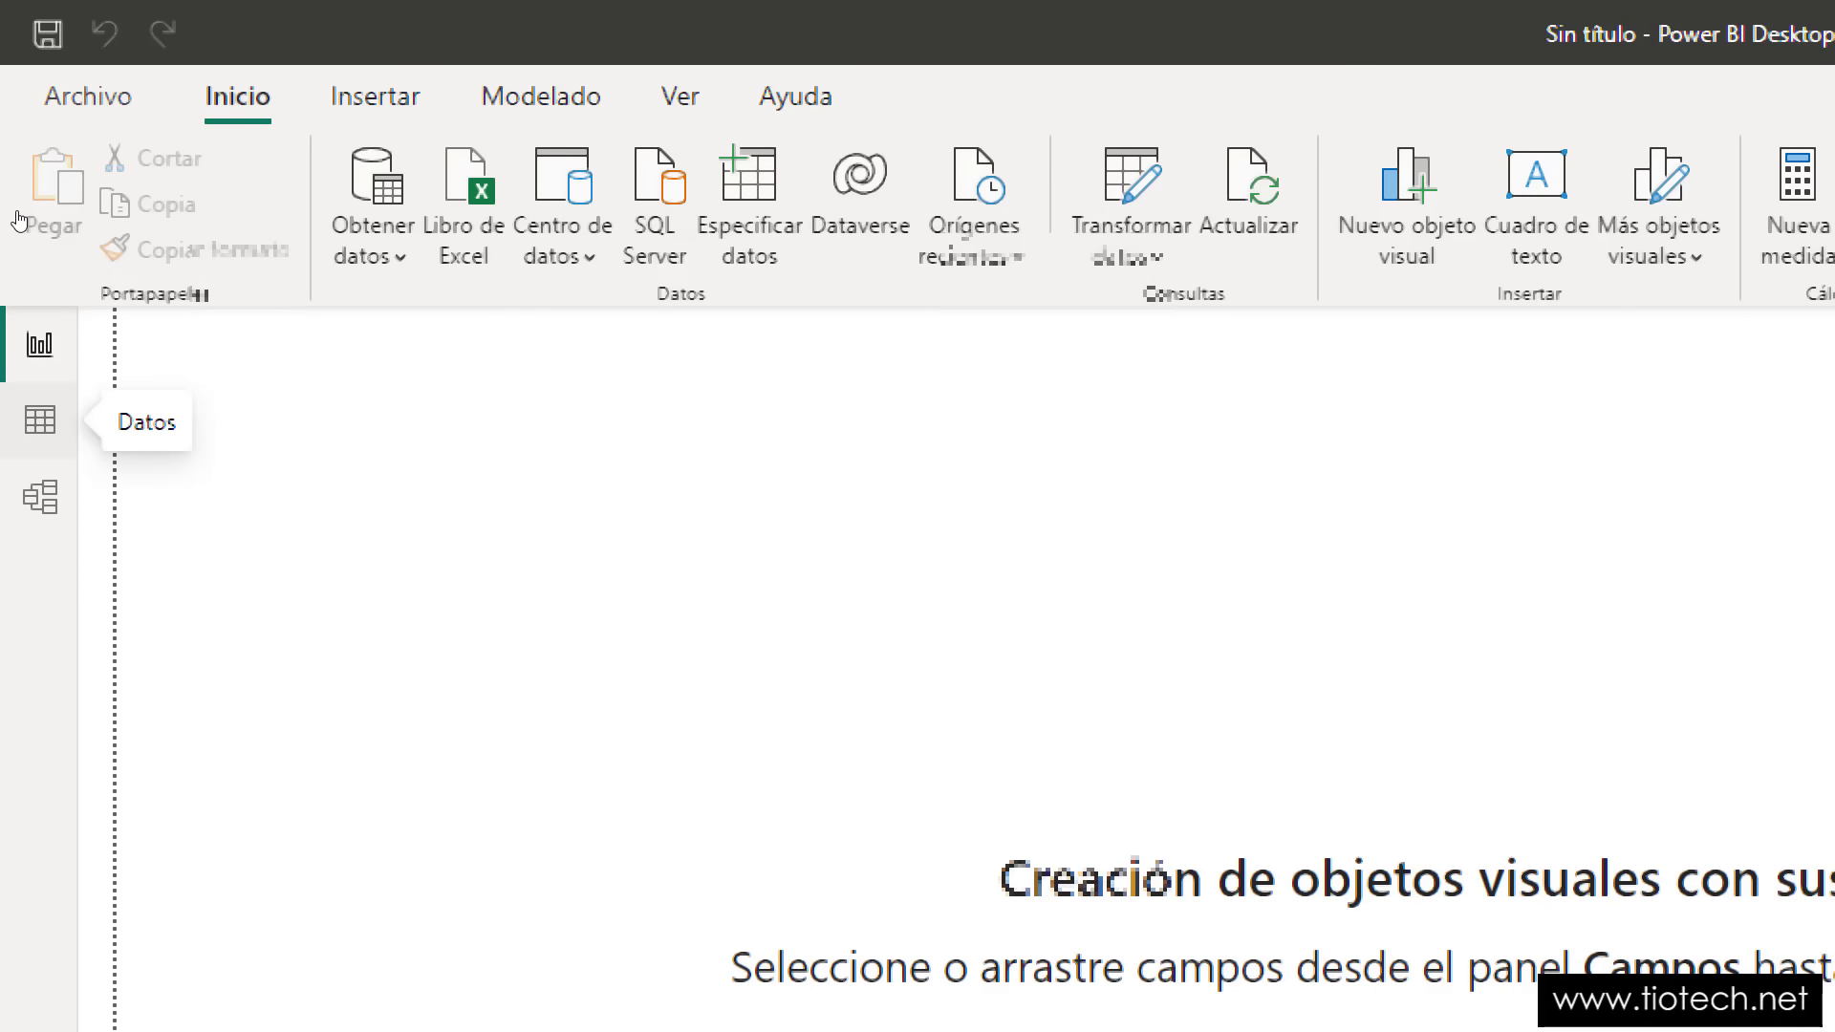
key("super+minus")
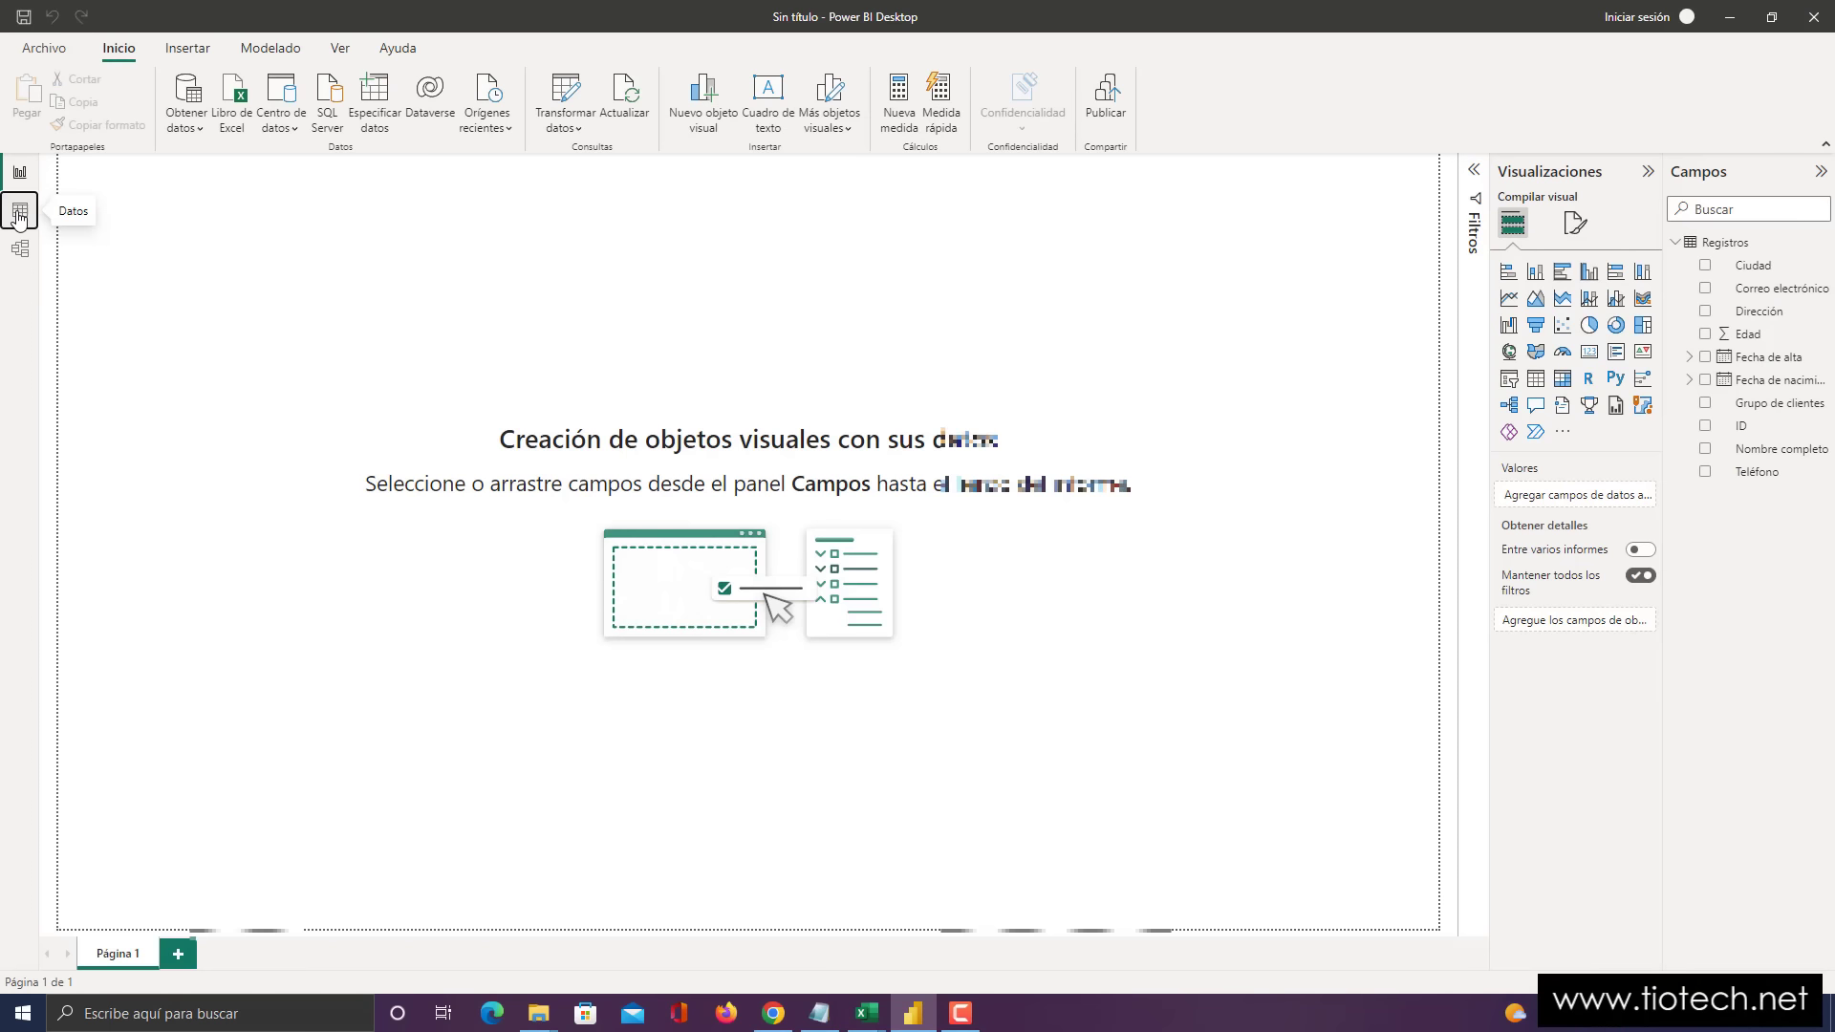
left_click(20, 210)
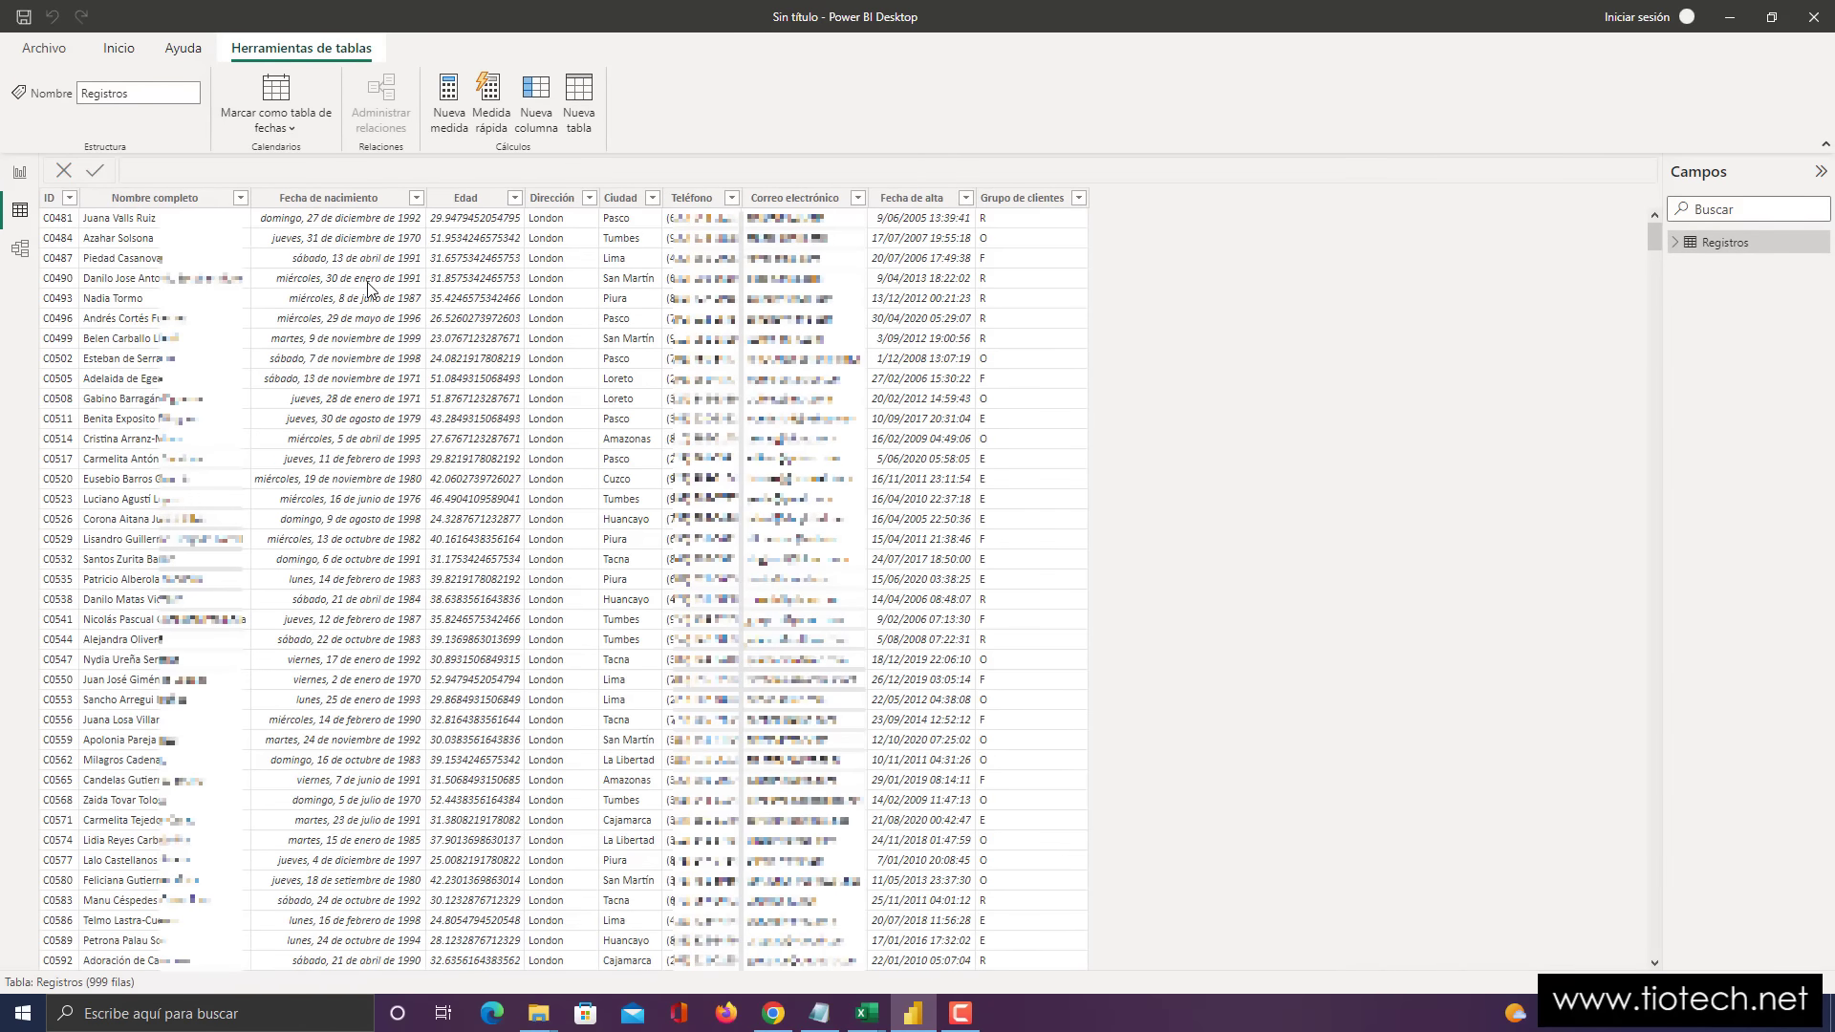
scroll(406, 481, "down", 18)
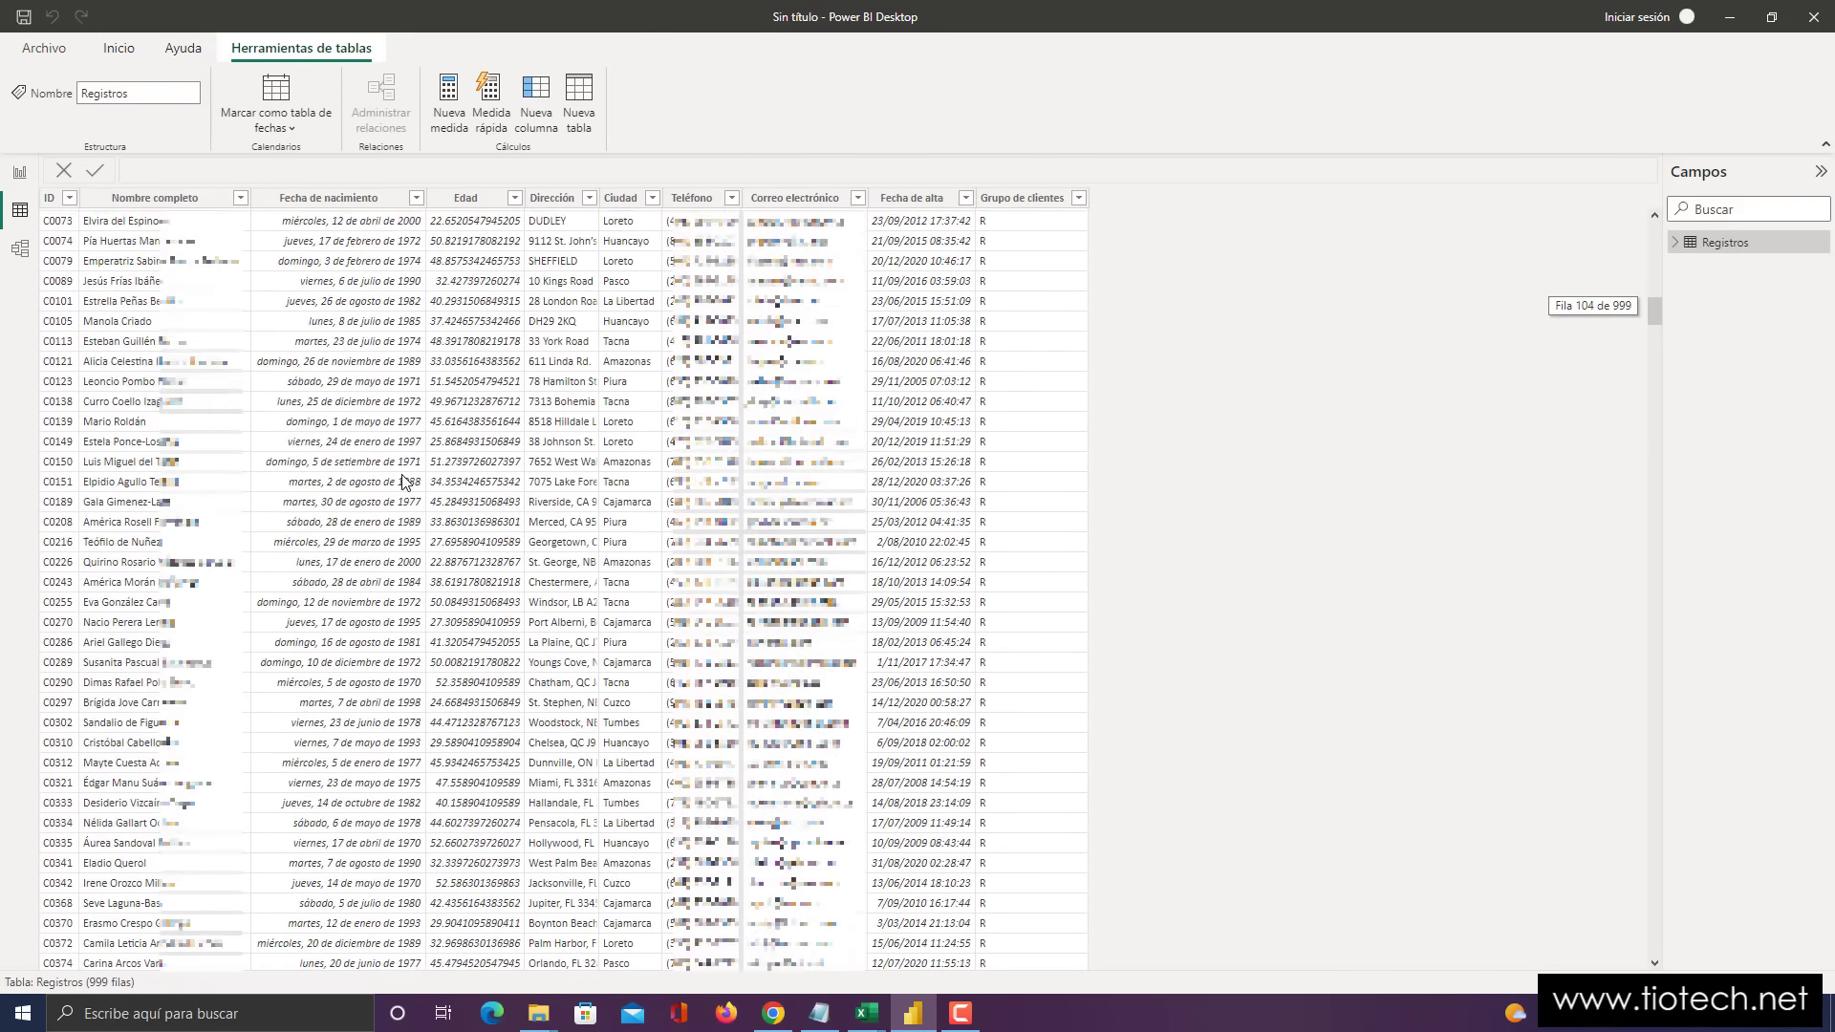
scroll(406, 481, "up", 17)
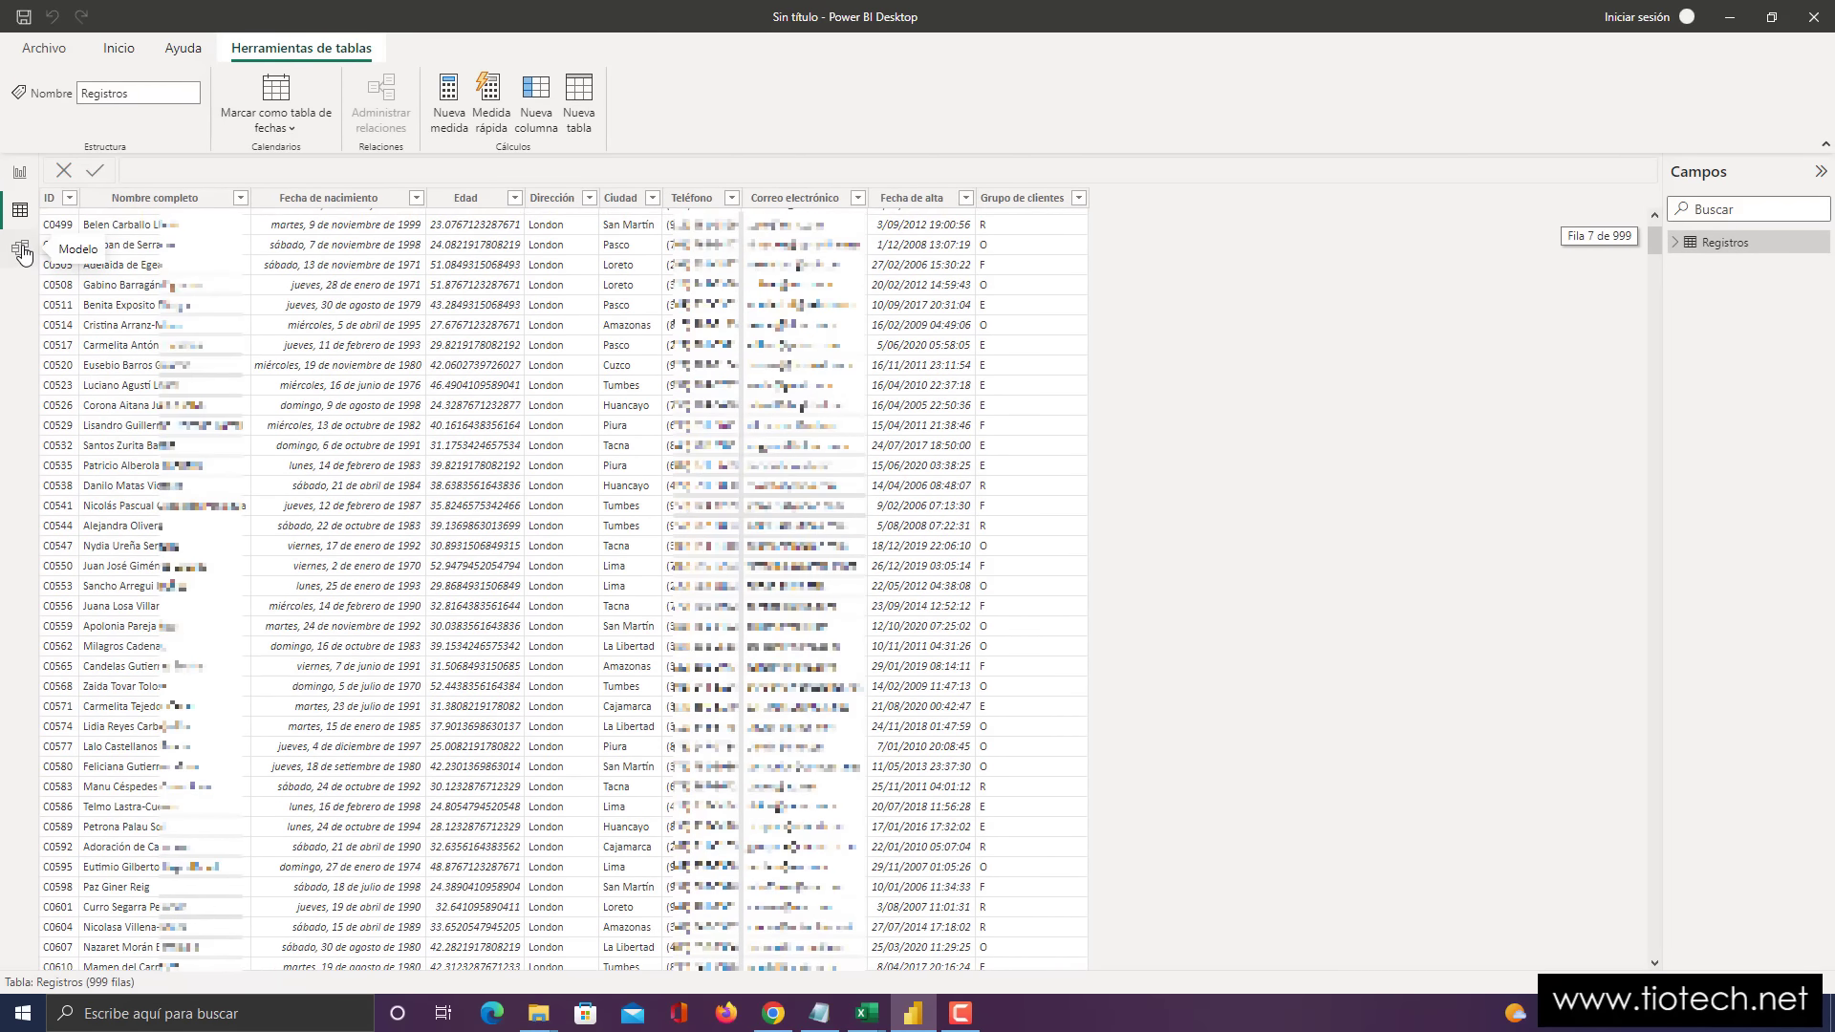
- Look at the Registros table in the Model view, revisit the Data view, and return to the Report view
left_click(21, 250)
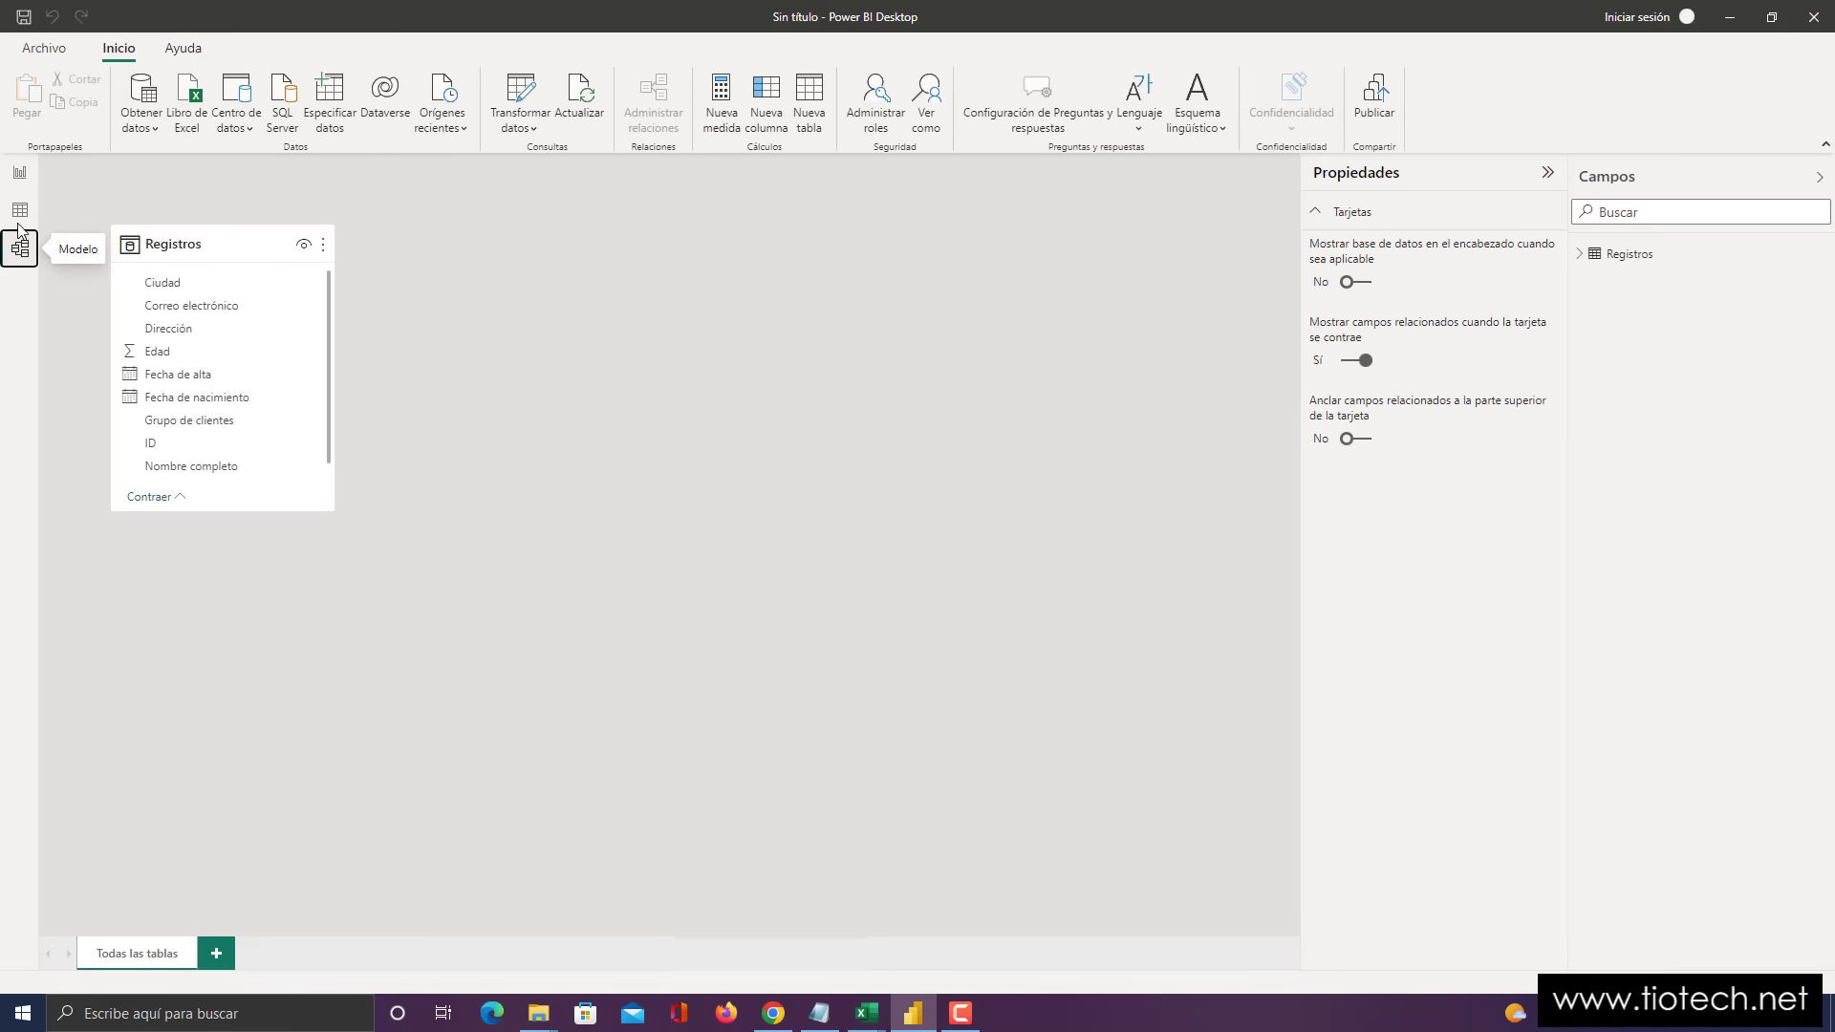
left_click(19, 212)
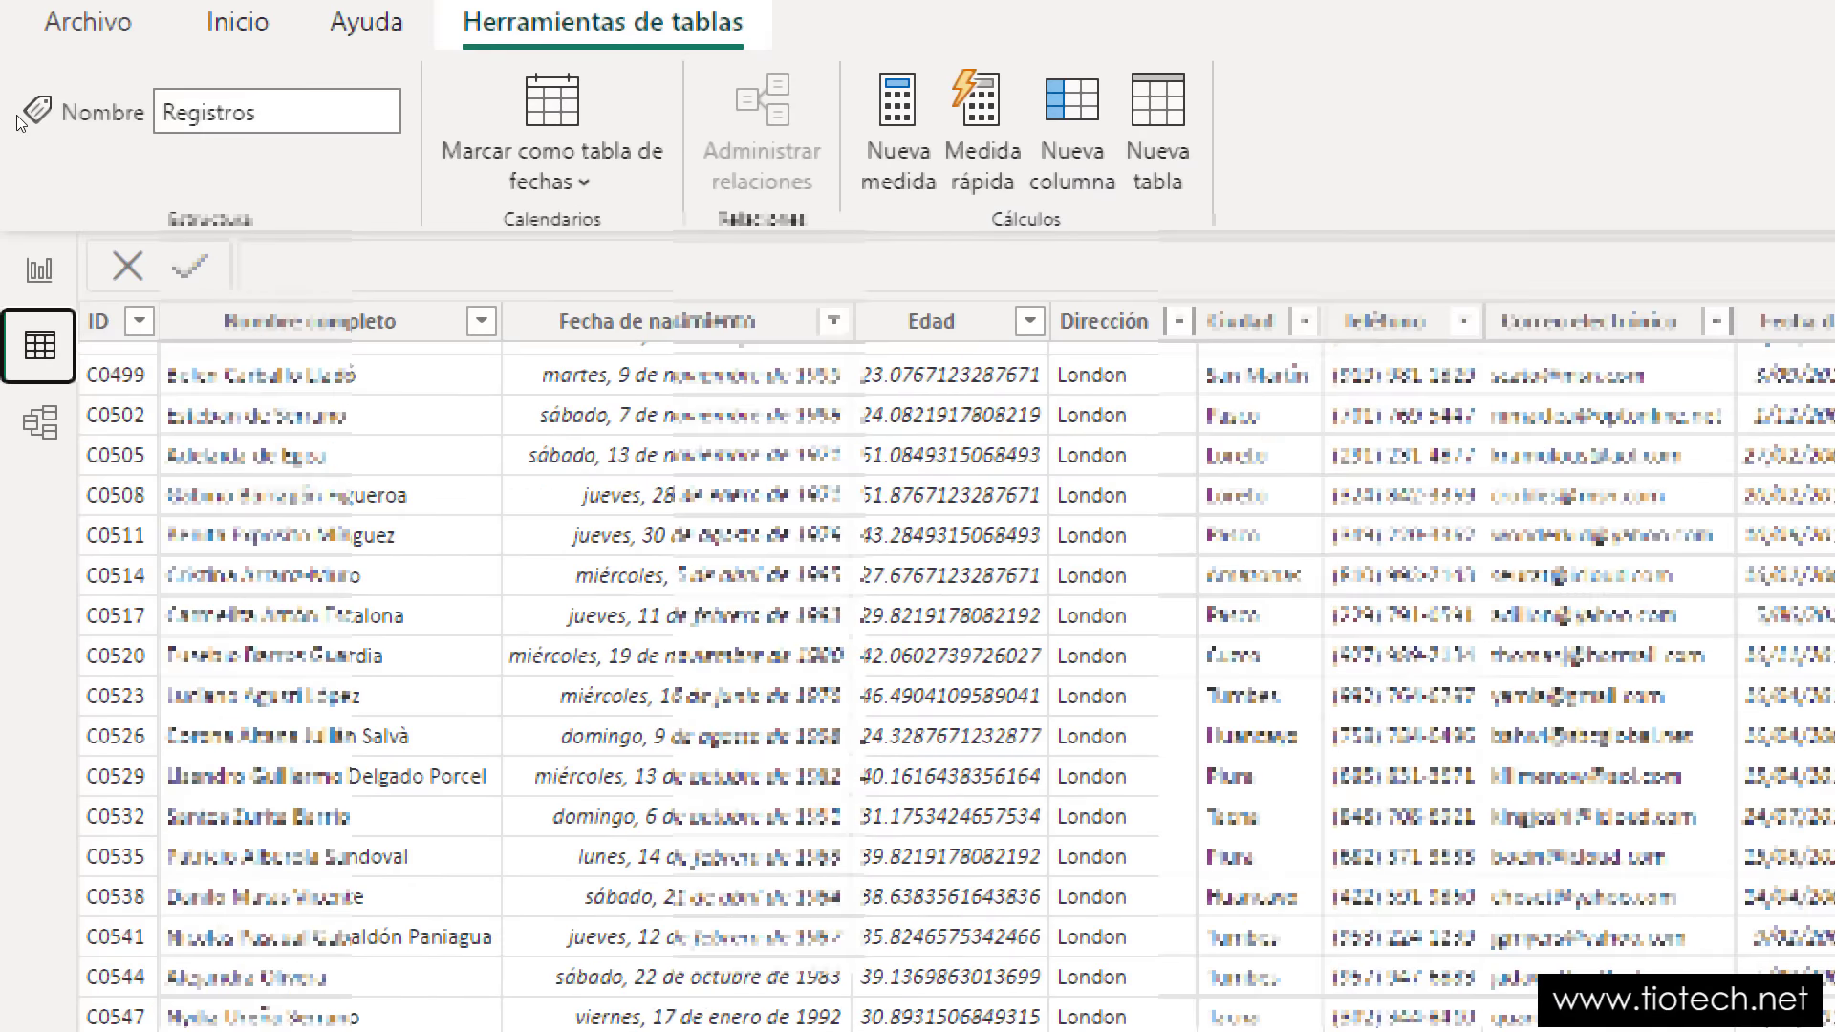
left_click(19, 172)
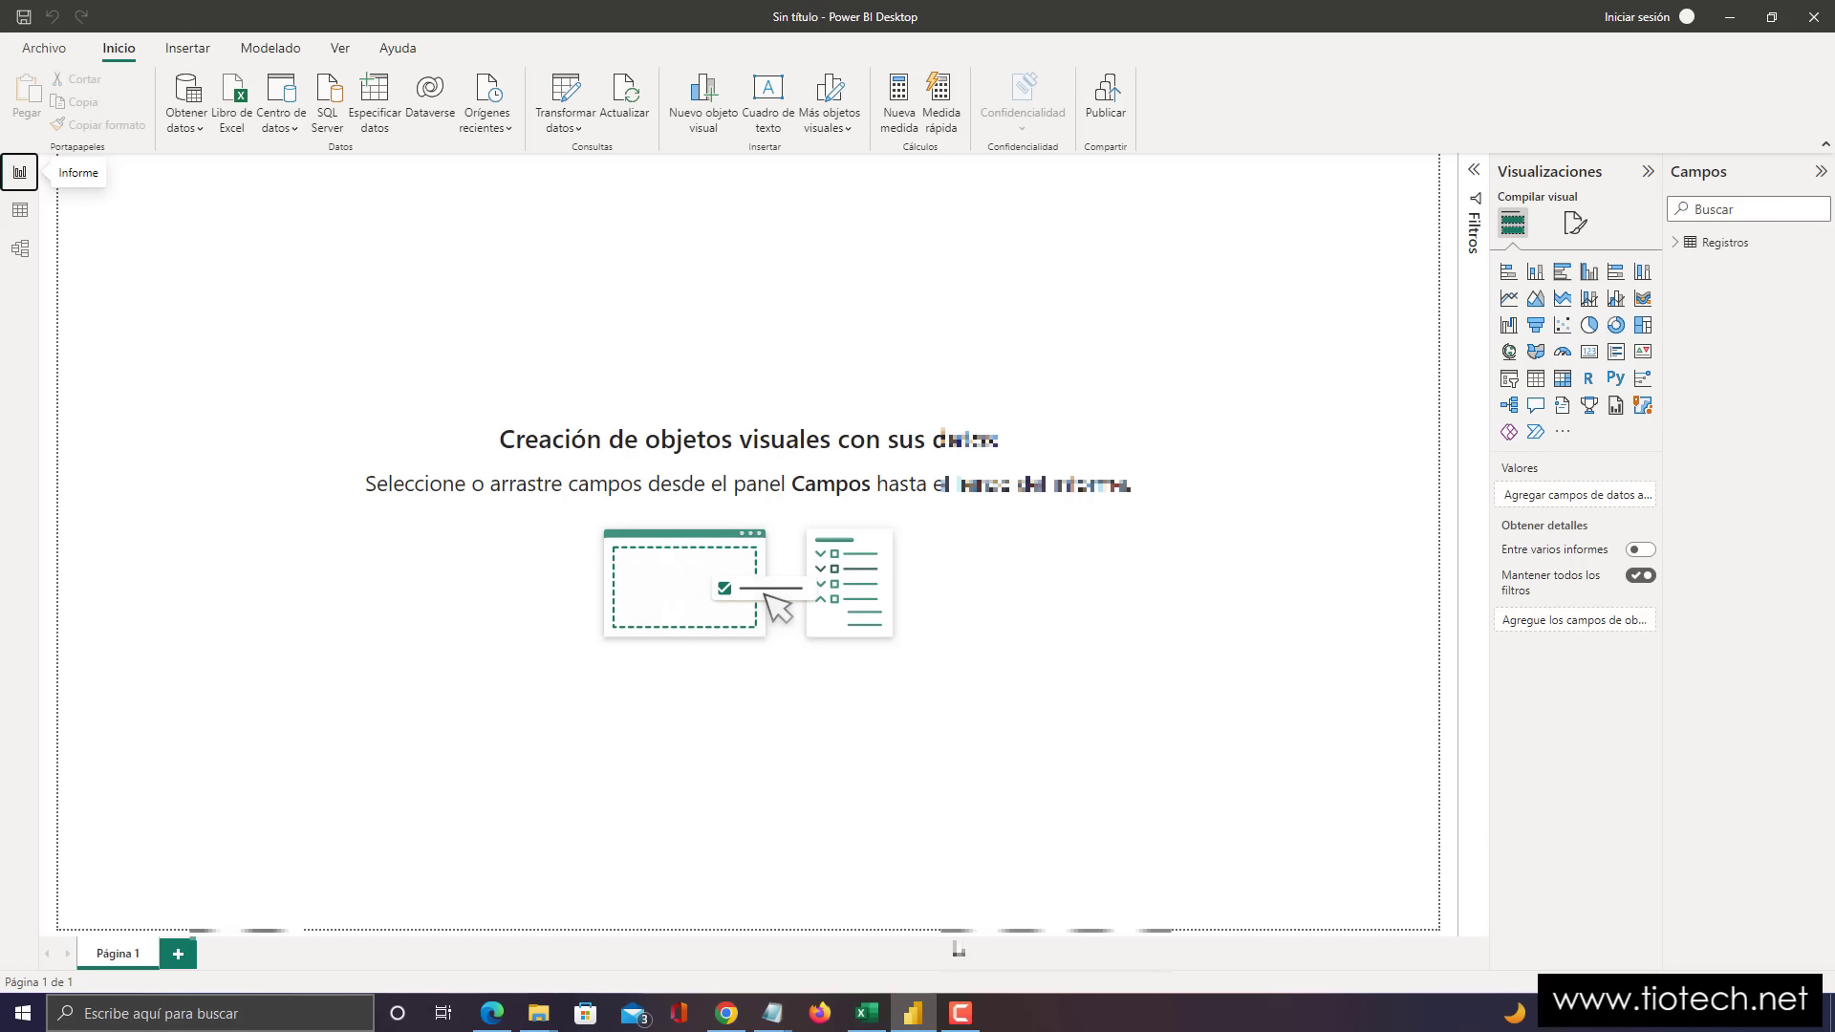
- Review the Registros sheet in the BD CLIENTES workbook in Excel, return to Power BI Desktop and magnify the Report view
left_click(866, 1012)
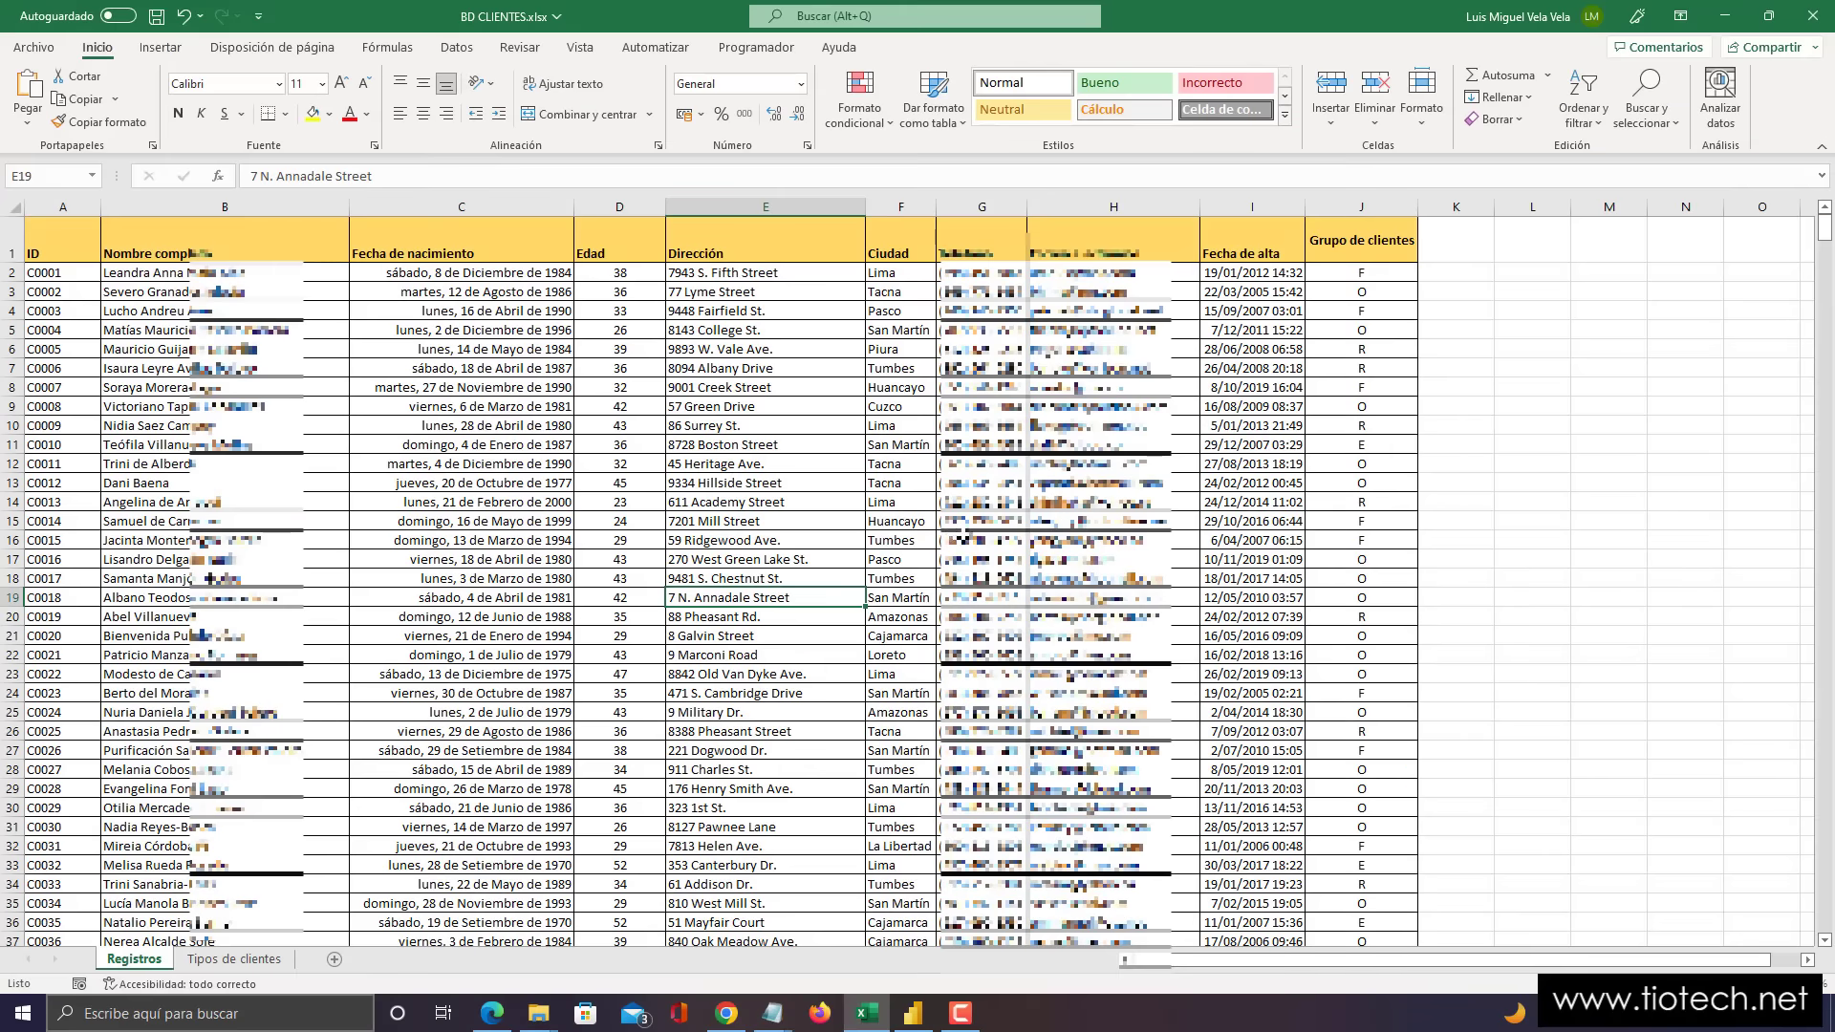
left_click(870, 1015)
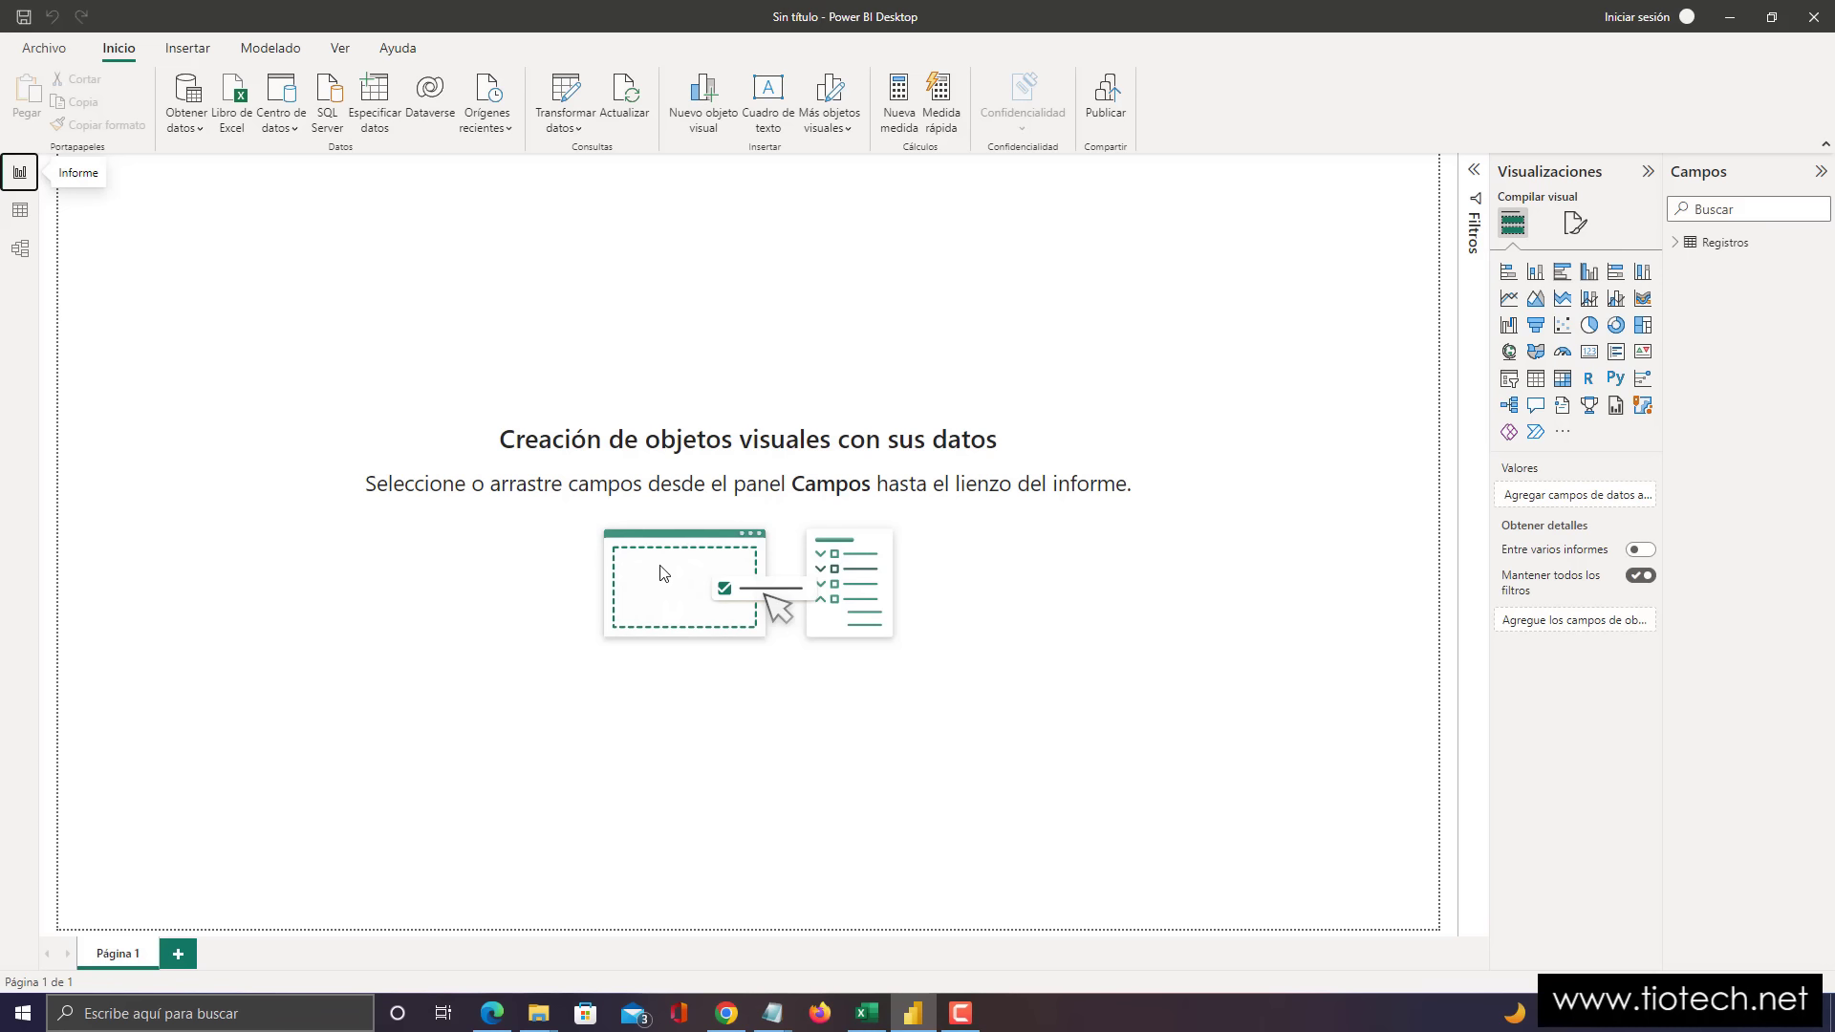
left_click(207, 286)
key("super+plus")
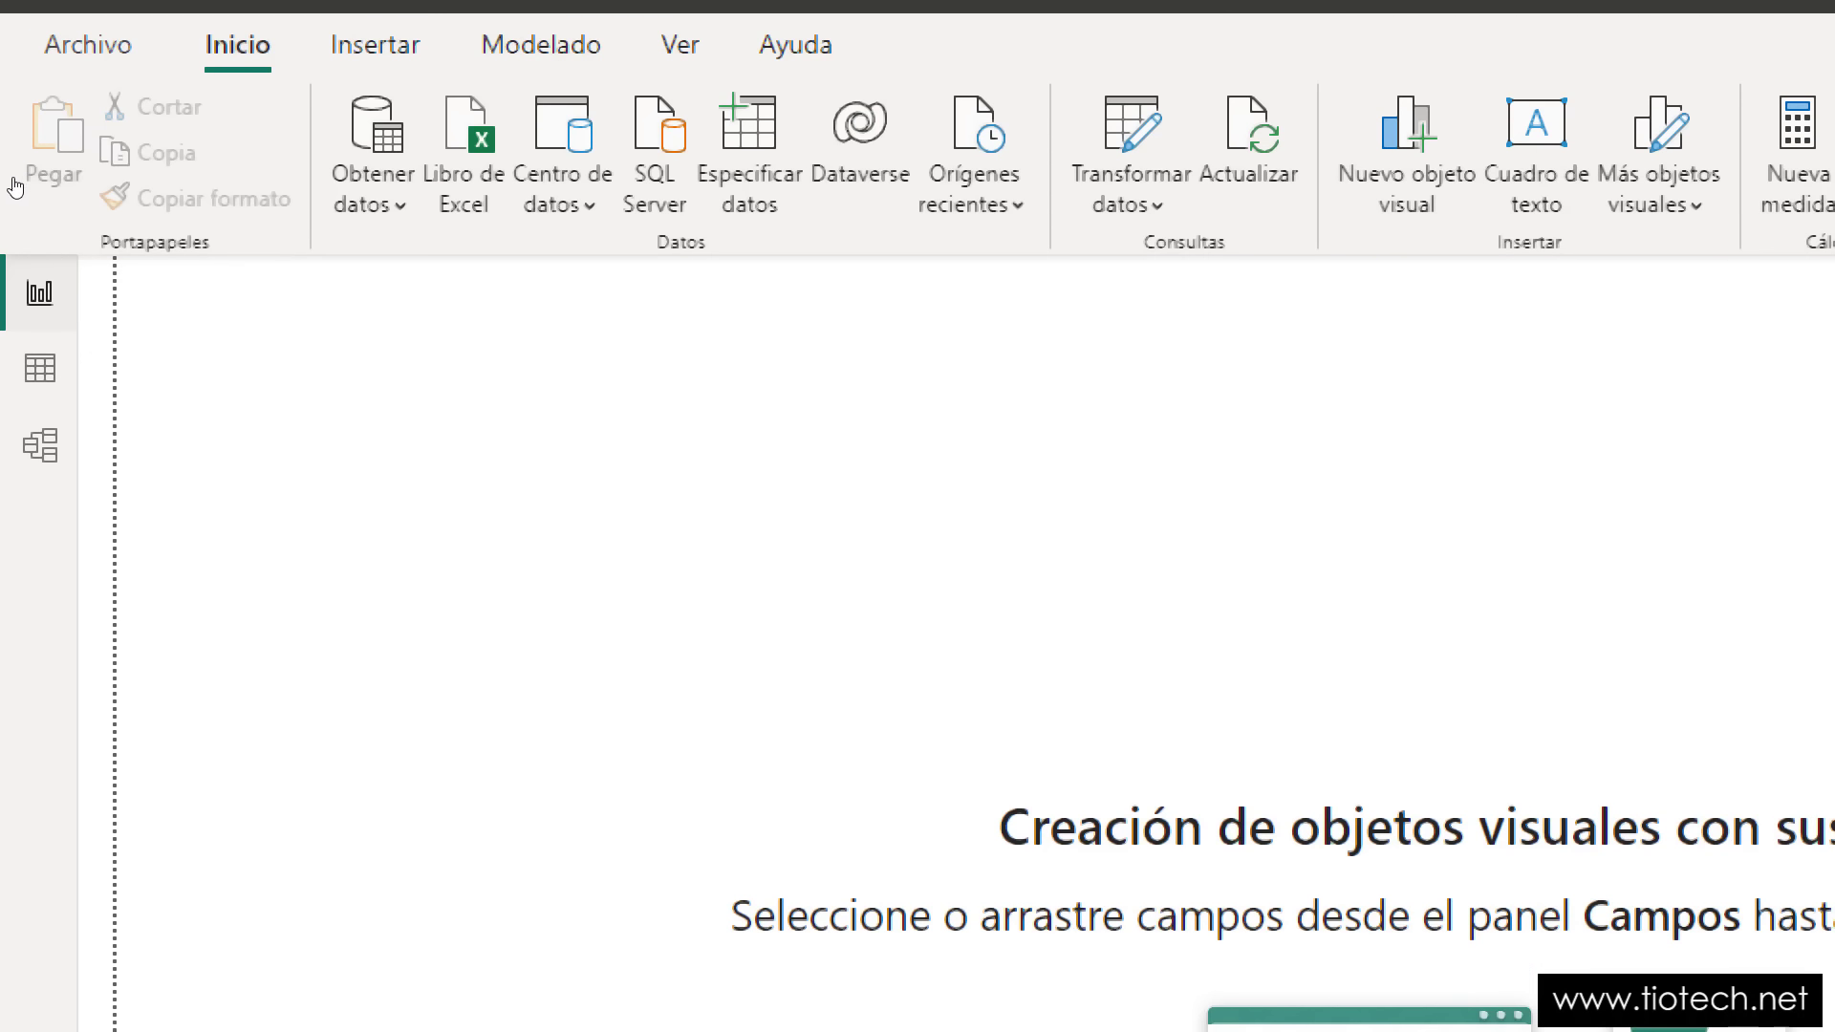
left_click(18, 180)
key("super+Escape")
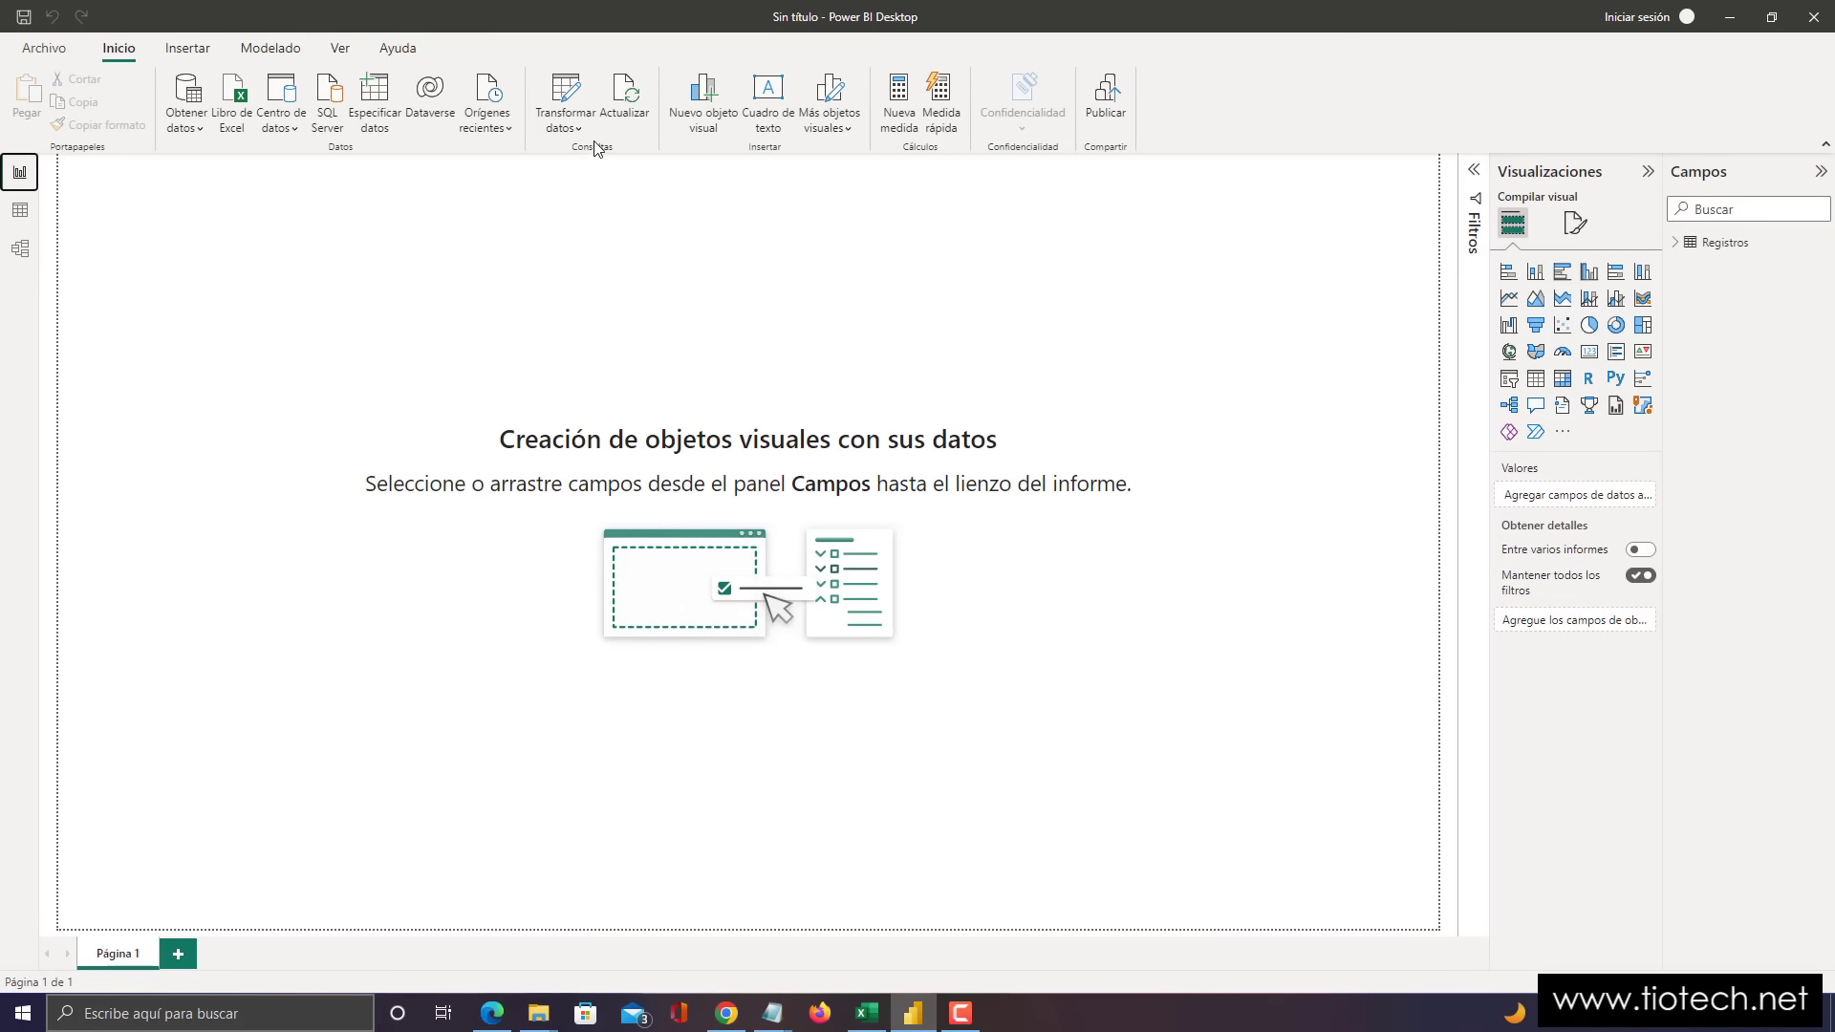
- Open the Registros data in the Power Query Editor to transform it
key("super+plus")
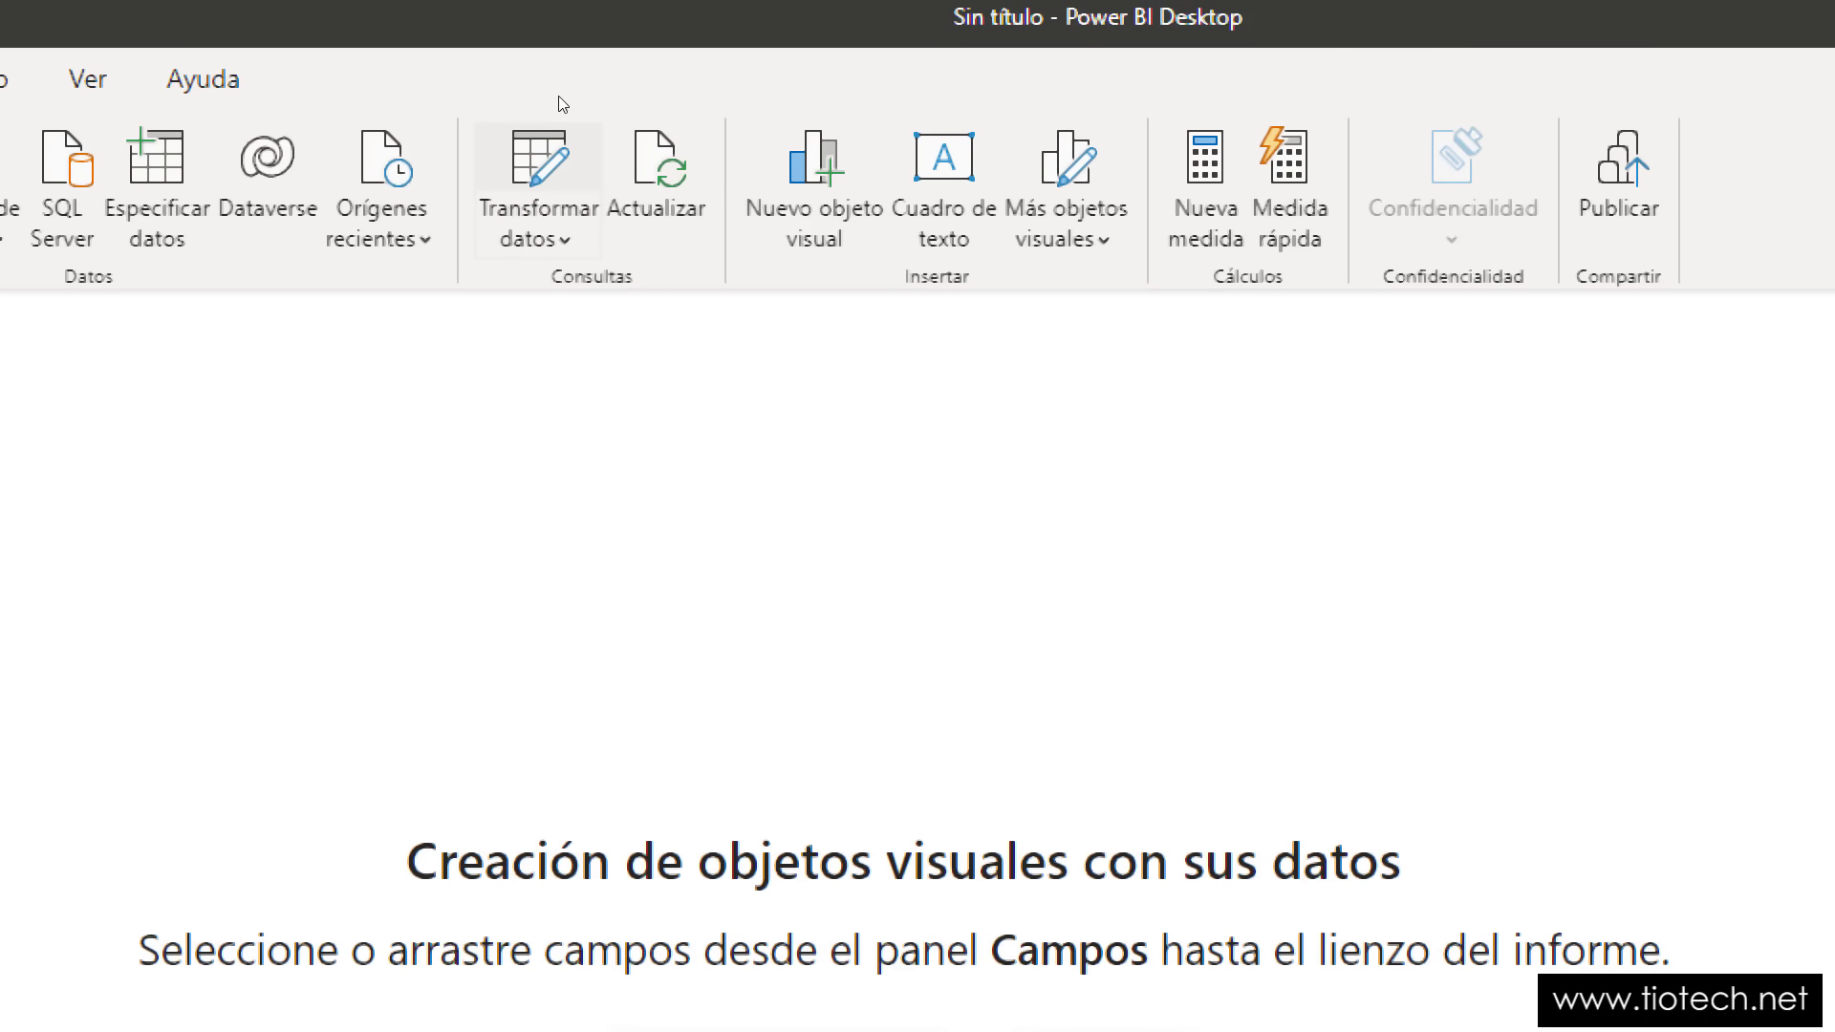
key("super+Escape")
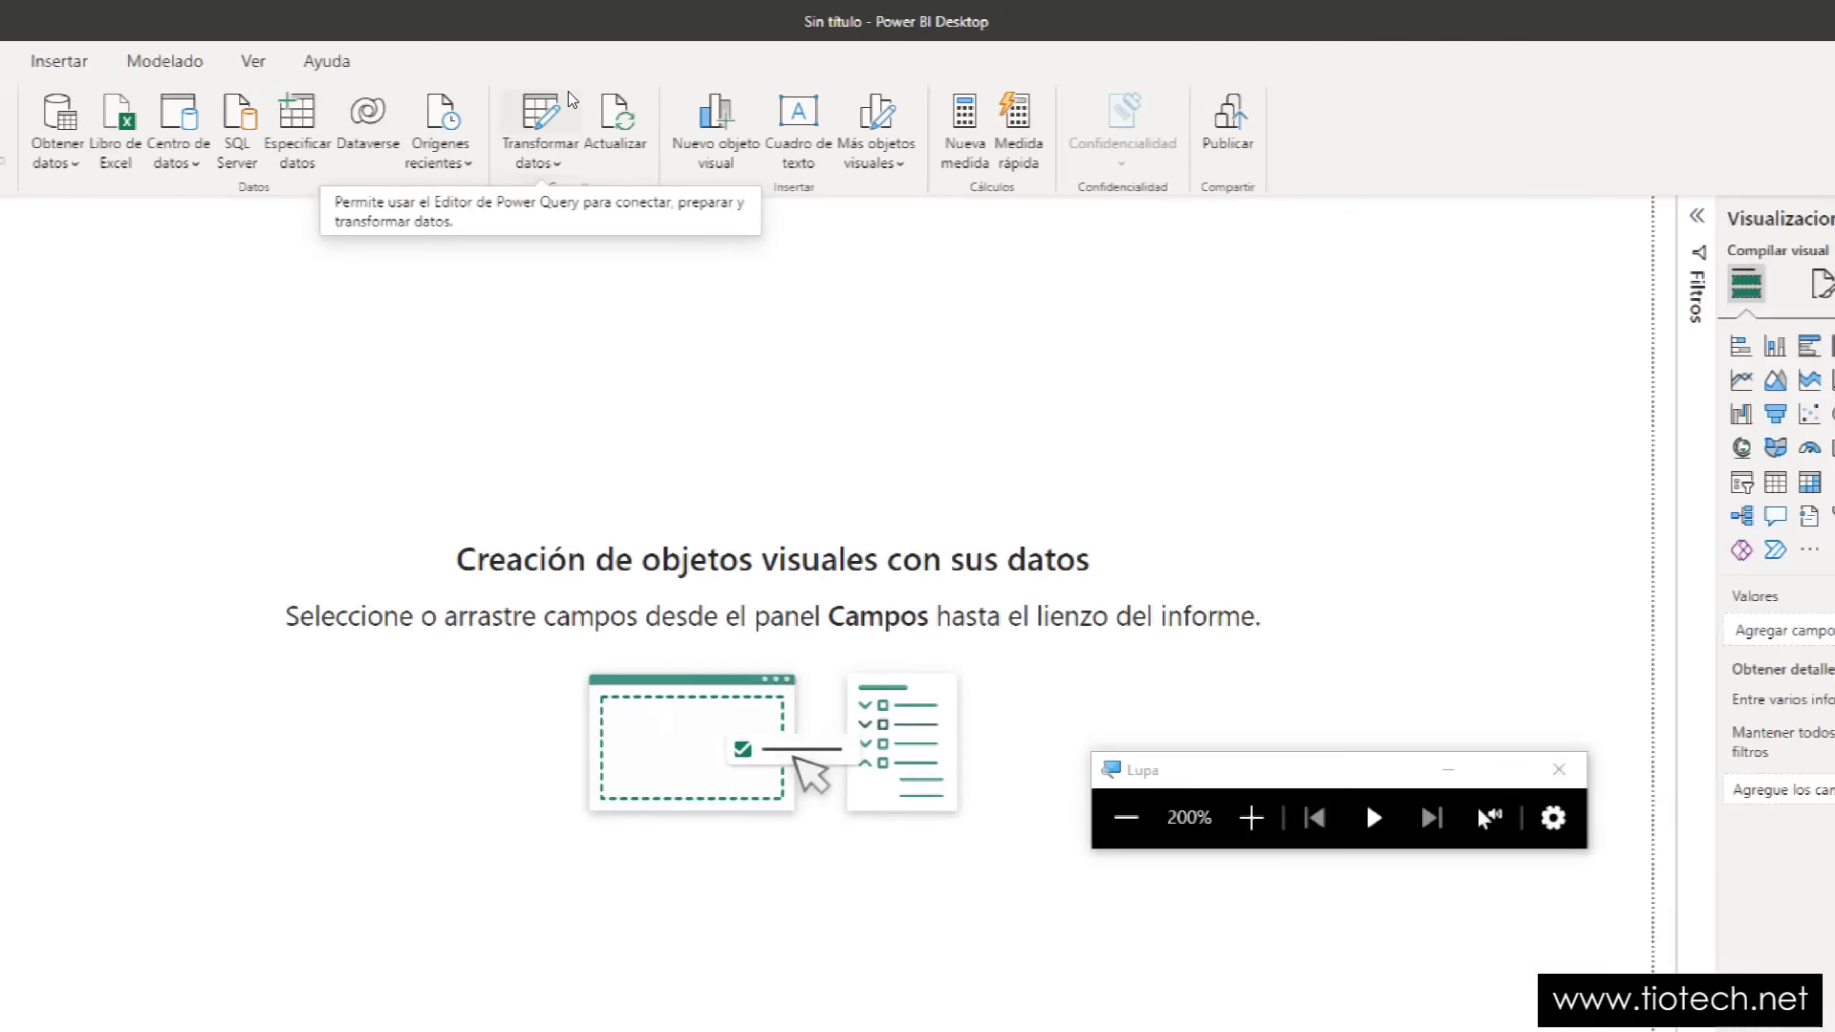
left_click(537, 177)
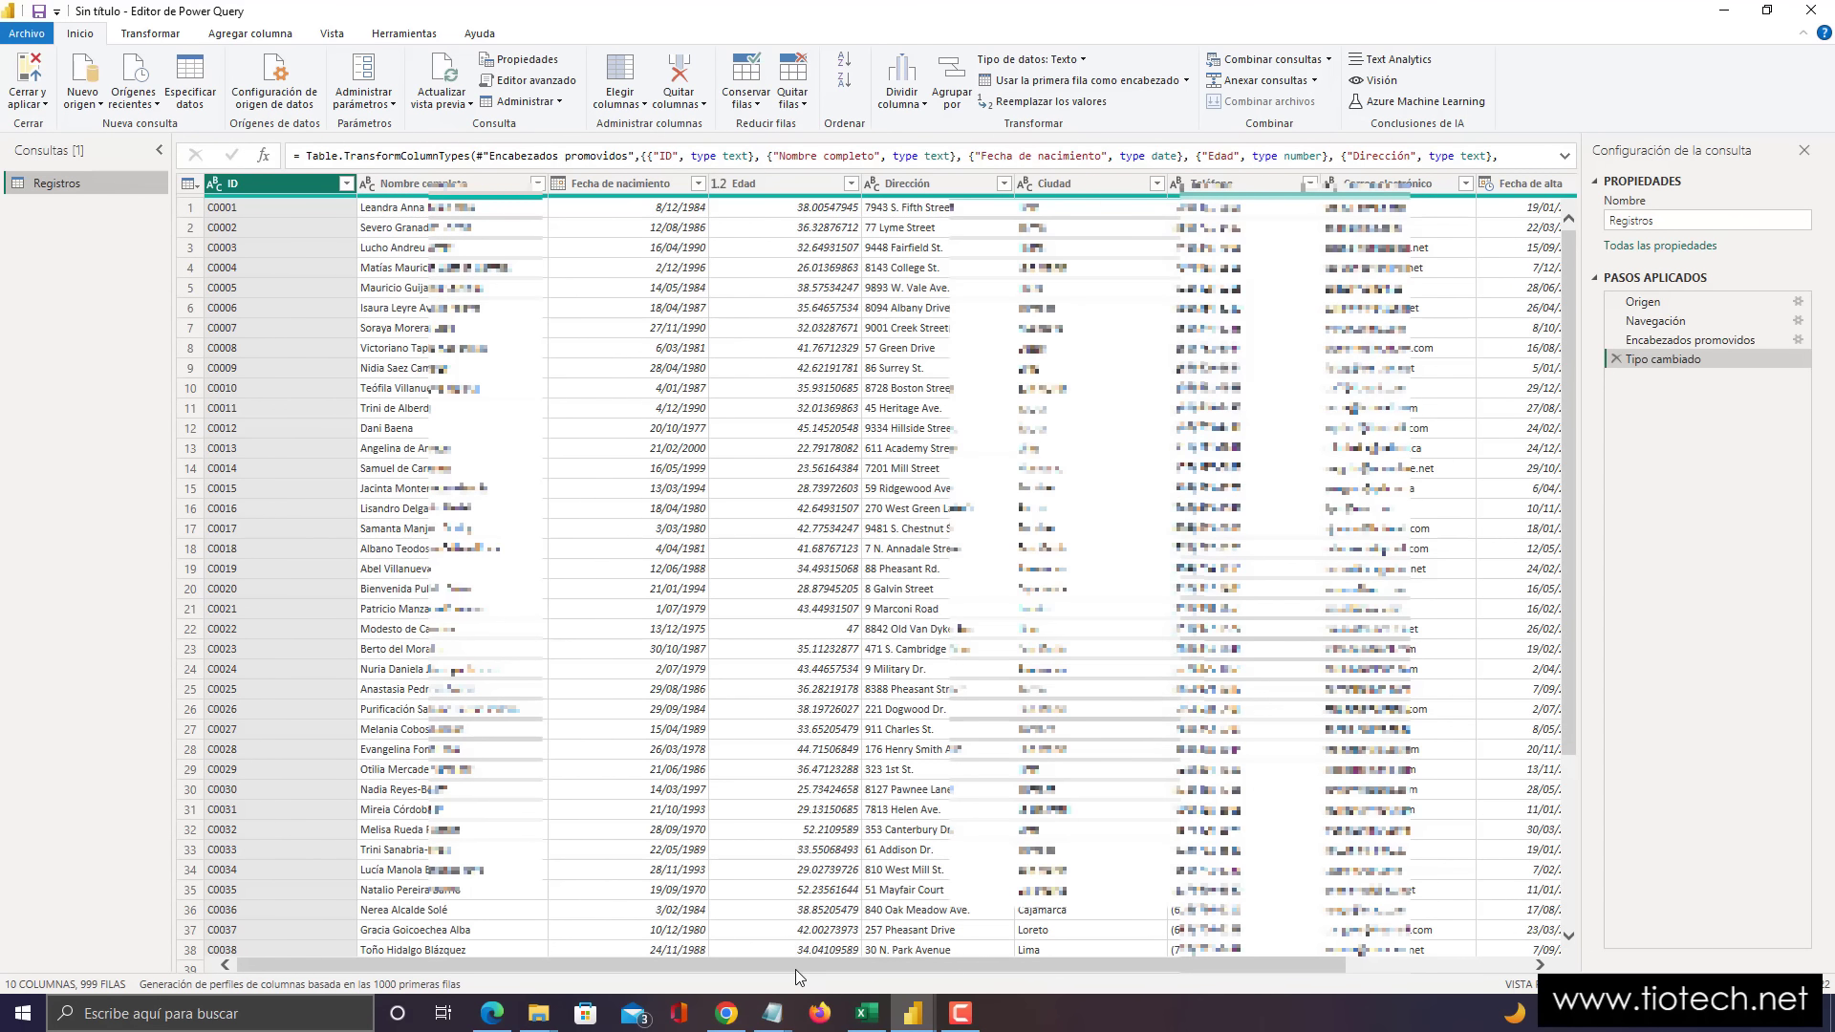
- Remove the Fecha de nacimiento column from the Registros query
mouse_move(795, 967)
left_mouse_down()
mouse_move(1027, 973)
mouse_move(786, 963)
left_mouse_up()
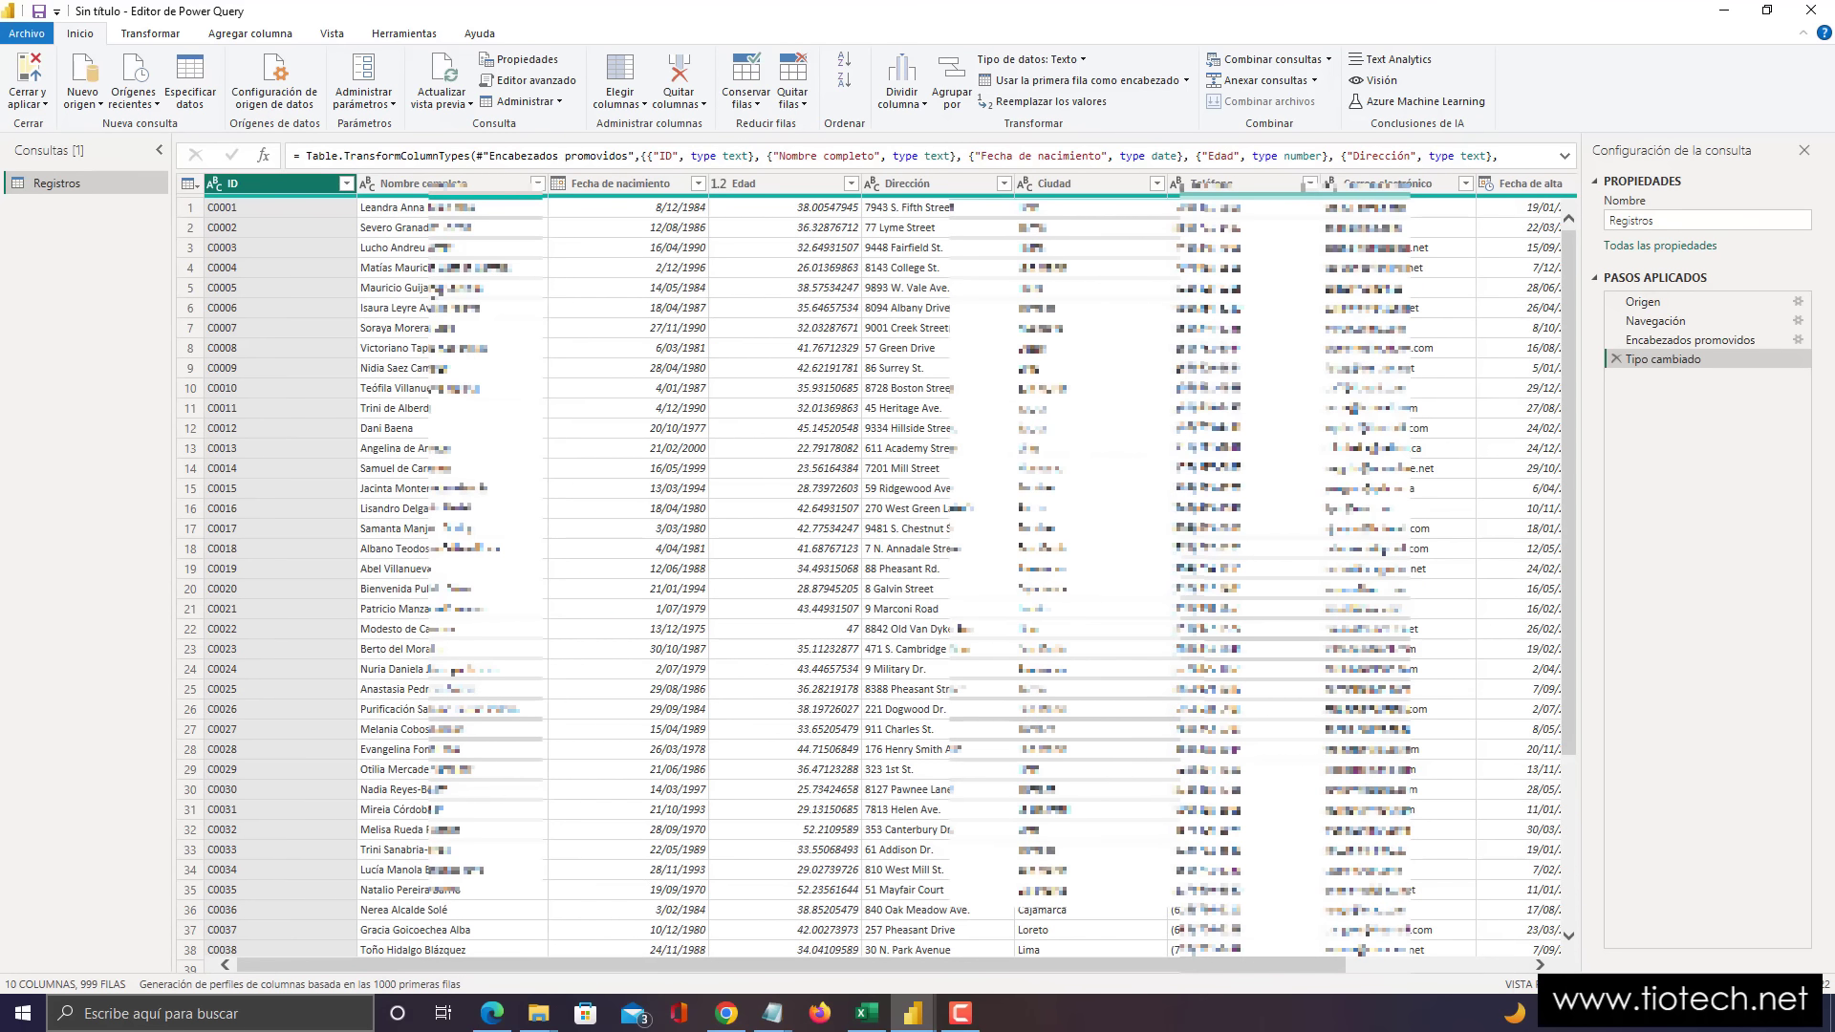
left_click(445, 191)
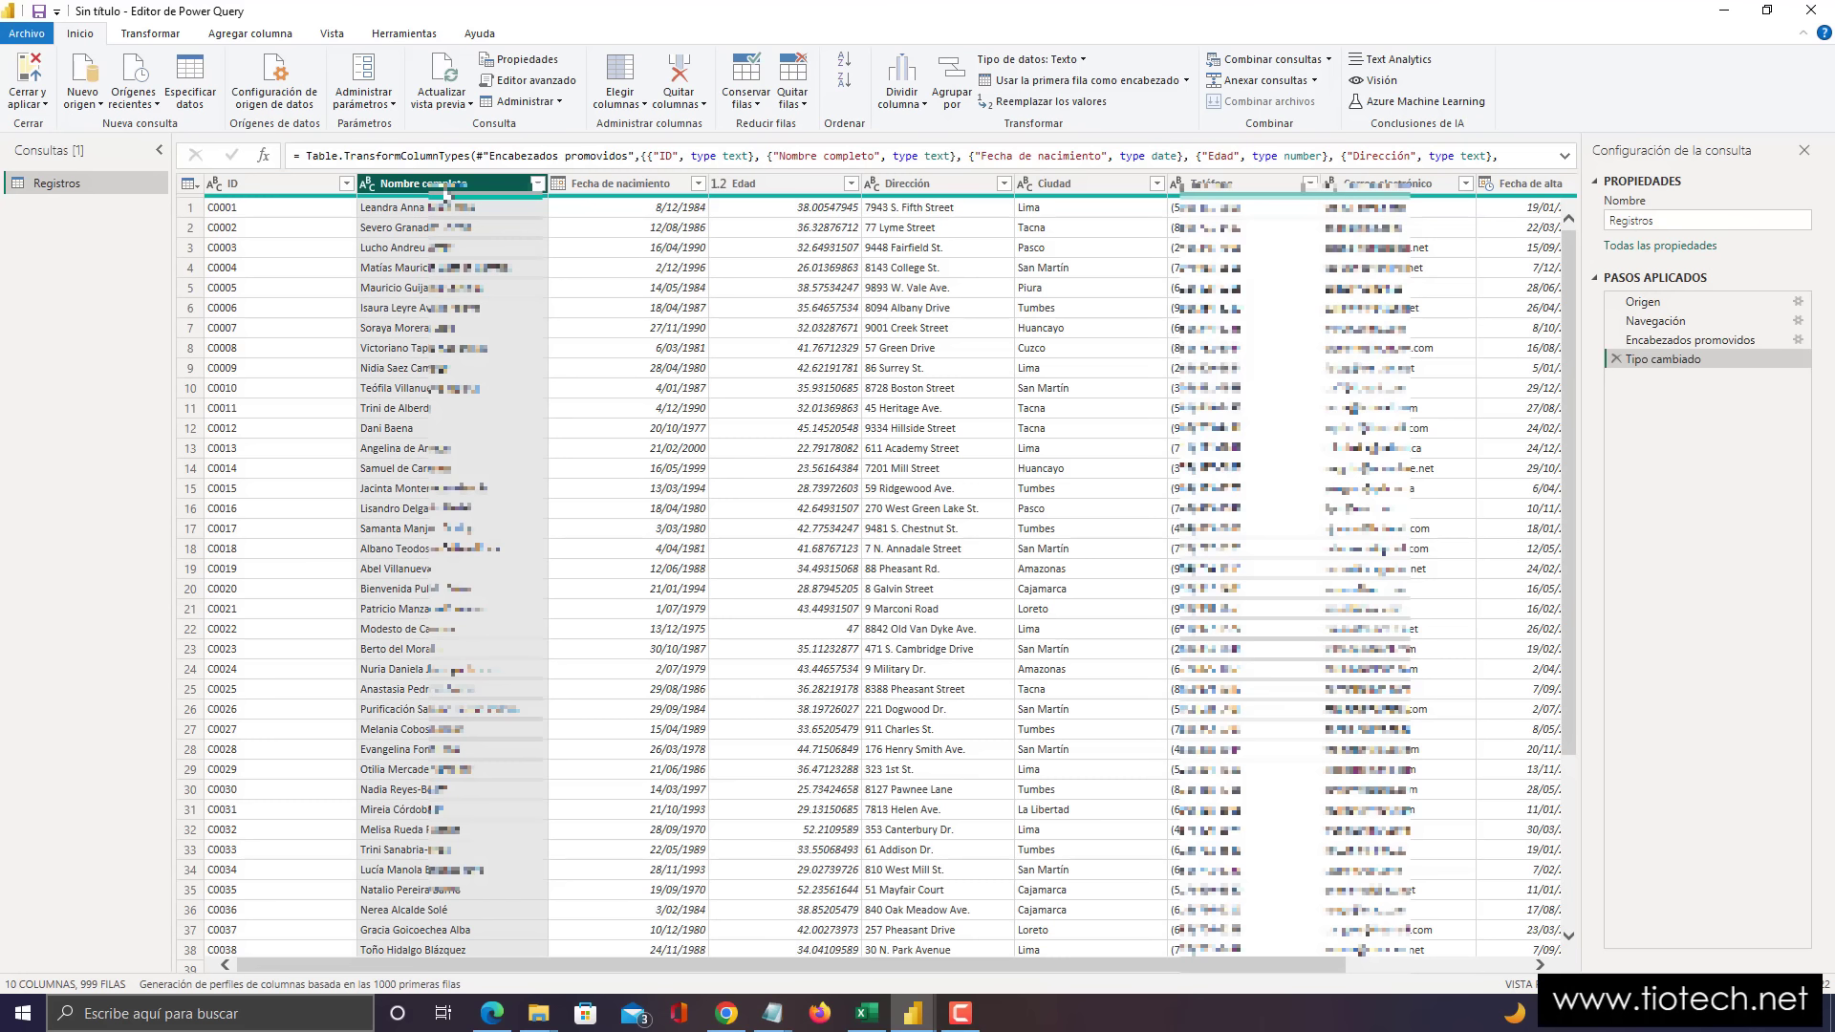
left_click(612, 189)
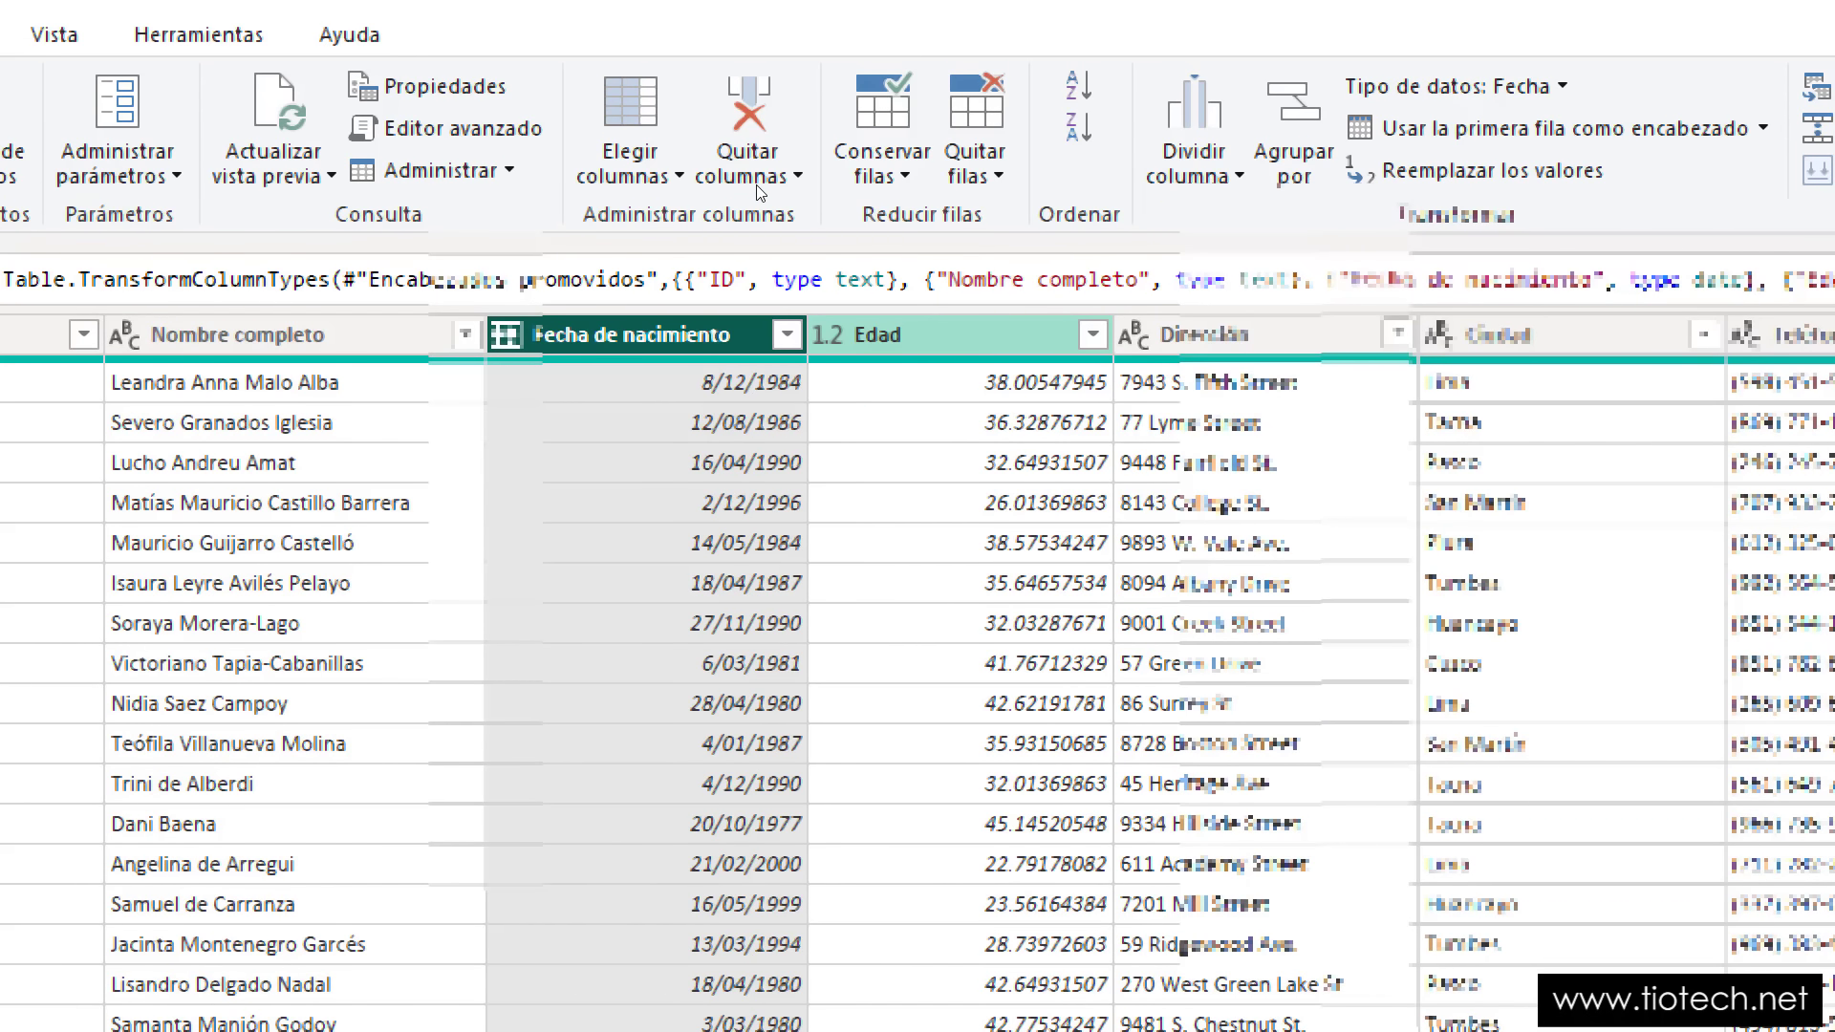
left_click(947, 201)
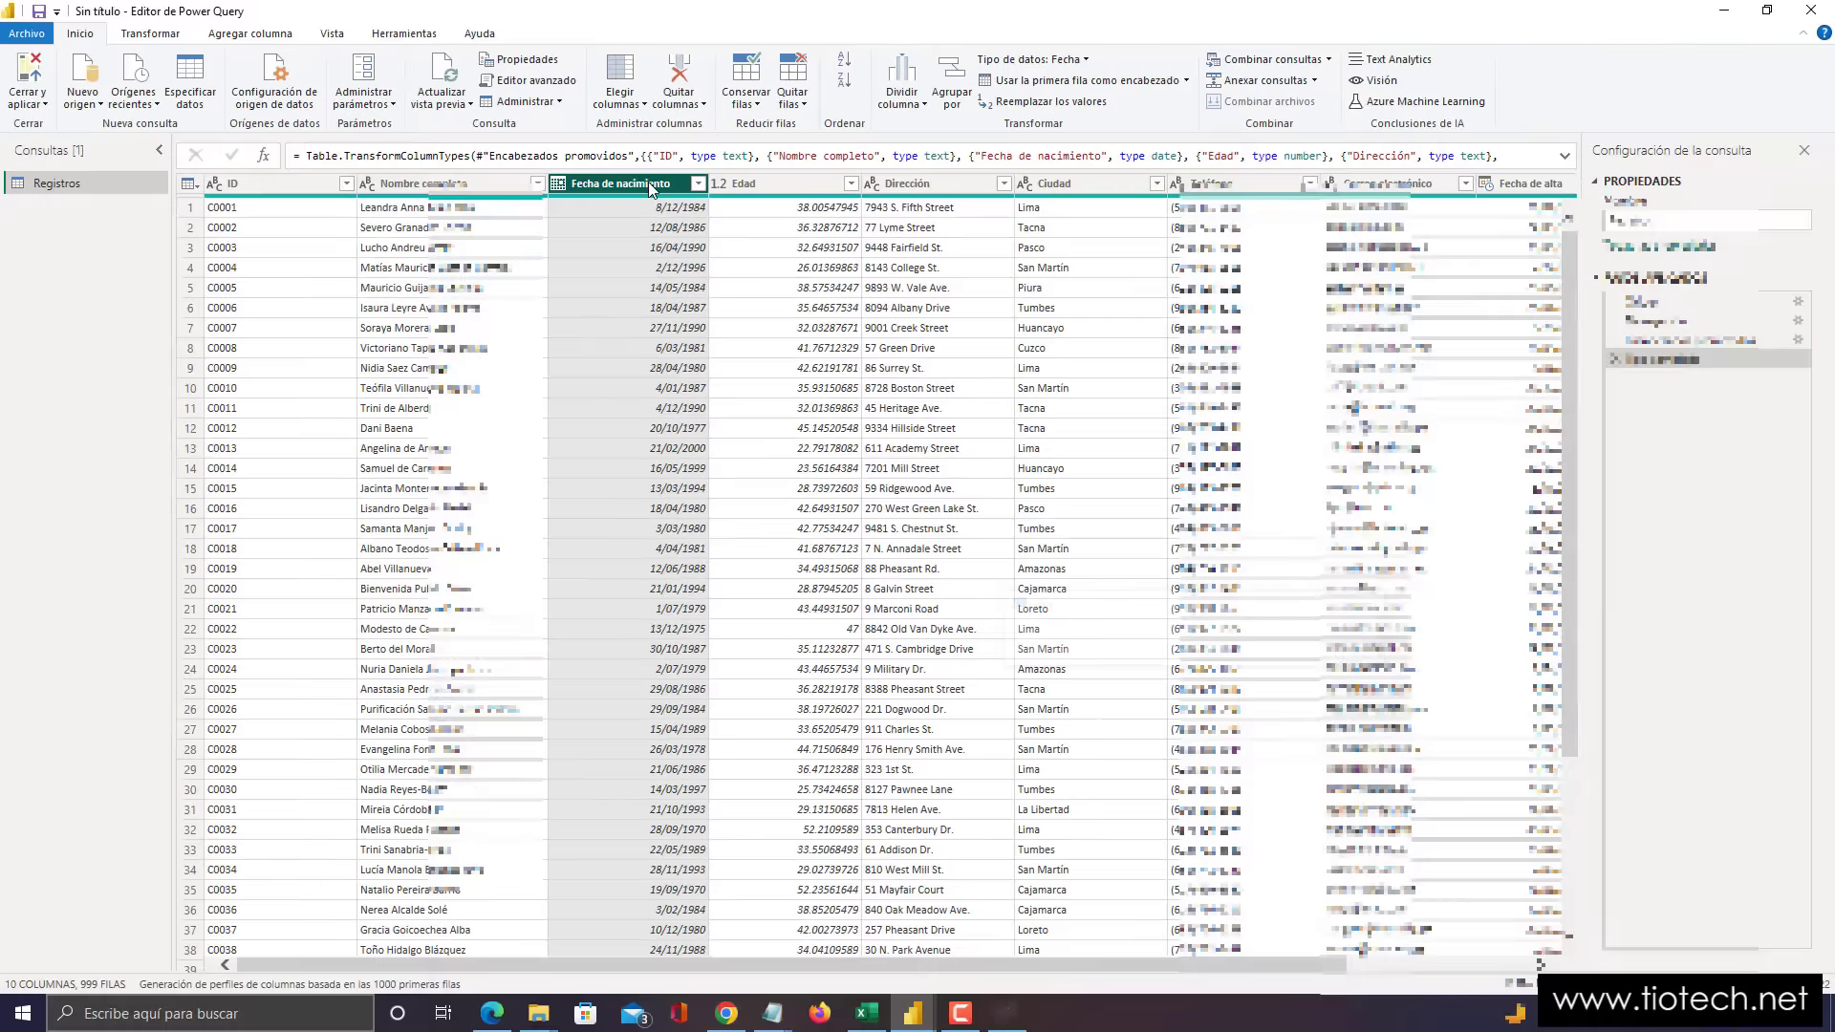
right_click(702, 341)
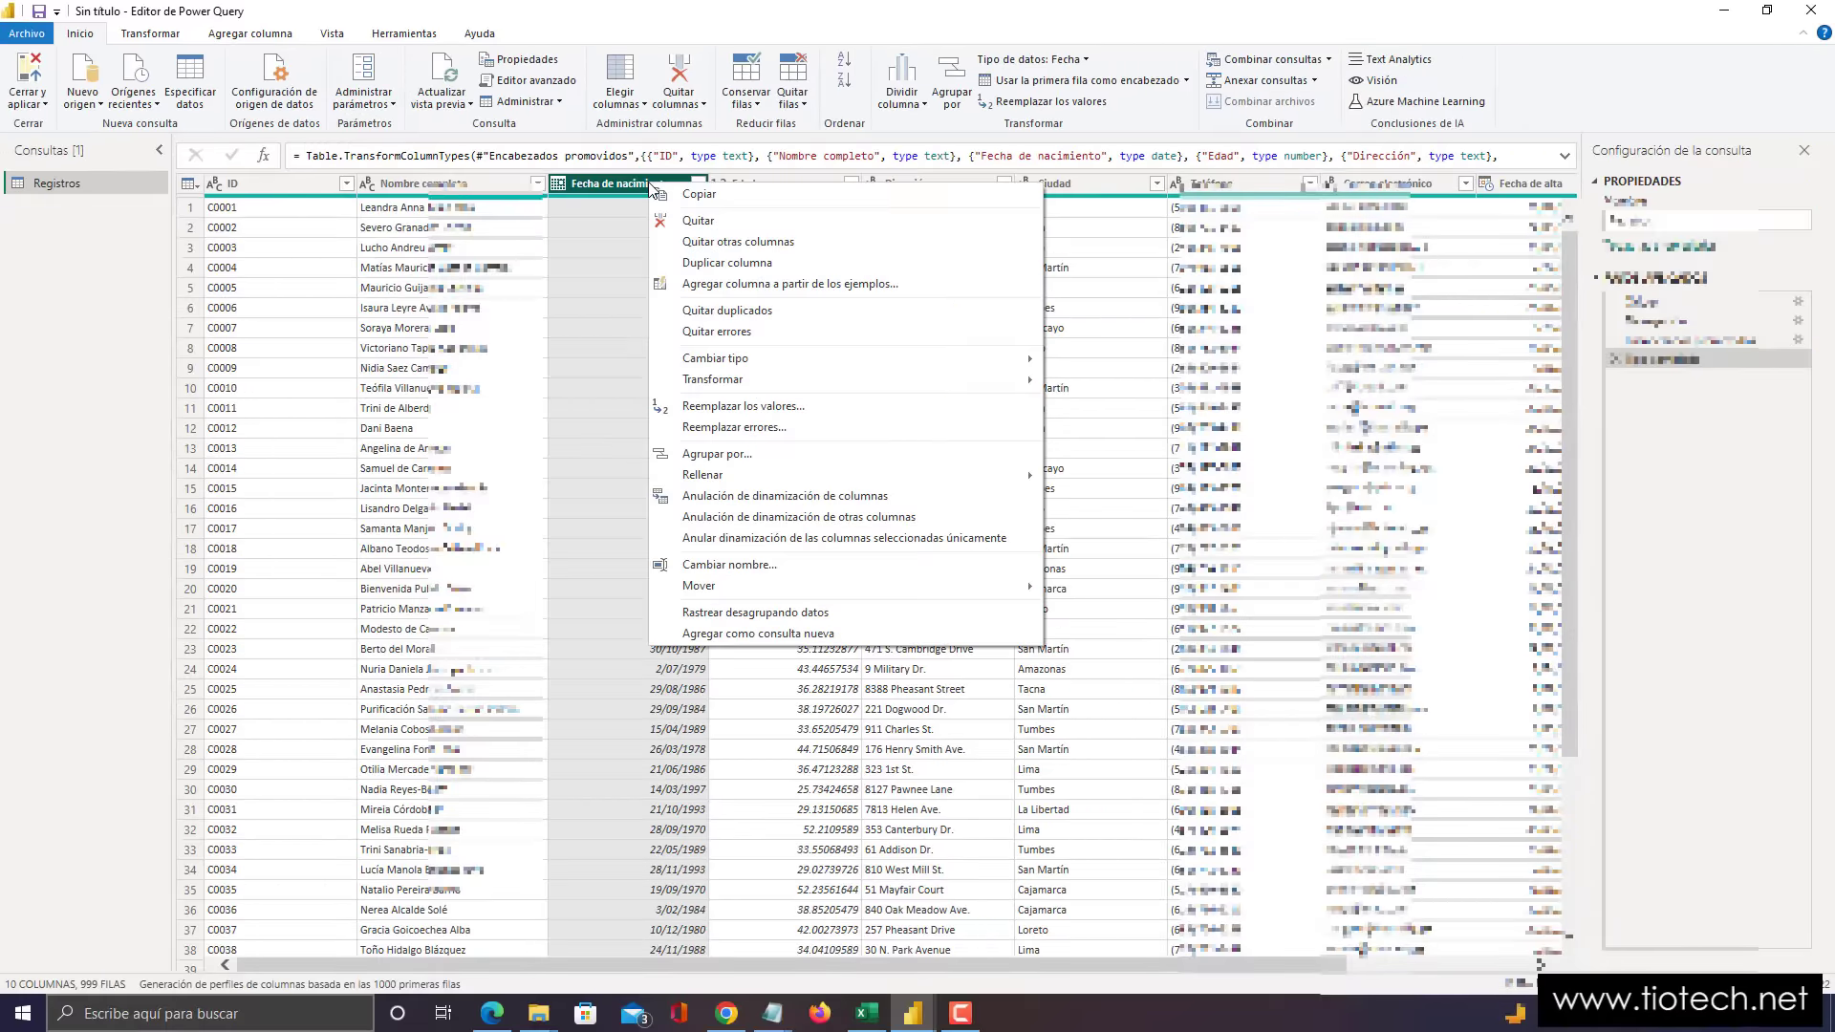
left_click(692, 222)
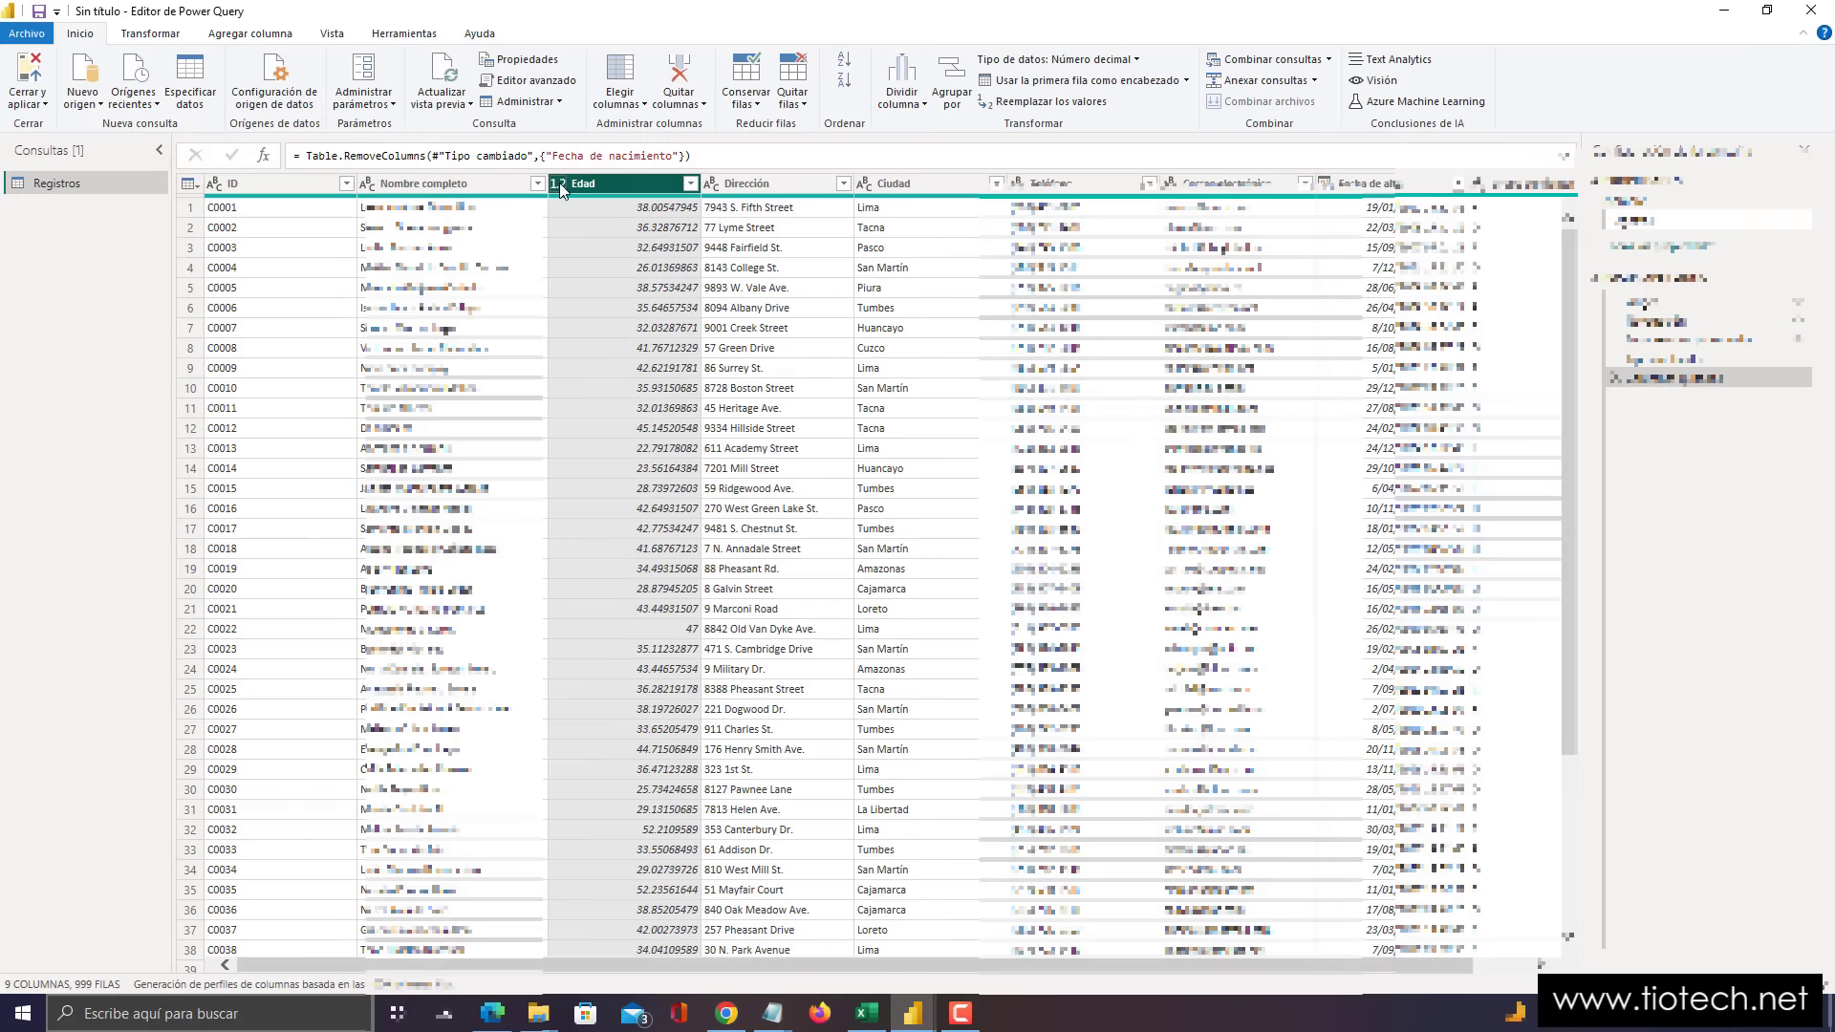
- Change the data type of the Edad column to Número entero and look through its values
left_click(531, 333)
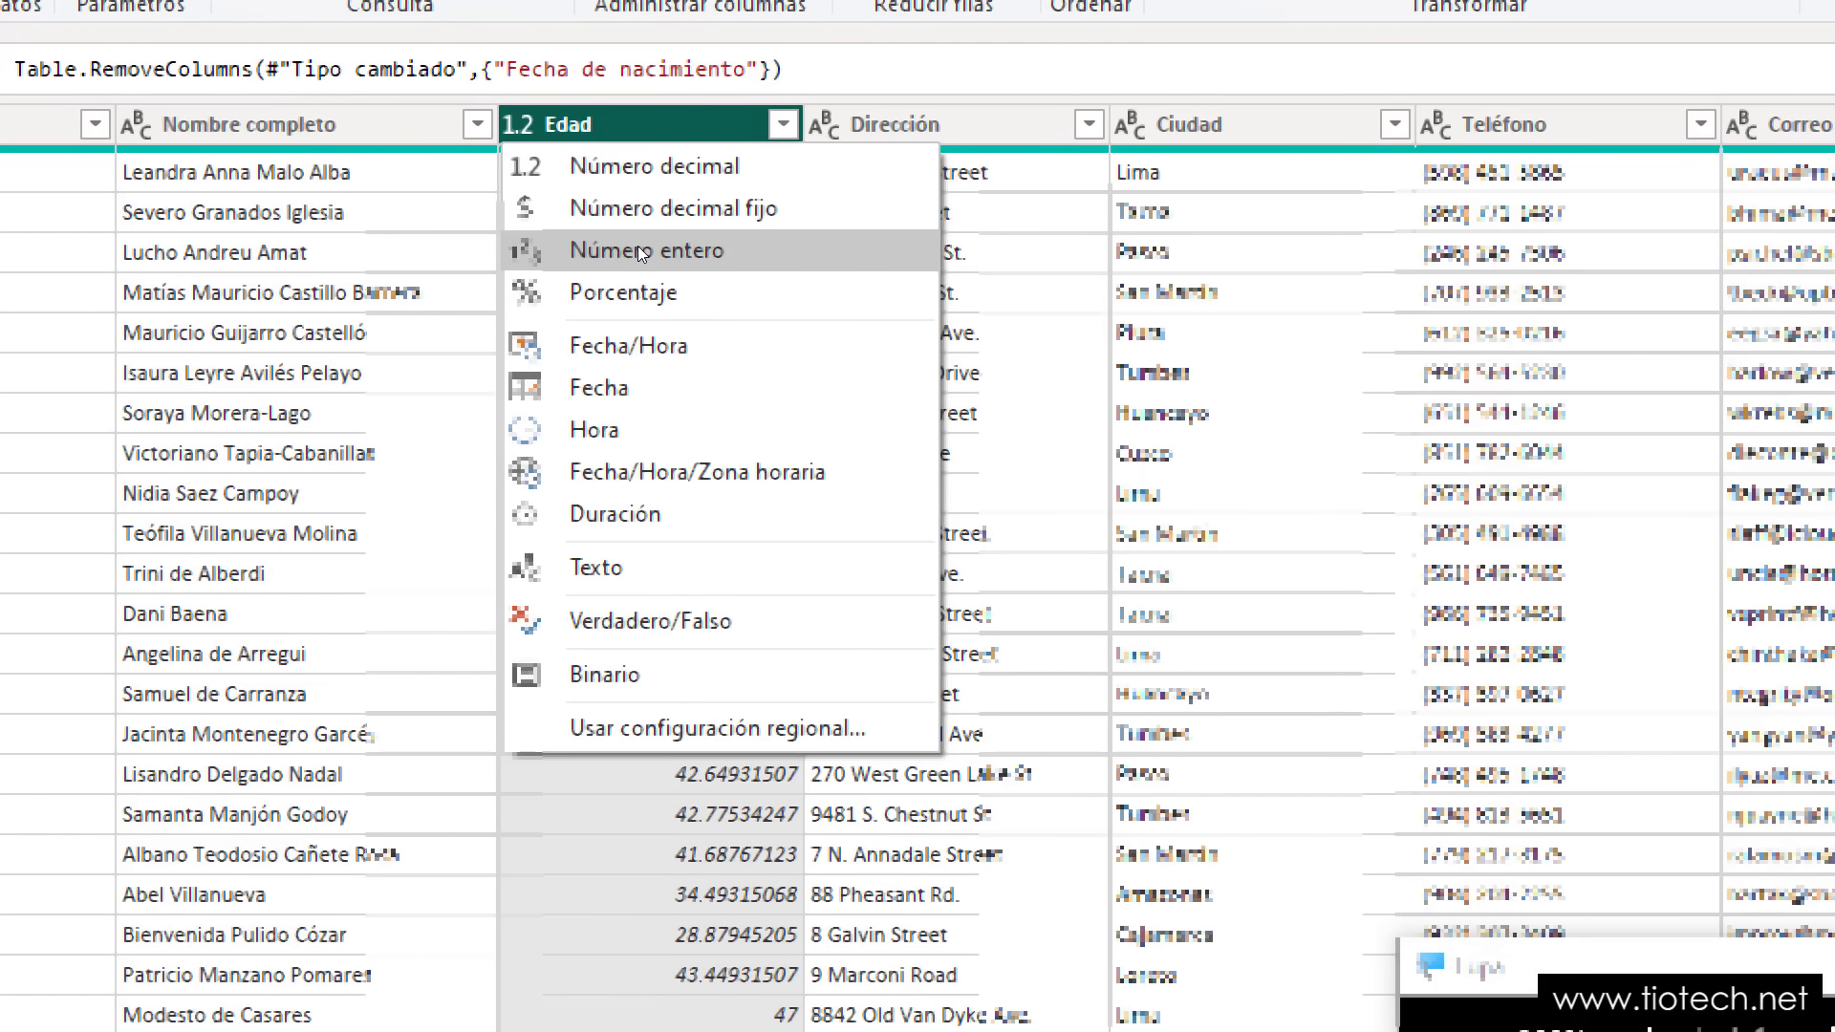
left_click(639, 251)
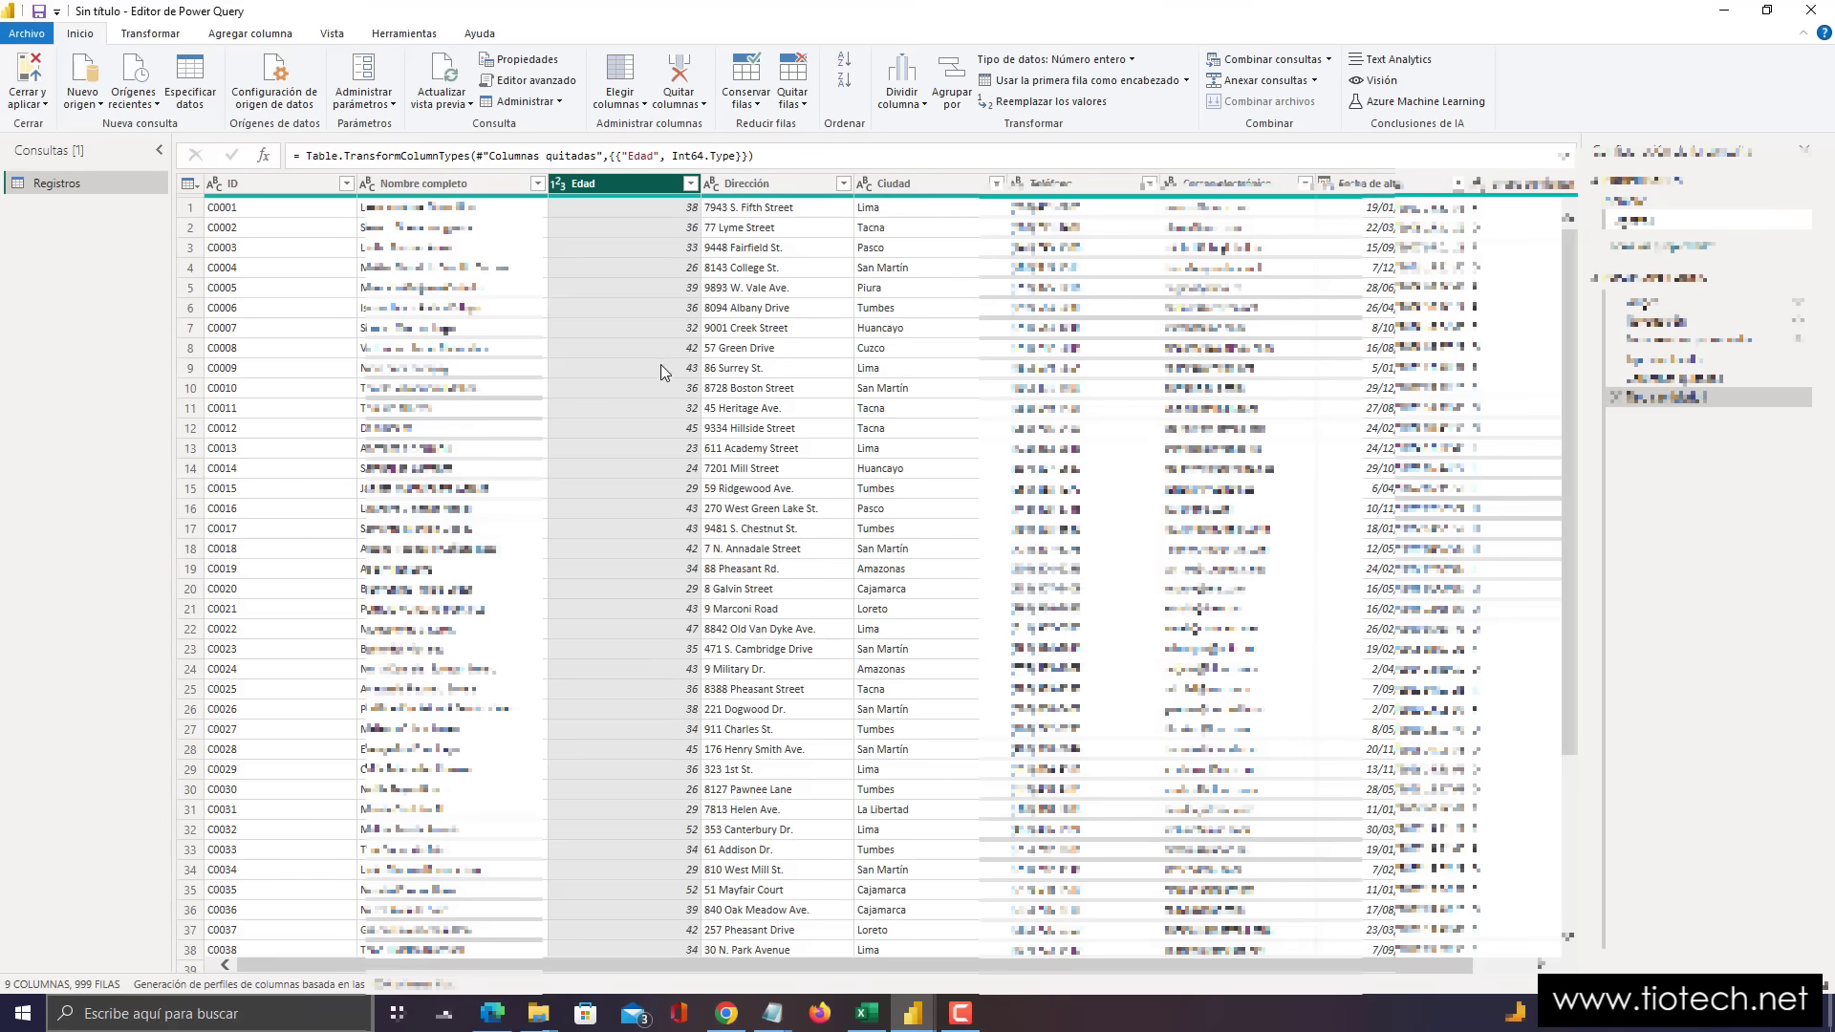
scroll(701, 967, "down", 4)
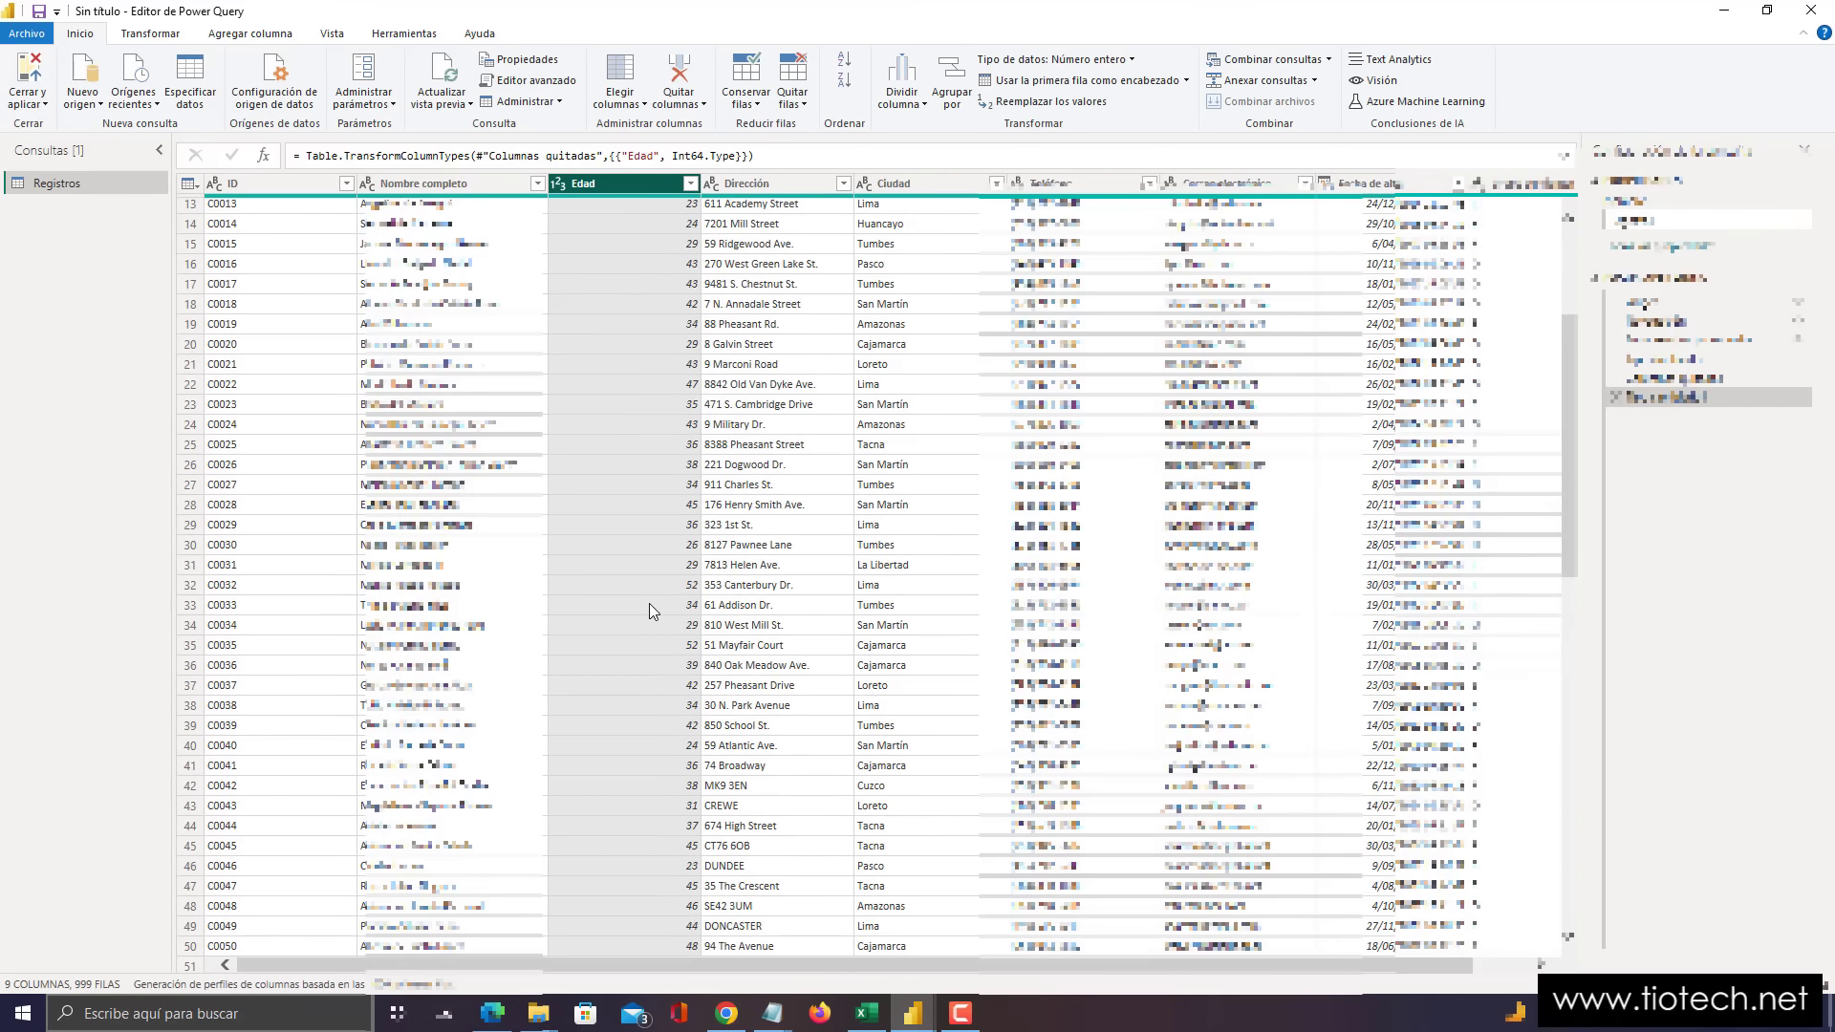
scroll(649, 604, "up", 4)
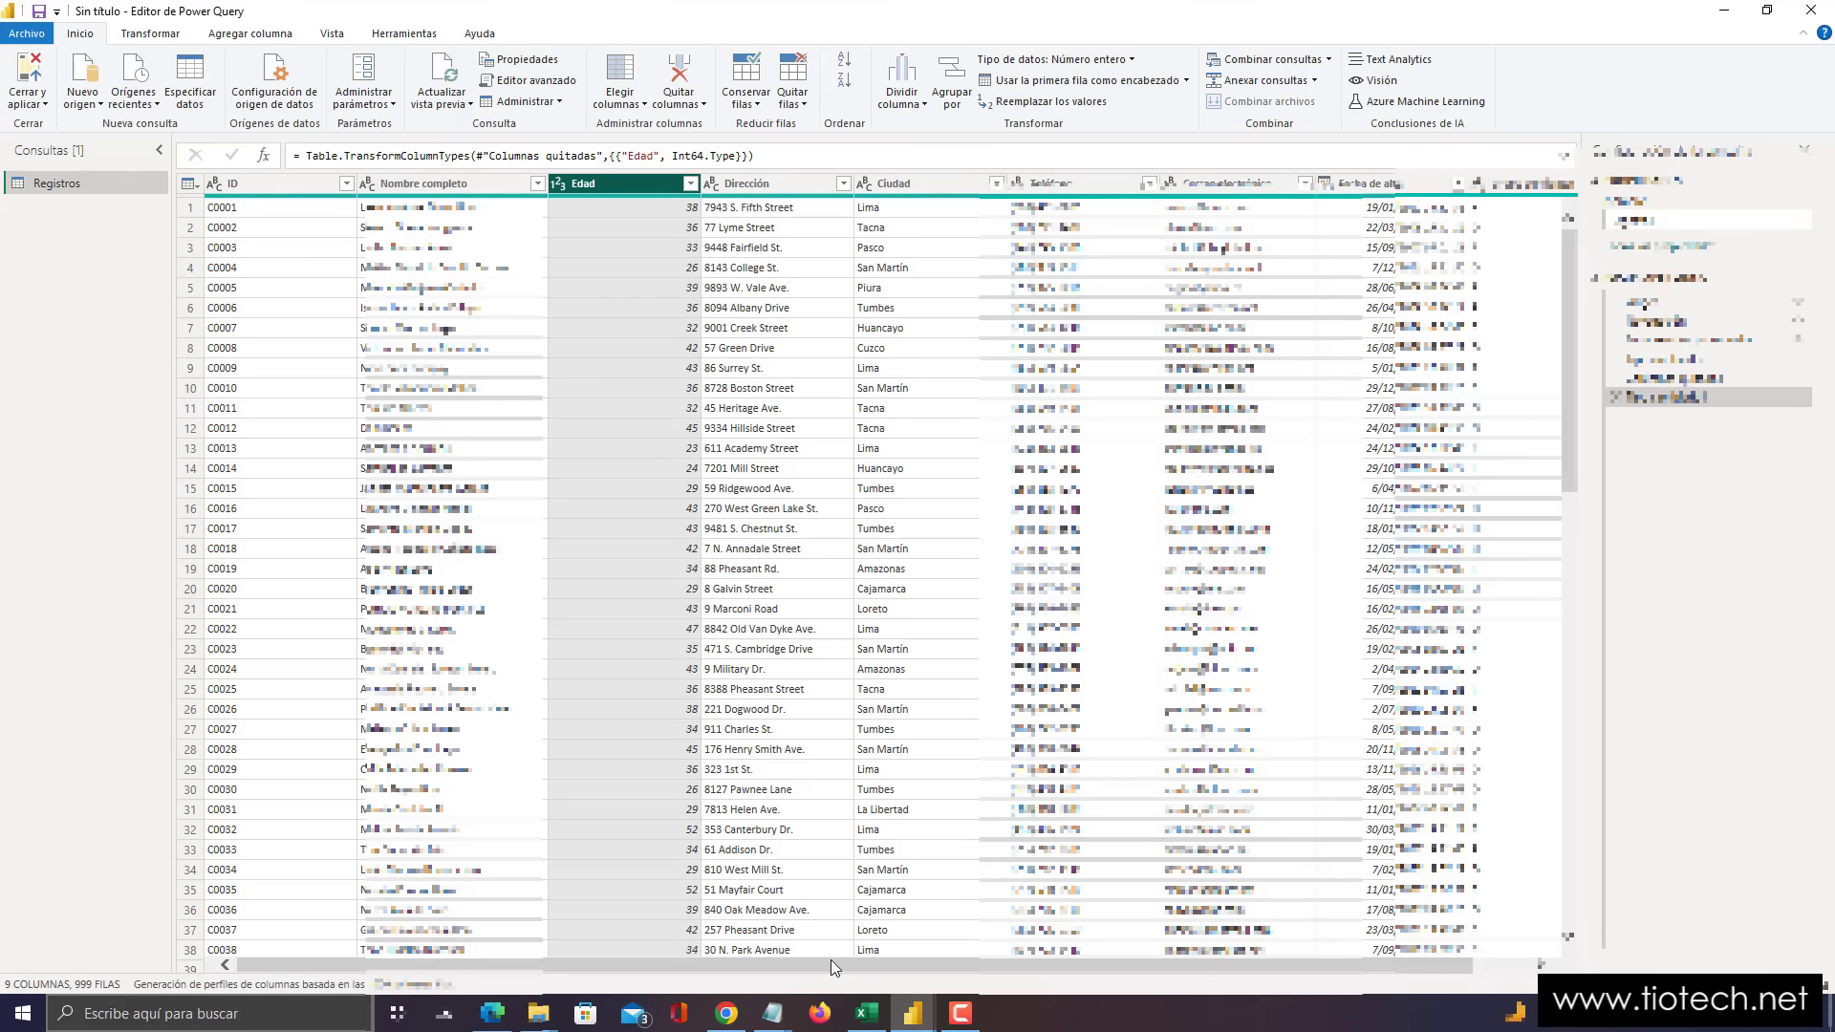
- Go through the Dirección, Ciudad and Teléfono columns and remove the Correo electrónico column
left_click_drag(831, 966, 893, 960)
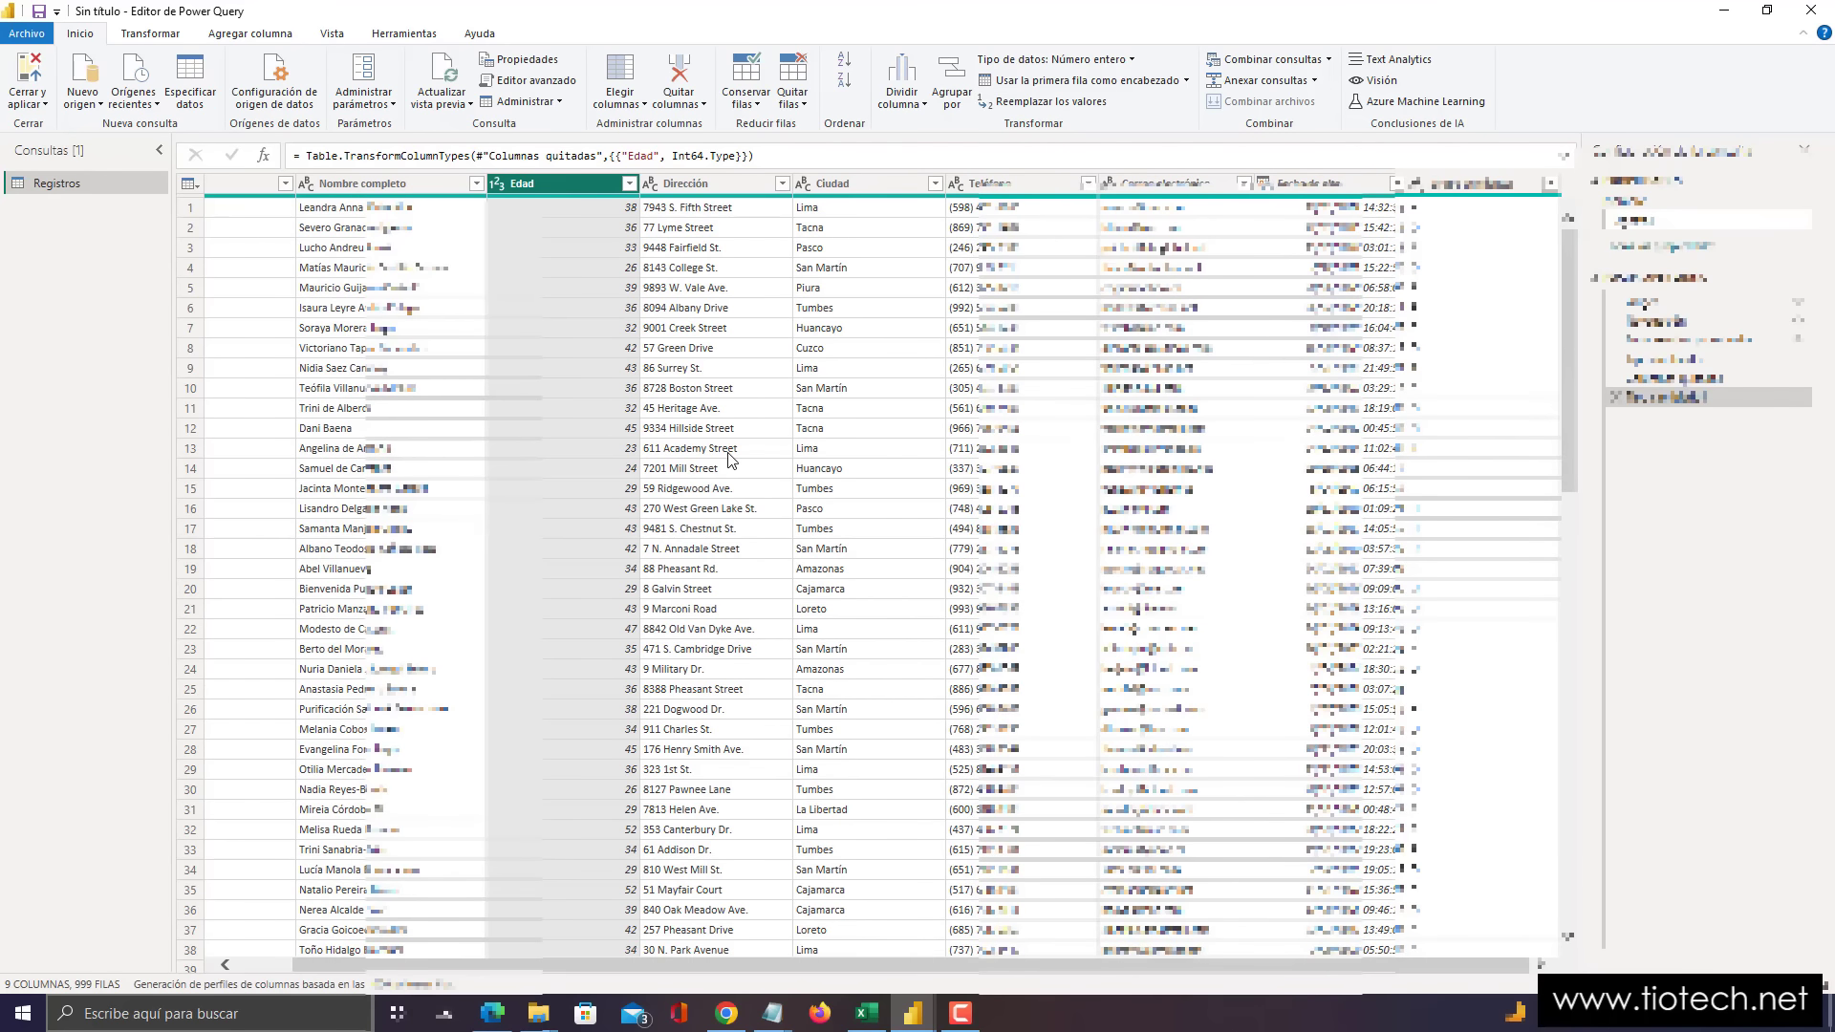
left_click(708, 189)
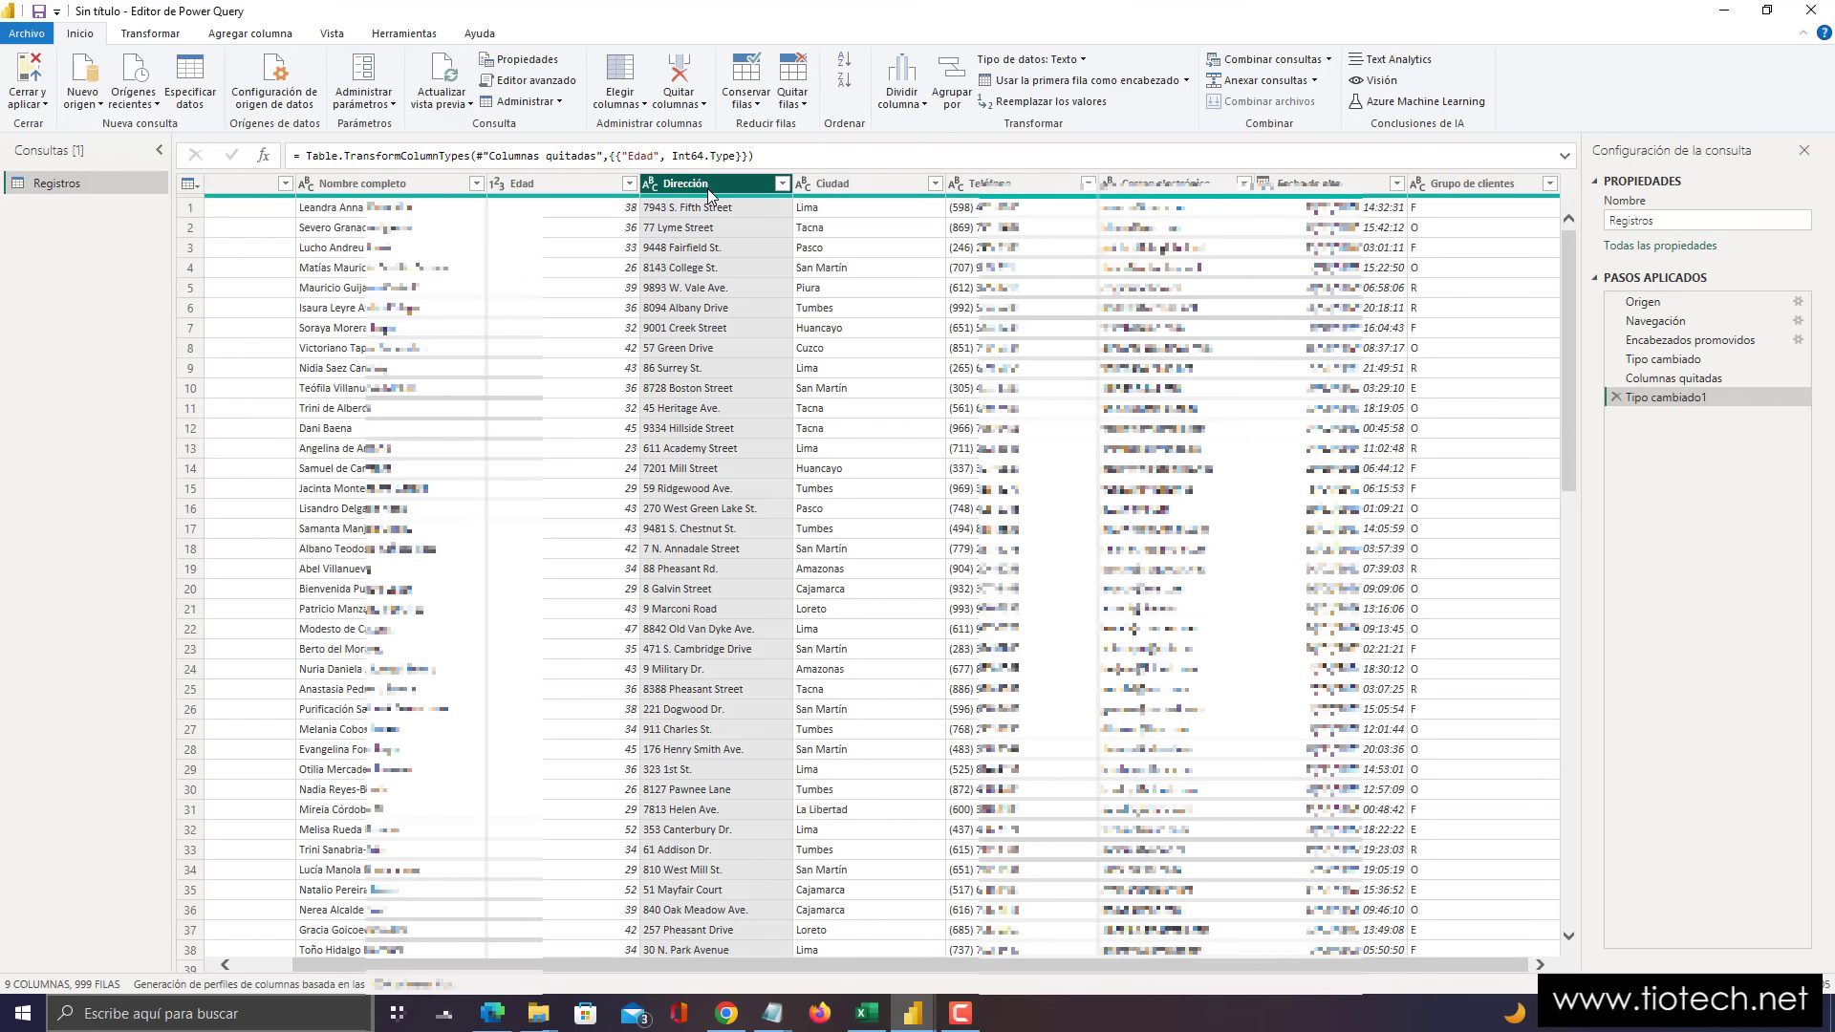
left_click(847, 191)
left_click(984, 191)
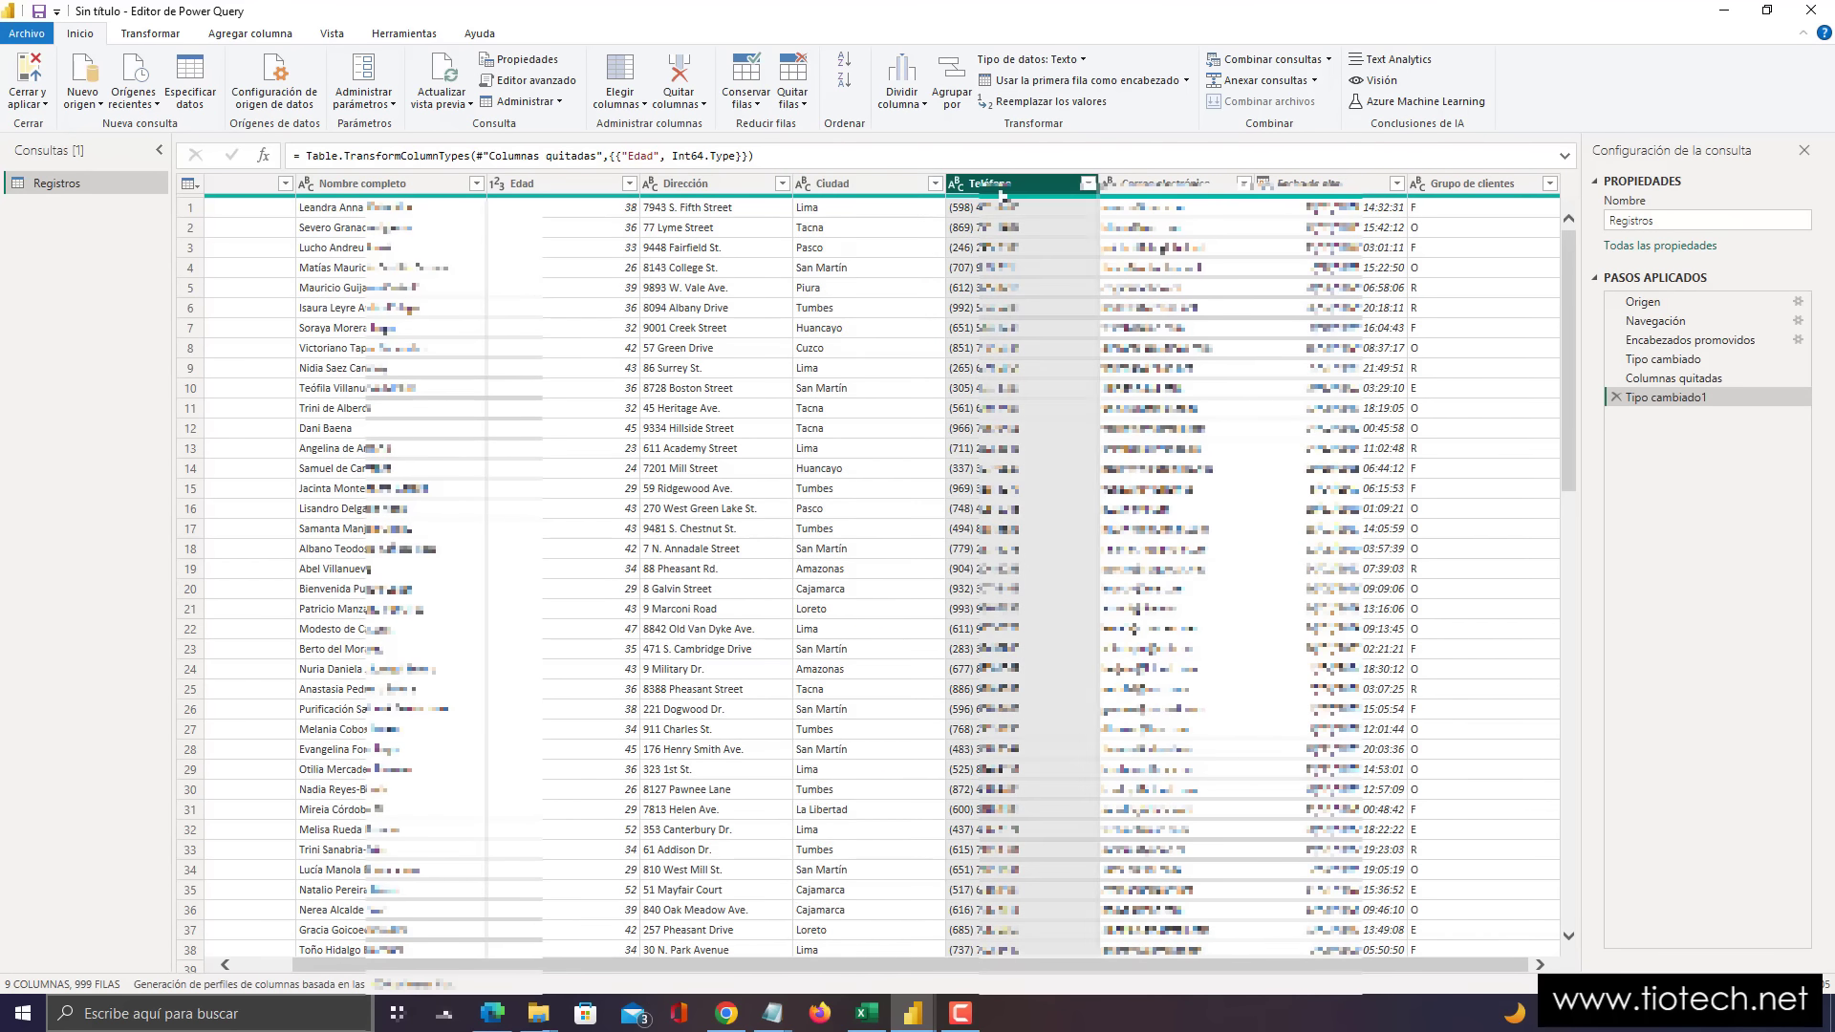
left_click(1145, 191)
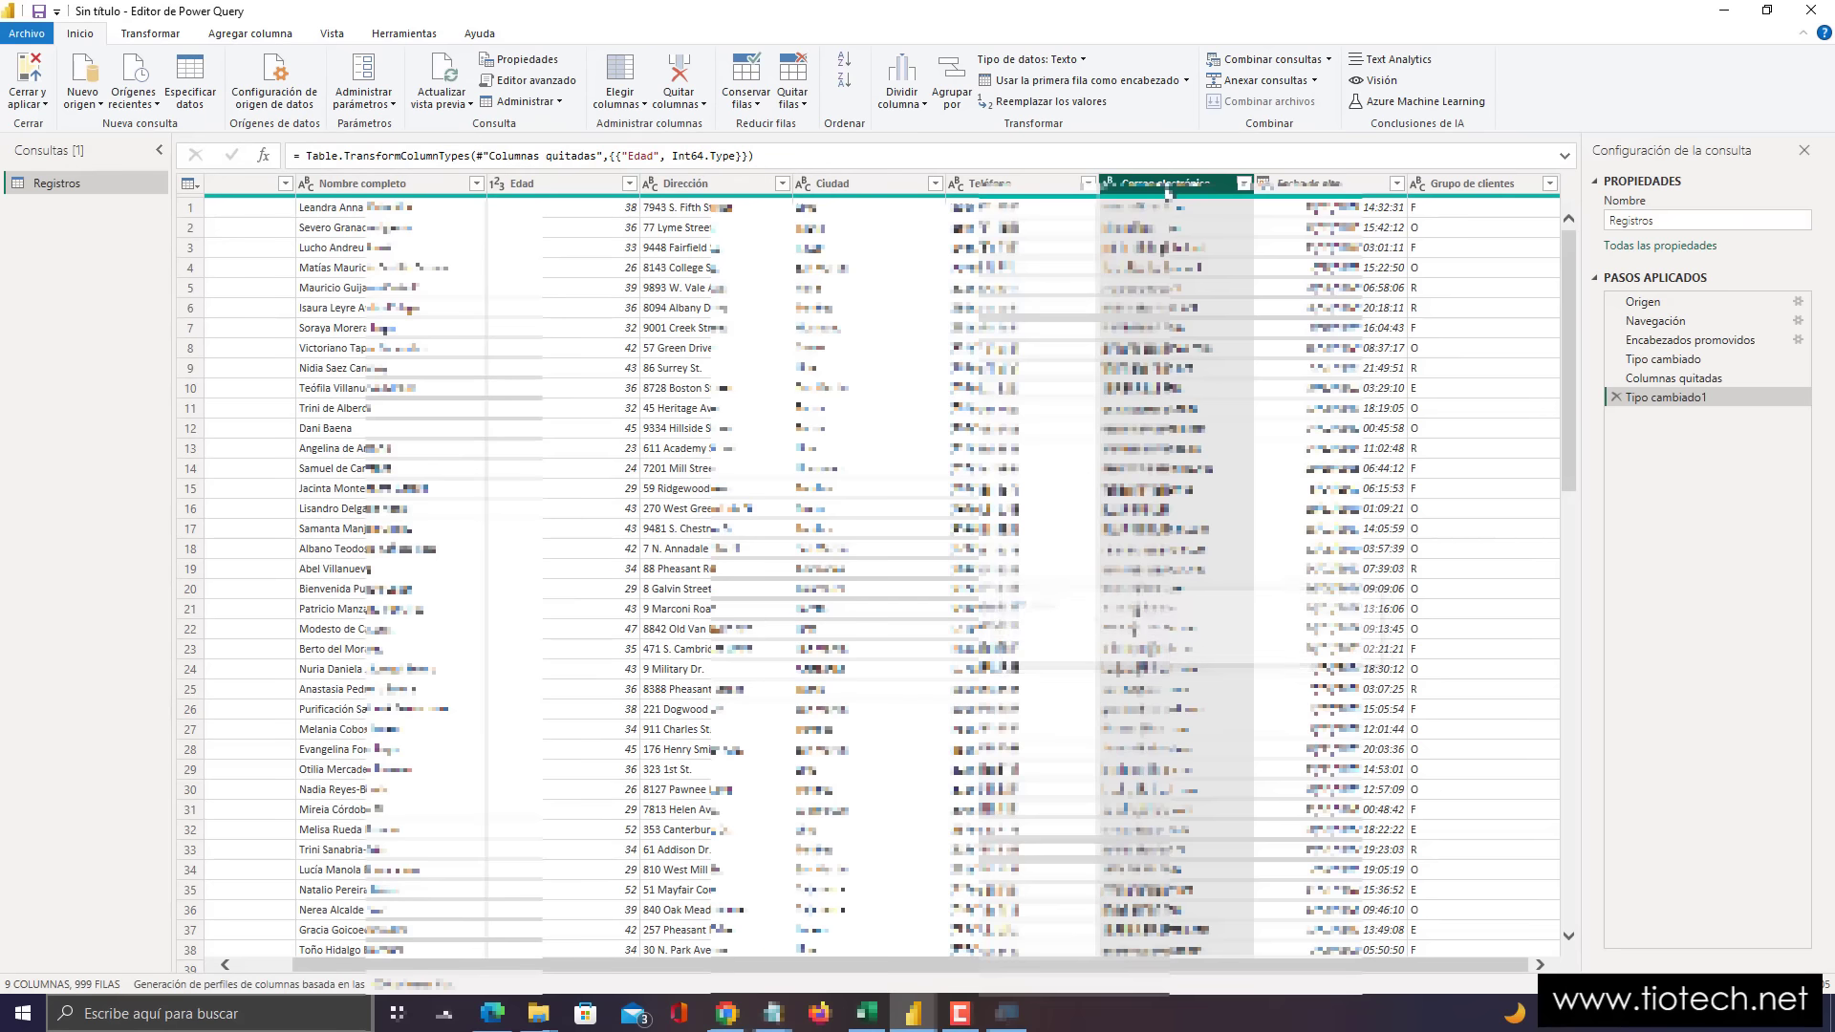
right_click(1166, 191)
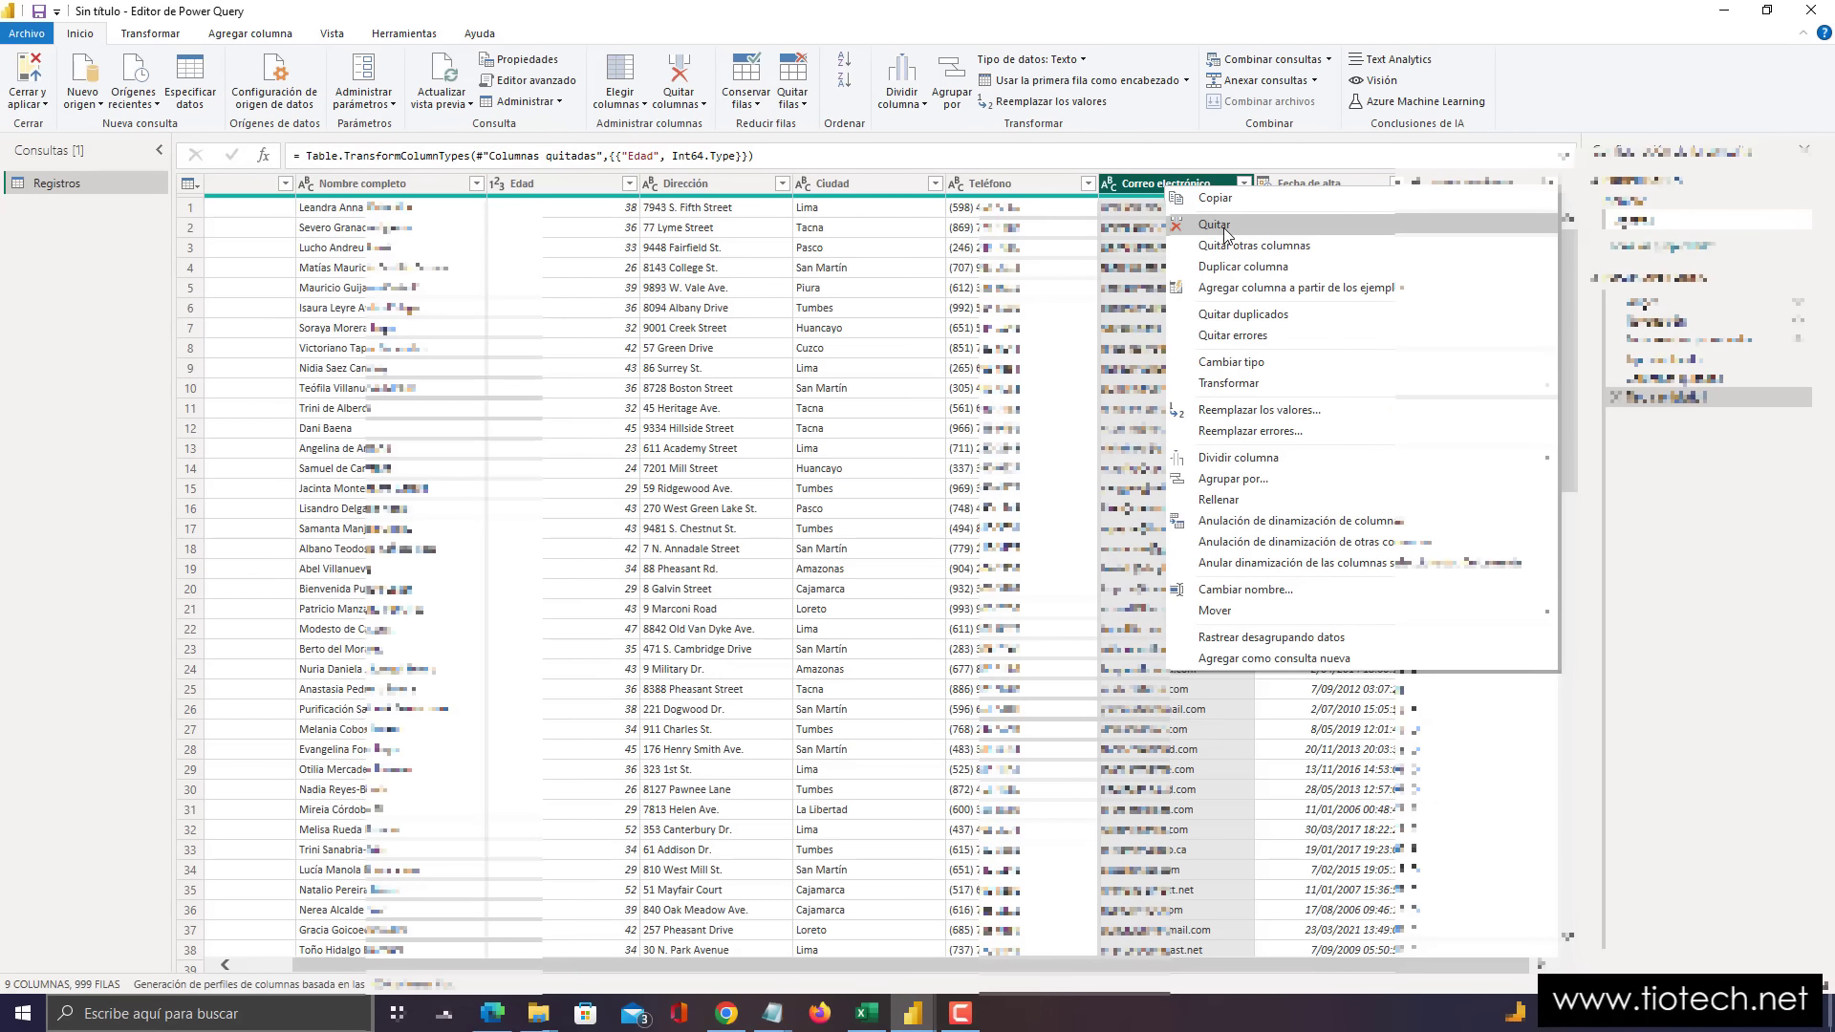
left_click(1223, 234)
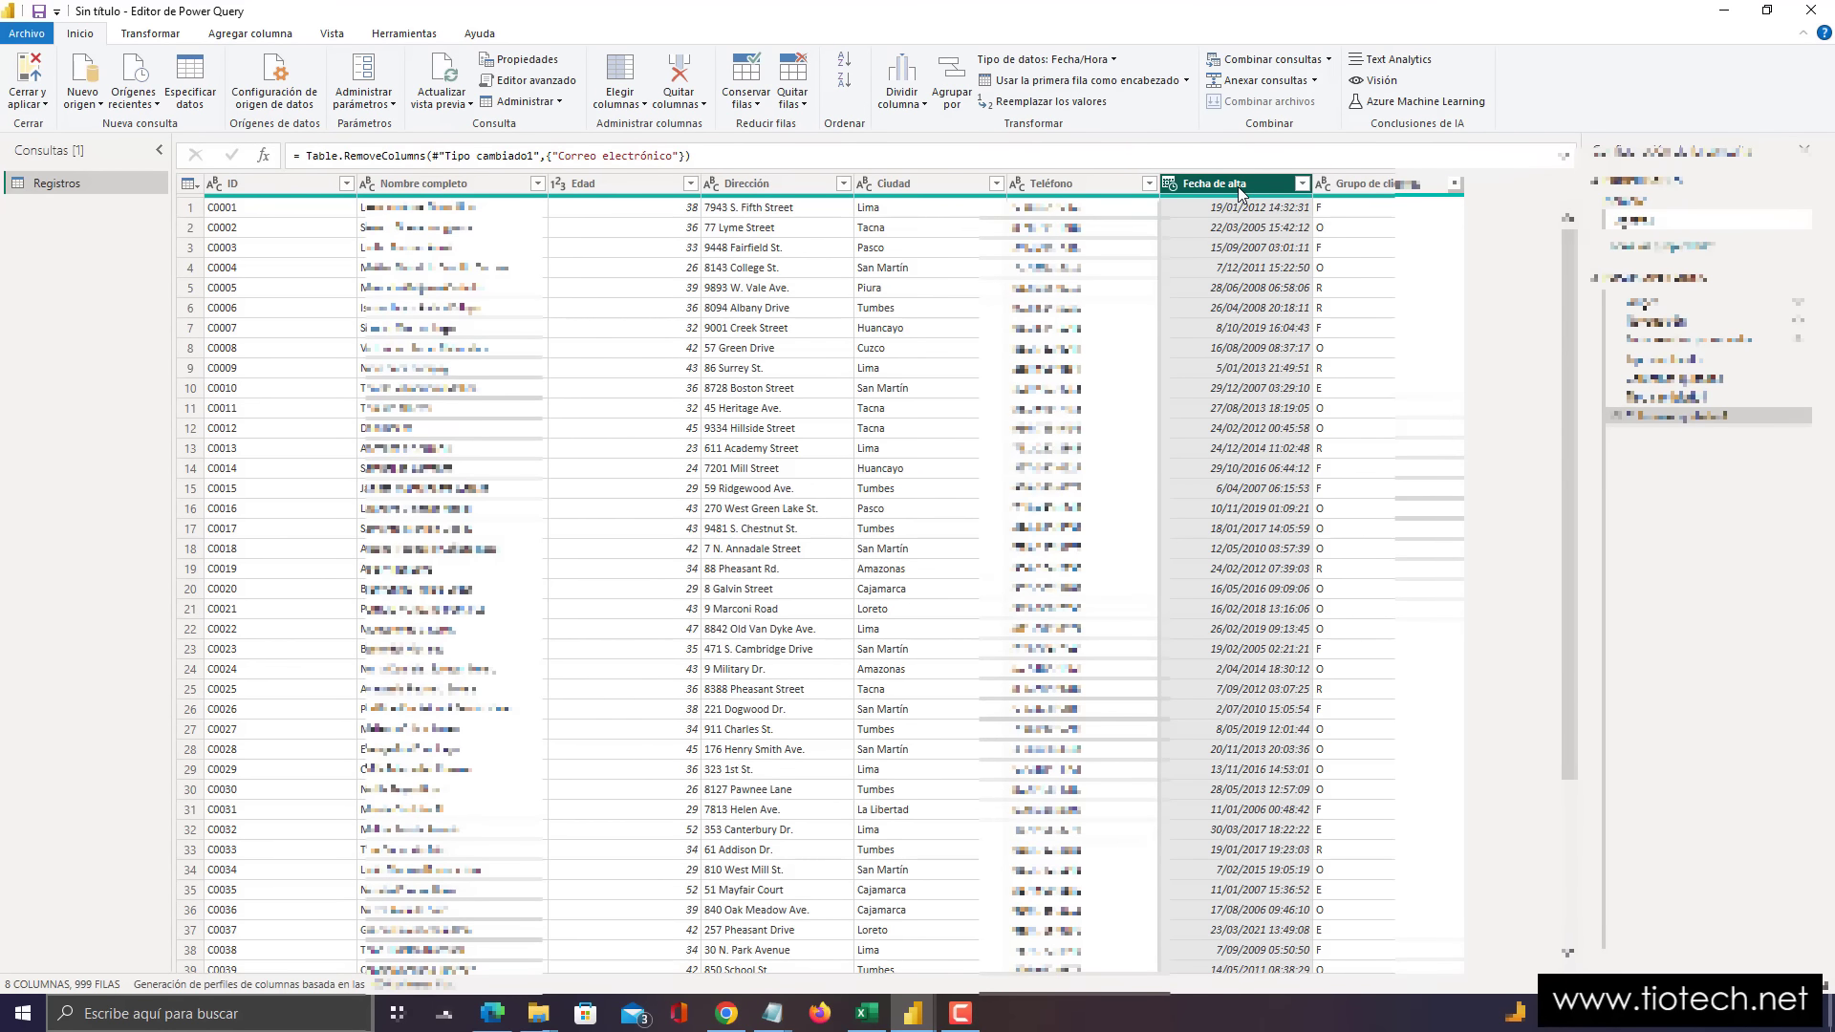
- Examine the Fecha de alta values and add a new column containing only their year
key("super+plus")
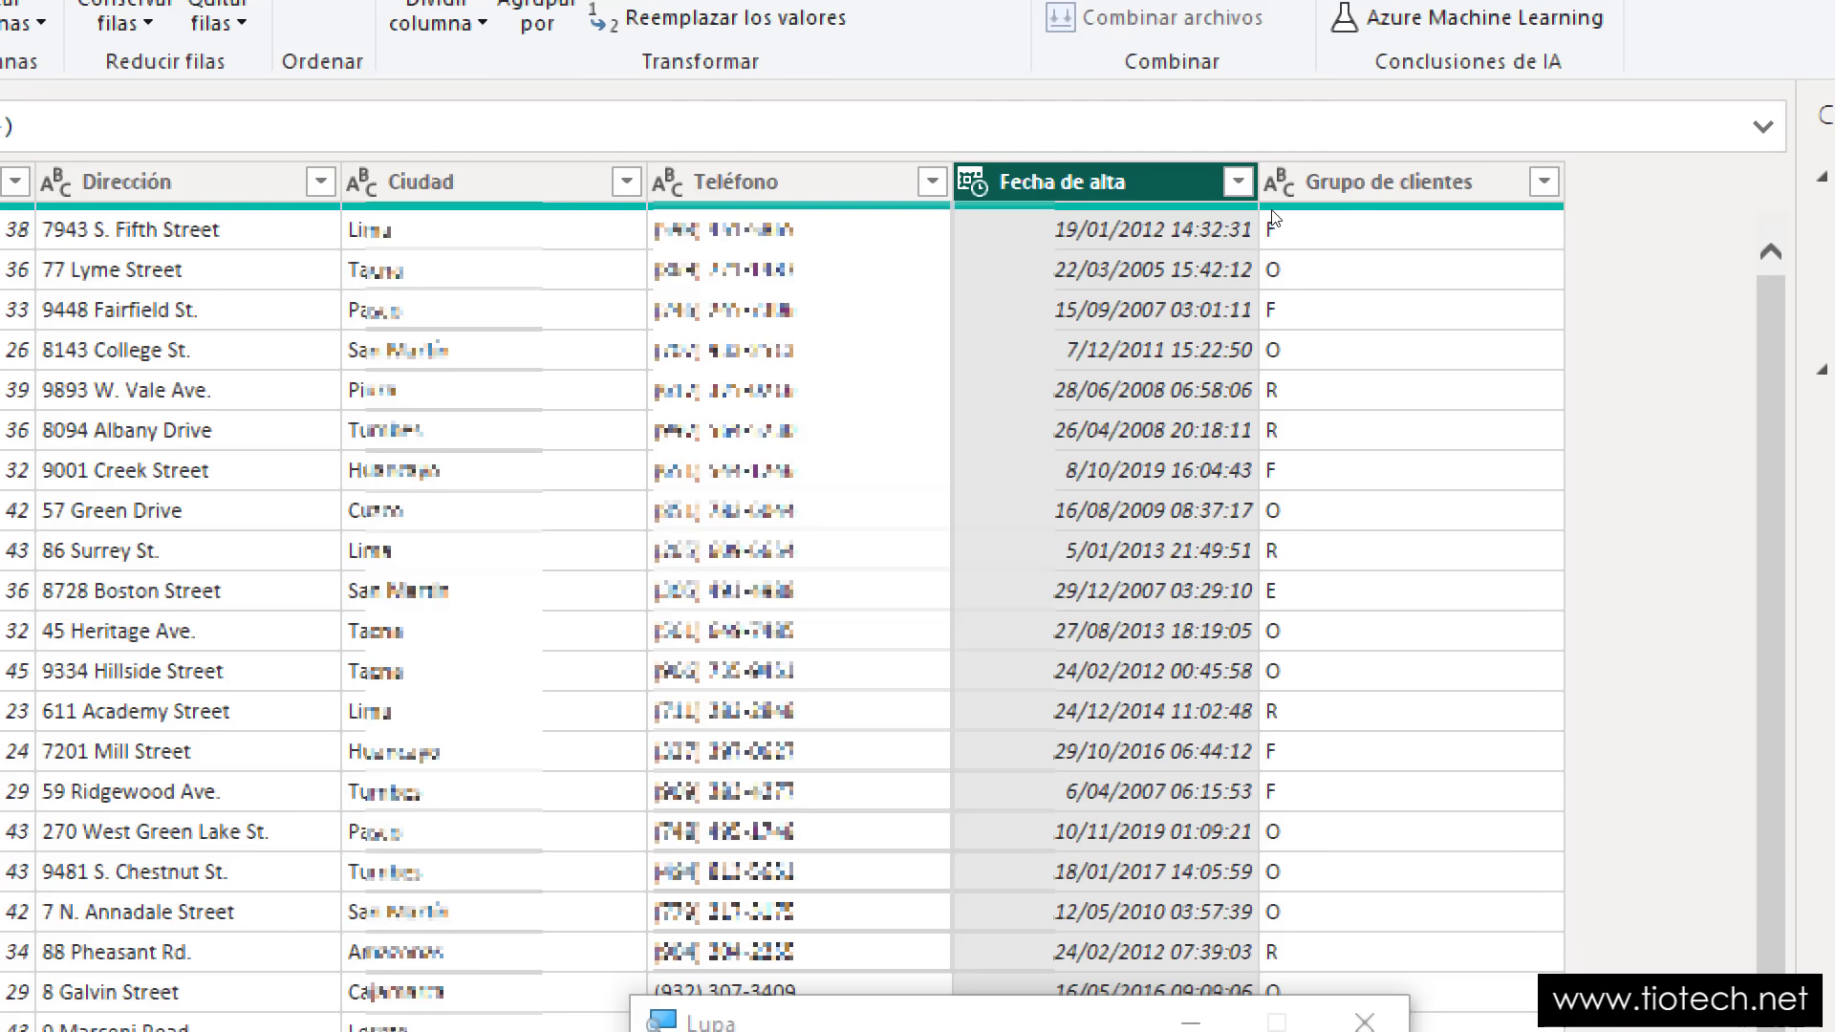
key("super+Escape")
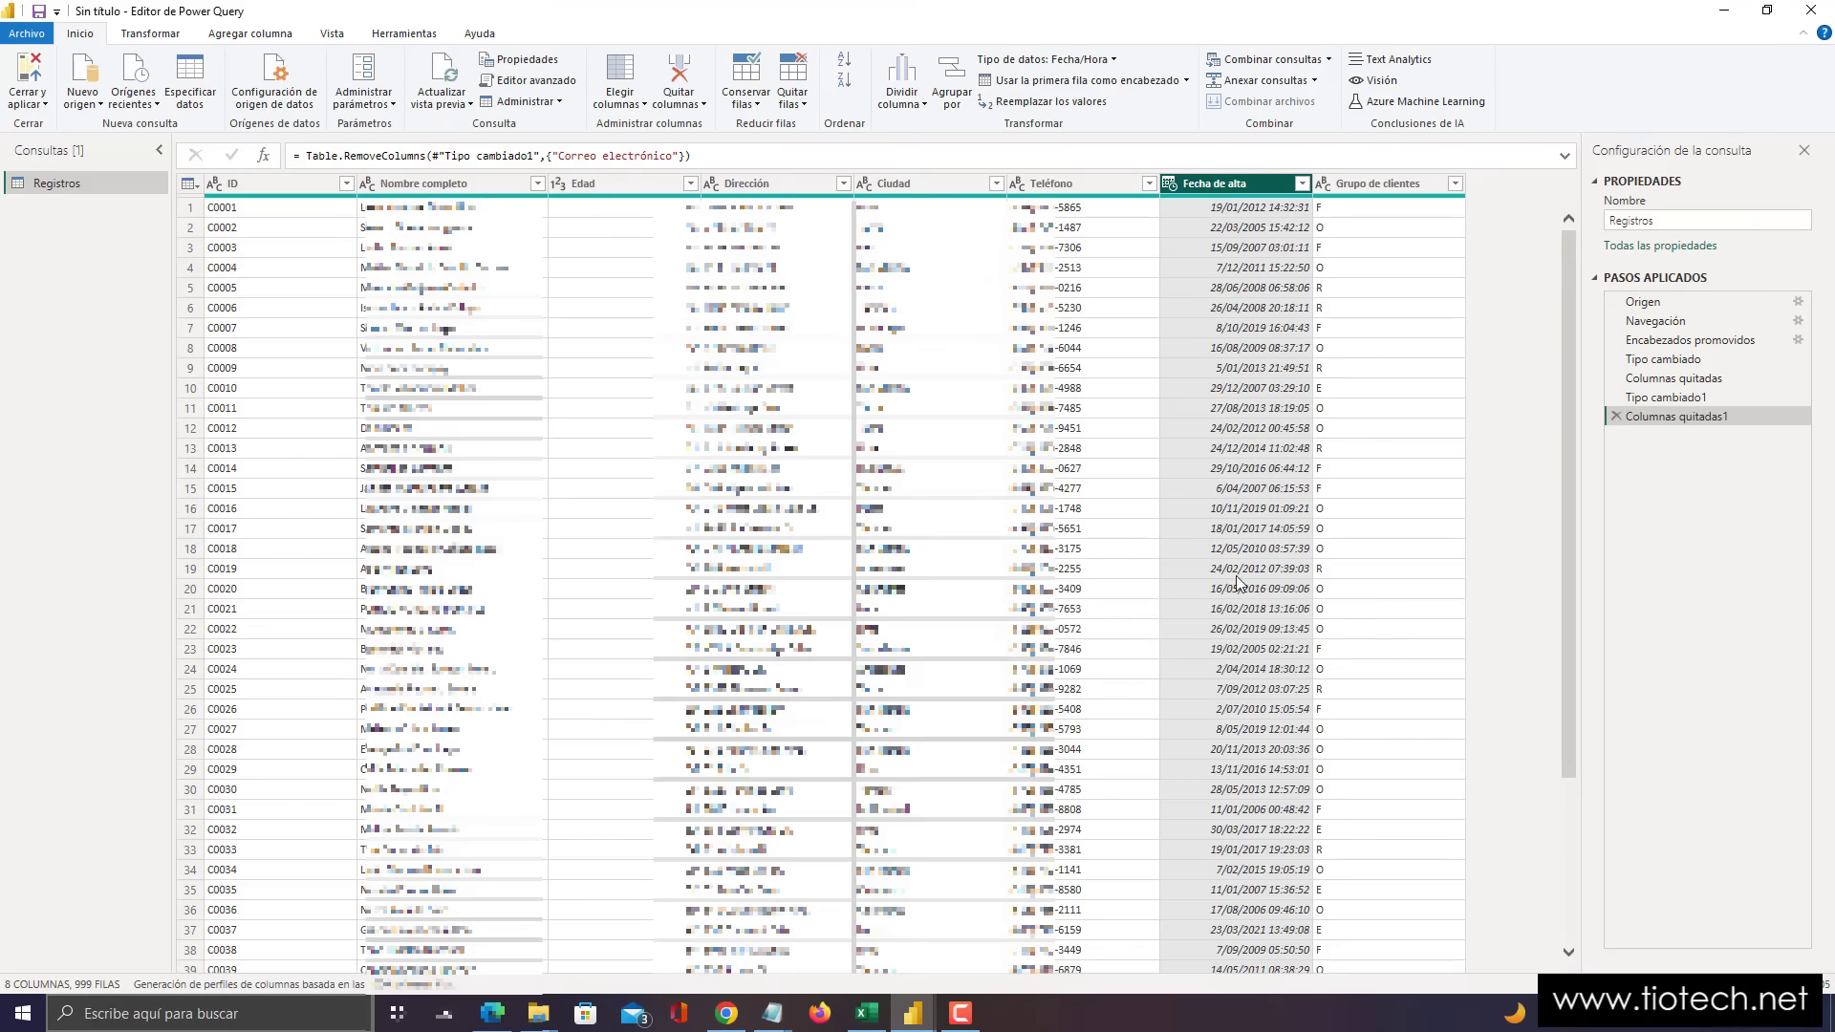
scroll(1234, 600, "down", 6)
scroll(1234, 600, "up", 6)
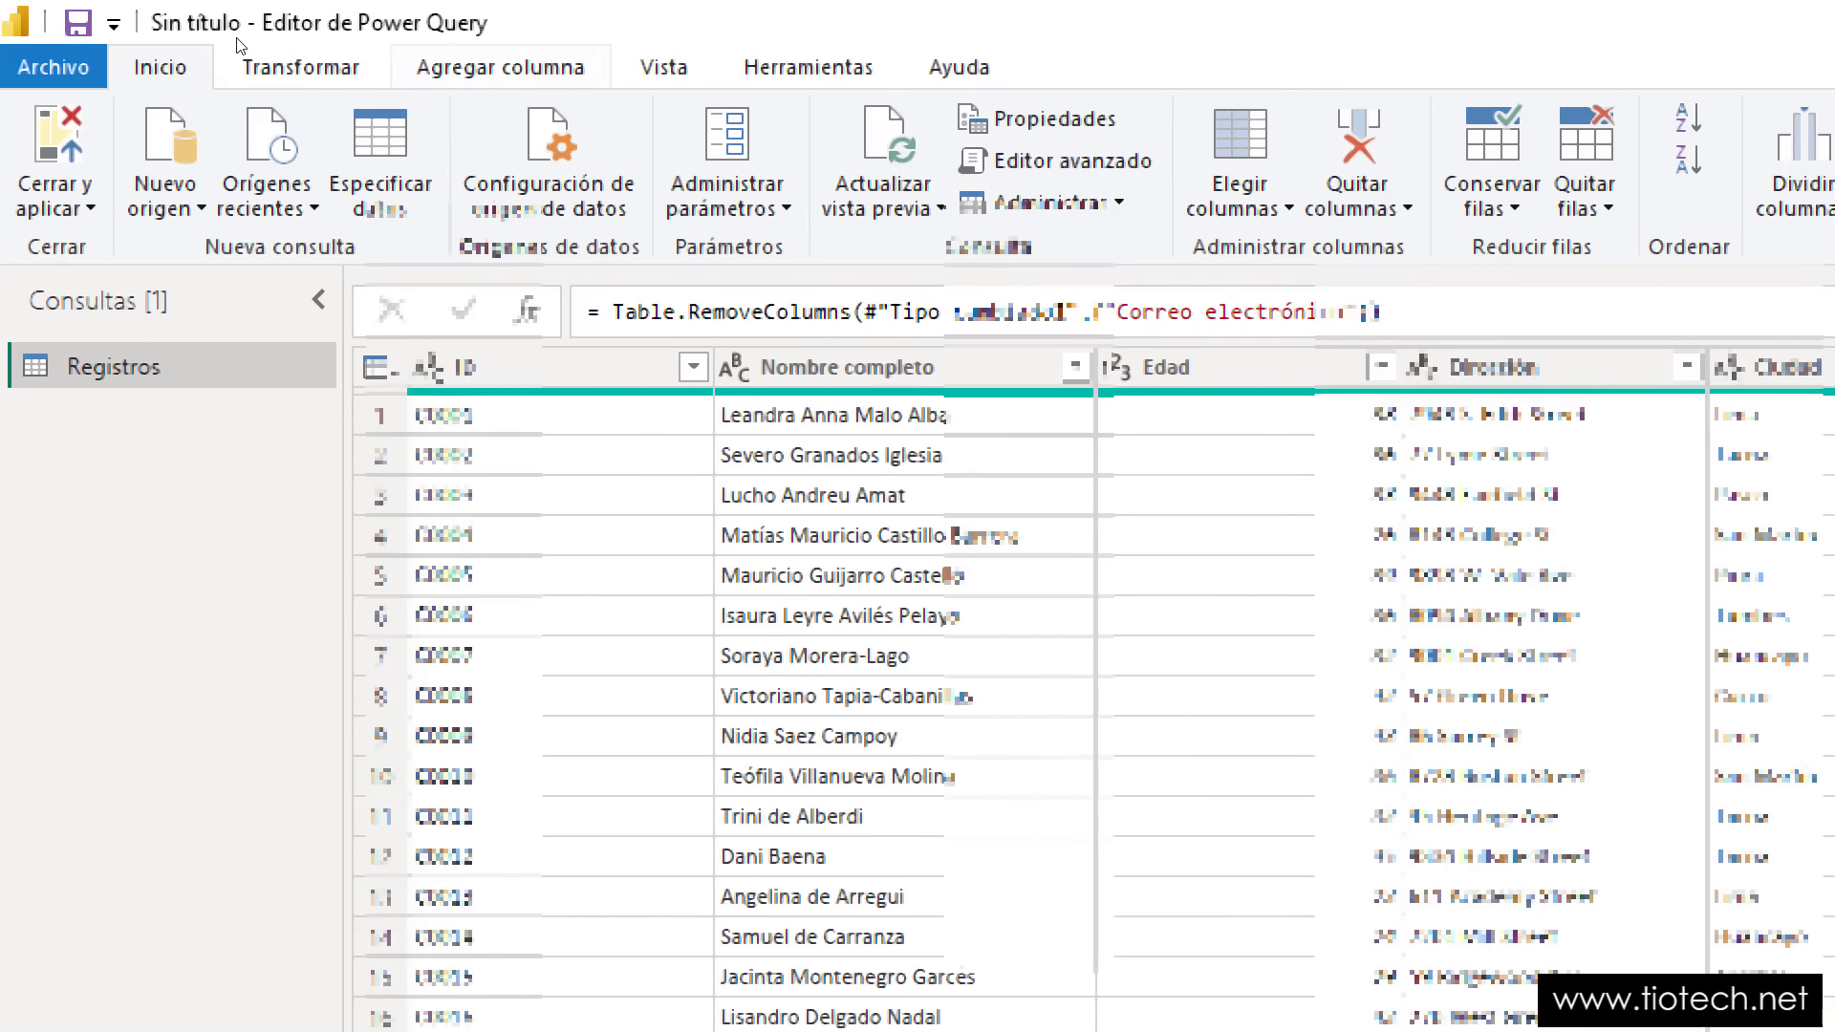
left_click(499, 67)
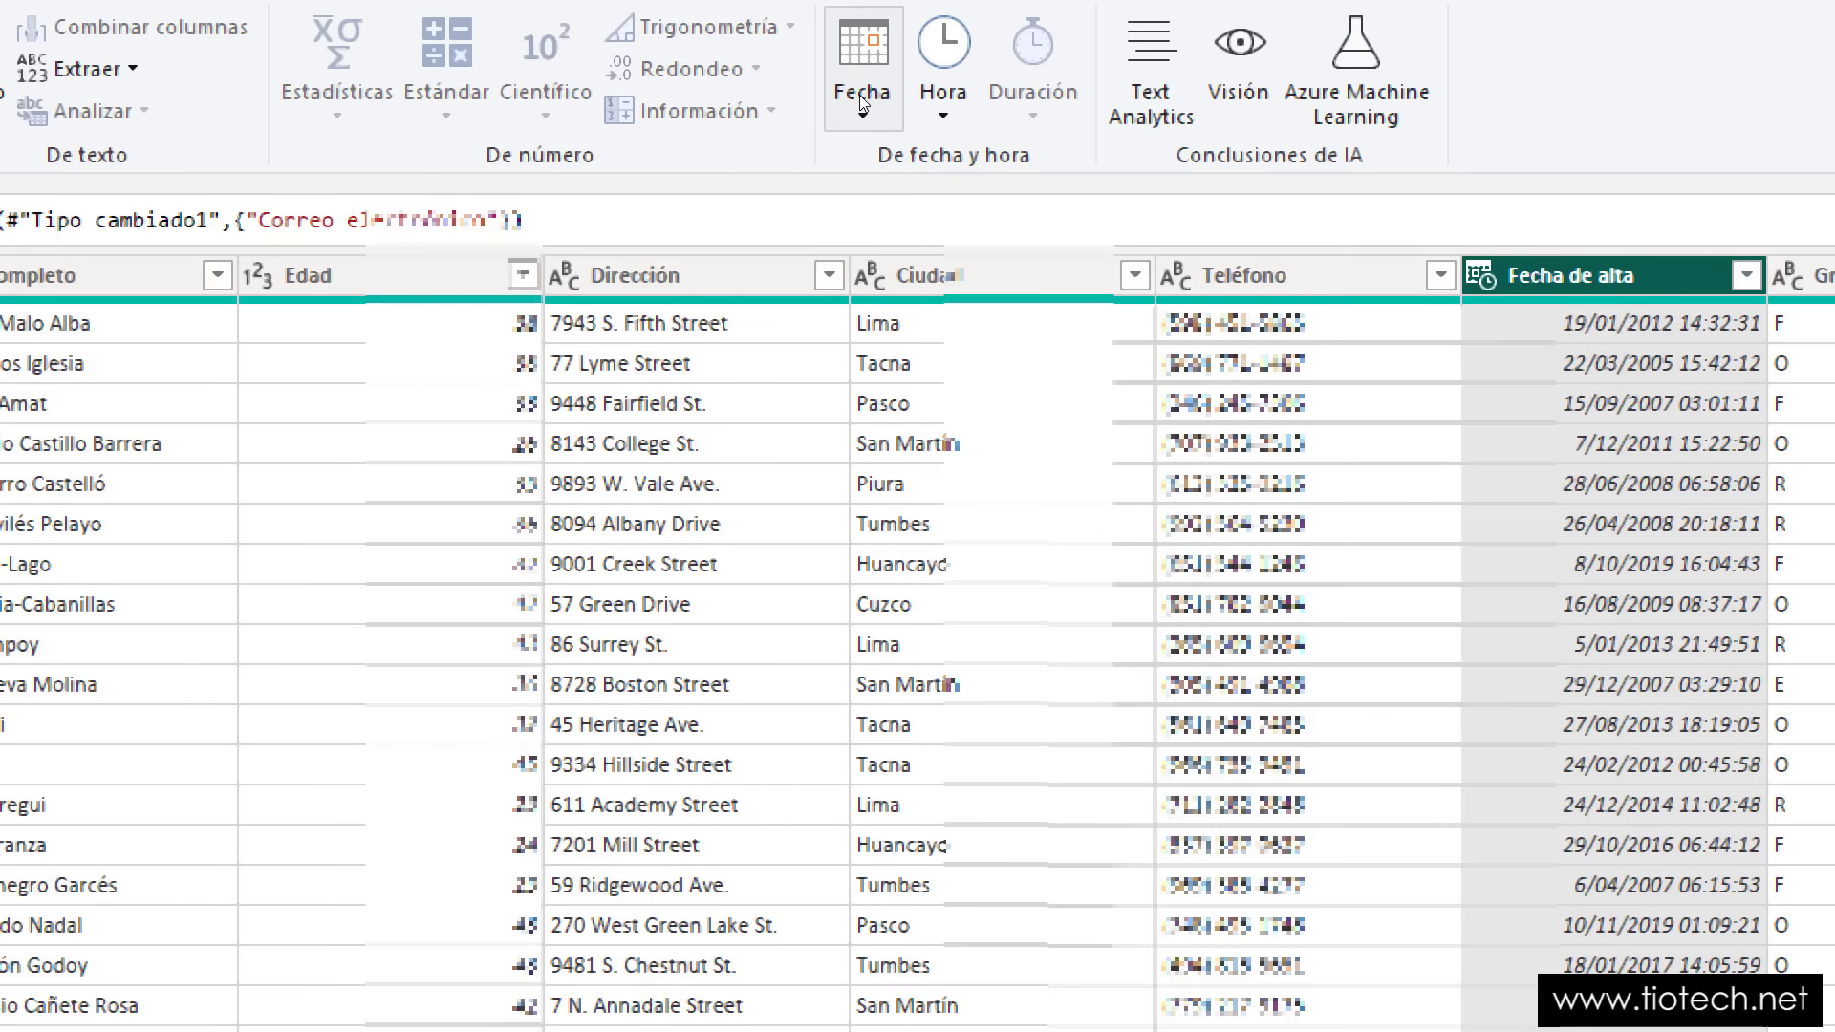
left_click(858, 95)
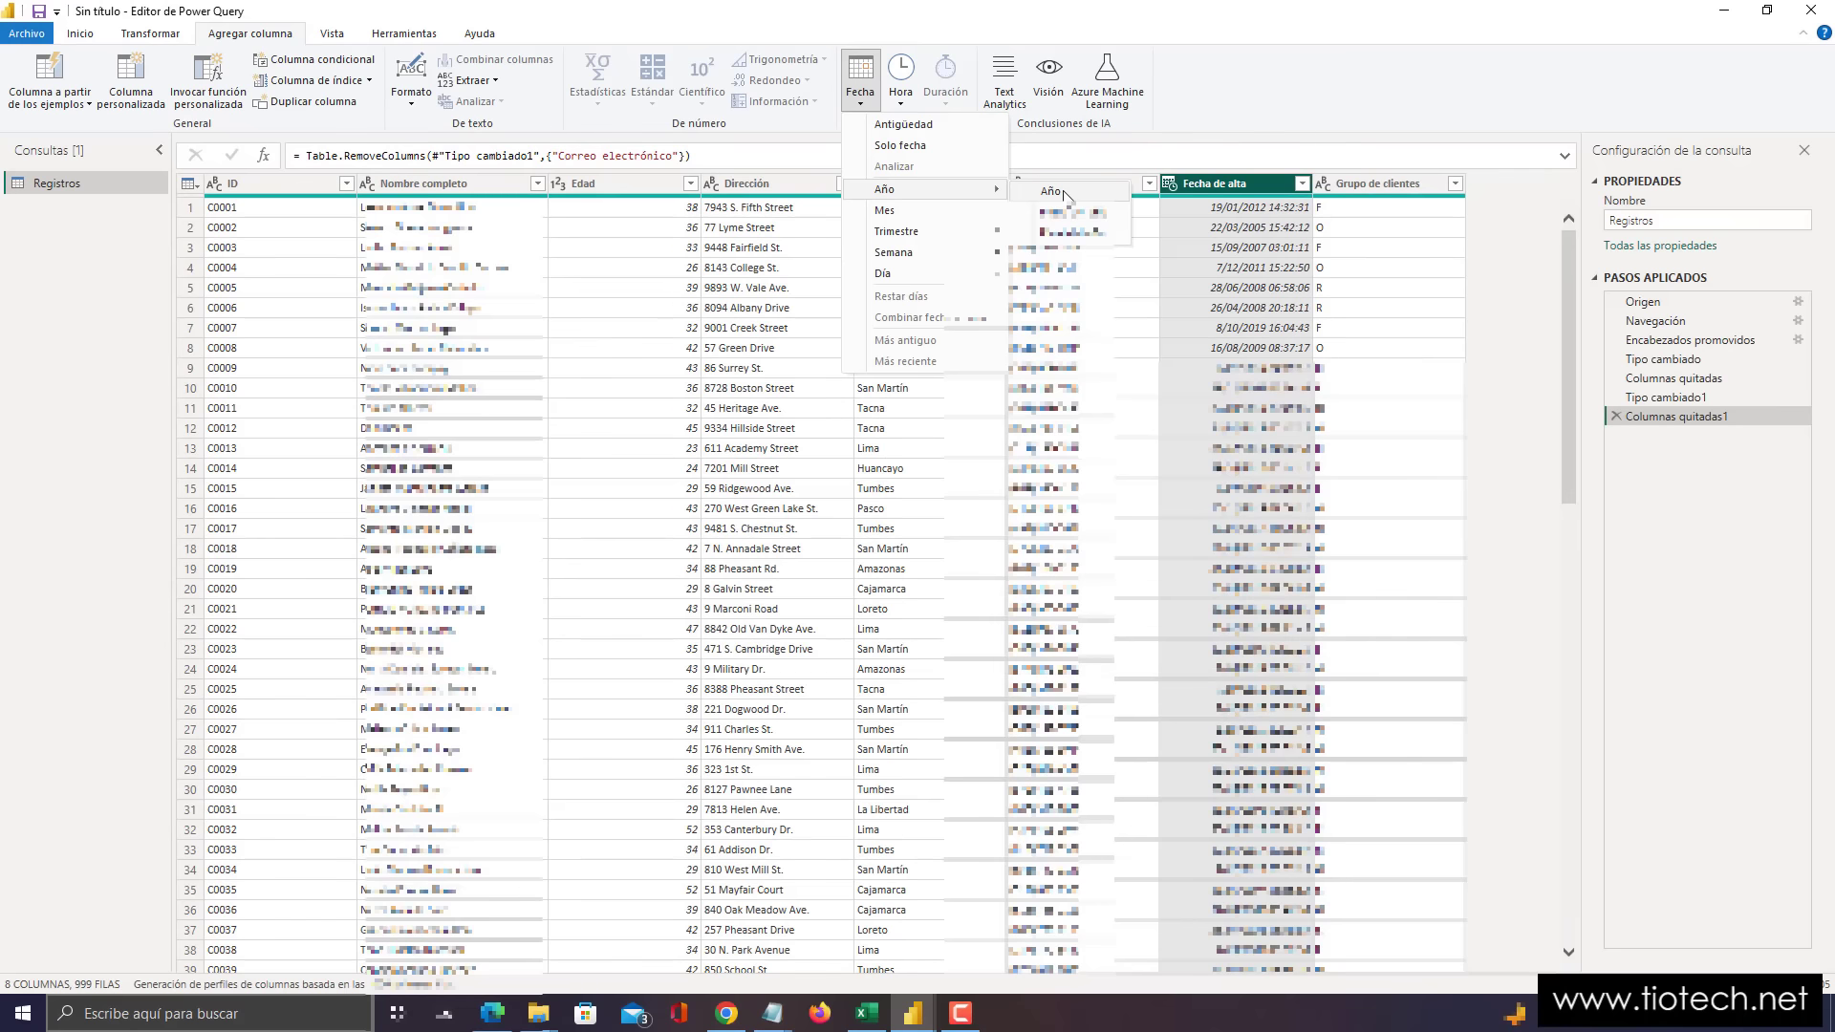
left_click(1064, 194)
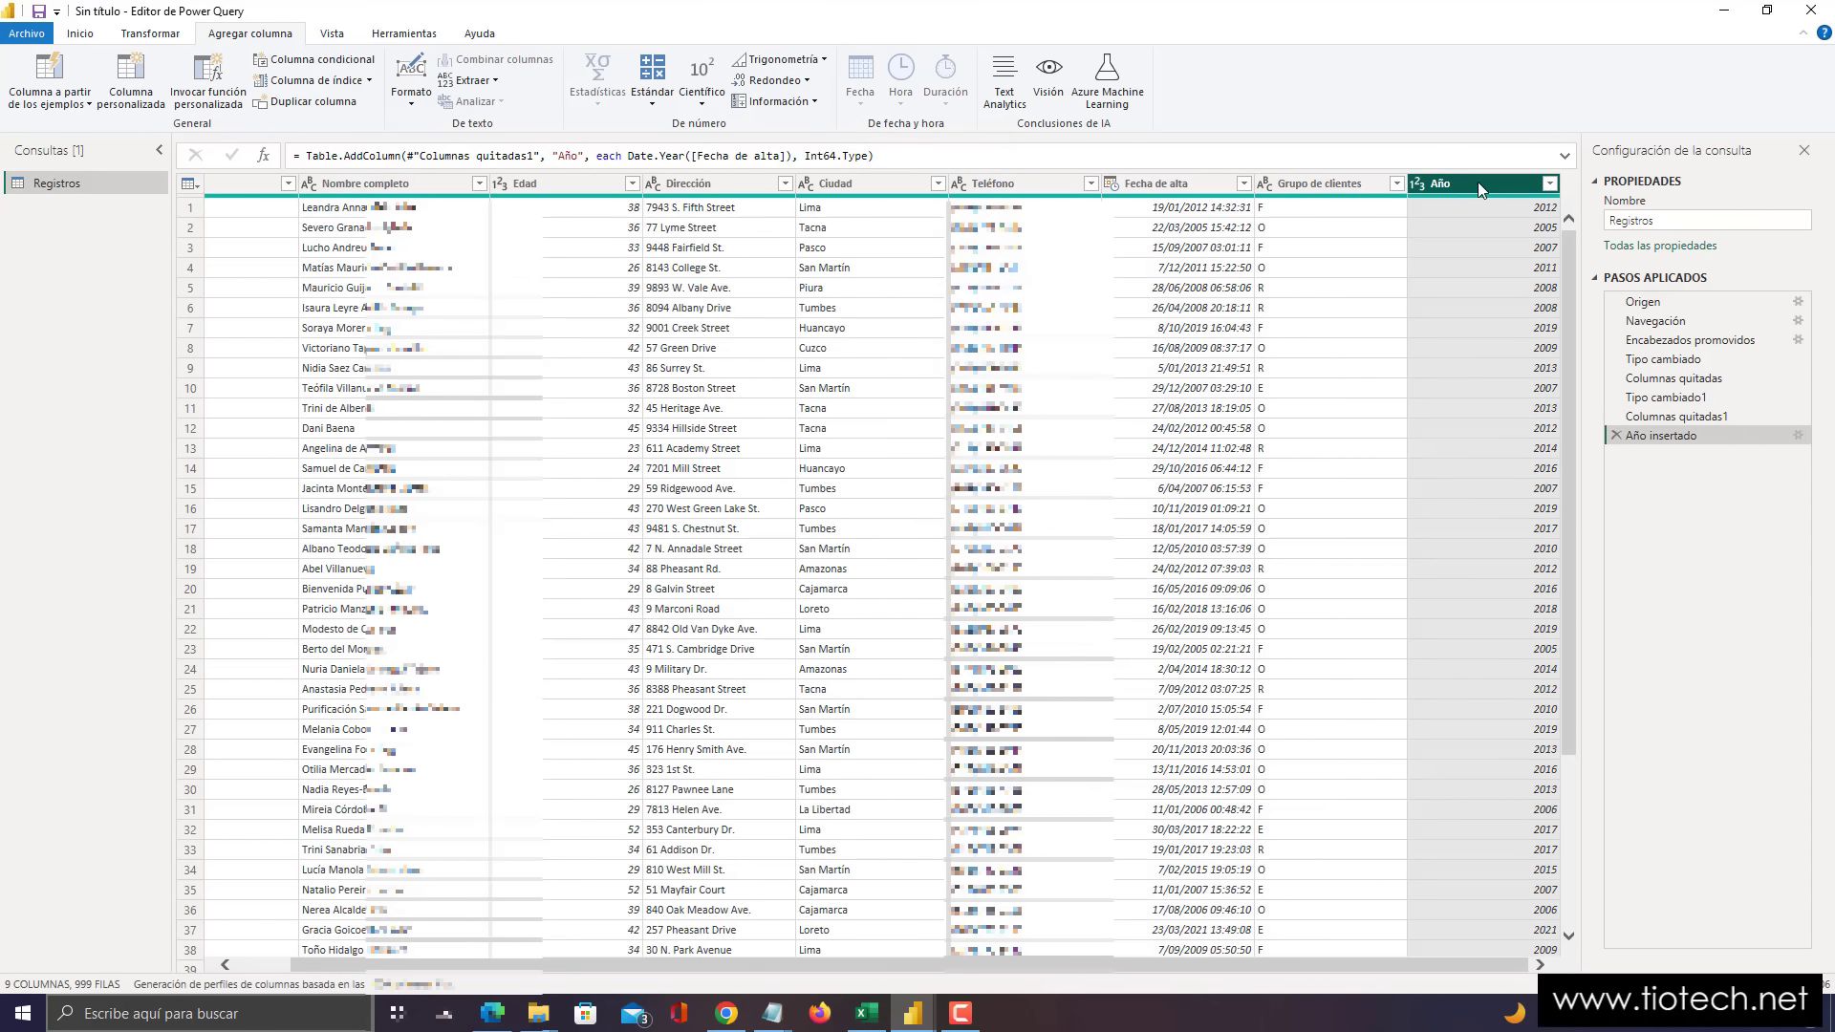
- Rename the new Año column as "Año de alta"
key("super+plus")
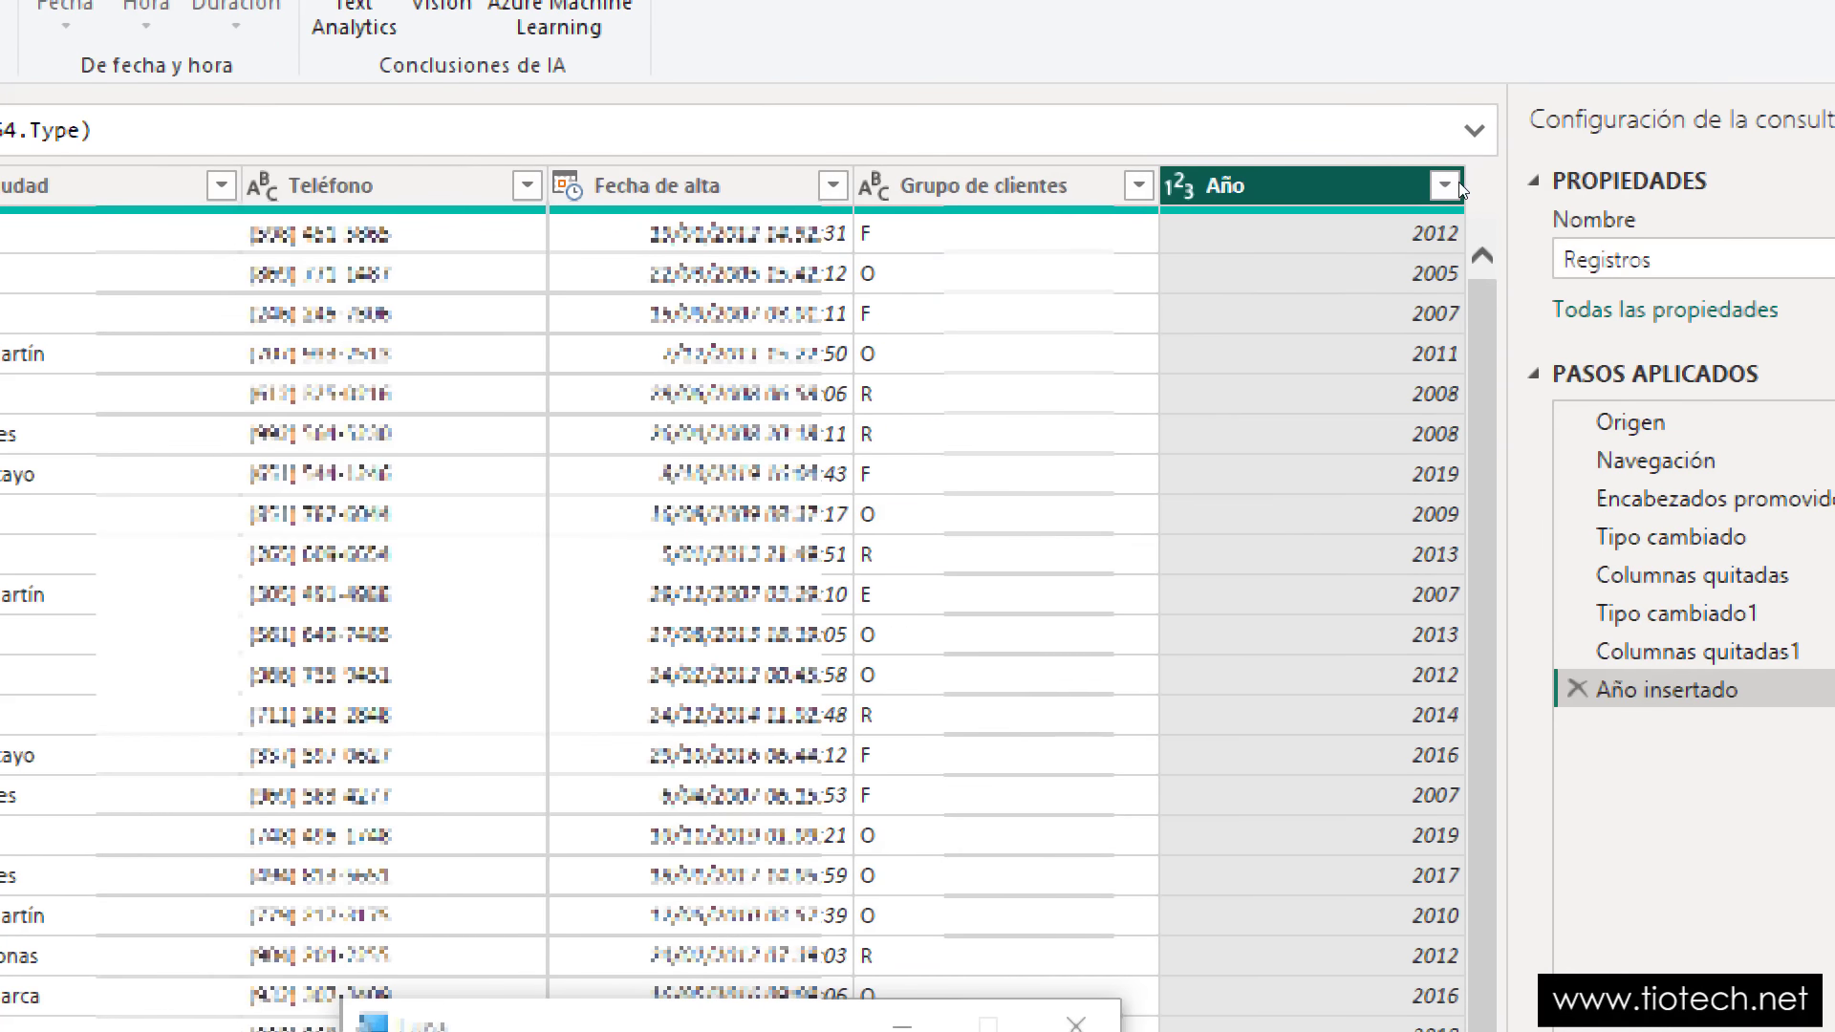
double_click(1462, 190)
left_click(1473, 183)
key("super+Escape")
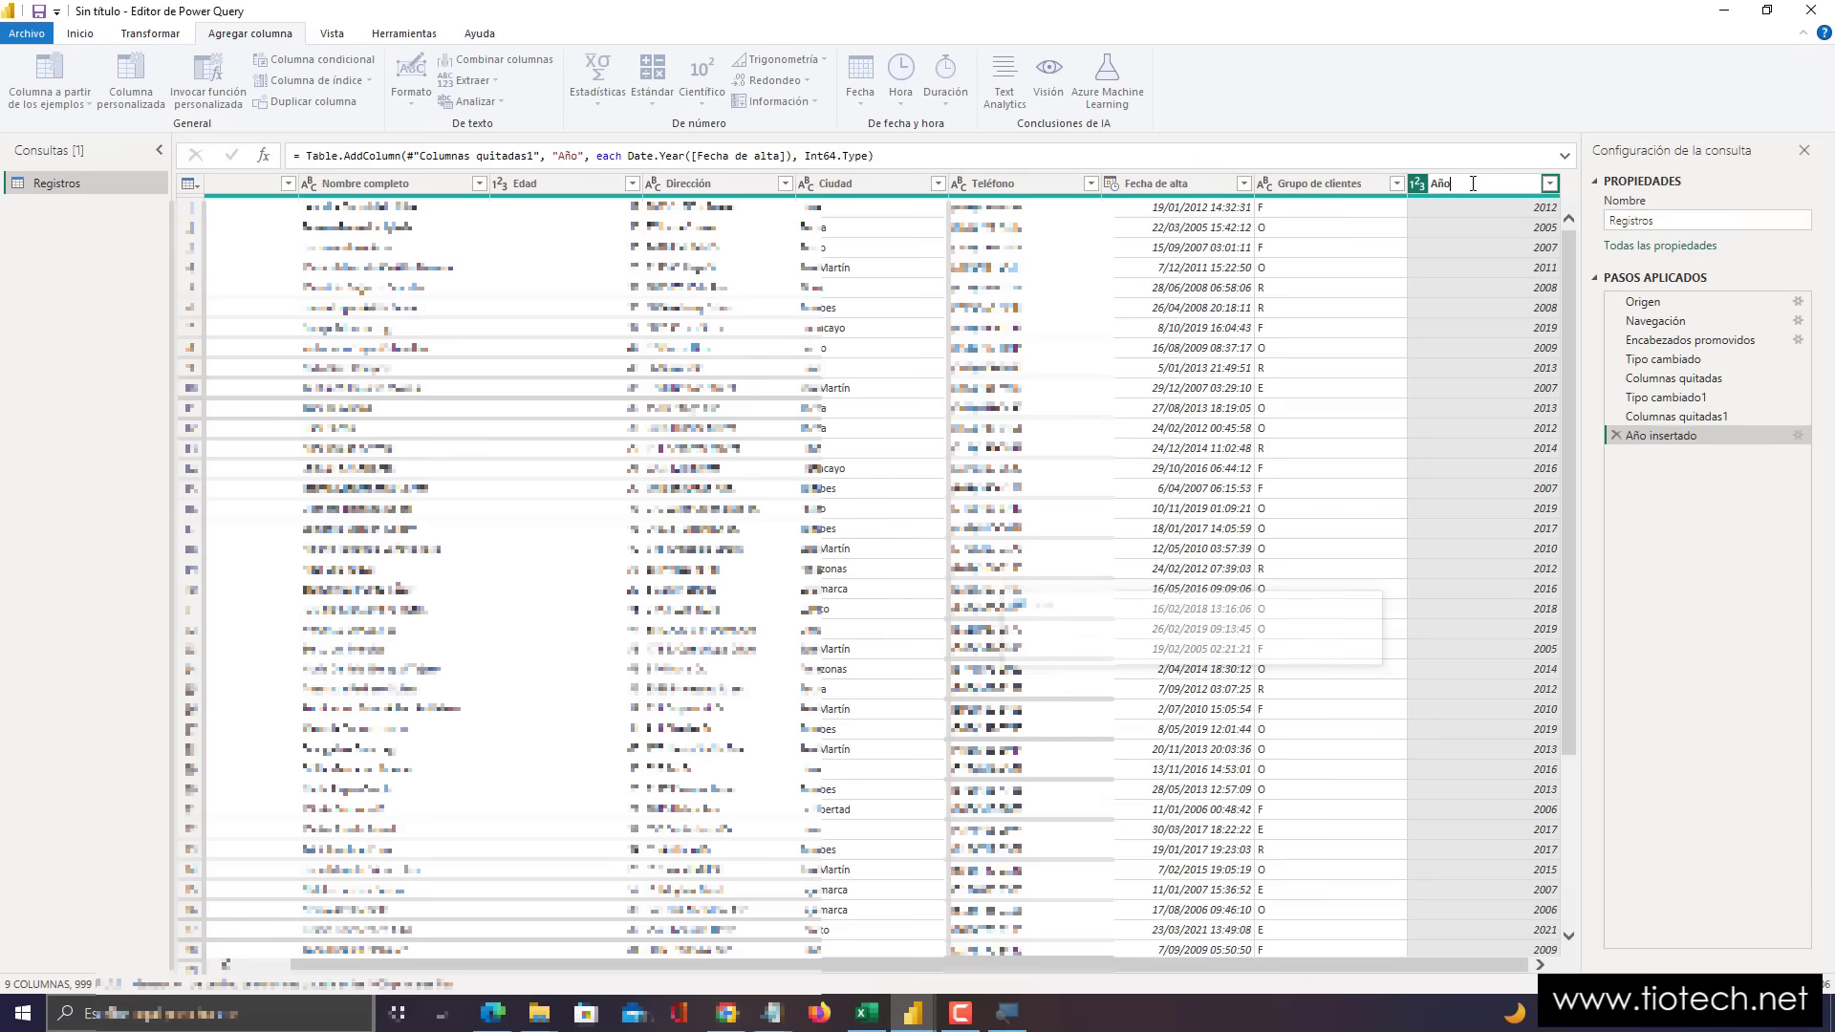
type("de alta")
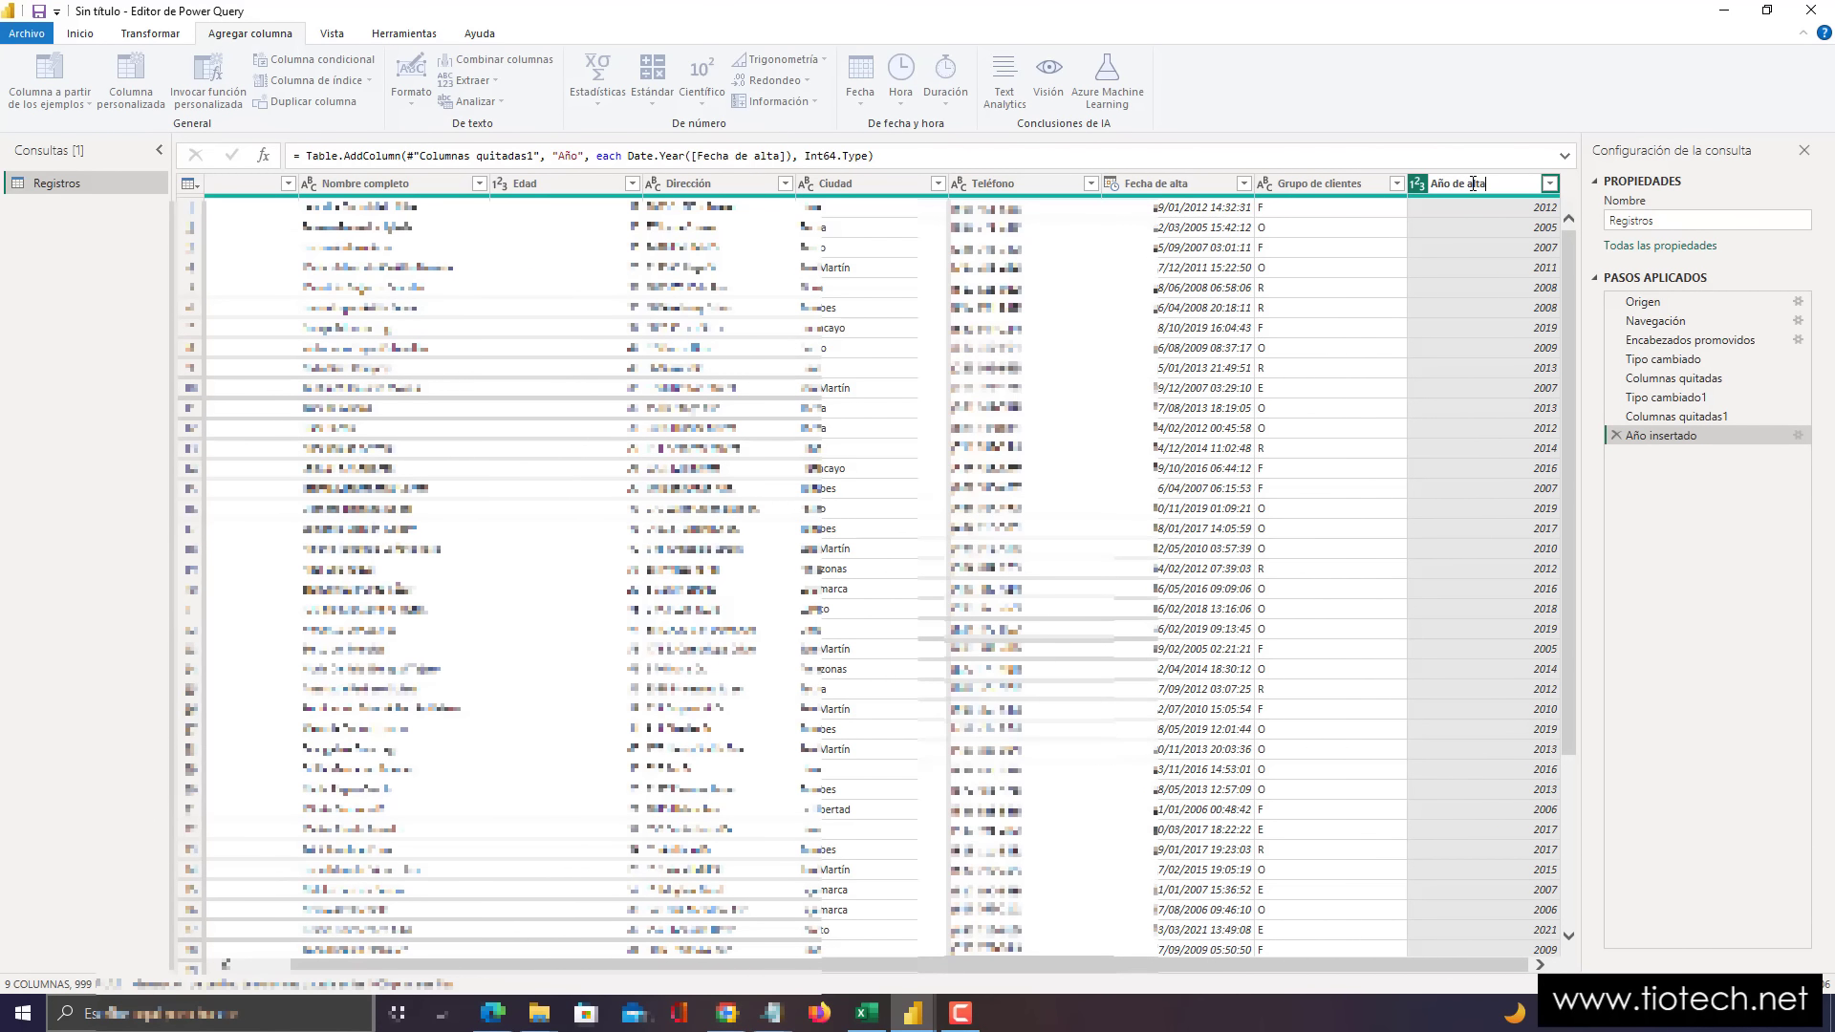
key("Return")
- Remove the original Fecha de alta column from the Registros query
left_click(1161, 182)
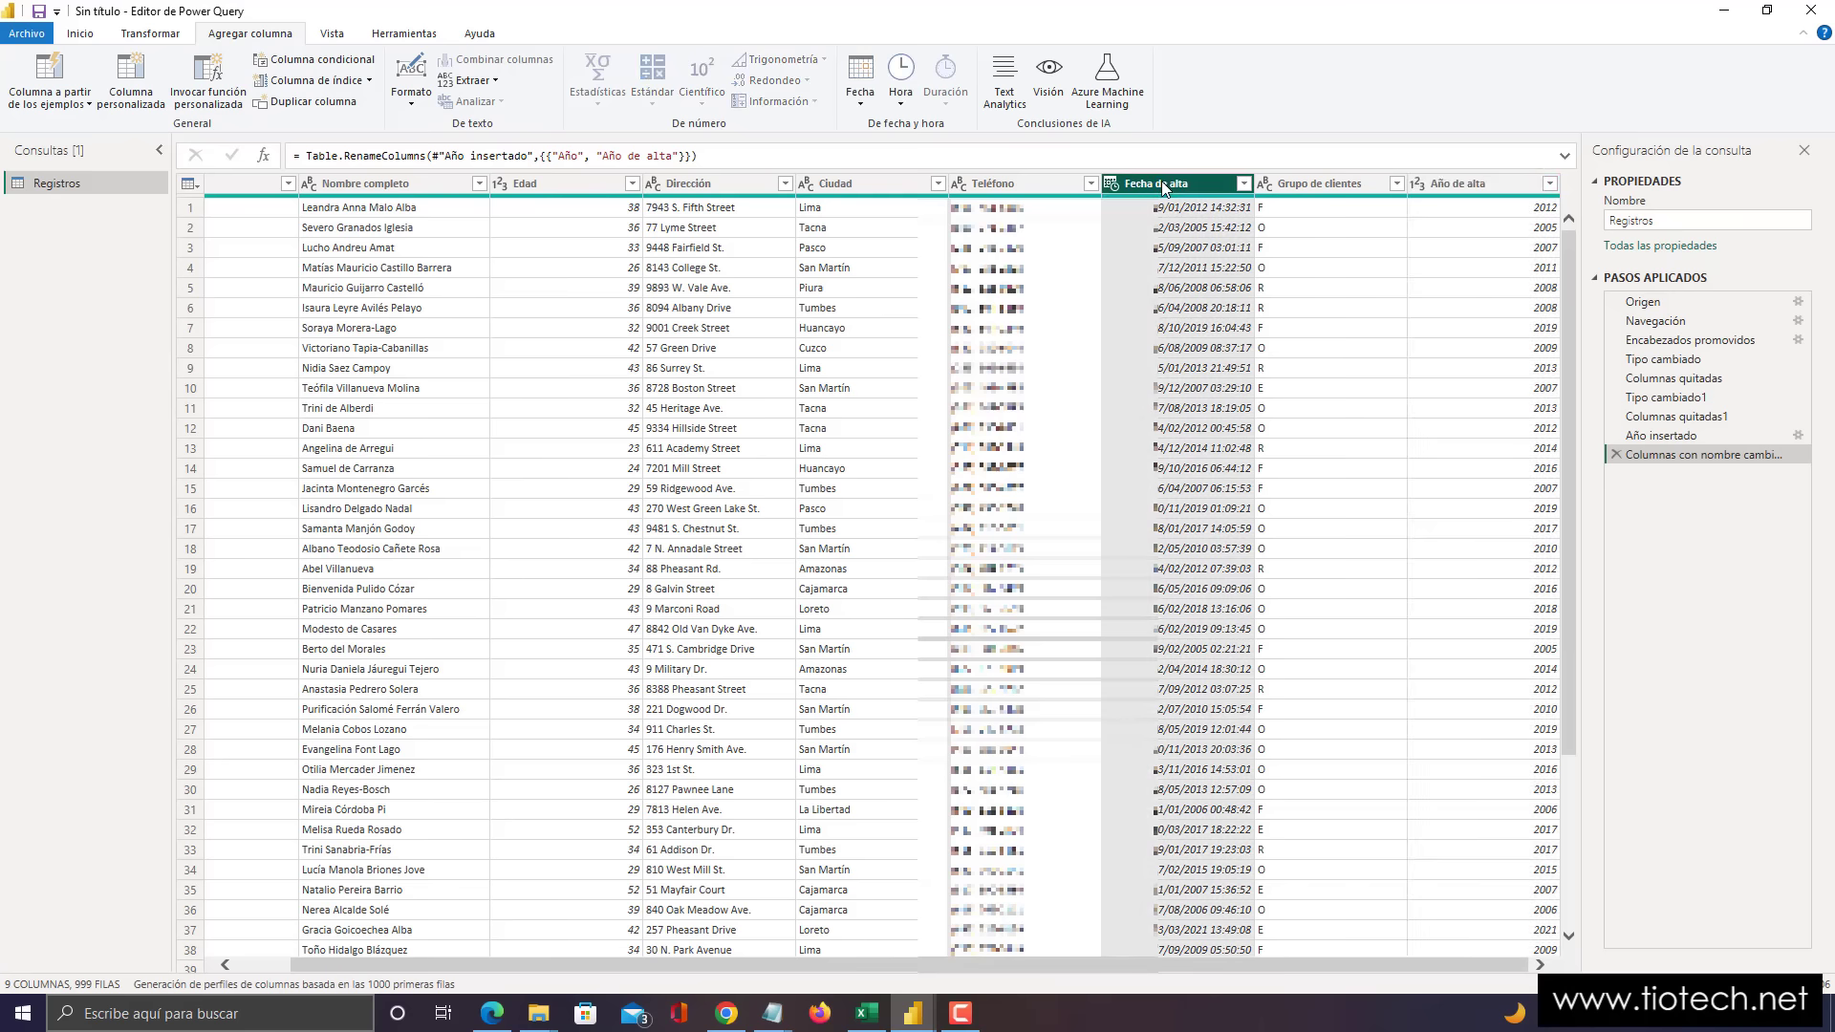
right_click(1162, 185)
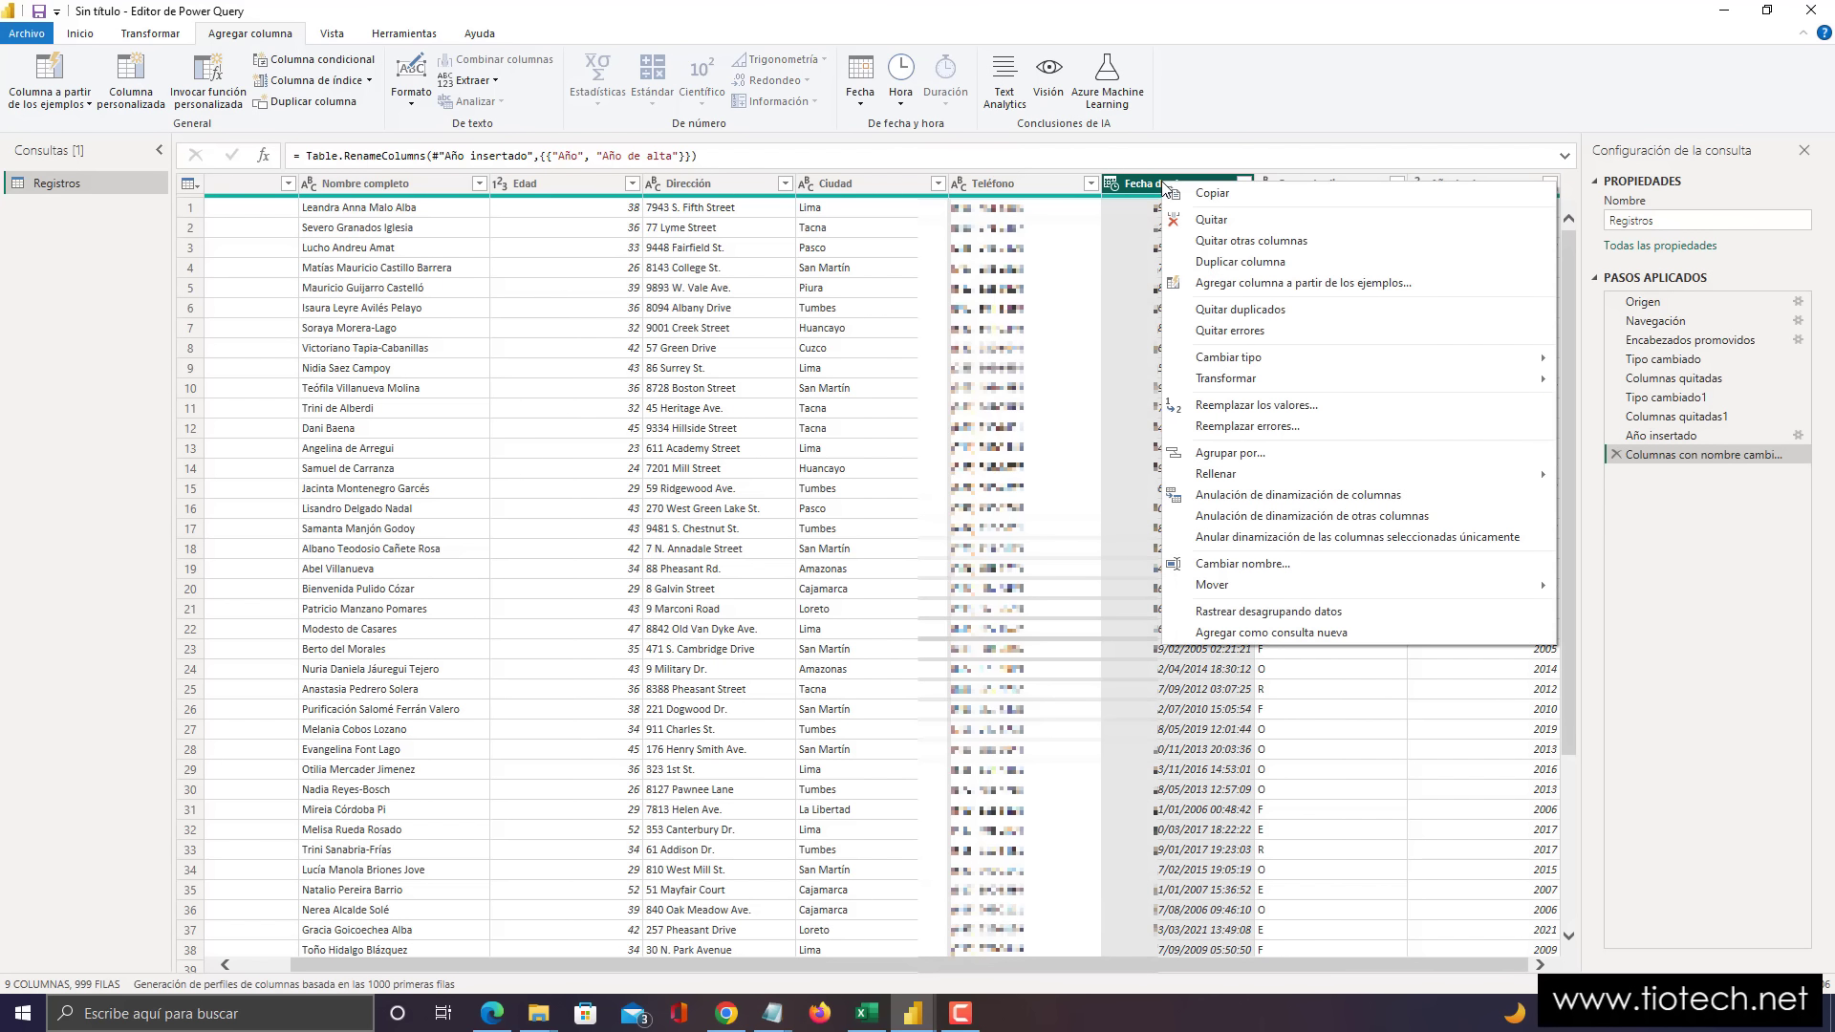
left_click(1210, 220)
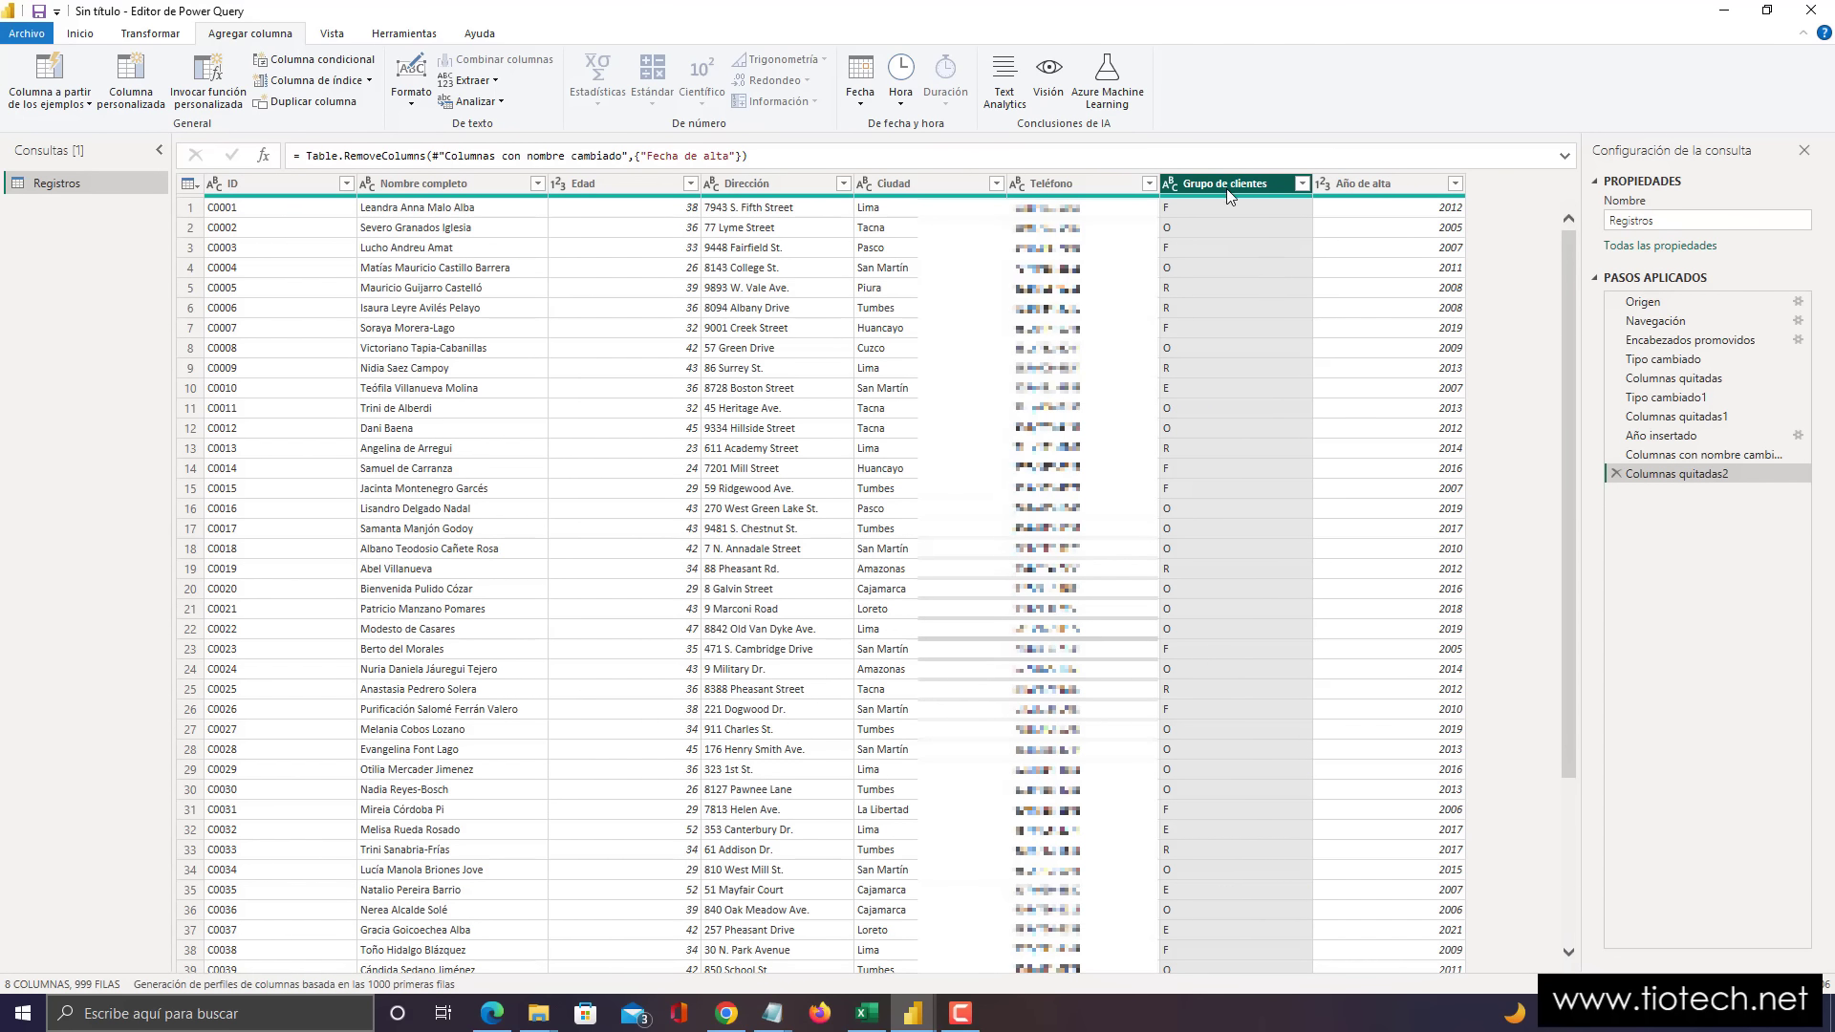
- Examine the letter codes in the Grupo de clientes column of the Registros query
left_click(1197, 208)
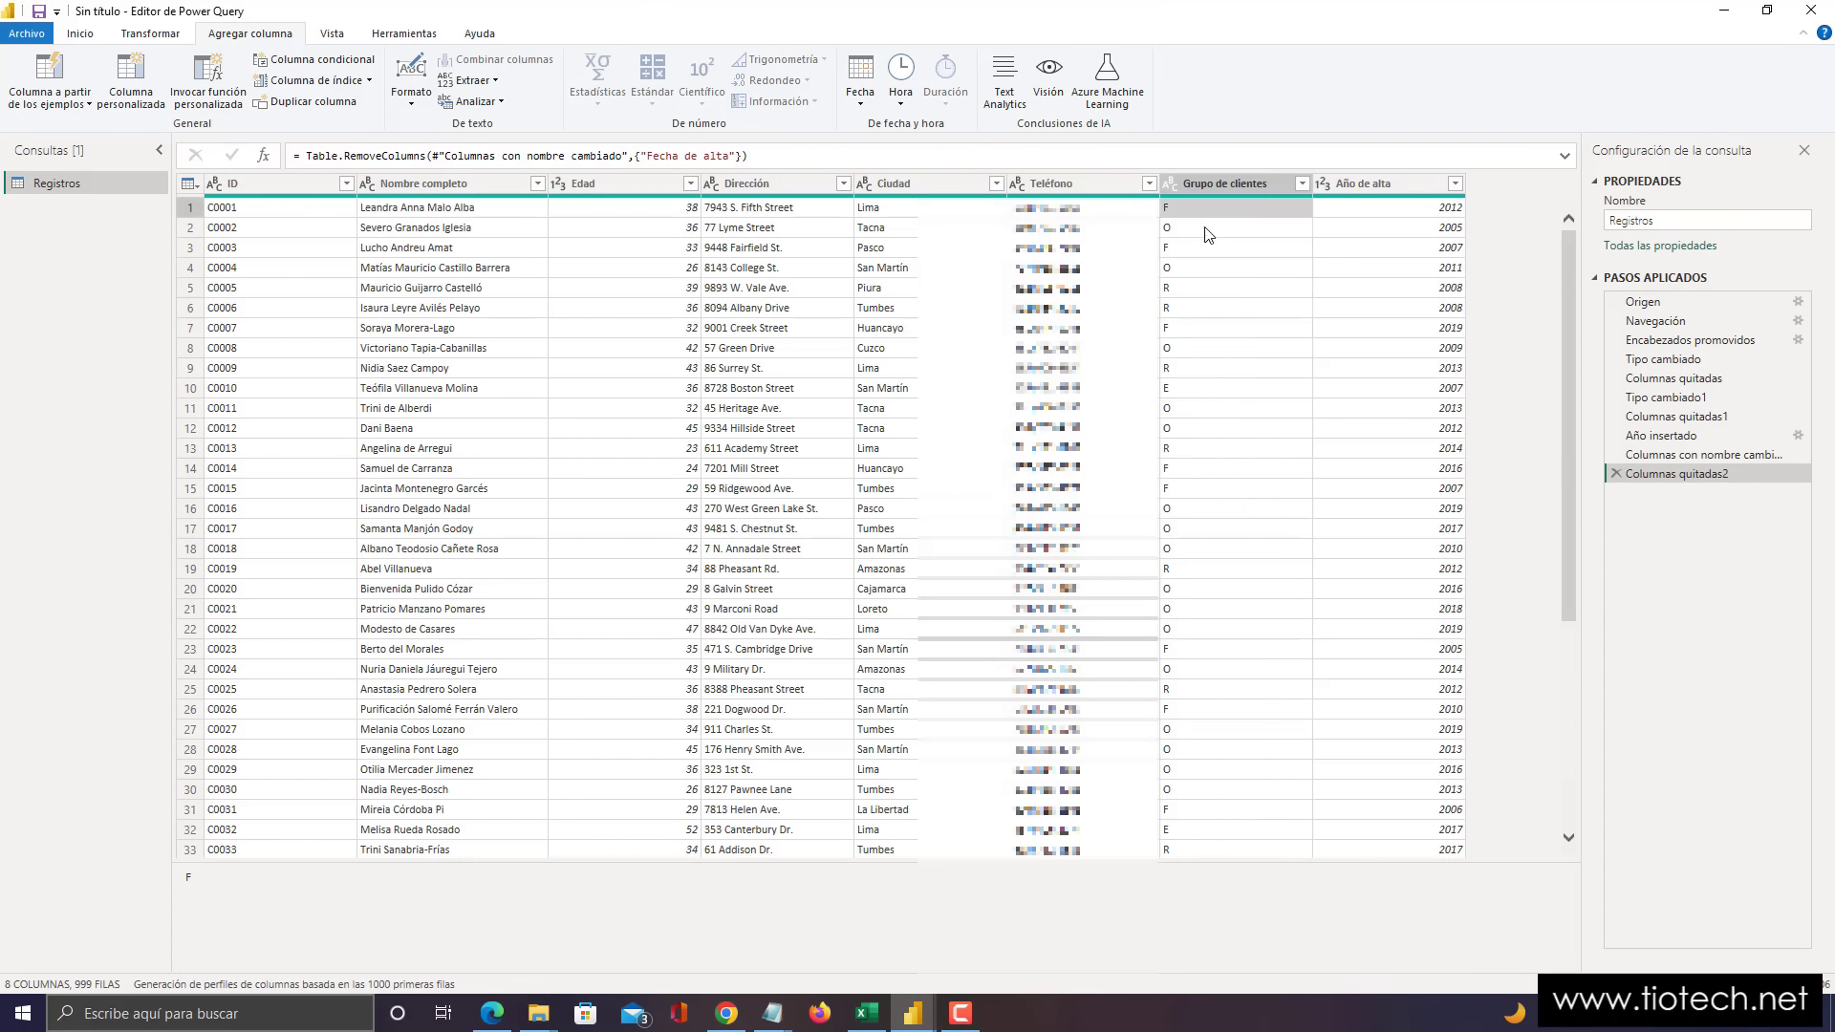
left_click(1188, 373)
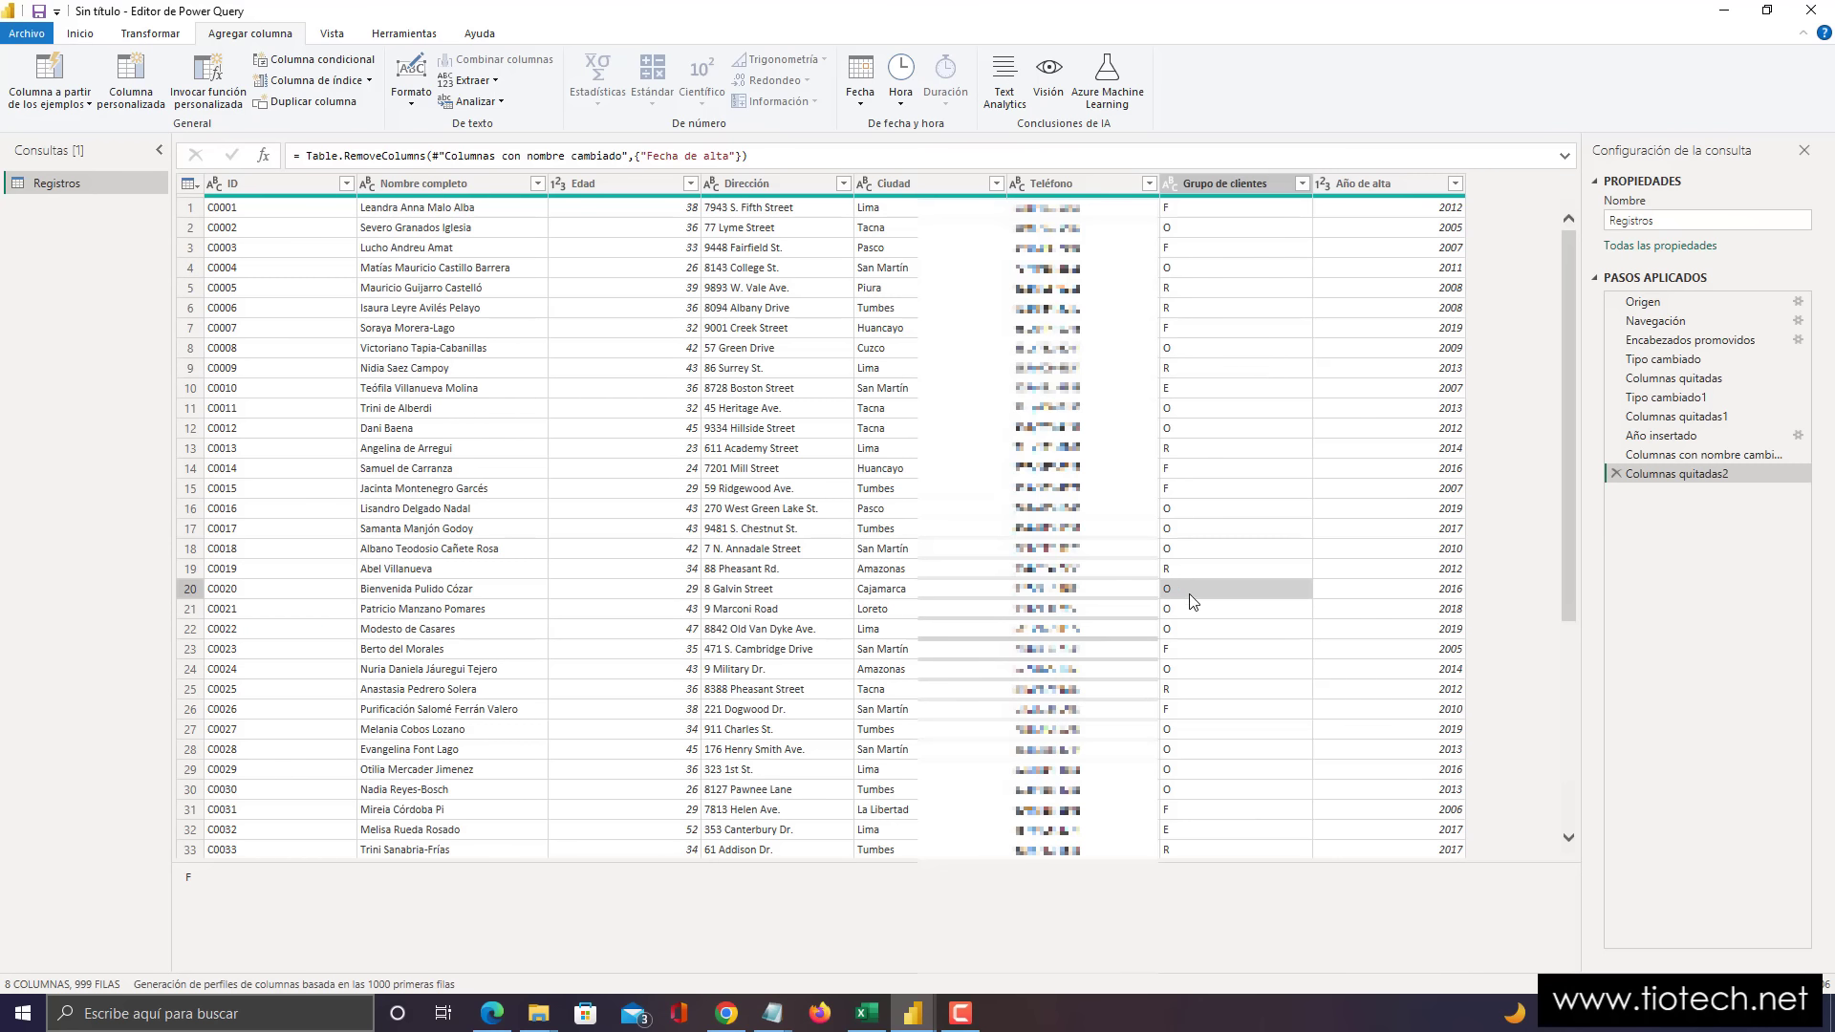
left_click(1181, 229)
left_click(1176, 209)
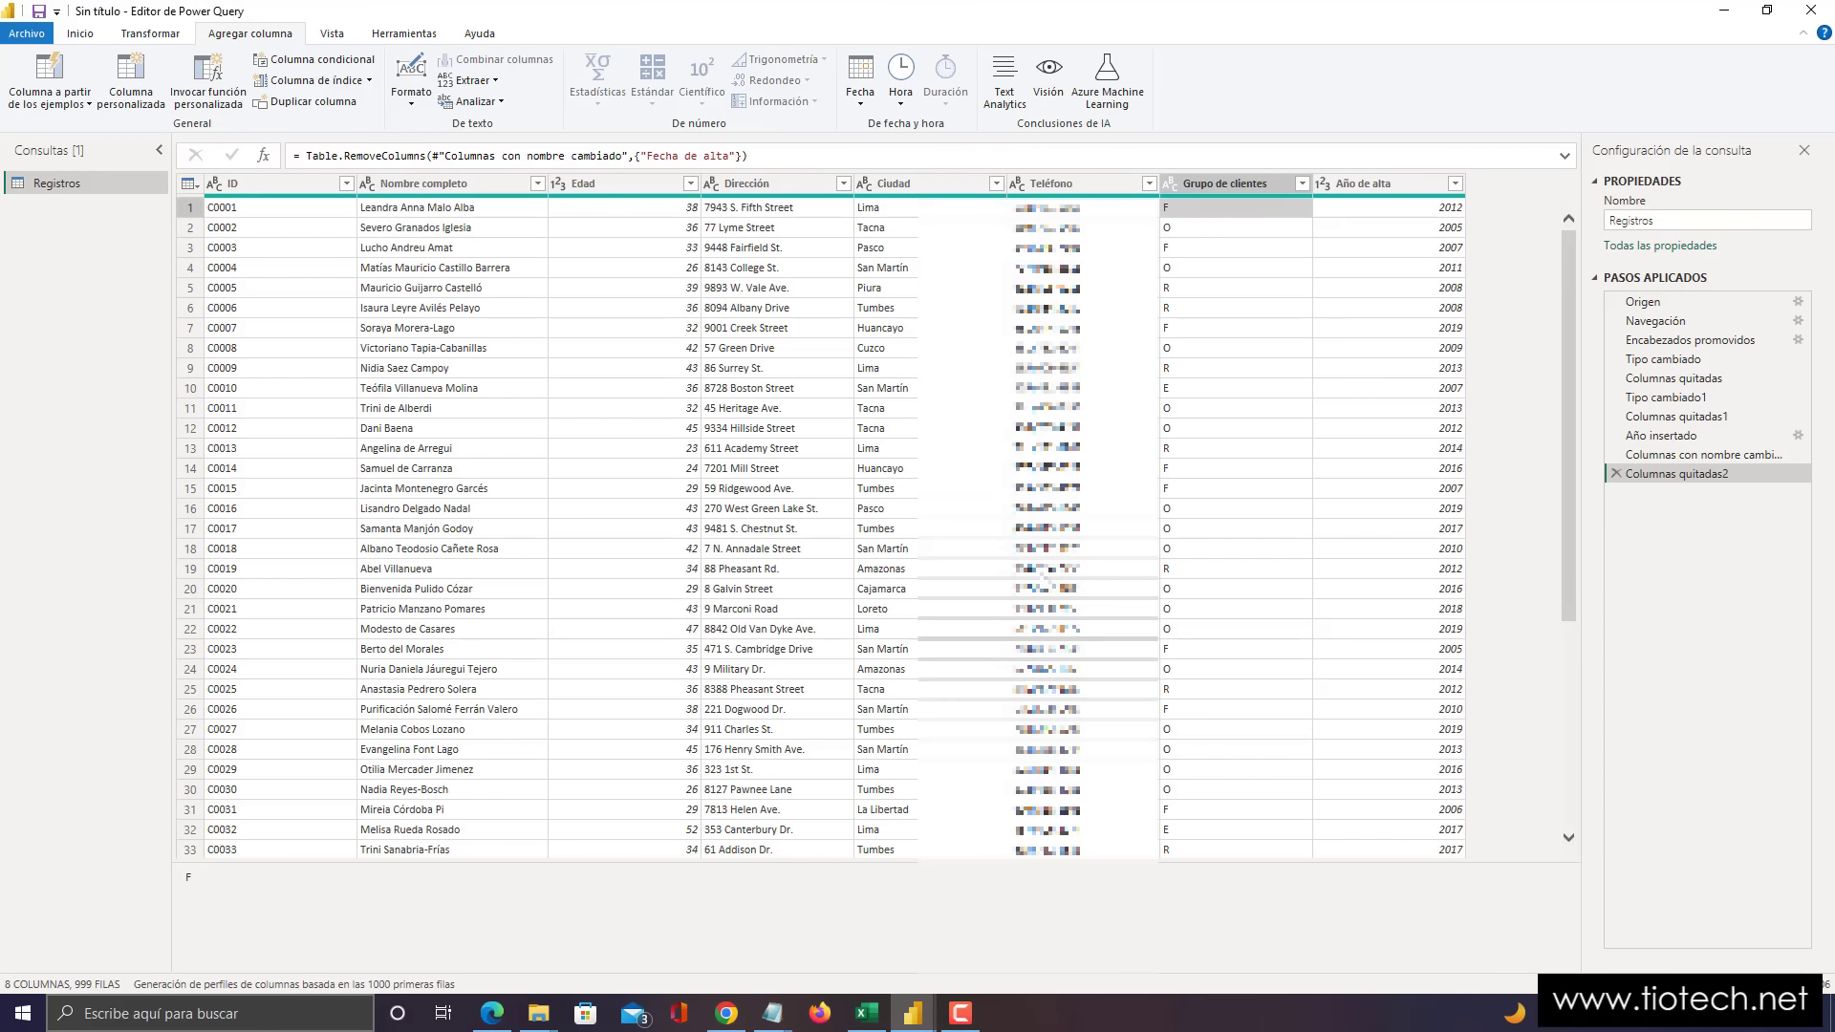
- Switch to BD CLIENTES.xlsx in Excel and read the meanings of codes O, R, F and E on the Tipos de clientes sheet
left_click(867, 1016)
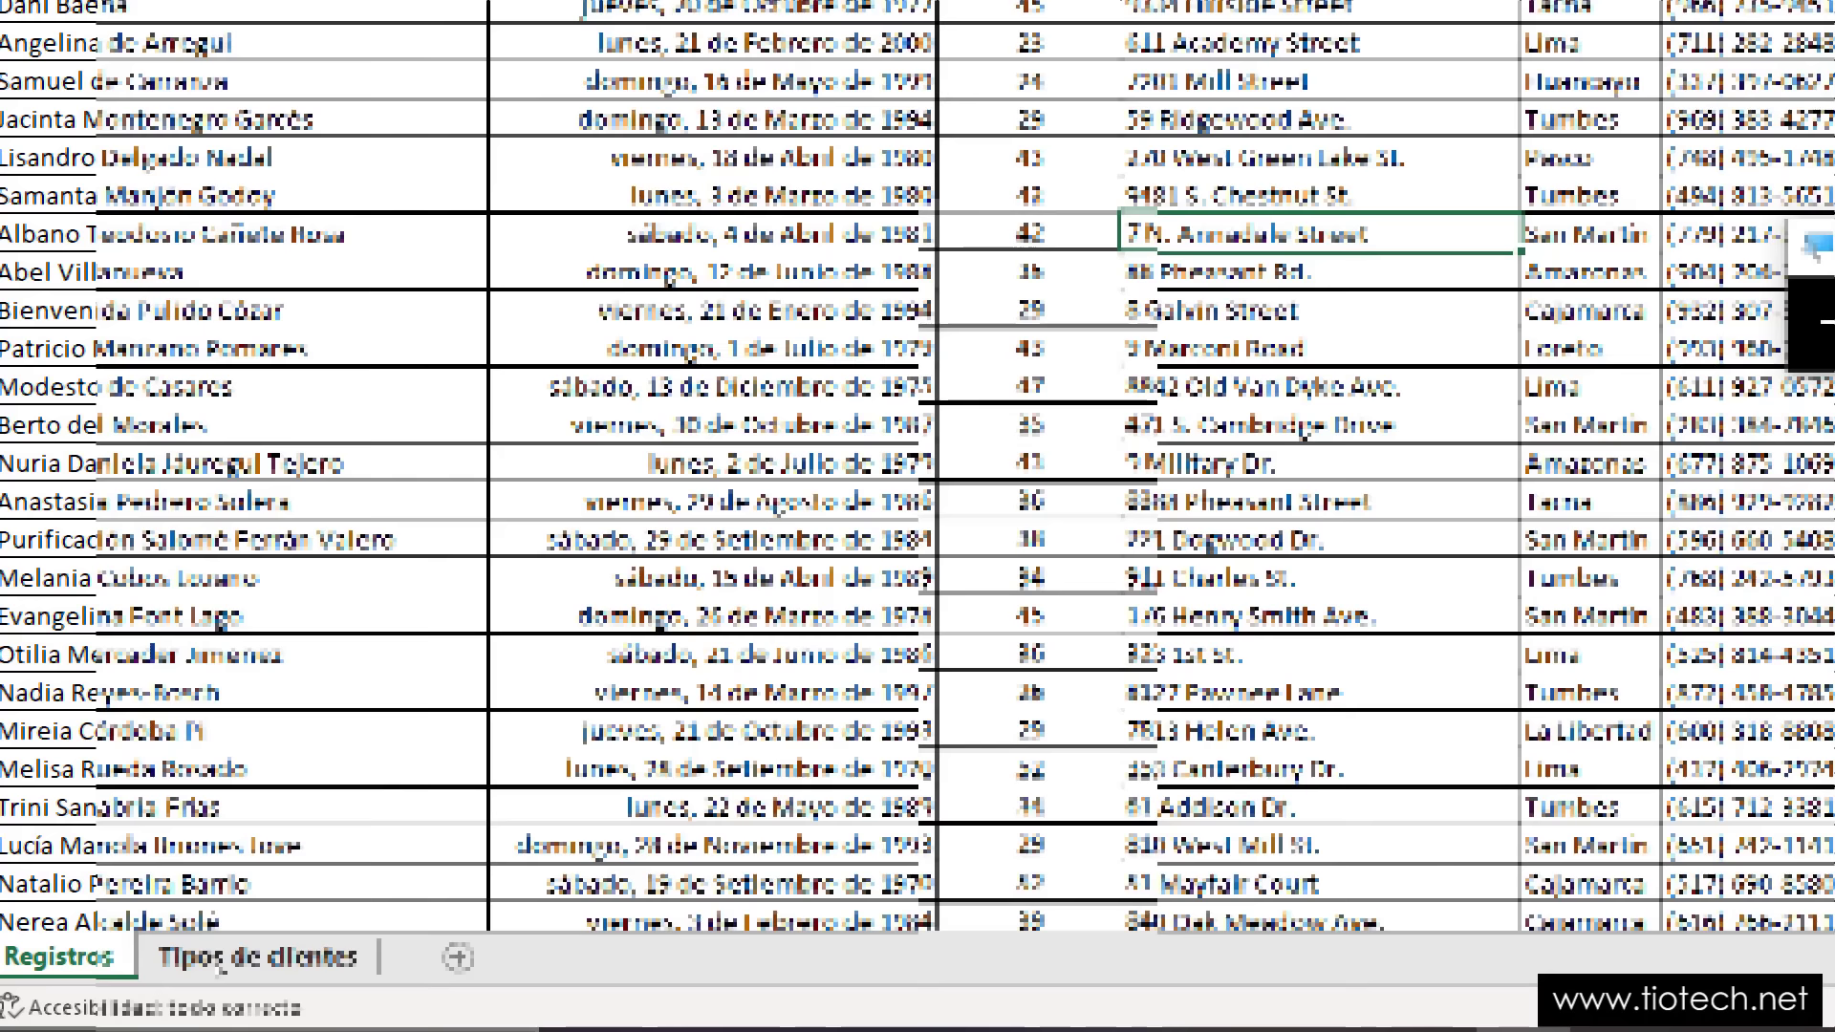
left_click(214, 967)
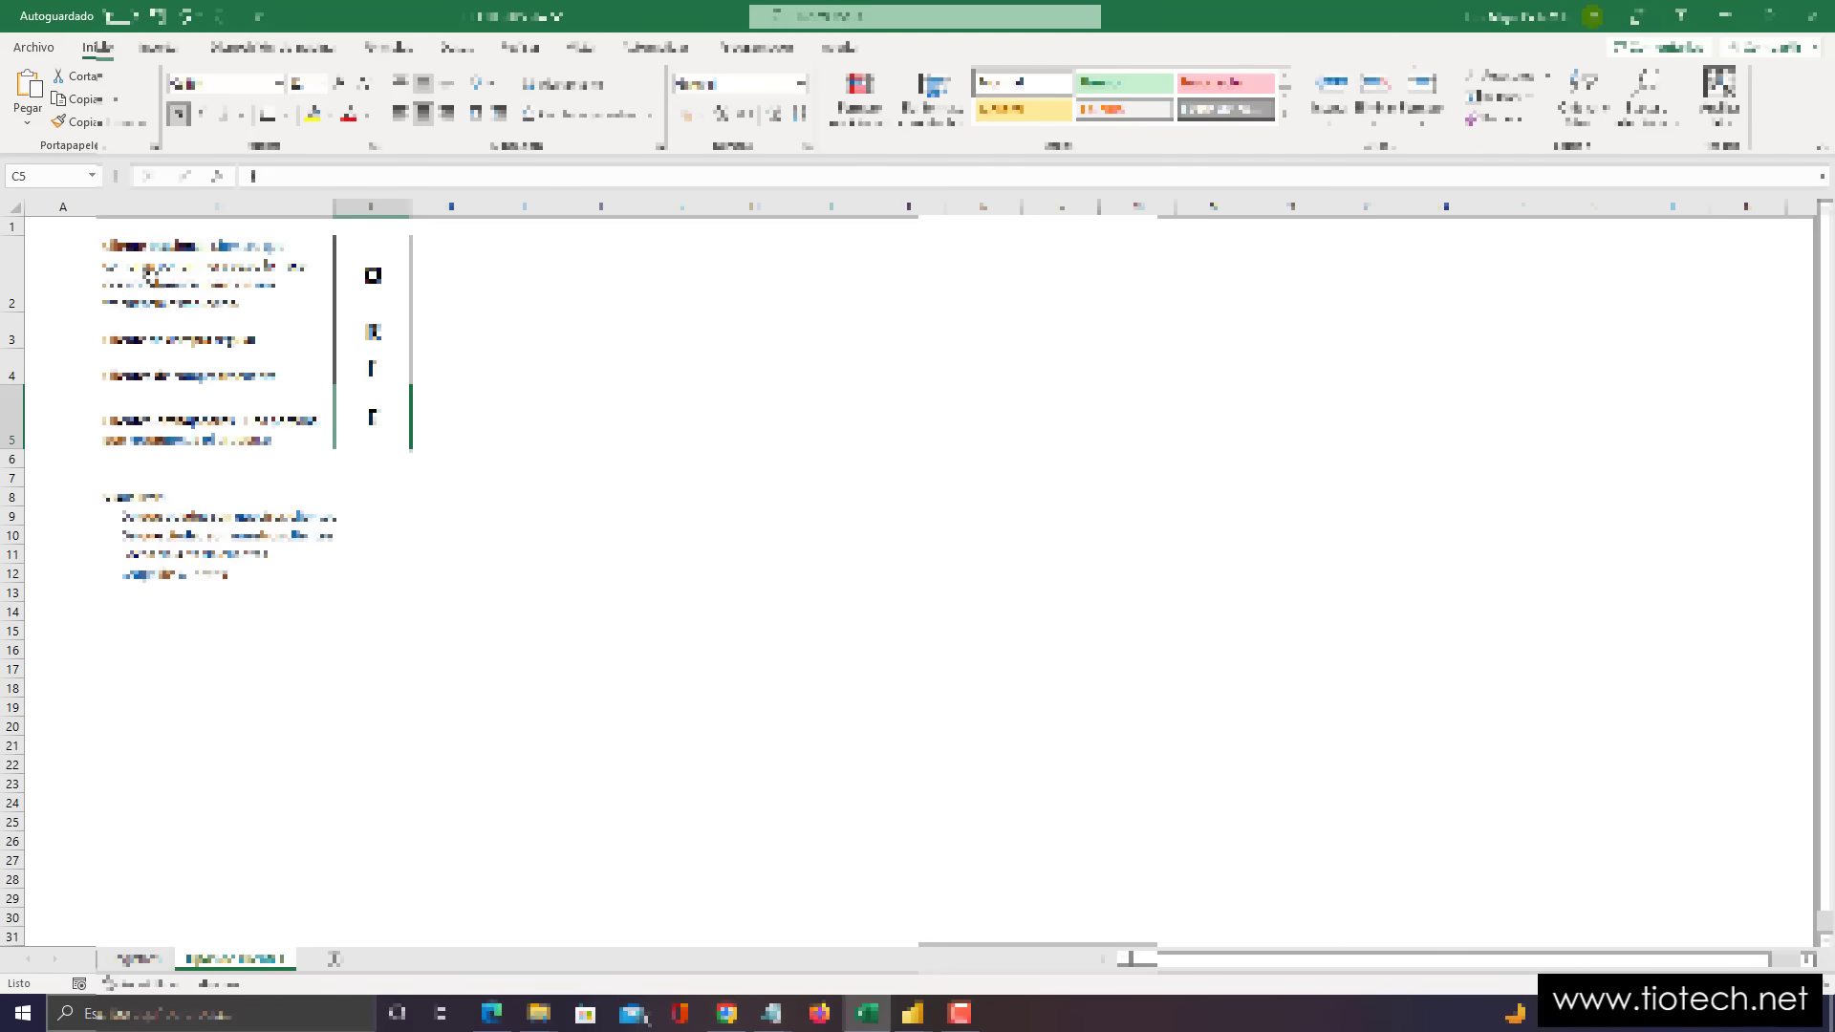
left_click(150, 275)
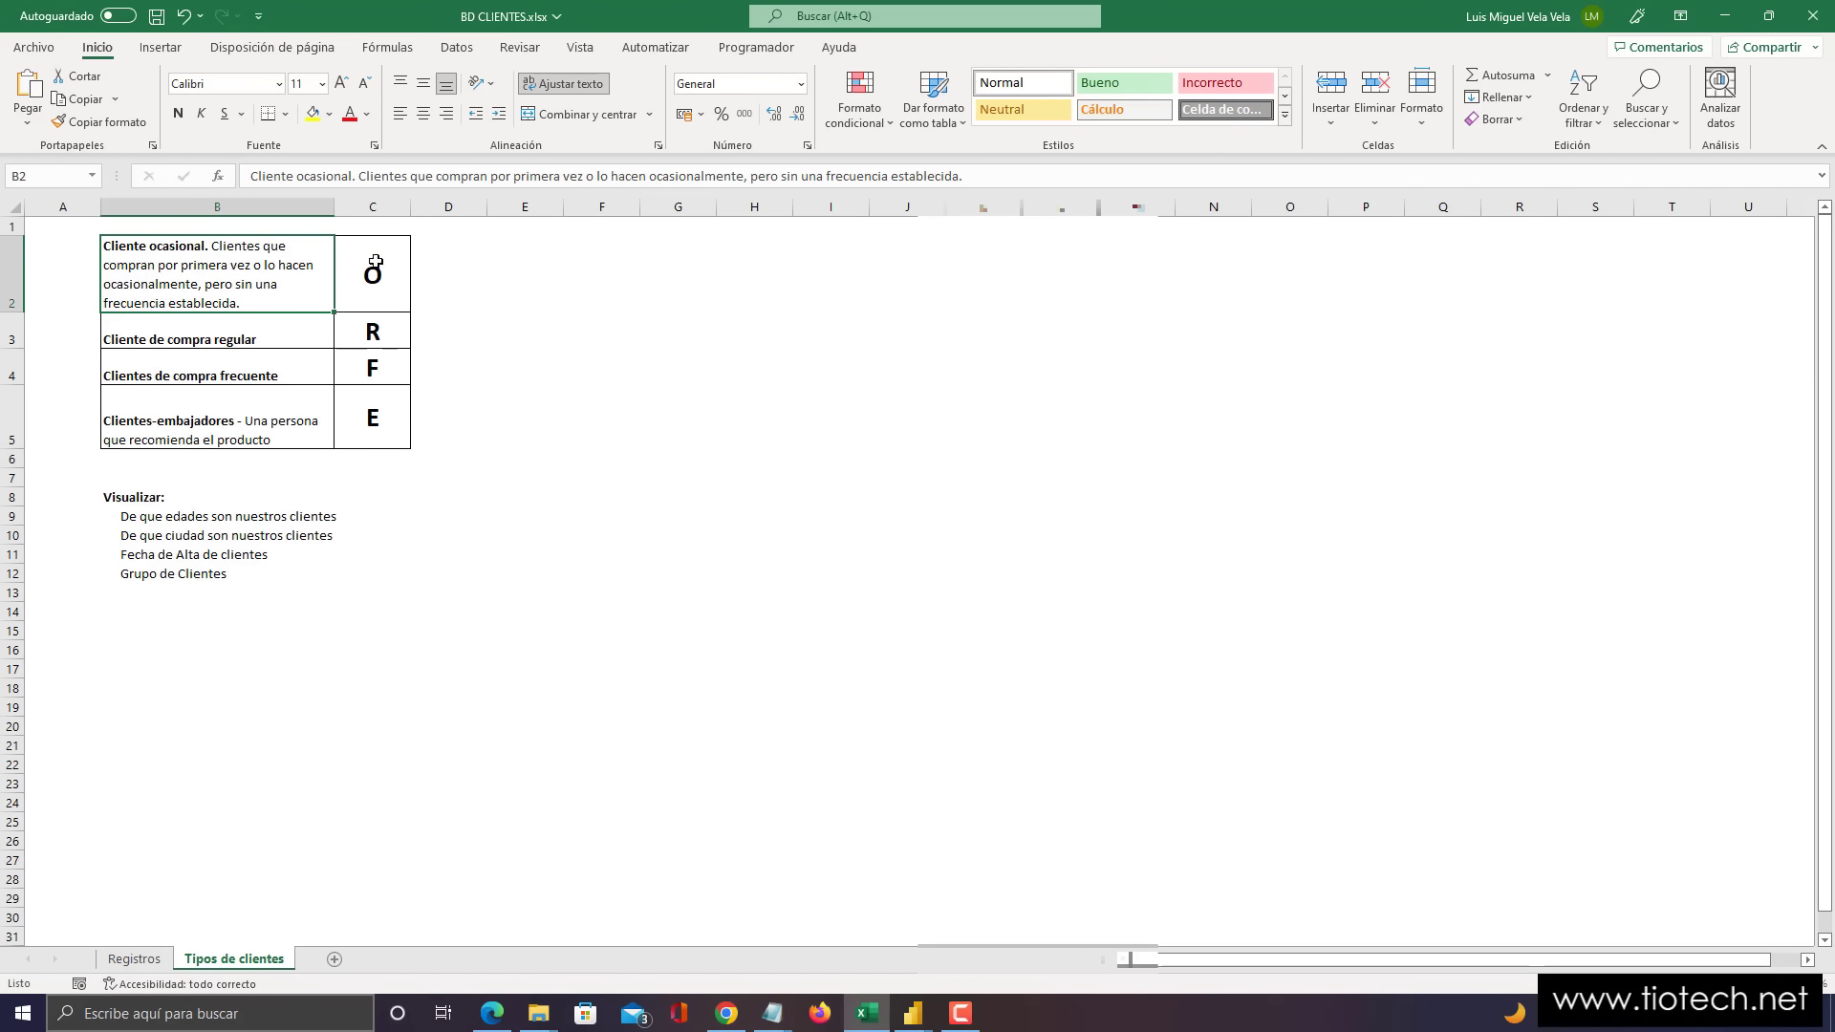
double_click(180, 246)
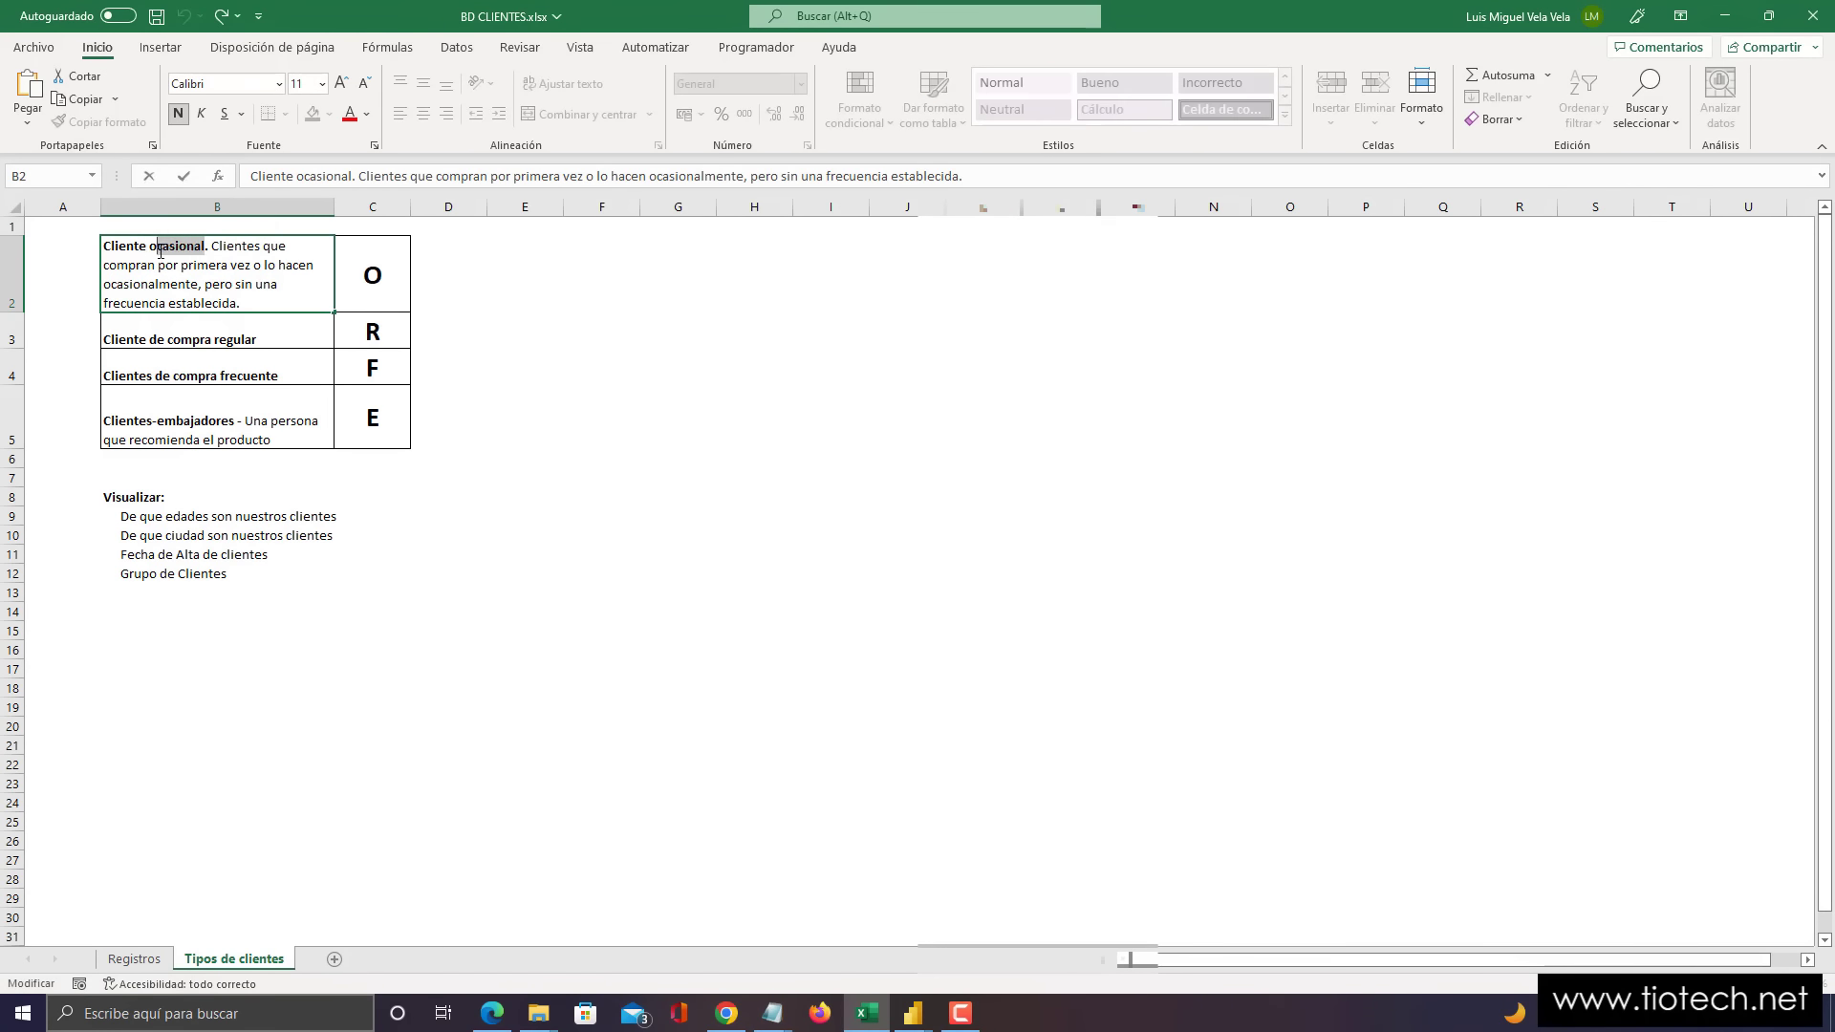
left_click(247, 335)
double_click(247, 334)
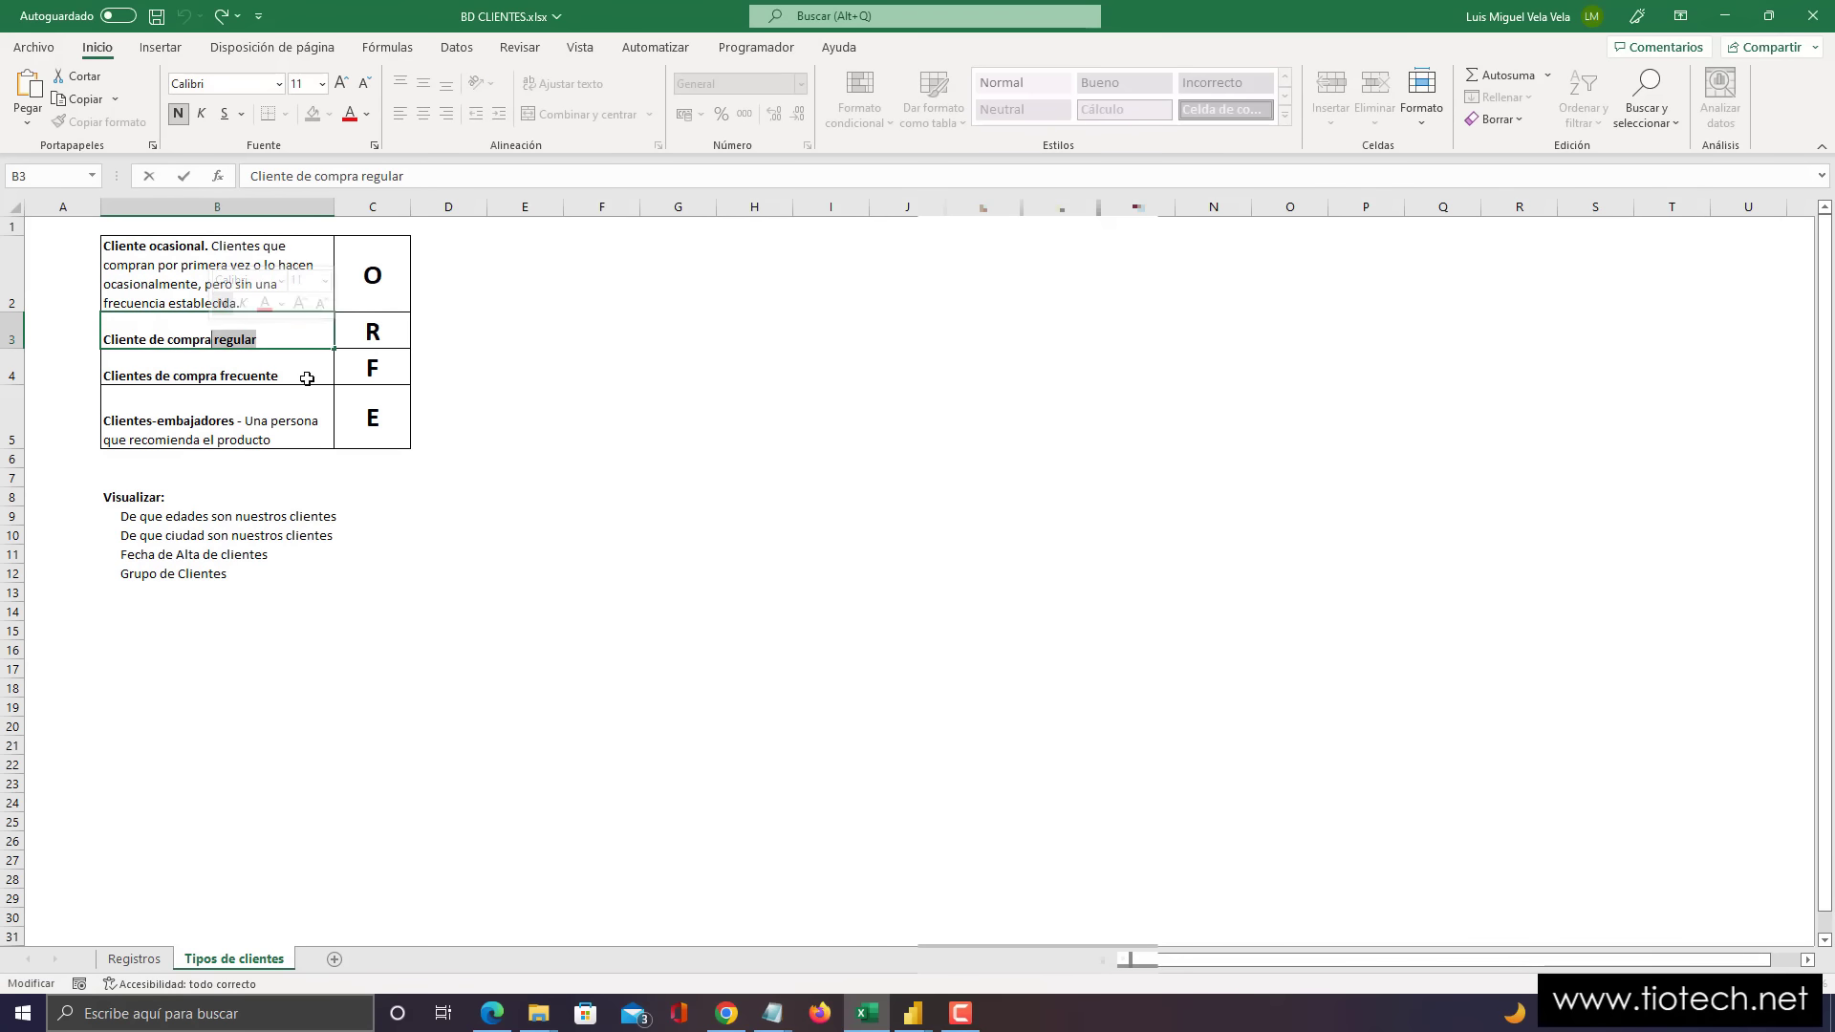
left_click(296, 371)
double_click(284, 373)
double_click(250, 375)
left_click(368, 418)
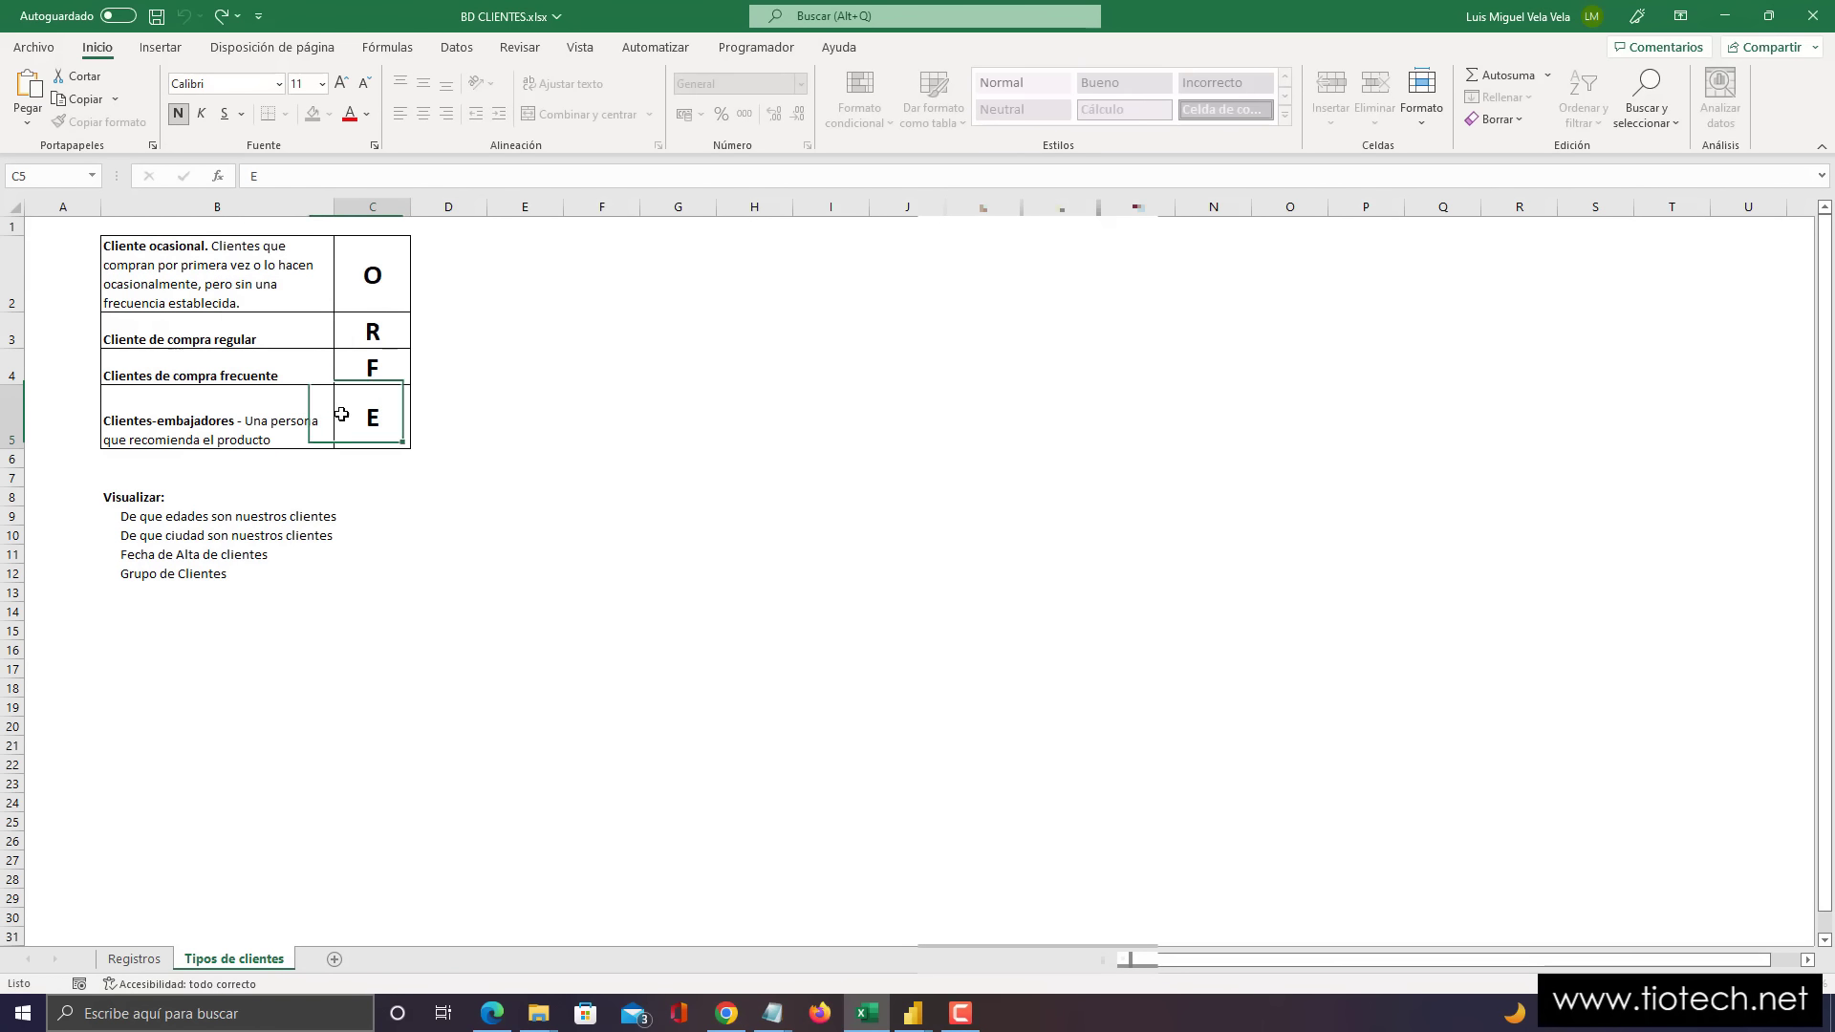
left_click(204, 422)
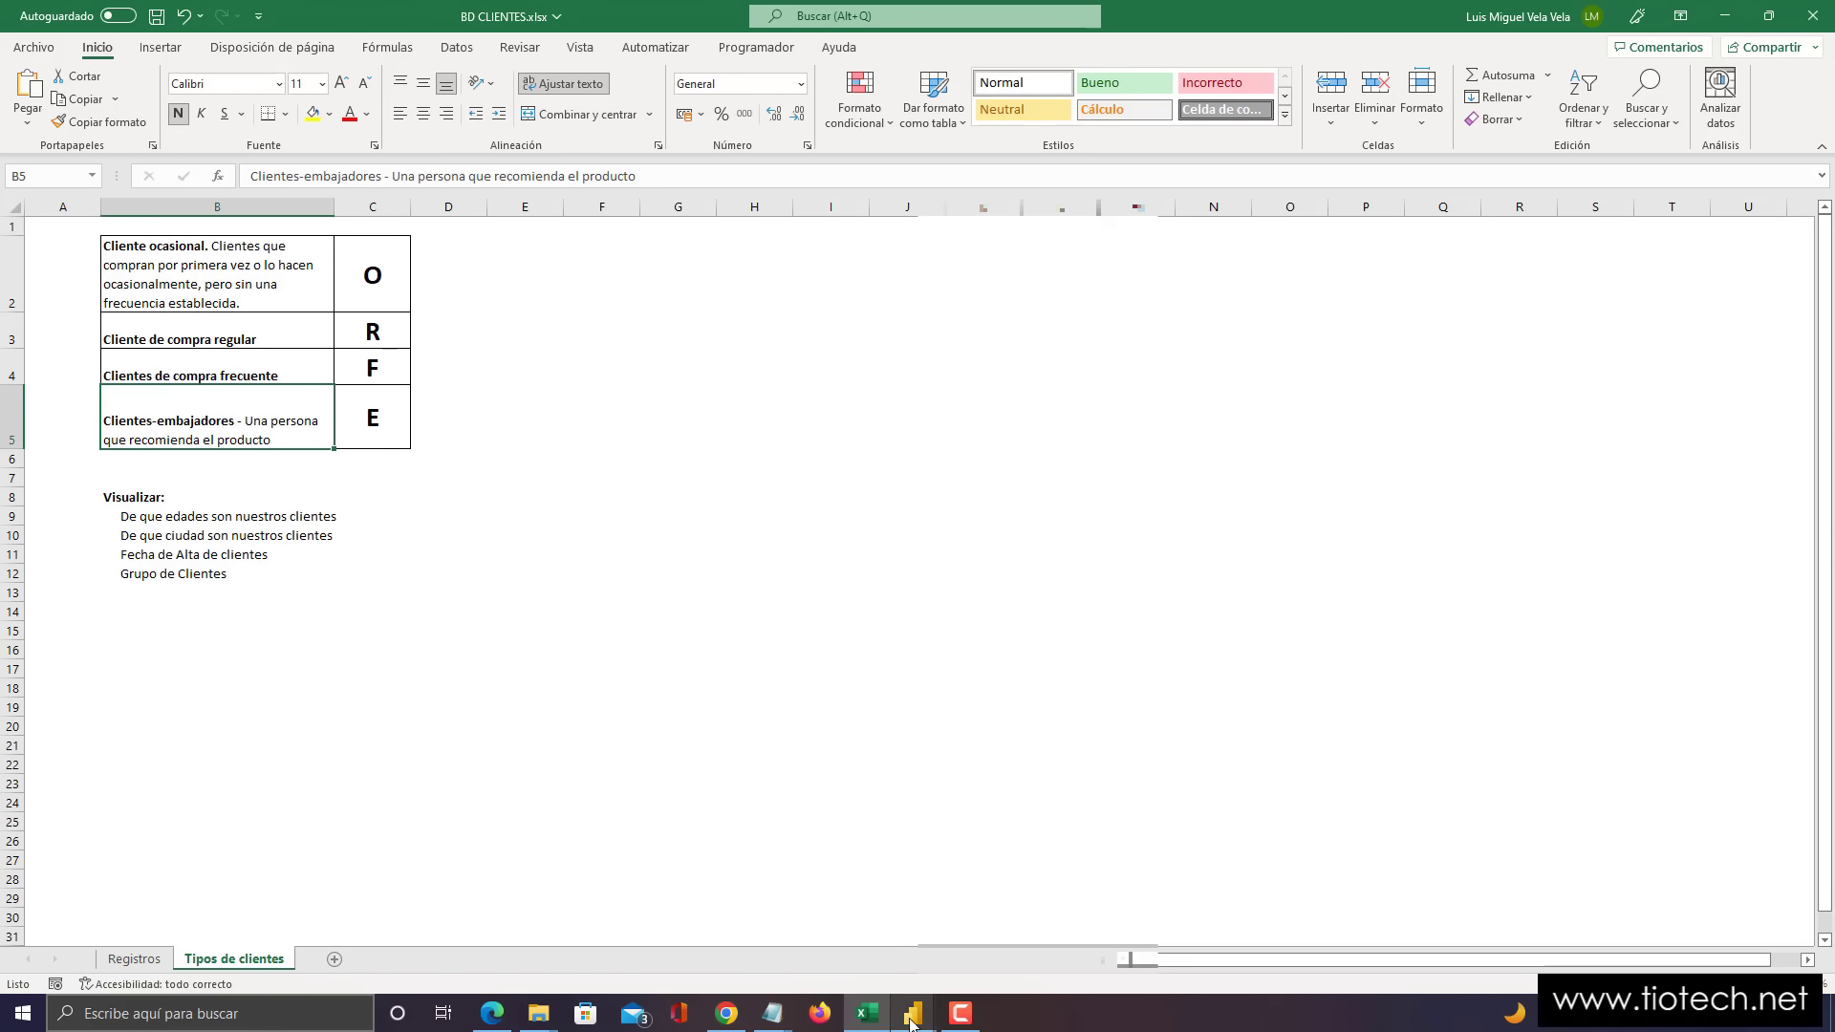
- Switch back to the Power Query Editor and replace the value F with Frecuente in the Grupo de clientes column
mouse_move(918, 1014)
left_click(985, 932)
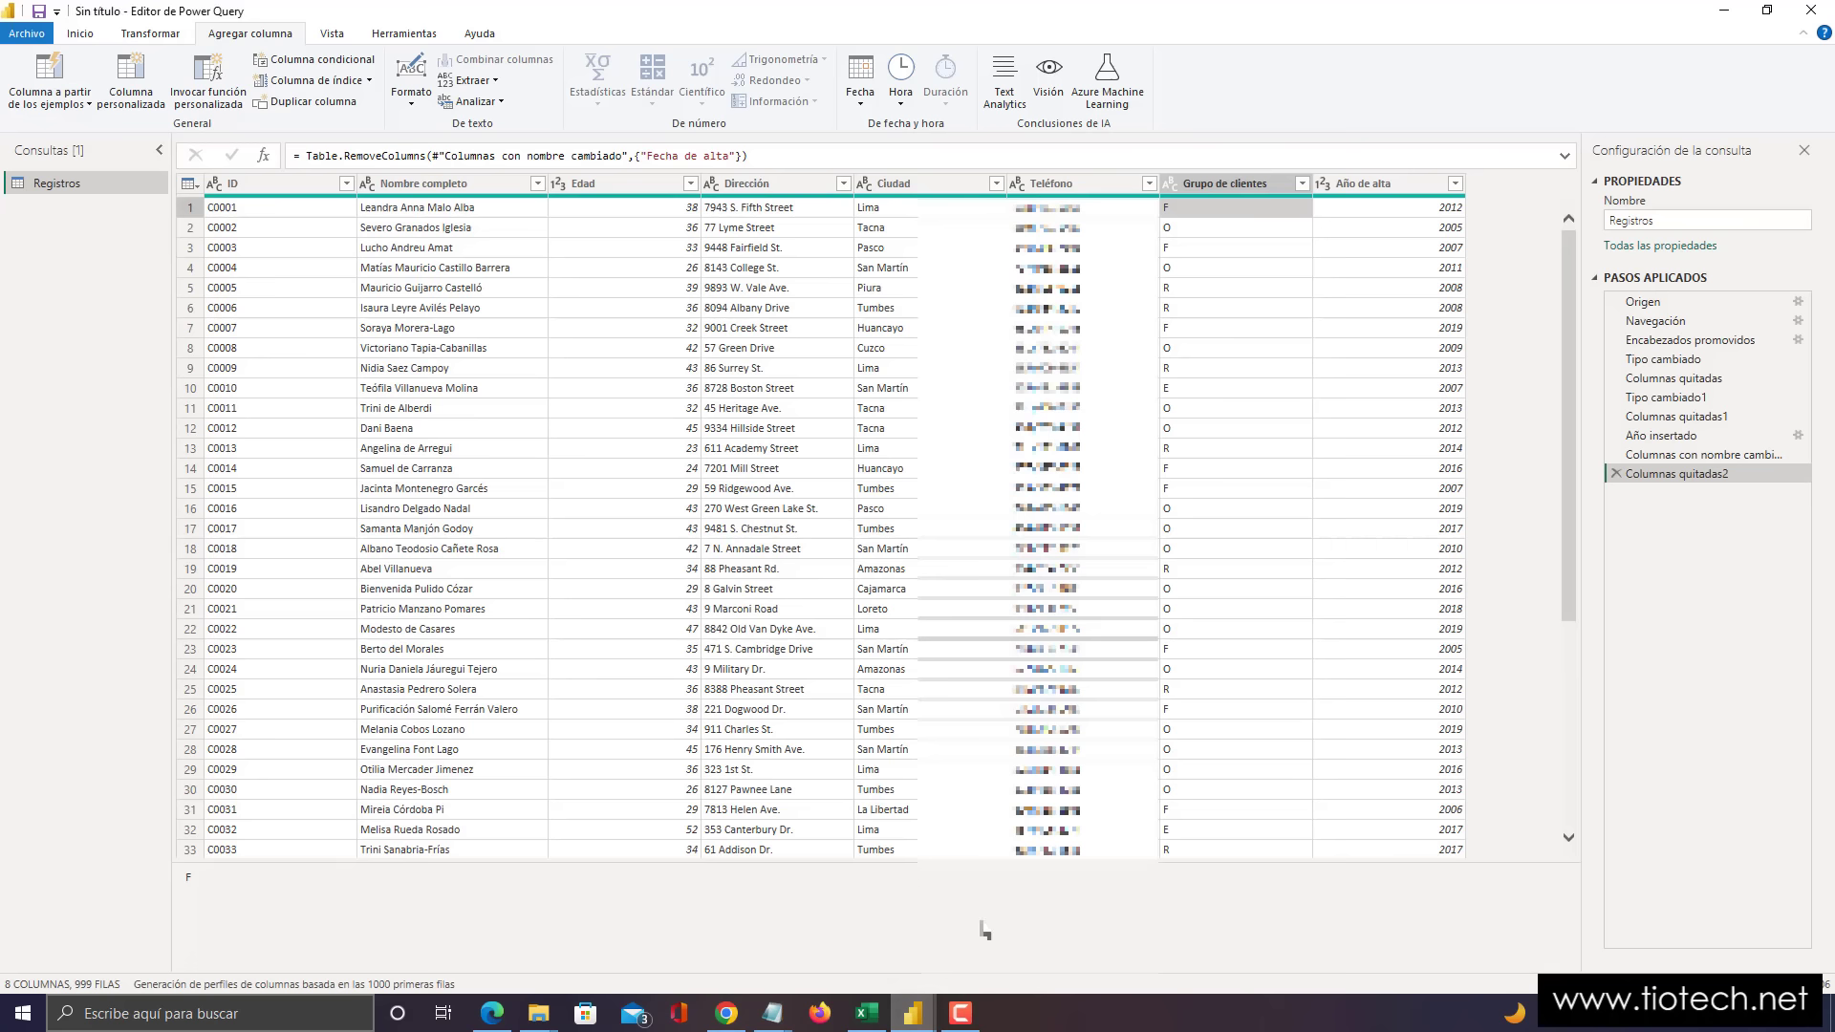
left_click(1236, 191)
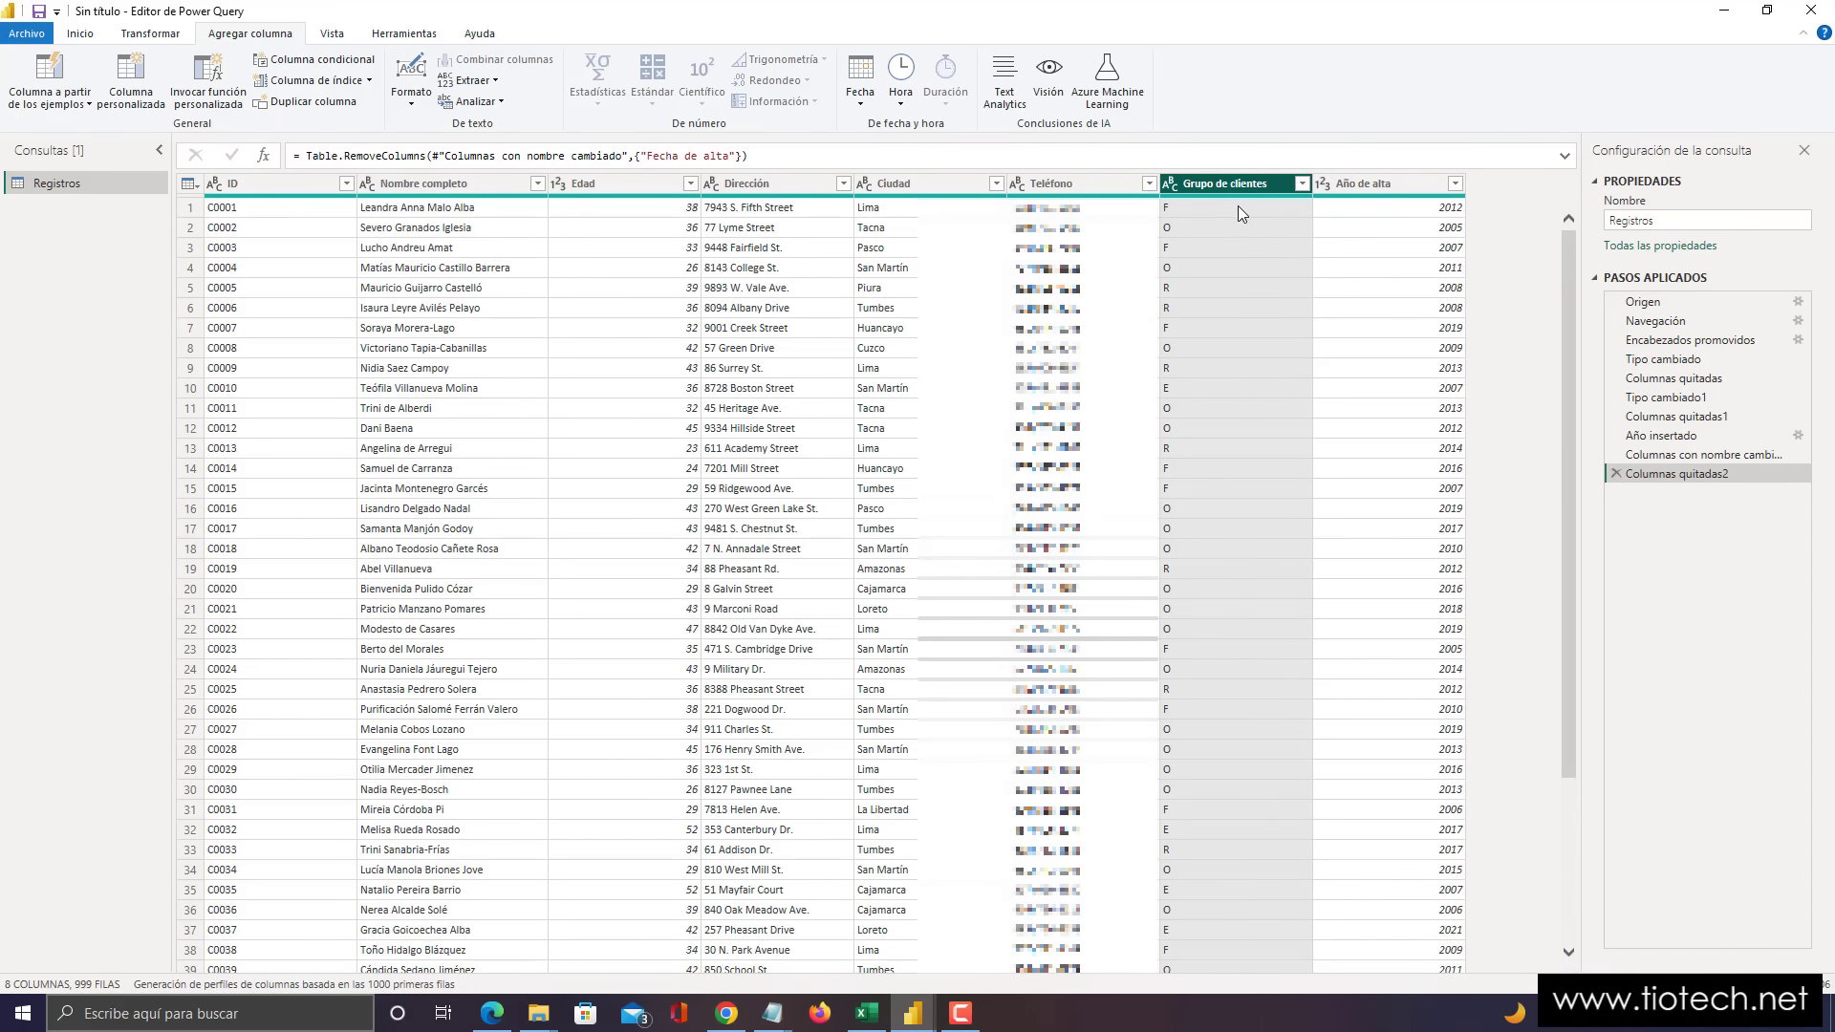
right_click(1231, 188)
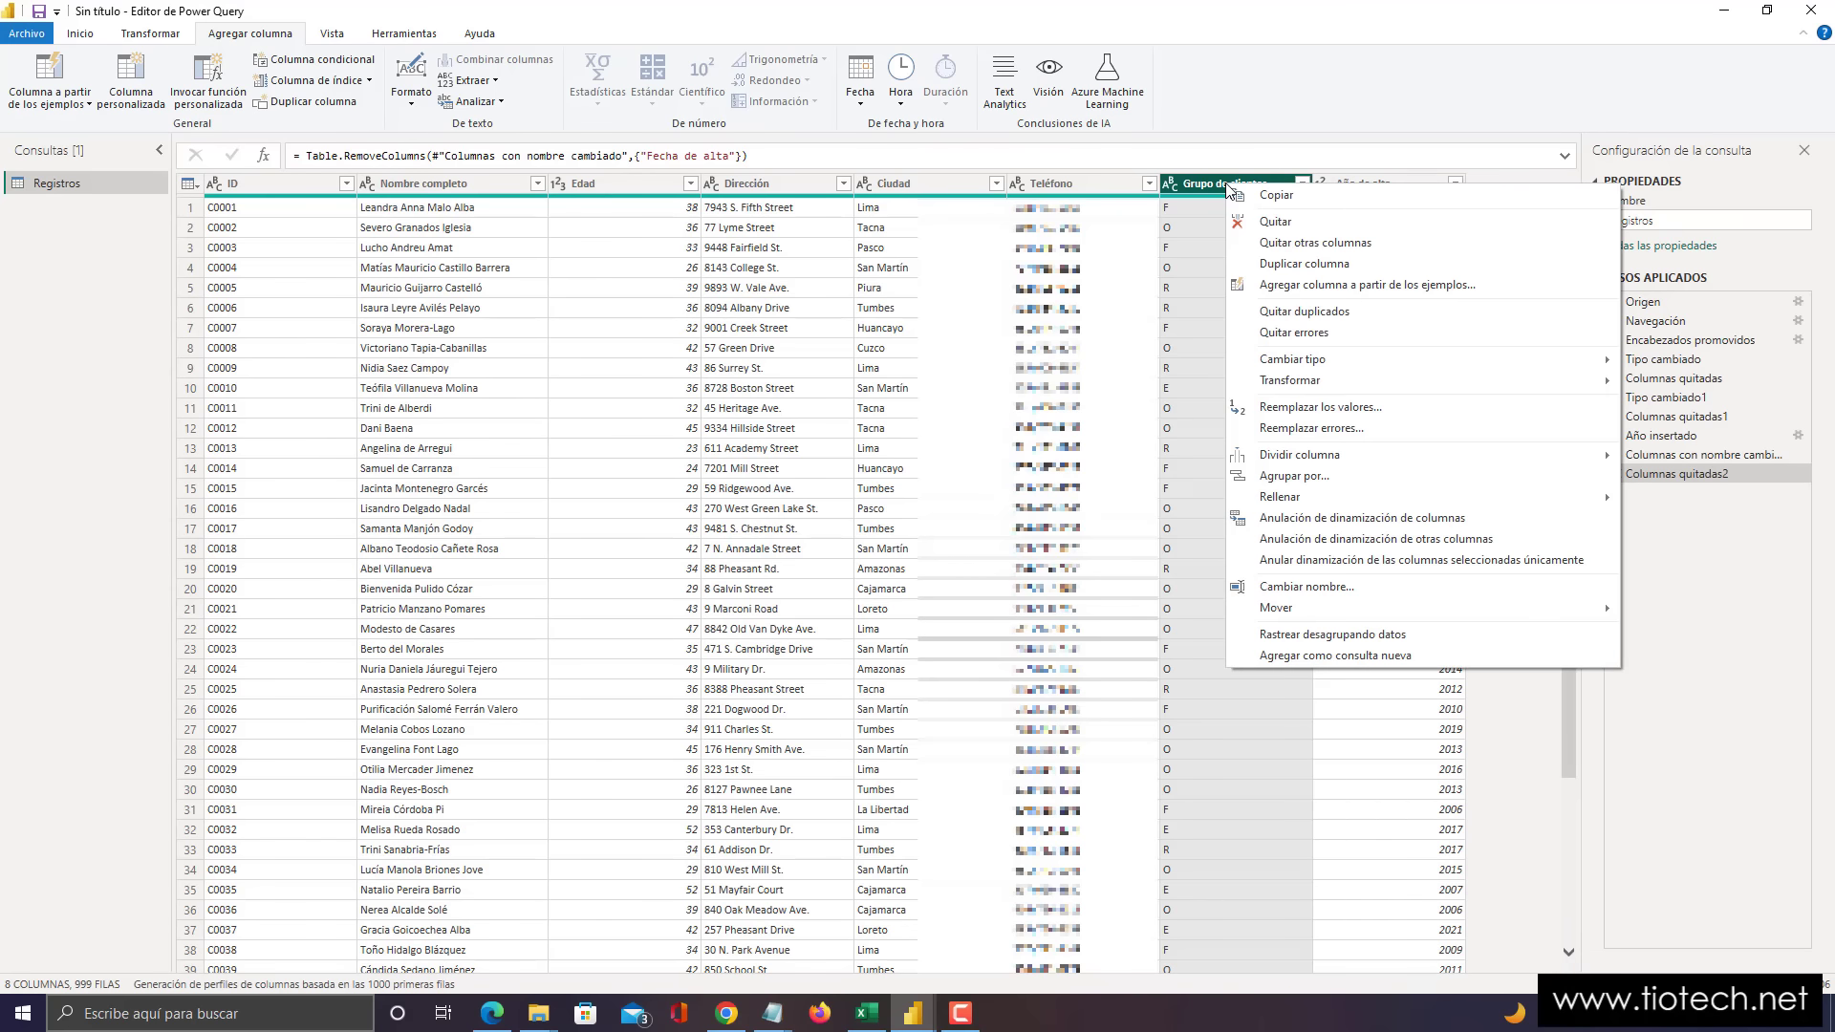
left_click(1334, 411)
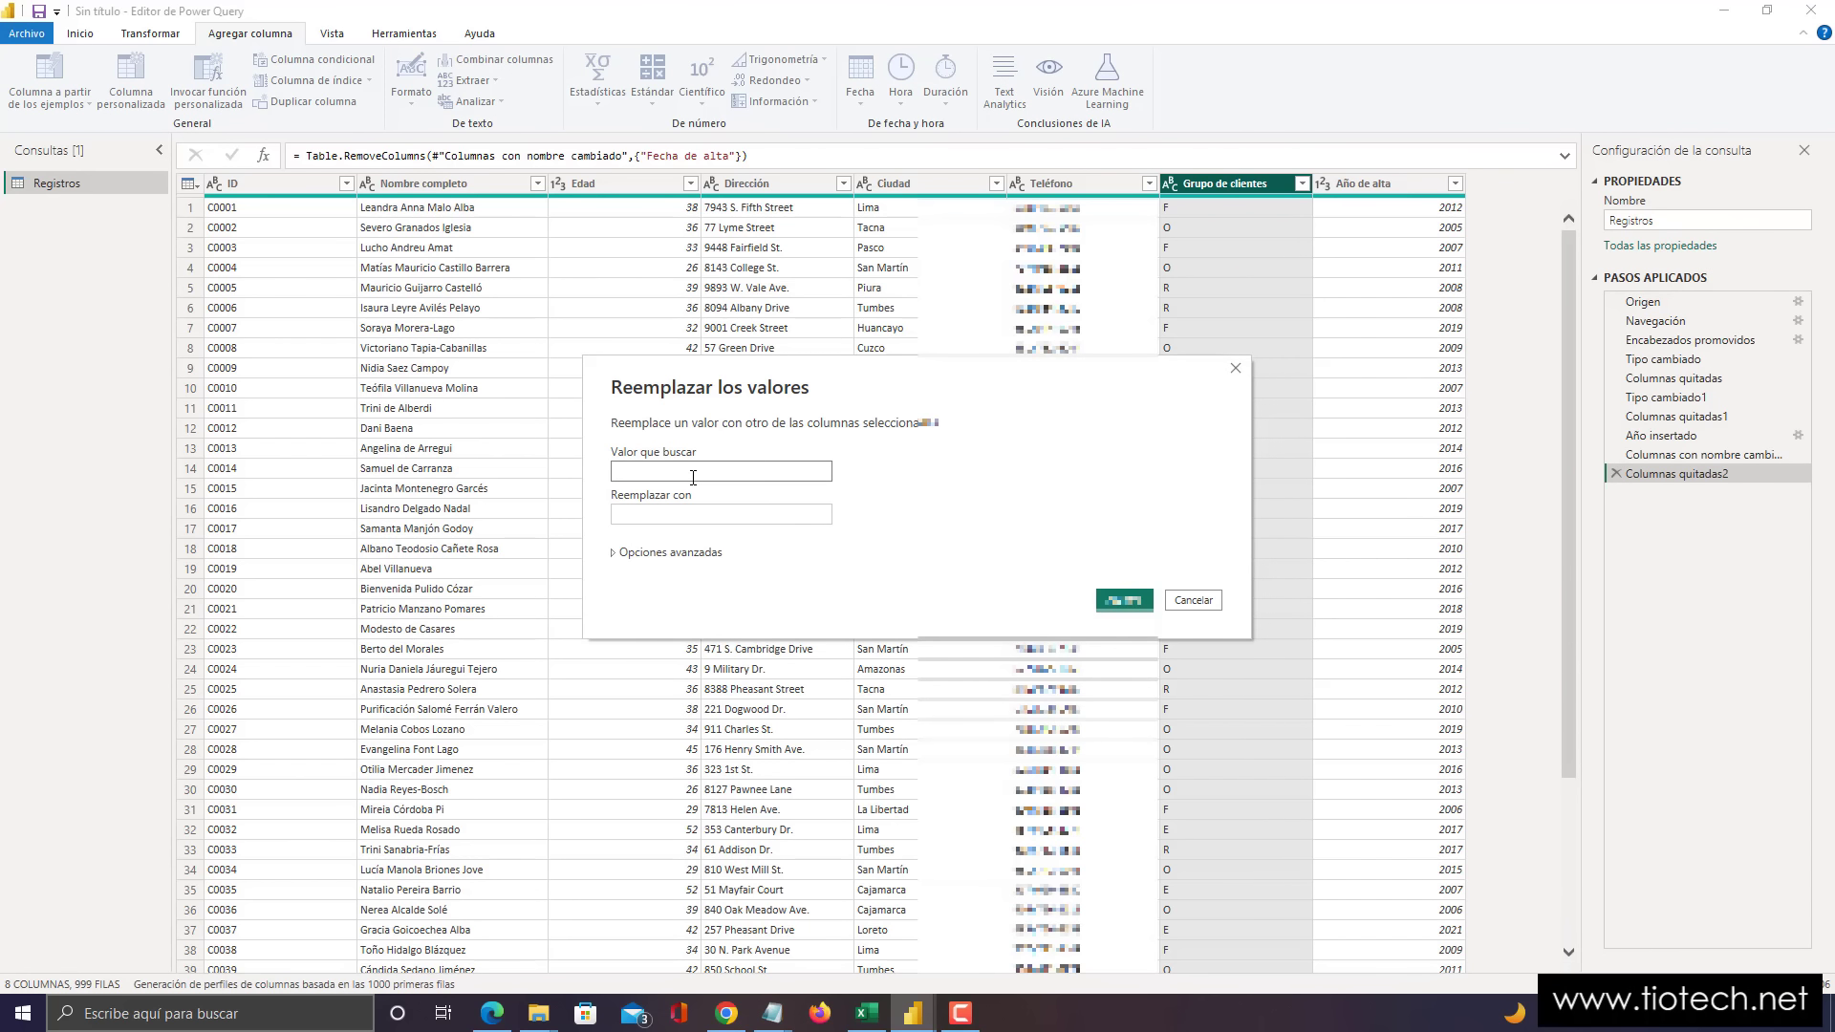
left_click(655, 514)
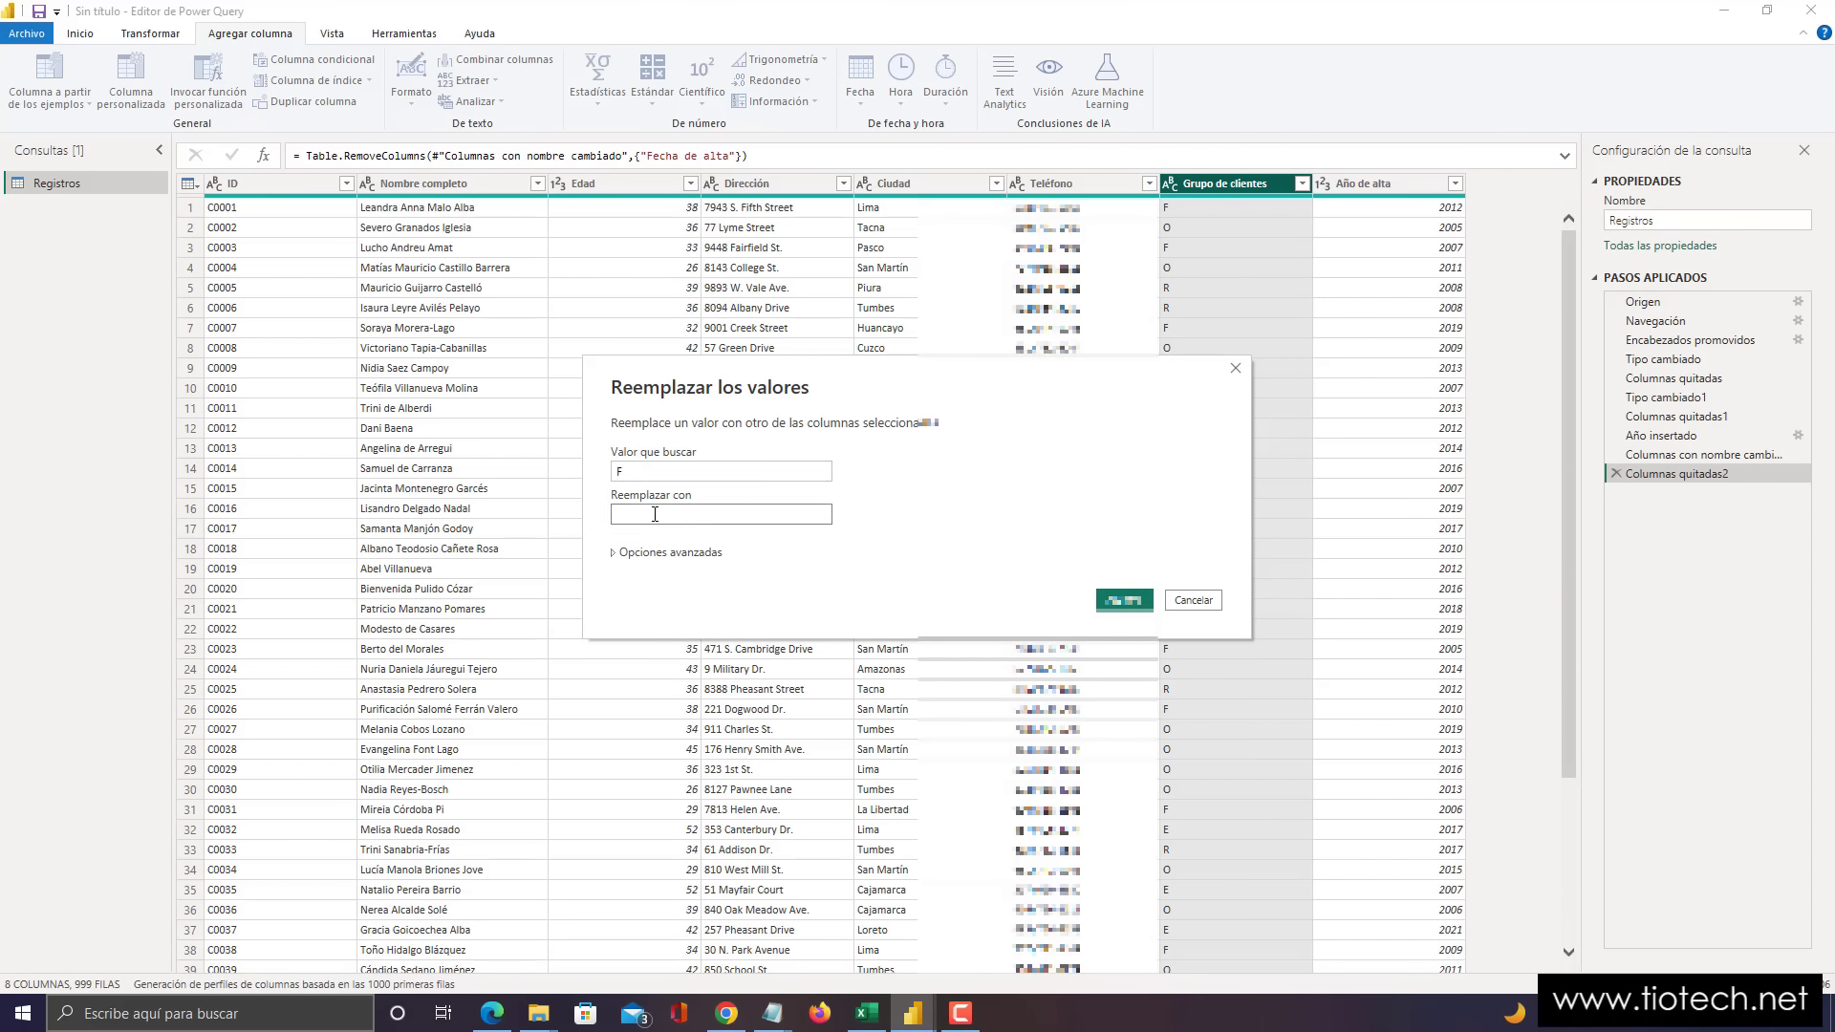
type("Frecuen")
type("Cliente")
left_click_drag(718, 512, 614, 515)
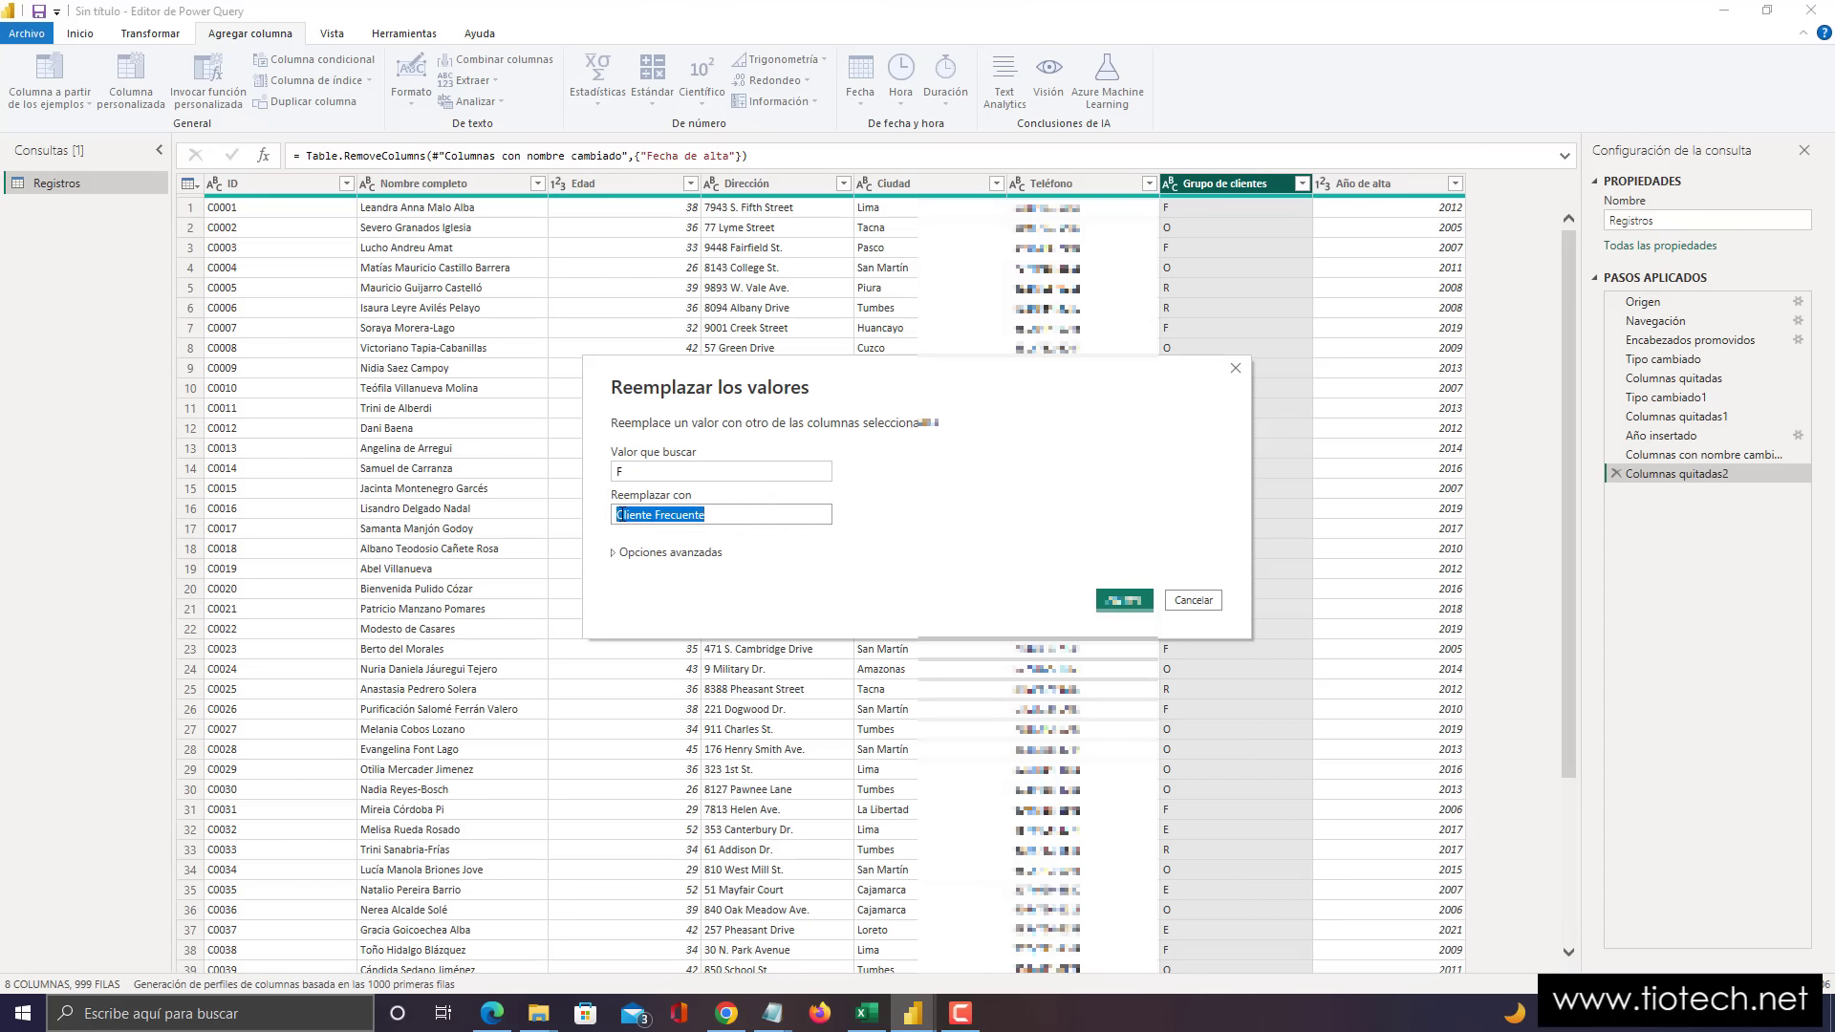
left_click(652, 515)
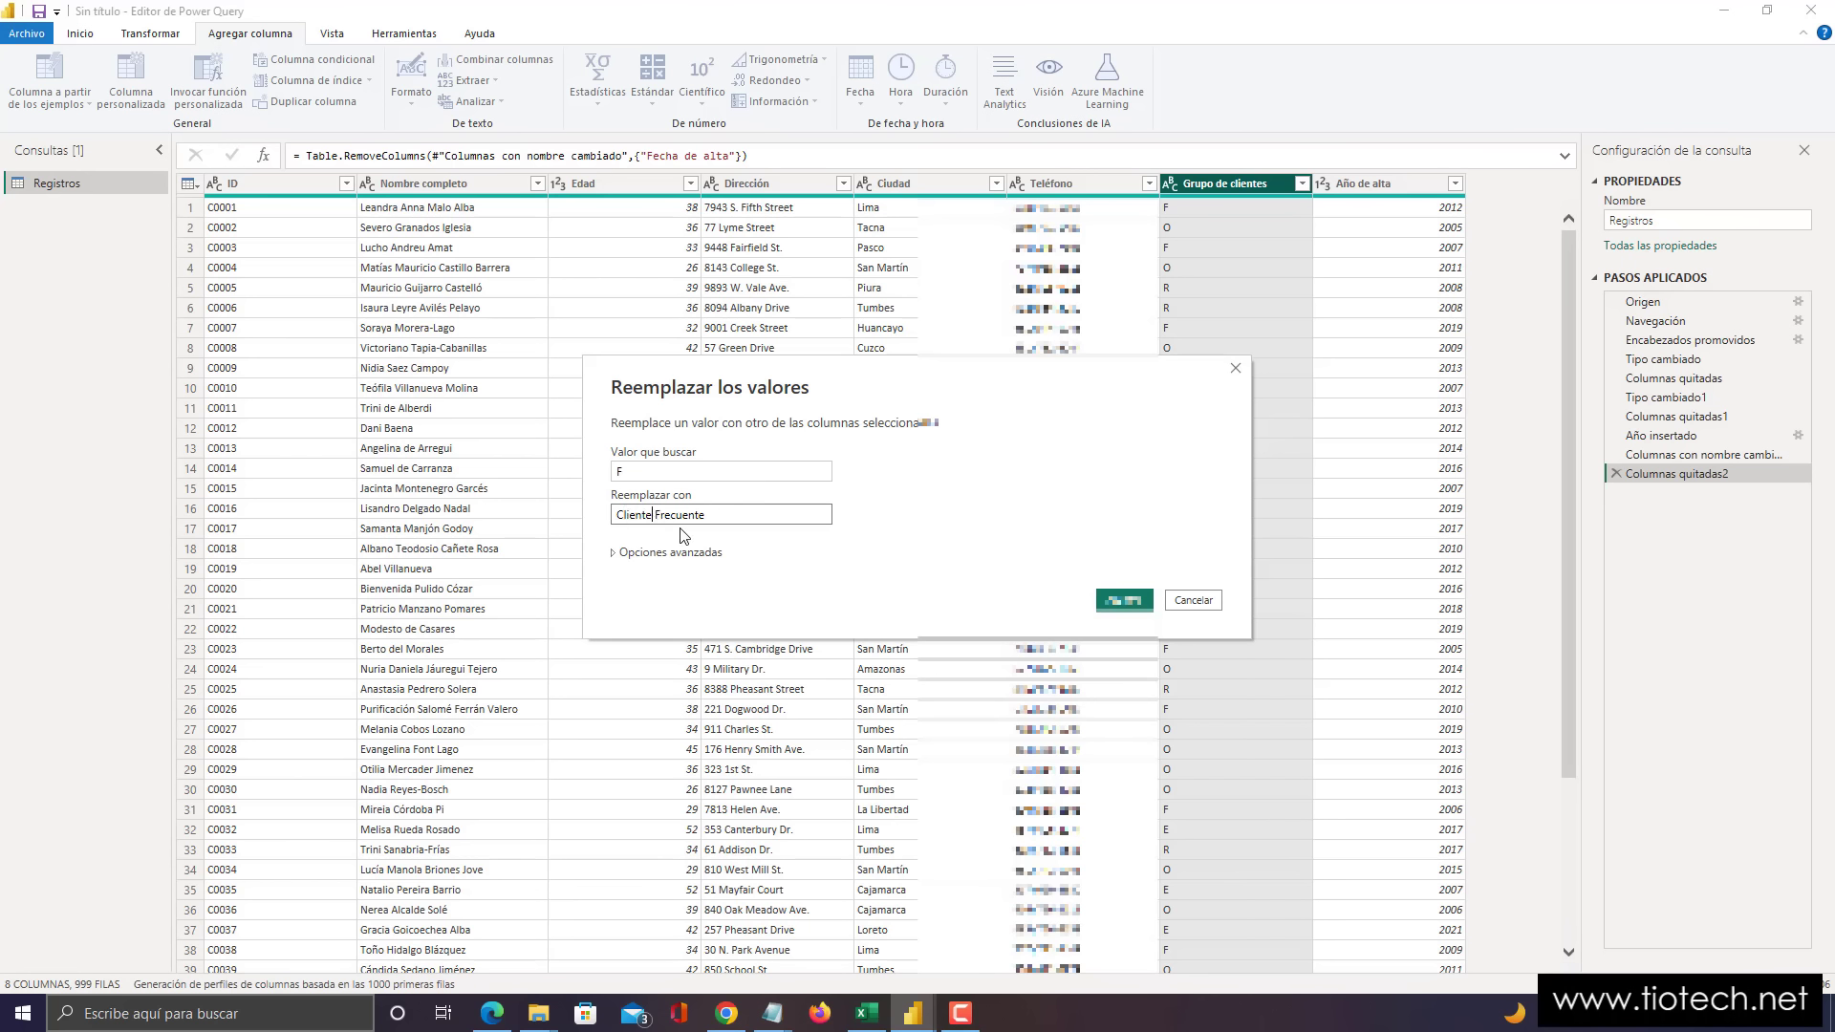
left_click_drag(658, 518, 573, 512)
key("BackSpace")
left_click(1124, 600)
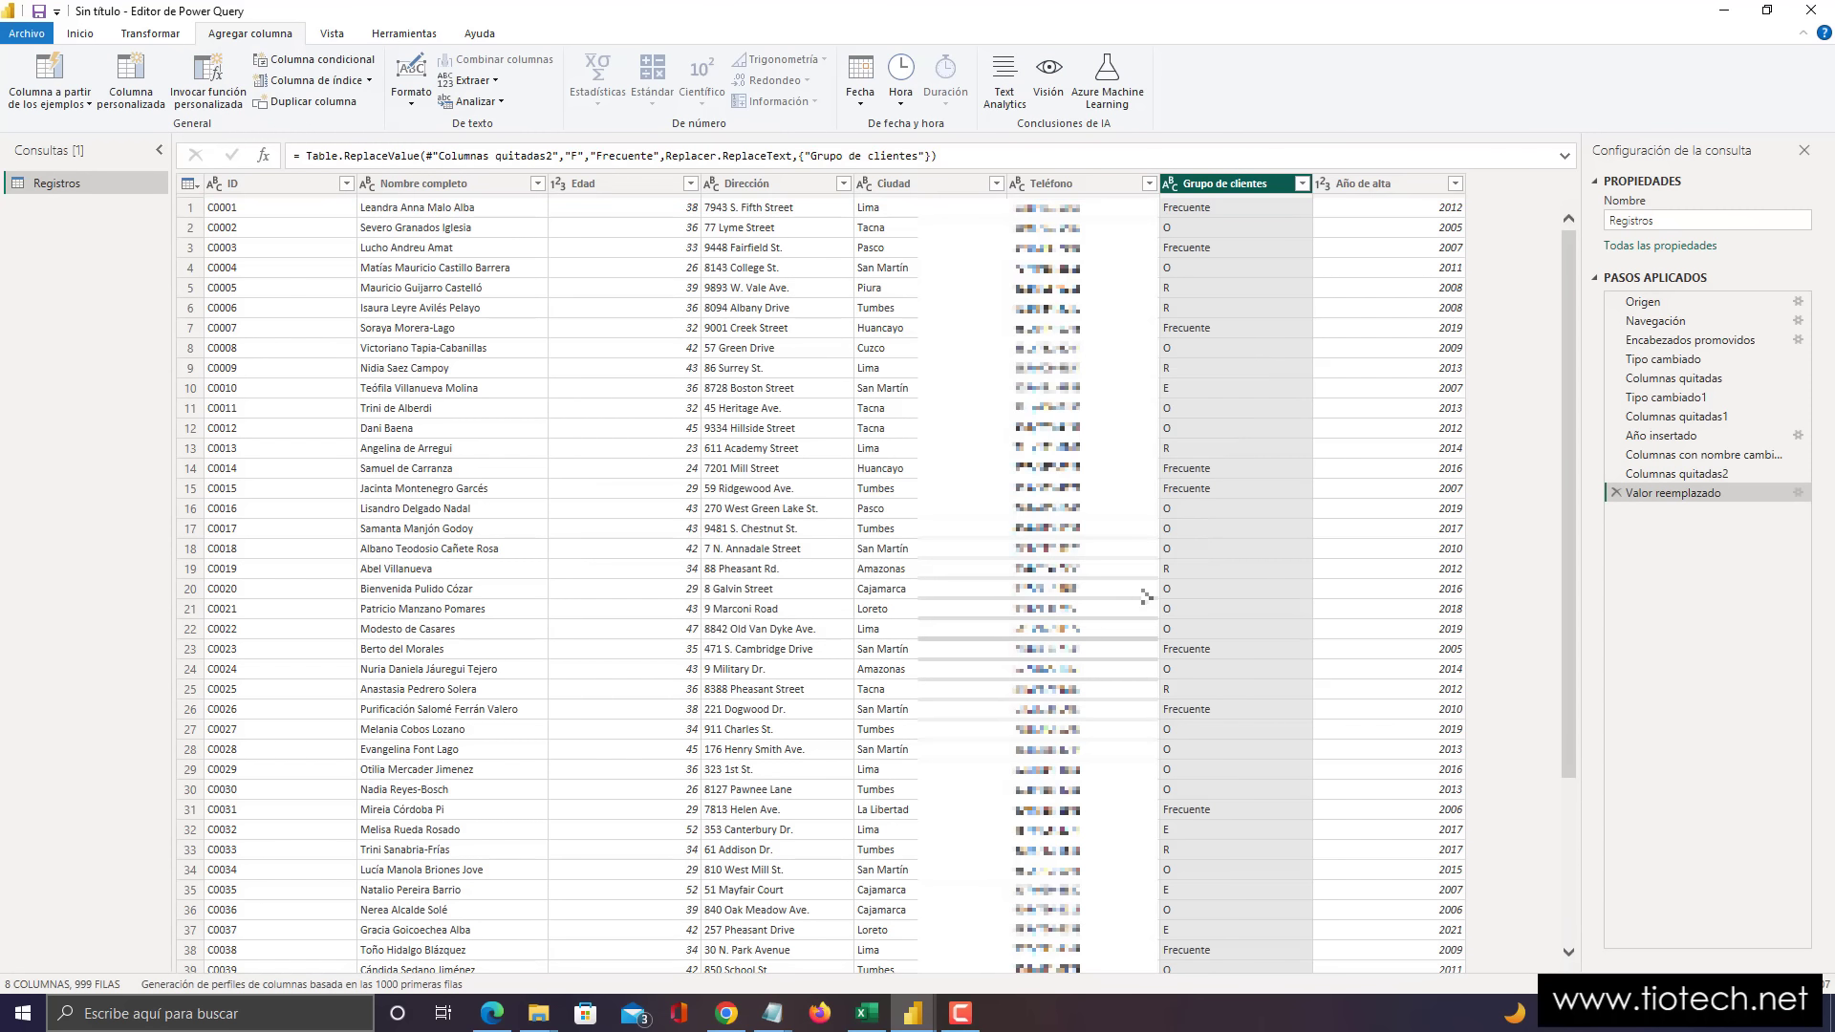
- Replace the value O with Ocasional in the Grupo de clientes column
right_click(1204, 187)
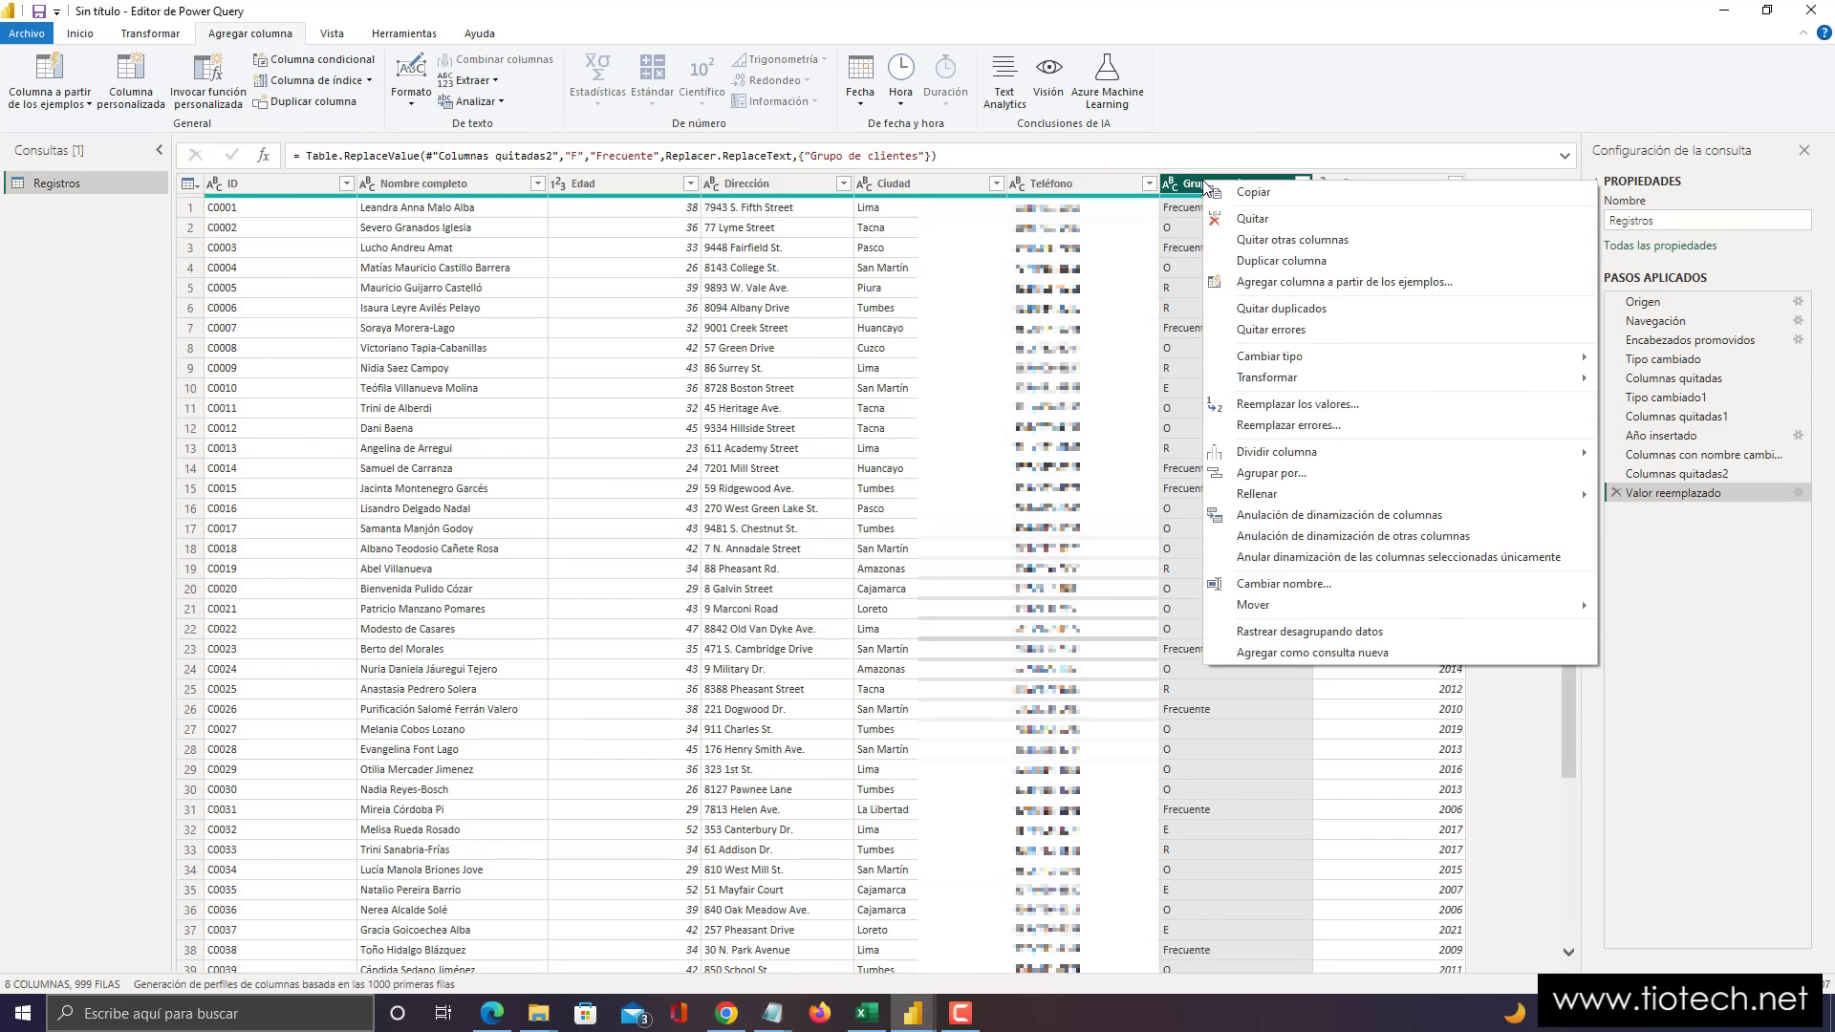
left_click(1296, 403)
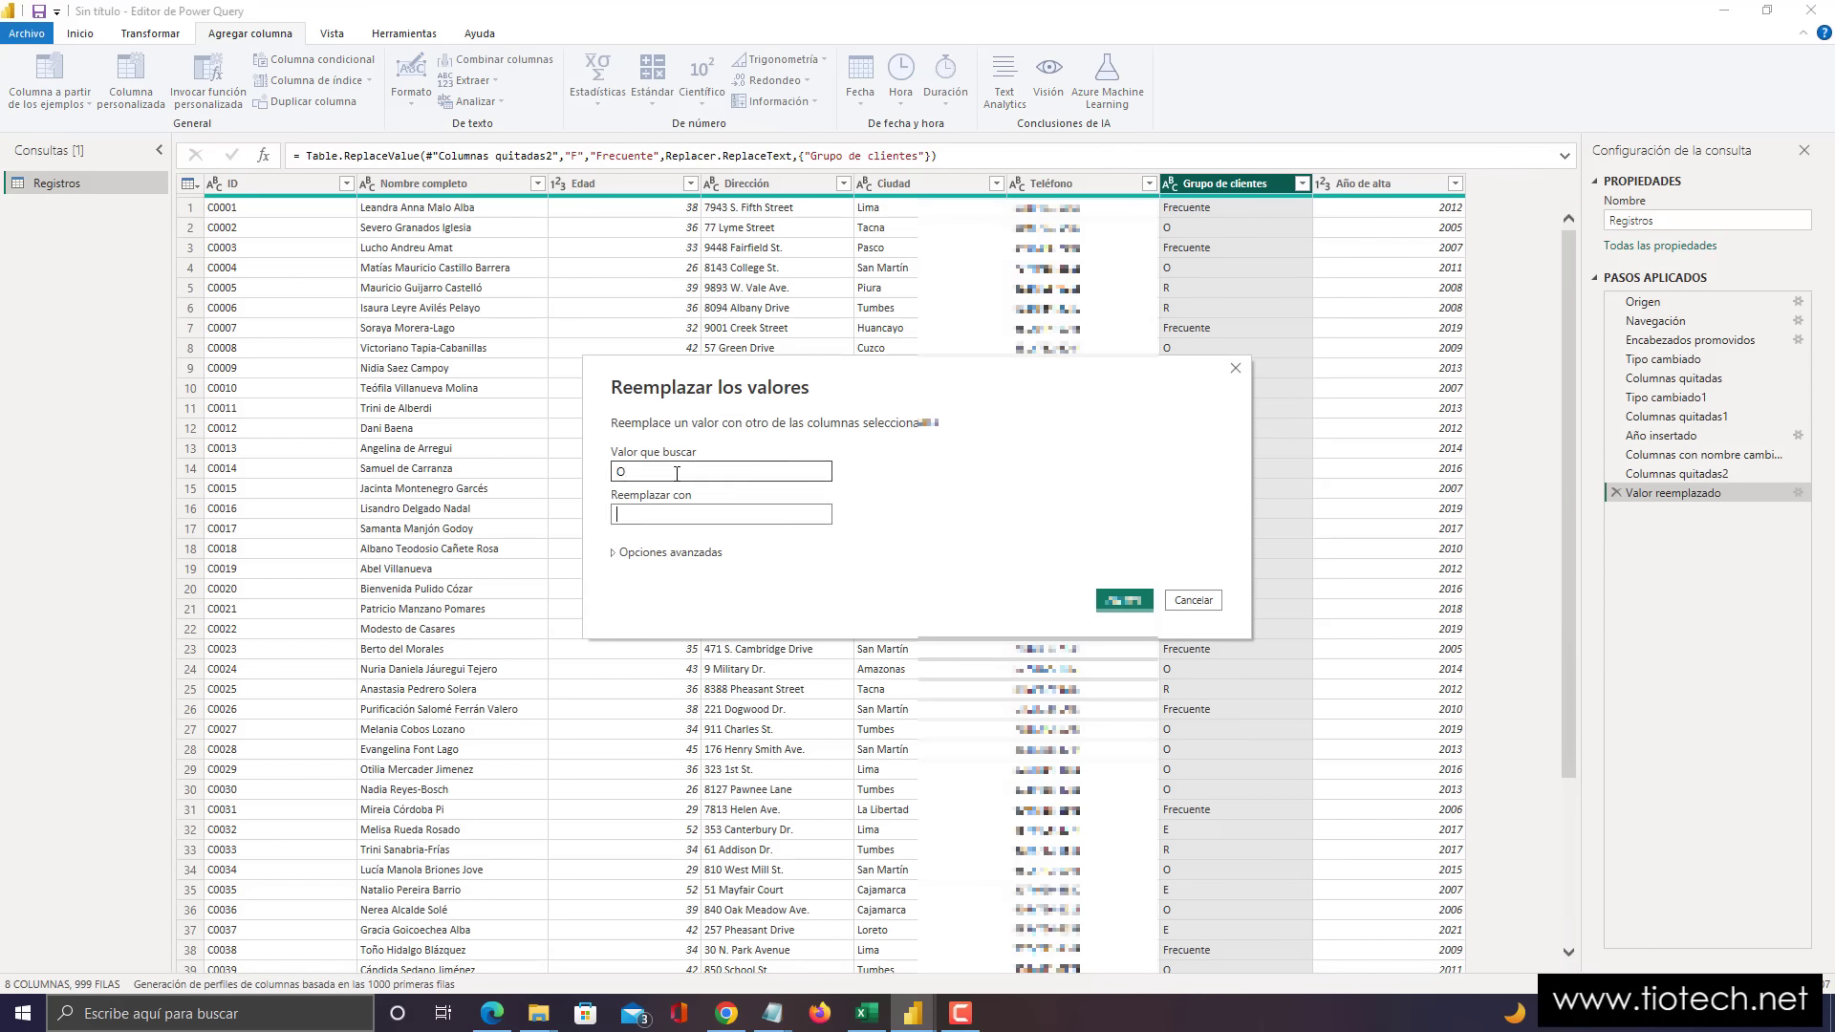
type("onal")
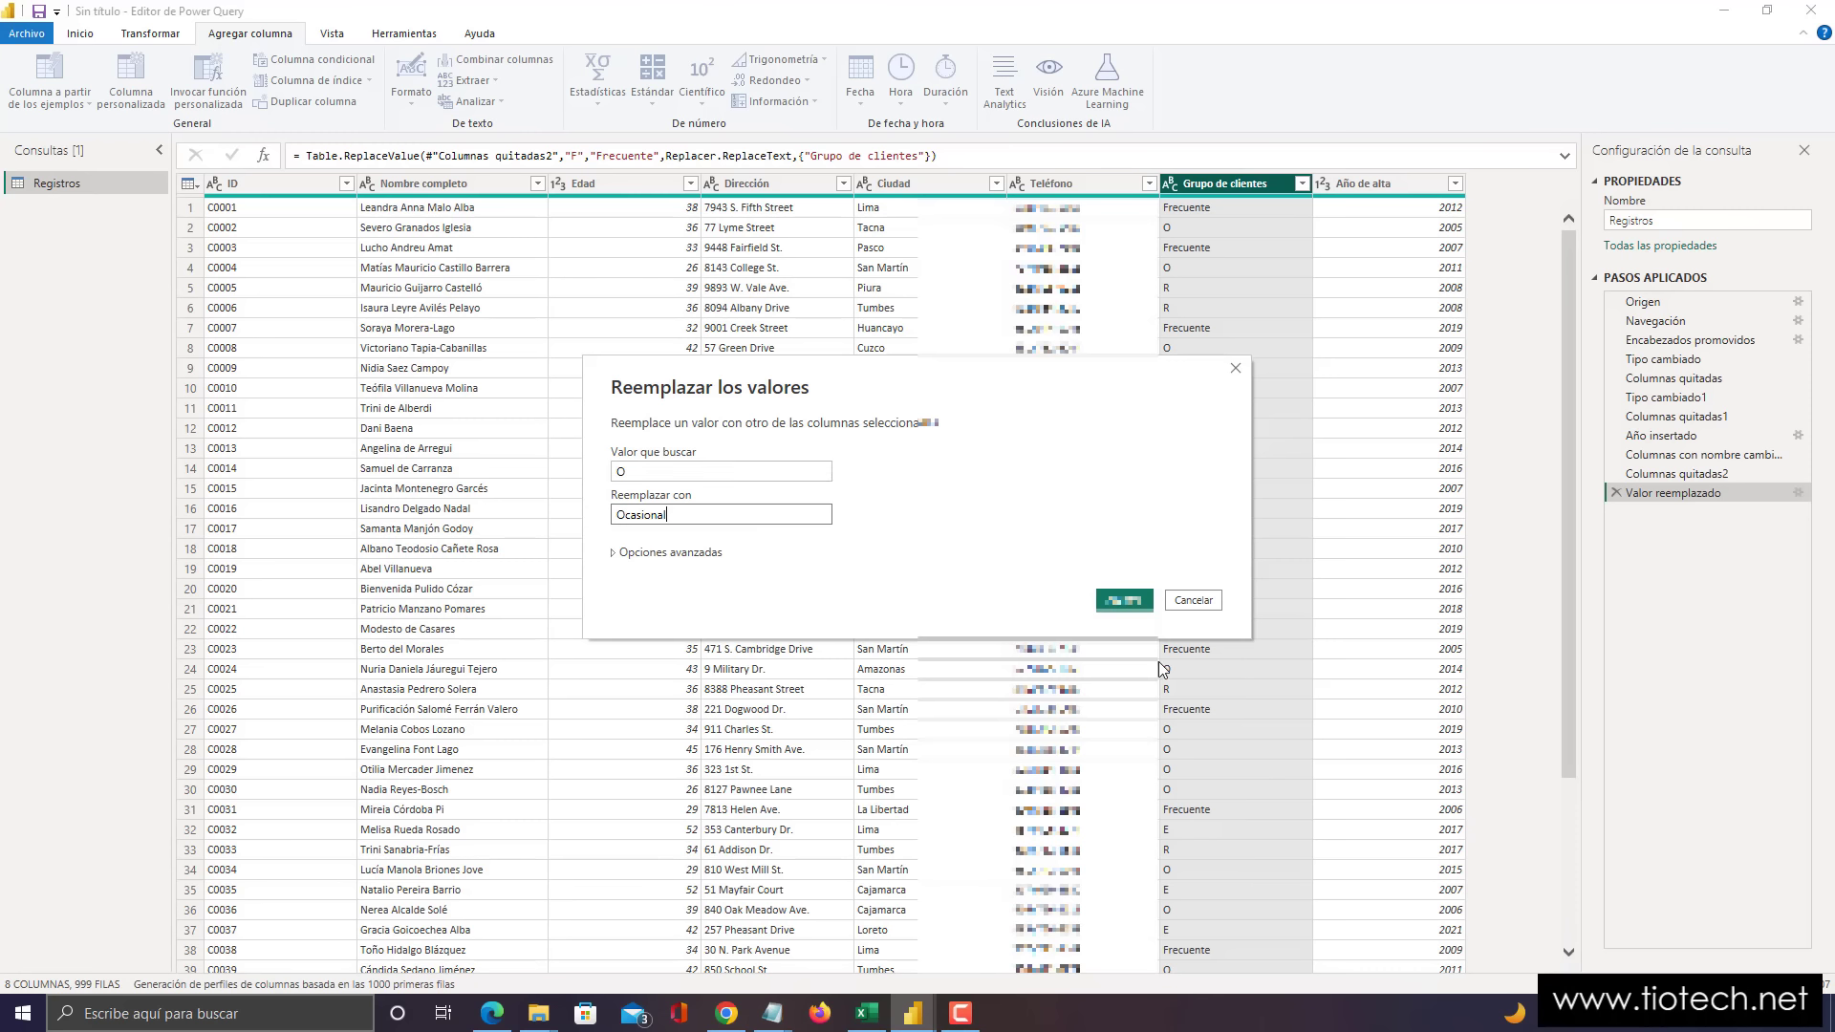
left_click(1128, 602)
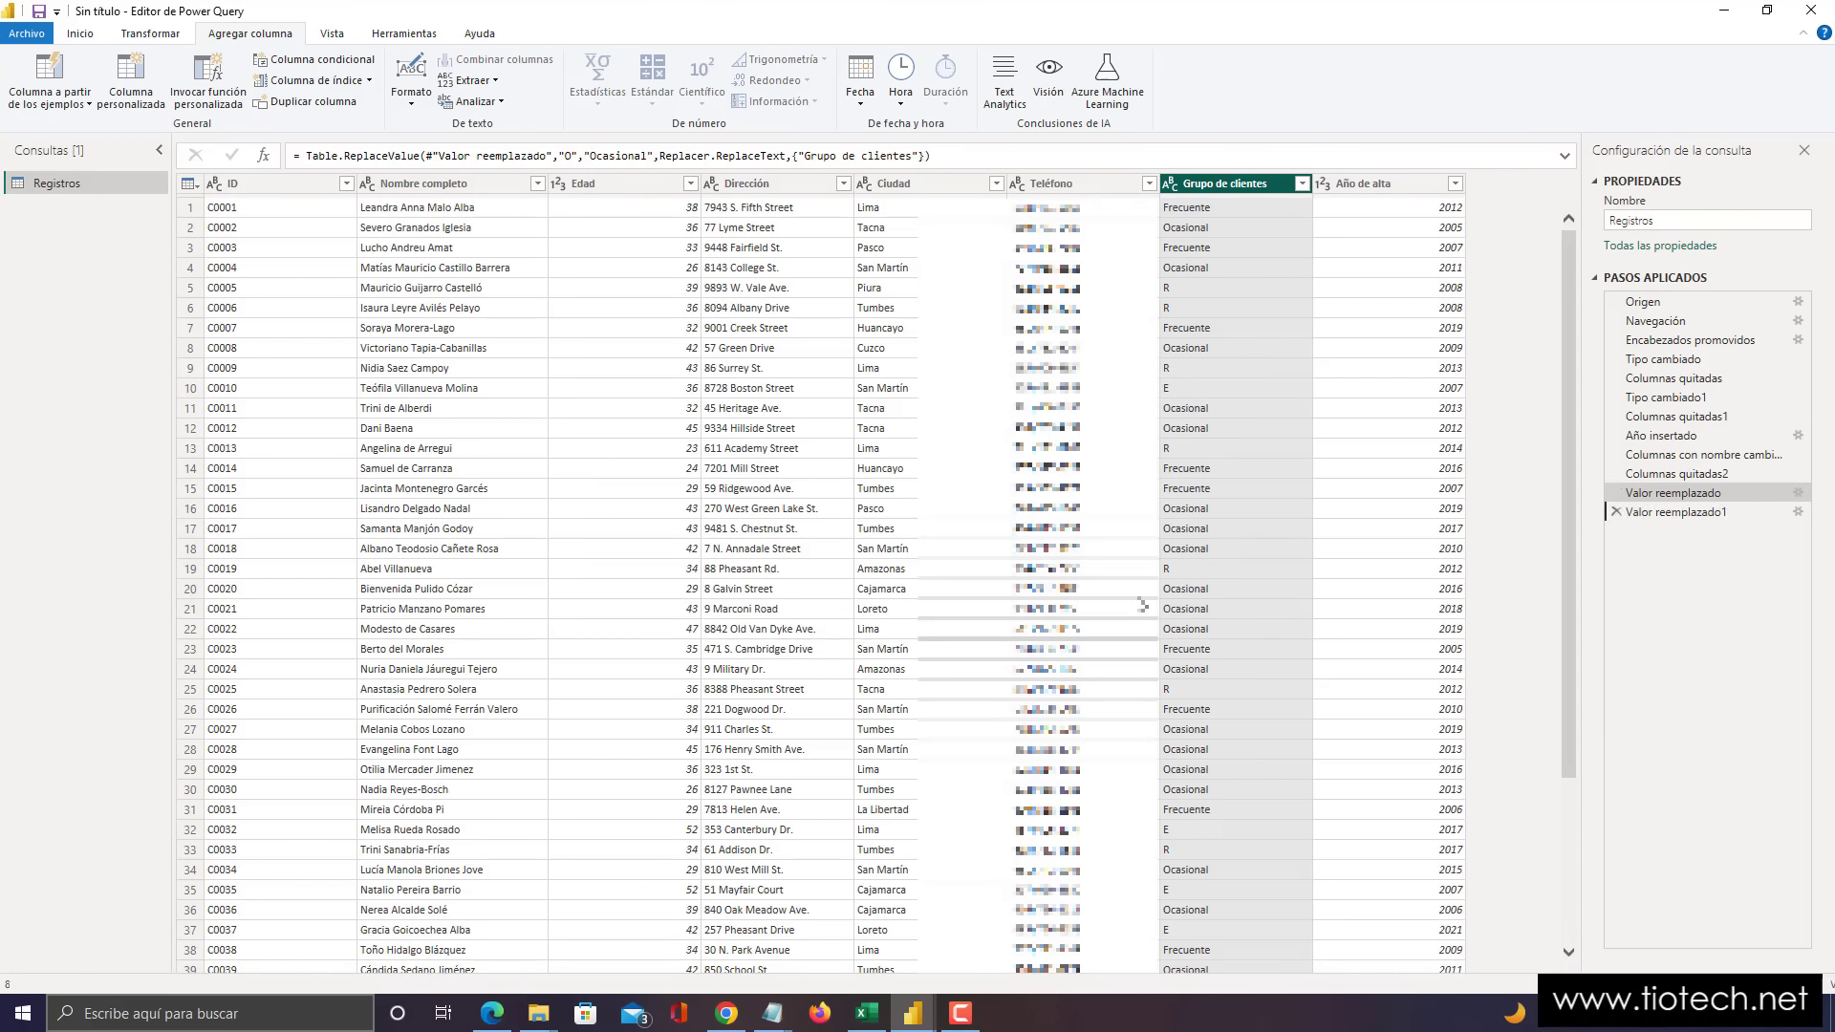
- Replace the value R with Regular in the Grupo de clientes column
right_click(1222, 183)
left_click(1307, 408)
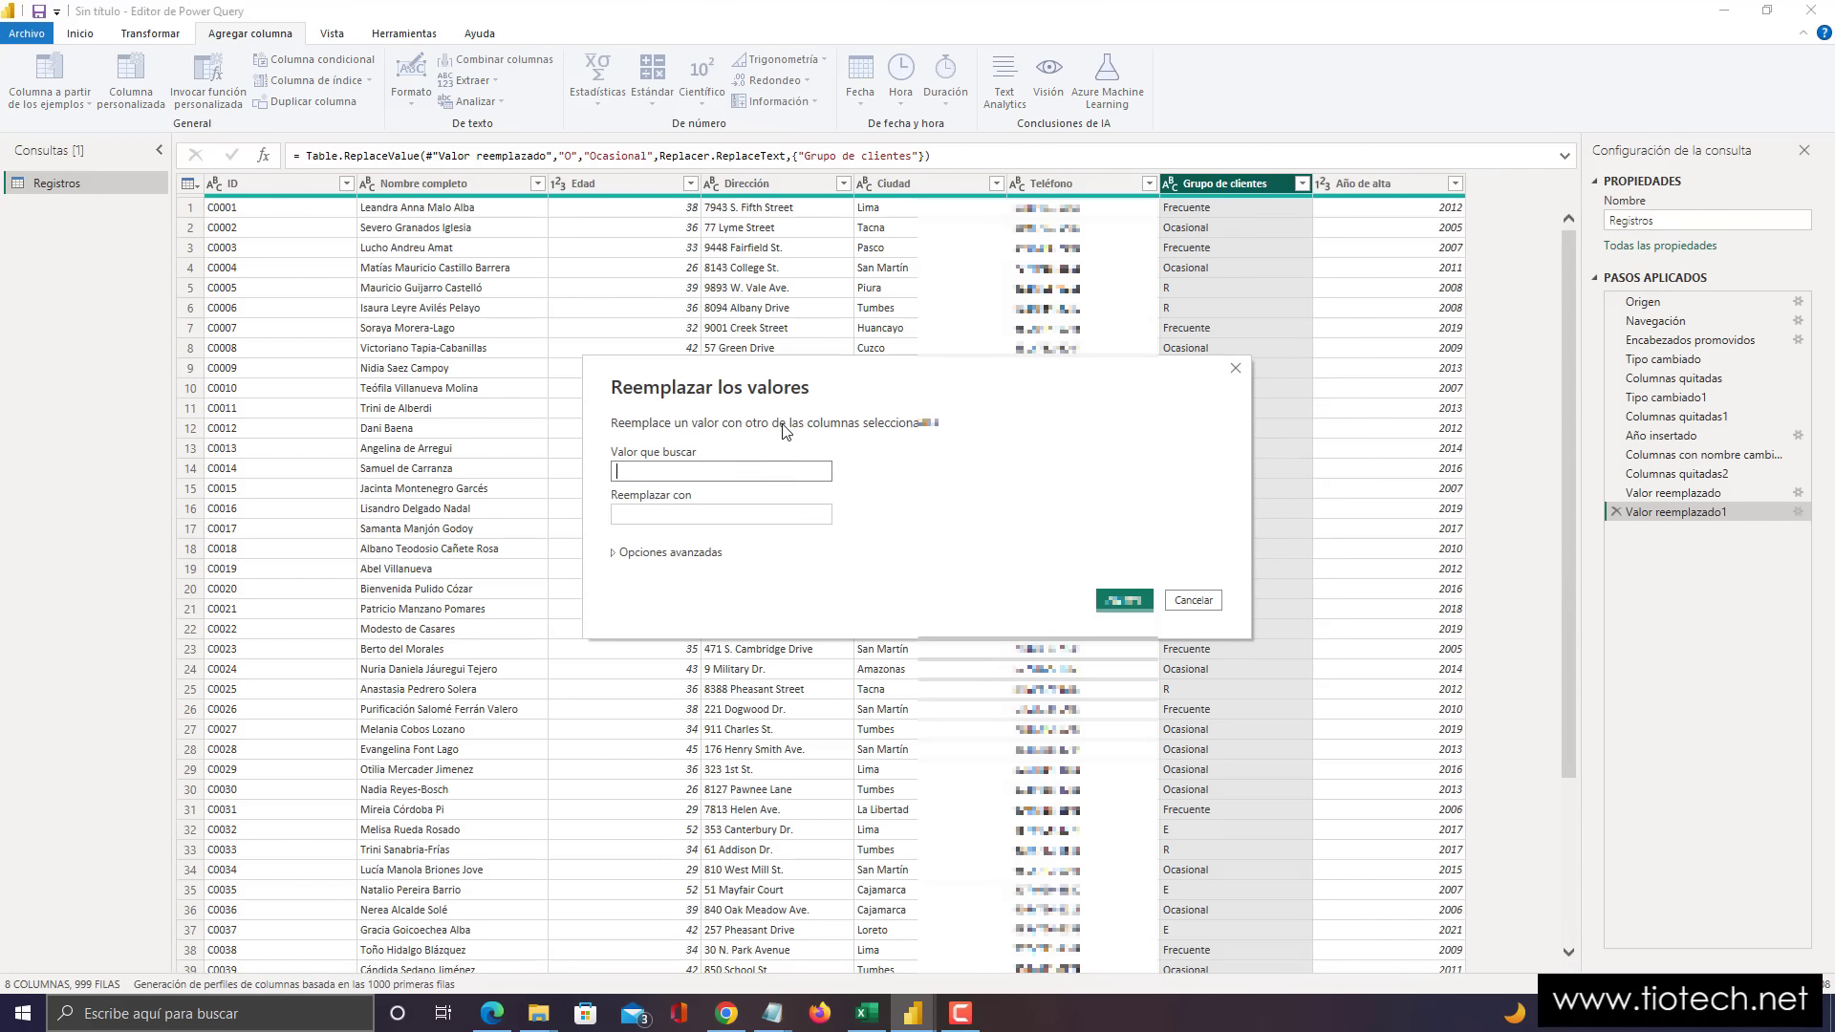
type("R")
key("Tab")
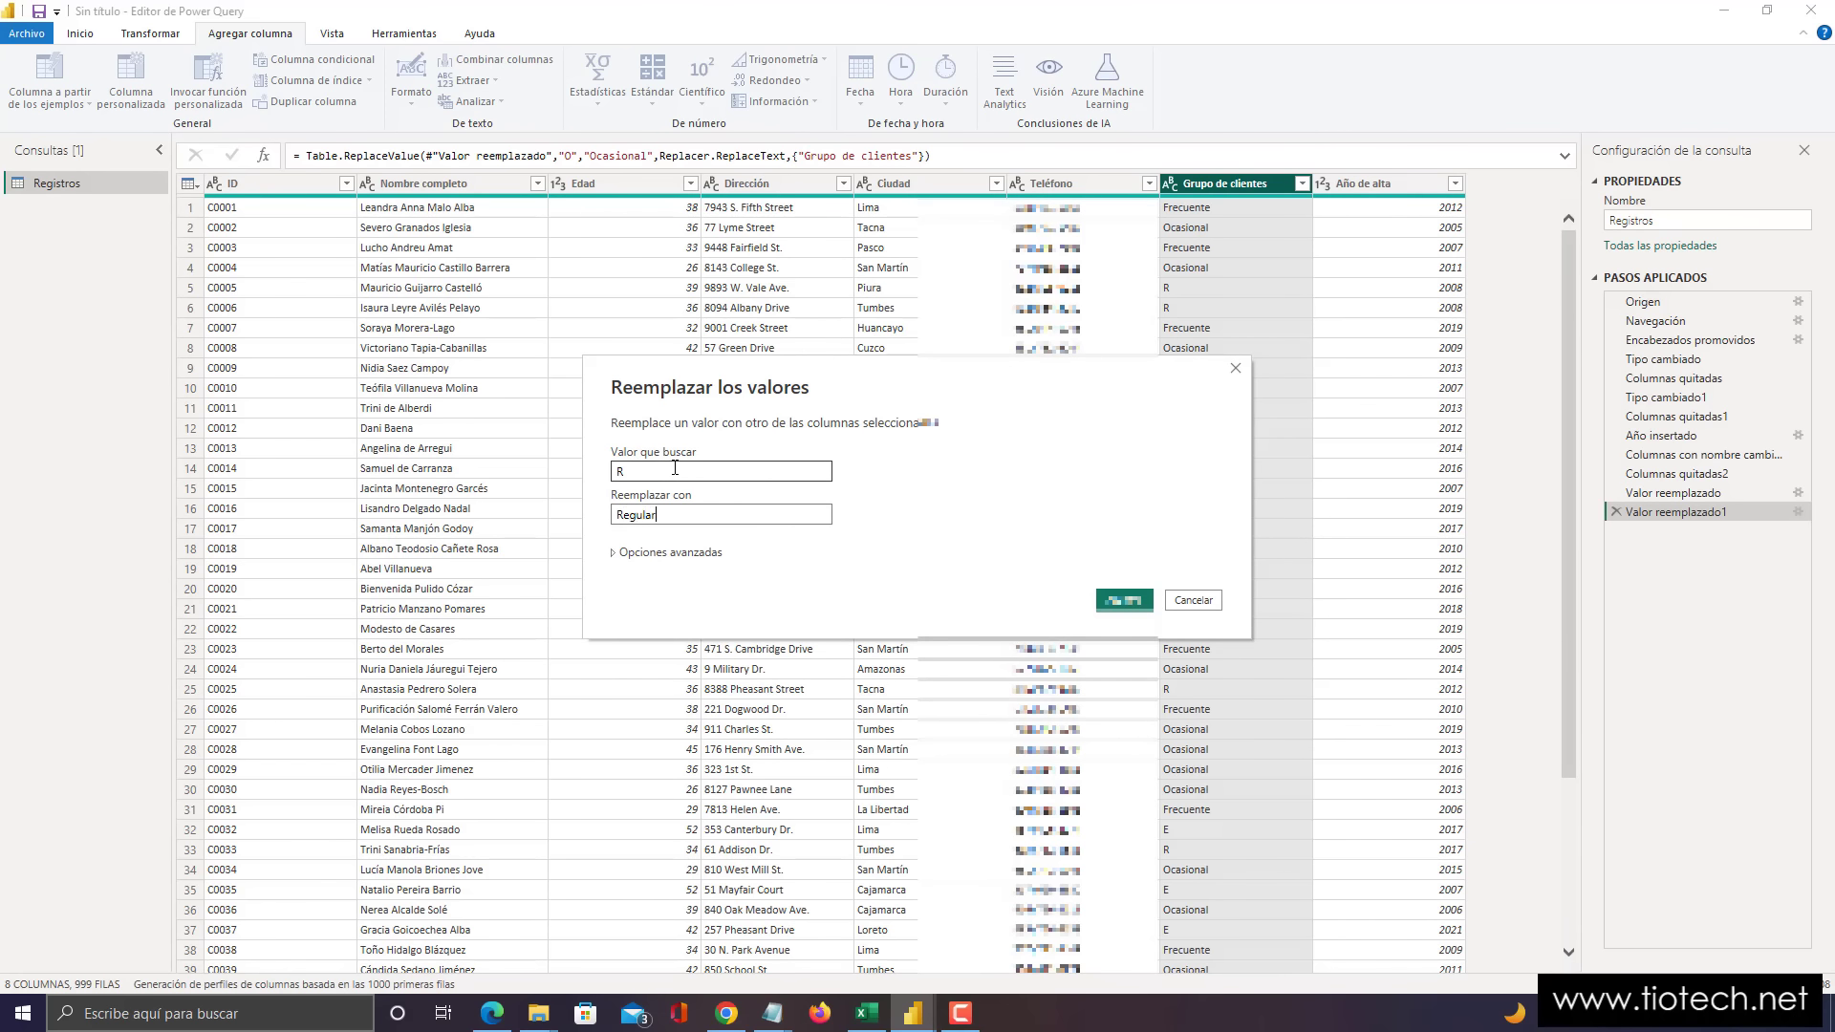
left_click(1118, 600)
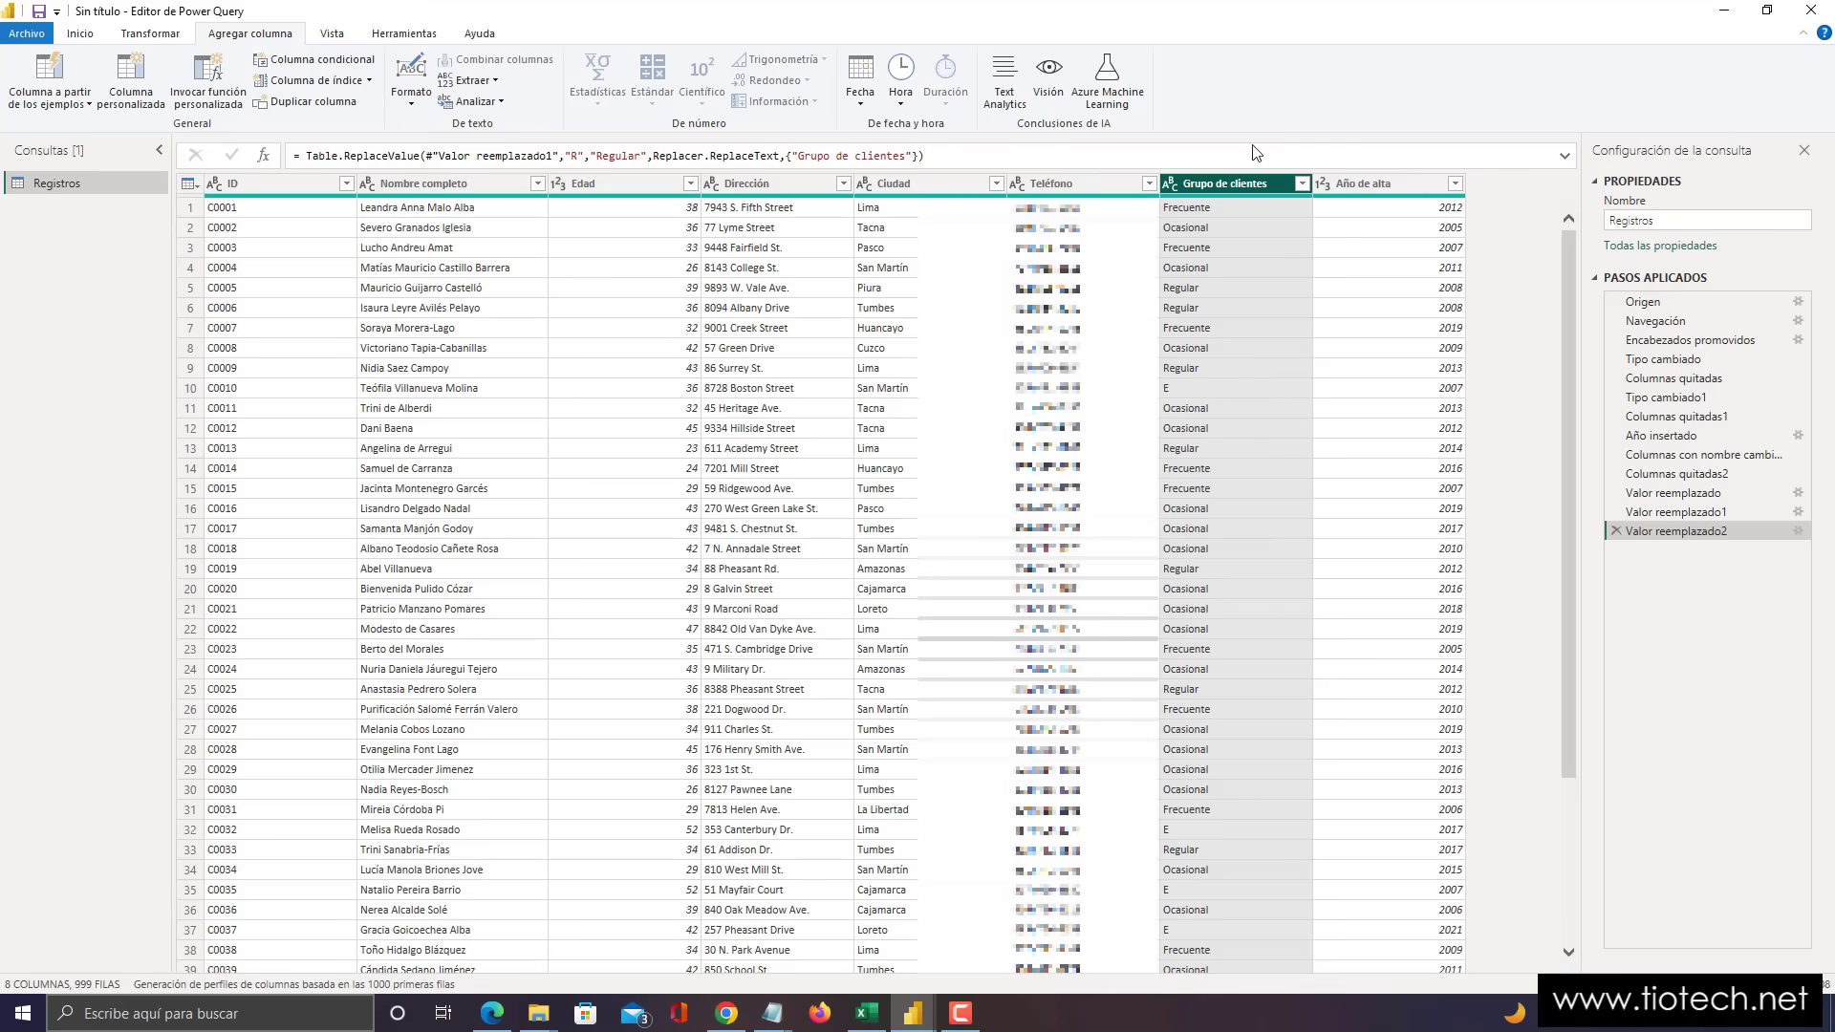
- Replace the value E with Embajador in the Grupo de clientes column and look through the replaced values
right_click(1230, 182)
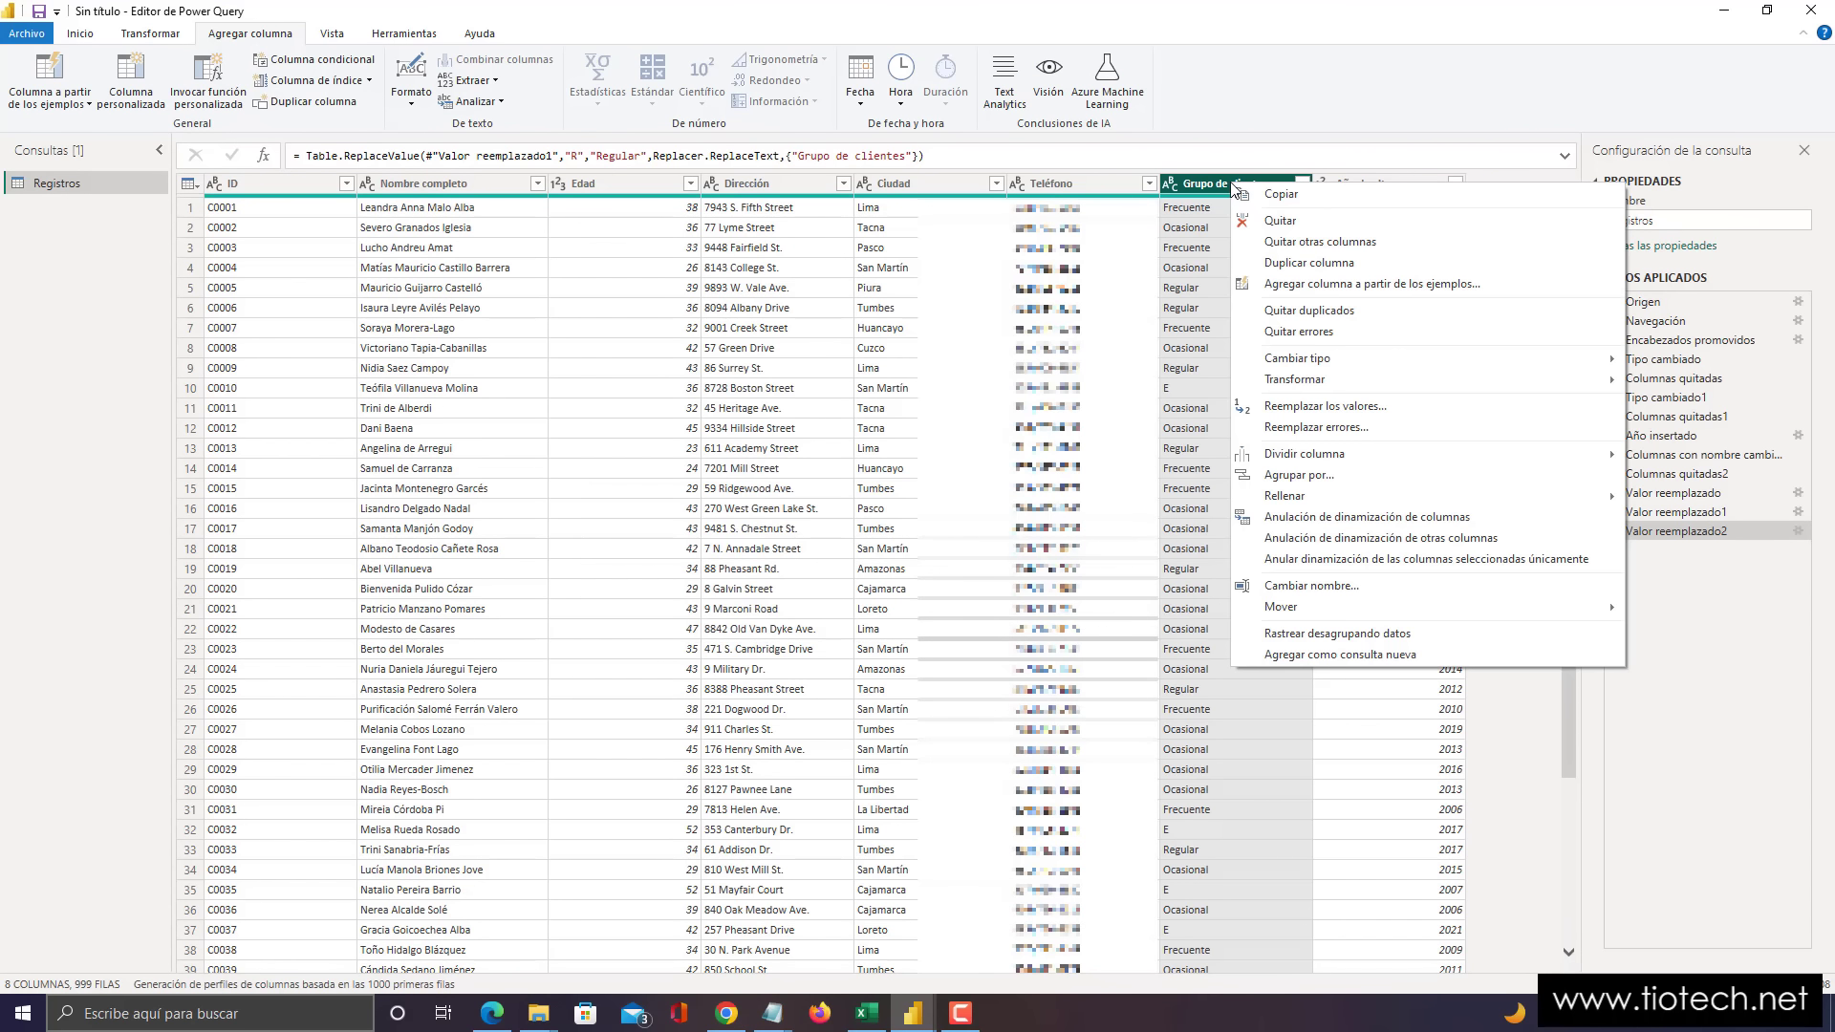
left_click(1323, 409)
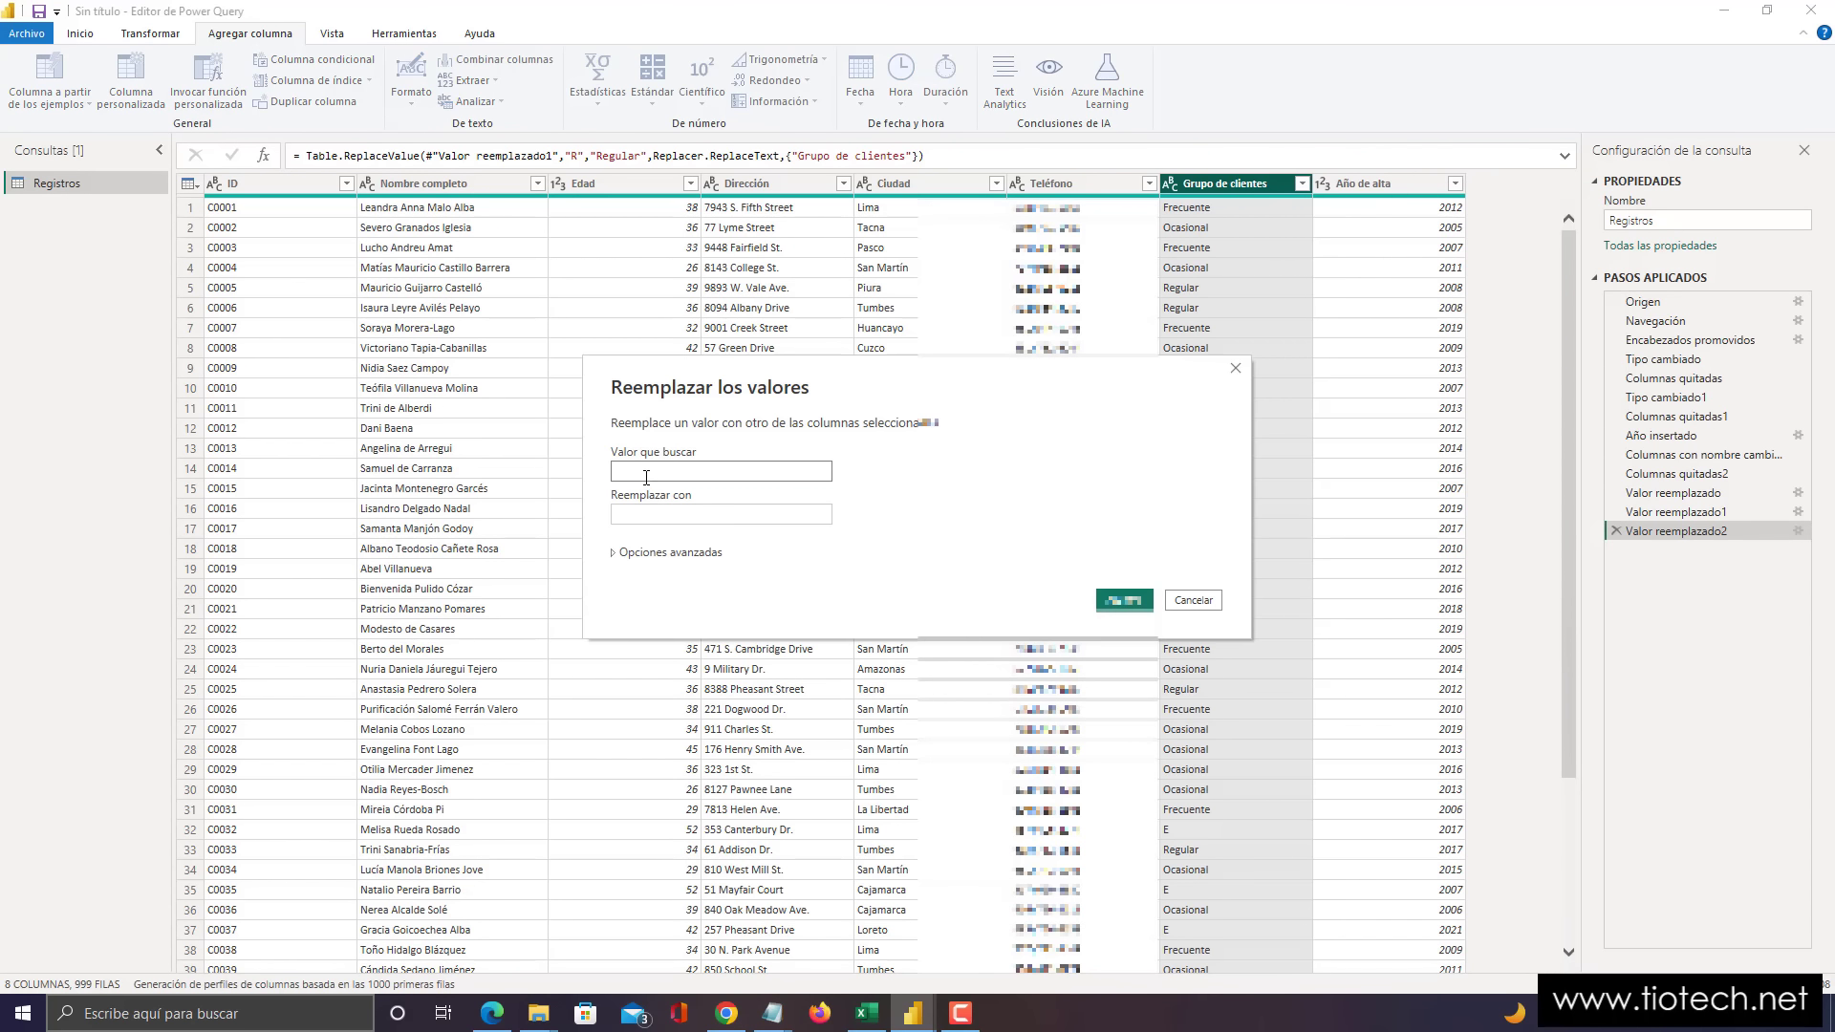
type("E")
left_click(675, 513)
type("Em")
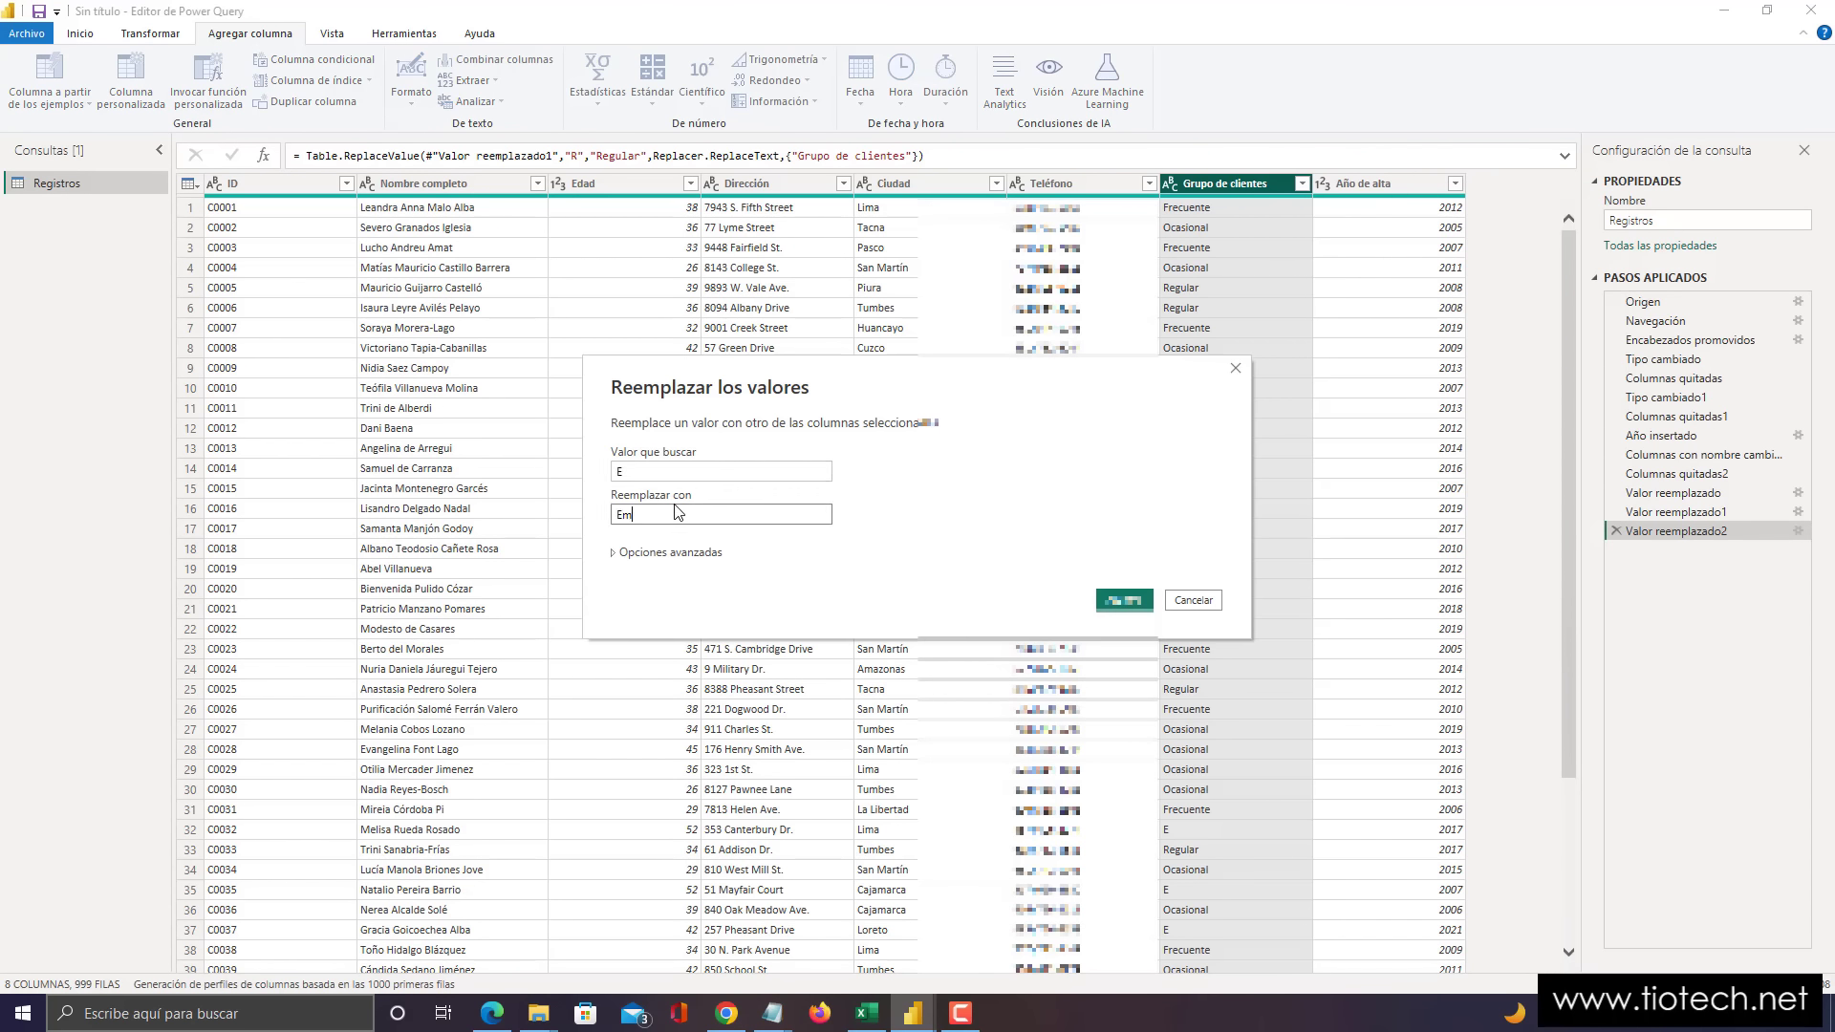
type("bajador")
left_click(1127, 602)
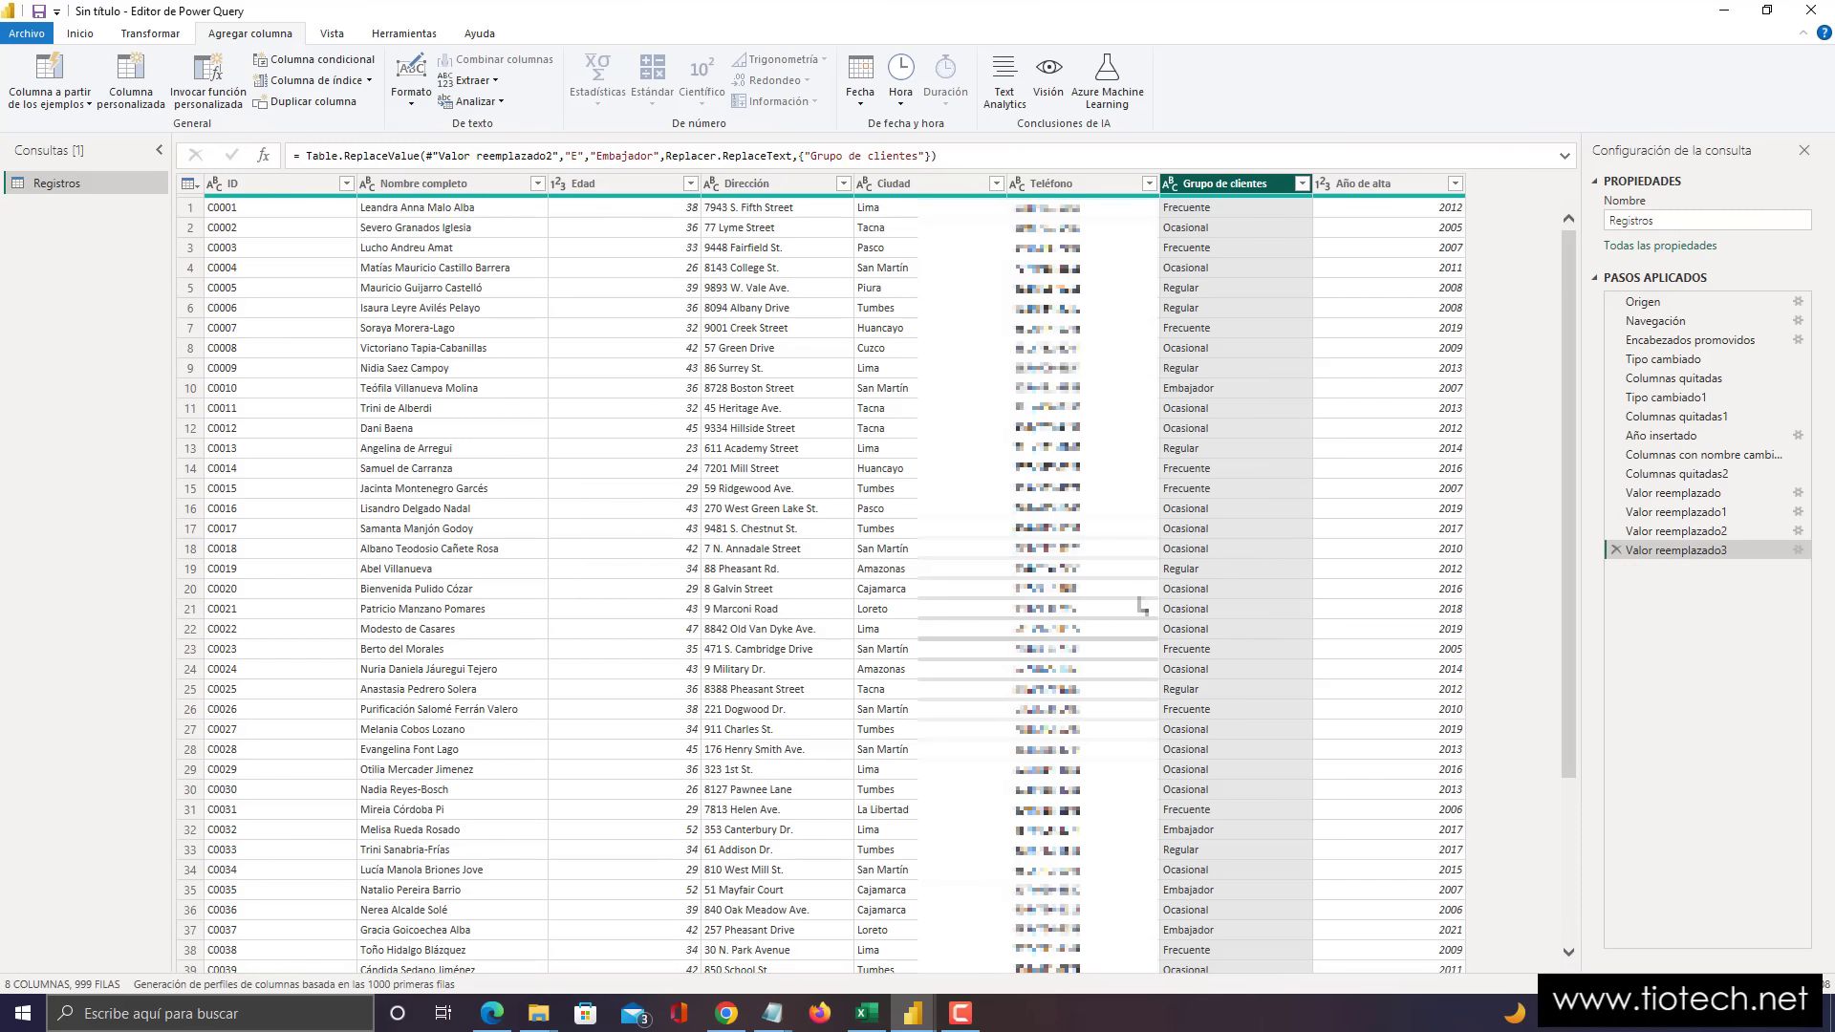
scroll(1222, 569, "down", 18)
scroll(1224, 606, "up", 19)
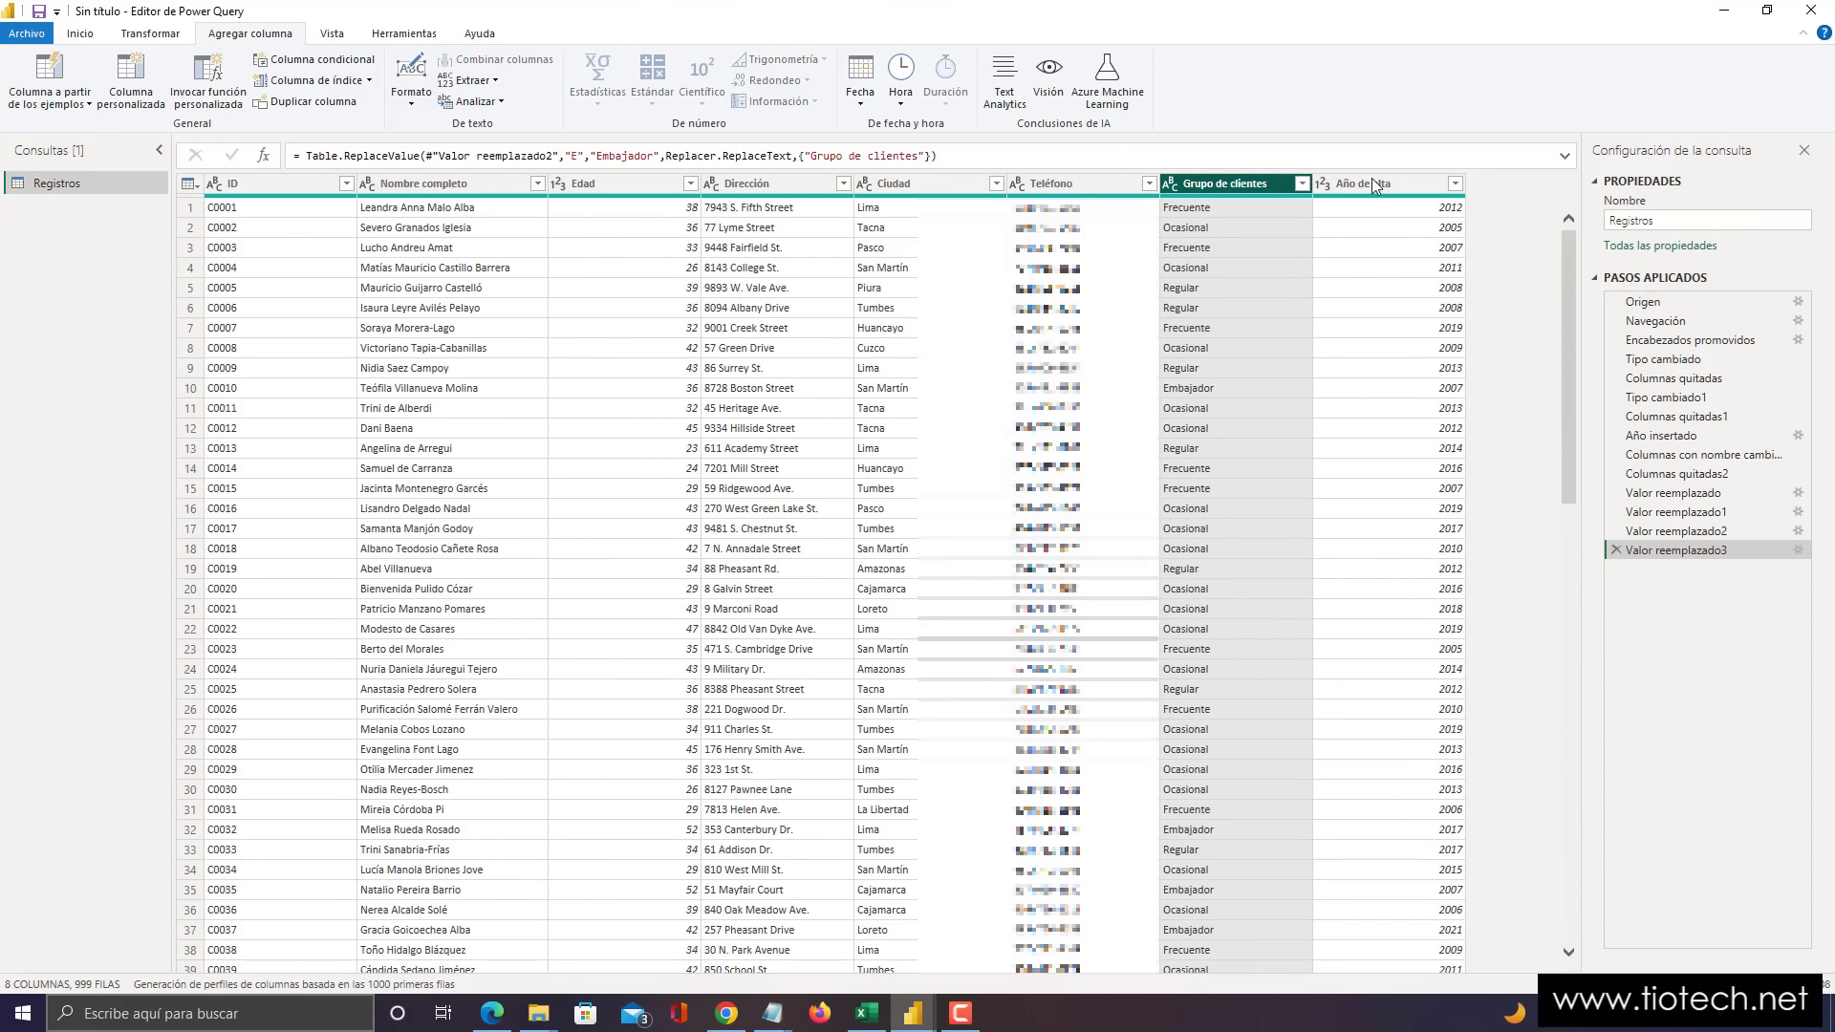
- Change the data type of the Año de alta column to Texto
left_click(1380, 181)
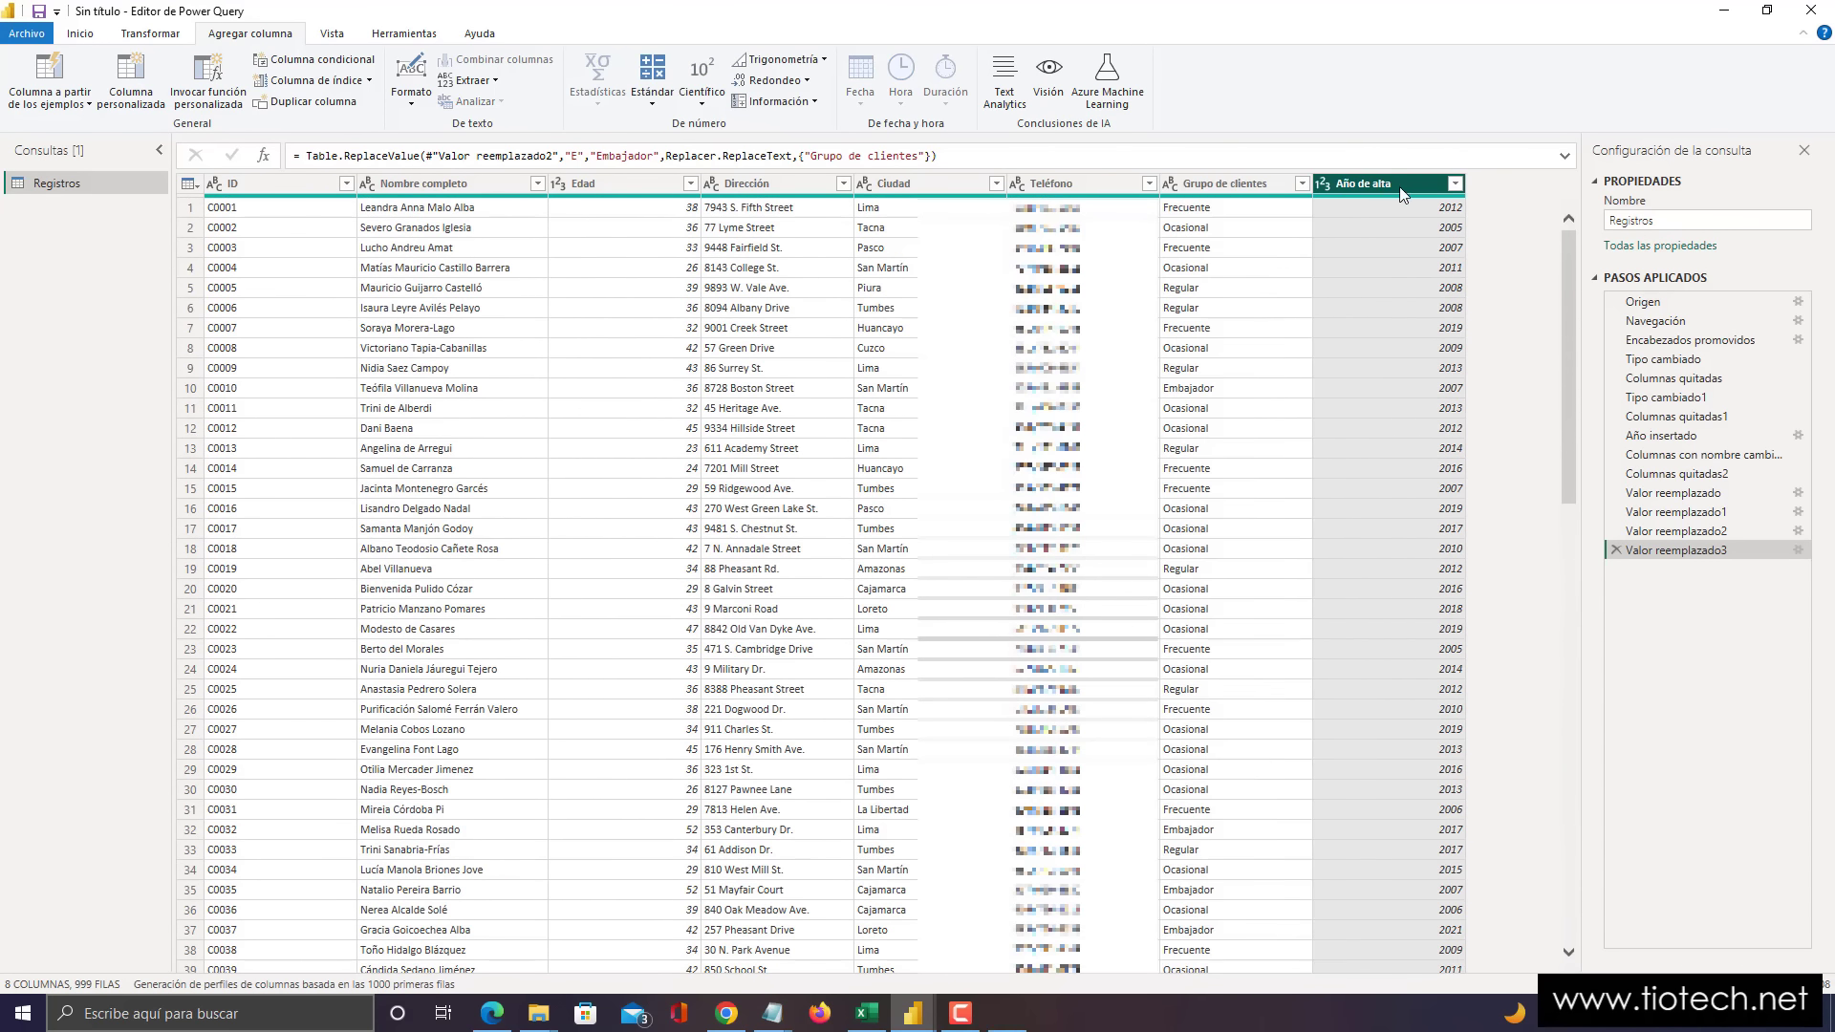
key("super+plus")
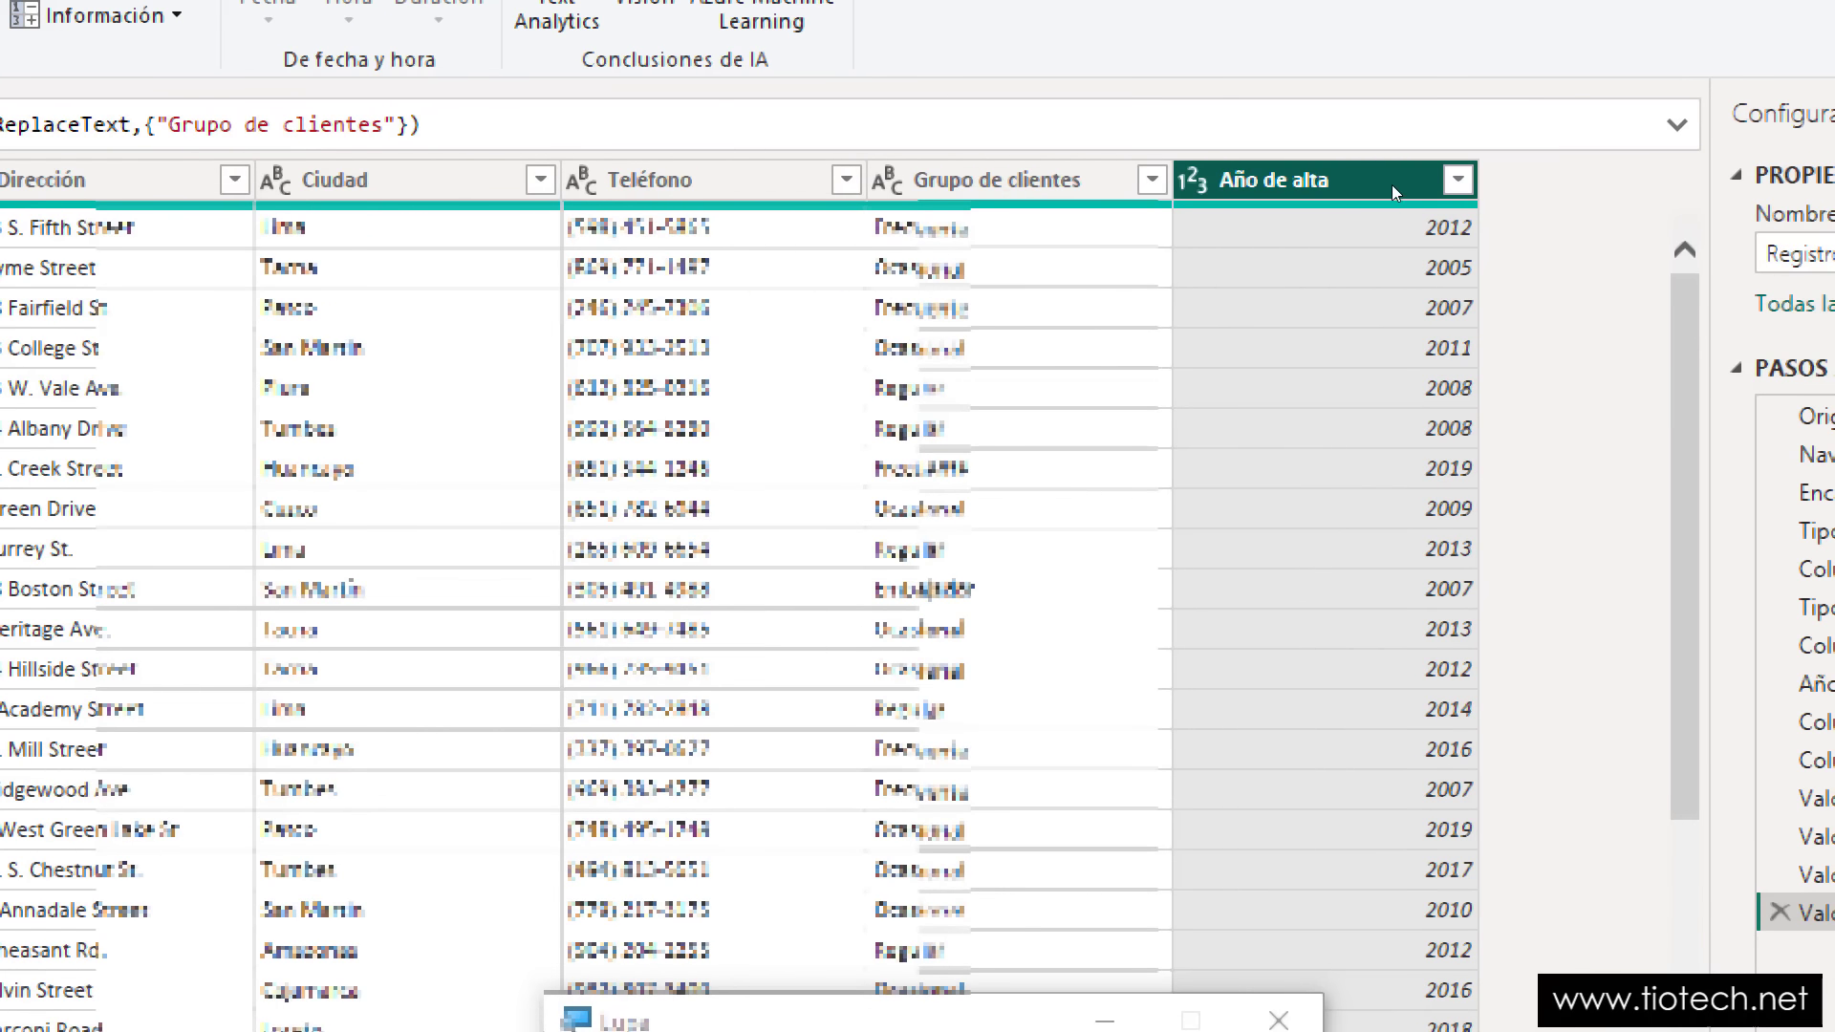
key("super+minus")
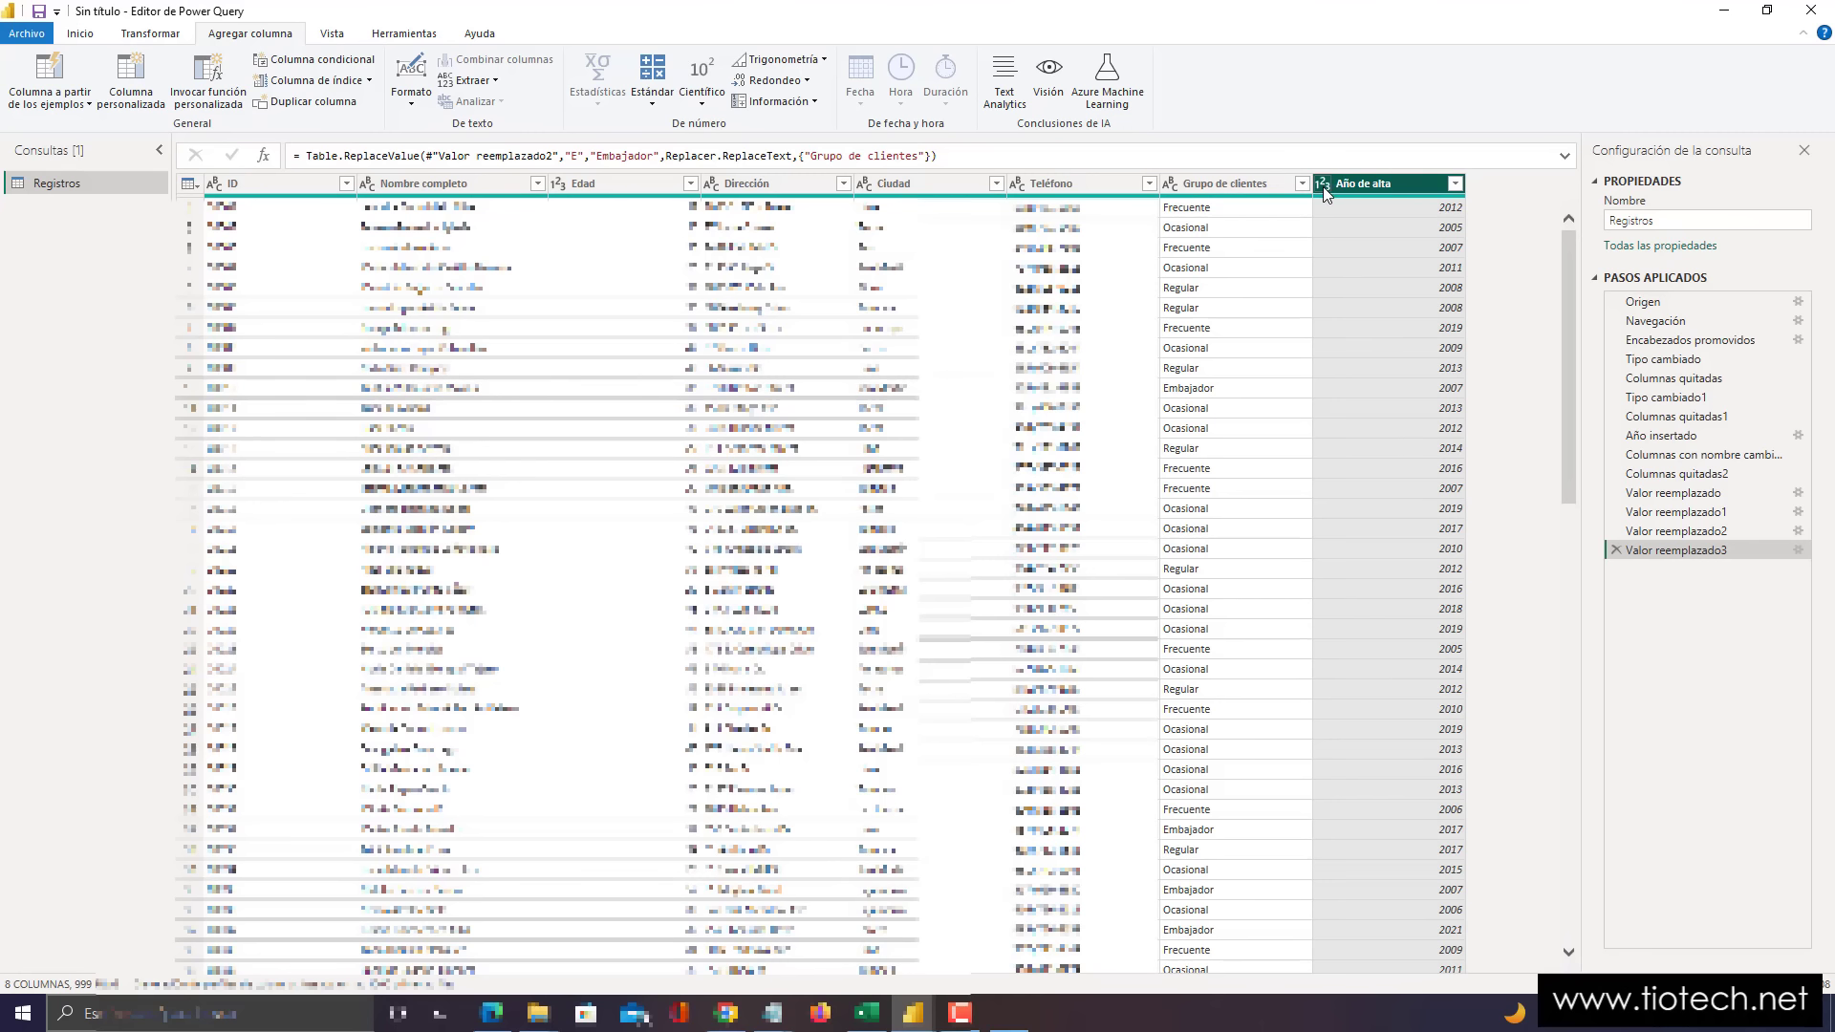
key("super+plus")
key("super+Escape")
left_click(1323, 181)
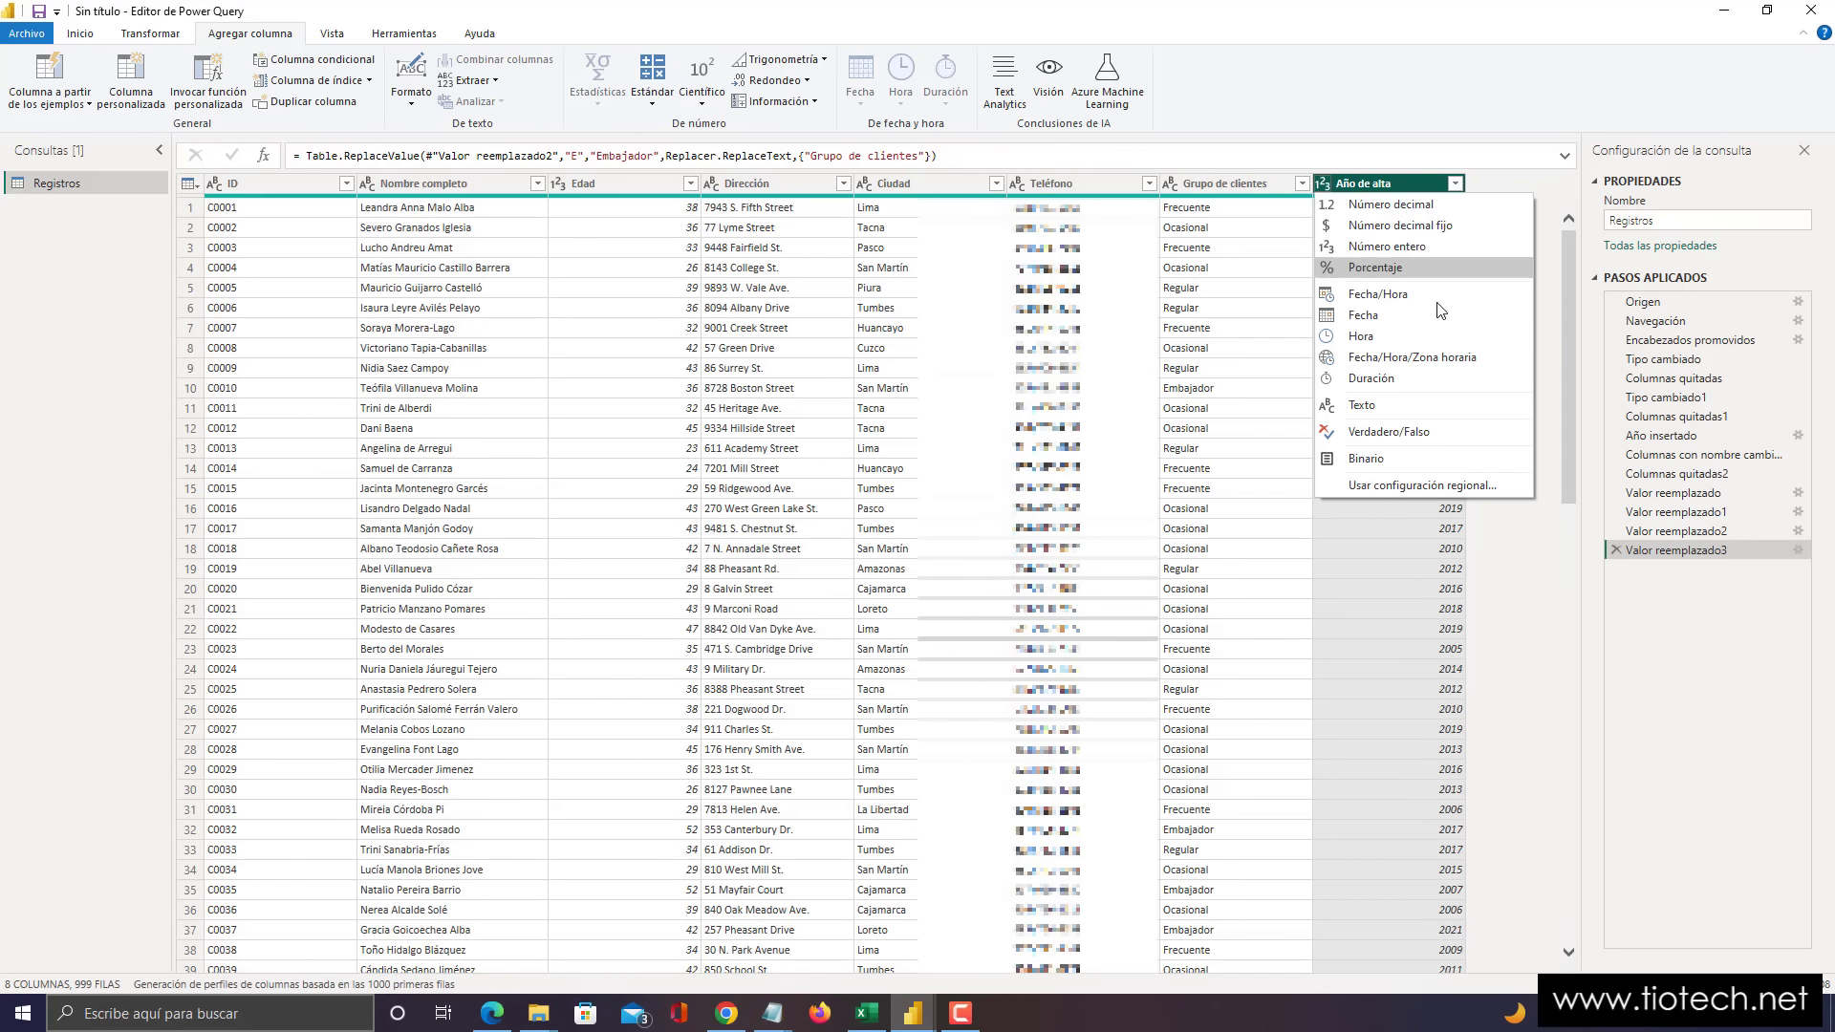
left_click(1356, 405)
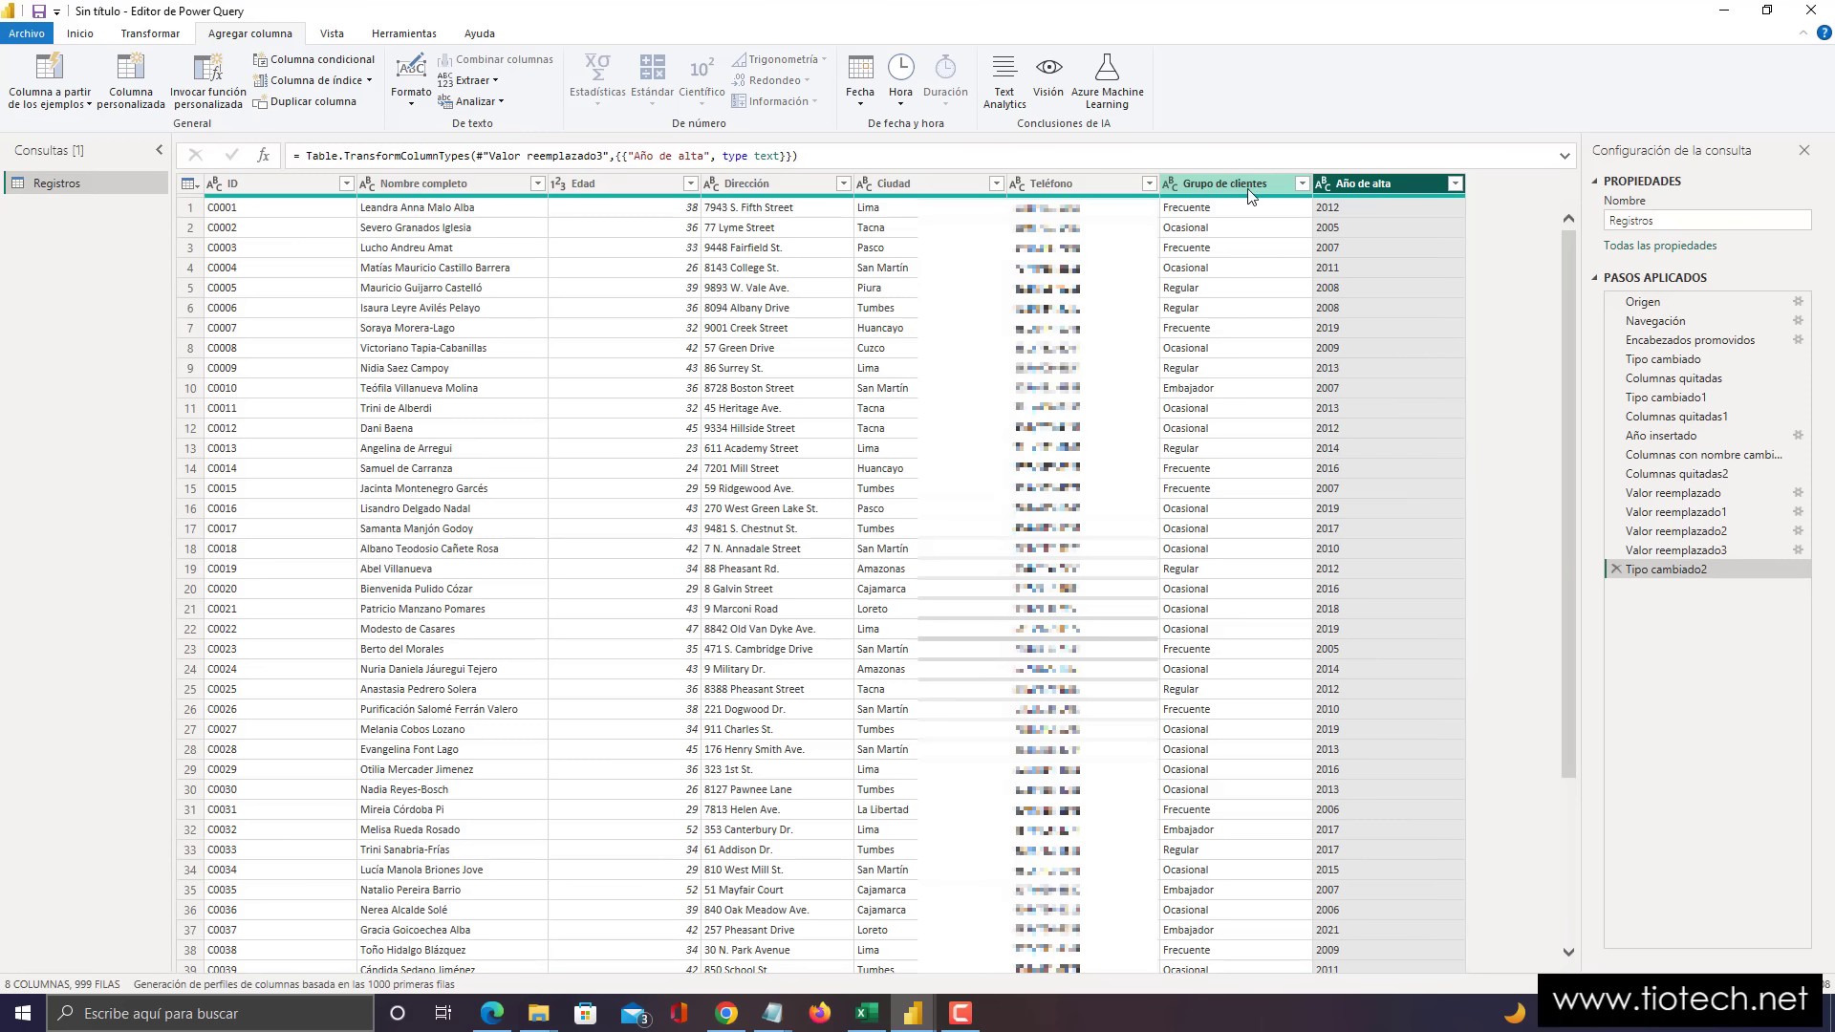
- Review the data type options of the Grupo de clientes, Ciudad and Dirección columns, and select the Teléfono column along the way
left_click(1171, 185)
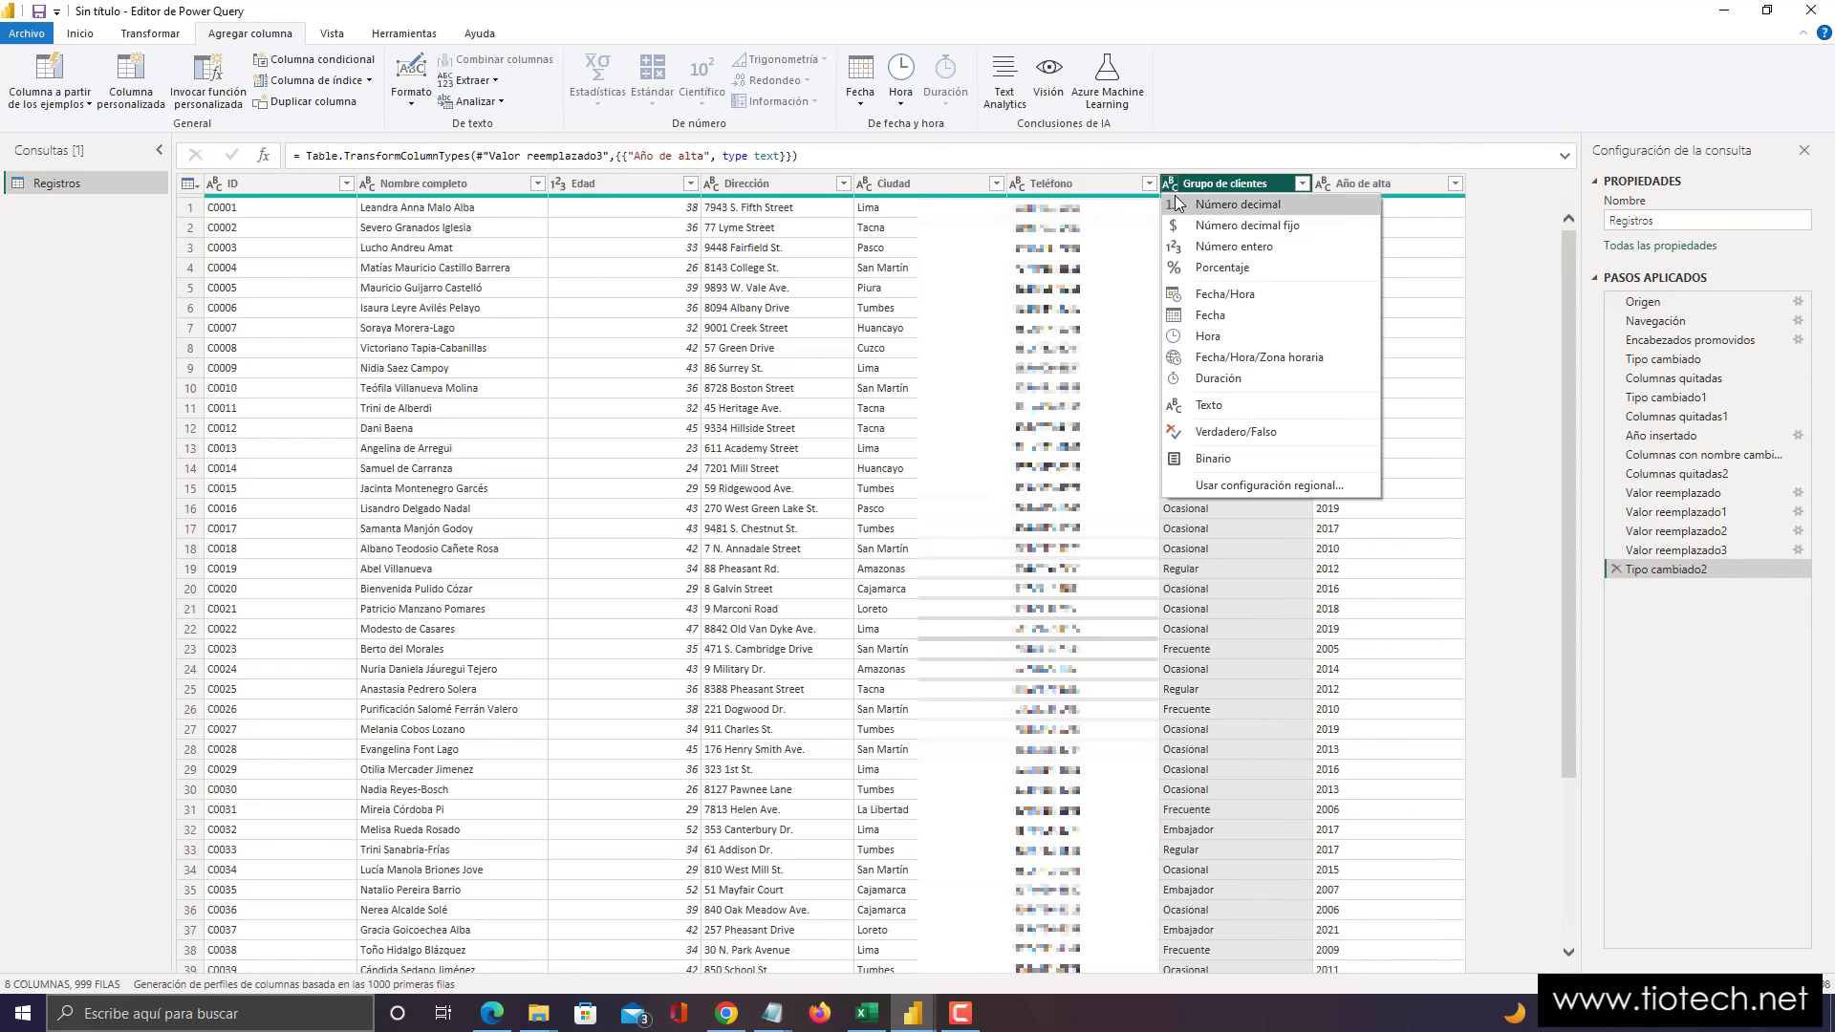
left_click(1171, 186)
left_click(1171, 185)
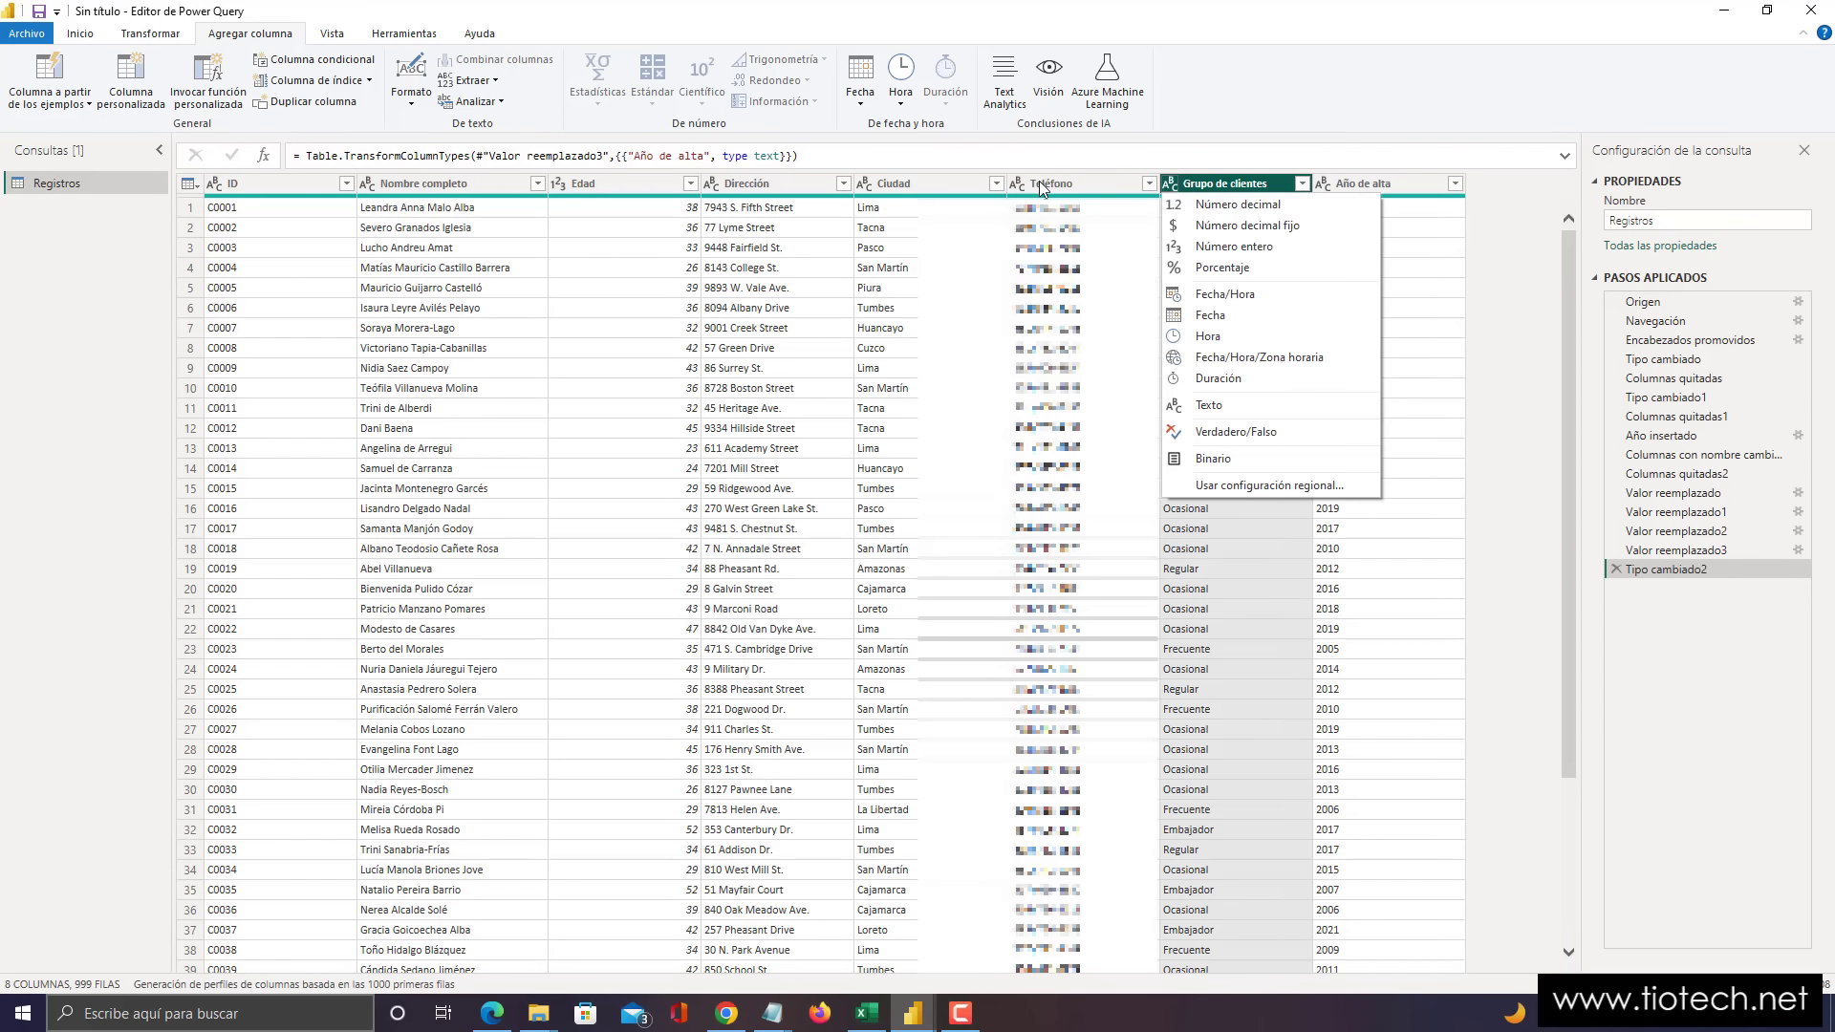
left_click(1029, 187)
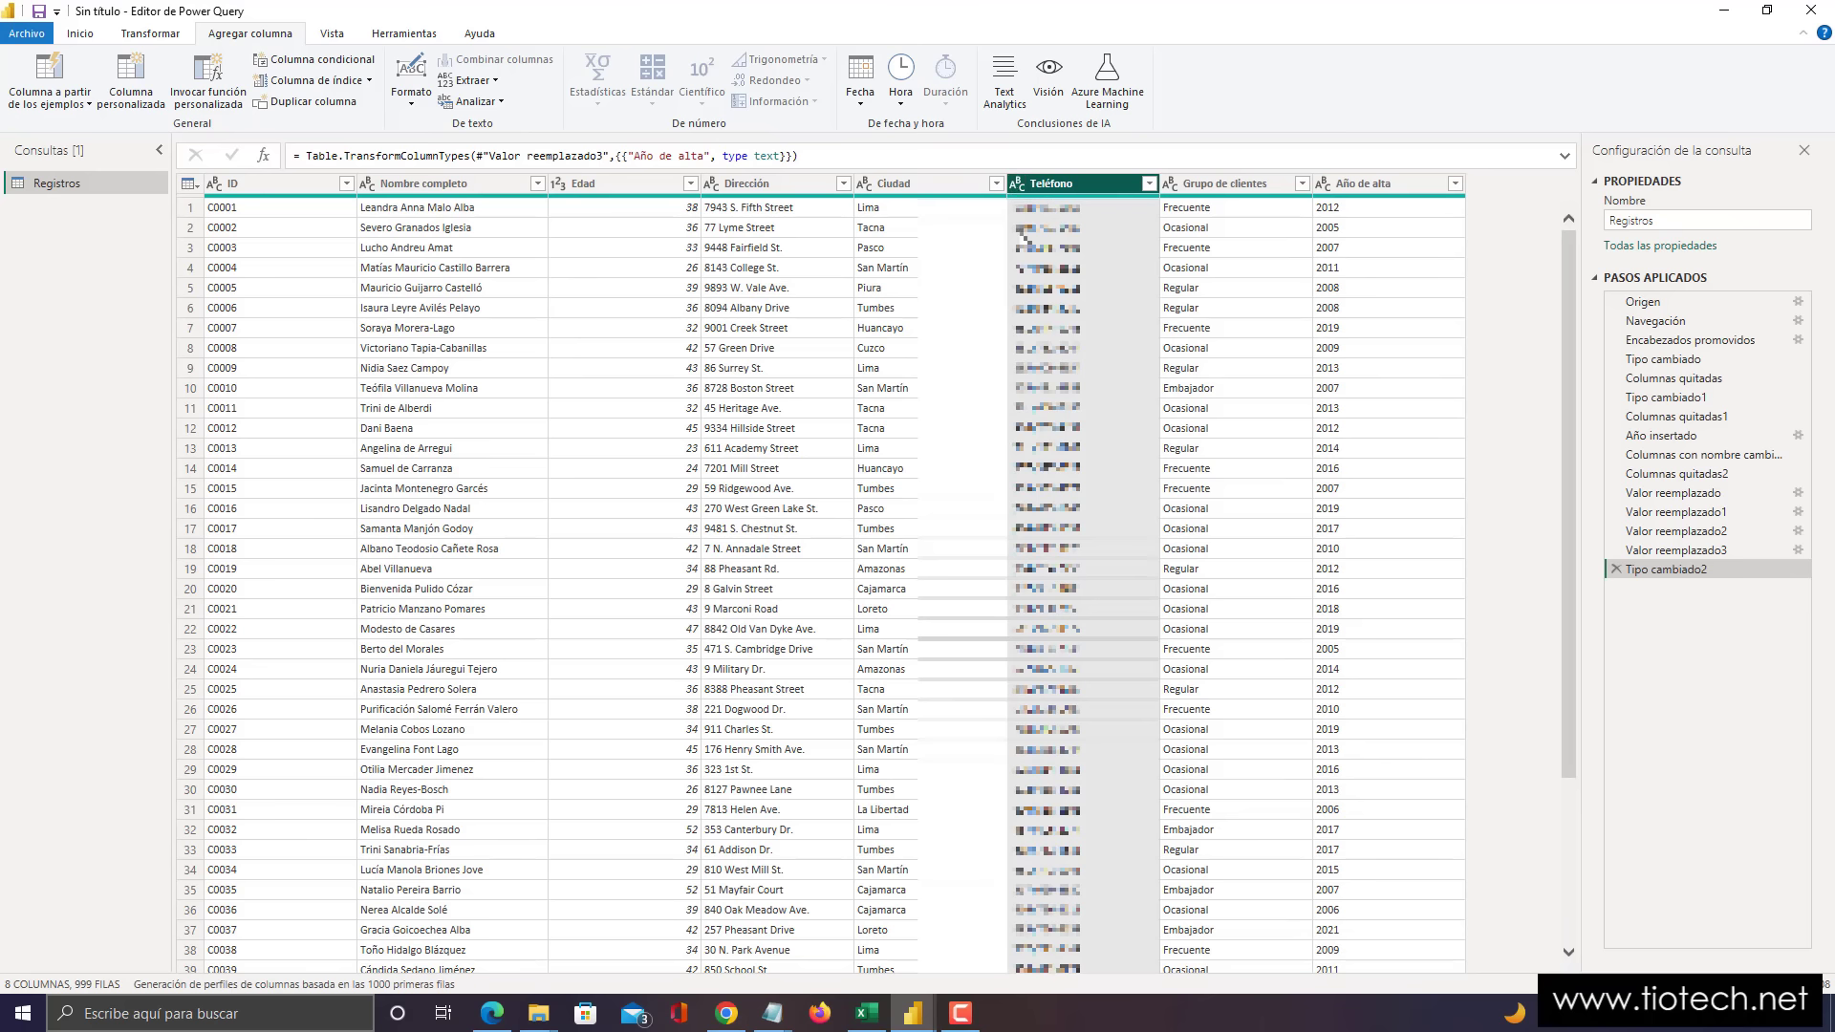
left_click(867, 183)
left_click(871, 188)
left_click(870, 184)
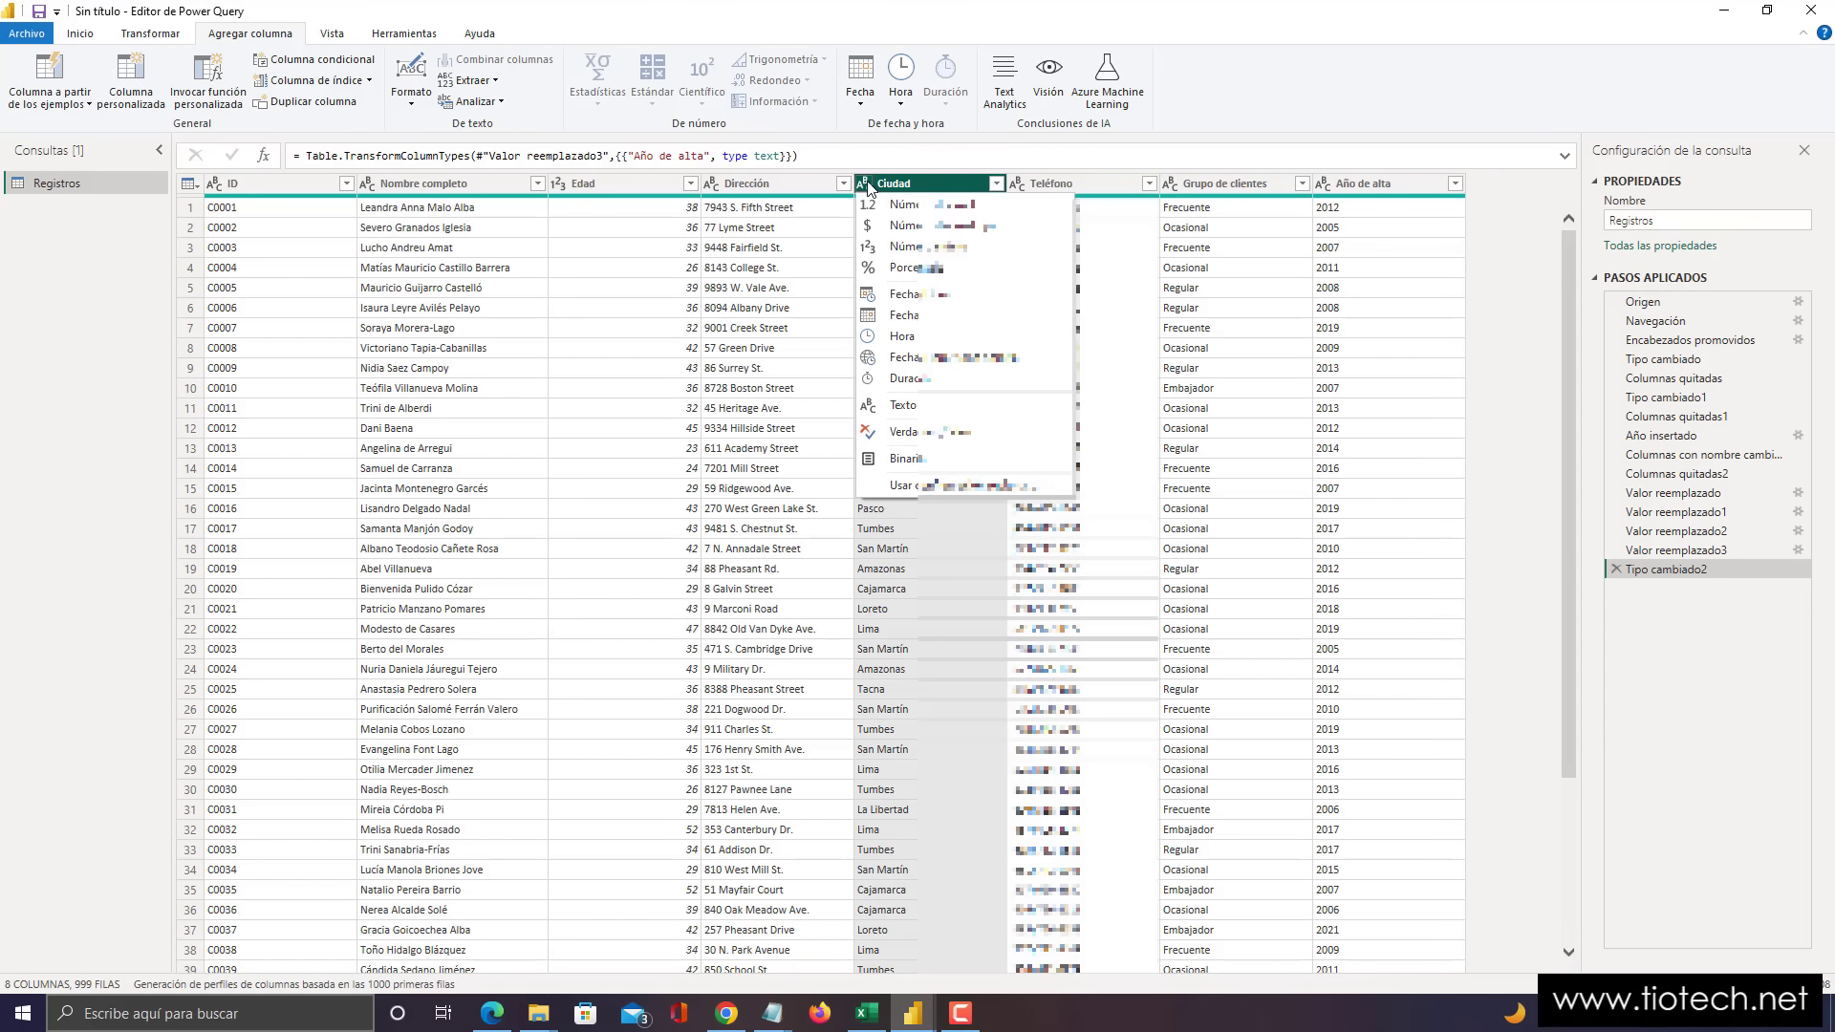
left_click(710, 185)
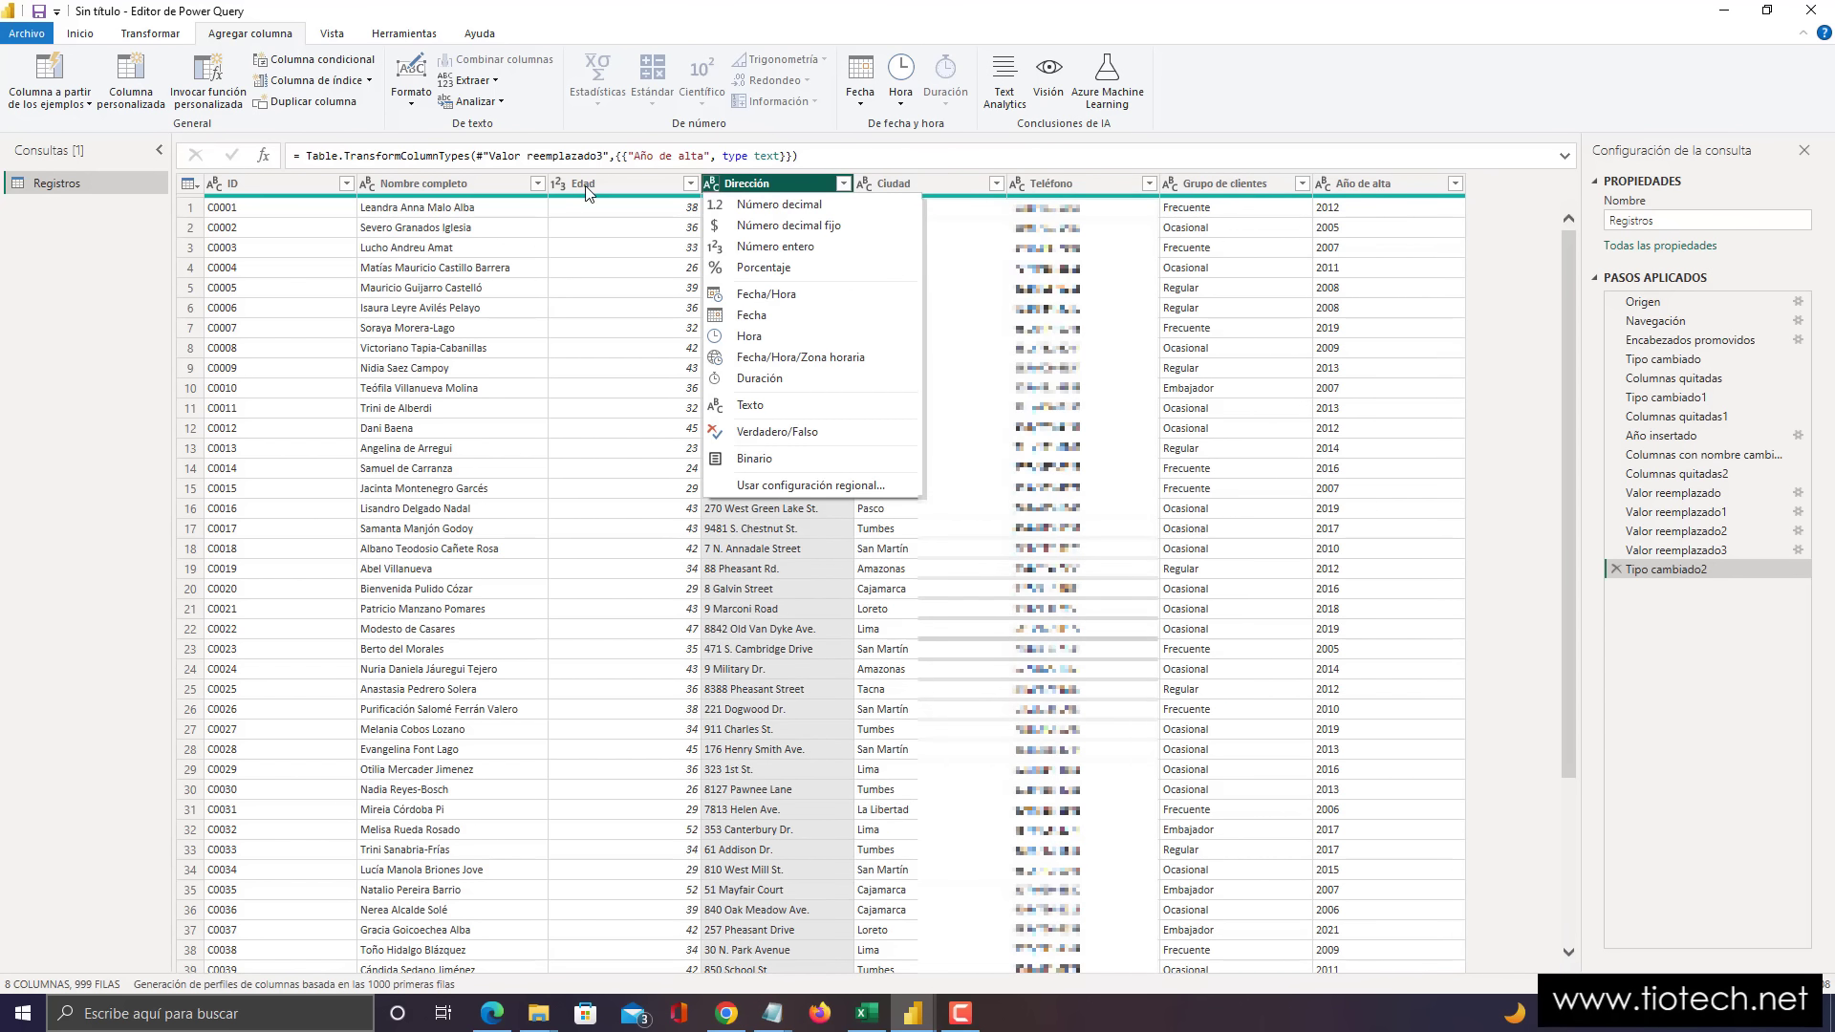
- Review the data types of the Edad, Nombre completo and ID columns without changing them
left_click(559, 184)
left_click(558, 183)
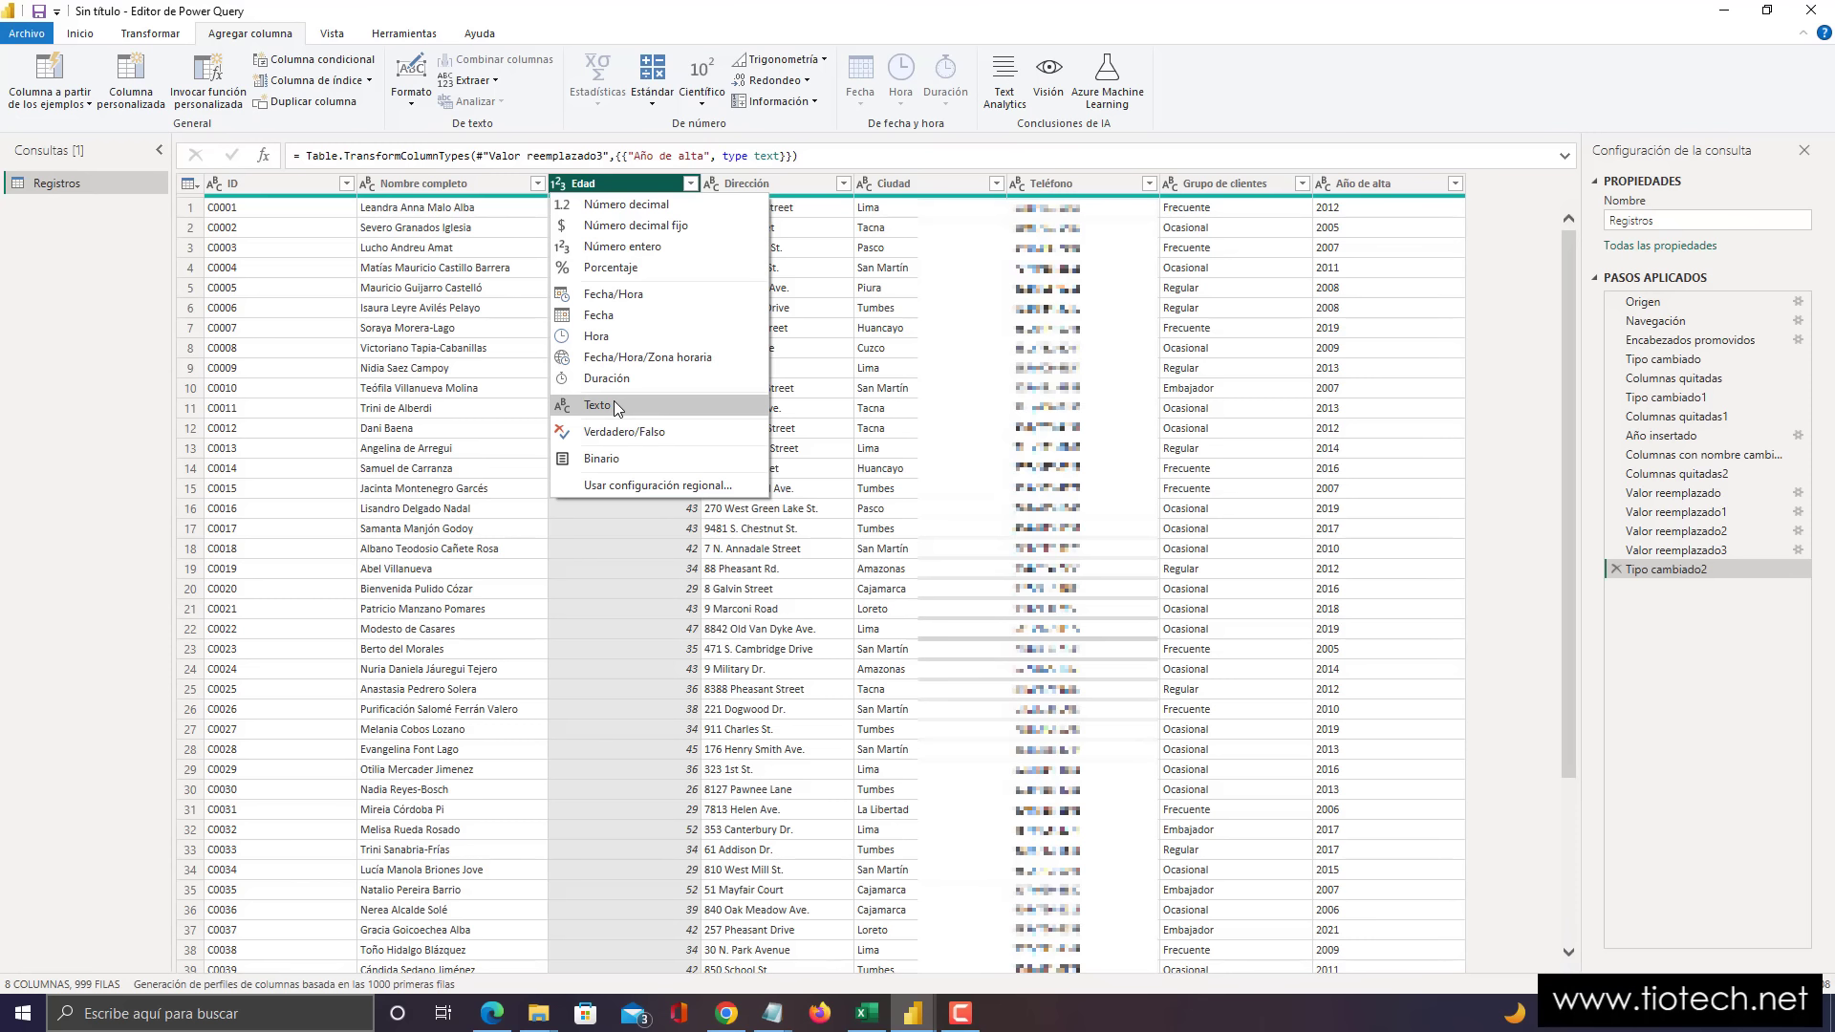
left_click(605, 192)
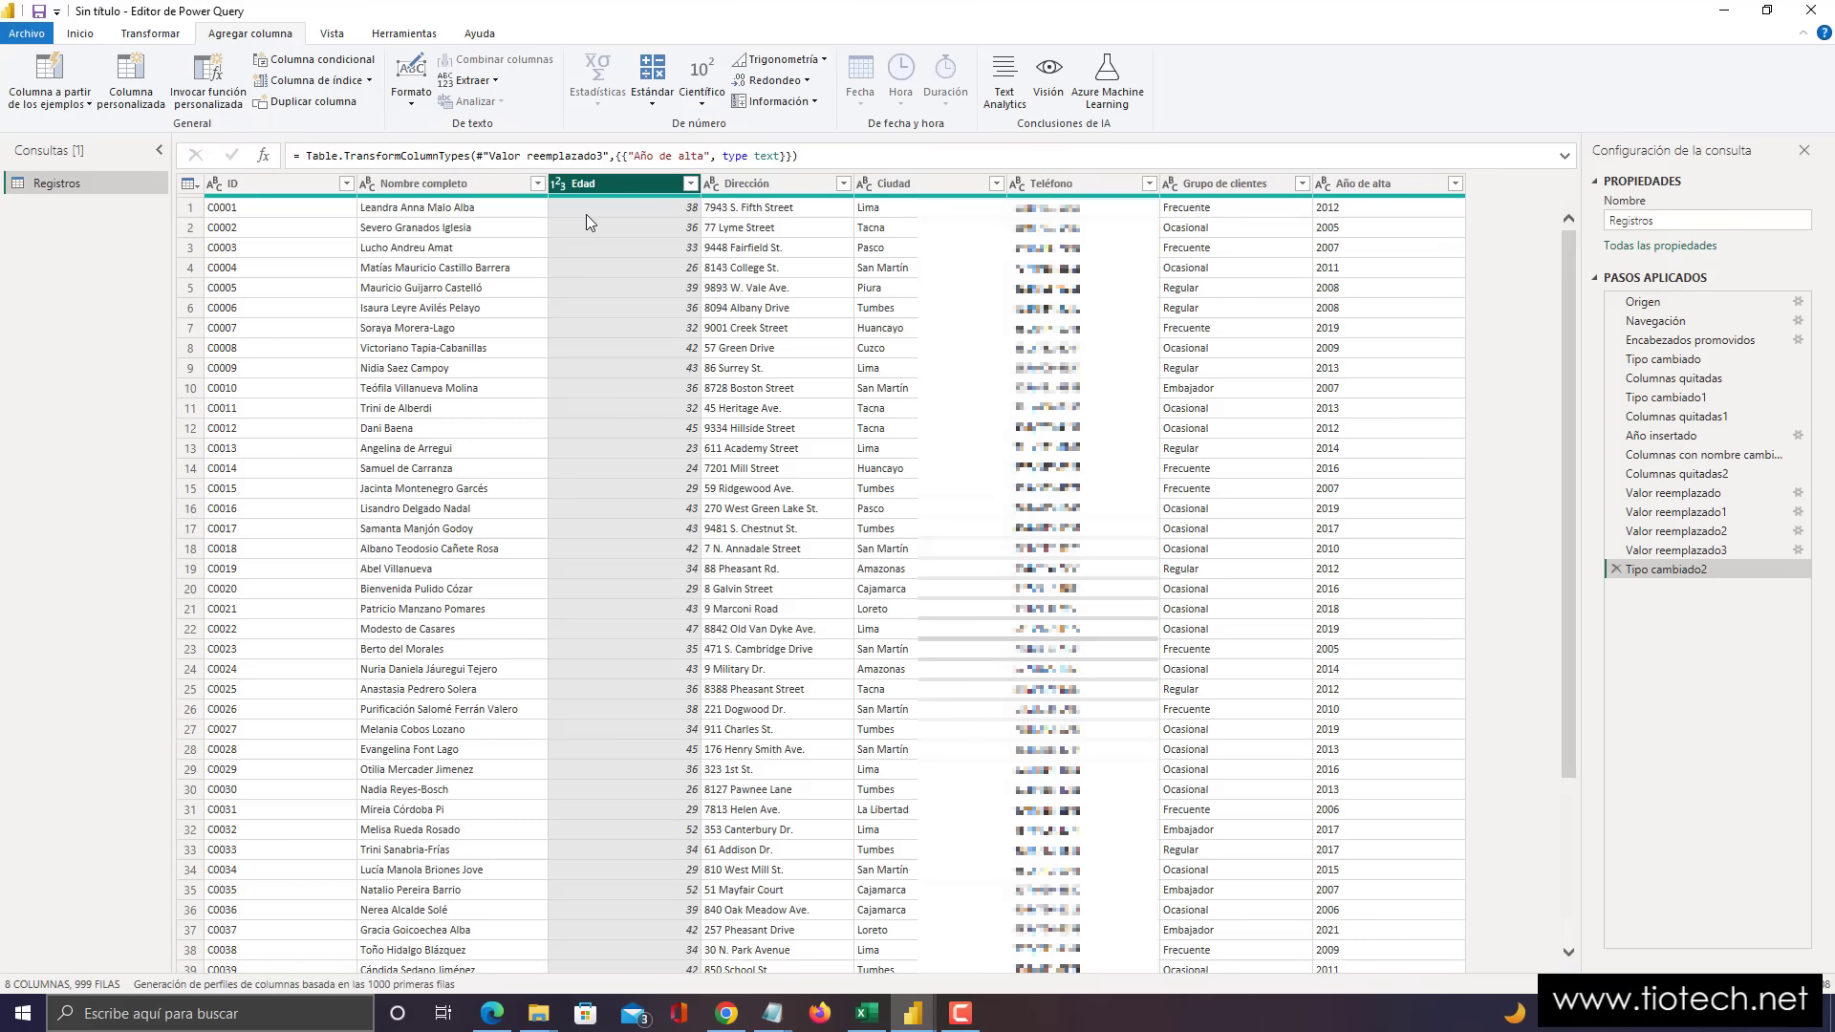
left_click(395, 184)
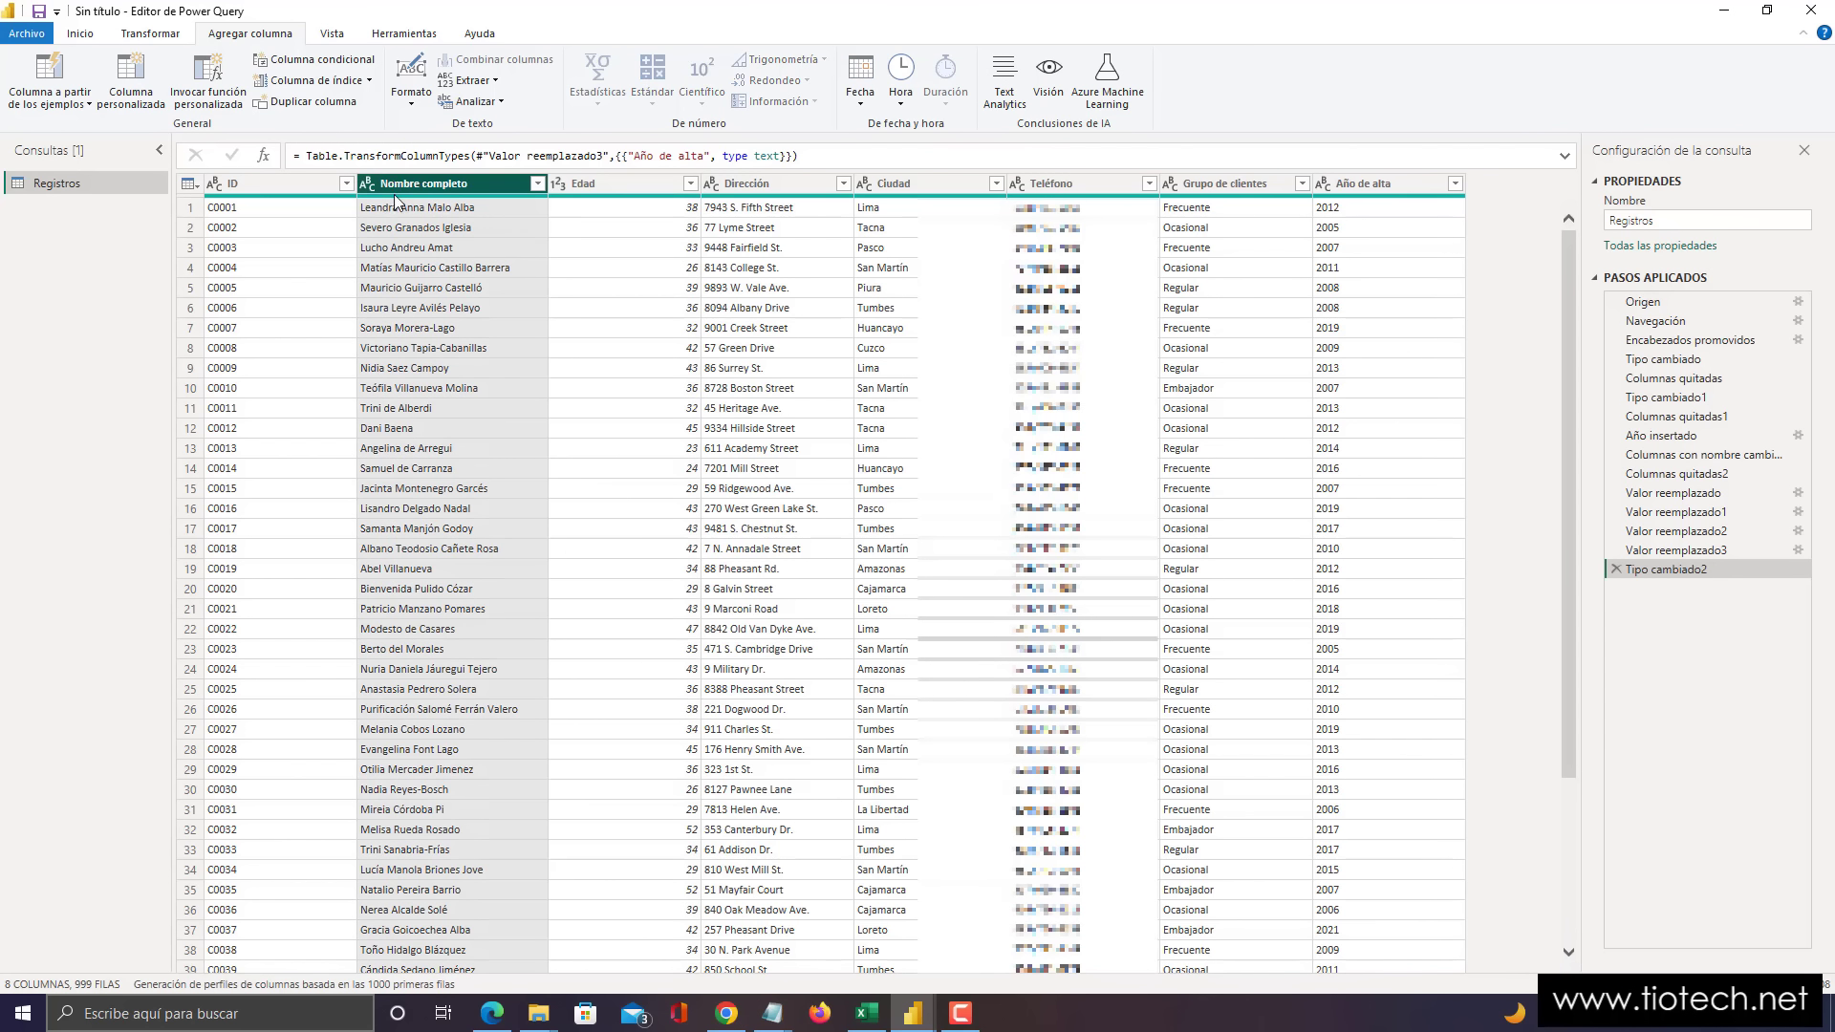
left_click(379, 187)
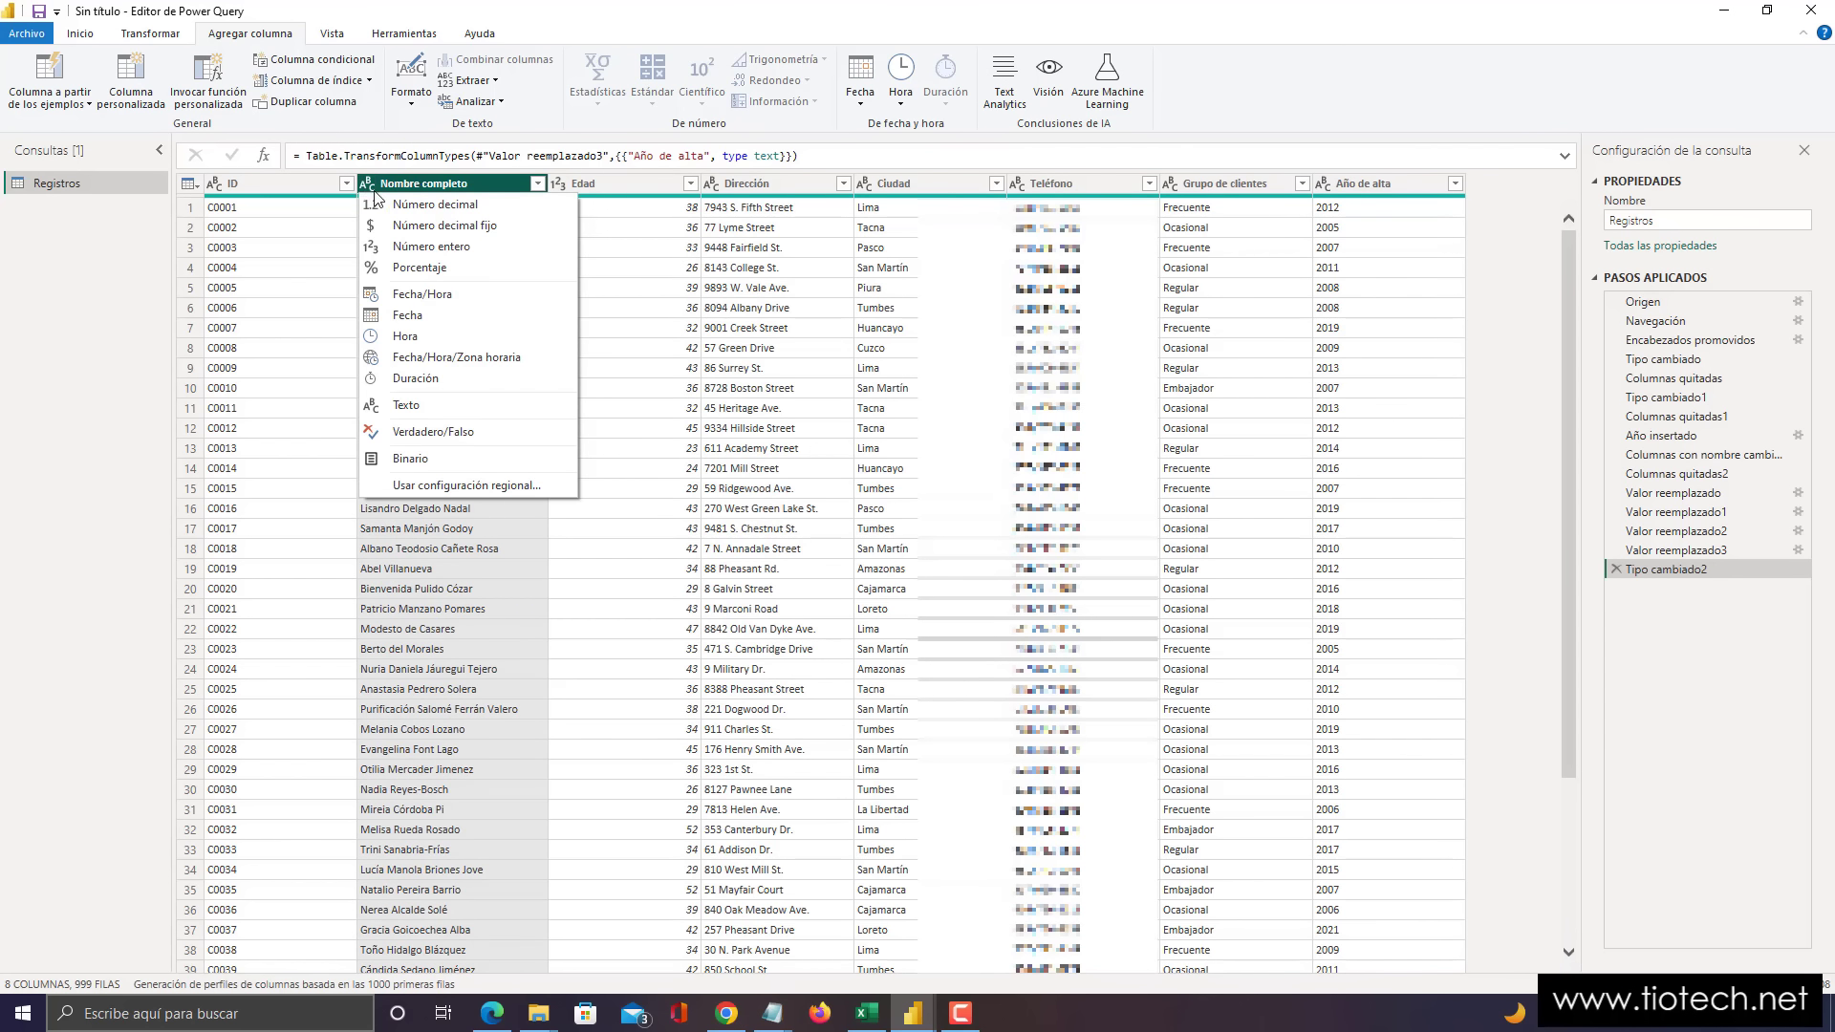
left_click(379, 187)
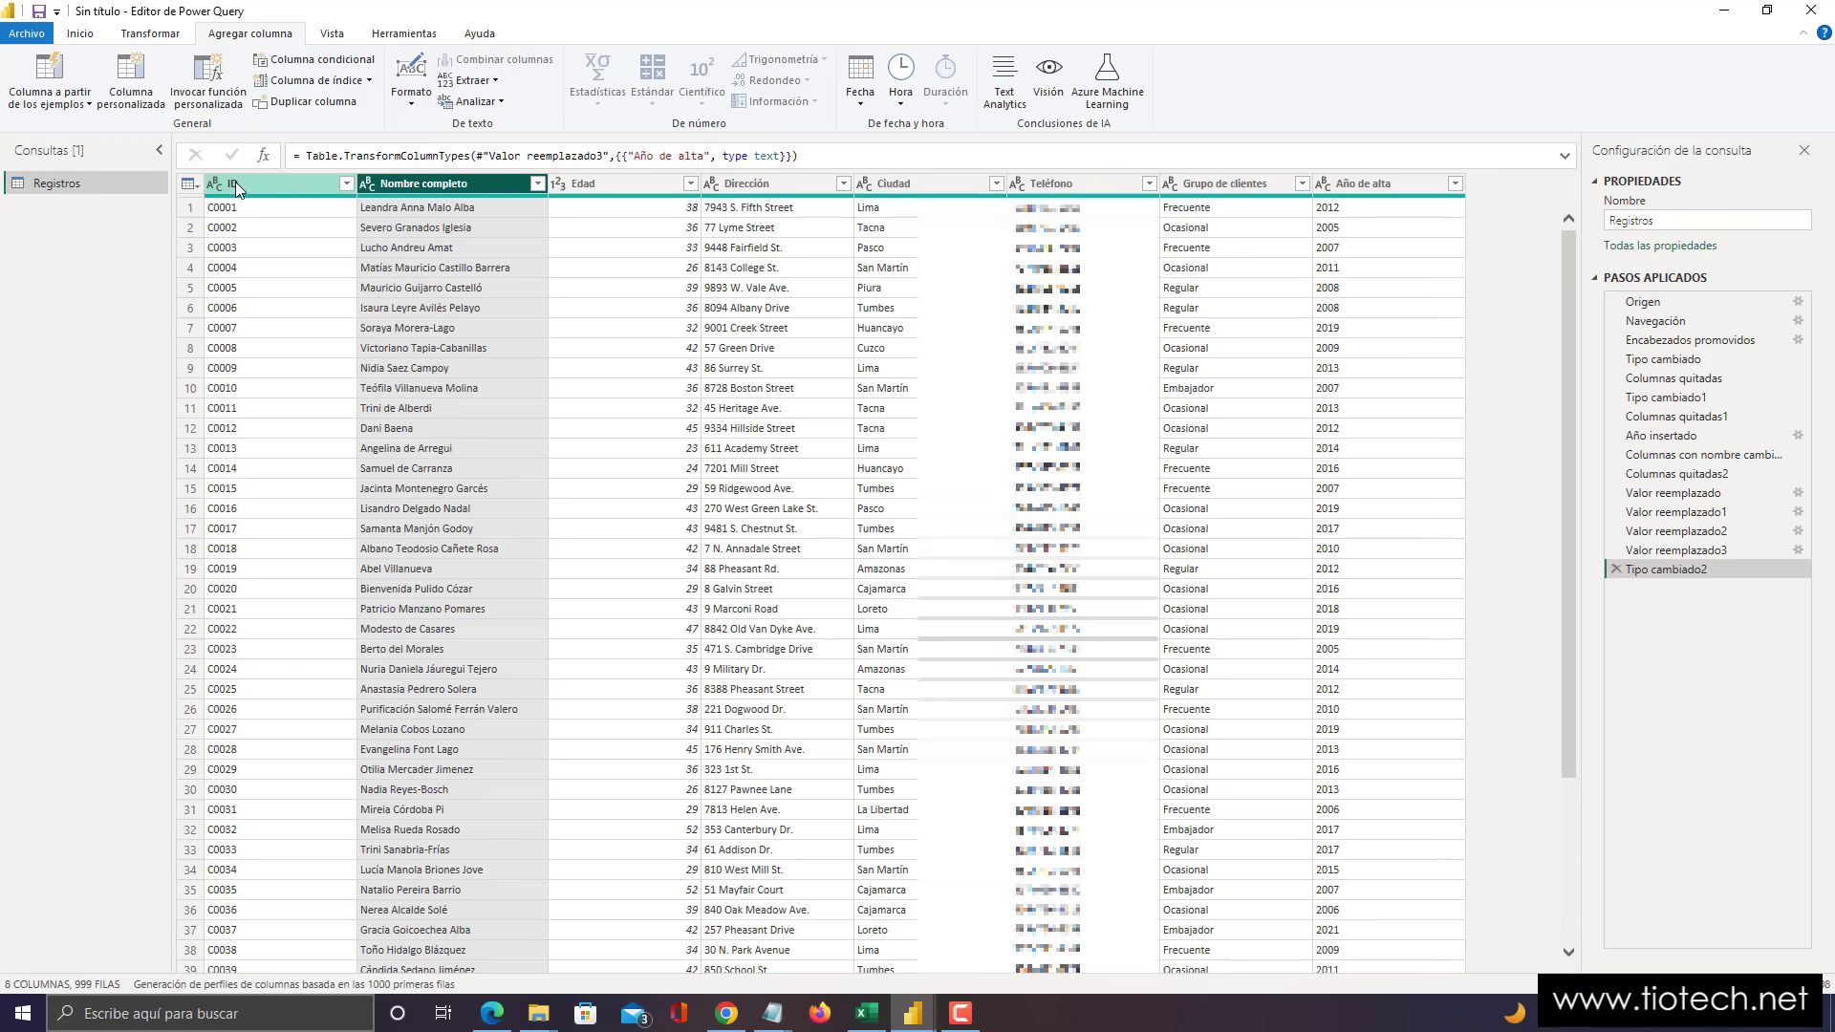
left_click(216, 185)
left_click(244, 184)
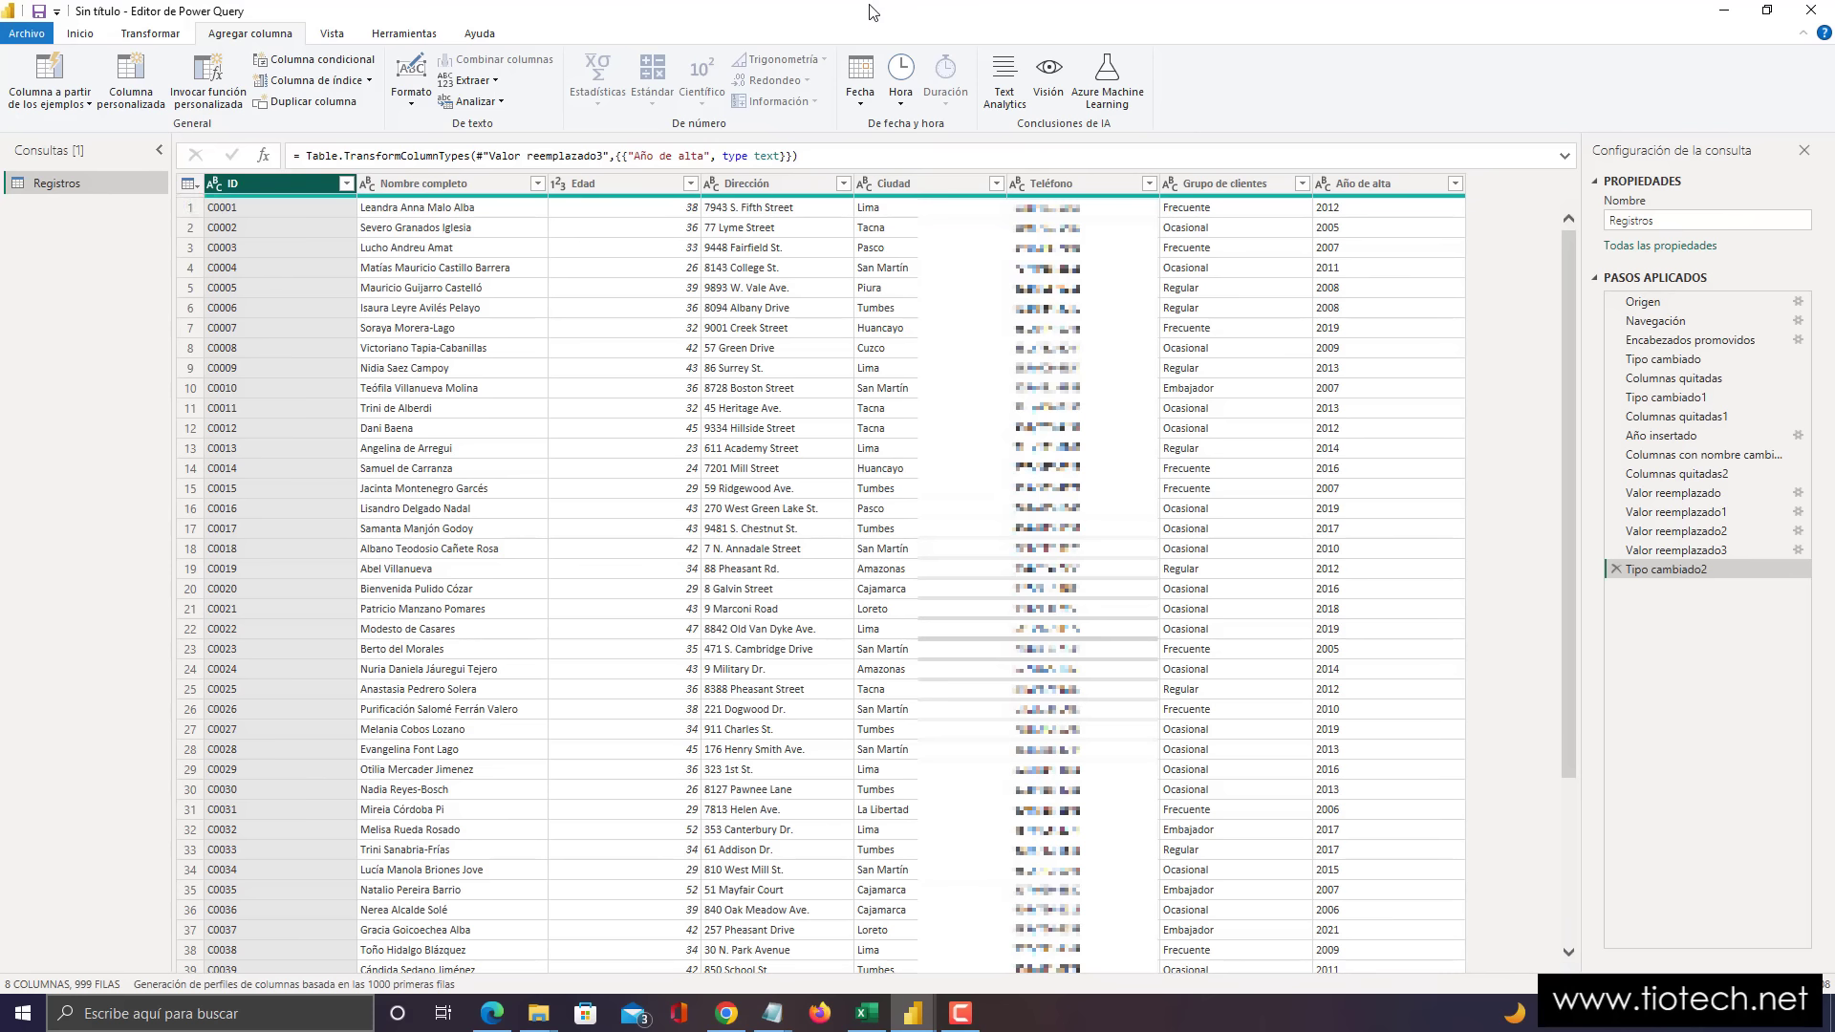
- Switch to the BD CLIENTES.xlsx workbook in Excel, look through the source records on the Registros sheet, and return to Power Query
left_click_drag(850, 19, 1020, 138)
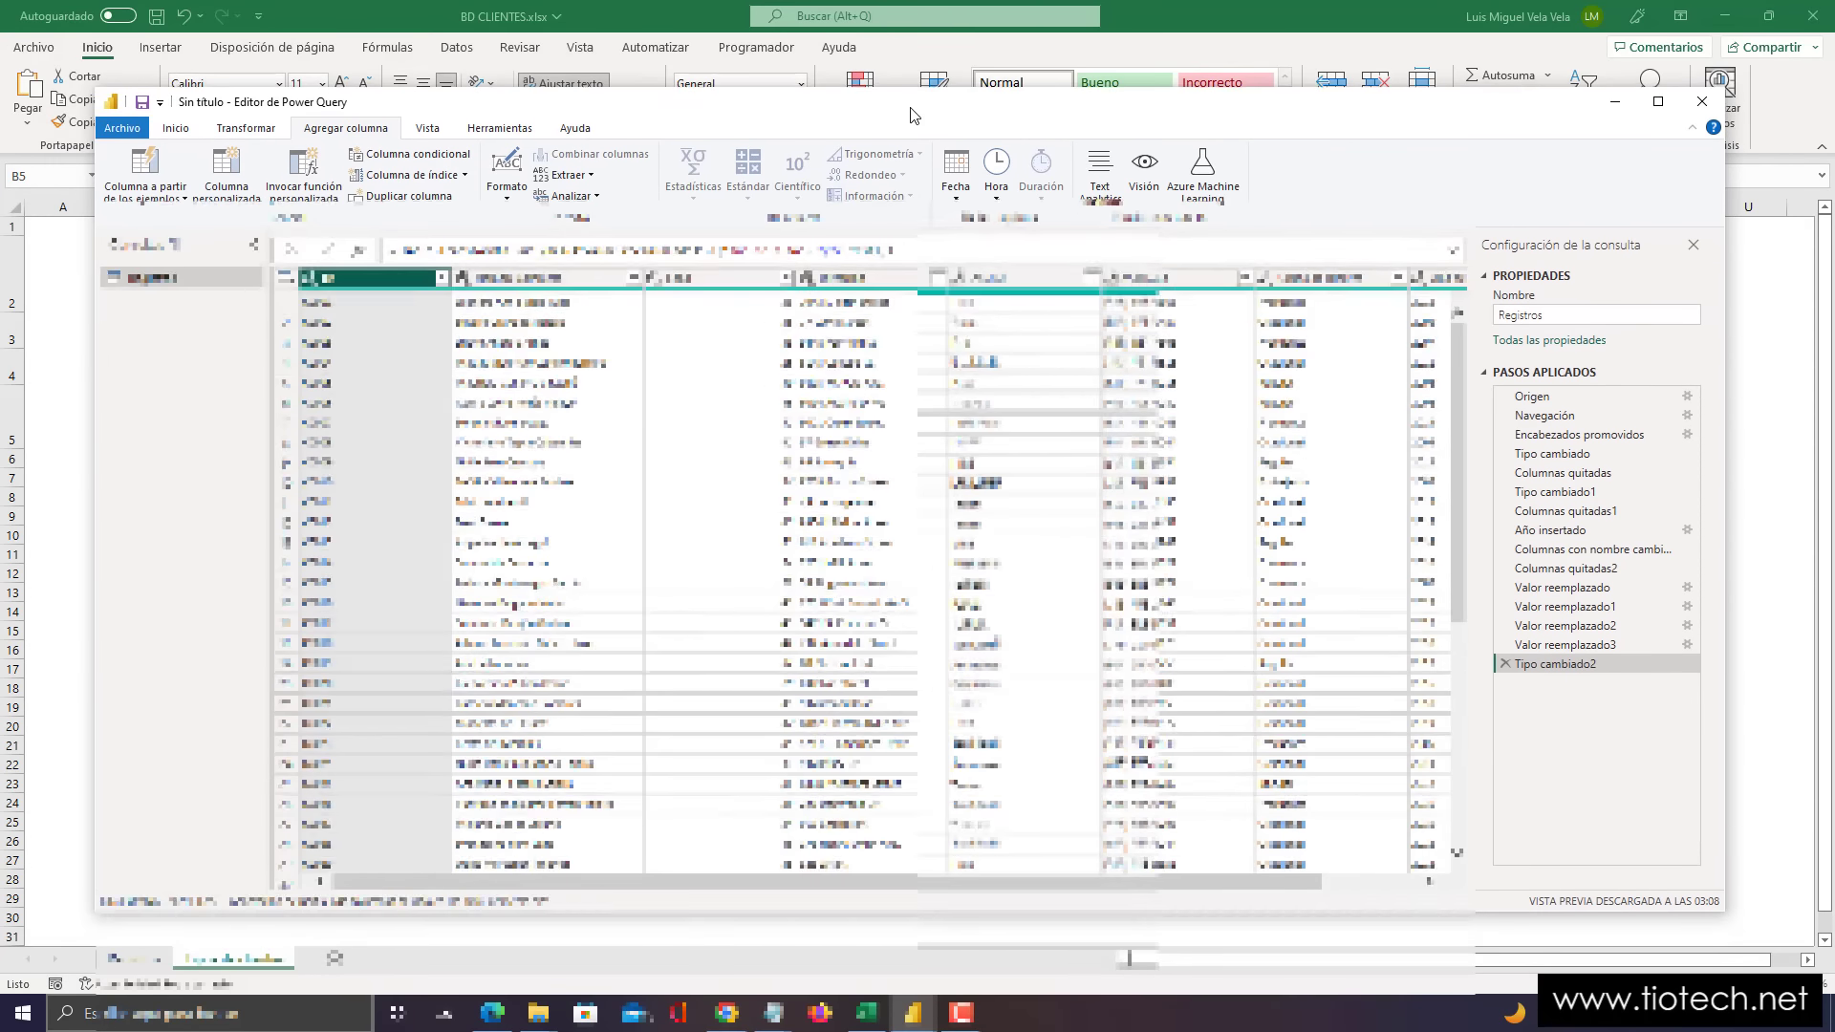
double_click(865, 135)
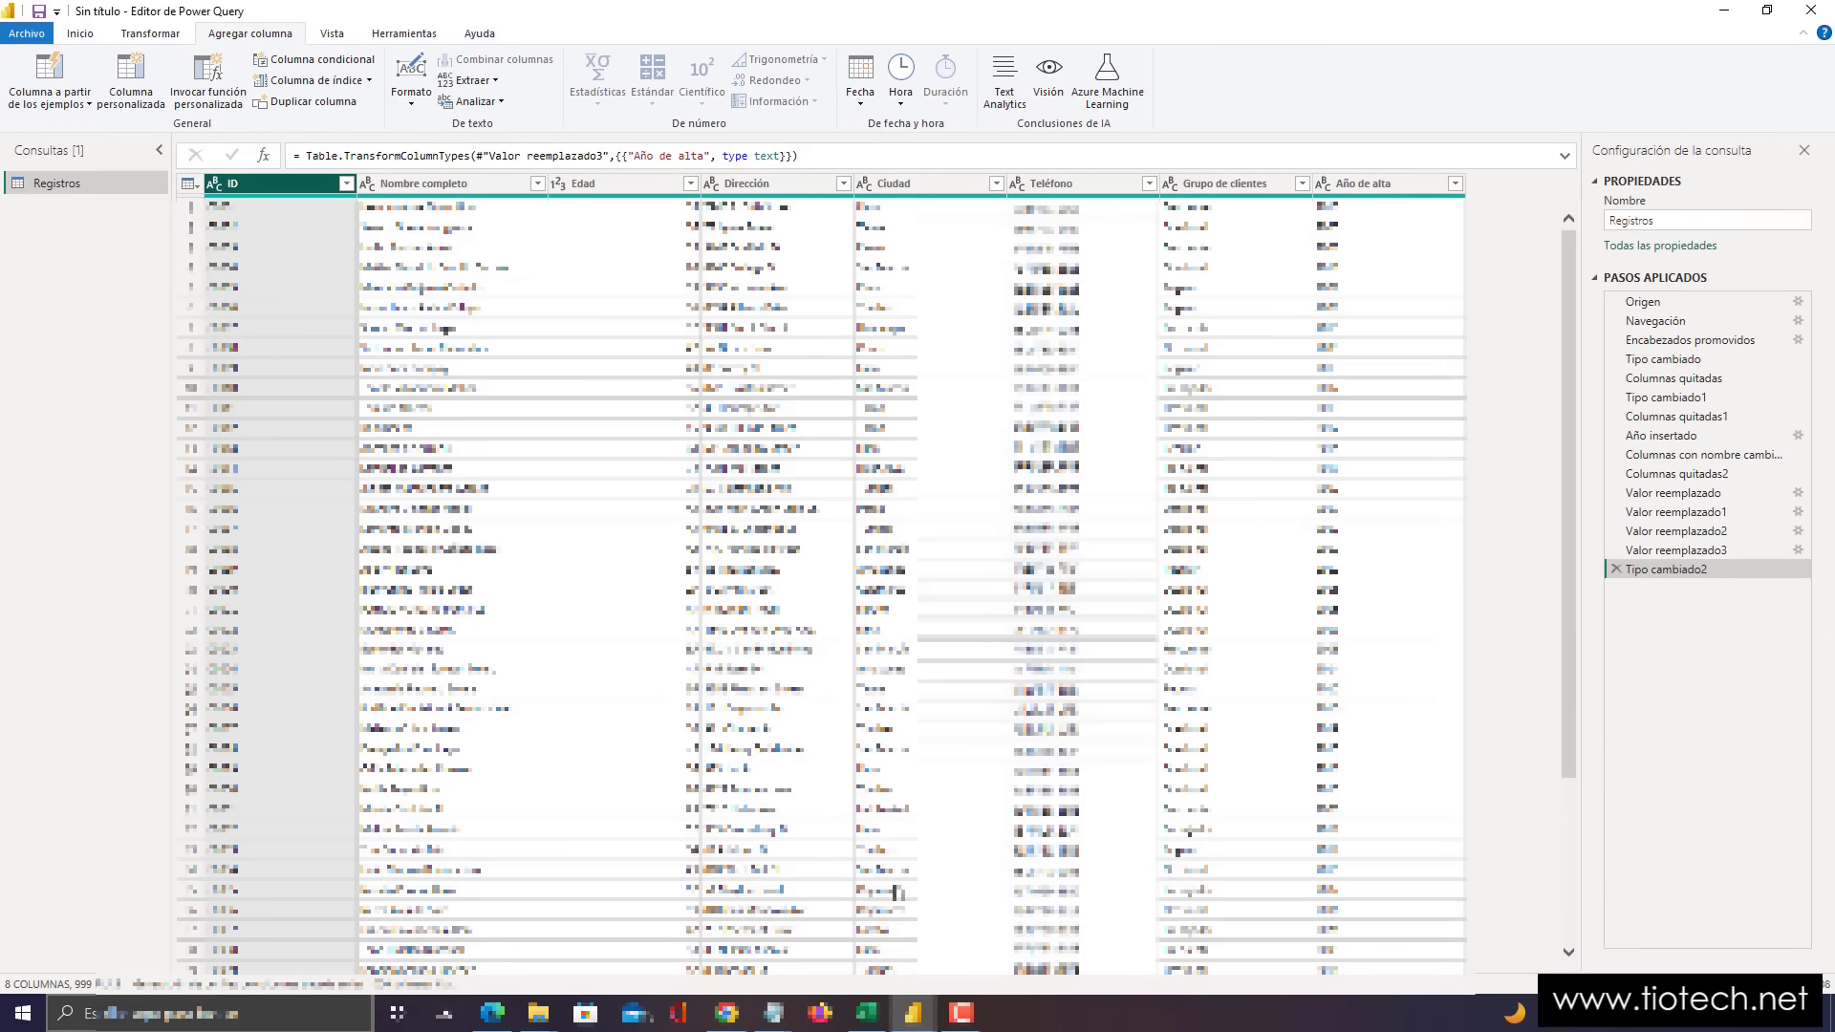
left_click(866, 1013)
left_click(134, 959)
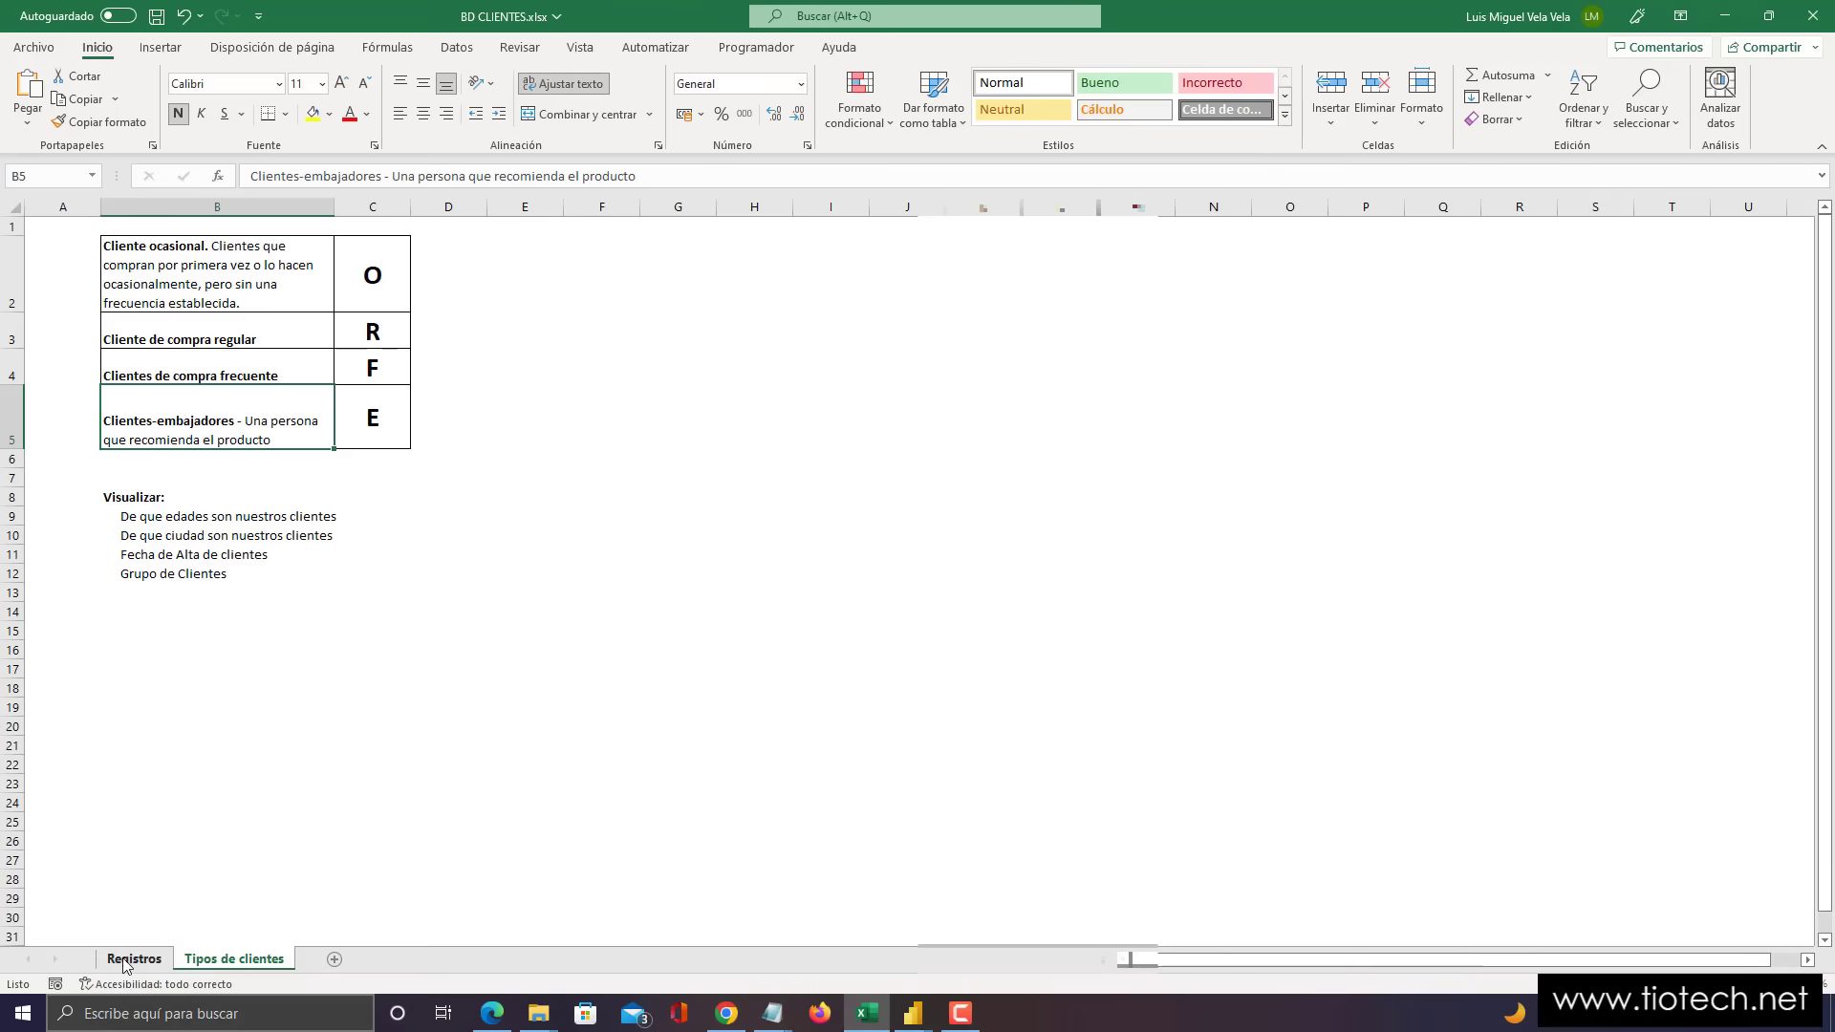
scroll(677, 613, "down", 10)
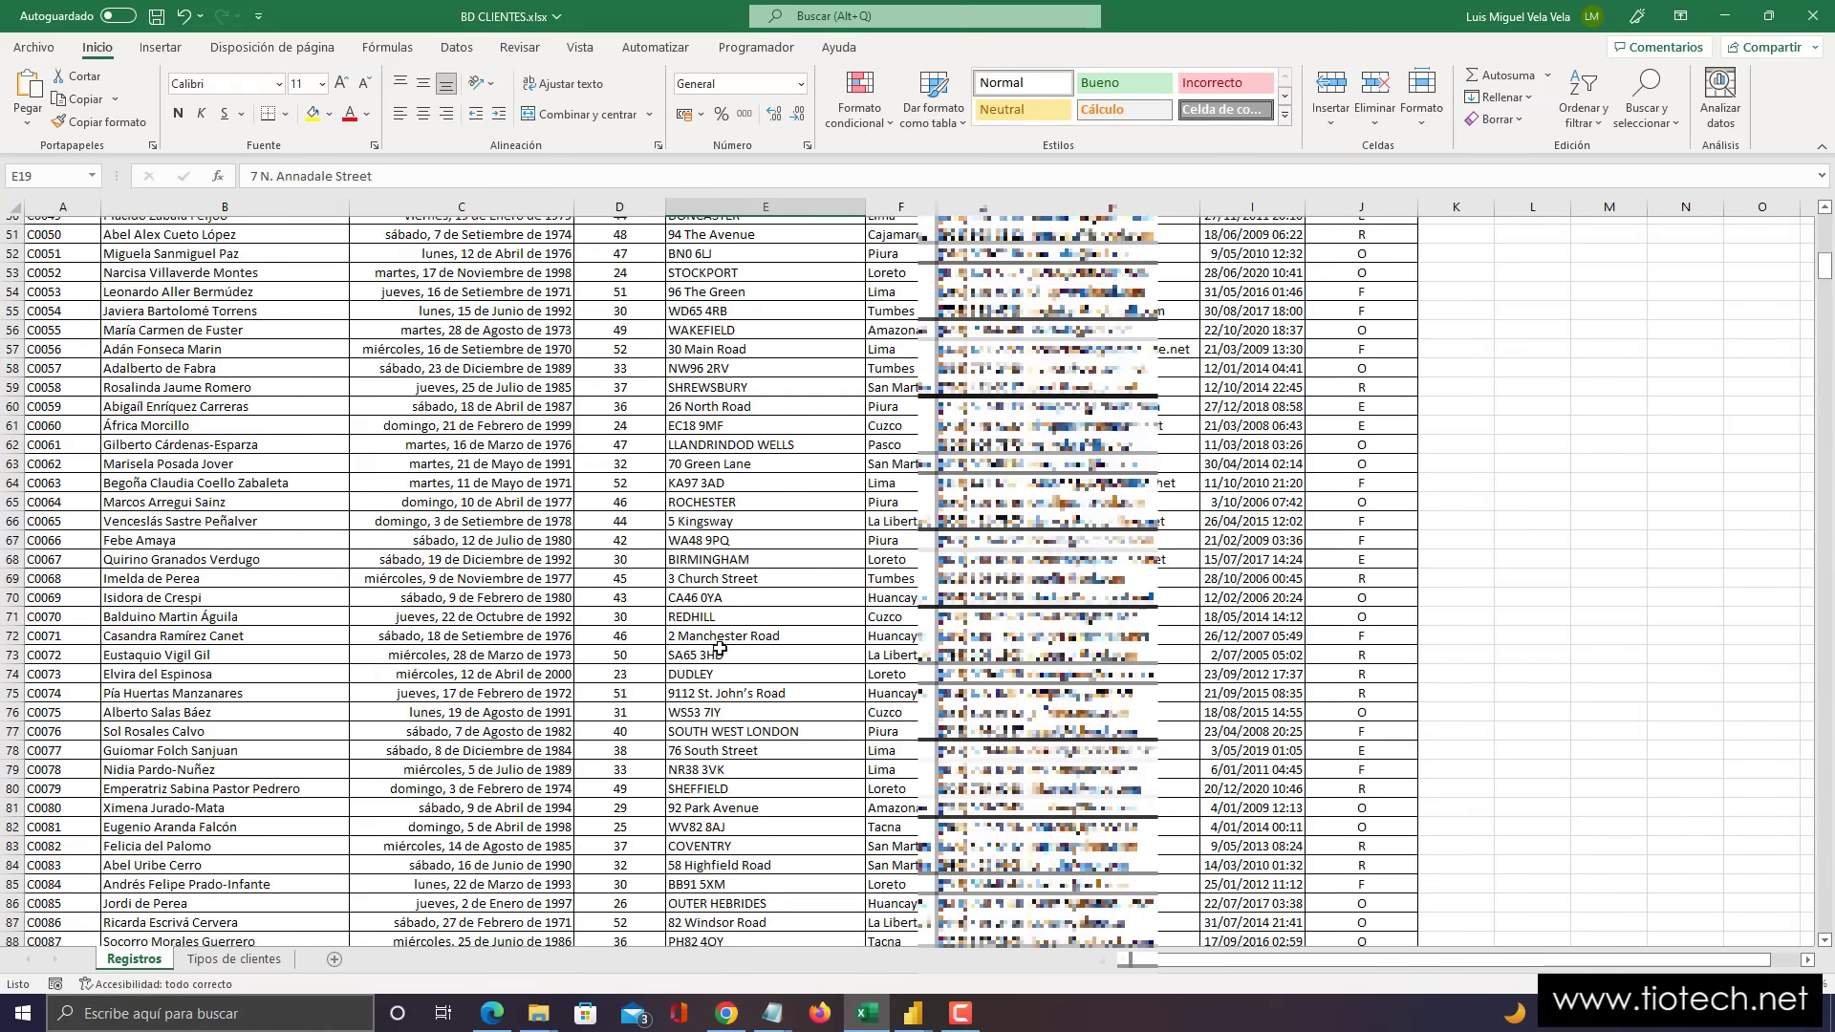
scroll(725, 659, "up", 17)
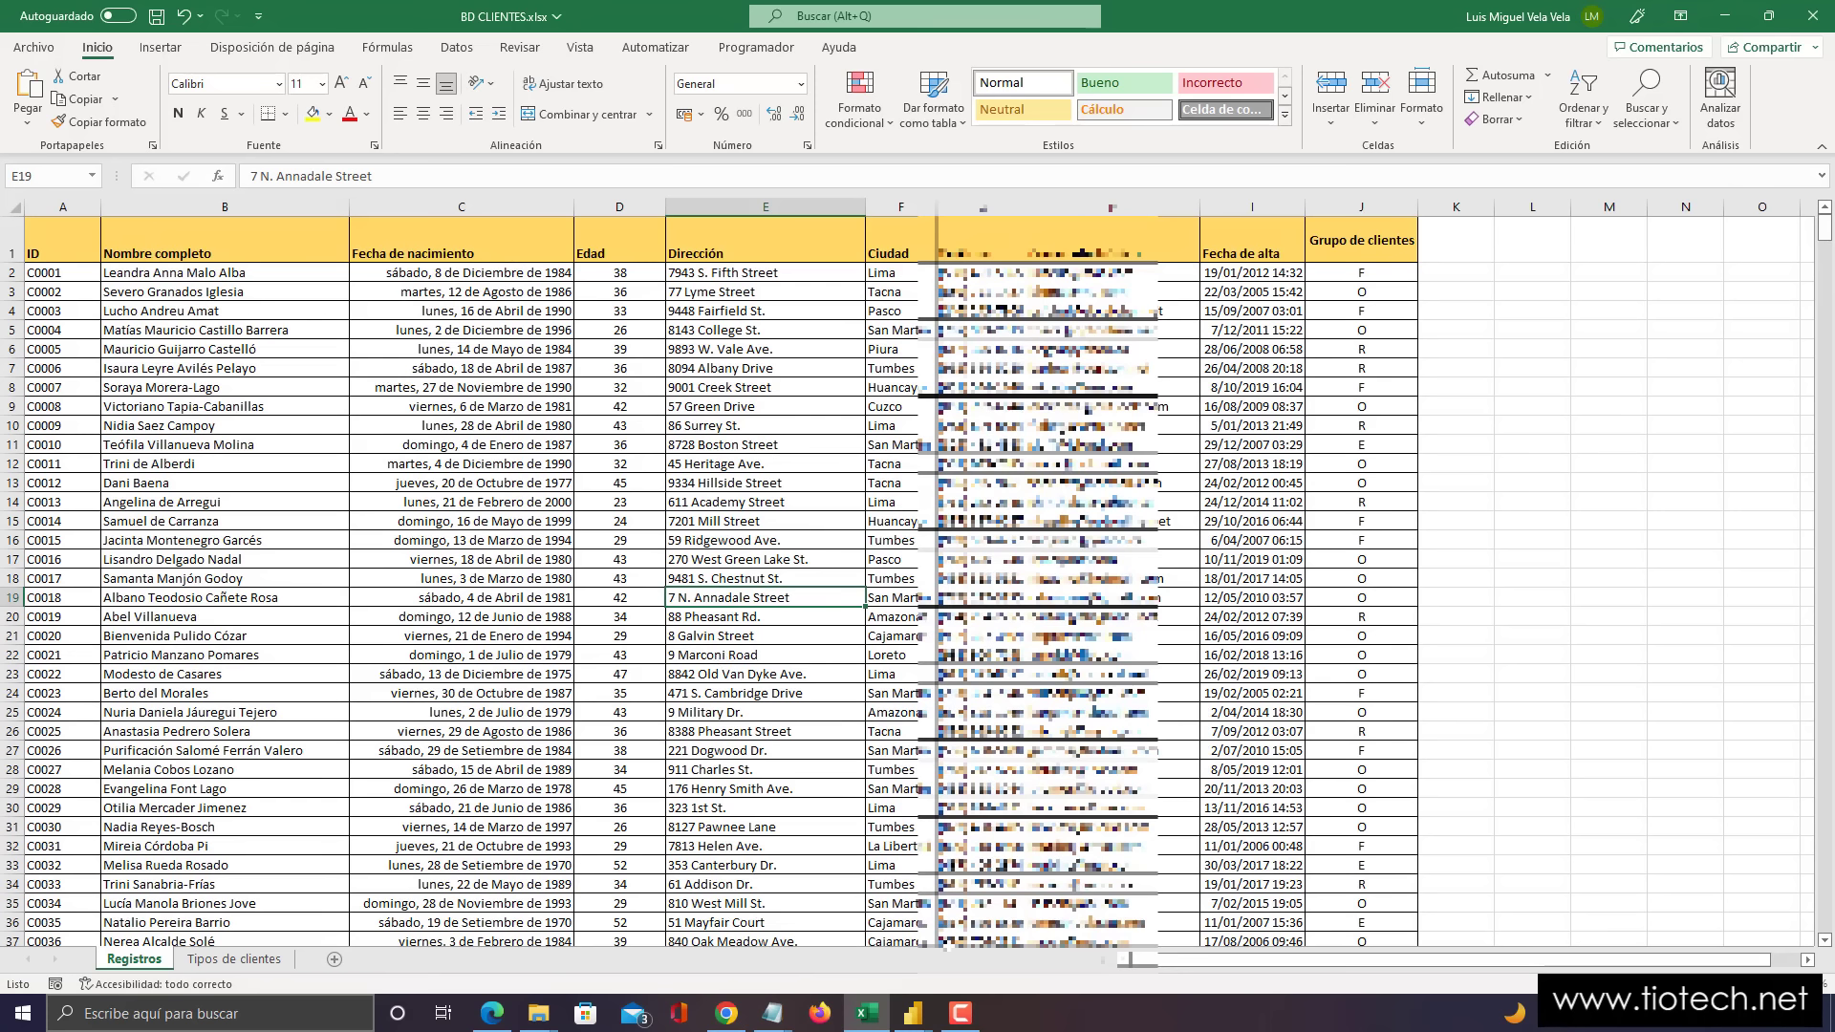
mouse_move(912, 1011)
left_click(1016, 927)
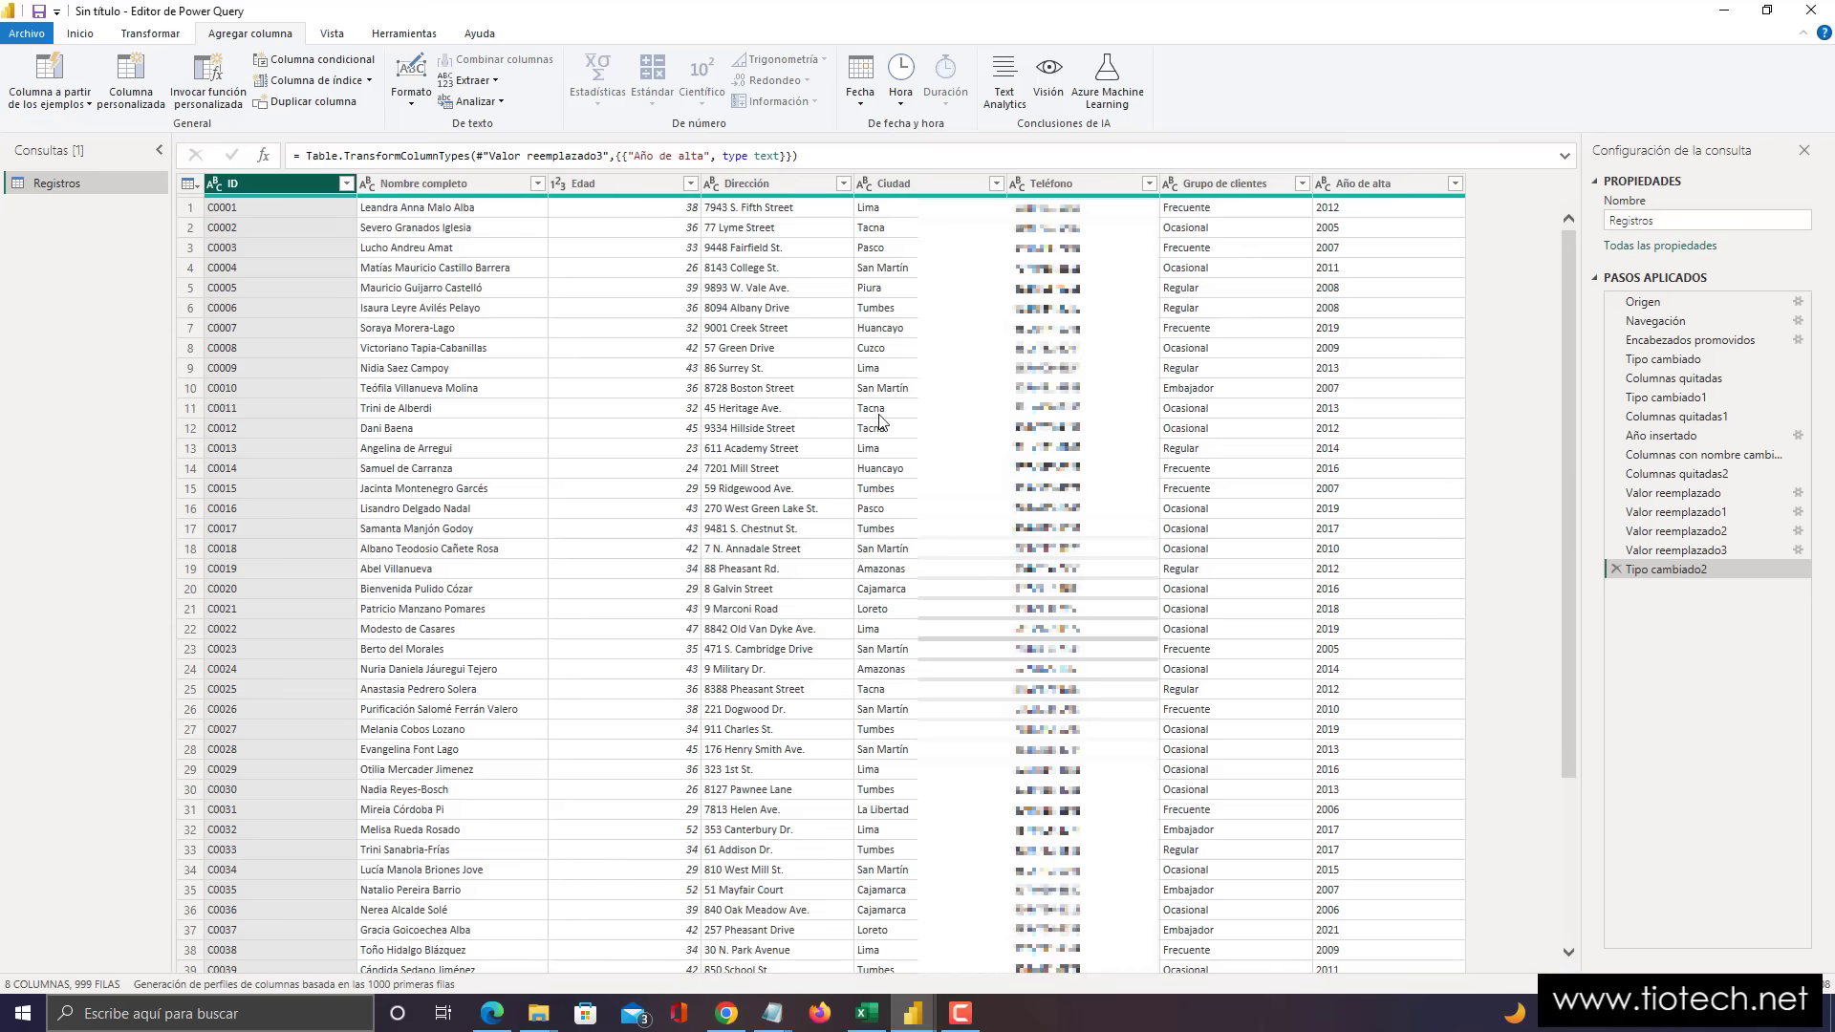
- In the Excel workbook, enter the test text ASDAsd in cell A1001 below the last Registros record and clear it again
left_click(866, 1013)
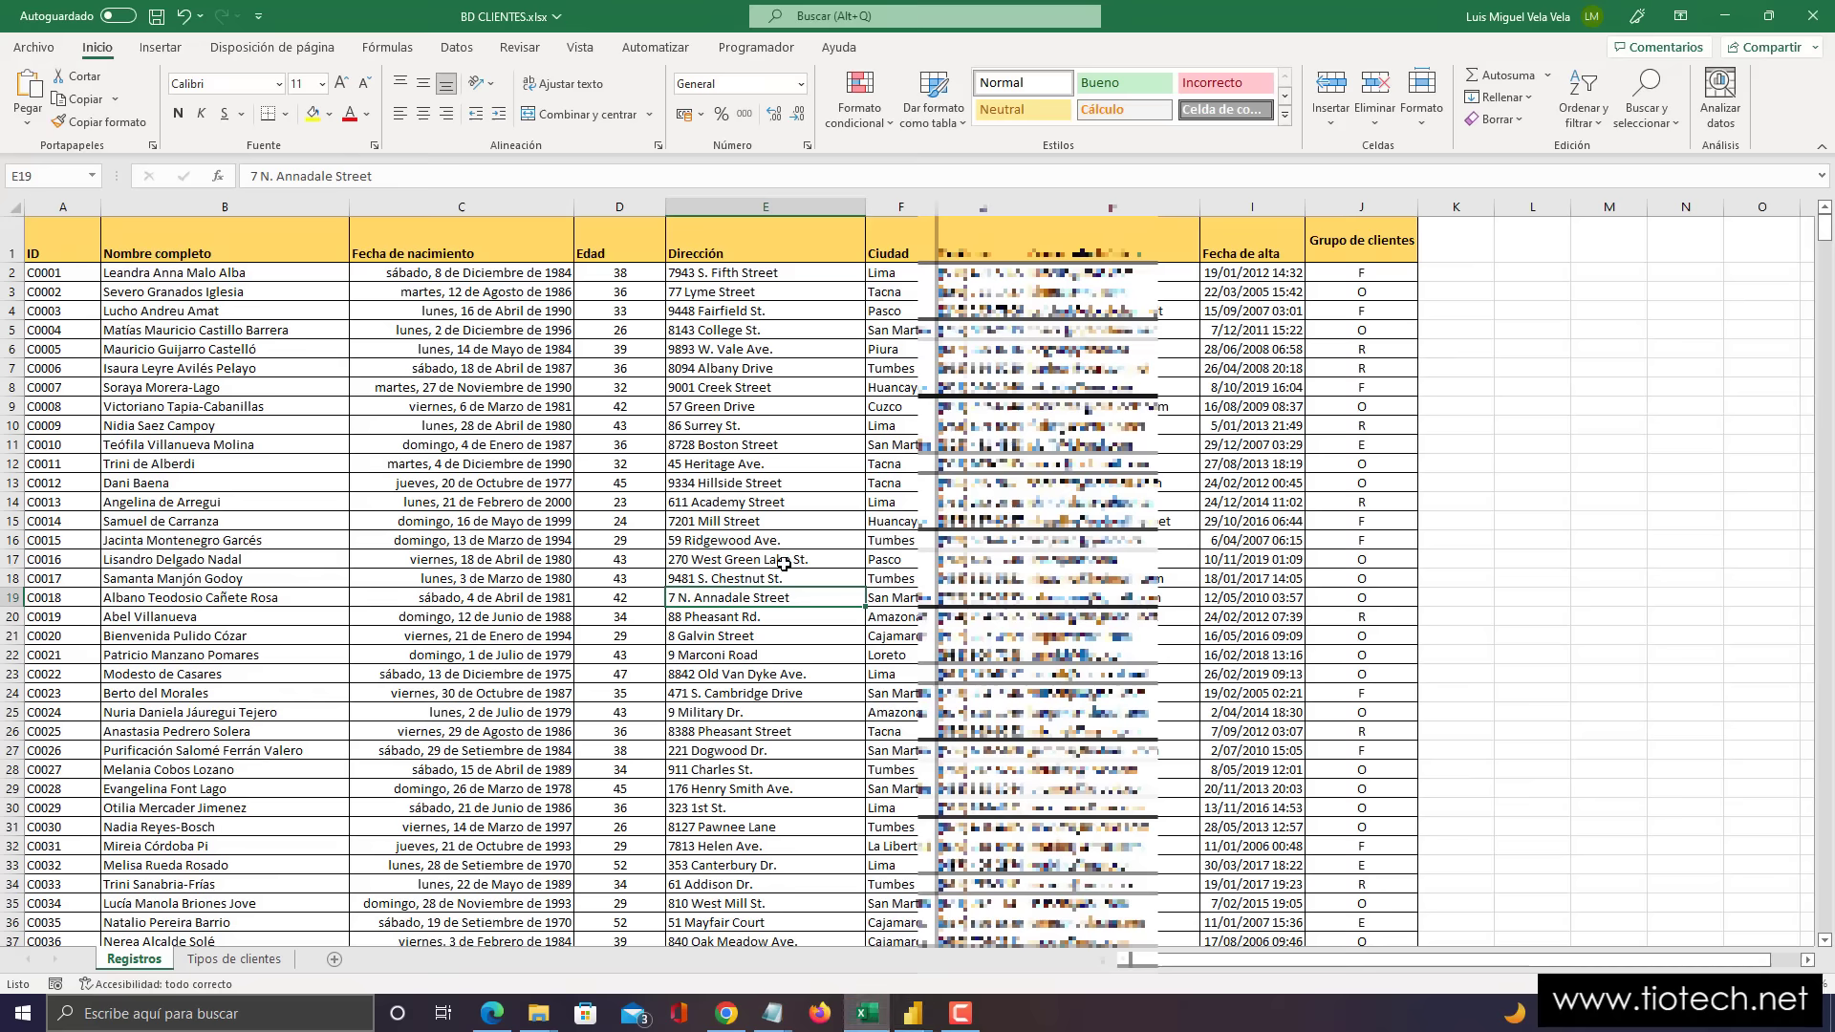
scroll(636, 609, "down", 10)
scroll(635, 609, "up", 10)
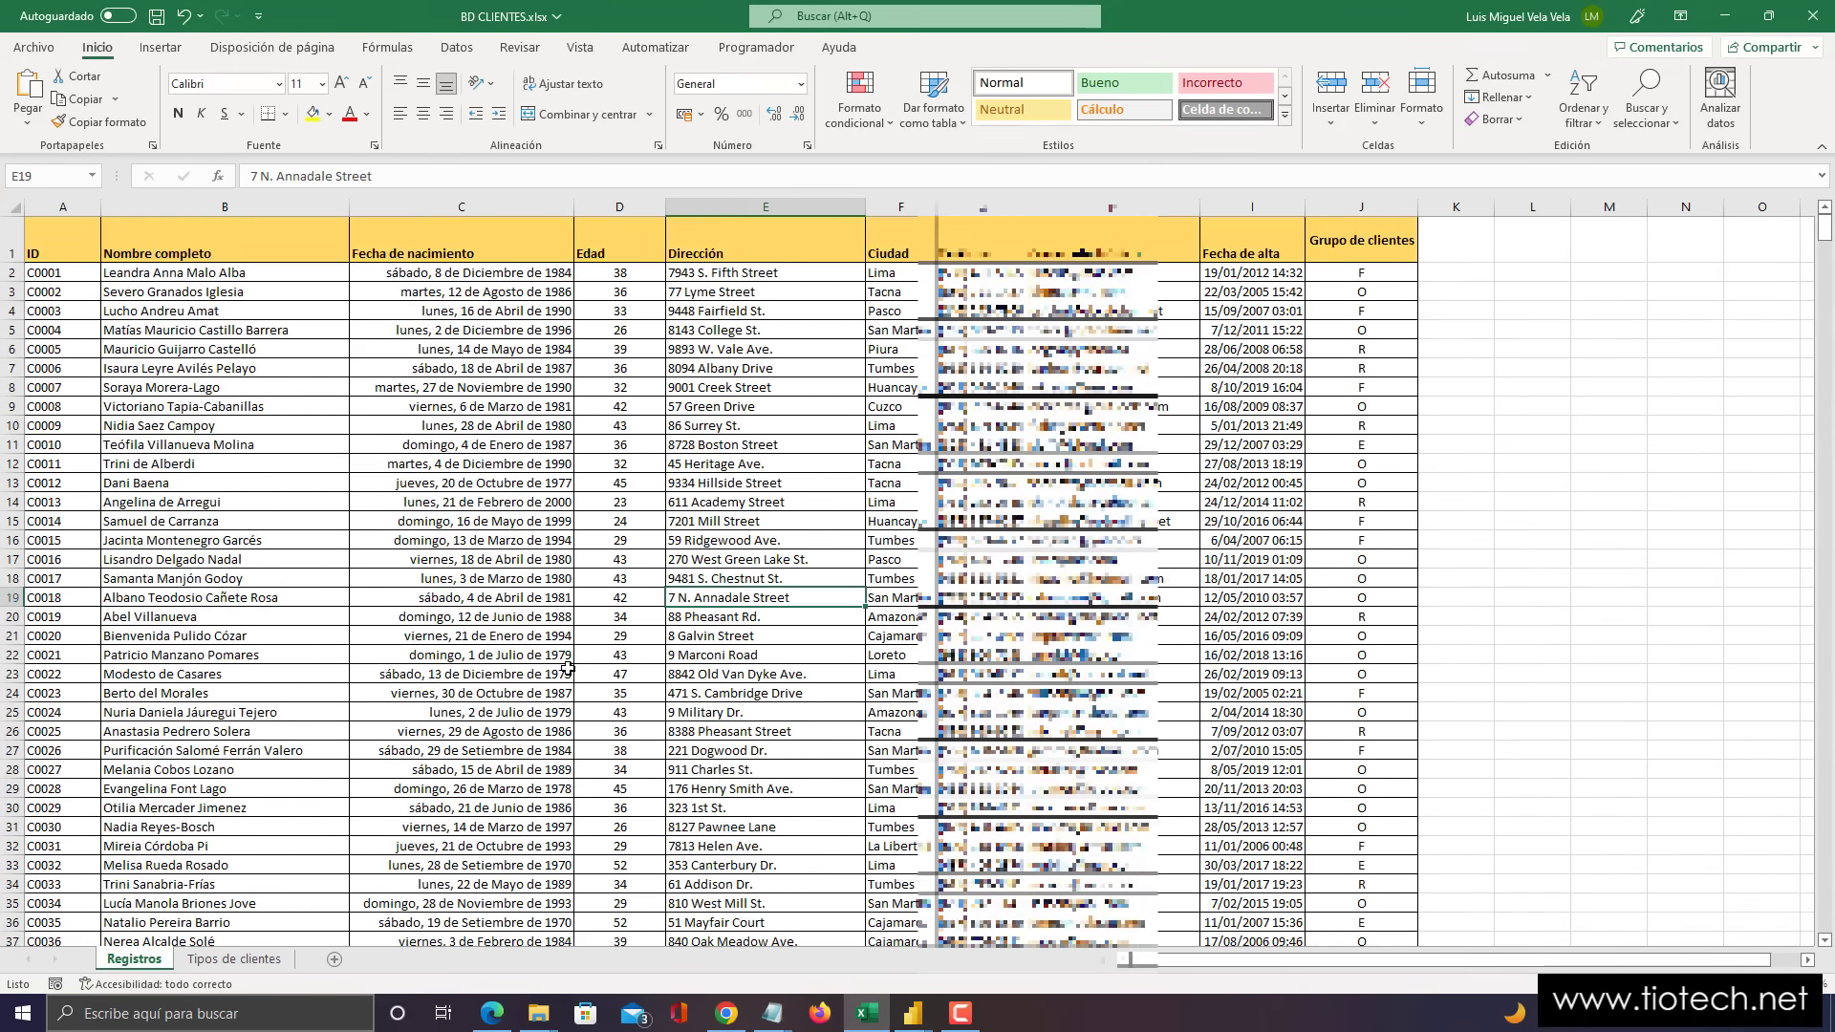
scroll(568, 669, "down", 7)
scroll(568, 669, "down", 5)
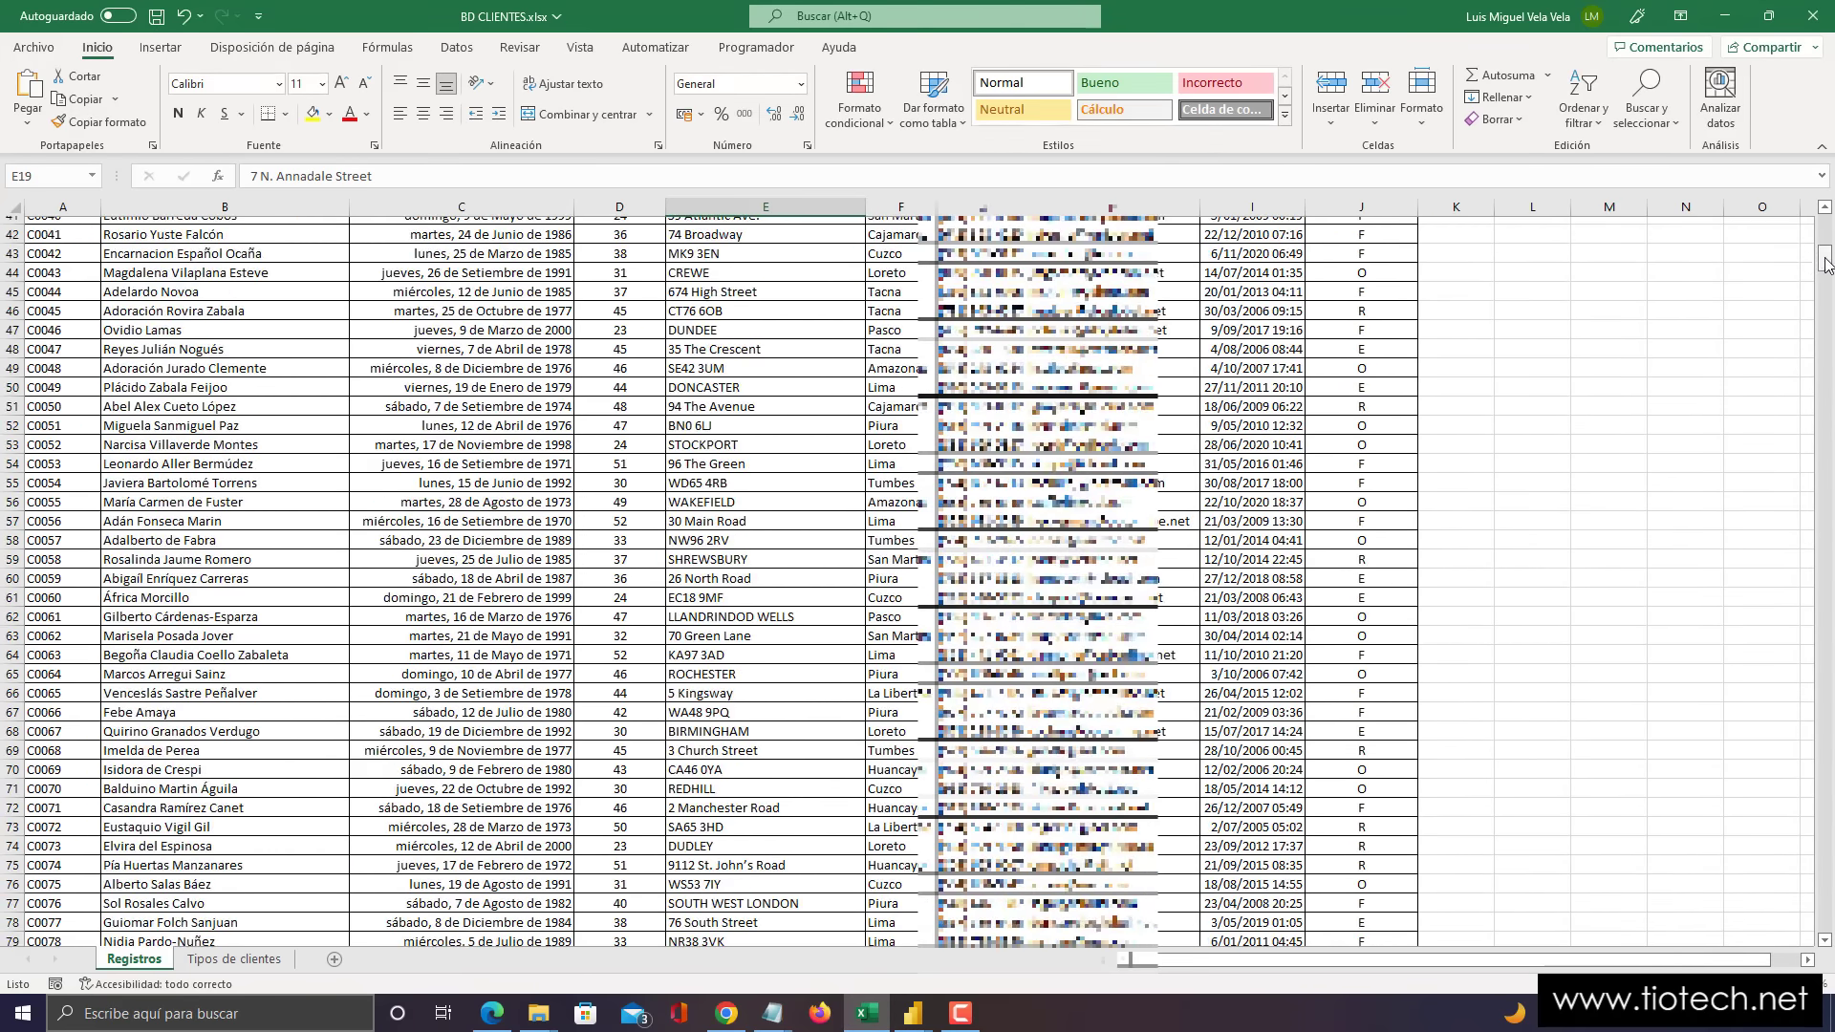
left_click_drag(1815, 260, 1821, 918)
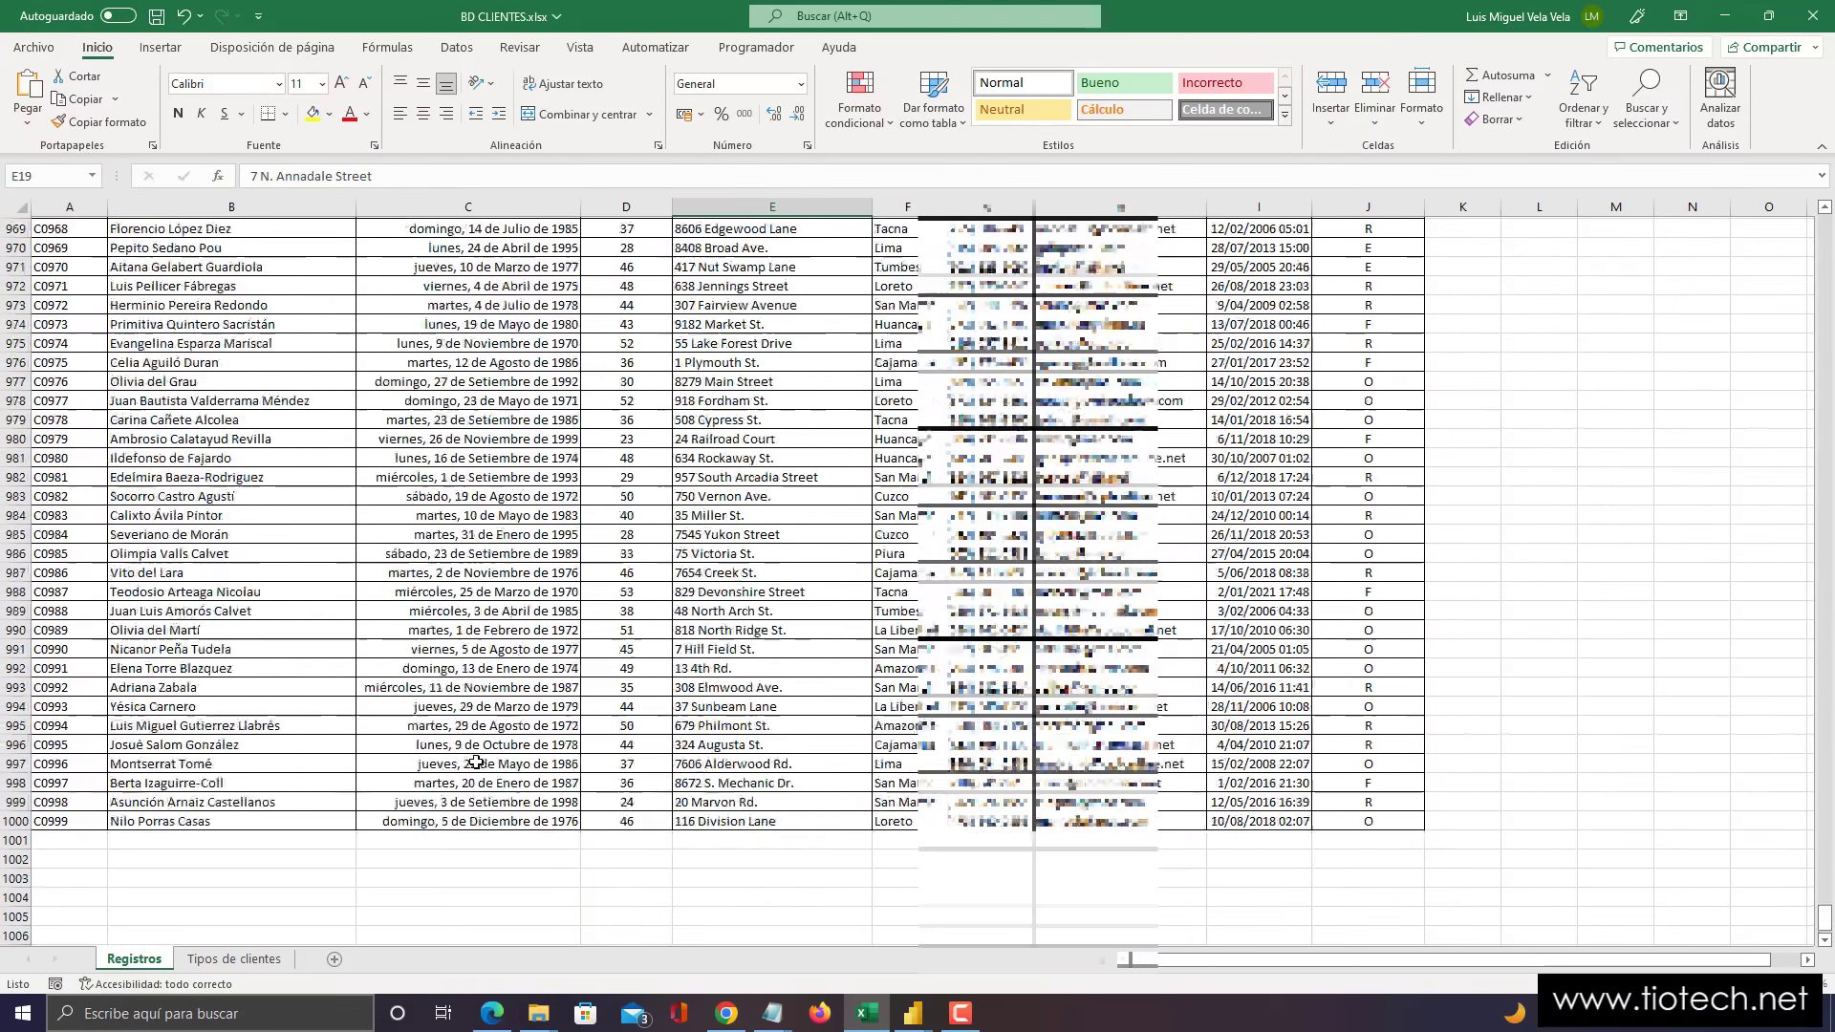
left_click(80, 552)
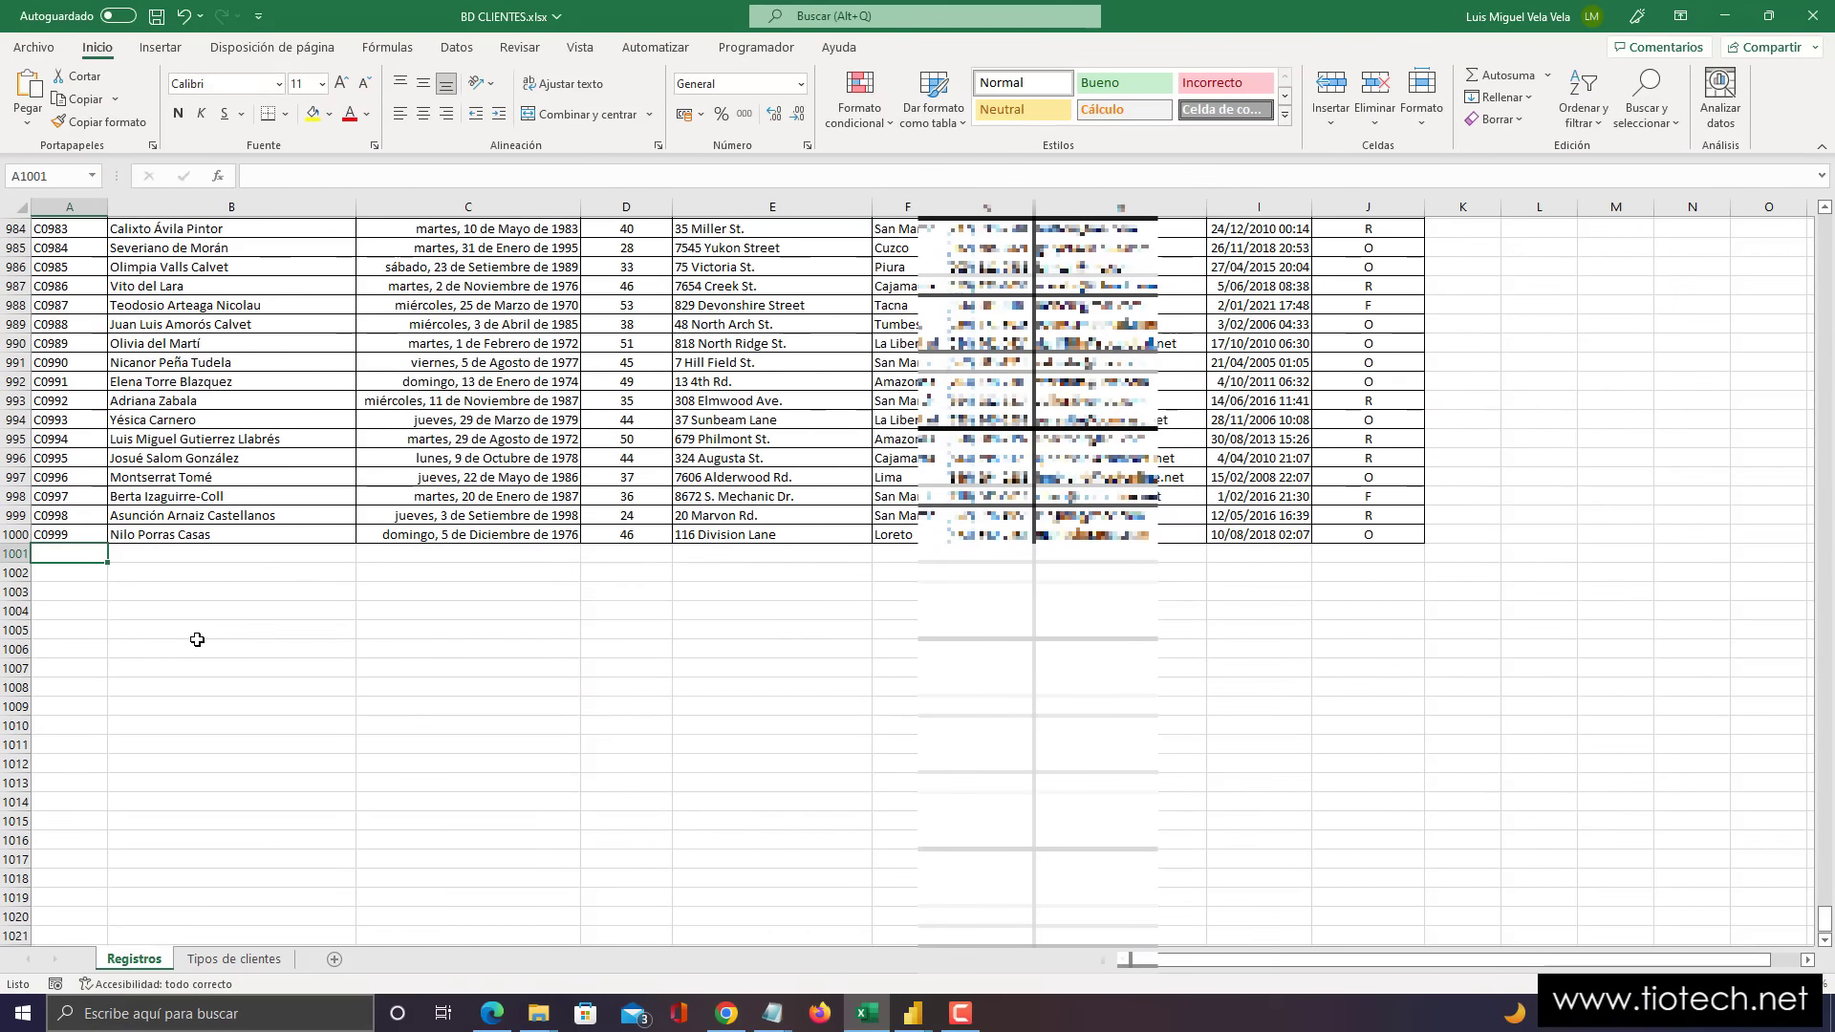
type("ASDAS")
key("Tab")
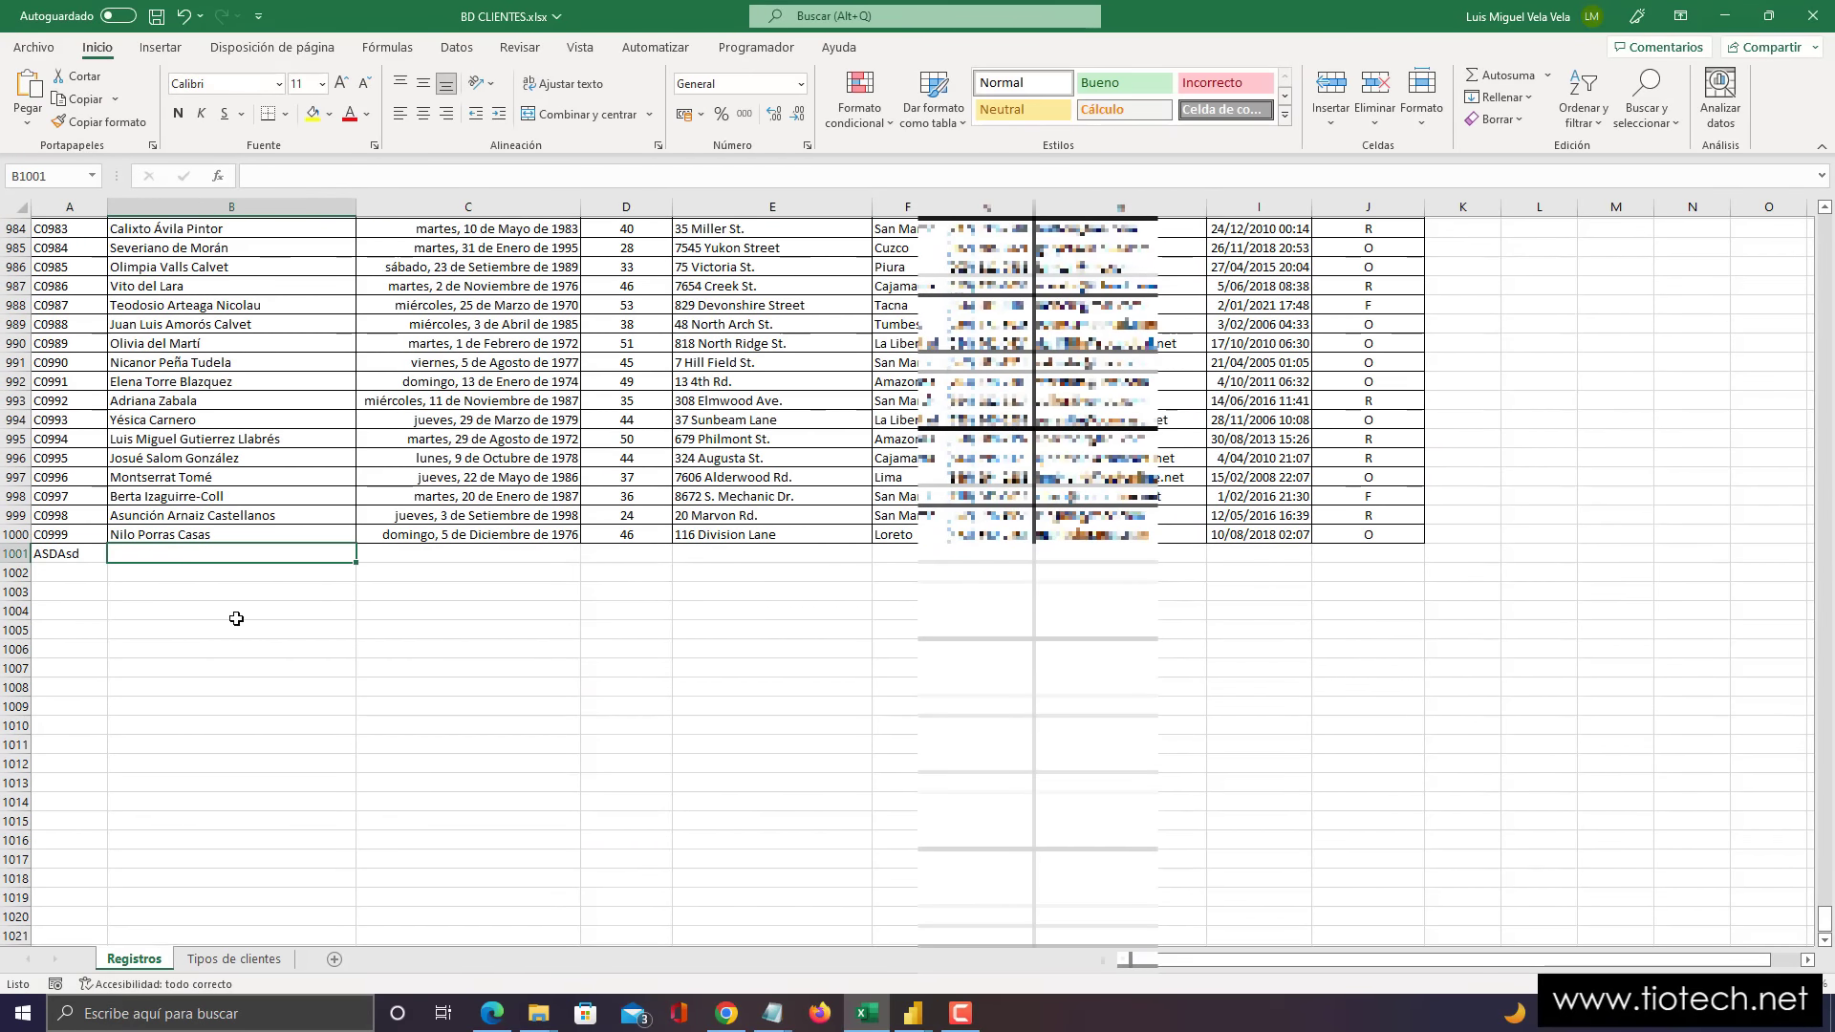
left_click(78, 554)
key("Delete")
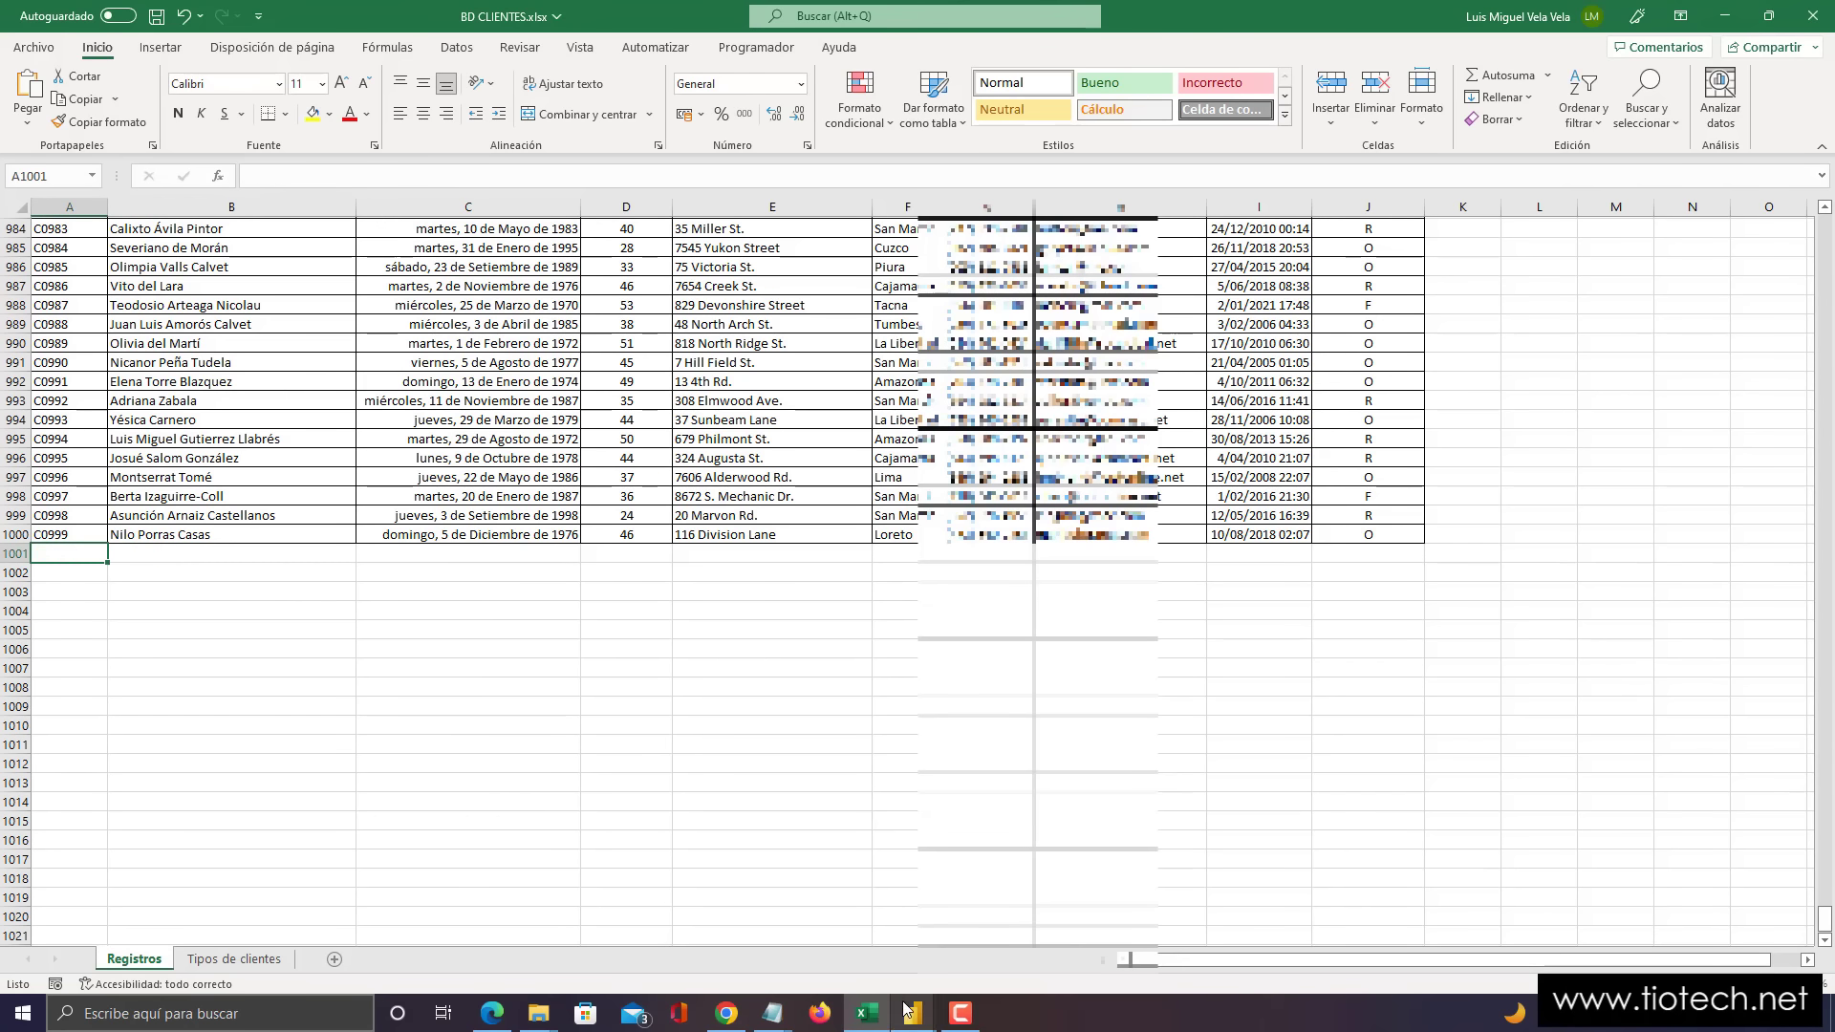
- Return to the Power Query Editor and close it, applying the changes to the Registros query
mouse_move(913, 1013)
left_click(1016, 932)
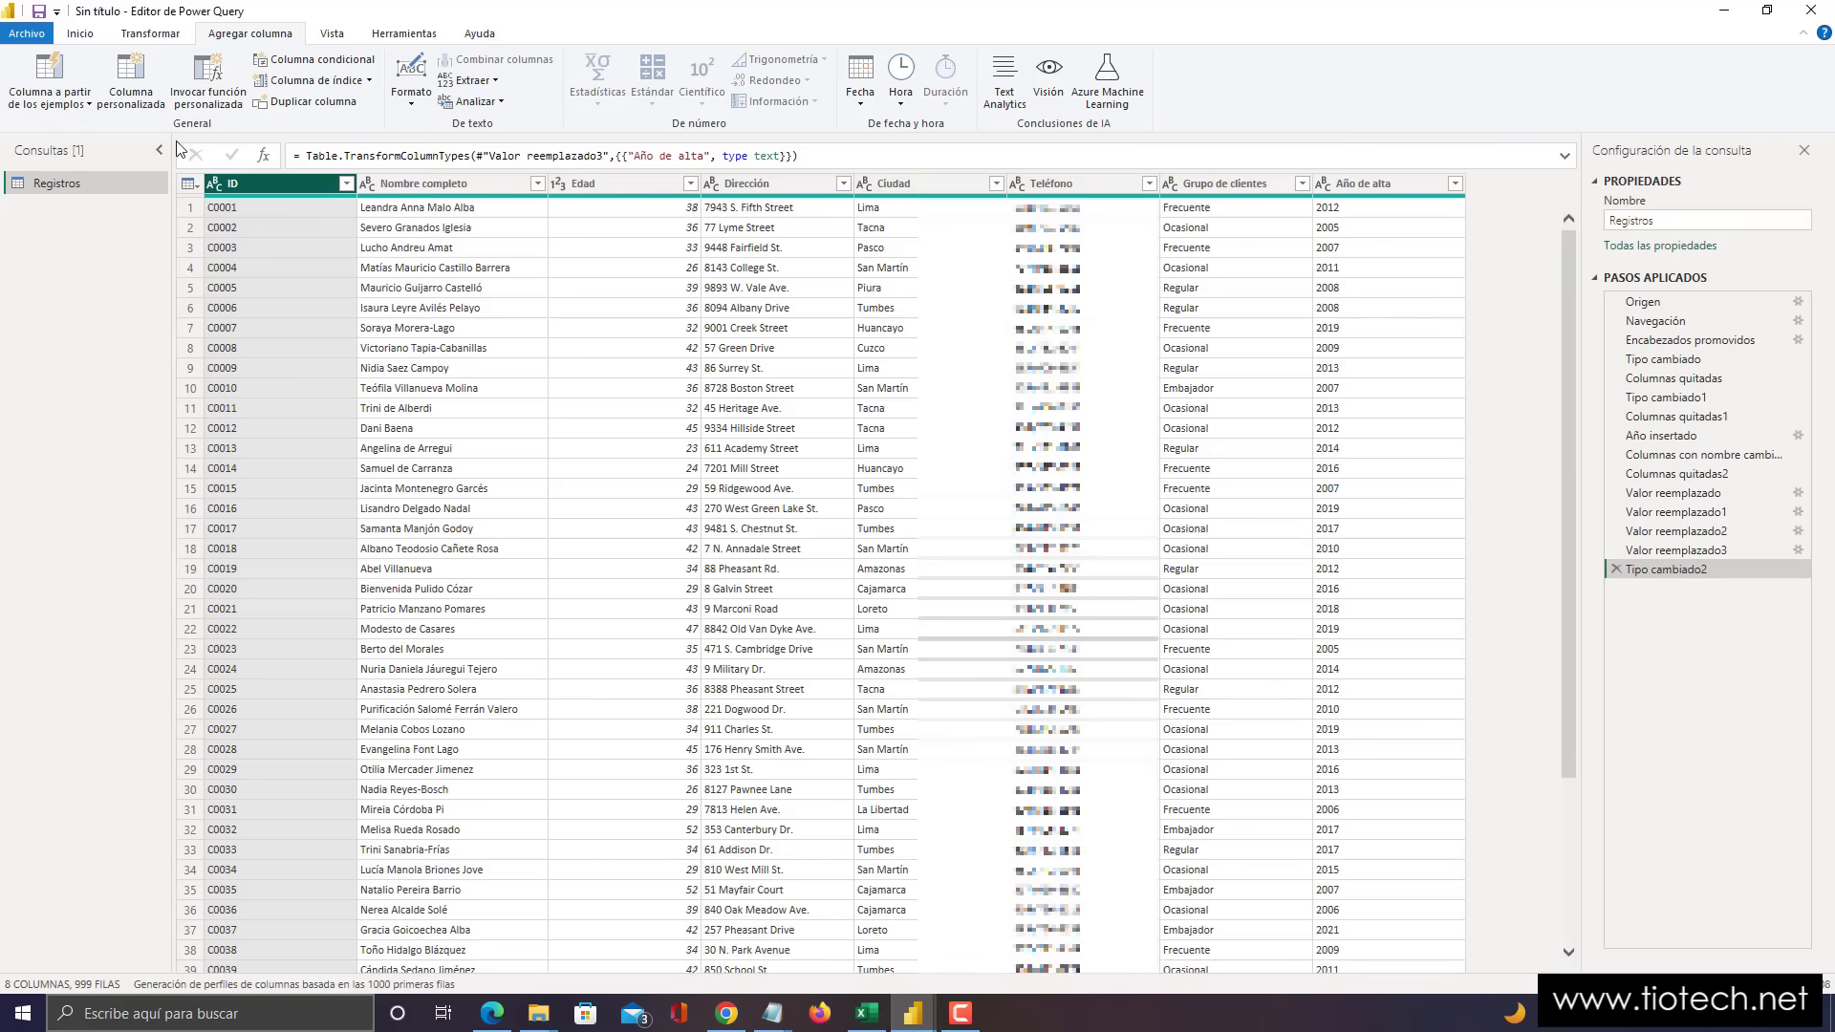
left_click(95, 36)
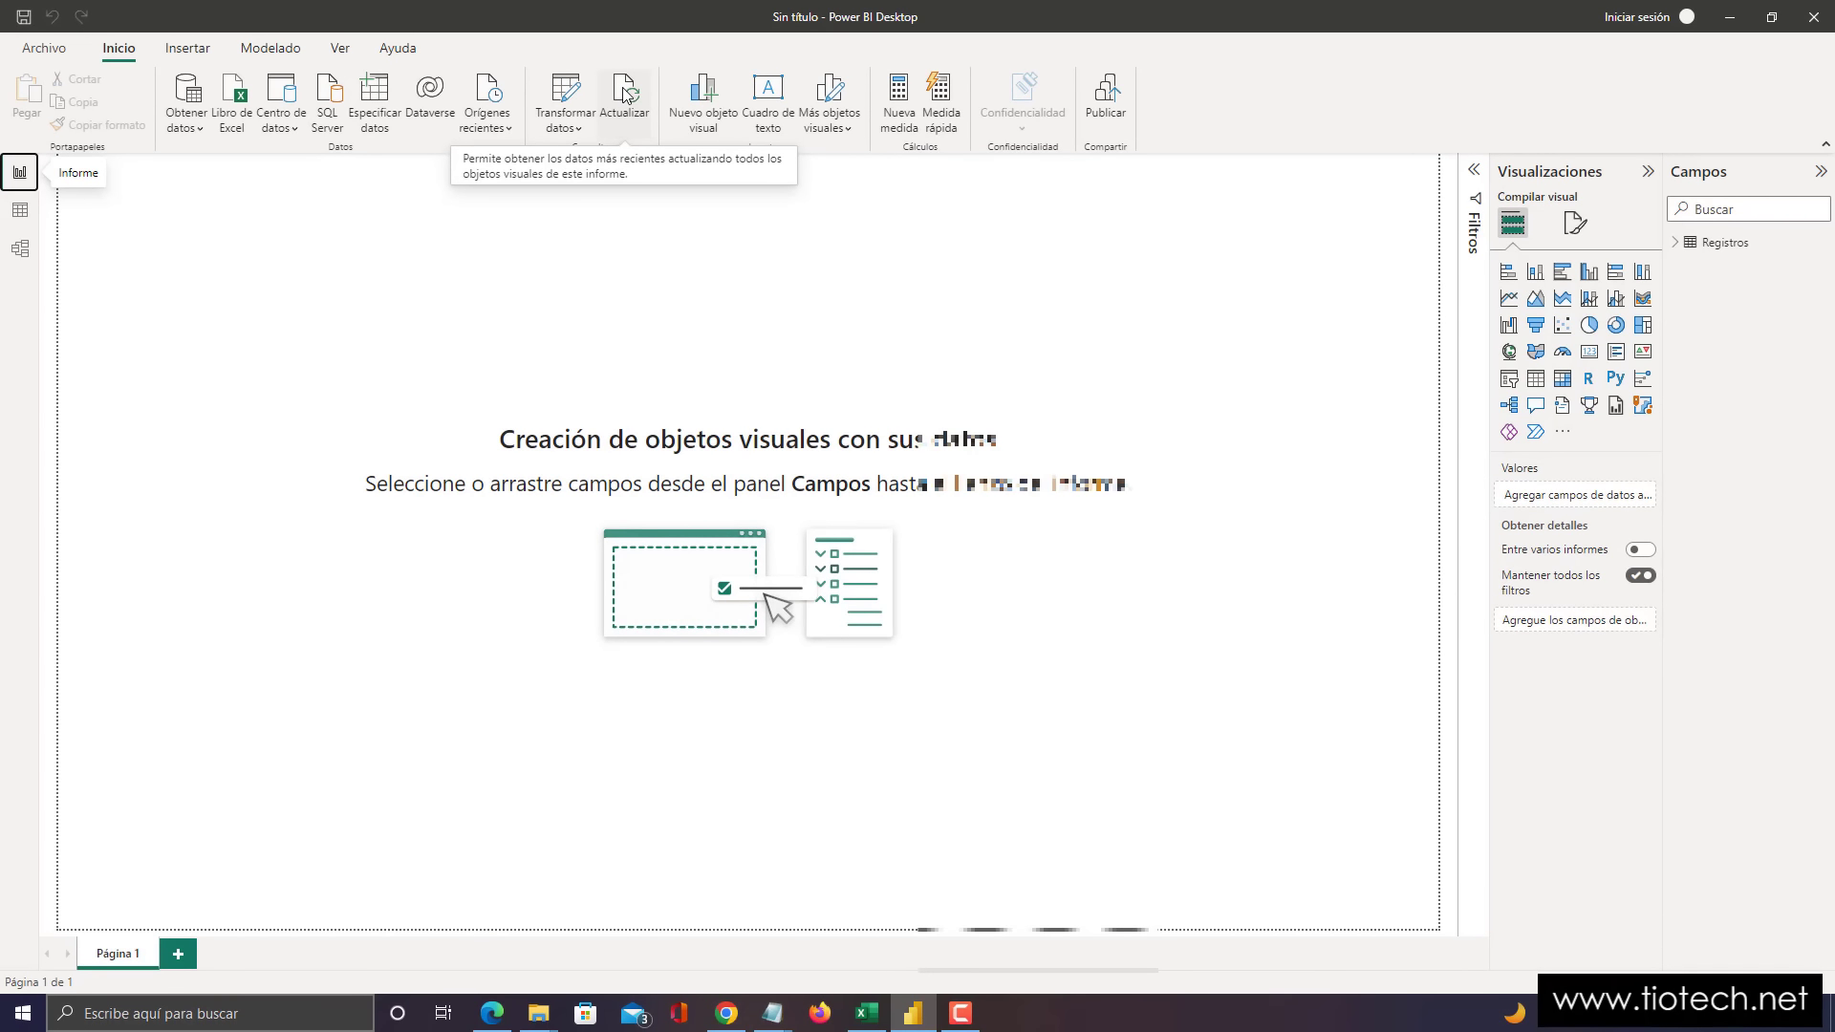
- Glance at the Excel source sheet, return to Power BI Desktop, and open the model view showing the Registros table
left_click(866, 1013)
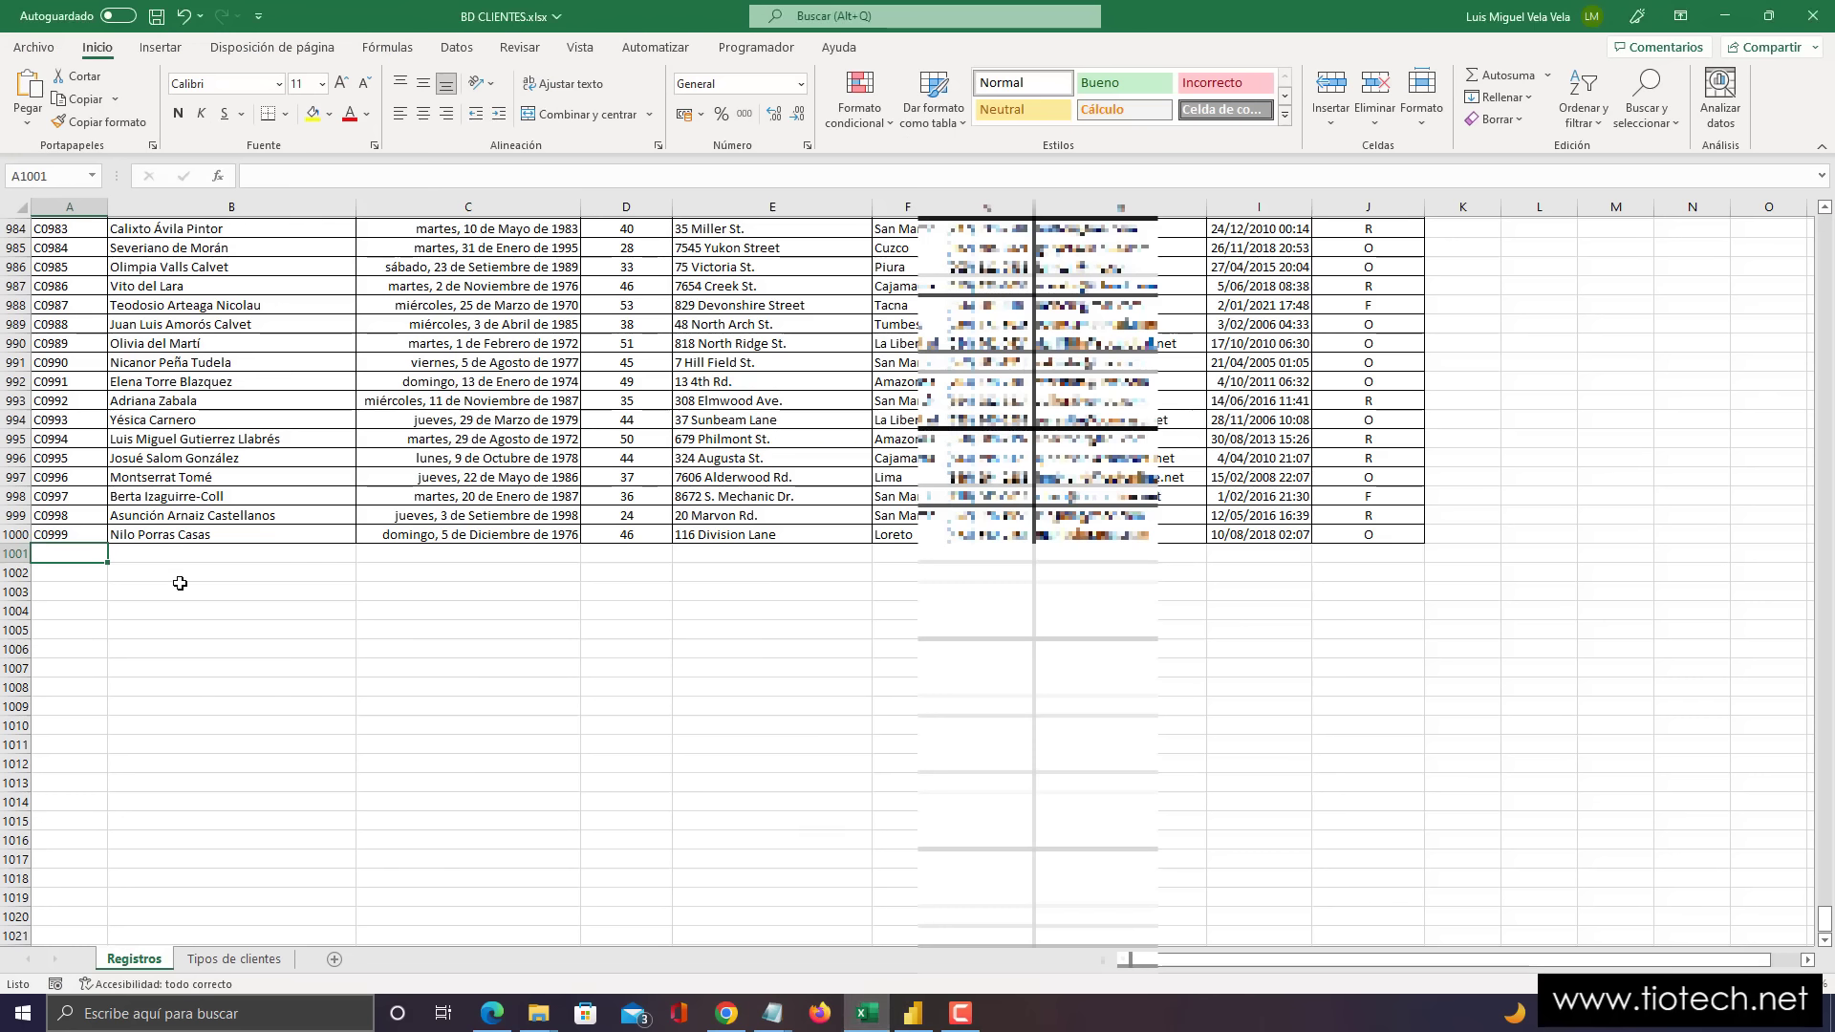
left_click(912, 1013)
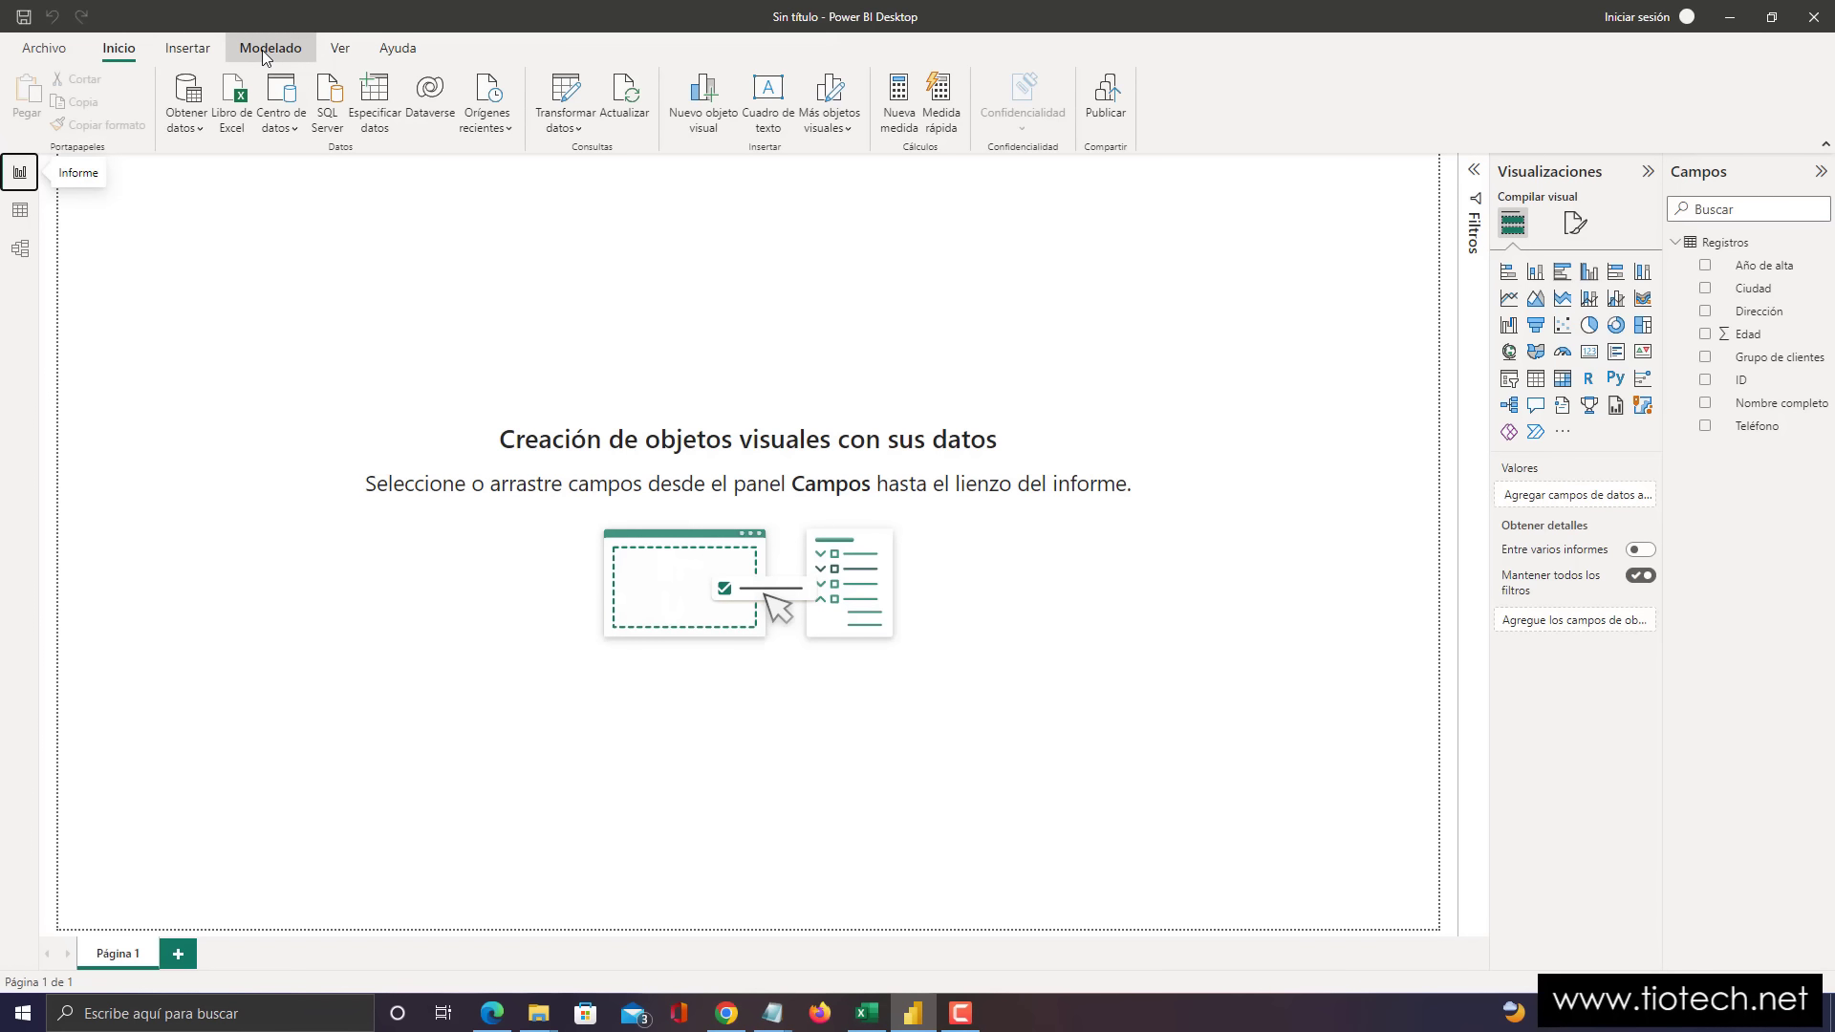
left_click(264, 55)
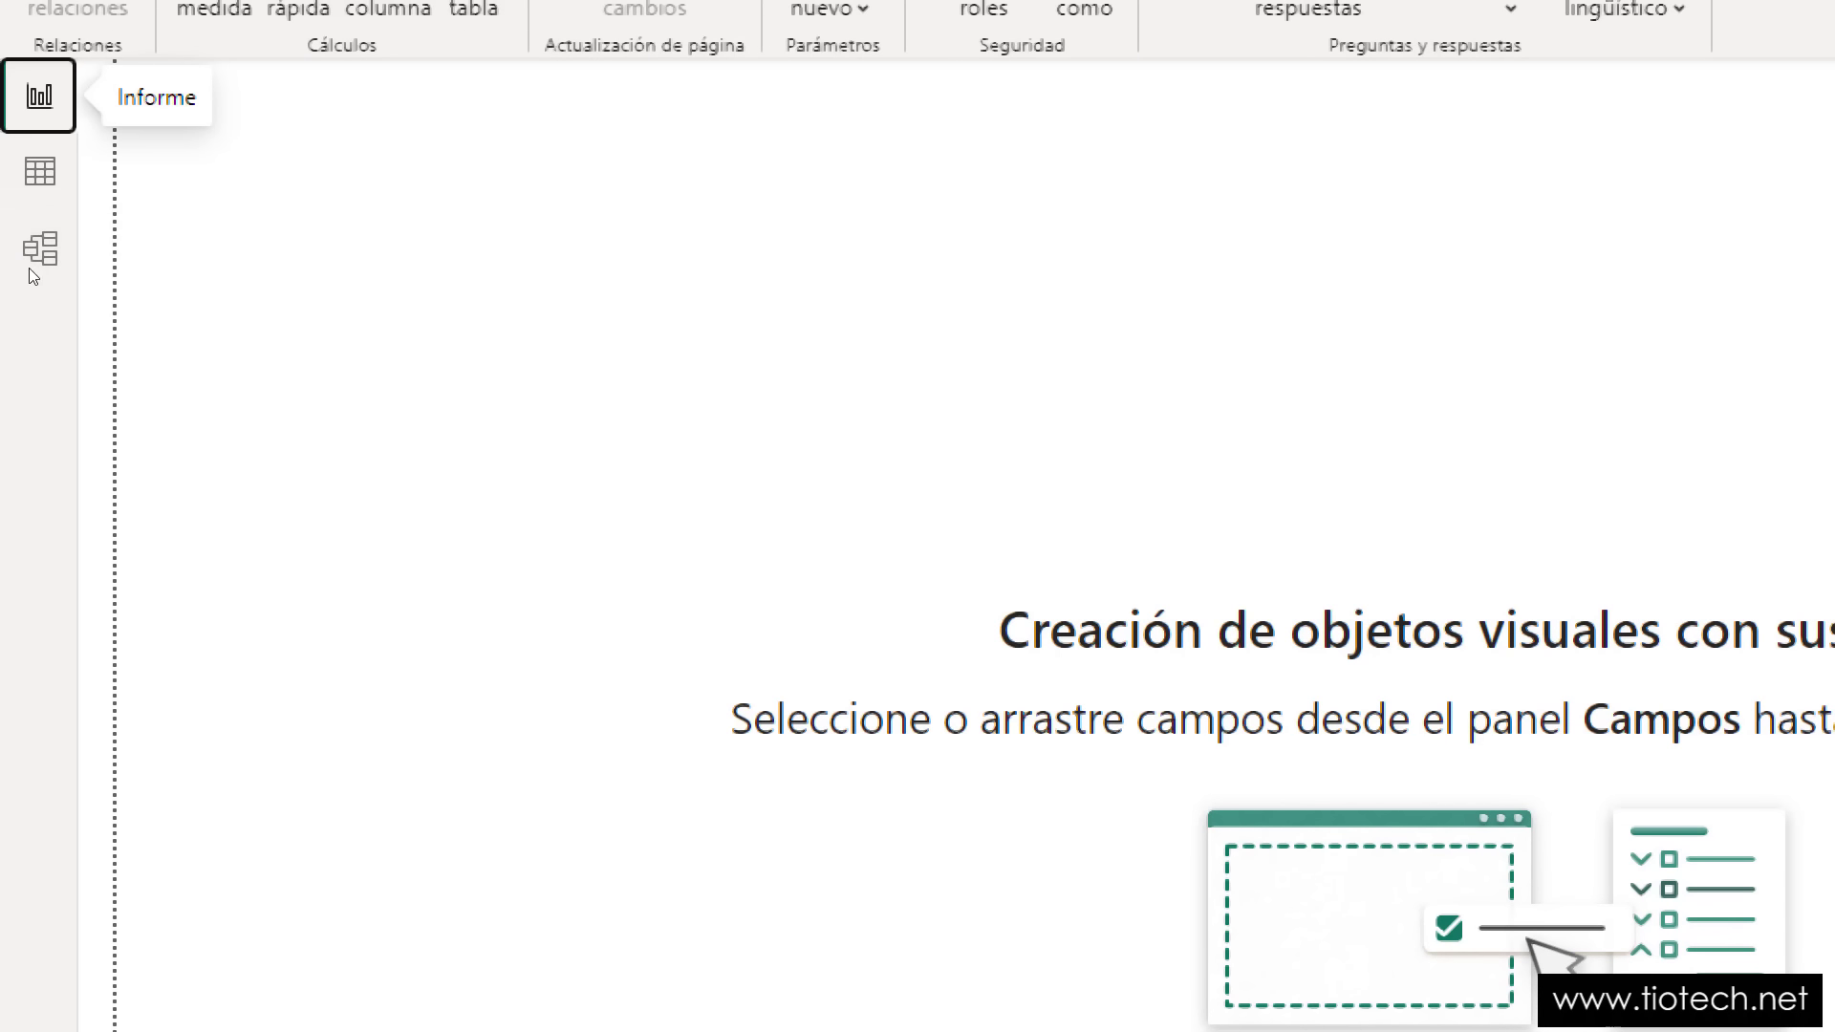
left_click(21, 256)
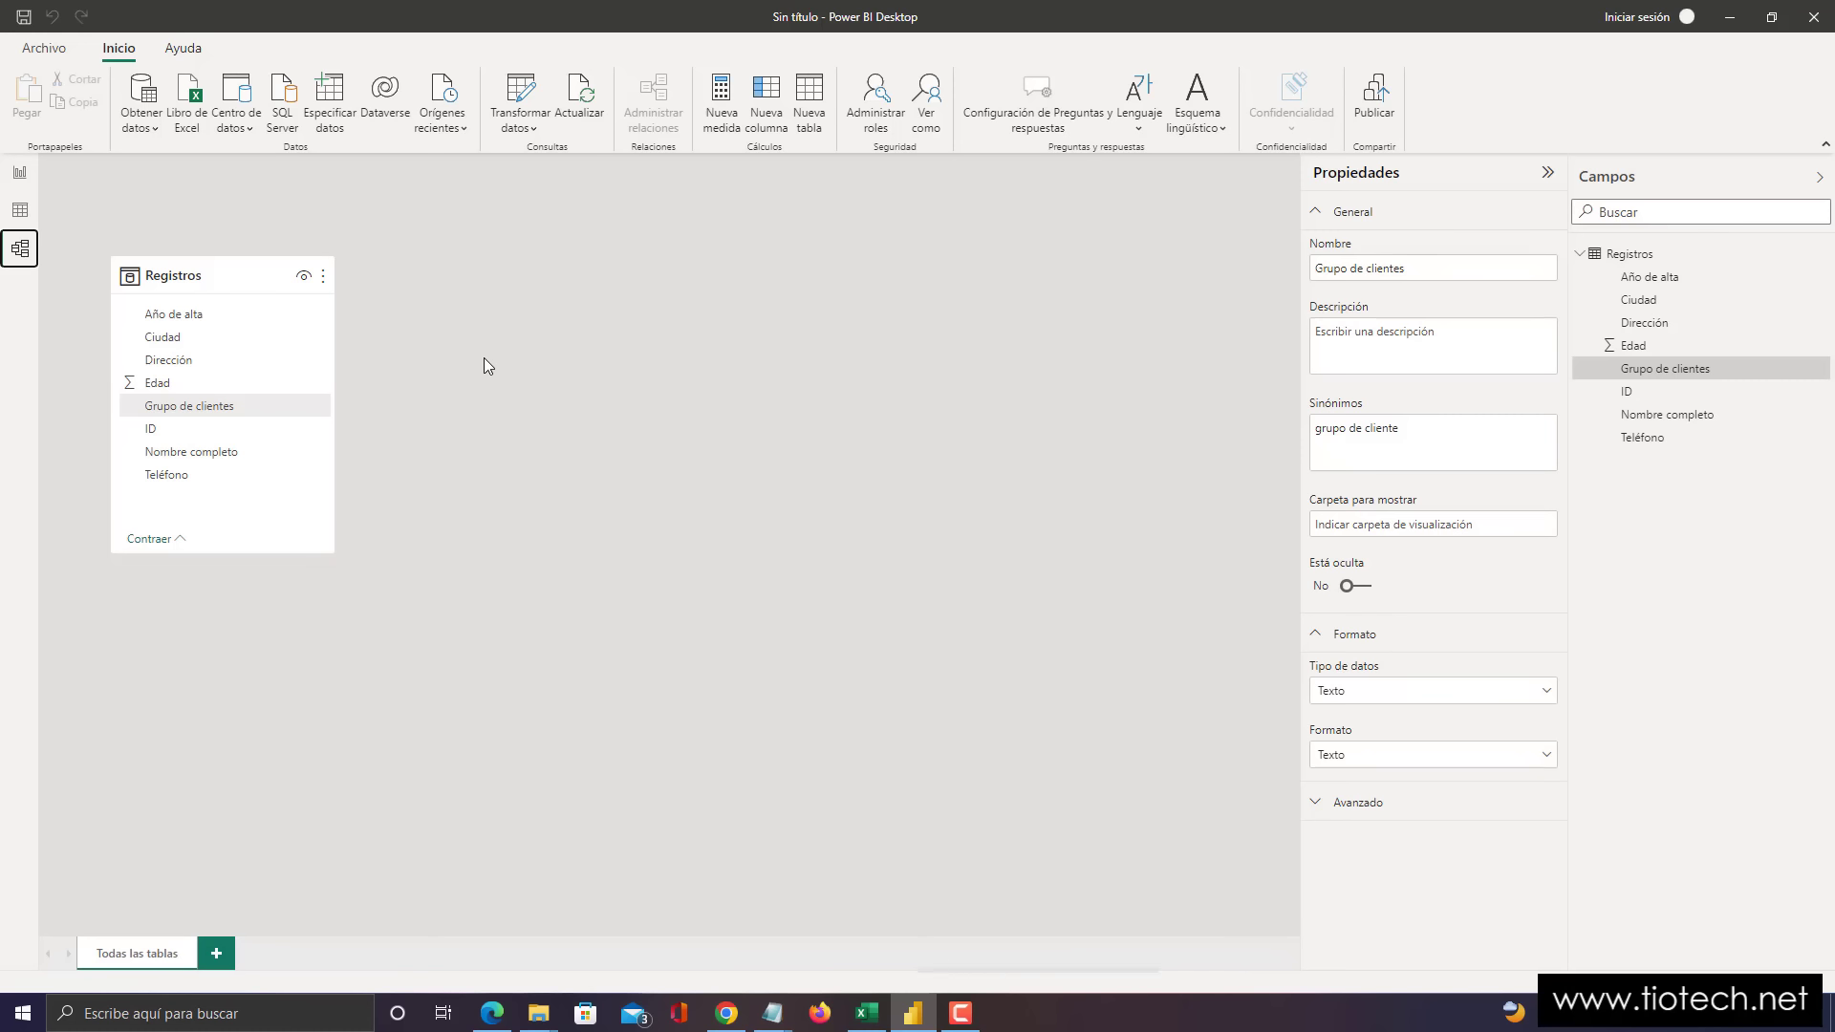
- Switch to the Excel workbook, examine the Registros sheet's columns from ID to Dirección, and return to the Power BI model view
left_click(867, 1013)
scroll(552, 698, "down", 3)
scroll(552, 699, "up", 3)
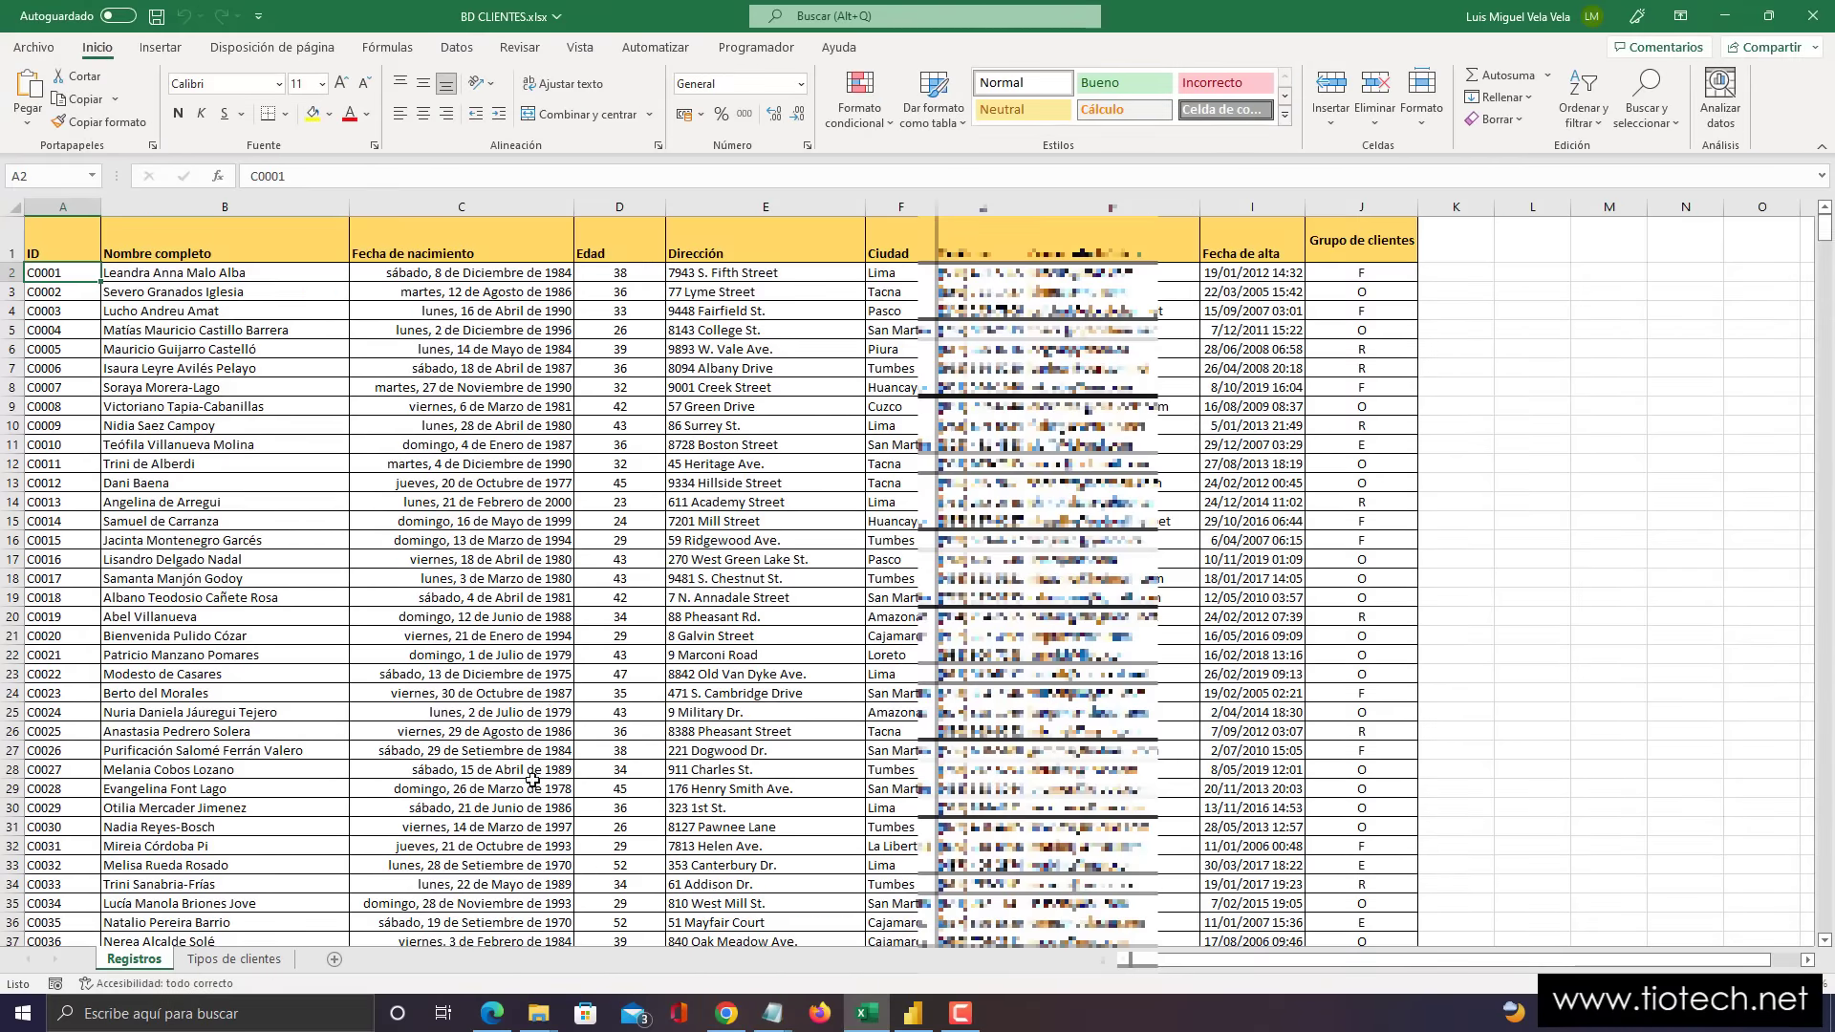
left_click_drag(48, 244, 1381, 887)
left_click(793, 566)
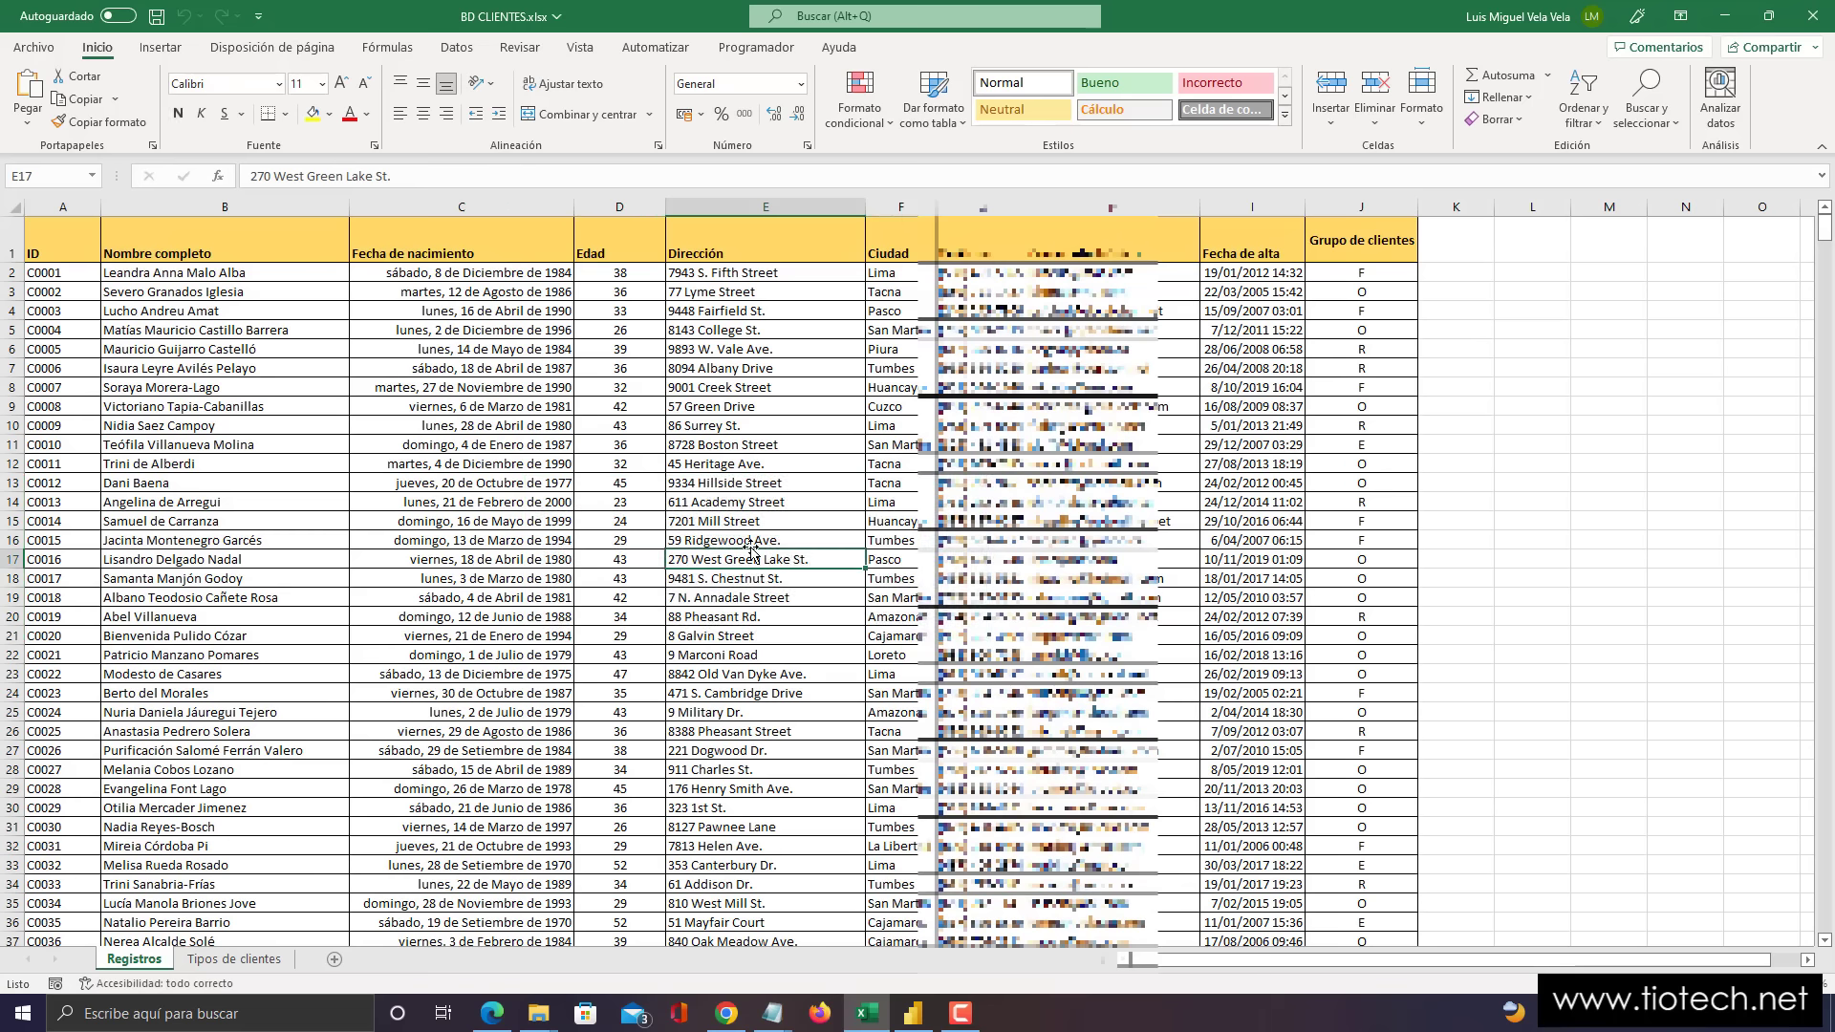
left_click(74, 275)
left_click(196, 272)
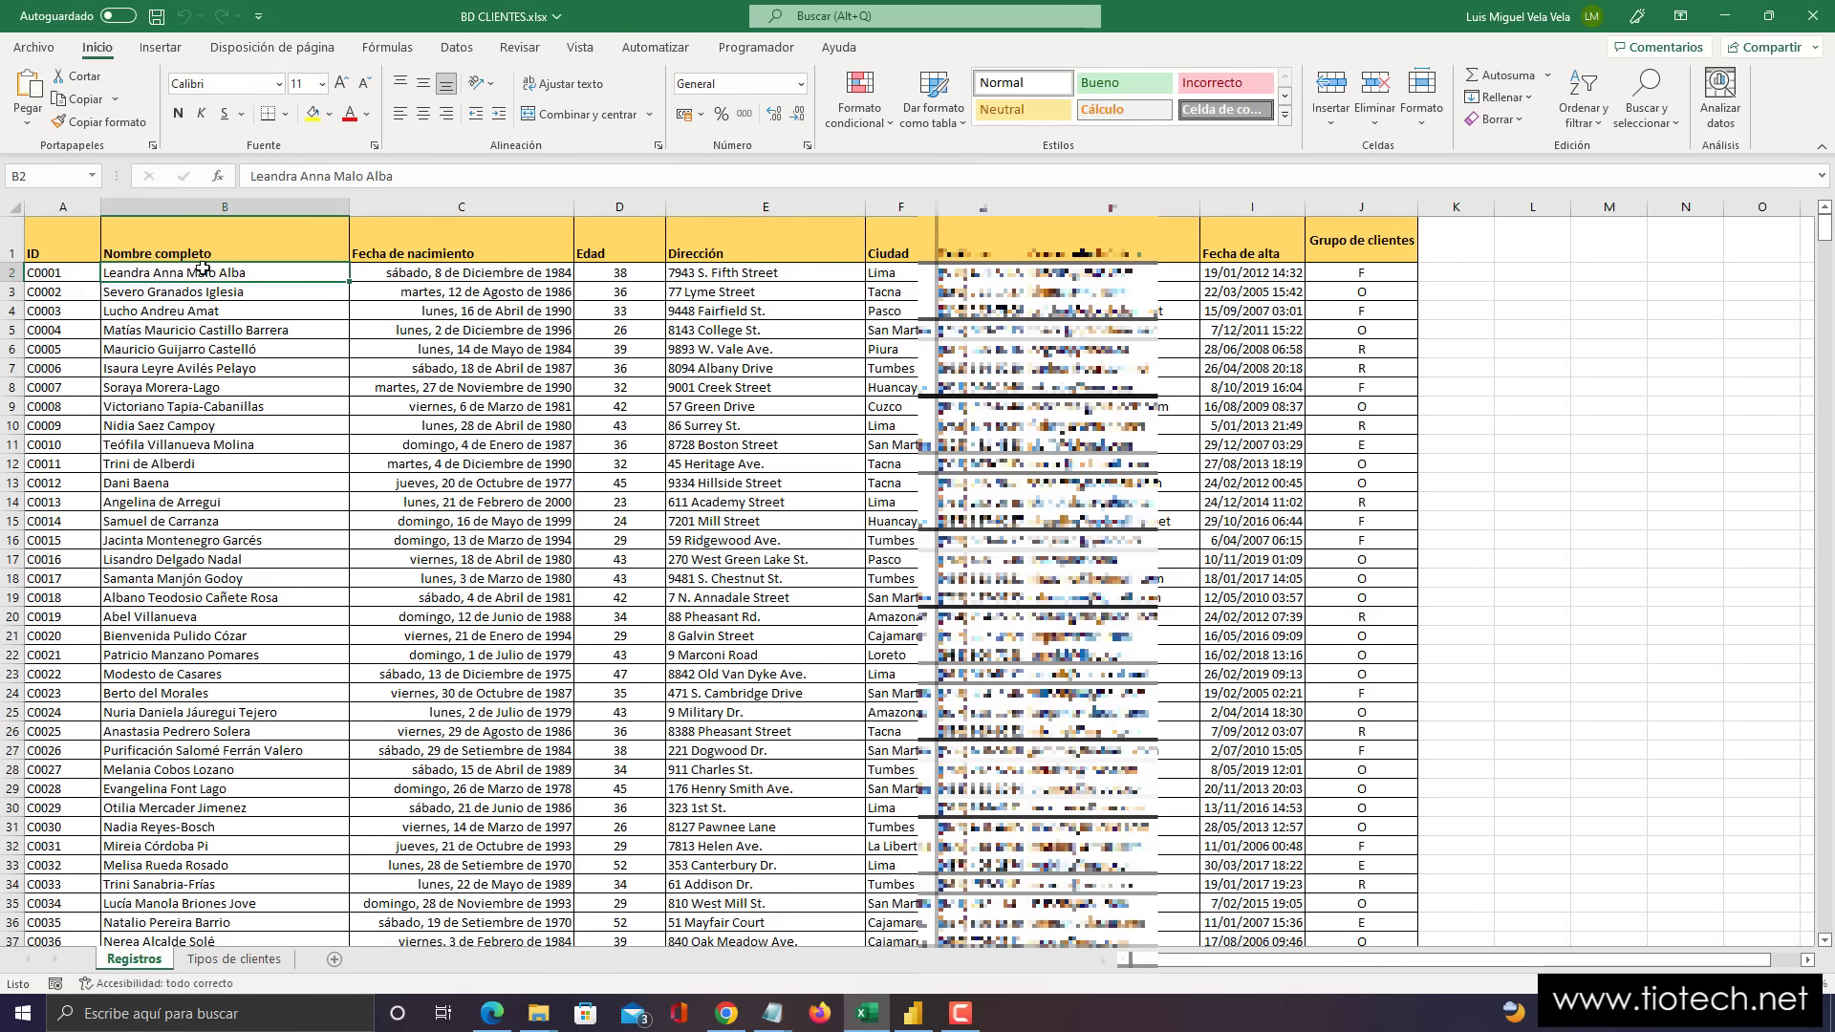
left_click(420, 272)
left_click(621, 273)
left_click(733, 273)
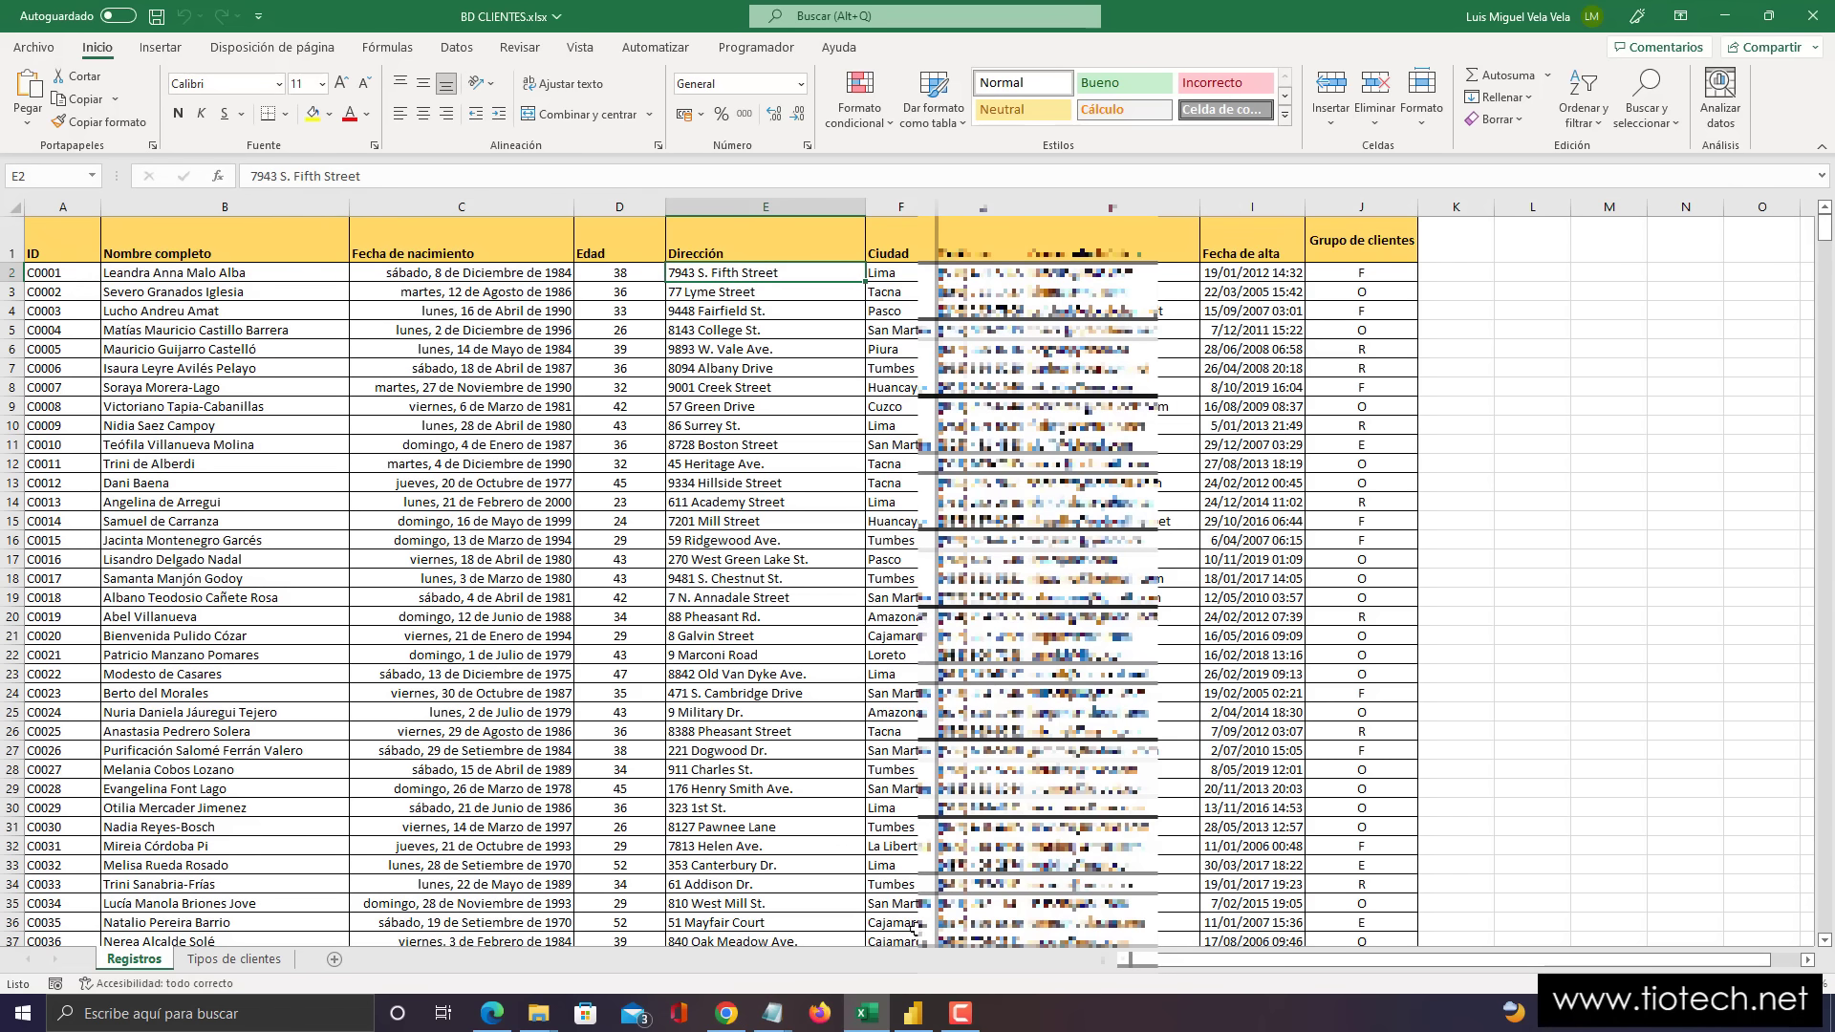
left_click(914, 1019)
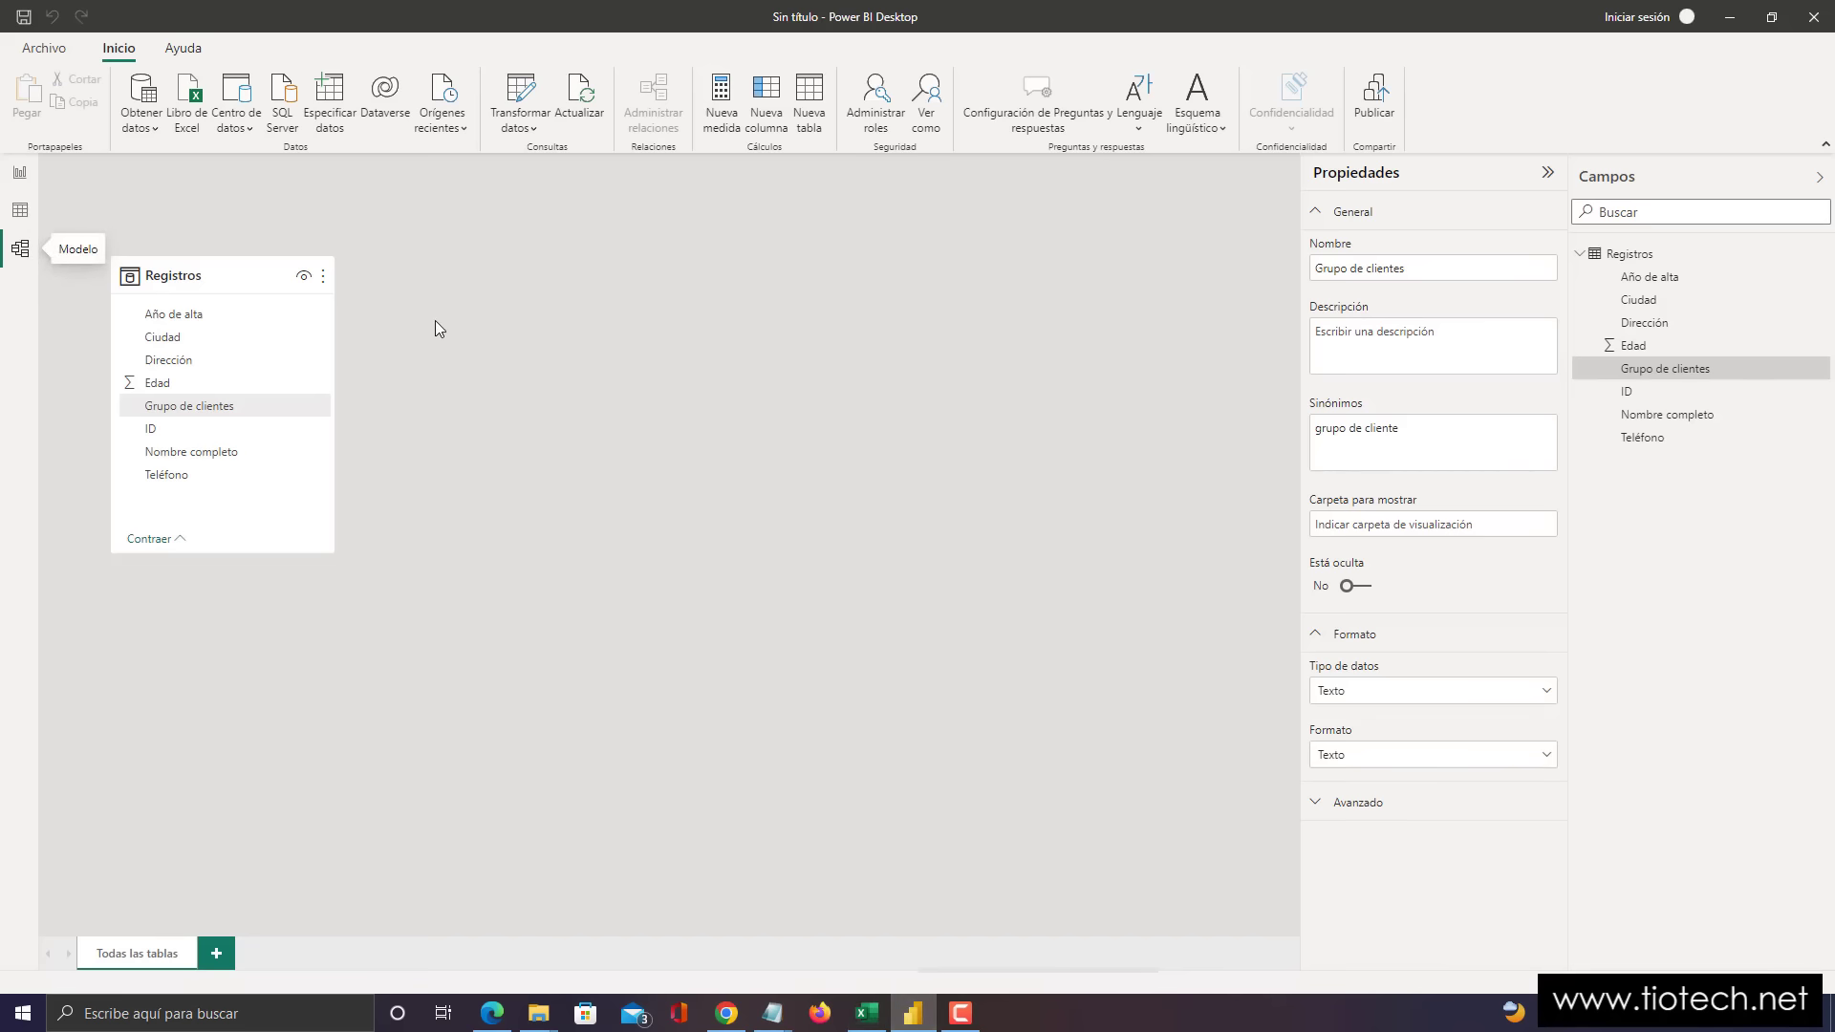
- Switch to the Excel workbook, add a new sheet after Registros and name it Compras
mouse_move(245, 280)
left_mouse_down()
mouse_move(239, 299)
mouse_move(225, 278)
left_mouse_up()
left_click(866, 1012)
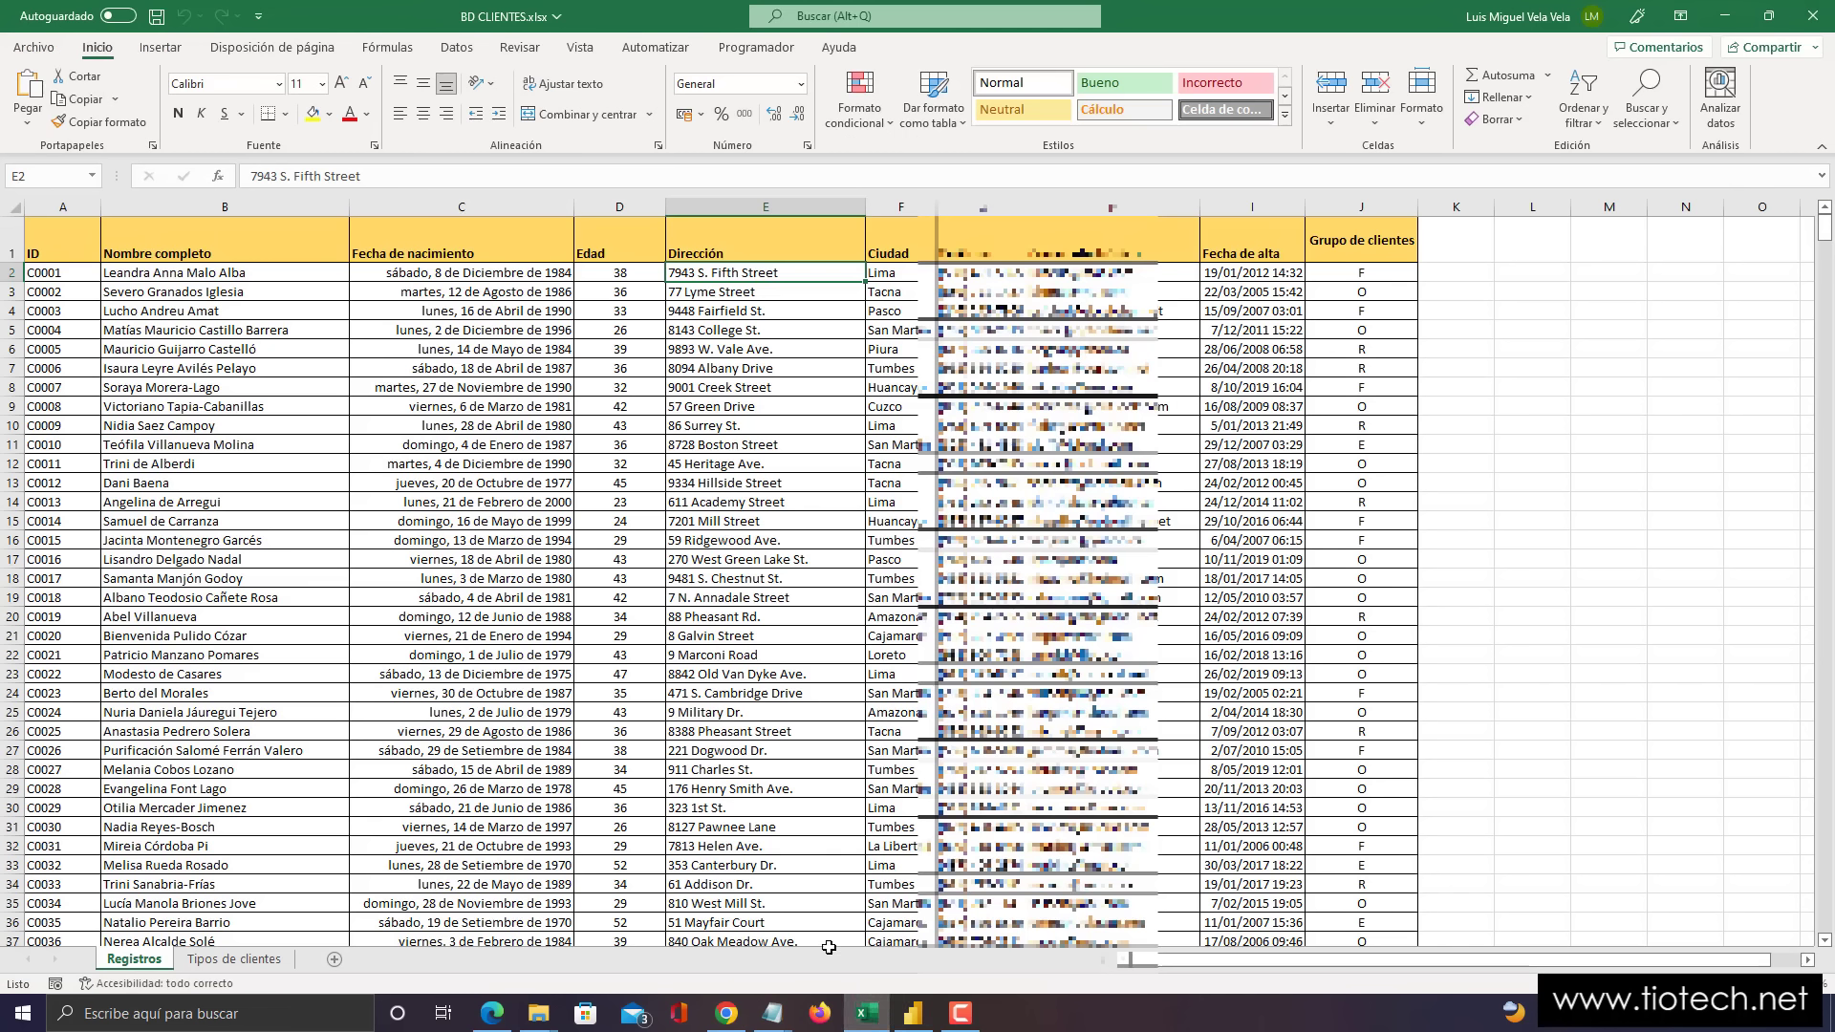
left_click(862, 1015)
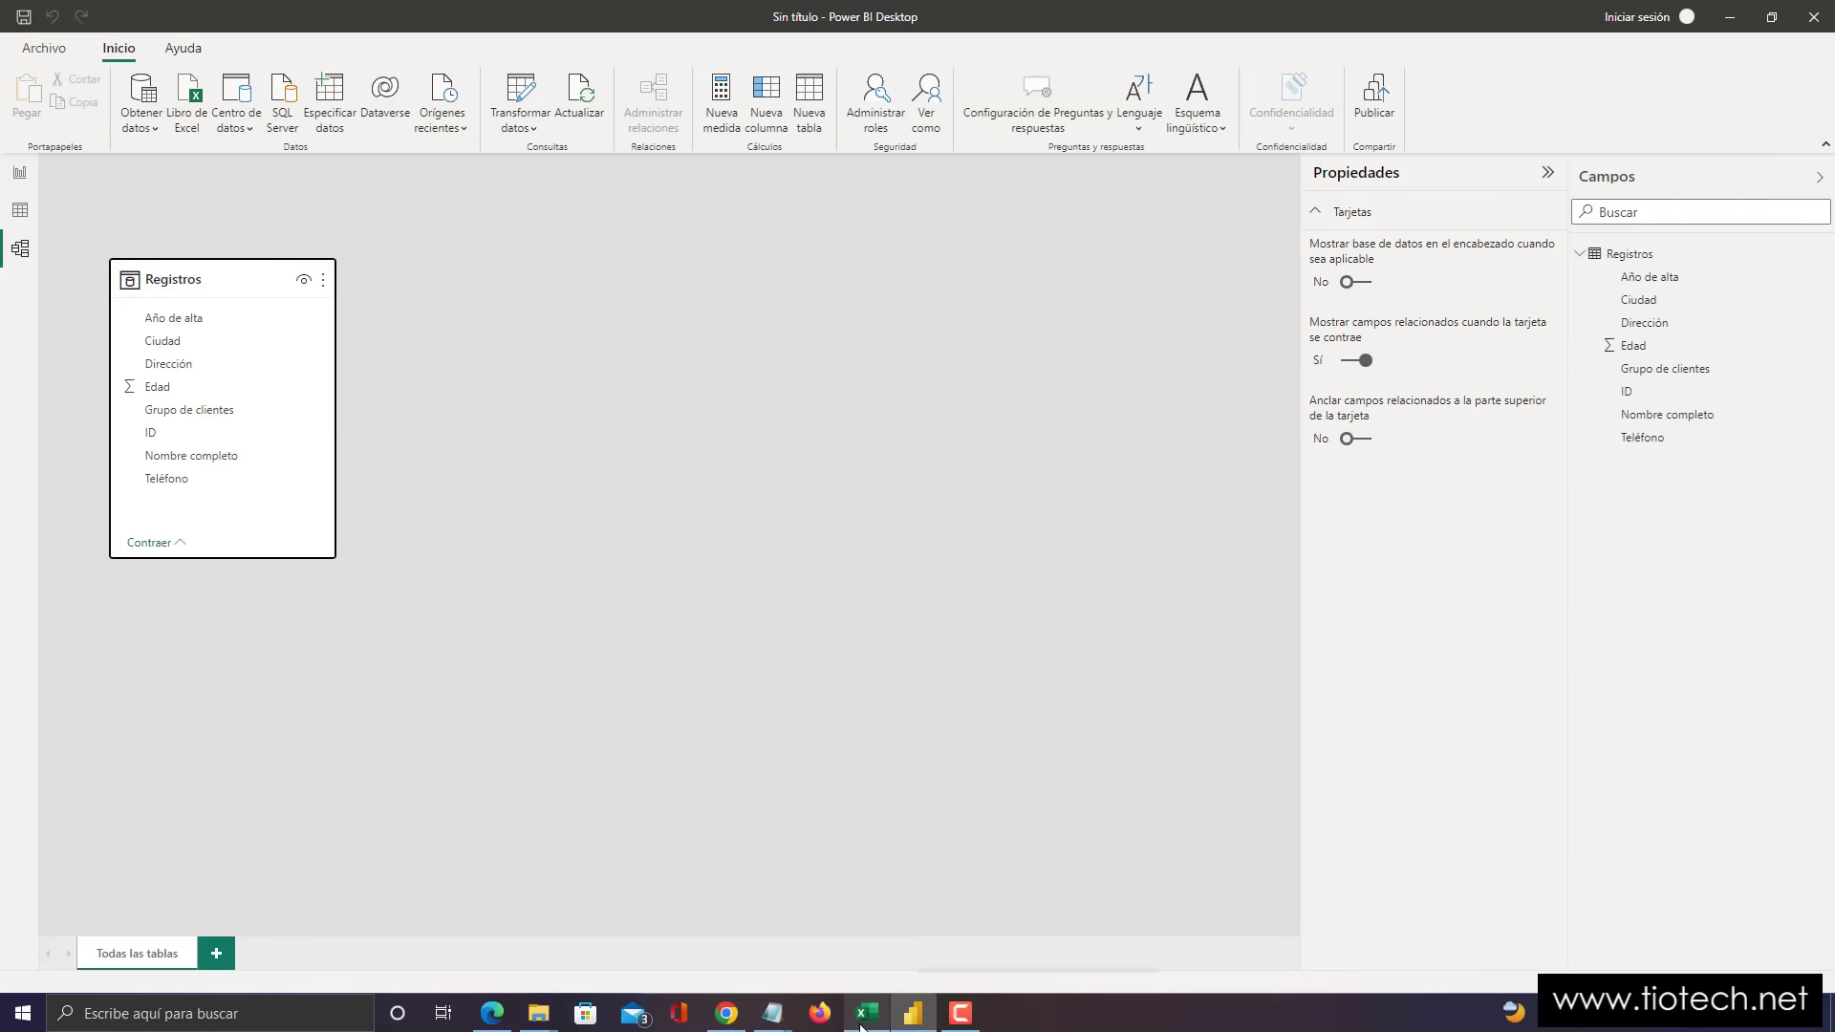
key("alt+Tab")
left_click(334, 959)
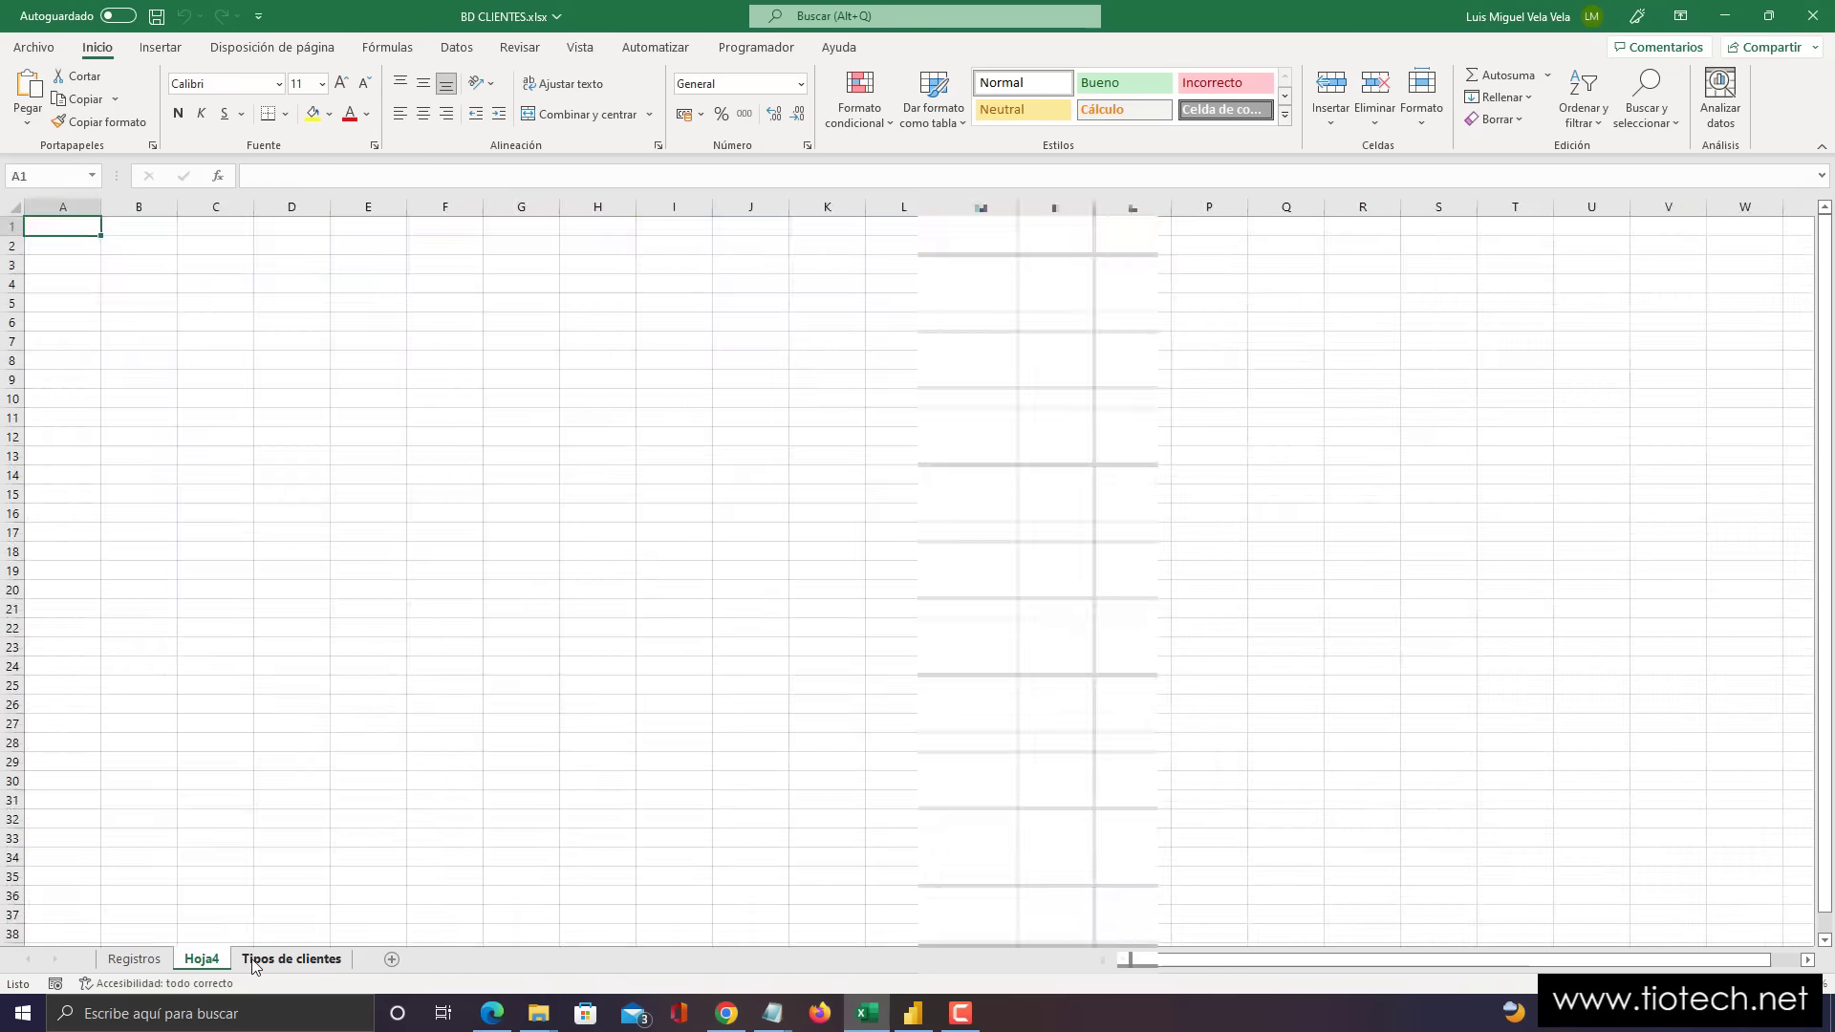
double_click(203, 959)
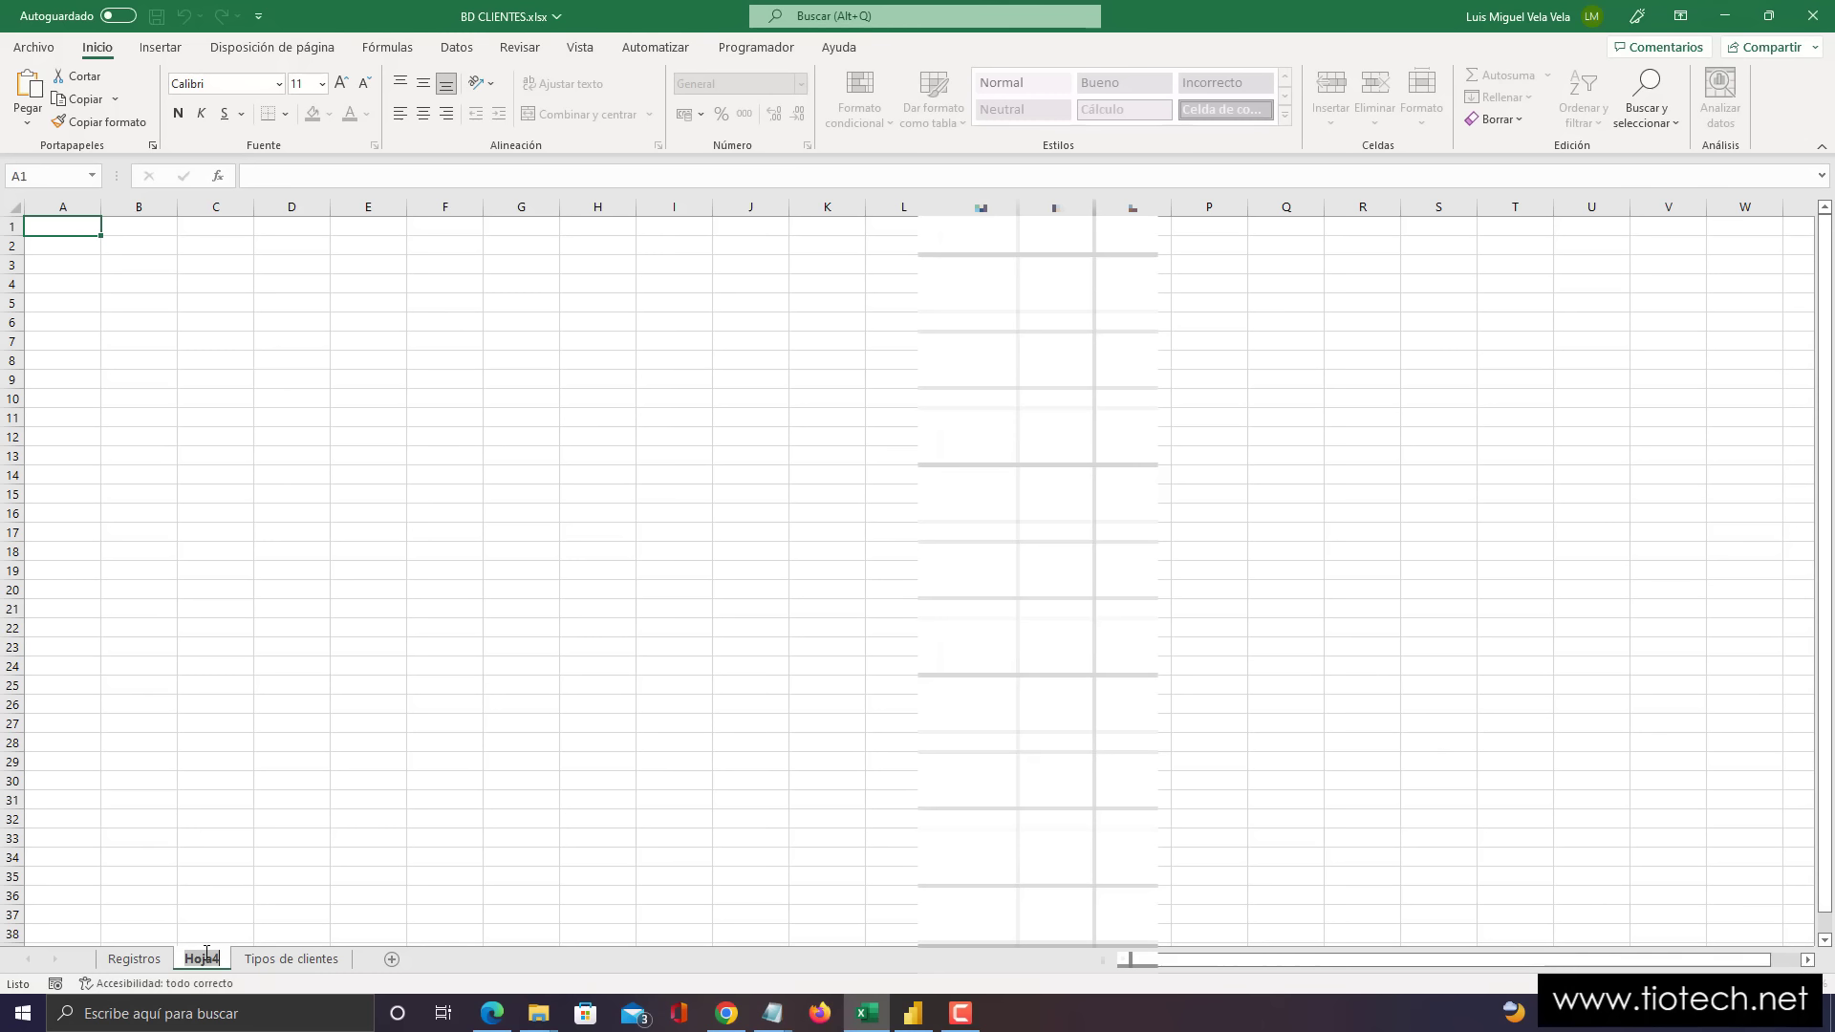
type("Compras")
key("Return")
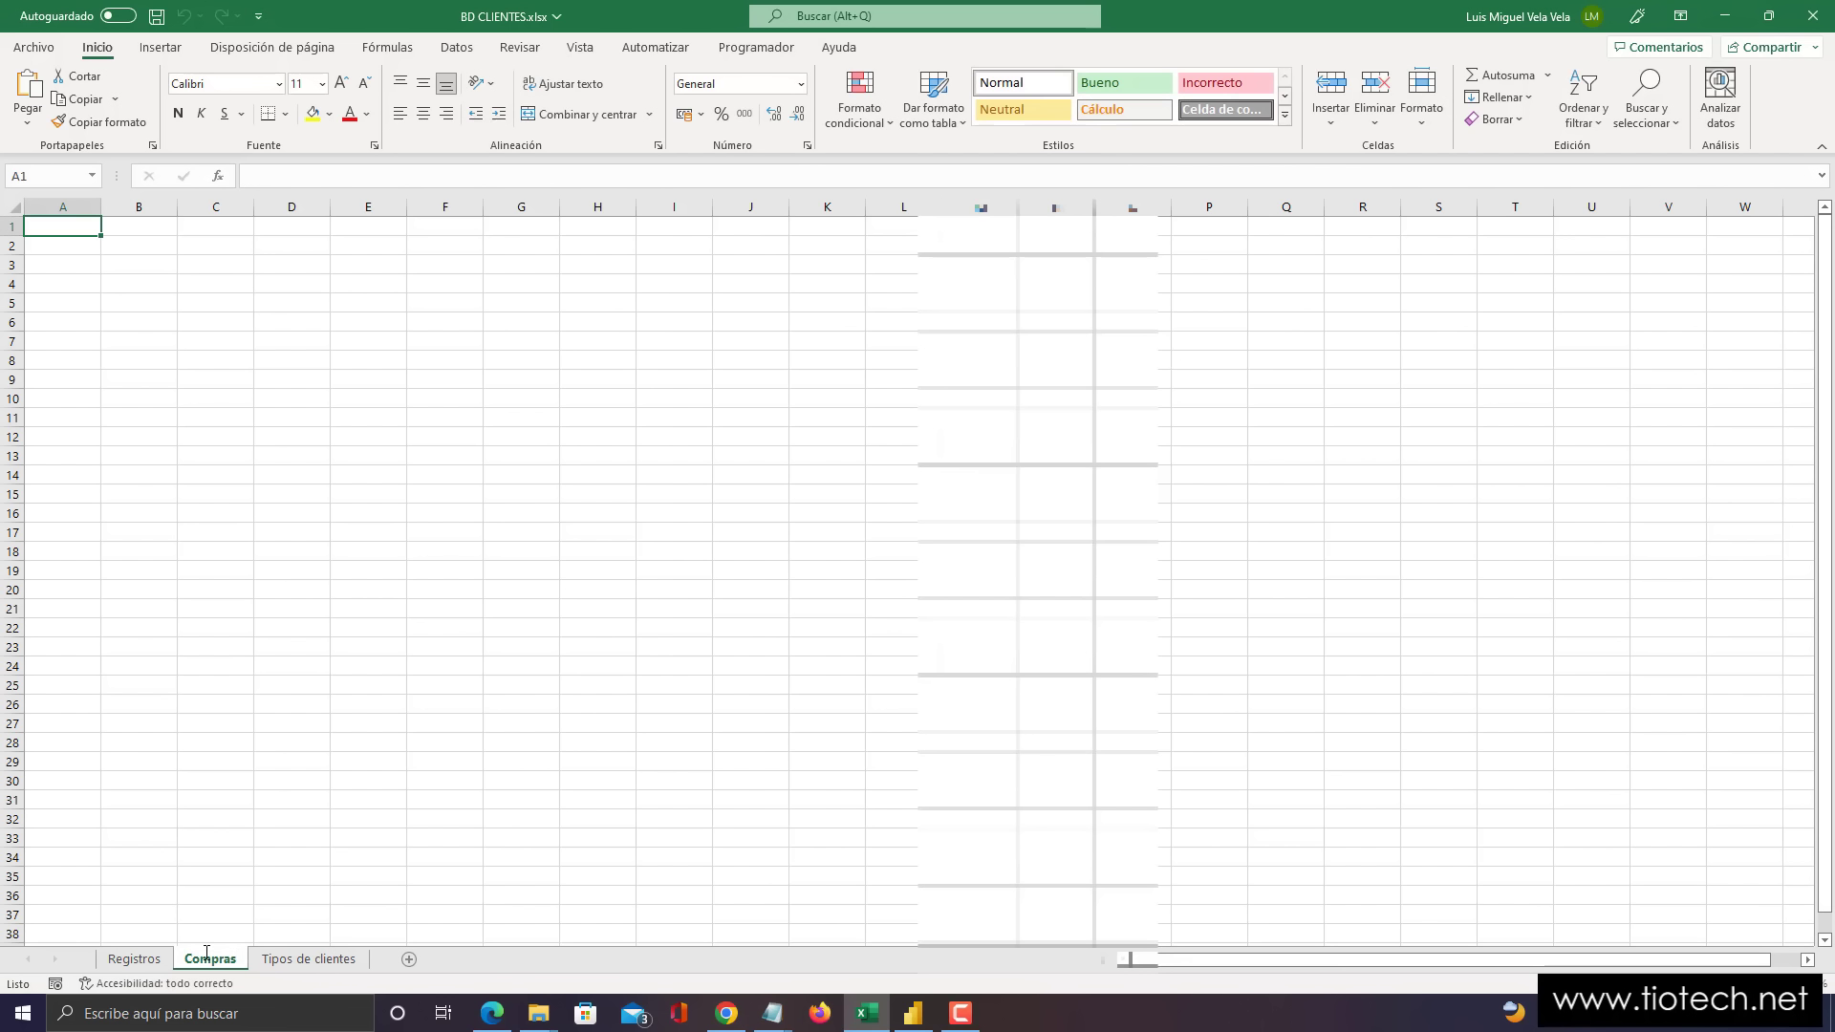
- Copy the first customer's ID from cell A2 of Registros into cells A1 to A6 of the Compras sheet
left_click(162, 959)
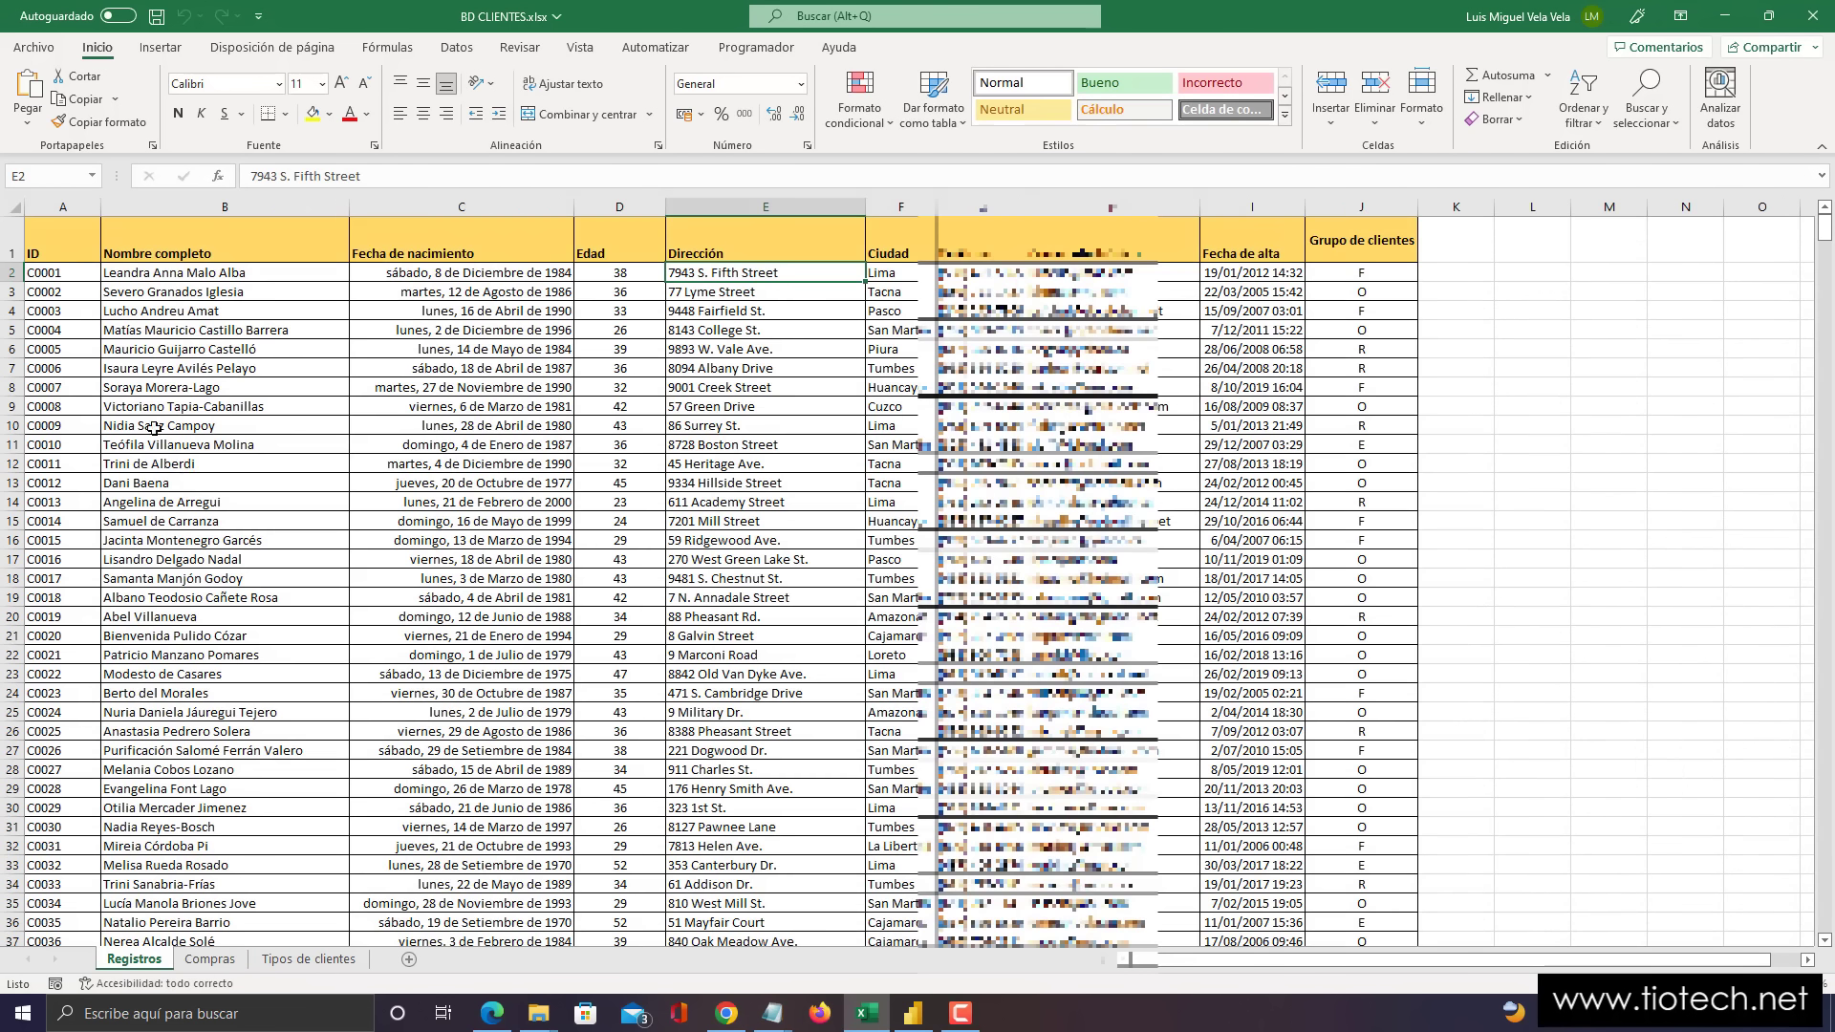
double_click(56, 277)
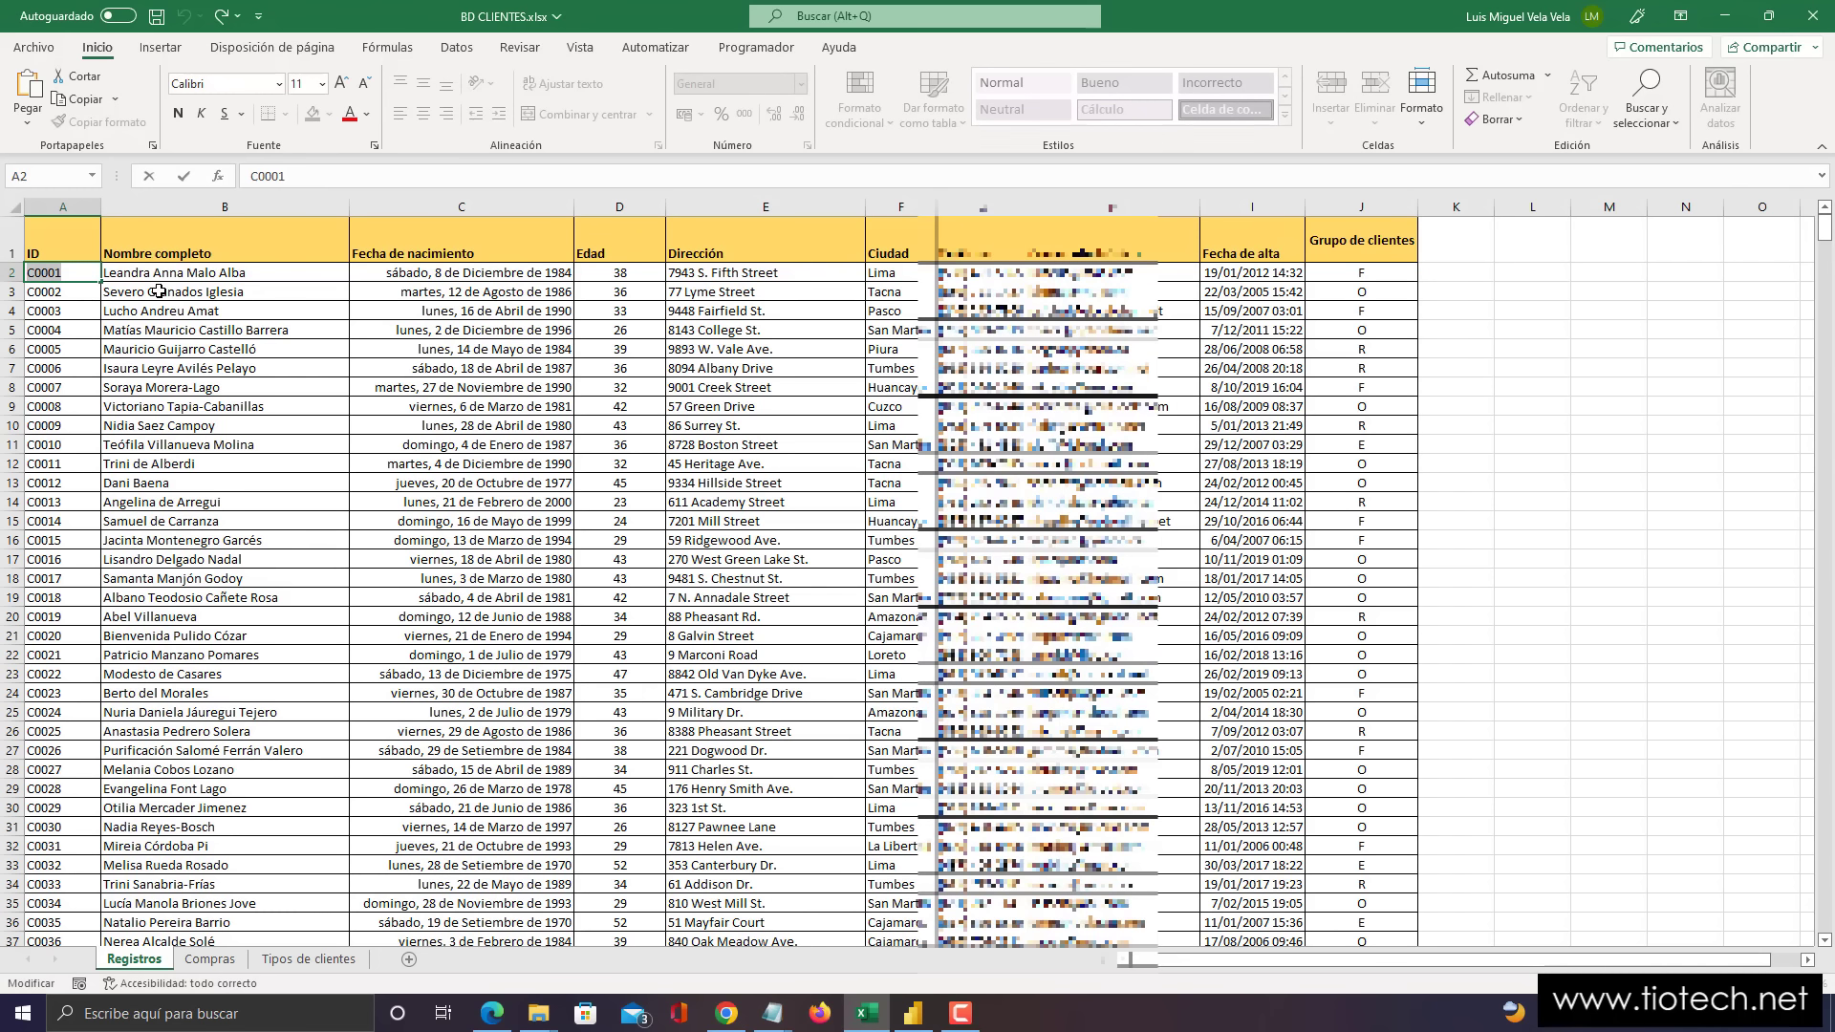
left_click(209, 959)
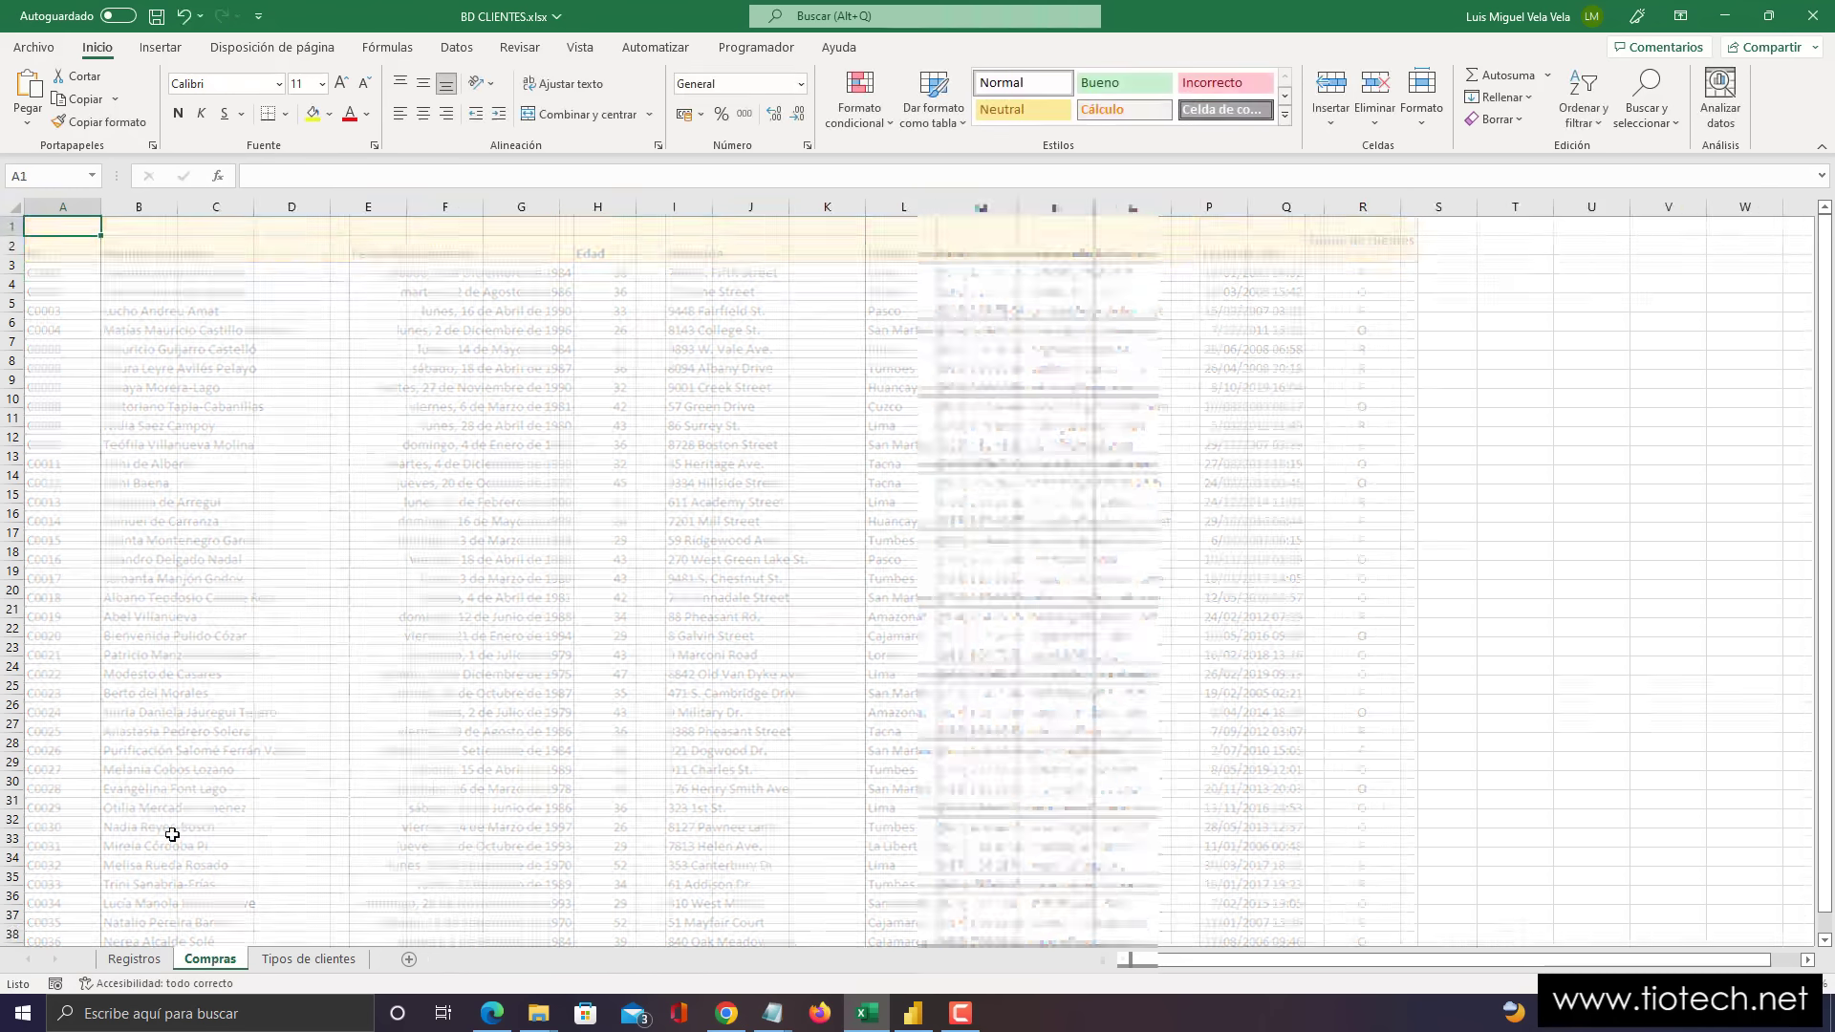
type("C0001")
left_click(69, 246)
type("C0001")
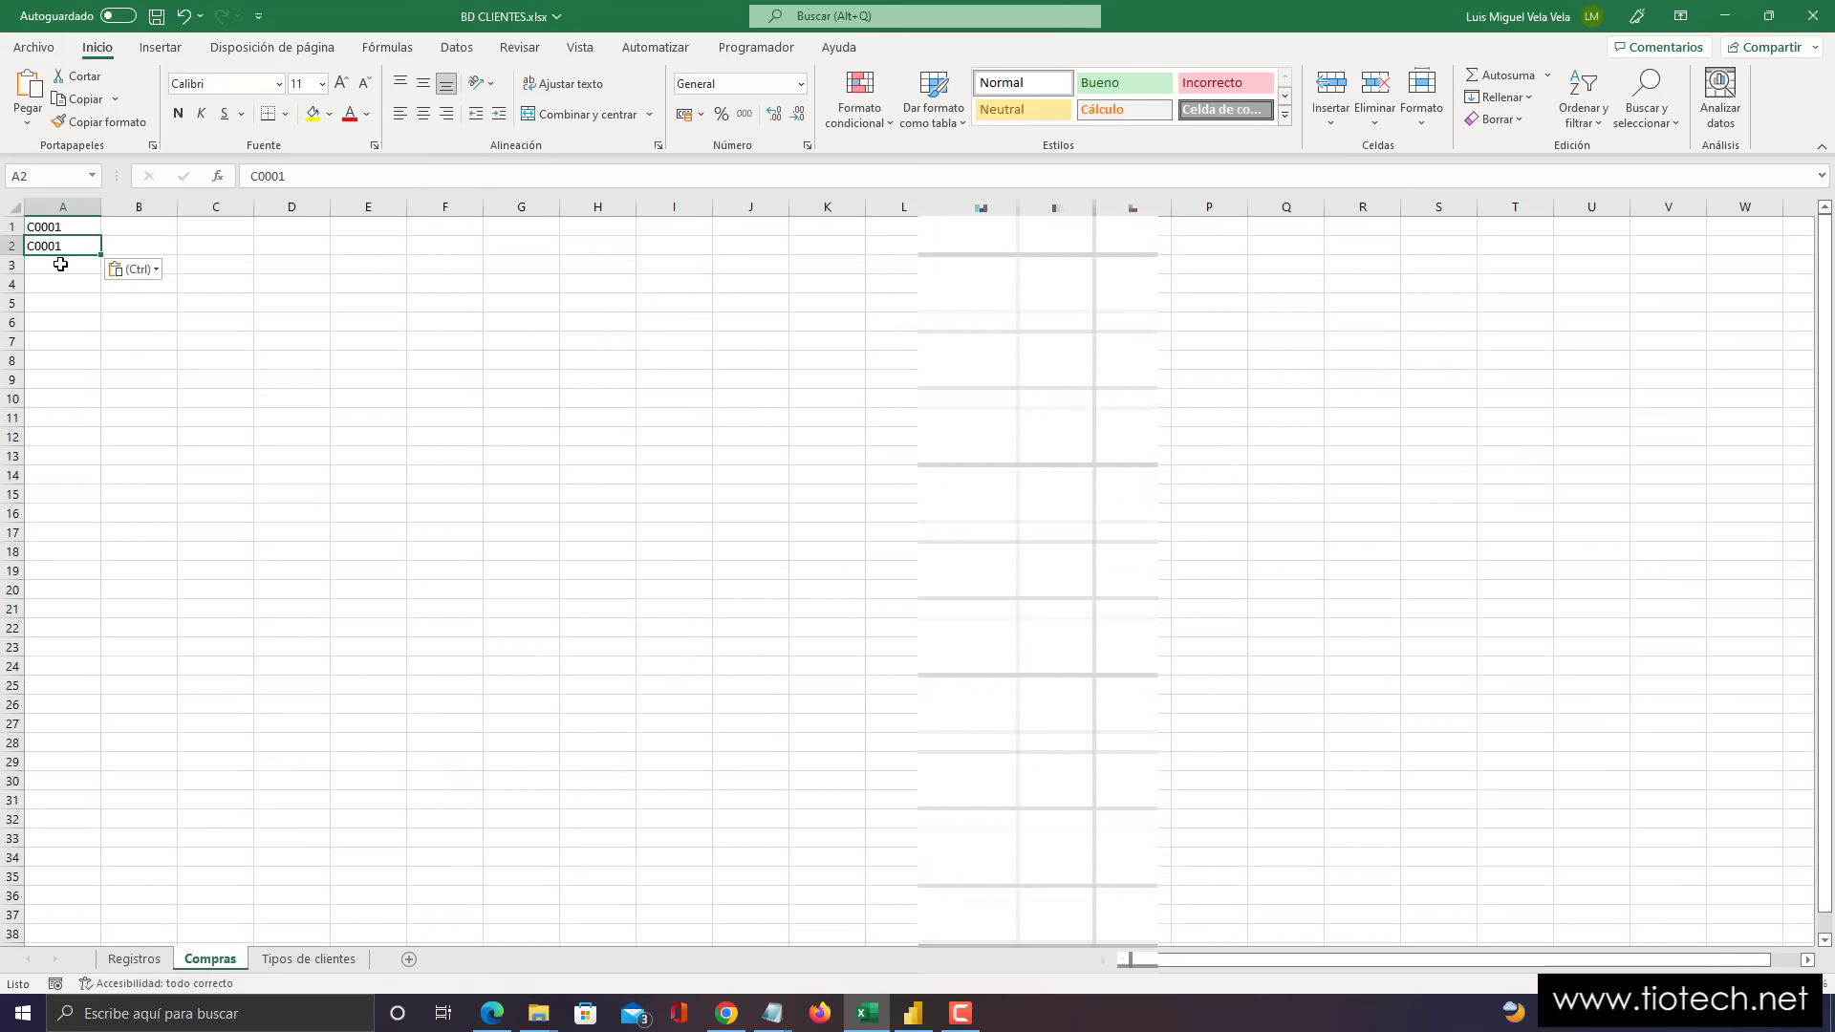
left_click(58, 260)
type("C0001")
left_click(61, 284)
type("C0001")
left_click(62, 302)
type("C0001")
left_click(61, 321)
type("C0001")
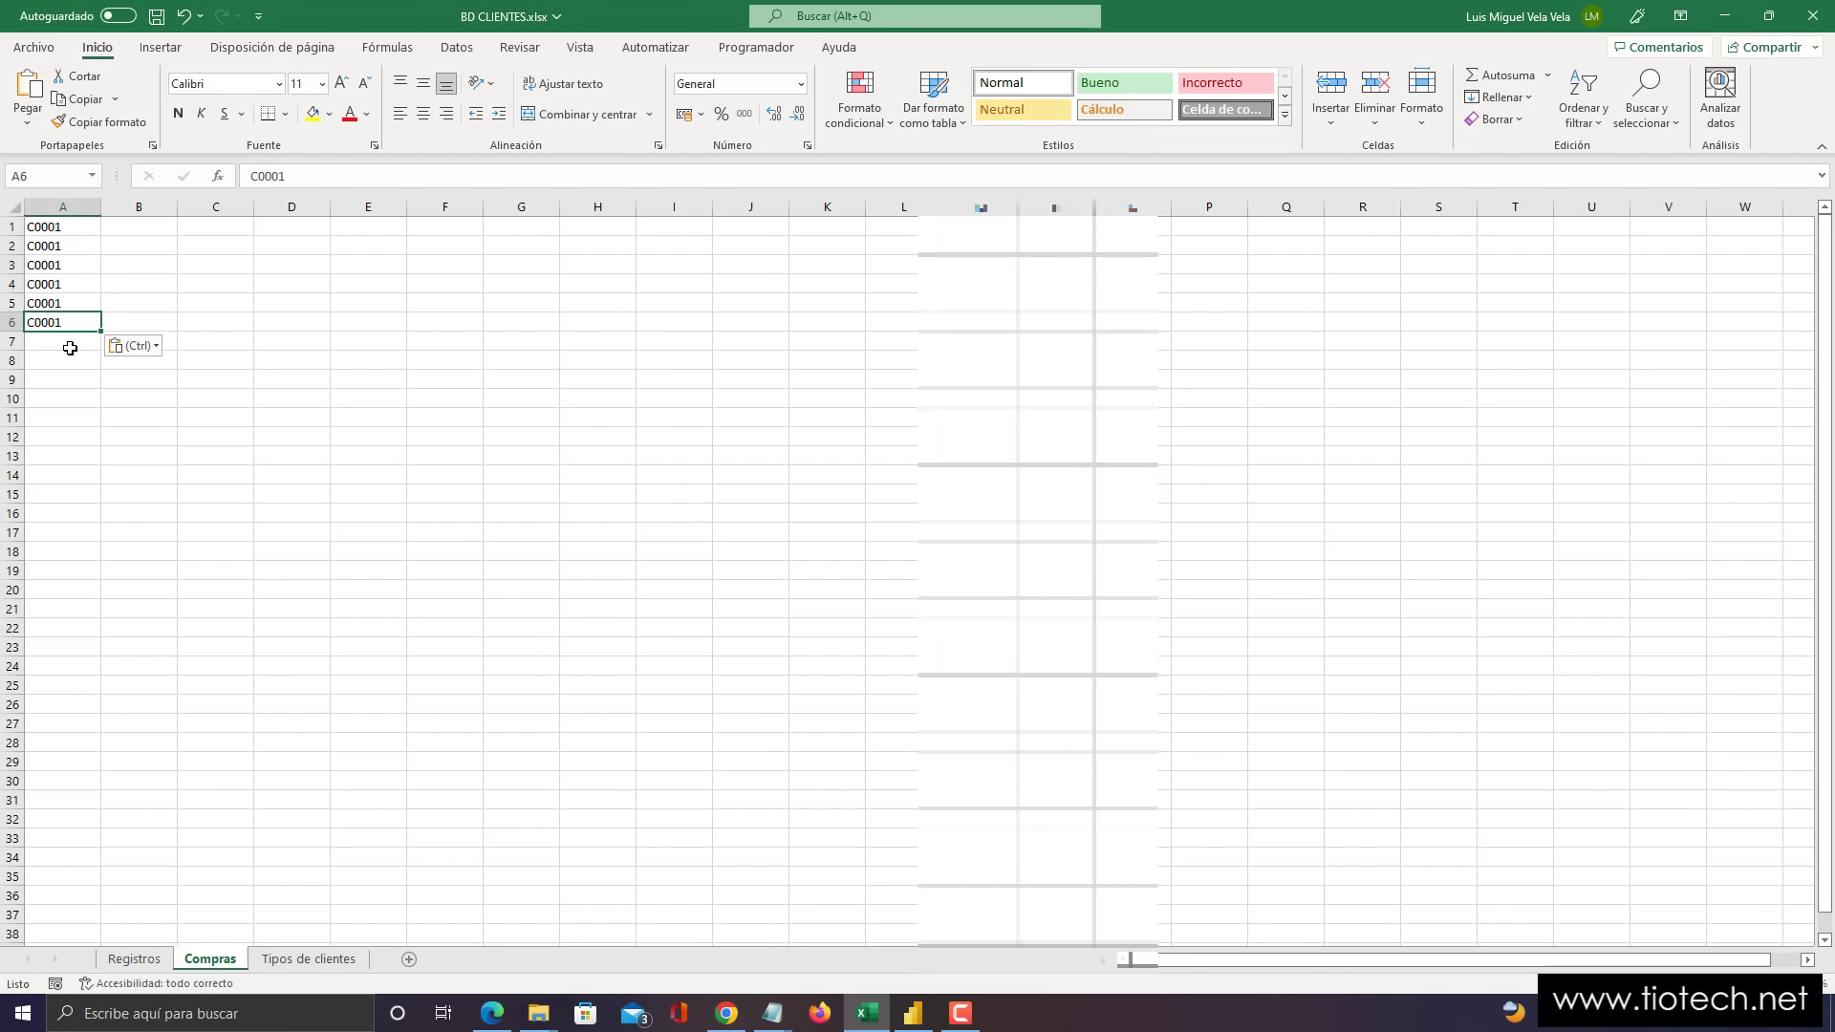
- Fill the first row of Compras with sample text: dfgdfg in cells B1 and C1, and g in D1
left_click(67, 342)
left_click_drag(51, 229, 57, 327)
left_click(142, 229)
type("dfgdfg")
left_click(205, 228)
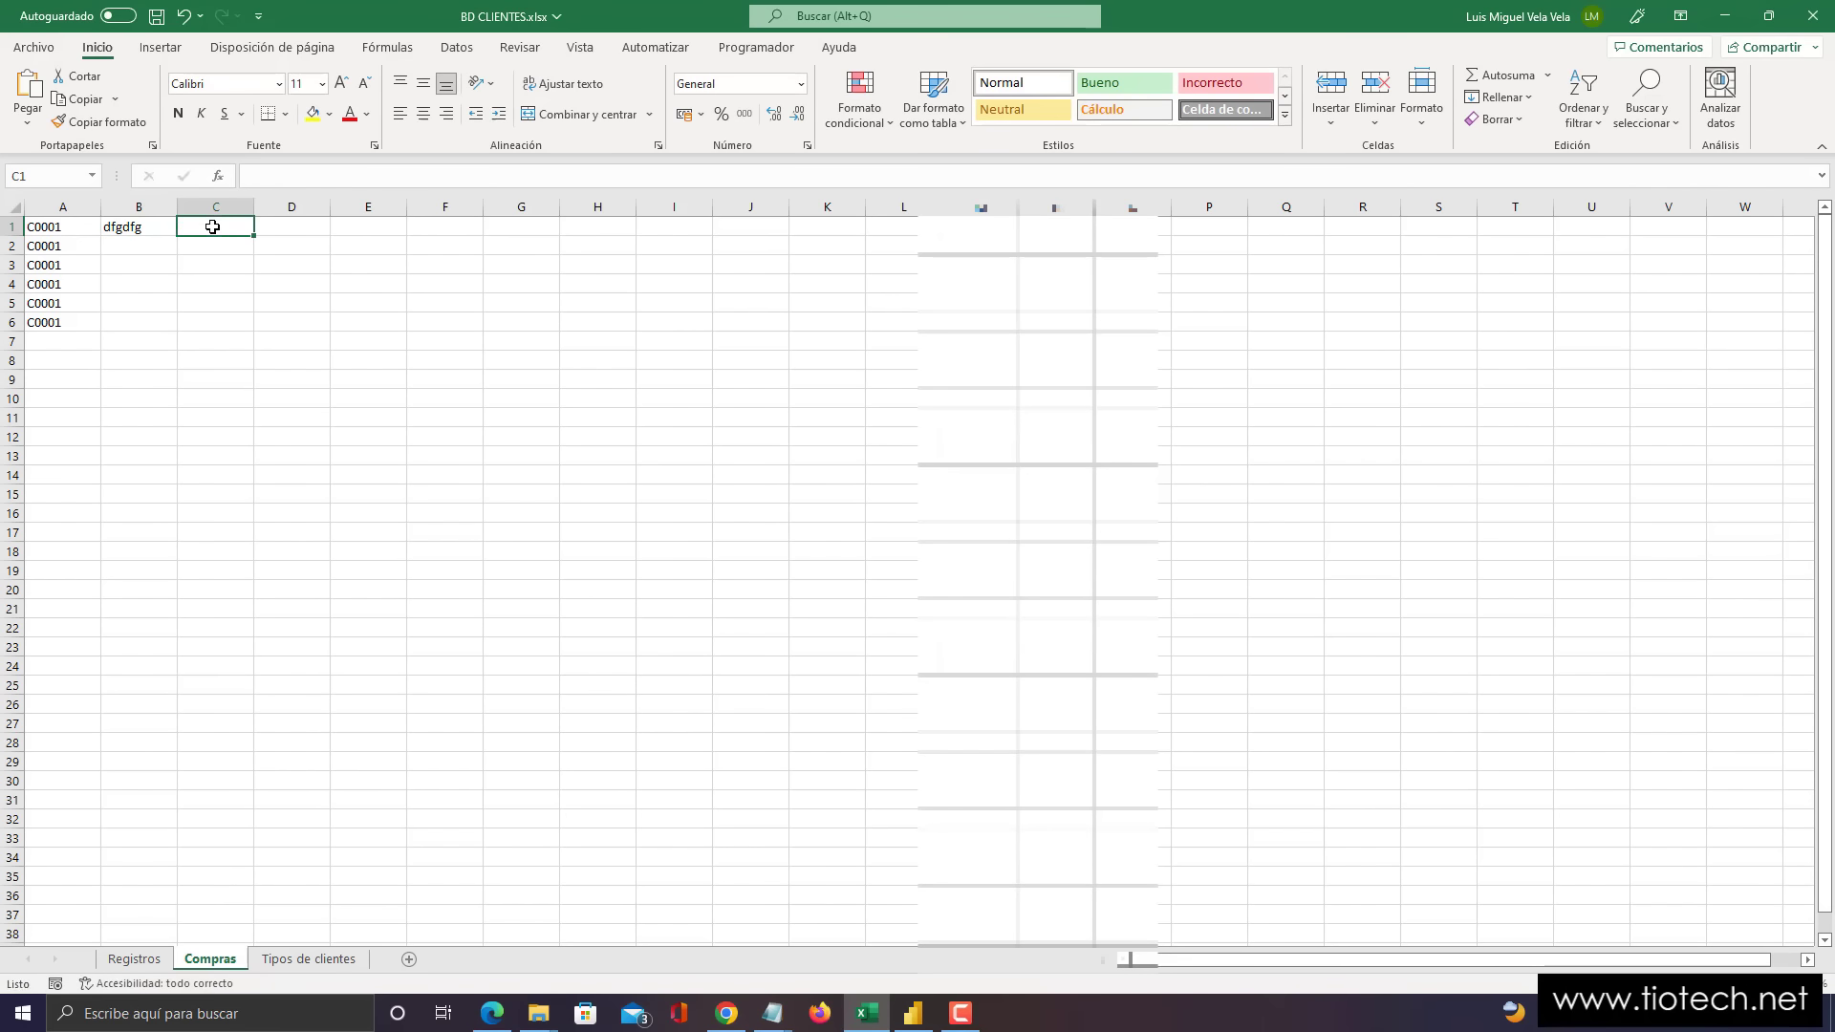
type("dfgdfg")
left_click(272, 230)
type("g")
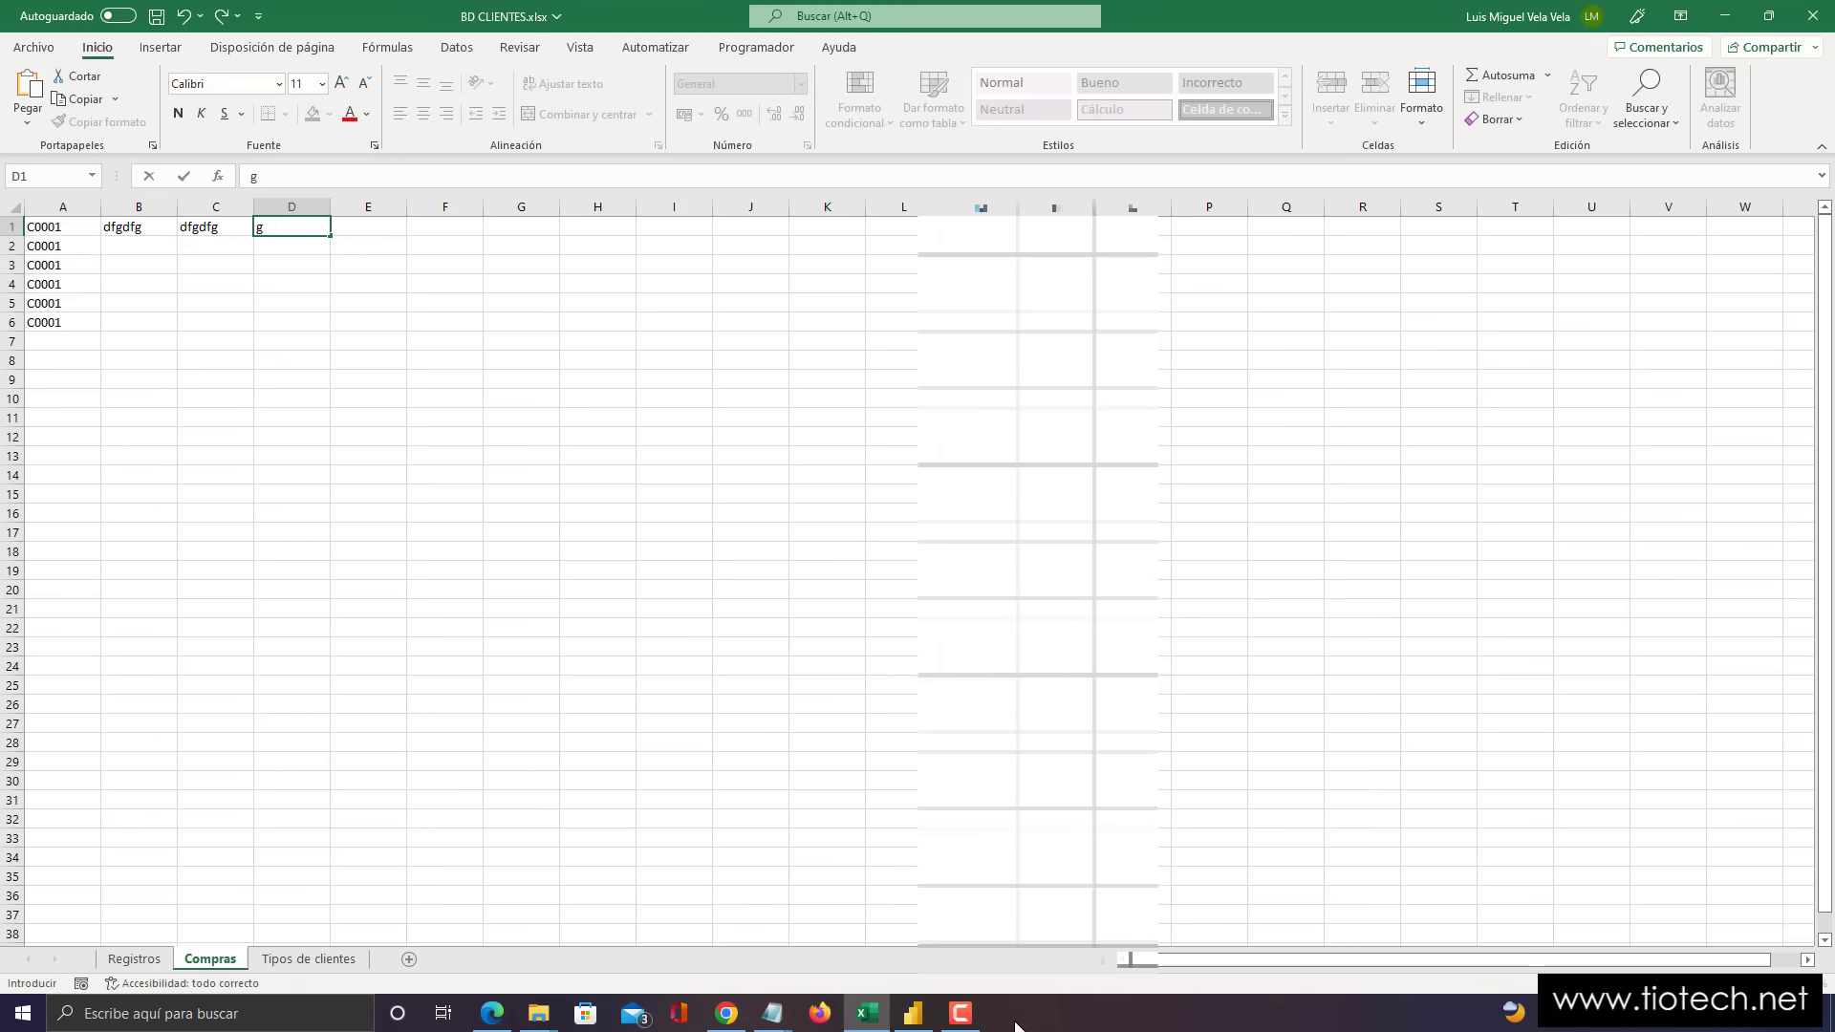
- Return to Power BI Desktop, move the Registros table card slightly lower in the model, and open the data view
left_click(912, 1013)
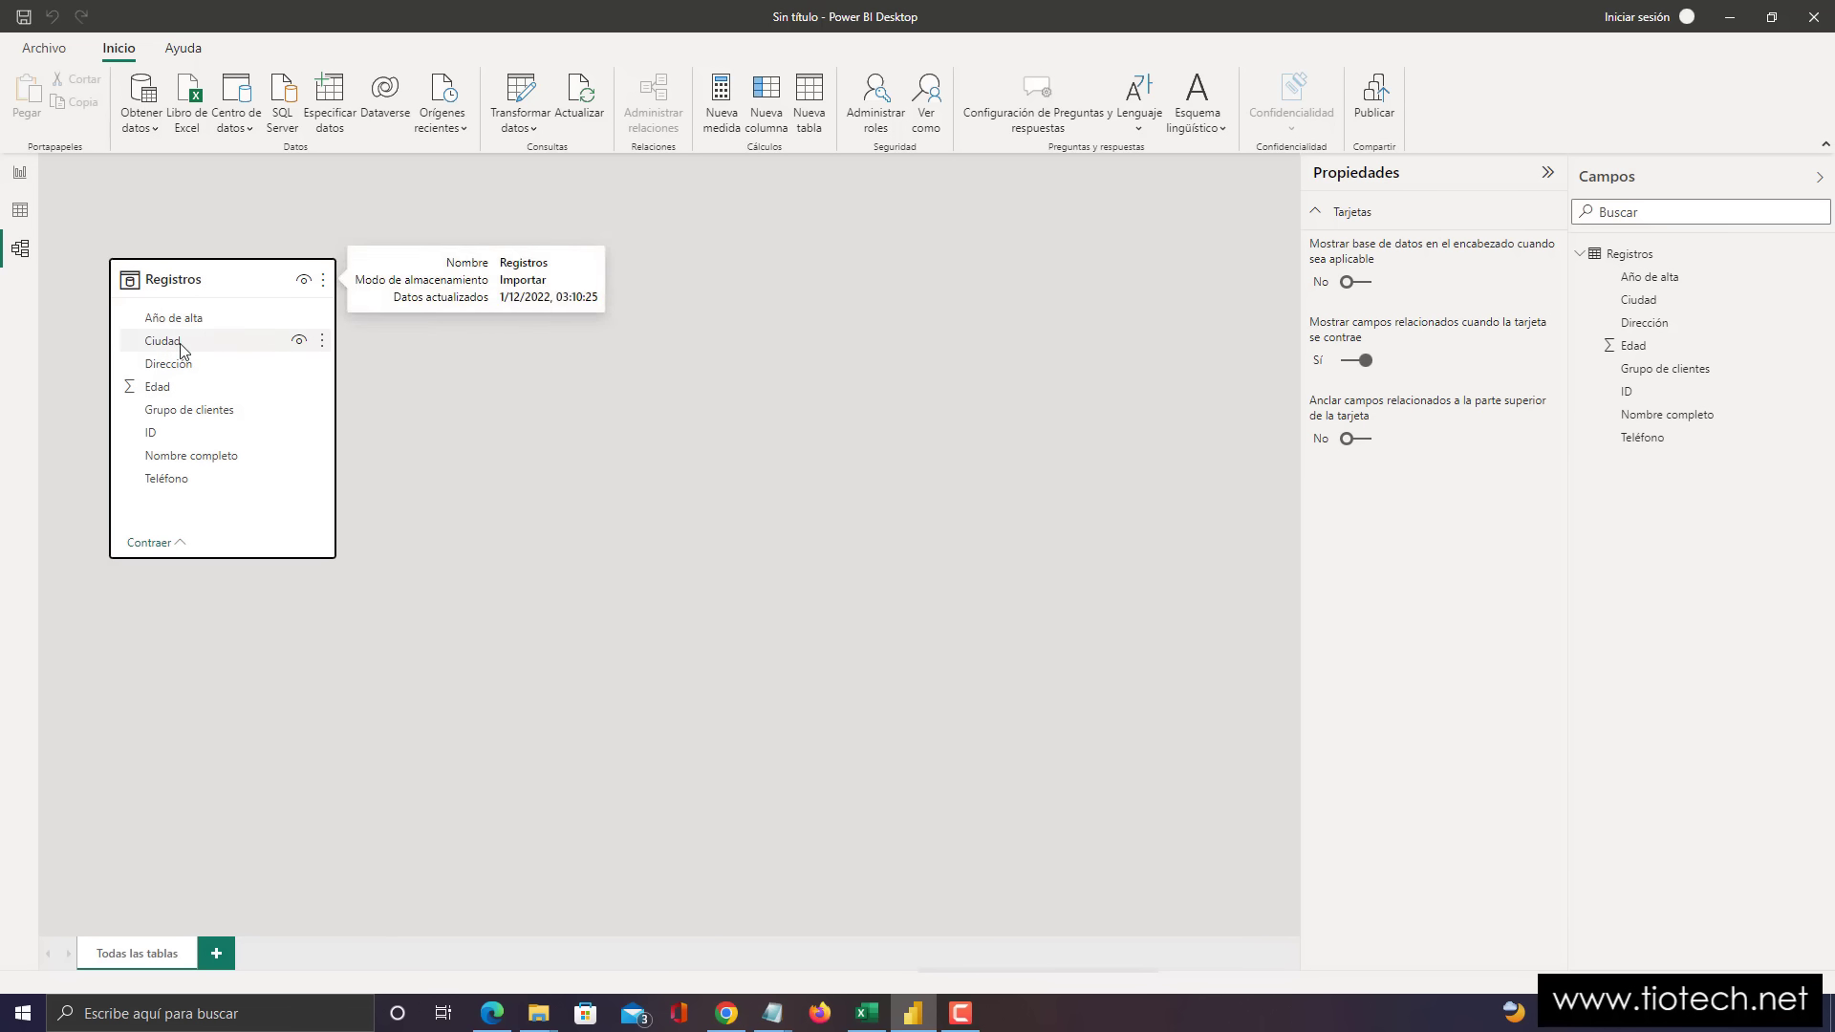
left_click_drag(225, 287, 243, 345)
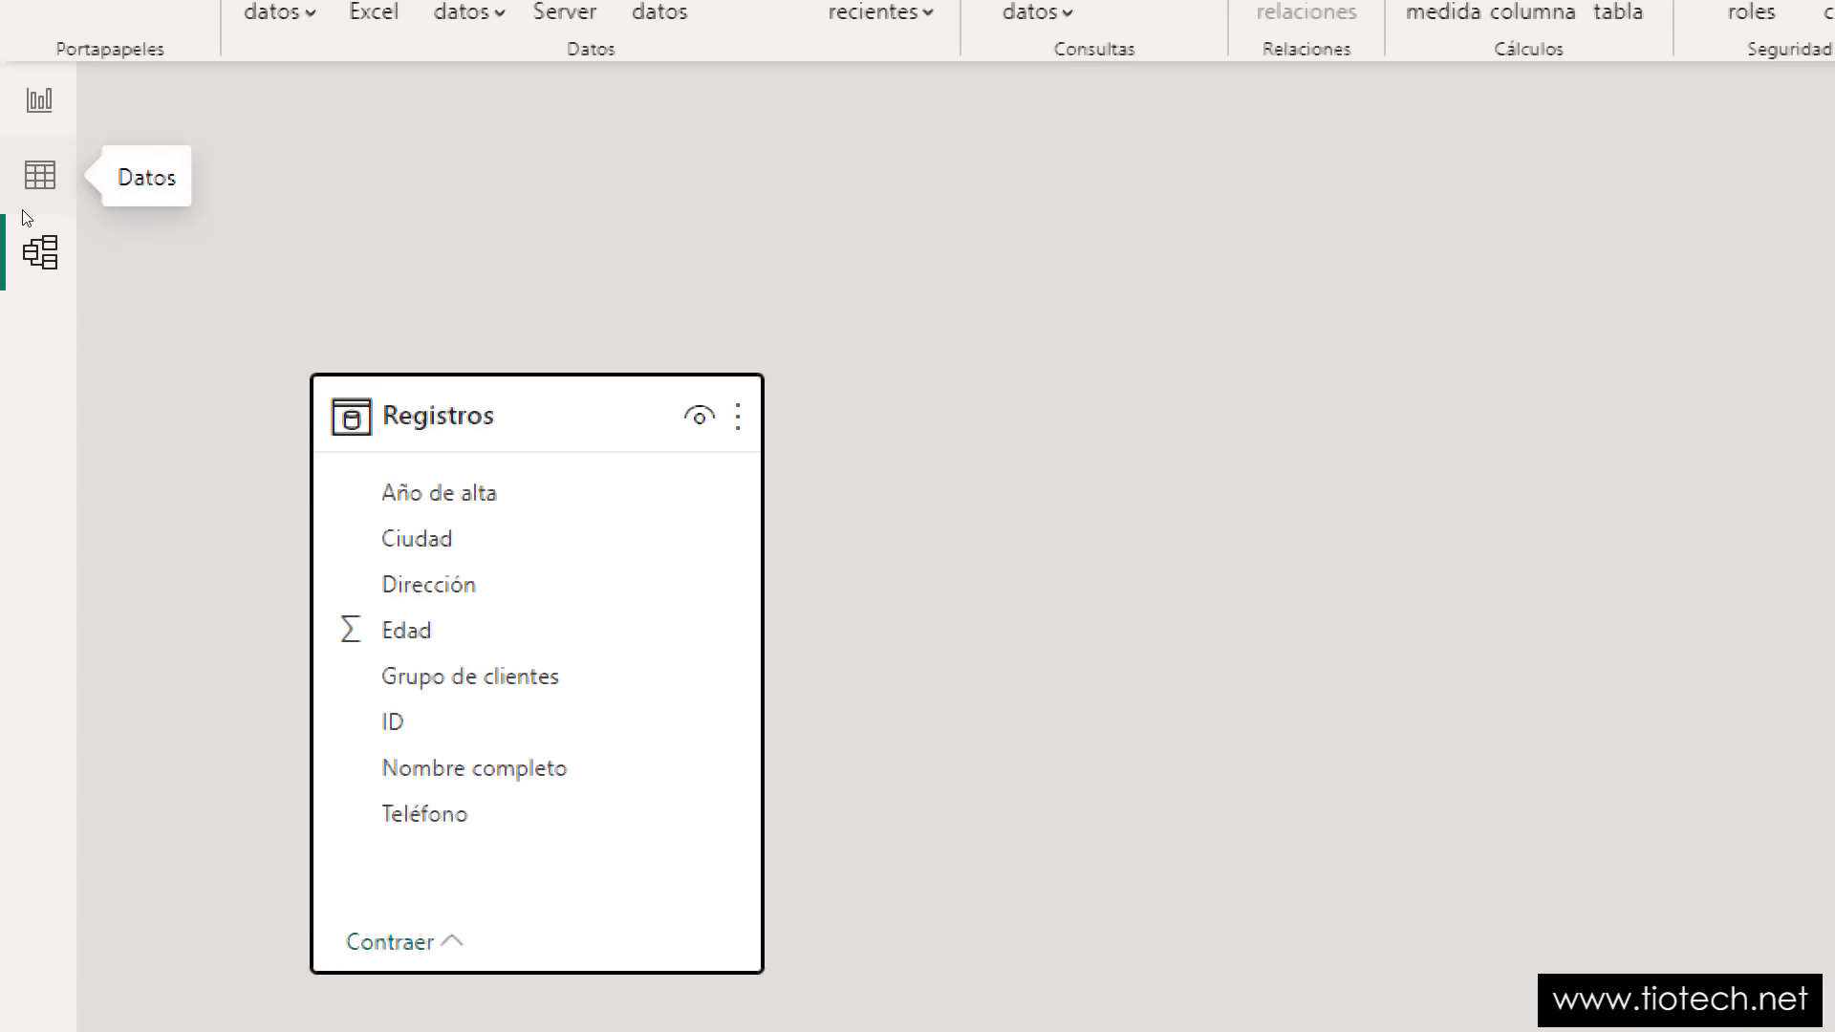
left_click(21, 209)
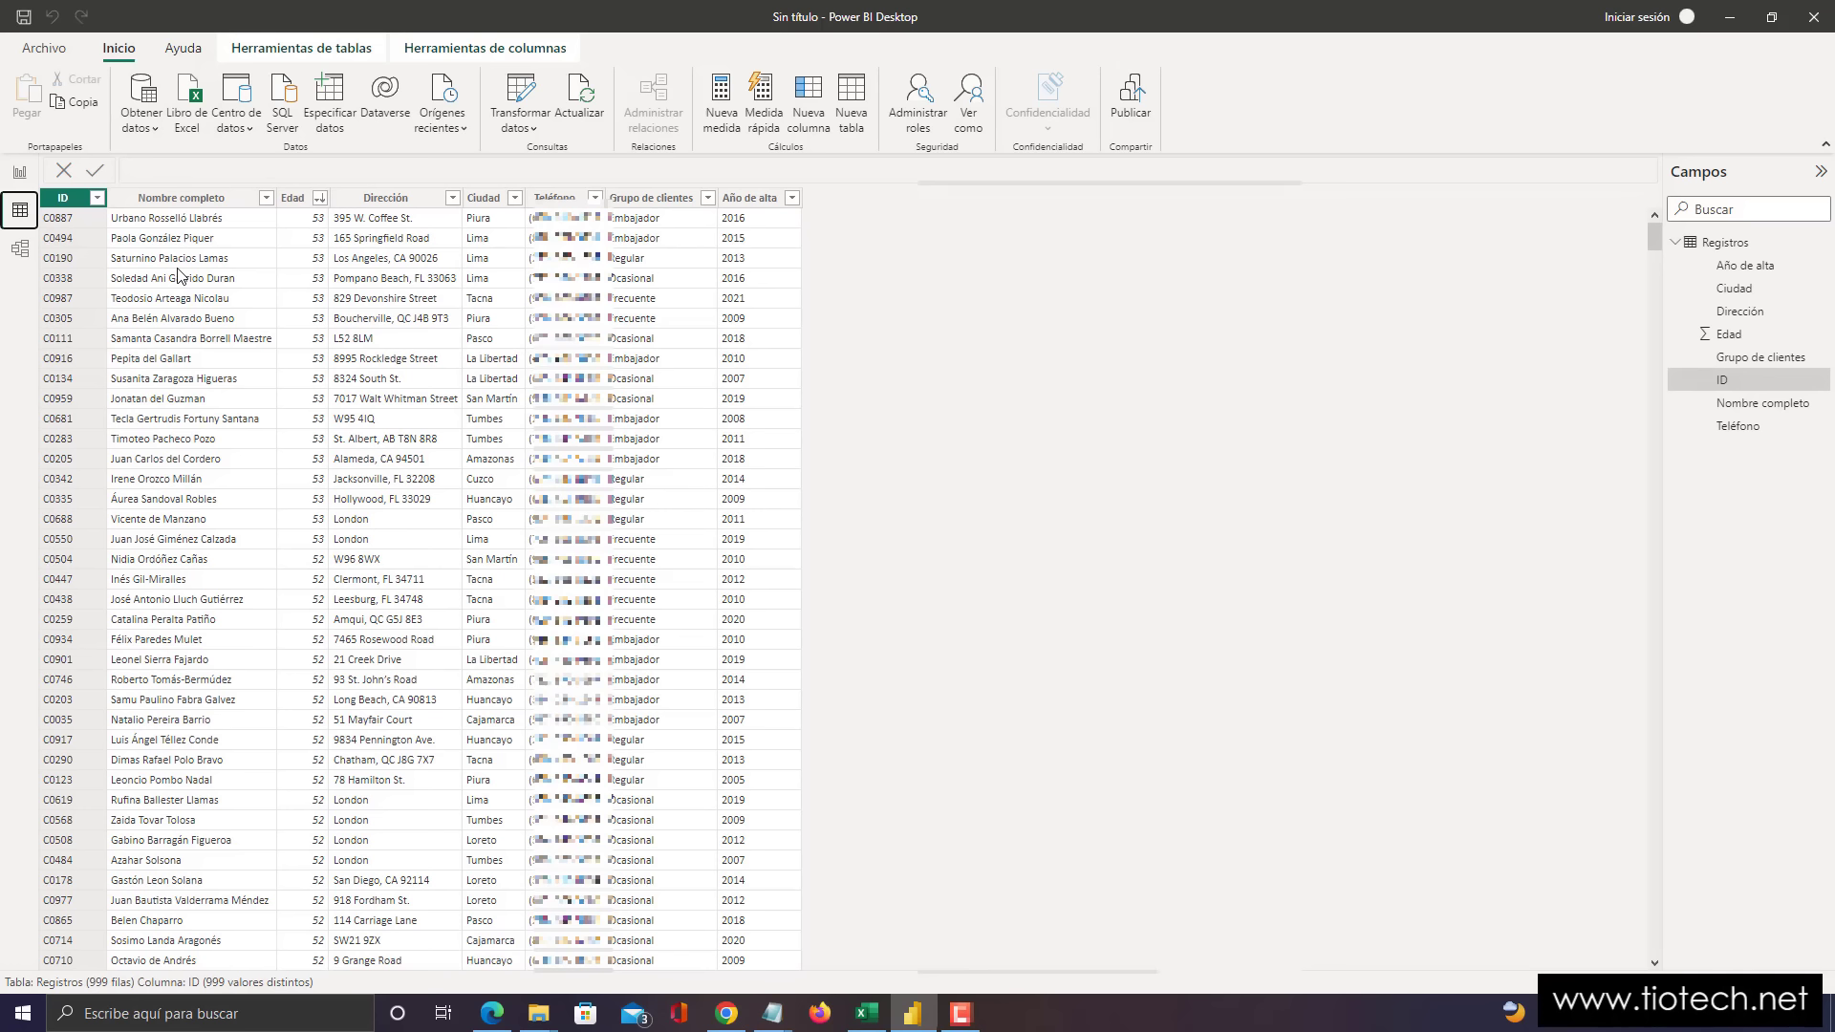
- Sort the Registros table by Edad in ascending order and filter it to rows where Edad is equal to 40
left_click(320, 197)
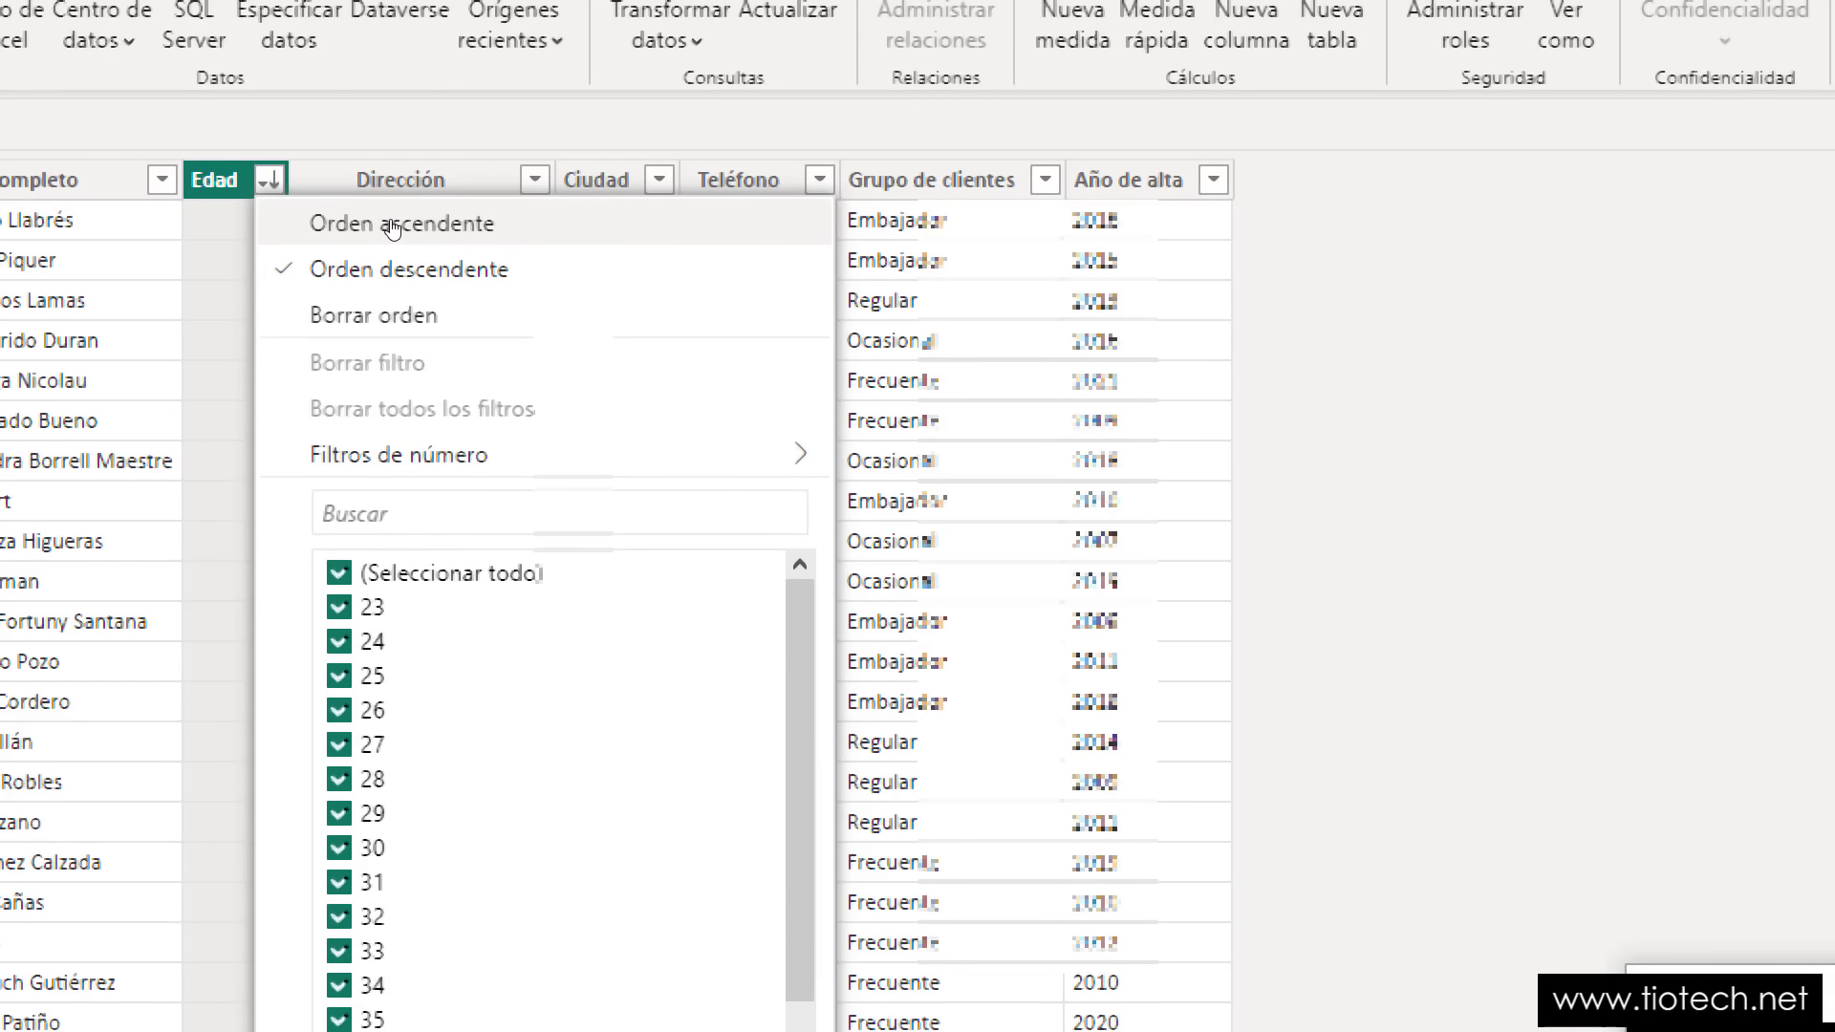
left_click(392, 226)
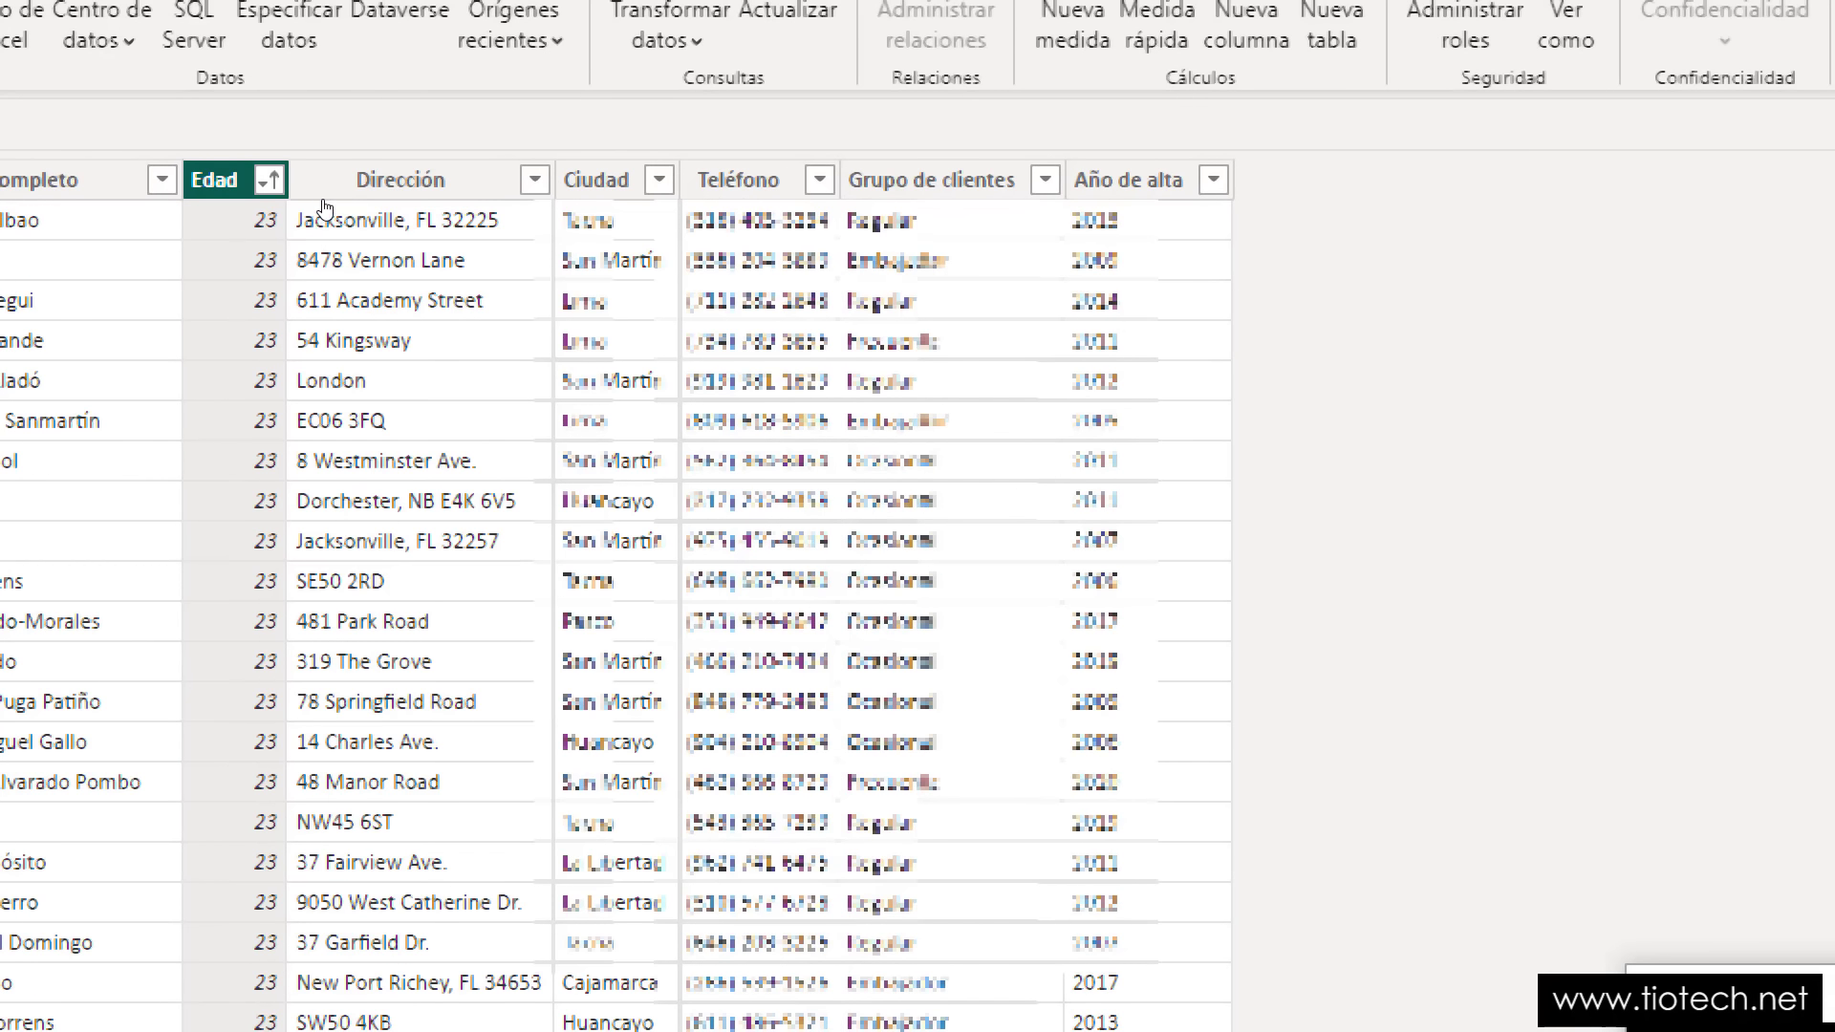
left_click(269, 180)
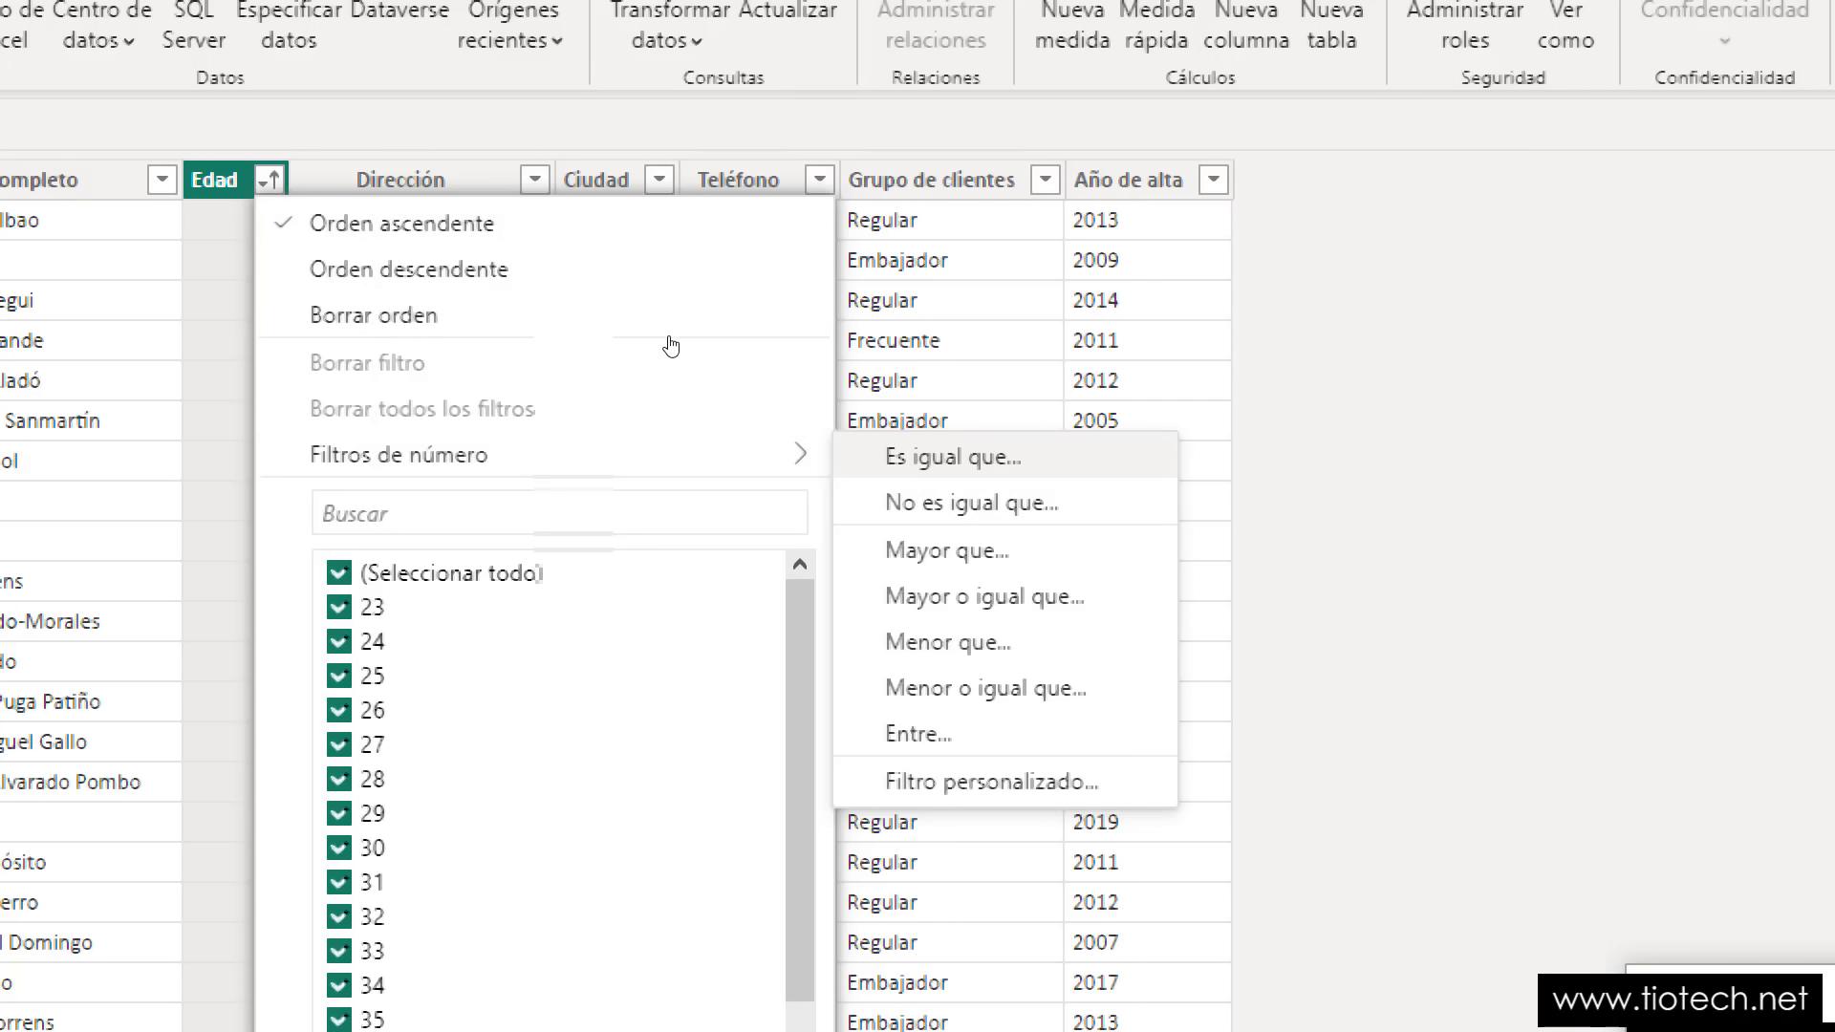
key("Return")
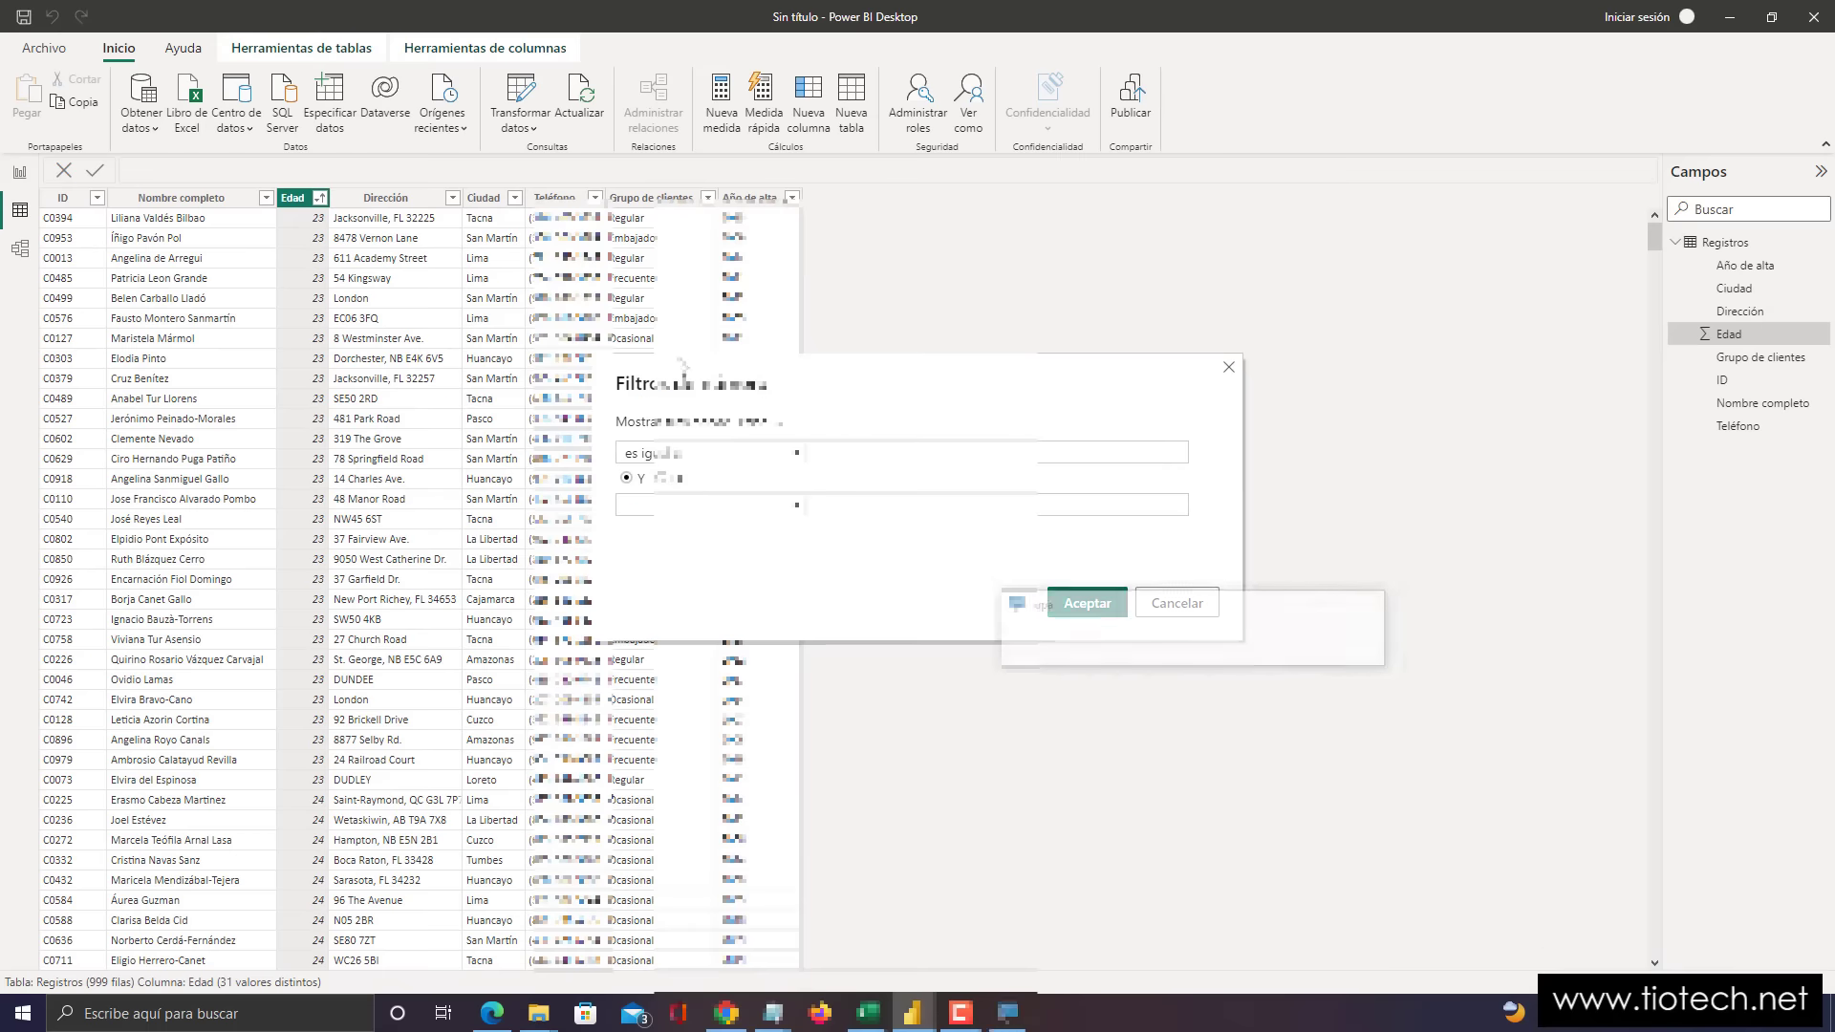
left_click(1330, 682)
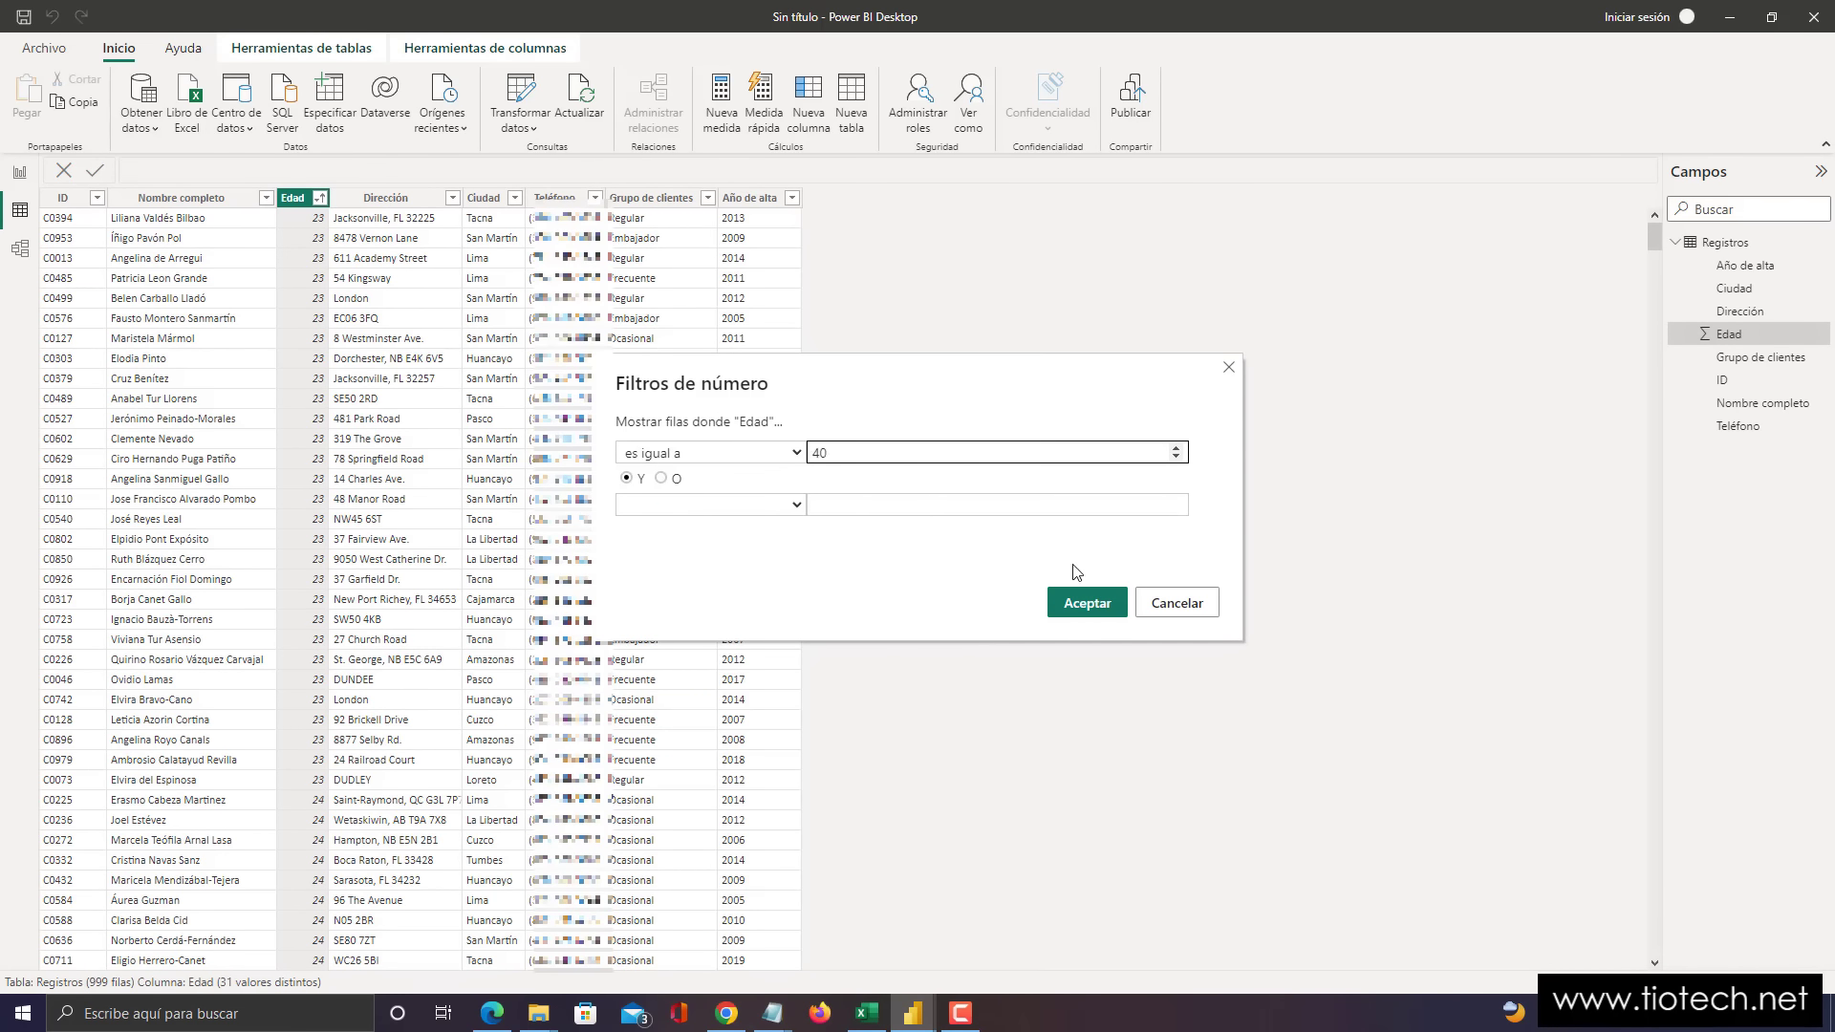
left_click(1086, 602)
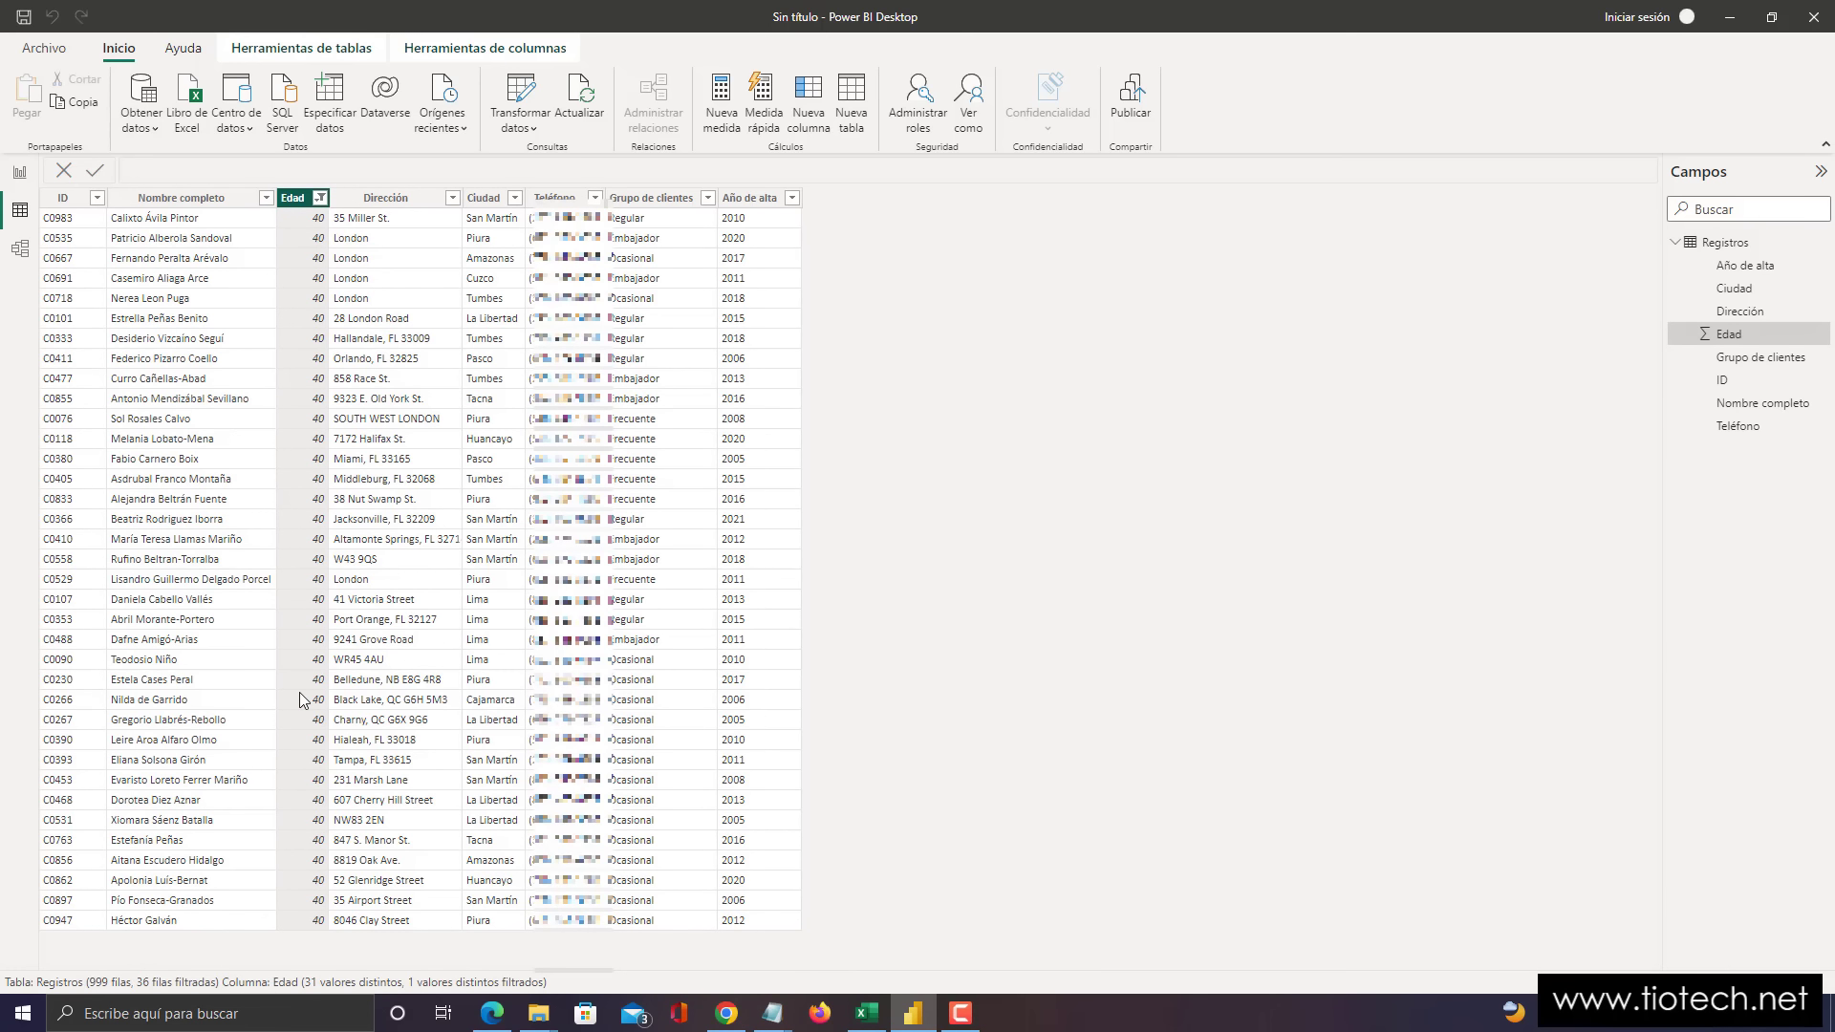
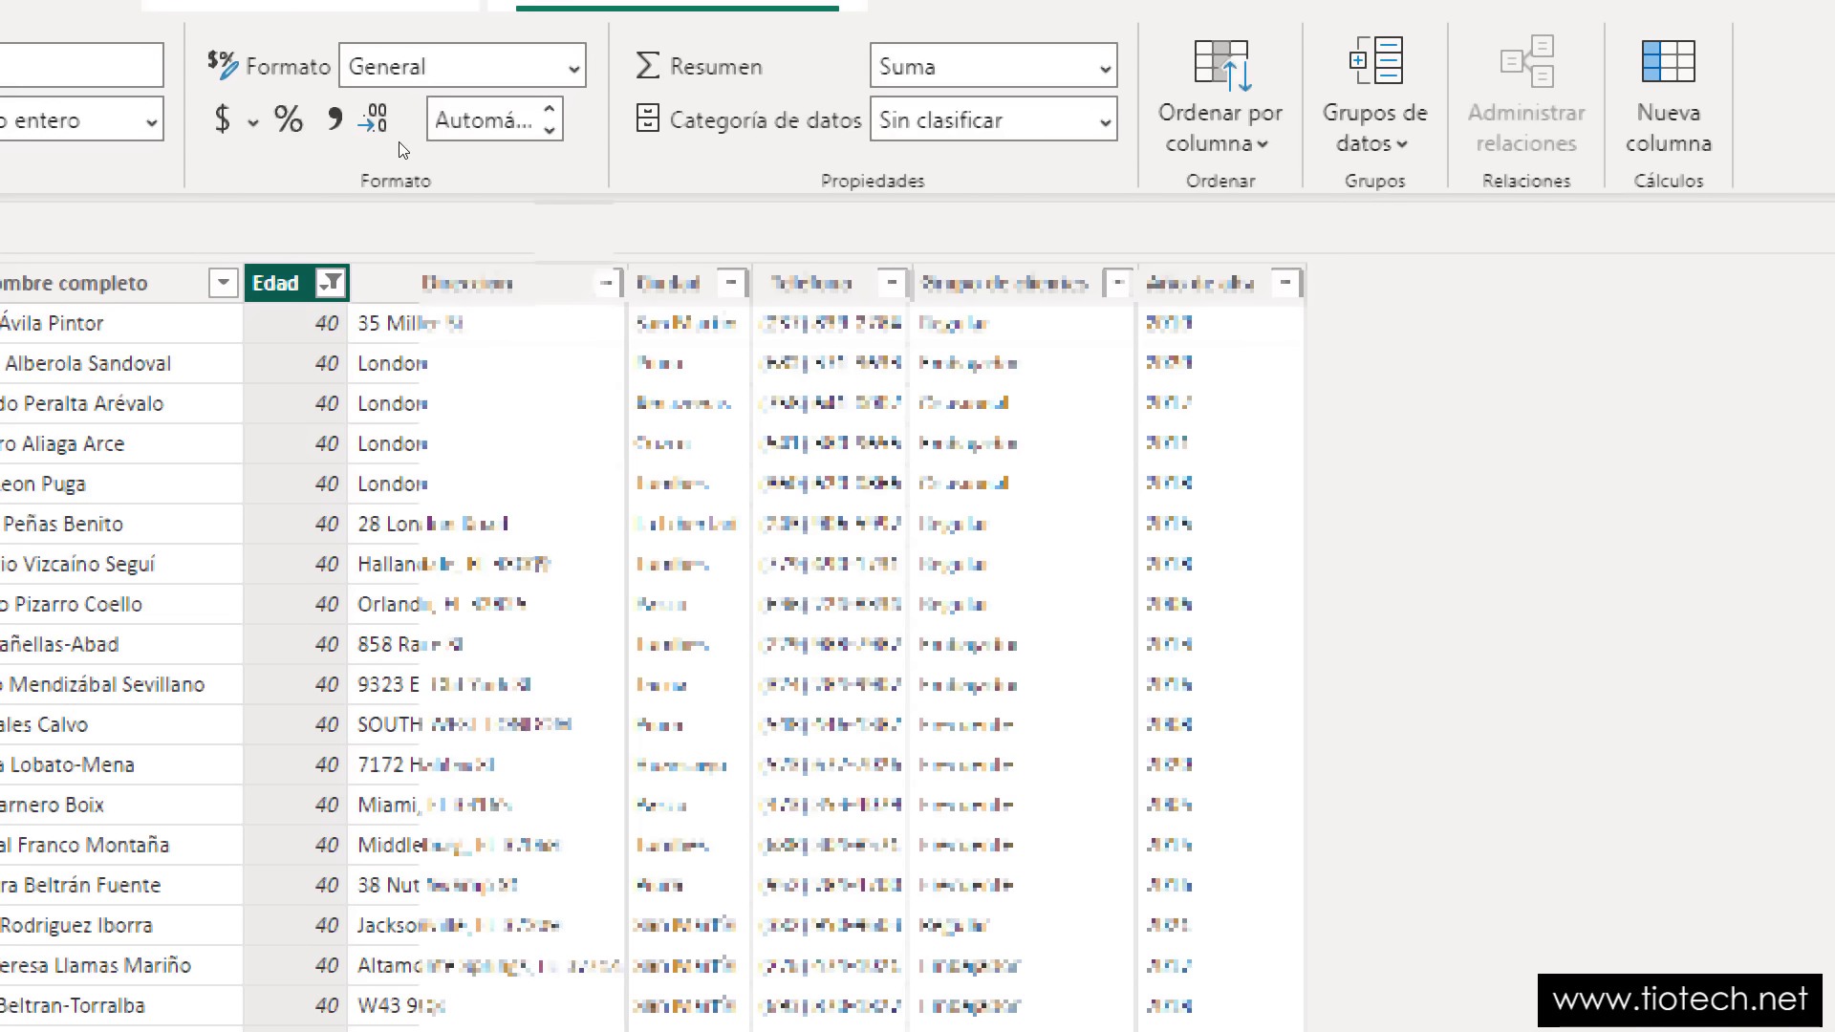
- Try 2 and 3 decimal places on the Edad column and finish by setting it to 0
left_click(488, 120)
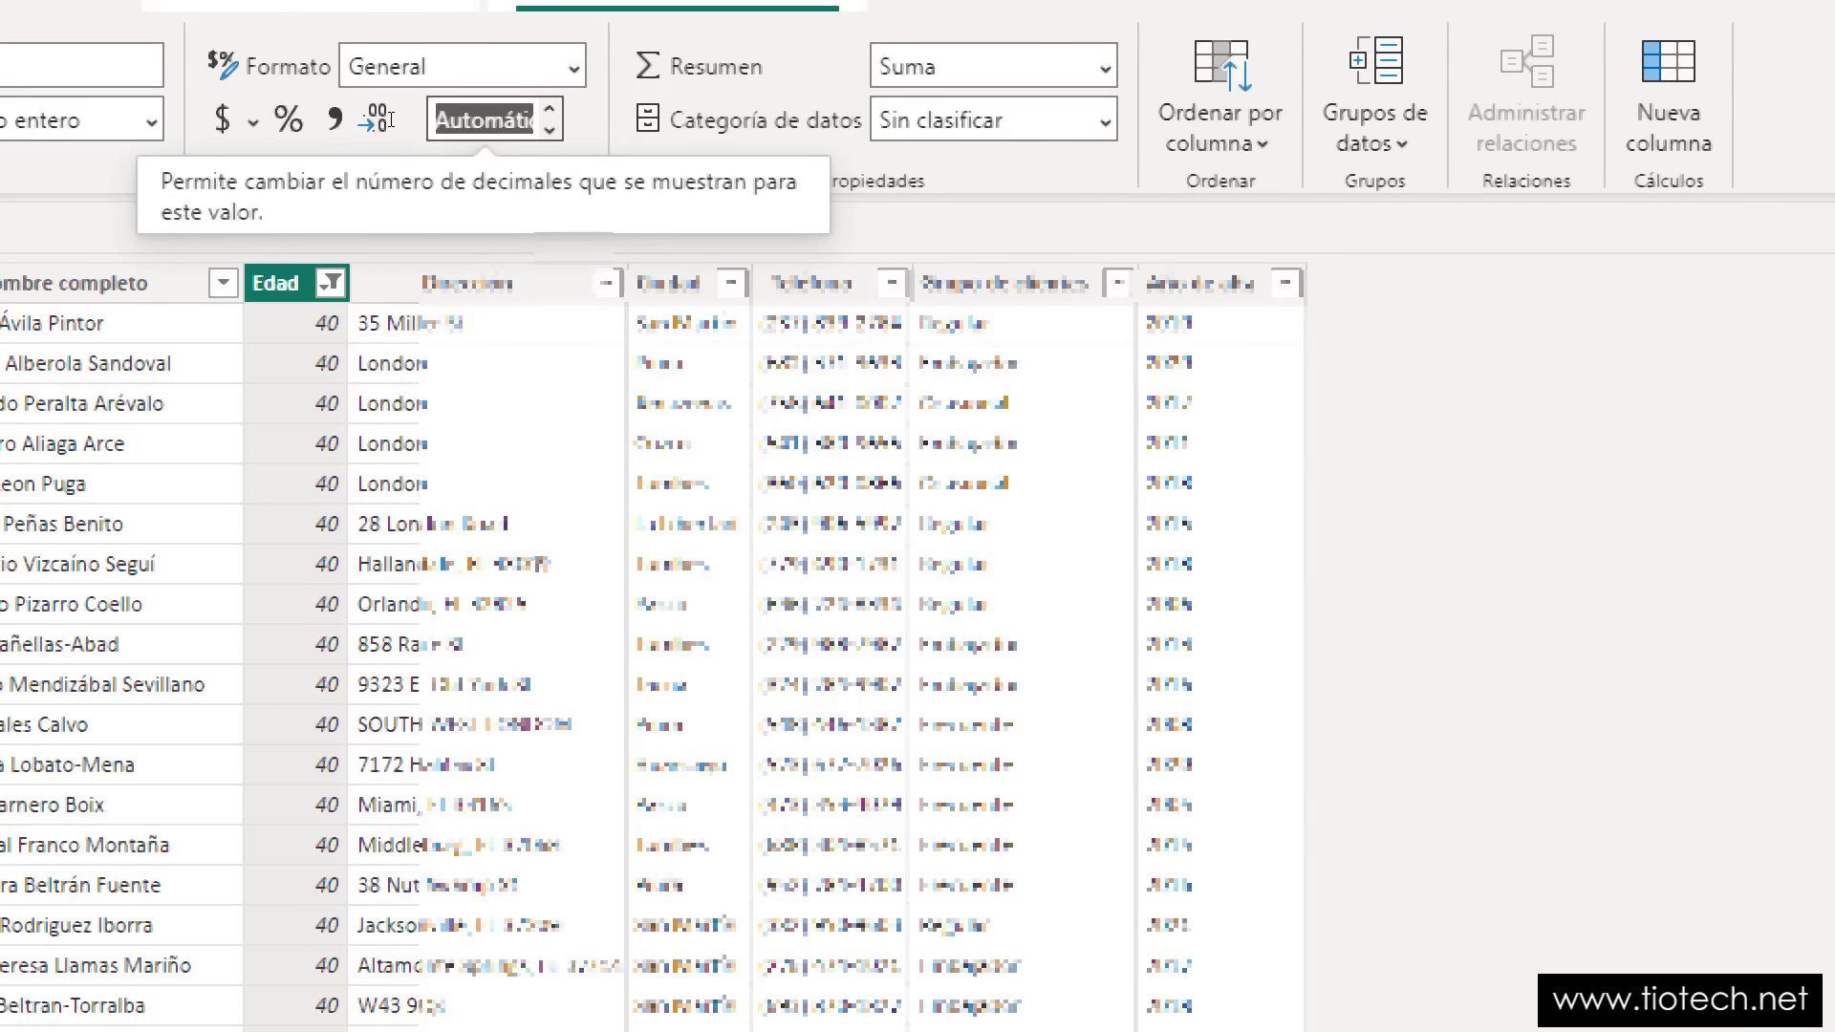
type("2")
key("Return")
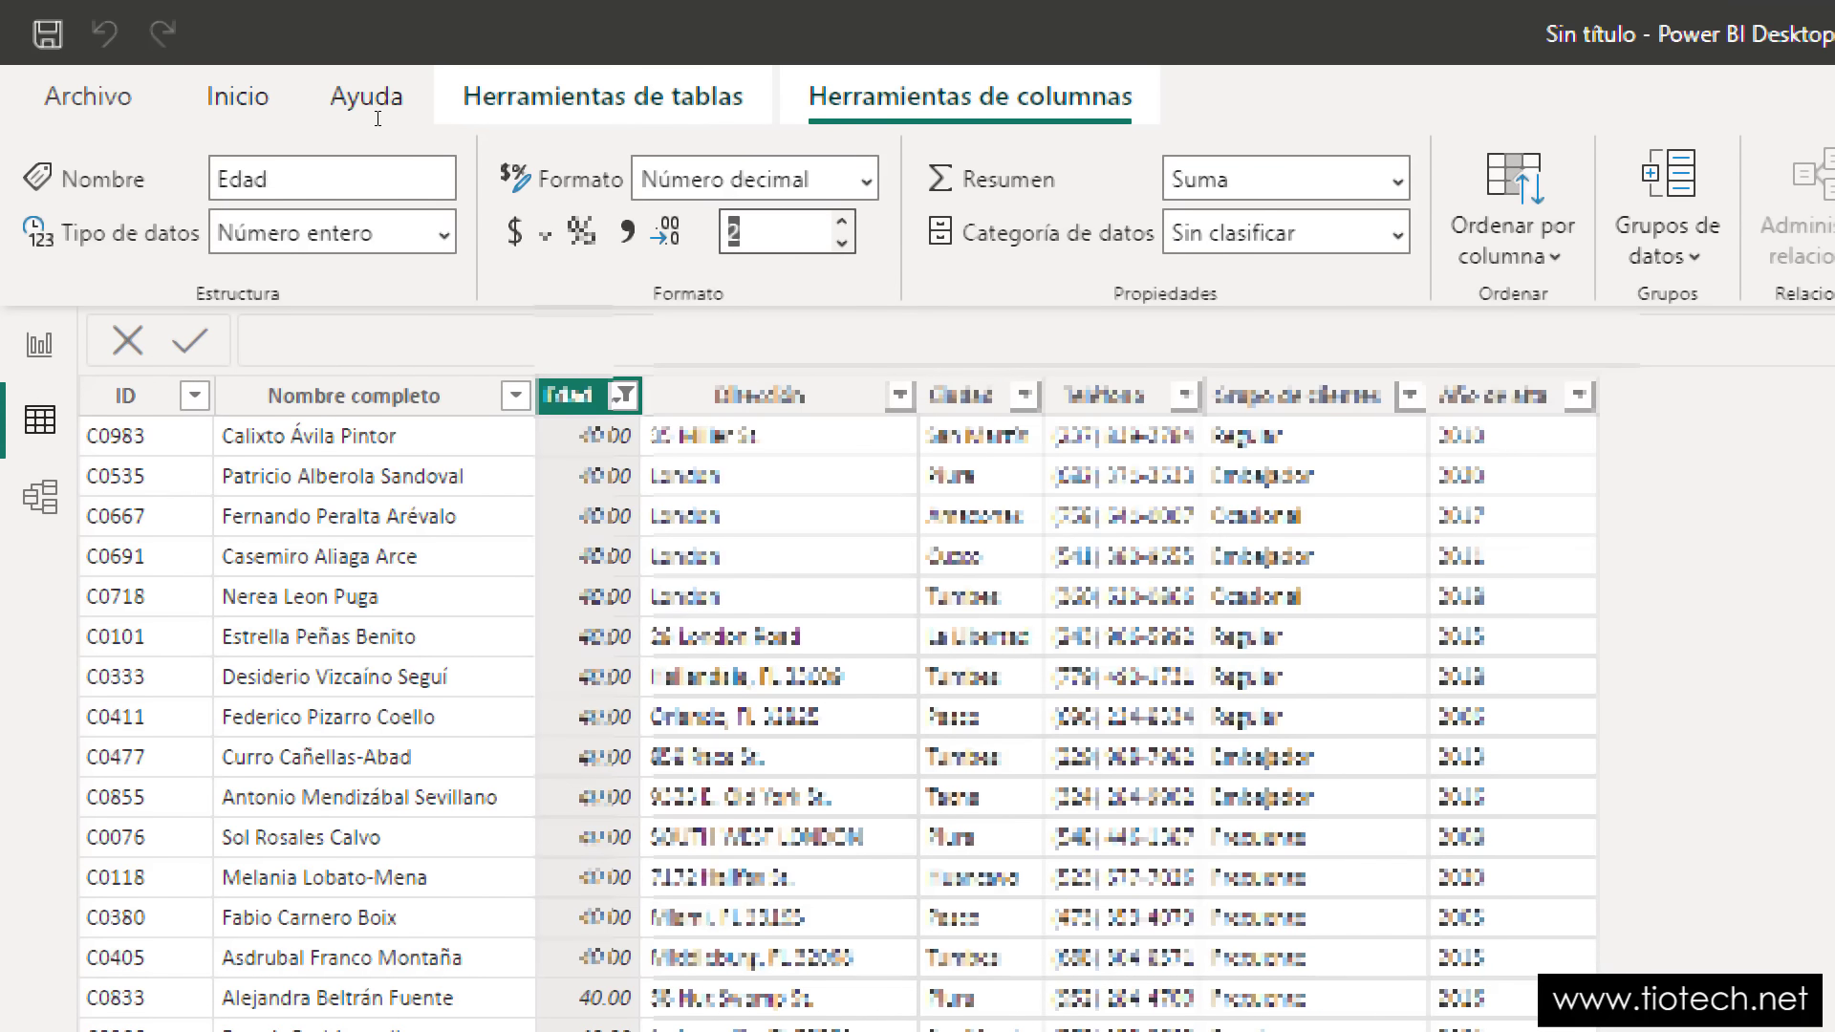
type("3")
key("Return")
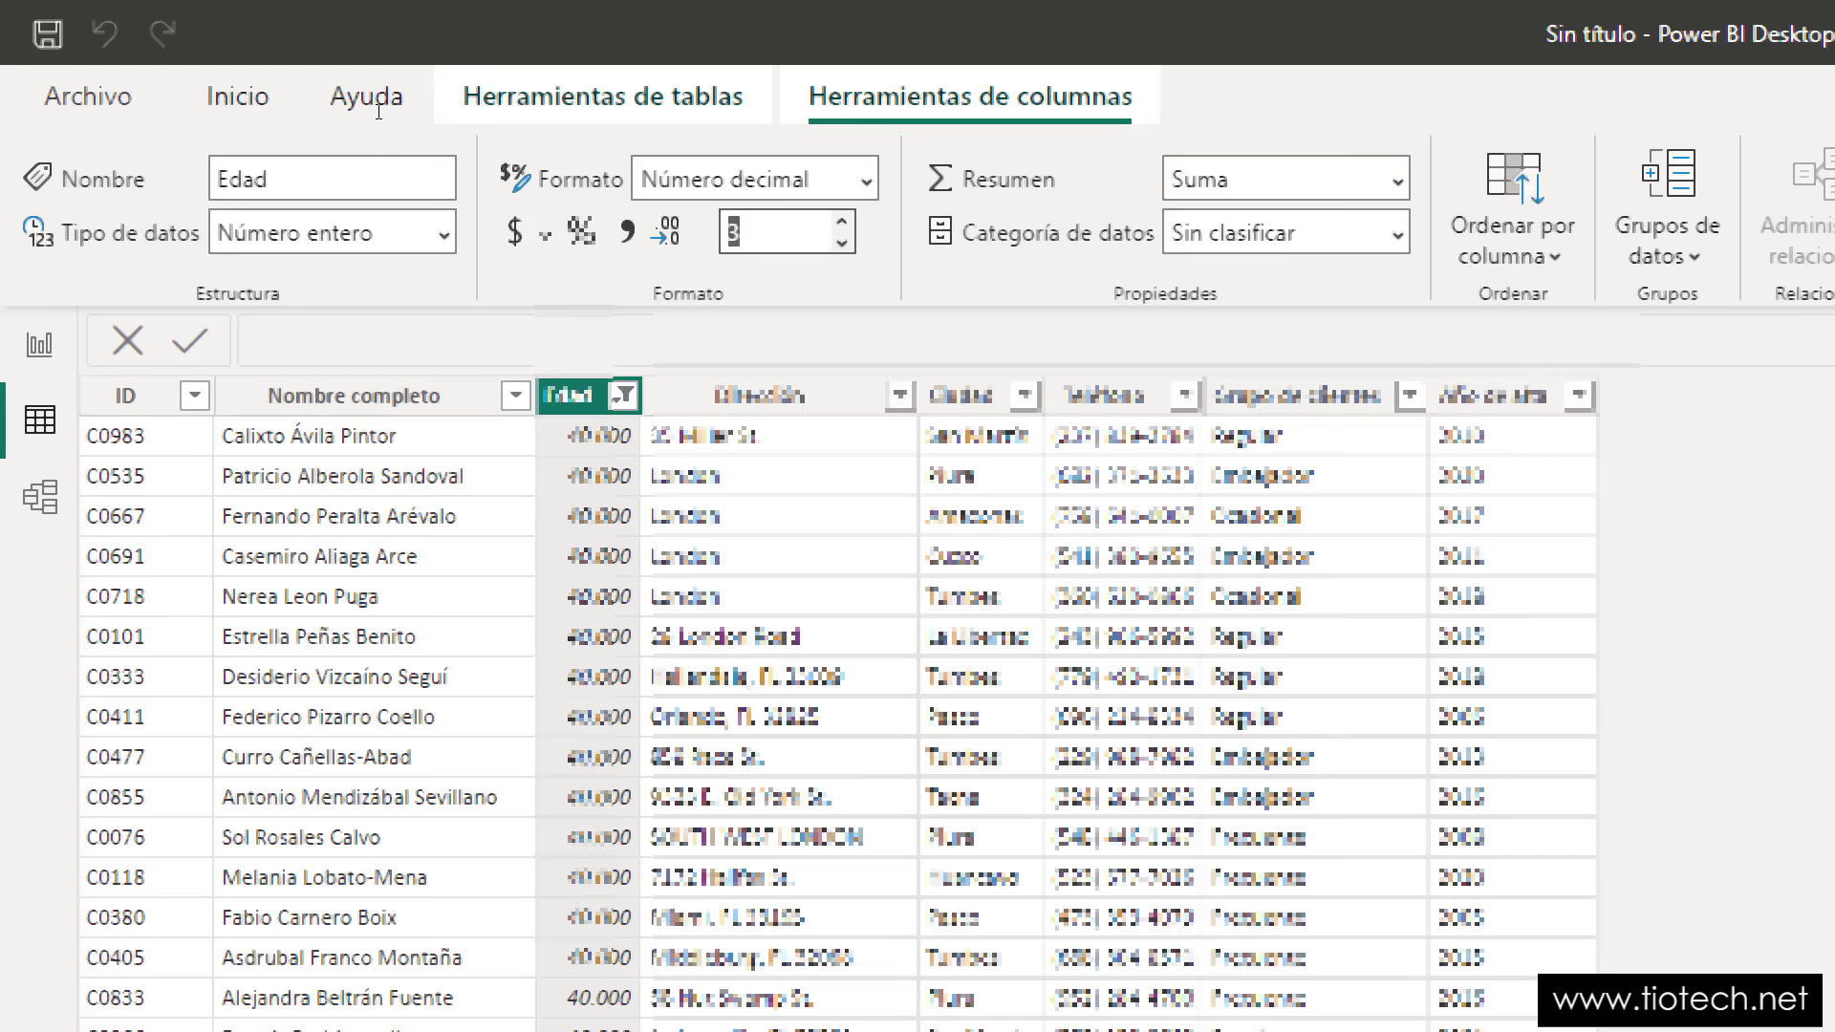
type("0")
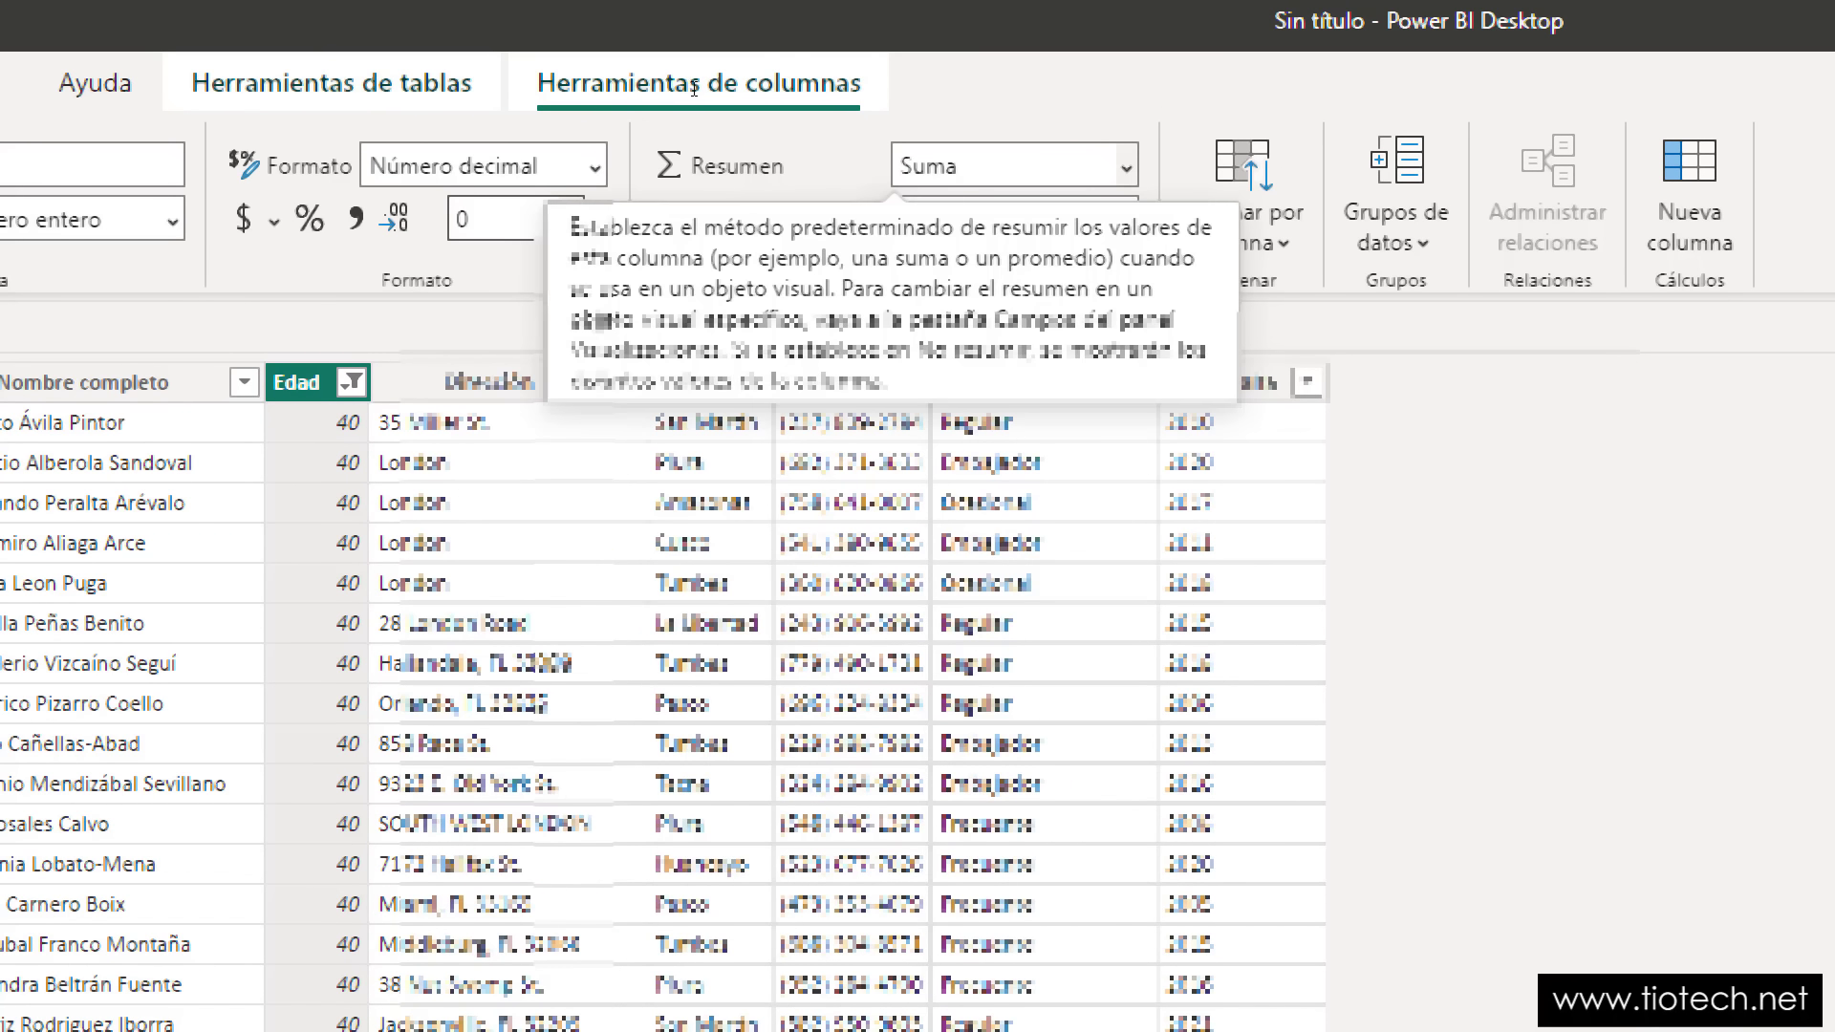
- Examine the default summarization options for the Edad column and leave the list without choosing another one
left_click(708, 165)
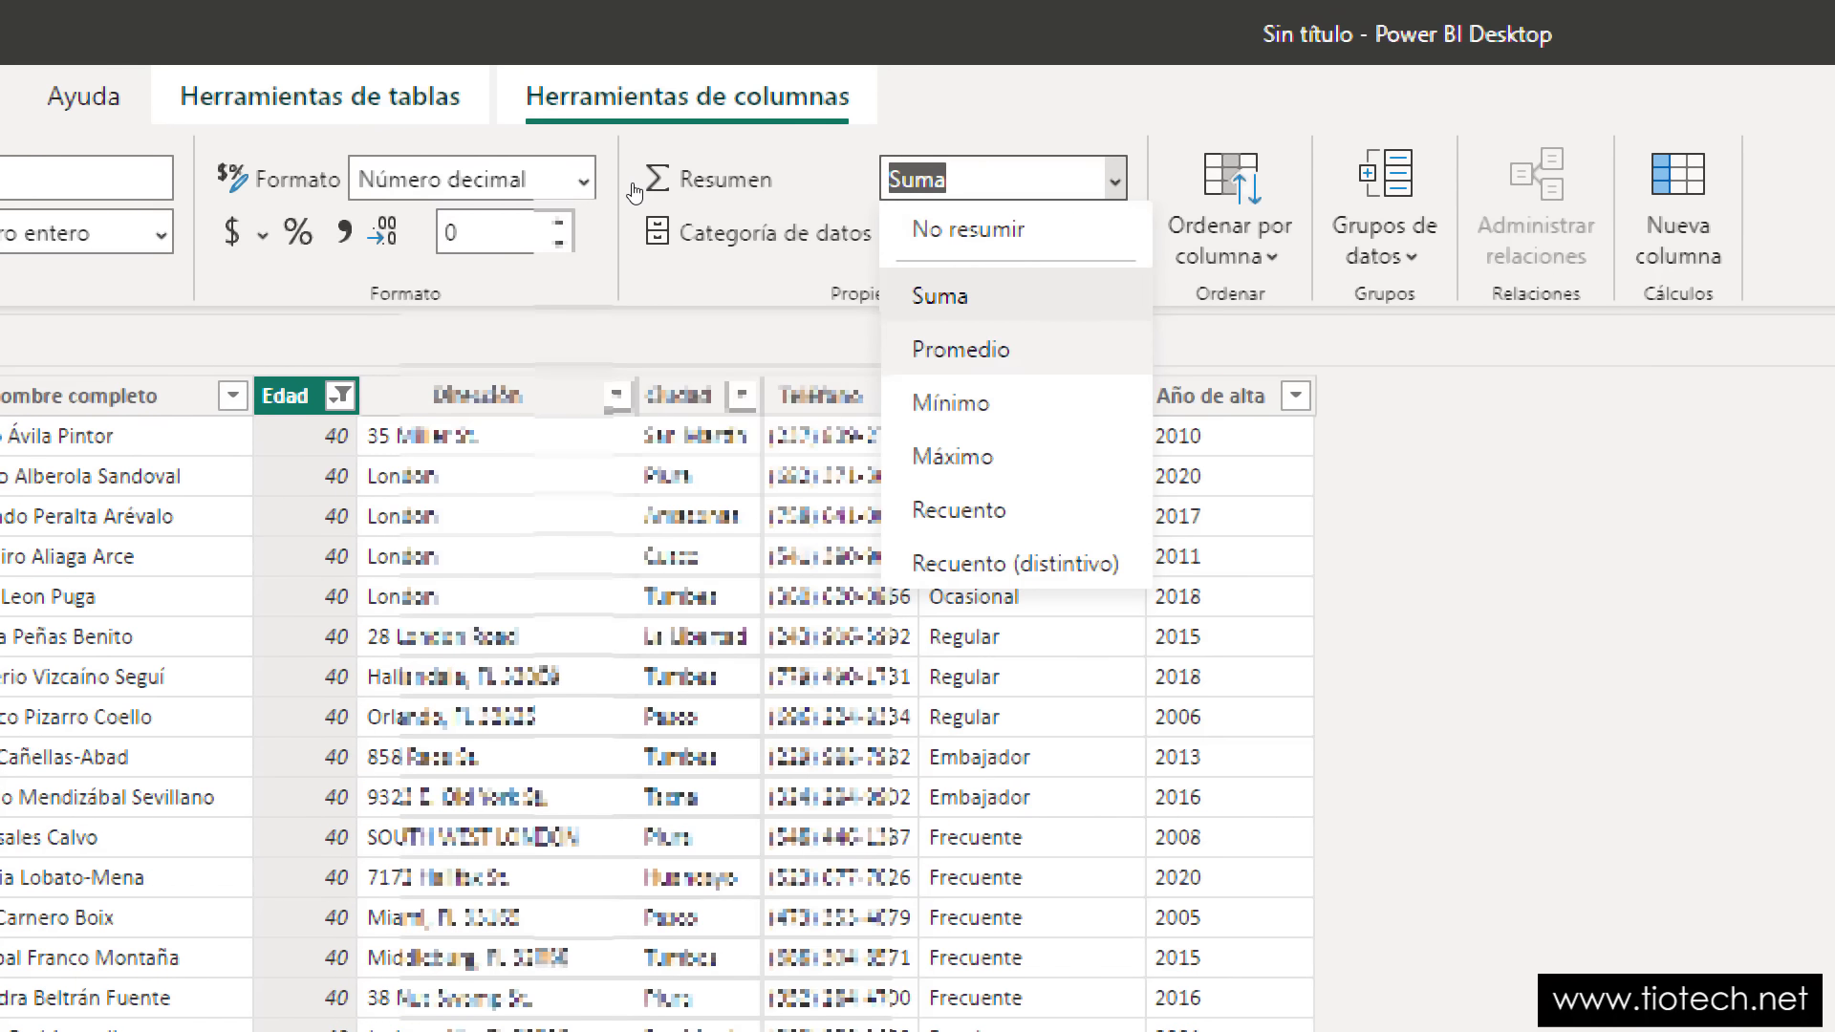
key("Down")
key("Down")
key("Down")
key("Down")
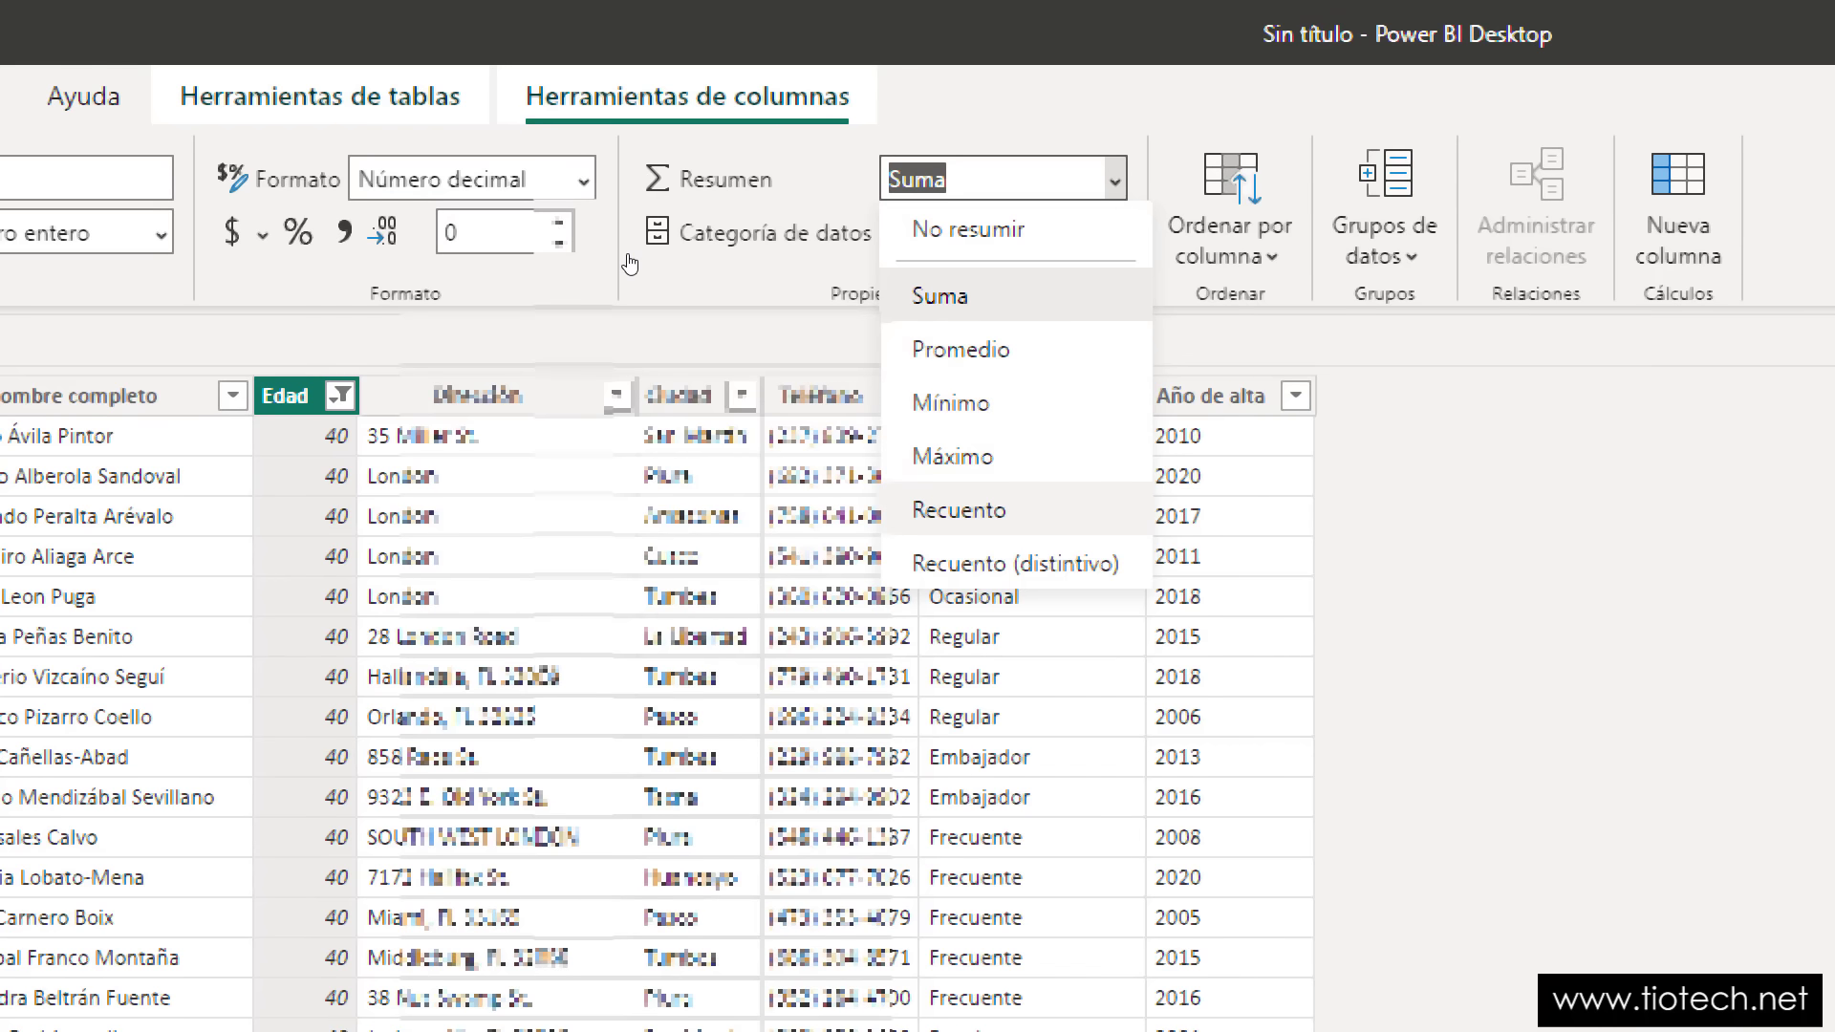
key("Escape")
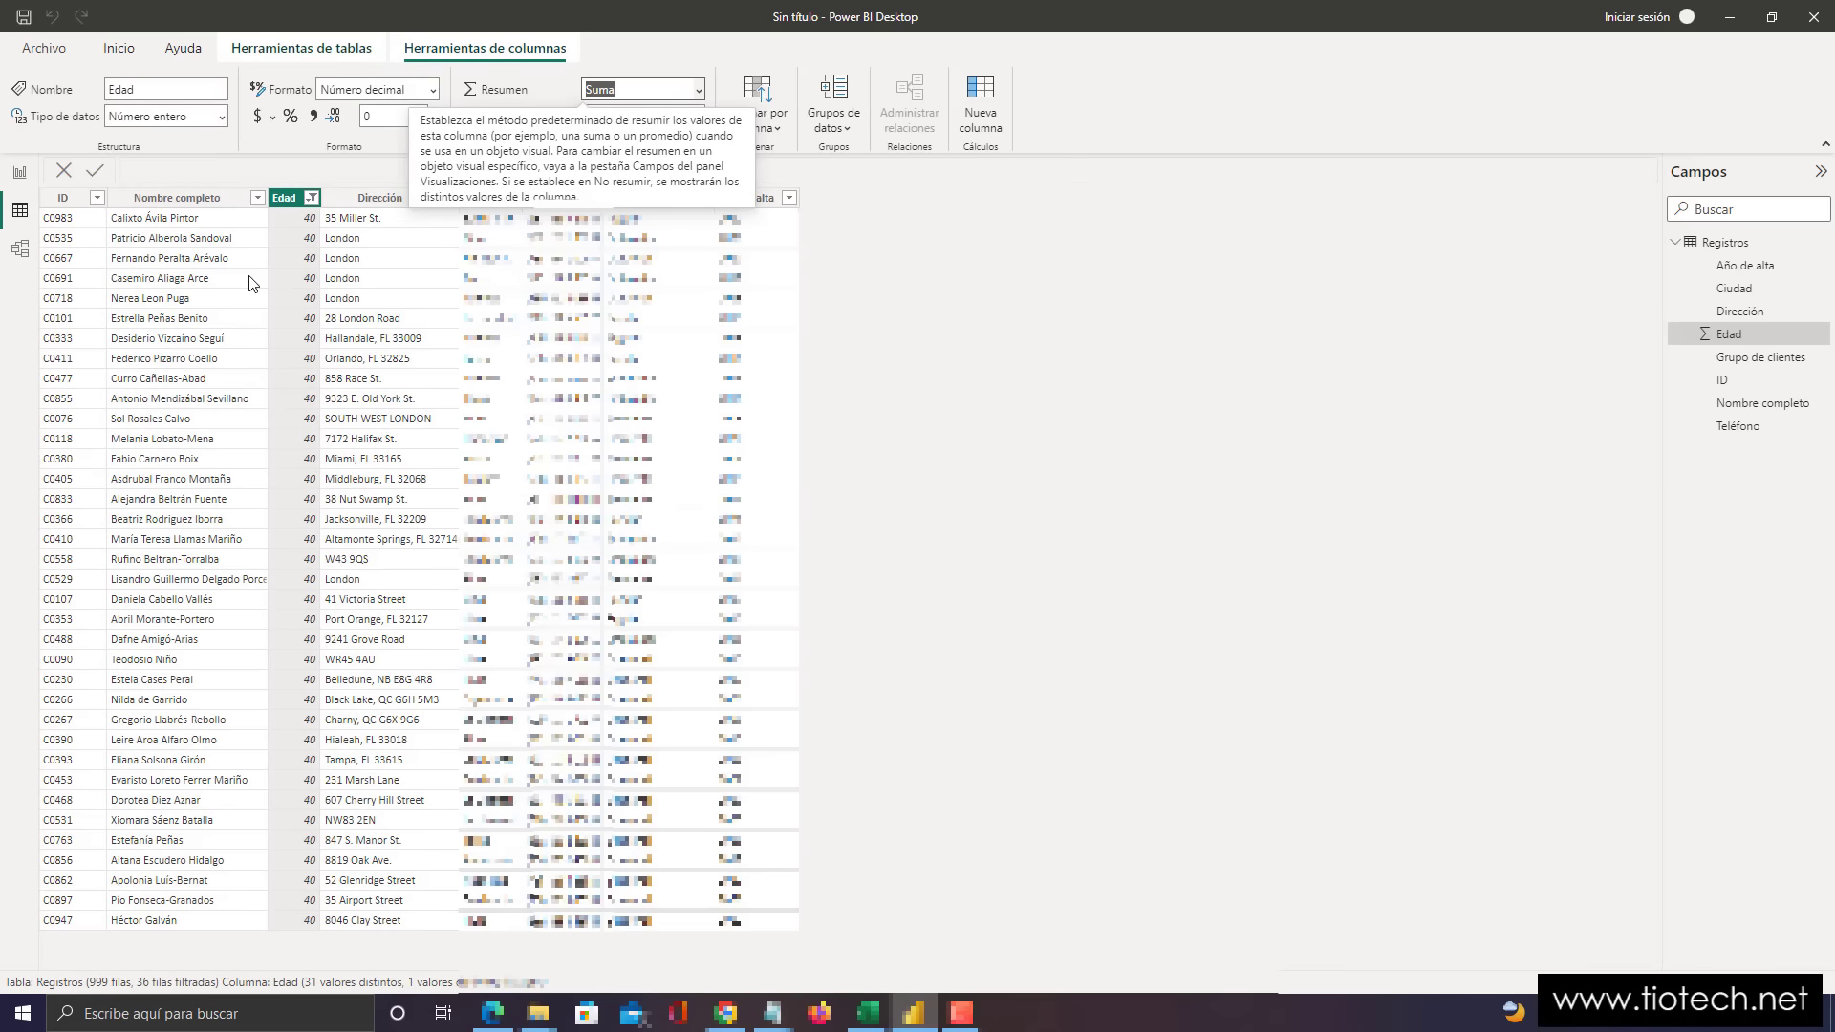
left_click(889, 280)
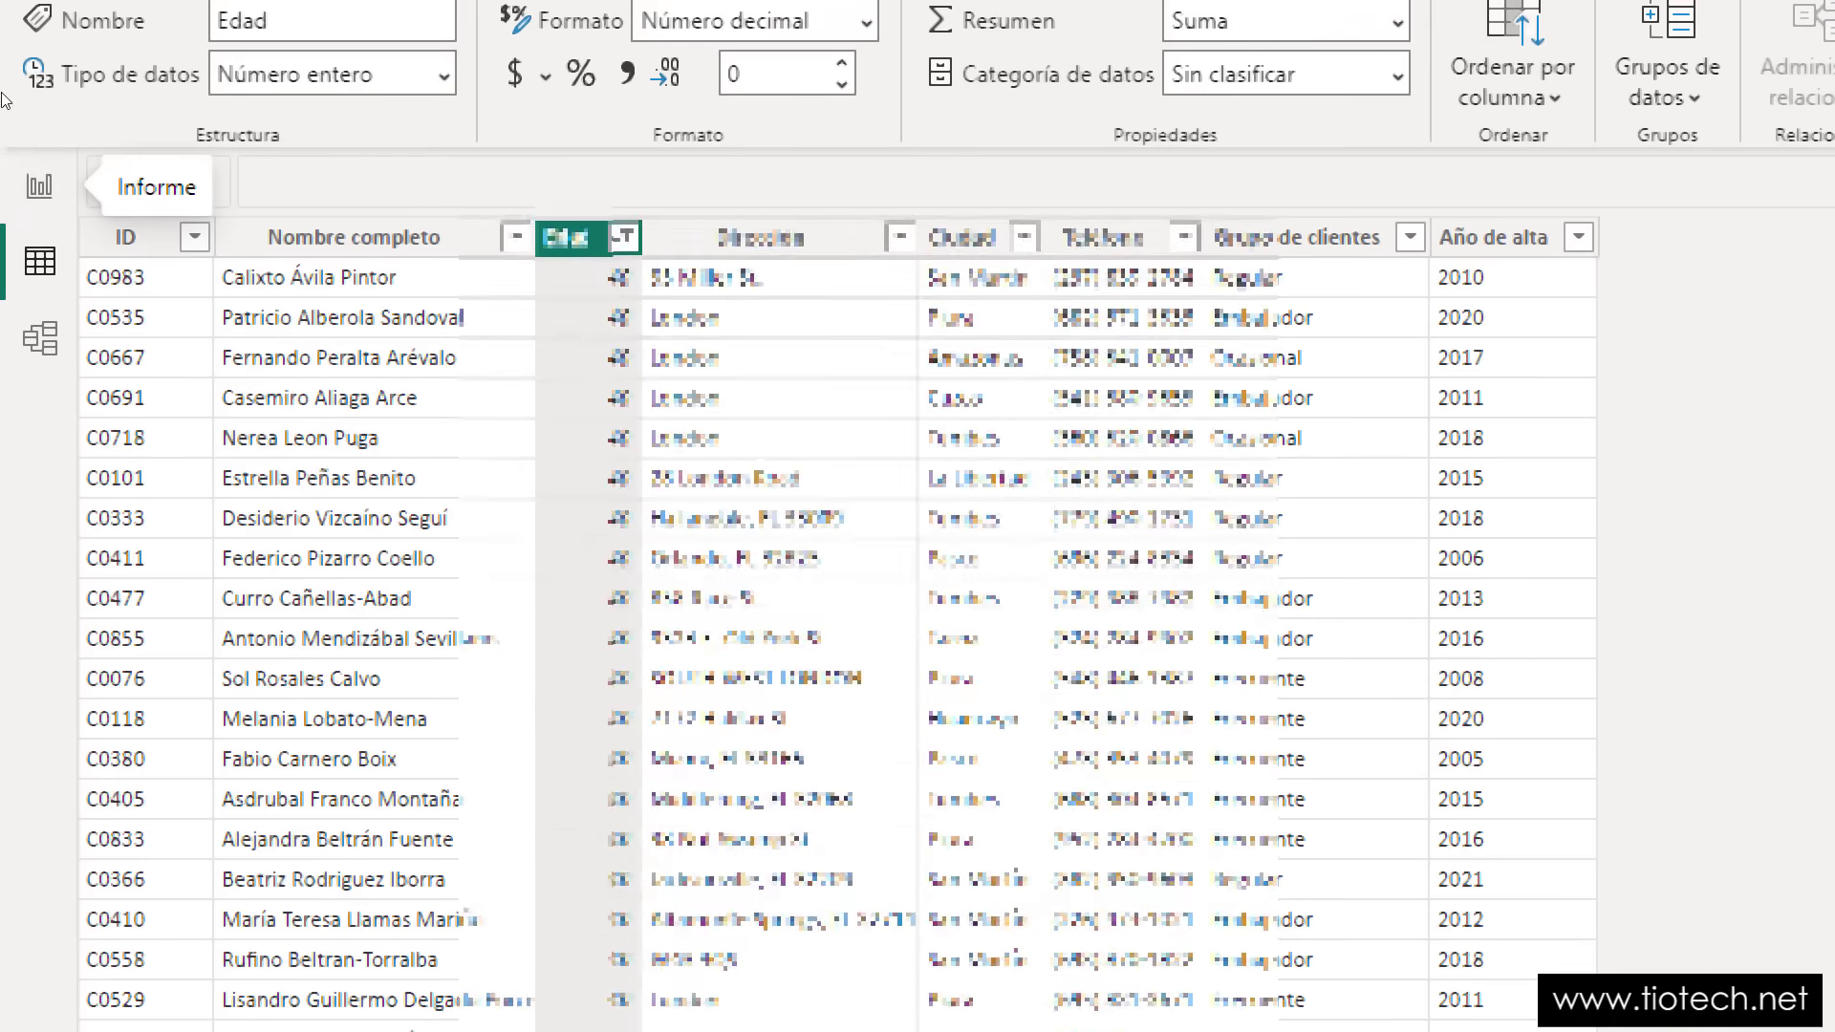
- Switch to the report view and look over the modeling commands for measures, columns and tables
left_click(14, 180)
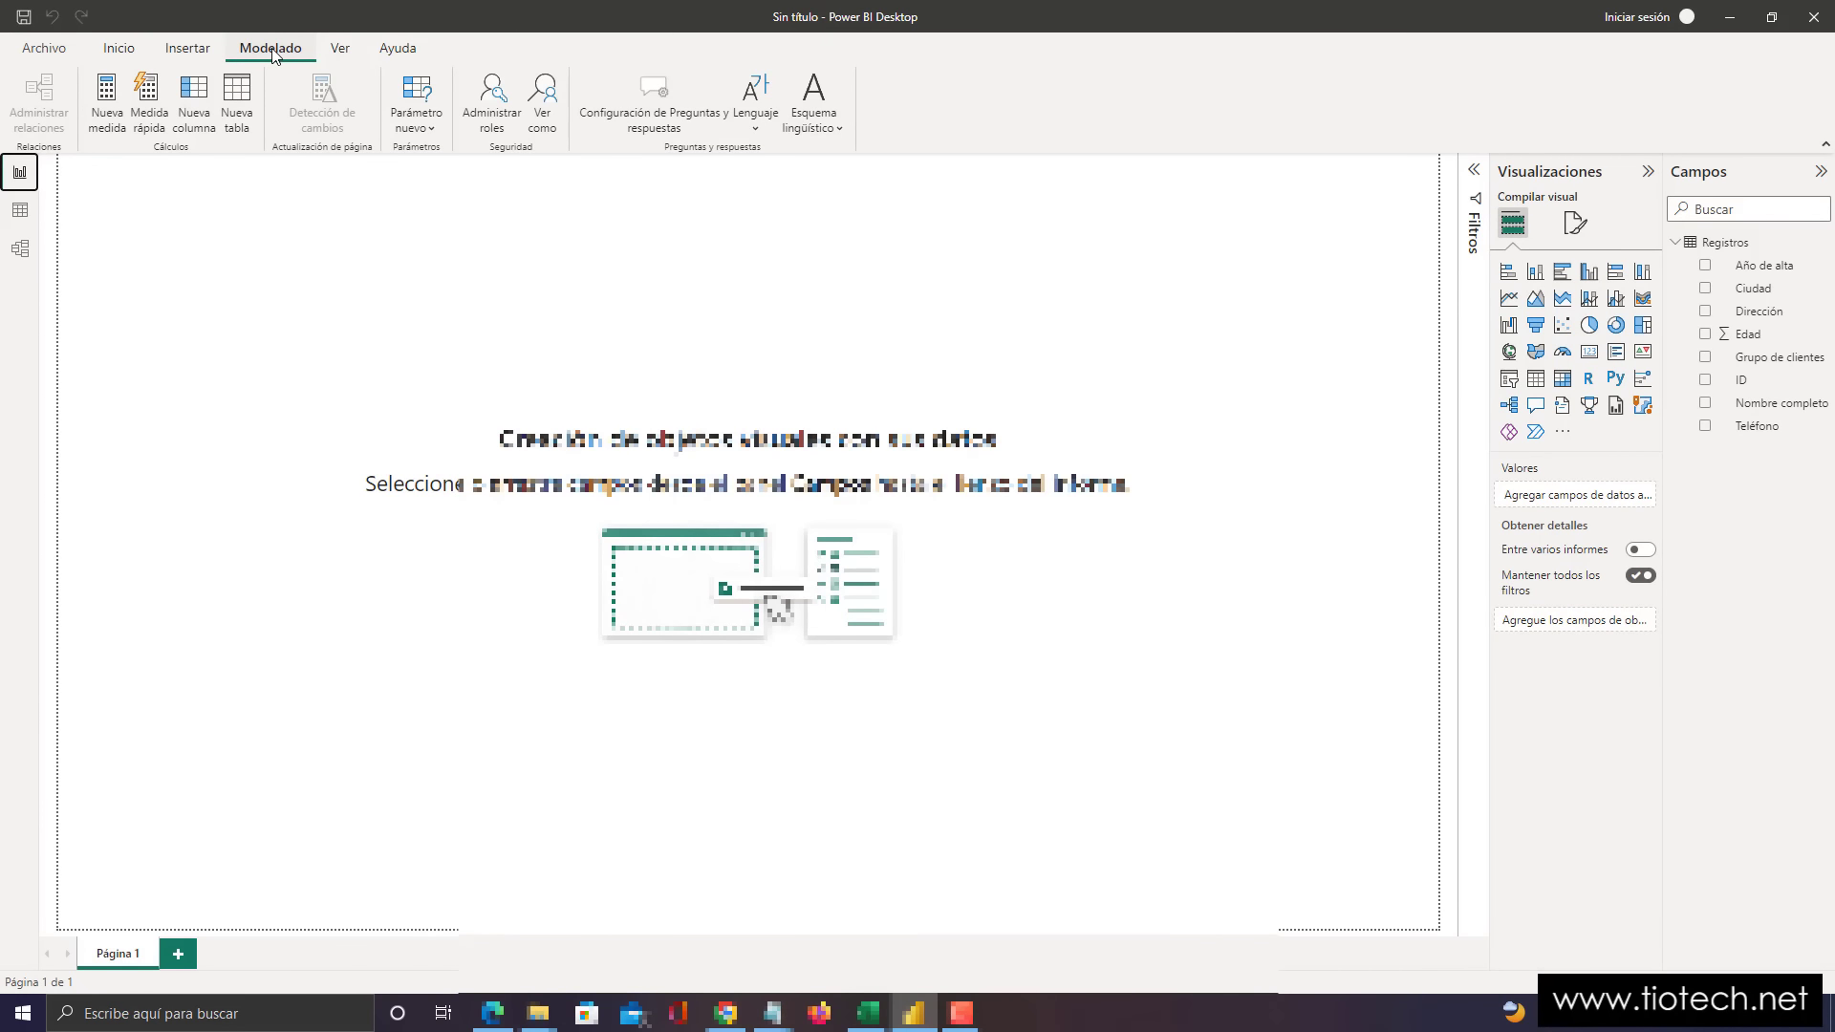
key("super+plus")
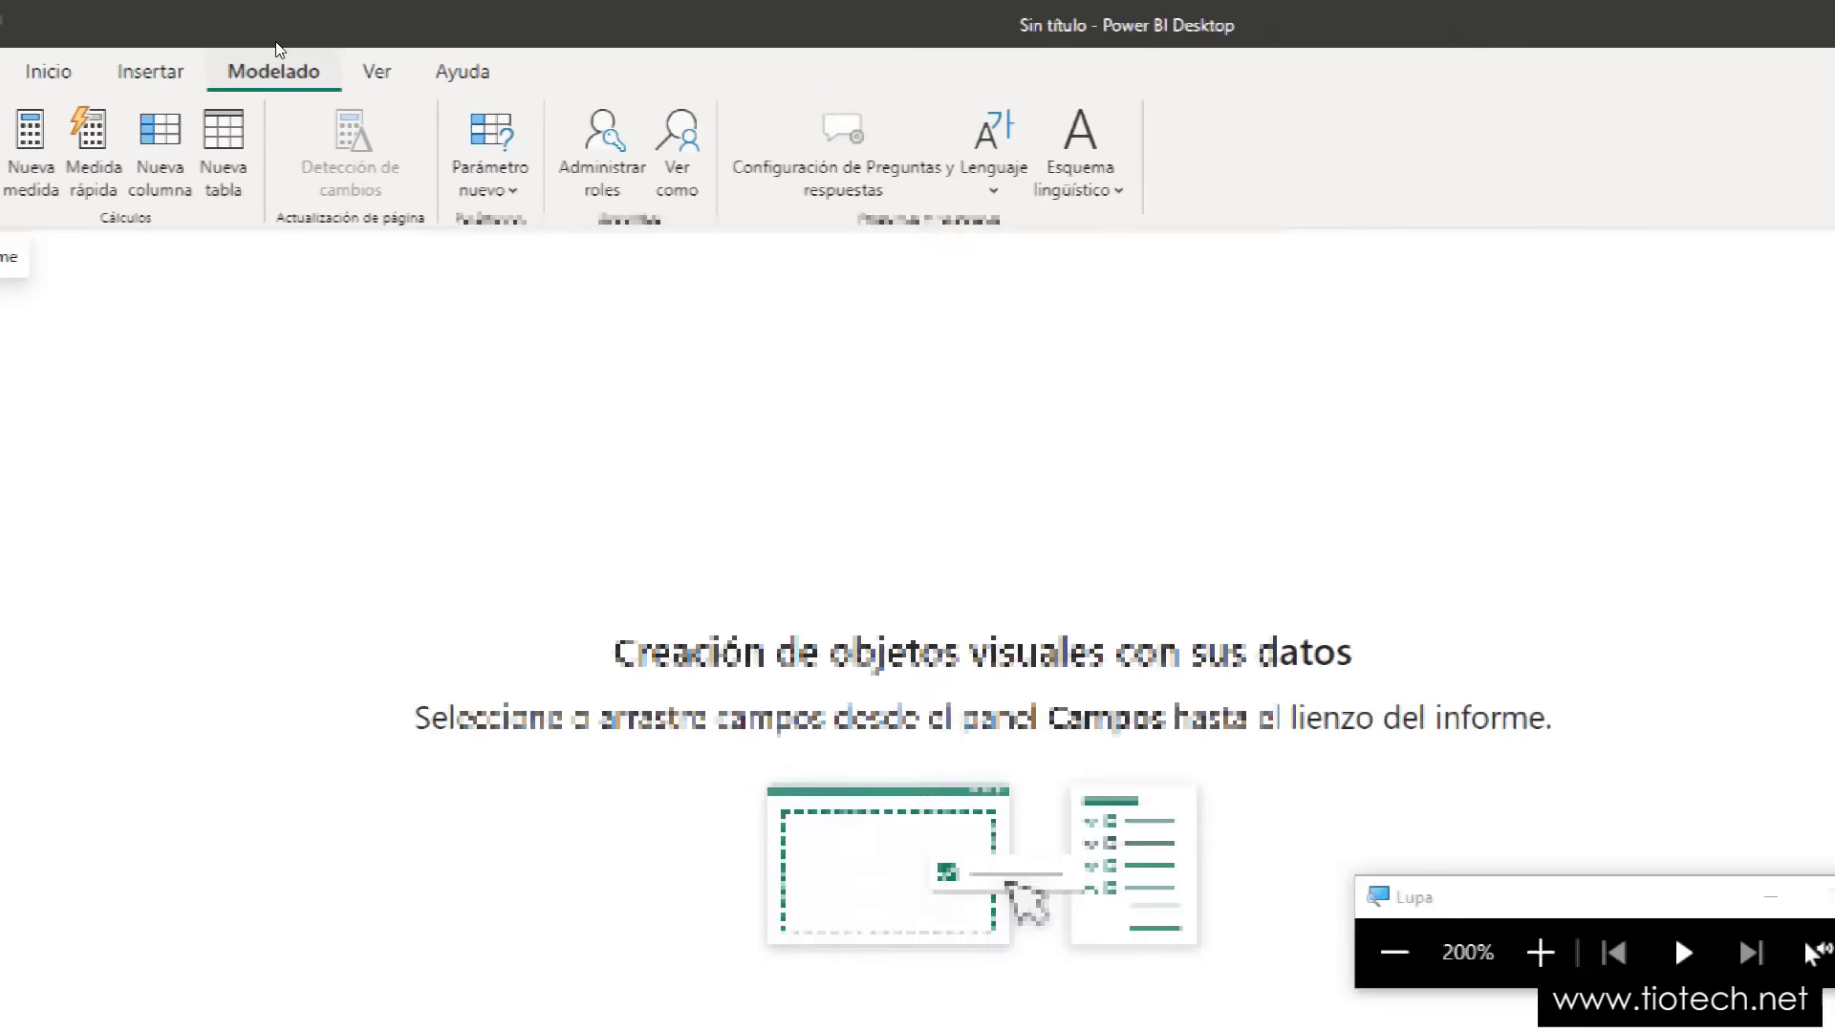
key("super+Escape")
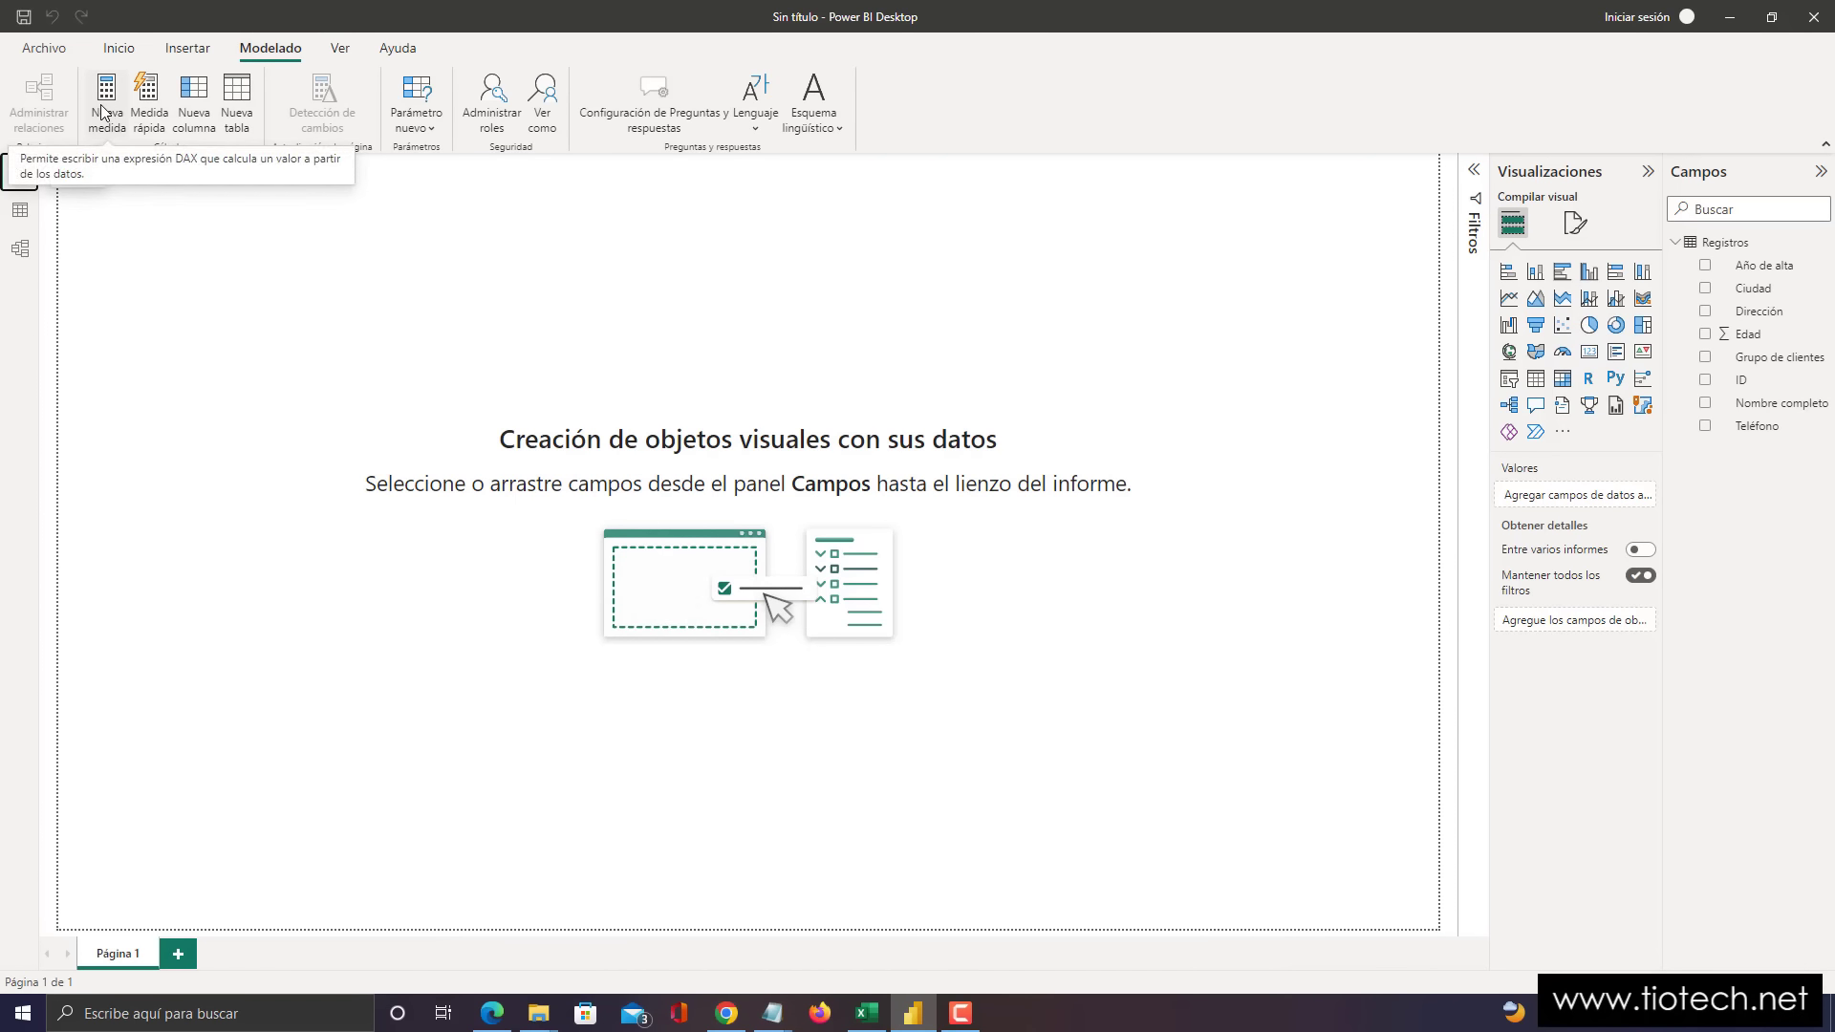
key("super")
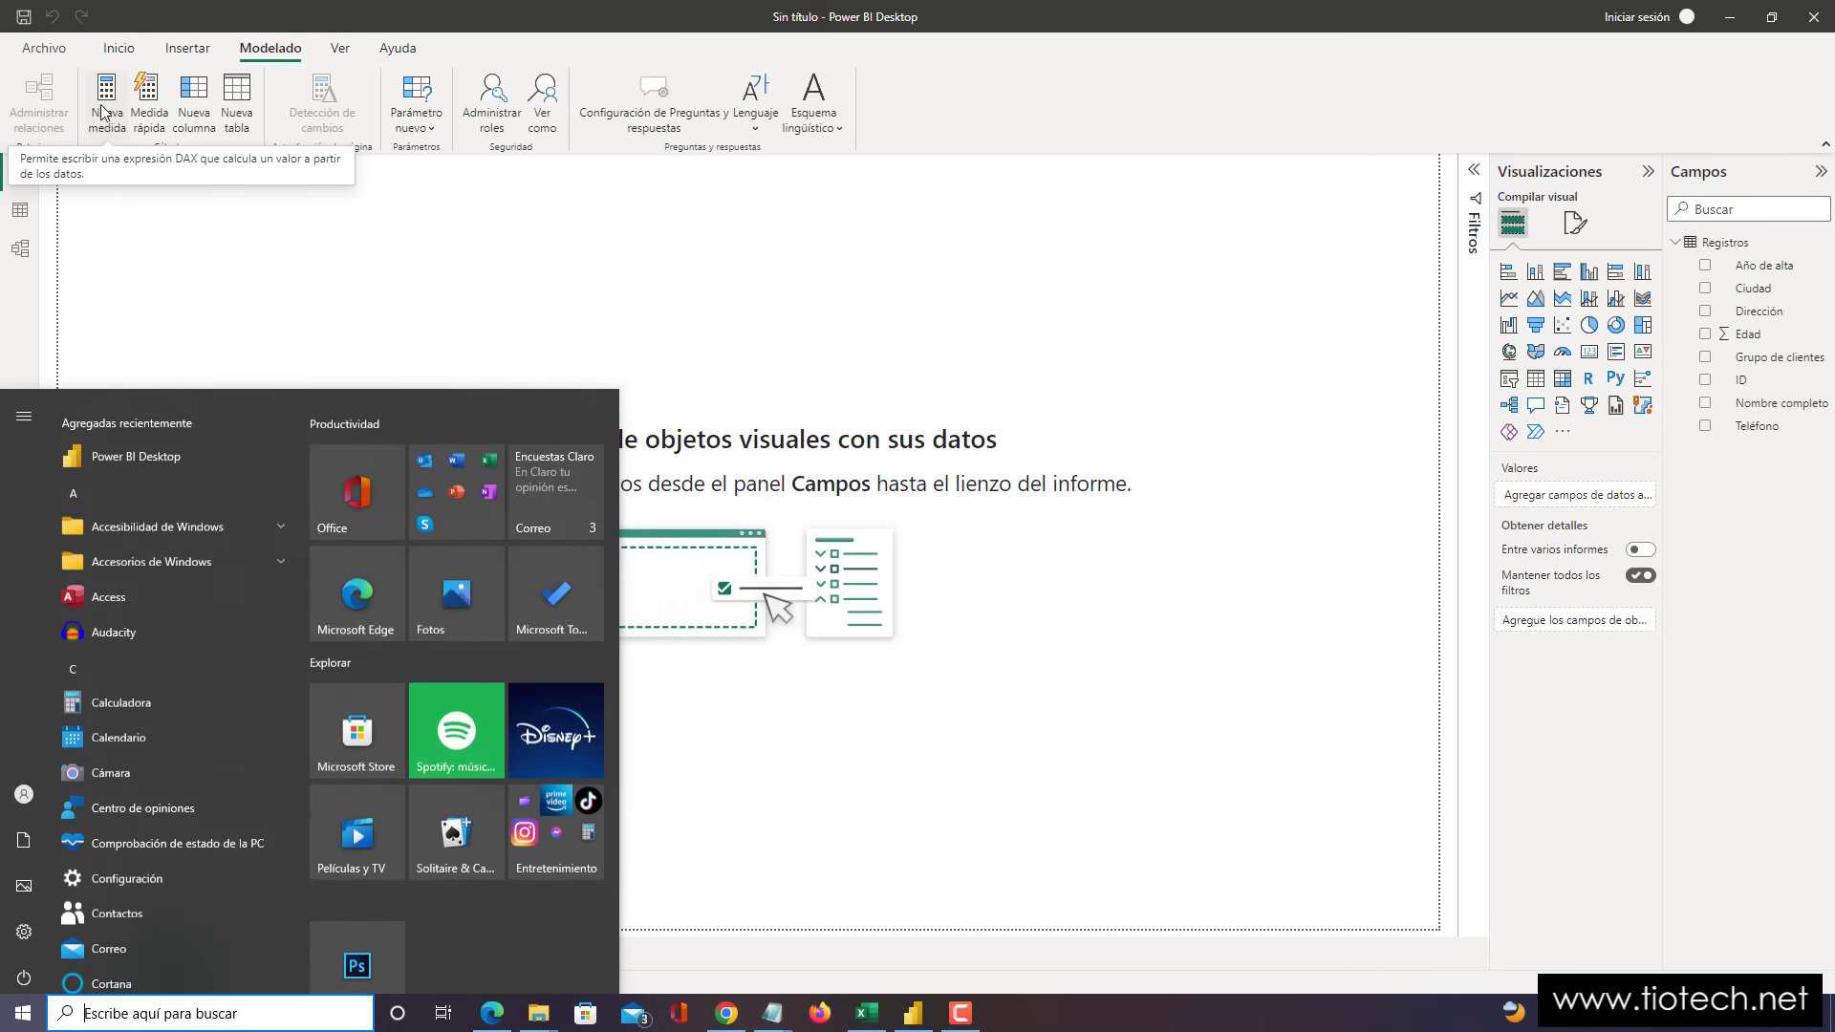
key("super+plus")
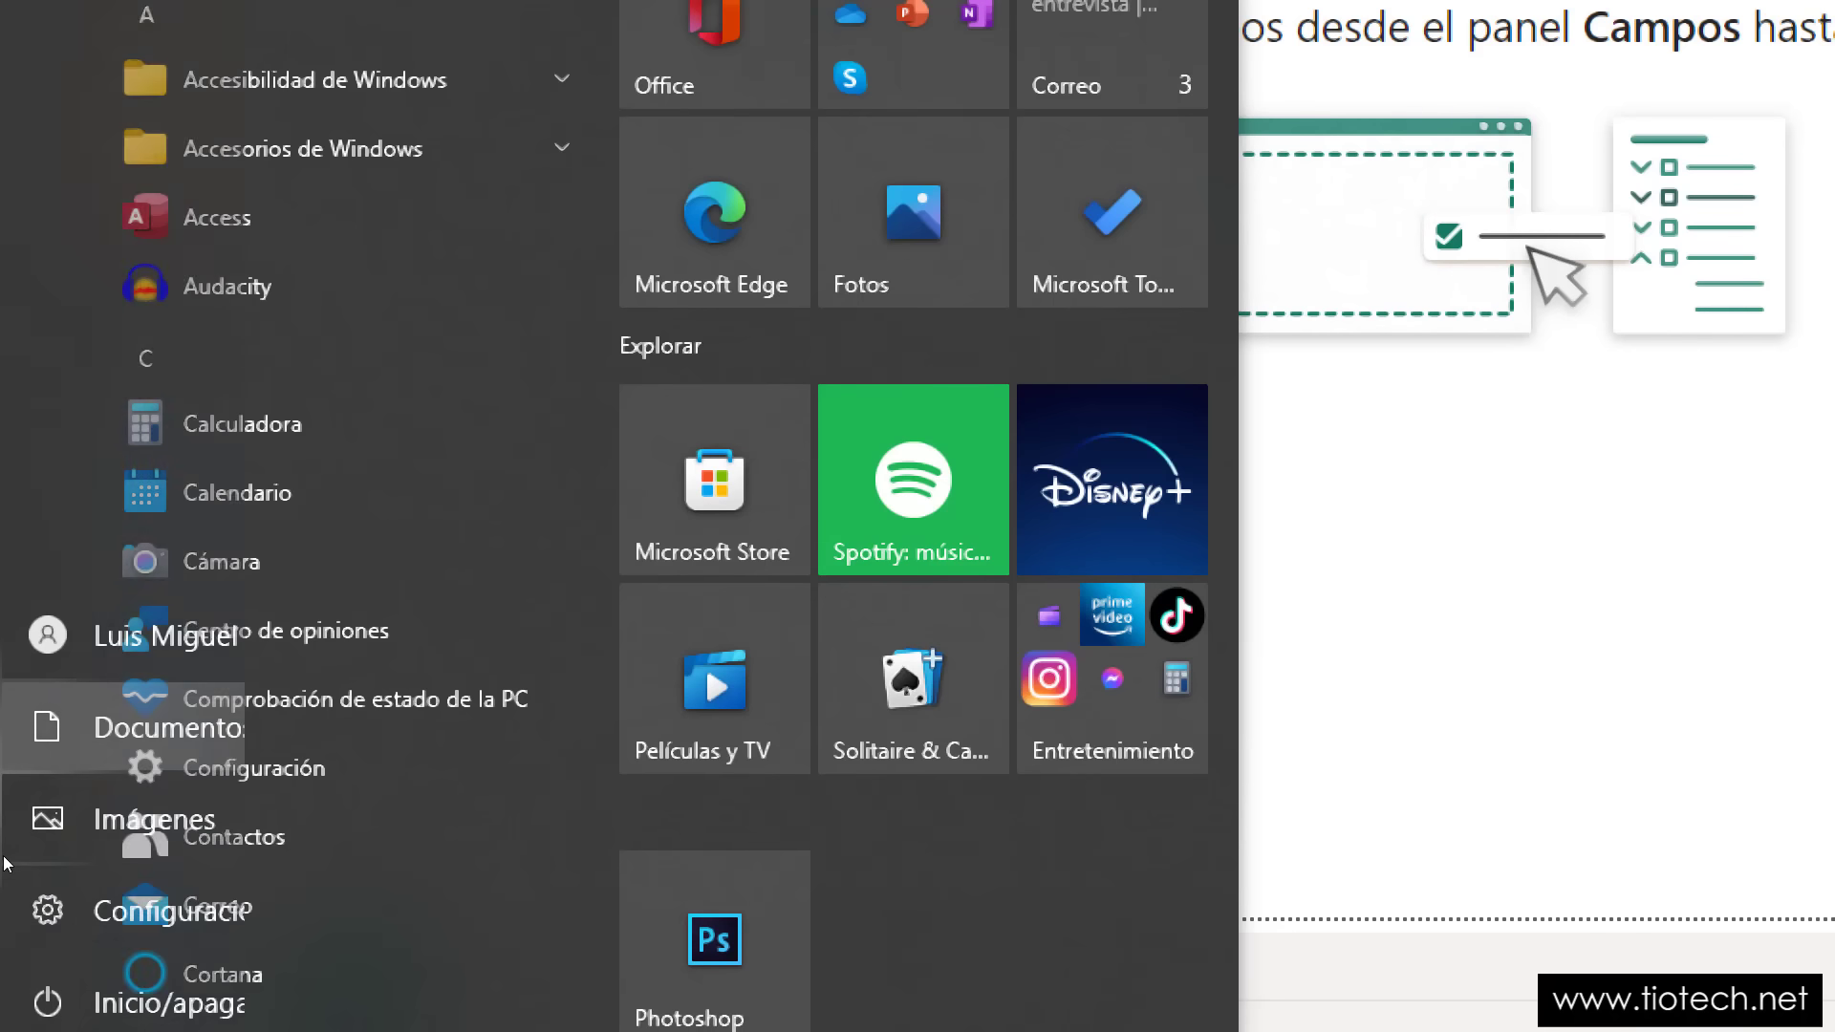
key("Escape")
key("super+Escape")
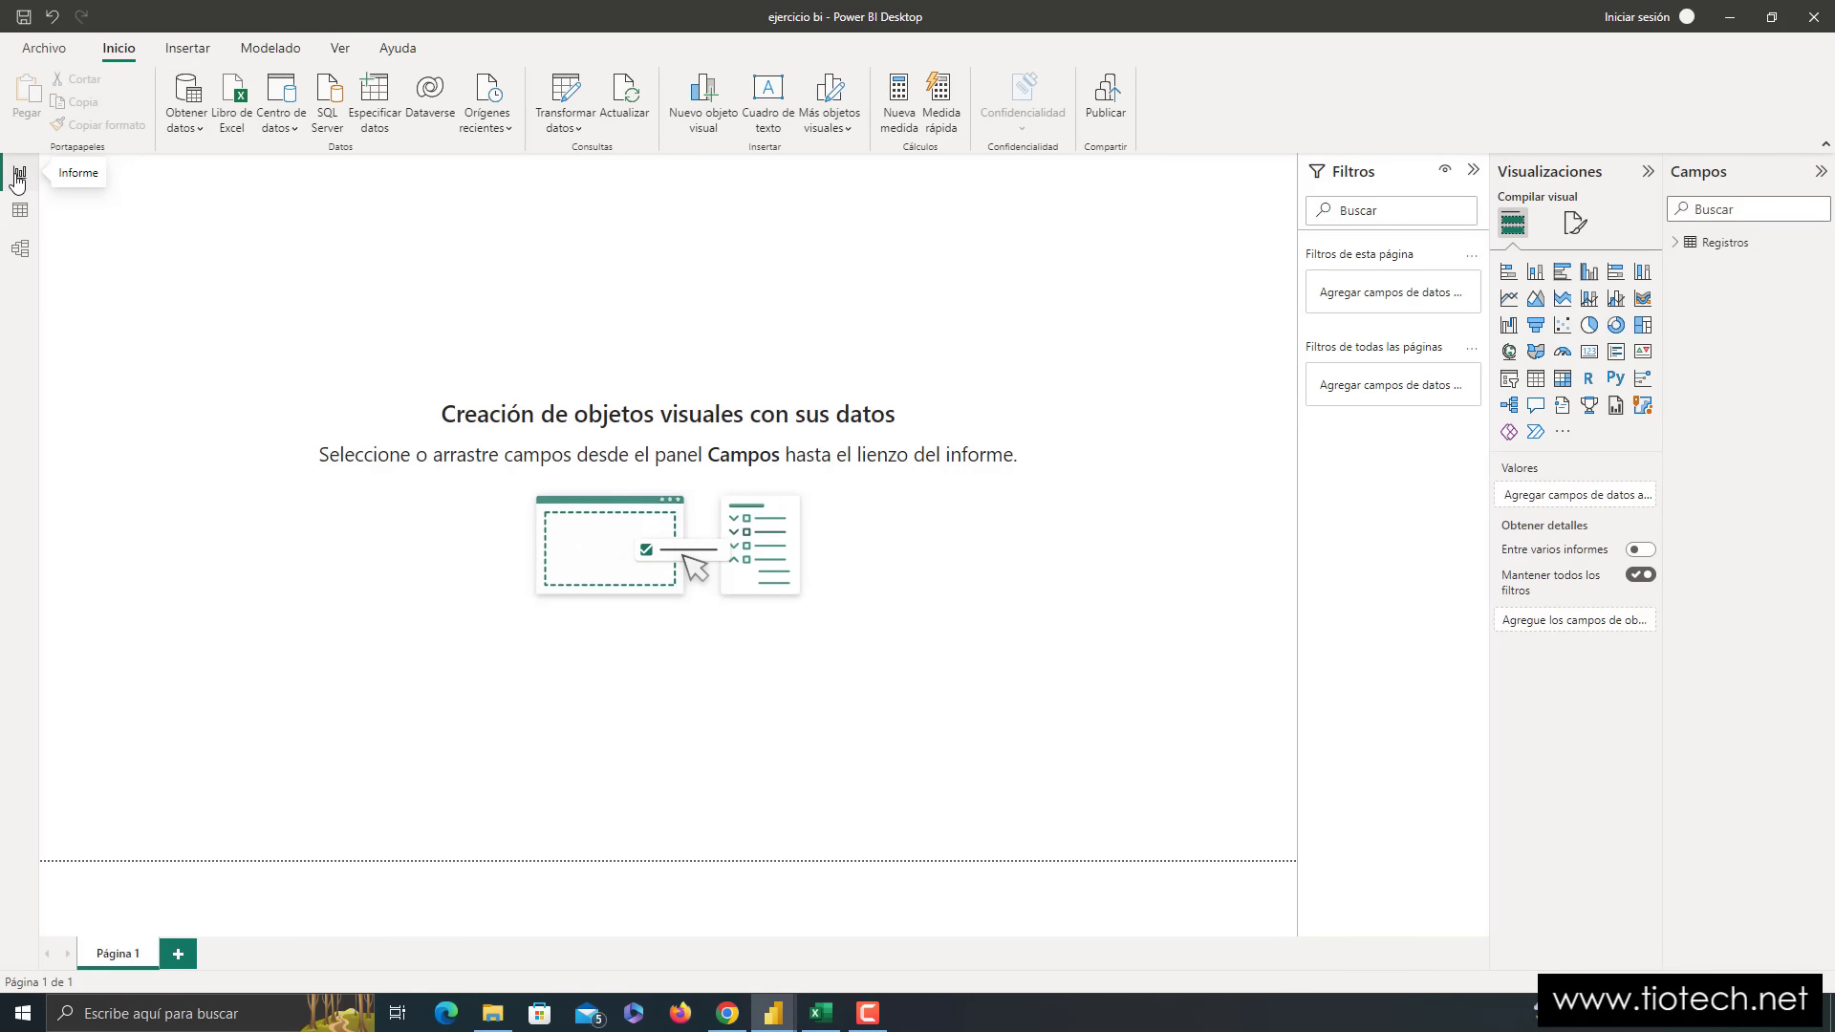
- Examine the available visualization types in the report view, including the bar, column, line, stacked area and scatter charts
left_click(18, 176)
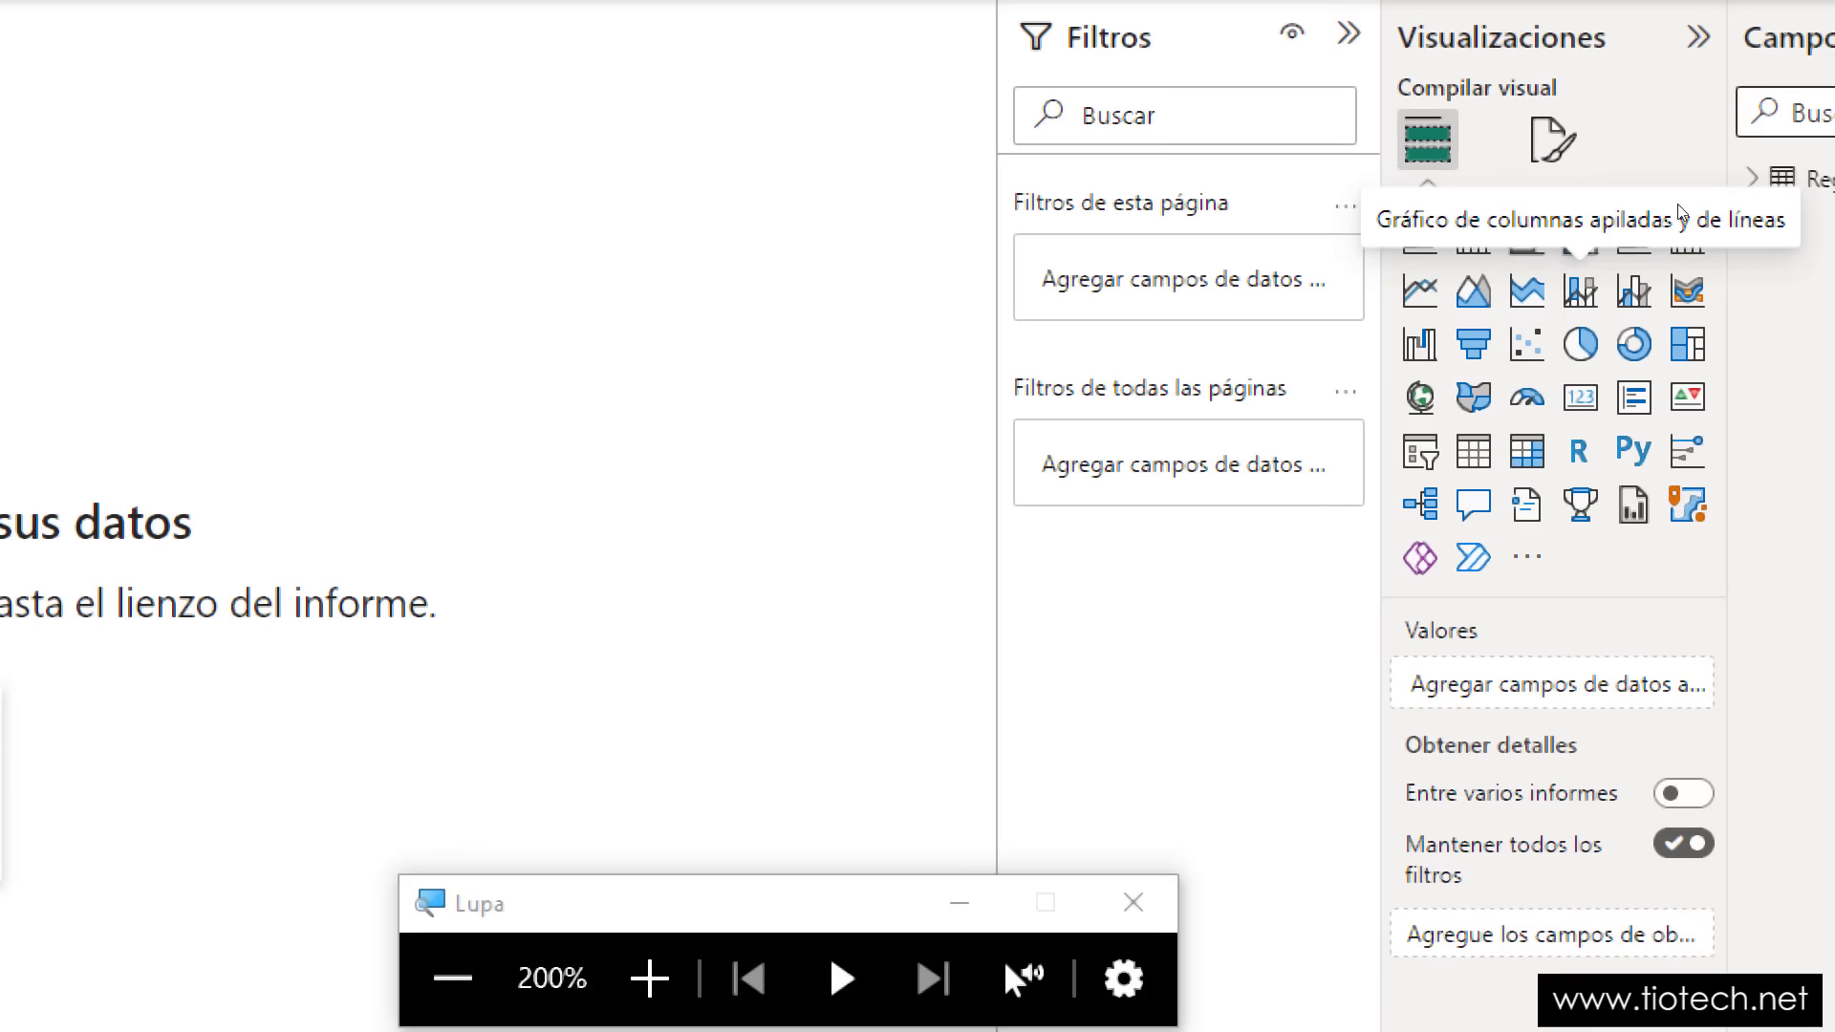
key("Left")
key("Left")
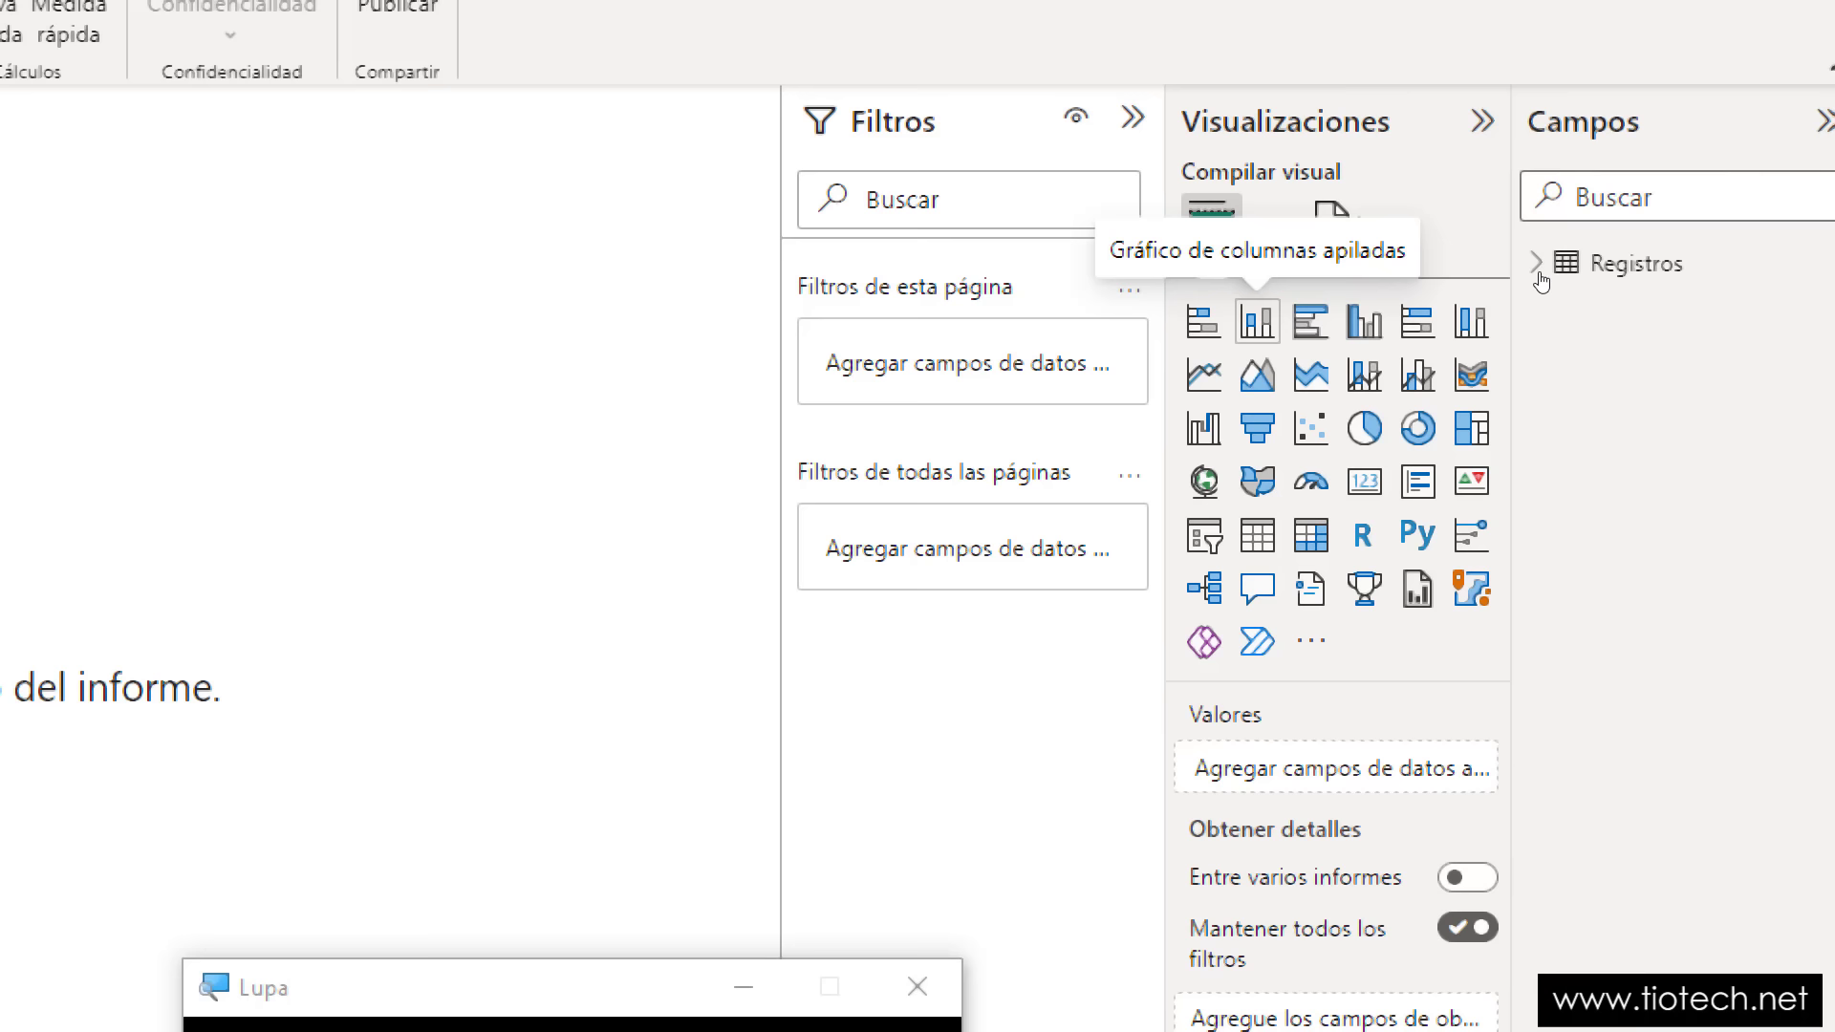
key("Left")
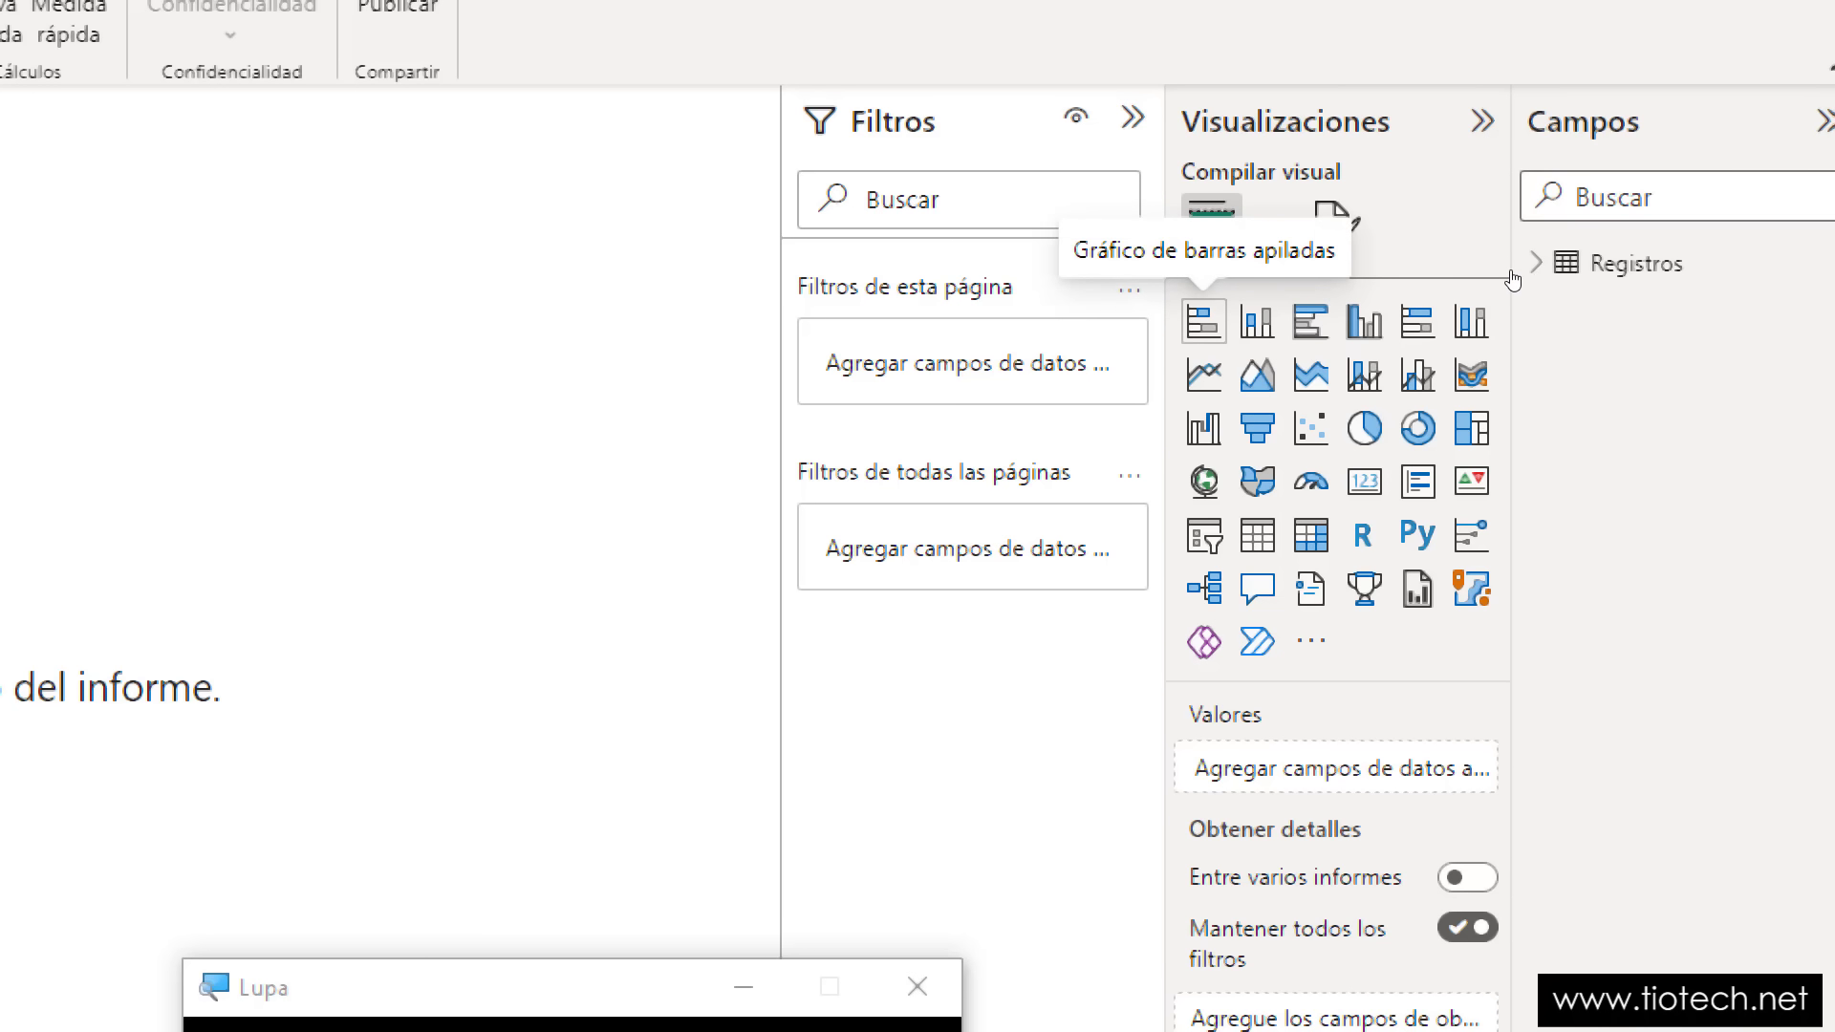
key("Right")
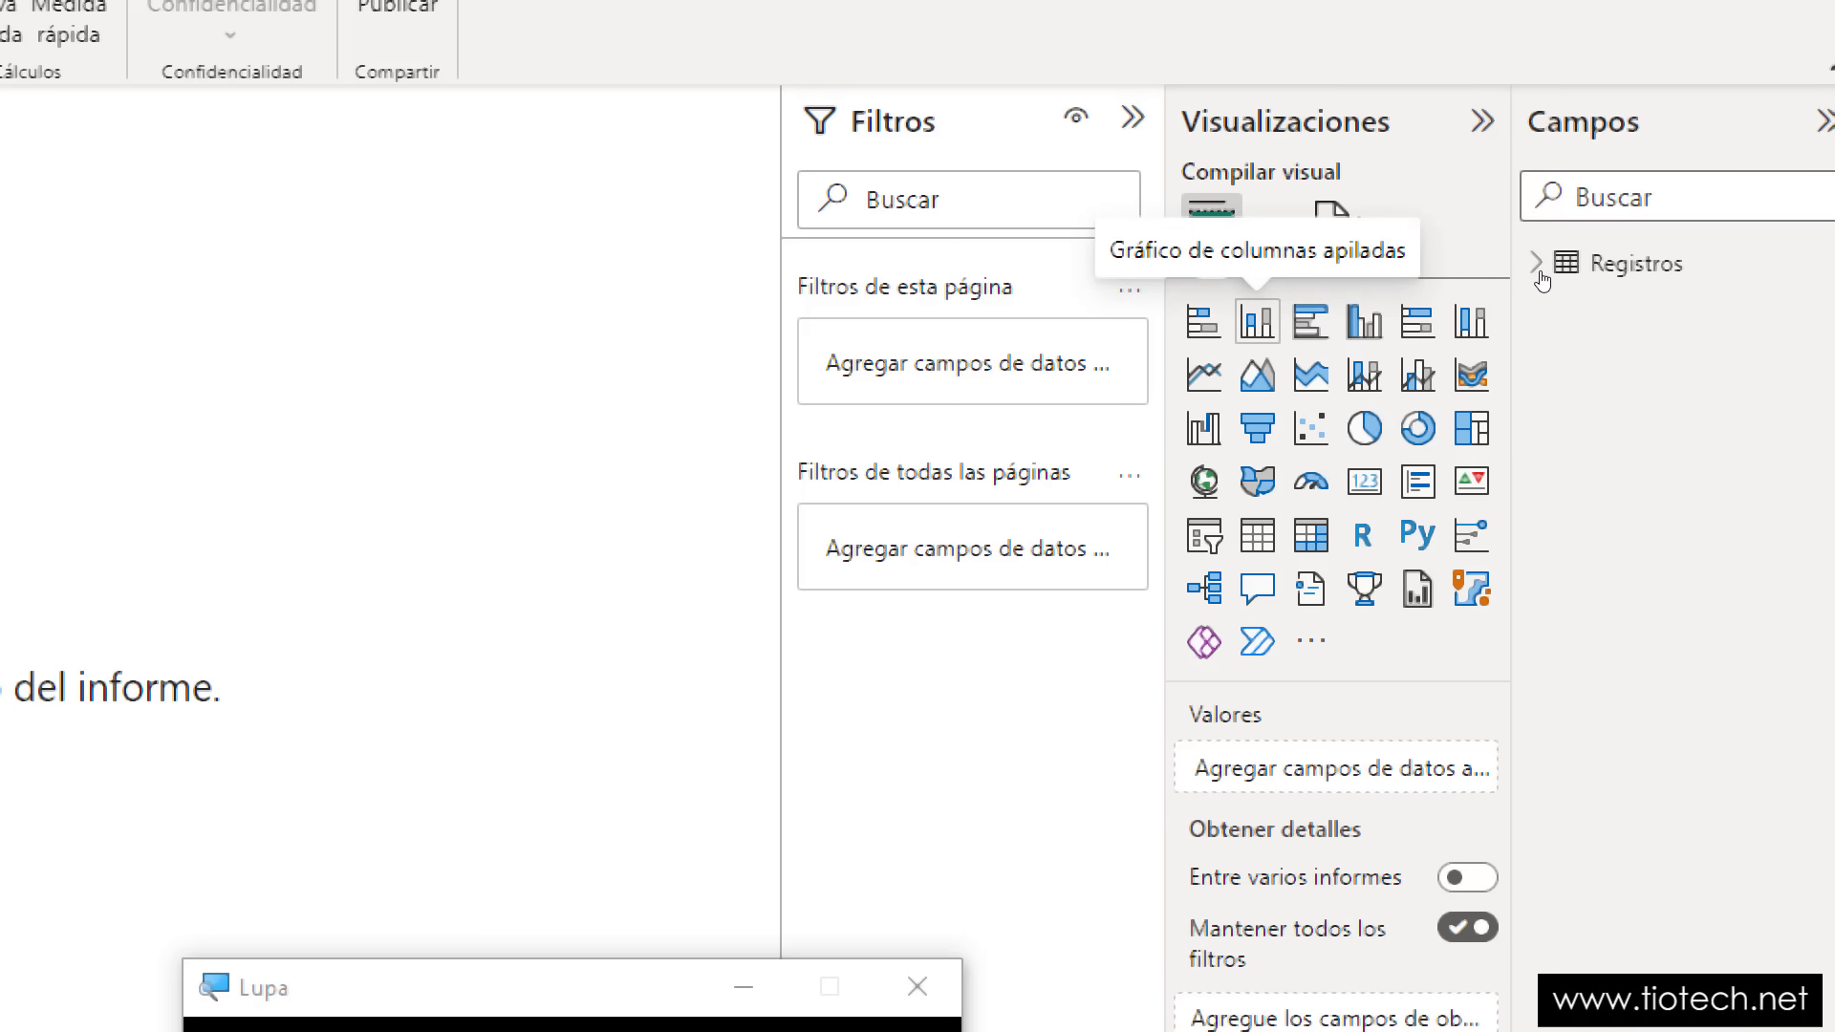
key("Down")
key("Left")
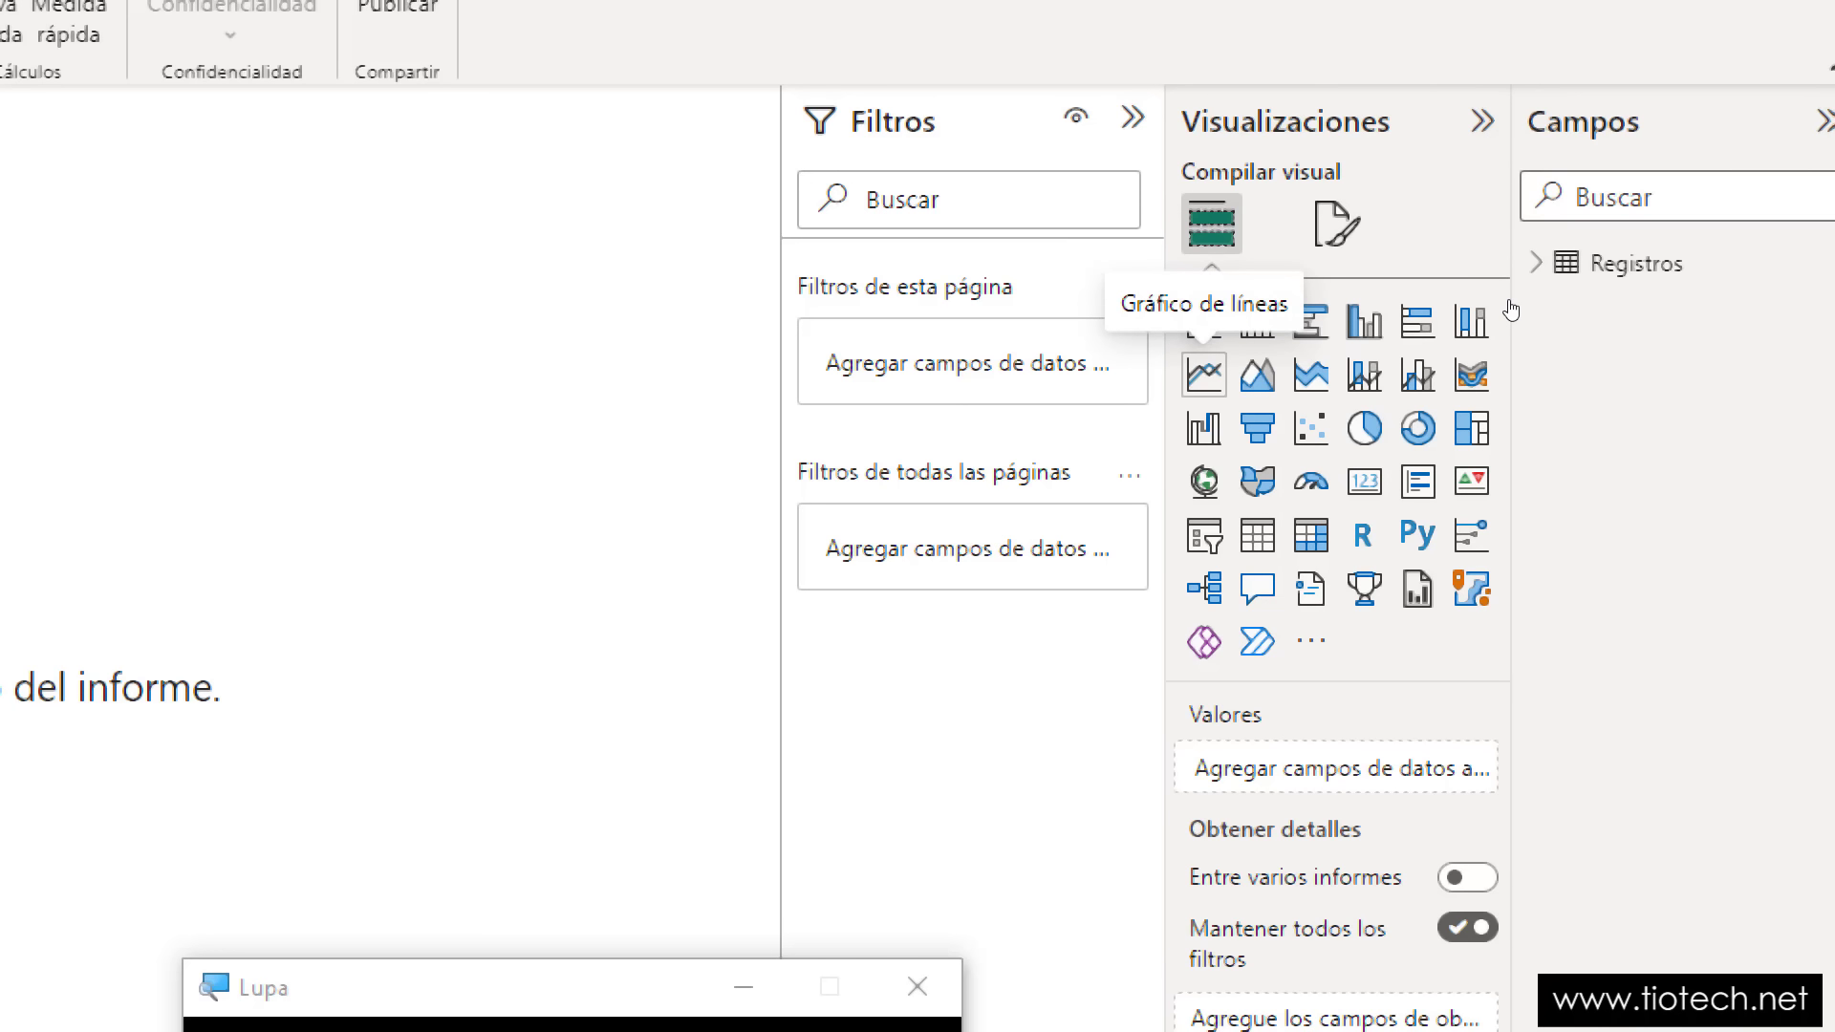
key("Right")
key("Right")
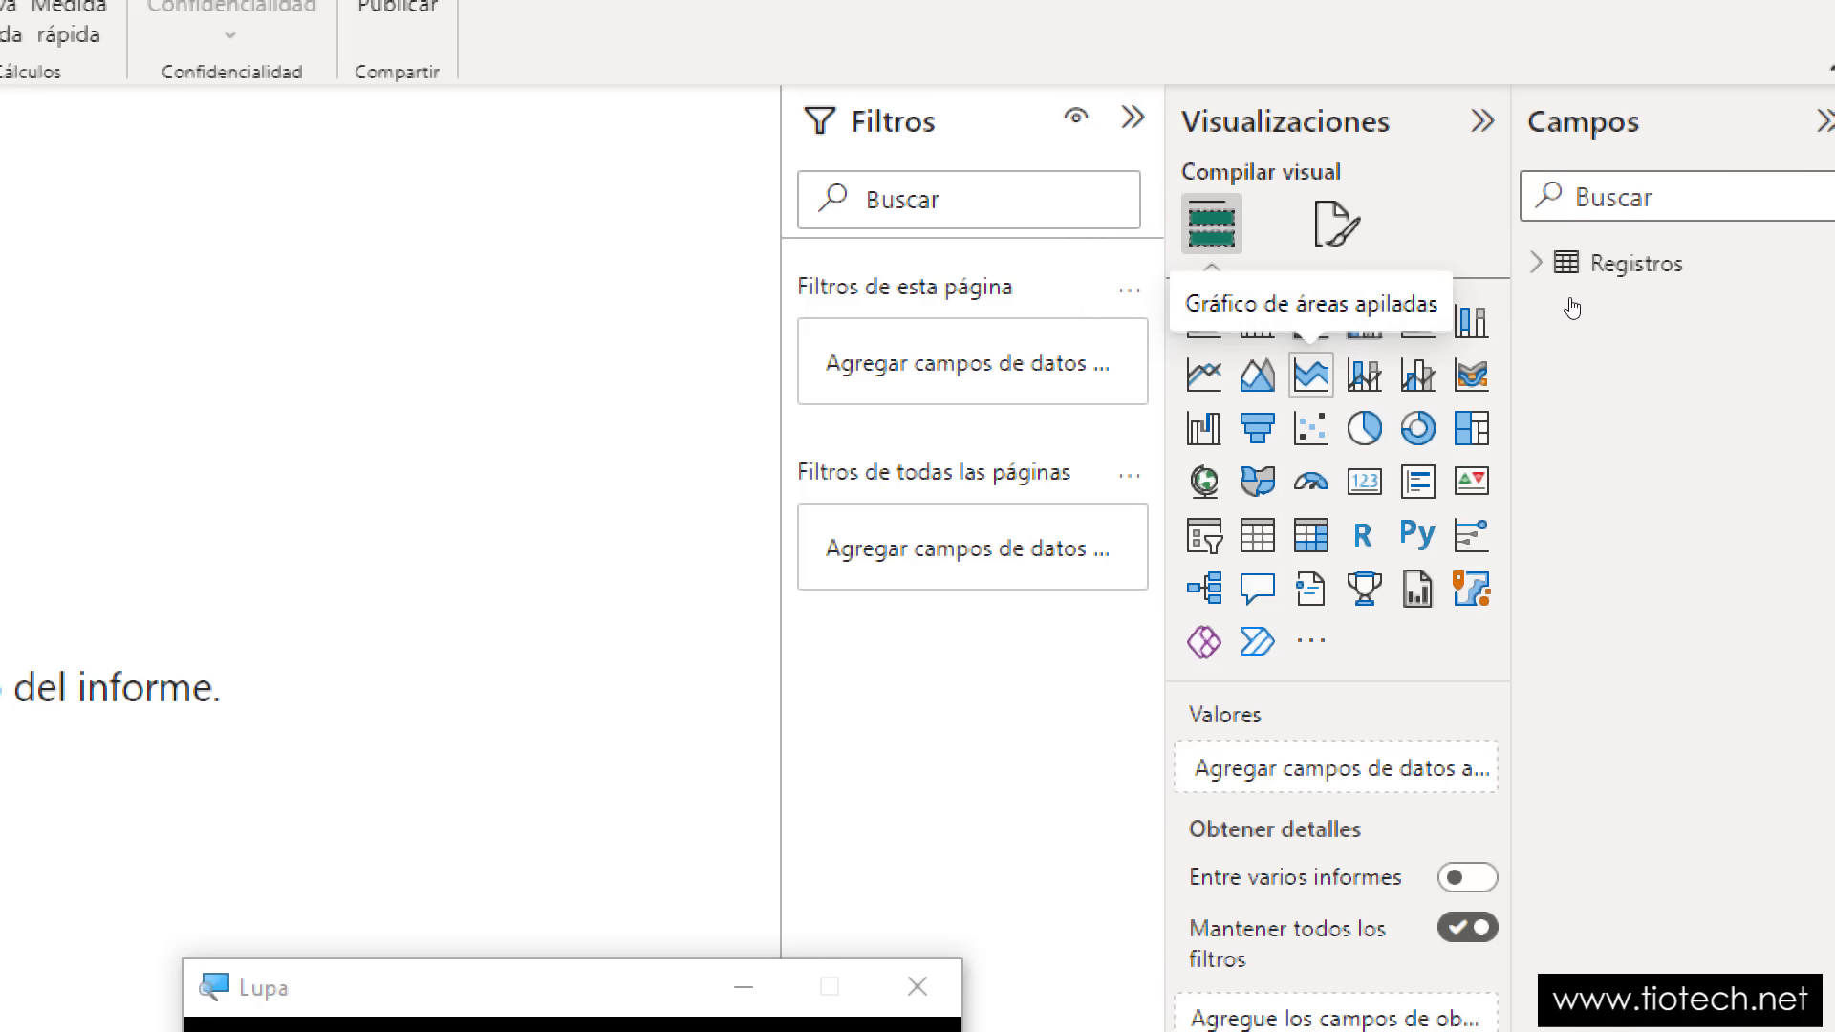
key("Down")
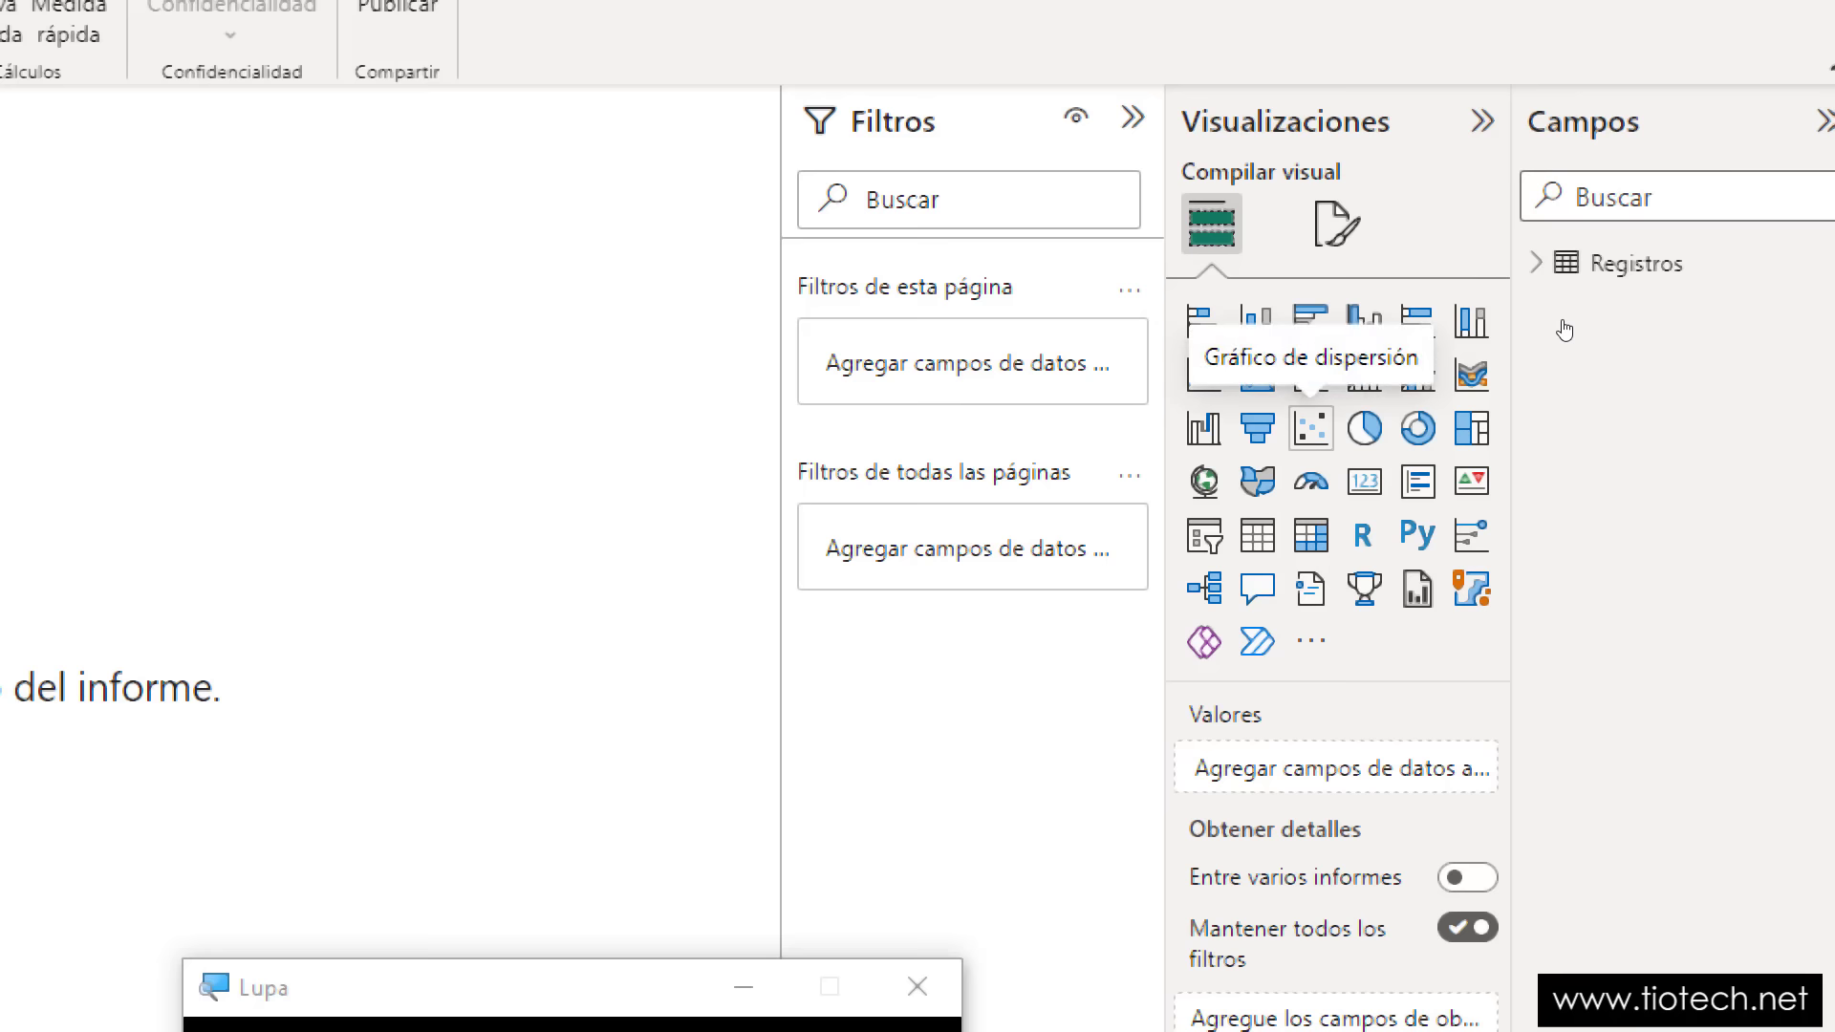
key("Right")
key("Right")
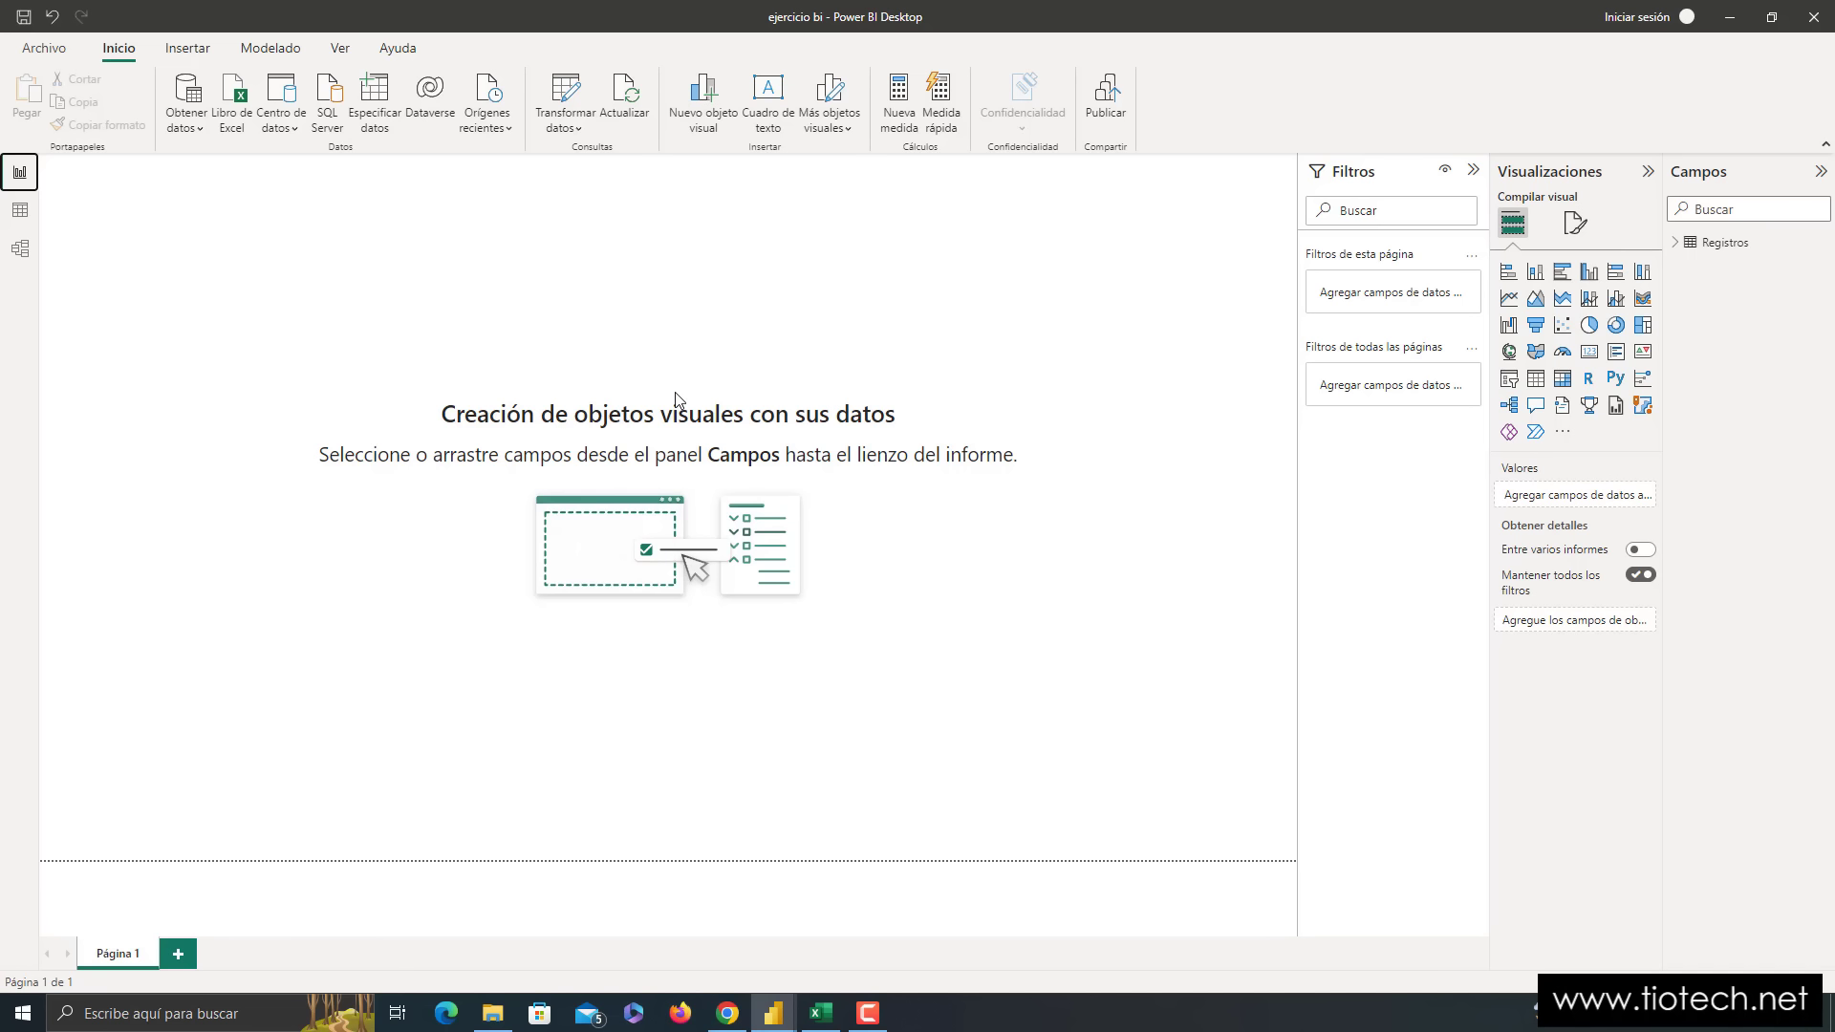
- Open the data view and go through the Registros columns one by one from Nombre completo to Teléfono
left_click(19, 221)
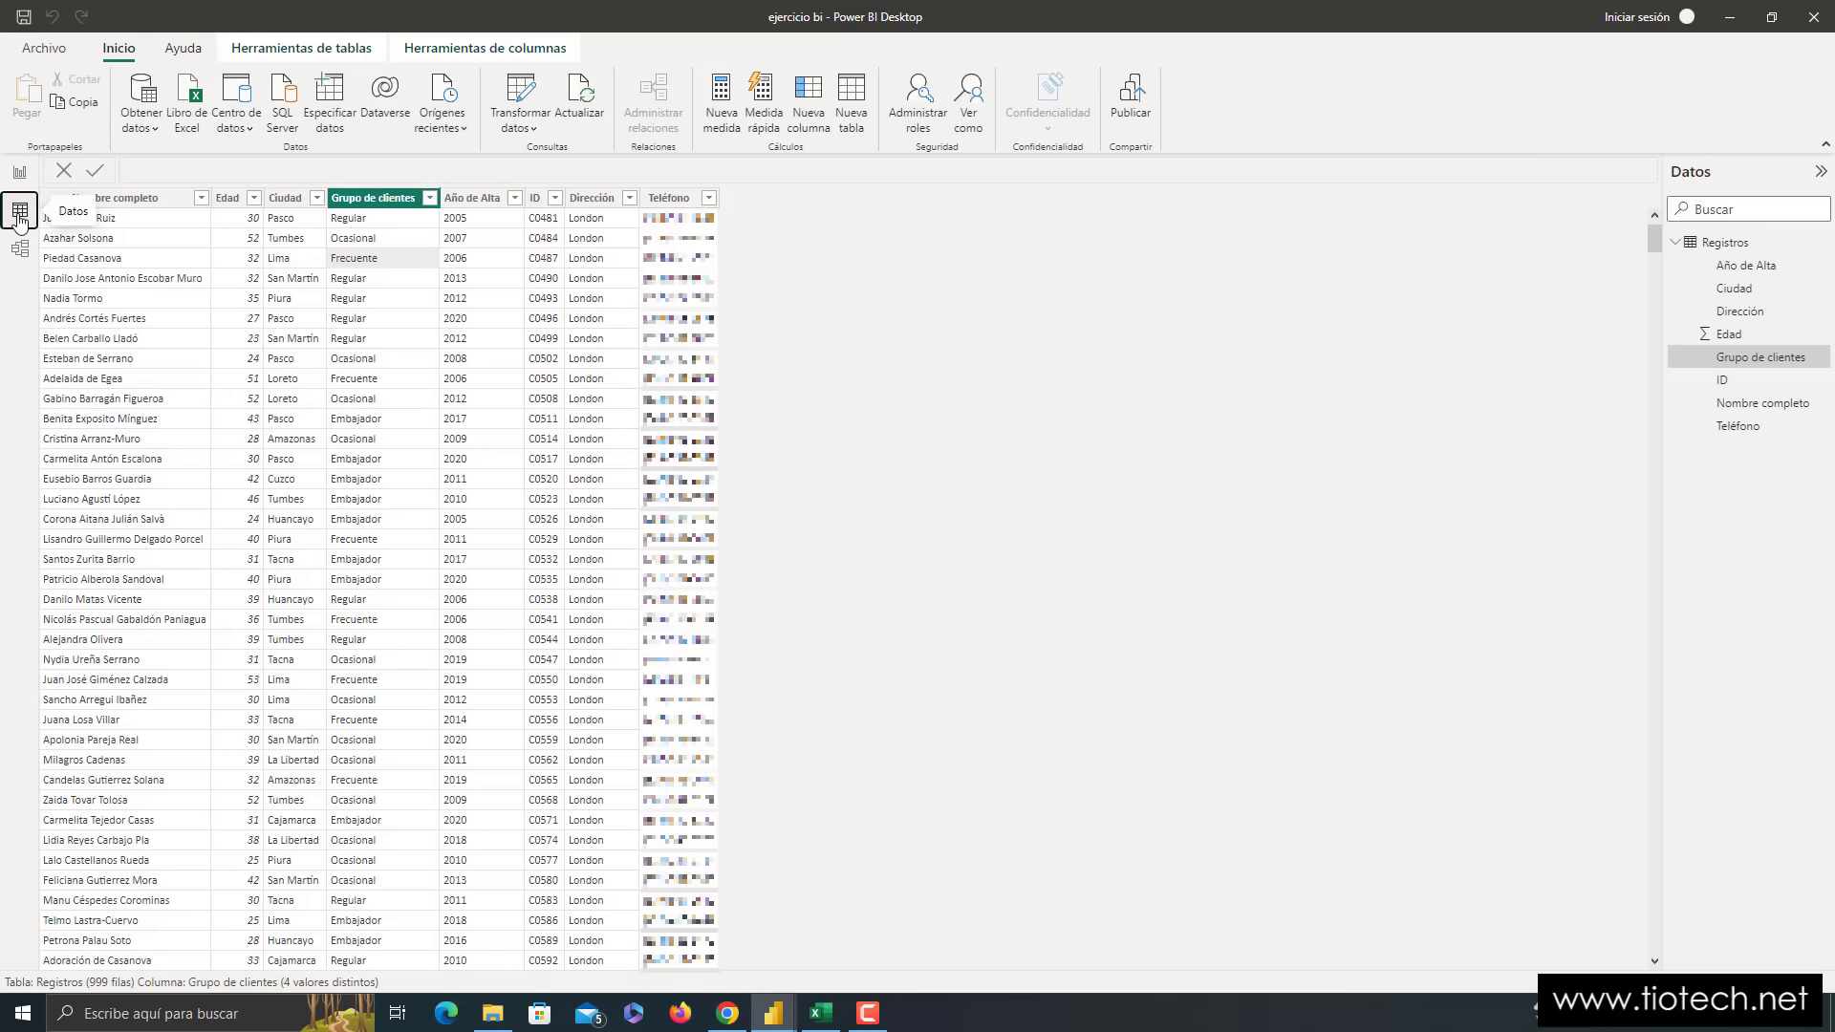
left_click(112, 203)
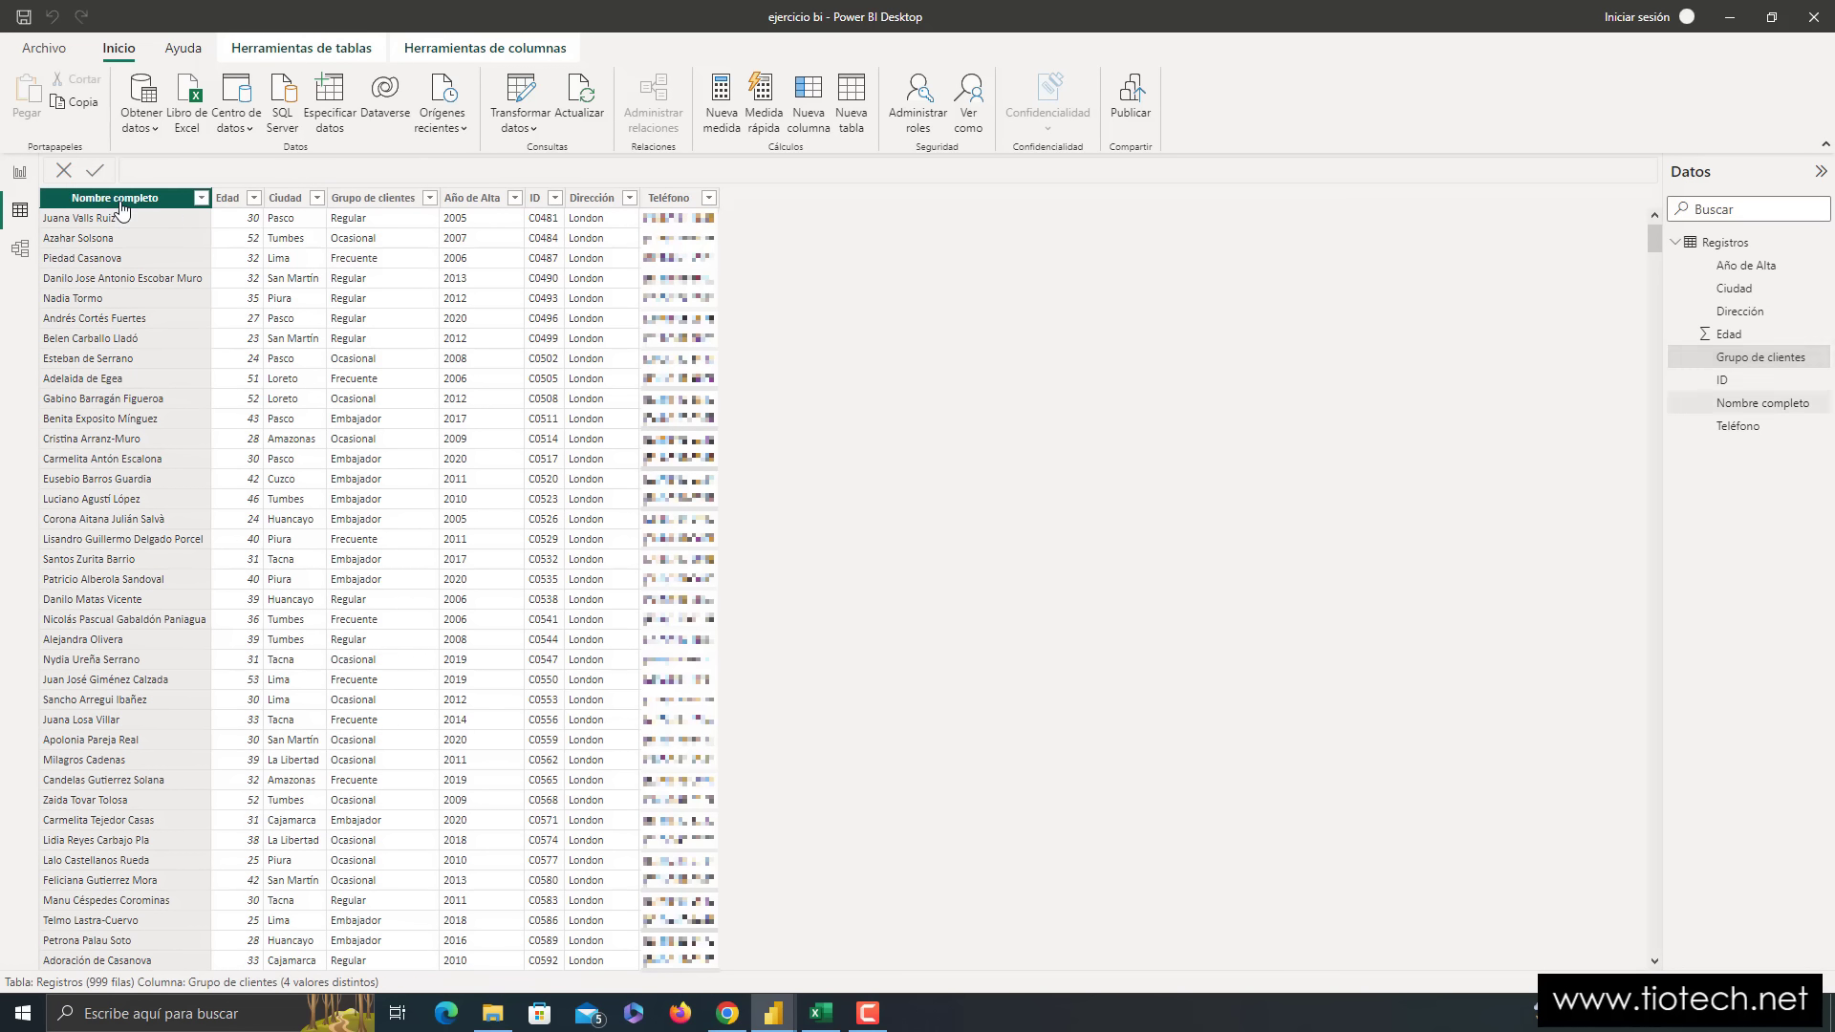
left_click(230, 203)
left_click(286, 203)
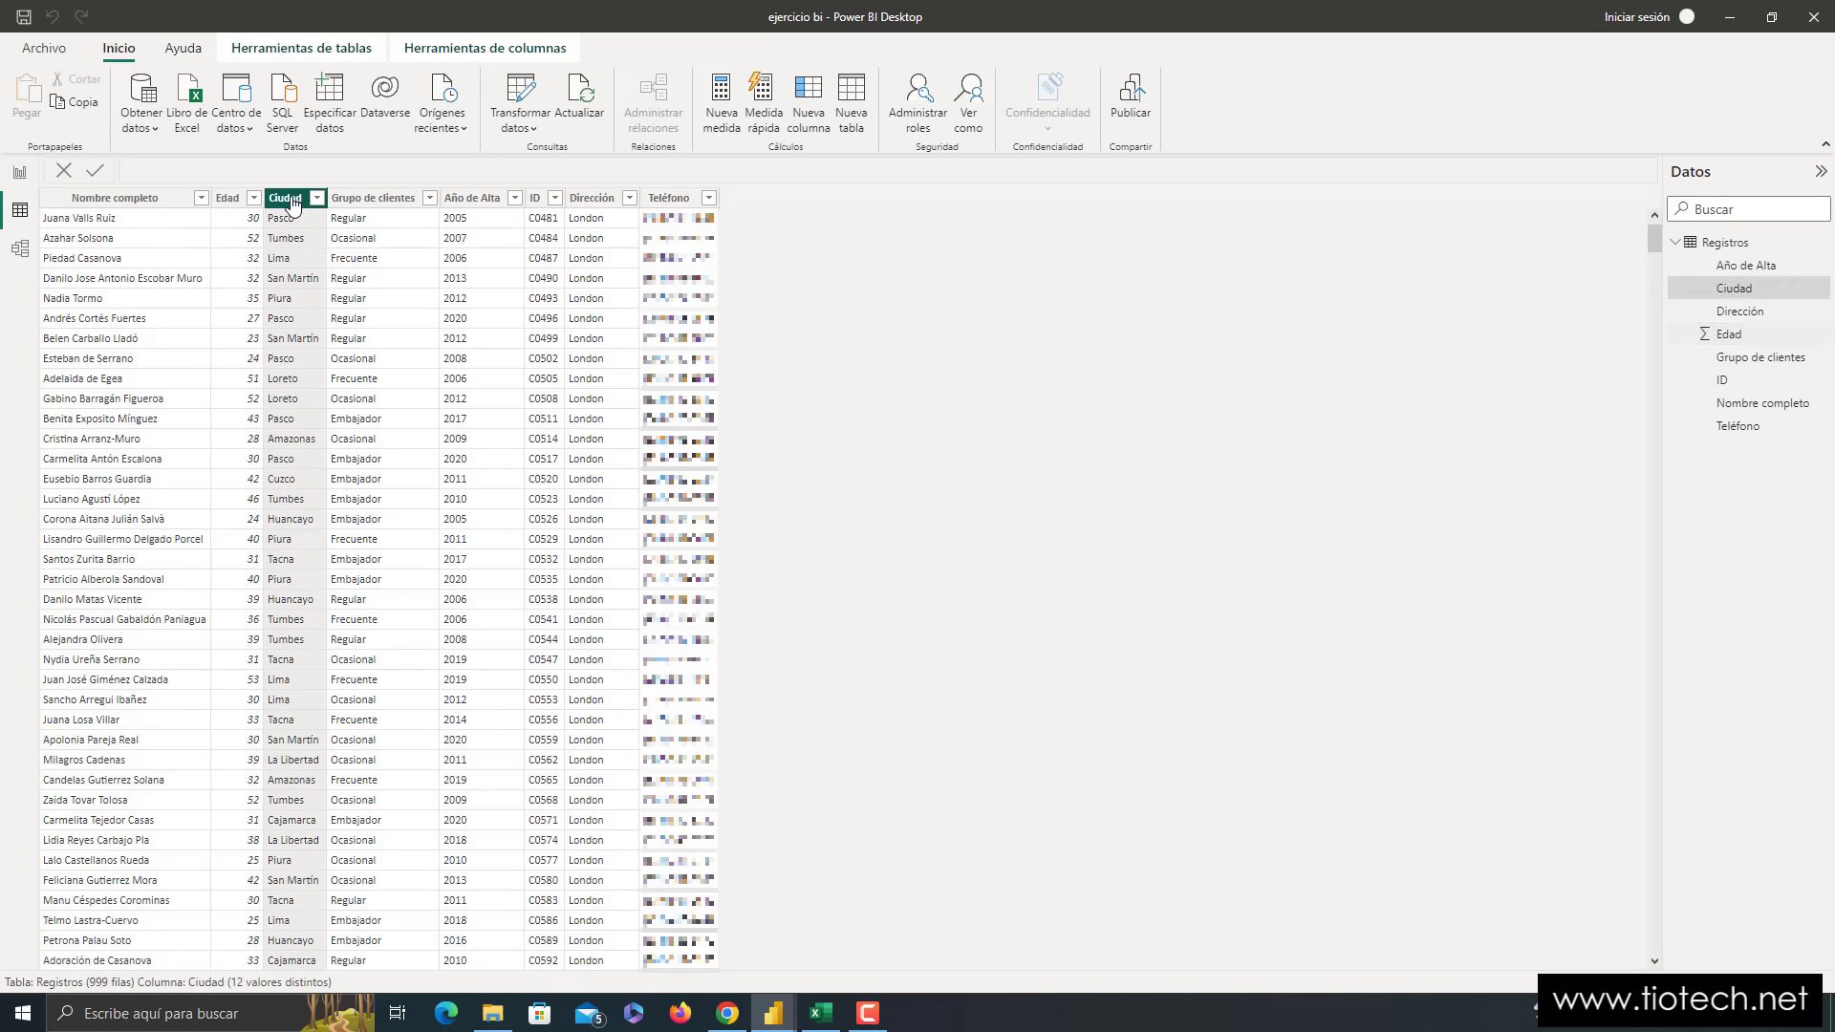
left_click(367, 202)
left_click(467, 203)
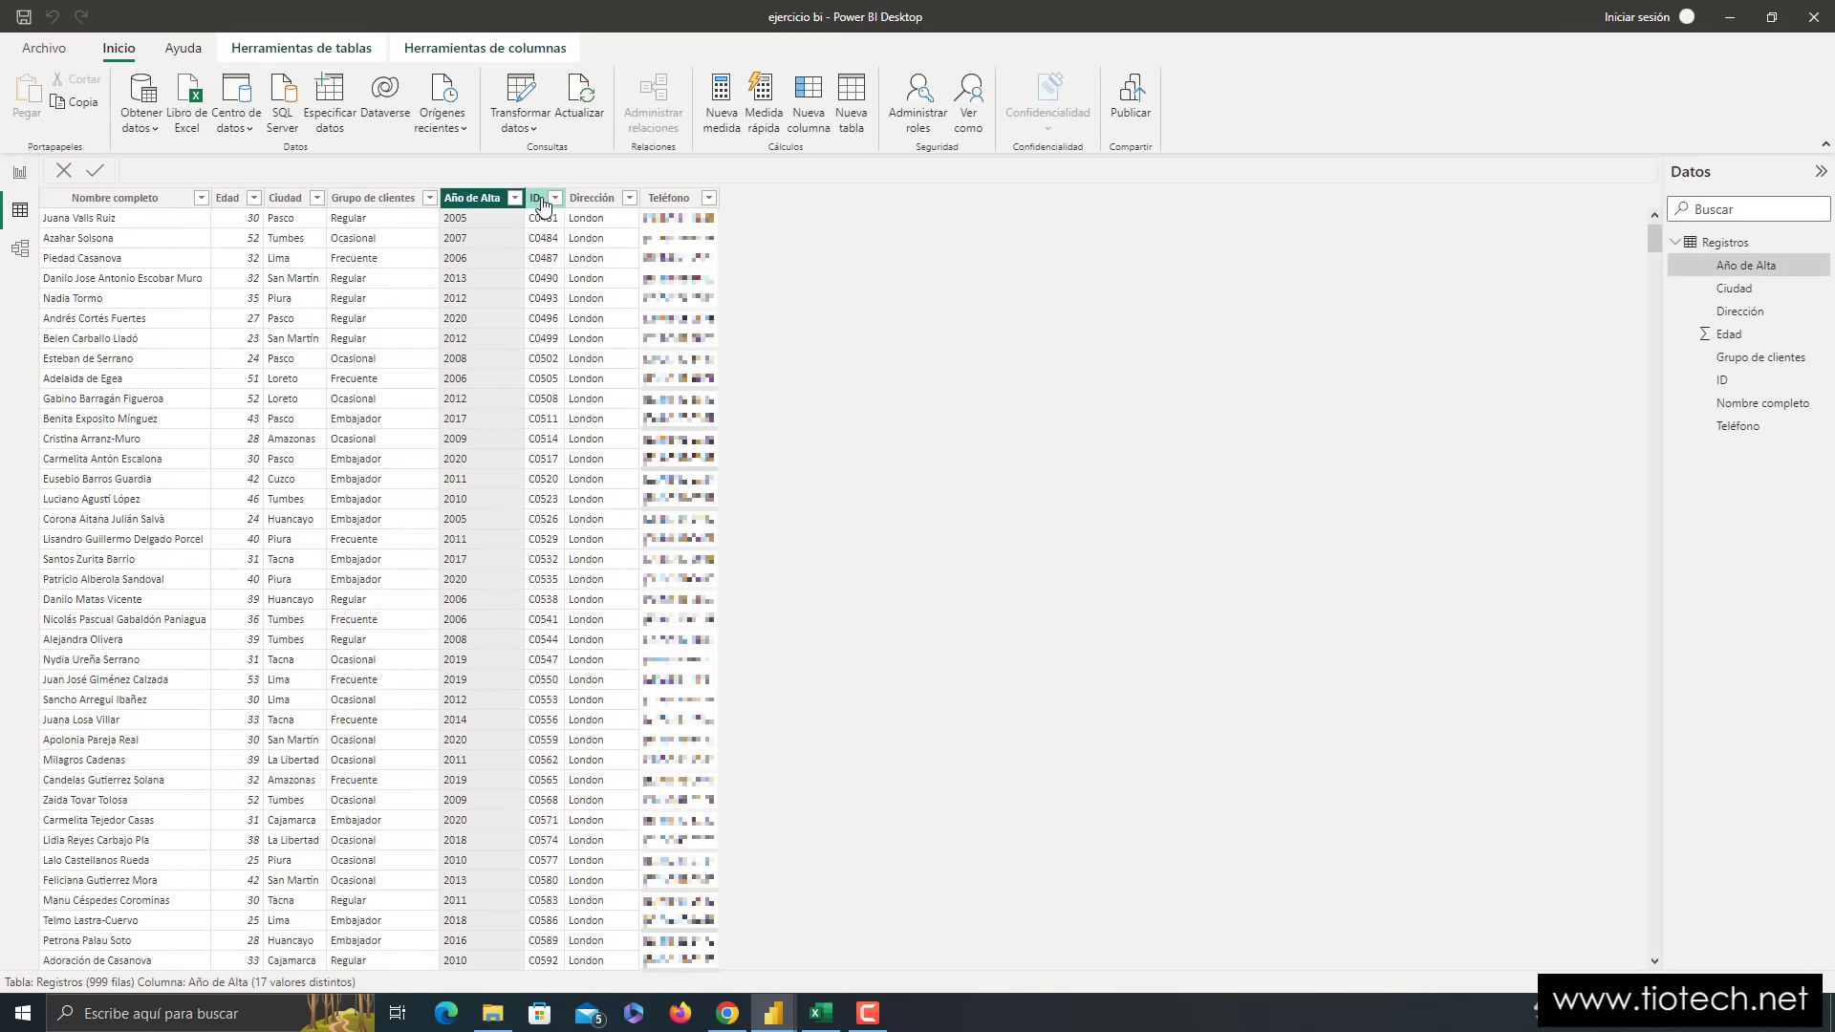
left_click(537, 202)
left_click(591, 203)
left_click(669, 203)
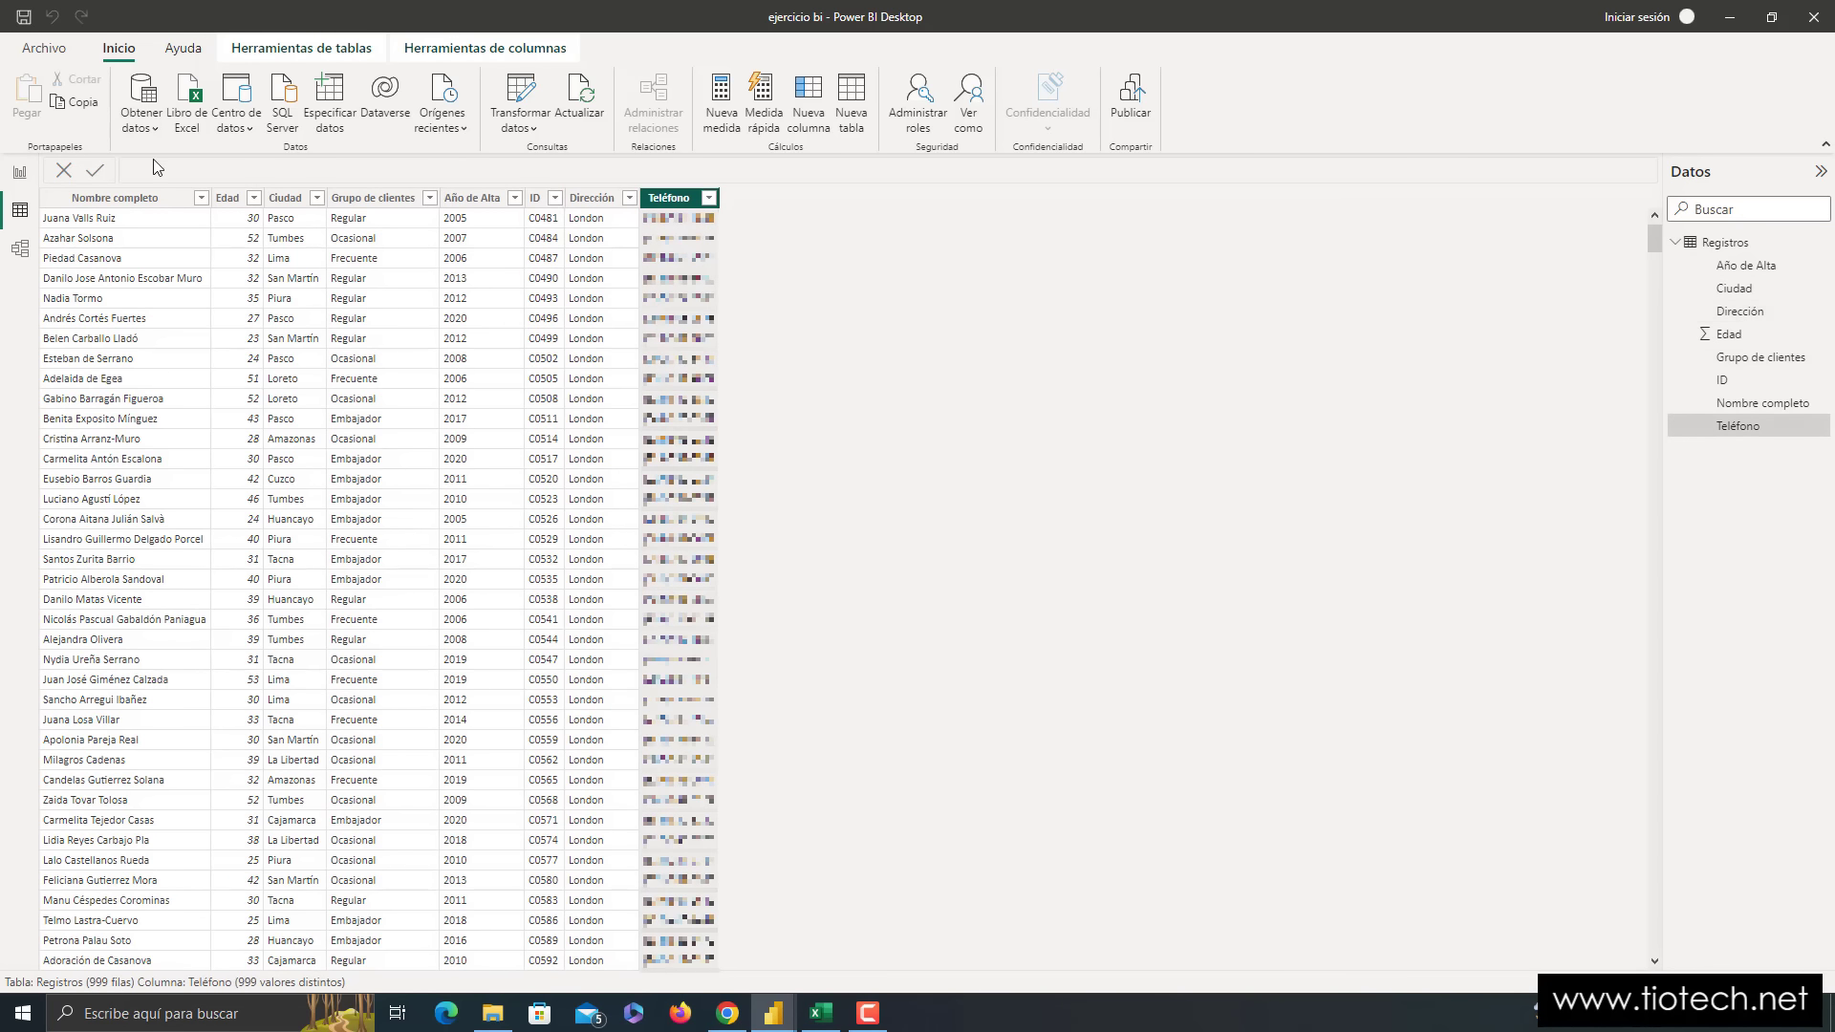
- Review the Registros columns again, first up to Grupo de clientes and then from Nombre completo through Teléfono
left_click(113, 200)
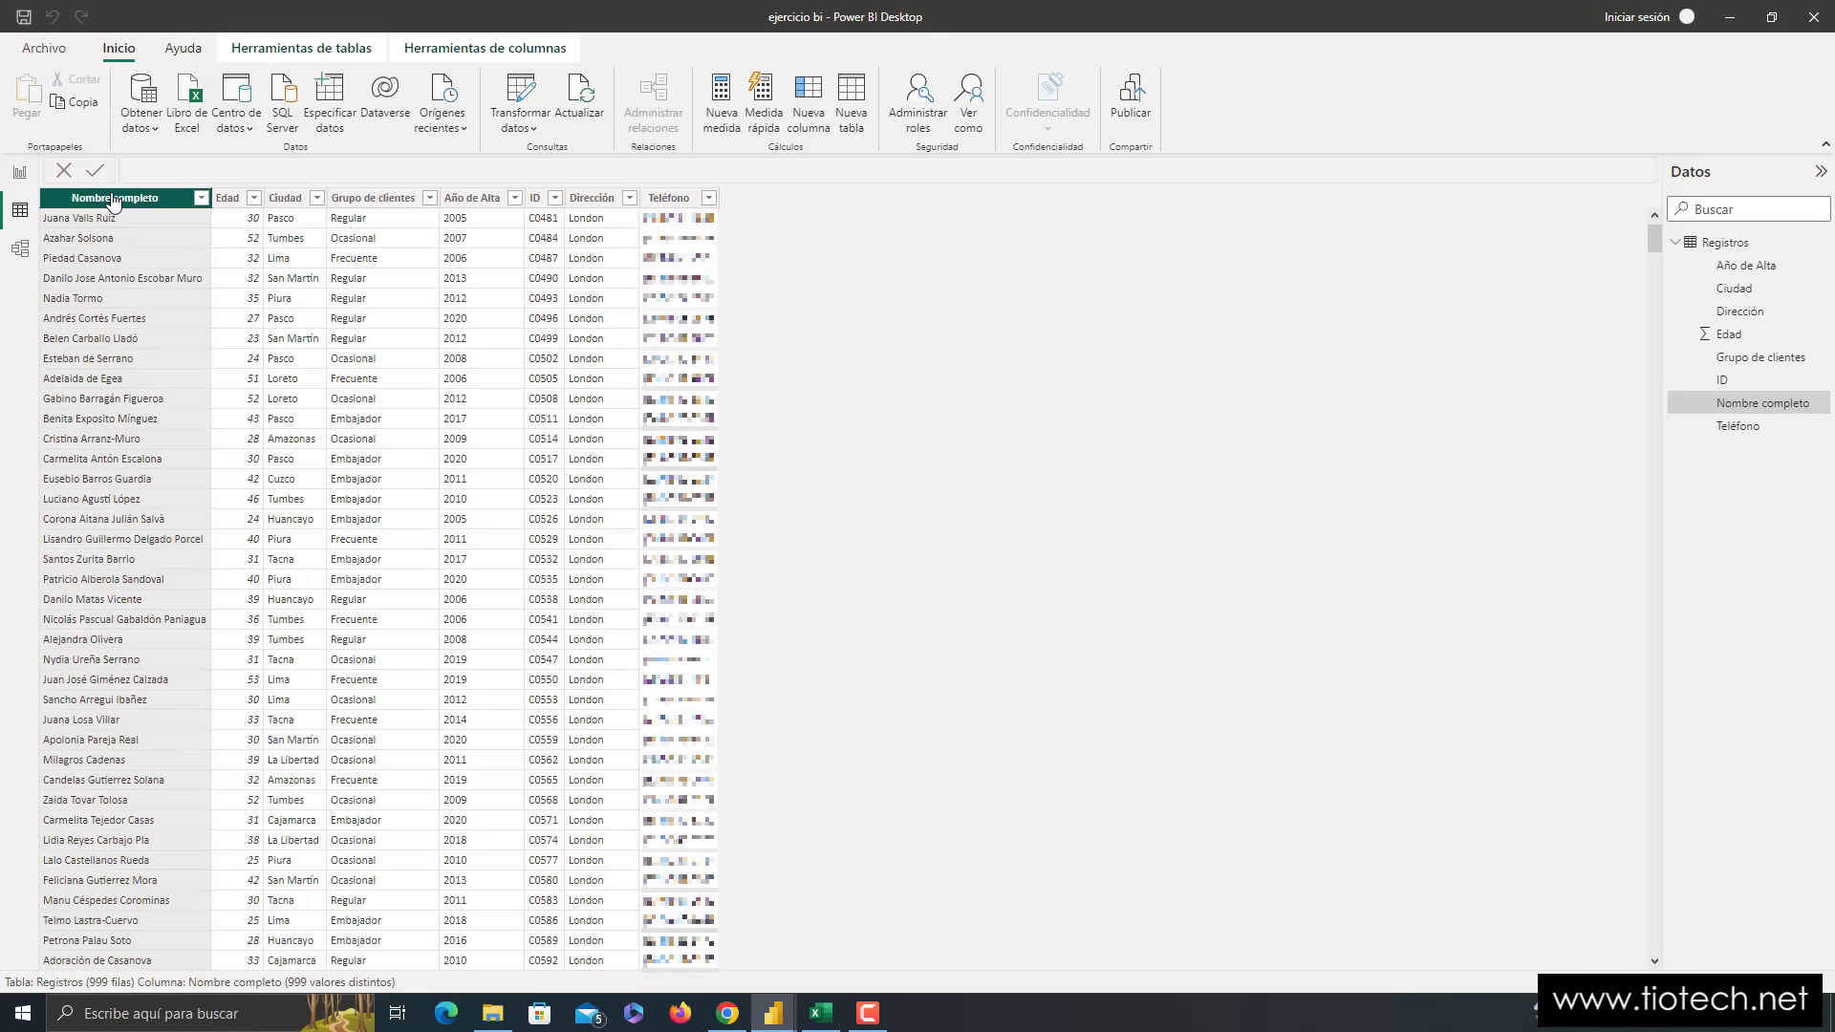
left_click(222, 218)
left_click(285, 214)
left_click(358, 212)
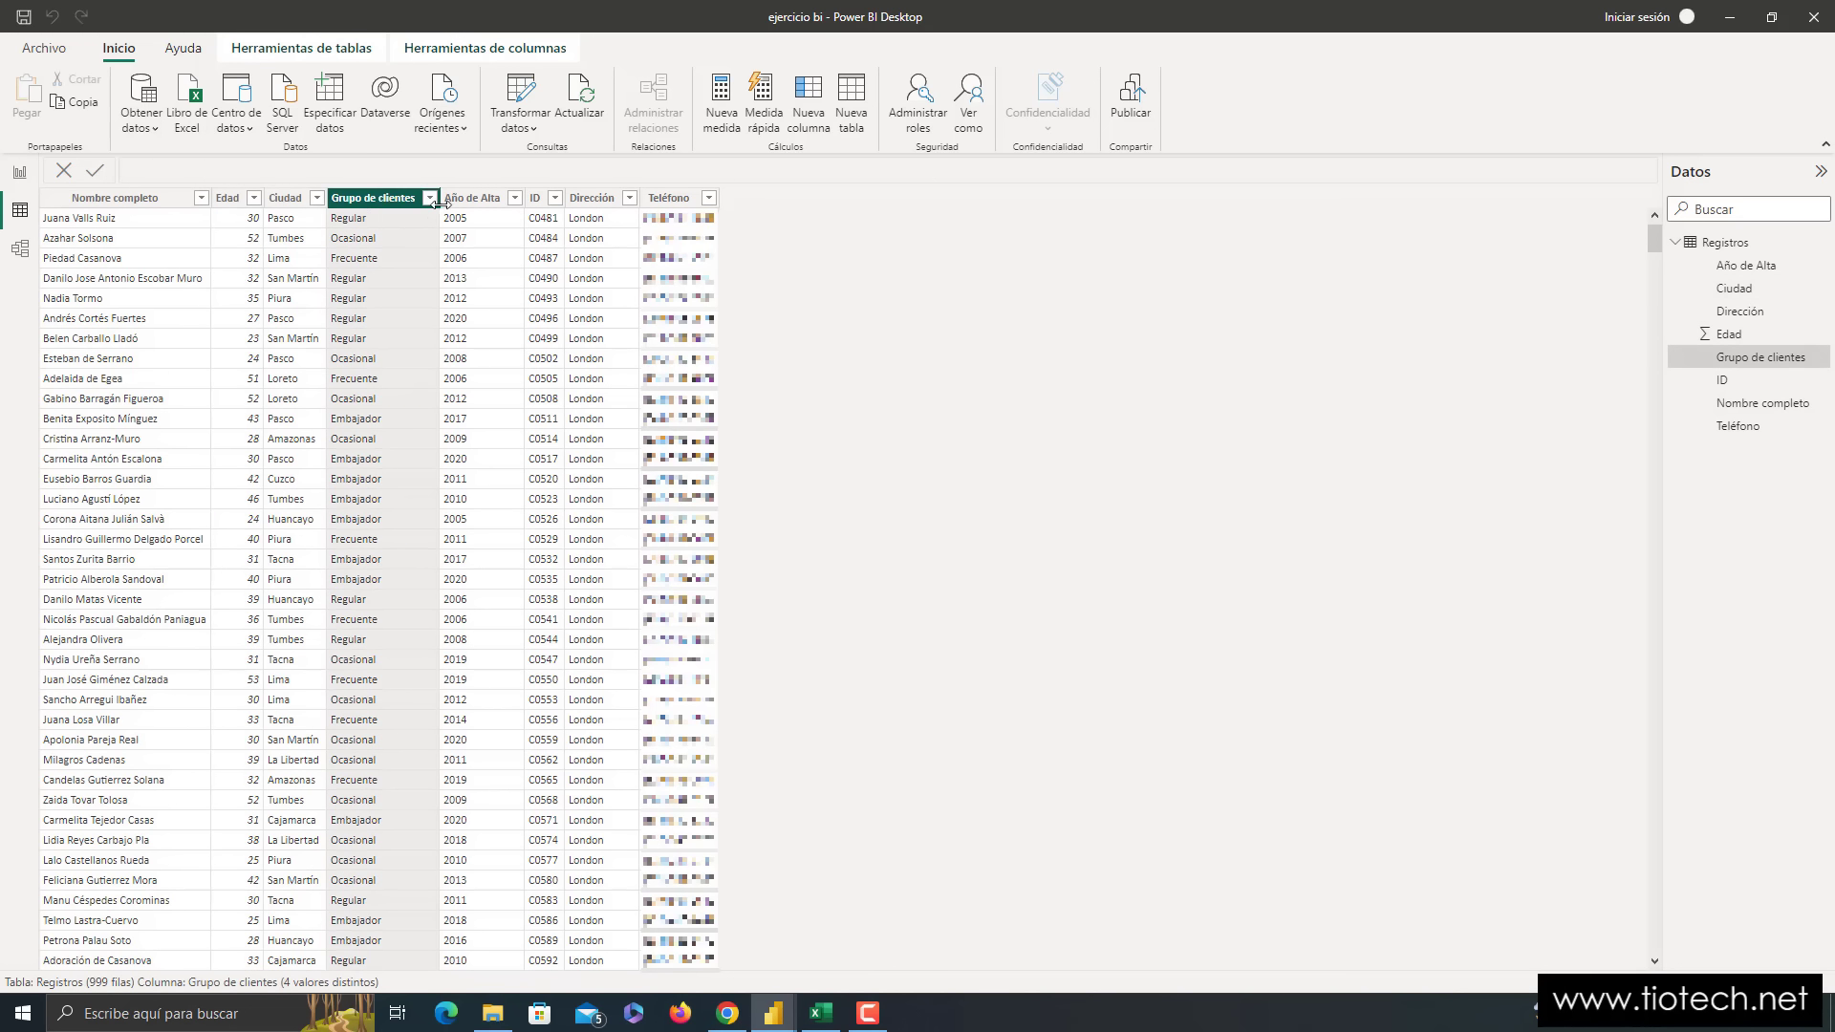
left_click(122, 205)
left_click(235, 201)
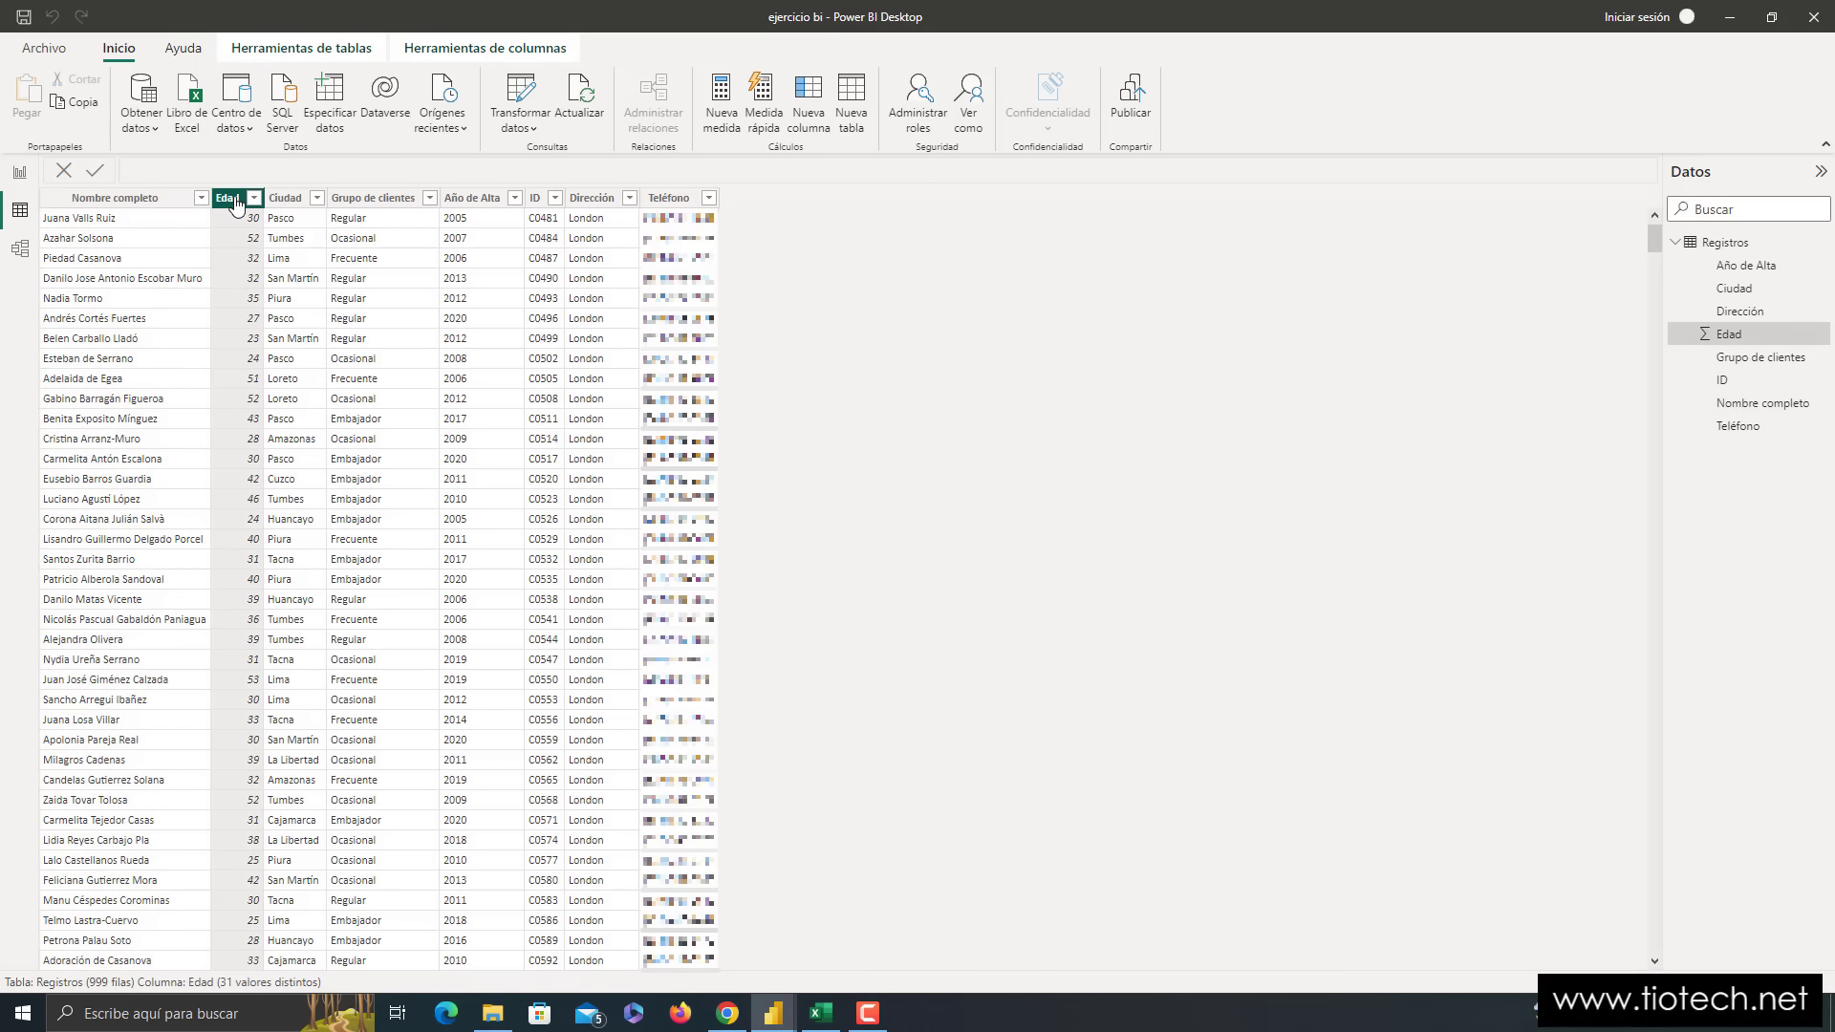
left_click(285, 199)
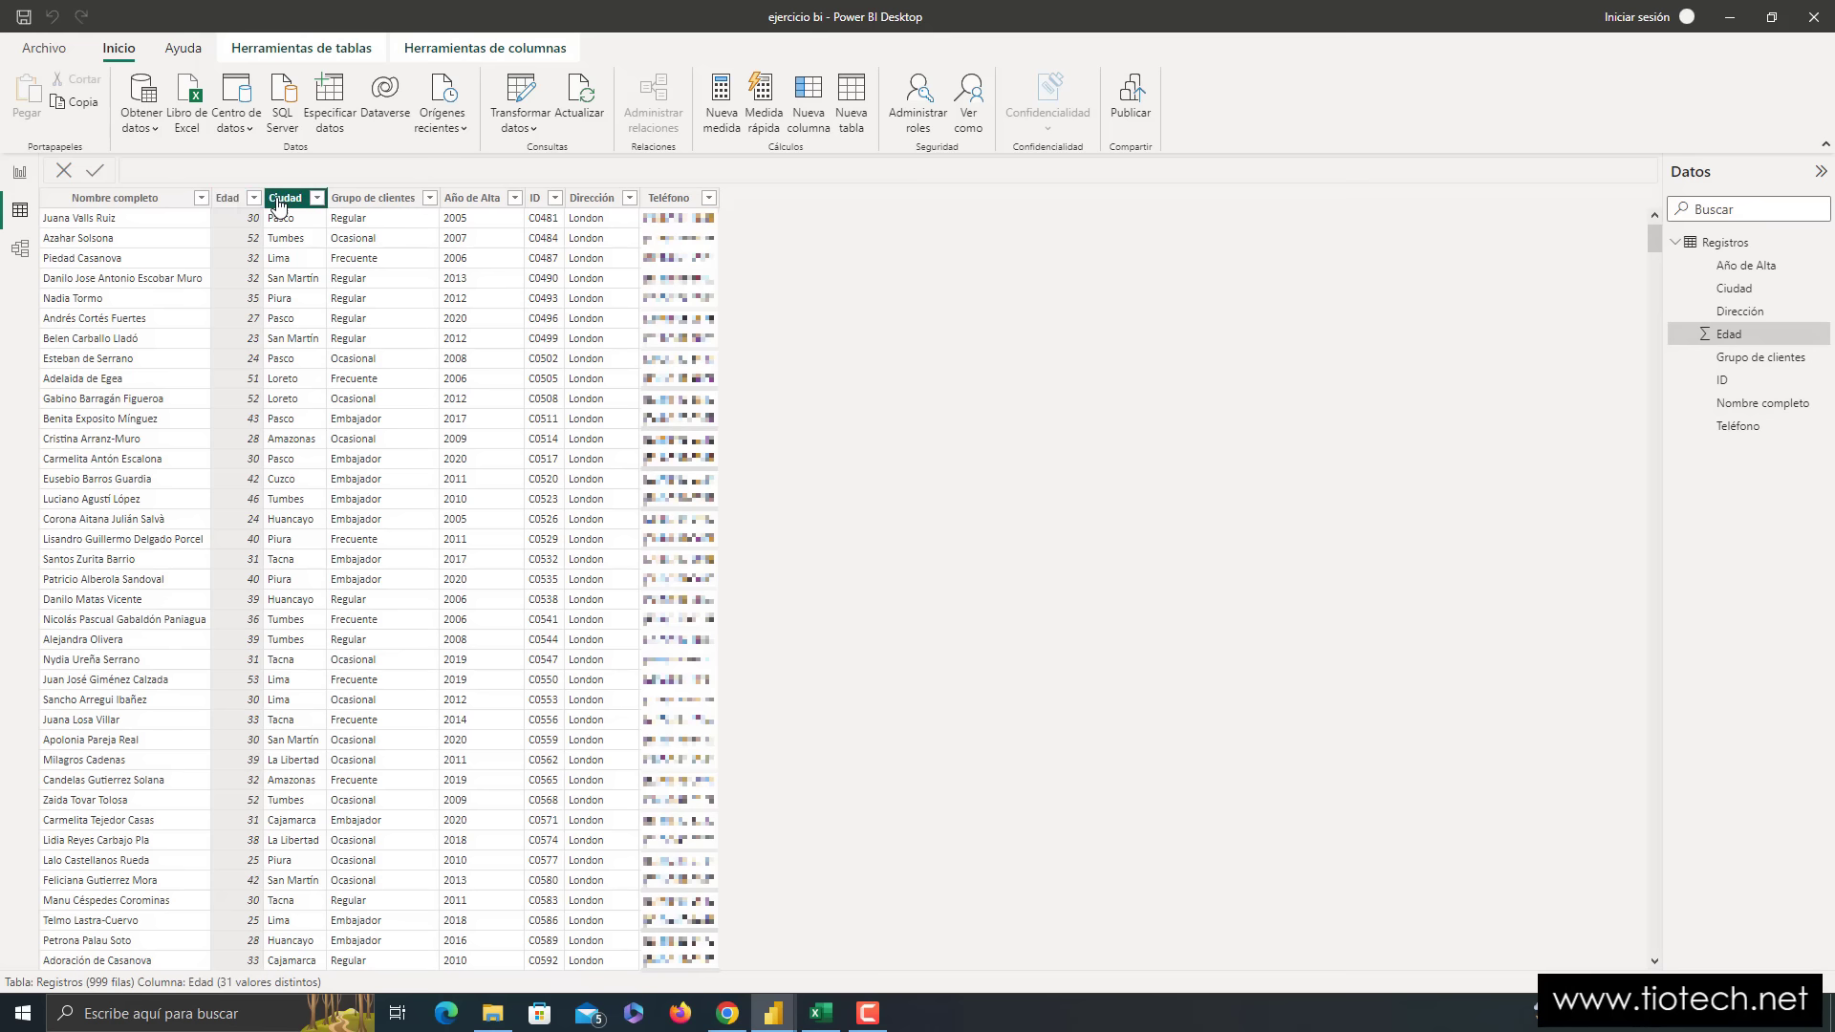
left_click(379, 211)
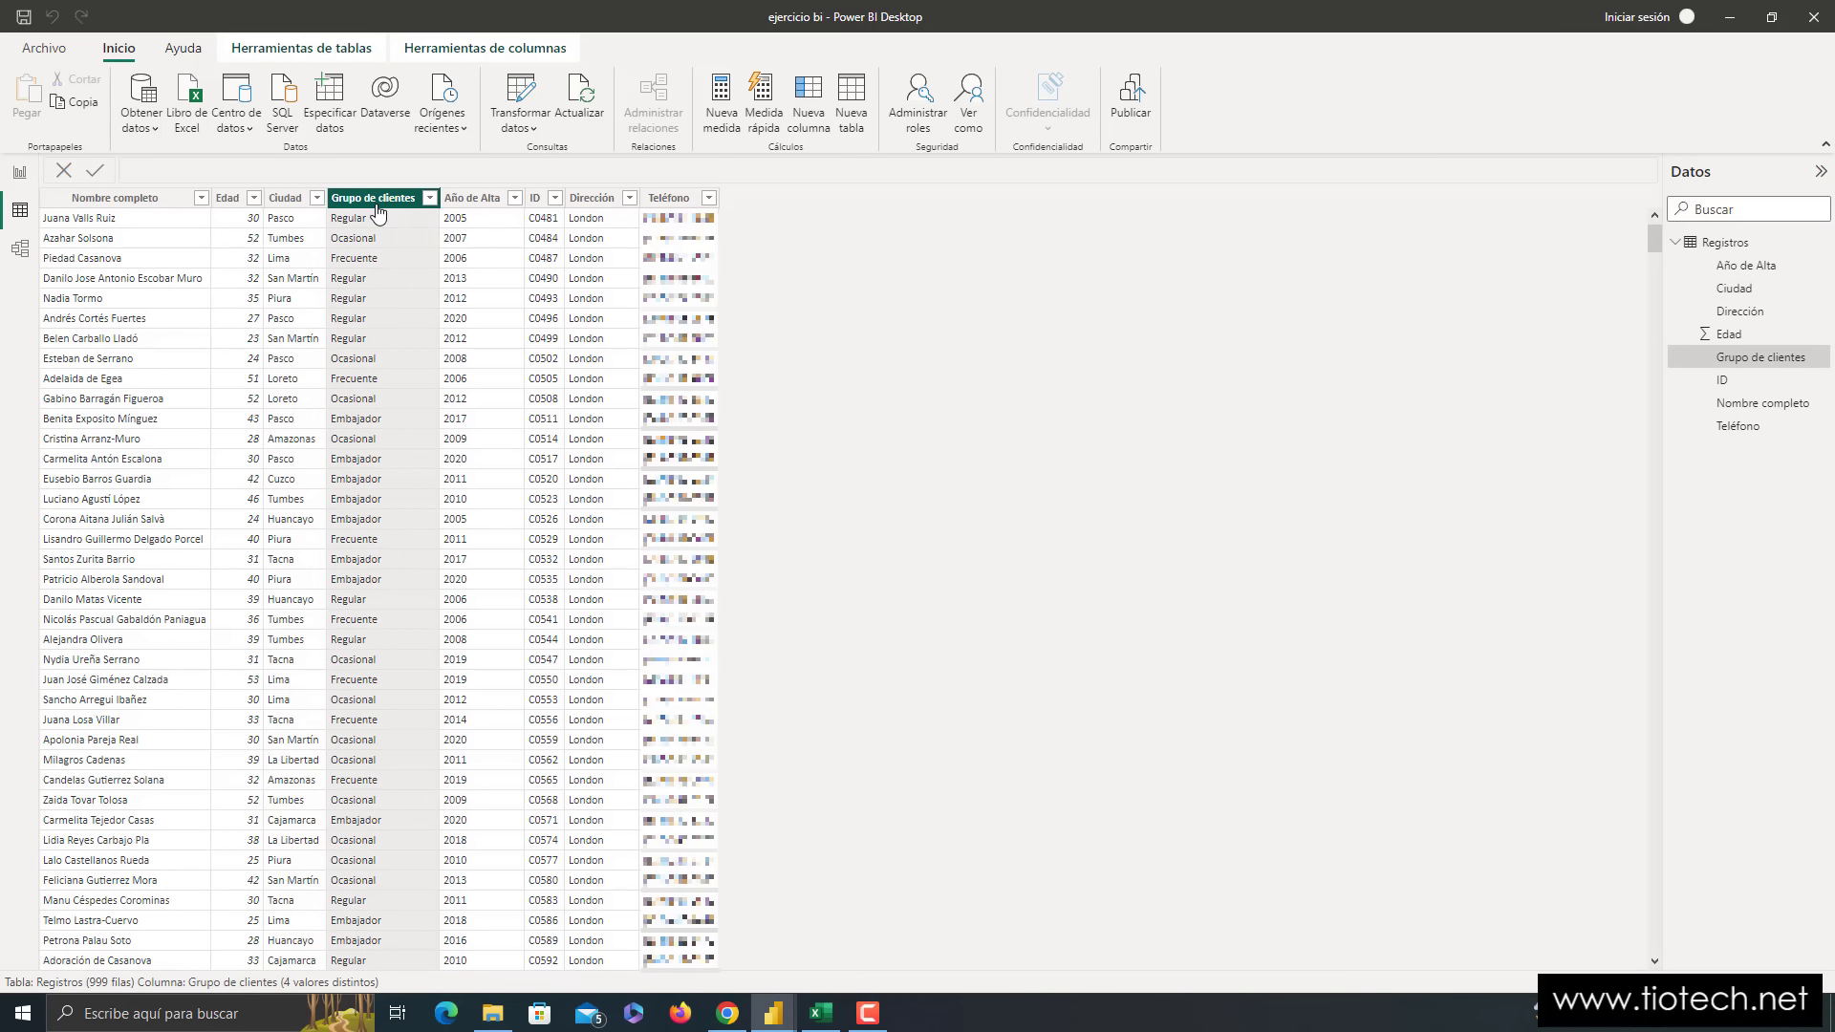
left_click(477, 202)
left_click(537, 202)
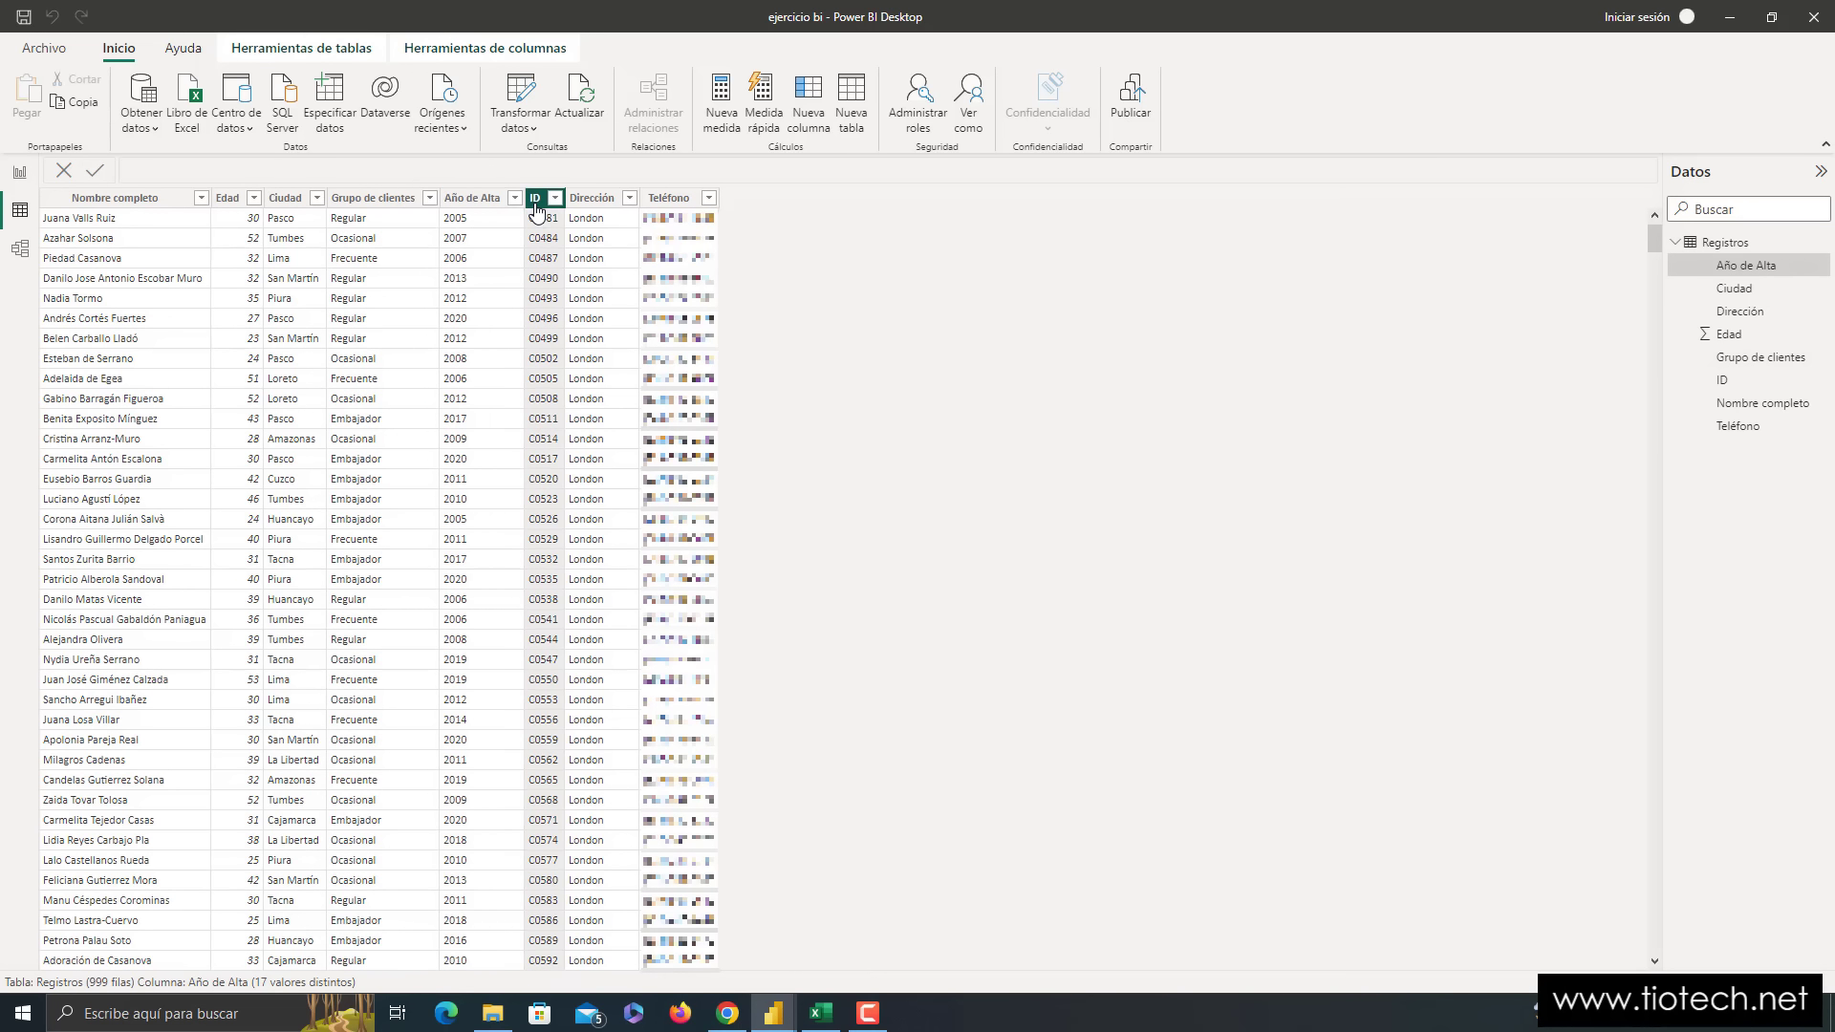
left_click(595, 203)
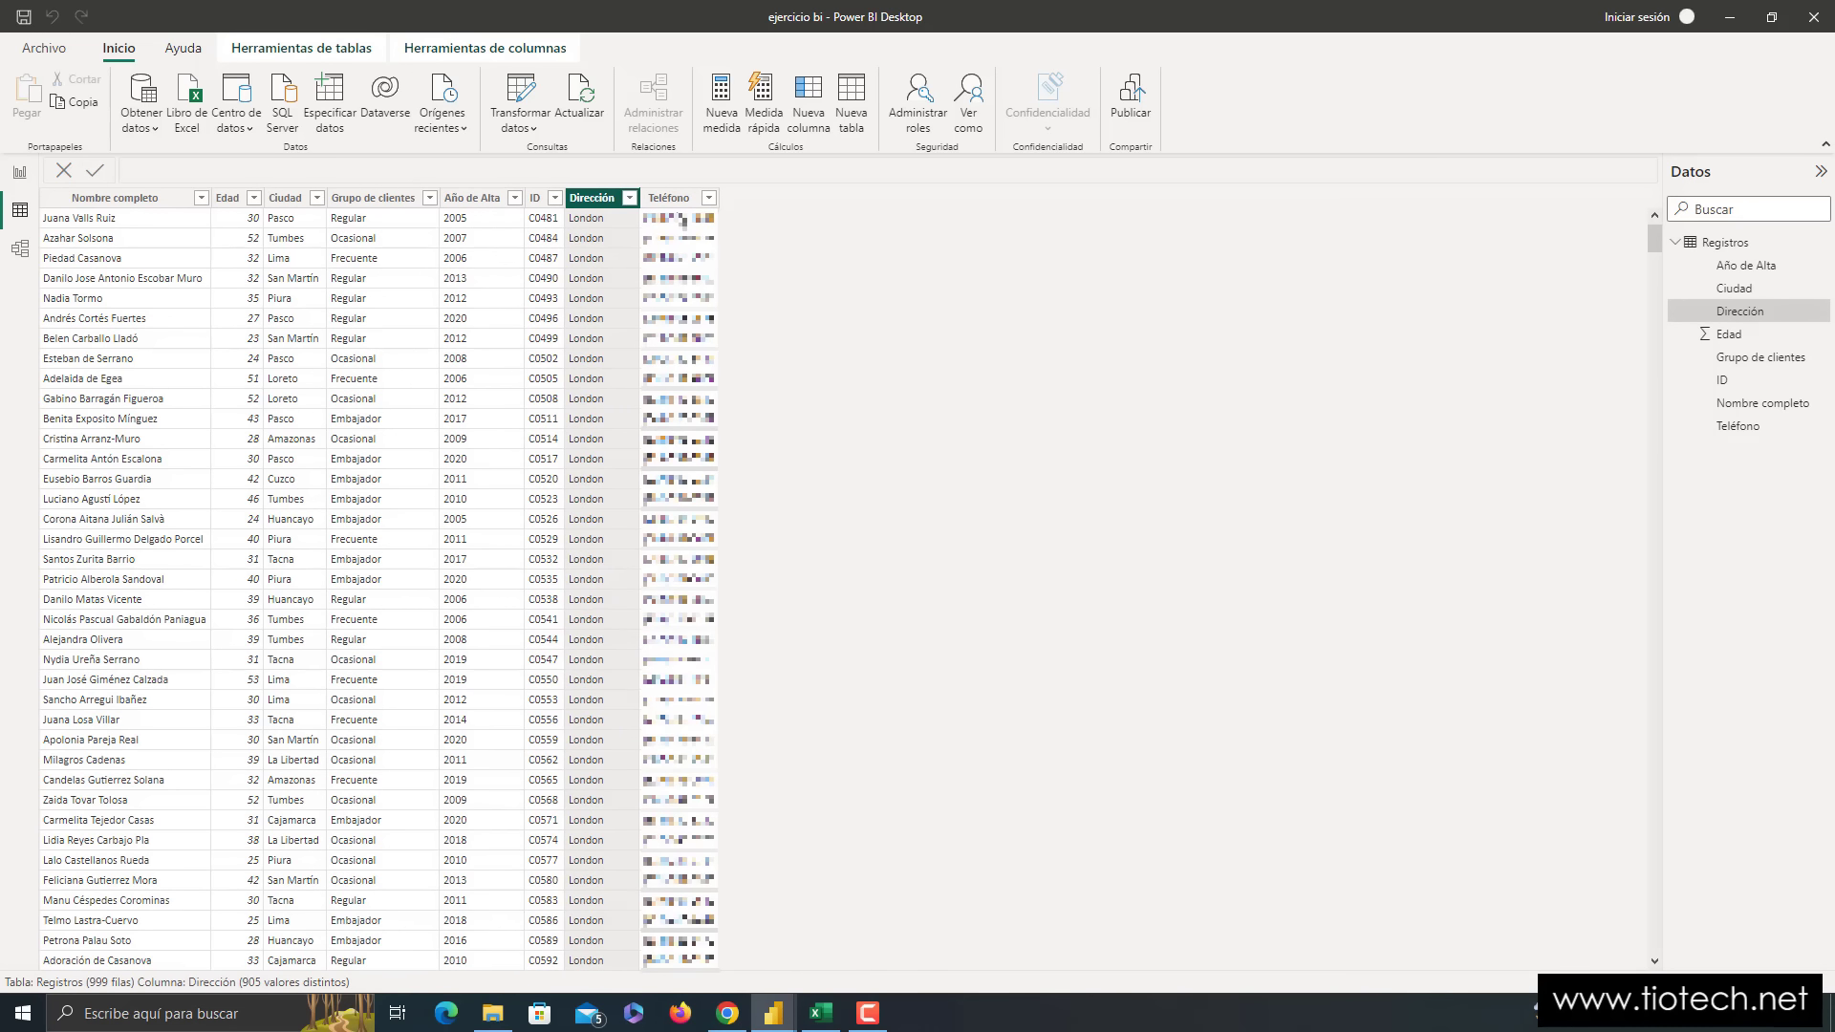
left_click(675, 203)
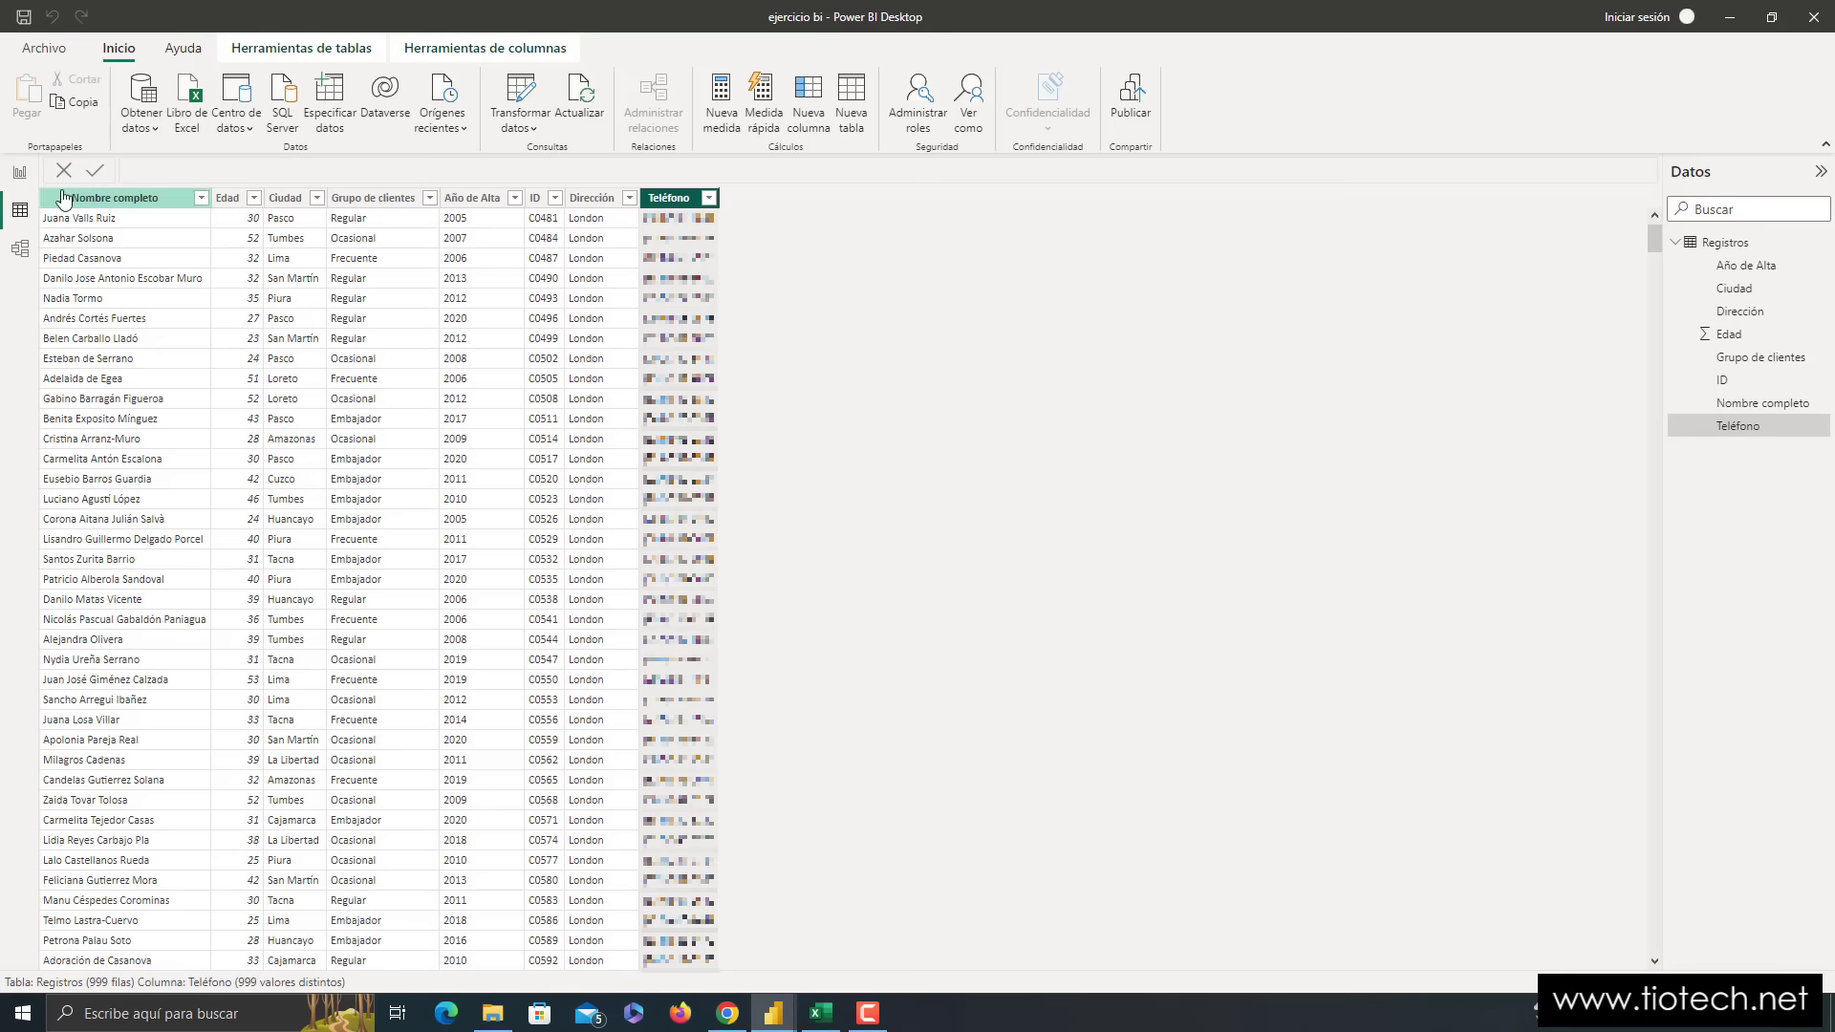
- Open a new Bloc de notas document and enlarge its text display to 310%
left_click(183, 1015)
type("bloc")
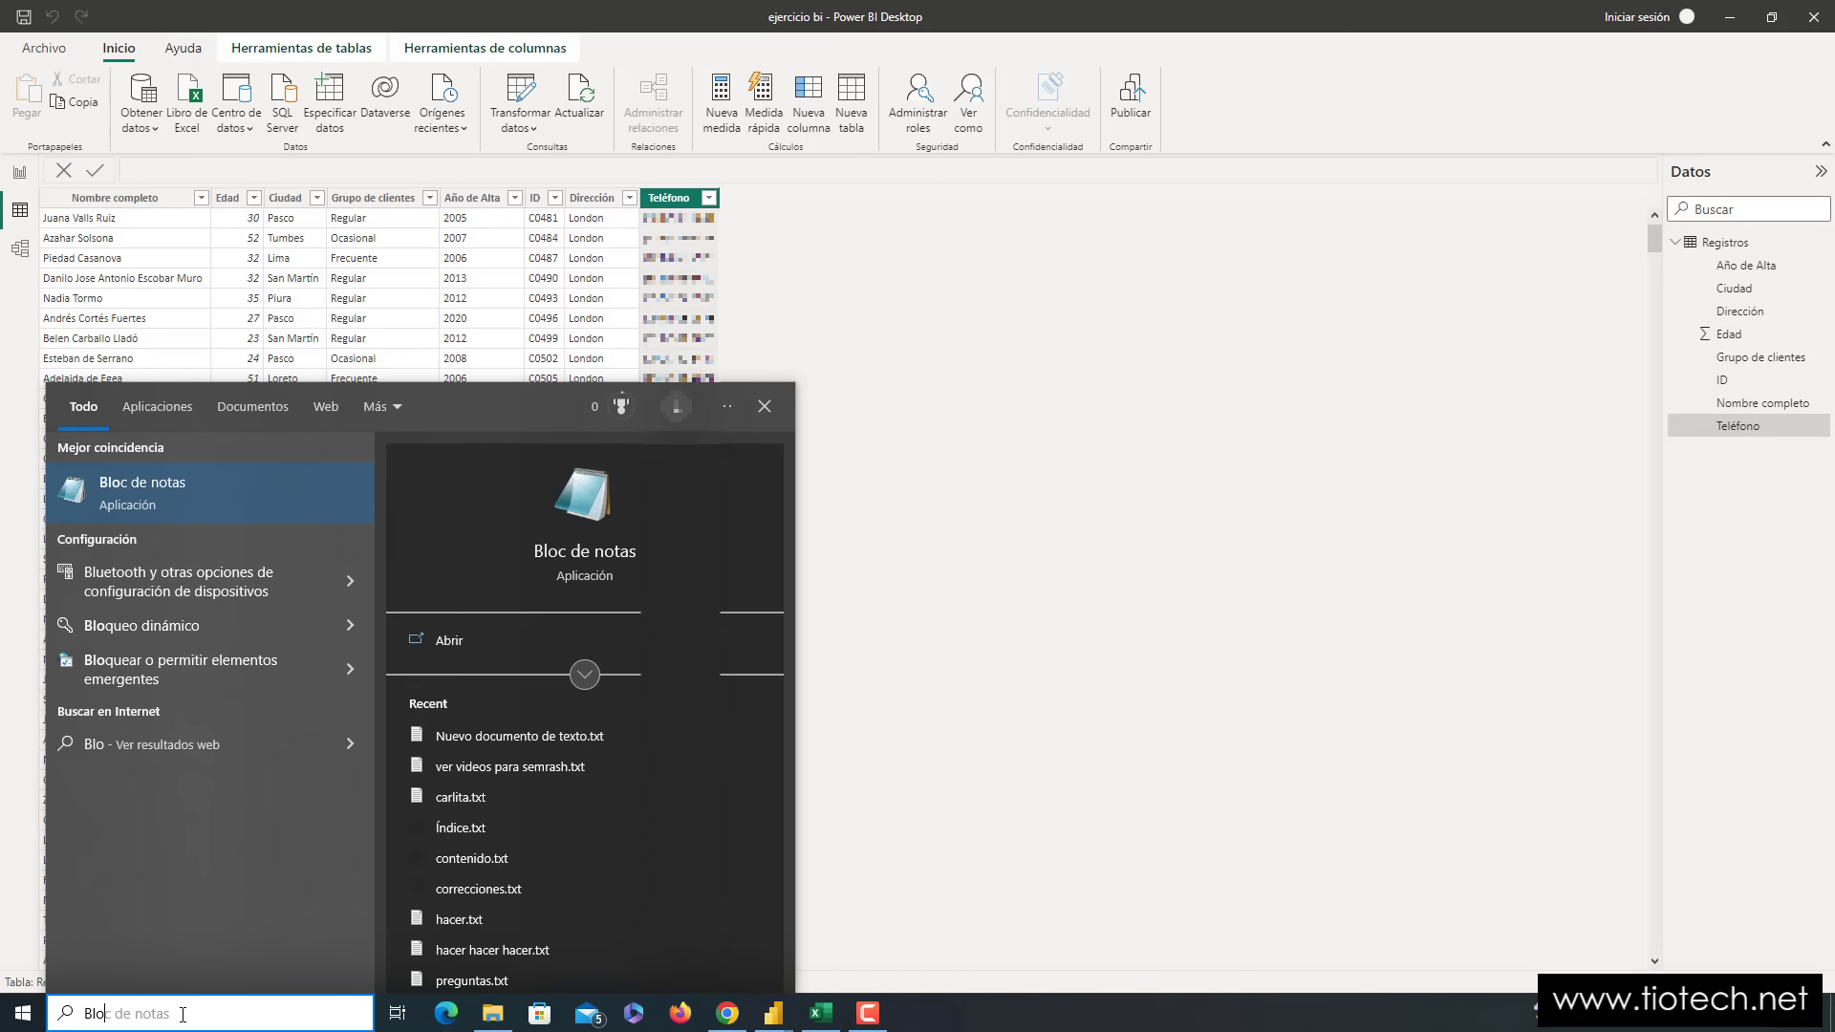
key("Return")
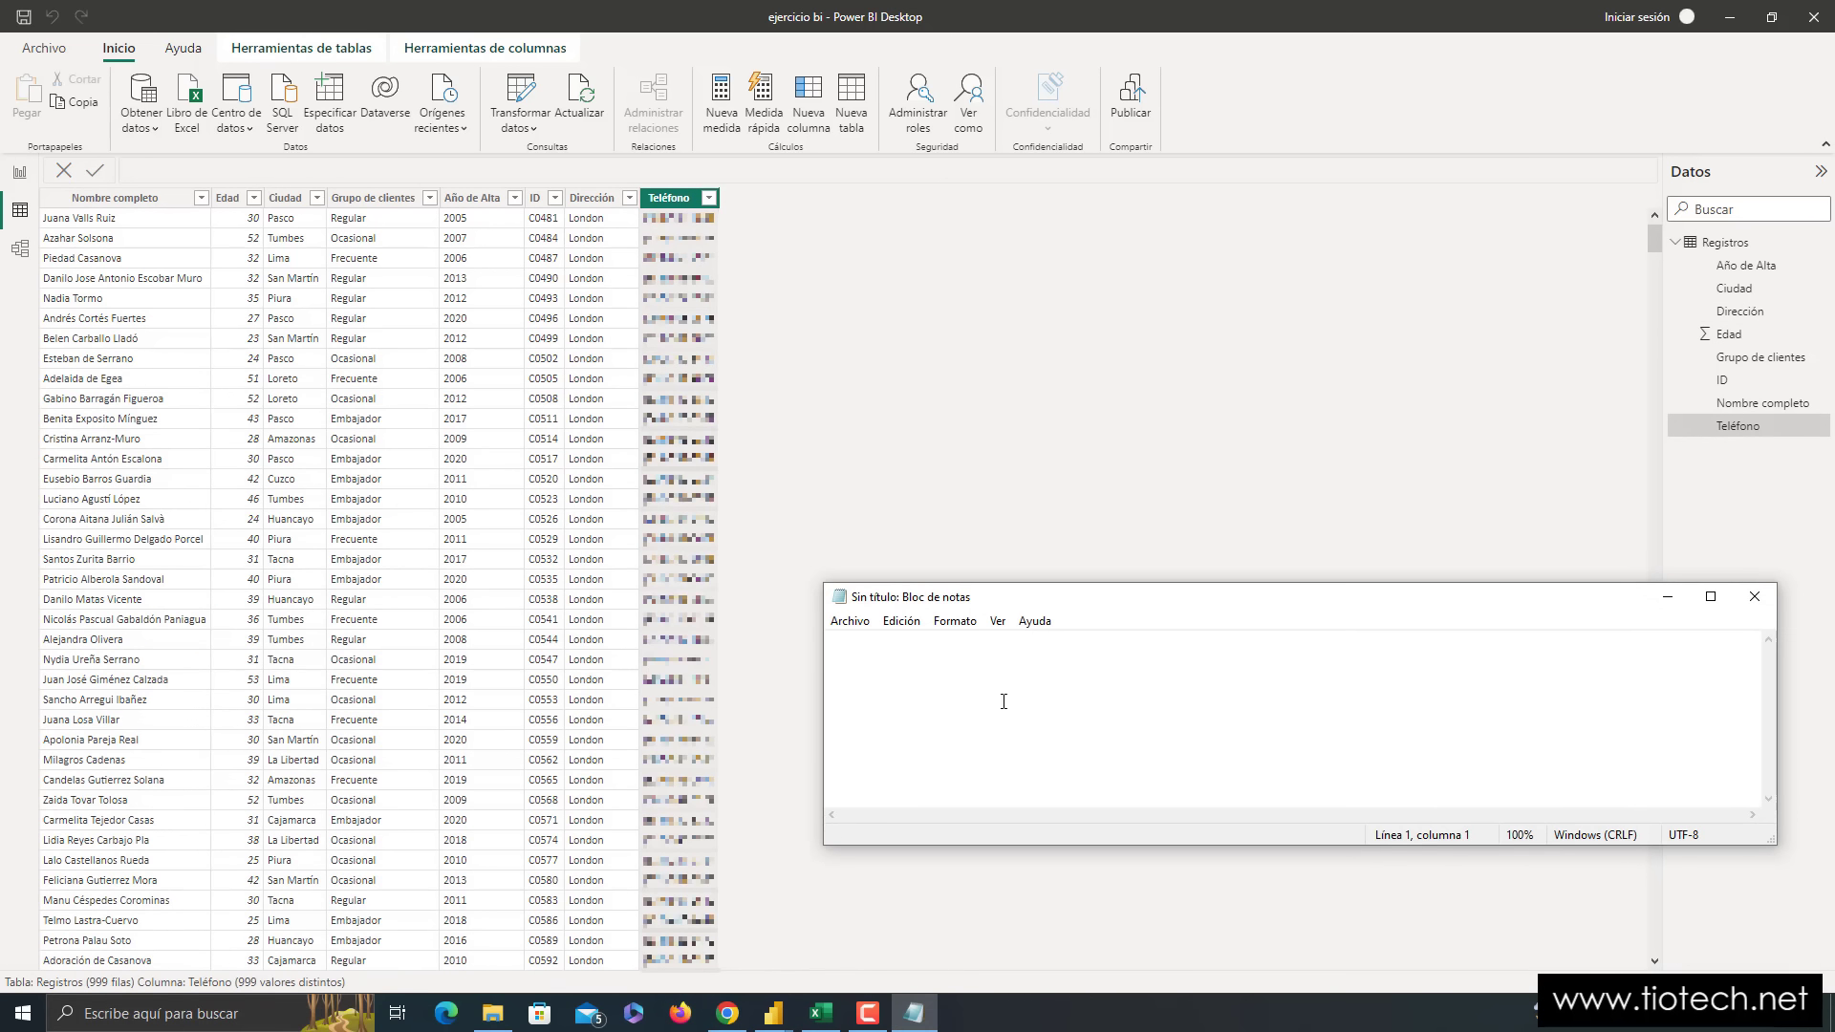
key("ctrl+plus")
key("ctrl+plus")
key("ctrl+plus")
key("ctrl+plus")
key("ctrl+plus")
key("ctrl+plus")
key("ctrl+plus")
key("ctrl+plus")
key("ctrl+plus")
key("ctrl+plus")
key("ctrl+plus")
key("ctrl+plus")
key("ctrl+plus")
key("ctrl+plus")
key("ctrl+plus")
key("ctrl+plus")
key("ctrl+plus")
- Write "1.- Tipos de Clientes" as the first line of the note
type("1.- Tip")
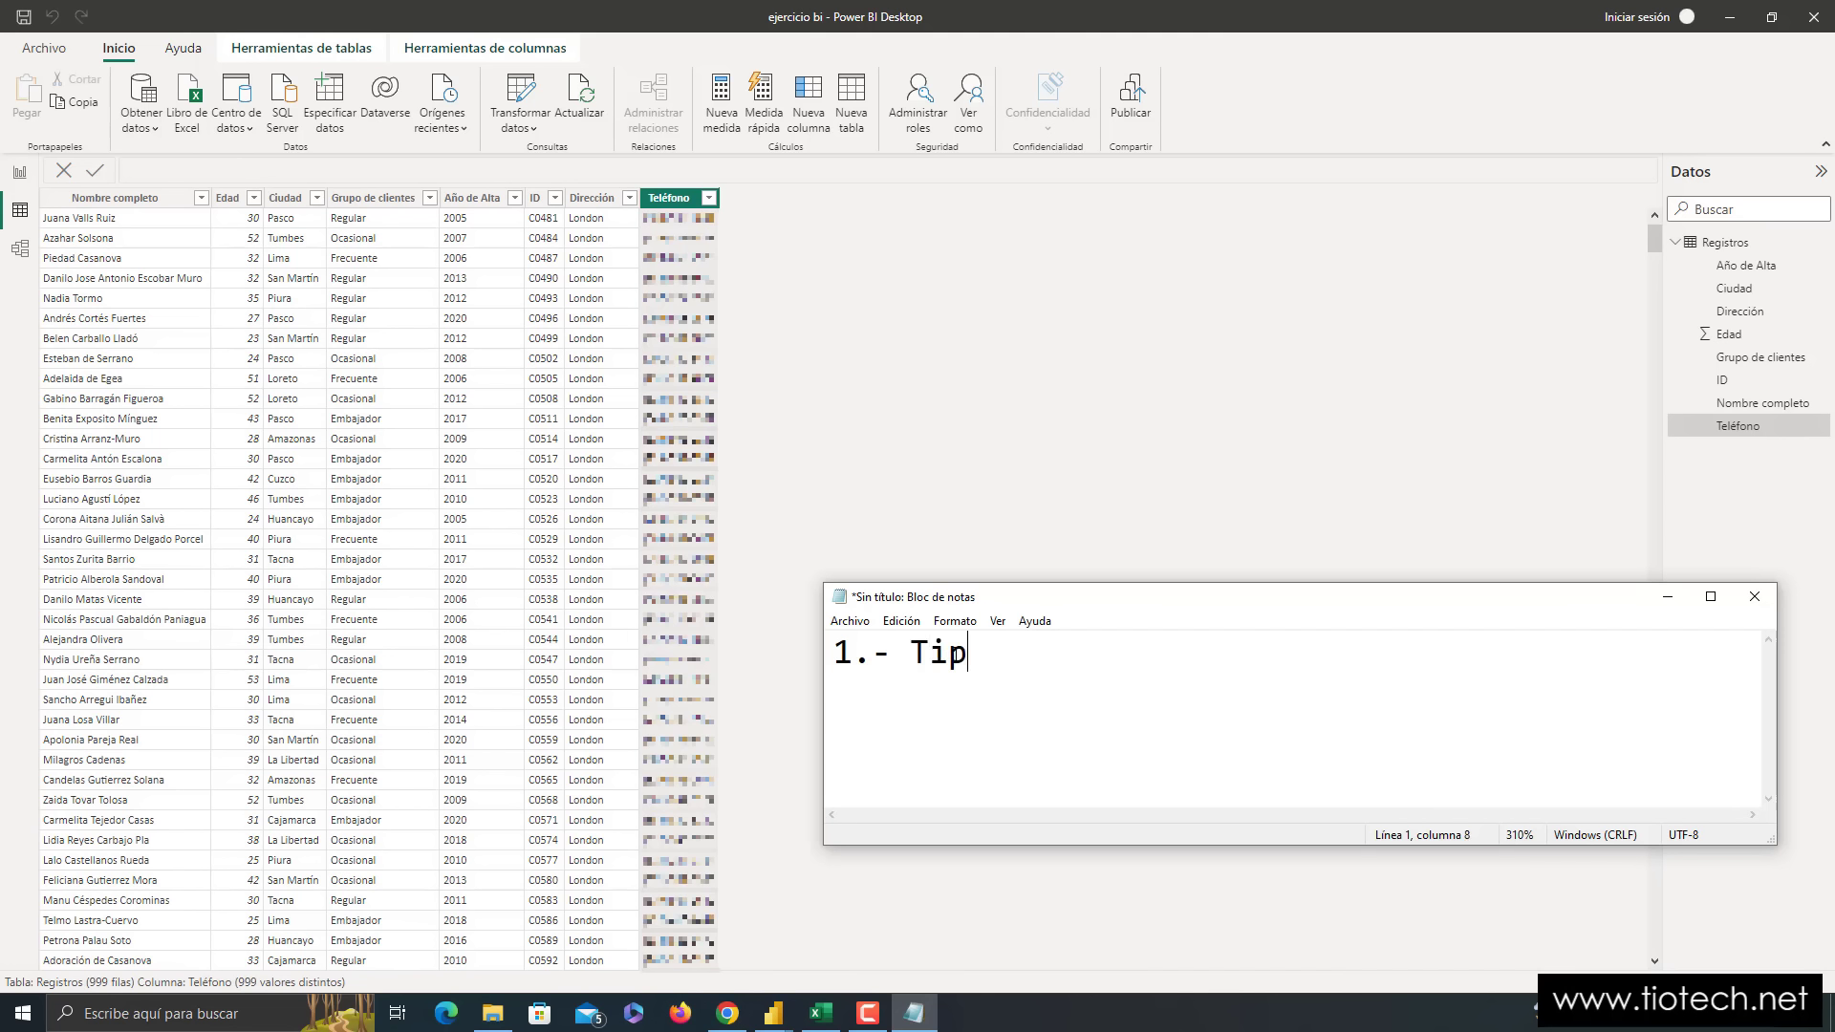
type("os de Clientes")
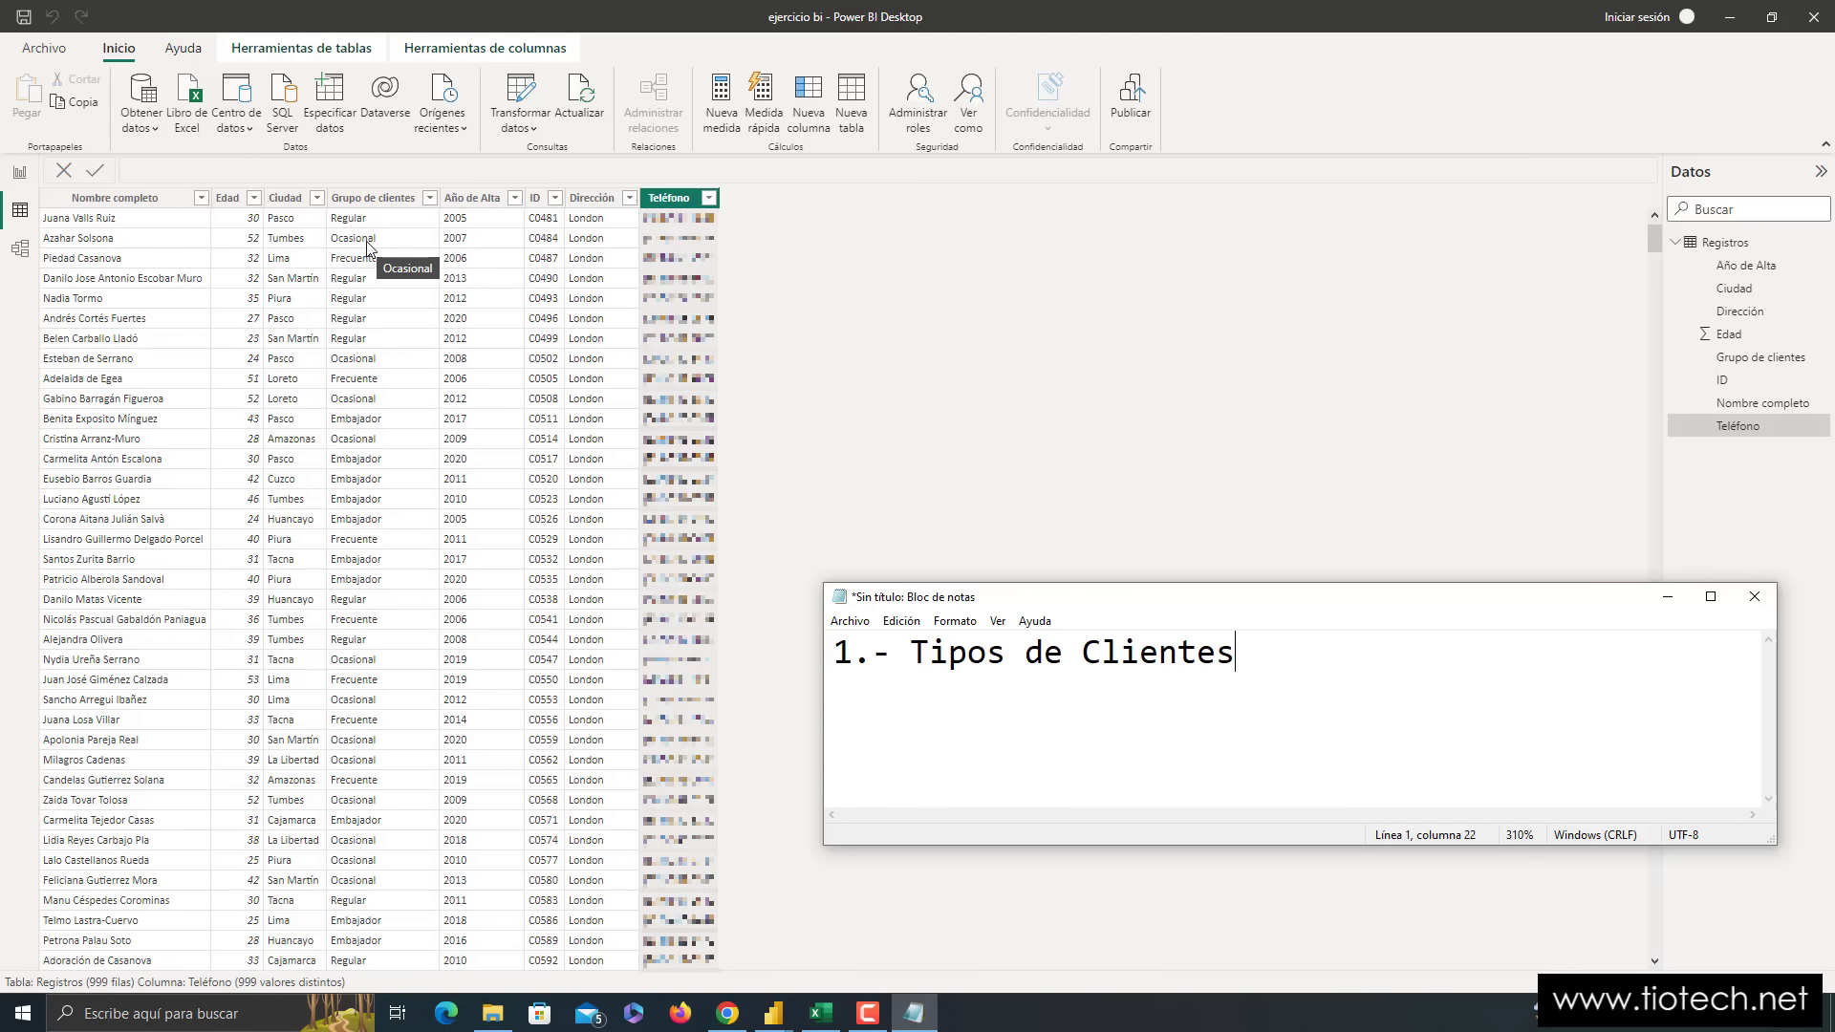
left_click_drag(1247, 661, 749, 655)
left_click(1276, 655)
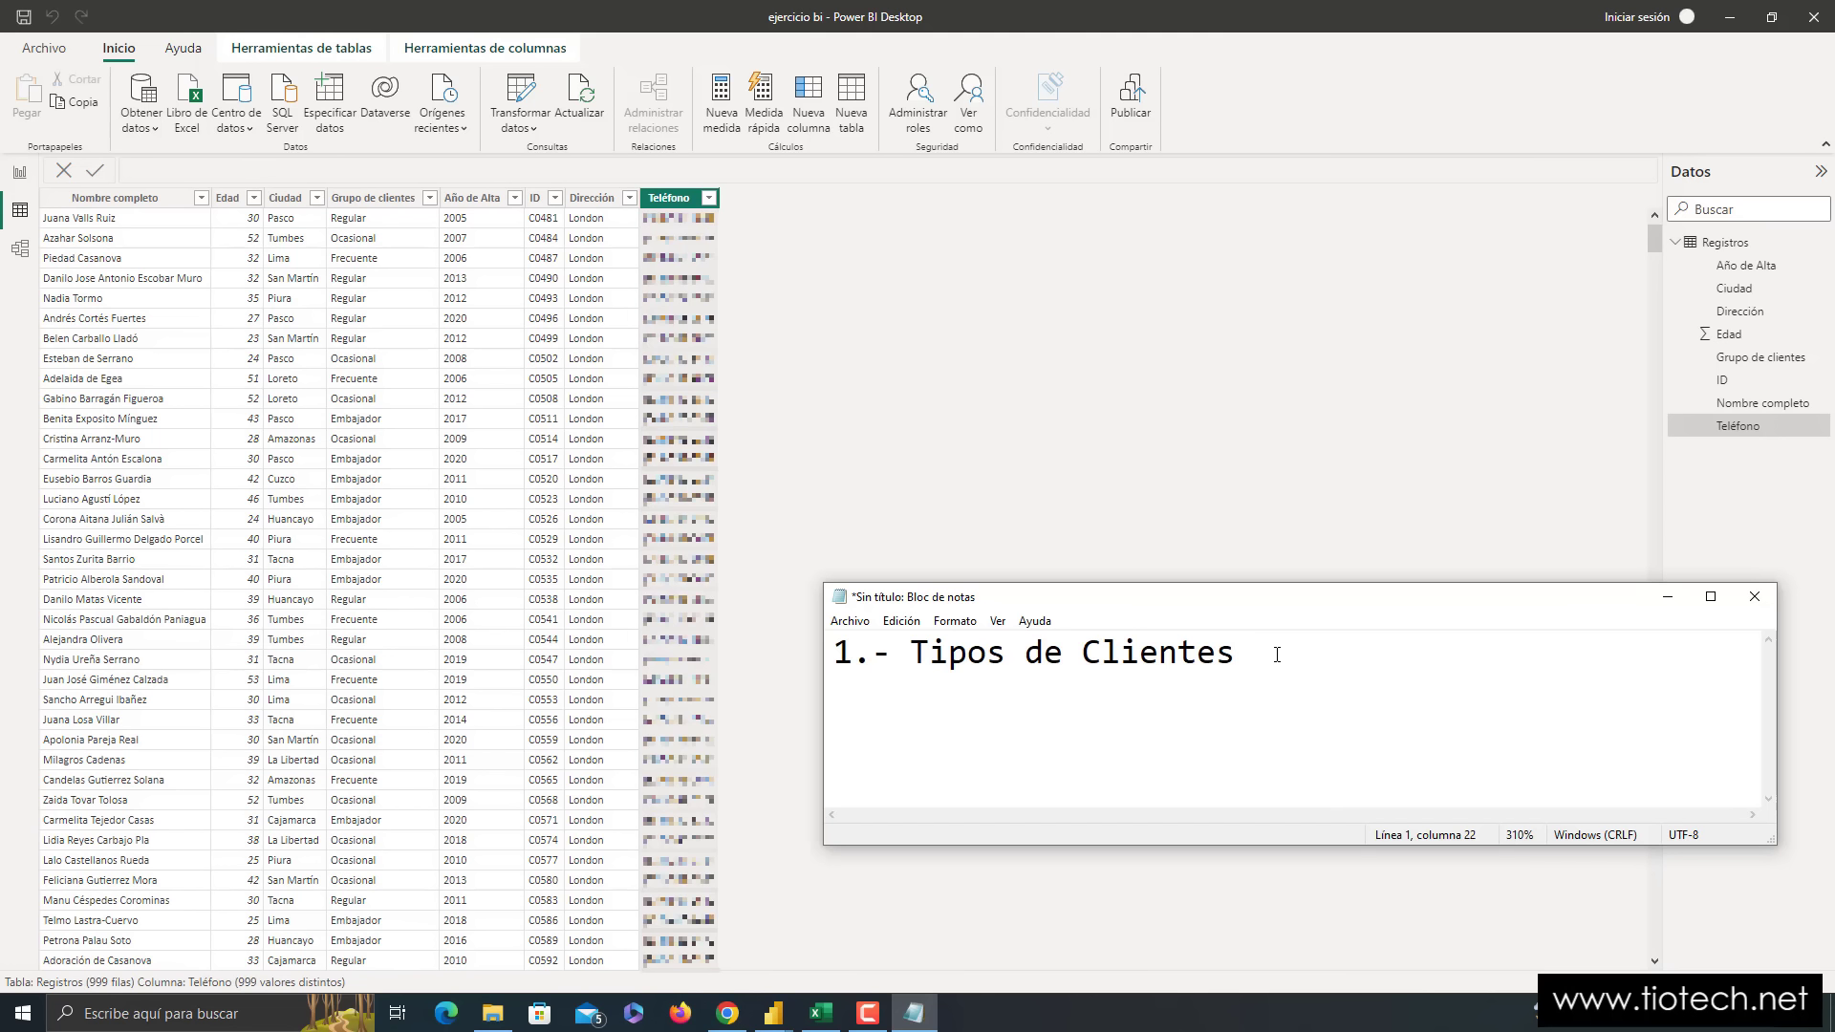
- Check the Año de Alta column and write "2.- Cuantos clientes se dieron de alta por año" as the note's second line
key("Return")
type("2.-")
left_click(470, 200)
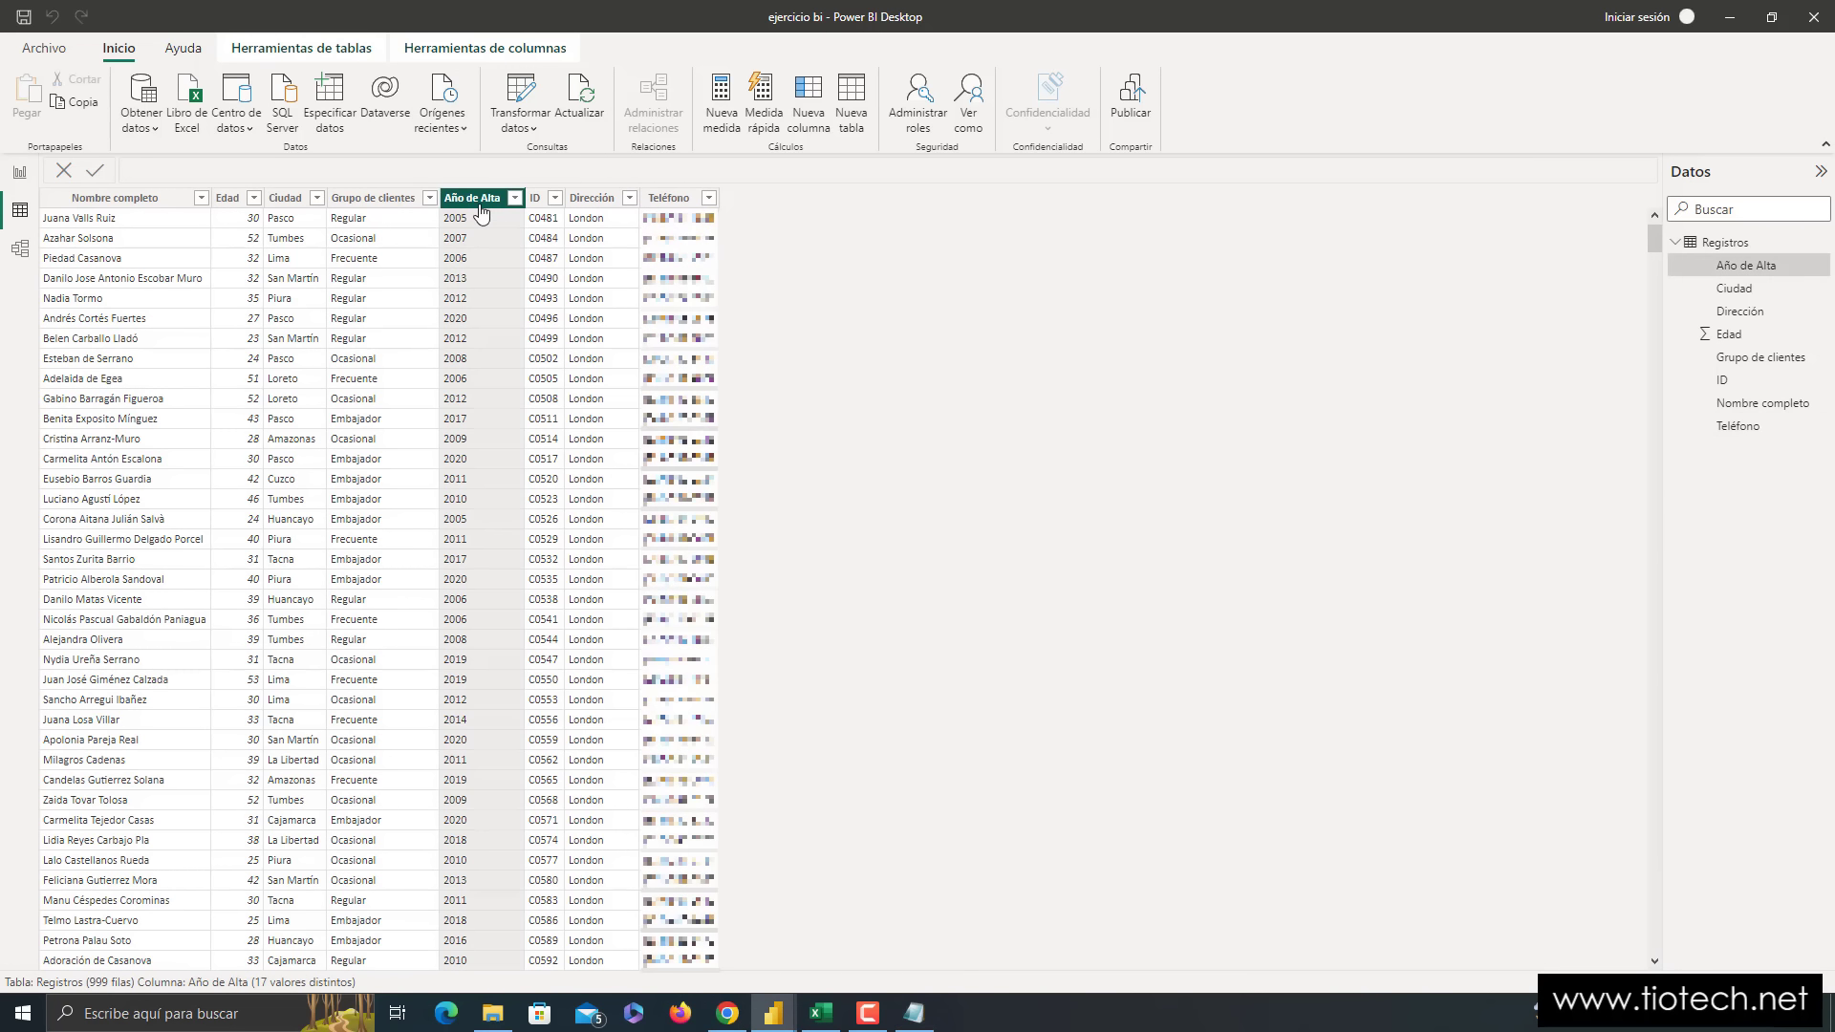
left_click(914, 1013)
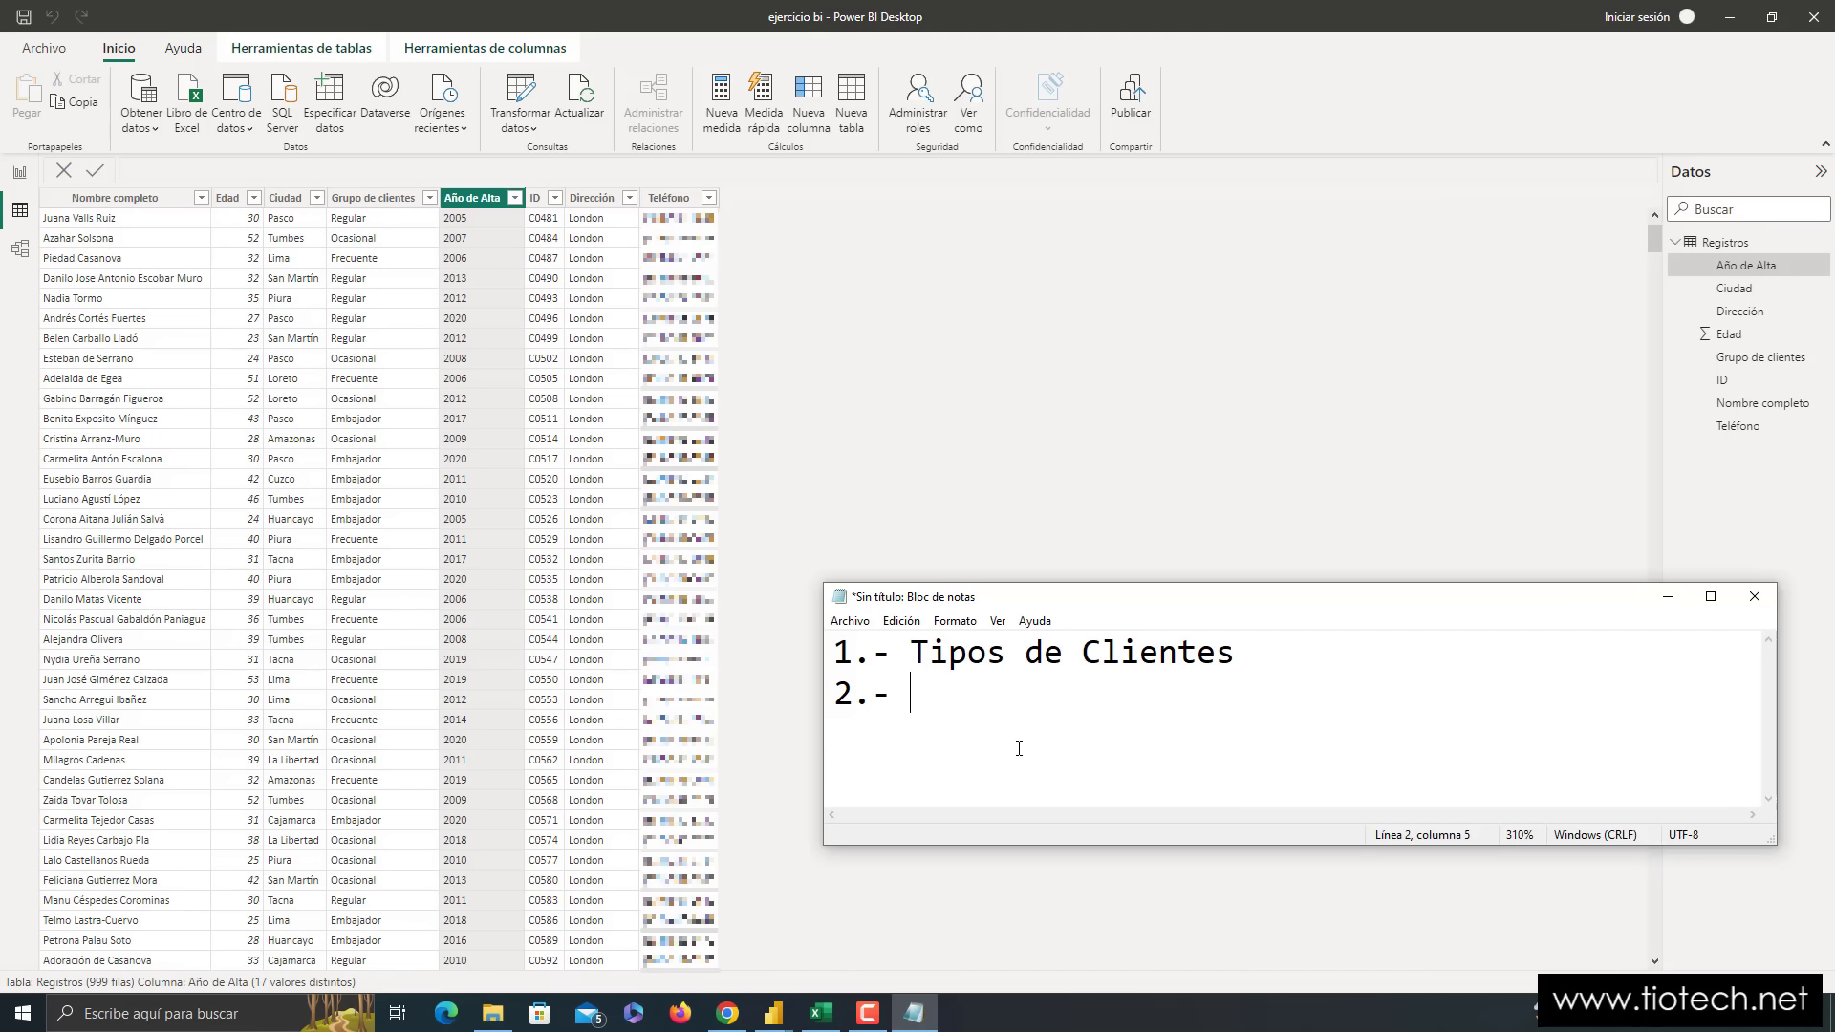
type("Cuantos clie")
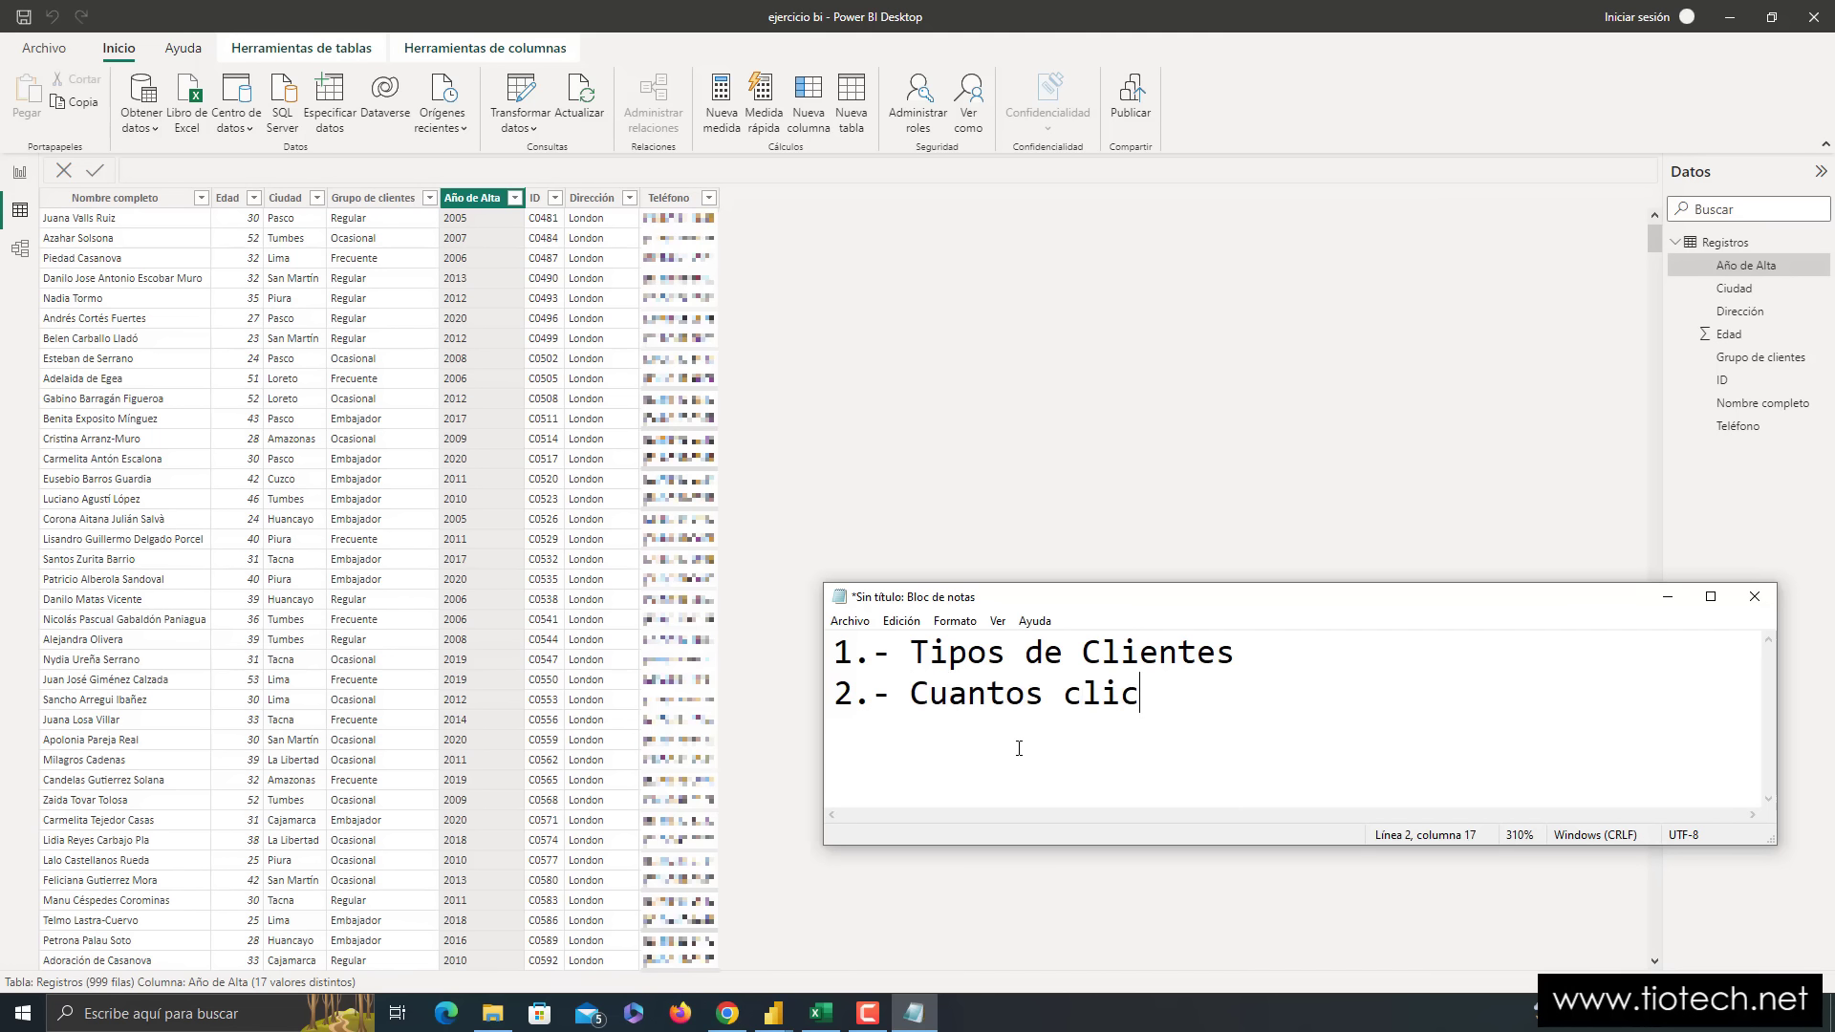
type("ntes se die")
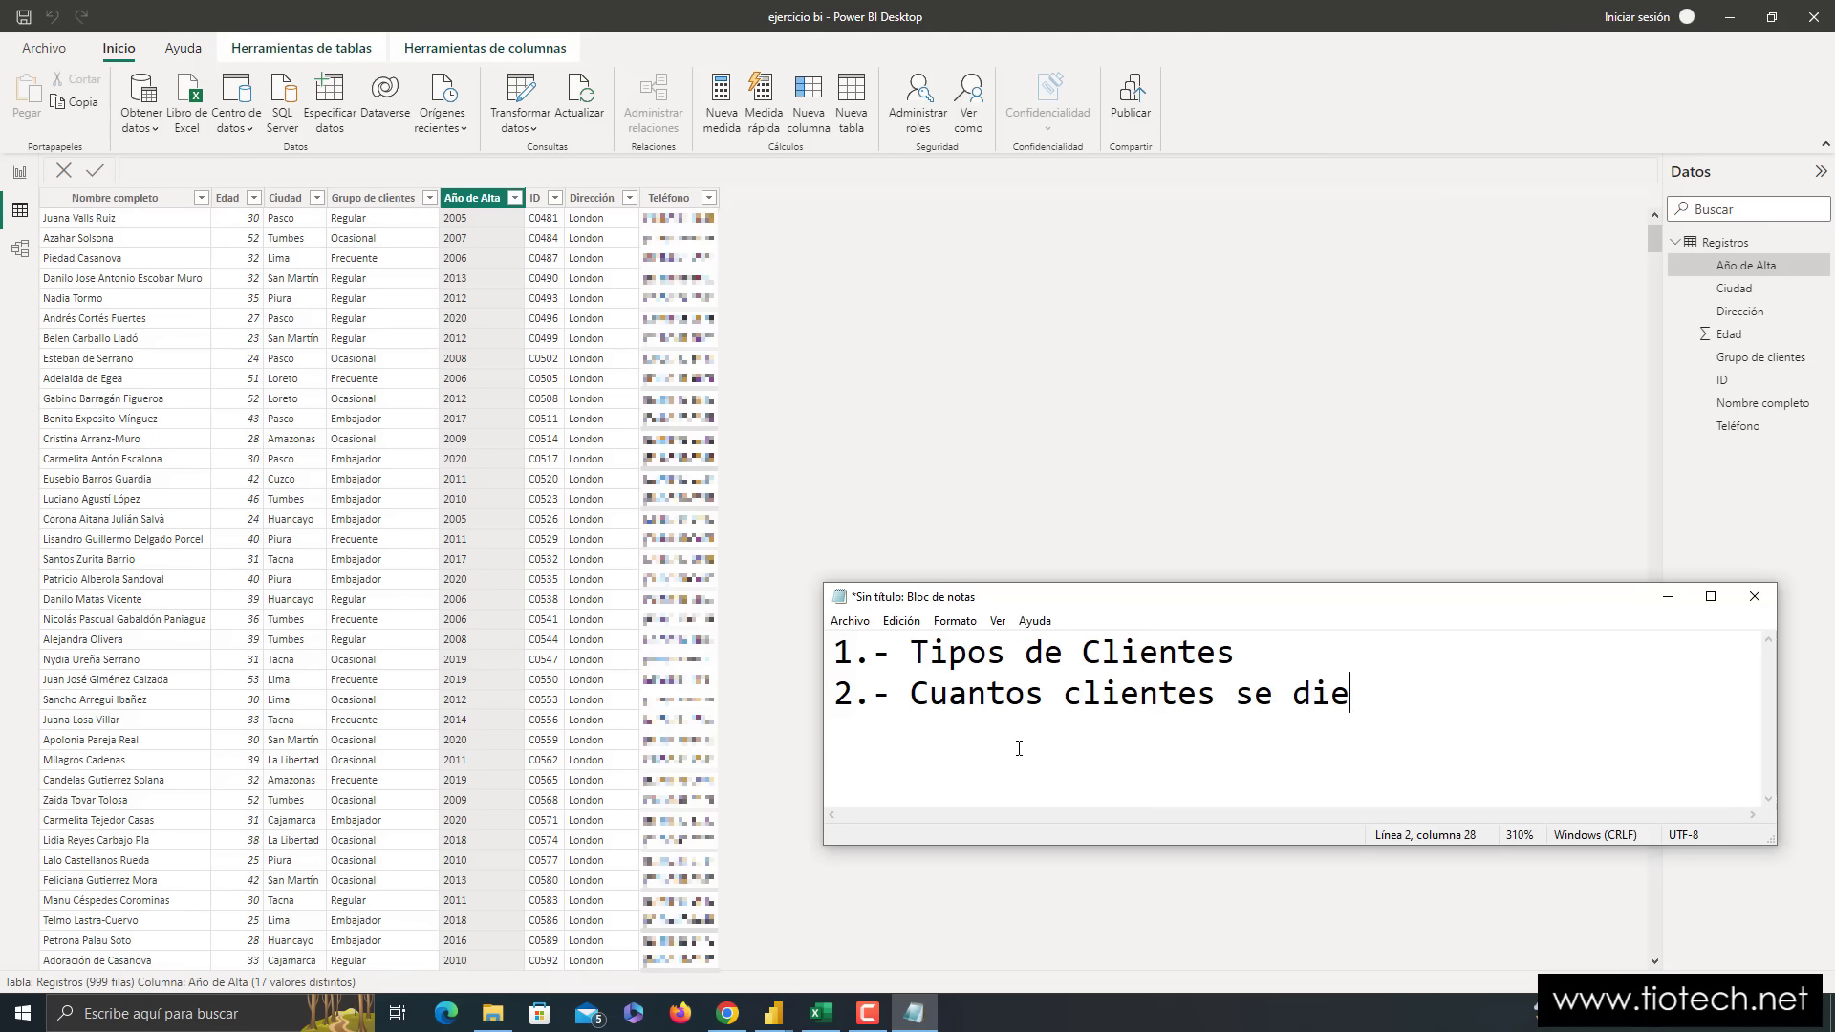
type("ron de alta por año")
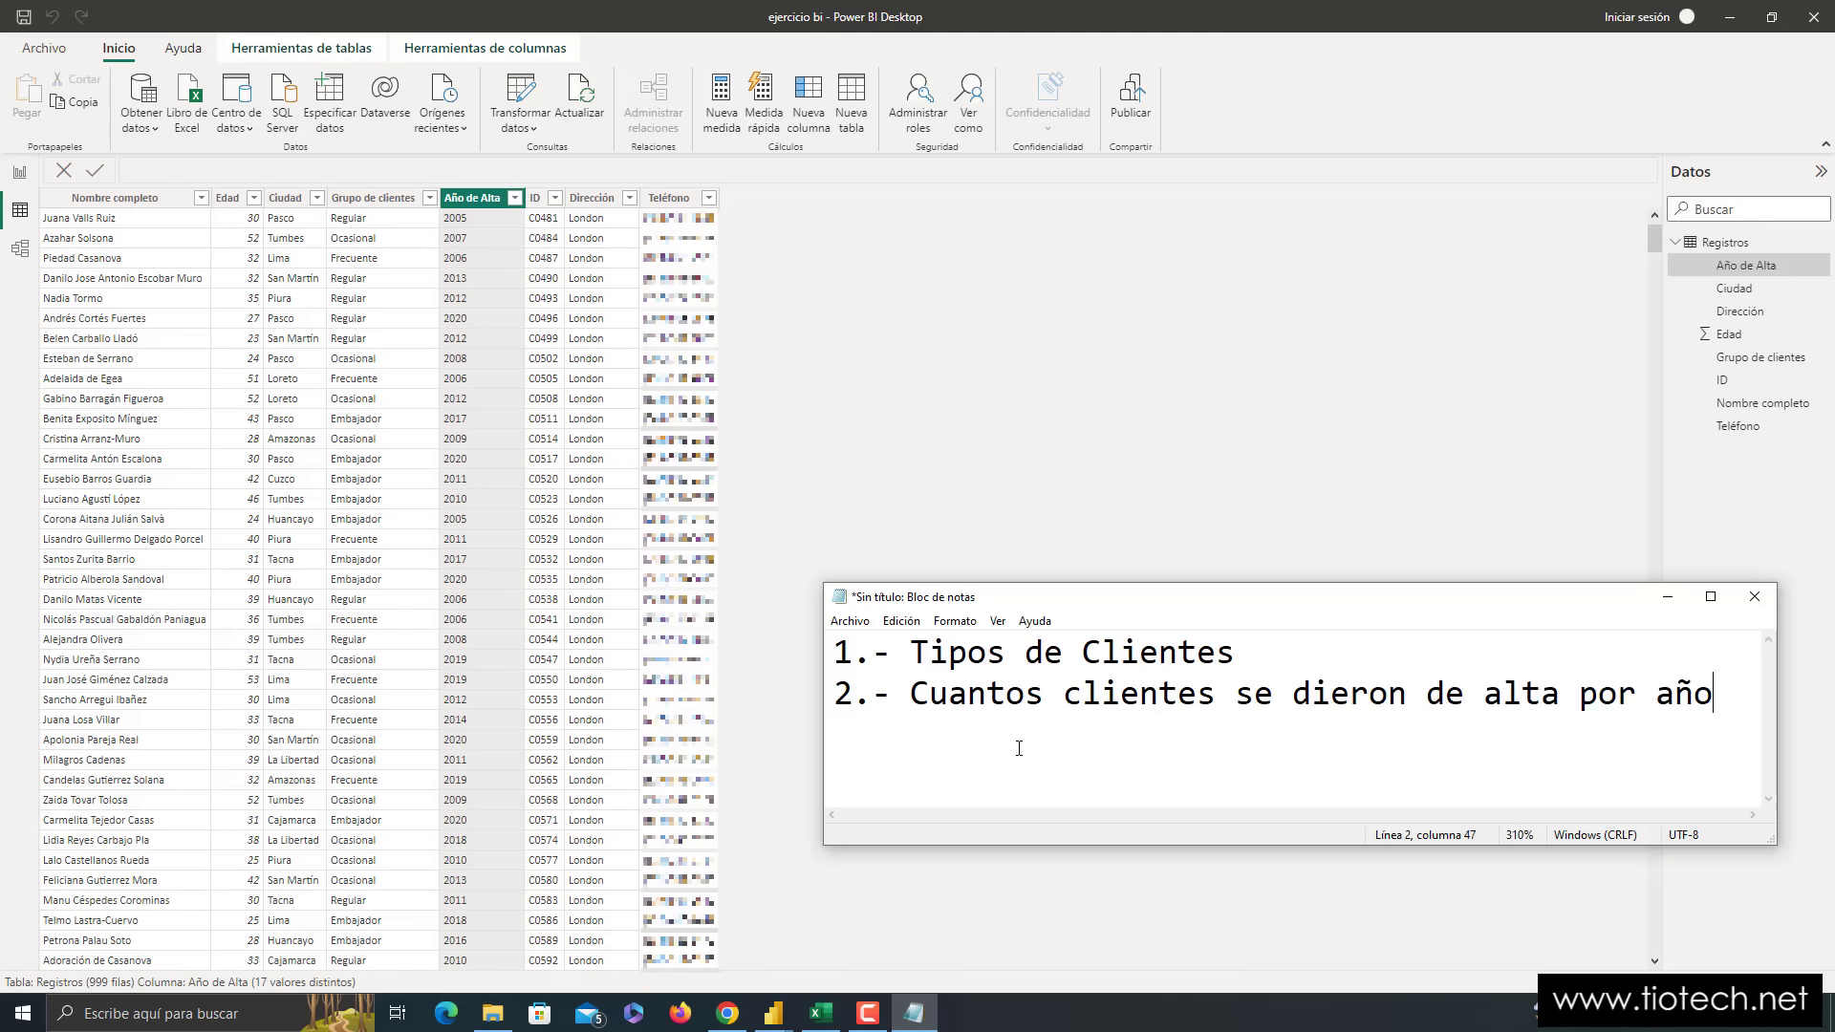
- Write "3.- Edad de mis clientes" as the third line of the note
key("Return")
type("3.-")
type("Edad de c")
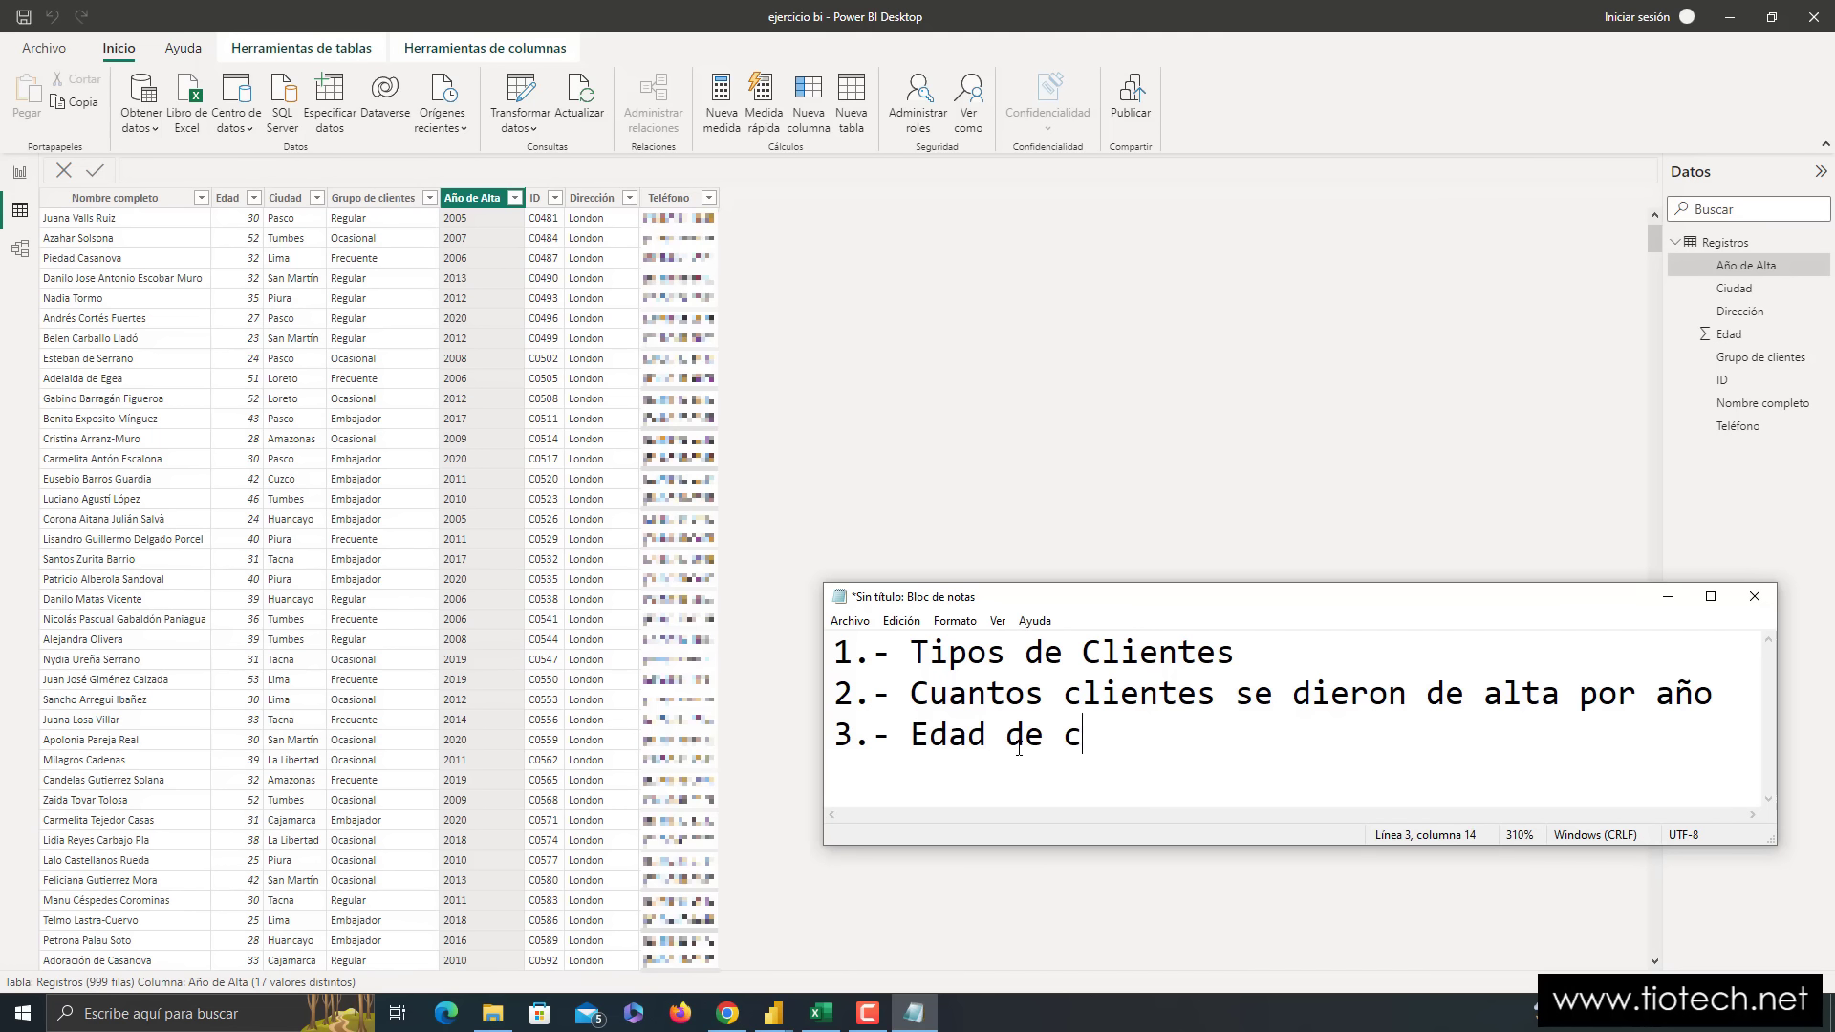
key("BackSpace")
type("mis clientes")
- Check the Ciudad column and write "4.- De donde son mis clientes" as the note's fourth line
key("Return")
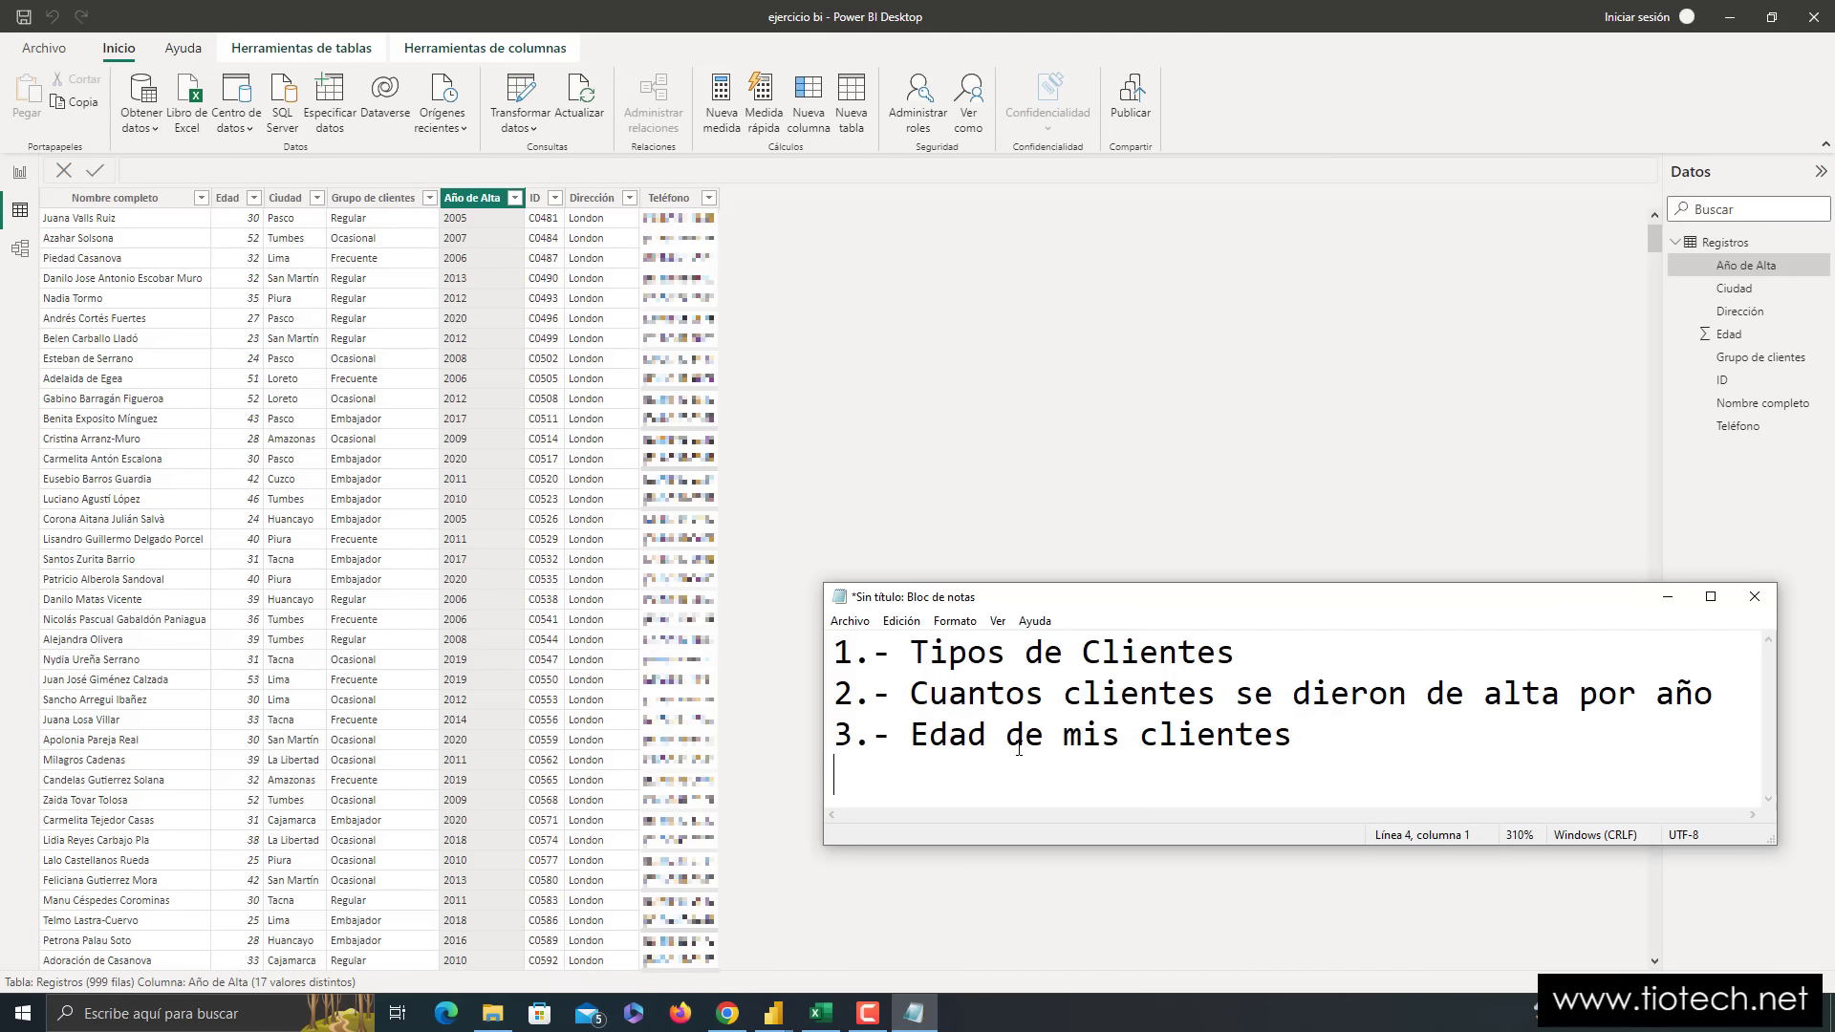
type("4.-")
left_click(298, 205)
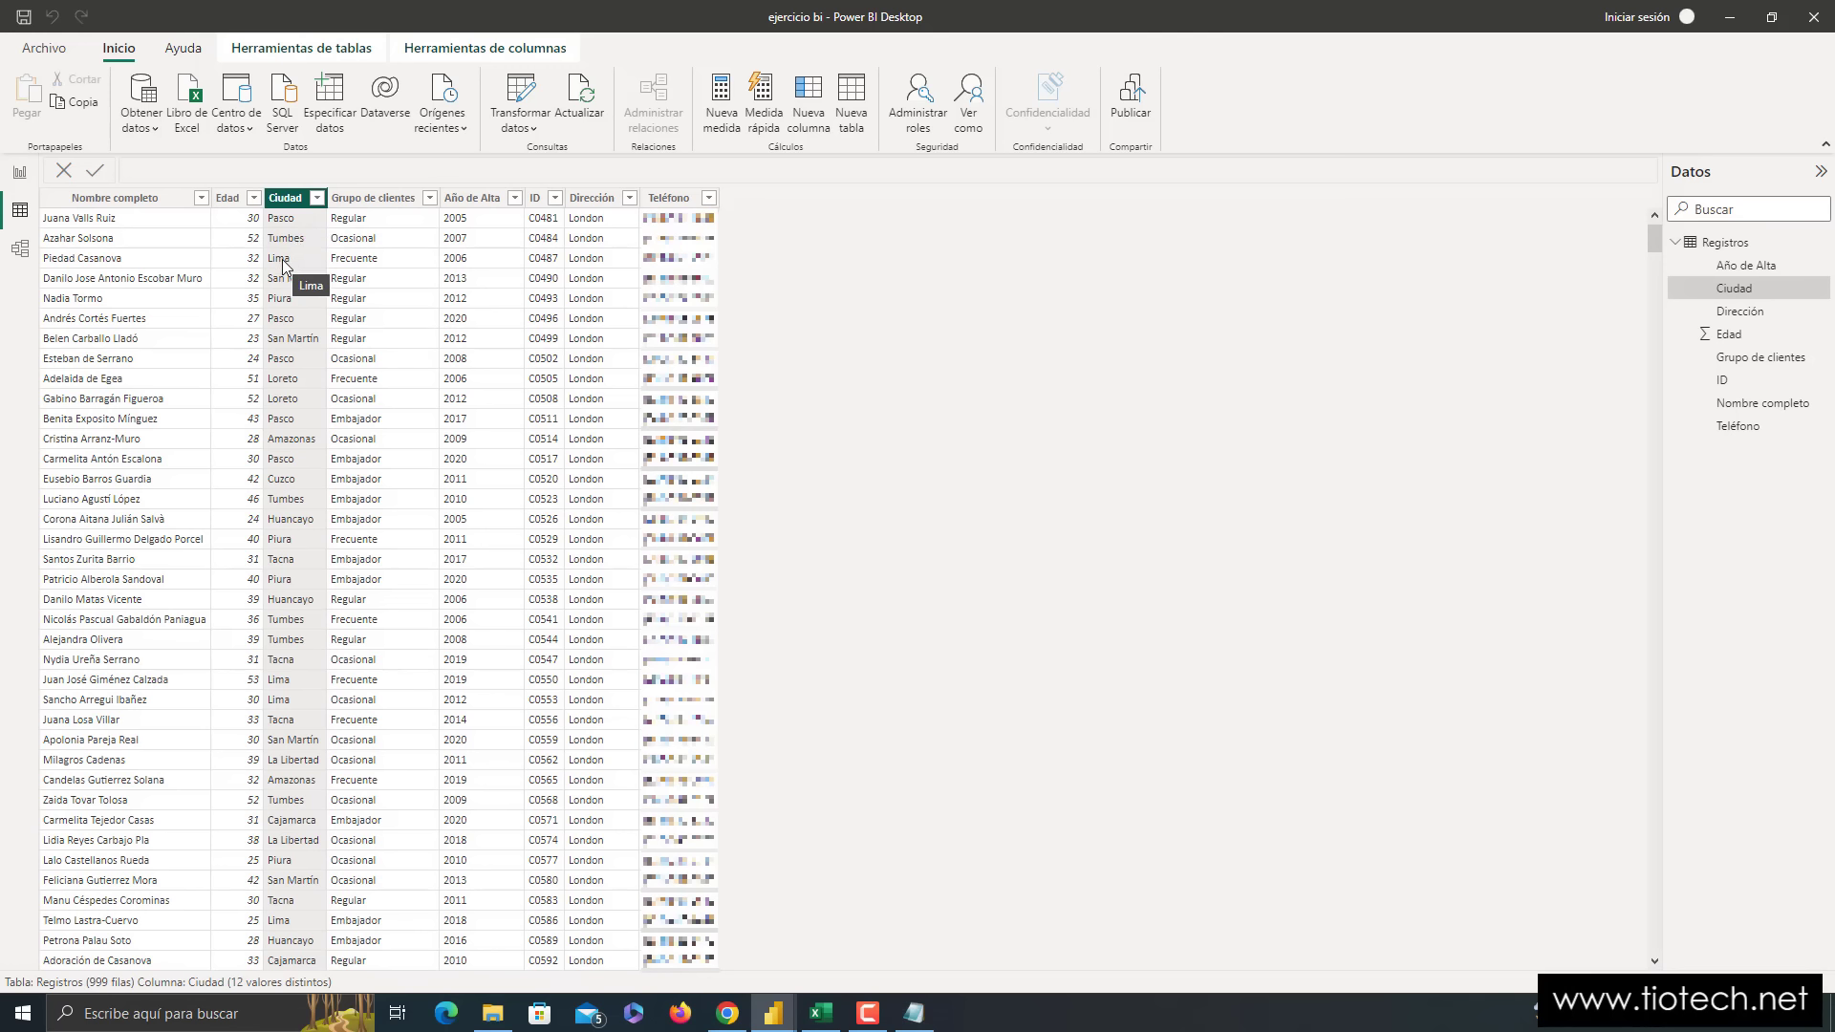
left_click(914, 1013)
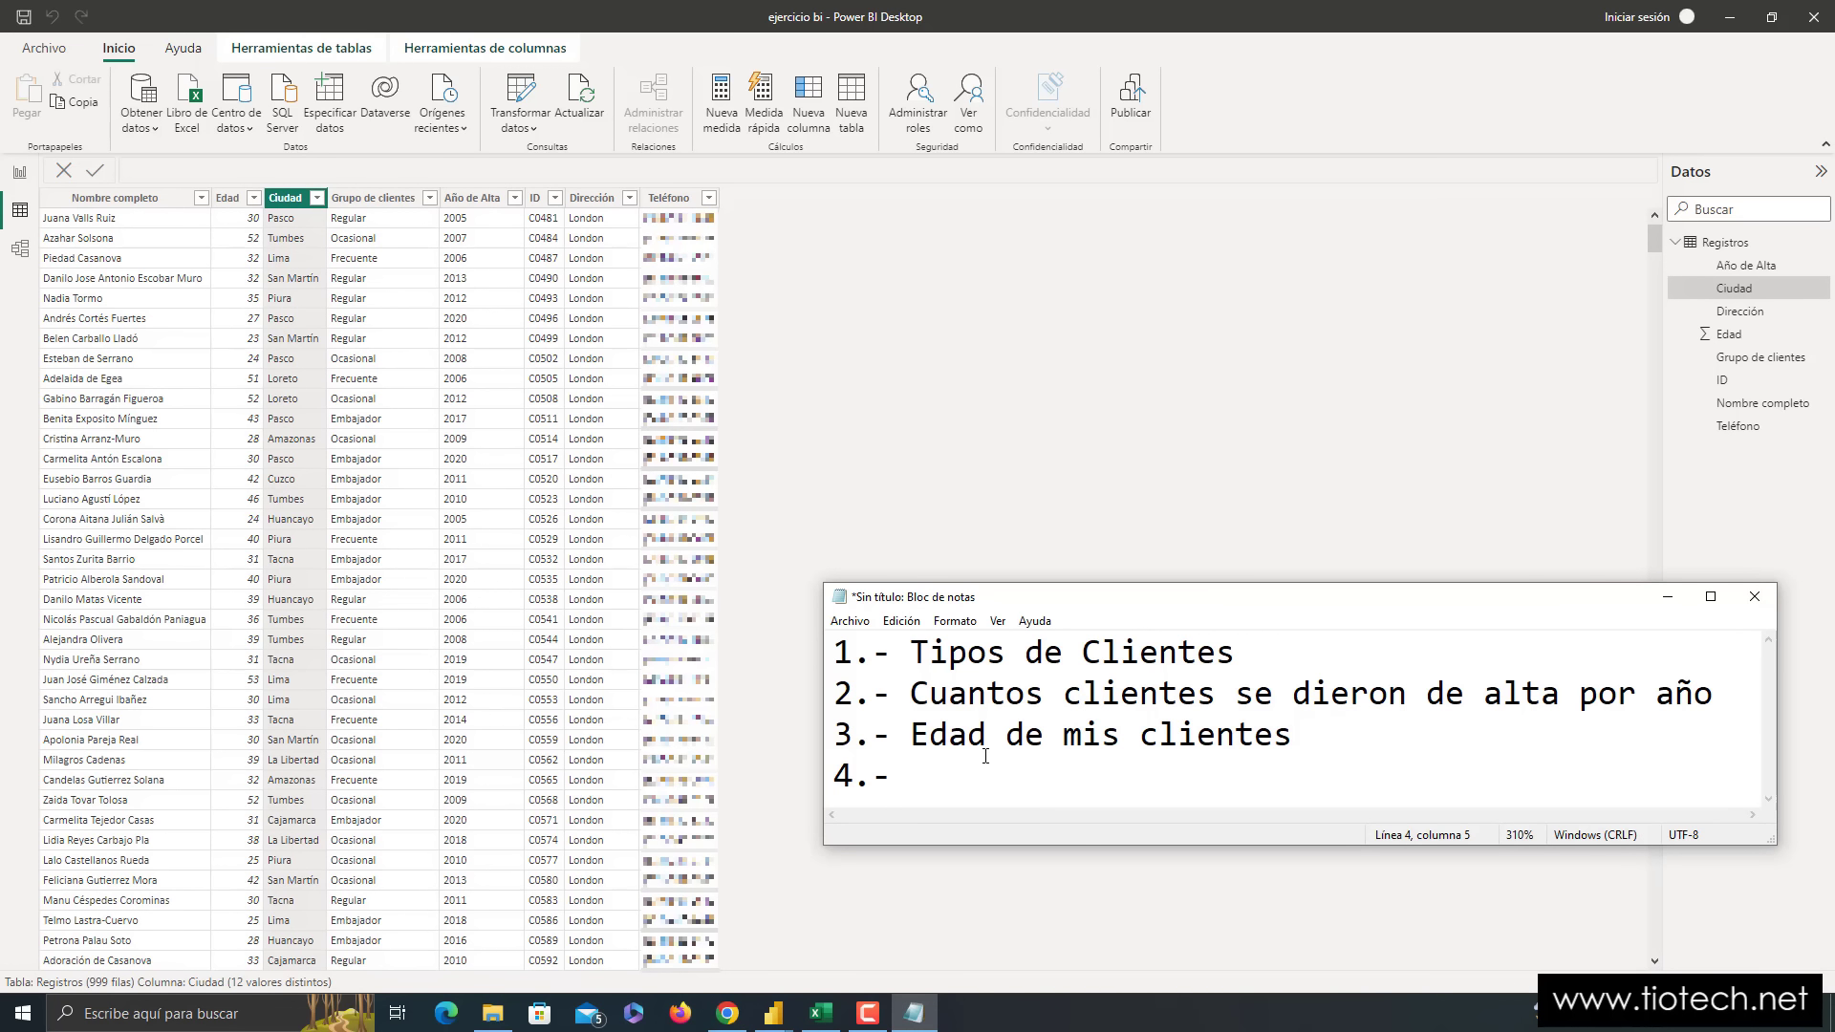
type("De donde son mis clientes")
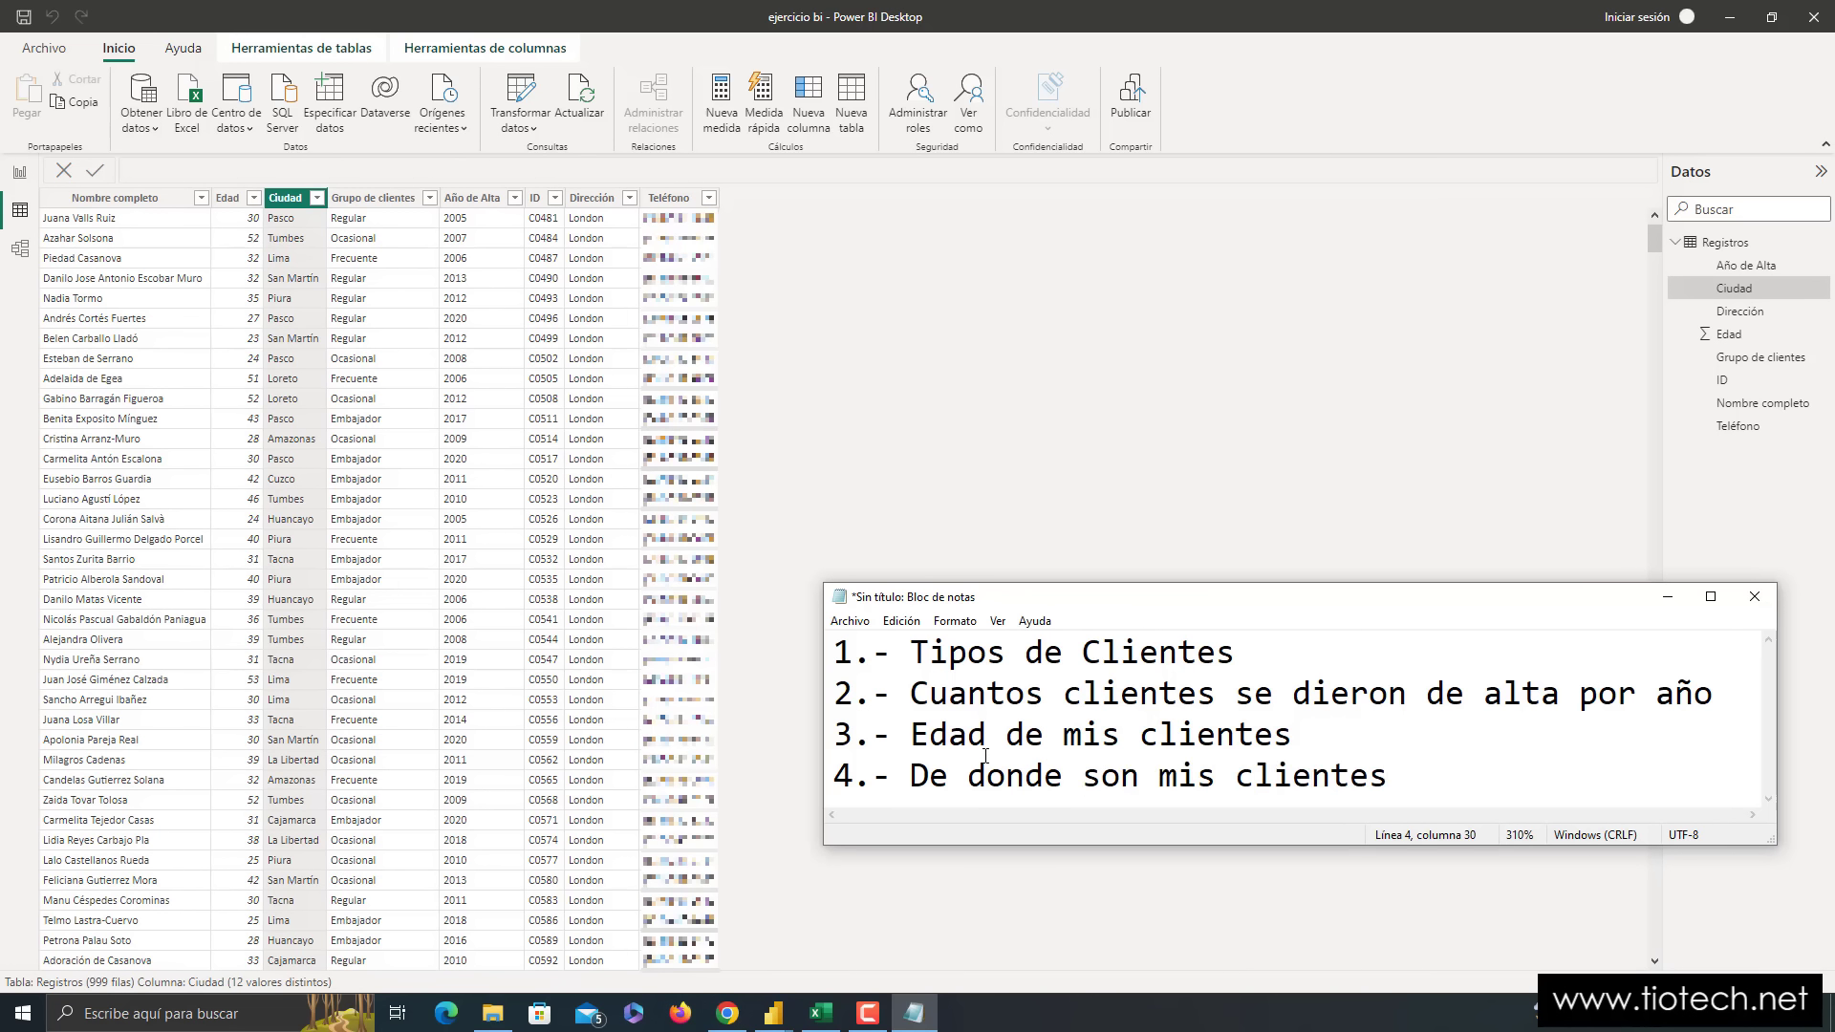
- Replace the text of the note's fourth line with "Clientes por ciudades", keeping its number
key("shift+Left")
key("shift+Left")
key("shift+Left")
key("shift+Left")
key("shift+Left")
key("shift+Left")
key("shift+Left")
key("shift+Left")
key("shift+Left")
key("shift+Left")
key("shift+Left")
key("shift+Left")
key("shift+Left")
key("shift+Left")
key("shift+Left")
key("shift+Left")
key("shift+Left")
key("shift+Left")
key("shift+Left")
key("shift+Left")
type("Clientes por ciudad")
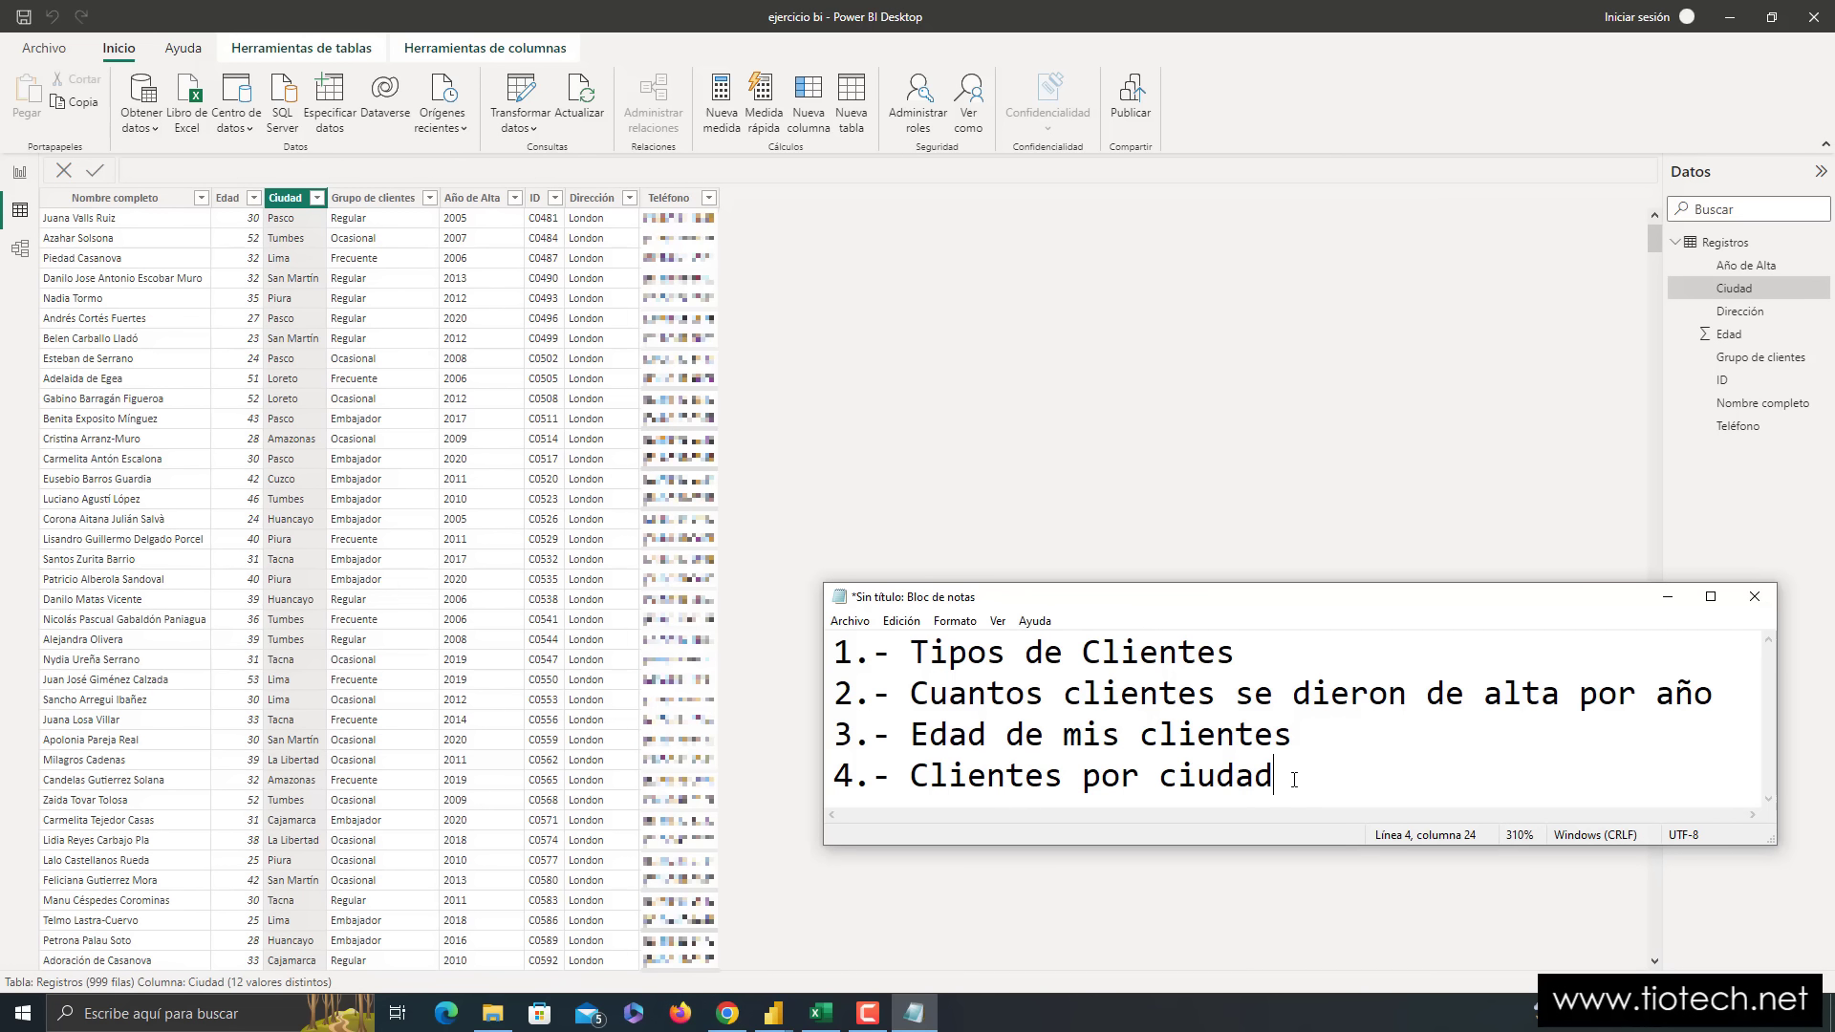
type("es")
- Make the note window taller and go back over the listed questions, highlighting lines 4, 1 and 2
left_click_drag(1219, 586, 1219, 347)
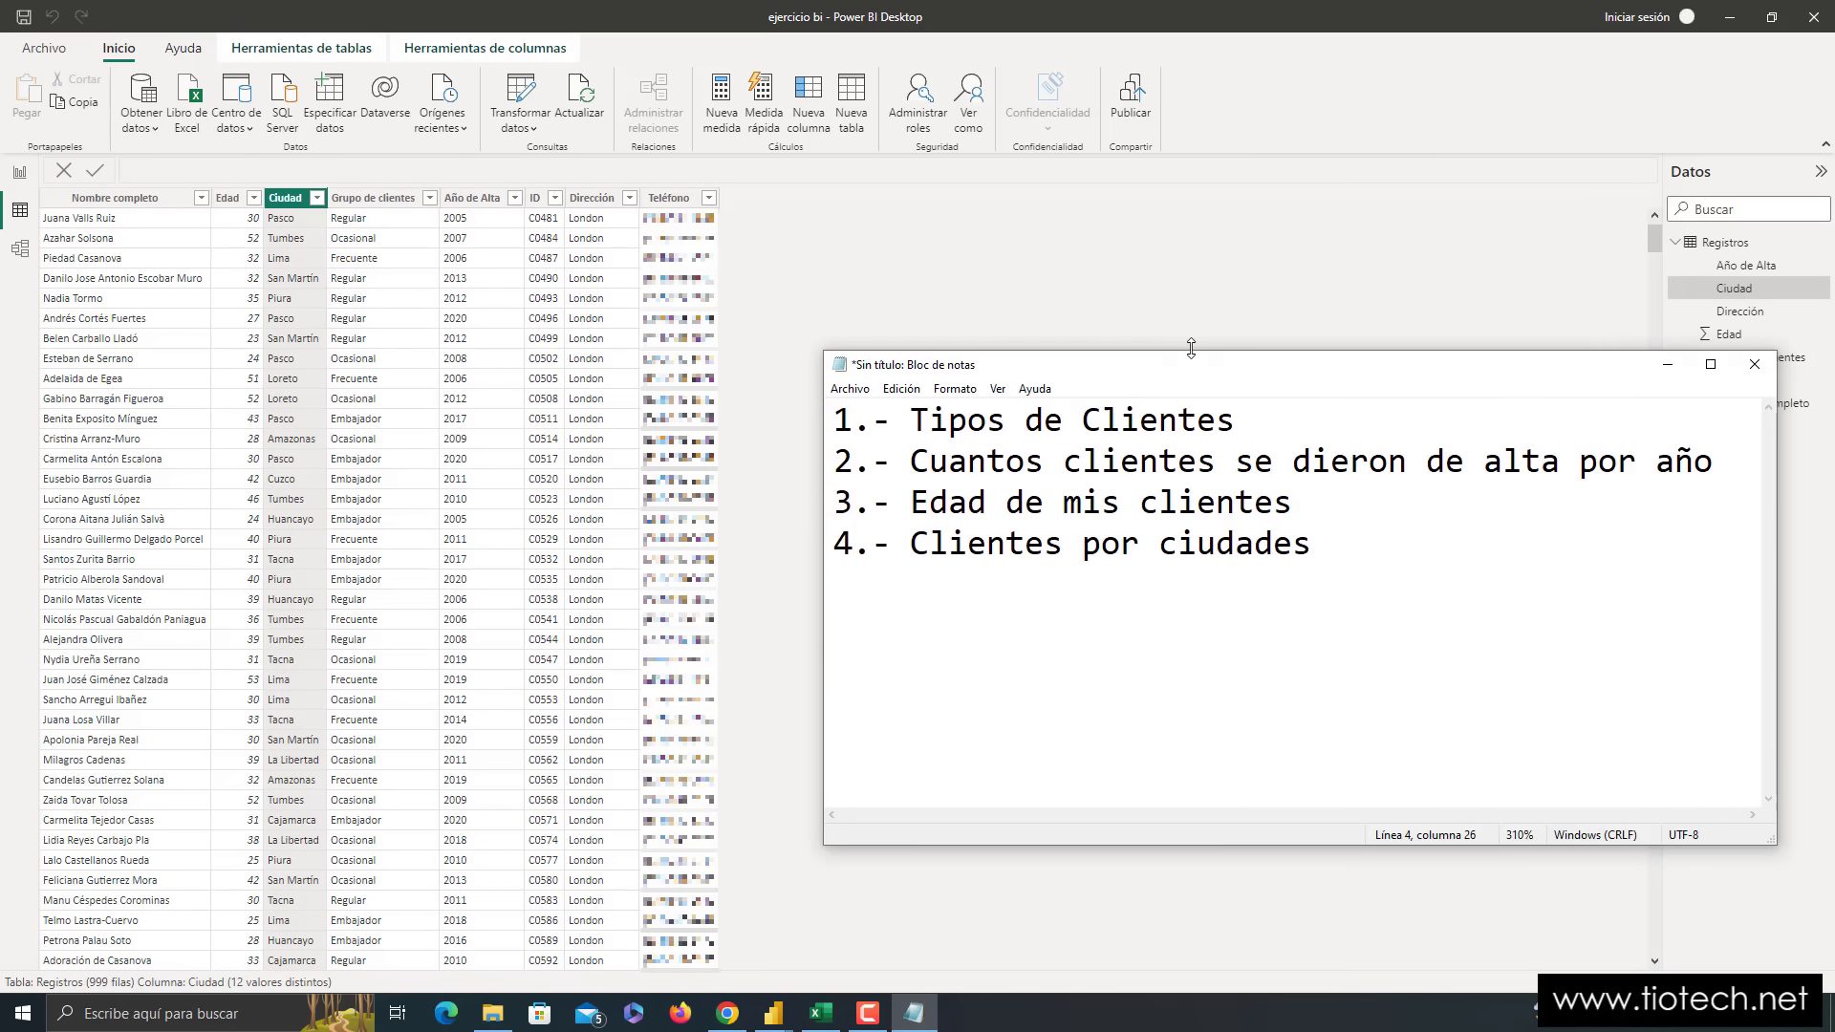
left_click_drag(1346, 538, 843, 538)
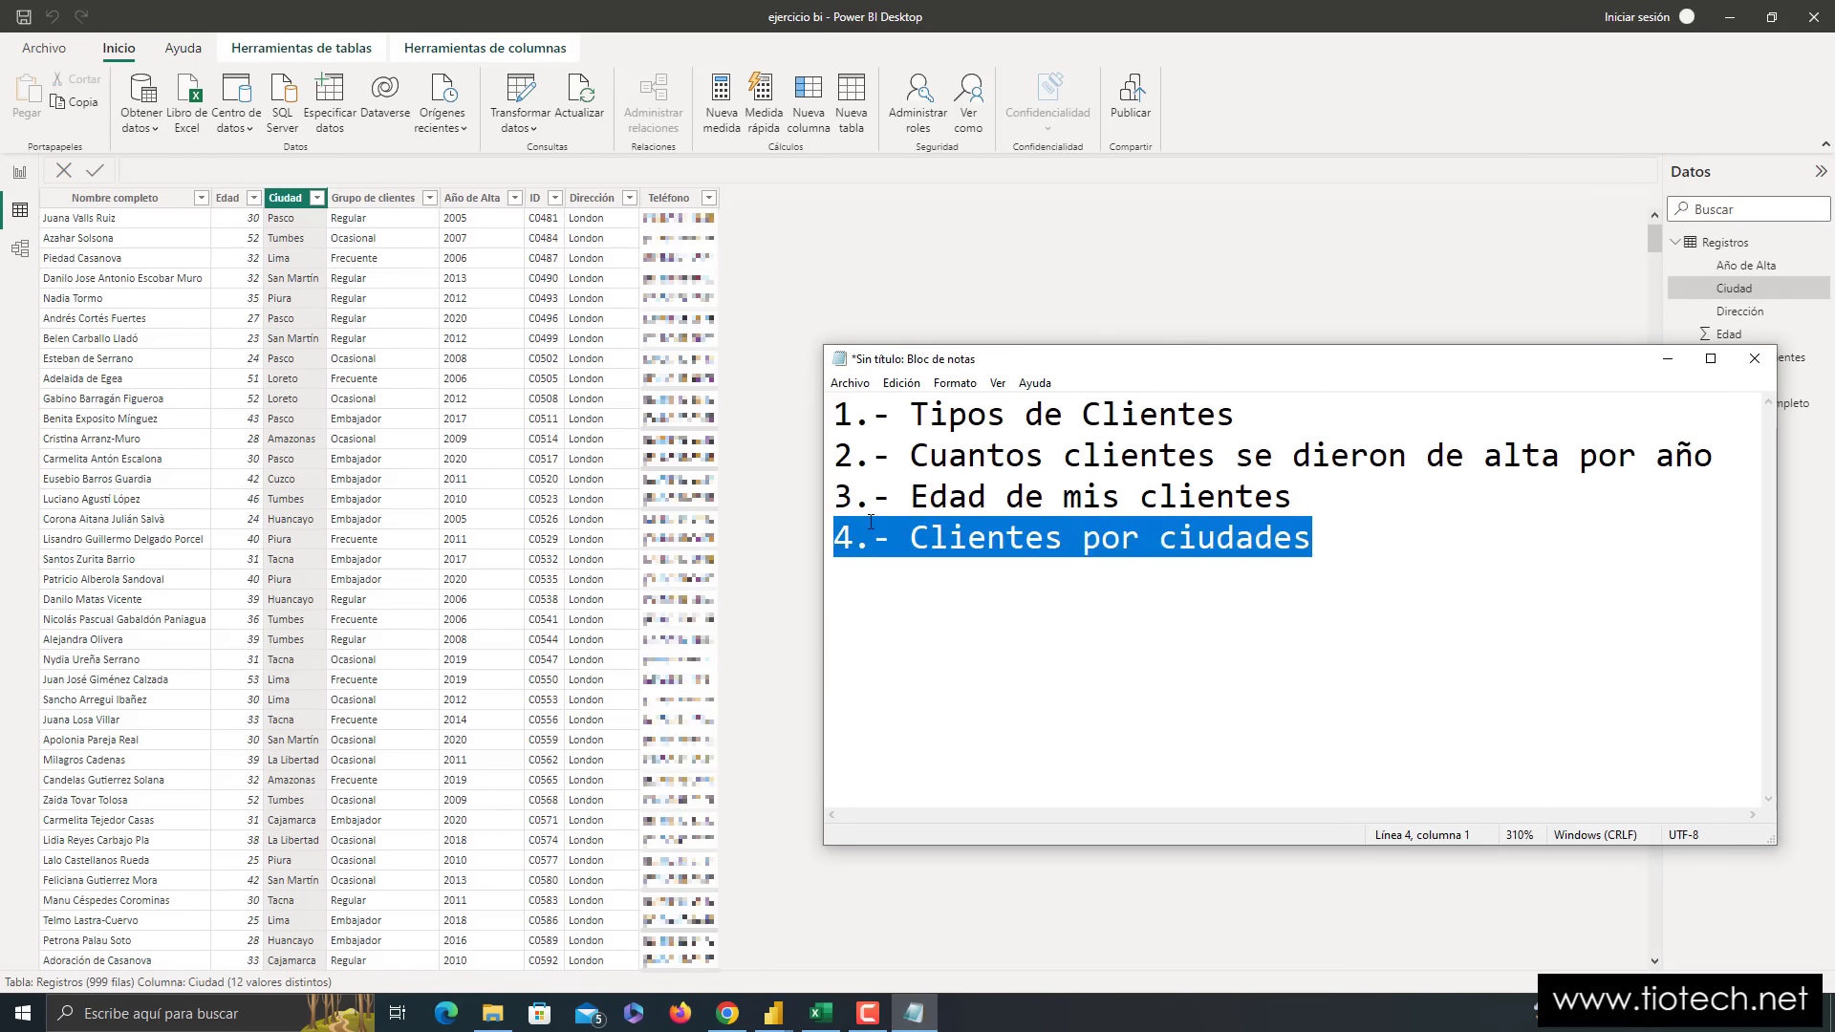
left_click(1339, 499)
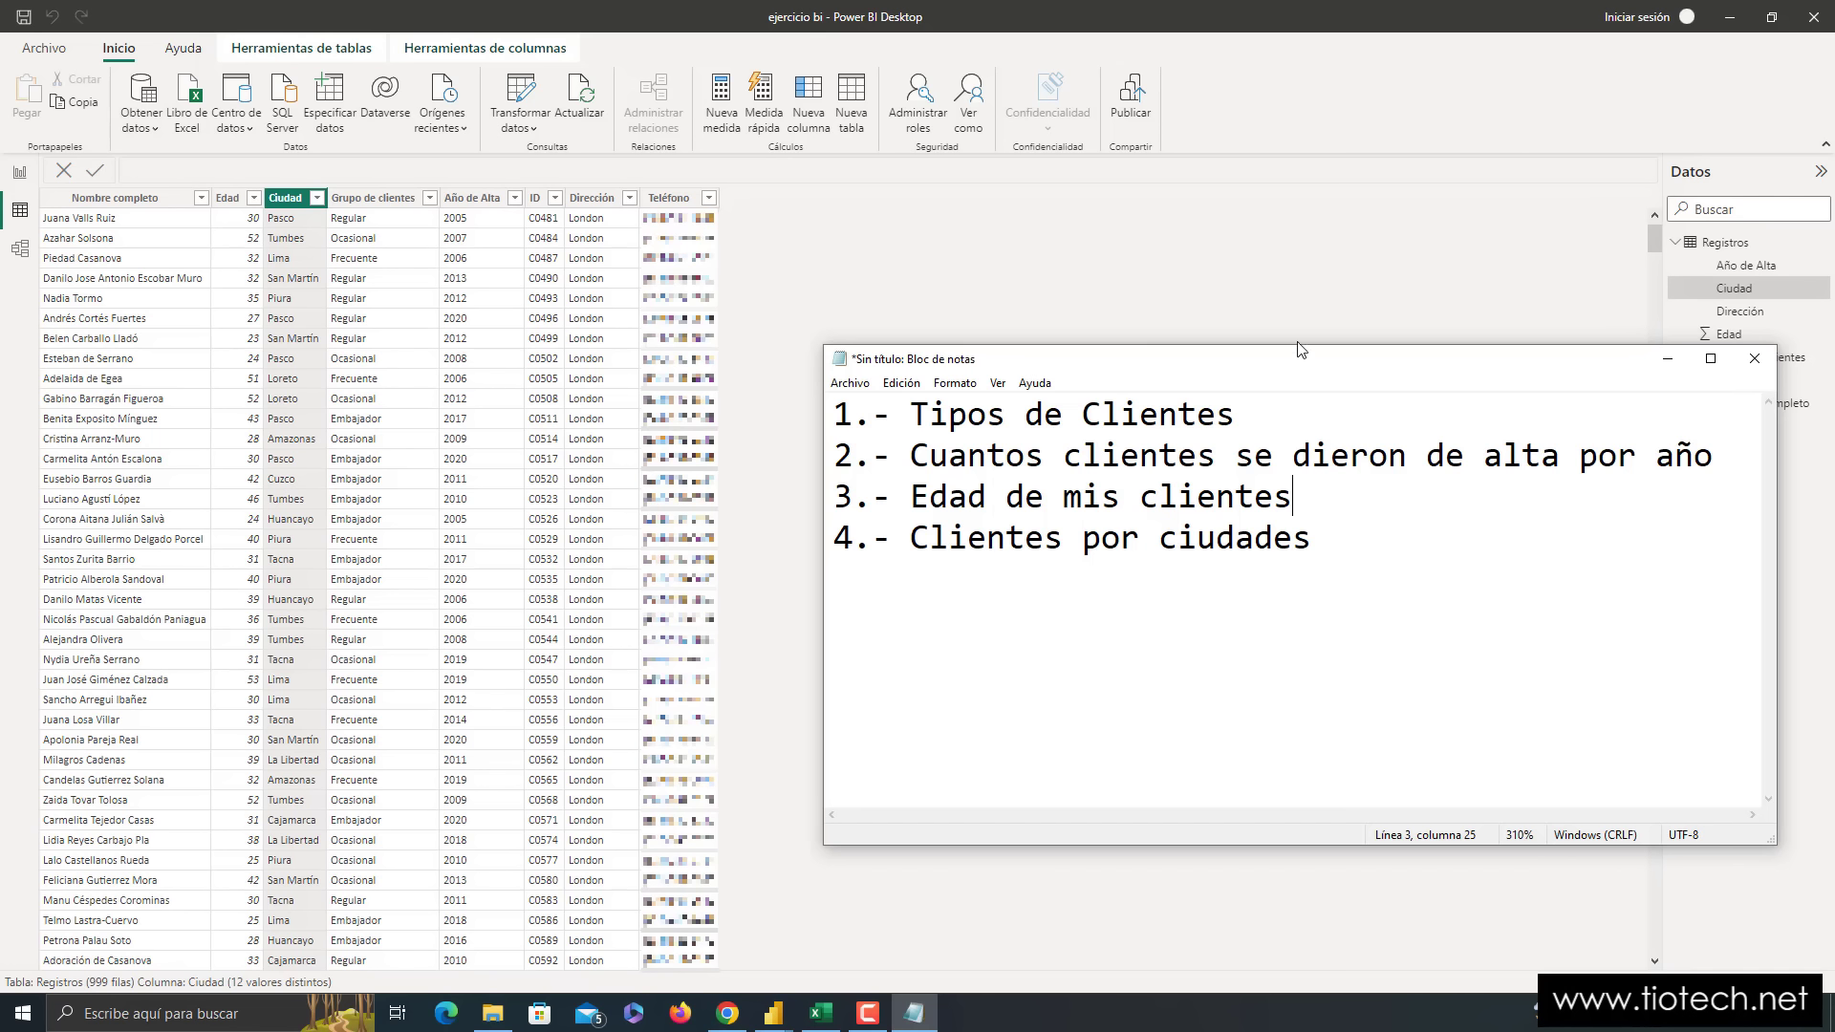
left_click(1266, 420)
key("shift+Home")
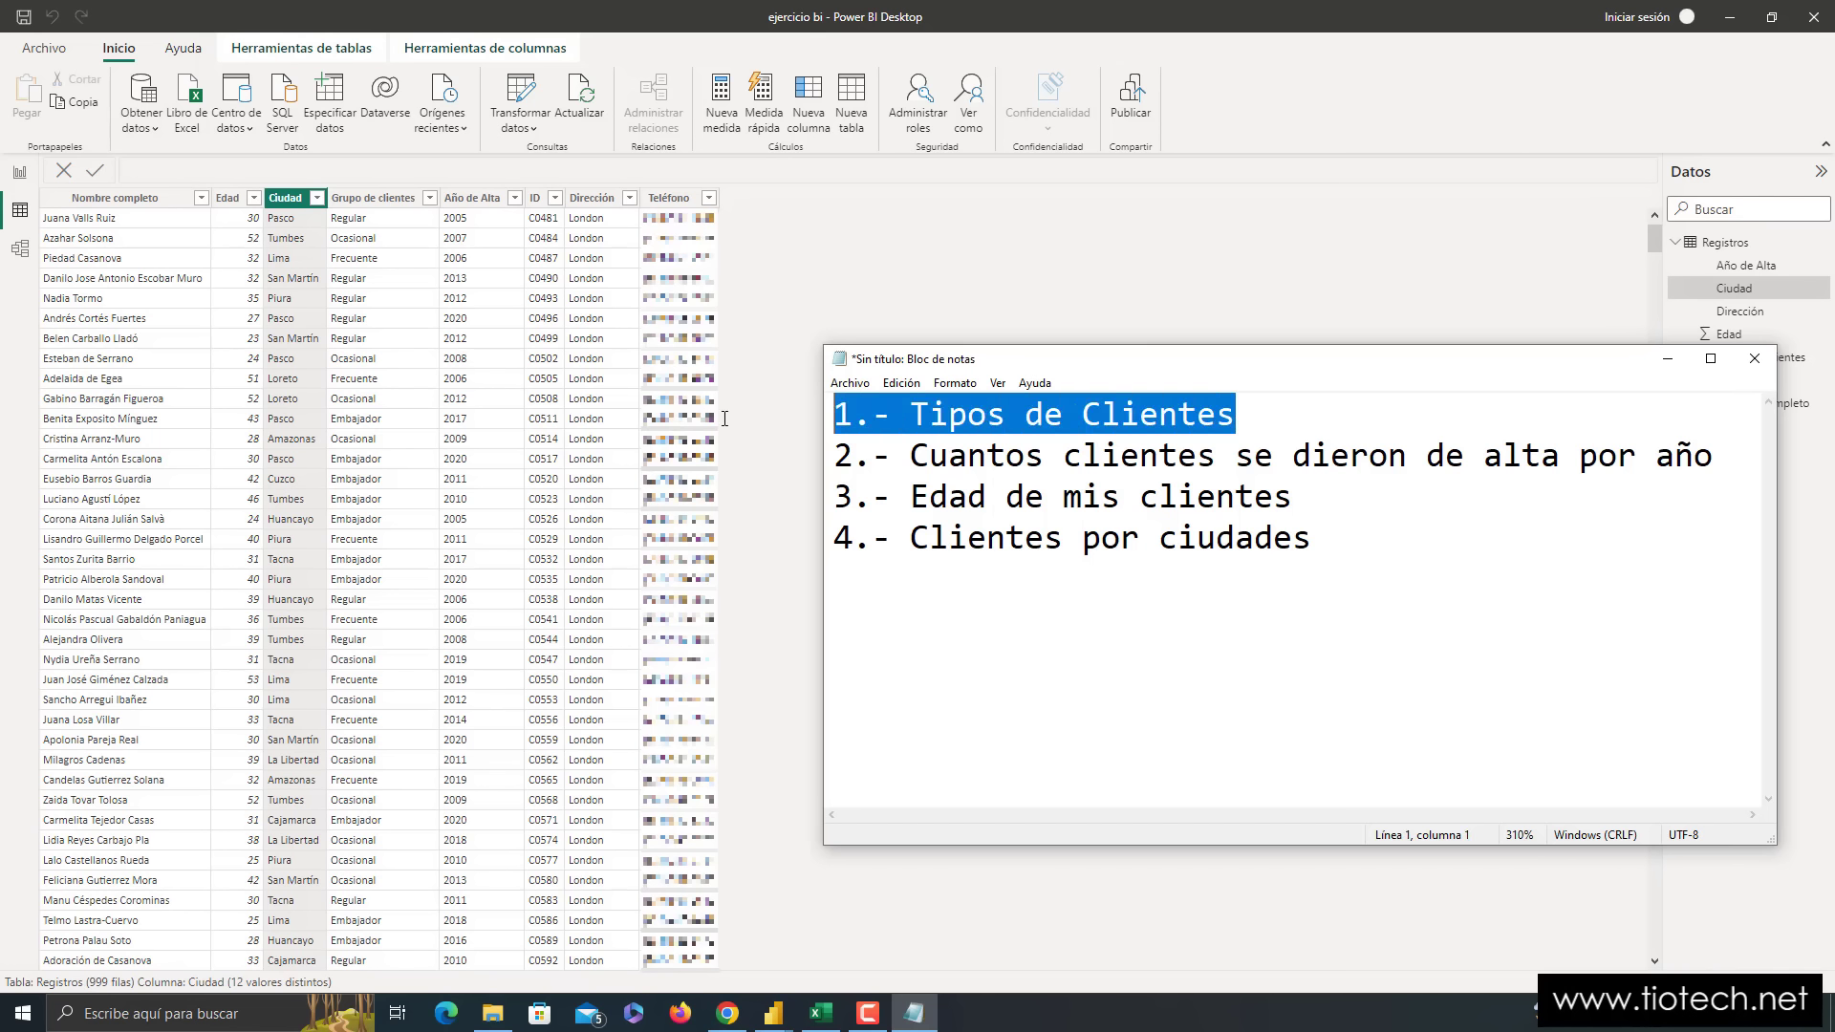
left_click_drag(1715, 456, 750, 467)
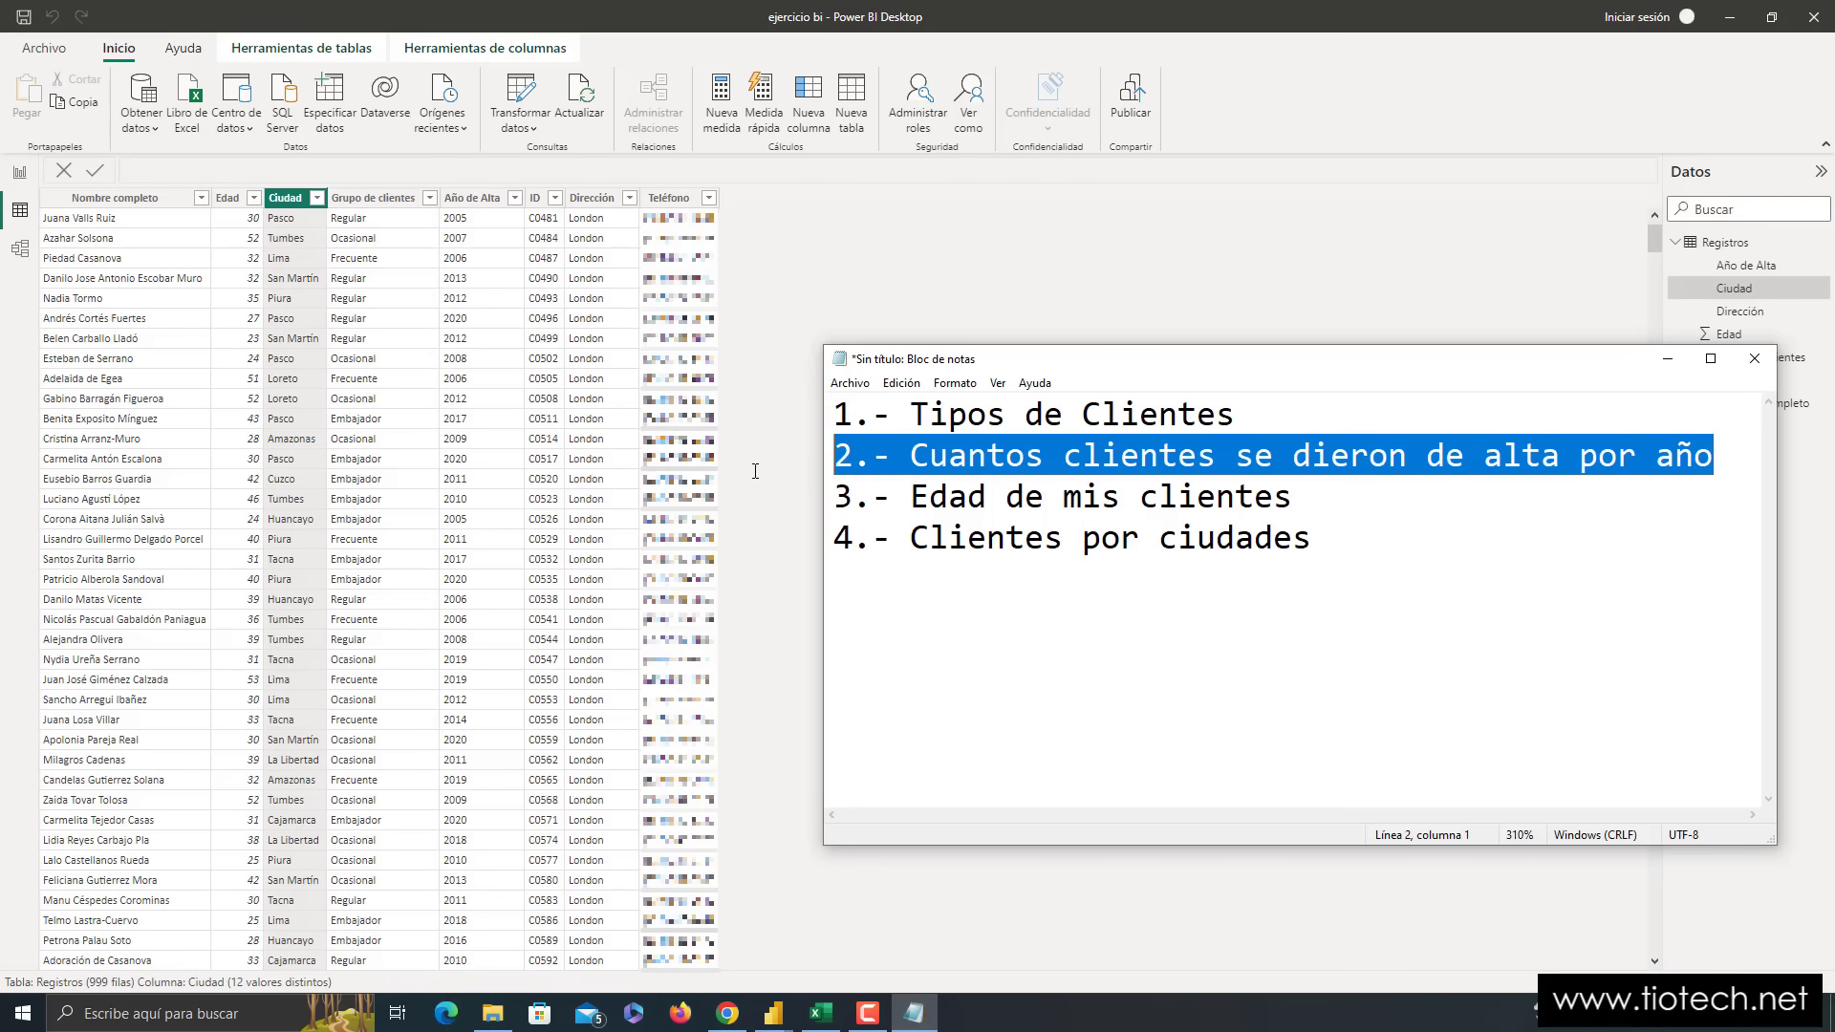
- Switch Power BI to the report view and mark the note's first line, Tipos de Clientes, with a leading "----"
left_click(19, 173)
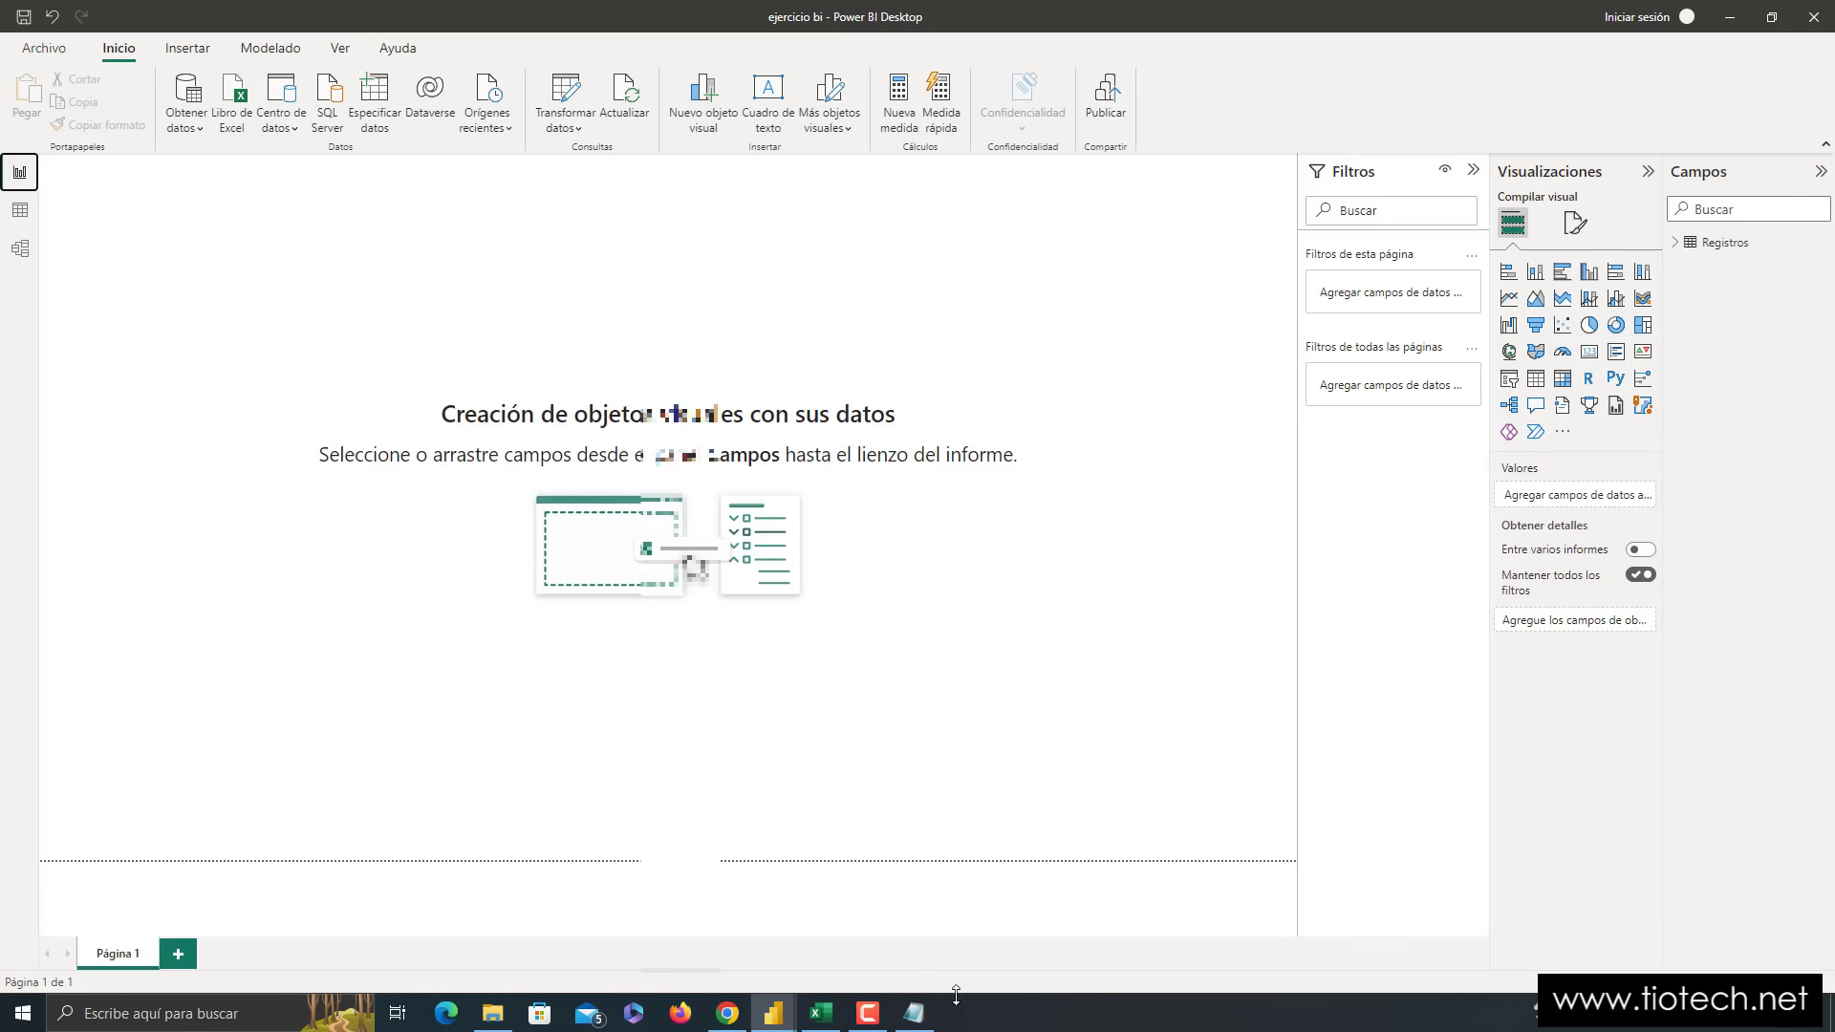
left_click(914, 1012)
left_click(836, 414)
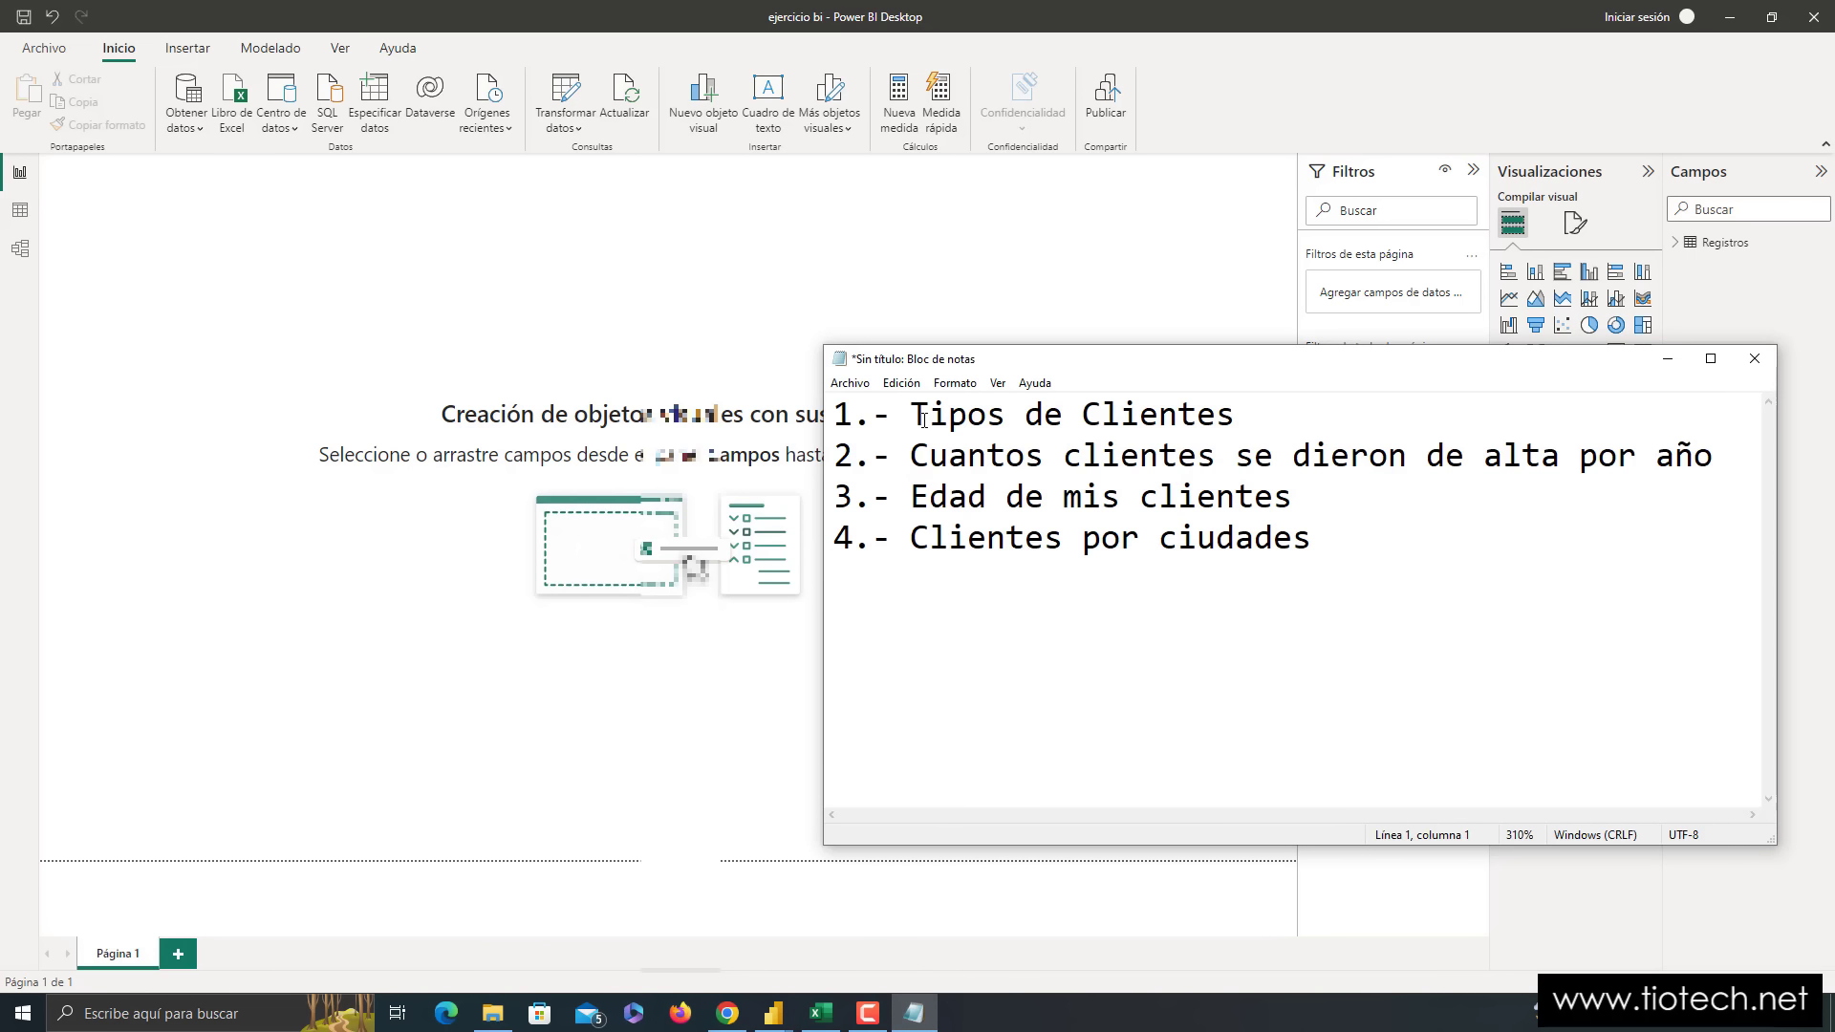
type("----")
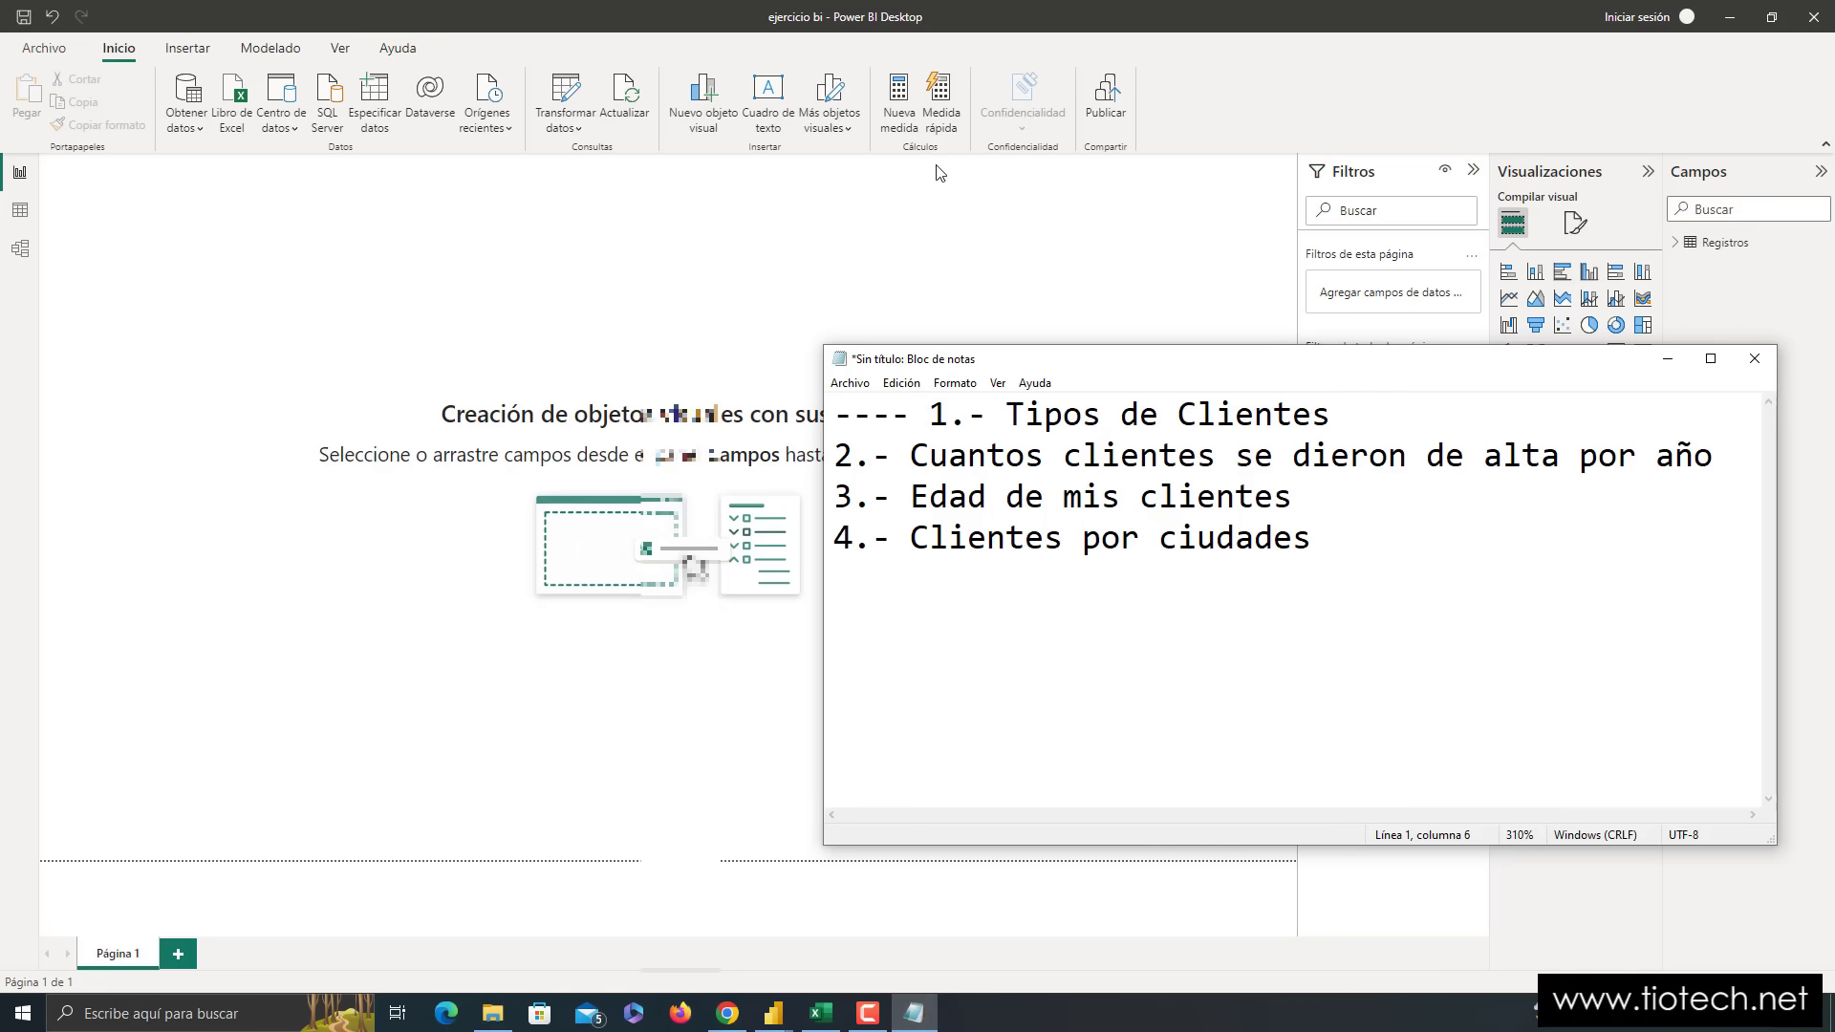
- Minimize the note, add an empty donut chart to Página 1 and shift it slightly away from the page's upper-left corner
left_click(1668, 359)
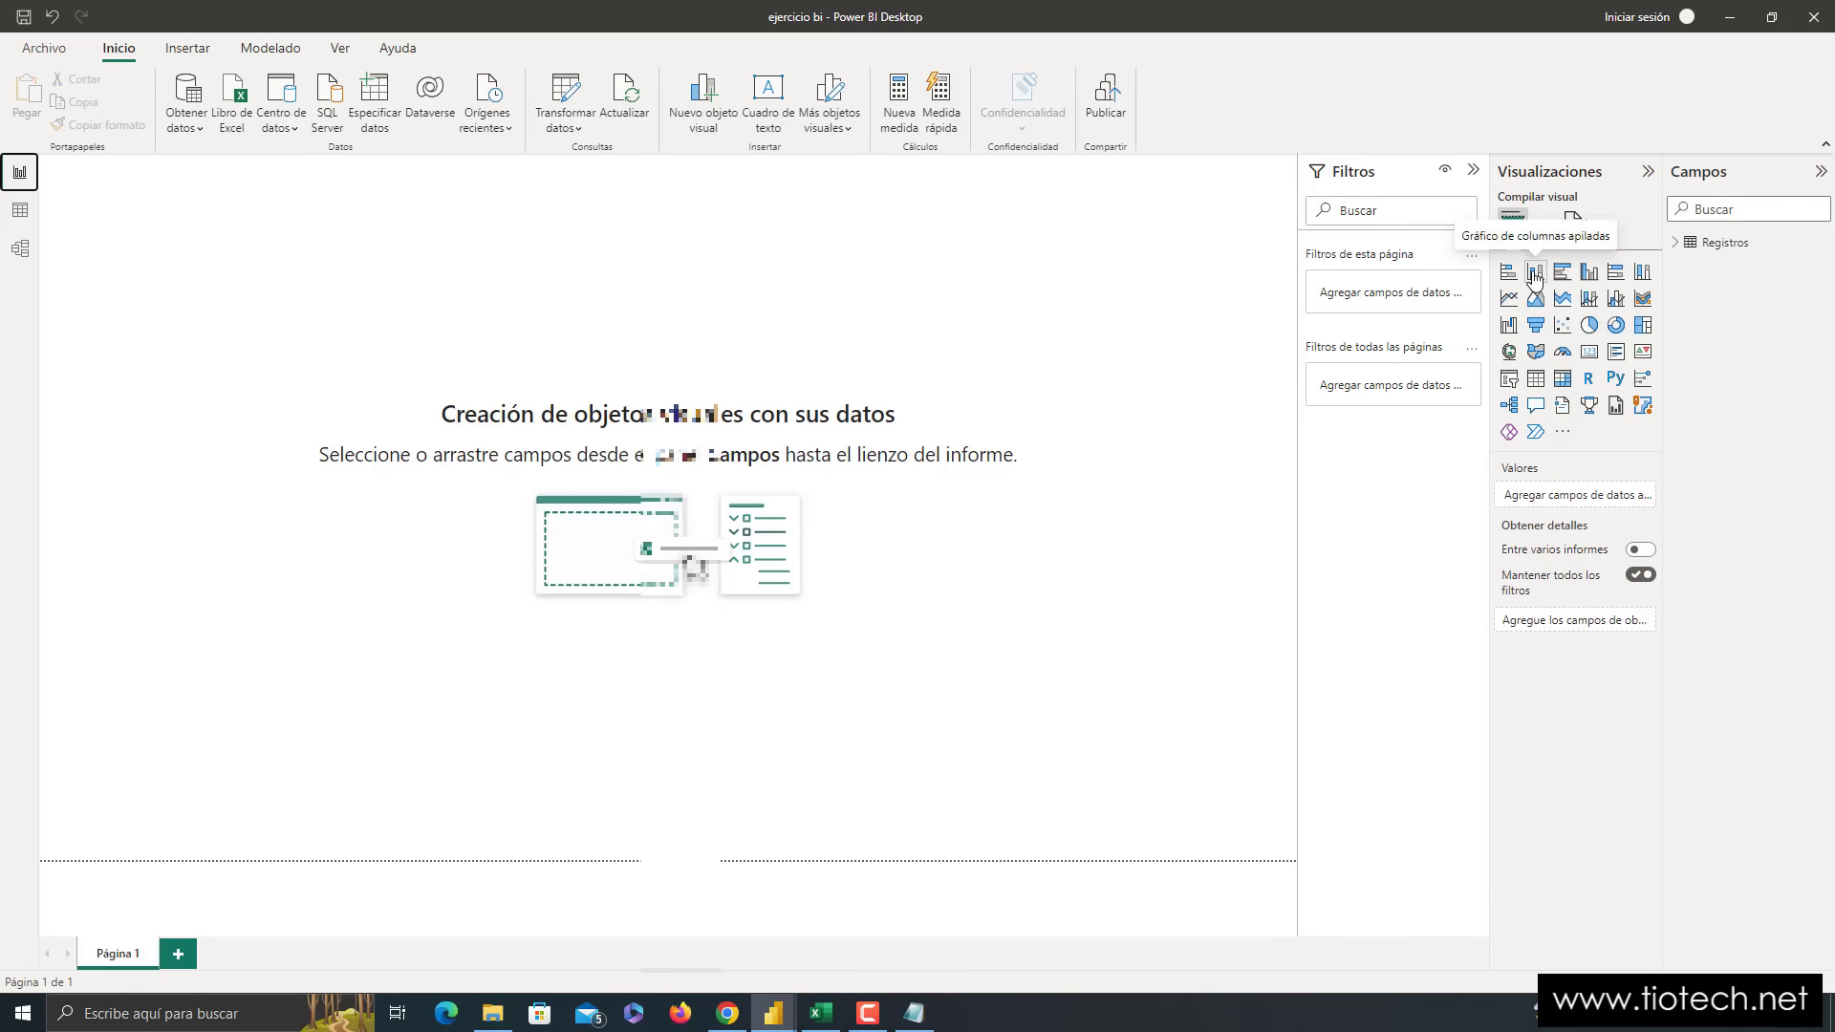
left_click(1619, 327)
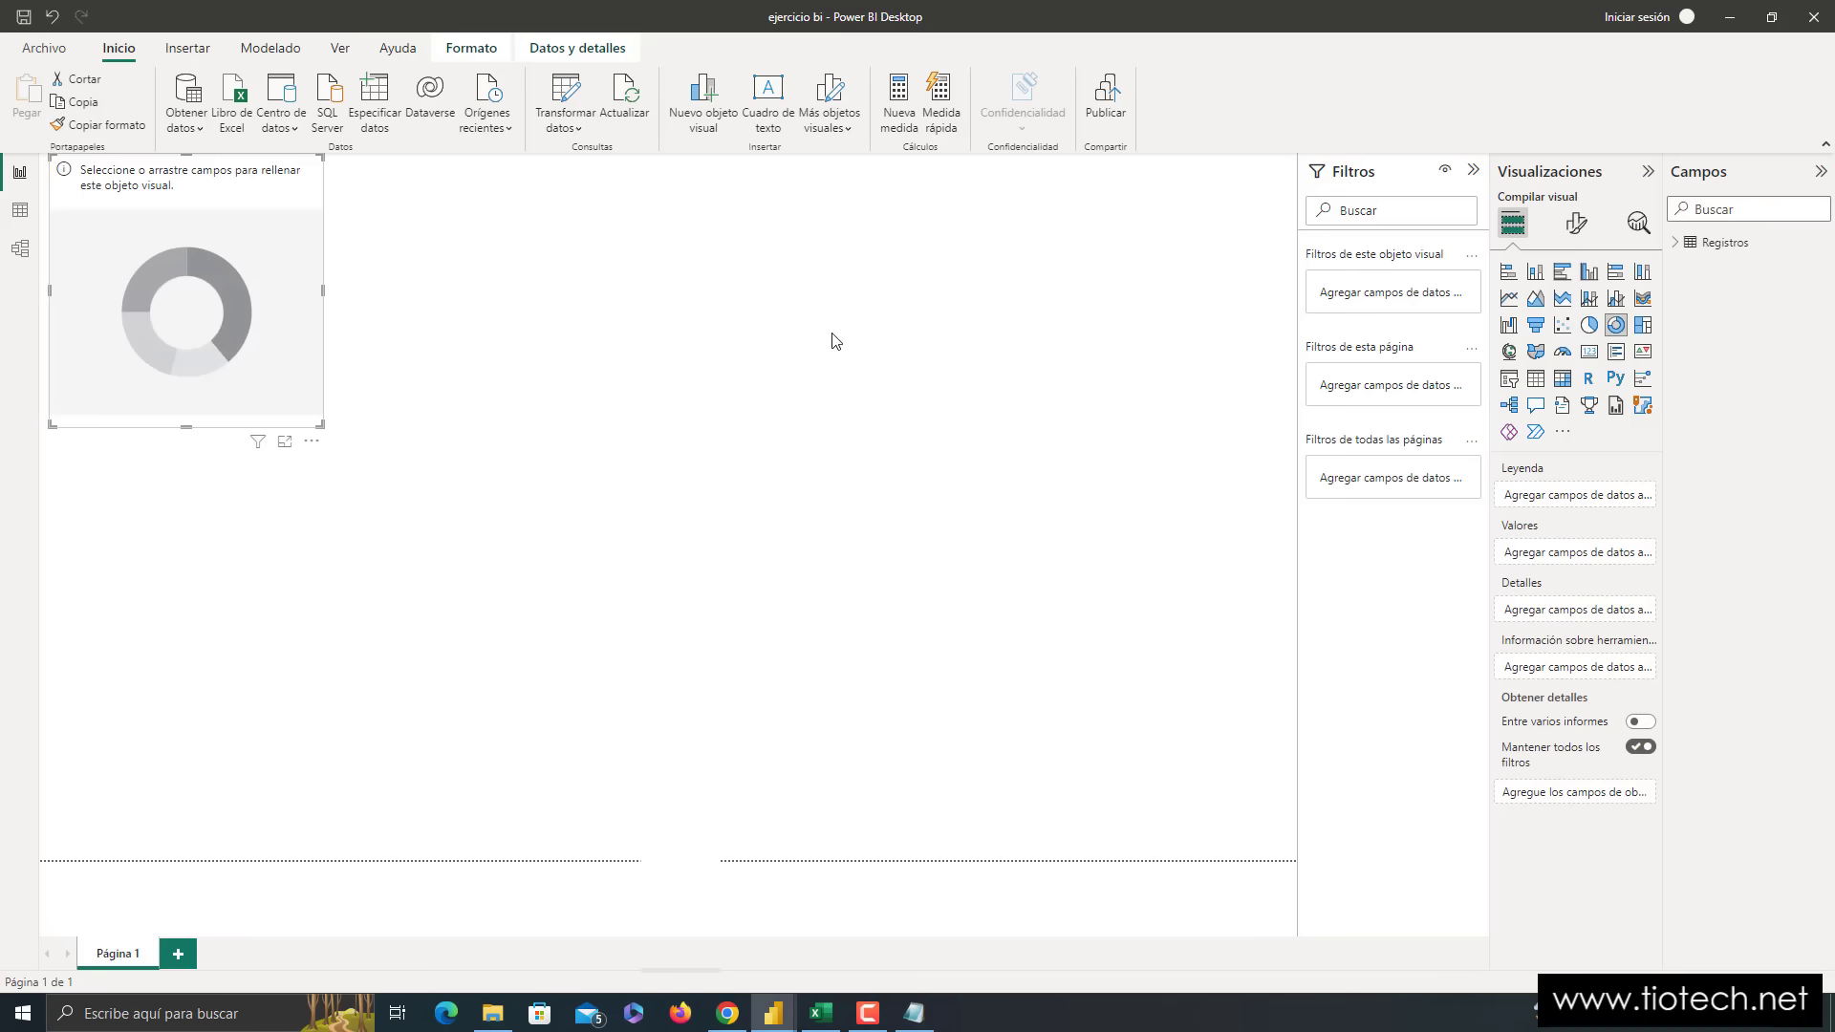
left_click_drag(208, 170, 241, 244)
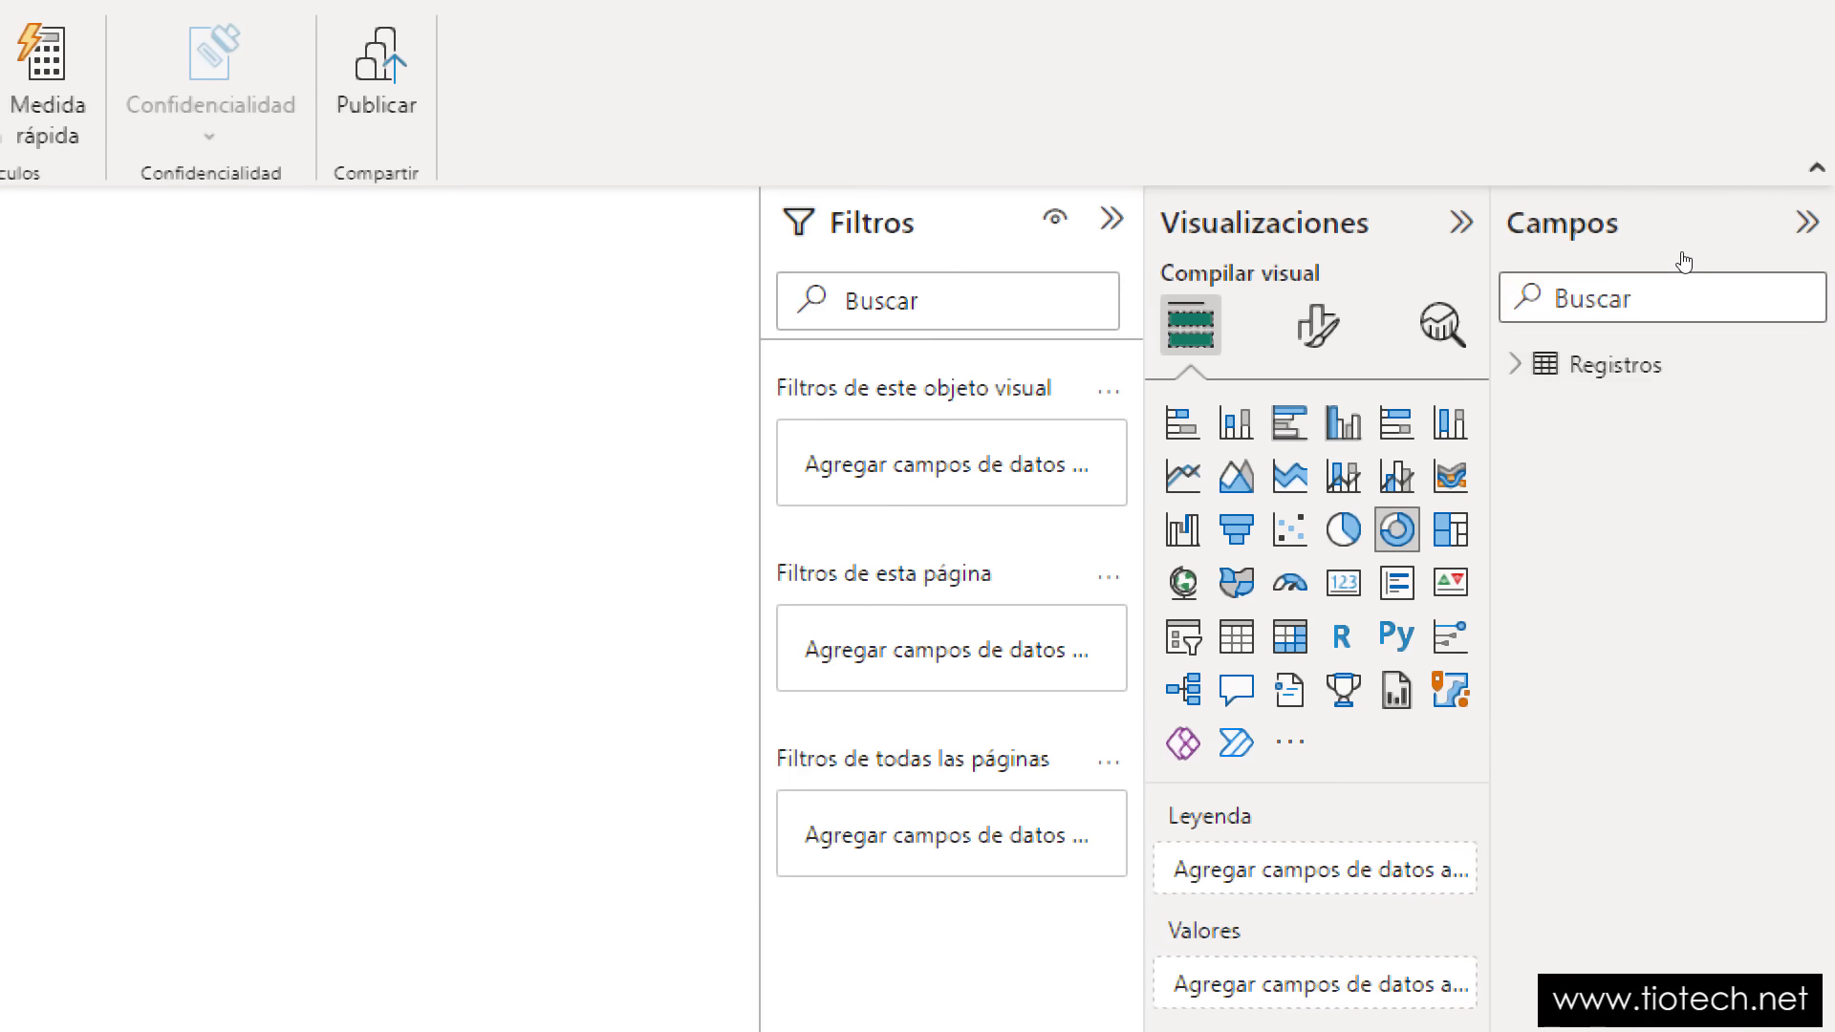
- Expand the Registros fields and assign Grupo de clientes to the donut chart's Leyenda
mouse_move(1680, 251)
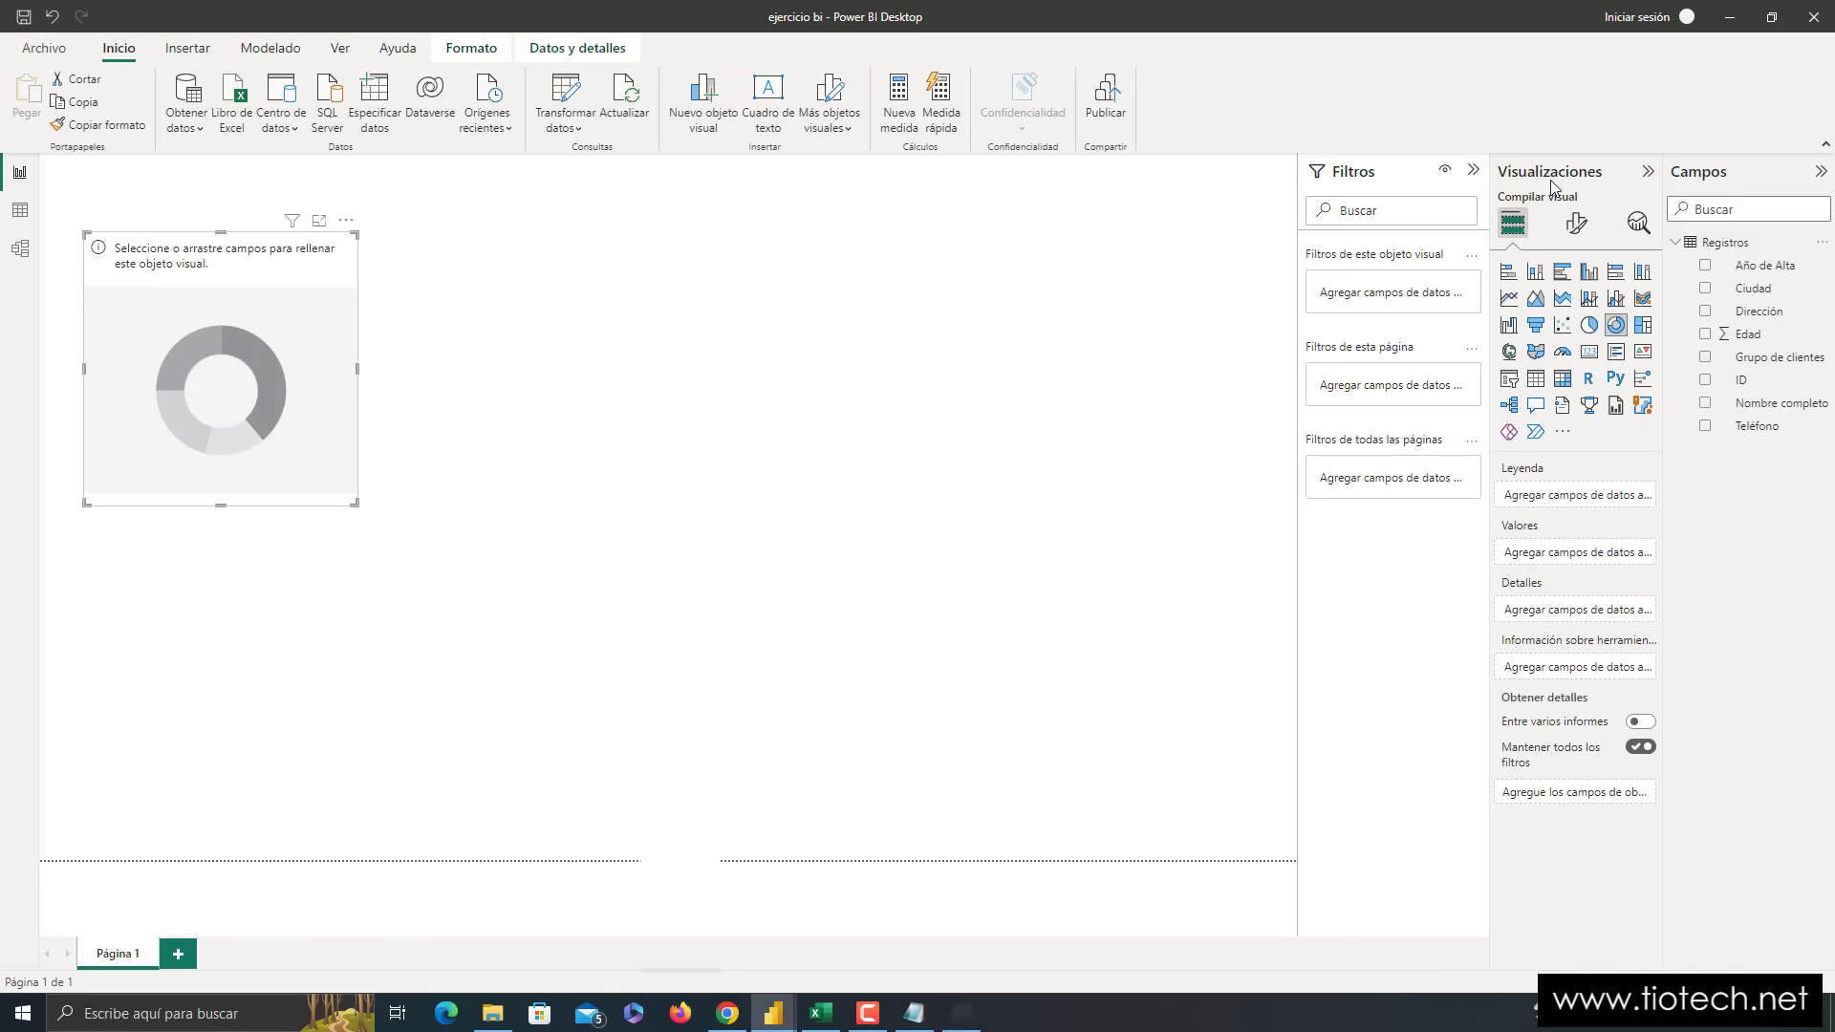
key("super+plus")
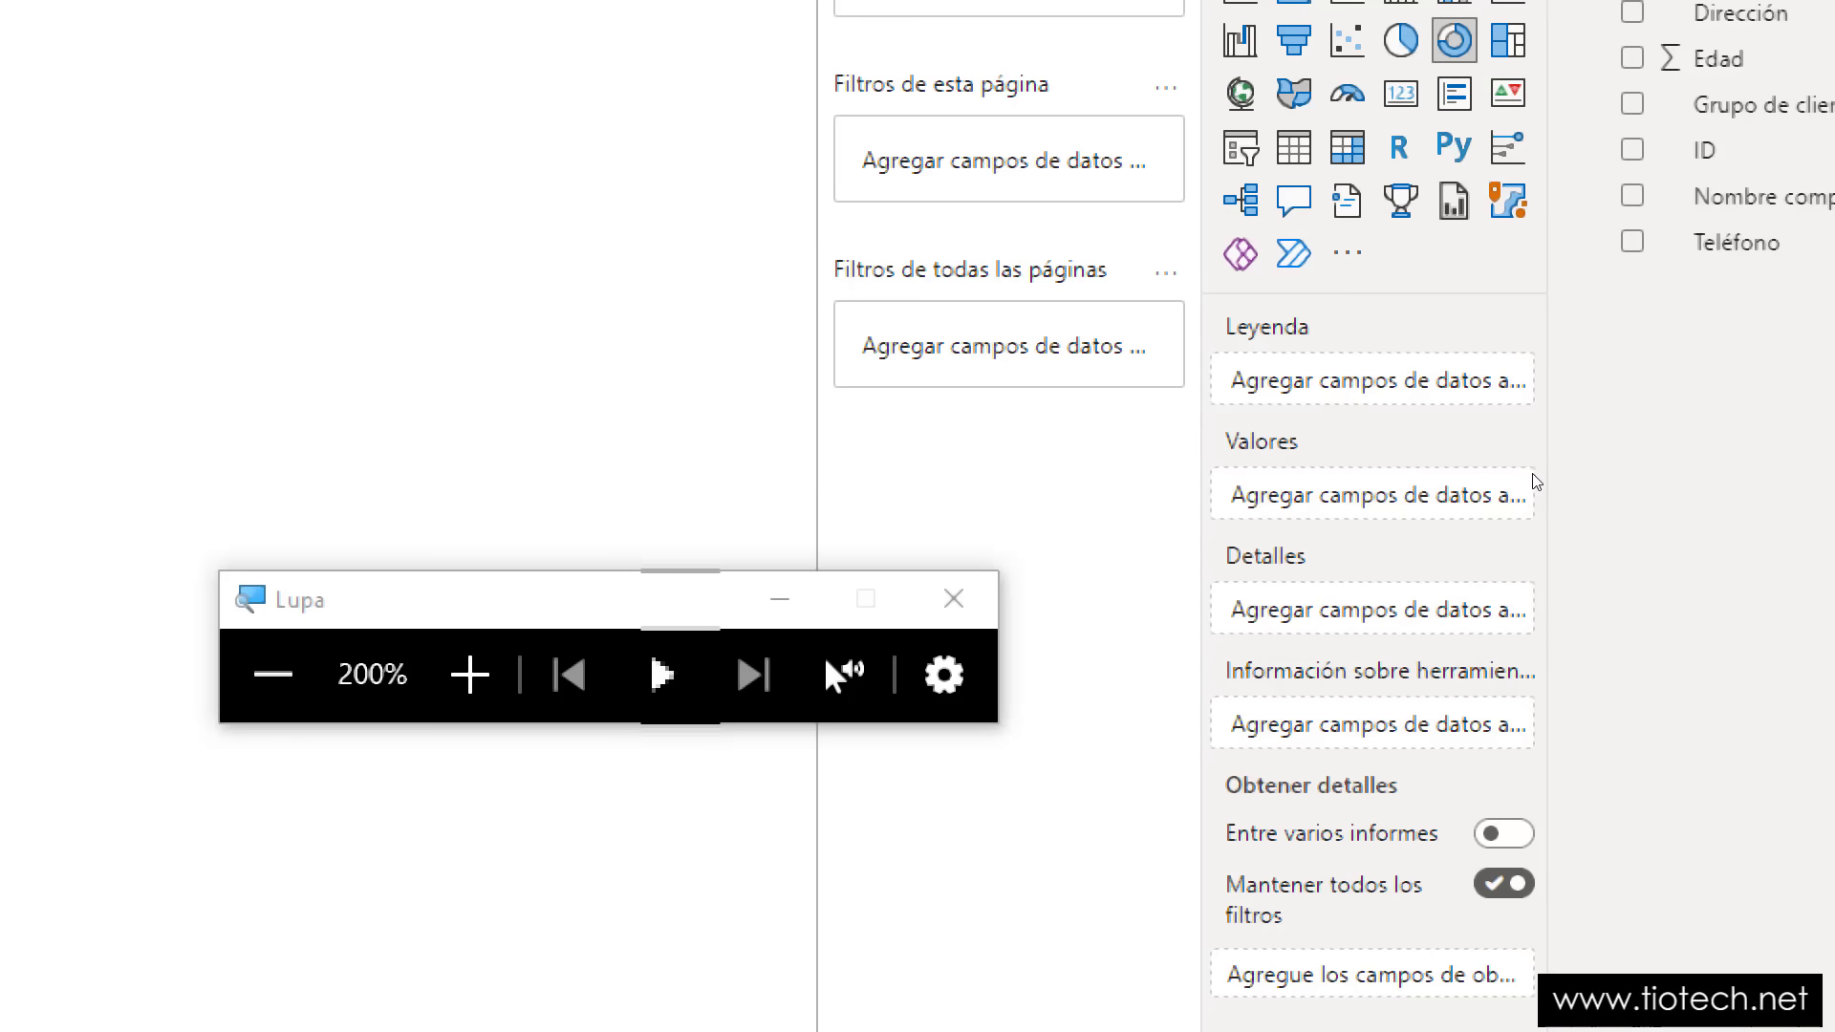
key("super+Escape")
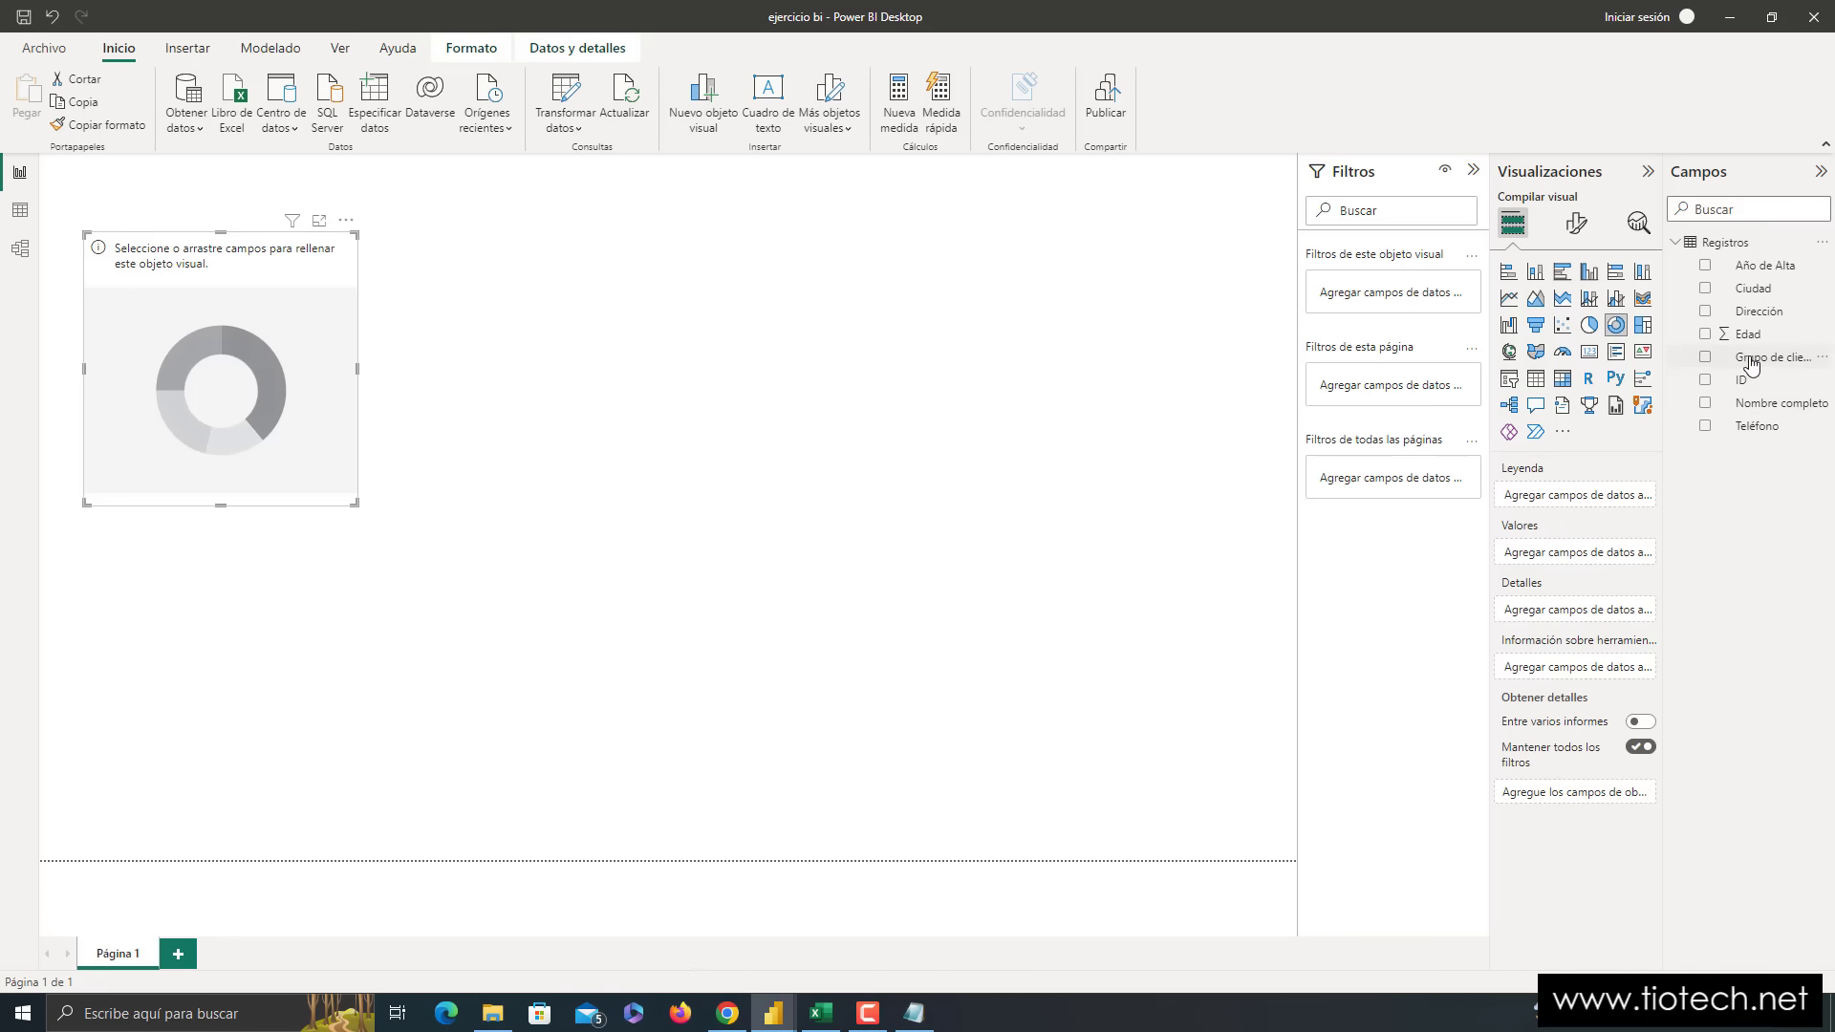
key("super+plus")
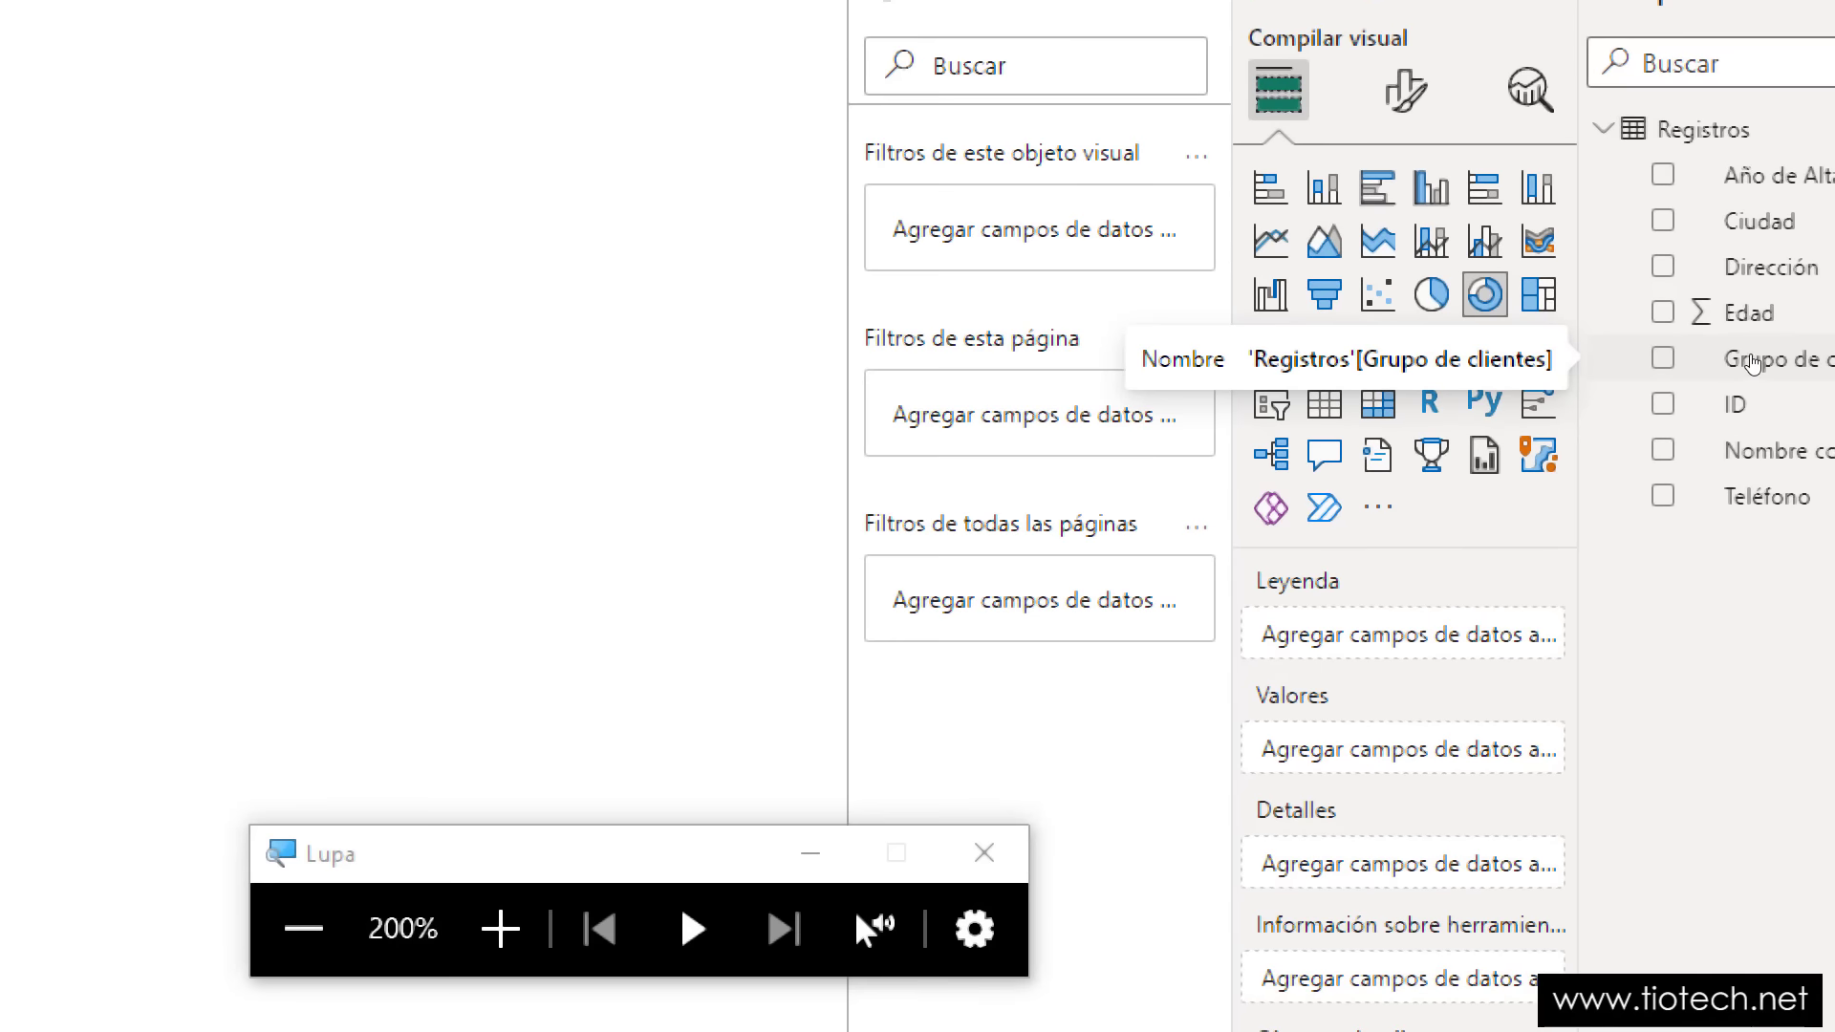
key("super+Escape")
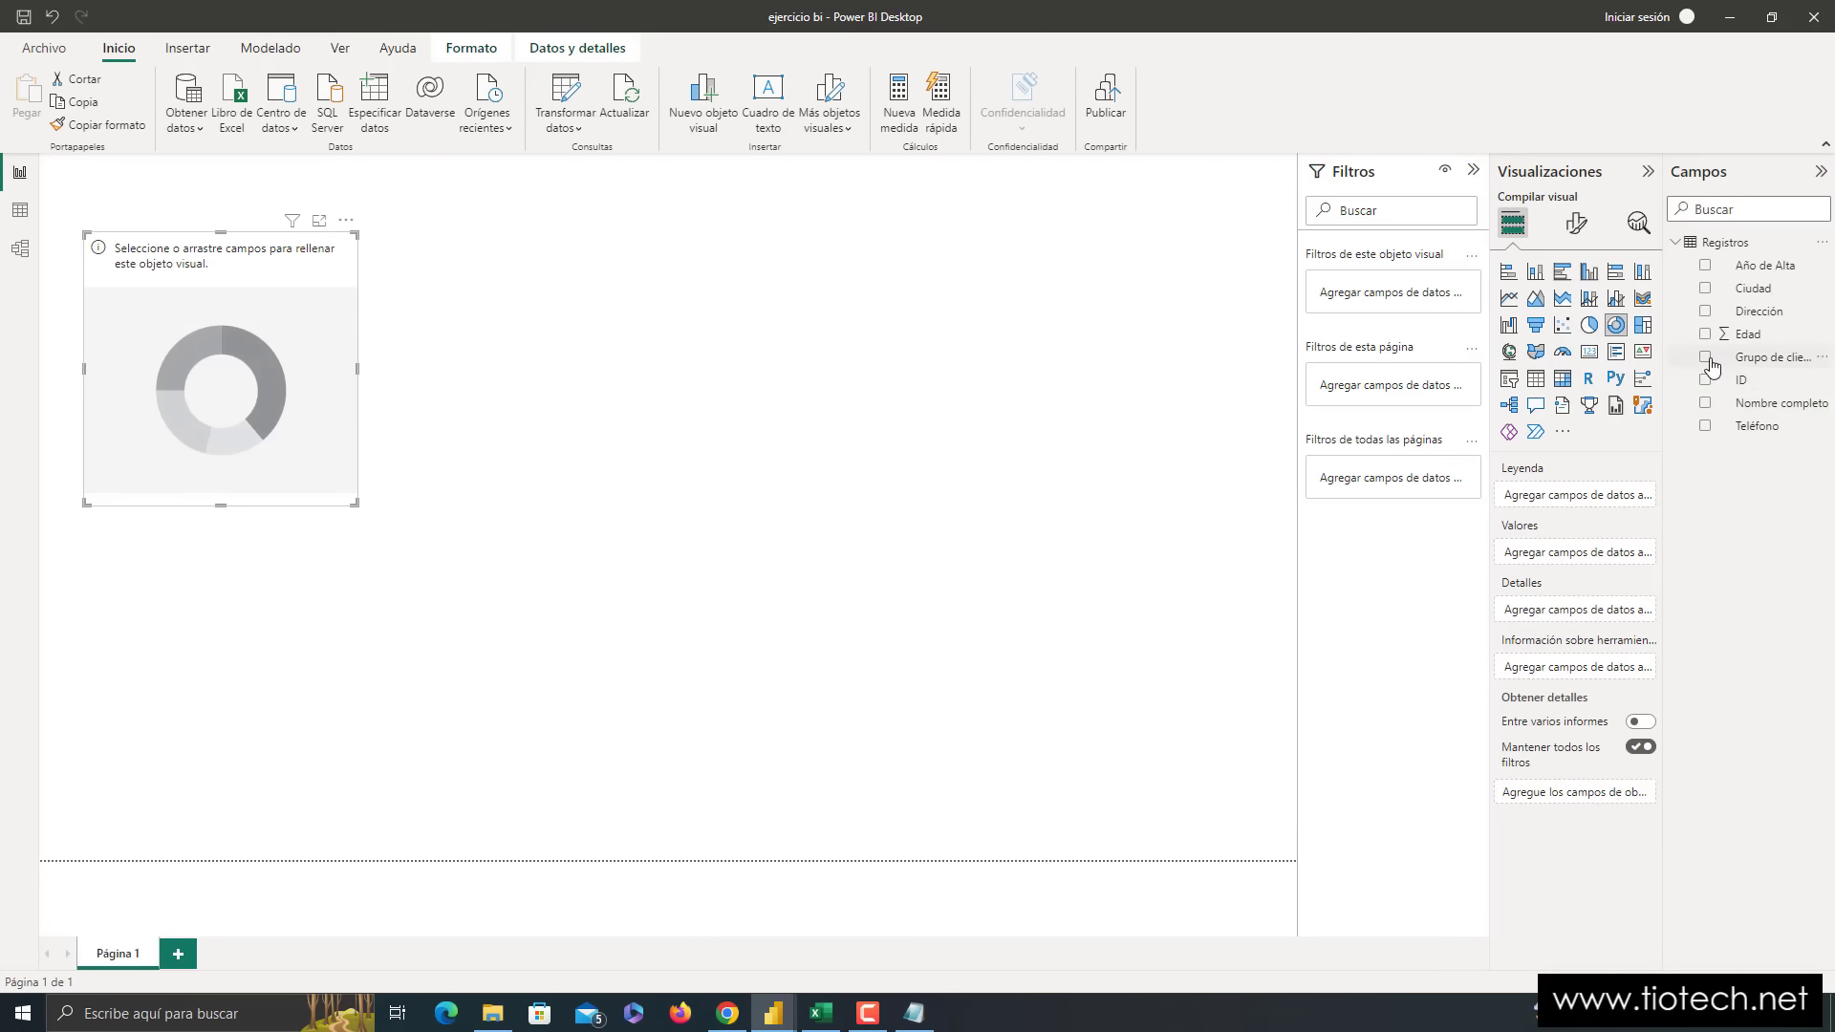
left_click_drag(1752, 366, 1559, 503)
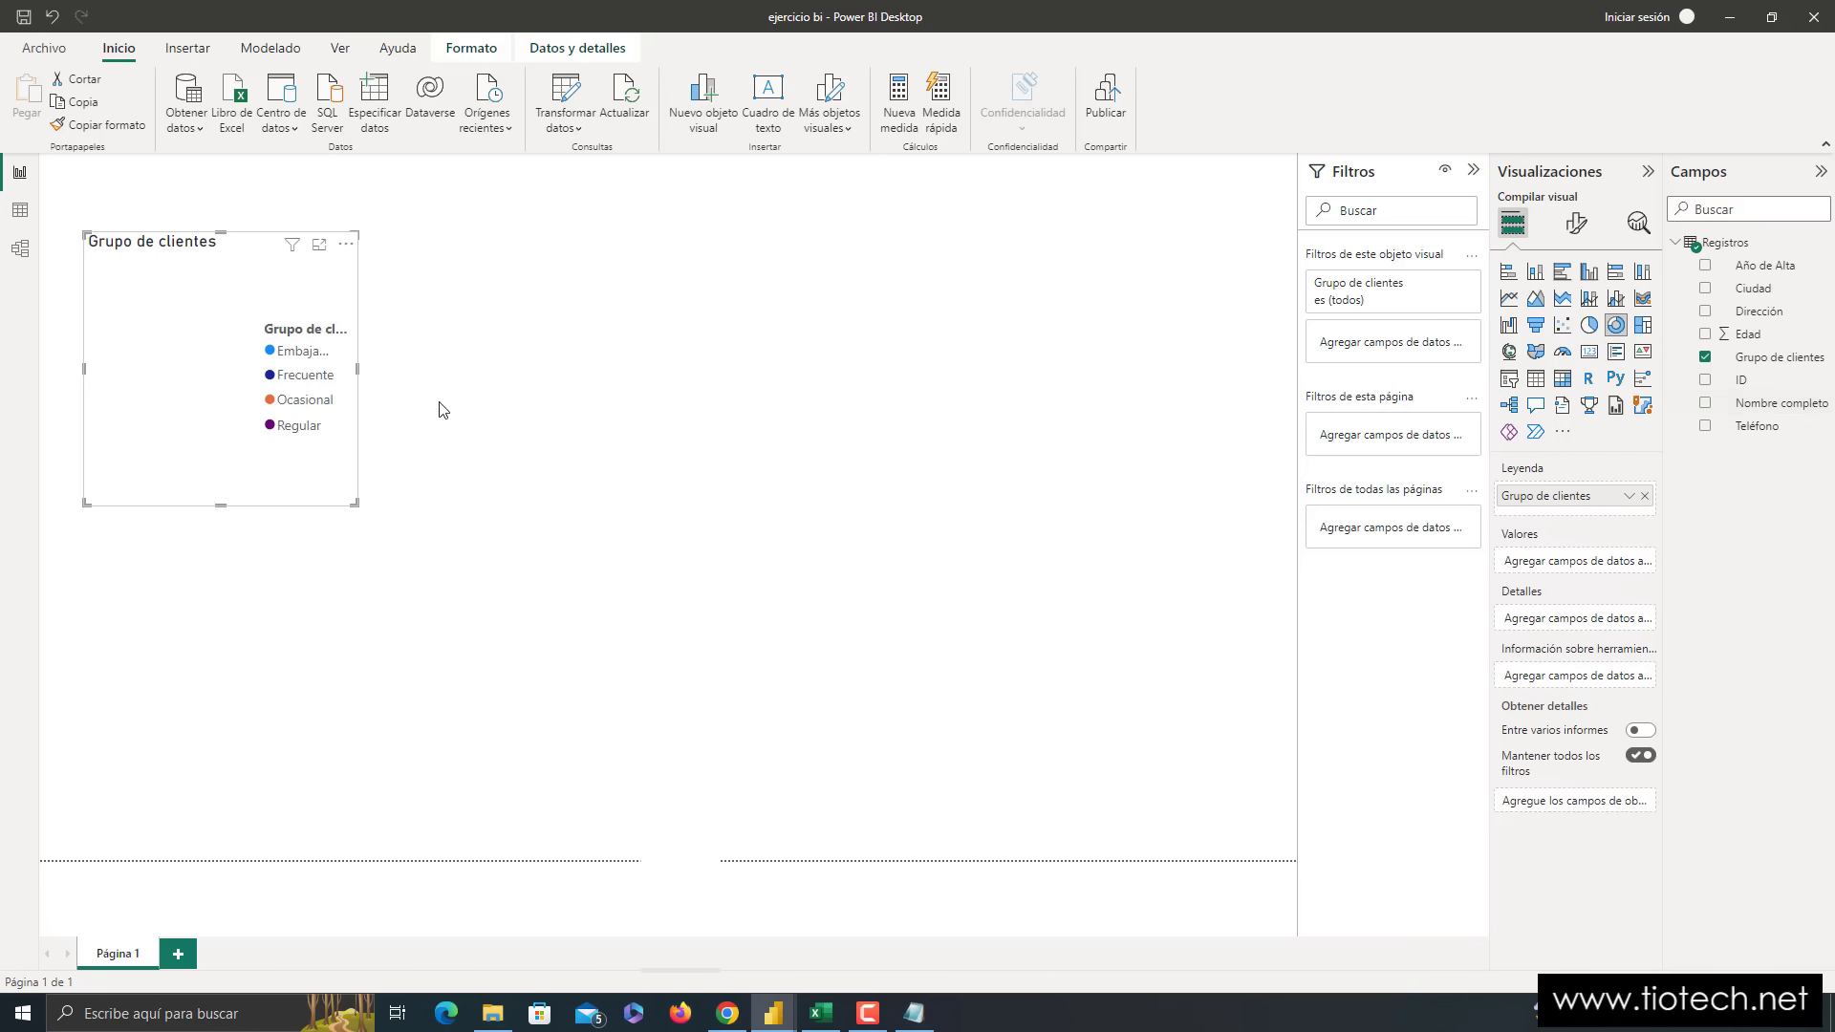
- Examine the Nombre completo and ID columns in the data view as candidates for counting customers
left_click(21, 212)
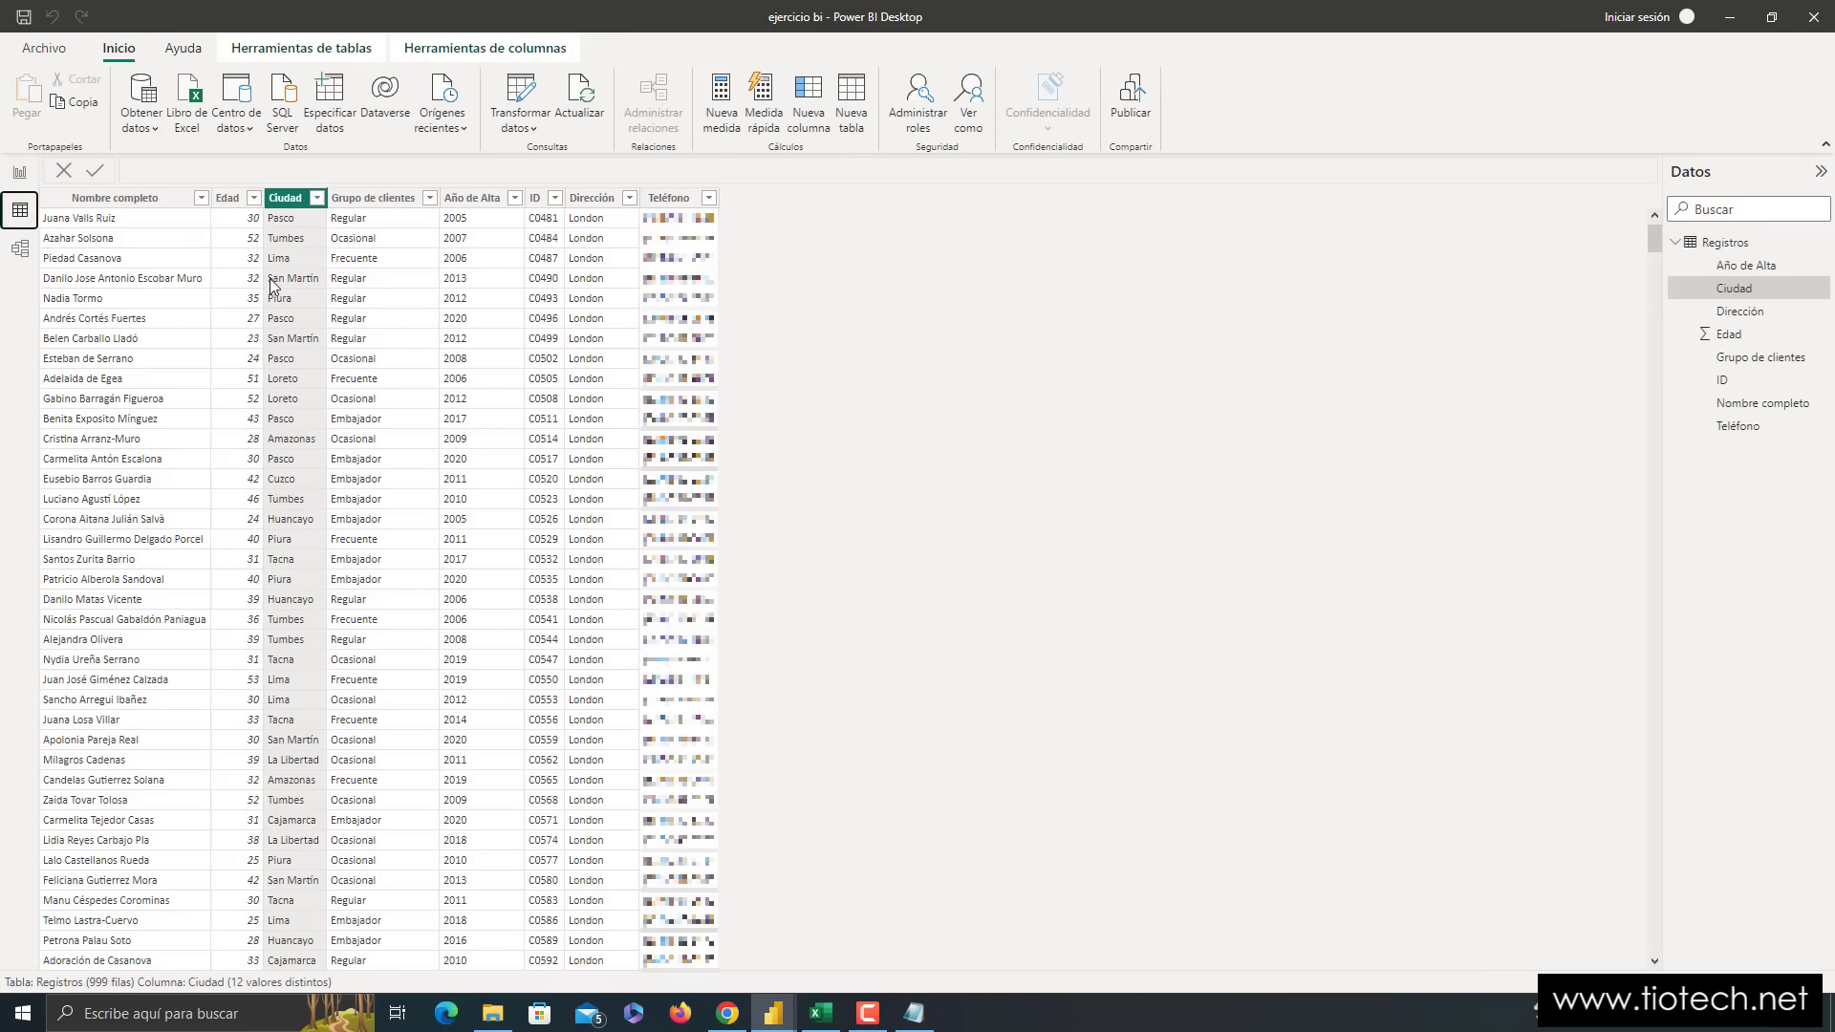
left_click(110, 202)
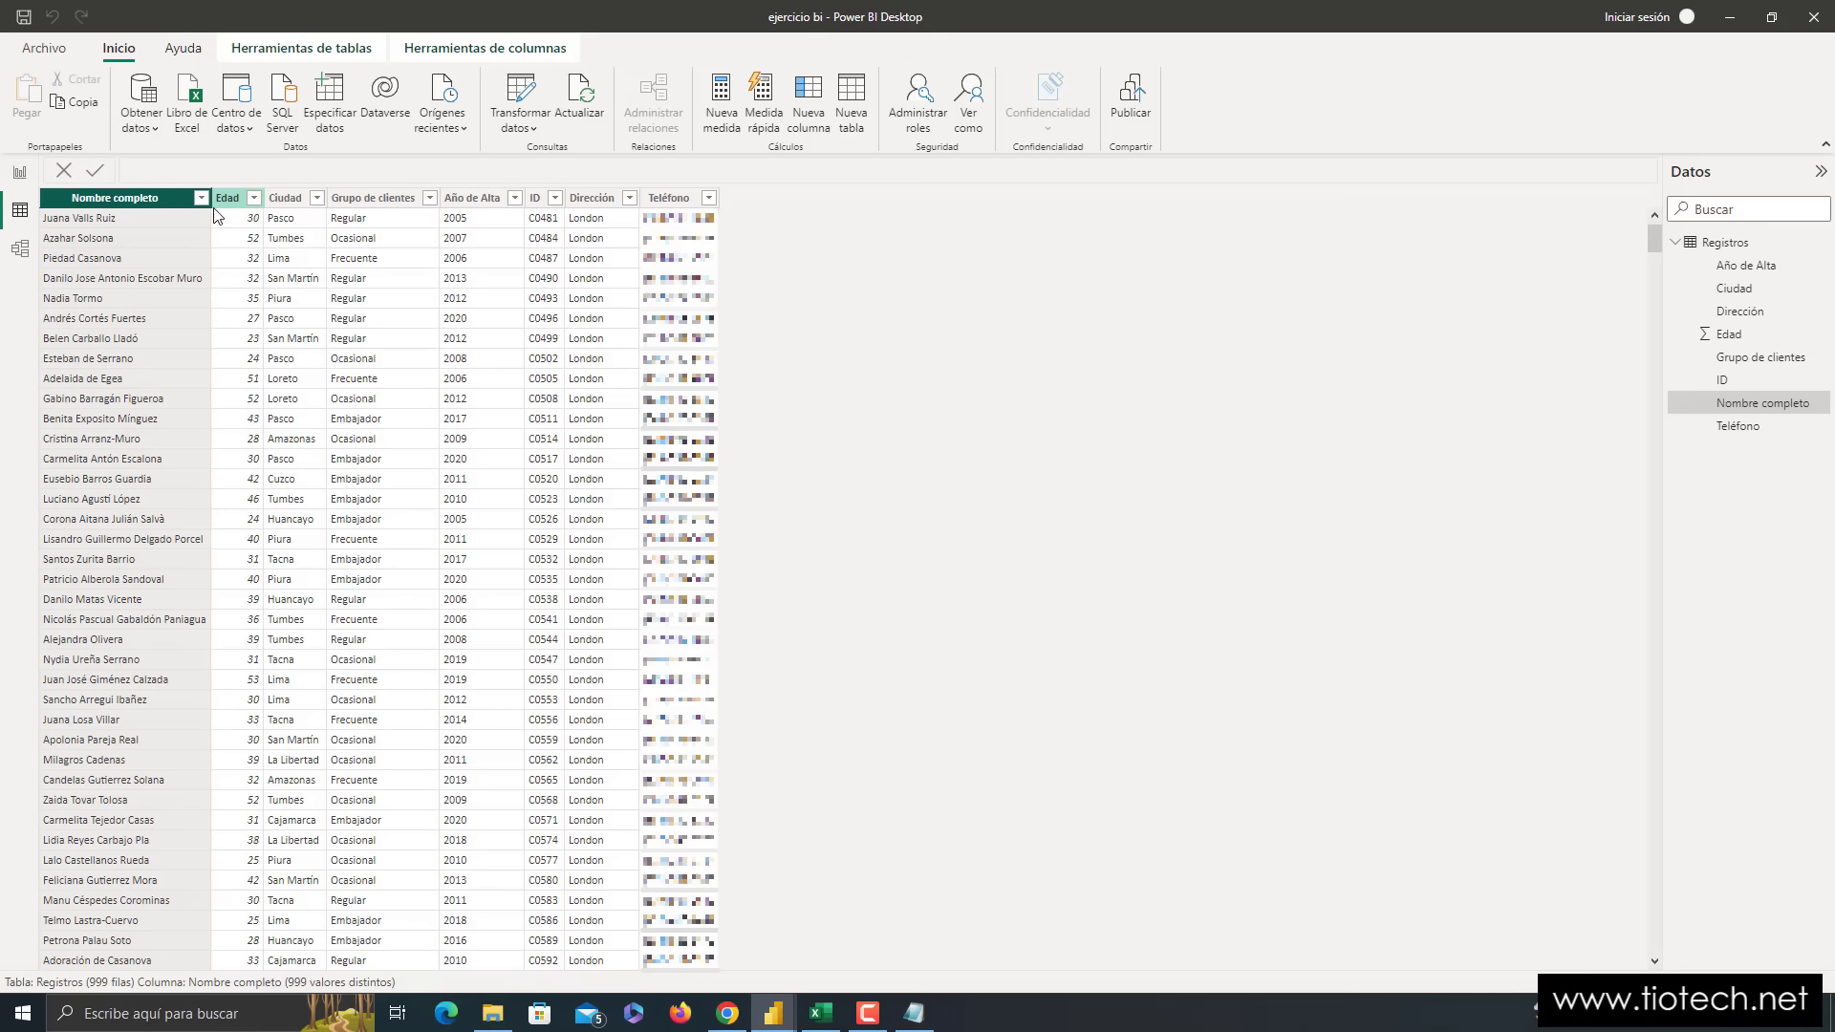
left_click(538, 201)
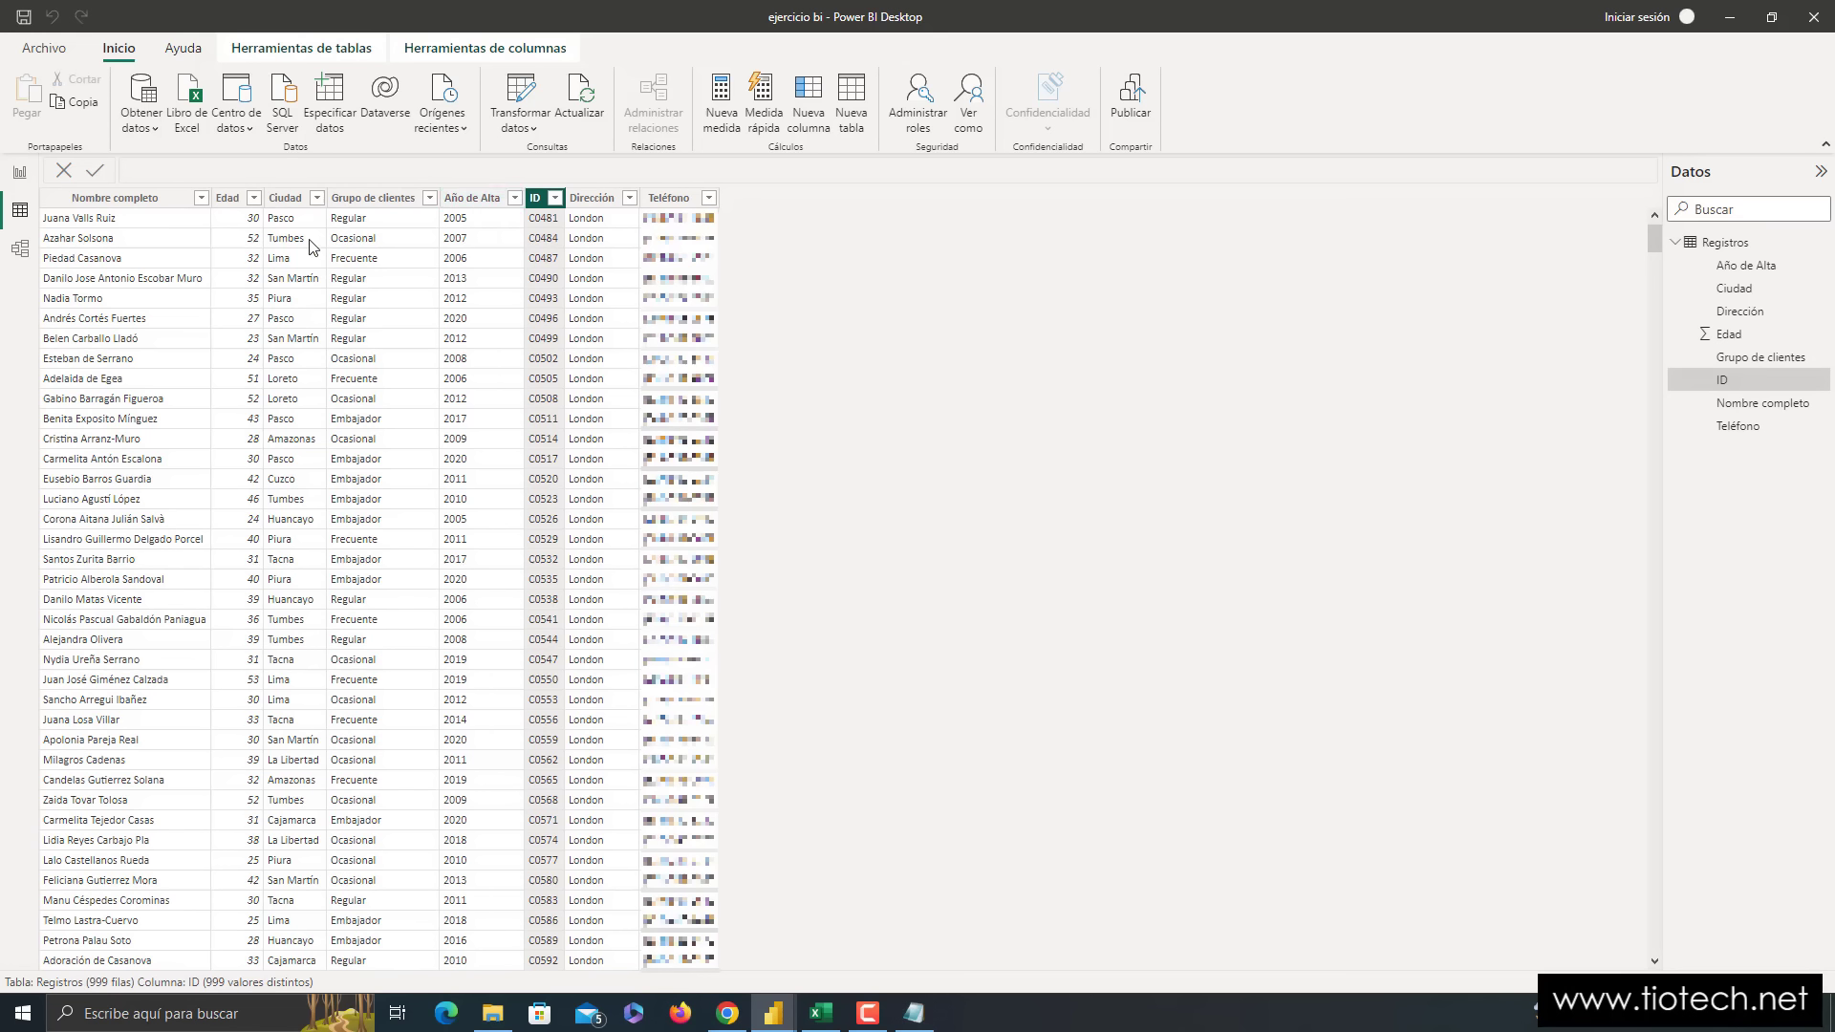
- Return to the report view and assign Nombre completo to the donut chart's Valores
left_click(19, 178)
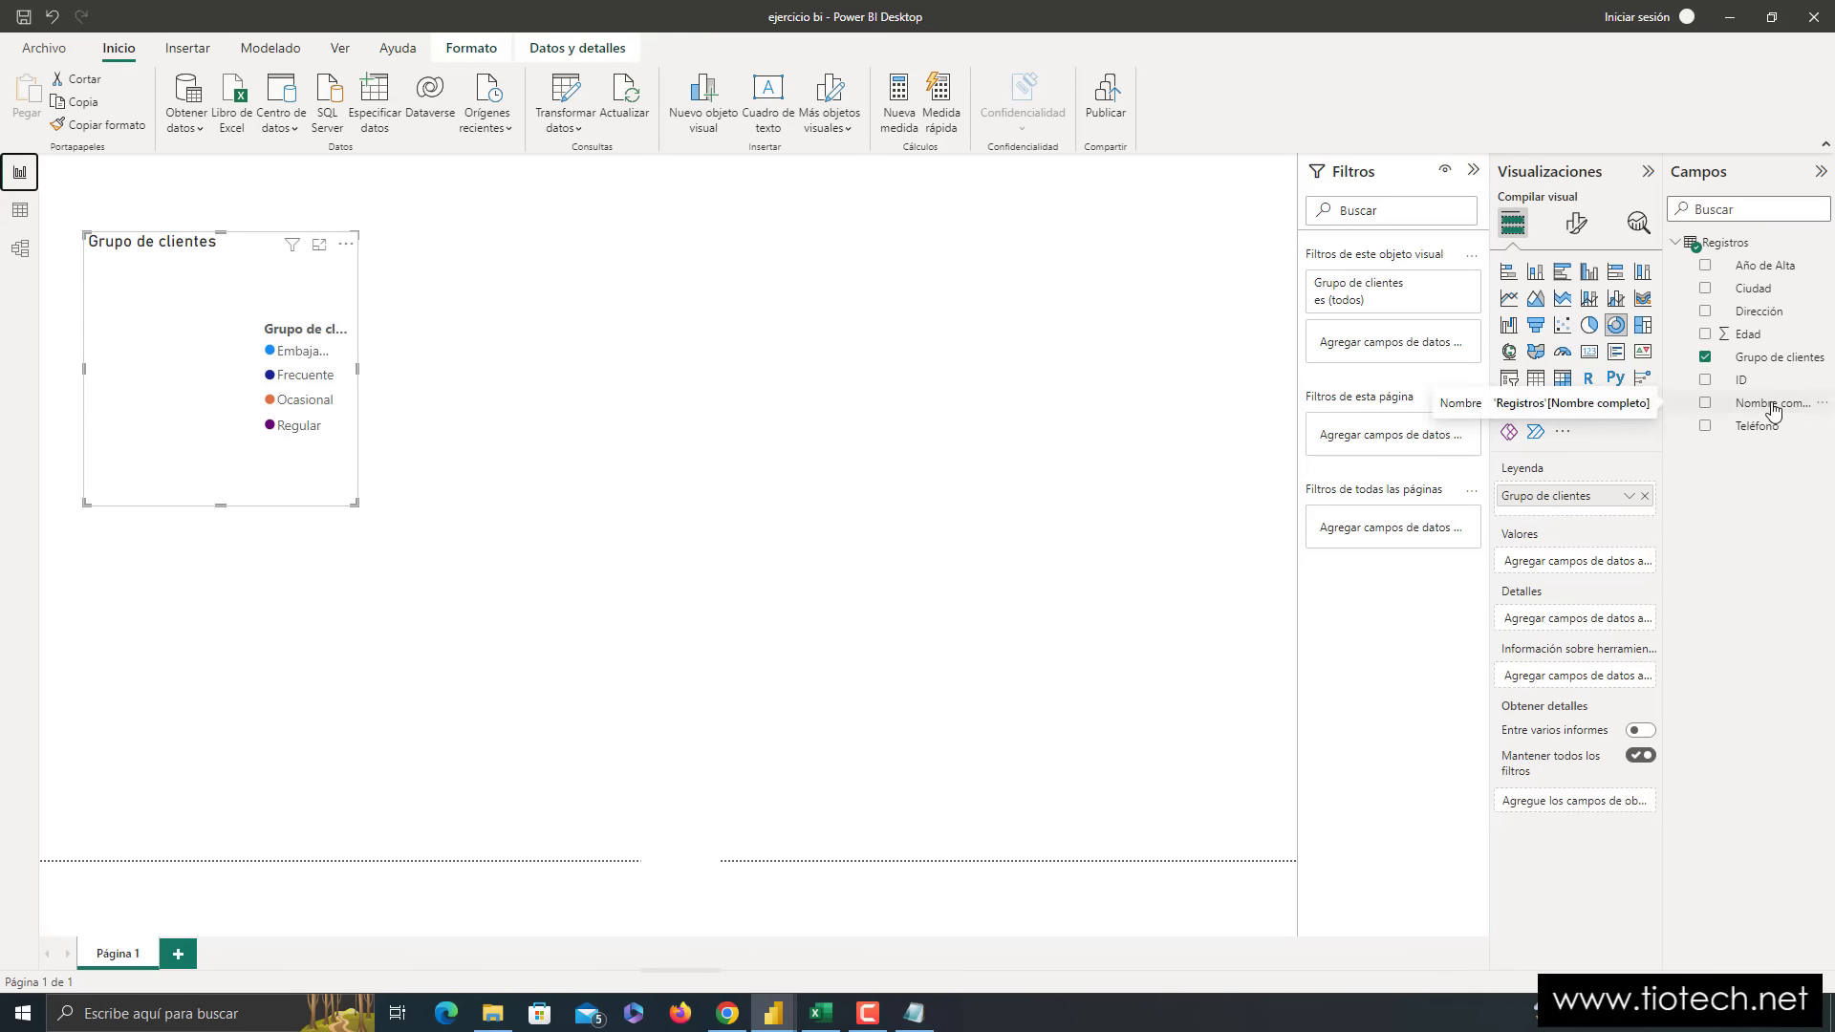
key("super+plus")
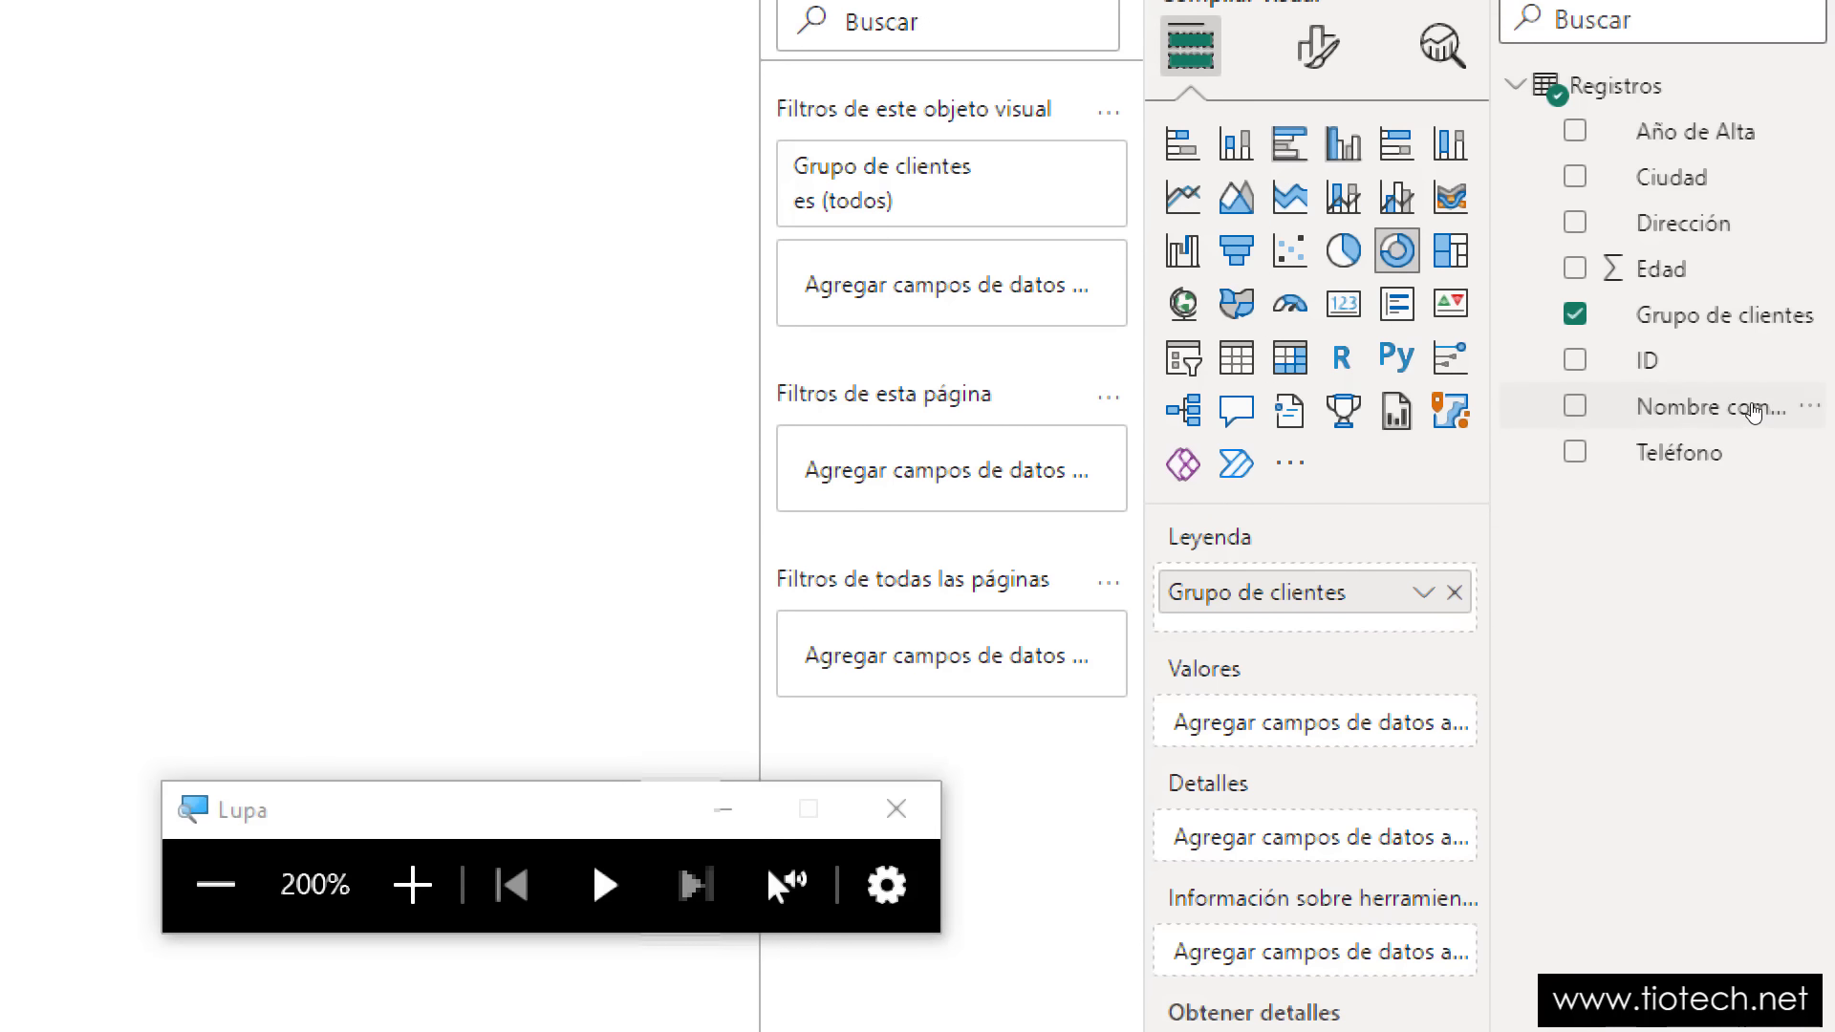
left_click_drag(1755, 411, 1581, 573)
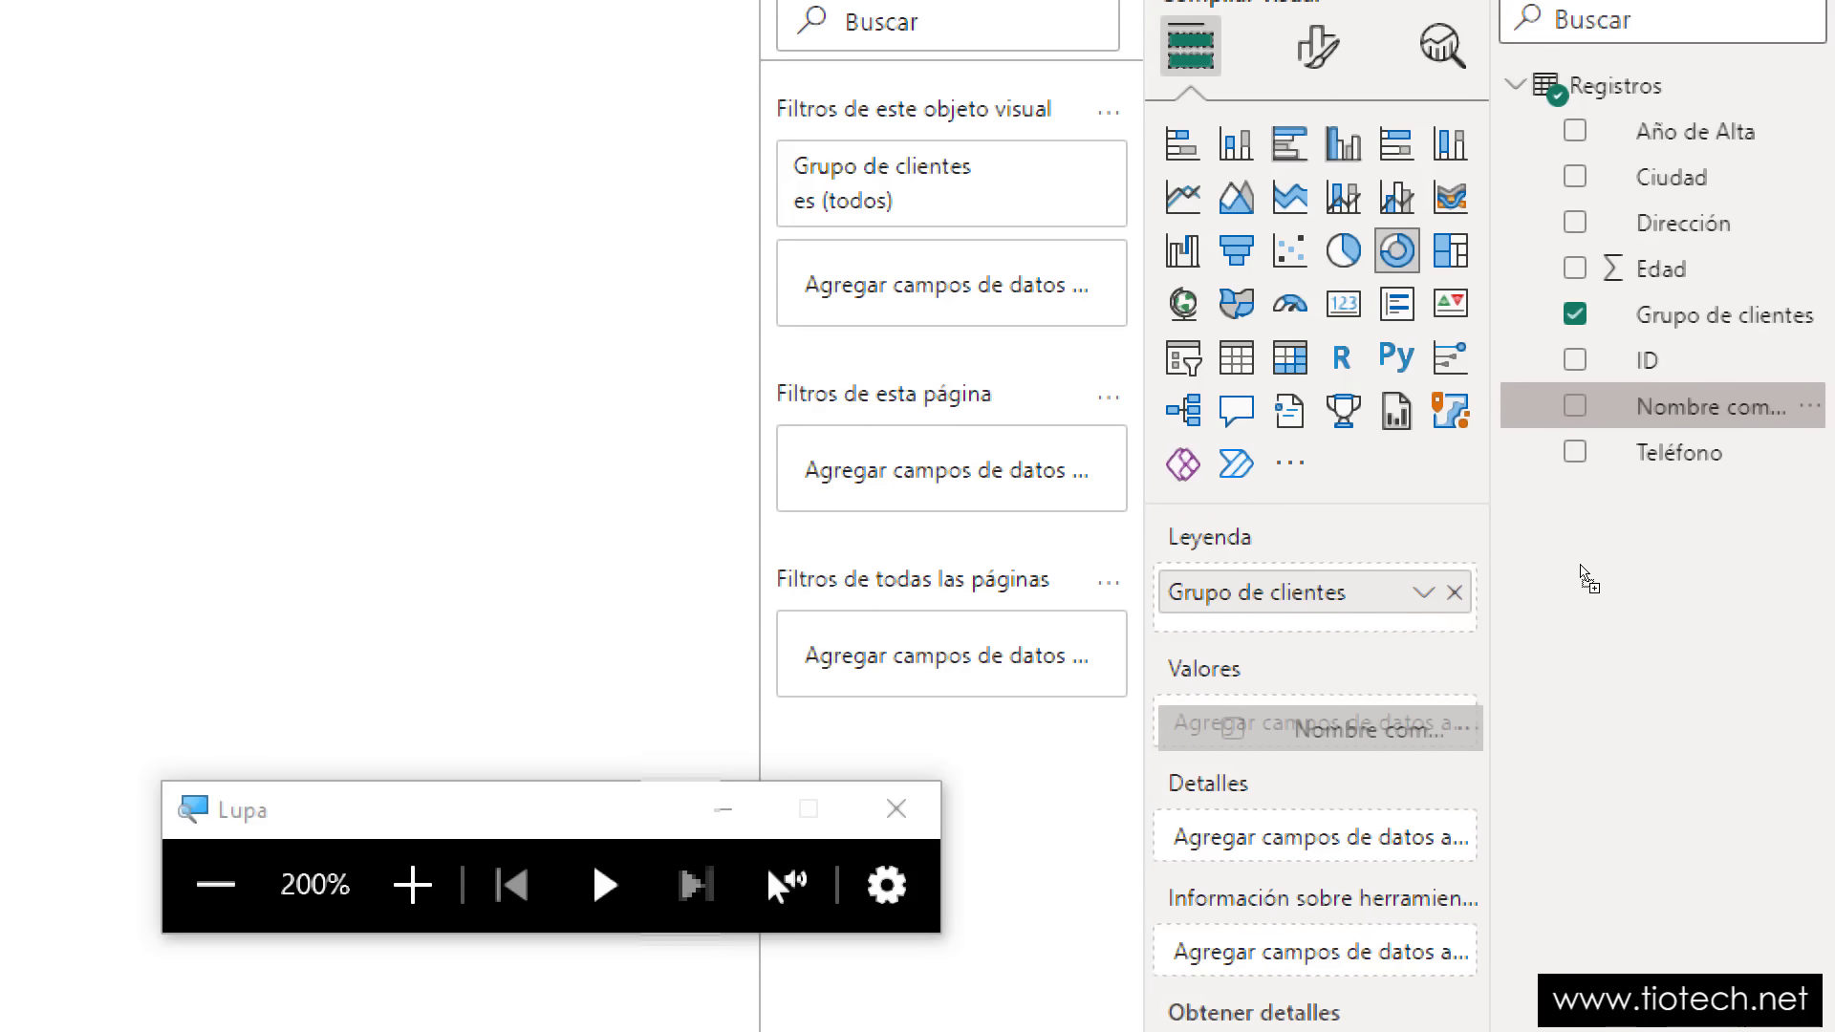
left_click_drag(1581, 566, 1572, 560)
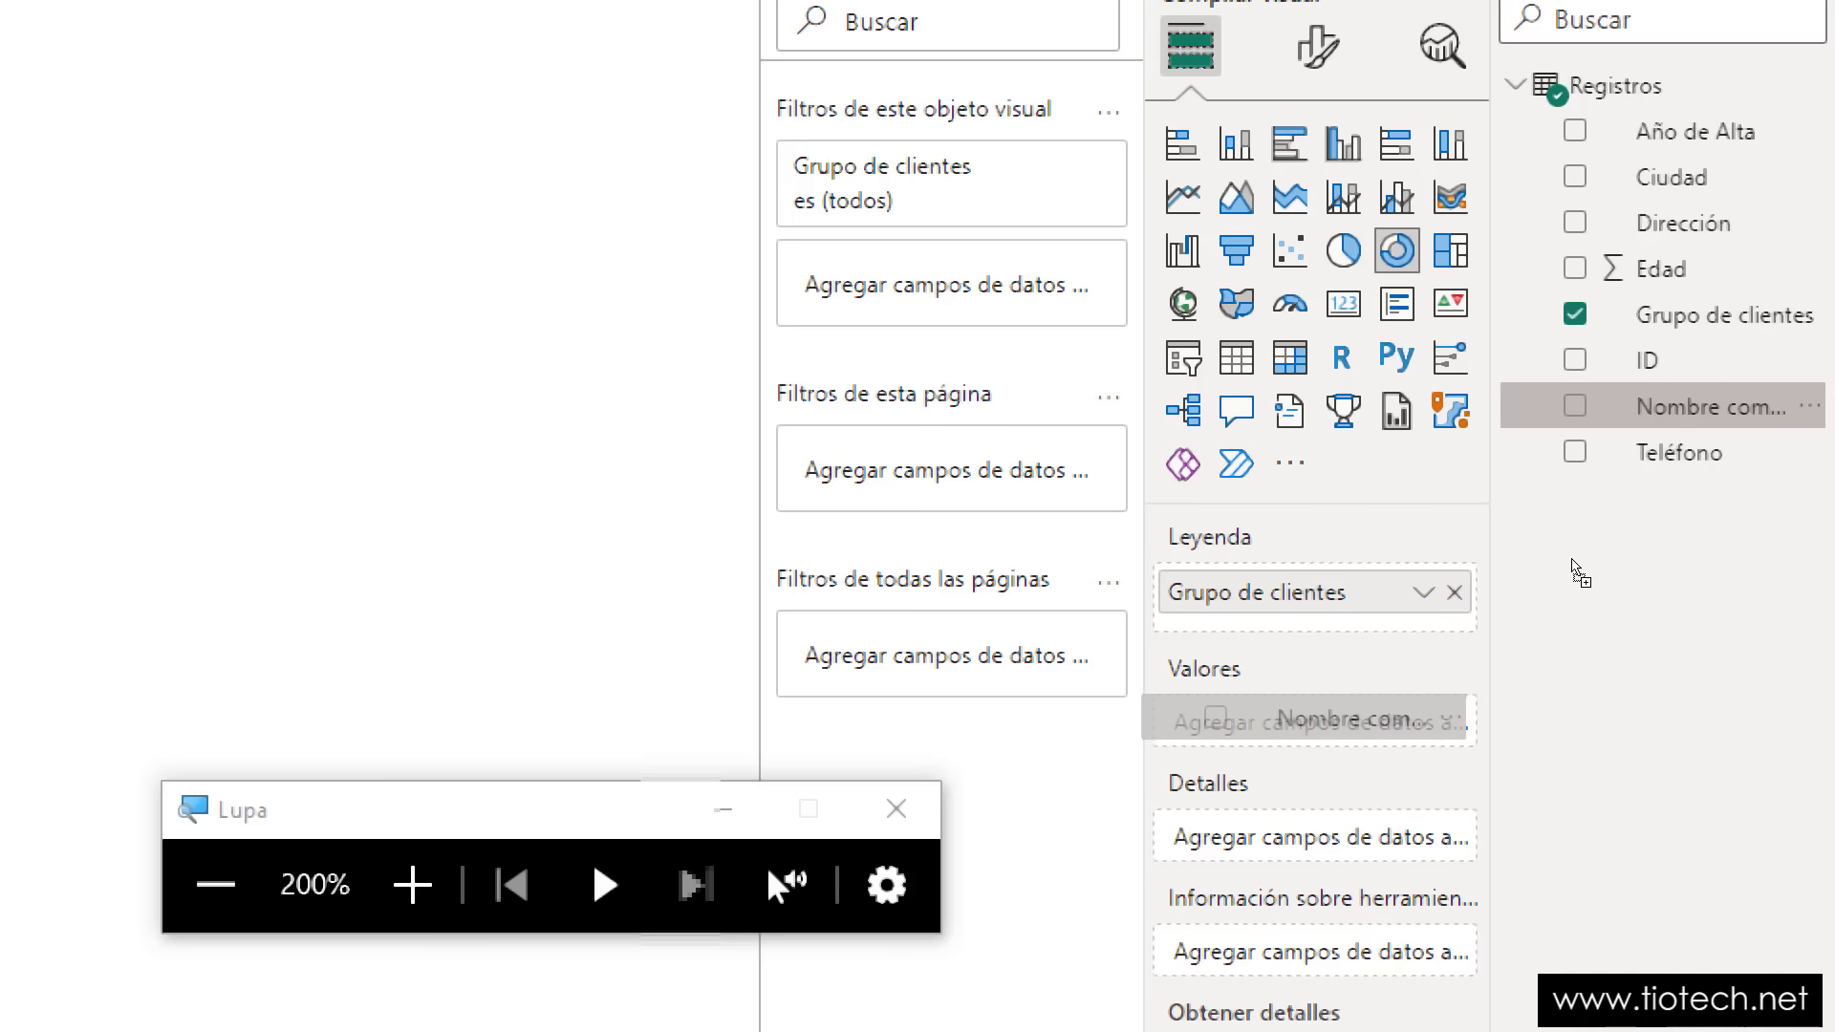
left_click_drag(1572, 561, 1575, 572)
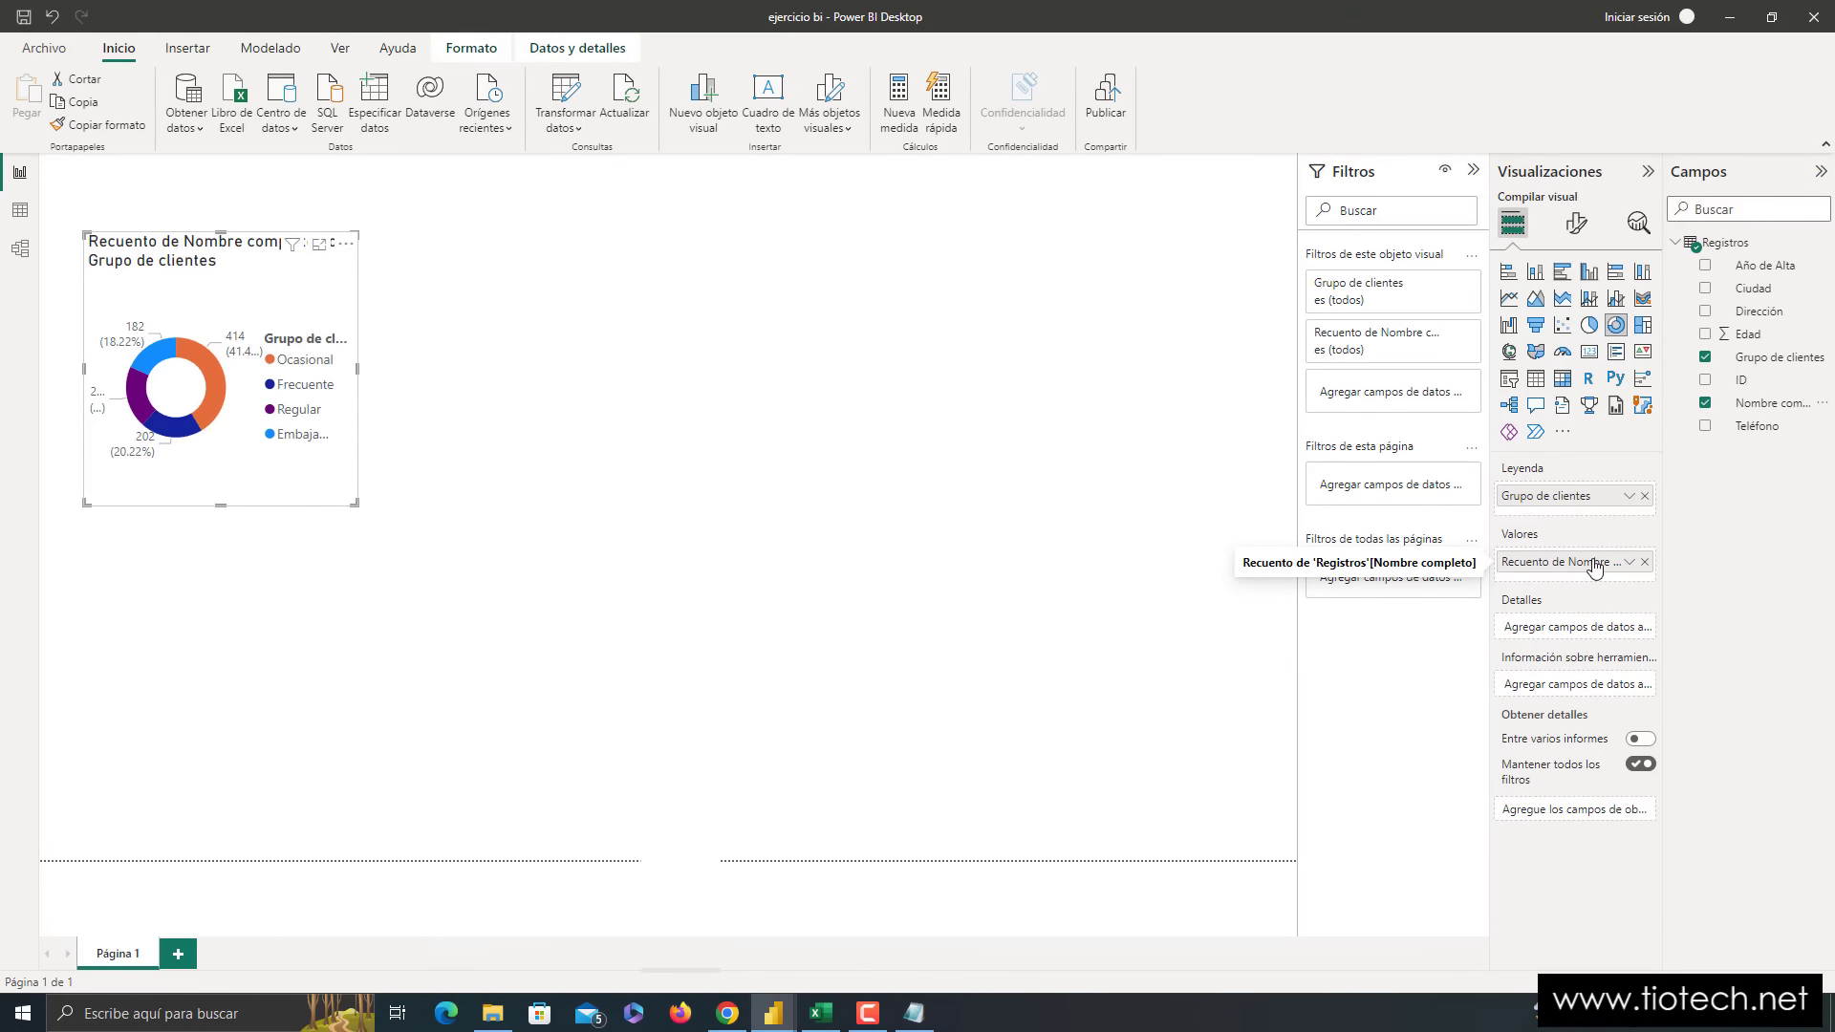
key("super+plus")
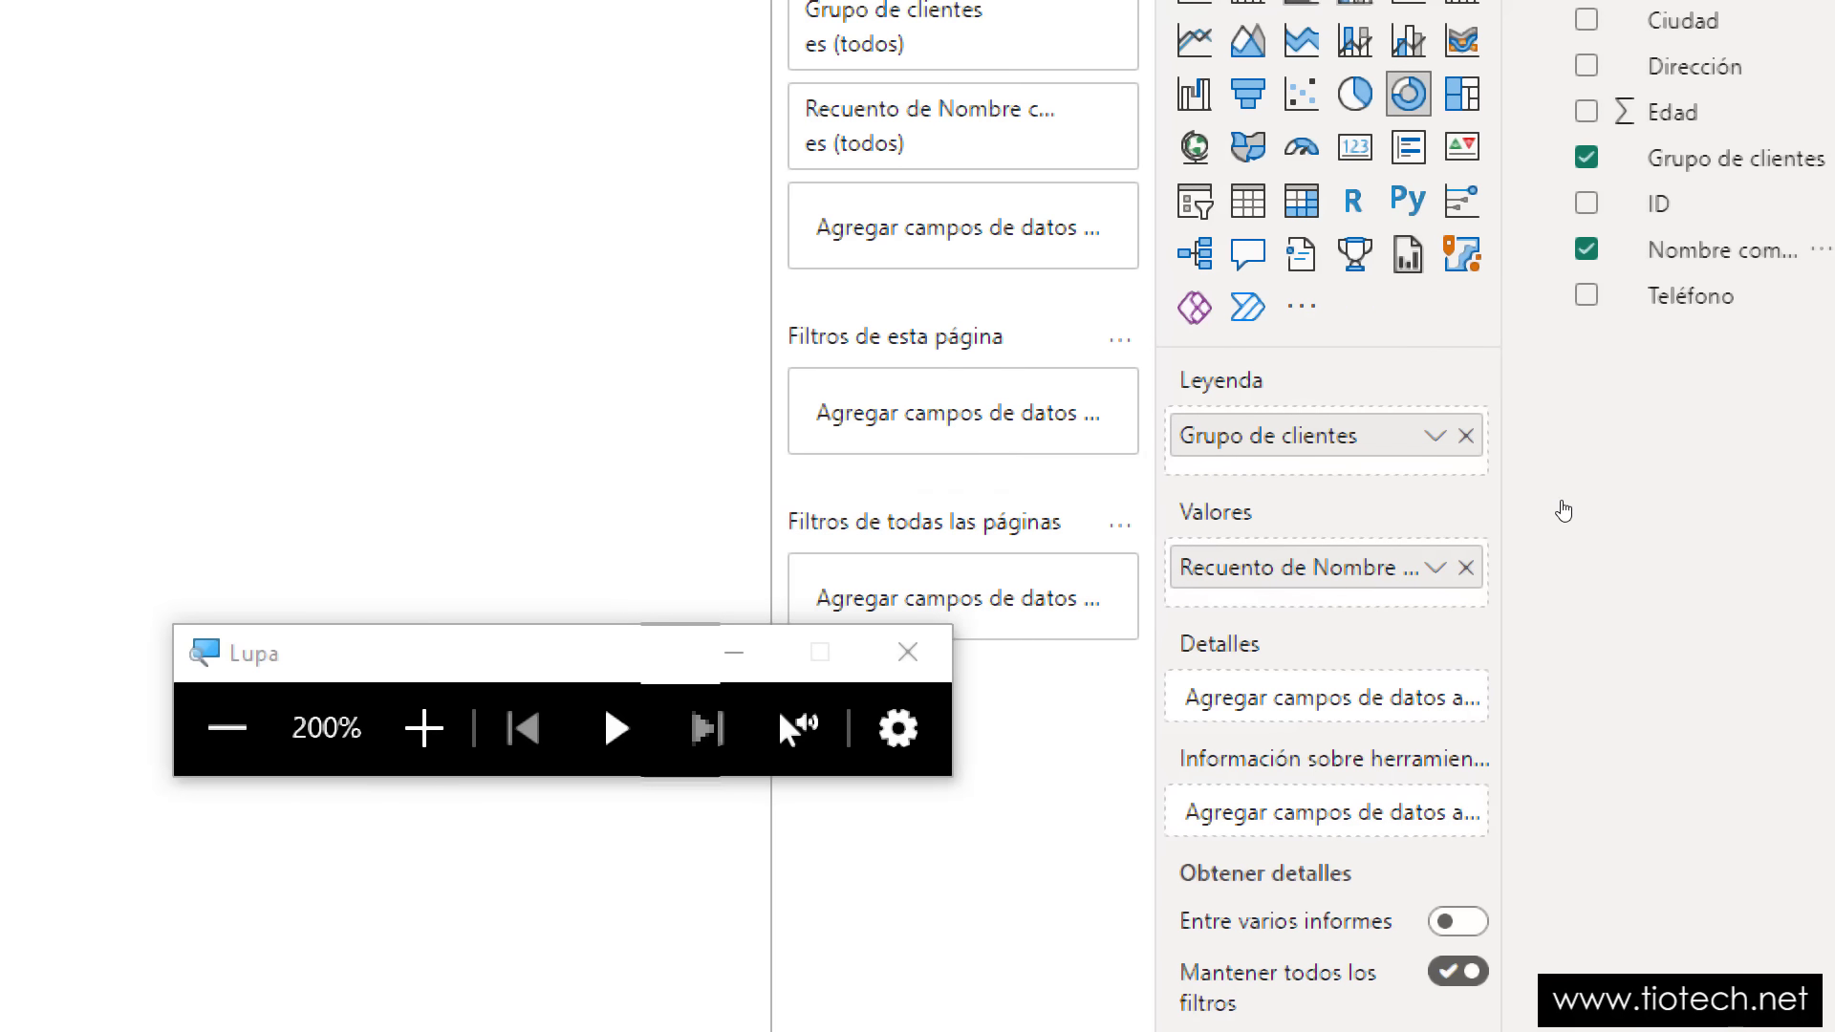
key("super+Escape")
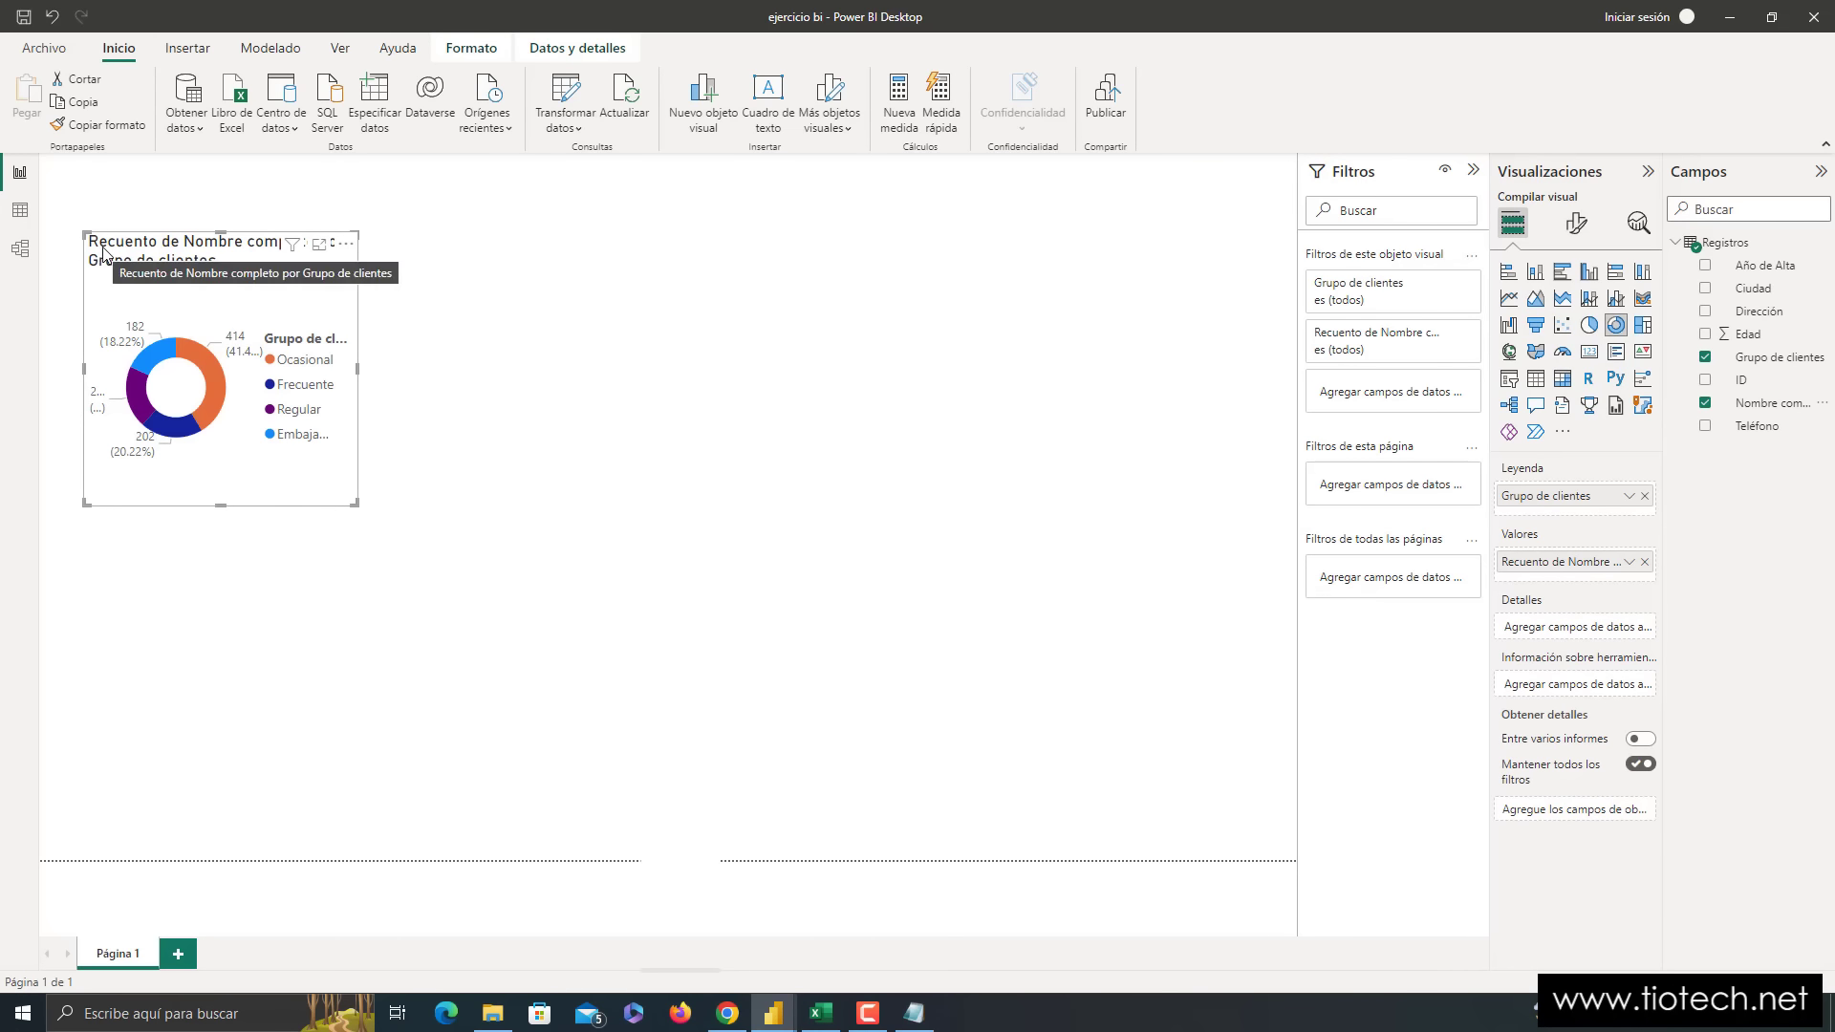
- Inspect the donut chart's title and labels, and shift the chart slightly toward the page's left edge
key("super+plus")
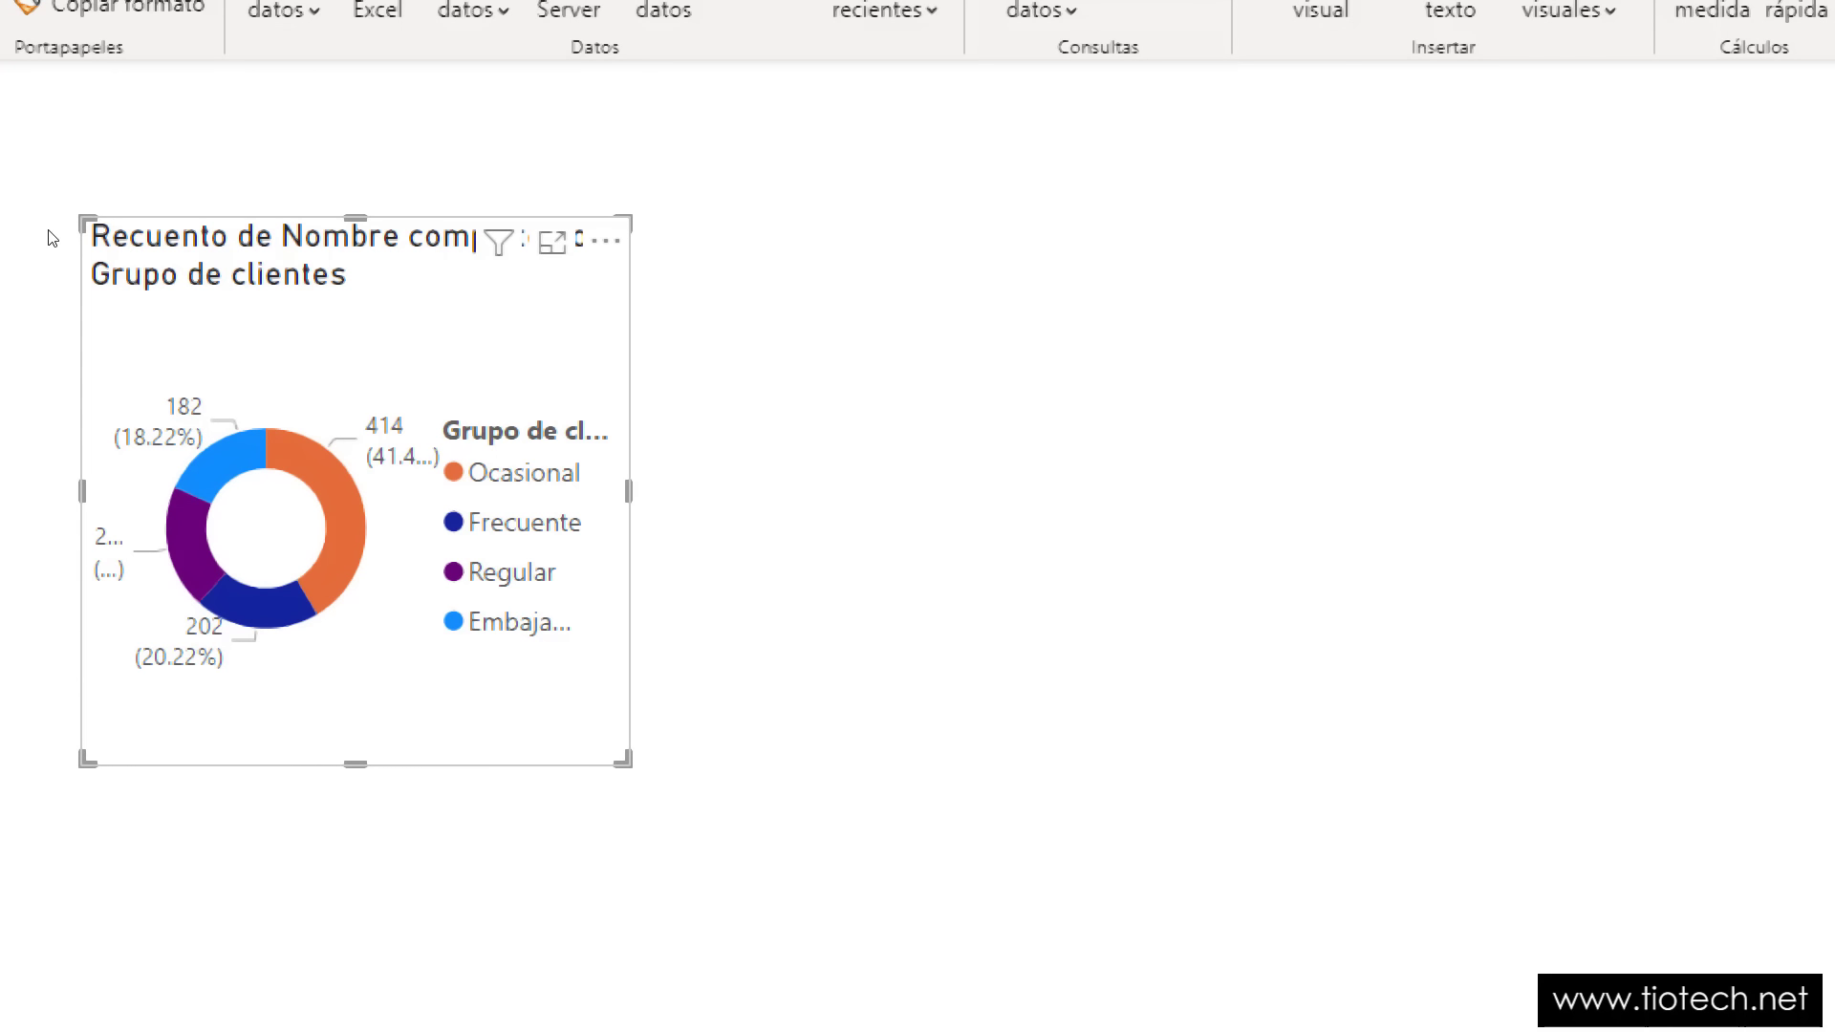
key("super+minus")
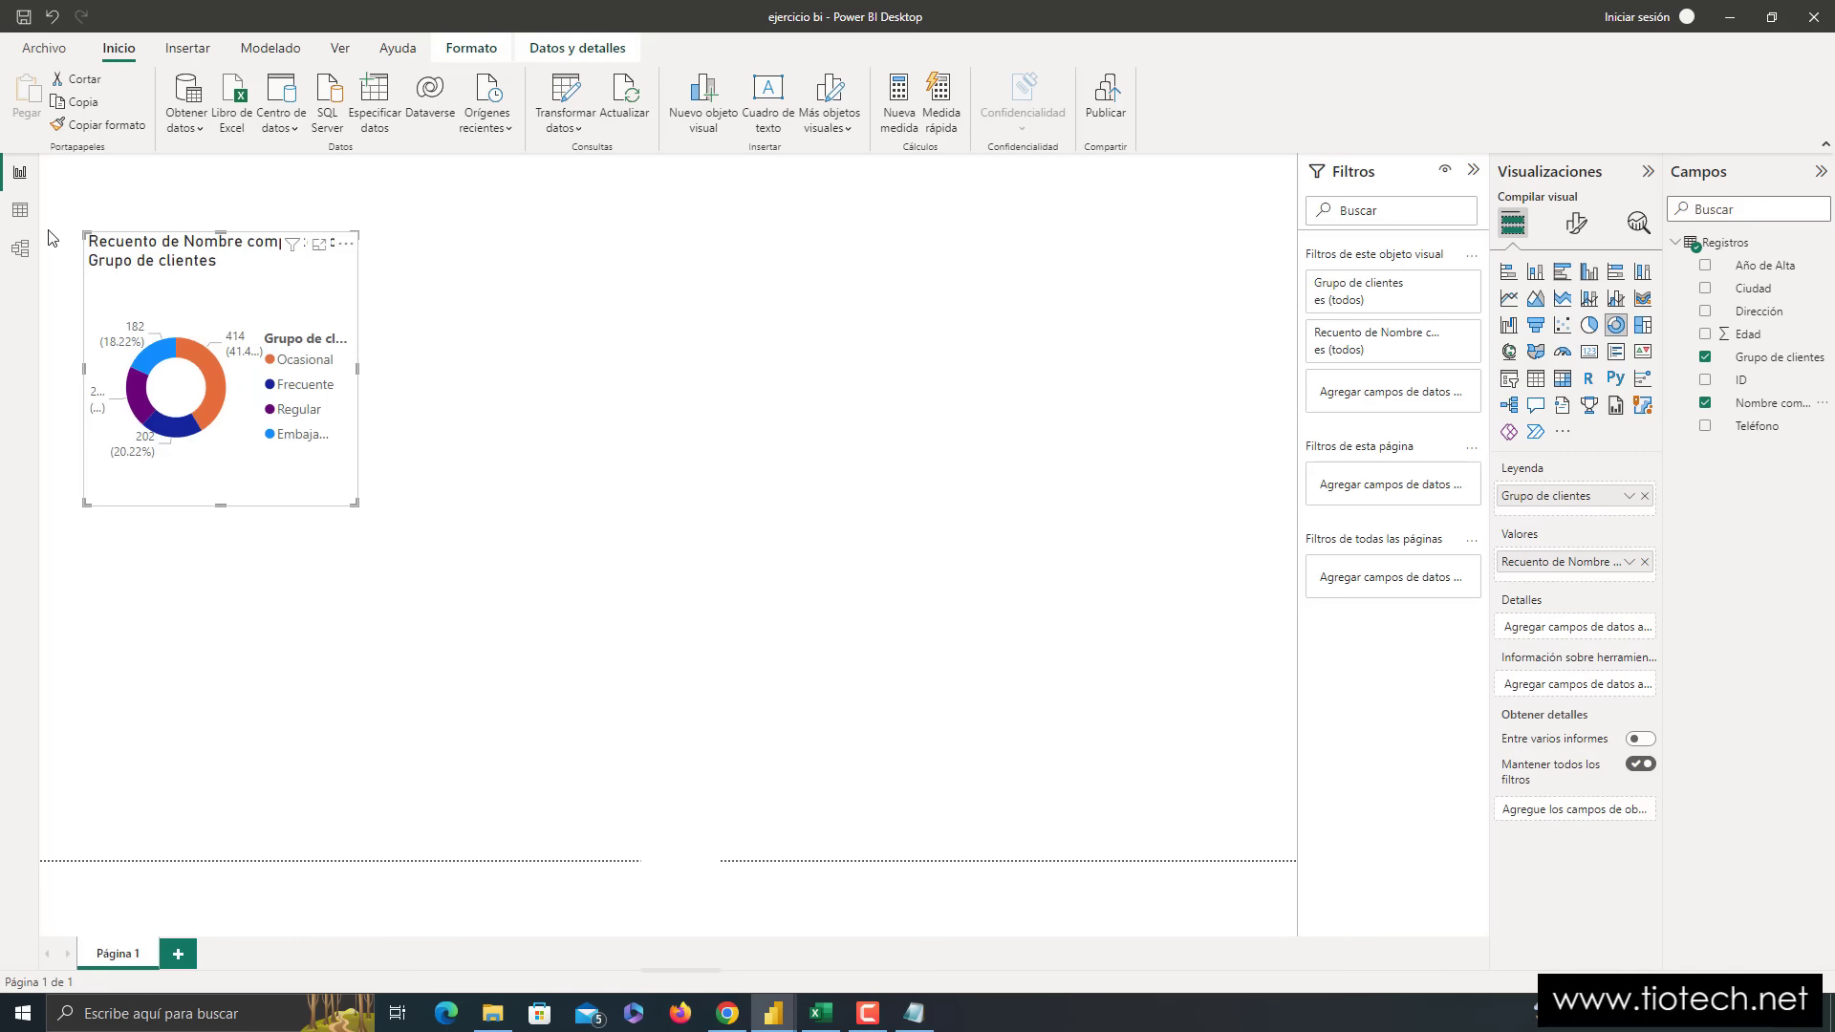
mouse_move(179, 235)
left_mouse_down()
mouse_move(299, 227)
mouse_move(148, 212)
mouse_move(136, 236)
mouse_move(180, 260)
mouse_move(177, 233)
mouse_move(182, 251)
left_mouse_up()
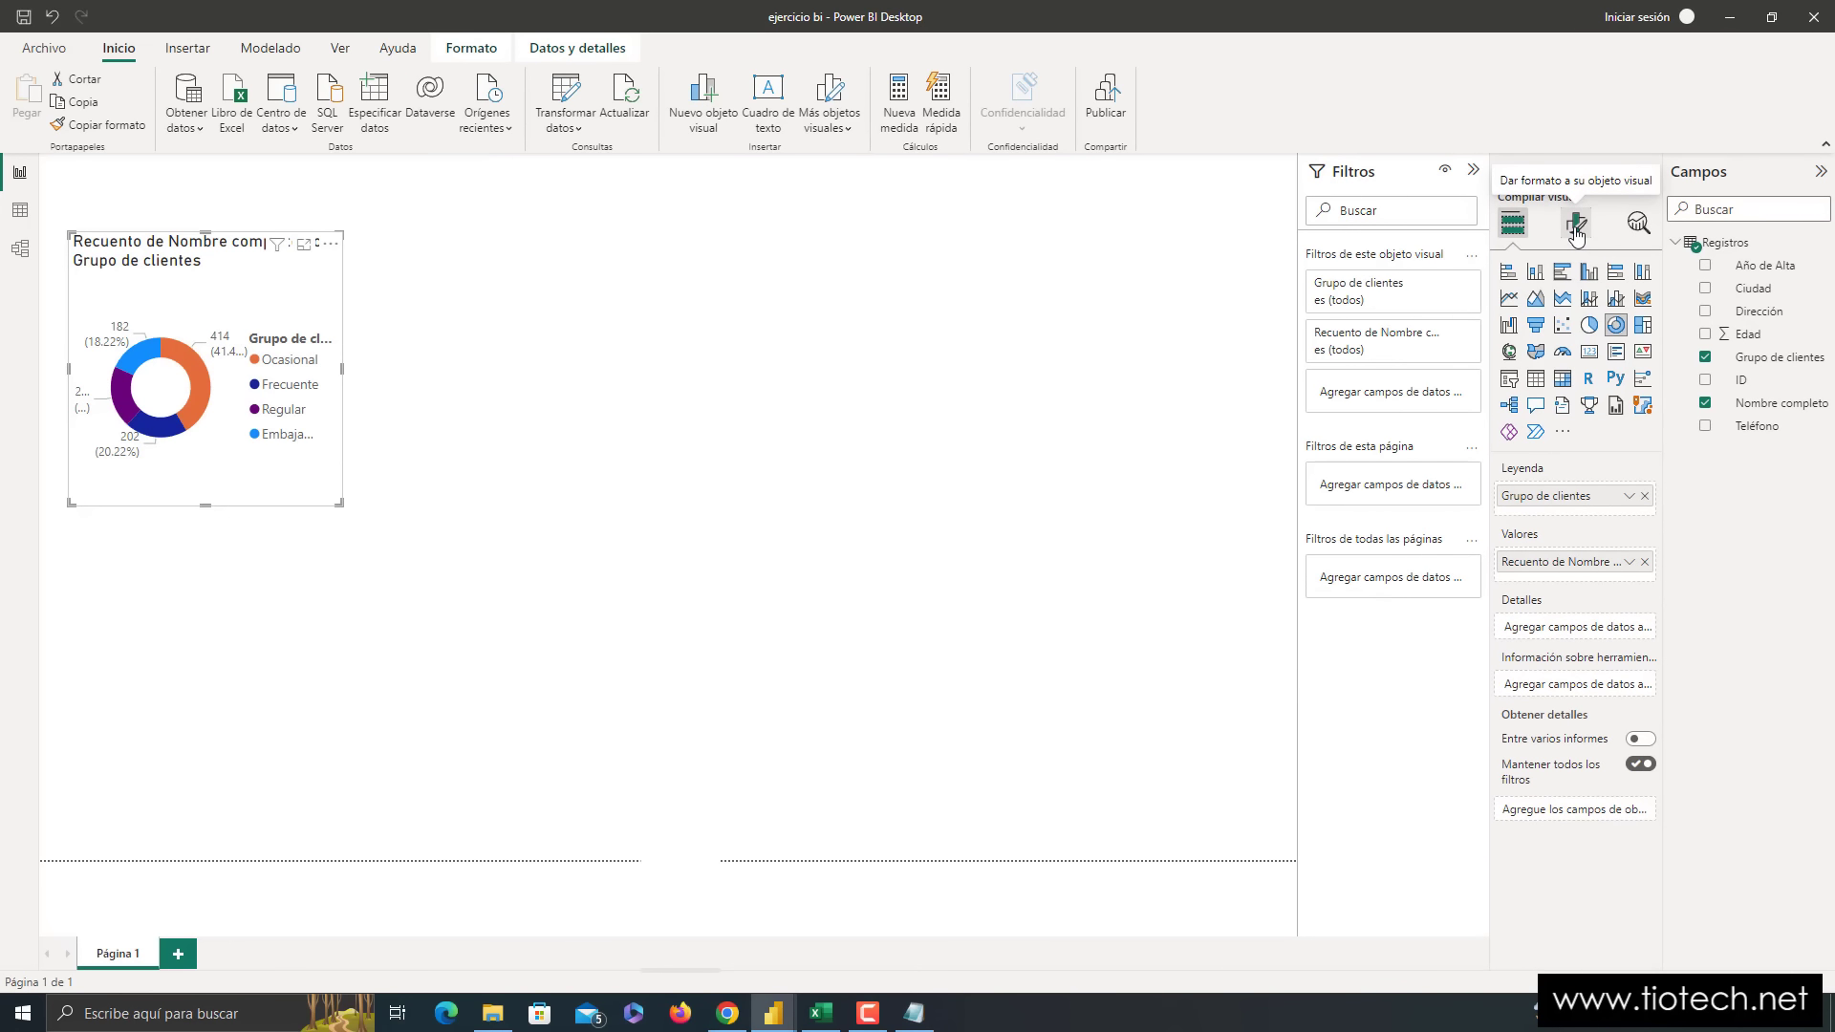
- Replace the donut chart's title text with "Tipos de Clientes" in its general format settings
left_click(1576, 226)
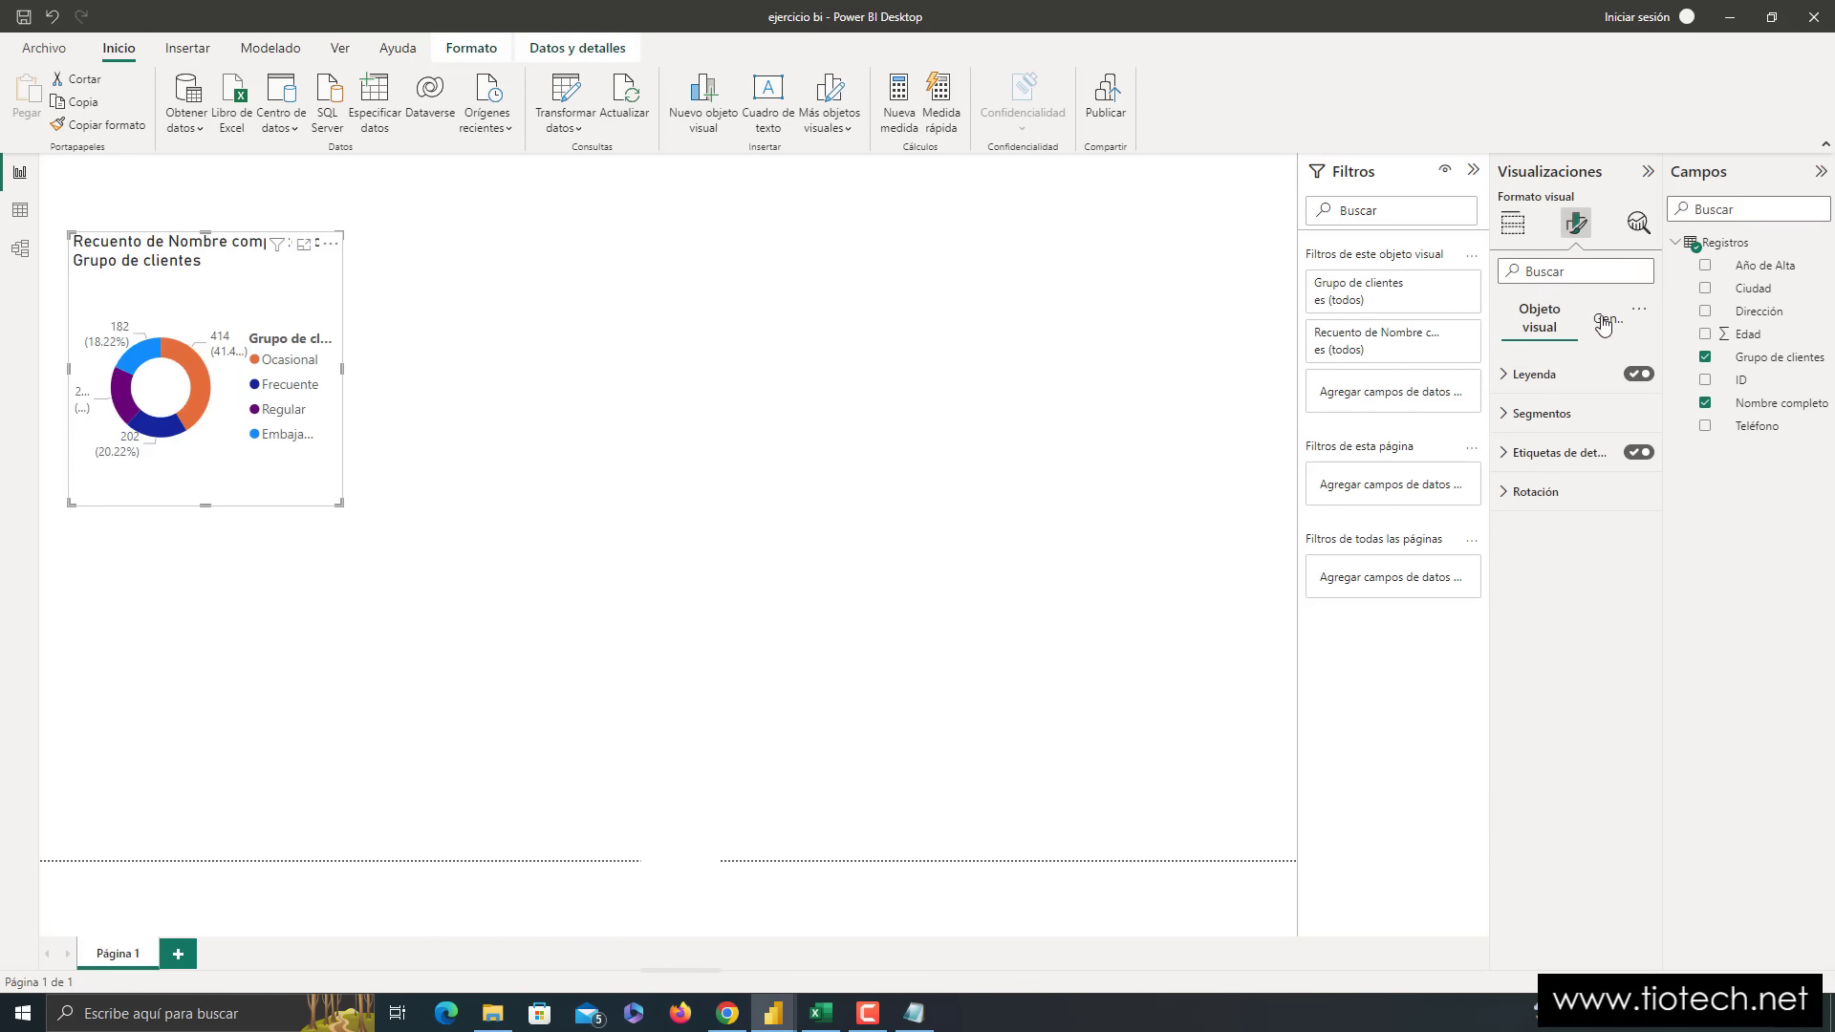
key("super+plus")
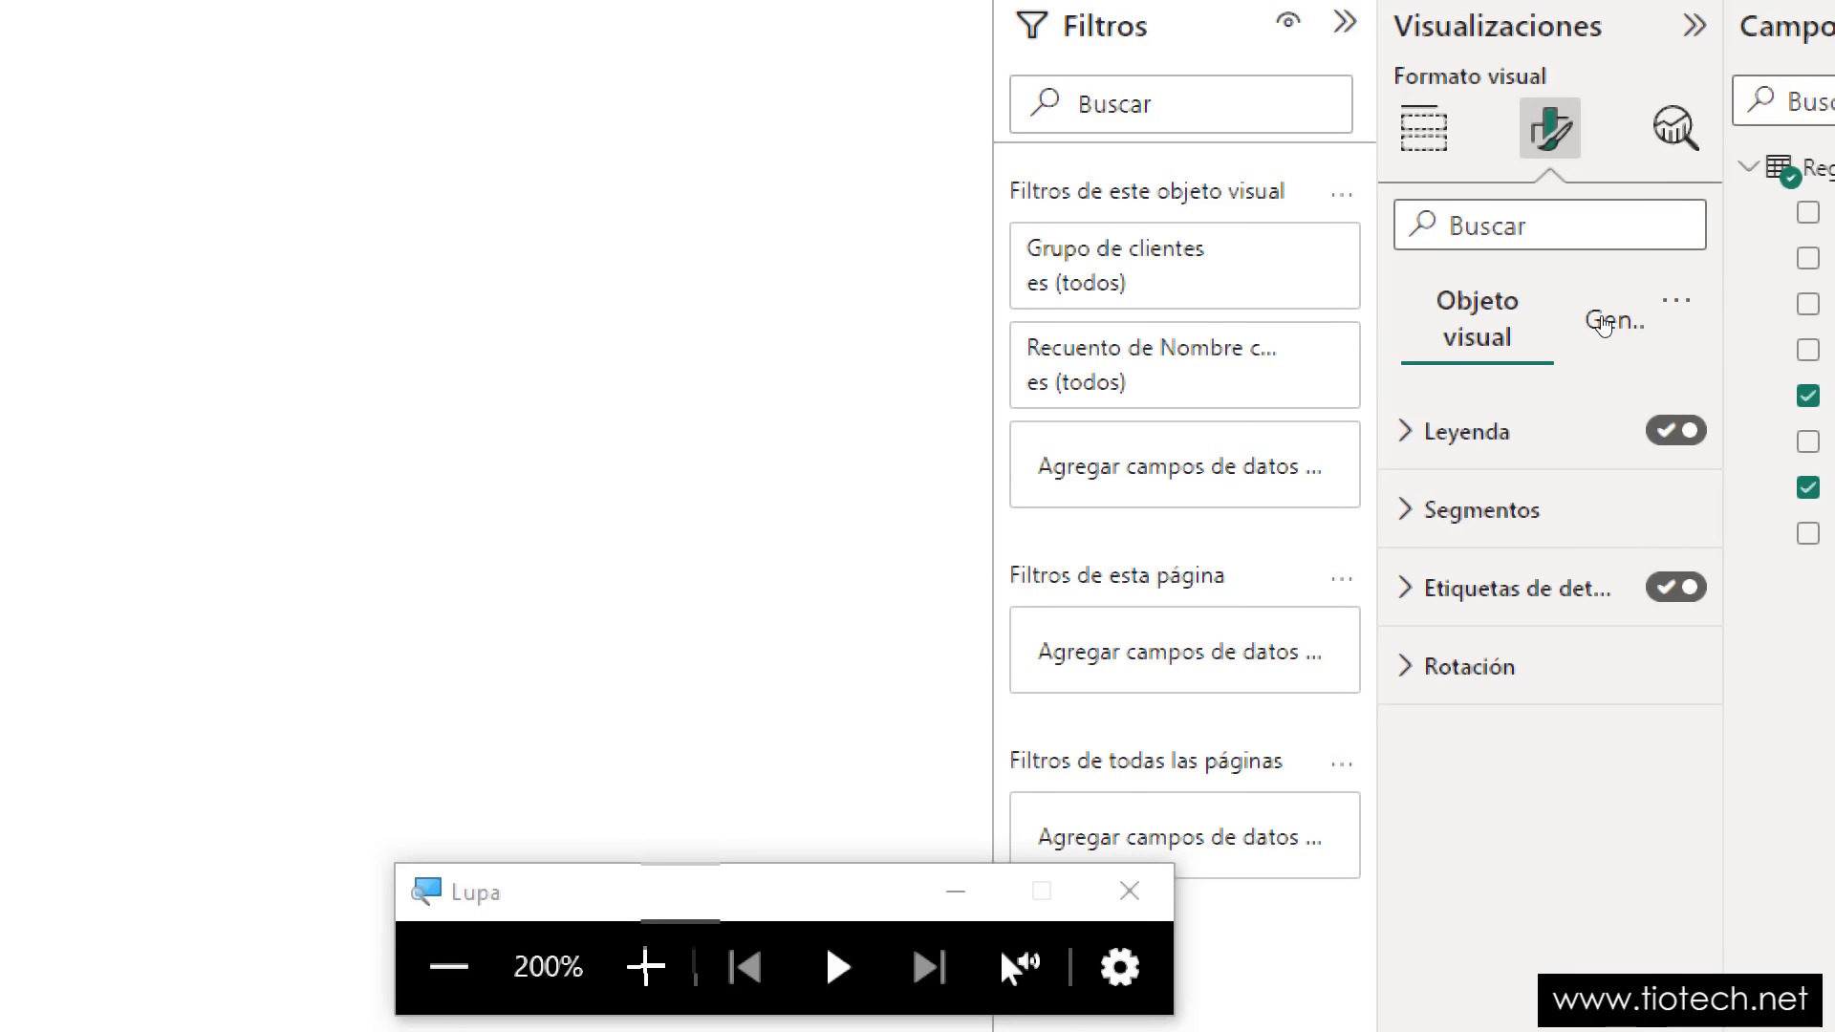
left_click(1604, 323)
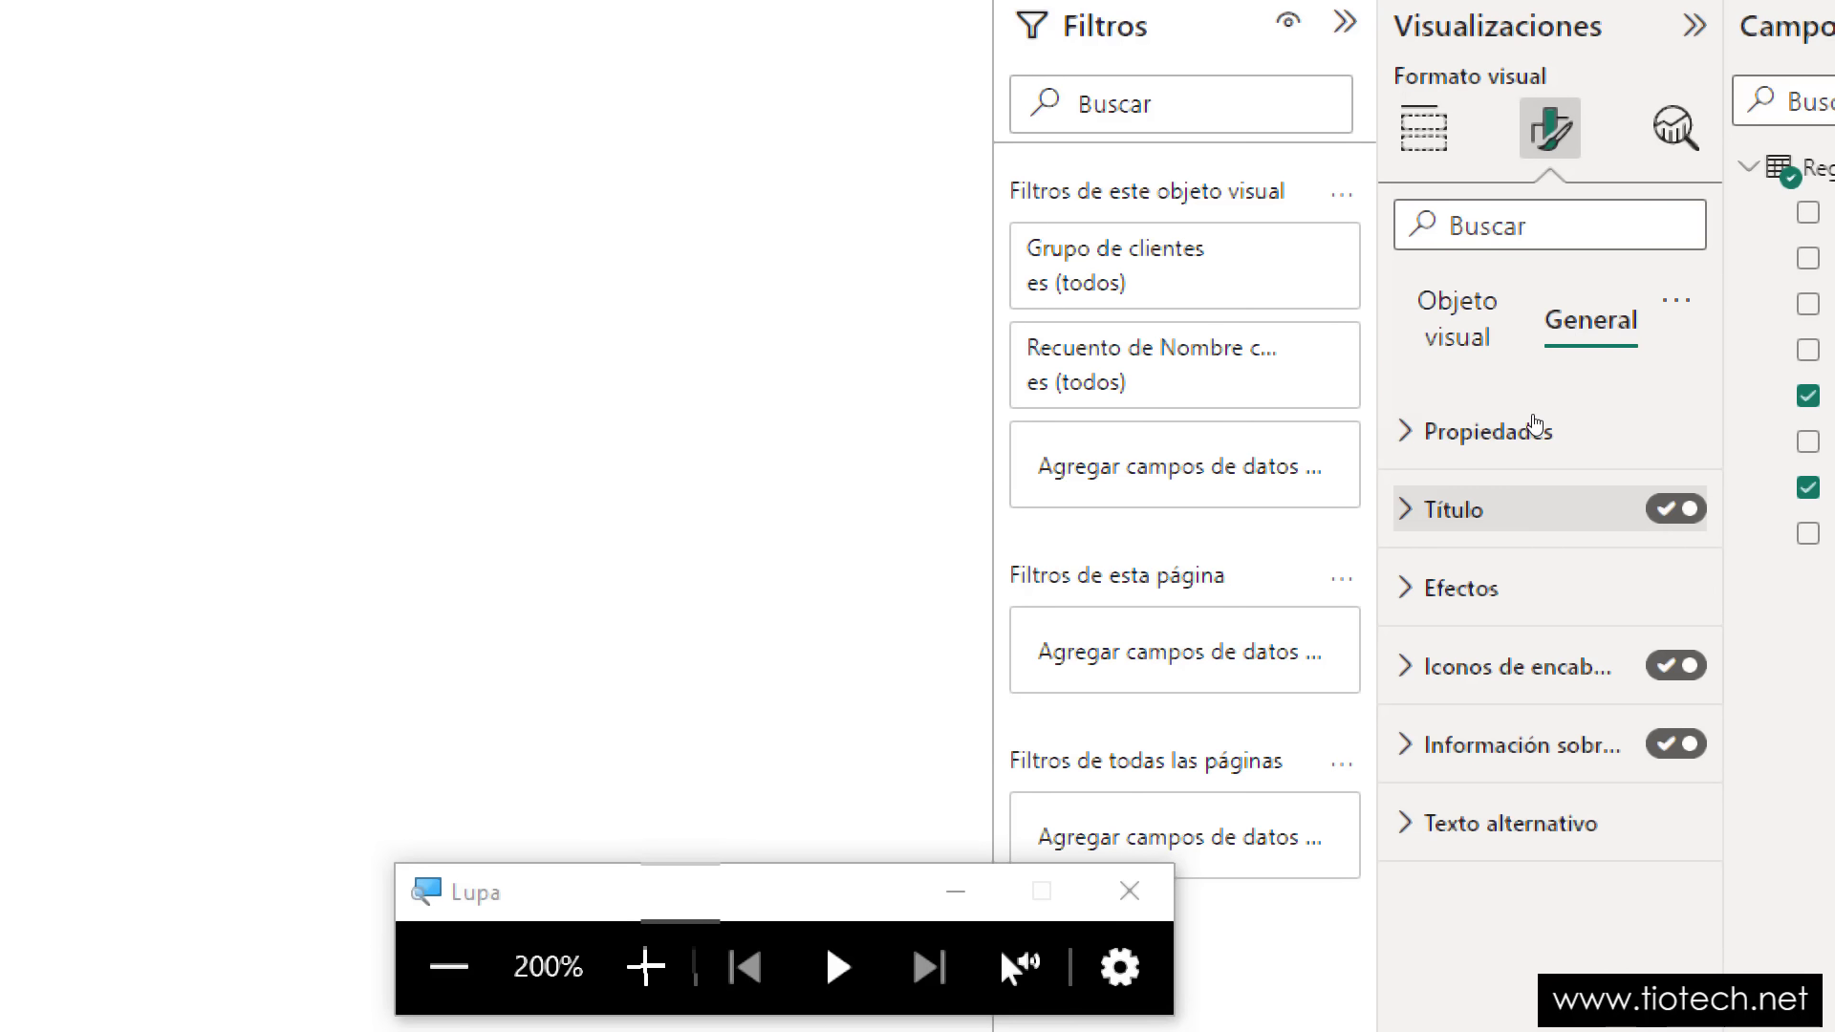
key("super+Escape")
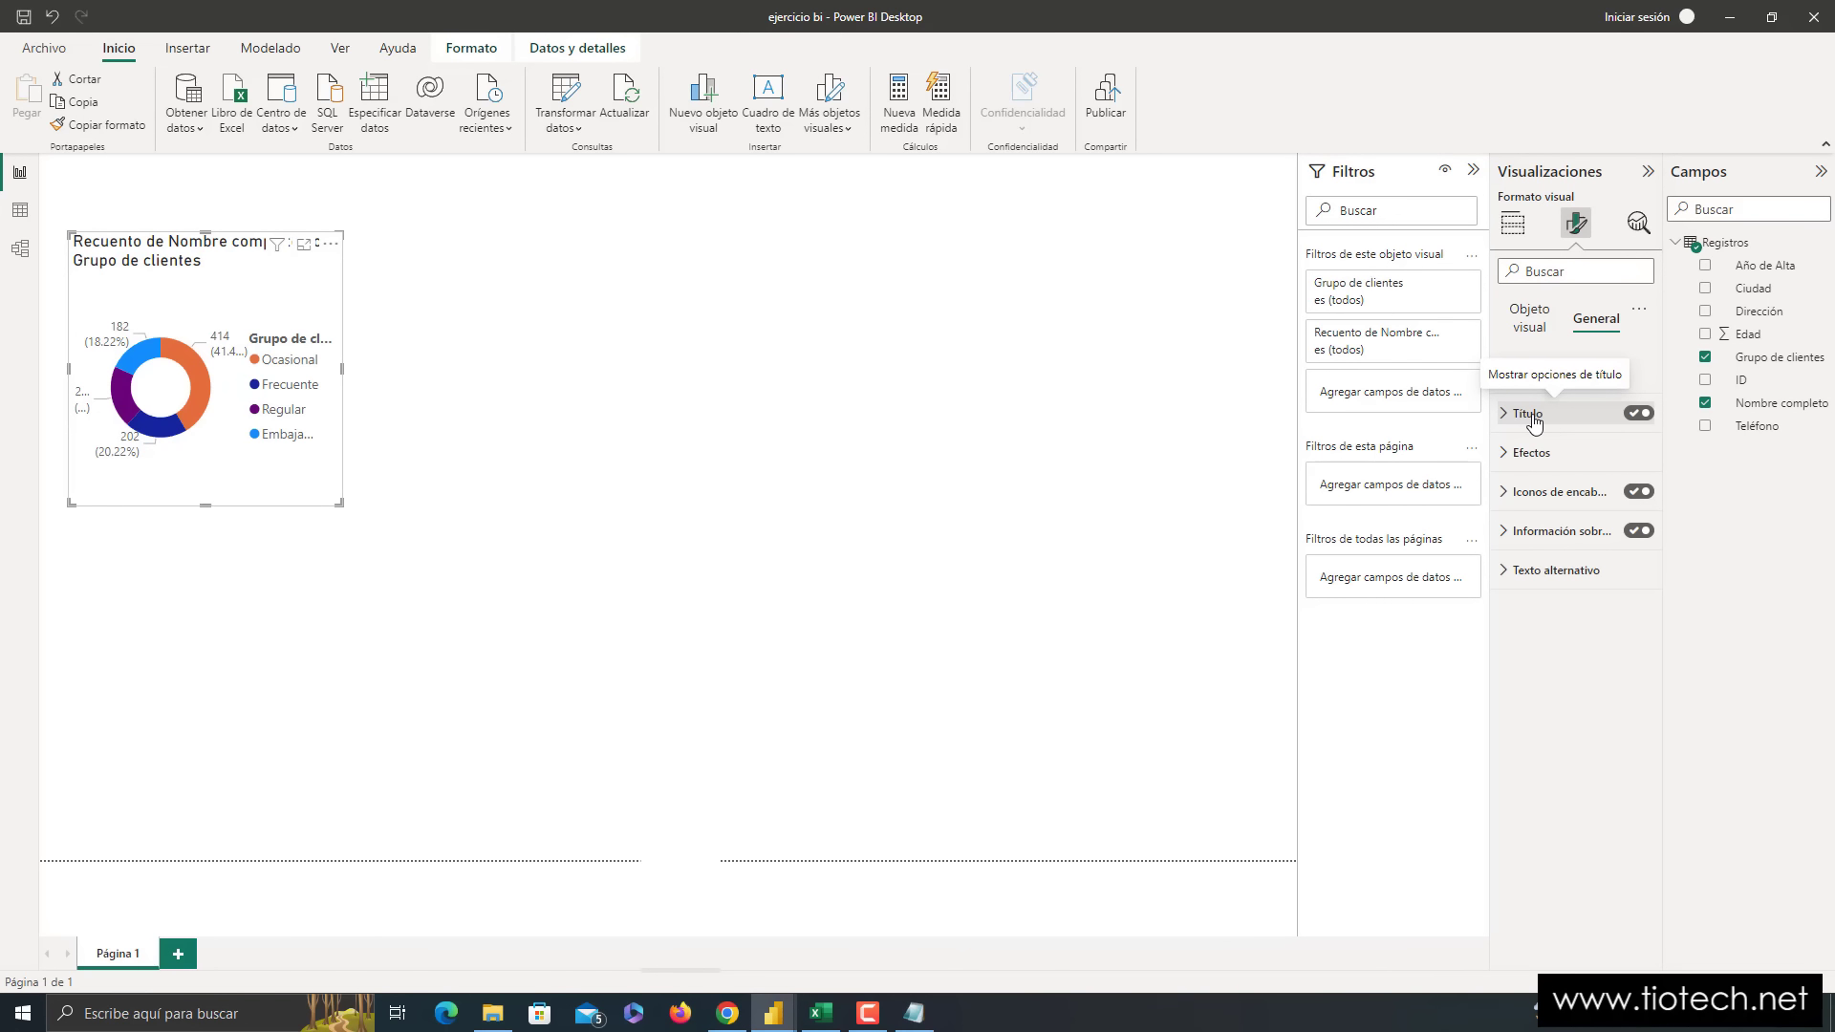
left_click(1529, 415)
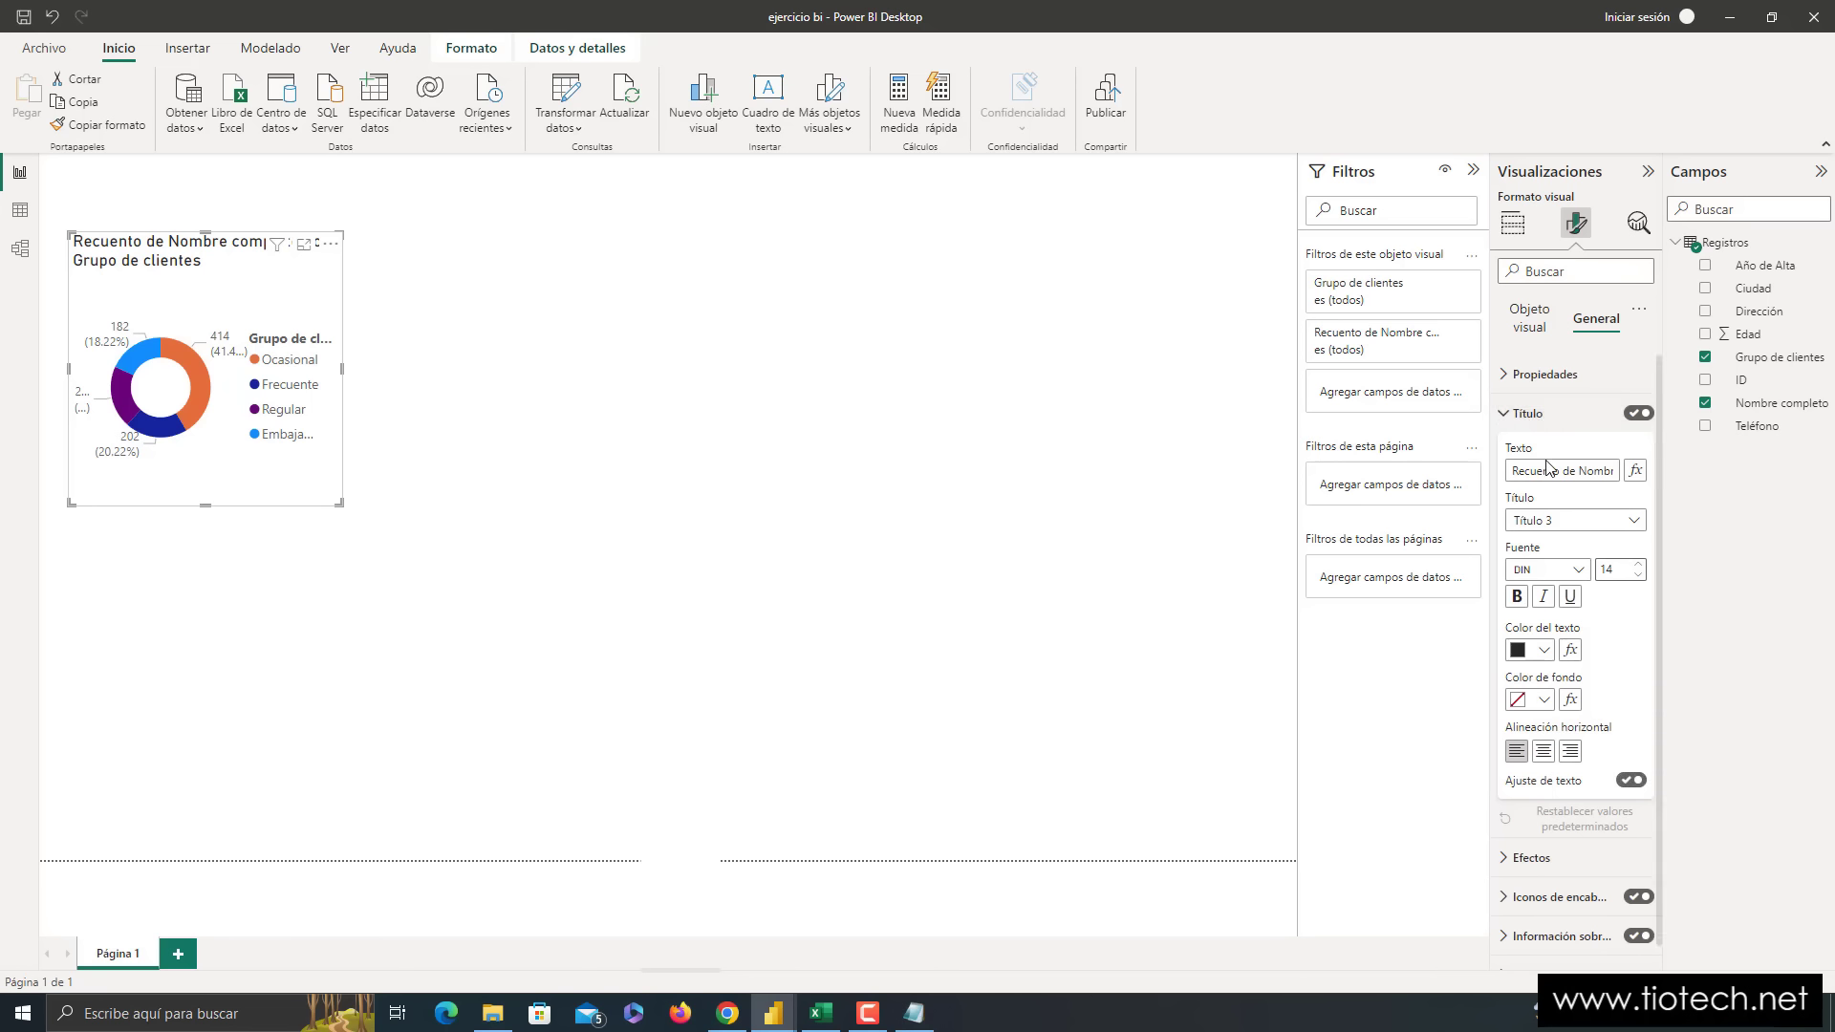
left_click_drag(1514, 472, 1586, 472)
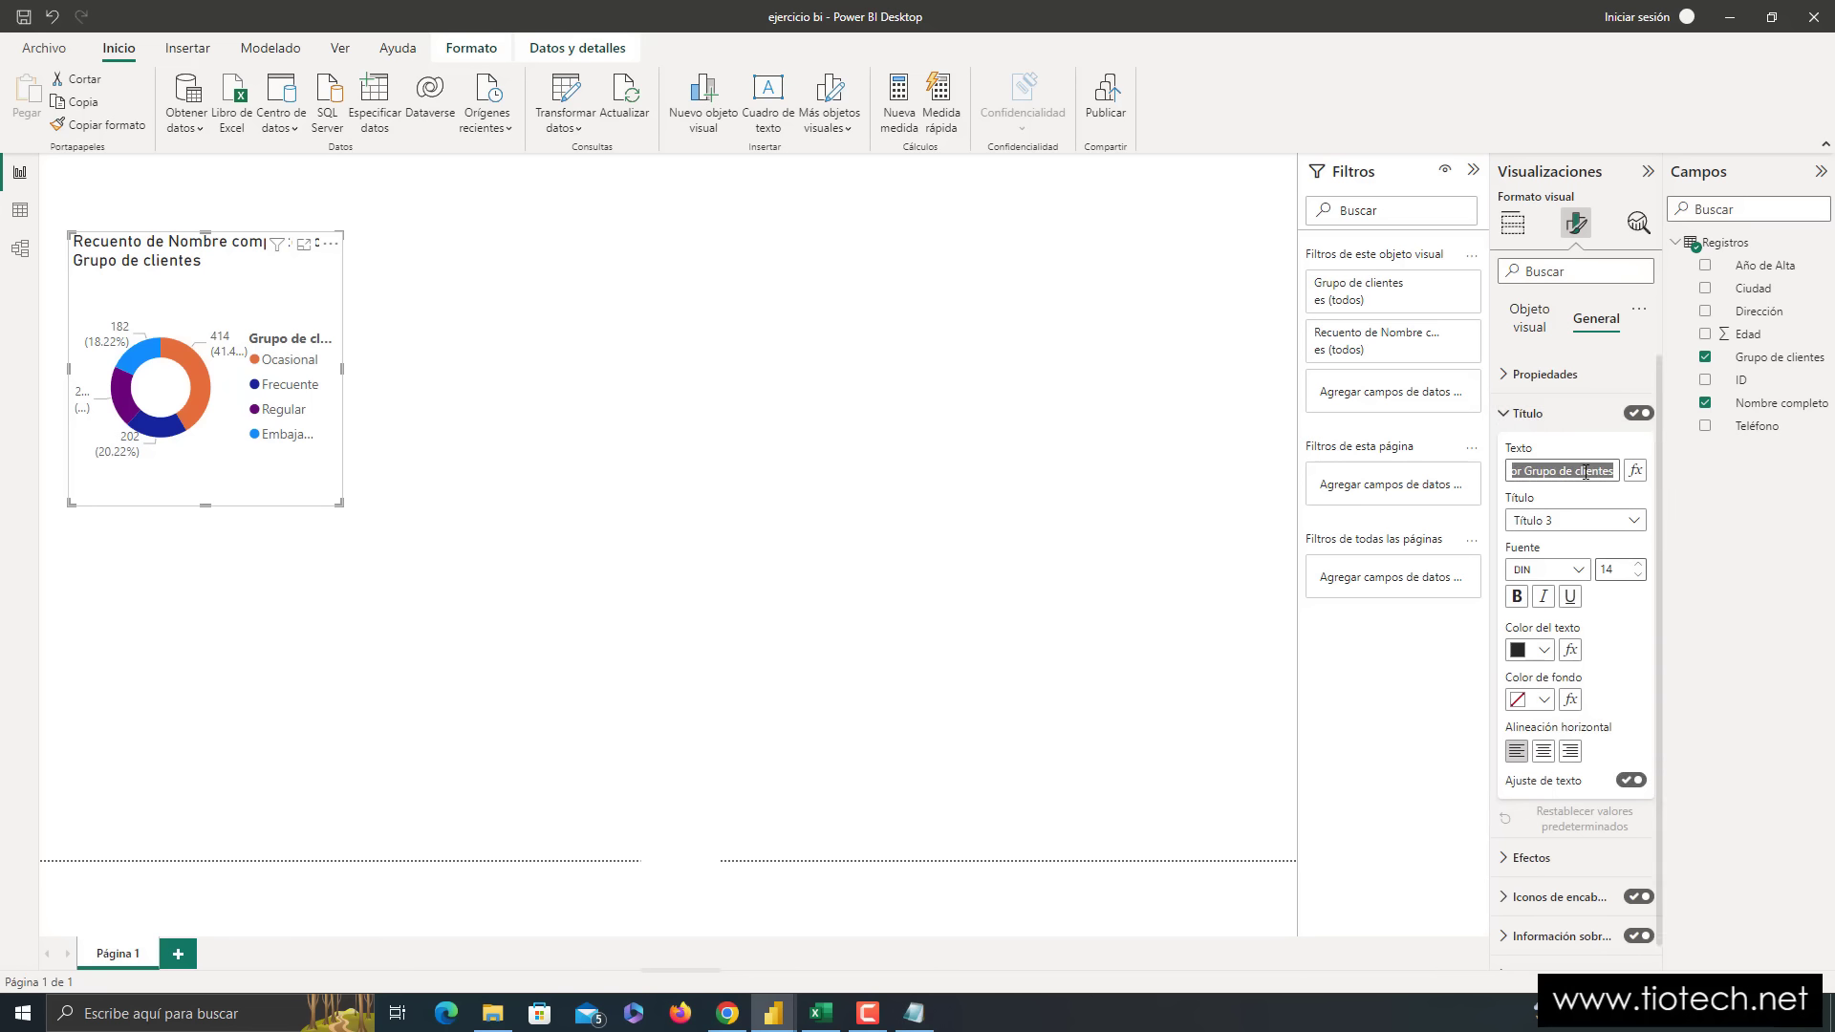
key("BackSpace")
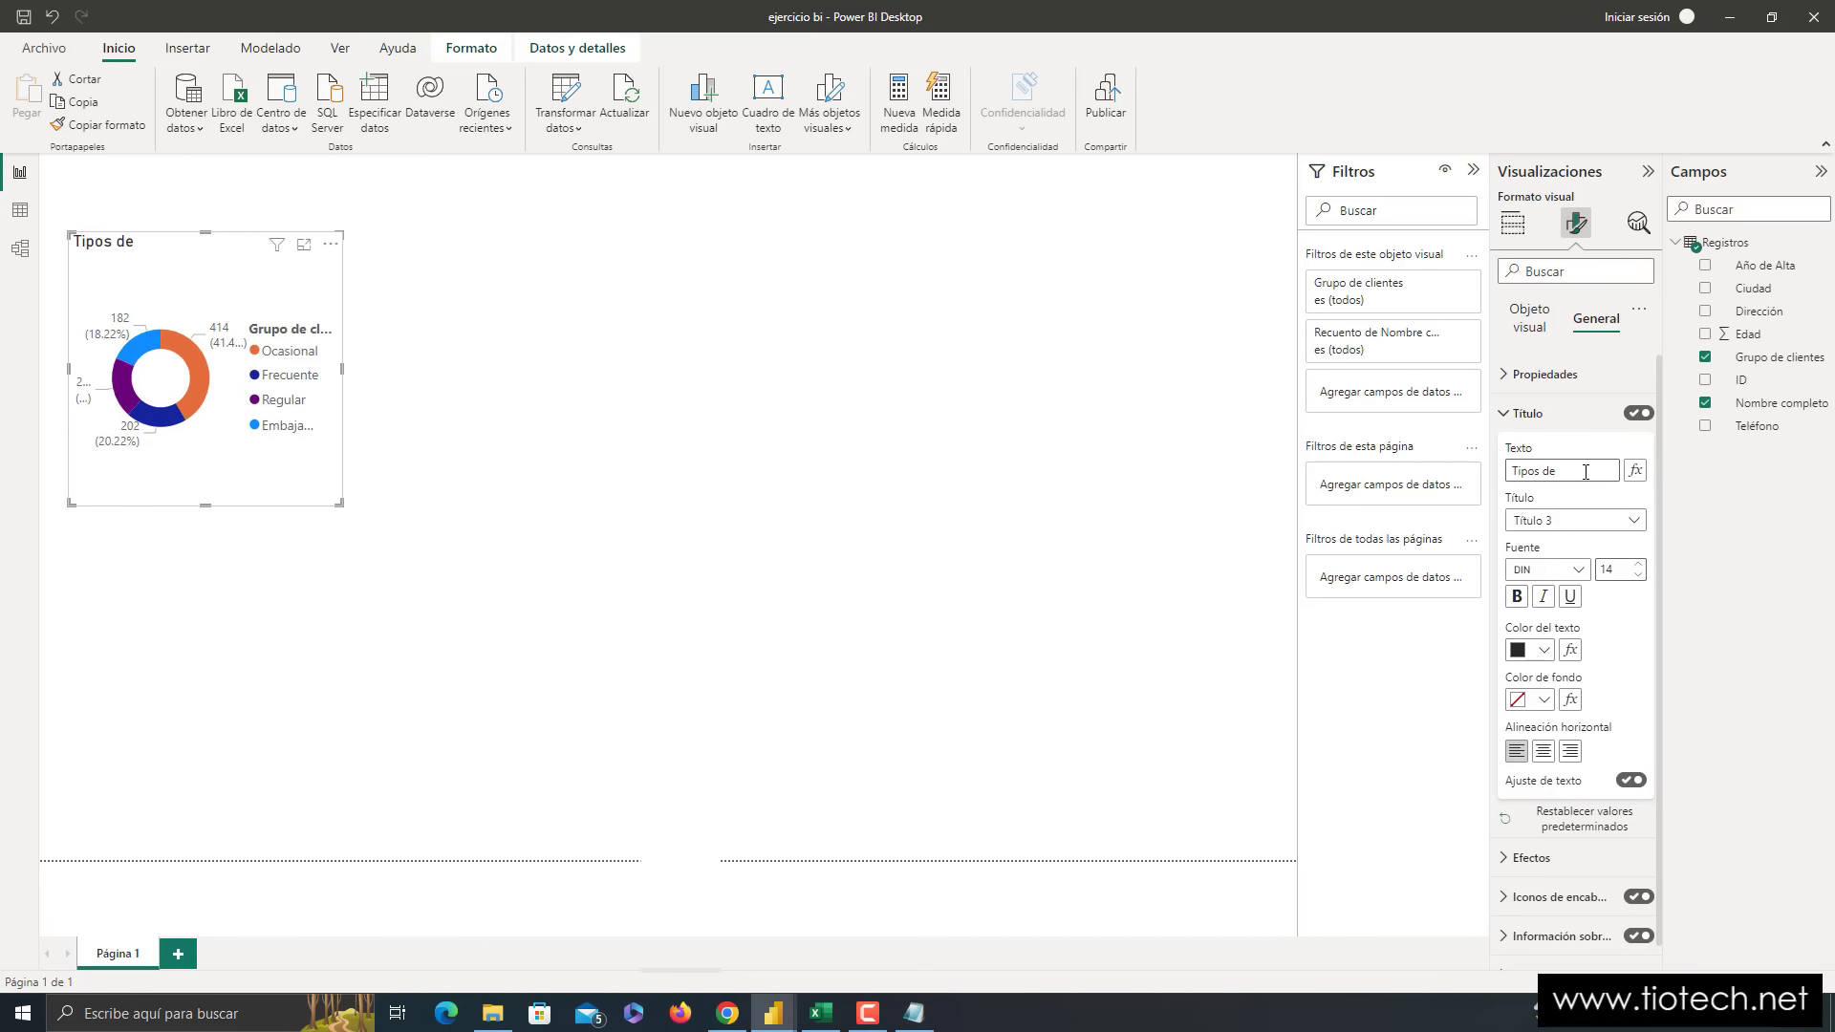
type("Tipos de Clientes")
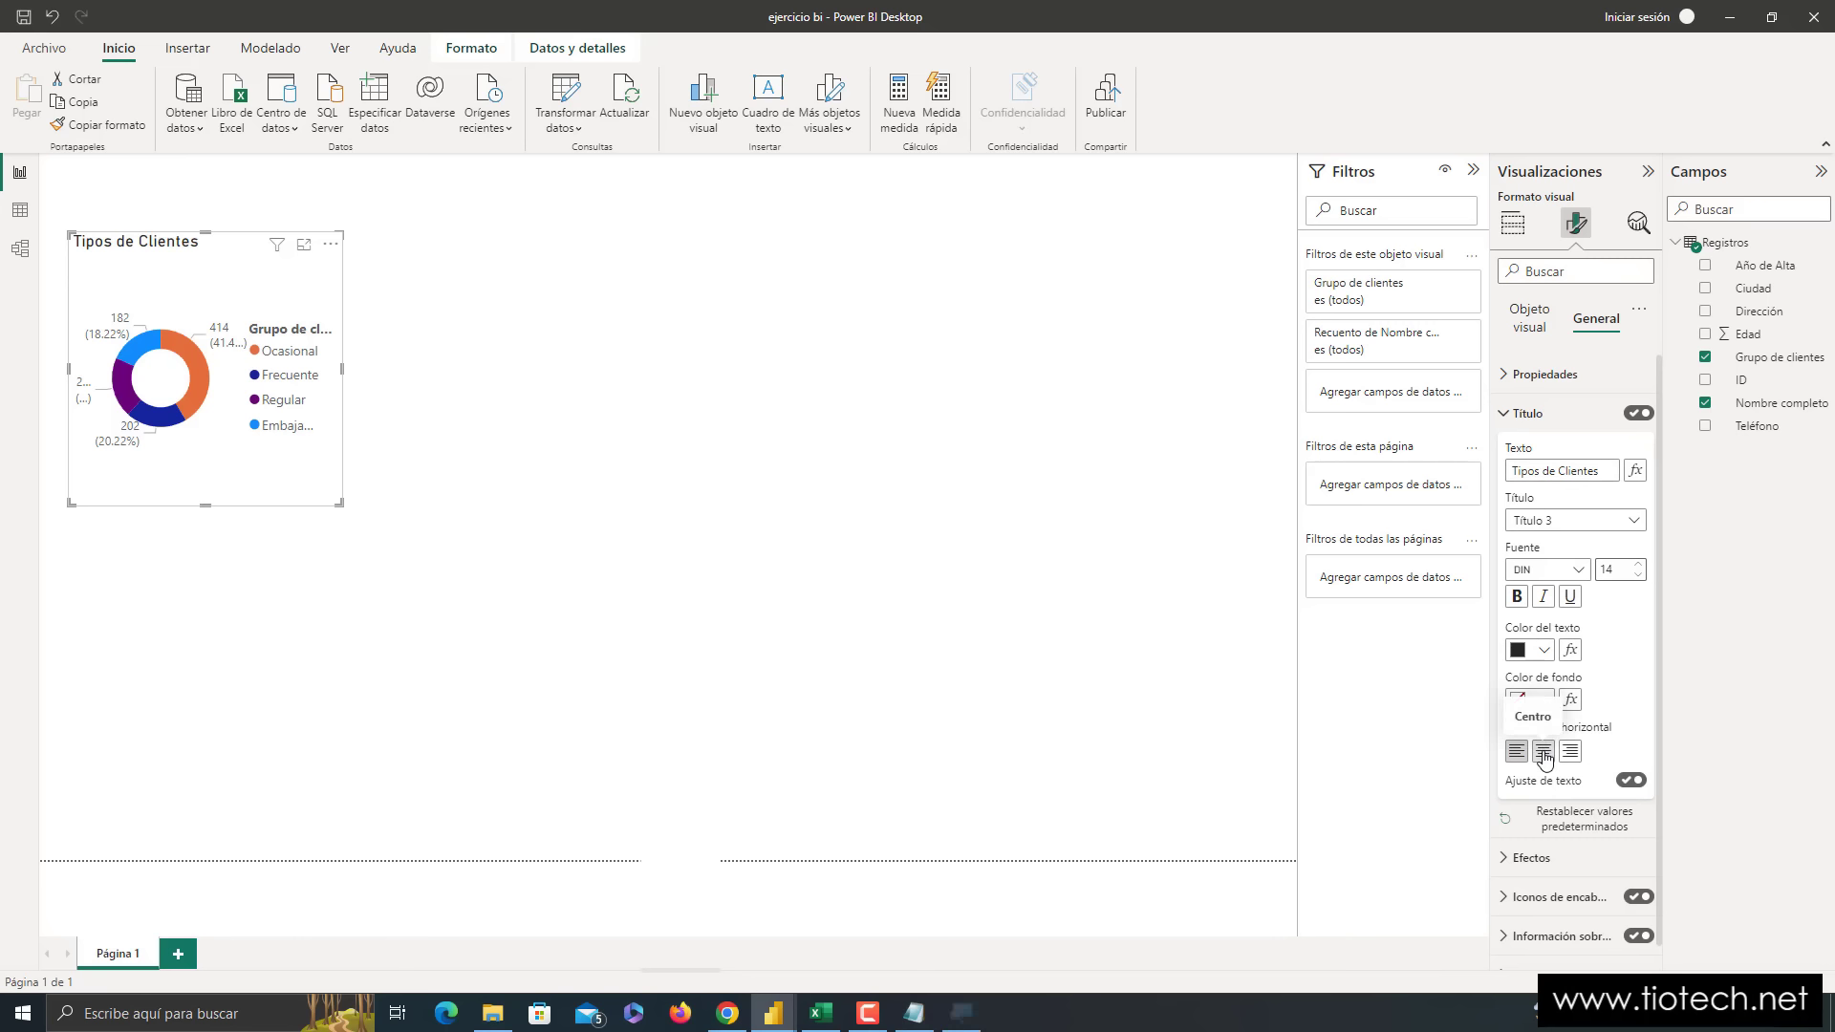
- Center the donut chart's title horizontally, nudge the chart a little closer to the page's left edge and deselect it
key("super+plus")
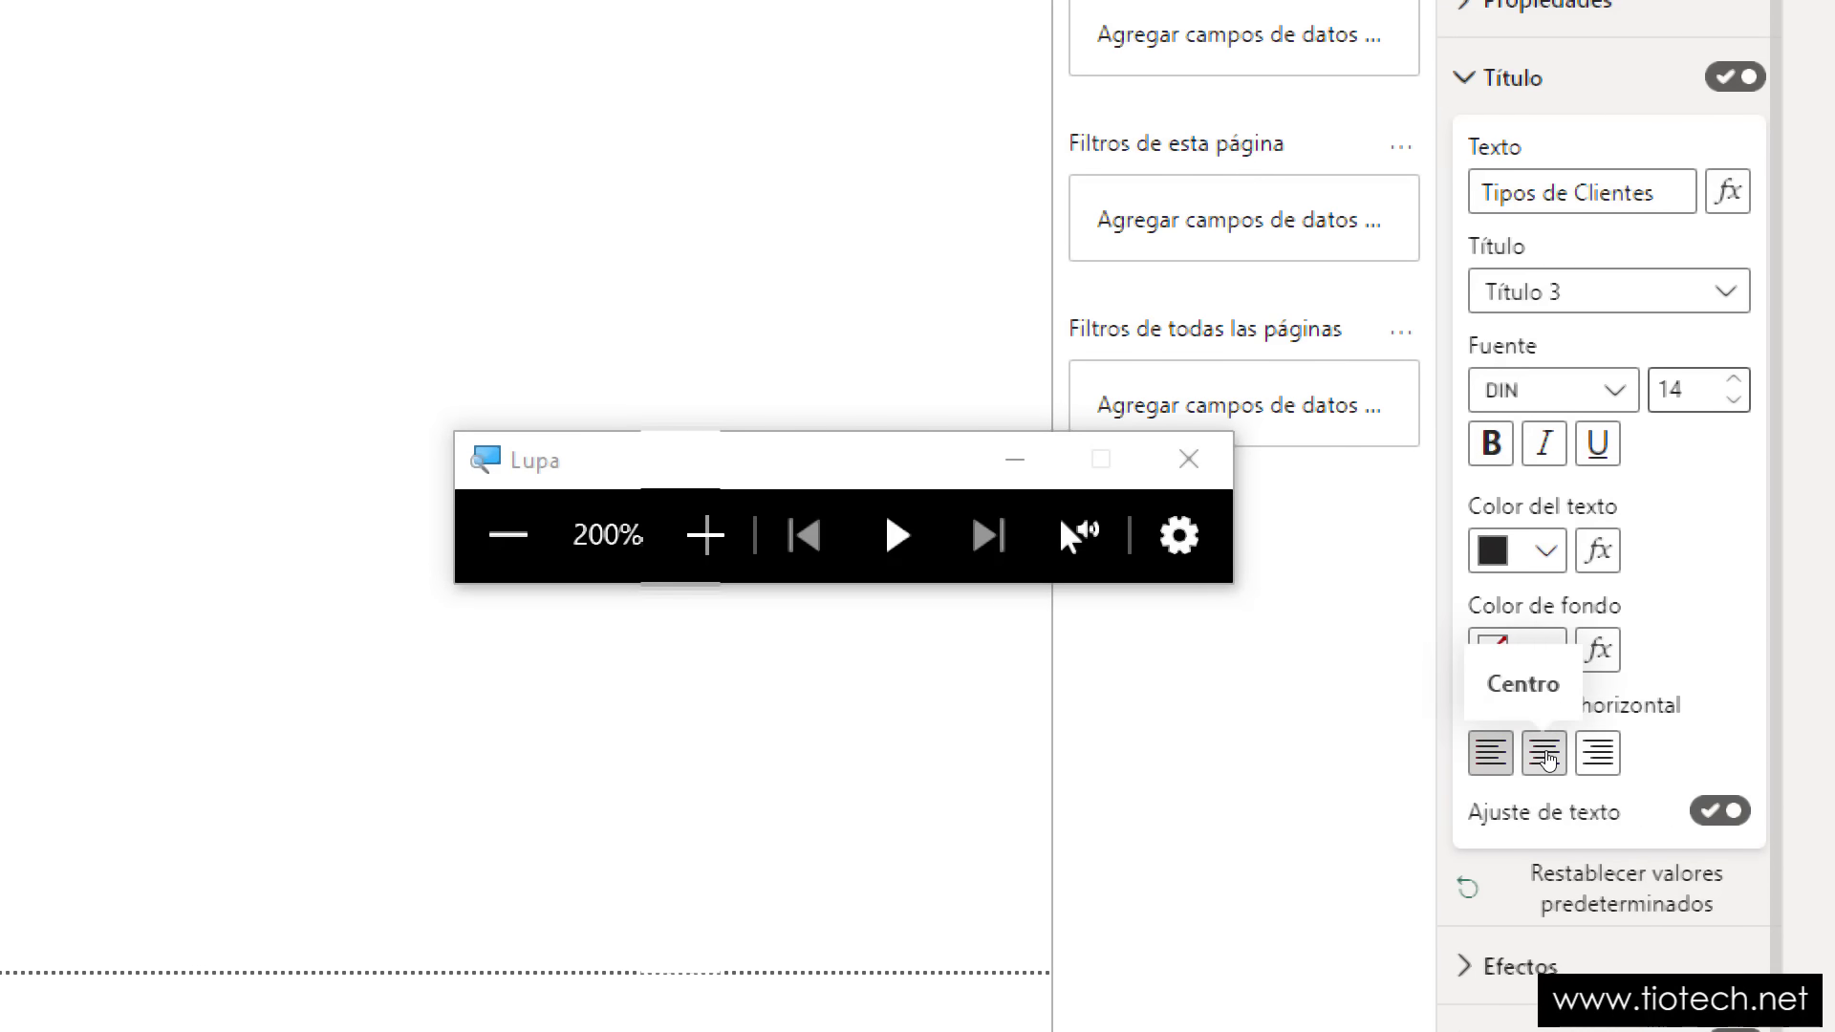
key("super+Escape")
left_click(1546, 755)
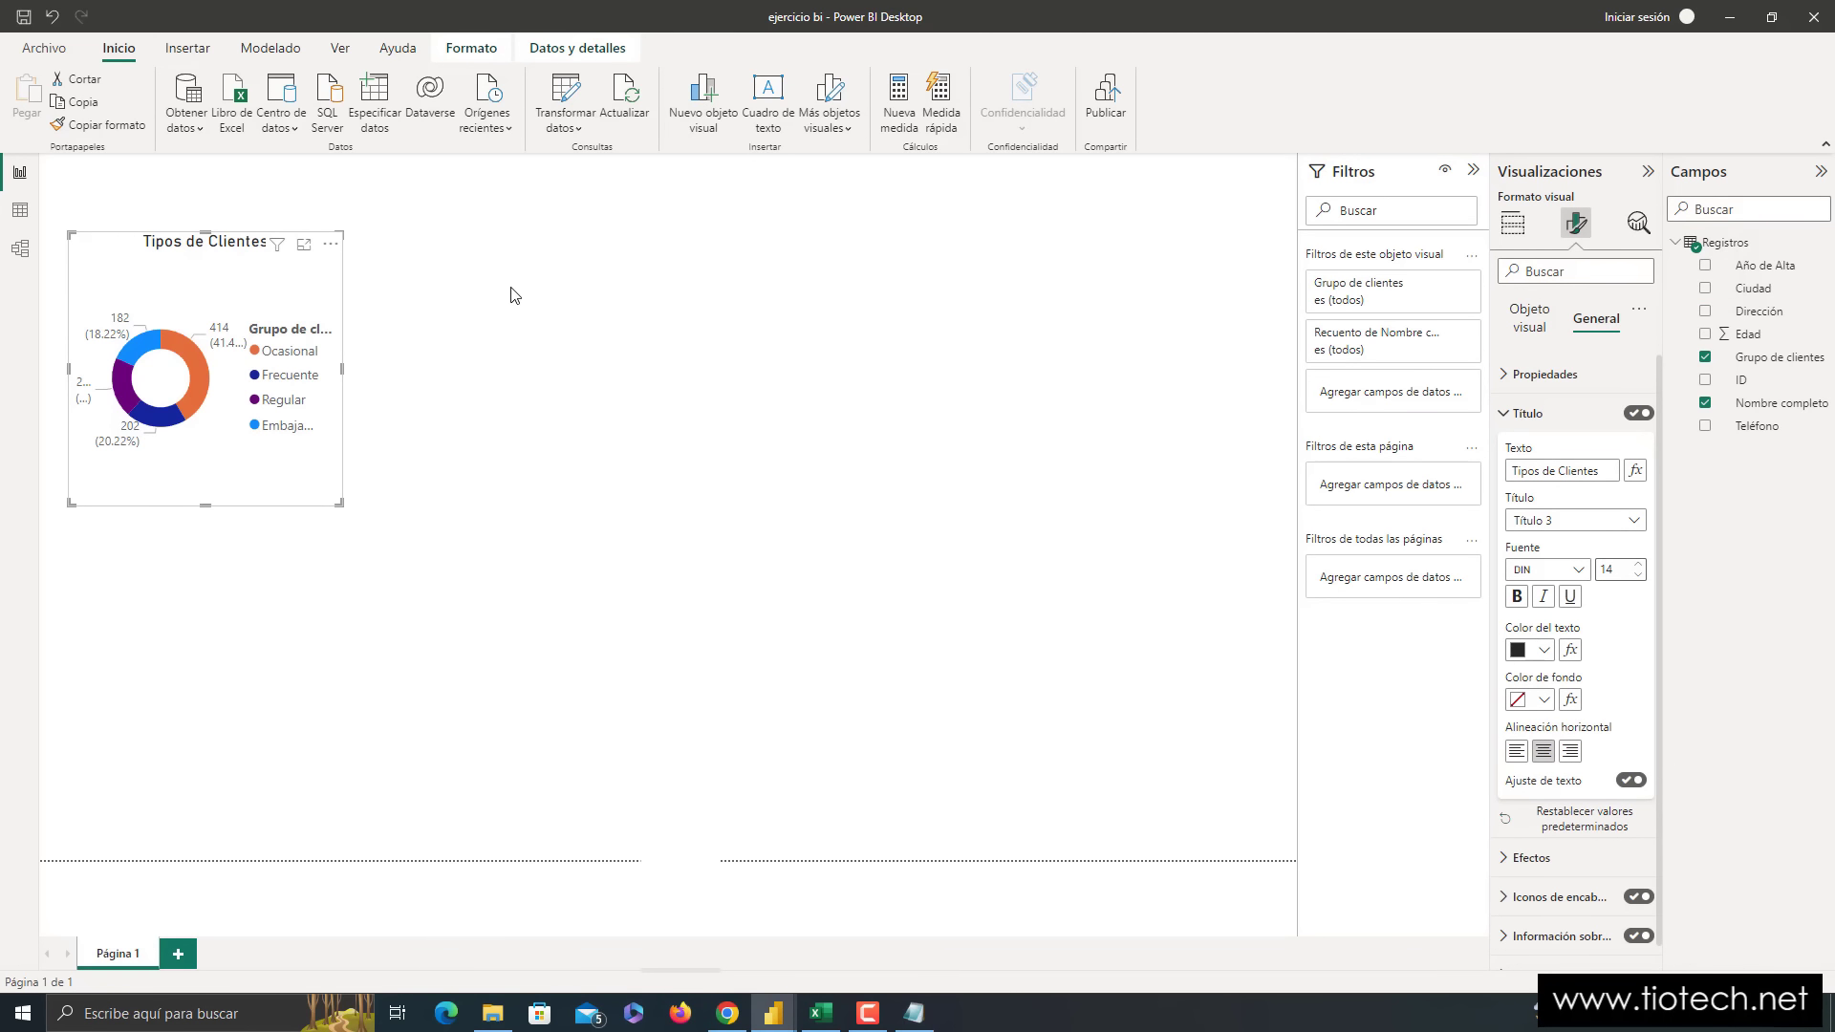
mouse_move(196, 284)
left_mouse_down()
mouse_move(238, 284)
mouse_move(191, 285)
left_mouse_up()
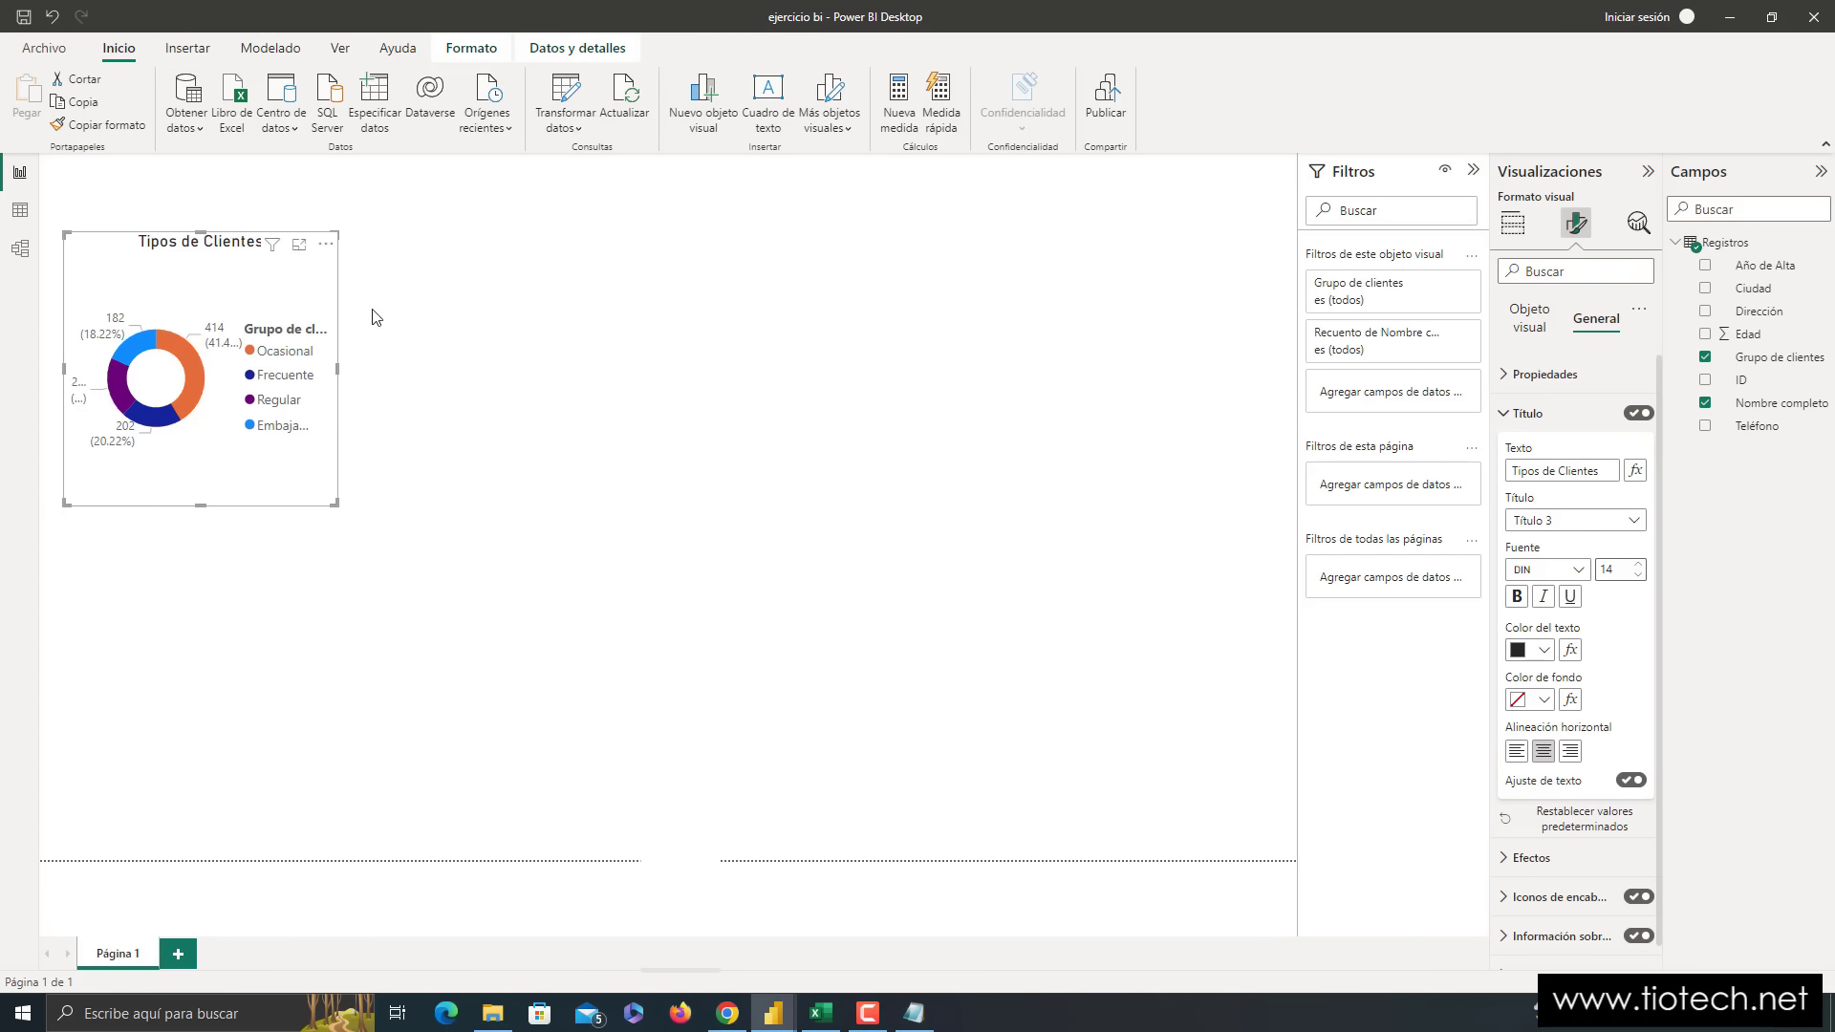
left_click(450, 311)
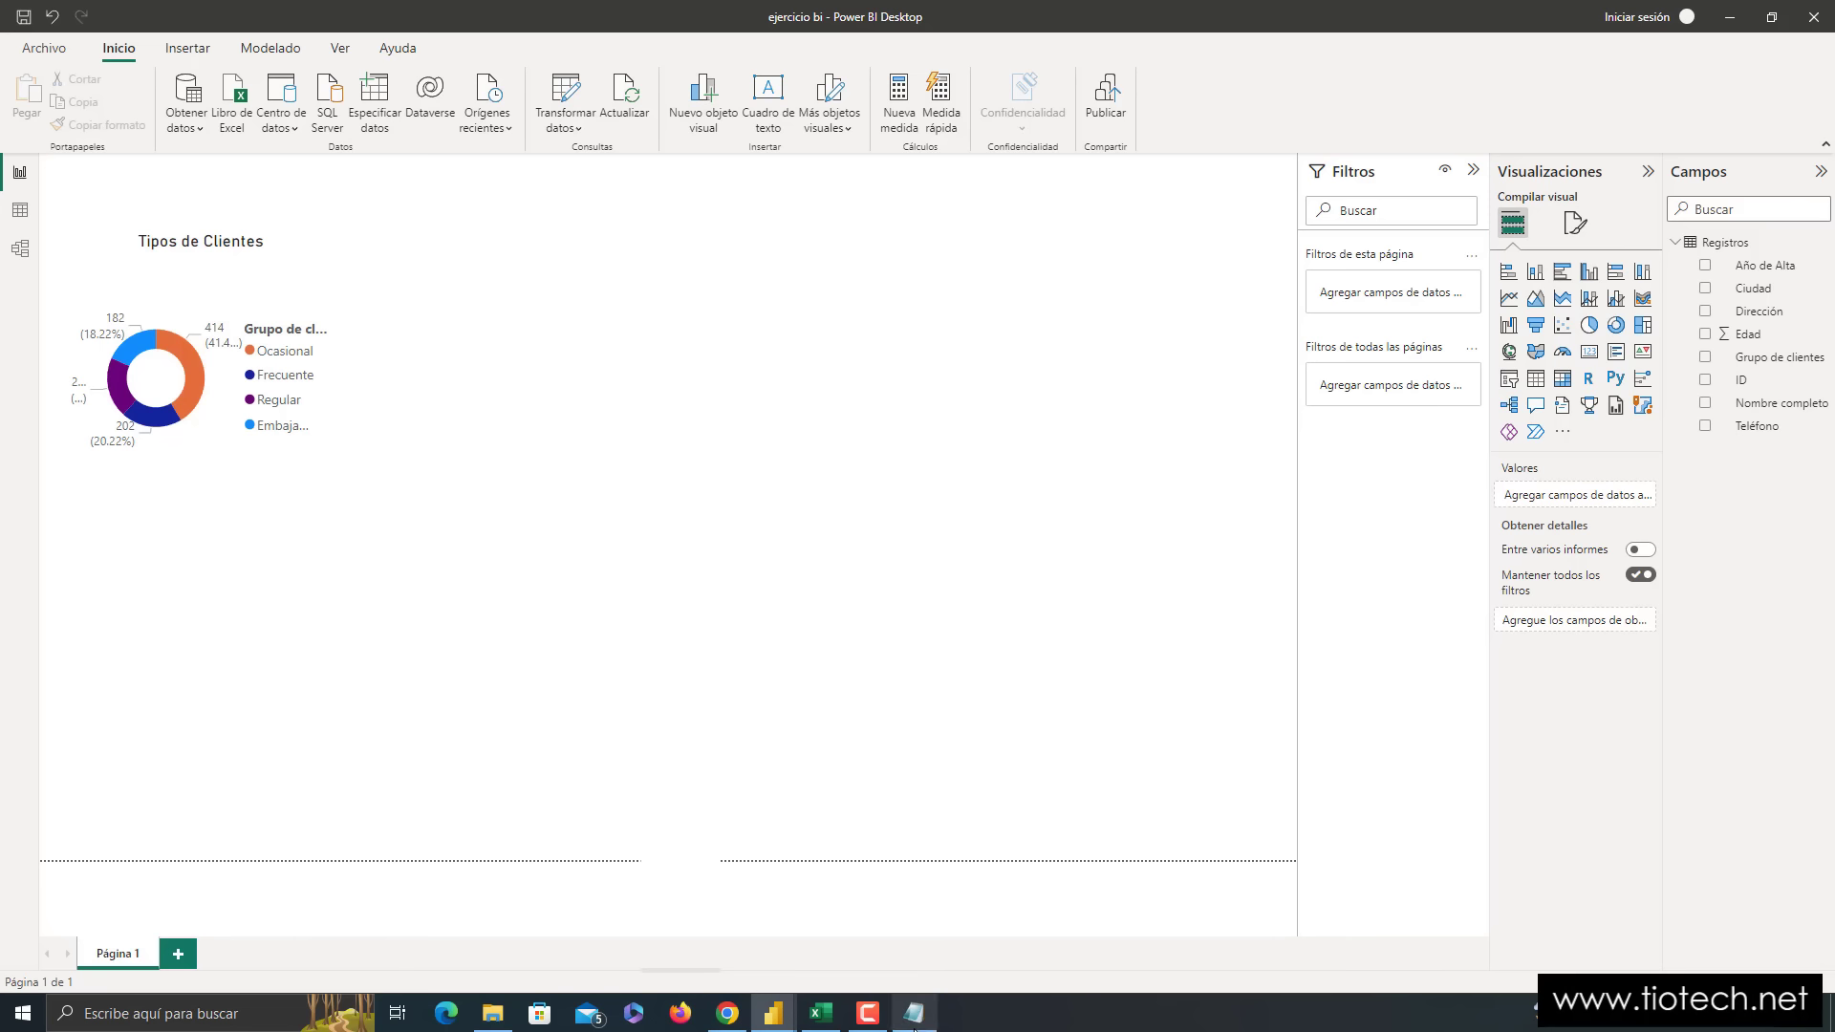
- Switch to the Notepad note, widen its window, mark the second line about sign-ups per year with a leading "----" and minimize the note
left_click(914, 1013)
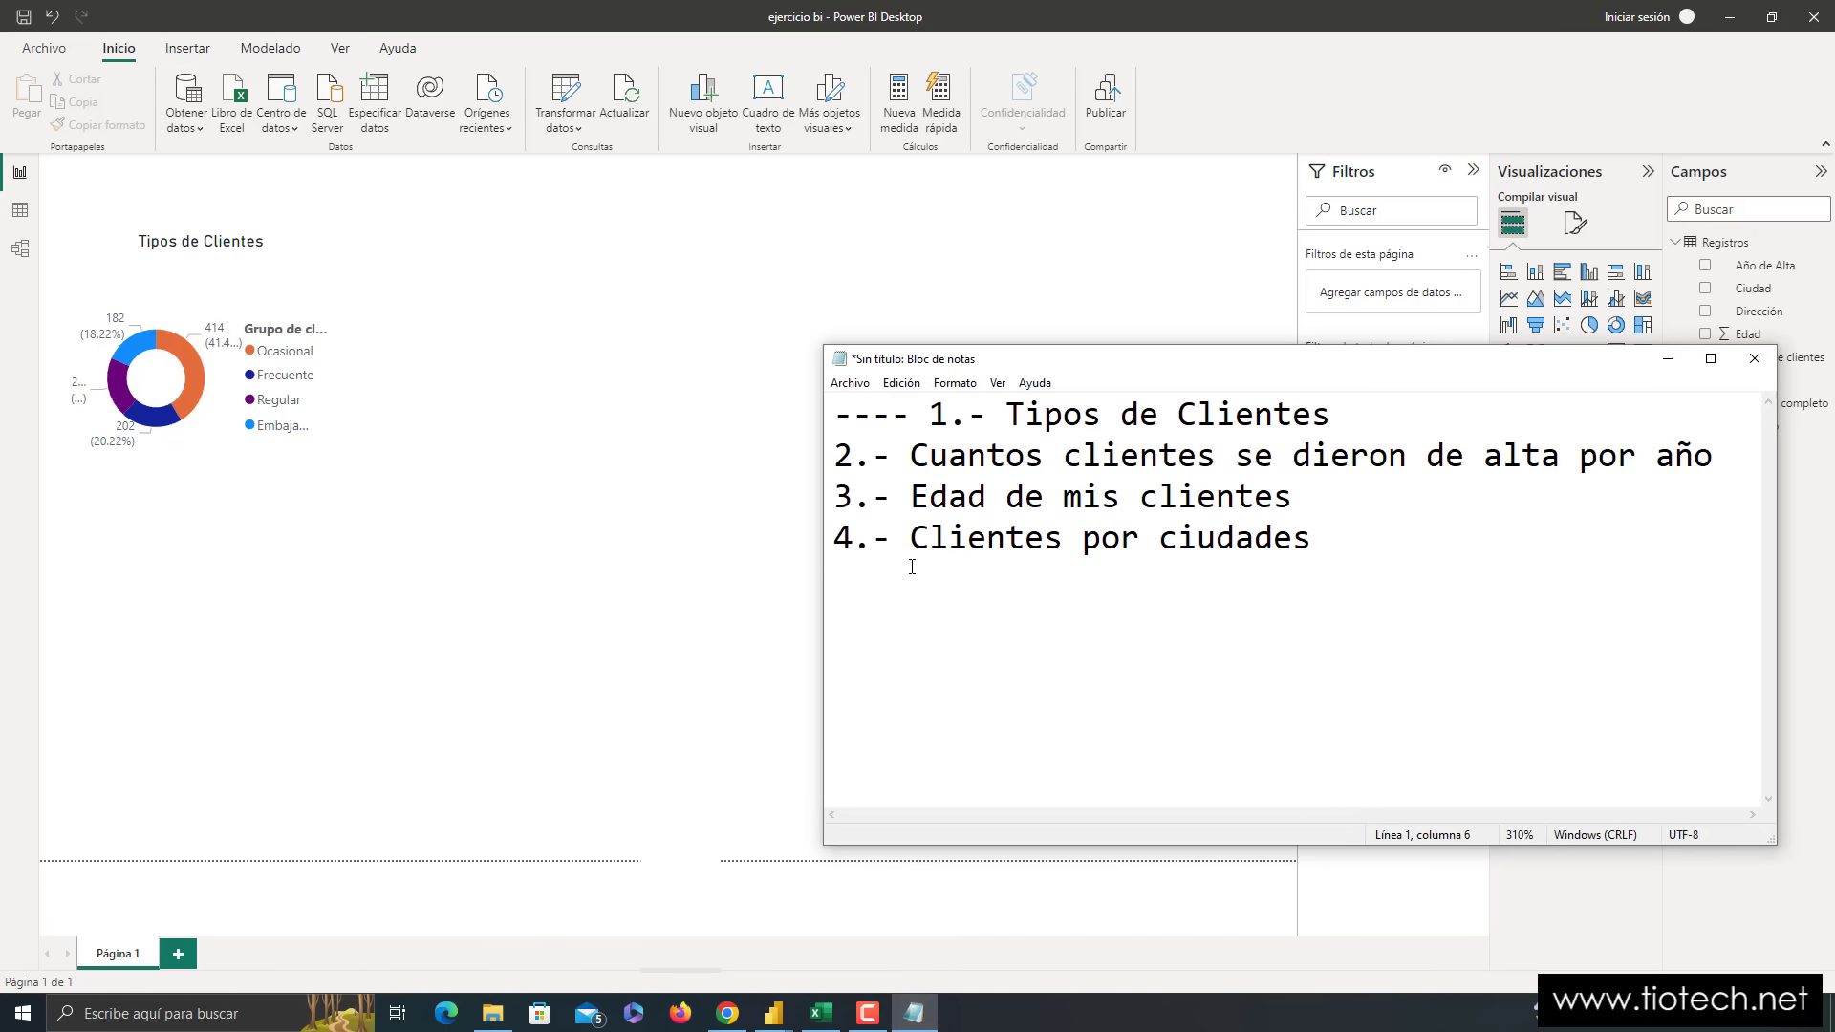
left_click_drag(824, 524, 540, 490)
left_click(554, 457)
type("----")
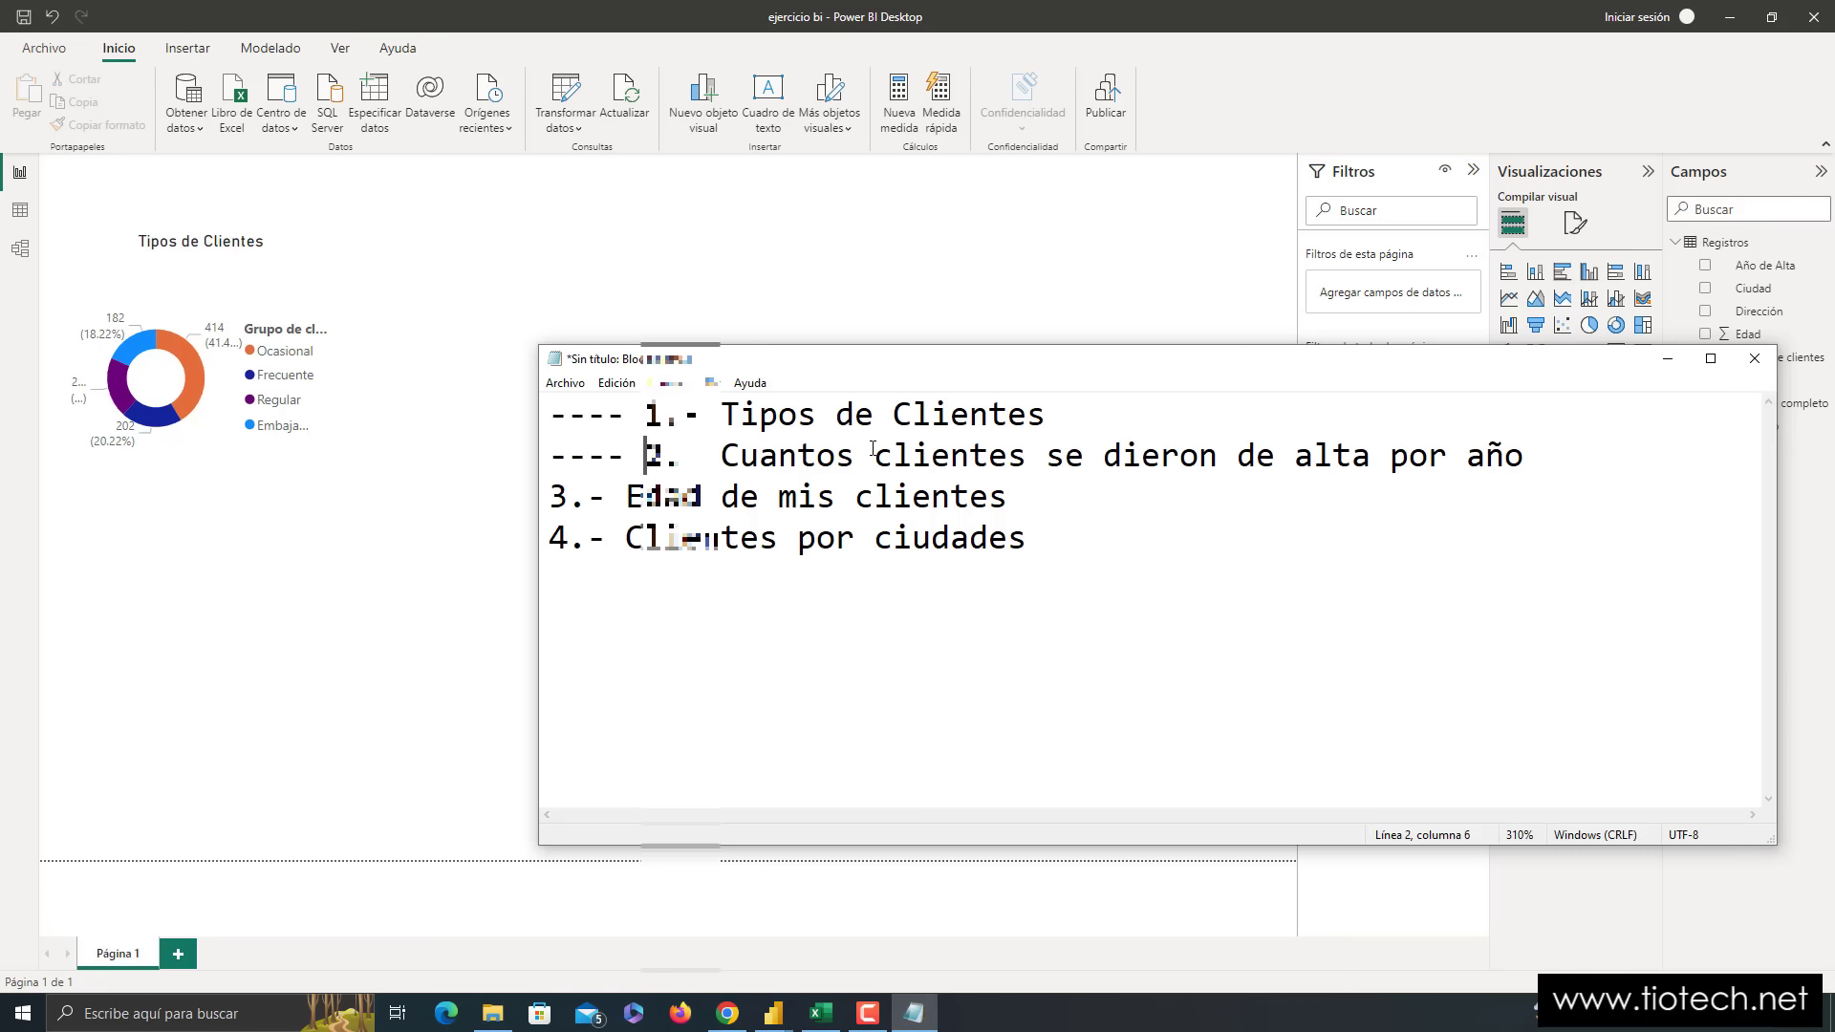
left_click(1668, 368)
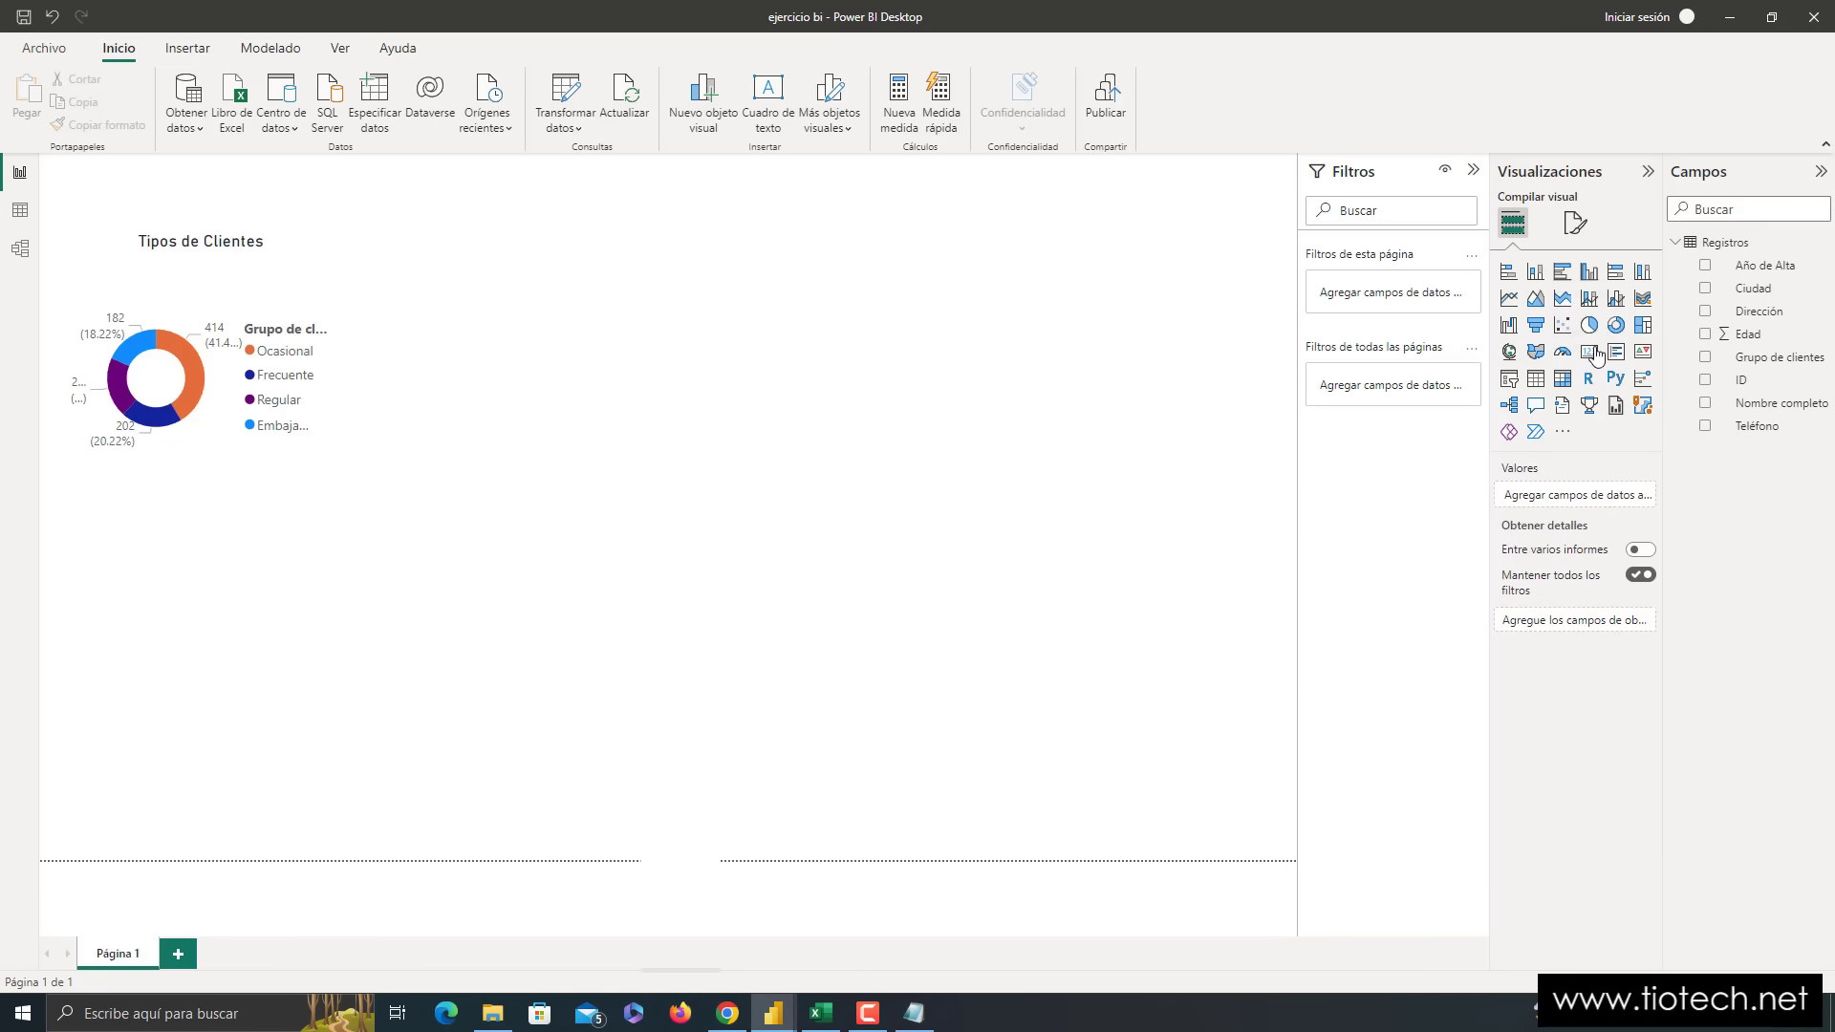
- Add a stacked column chart, place it beside the donut chart and widen it to nearly the page's right edge
left_click(1536, 273)
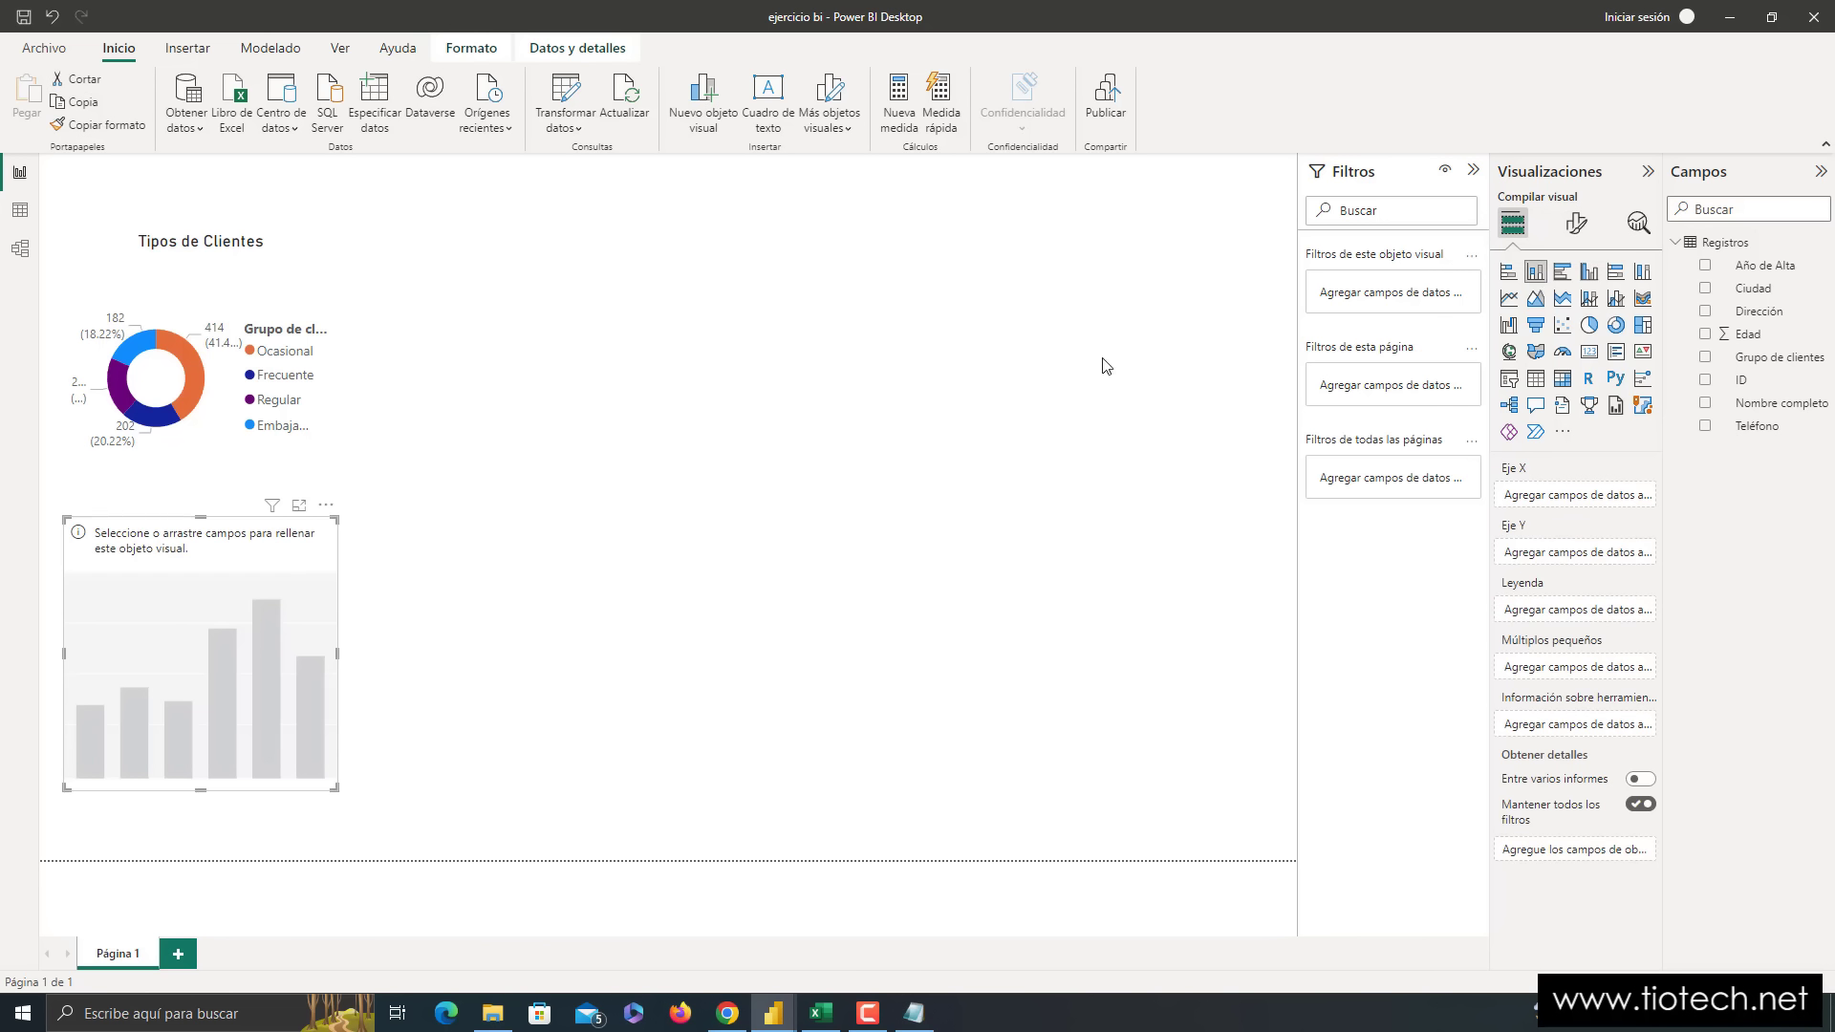
left_click_drag(316, 525, 616, 248)
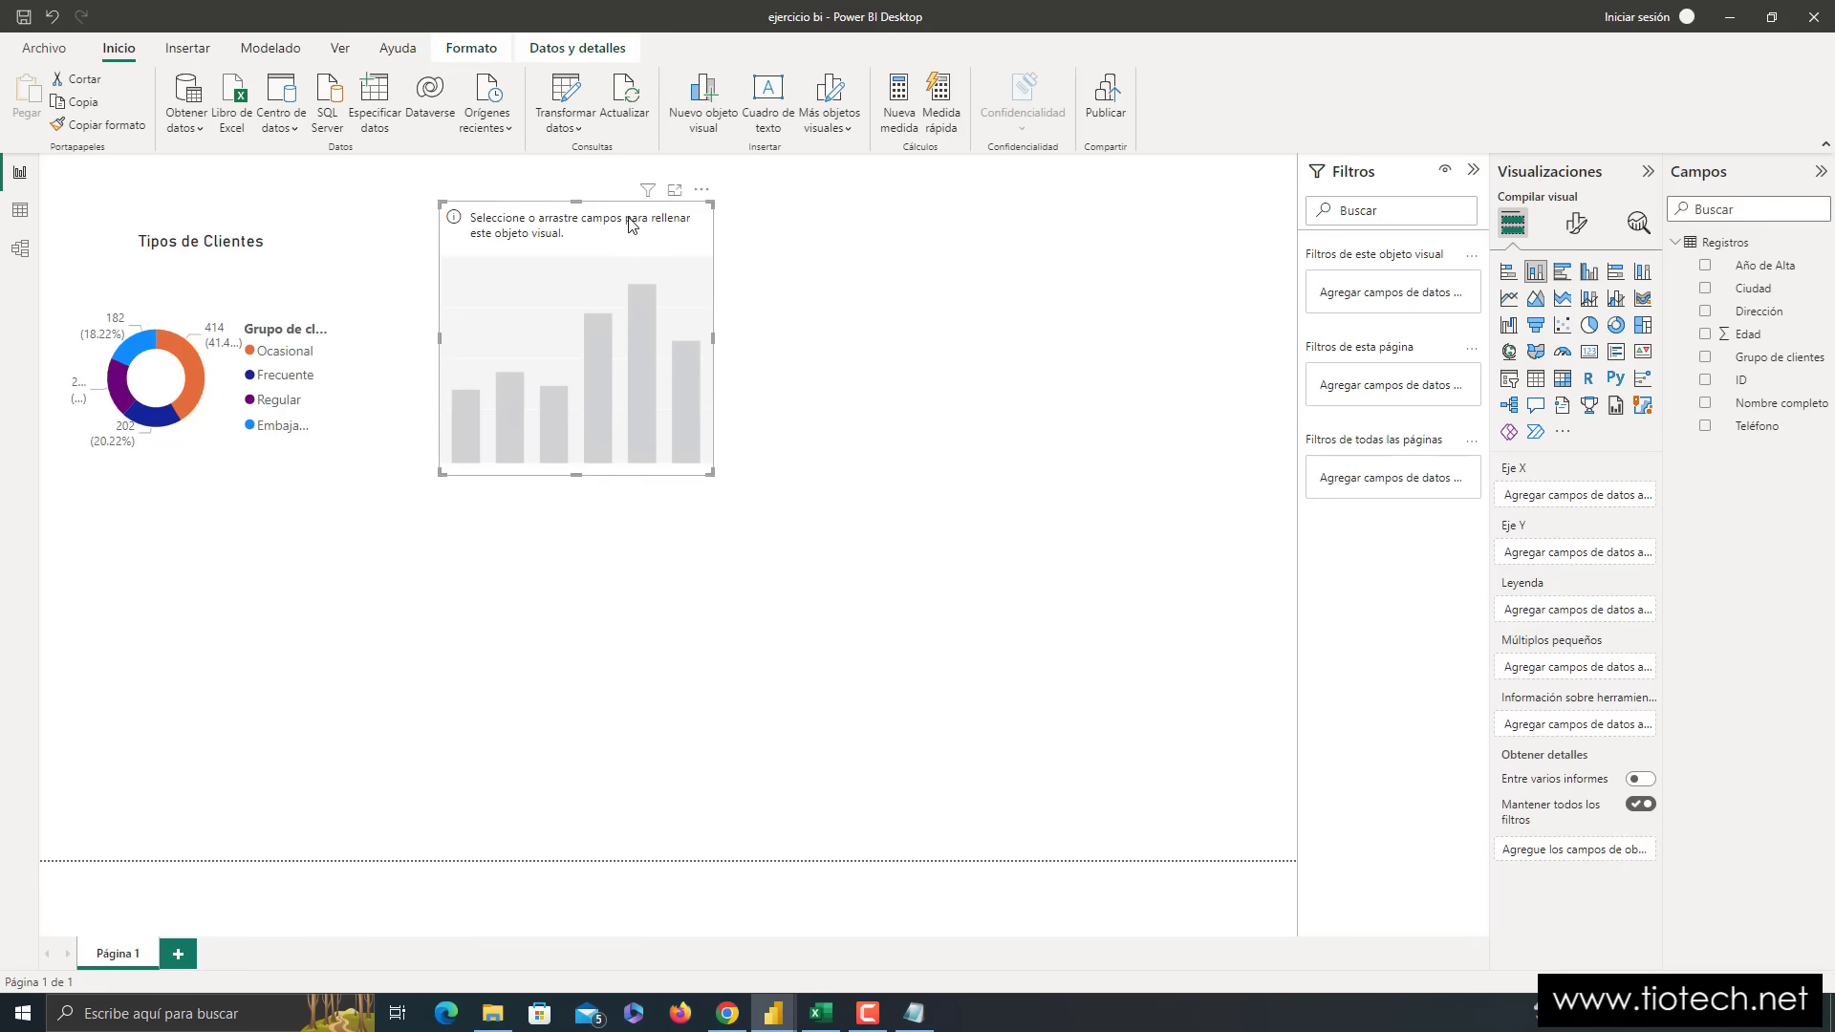
left_click_drag(719, 341, 1258, 338)
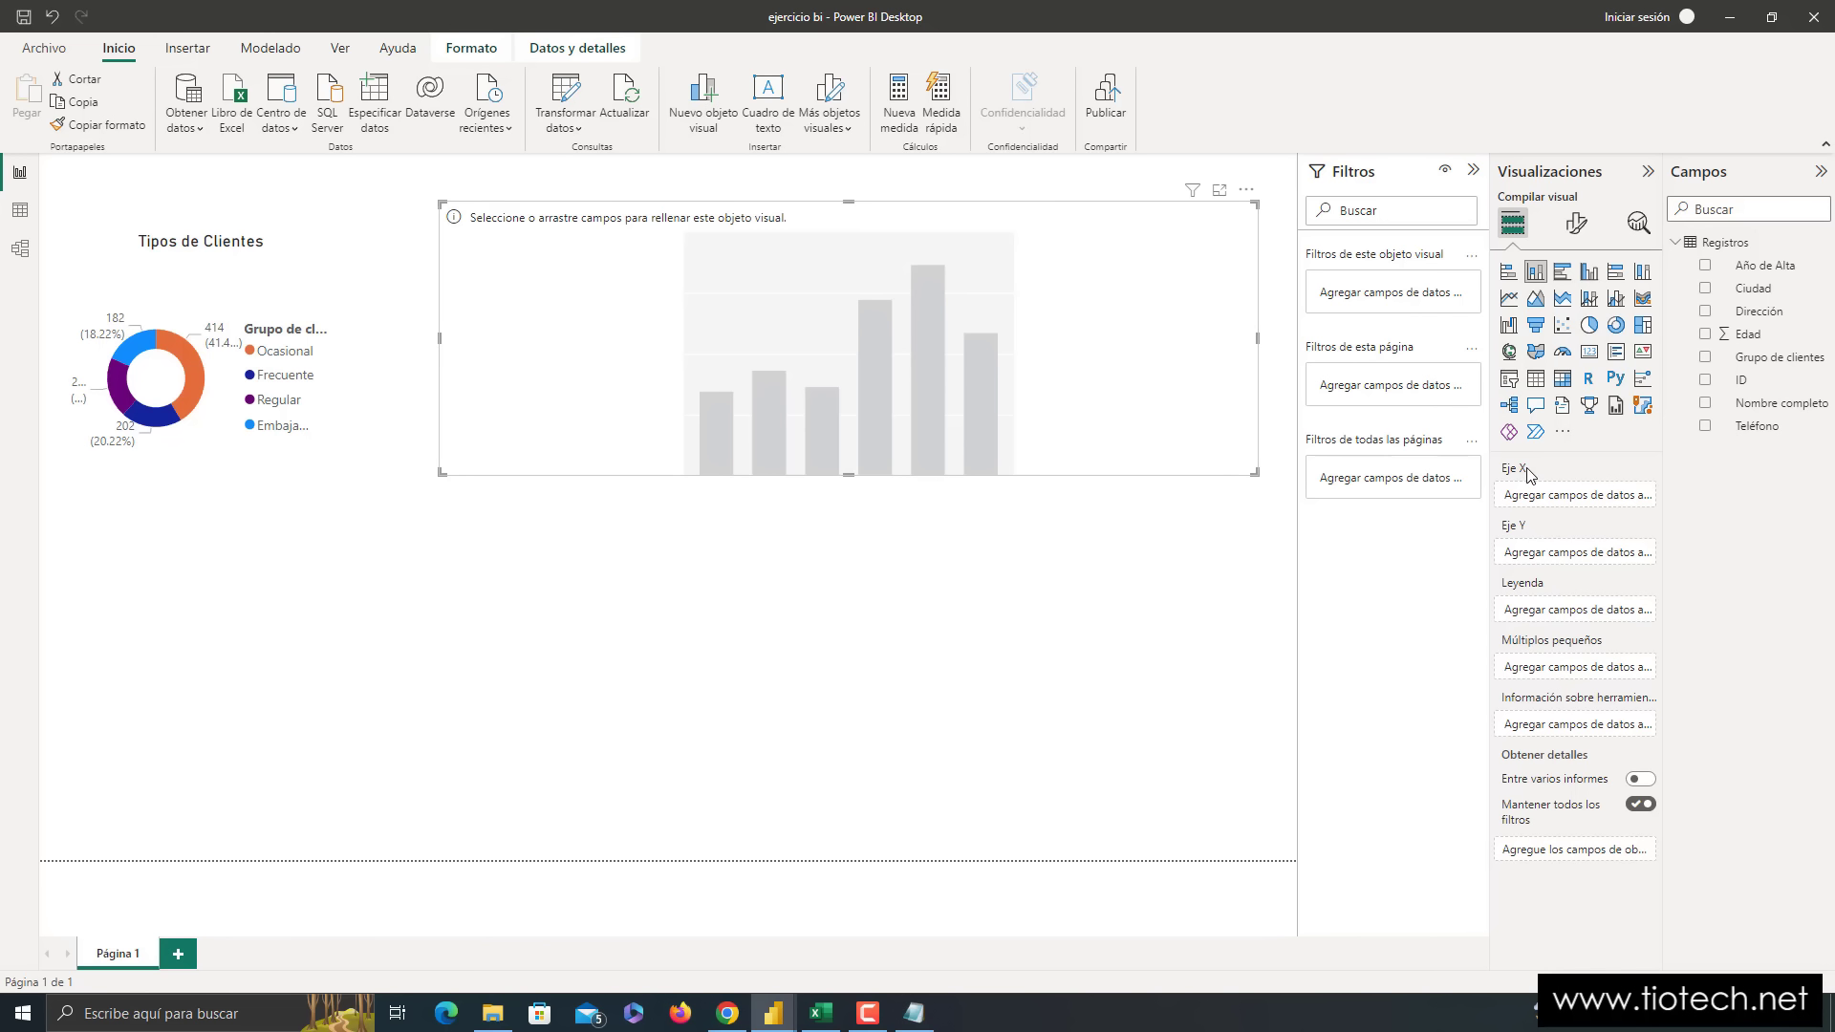
- Assign Año de Alta to the column chart's Eje X
key("super+plus")
key("super+plus")
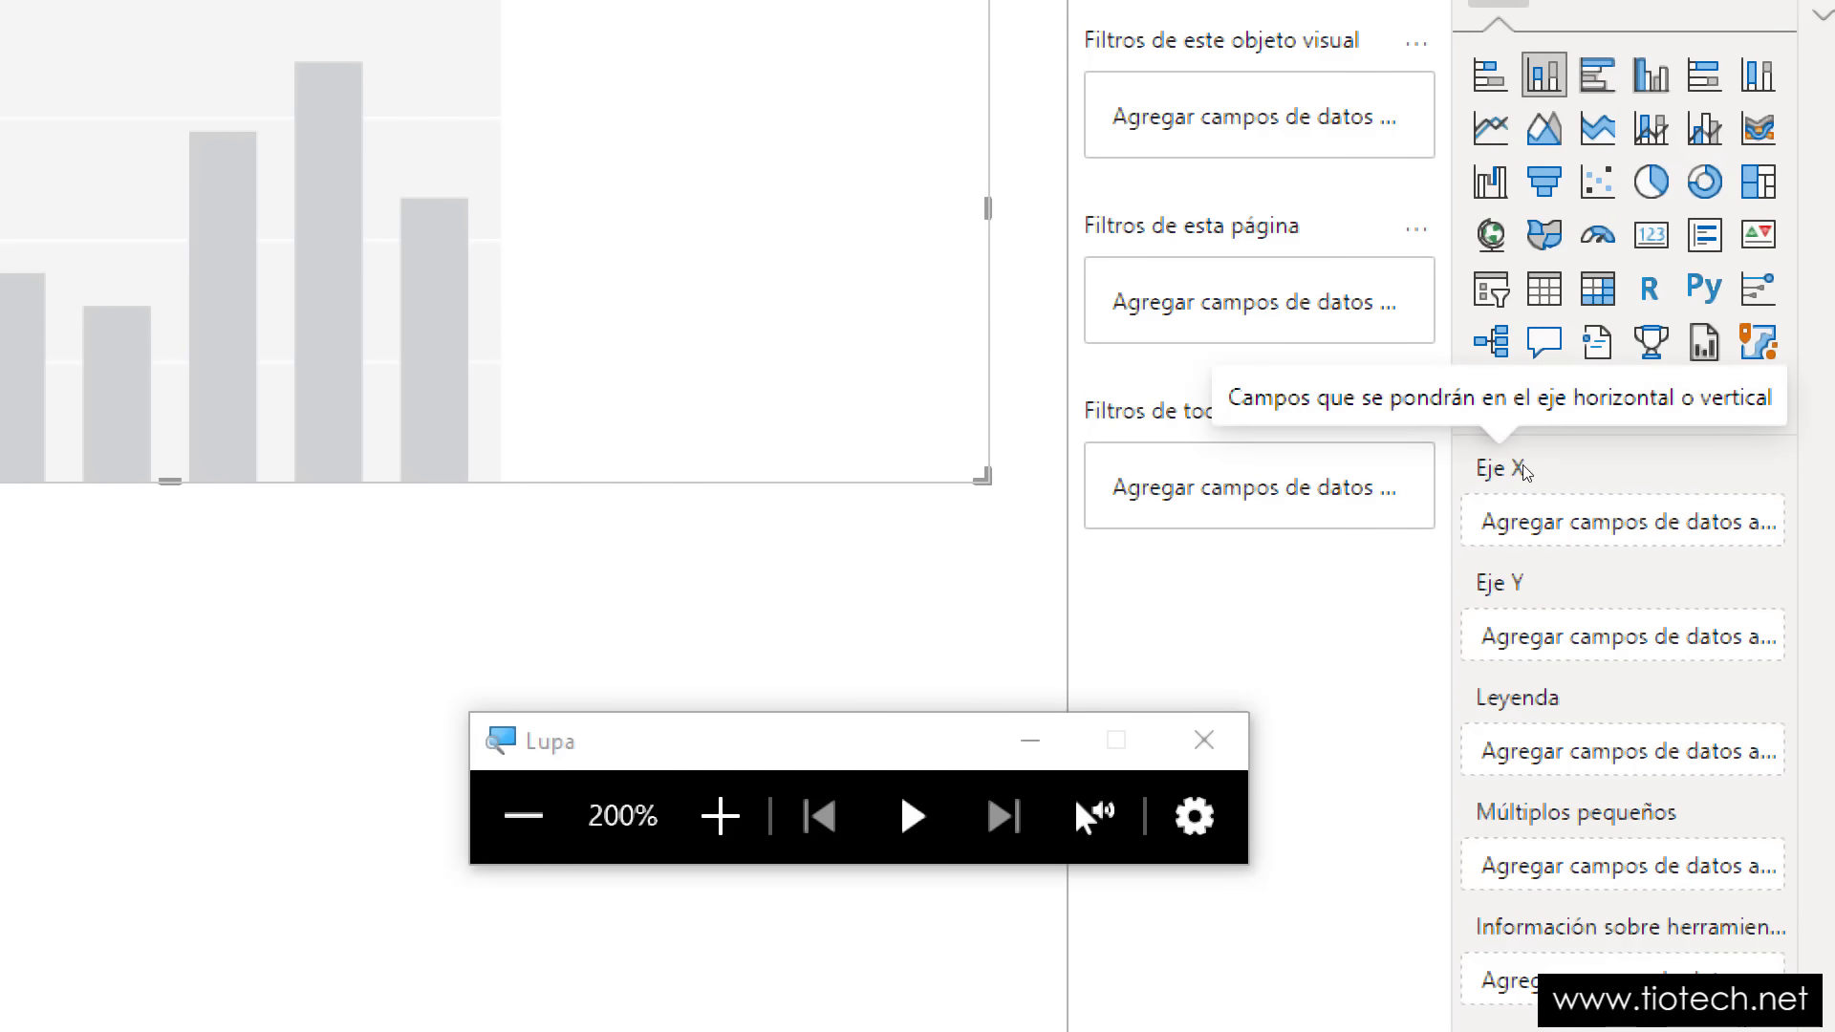
key("super+minus")
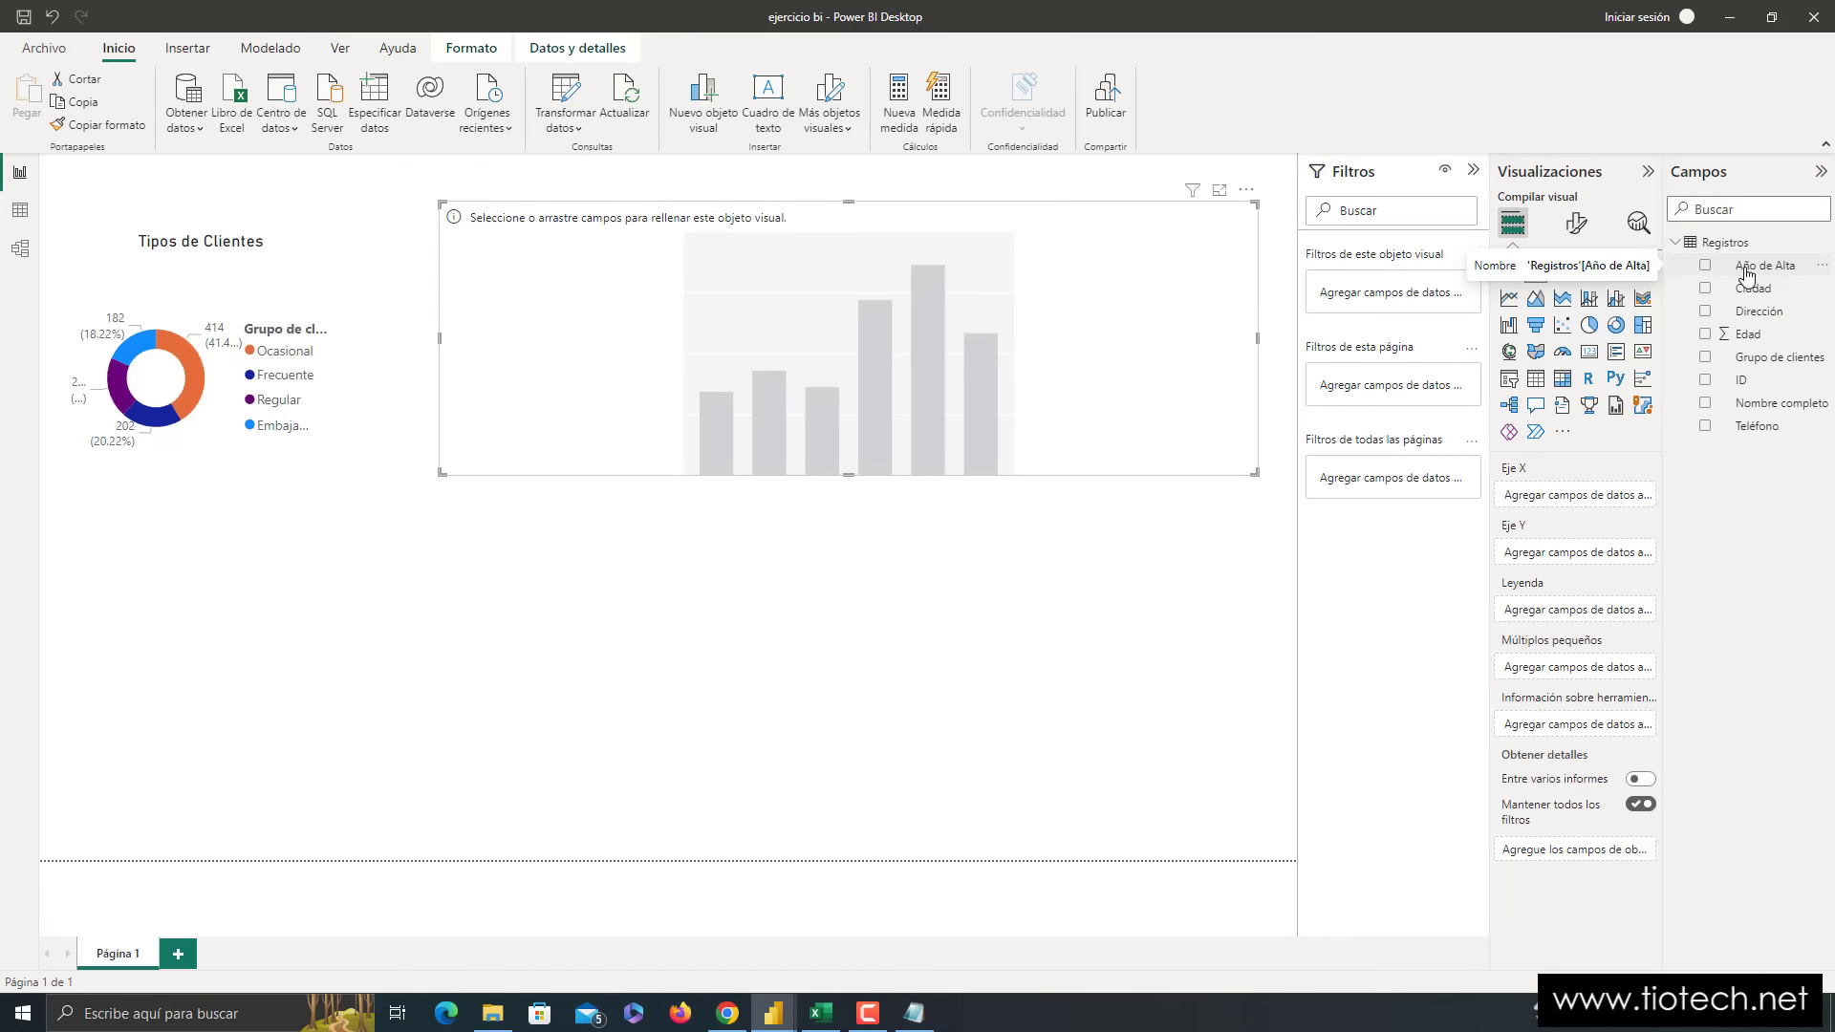
key("super+plus")
left_click_drag(1748, 267, 1565, 496)
key("super+Escape")
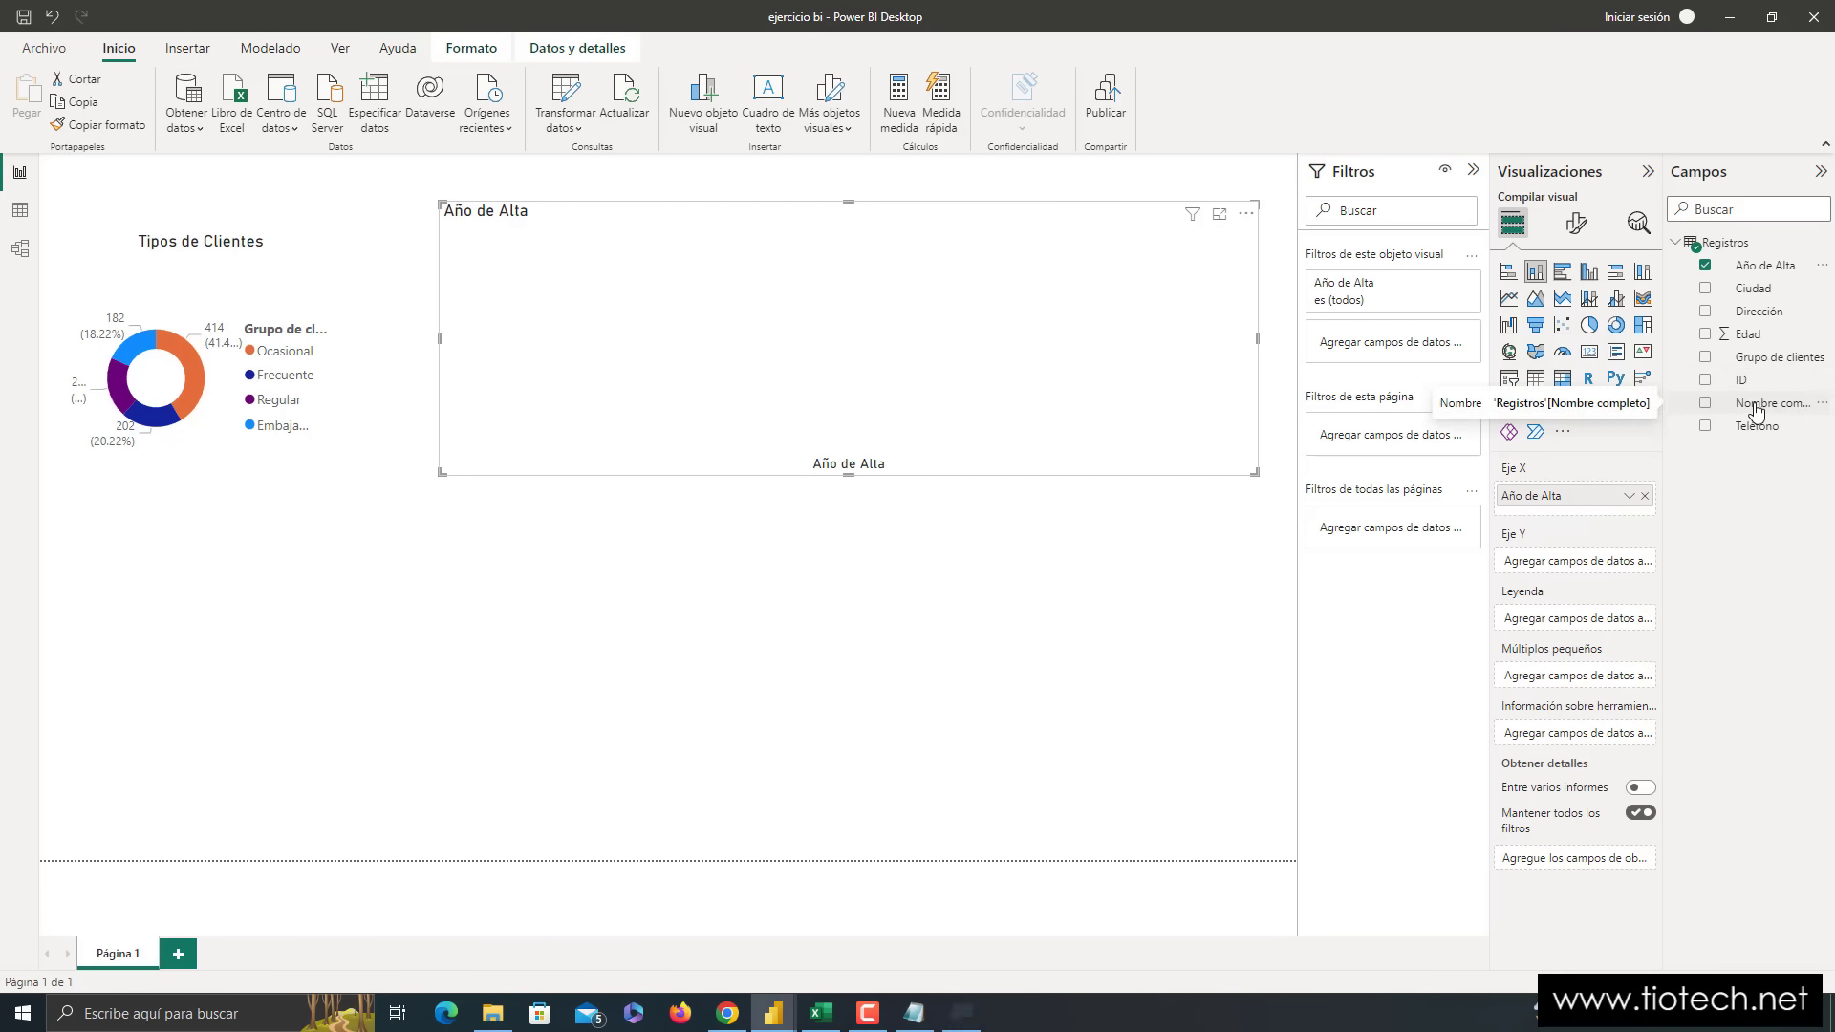
- Assign Nombre completo to the column chart's Eje Y and move the chart down to align its top with the donut chart
key("super+plus")
left_click_drag(1756, 409, 1723, 457)
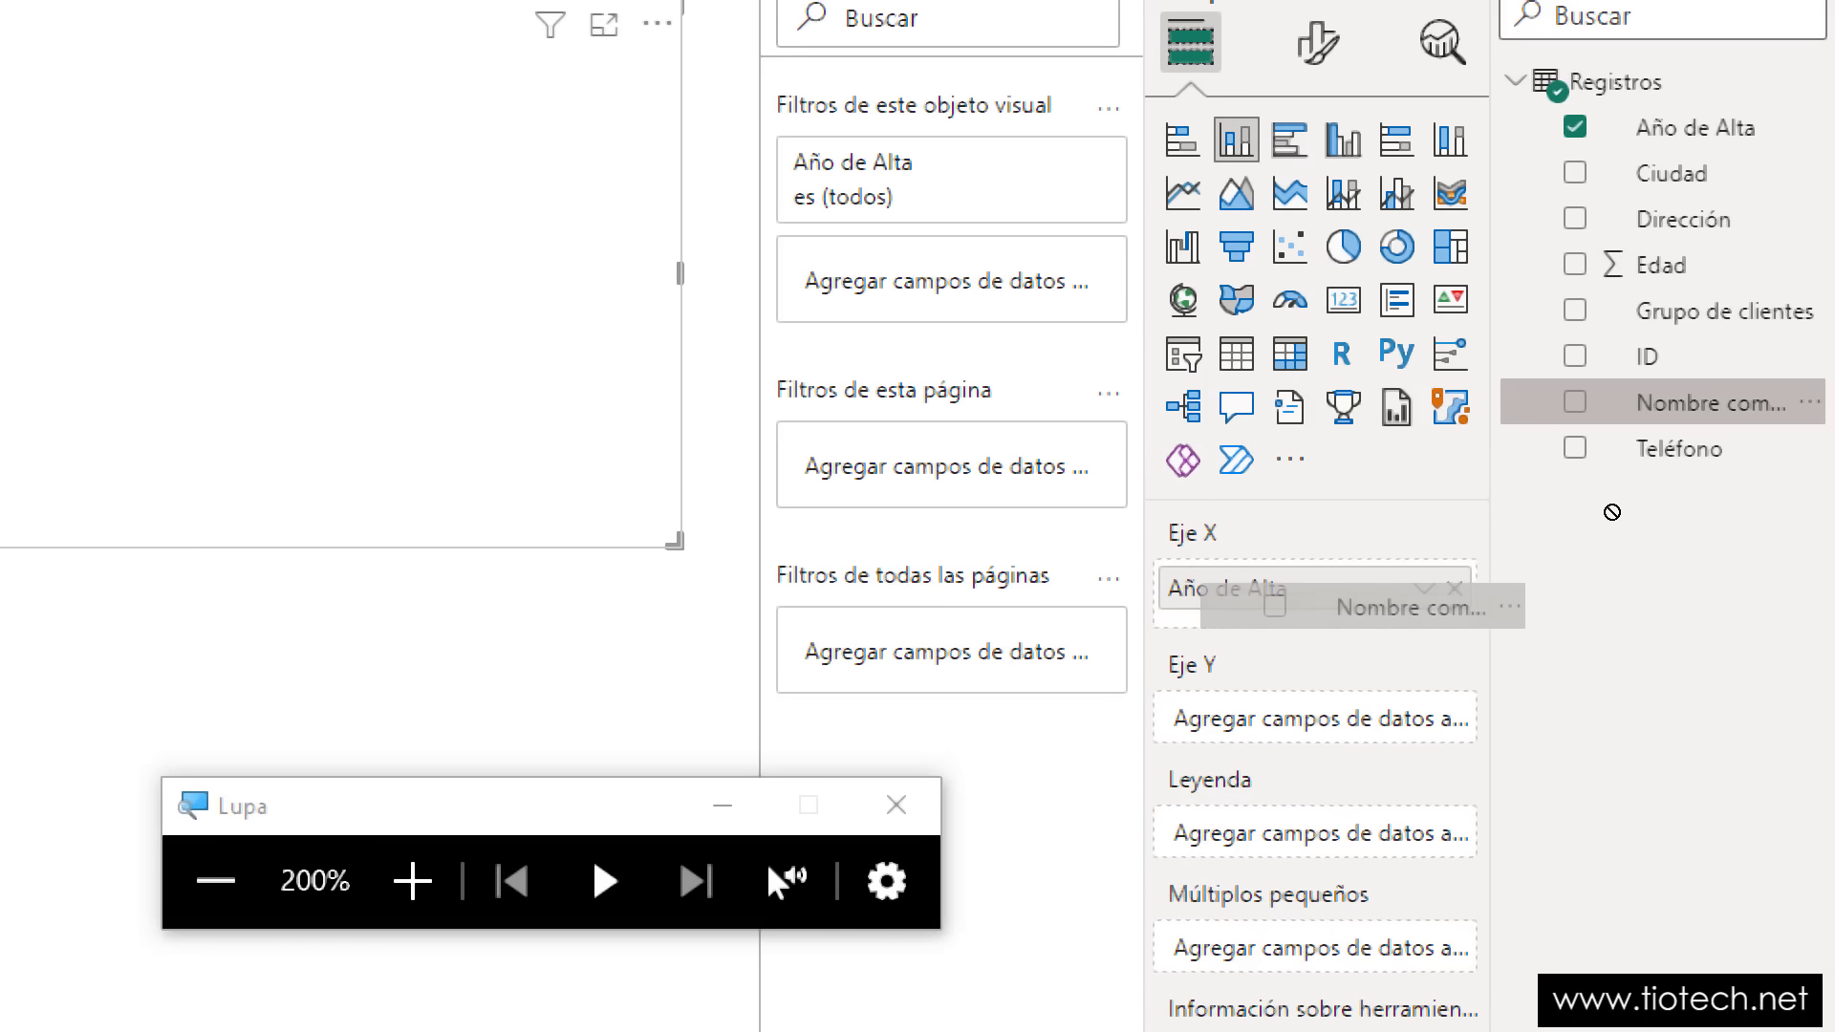
left_click_drag(1612, 513, 1603, 580)
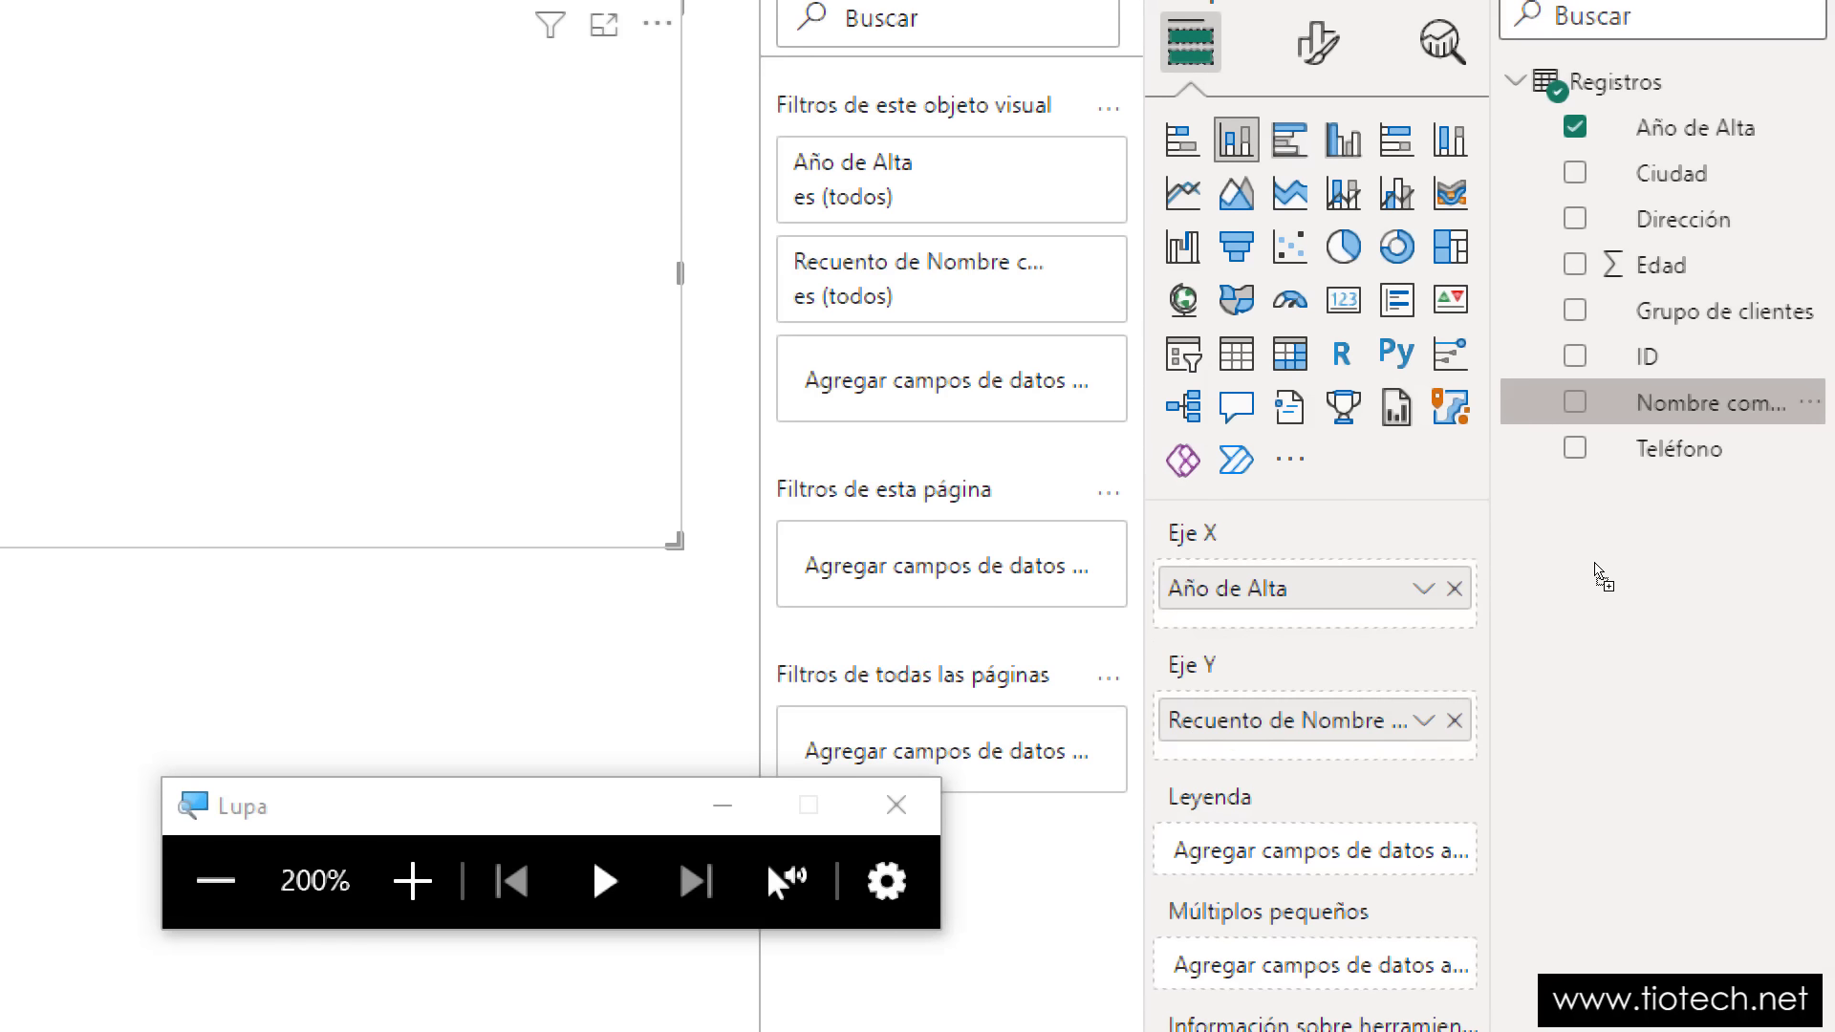
key("super+minus")
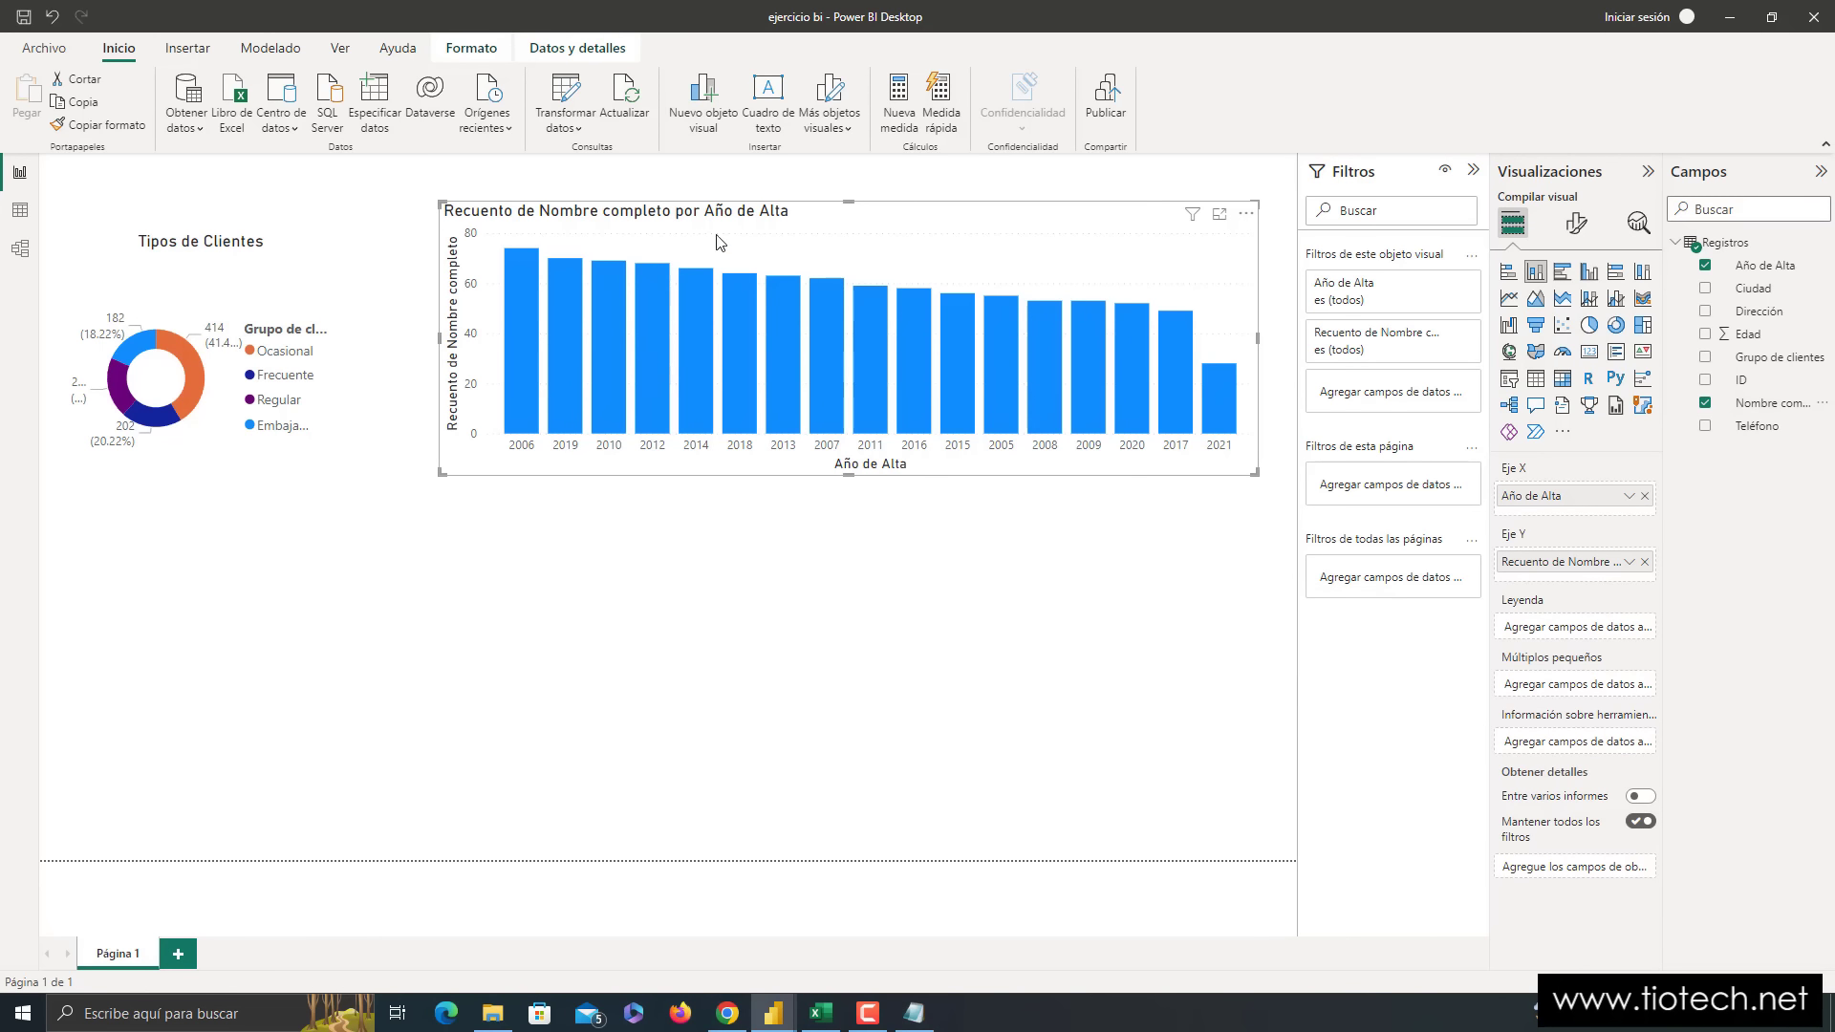
mouse_move(745, 215)
left_mouse_down()
mouse_move(686, 282)
mouse_move(743, 244)
left_mouse_up()
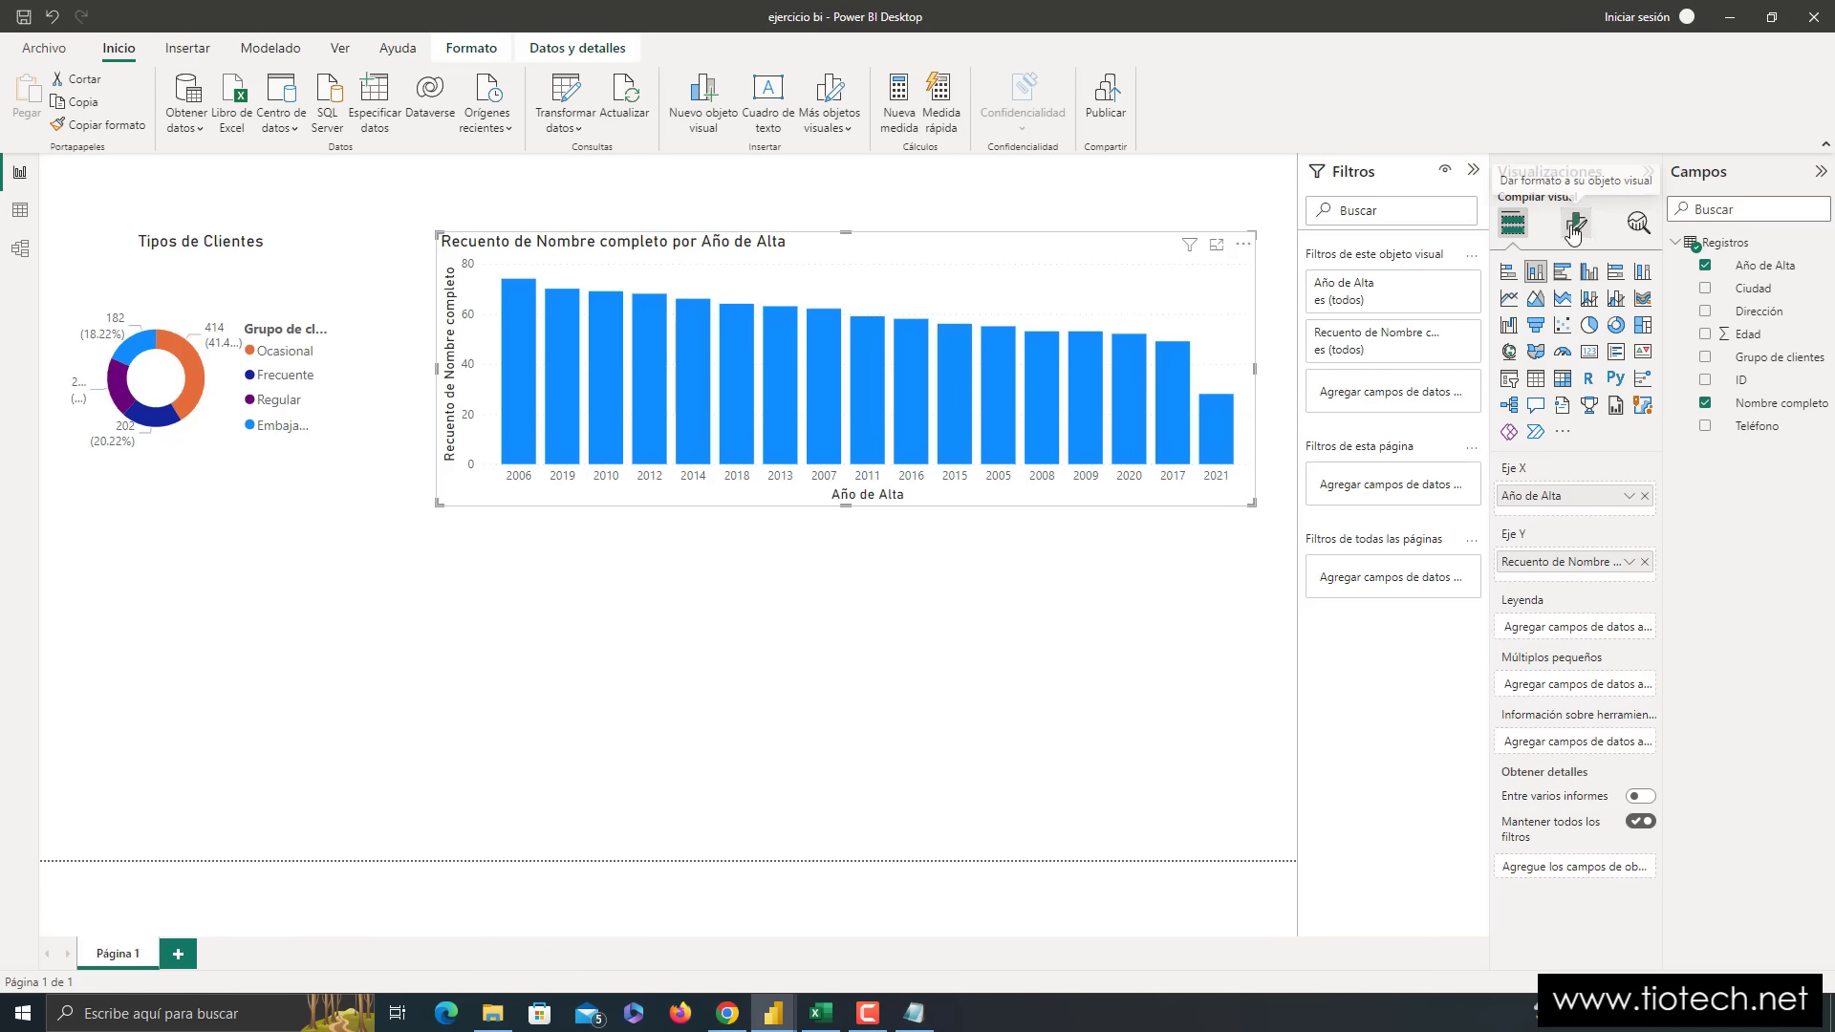
- Set the column chart's title text to "Año de alta de los clientes"
key("super+plus")
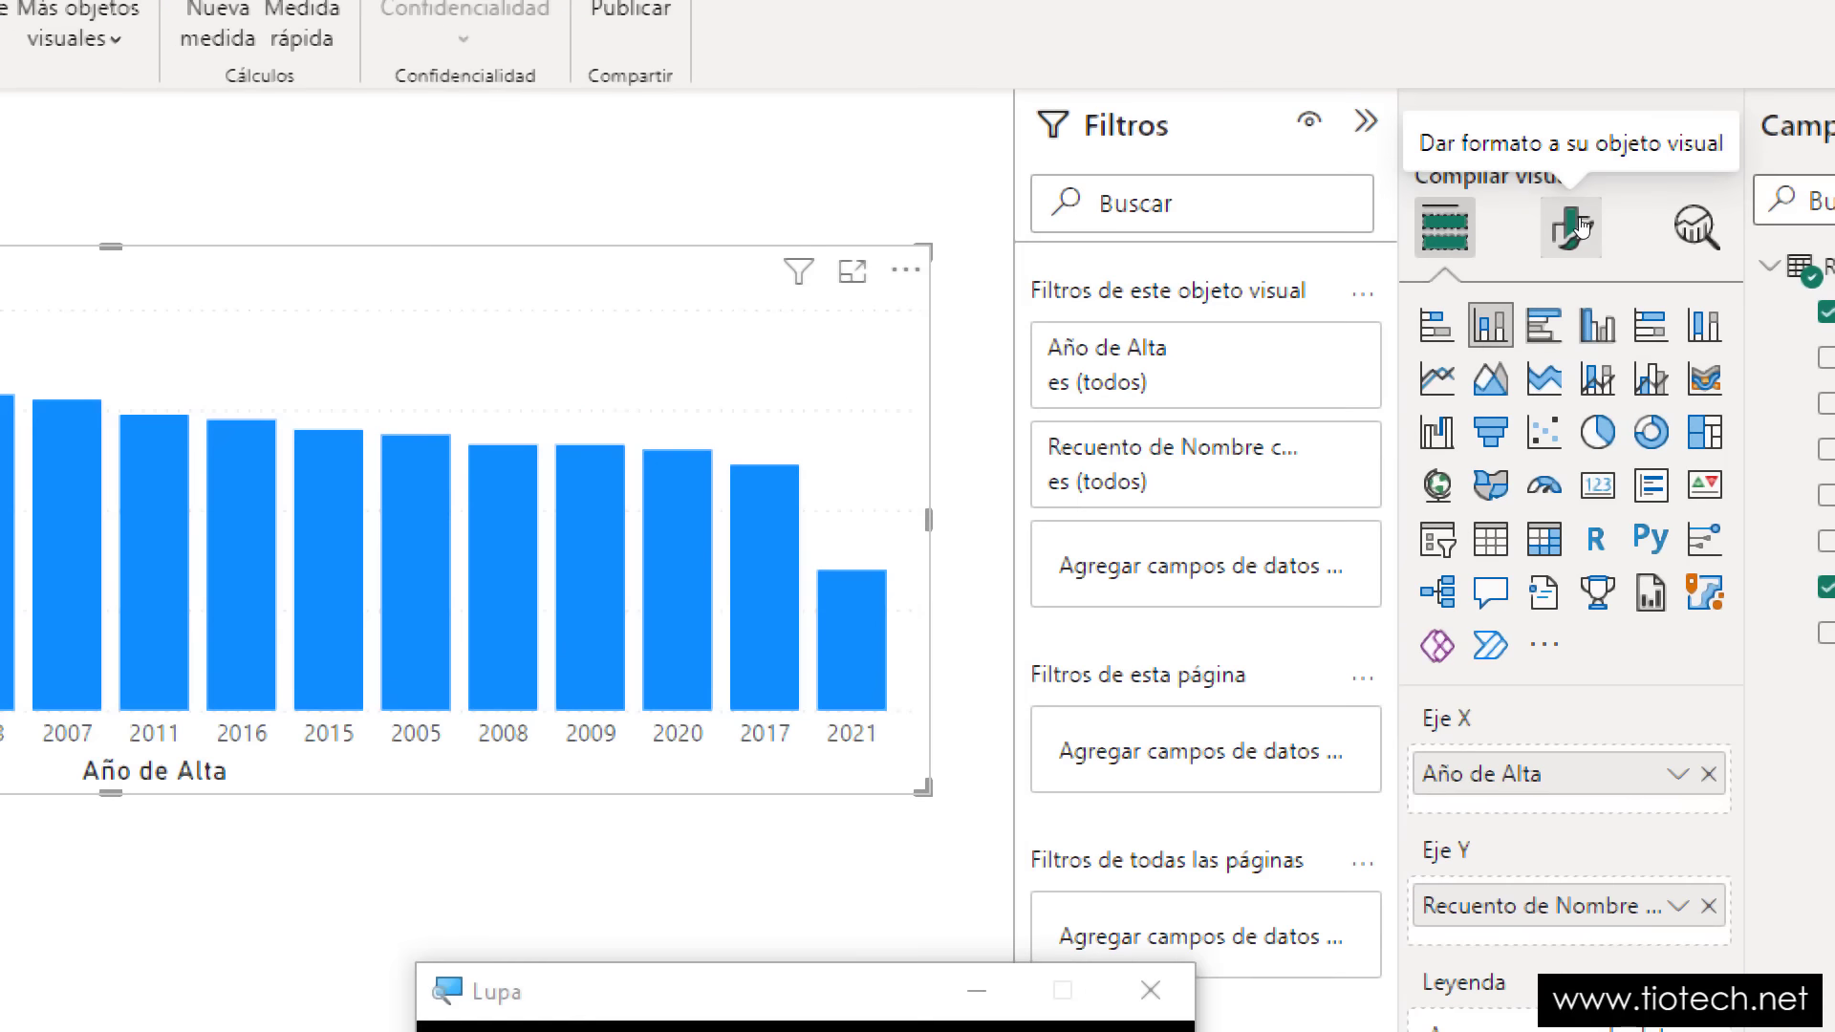
left_click(1581, 227)
key("super+minus")
key("super+minus")
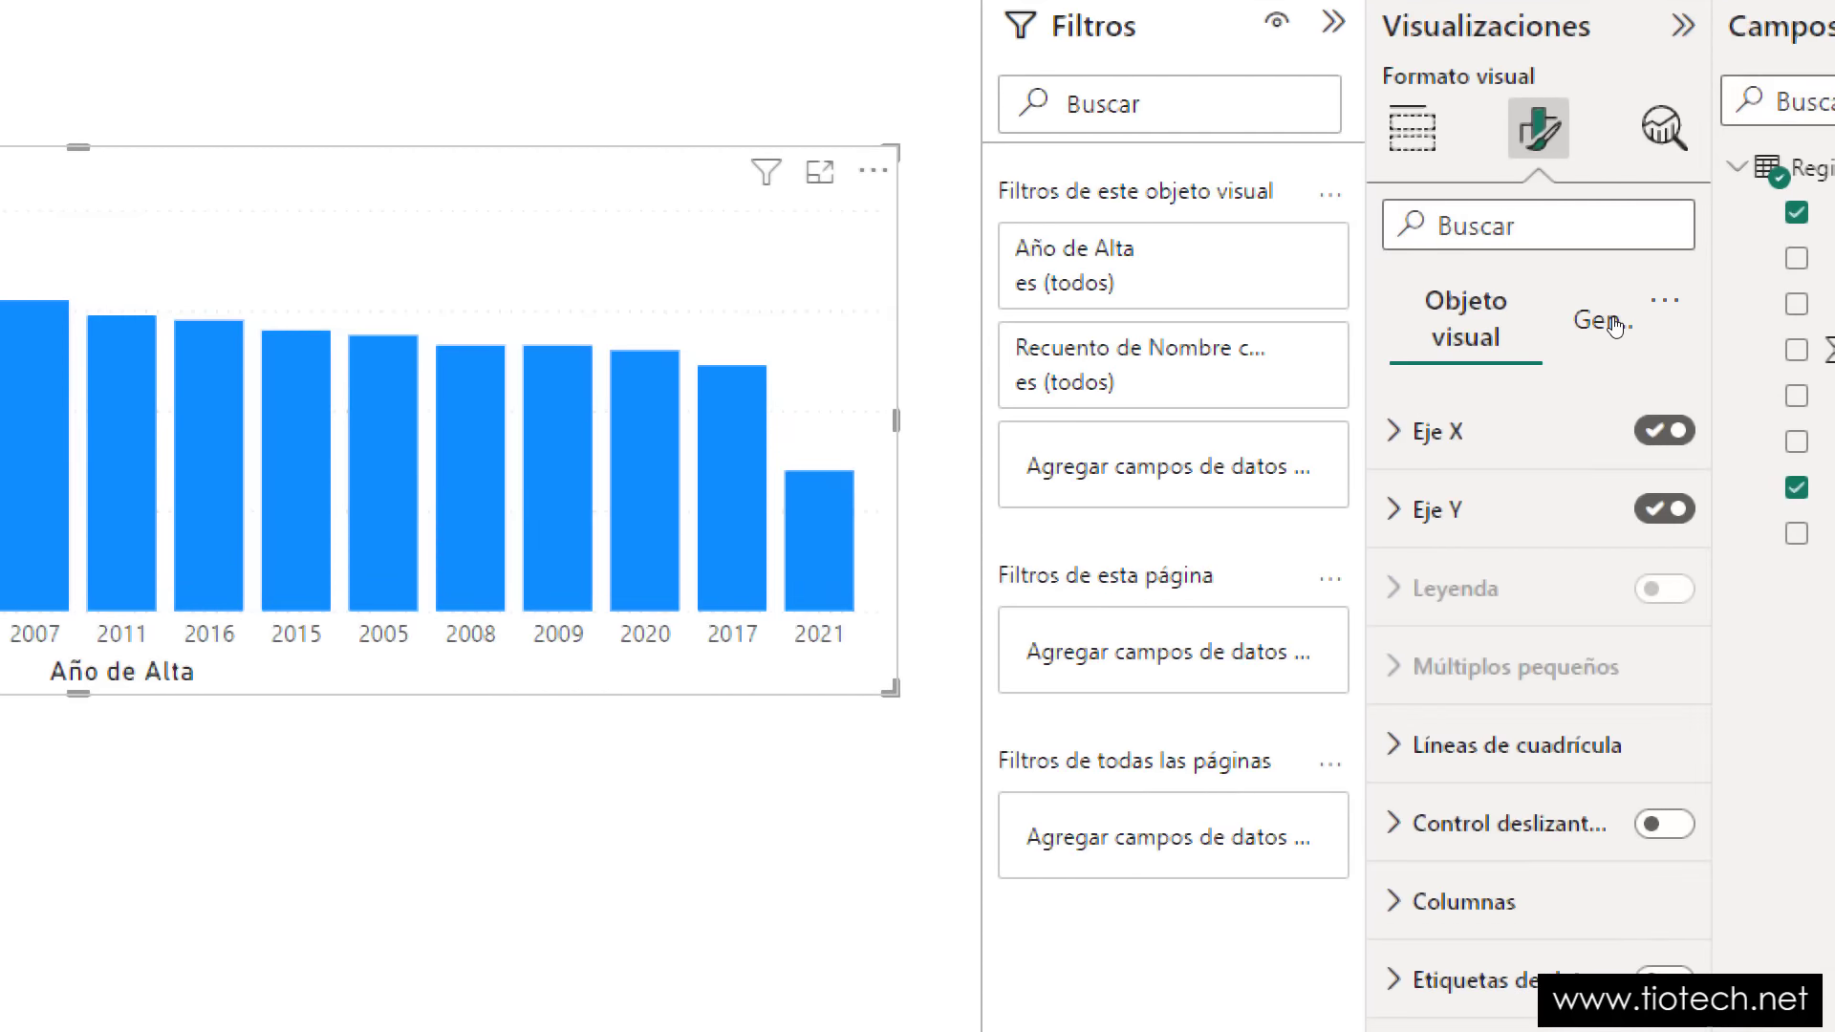
left_click(1613, 326)
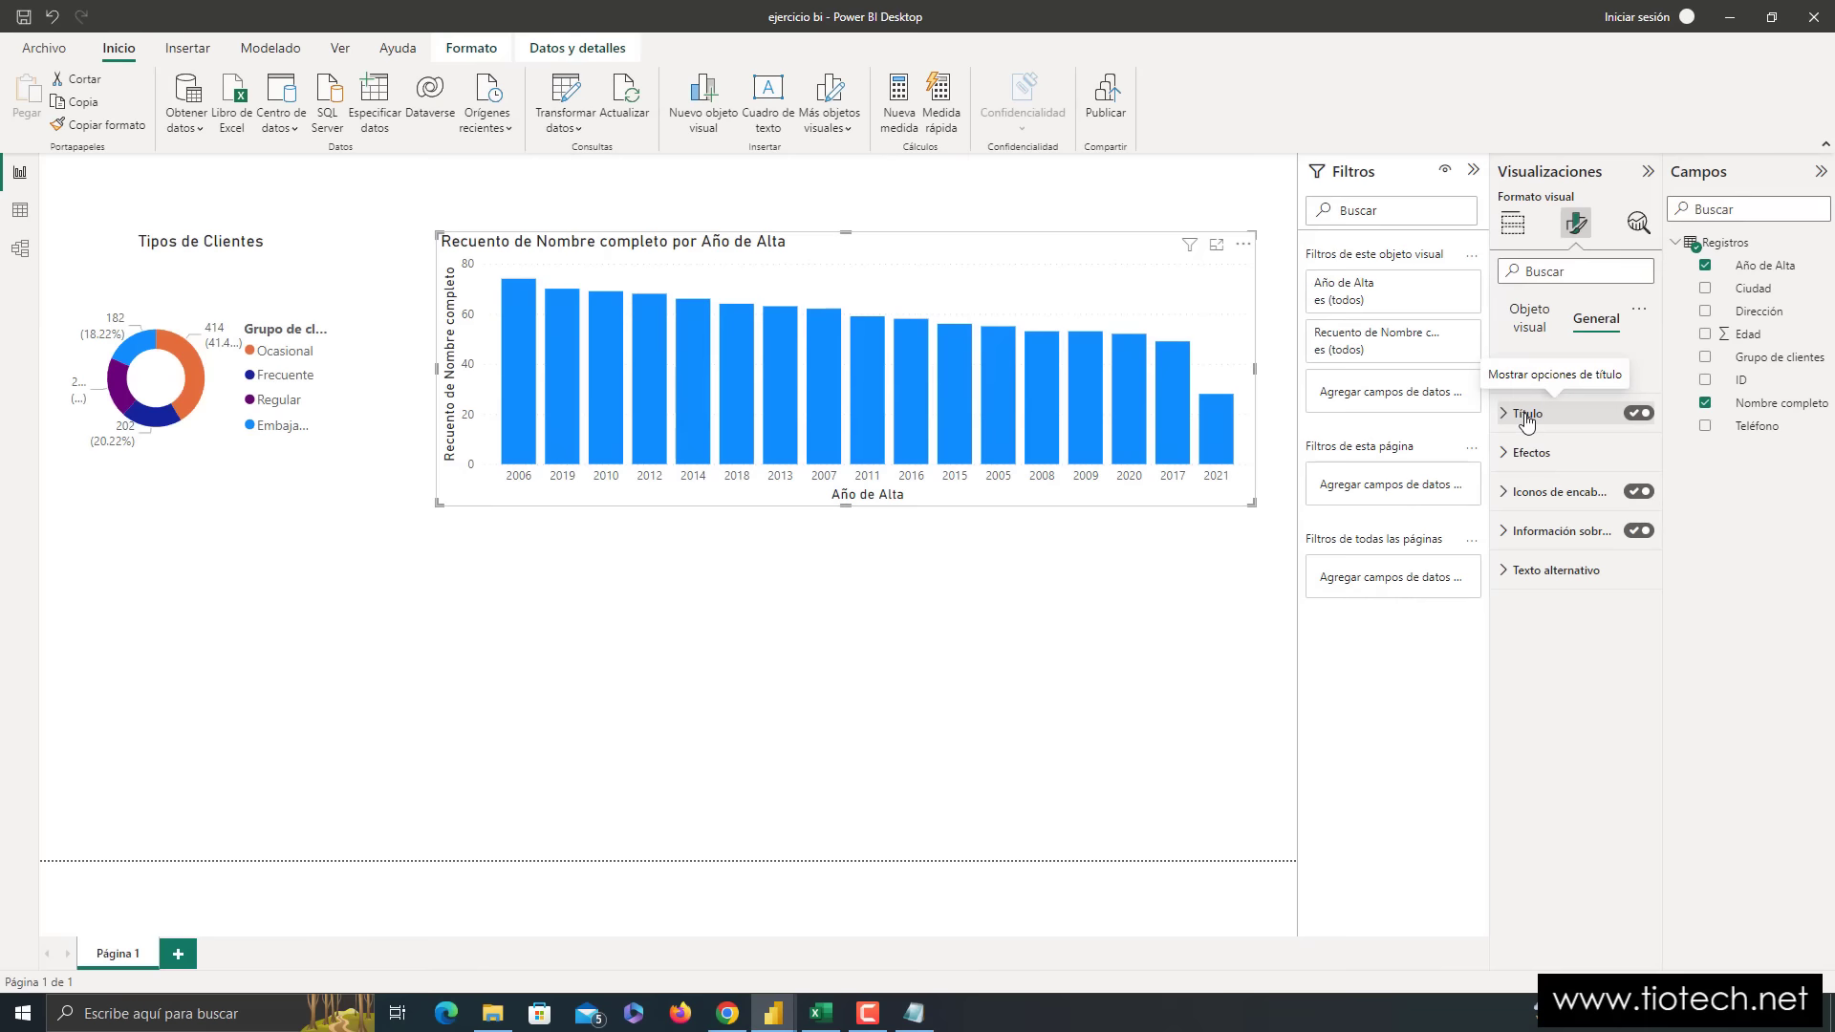
left_click(1526, 418)
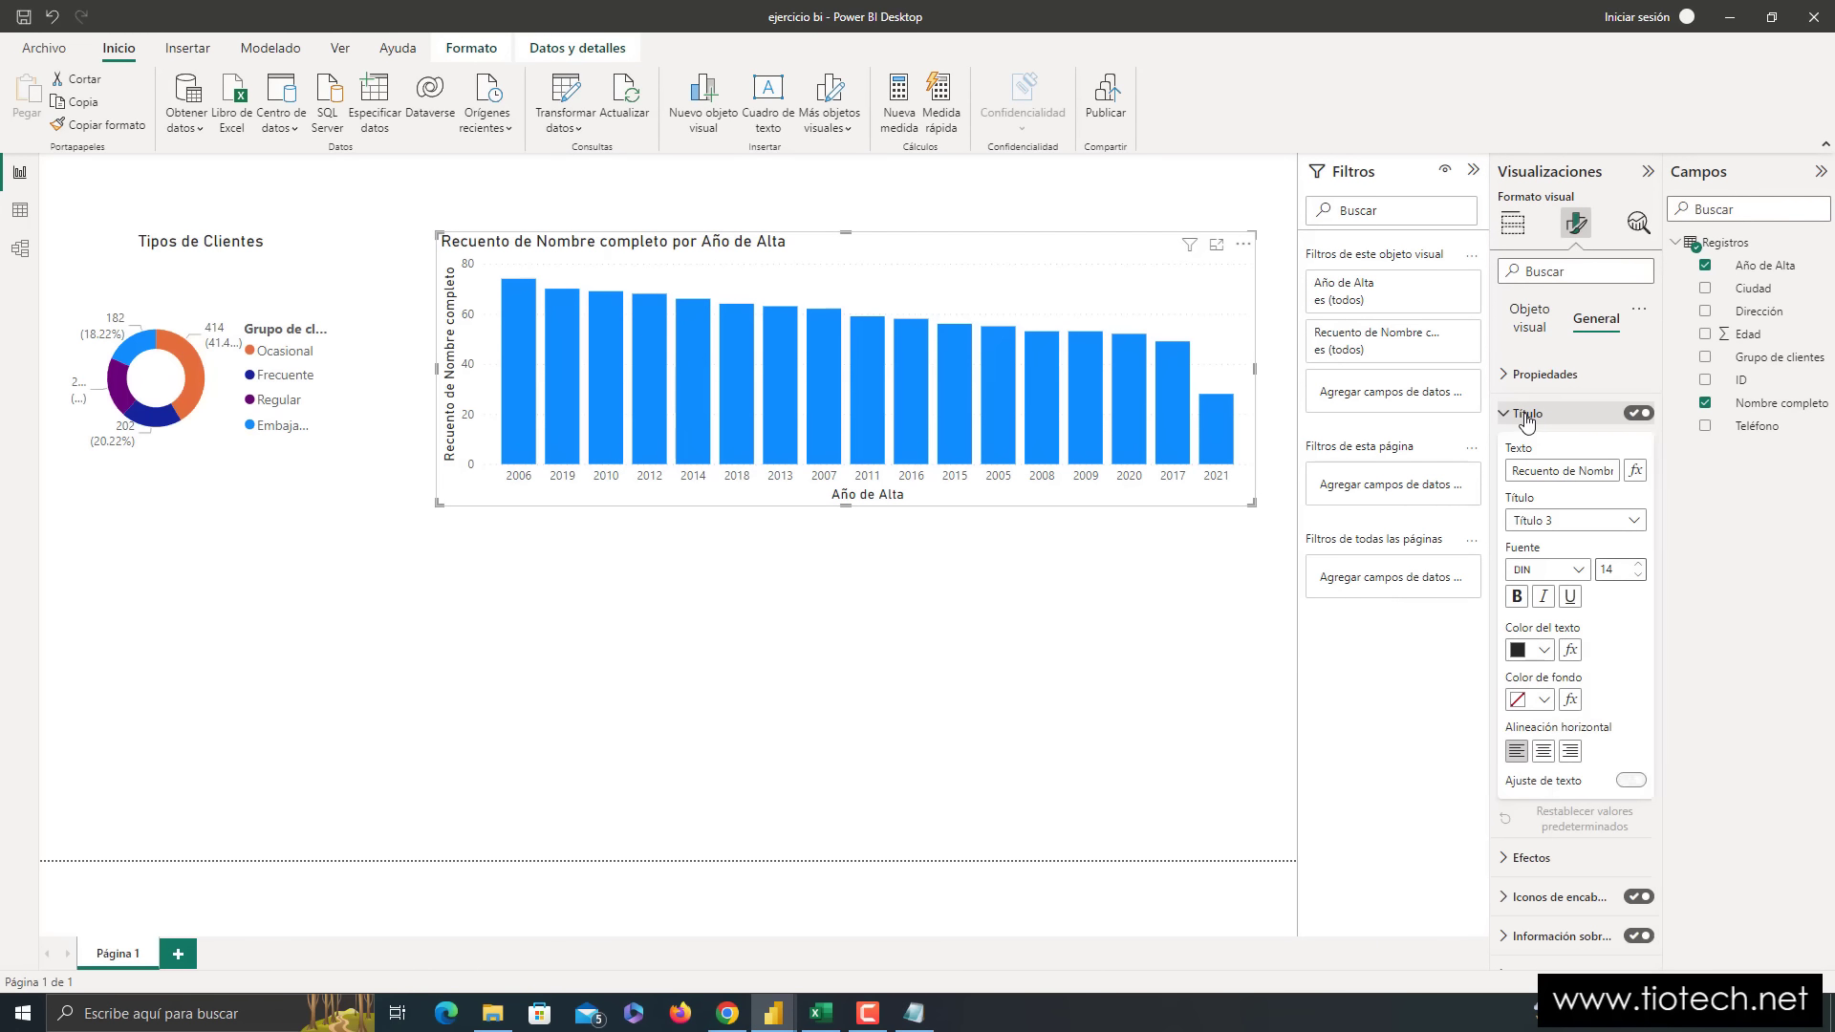
left_click(1560, 472)
key("ctrl+a")
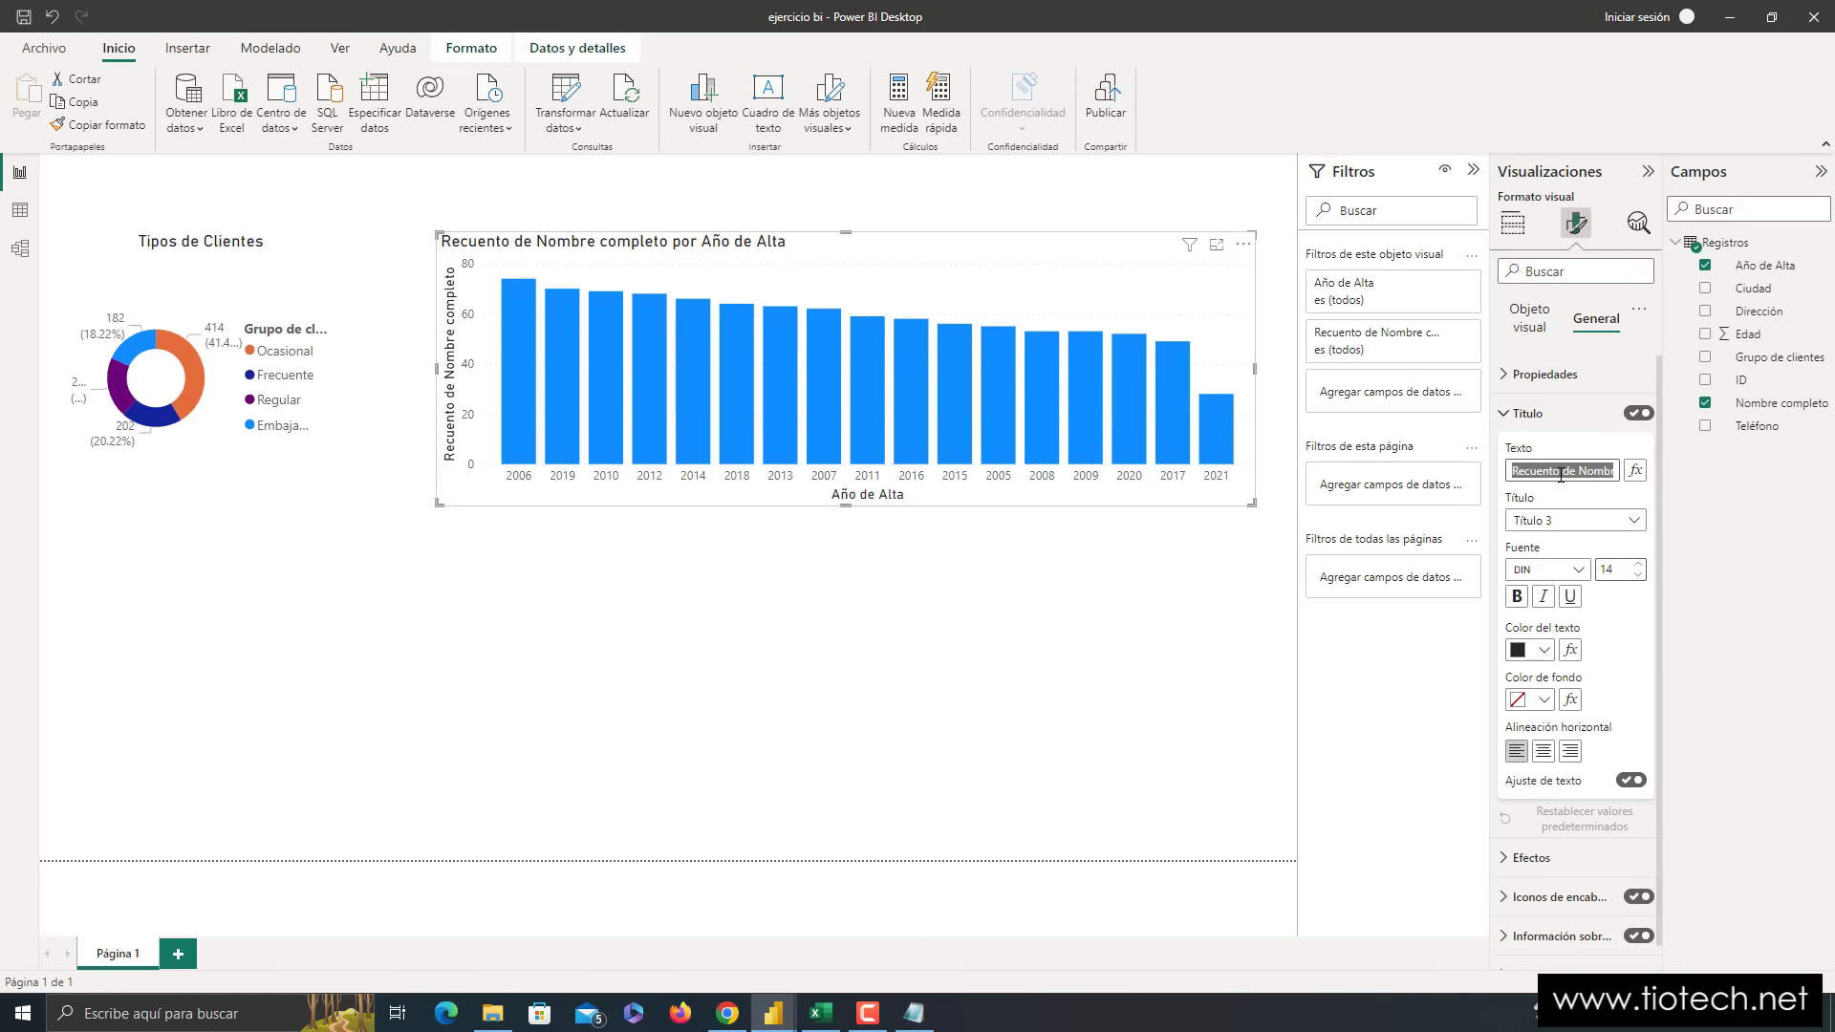
type("Añ")
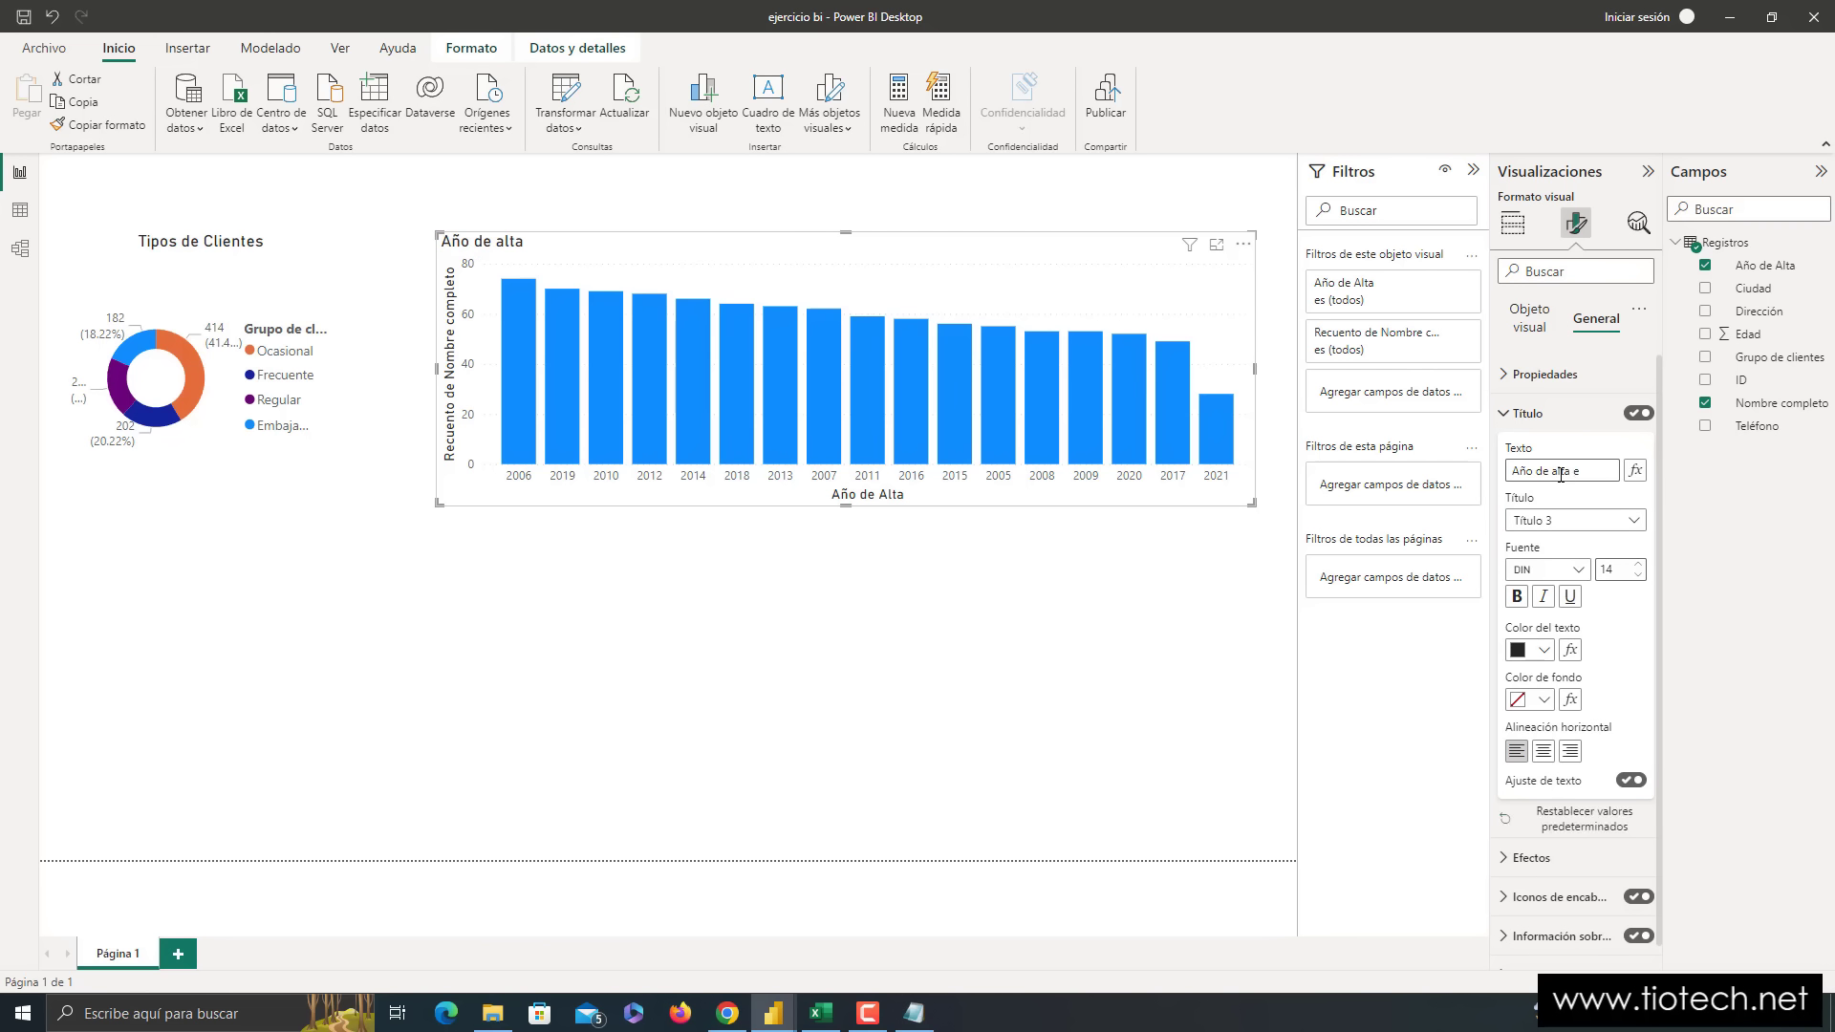
type("o de alta de los clientes")
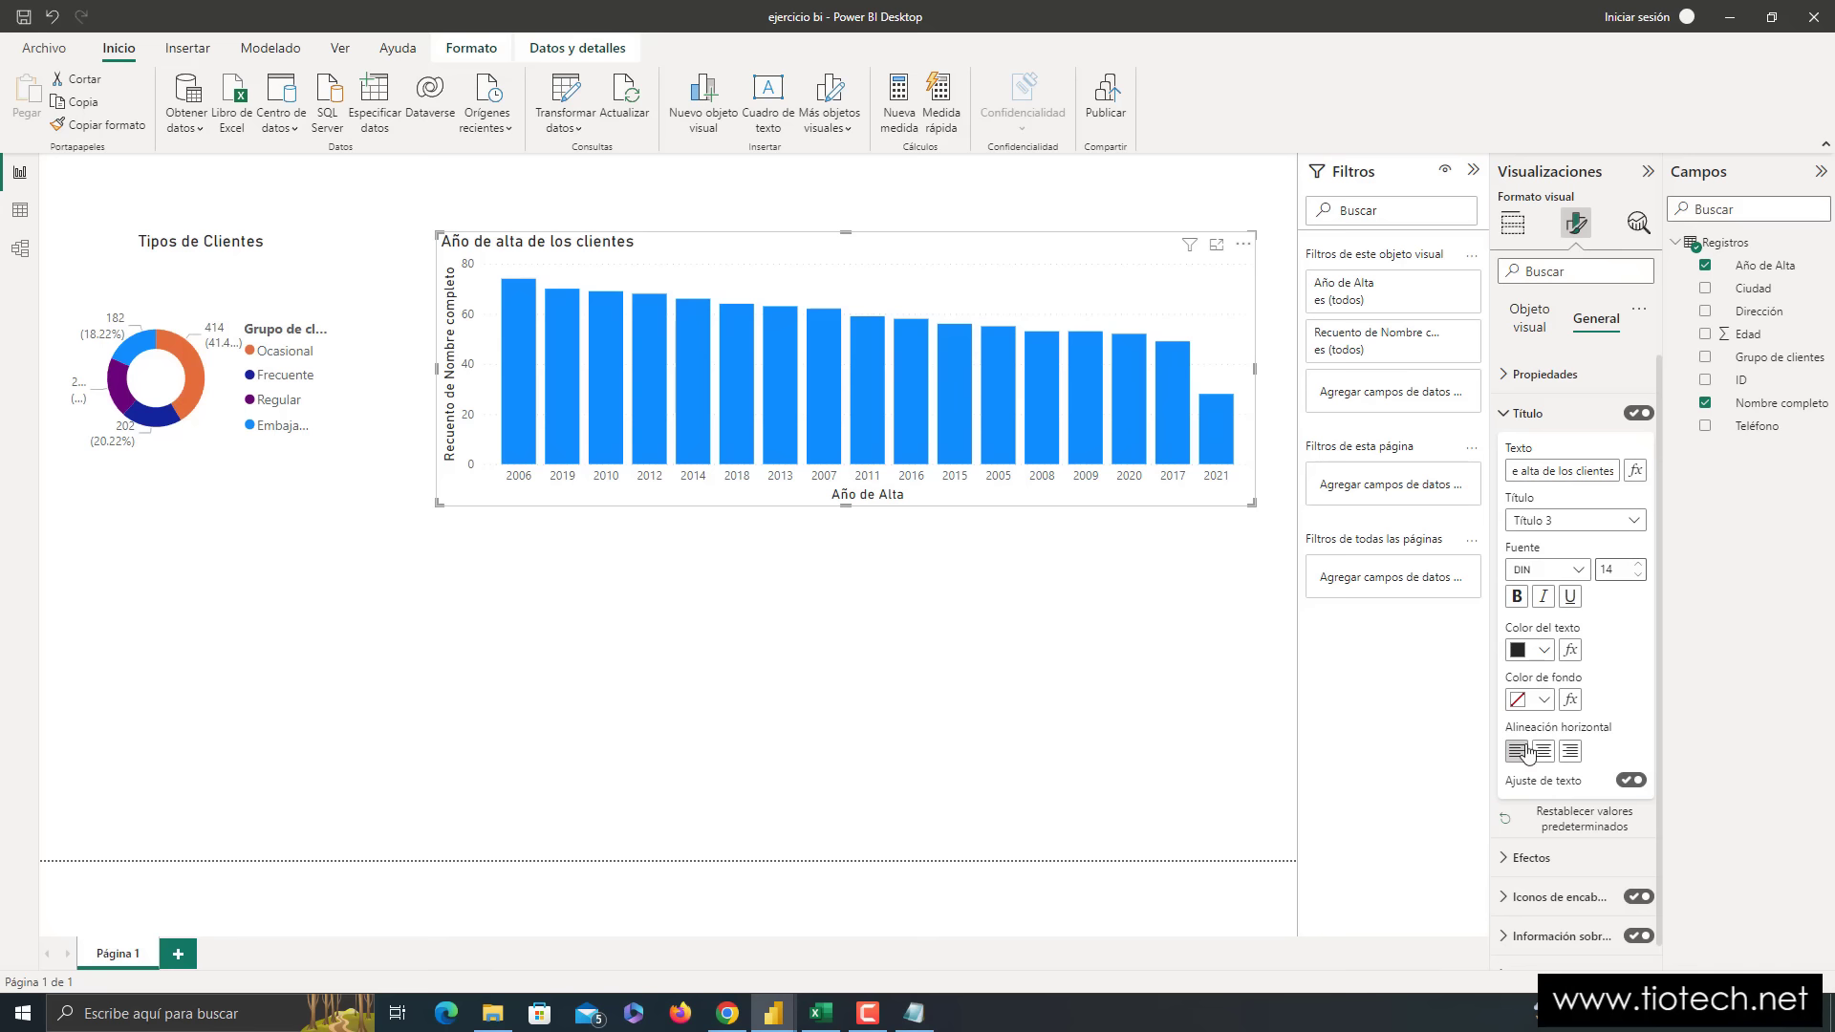
- Shorten the column chart's title to "Año de alta", center it, and nudge the chart slightly up before deselecting it
key("super")
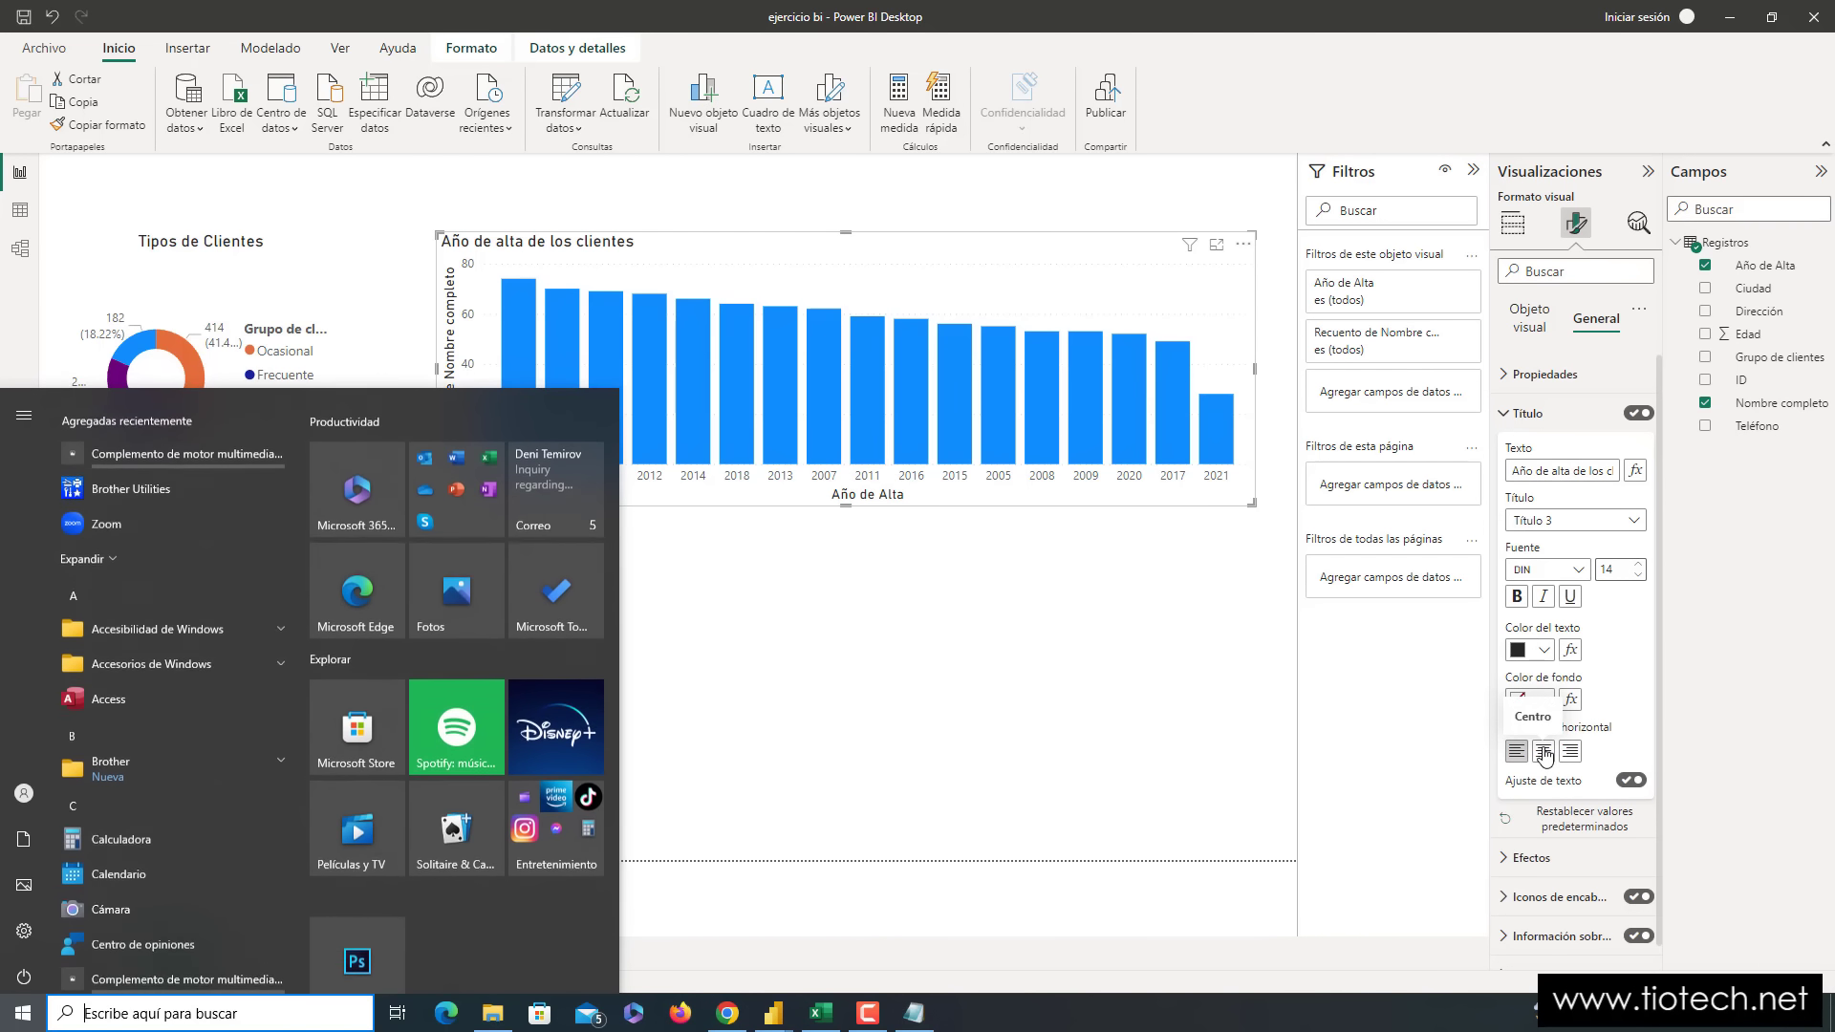
left_click(1569, 472)
key("shift+End")
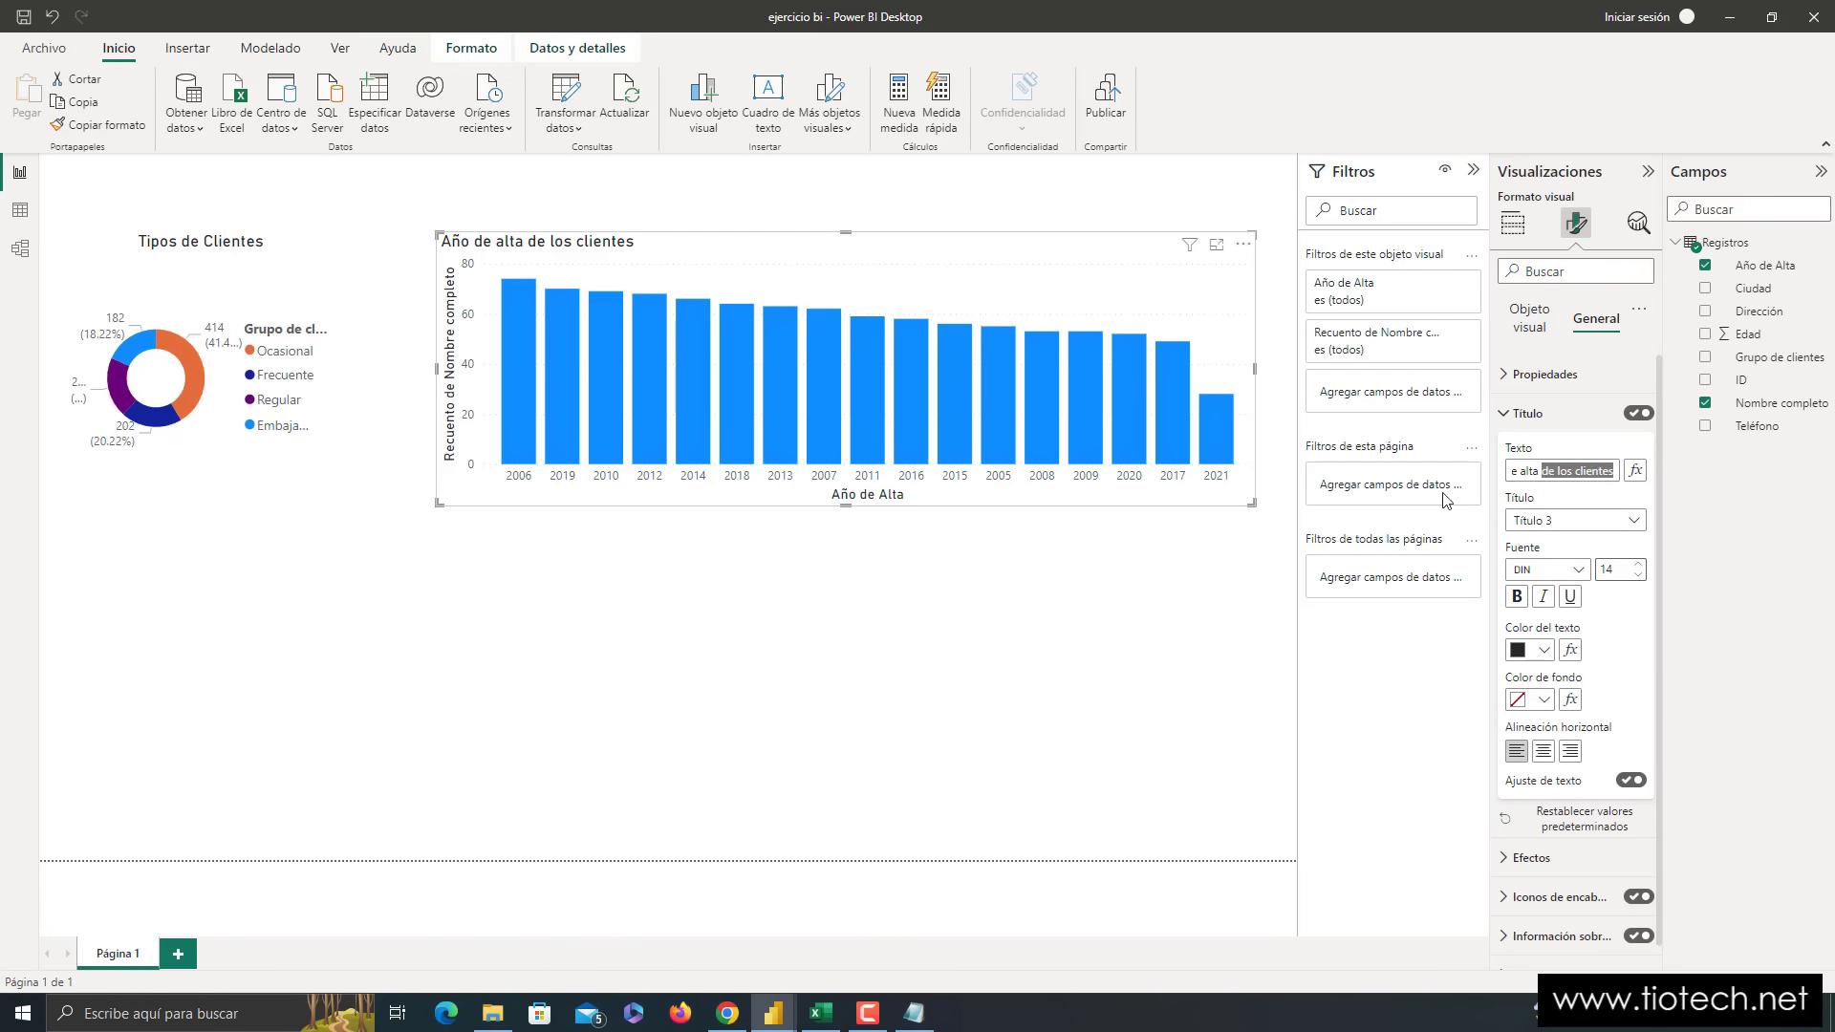
key("Delete")
left_click(1543, 754)
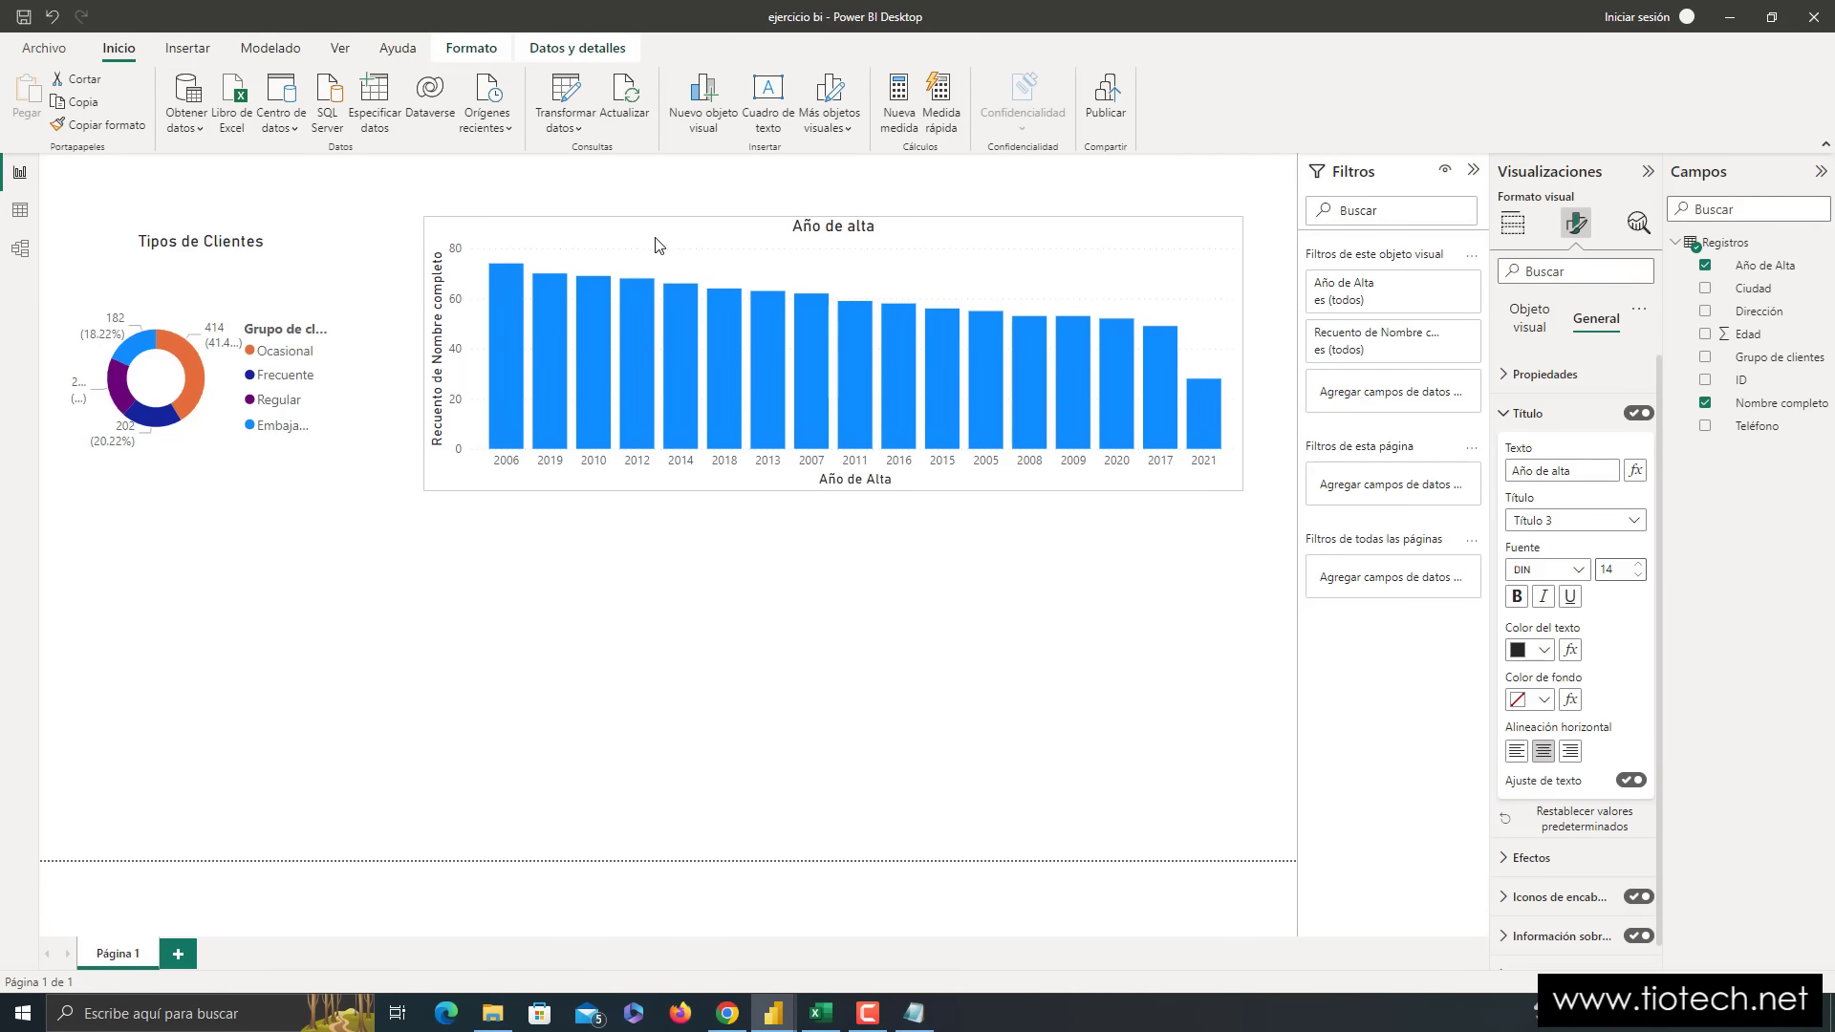
left_click(465, 582)
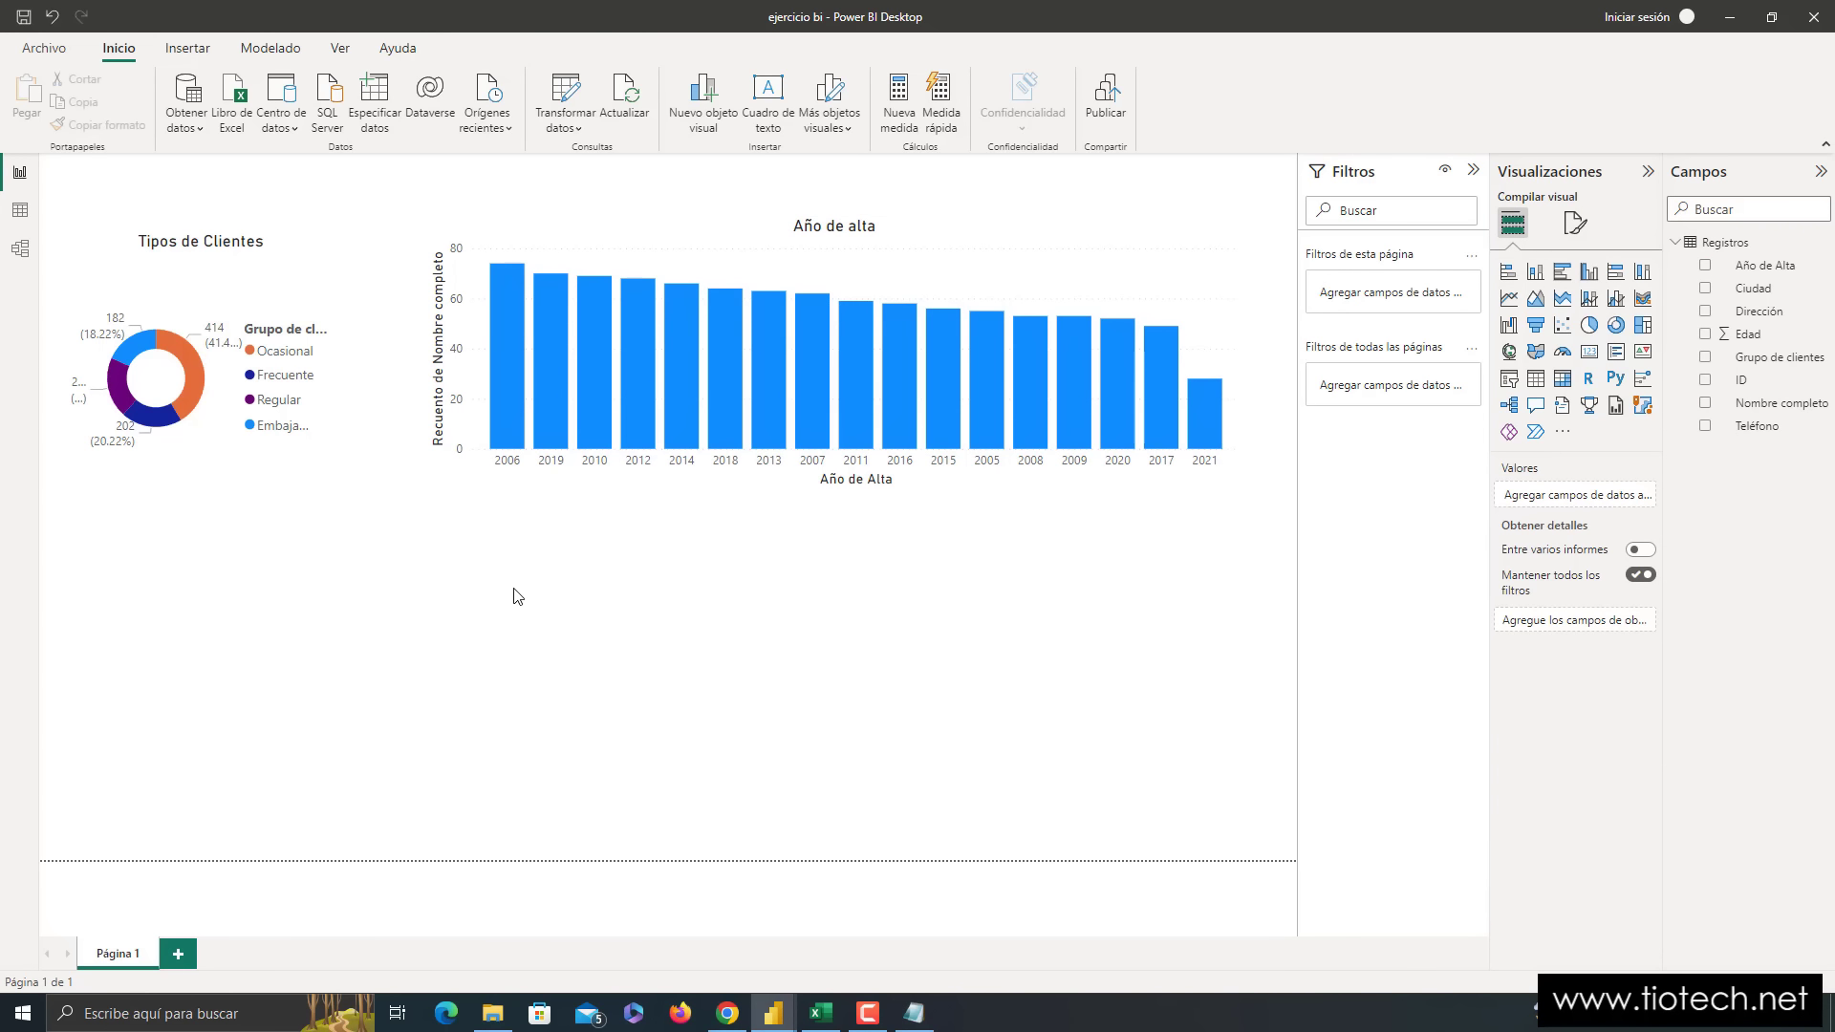
- Switch to the Notepad note, mark the third line about customer ages with a leading "----" and minimize the note
left_click(913, 1013)
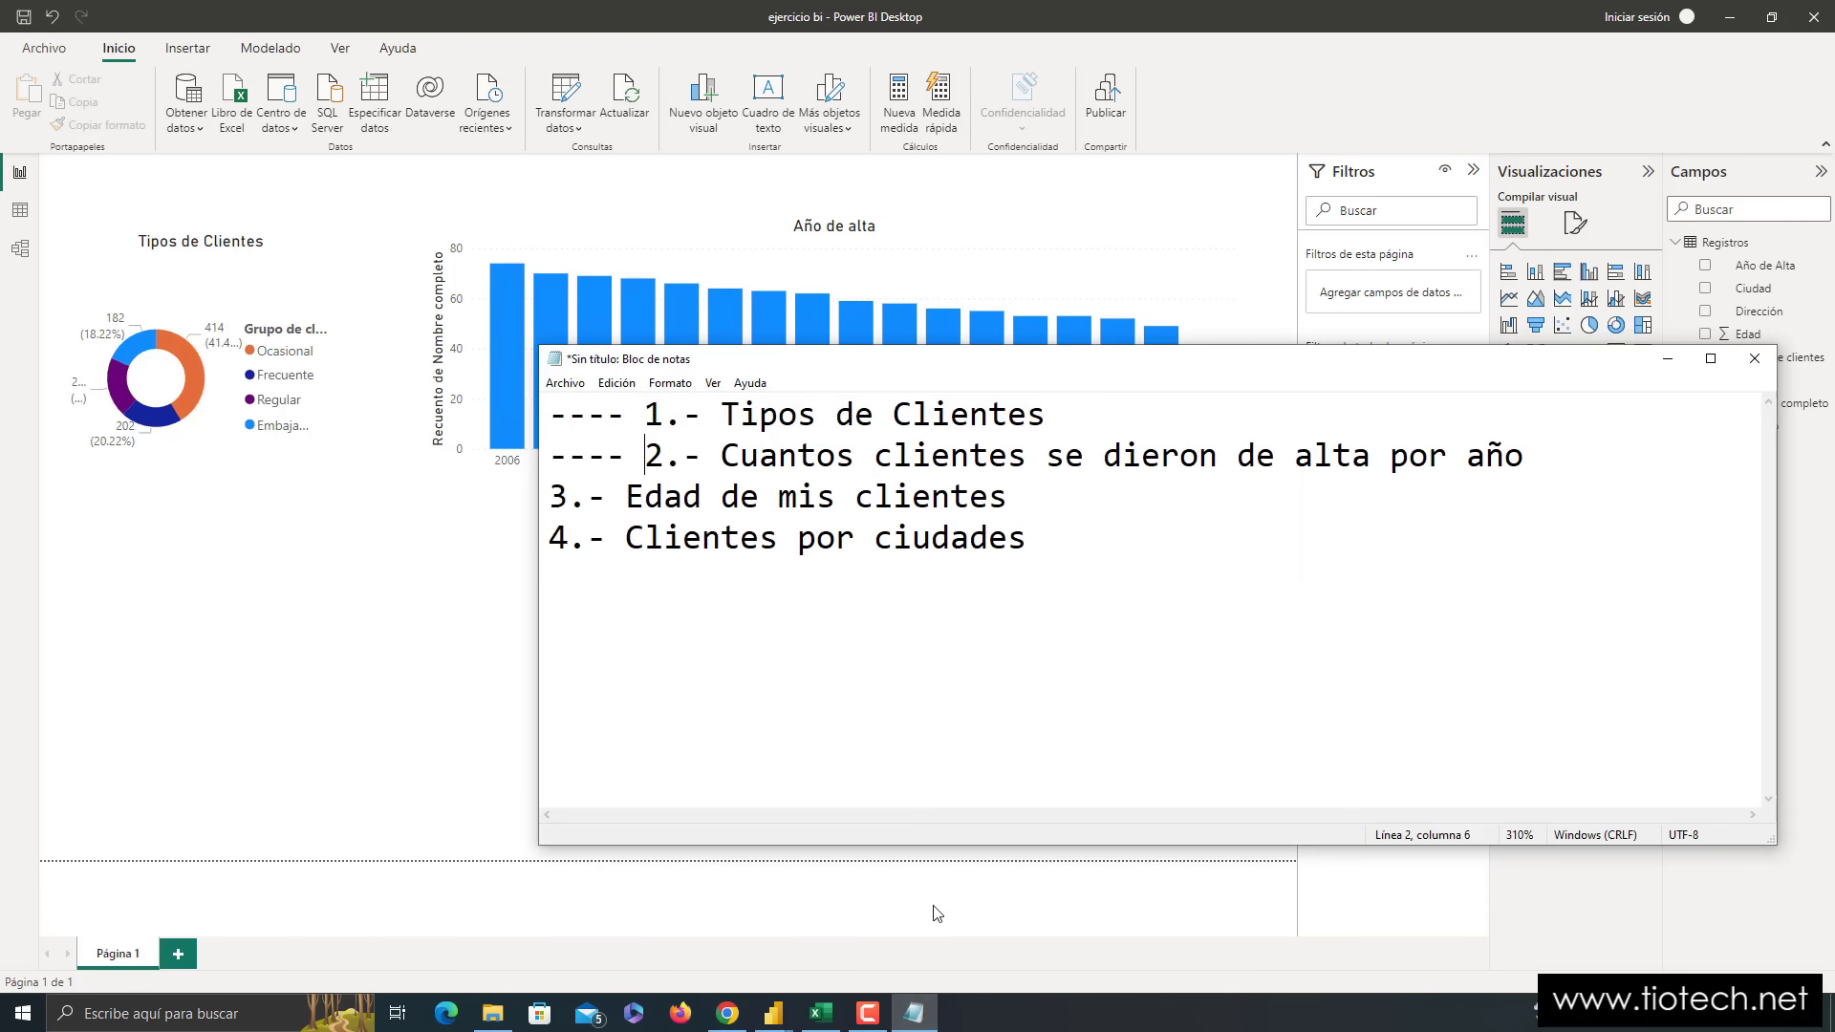
left_click(552, 496)
type("----")
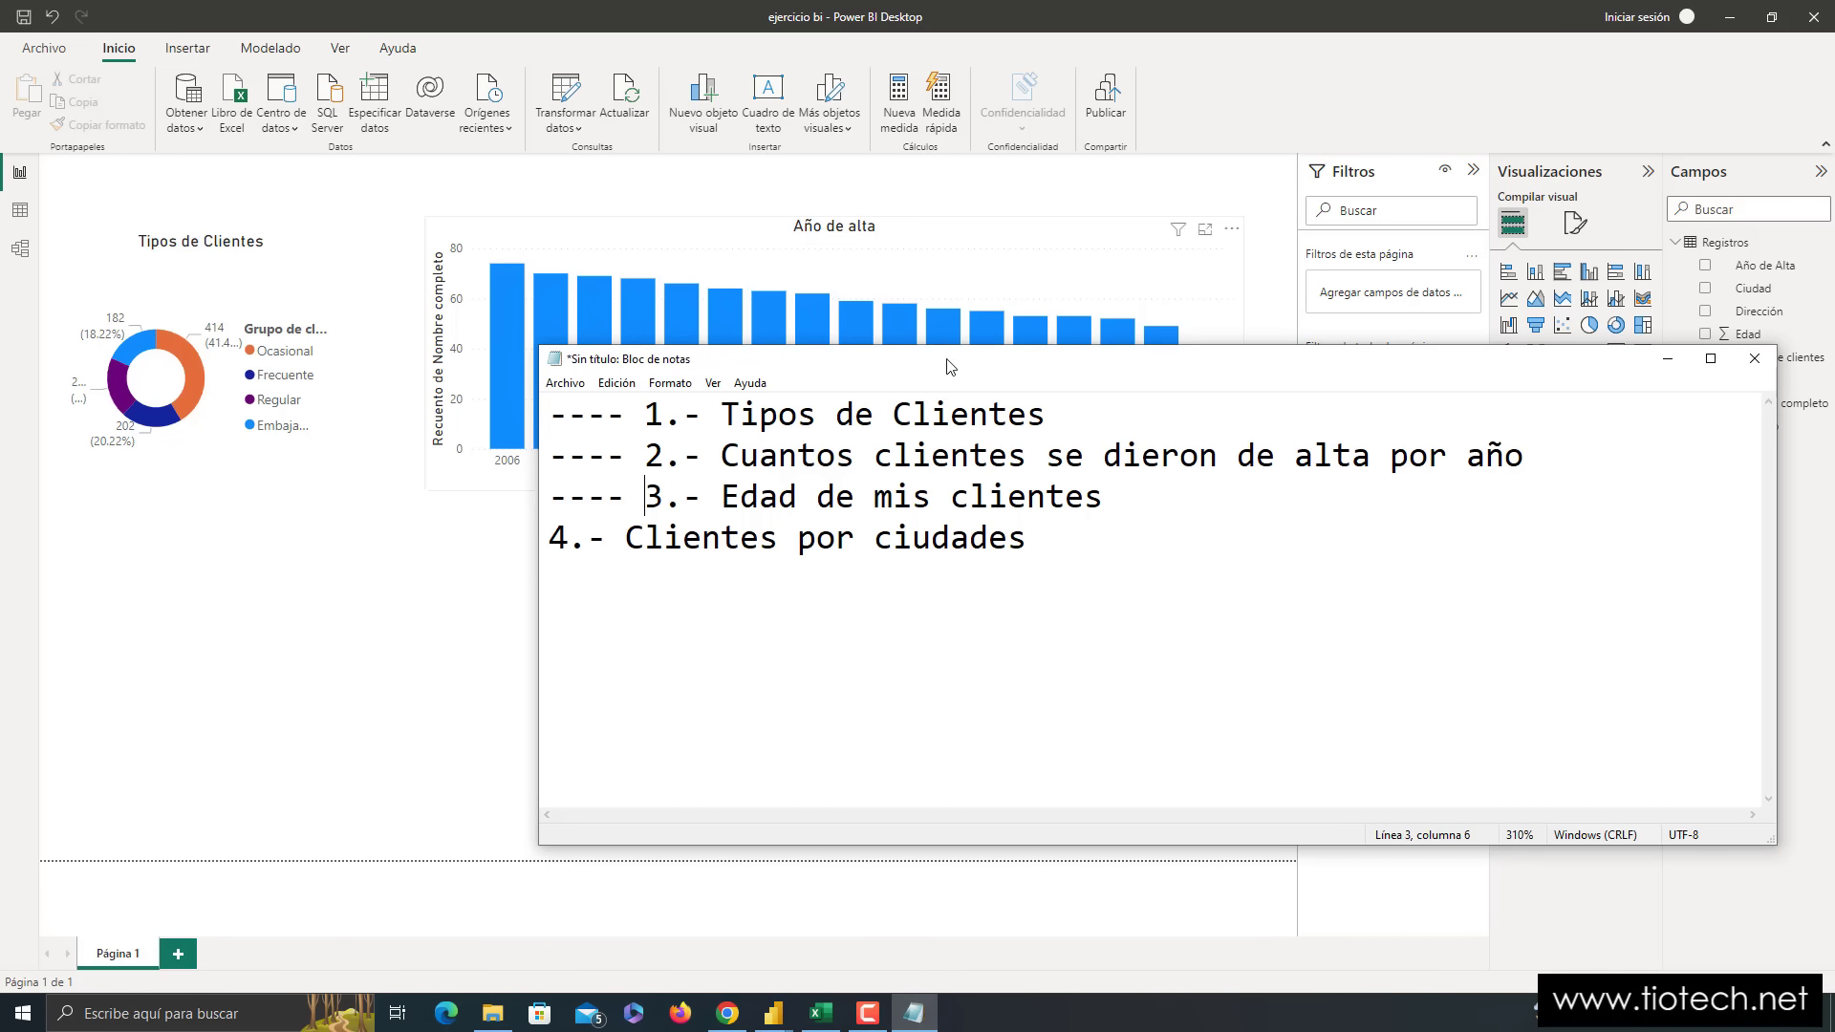
left_click(1668, 358)
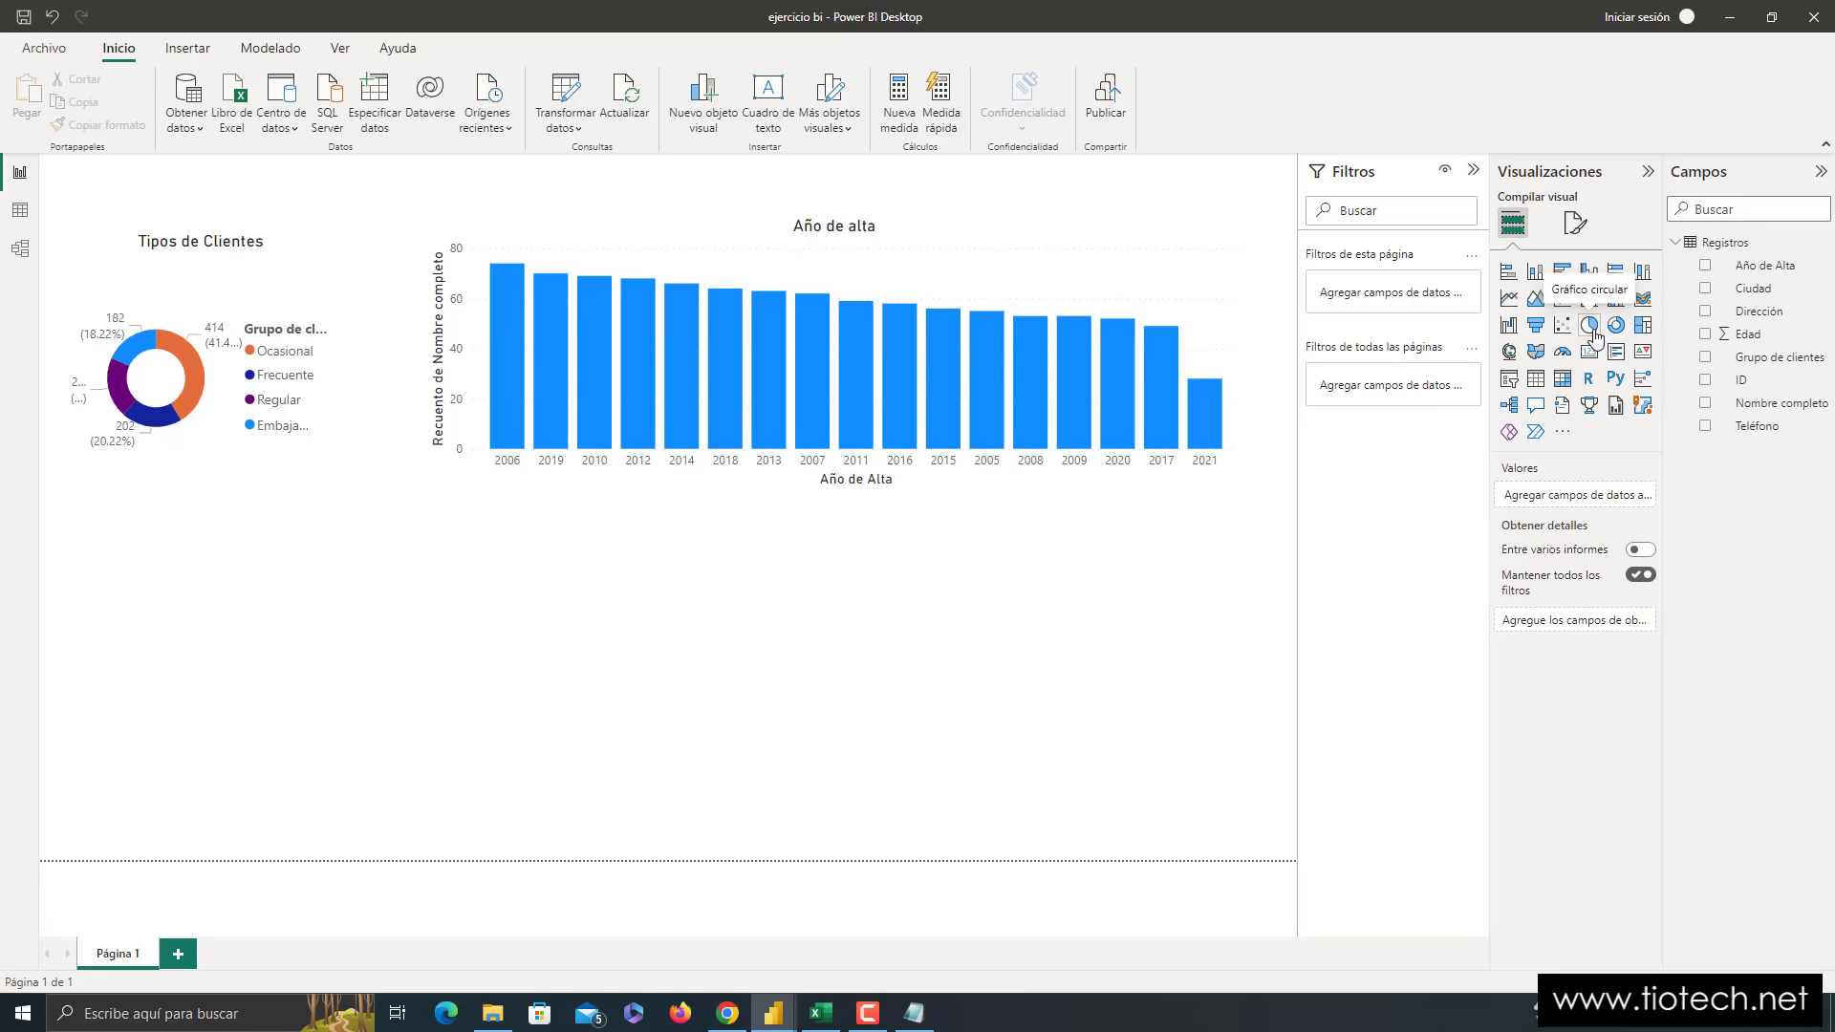
- Add a stacked bar chart and place it below the Tipos de Clientes donut chart
left_click(1510, 274)
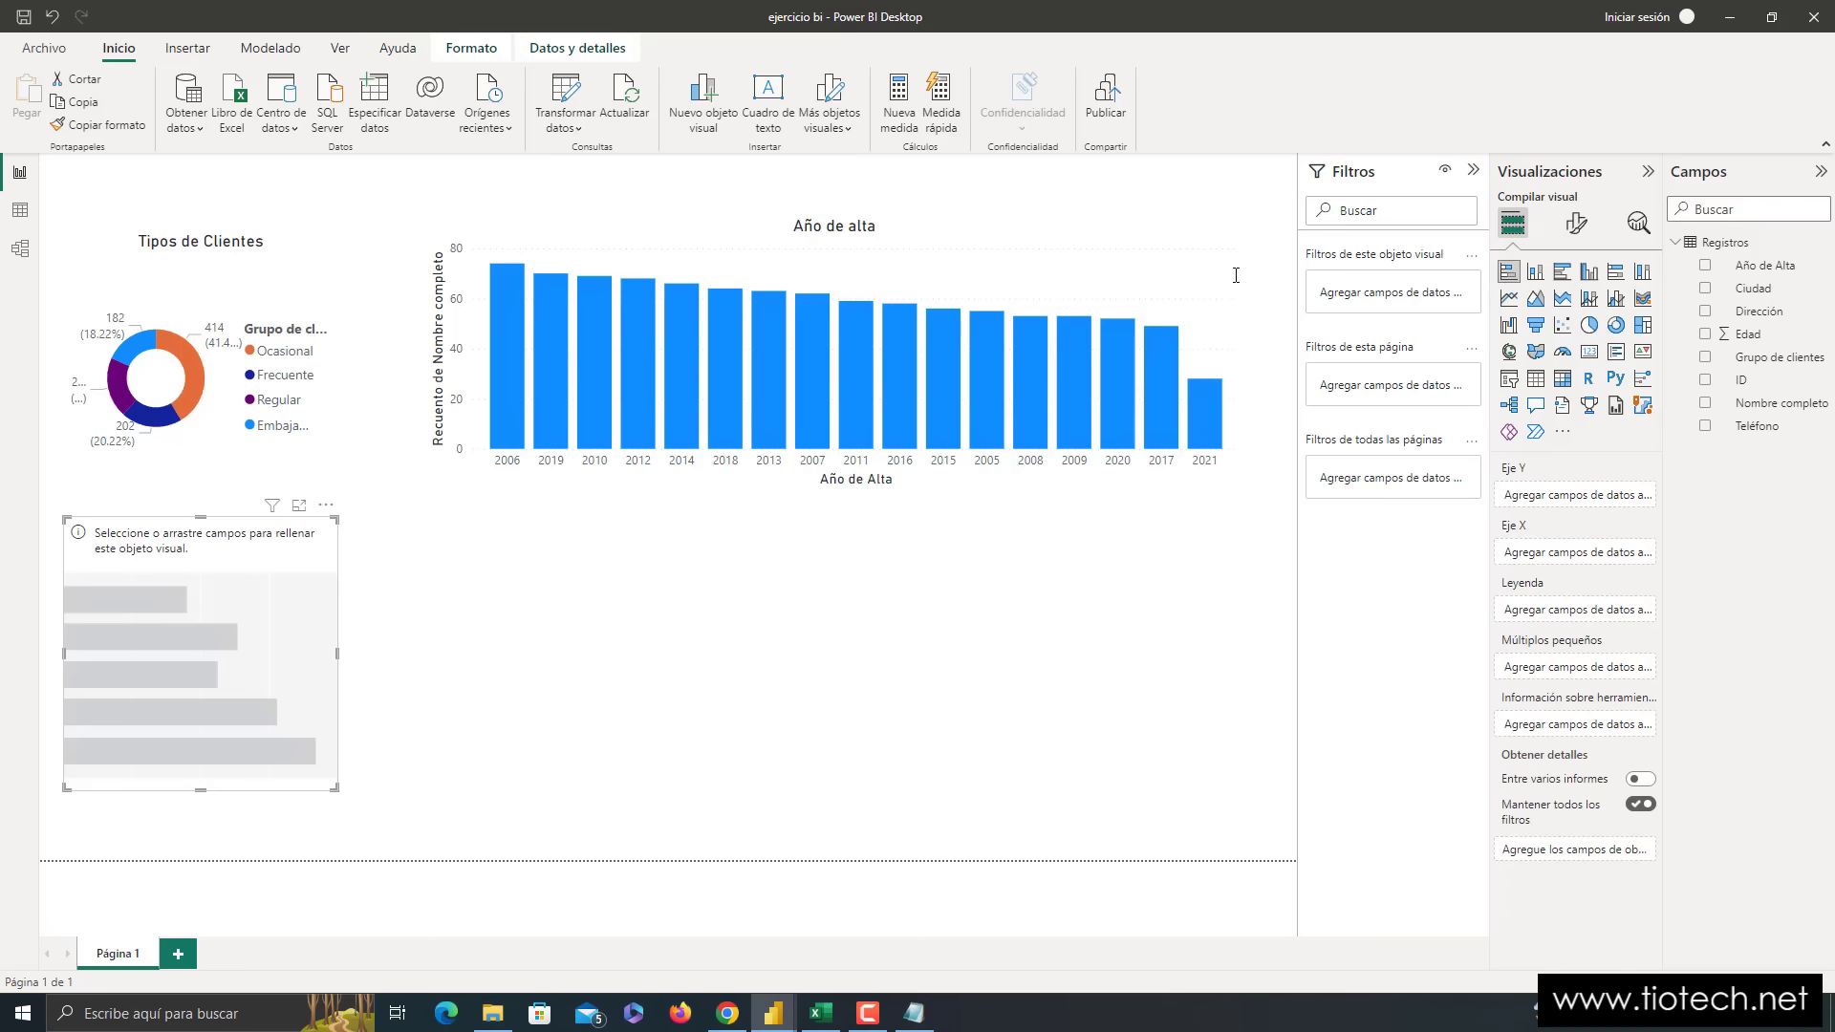
left_click_drag(239, 550, 238, 553)
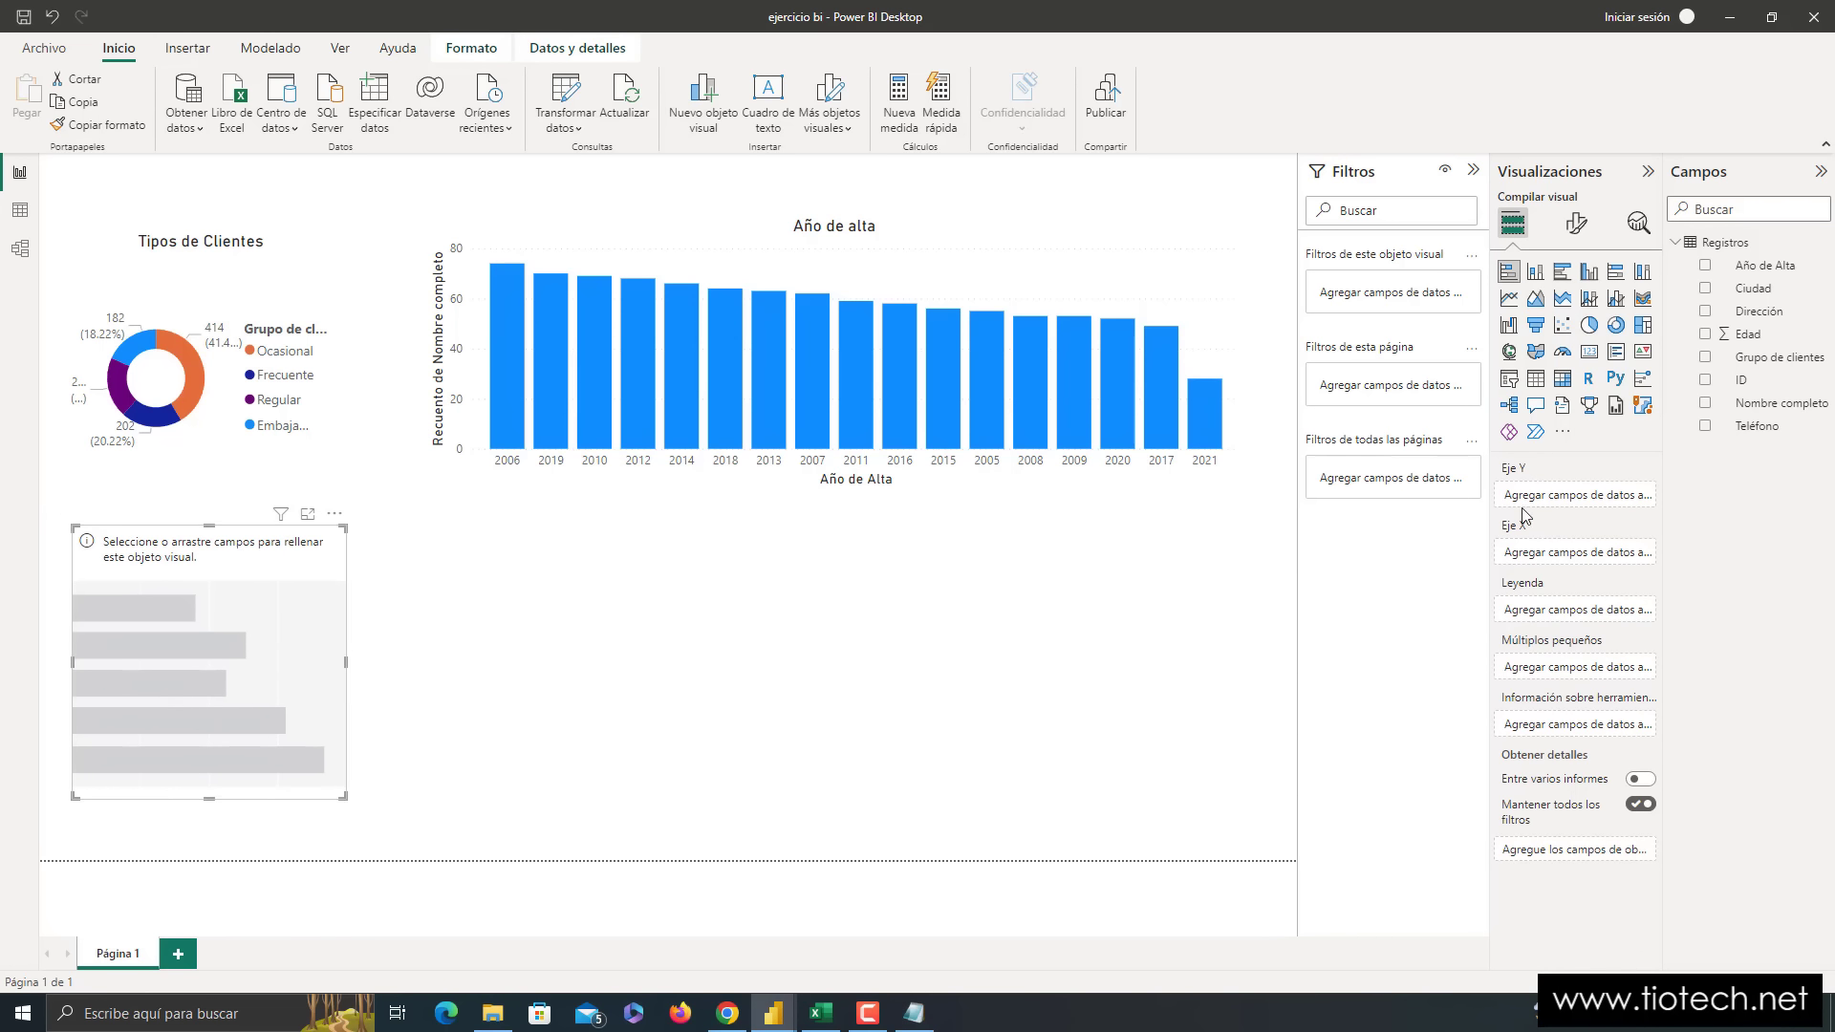
mouse_move(192, 531)
left_mouse_down()
mouse_move(212, 532)
mouse_move(204, 564)
left_mouse_up()
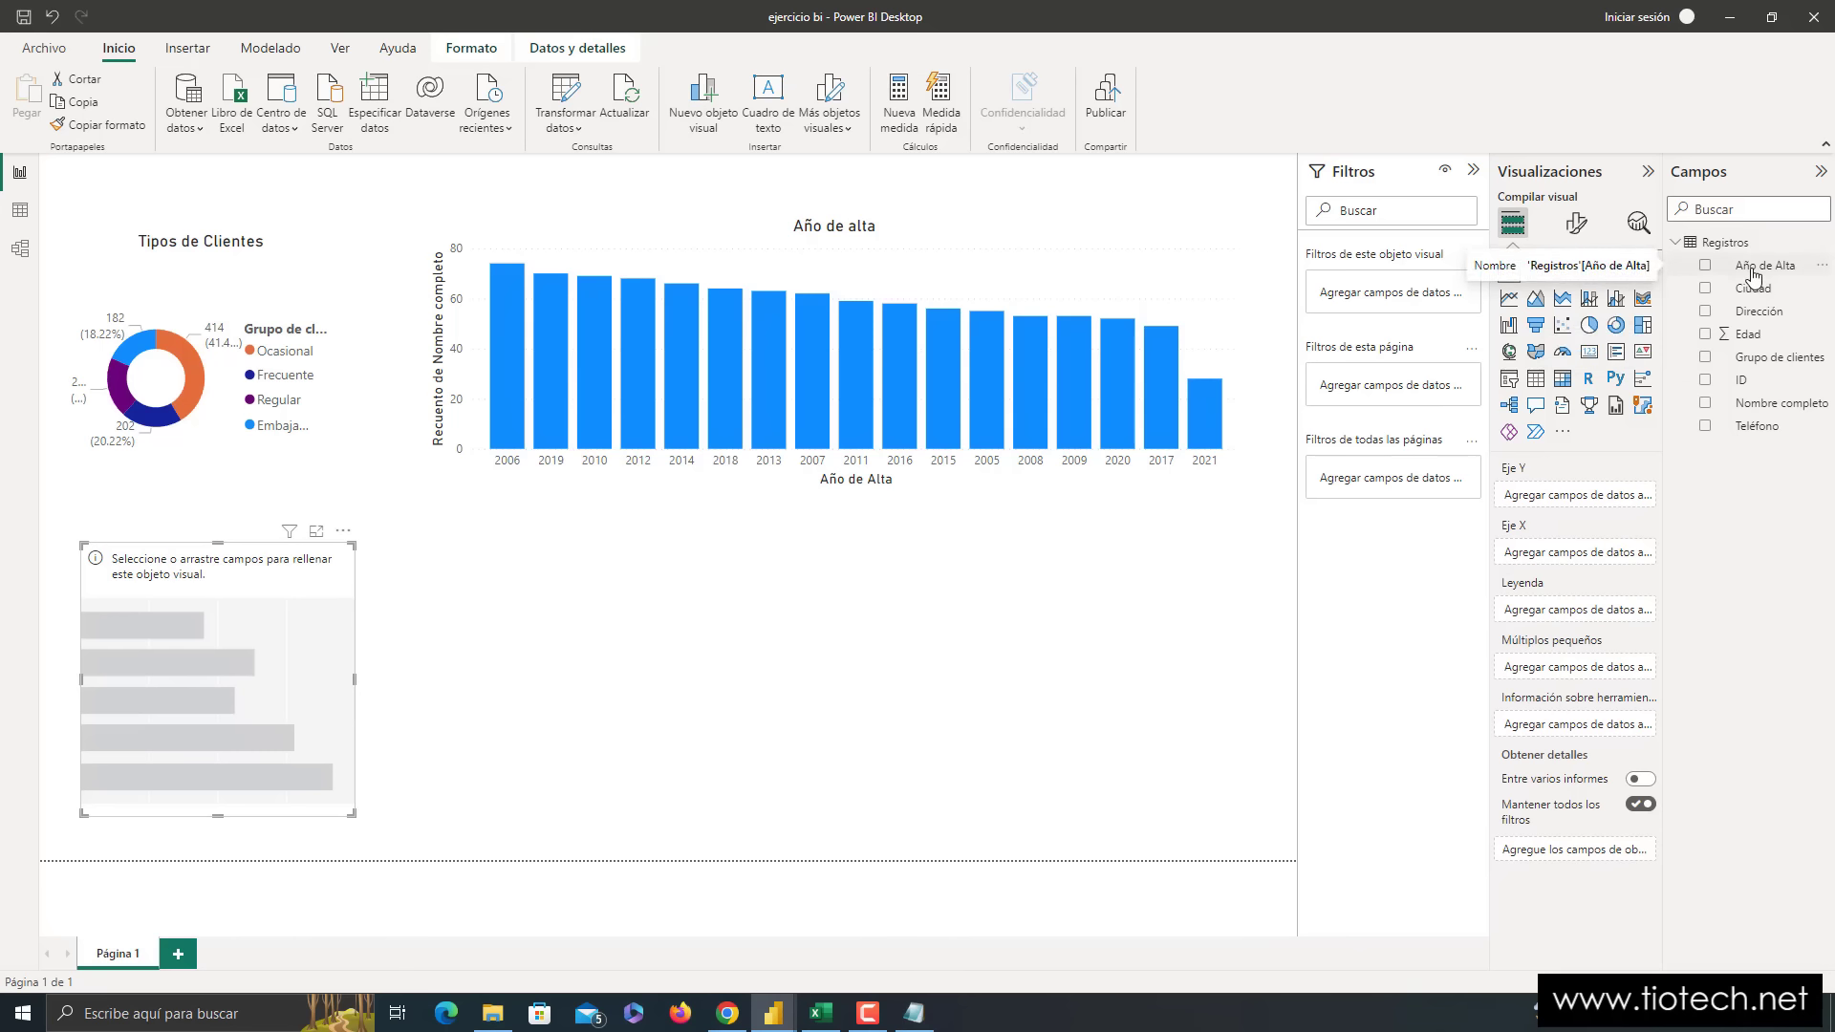
- Assign Edad to the bar chart's Eje Y and Nombre completo to its Eje X
key("super+plus")
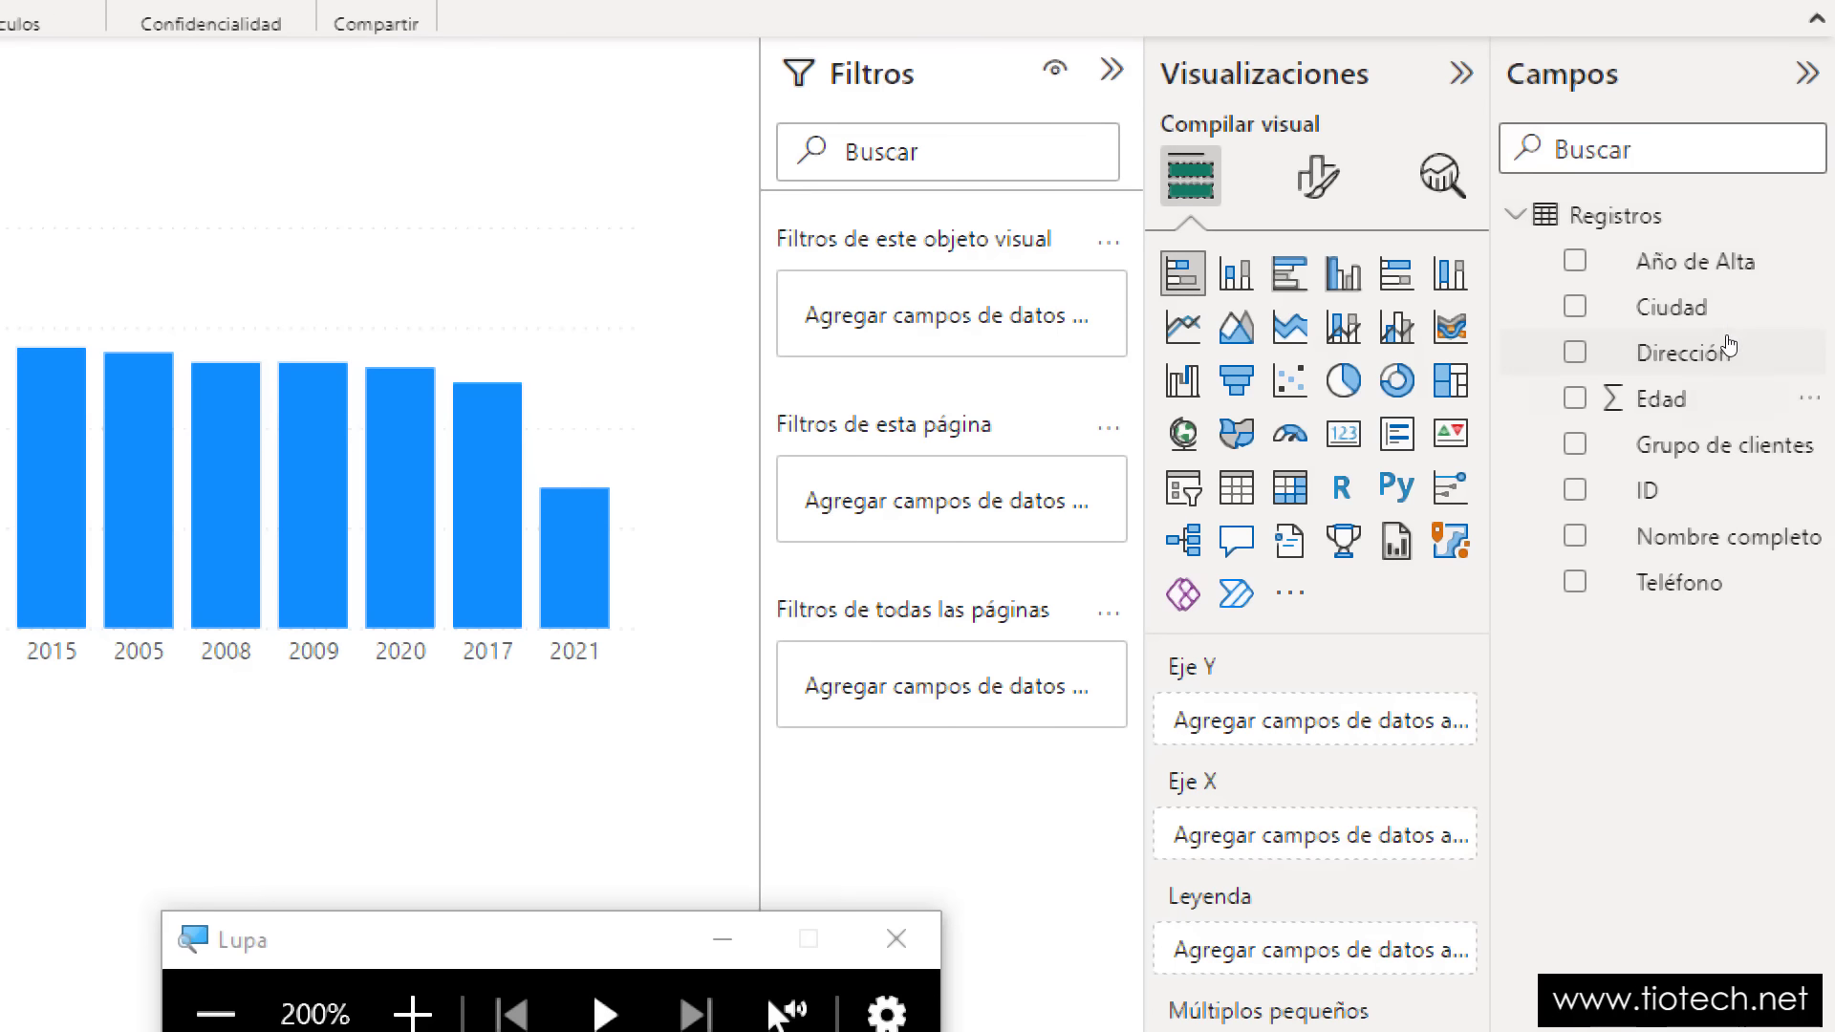
left_click_drag(1747, 353, 1580, 497)
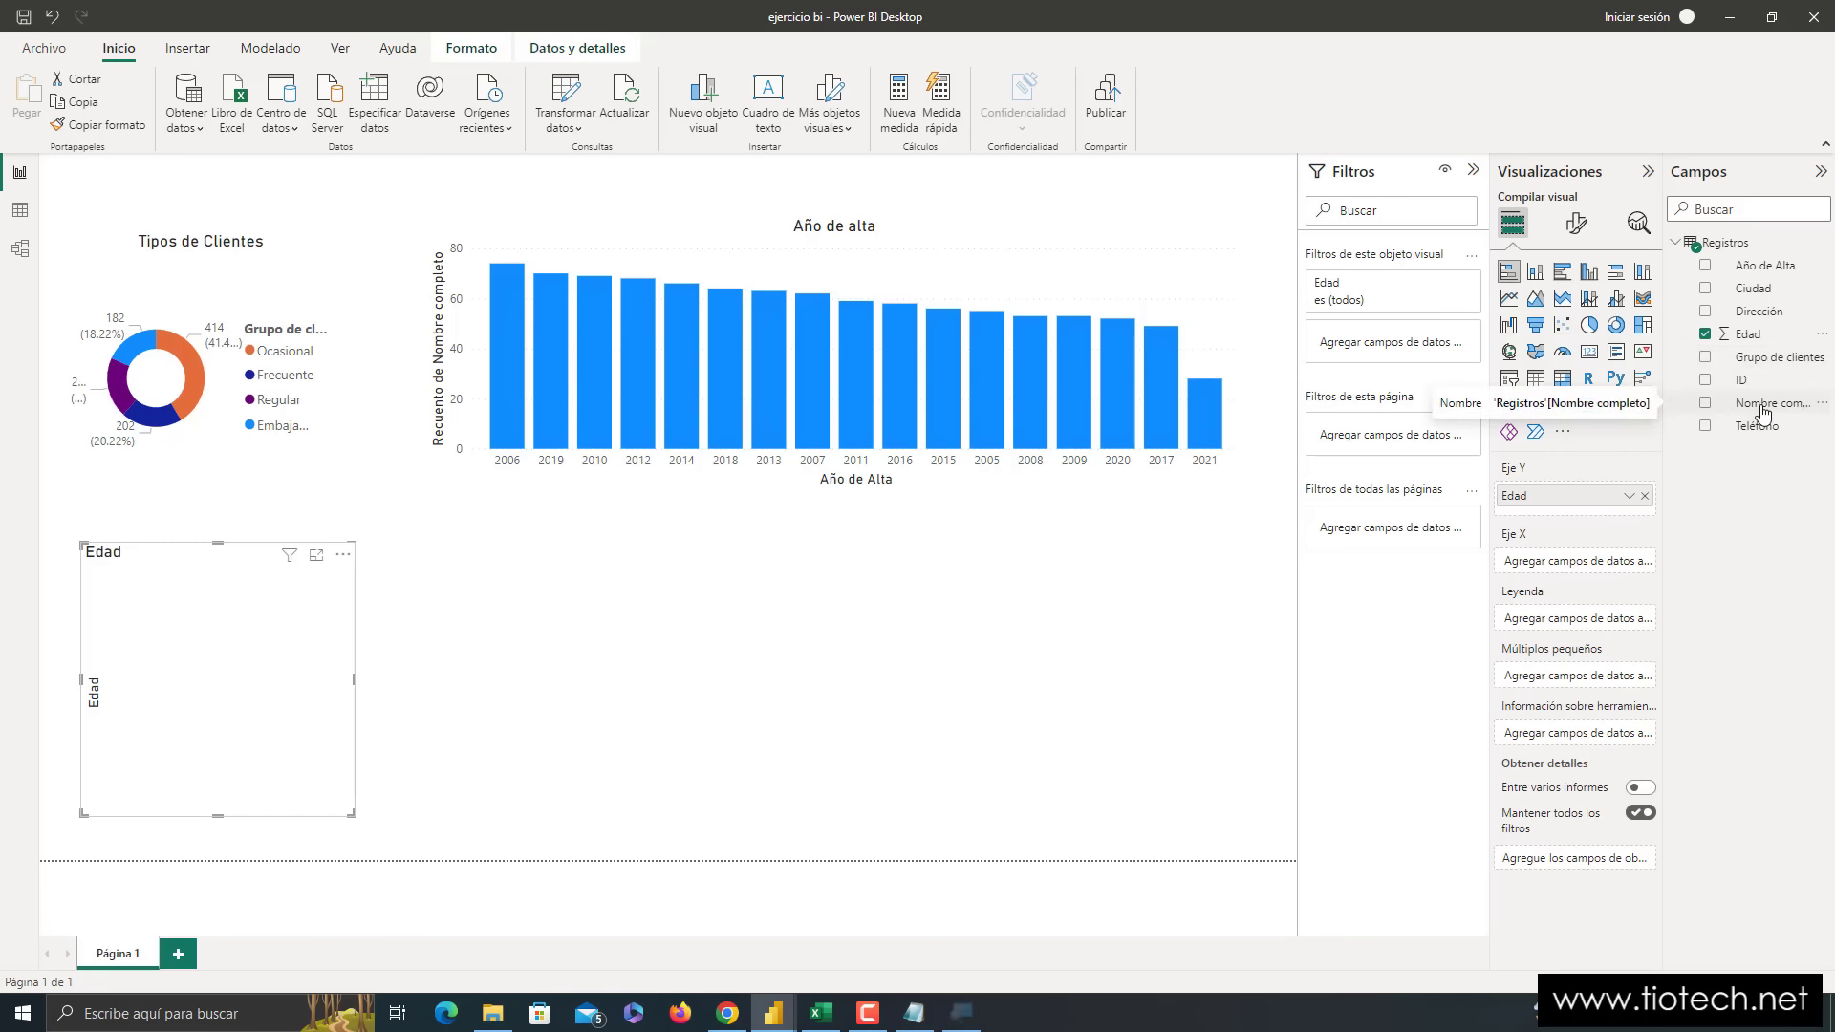
key("super+plus")
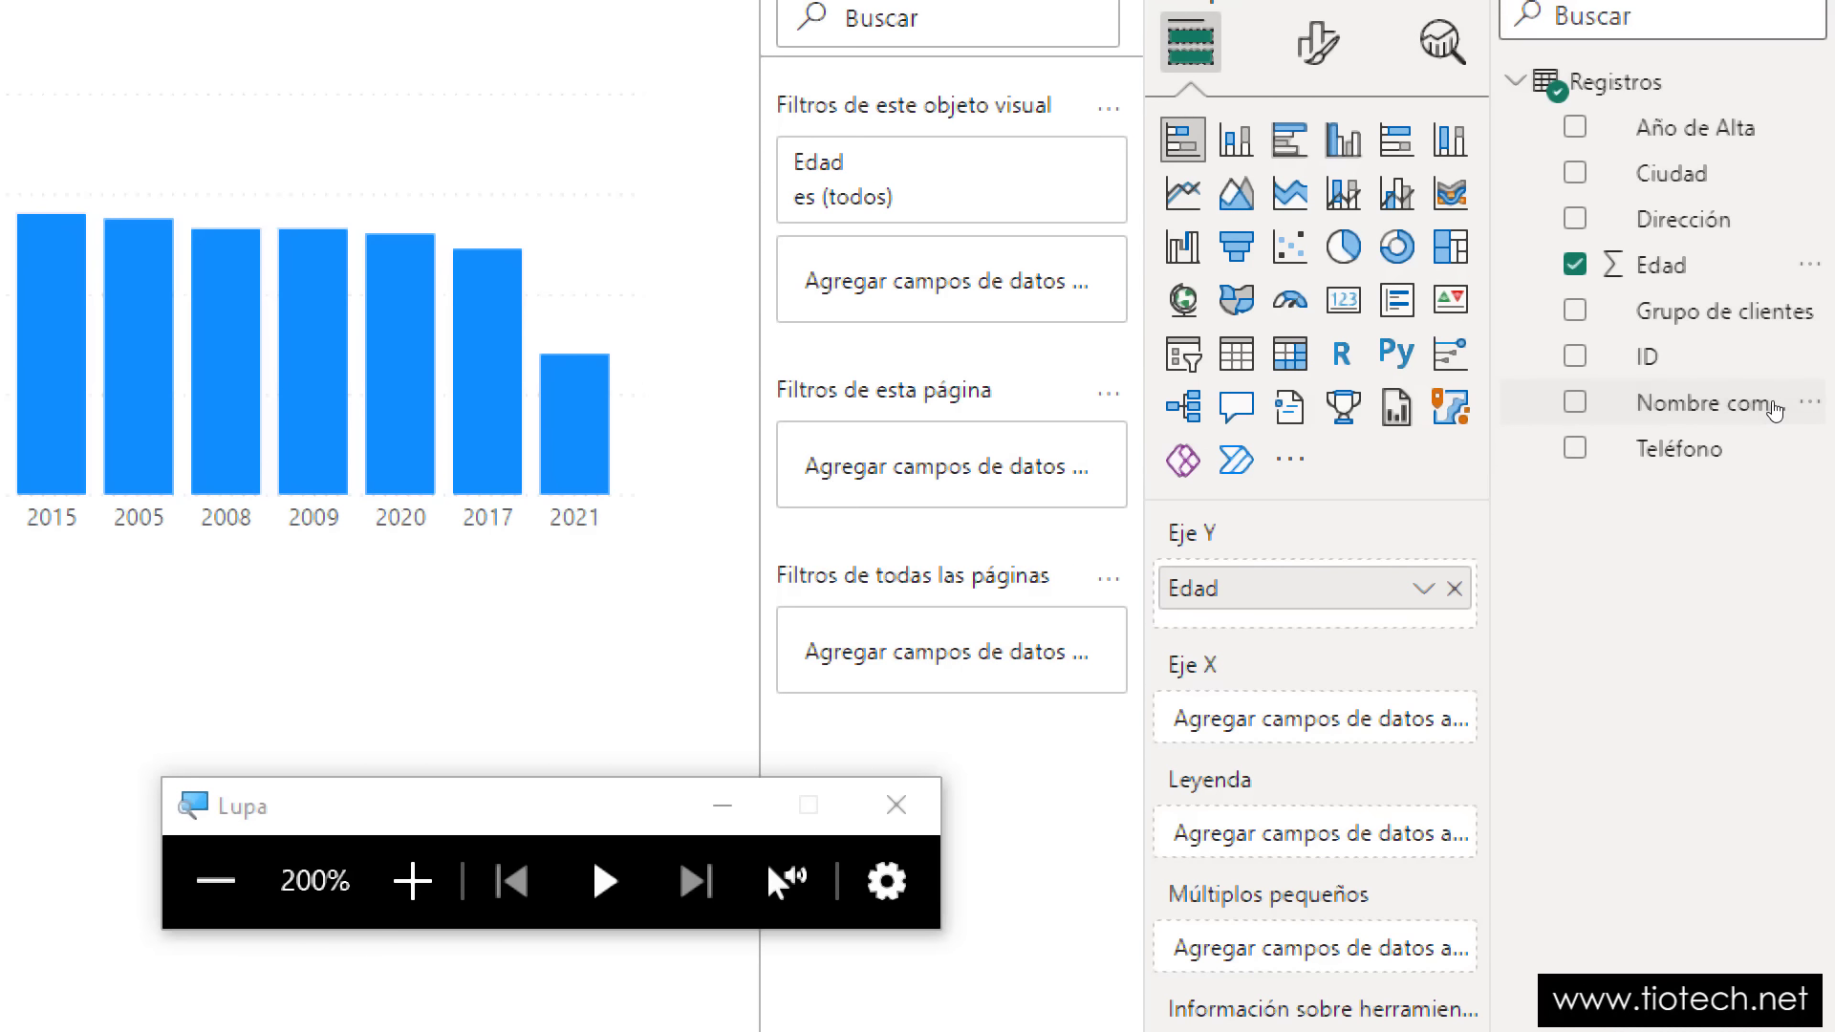
left_click_drag(1710, 403, 1590, 575)
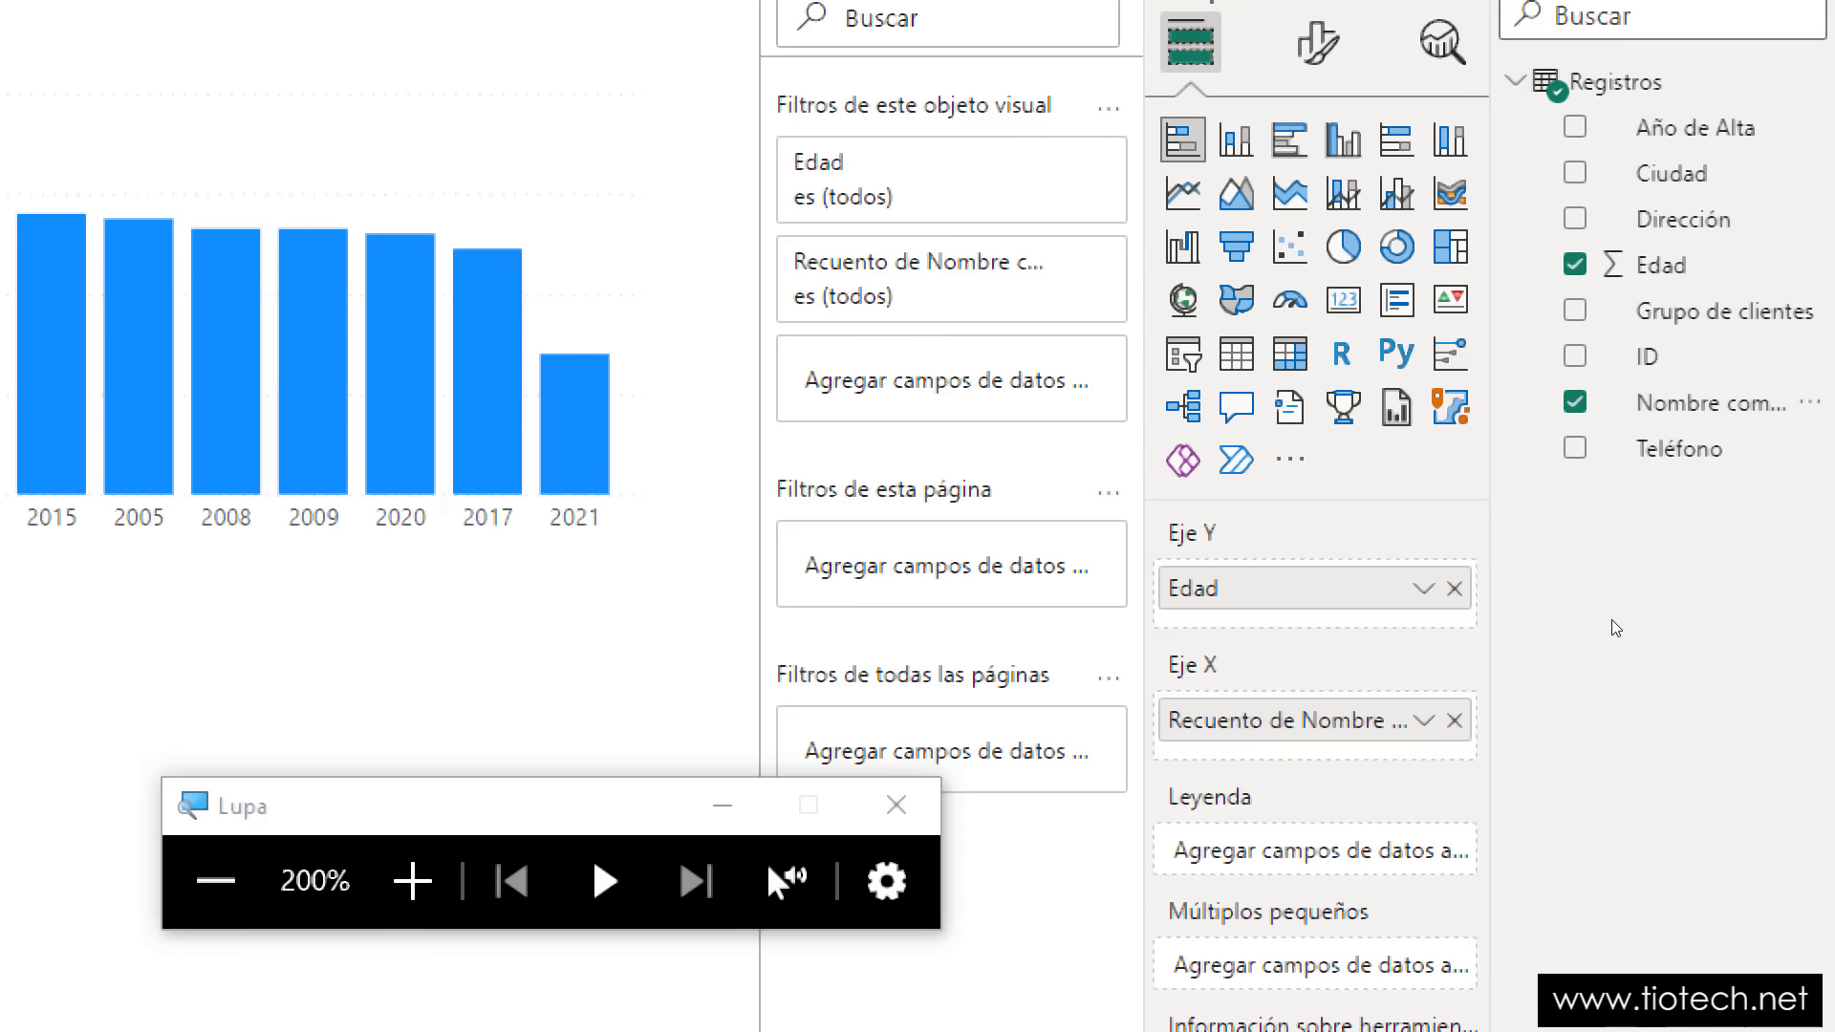
key("super+Escape")
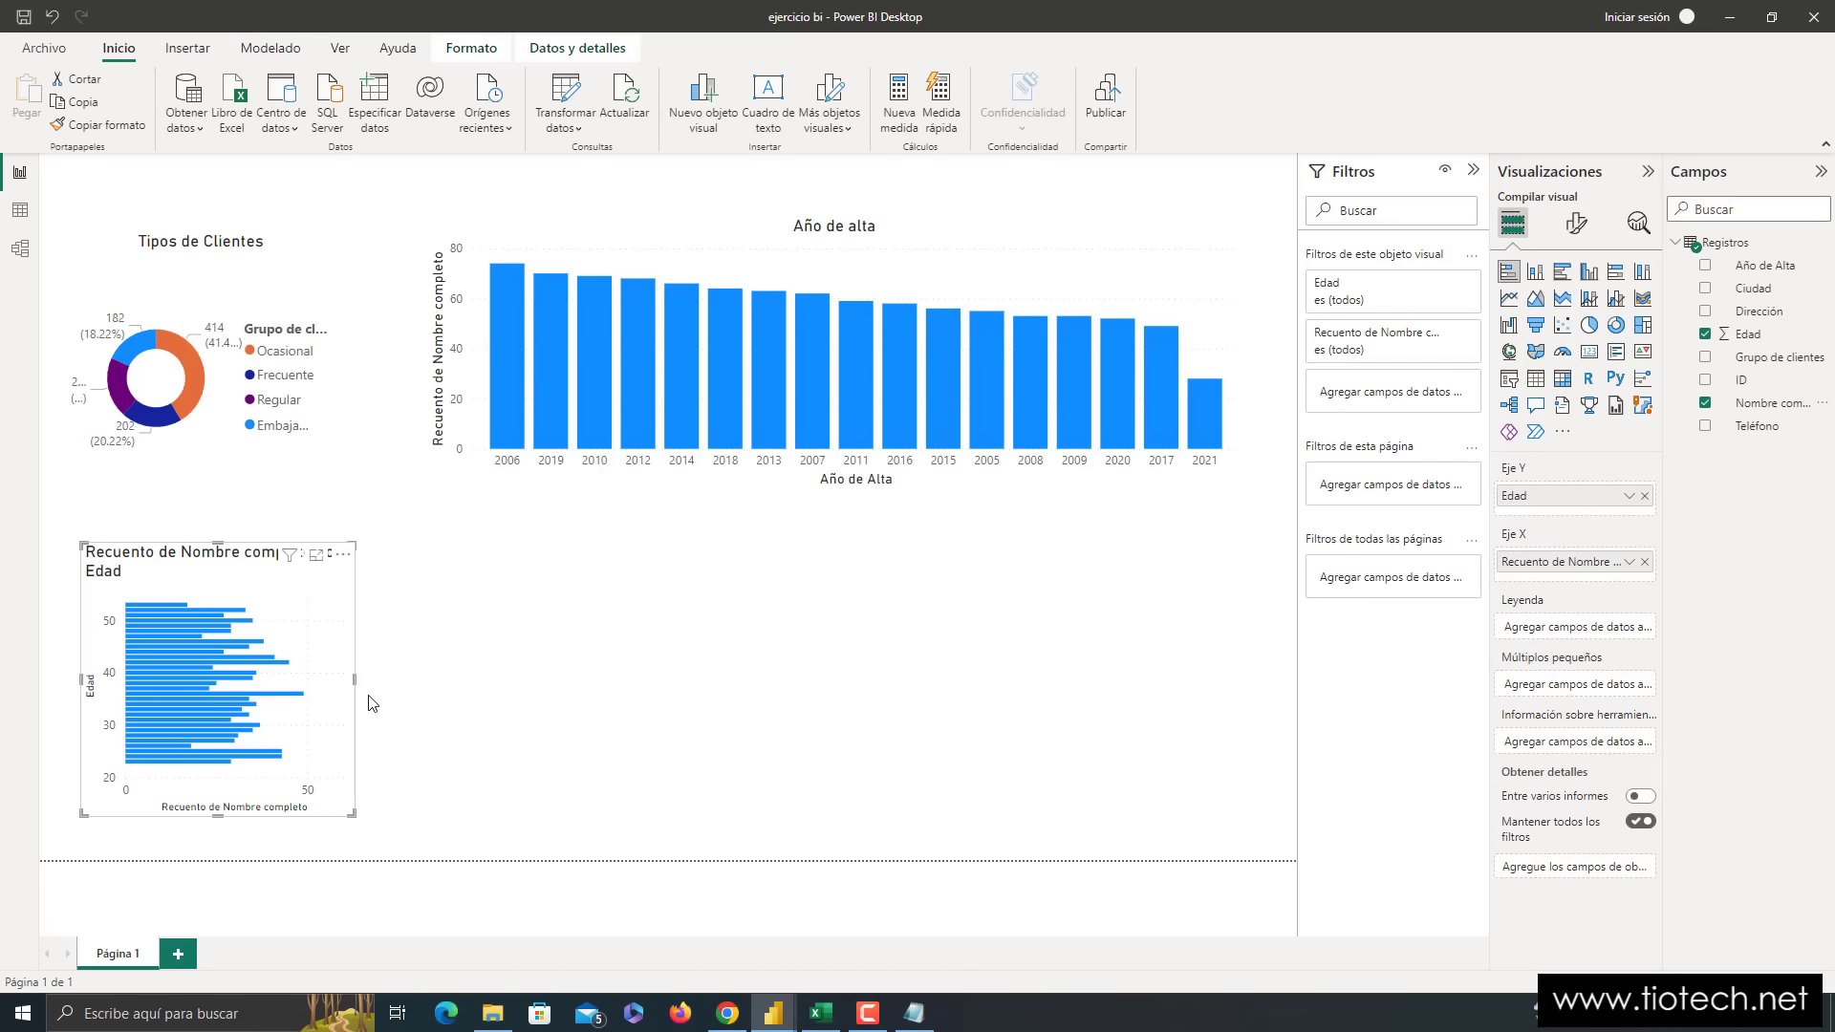
- Widen the bar chart slightly and nudge it up toward the donut chart
left_click_drag(355, 682, 409, 704)
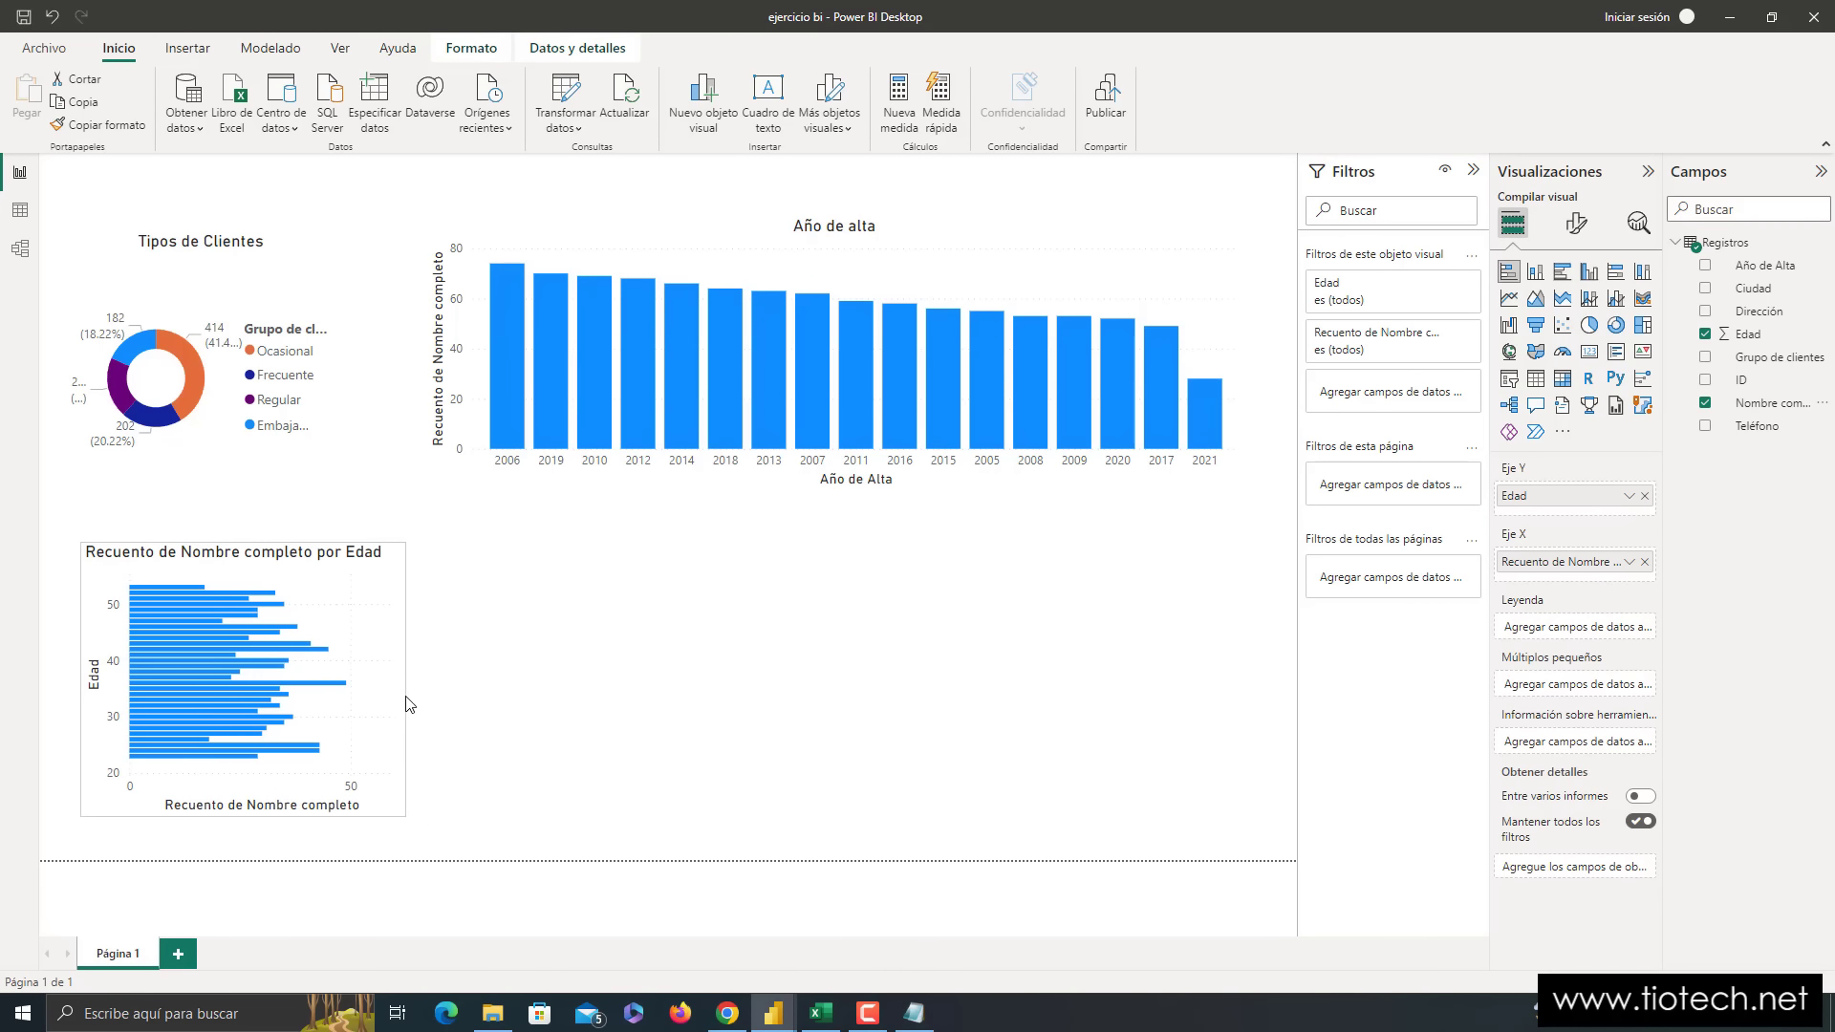
mouse_move(170, 642)
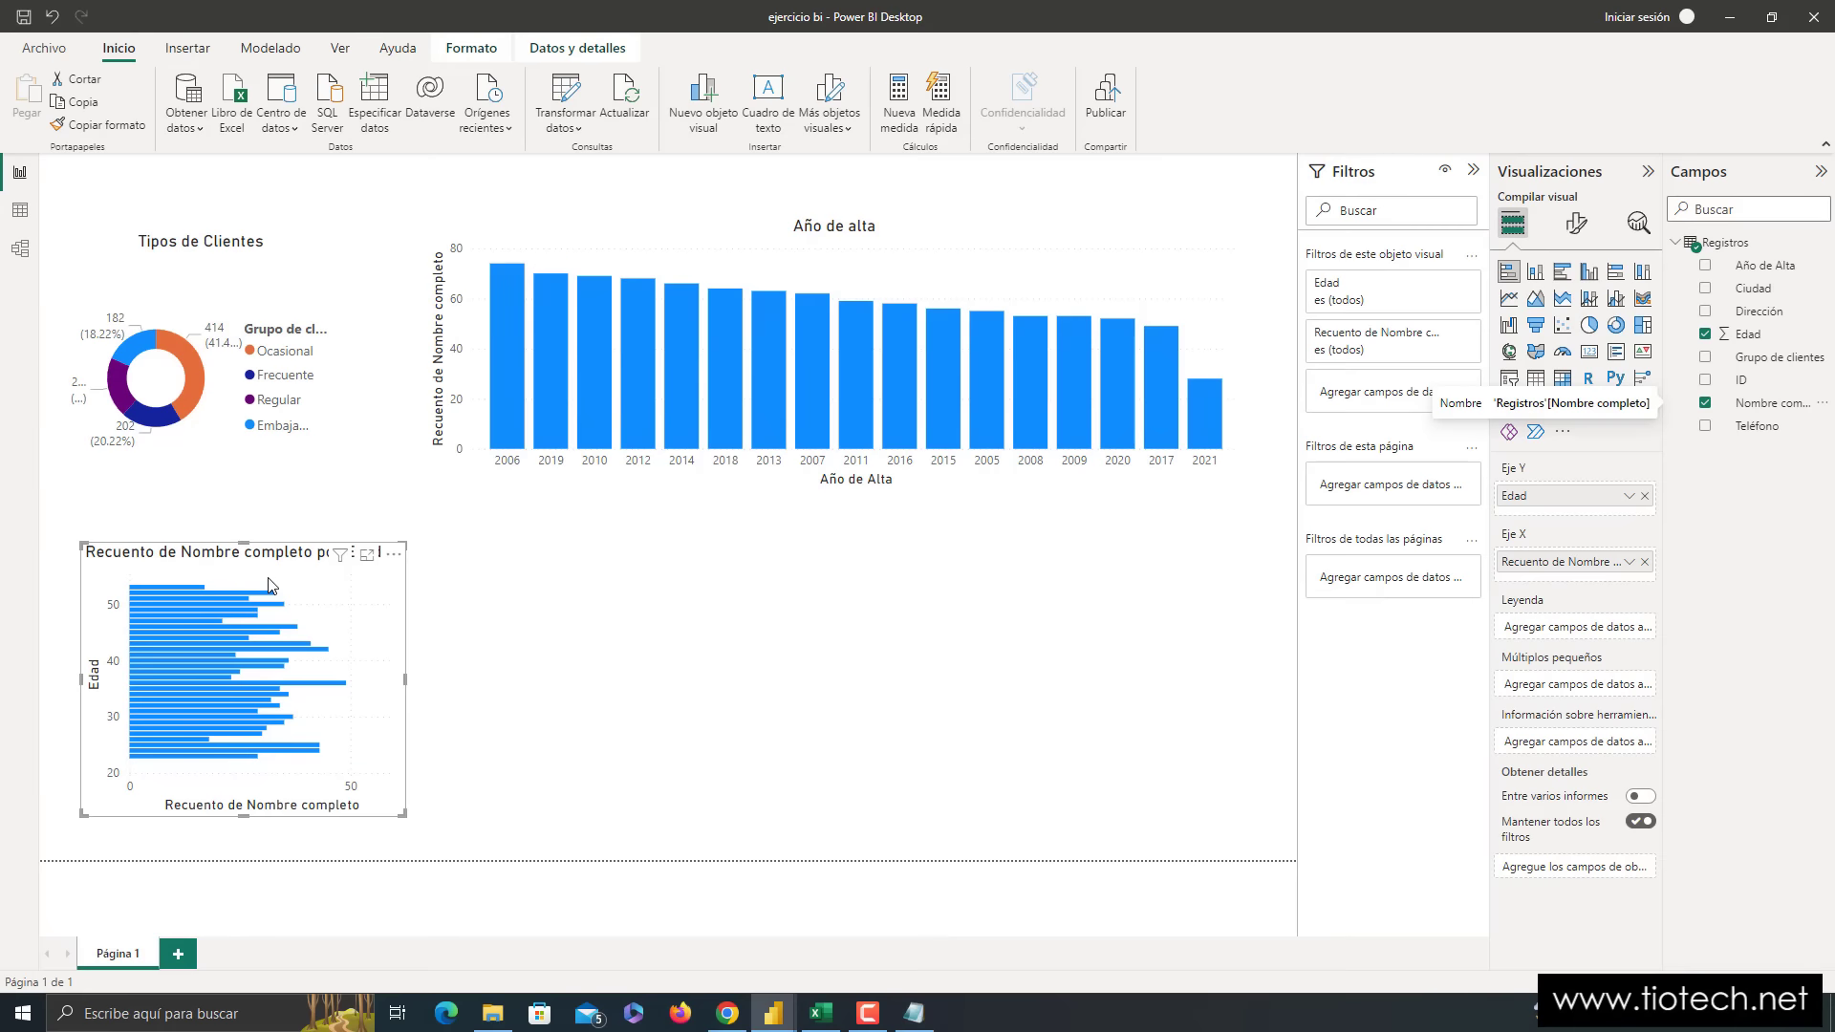
left_click_drag(266, 564, 267, 550)
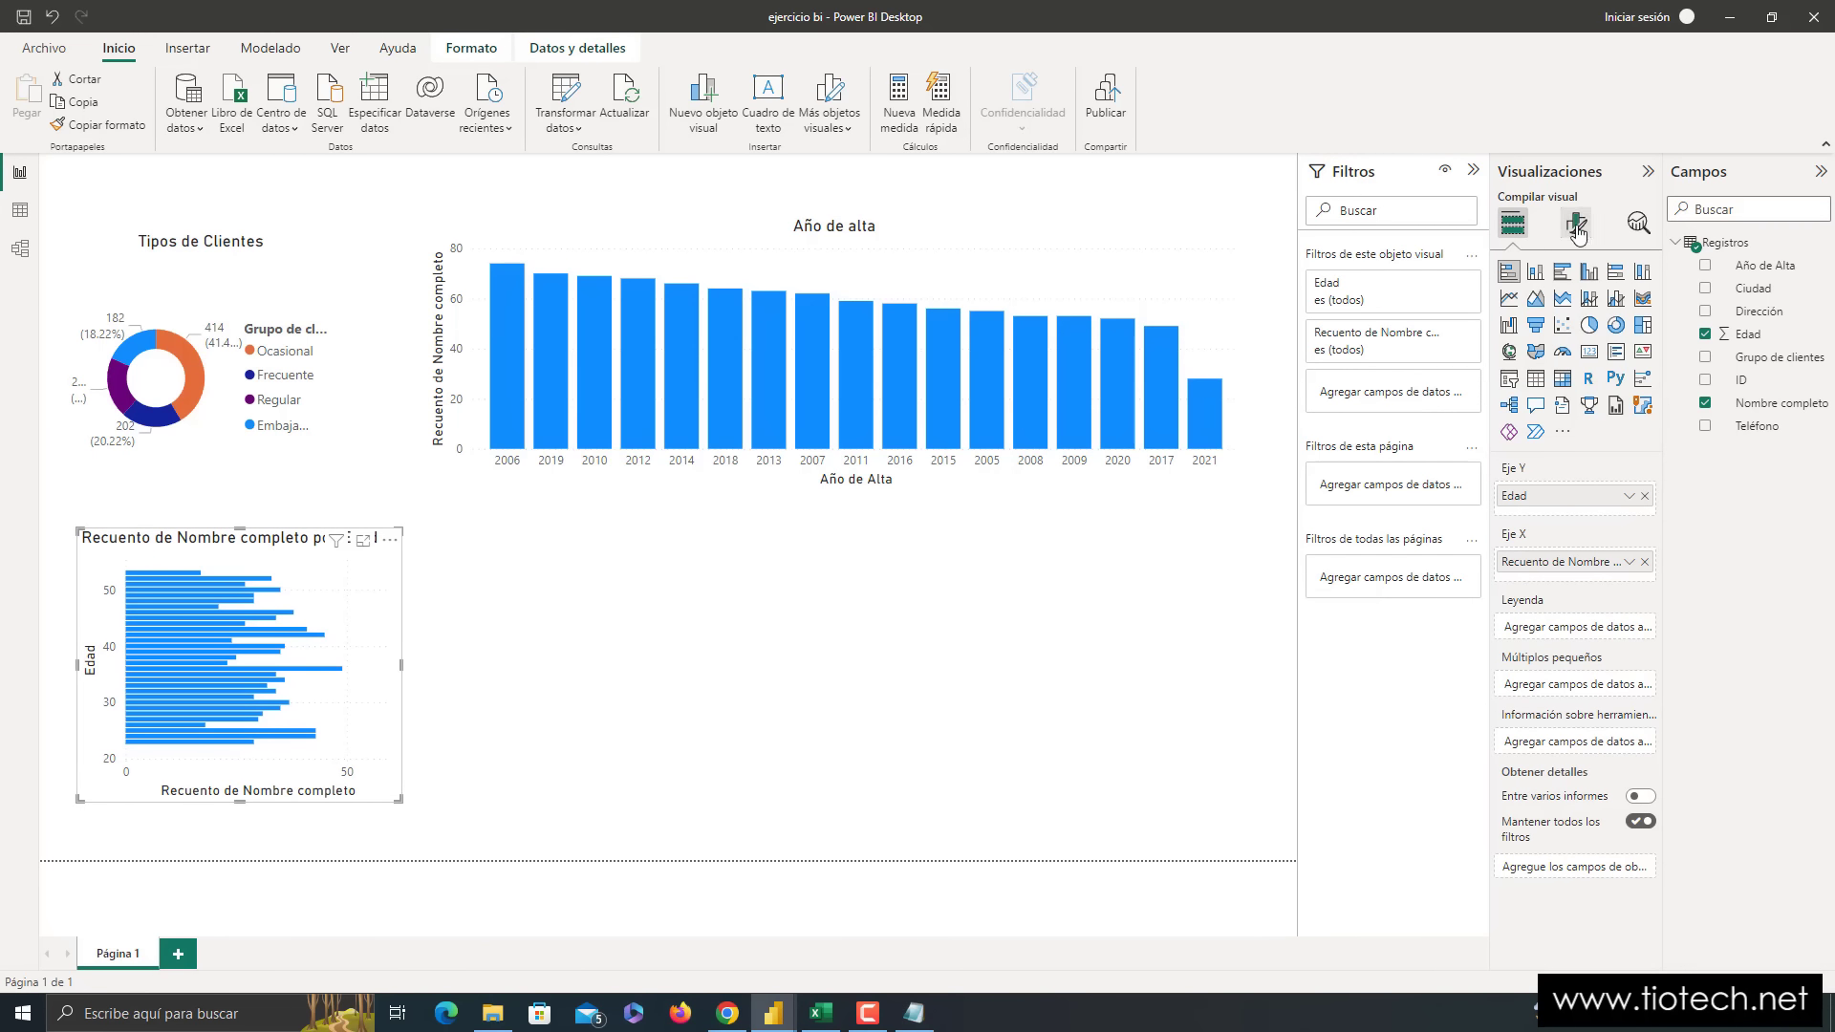
- Set the bar chart's title text to "Clientes por Edad", center it and deselect the chart
key("super+plus")
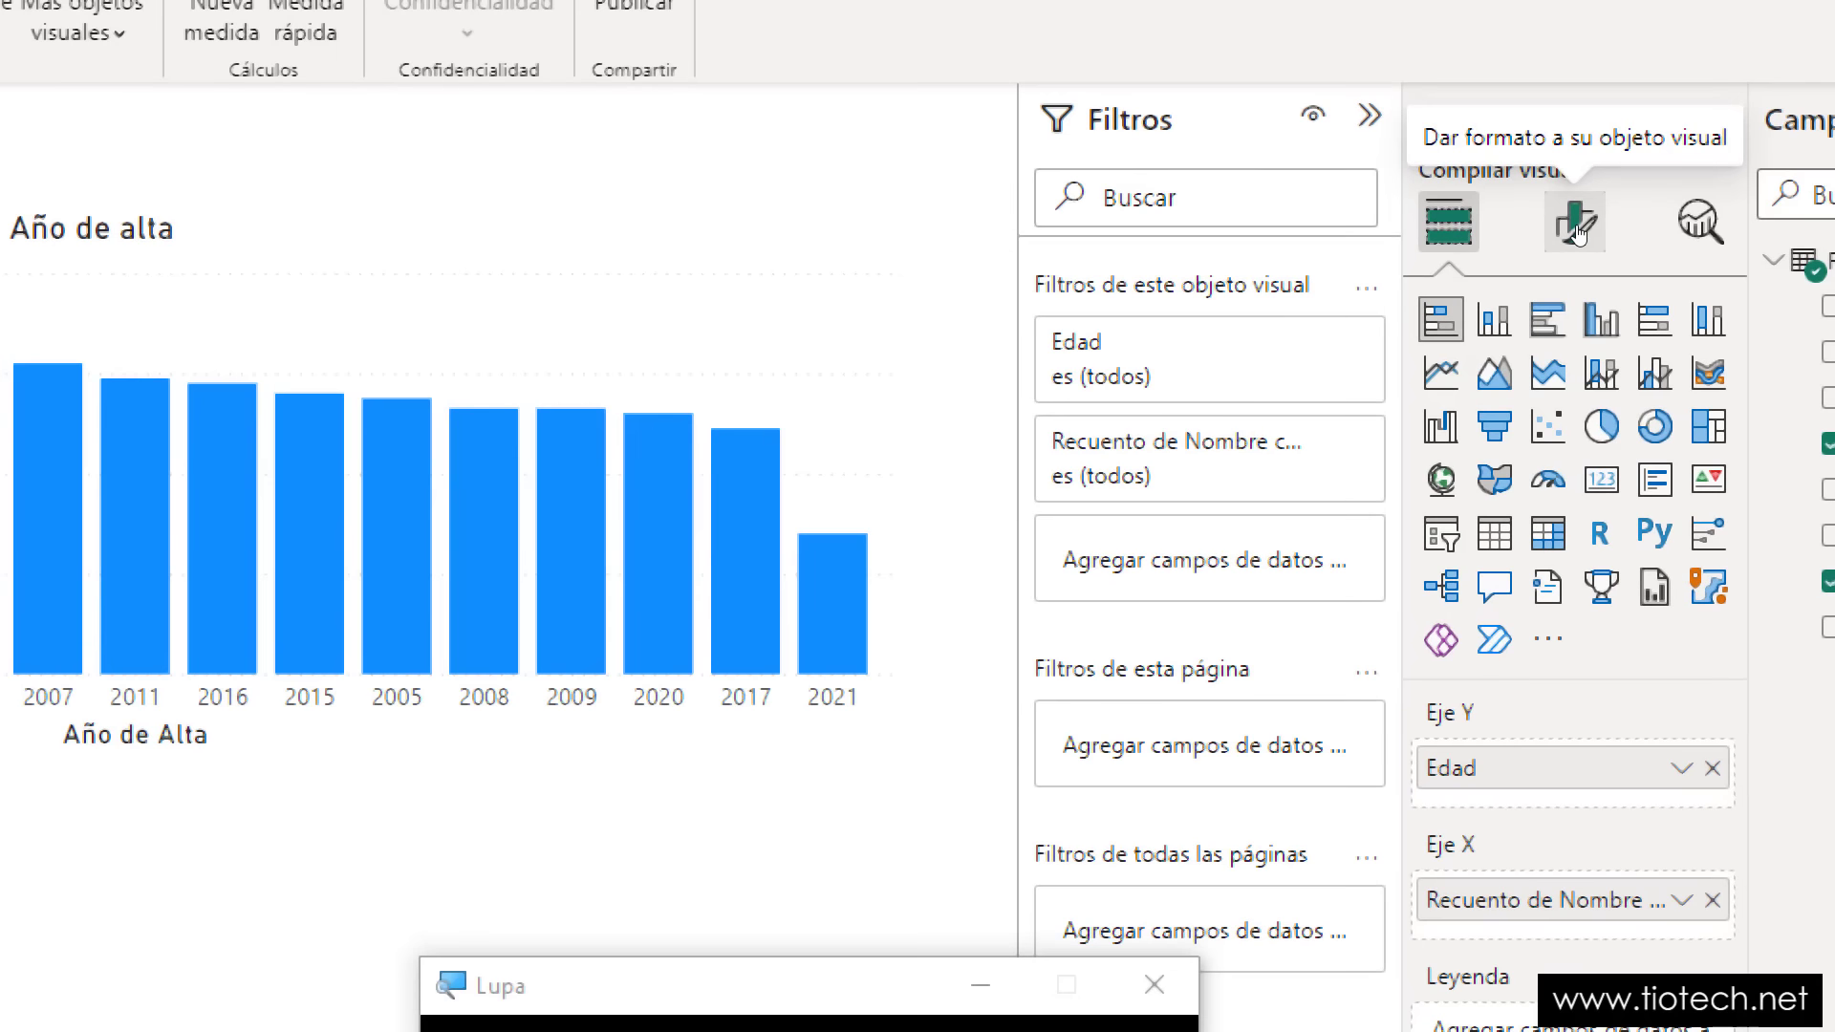
key("super+Escape")
left_click(1575, 222)
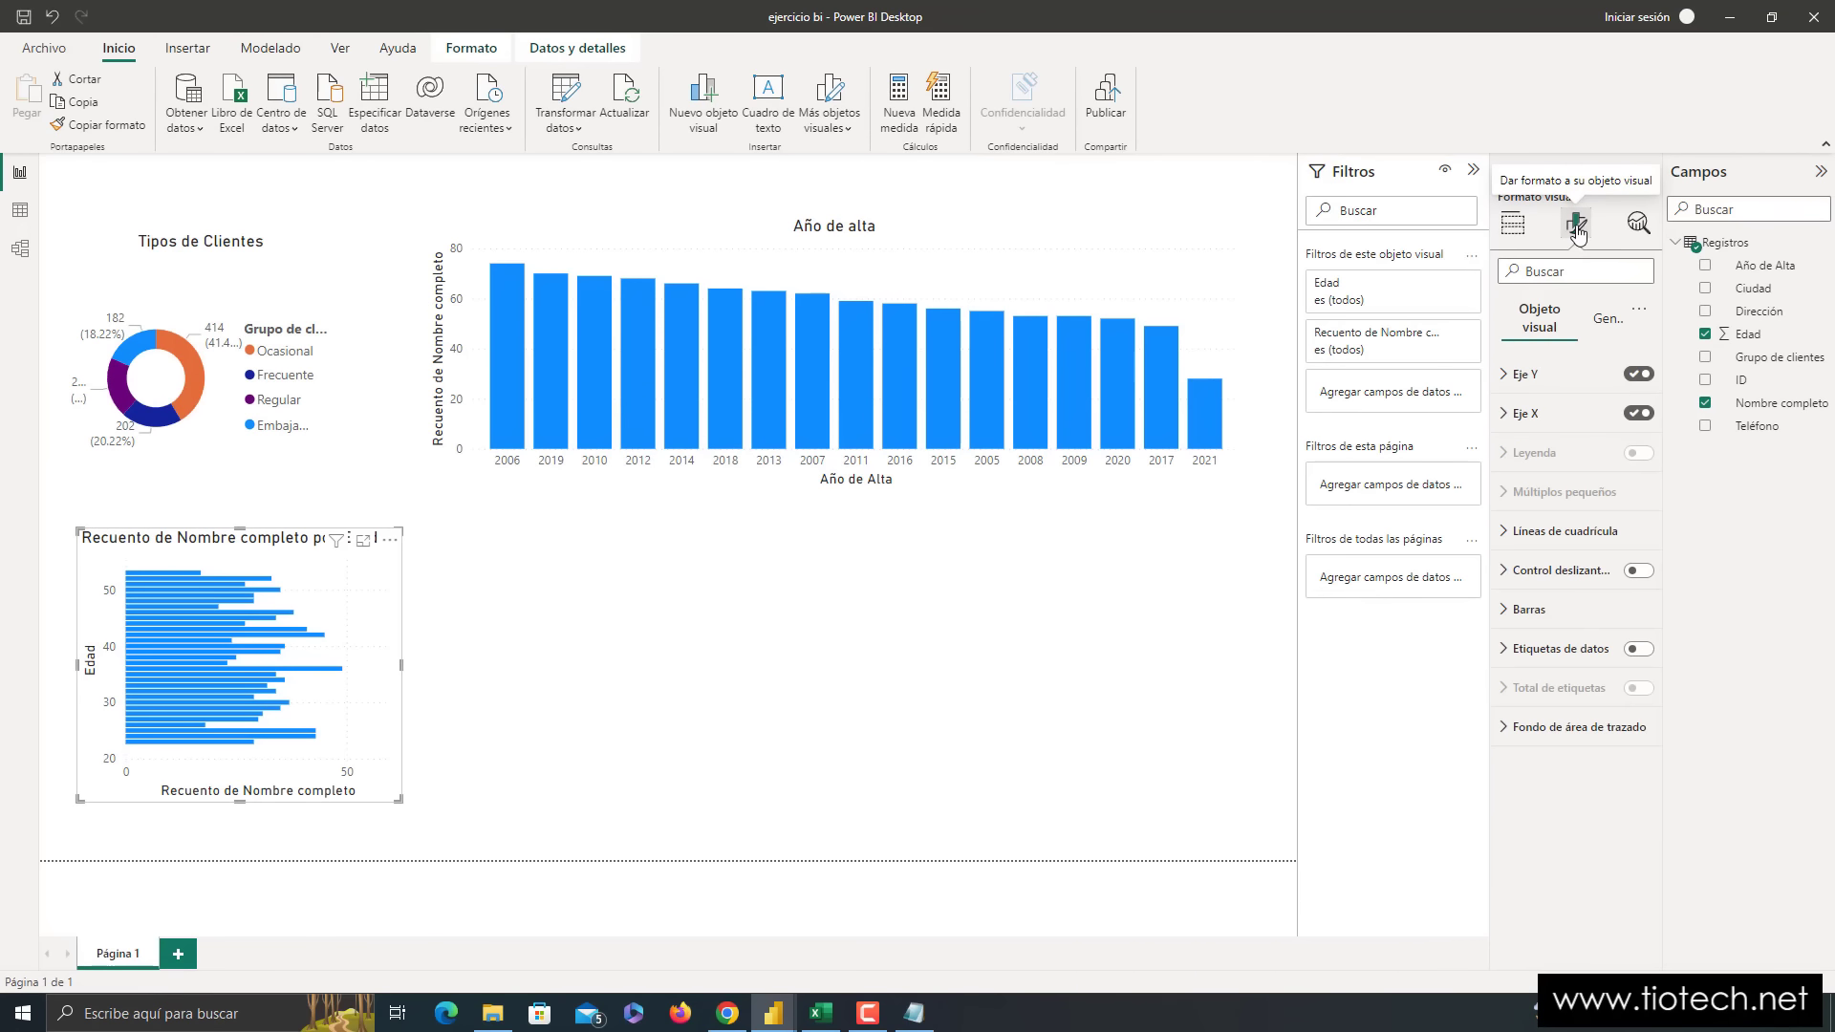
left_click(1609, 318)
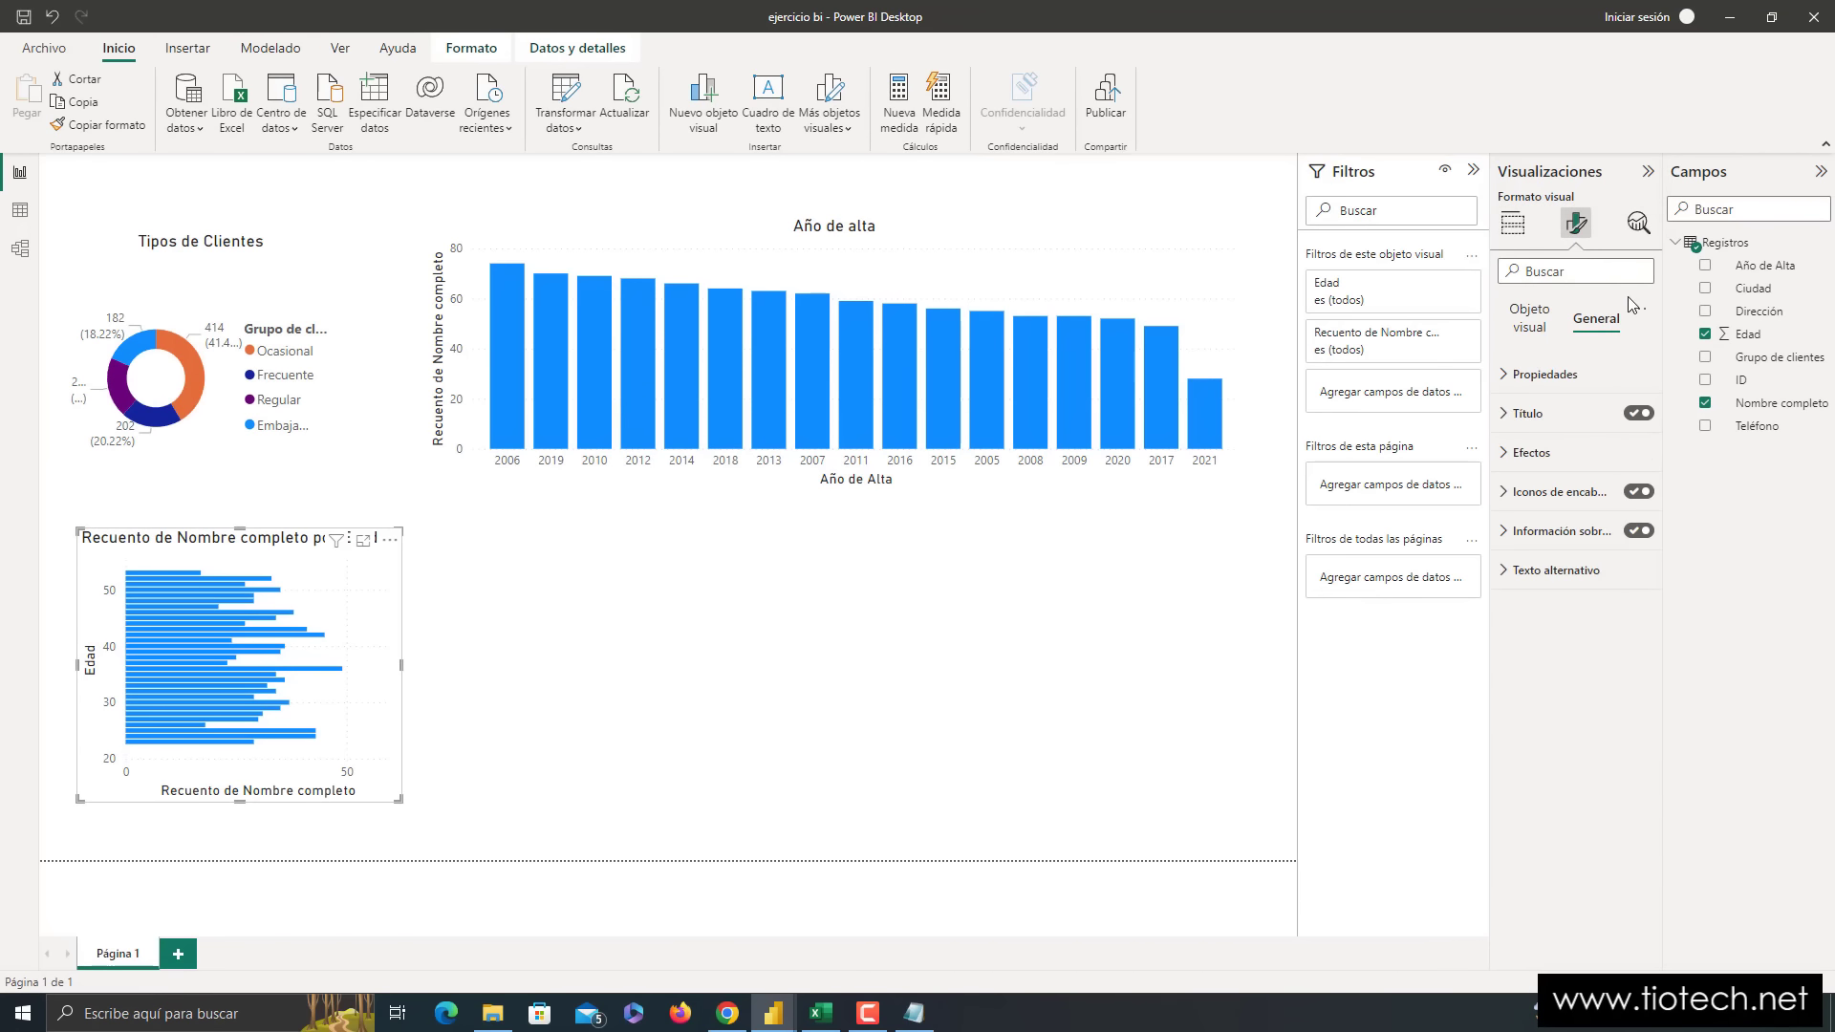
left_click(1527, 414)
triple_click(1556, 469)
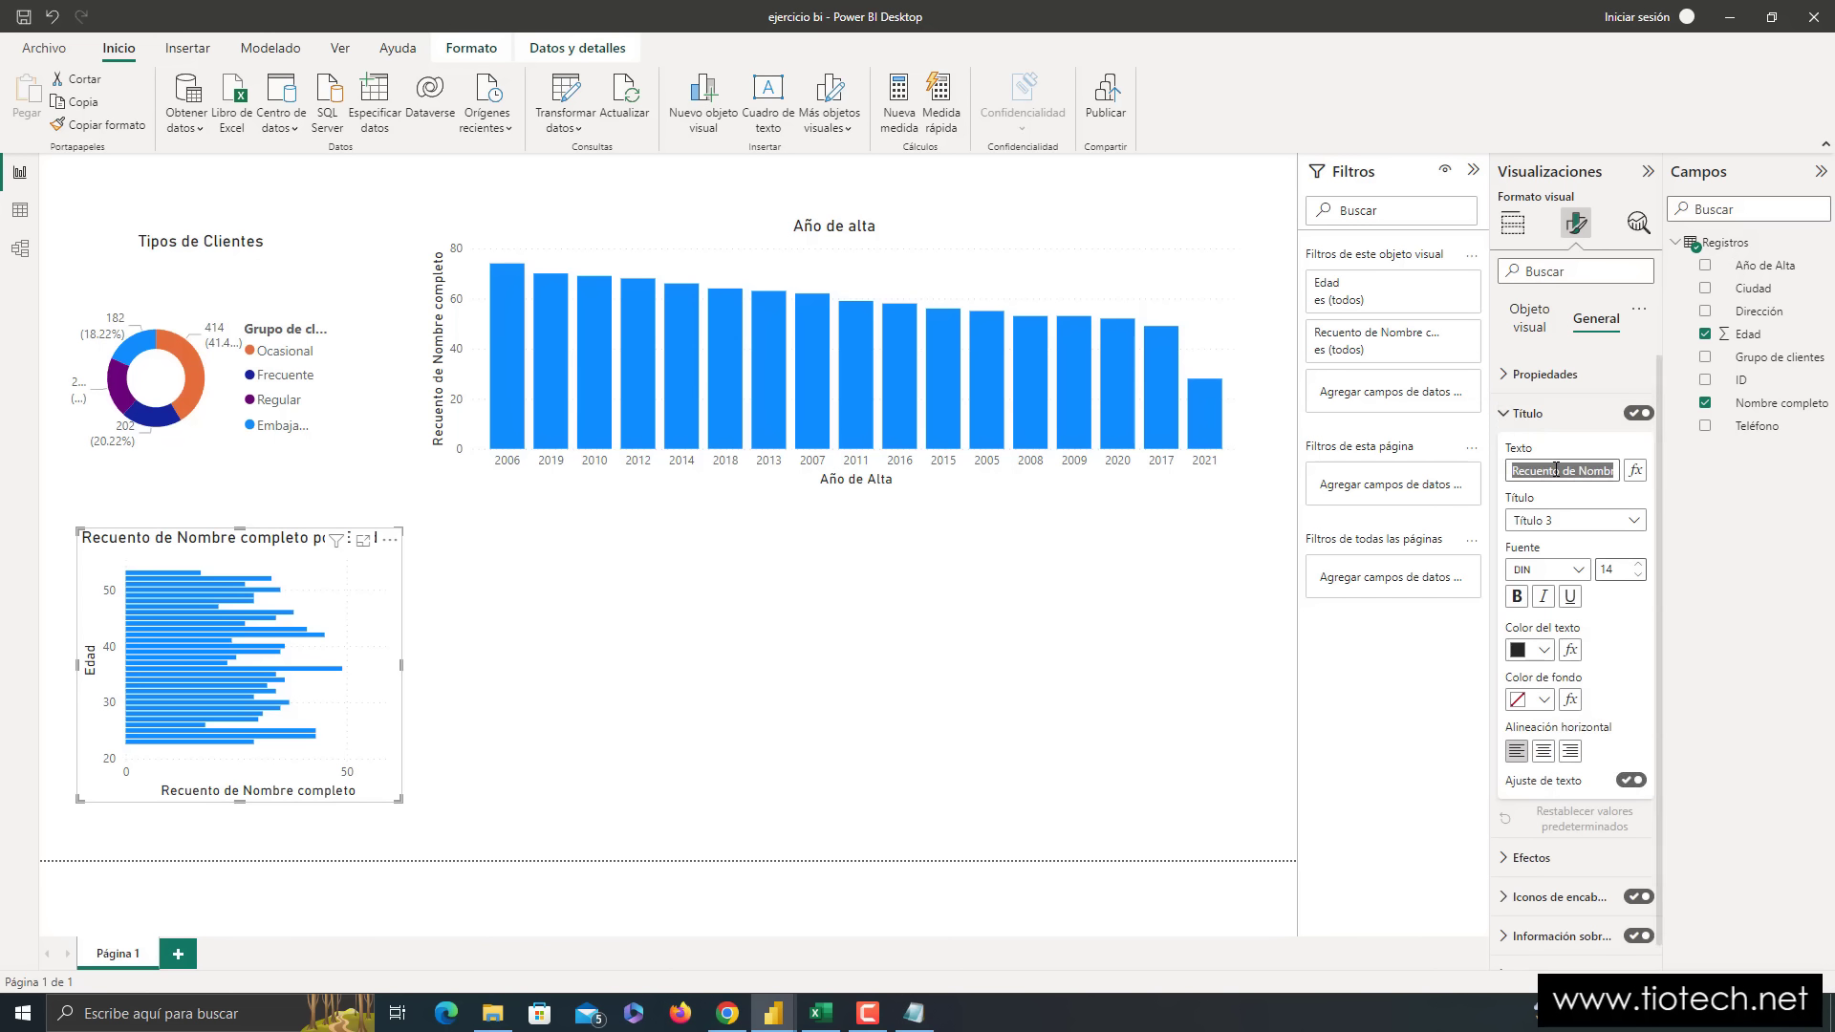
key("BackSpace")
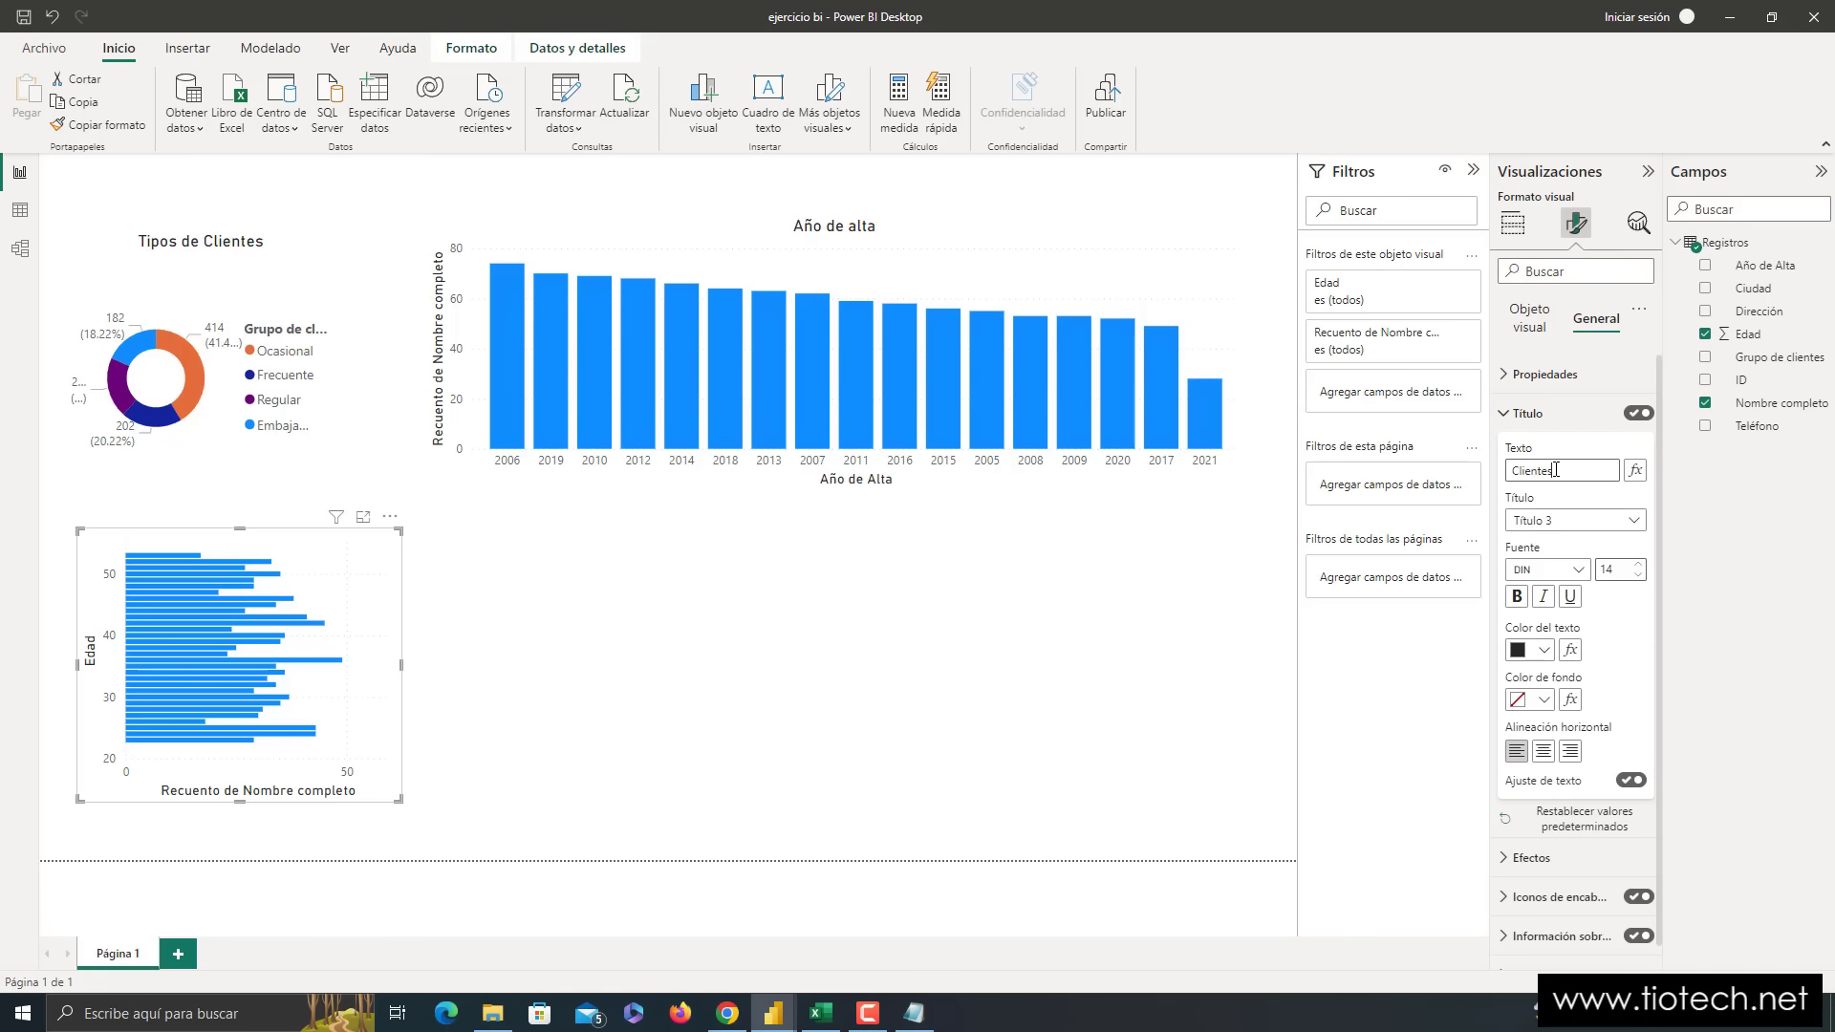
type("Clientes por Edad")
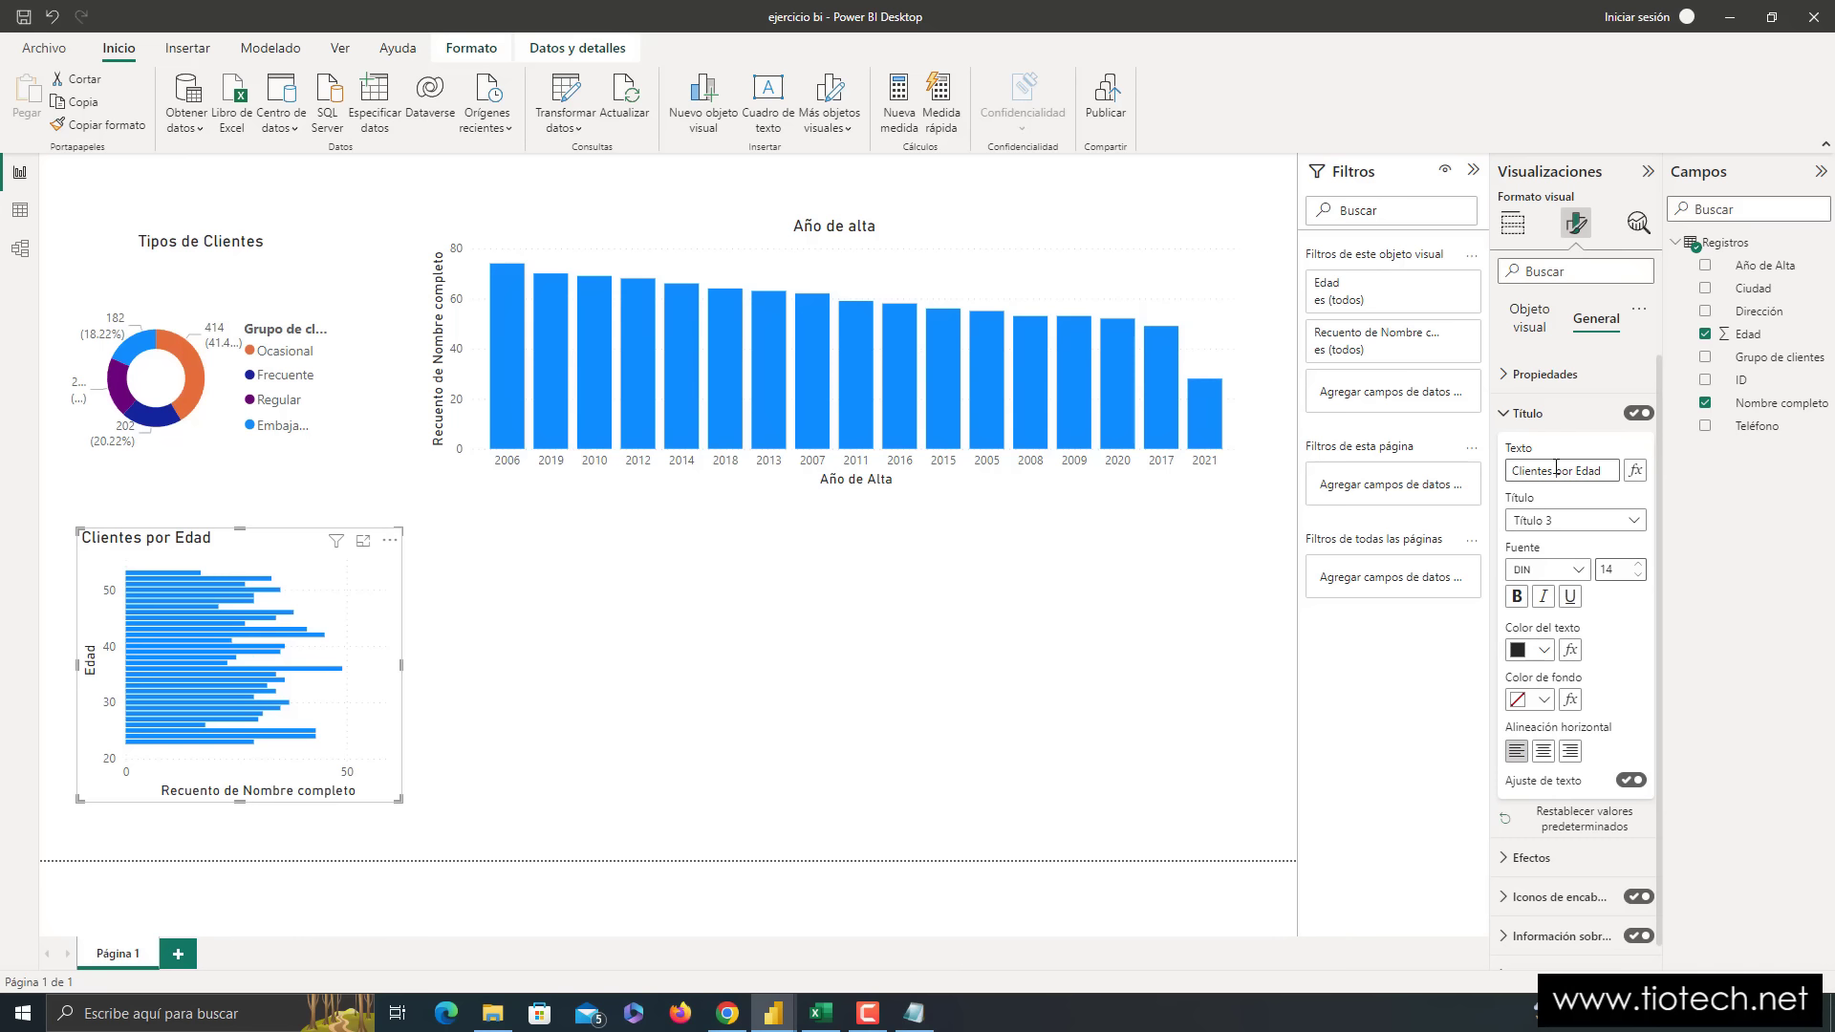
left_click(1543, 750)
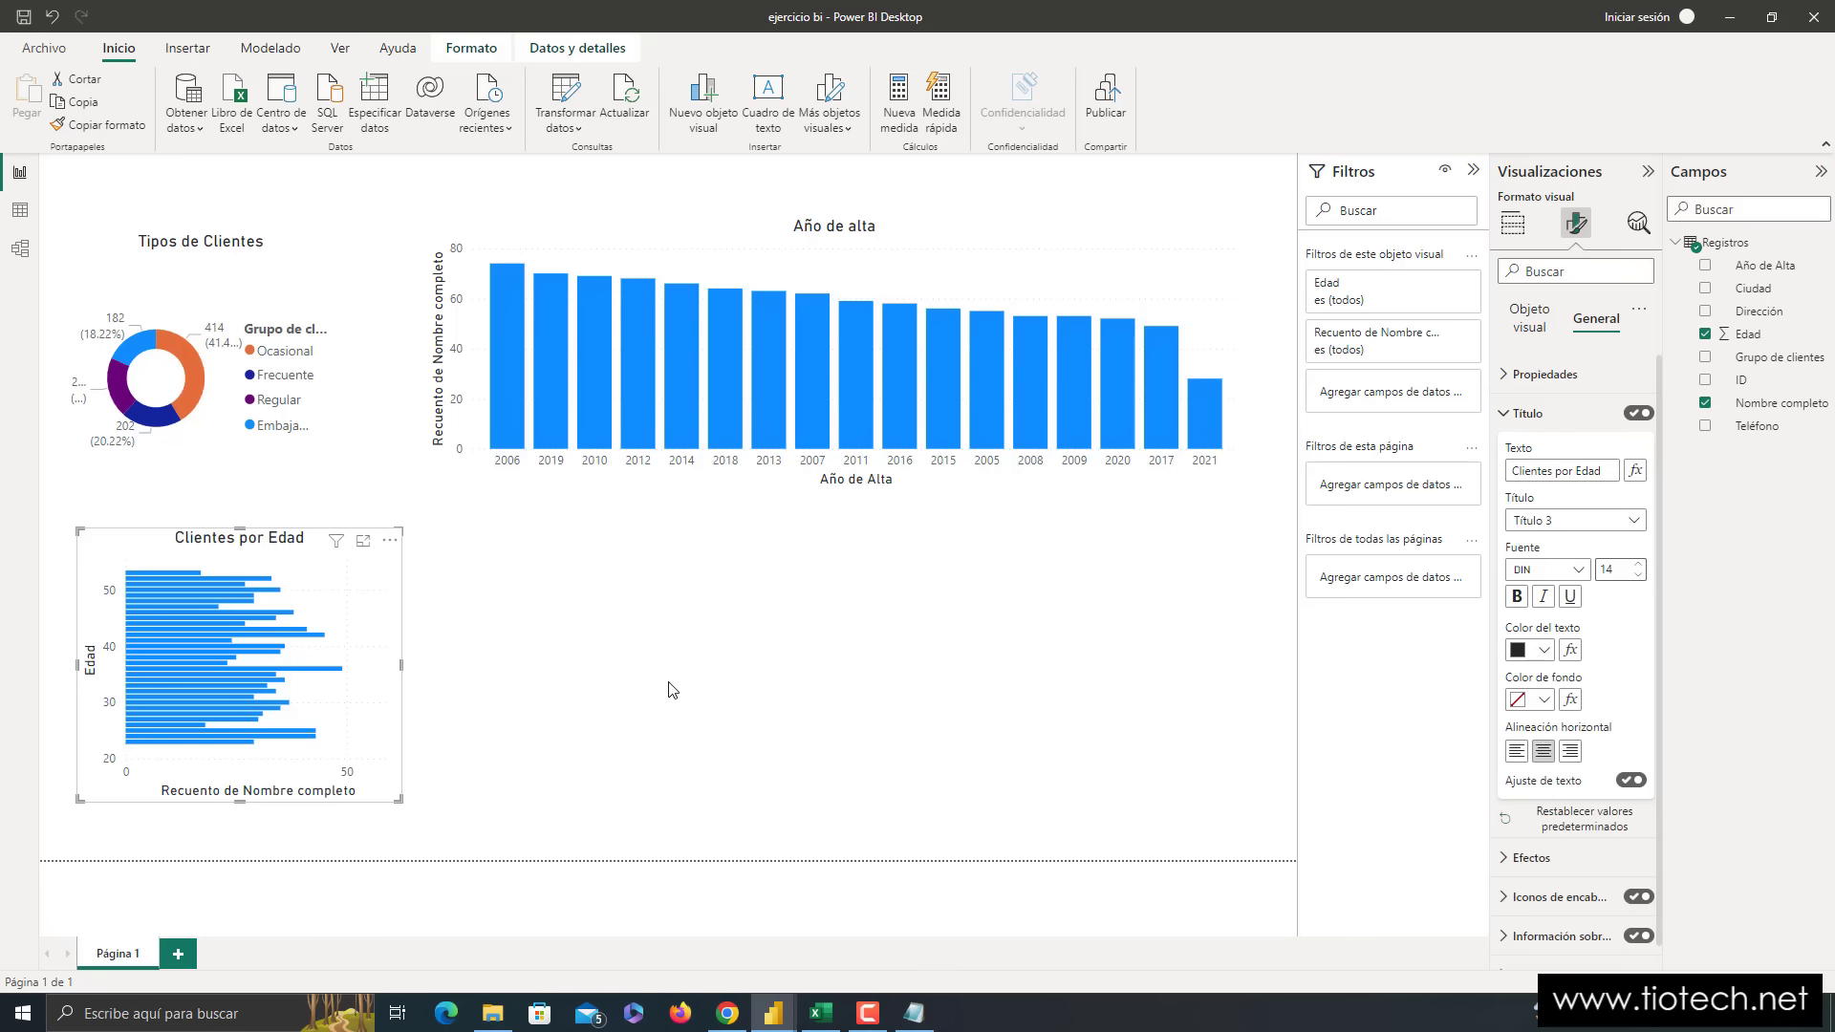
left_click(613, 638)
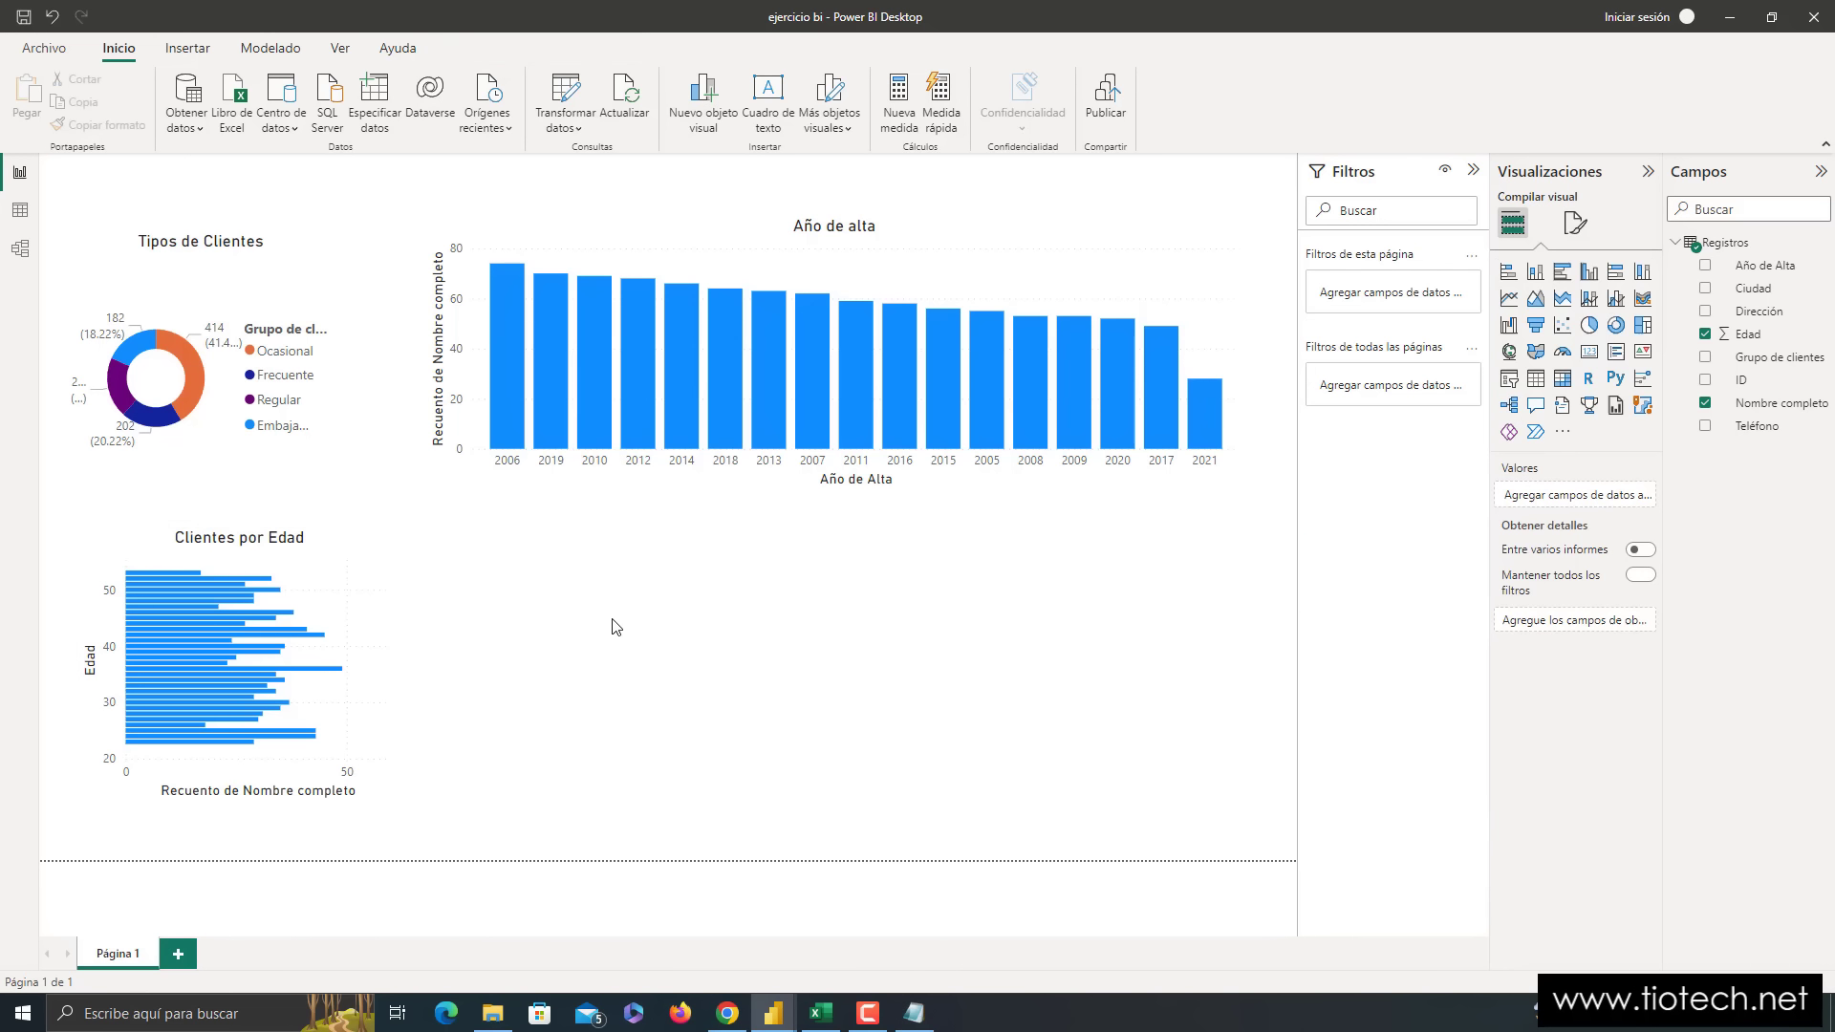
- In the Notepad checklist, mark item 4, Clientes por ciudades, with a "----" prefix and return to the Power BI report
left_click(913, 1011)
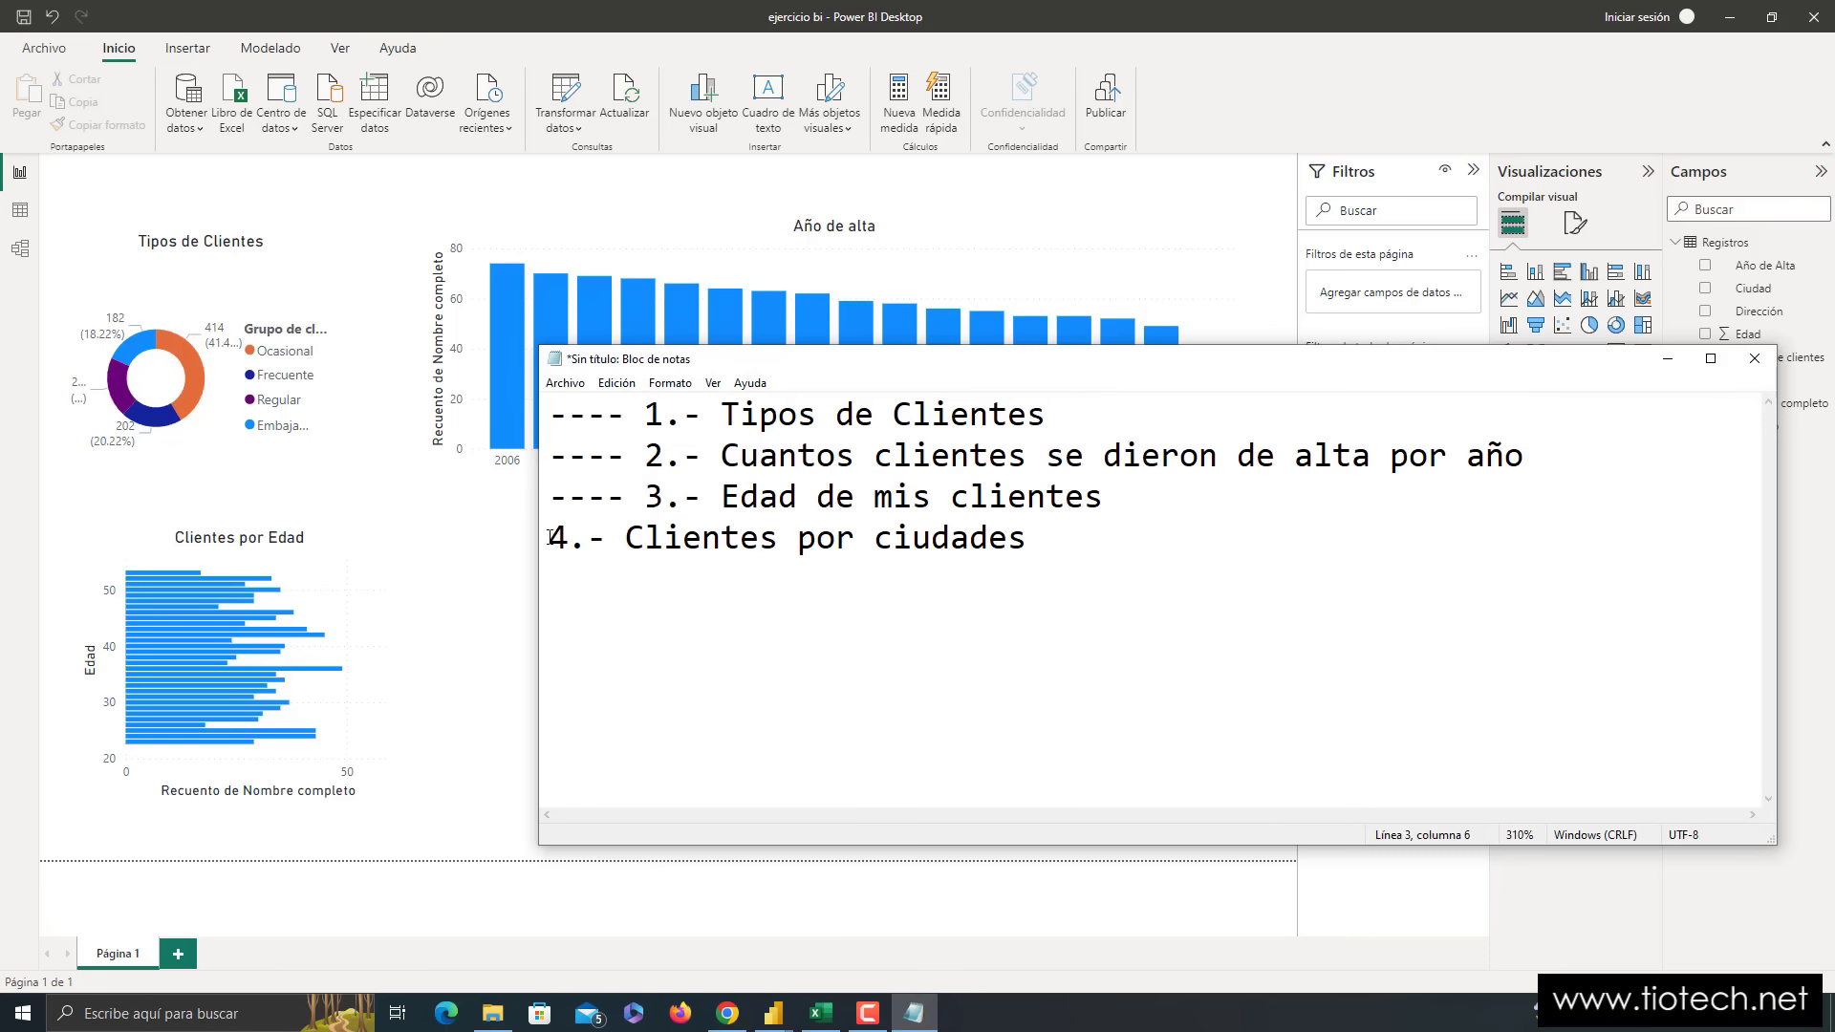
type(".--")
key("BackSpace")
key("BackSpace")
key("BackSpace")
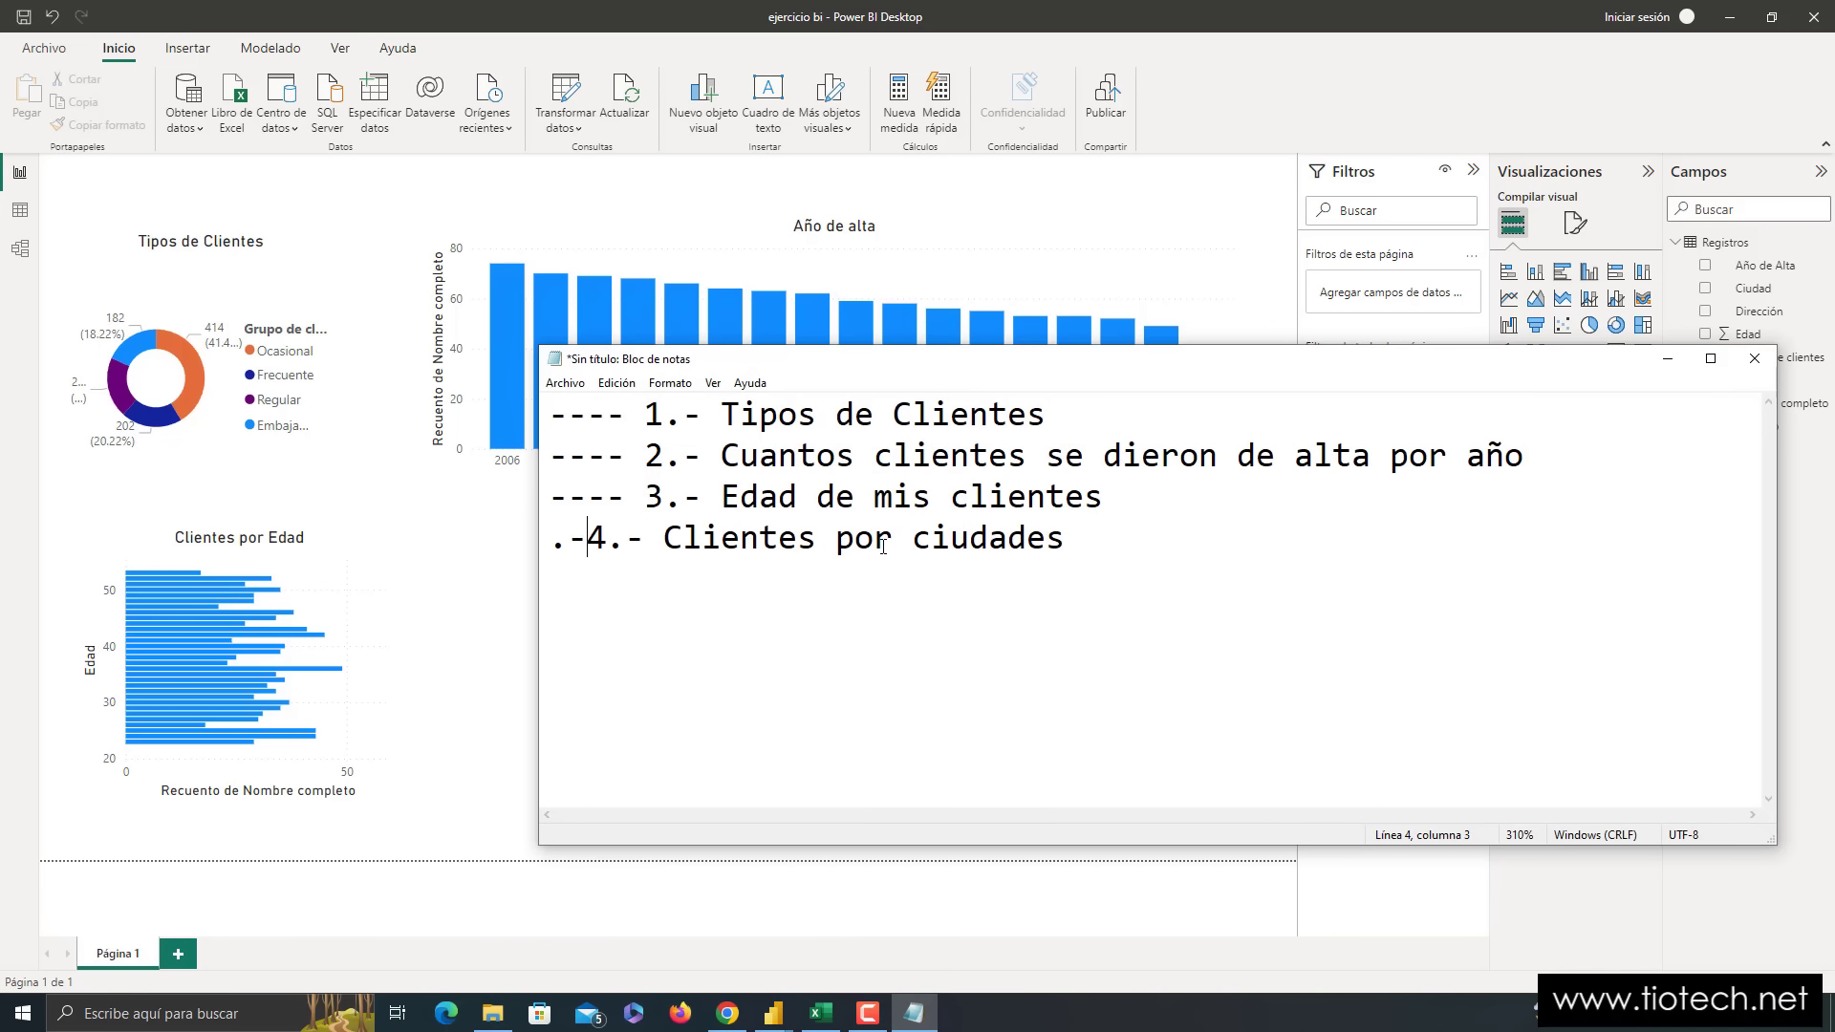
type("----")
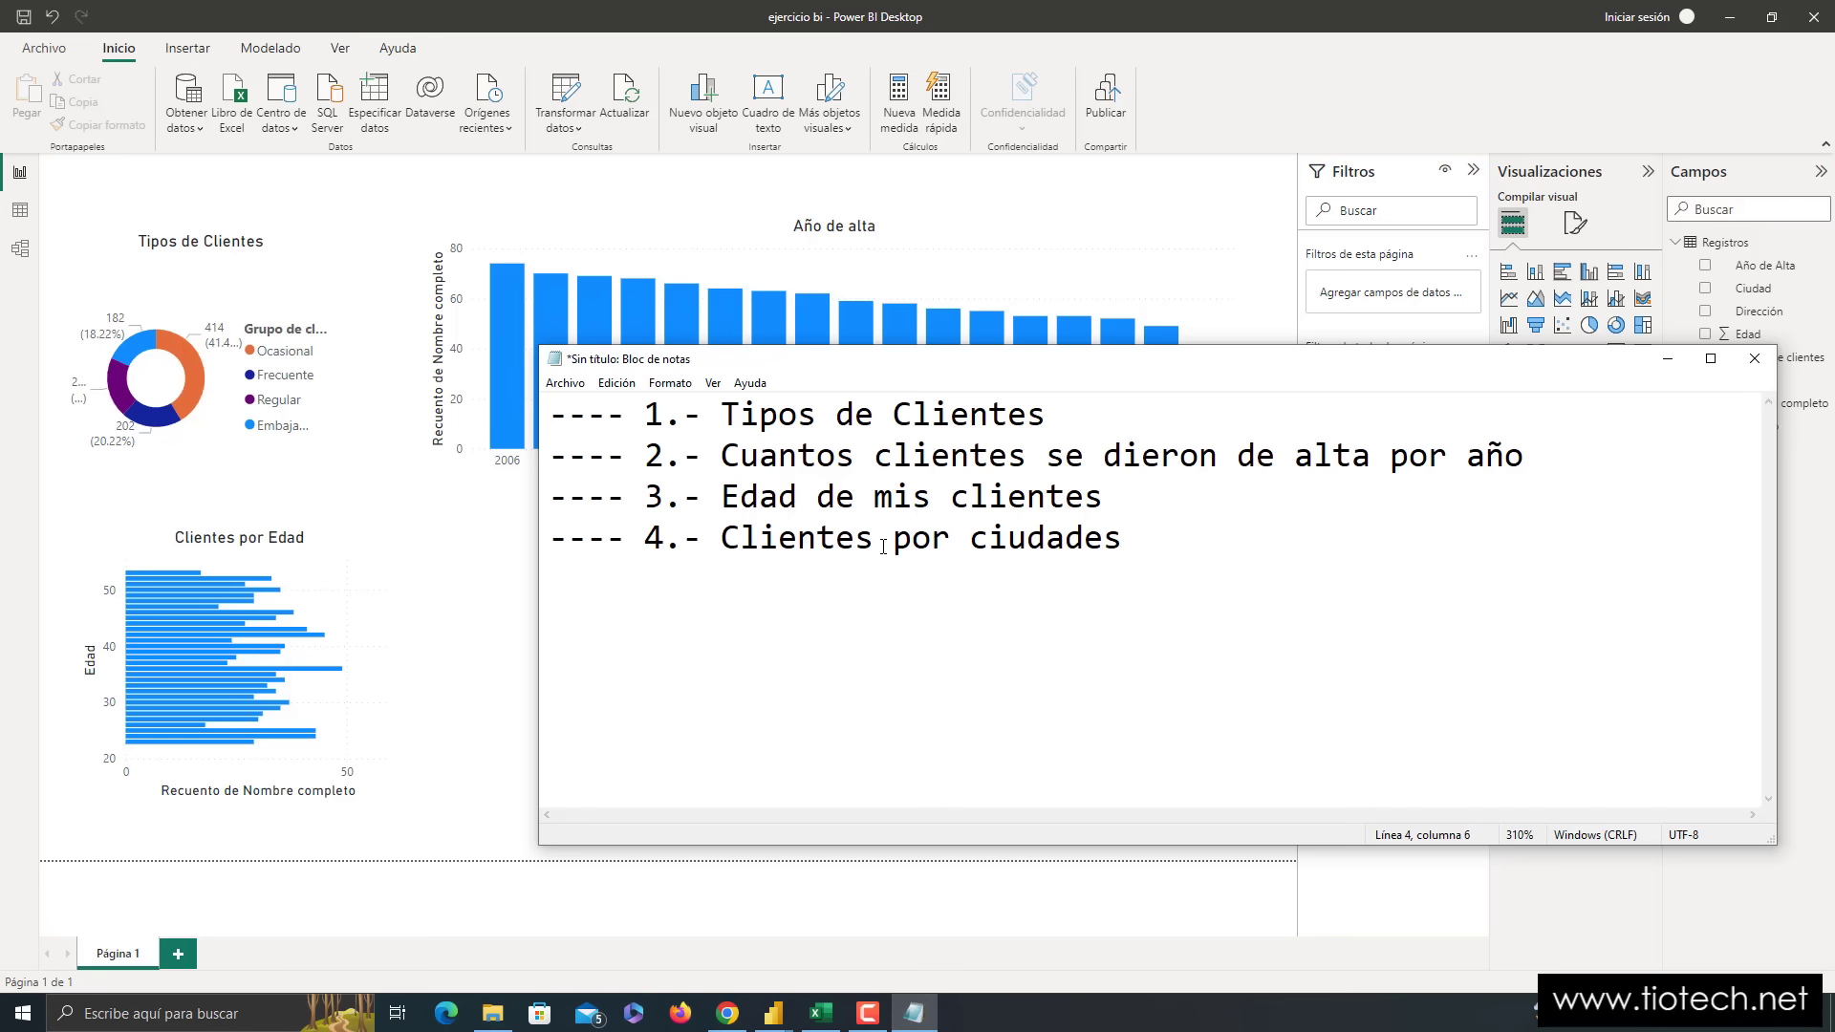
left_click(1667, 361)
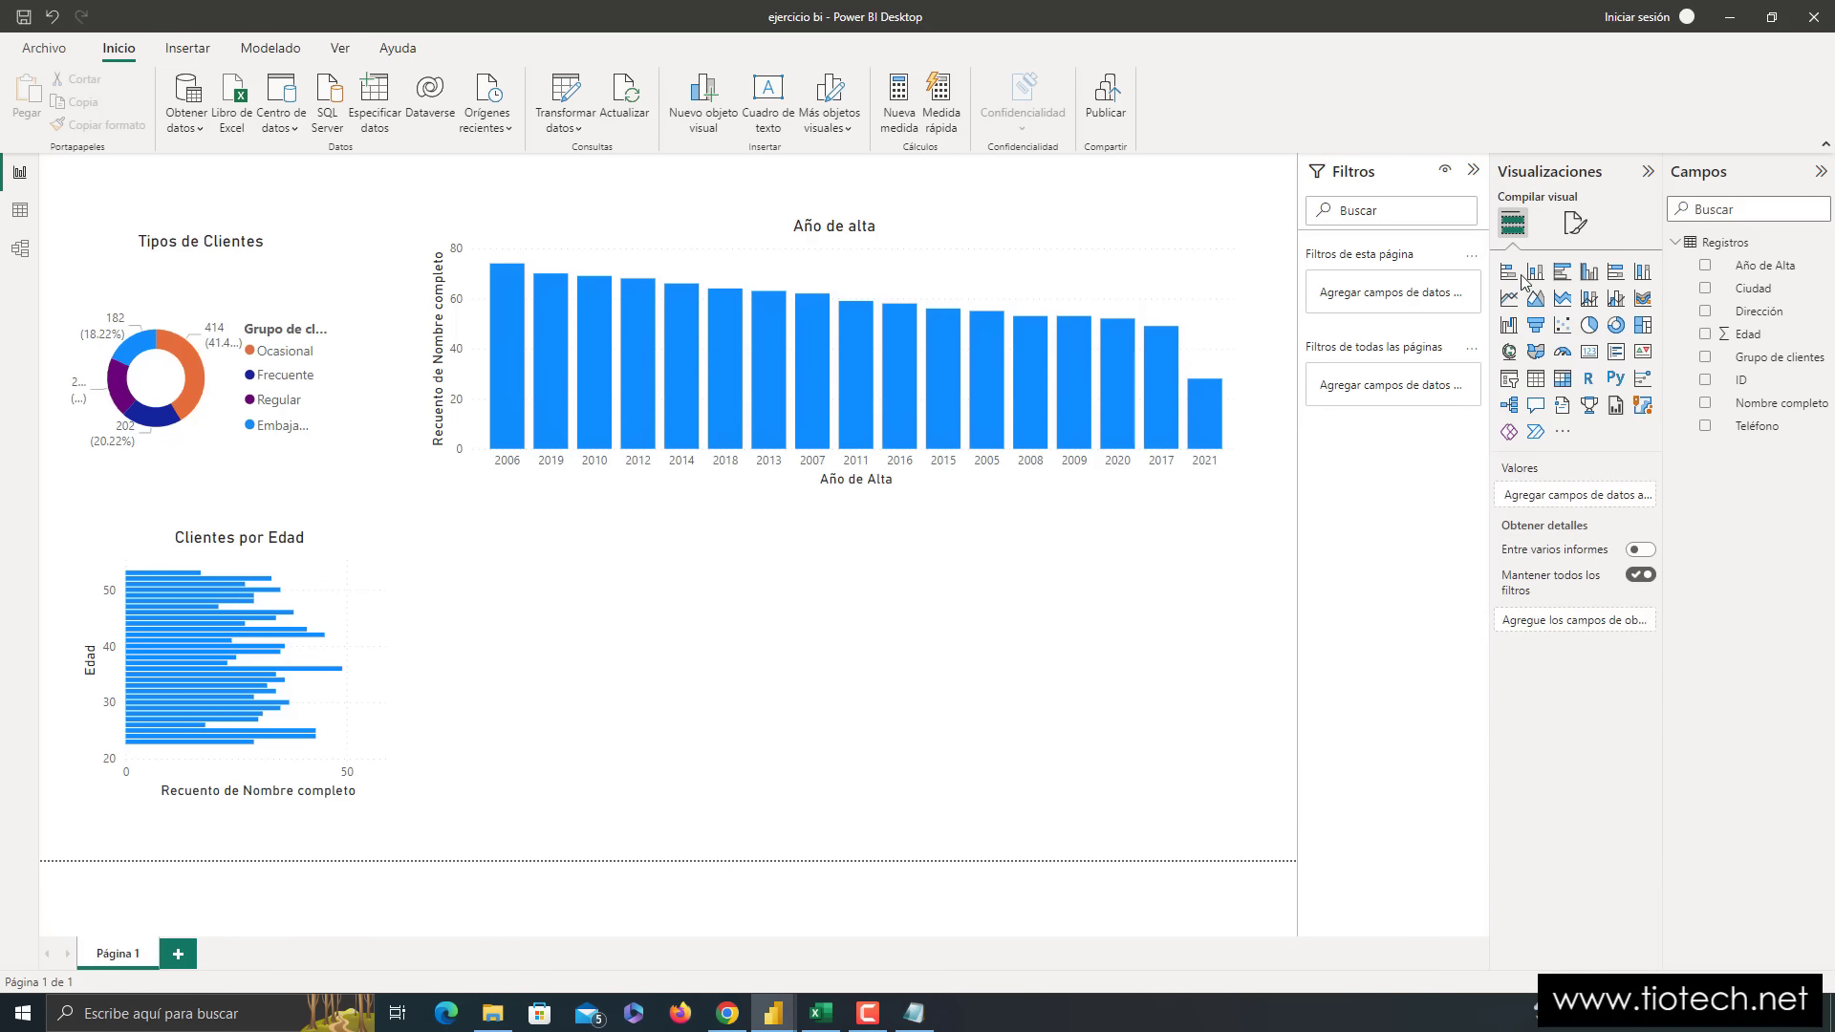
- Add a narrow stacked area chart beside Clientes por Edad, with Ciudad on the X axis and the Nombre completo count on the Y axis
left_click(1563, 300)
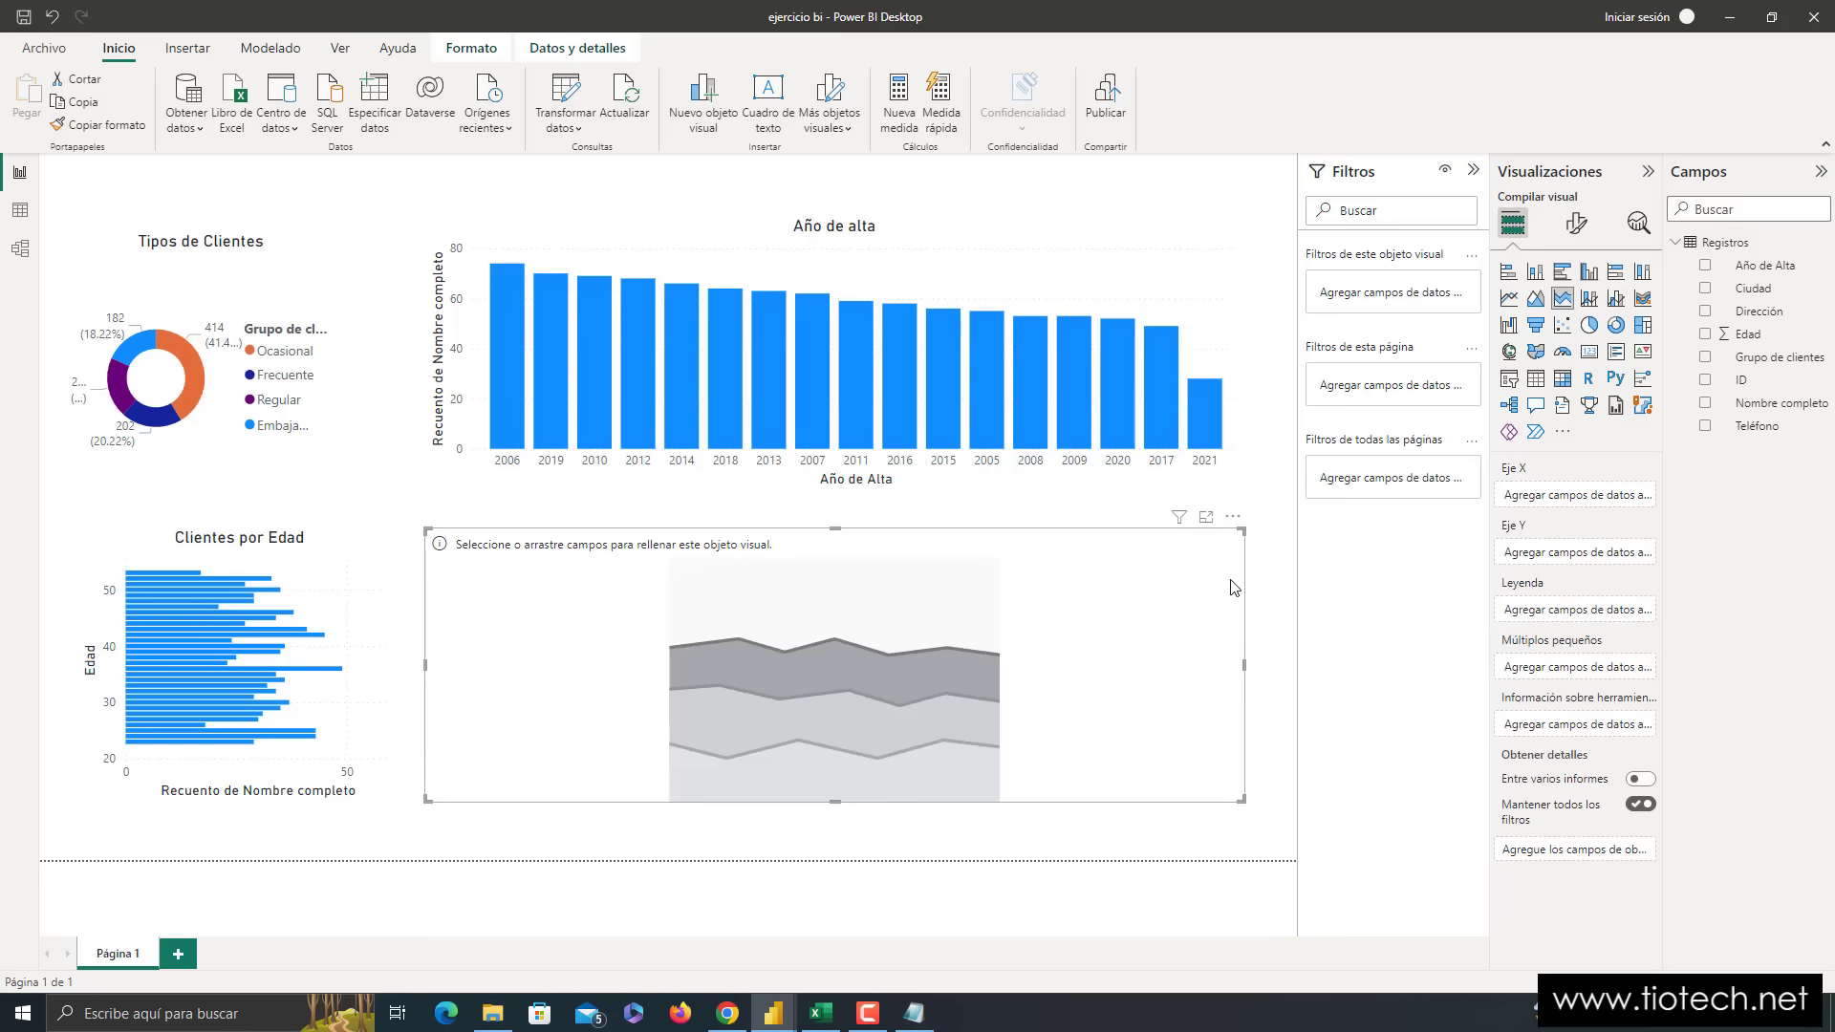
left_click_drag(1241, 666, 772, 681)
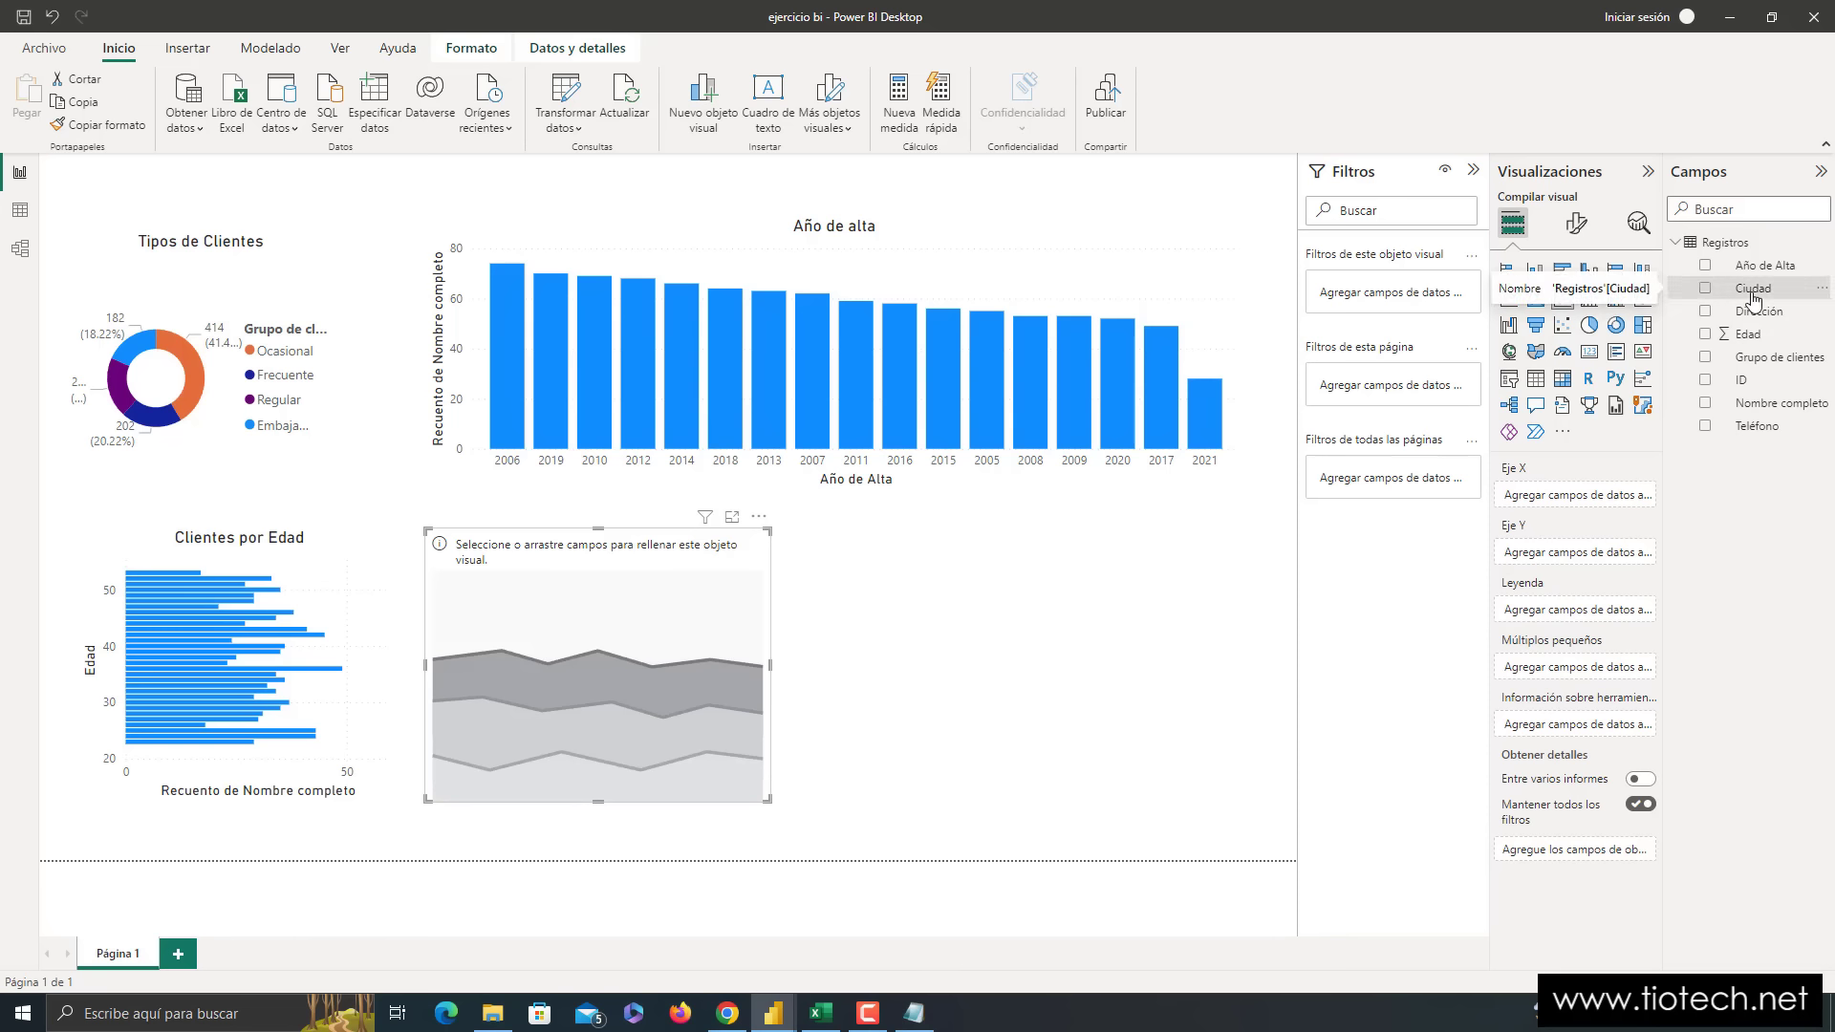
left_click_drag(1753, 298, 1582, 501)
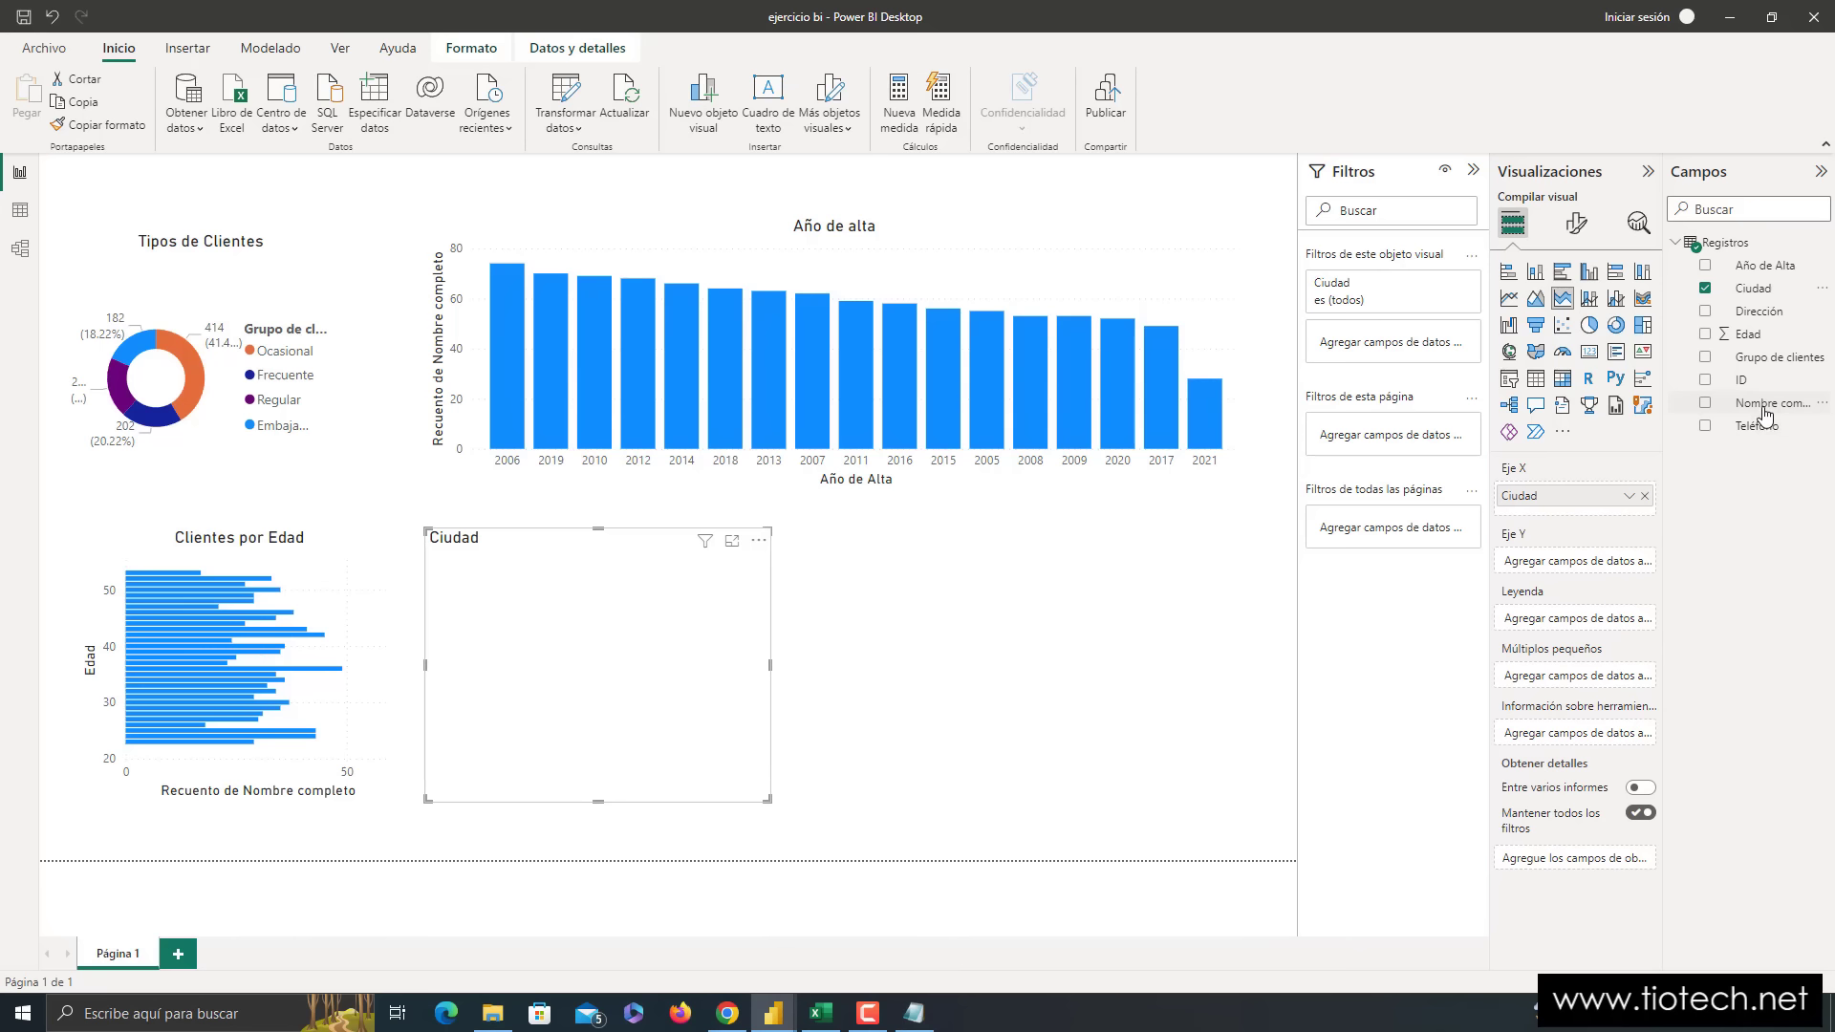
left_click_drag(1766, 414, 1581, 564)
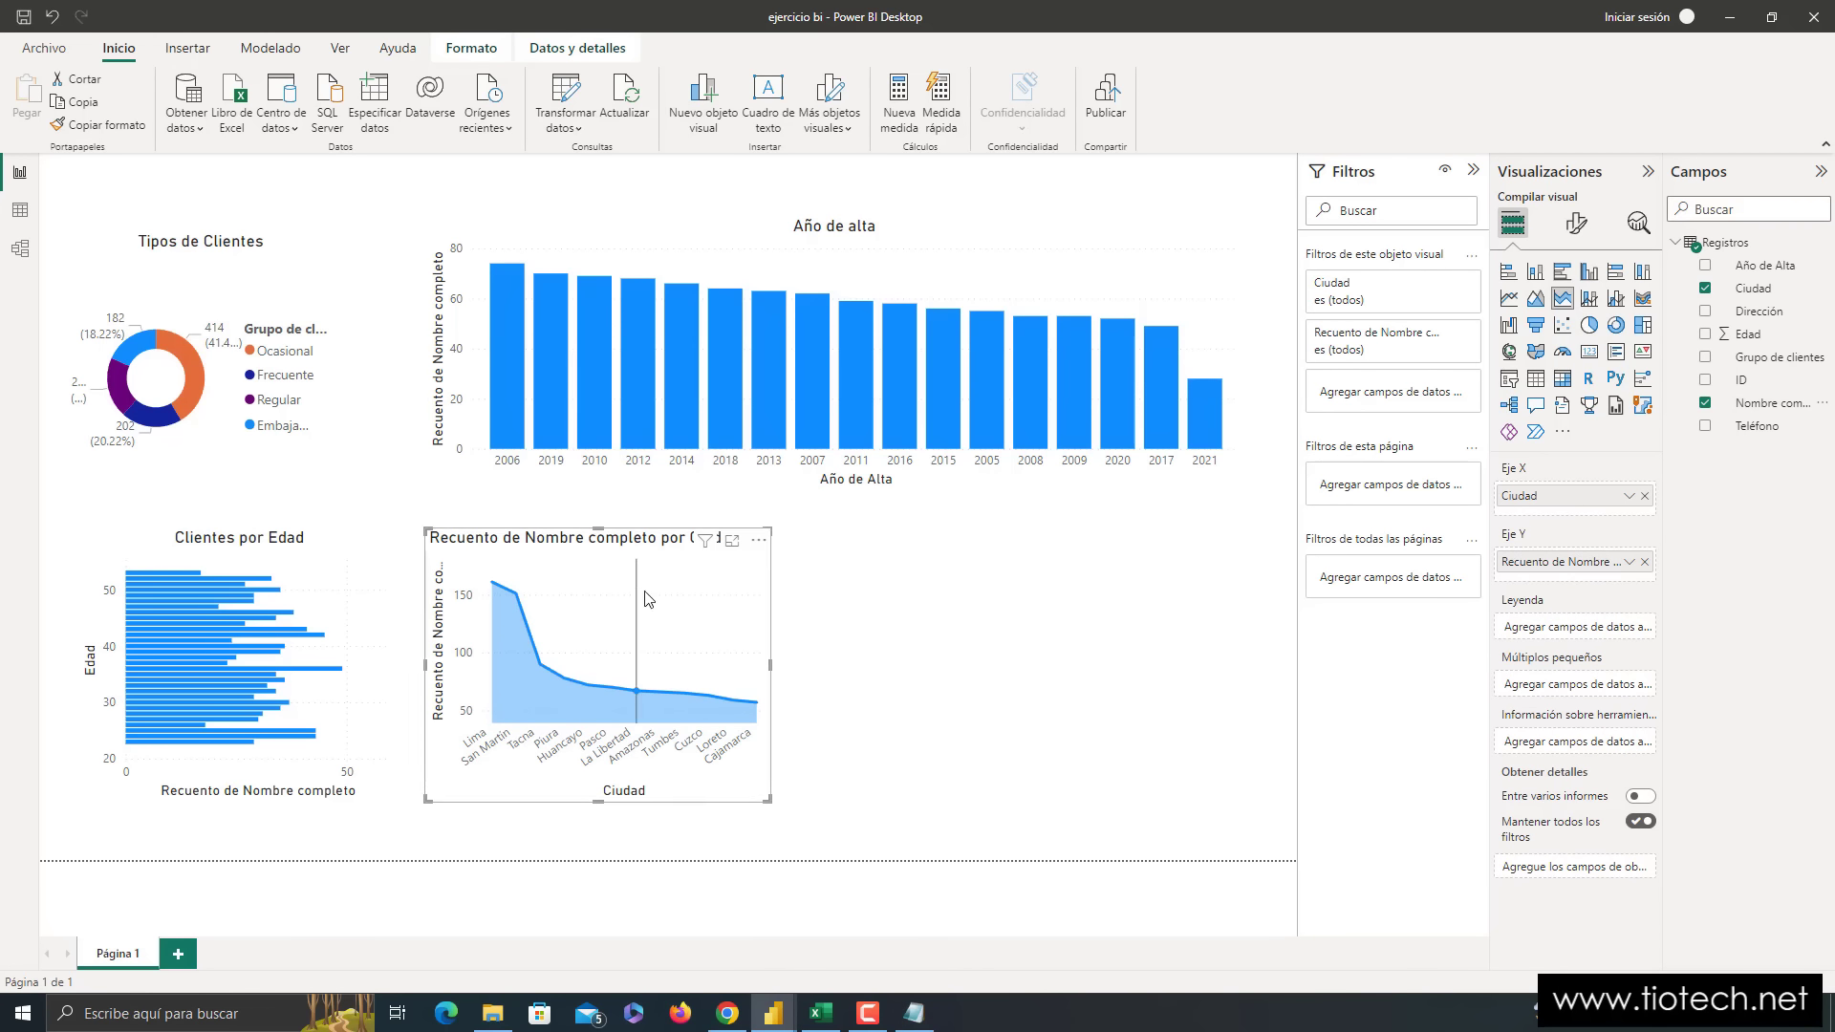
mouse_move(532, 727)
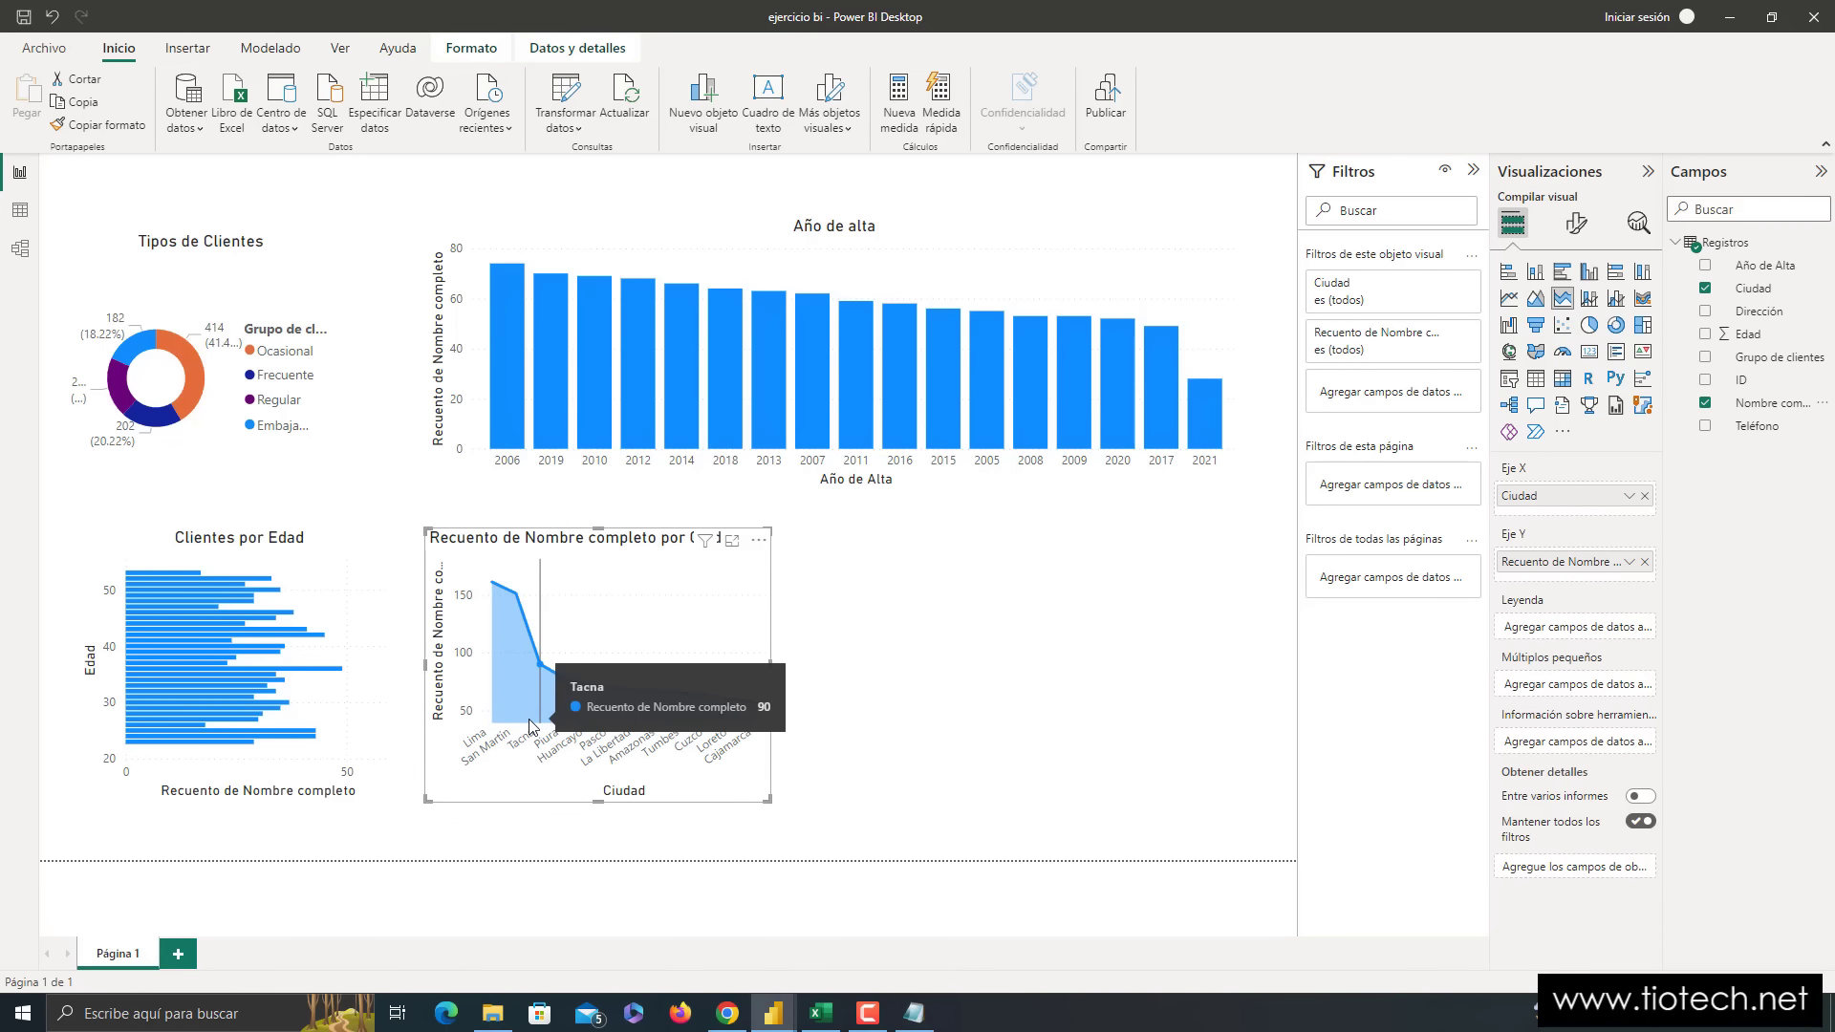
key("super+plus")
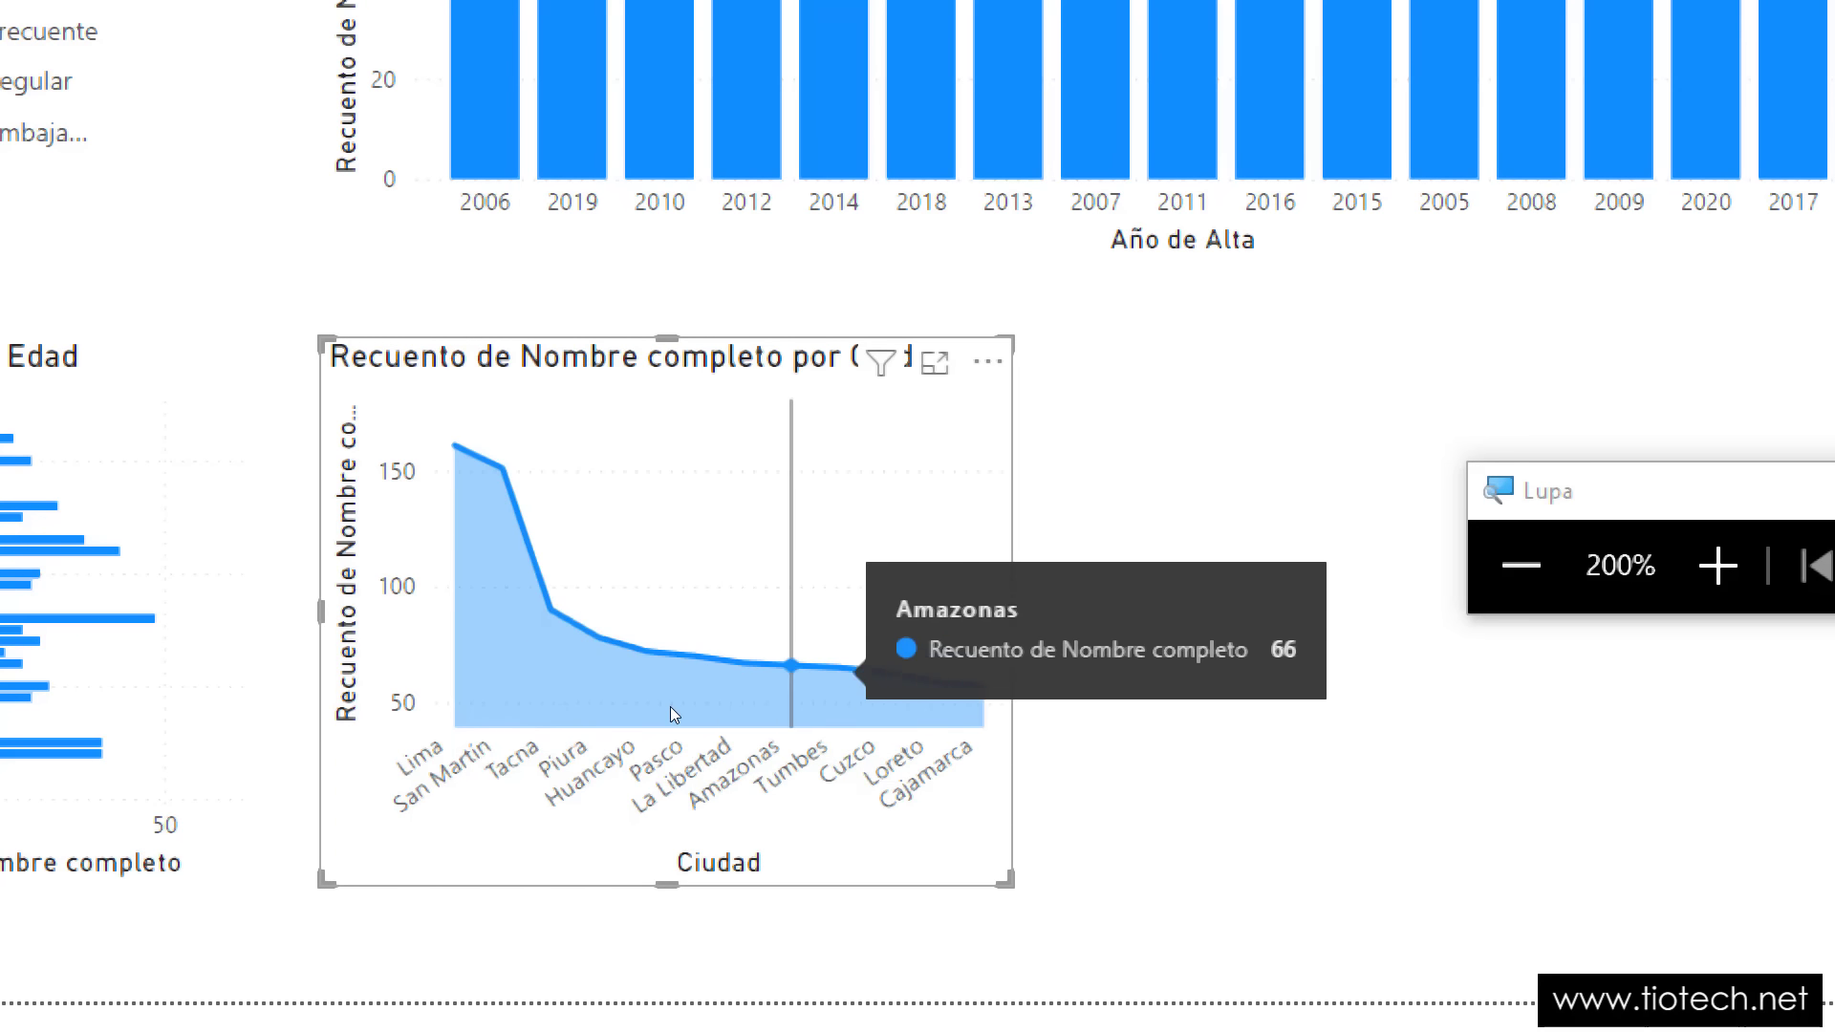
key("super+Escape")
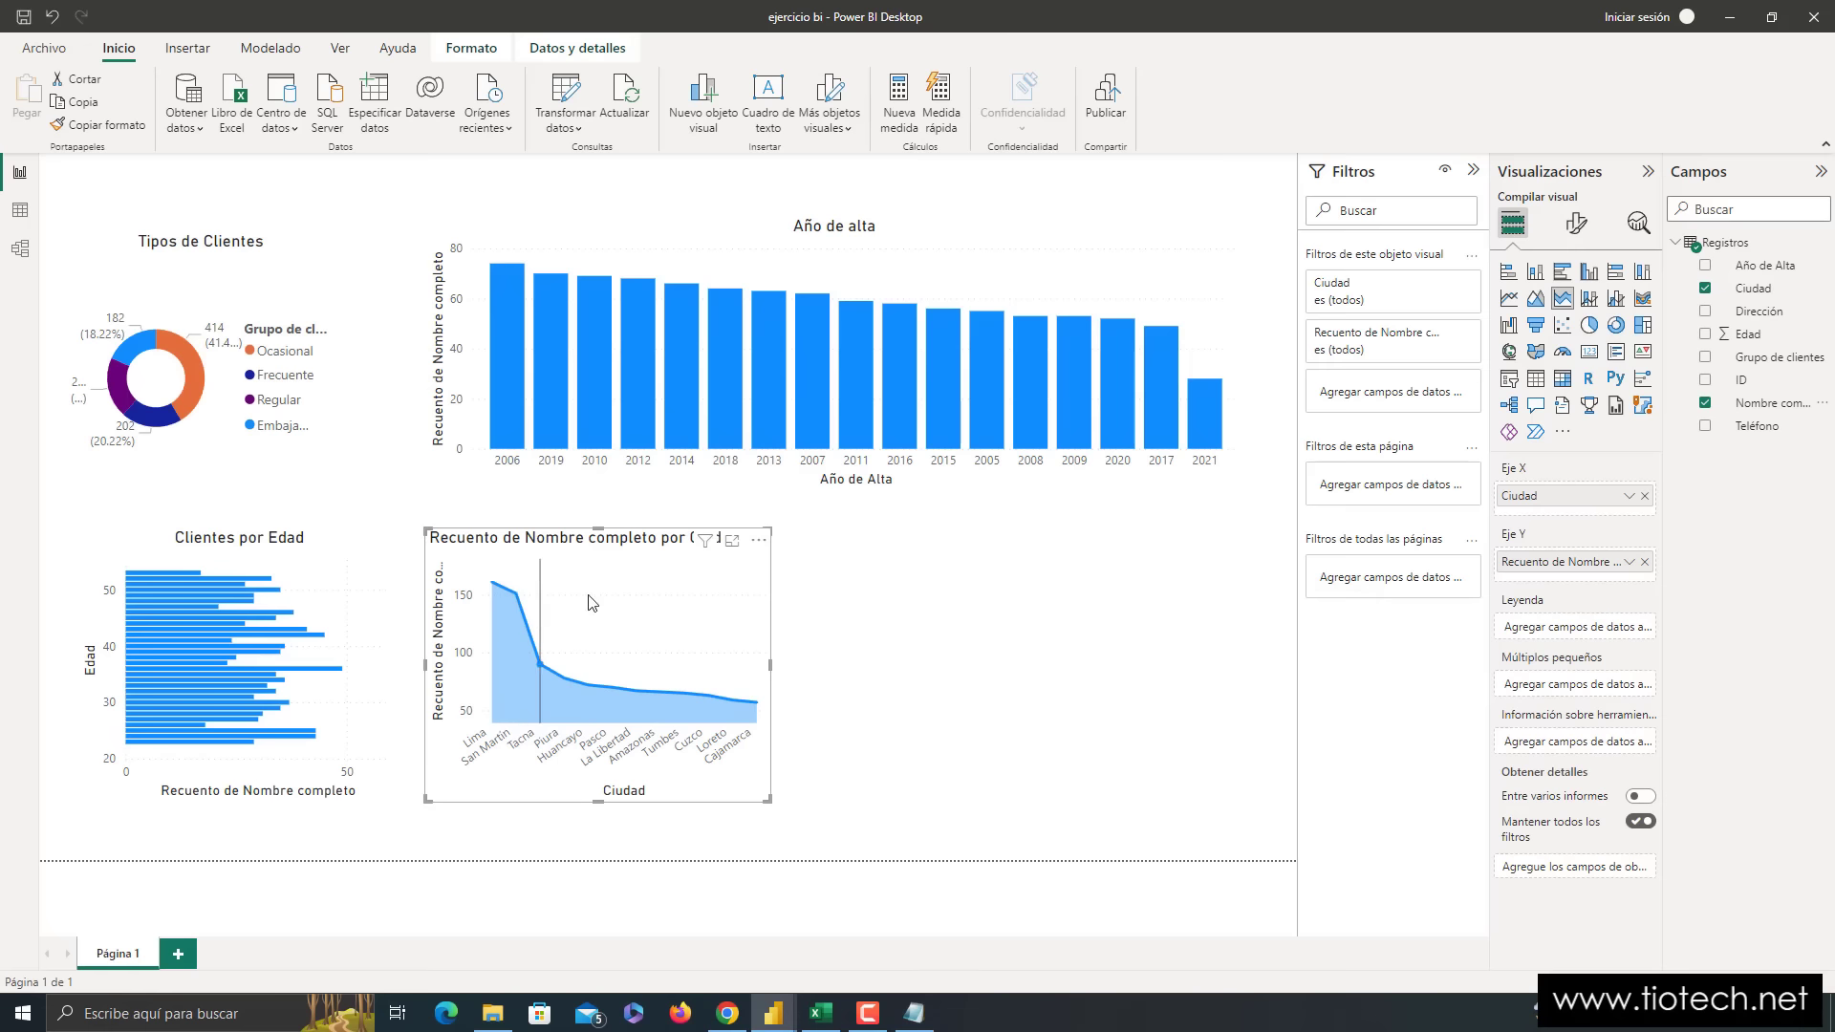
- Title the area chart "Clientes por ciudad" and center the title horizontally
left_click(1577, 229)
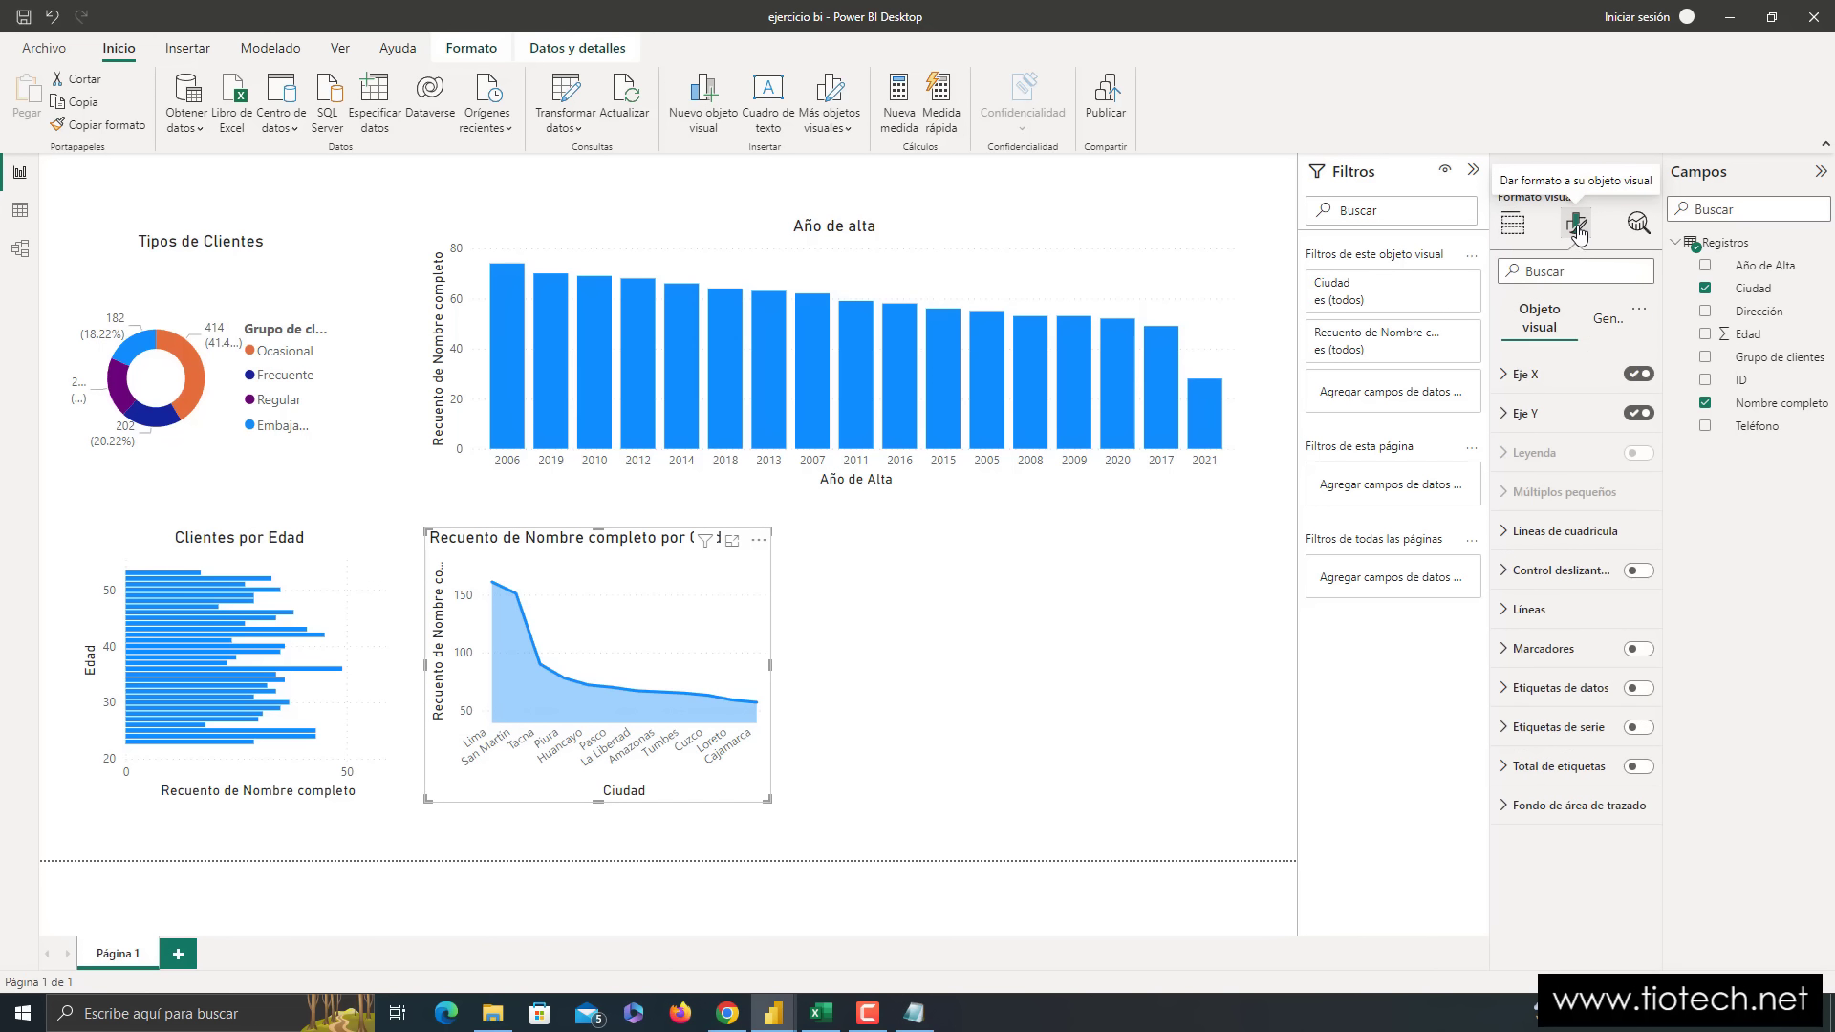
left_click(1609, 325)
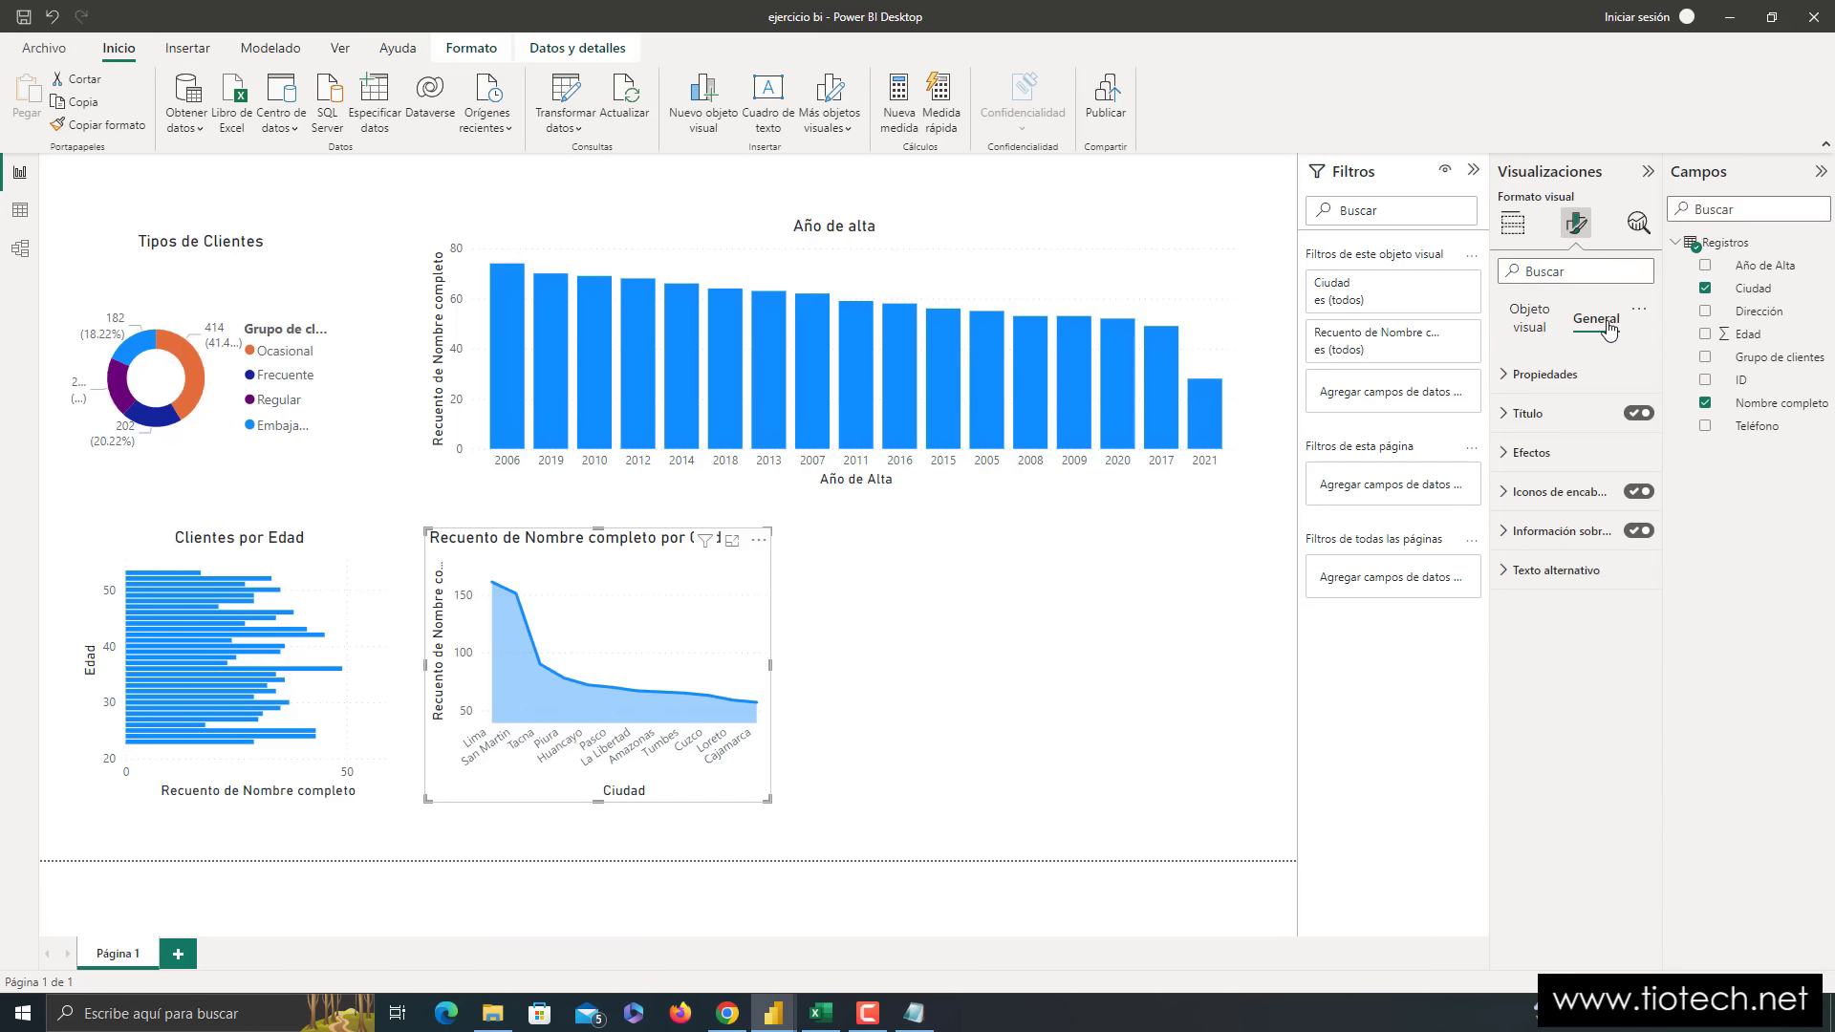
left_click(1525, 415)
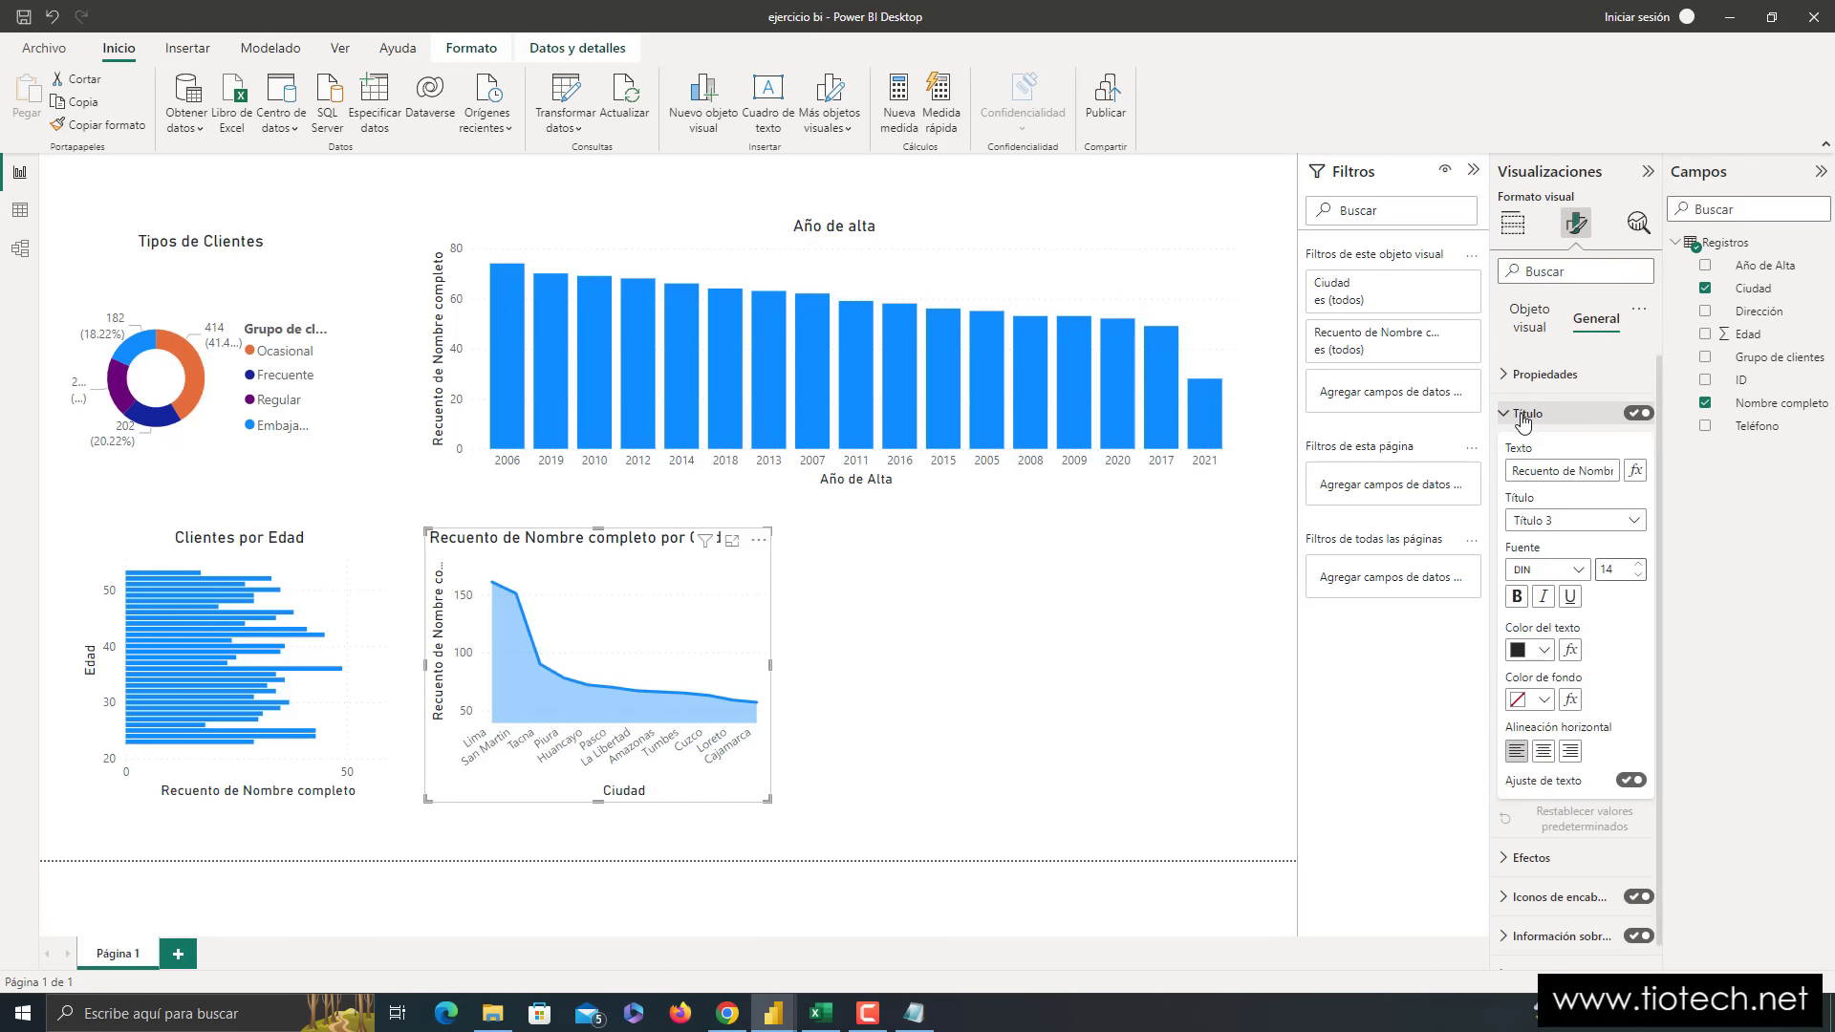
left_click(1559, 470)
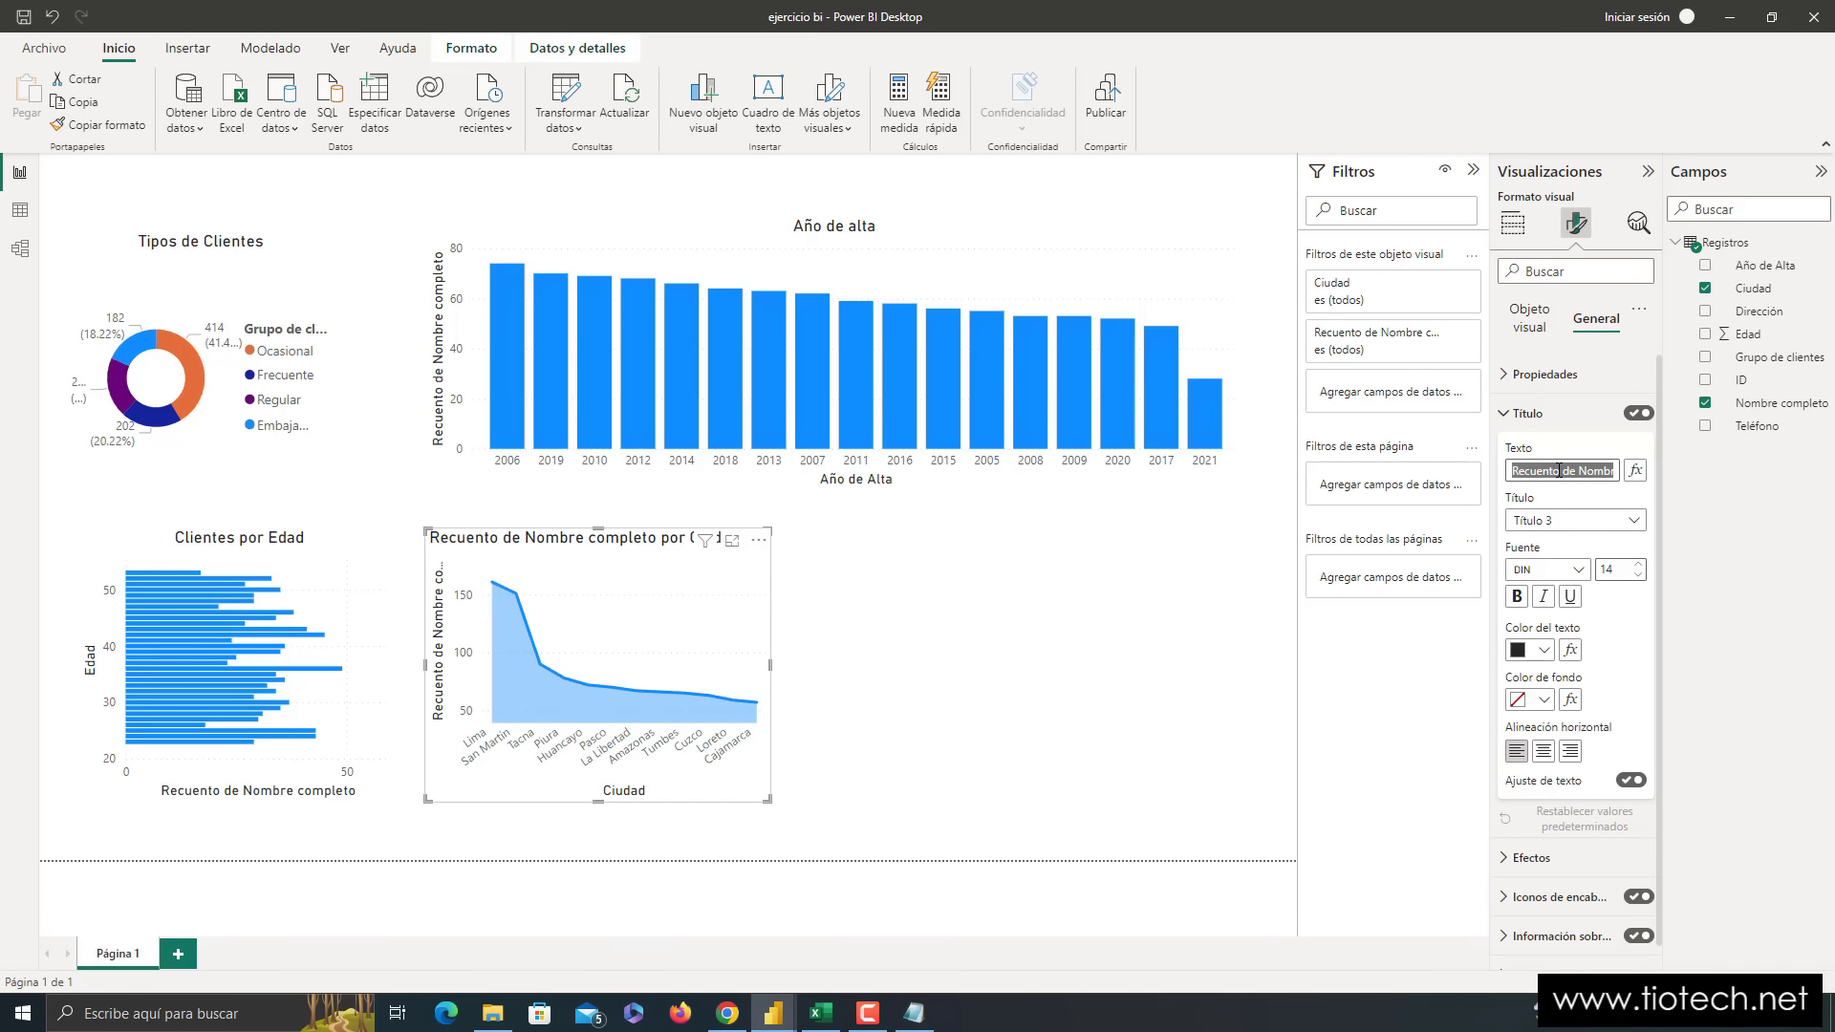
type("Clientes por ciudad")
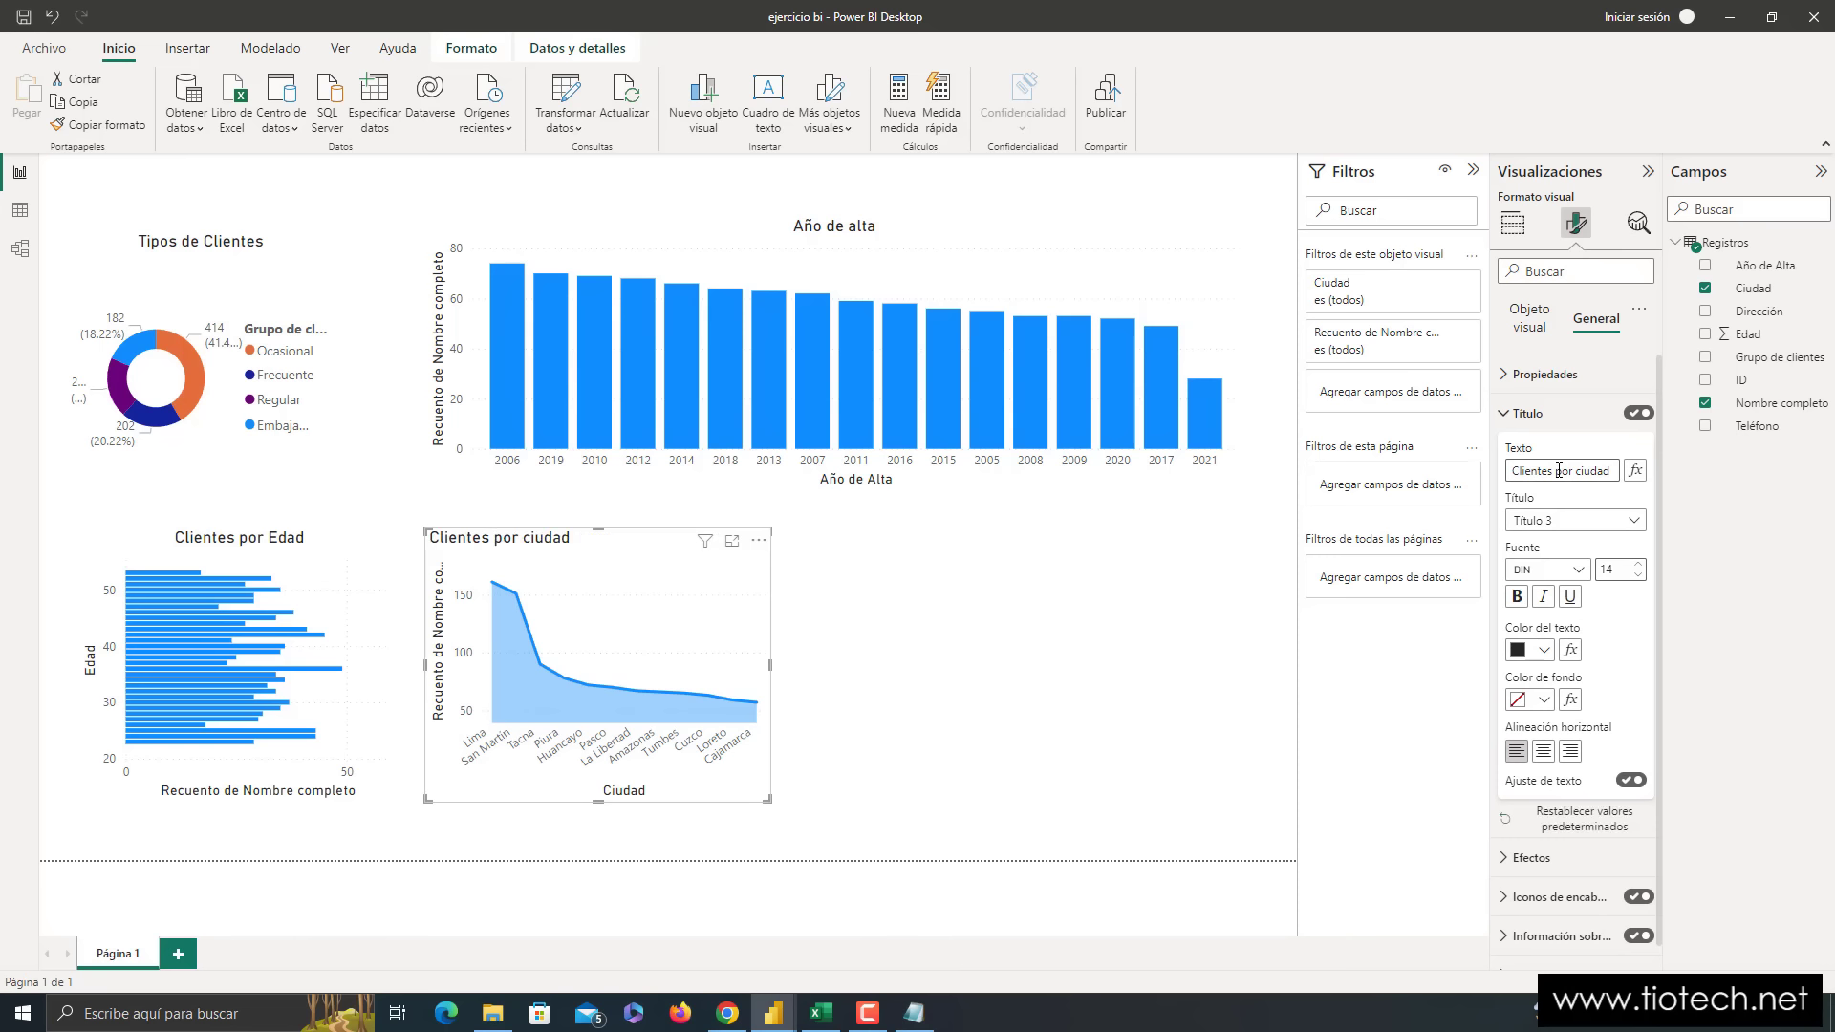
left_click(1542, 752)
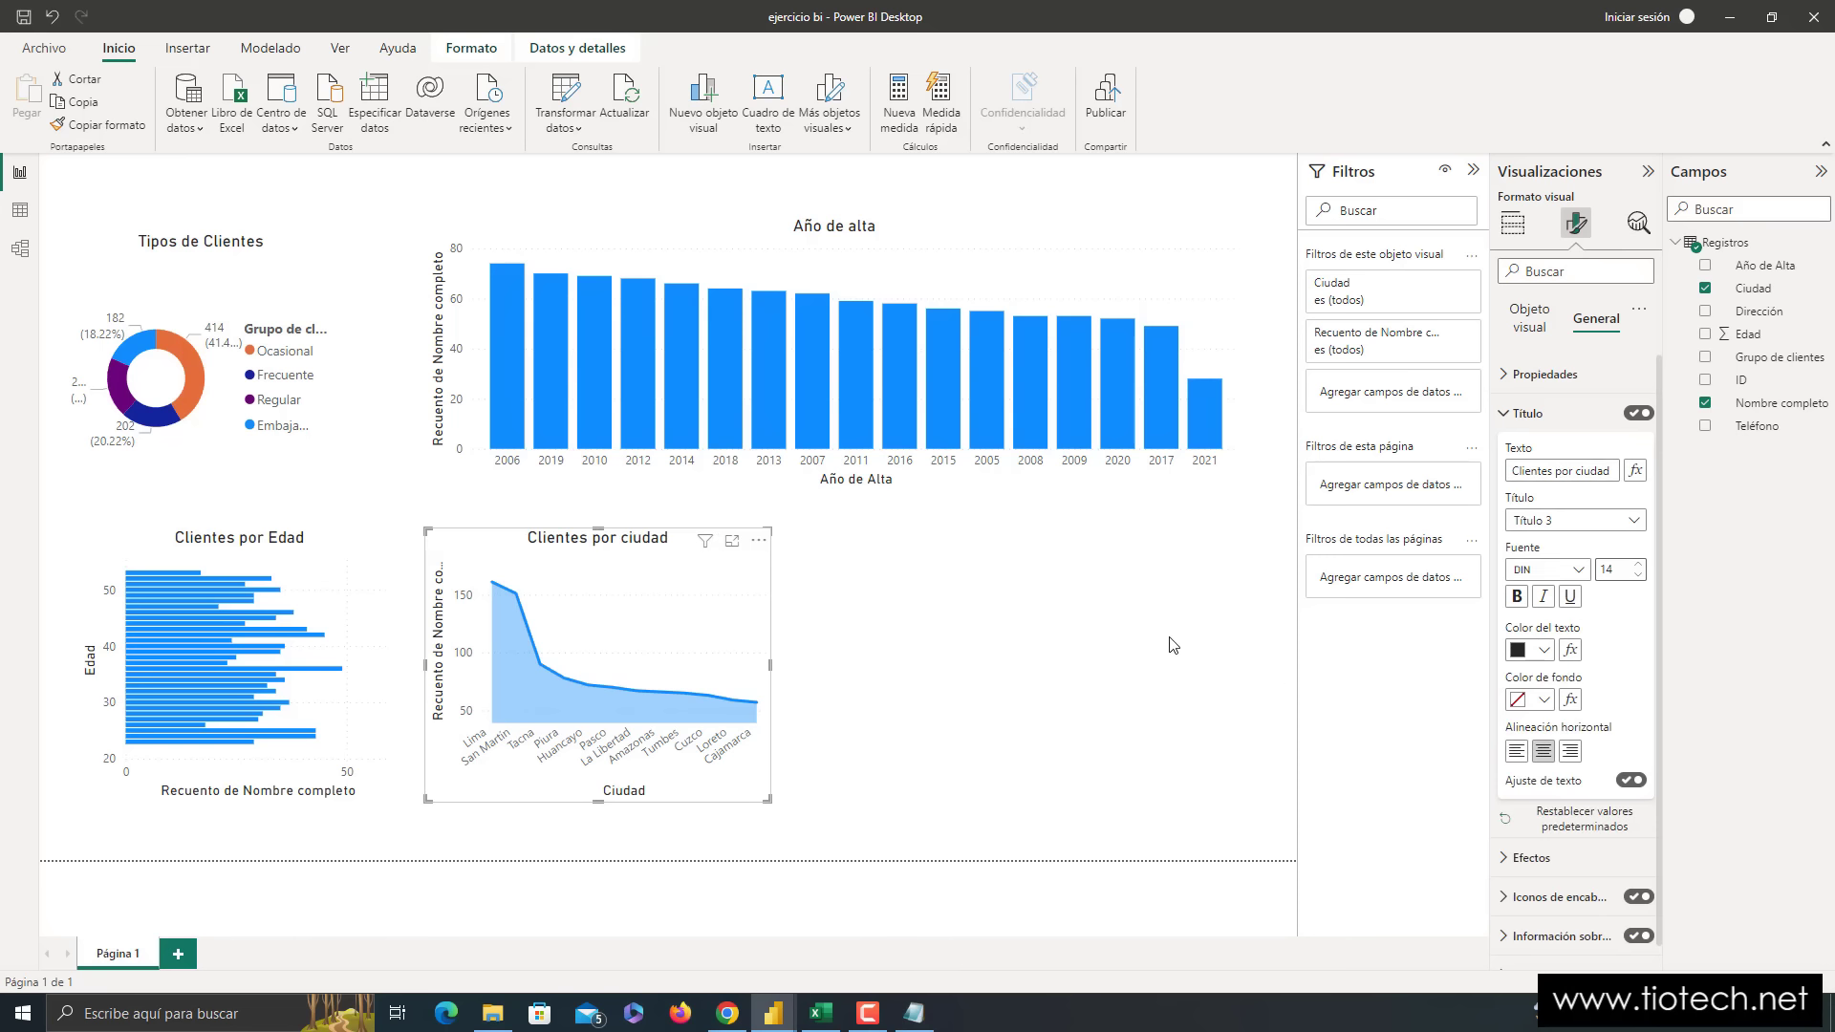
left_click(924, 599)
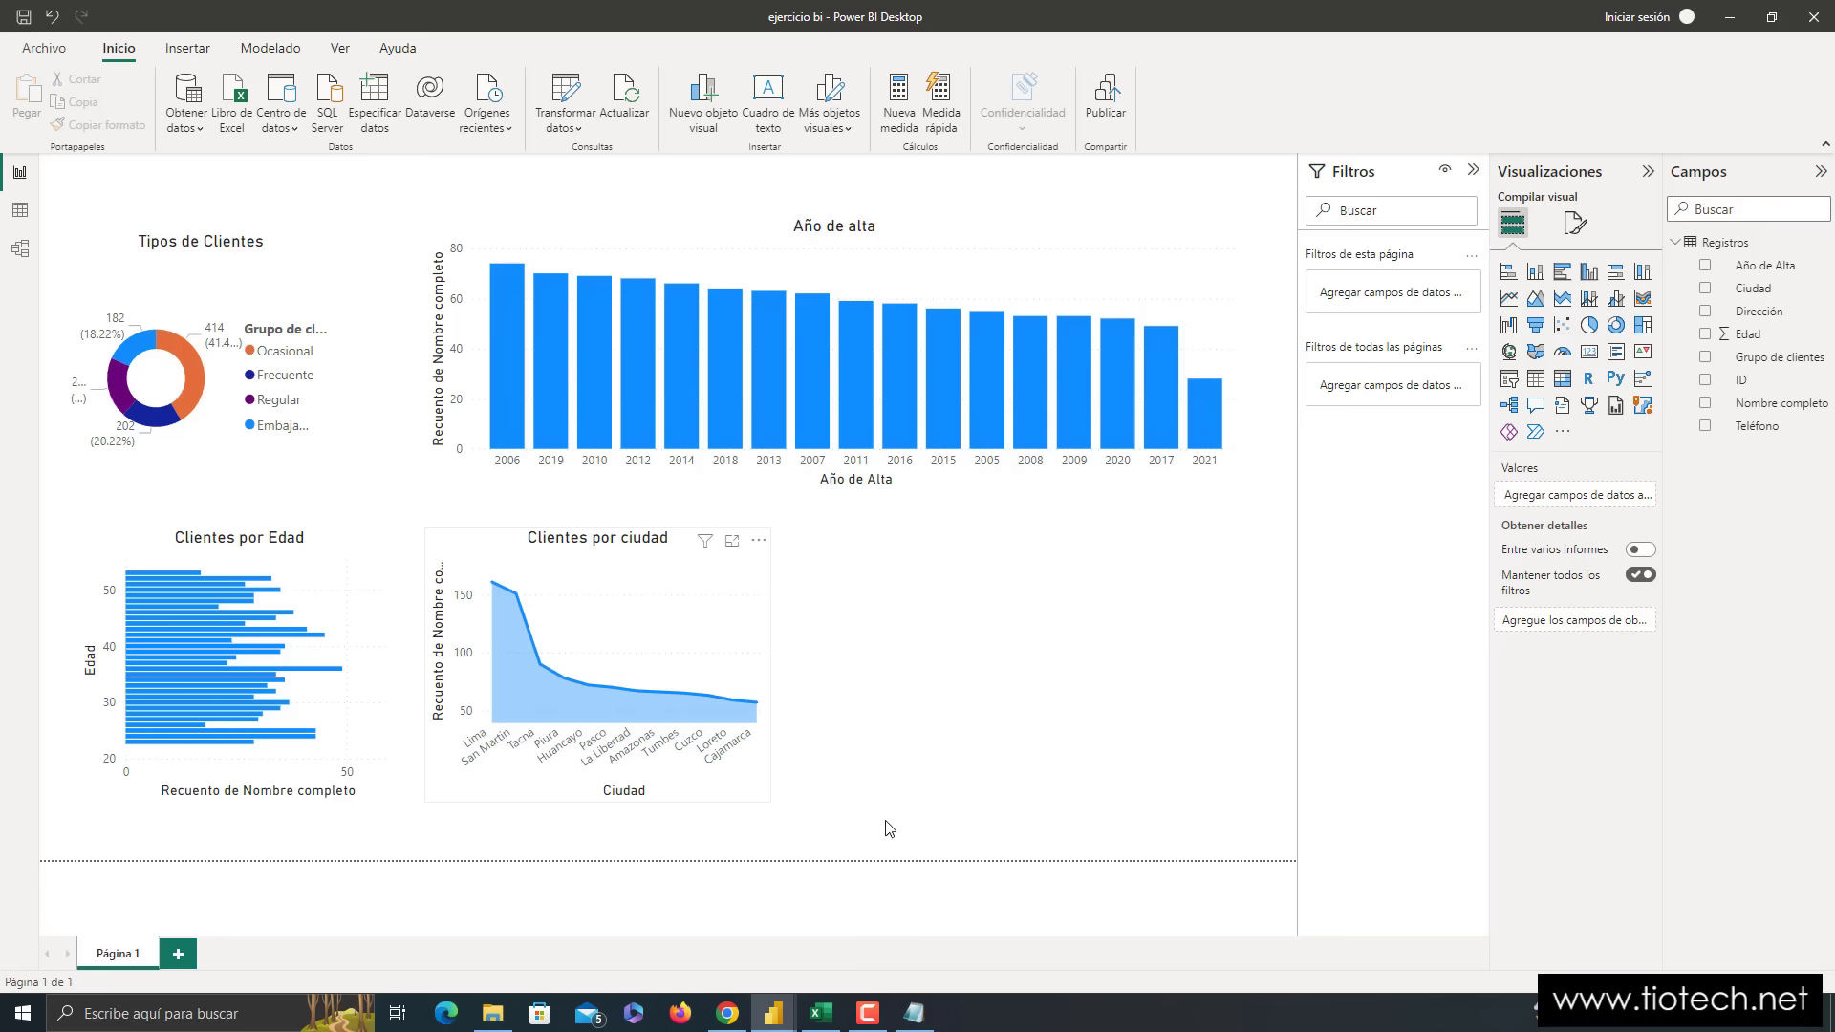
- Review the four marked questions in the Notepad checklist, then return to the report
left_click(913, 1012)
left_click_drag(1140, 628, 503, 343)
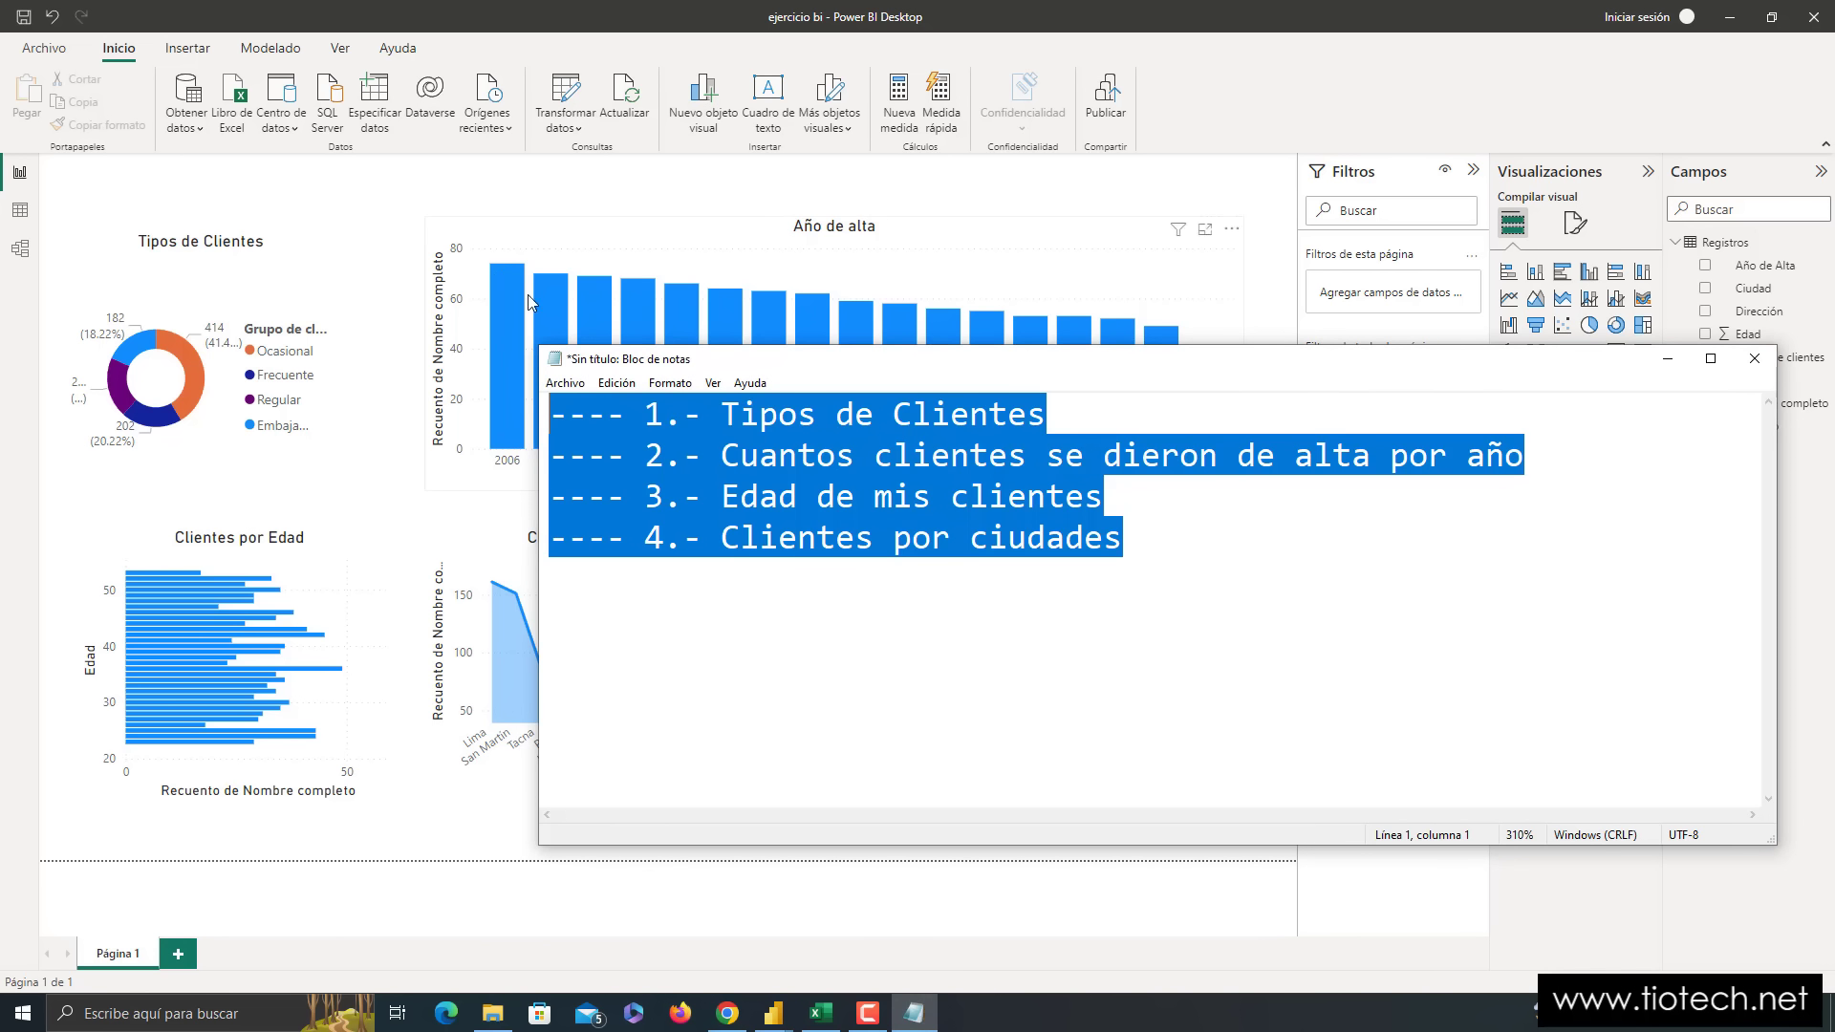
left_click(1667, 359)
- Examine which fields feed the Tipos de Clientes donut chart and the Año de alta column chart
left_click(251, 330)
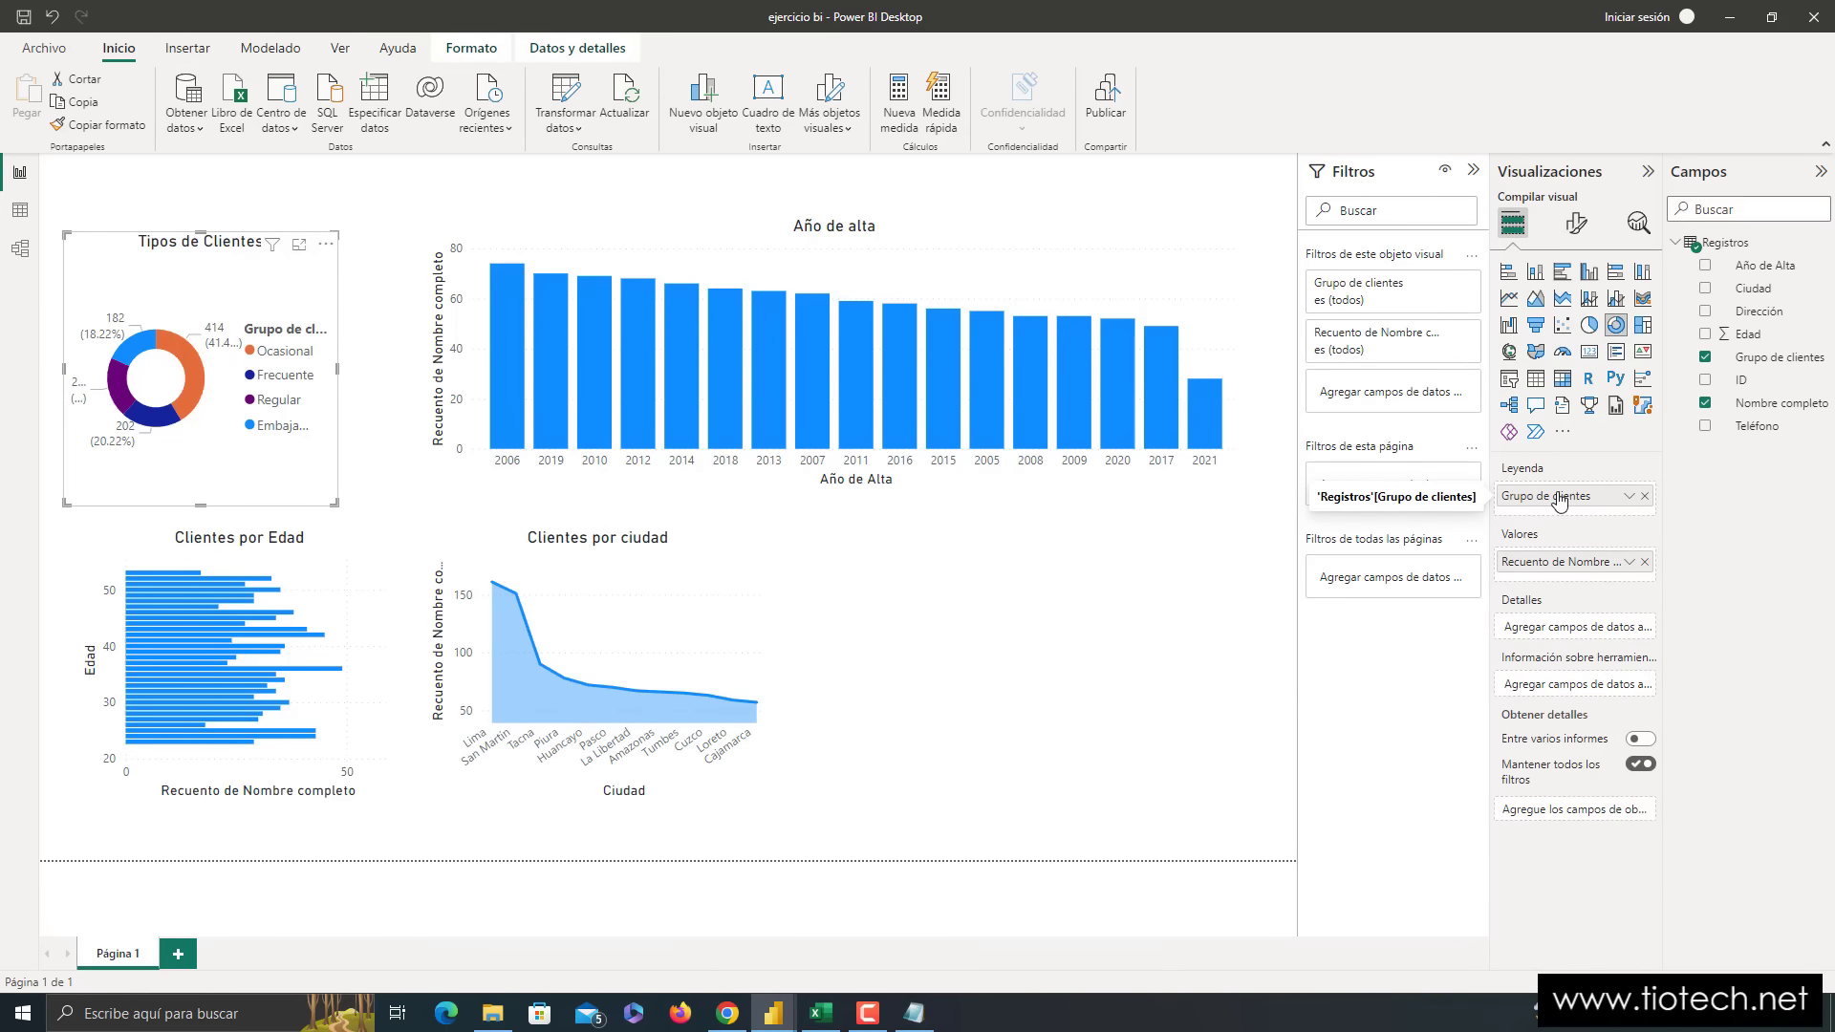
key("super+plus")
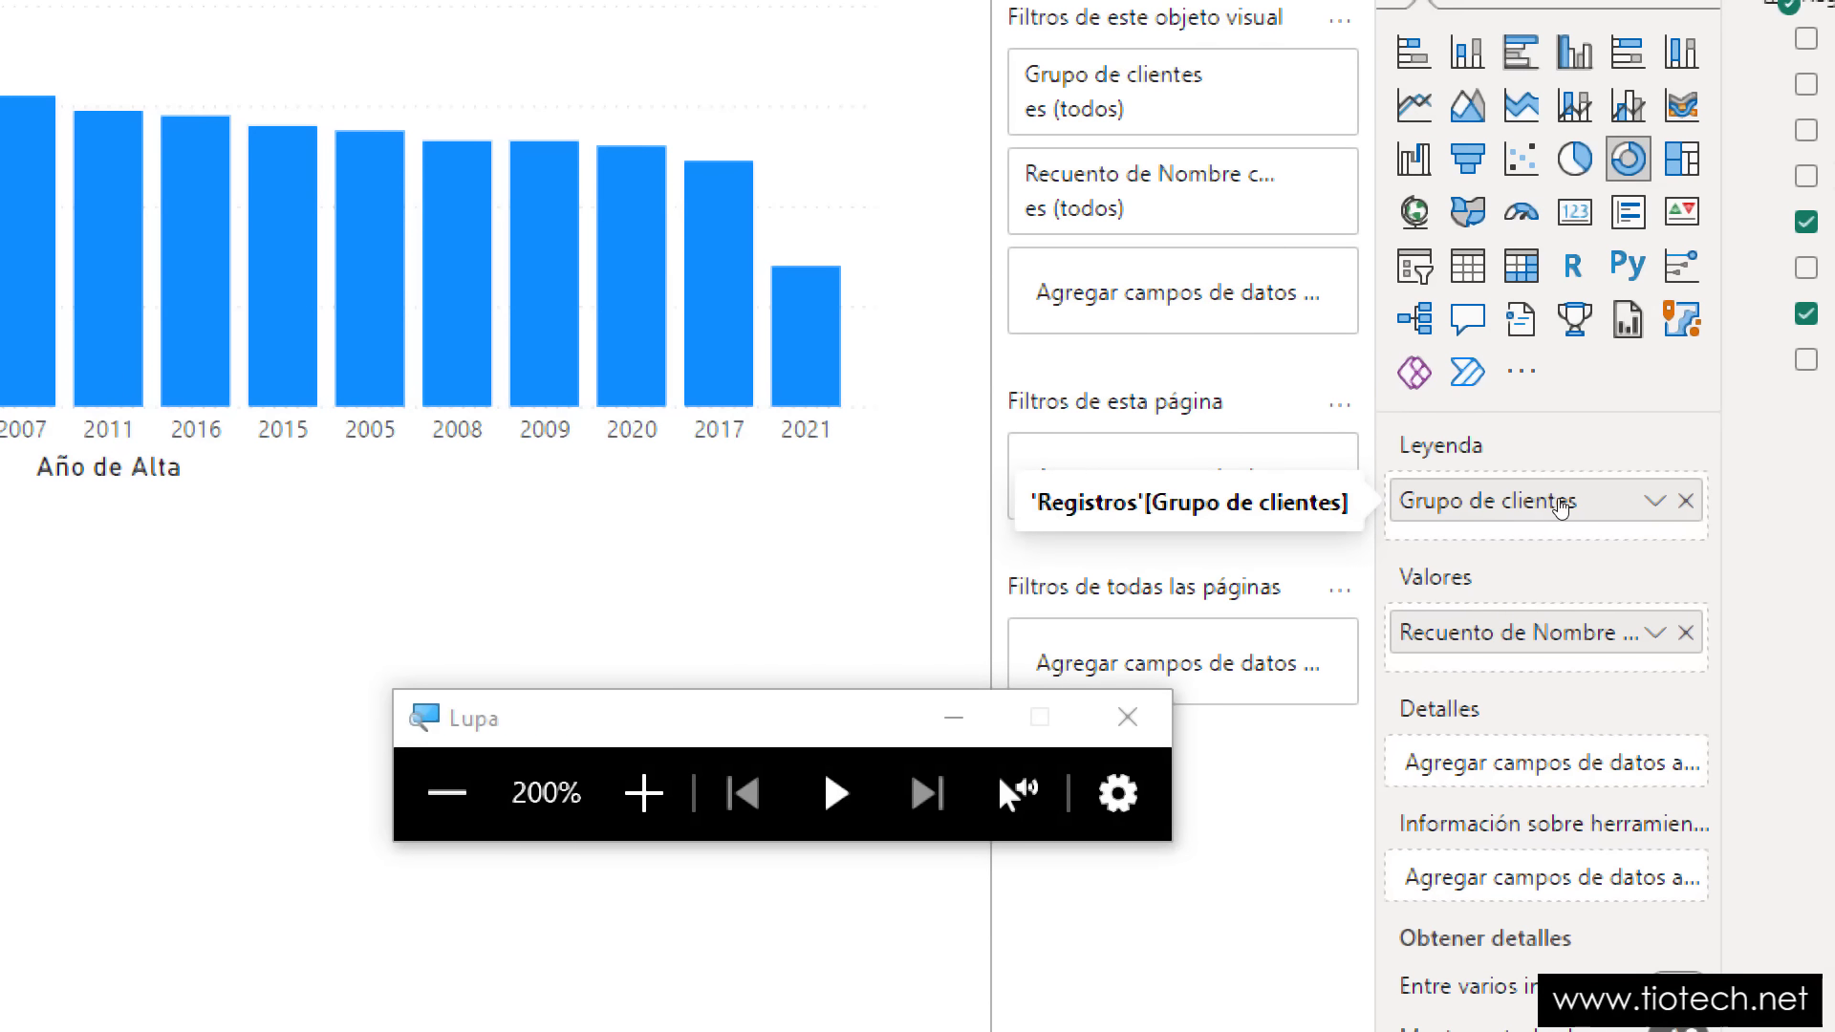
key("super+Escape")
left_click(813, 361)
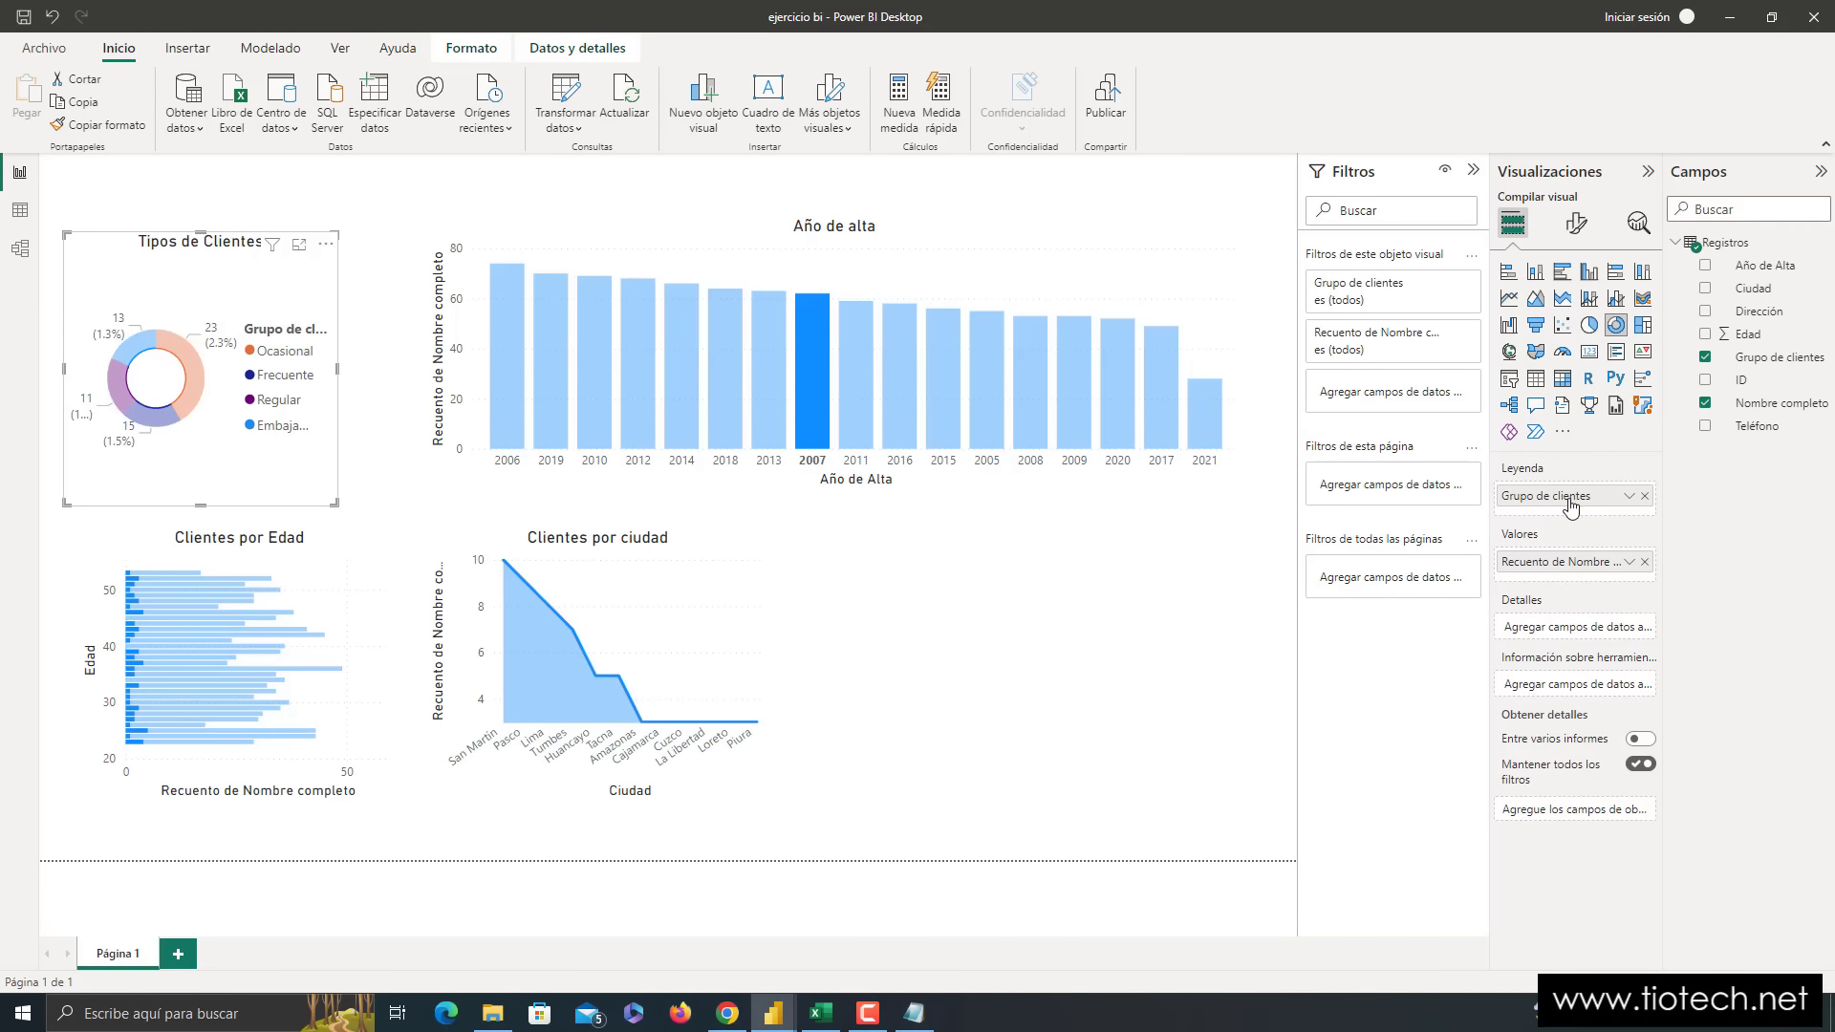
left_click(909, 275)
left_click(971, 236)
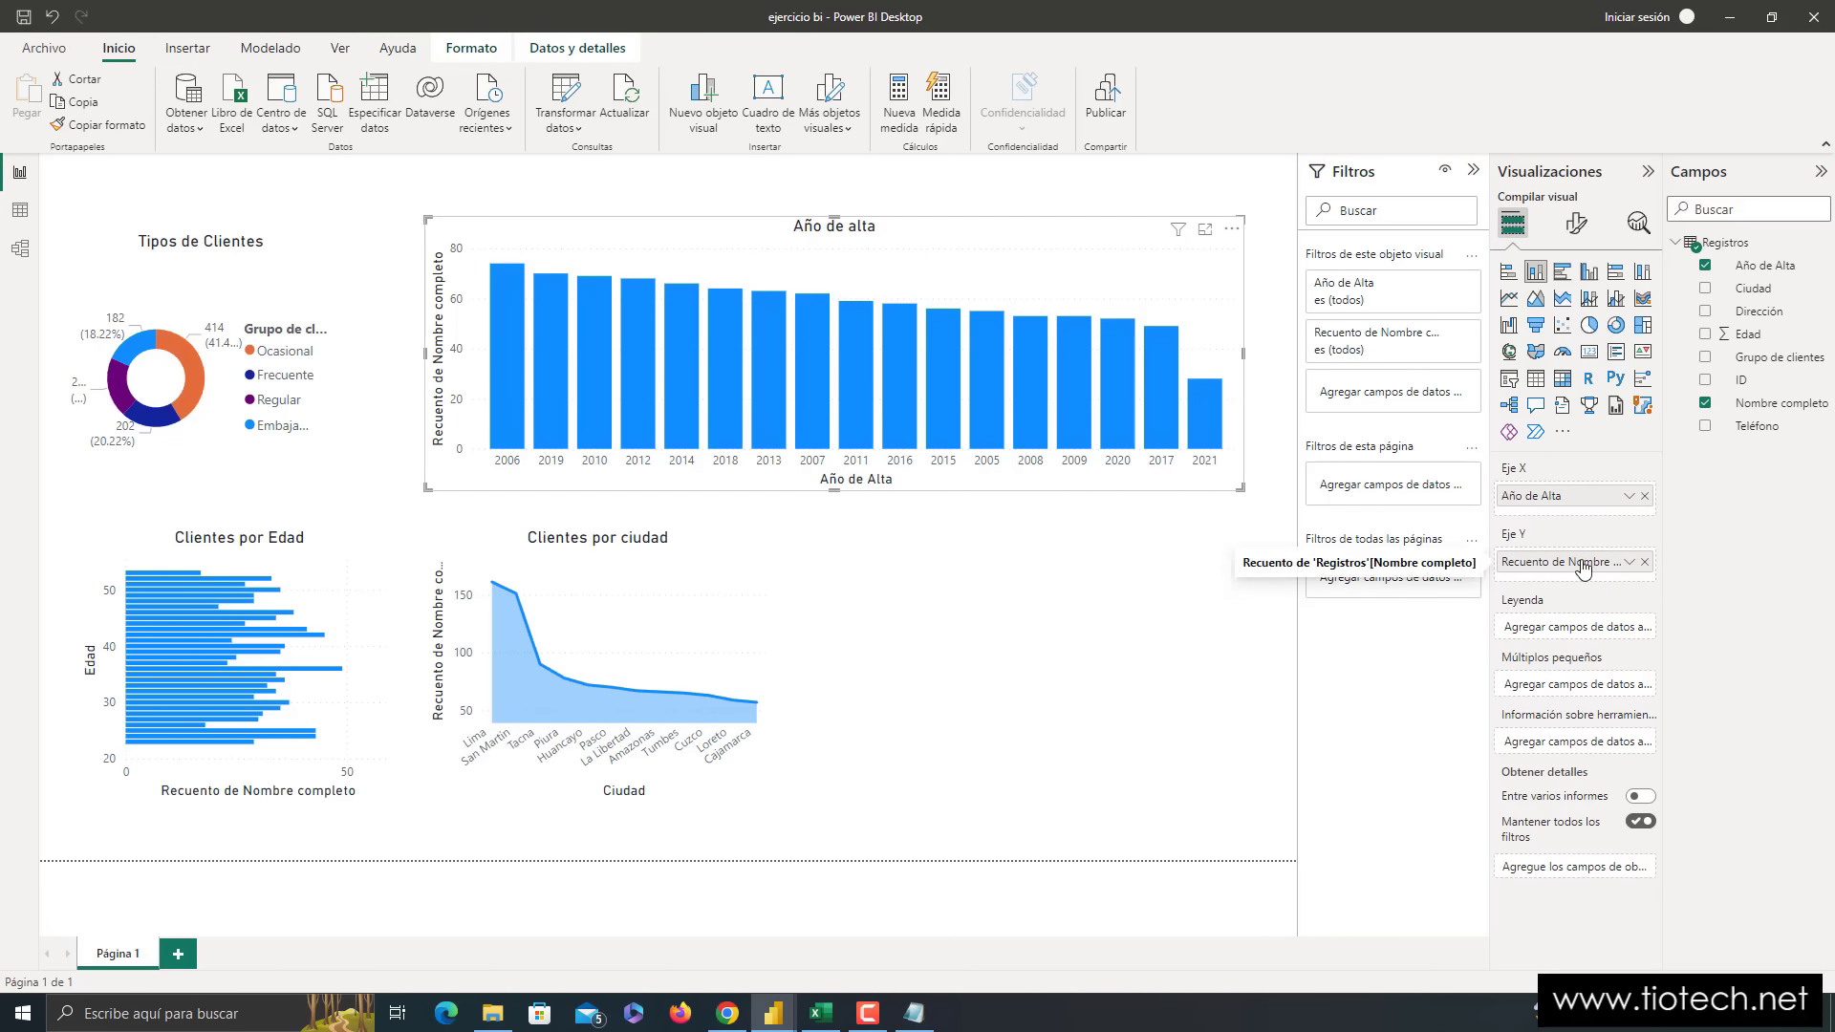
key("super+plus")
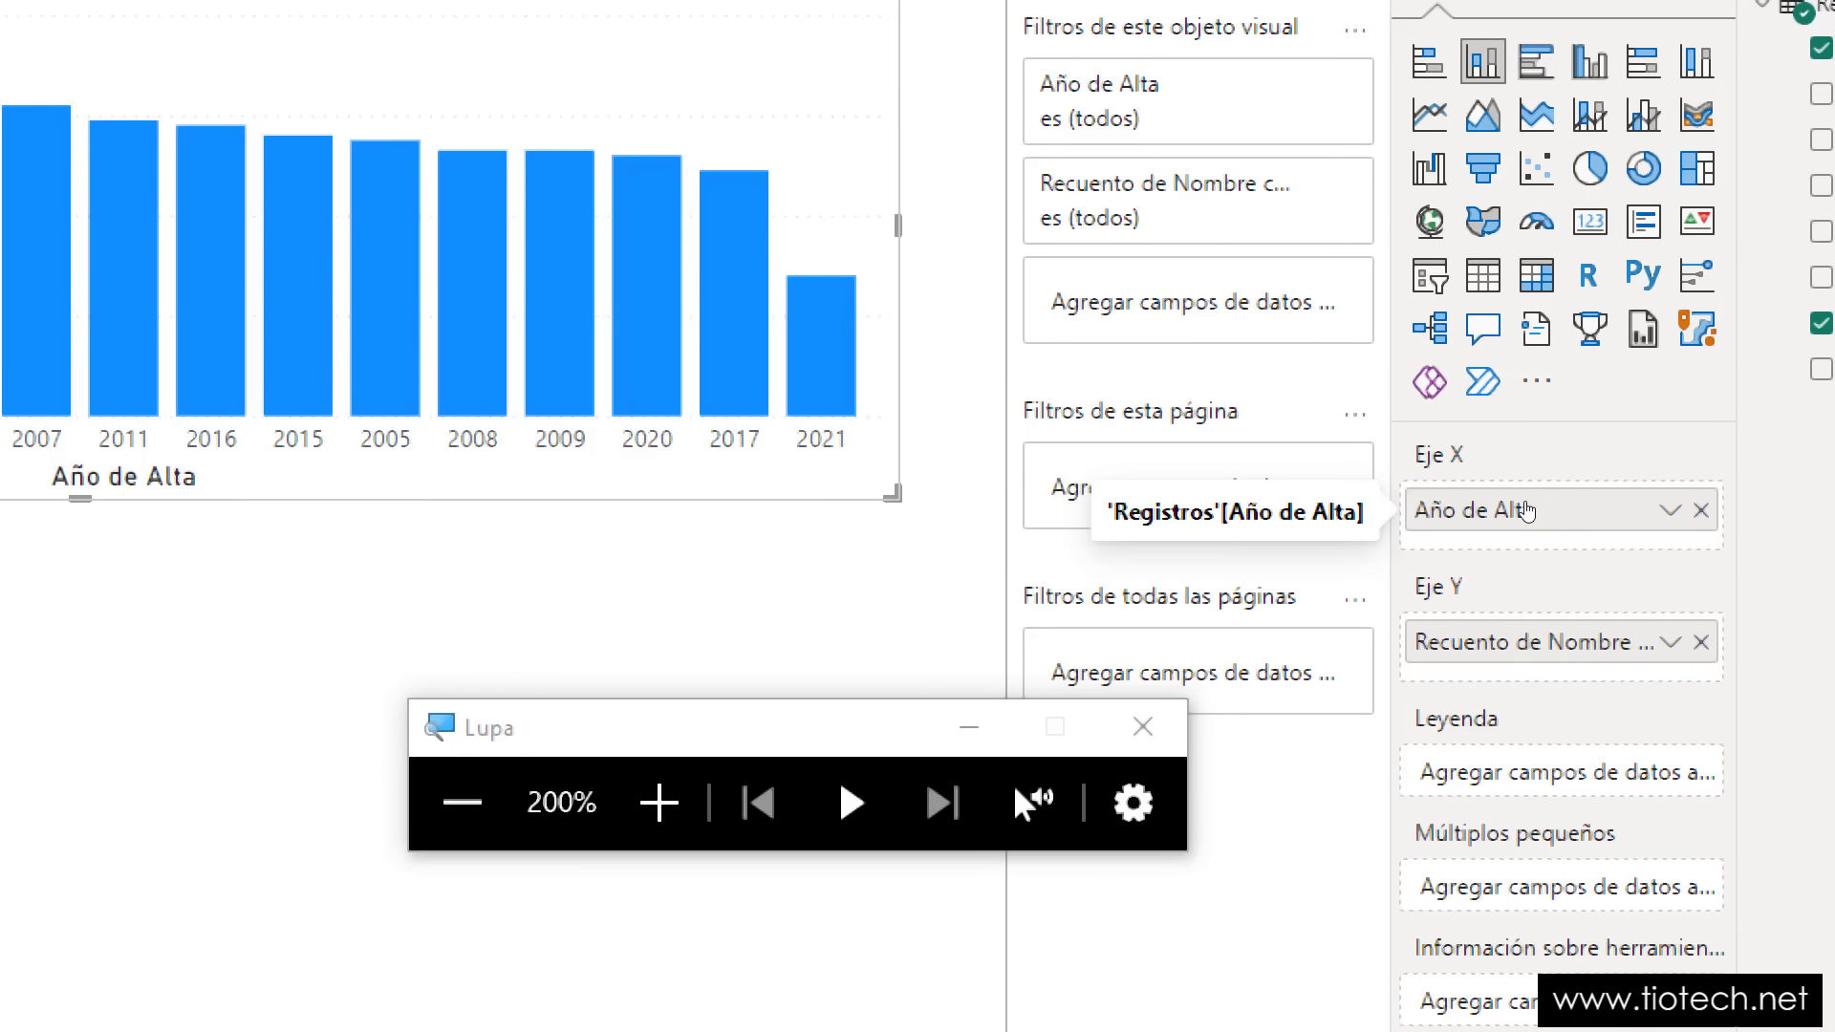
key("super+Escape")
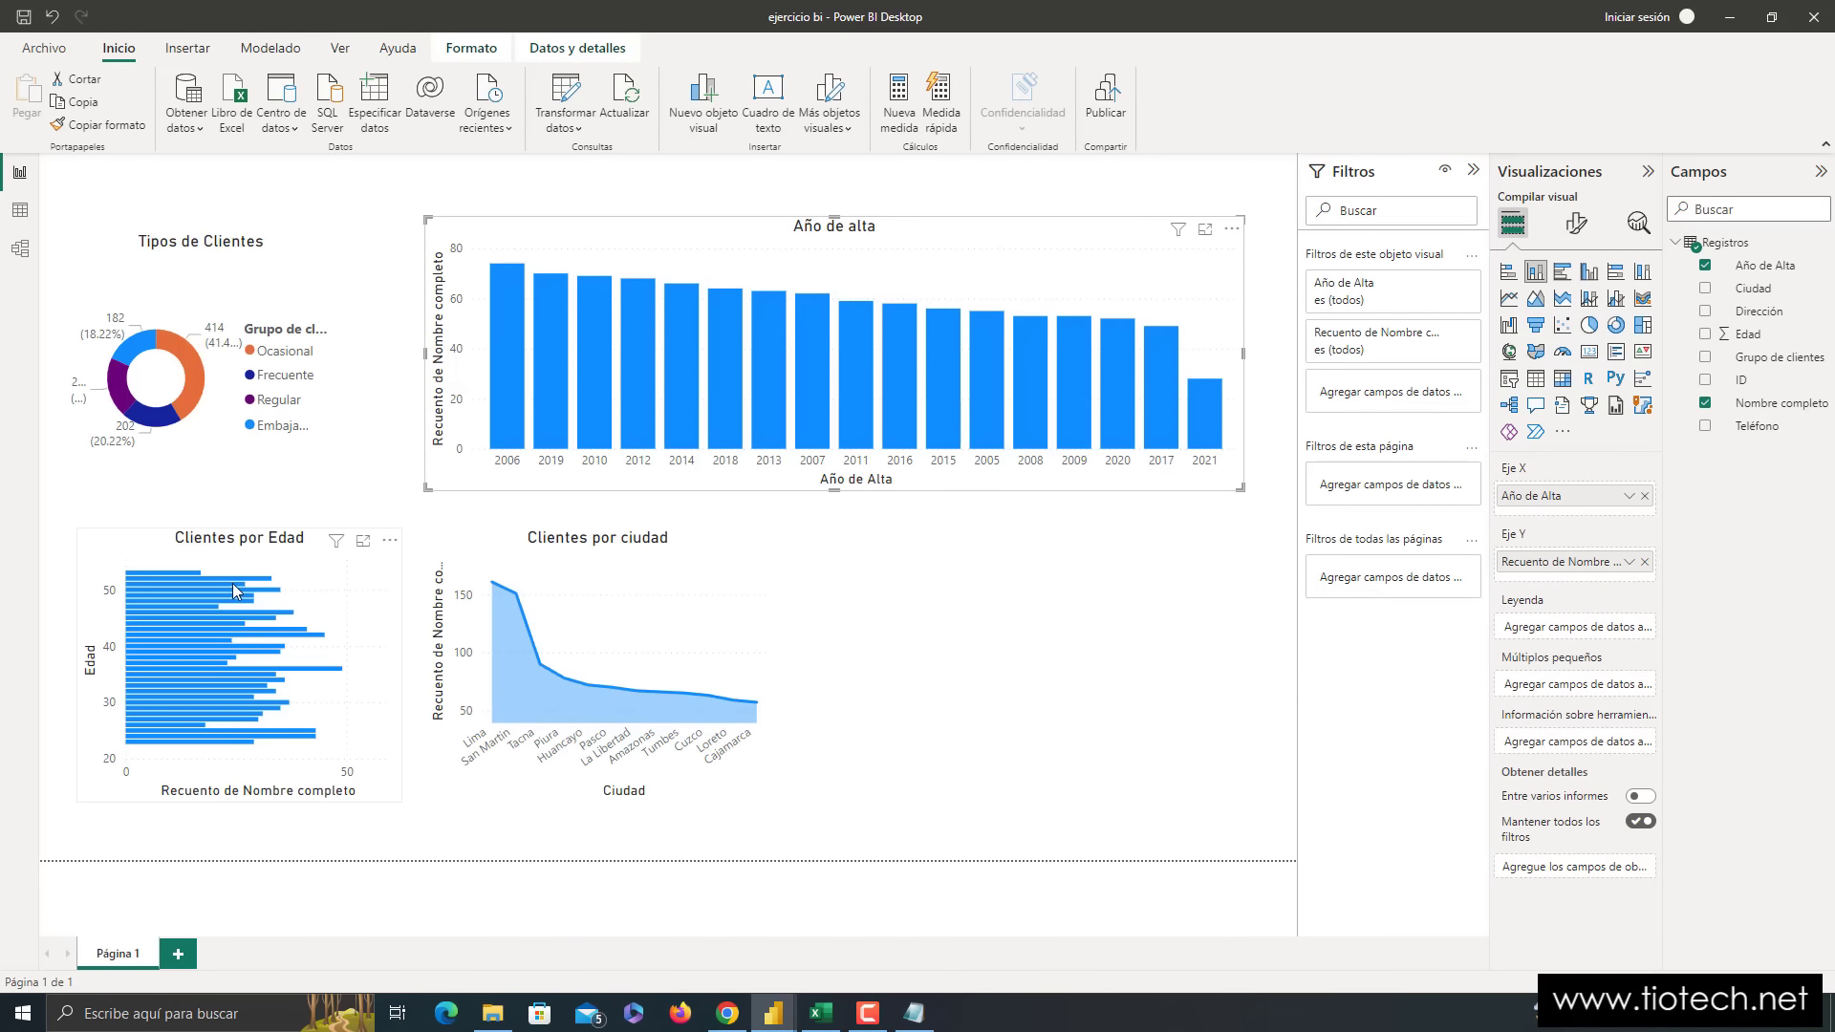
left_click(884, 621)
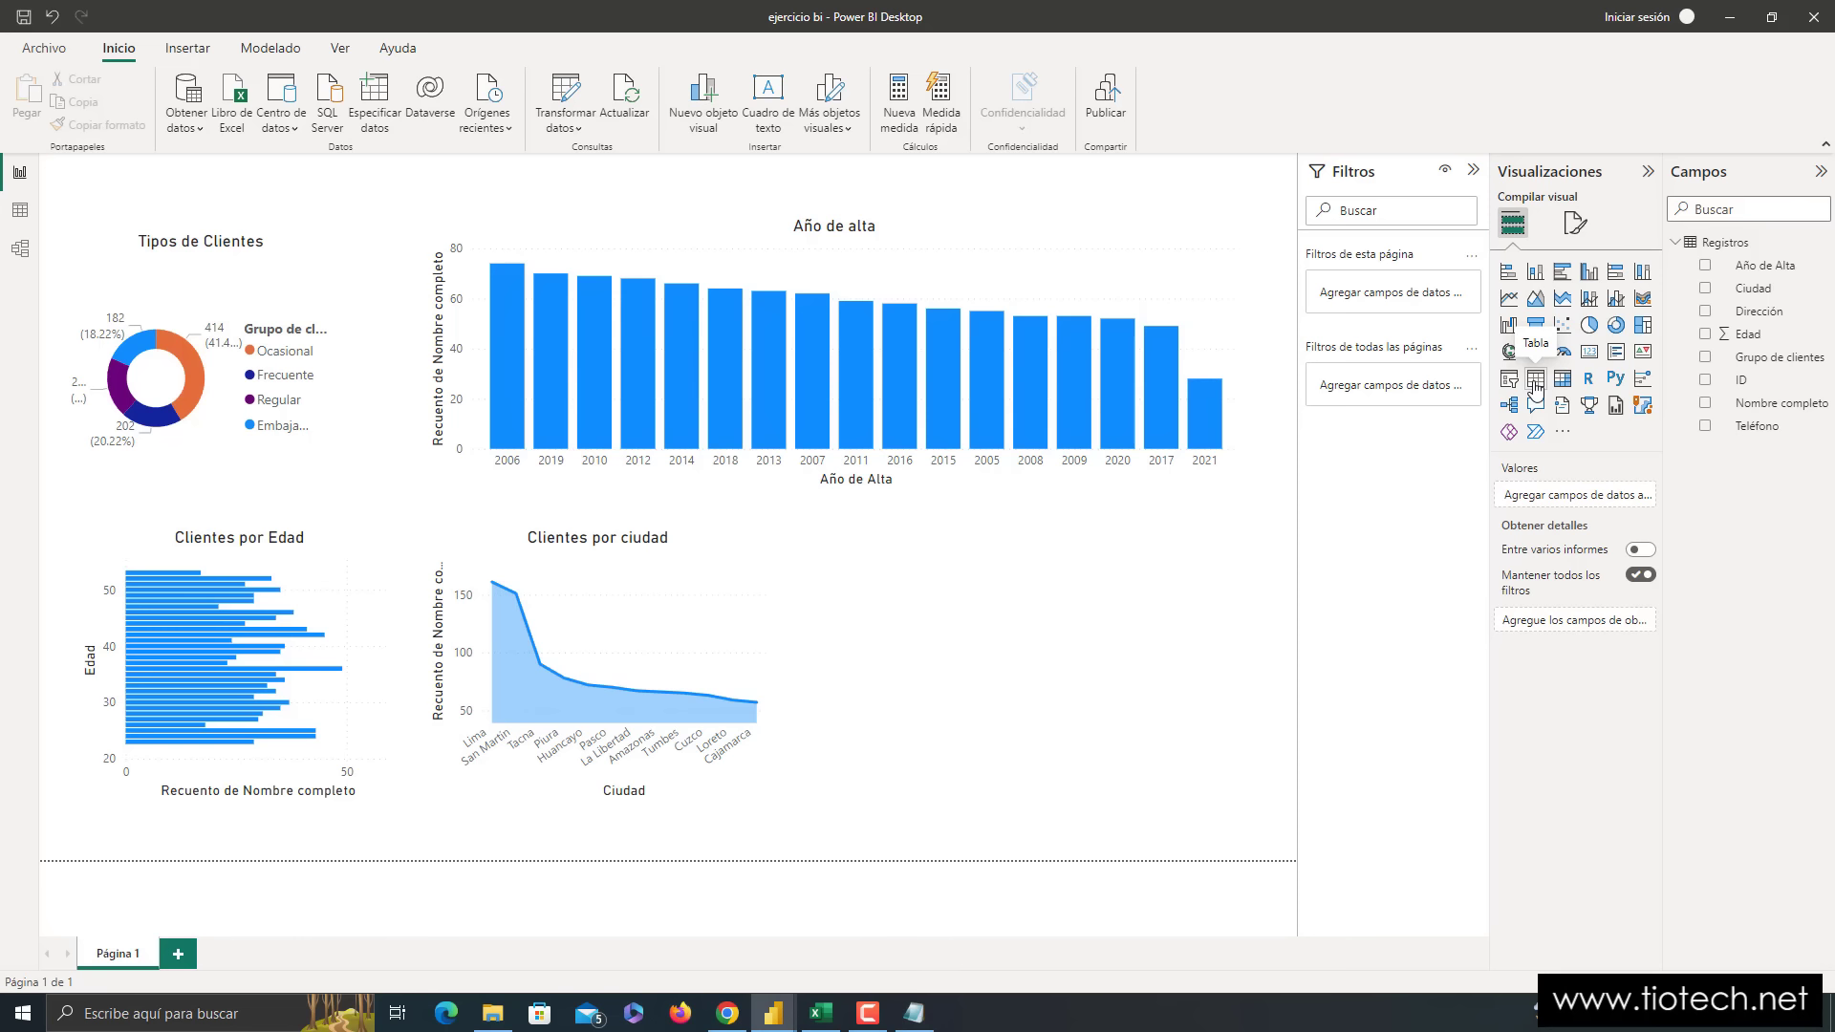
- Test cross-filtering the report by the 2006 column and by individual customer types in the donut chart, and clear the selection
left_click(506, 355)
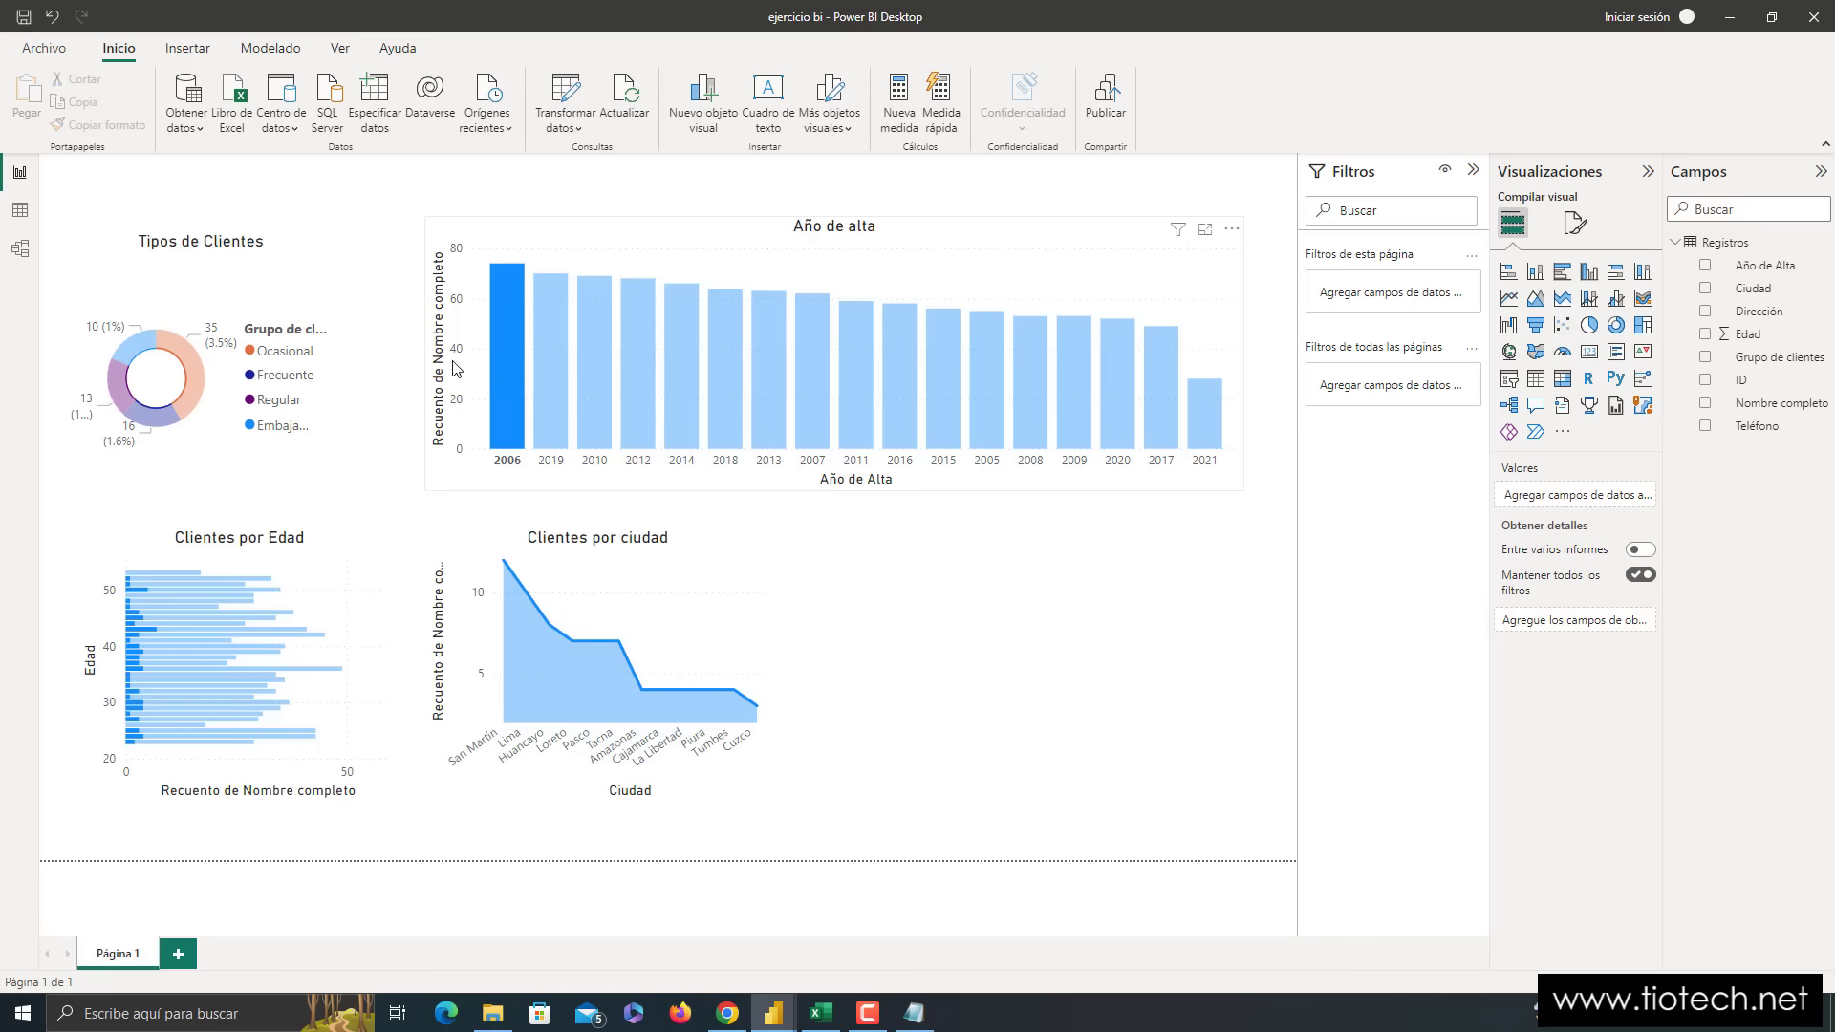
left_click(183, 356)
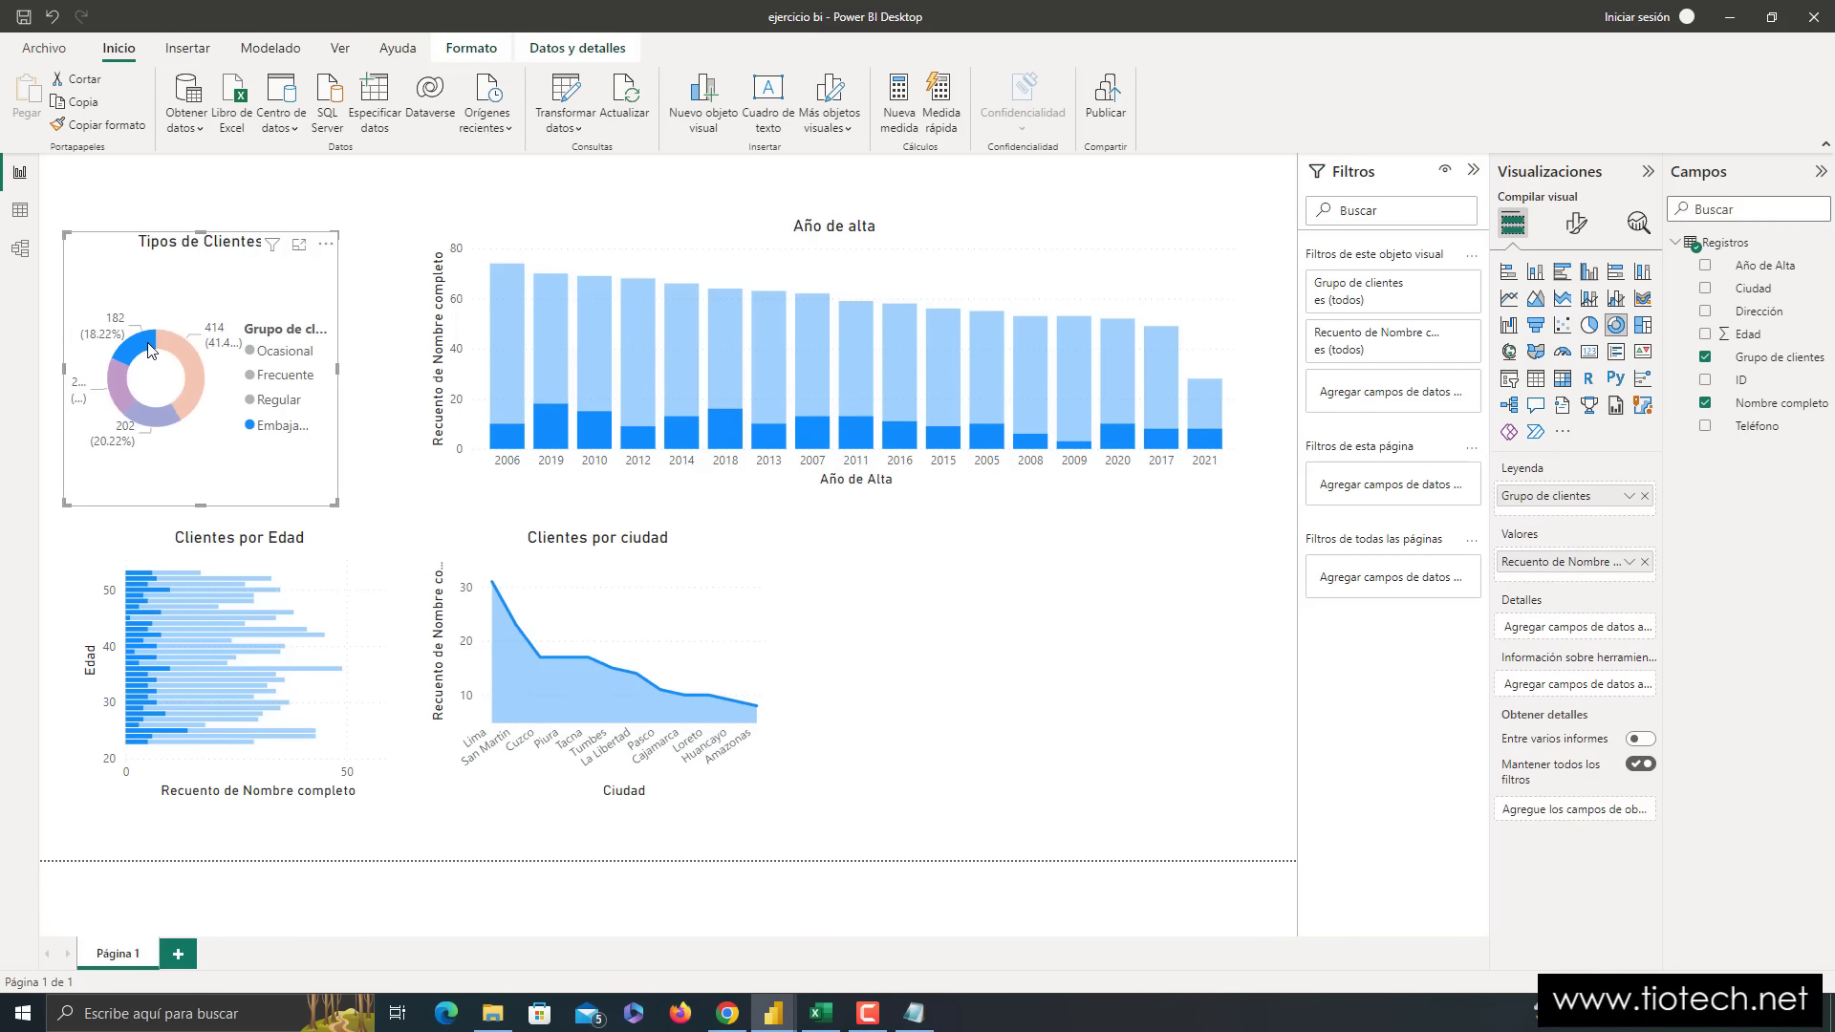
left_click(153, 424)
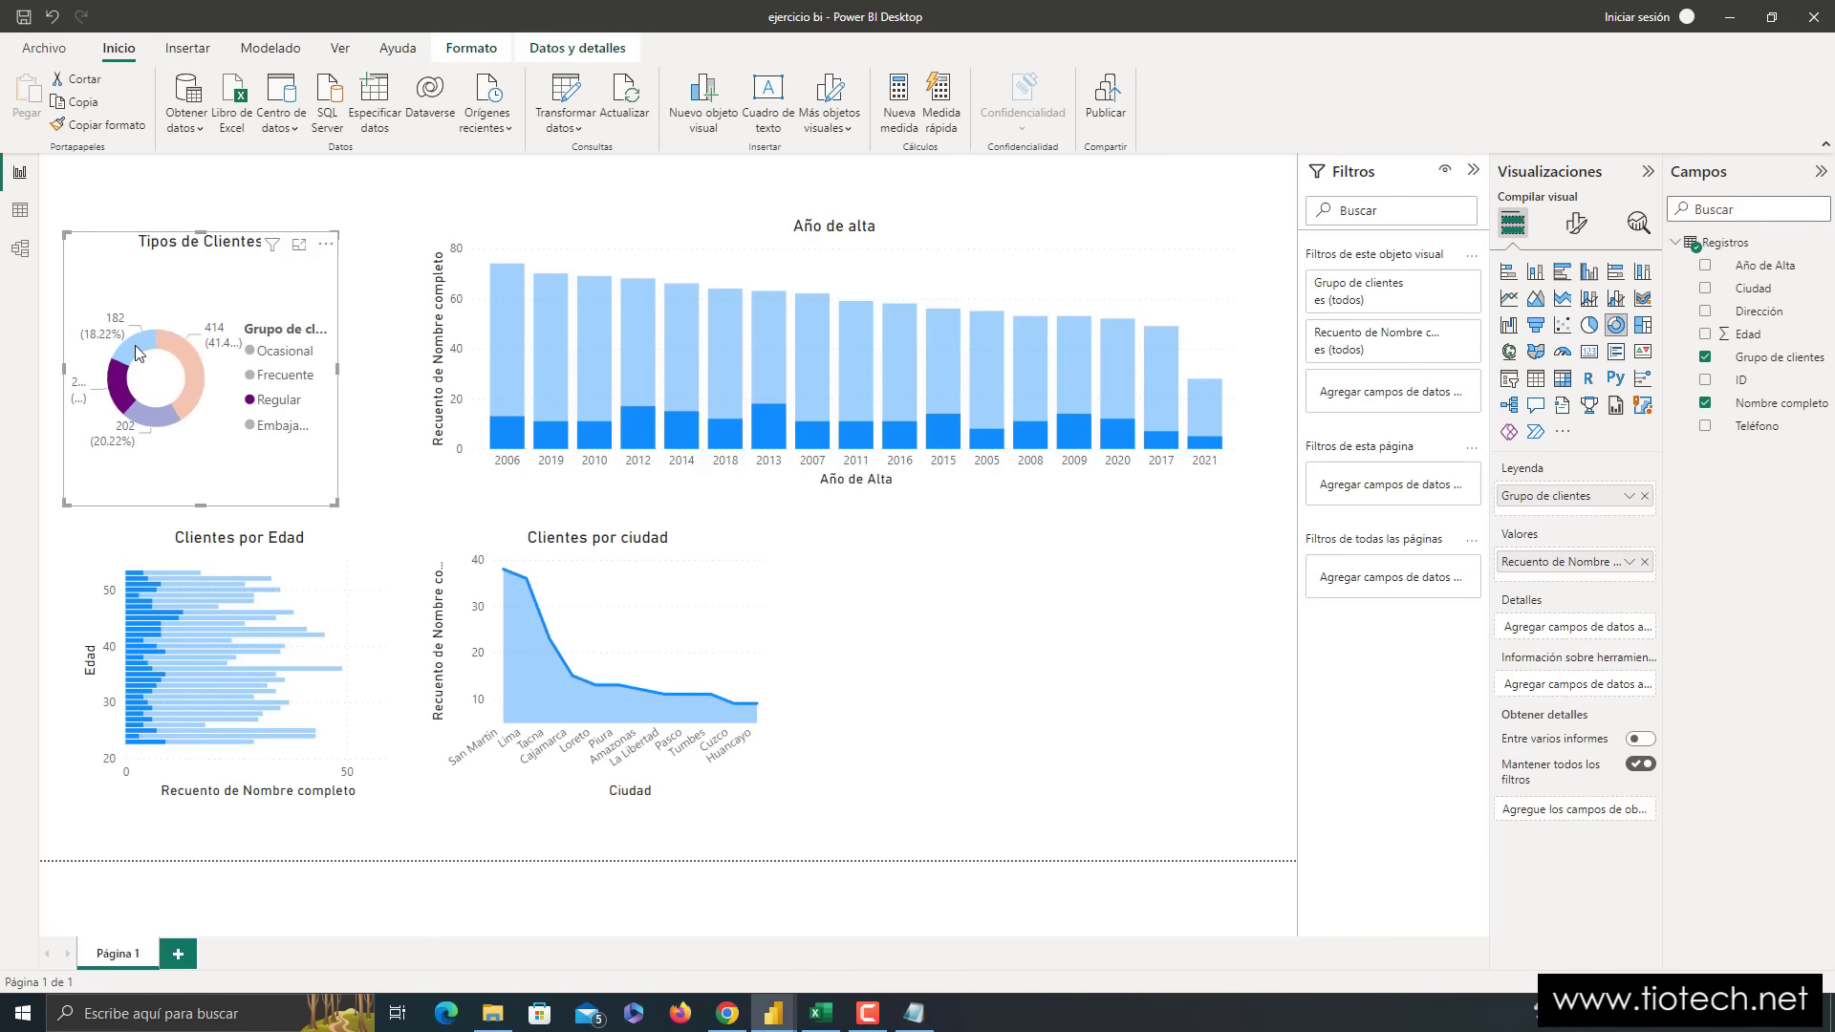
left_click(294, 289)
key("Escape")
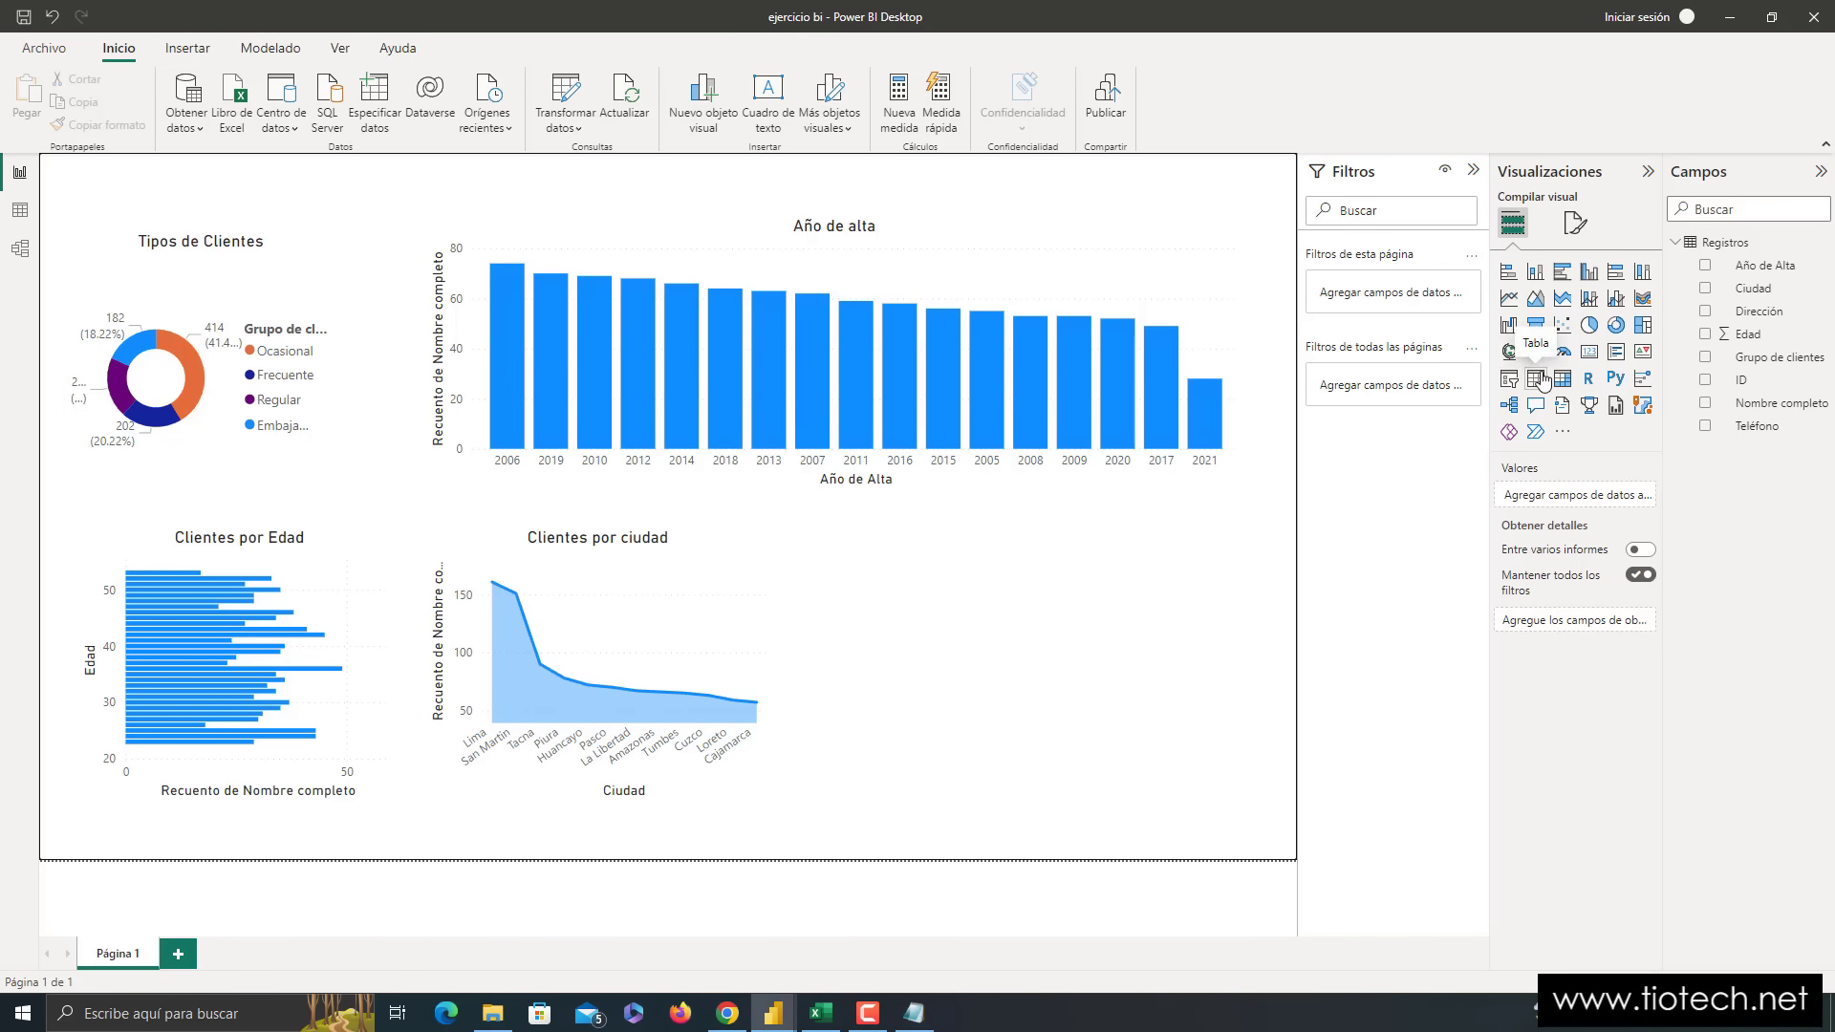
- Insert an empty table visual beside the Clientes por ciudad chart
key("super+plus")
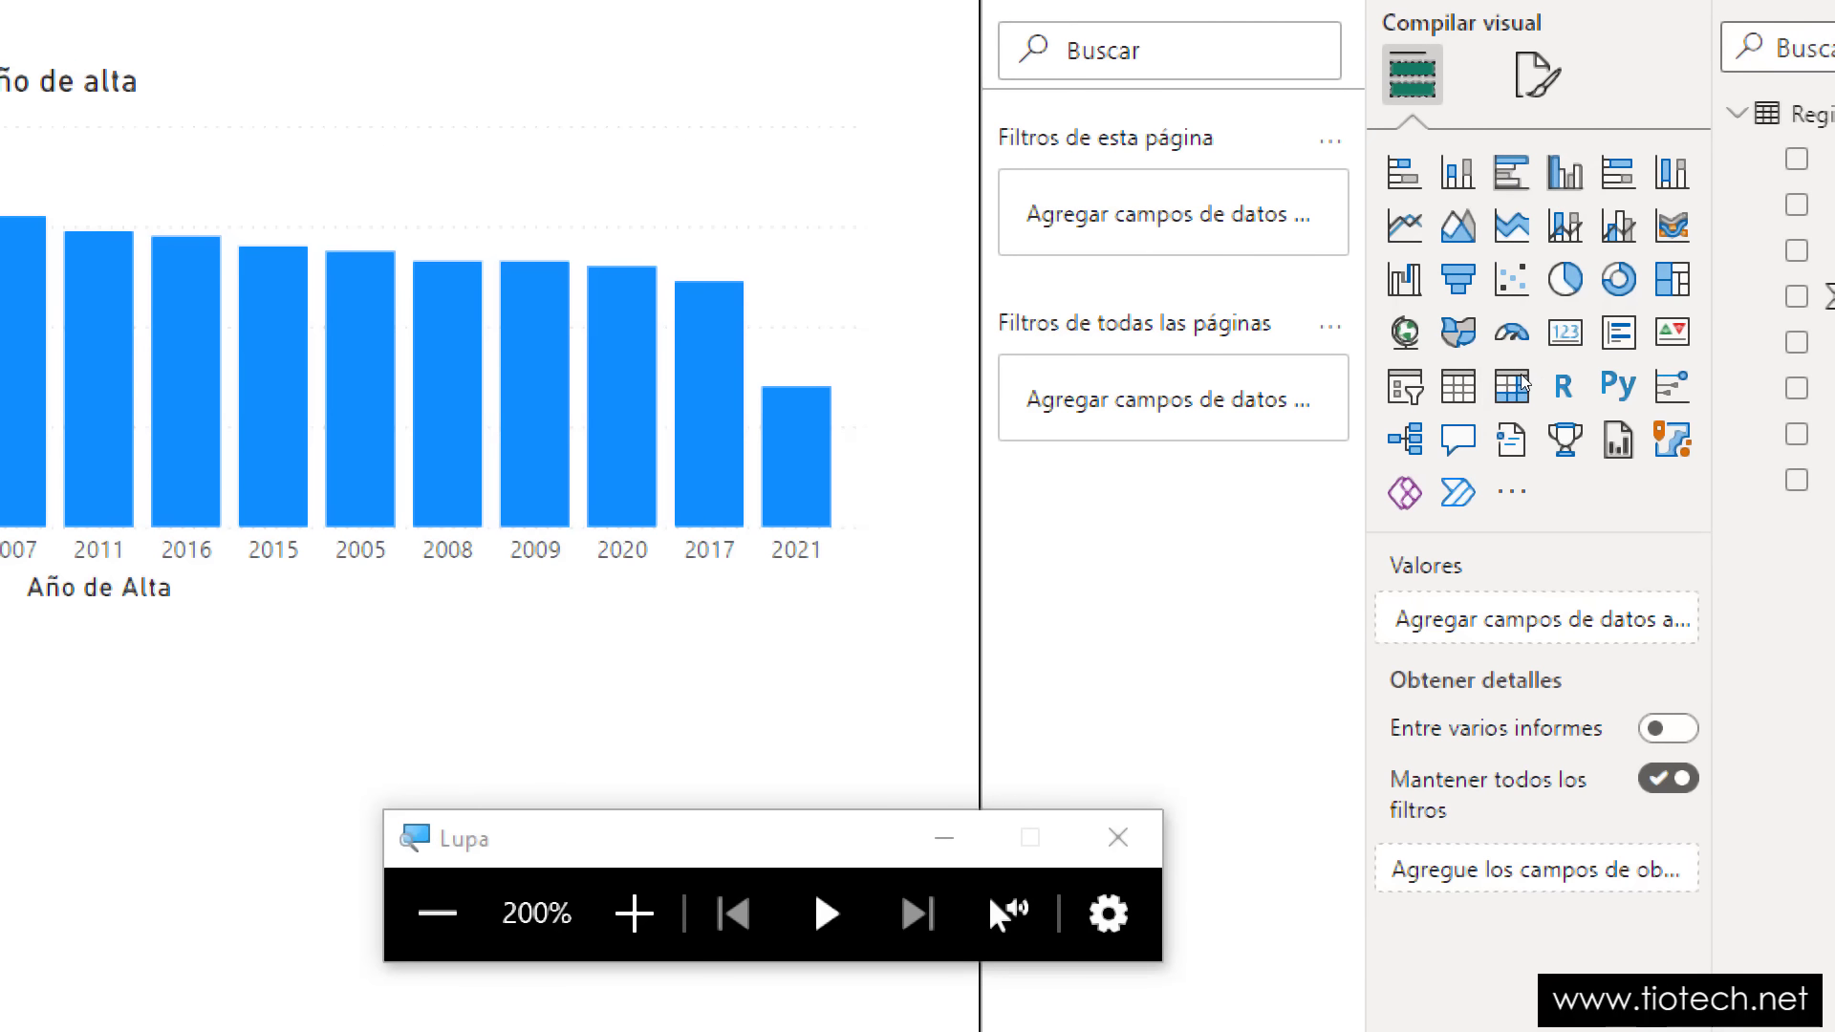
left_click(1516, 386)
key("super+Escape")
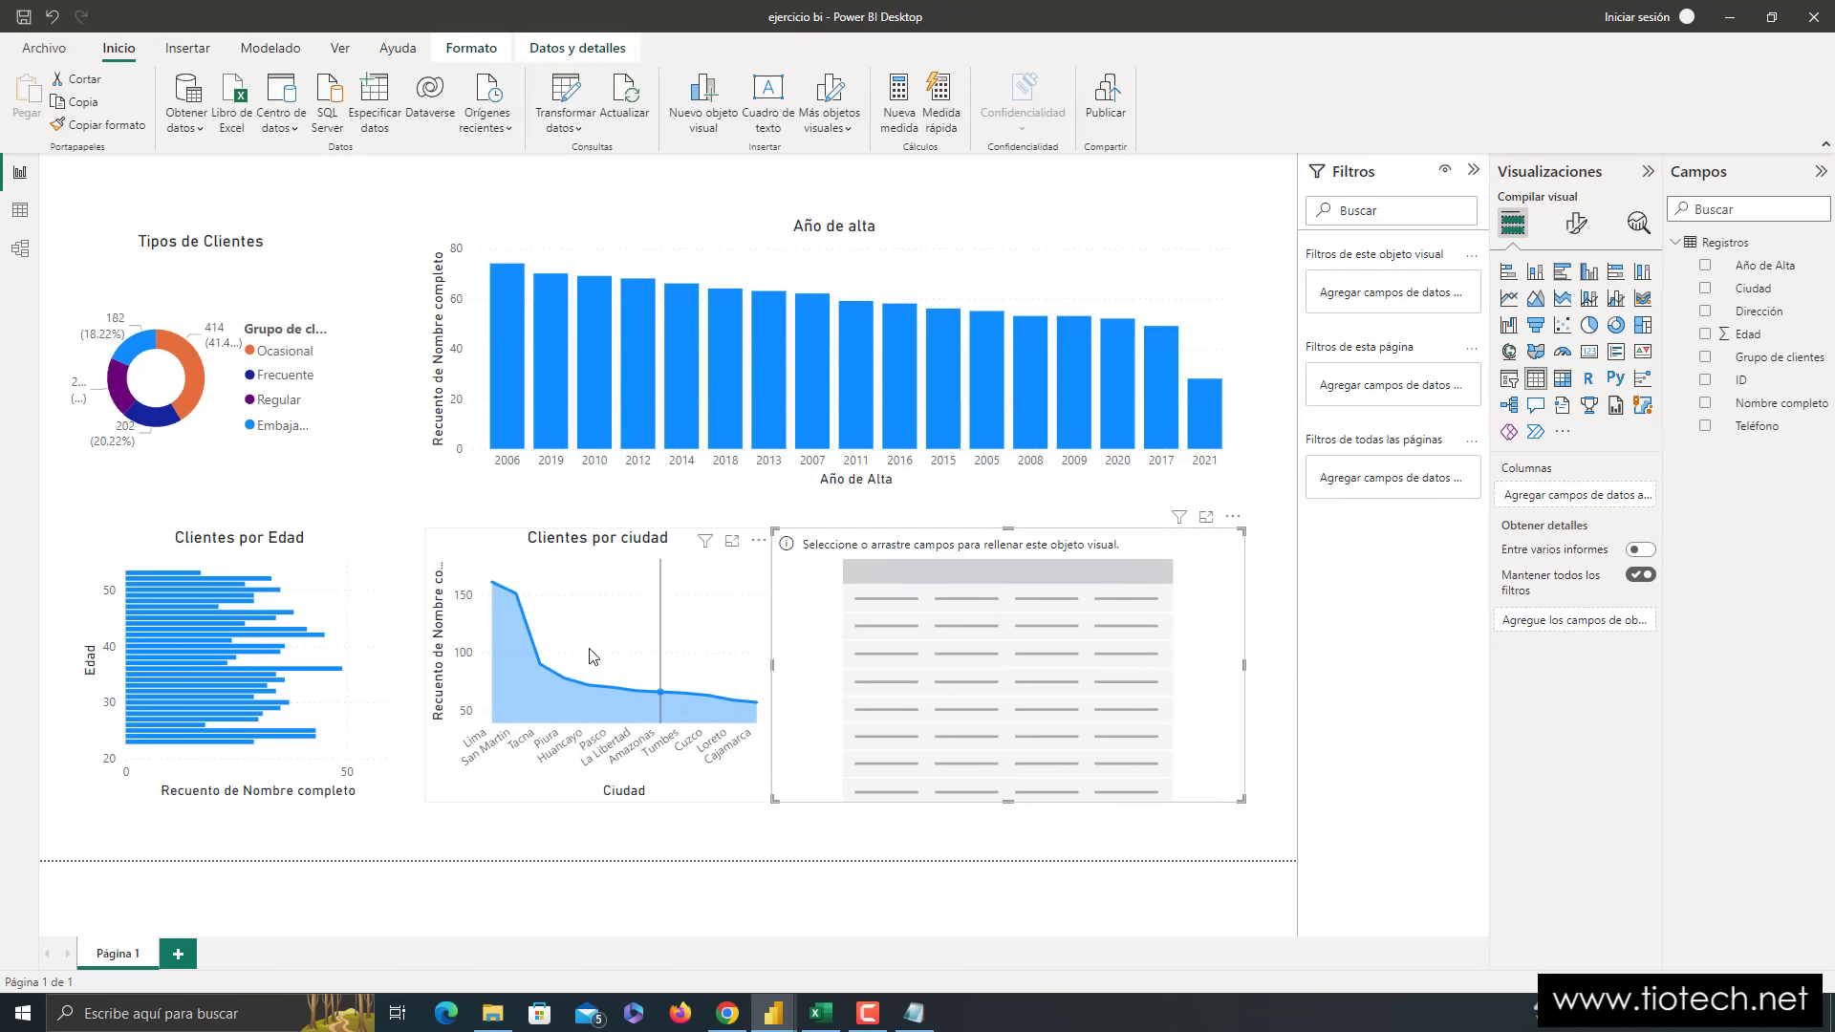
- Adjust the layout by shifting Clientes por ciudad slightly away from the table and widening the table and Año de alta toward the page's right edge
left_click_drag(497, 551, 482, 551)
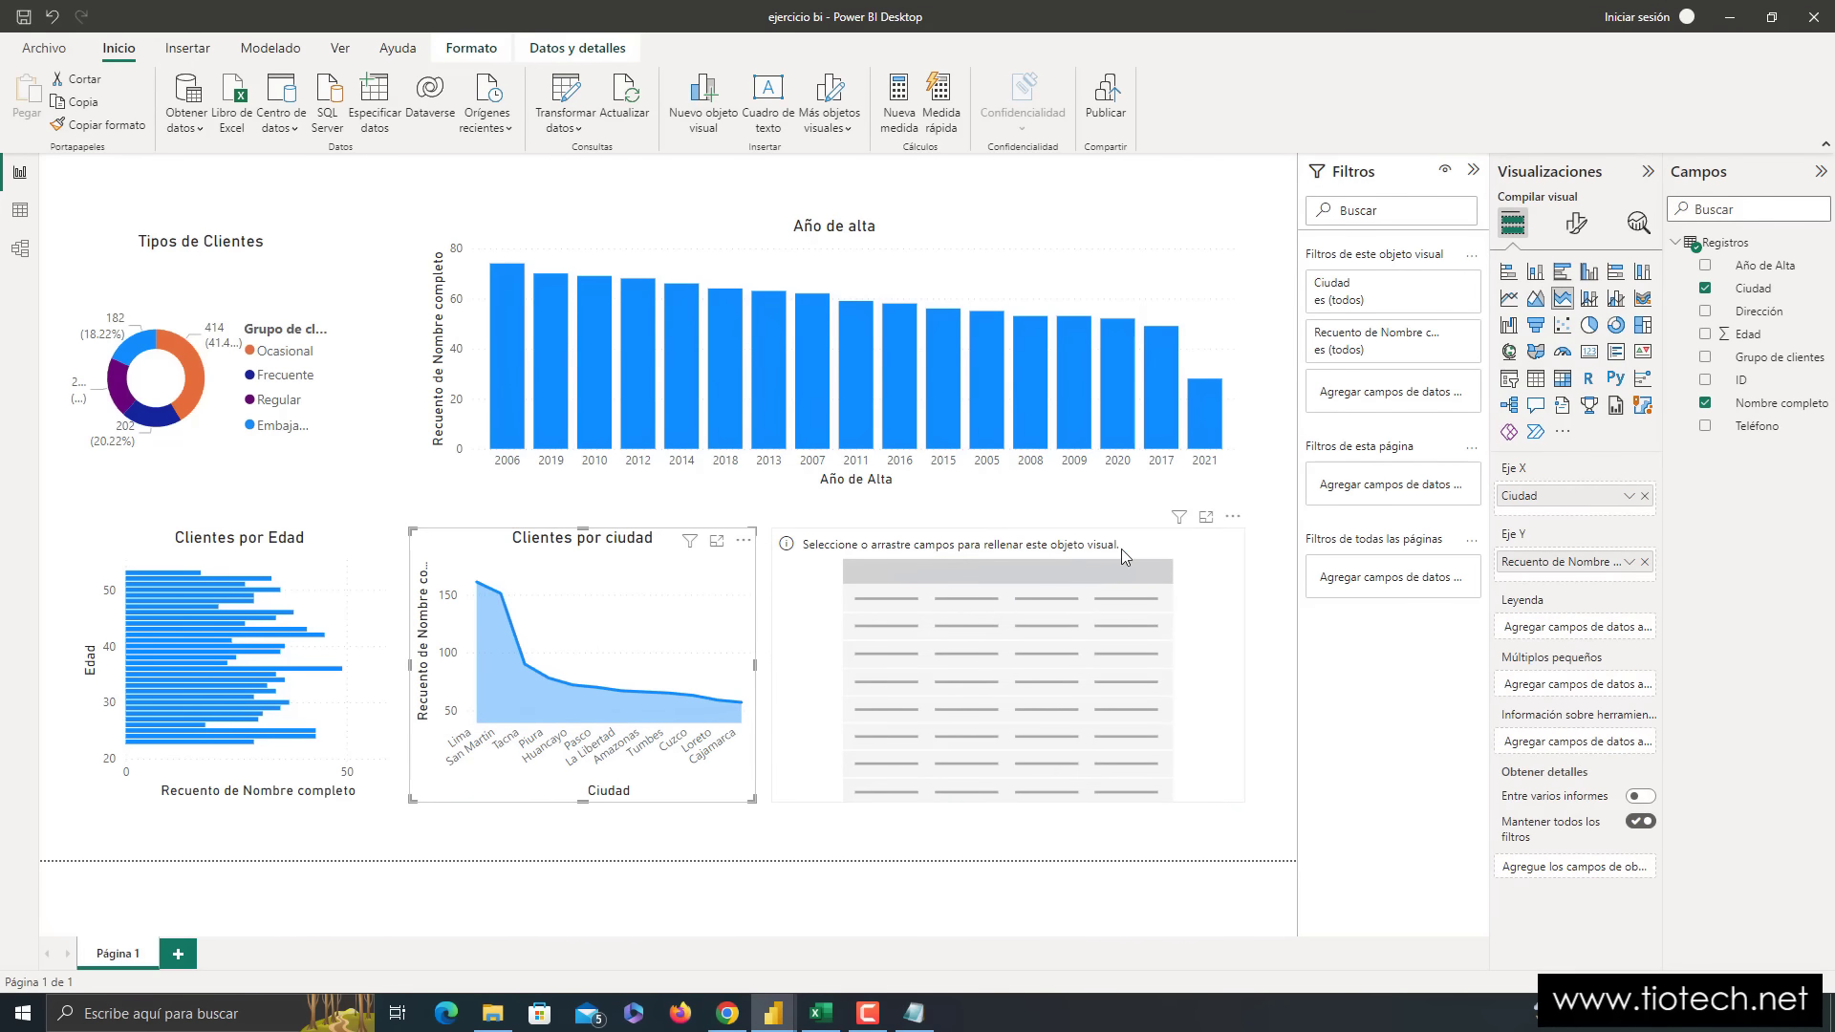
left_click(1226, 591)
left_click_drag(1246, 666, 1269, 665)
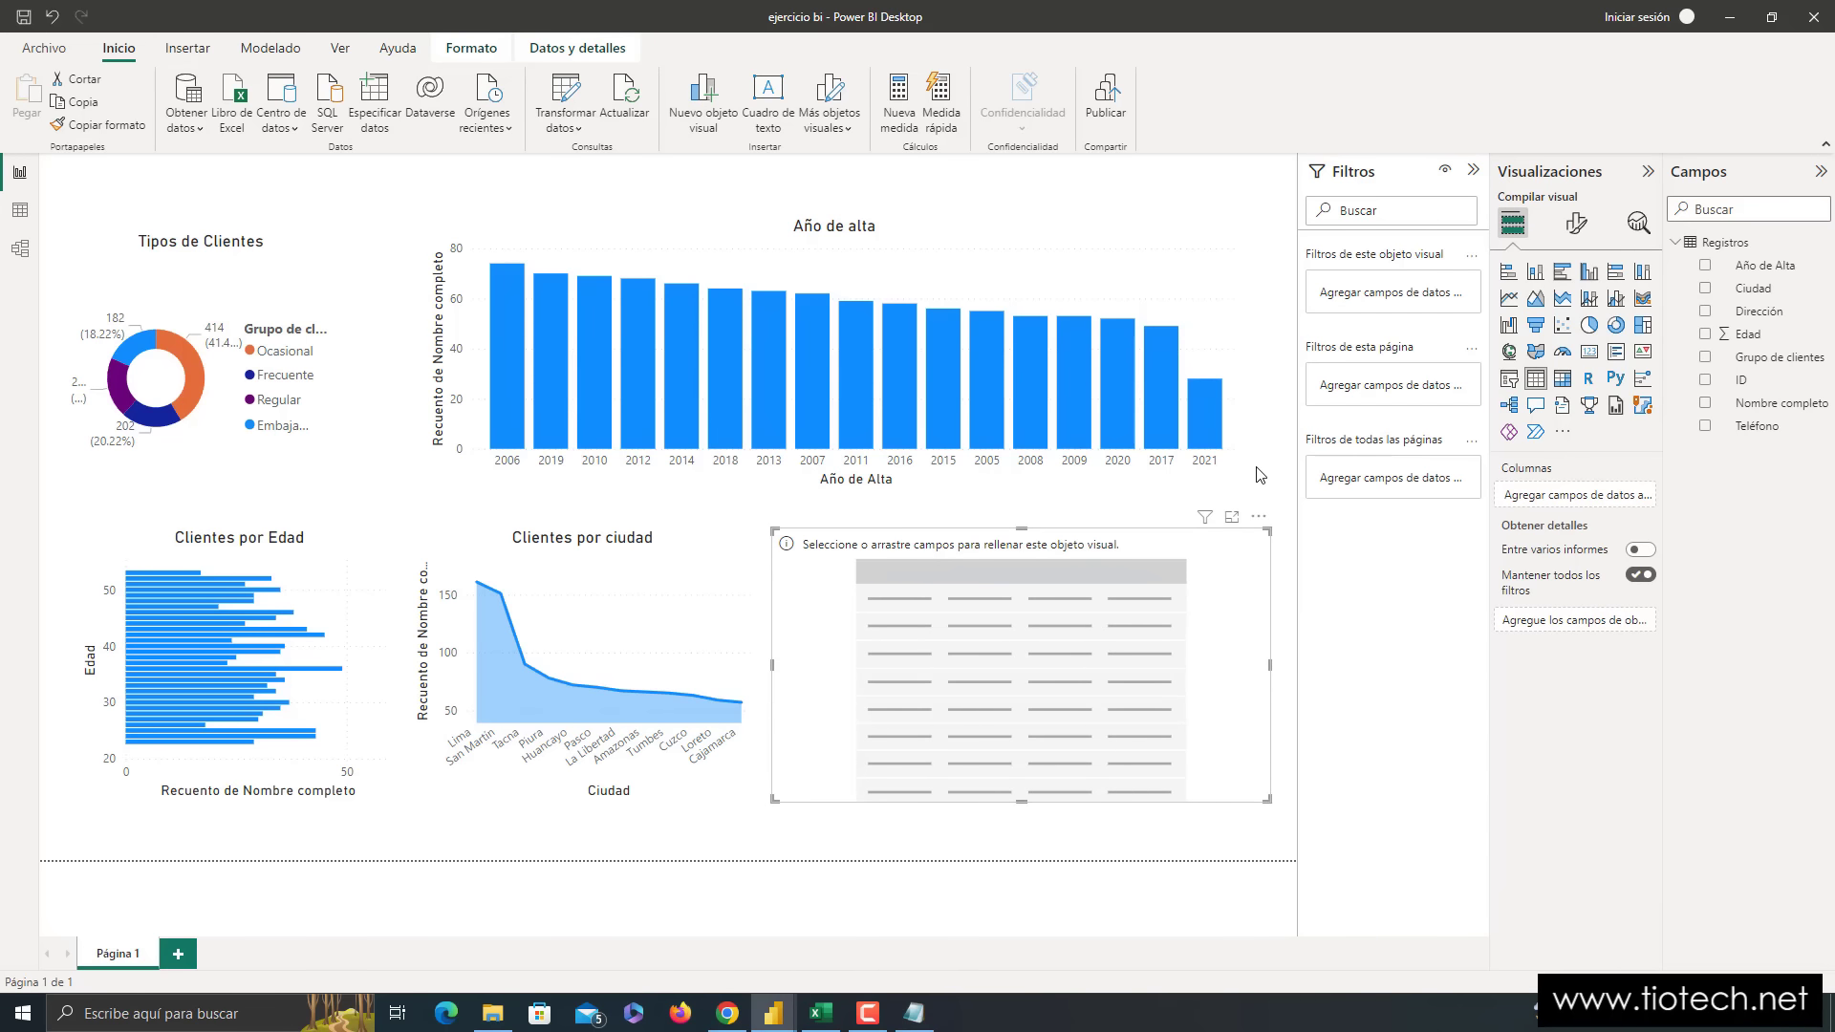
left_click(1245, 450)
left_click_drag(1247, 355, 1279, 355)
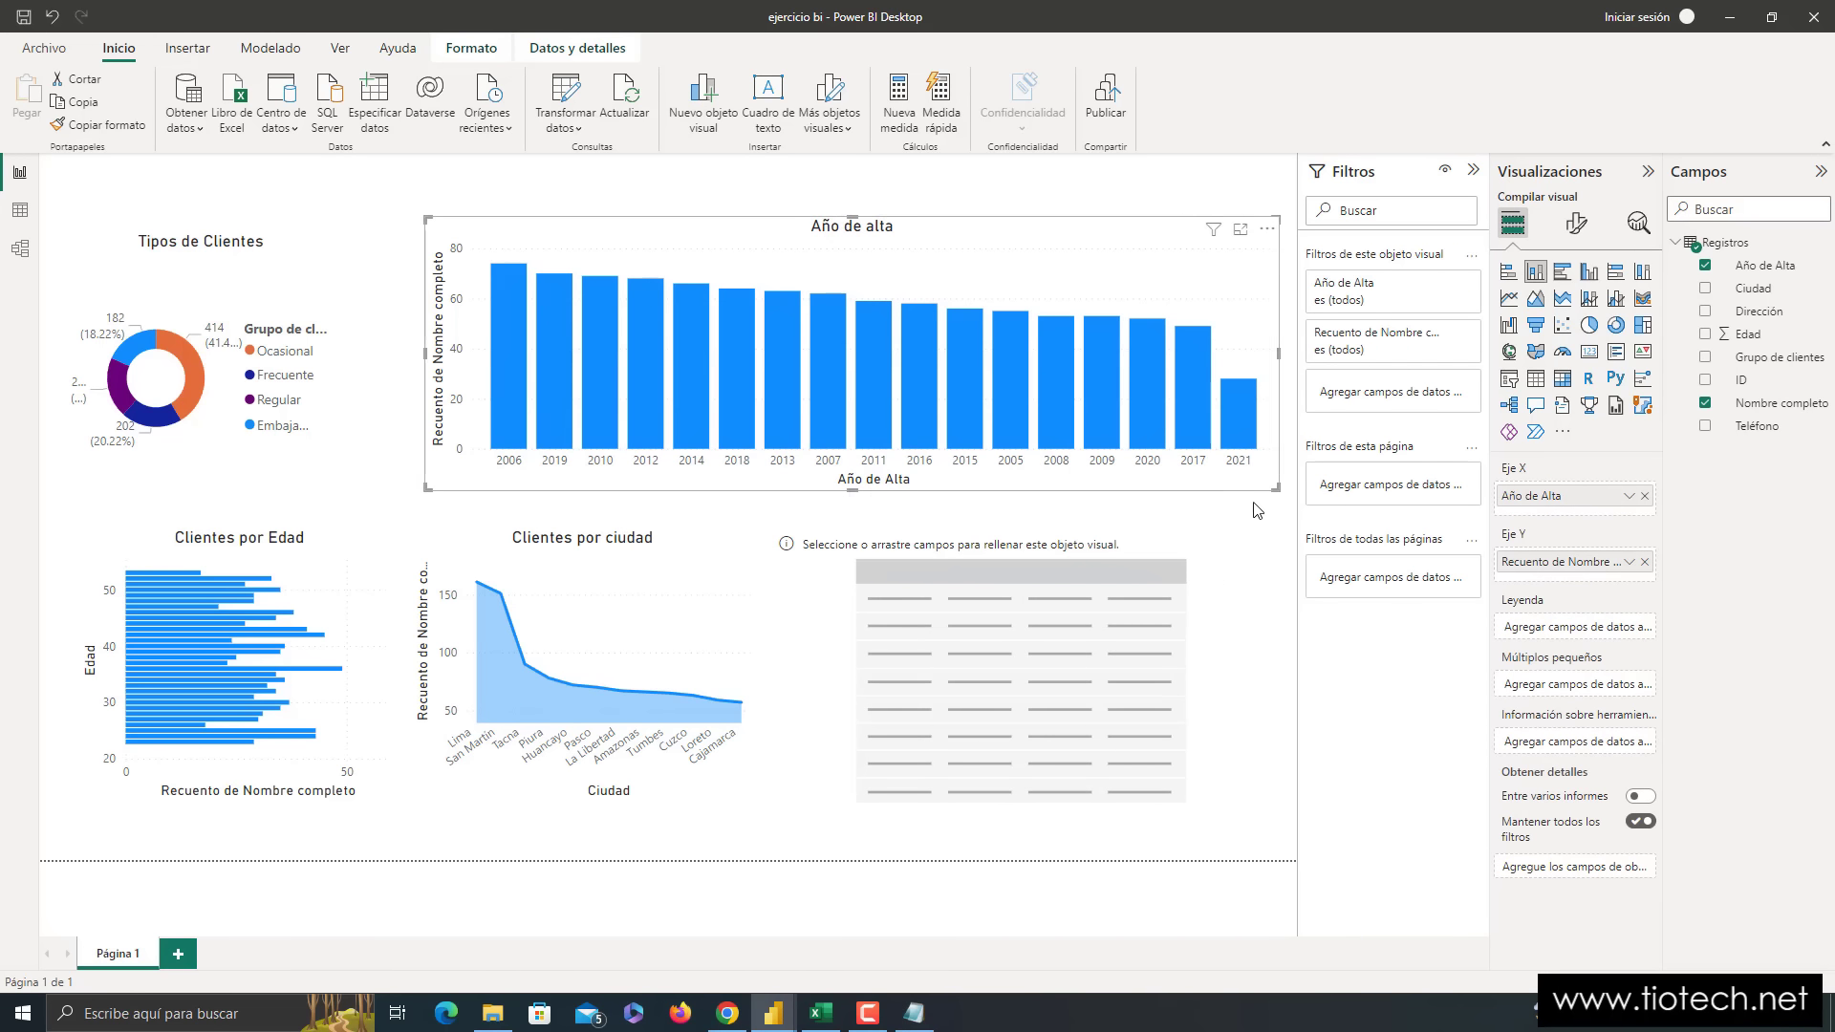
- Widen the empty table slightly and fill it with Ciudad, Edad, Grupo de clientes, Nombre completo and Teléfono
left_click(1254, 554)
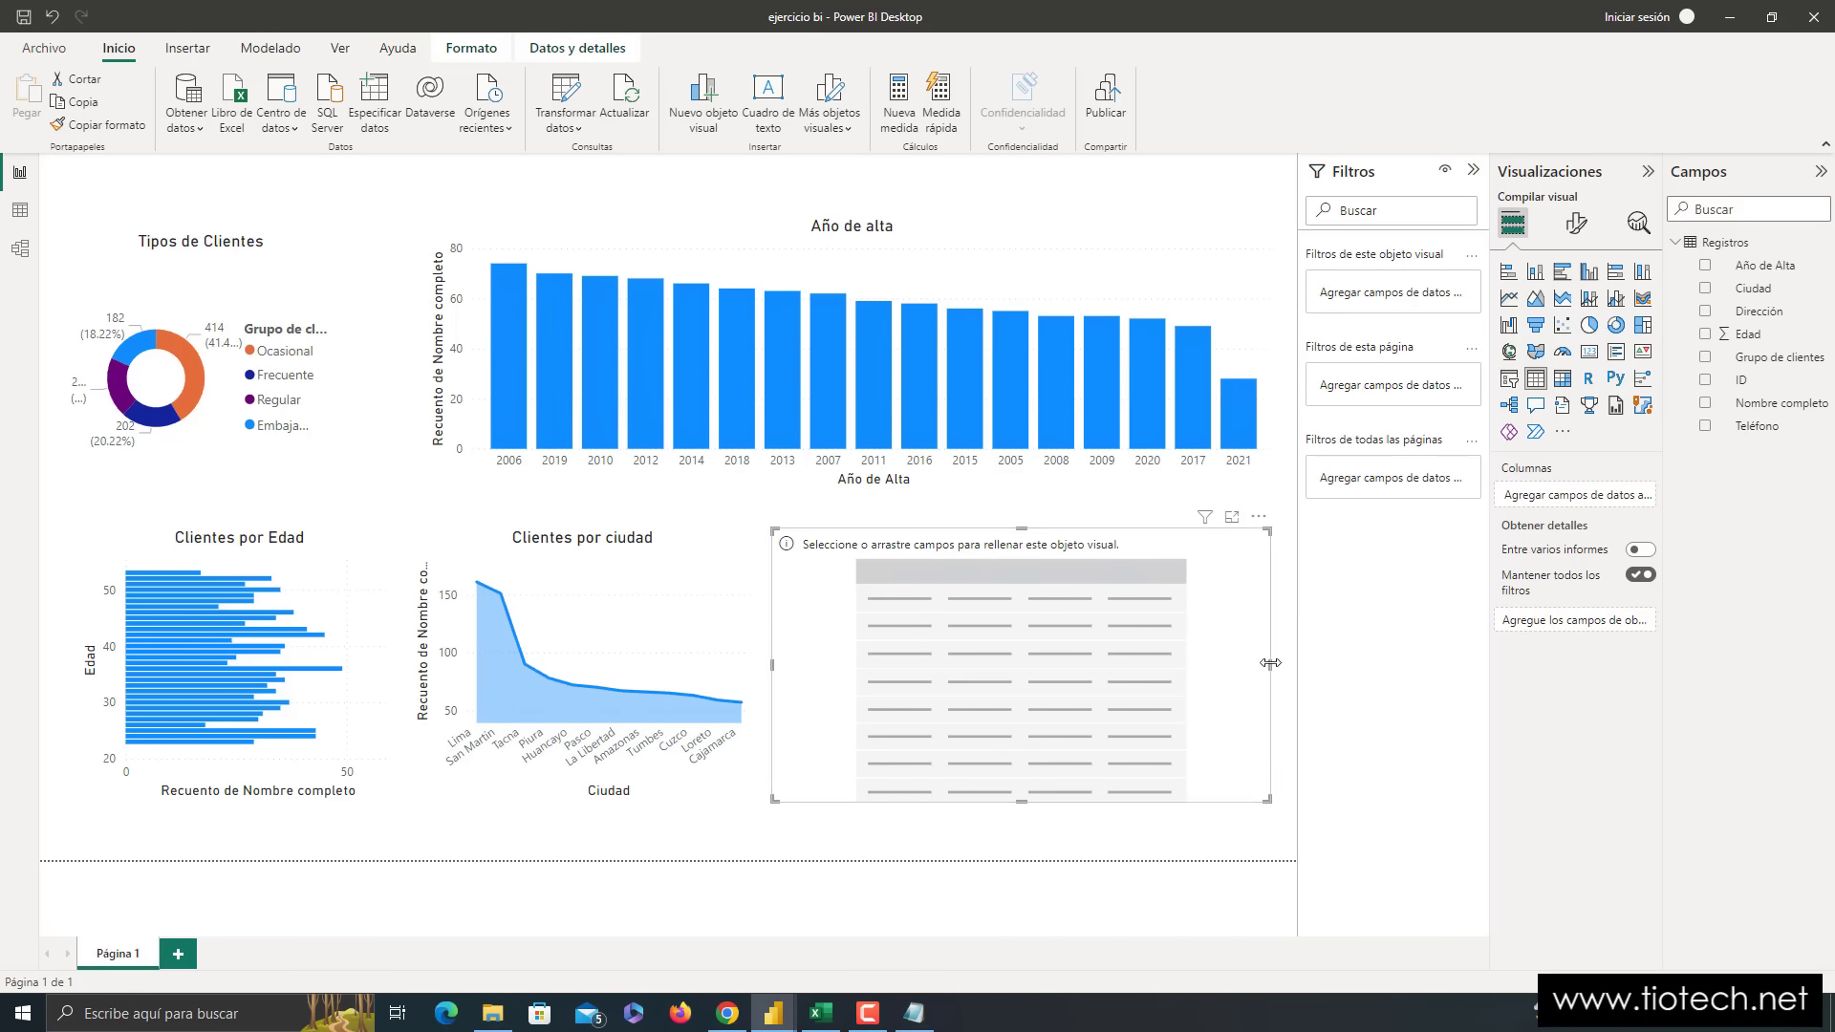
left_click_drag(1270, 663, 1278, 663)
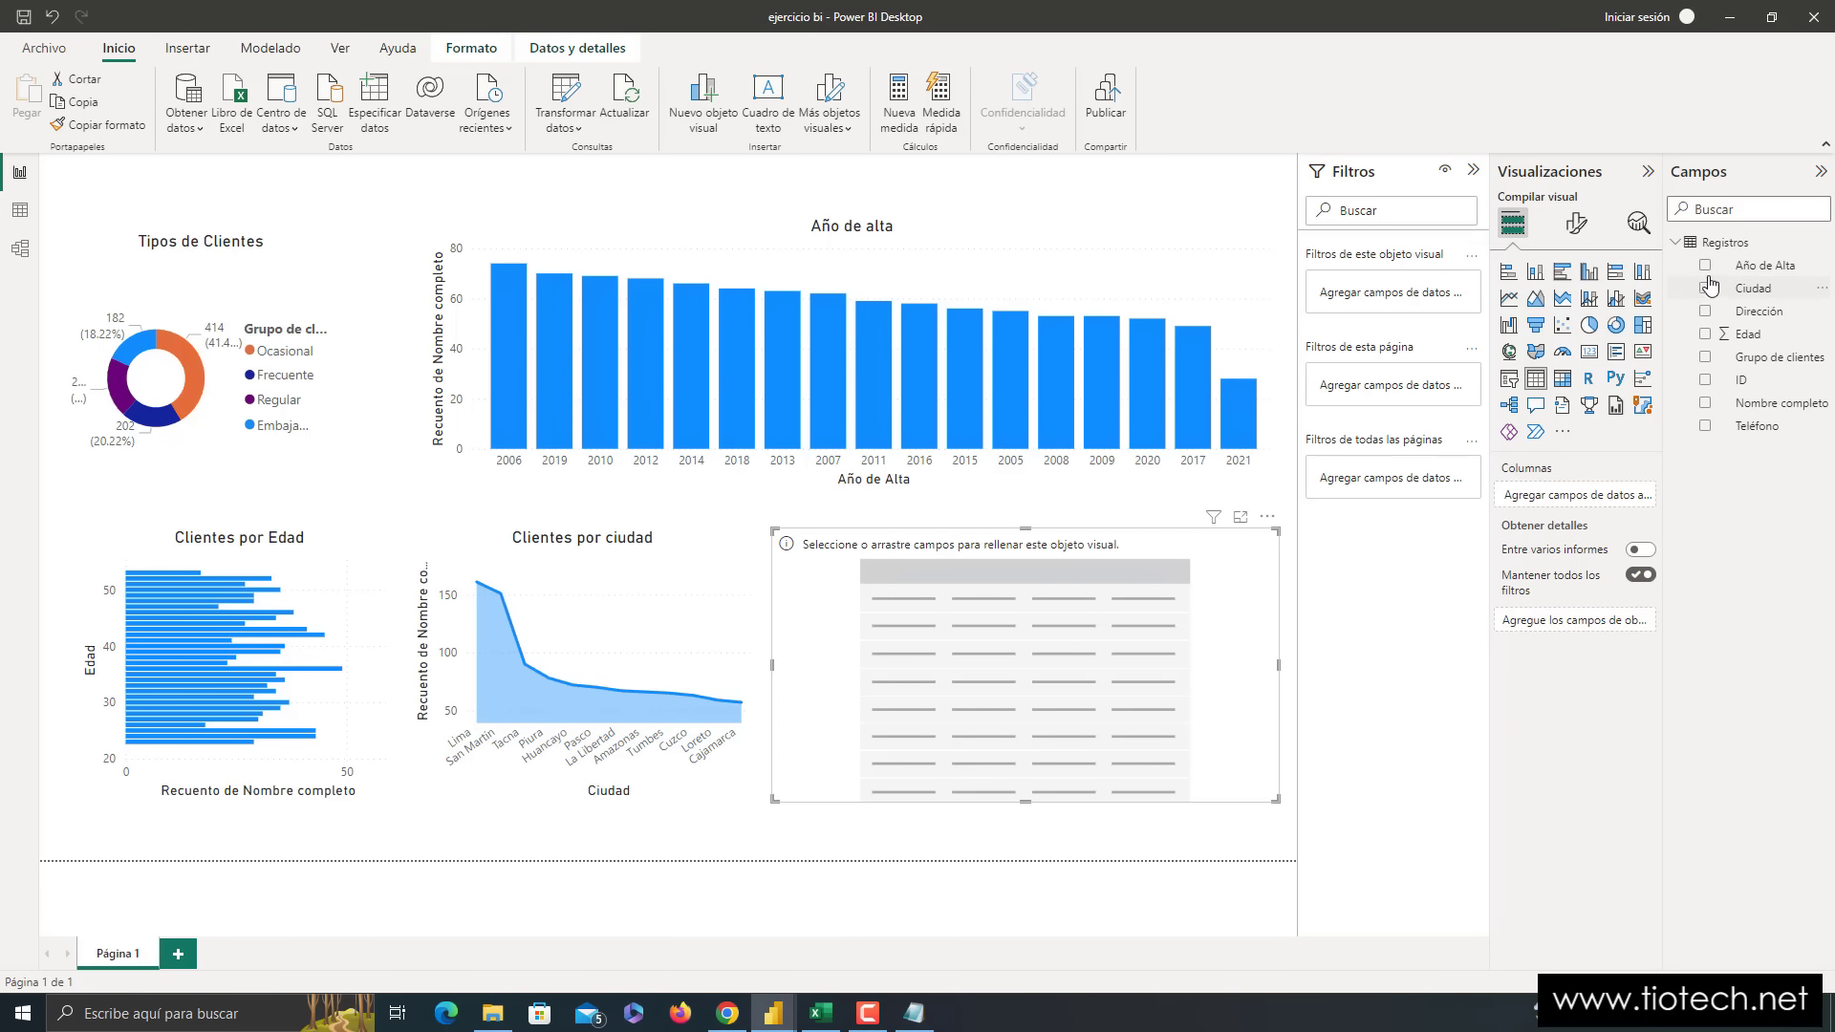
left_click(1705, 288)
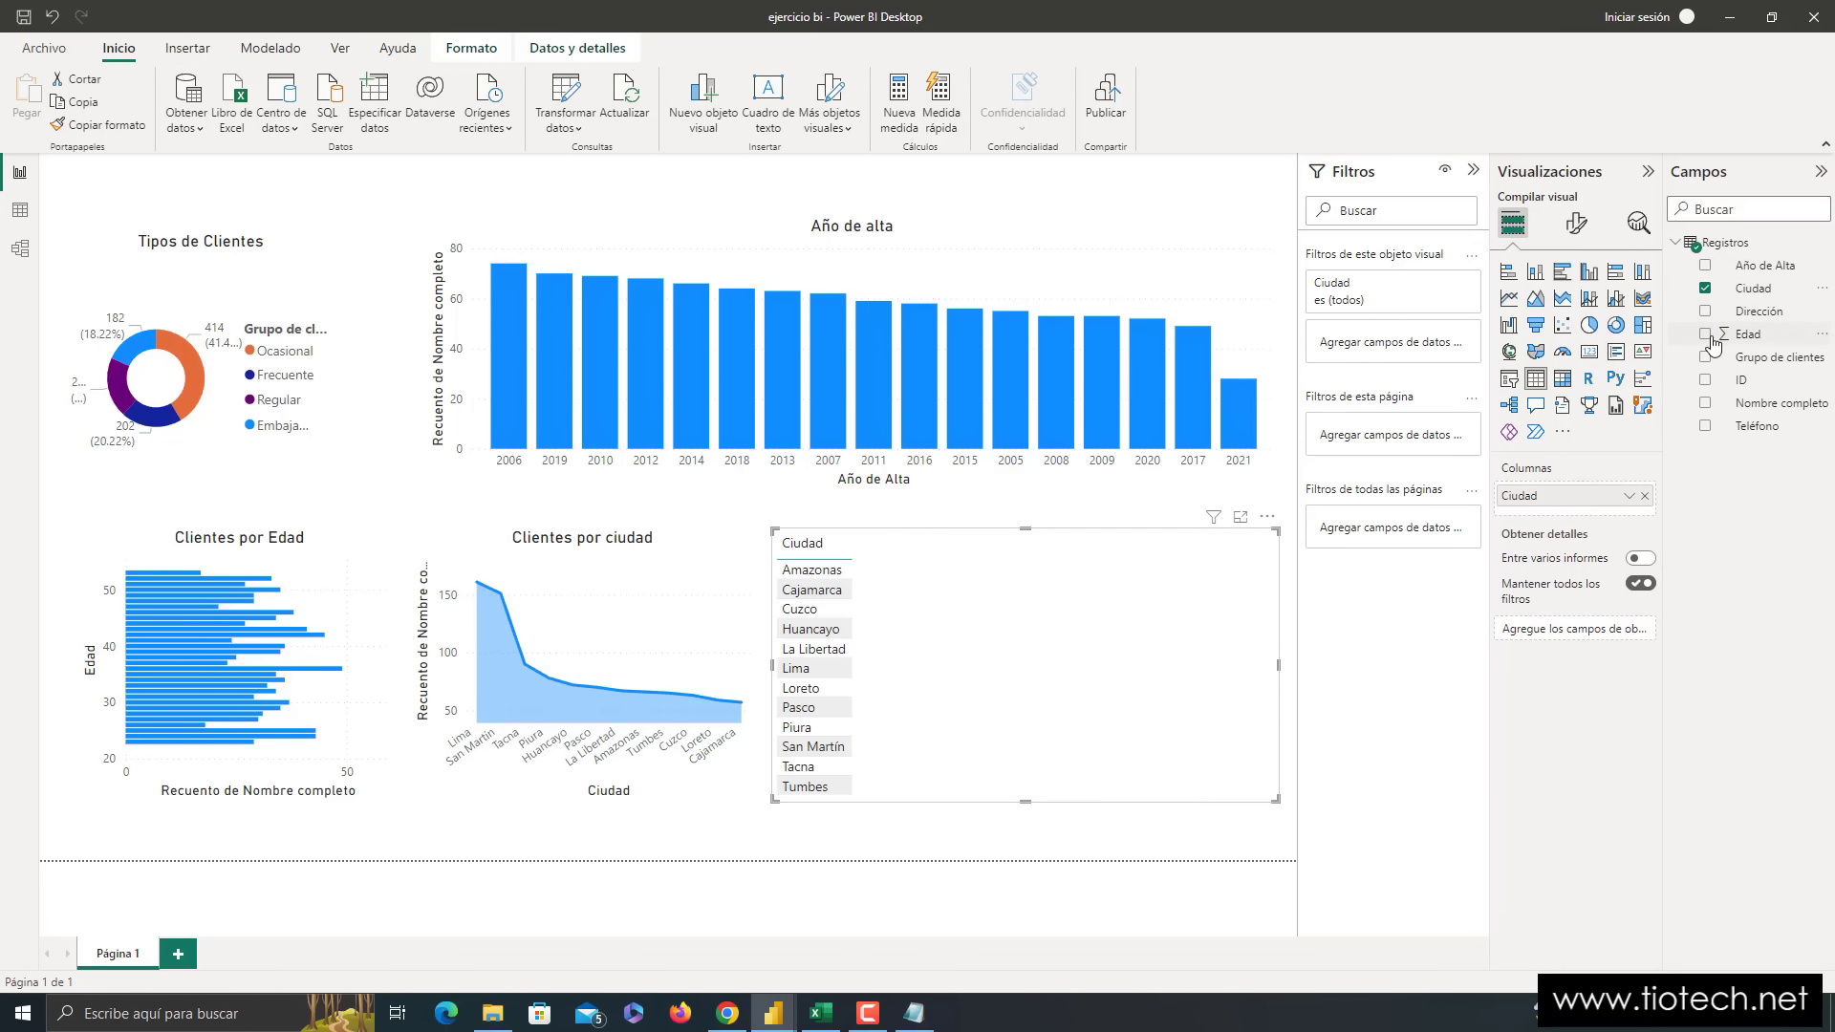
left_click(1706, 334)
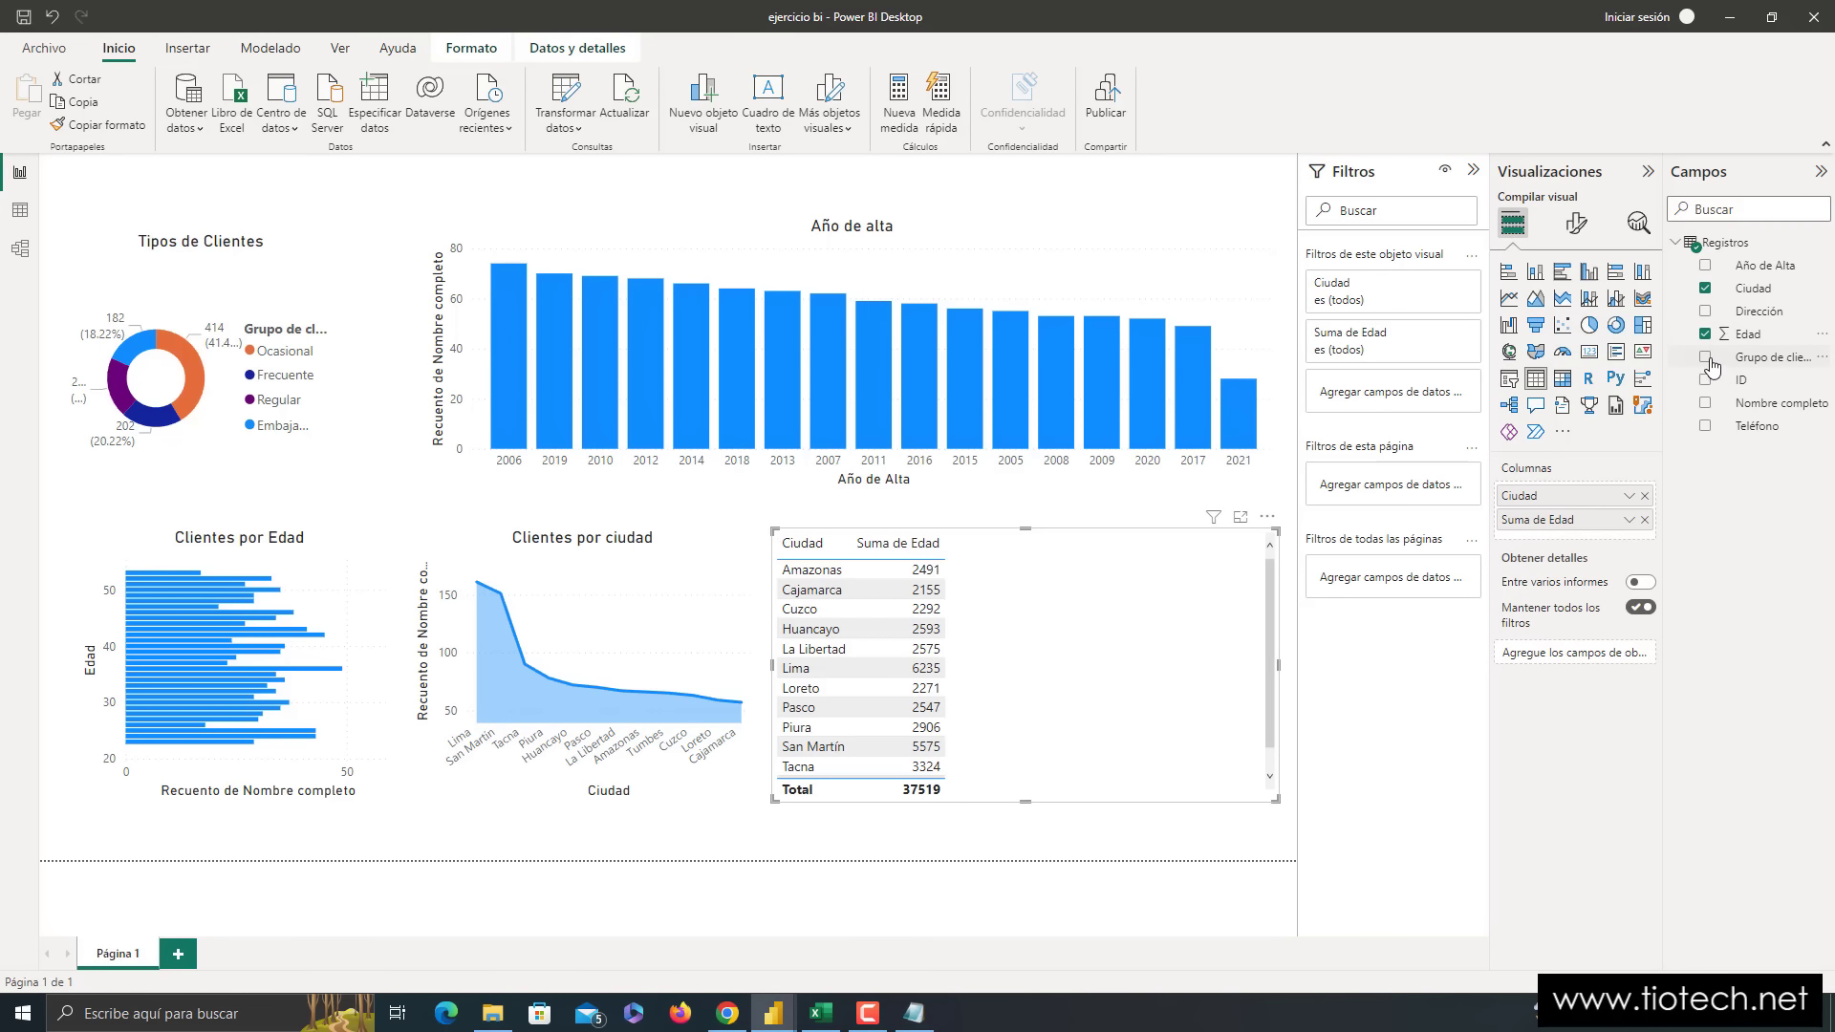
left_click(1706, 357)
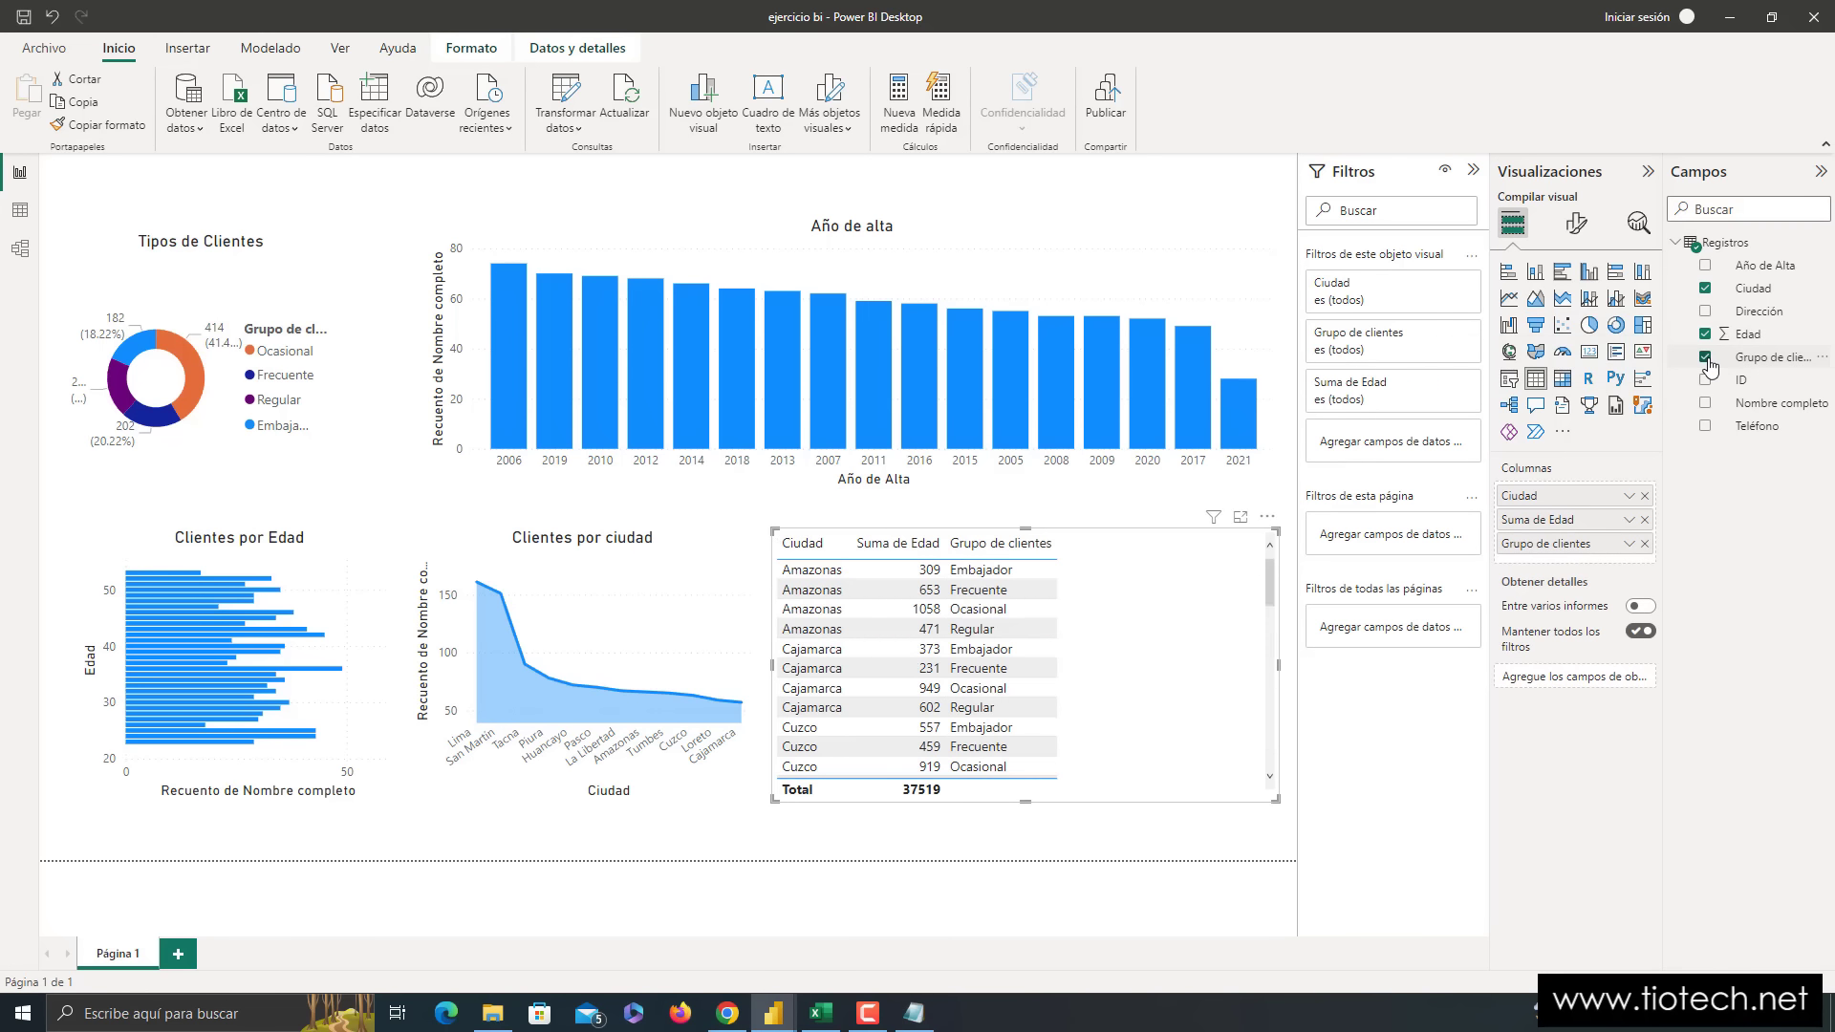
left_click(1706, 403)
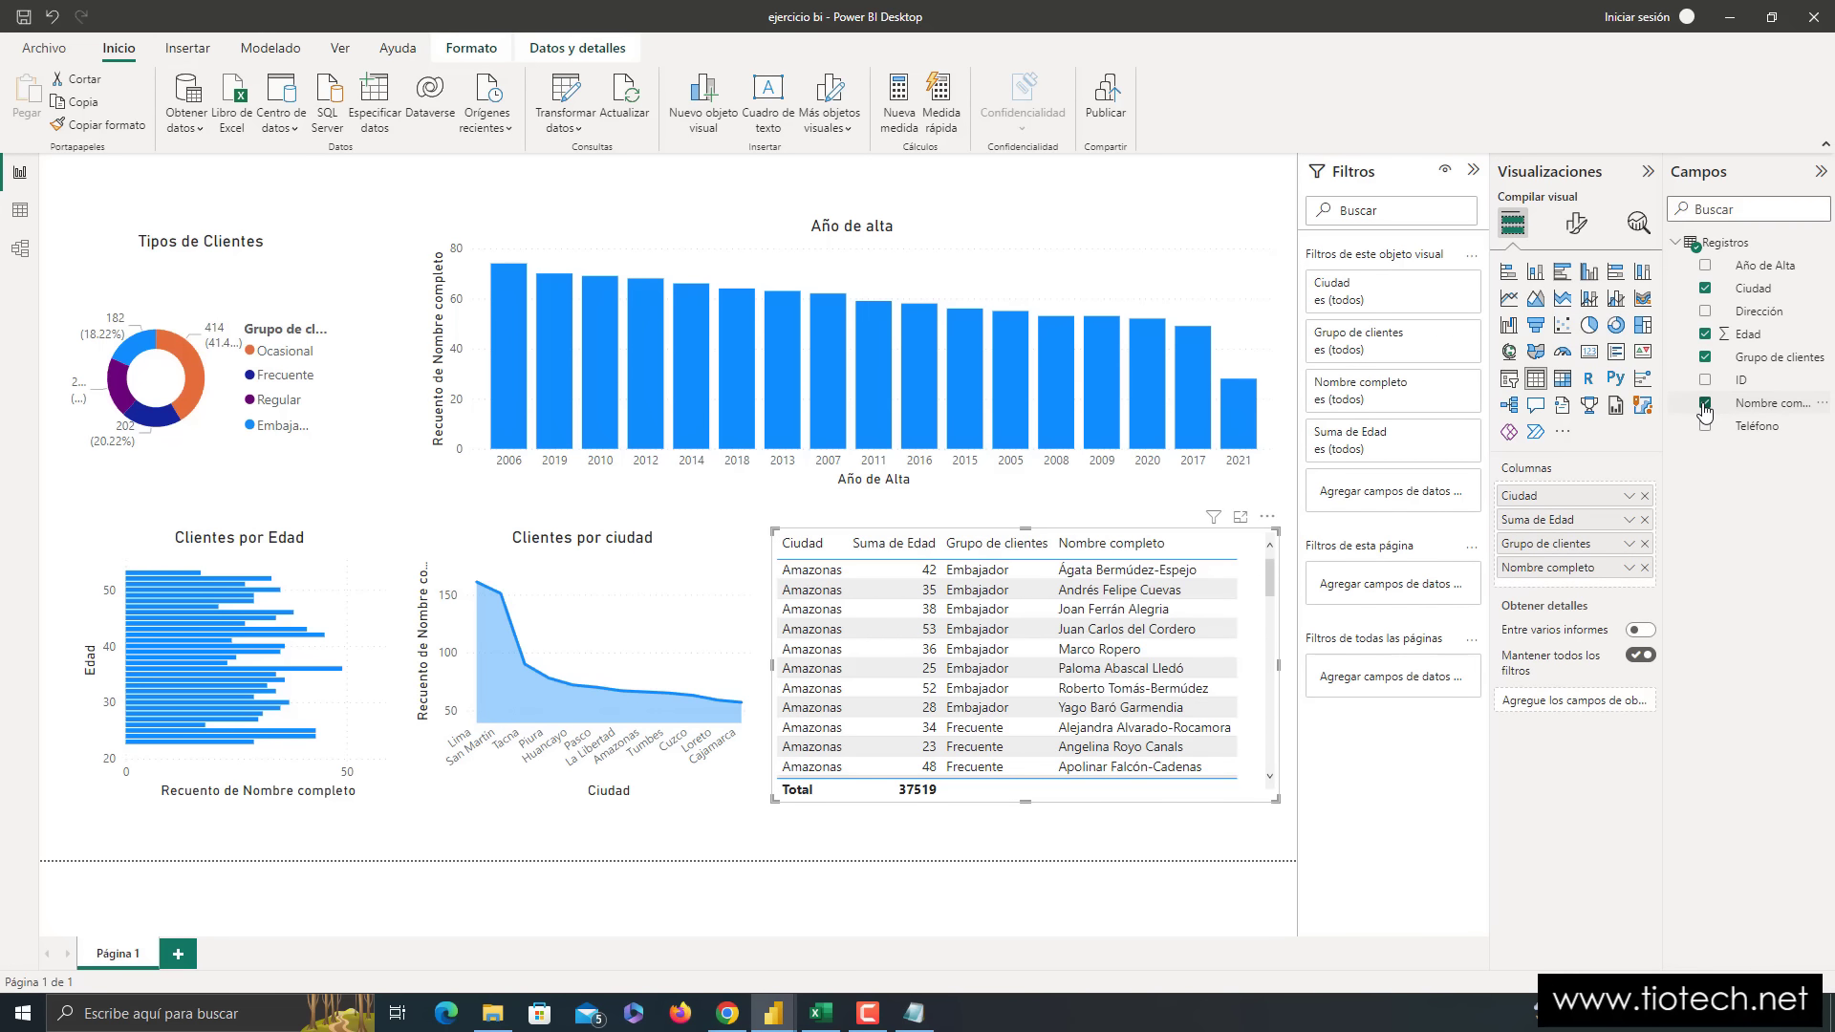
left_click(1705, 426)
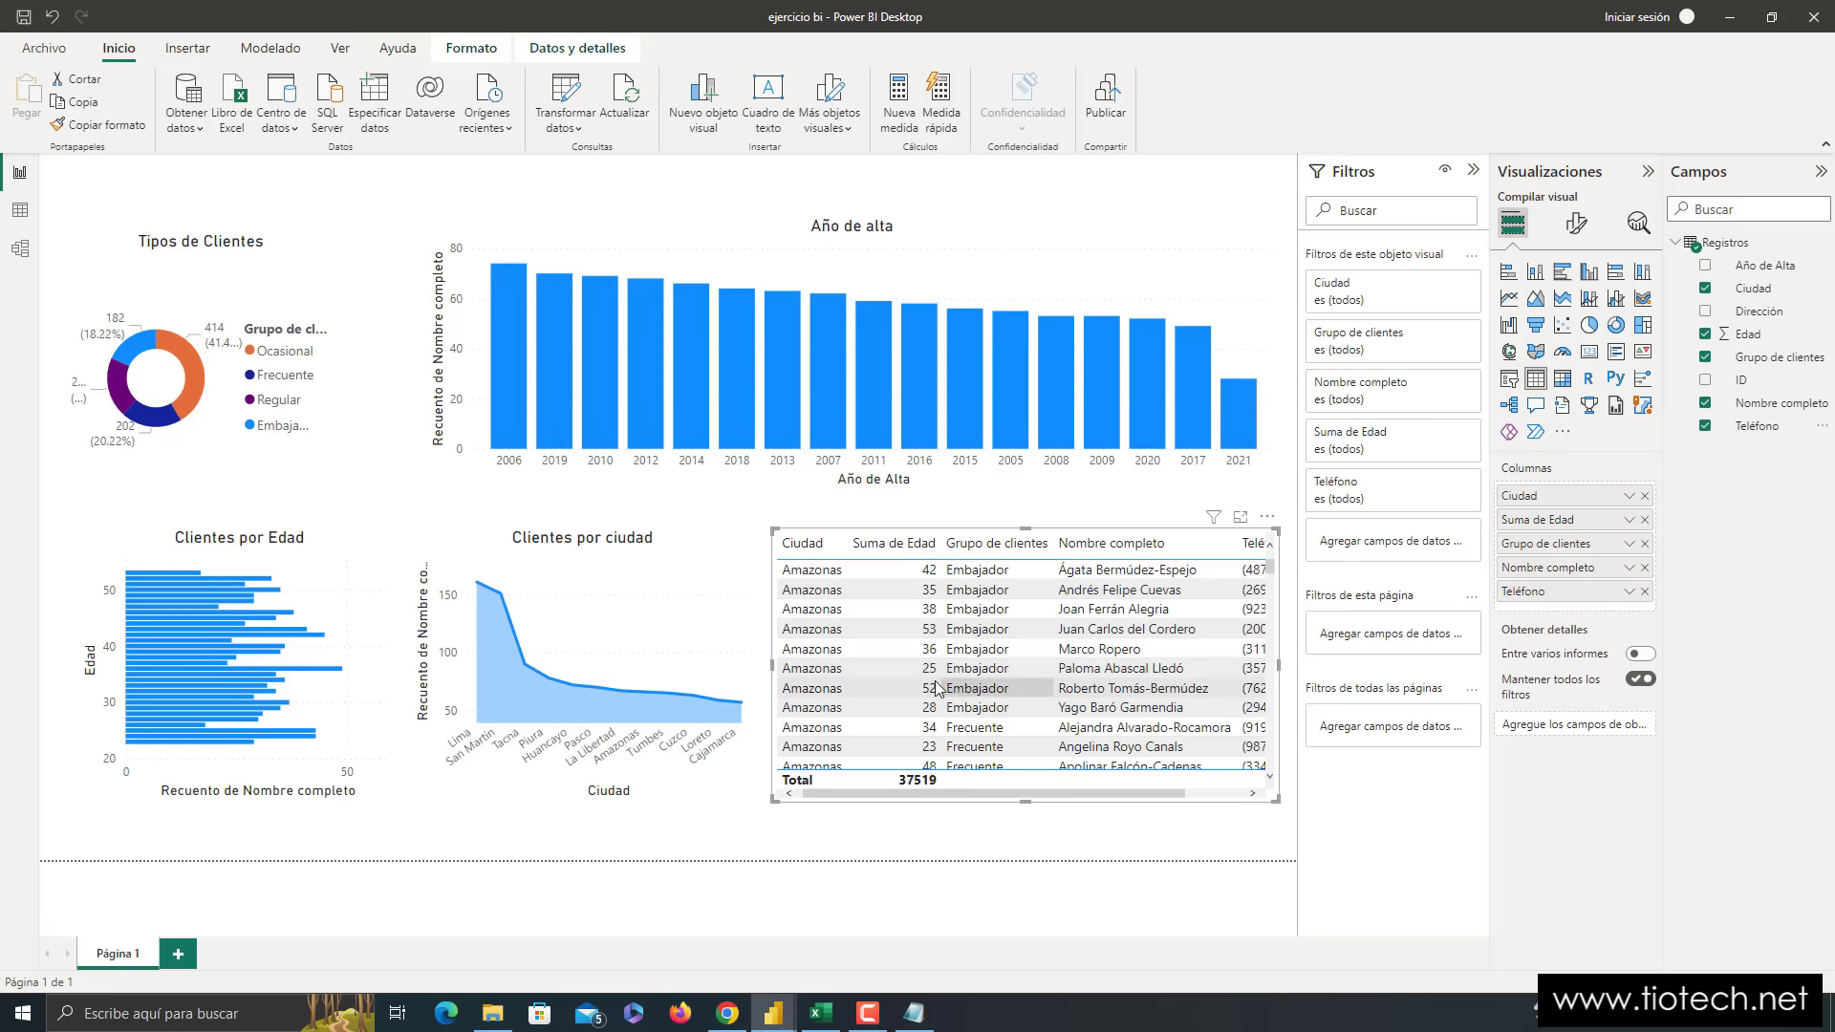
- Sort the table by Suma de Edad in descending order and refit it without Grupo de clientes, extended toward Clientes por ciudad
left_click(375, 587)
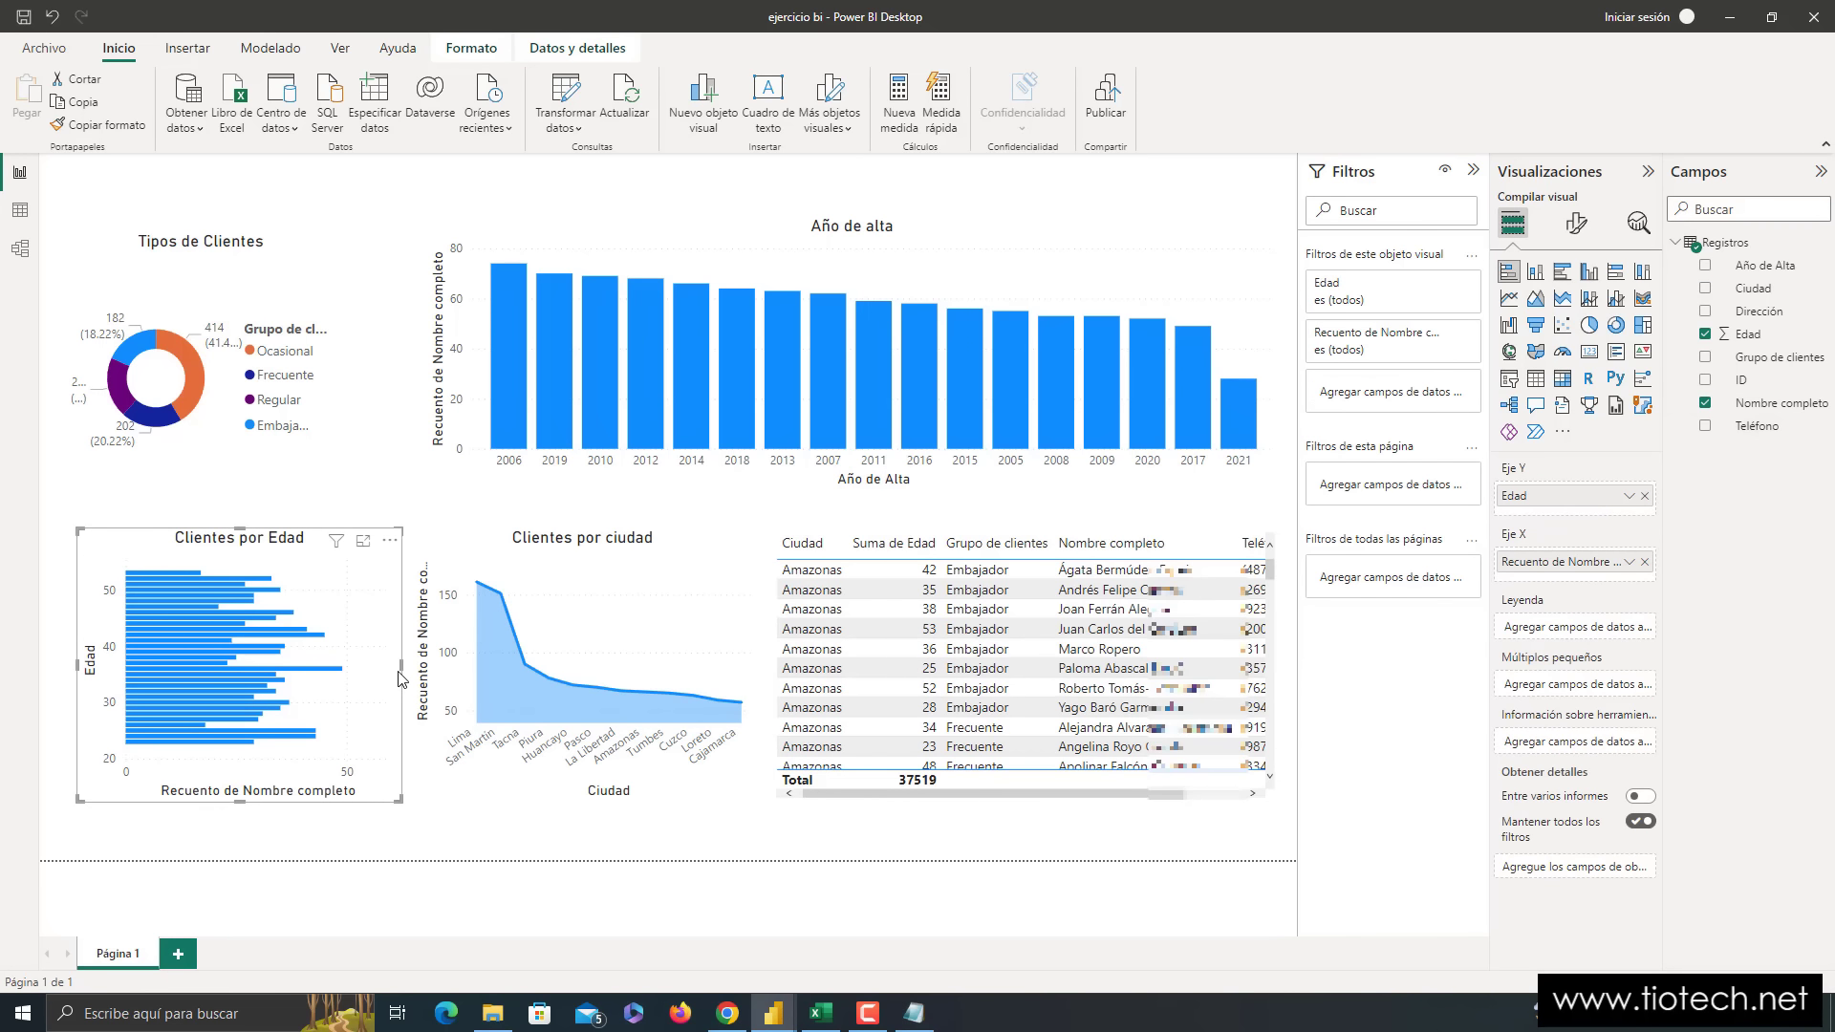
left_click(854, 544)
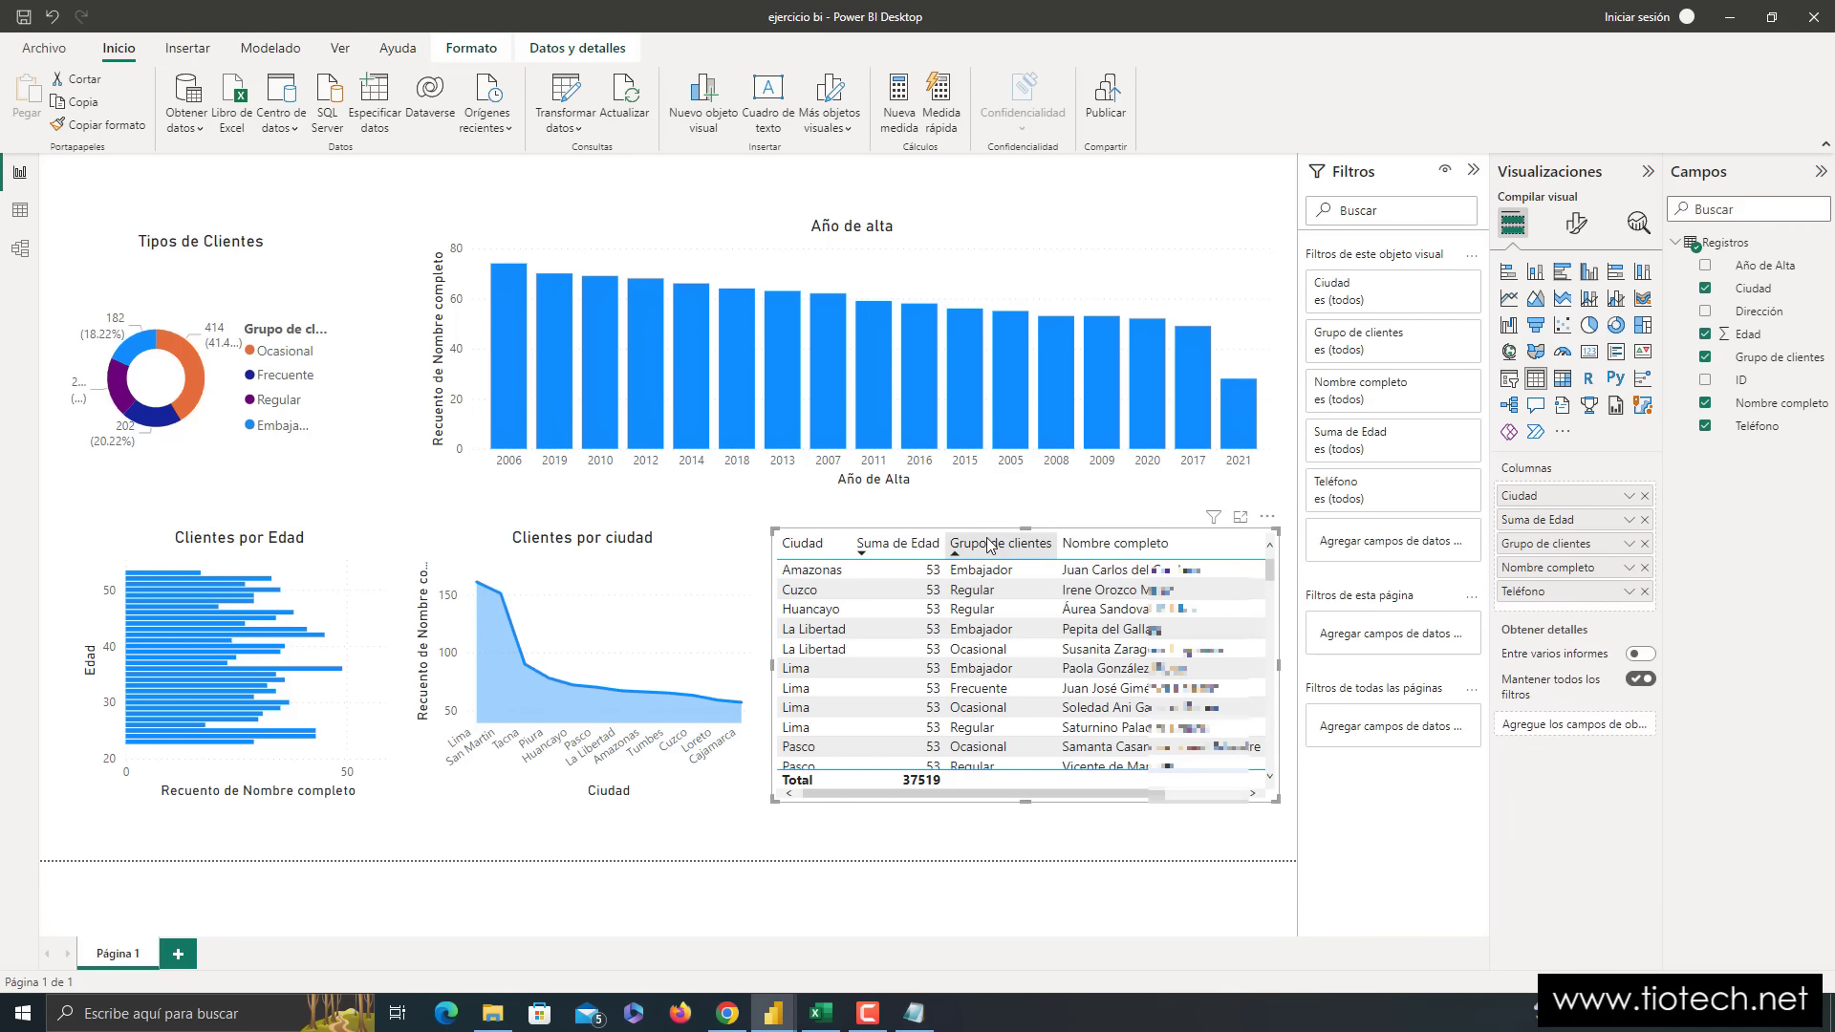
left_click(1705, 358)
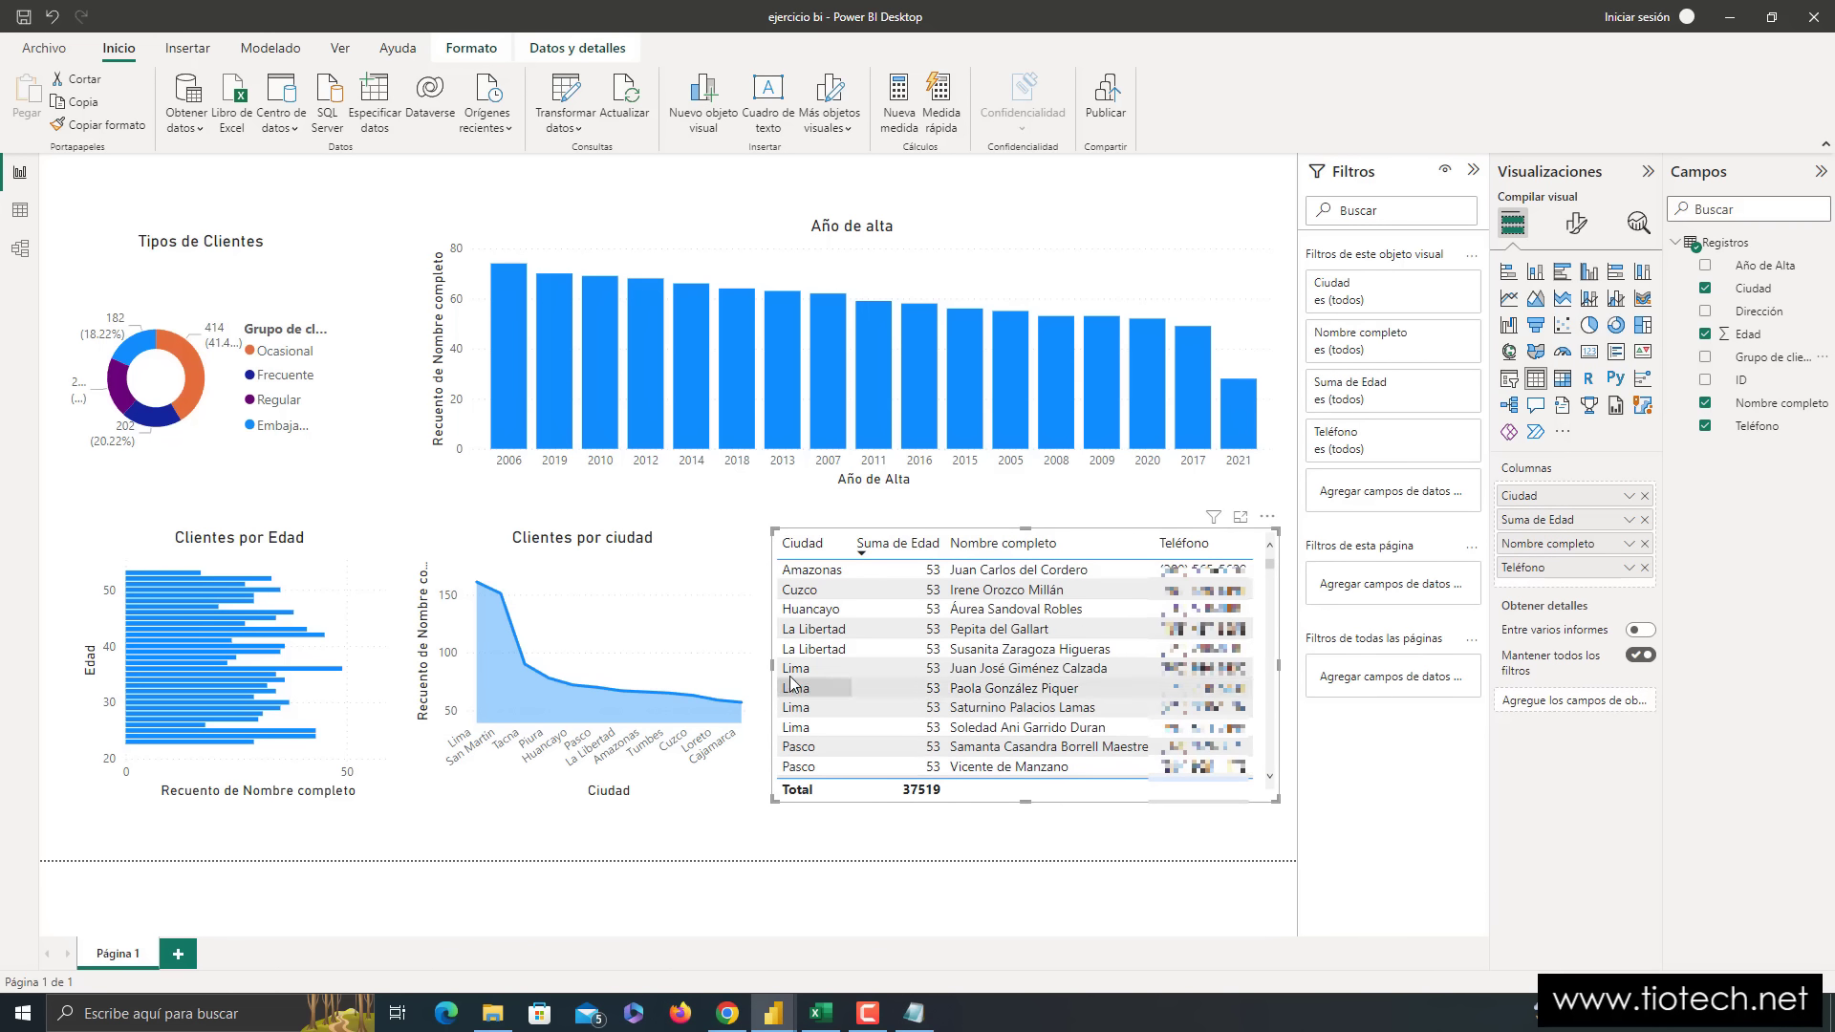
left_click_drag(772, 666, 757, 666)
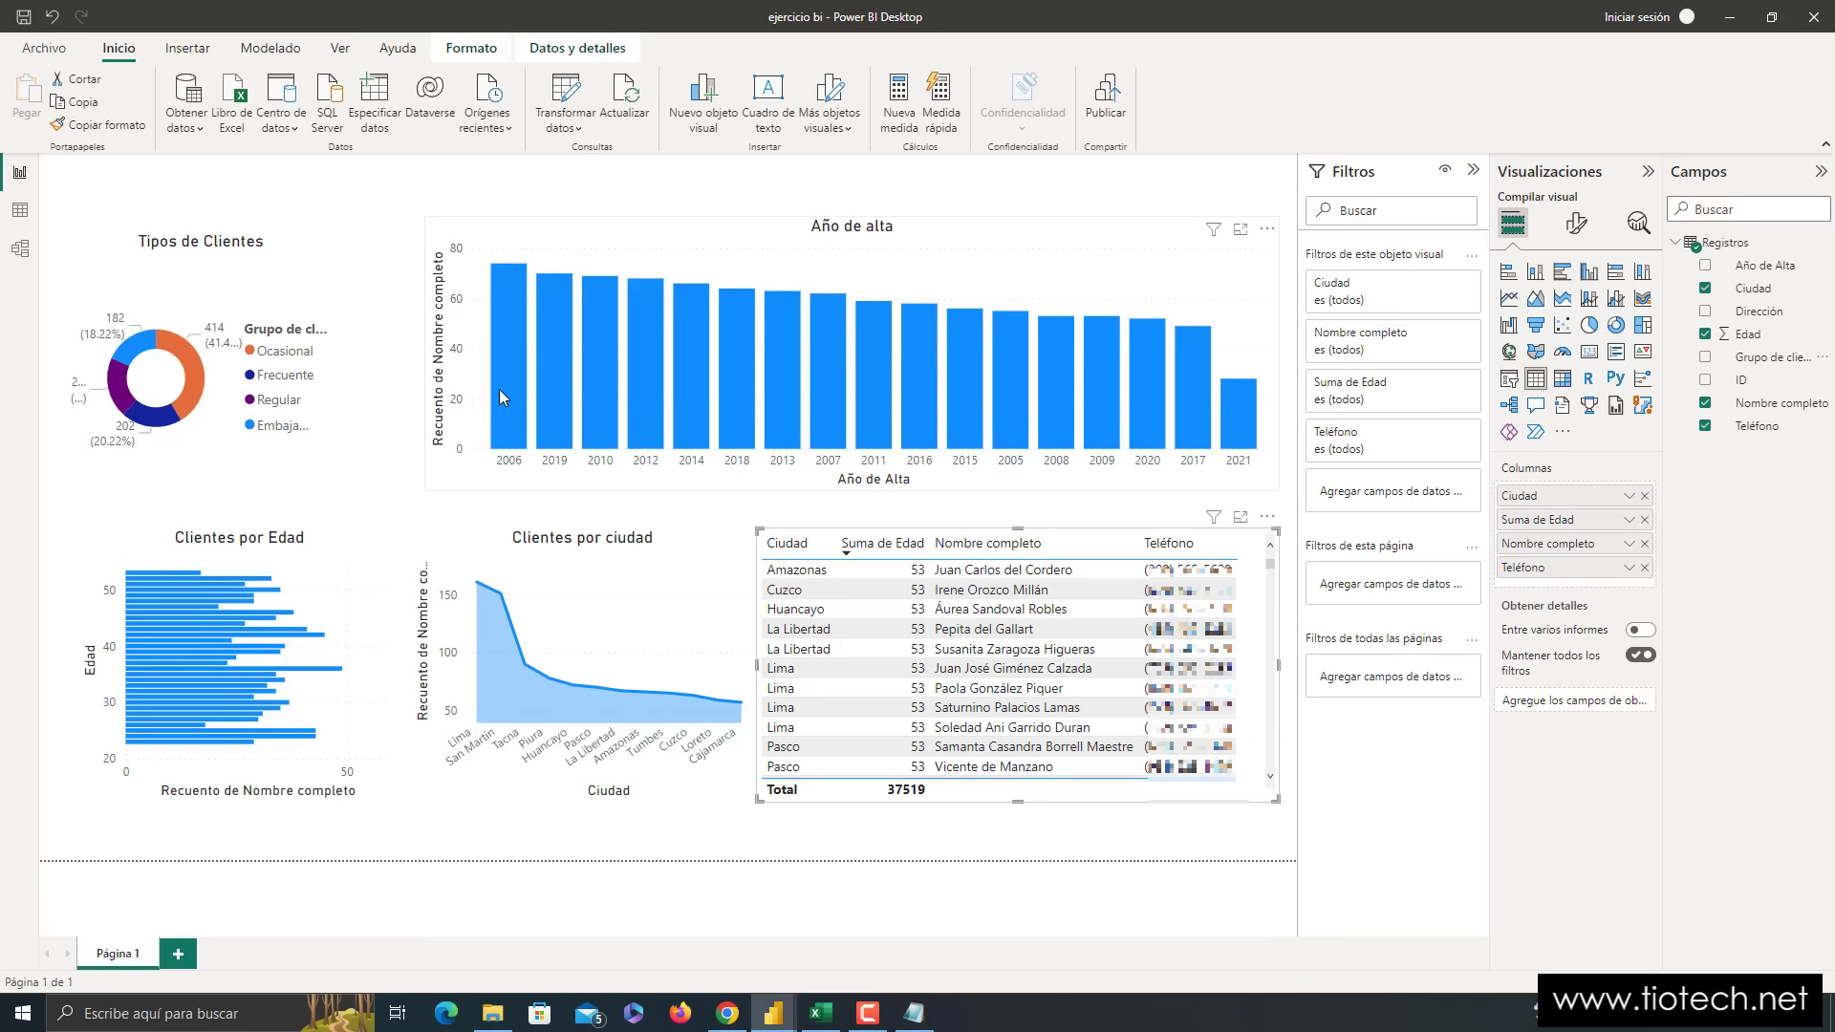
- Test filtering the customer table by the 2006 column of the Año de alta chart, and clear the selection
left_click(501, 358)
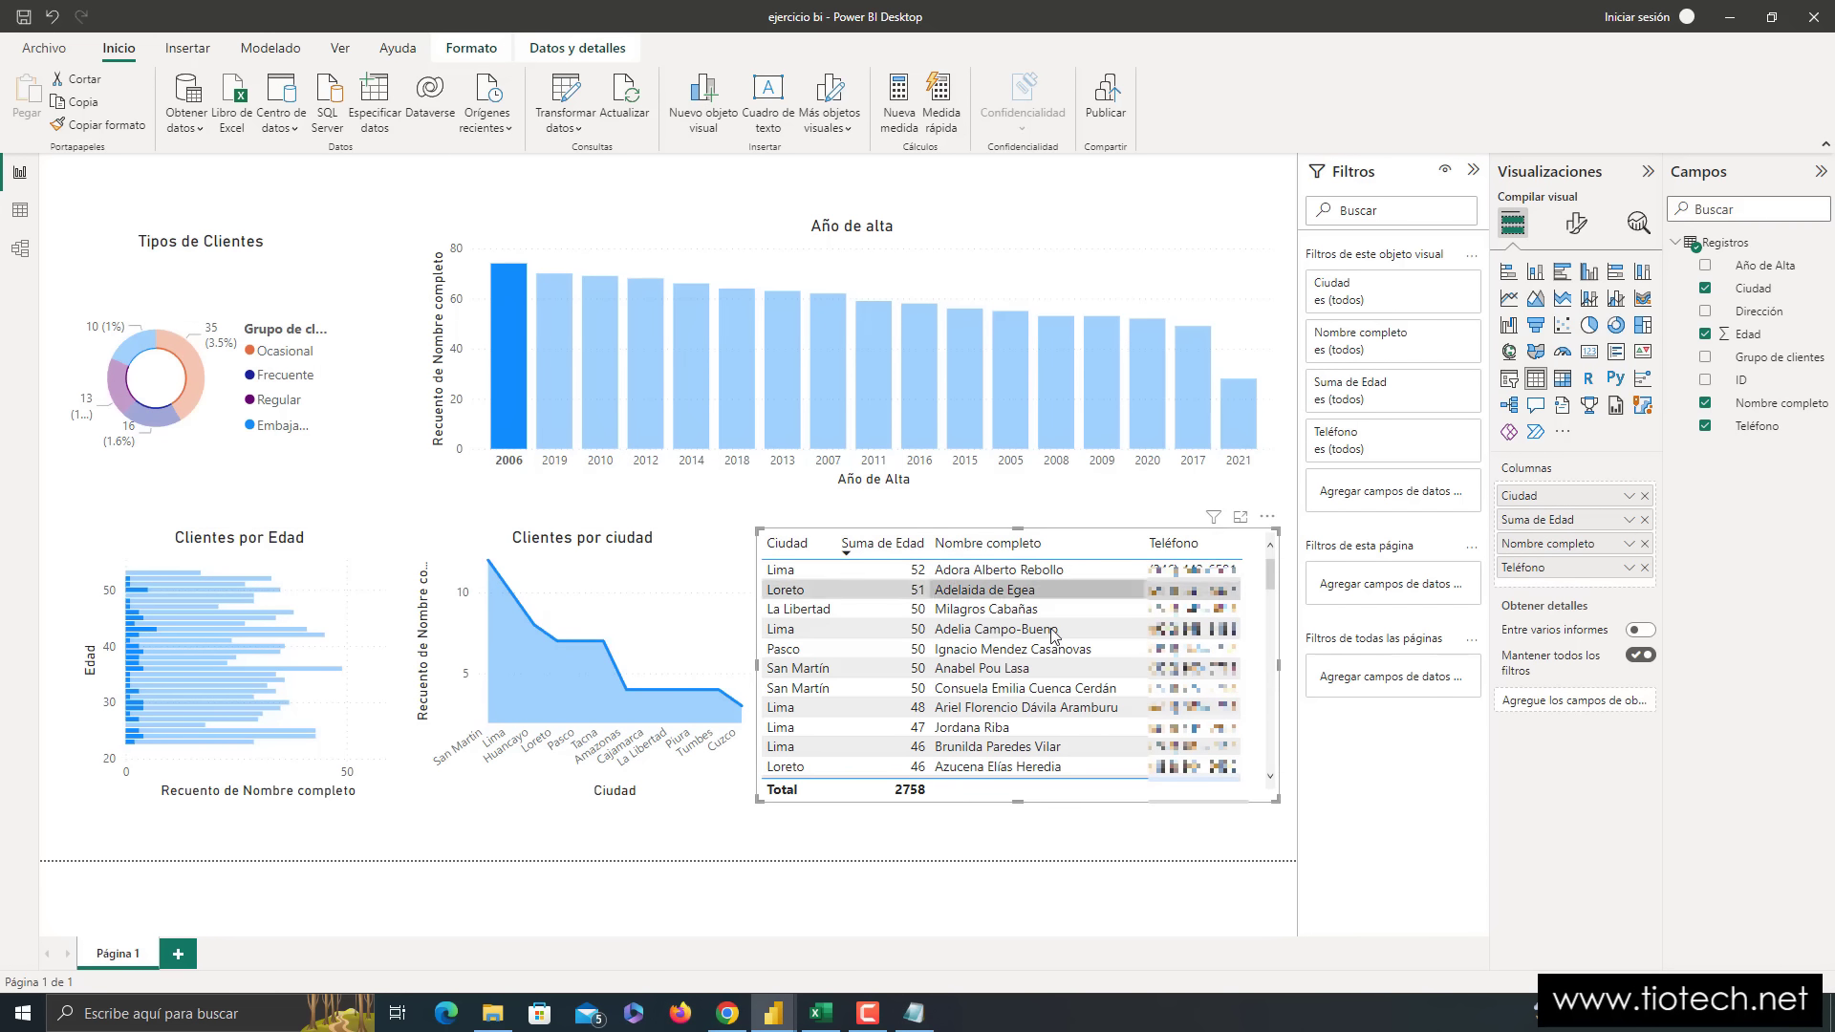
mouse_move(1271, 577)
left_mouse_down()
mouse_move(1278, 778)
mouse_move(1284, 578)
left_mouse_up()
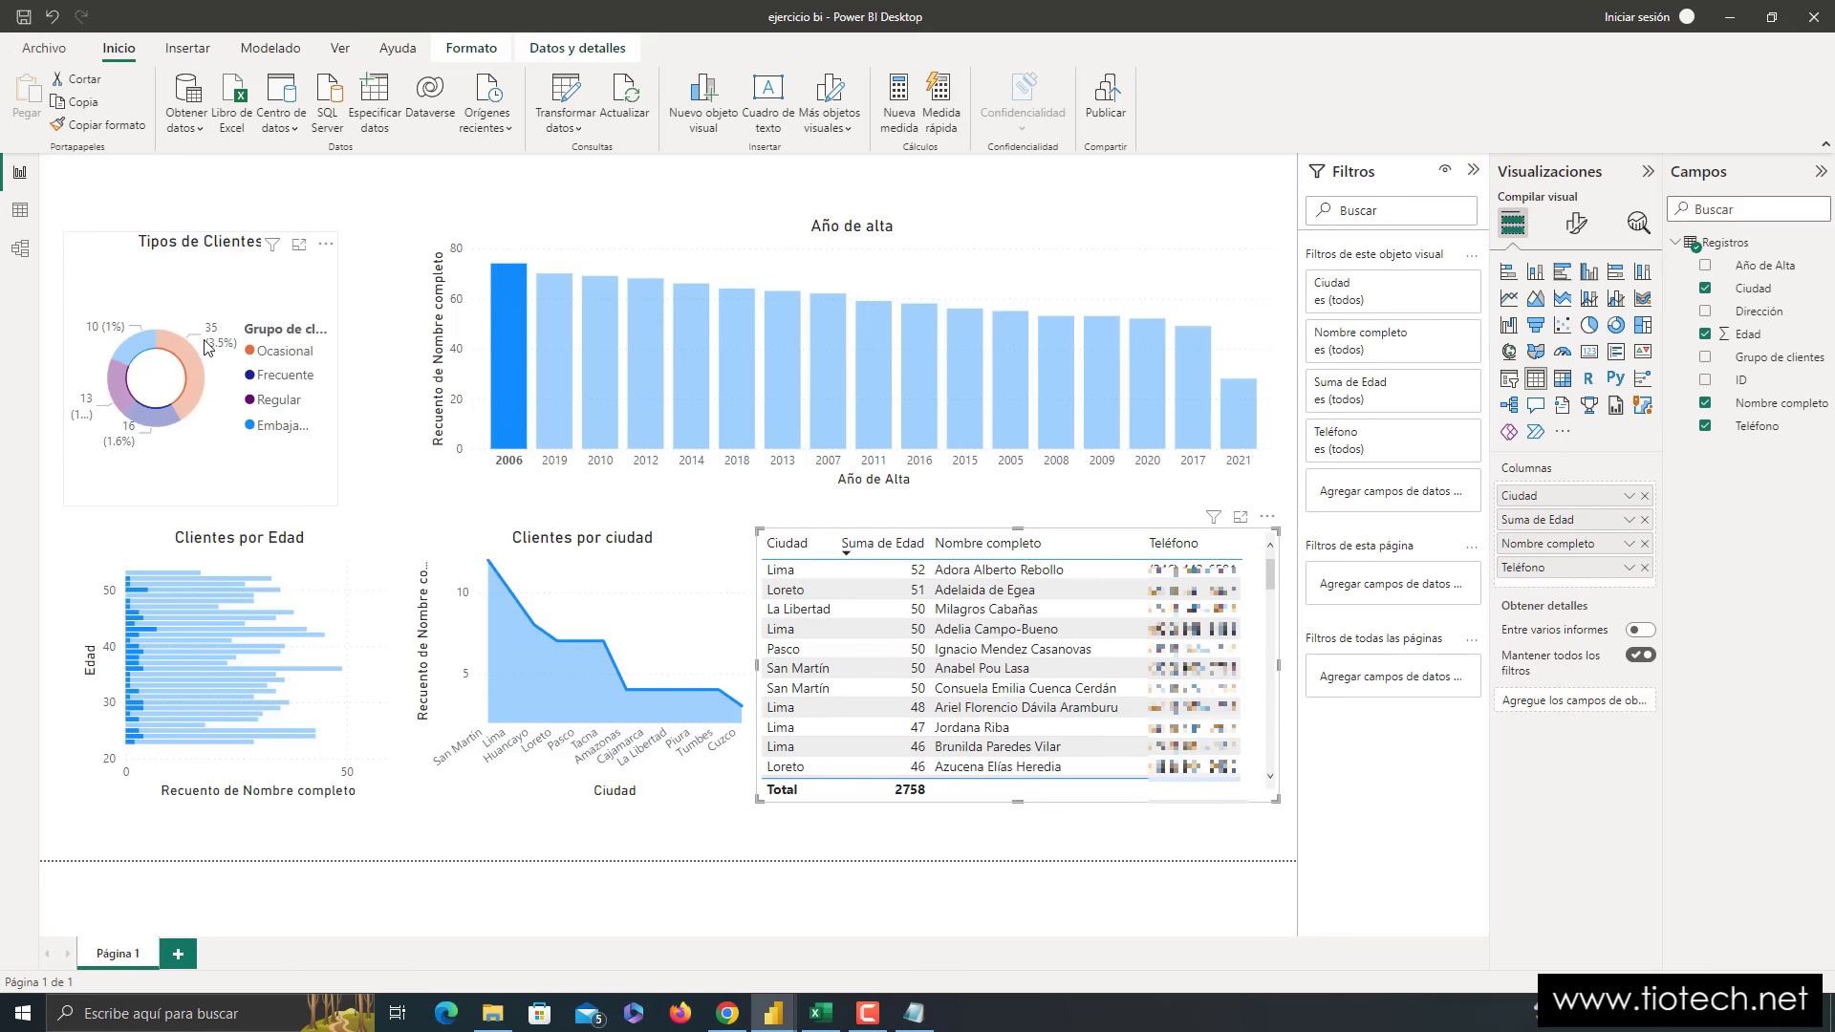
left_click(239, 198)
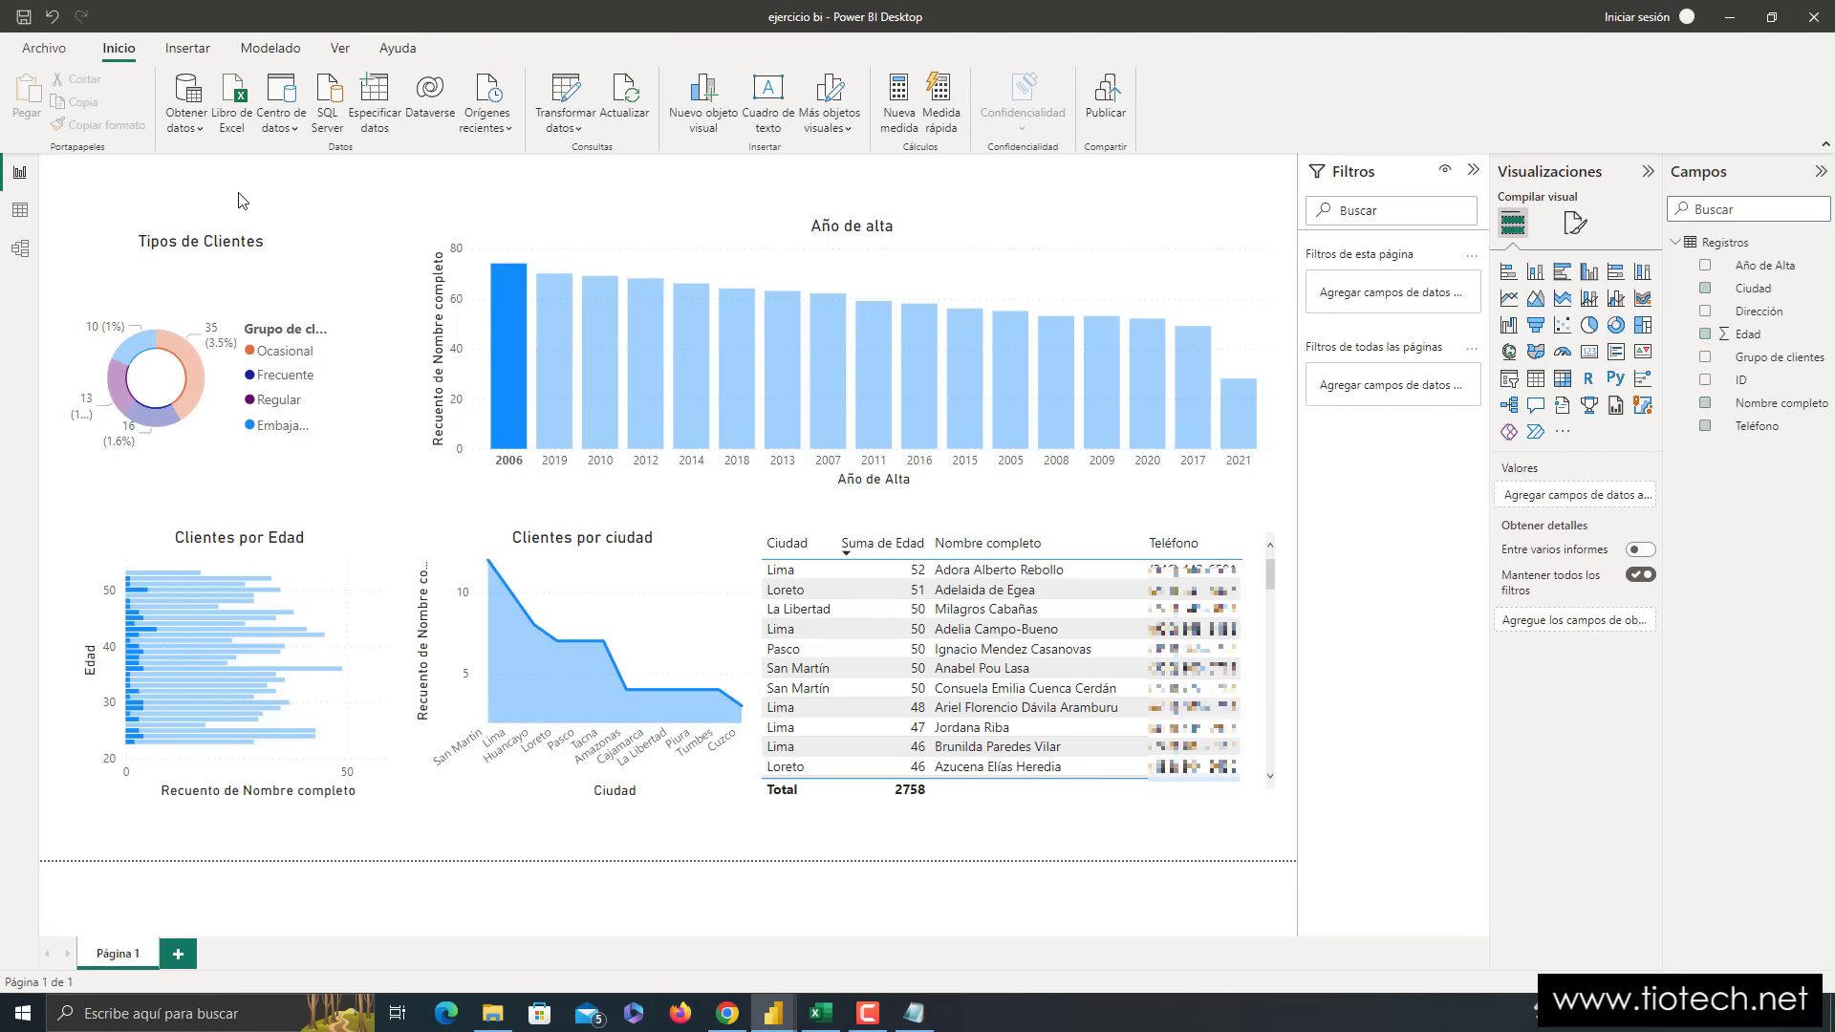
left_click(549, 263)
left_click(361, 192)
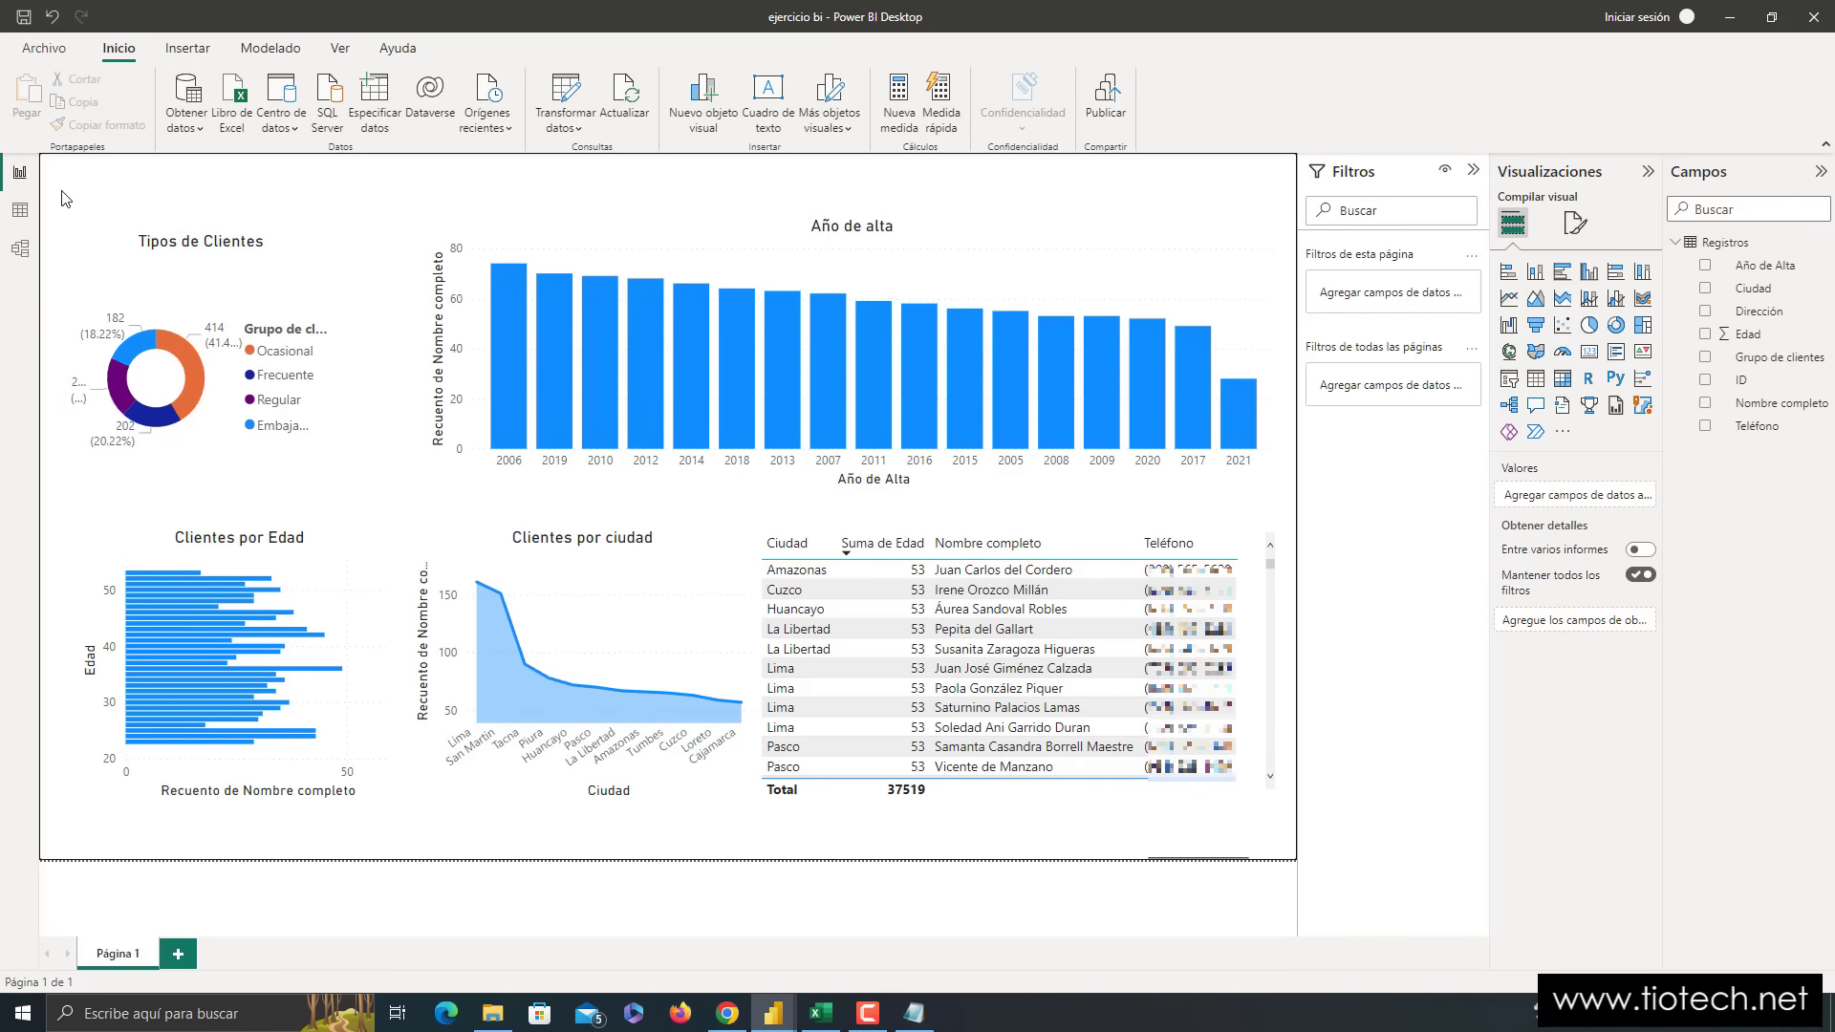
- Move all the visuals together down to the page's lower edge to free space above them
mouse_move(57, 187)
left_mouse_down()
mouse_move(553, 510)
mouse_move(1292, 850)
left_mouse_up()
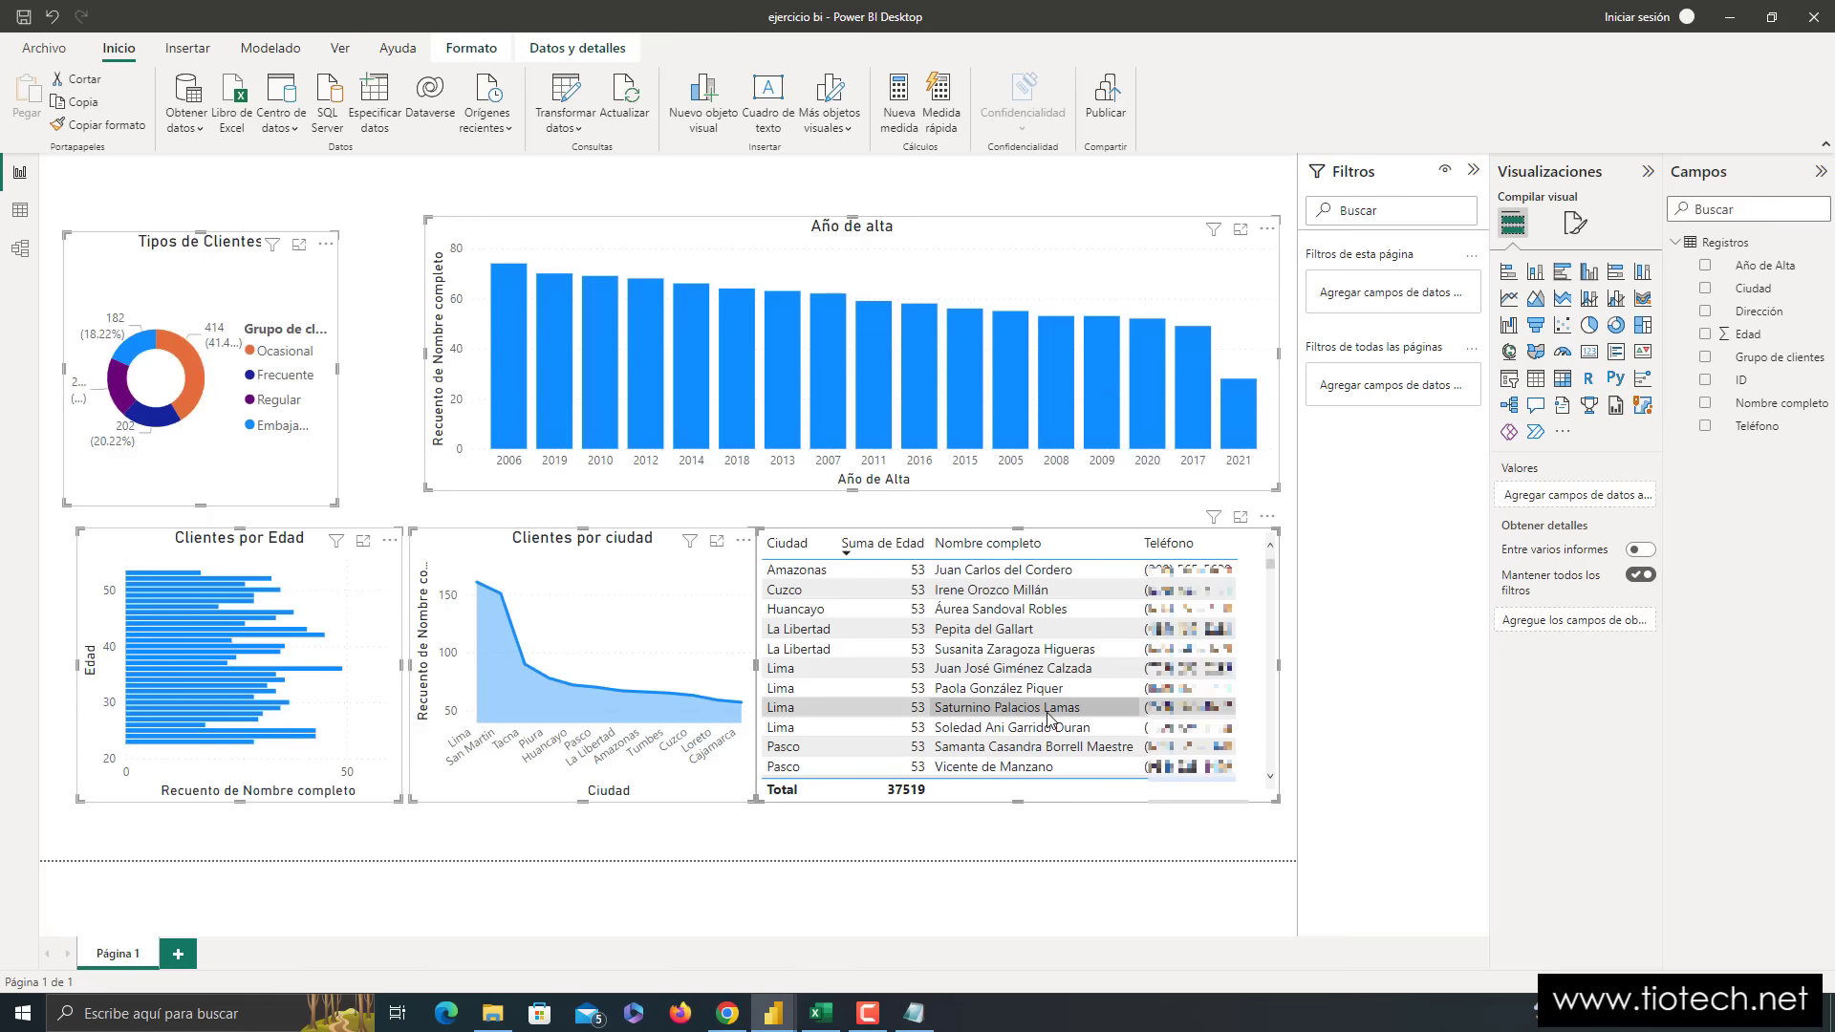
left_click_drag(1052, 719, 1052, 771)
left_click(999, 724)
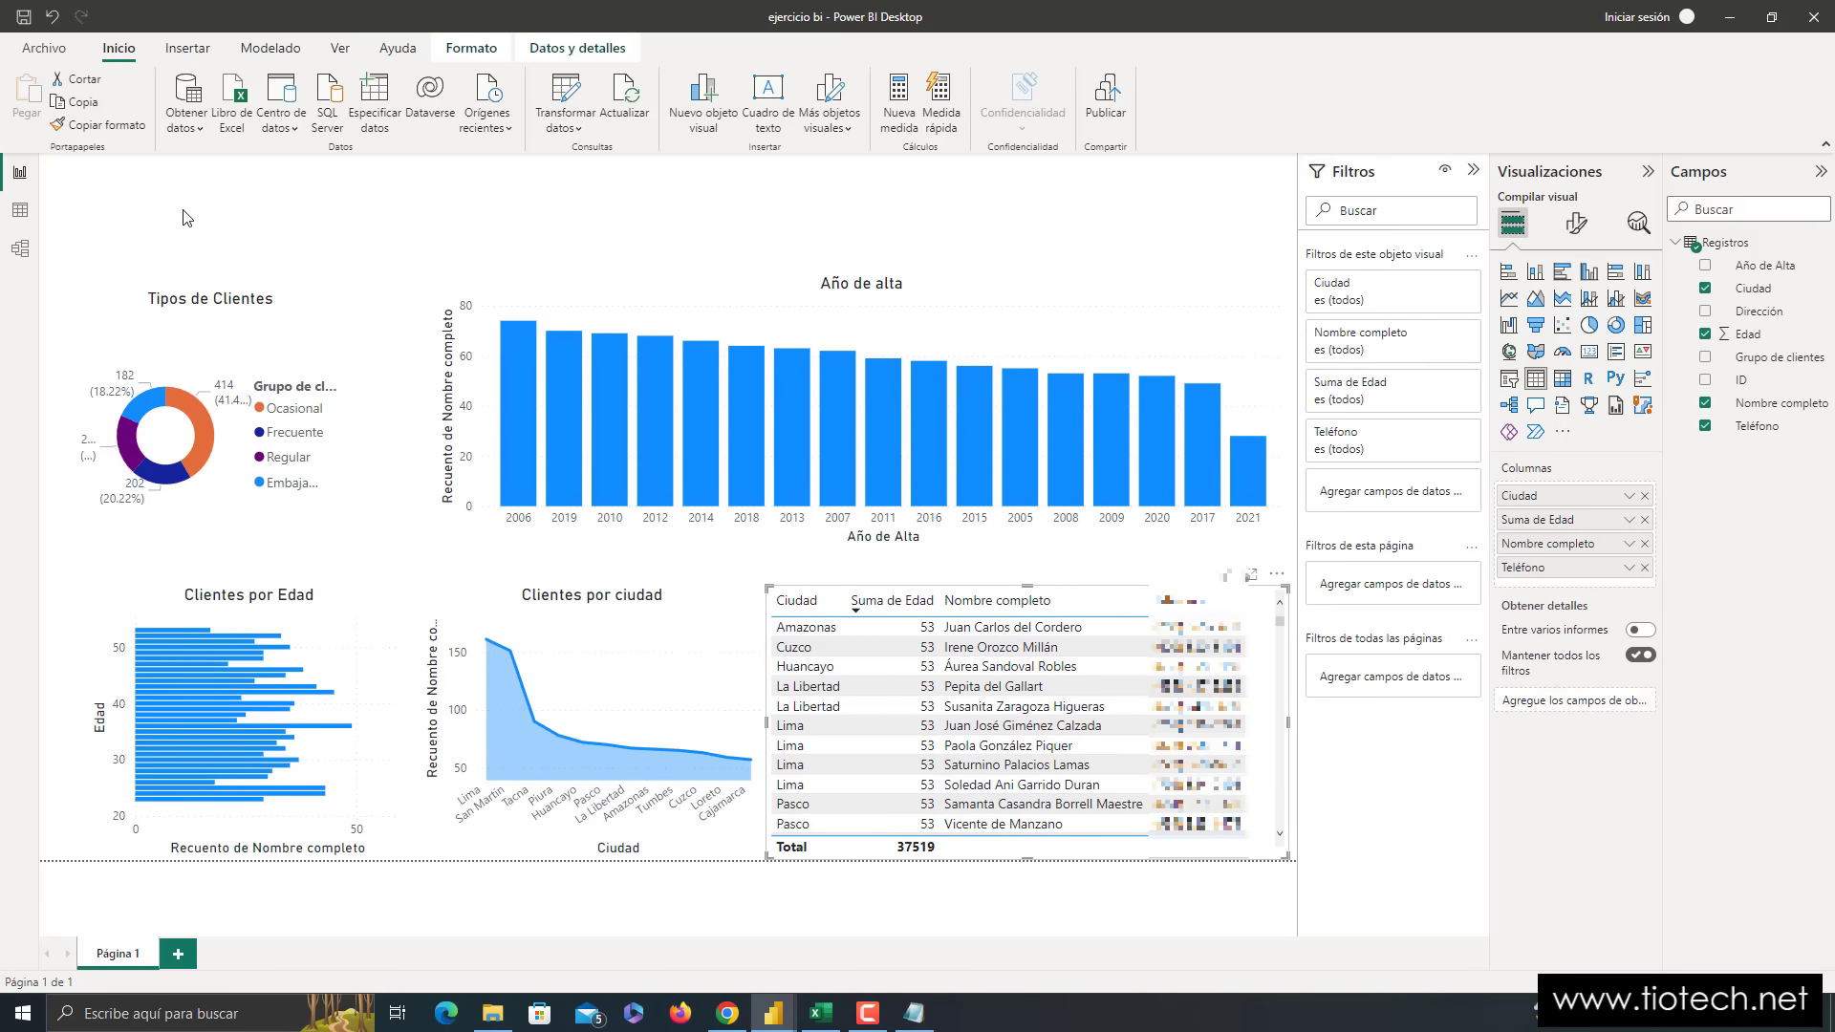
left_click(183, 211)
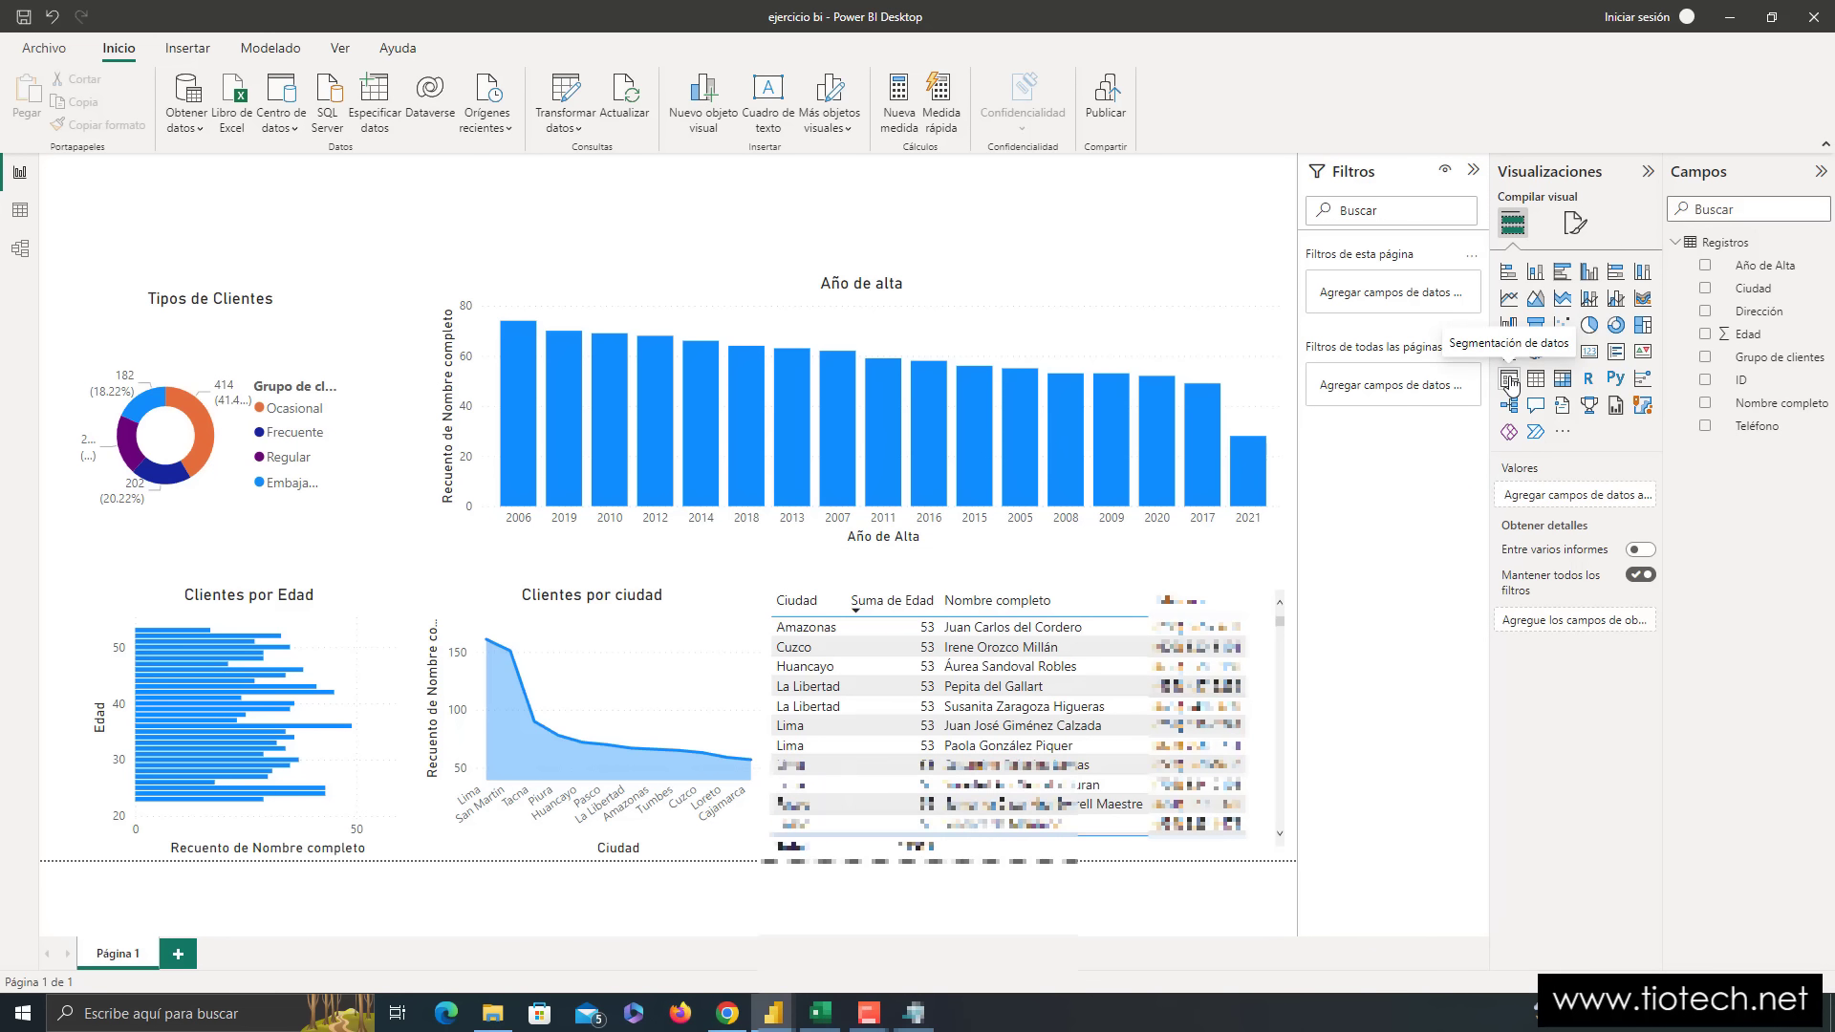
- Insert a compact slicer in the free space above Tipos de Clientes and assign it the Año de Alta field
key("super+plus")
key("super+Escape")
left_click(1509, 380)
left_click_drag(280, 277, 228, 193)
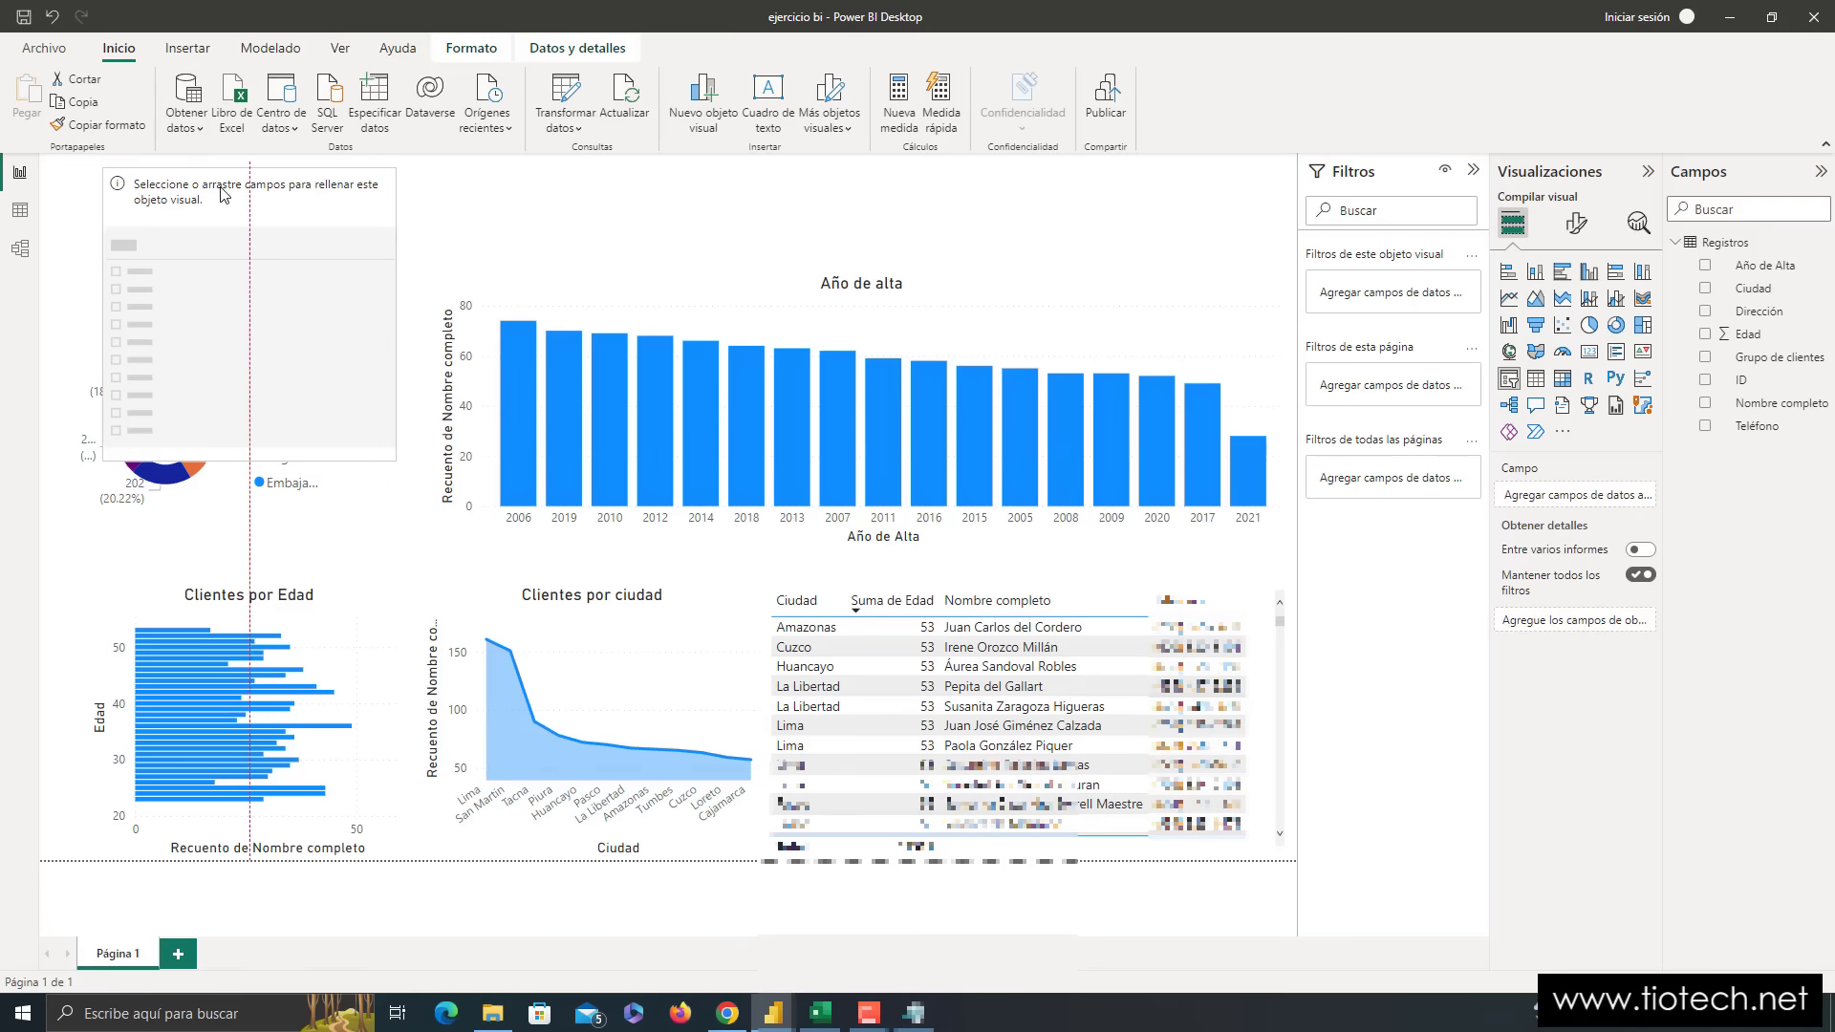
left_click_drag(238, 363, 227, 248)
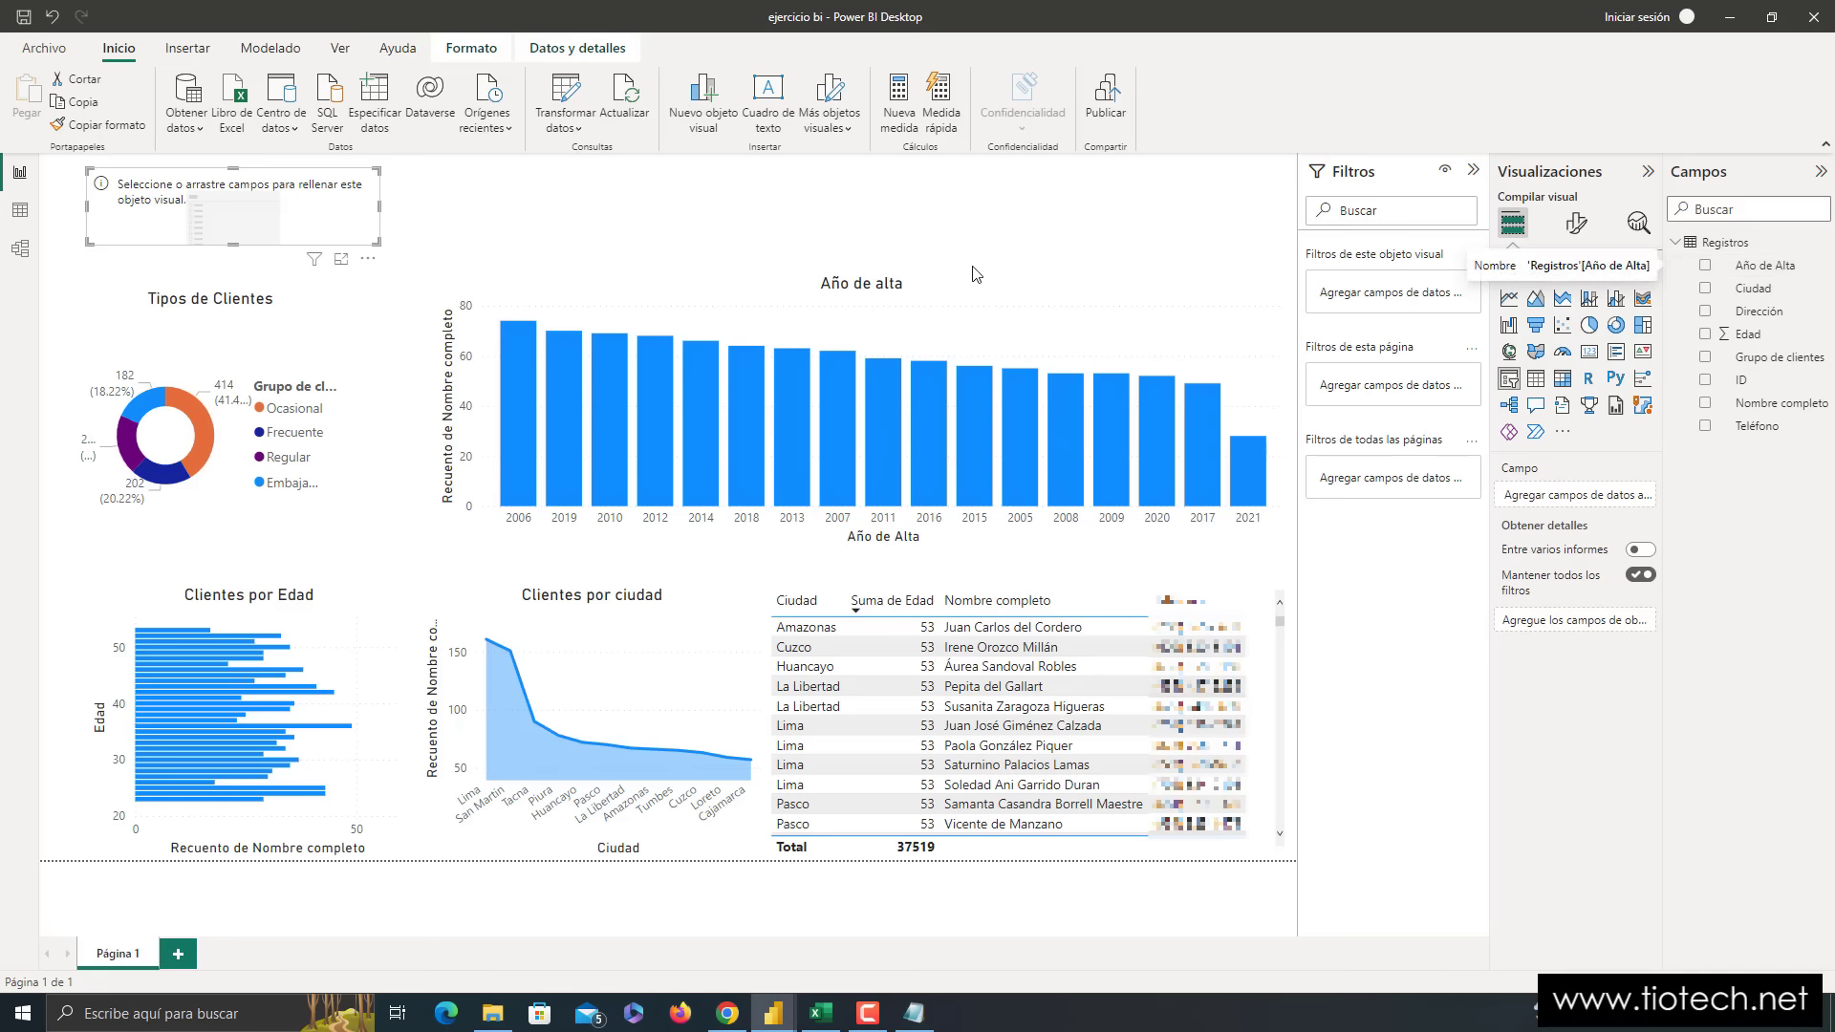
left_click(1705, 265)
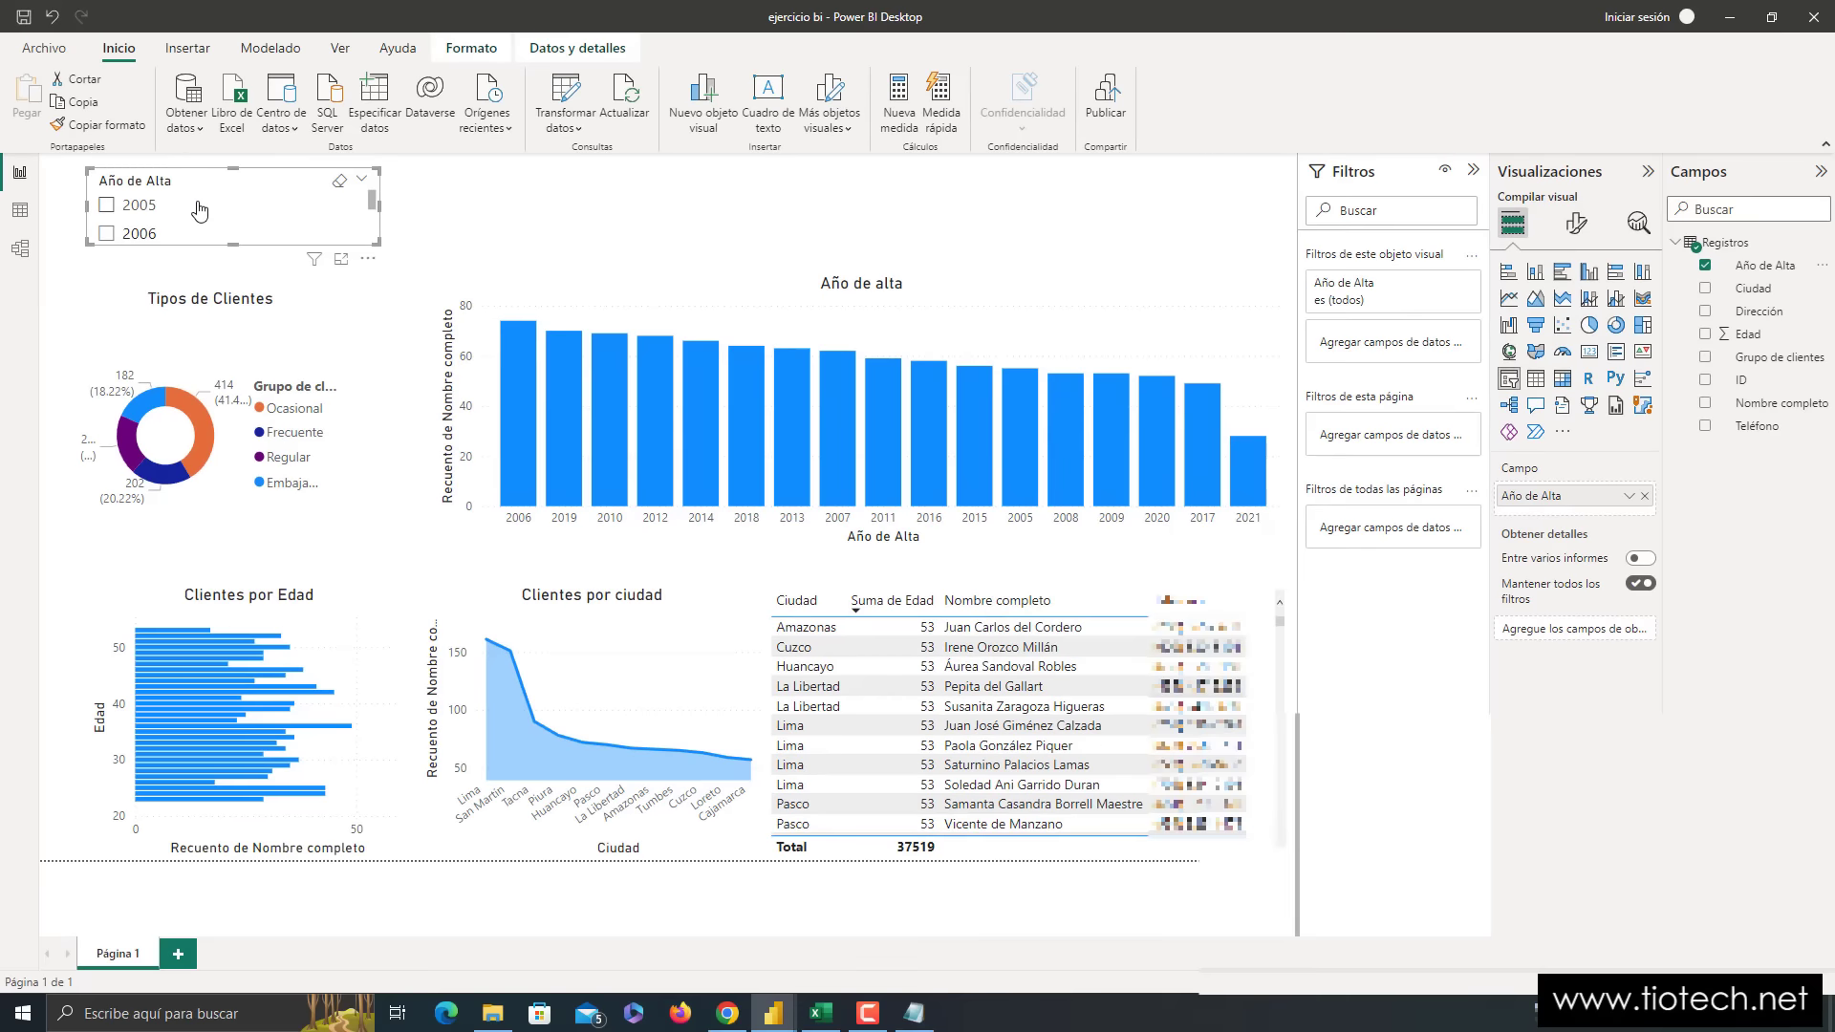
- Test the Año de Alta slicer by filtering the report to 2007, and clear the filter
scroll(132, 227, "down", 2)
left_click(112, 225)
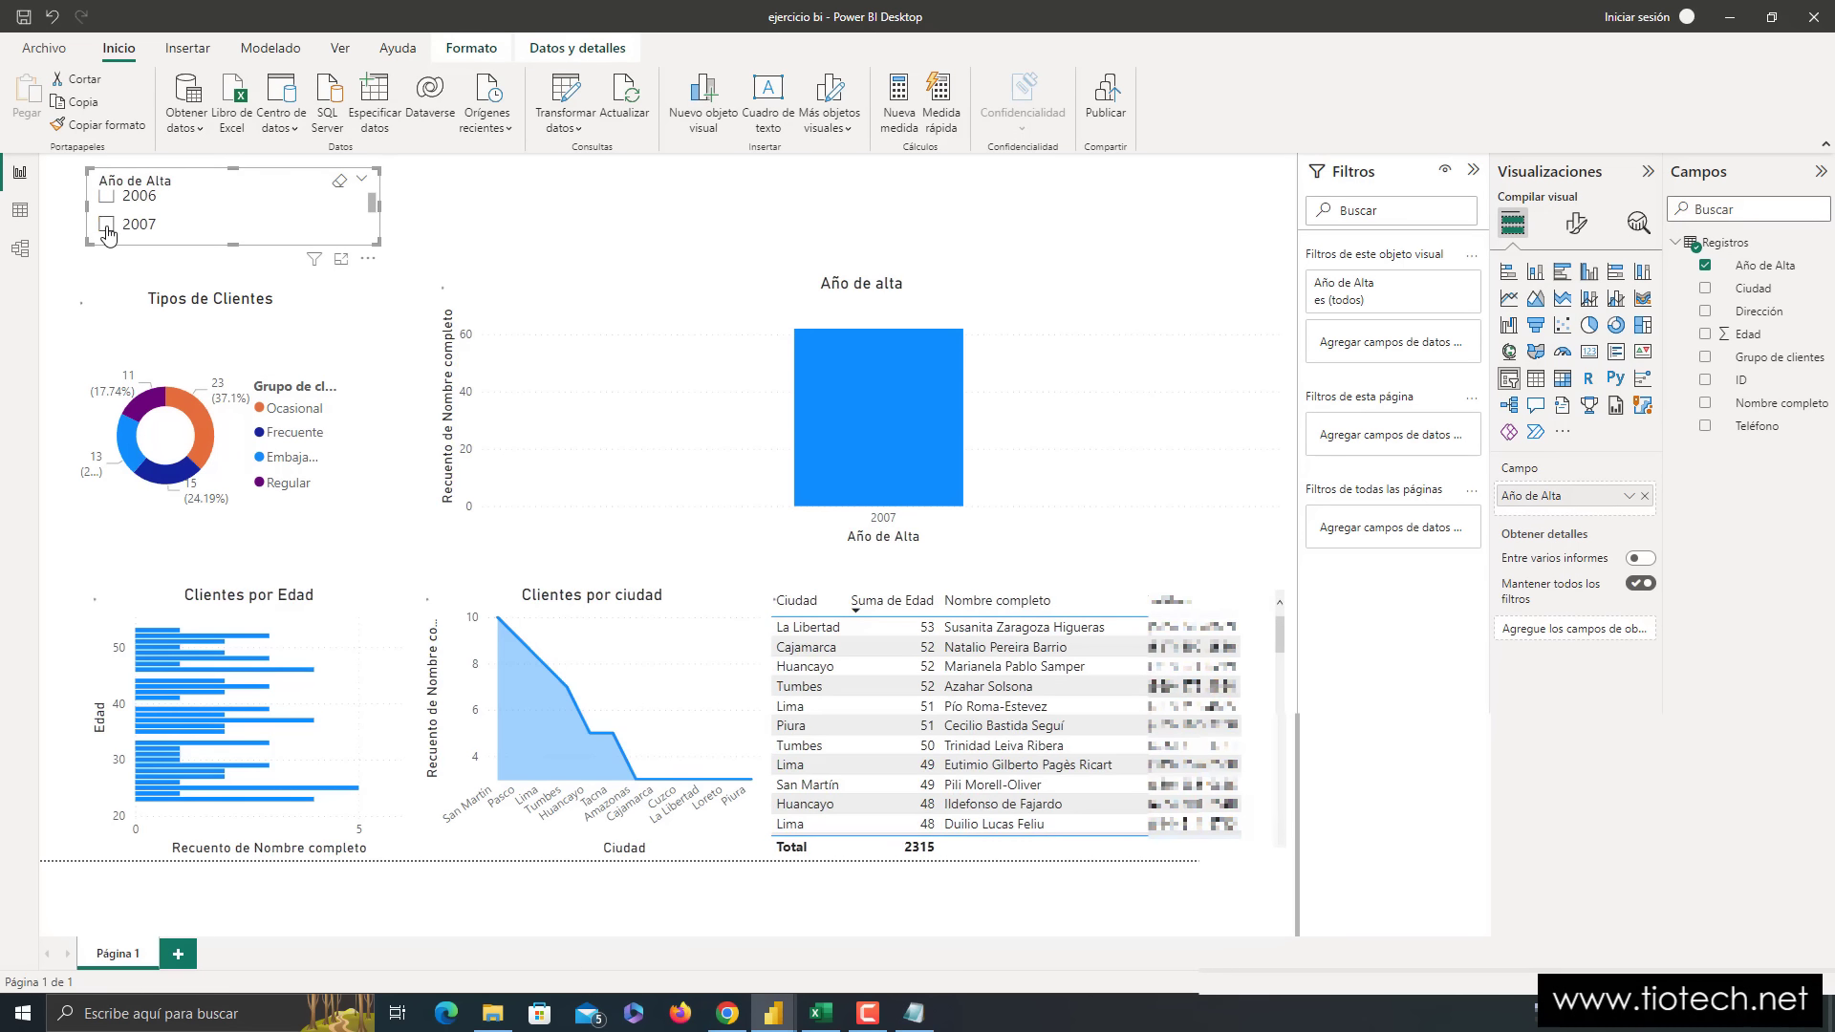
left_click(107, 230)
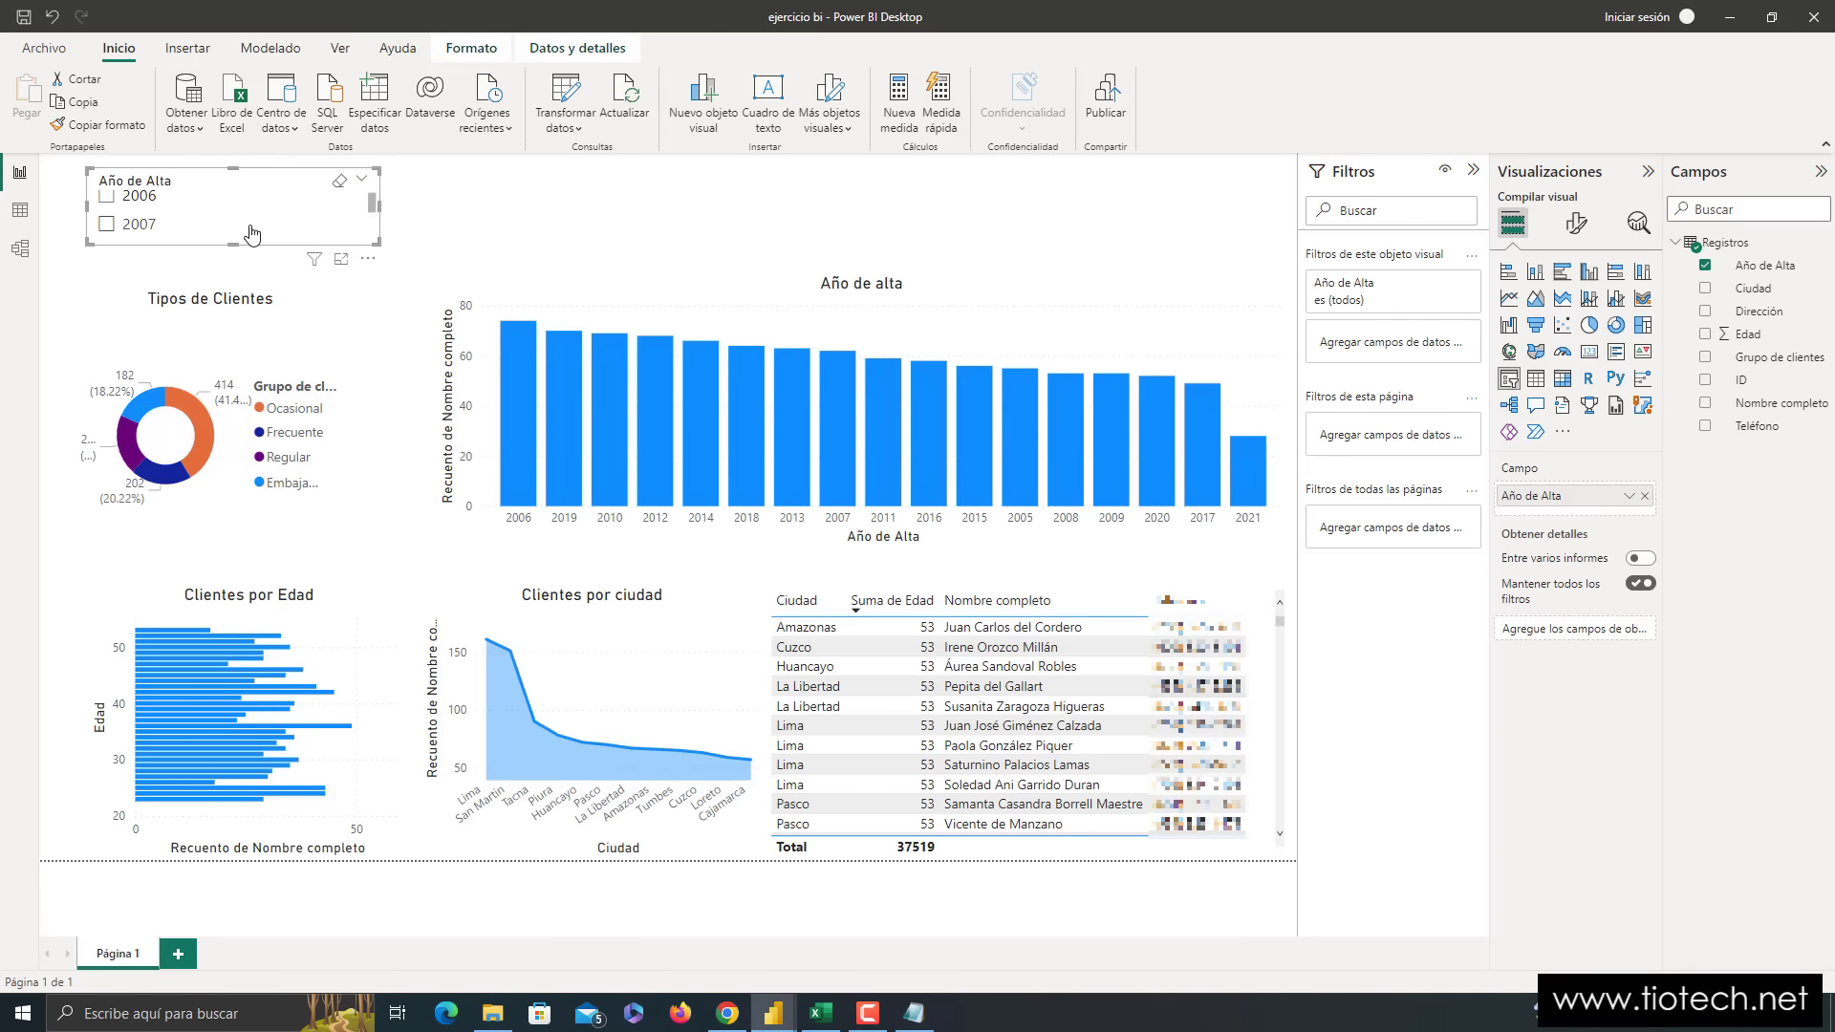
scroll(251, 234, "up", 1)
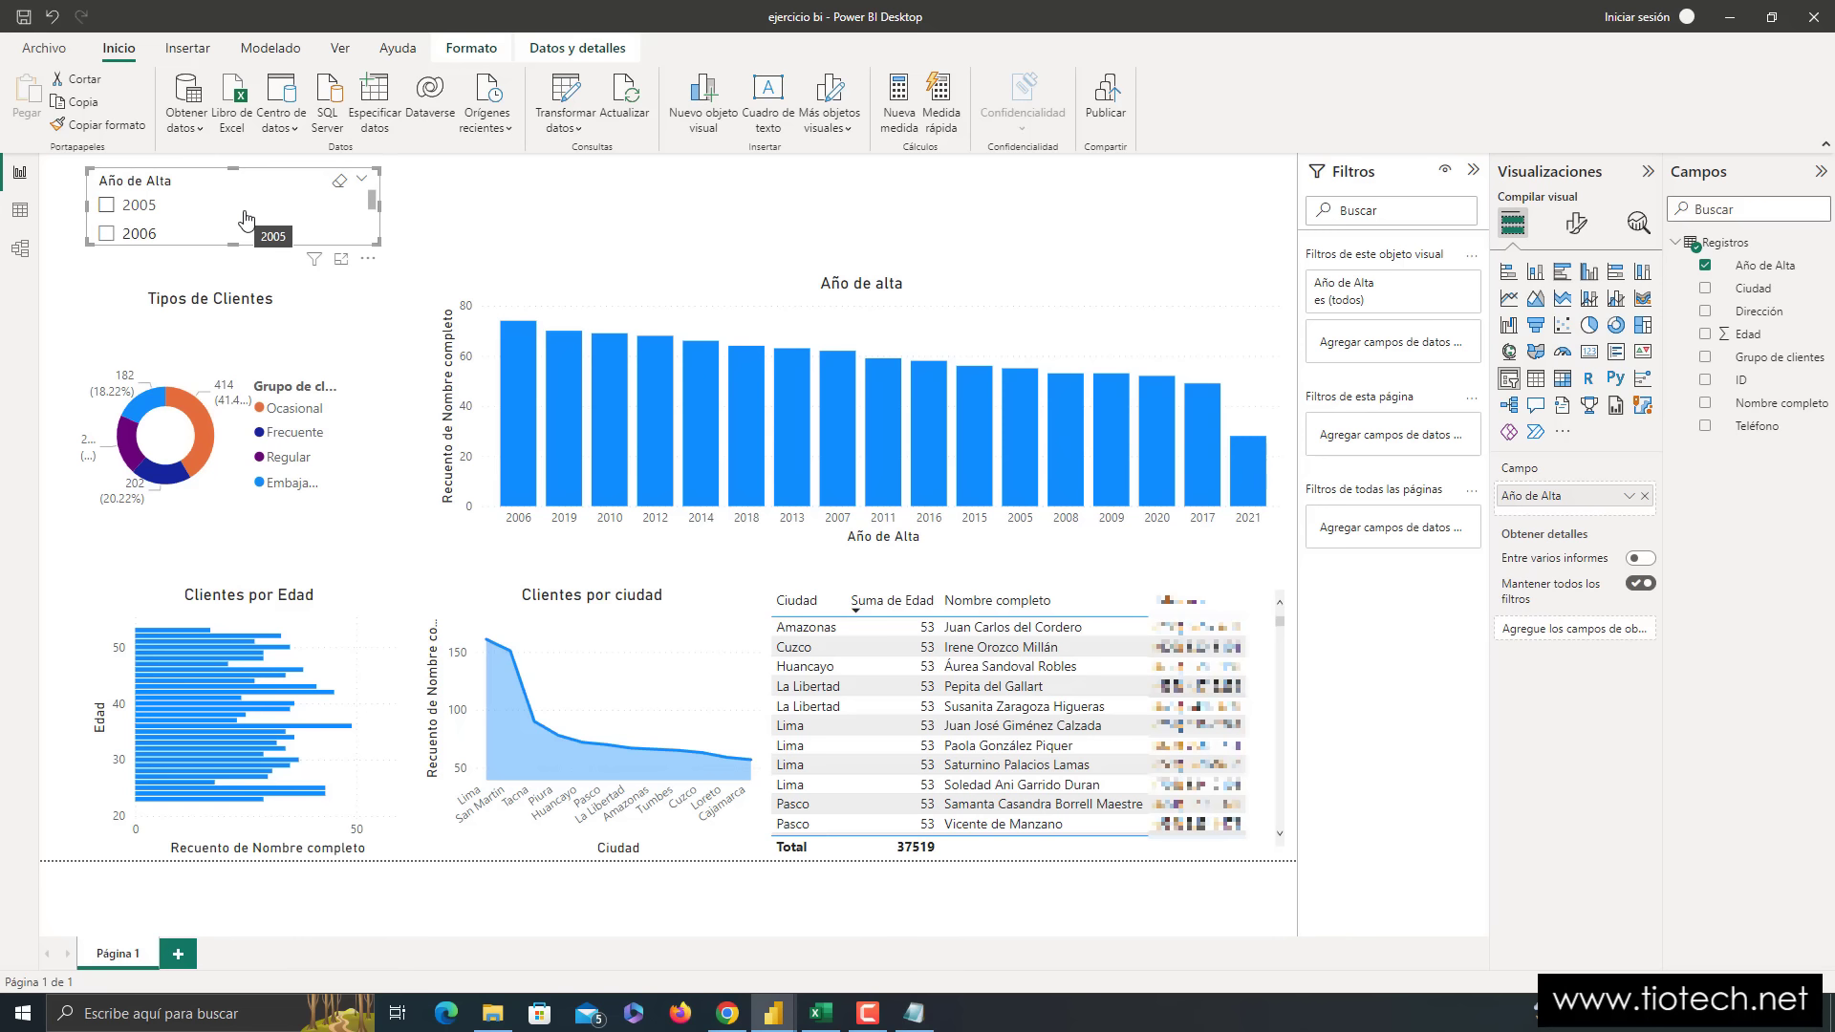
left_click(400, 240)
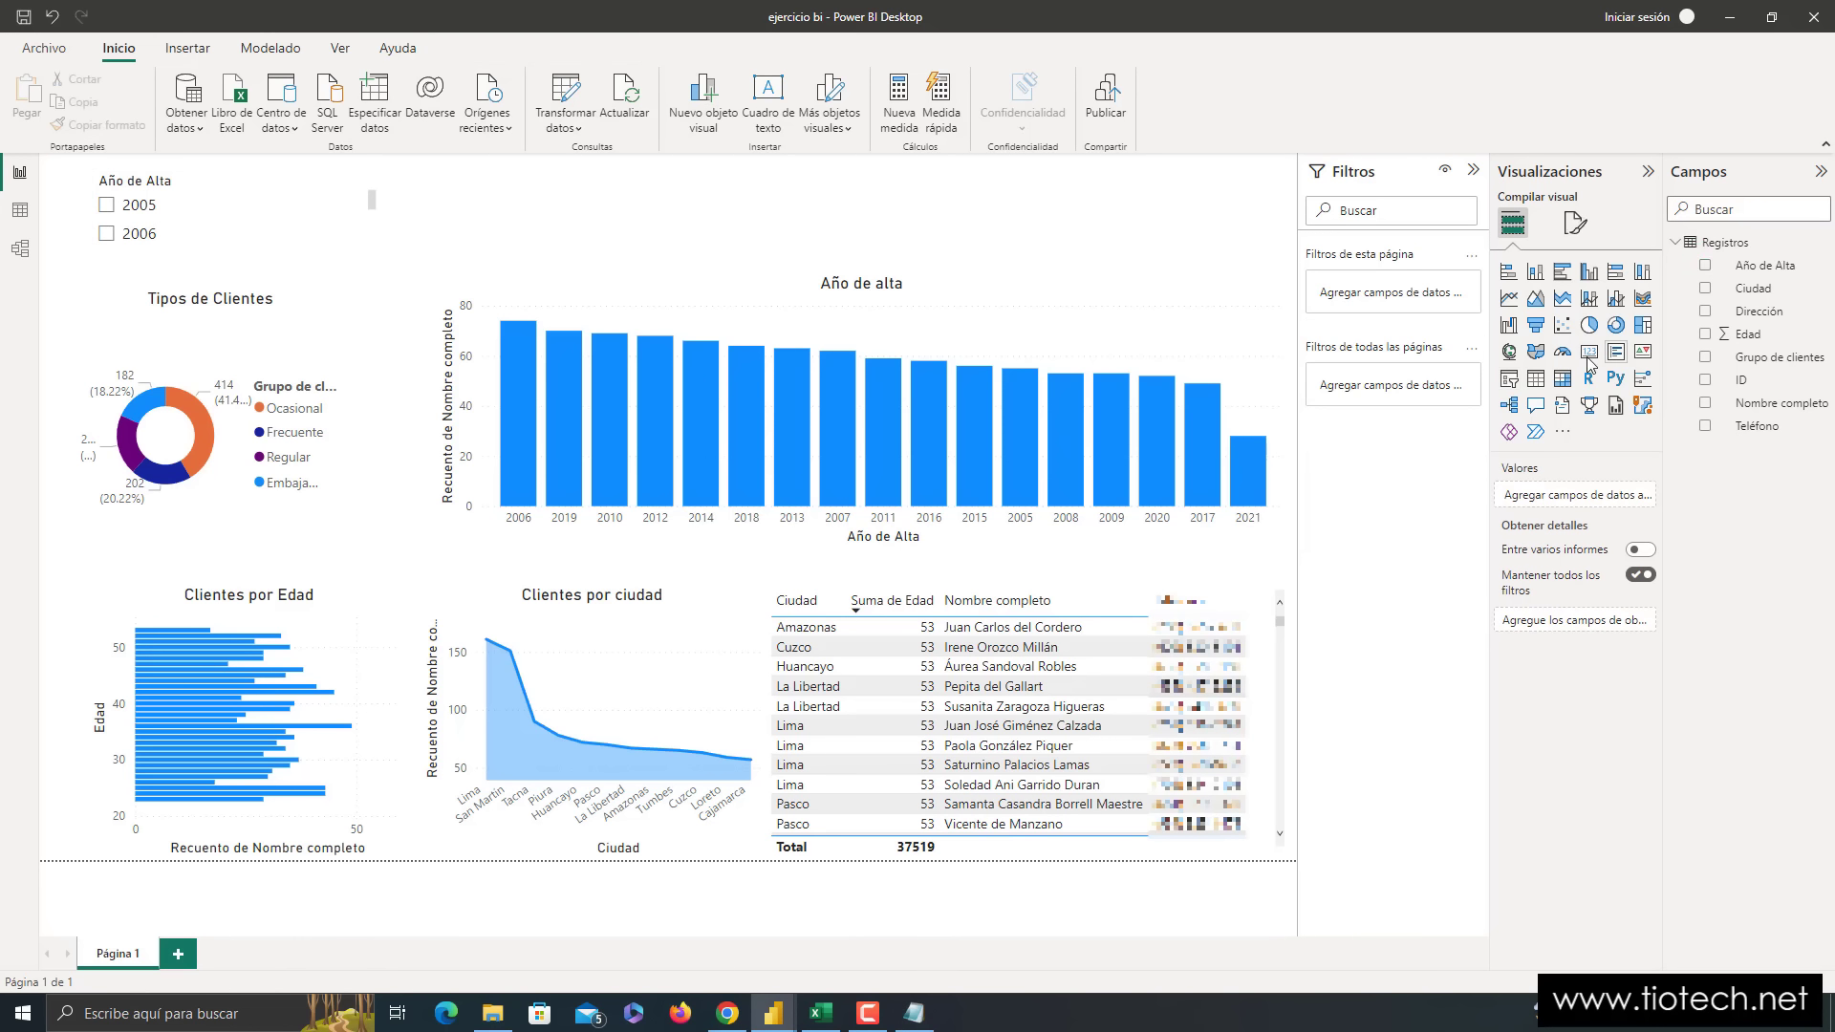
- Insert a second slicer, shrink it to a compact strip and place it beside the Año de Alta slicer
left_click(1510, 381)
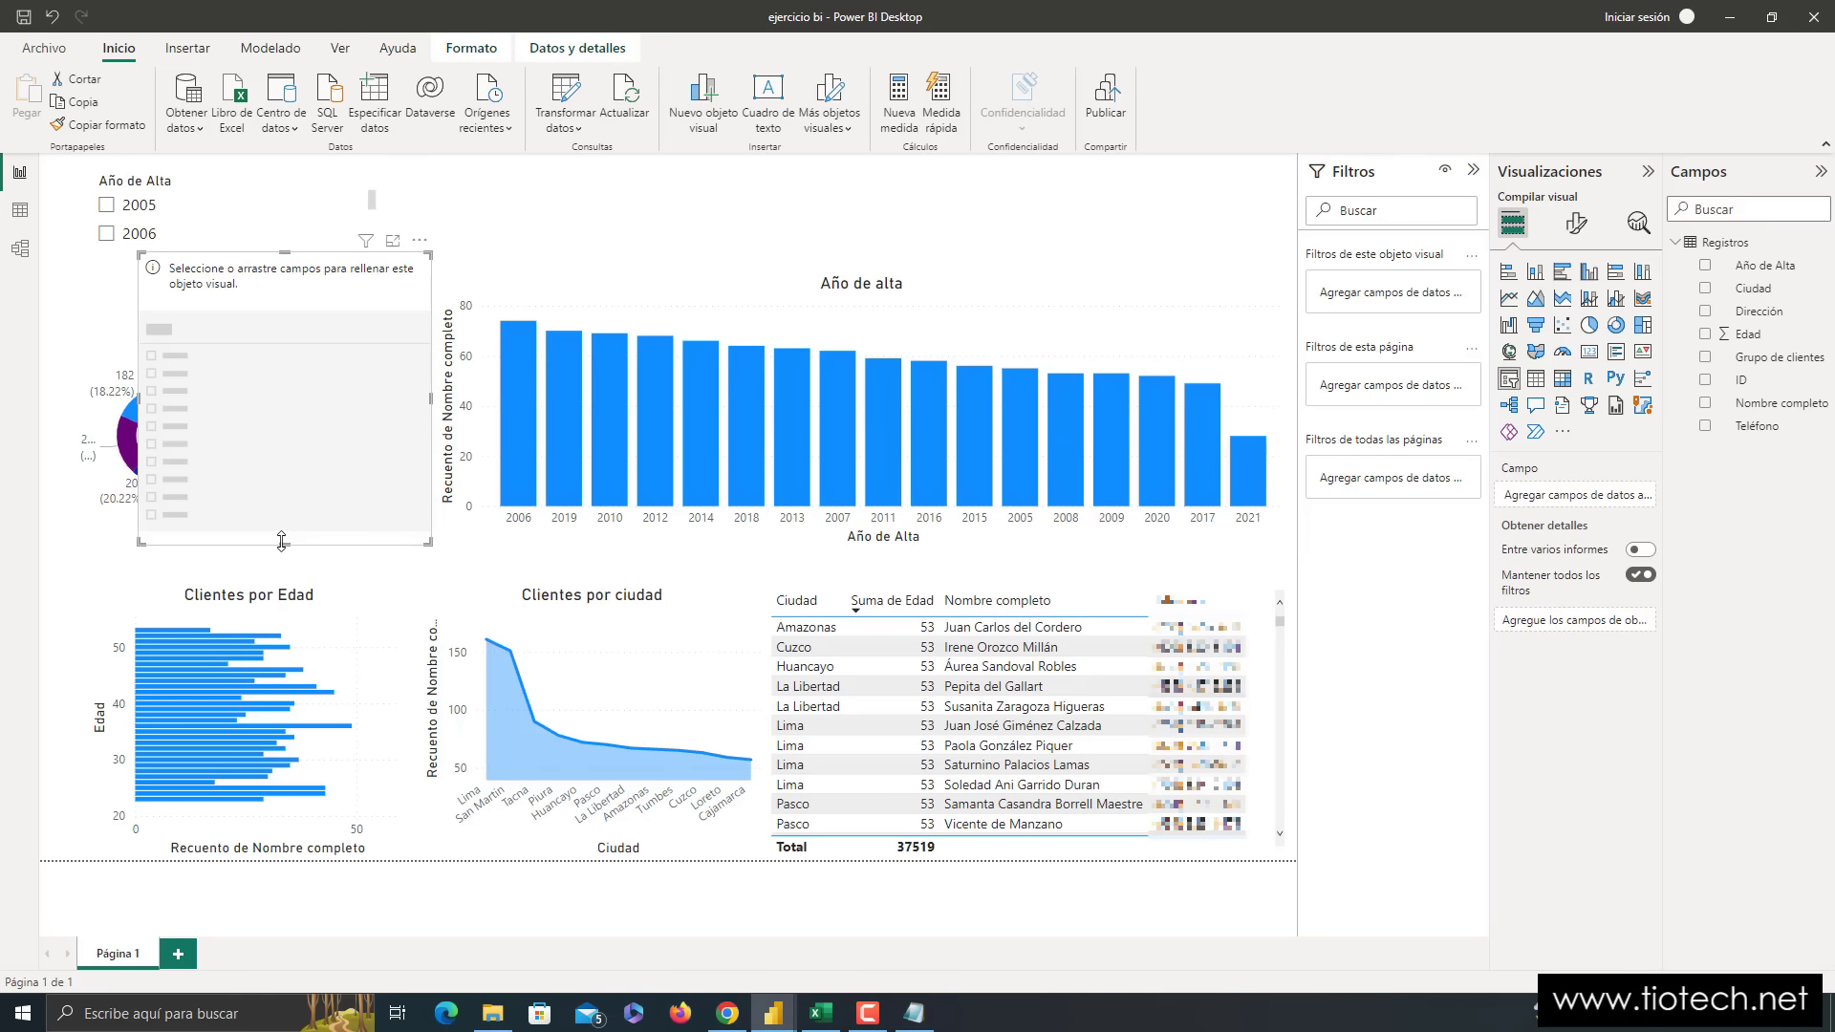
left_click_drag(282, 547, 562, 187)
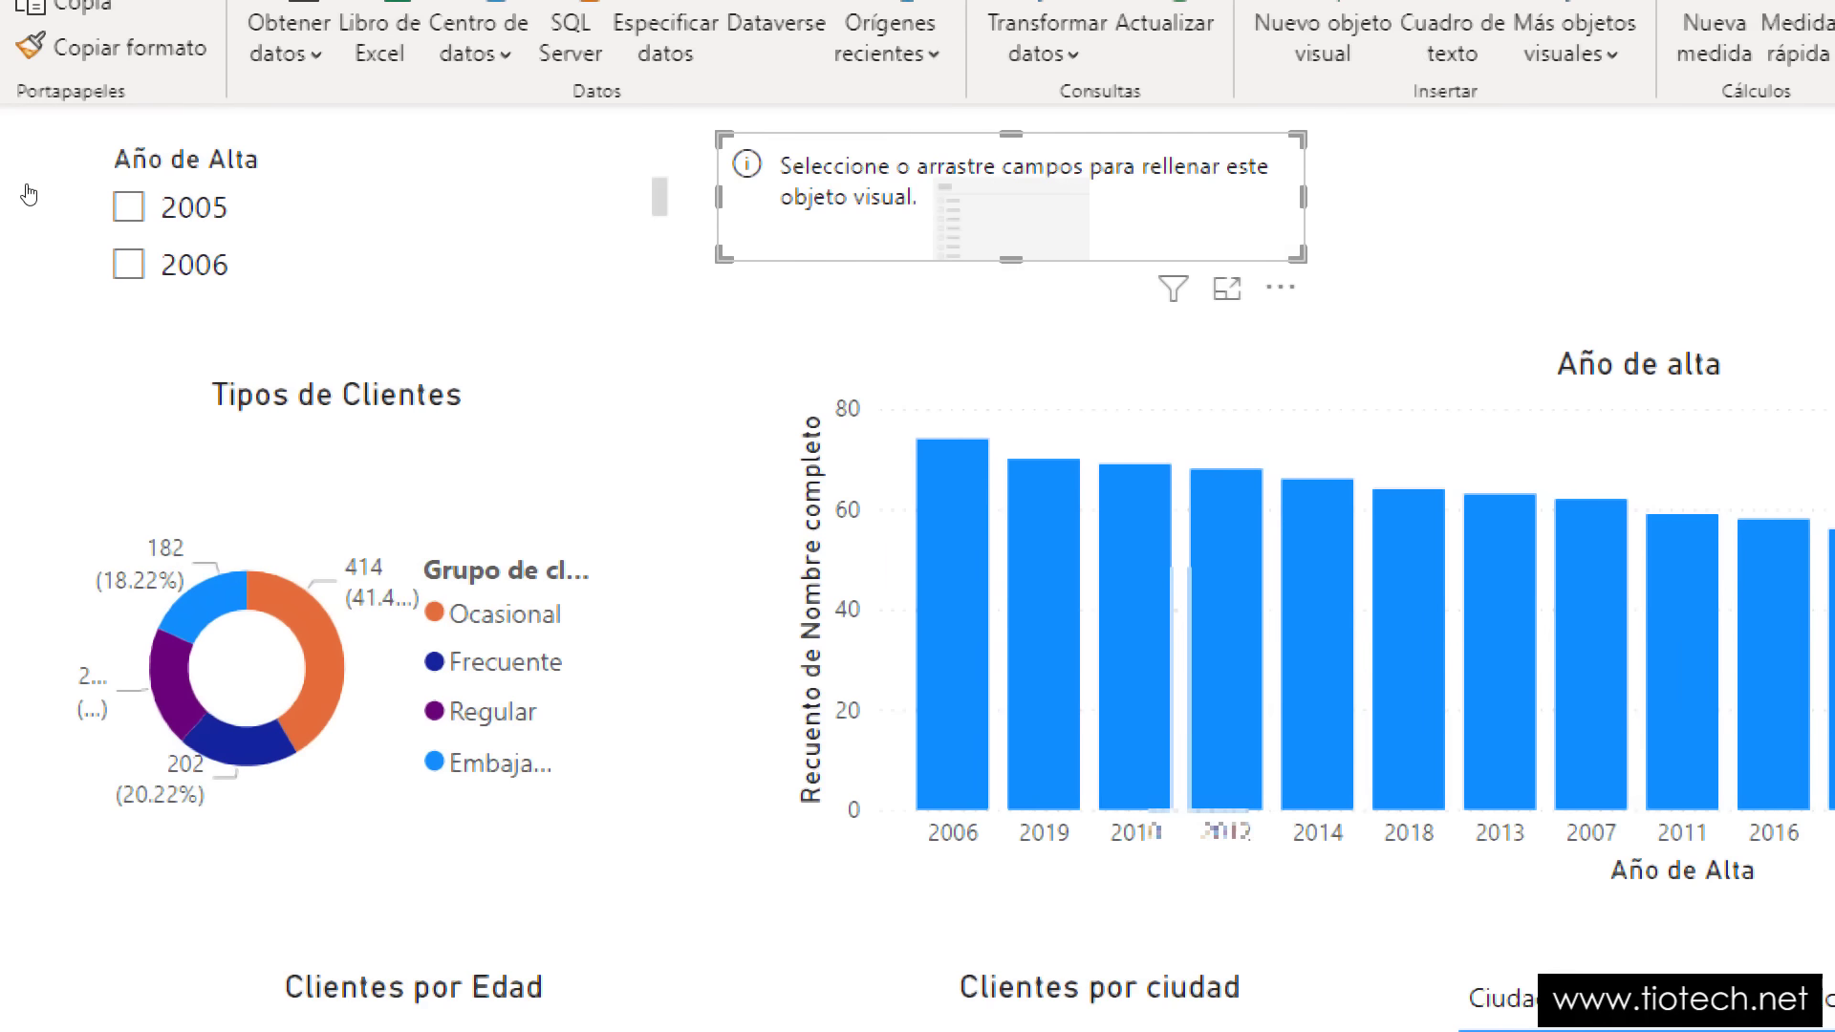
scroll(375, 208, "down", 5)
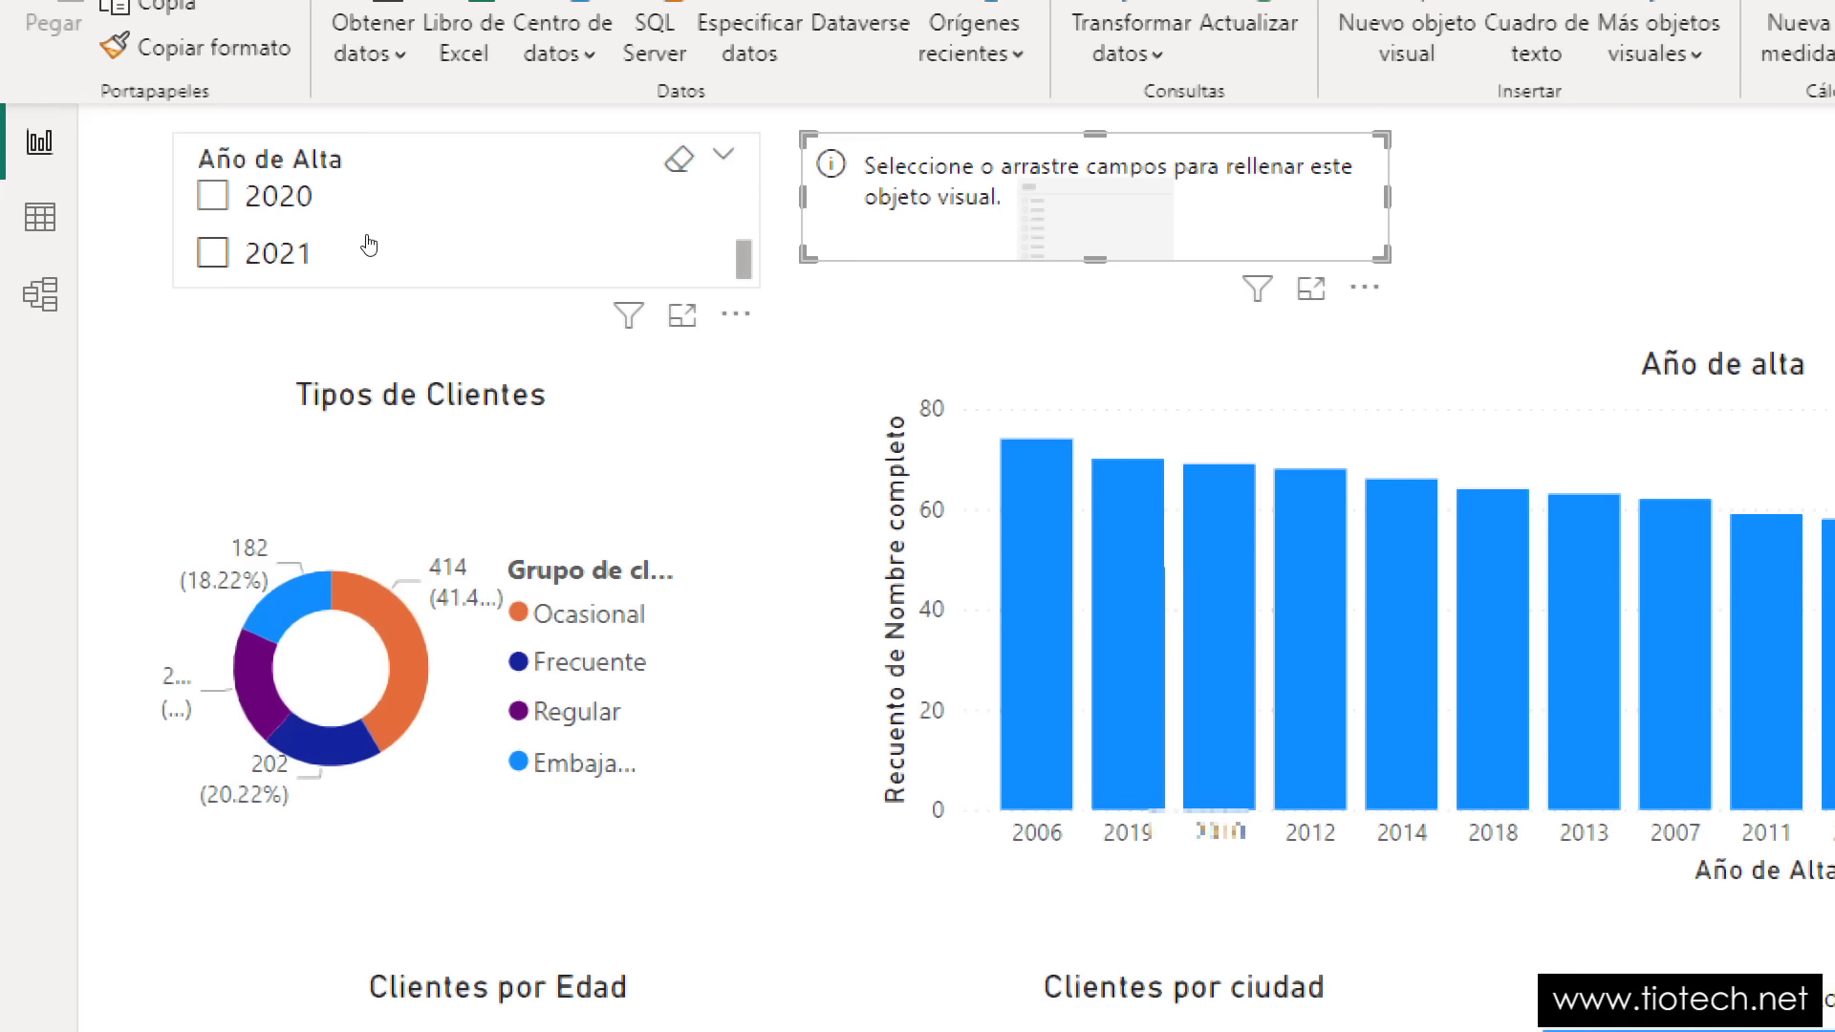
scroll(373, 229, "up", 5)
left_click(376, 205)
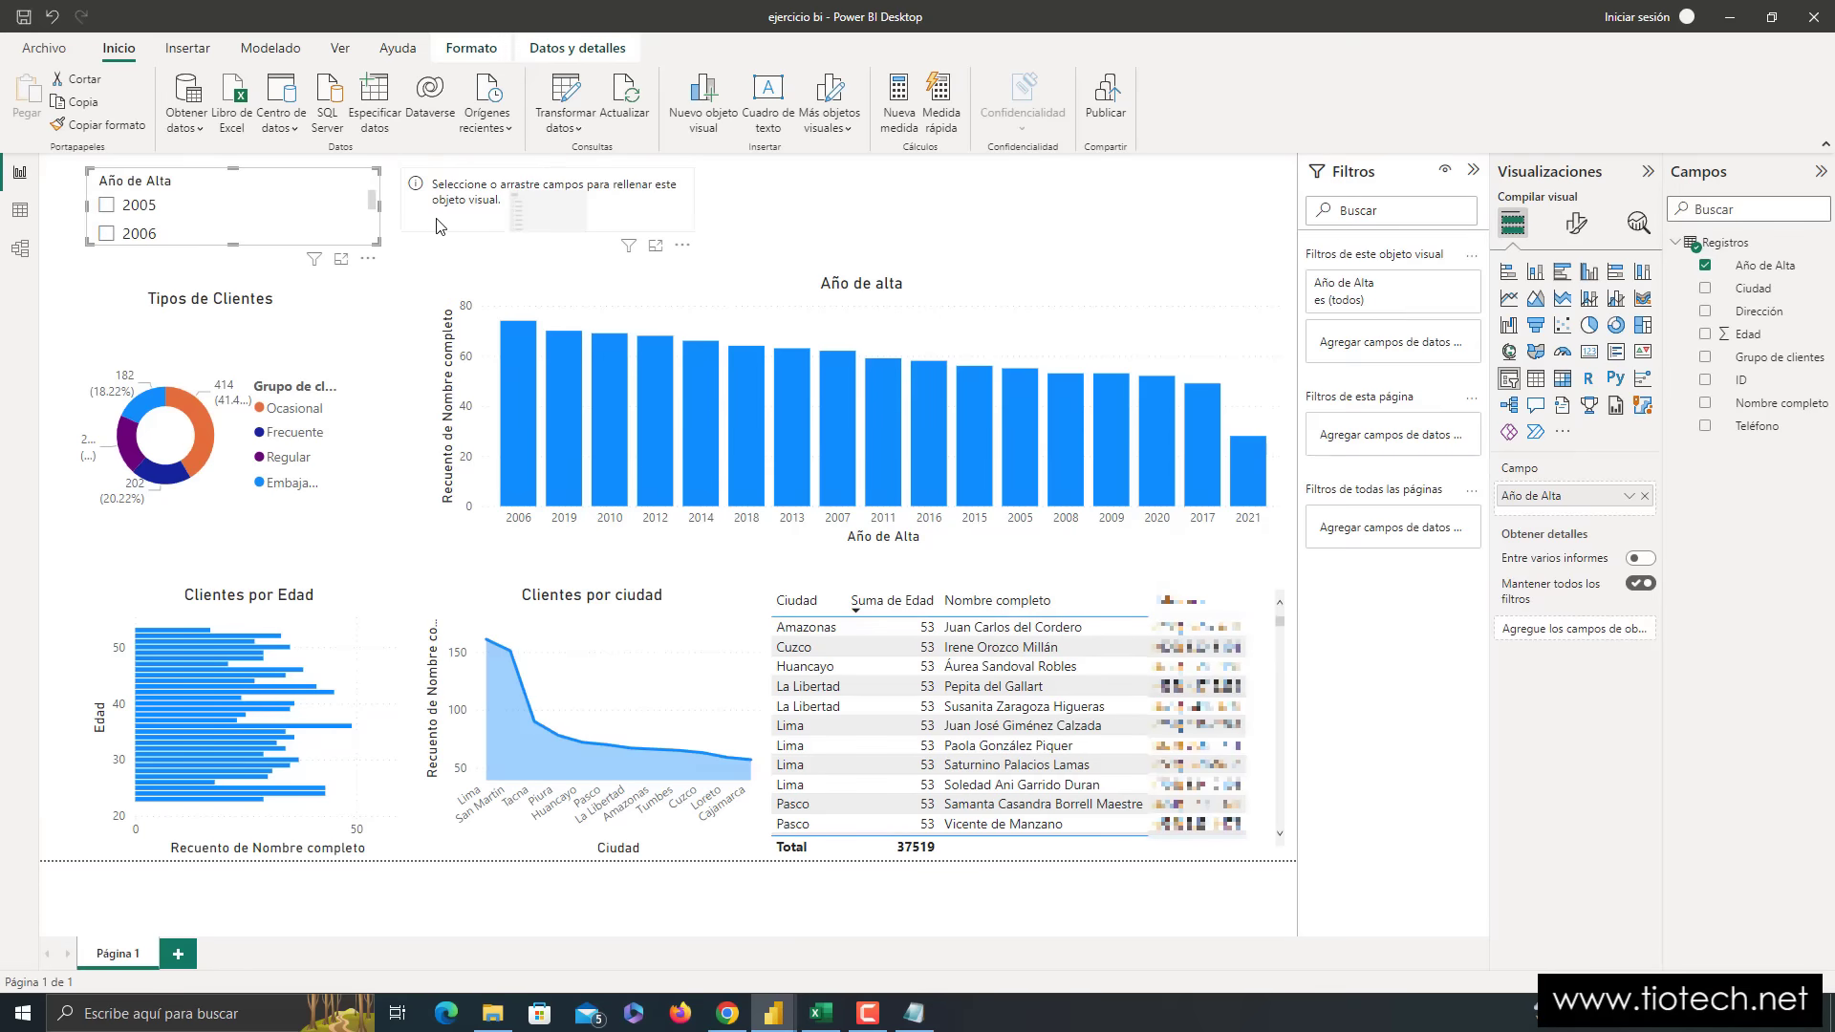
left_click(1070, 247)
left_click(541, 247)
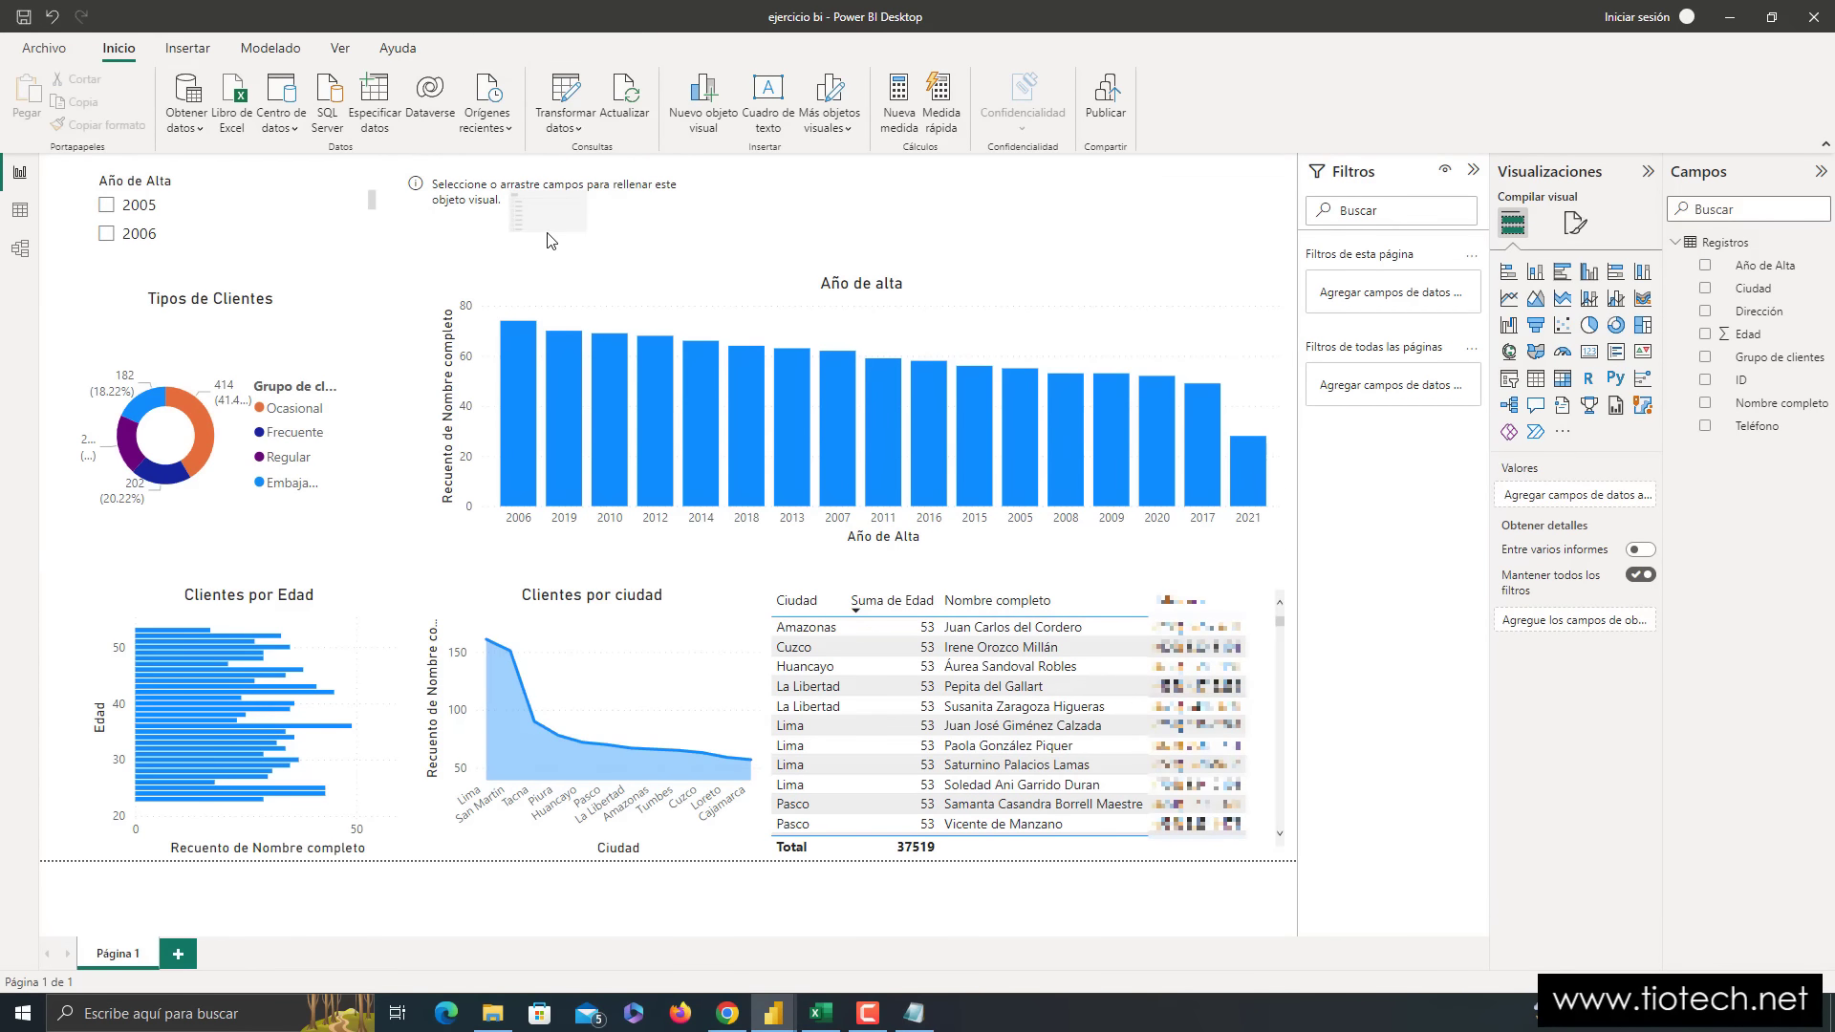
- Assign the Ciudad field to the second slicer and browse its list of cities
left_click(545, 230)
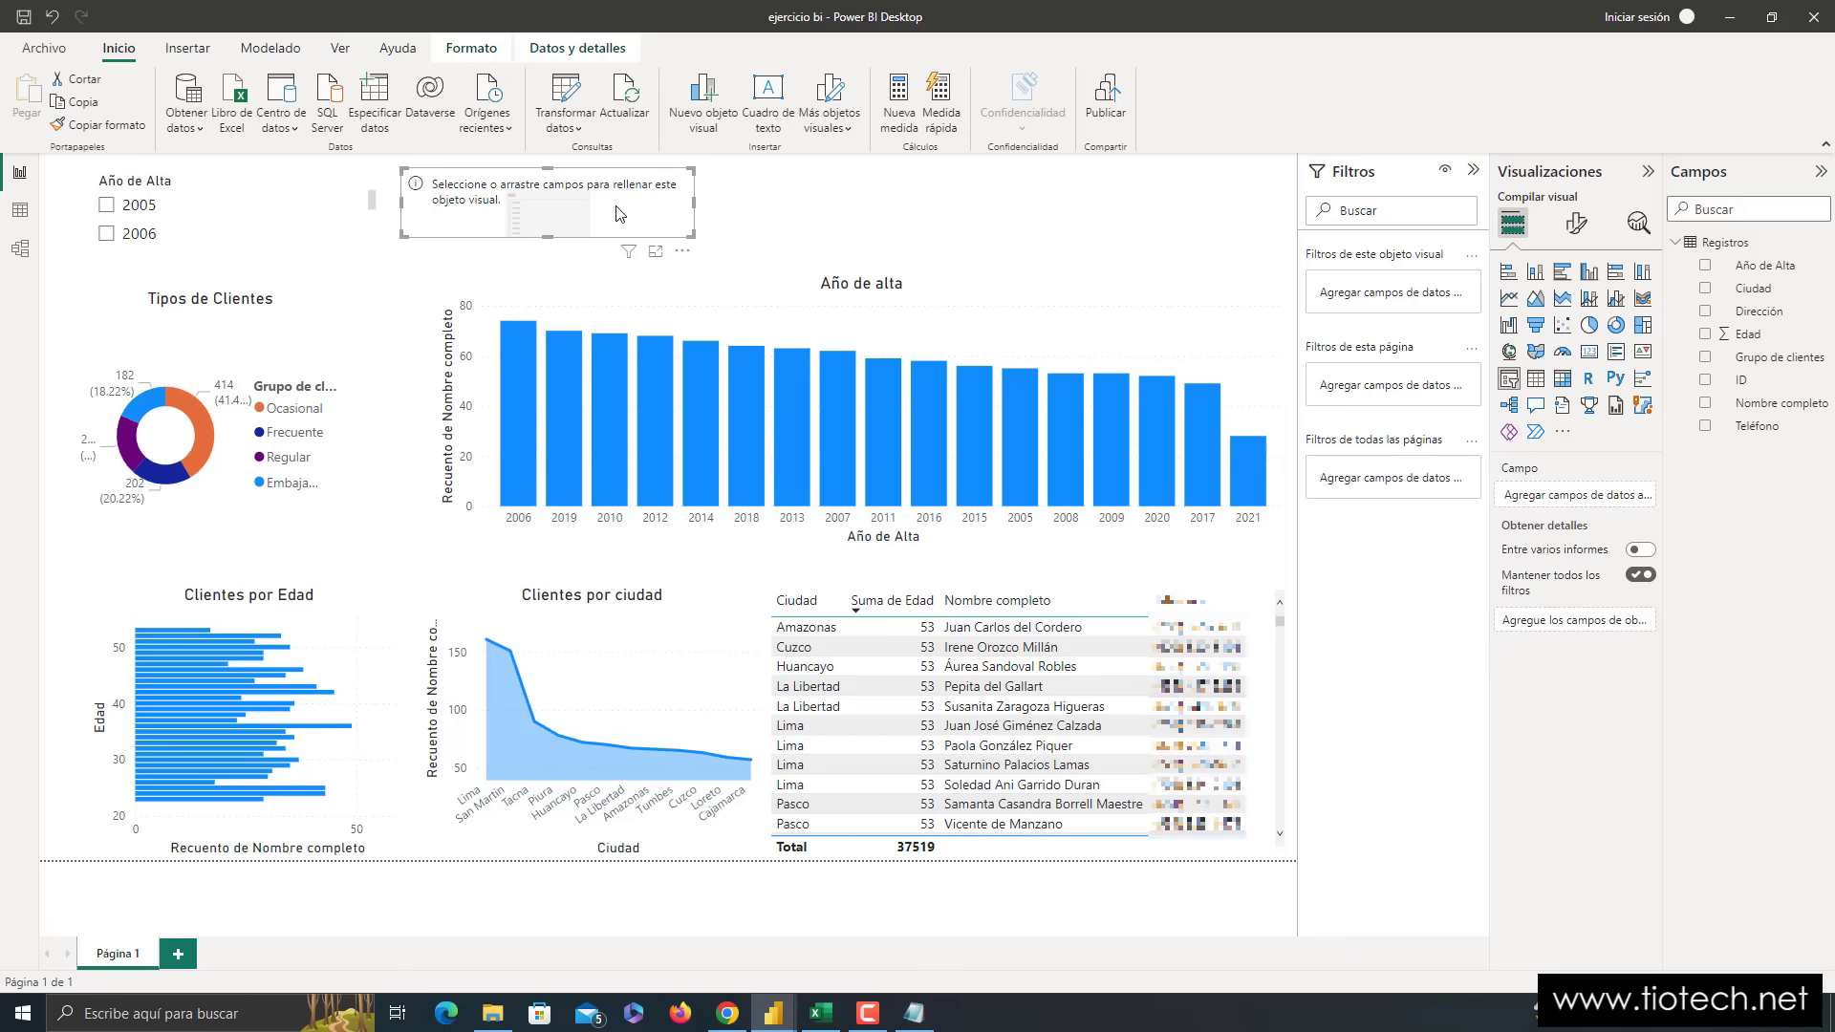
left_click(1705, 287)
scroll(487, 228, "down", 2)
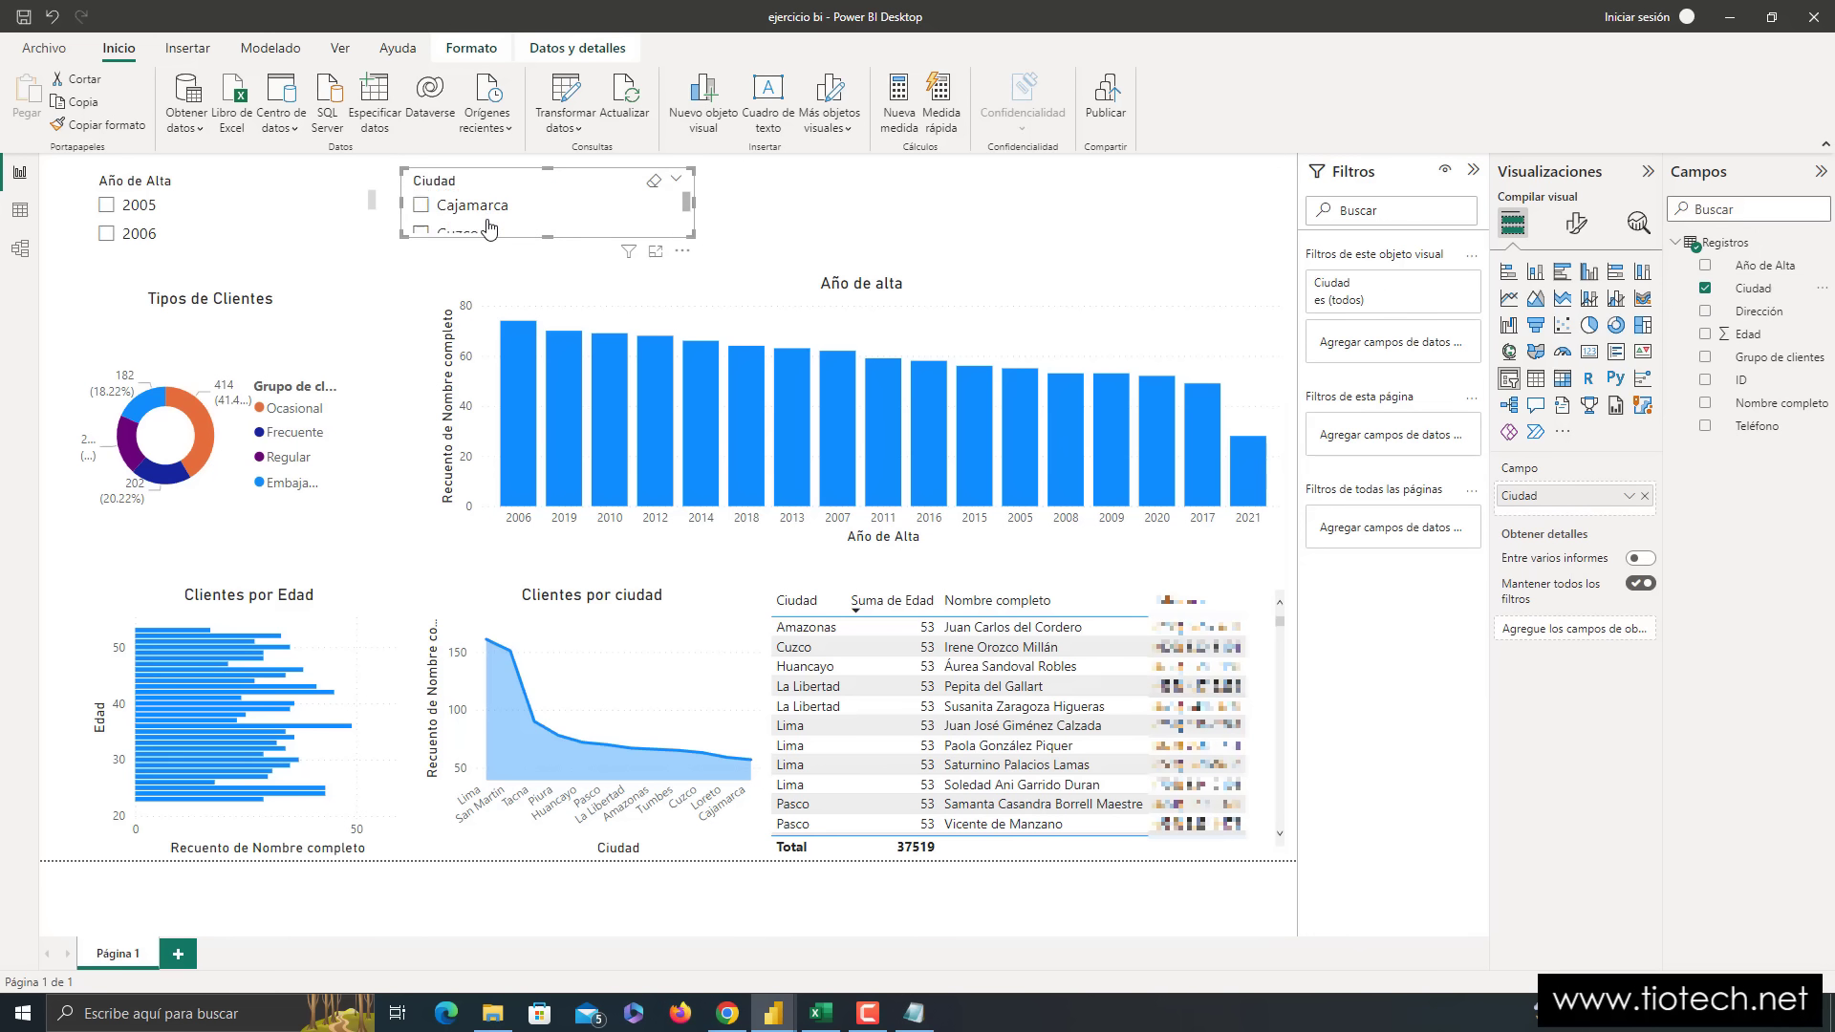
scroll(487, 228, "up", 1)
scroll(487, 228, "down", 1)
scroll(487, 228, "up", 1)
left_click(727, 209)
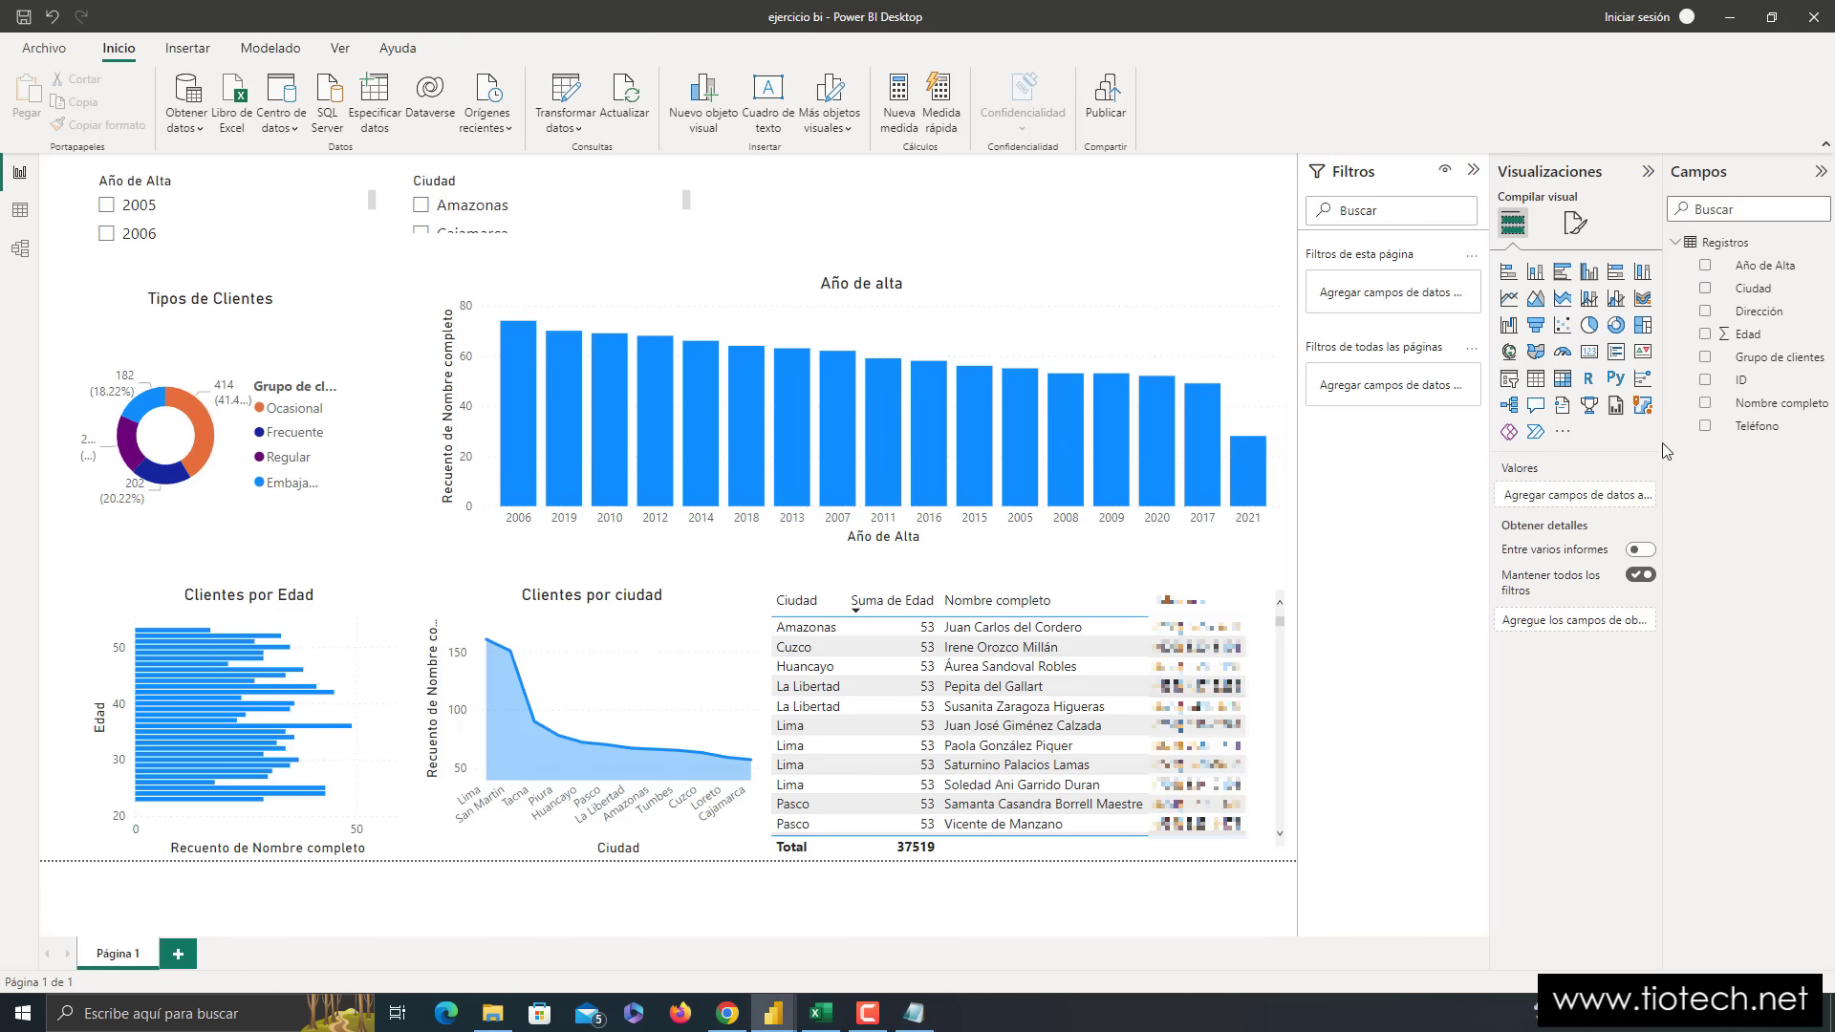
- Insert a third slicer, shrink it beside the Ciudad slicer, assign it the Edad field and make it tall enough for its range slider
left_click(1507, 383)
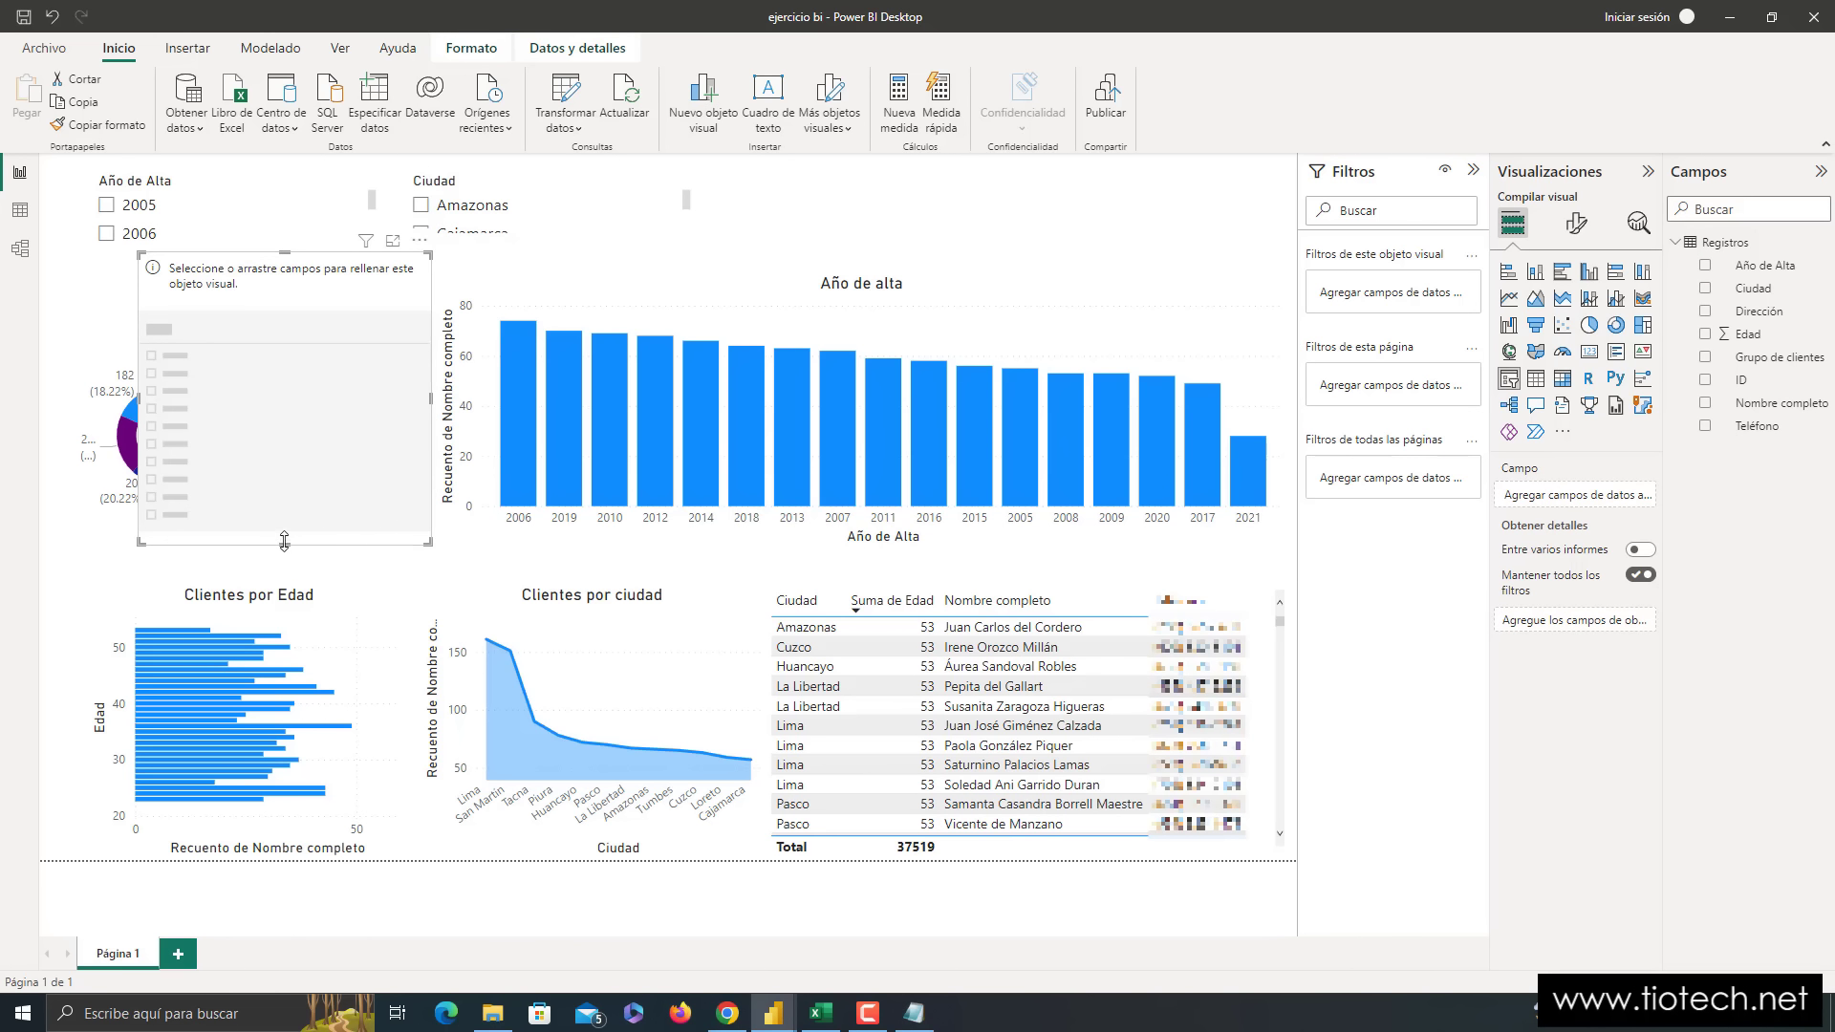
left_click_drag(285, 547, 958, 188)
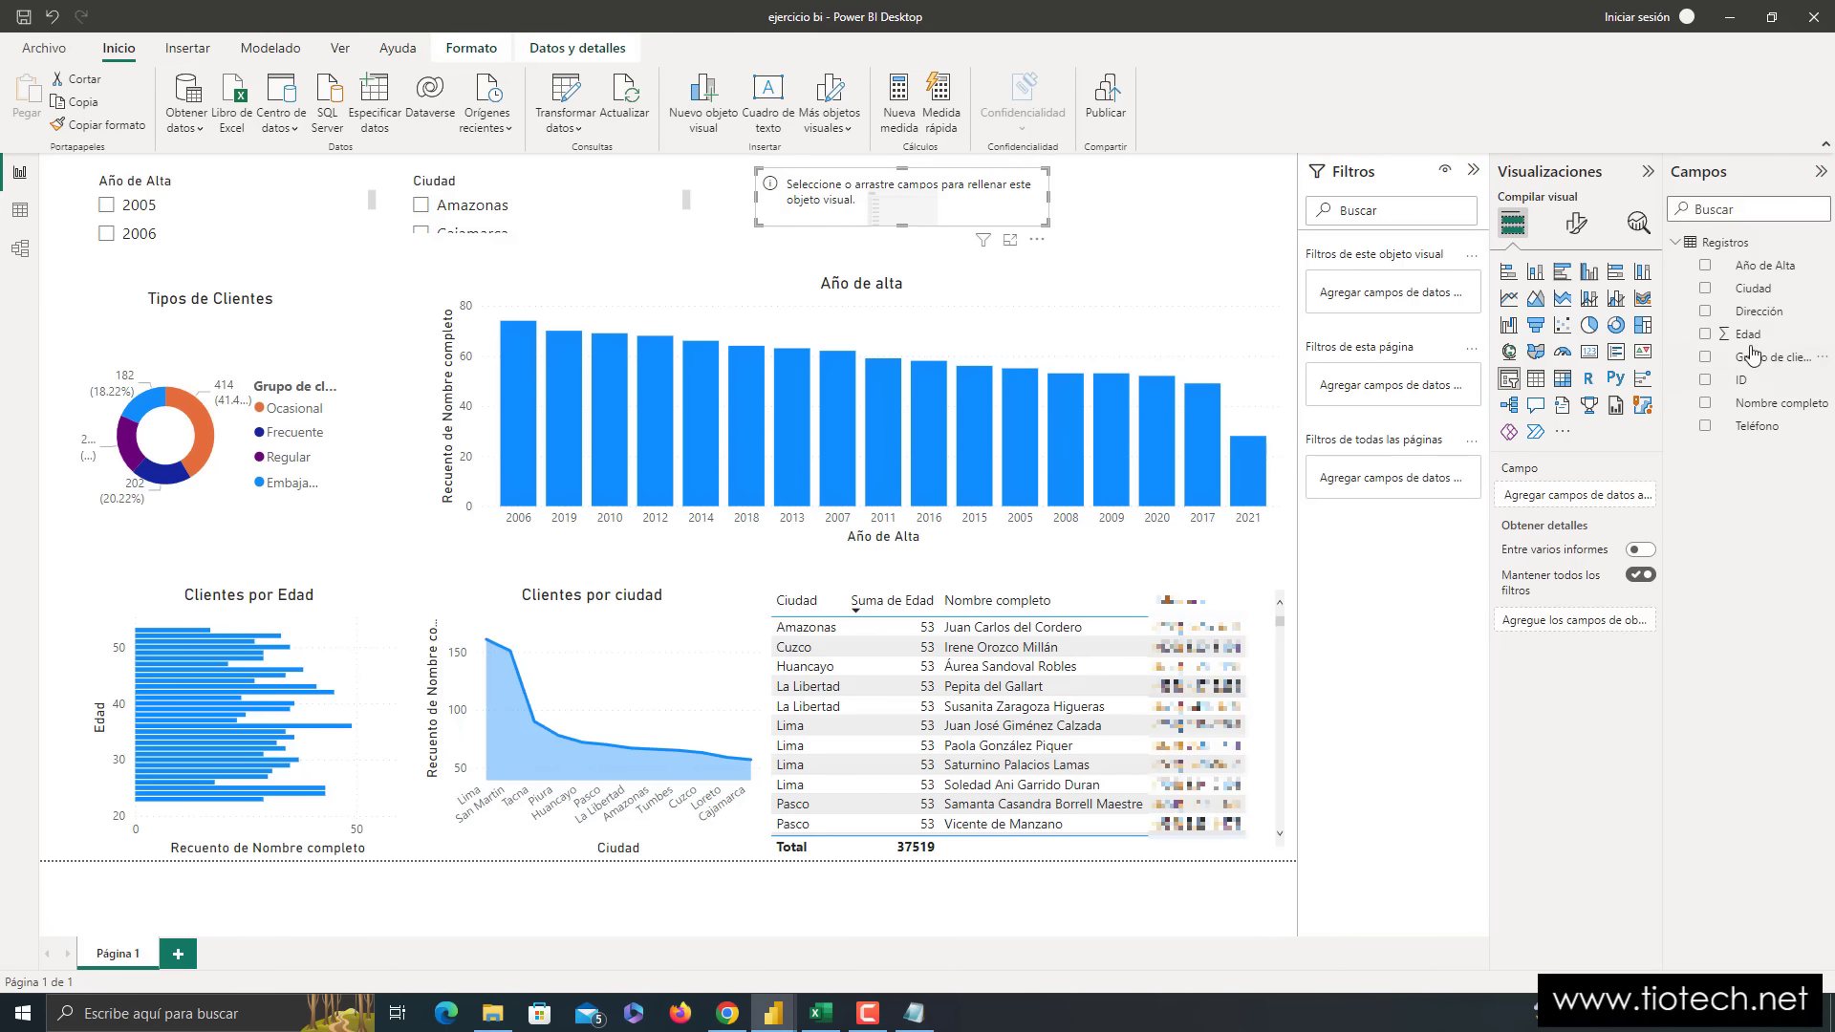
left_click(1705, 334)
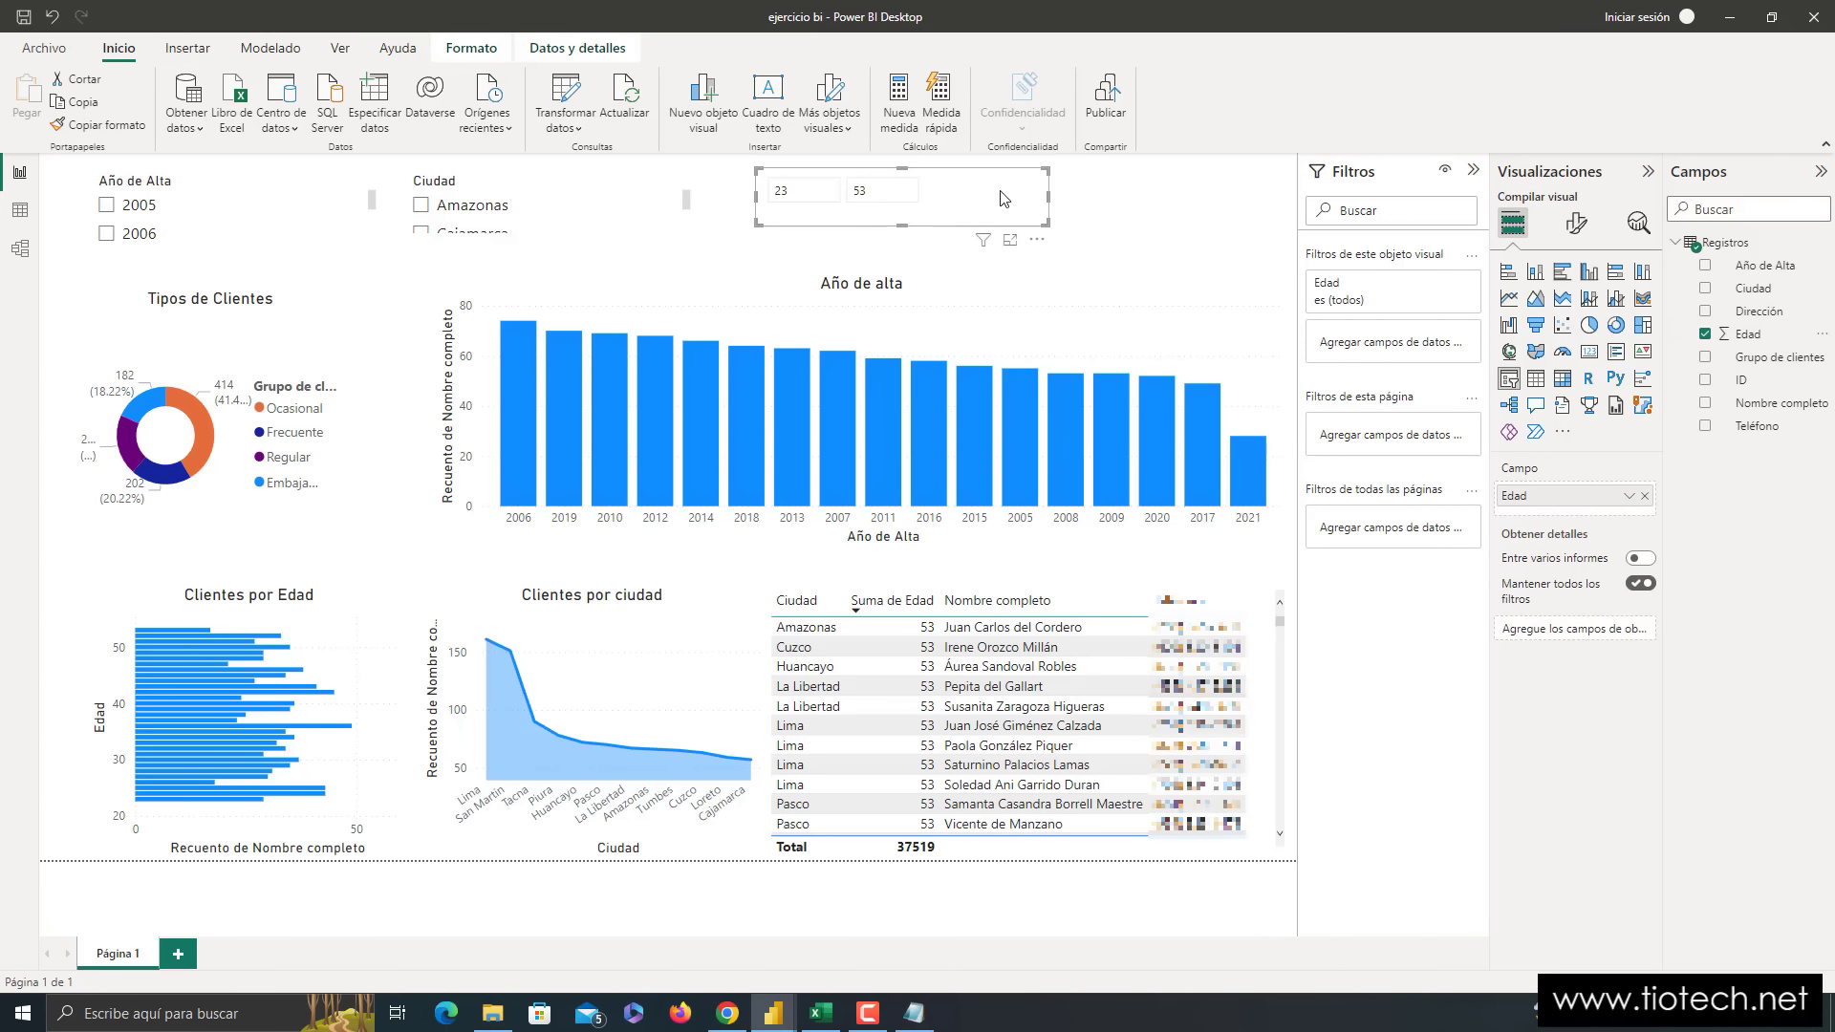
mouse_move(903, 226)
left_mouse_down()
mouse_move(904, 267)
mouse_move(906, 250)
left_mouse_up()
- Test the Edad slicer by filtering the report to ages 25 to 45, and restore the full age range
left_click_drag(1028, 222, 939, 221)
mouse_move(782, 222)
left_mouse_down()
mouse_move(873, 222)
mouse_move(799, 221)
left_mouse_up()
mouse_move(938, 222)
left_mouse_down()
mouse_move(832, 222)
mouse_move(963, 225)
left_mouse_up()
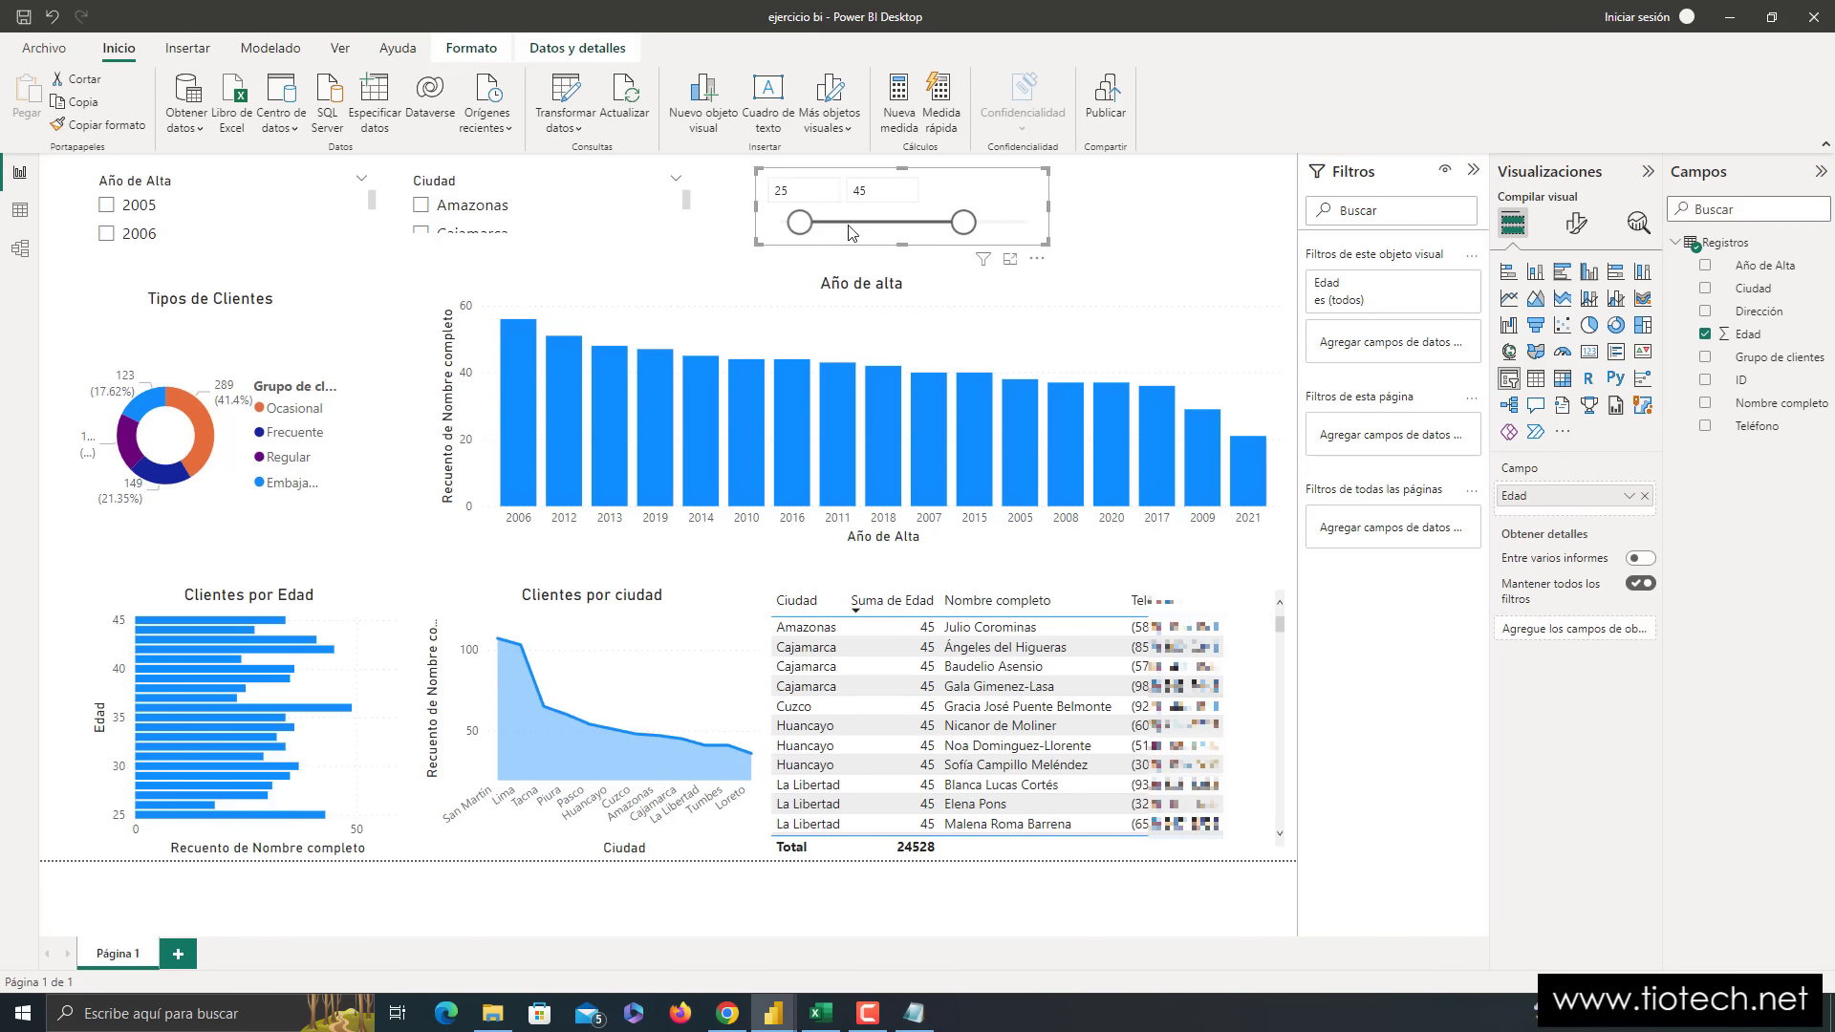
left_click(799, 202)
left_click_drag(799, 223, 779, 224)
left_click_drag(963, 223, 1122, 198)
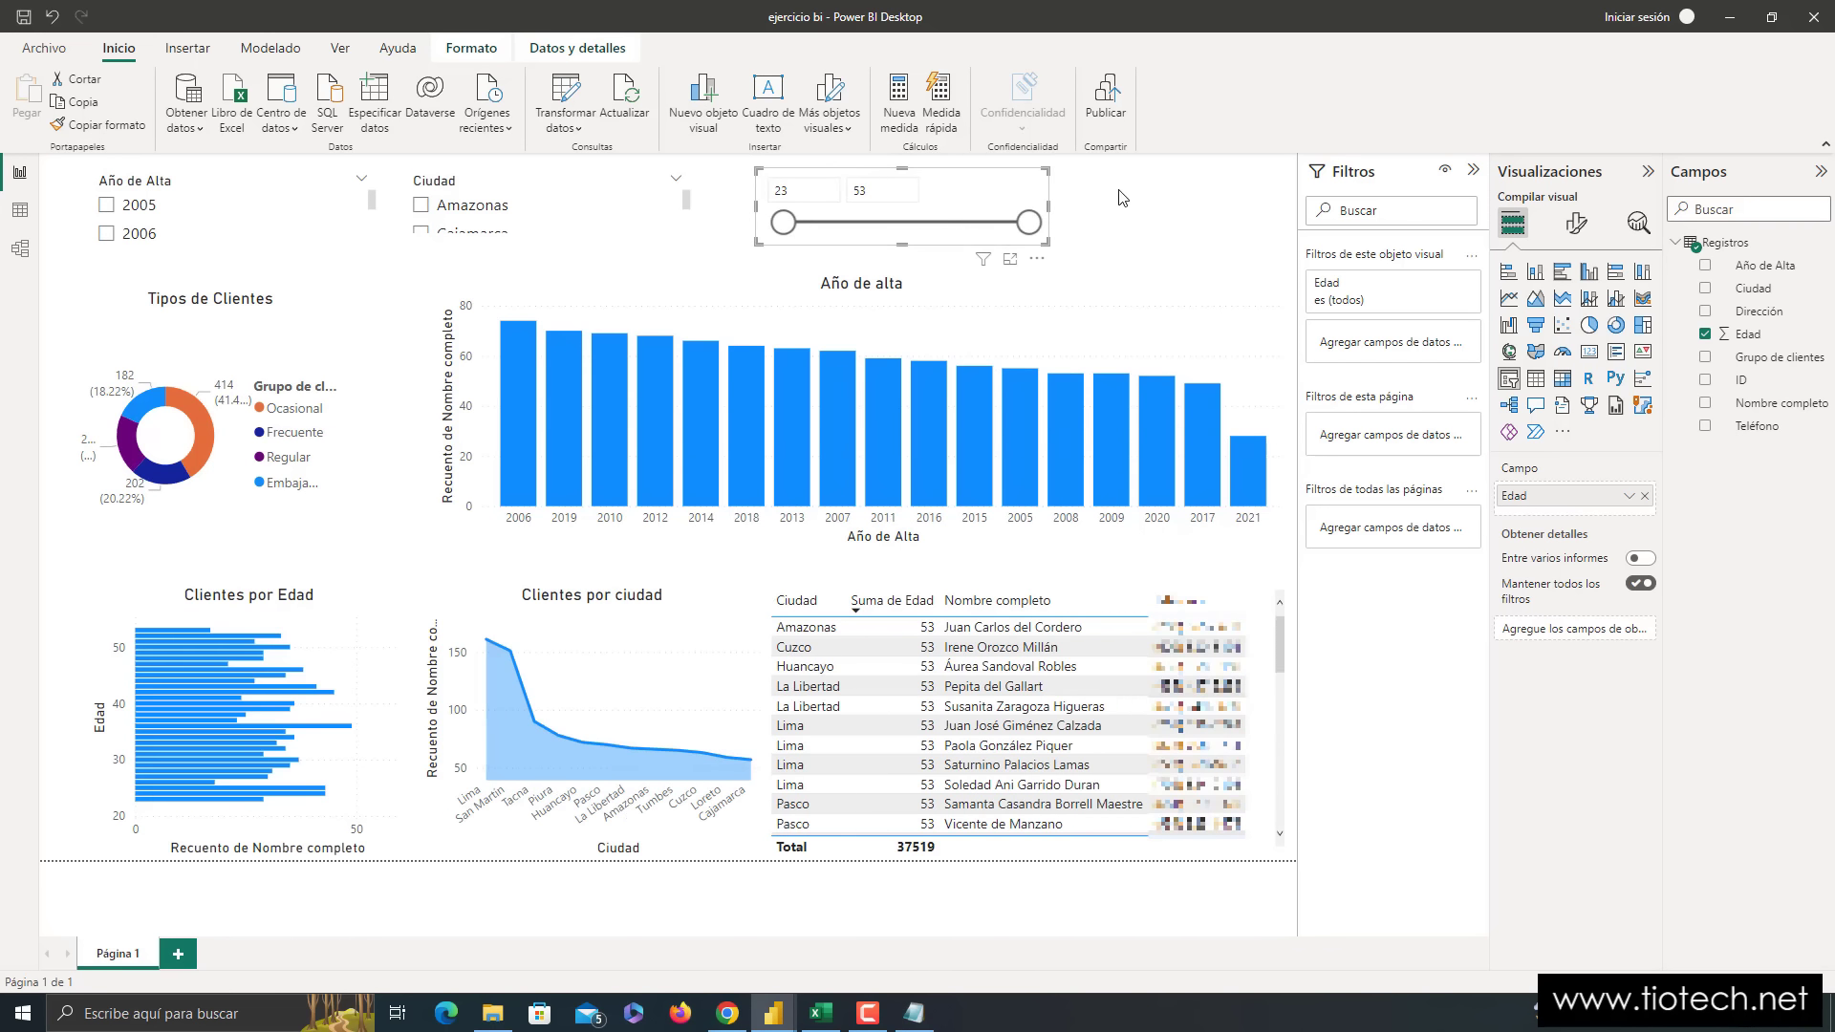
left_click(1122, 198)
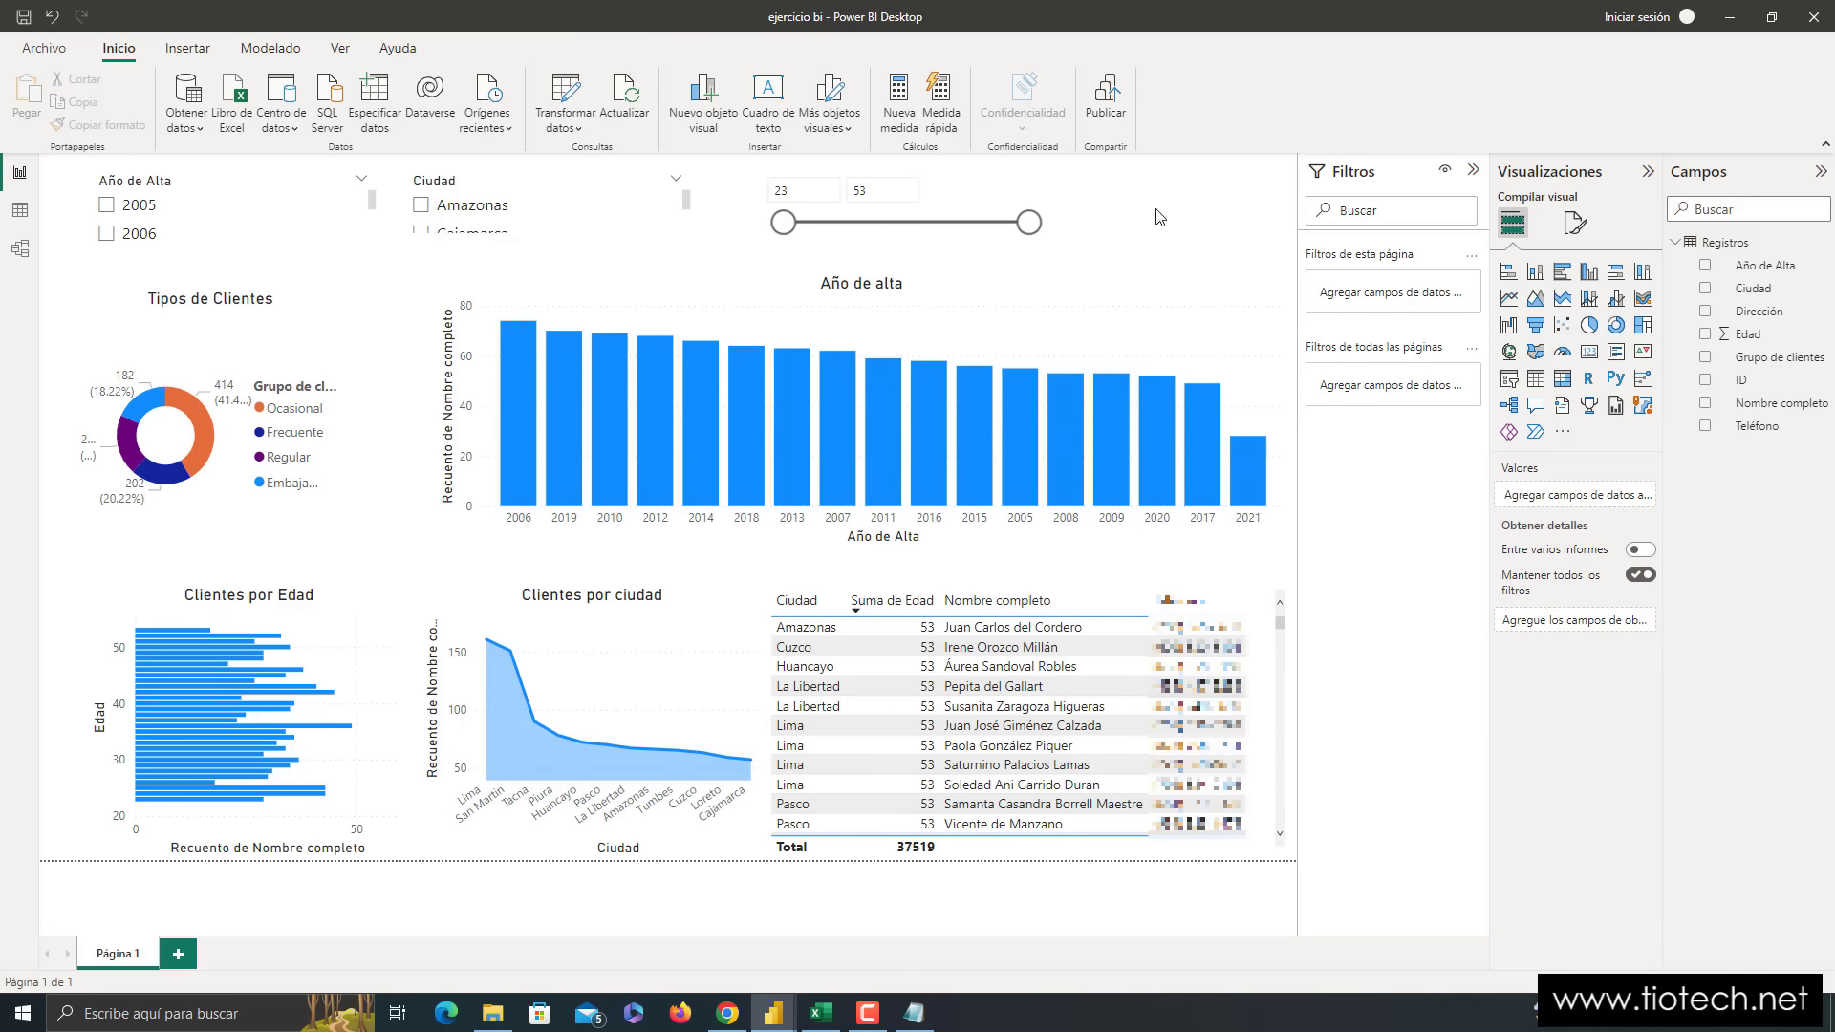
- Insert a fourth compact slicer in the free space beside the Edad slicer and assign it the Grupo de clientes field
left_click(1512, 385)
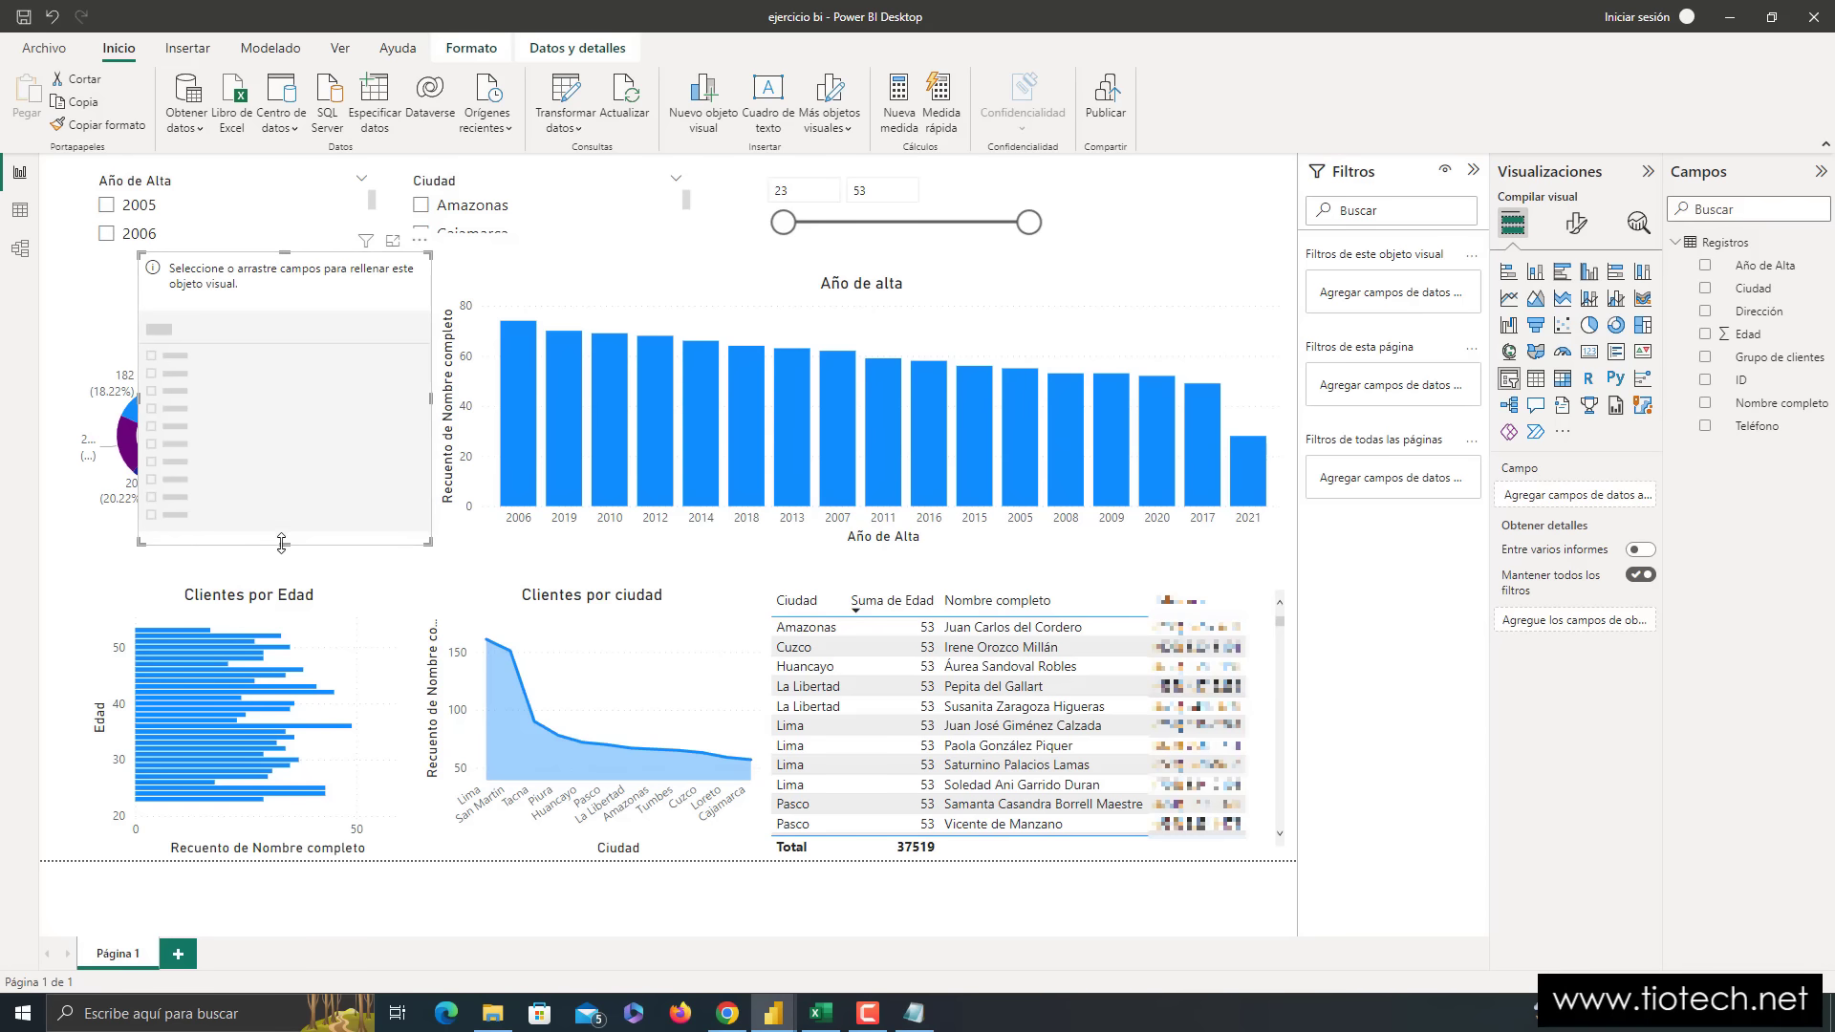
left_click_drag(292, 487, 1173, 197)
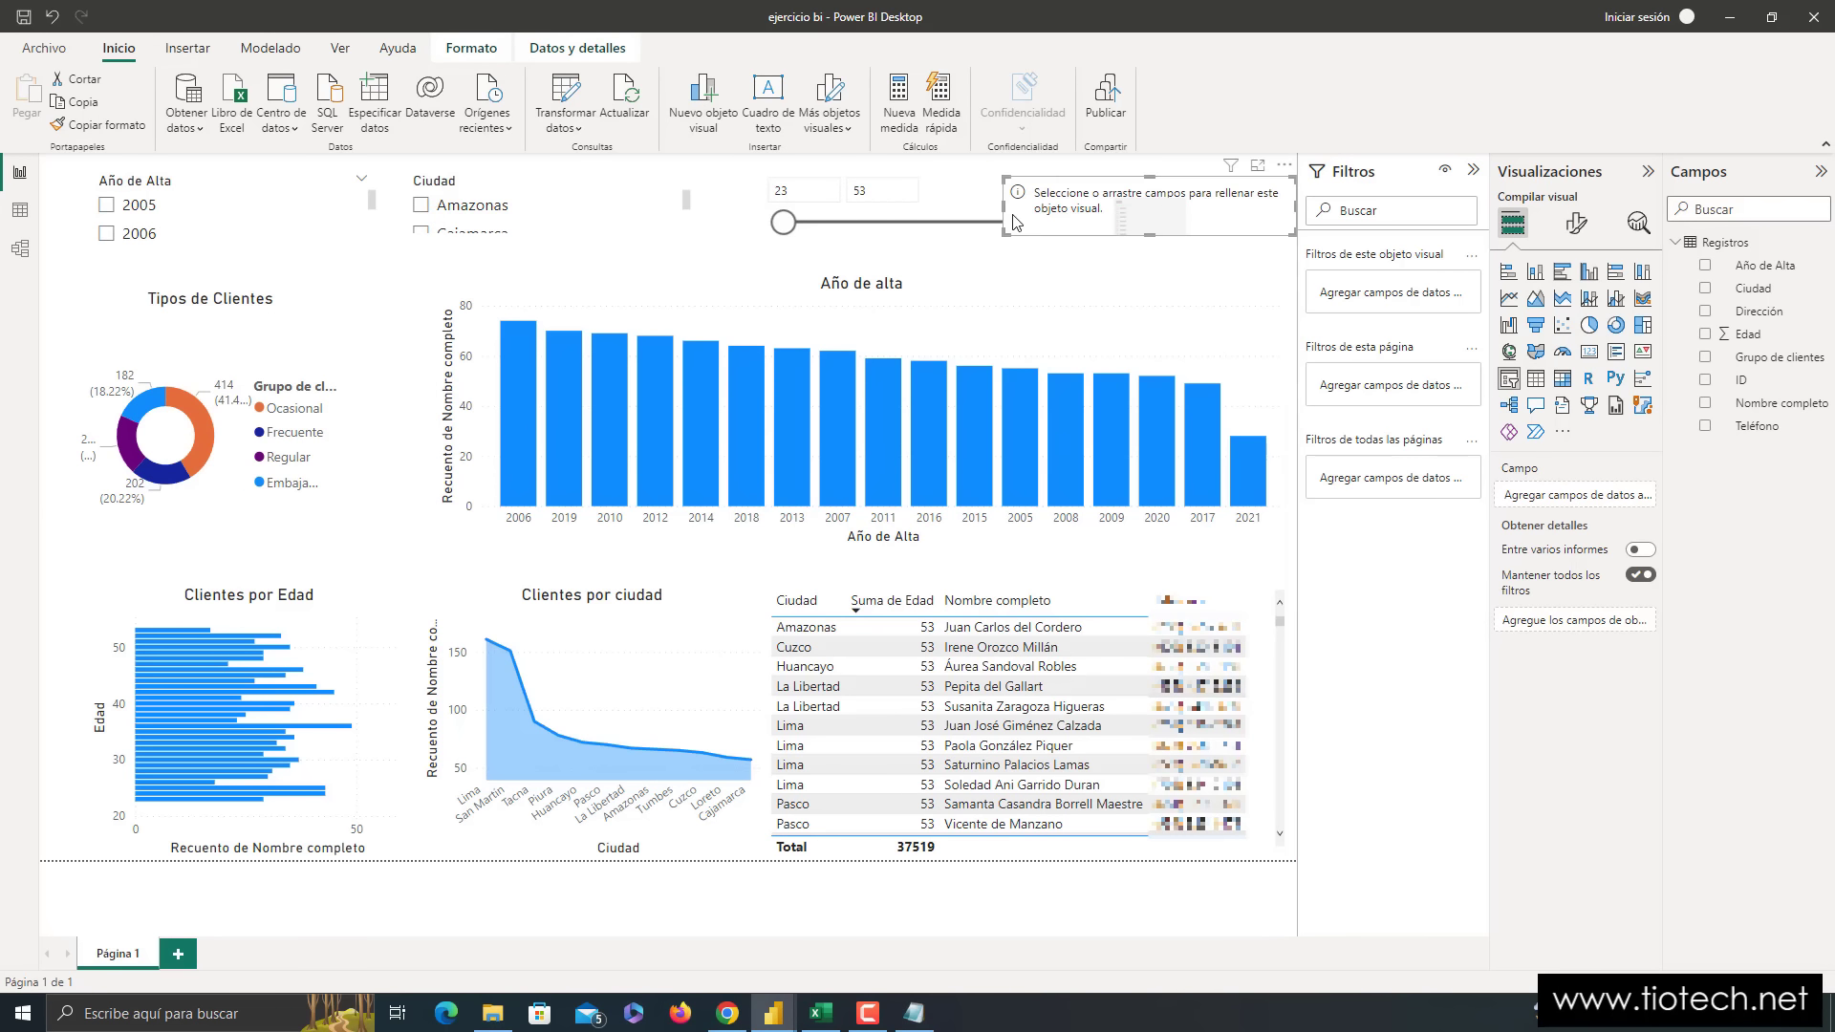
left_click_drag(1001, 208, 1068, 208)
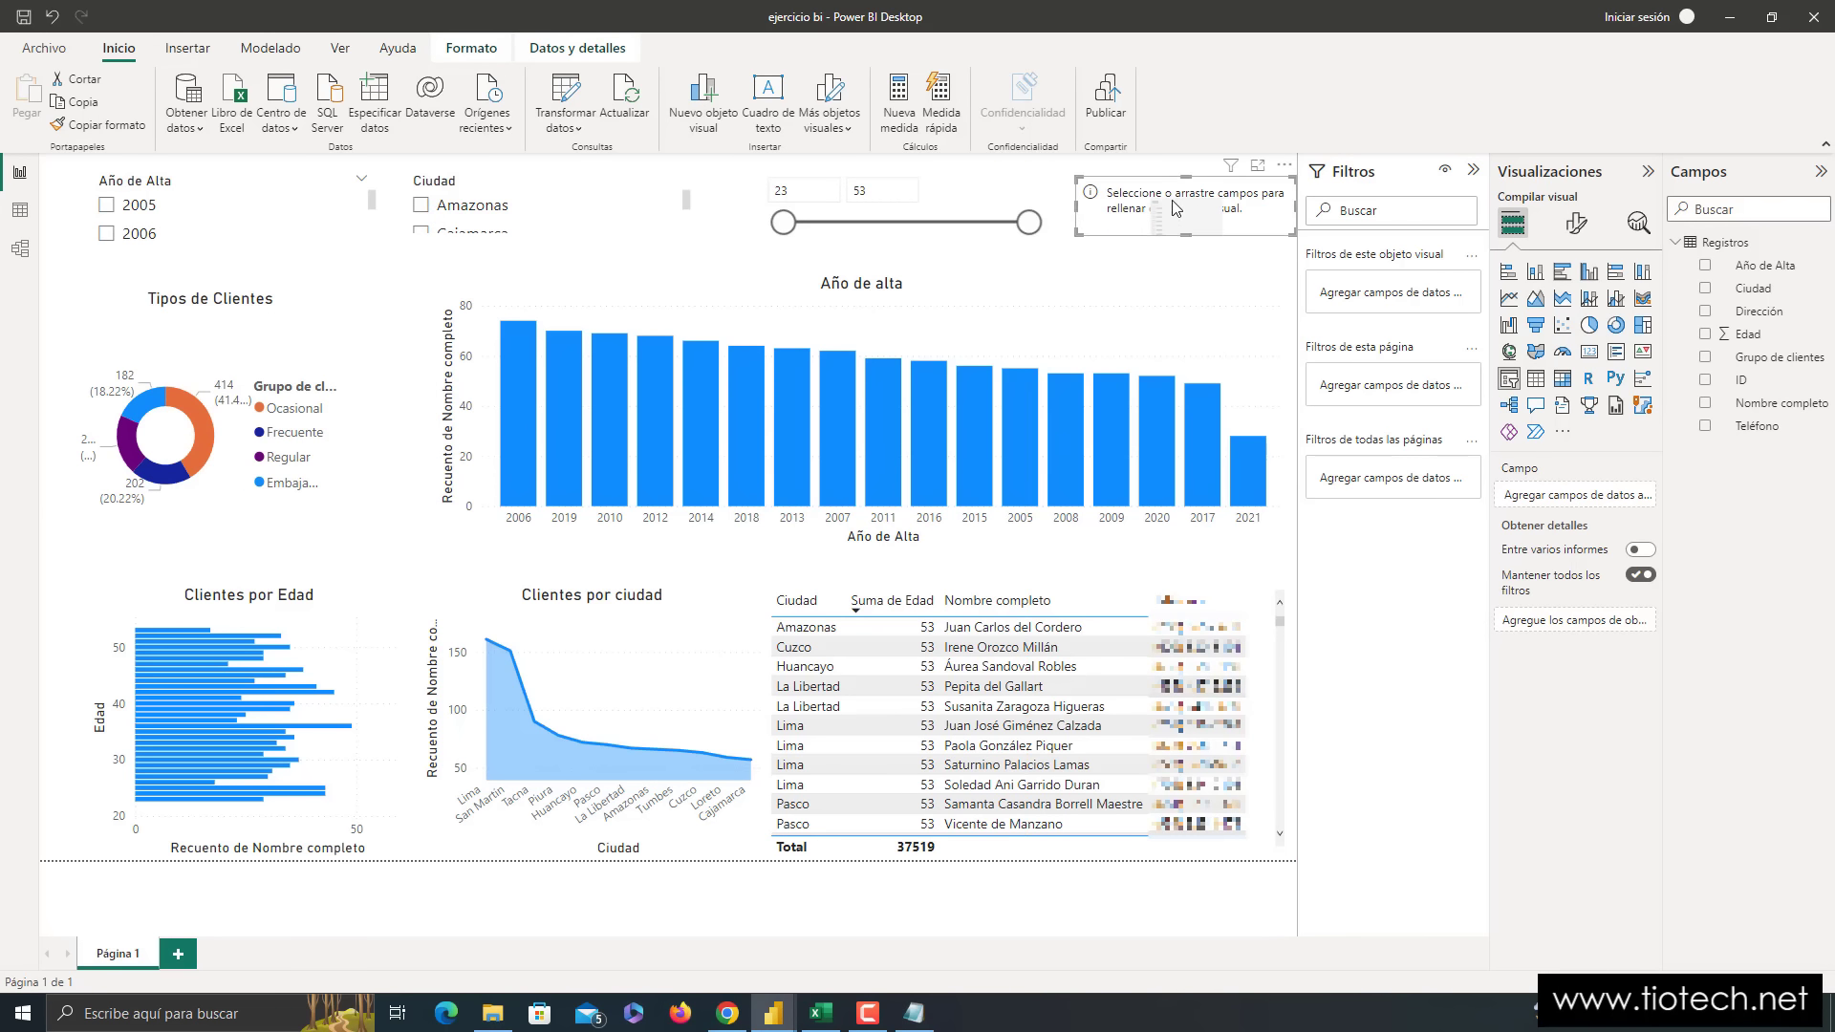
left_click(219, 302)
left_click(1122, 203)
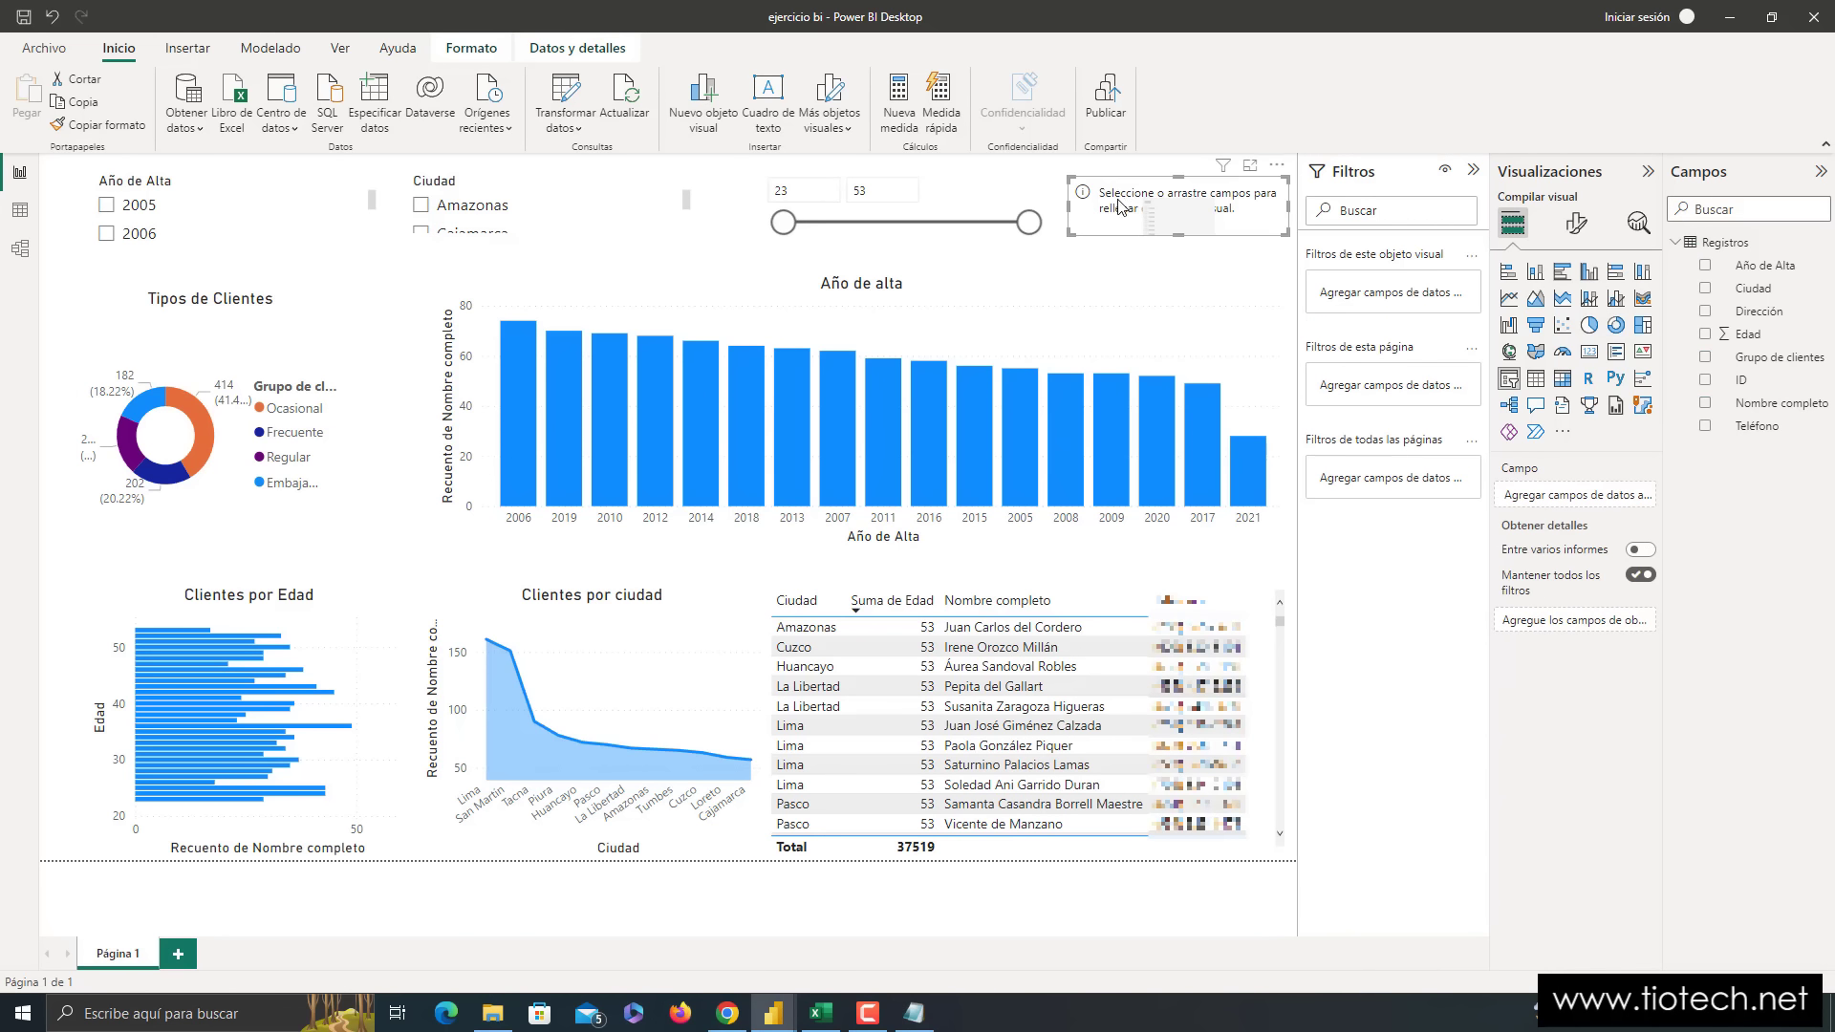
left_click(1705, 356)
left_click_drag(1177, 235, 1179, 245)
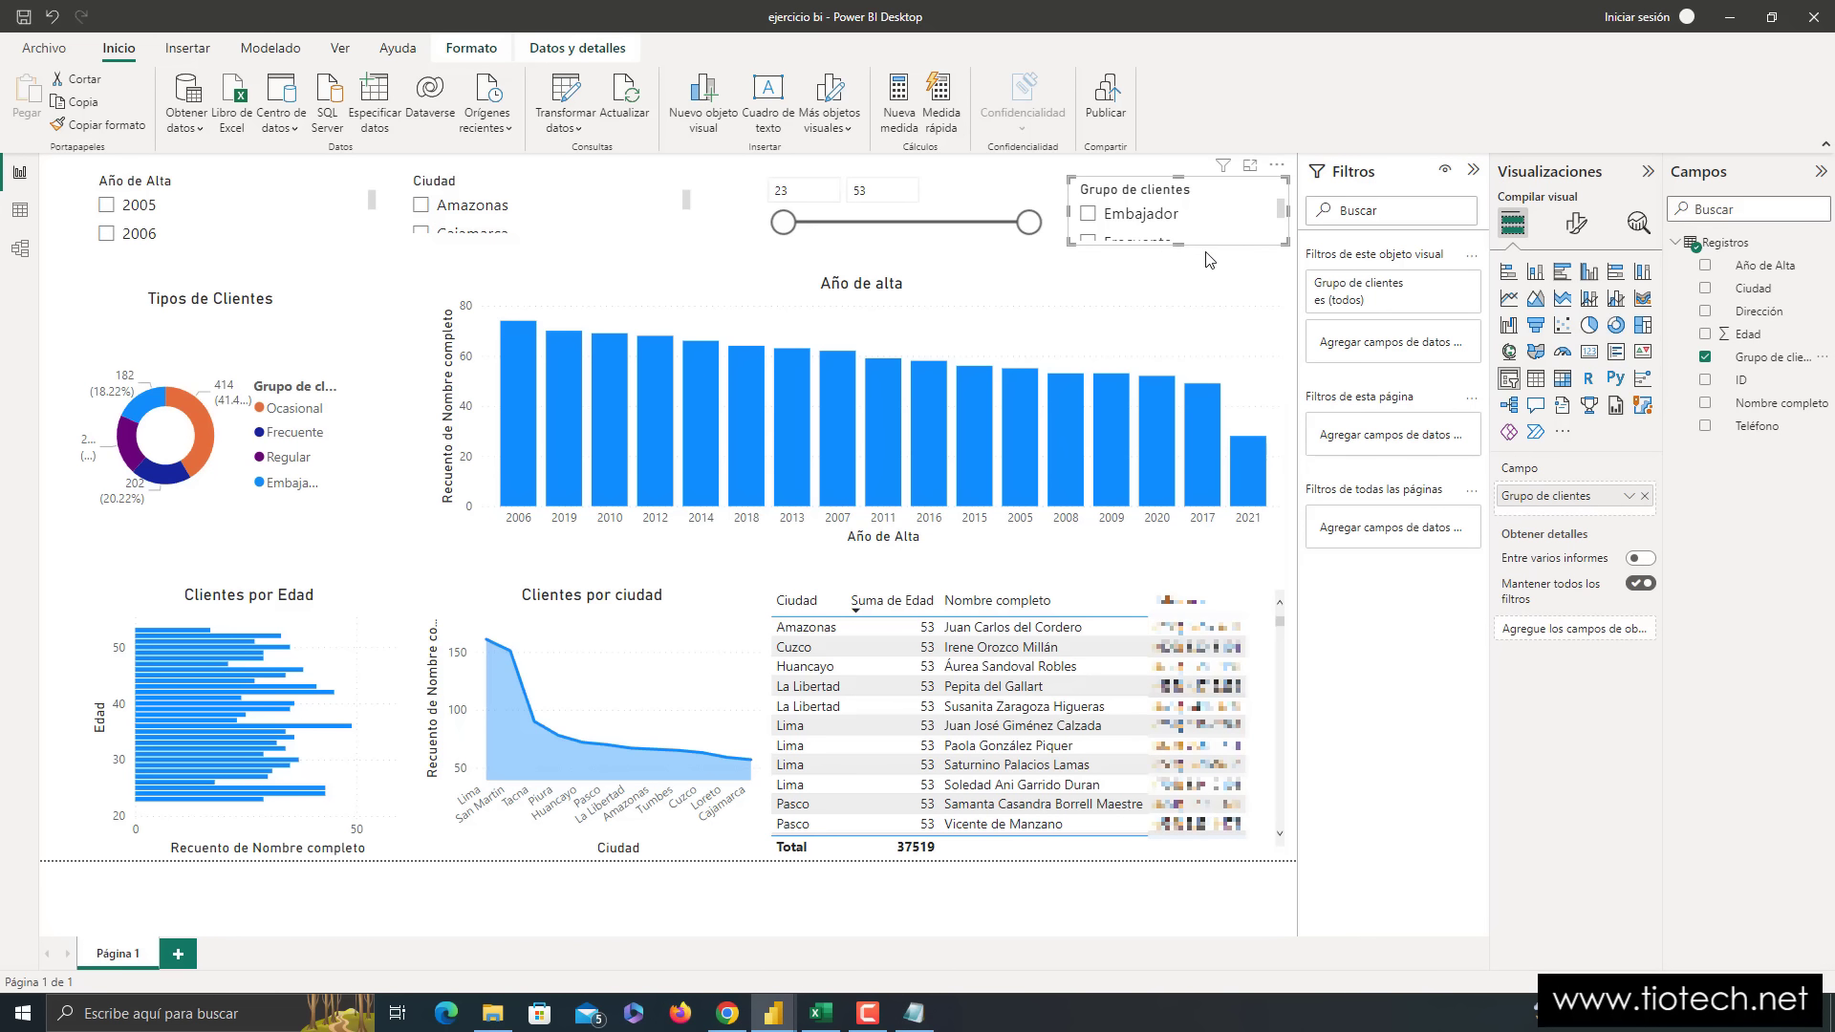
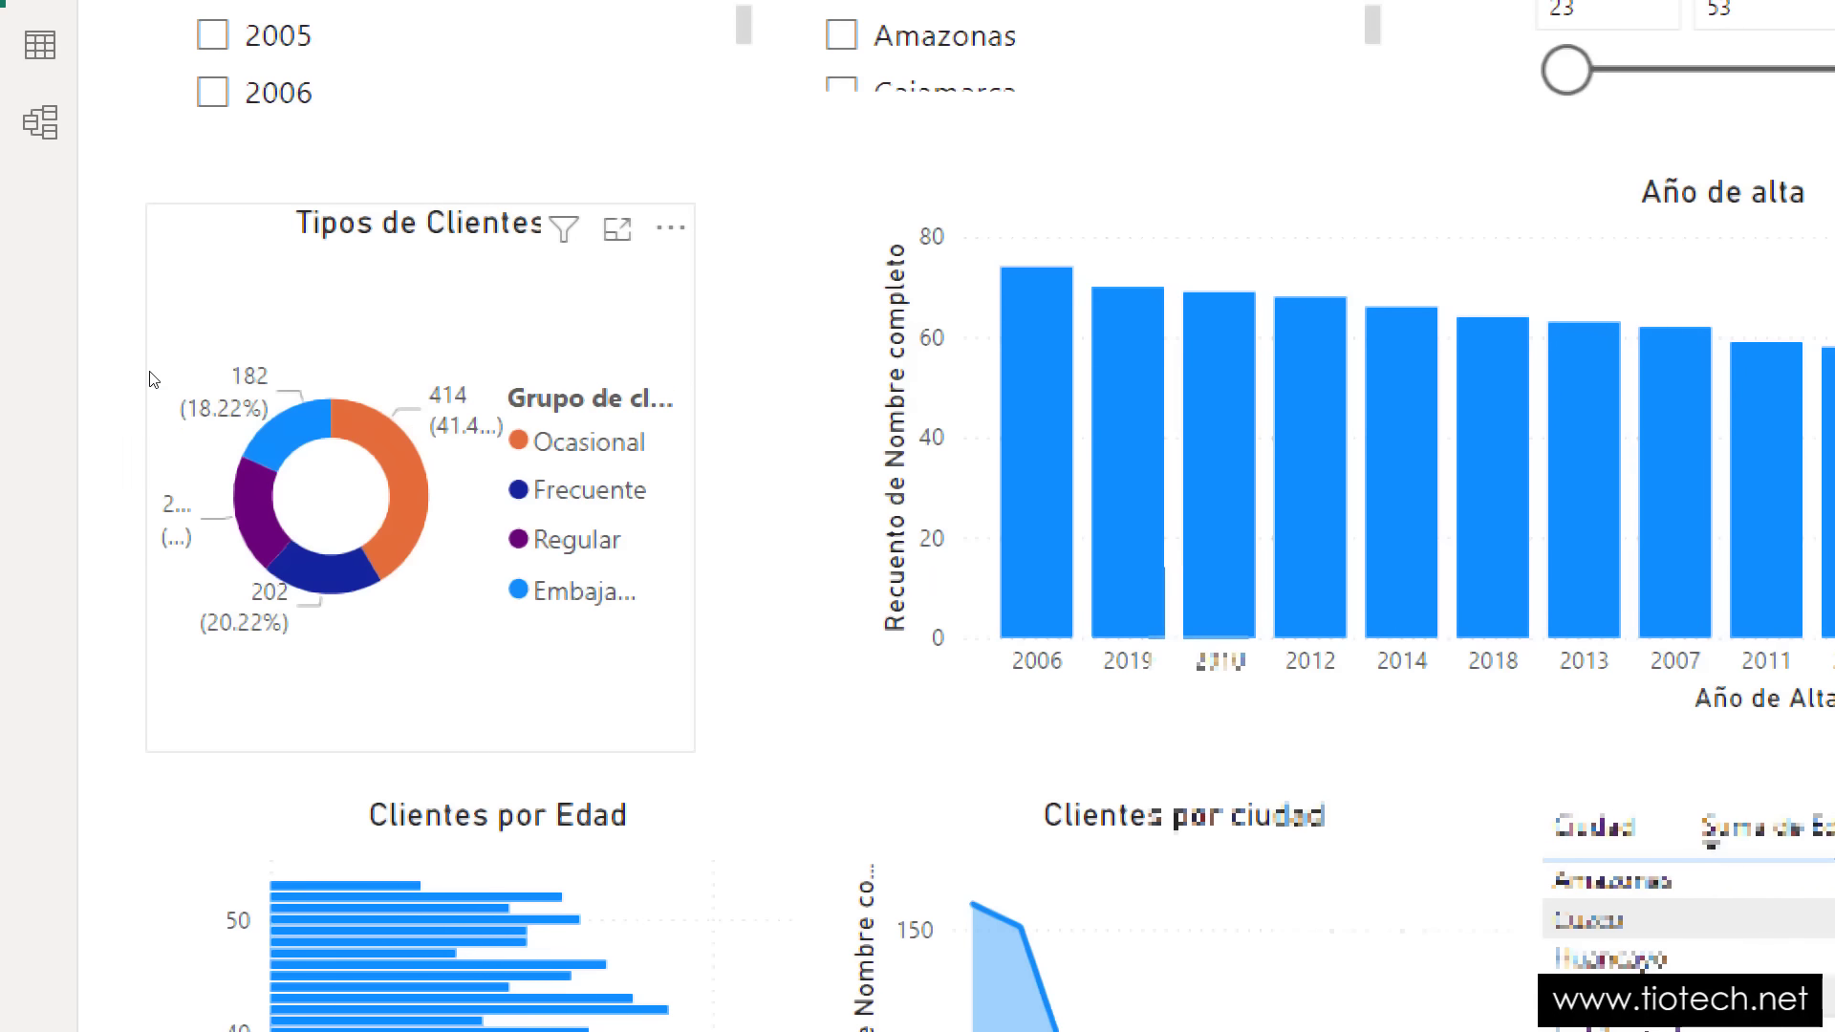
- Try out the orange report theme and the theme with the dark blue patterned background
mouse_move(409, 449)
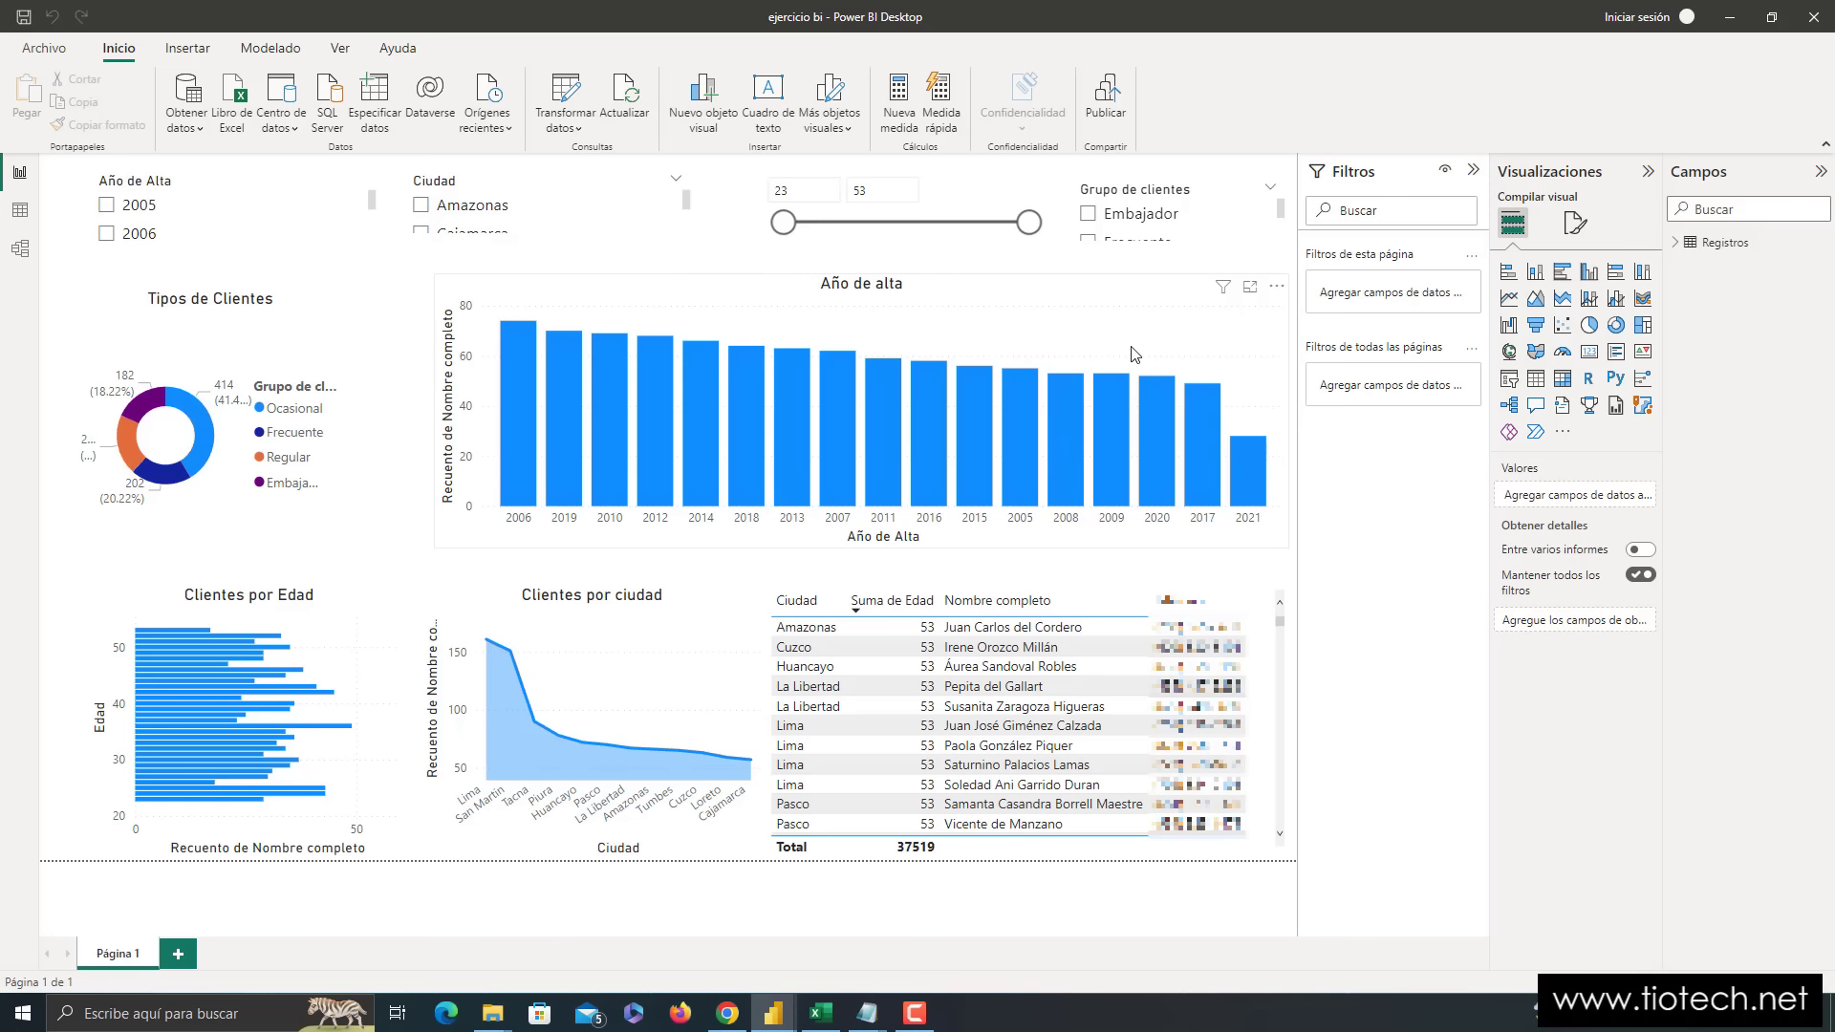
left_click(201, 346)
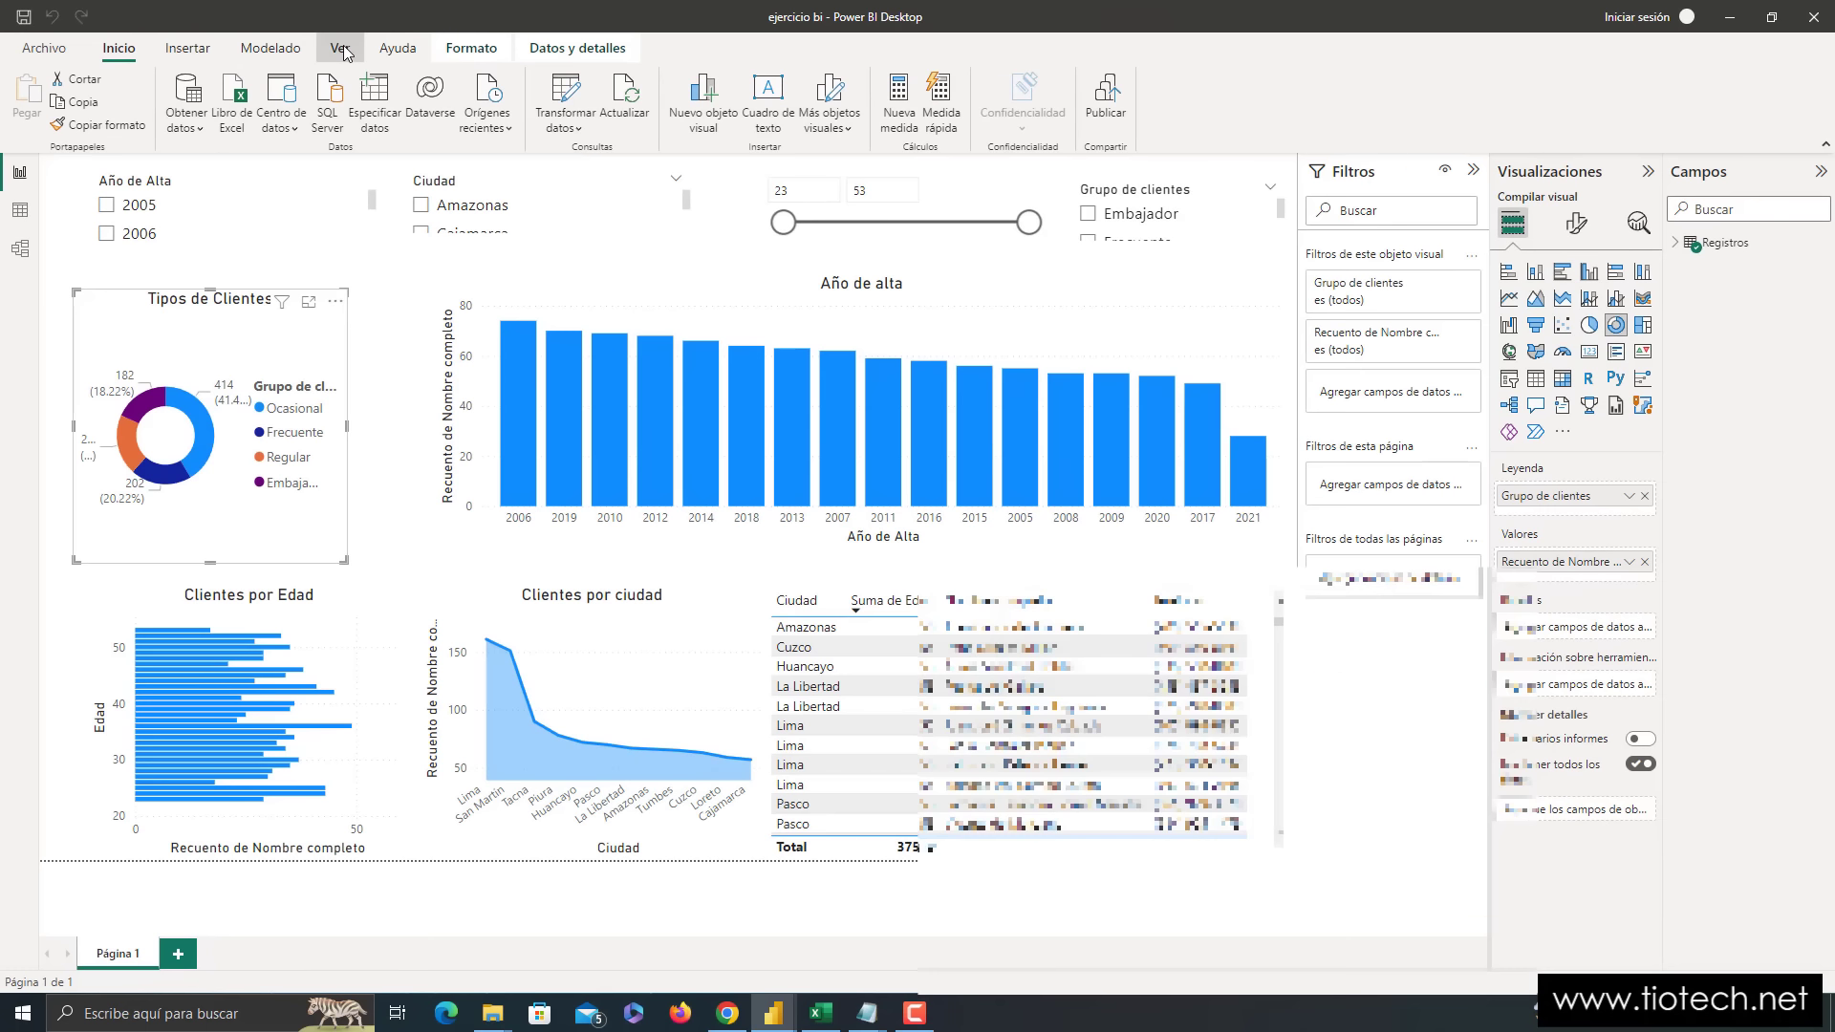
left_click(340, 53)
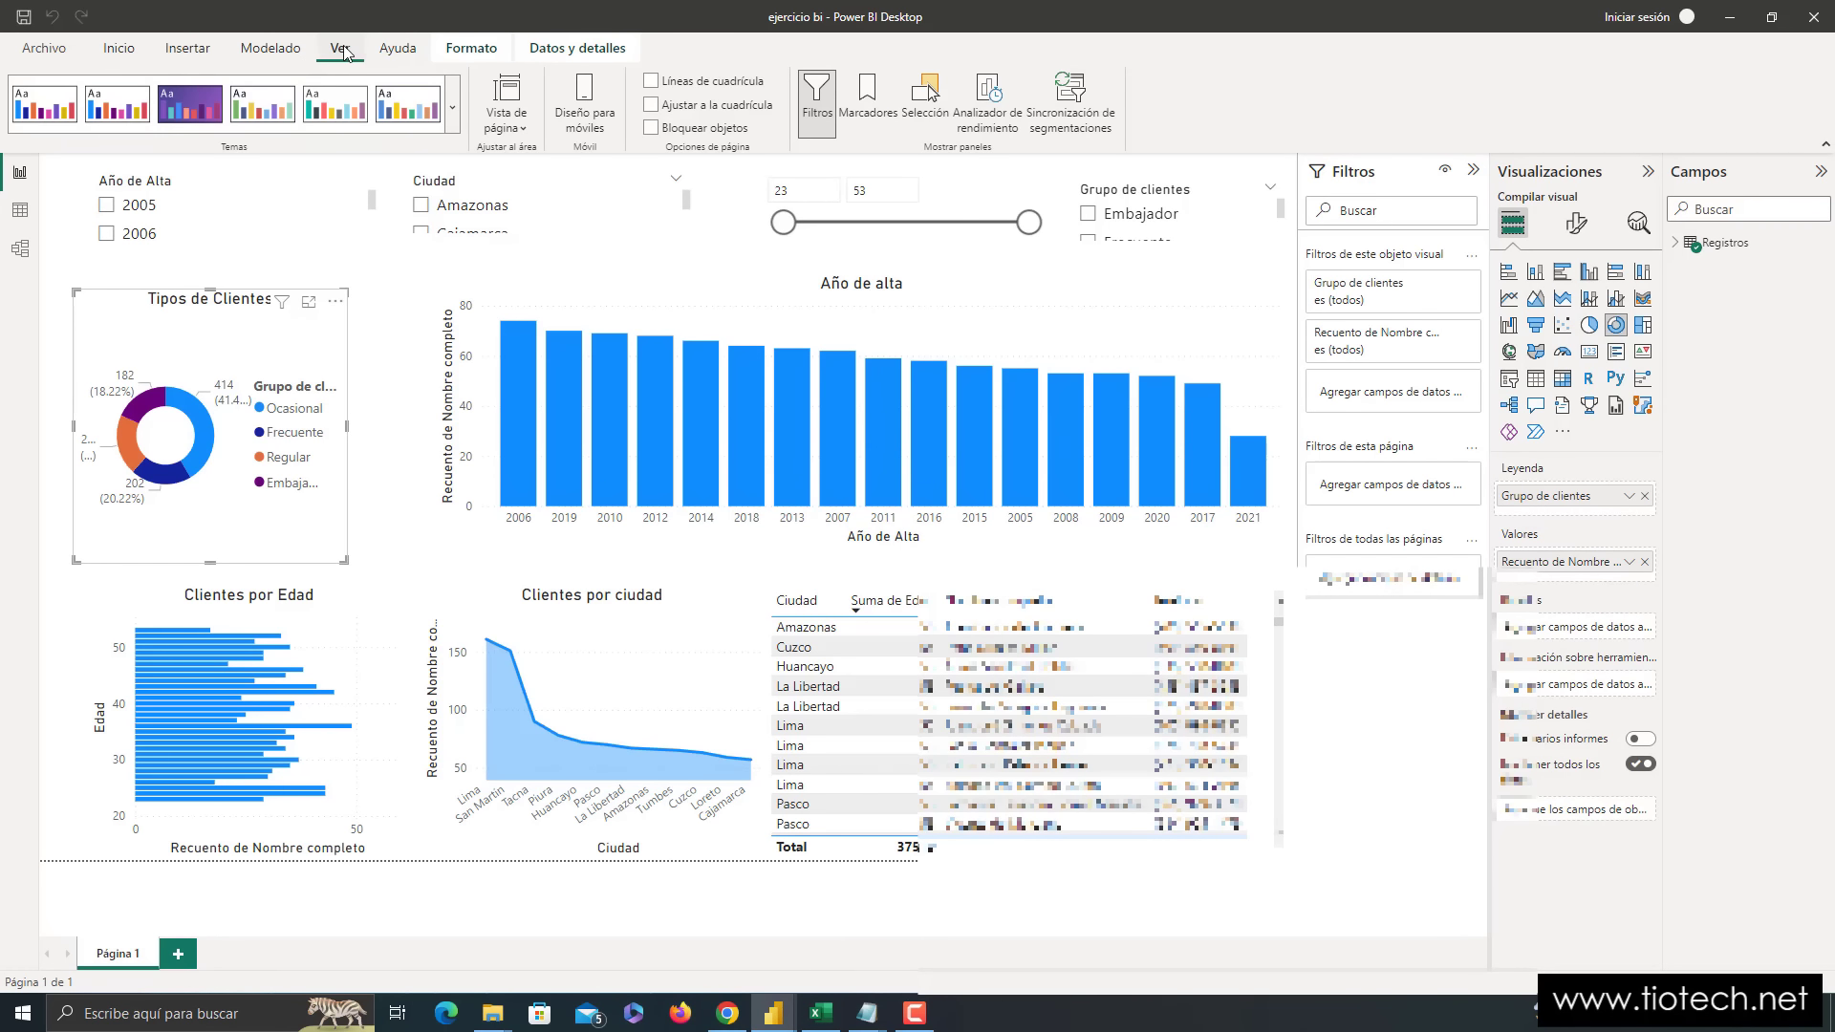
left_click(455, 118)
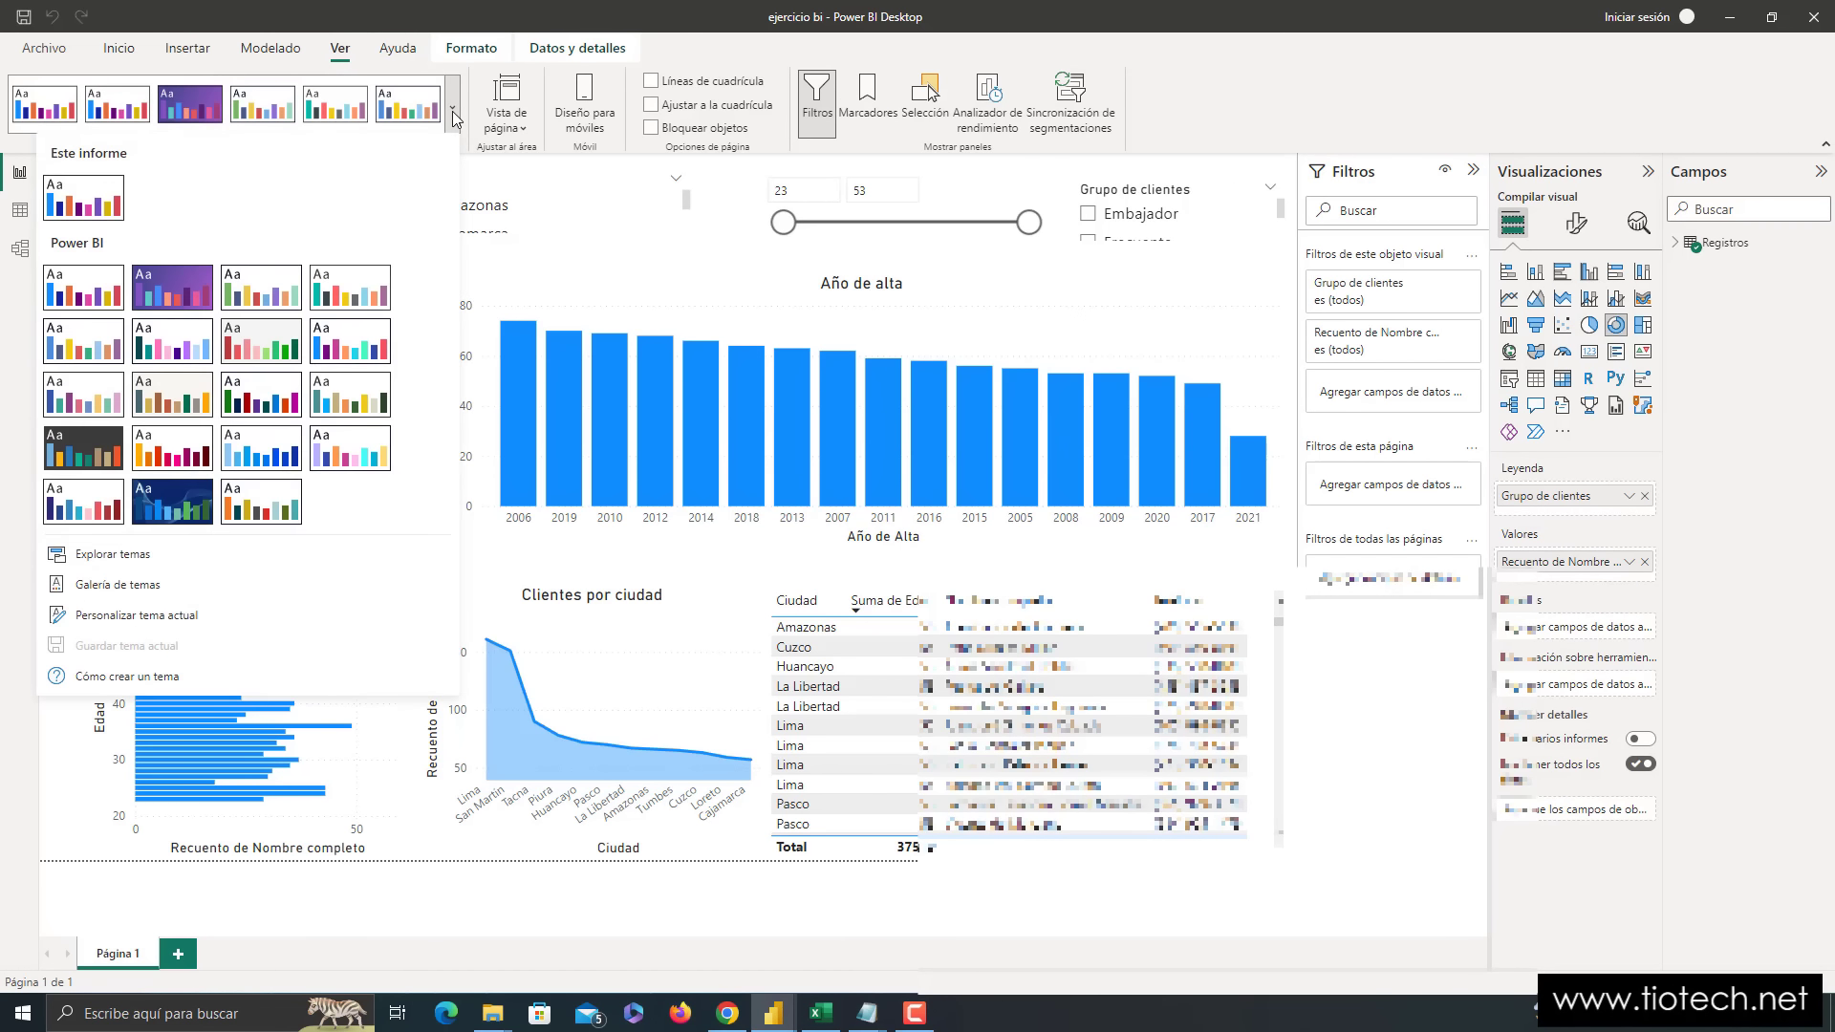
left_click(265, 502)
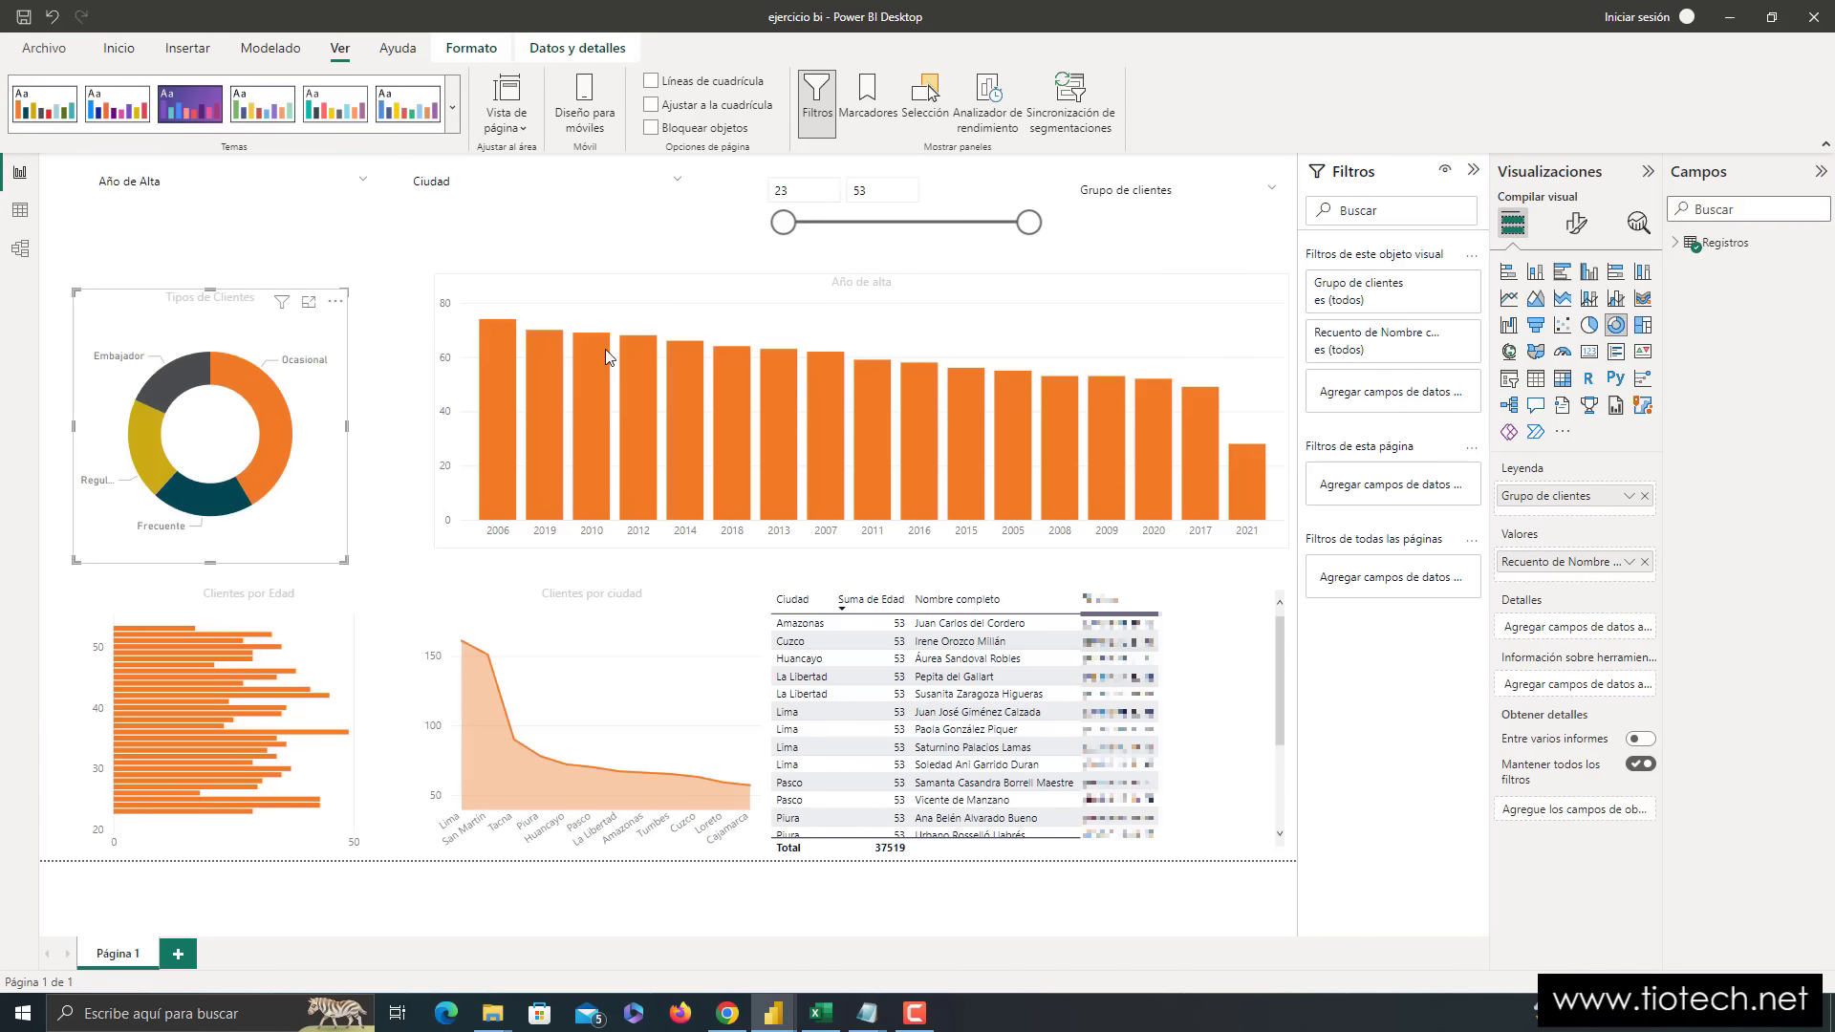
left_click(457, 108)
left_click(415, 448)
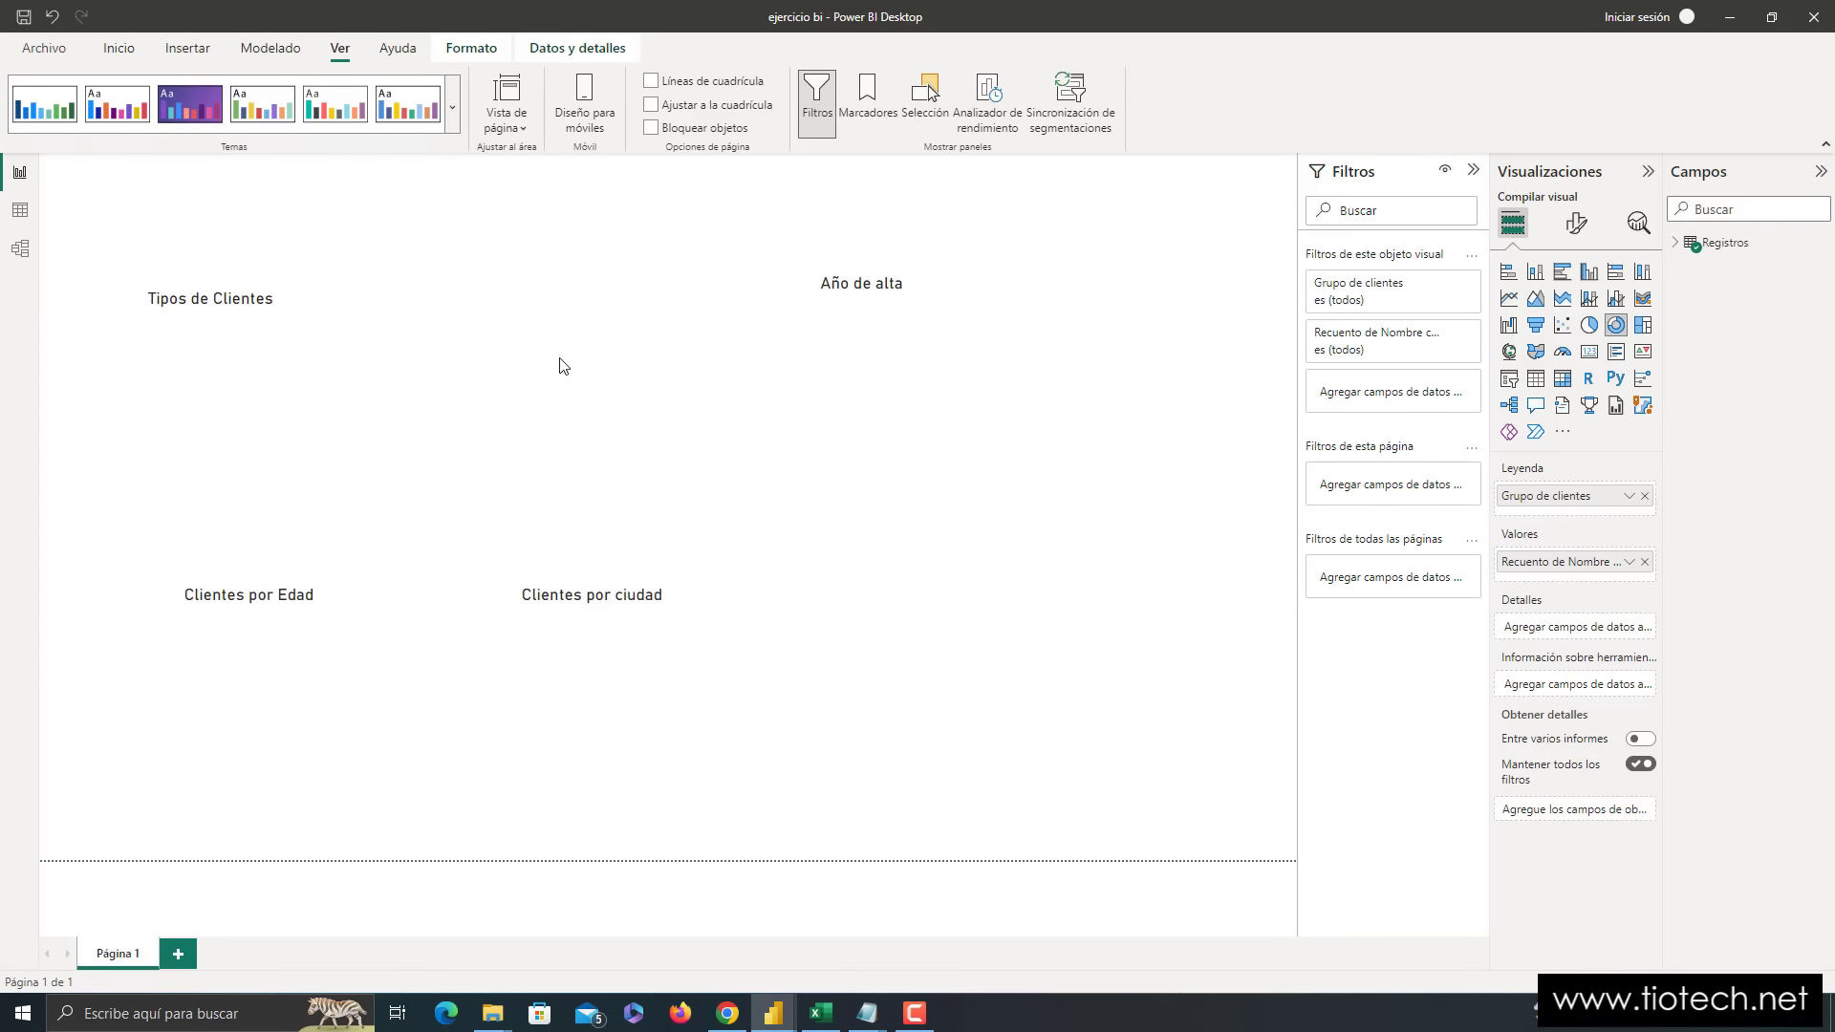
- Apply the purple gradient theme and align the Tipos de Clientes chart with the Año de alta and Clientes por Edad charts
left_click(453, 108)
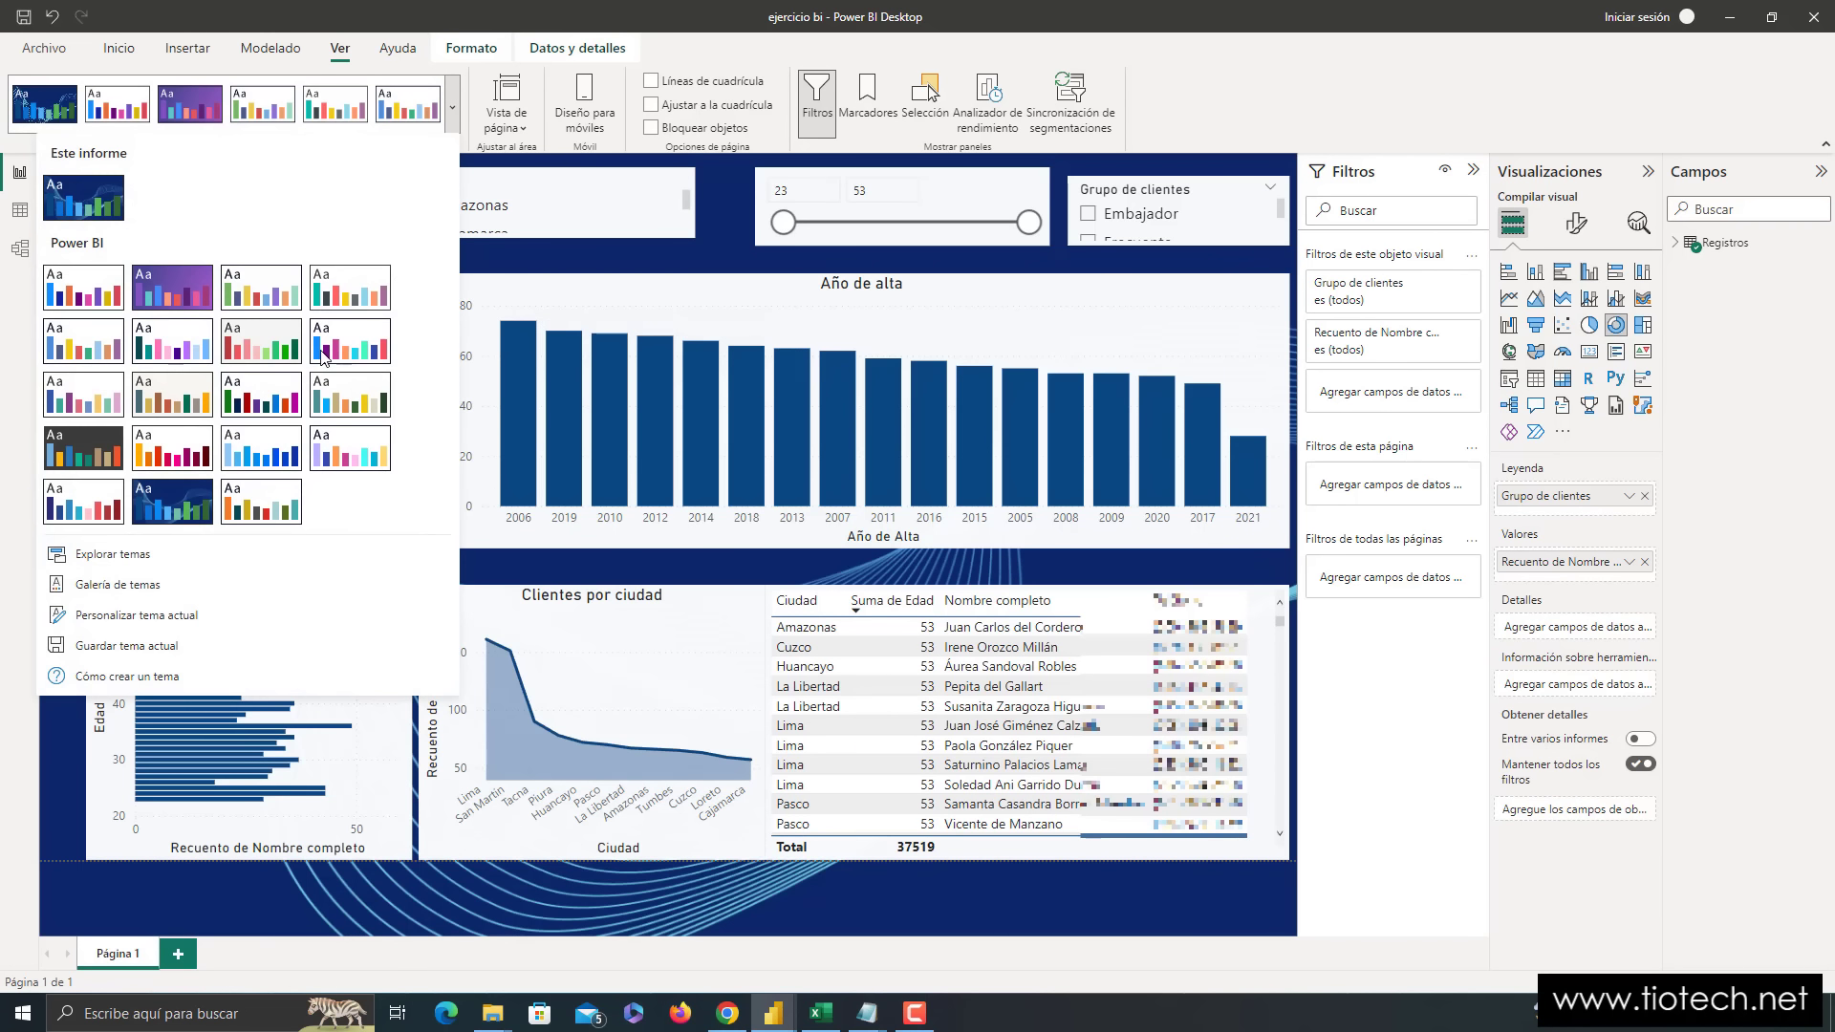
left_click(163, 296)
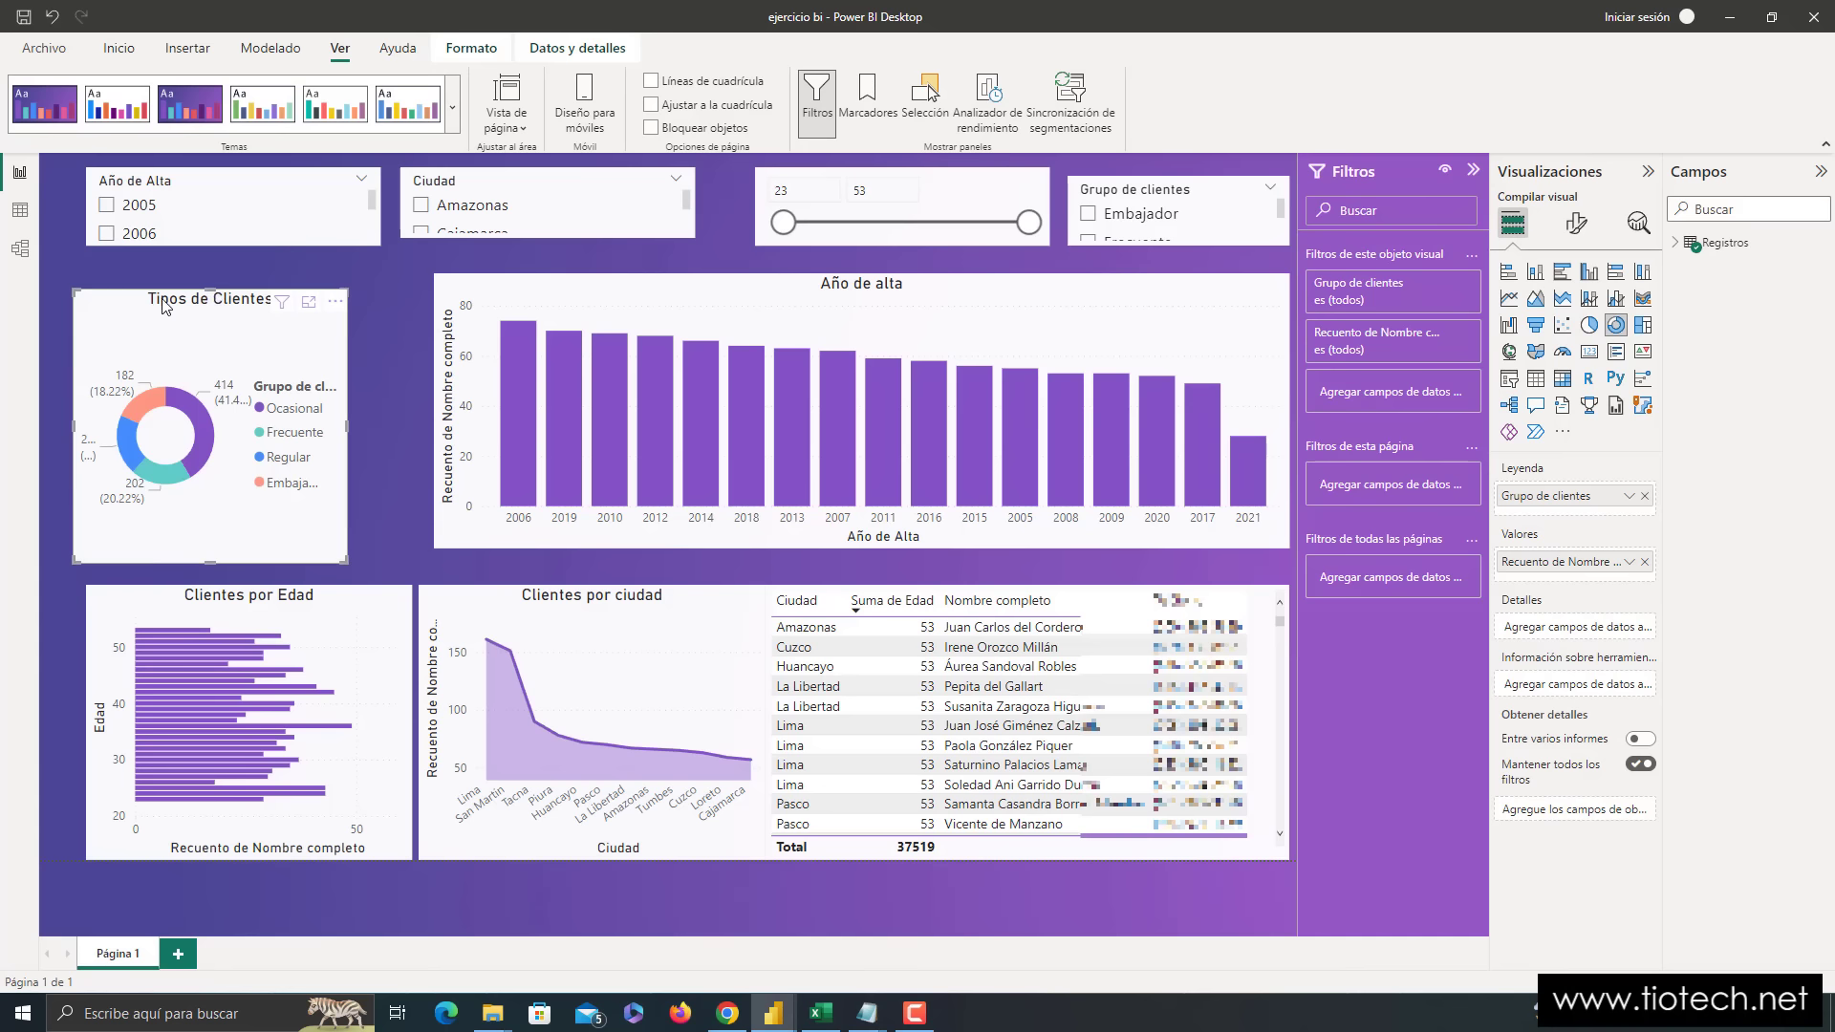
mouse_move(165, 305)
left_mouse_down()
mouse_move(148, 324)
mouse_move(145, 299)
left_mouse_up()
- Widen the Año de Alta slicer slightly and extend the Ciudad slicer to the same height, leaving narrow gaps to its neighbours
left_click(258, 233)
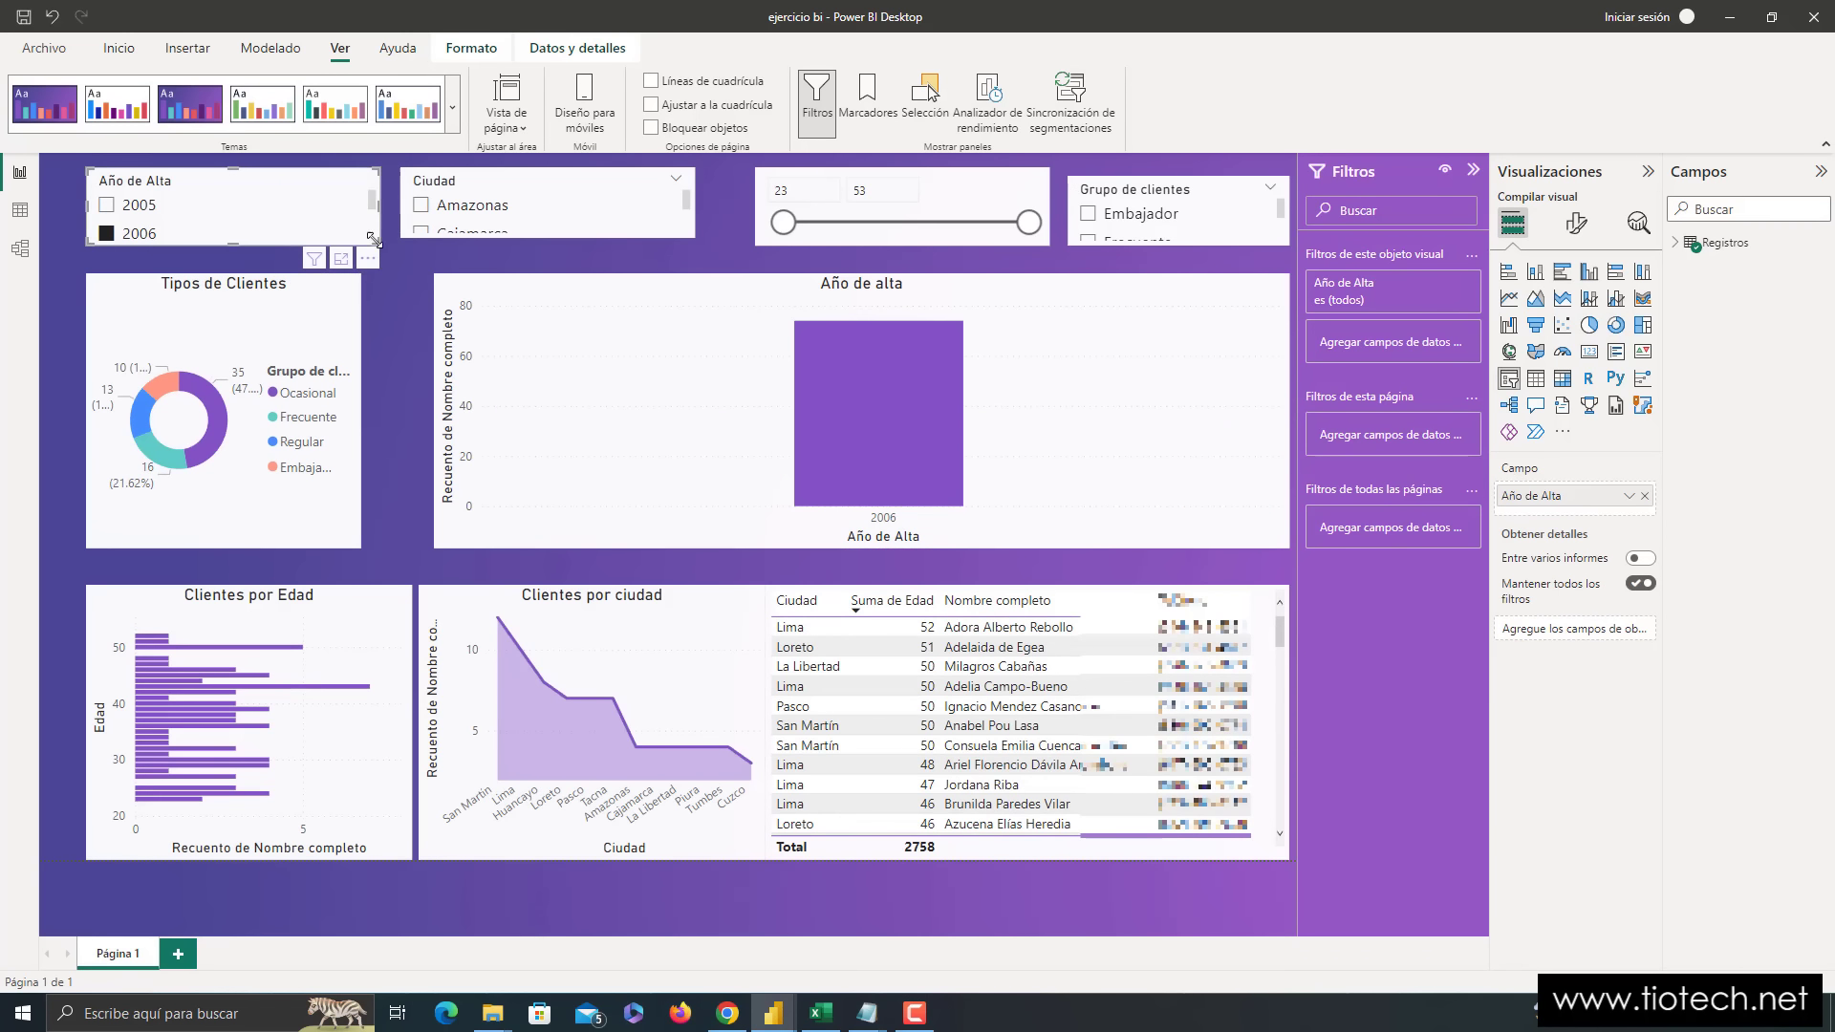
left_click(107, 234)
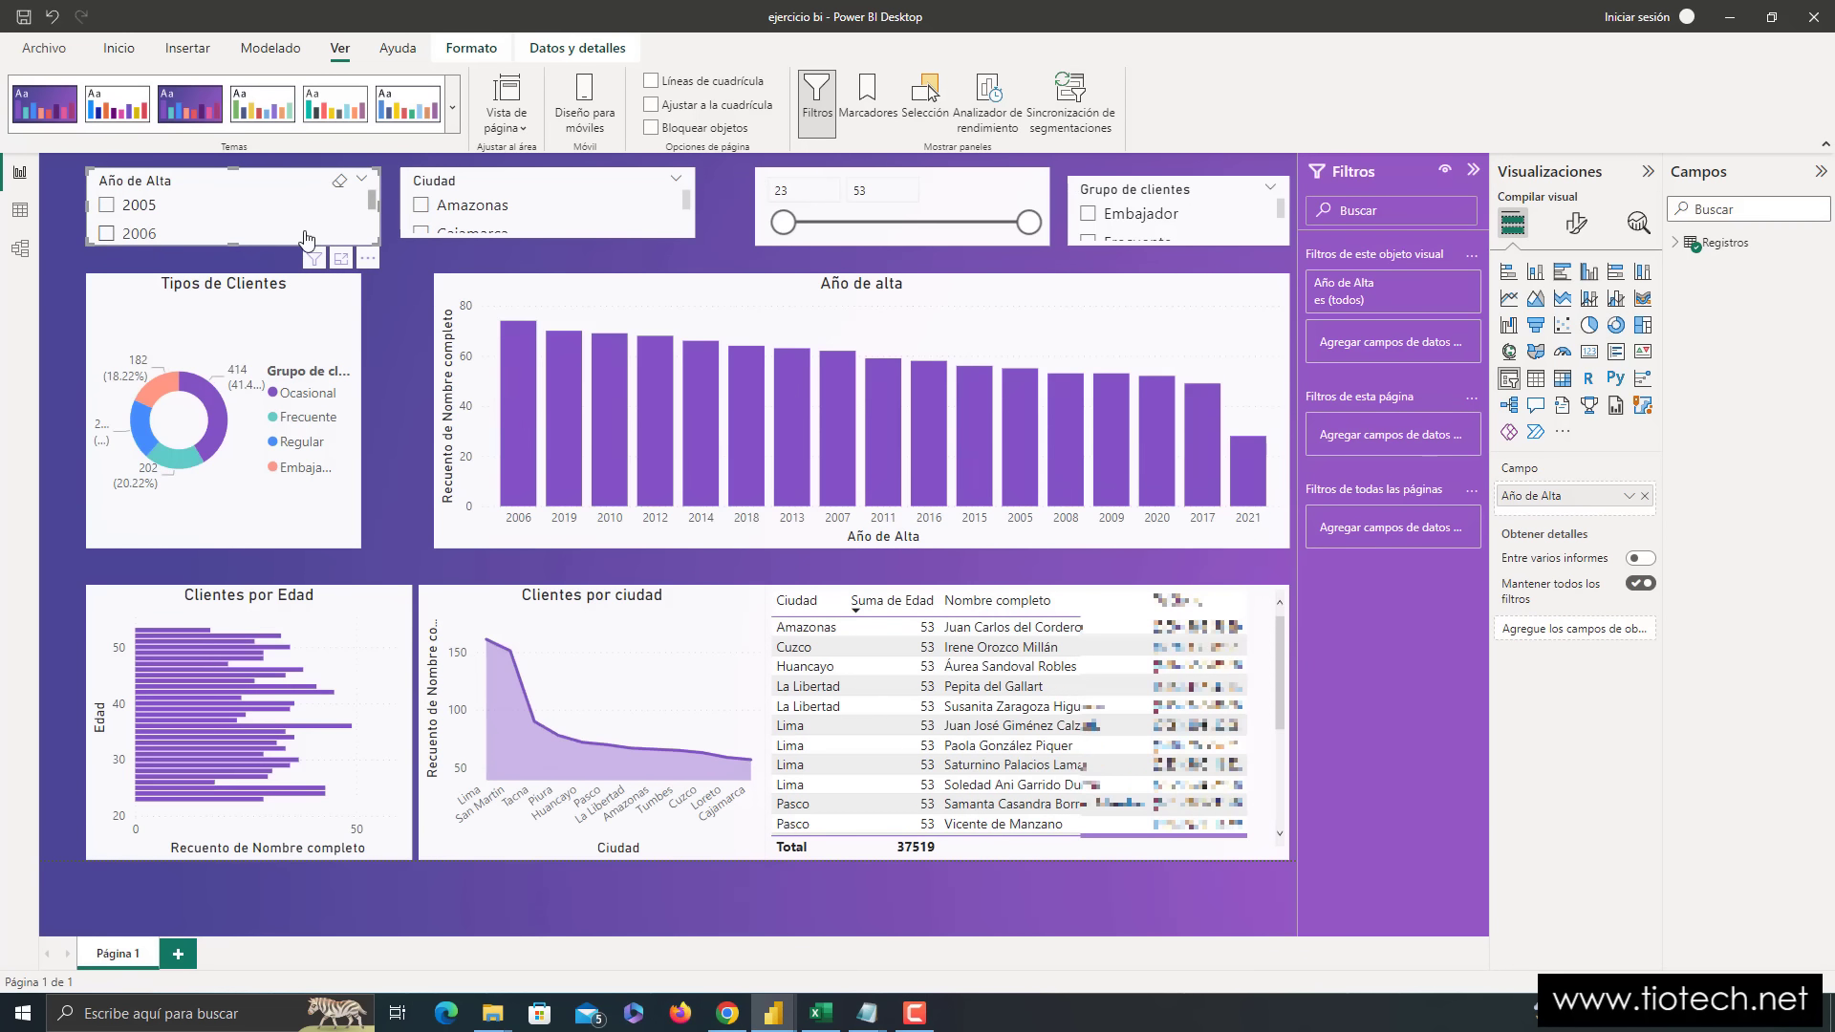
left_click_drag(378, 245, 382, 243)
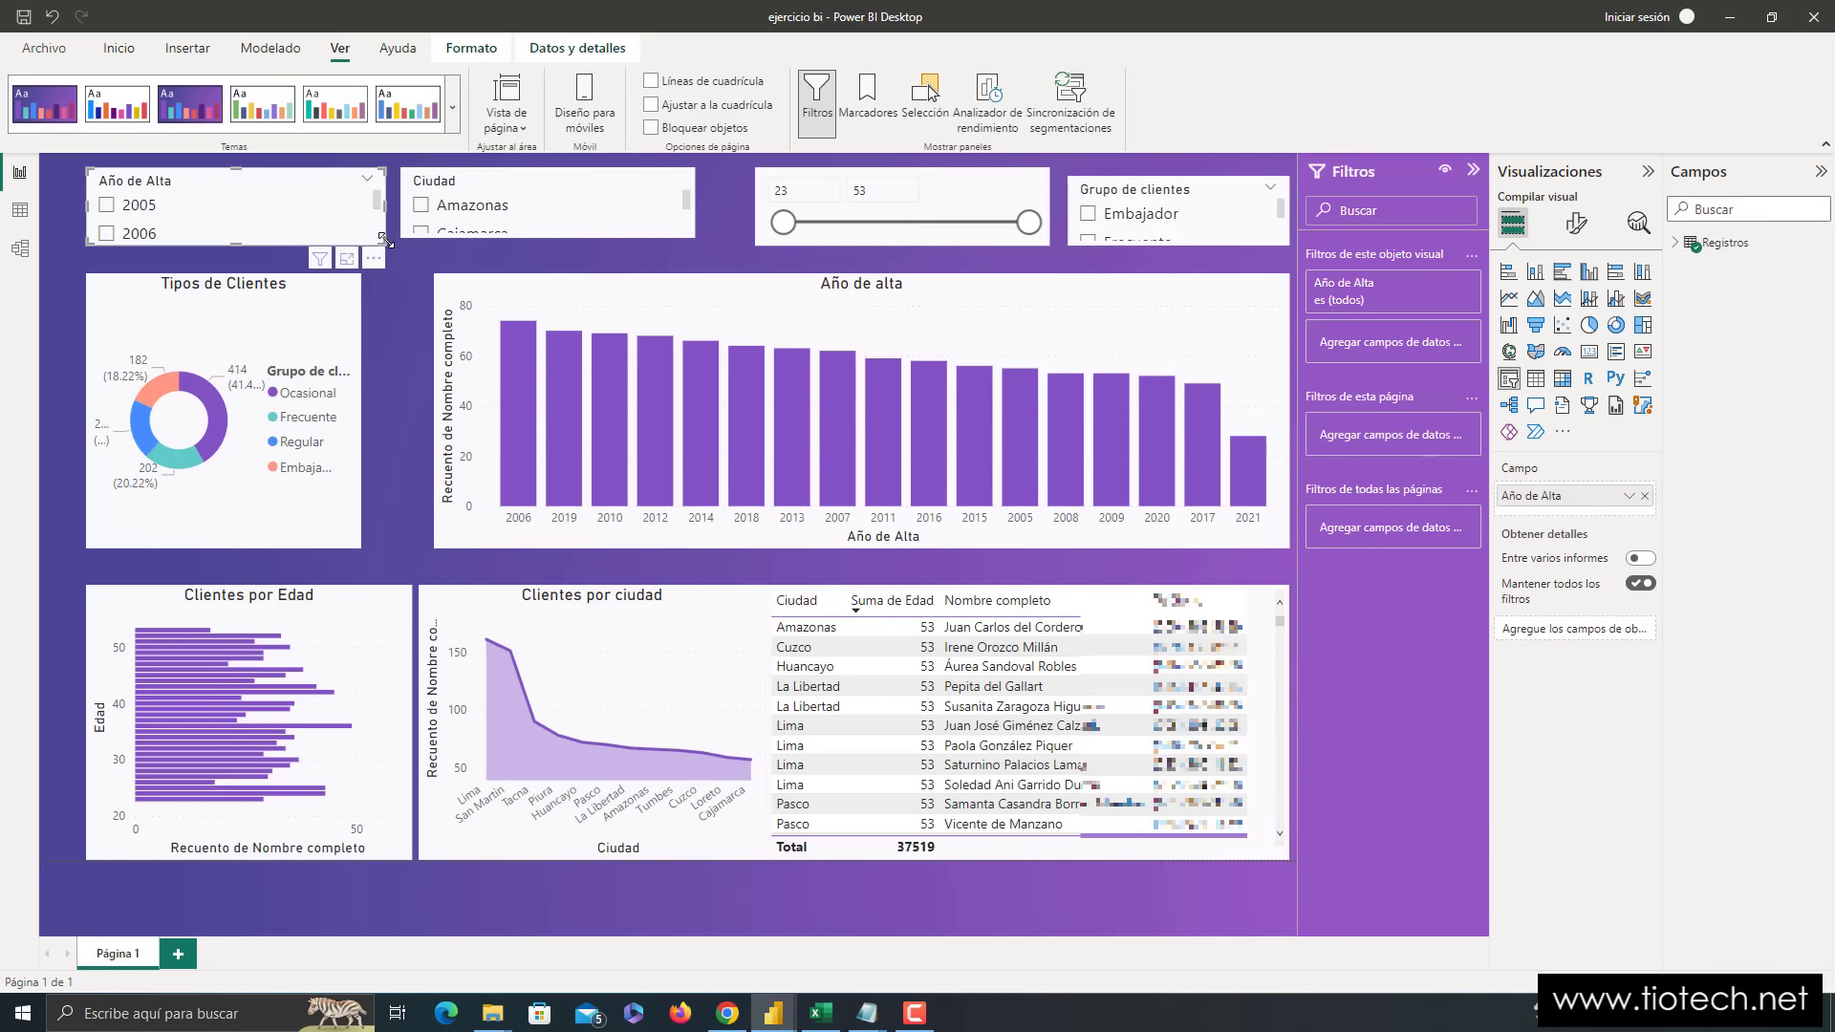
left_click(587, 188)
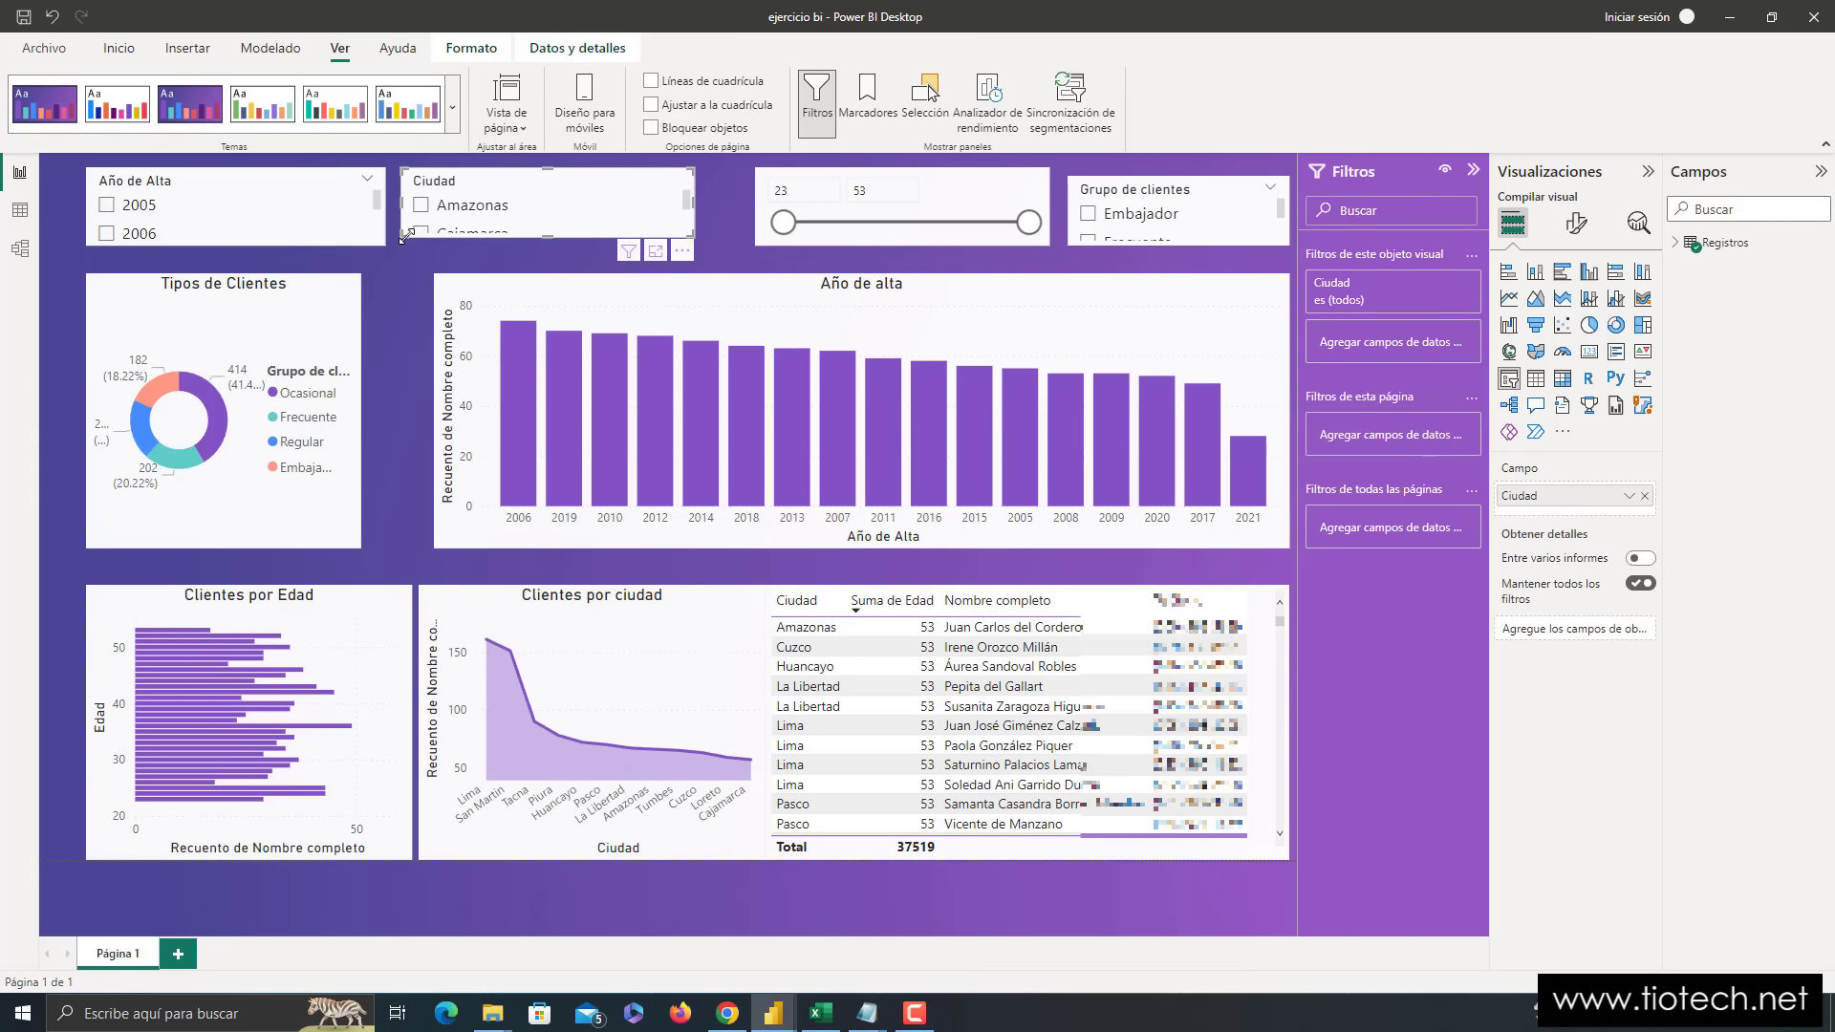
left_click_drag(404, 236, 393, 245)
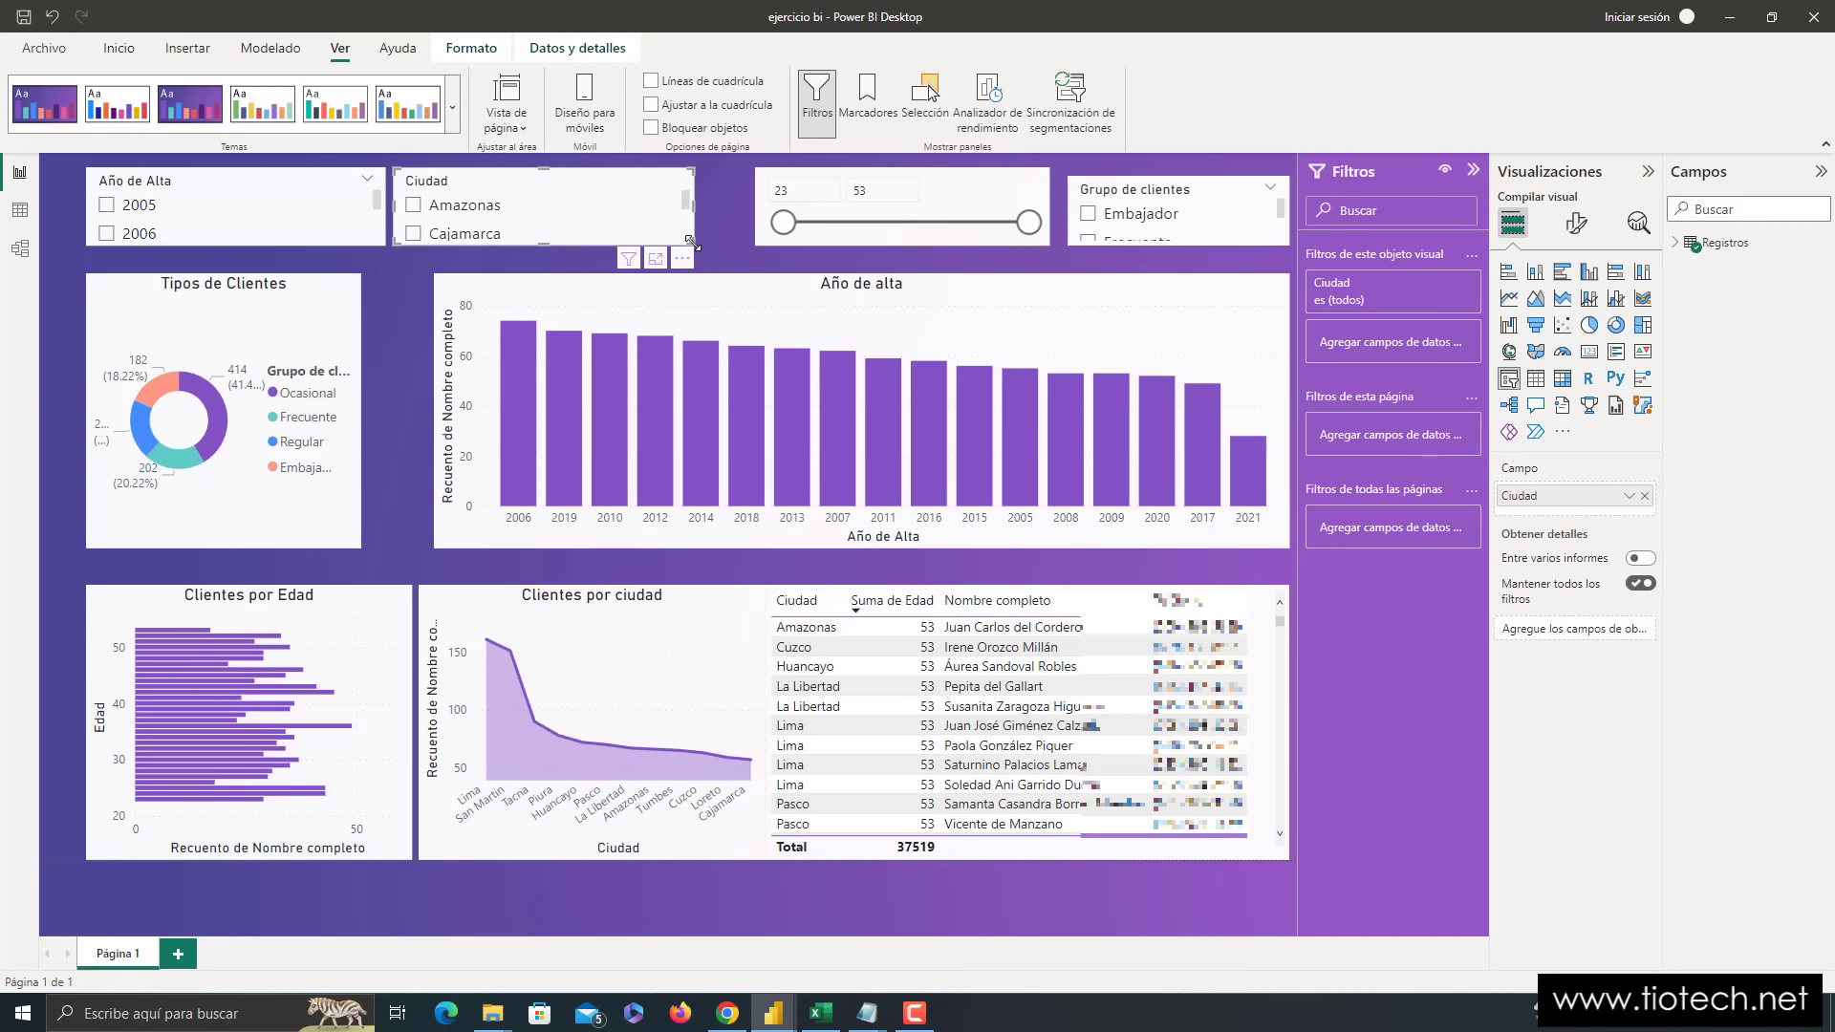
left_click_drag(691, 244, 737, 246)
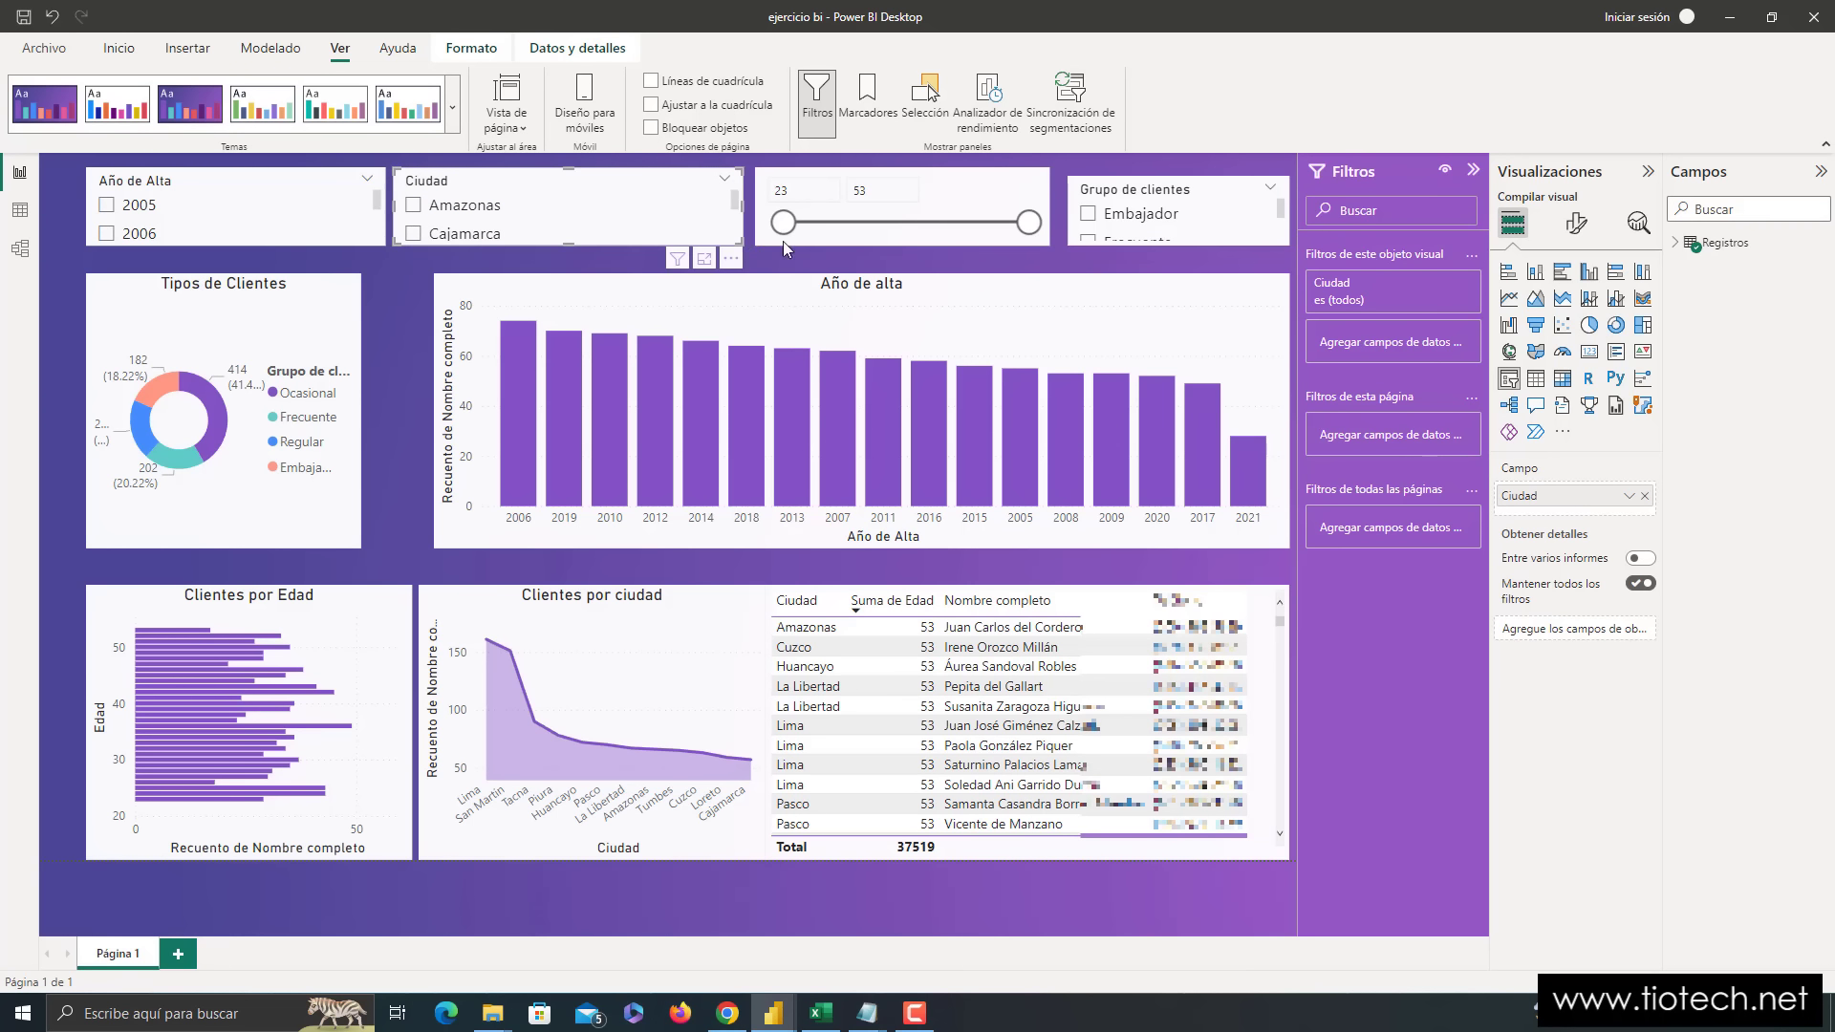
- Widen the Edad slicer toward Grupo de clientes, match the latter's height to the row, and nudge the Ciudad slicer to even the gaps
left_click(956, 196)
left_click_drag(1052, 174, 1099, 175)
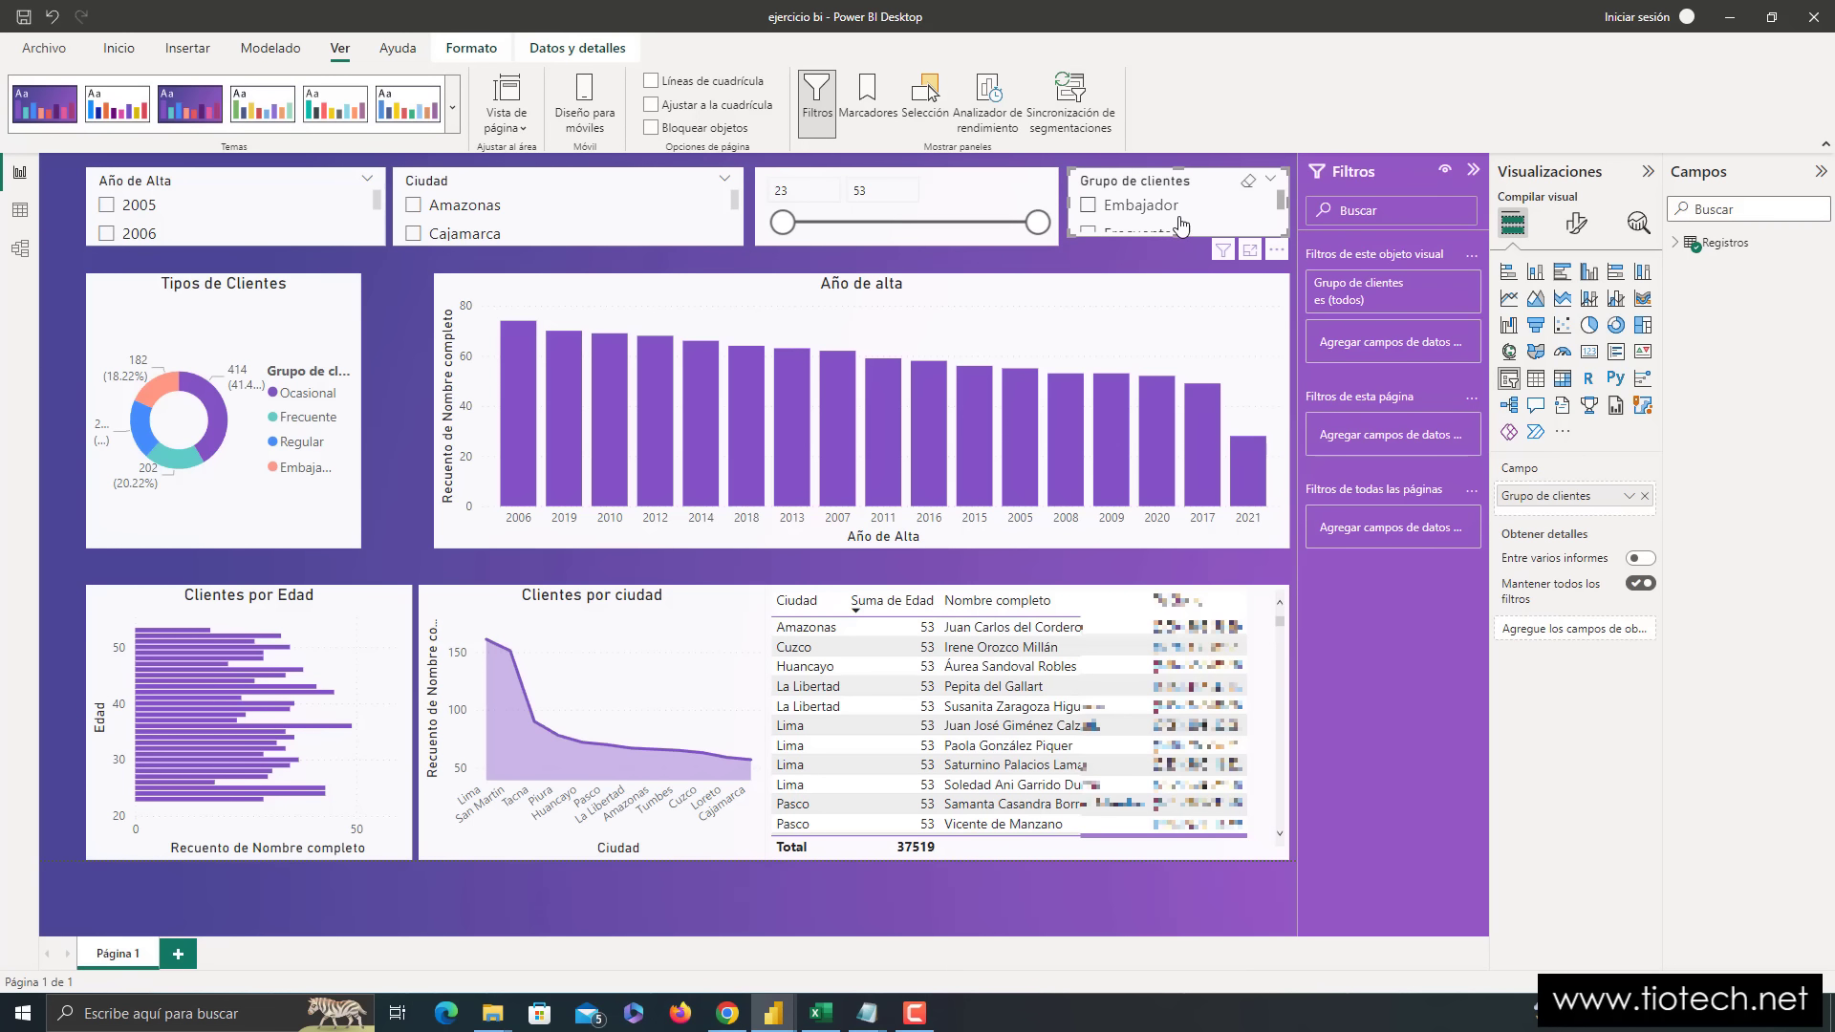
left_click_drag(1177, 239, 1176, 247)
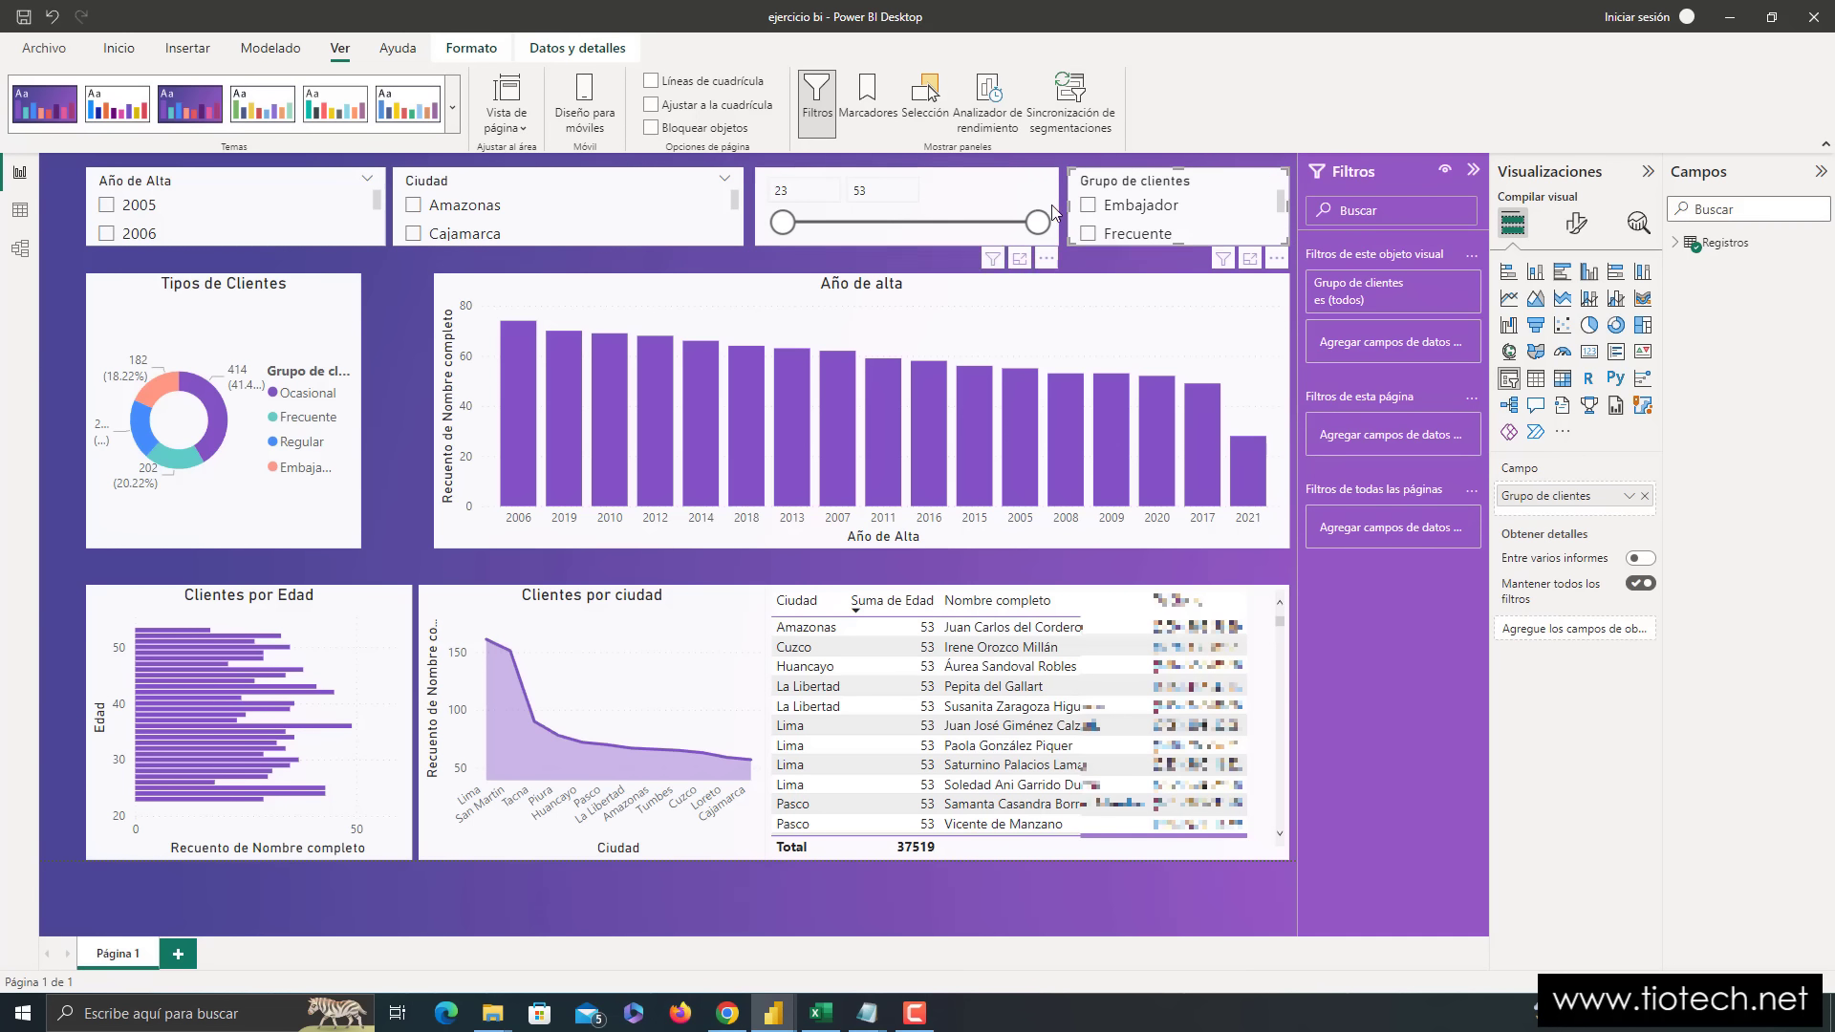
left_click(622, 183)
left_click_drag(622, 182, 625, 182)
left_click(823, 183)
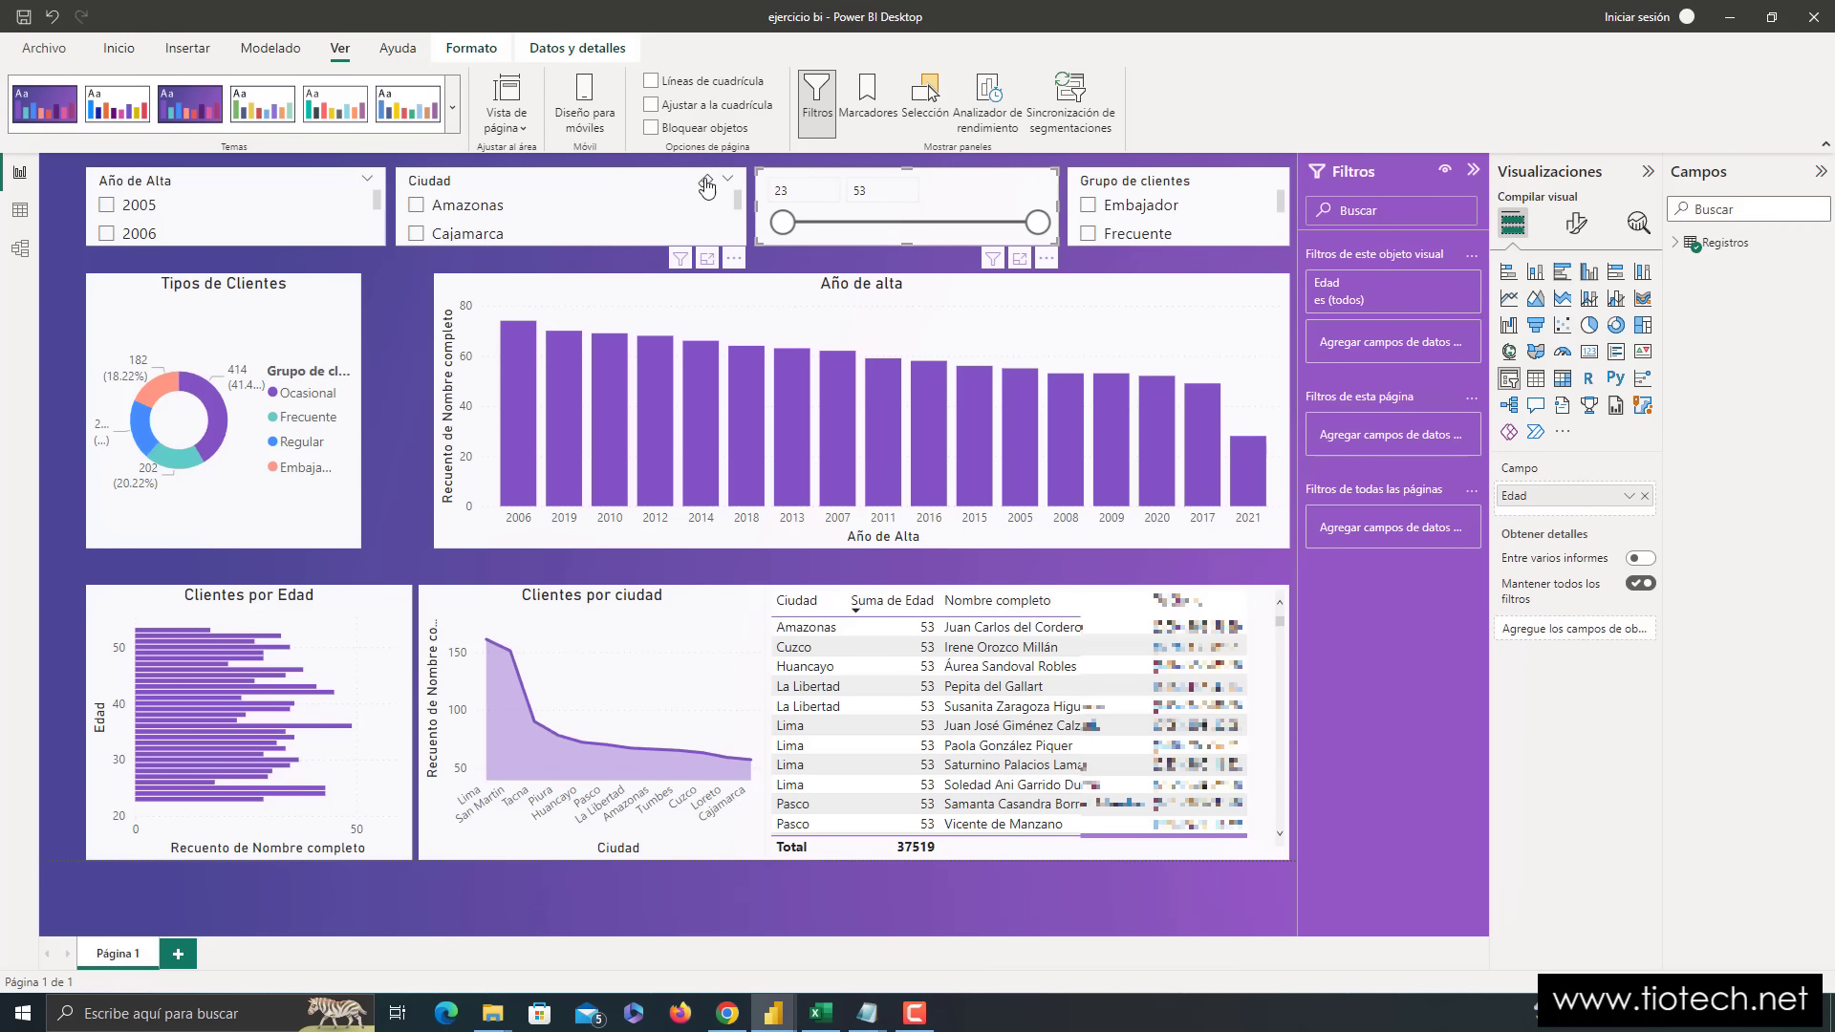
- Move Tipos de Clientes up under the slicers and enlarge it to the Año de Alta slicer's width, and extend the Año de alta chart beside it
left_click(164, 309)
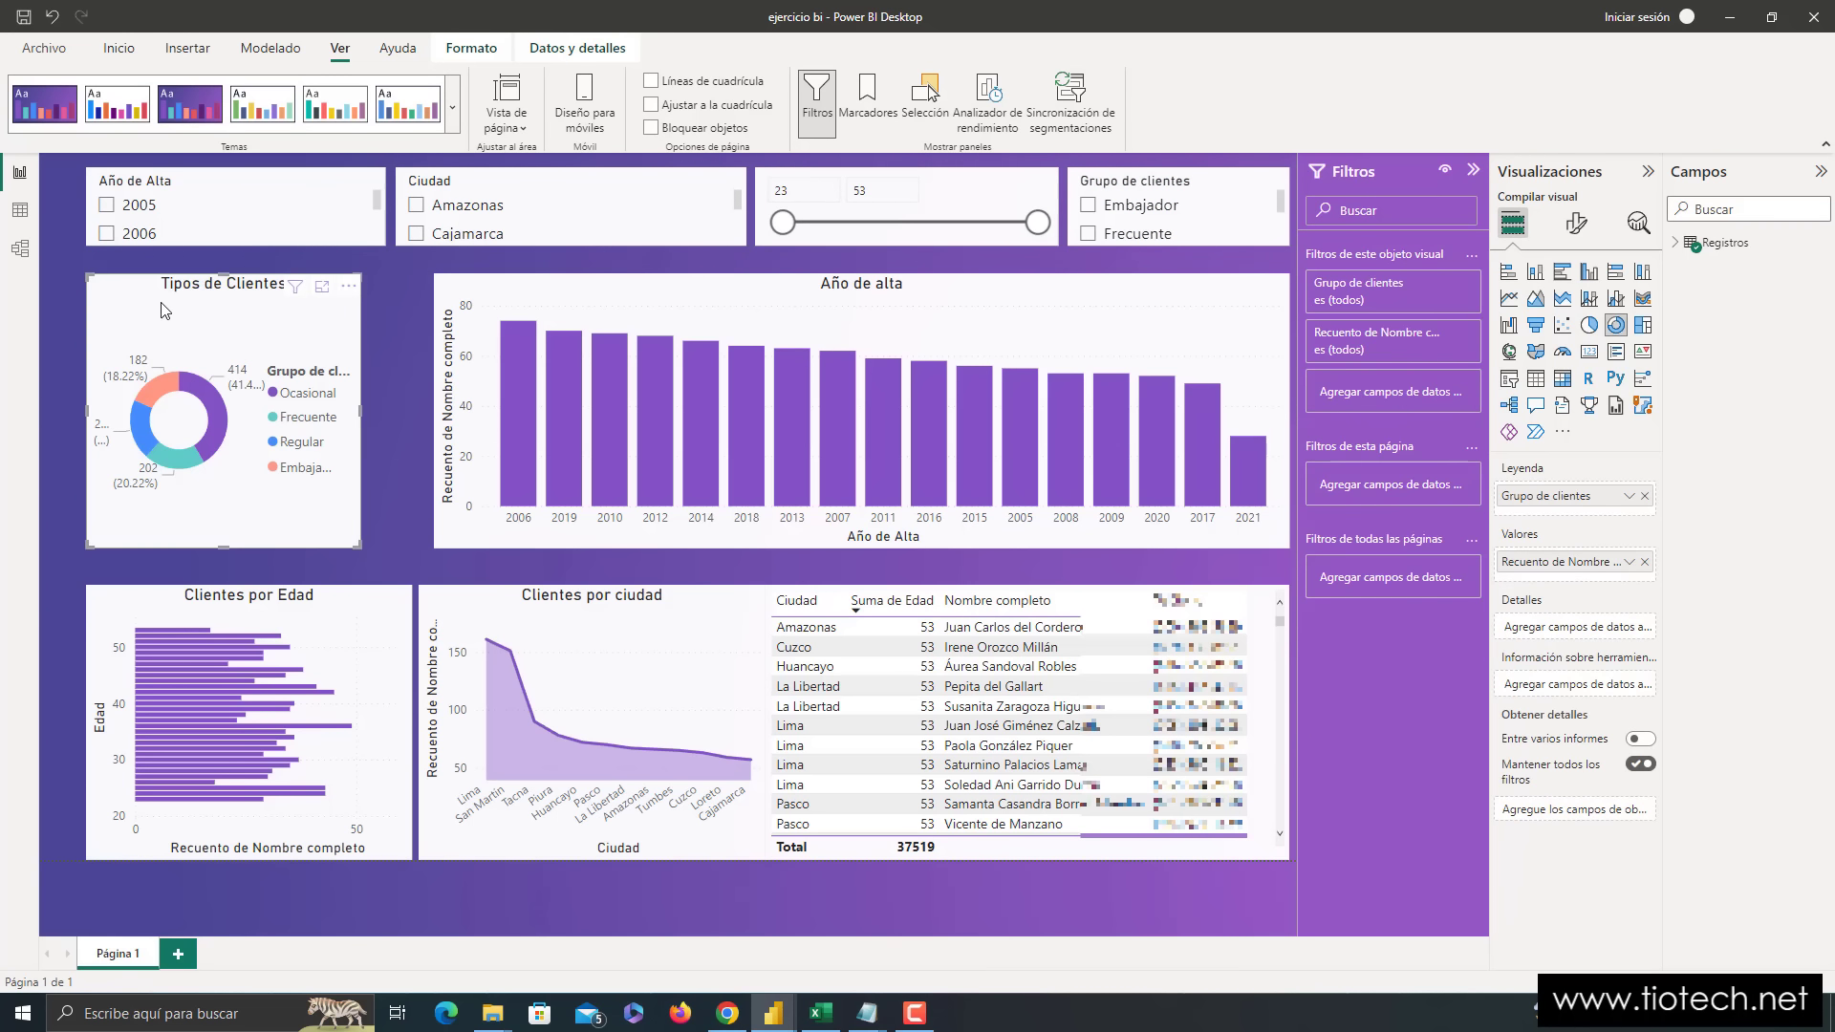
left_click_drag(113, 306, 113, 286)
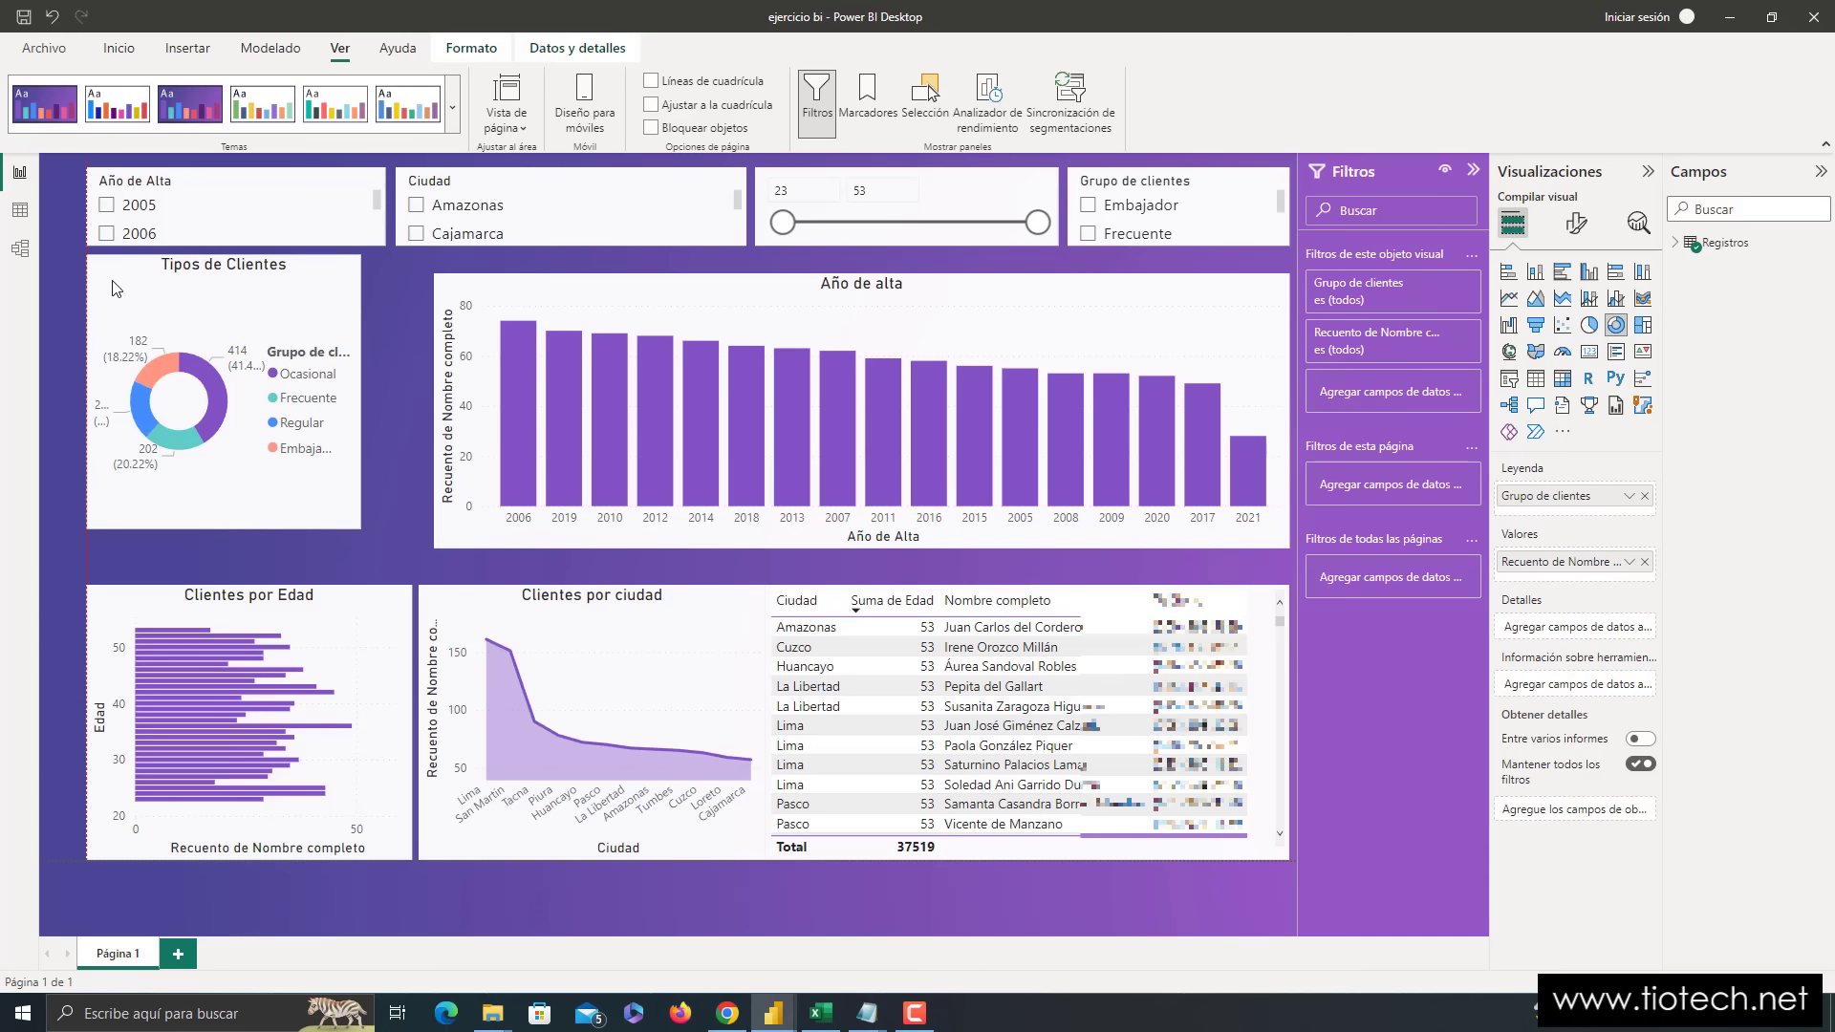
left_click_drag(357, 524, 383, 541)
left_click(471, 288)
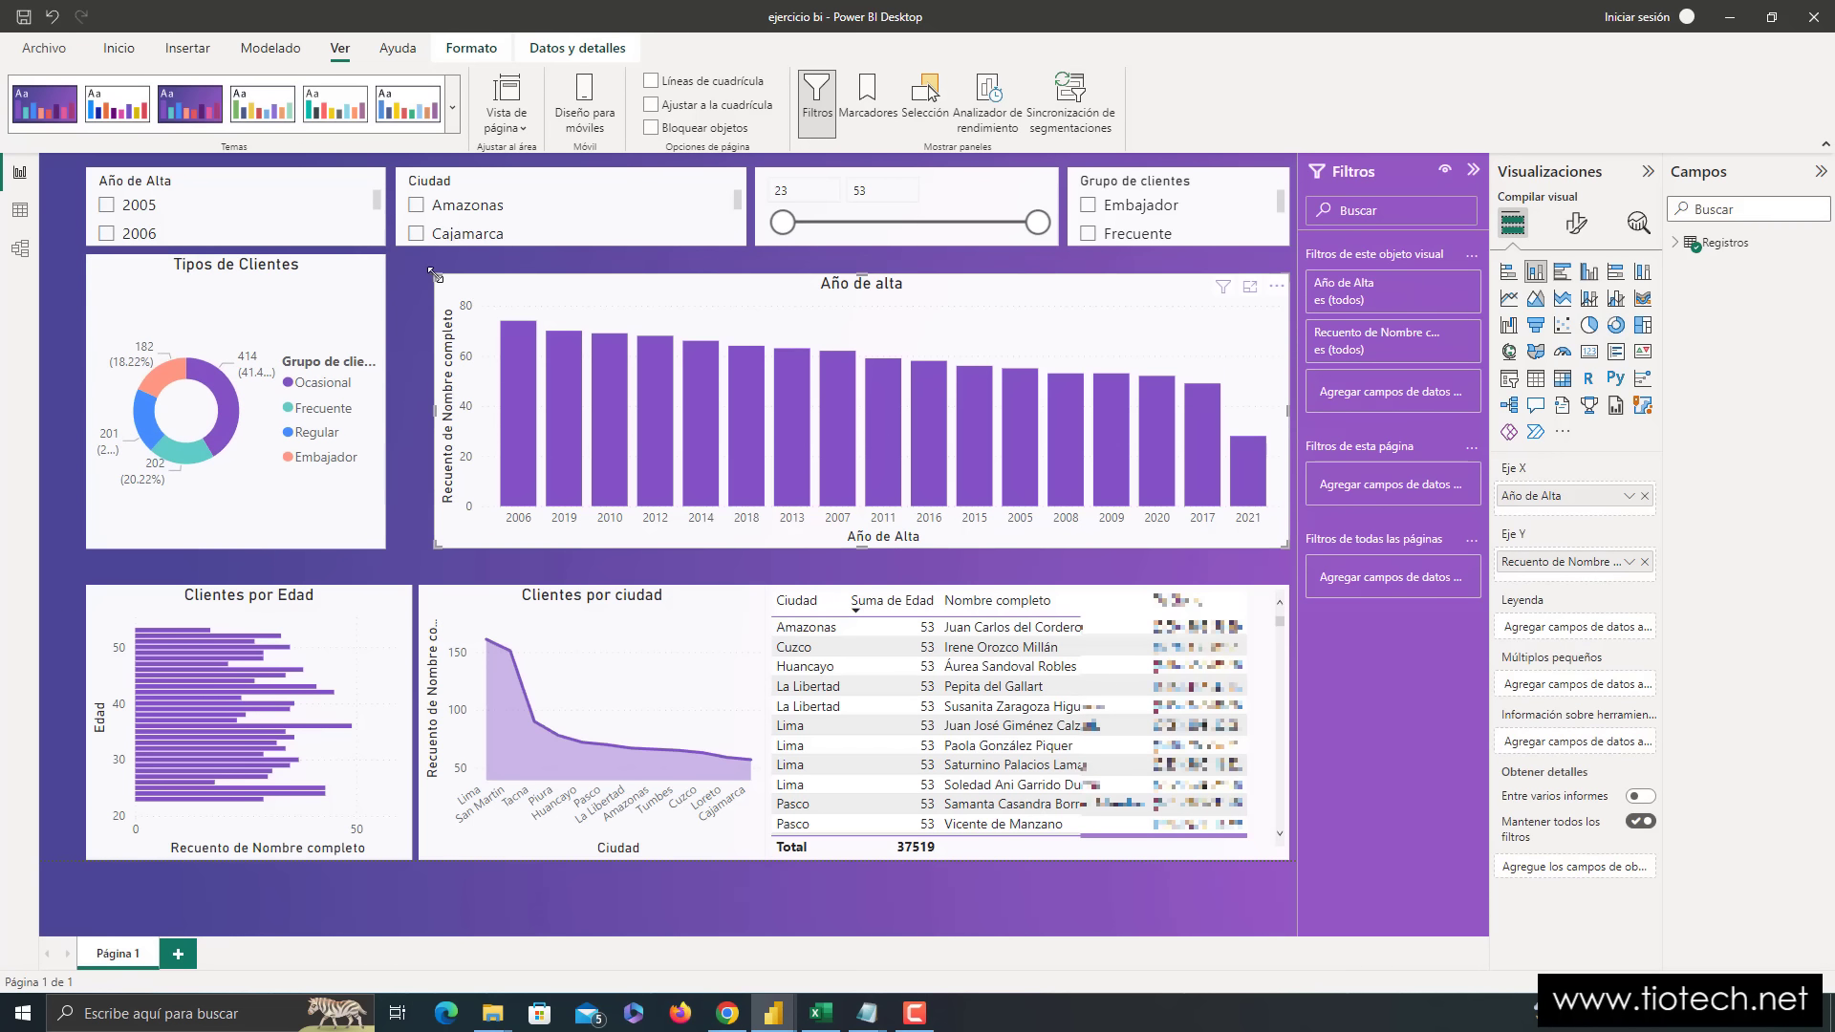
left_click_drag(430, 272, 401, 258)
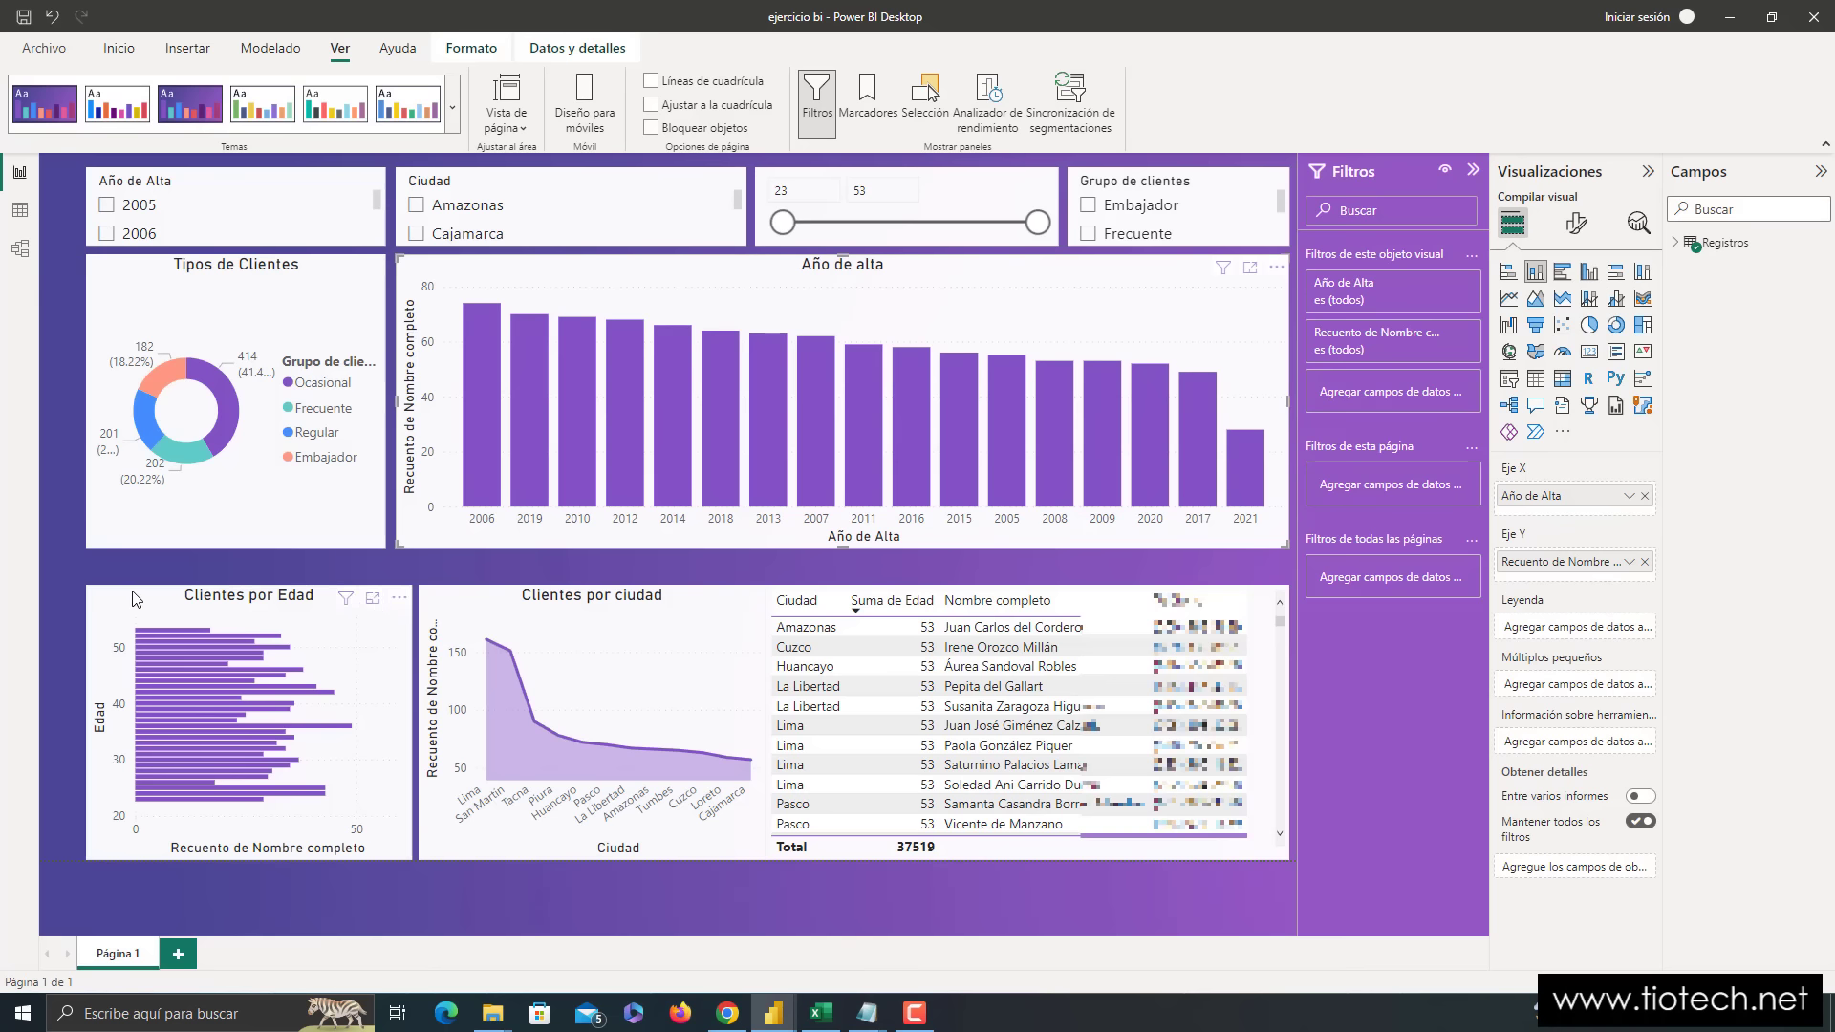
- Move Clientes por Edad up and narrow it to the width of Tipos de Clientes, and move Clientes por ciudad up beside it
left_click_drag(137, 599, 137, 577)
left_click_drag(406, 828, 383, 848)
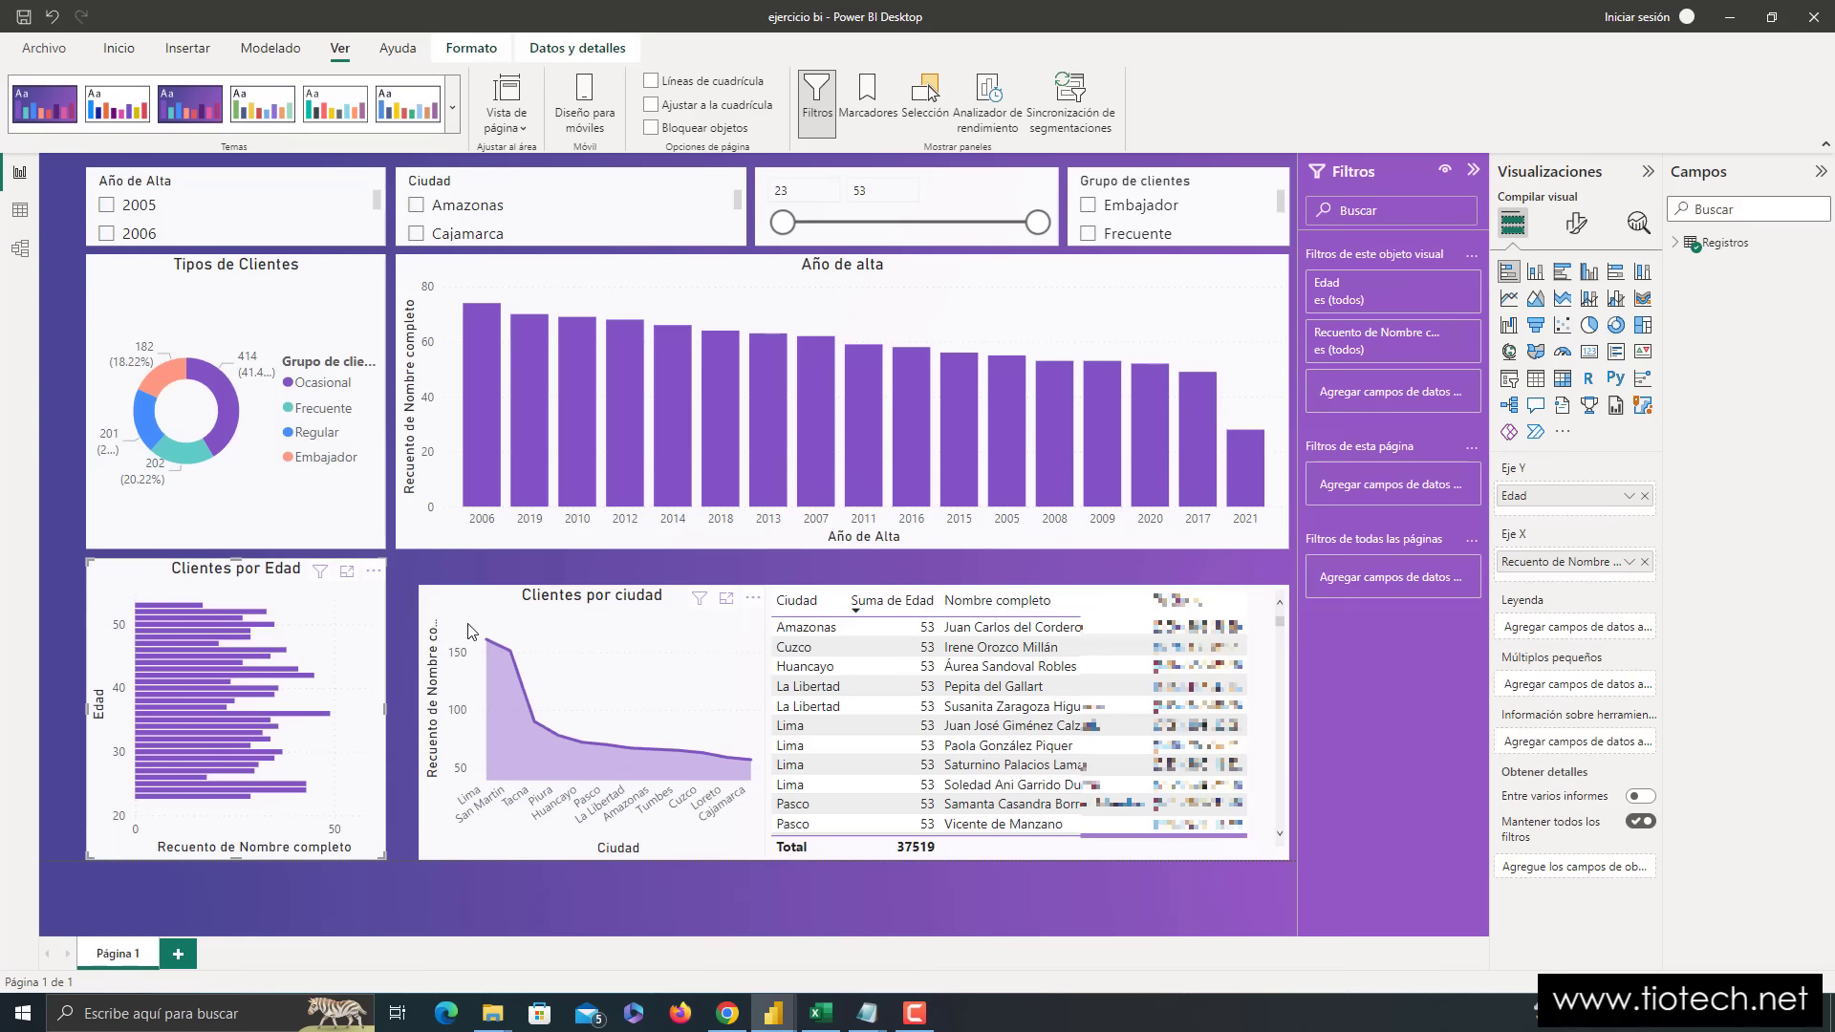
left_click(467, 605)
left_click_drag(453, 597, 433, 572)
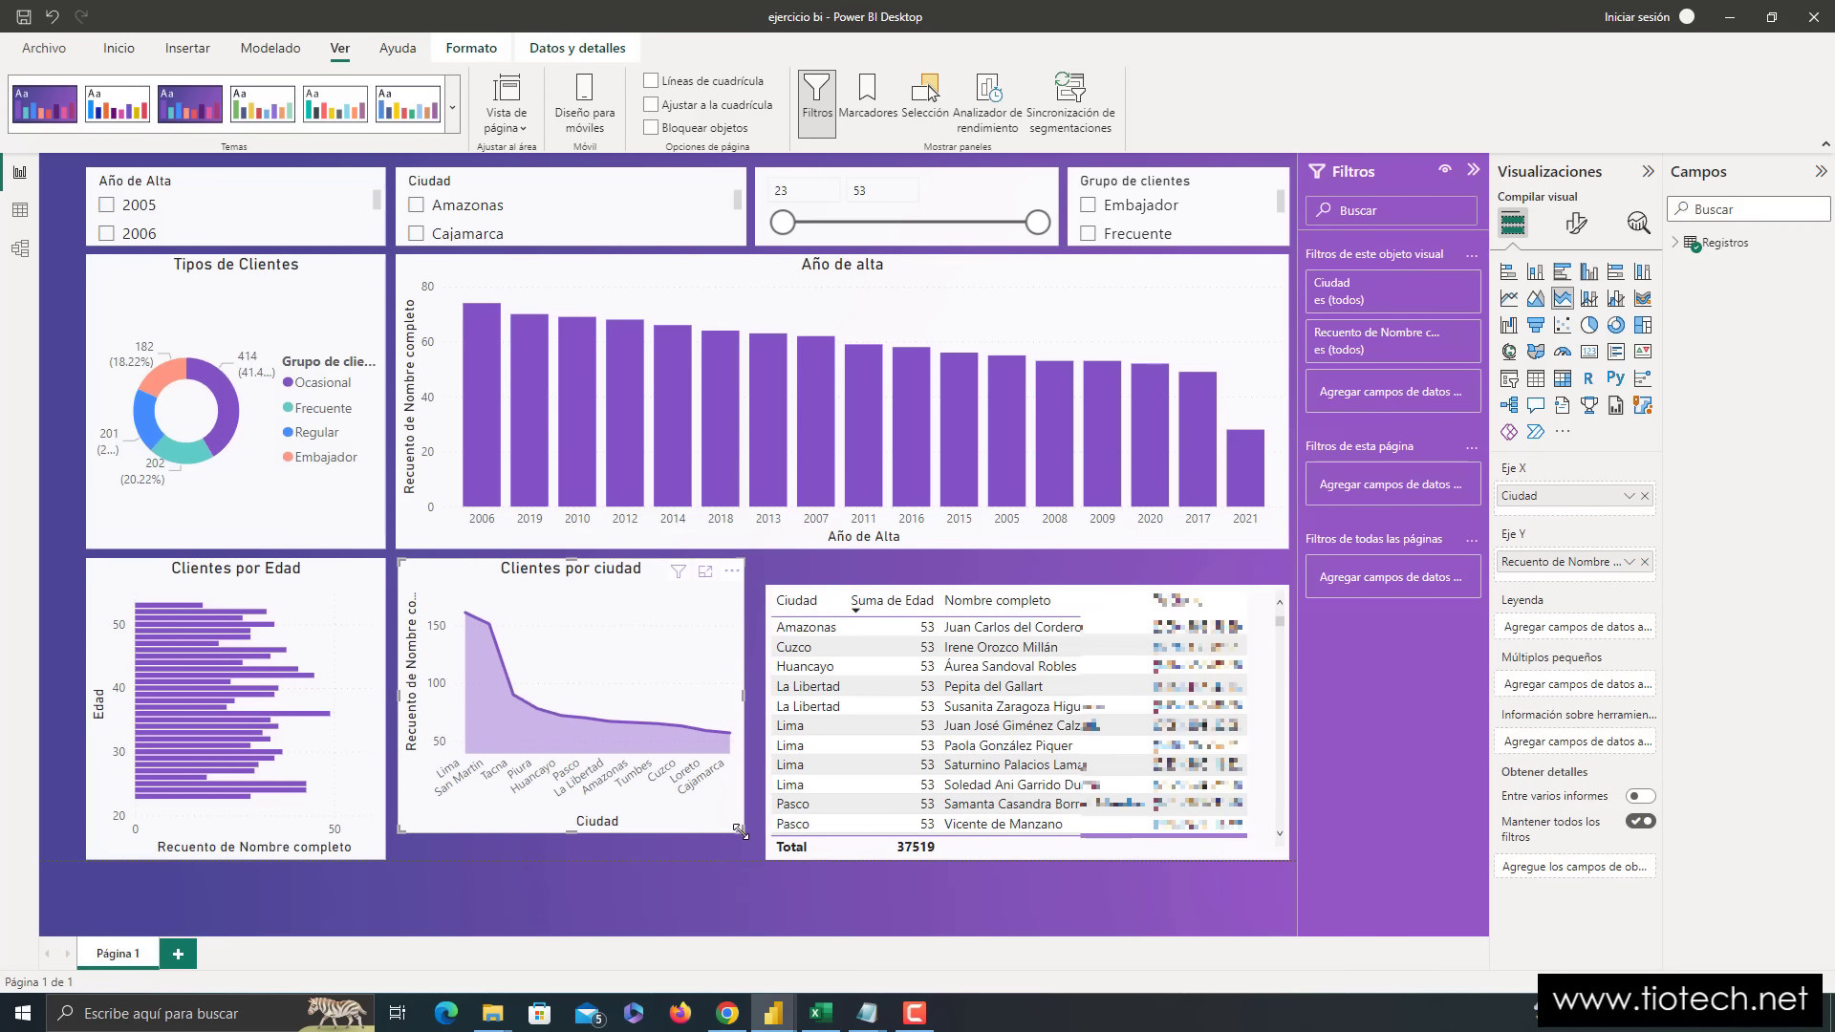
- Enlarge Clientes por ciudad to the bottom of the Clientes por Edad chart, and move the customer table up and extend it to match
left_click_drag(741, 831, 753, 858)
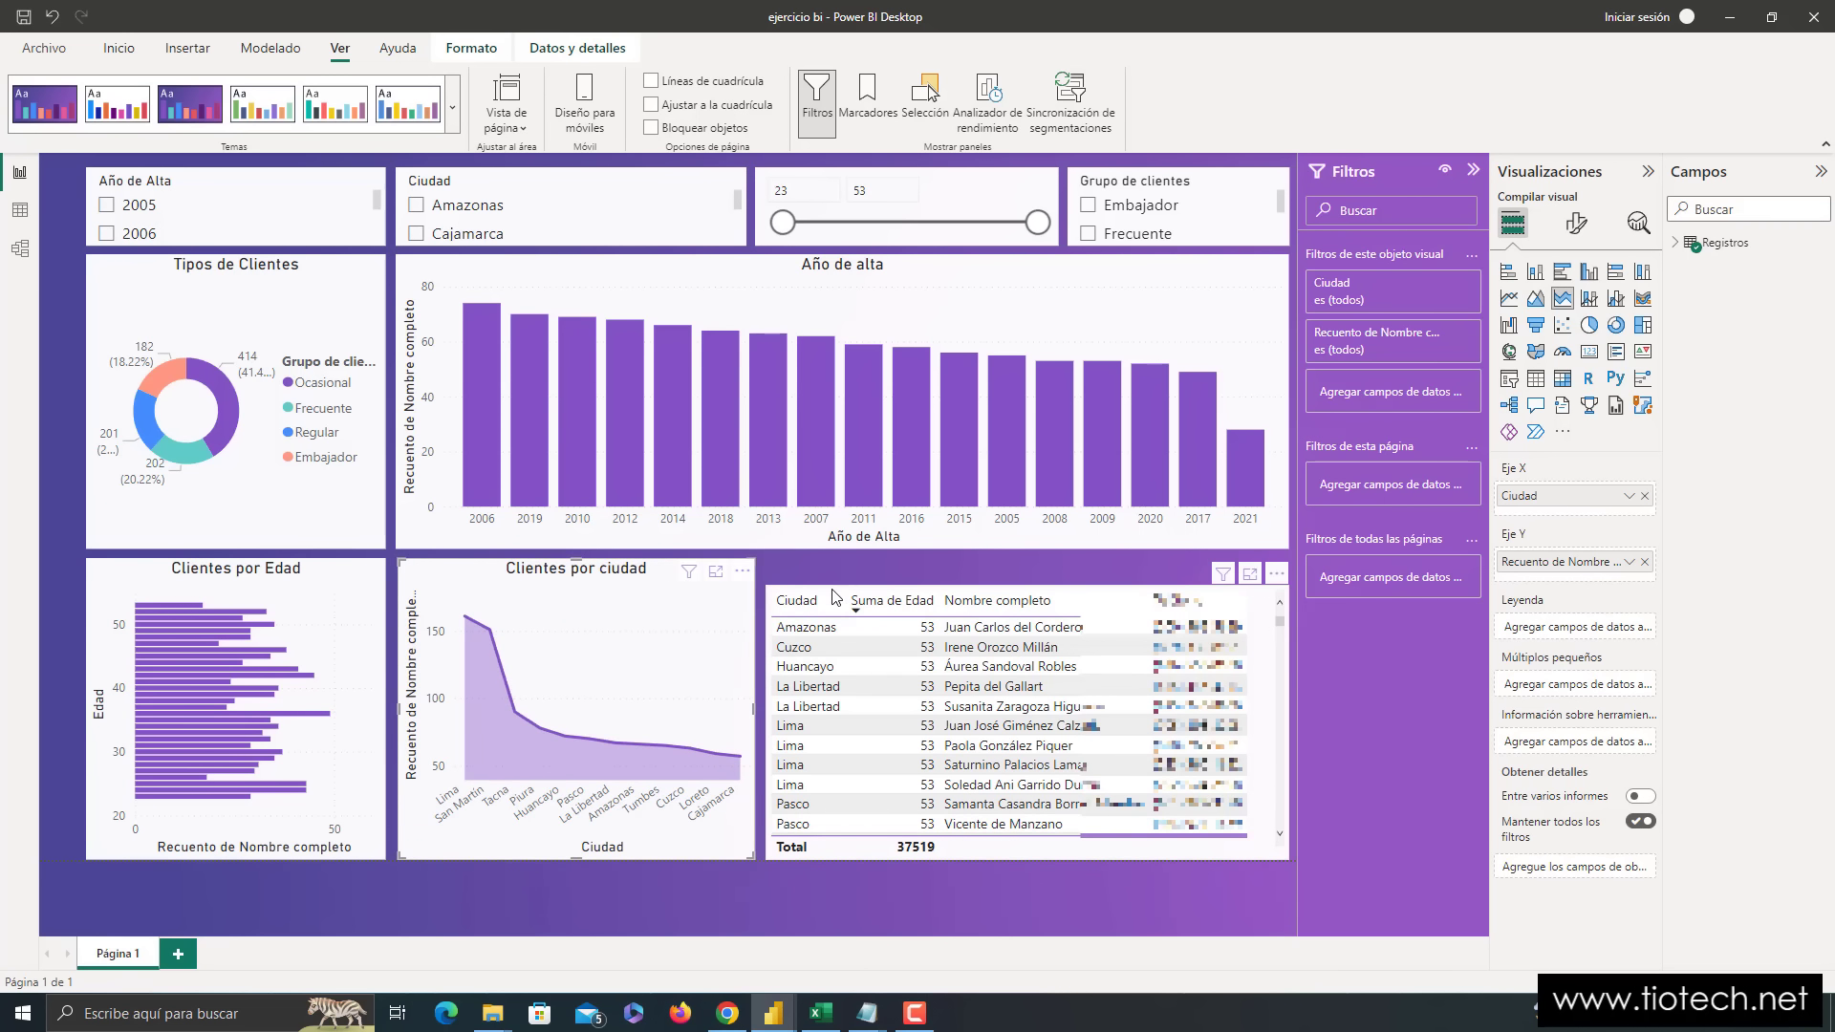
left_click_drag(834, 597, 835, 570)
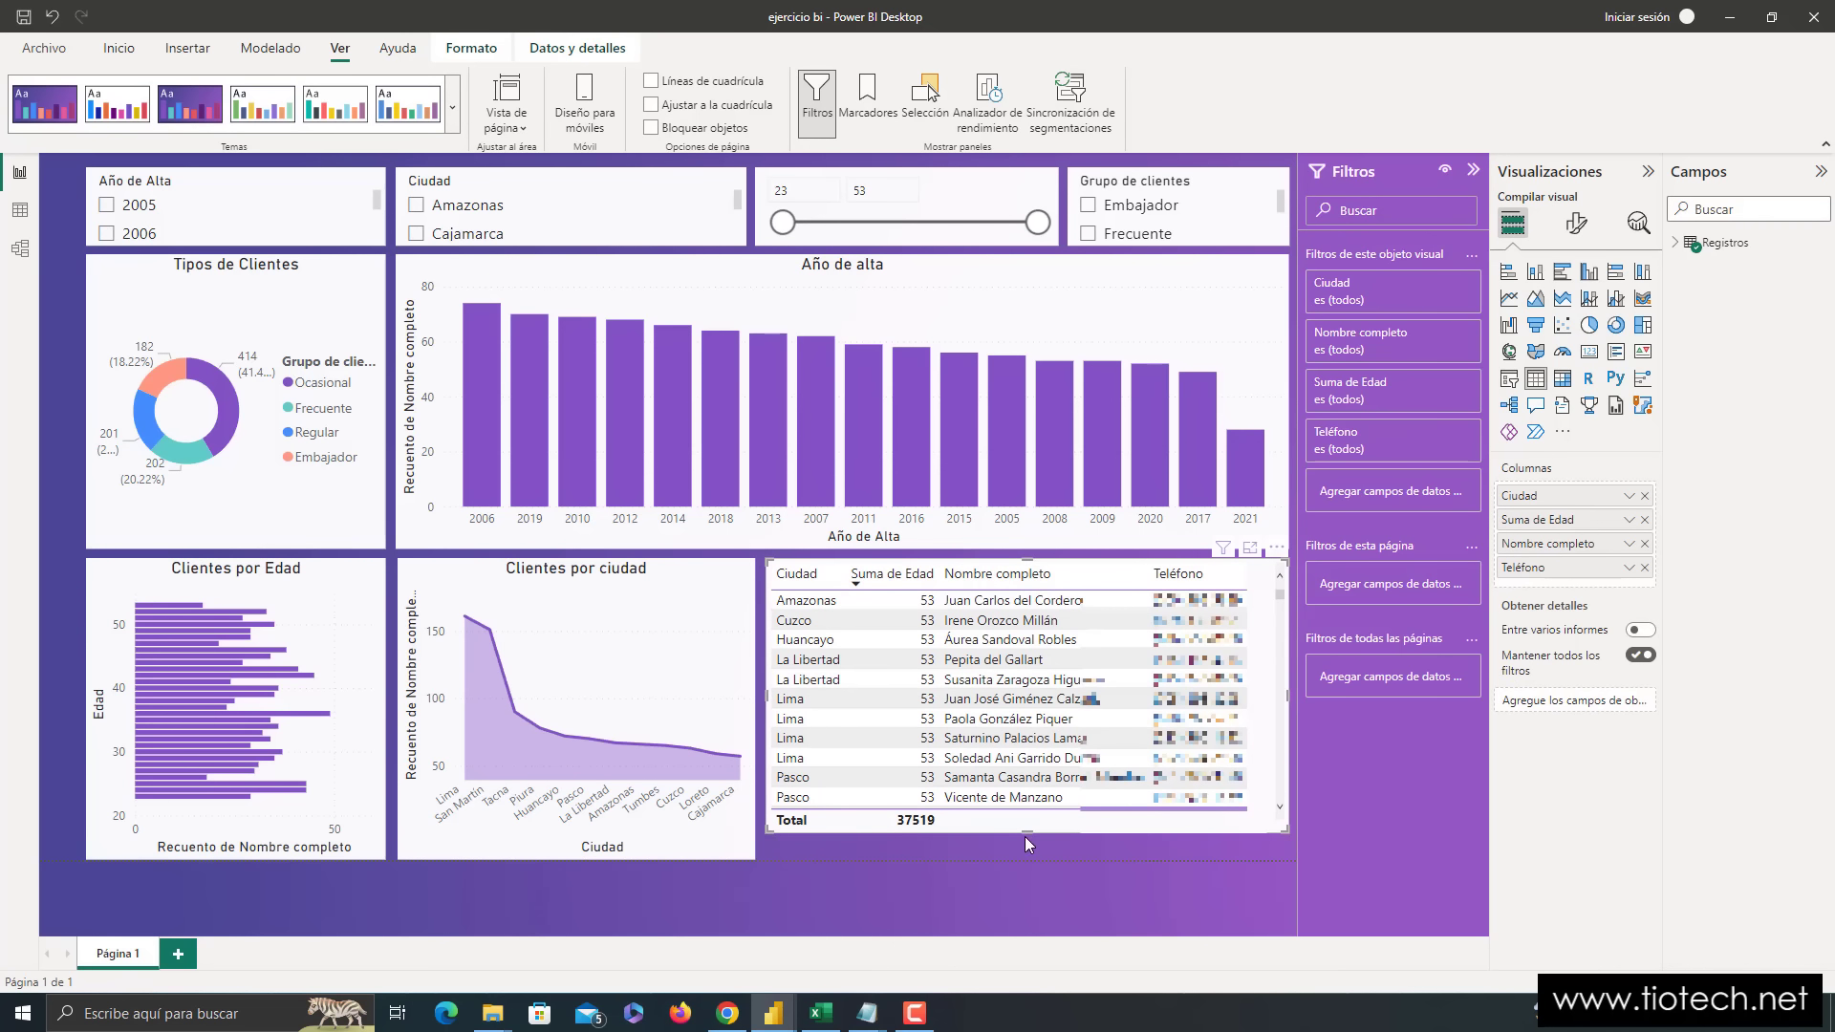
left_click_drag(1024, 831, 1025, 857)
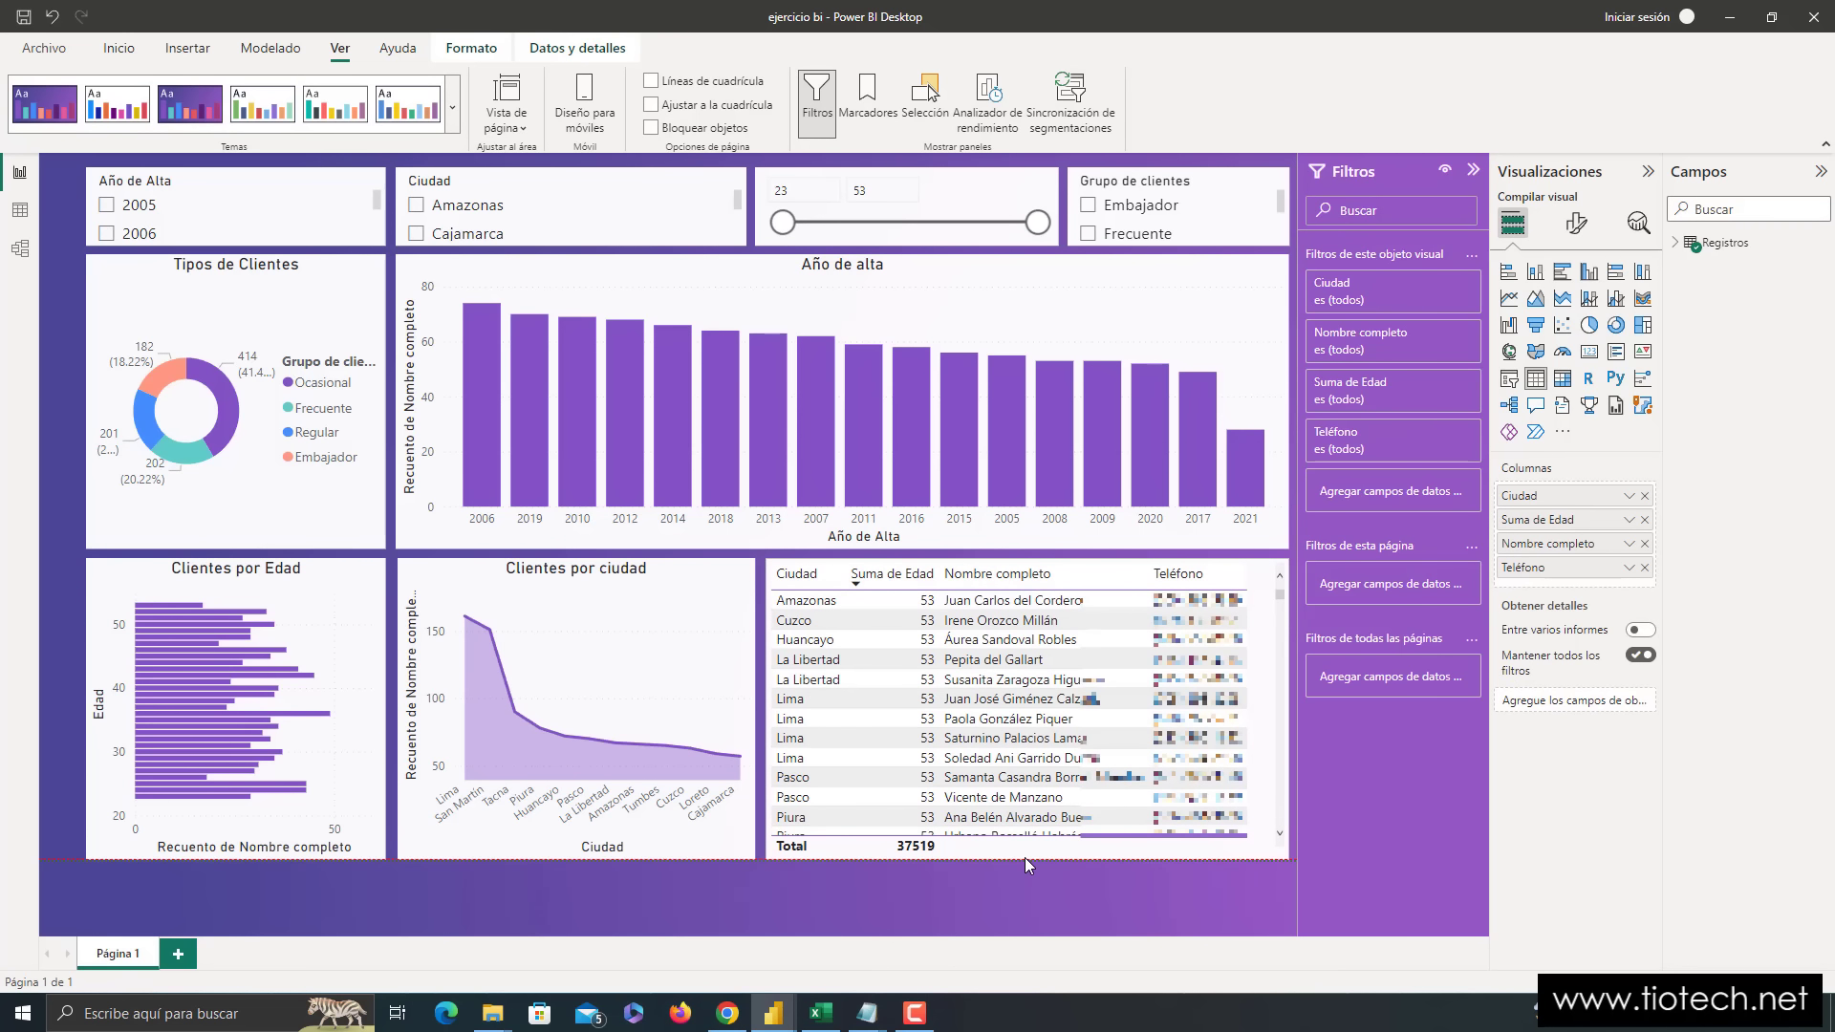
left_click(863, 896)
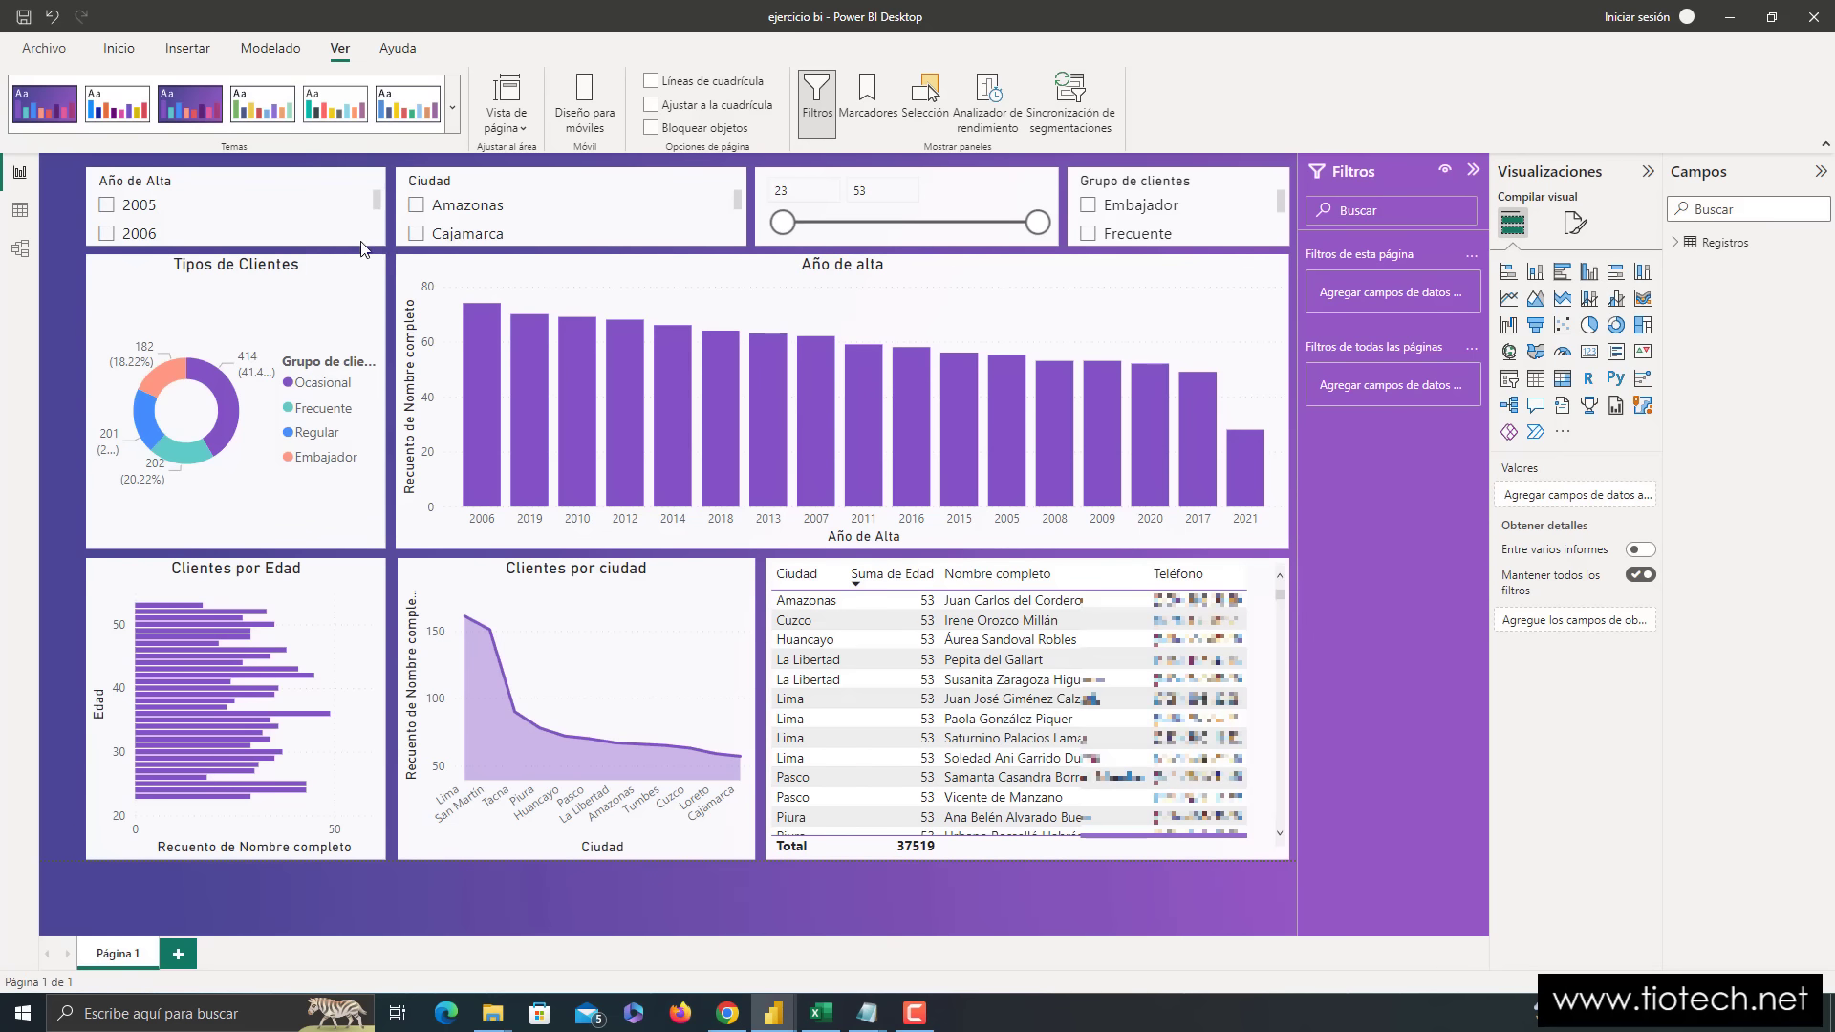
- Try the Mosaico style on the Año de Alta slicer
left_click(138, 184)
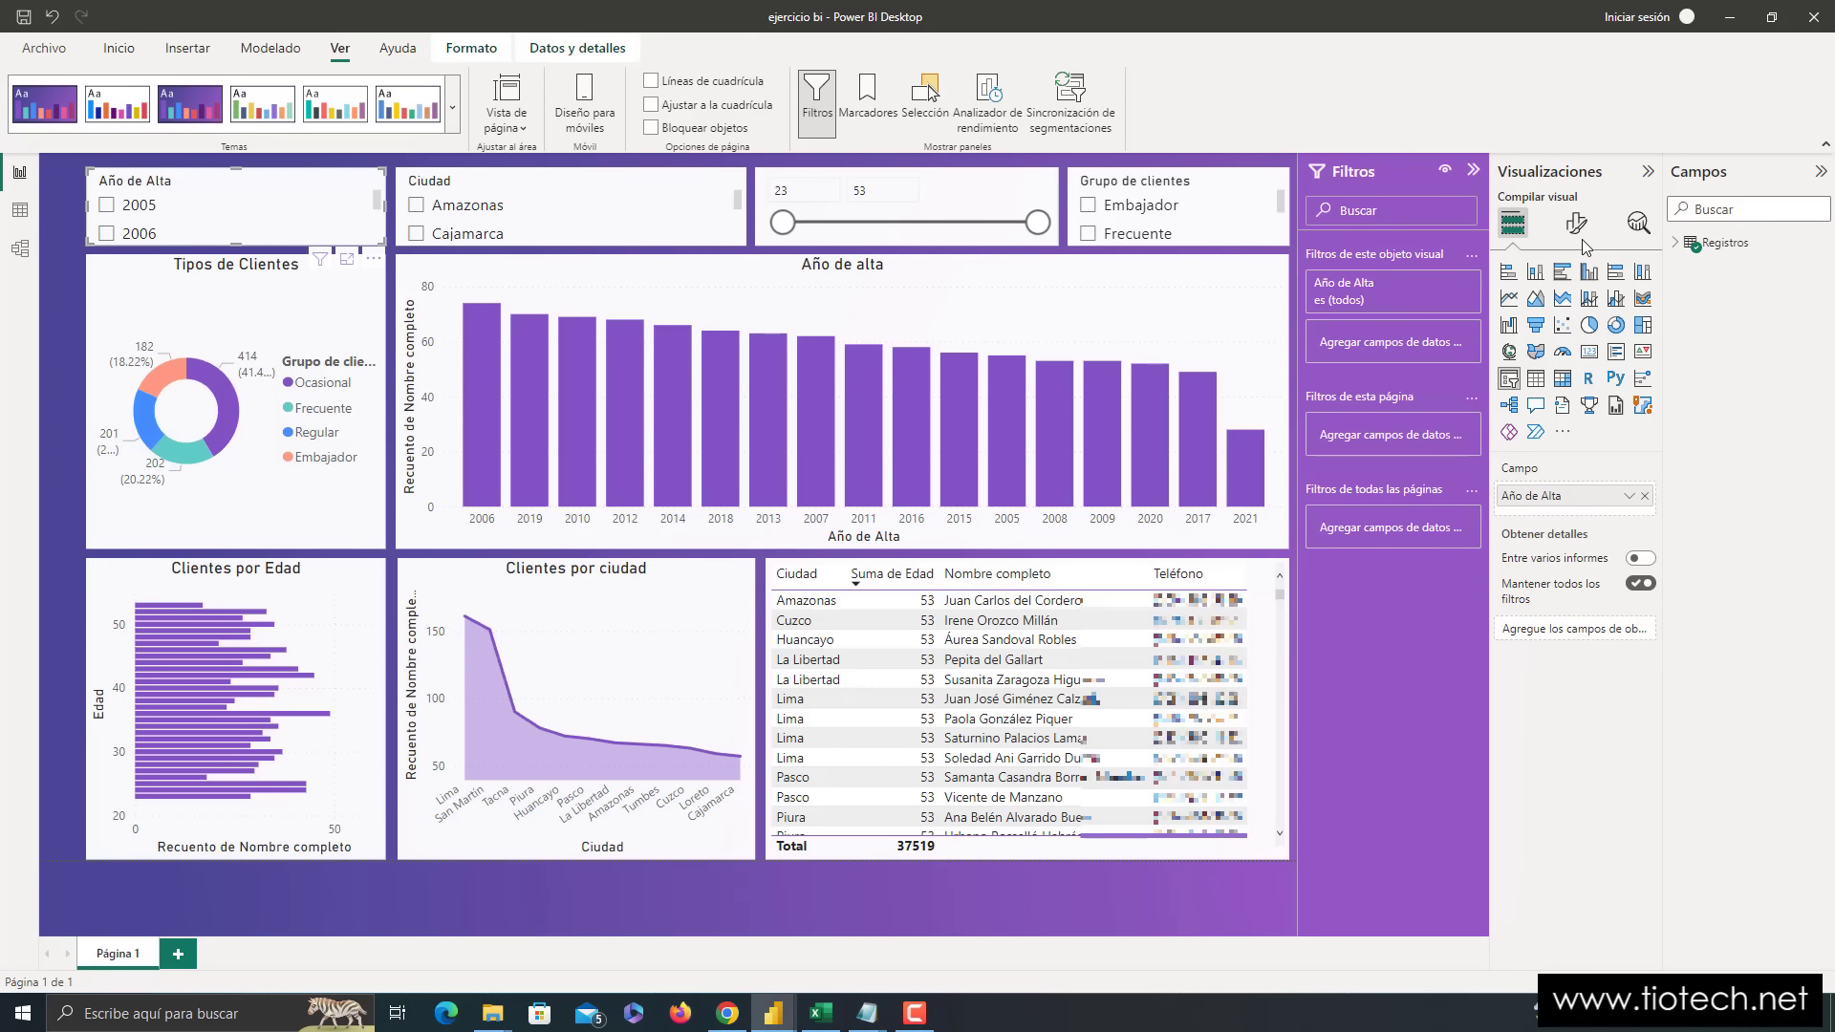
key("super+plus")
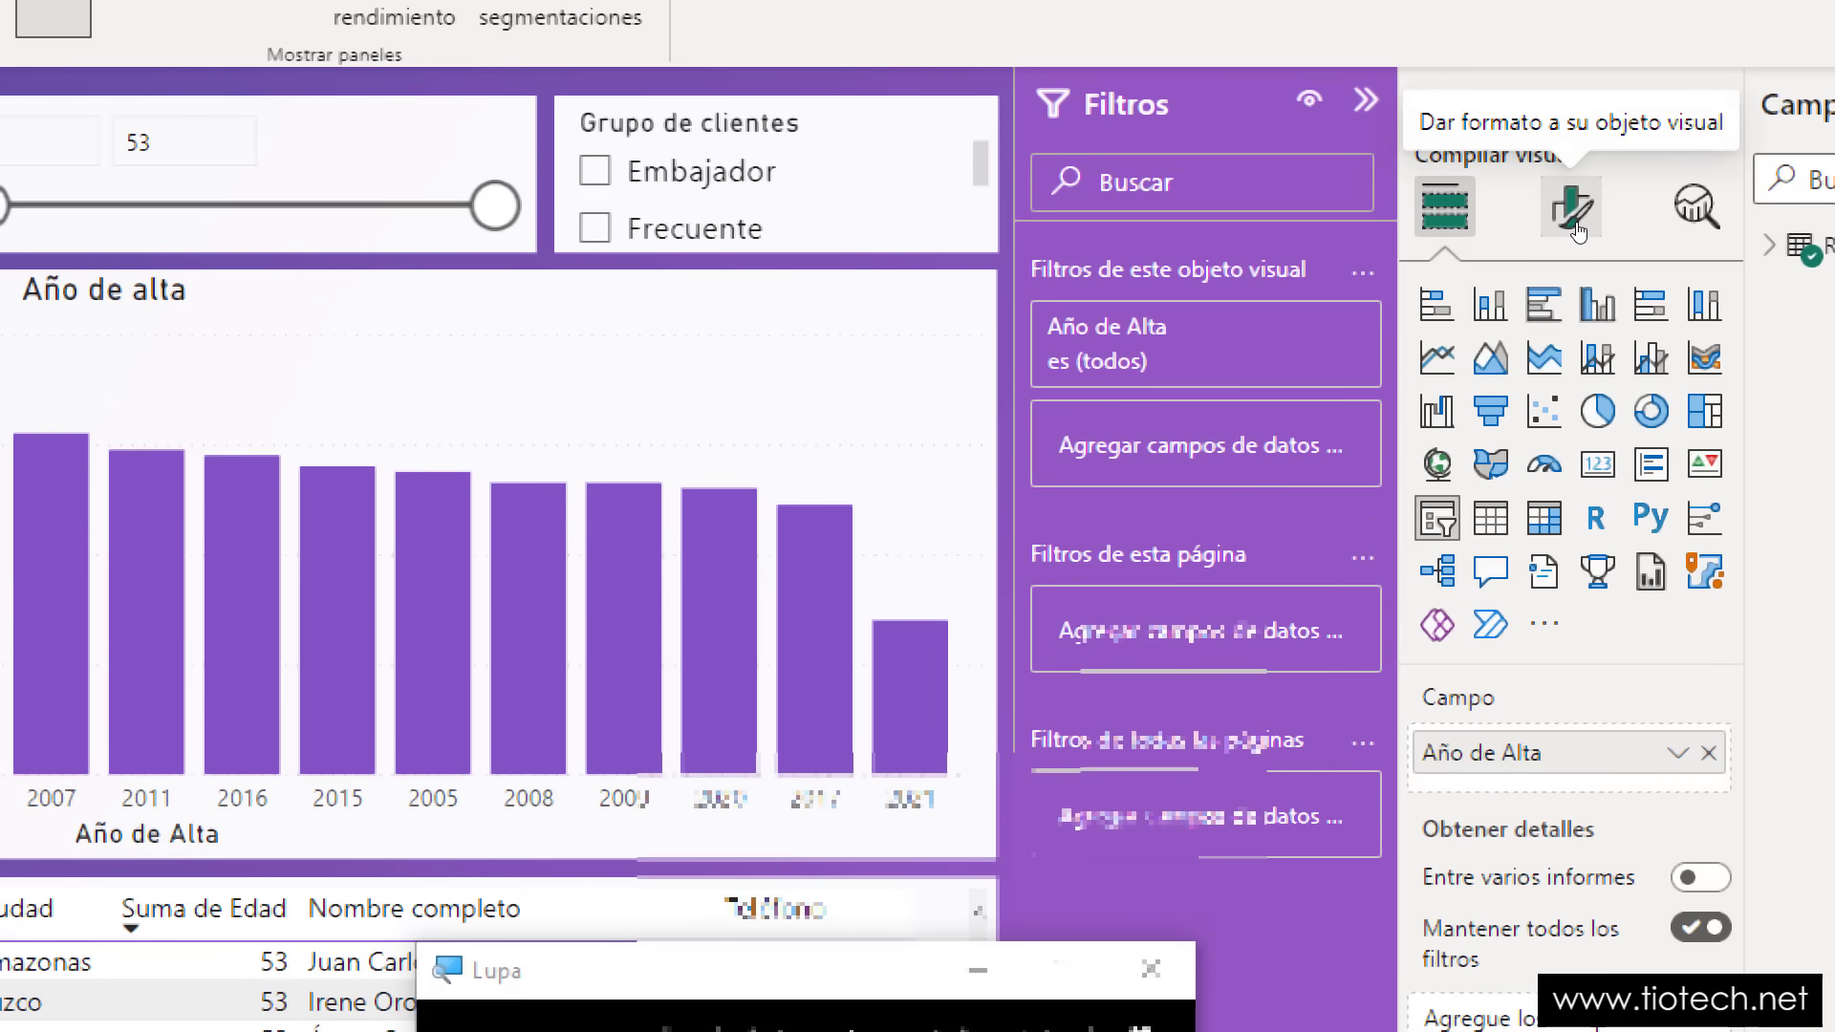
key("super+Escape")
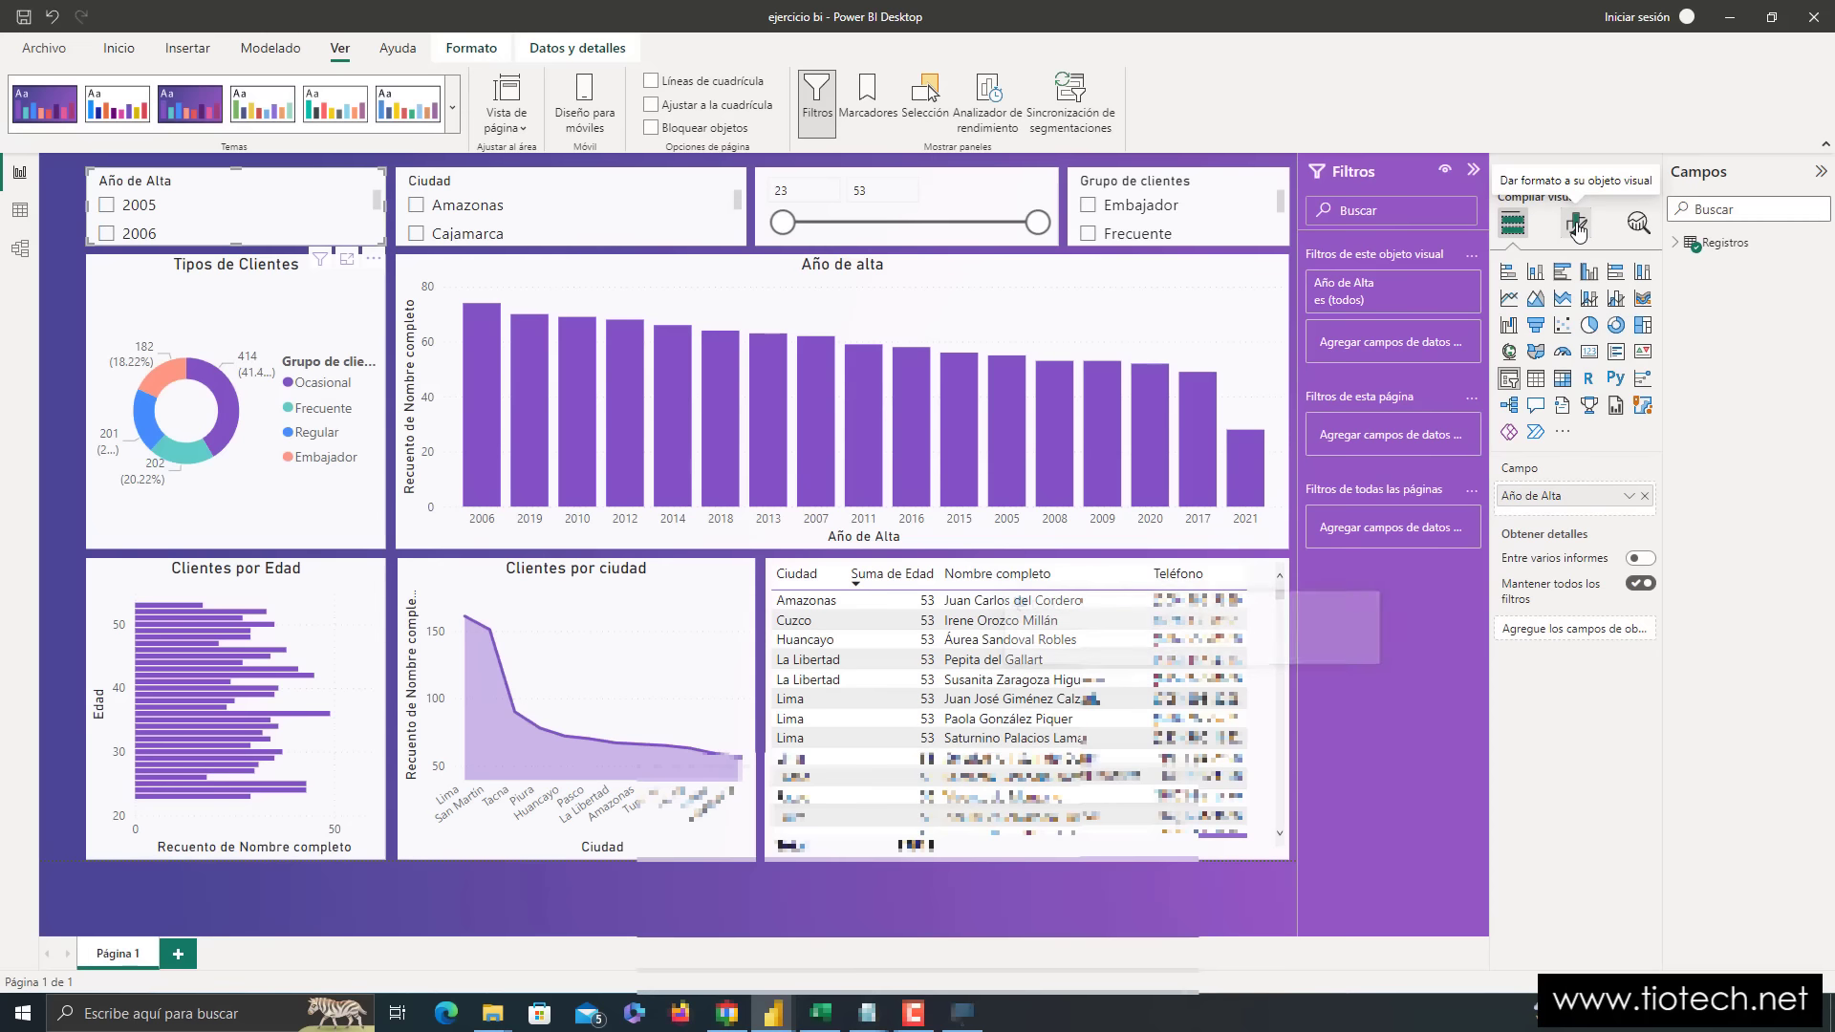
left_click(1575, 223)
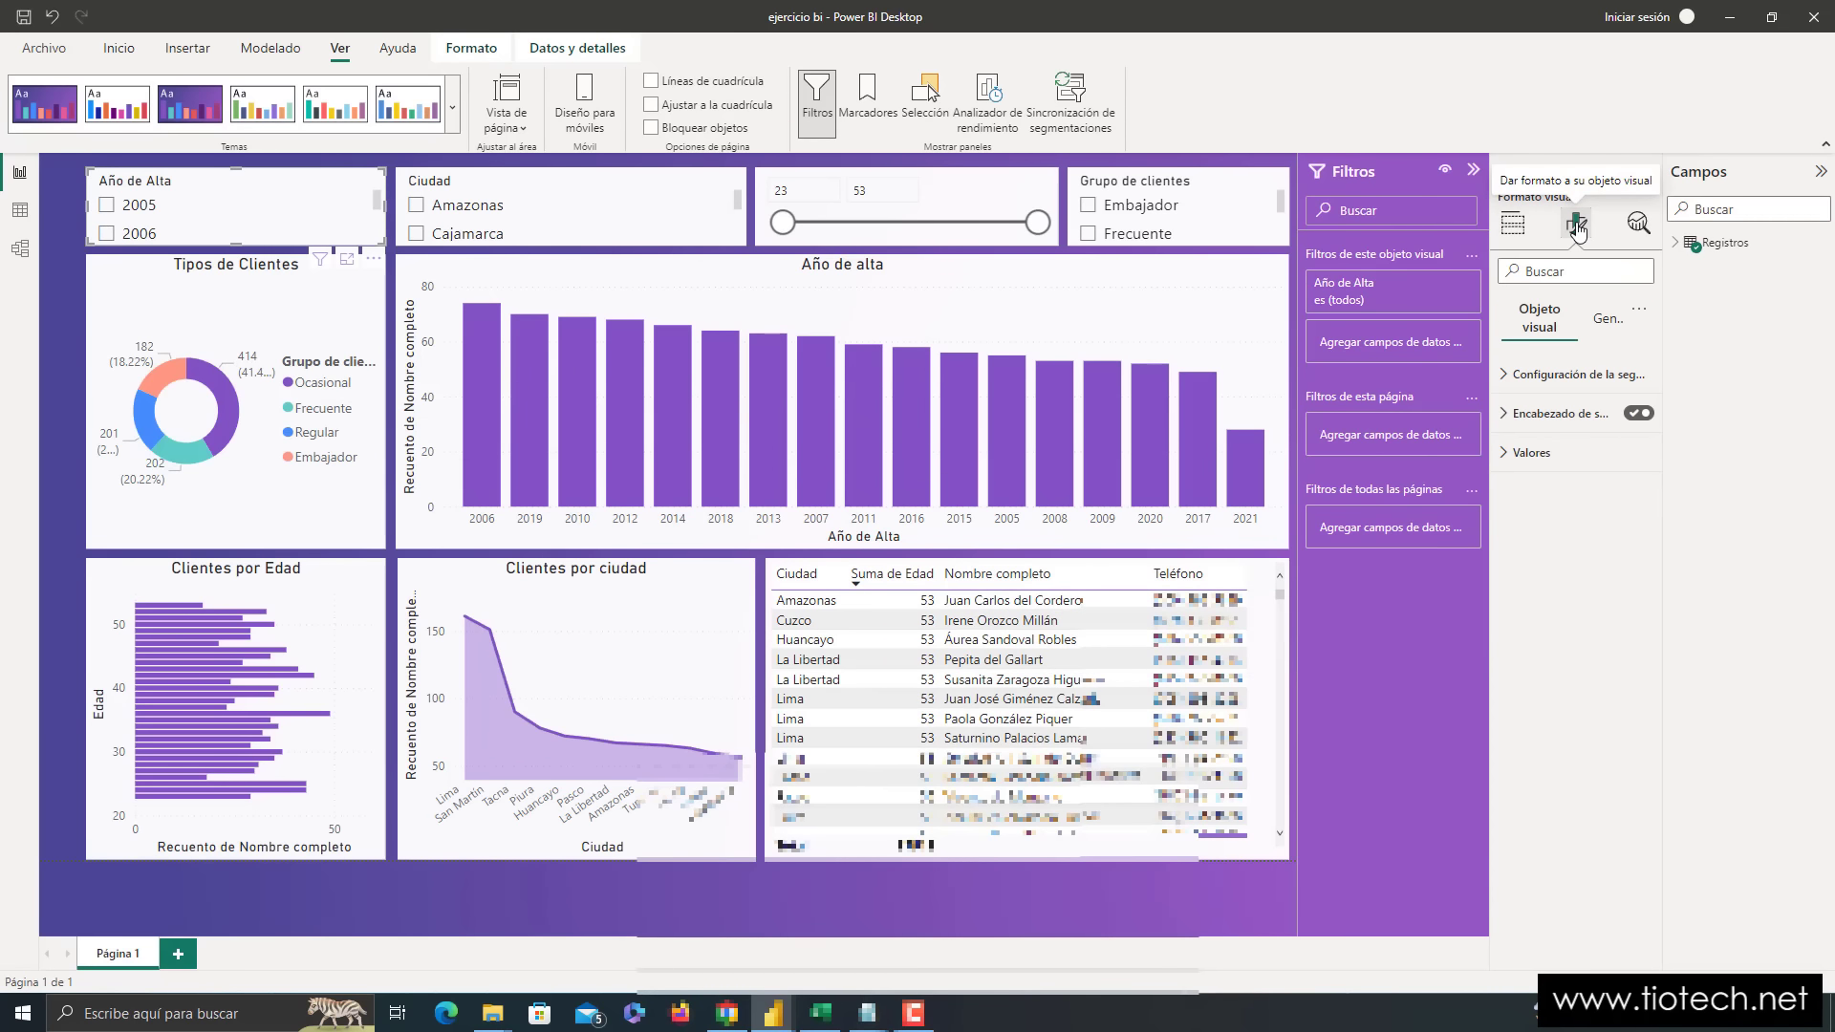
left_click(1509, 380)
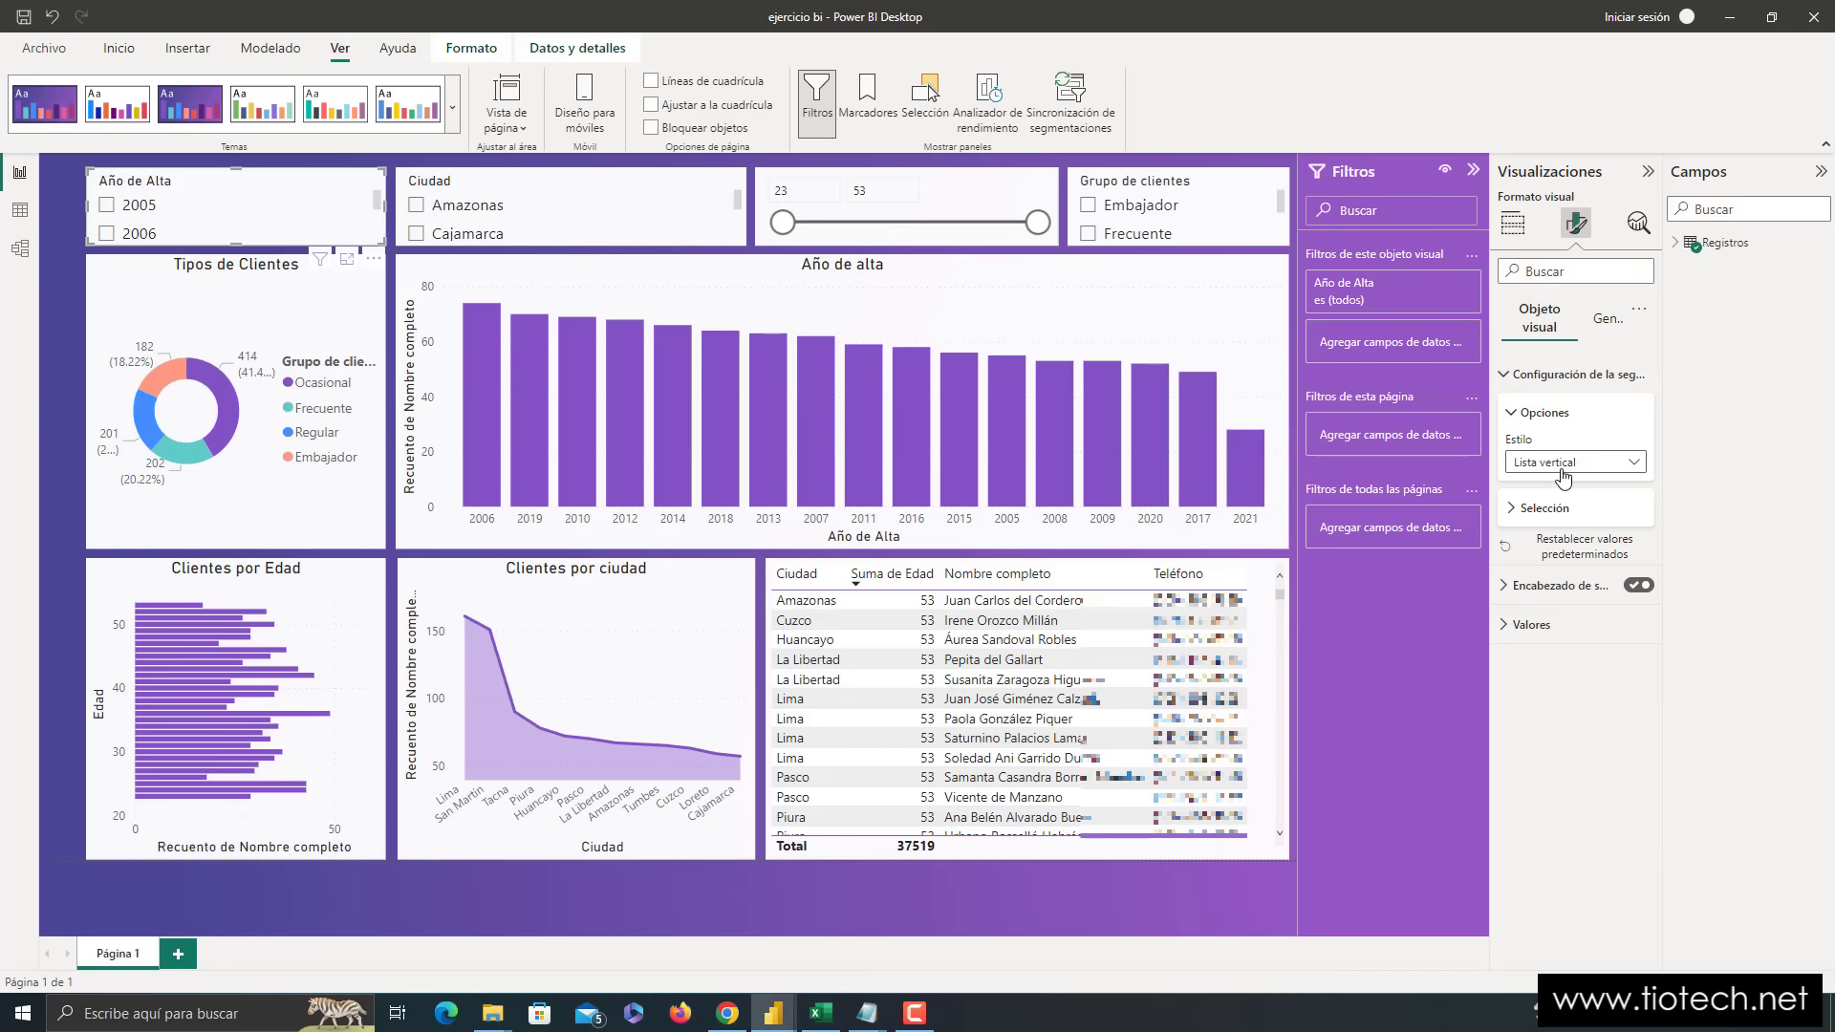
left_click(1604, 469)
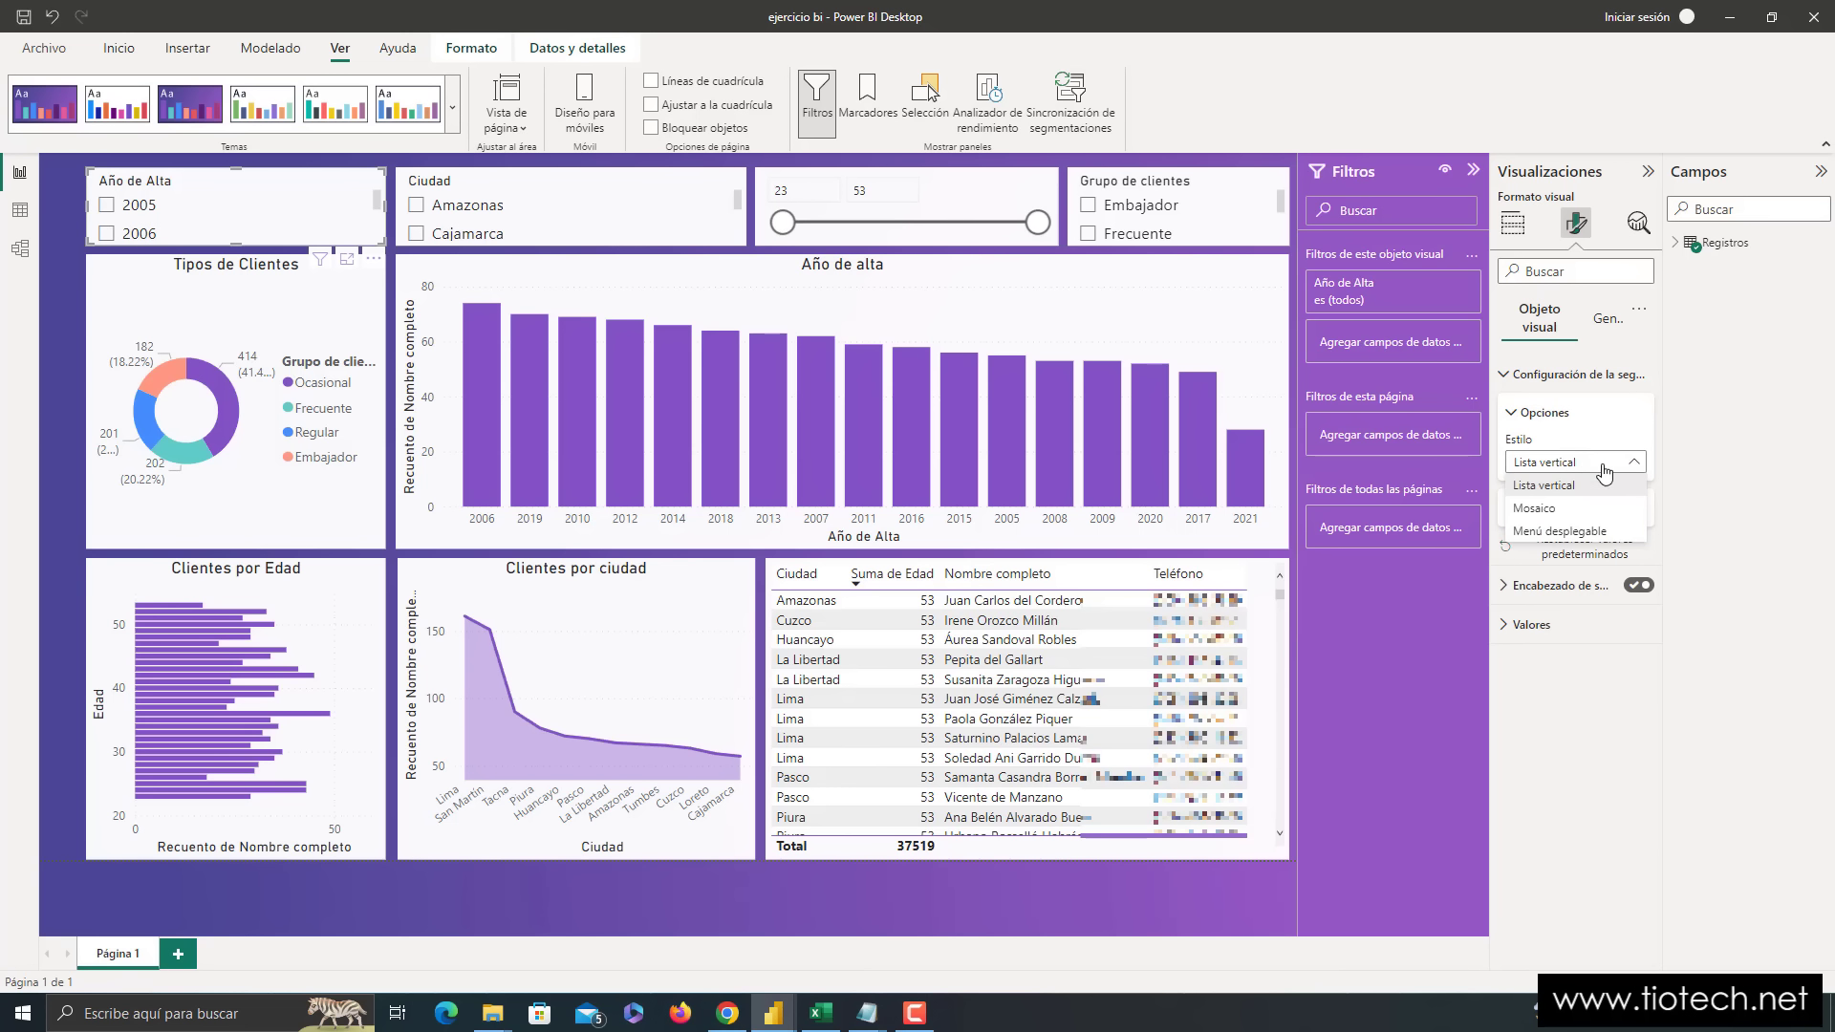
left_click(1553, 510)
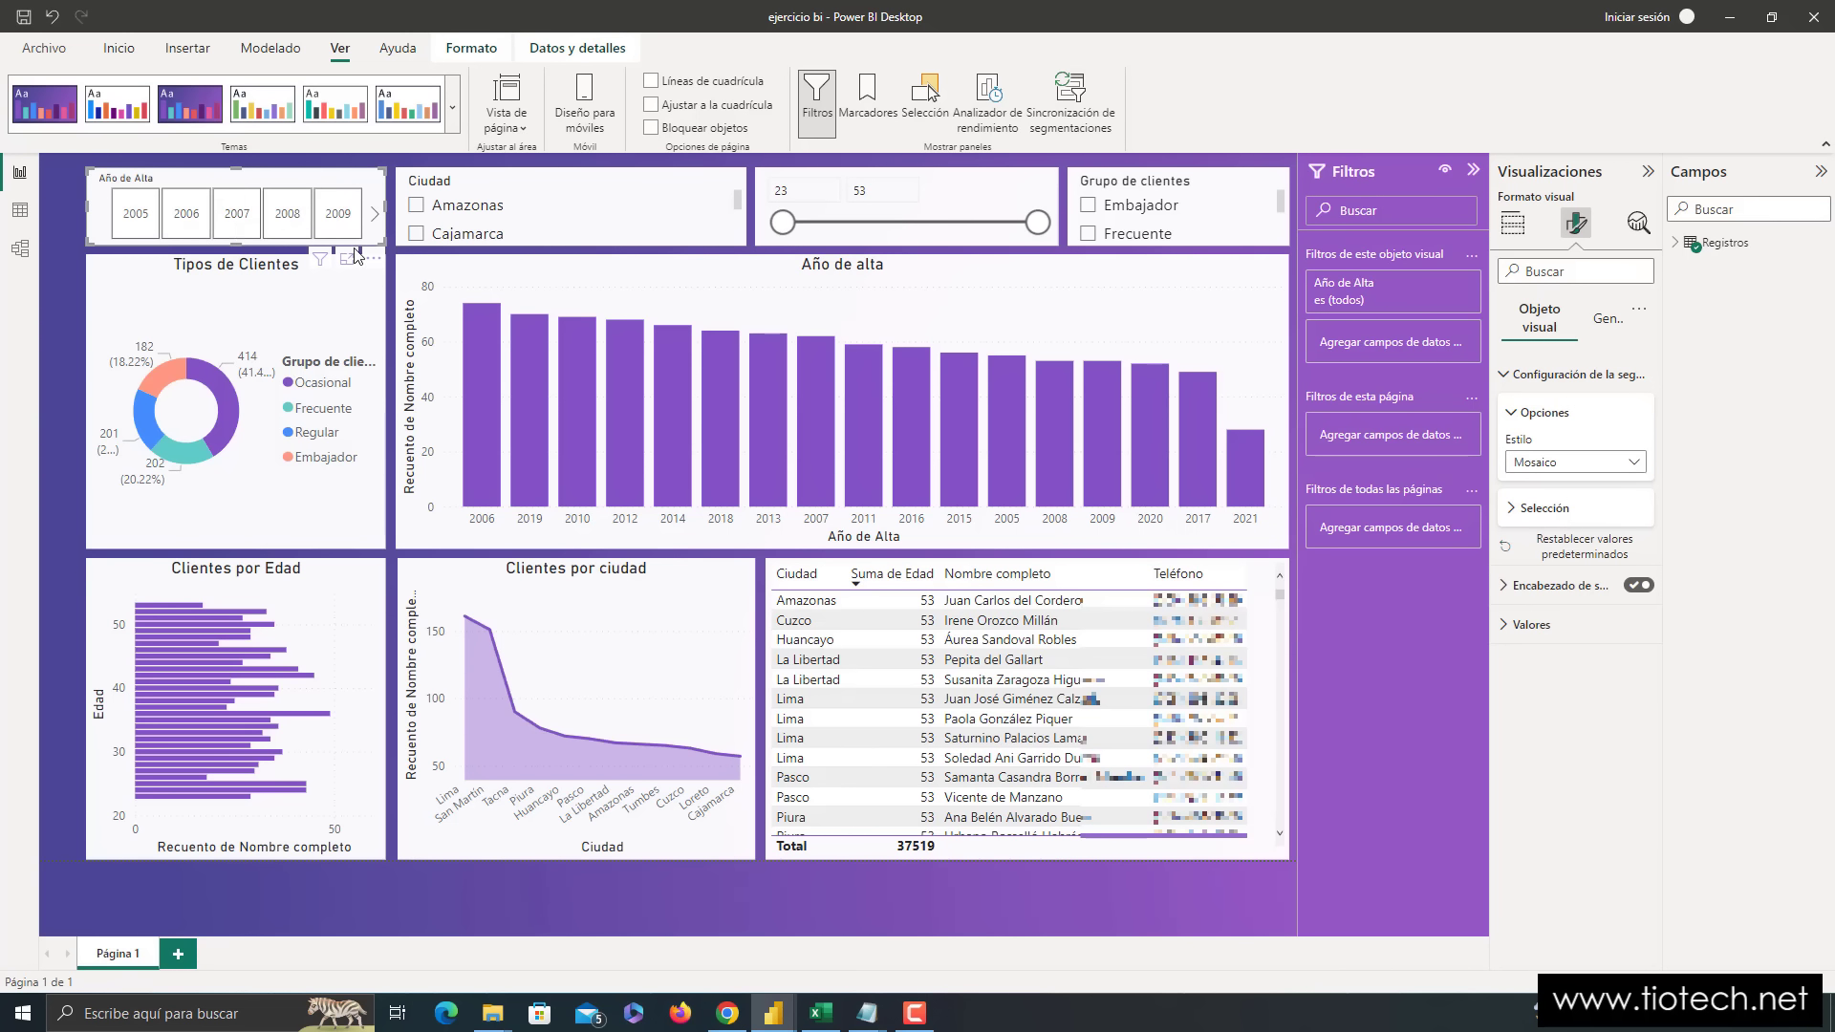
- Set the Año de Alta slicer's style to Menú desplegable and look through its list of years
left_click(1581, 466)
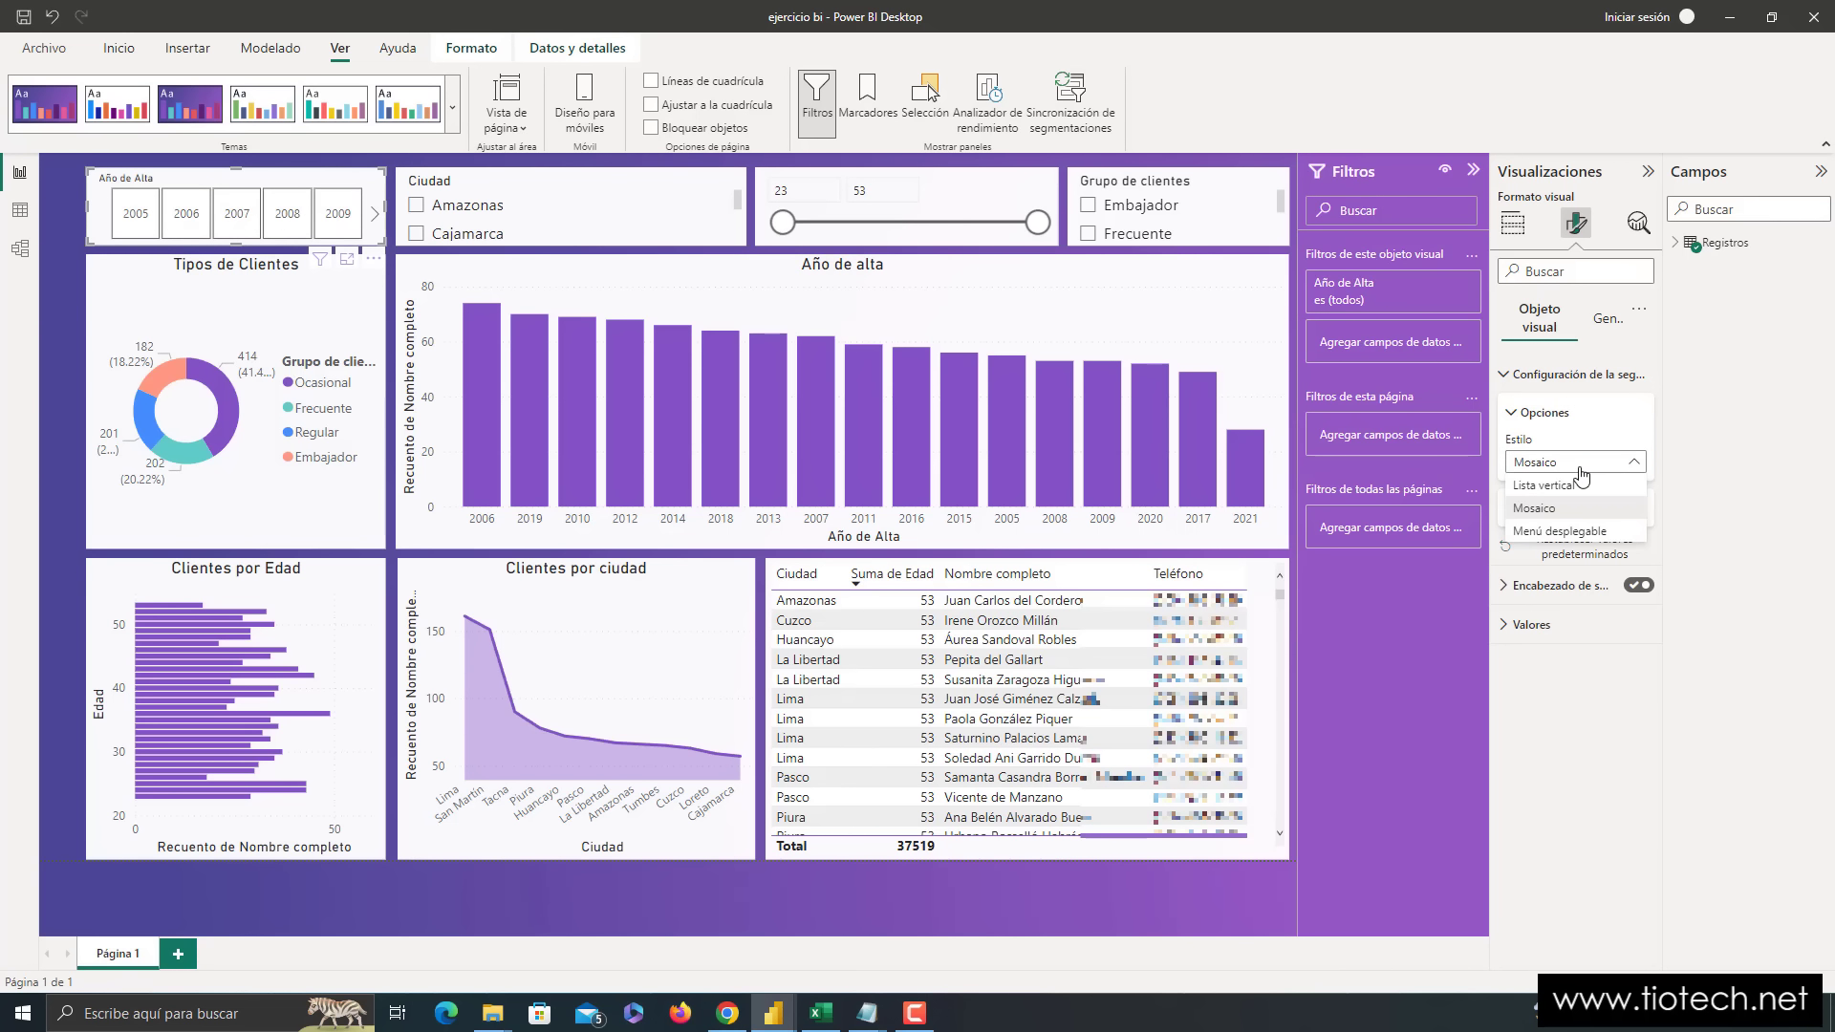
left_click(1590, 532)
left_click(363, 210)
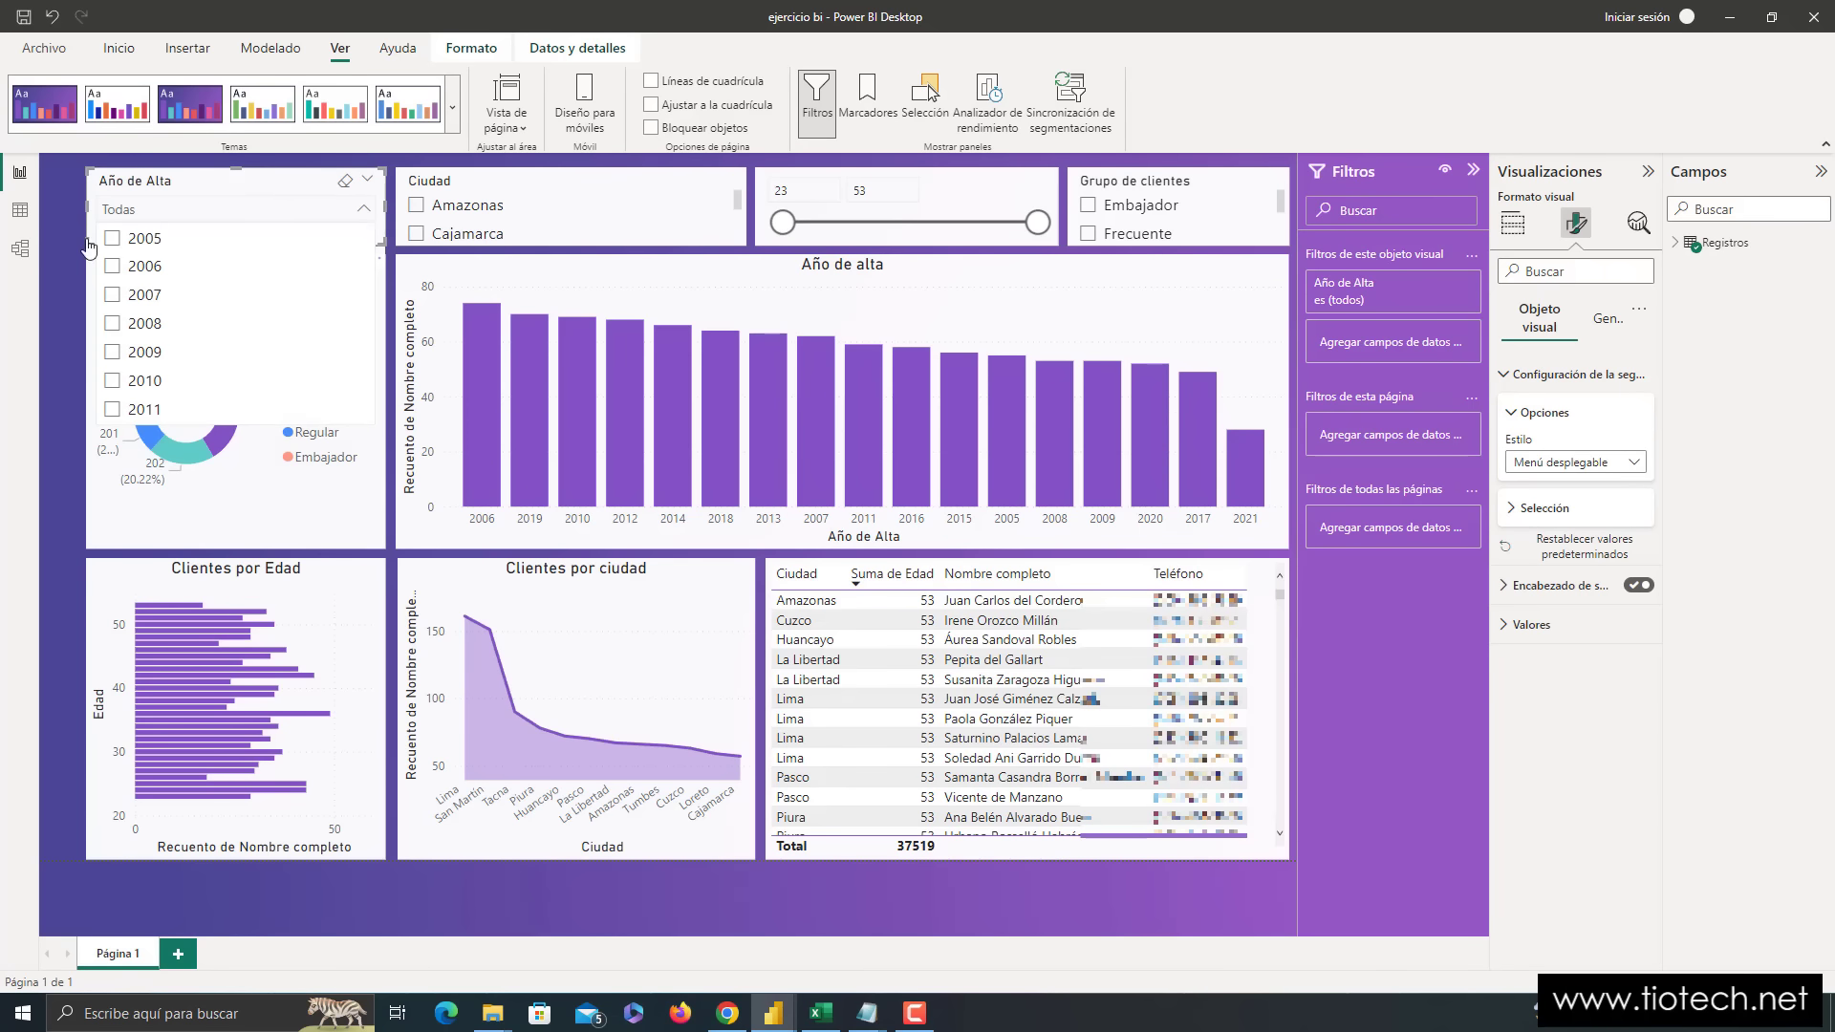
scroll(148, 318, "down", 1)
scroll(148, 319, "up", 3)
scroll(185, 306, "down", 3)
scroll(185, 306, "up", 3)
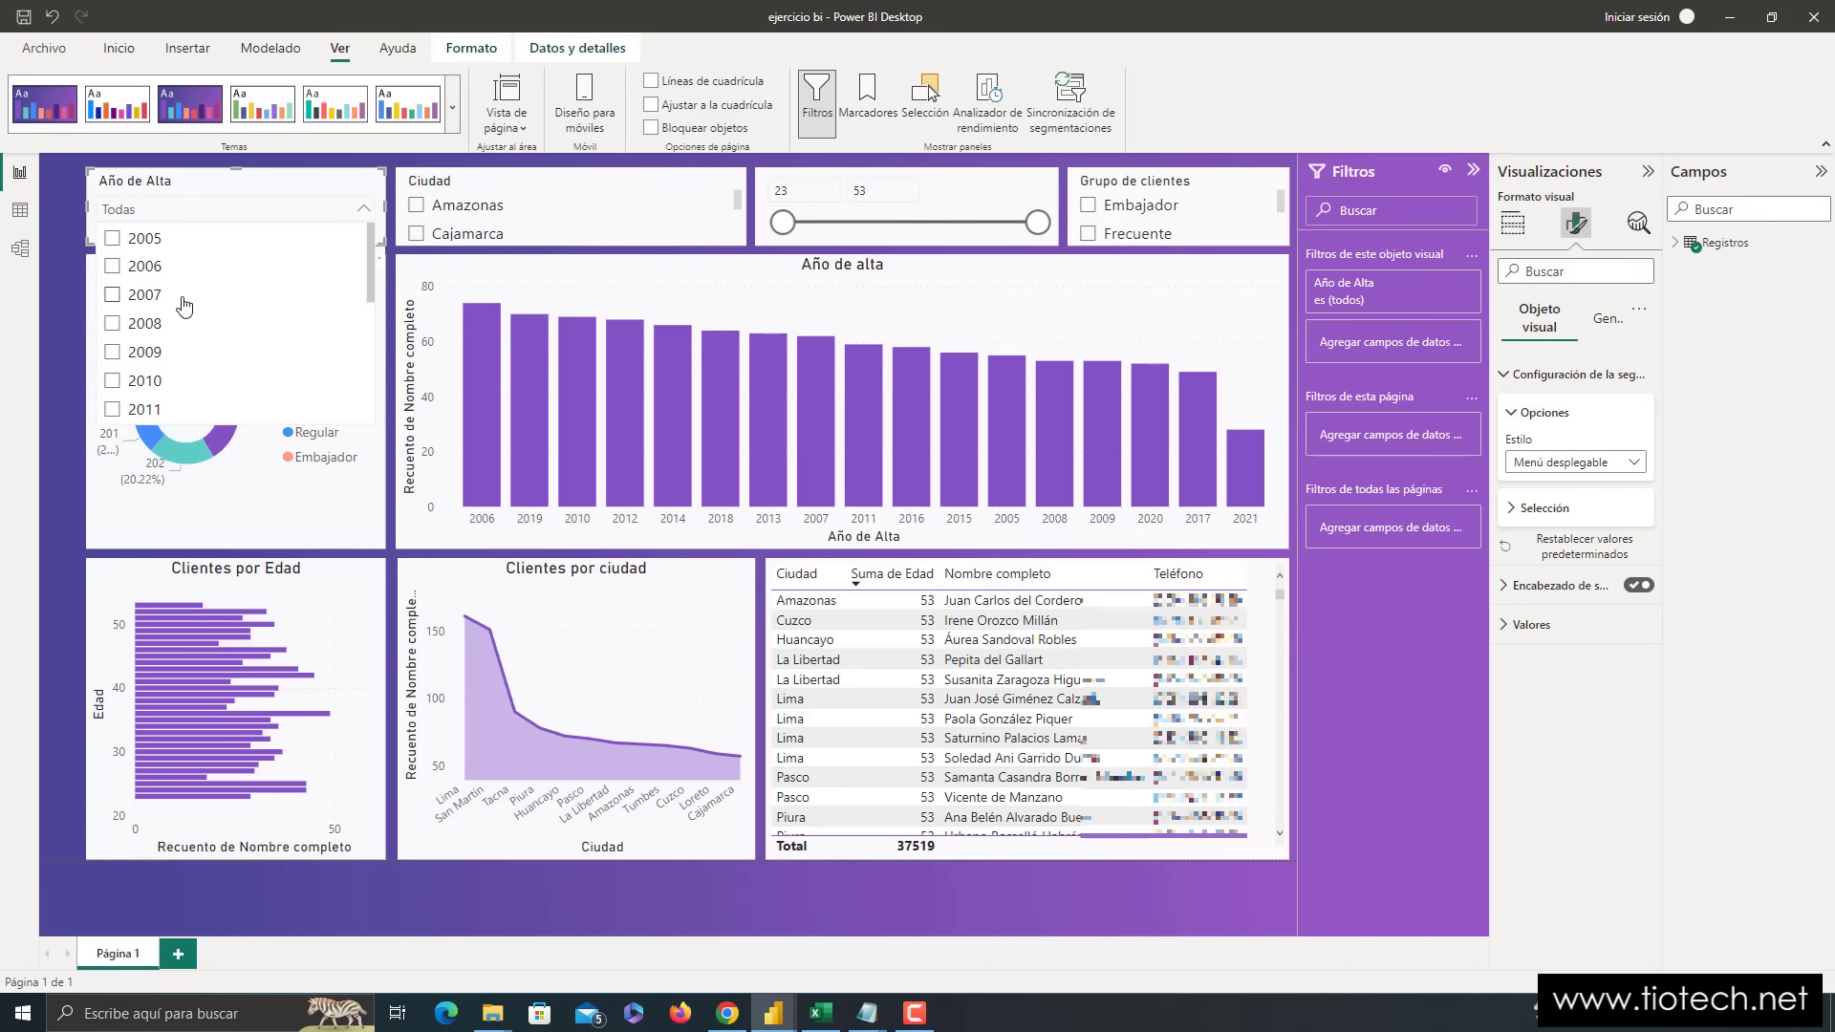
left_click(366, 212)
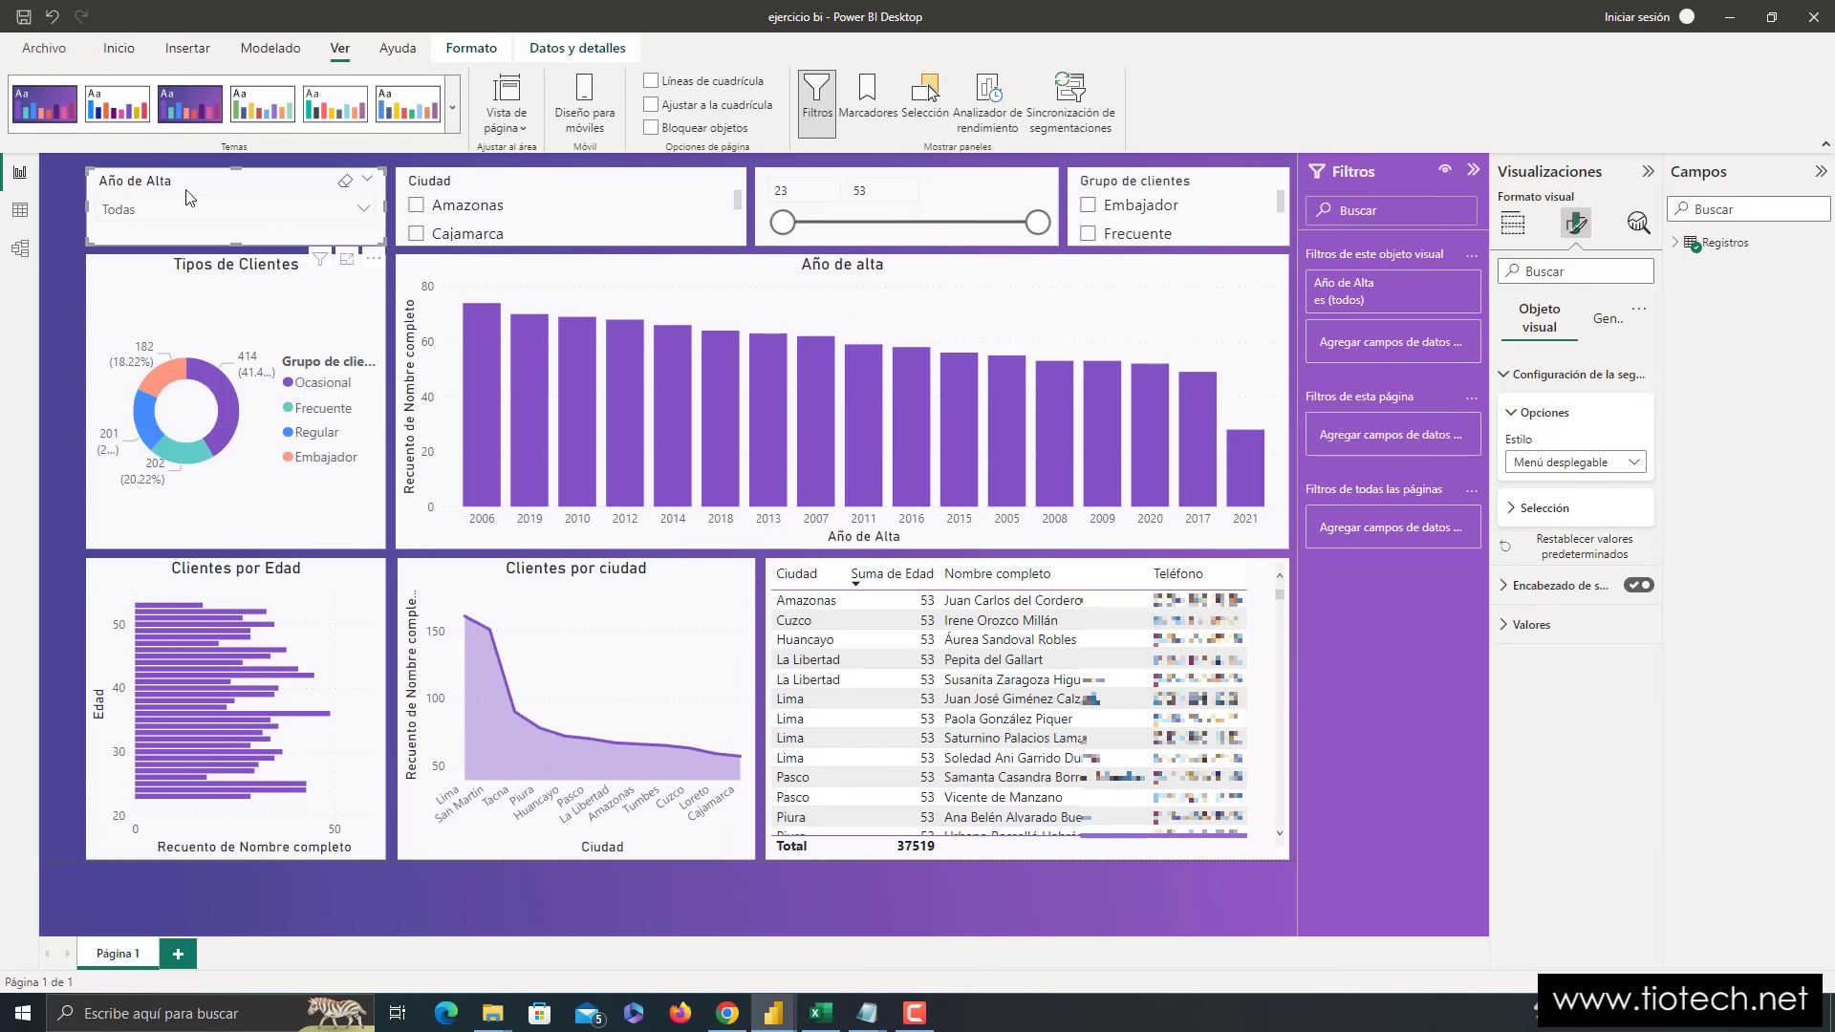
- Set the style of the Ciudad and Edad slicers to Menú desplegable
left_click(498, 182)
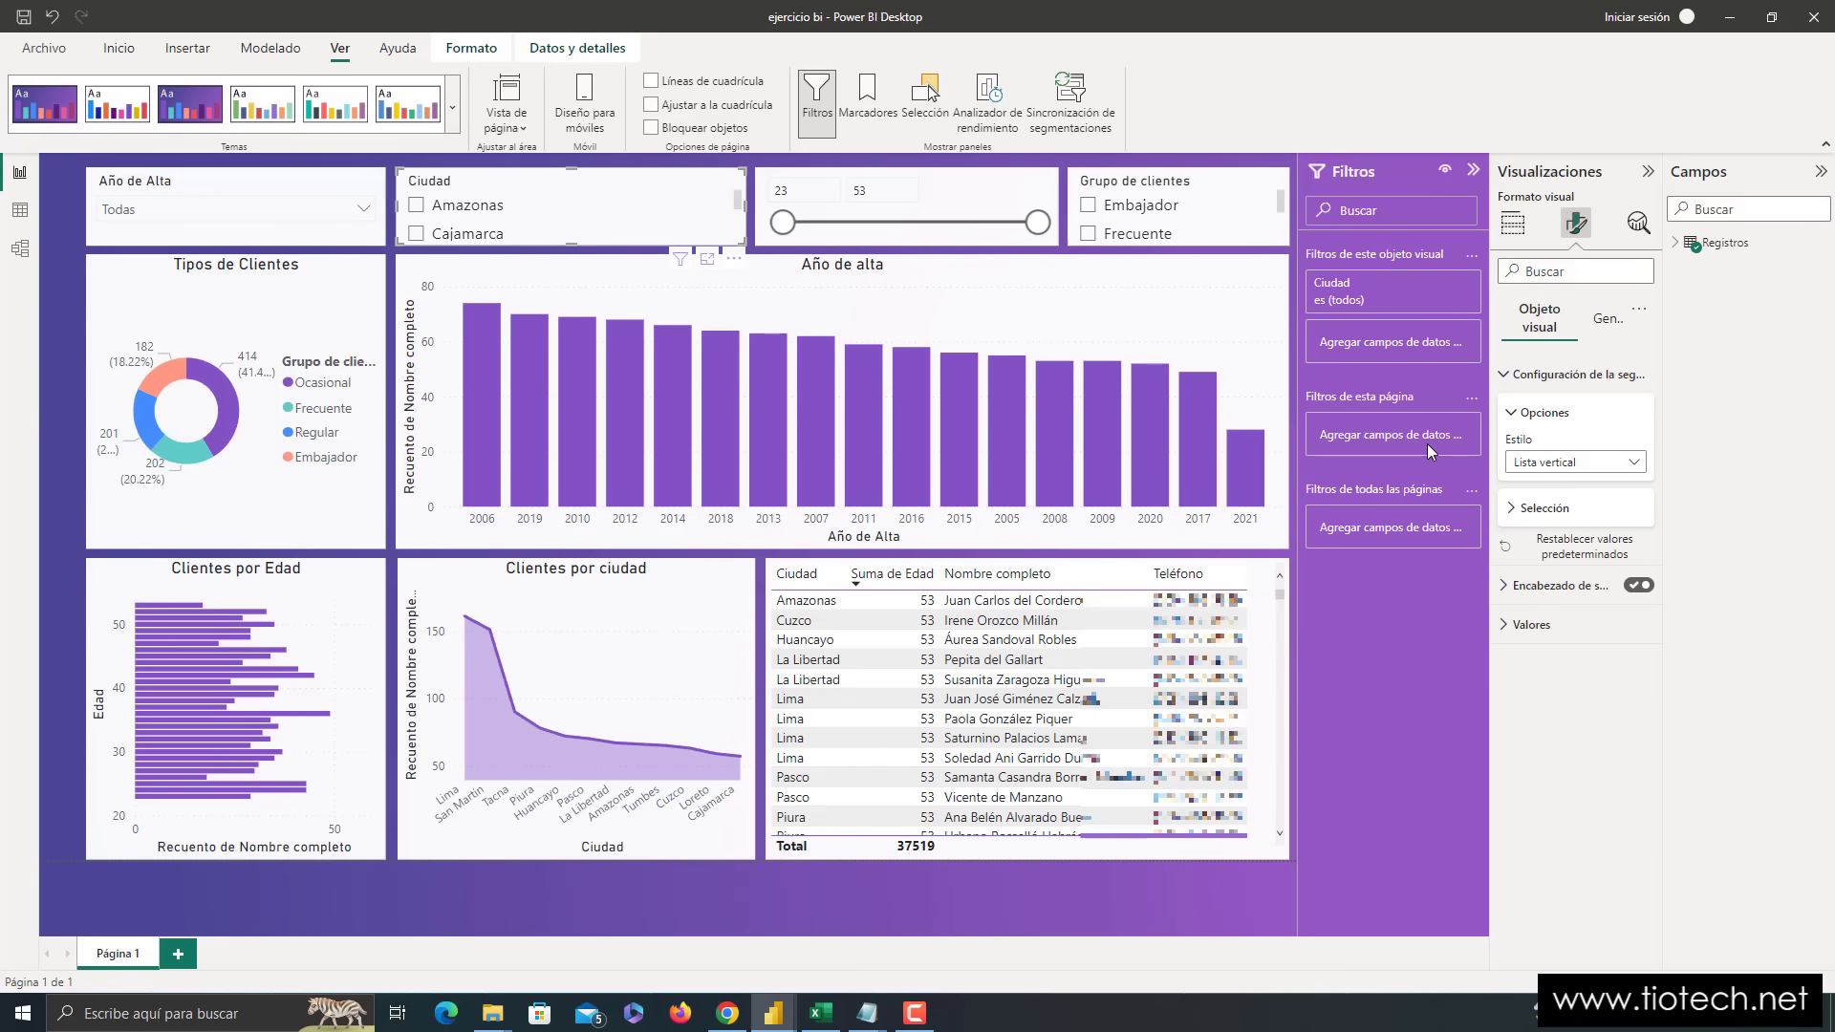
left_click(1567, 463)
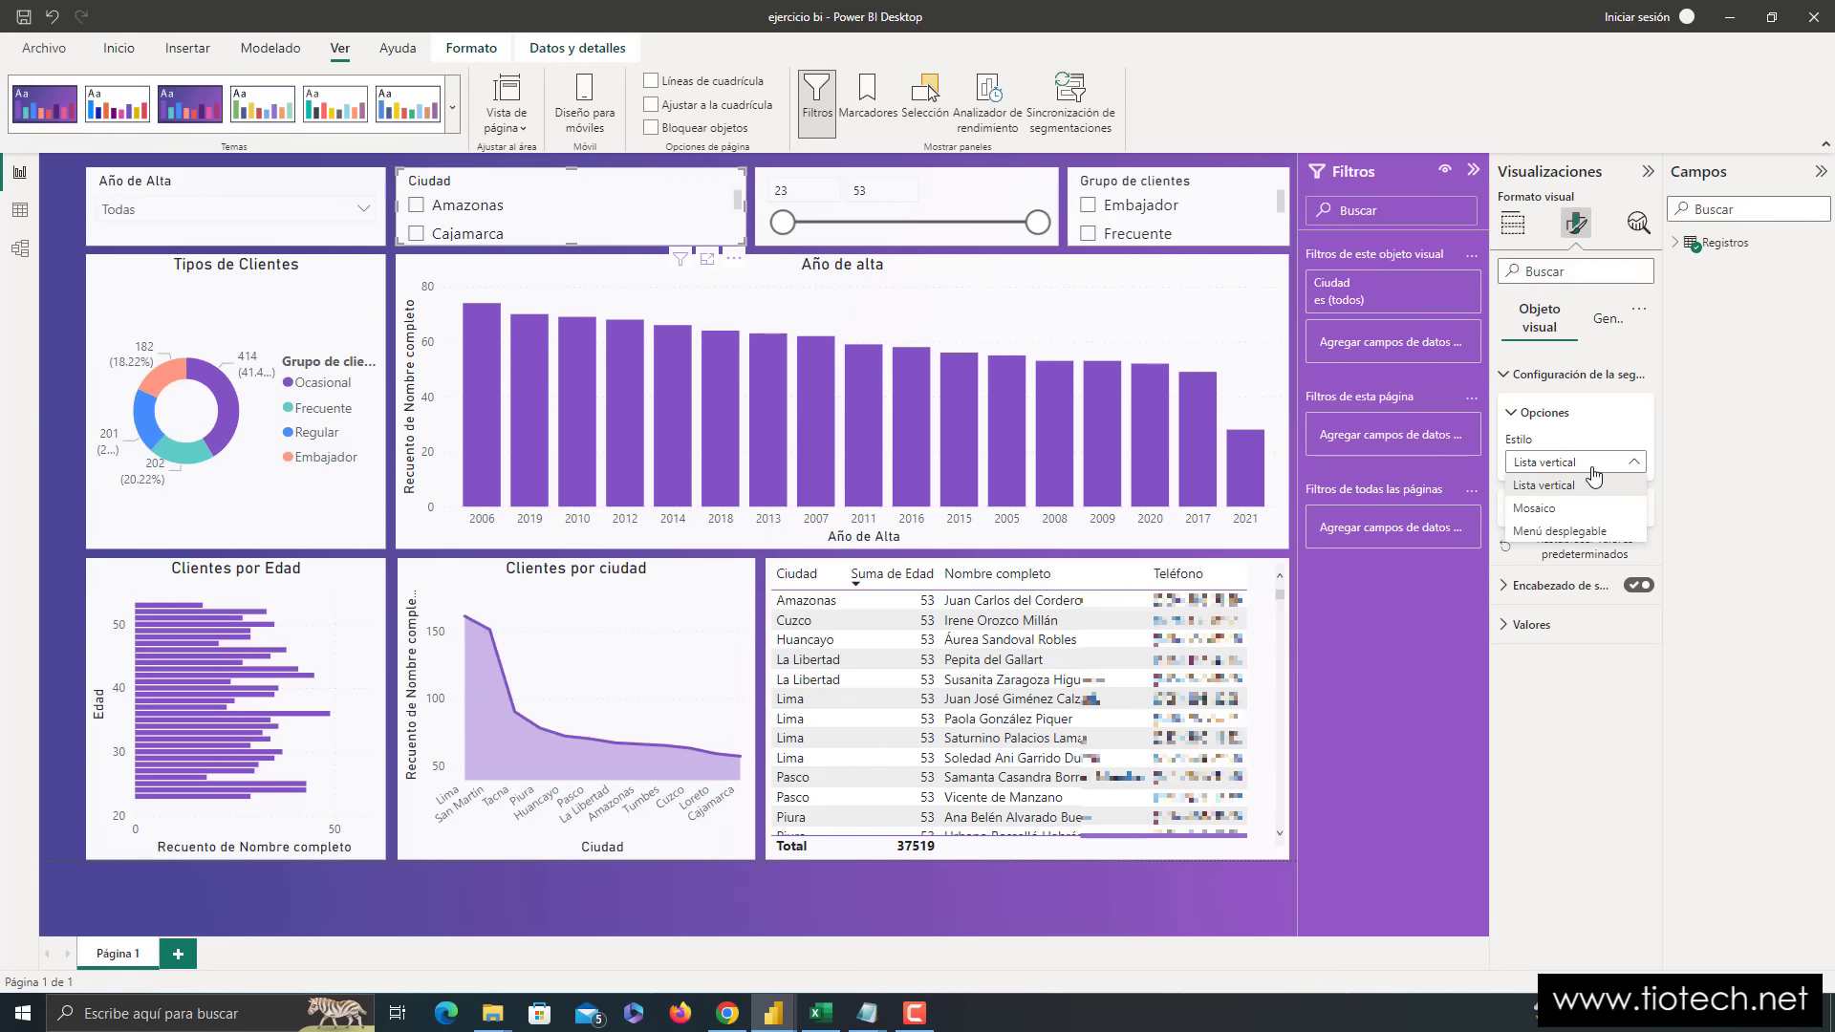
left_click(1570, 531)
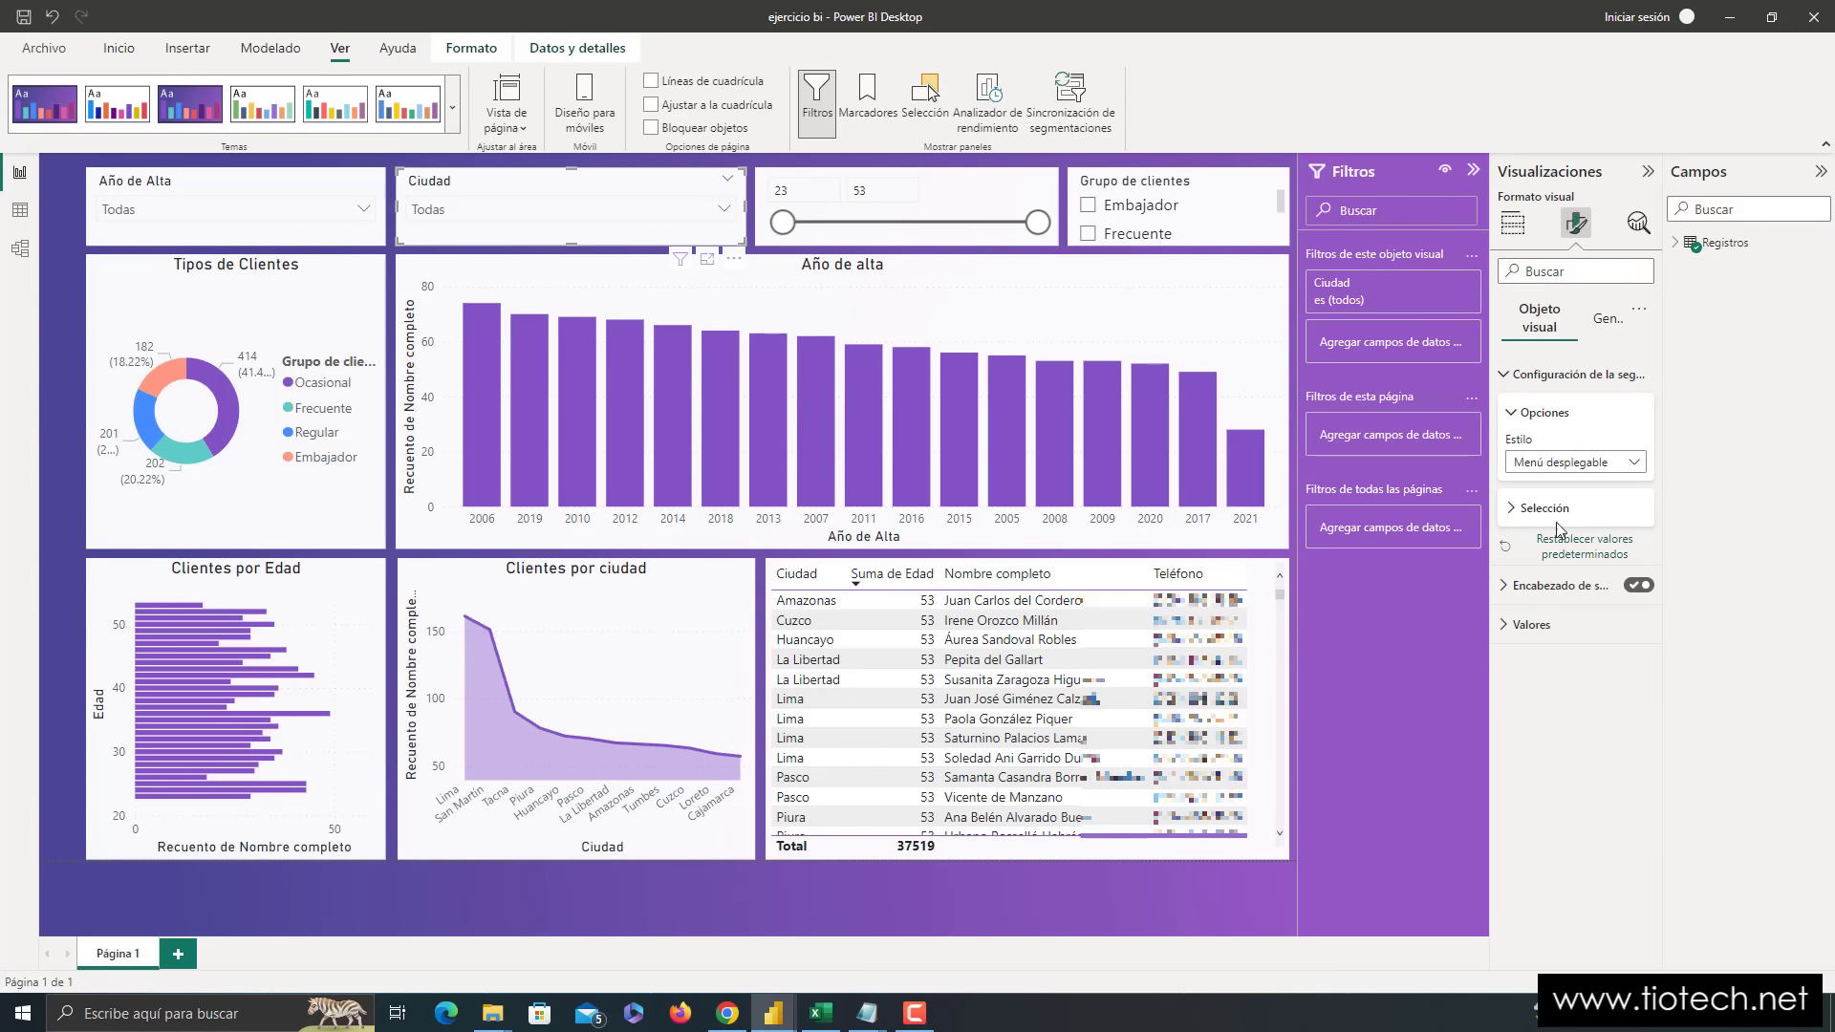
left_click(965, 186)
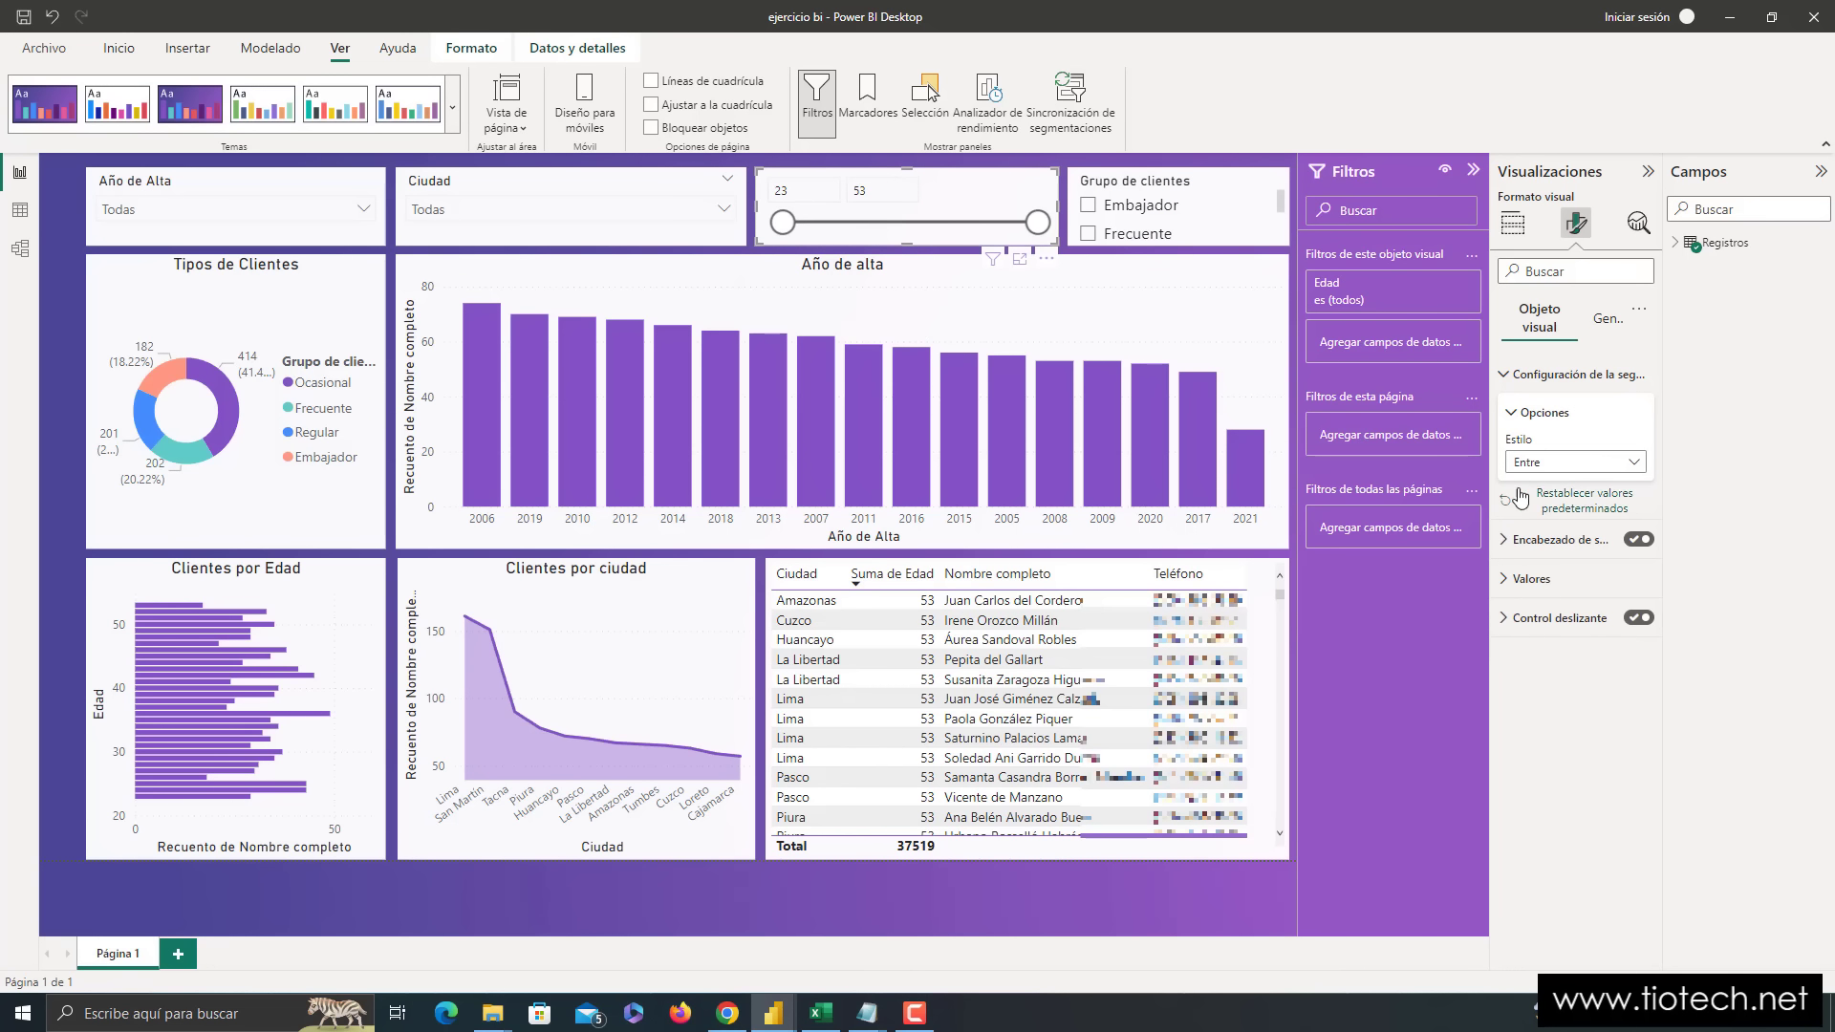
left_click(1539, 463)
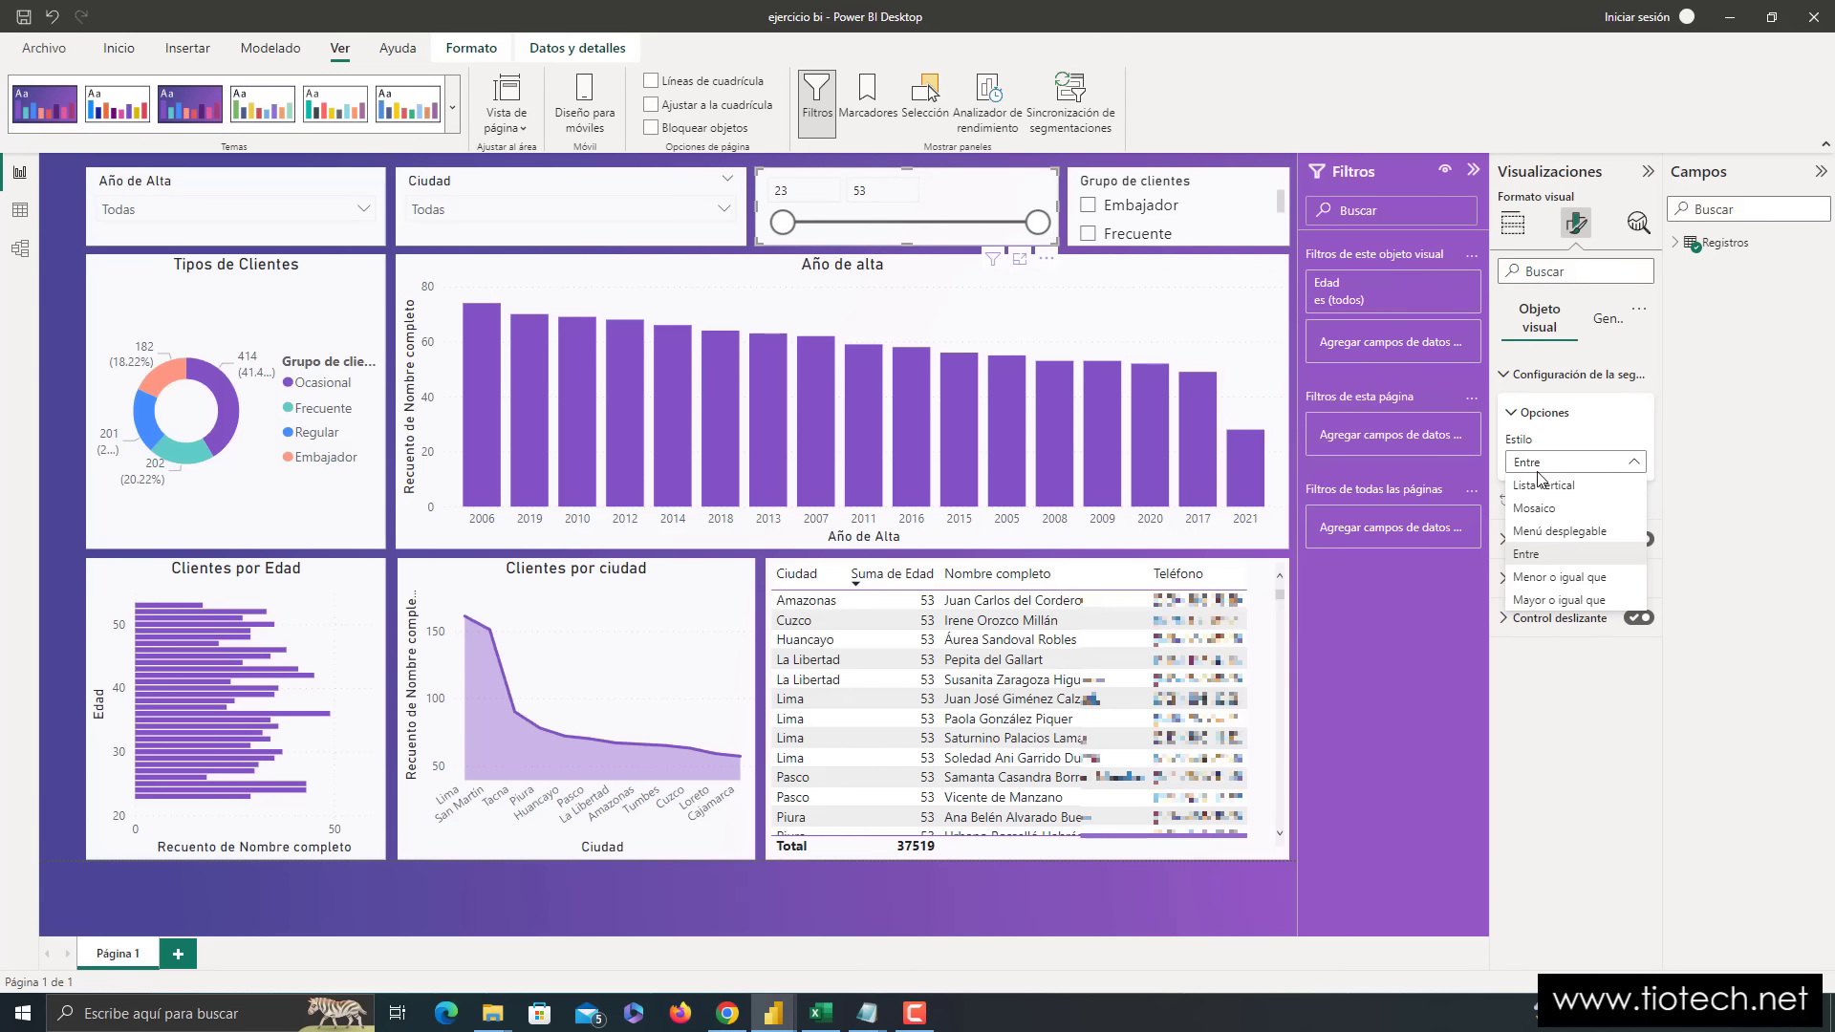
left_click(1559, 536)
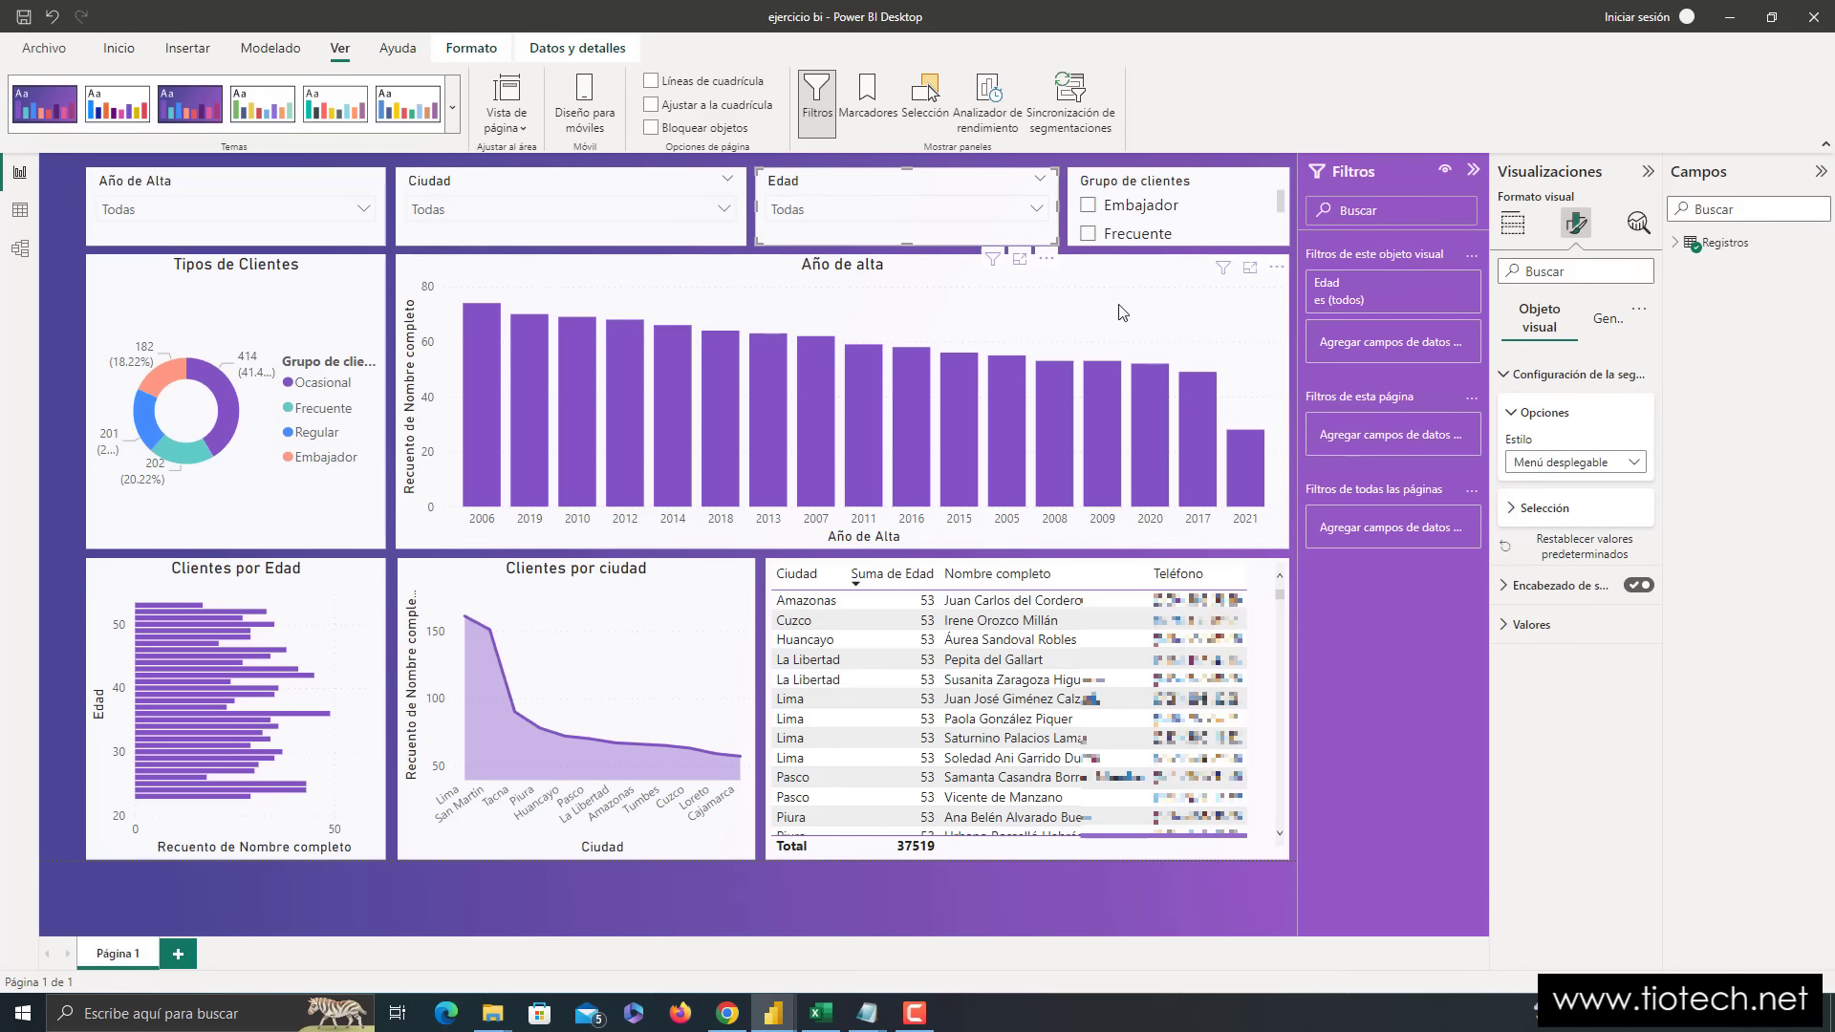
- Test the Edad slicer by filtering the report to one age at a time, among 25 to 29
left_click(935, 217)
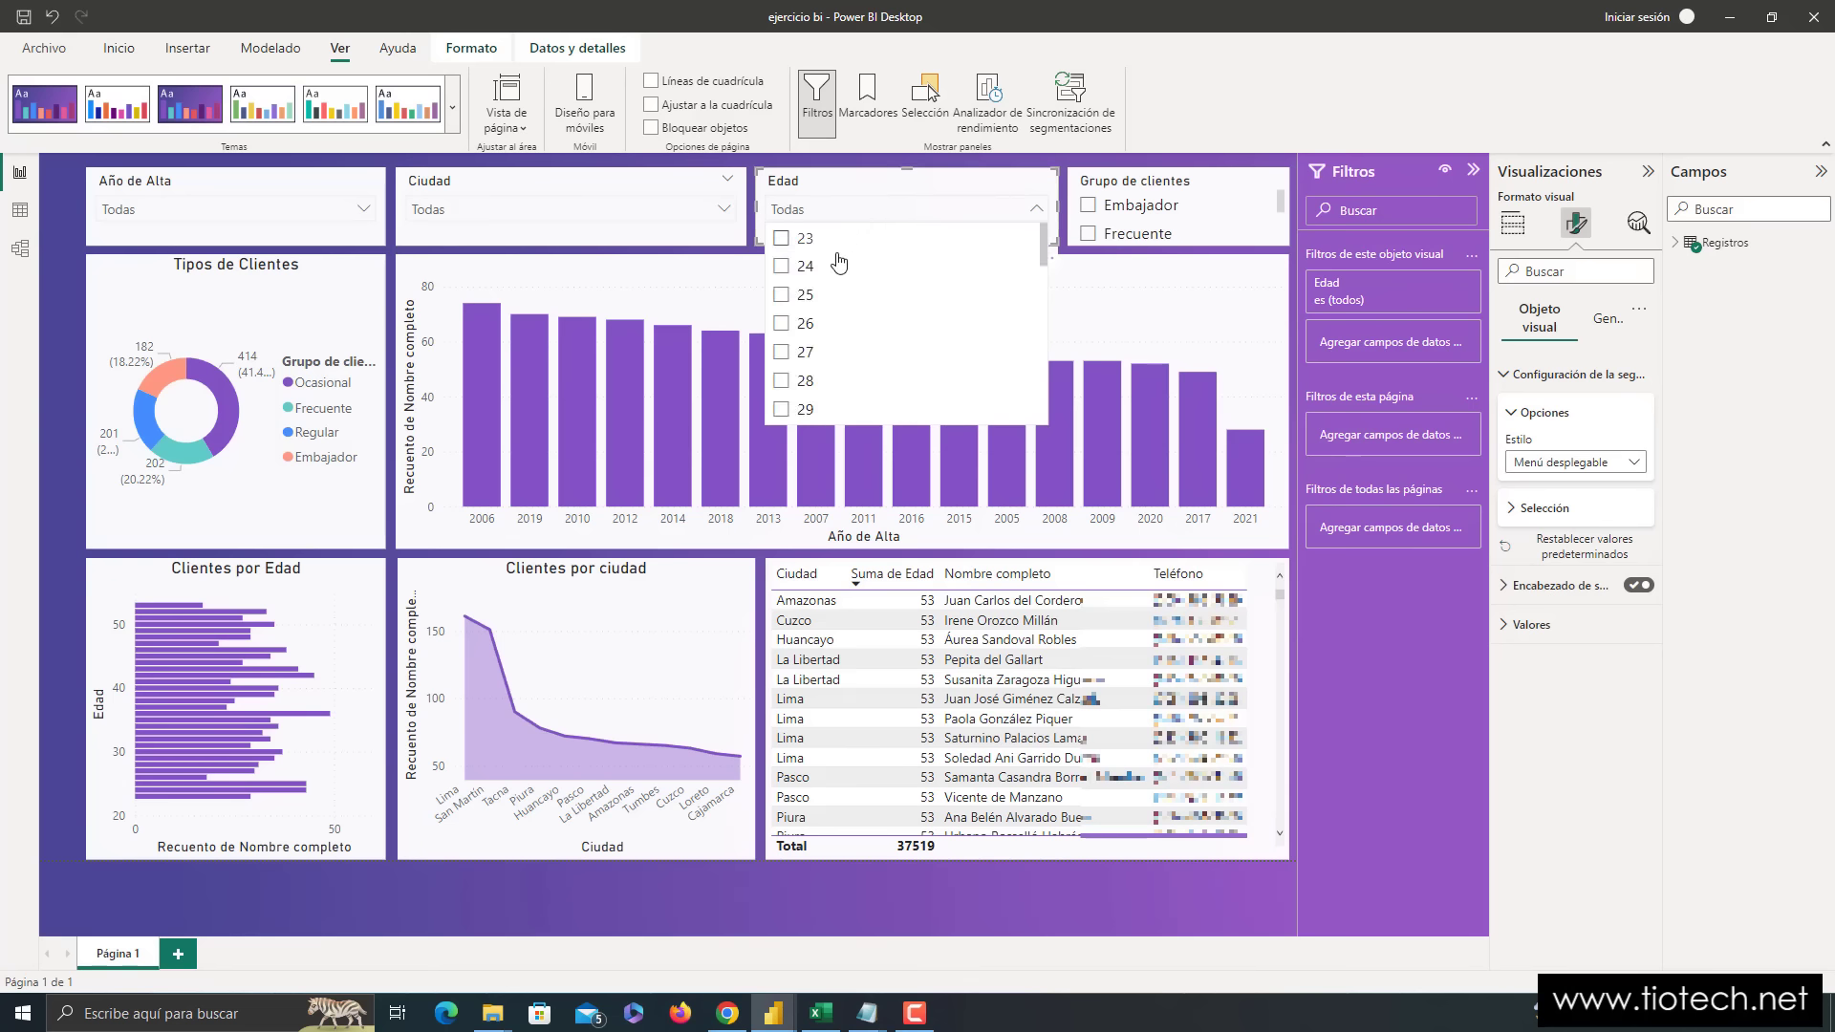
left_click(782, 382)
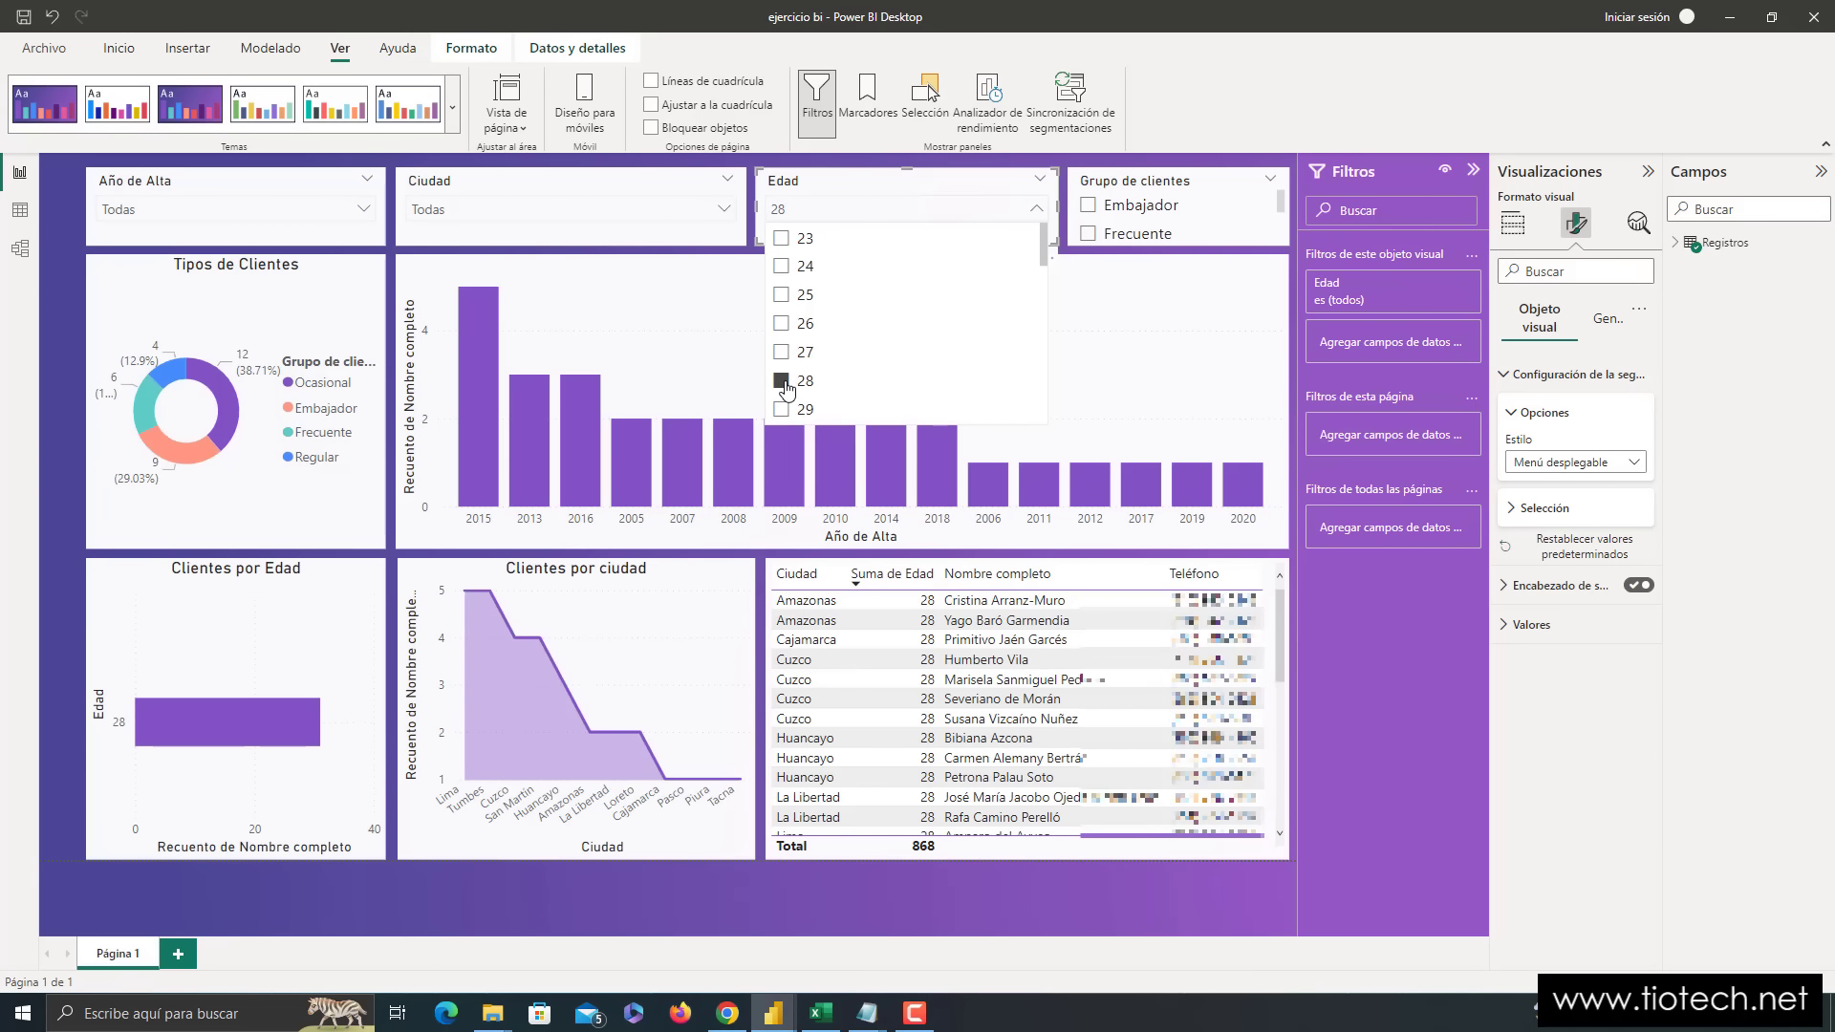
left_click(783, 353)
left_click(782, 325)
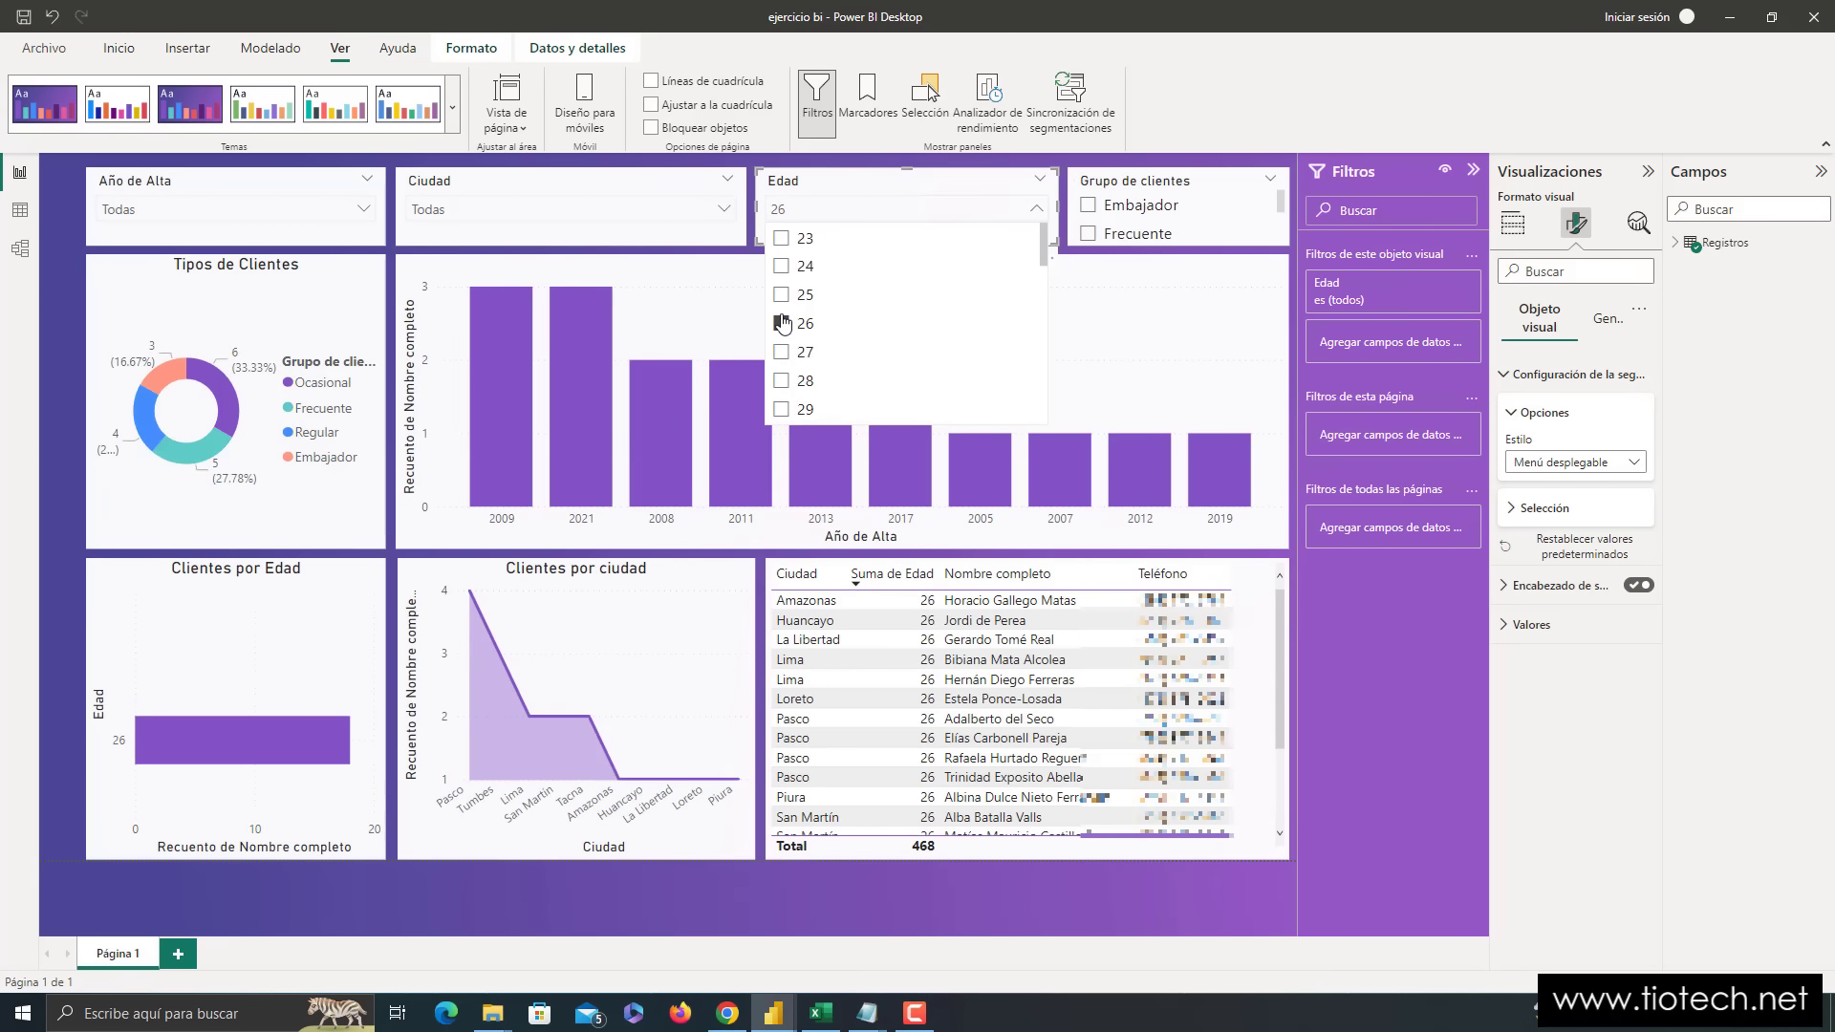
left_click(782, 296)
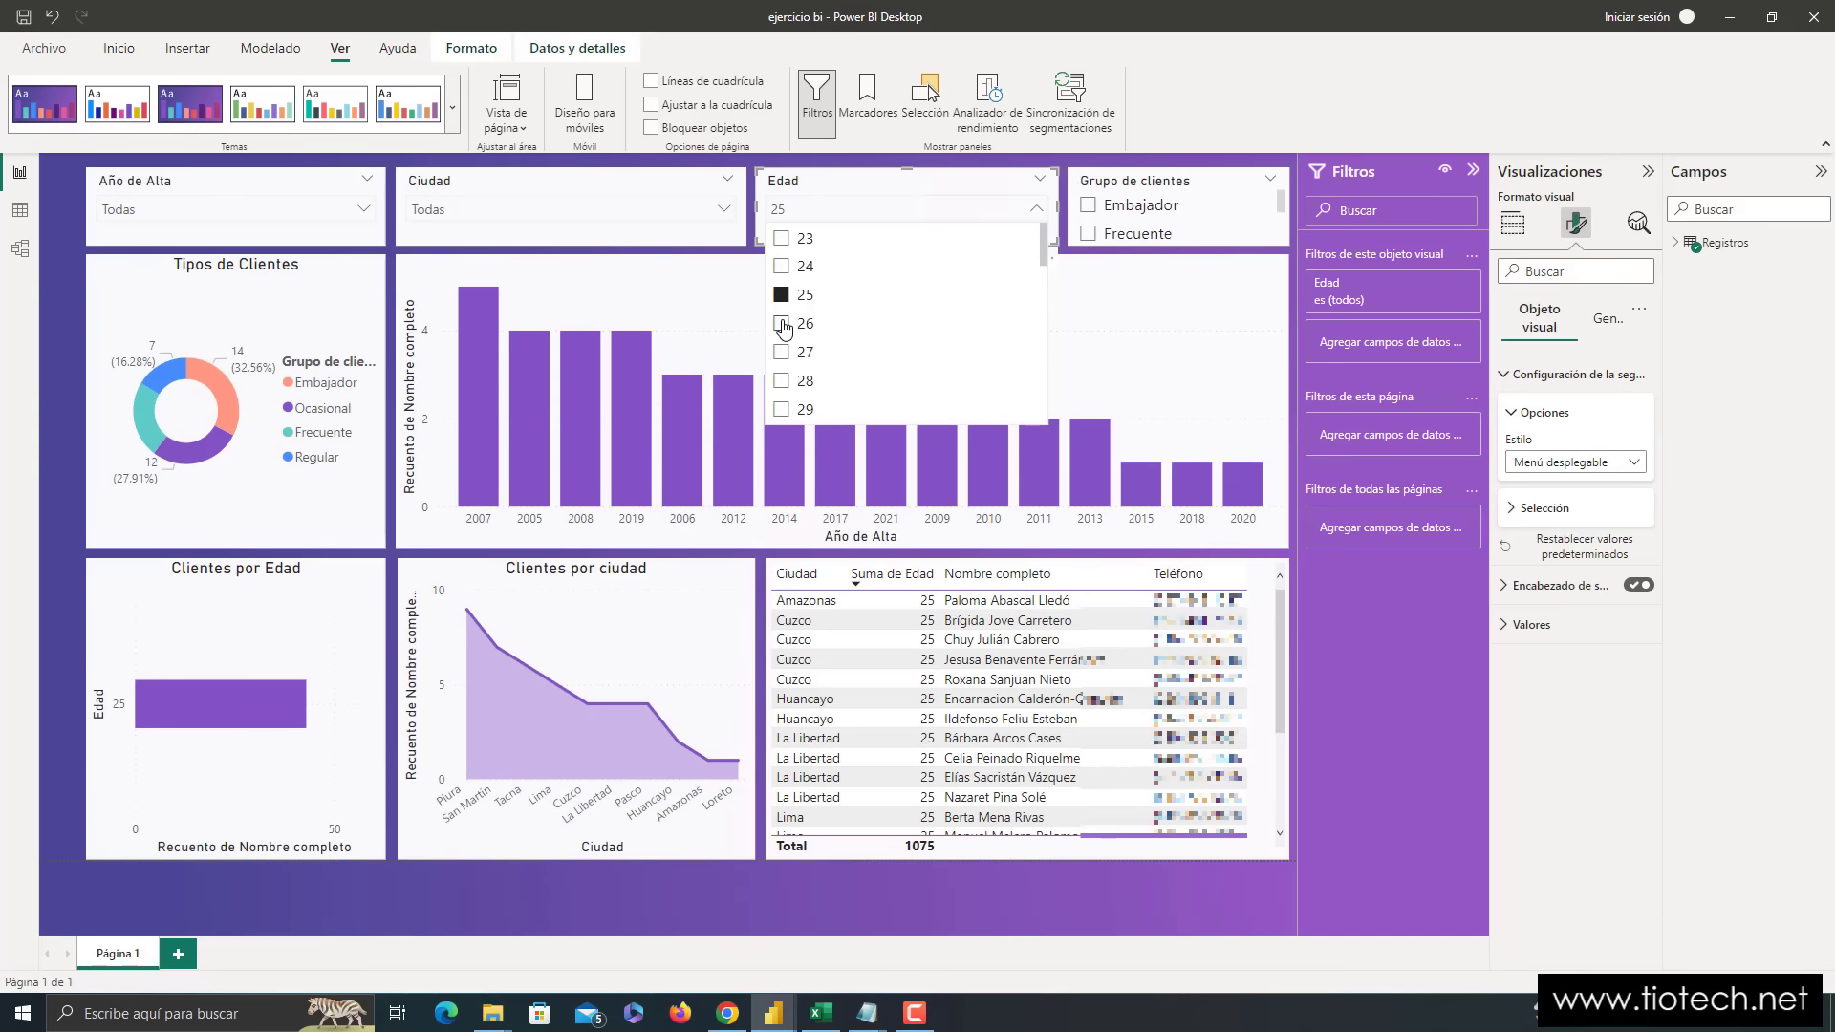
left_click(782, 351)
left_click(782, 381)
left_click(782, 409)
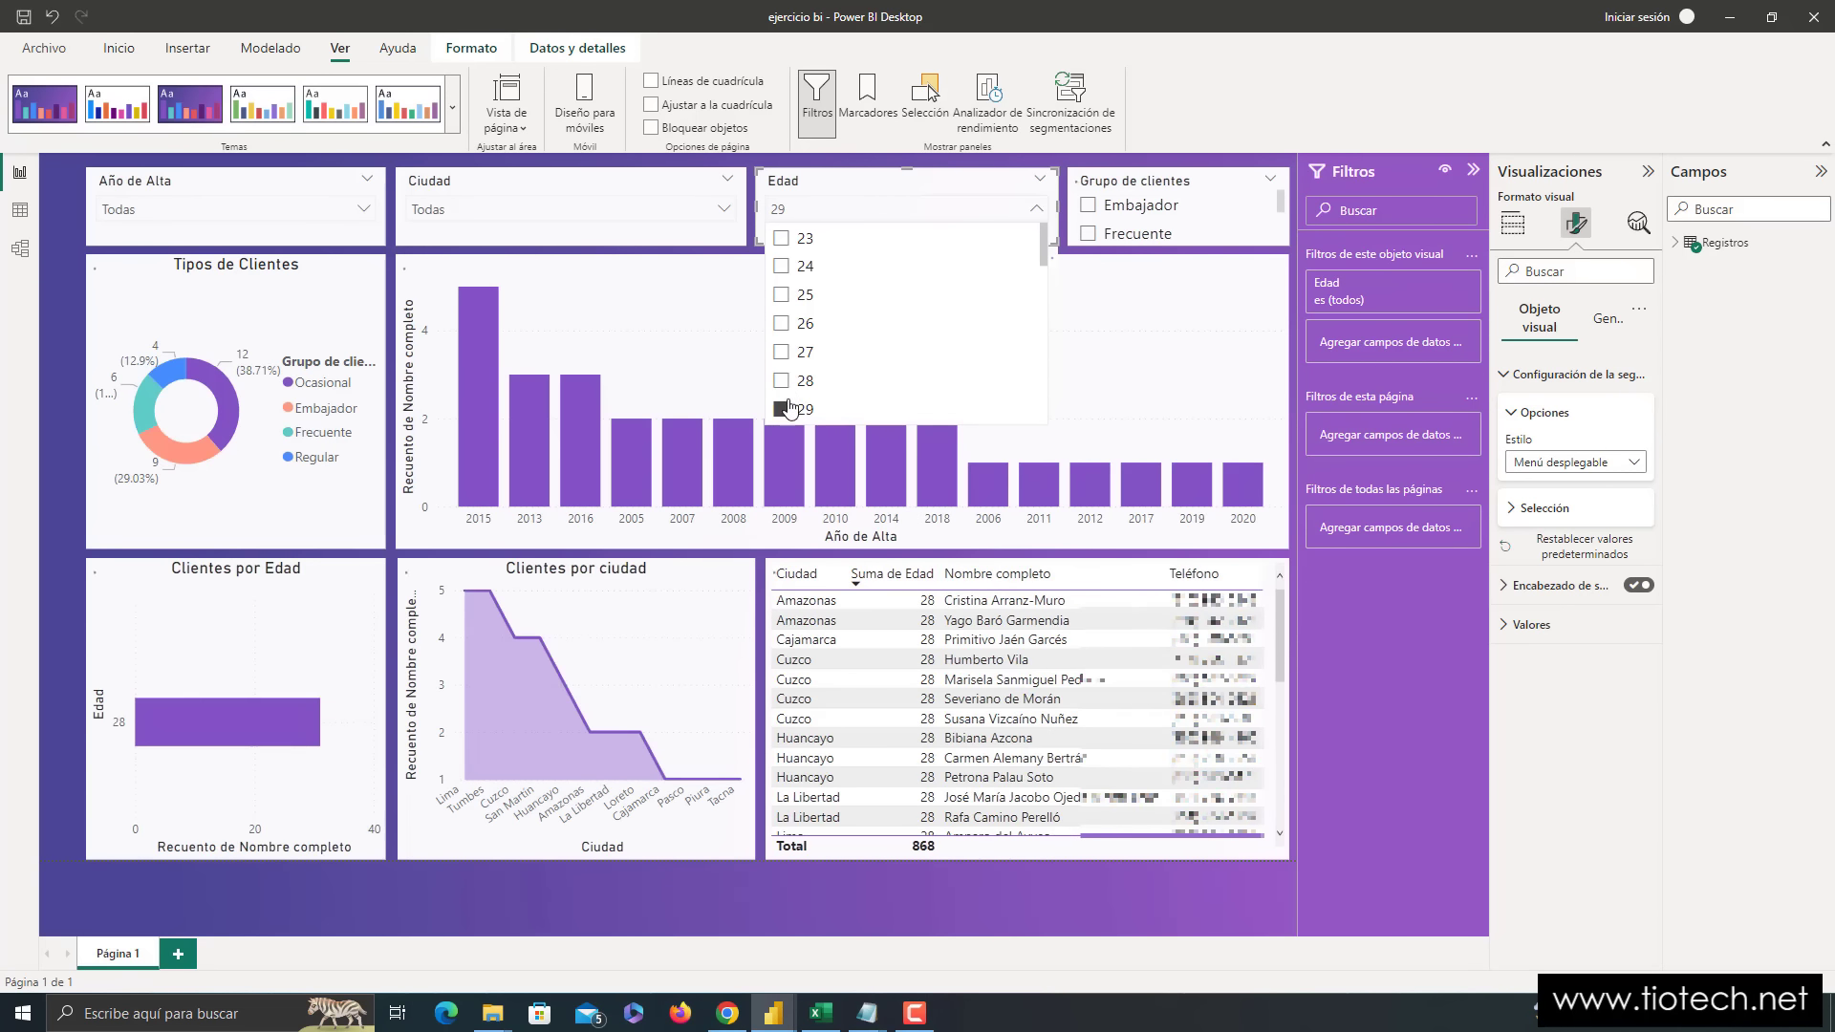
- Filter the report by ages 25, 26, 27 and 28 together in the Edad slicer, and clear the age selection
left_click(785, 381)
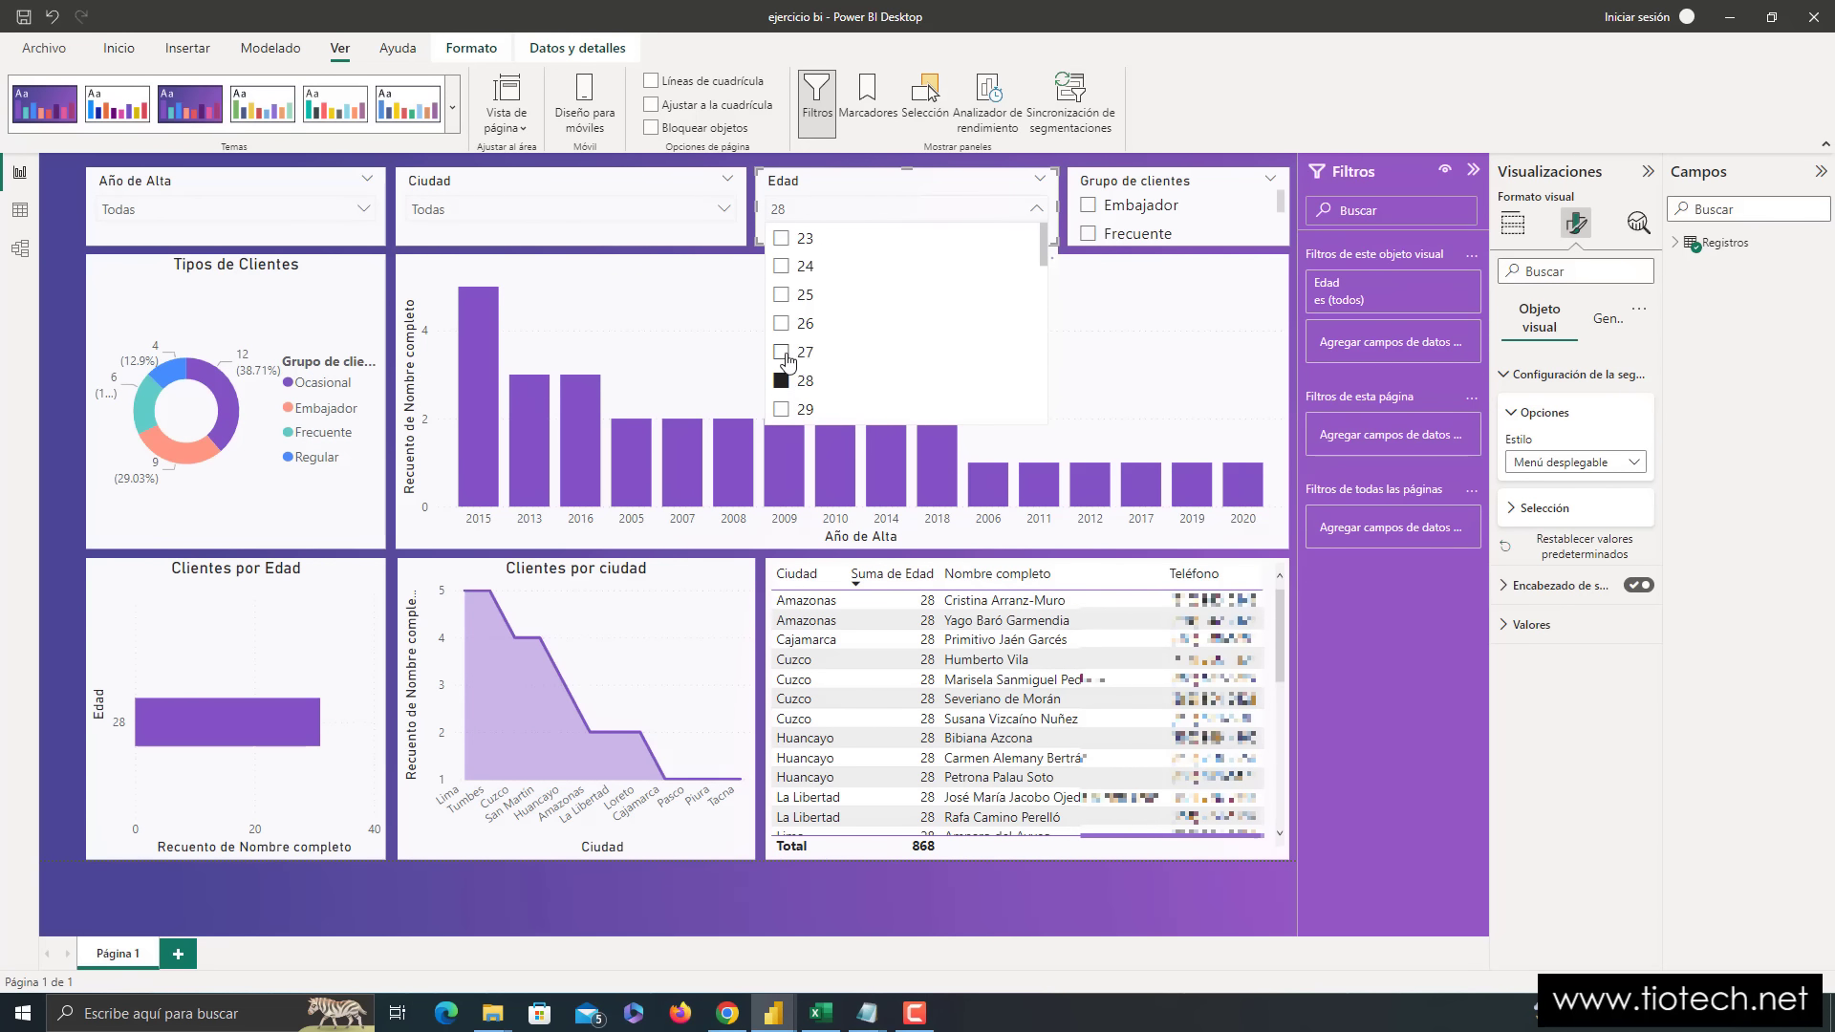
left_click(782, 354, "ctrl")
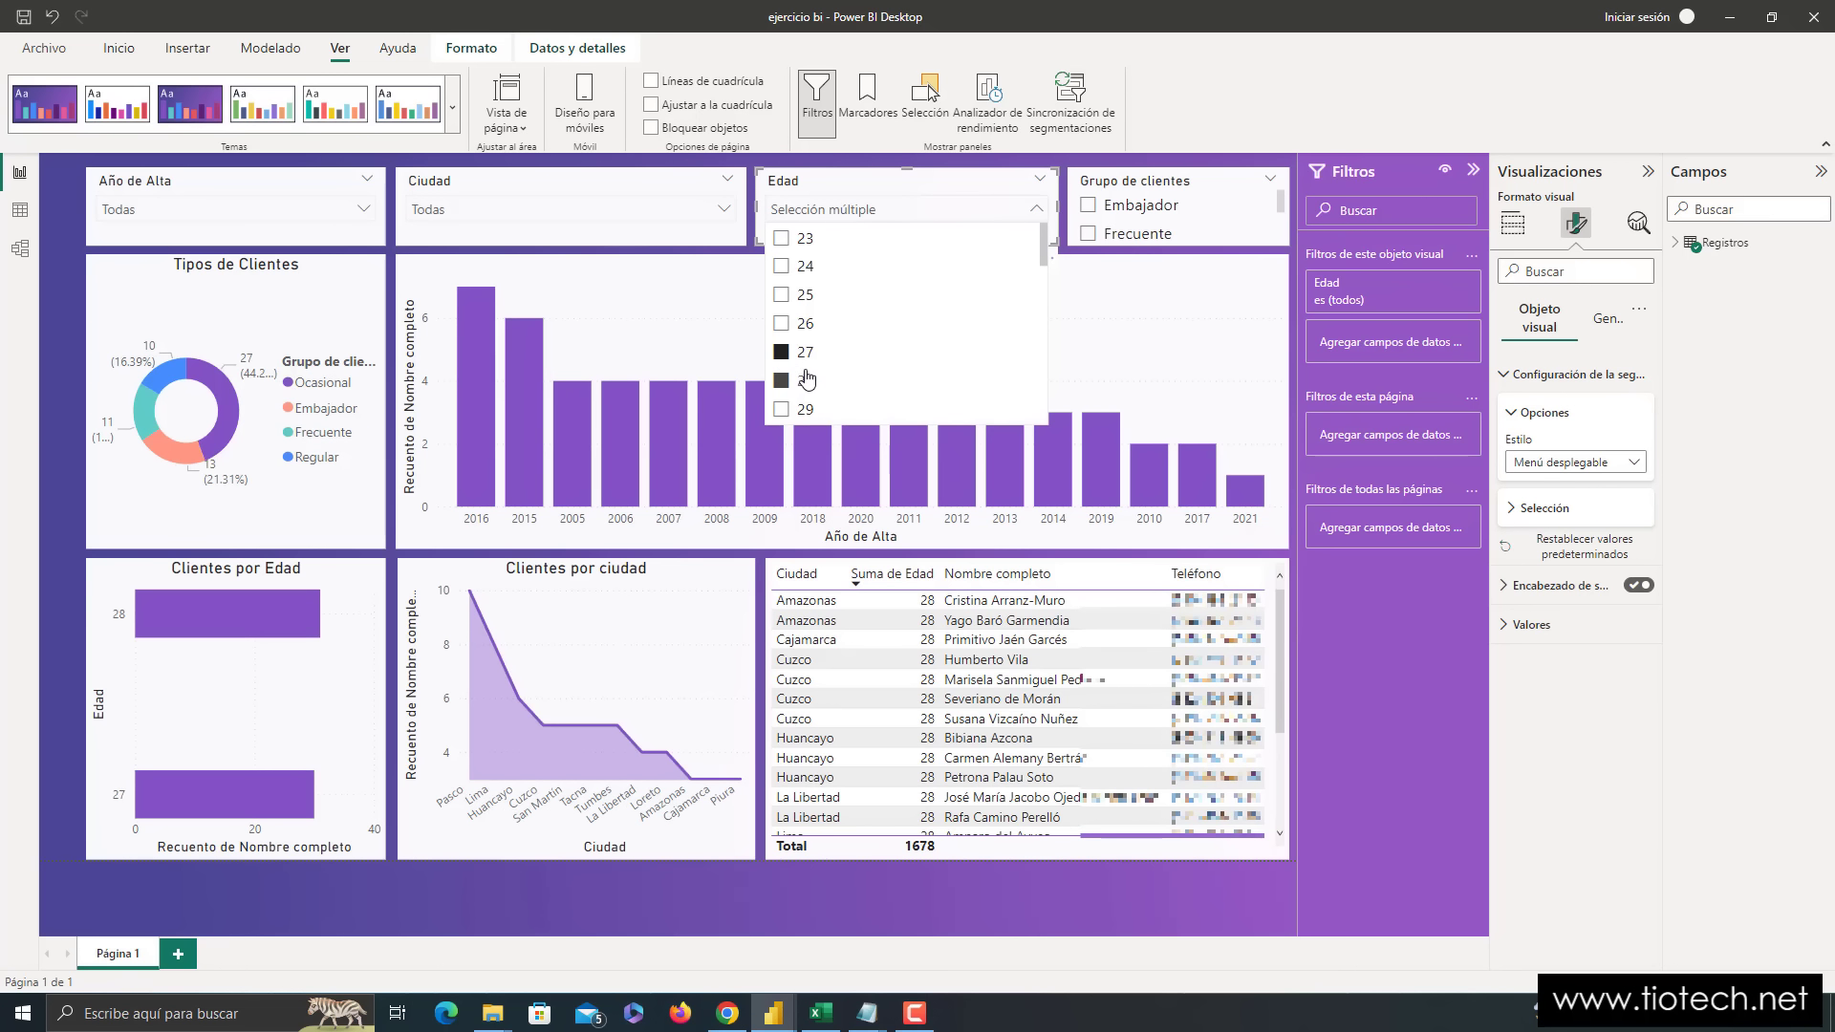
left_click(781, 325, "ctrl")
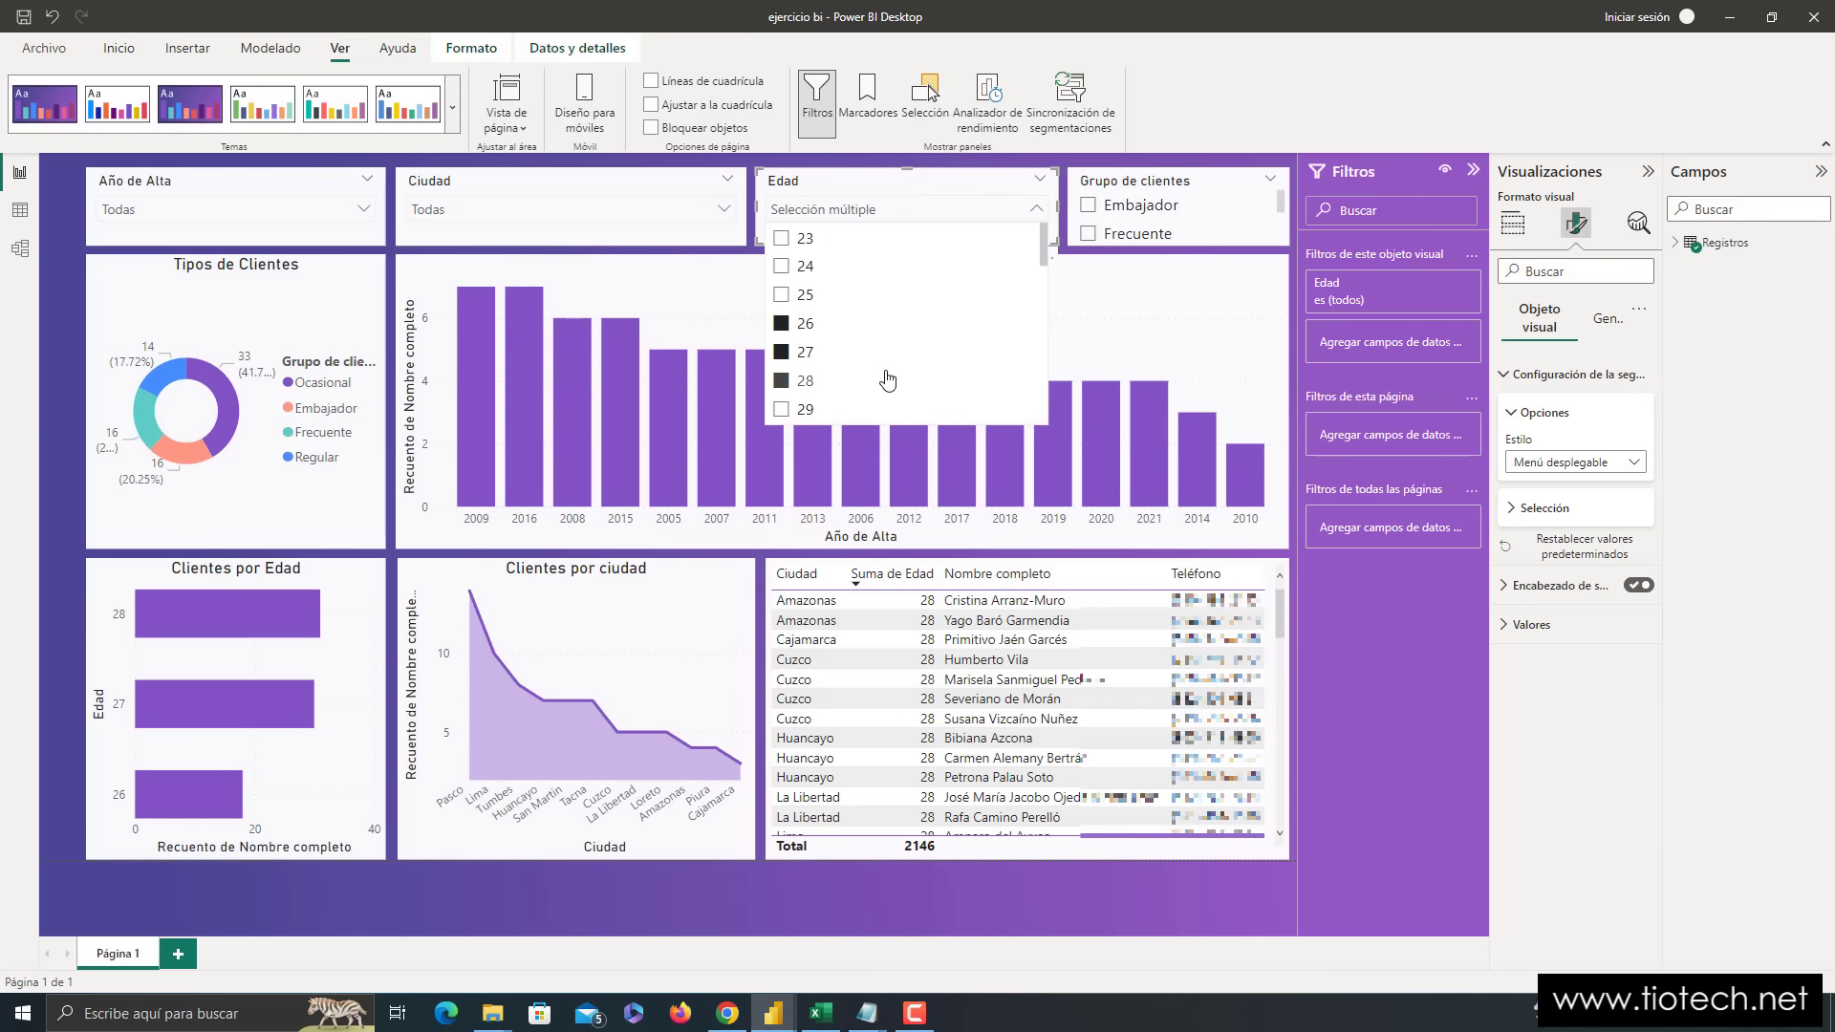
left_click(781, 296, "ctrl")
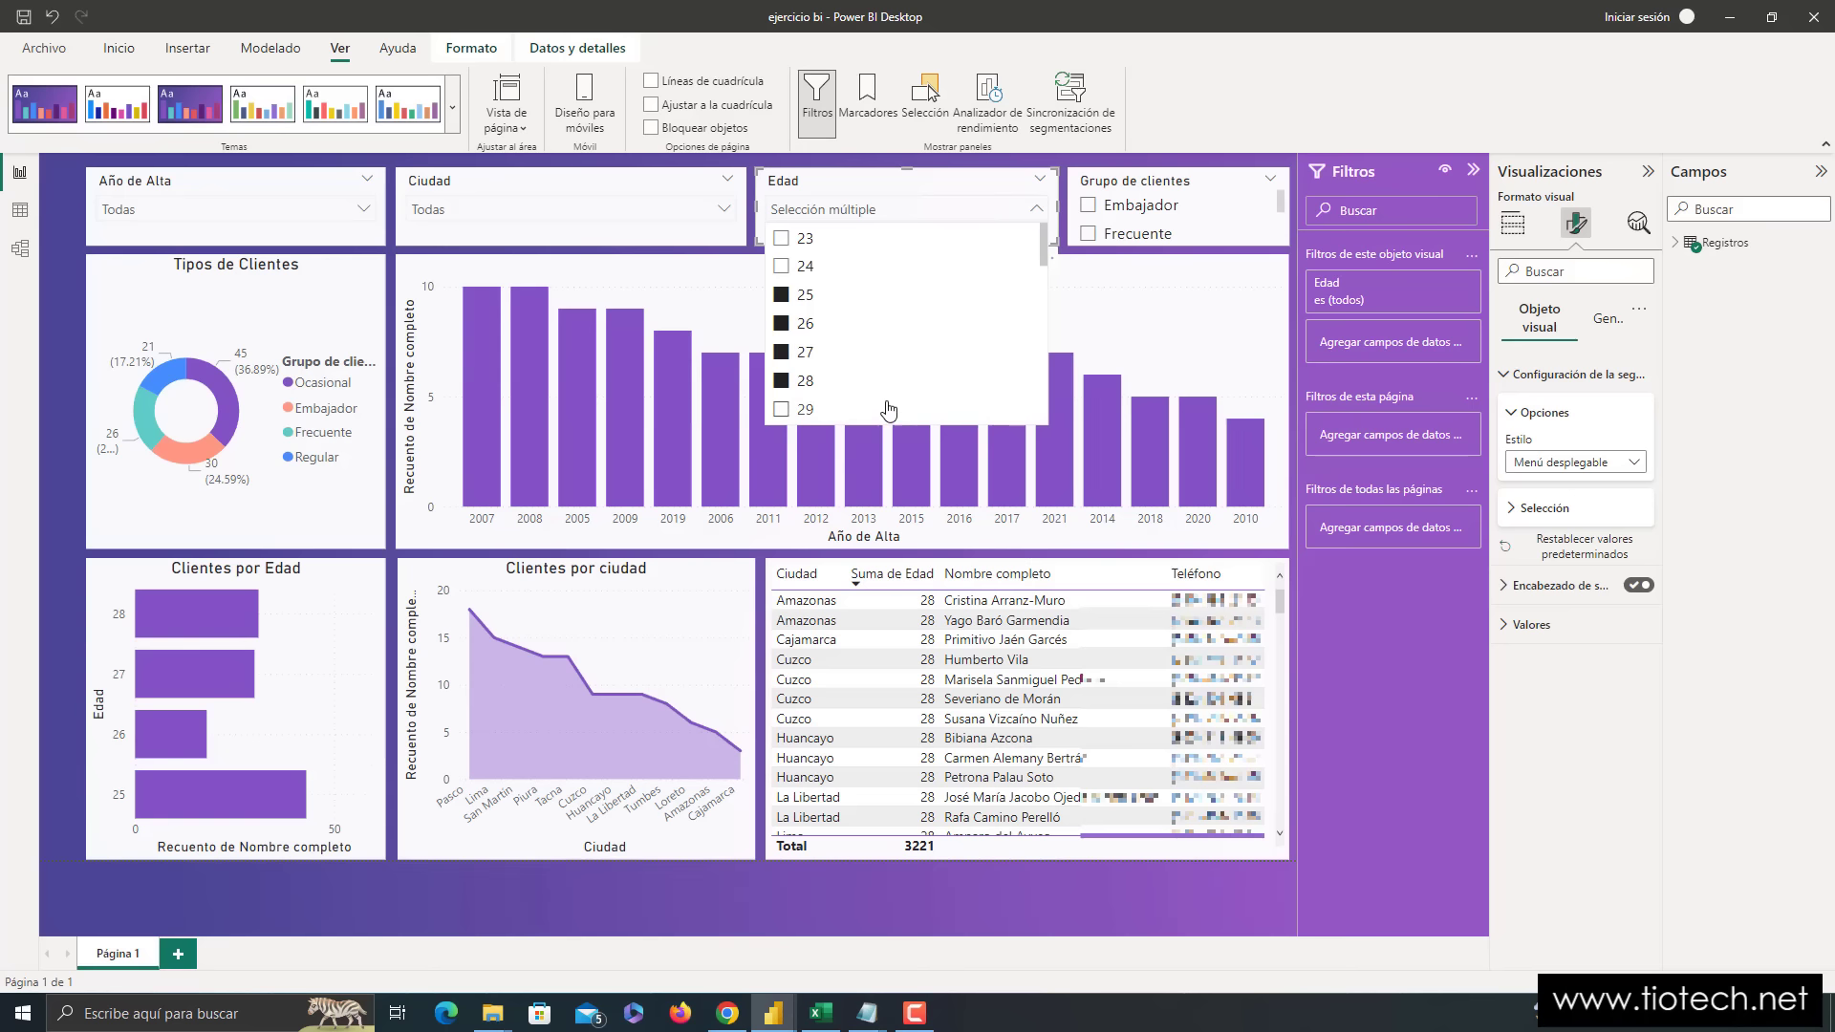
left_click(784, 354)
left_click(783, 354)
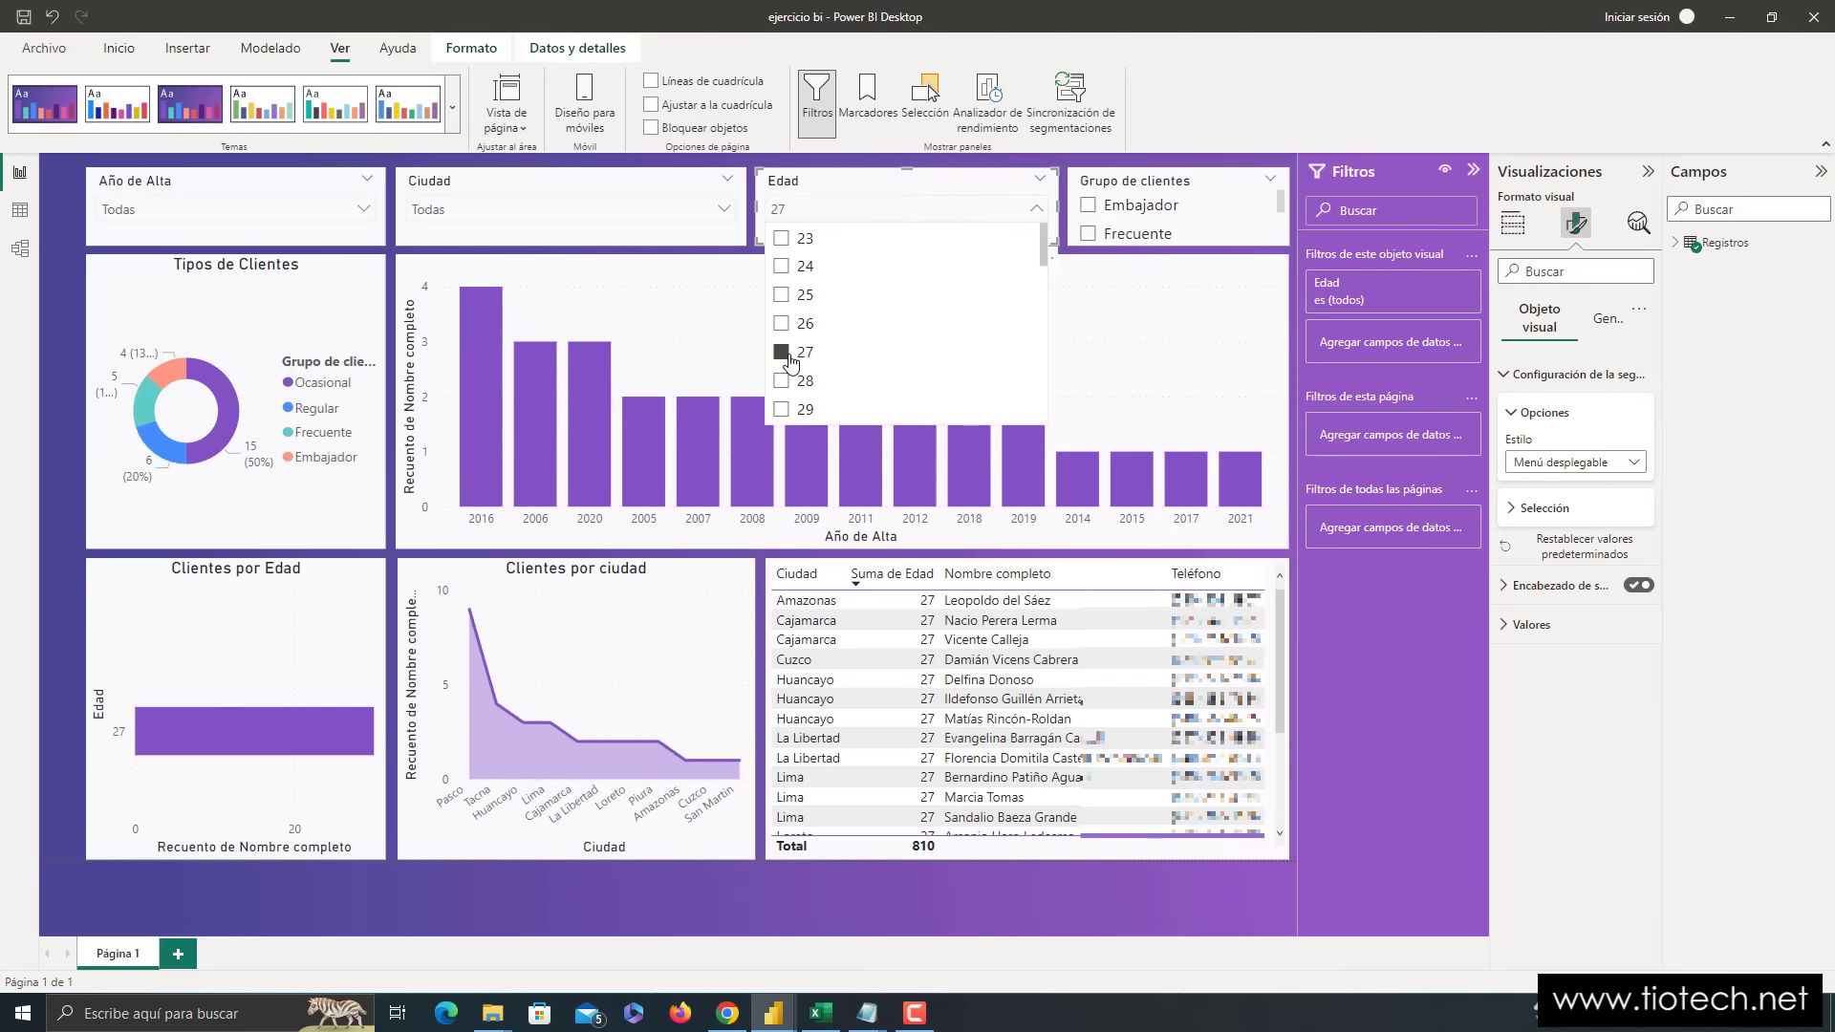
left_click(784, 355)
- Set the Grupo de clientes slicer's style to Menú desplegable
left_click(1202, 188)
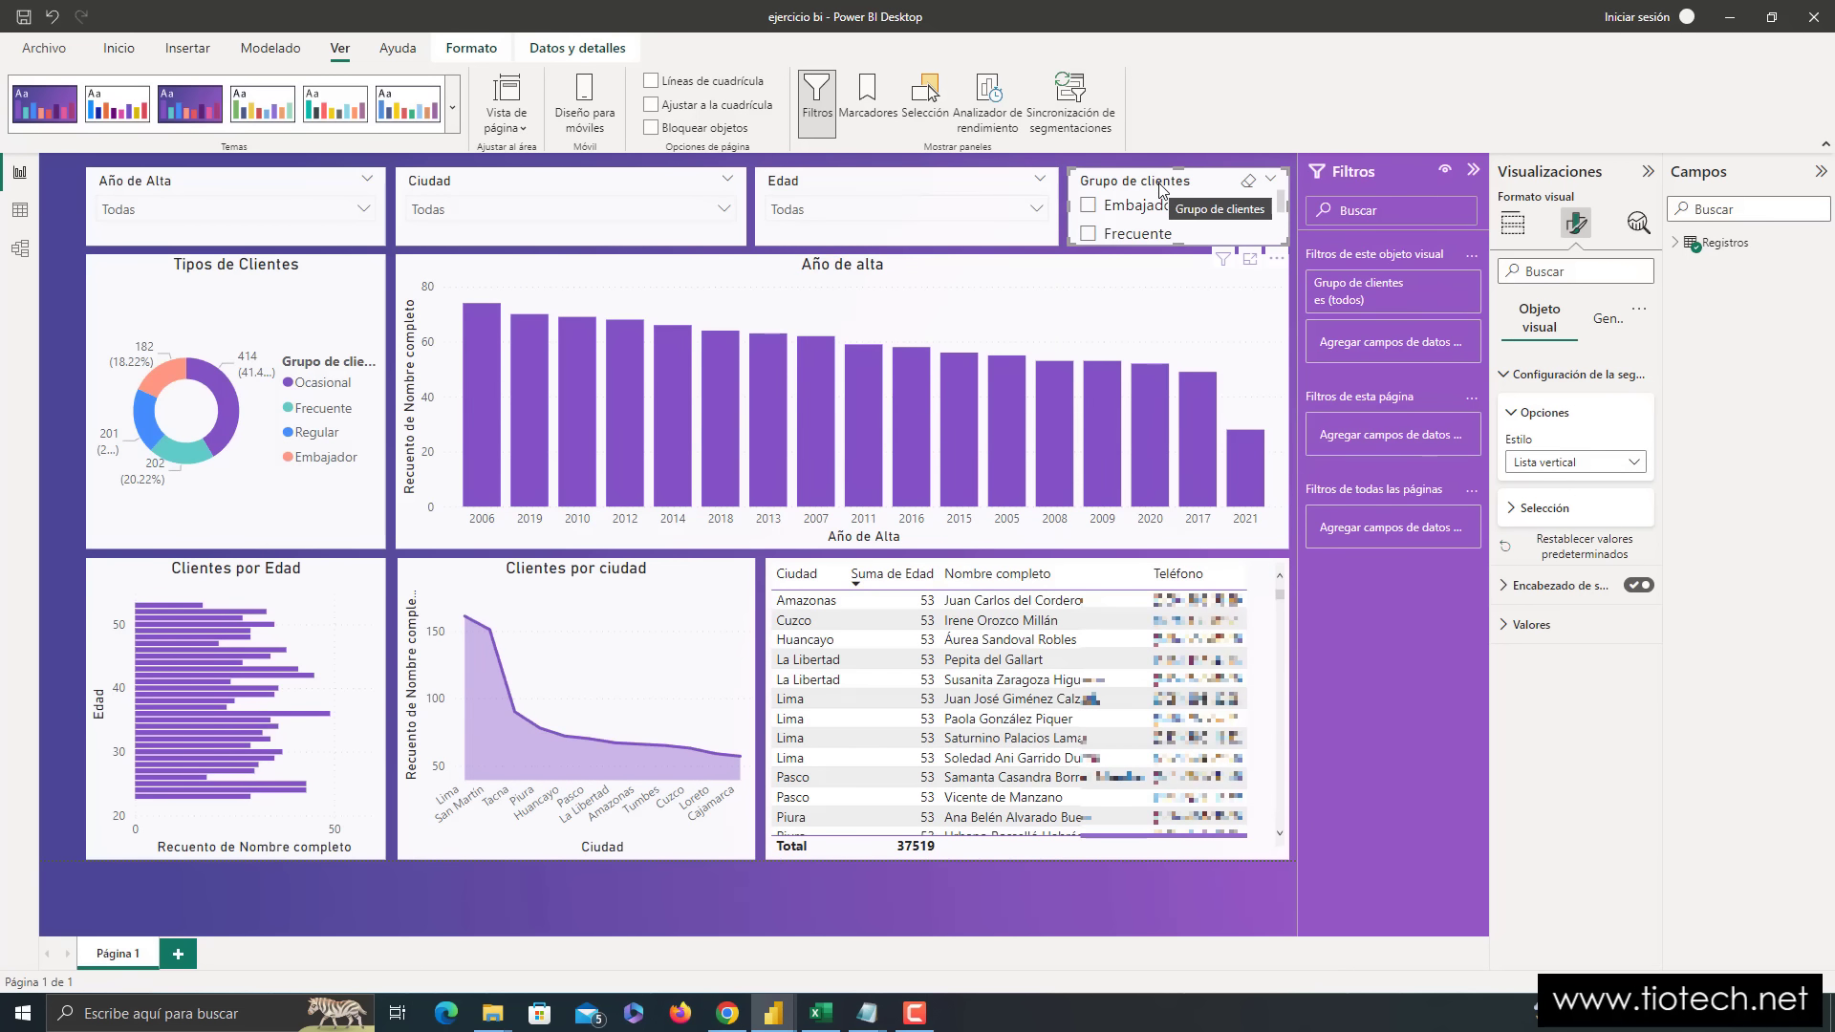
left_click(1575, 464)
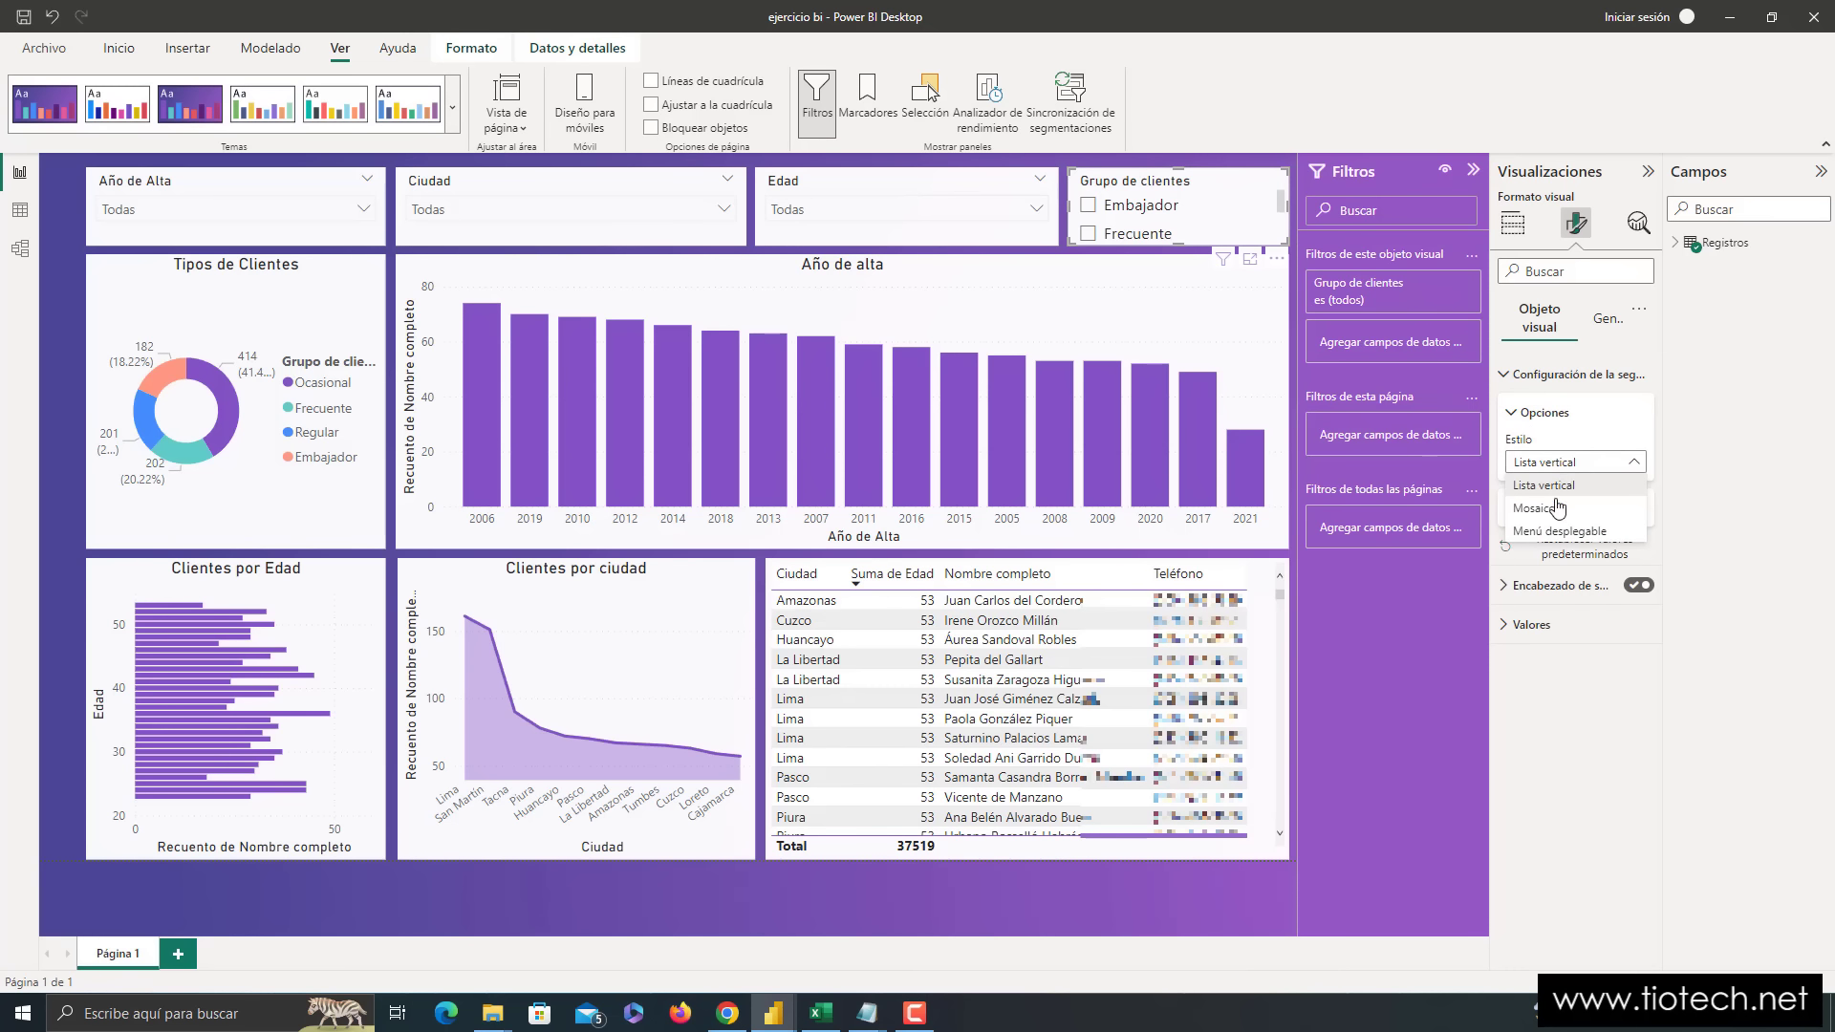
left_click(1585, 531)
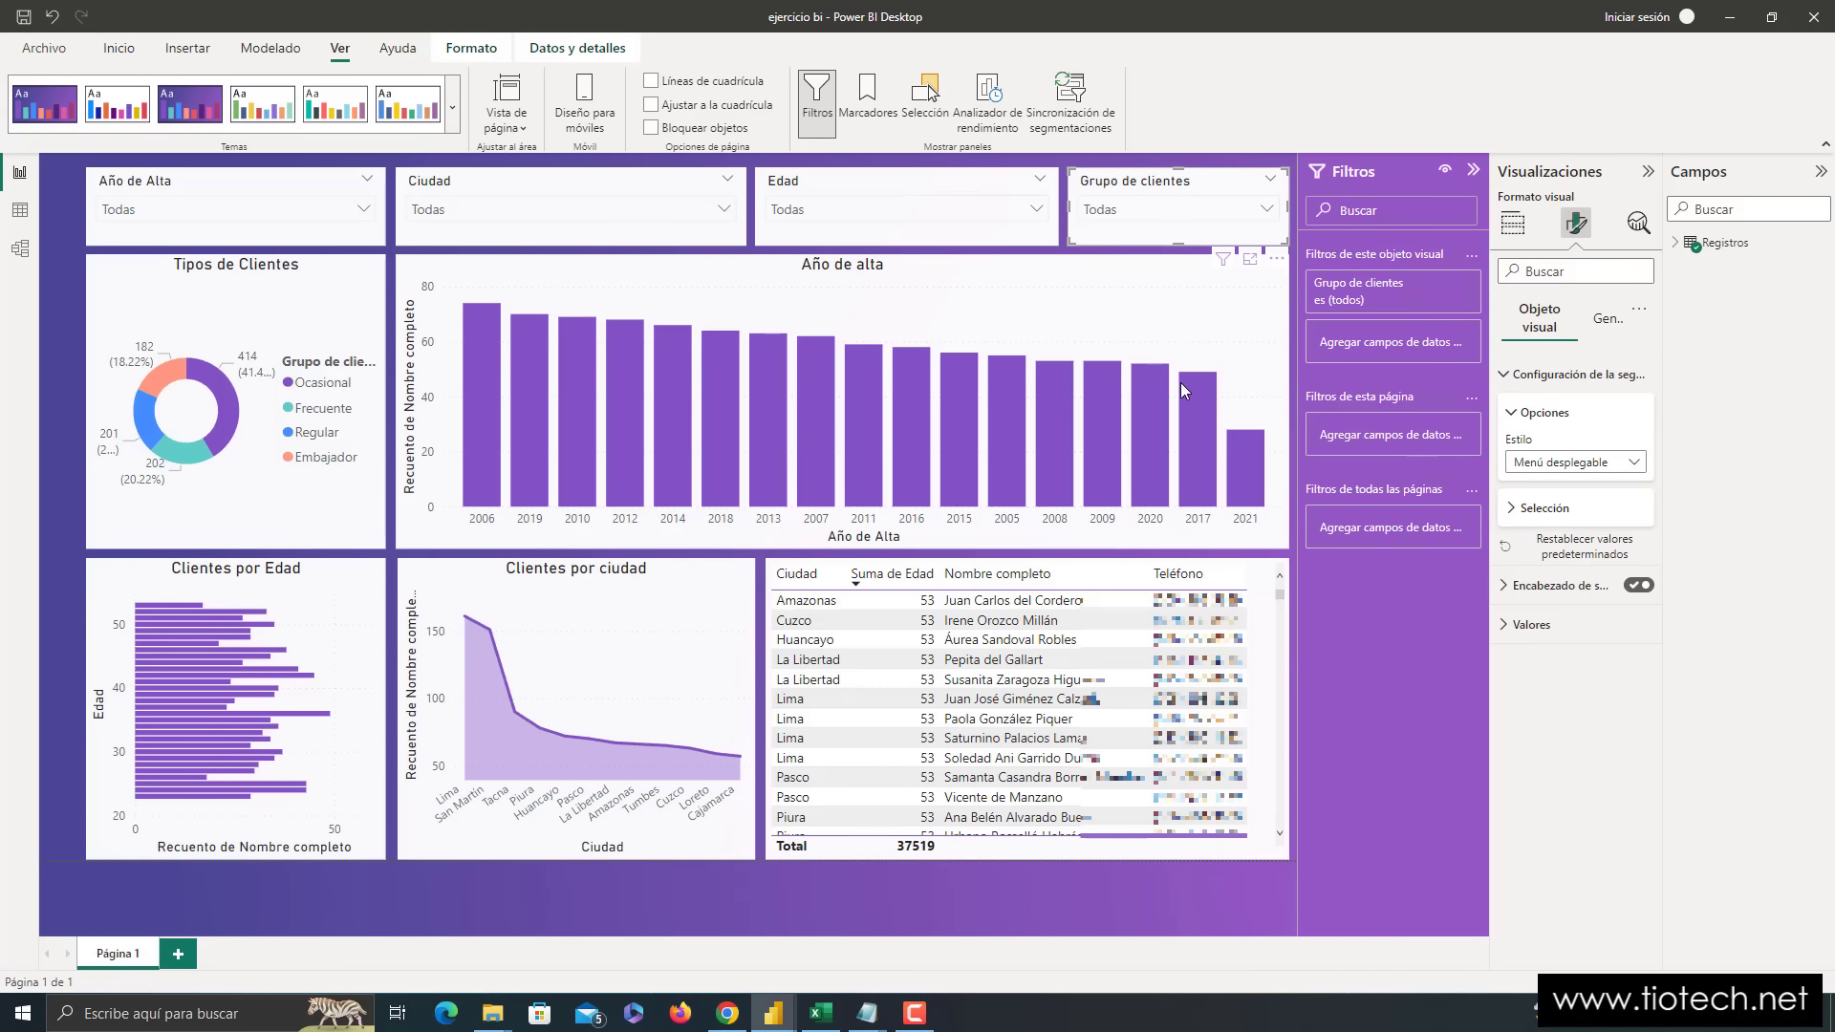
- Try the Mosaico style on the Grupo de clientes slicer, page through its tiles, and restore the Menú desplegable style
left_click(1572, 464)
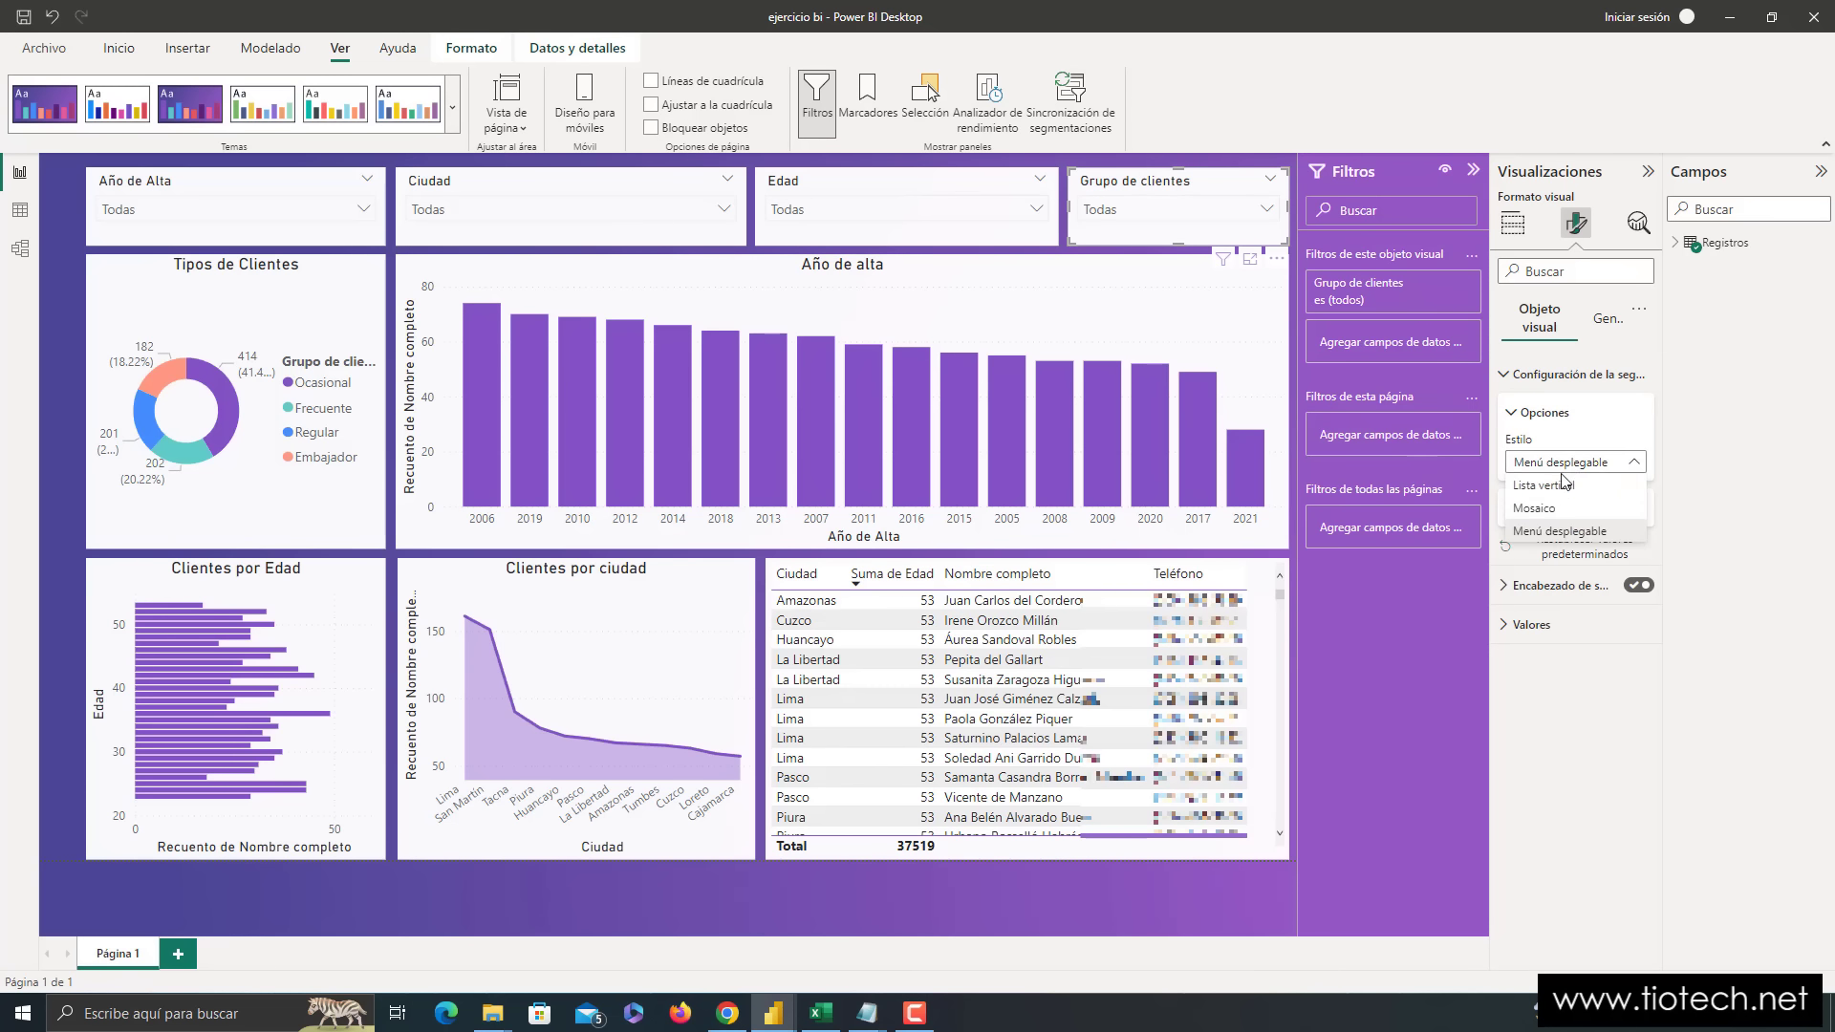
left_click(1557, 511)
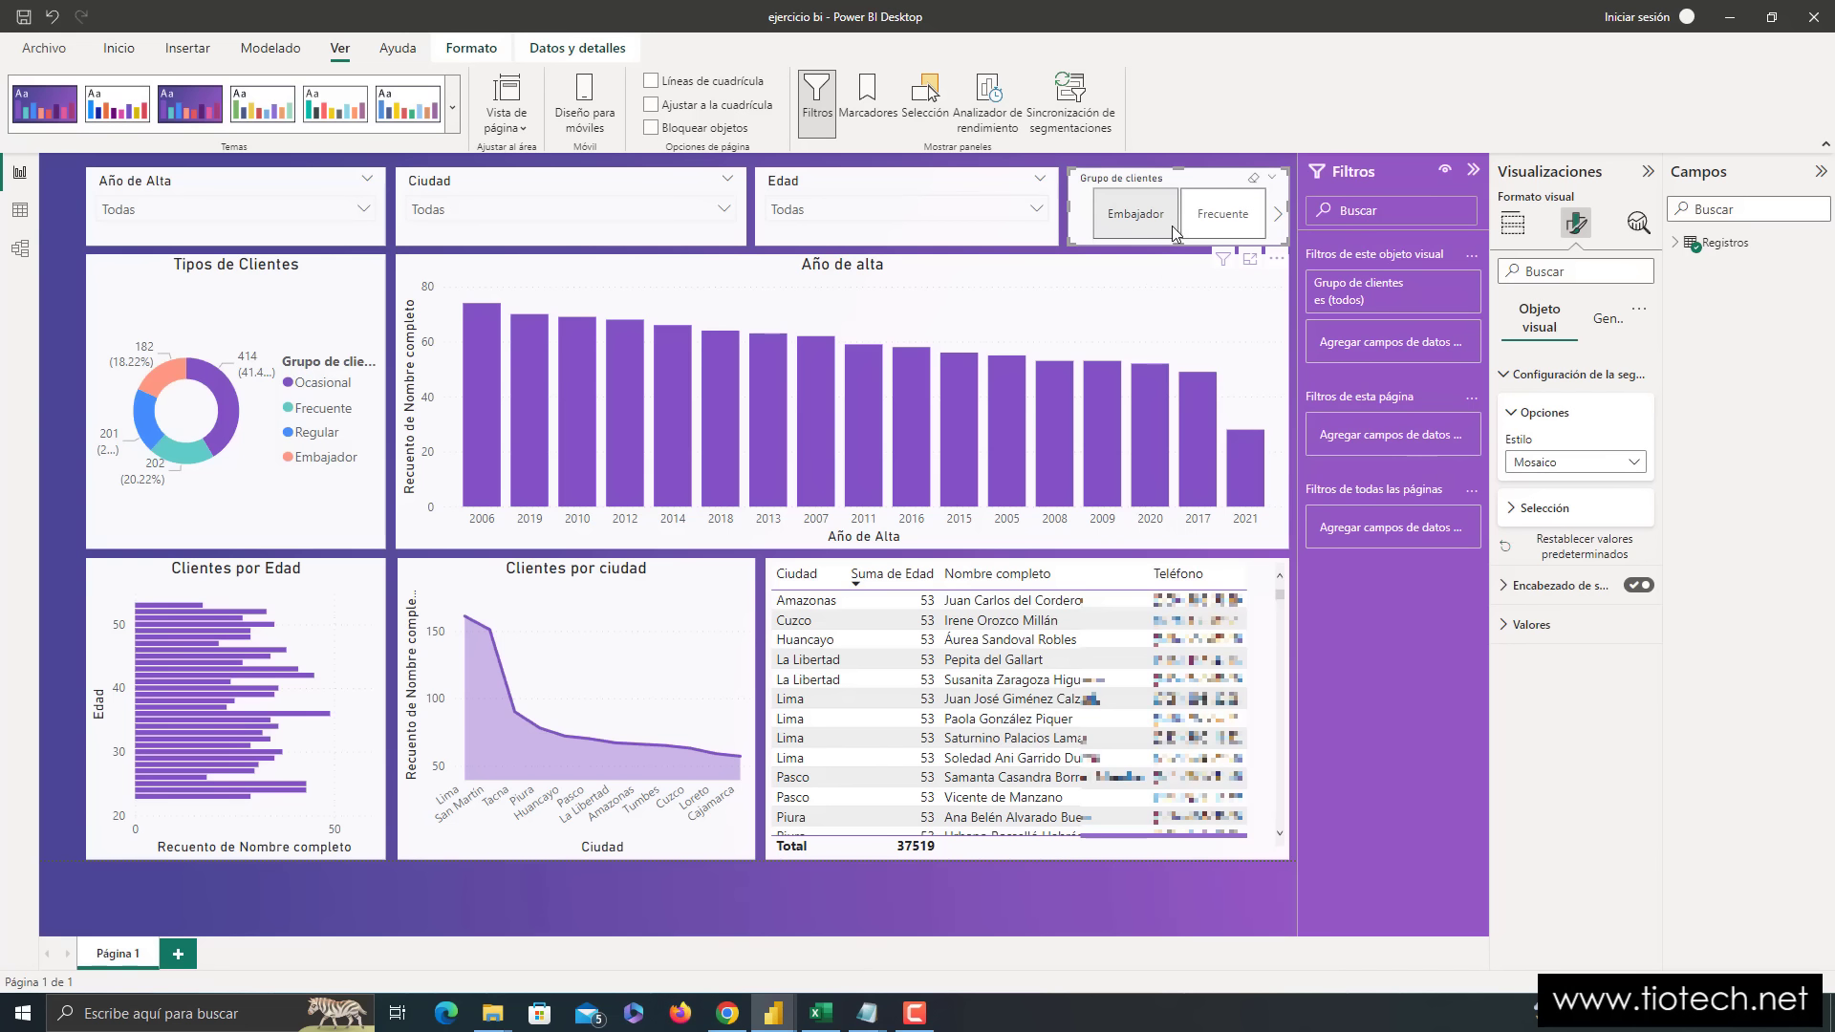
left_click(1279, 220)
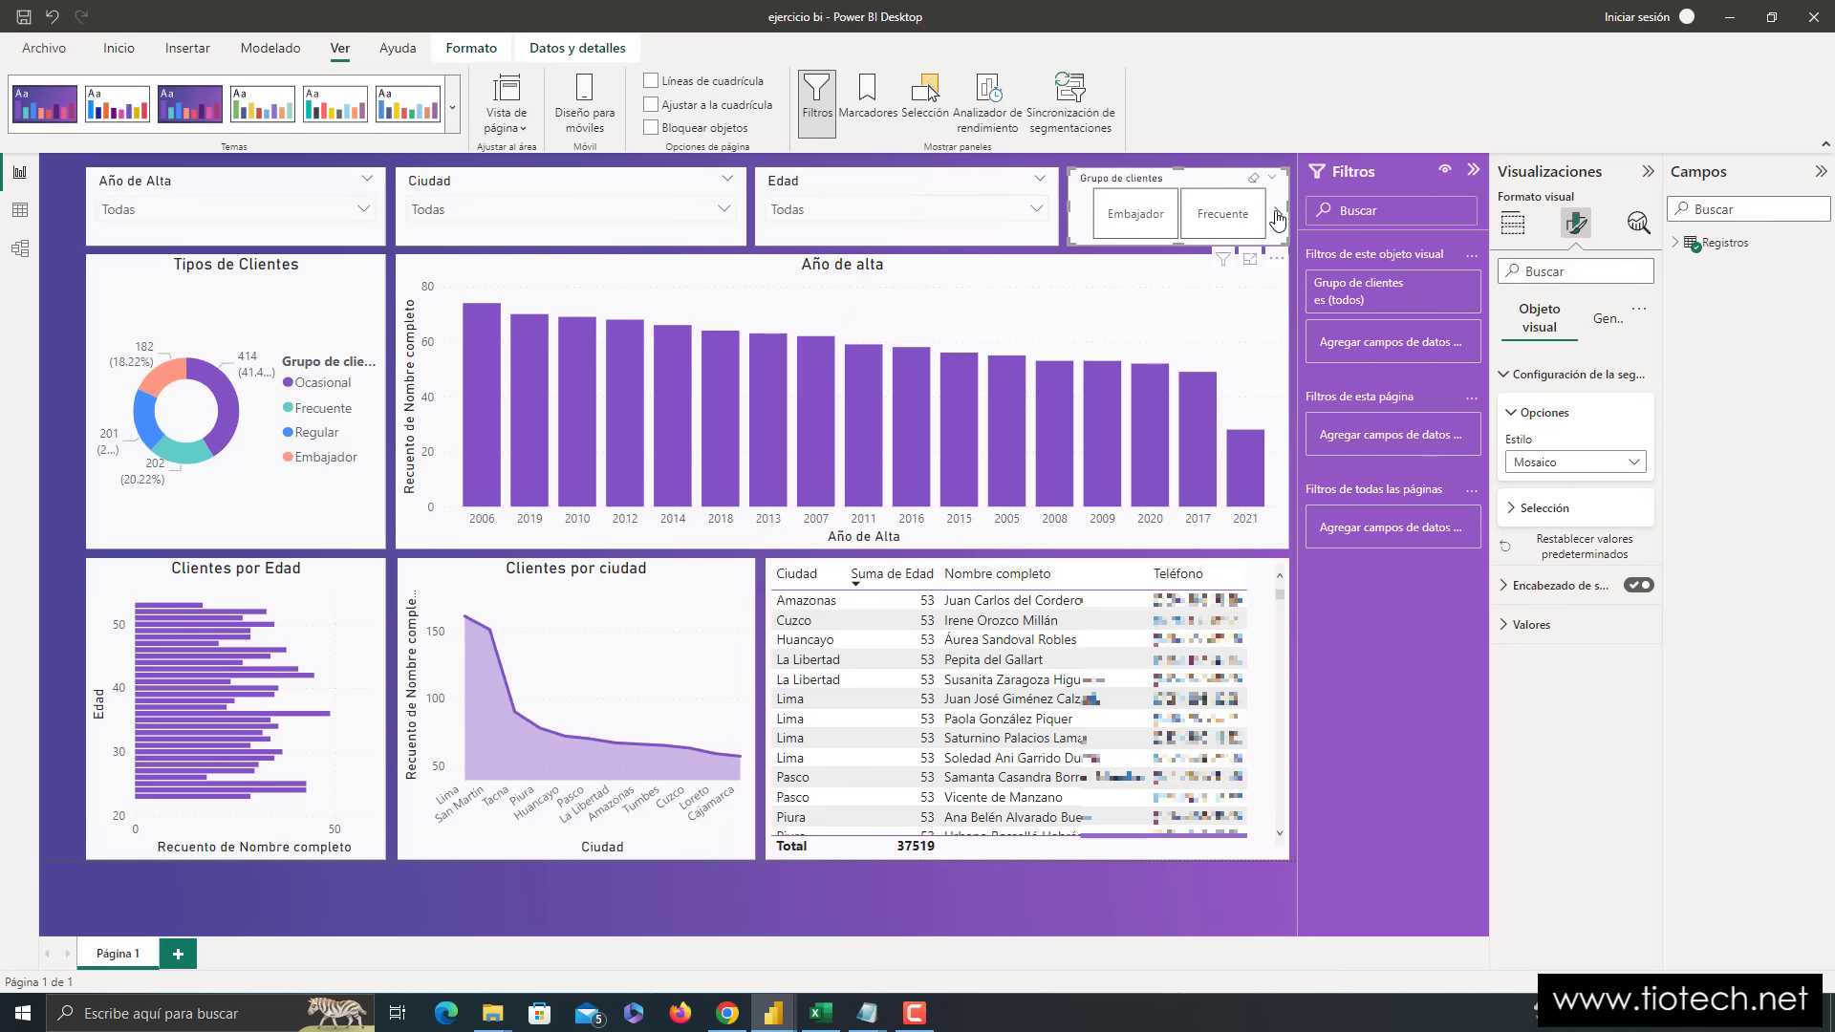
left_click(1081, 214)
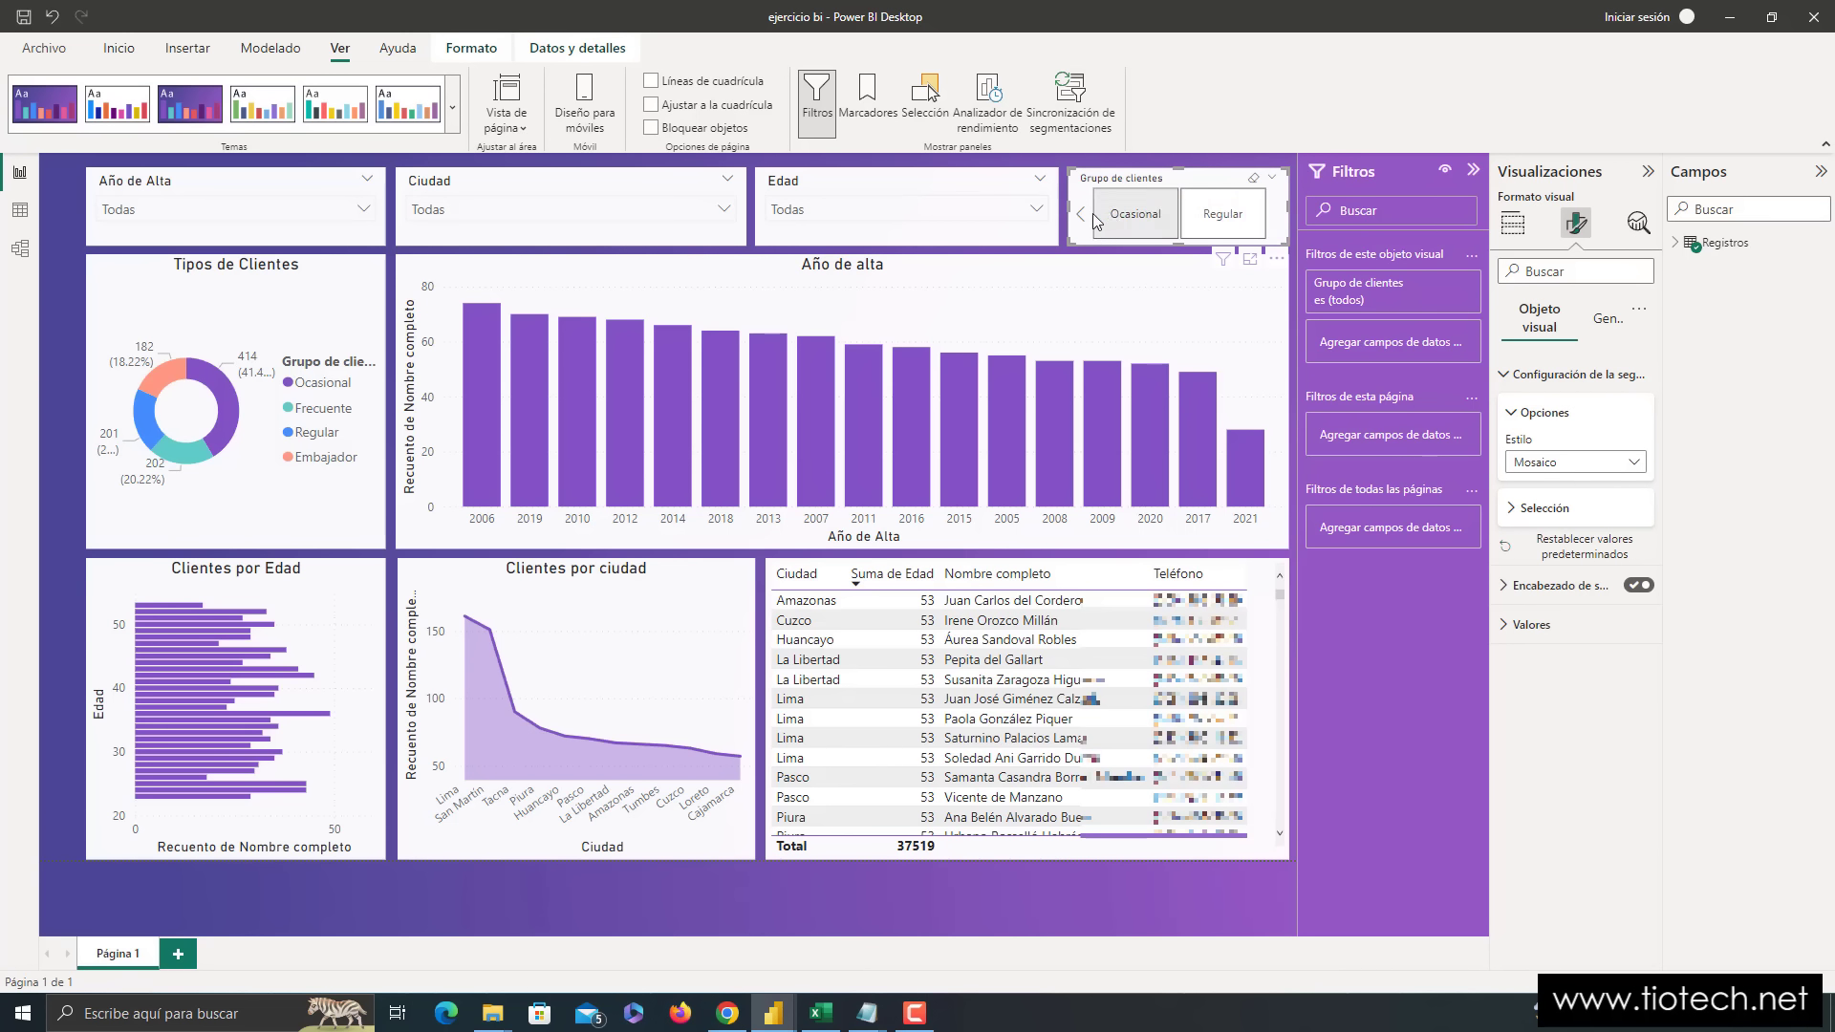
left_click(1556, 463)
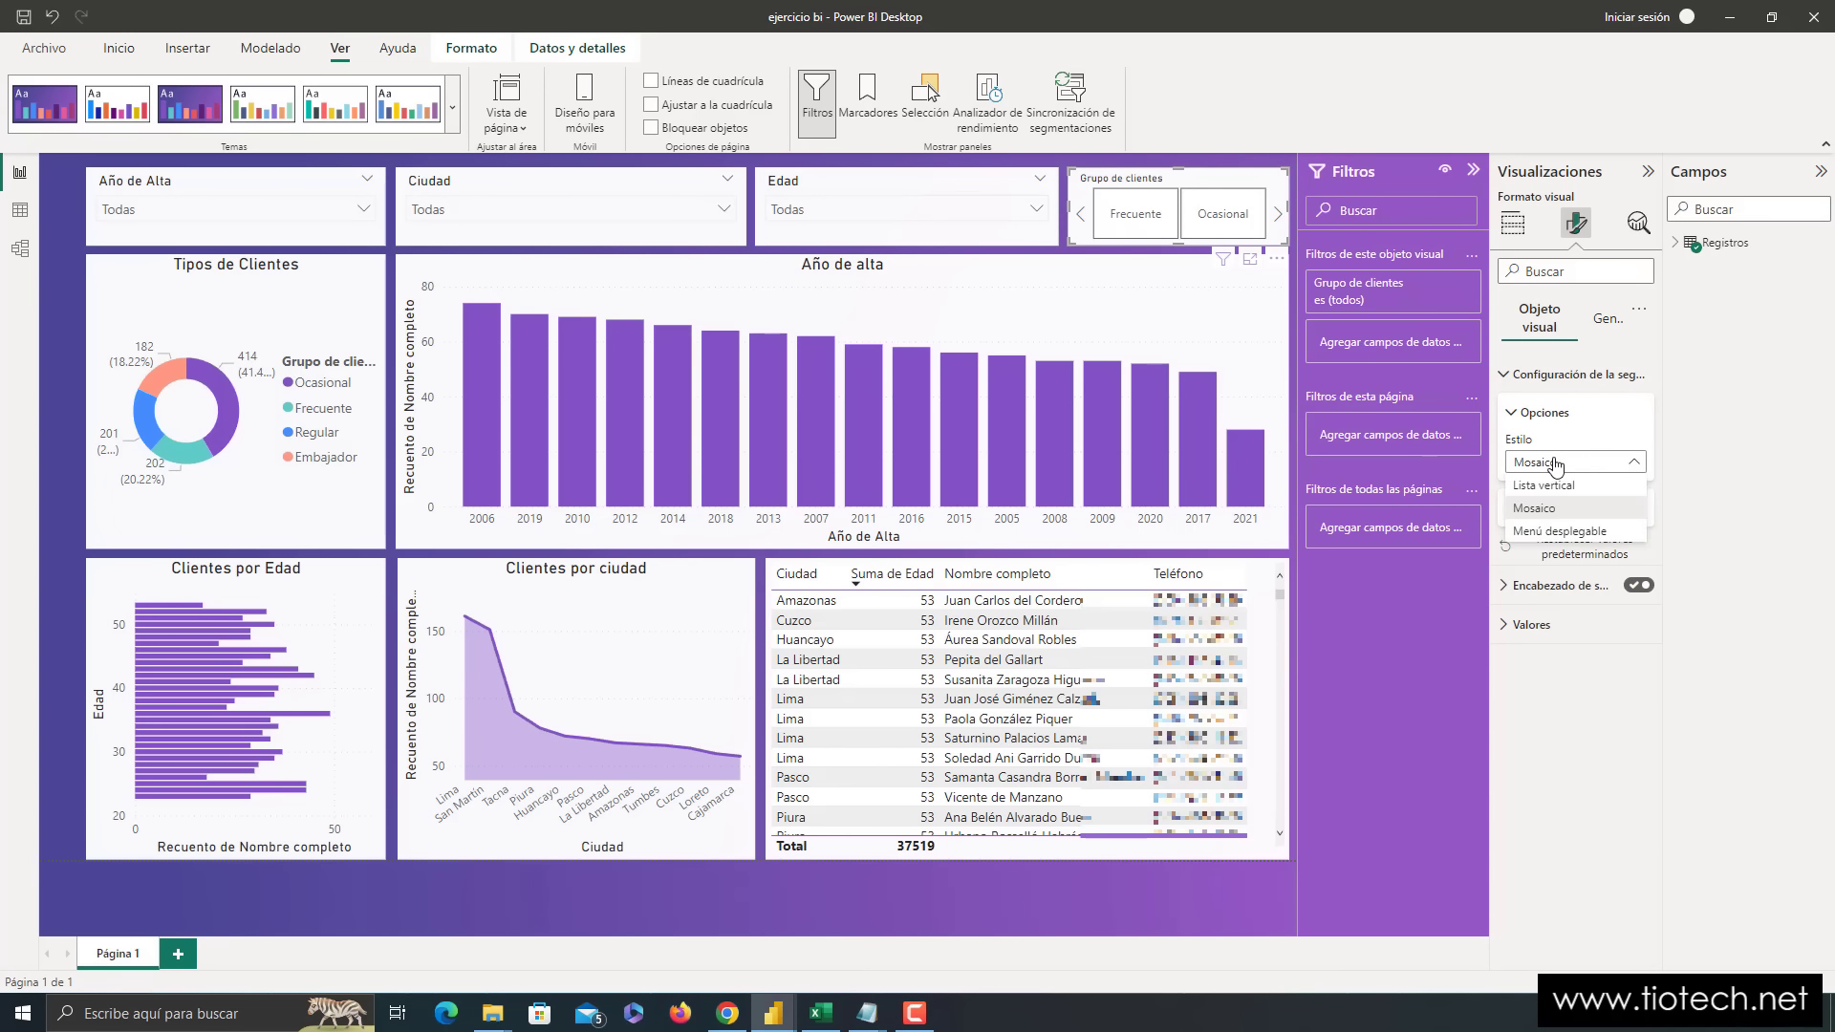
left_click(1572, 534)
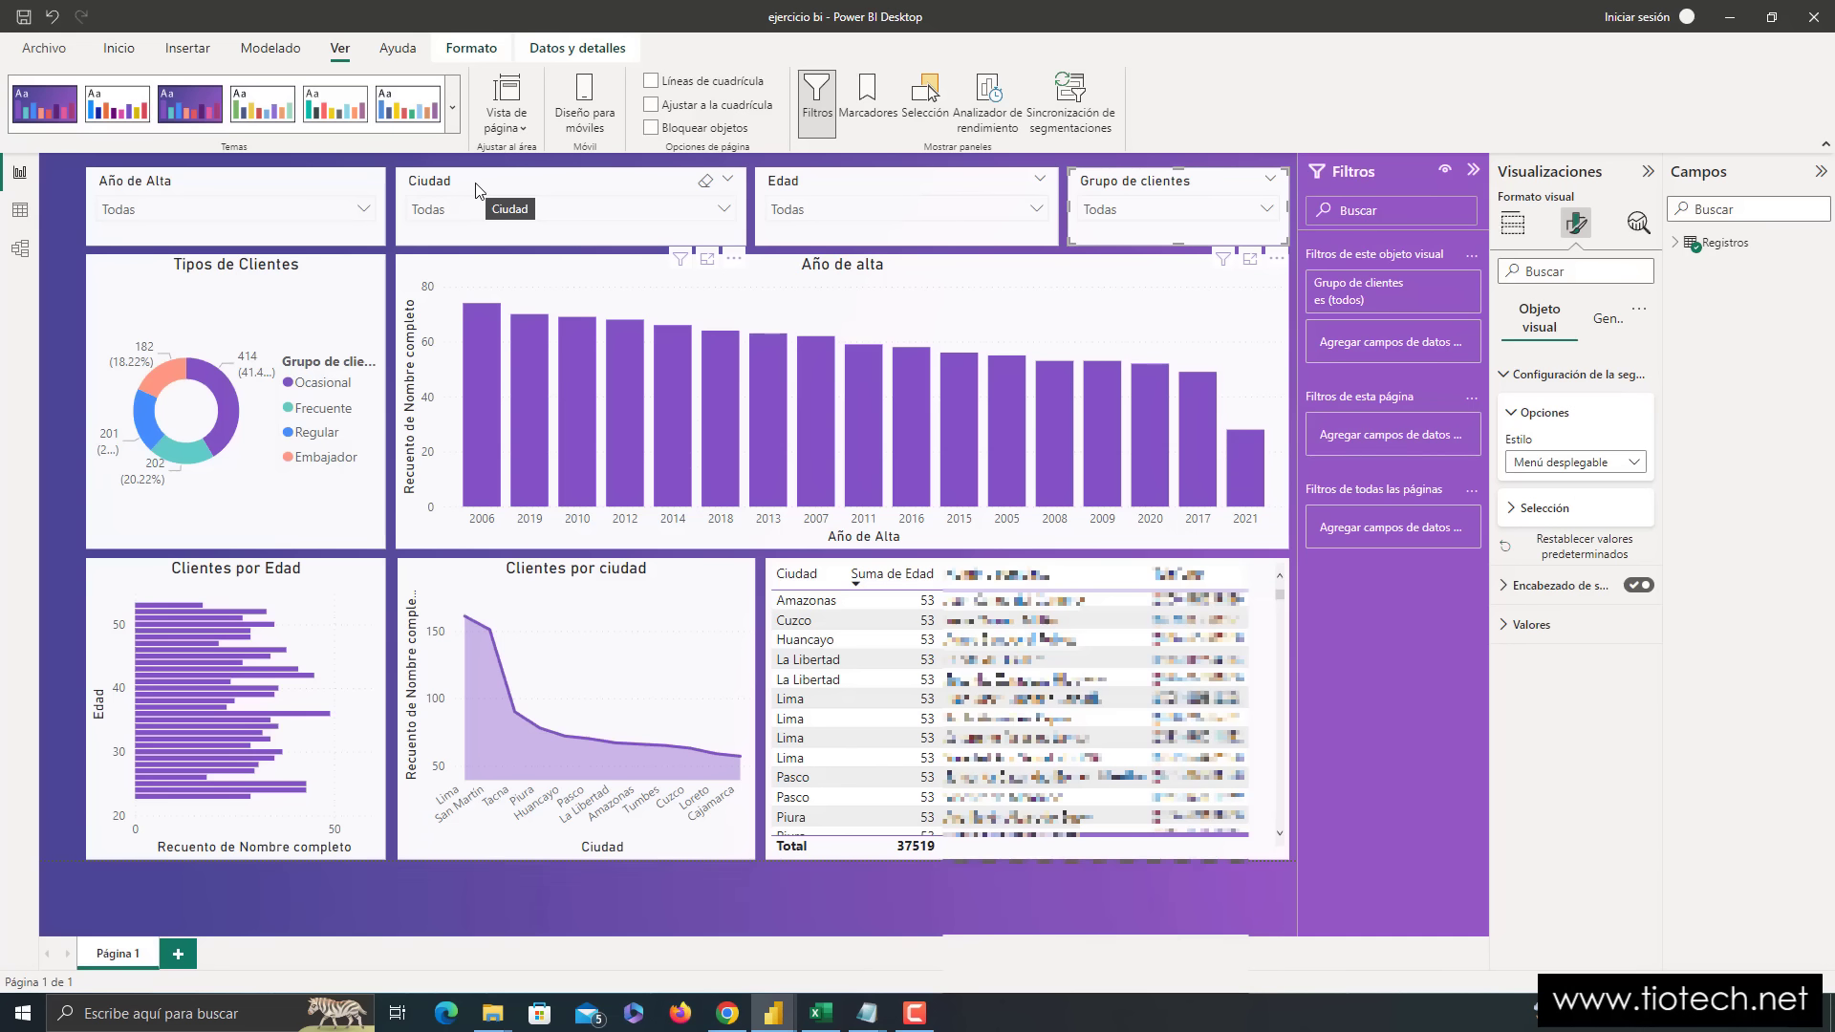
- Set the legend position of the Tipos de Clientes donut chart to Arriba, en el centro
left_click(277, 287)
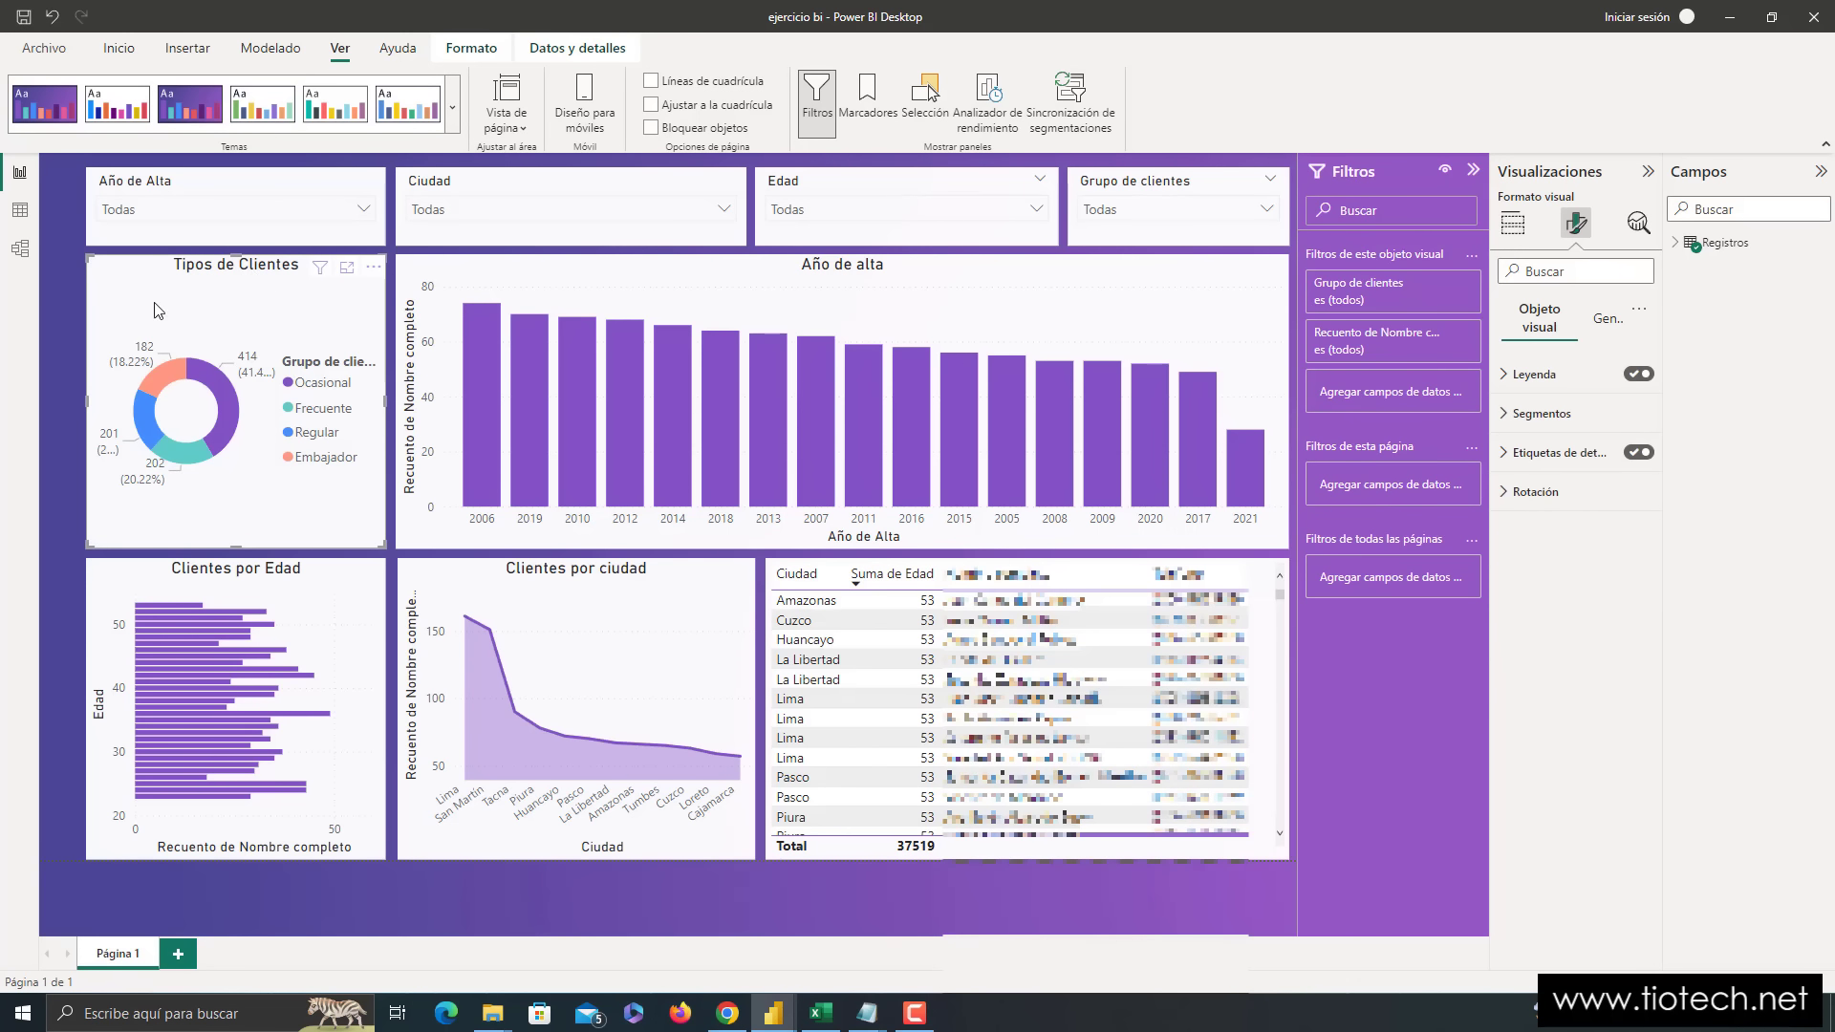
left_click(1512, 225)
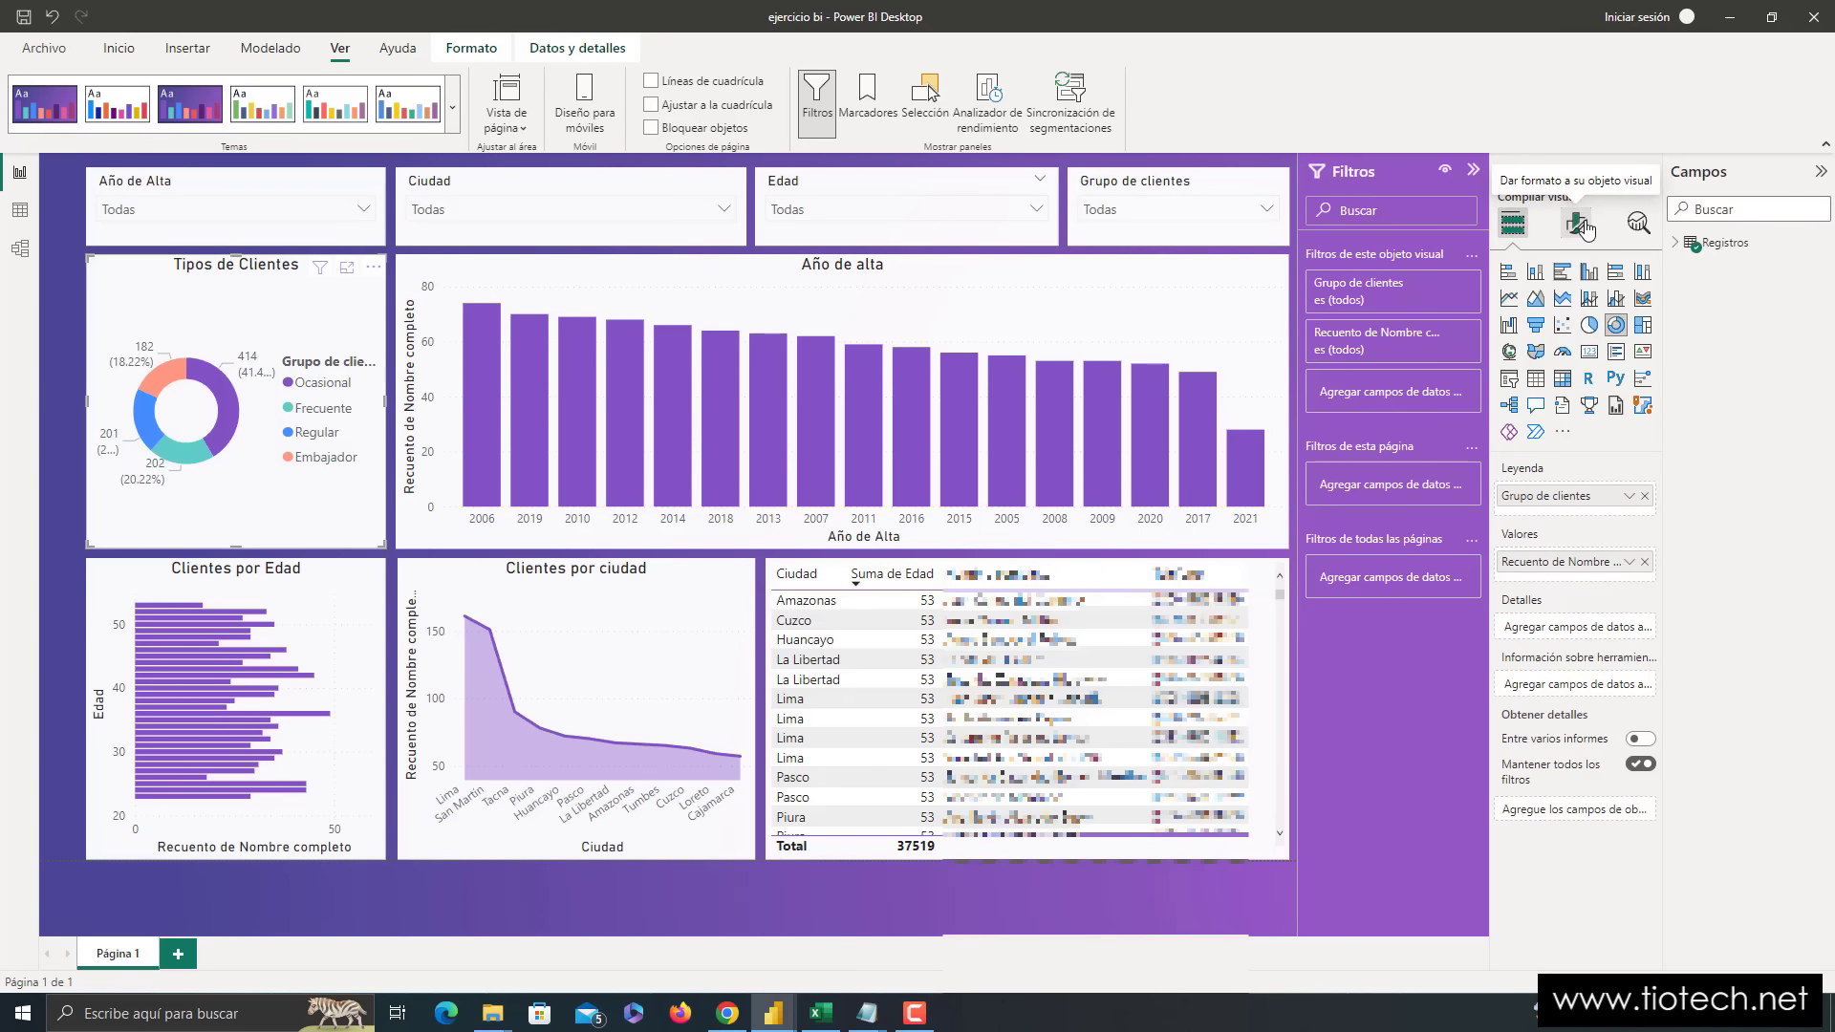
key("super+plus")
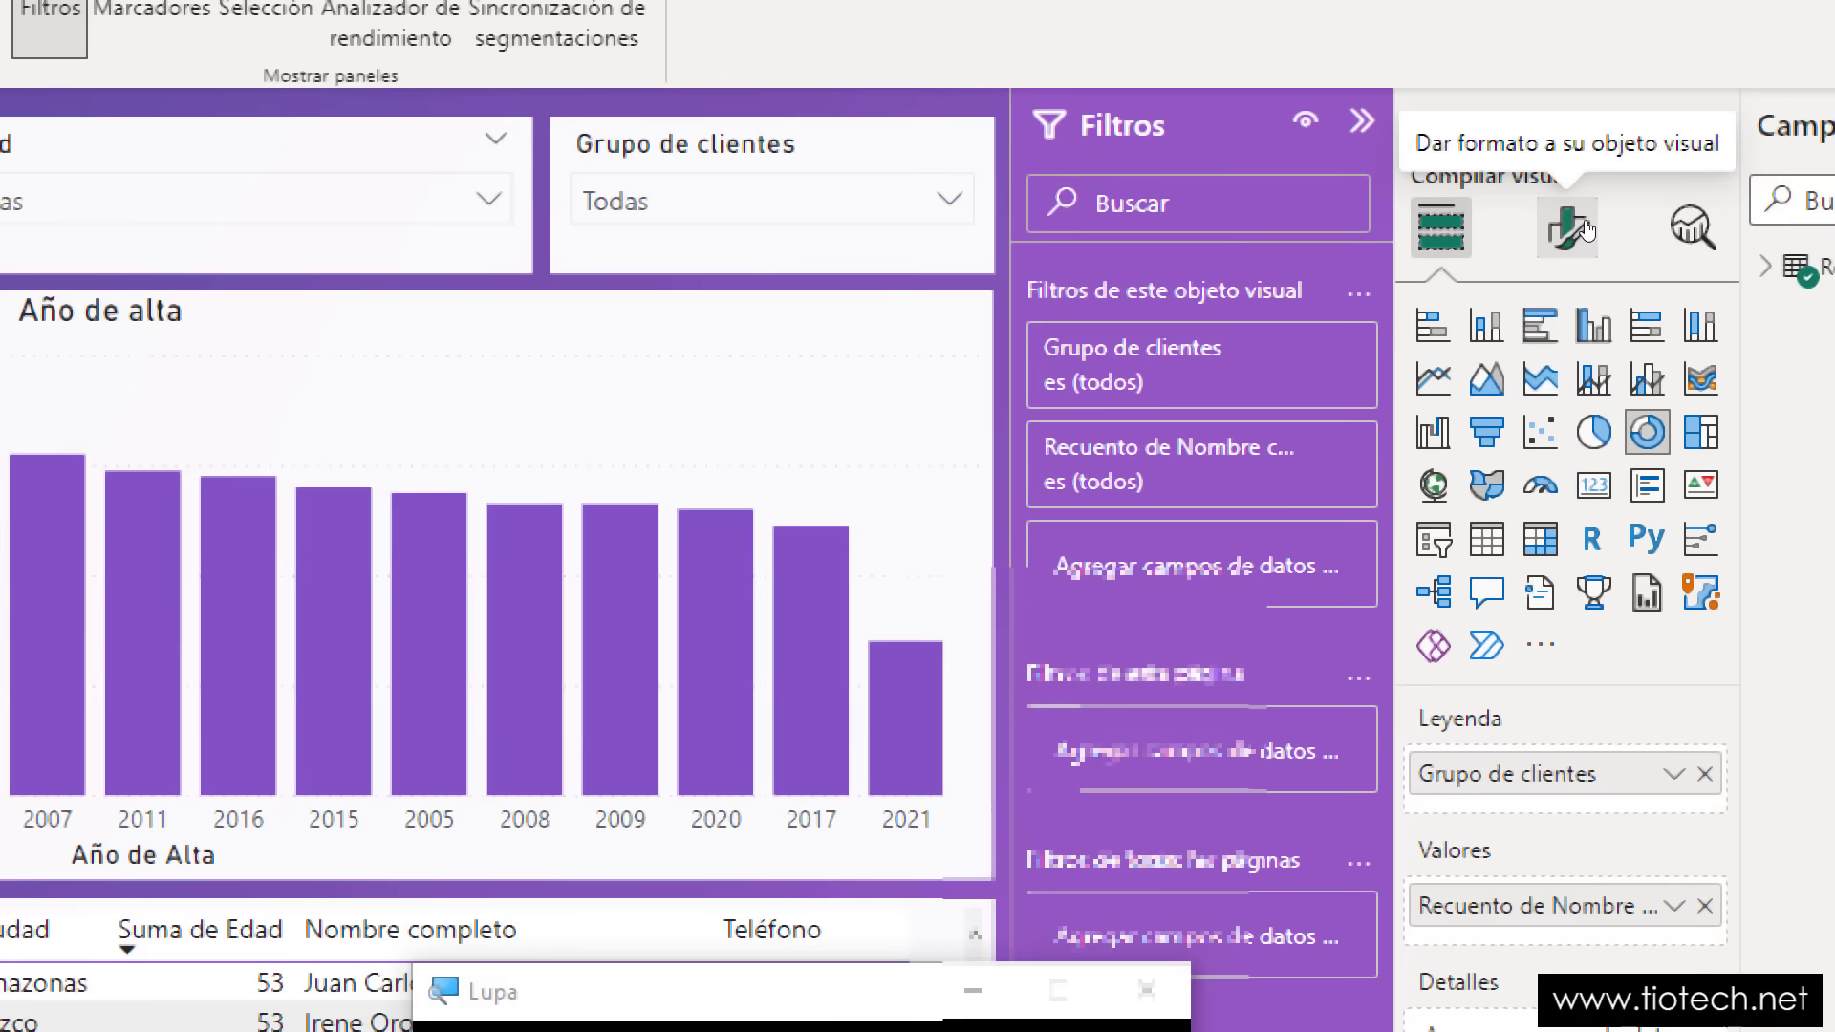
left_click(1572, 229)
key("super+Escape")
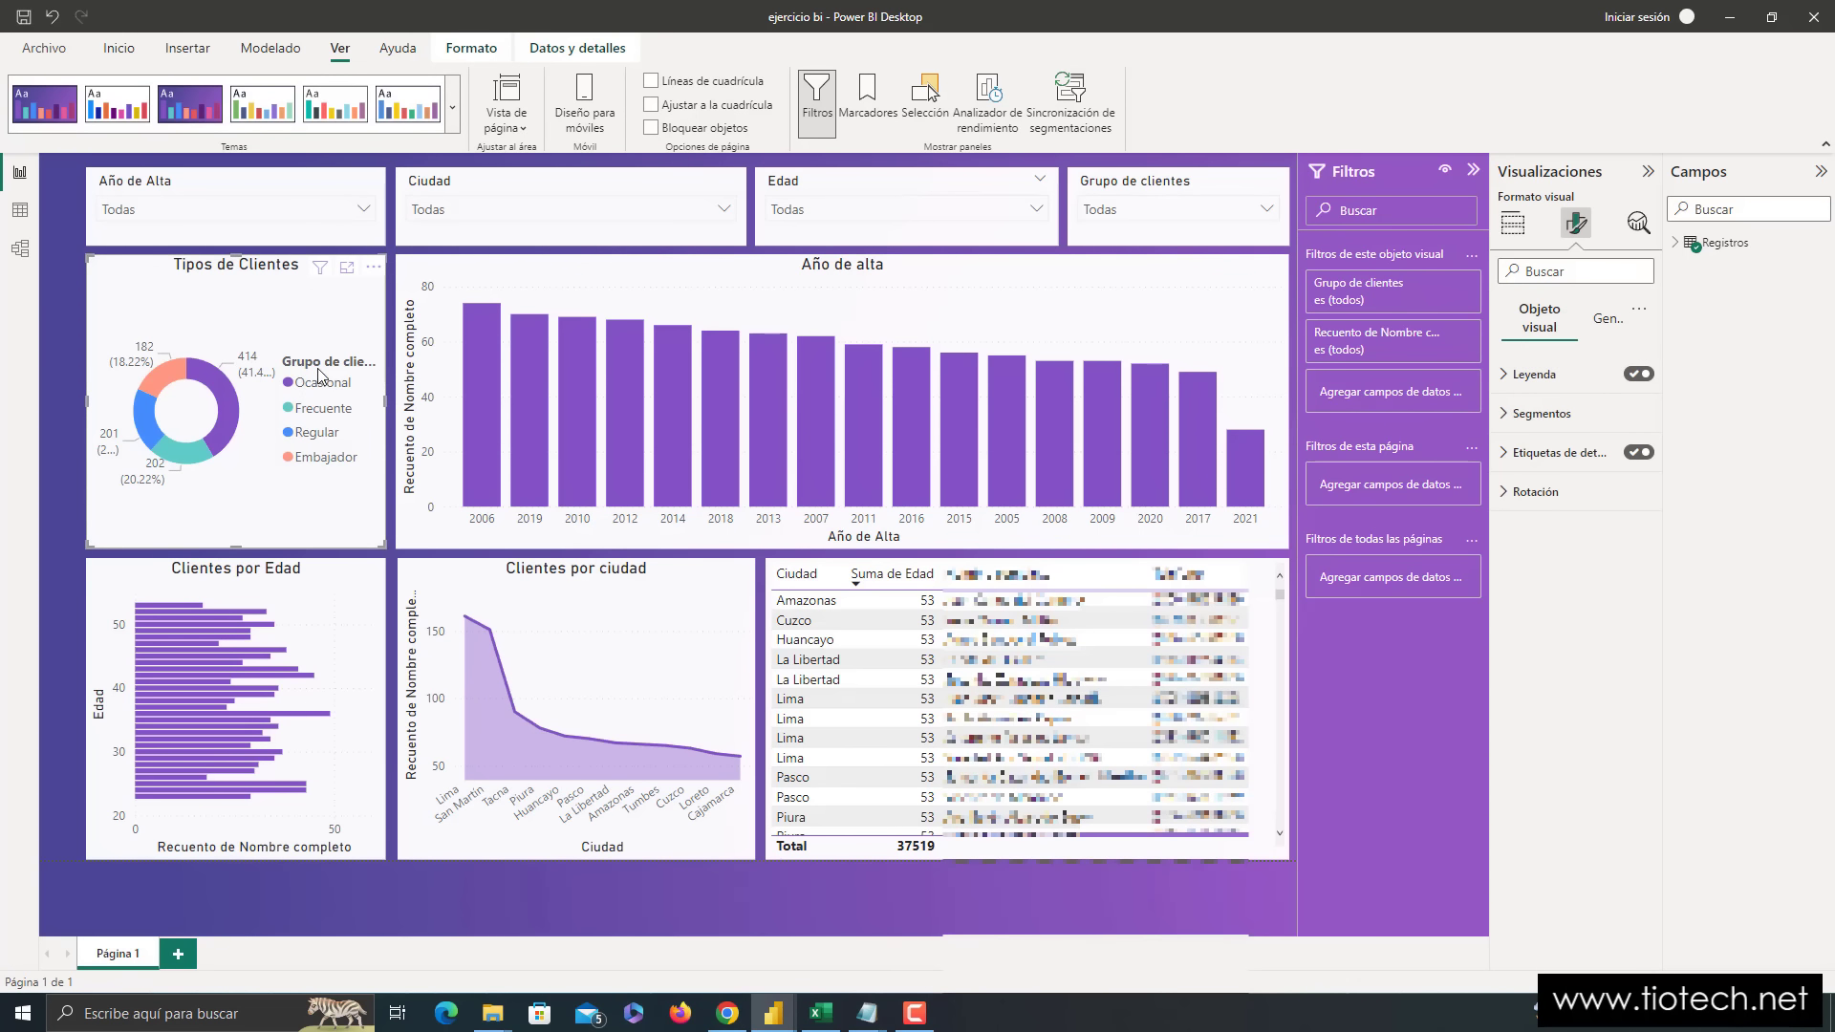
key("super+plus")
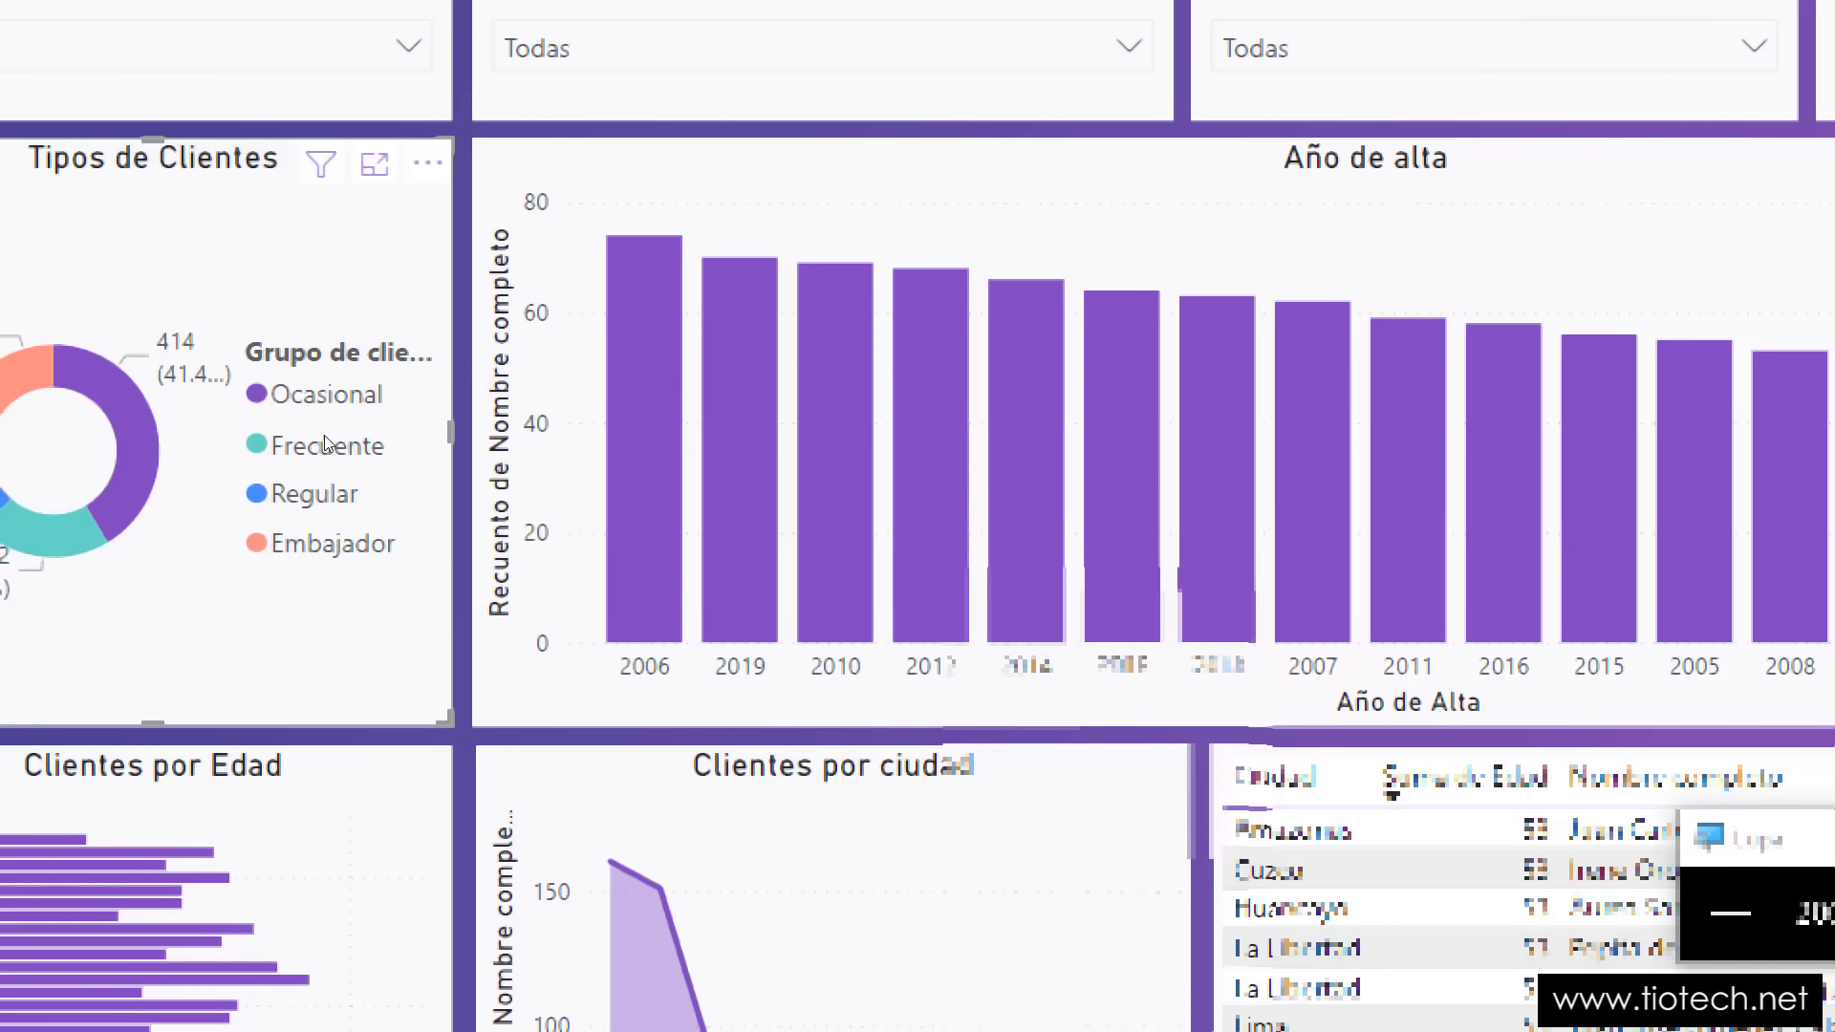
key("super+Escape")
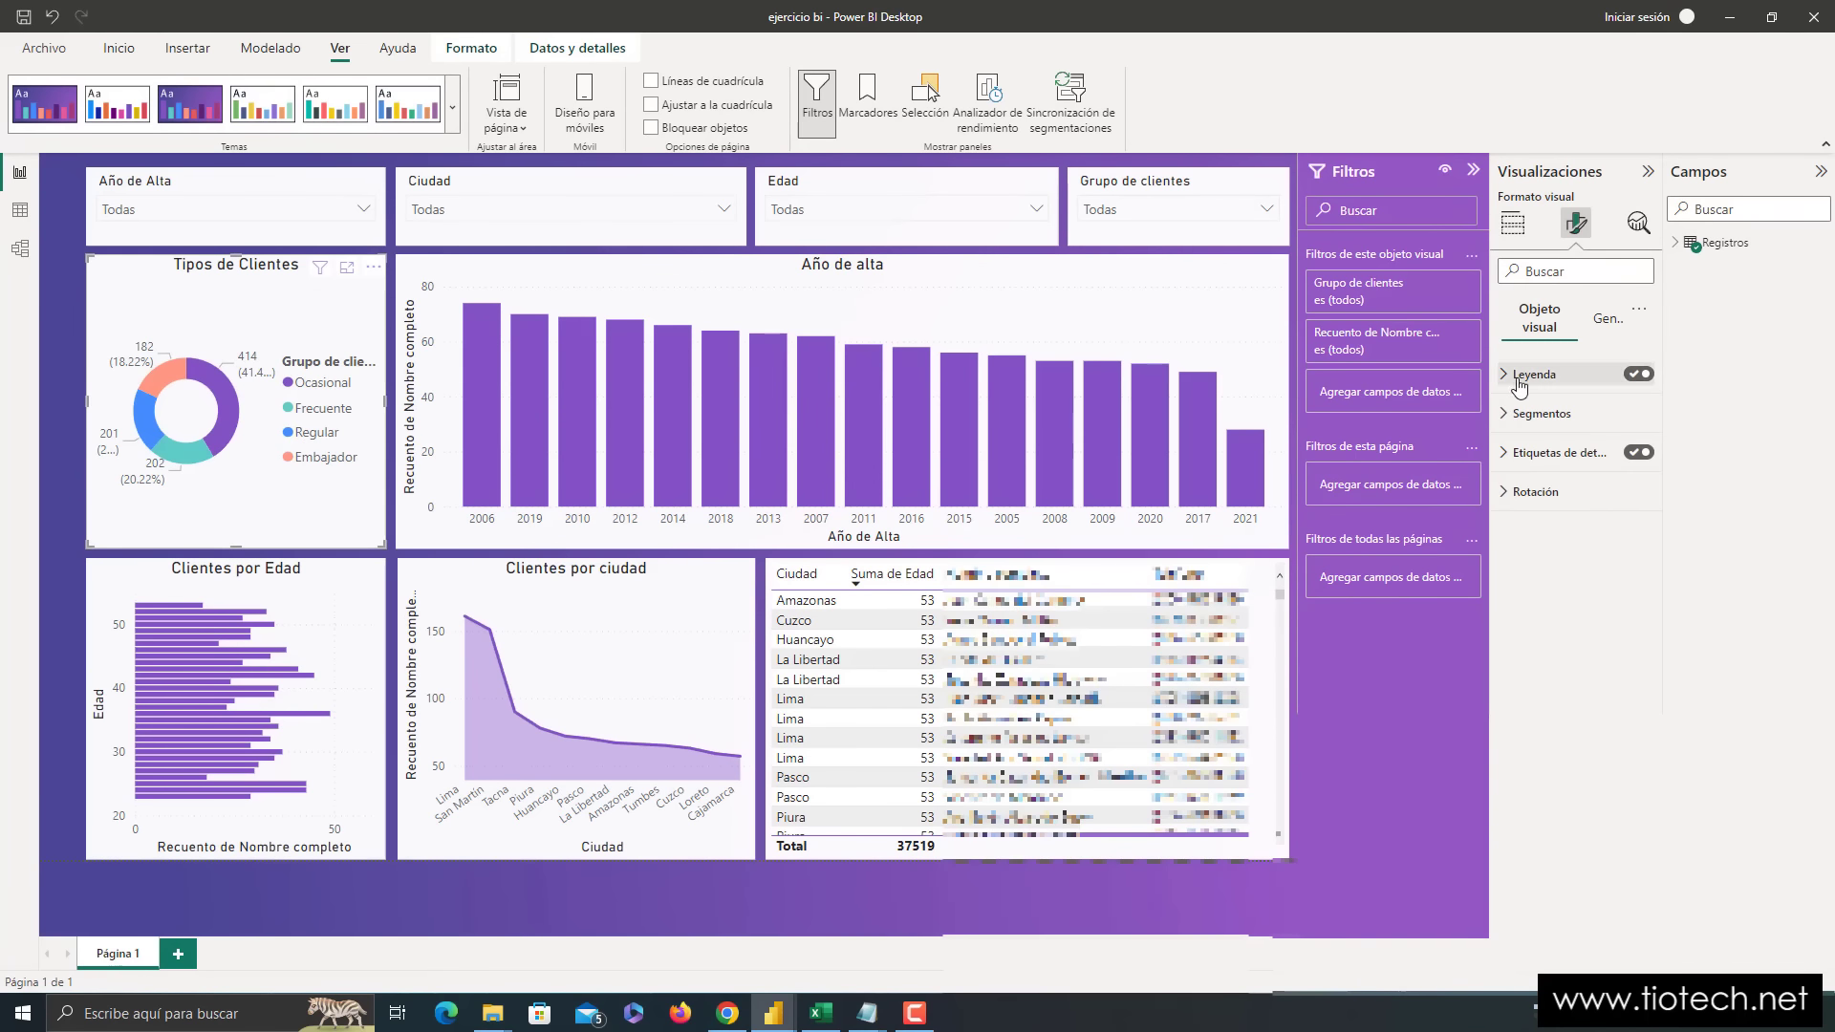
left_click(1507, 376)
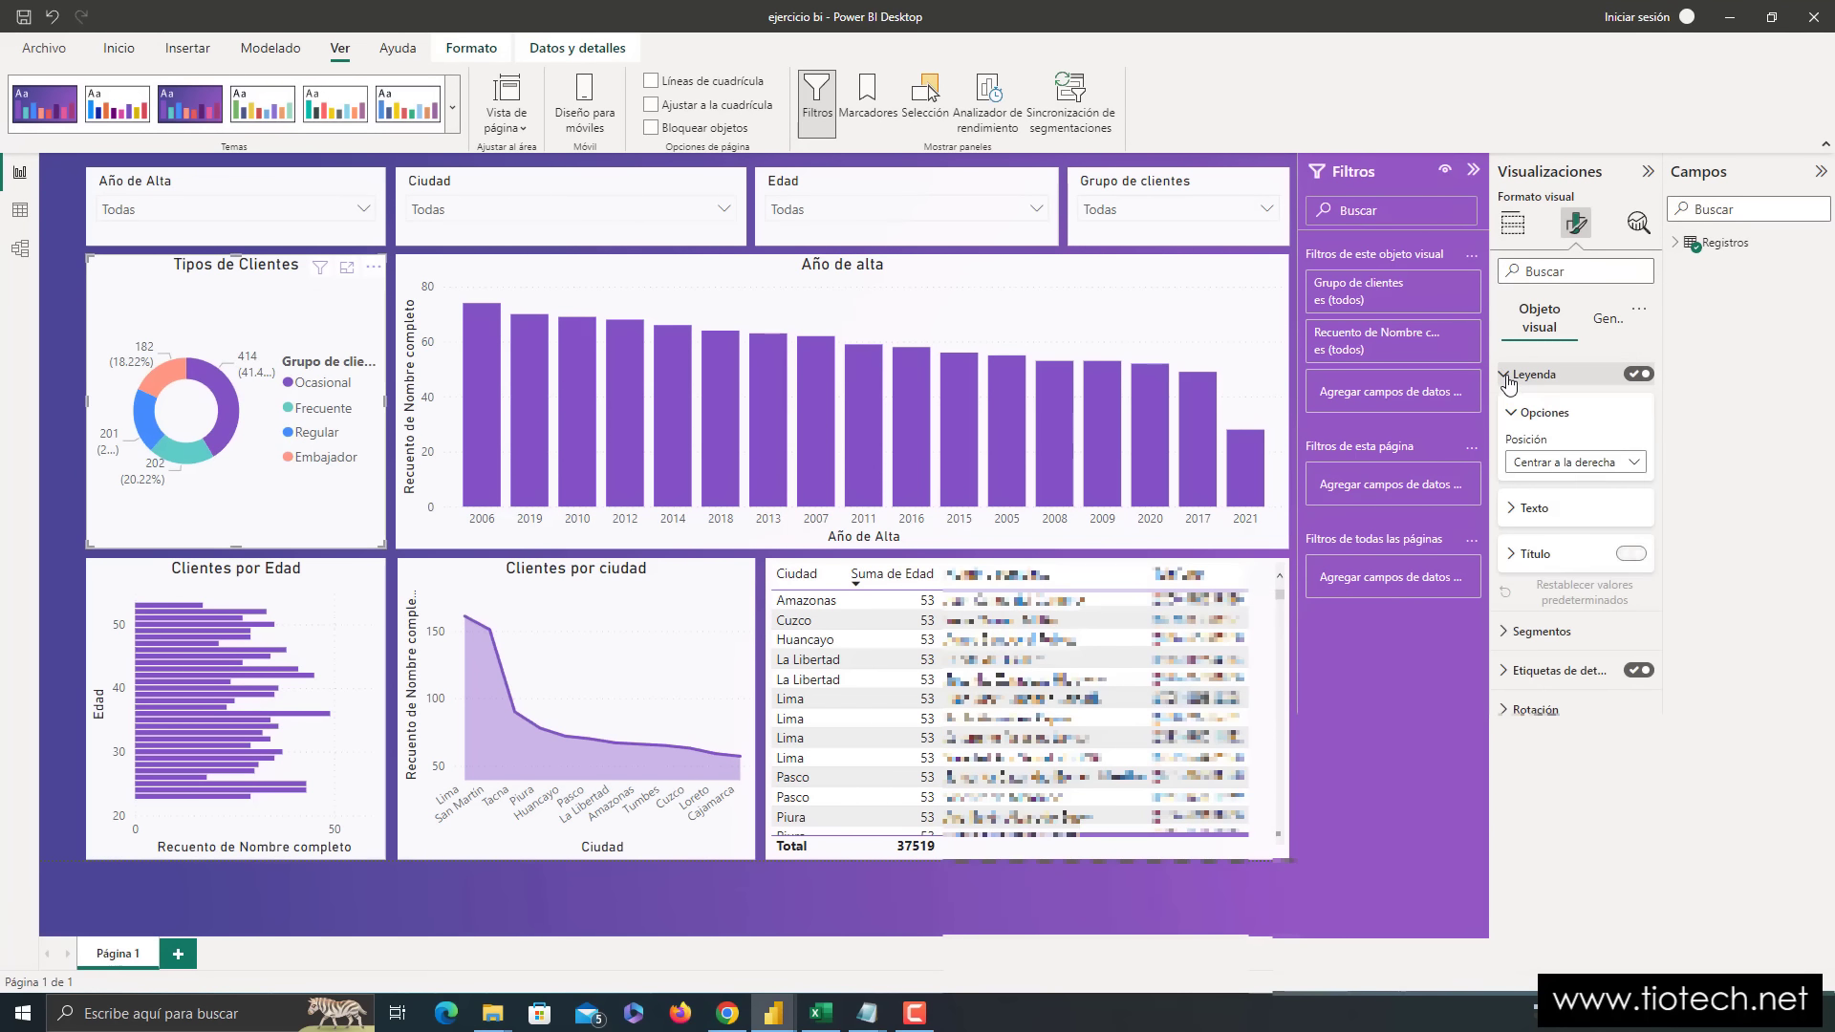
left_click(1583, 467)
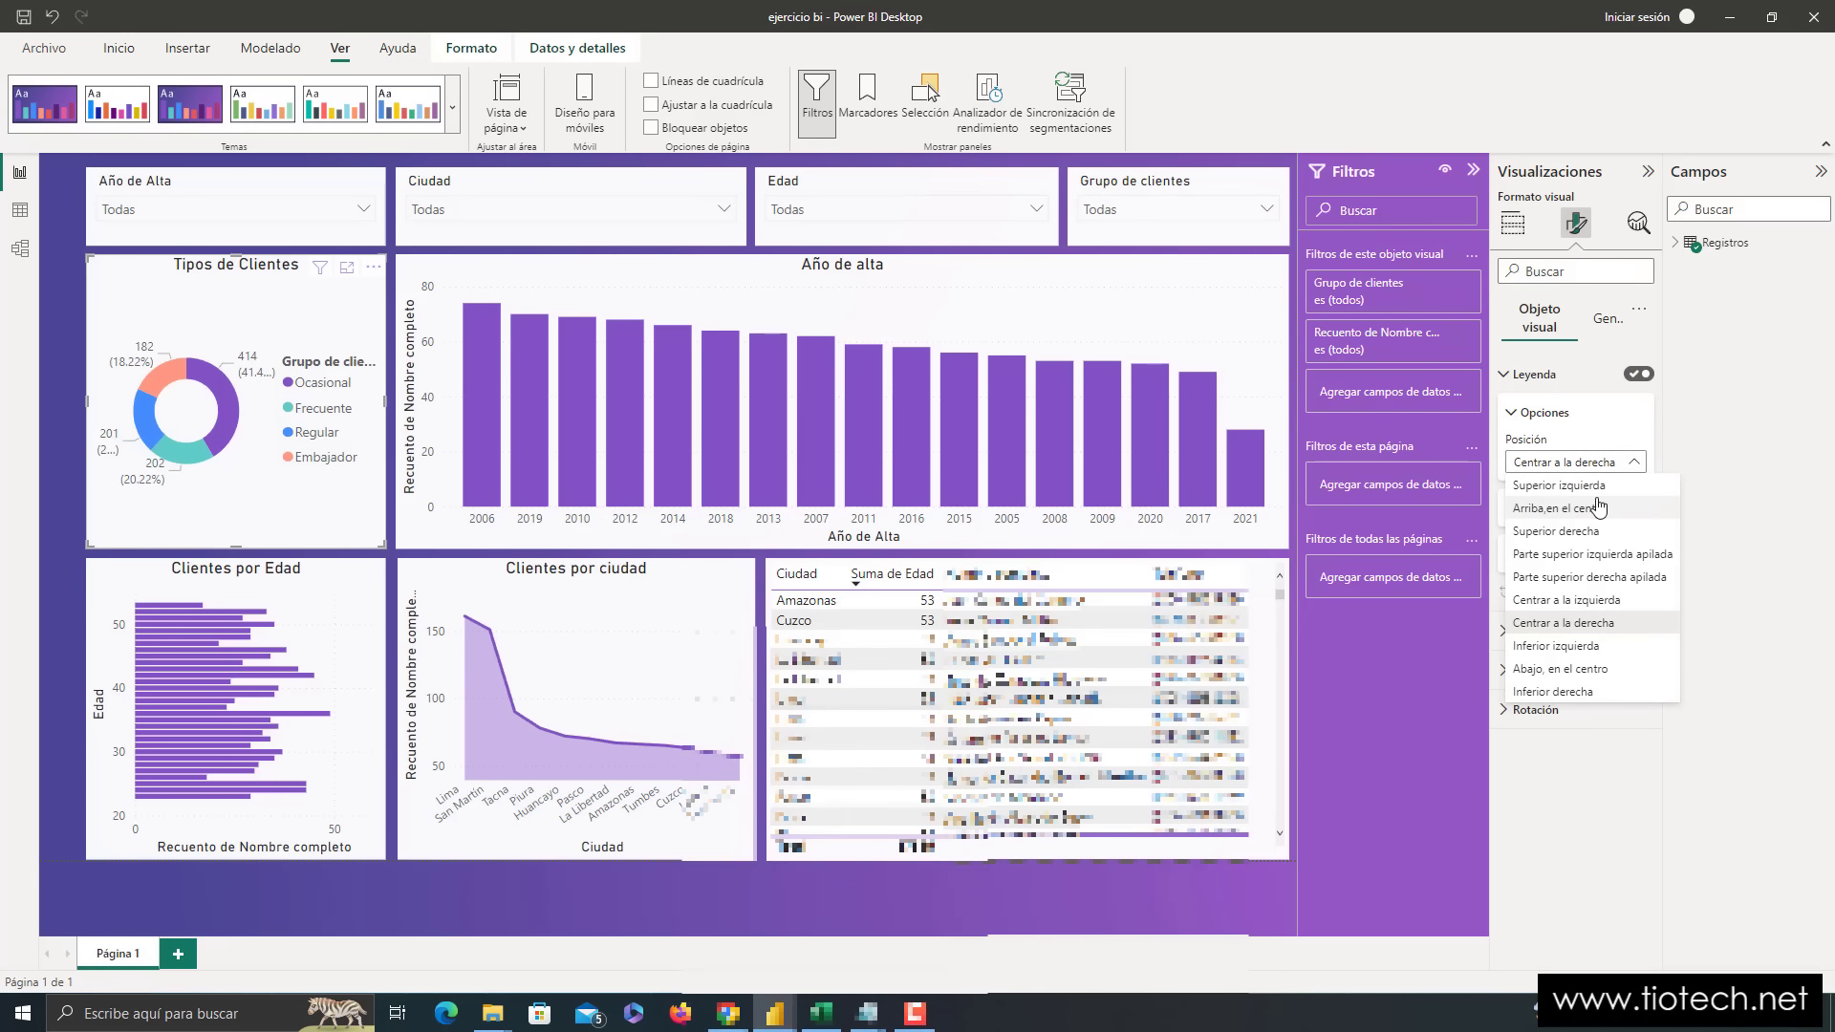
key("super+plus")
key("super+Escape")
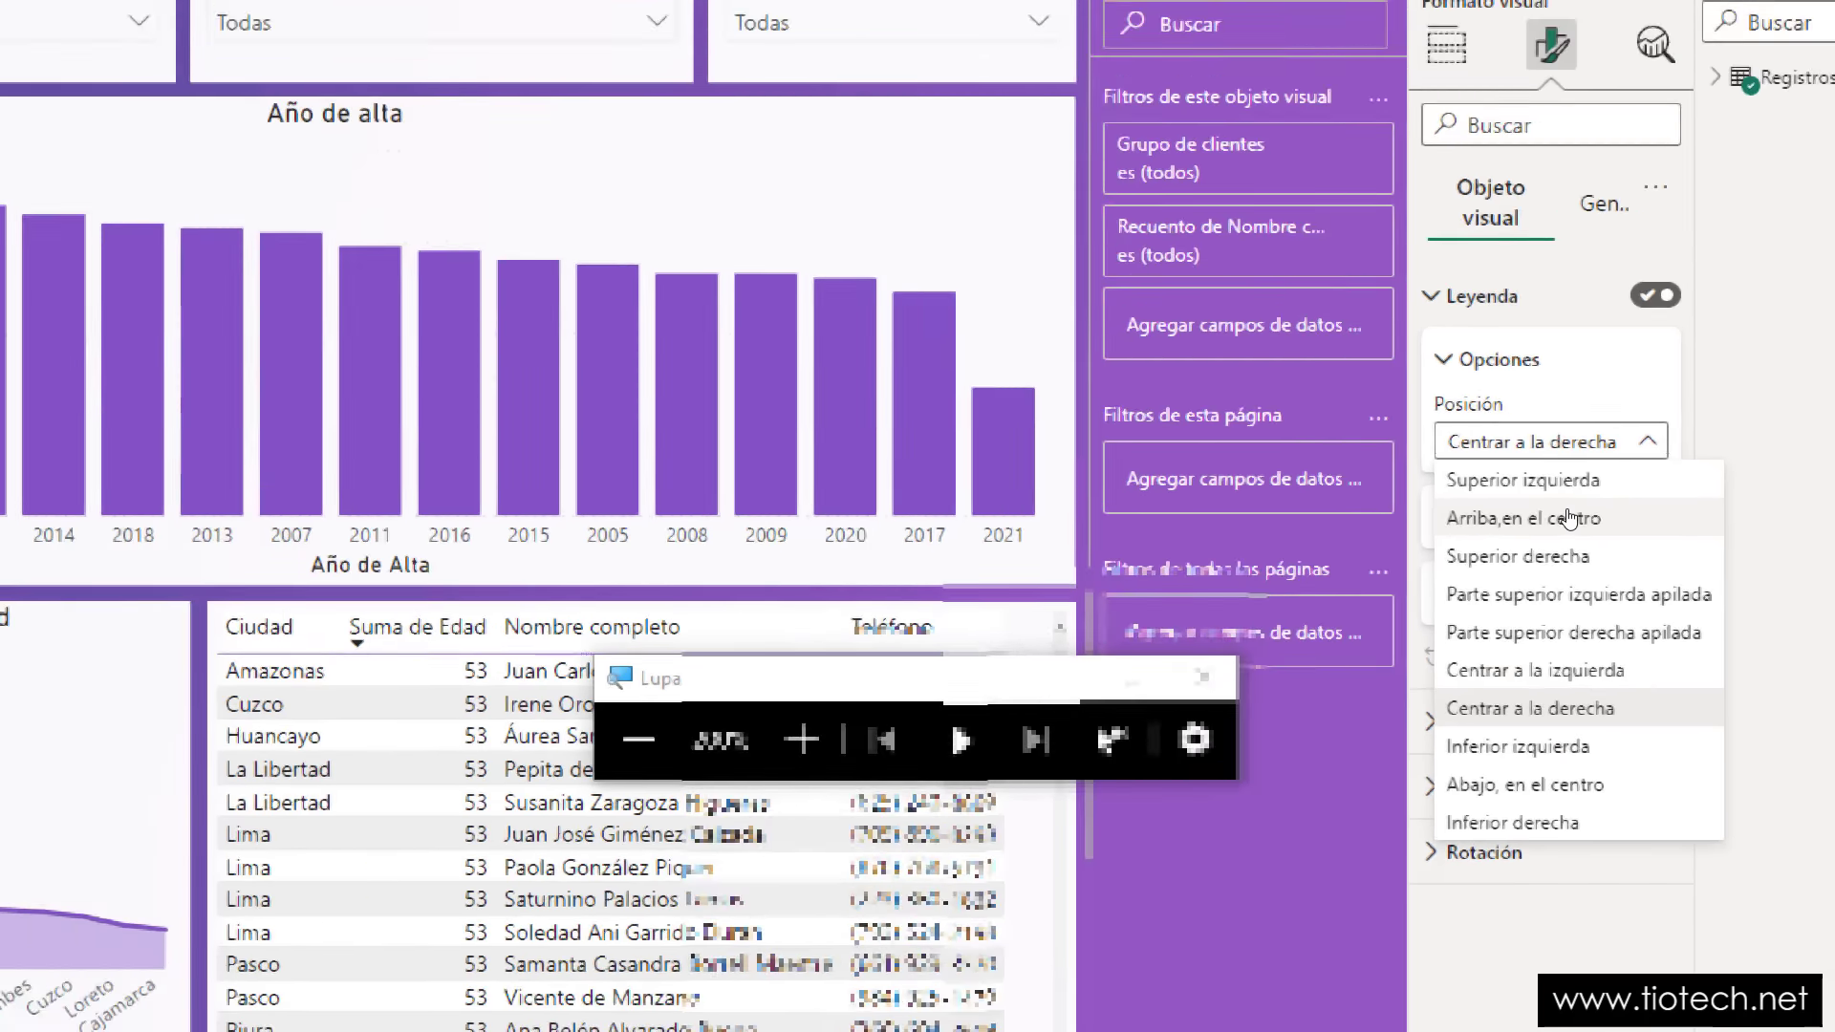
left_click(1569, 518)
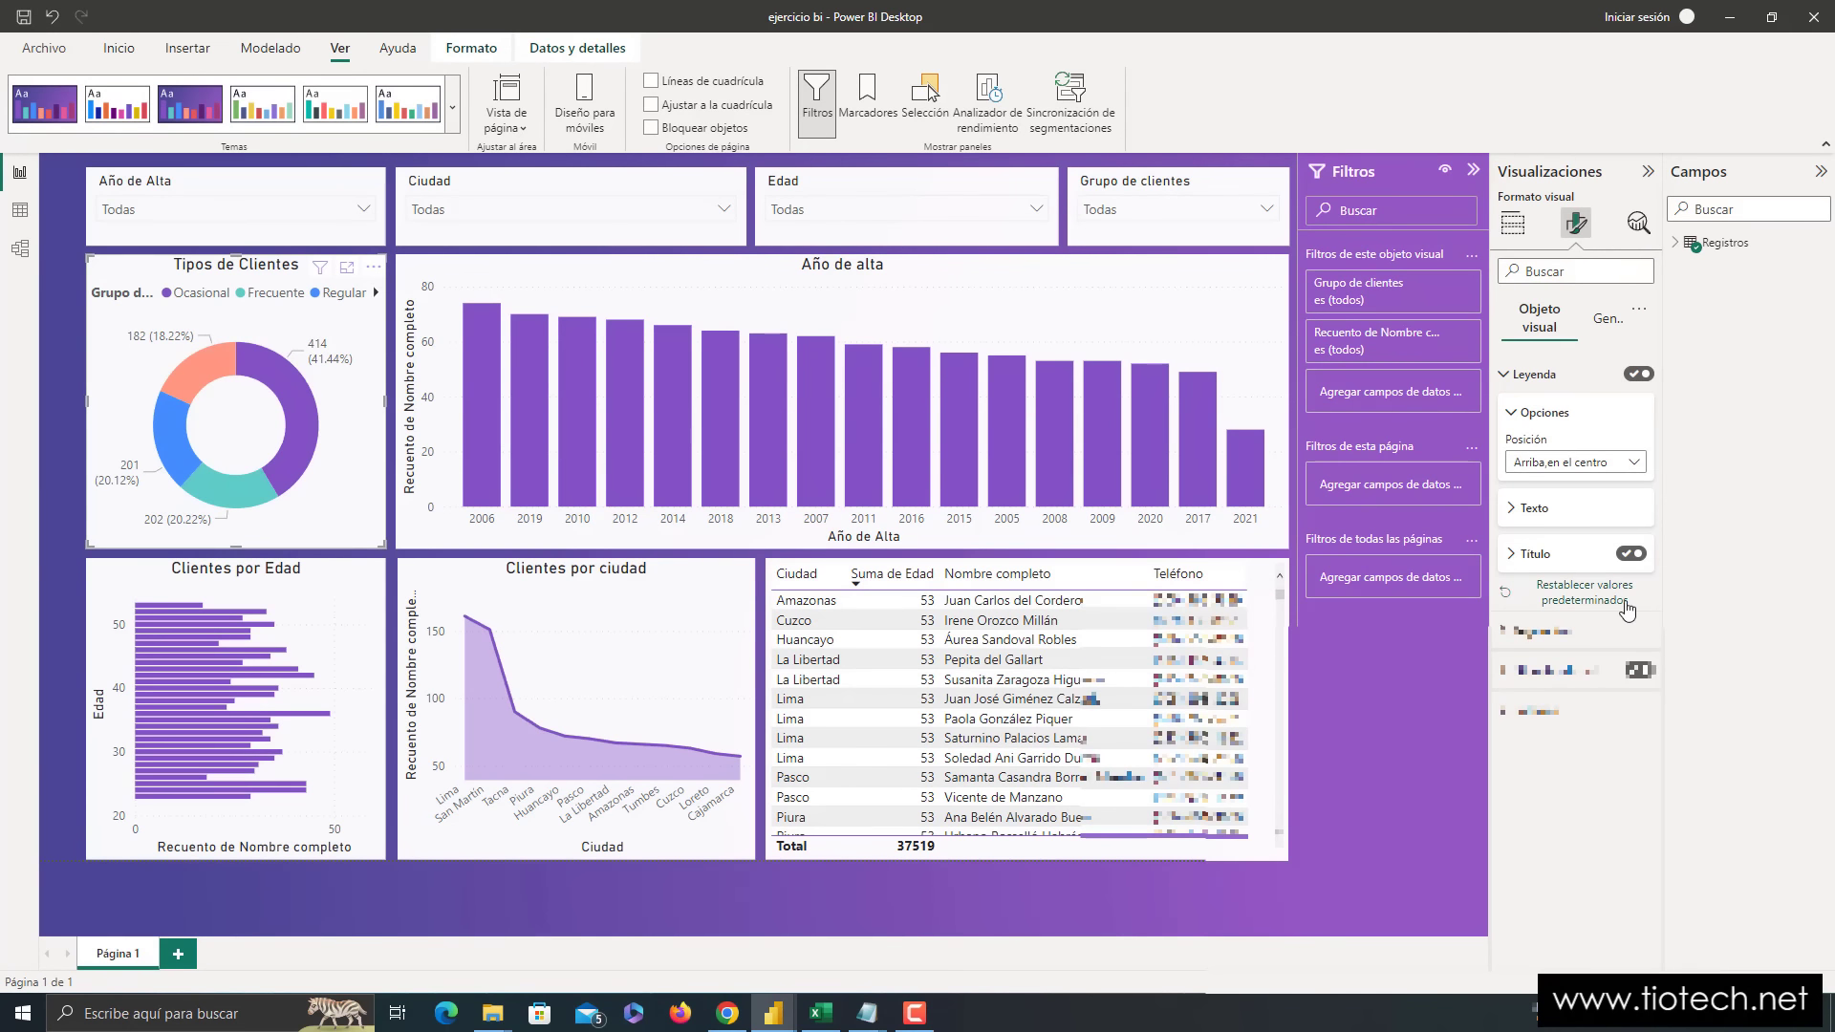
- Clear the title text "Grupo de clientes" from the donut chart's legend
left_click(1515, 516)
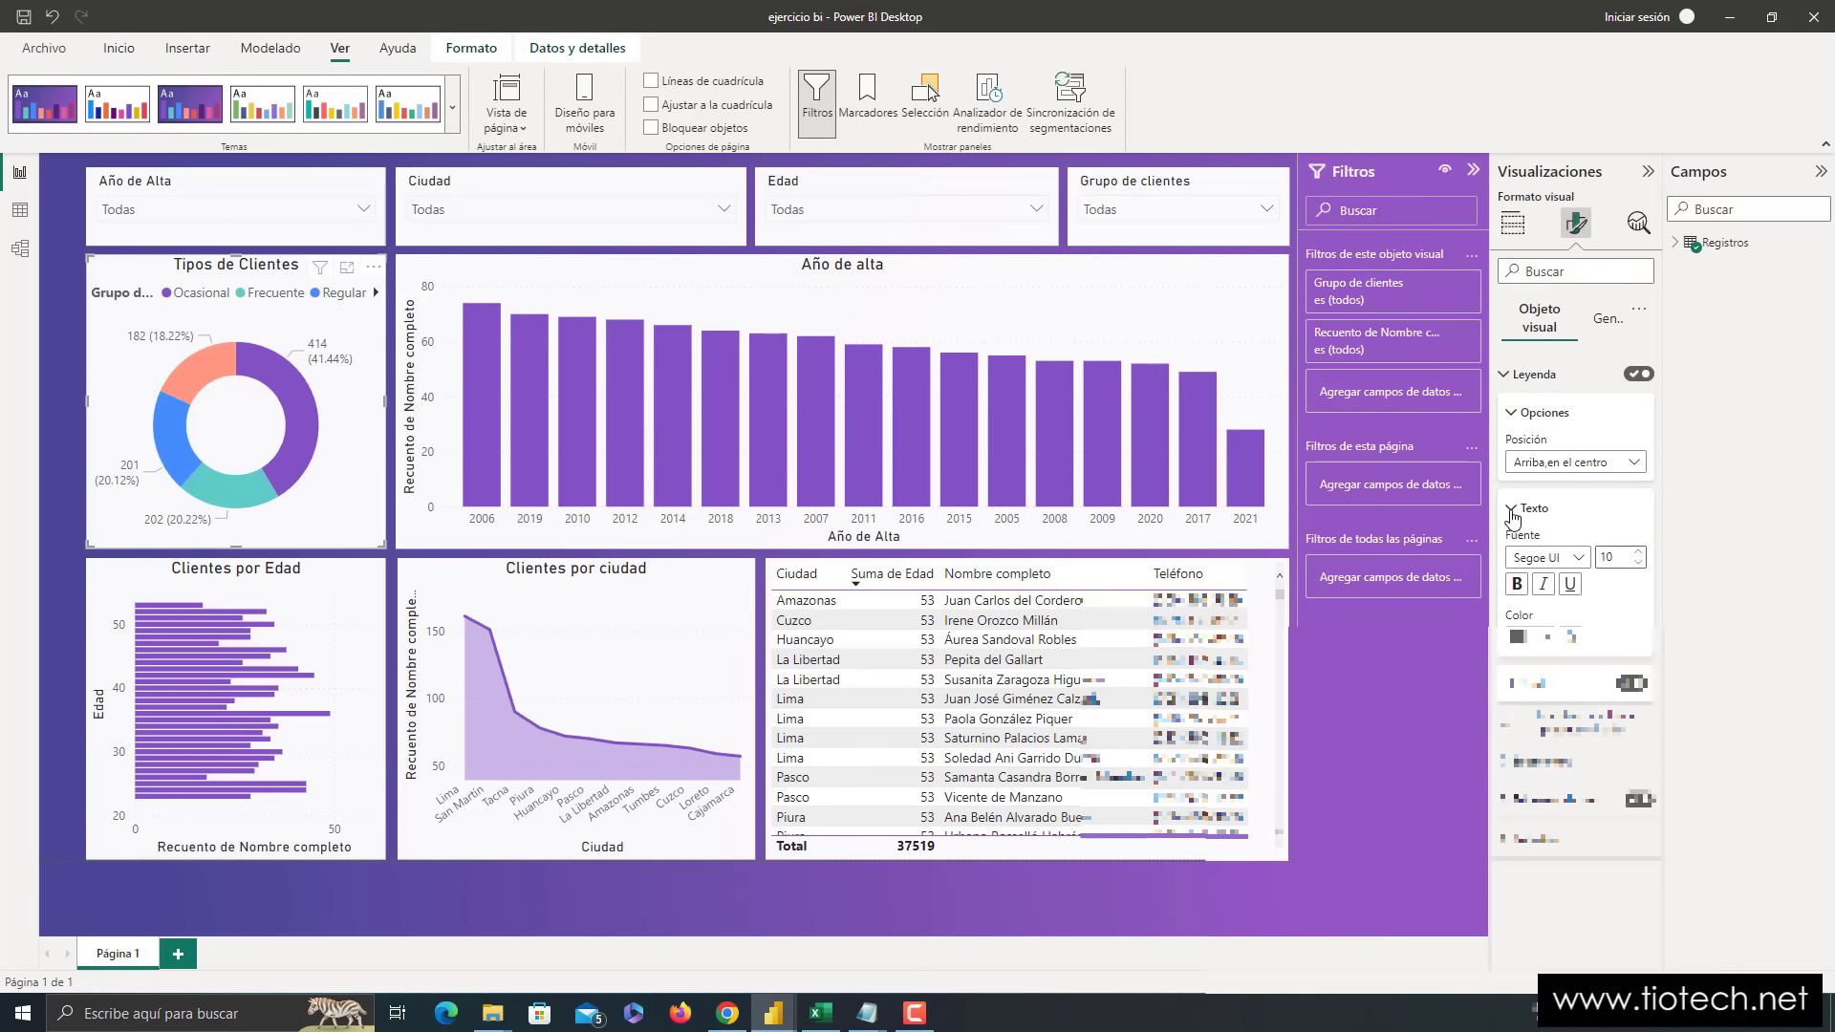
left_click(1513, 514)
left_click(1512, 556)
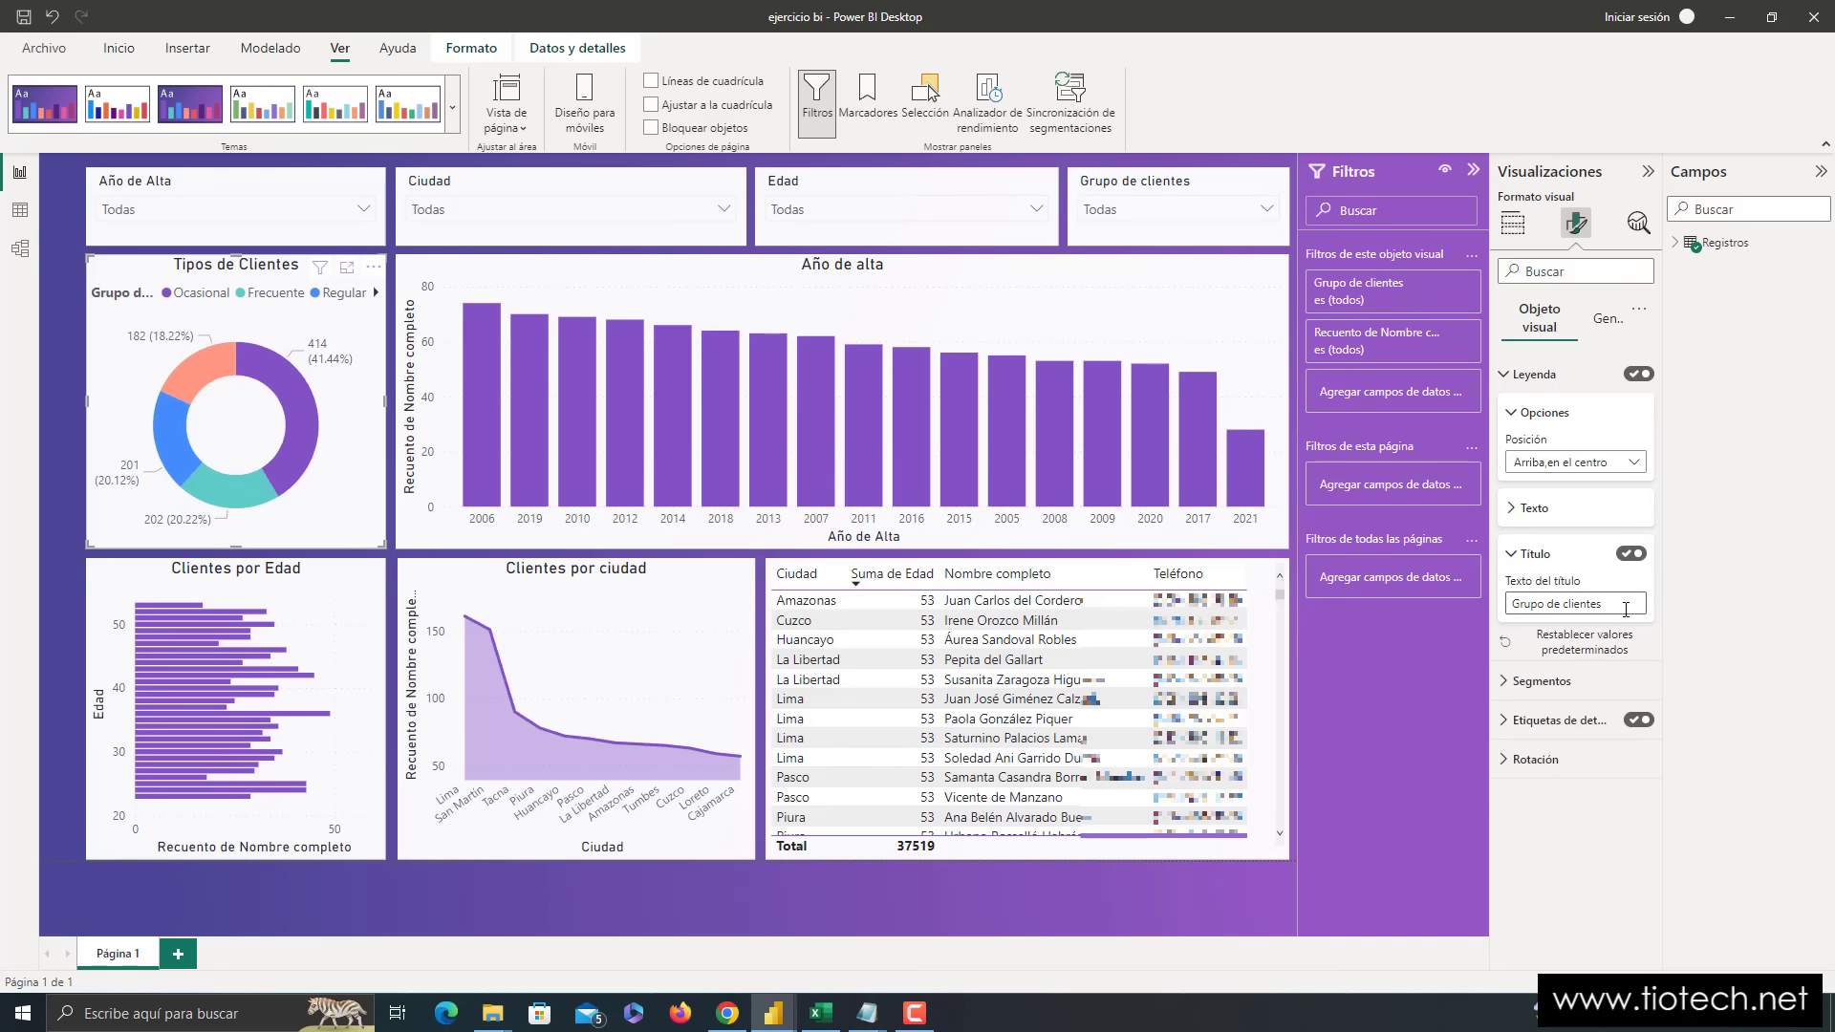
left_click_drag(1626, 610, 1424, 601)
key("BackSpace")
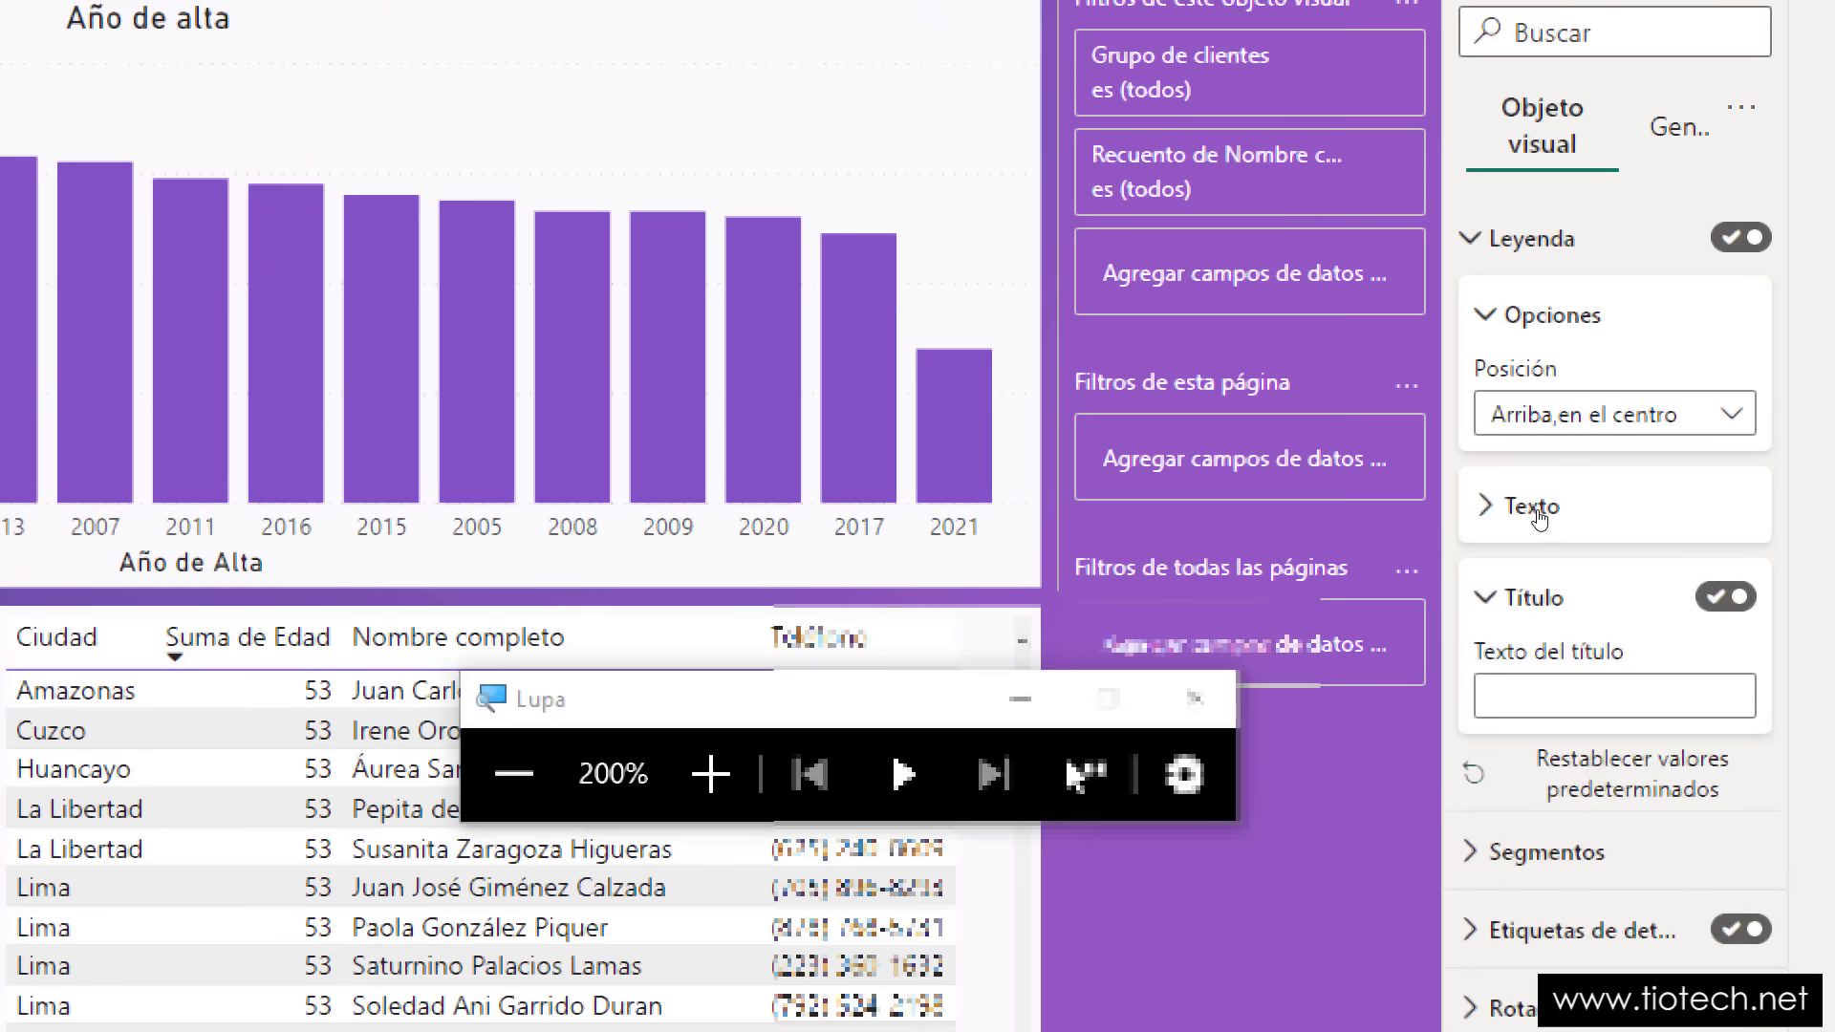
- Format the donut chart's legend text as size 8, italic and bold
left_click(1535, 509)
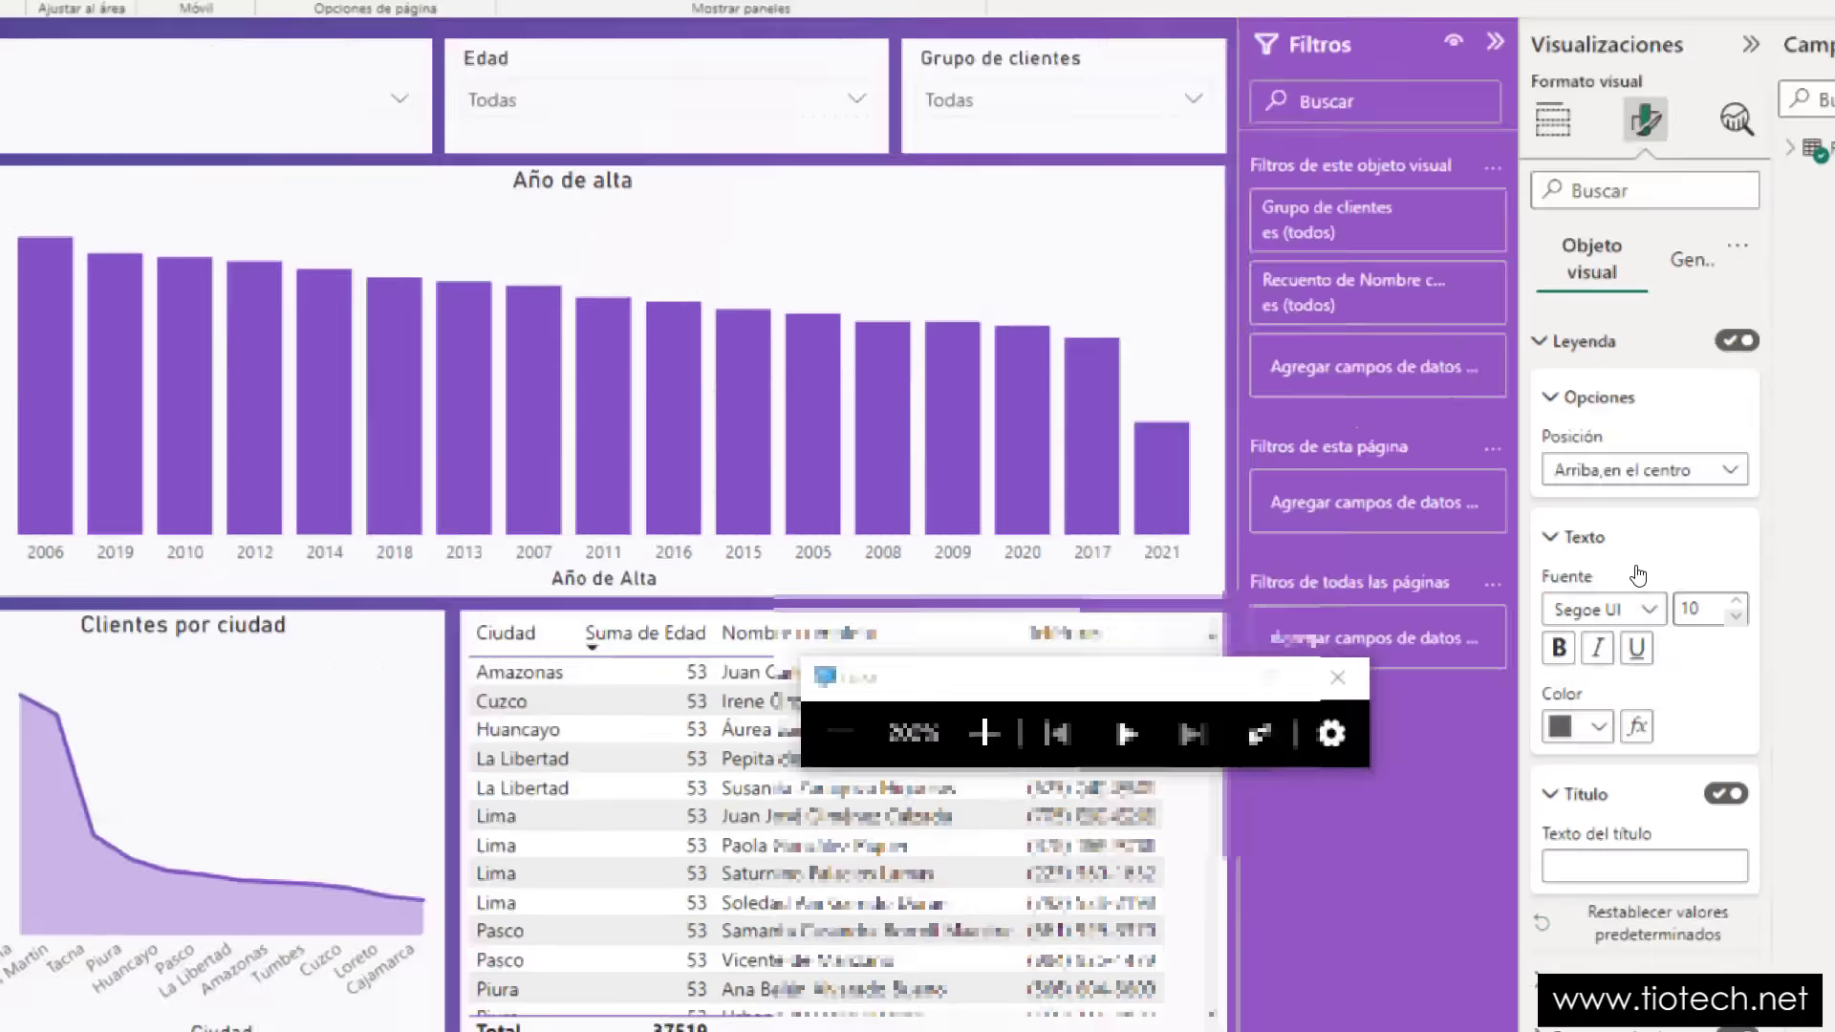
left_click(1740, 613)
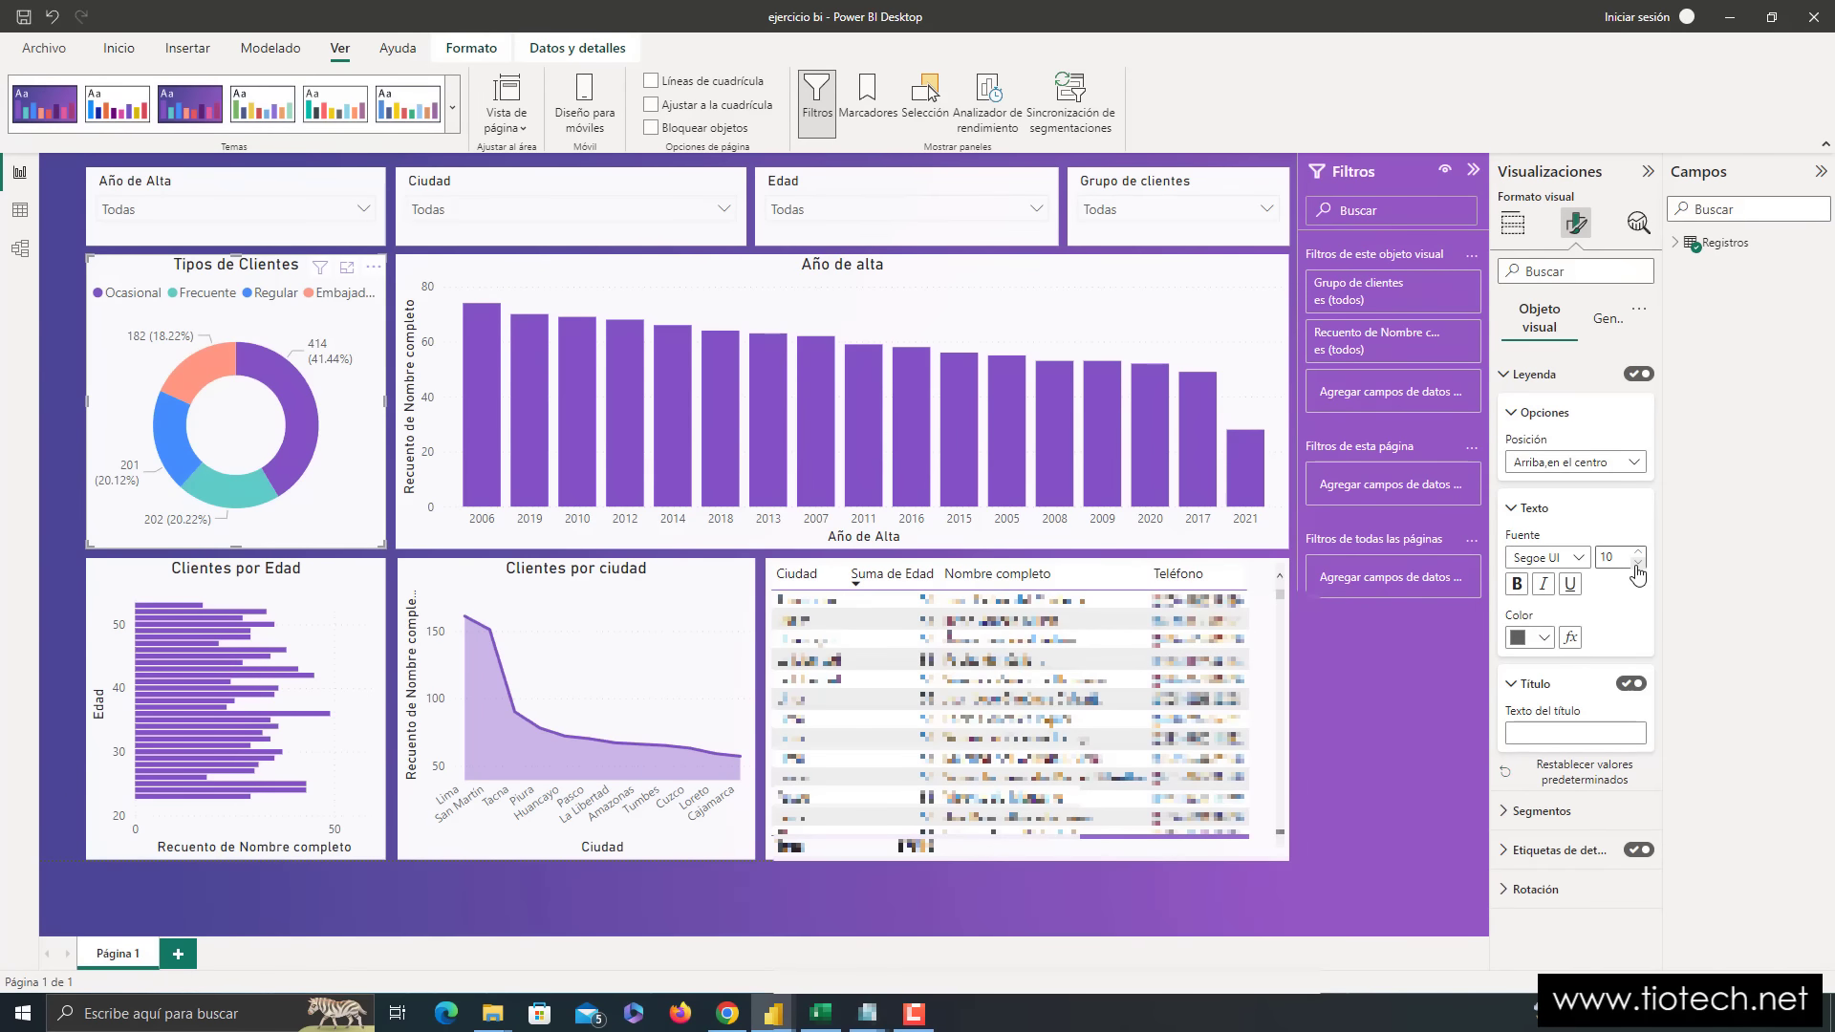
left_click(1638, 566)
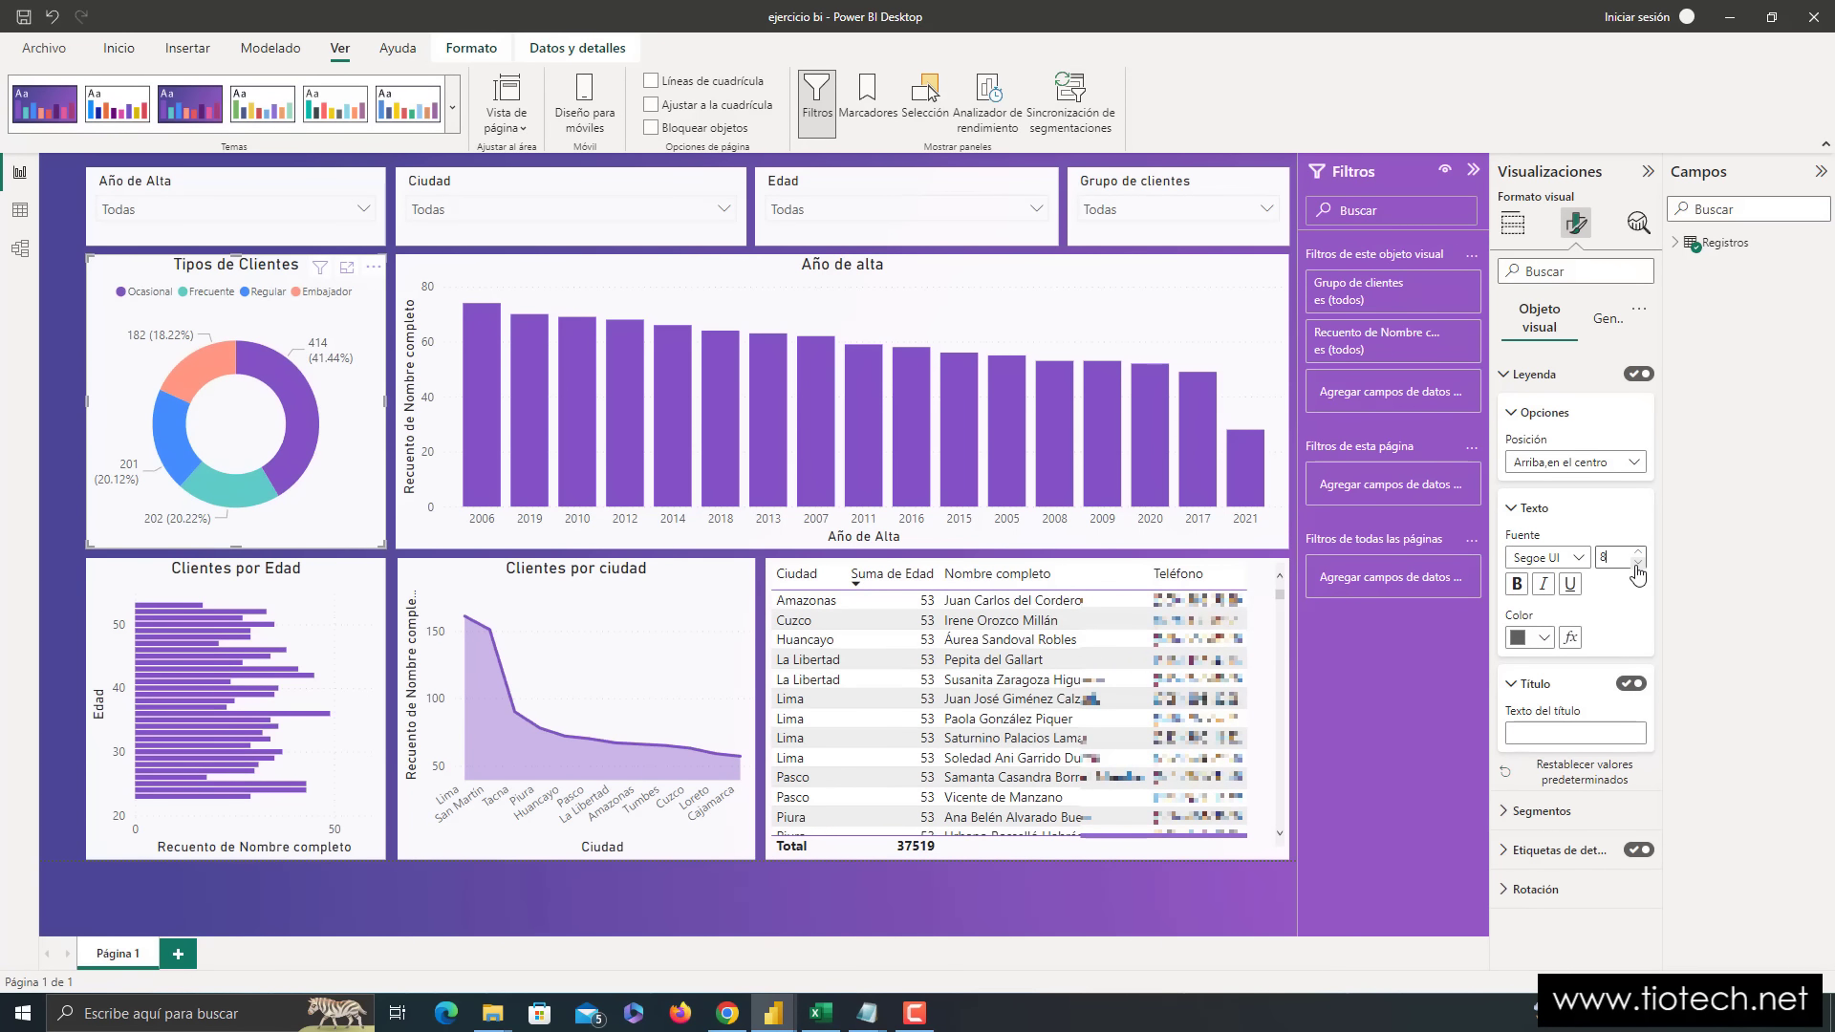
left_click(1545, 585)
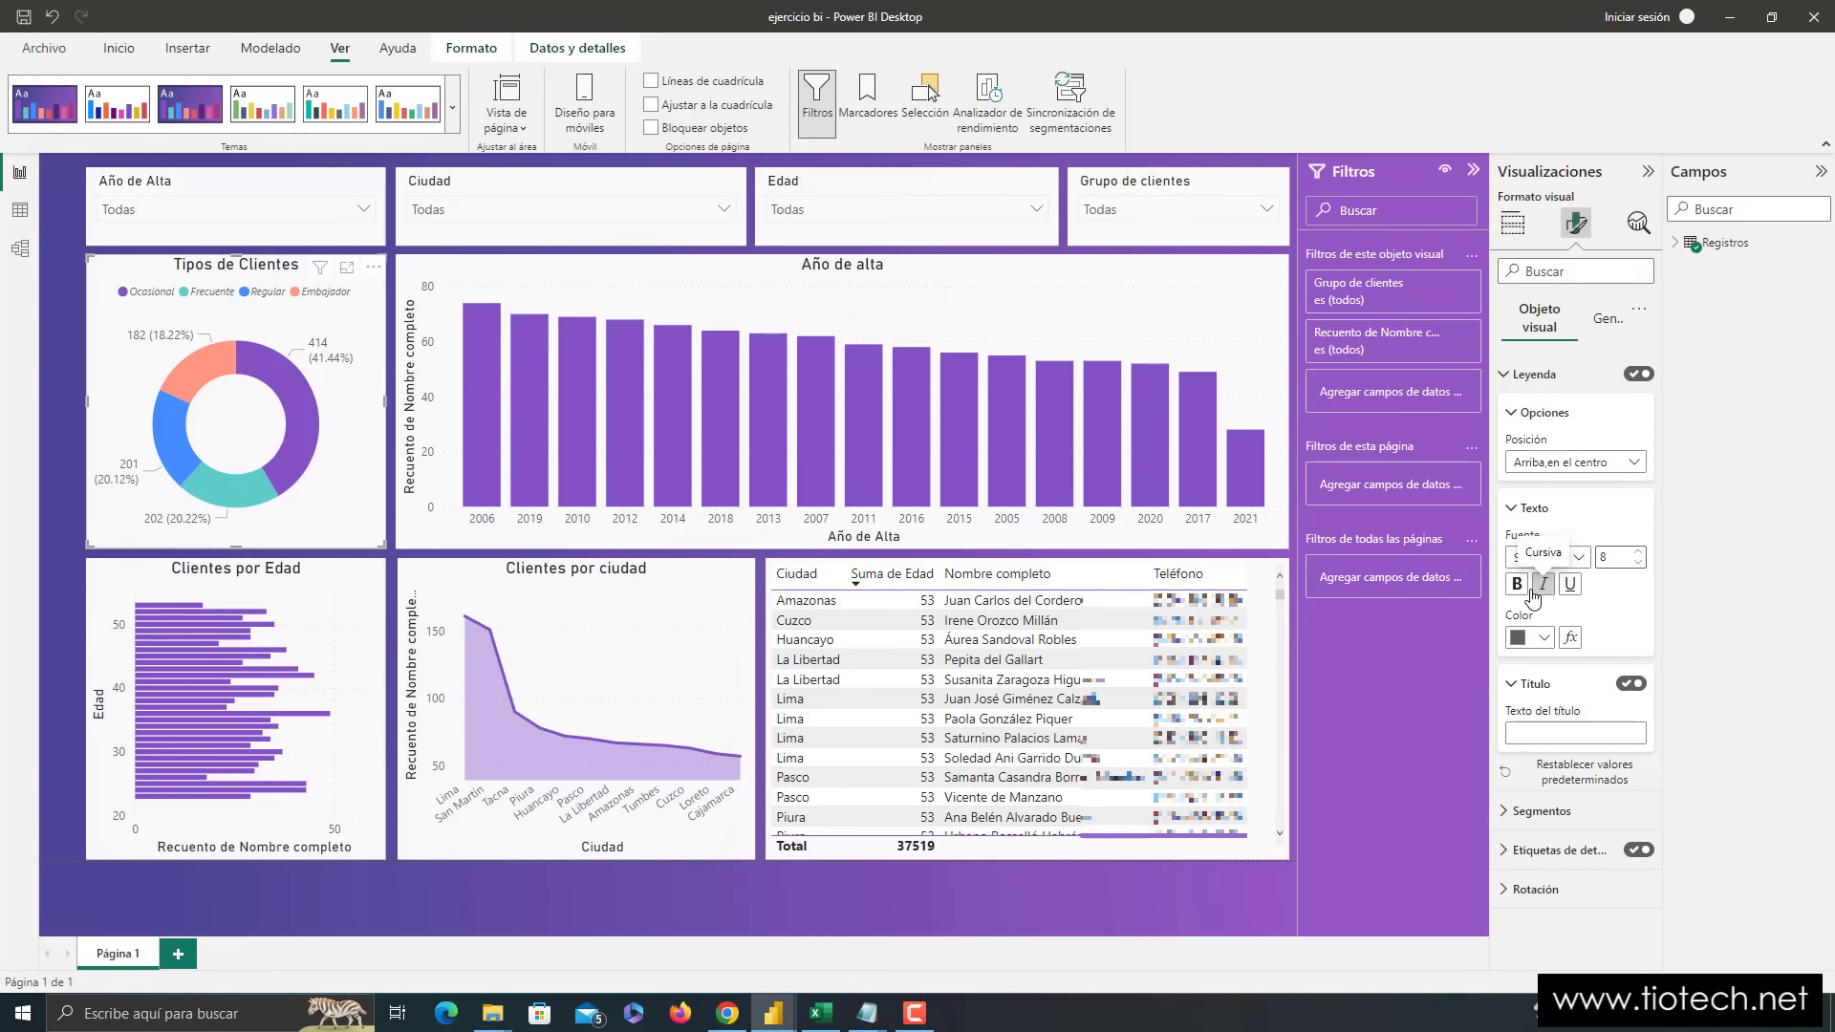
left_click(1518, 585)
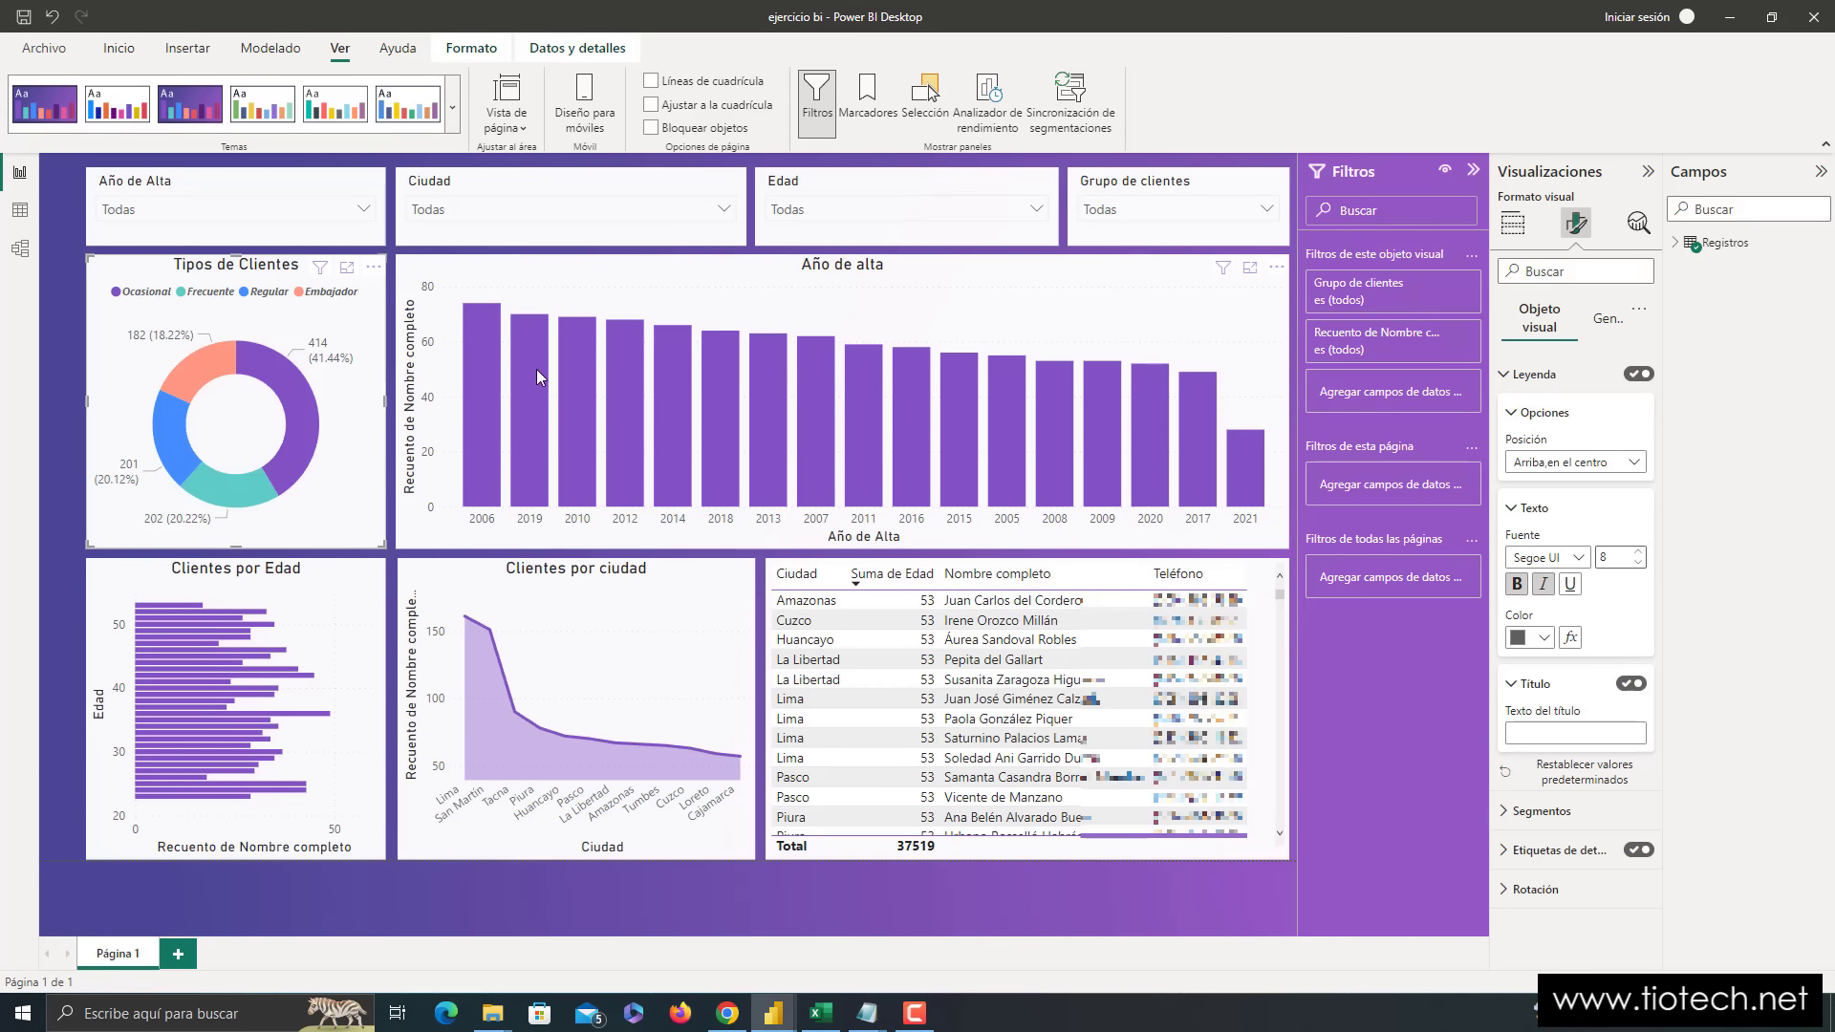
left_click(1513, 508)
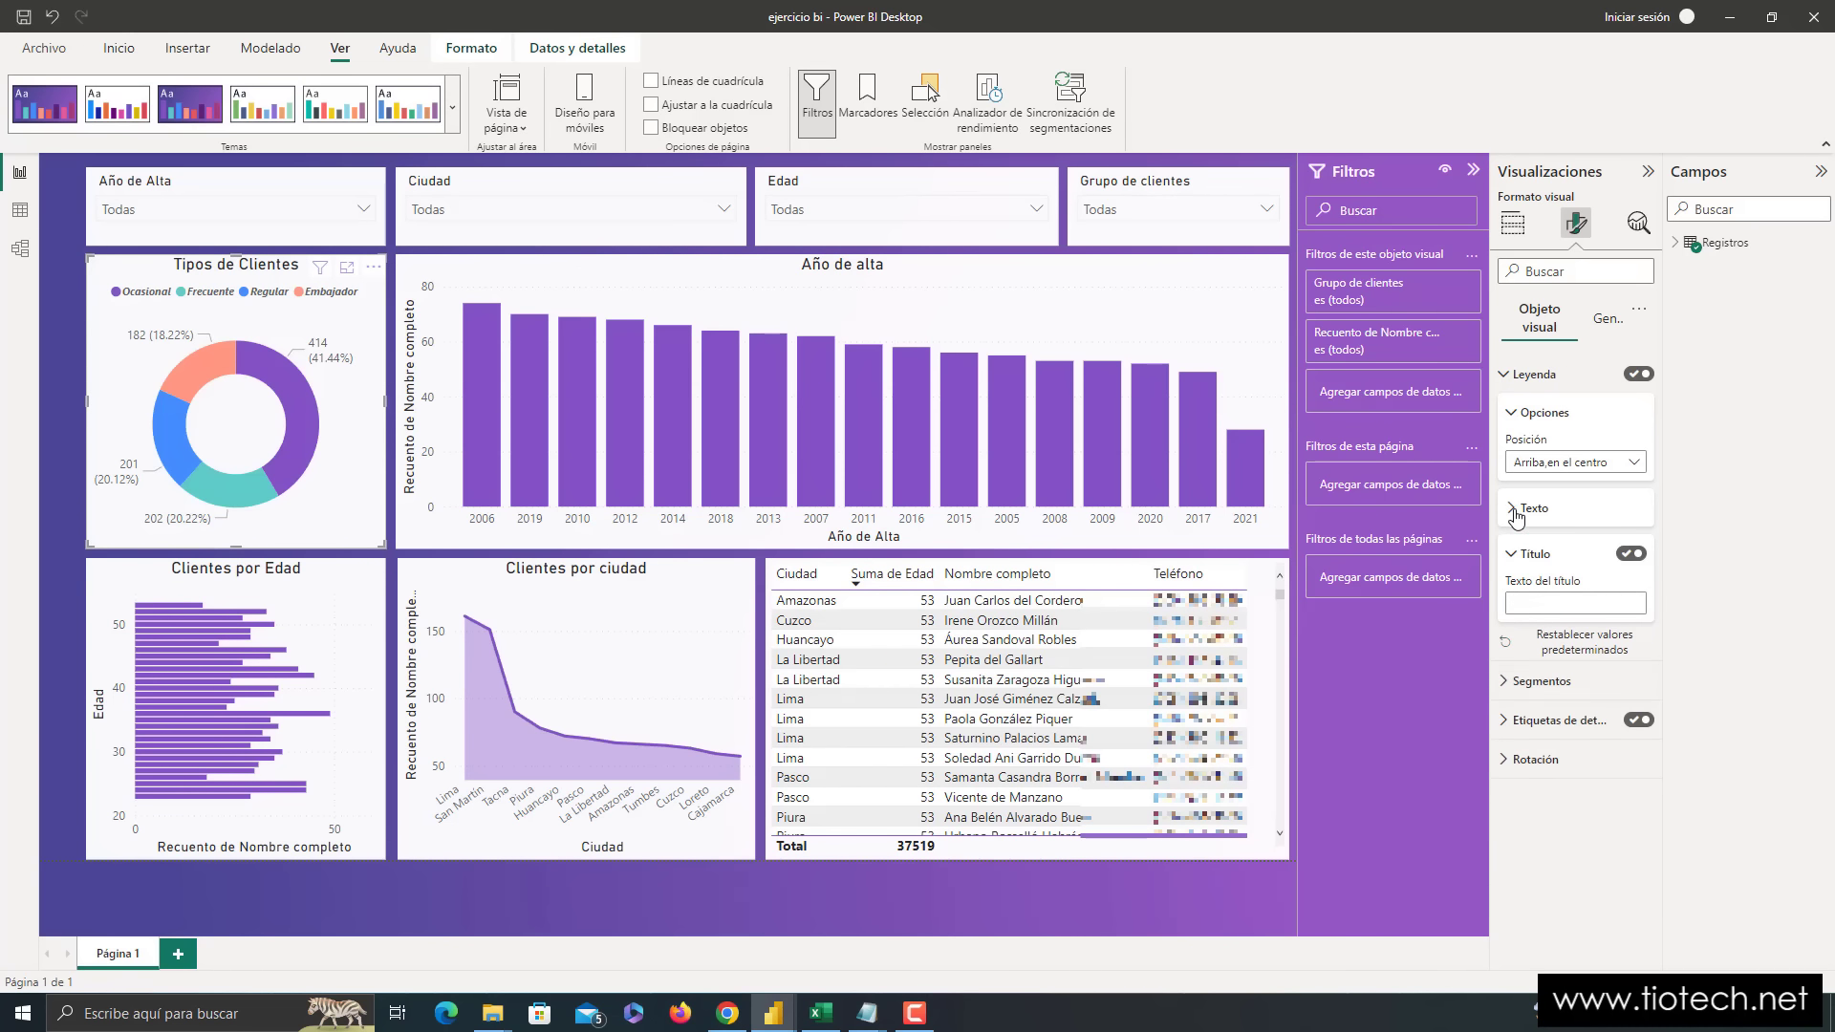
left_click(1506, 376)
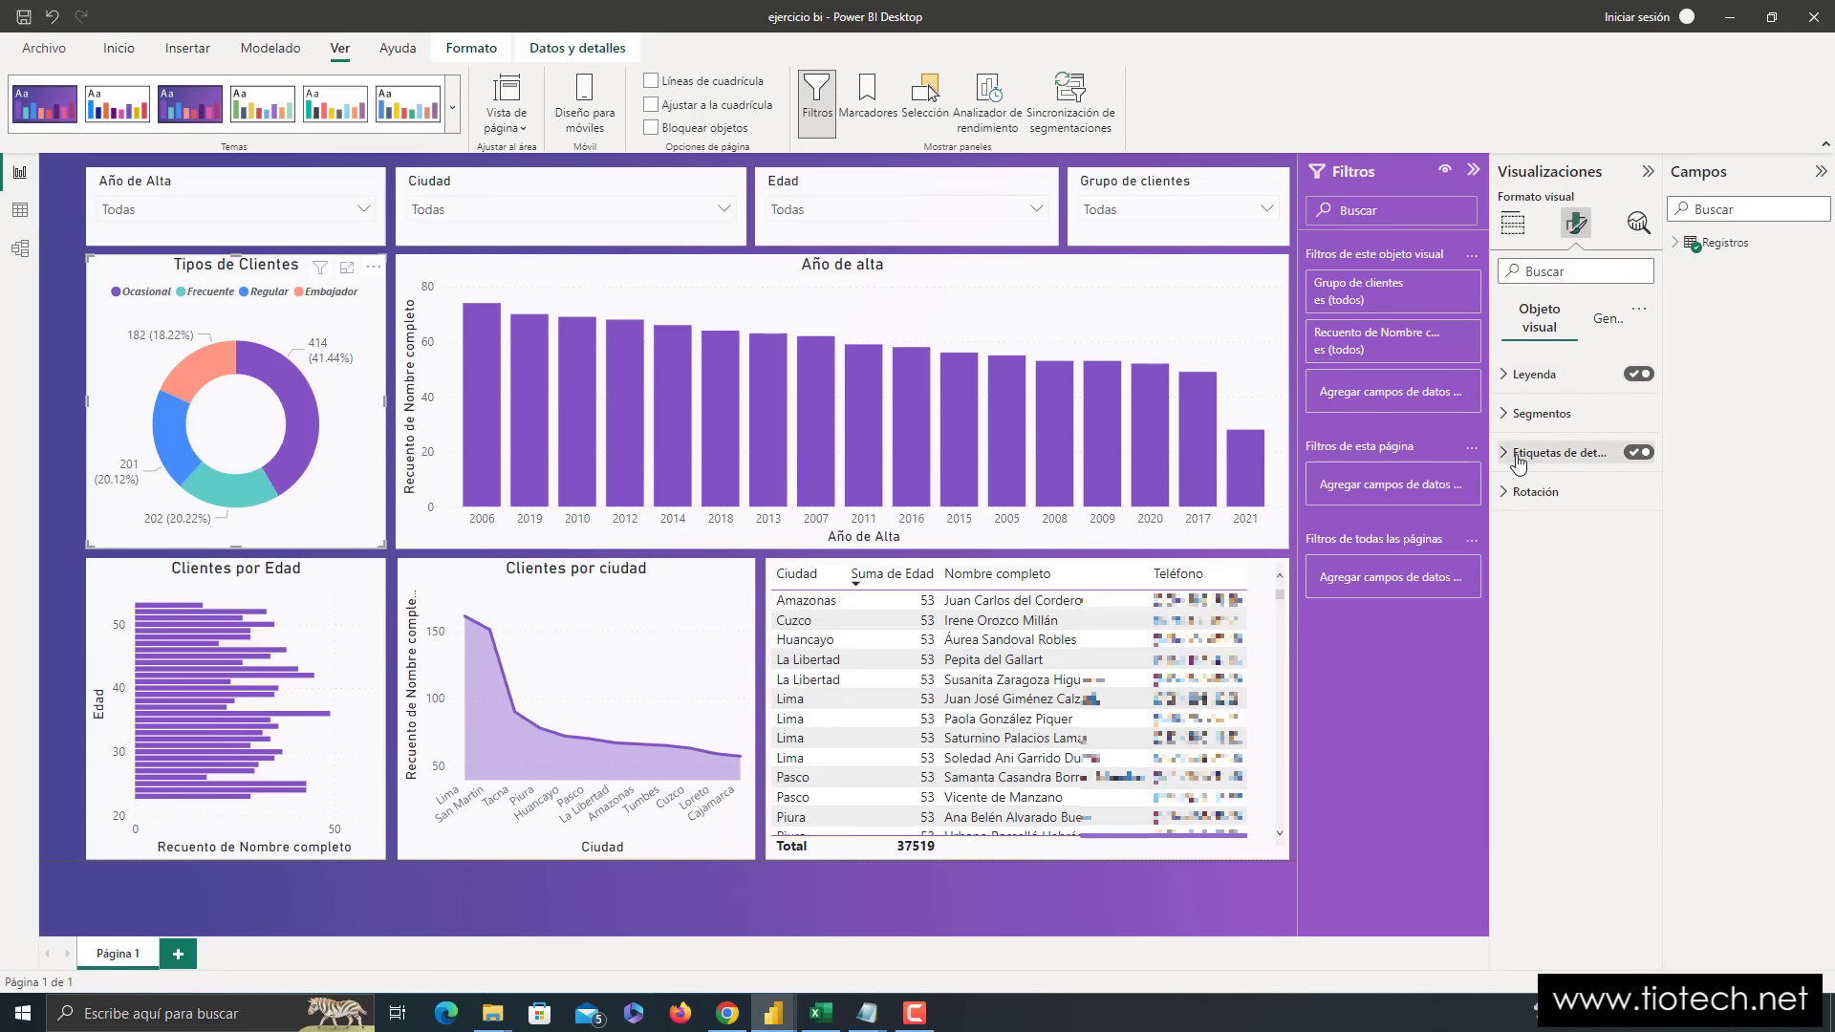
- Set the label content of the Tipos de Clientes donut chart's detail labels to Valor de los datos
mouse_move(128, 466)
key("super+plus")
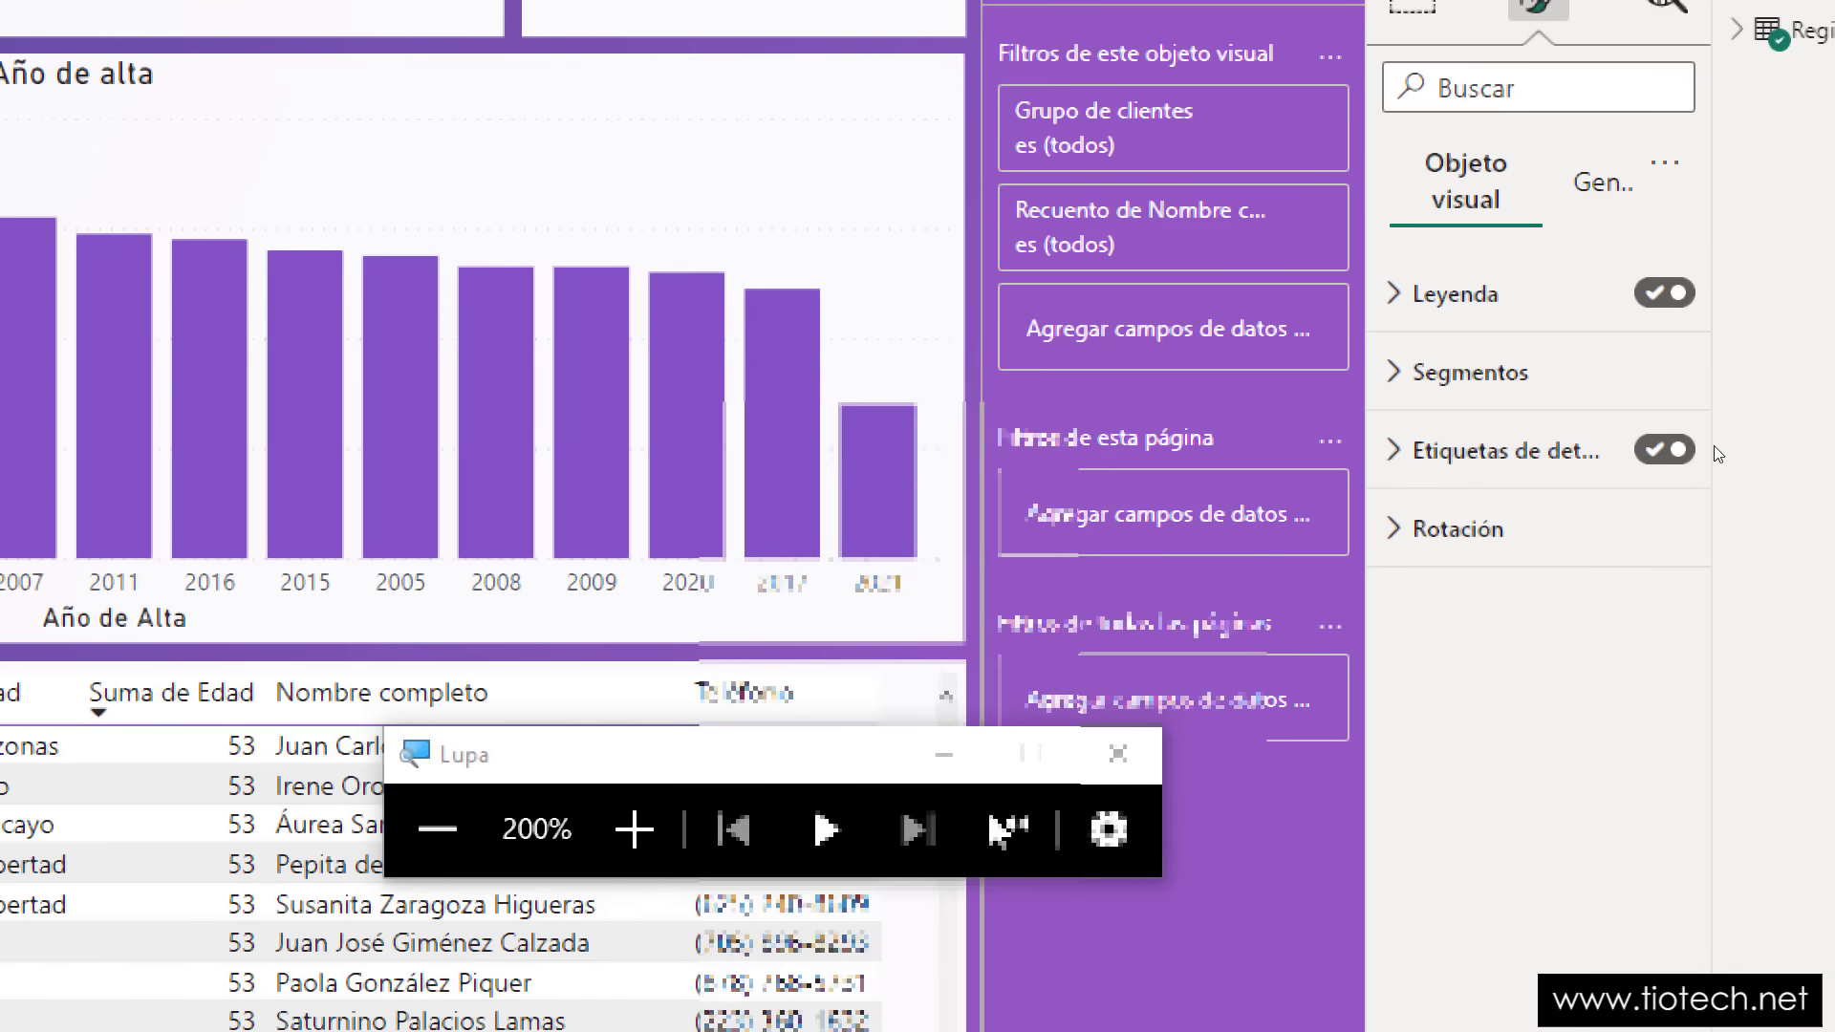
left_click(1507, 457)
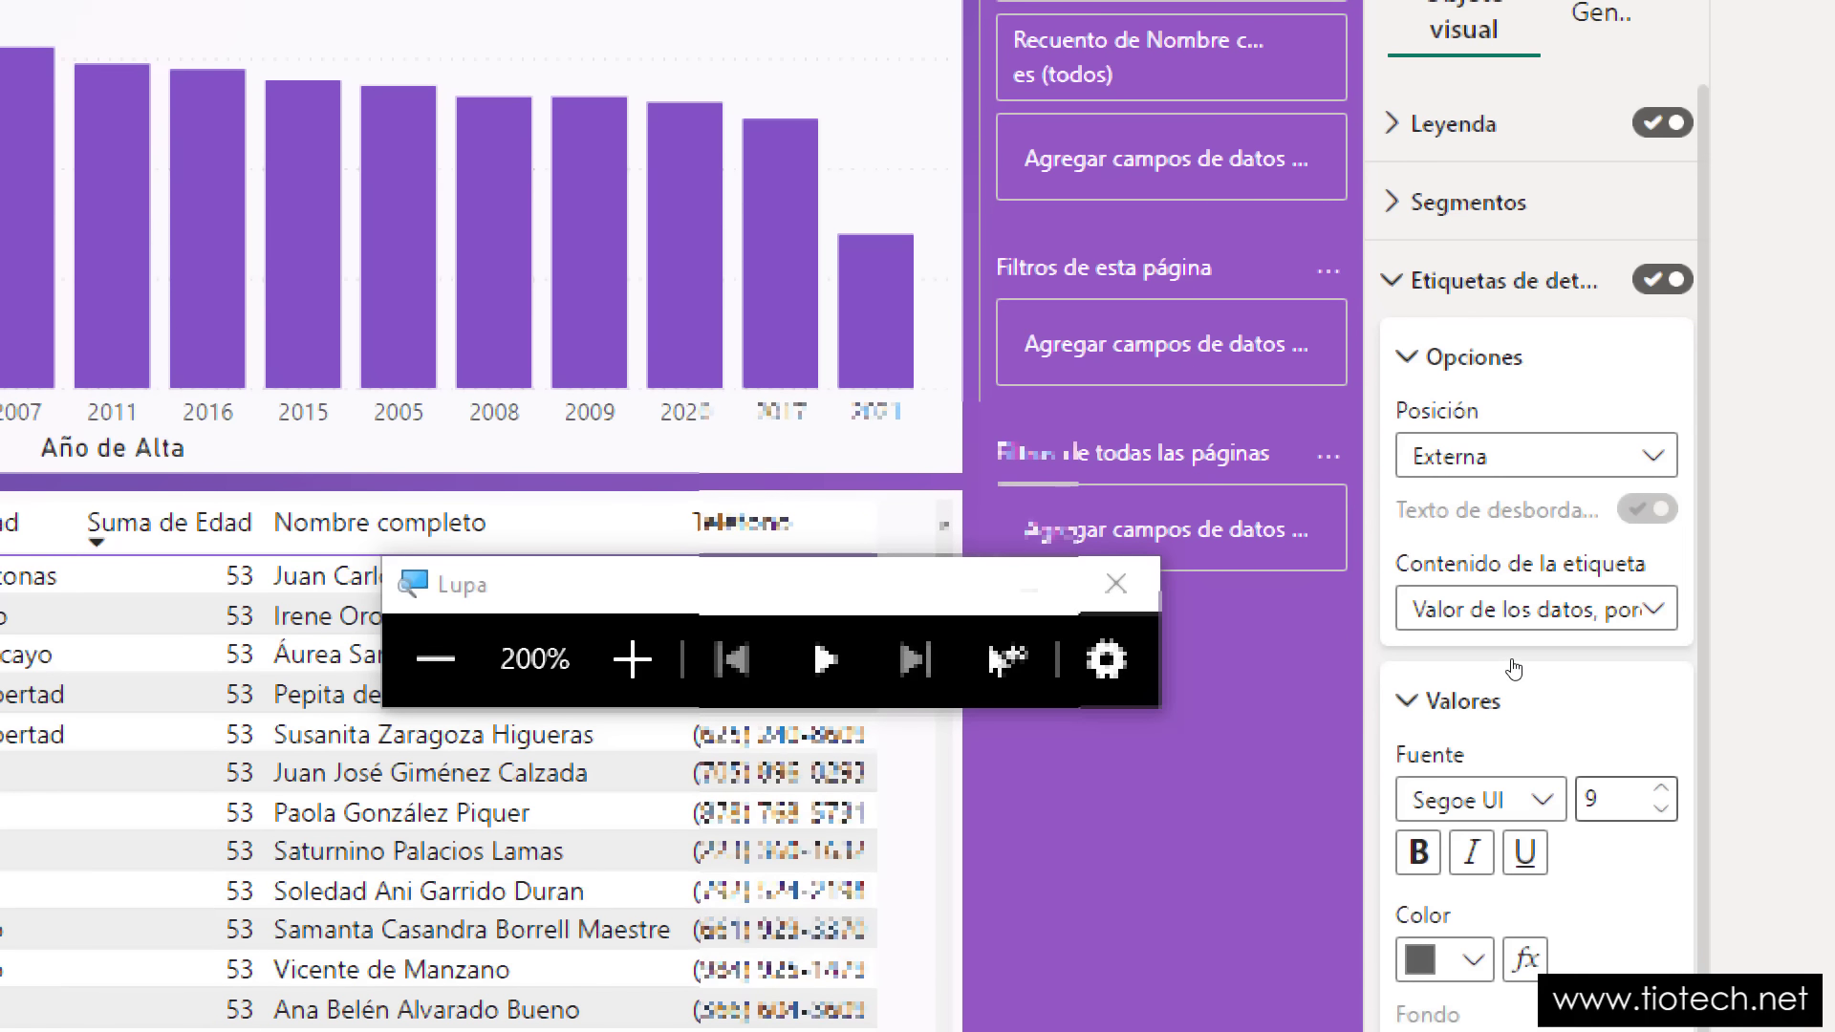
left_click(1515, 846)
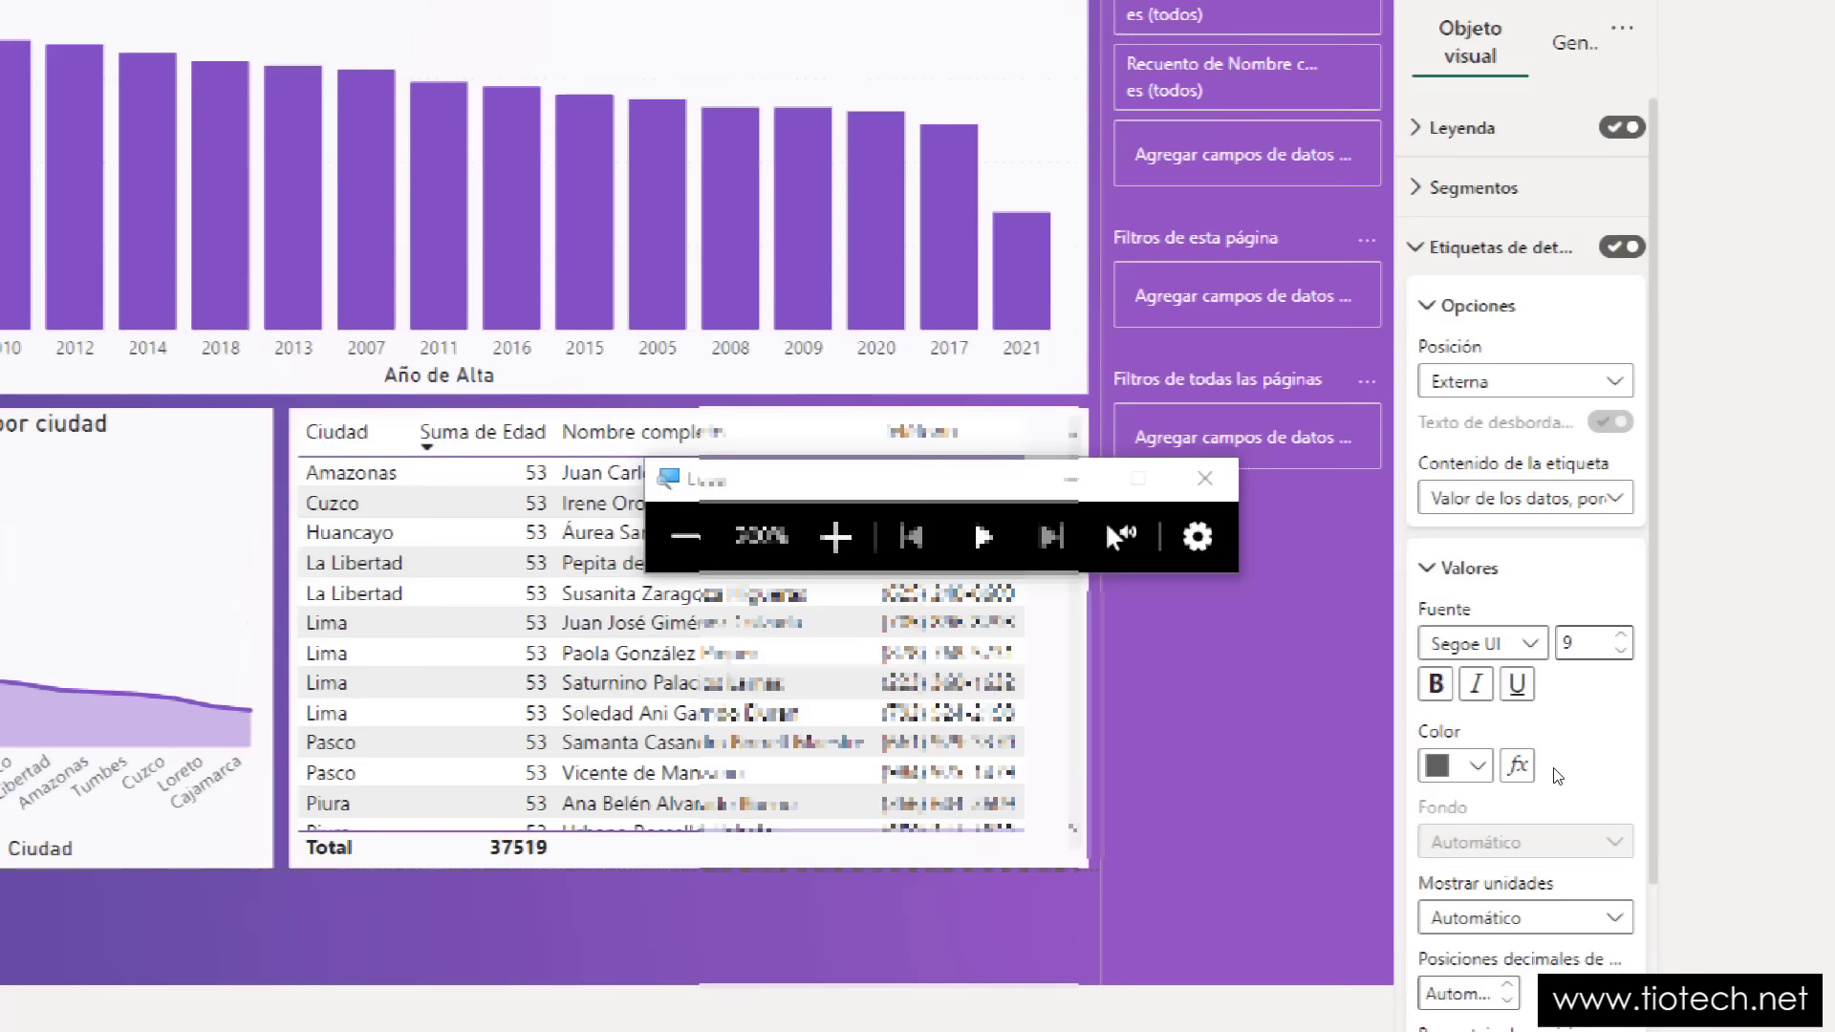
key("super+Escape")
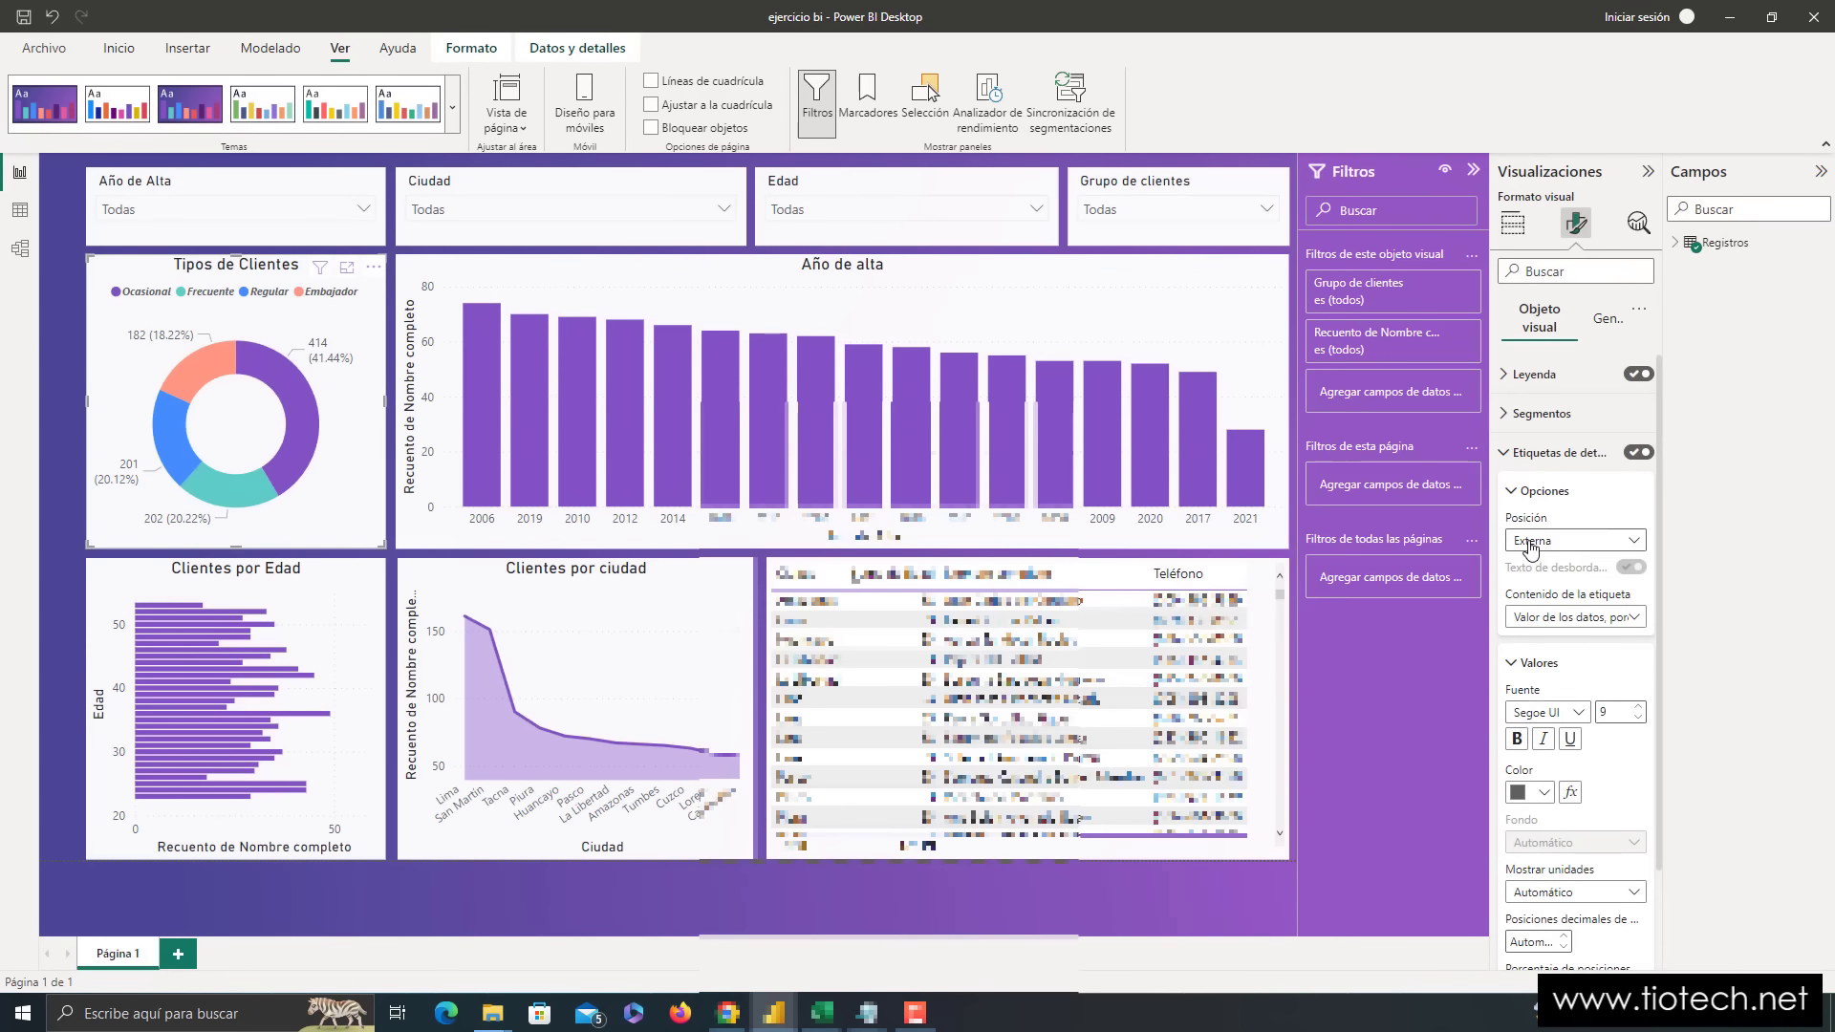
left_click(1575, 621)
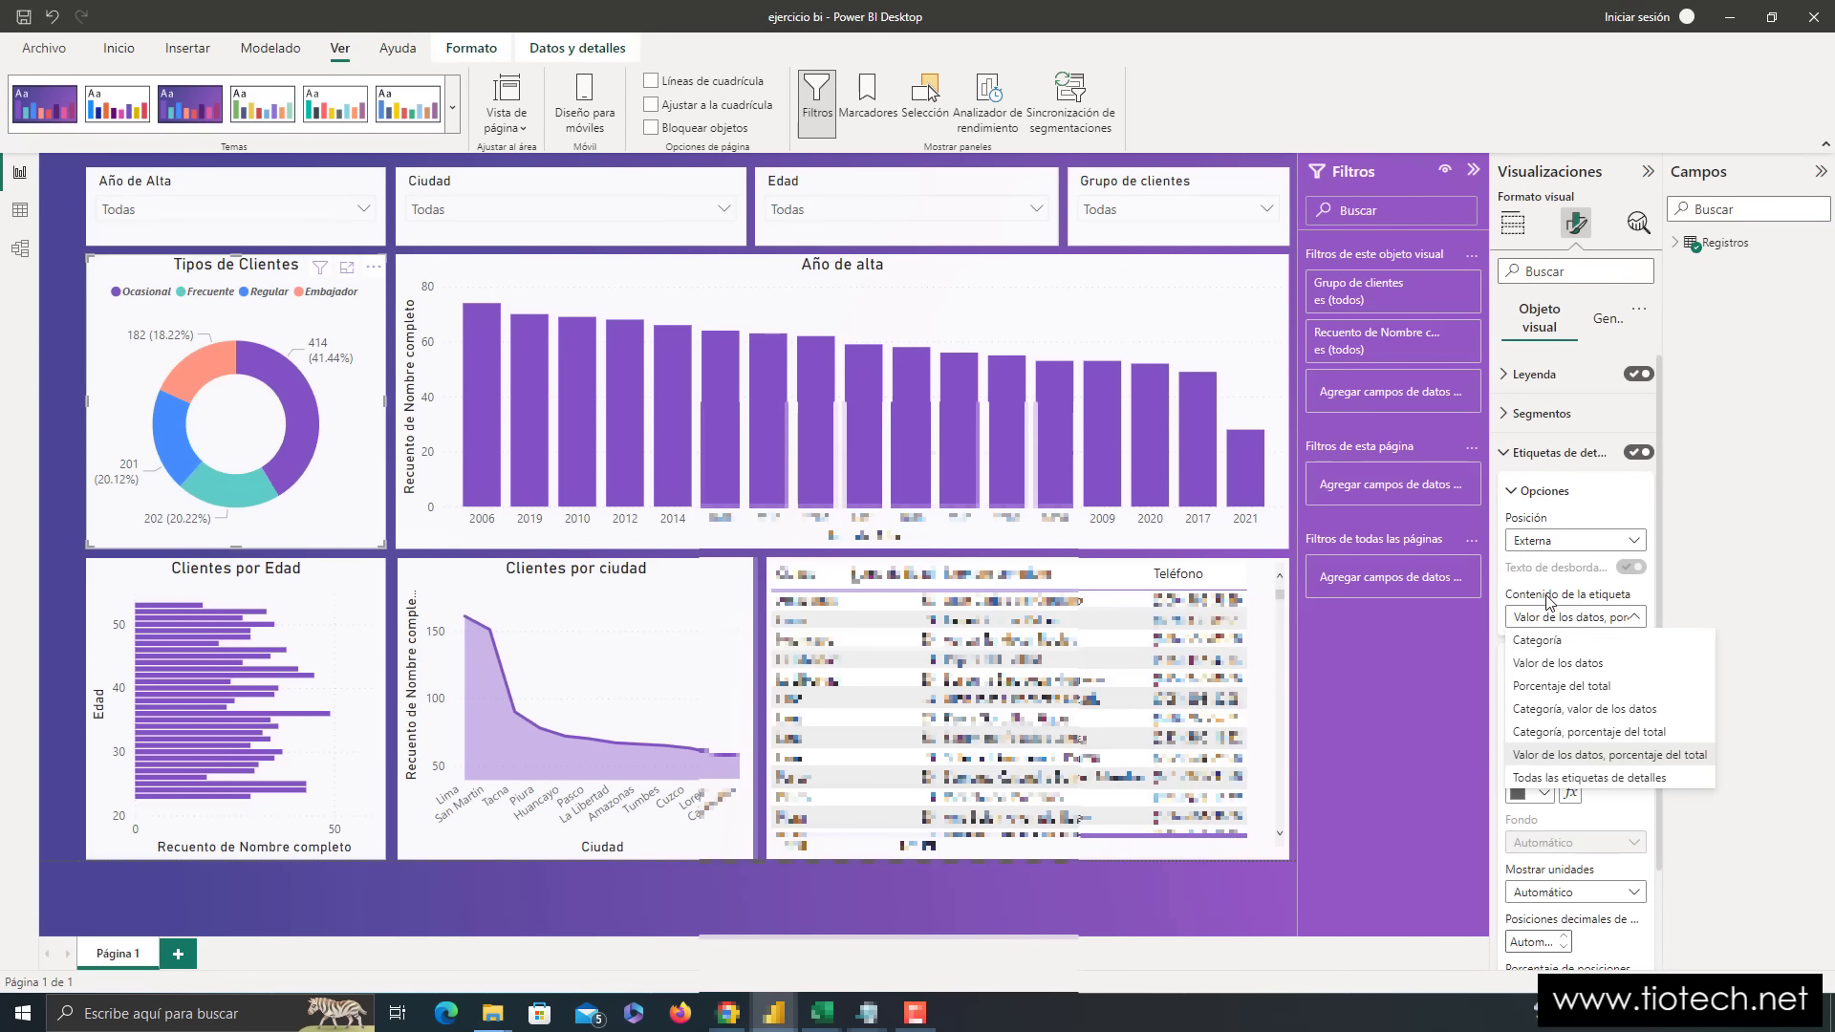
key("super+plus")
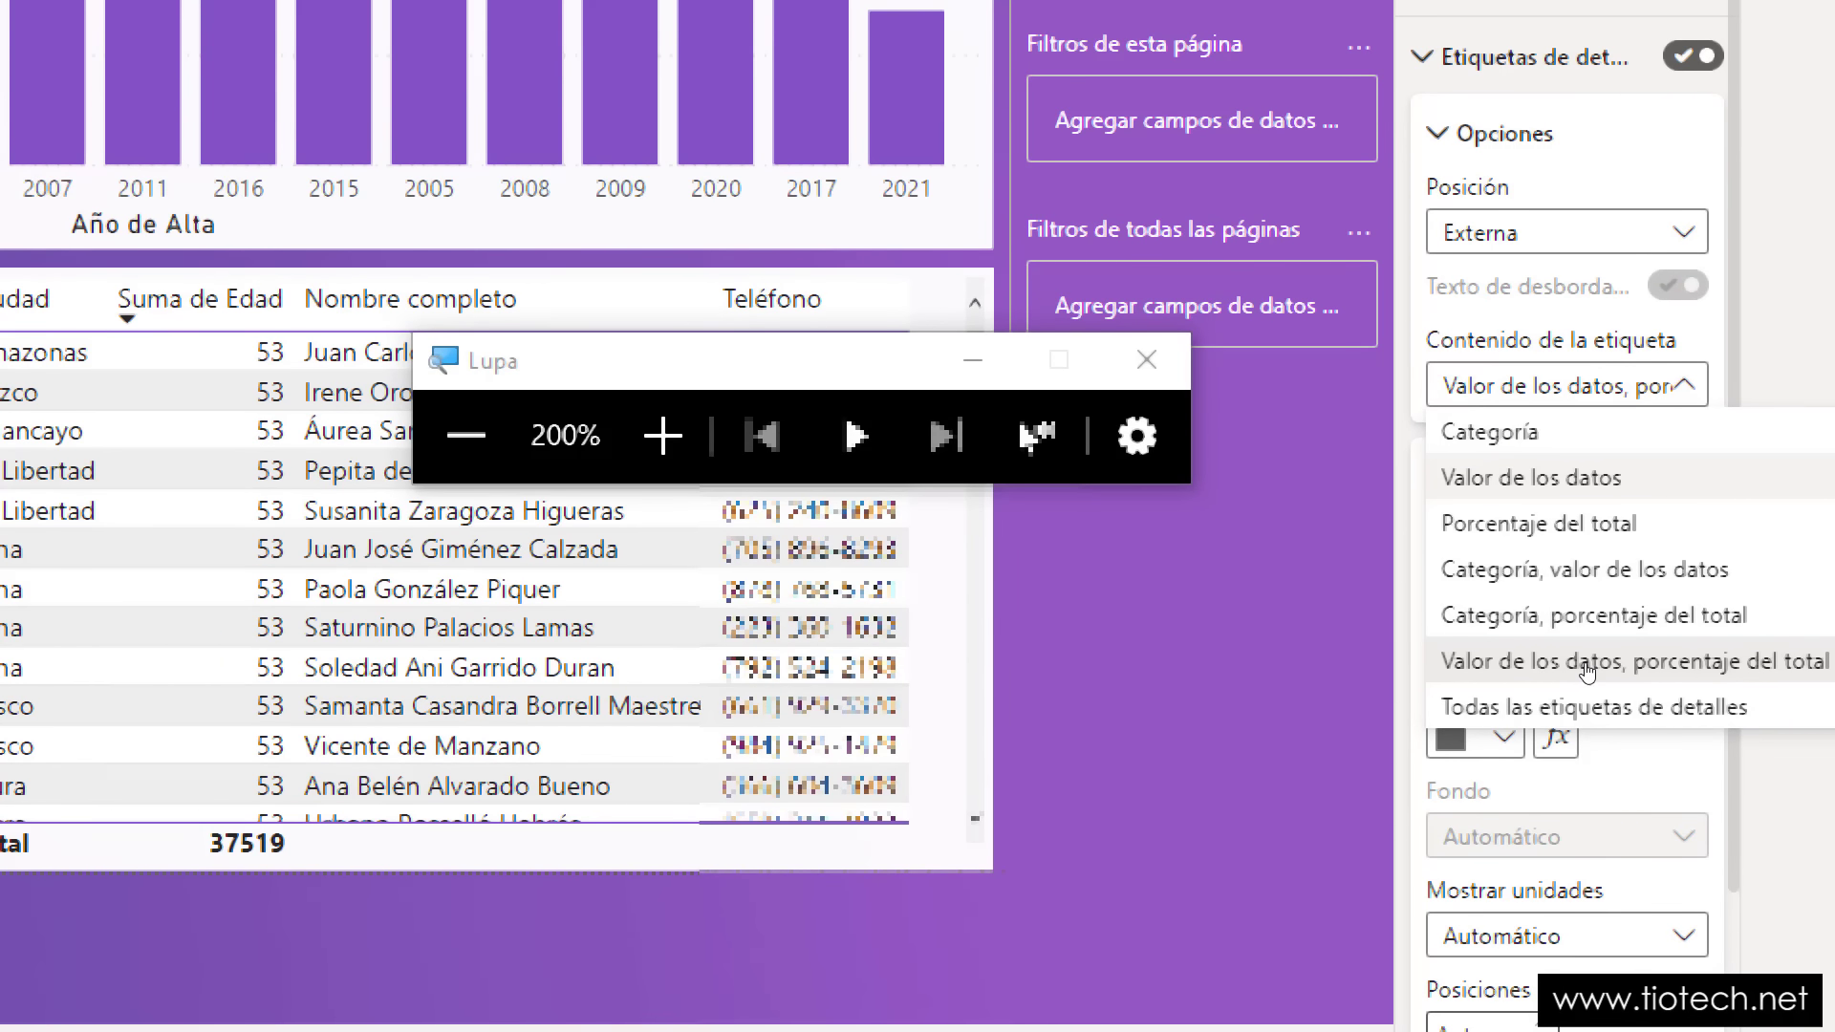
key("super+Escape")
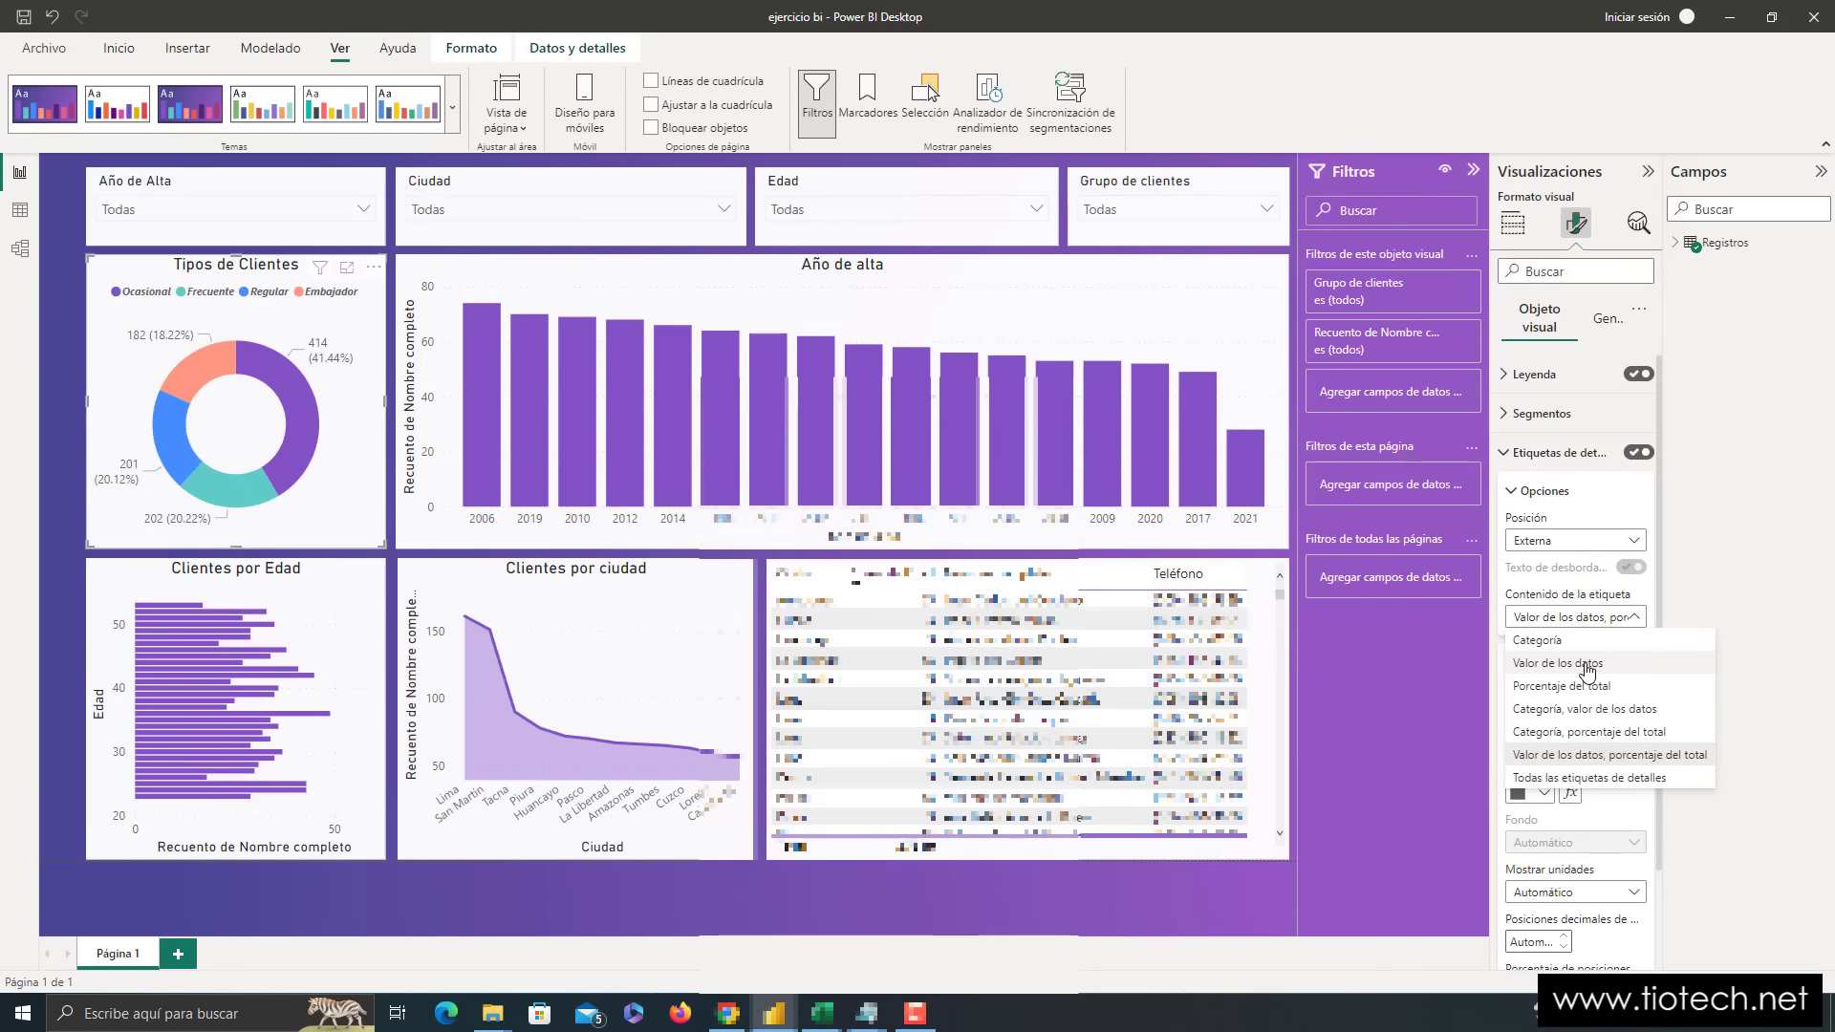
left_click(440, 430)
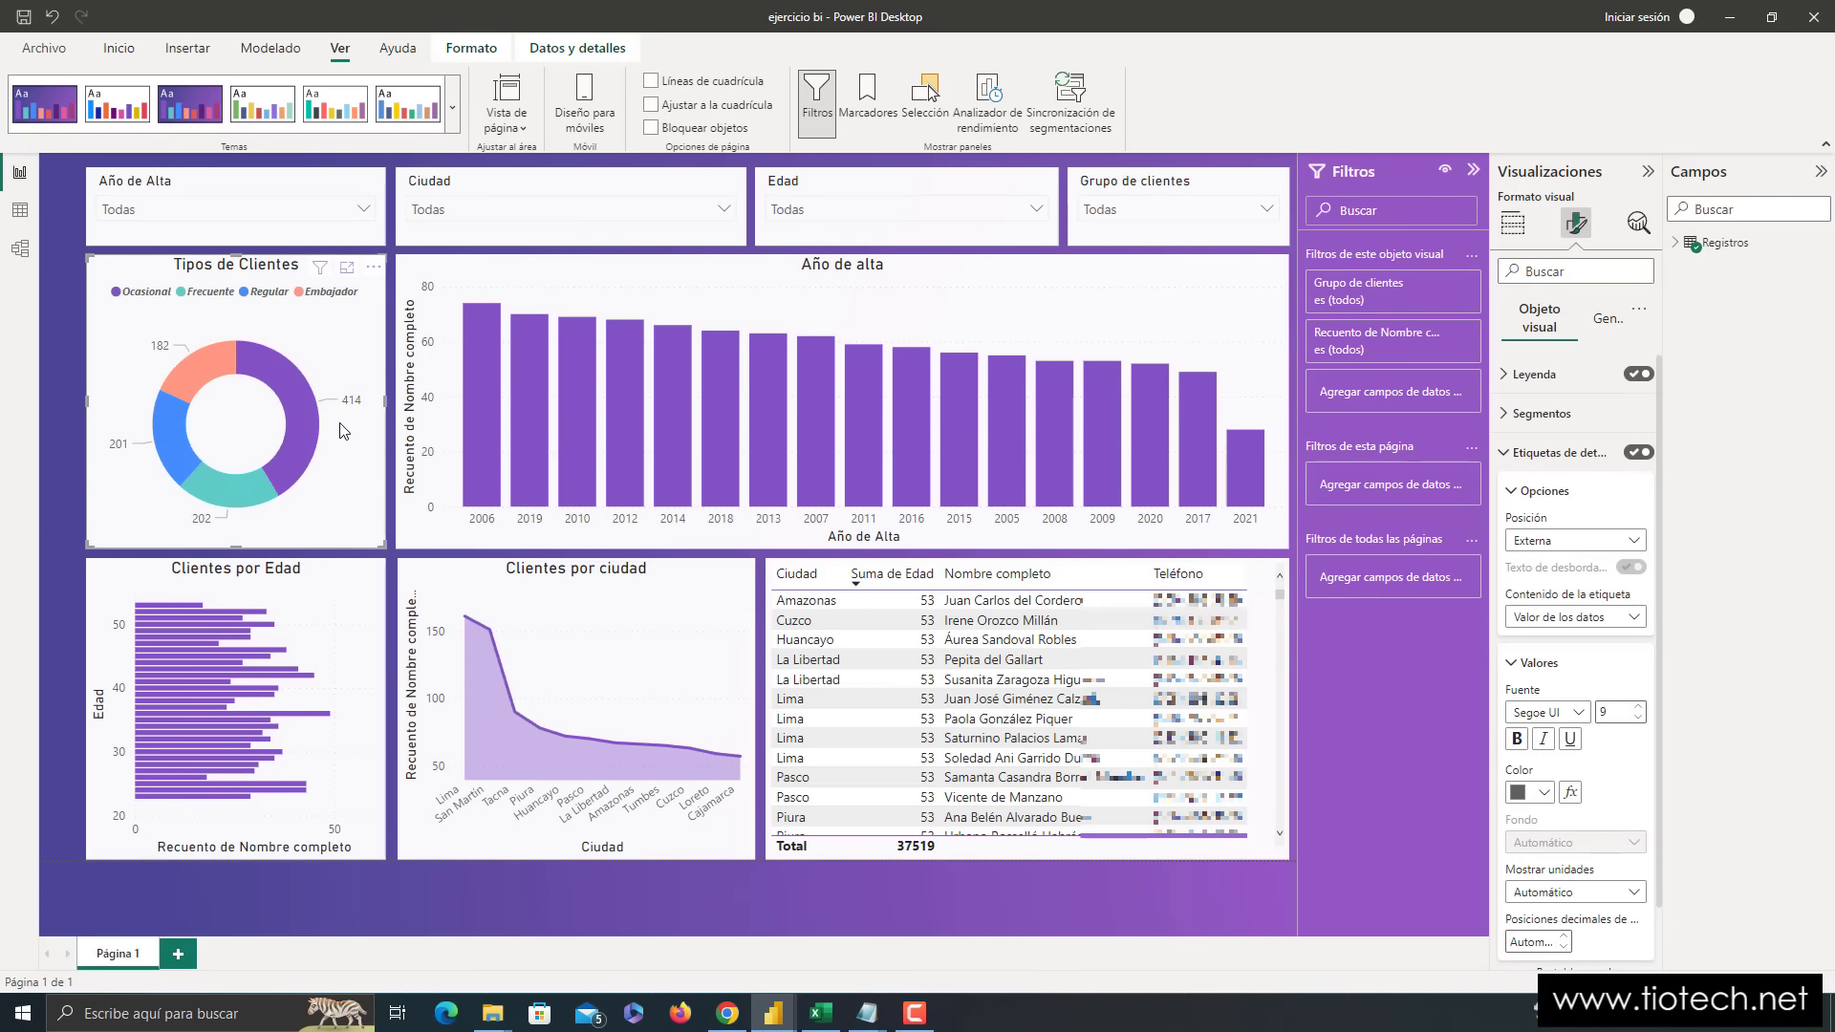
- Try the Interna position for the donut chart's detail labels and restore the Externa position
left_click(1549, 551)
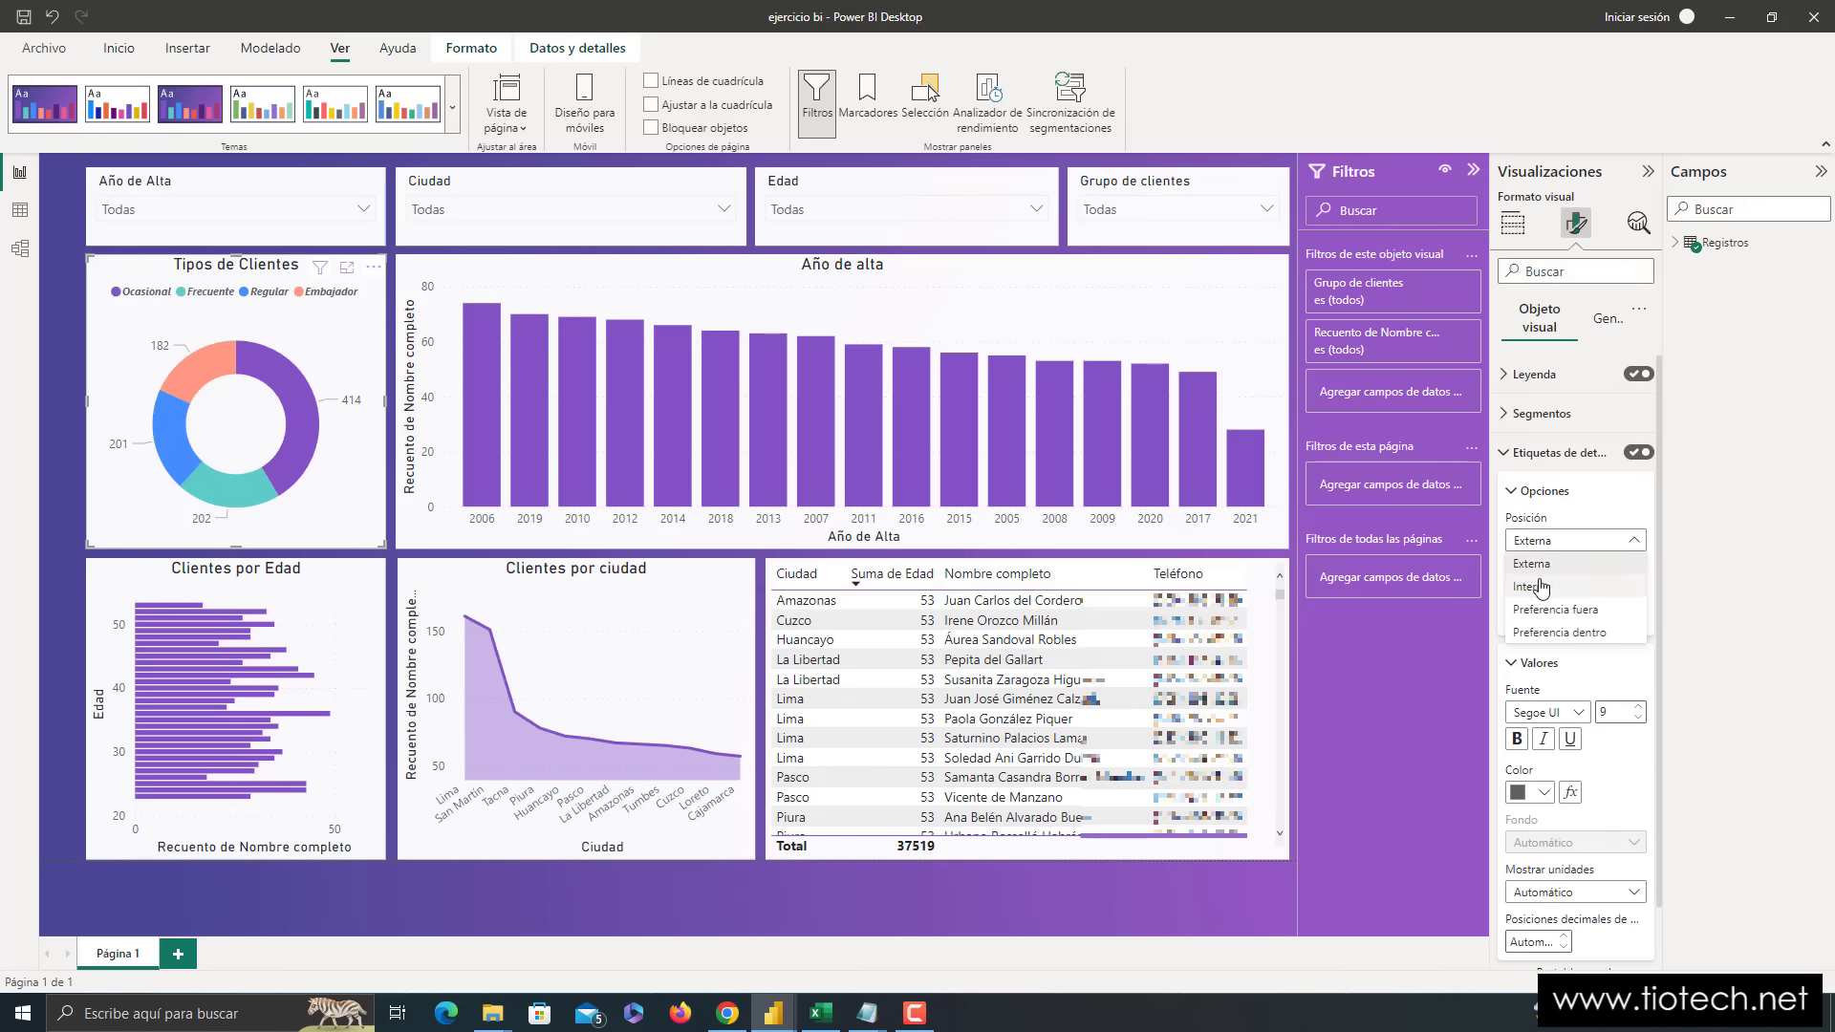
left_click(1534, 586)
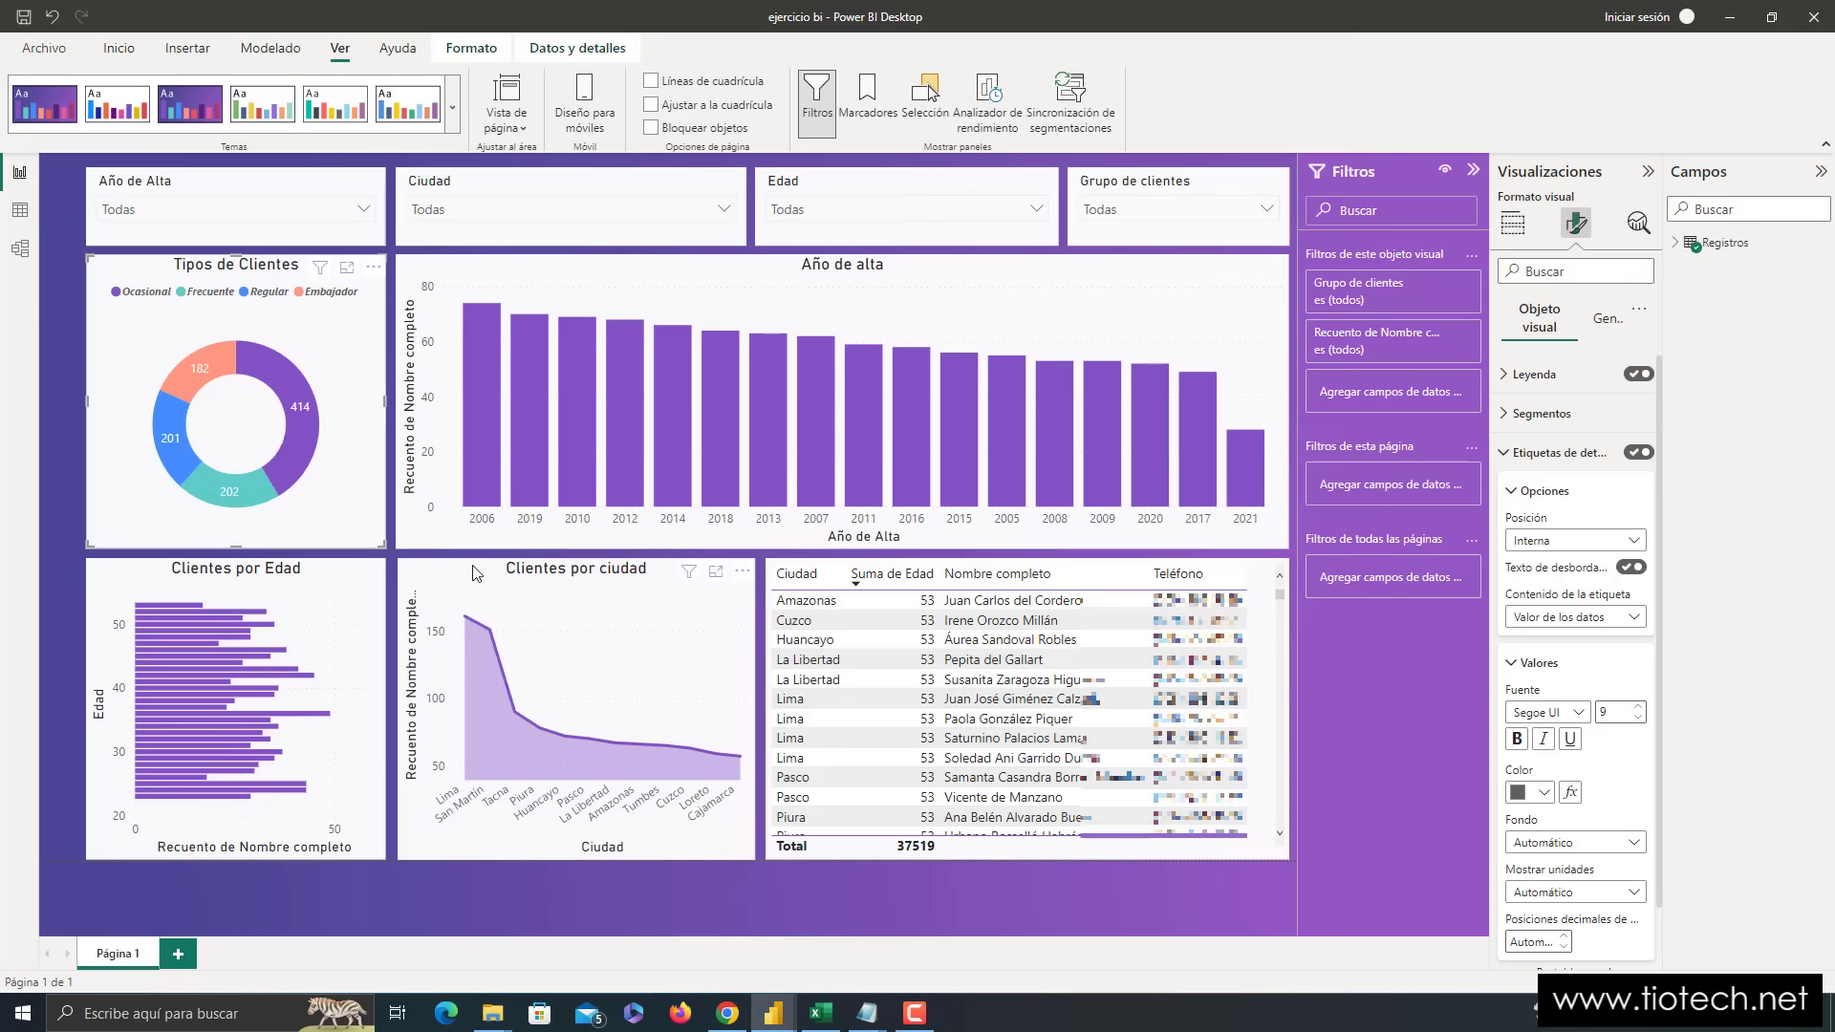
left_click(1582, 543)
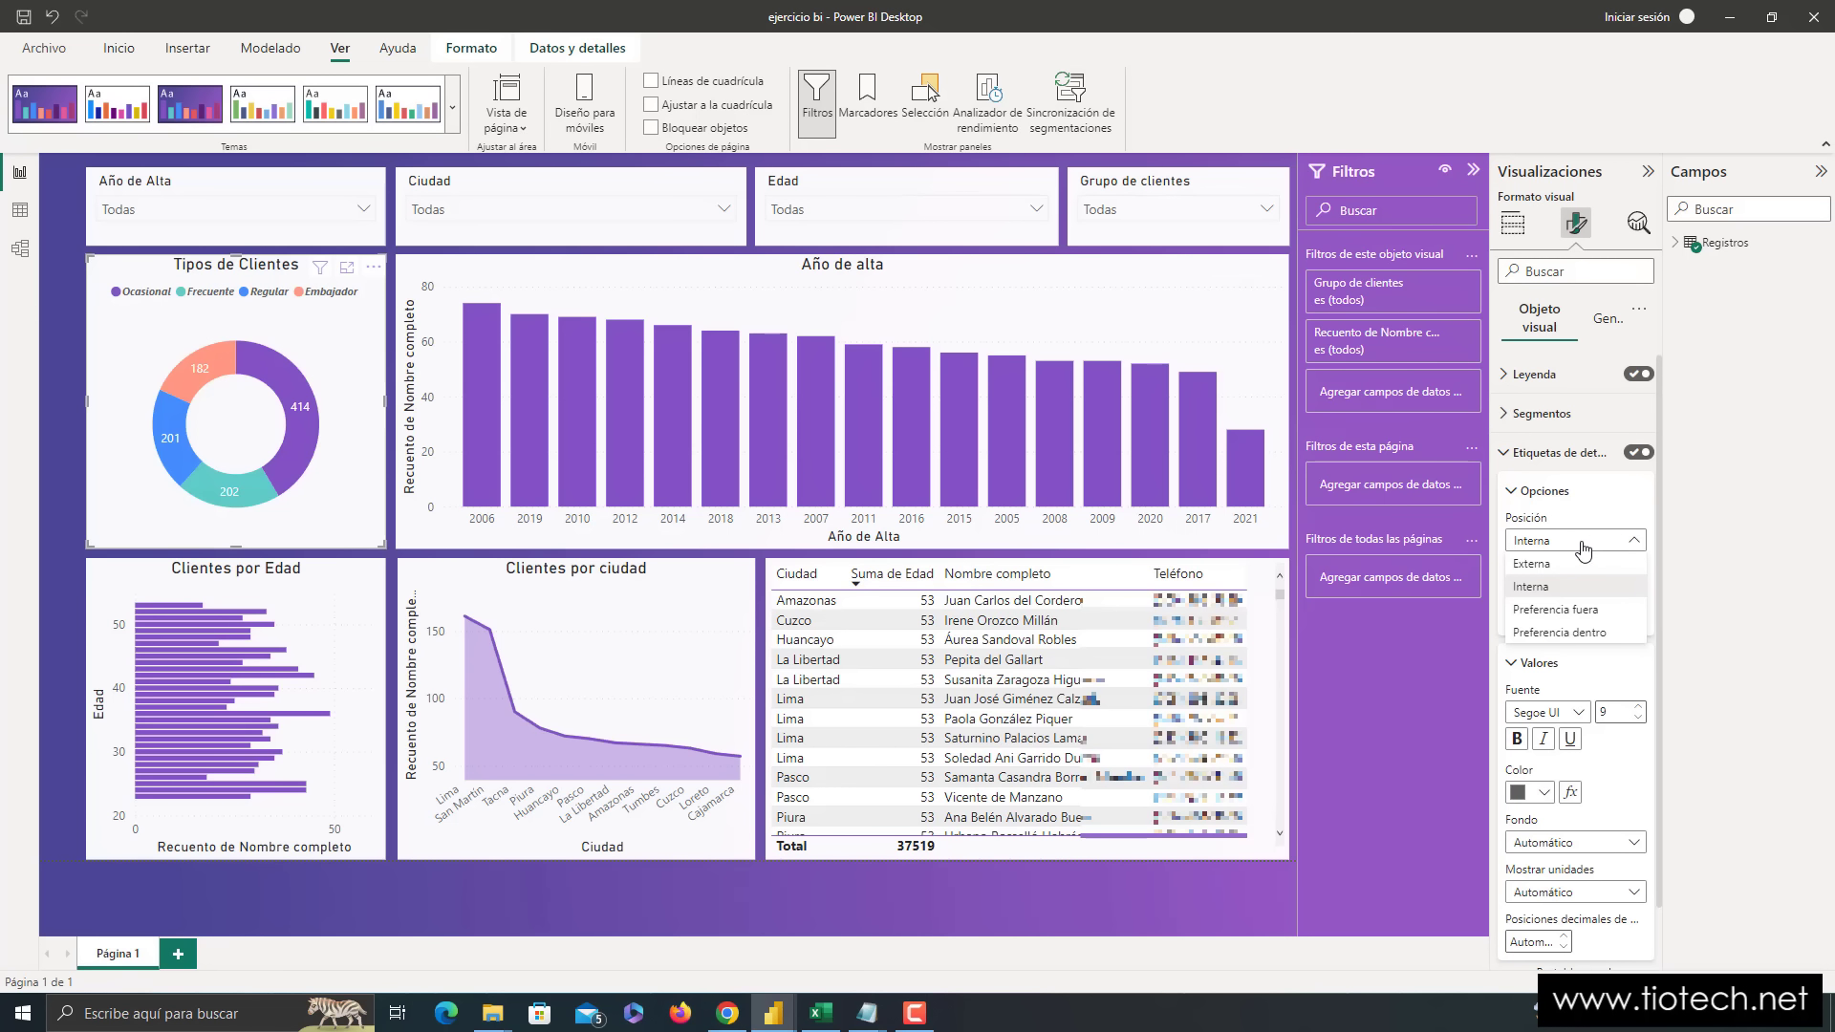
left_click(1537, 564)
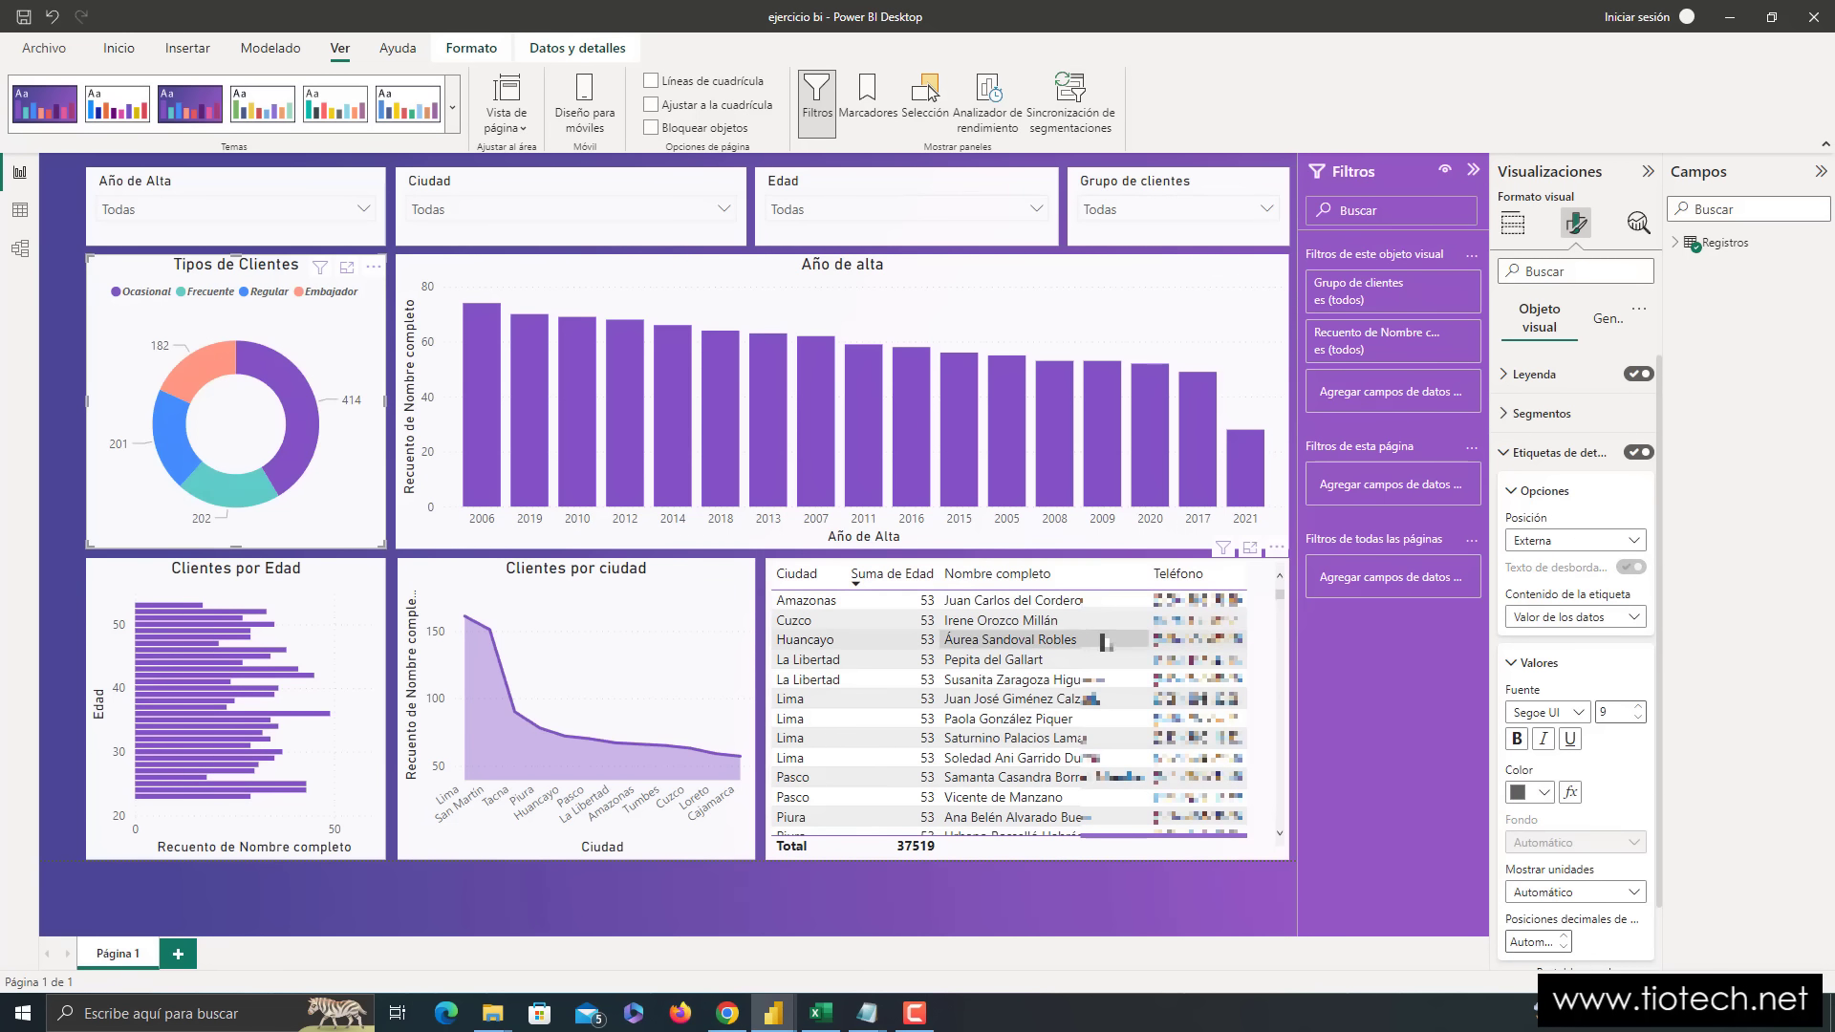
- Format the values of the donut chart's detail labels as bold and italic, and look at the Rotación settings
left_click(1515, 742)
left_click(1543, 738)
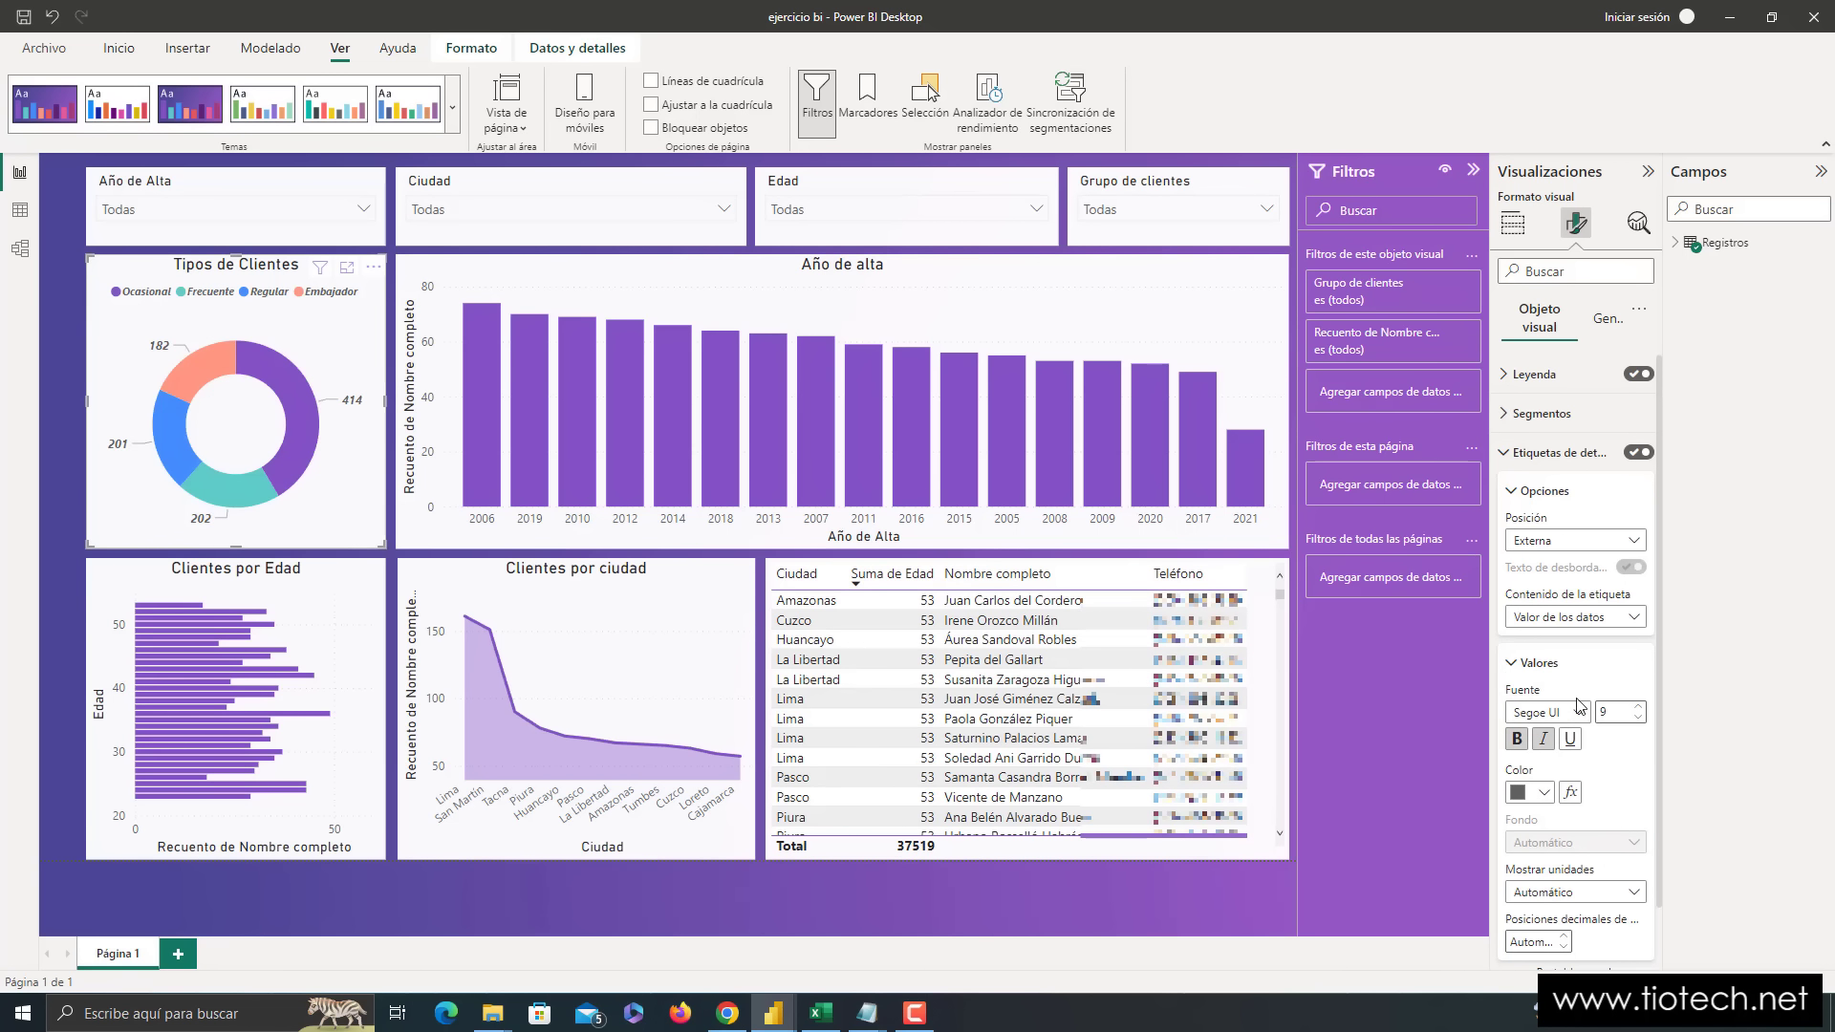
scroll(1581, 712, "down", 1)
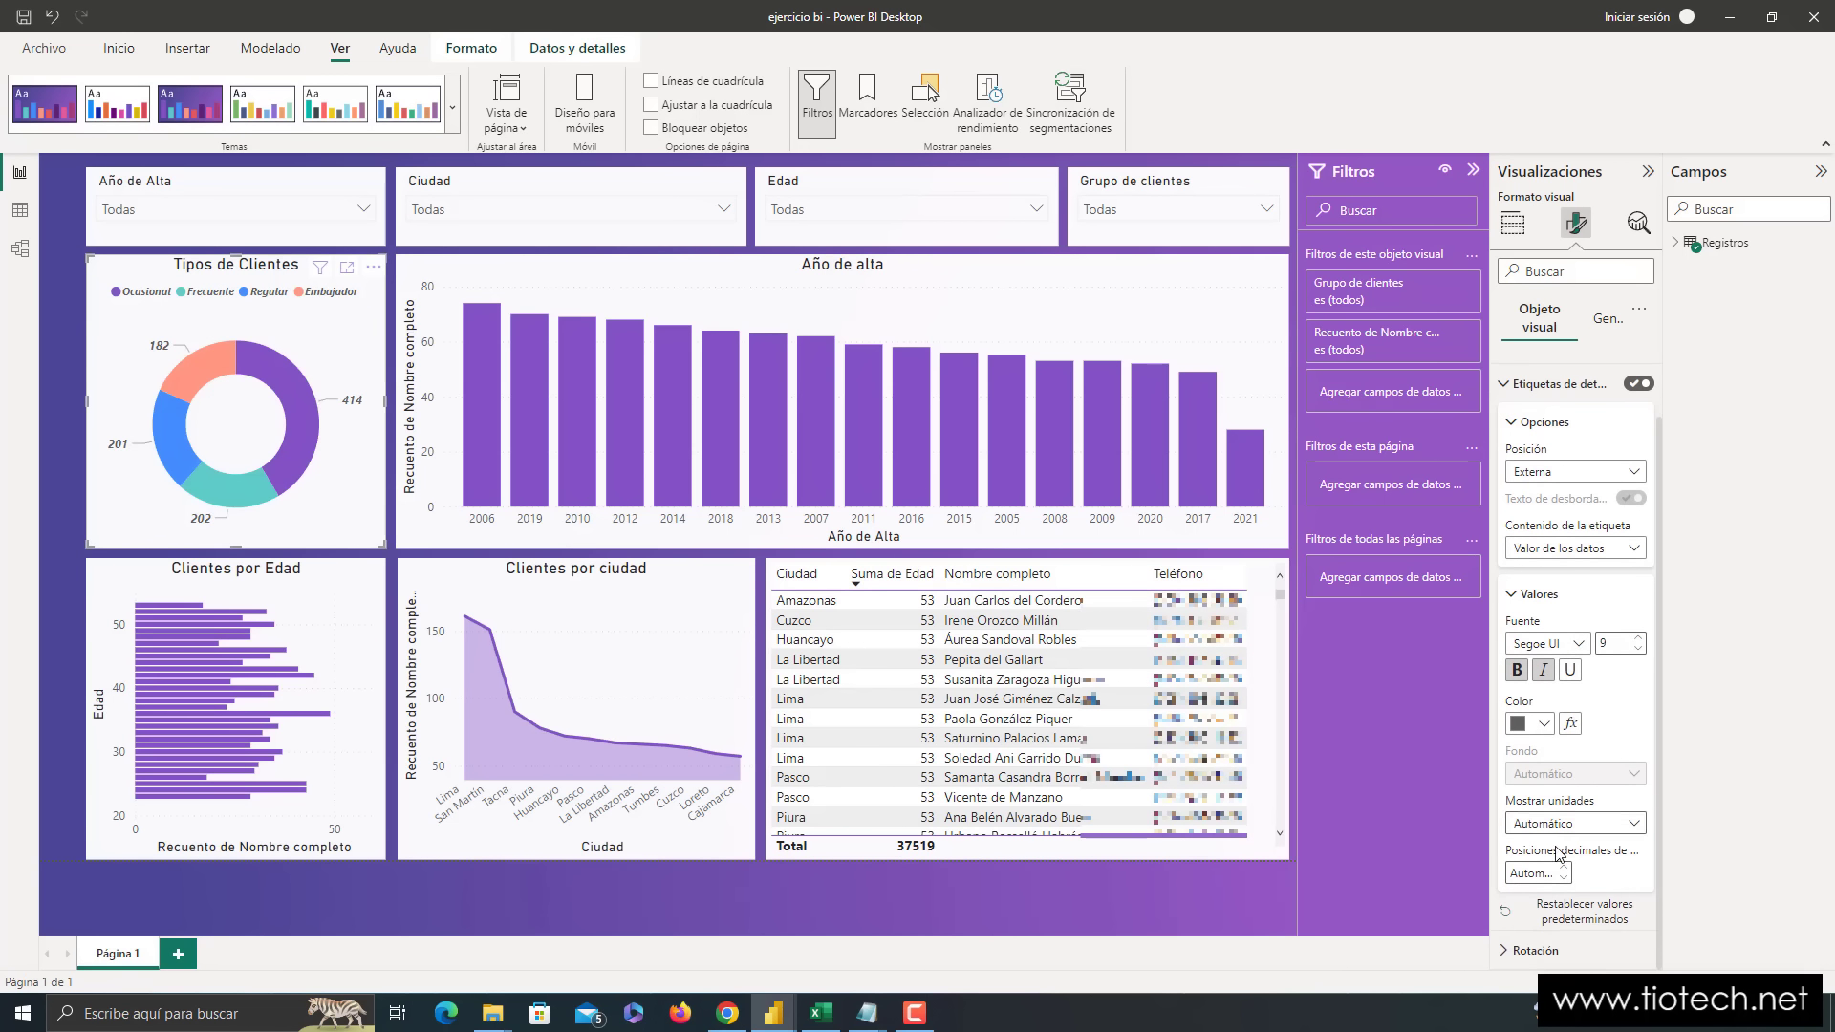
left_click(1516, 950)
scroll(1588, 745, "down", 2)
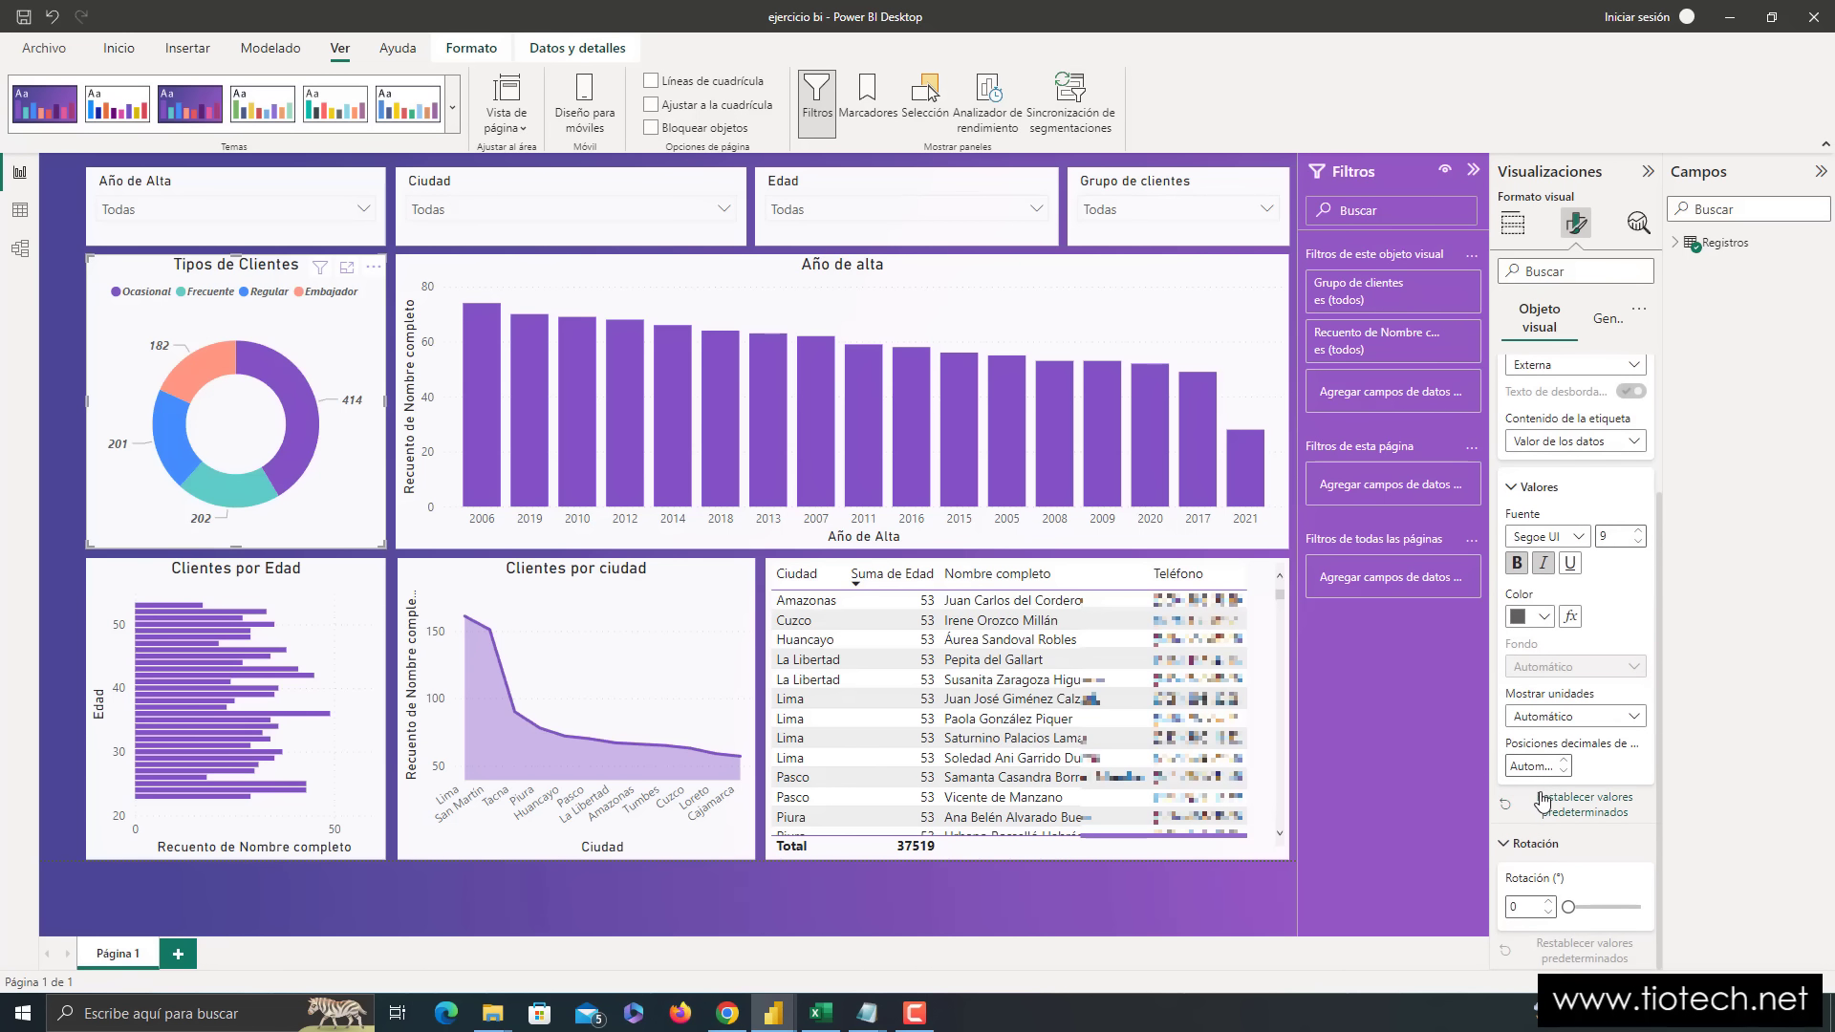
left_click(1506, 844)
left_click(1514, 604)
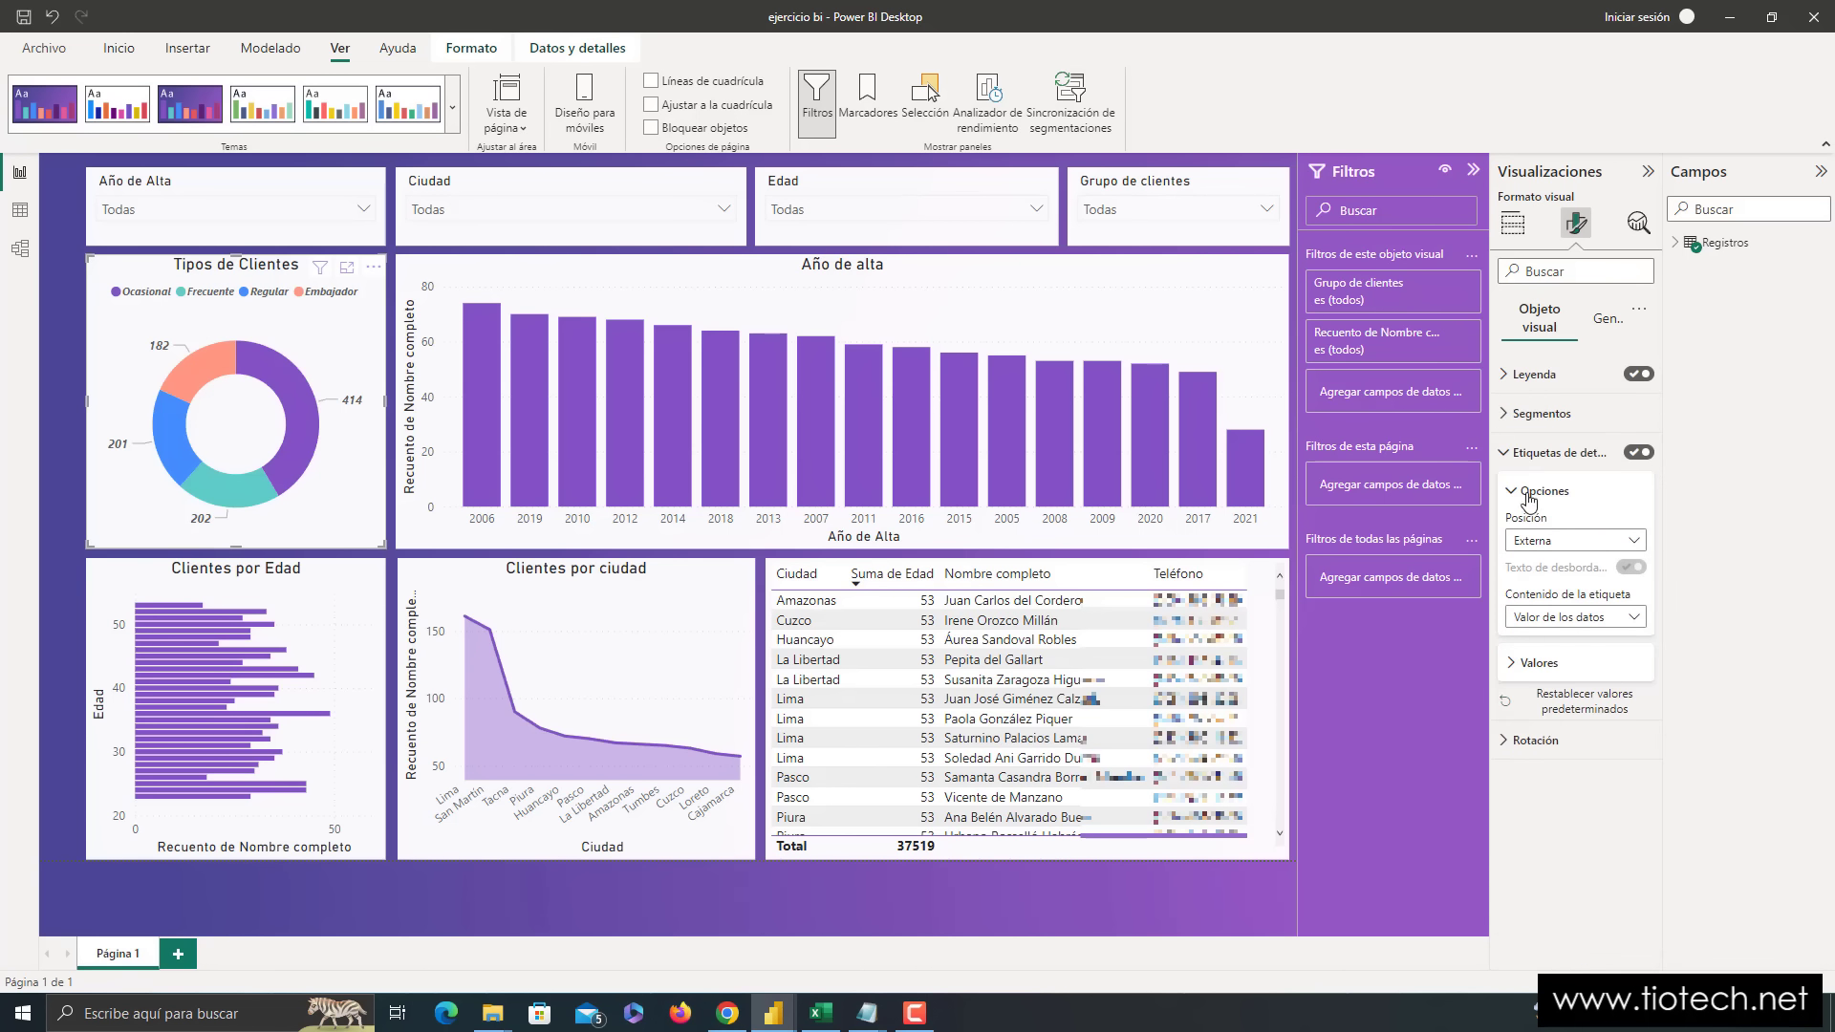
left_click(1511, 459)
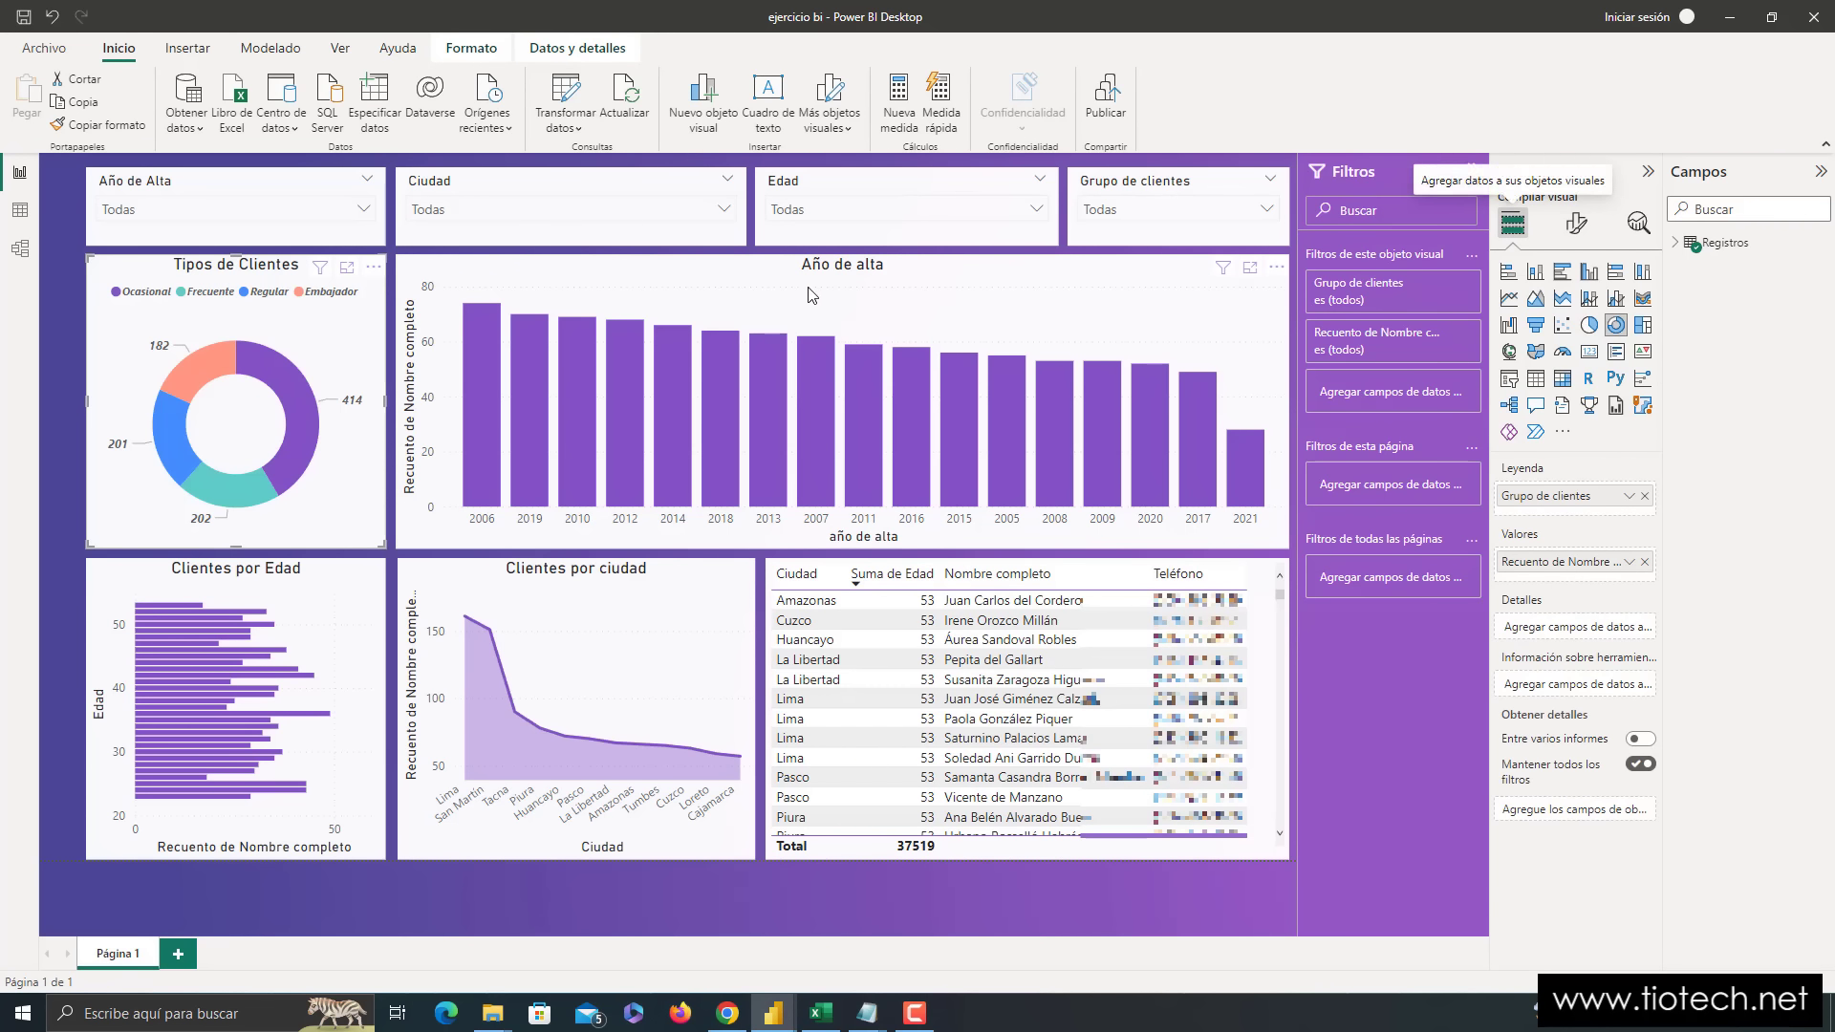
- Clear the X-axis title text "año de alta" from the Año de alta column chart
left_click(681, 274)
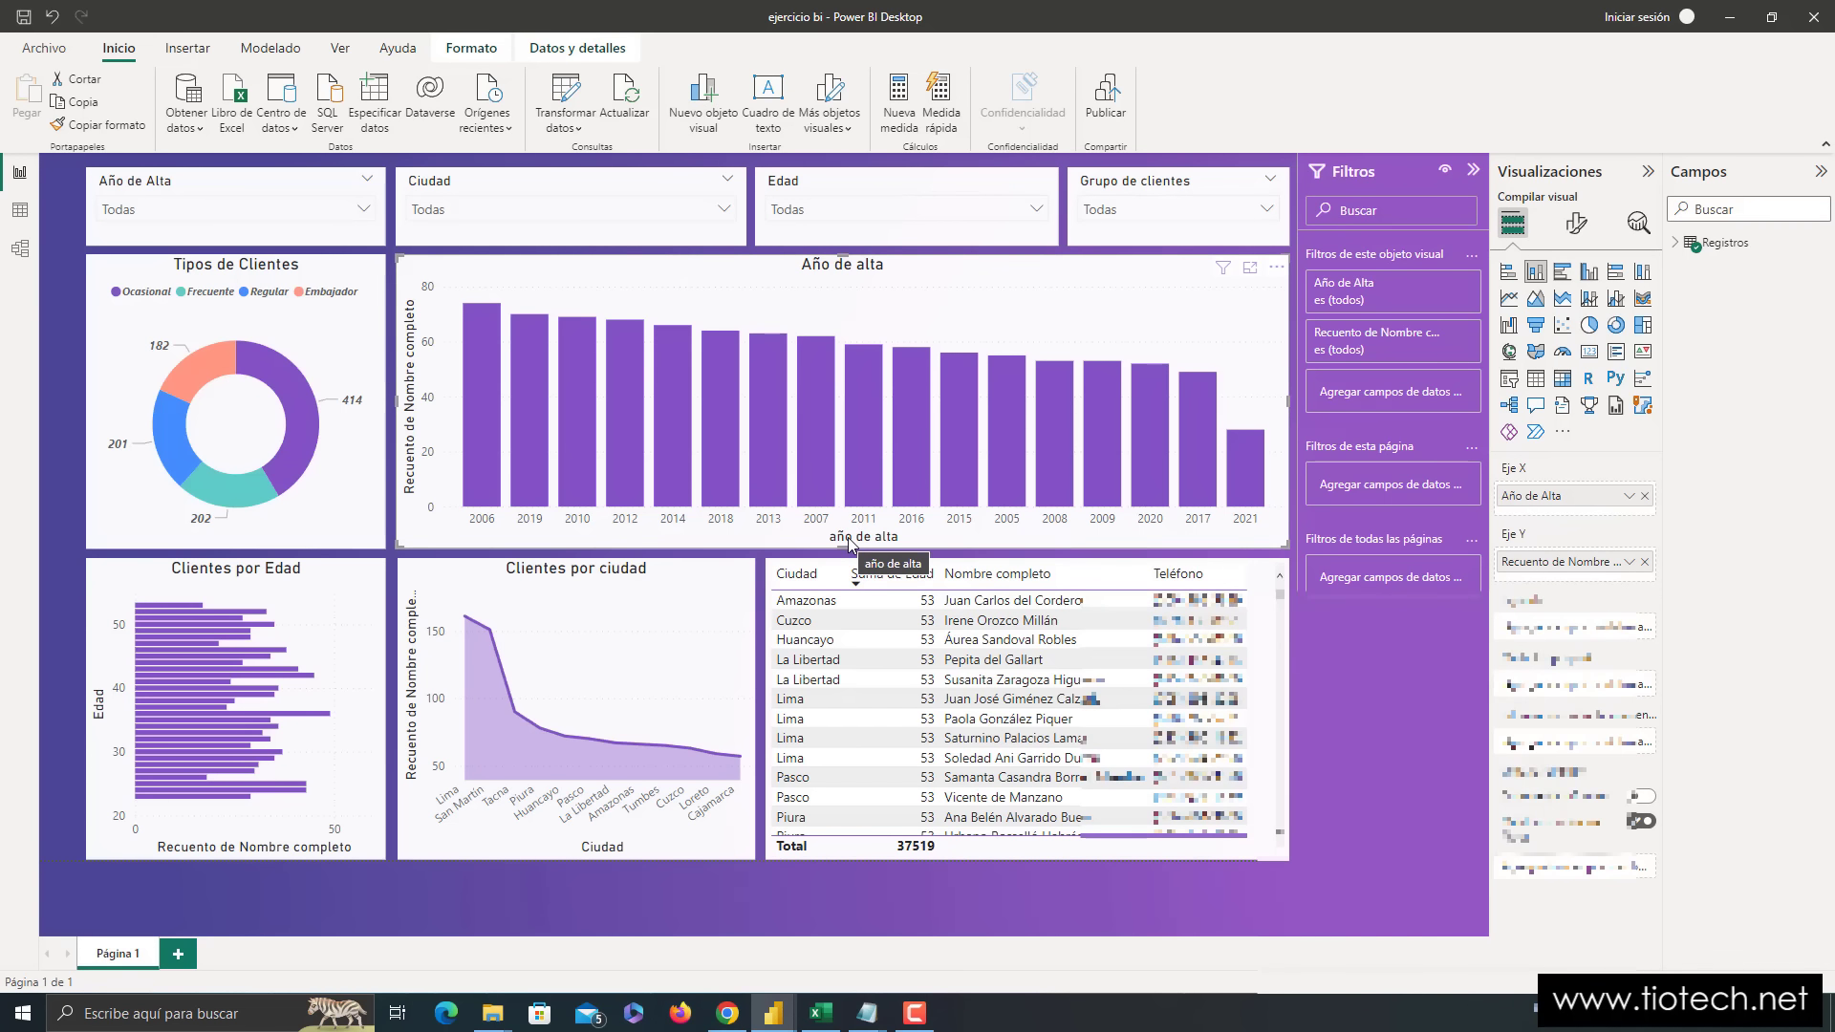
key("super+plus")
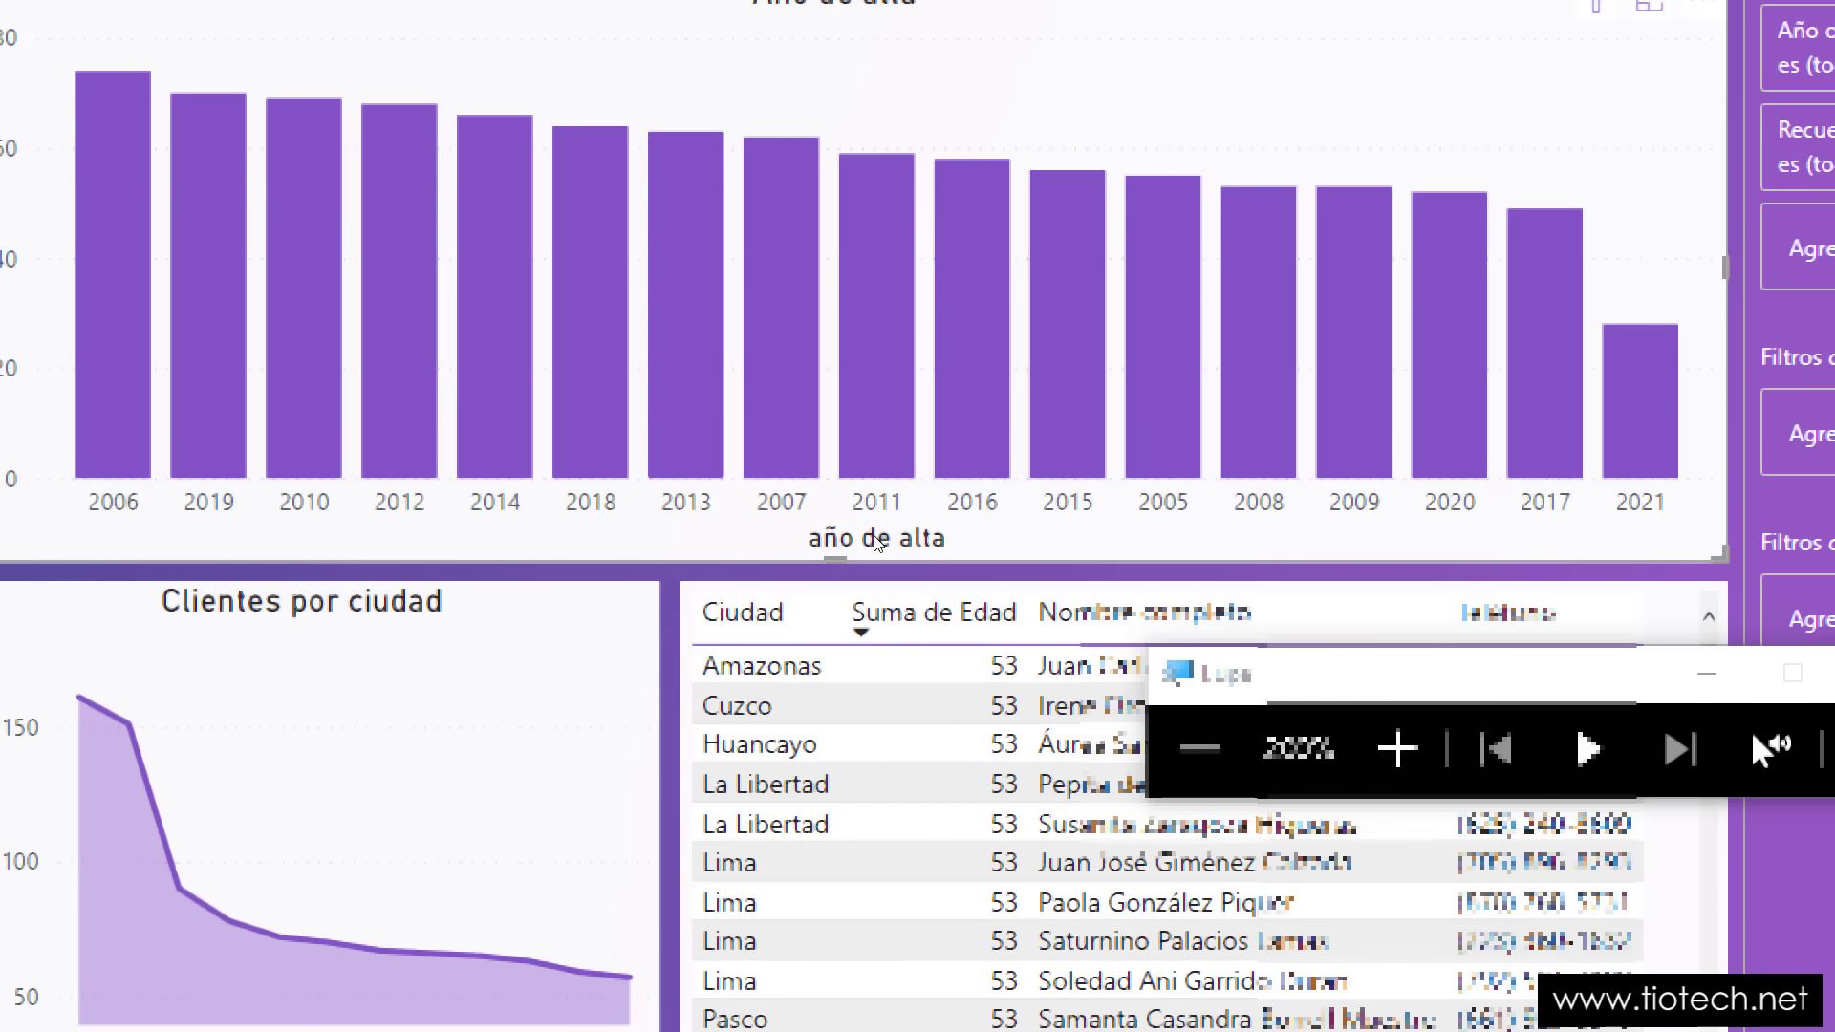
key("super+Escape")
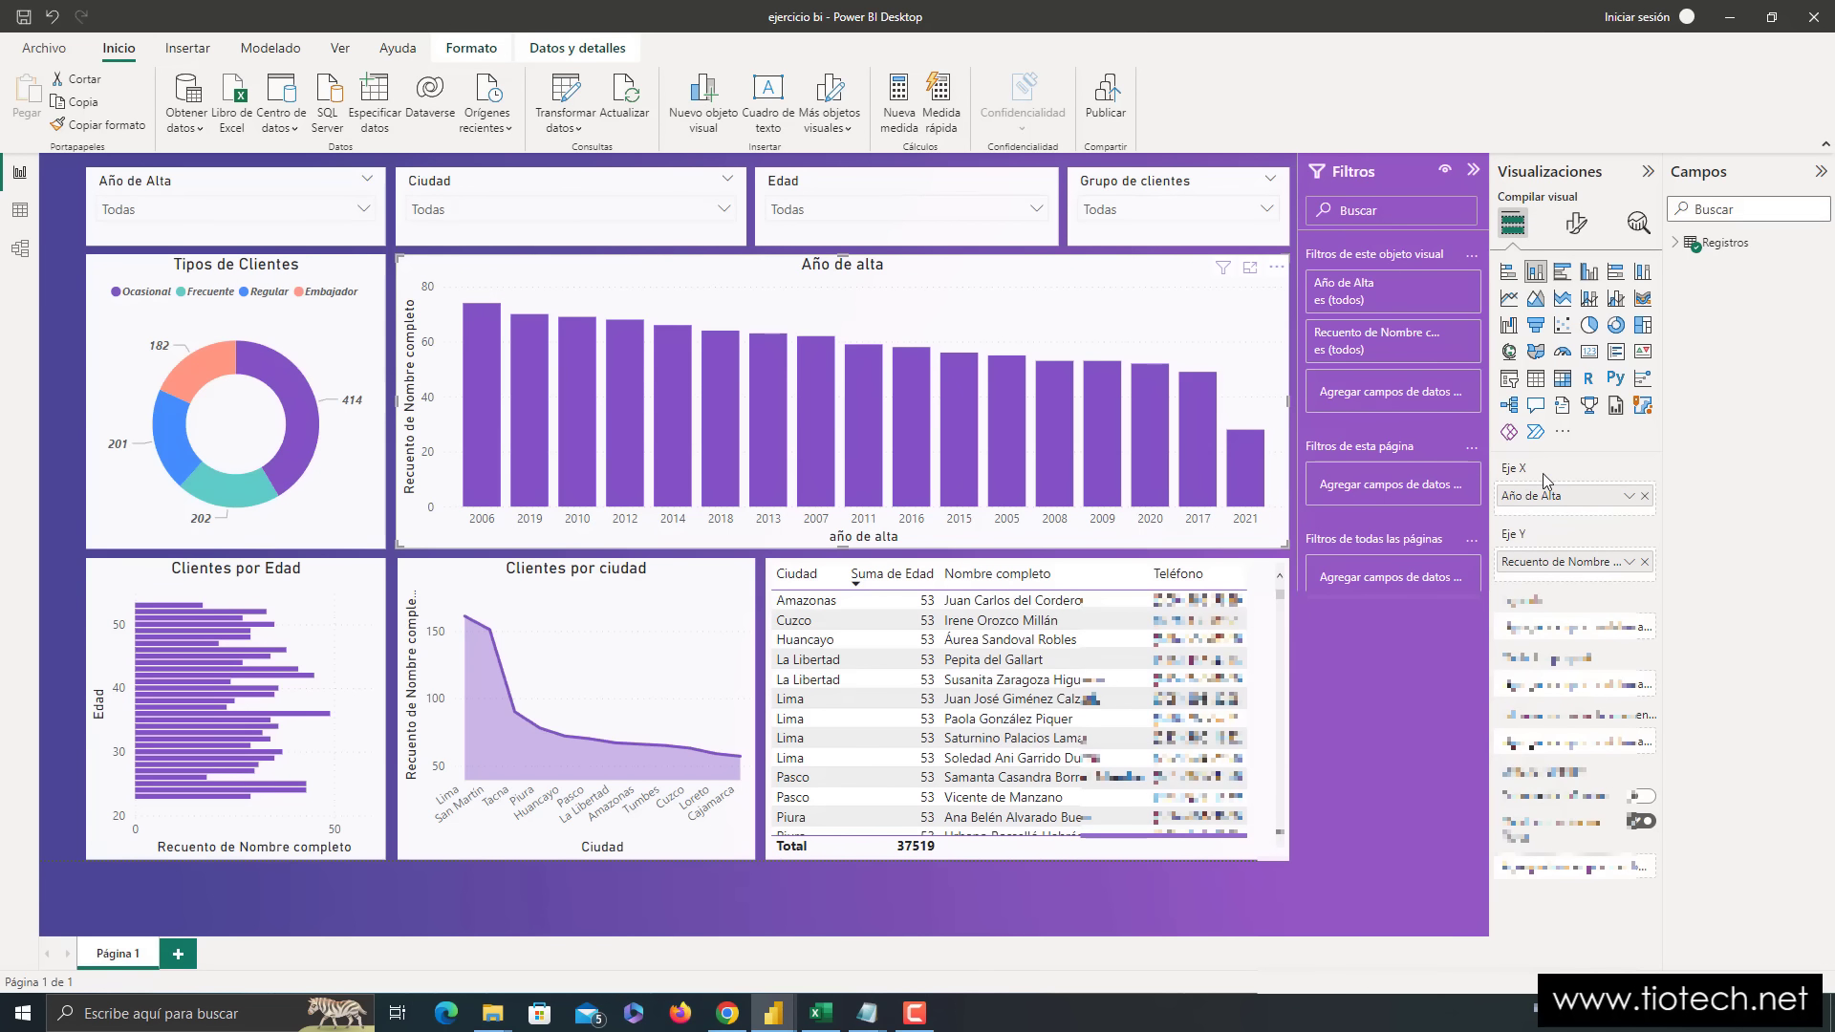
key("super+plus")
left_click(1583, 231)
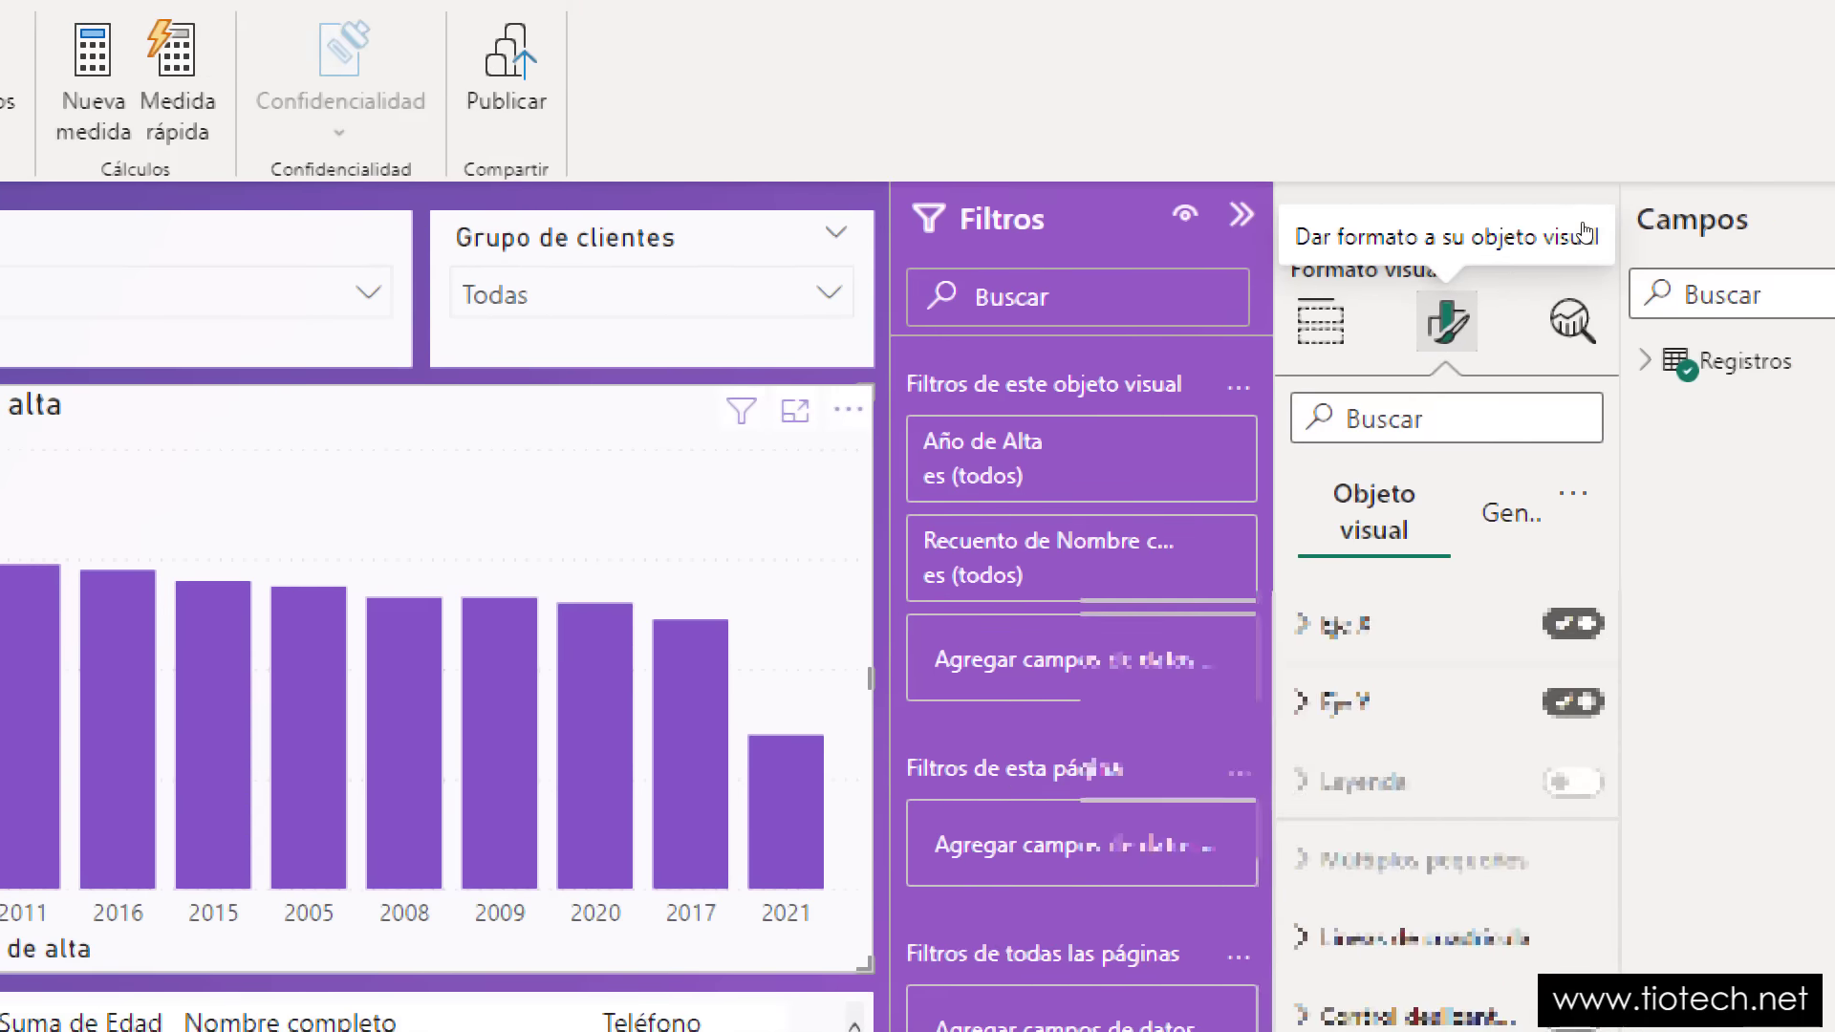
key("super+Escape")
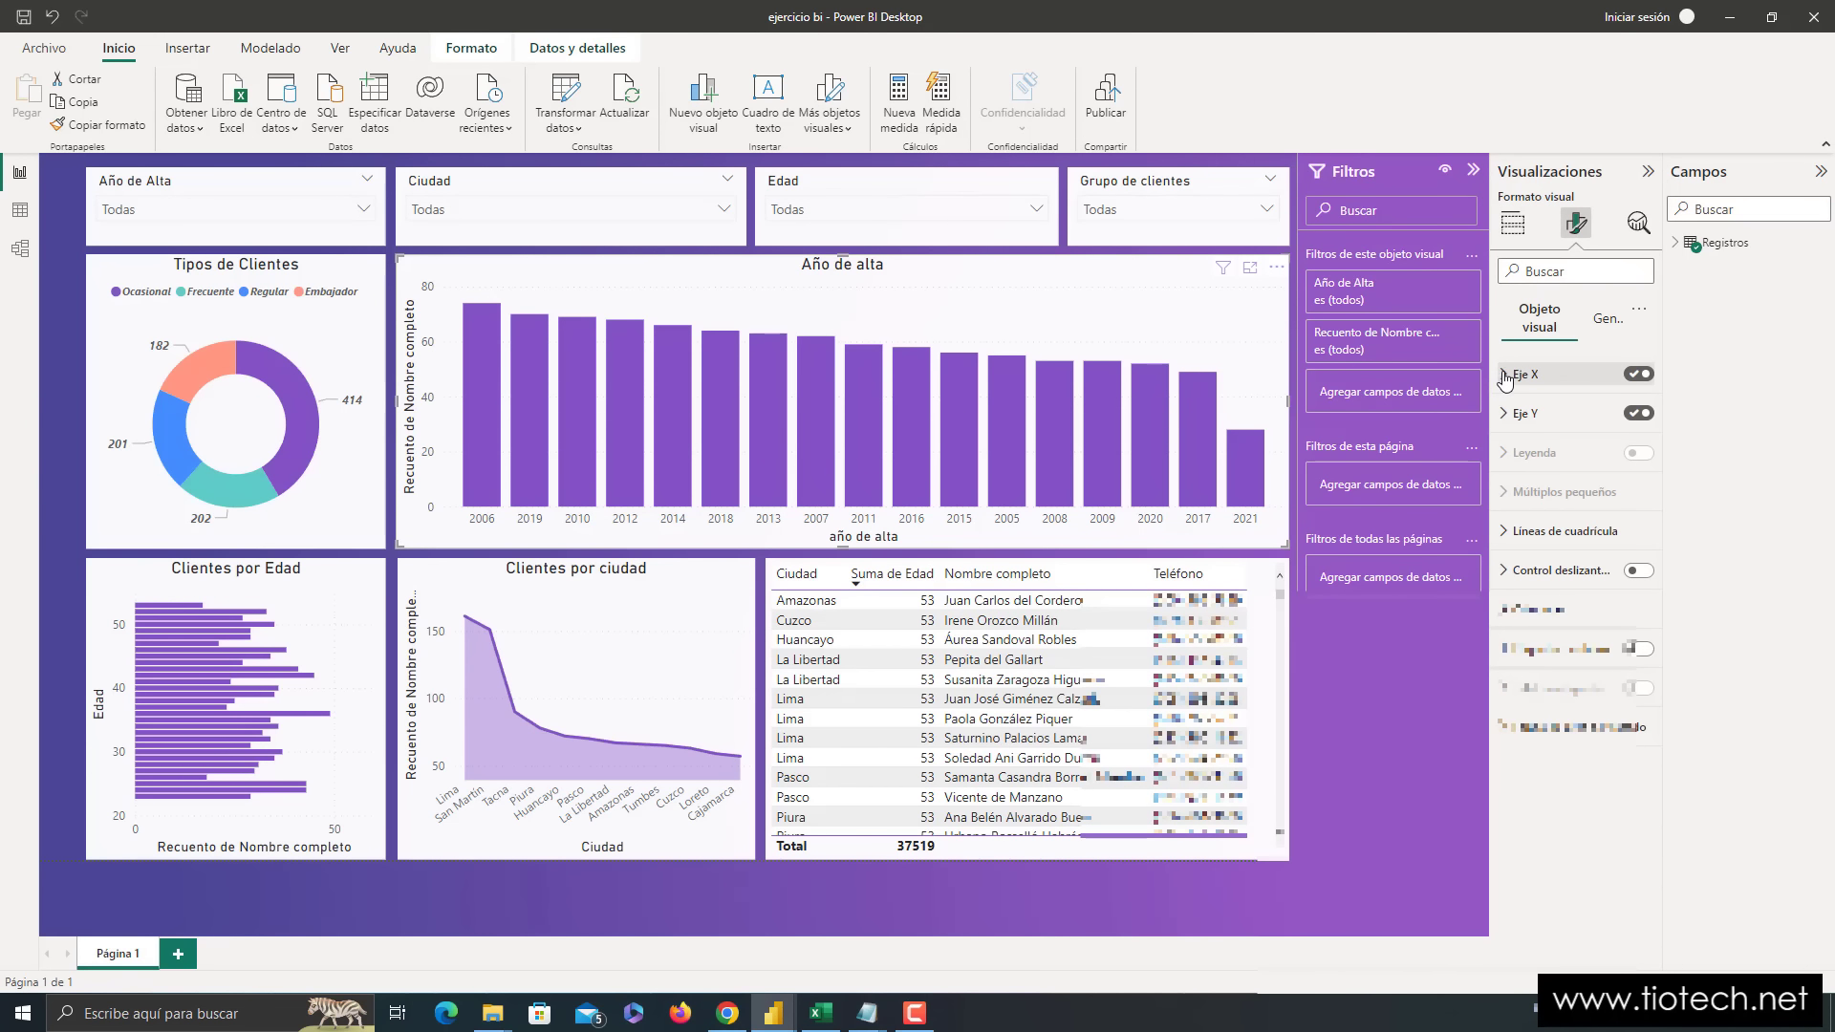
left_click(1506, 378)
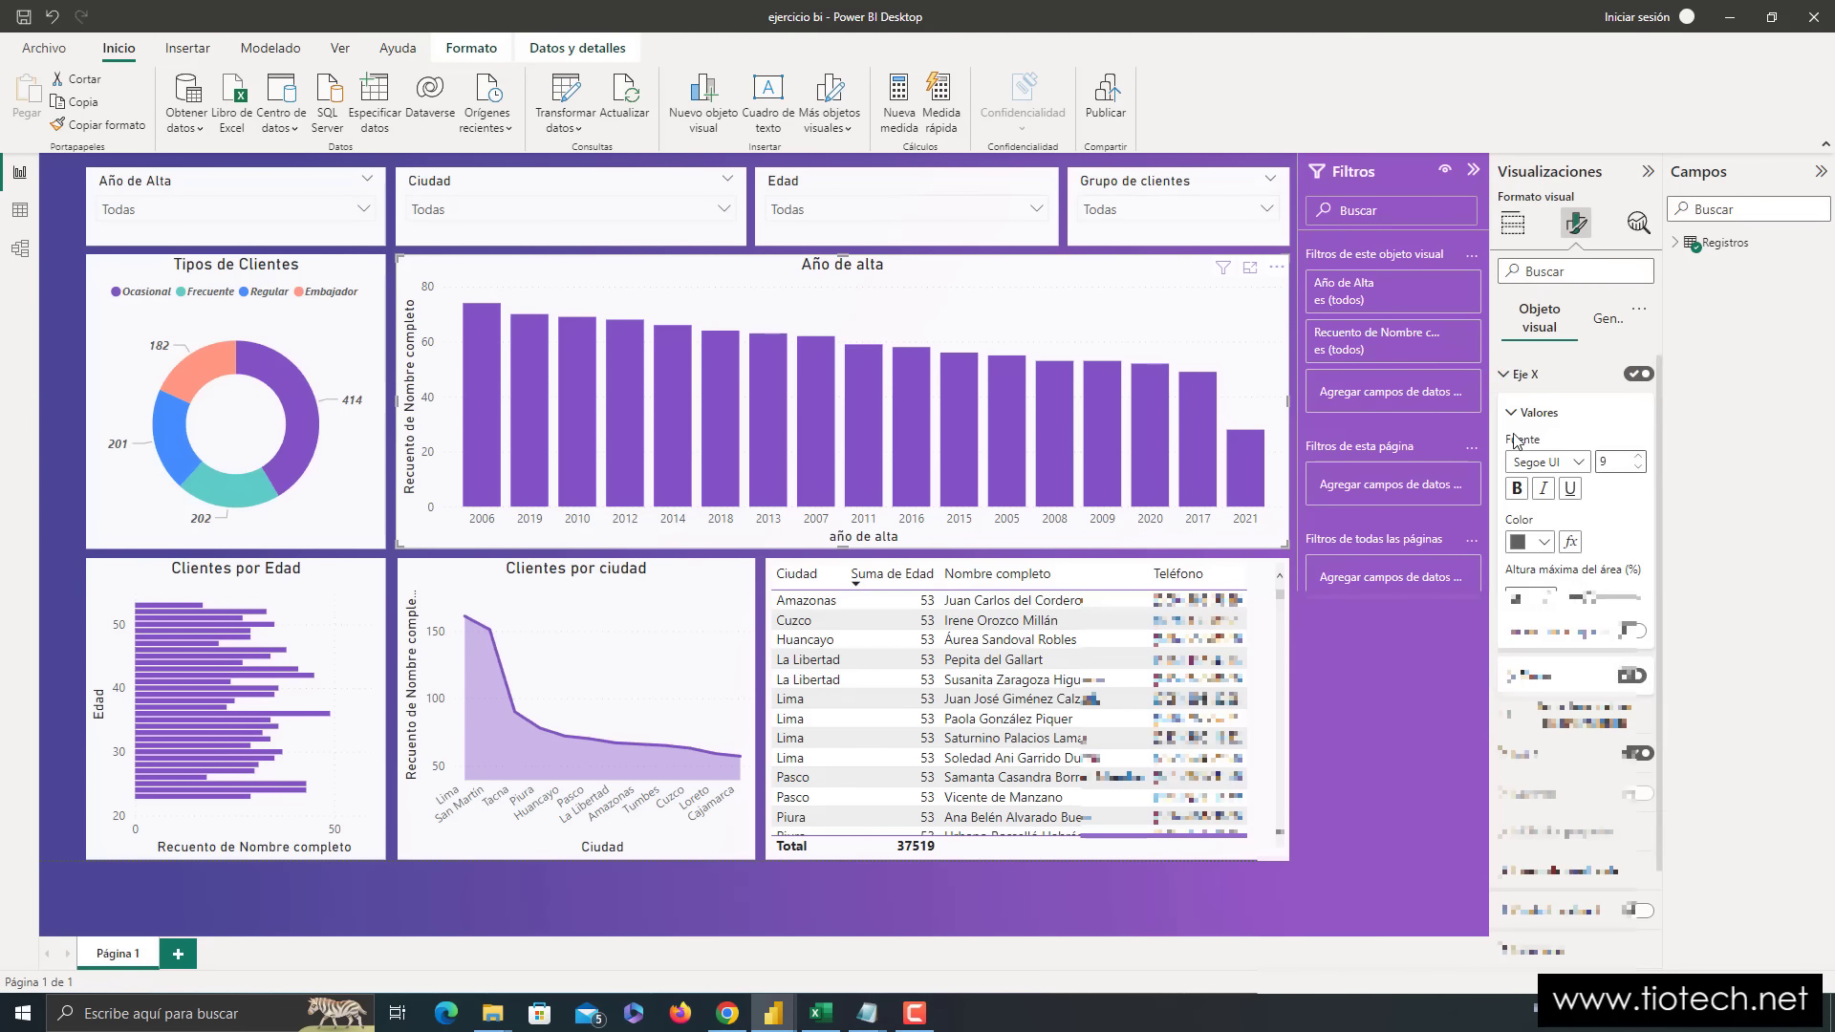
left_click(1510, 417)
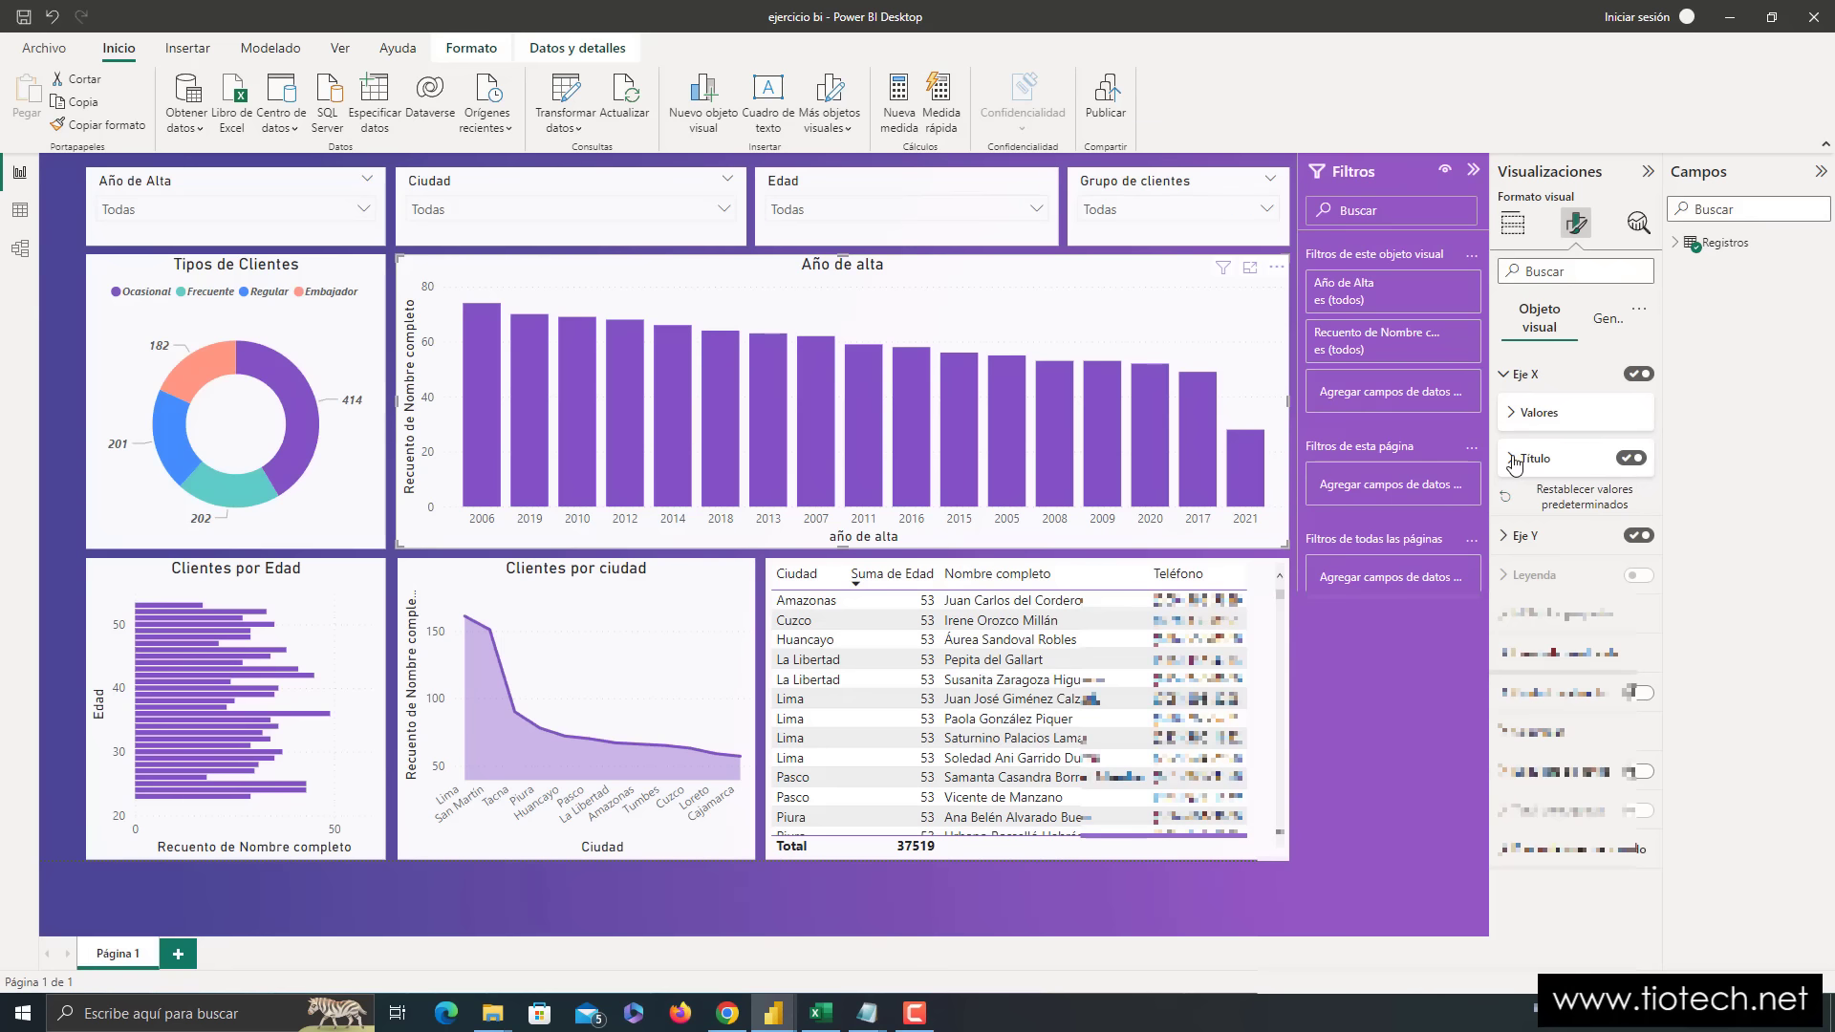
left_click(1522, 461)
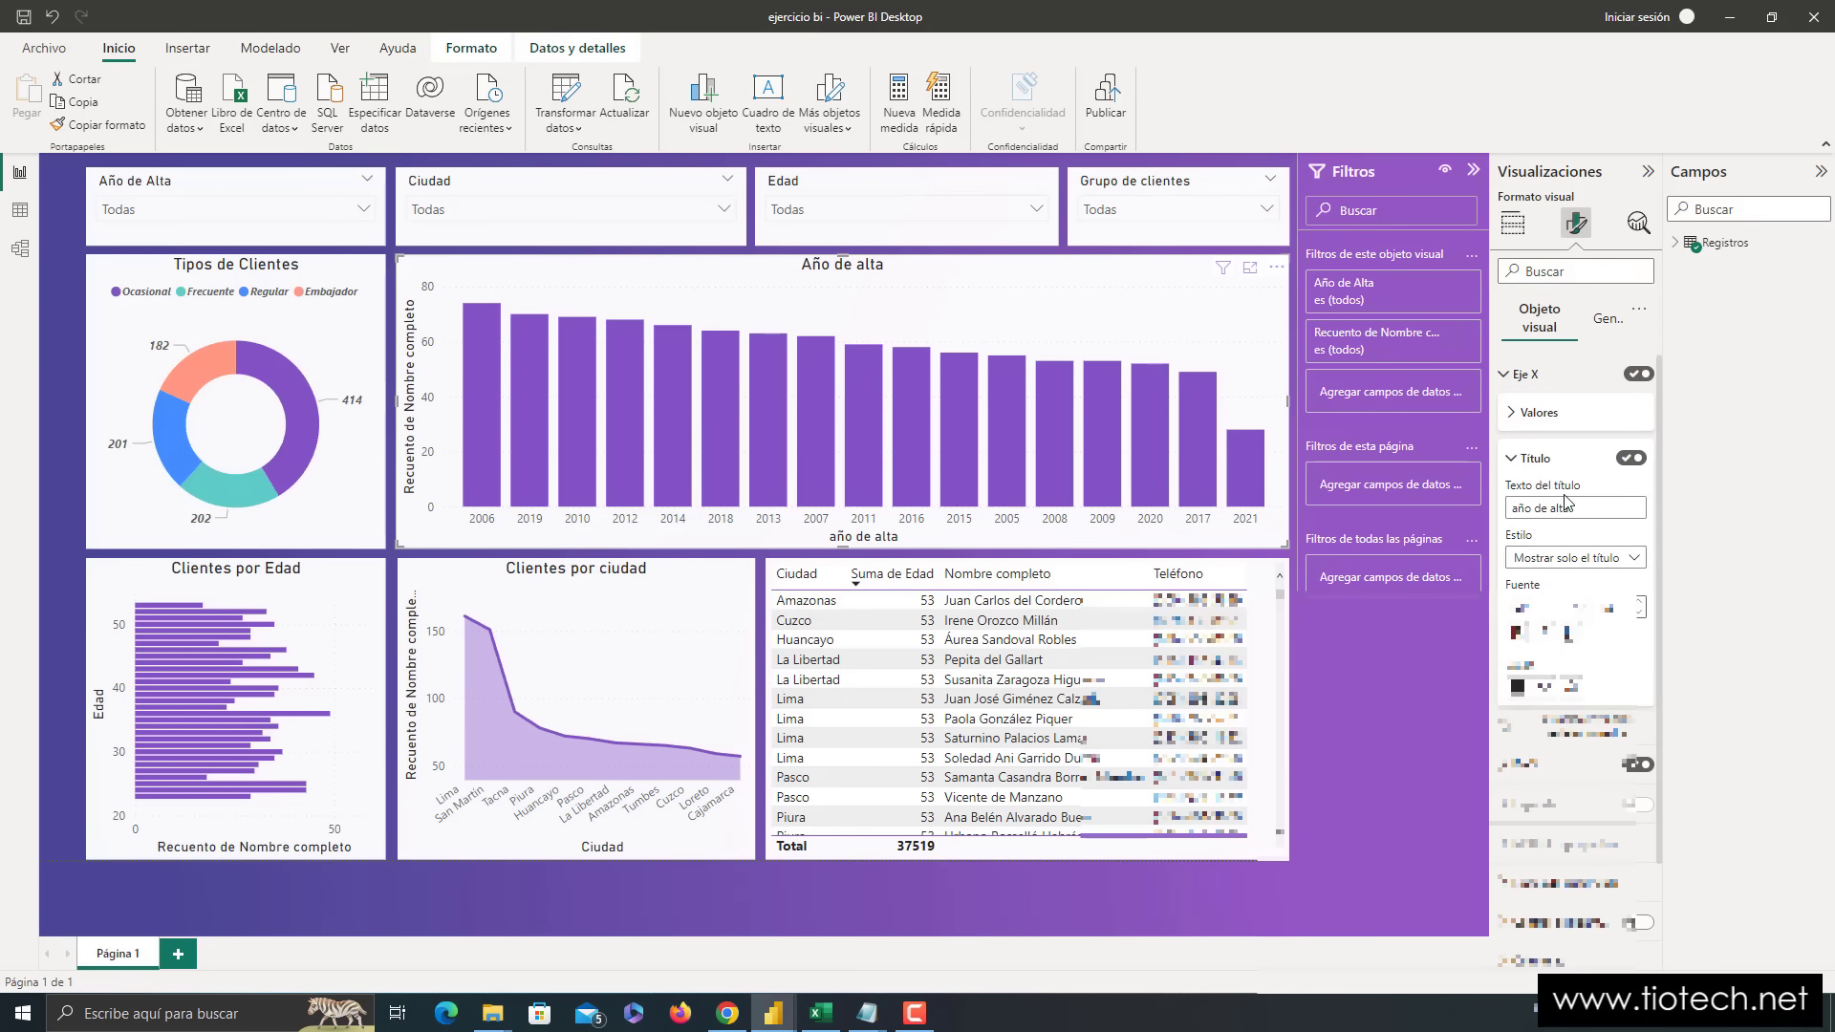
left_click_drag(1594, 507, 1426, 506)
key("BackSpace")
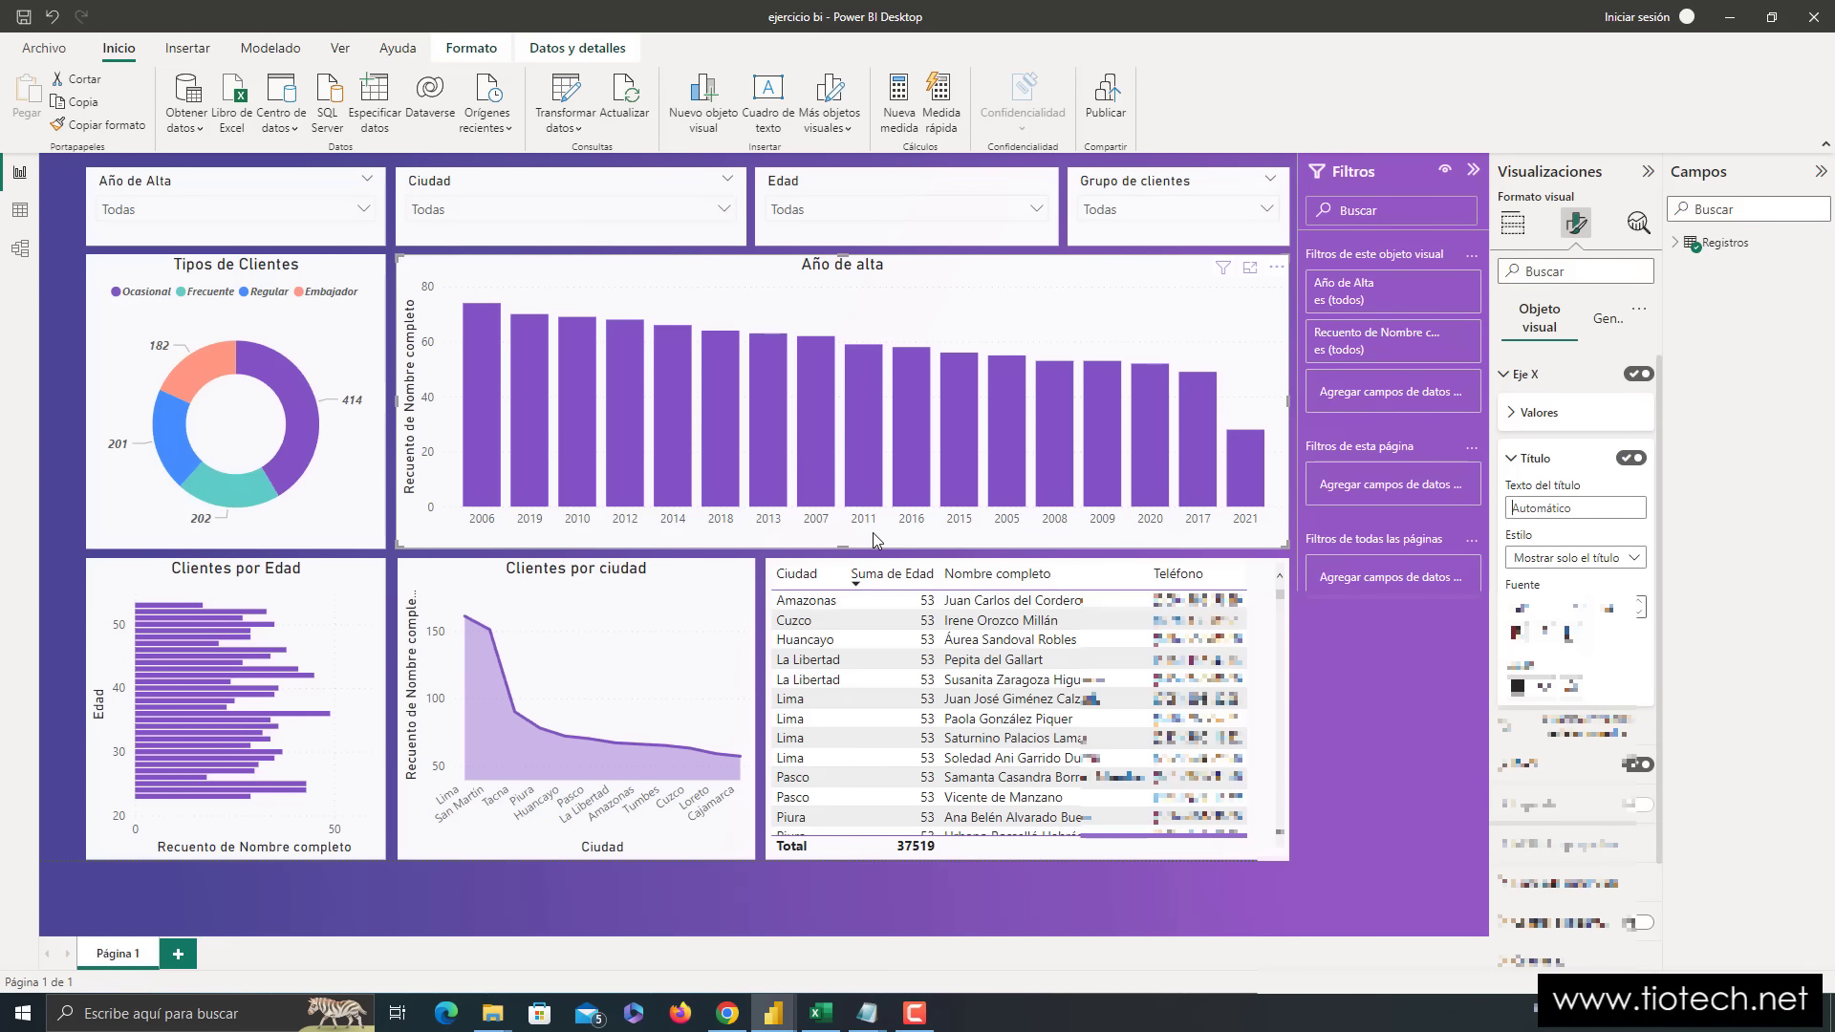
left_click(1524, 375)
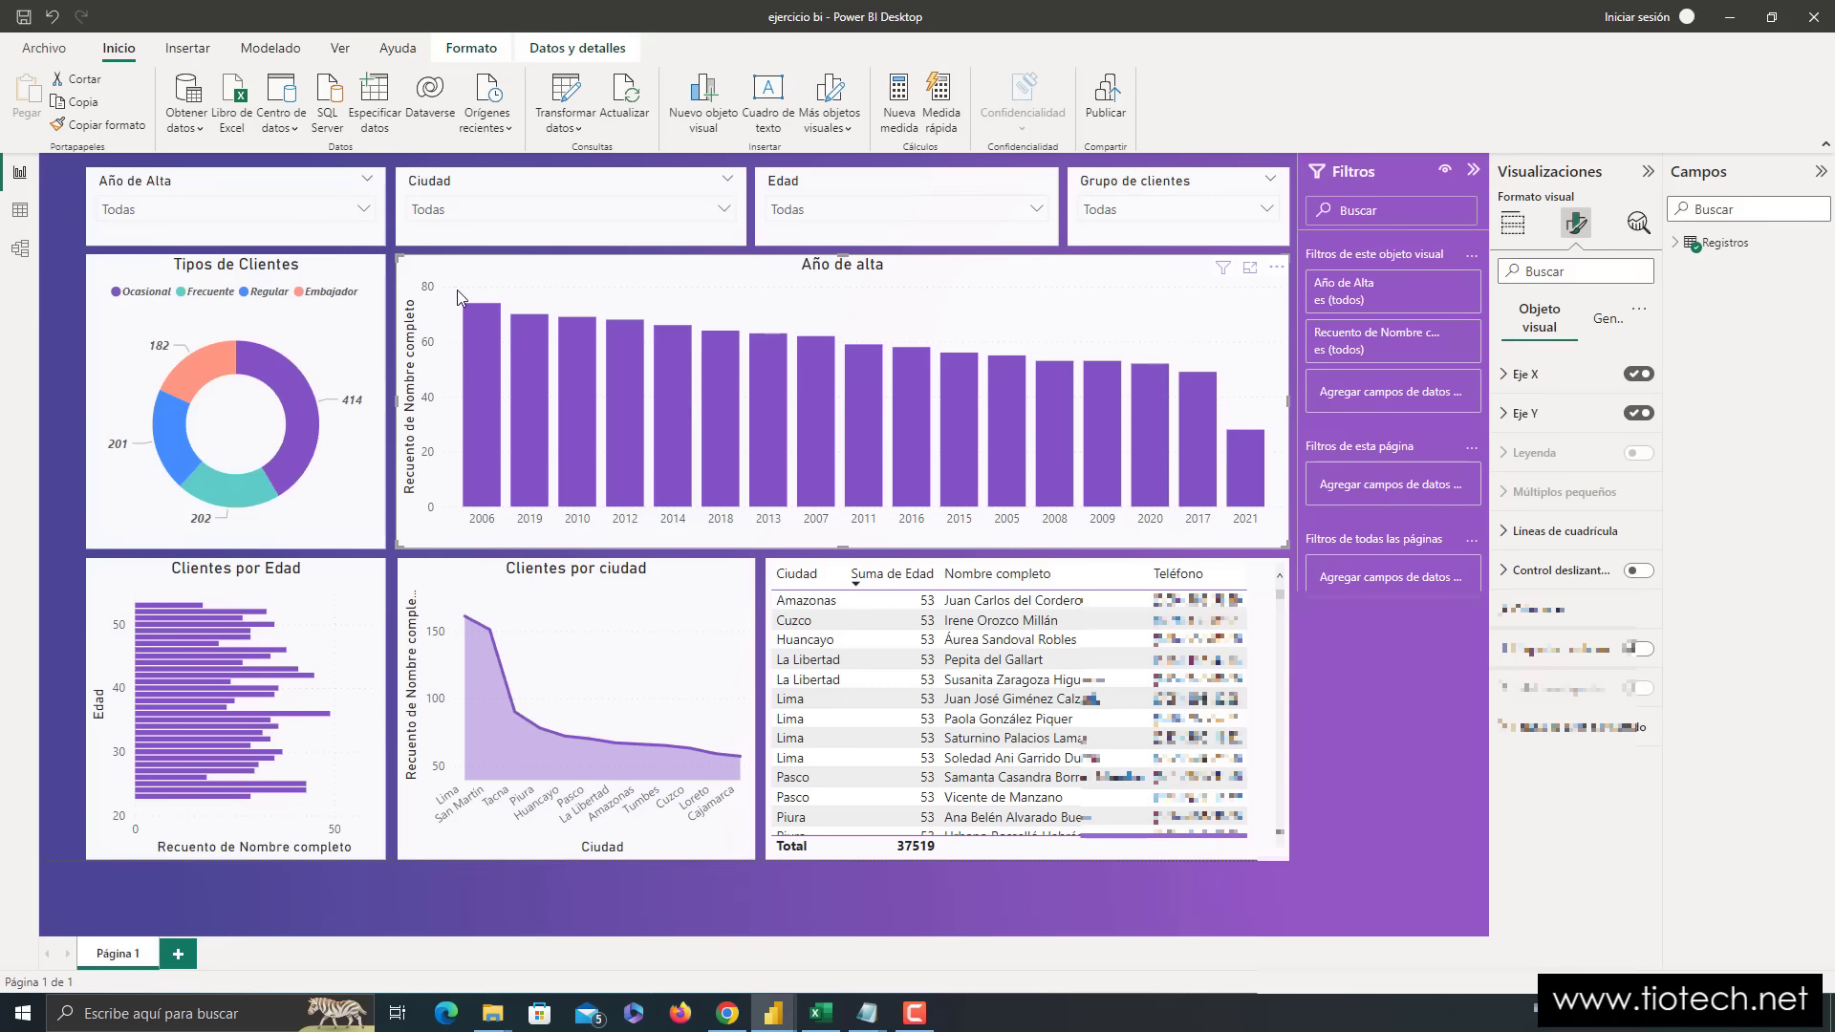
- Format the horizontal gridlines of the Año de alta column chart as solid black lines
key("super+plus")
key("super+minus")
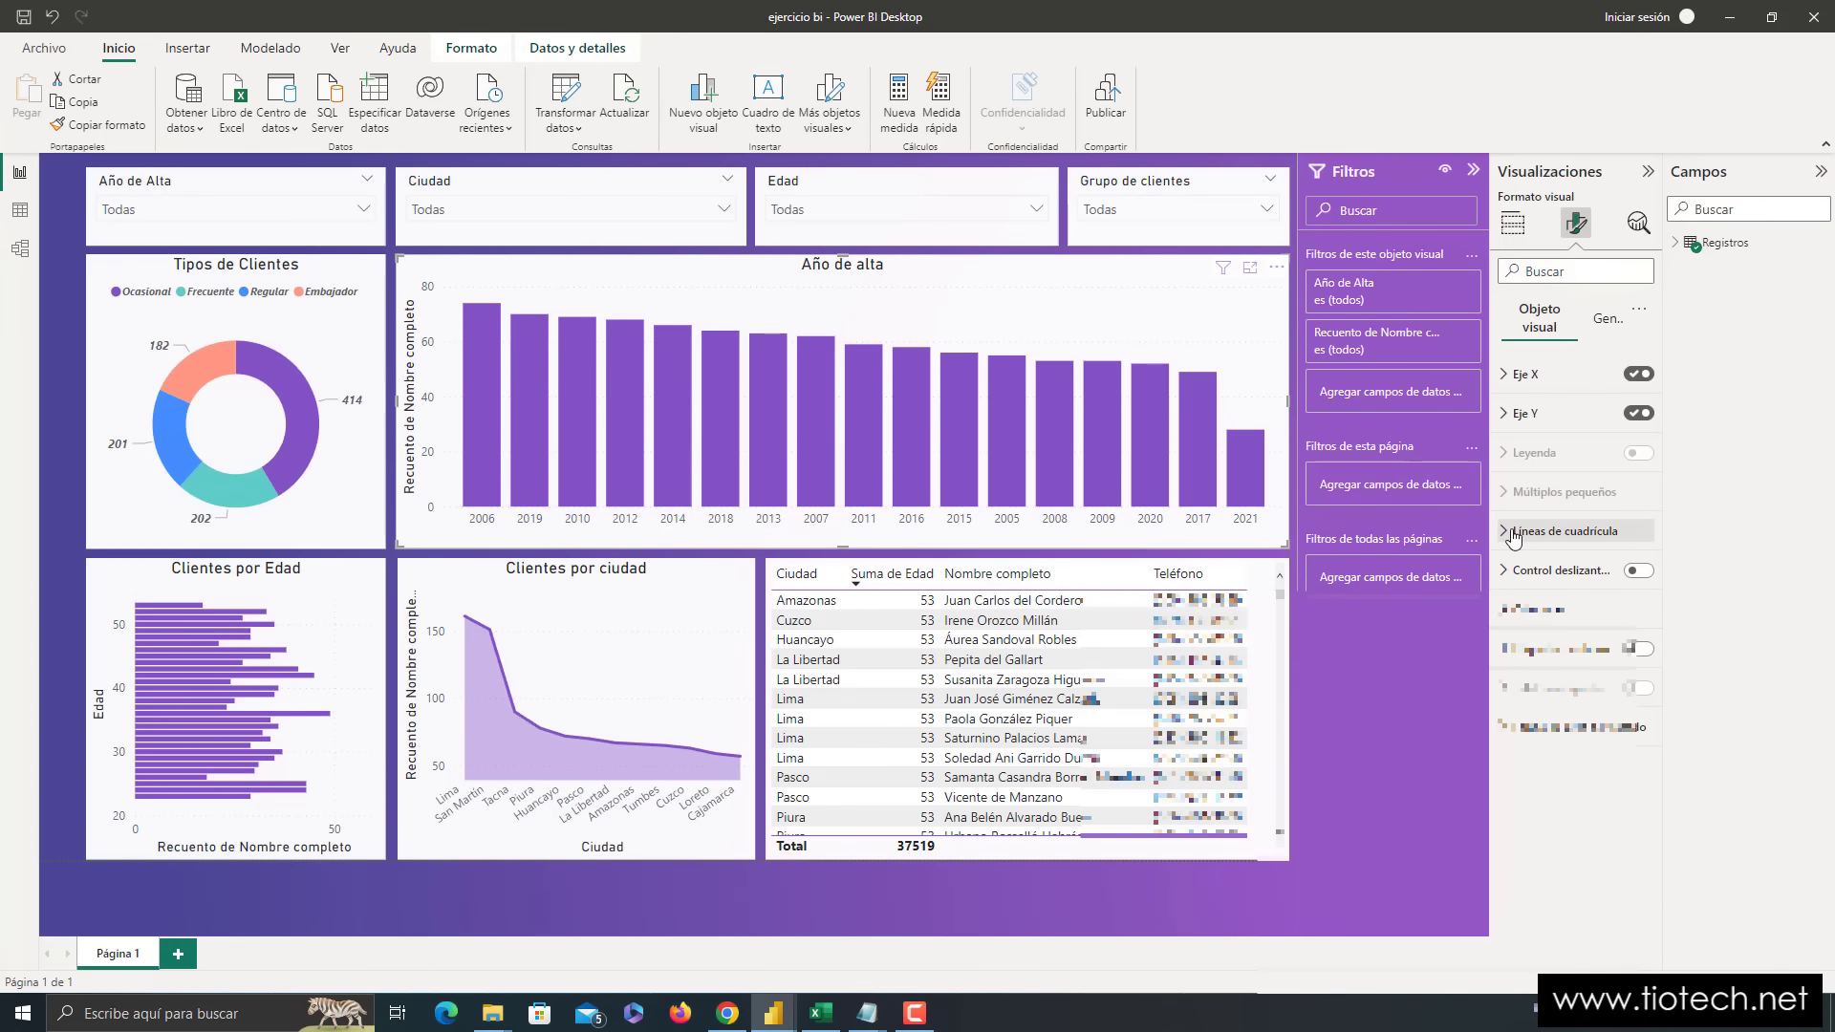
left_click(1512, 533)
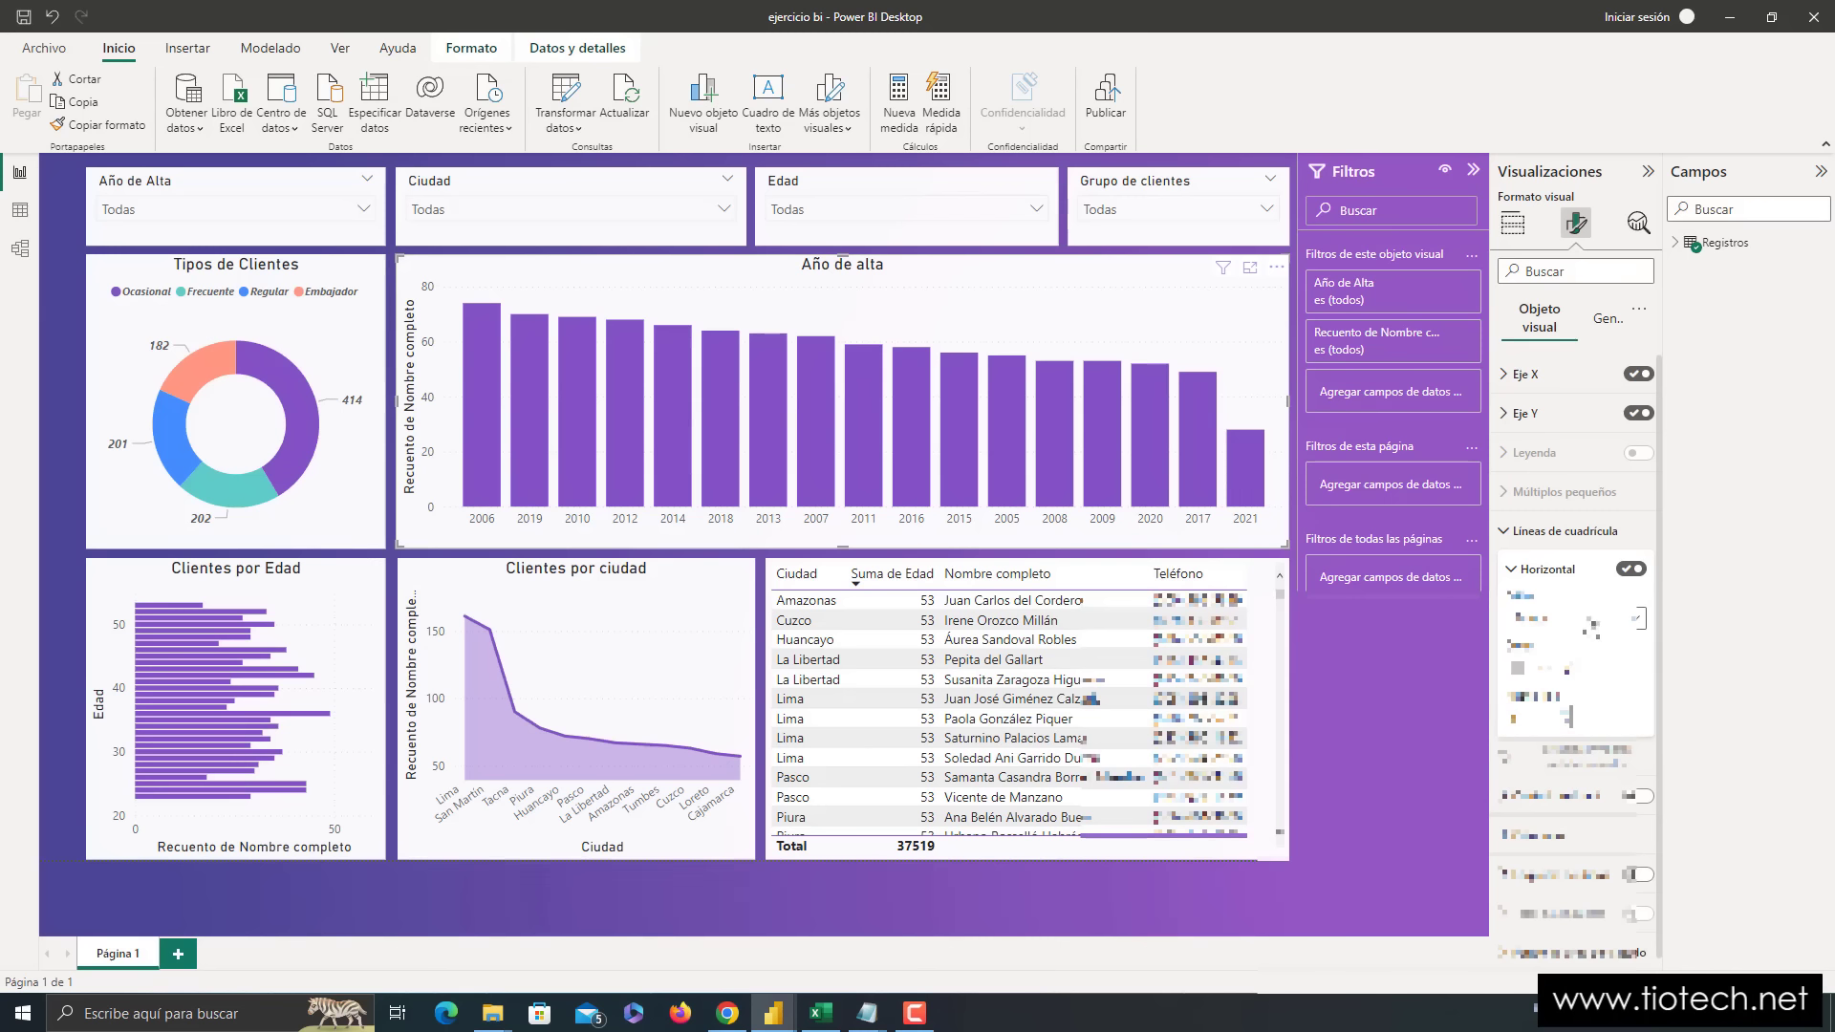
left_click(1552, 623)
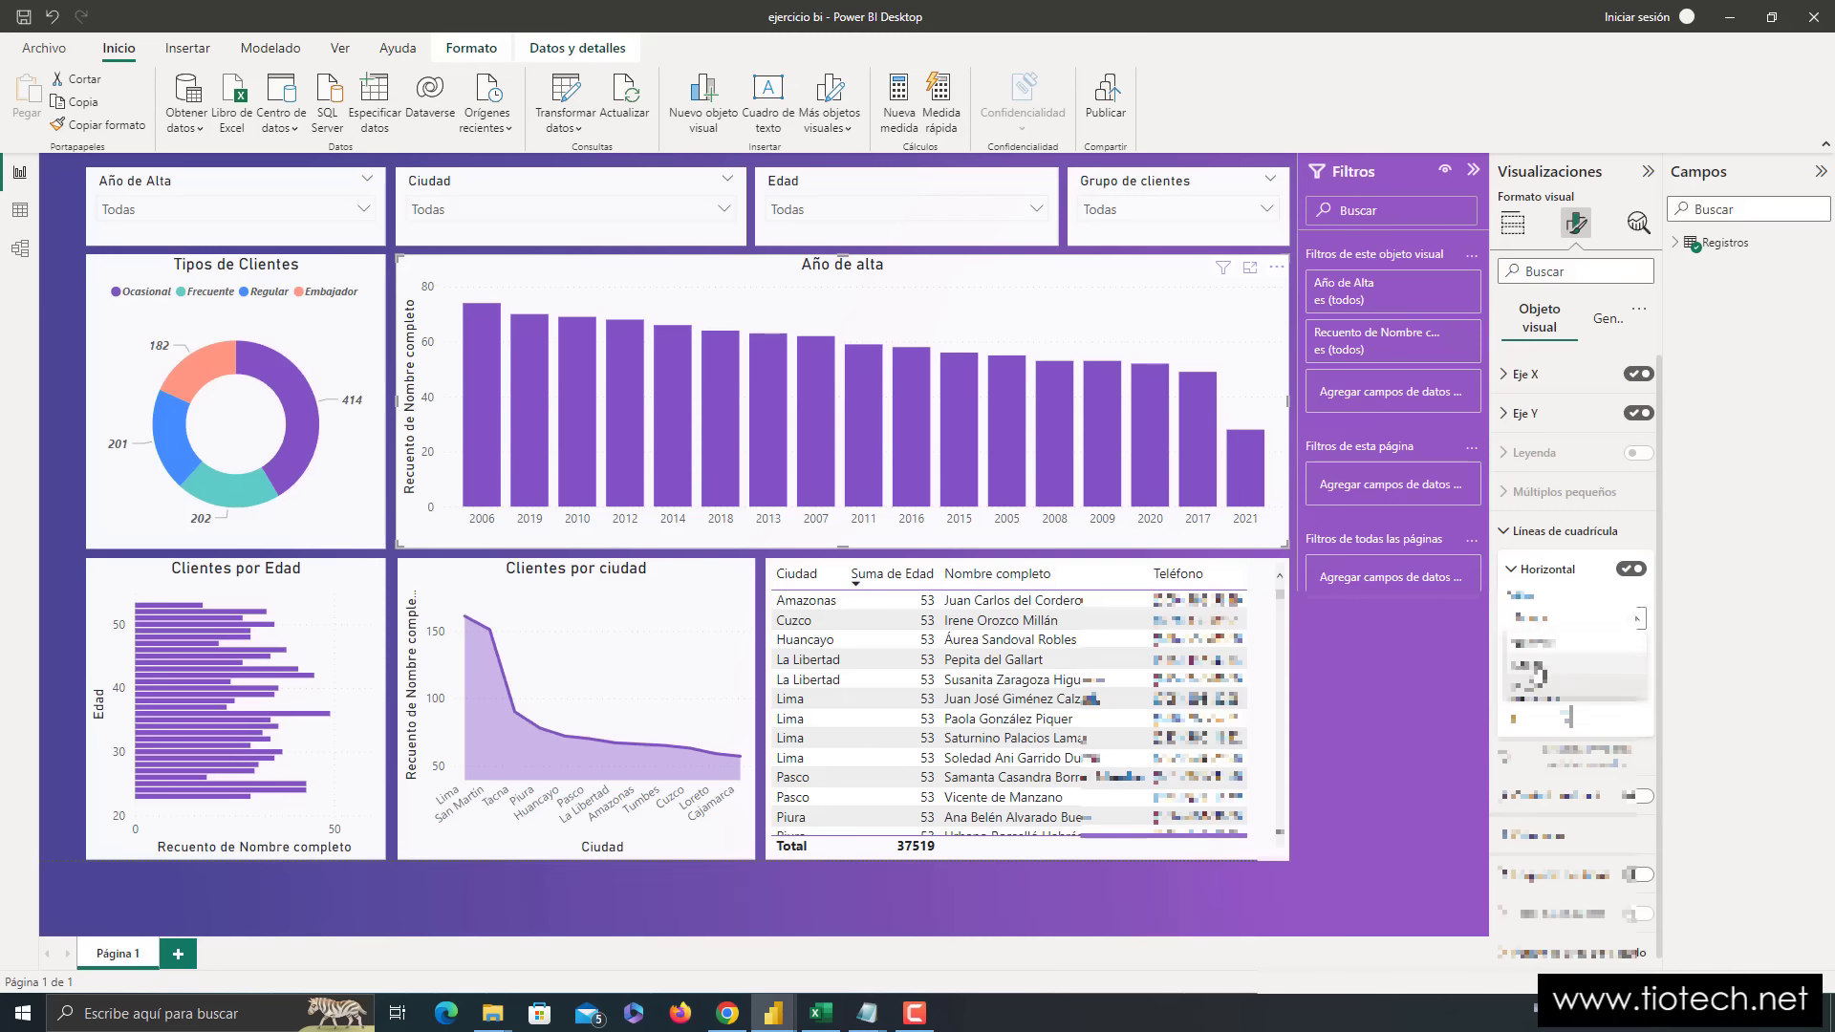
left_click(1541, 675)
left_click(1541, 680)
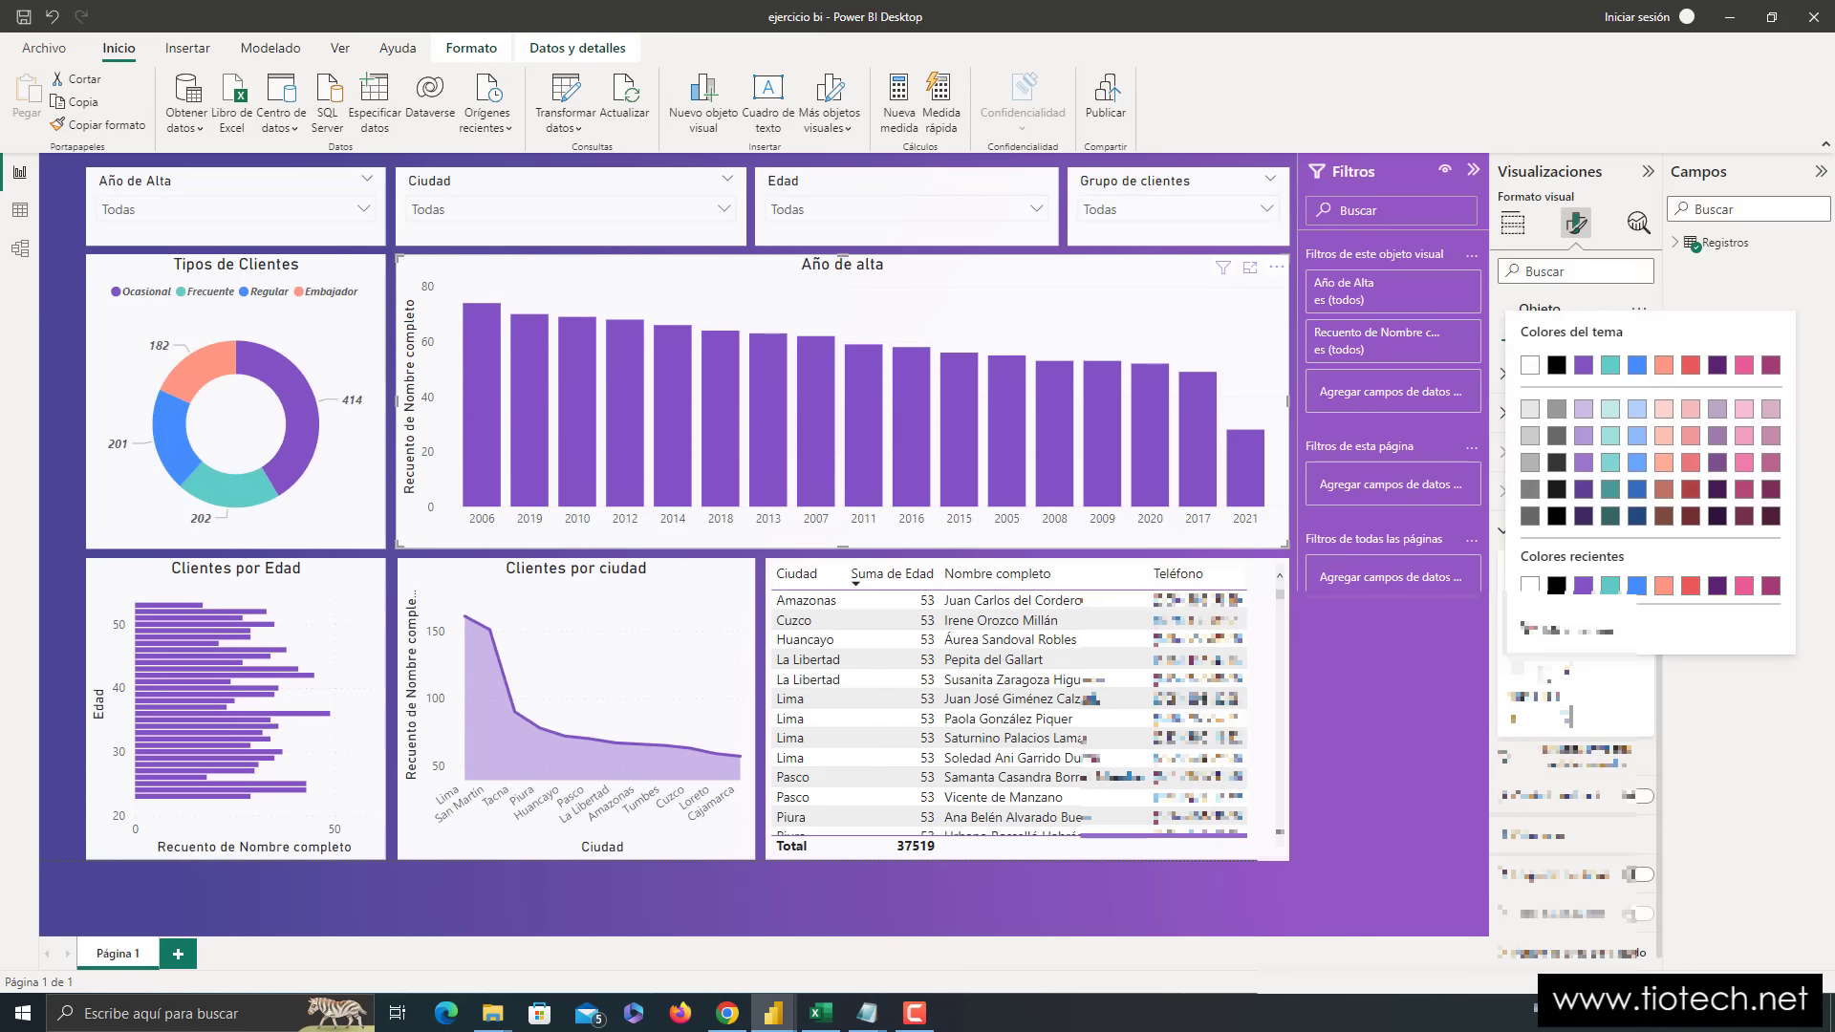
left_click(1556, 585)
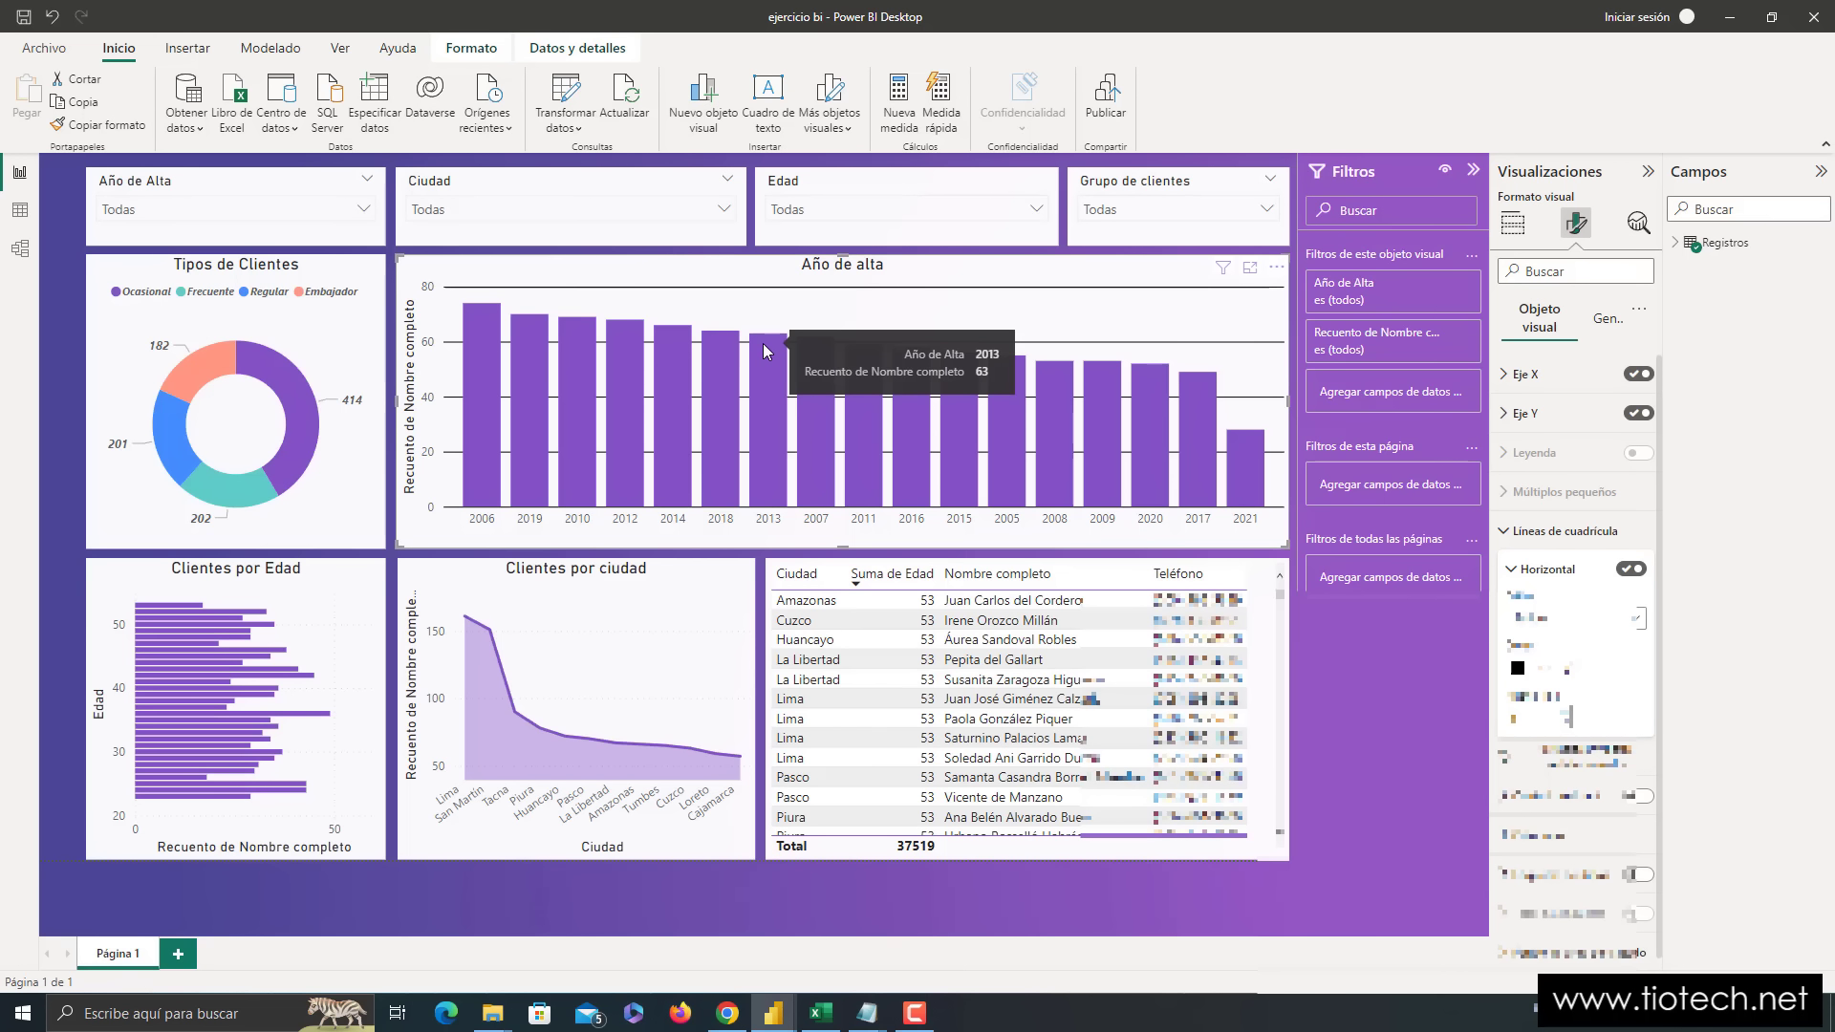
left_click(1508, 532)
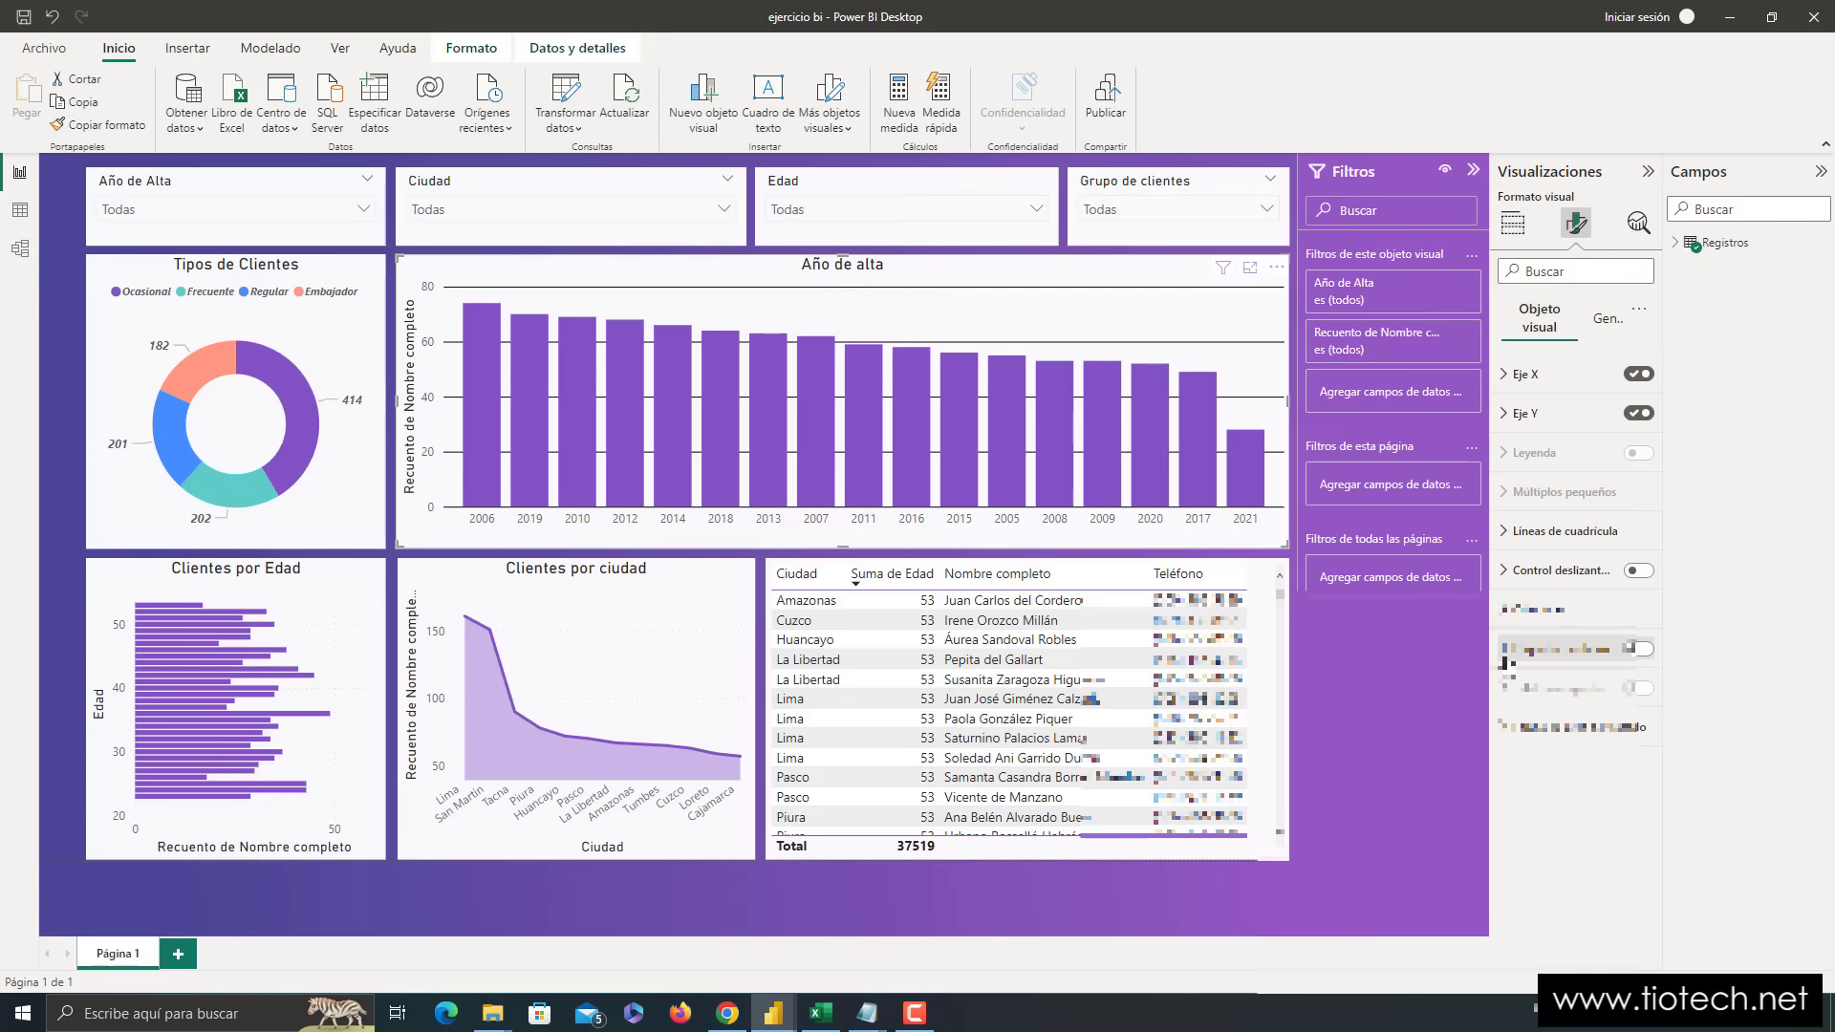
- Turn on the data labels of the Año de alta column chart and expand their settings
left_click(1639, 648)
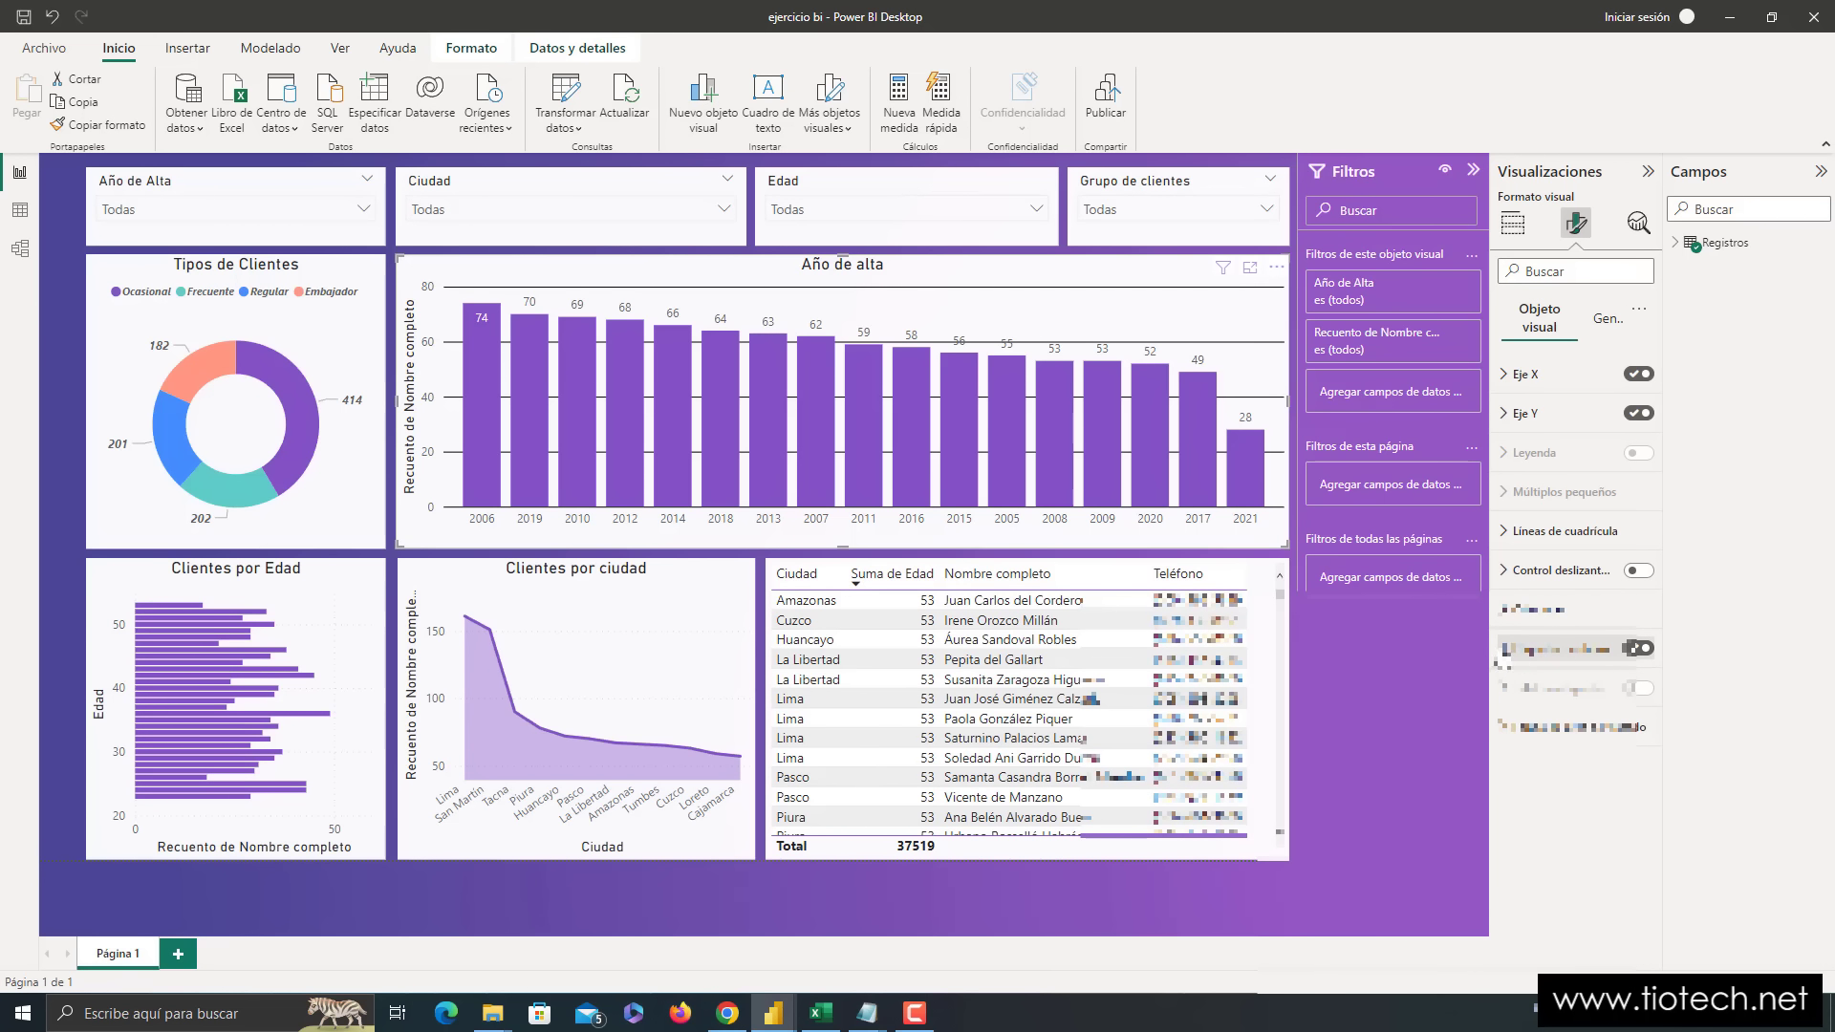
left_click(1506, 652)
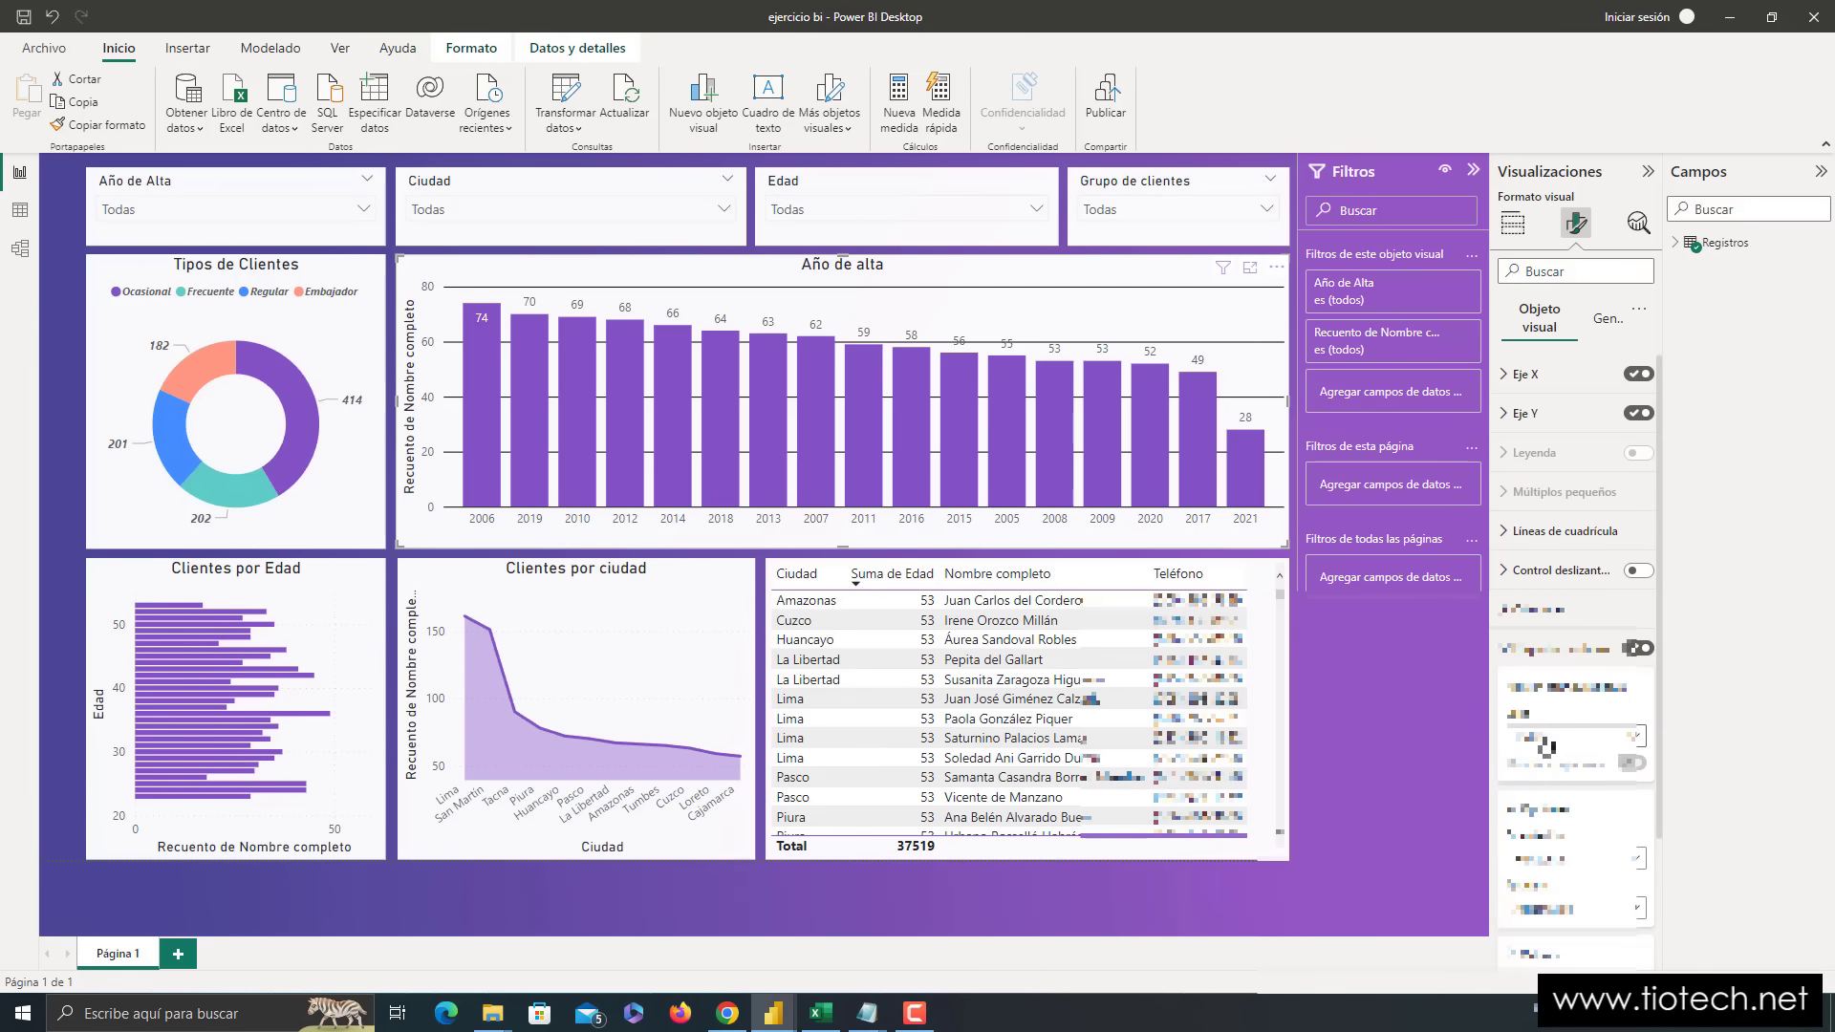
scroll(1549, 745, "down", 2)
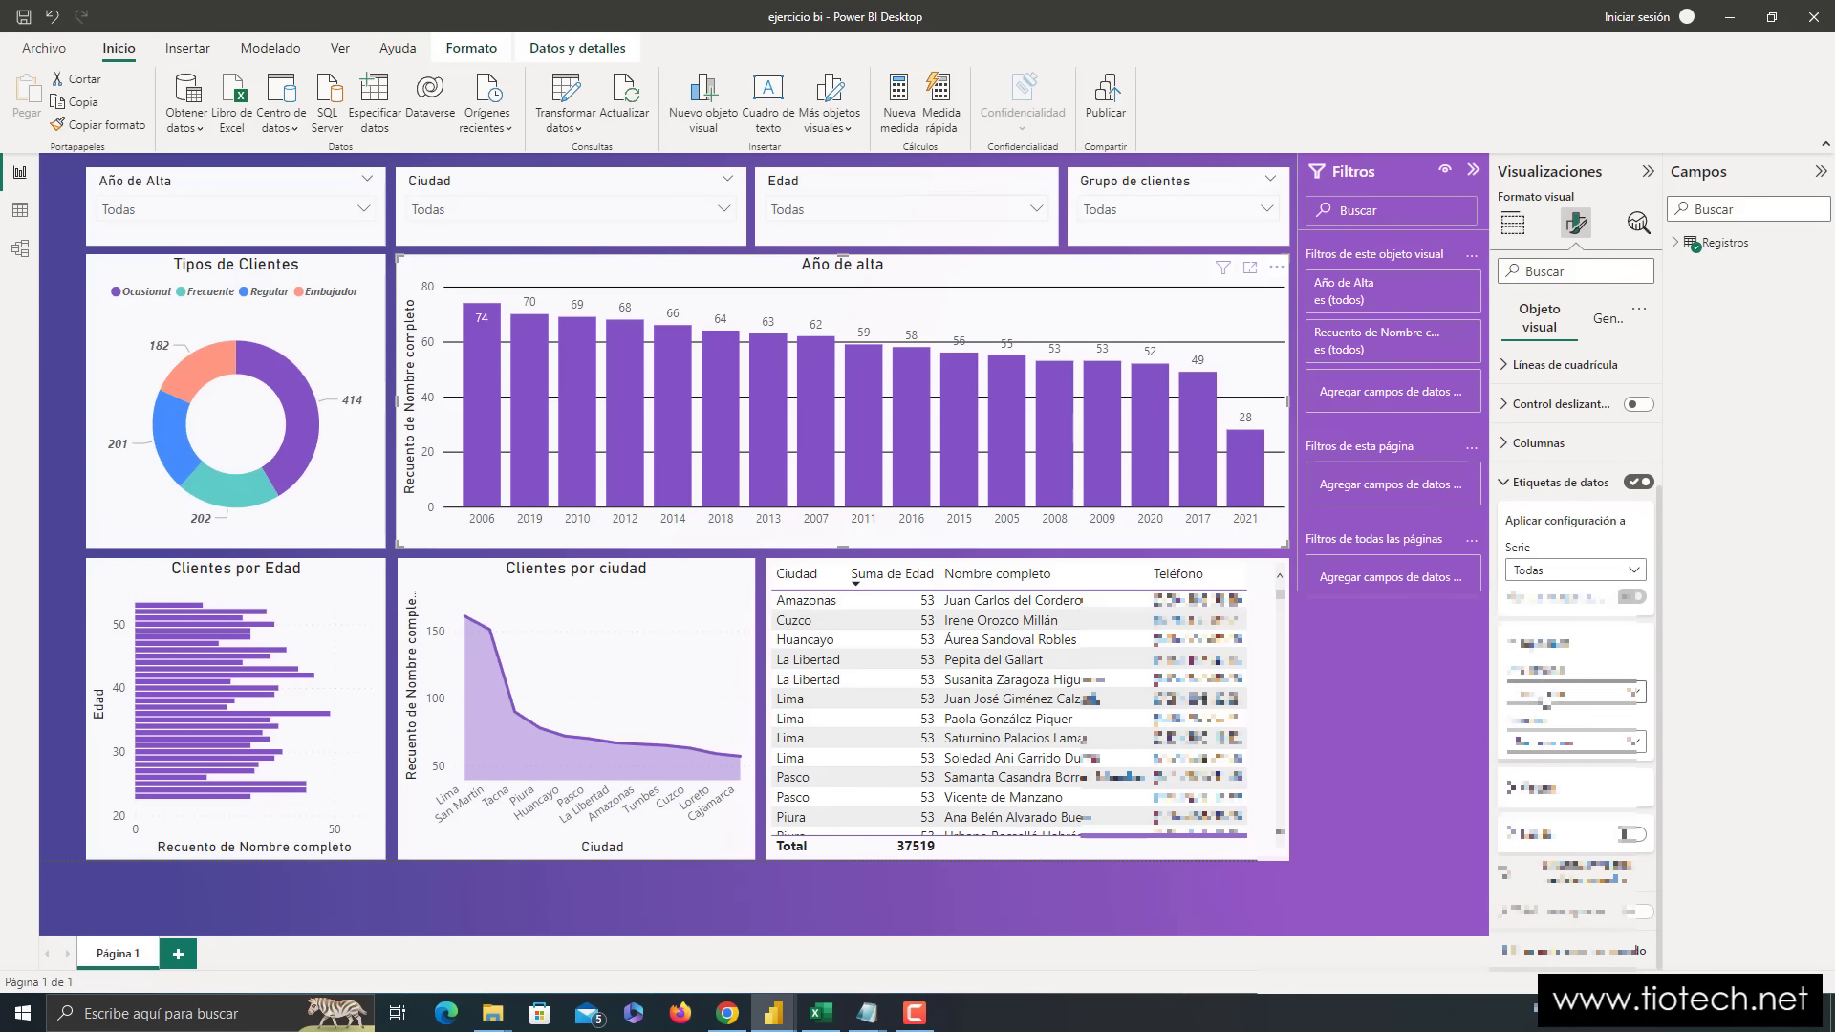
- Try the vertical orientation for the Año de alta chart's data labels and restore the Horizontal orientation
left_click(1546, 697)
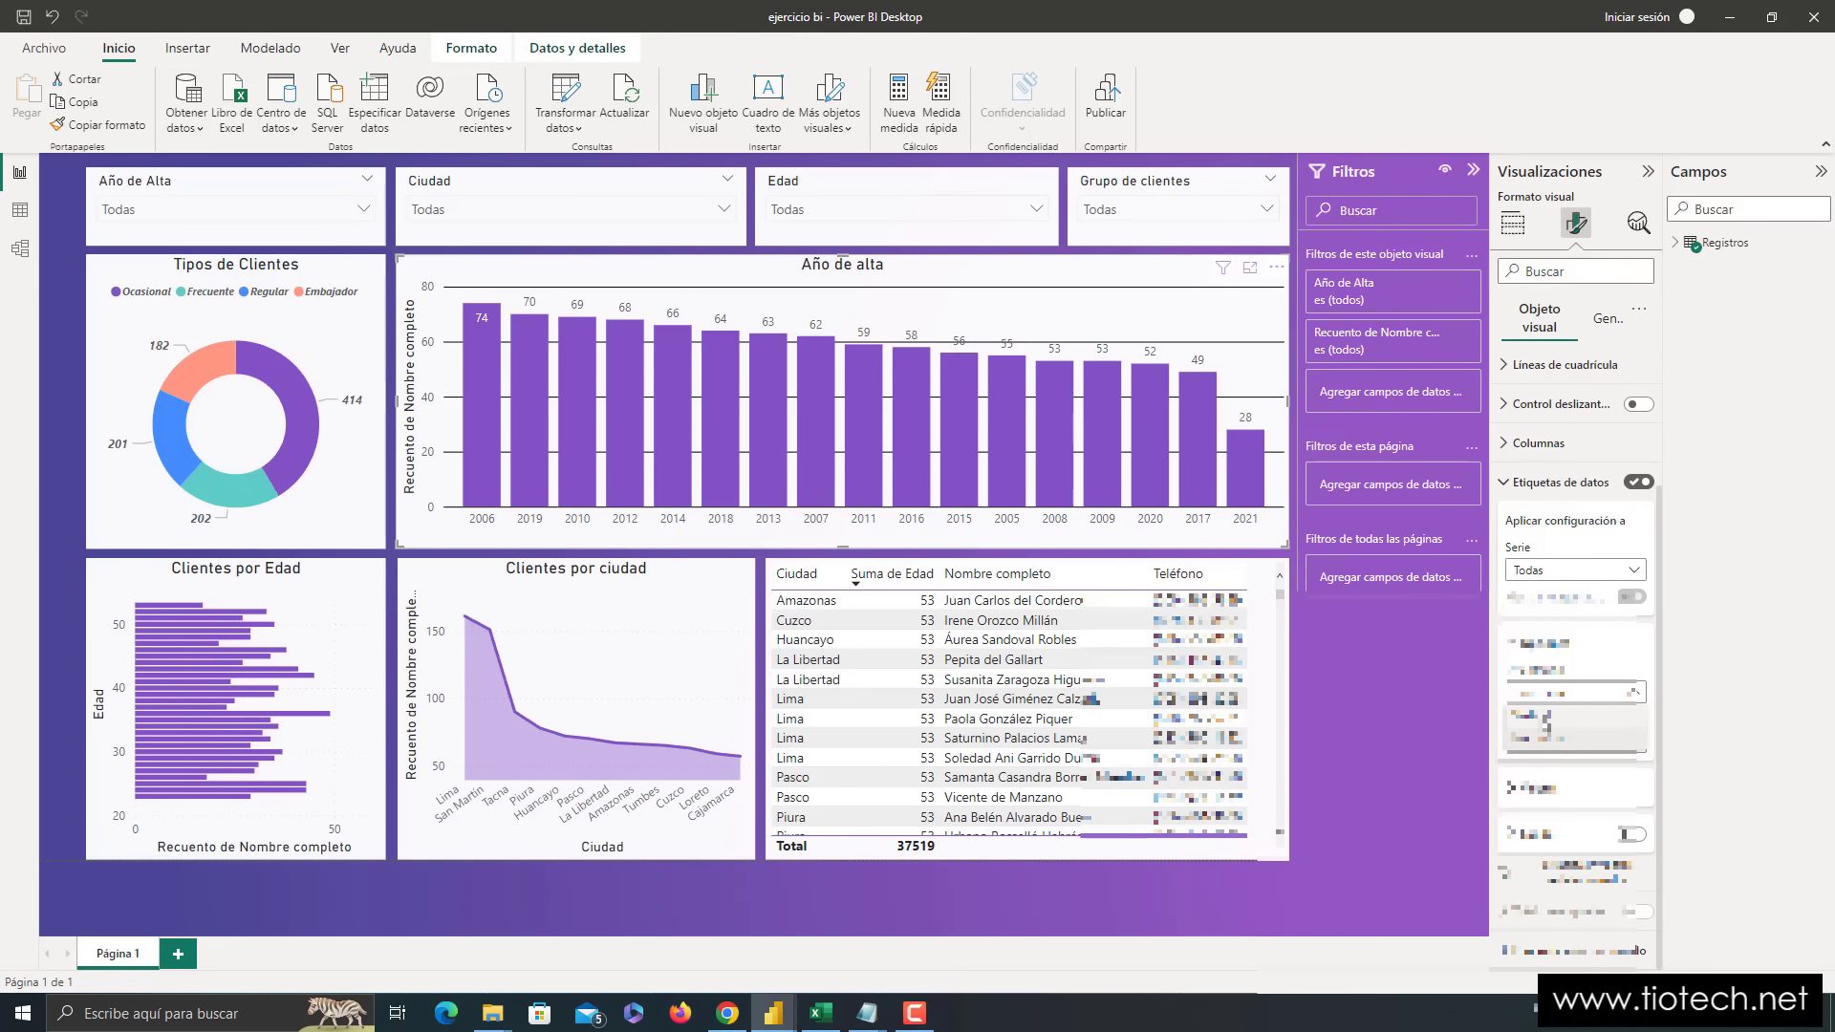
left_click(1545, 724)
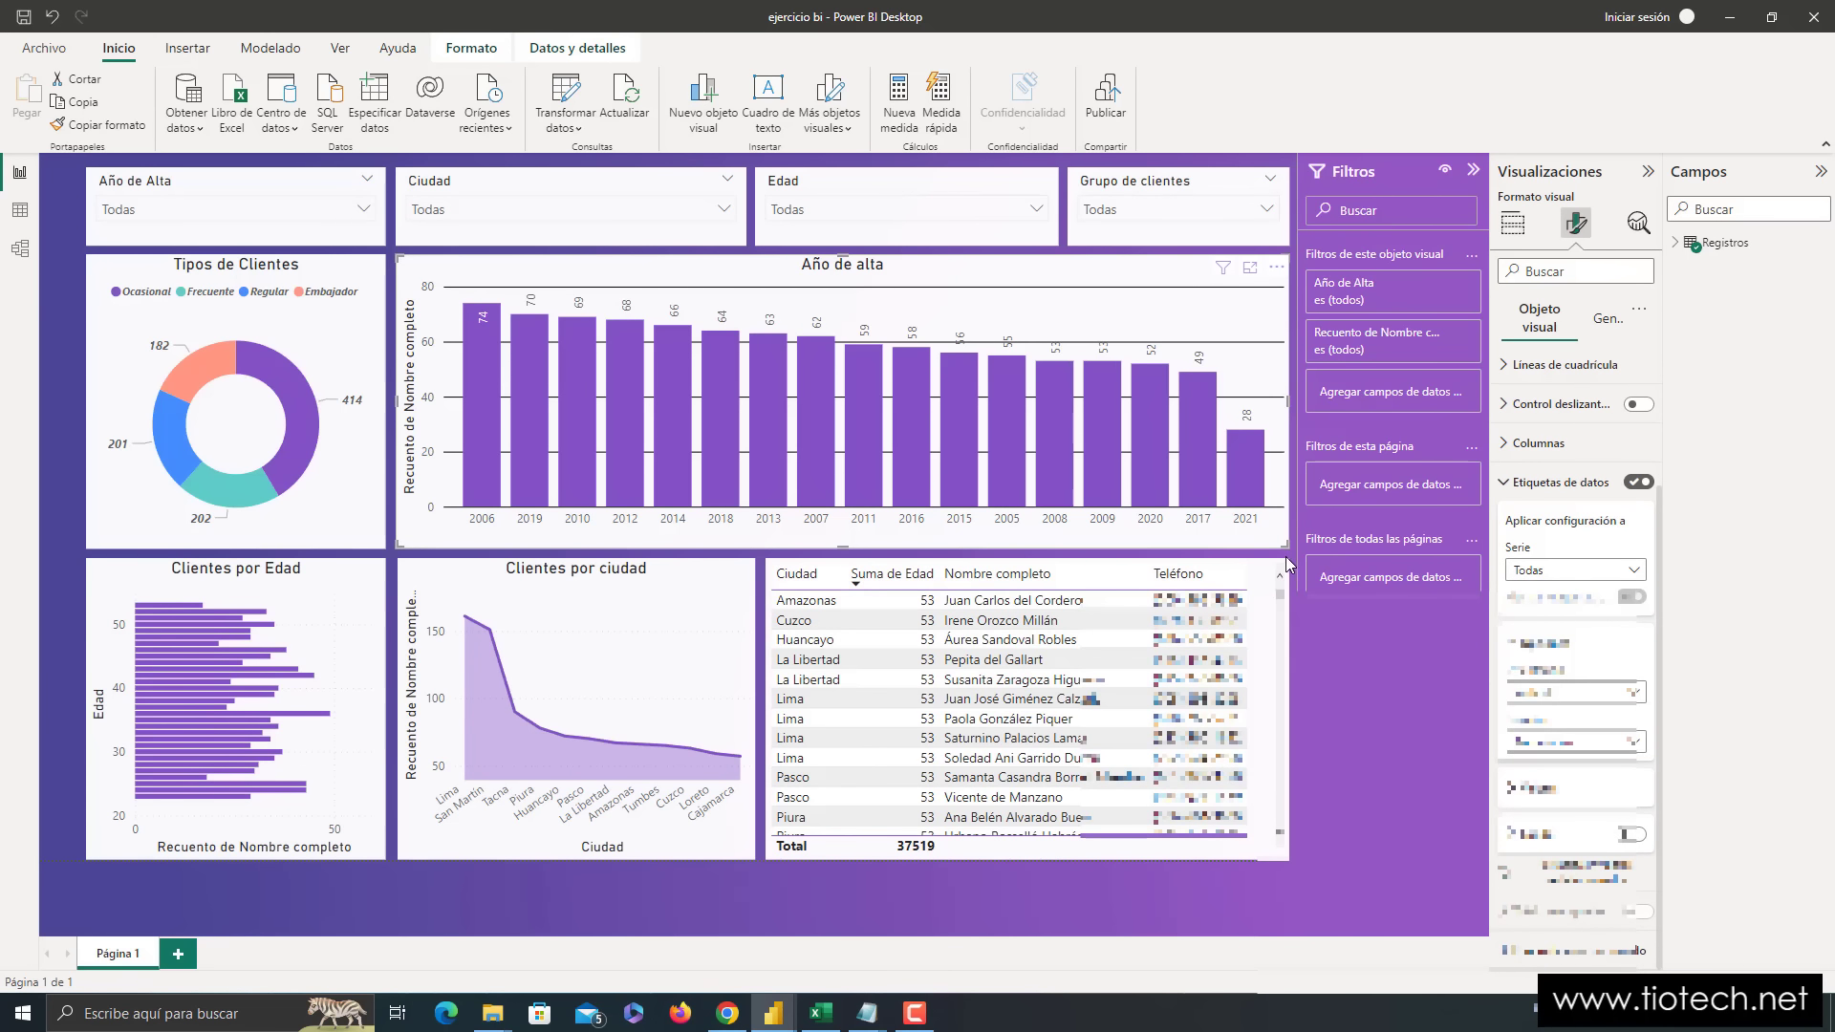
left_click(1579, 697)
left_click(1546, 739)
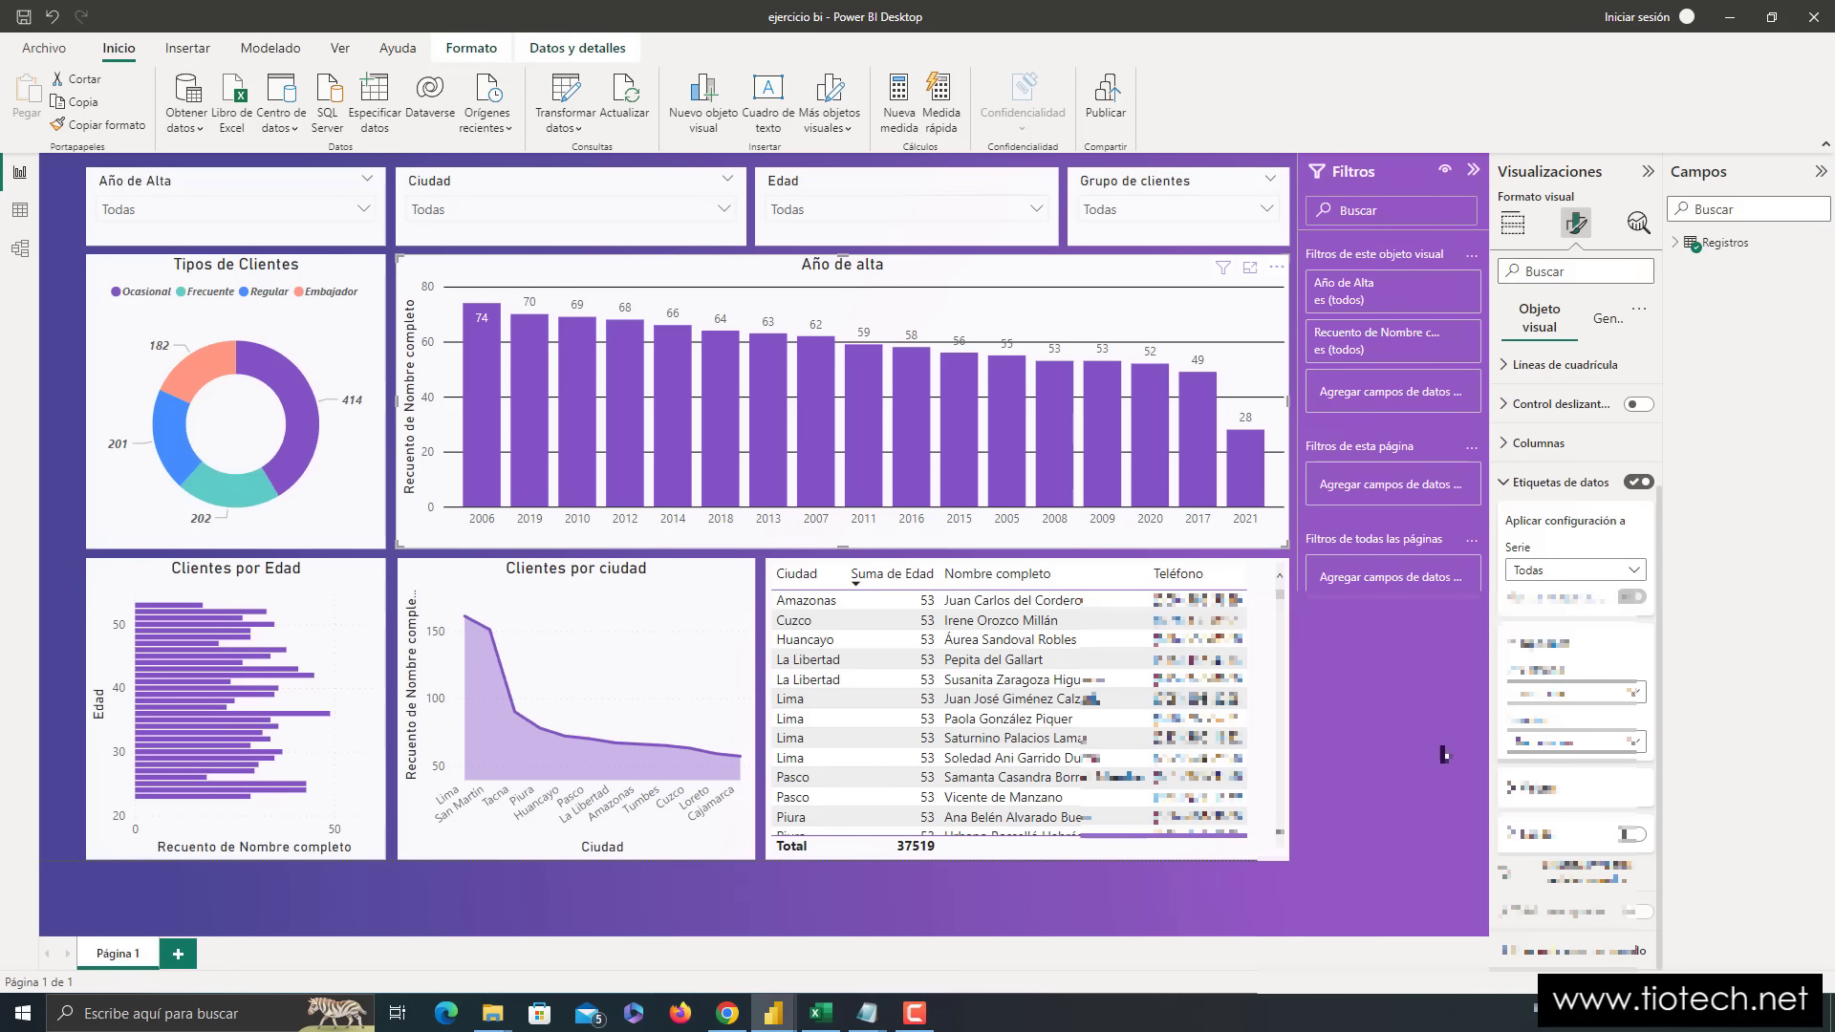
- Place the Año de alta chart's data labels at the Extremo interior position and format their values as bold
left_click(1553, 742)
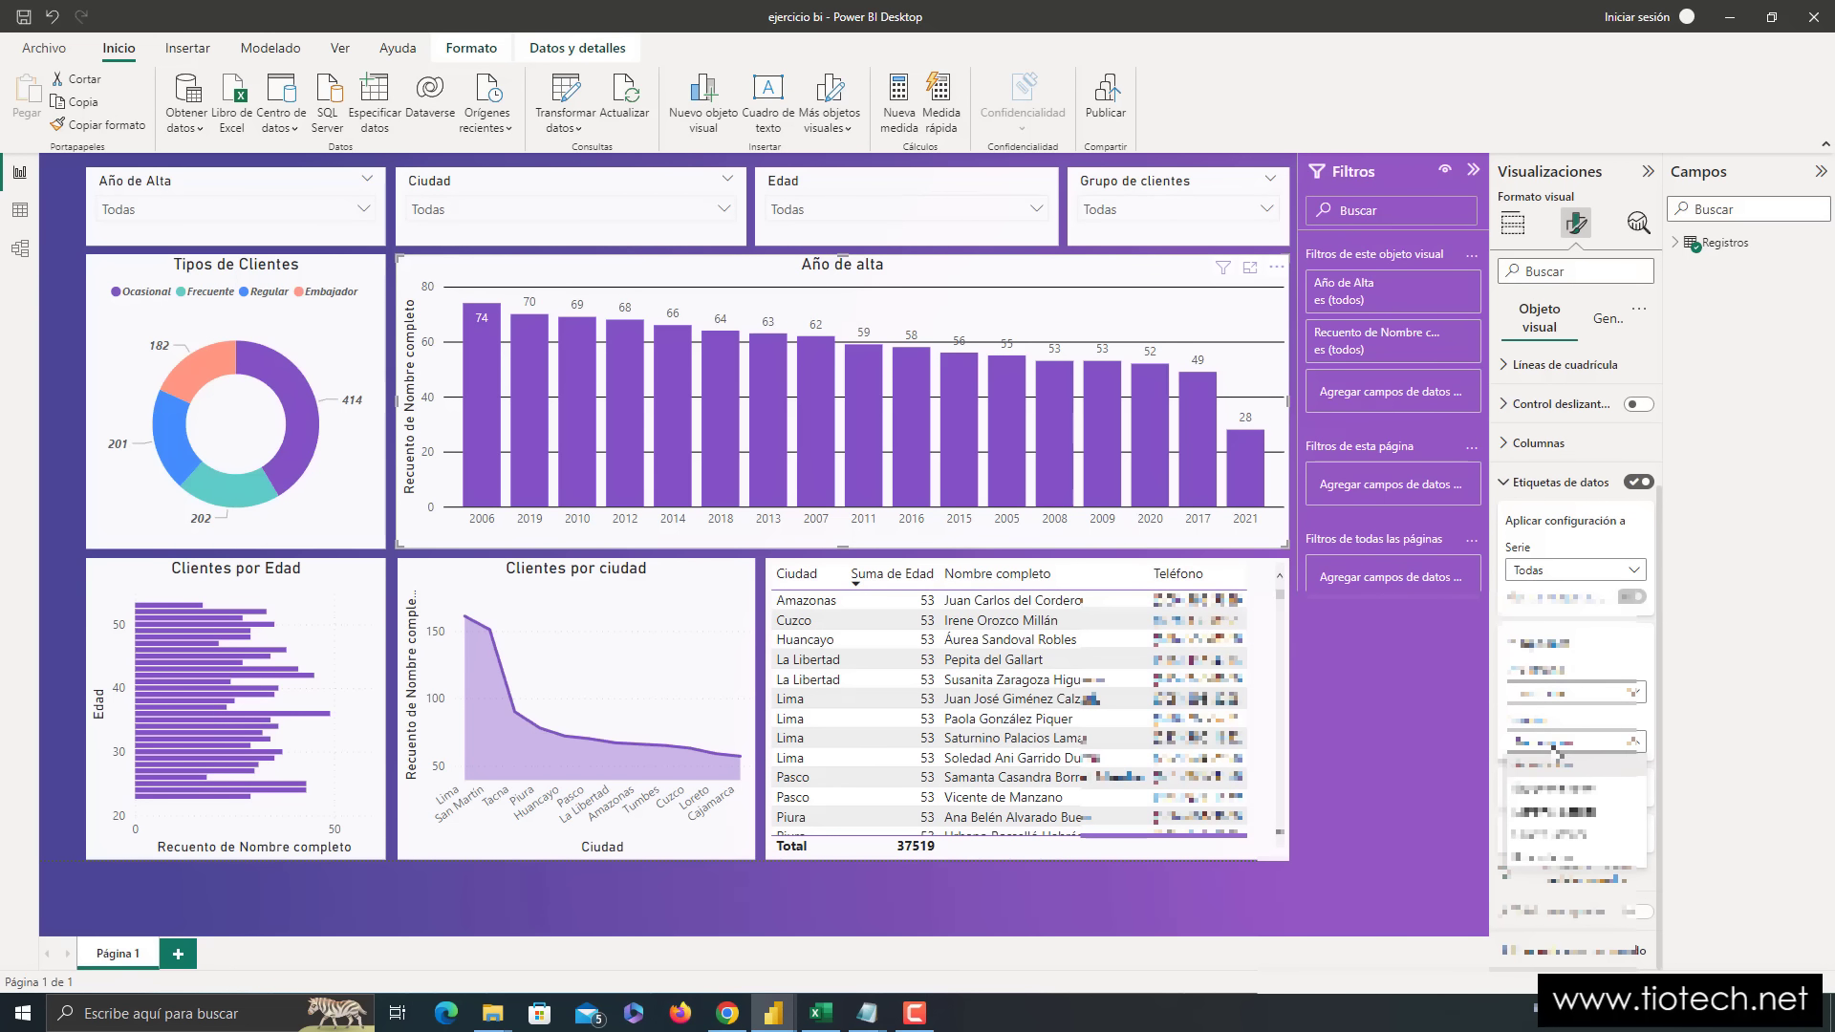
left_click(1577, 790)
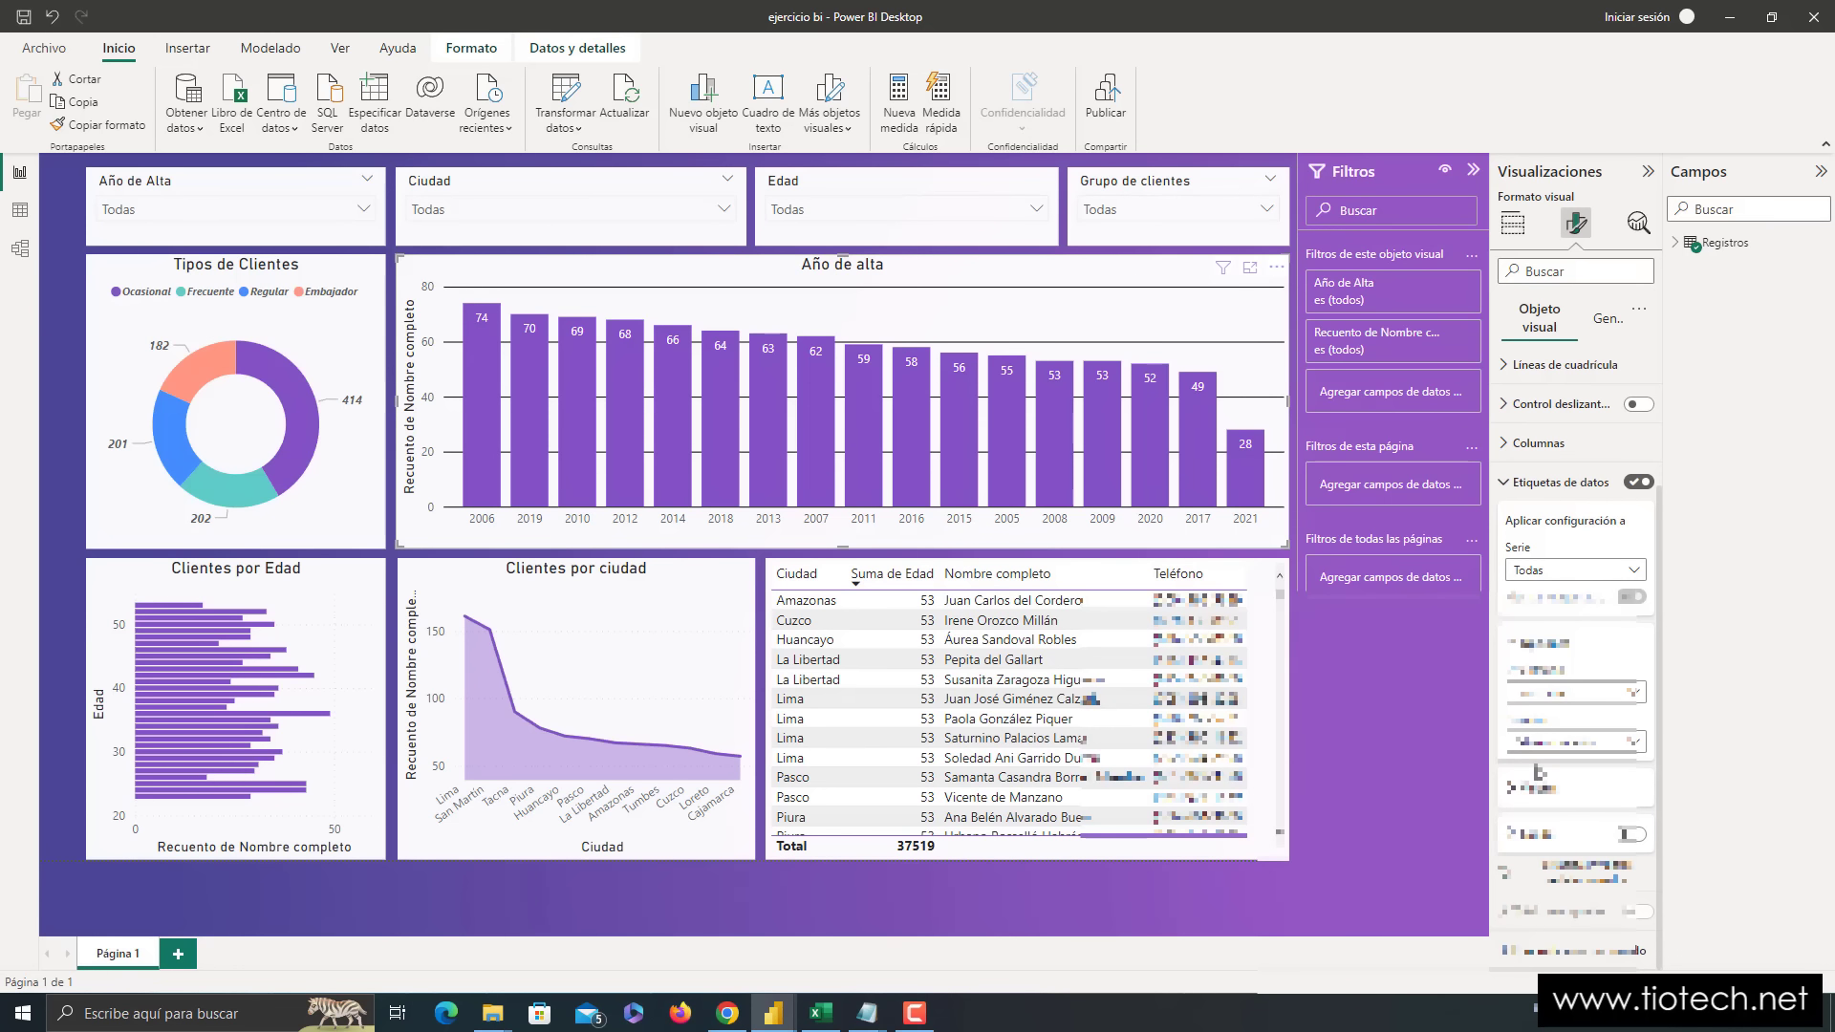
left_click(1520, 789)
scroll(1575, 669, "down", 3)
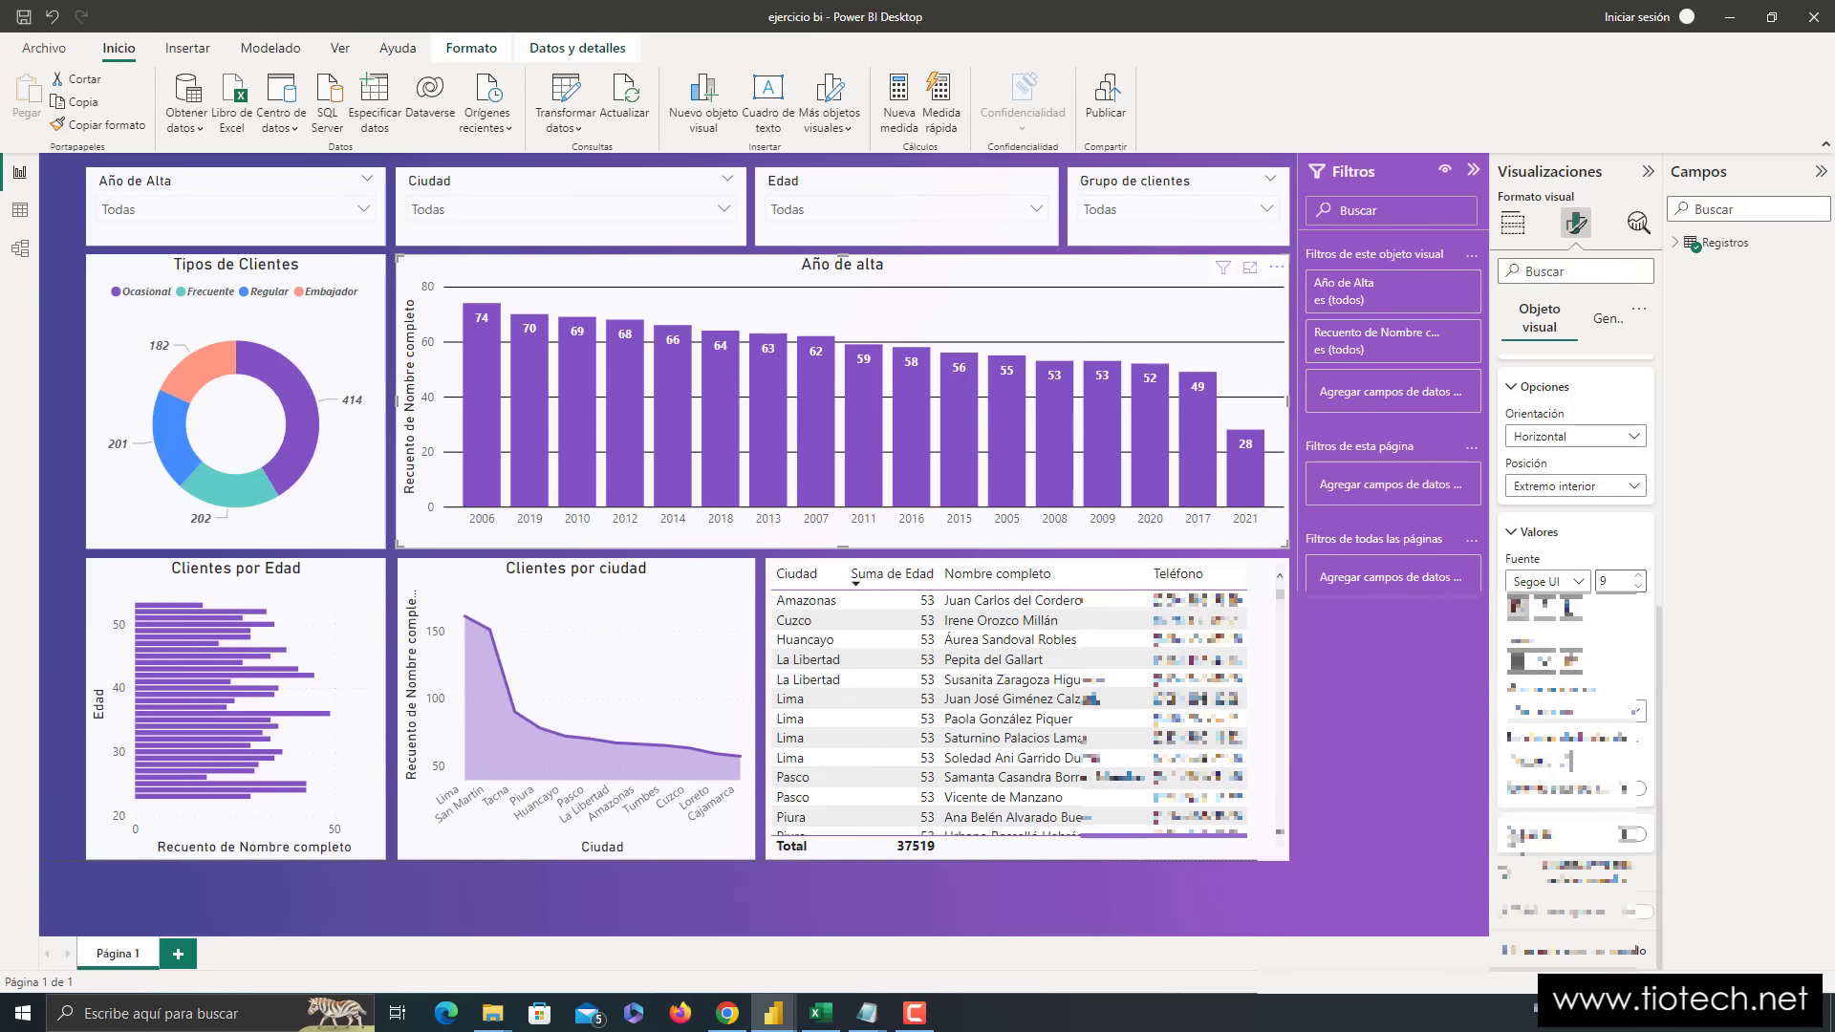
- Add a black background with 35% transparency to the data labels of the Año de alta column chart
scroll(1541, 800, "down", 2)
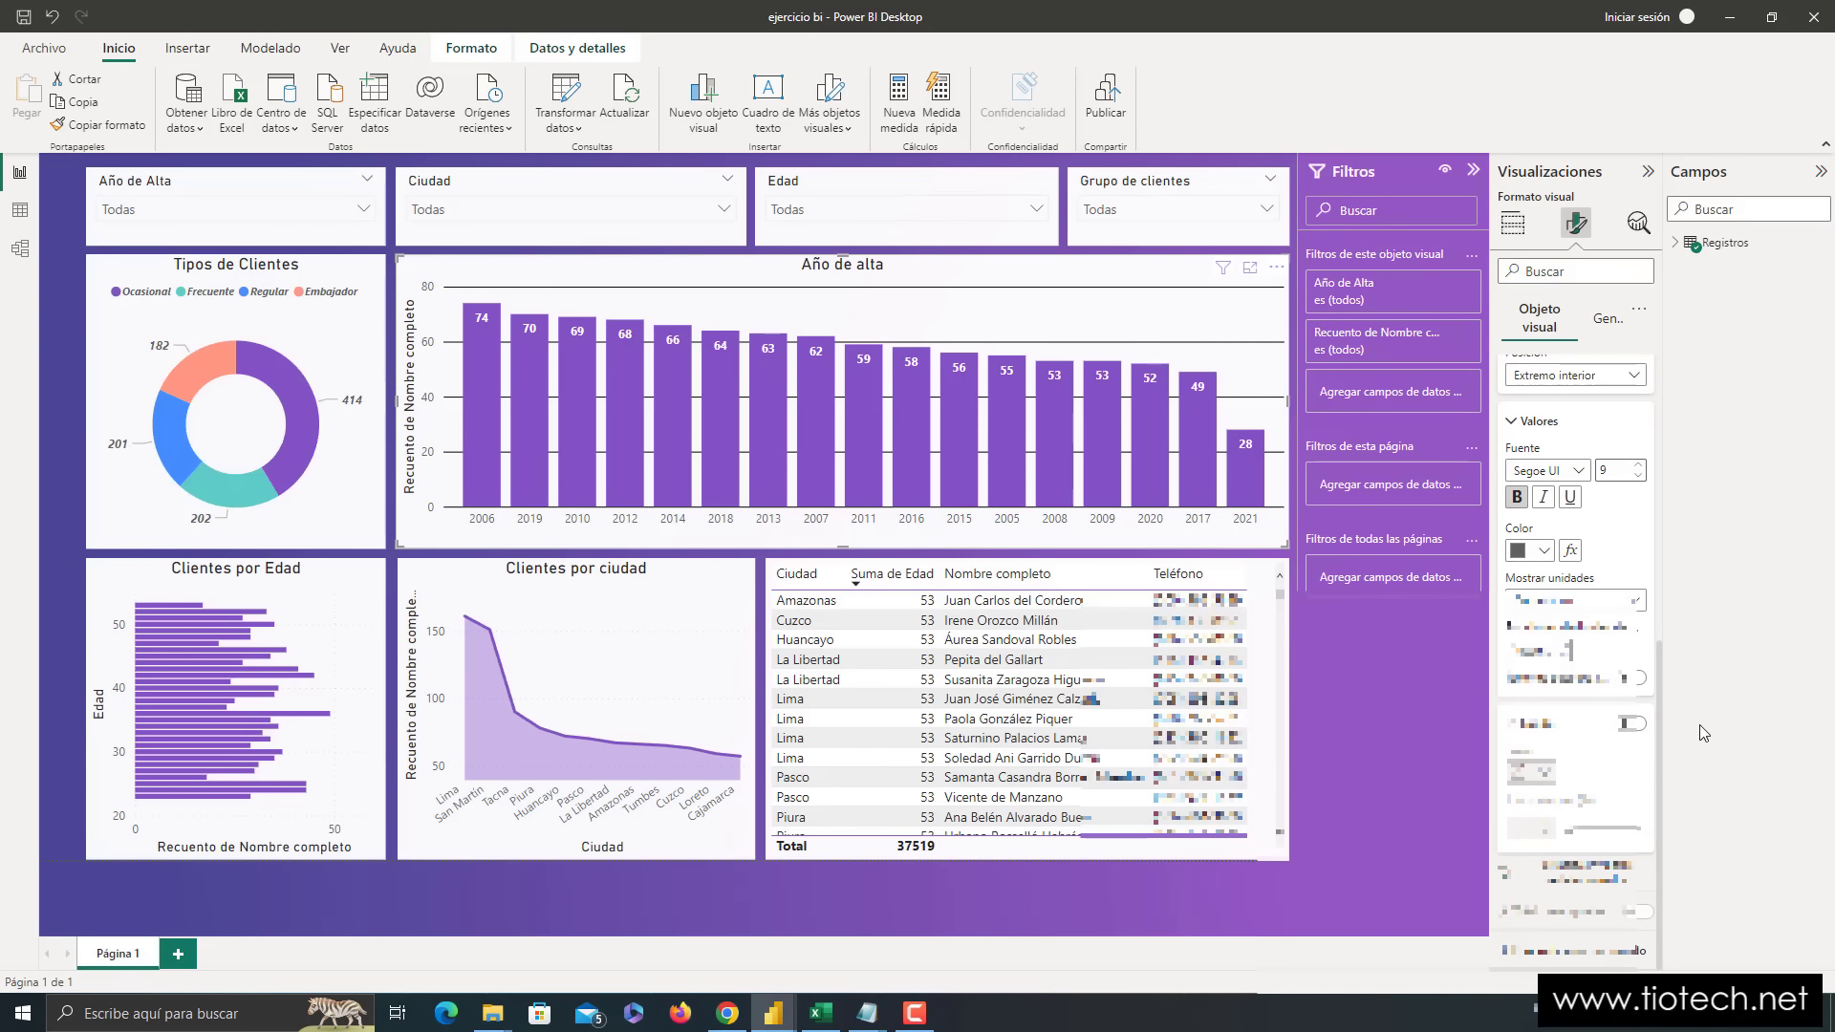
left_click(1631, 723)
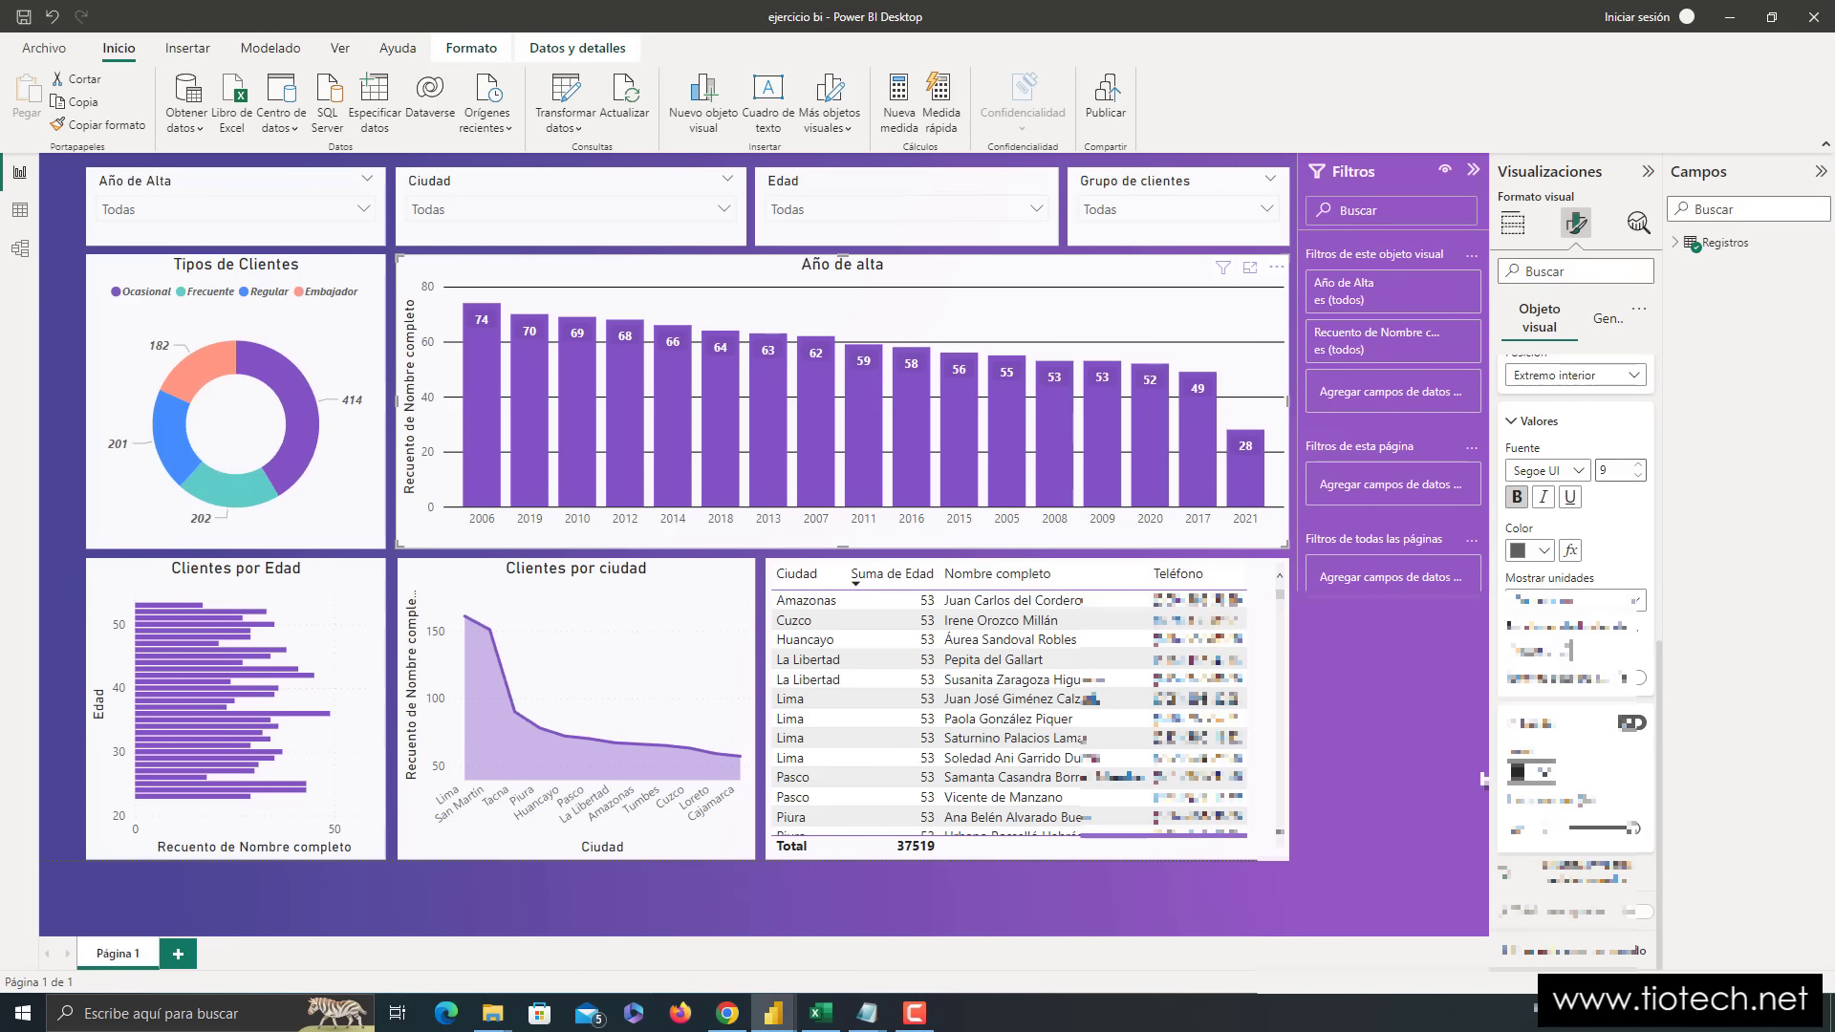
left_click(1628, 828)
left_click_drag(1624, 827, 1567, 827)
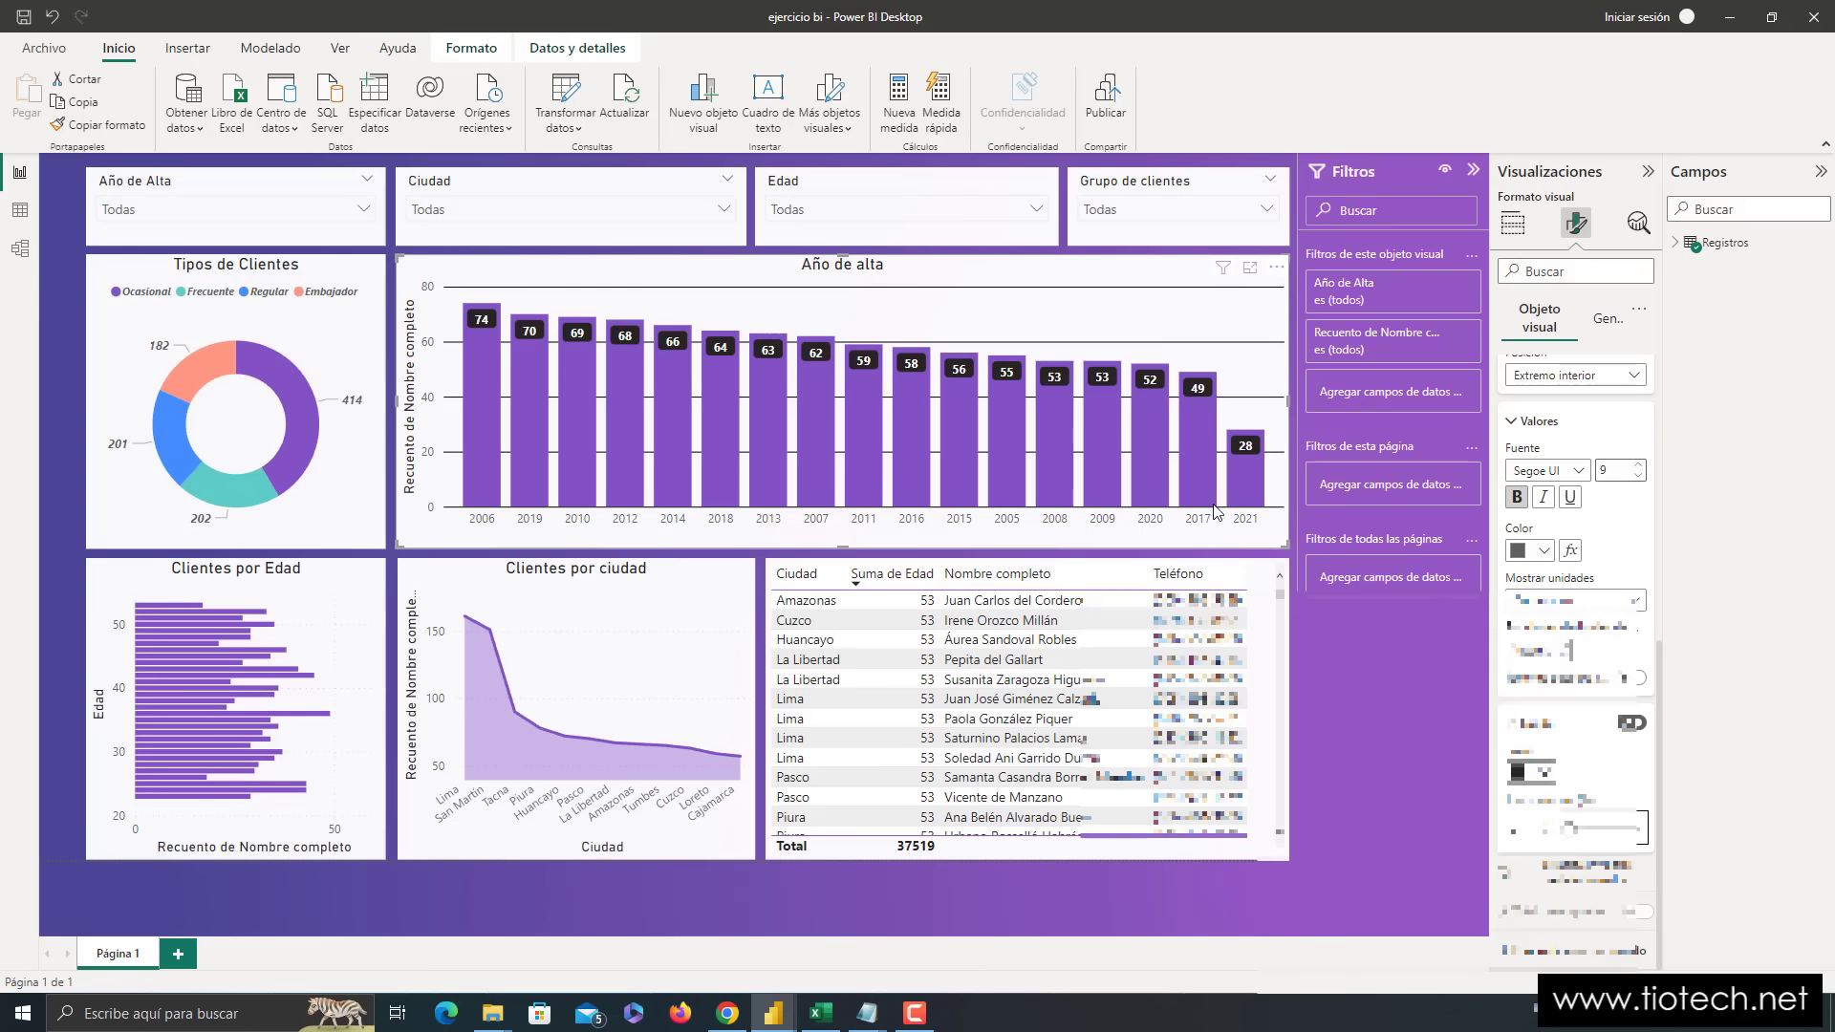
key("Right")
key("Right")
key("Right")
key("Right")
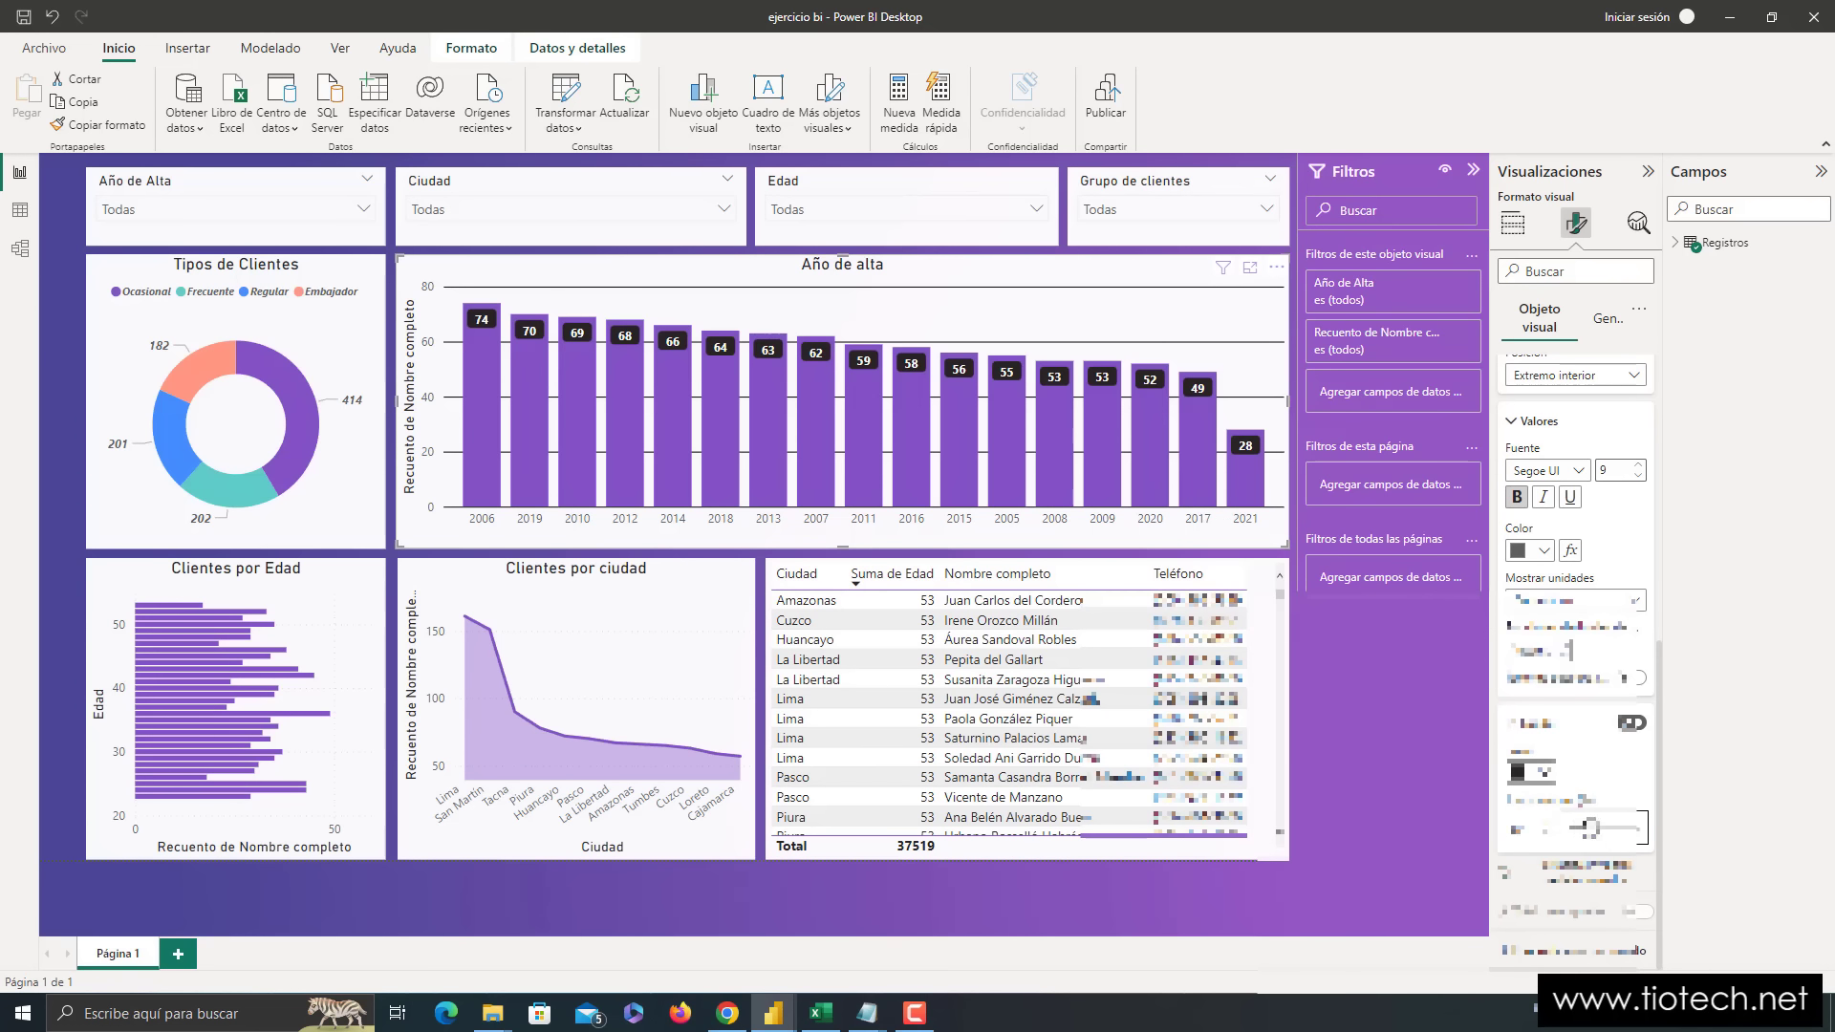
key("Right")
key("Right")
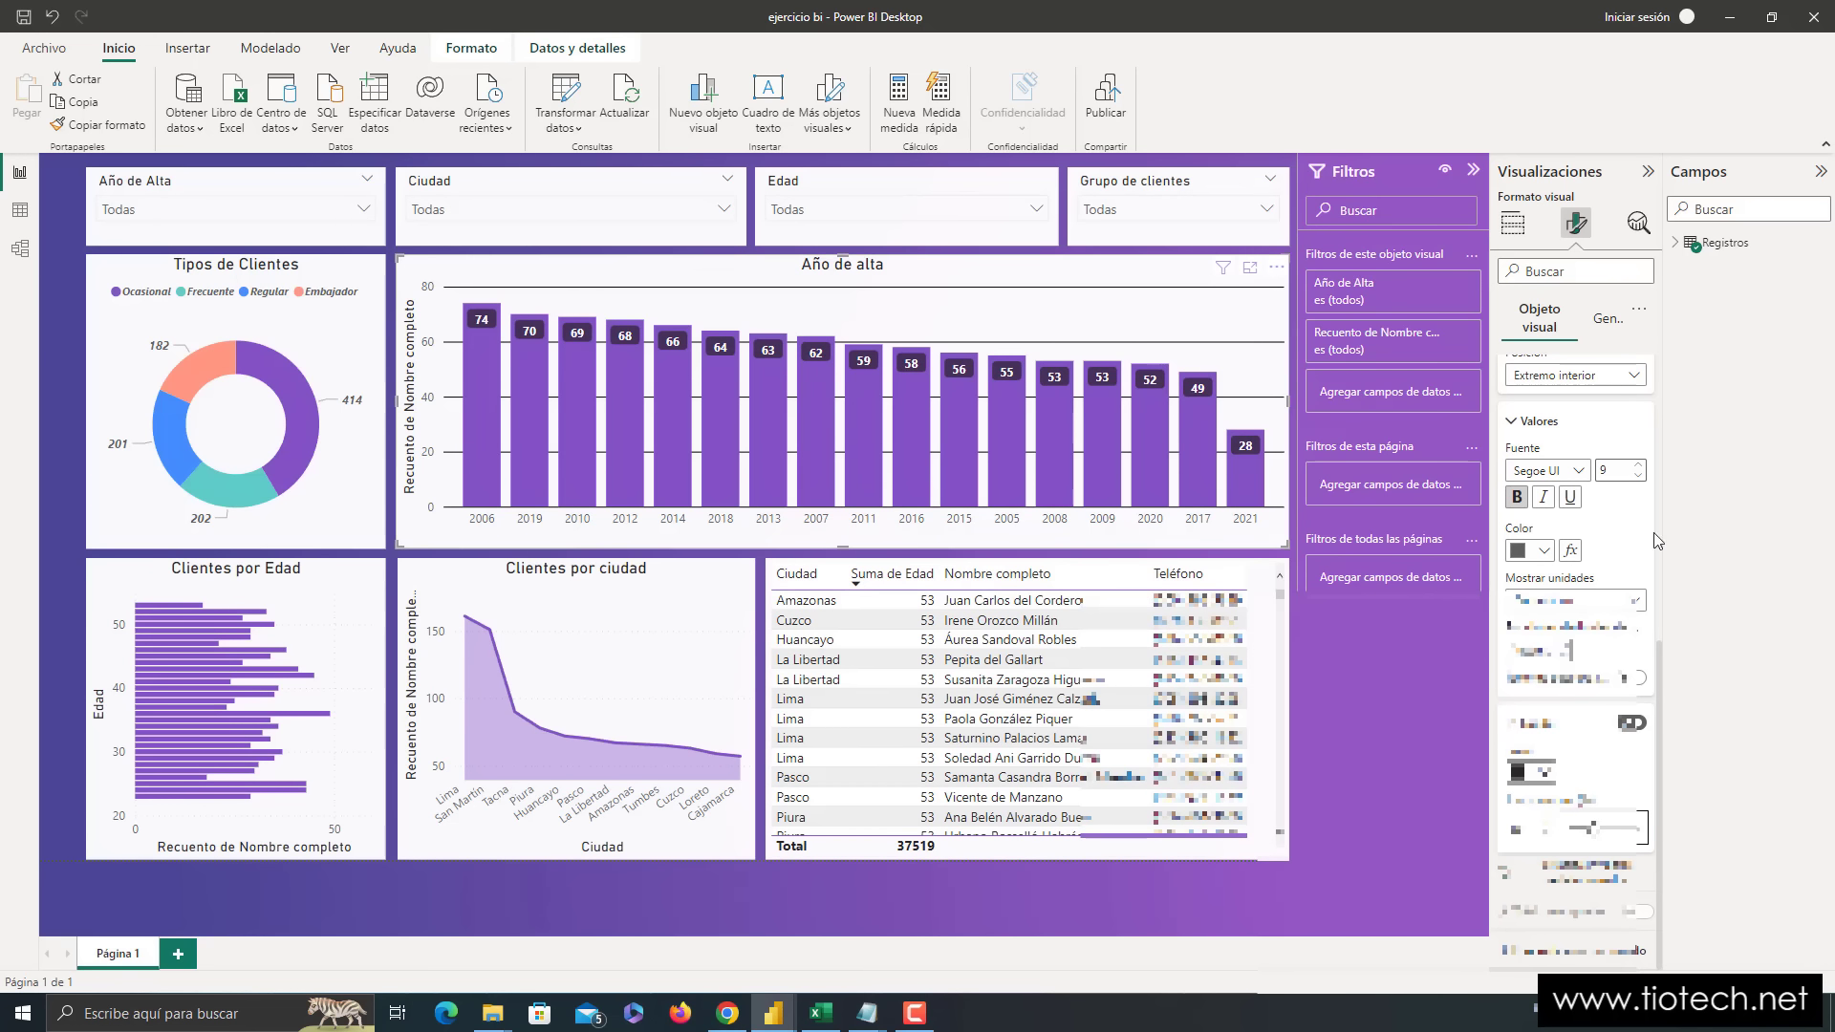
scroll(1527, 425, "up", 3)
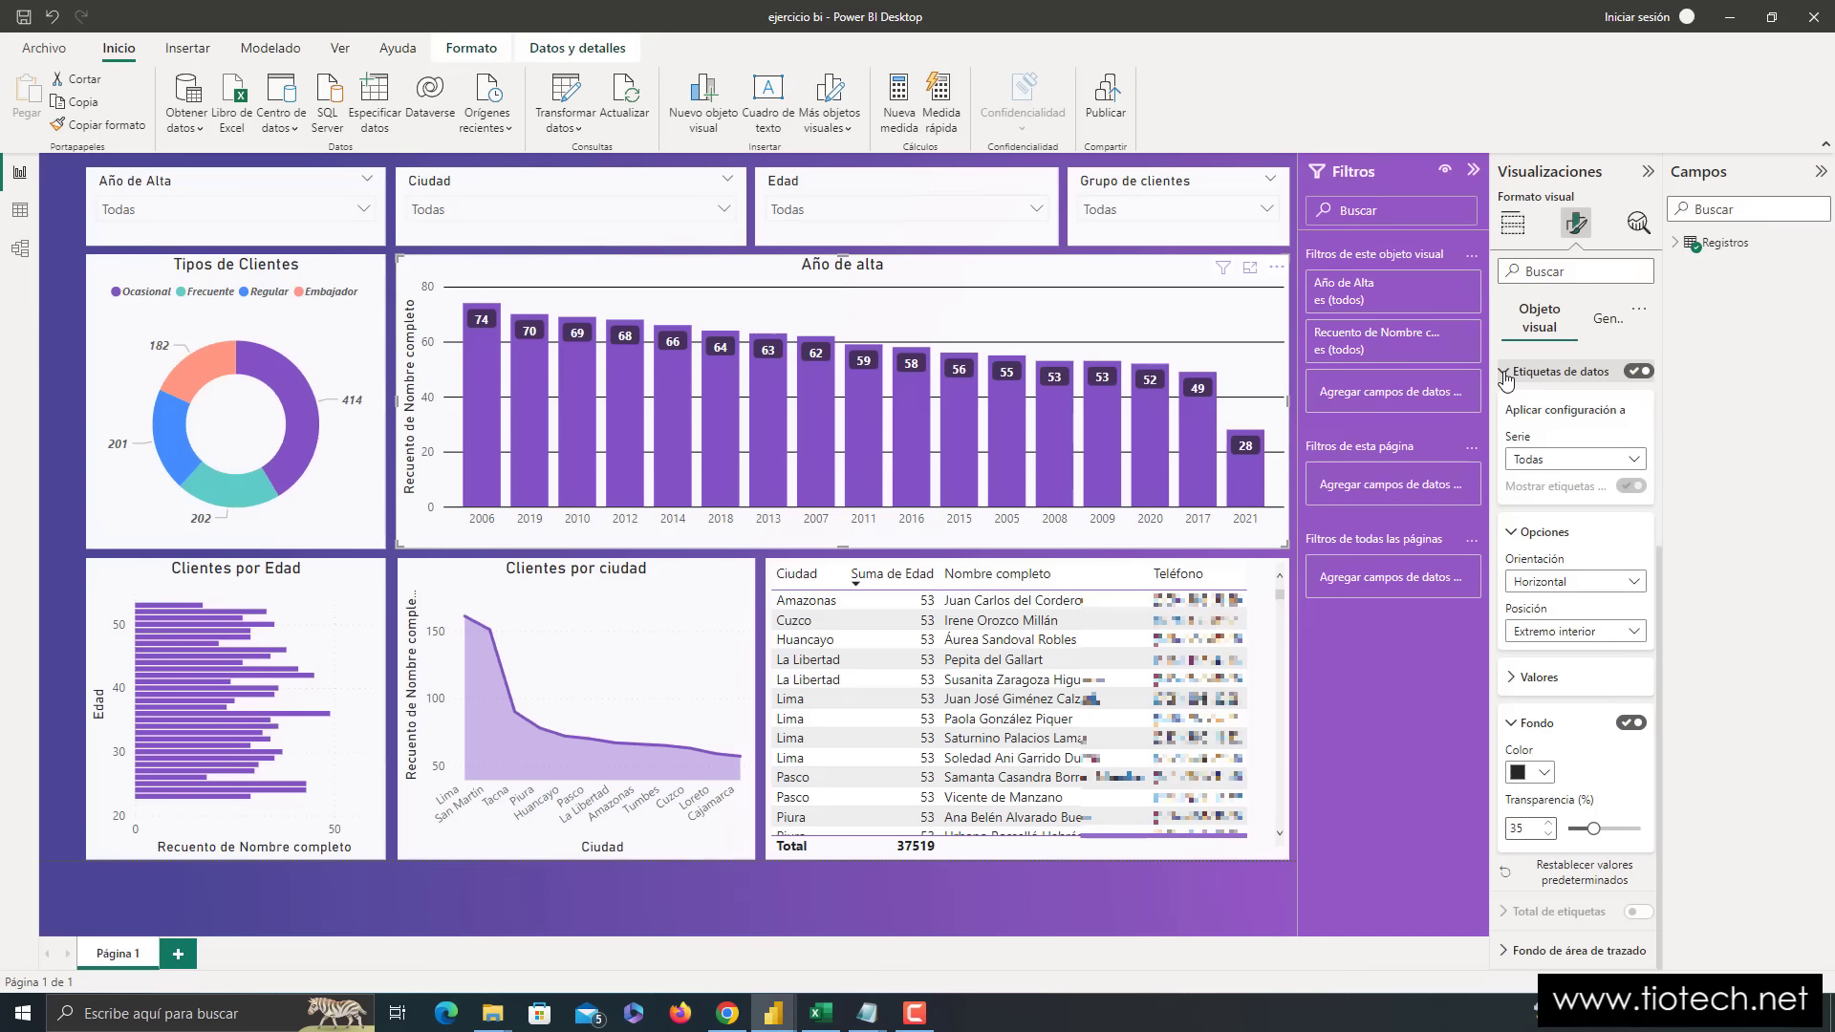
left_click(1507, 379)
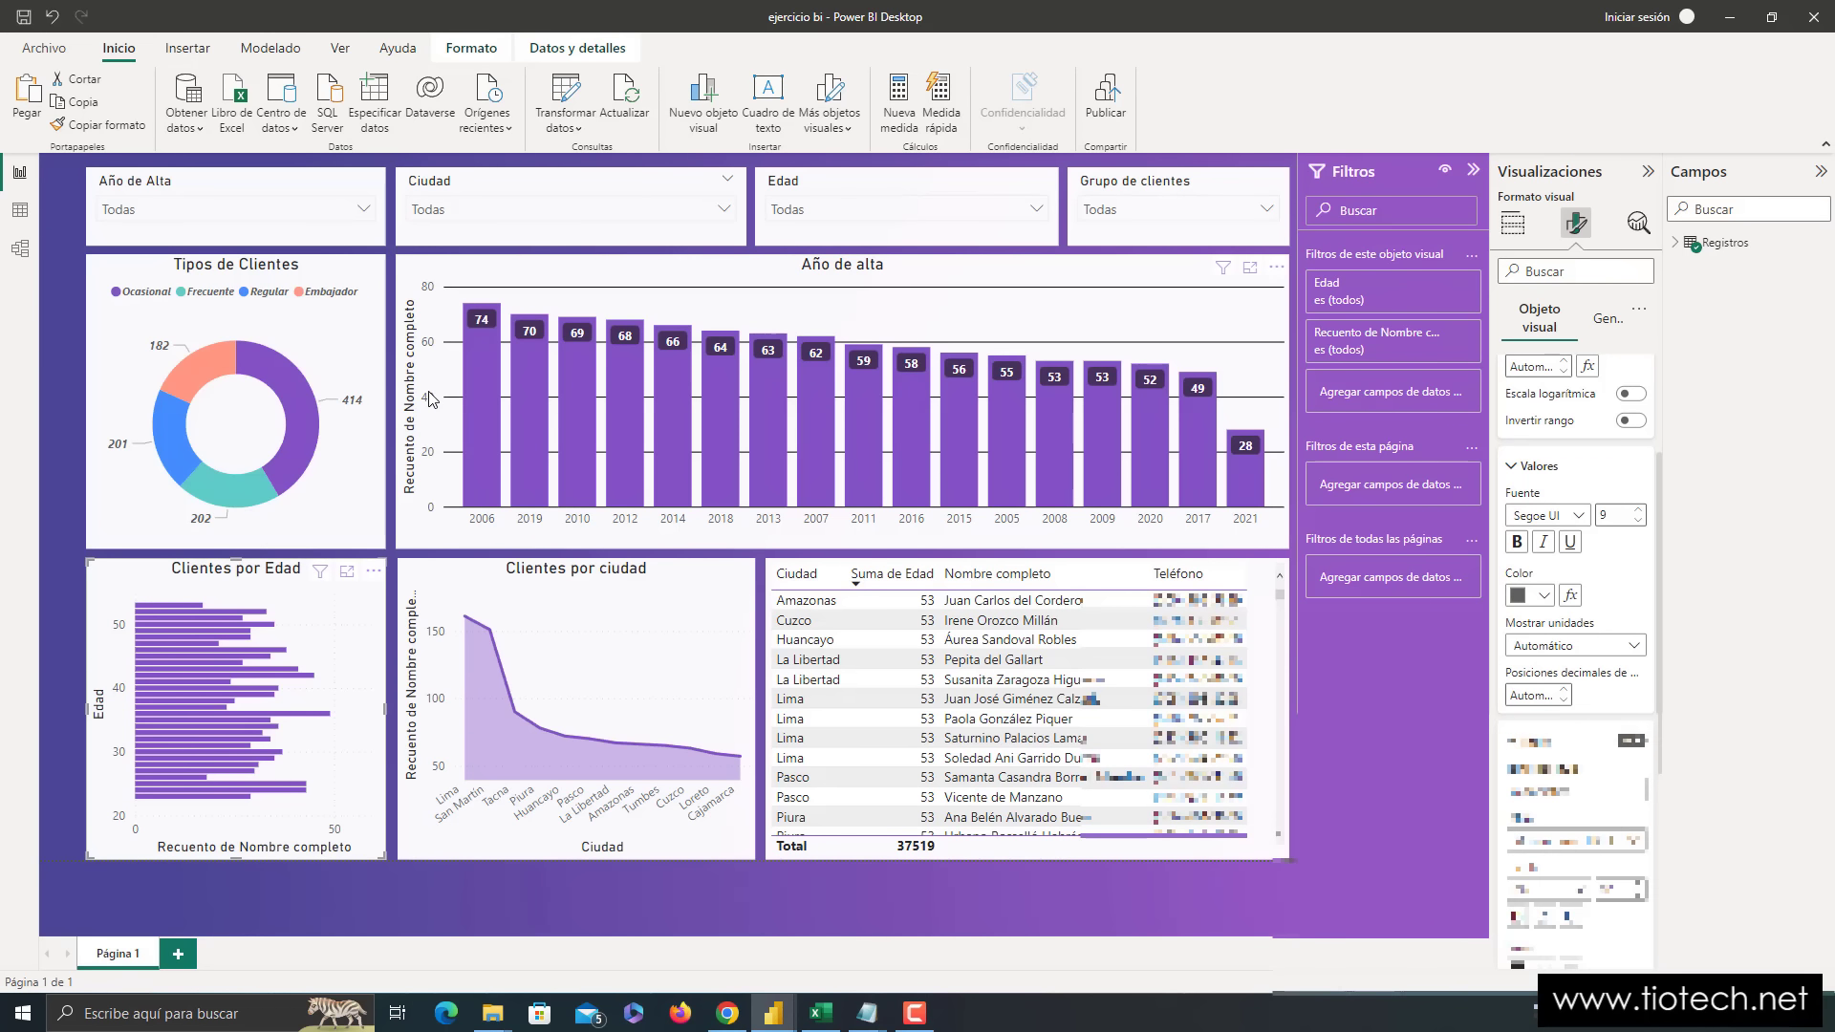
- Clear the Y-axis title text from the Año de alta column chart and look at the chart enlarged
key("super+plus")
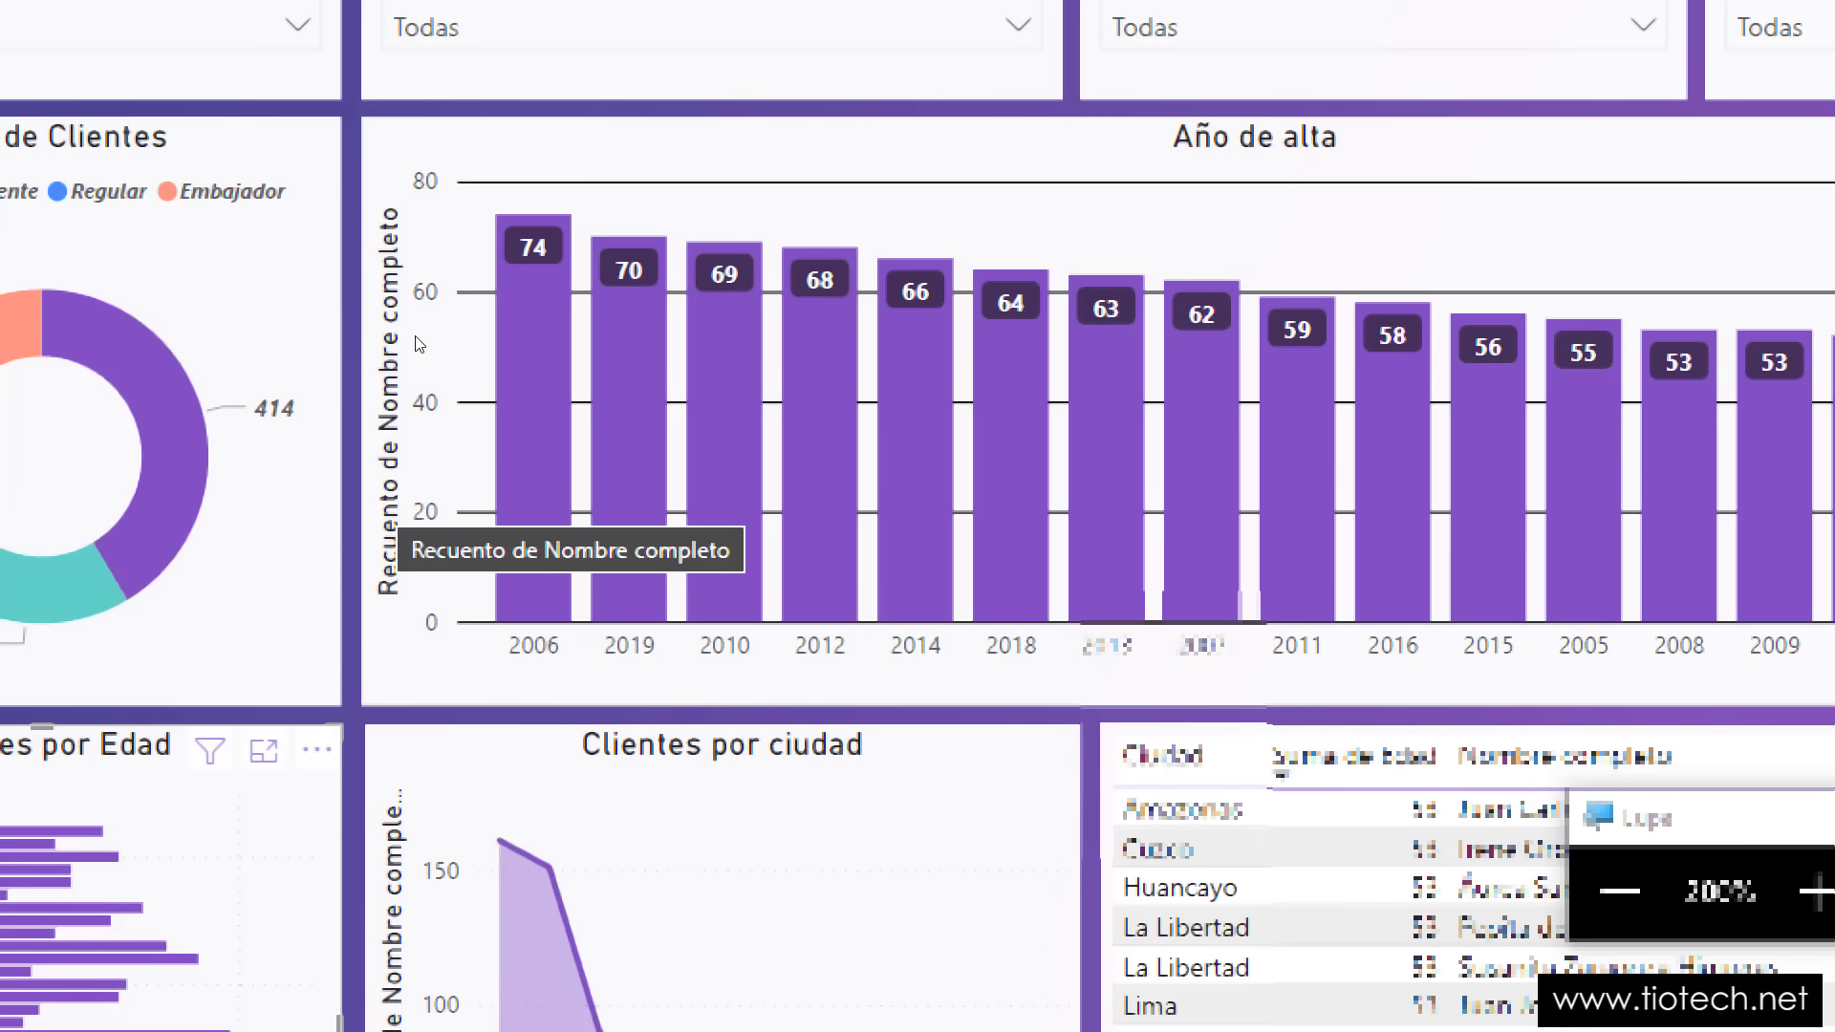
key("super+Escape")
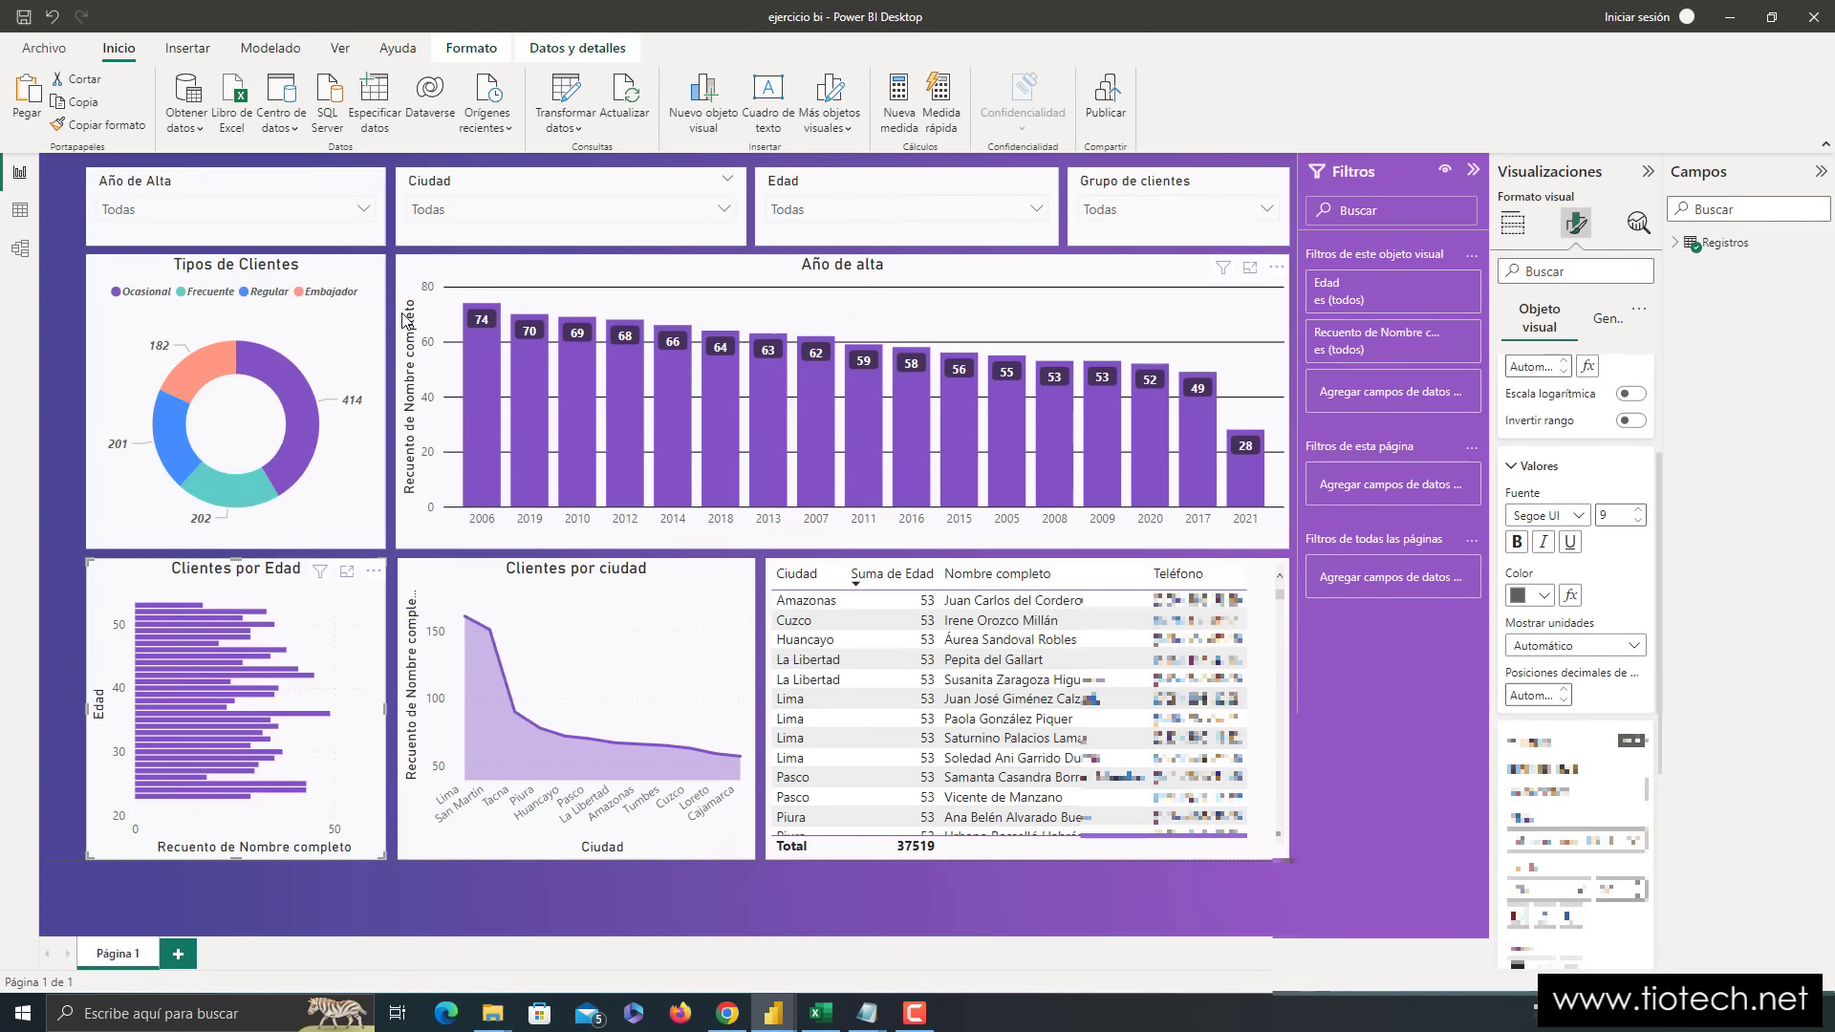
left_click(683, 292)
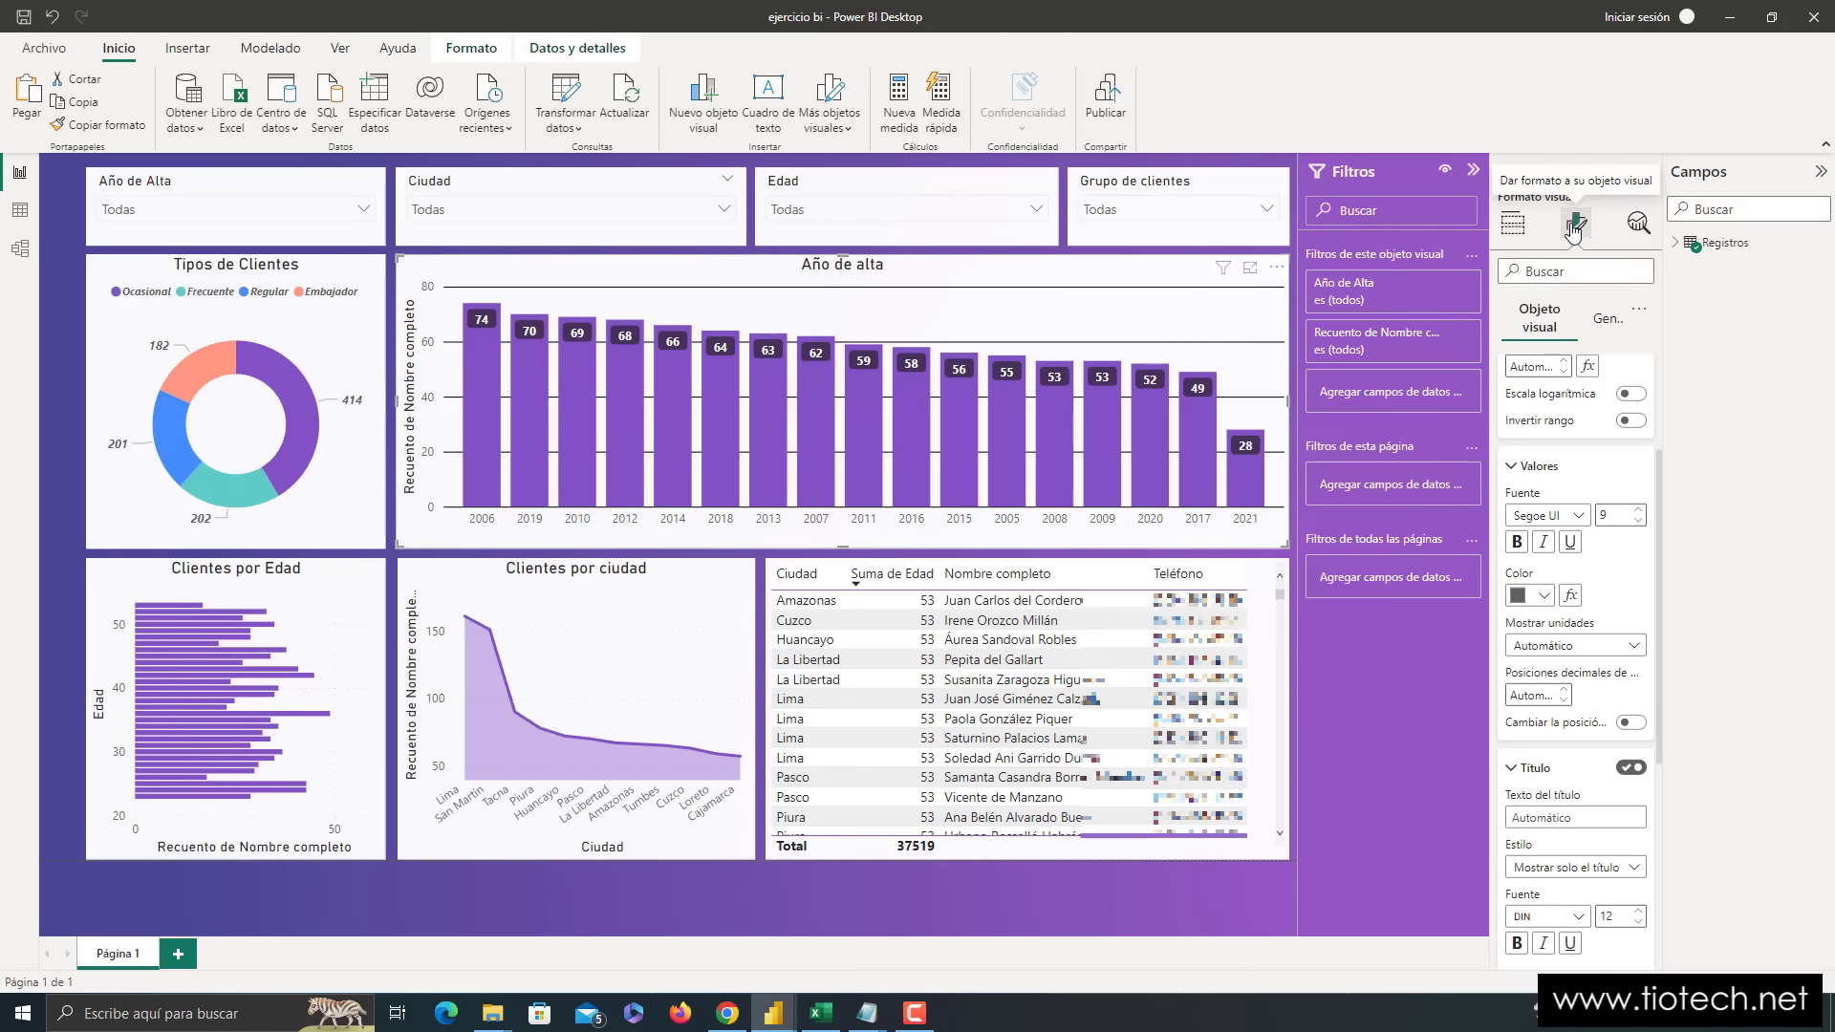
key("super+plus")
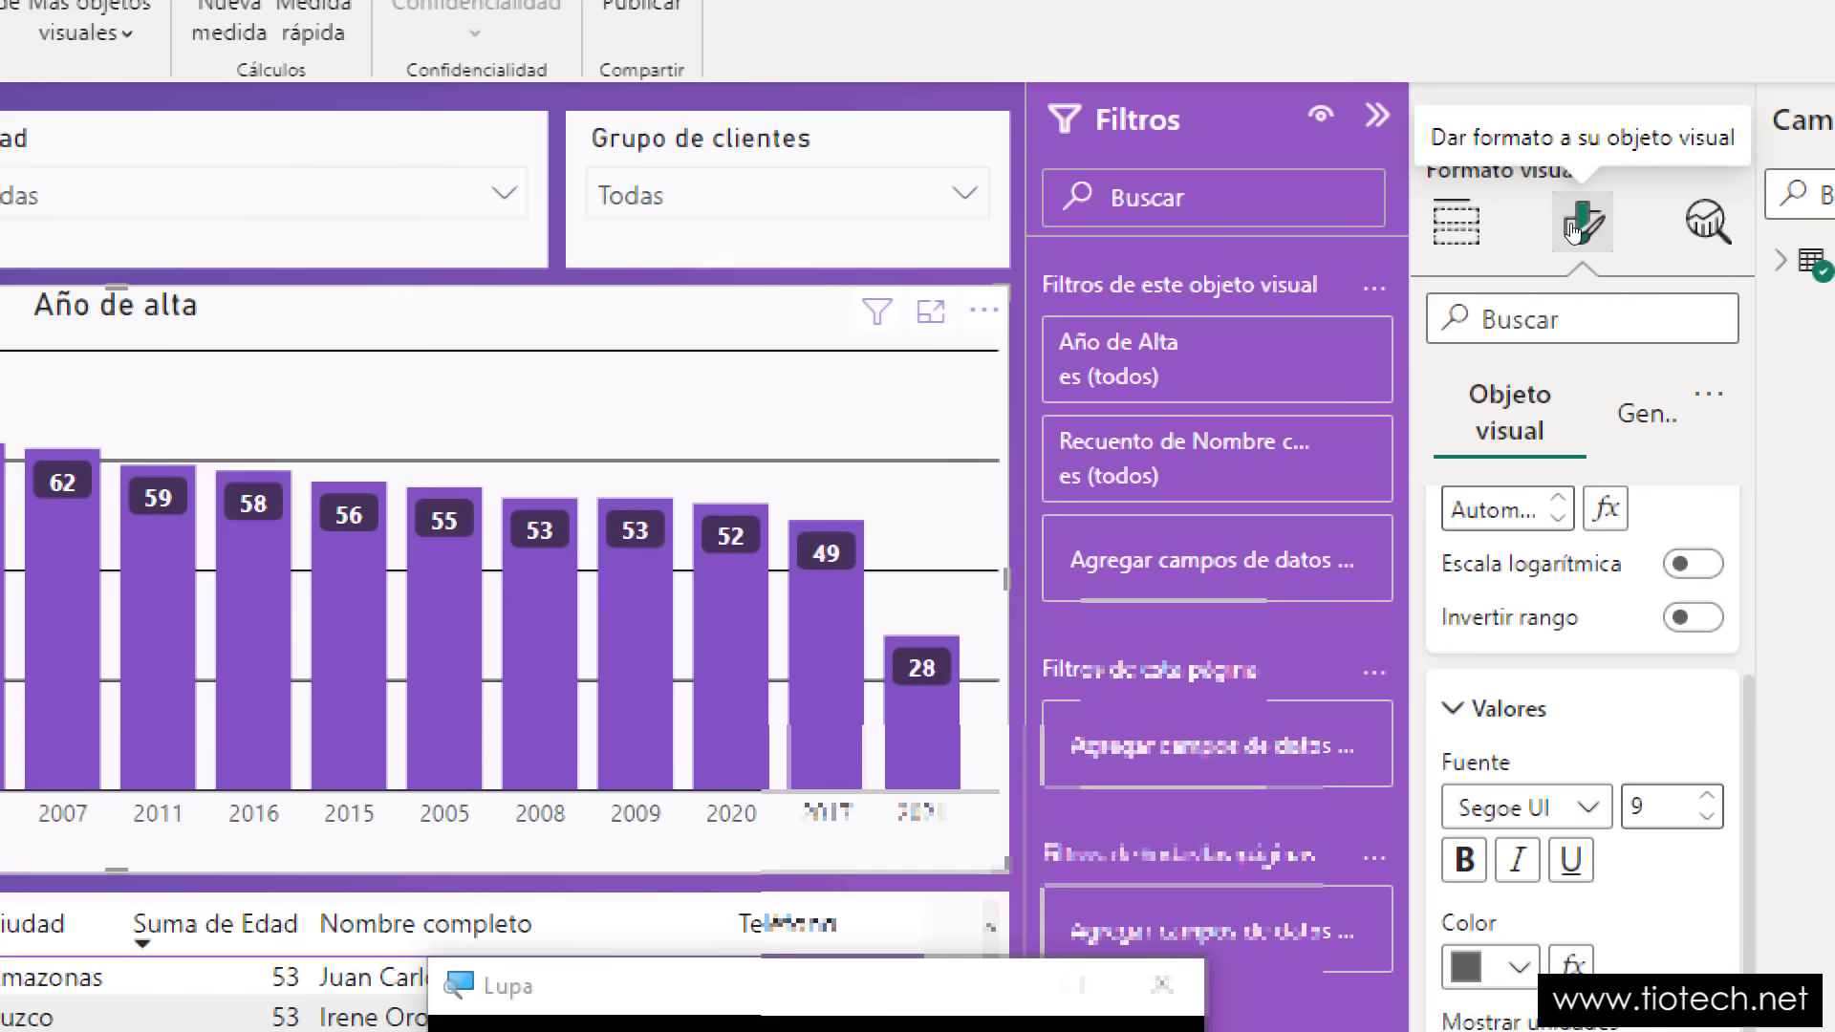
key("super+Escape")
left_click(1511, 467)
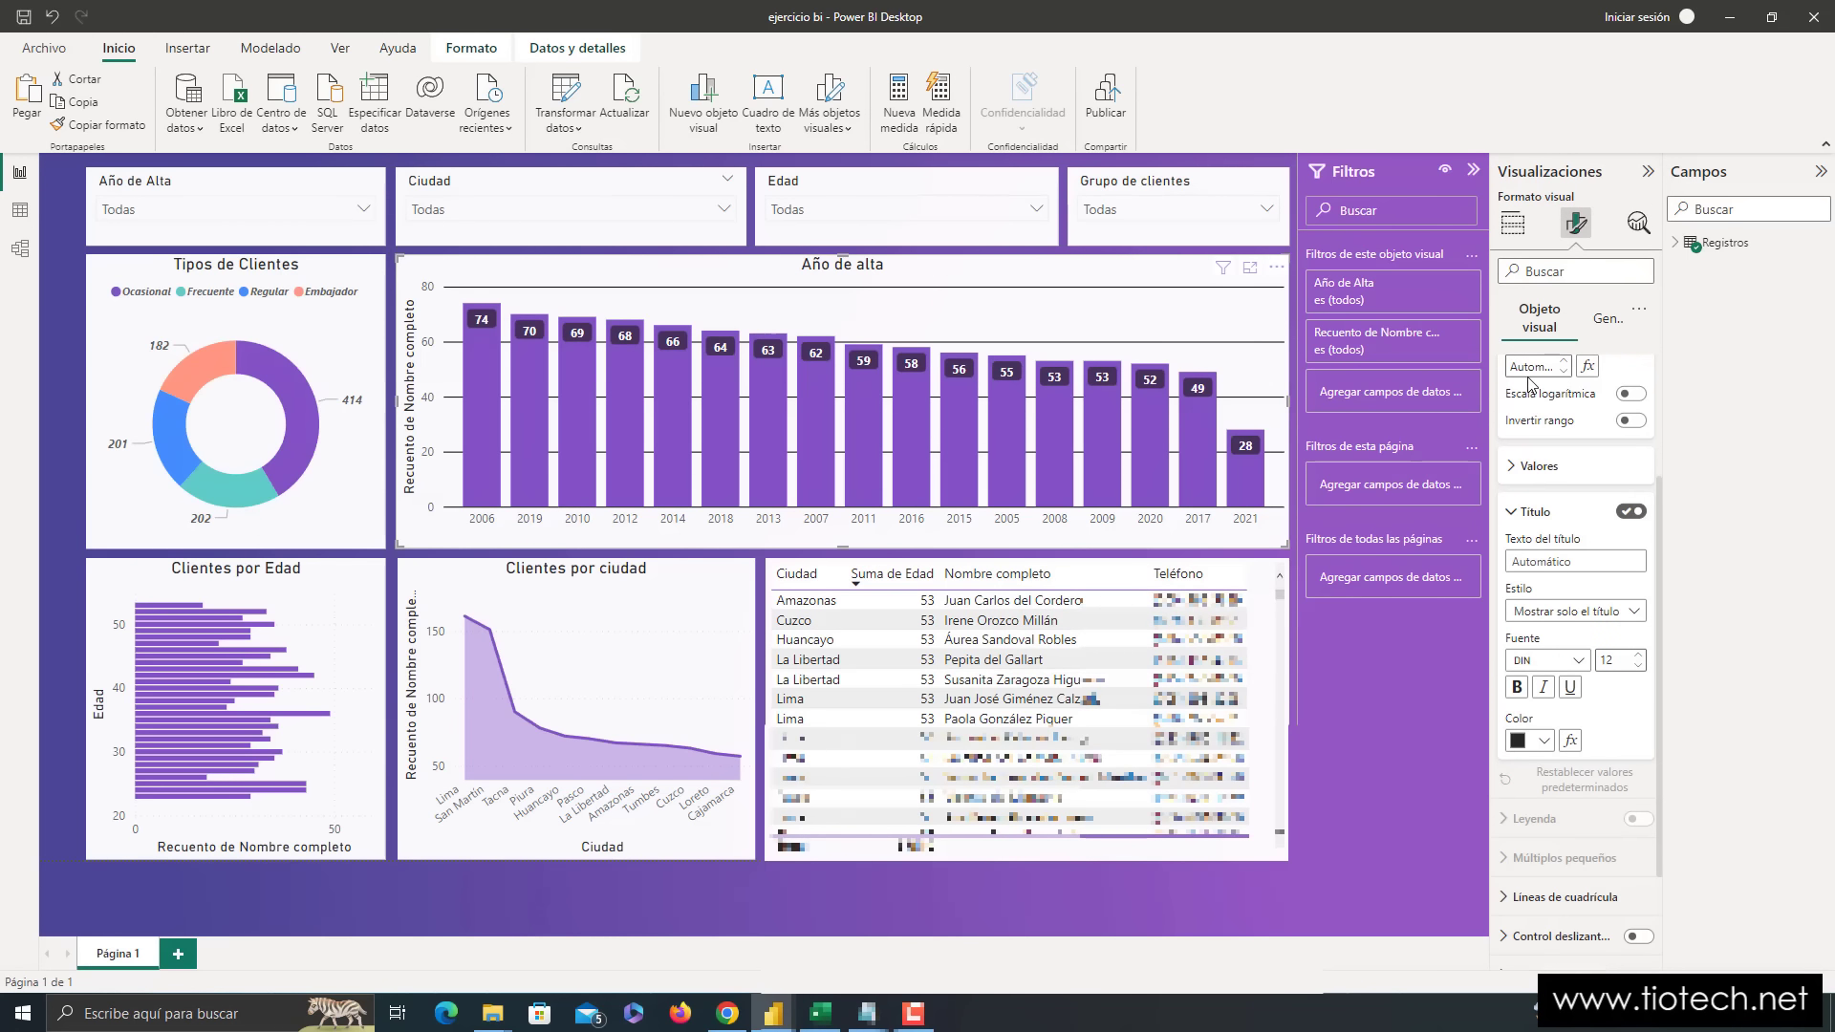
left_click(1608, 318)
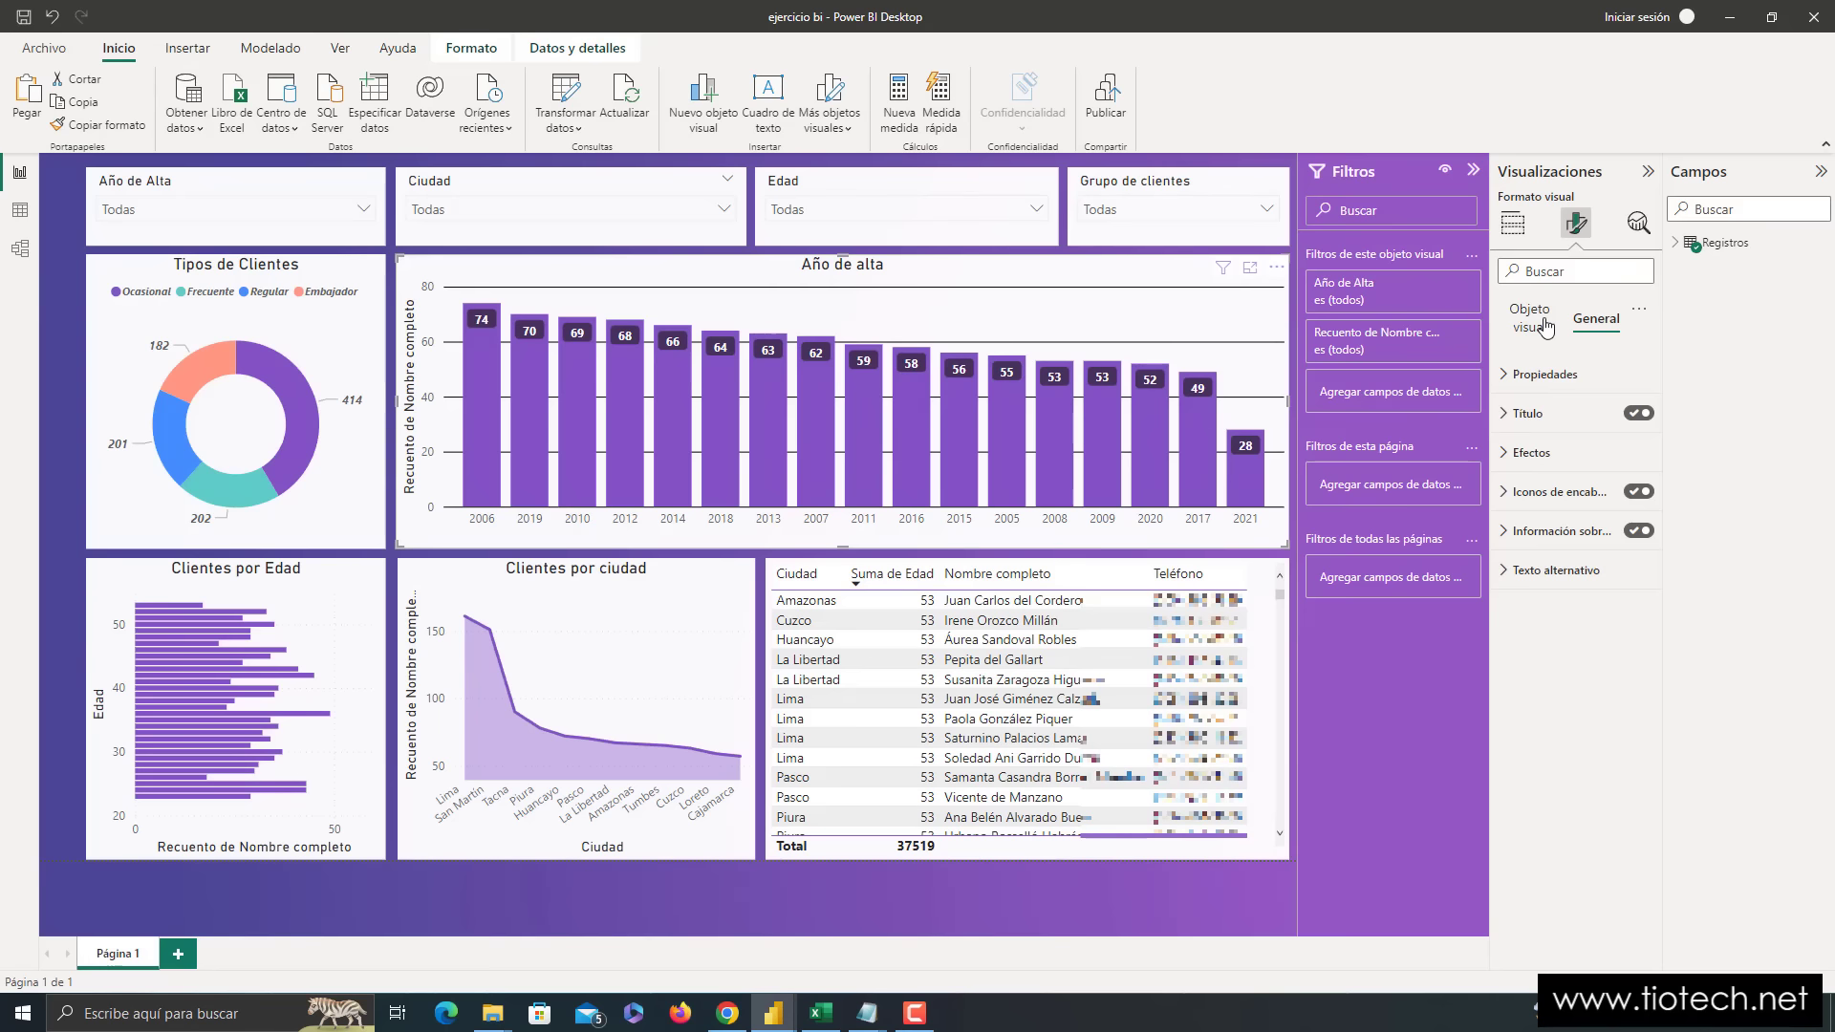
left_click(1545, 328)
left_click(1505, 375)
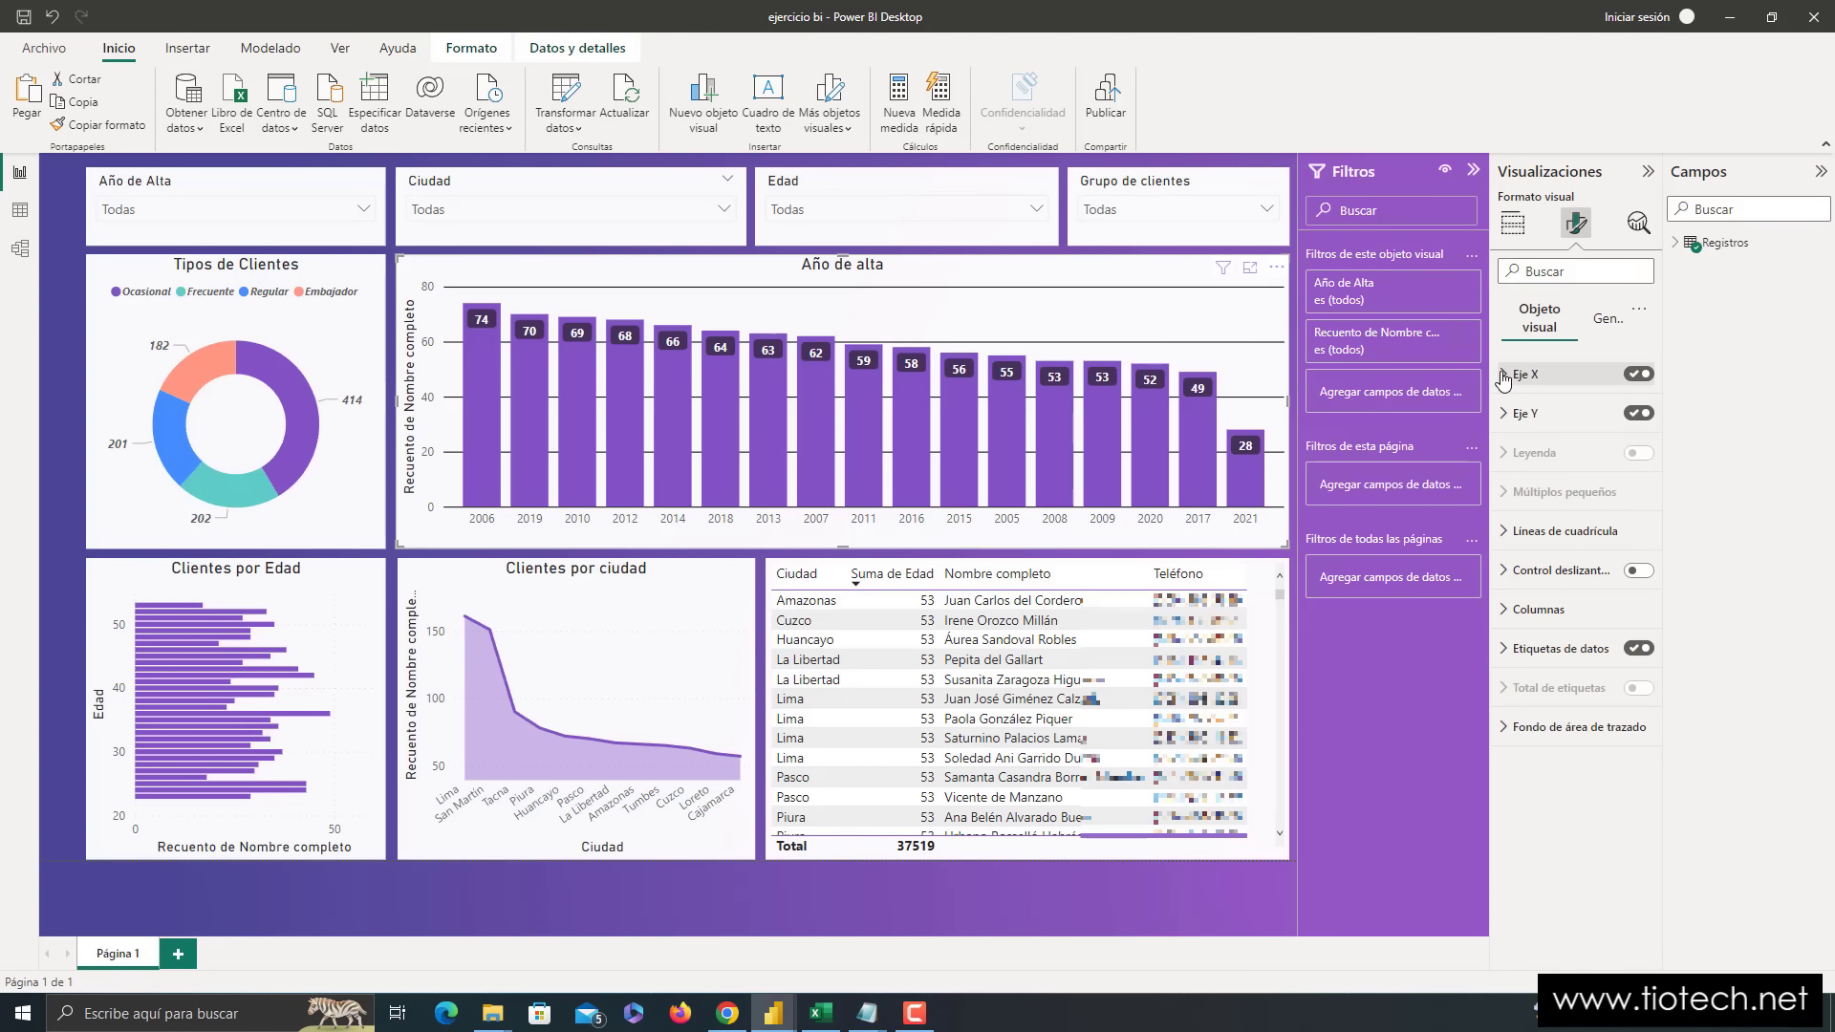
left_click(1506, 417)
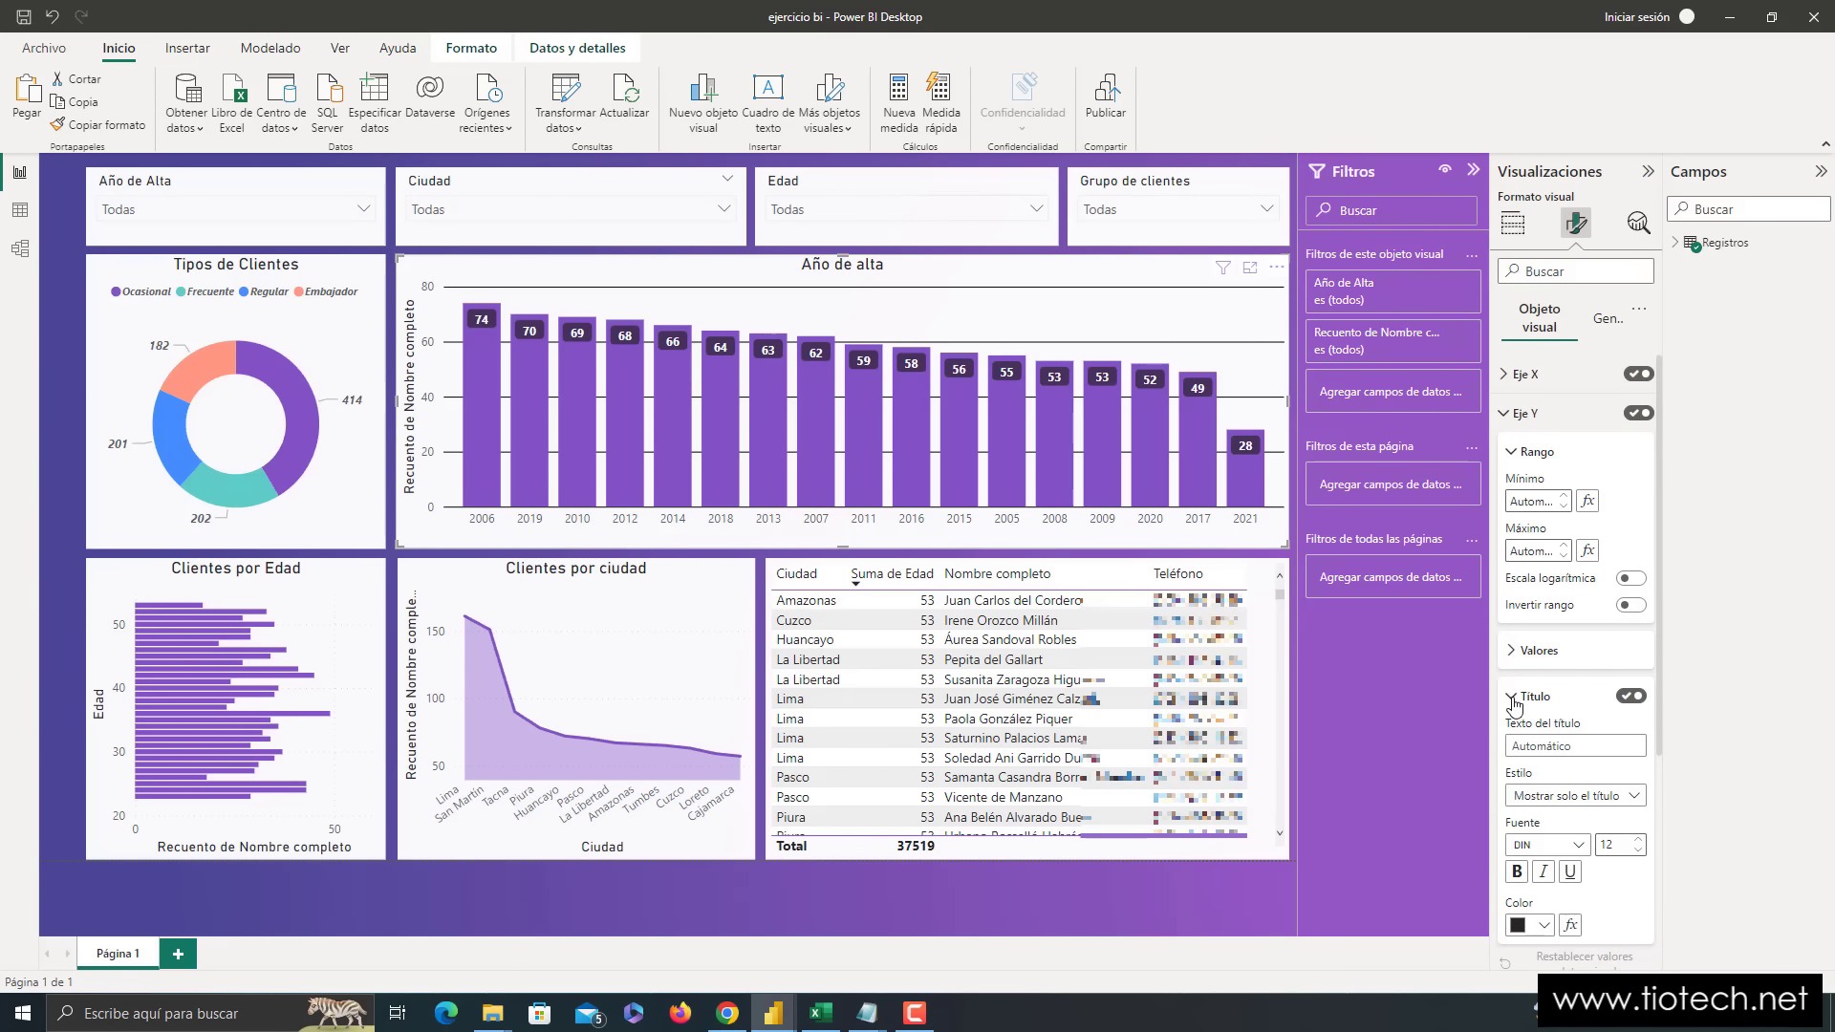
scroll(1513, 705, "down", 3)
left_click(1566, 562)
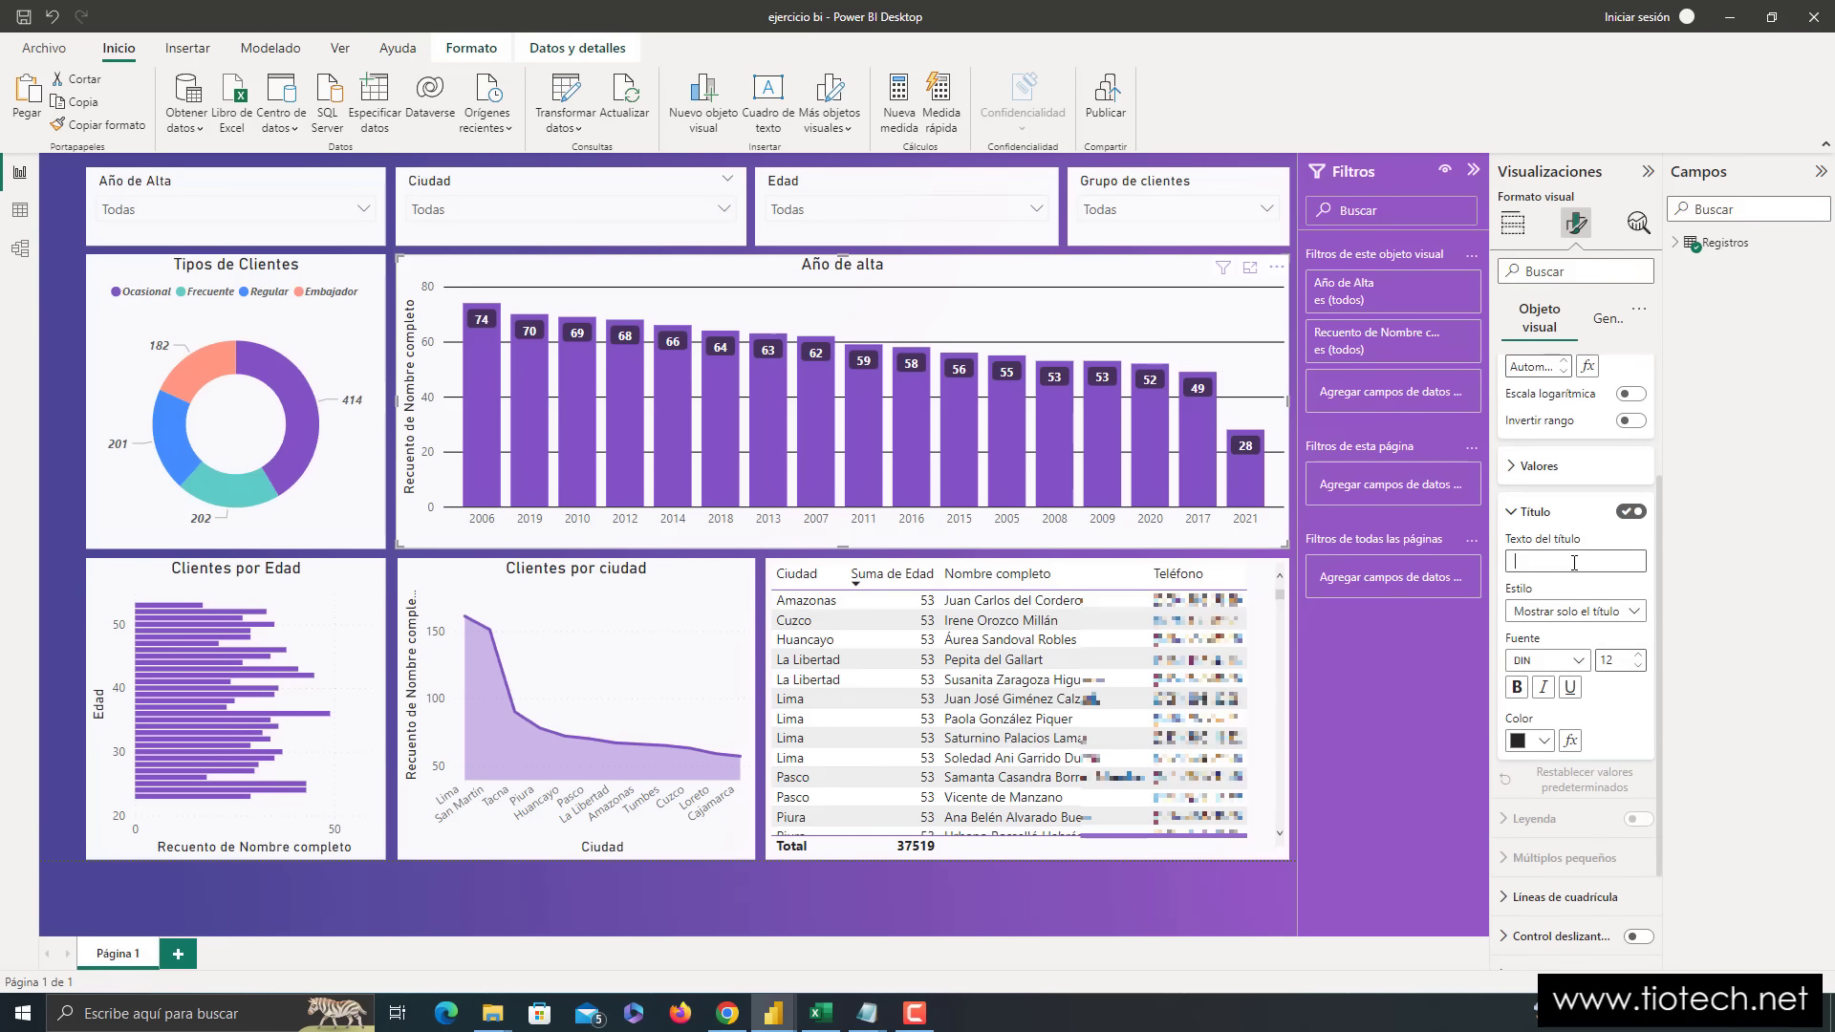
left_click(1524, 512)
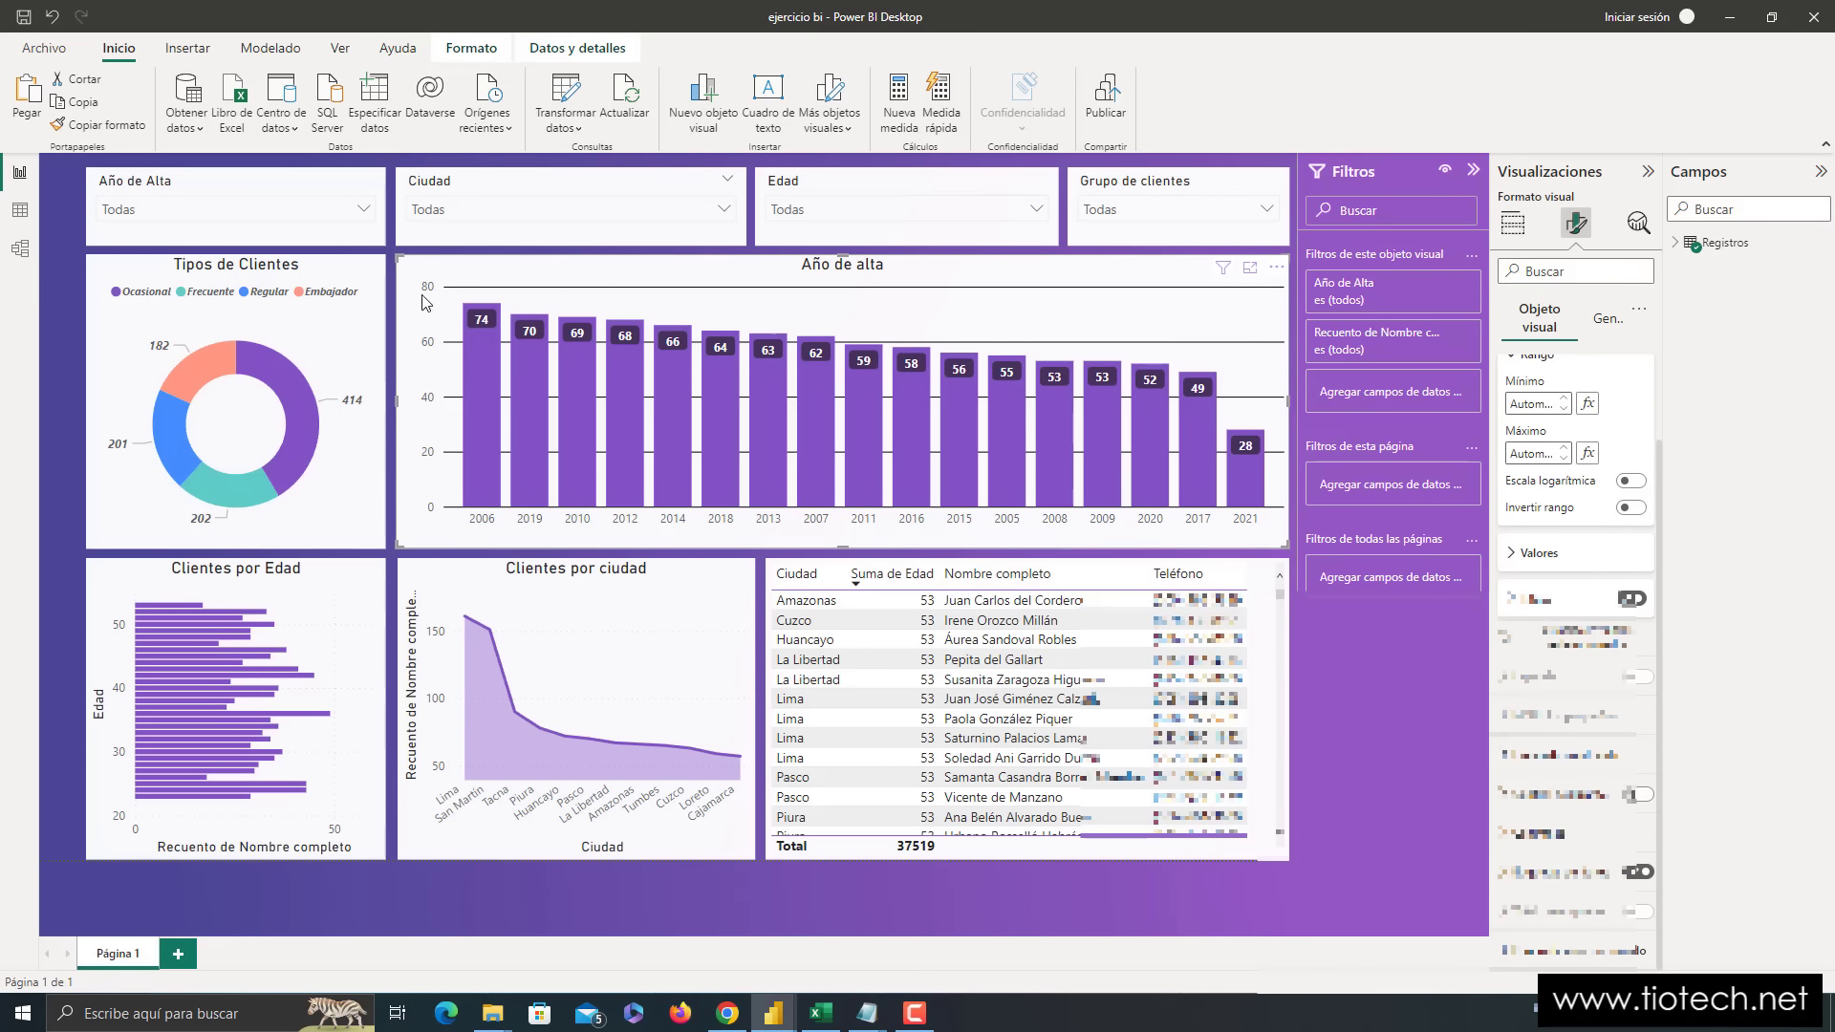
key("super+plus")
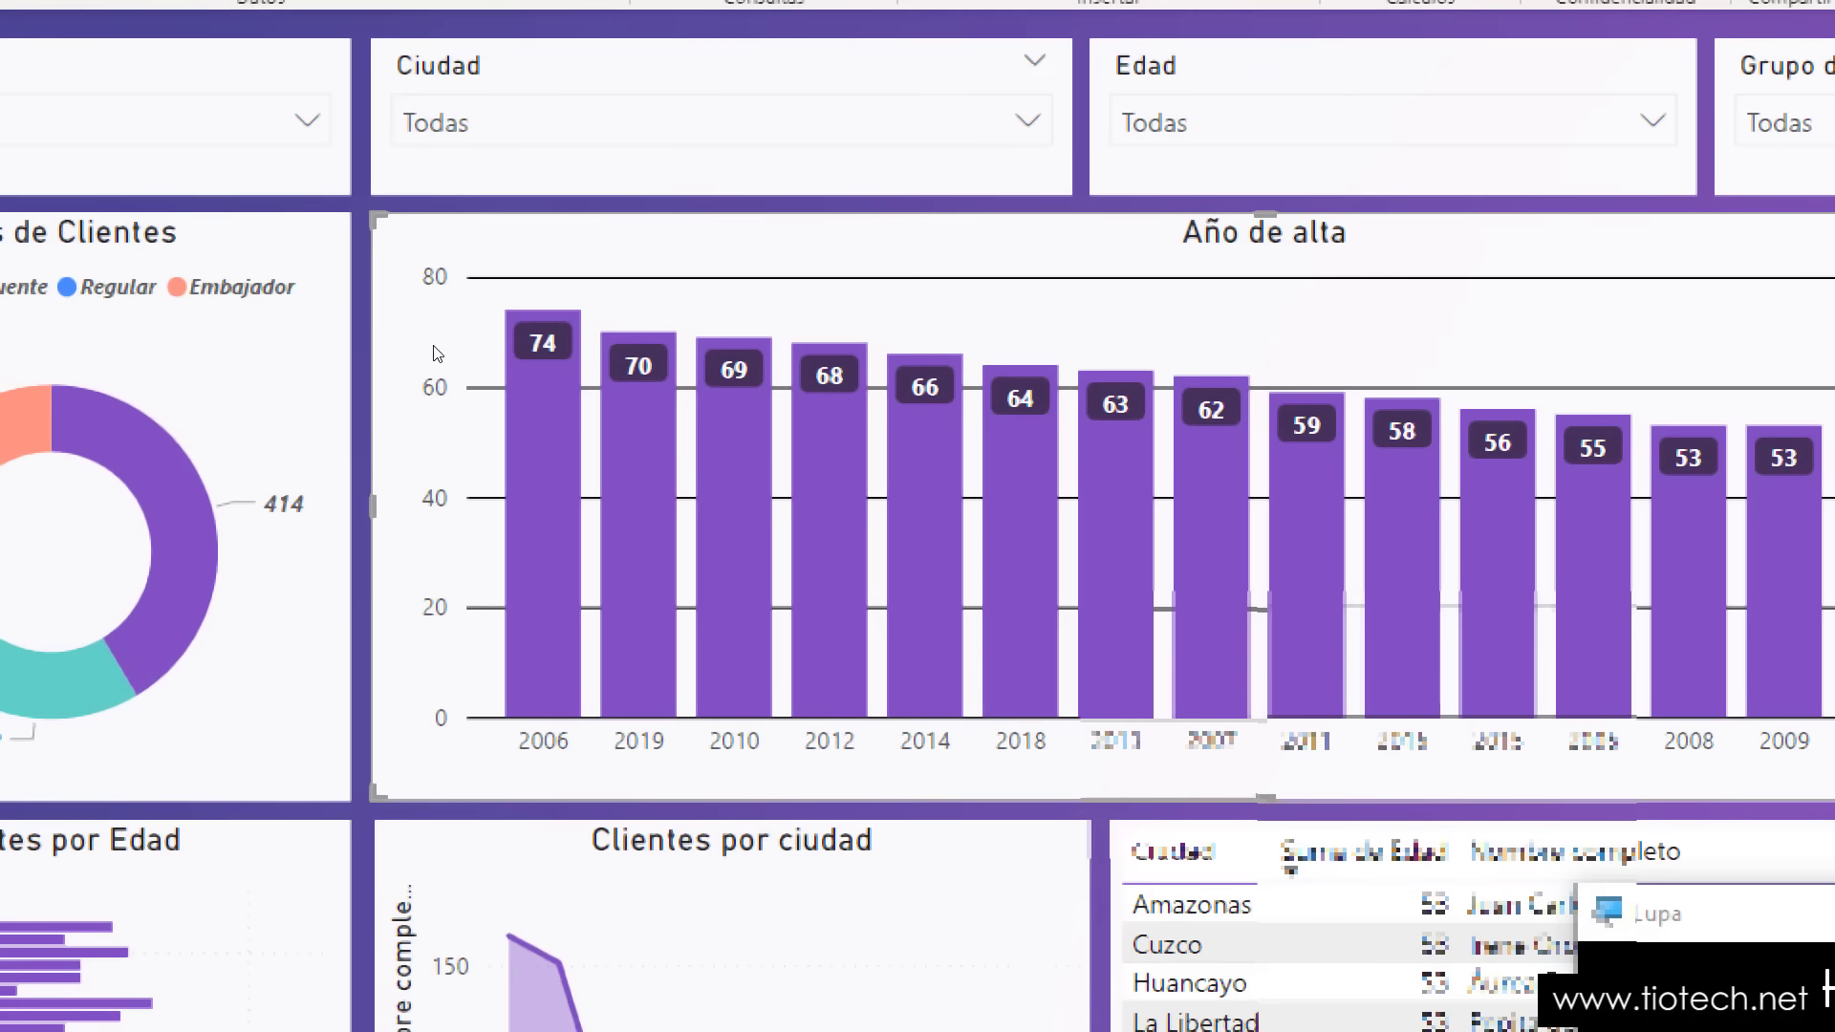
key("super+Escape")
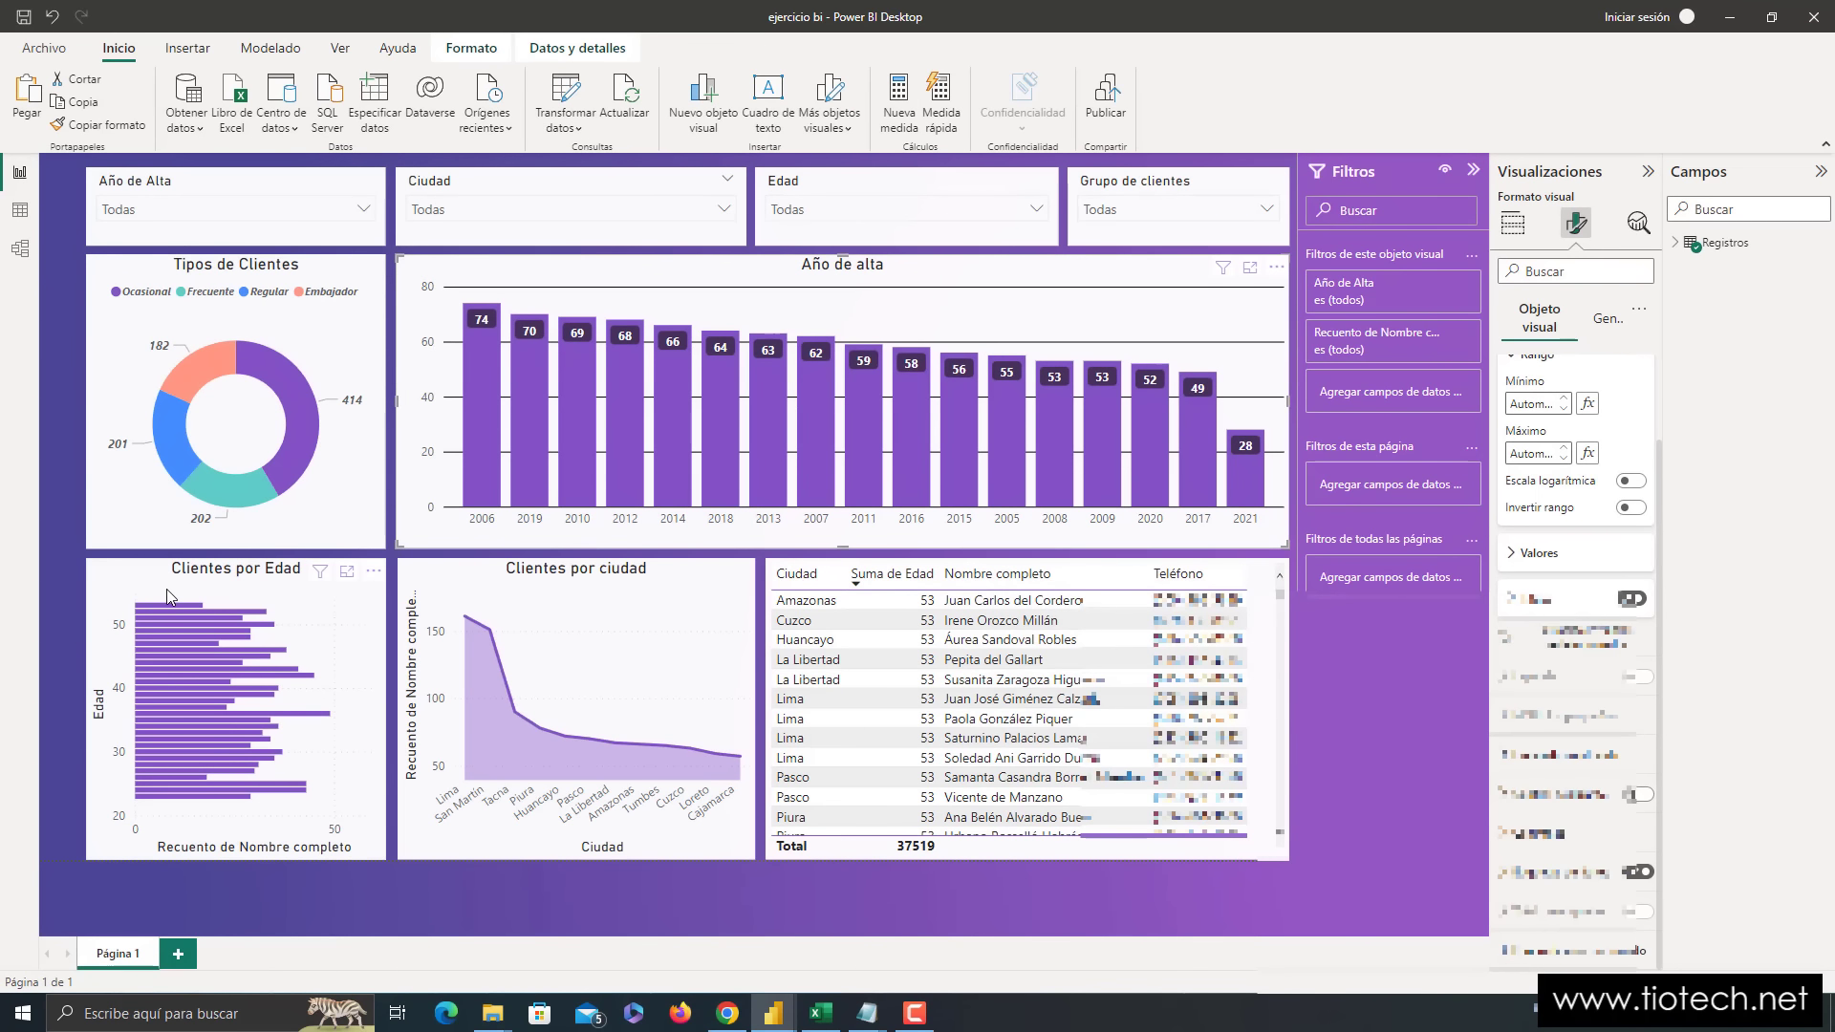
- Clear the Y-axis title text from the Clientes por Edad bar chart
key("super+plus")
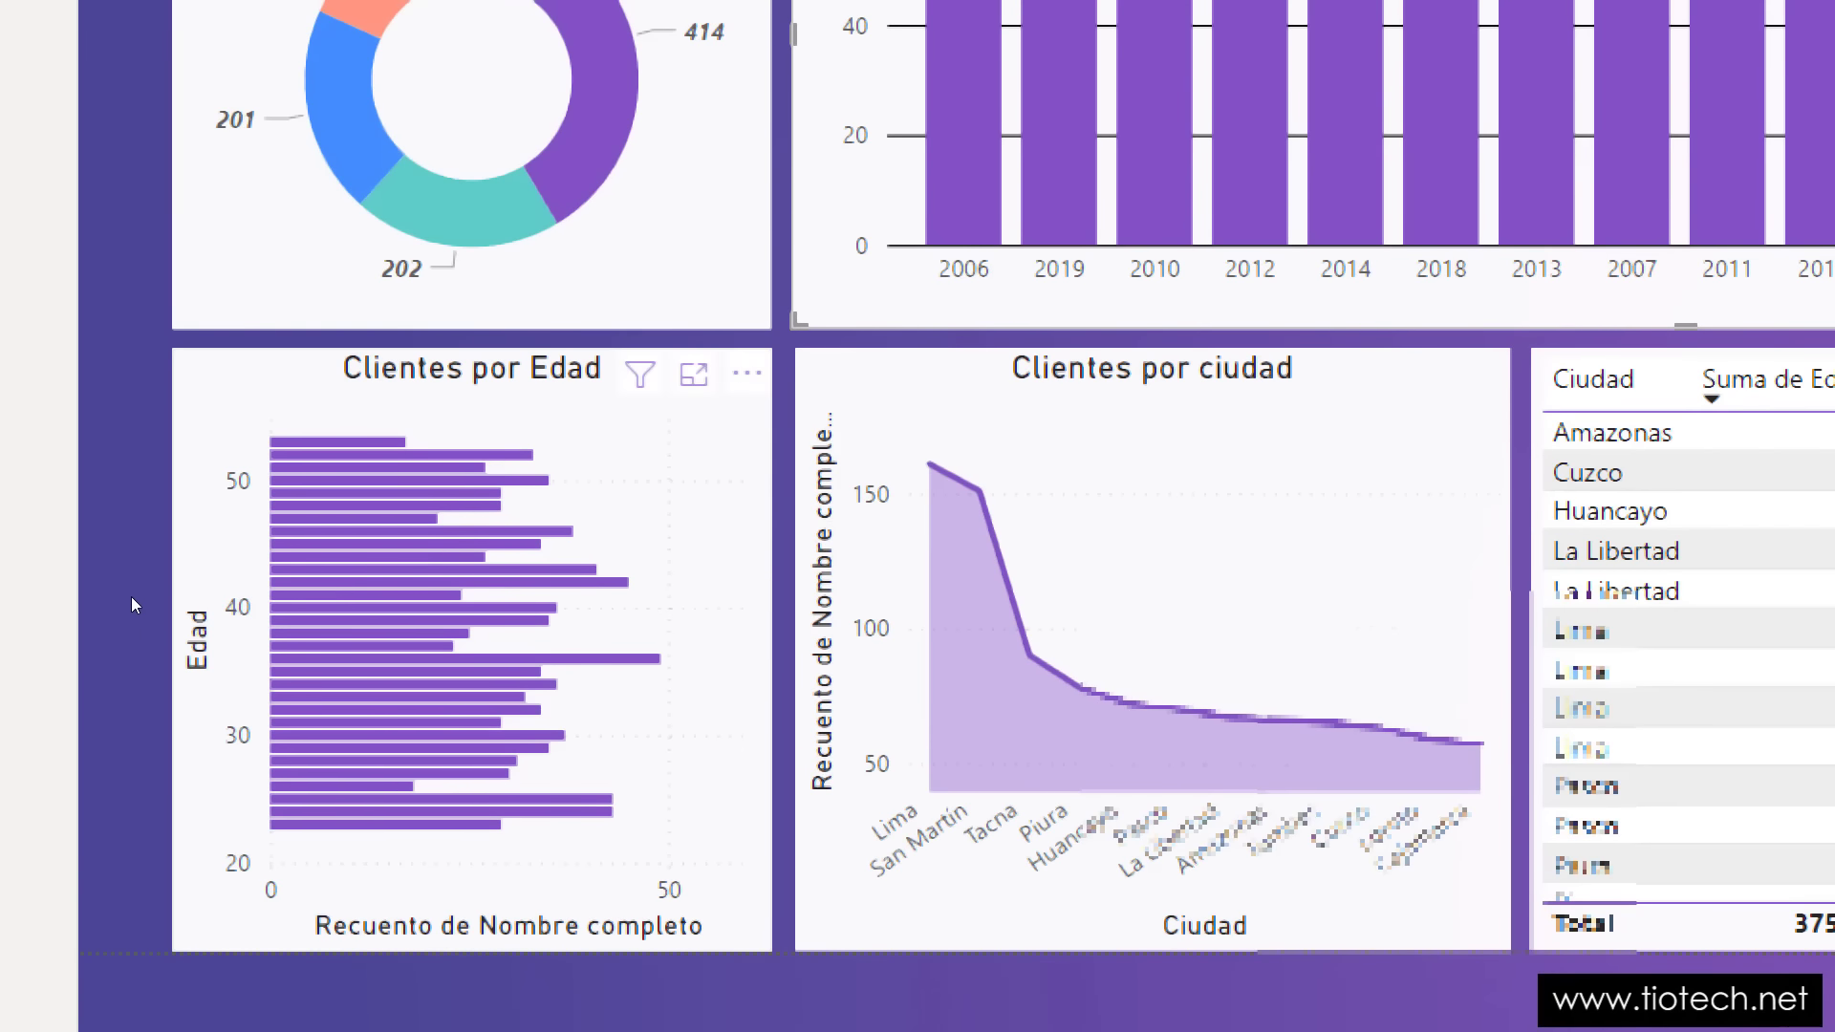
key("super+Escape")
left_click(129, 585)
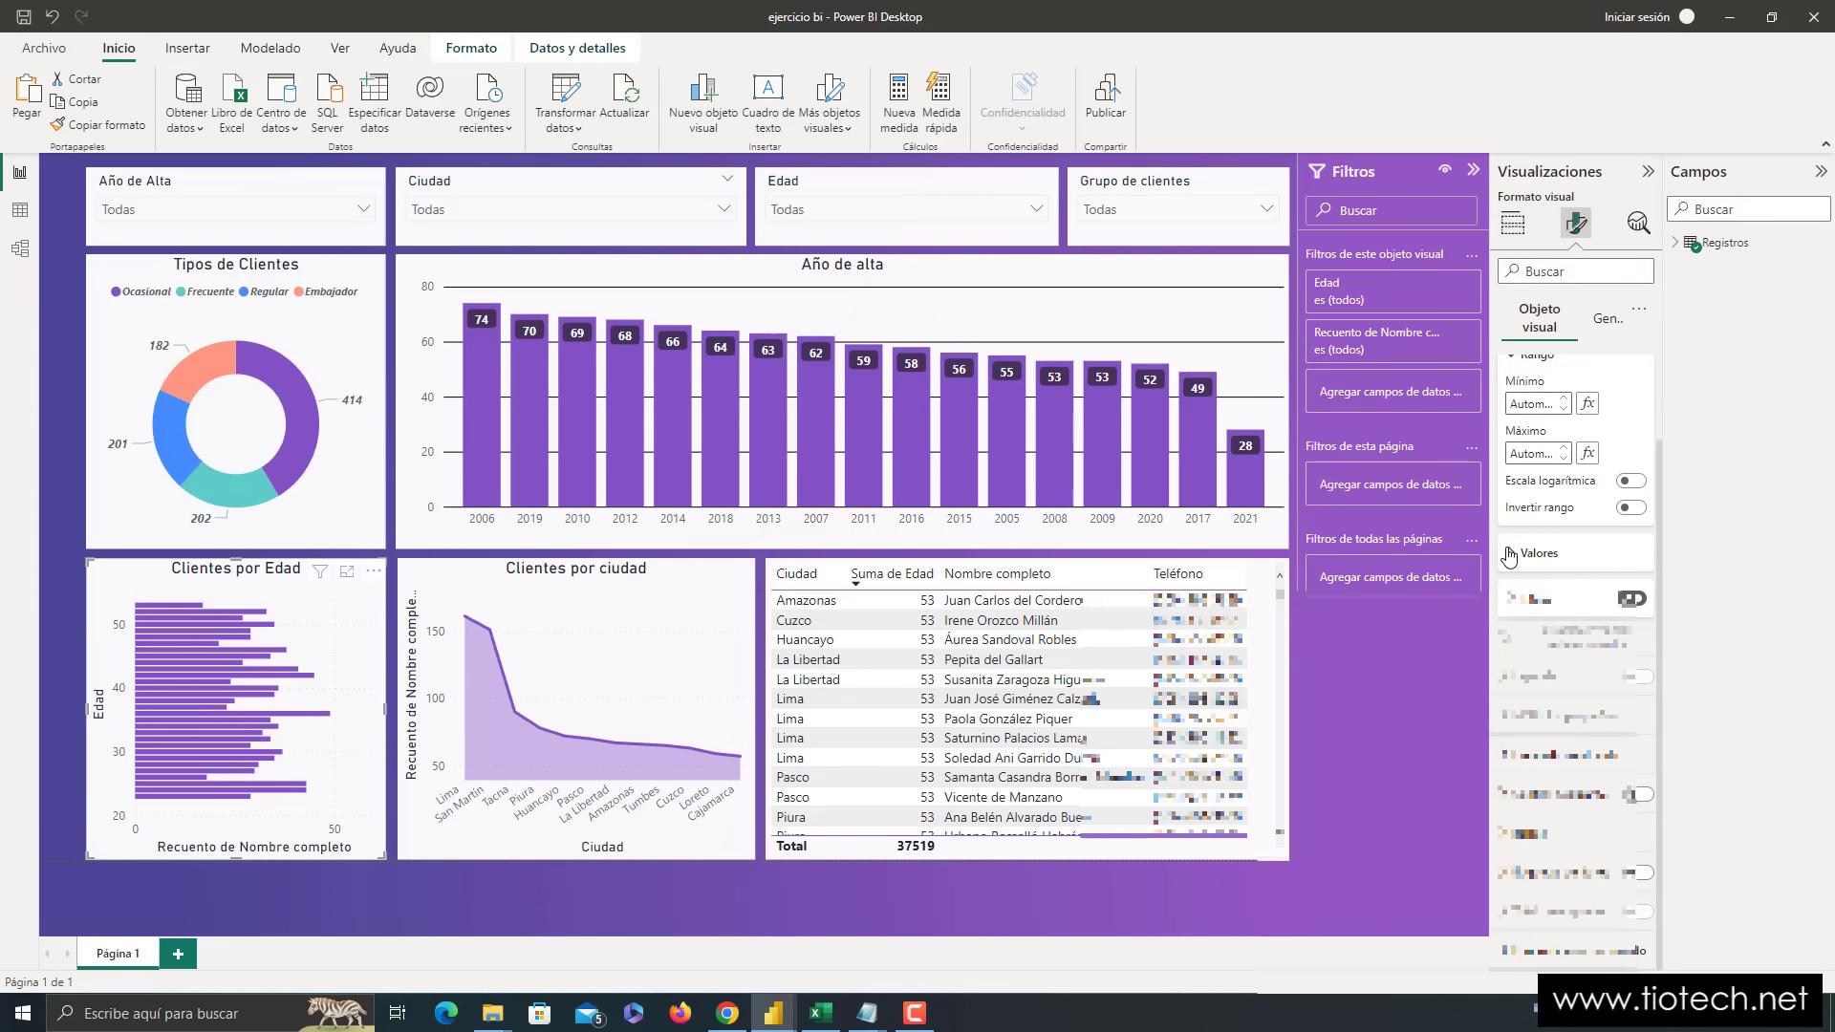
left_click(1522, 361)
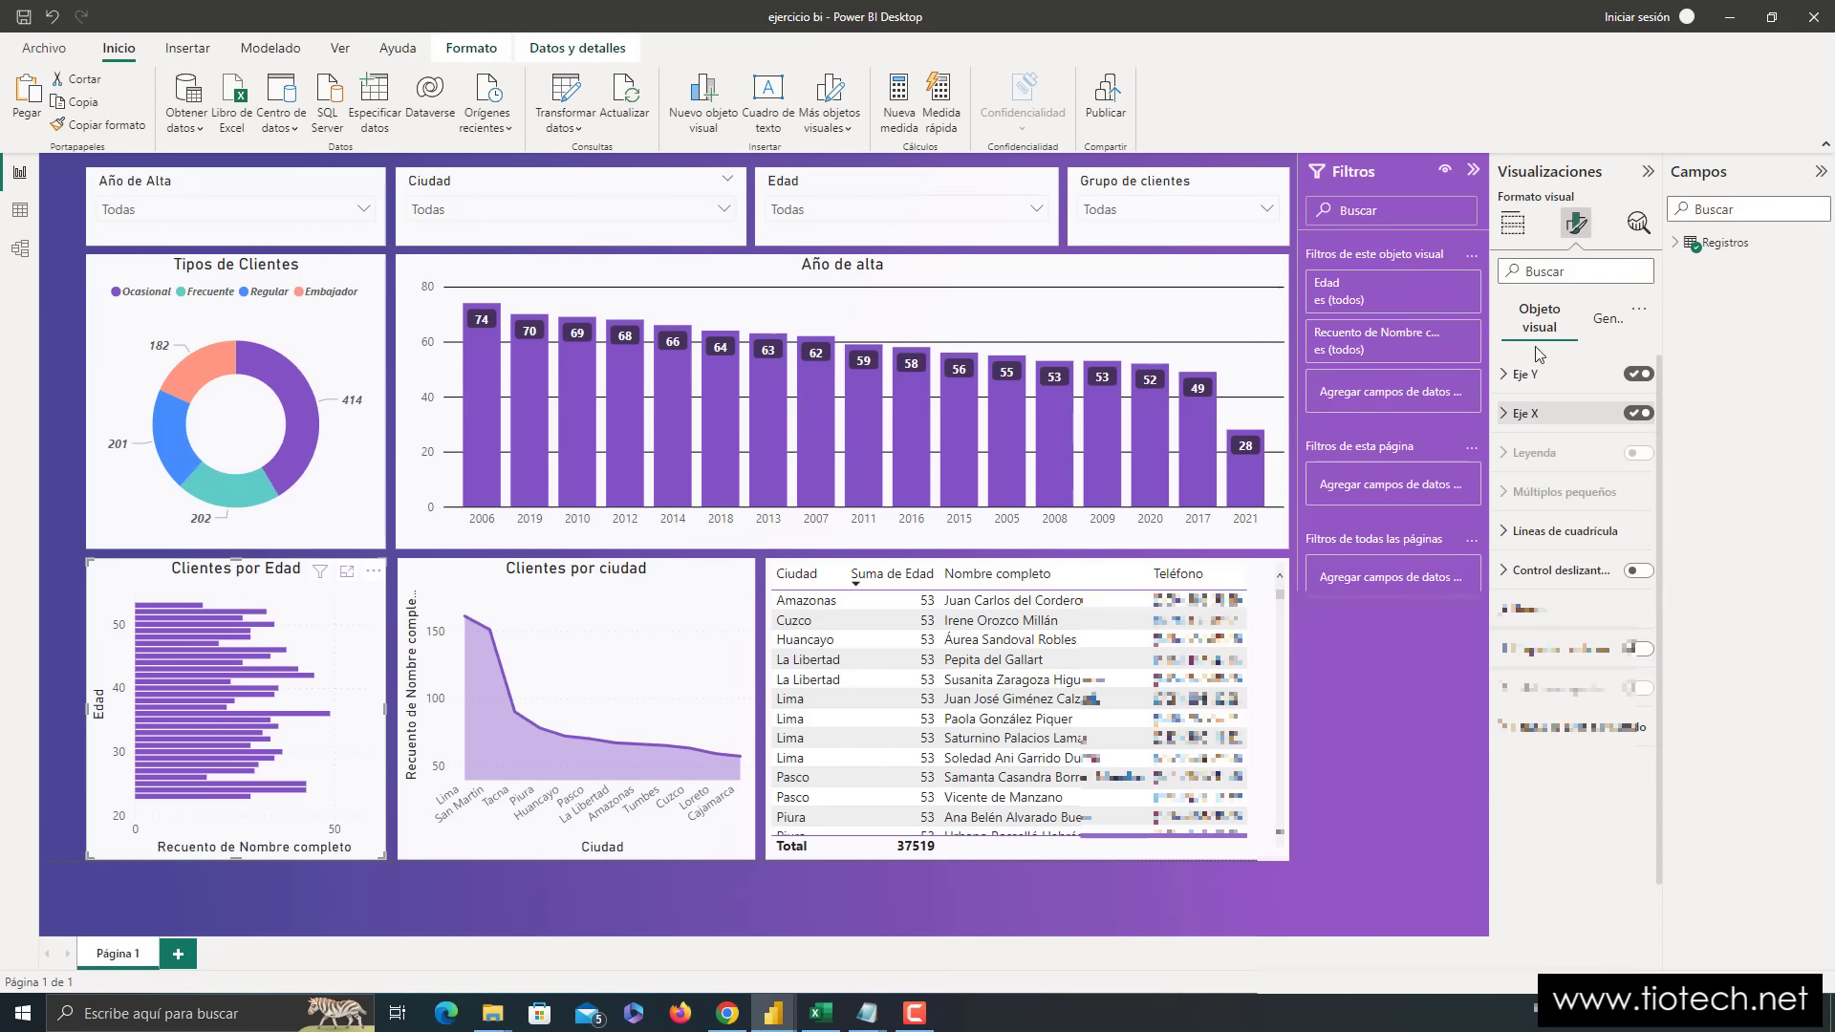
left_click(1577, 225)
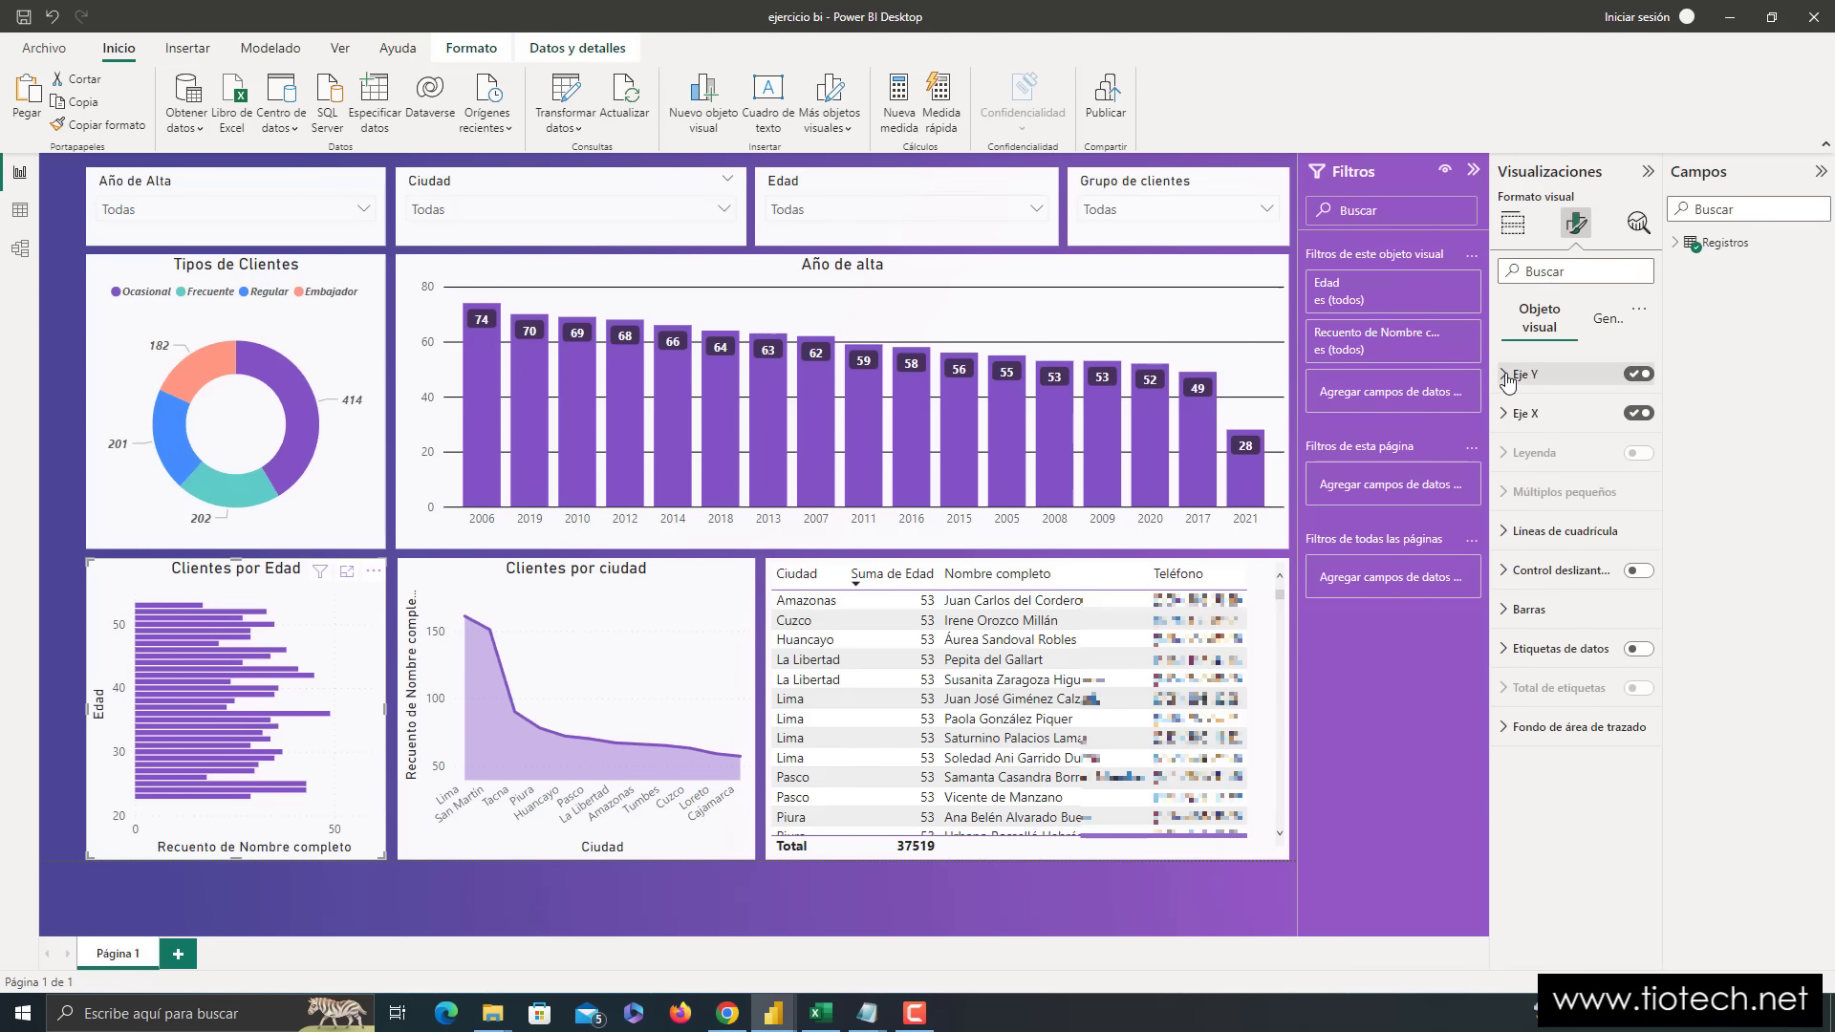
left_click(1508, 376)
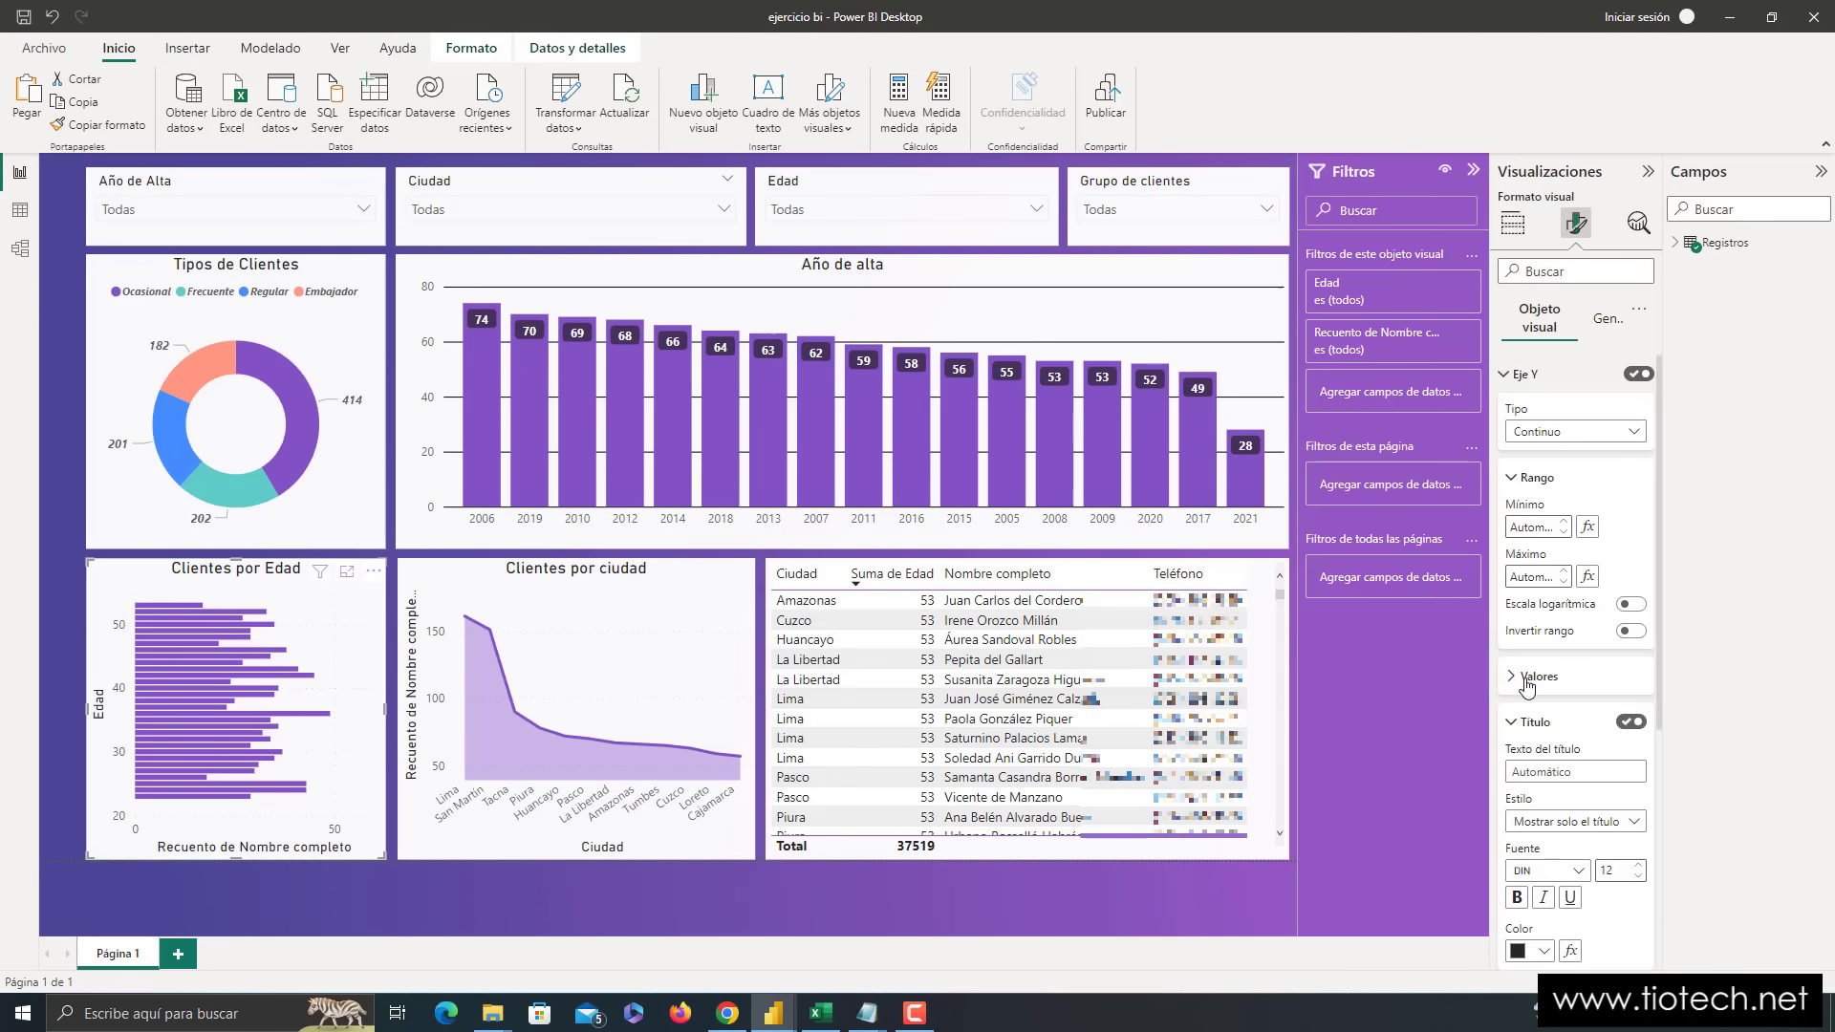
left_click(1519, 724)
left_click(1519, 723)
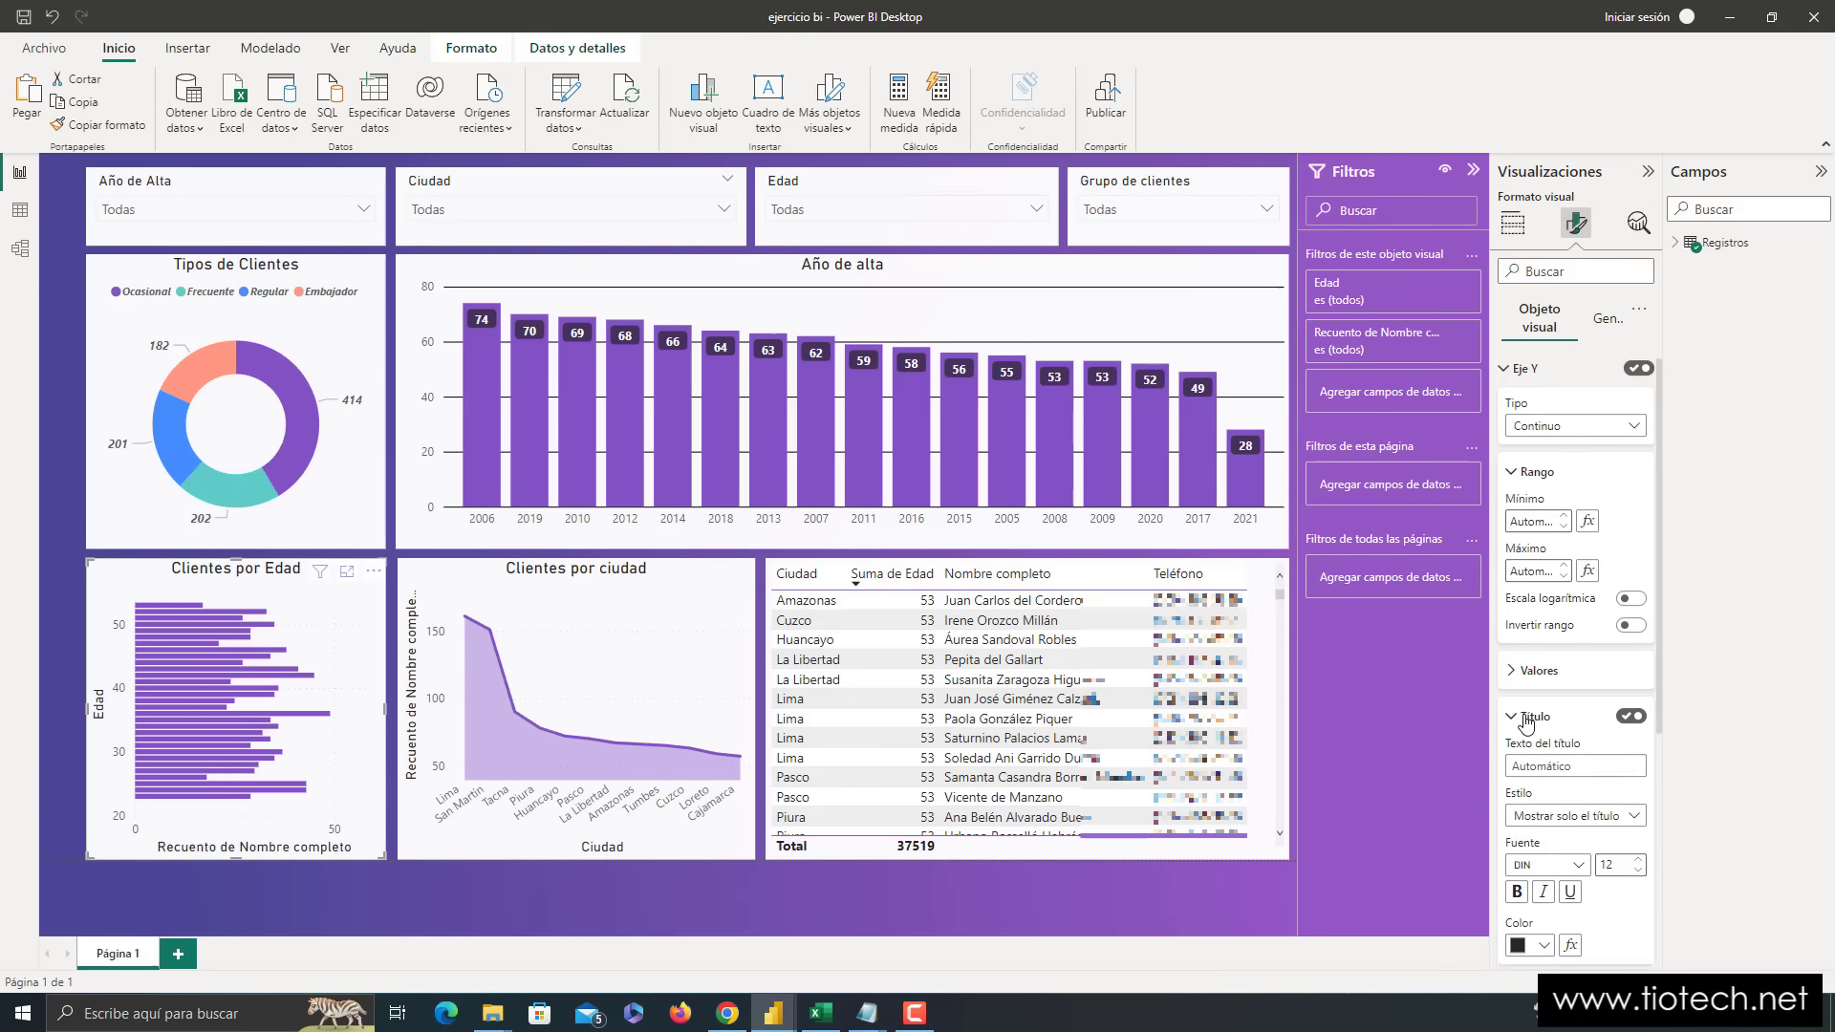
scroll(1539, 669, "down", 3)
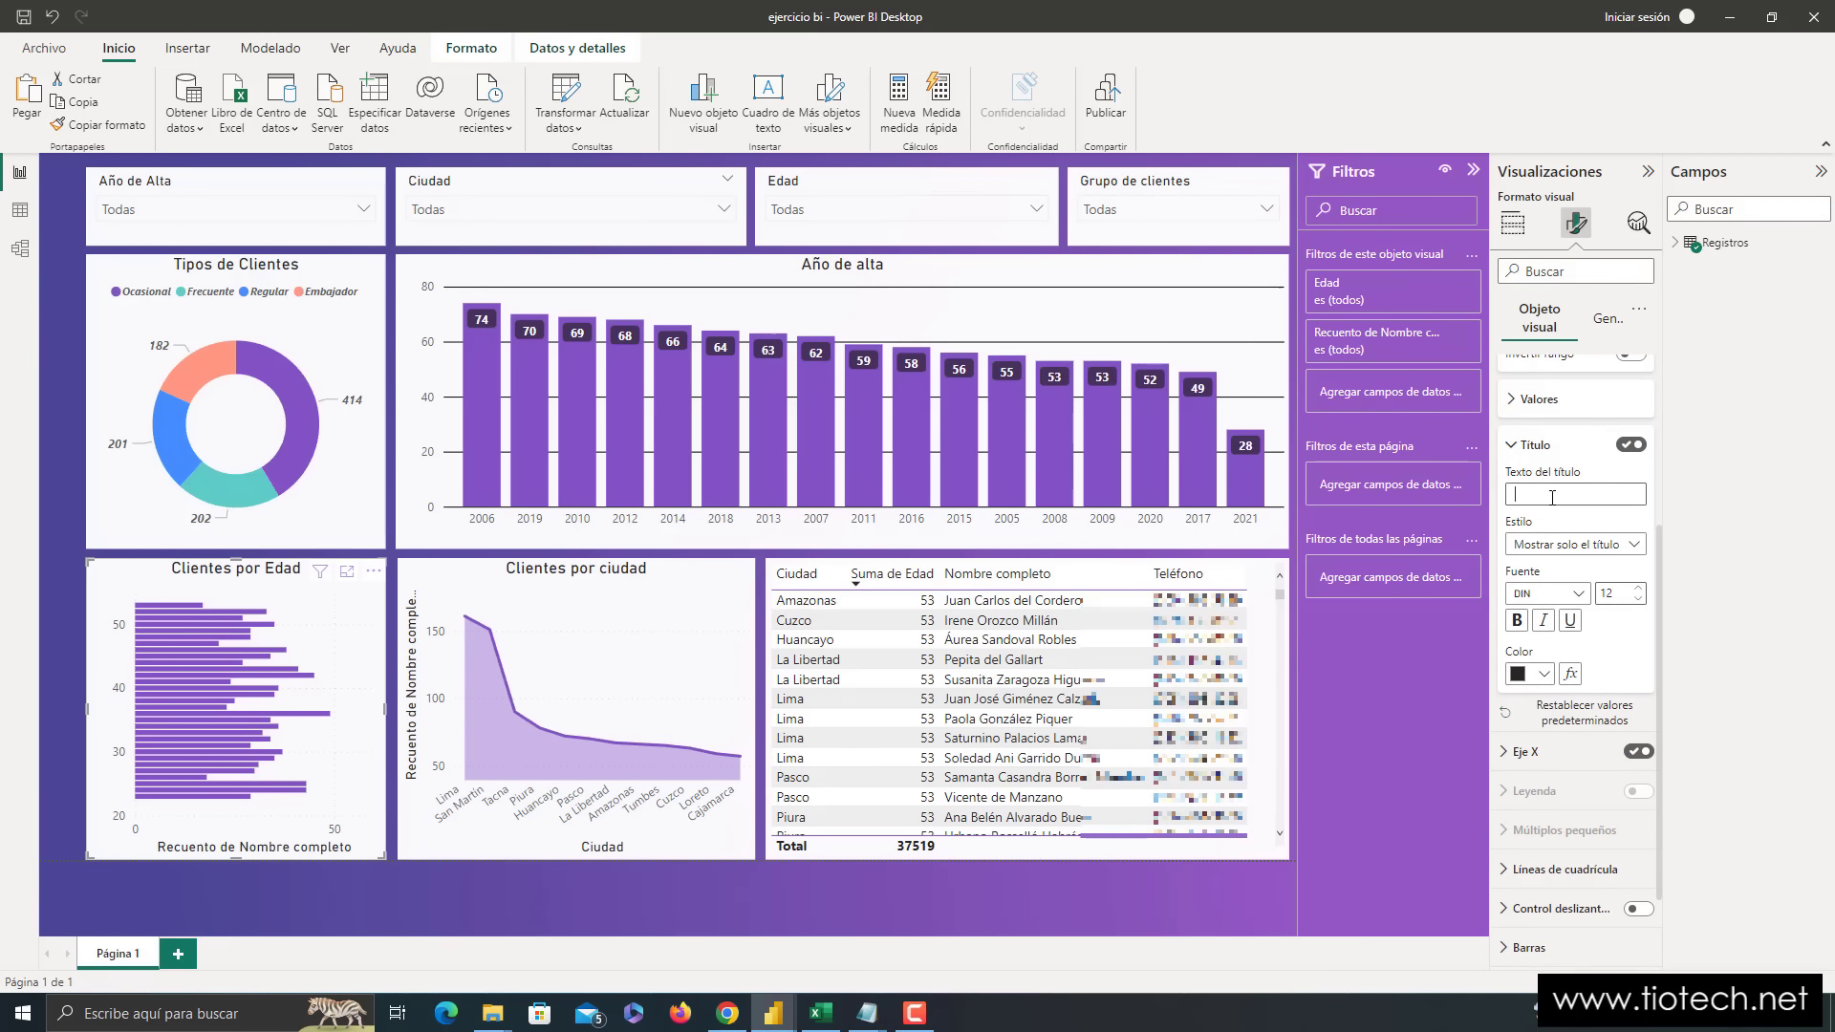
scroll(1543, 502, "up", 3)
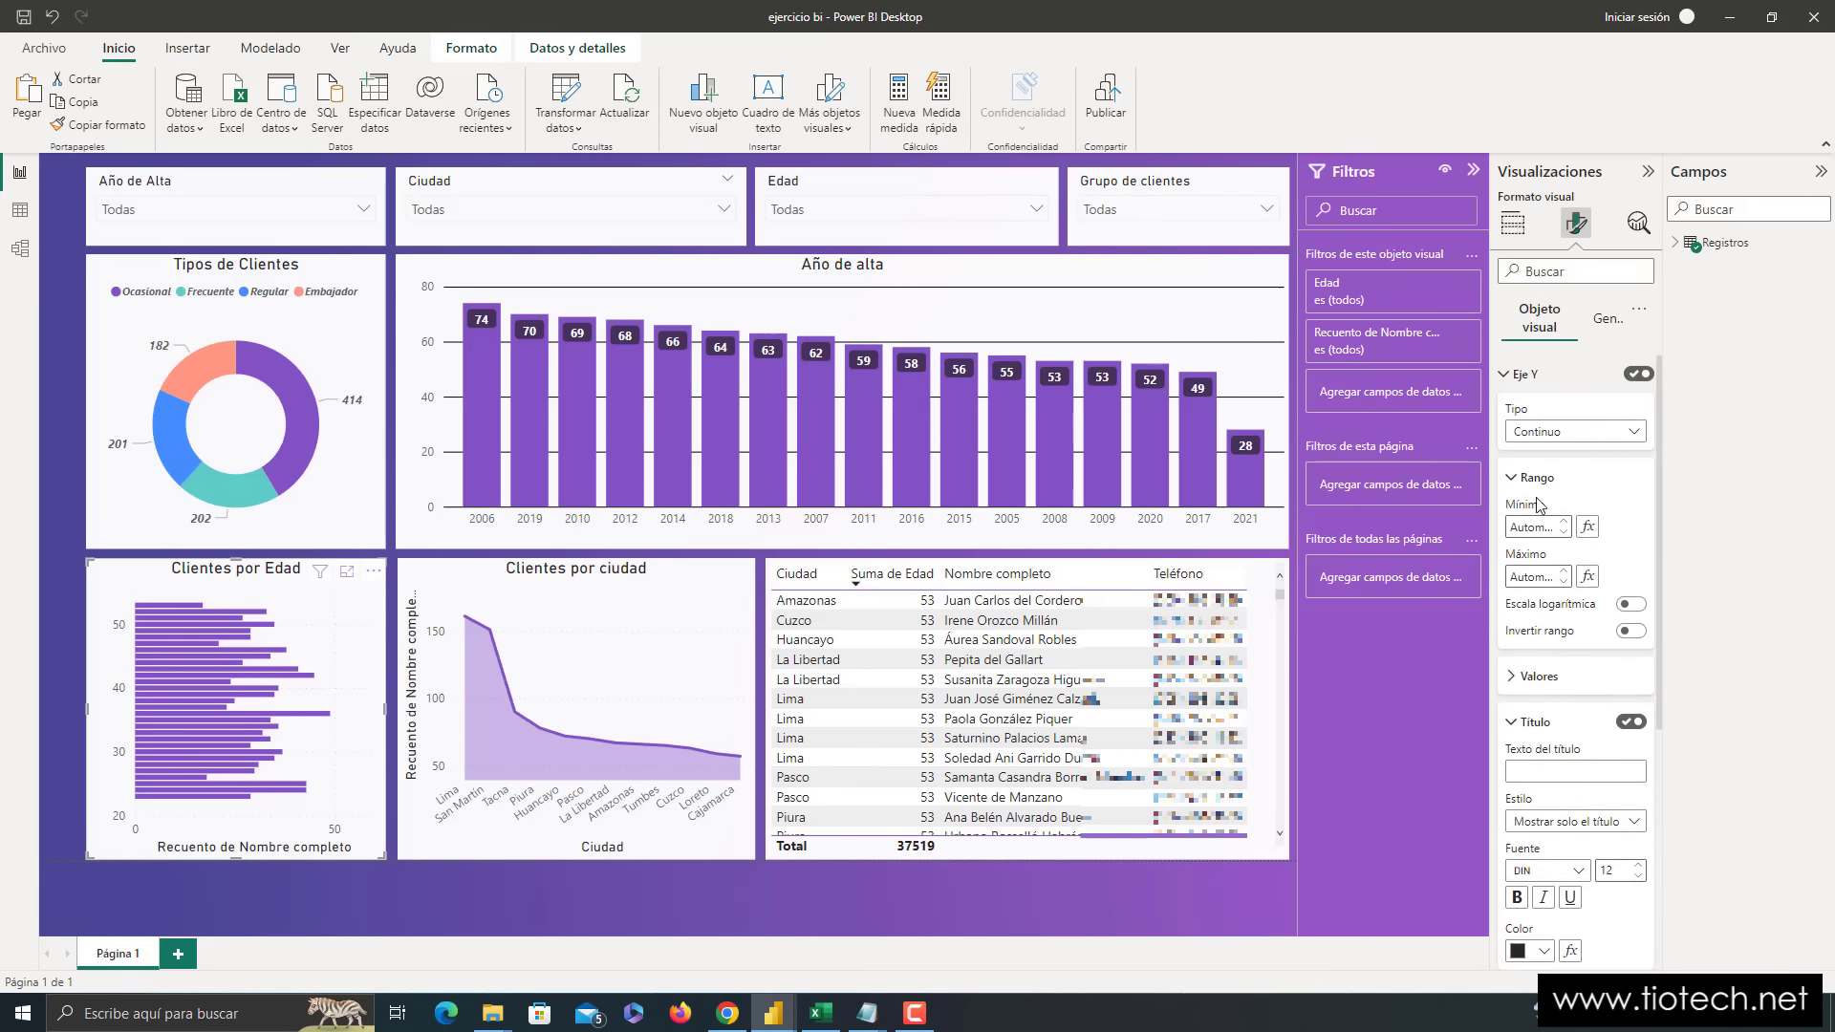
left_click(1510, 374)
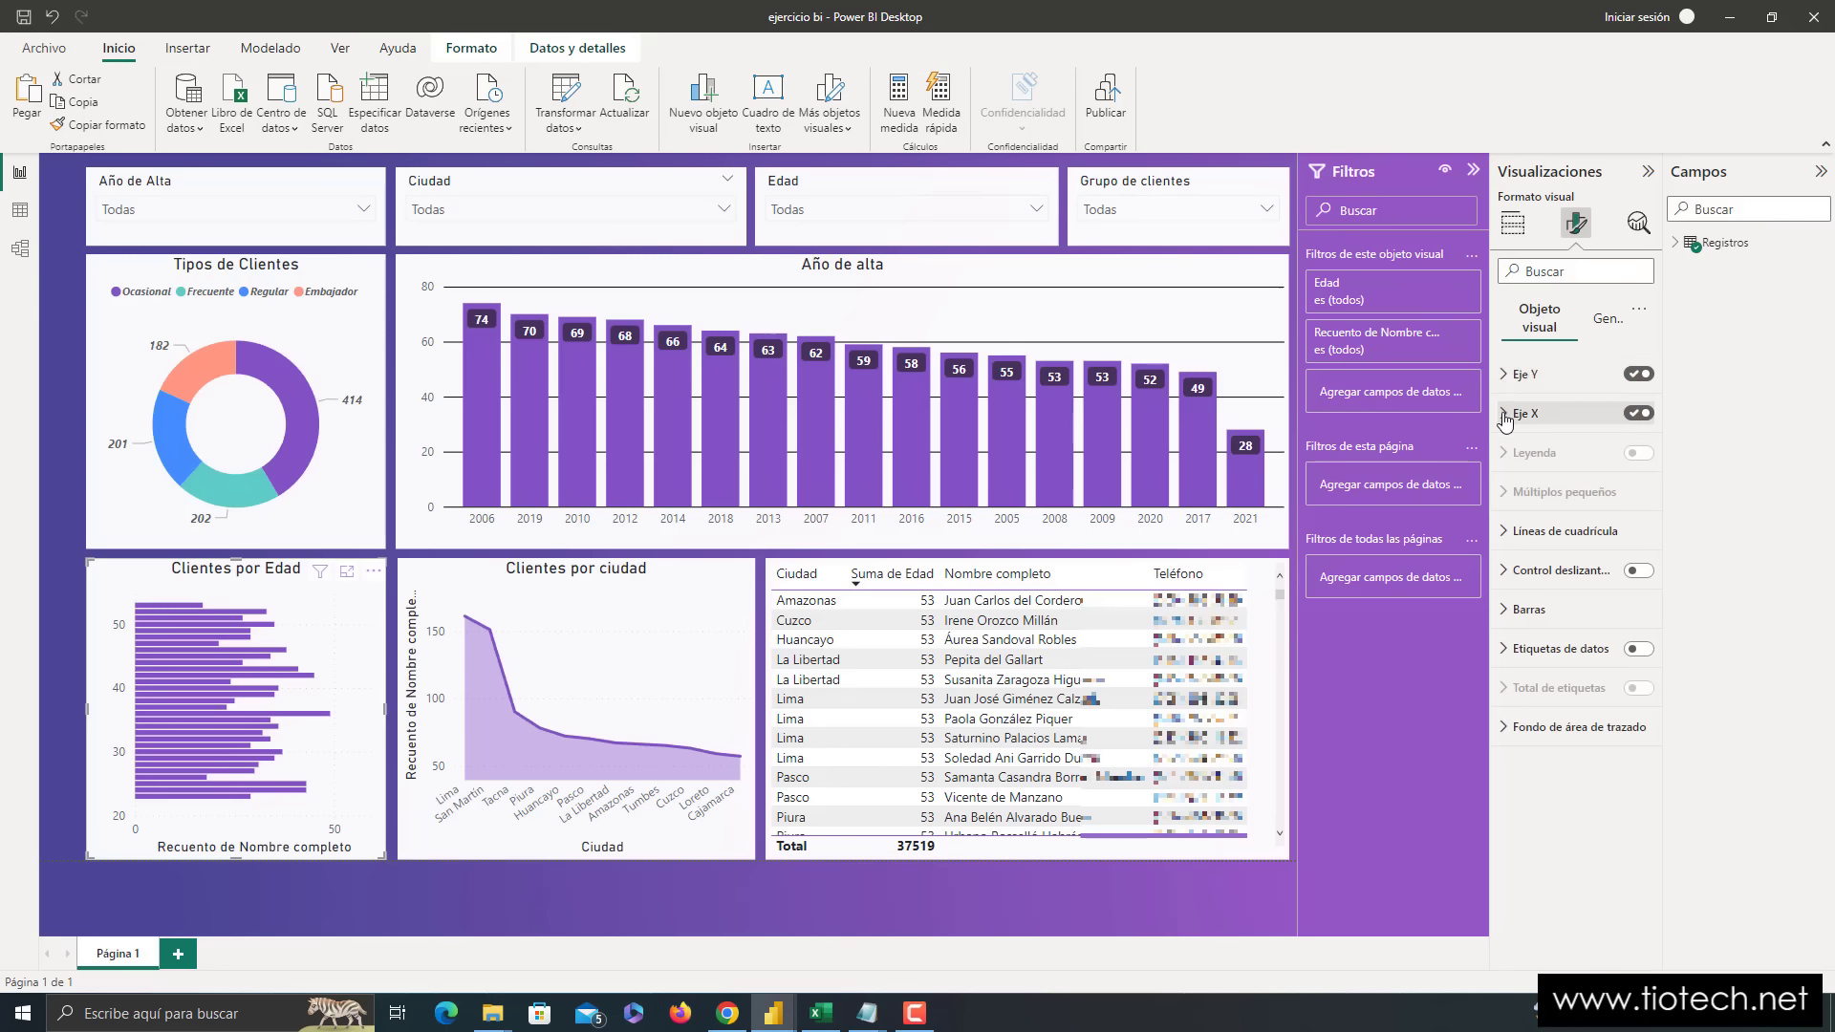
- Clear the X-axis title text from the Clientes por Edad bar chart
left_click(1506, 417)
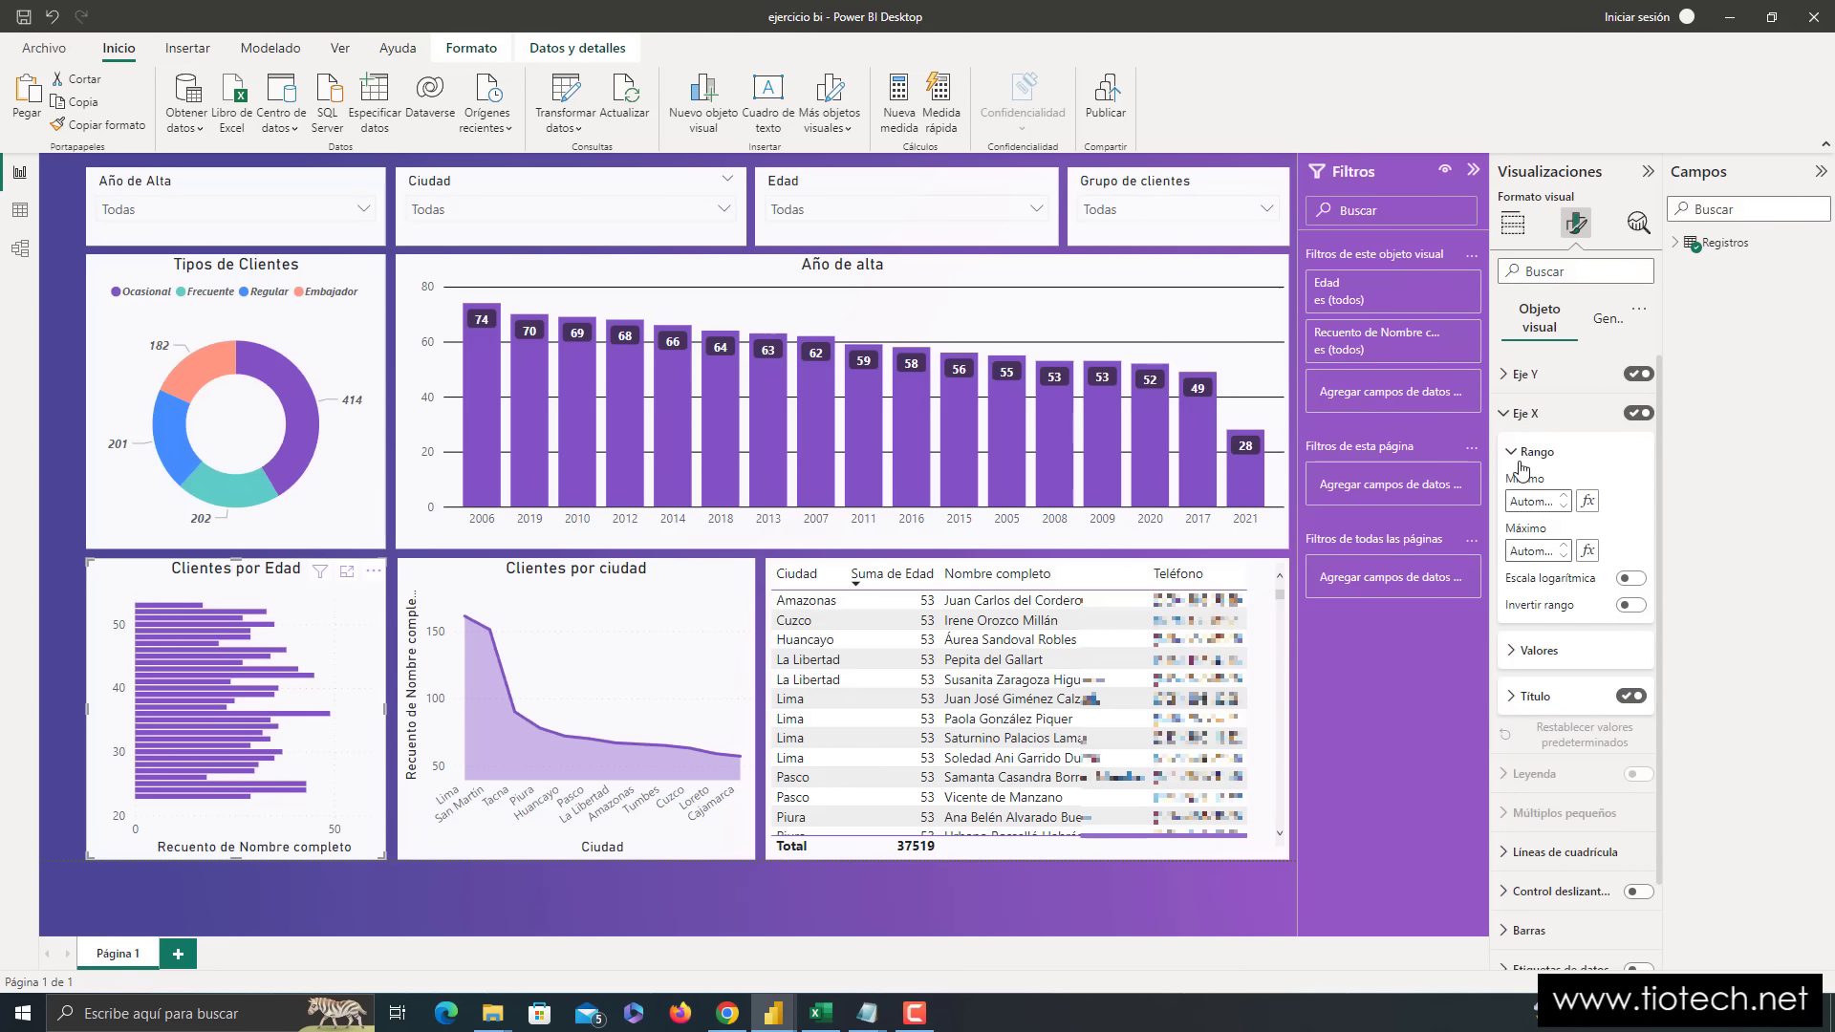
left_click(1515, 704)
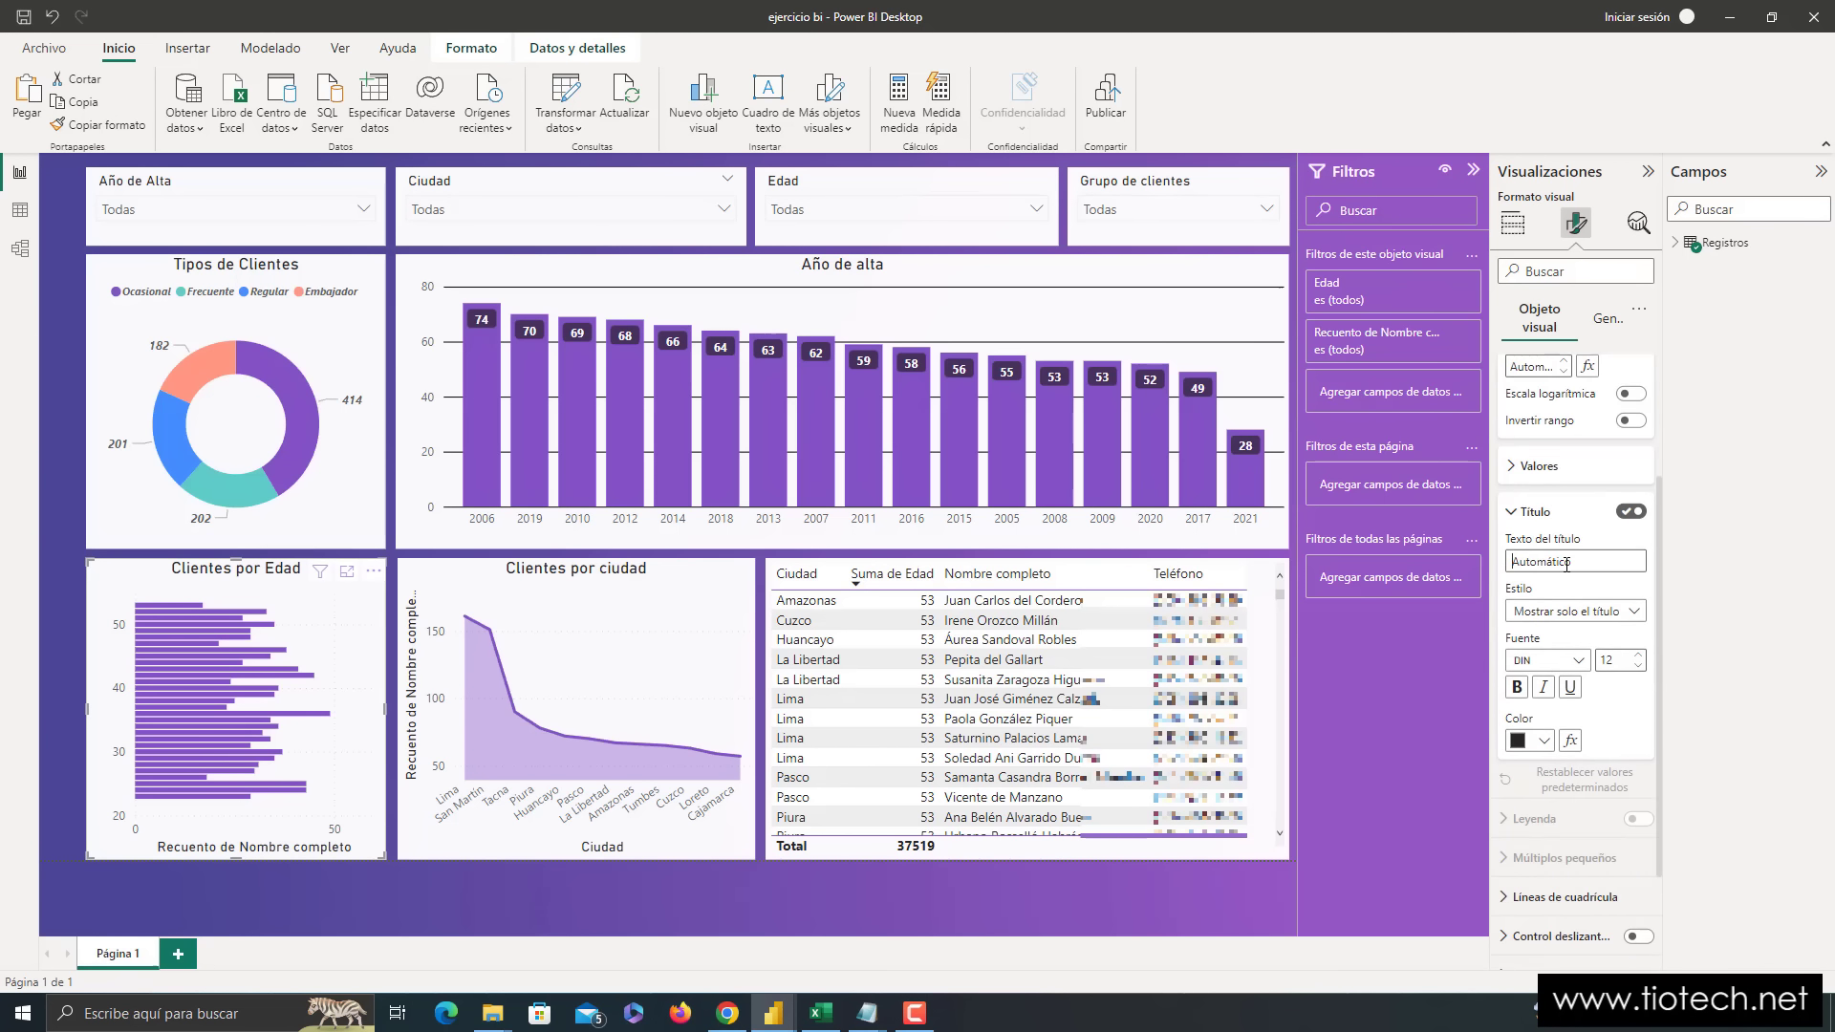
double_click(1566, 564)
key("BackSpace")
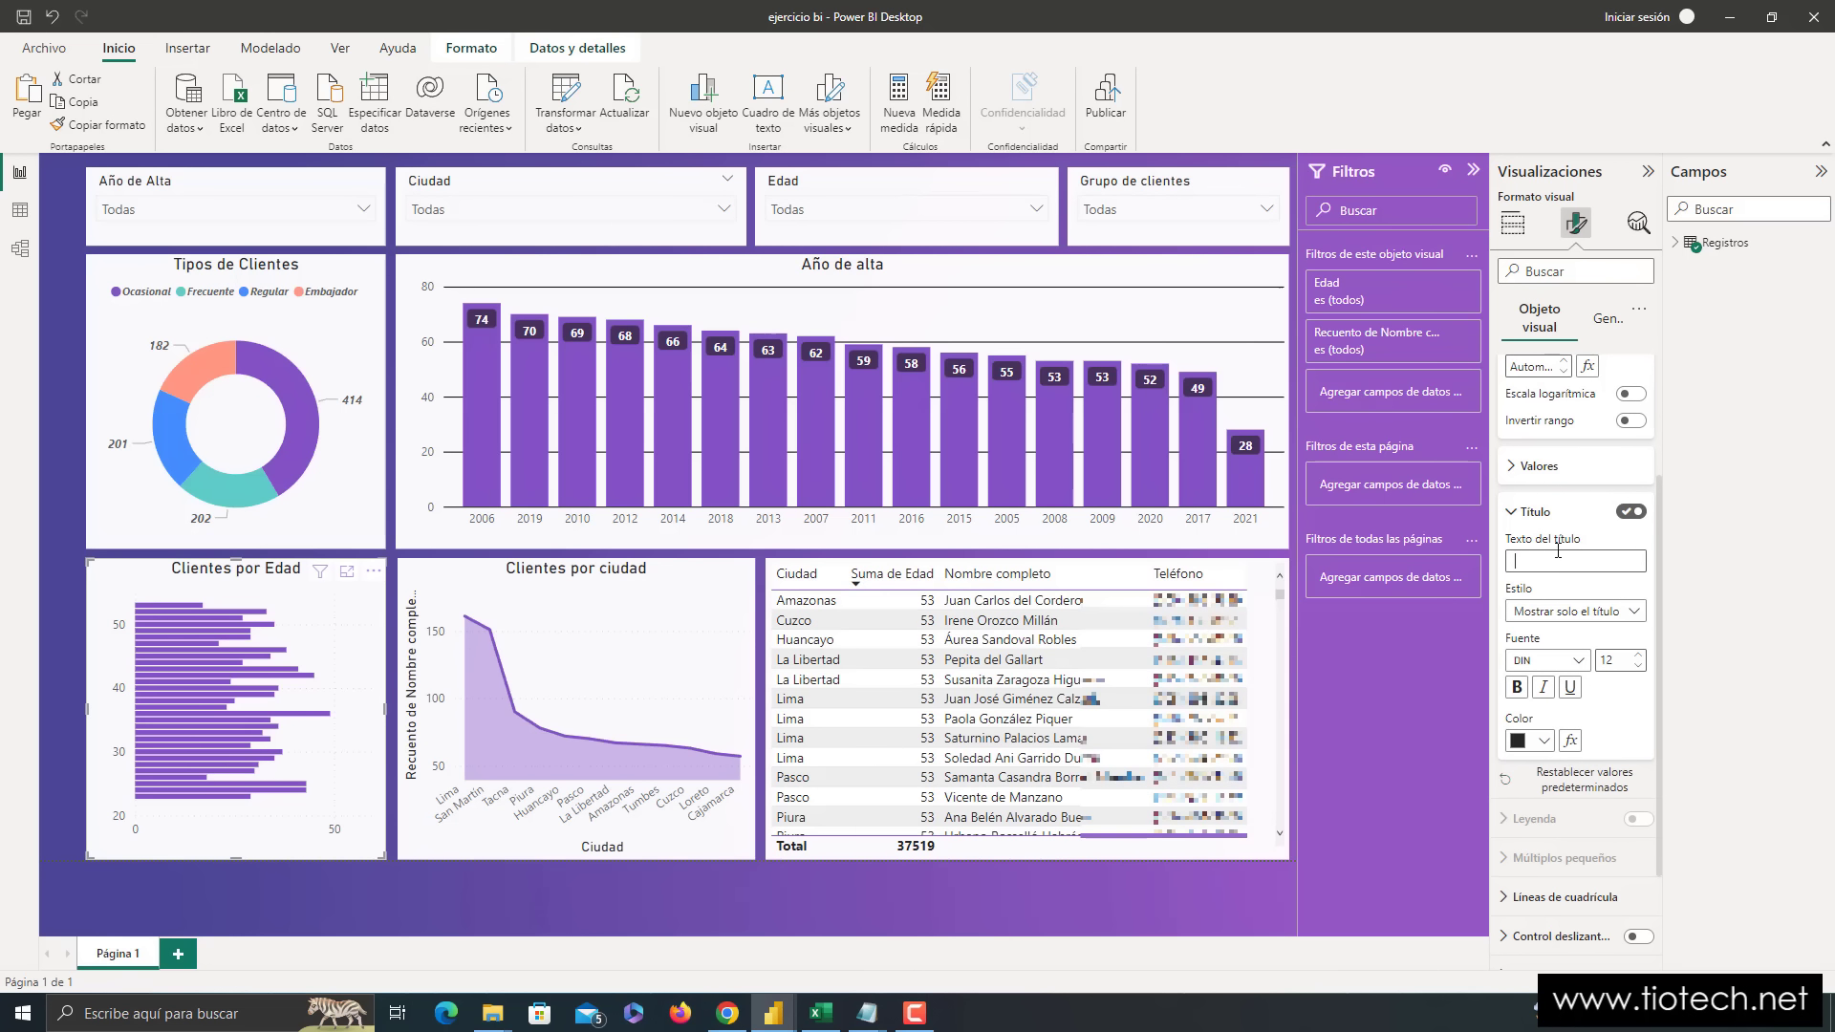
left_click(1519, 511)
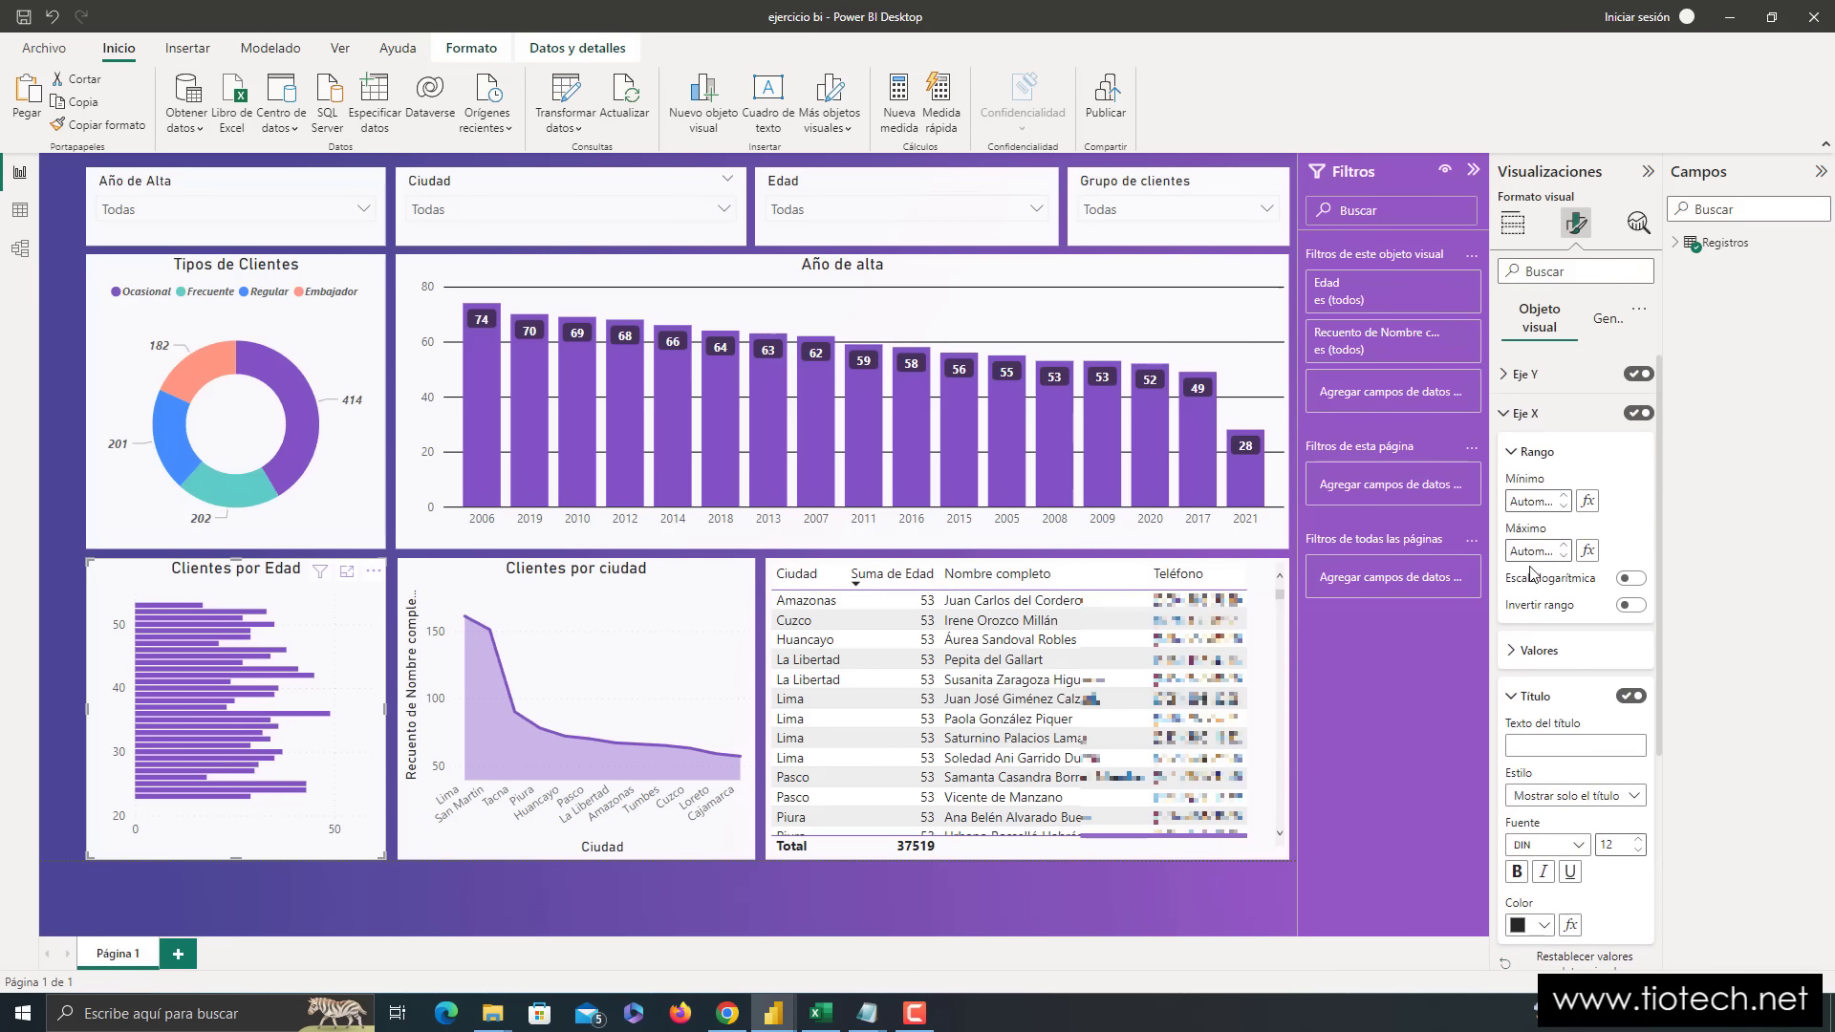
left_click(1510, 414)
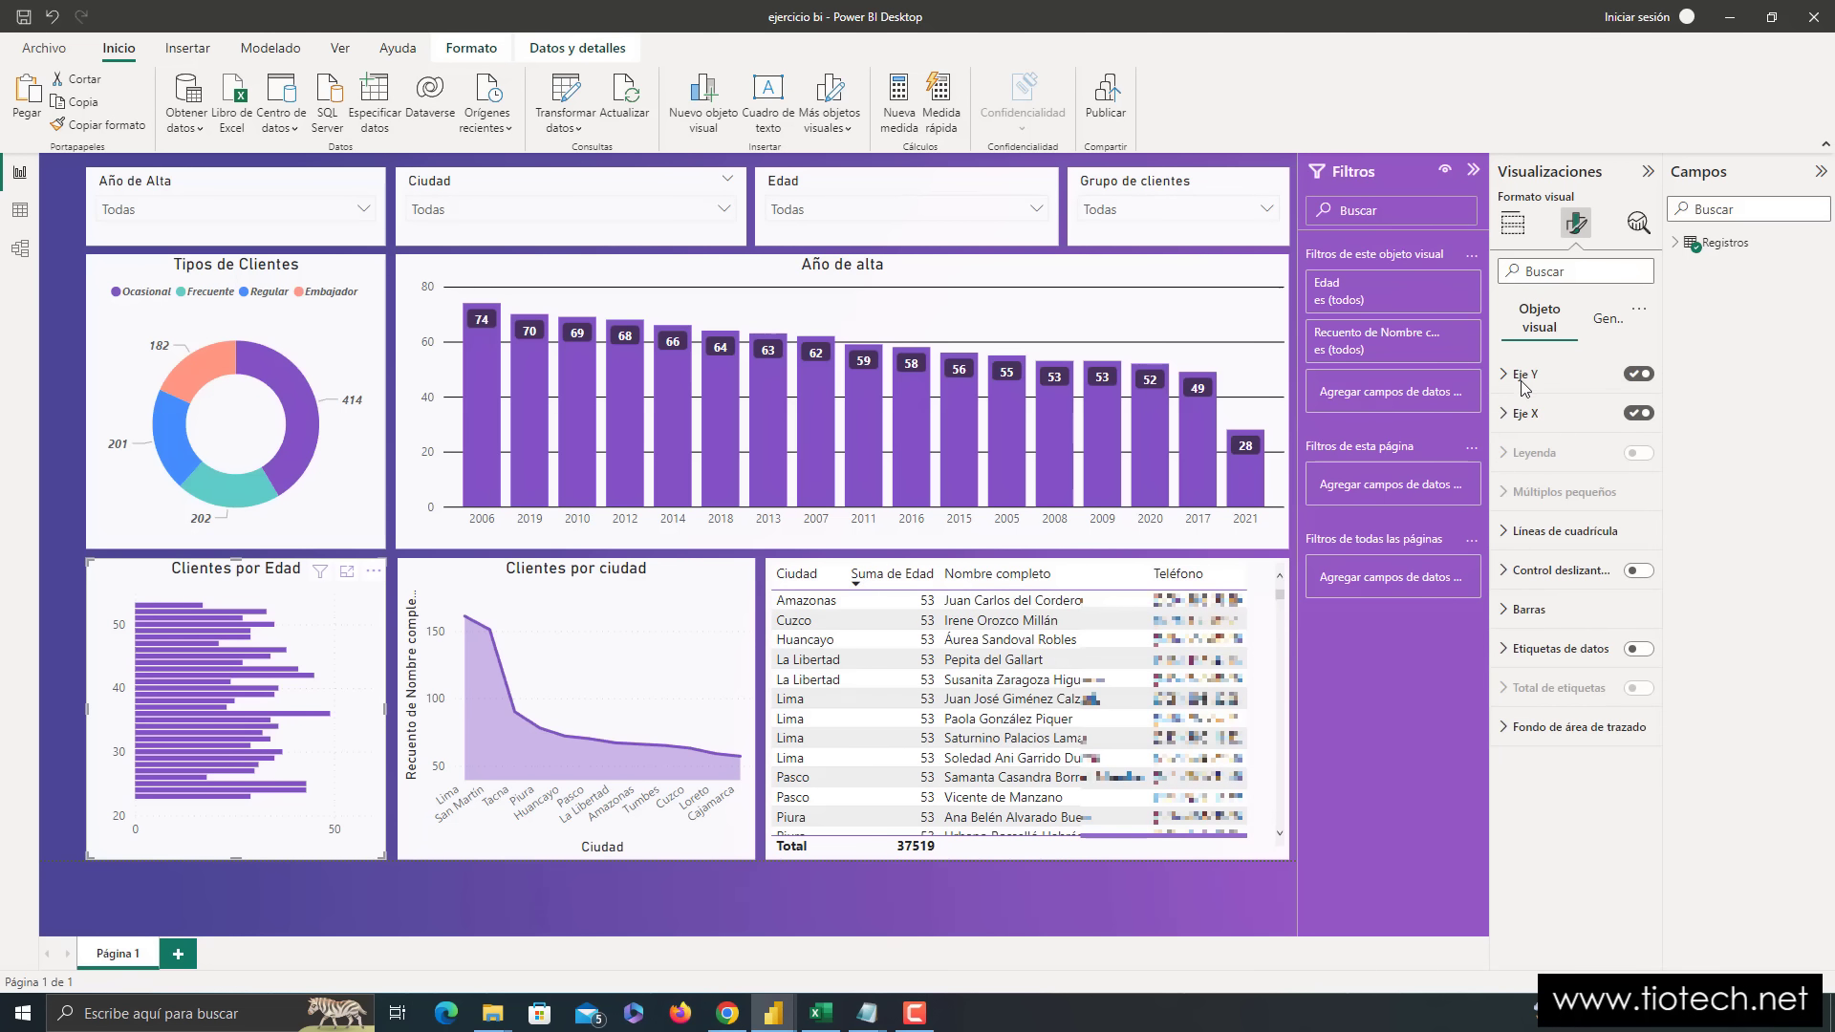
- Set the Y-axis type of the Clientes por Edad bar chart to Categórico
left_click(1609, 319)
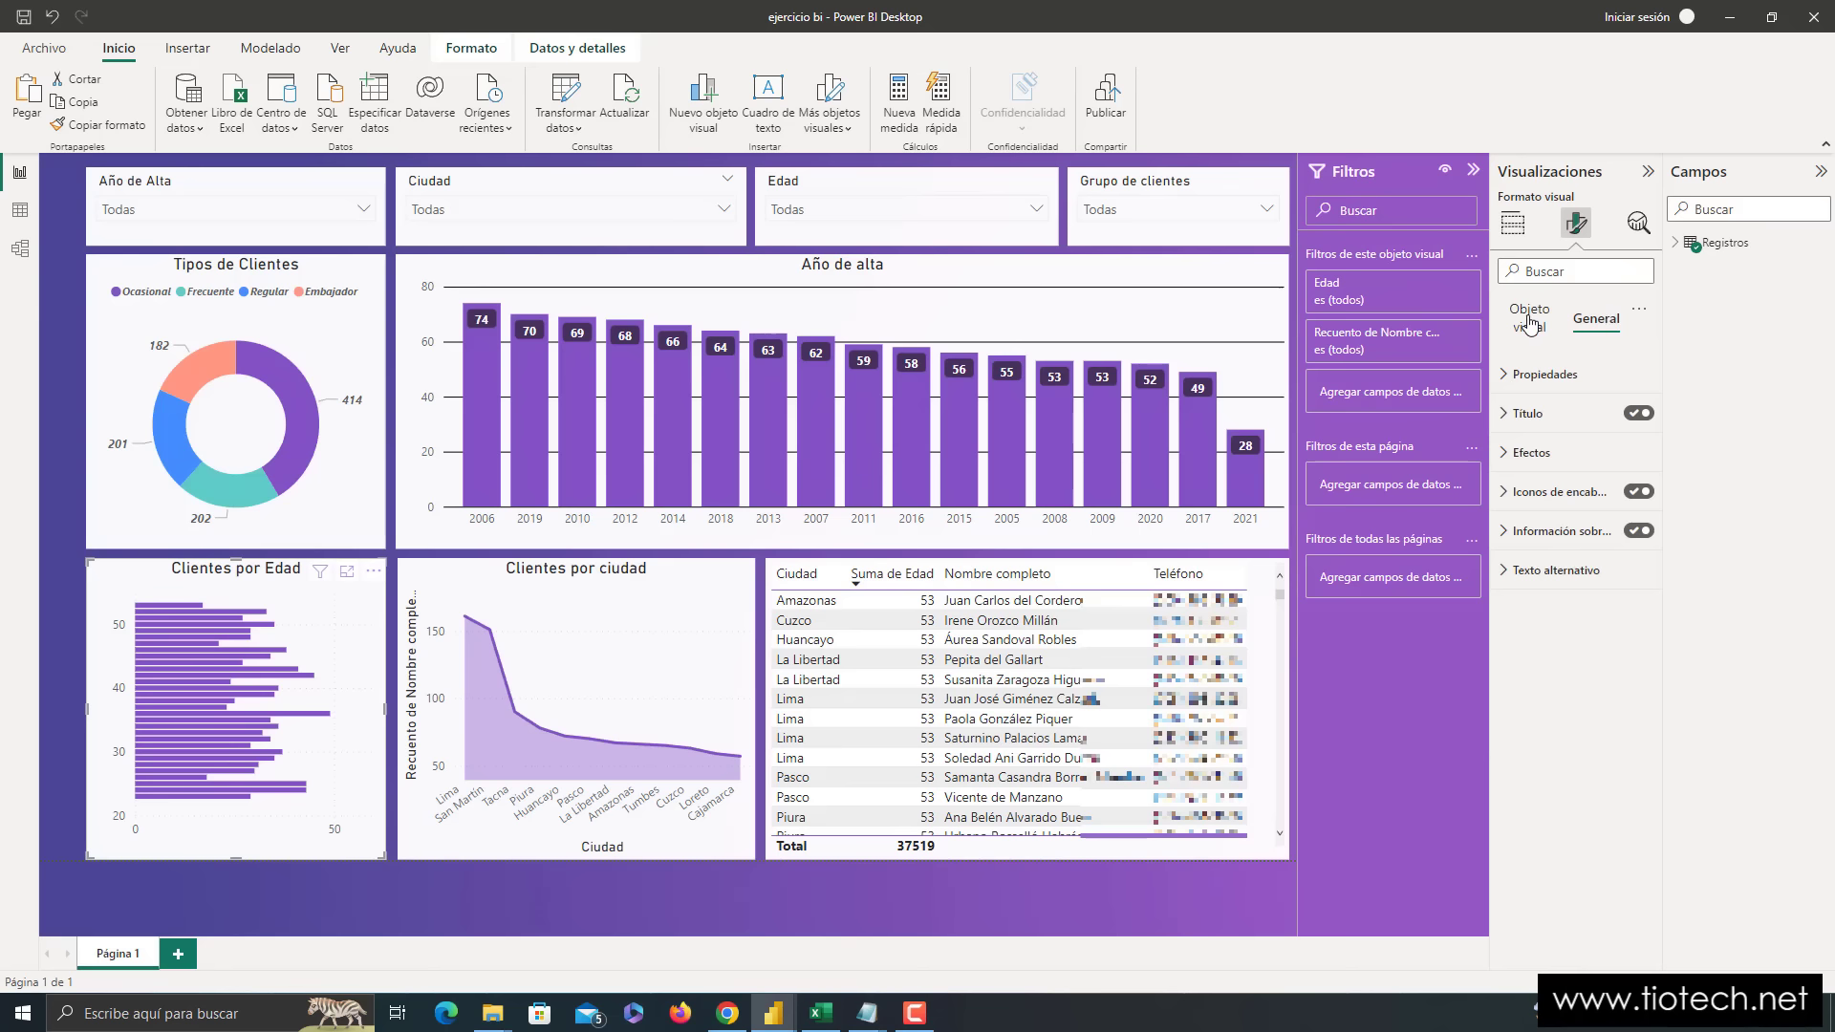
left_click(1529, 326)
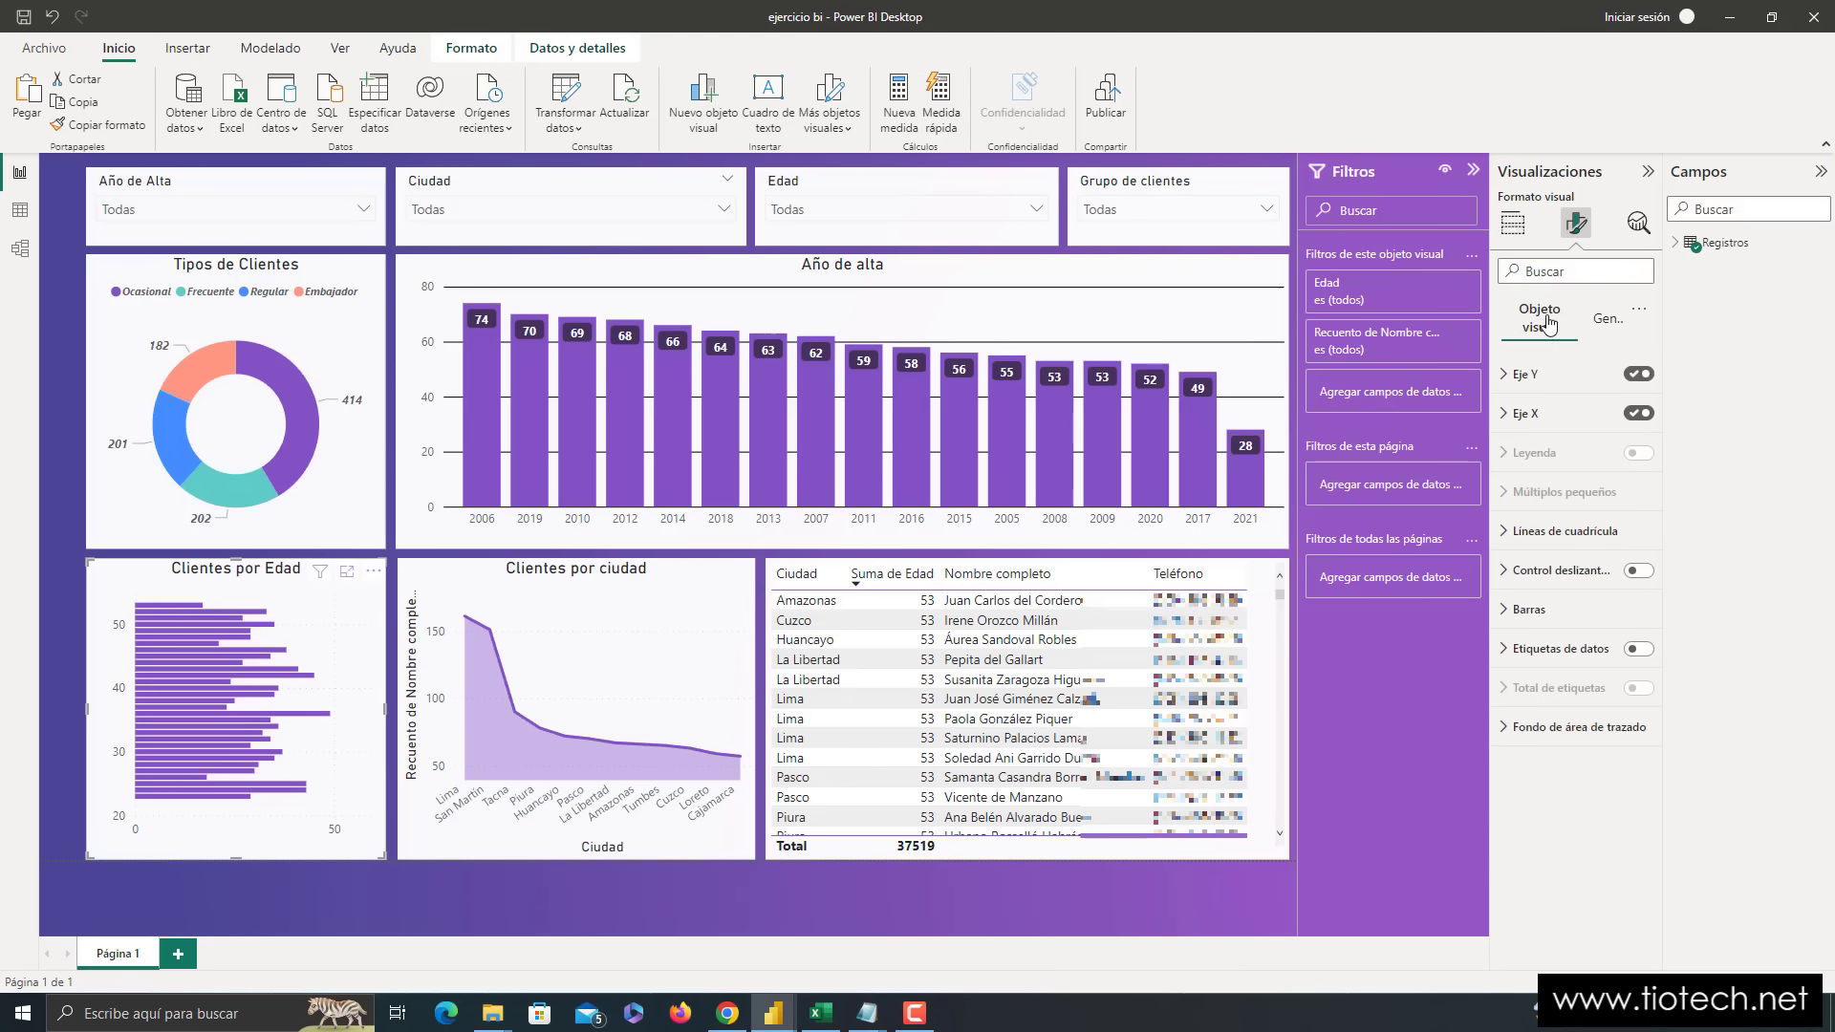
left_click(1507, 379)
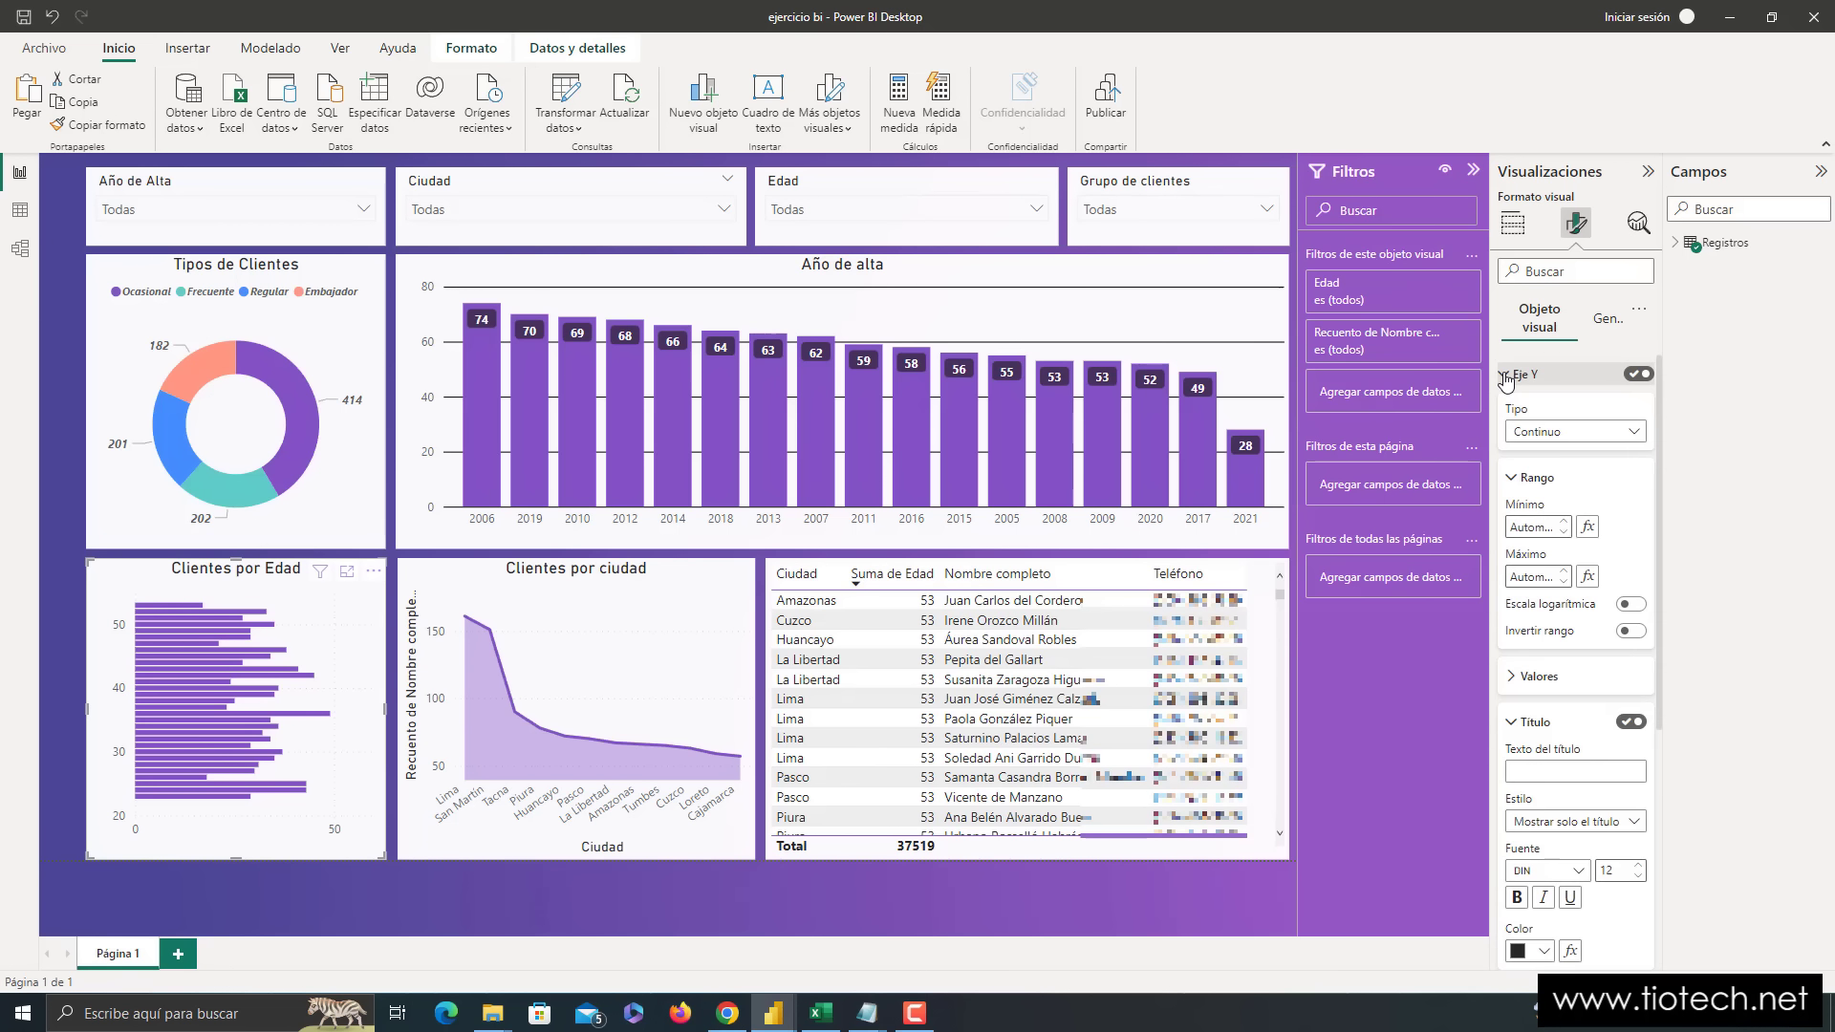
left_click(1553, 436)
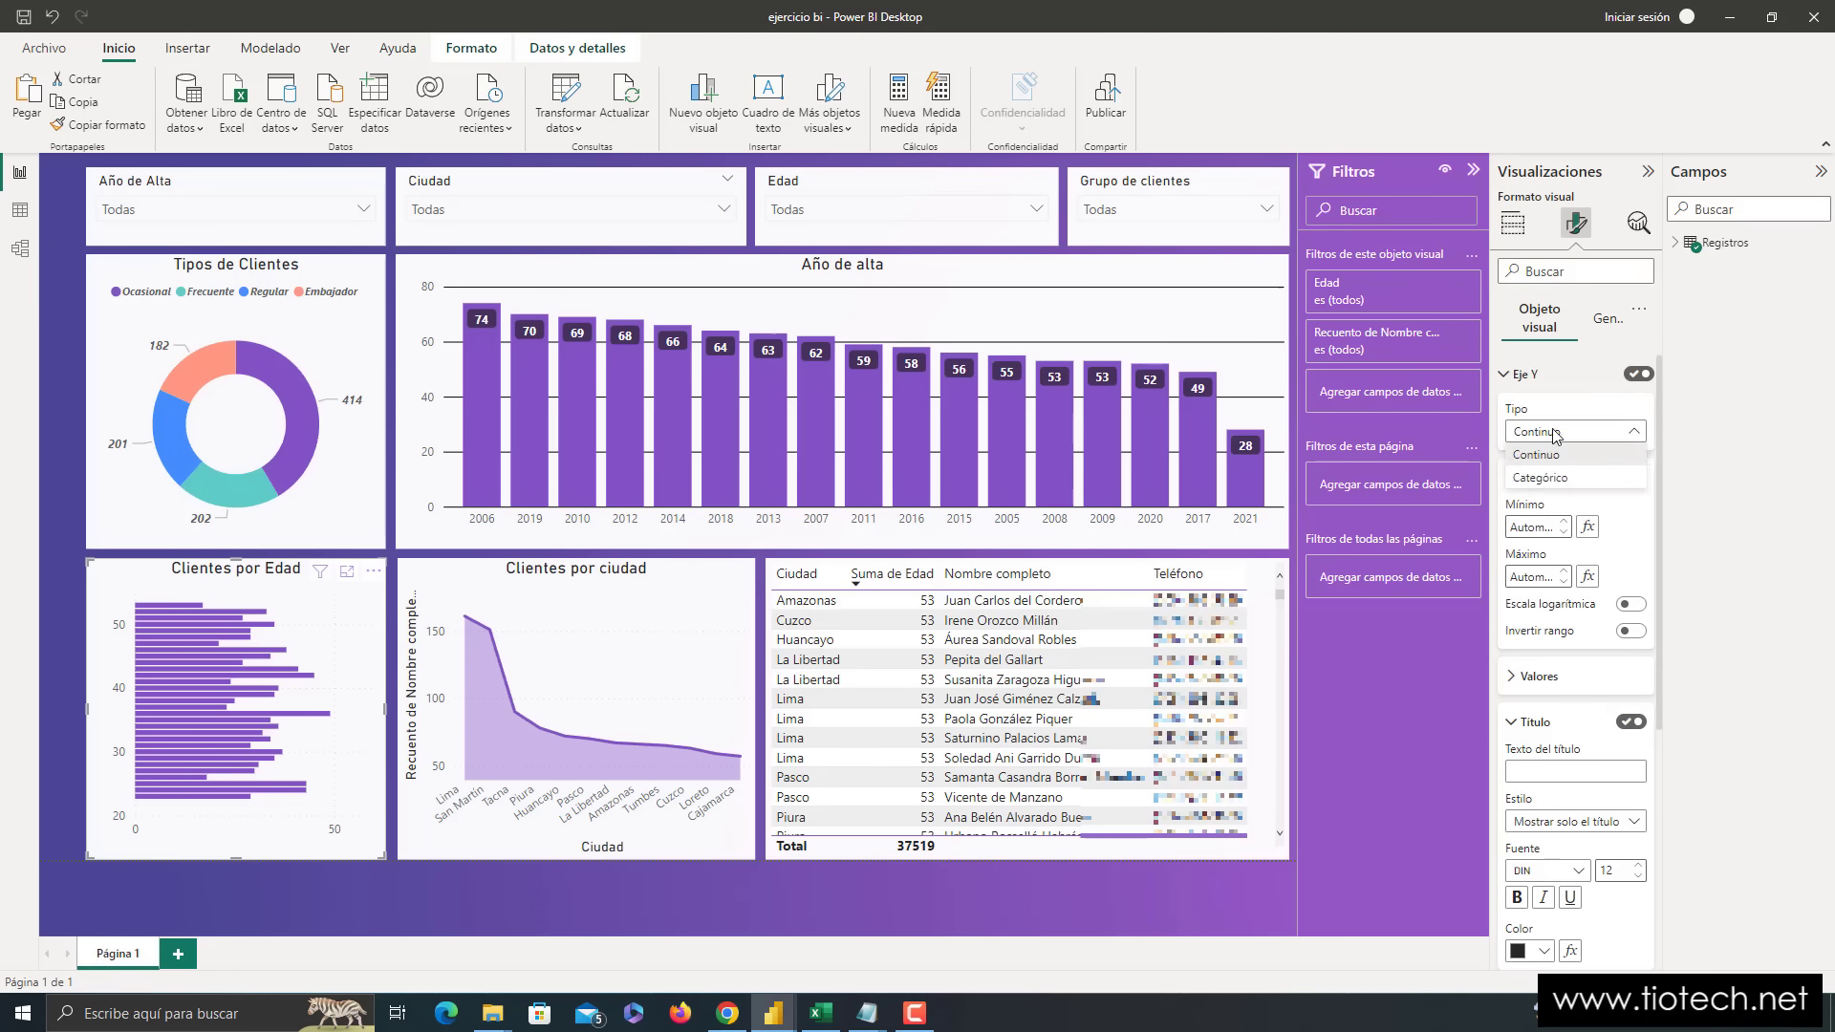
left_click(1540, 478)
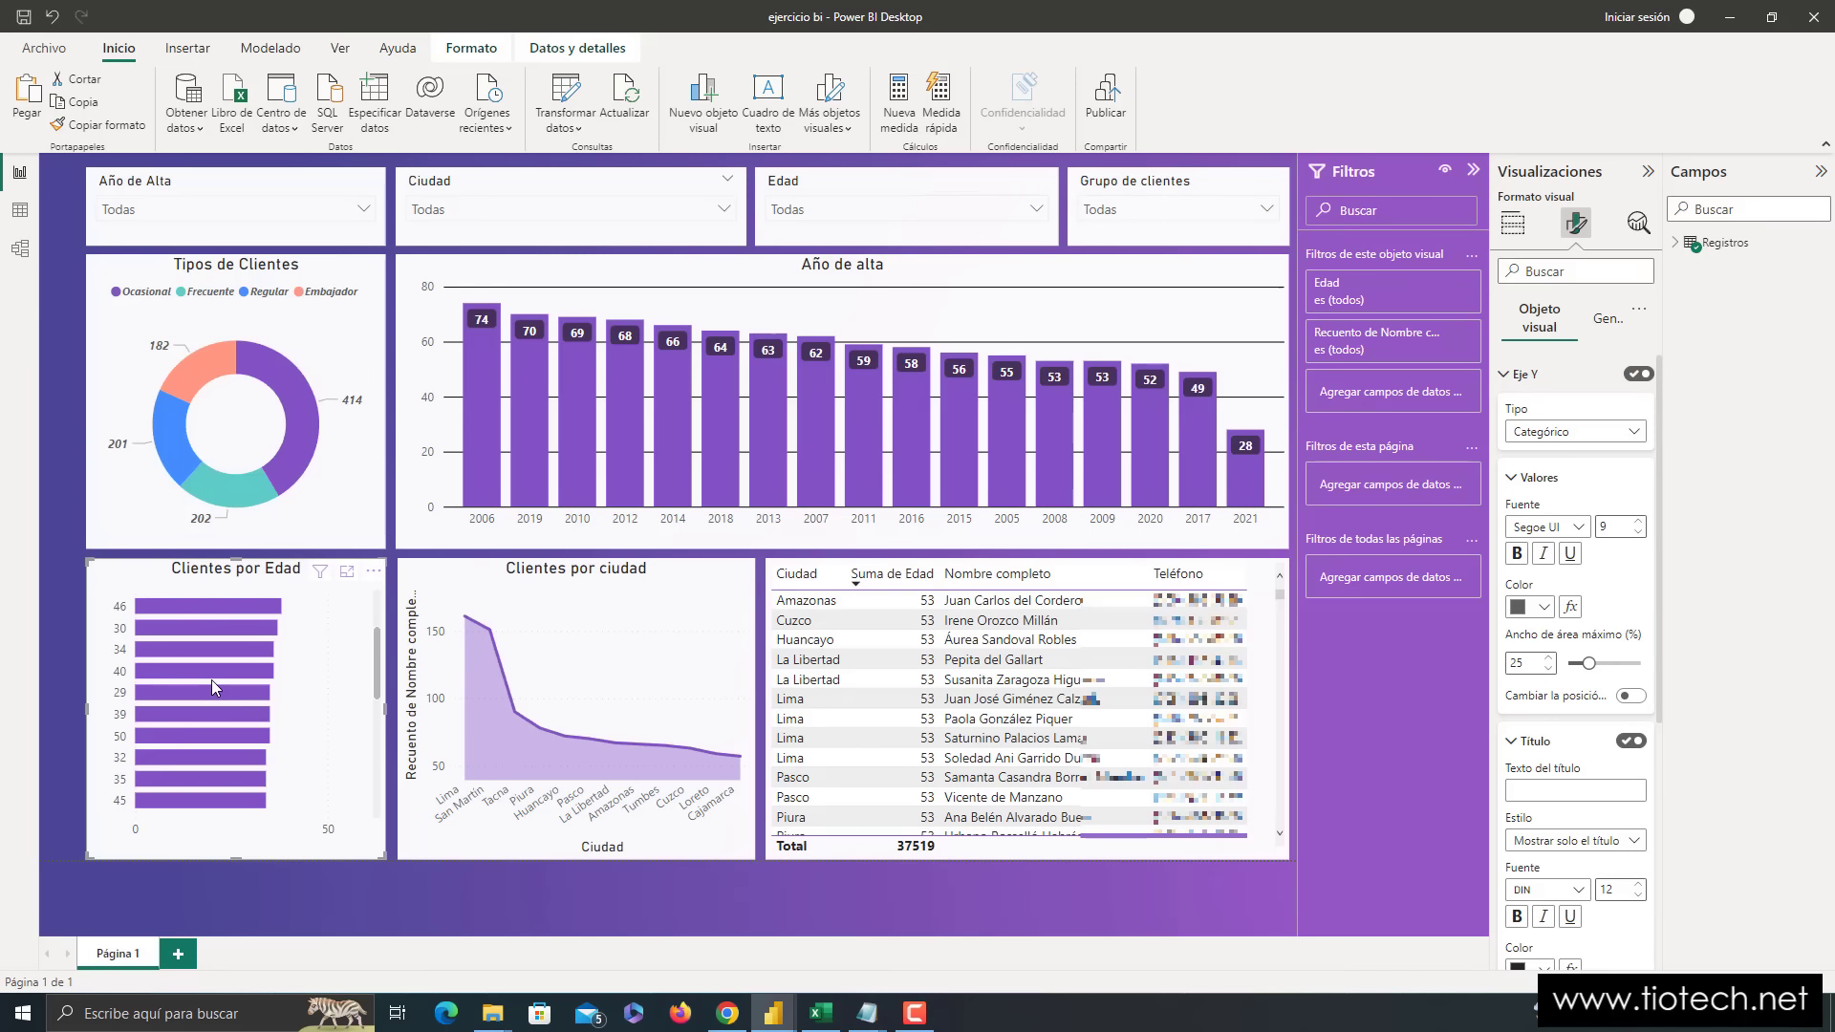
left_click(1511, 375)
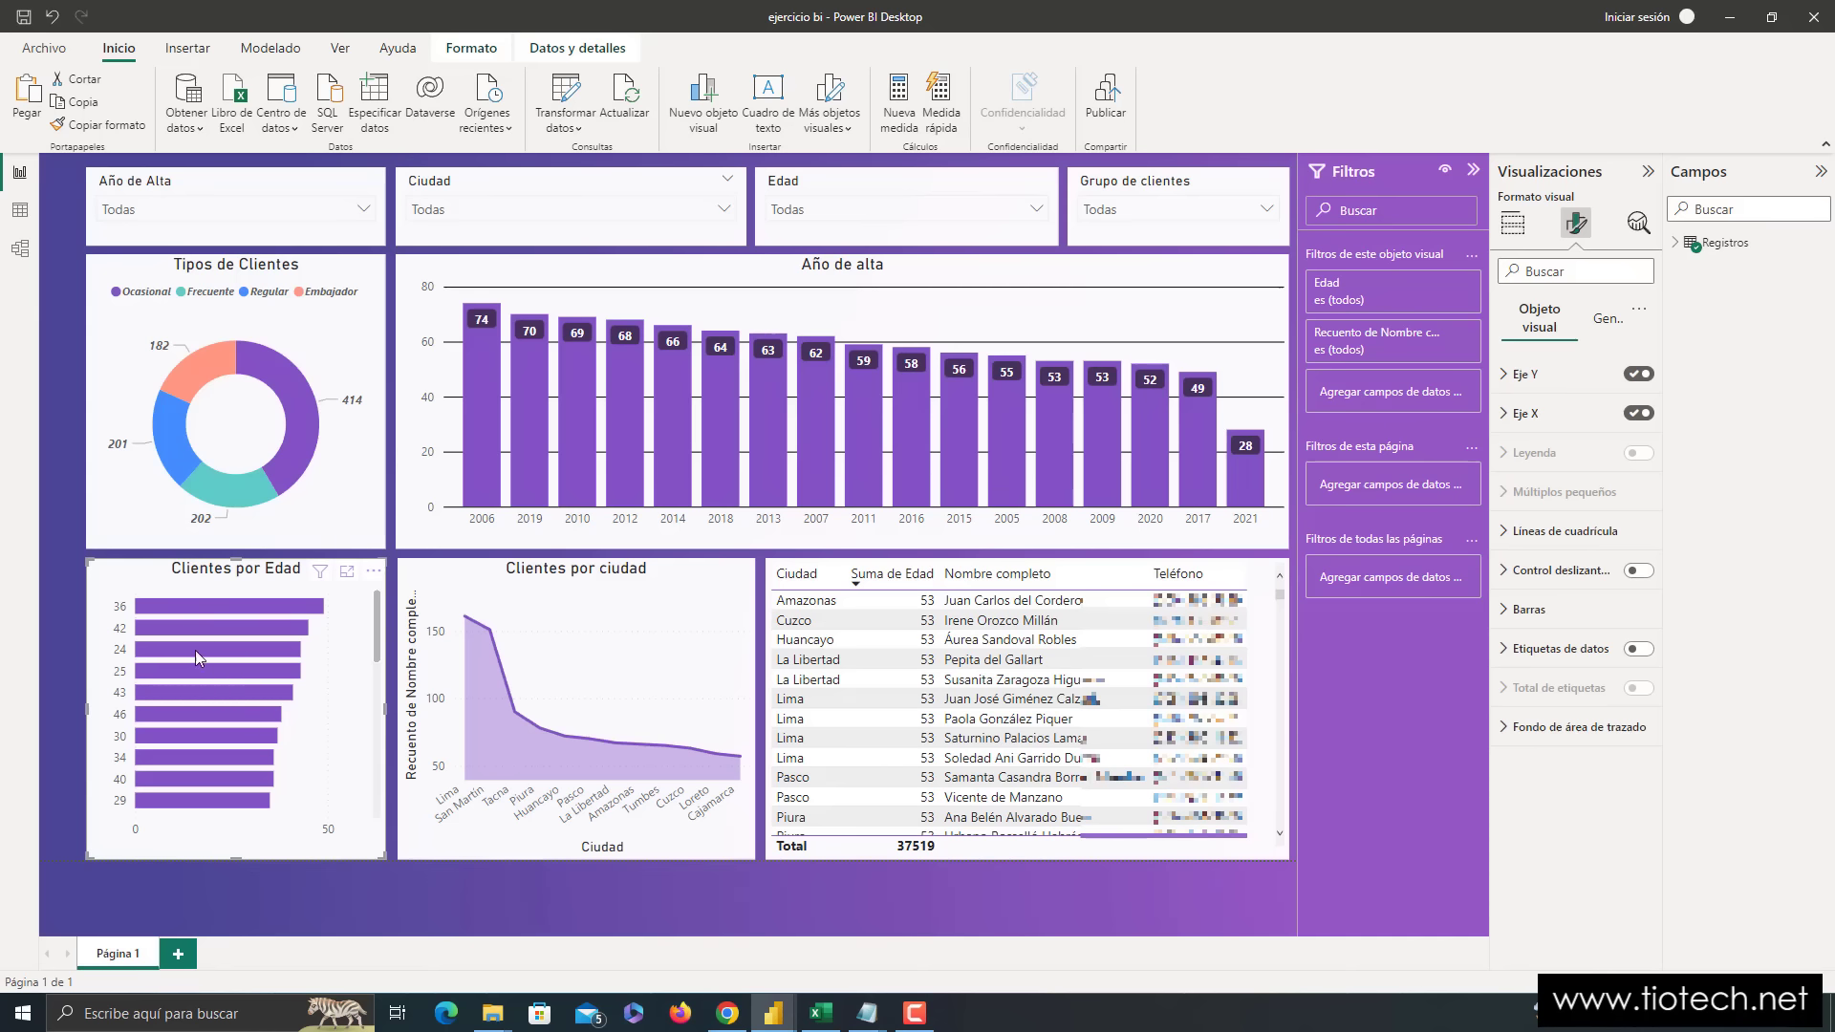
- Add the Grupo de clientes field from the Registros table as the legend of the Clientes por Edad chart
mouse_move(227, 650)
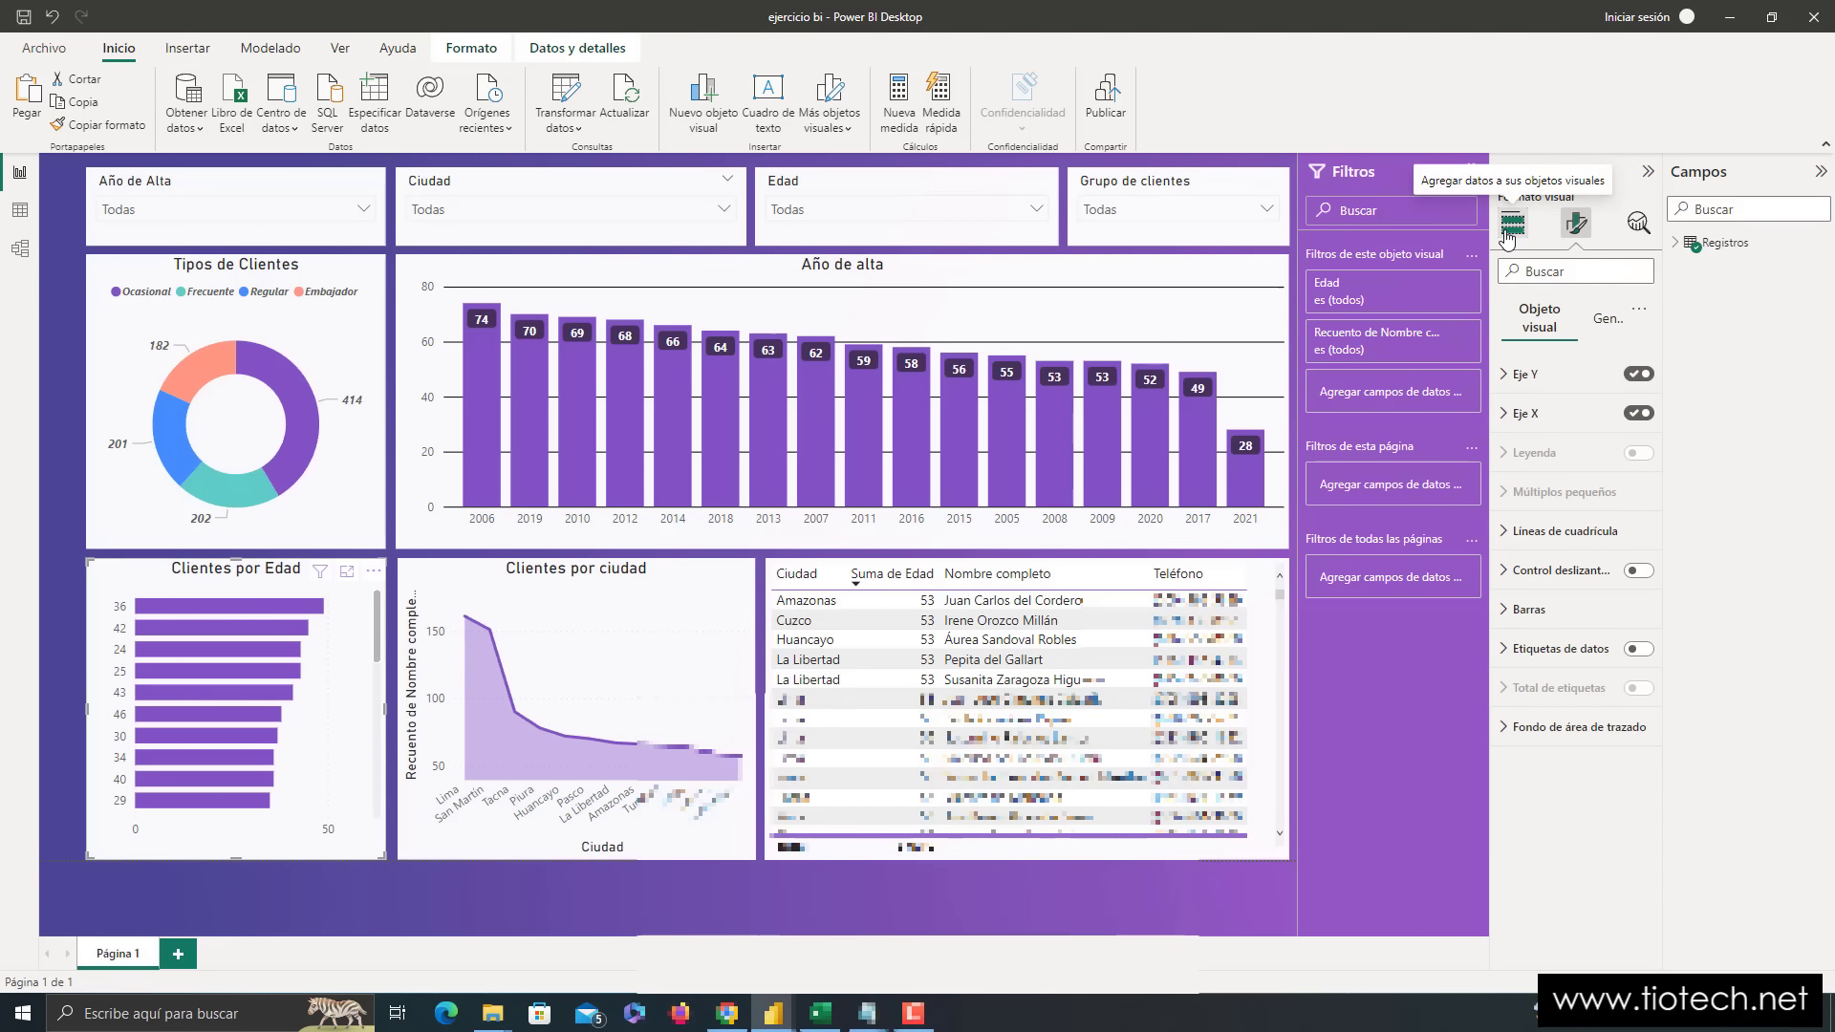
key("super+plus")
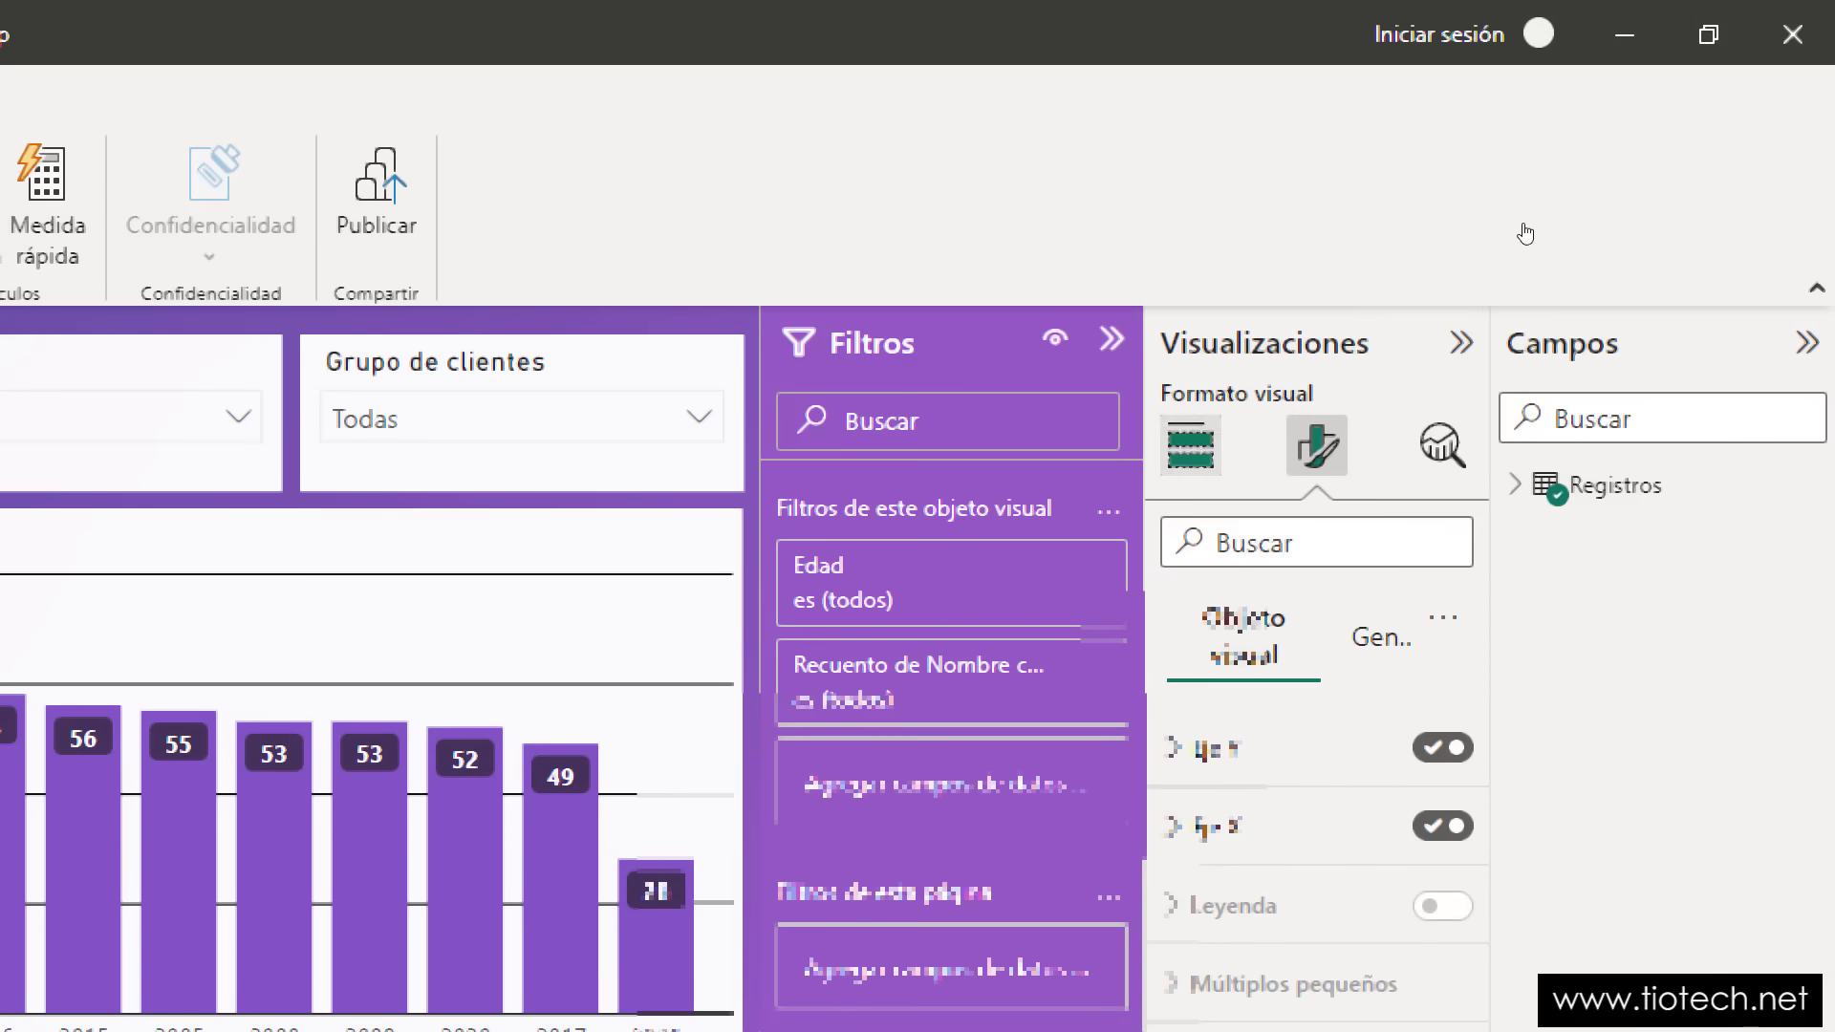
left_click(1190, 445)
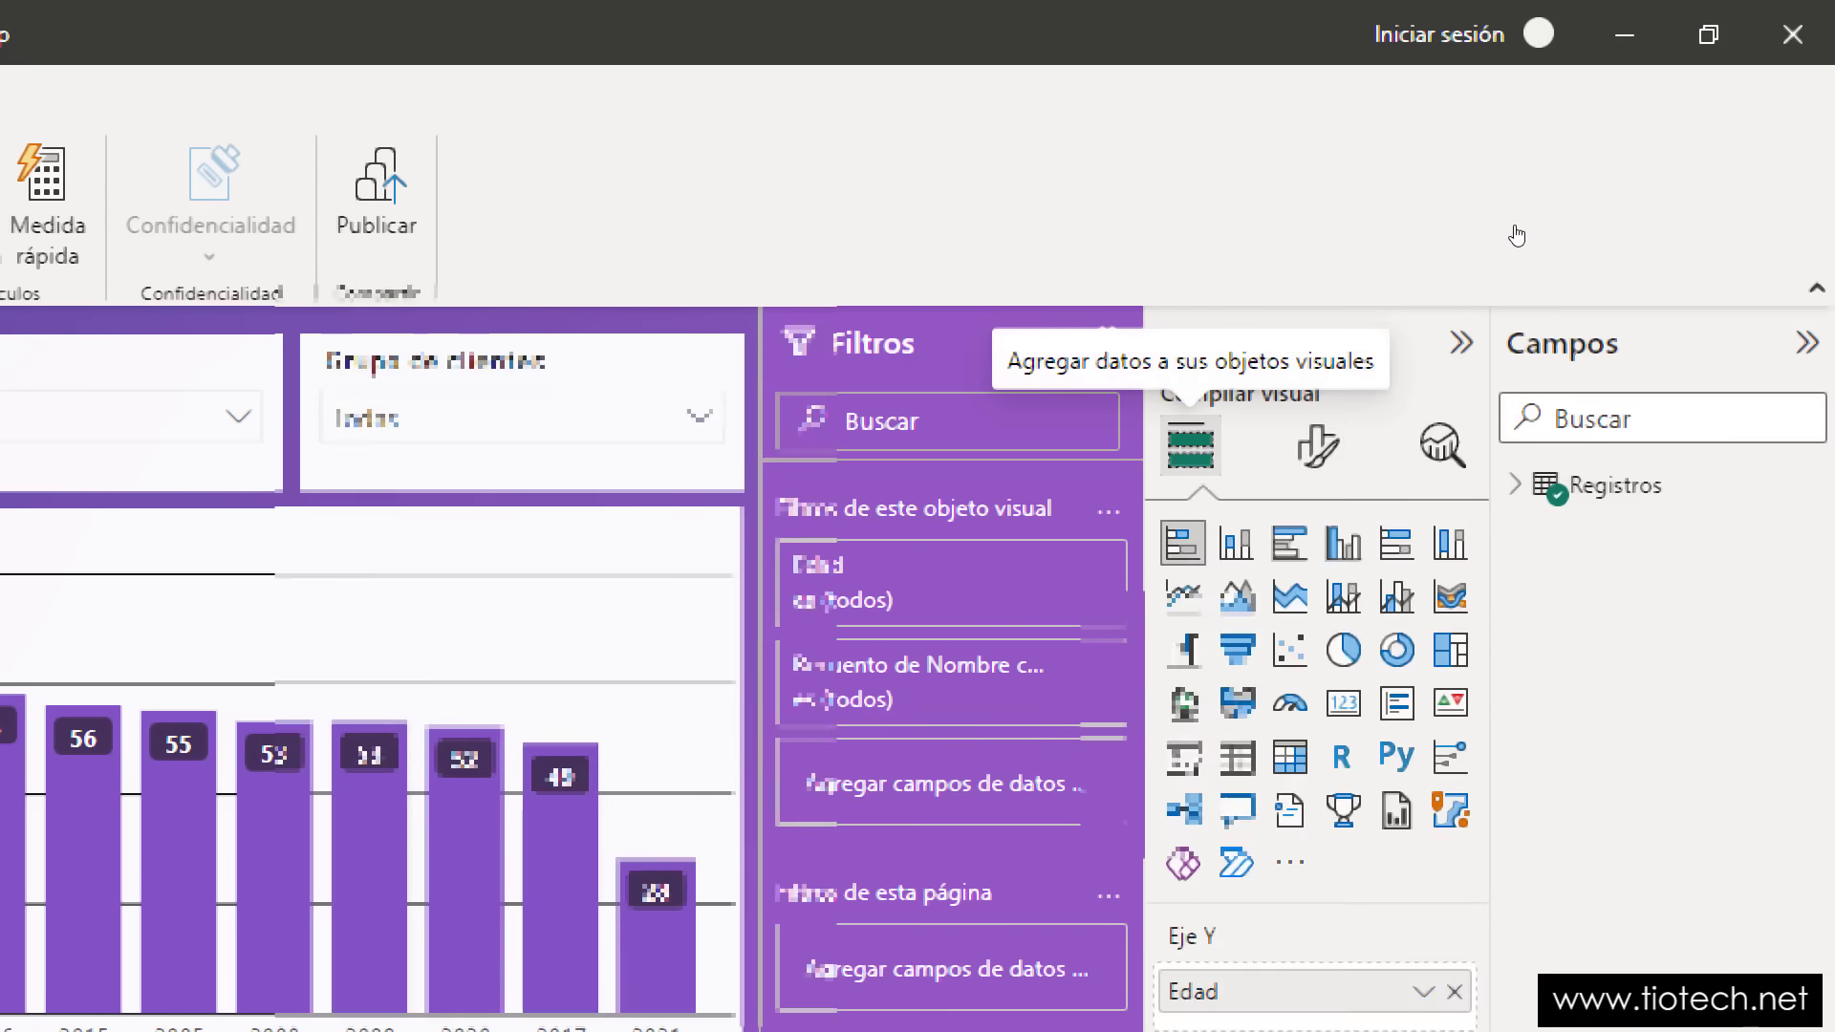
key("super+Escape")
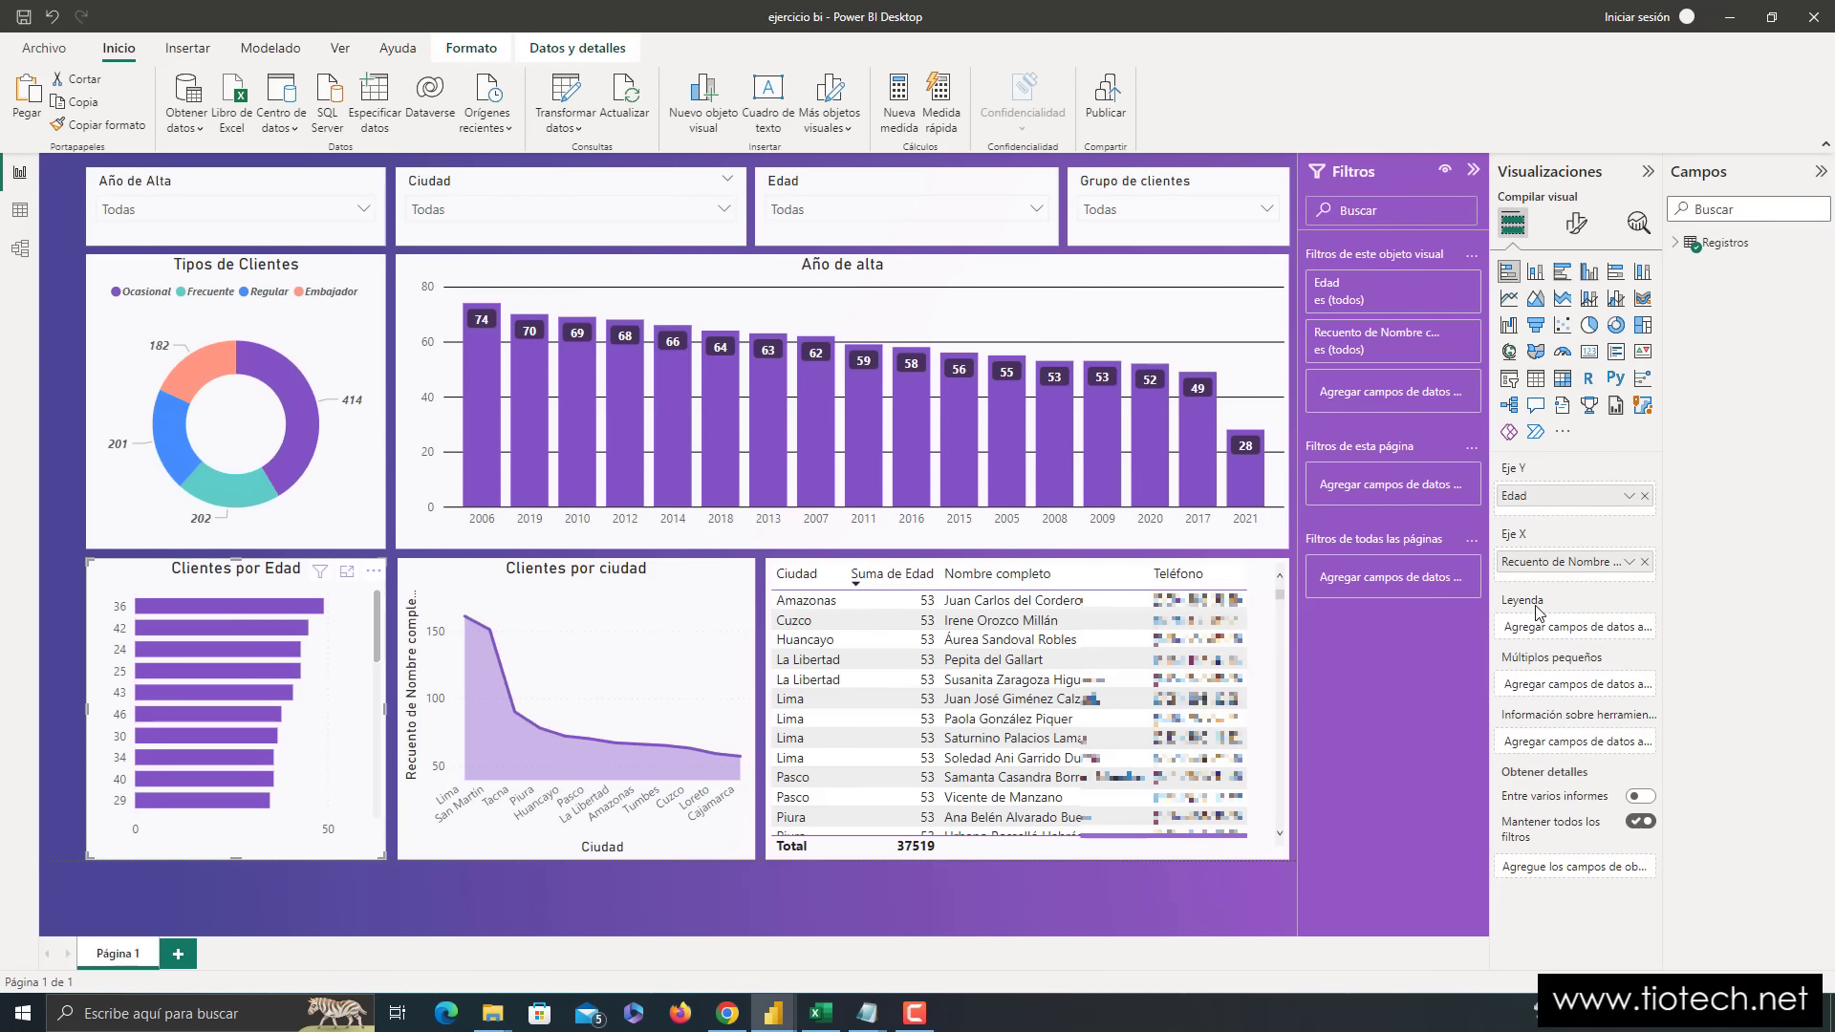
key("super+plus")
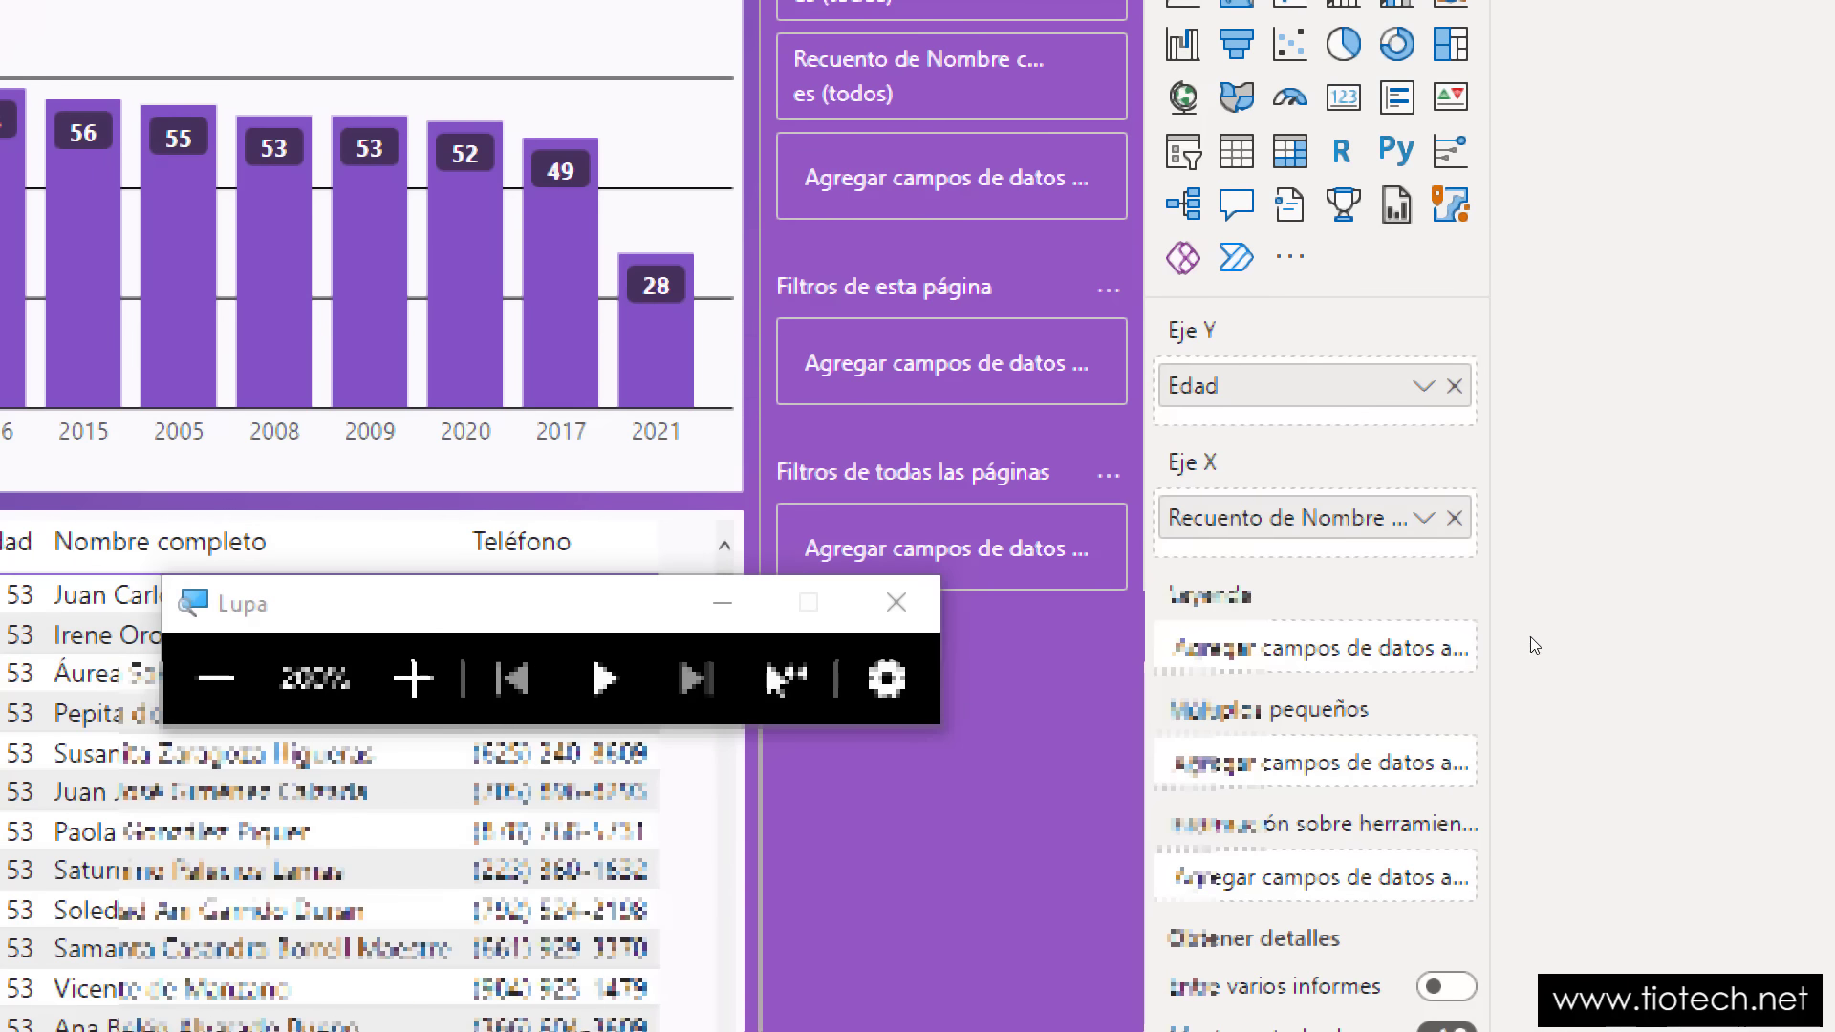
key("super+Escape")
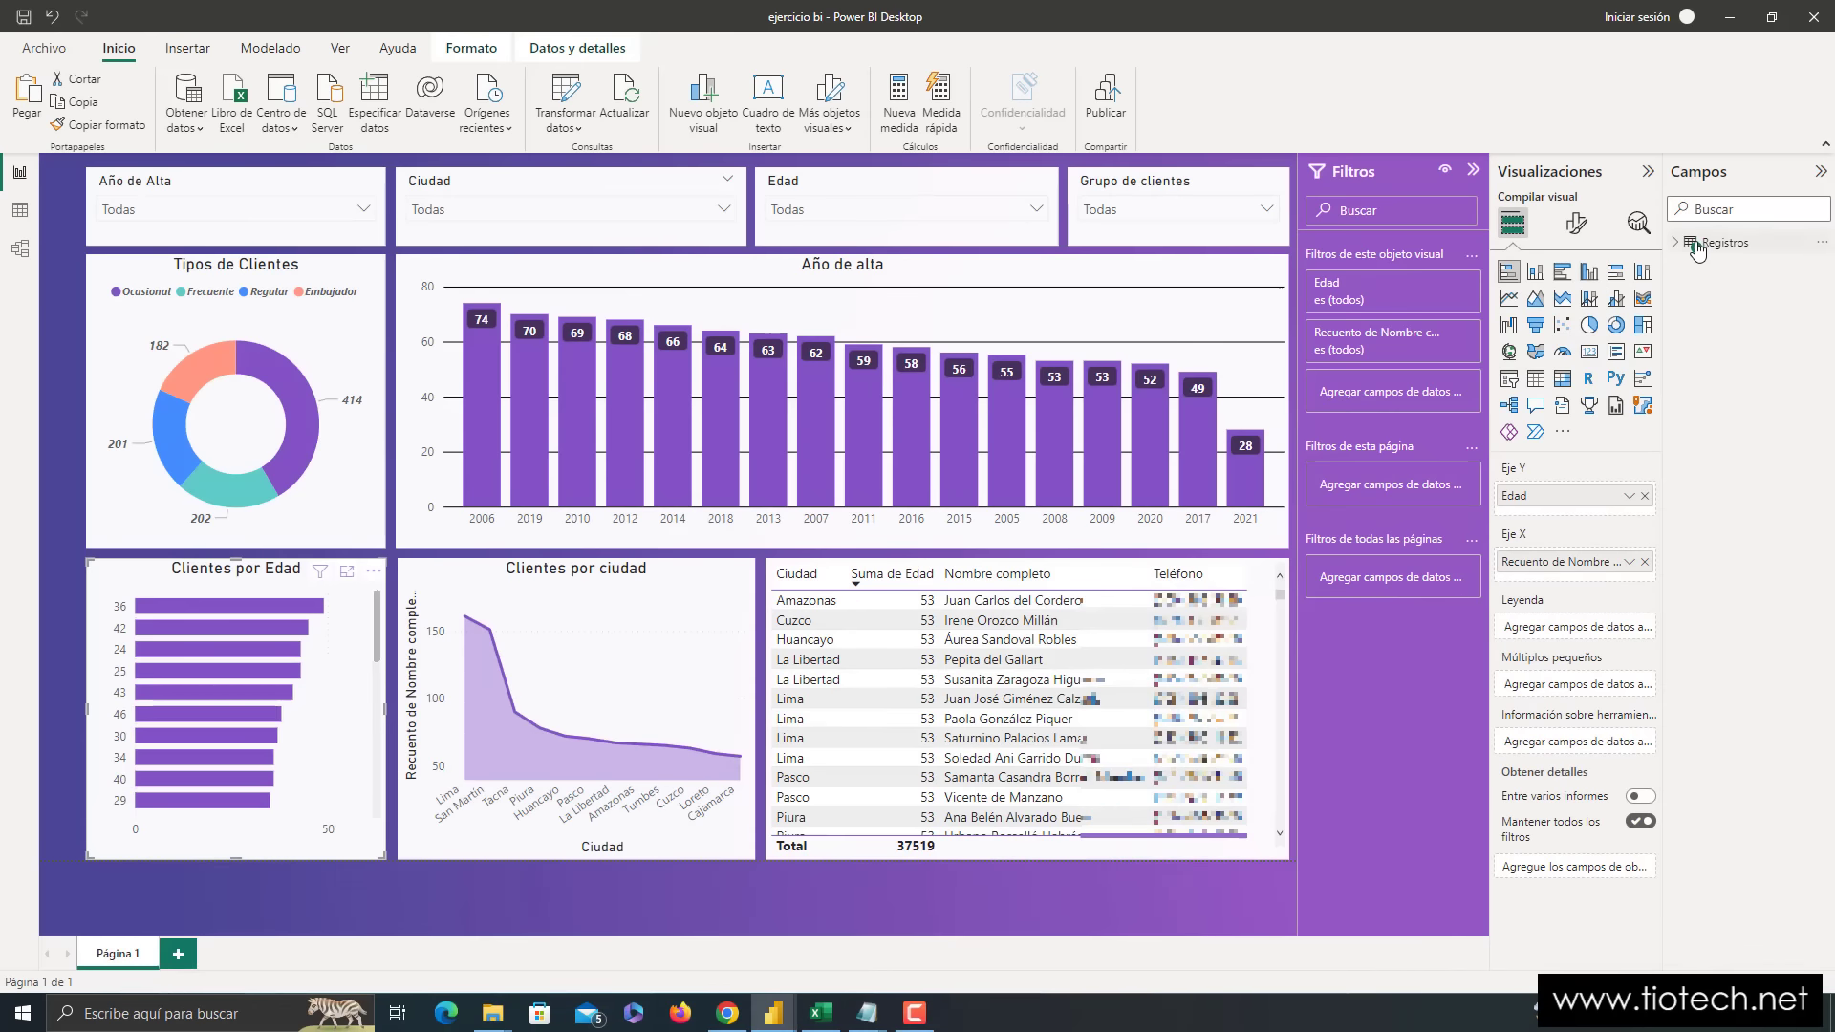
key("super+plus")
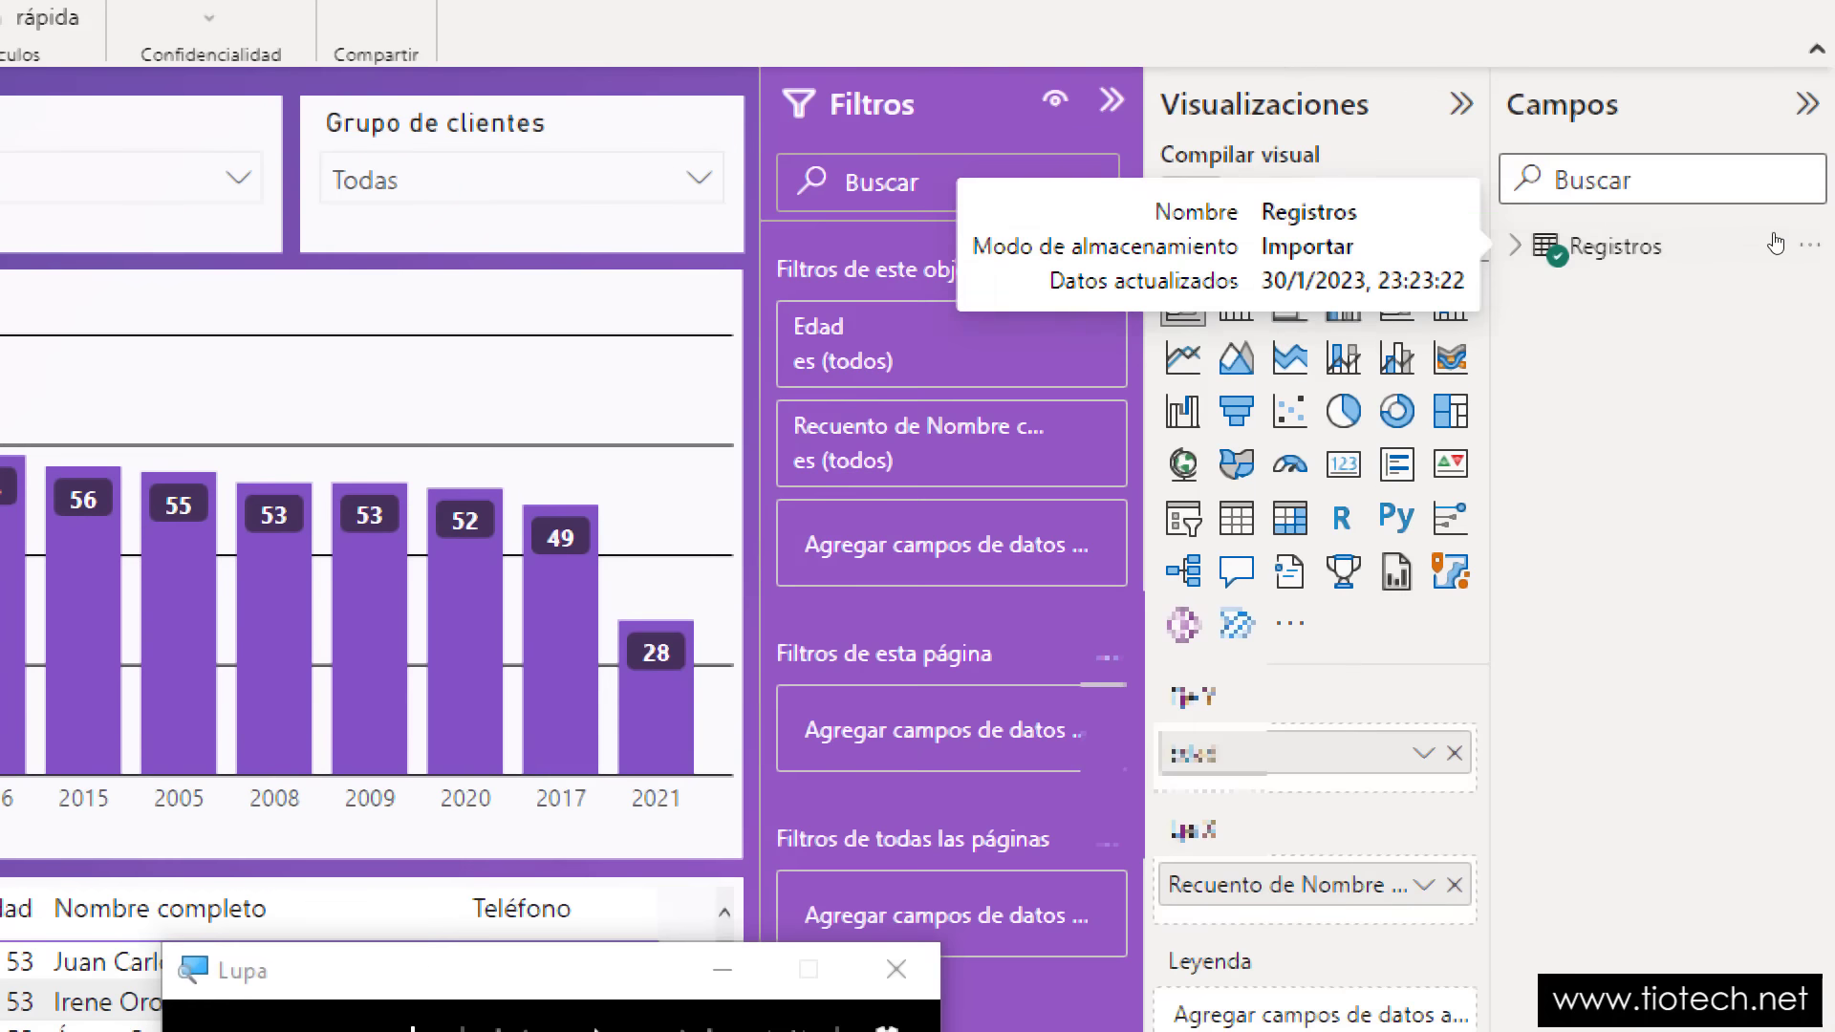
left_click(1675, 249)
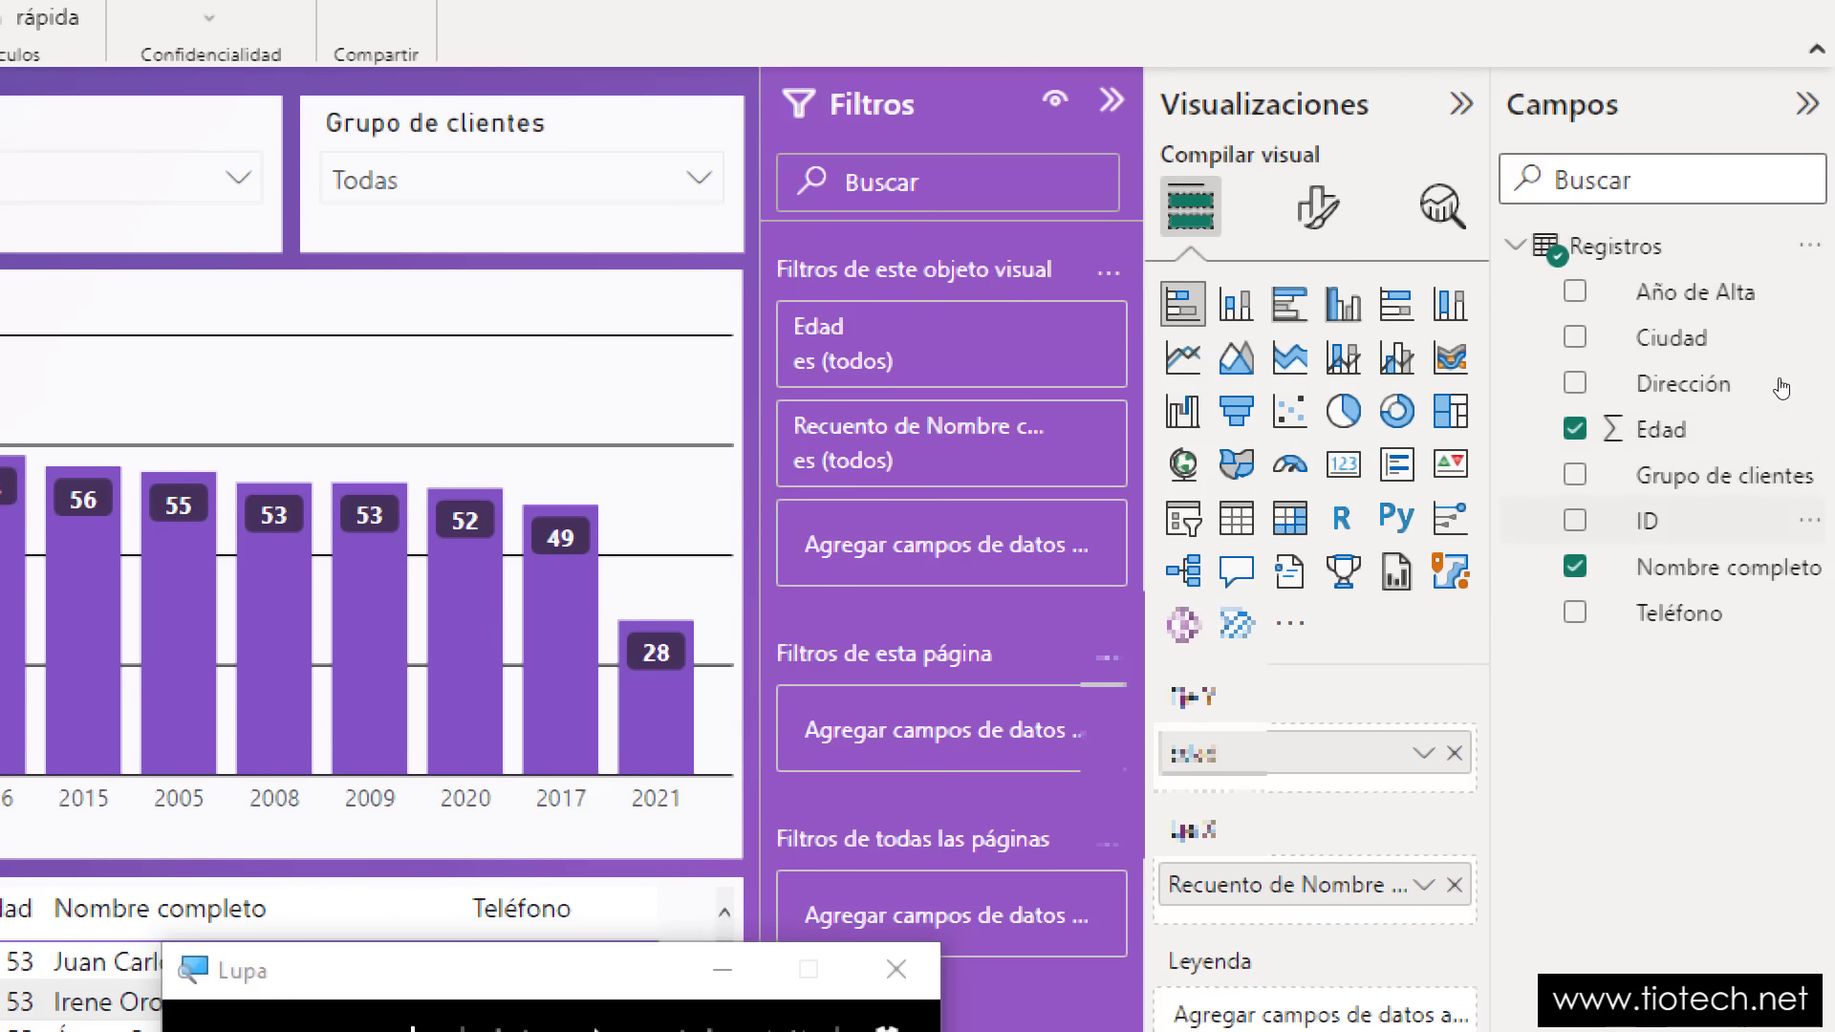
key("super+Escape")
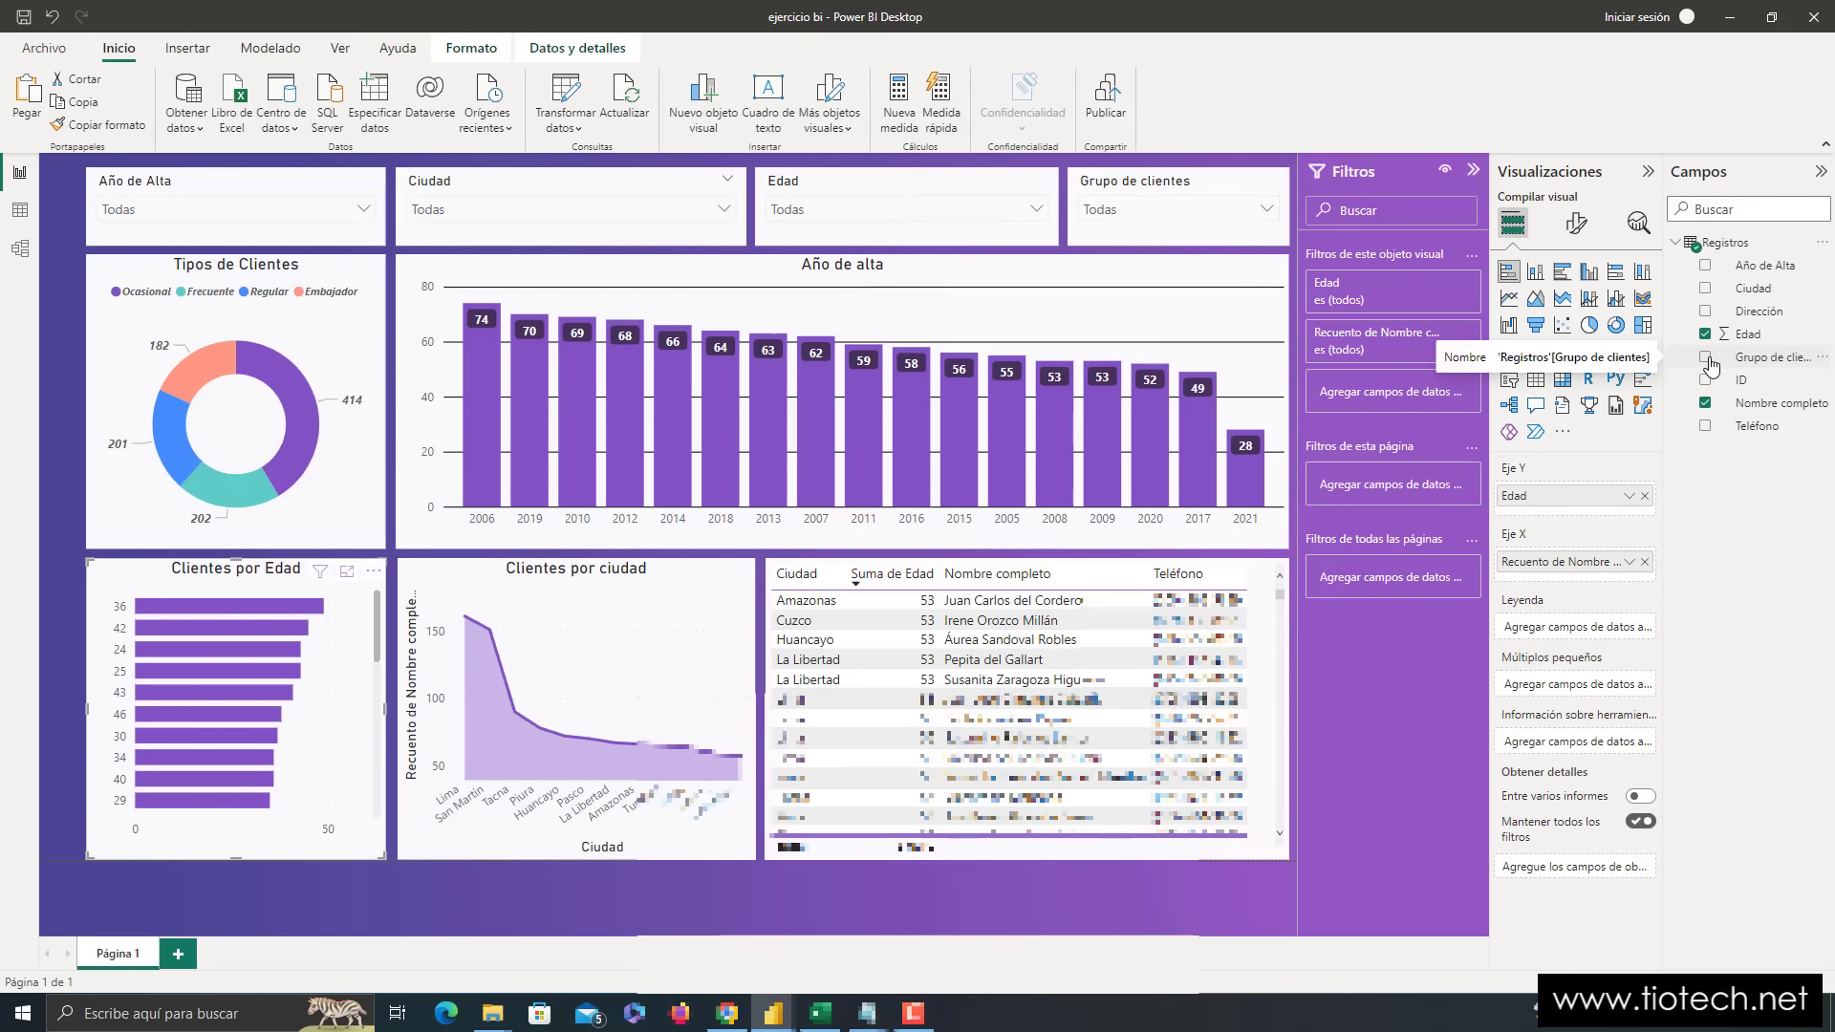
key("super+plus")
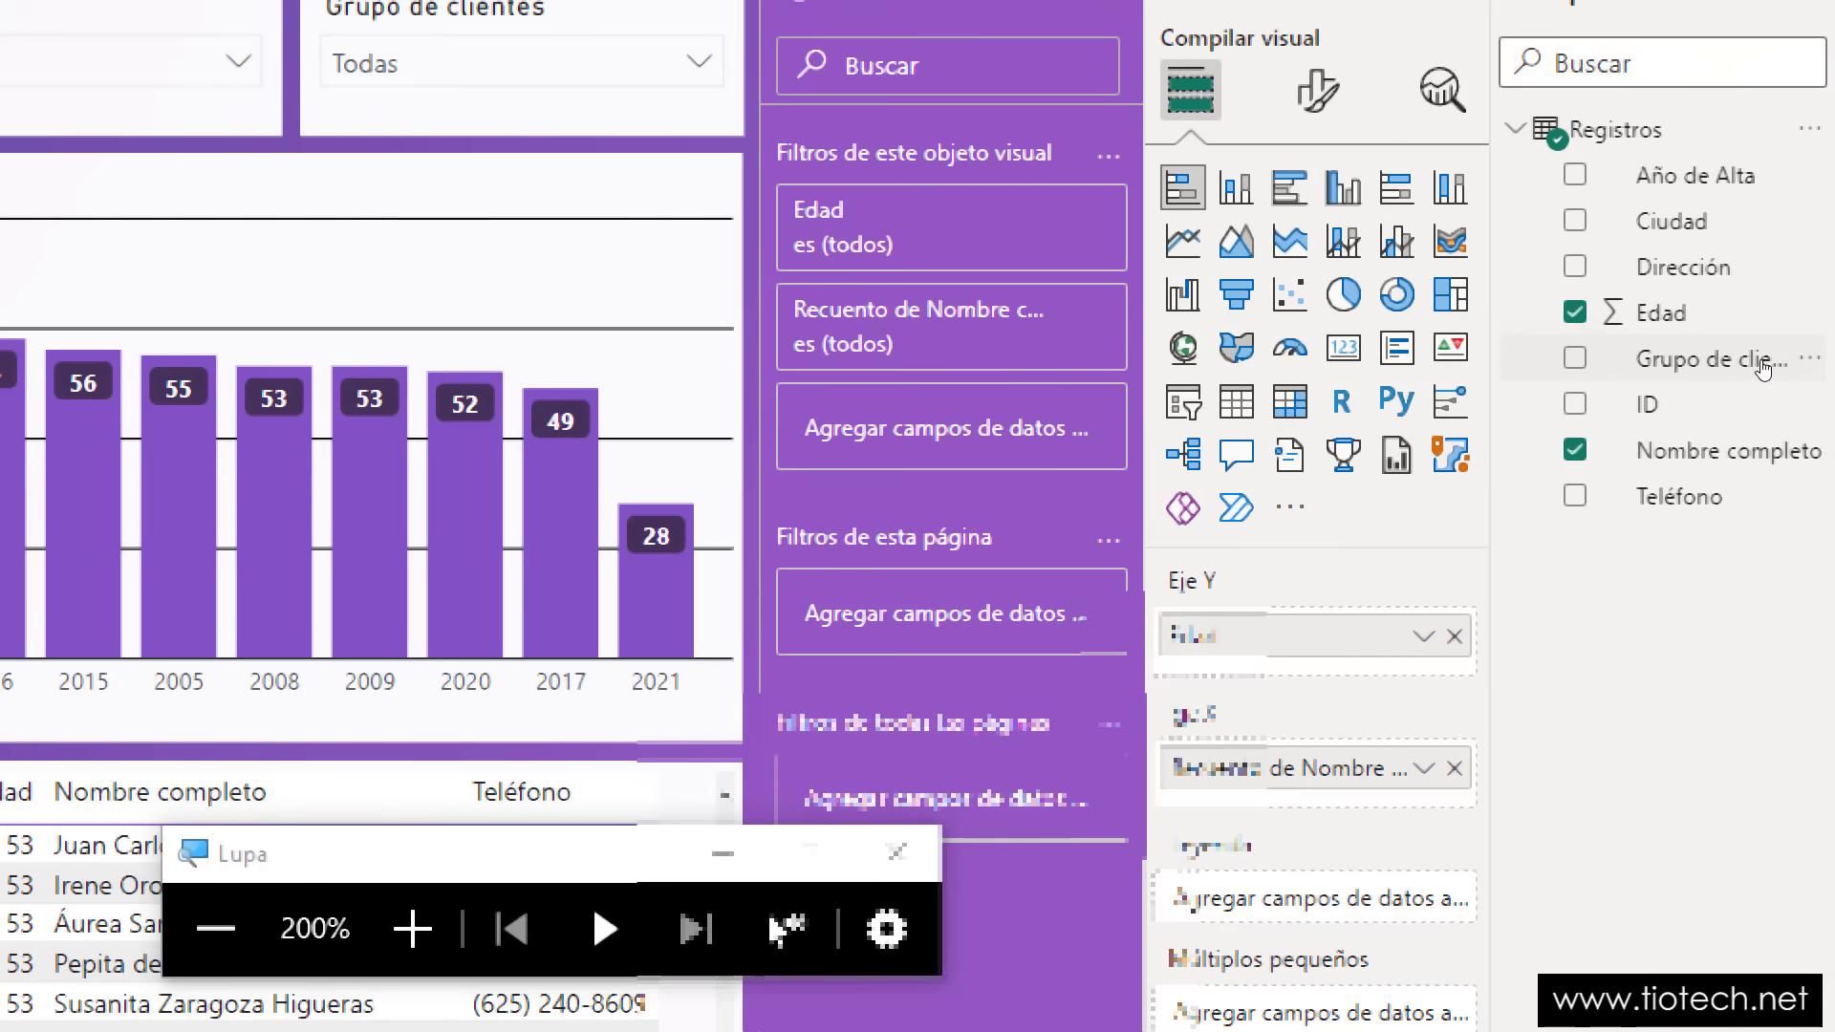
key("super+Escape")
left_click_drag(1777, 357, 1594, 623)
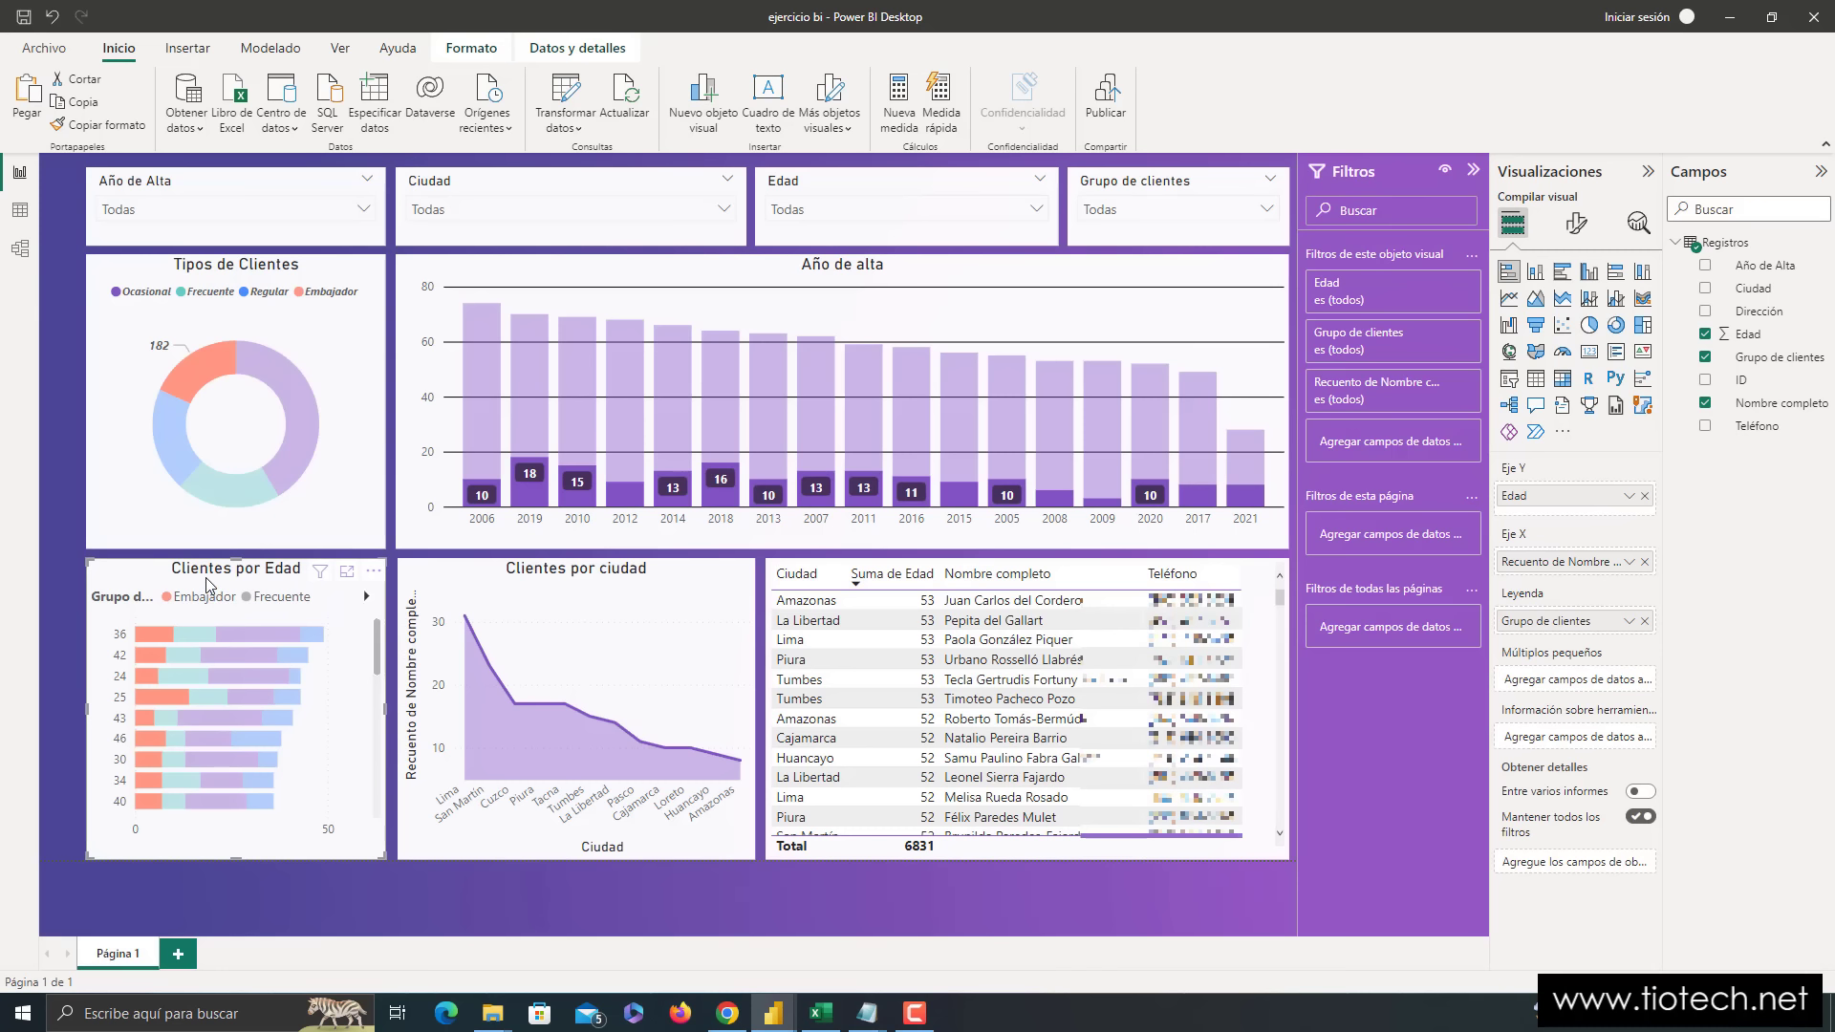
- Clear the Embajador highlight, highlight age 36 in Clientes por Edad and examine the 2006 column's details in the Año de alta chart
left_click(167, 596)
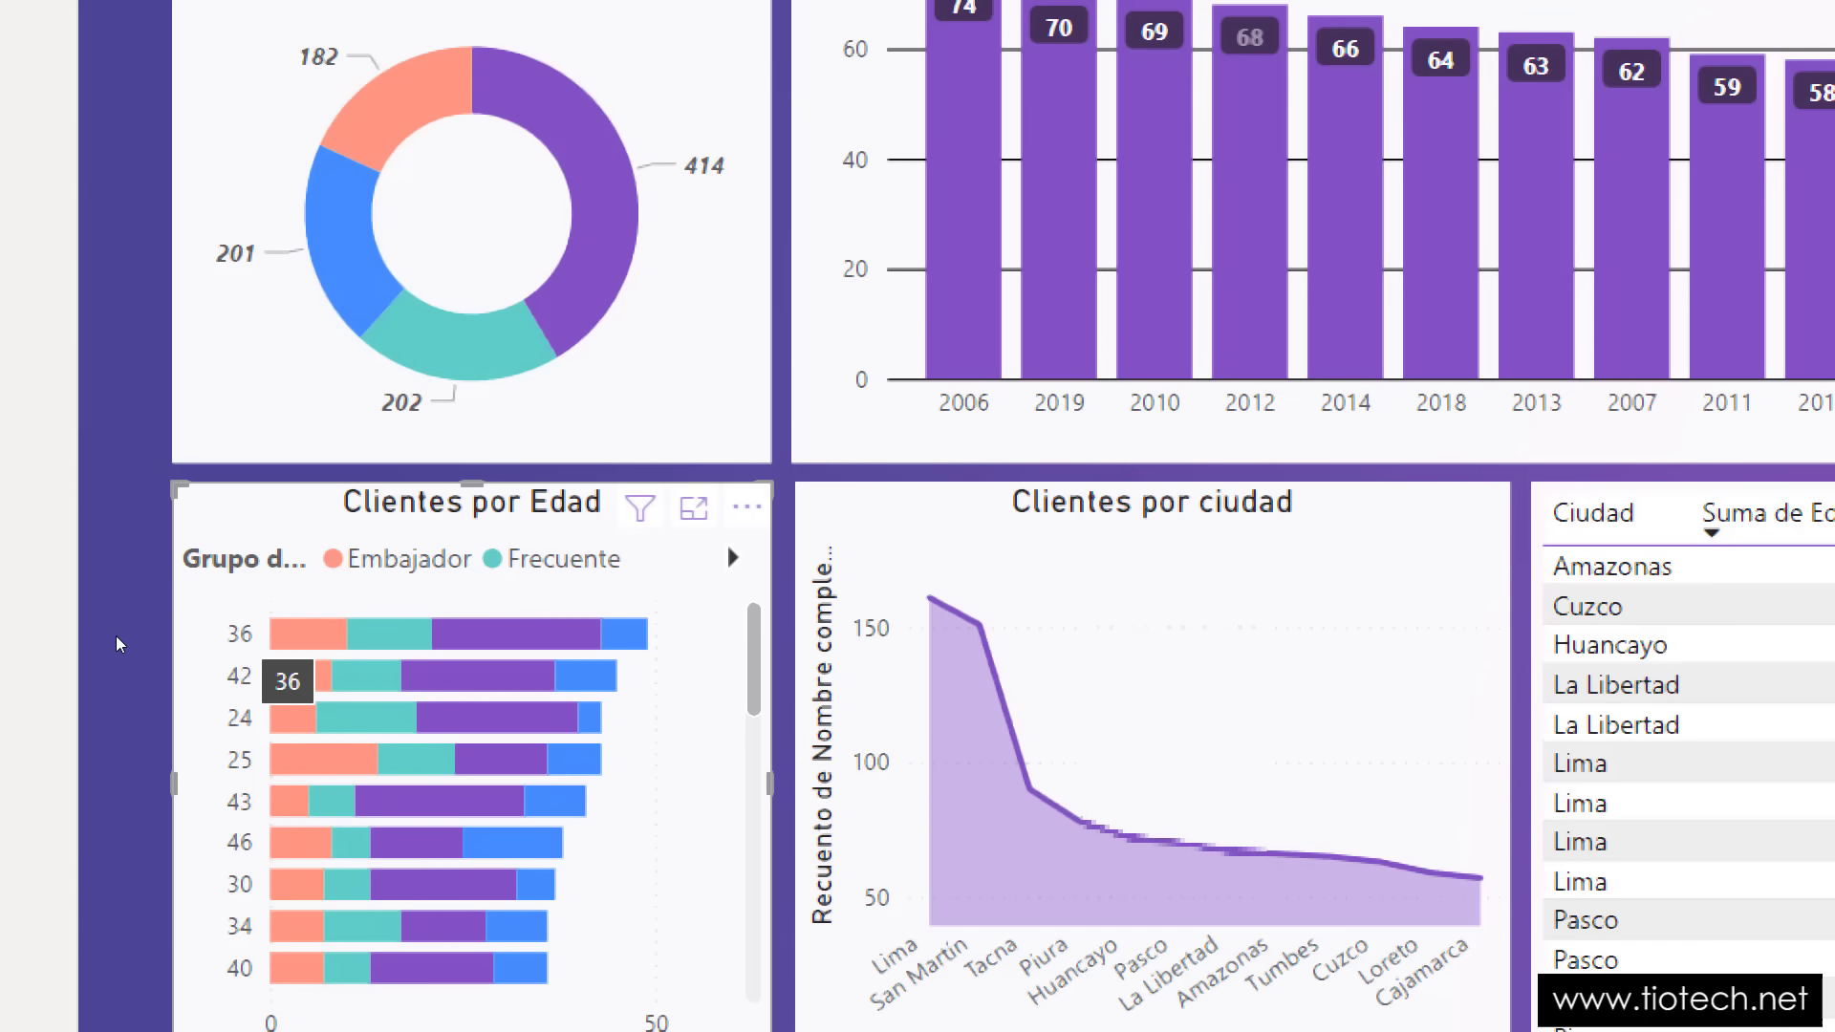
left_click(240, 634)
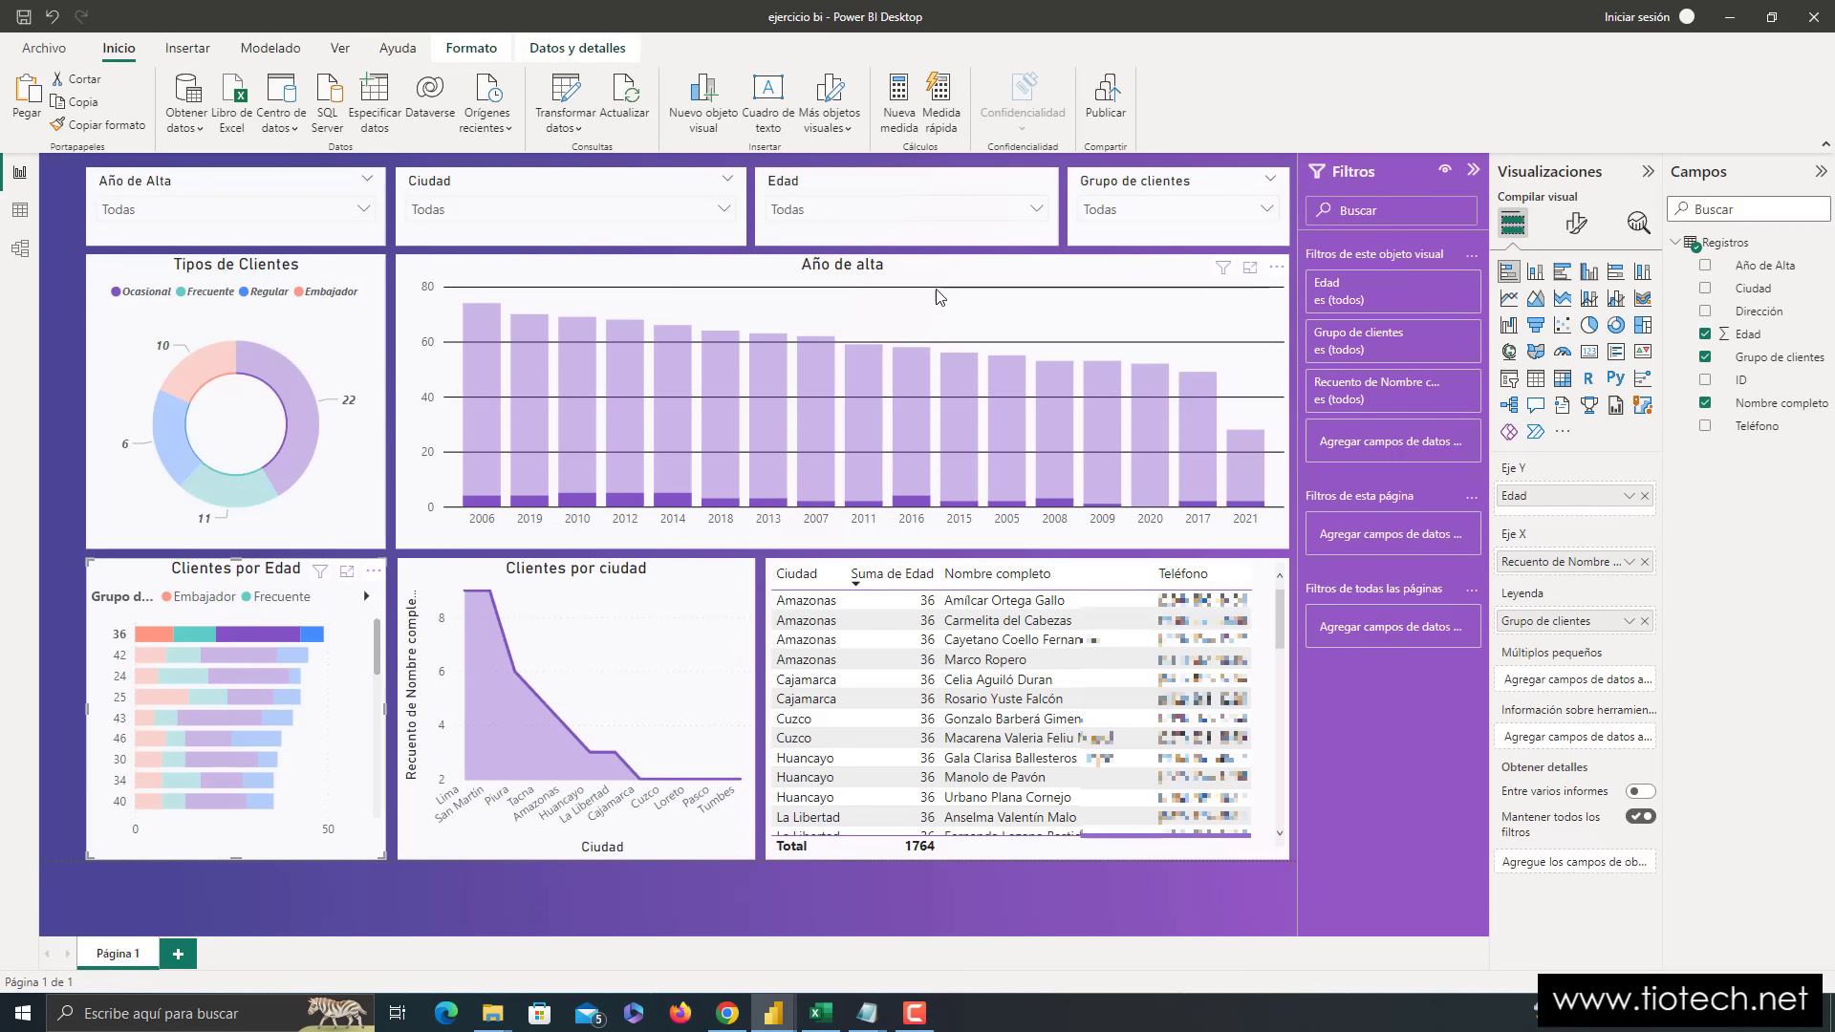
mouse_move(487, 506)
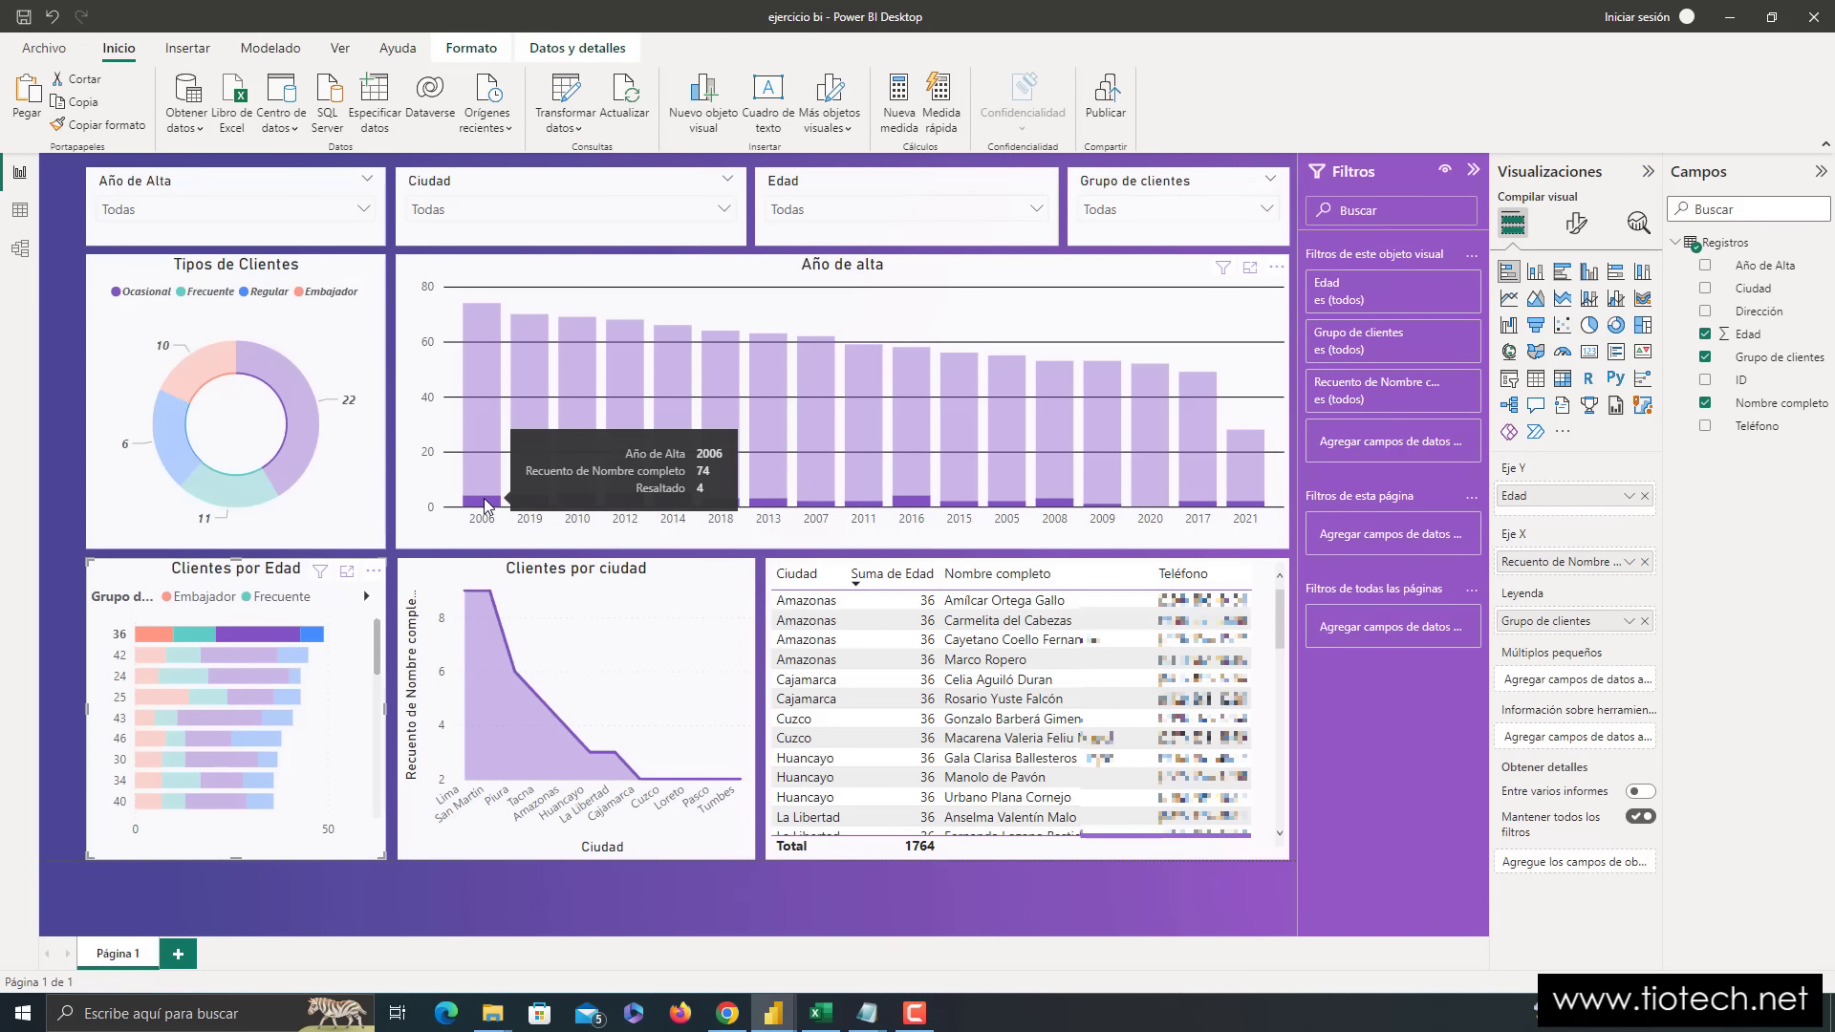
key("super+plus")
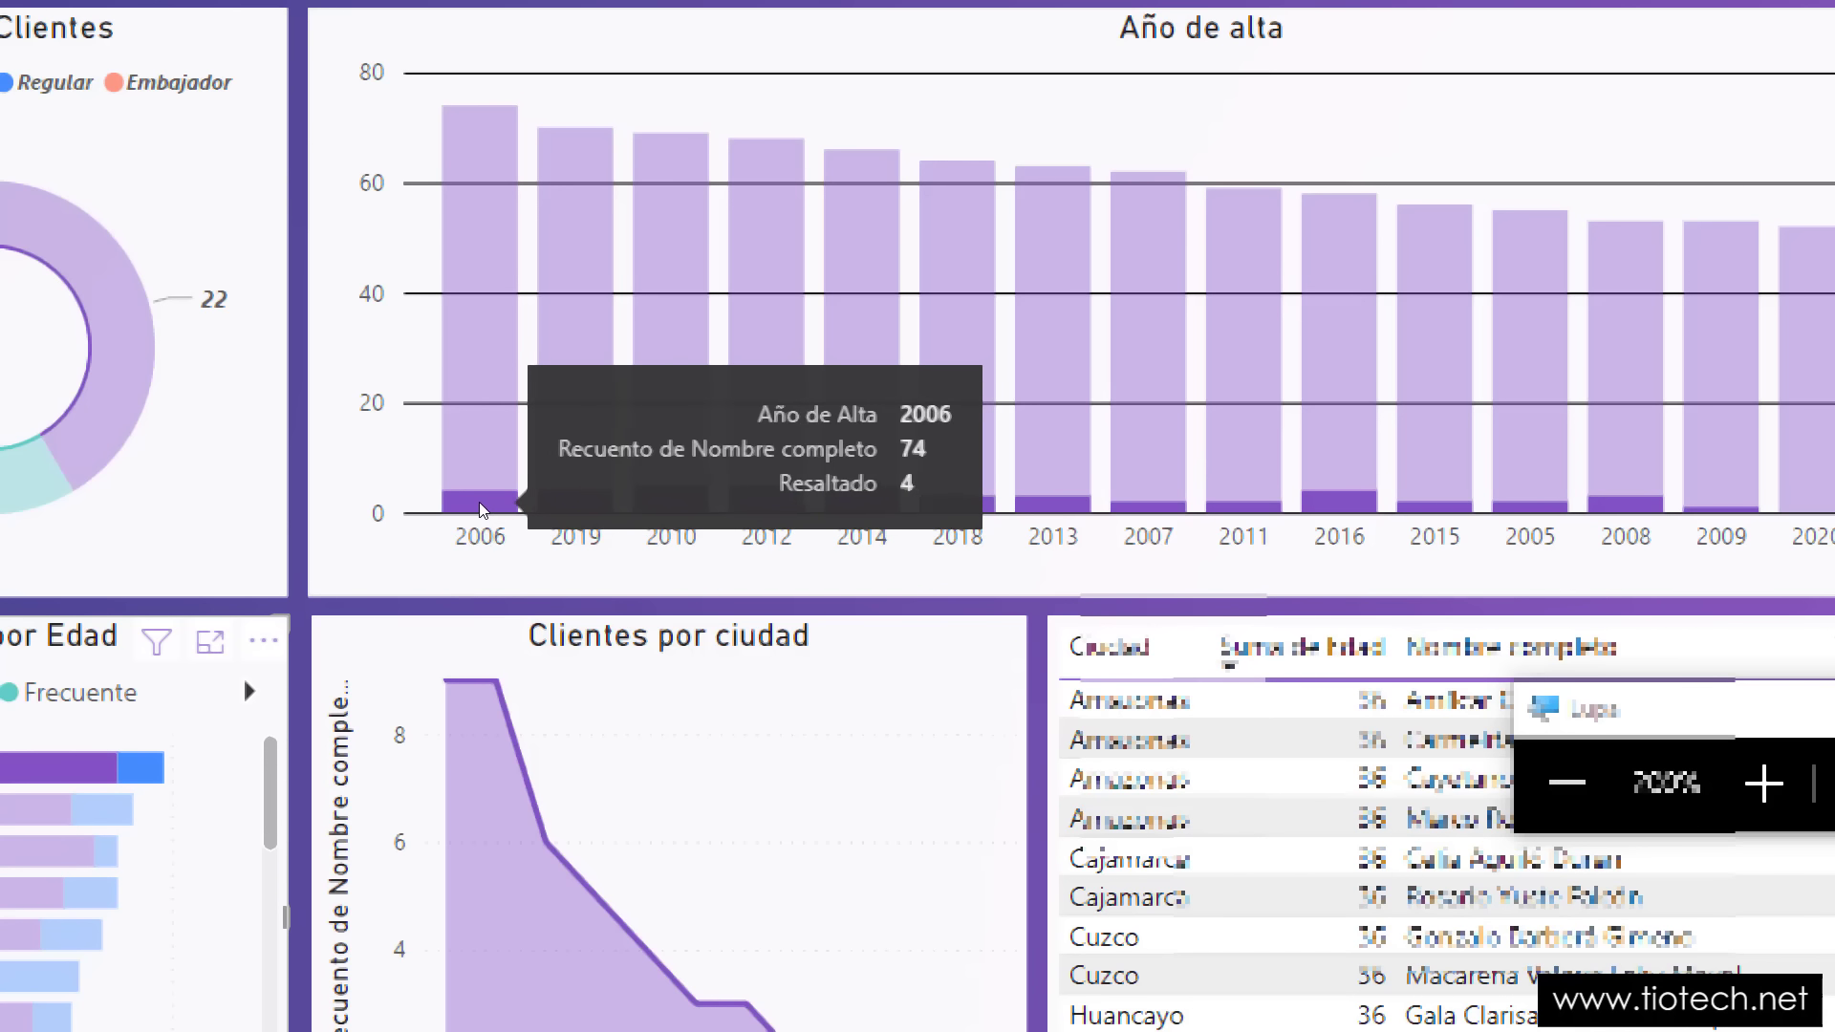
- Examine the customer table's rows for the highlighted age 36 and clear the highlight in Clientes por Edad
key("super+minus")
key("super+Escape")
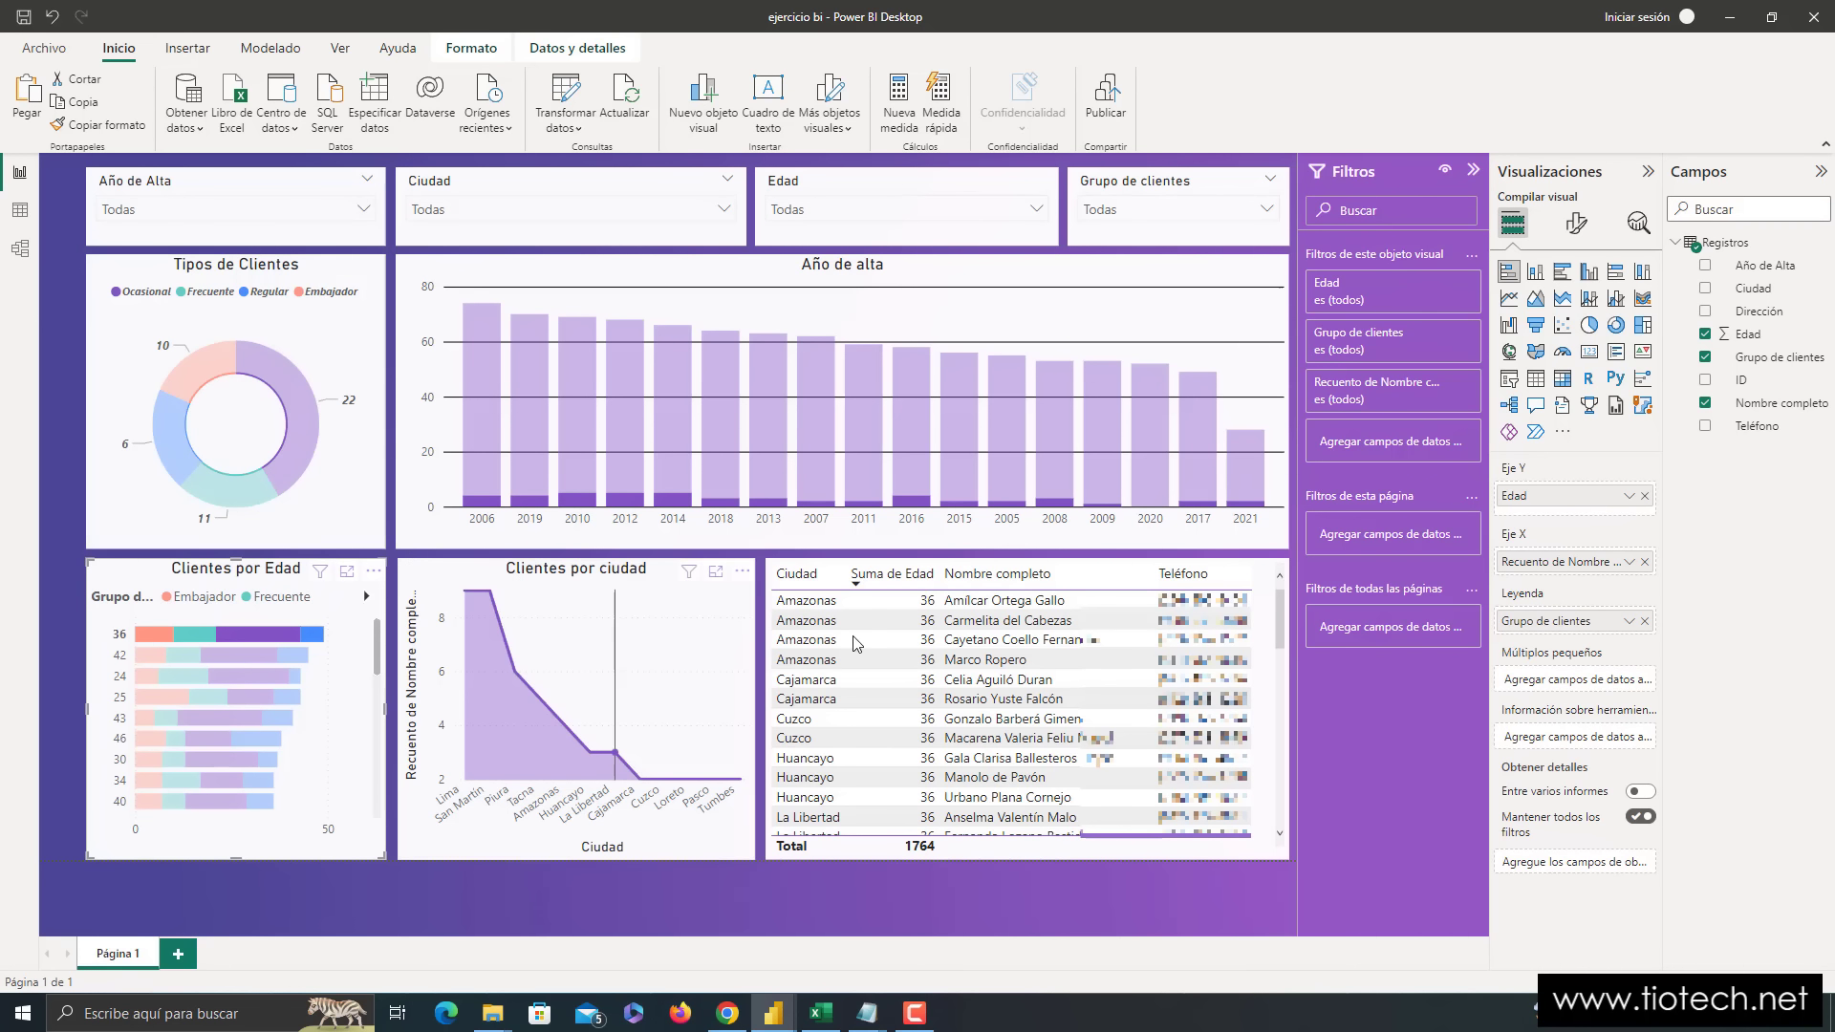
scroll(1207, 704, "down", 8)
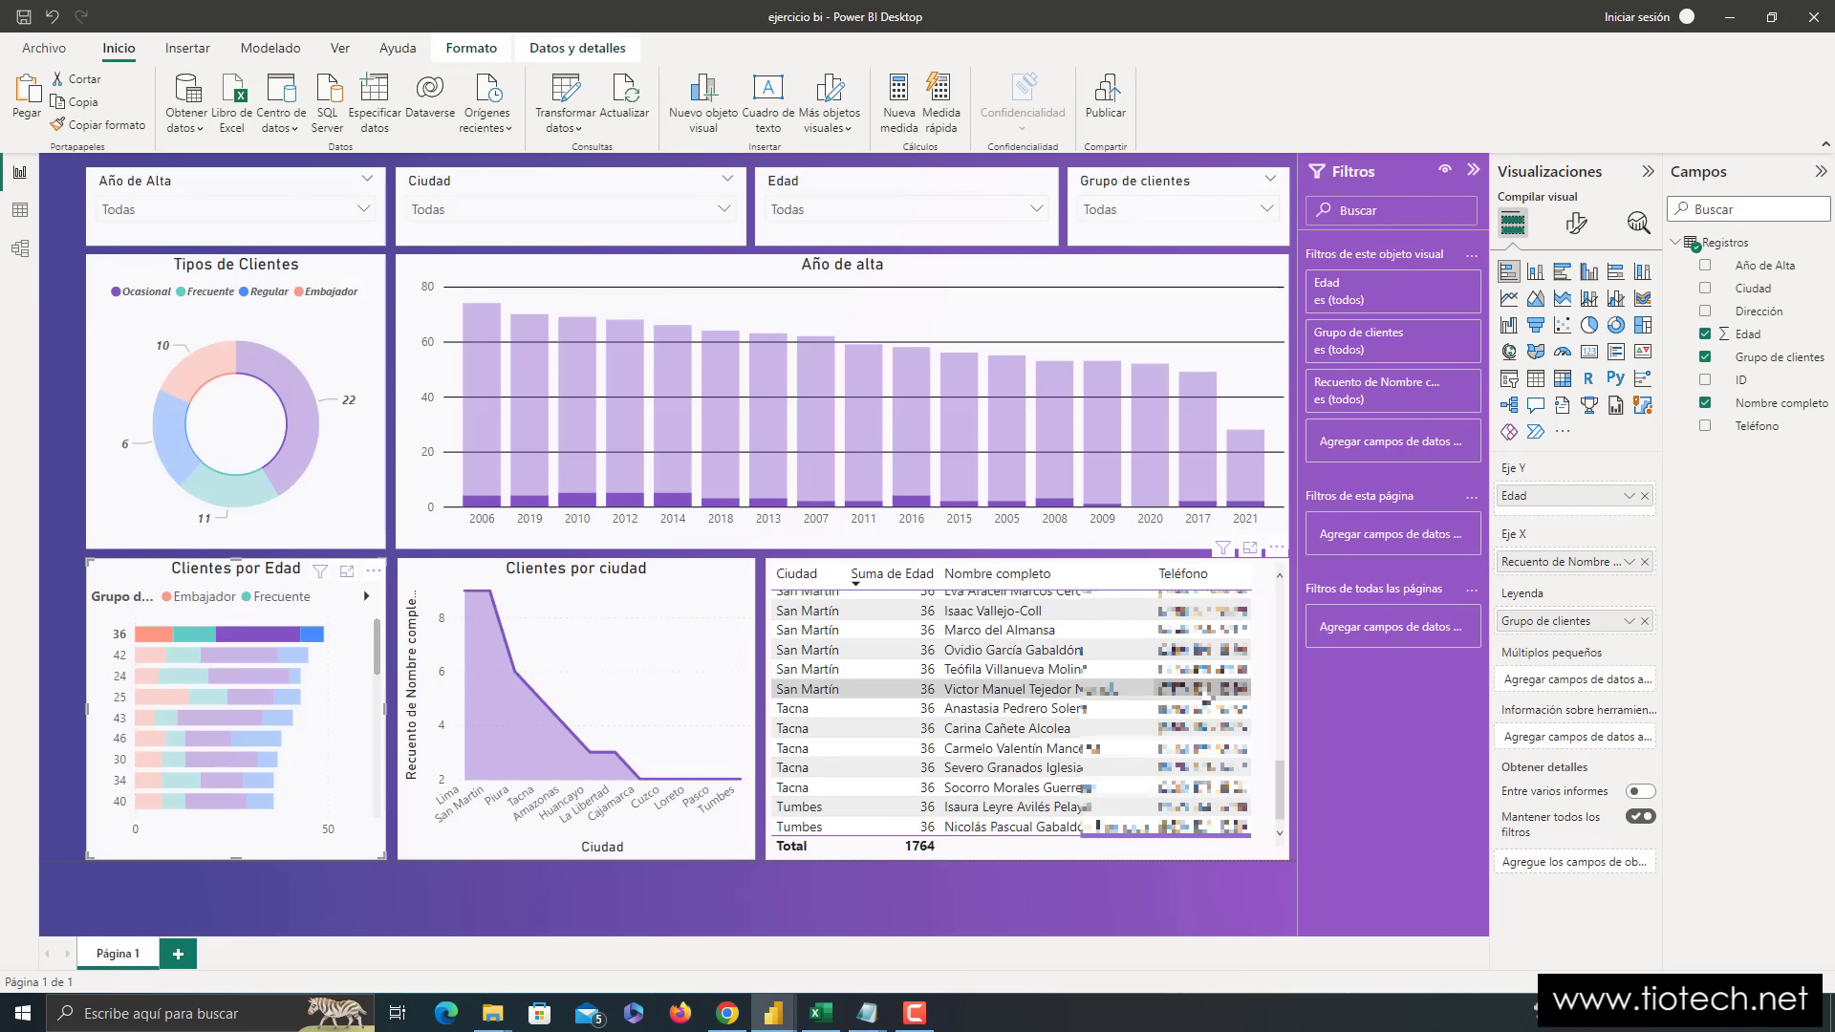
scroll(925, 634, "up", 6)
scroll(922, 621, "up", 3)
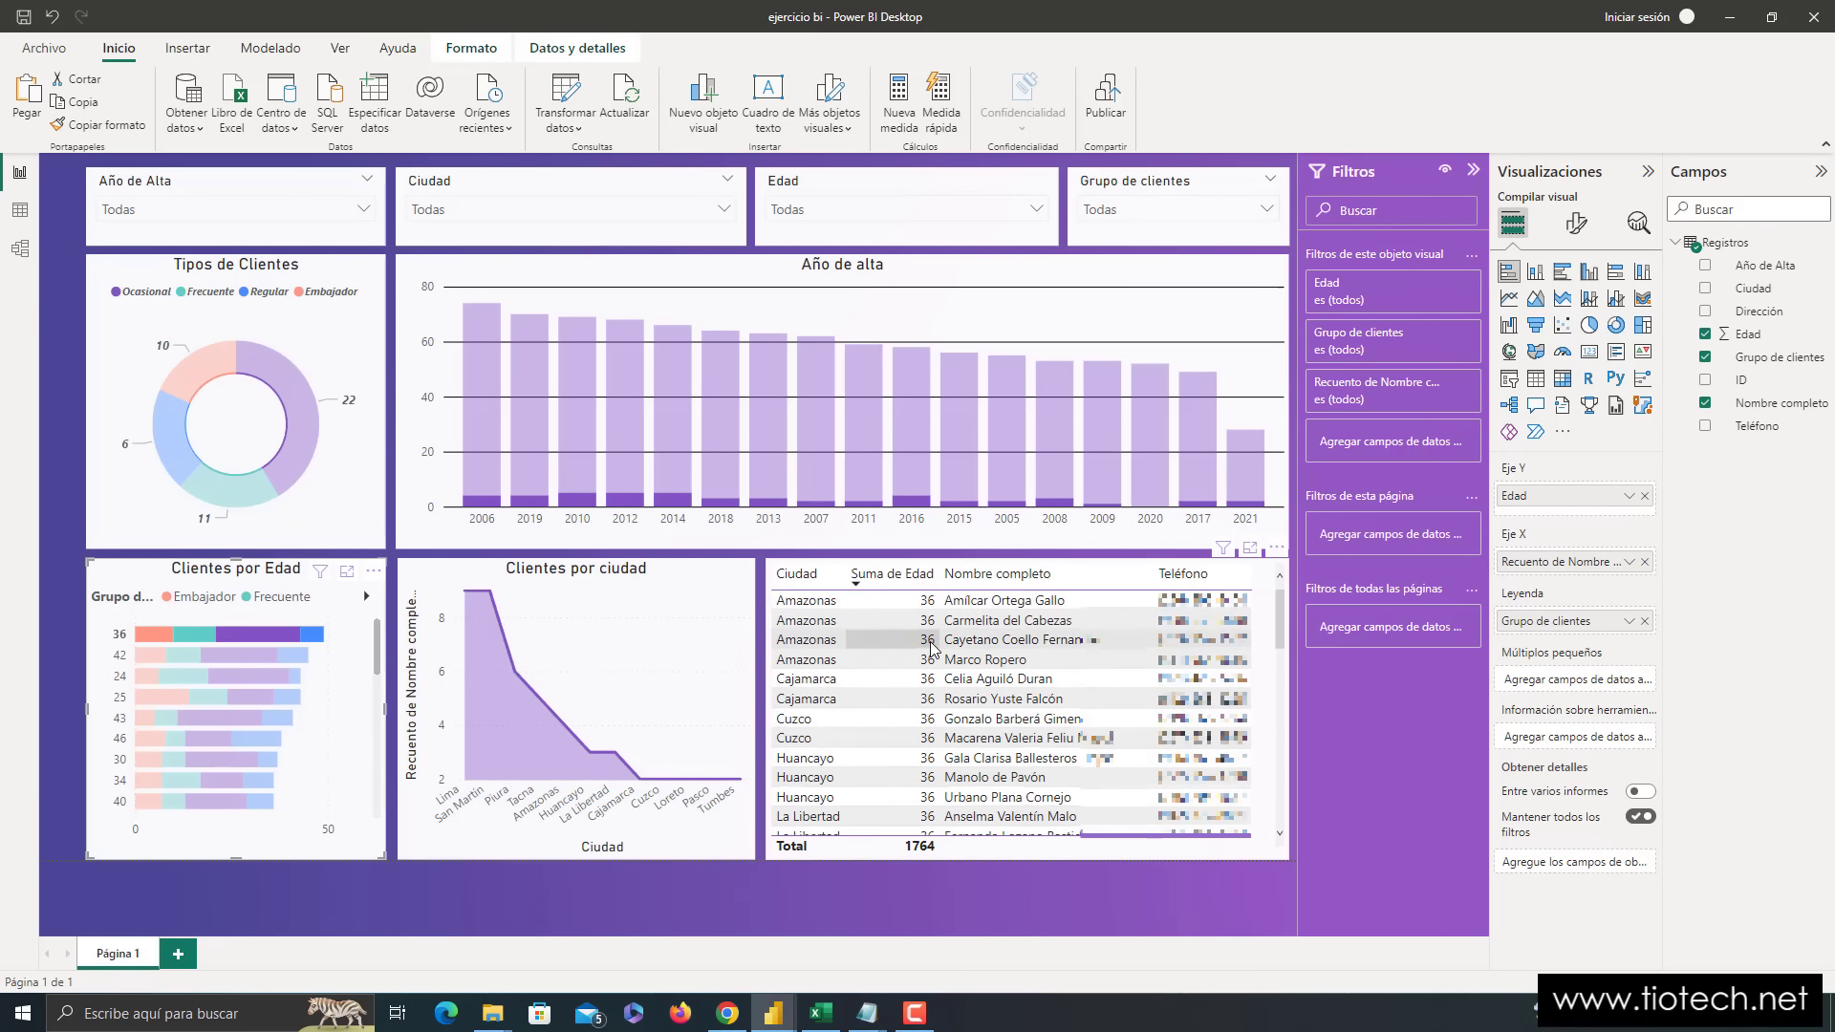
key("super+plus")
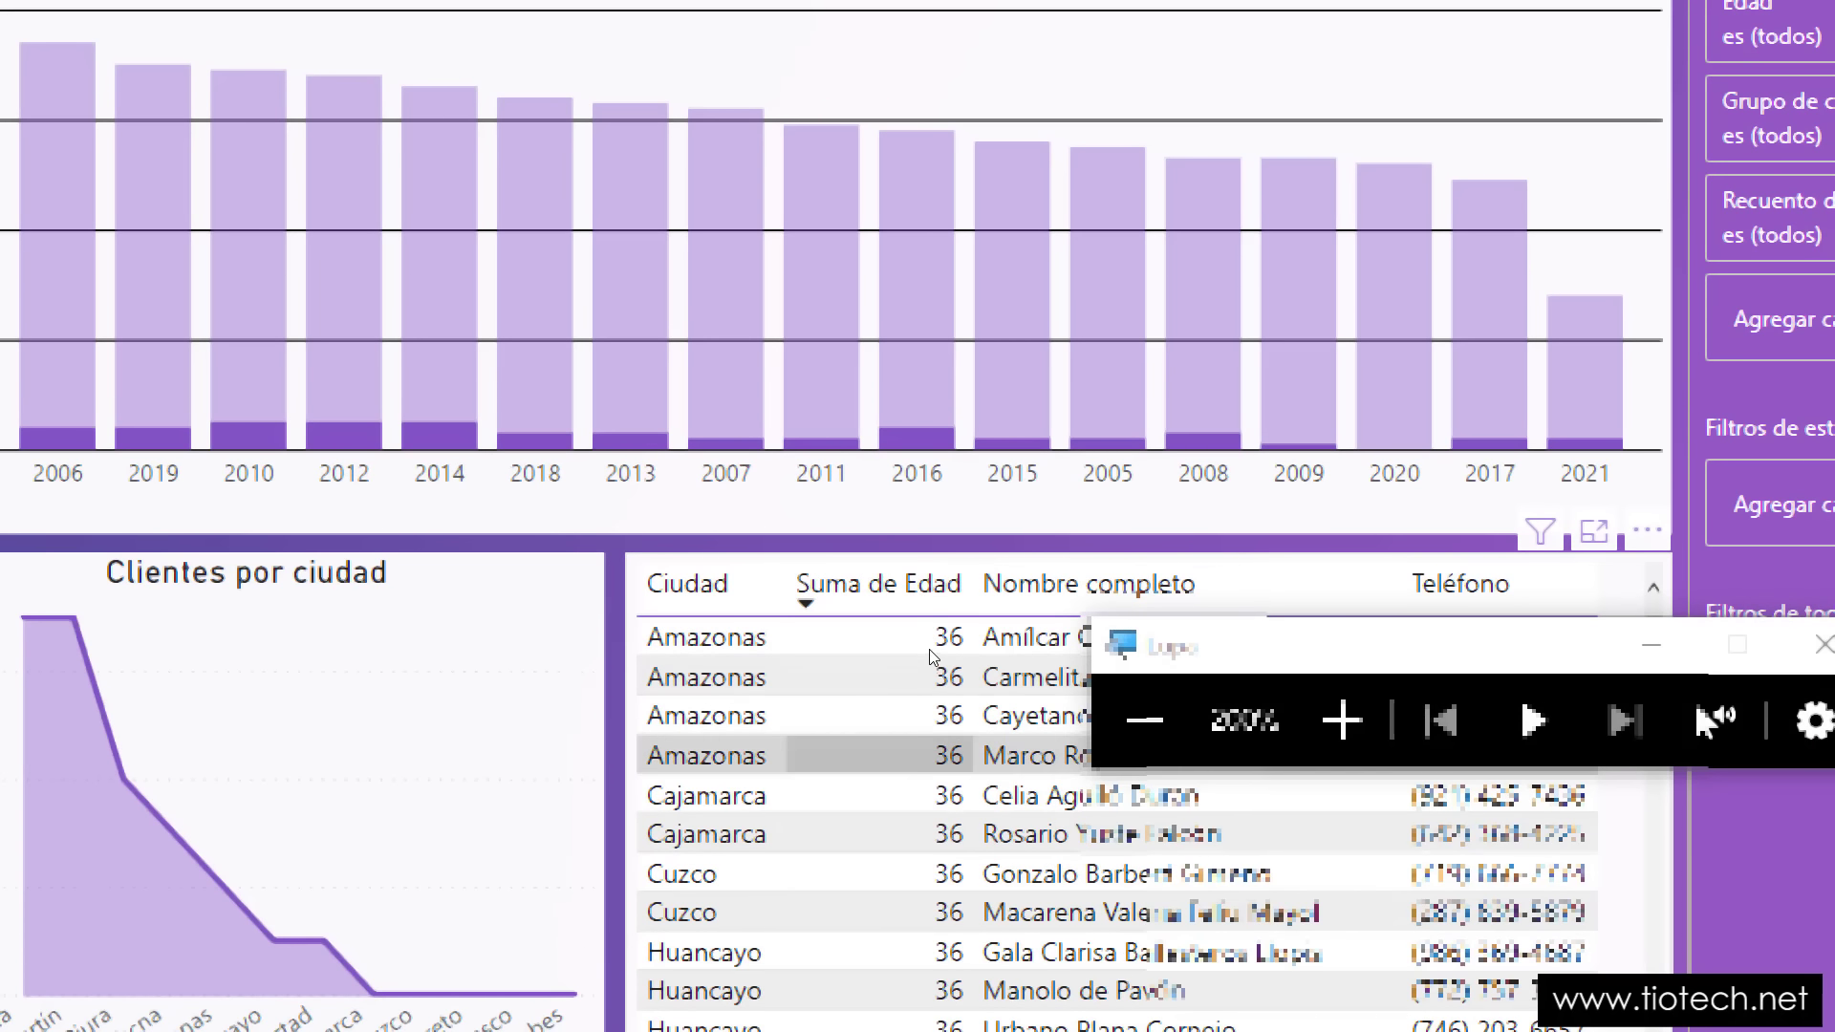
key("super+Escape")
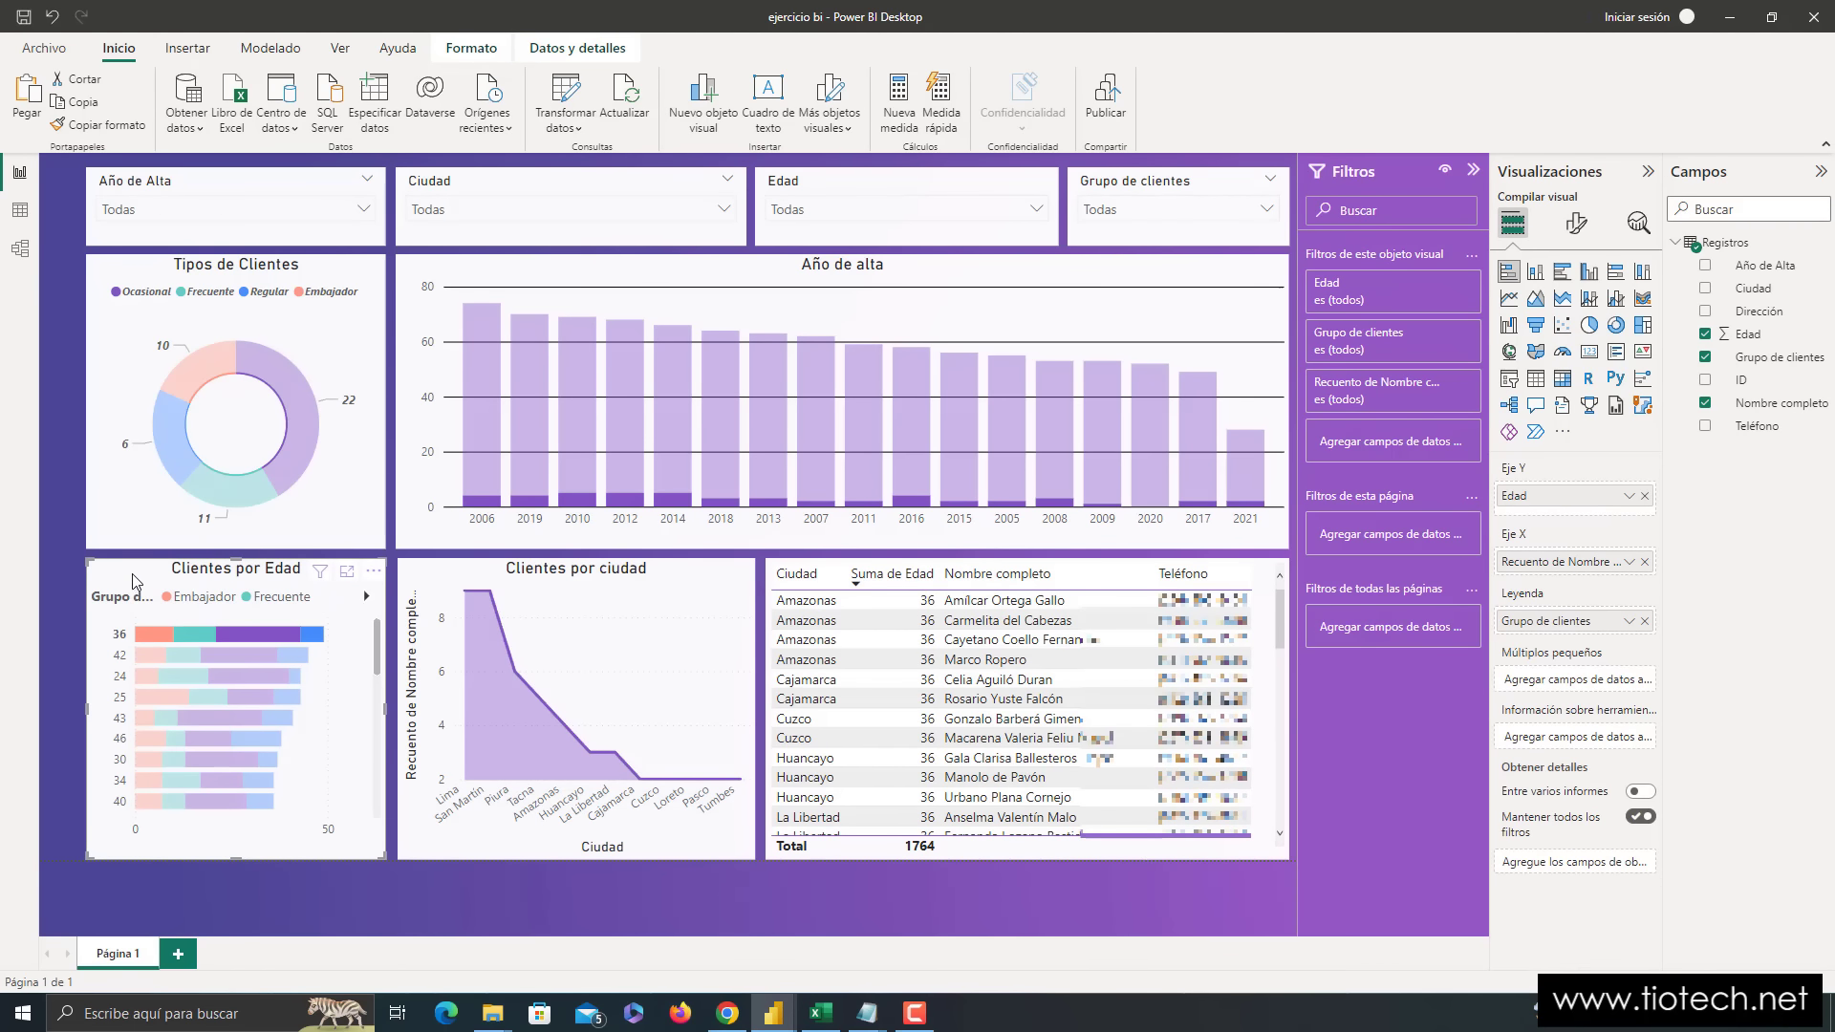
key("Escape")
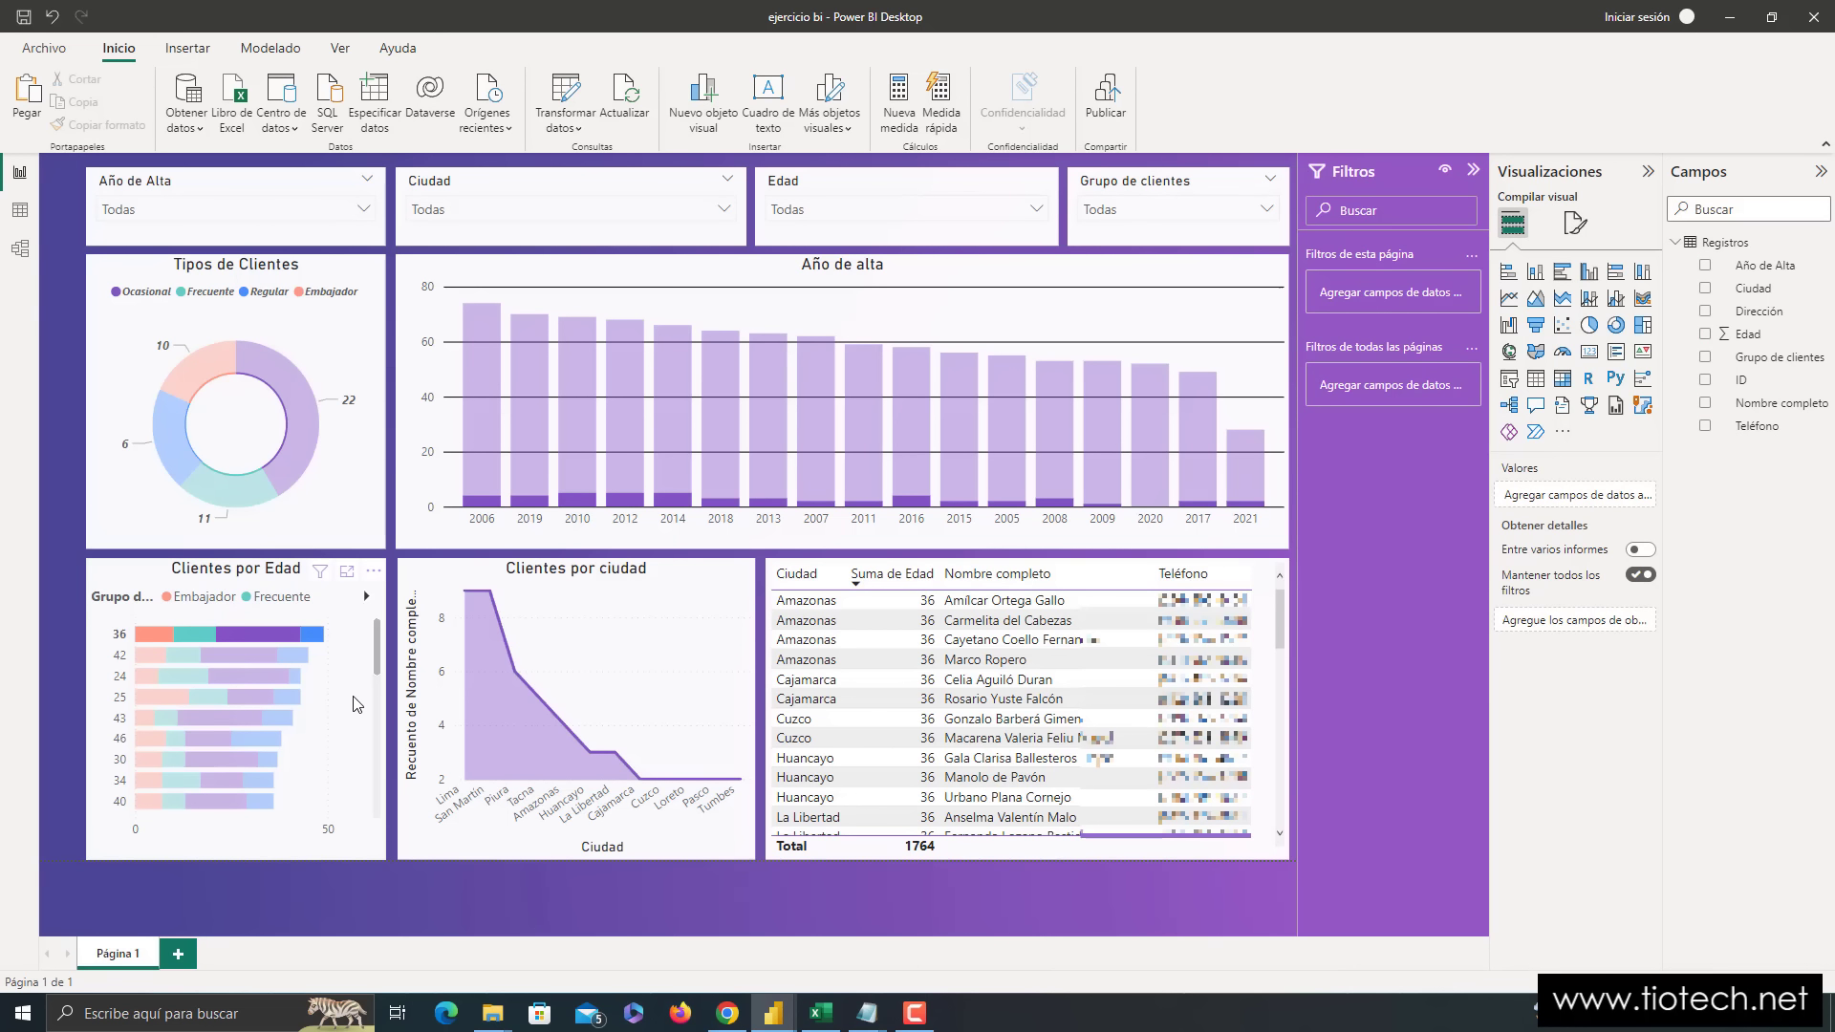
left_click(356, 704)
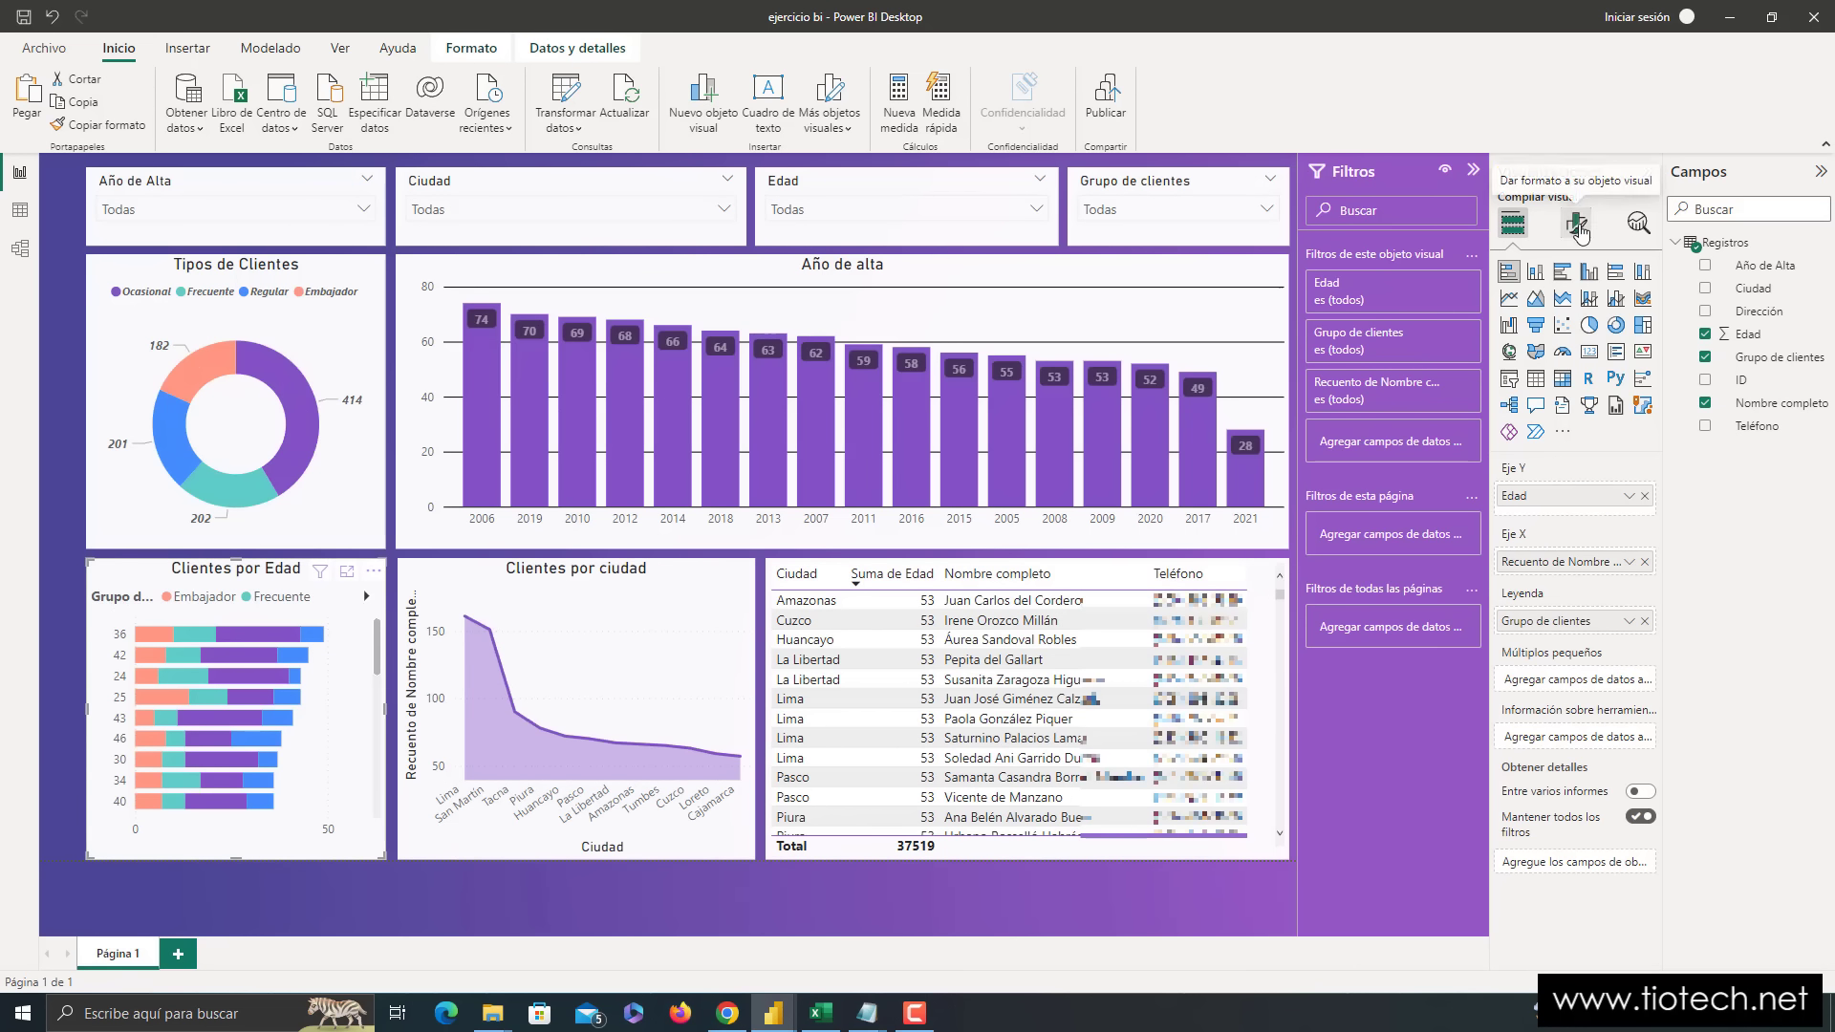
- Clear the legend title text of the Clientes por Edad chart
key("super+plus")
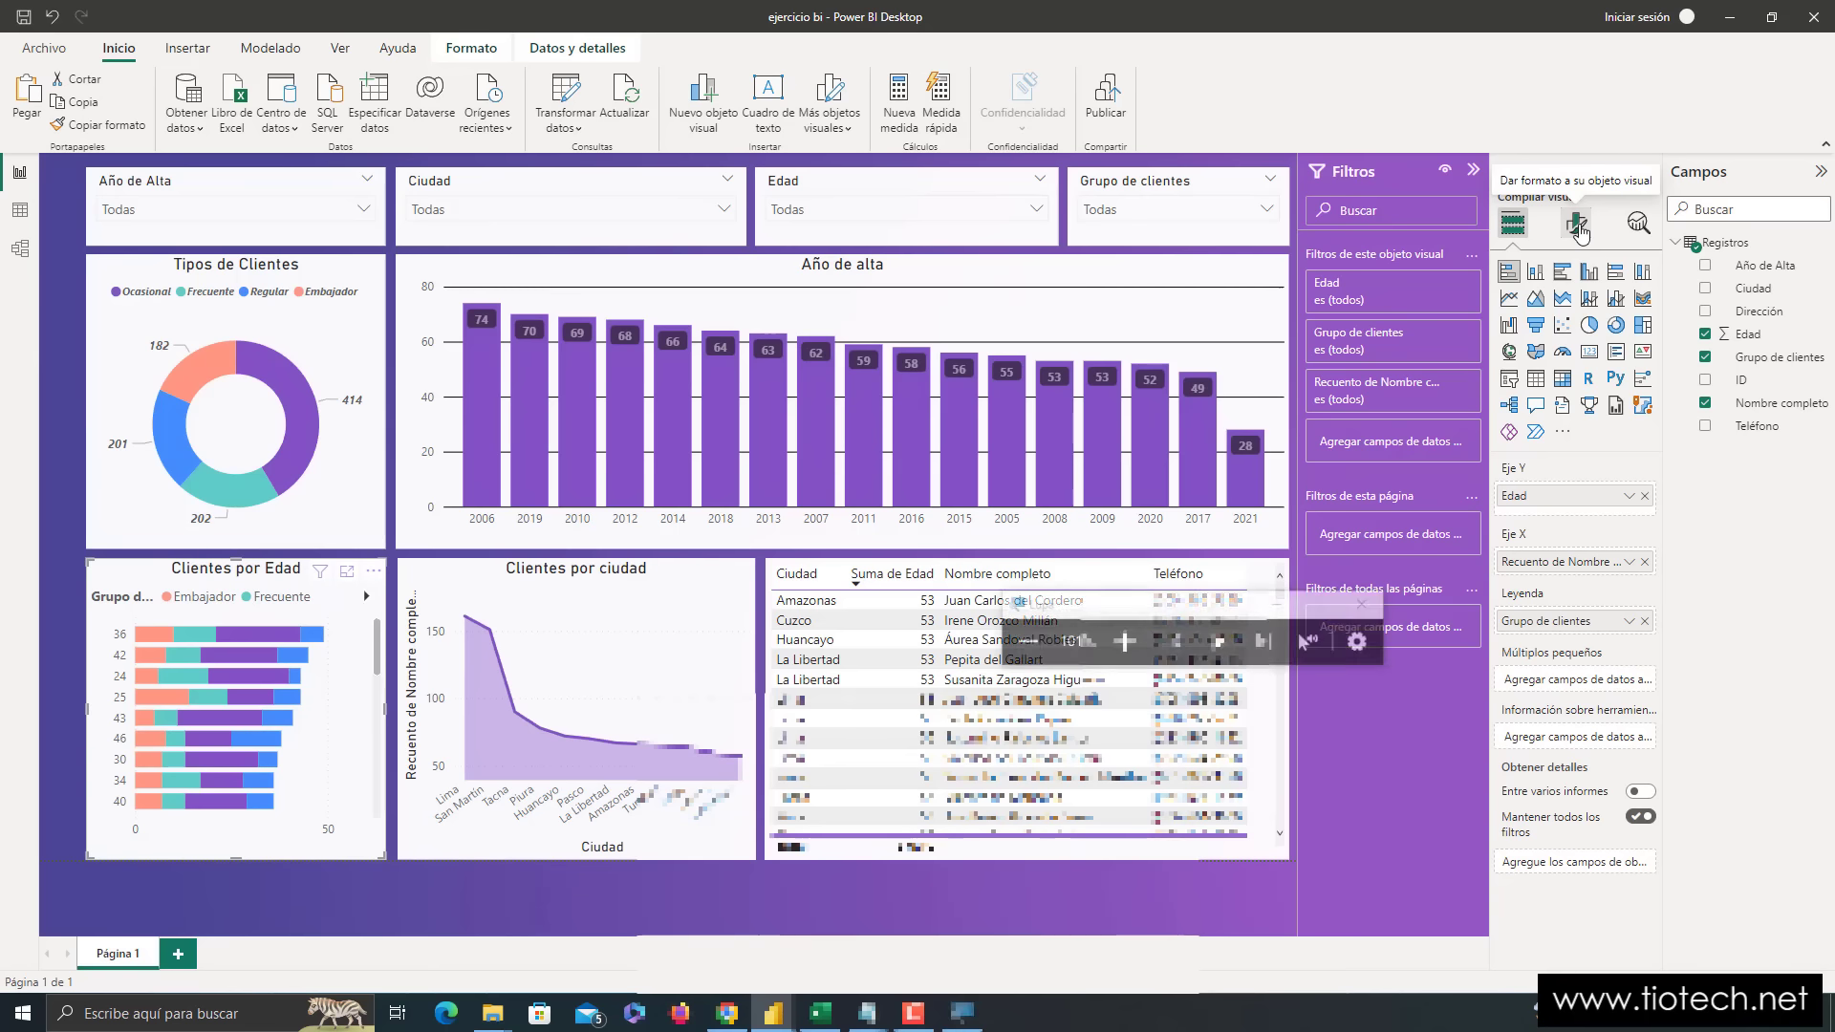
left_click(1572, 225)
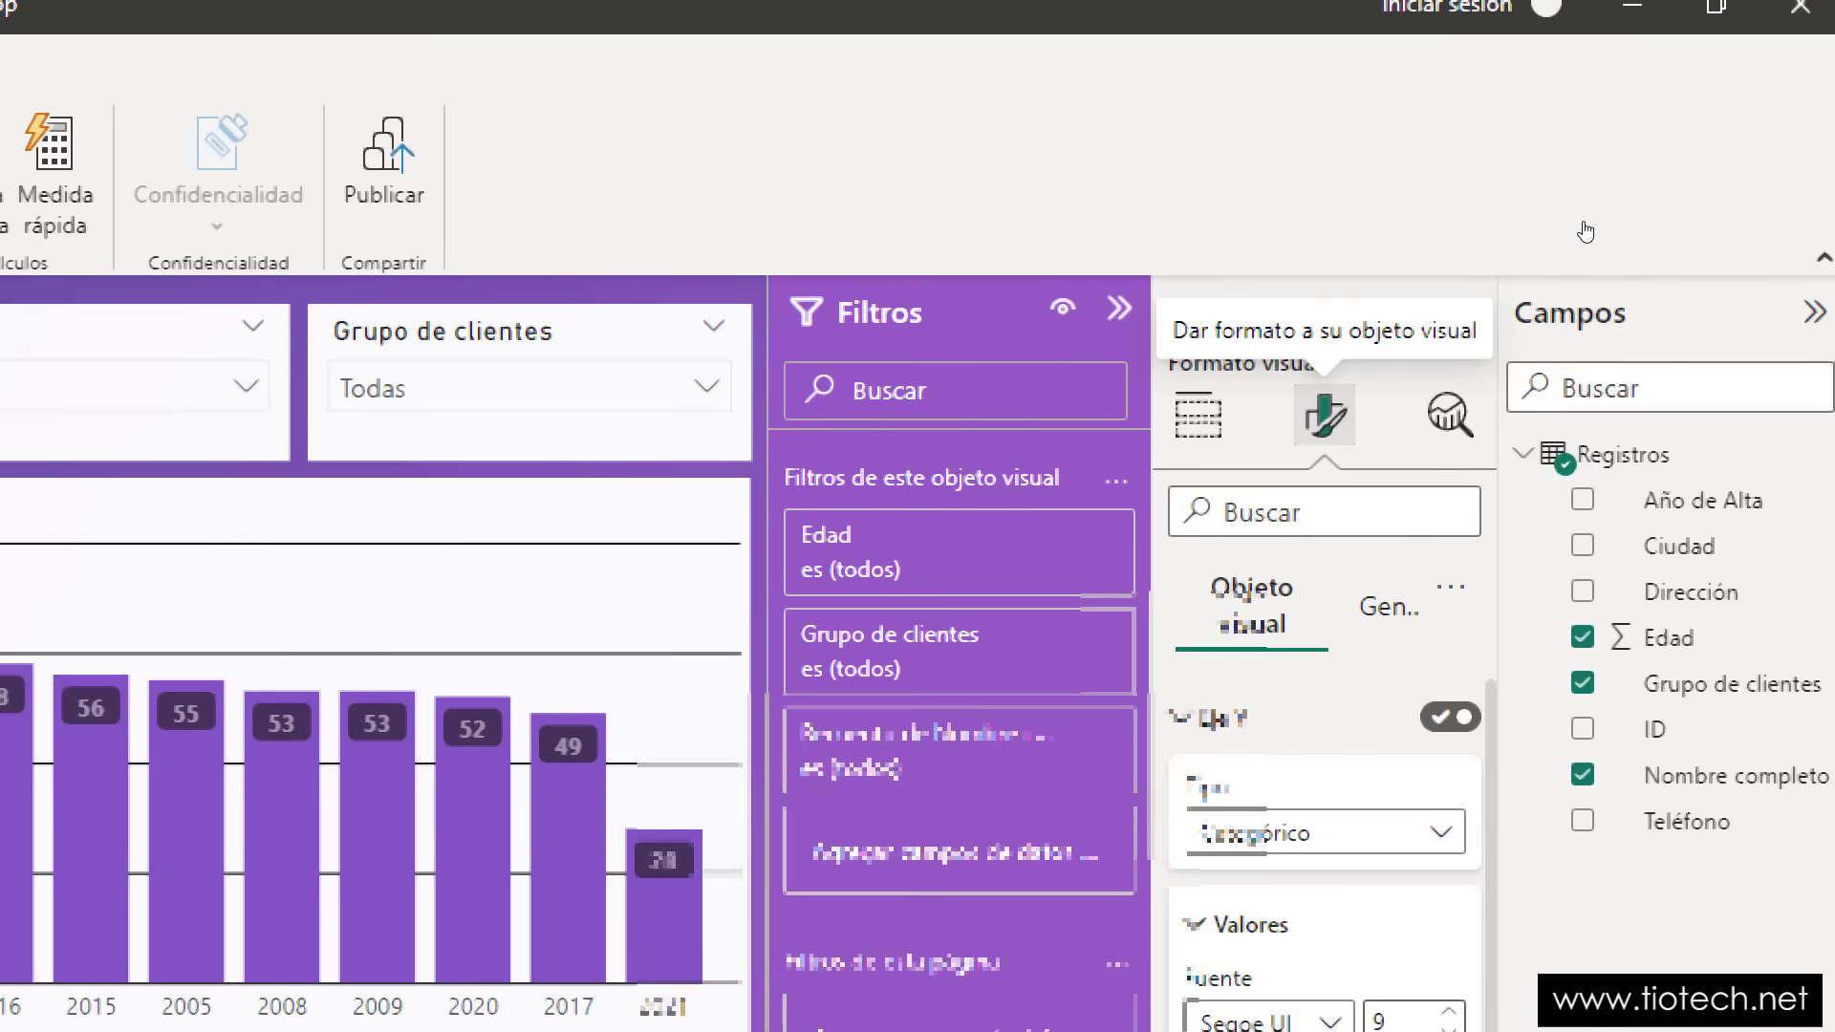
key("super+minus")
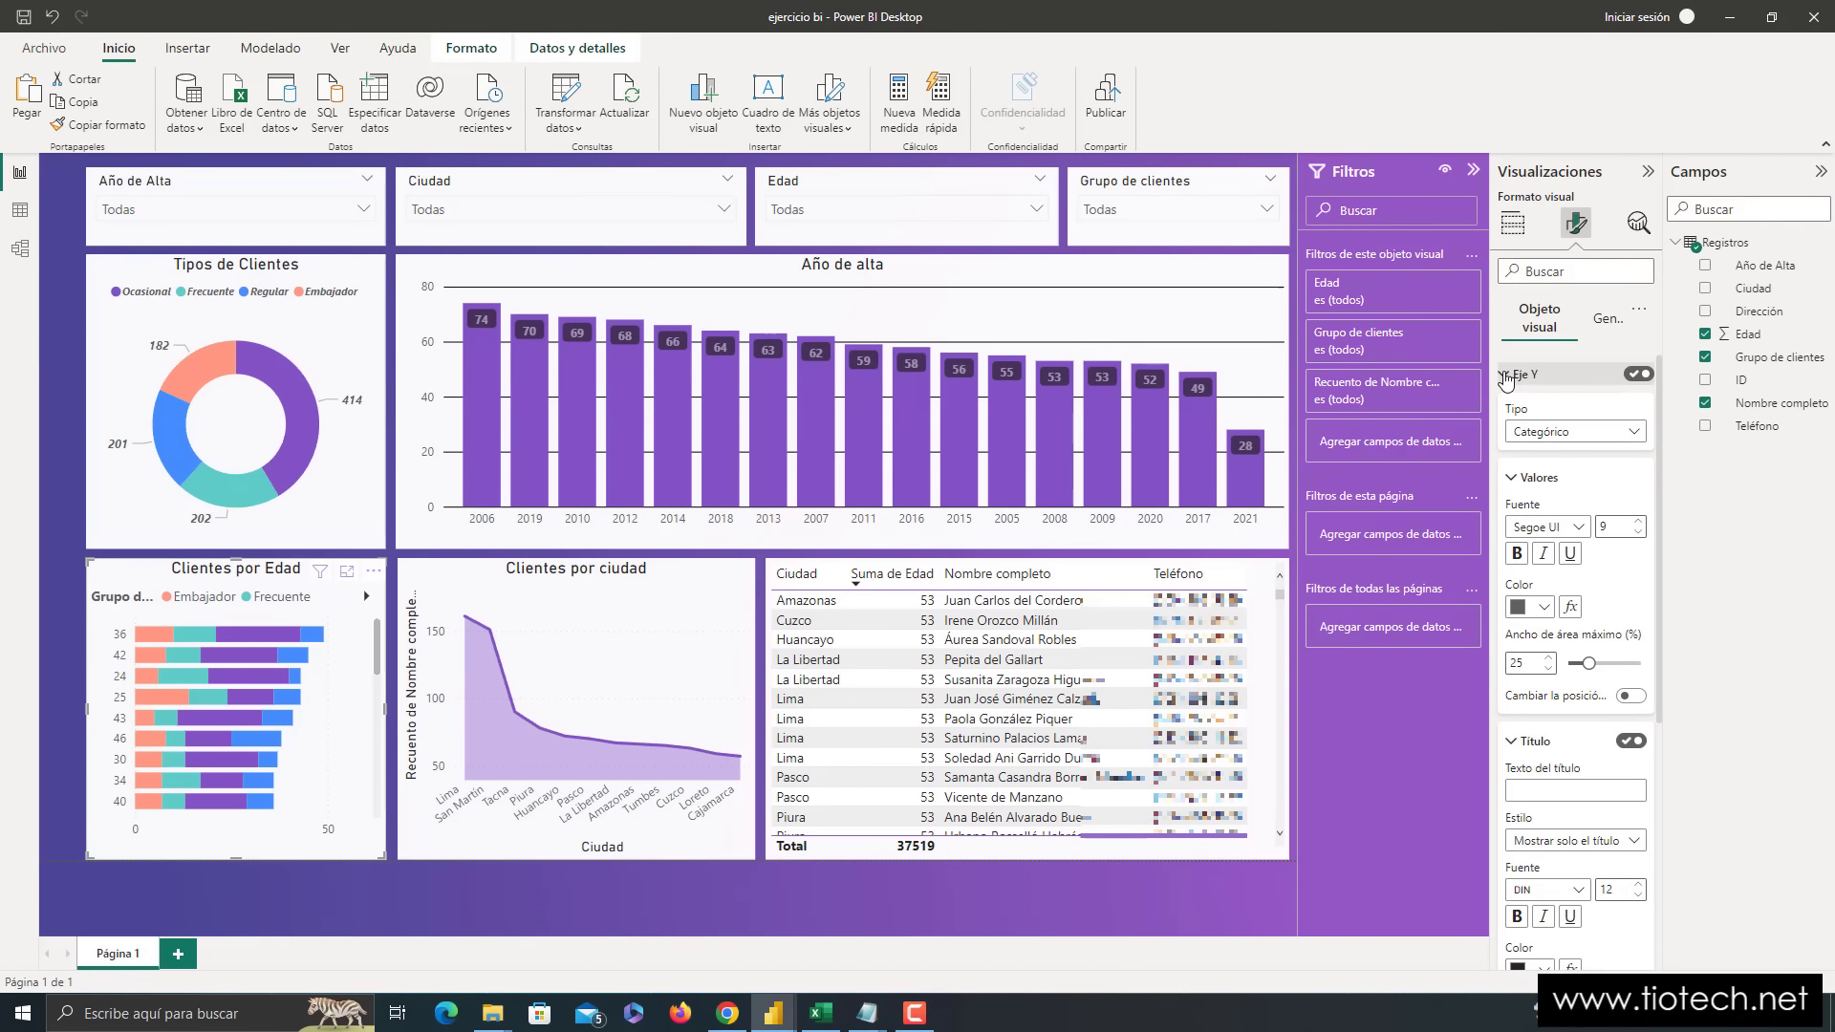
left_click(1503, 373)
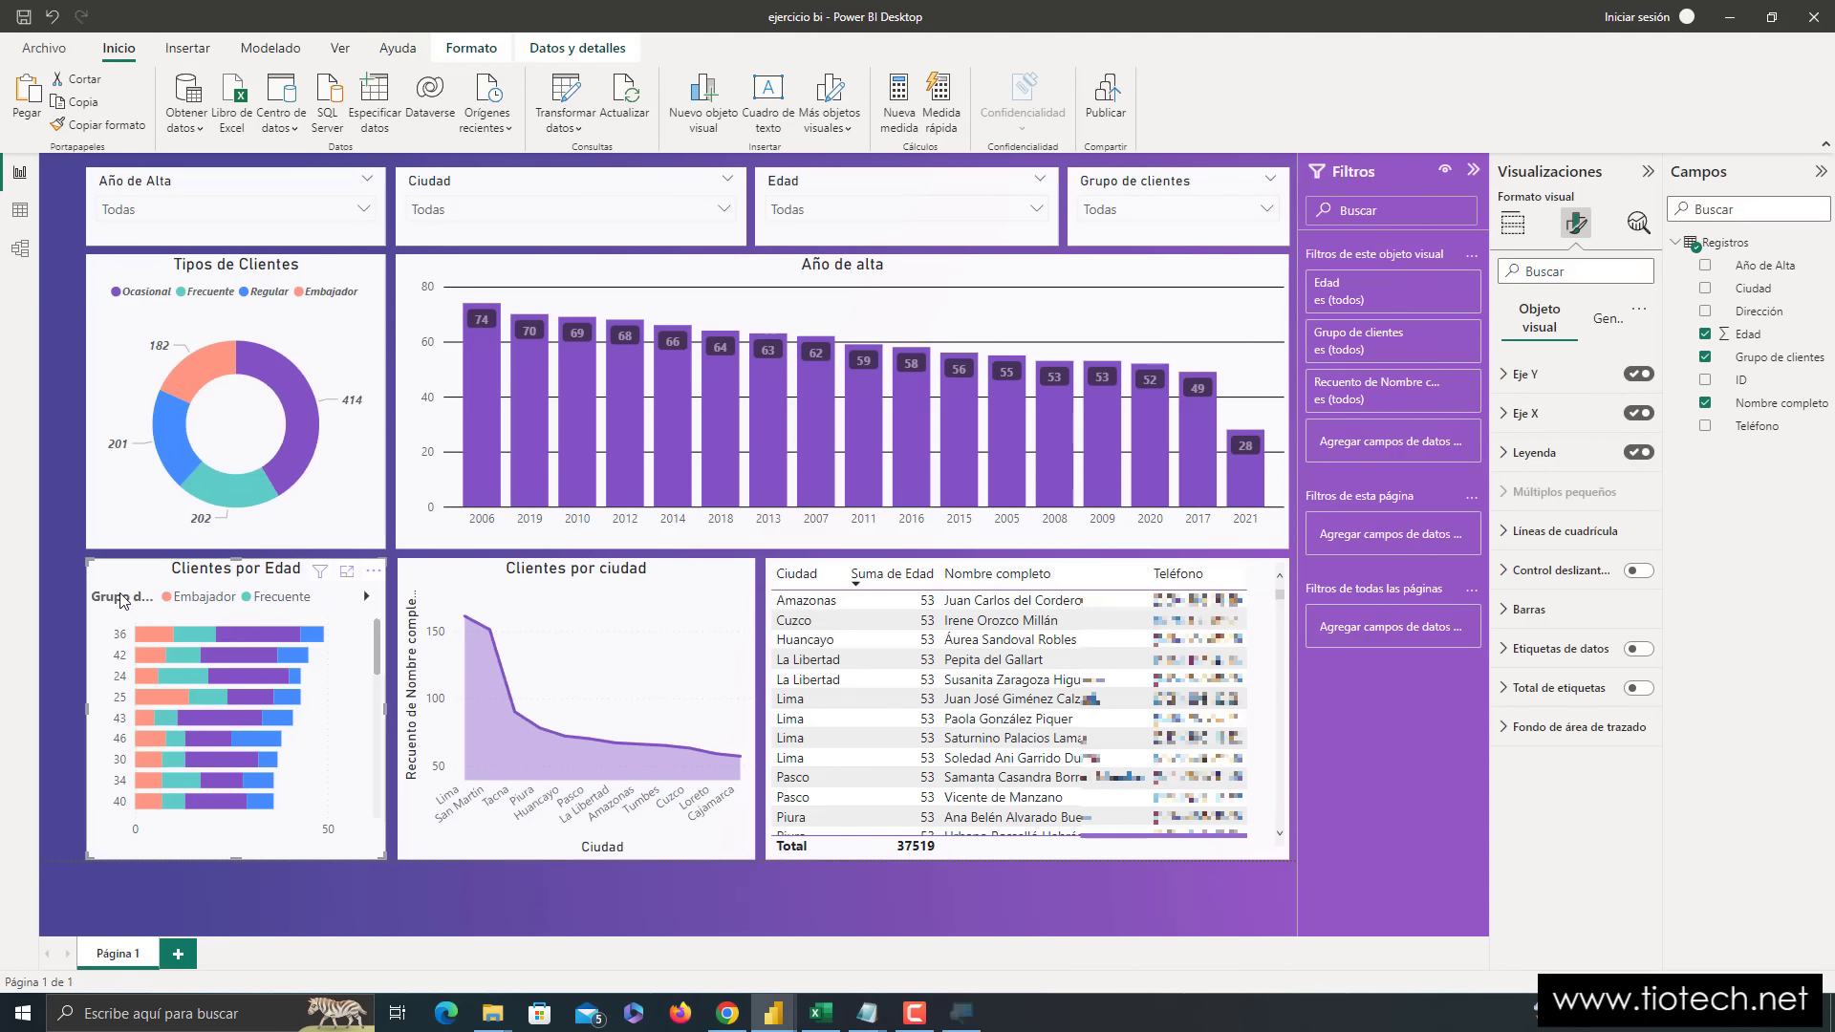
key("super+plus")
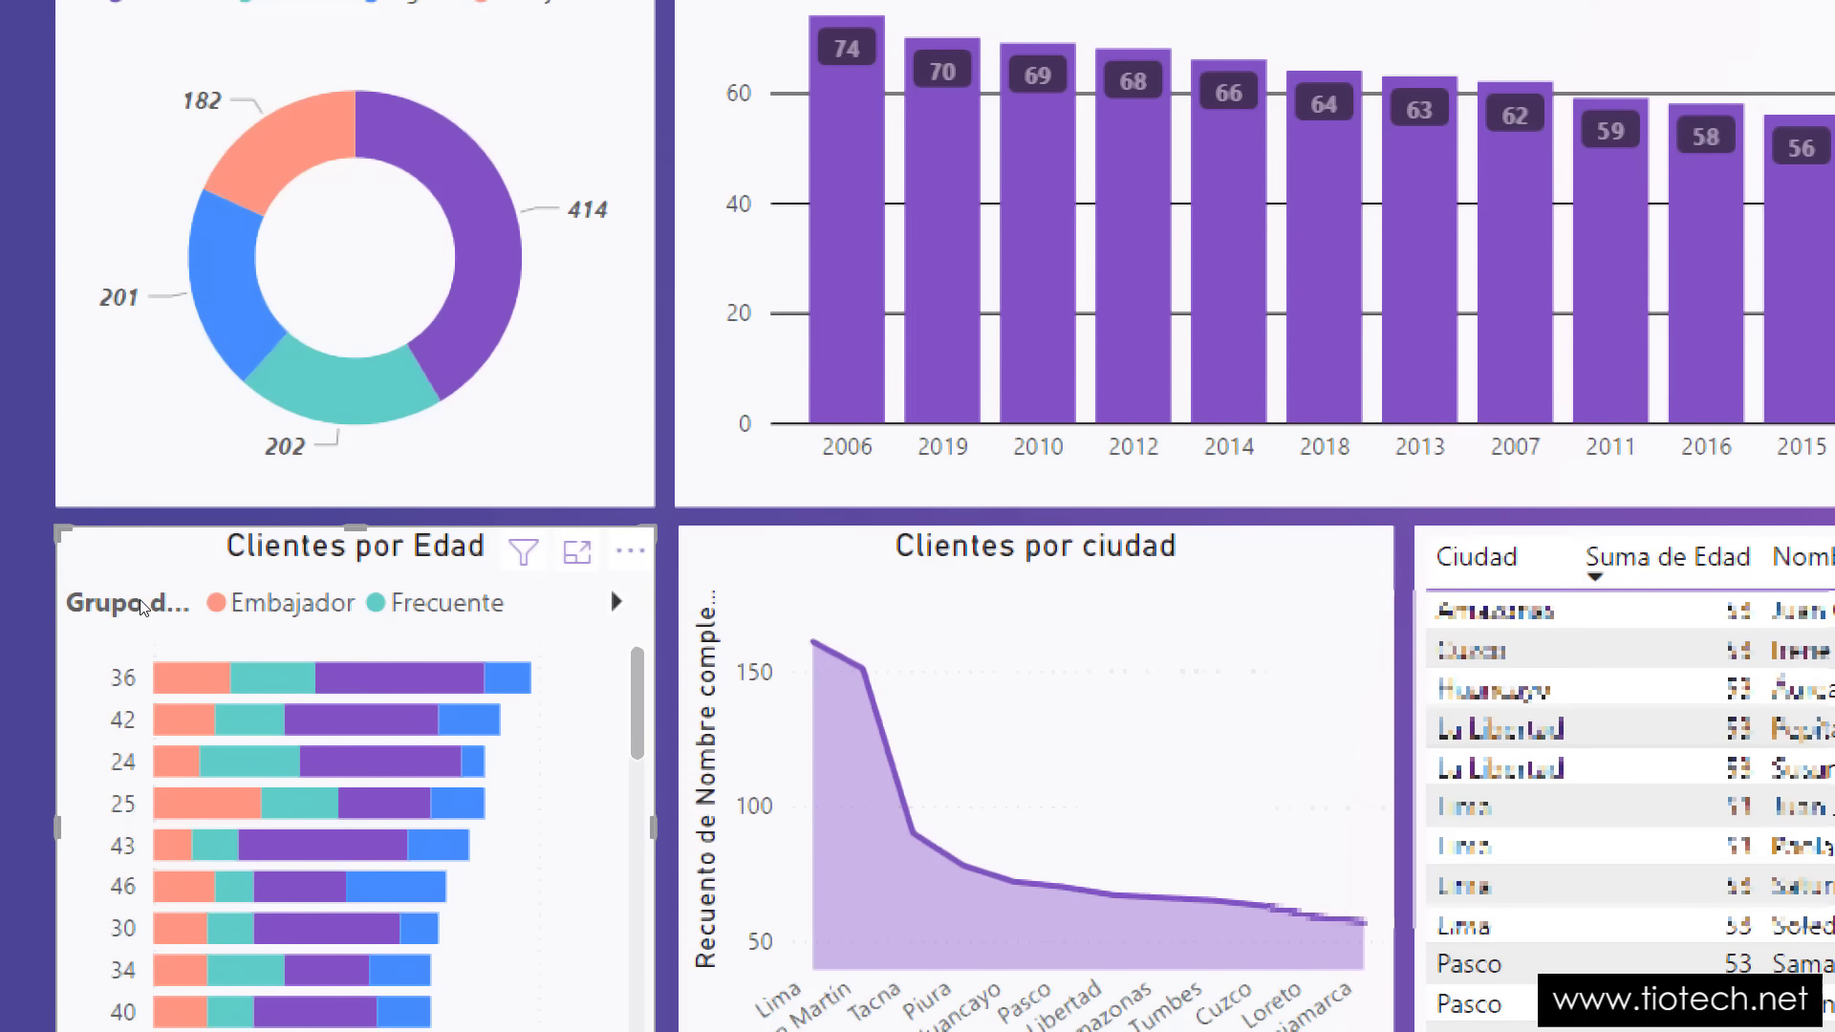
key("super+minus")
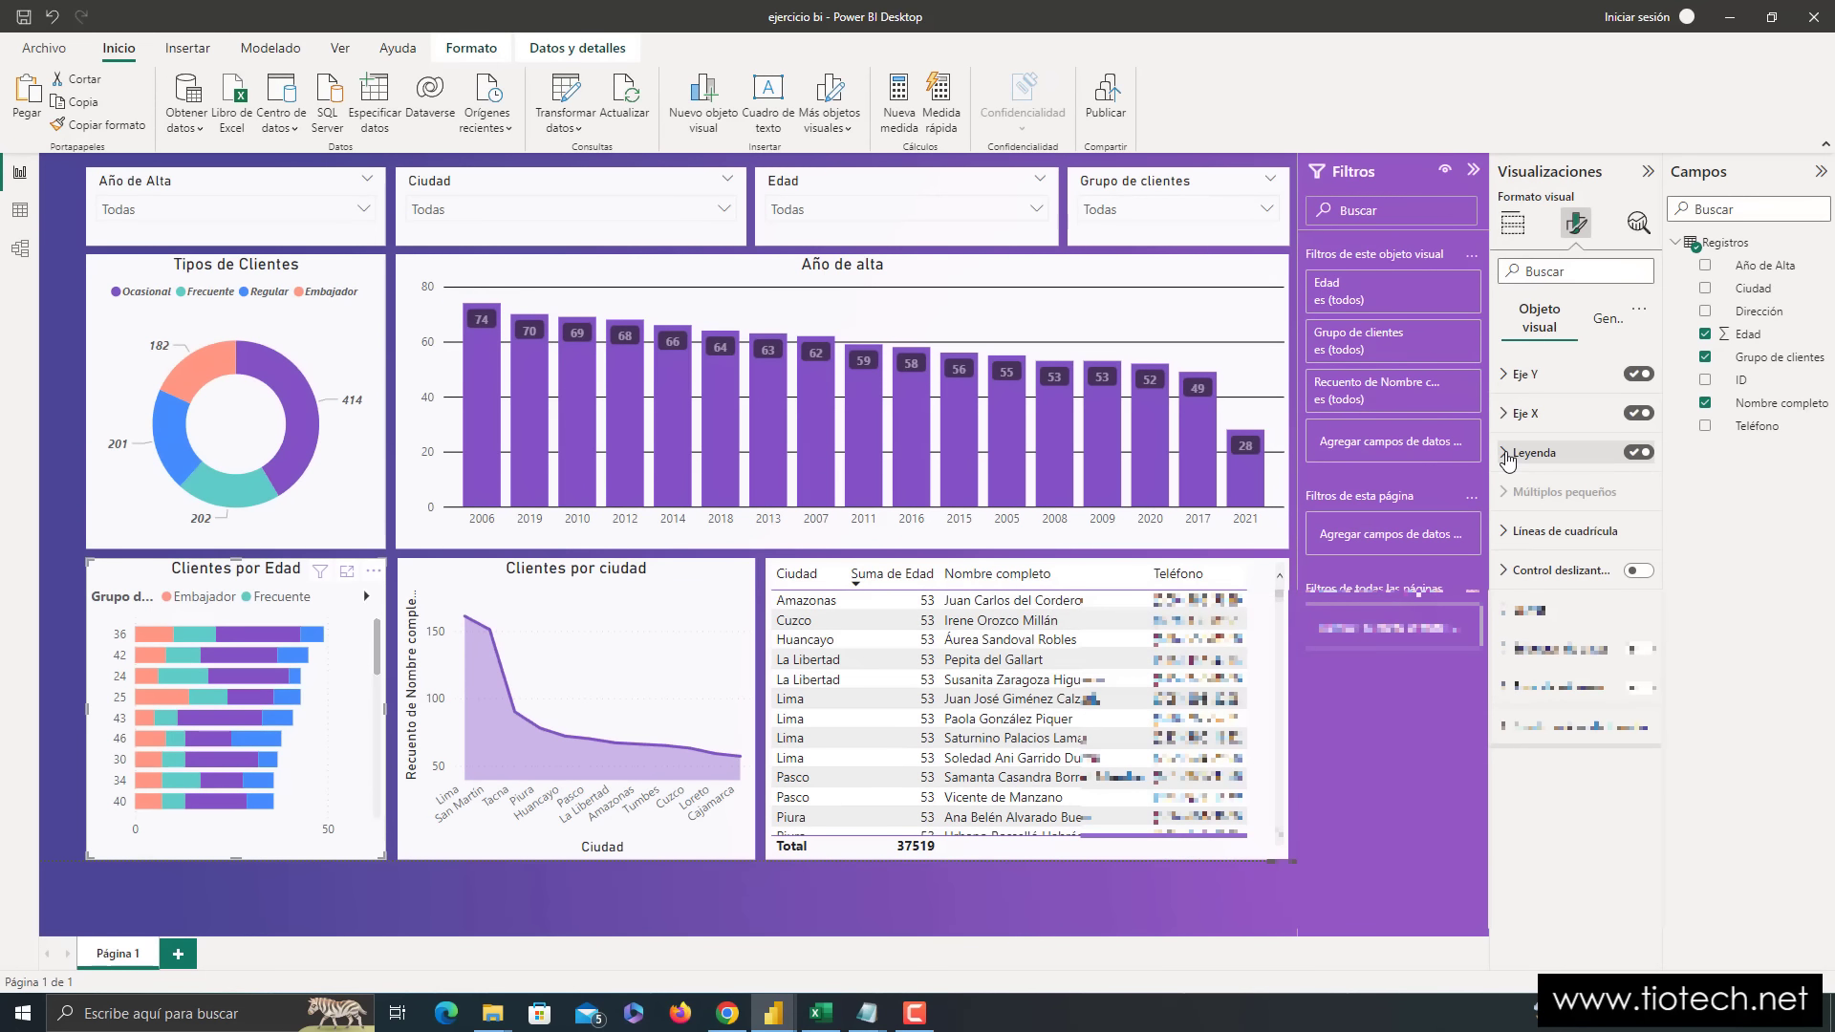
left_click(1507, 455)
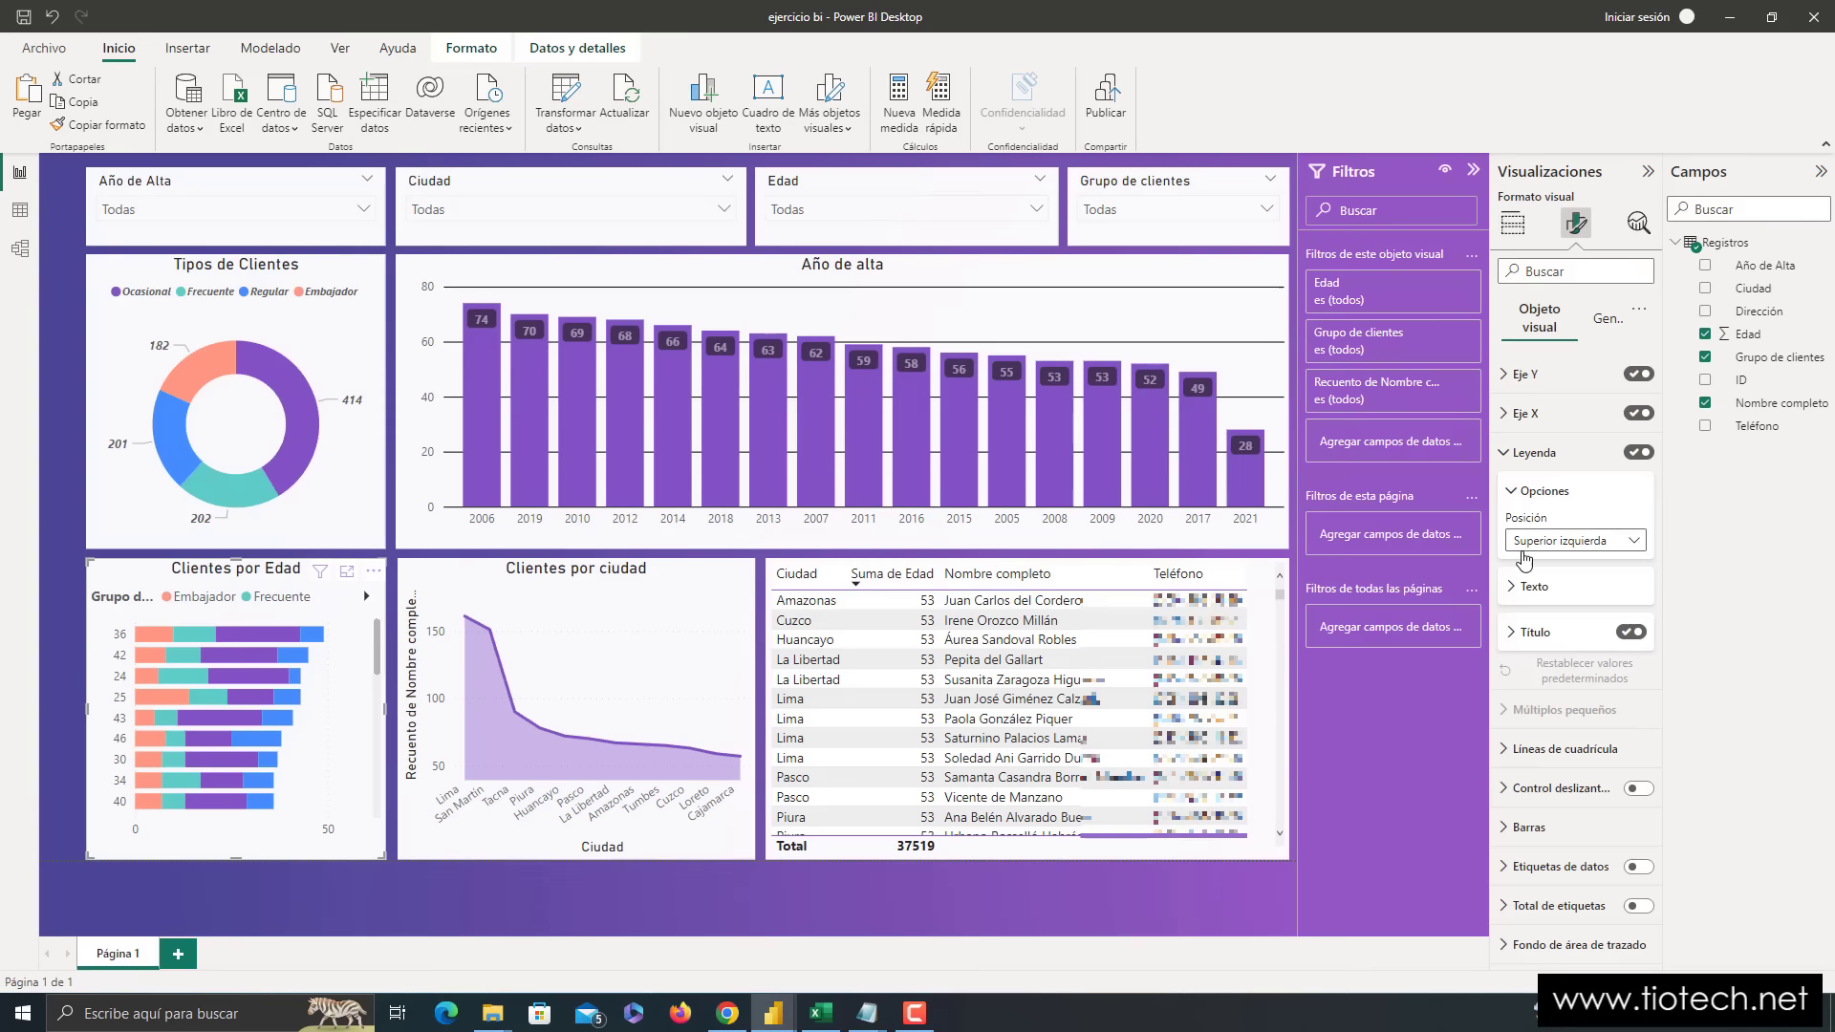
left_click(1515, 632)
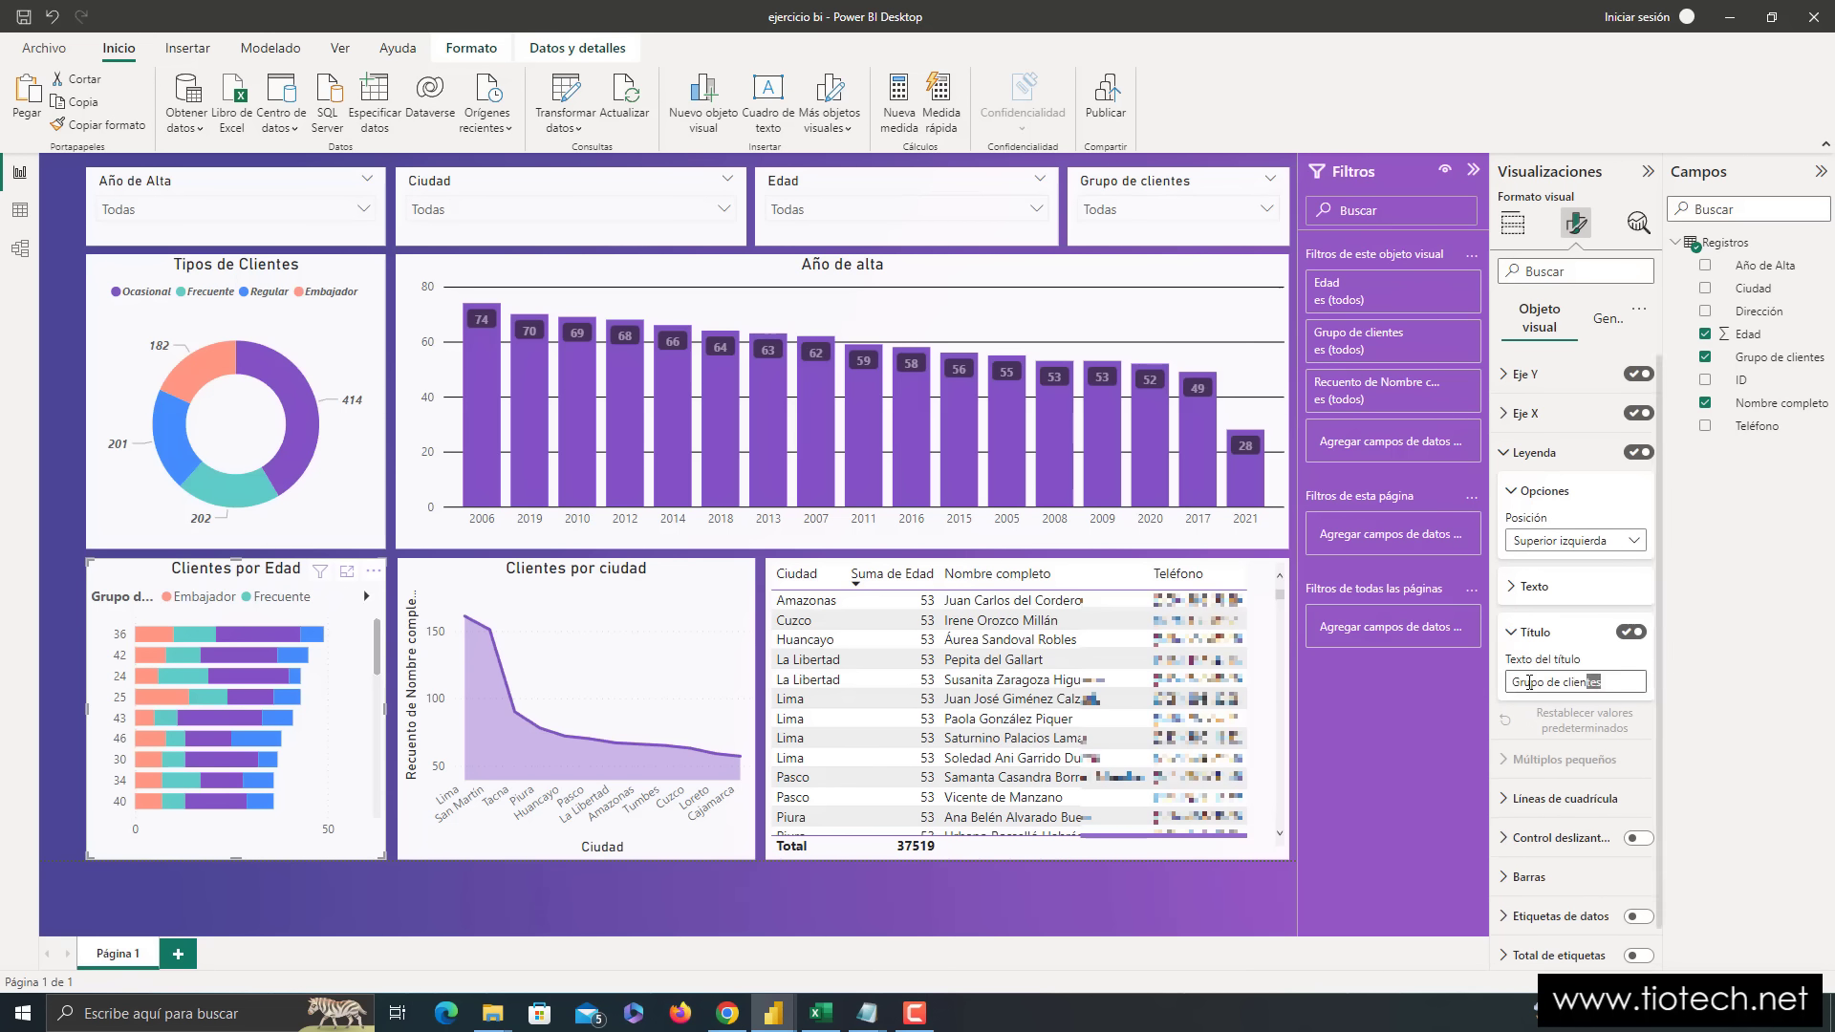
left_click_drag(1529, 682, 1411, 683)
key("BackSpace")
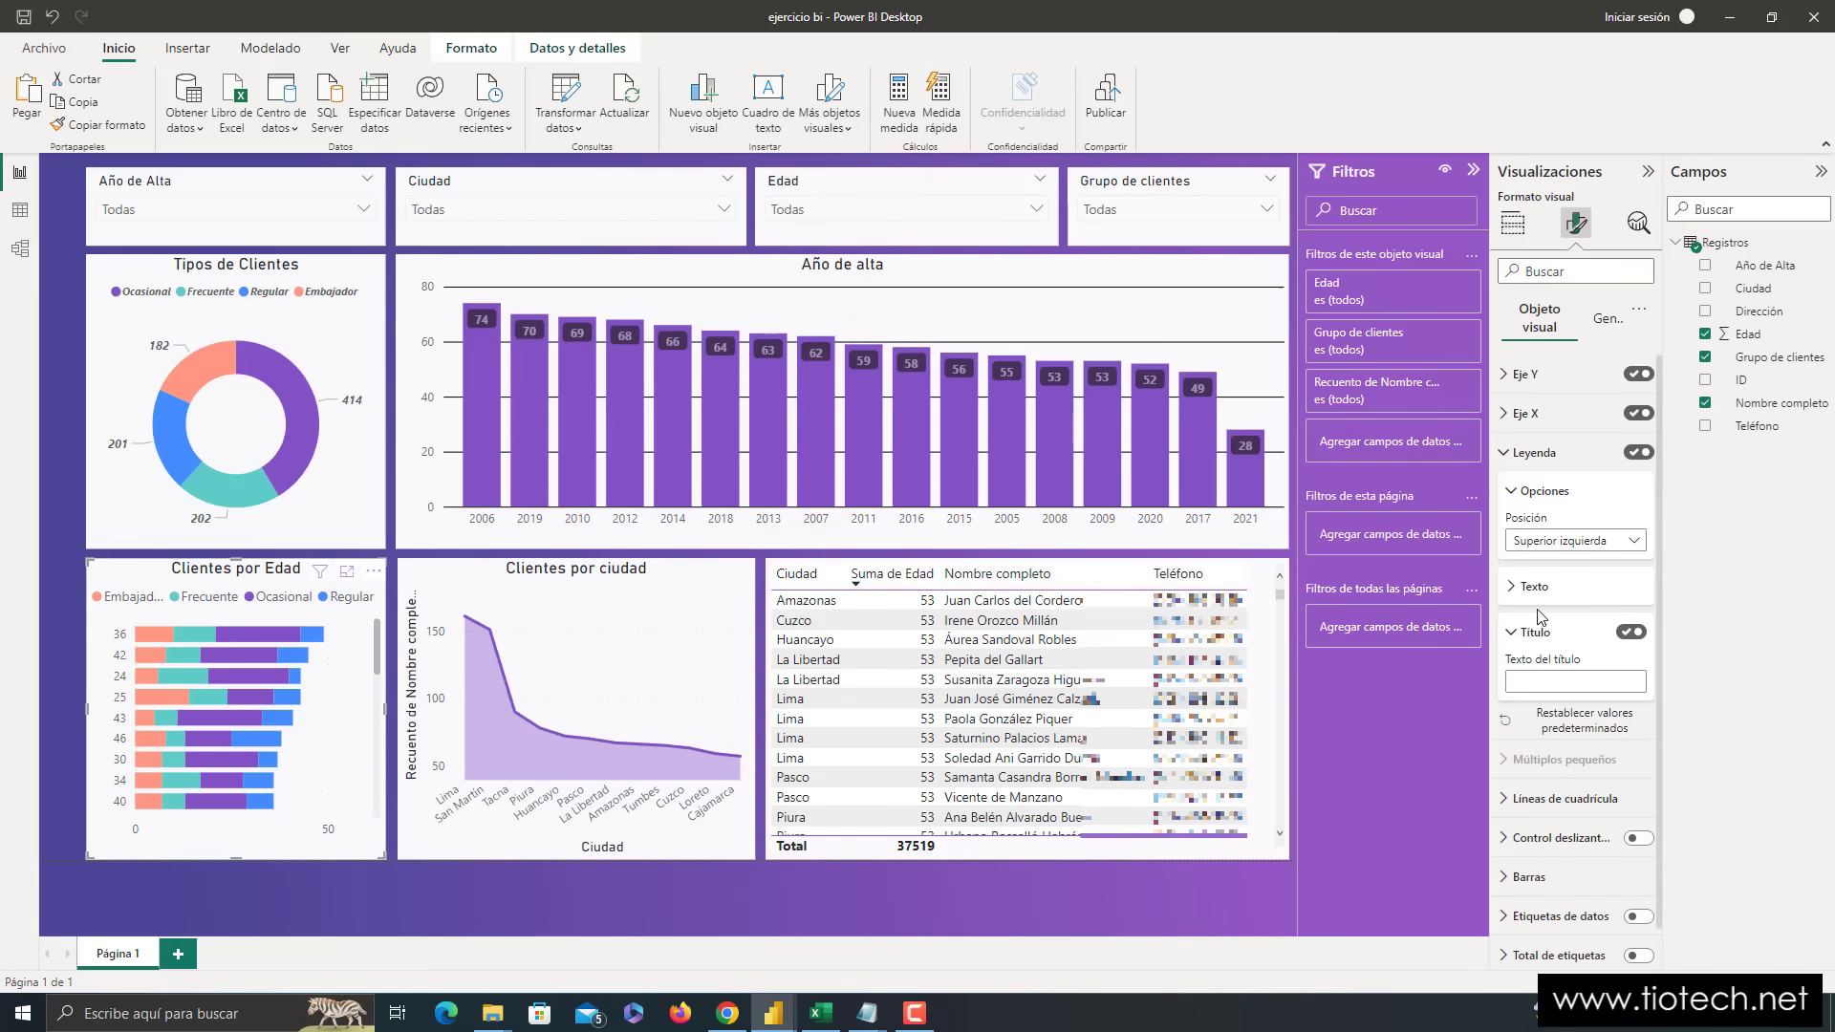
- Set the Clientes por Edad legend text to size 8 and italic
left_click(1516, 591)
left_click(1638, 640)
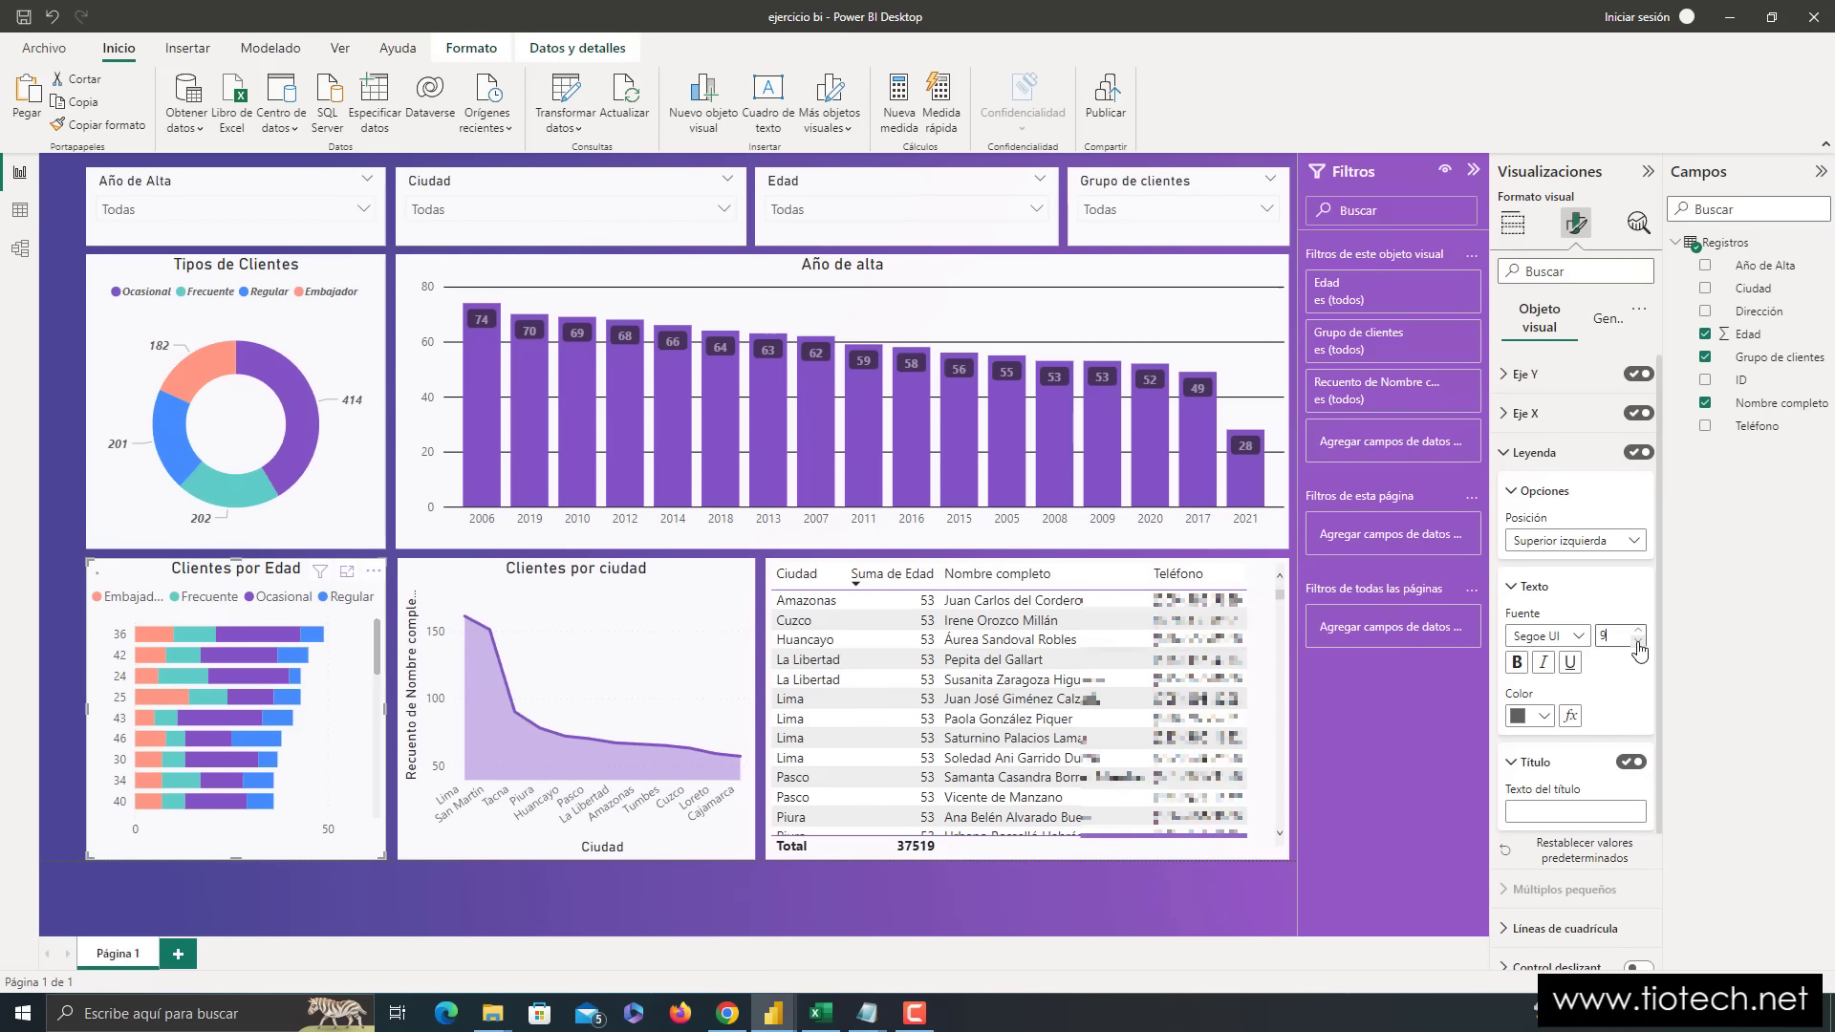
left_click(1638, 640)
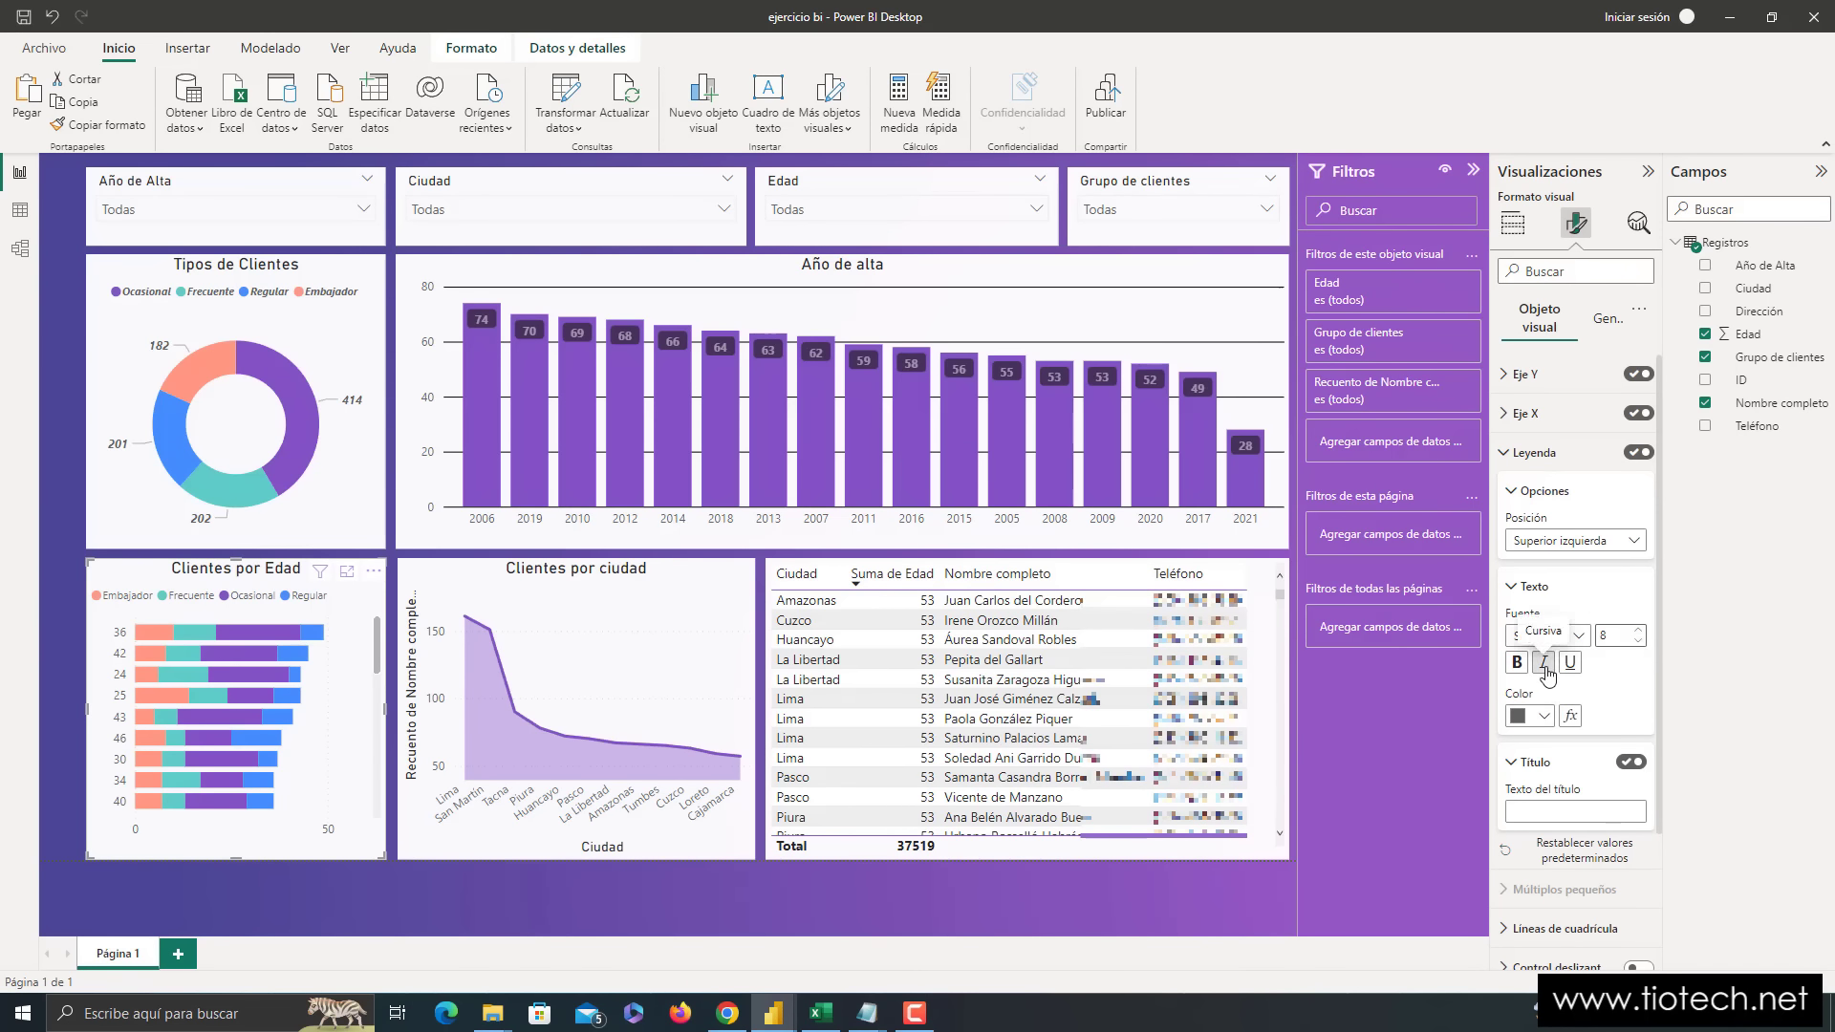
left_click(1545, 663)
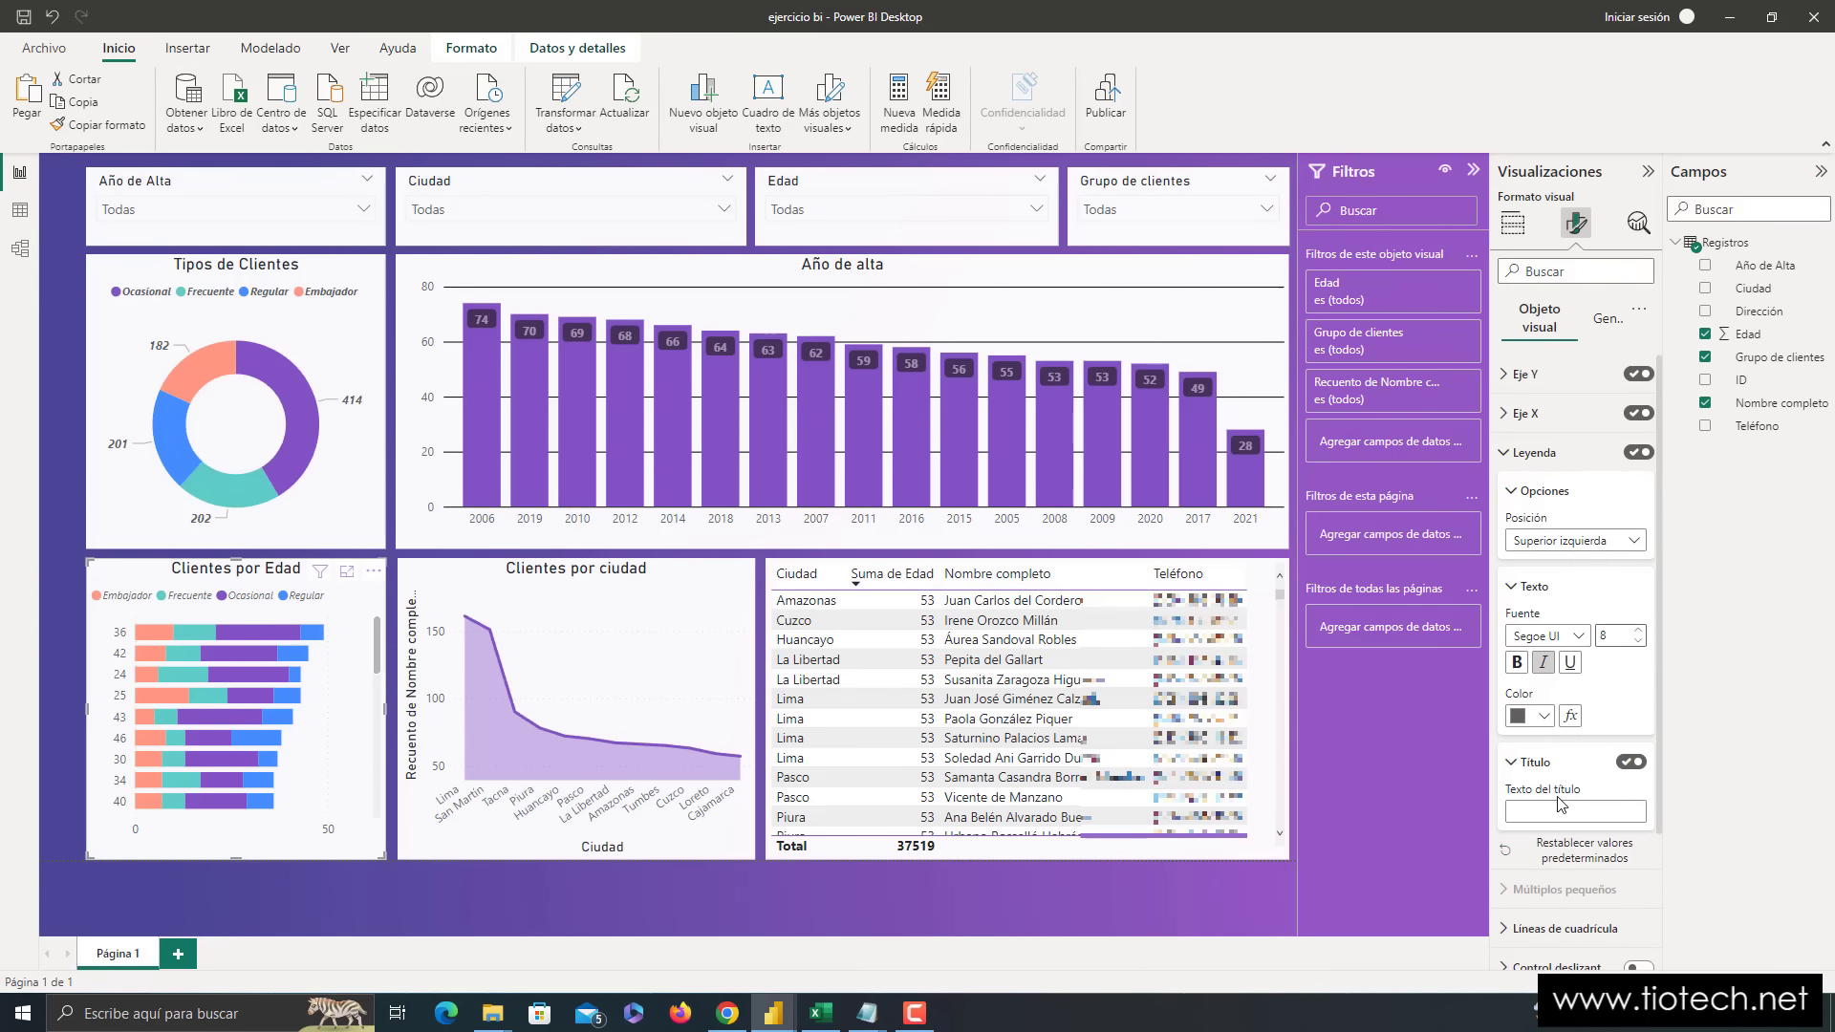
left_click(1523, 762)
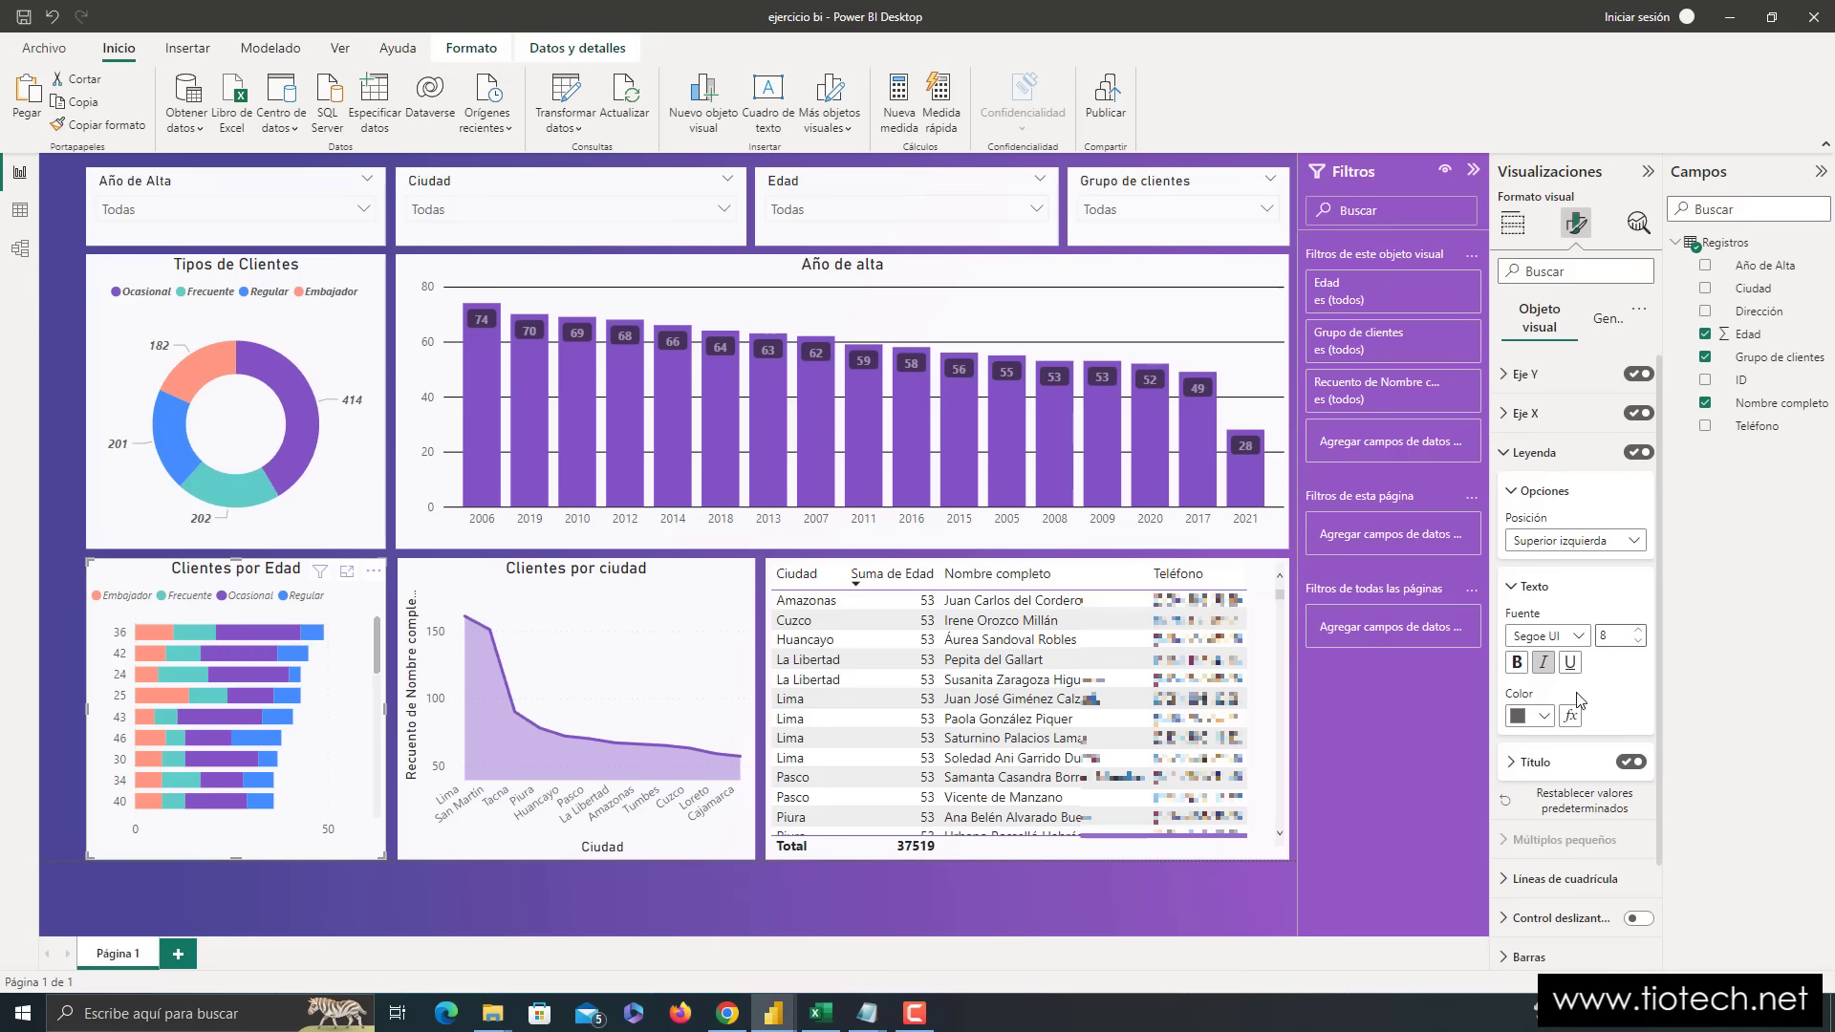
- Position the Clientes por Edad legend at Arriba, en el centro and make its text bold
left_click(1545, 542)
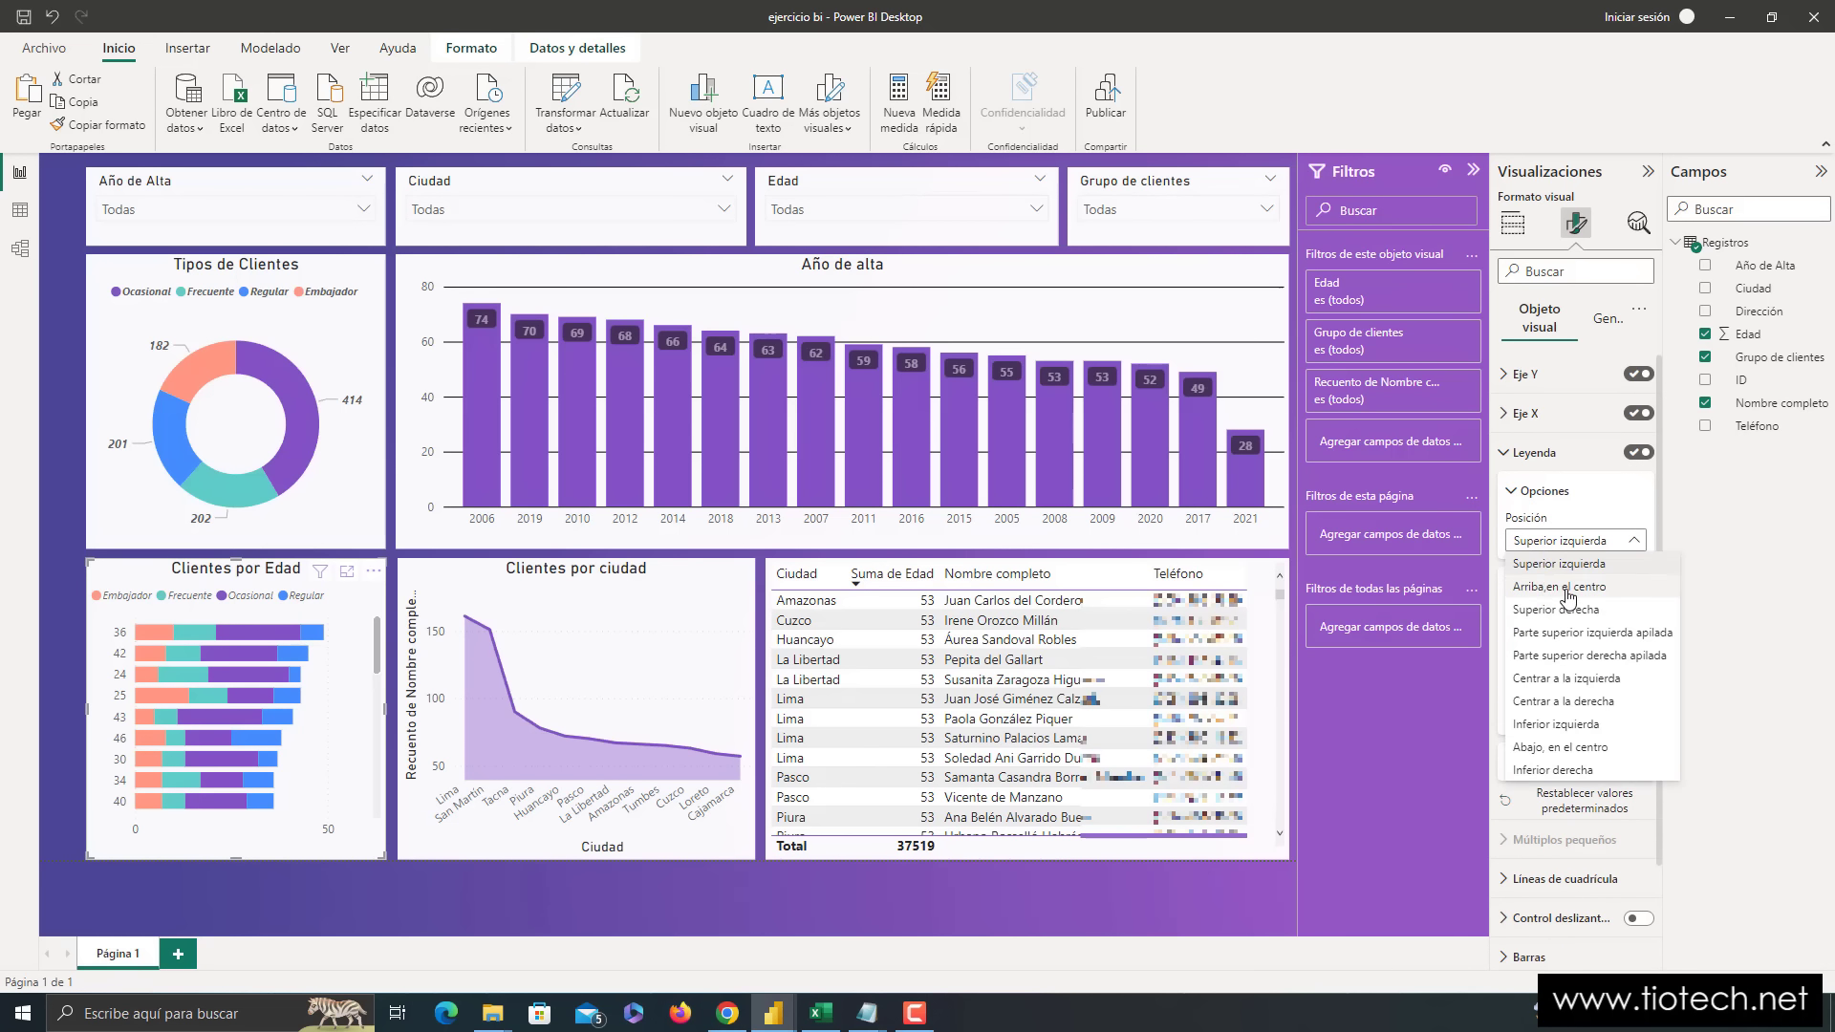
left_click(1568, 586)
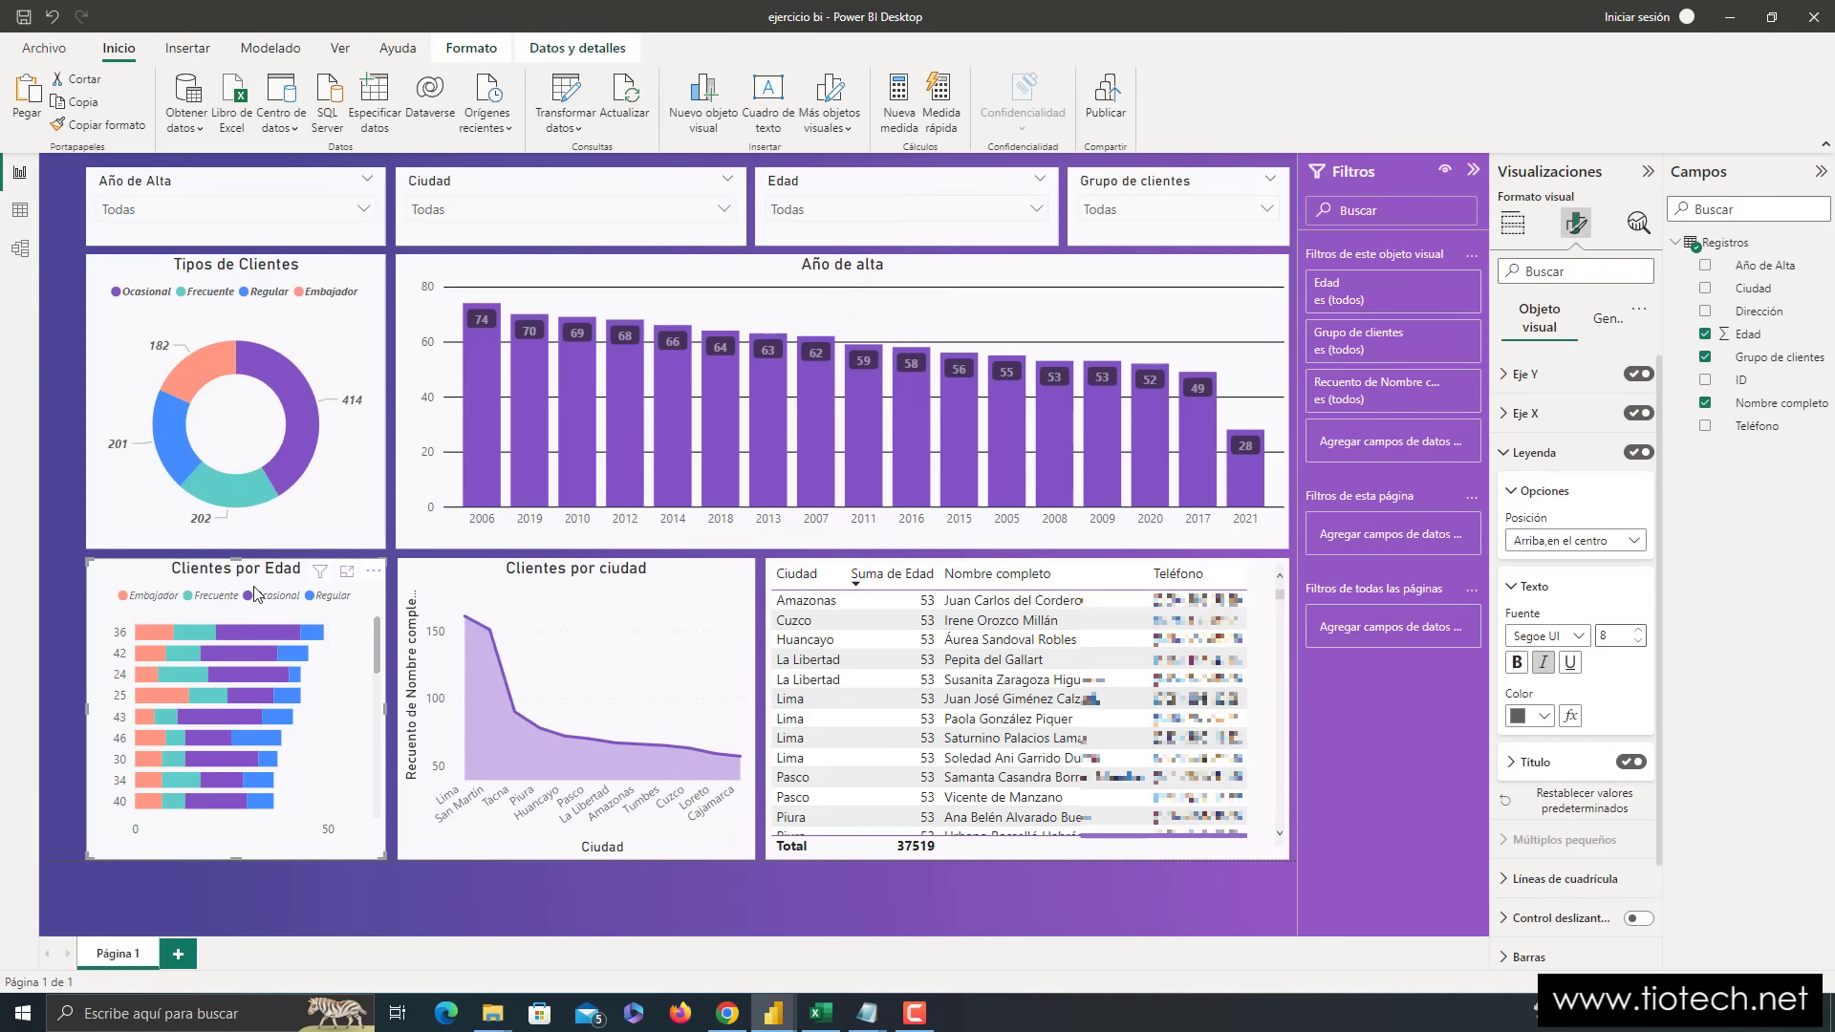
left_click(1516, 662)
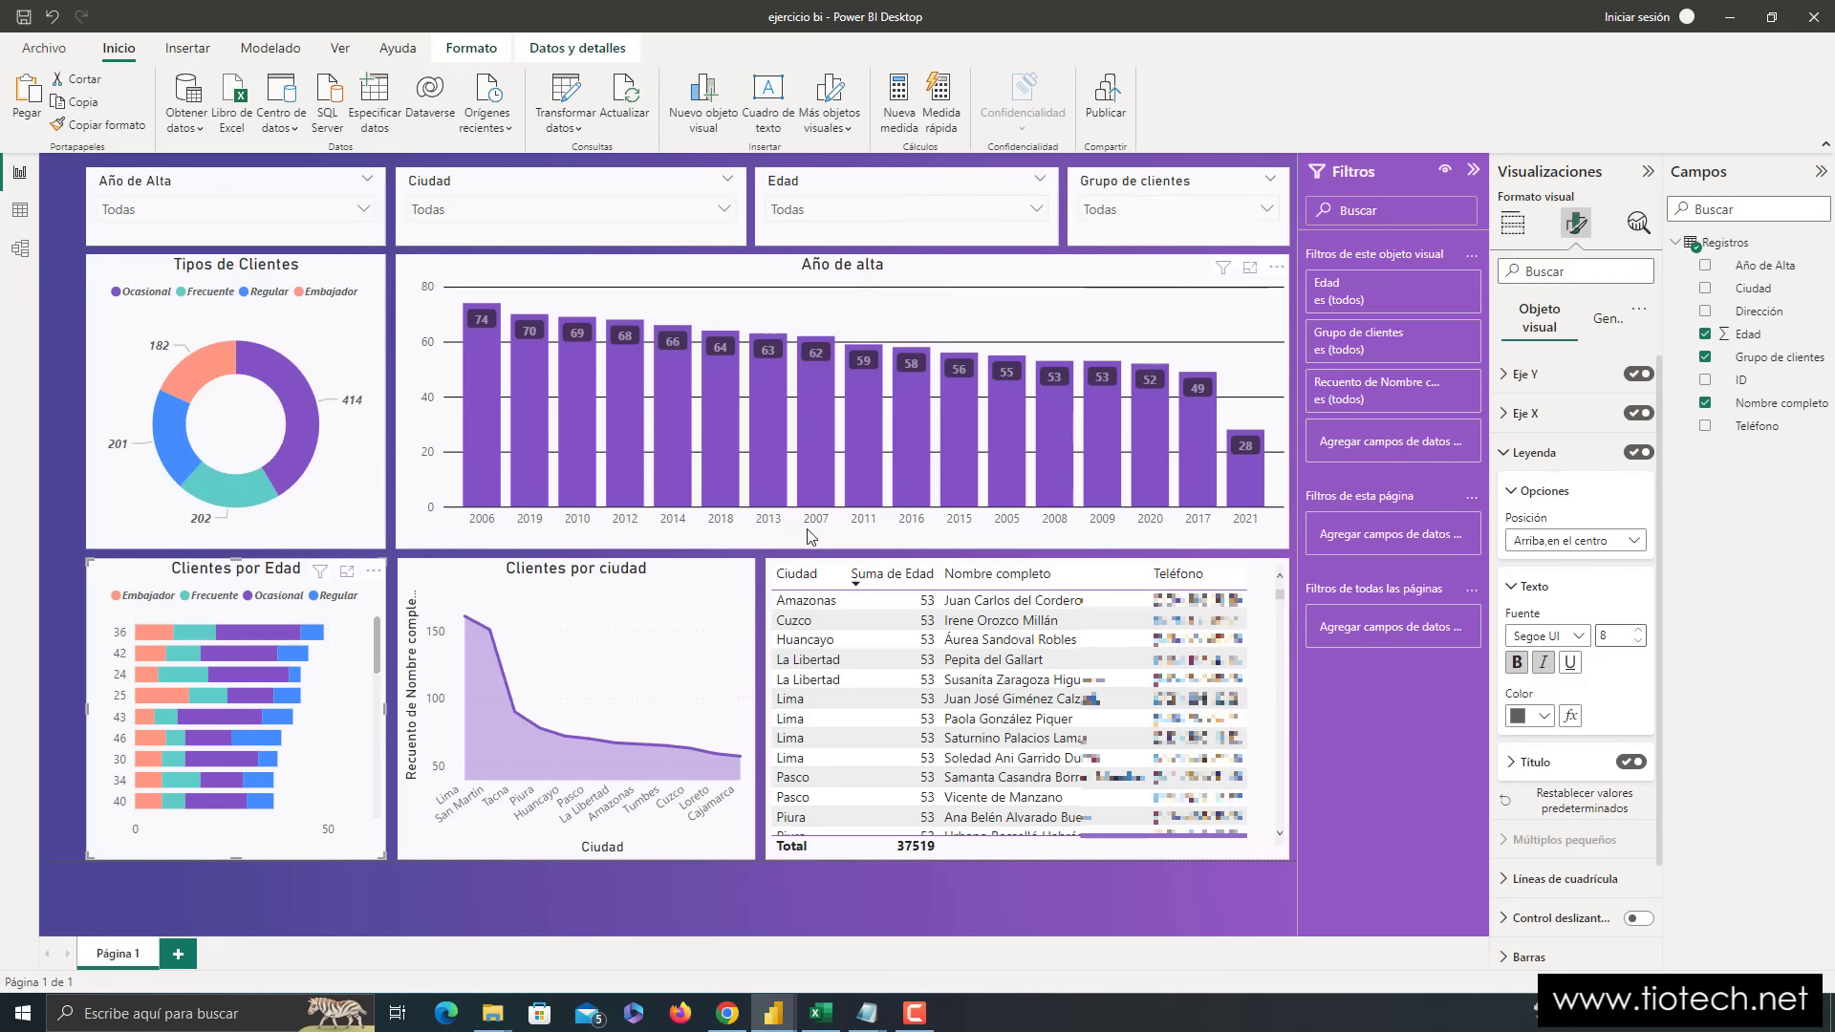
- Clear the Y-axis title text from the Clientes por ciudad area chart
left_click(443, 584)
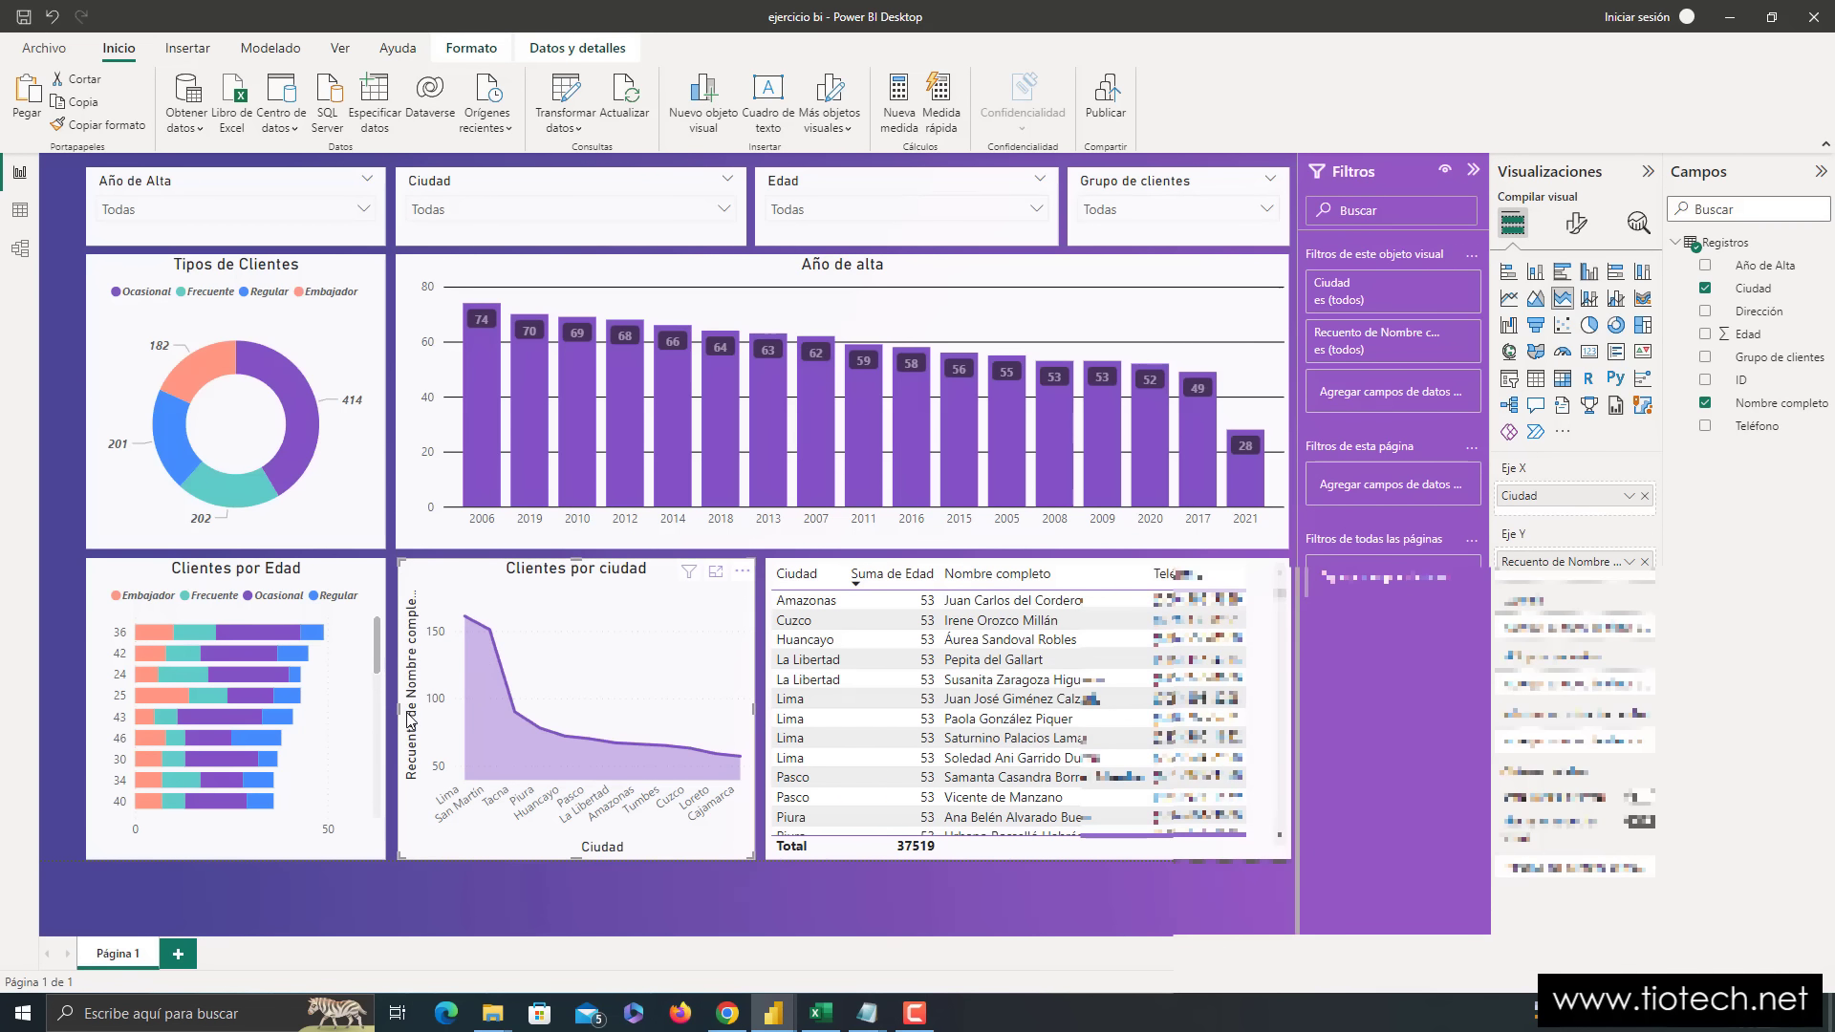
key("super+plus")
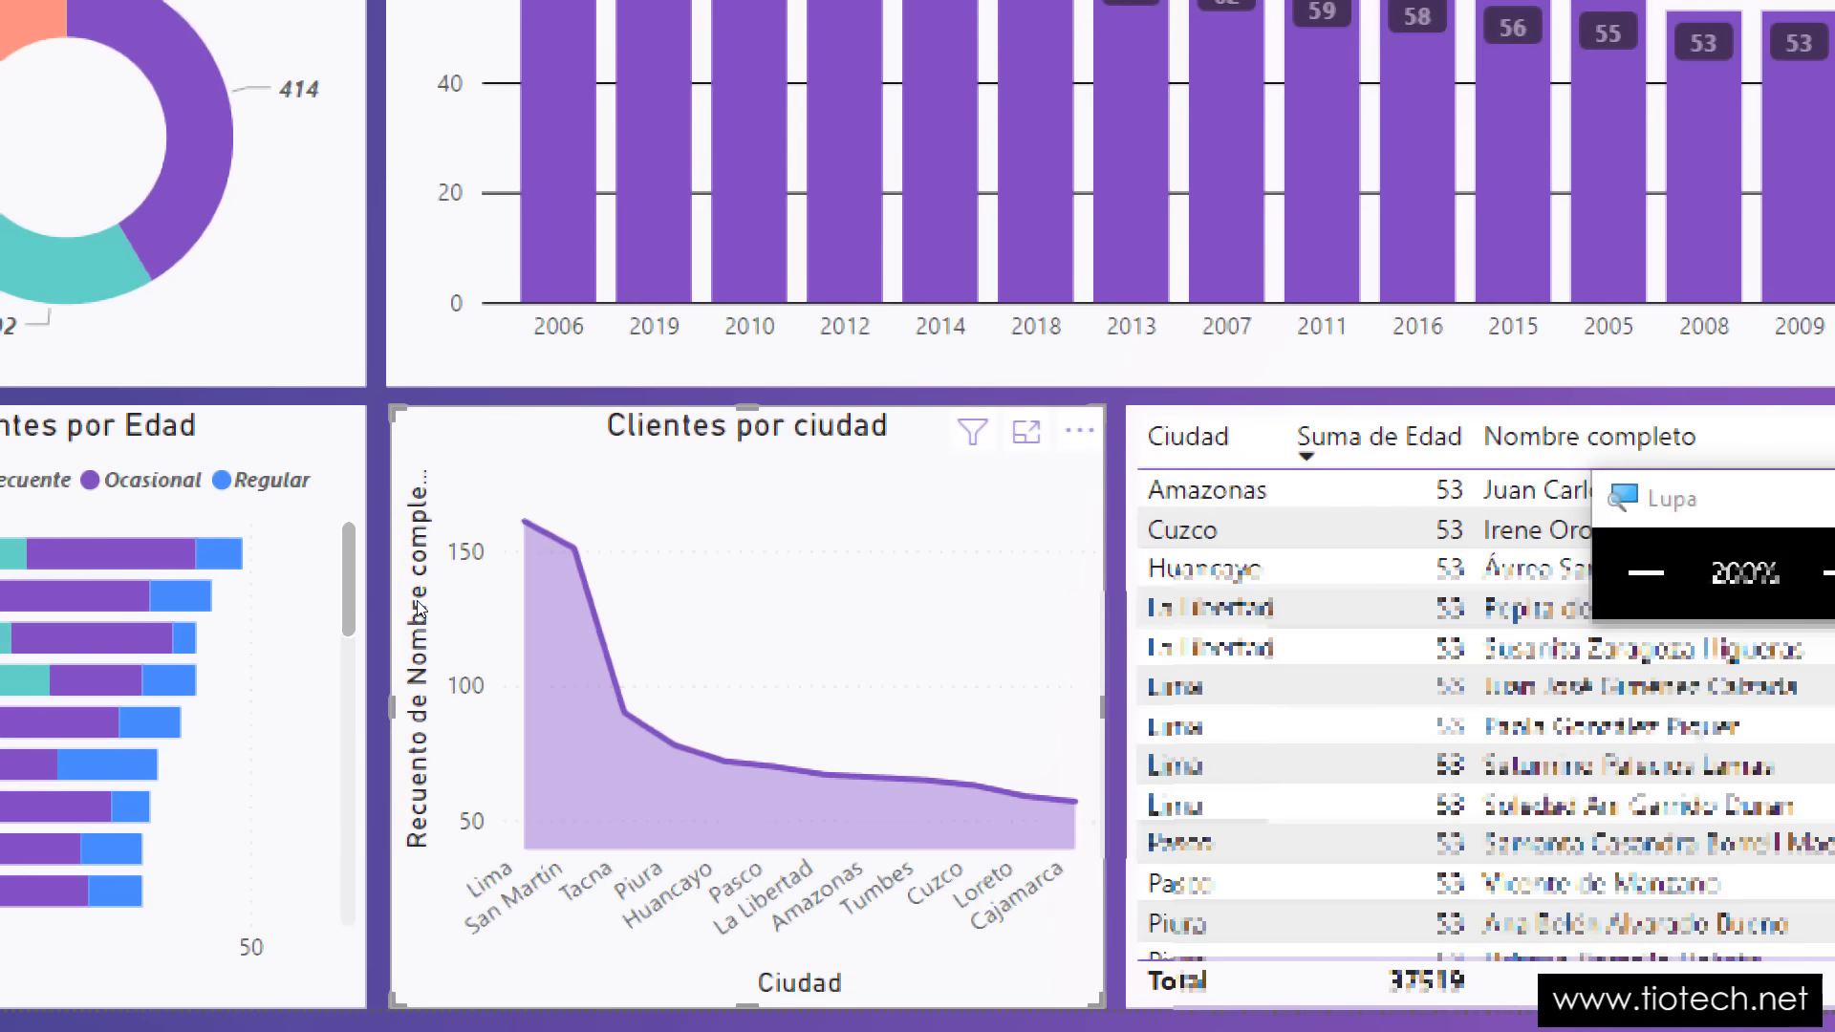
key("super+Escape")
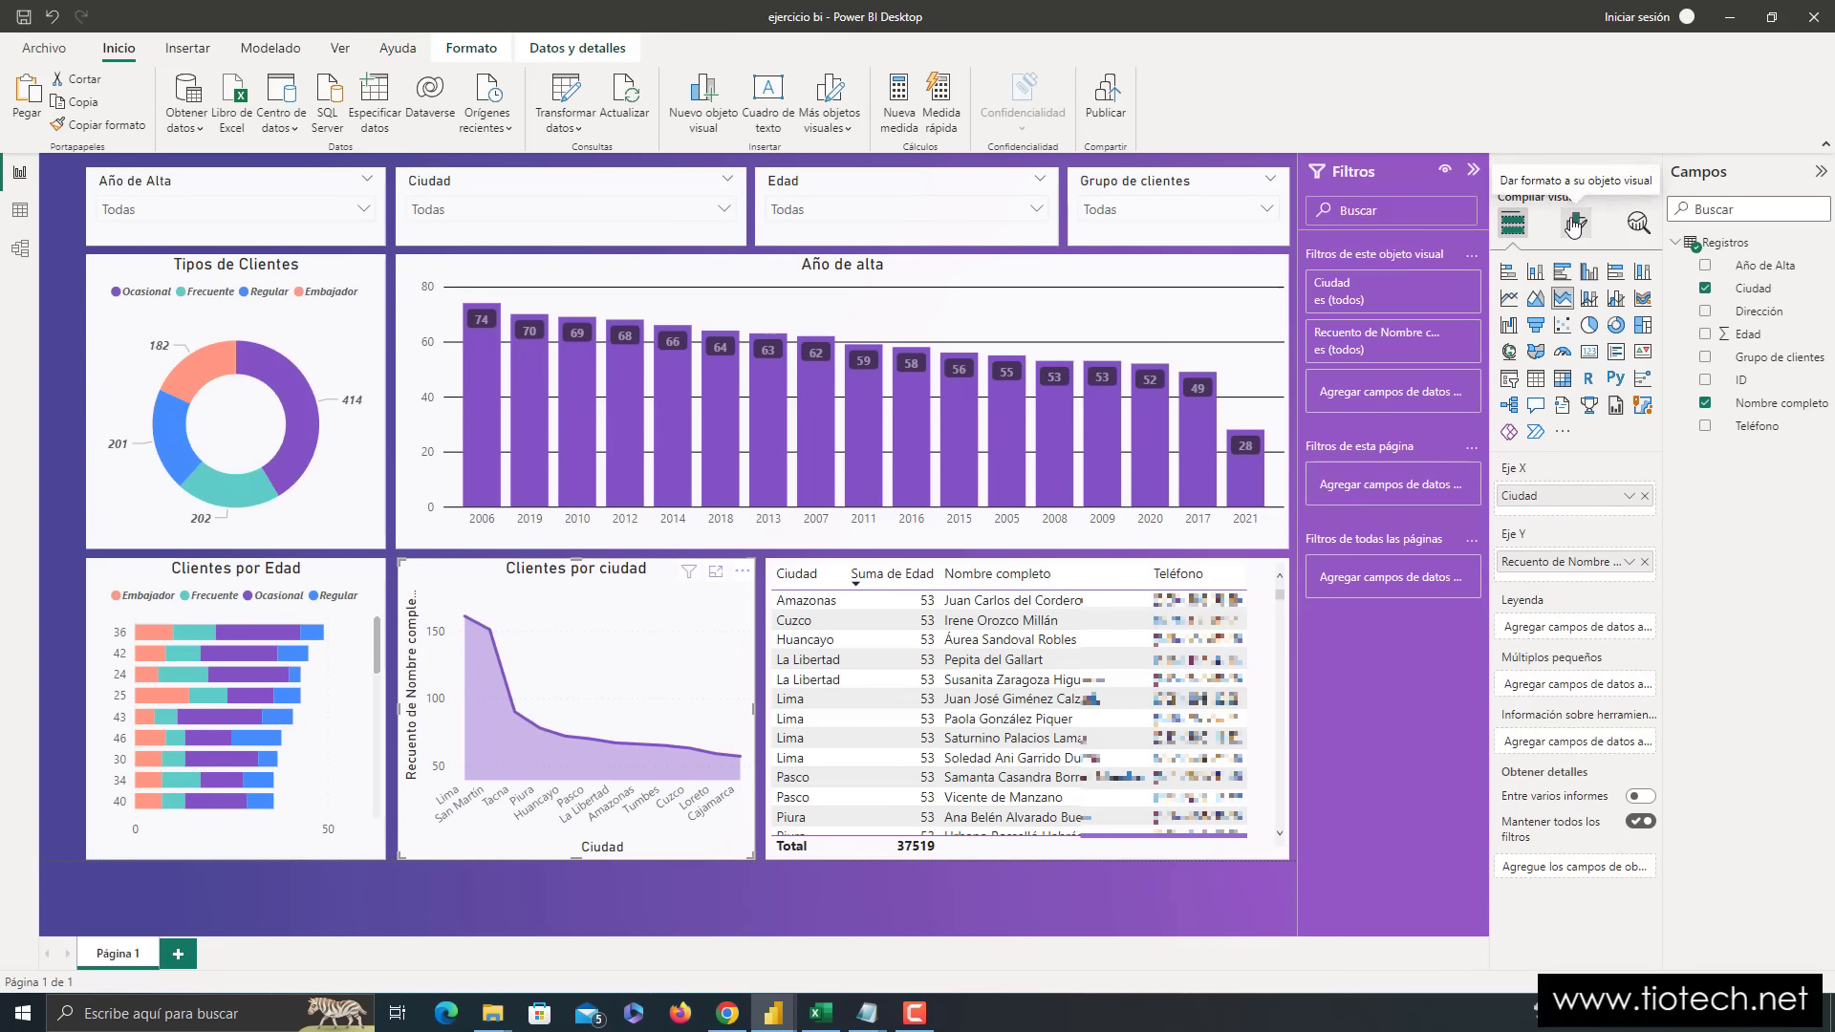
left_click(1574, 226)
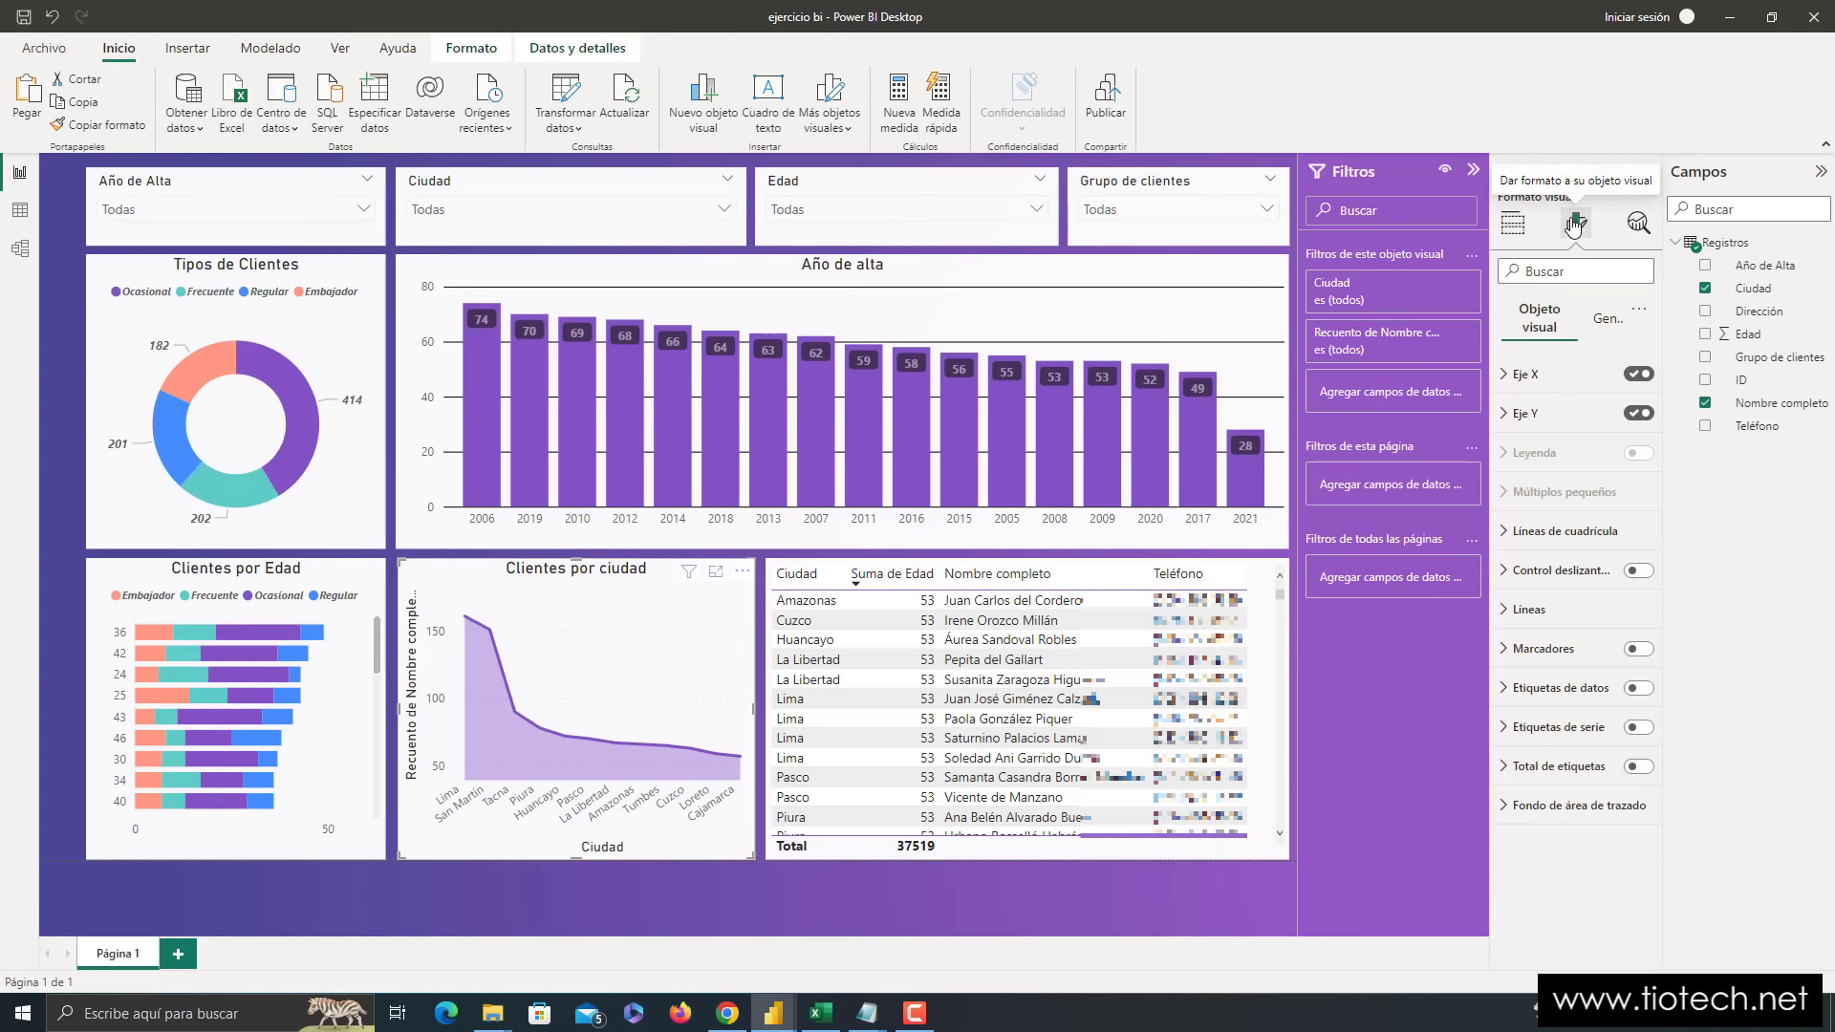
left_click(1503, 415)
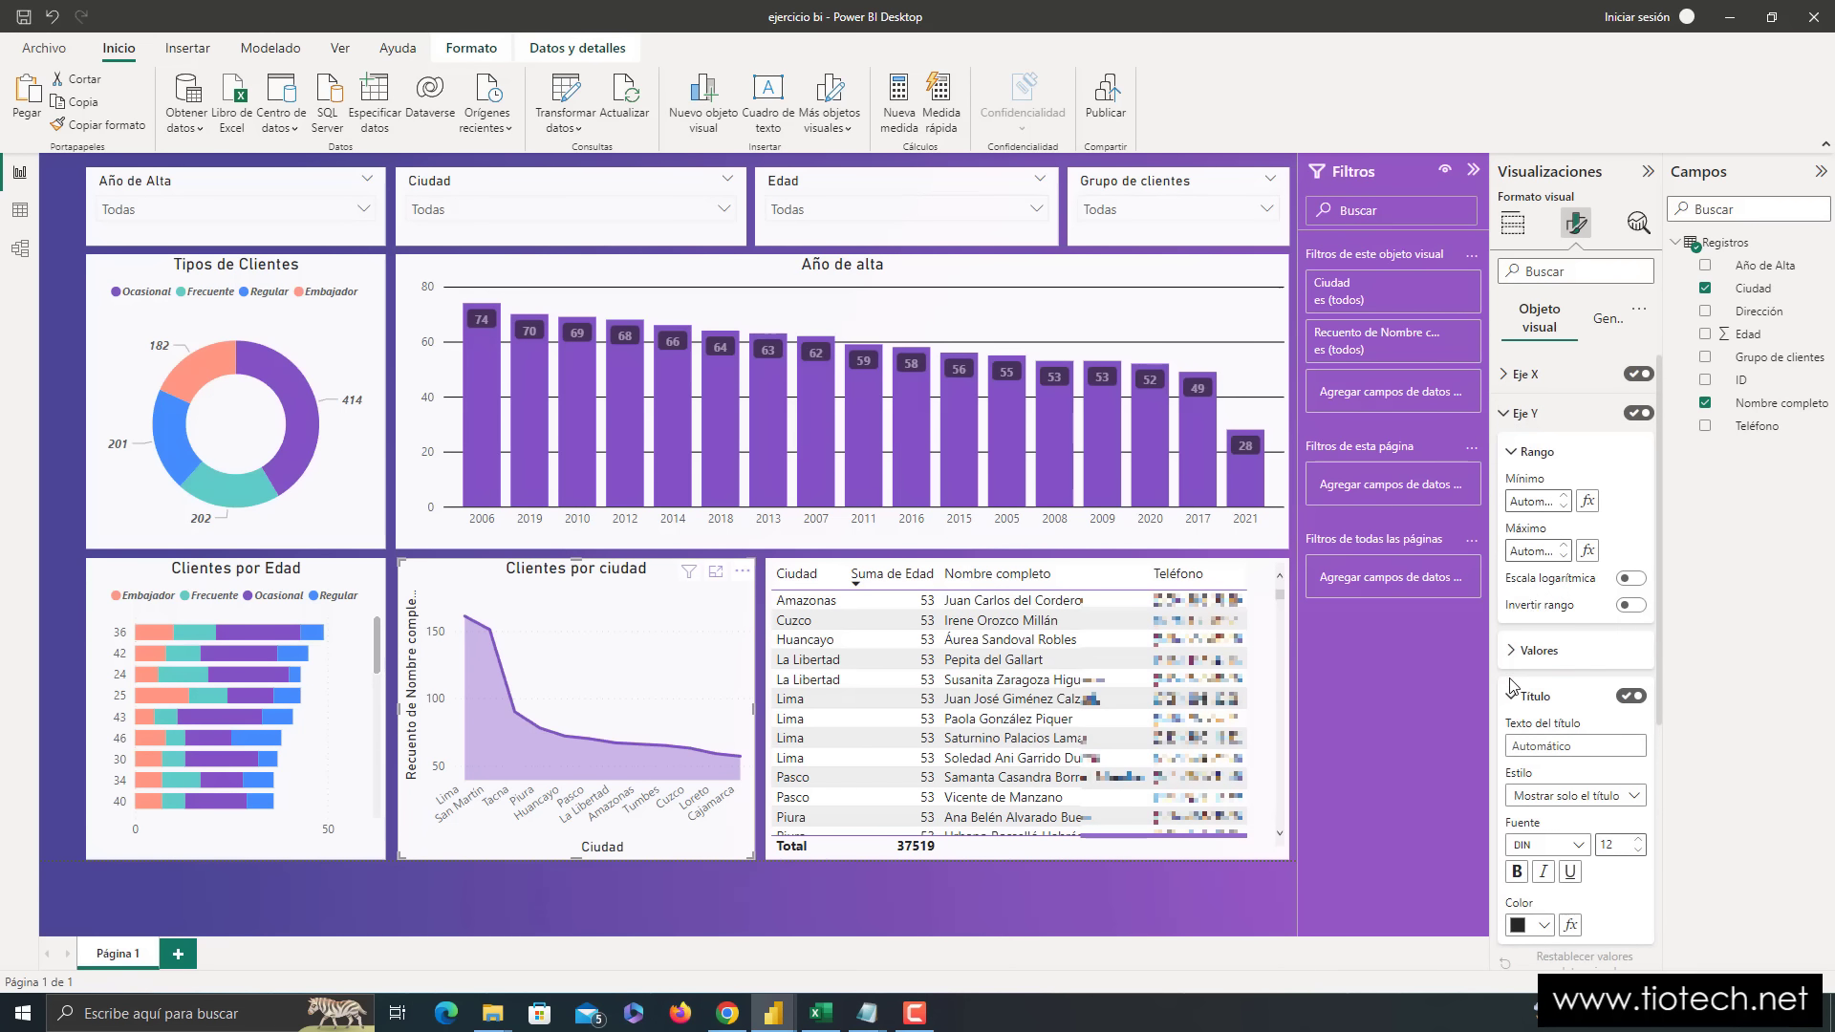
left_click(1591, 746)
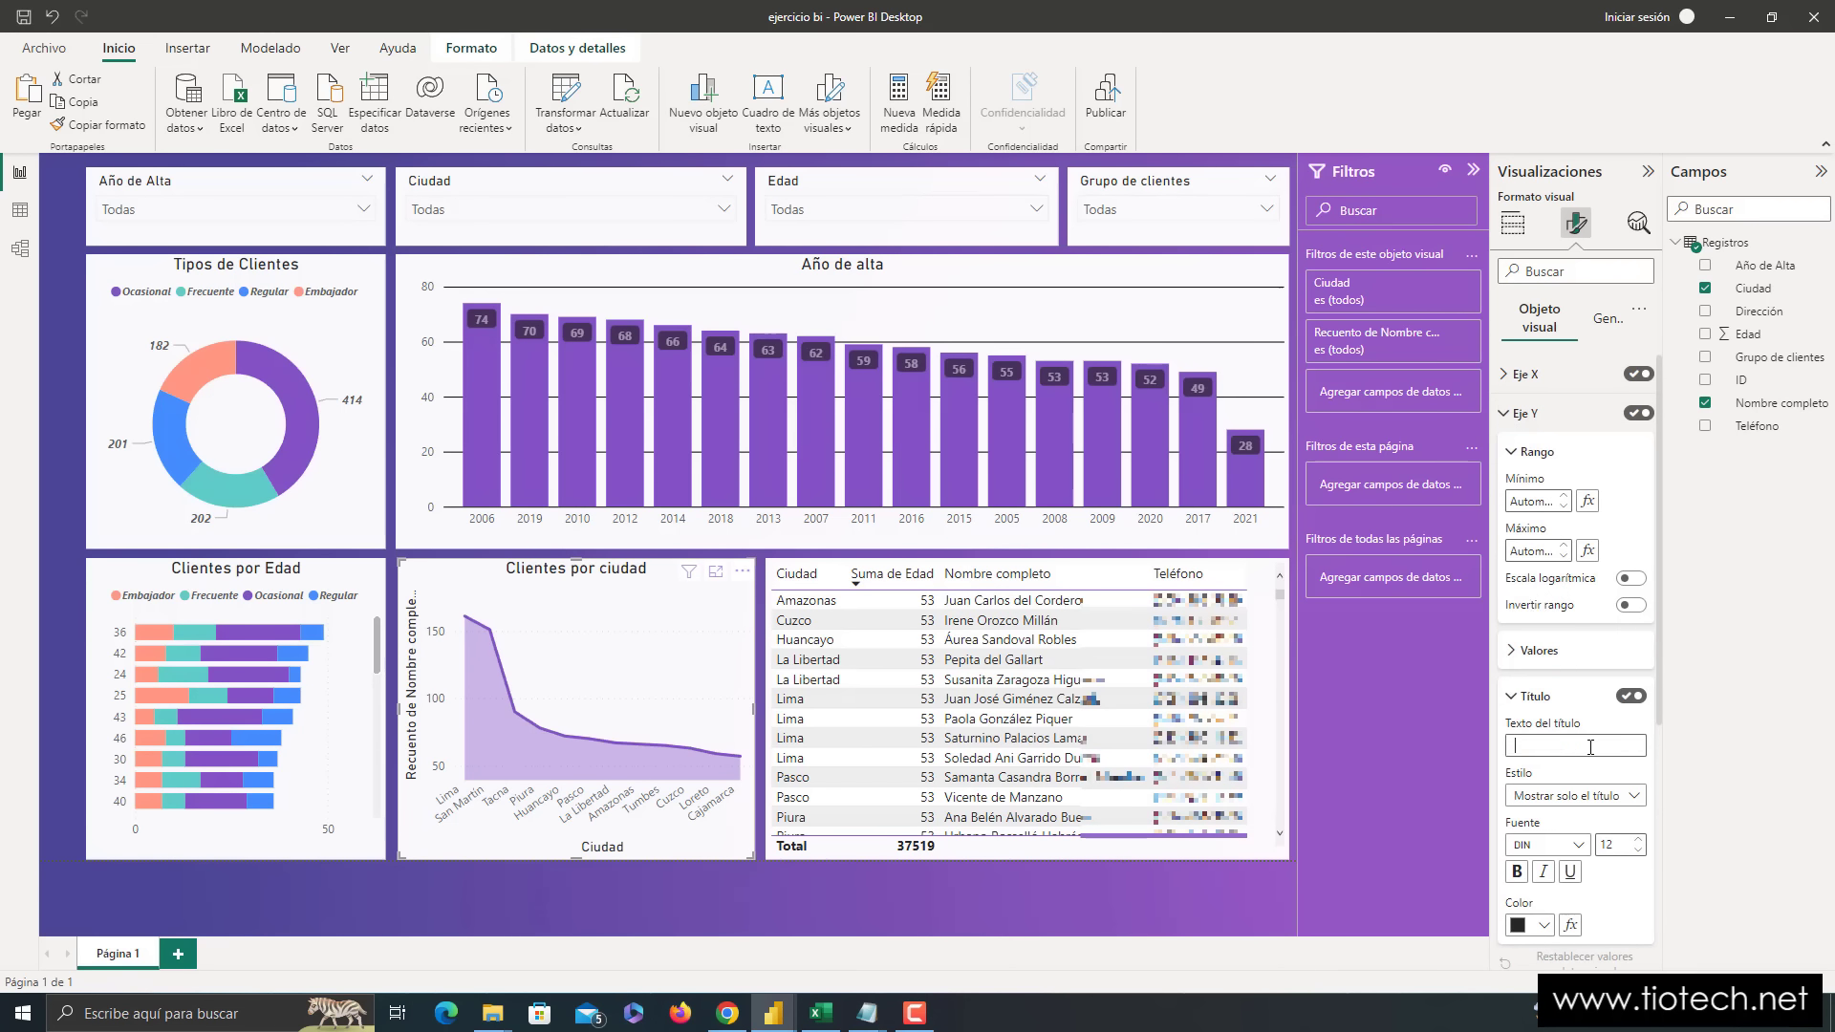
left_click(1510, 697)
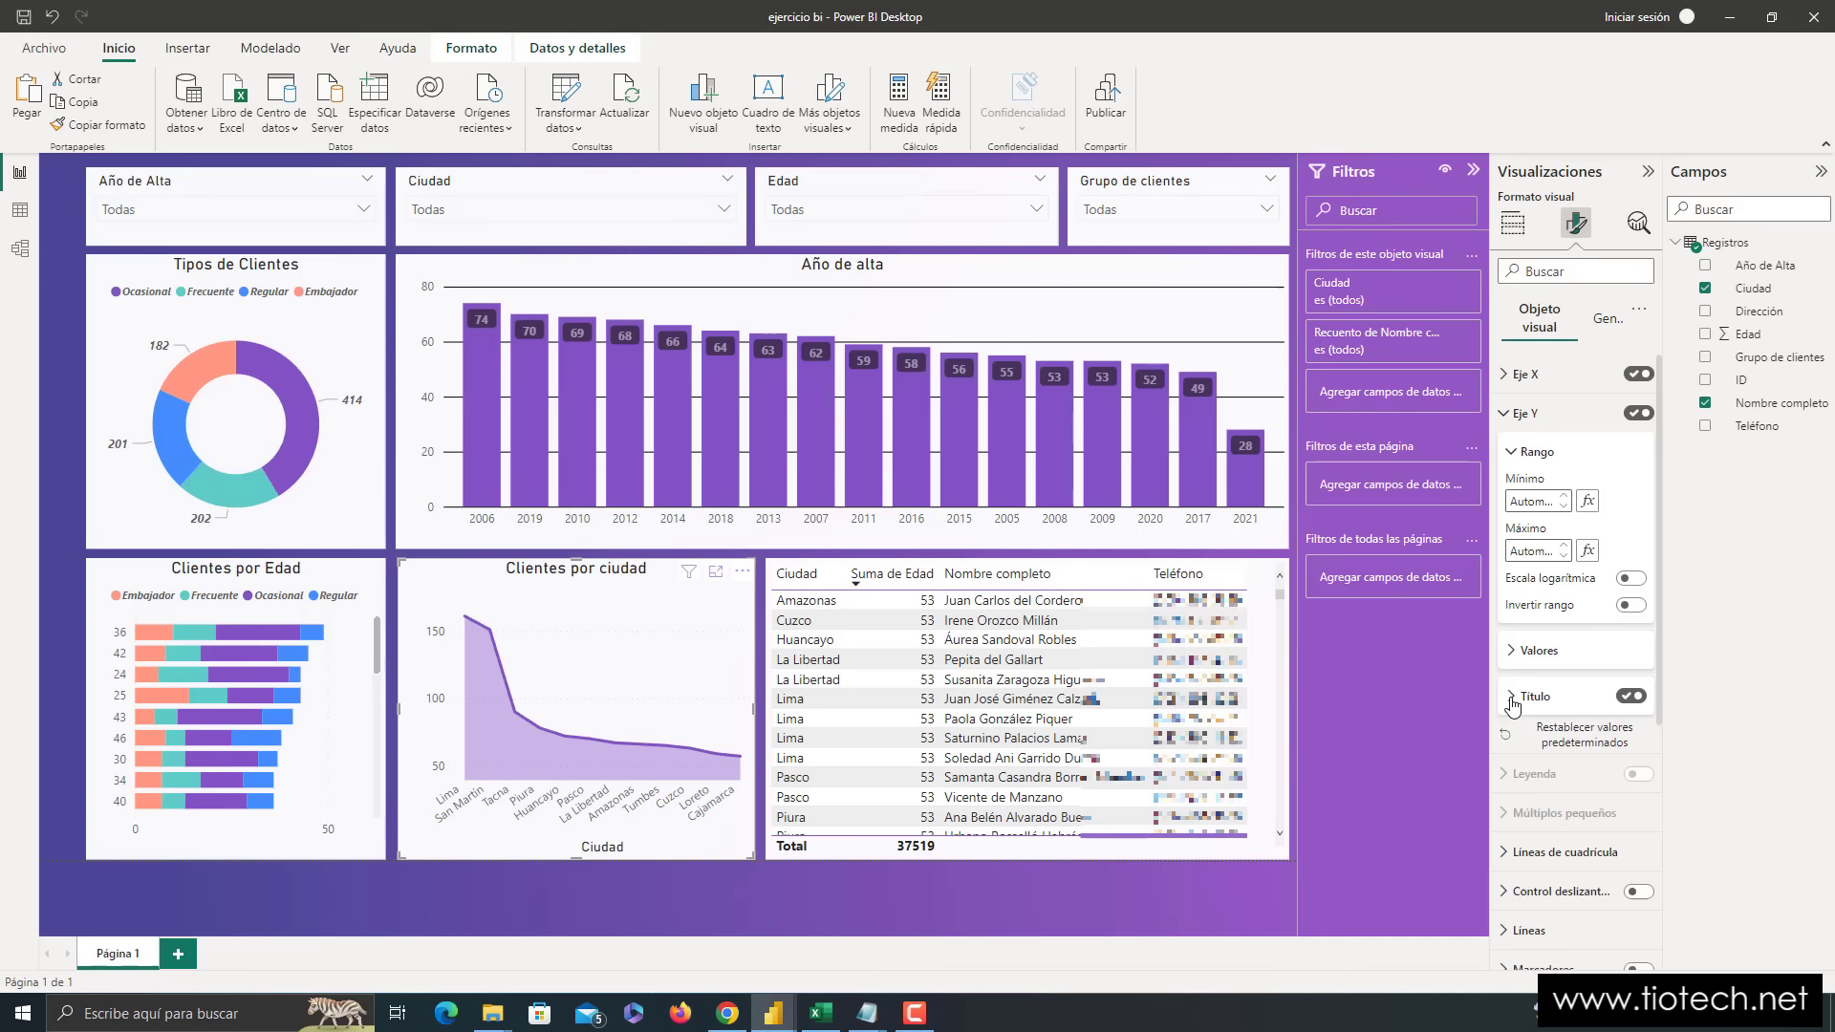
- Clear the X-axis title text from the Clientes por ciudad area chart
left_click(1512, 375)
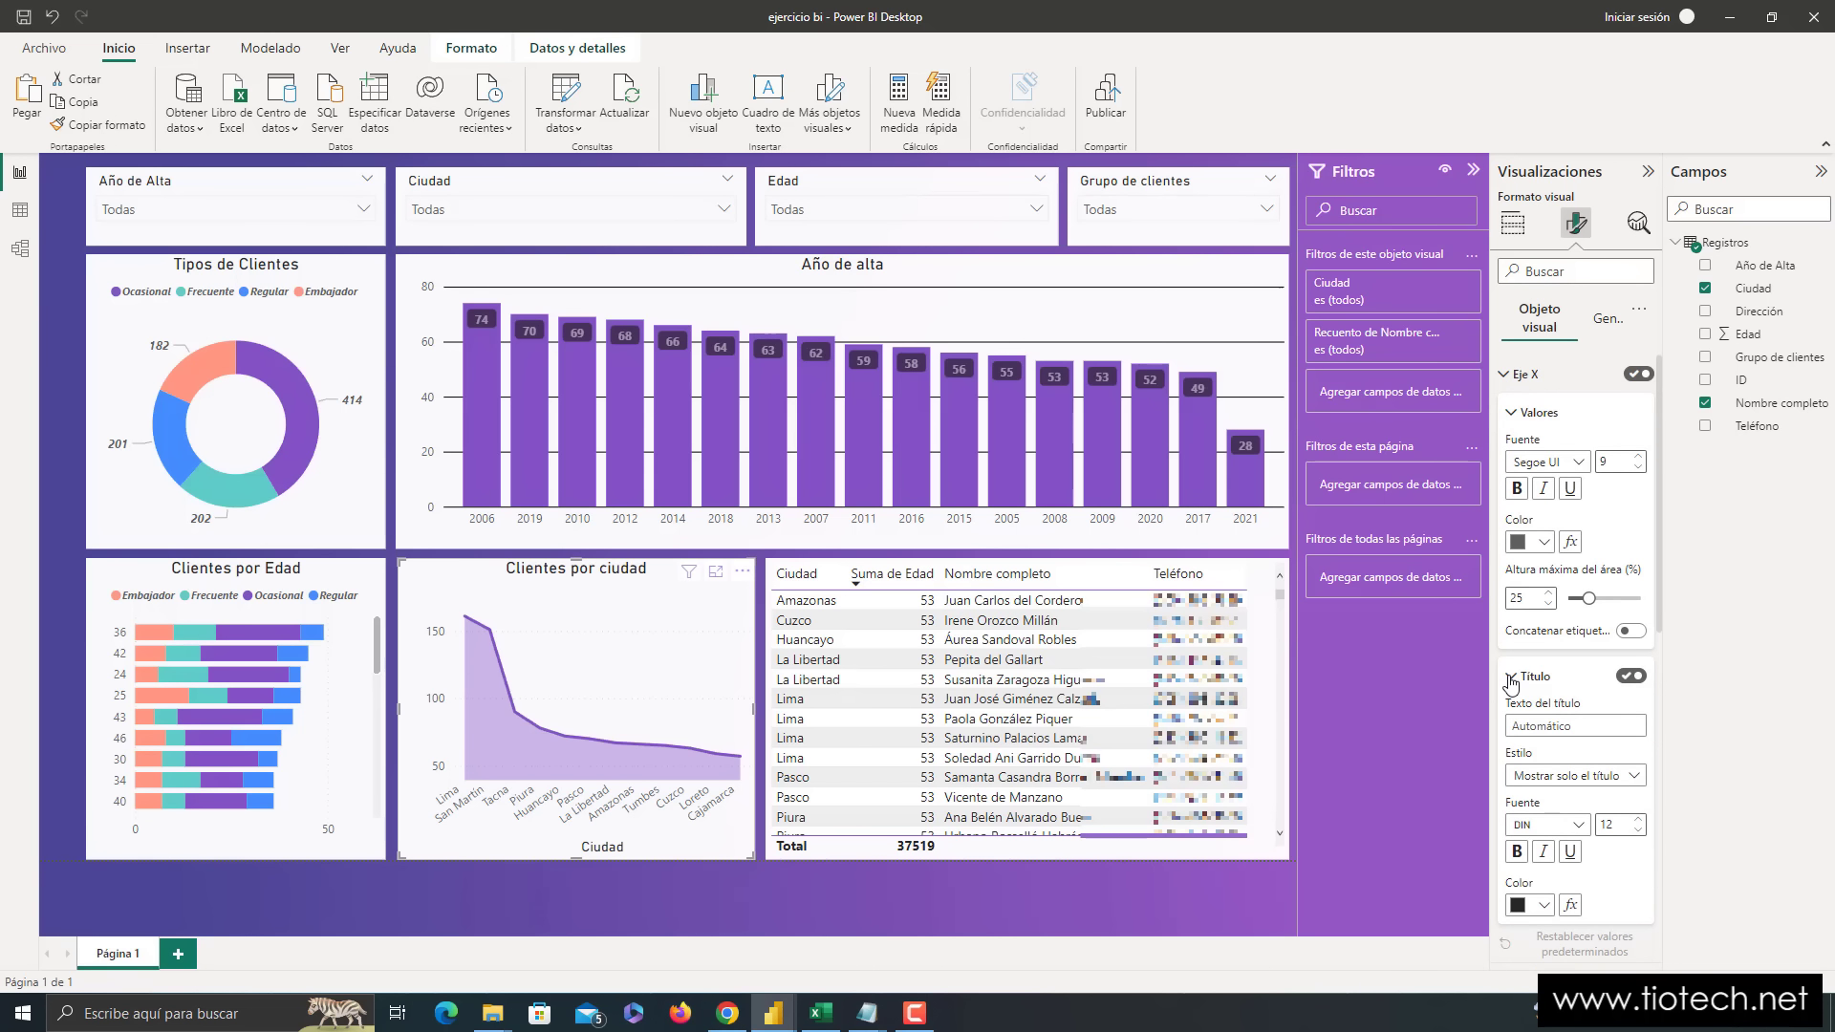
left_click(1562, 728)
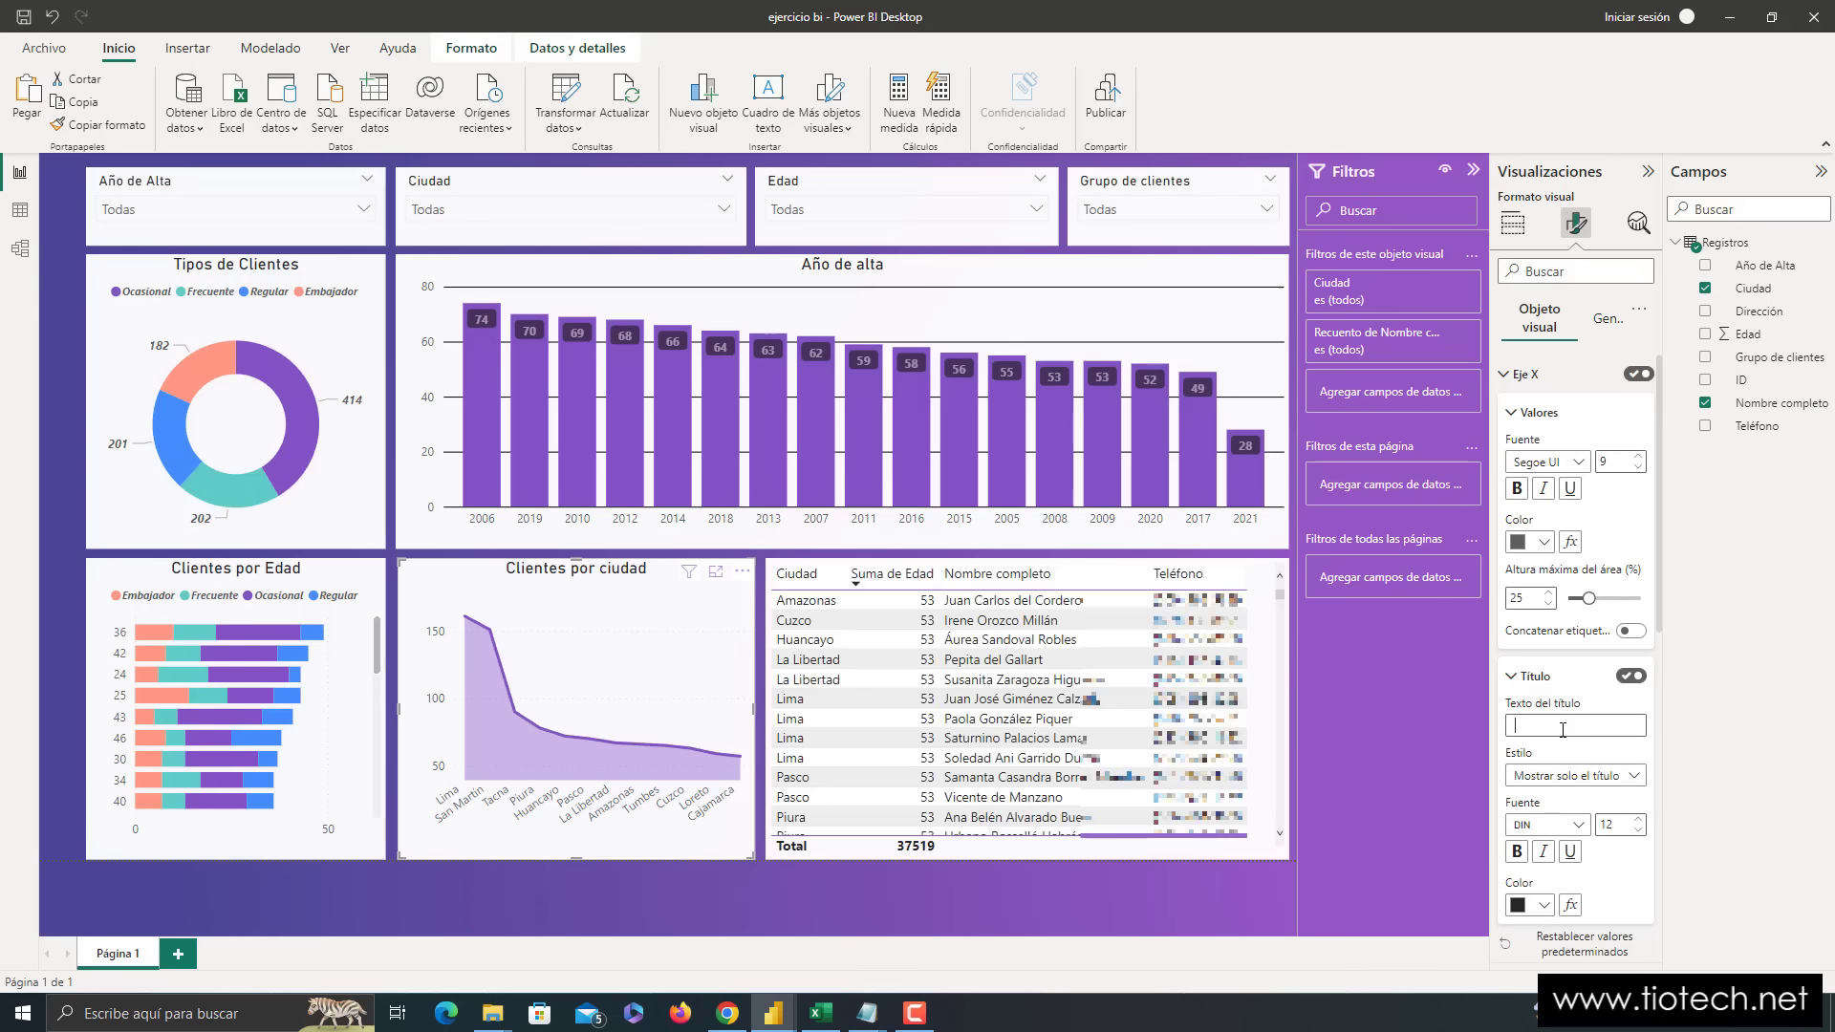
left_click(1507, 376)
left_click(1507, 415)
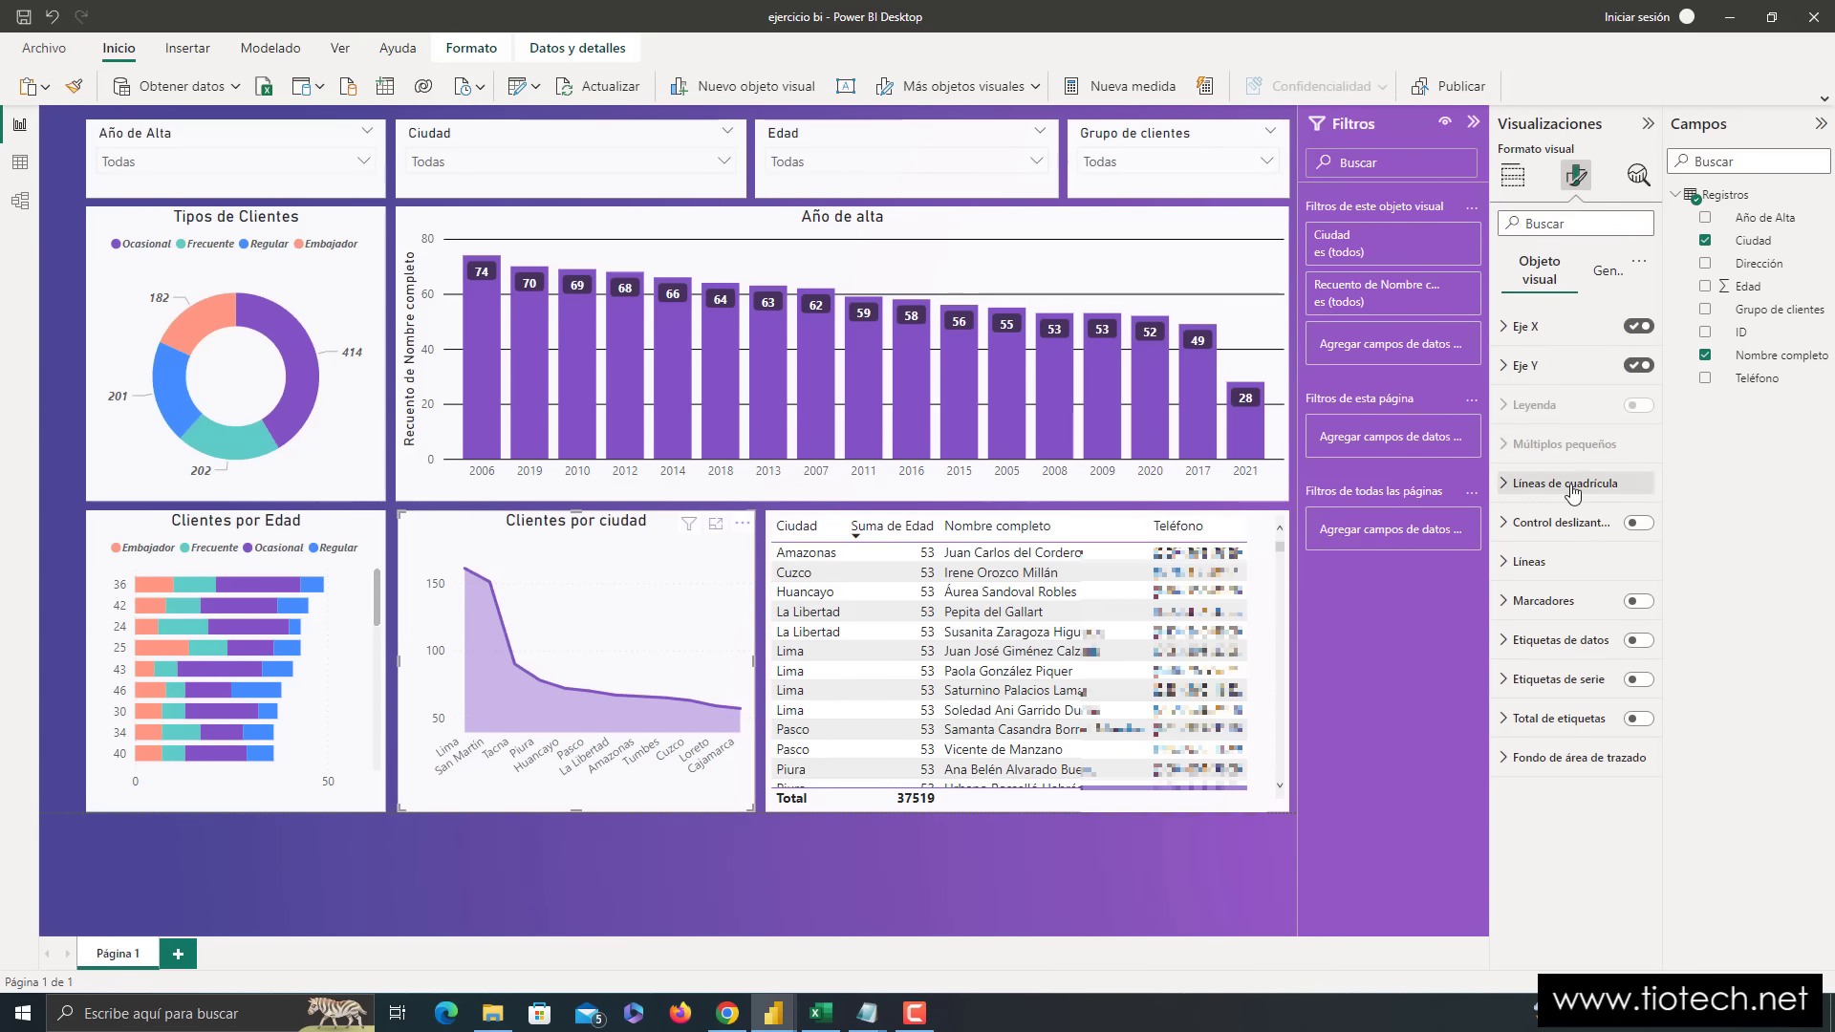
- Set the color of the horizontal gridlines in the Clientes por ciudad chart to black
left_click(1505, 490)
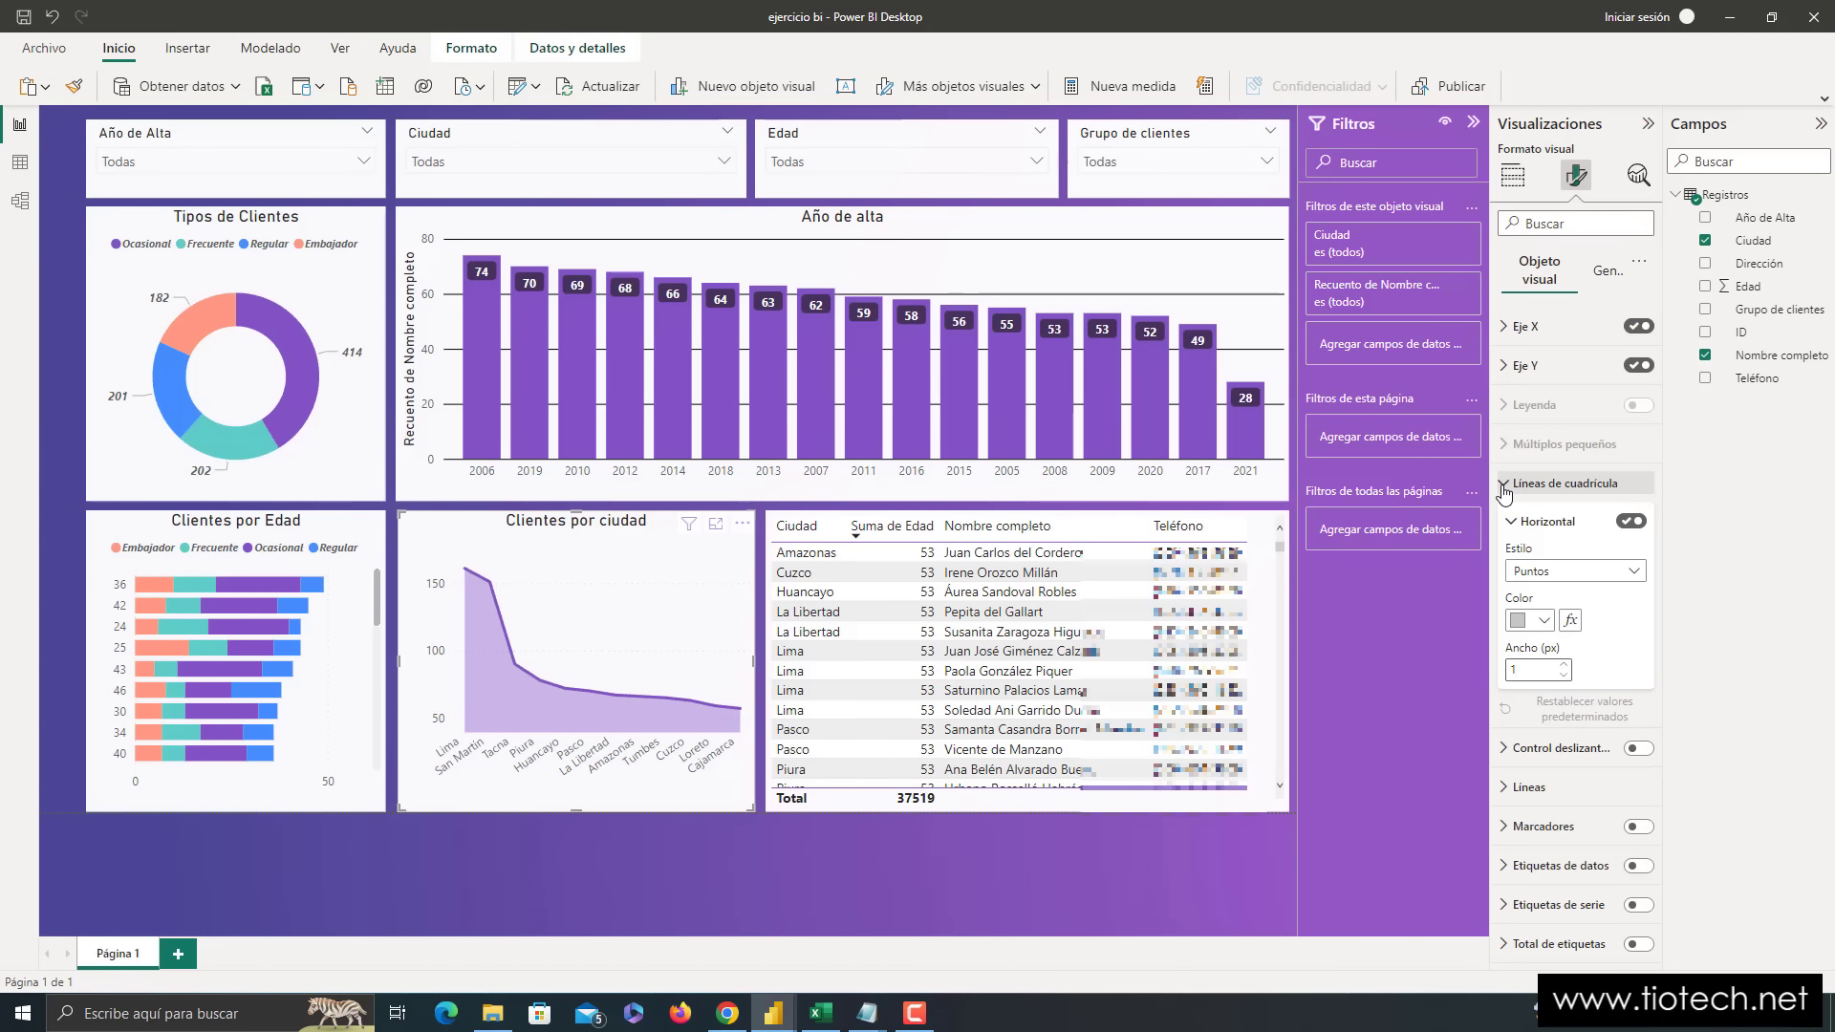
left_click(1540, 624)
left_click(1557, 838)
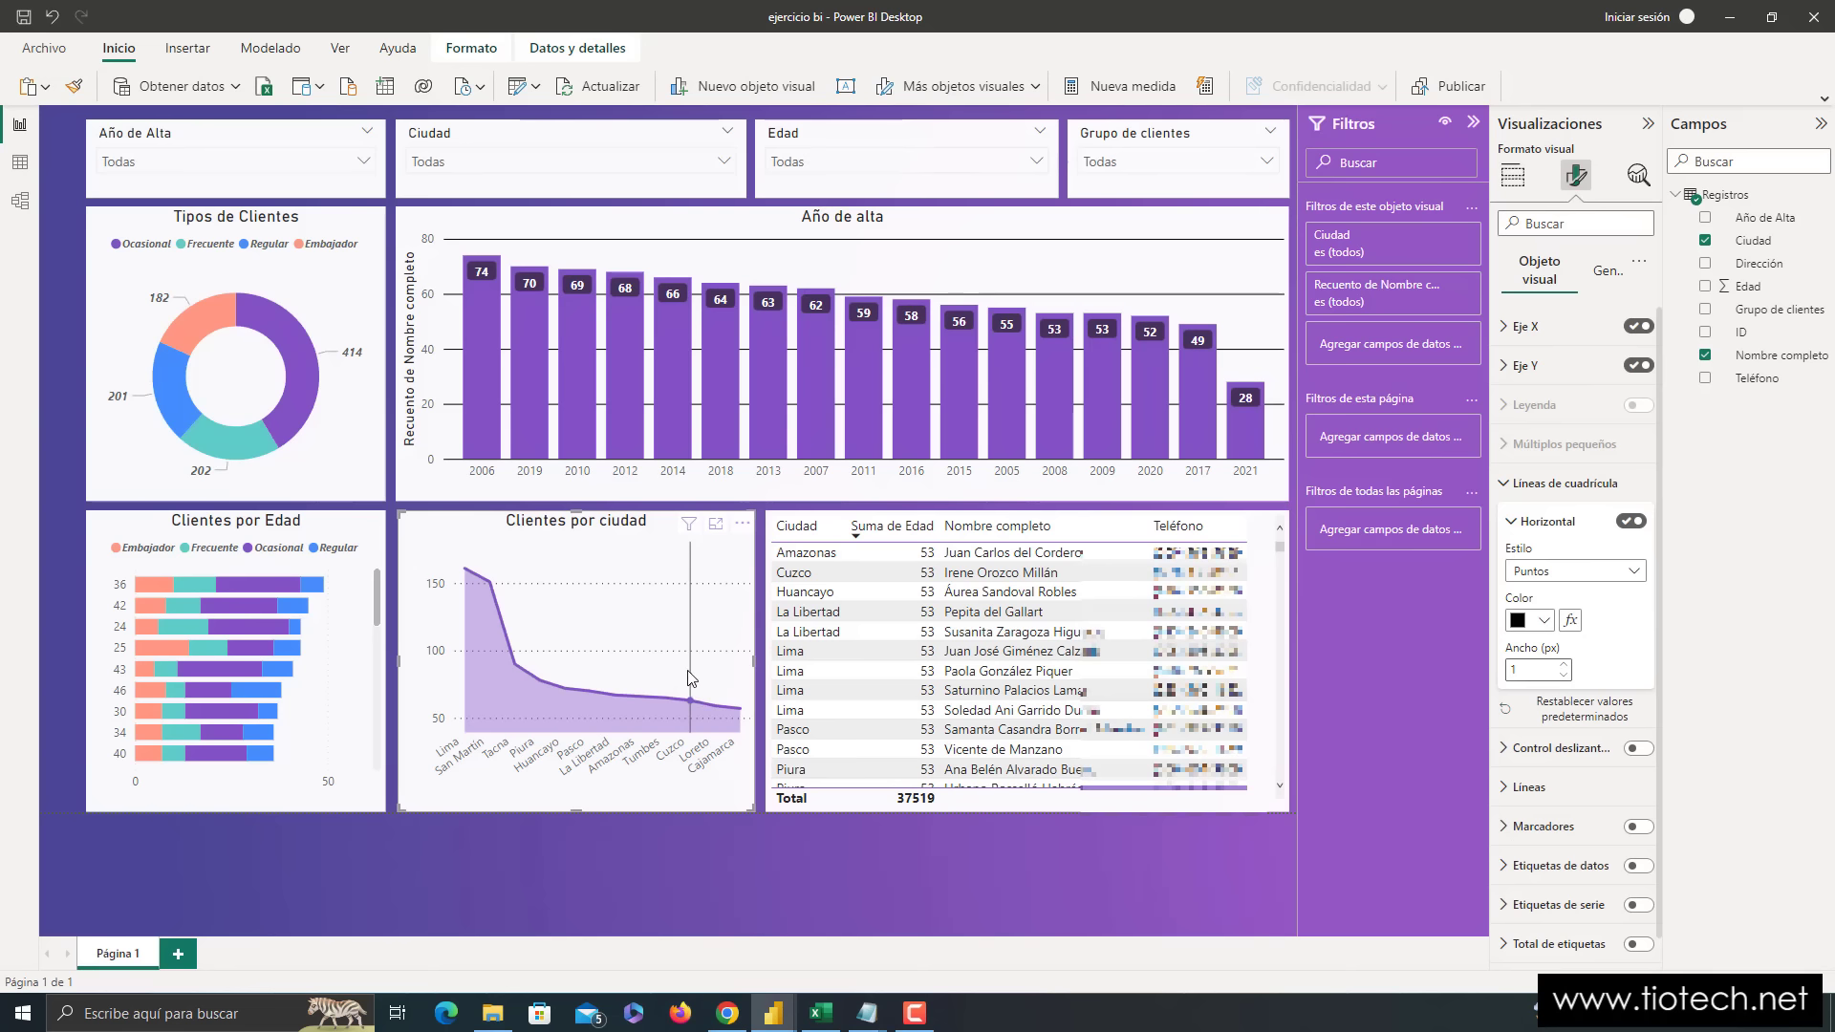
- Try out the zoom slider on the Clientes por ciudad area chart and switch it back off
left_click(1503, 488)
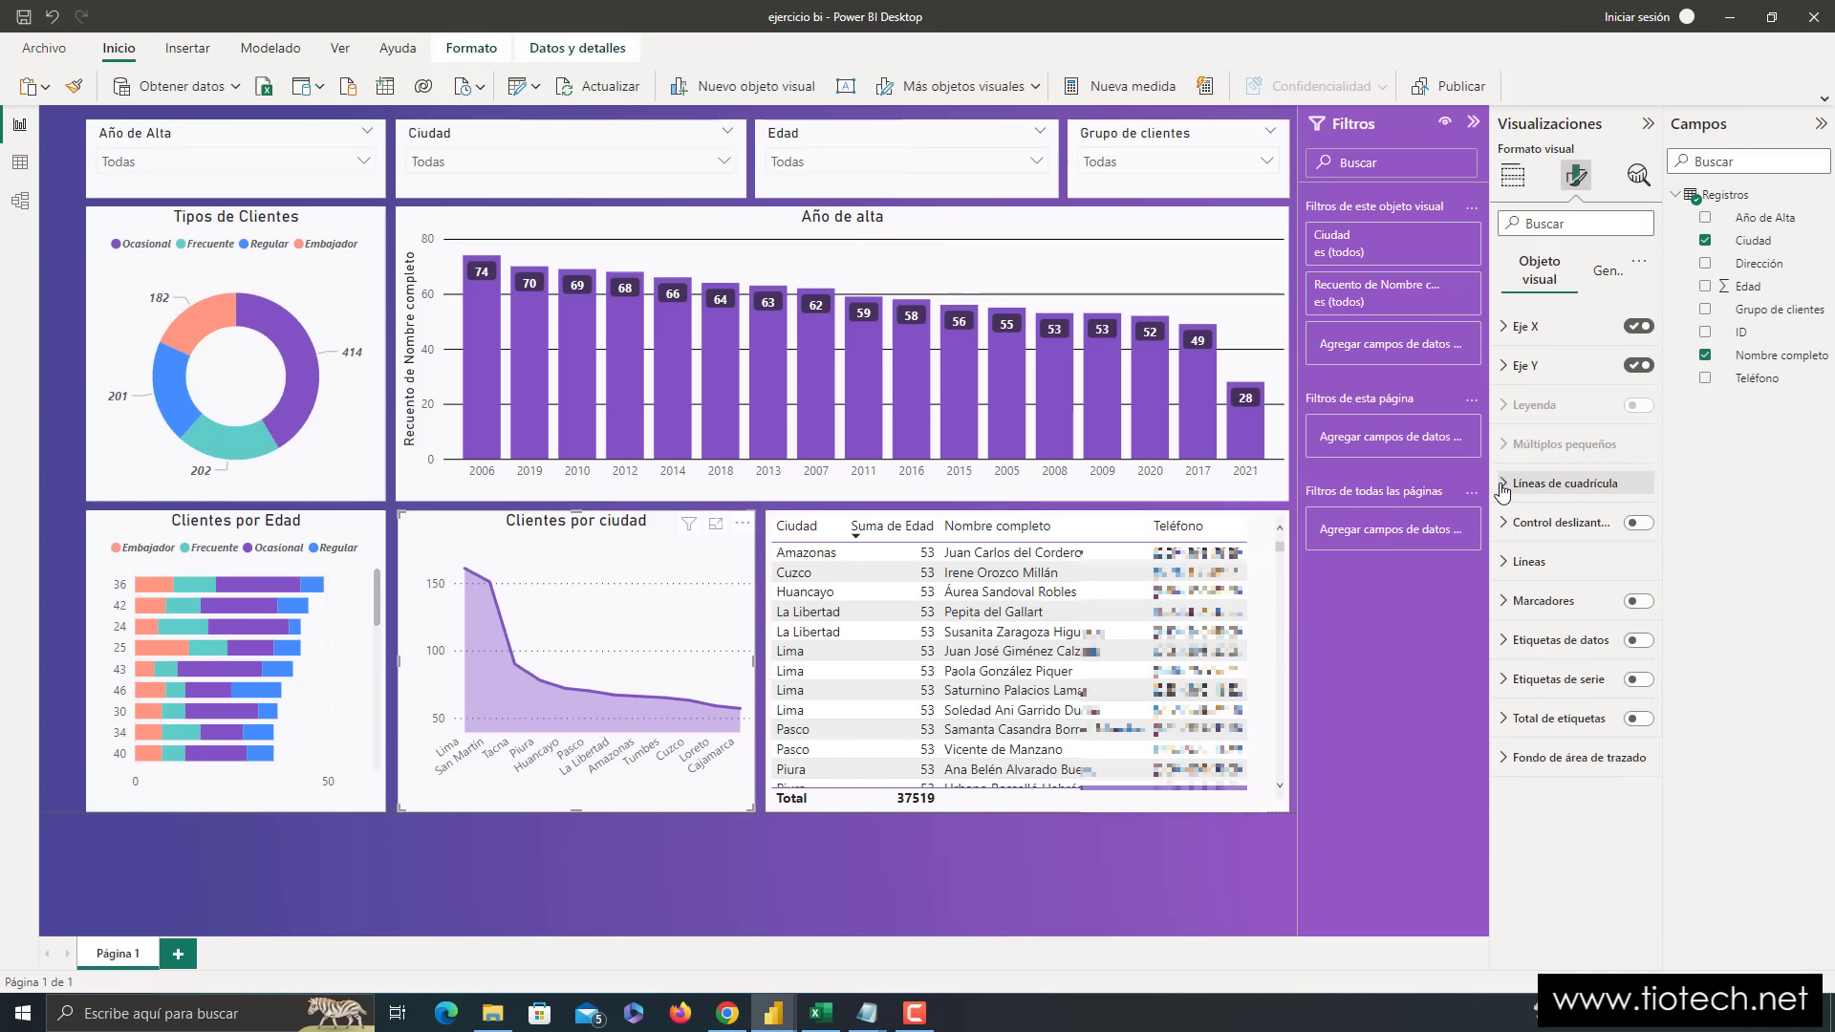
left_click(1638, 521)
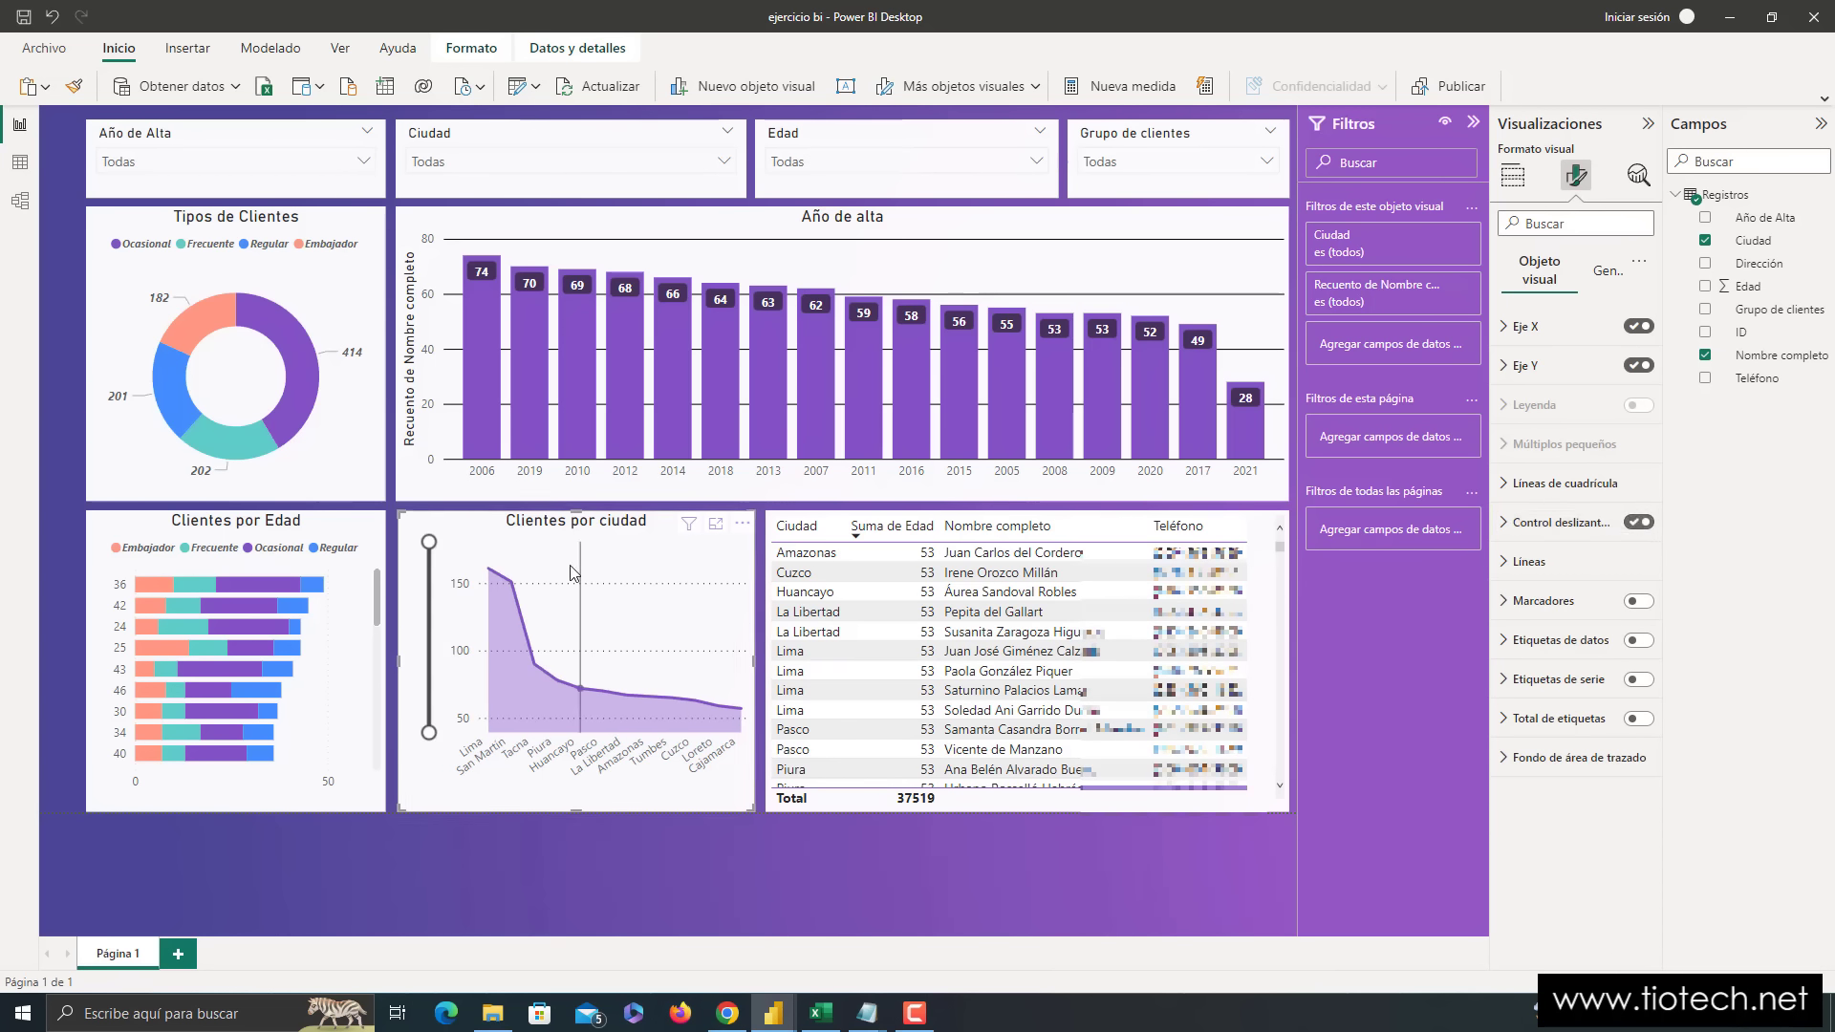
mouse_move(429, 545)
left_mouse_down()
mouse_move(413, 709)
mouse_move(423, 531)
left_mouse_up()
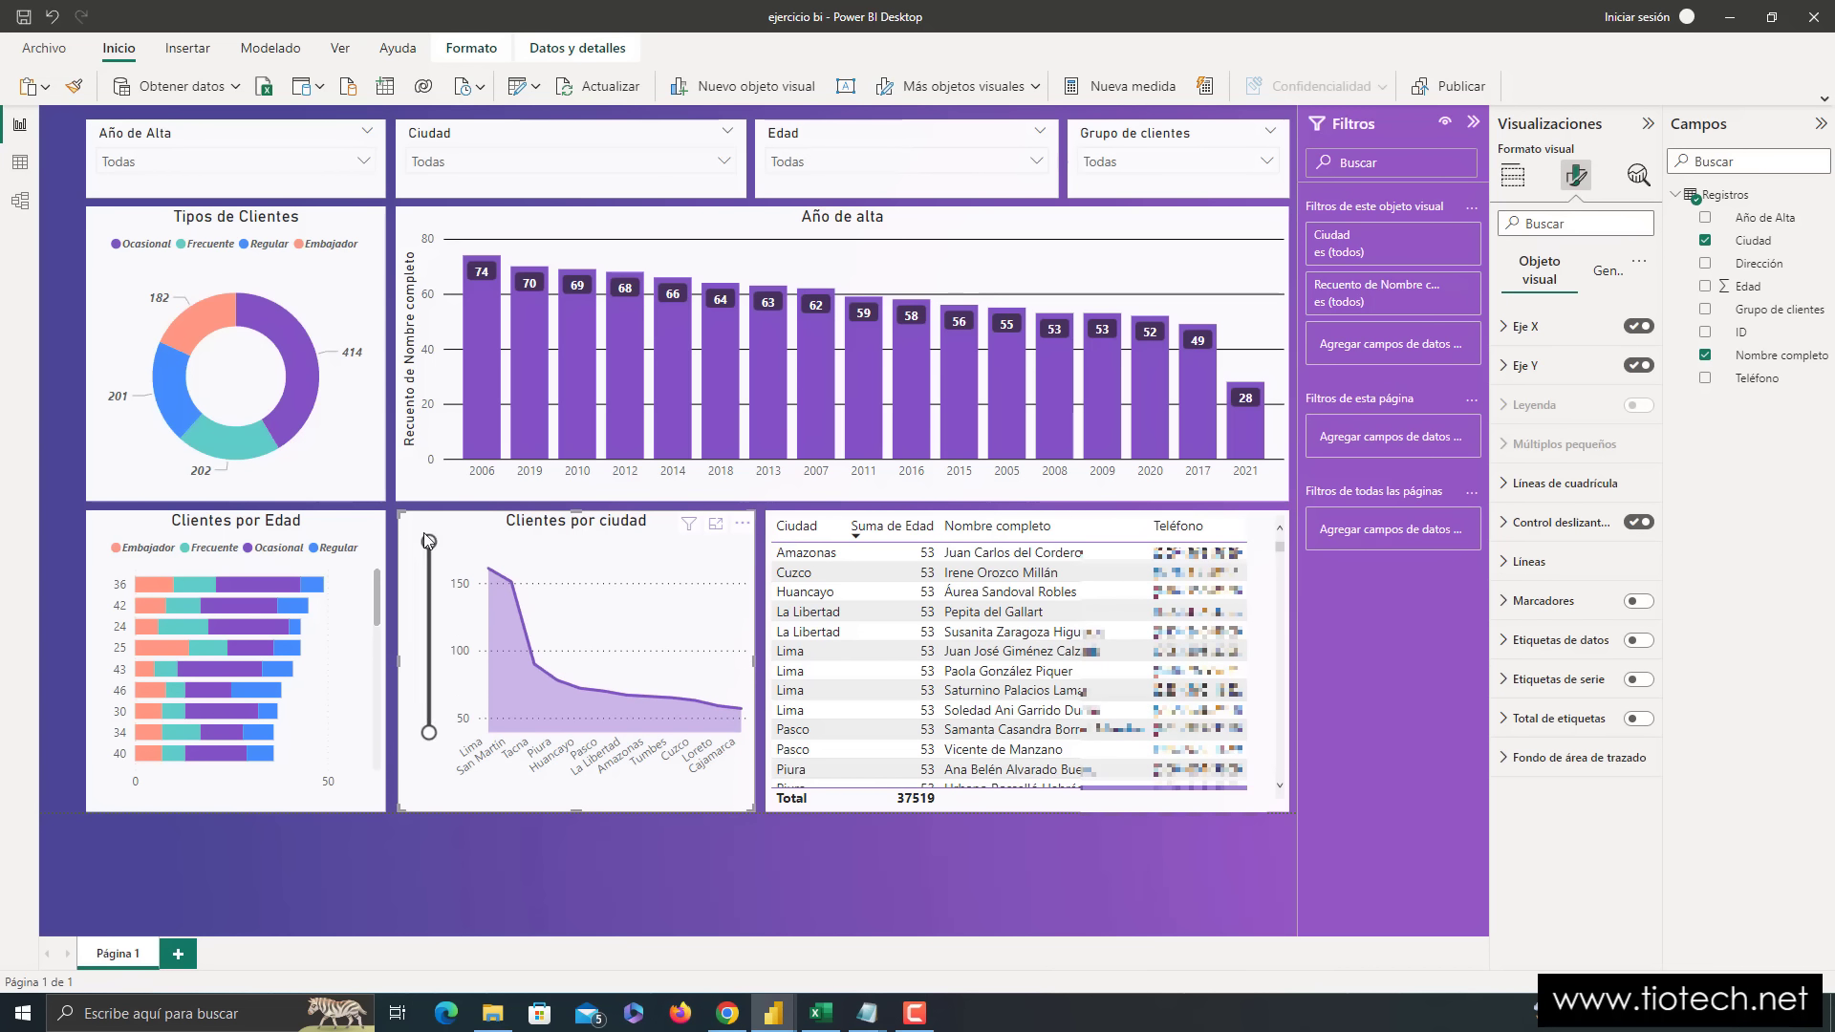
left_click(1638, 526)
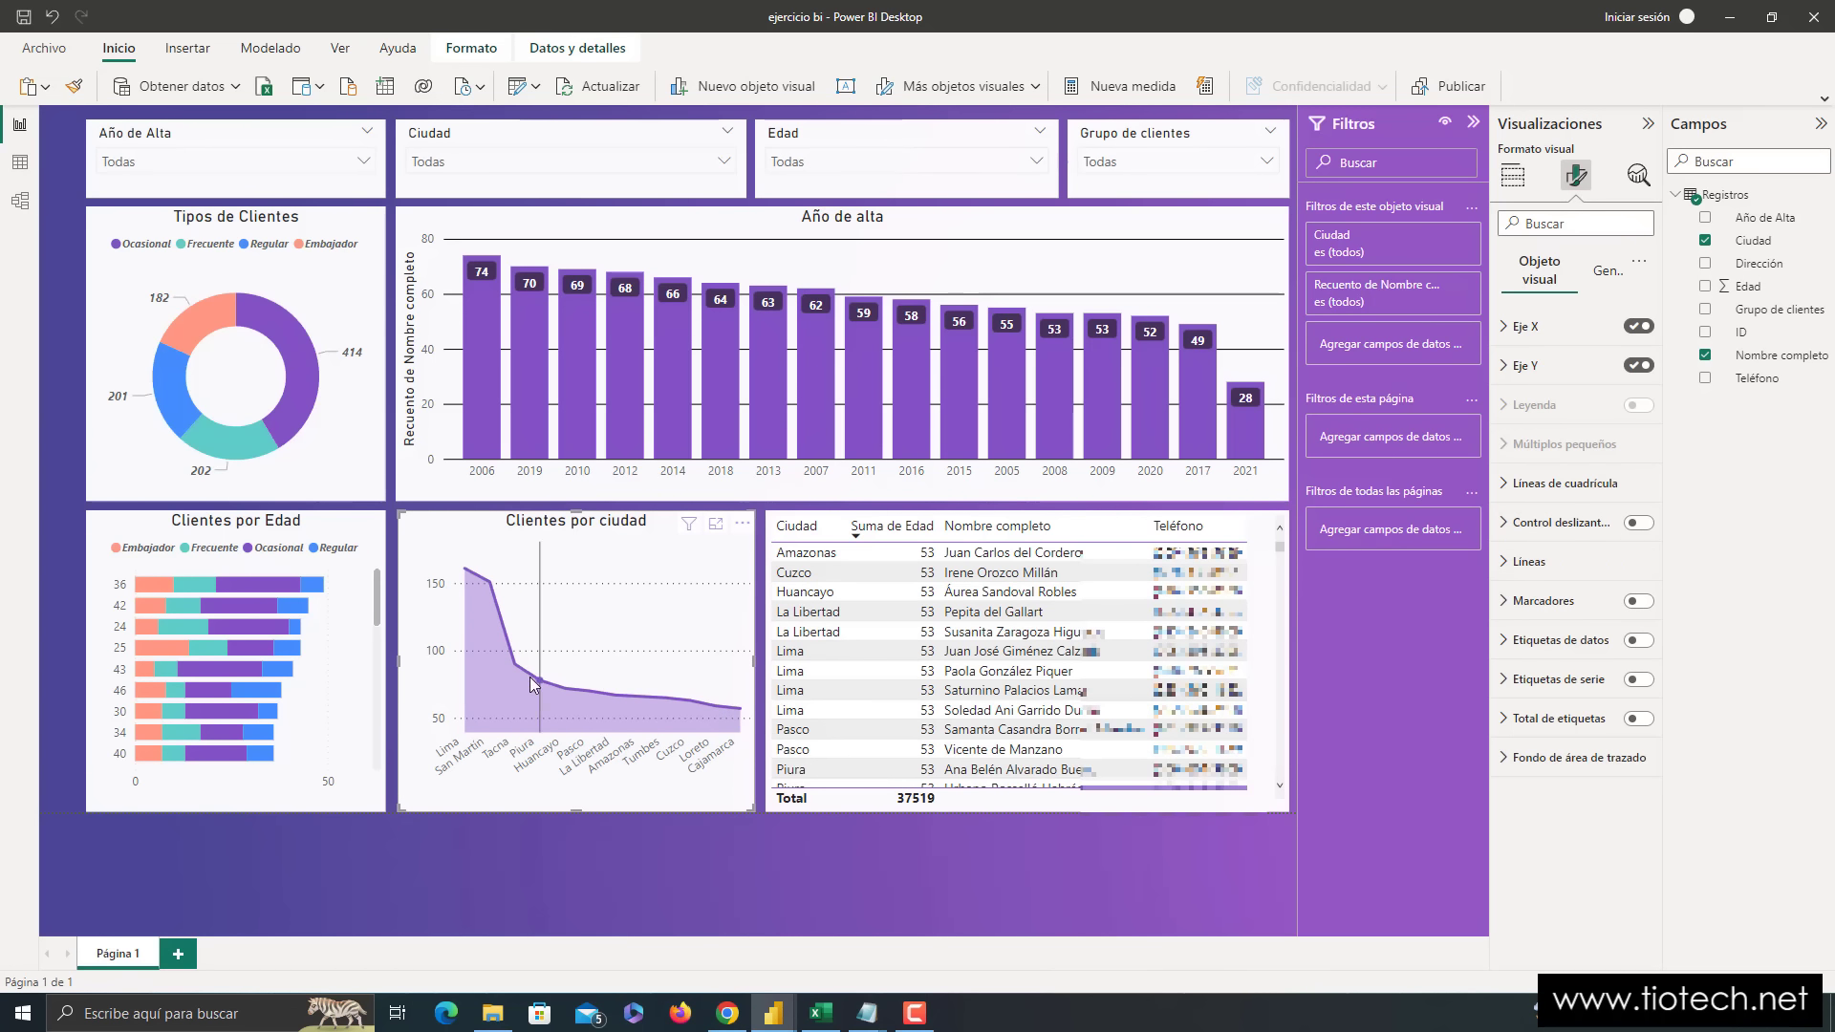
left_click(1527, 562)
left_click(1527, 562)
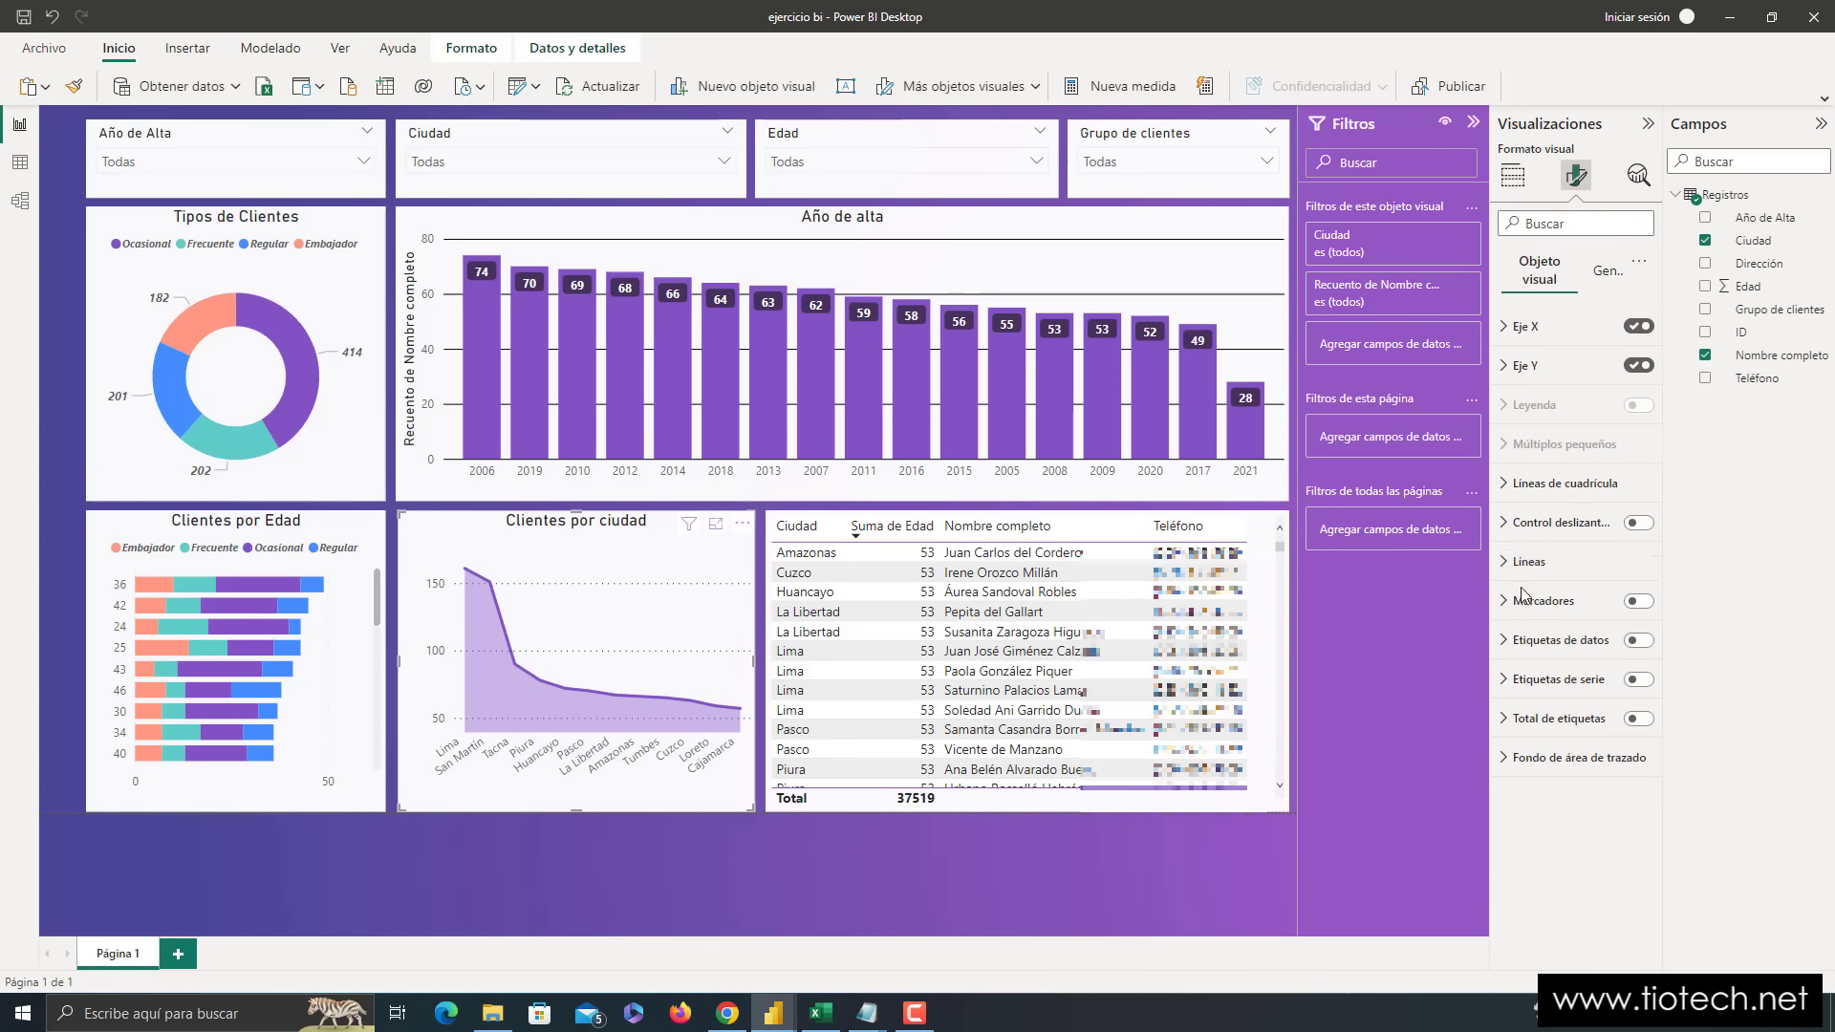
- Enable markers on the Clientes por ciudad chart and set their default color to black
left_click(1638, 601)
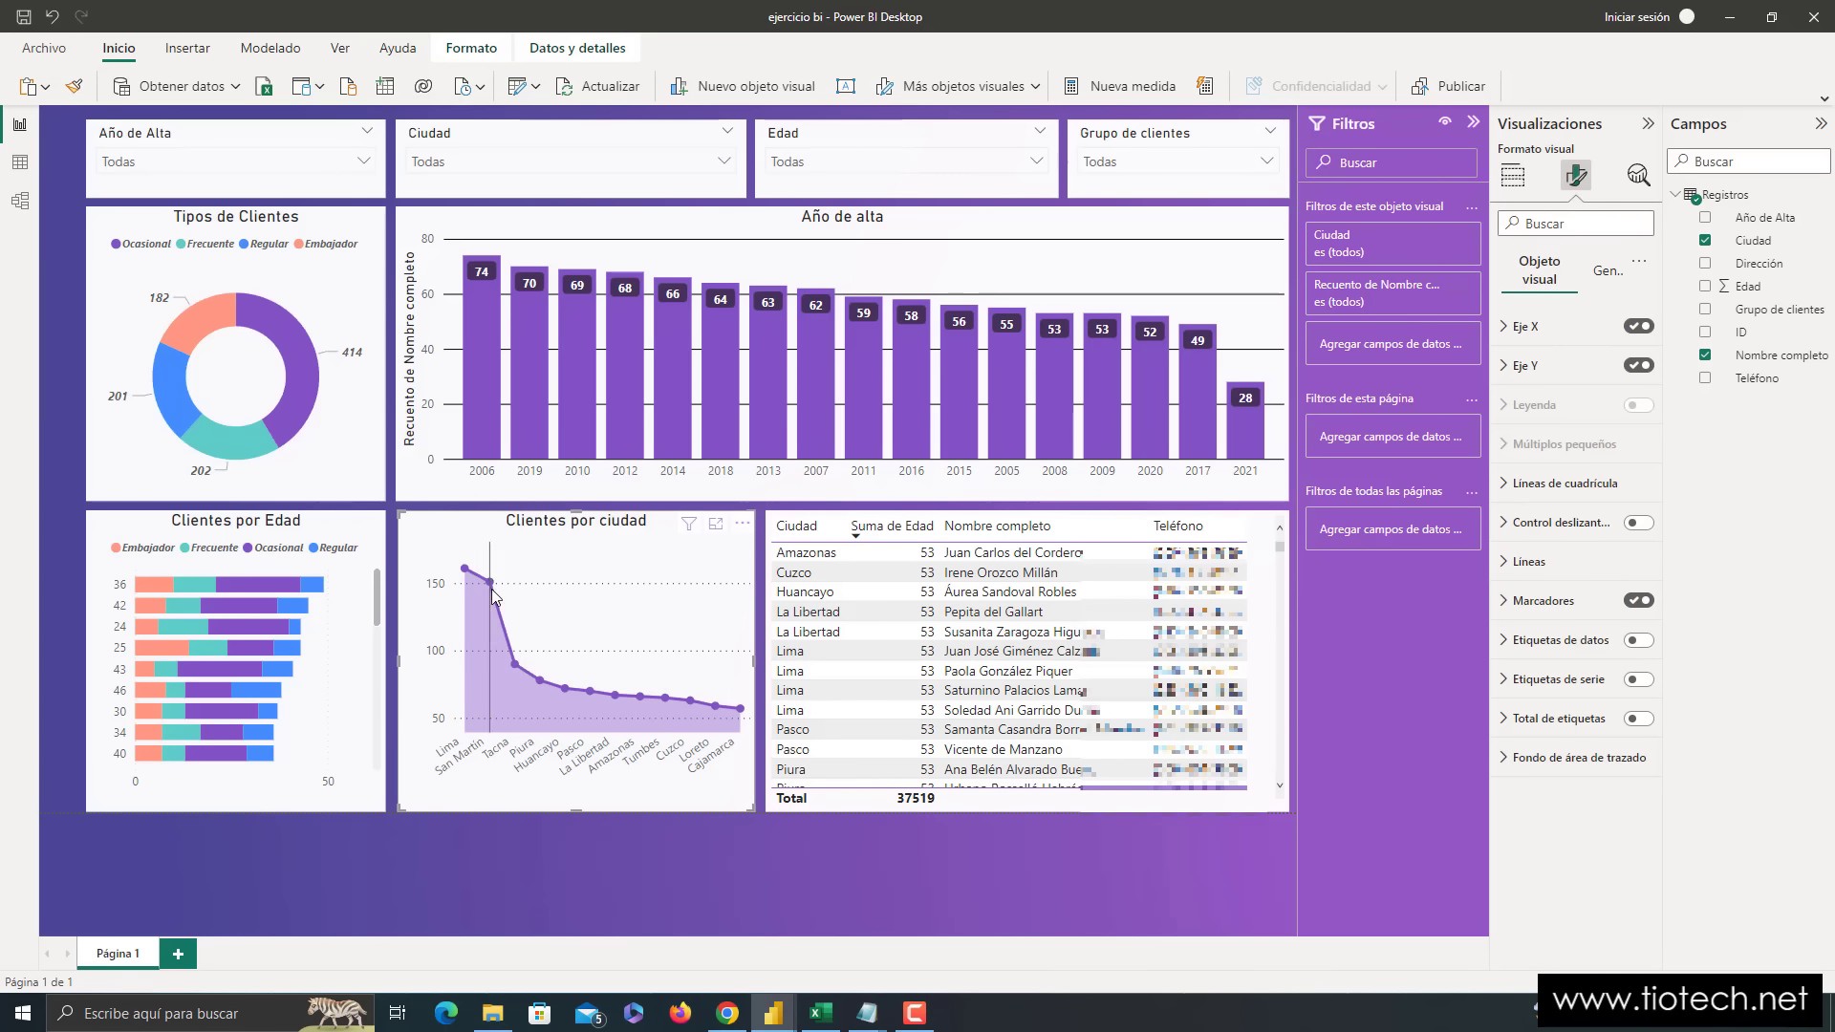
left_click(1540, 601)
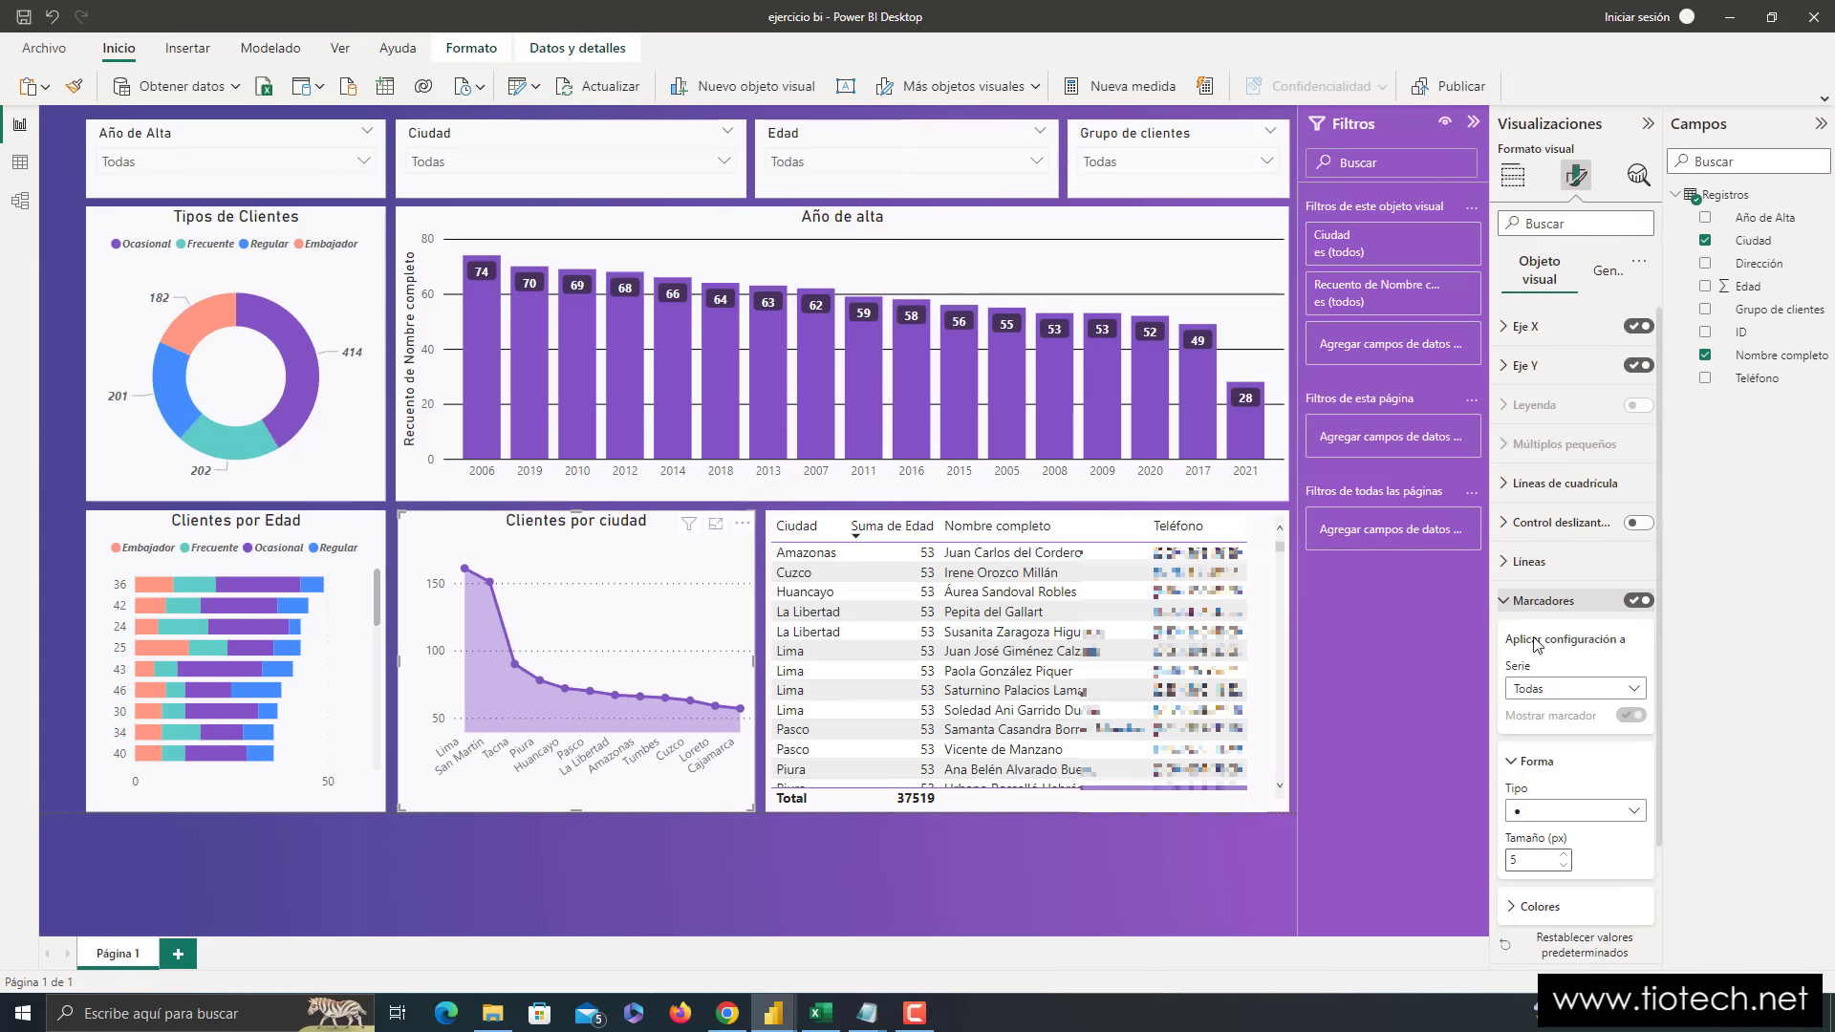
scroll(1578, 813, "down", 3)
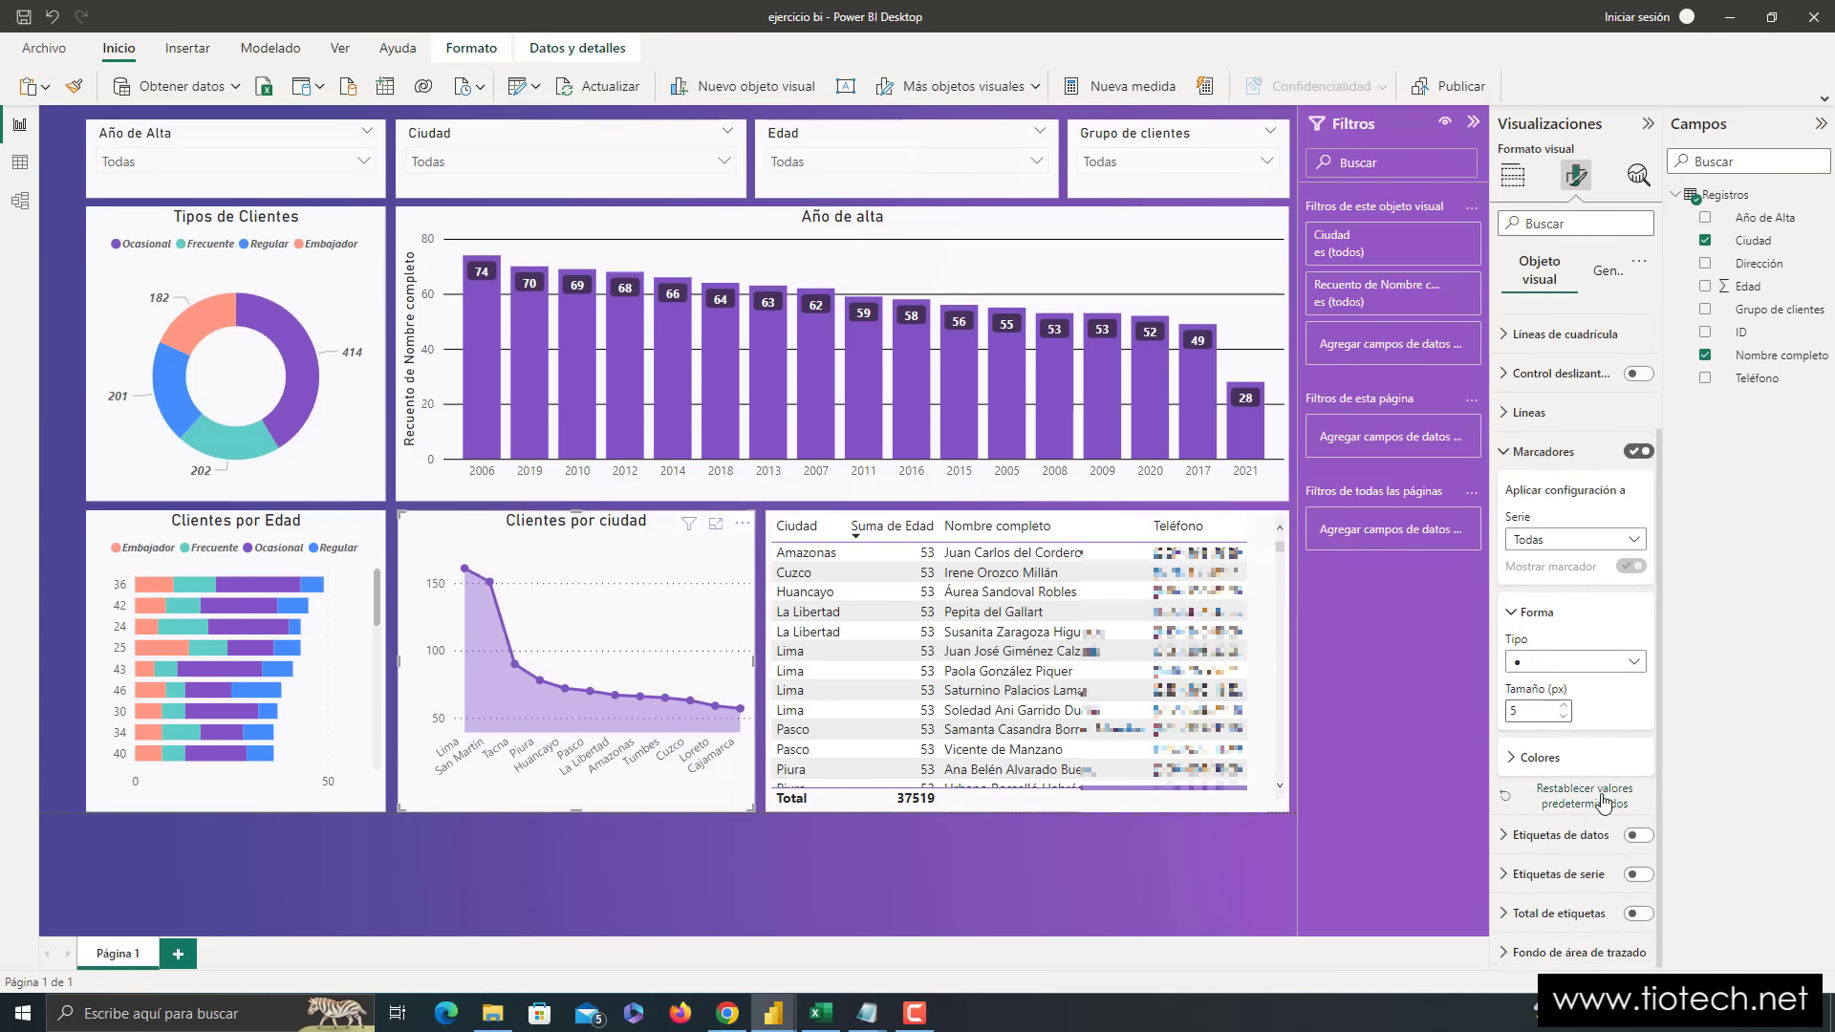
left_click(1513, 765)
left_click(1538, 806)
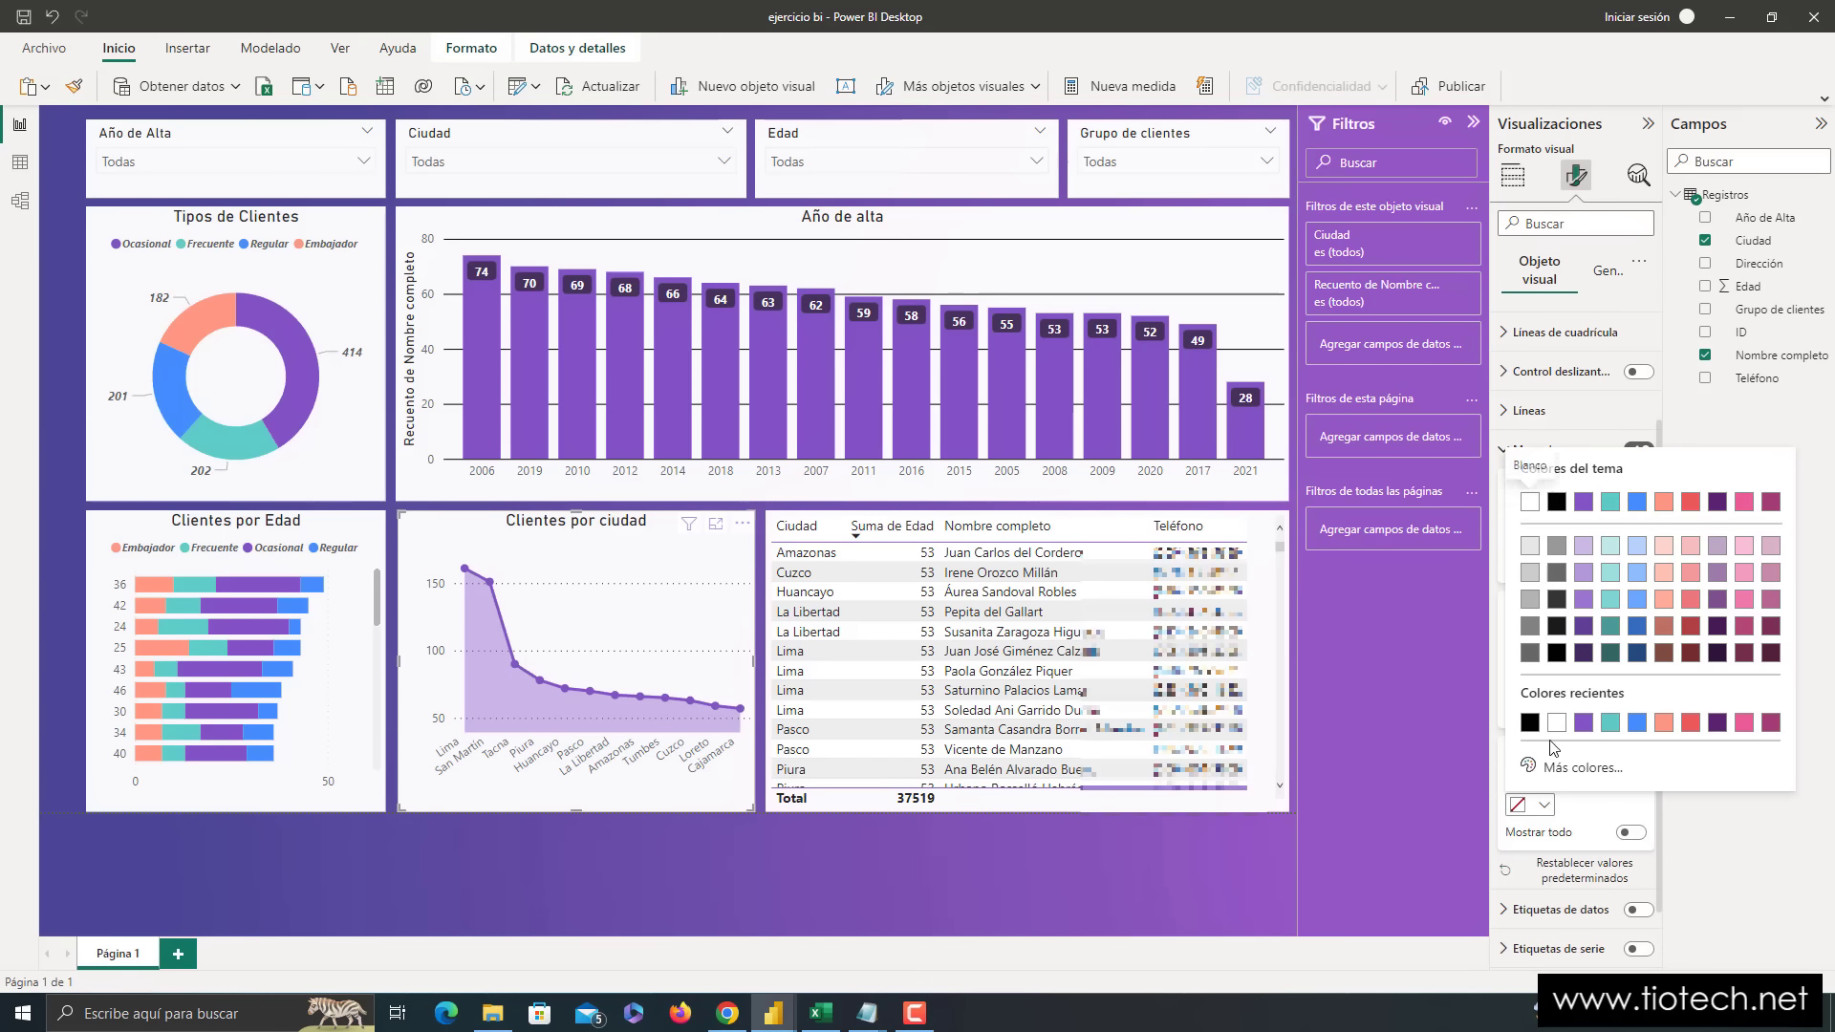
left_click(1529, 723)
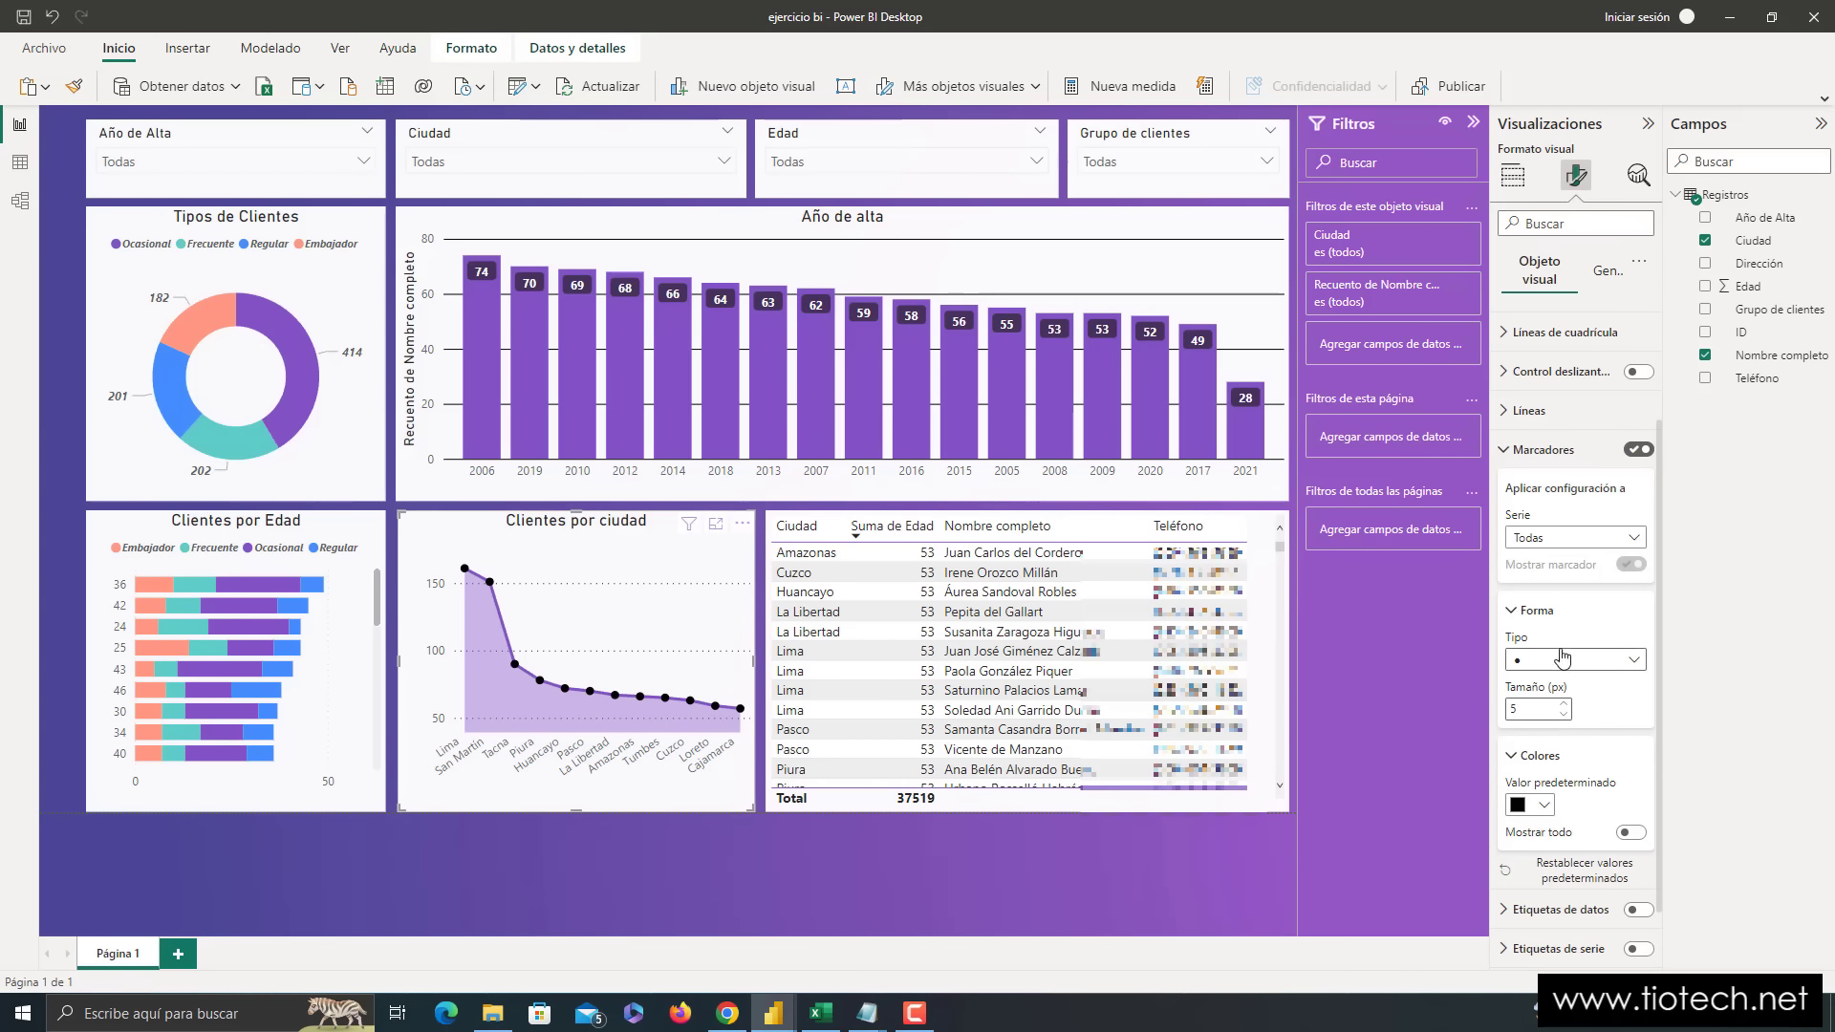
- Try a 7 px marker size and data labels on the Clientes por ciudad chart, reverting both
left_click(1563, 704)
left_click(1564, 704)
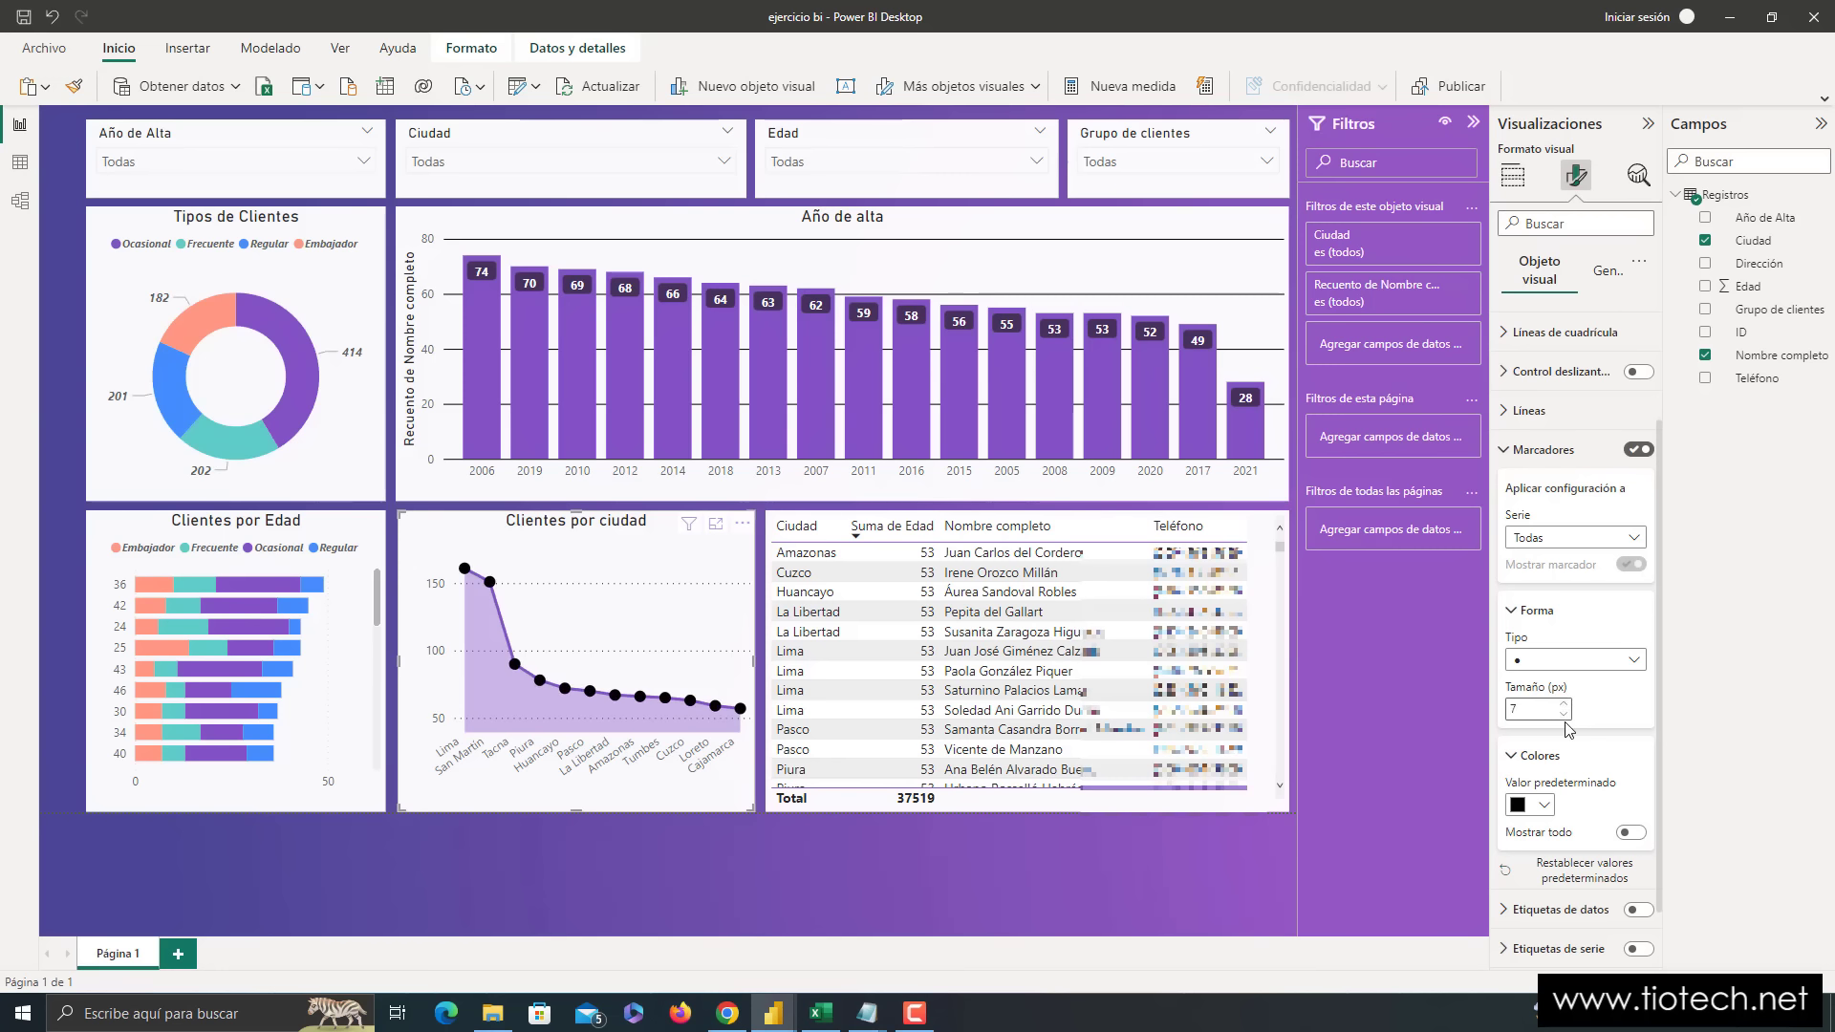
left_click(1563, 713)
left_click(1564, 713)
left_click(1533, 450)
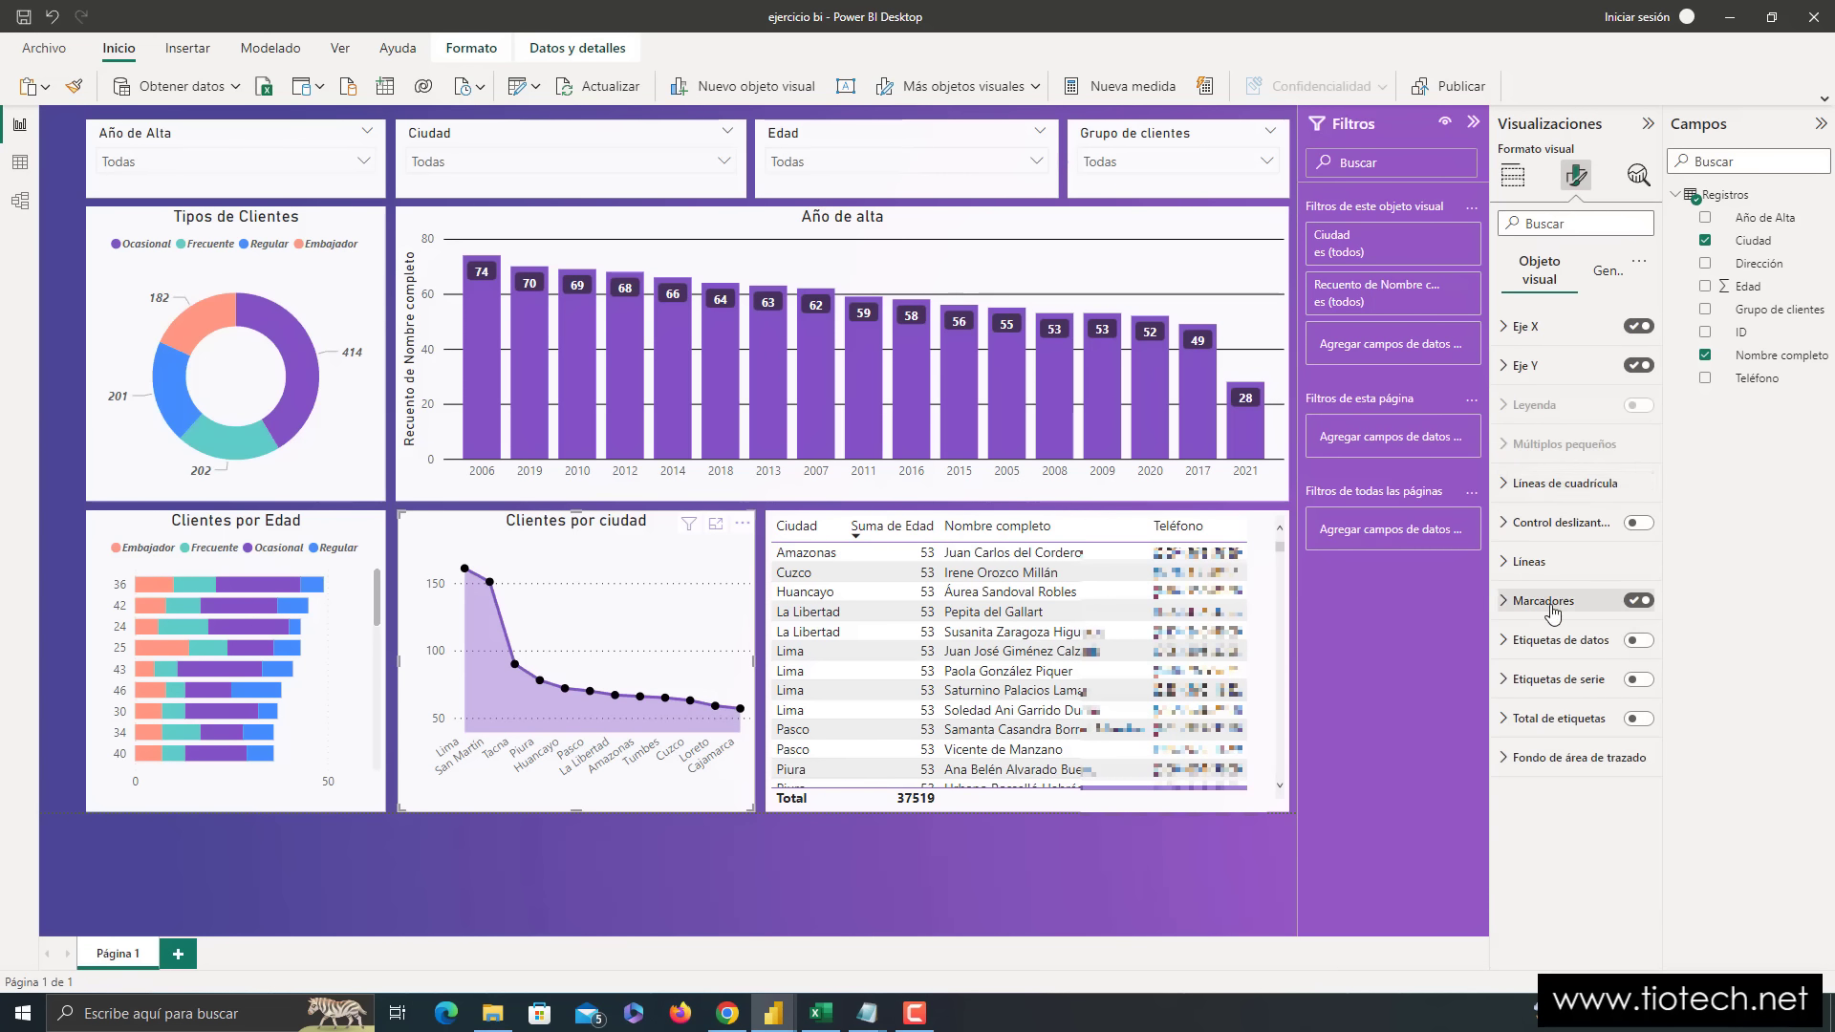
left_click(1643, 643)
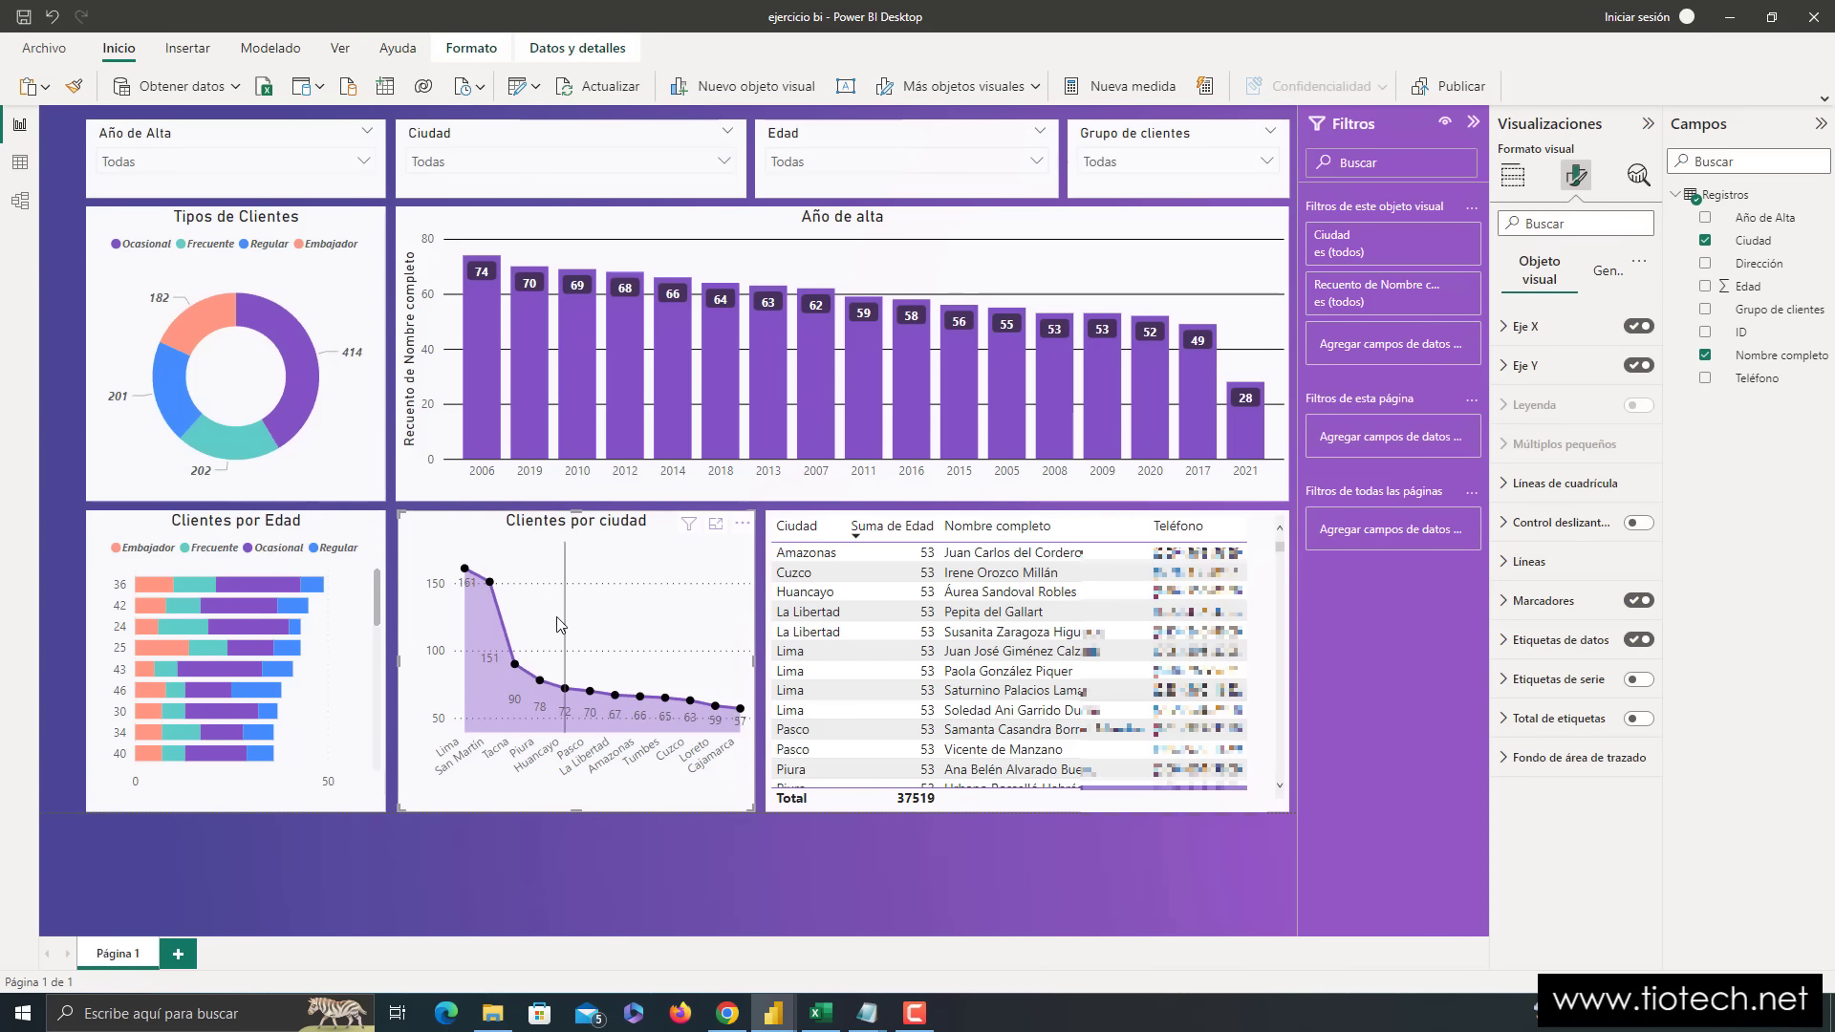
left_click(1634, 642)
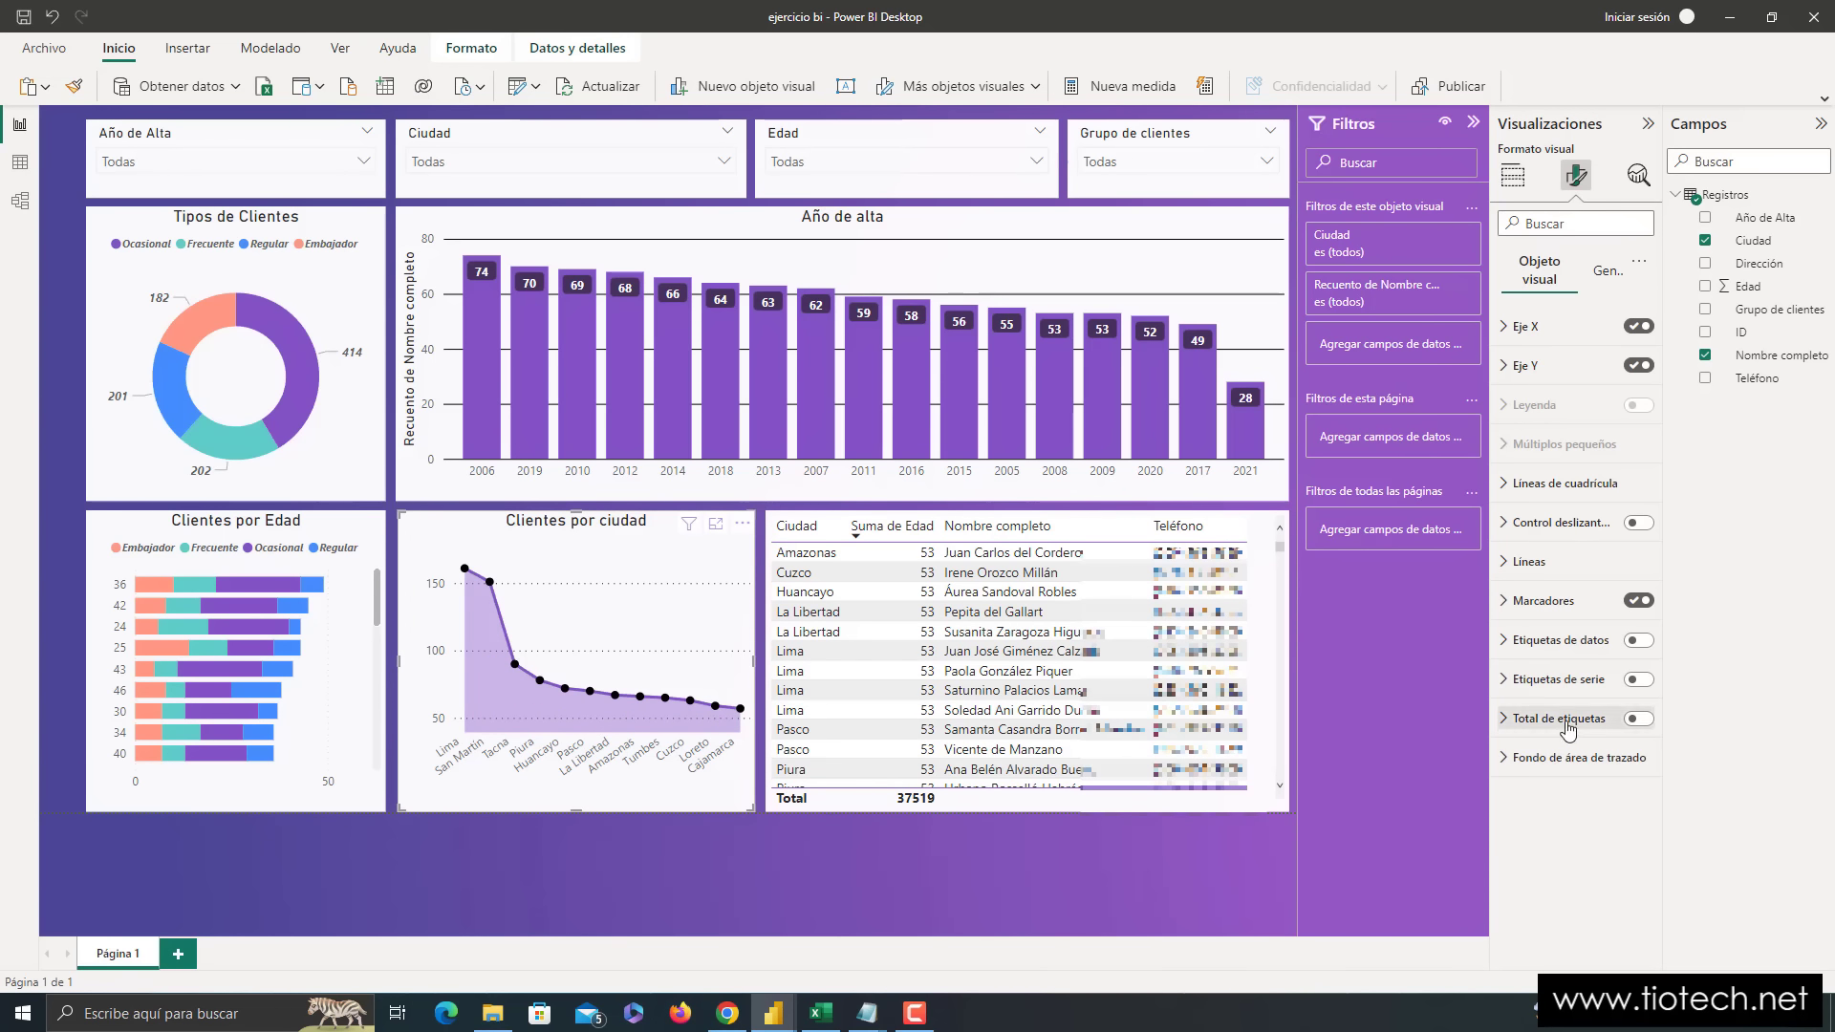
- Enable total labels on the Clientes por ciudad chart and format their values in black italic text
left_click(1645, 721)
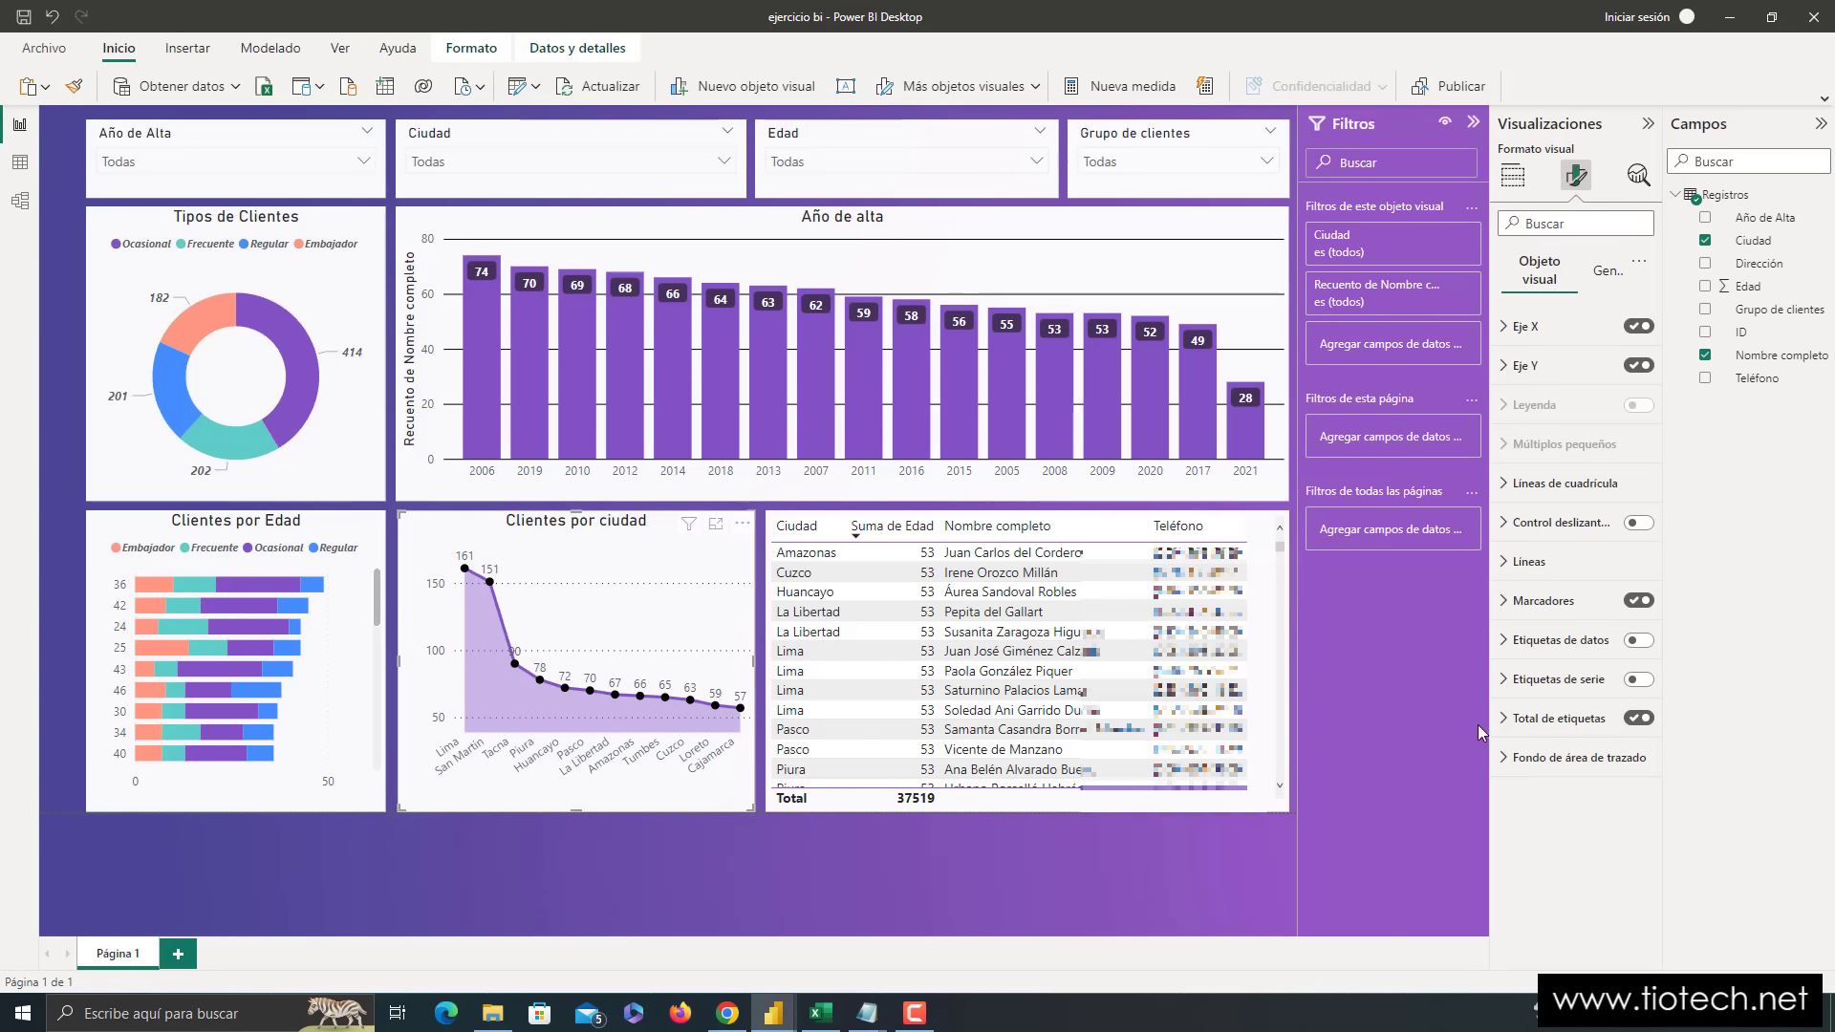
left_click(1610, 718)
scroll(1656, 663, "down", 2)
left_click(1639, 654)
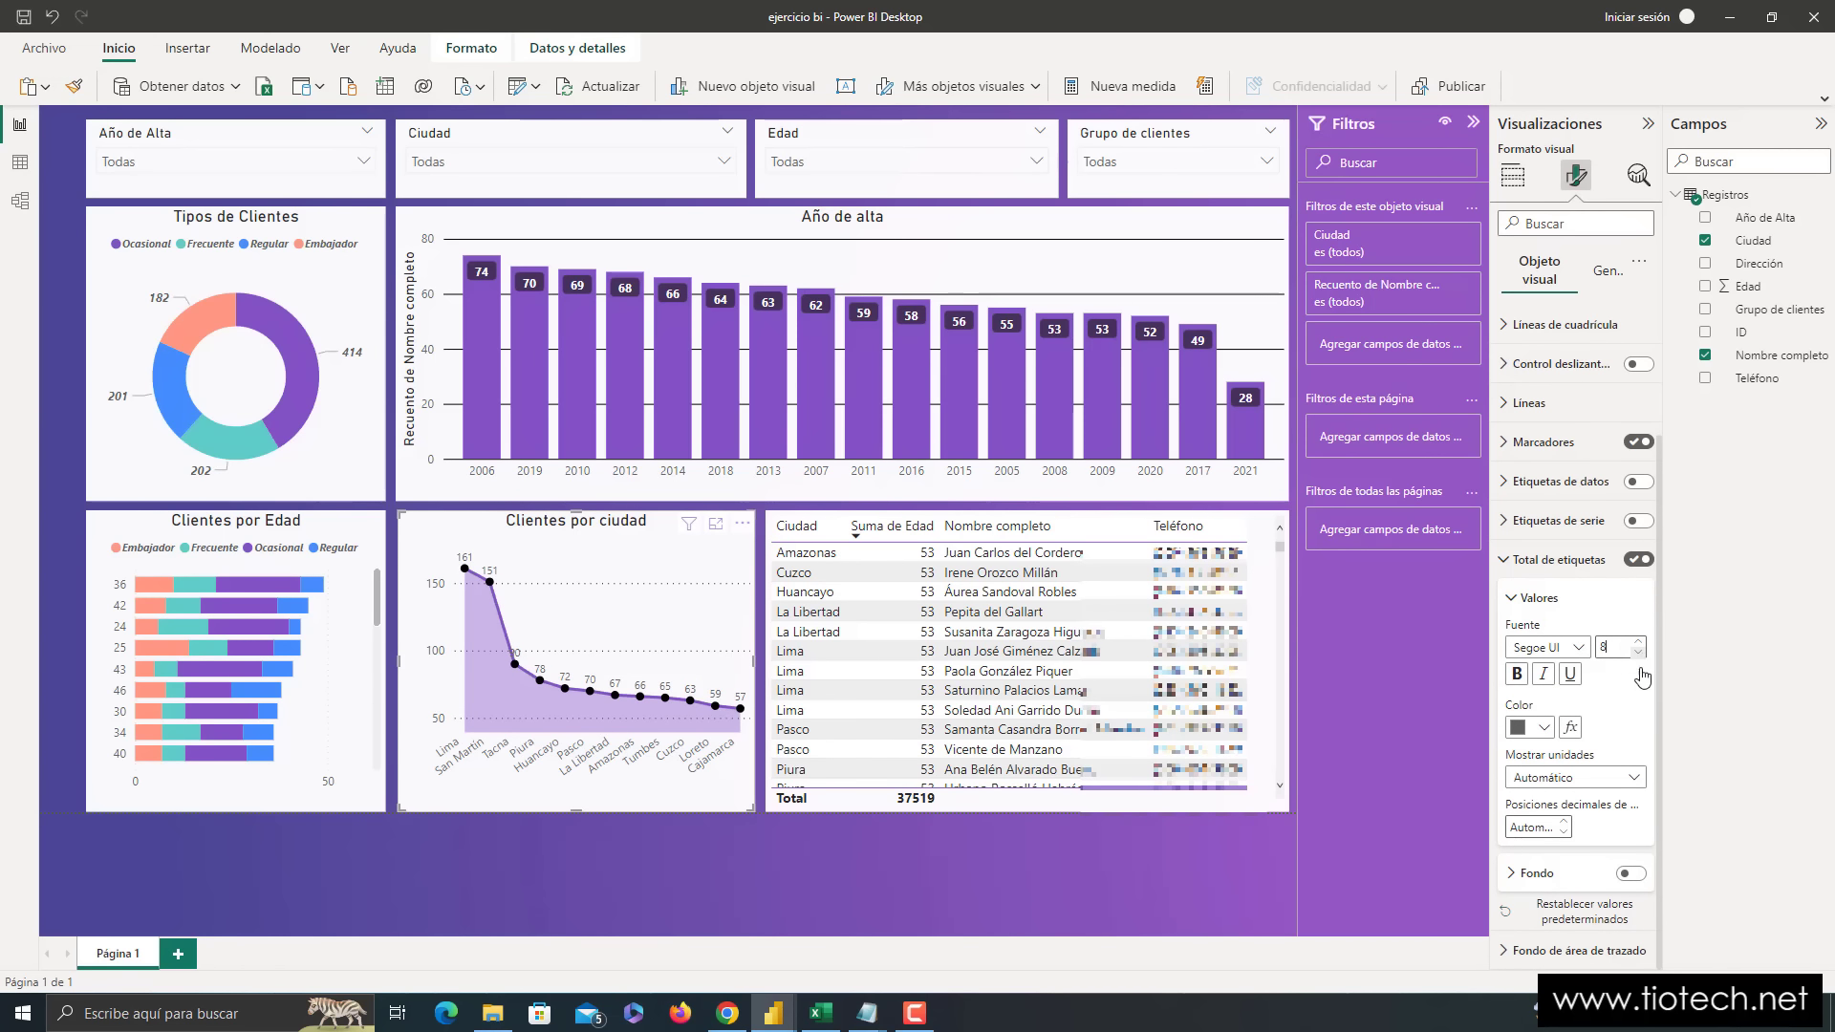
left_click(1532, 727)
left_click(1530, 650)
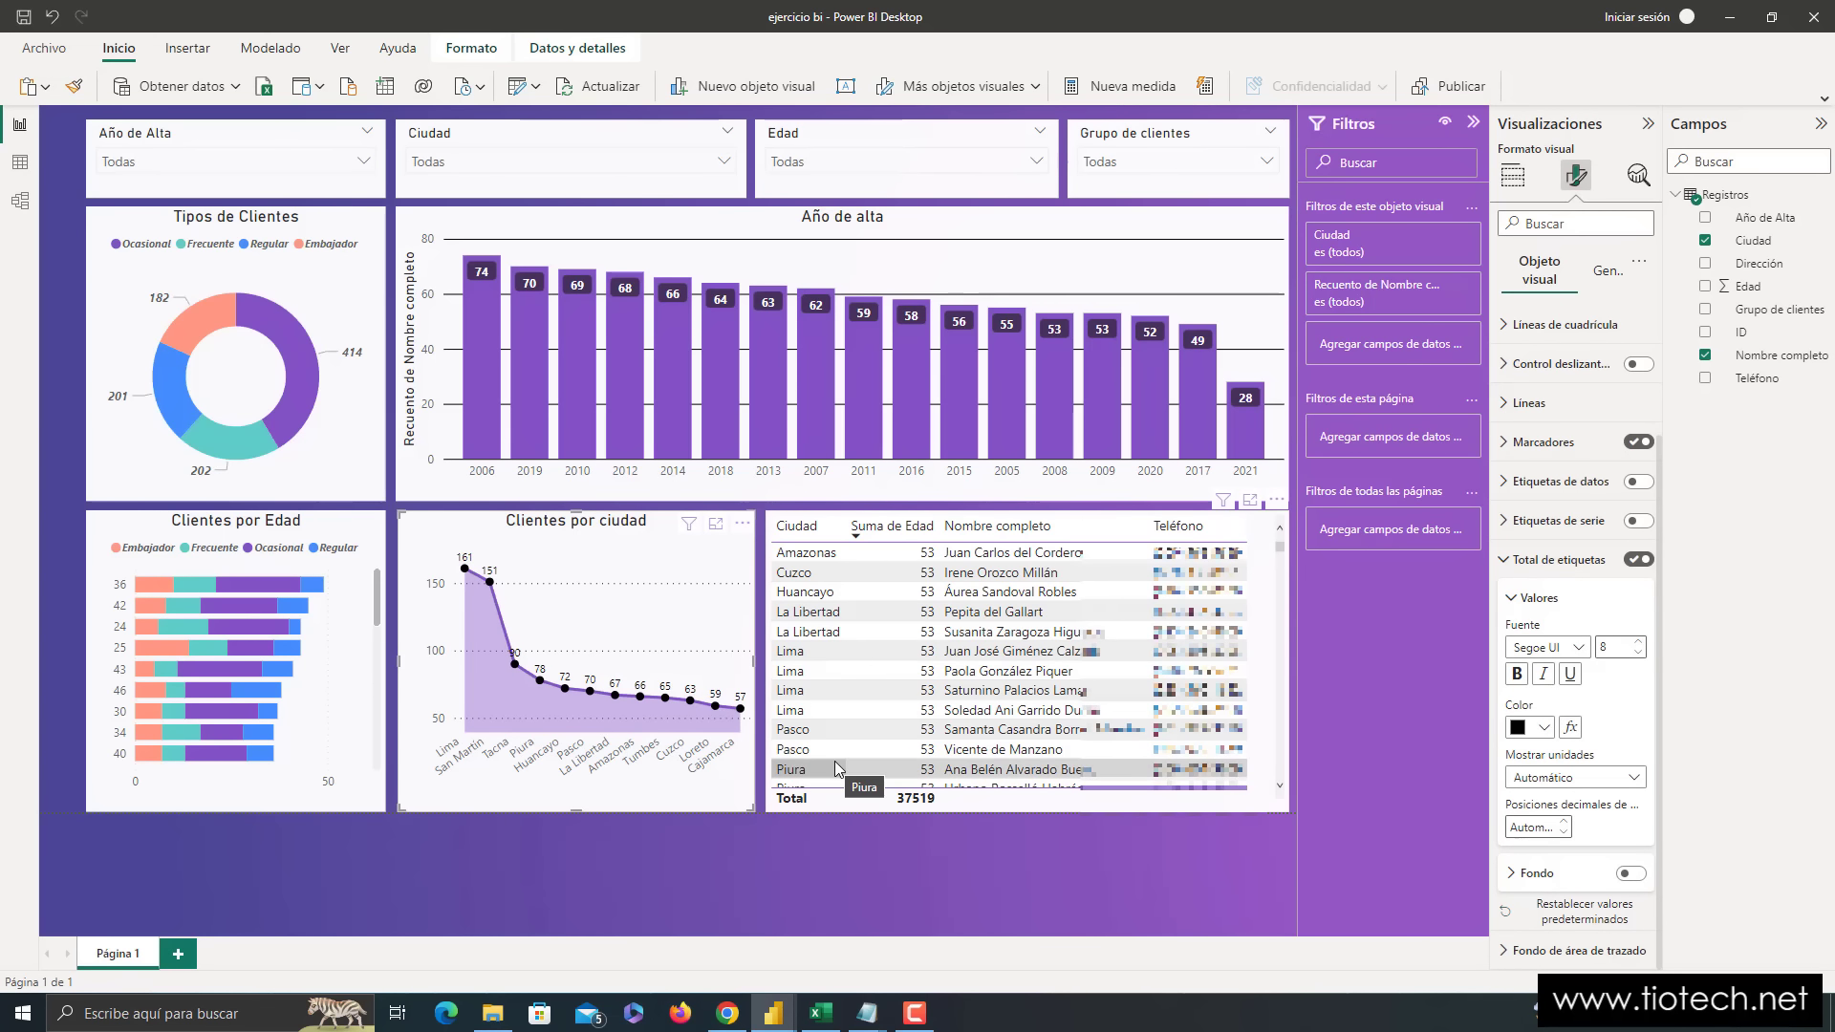
left_click(1545, 674)
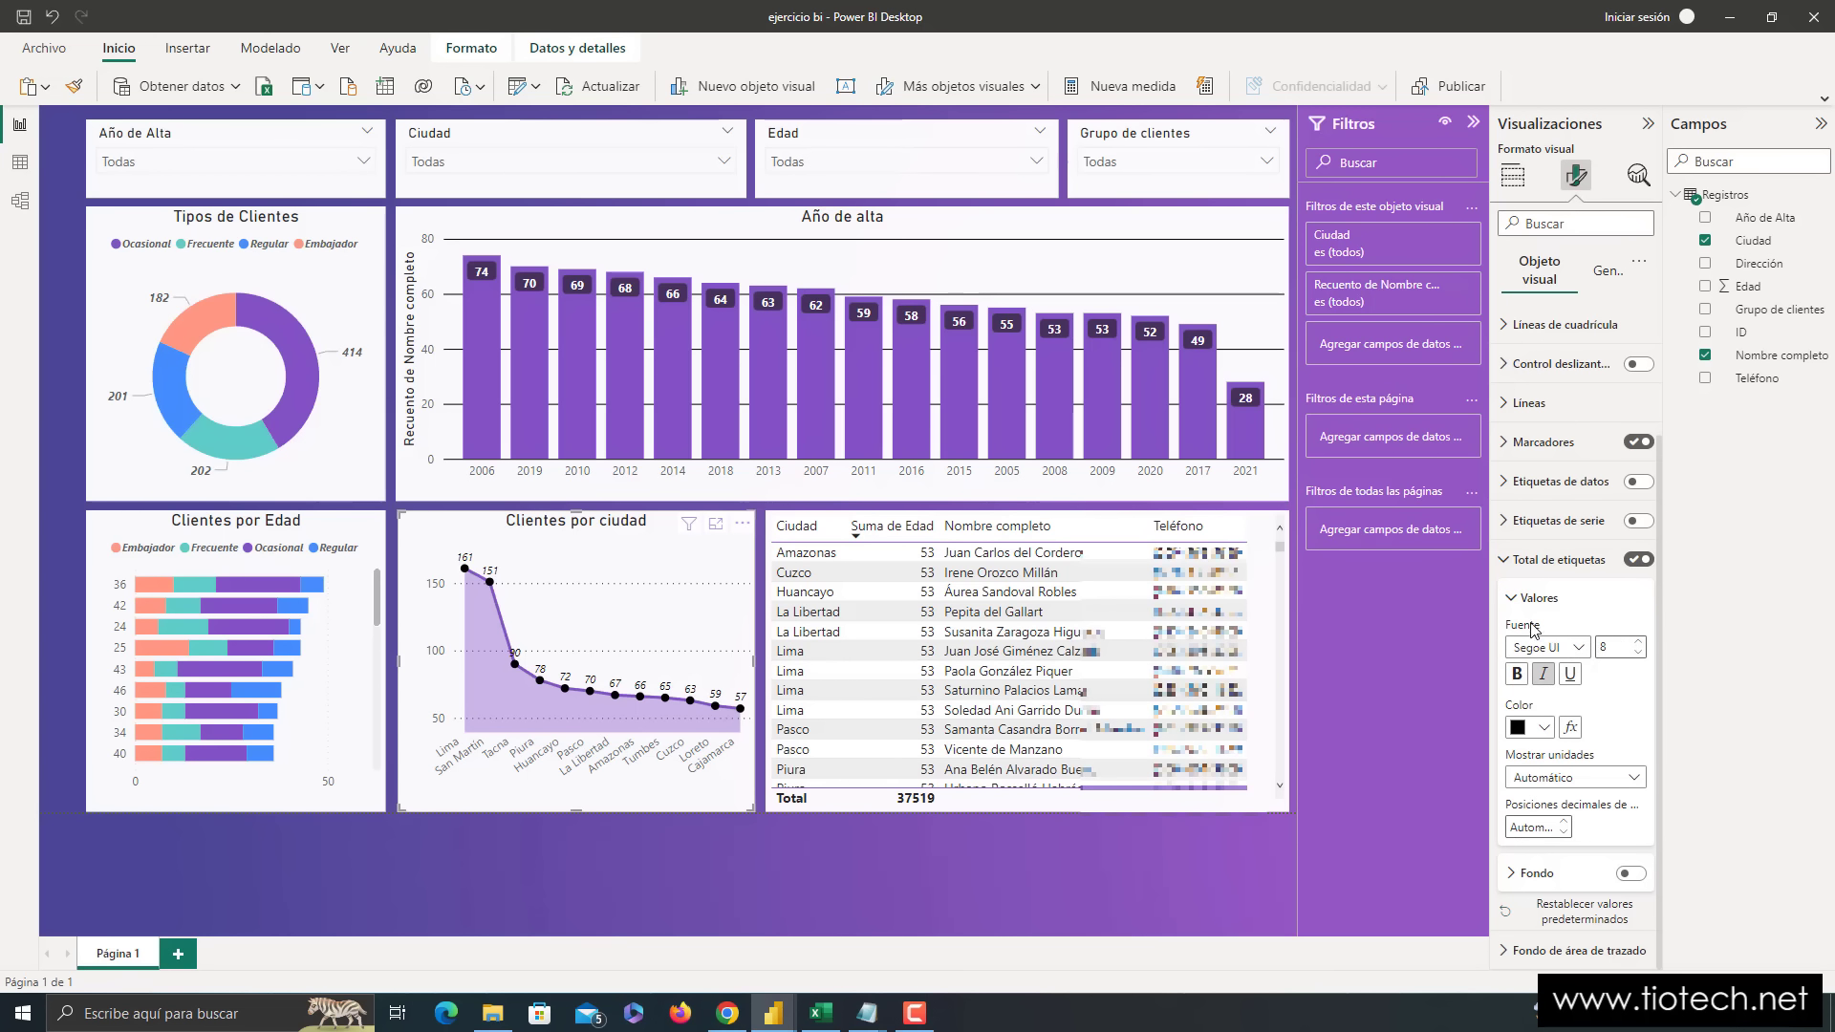
left_click(1519, 562)
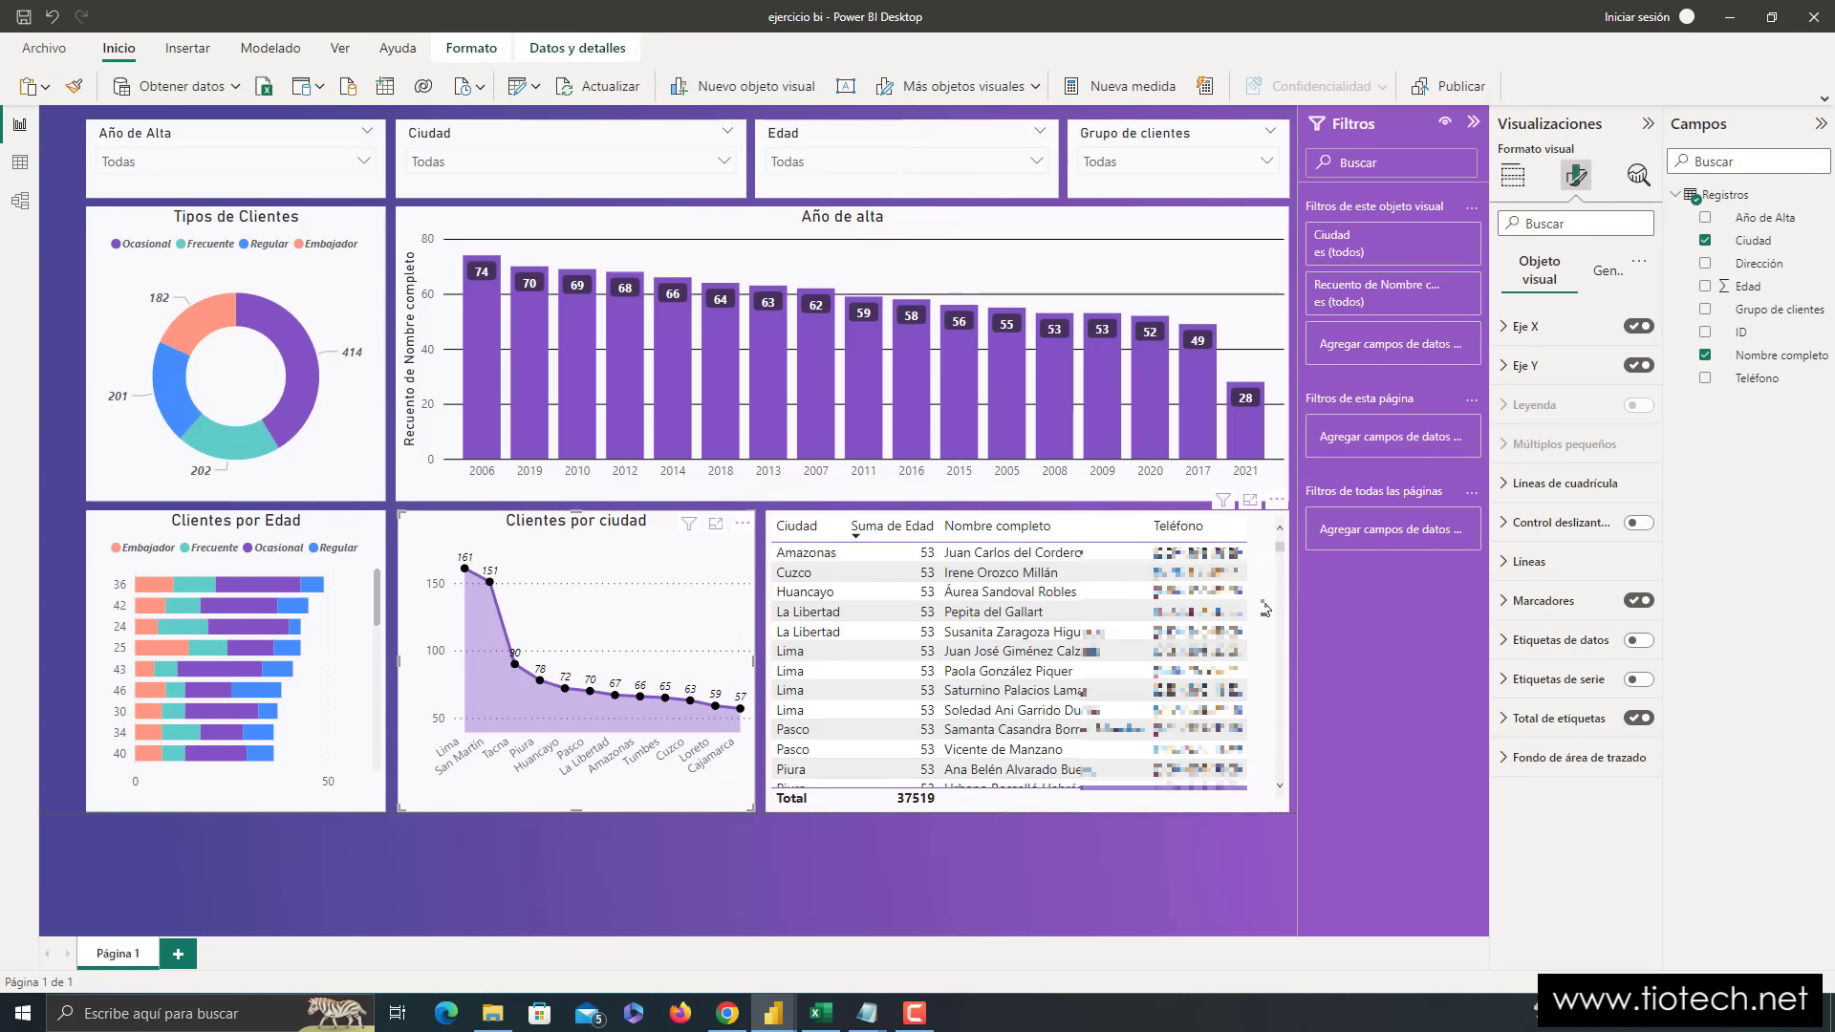
- Enable the title of the customer table and set its text to Tabla Resumen
left_click(1265, 608)
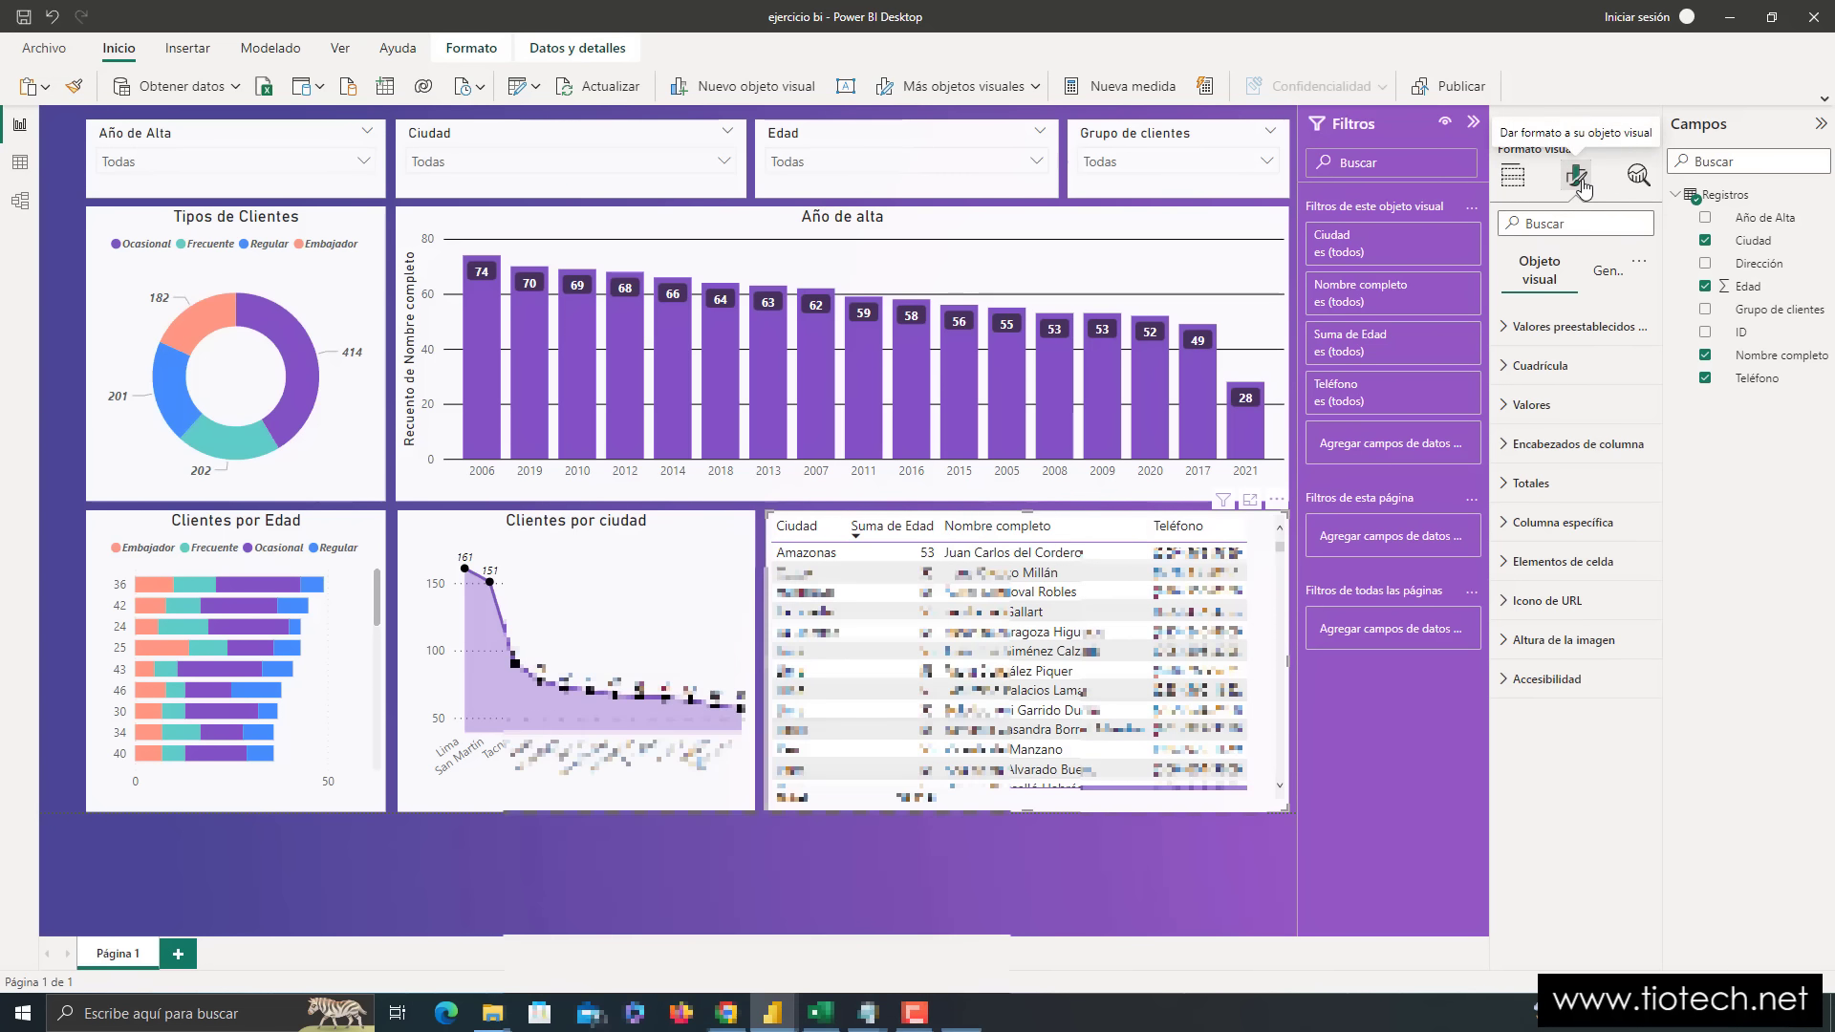
key("super+plus")
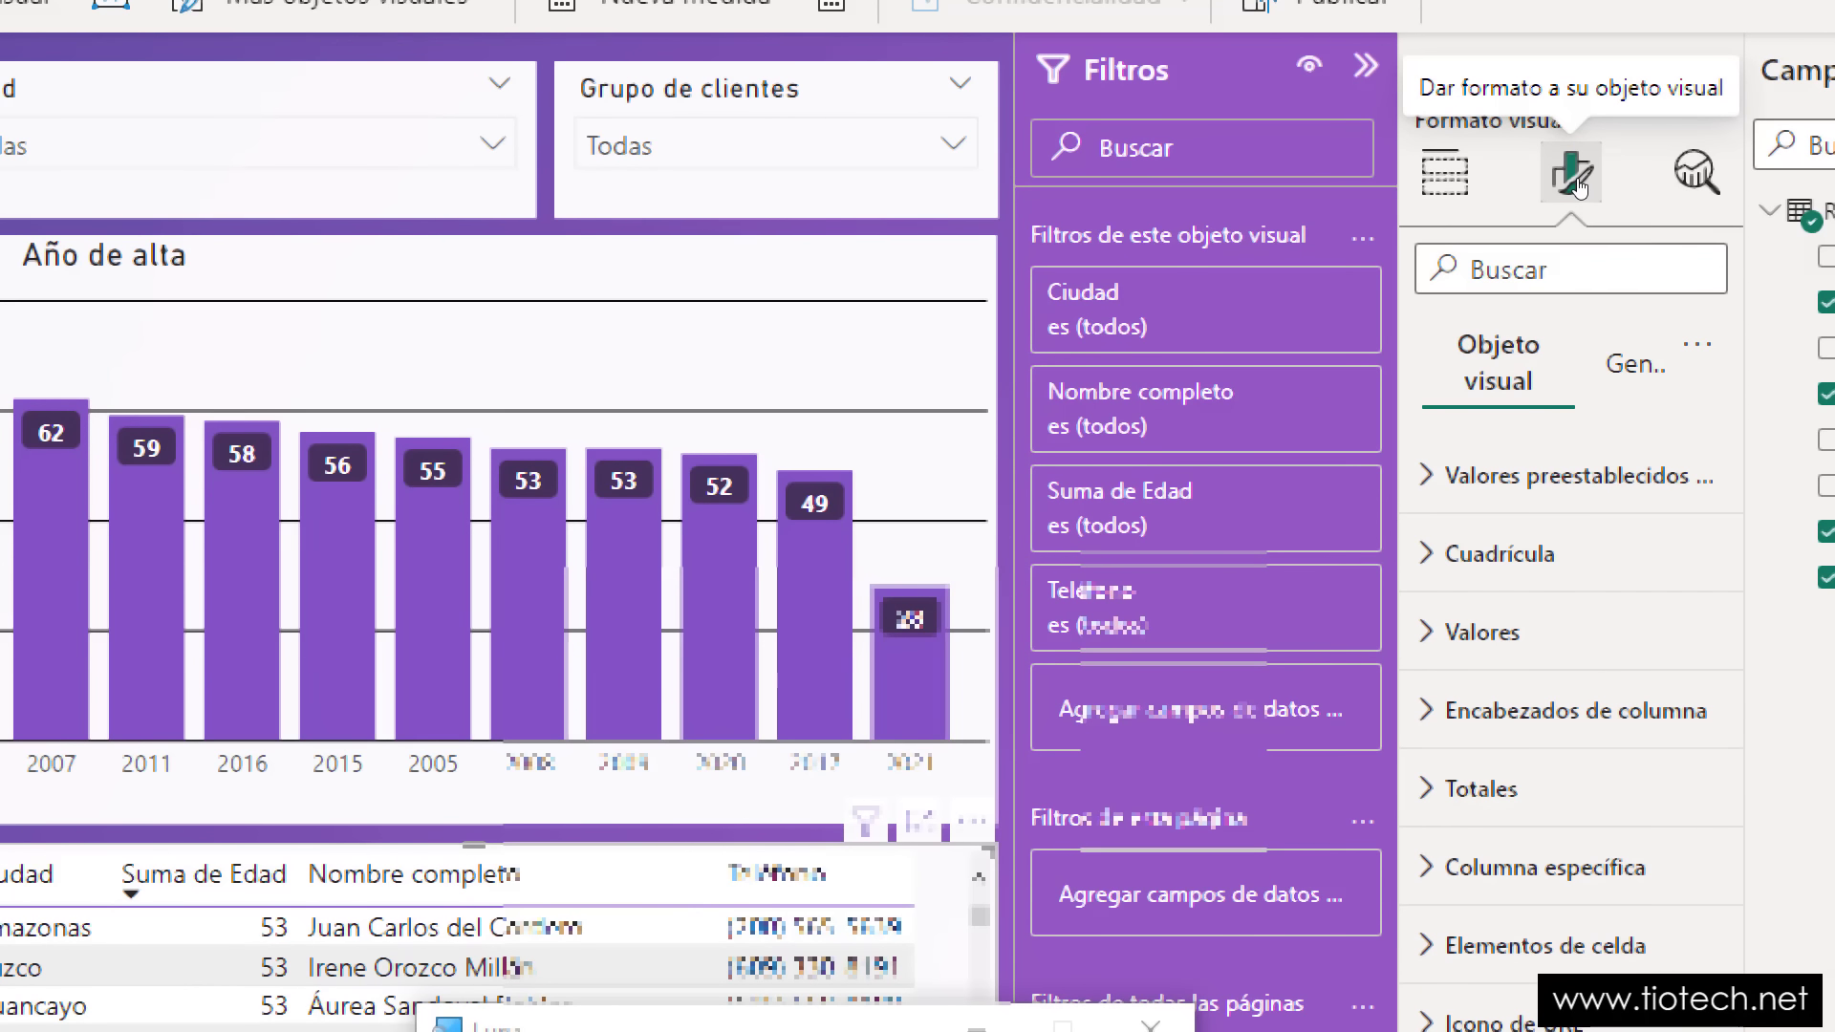
key("super+Escape")
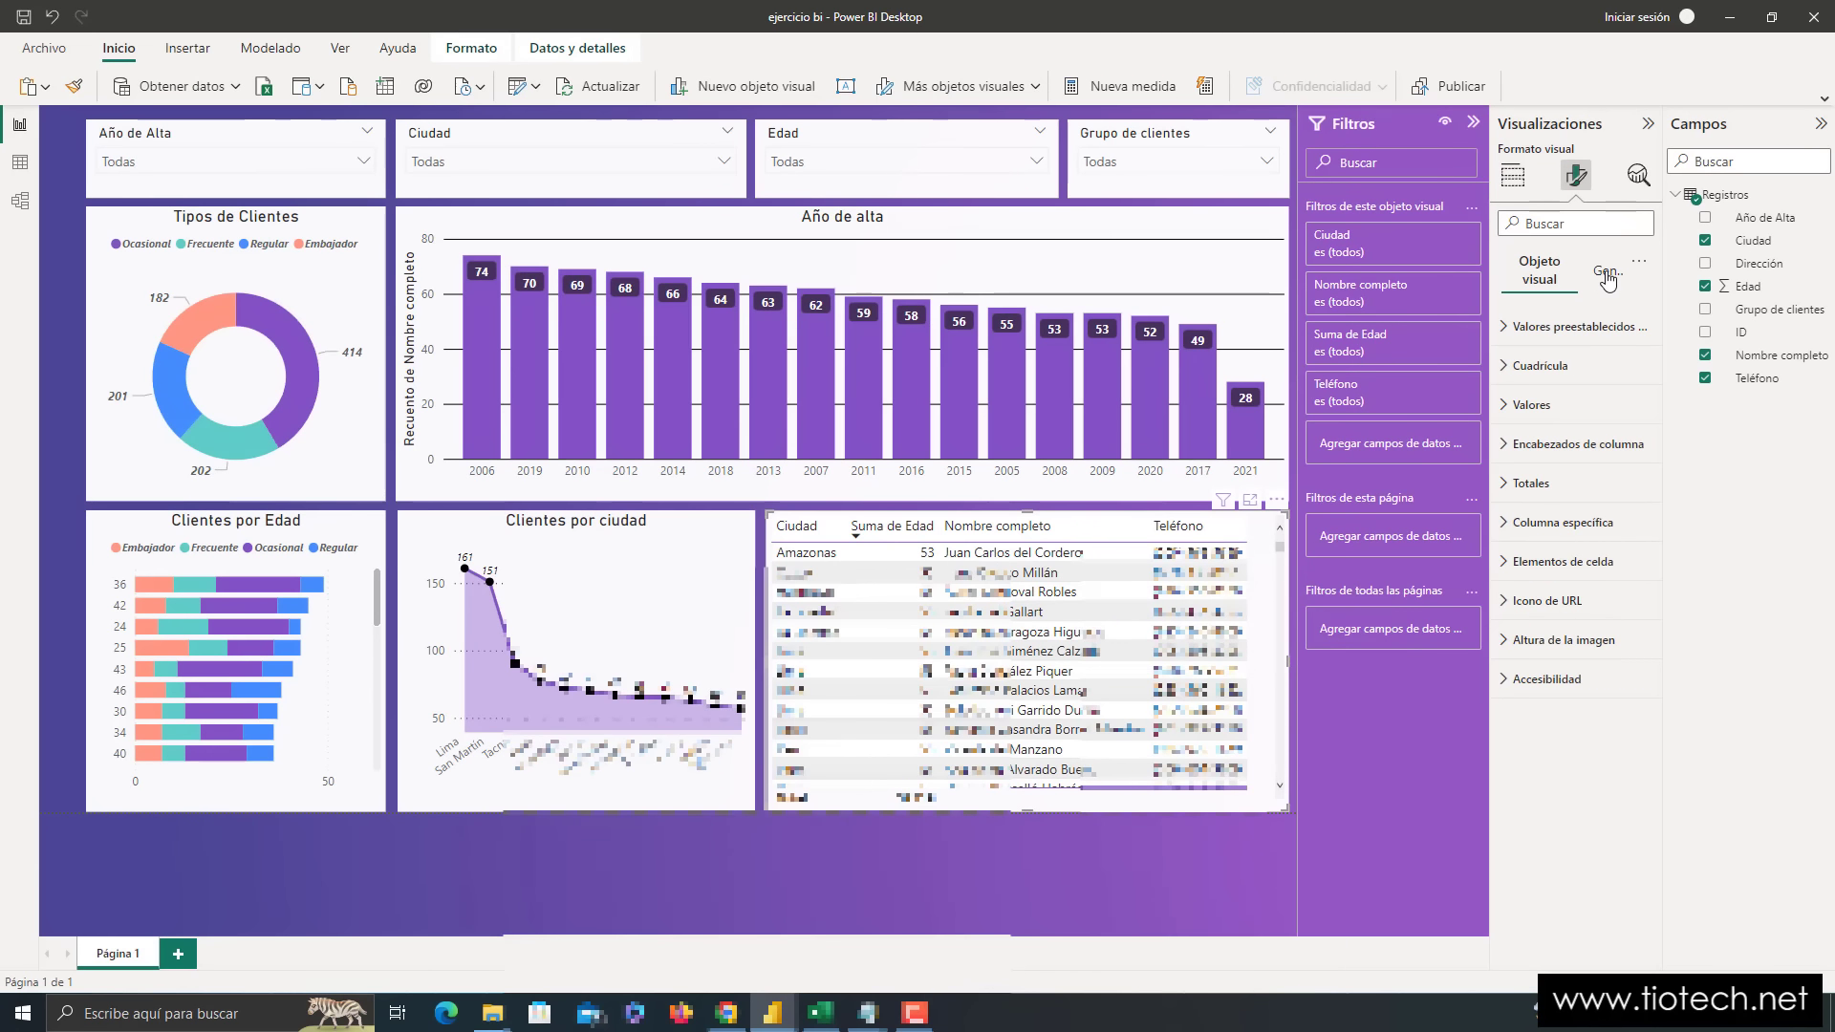
left_click(1608, 277)
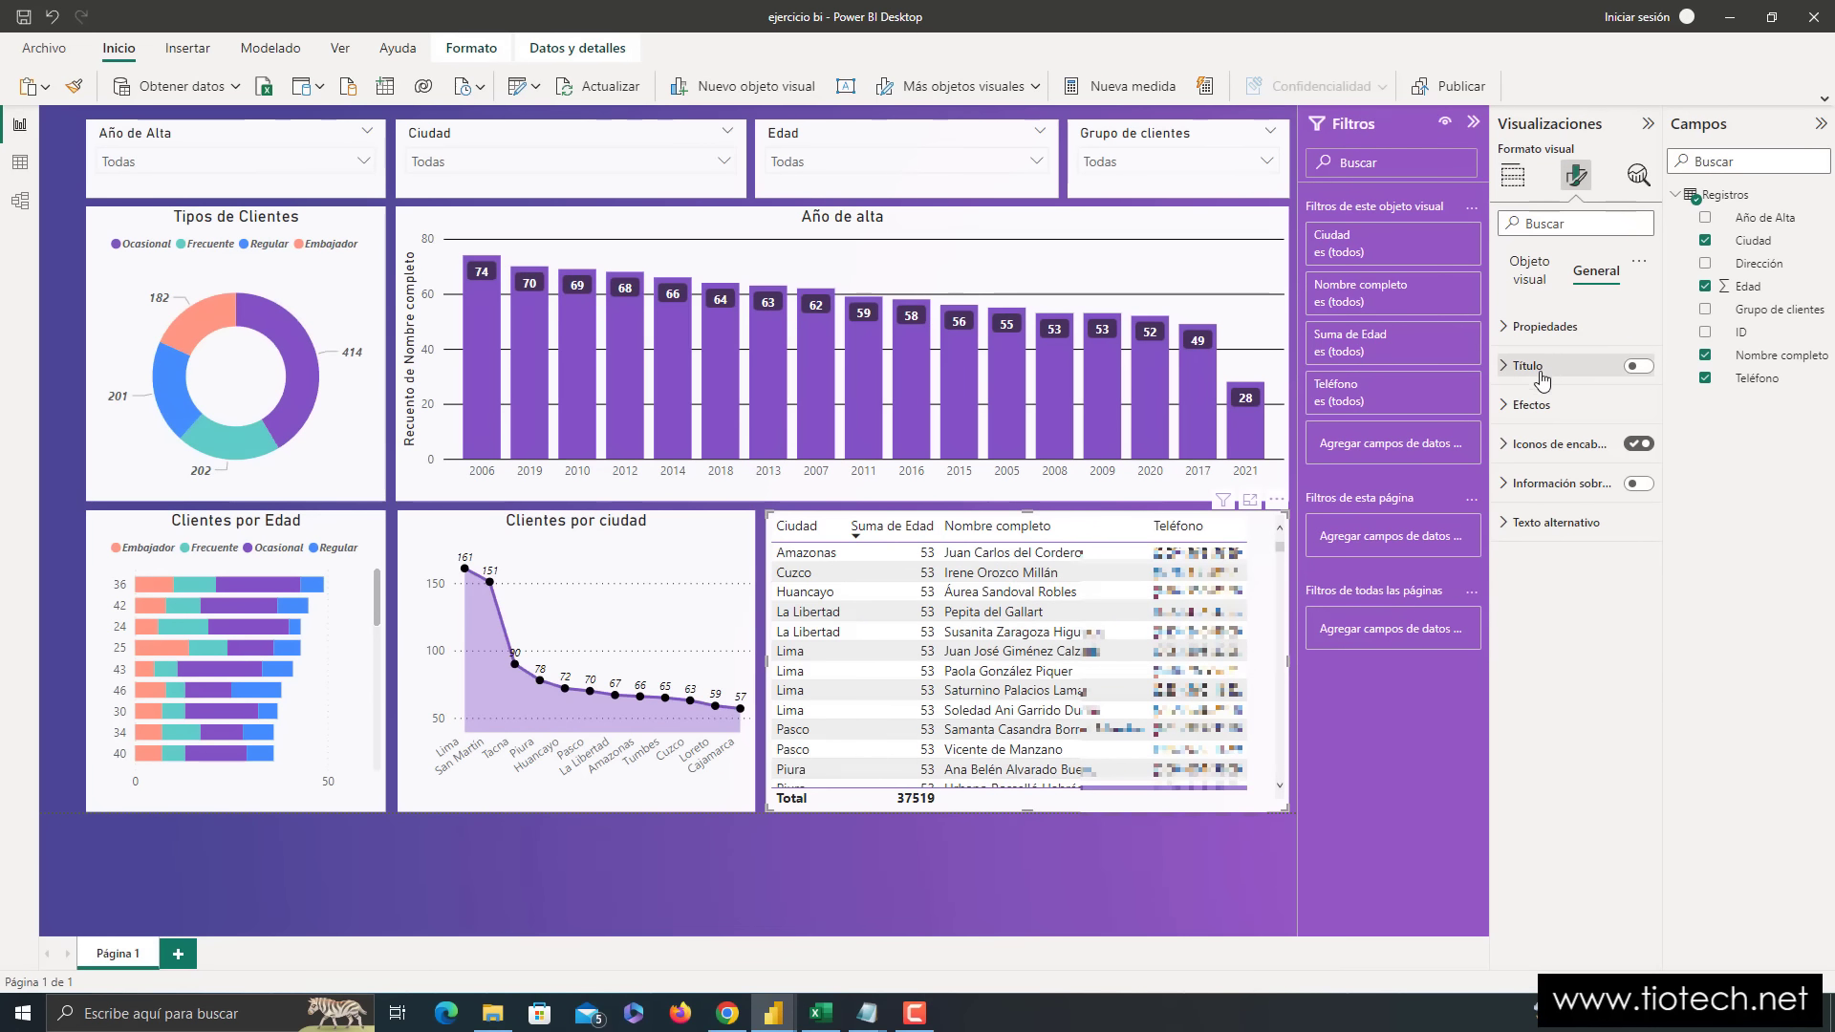
left_click(1638, 366)
left_click(1507, 369)
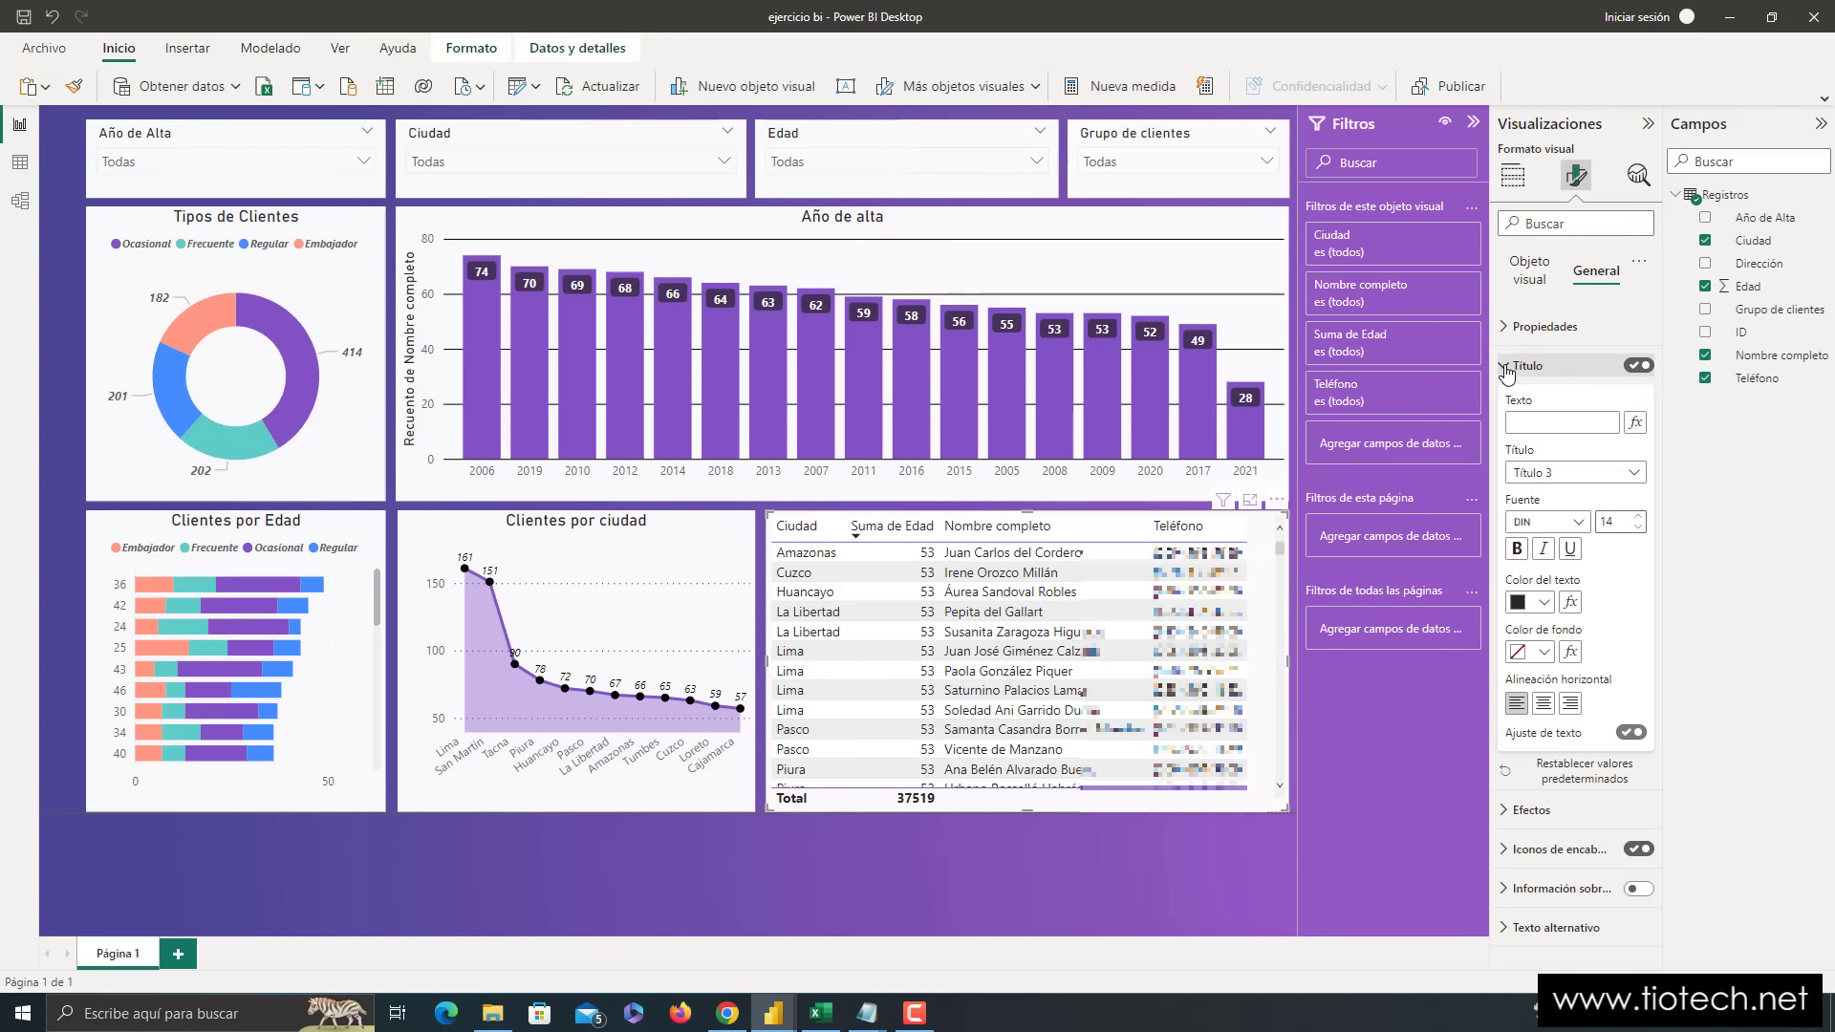
left_click(1547, 421)
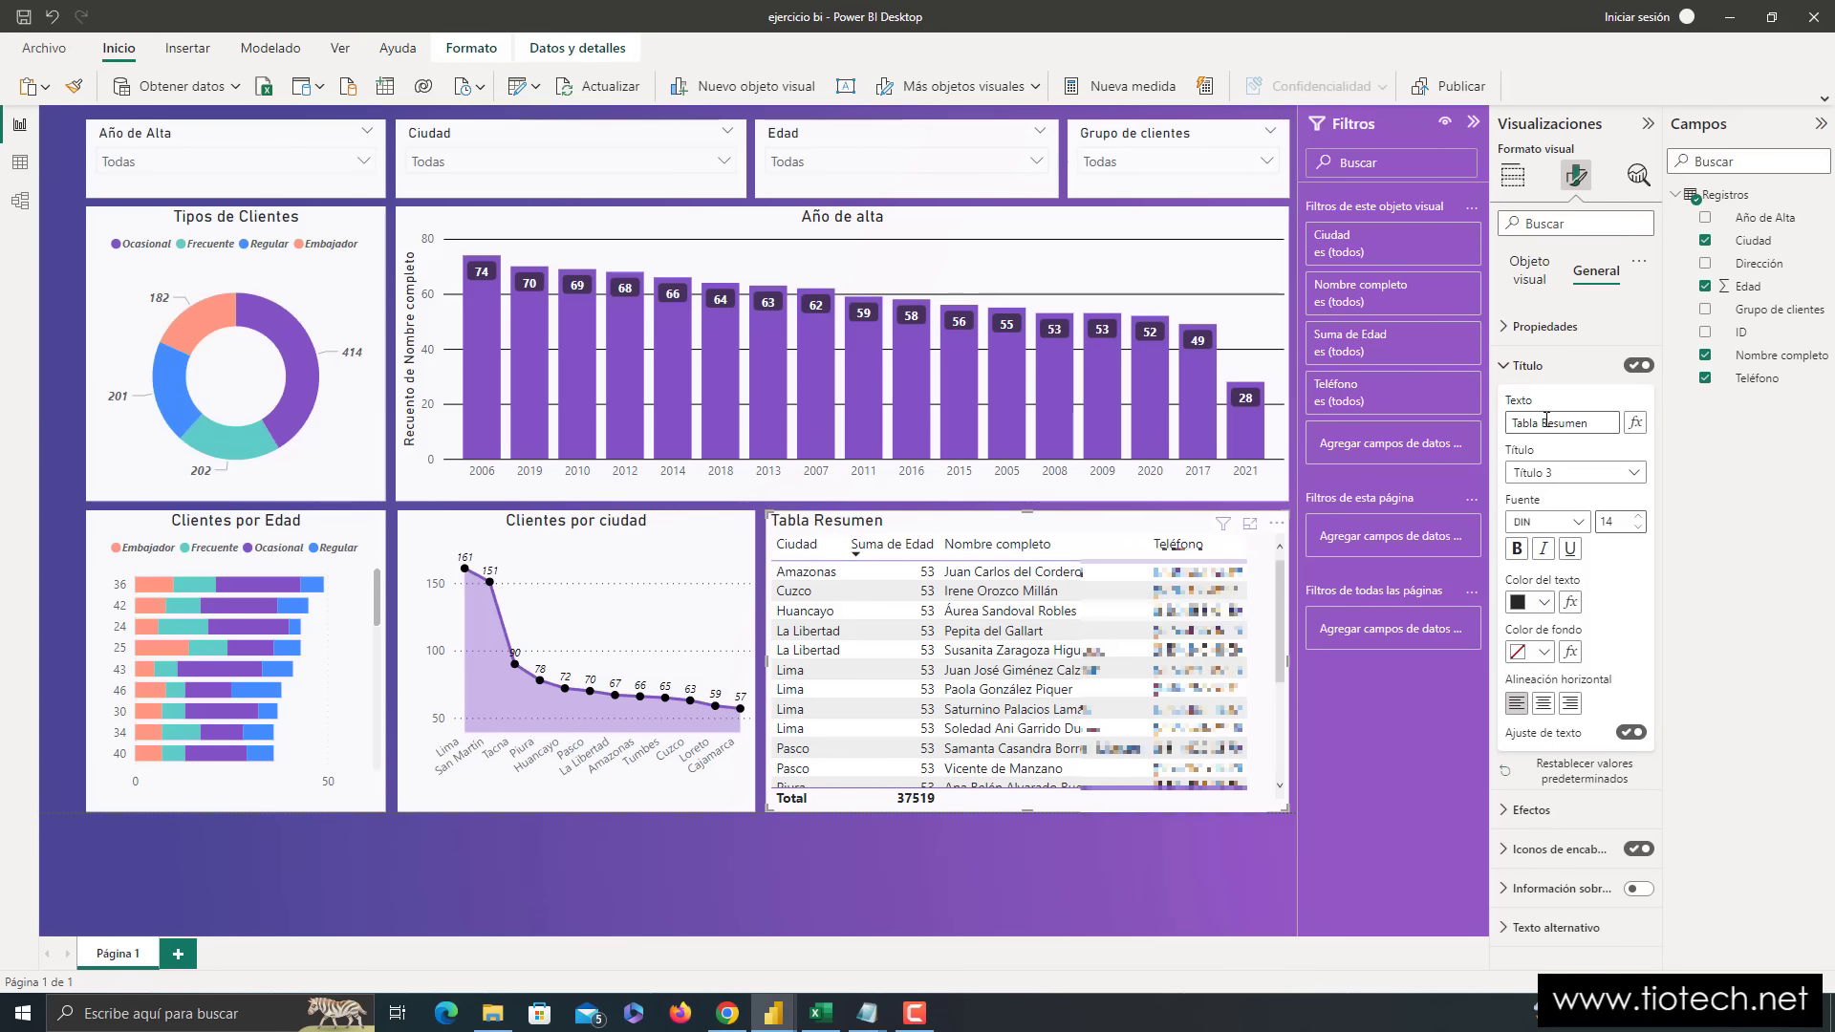
key("Return")
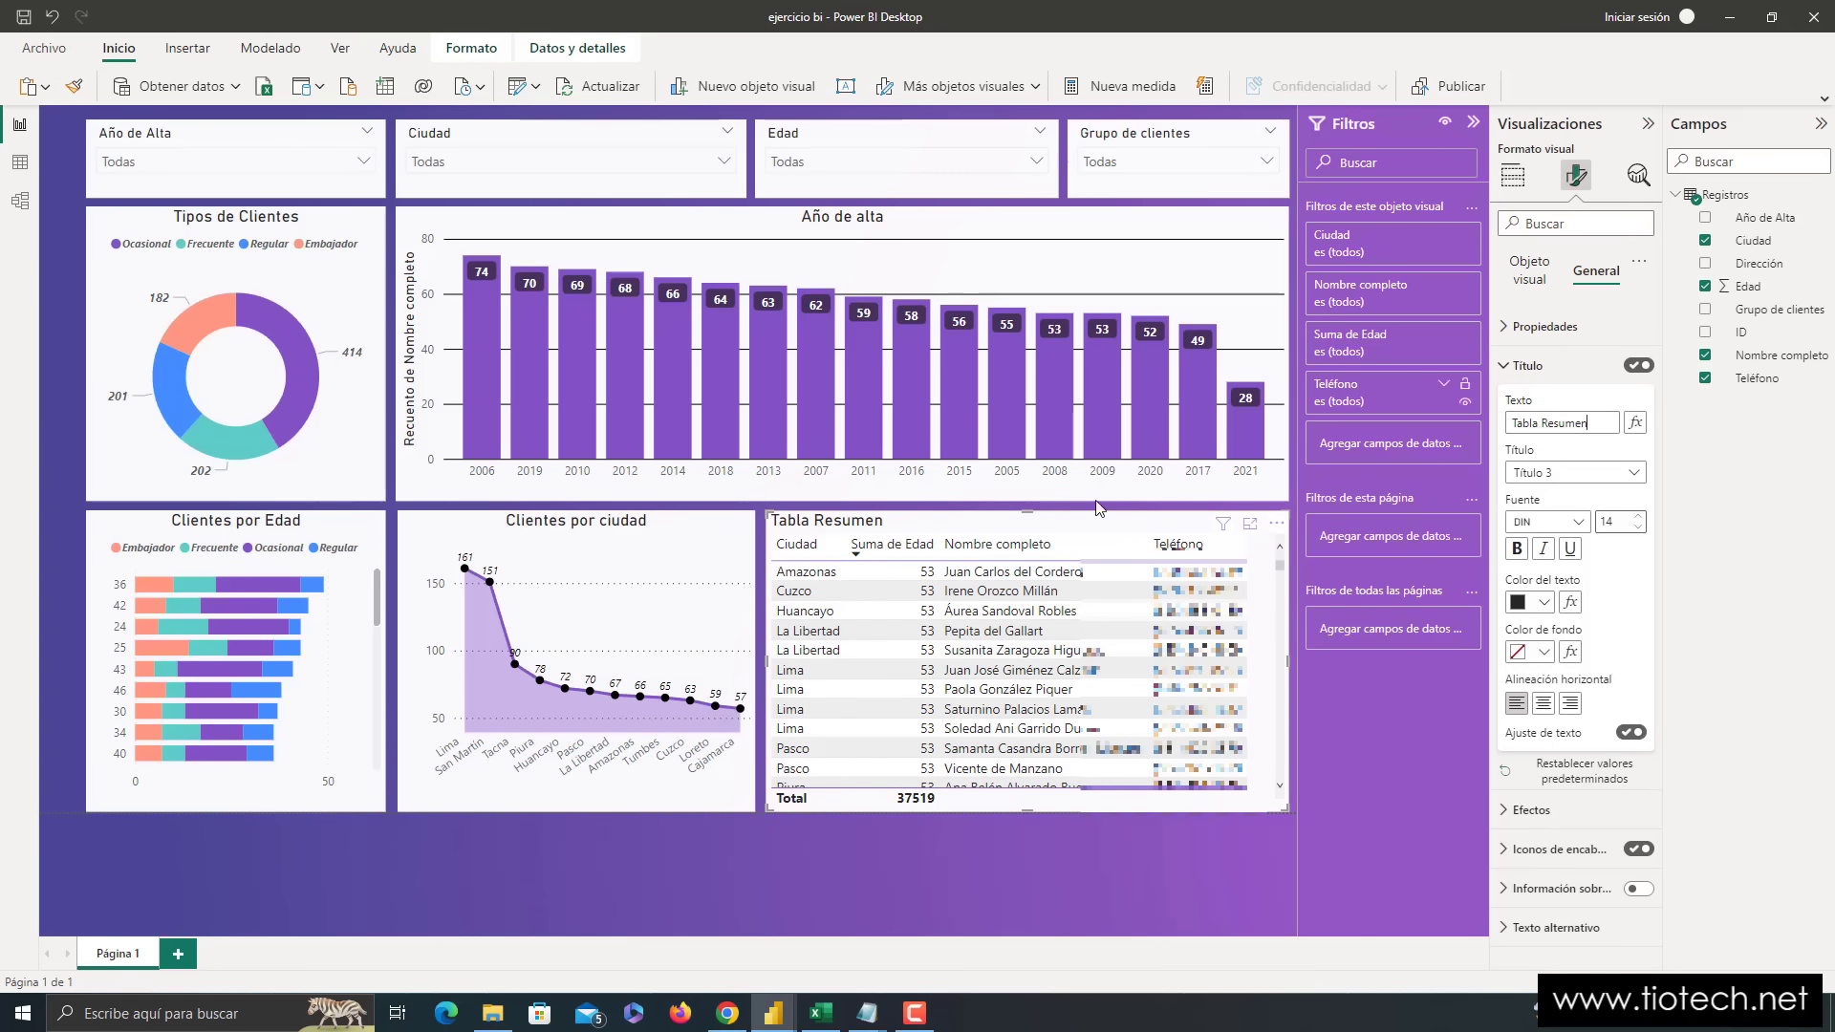
- Format the Tabla Resumen title at font size 12, centered, with white text on a black background
left_click(1640, 529)
left_click(1640, 528)
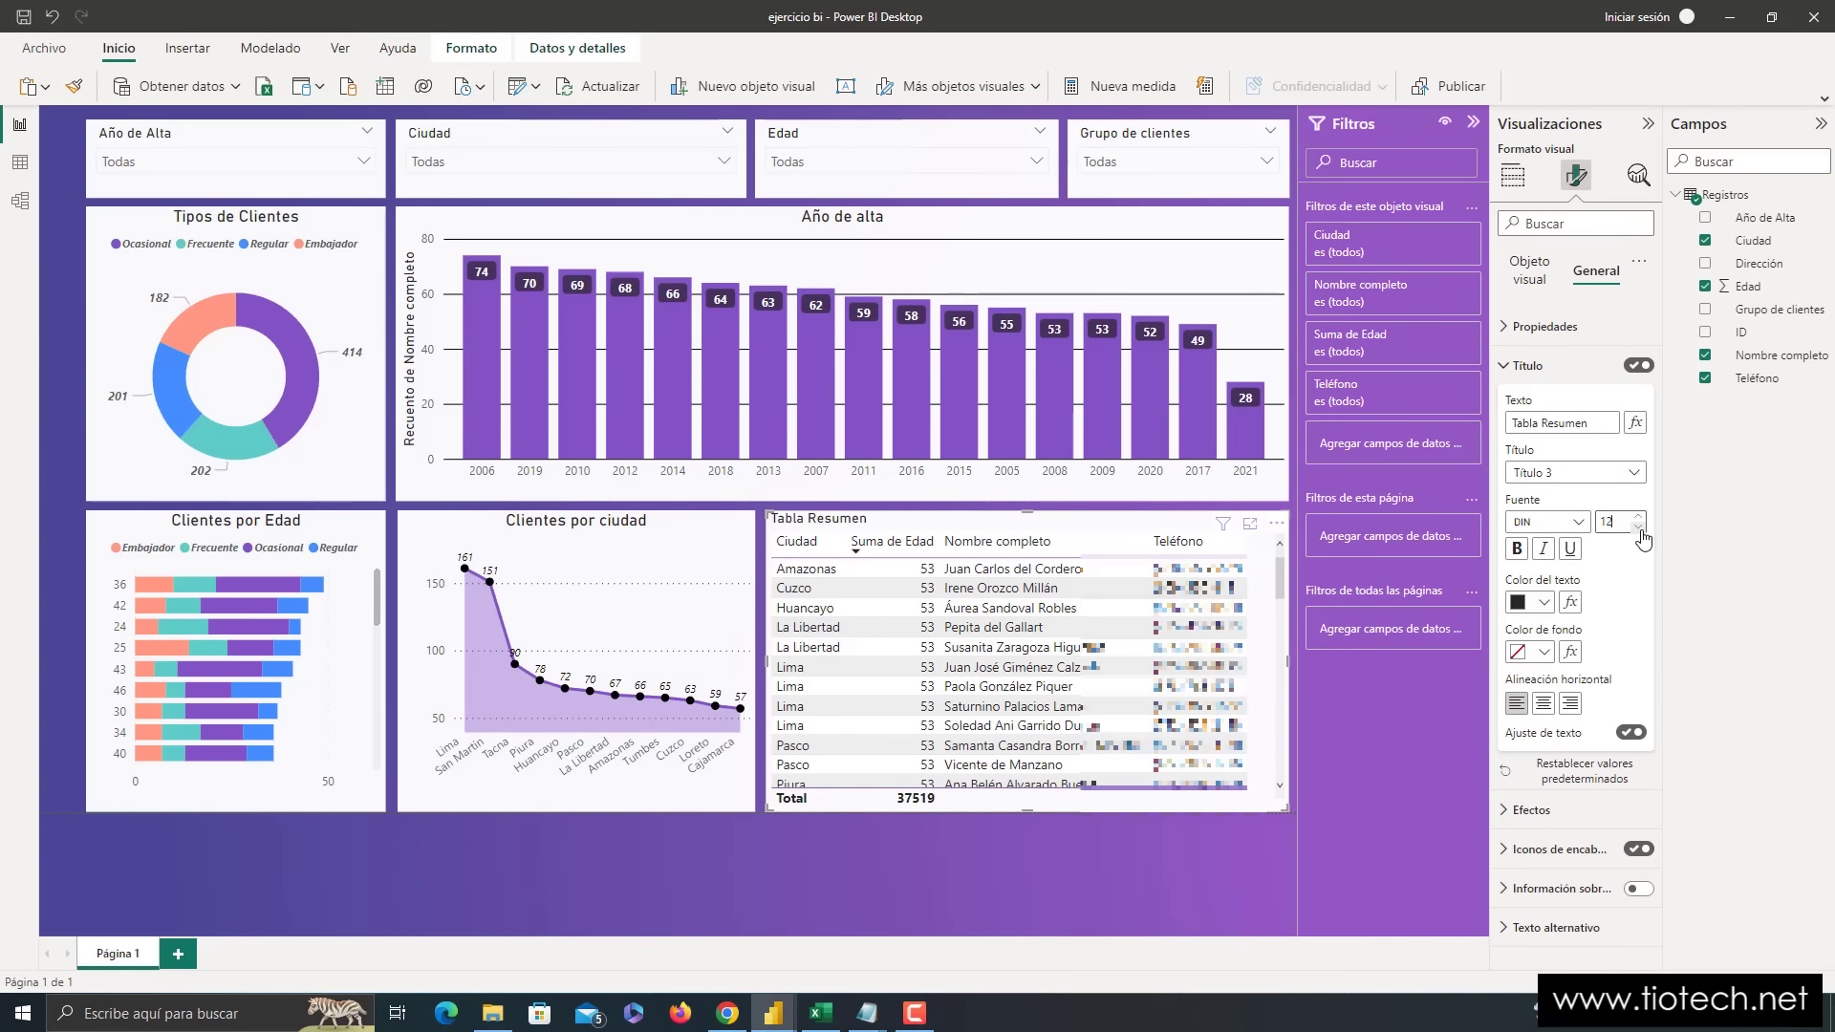
left_click(1543, 705)
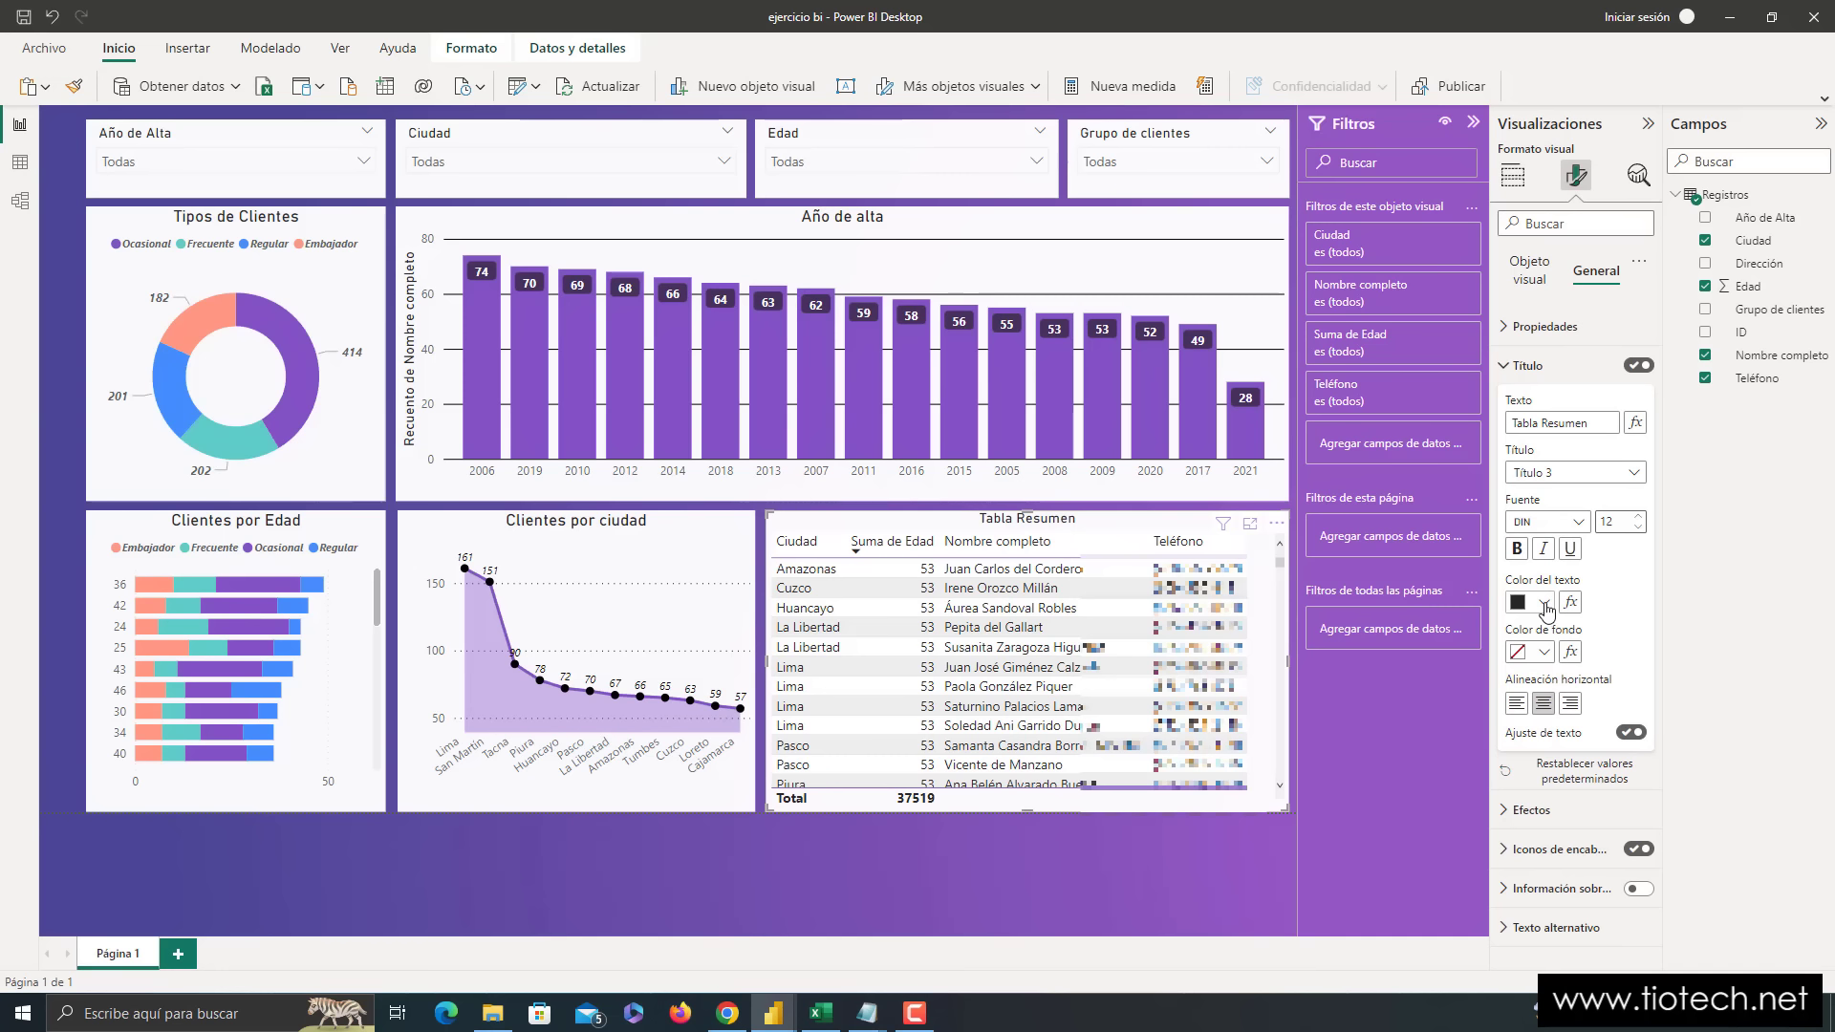
left_click(1546, 609)
left_click(1536, 655)
left_click(1541, 658)
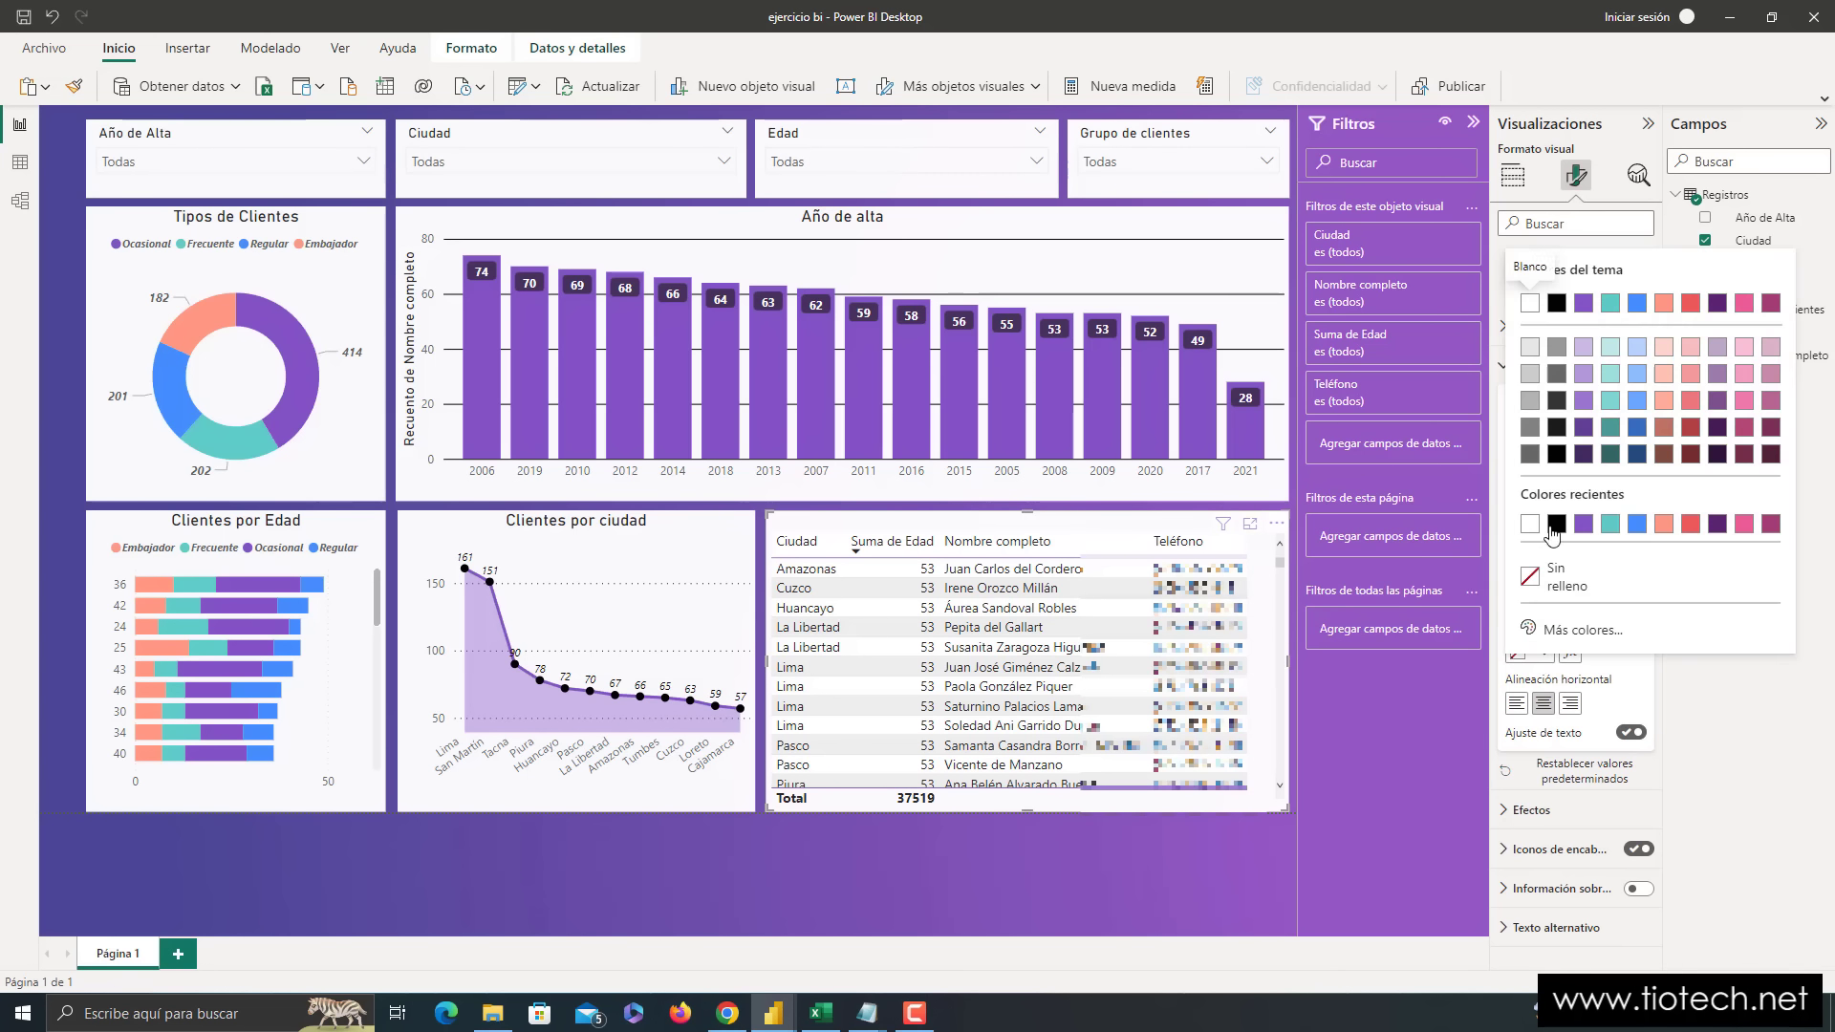
left_click(1552, 536)
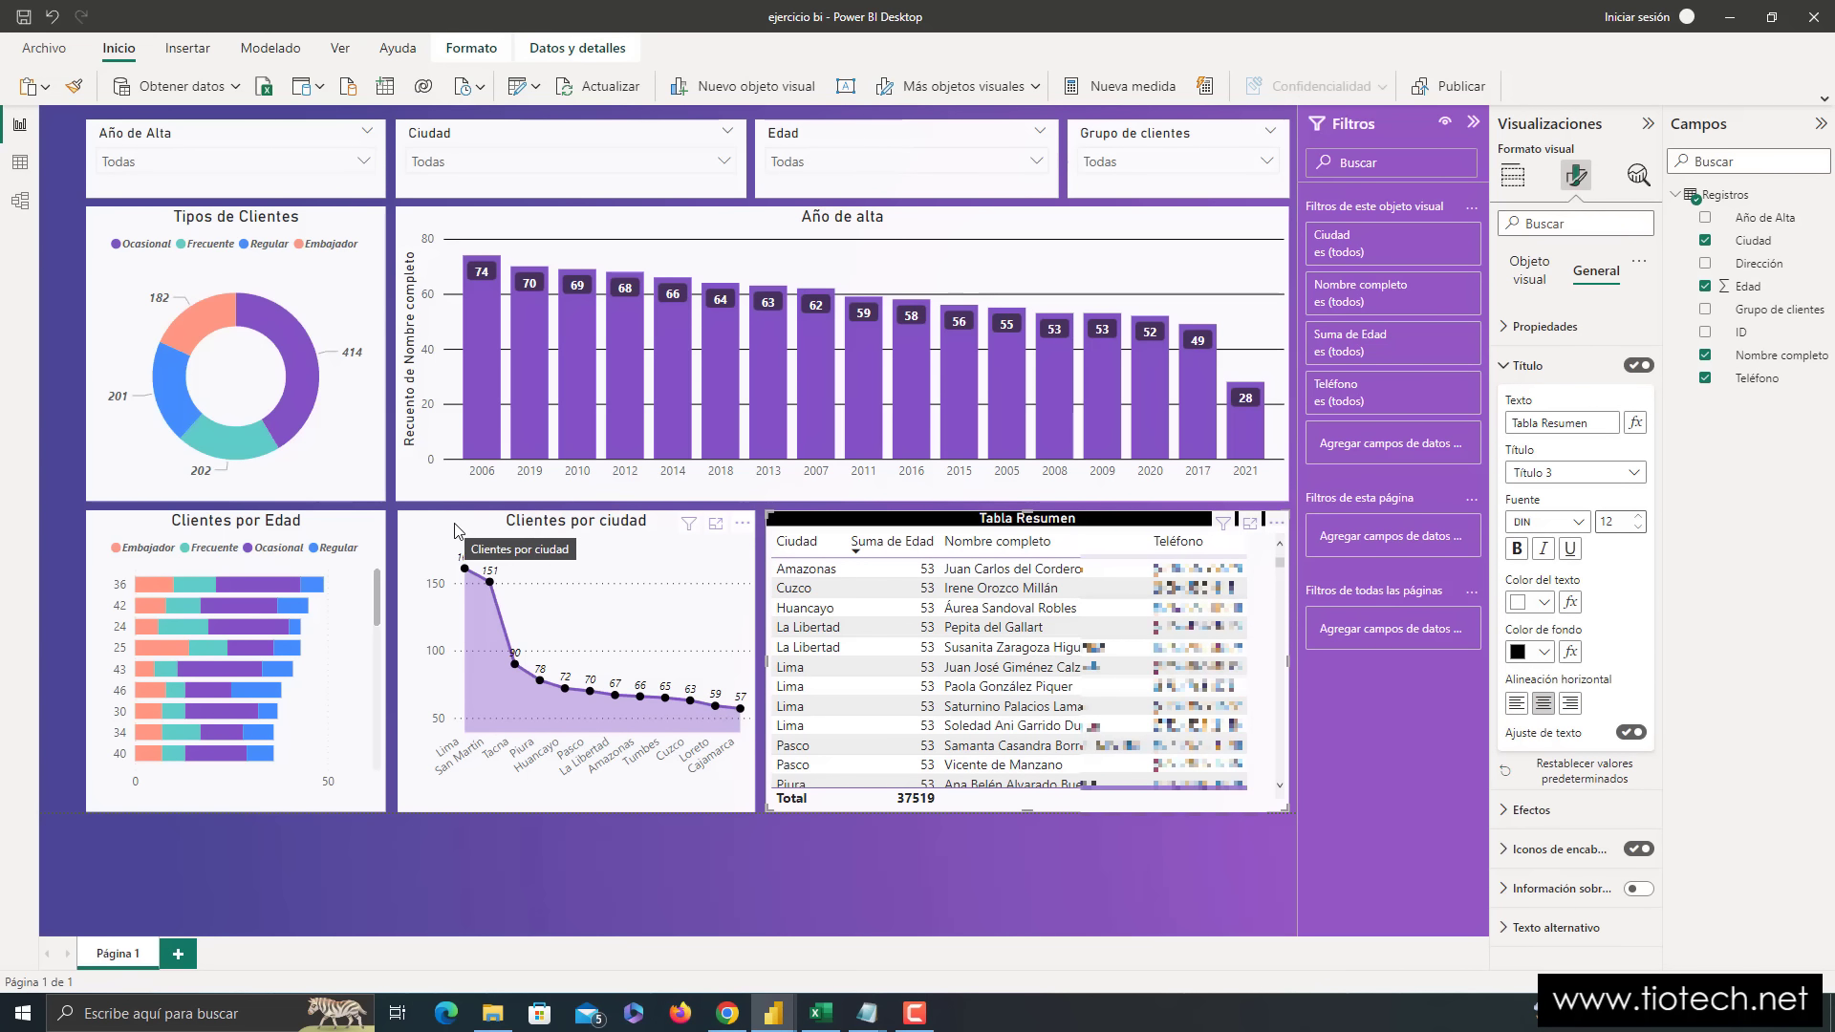
- Format the Clientes por ciudad title at font size 12 with white text on a black background
left_click(427, 533)
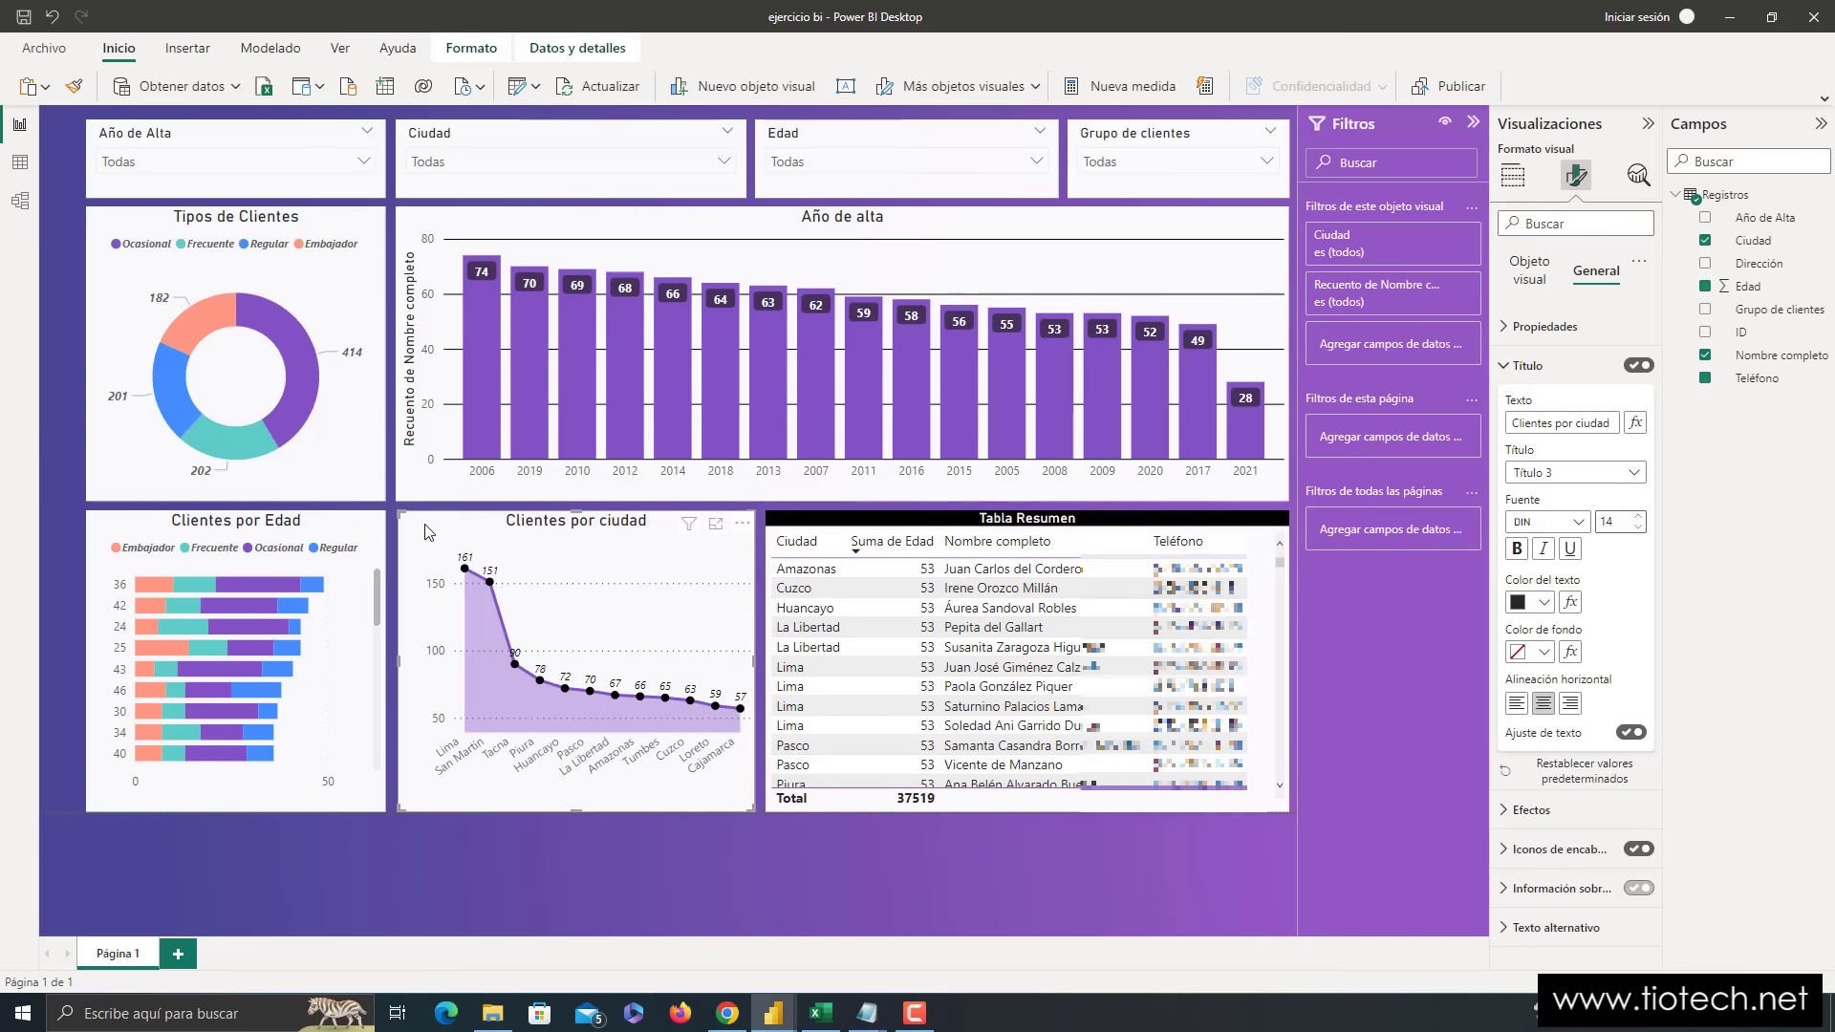
left_click(1572, 182)
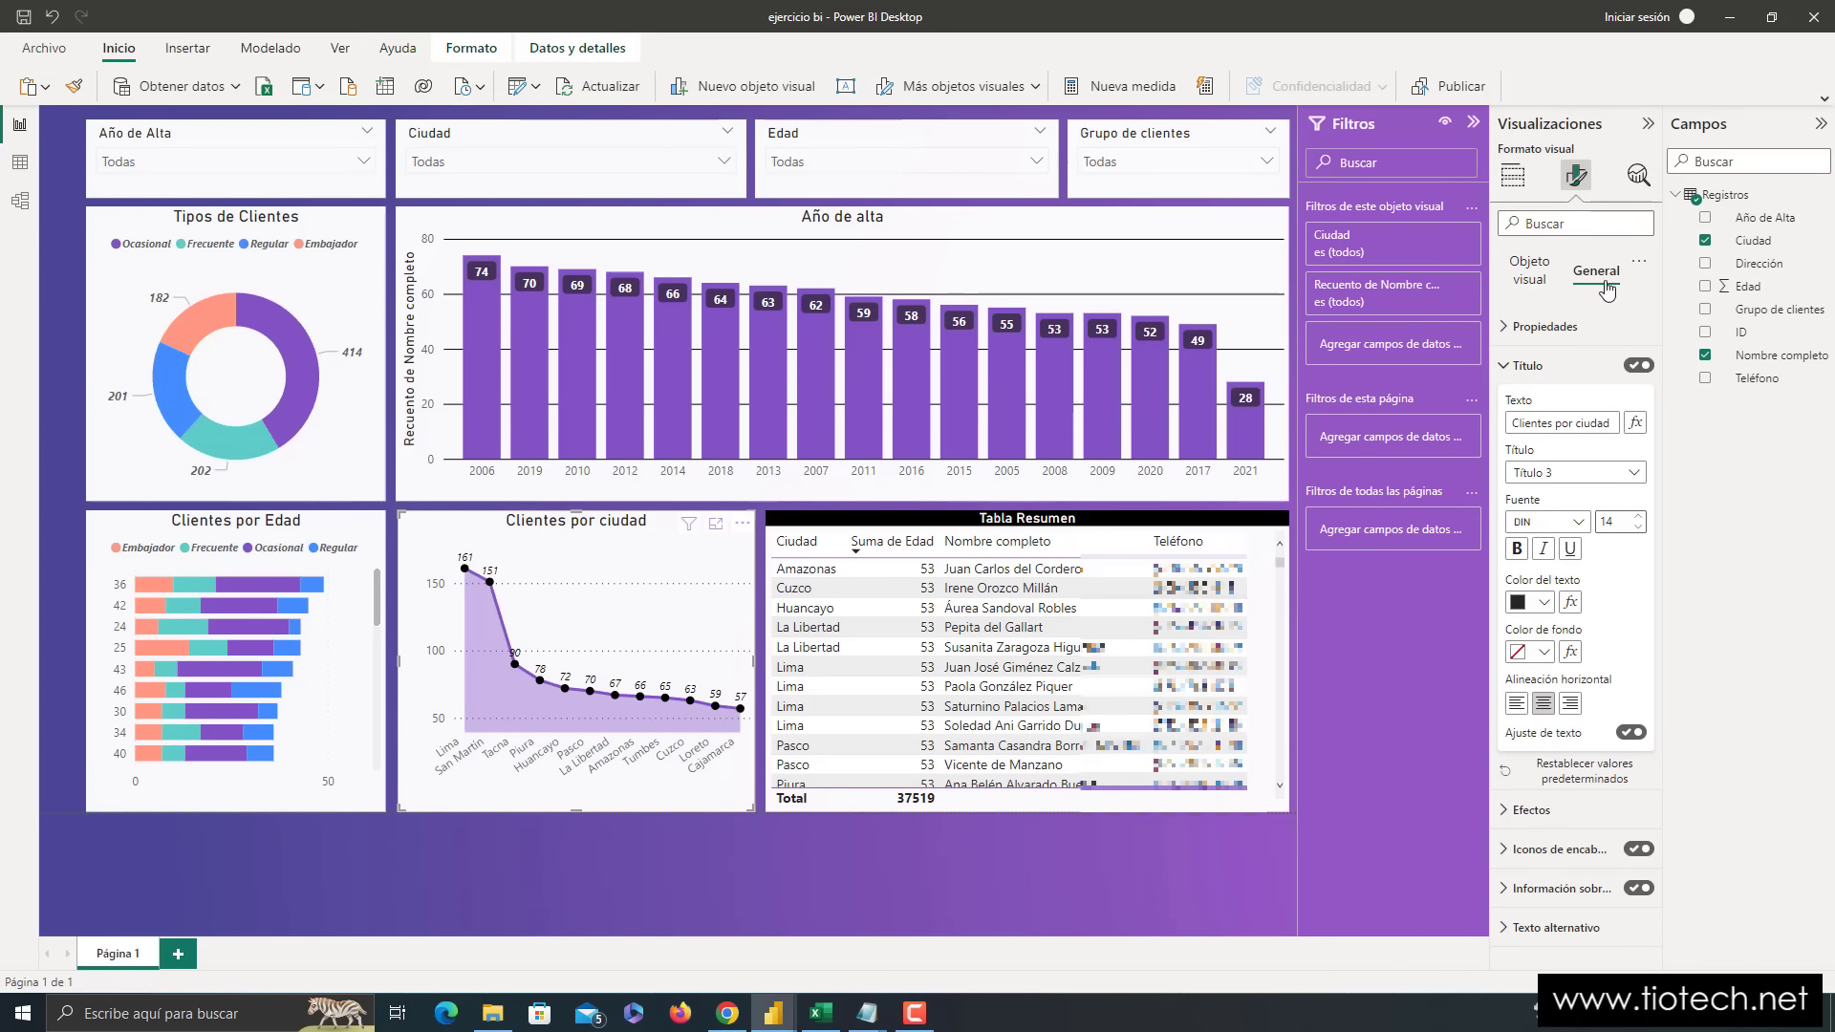
left_click(1638, 529)
left_click(1638, 528)
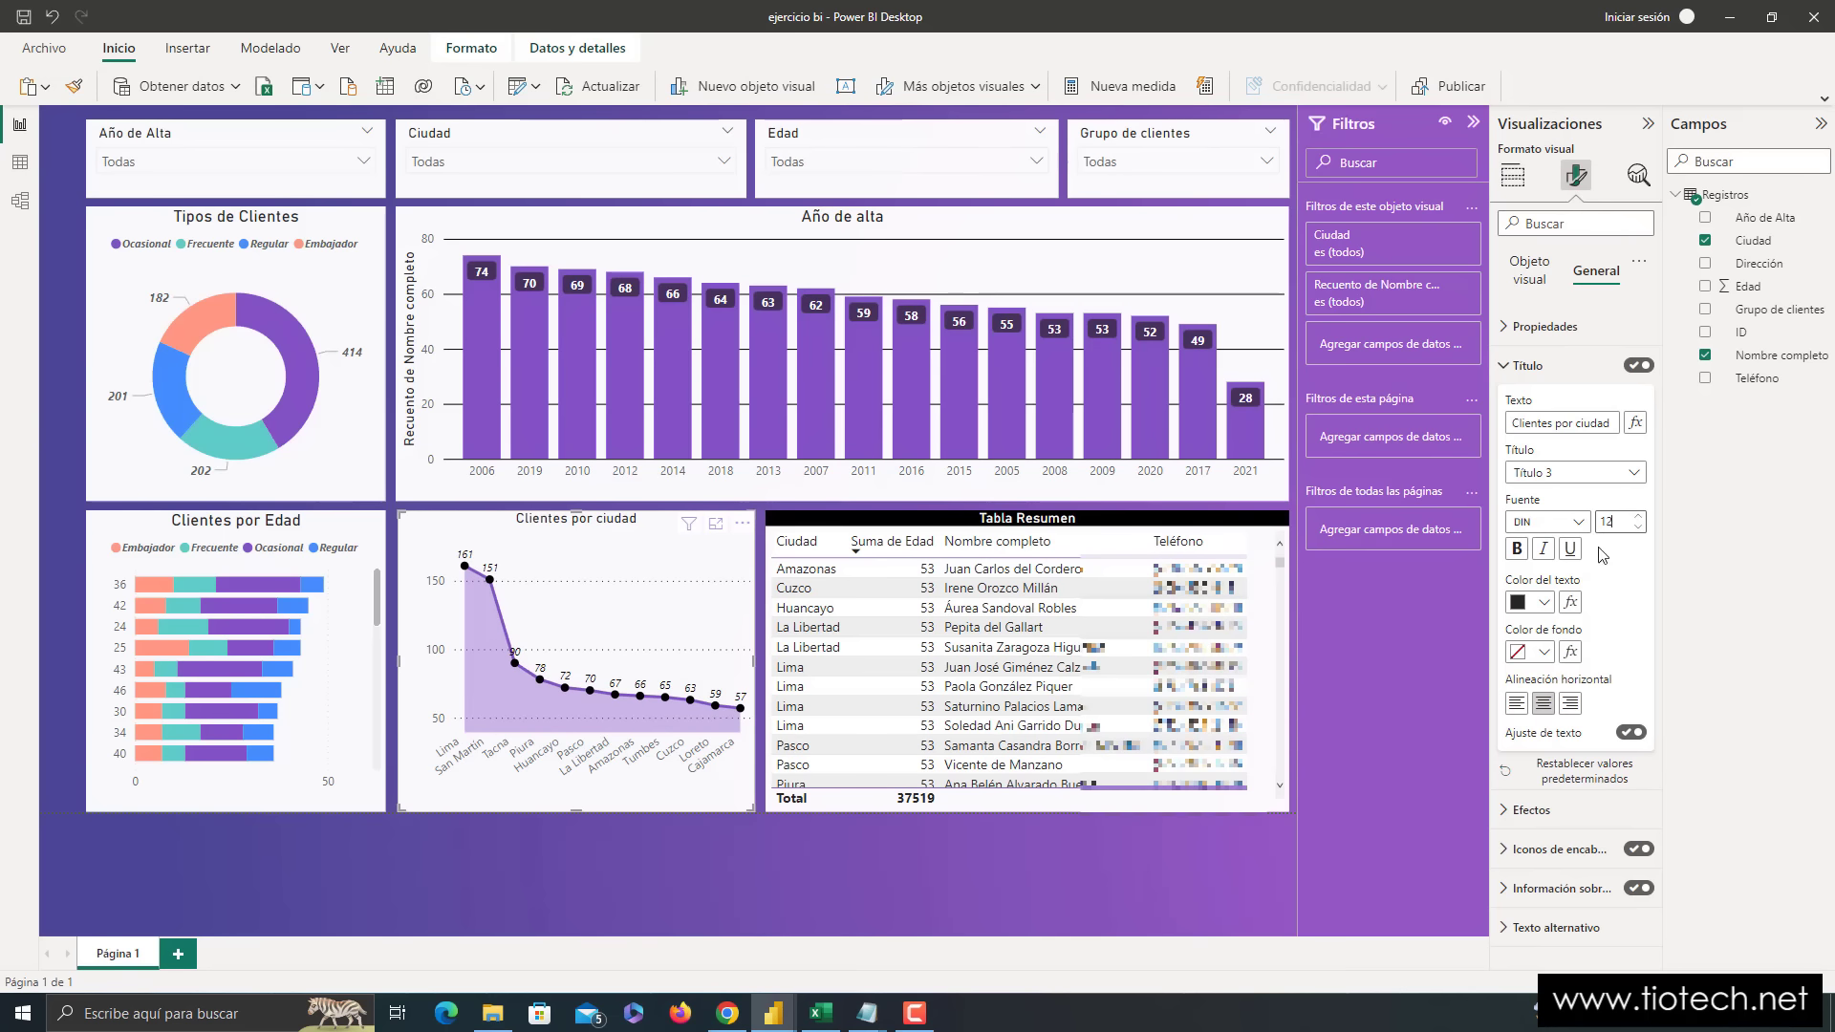
left_click(1542, 602)
left_click(1530, 668)
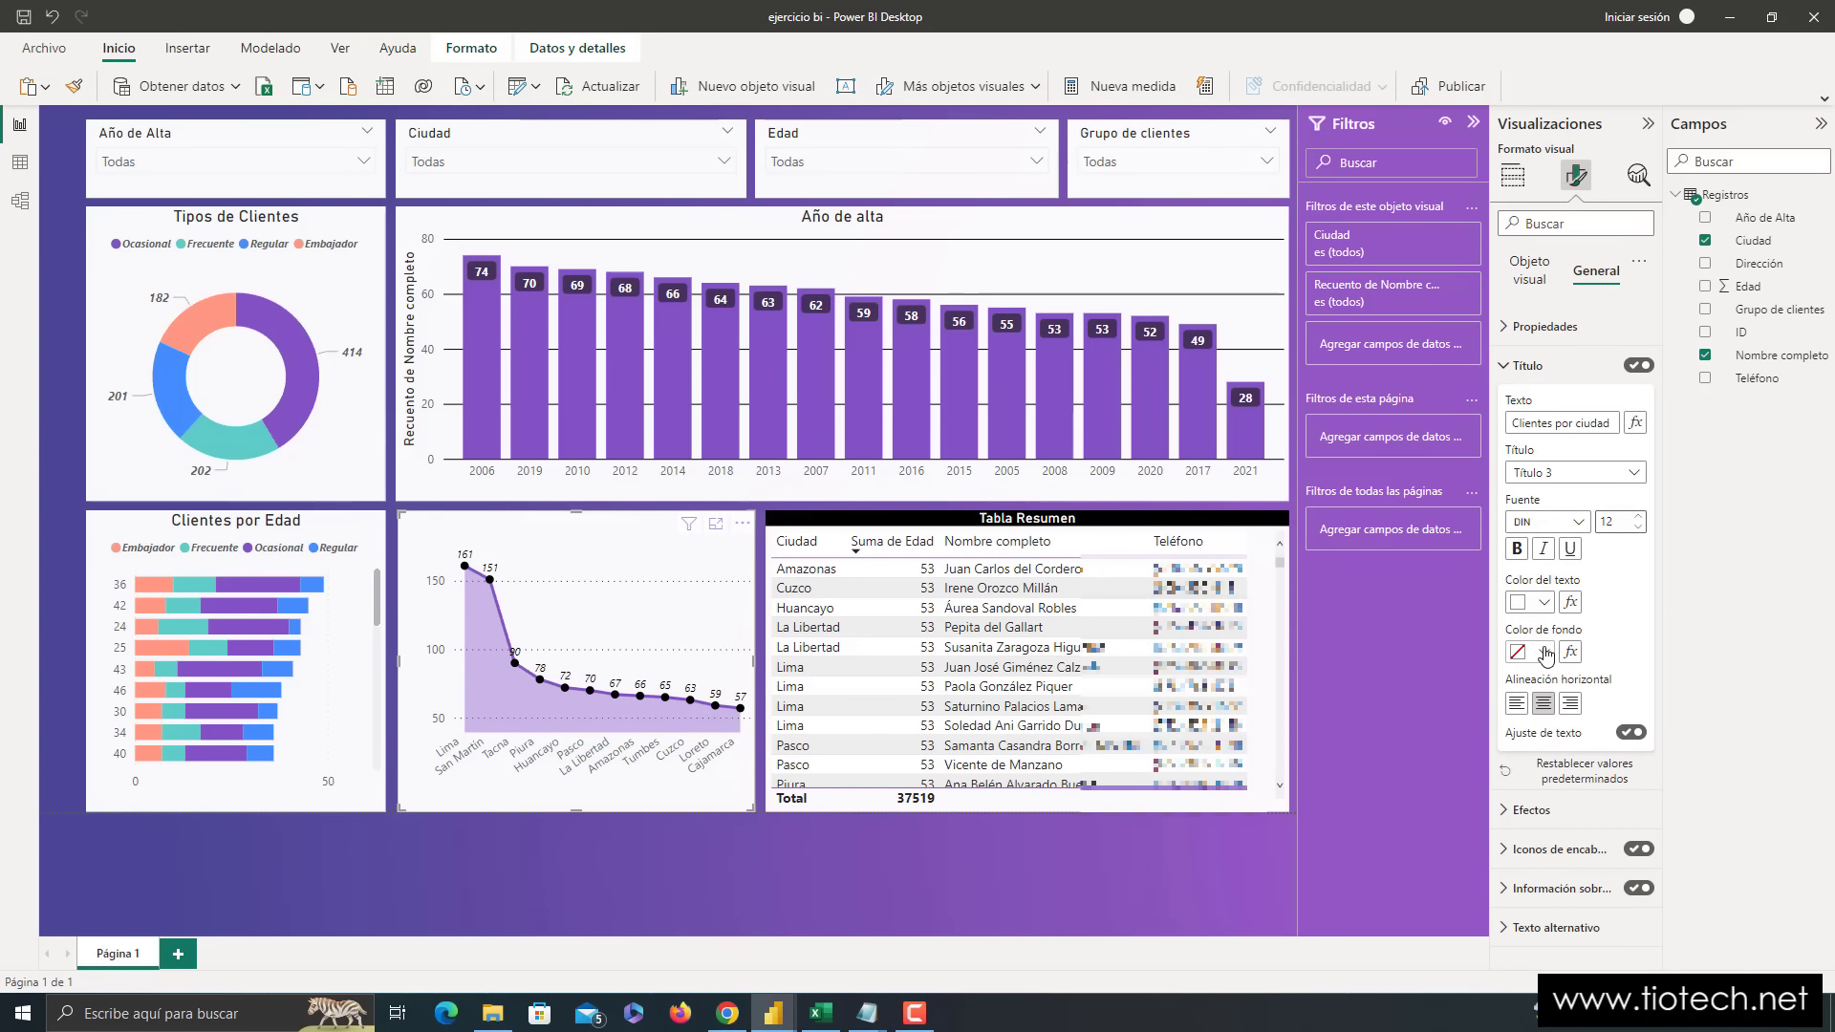
left_click(1544, 652)
left_click(1557, 523)
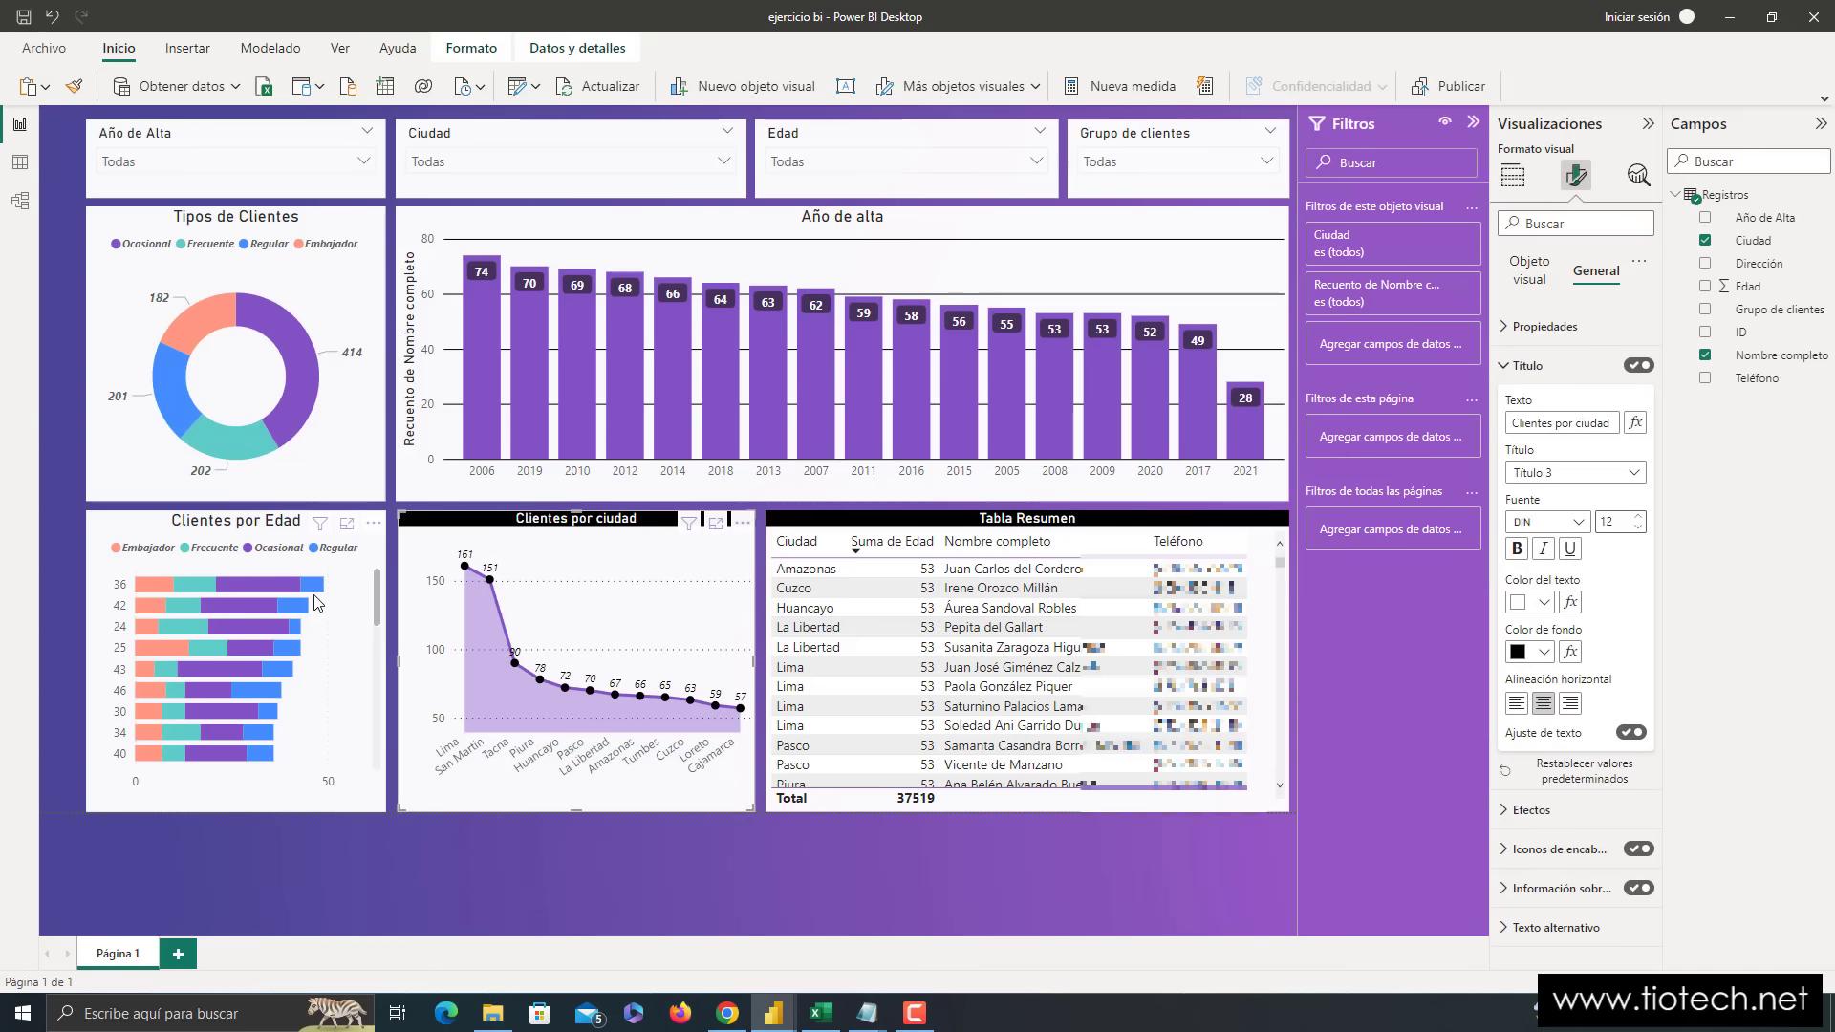
- Format the Clientes por Edad title at font size 12 with white text on a black background
left_click(364, 707)
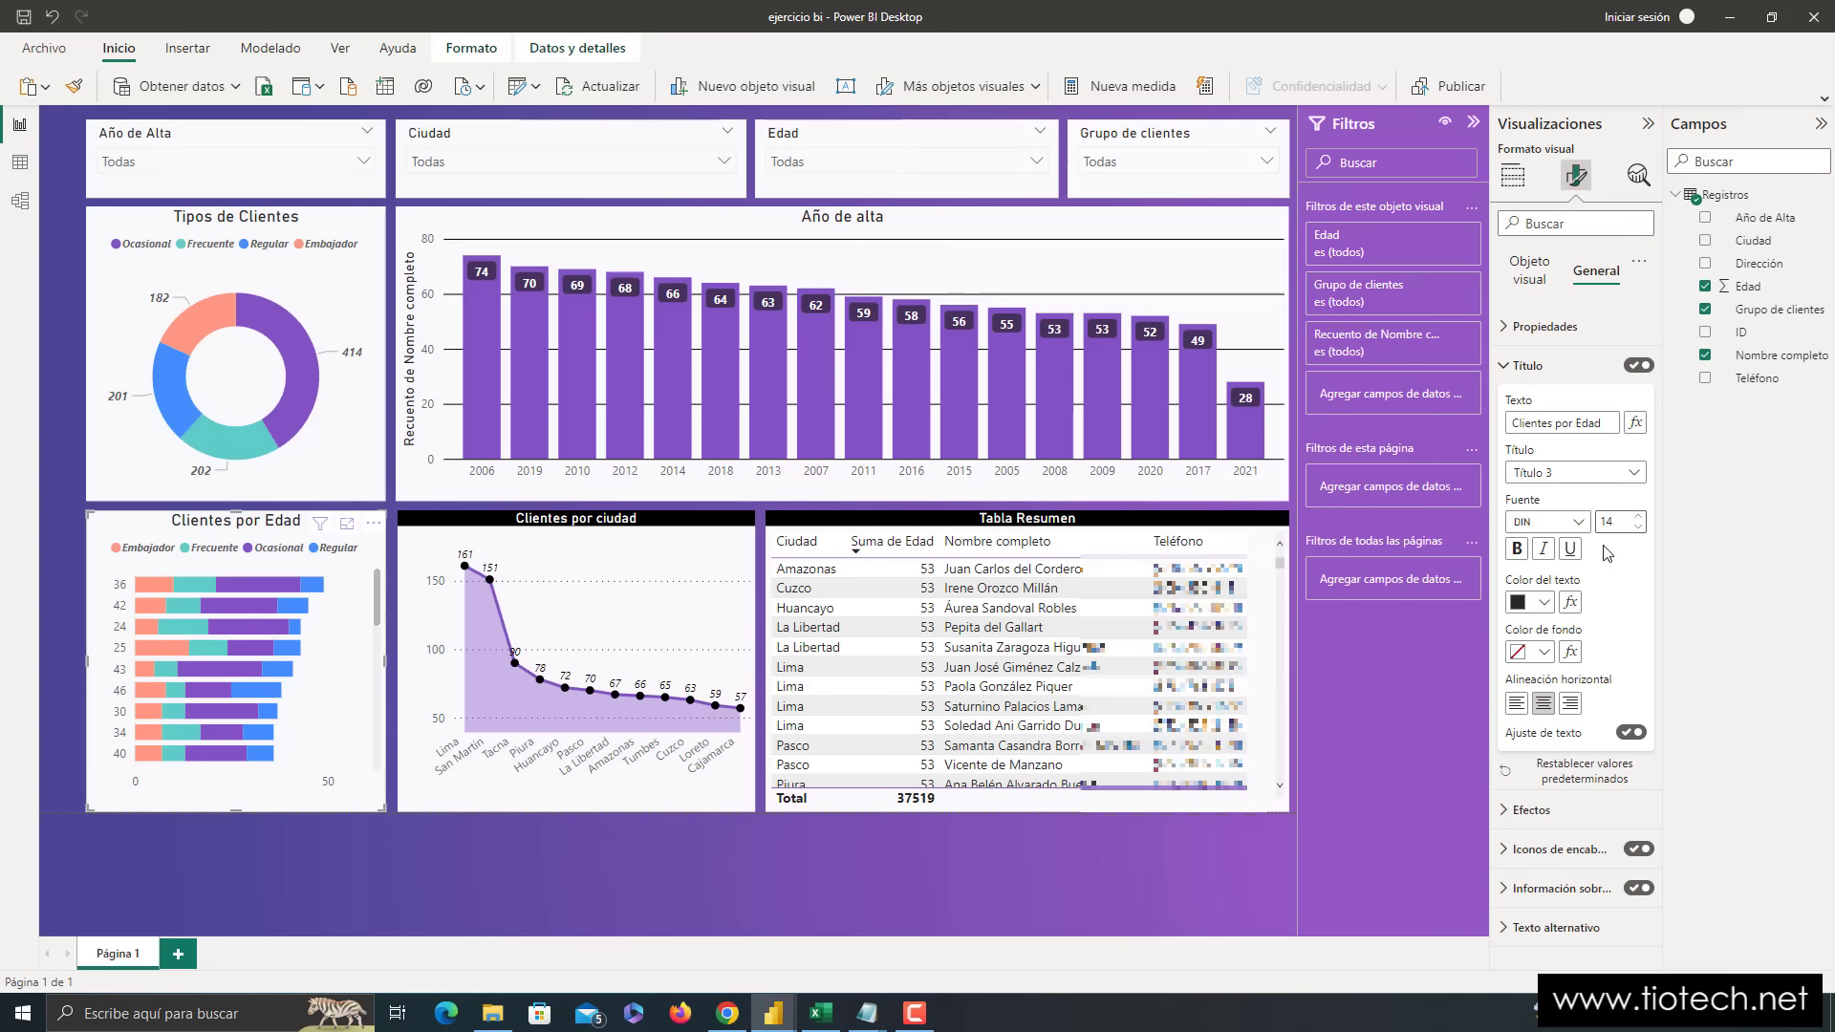
left_click(1638, 527)
left_click(1638, 527)
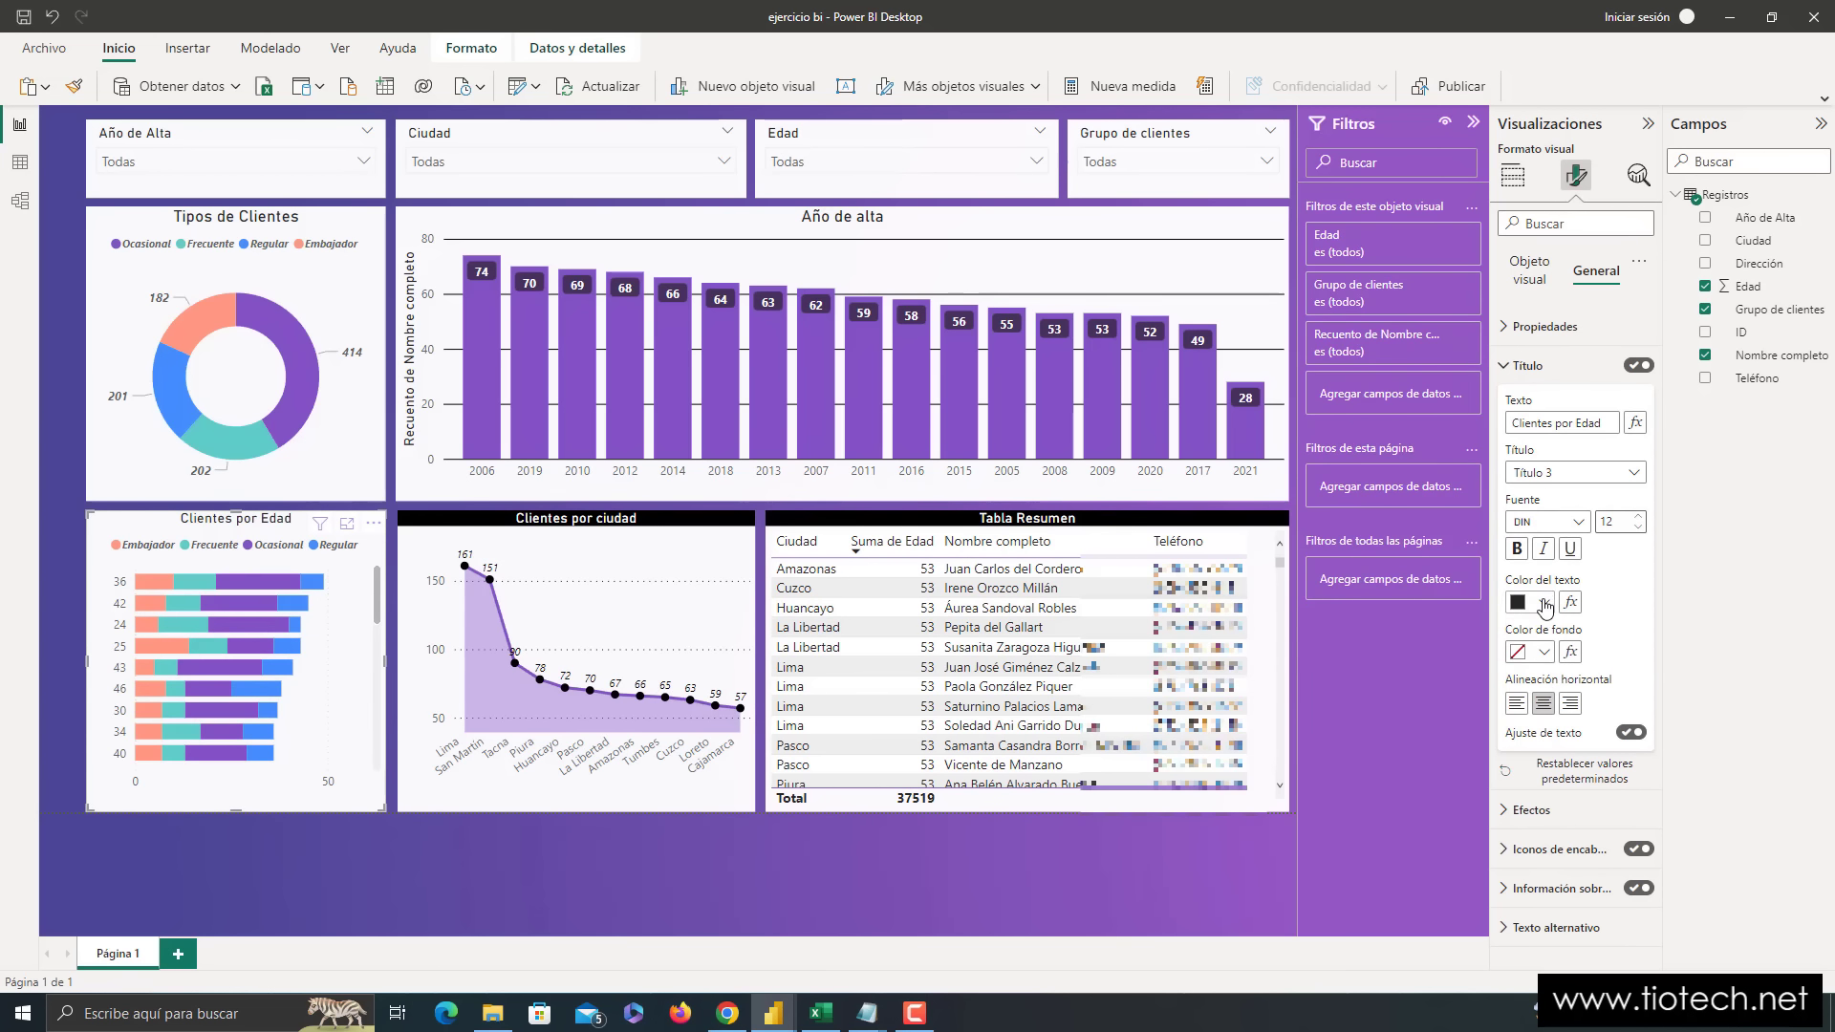
left_click(1543, 602)
left_click(1529, 667)
left_click(1534, 658)
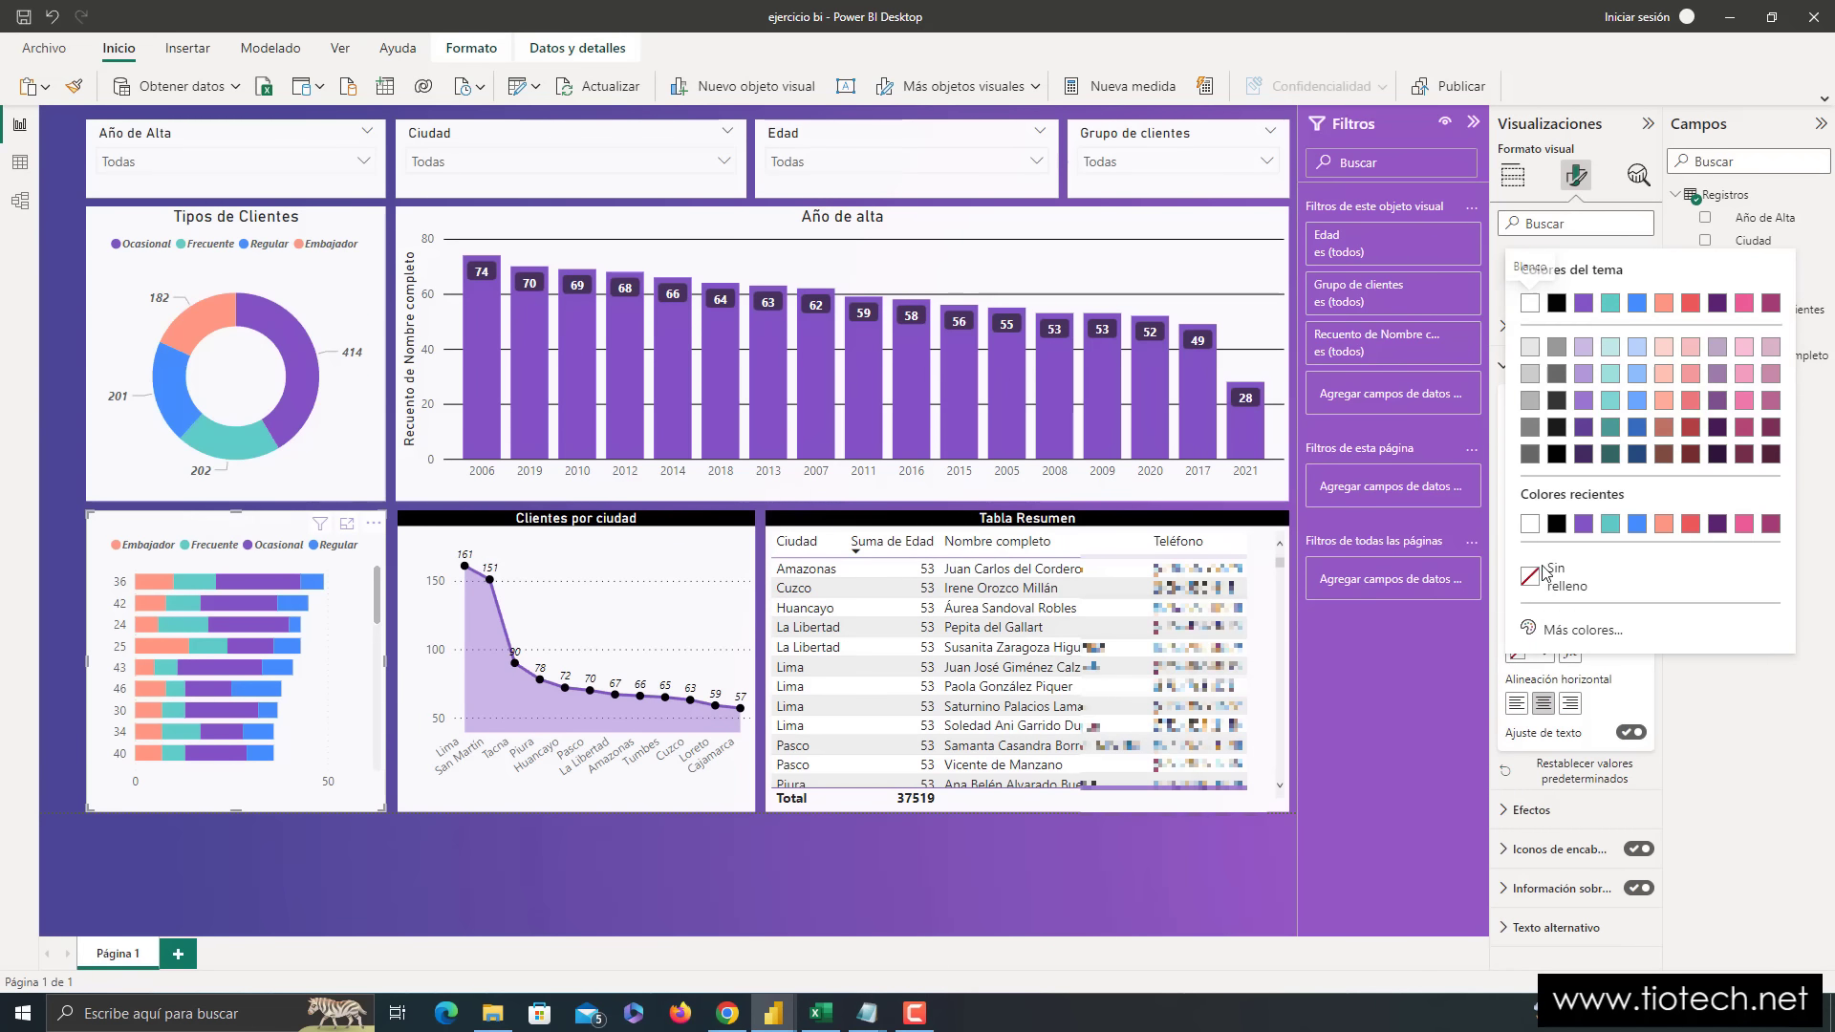
left_click(1555, 524)
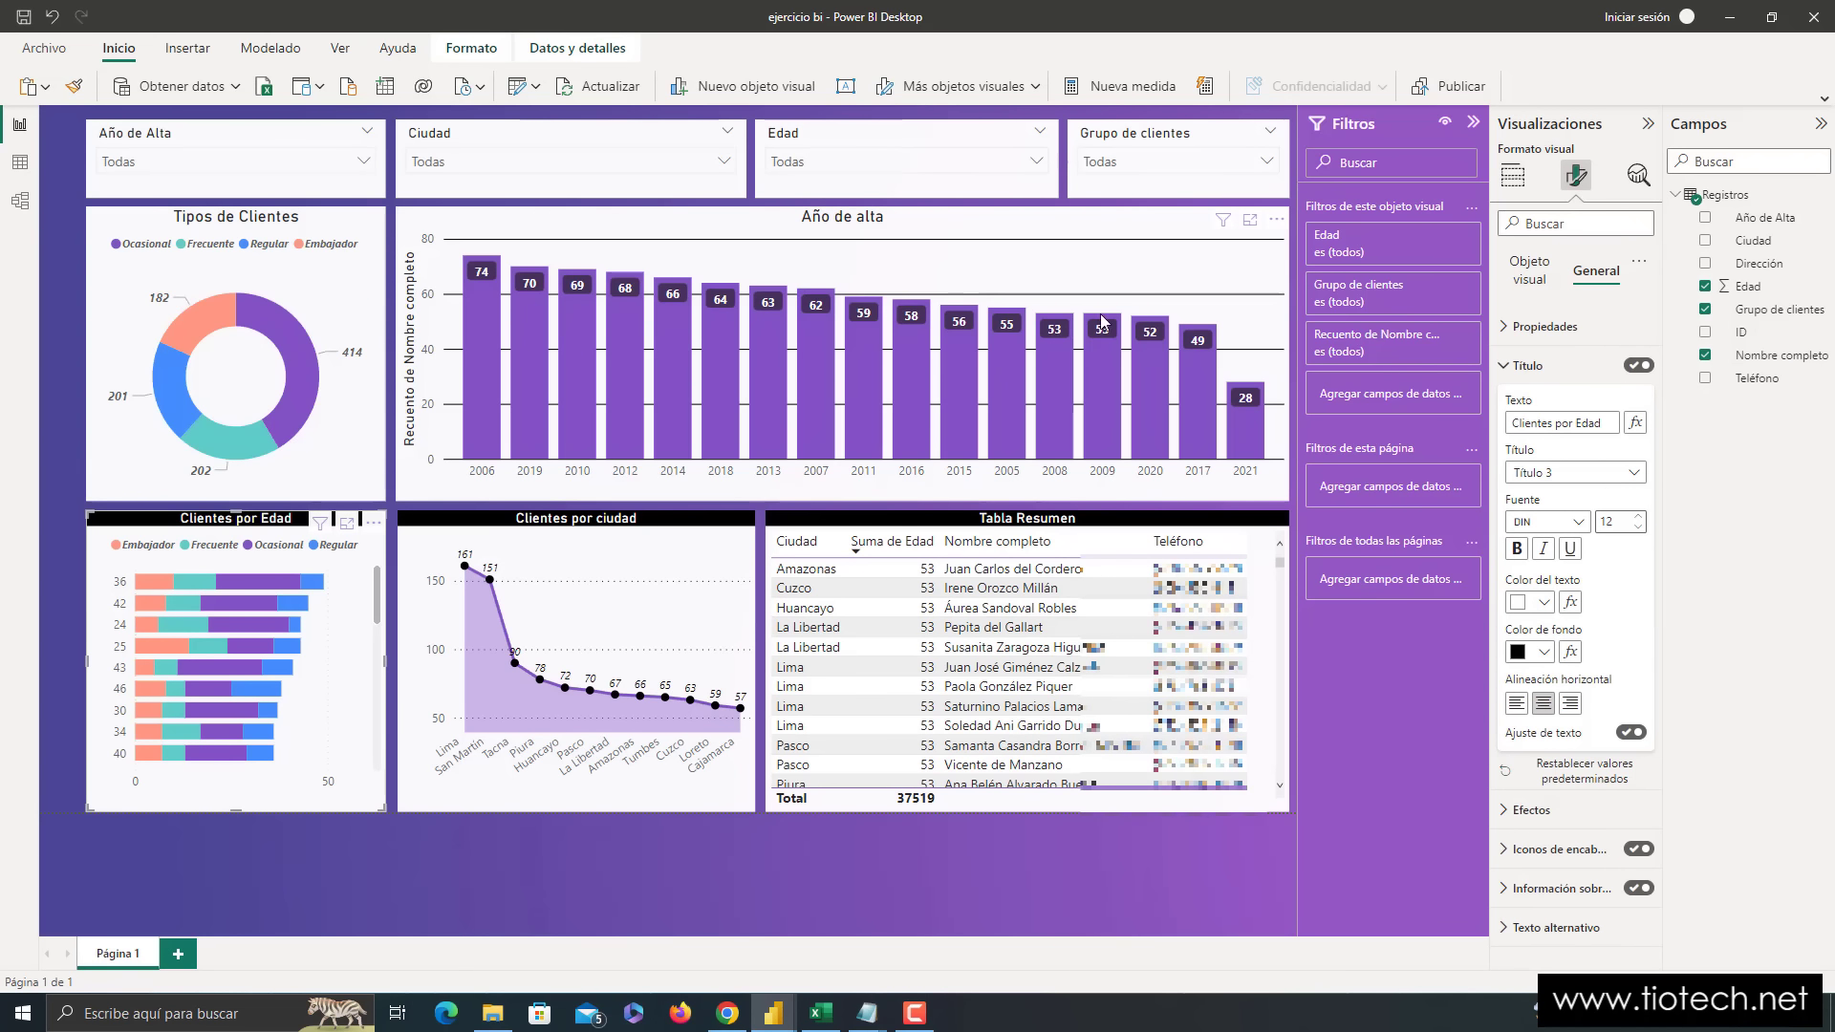
- Format the Año de alta chart title at font size 12 with white text on a black background
left_click(1074, 278)
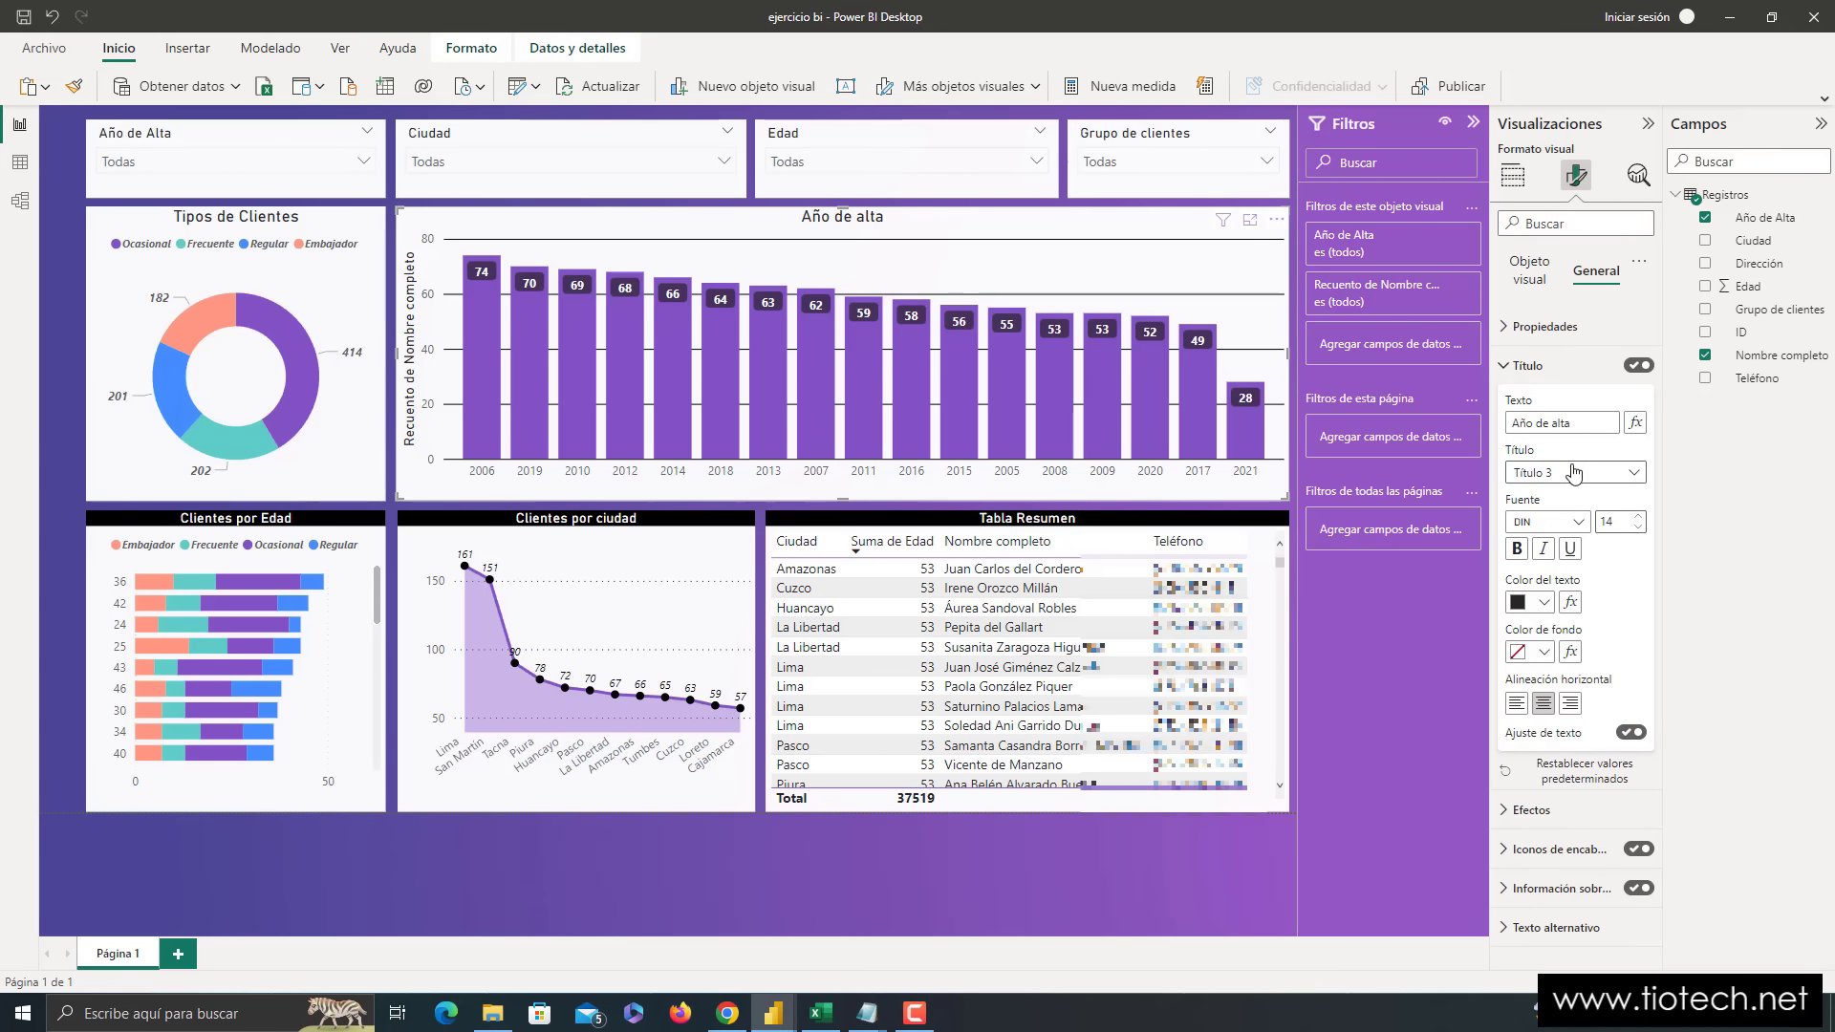
left_click(1638, 526)
left_click(1638, 526)
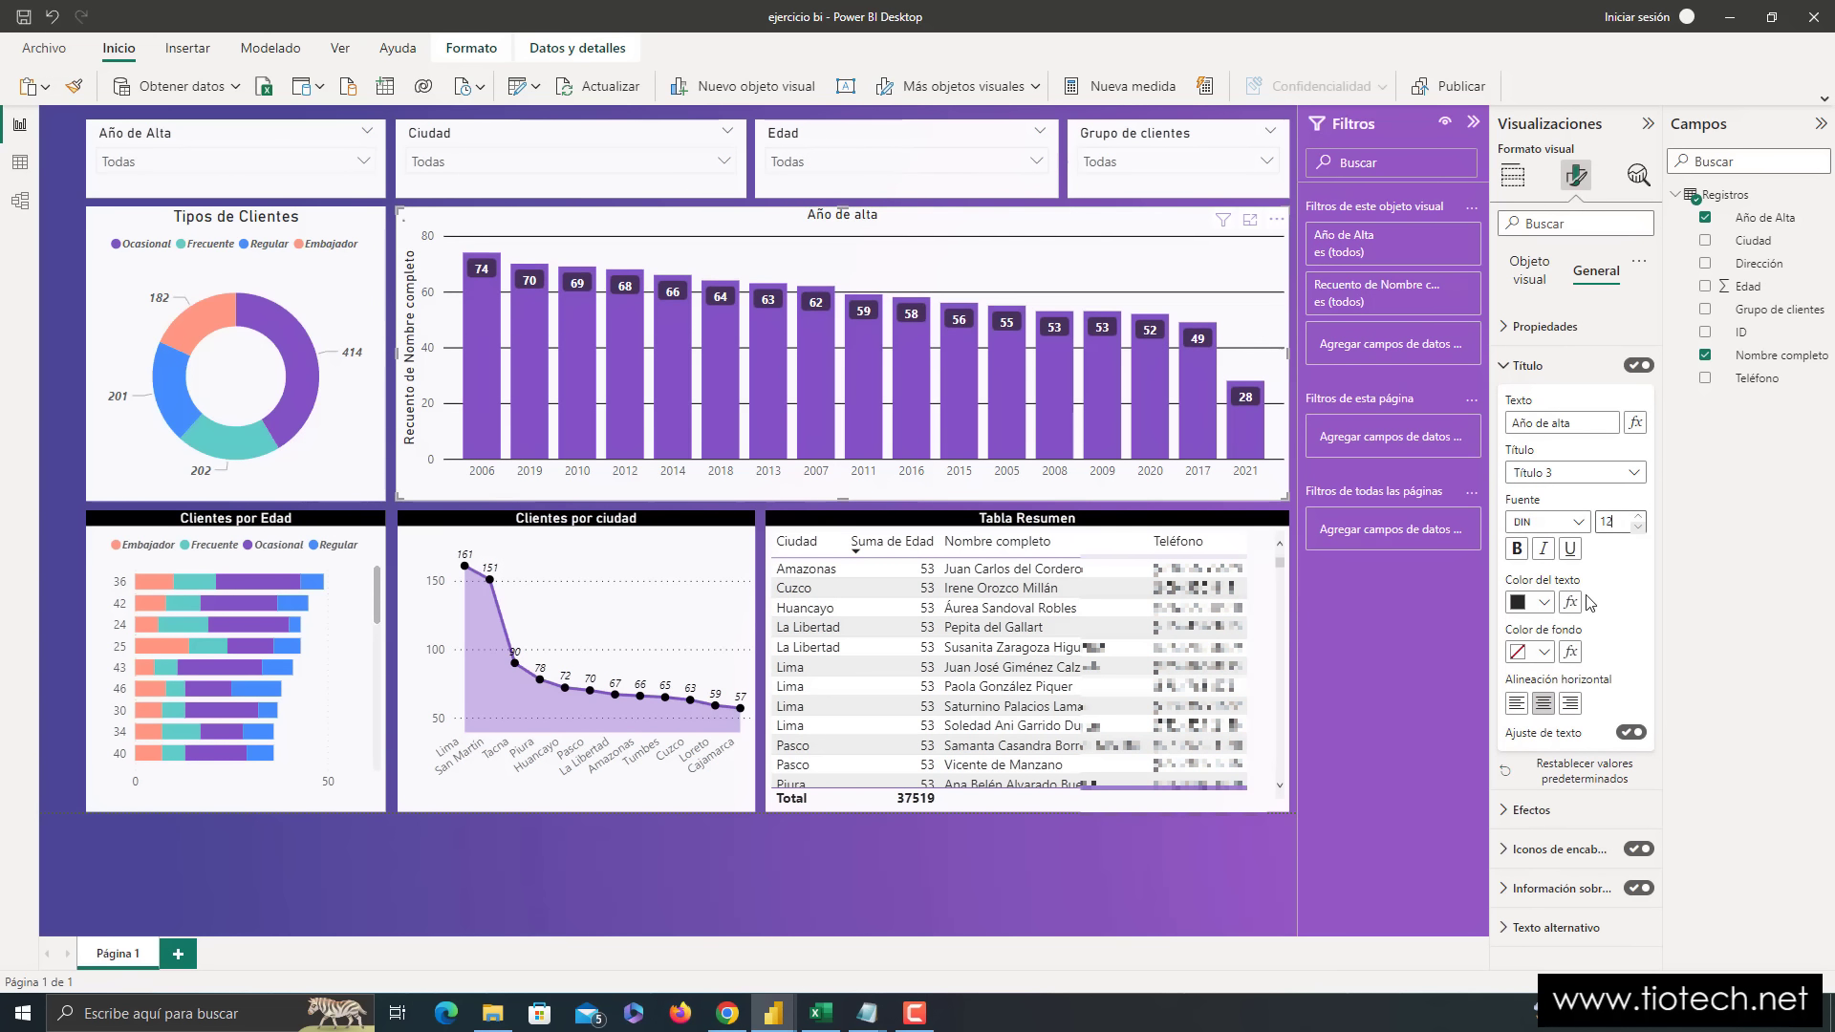
left_click(1533, 603)
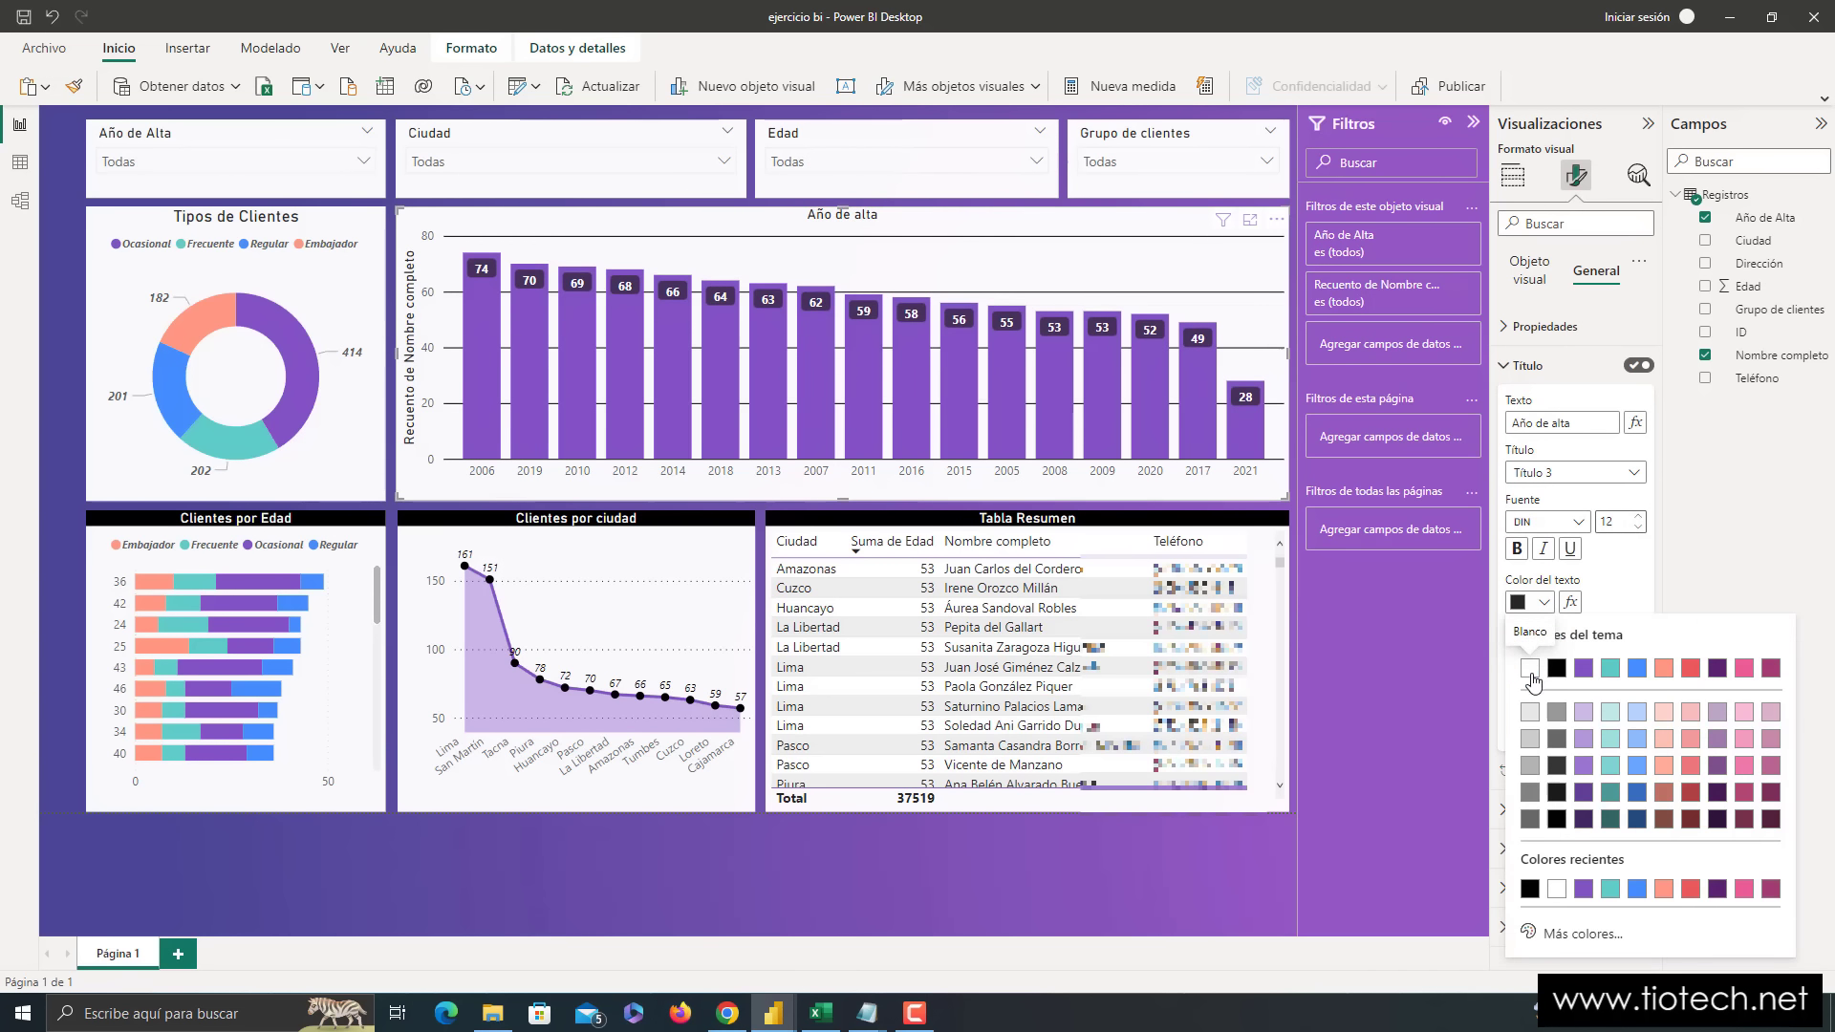
left_click(1530, 669)
left_click(1537, 654)
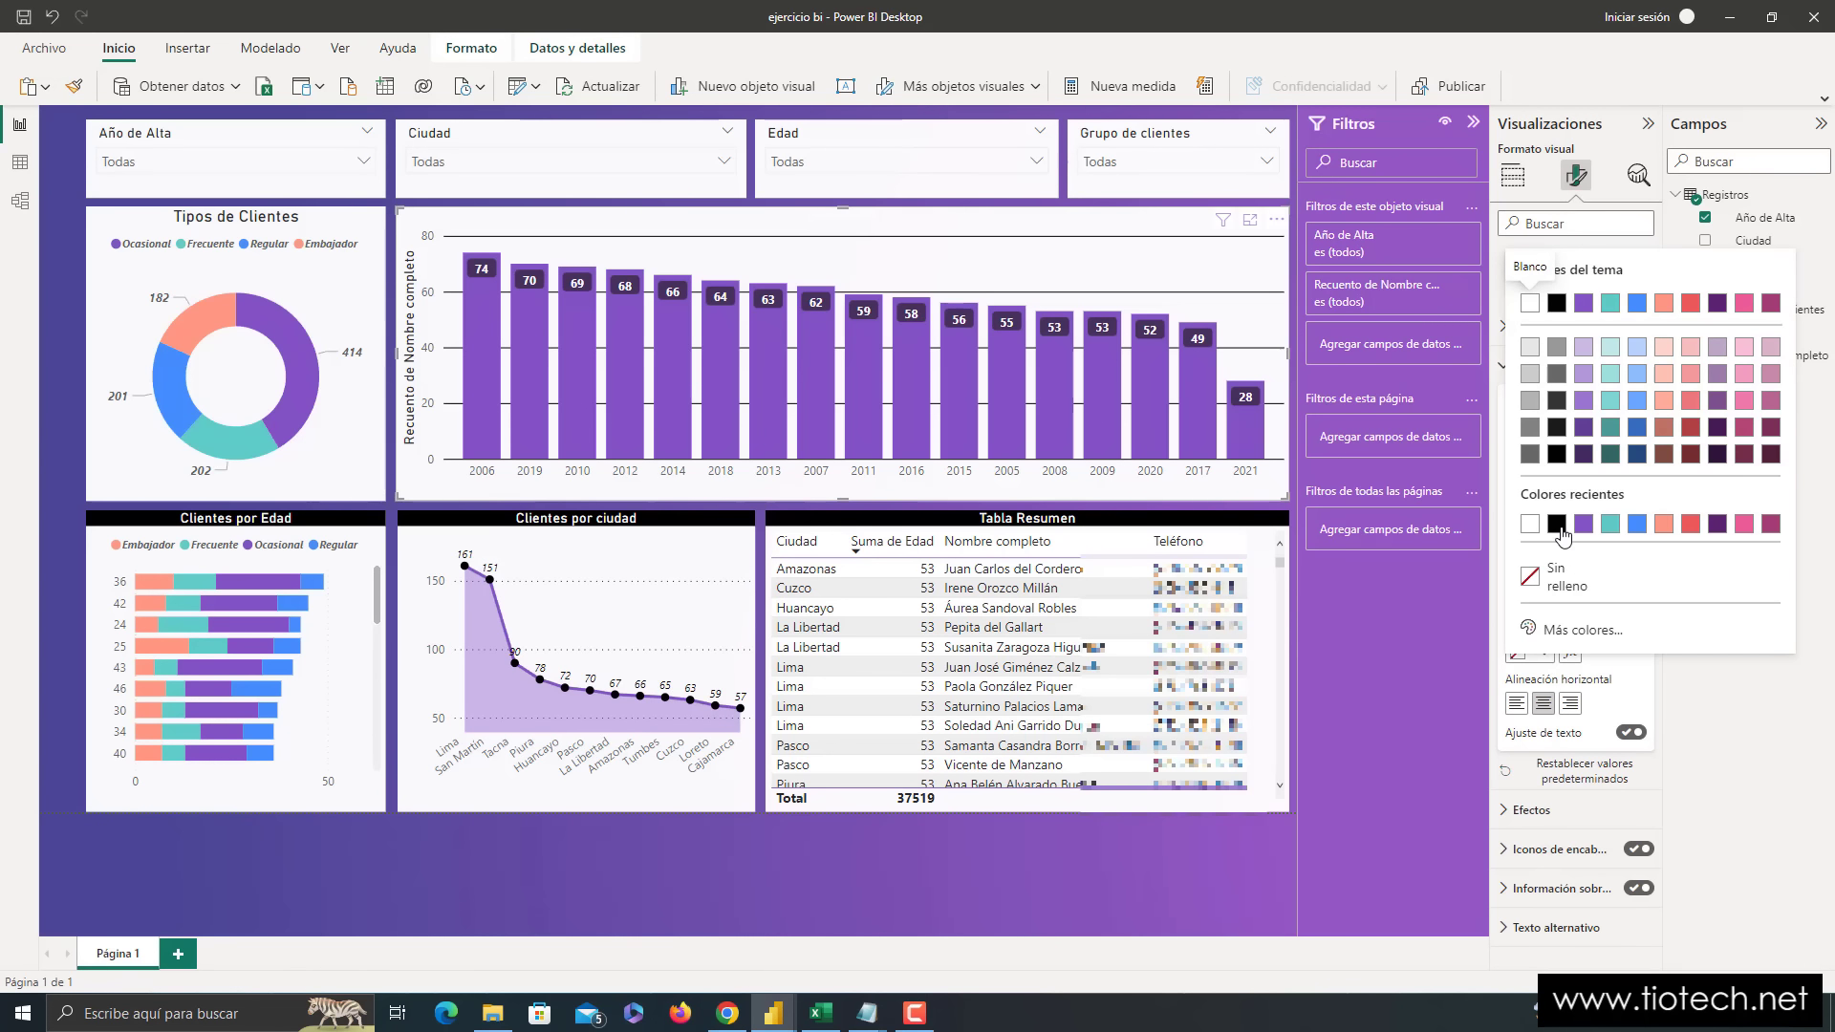
left_click(1557, 524)
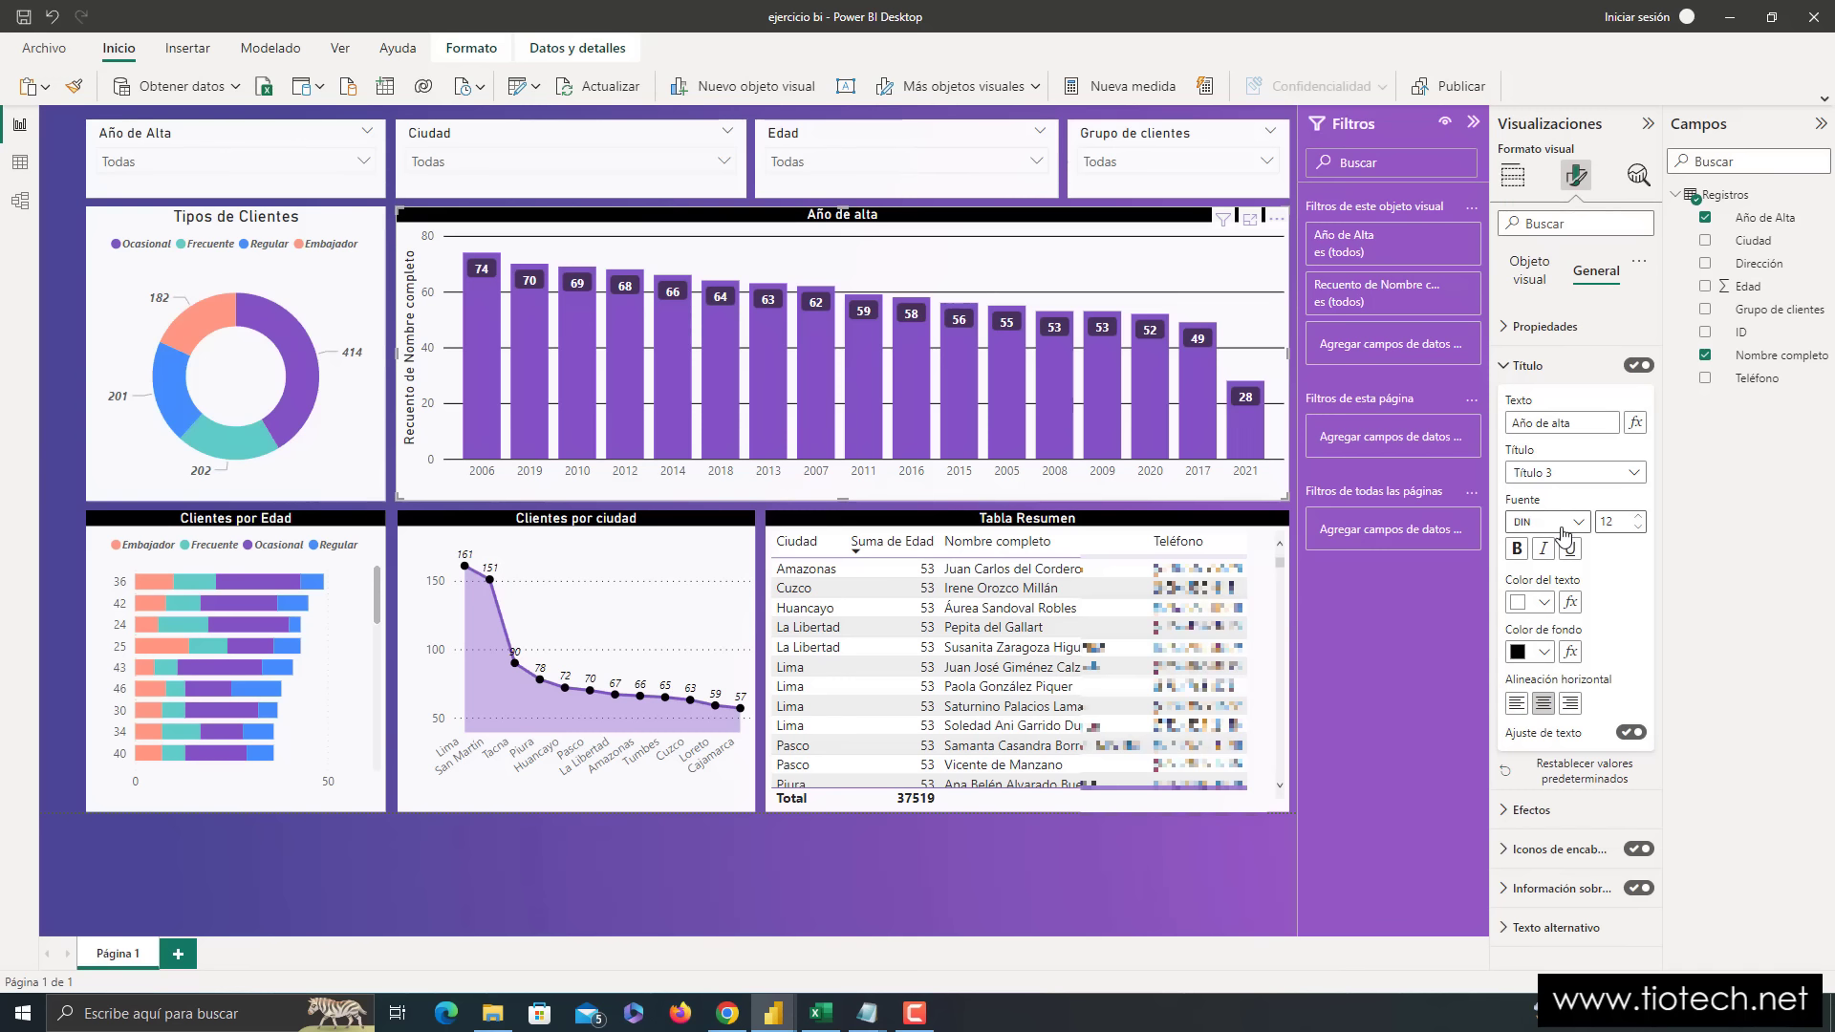
- Format the Tipos de Clientes title at font size 12 with white text on a black background
left_click(112, 227)
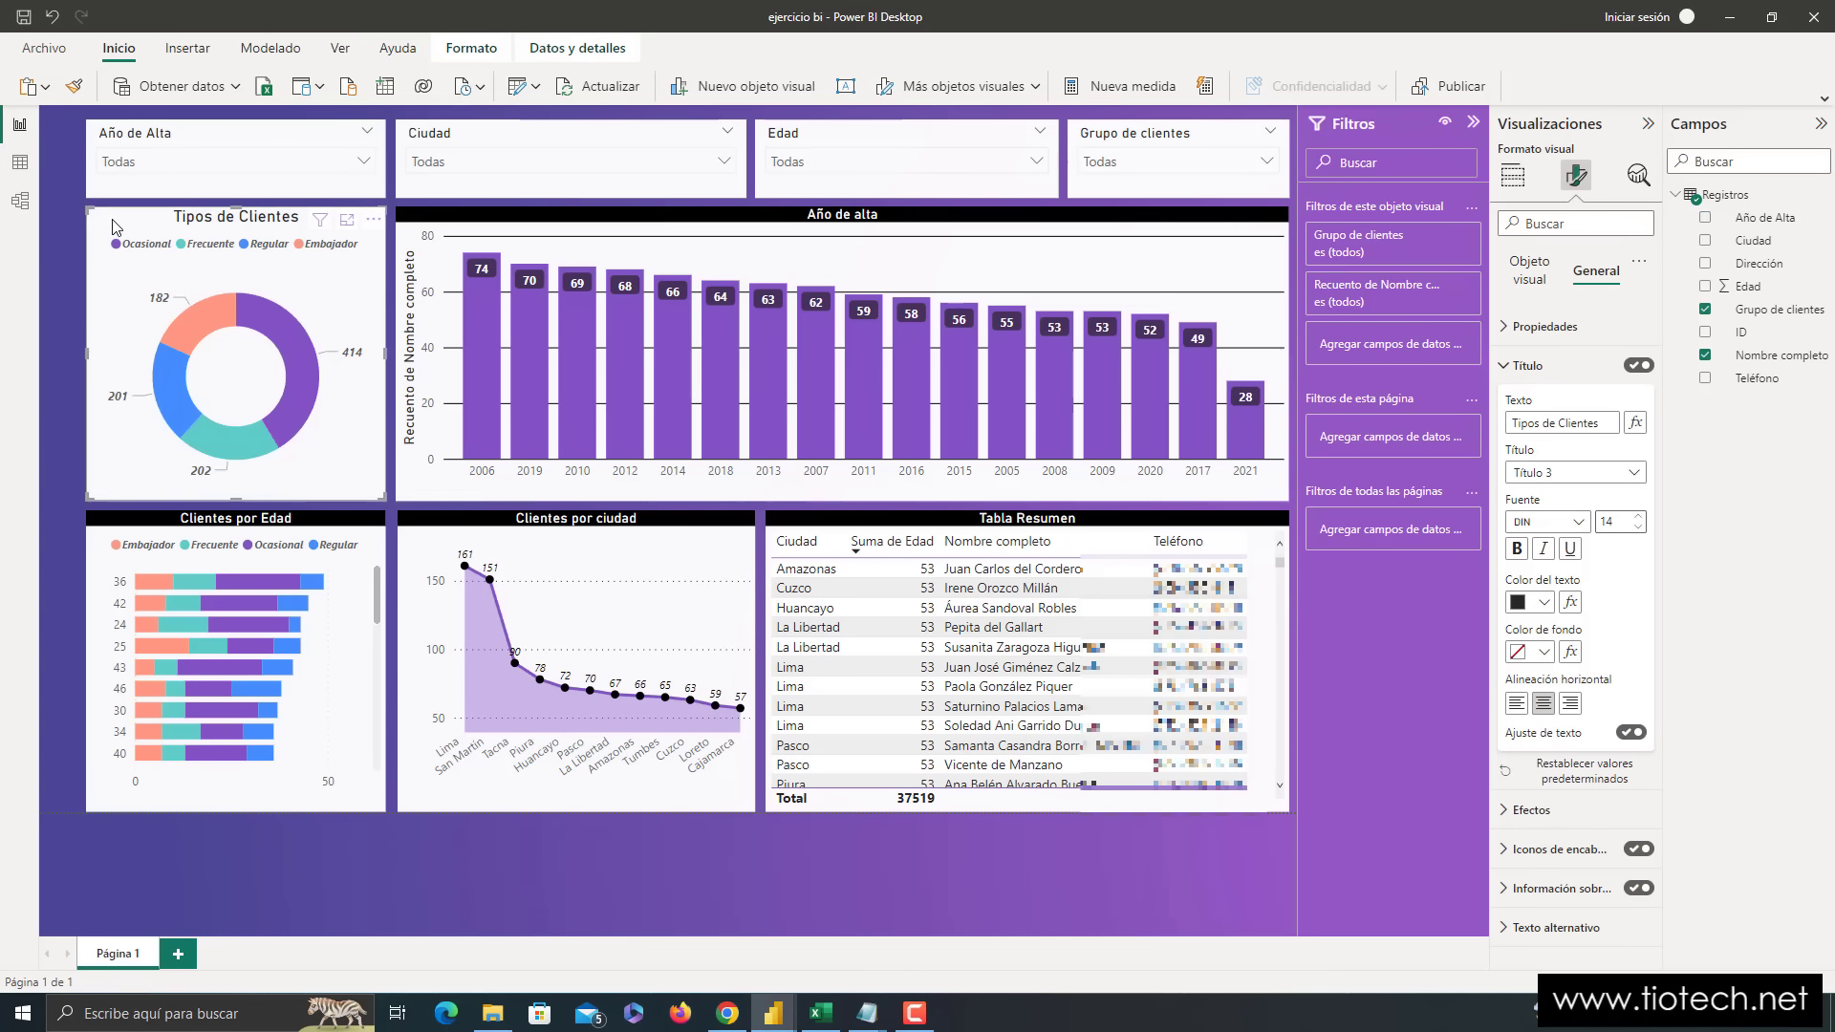
left_click(1638, 528)
left_click(1638, 528)
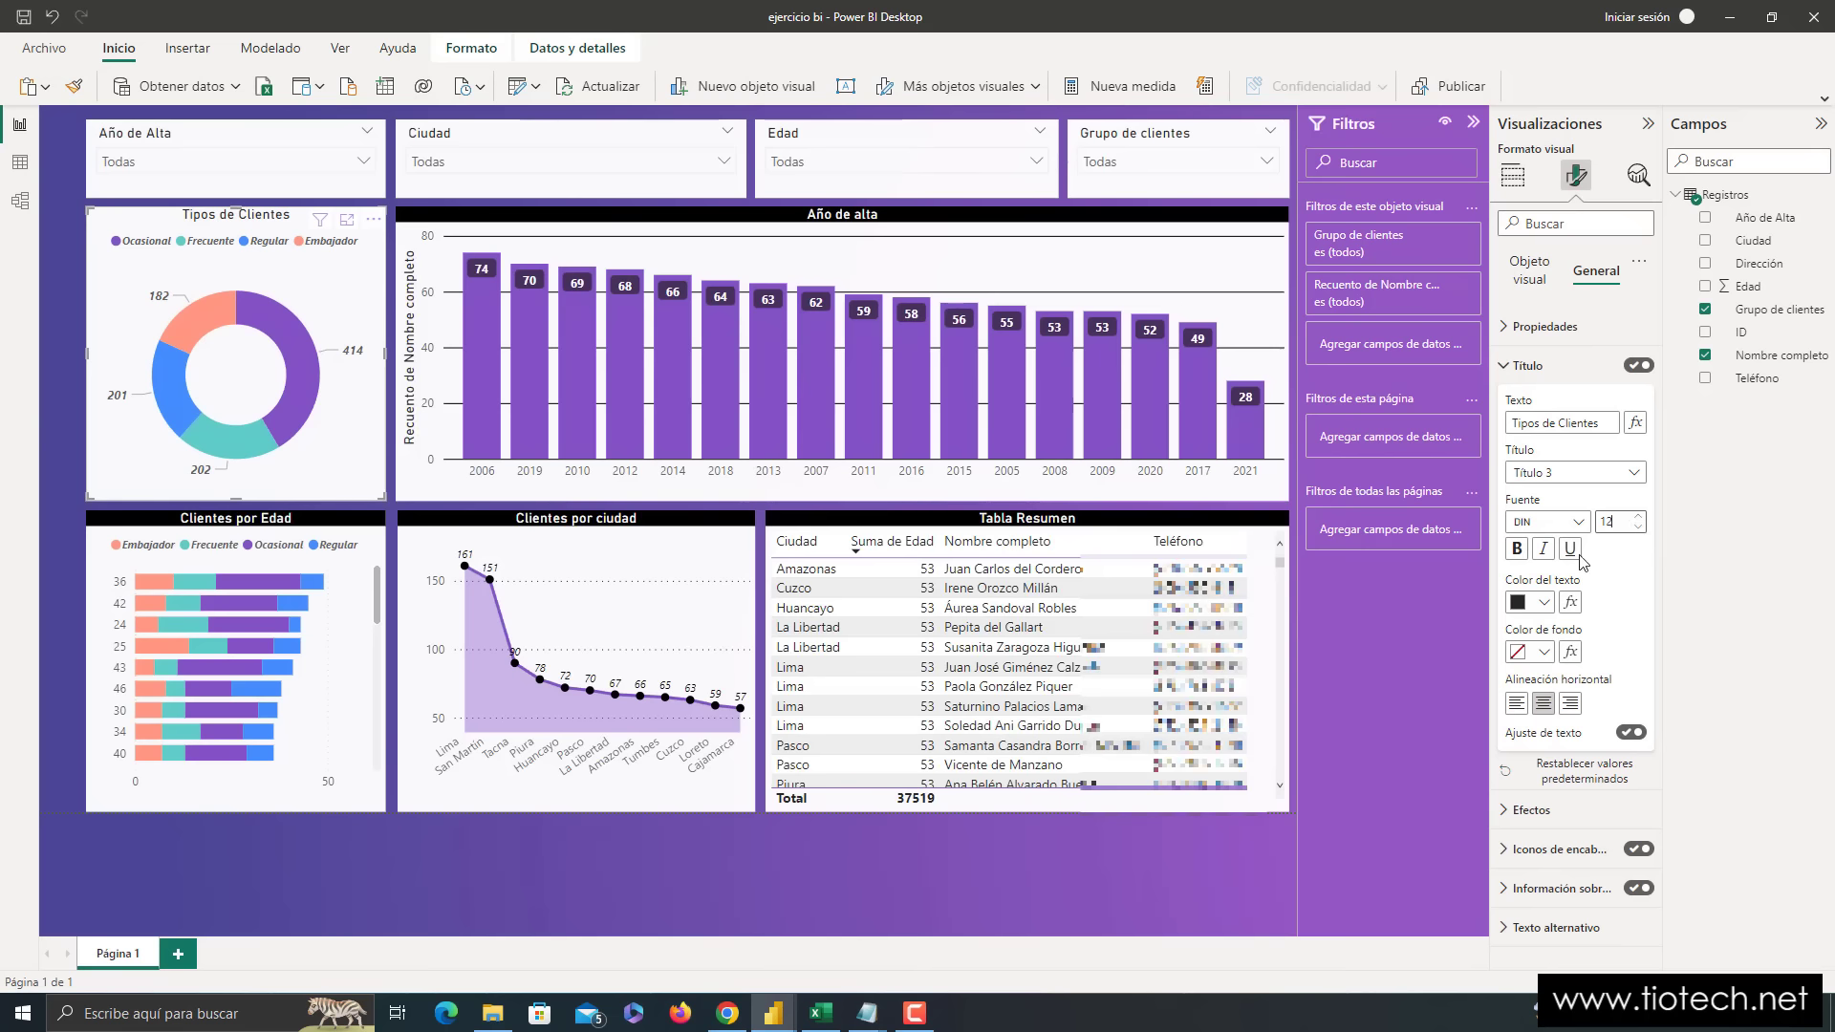
left_click(1542, 602)
left_click(1530, 667)
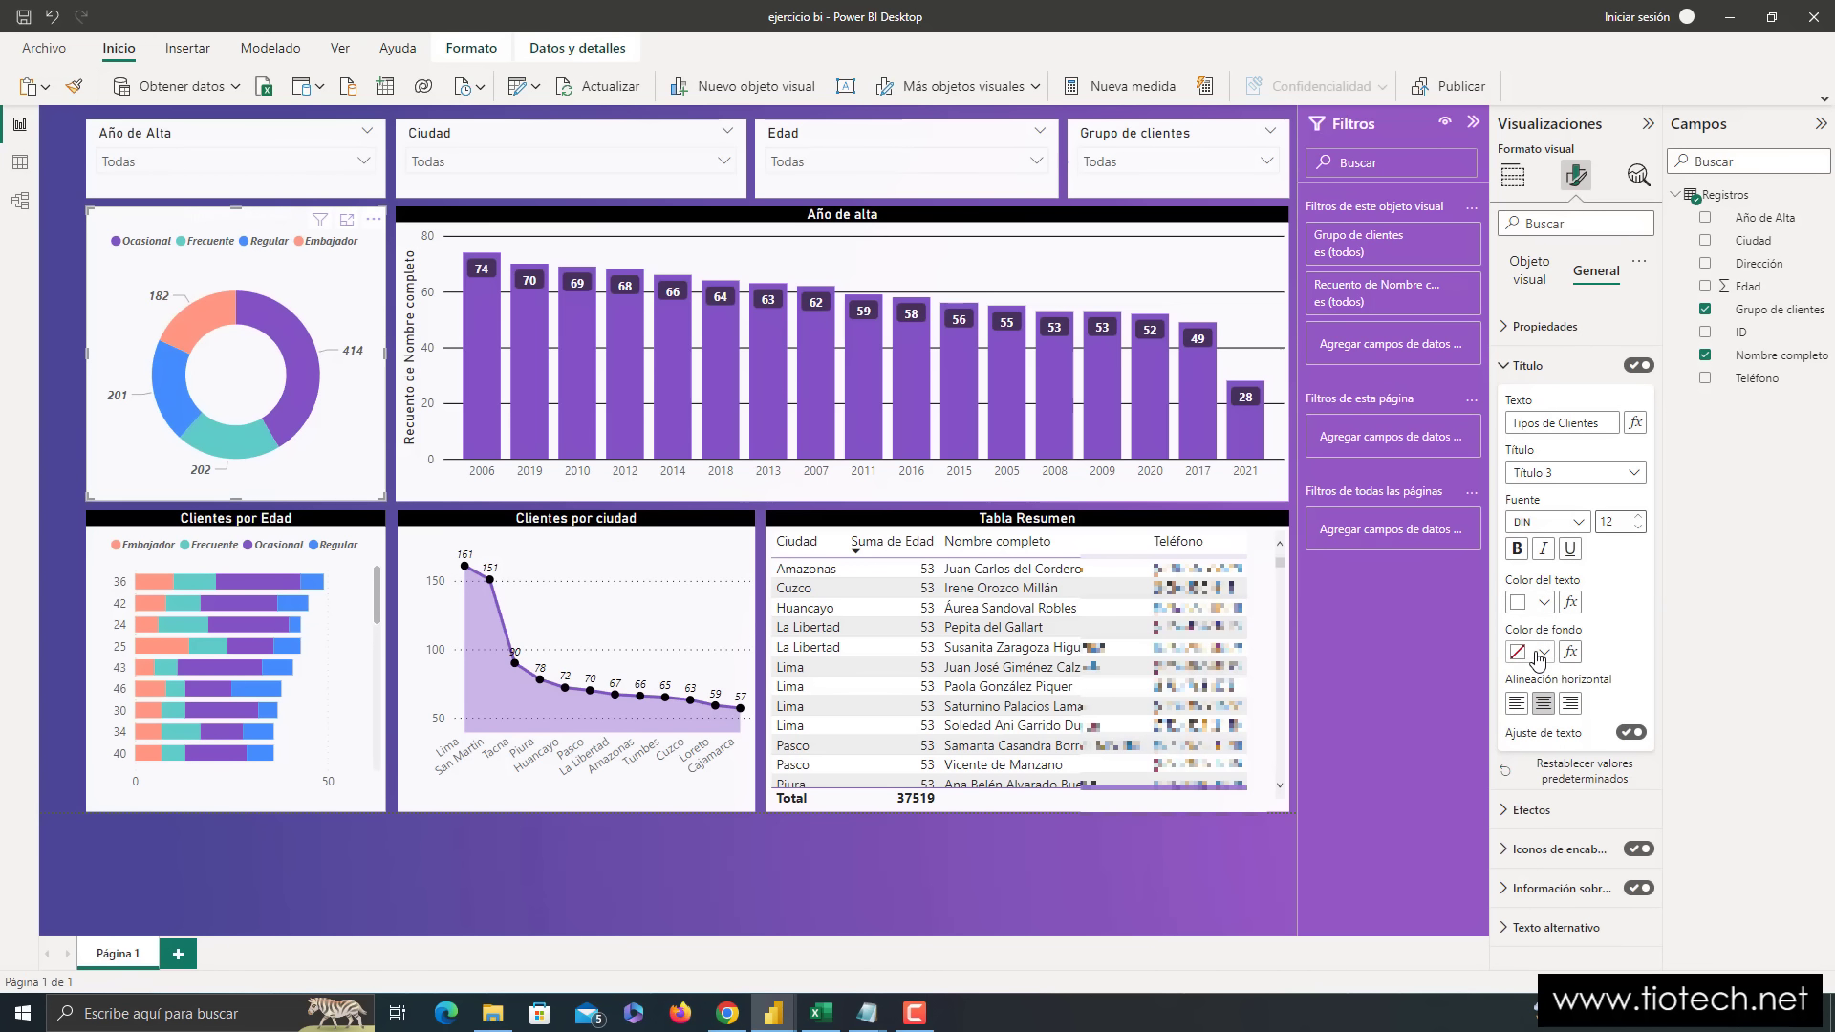
left_click(1541, 653)
left_click(1556, 524)
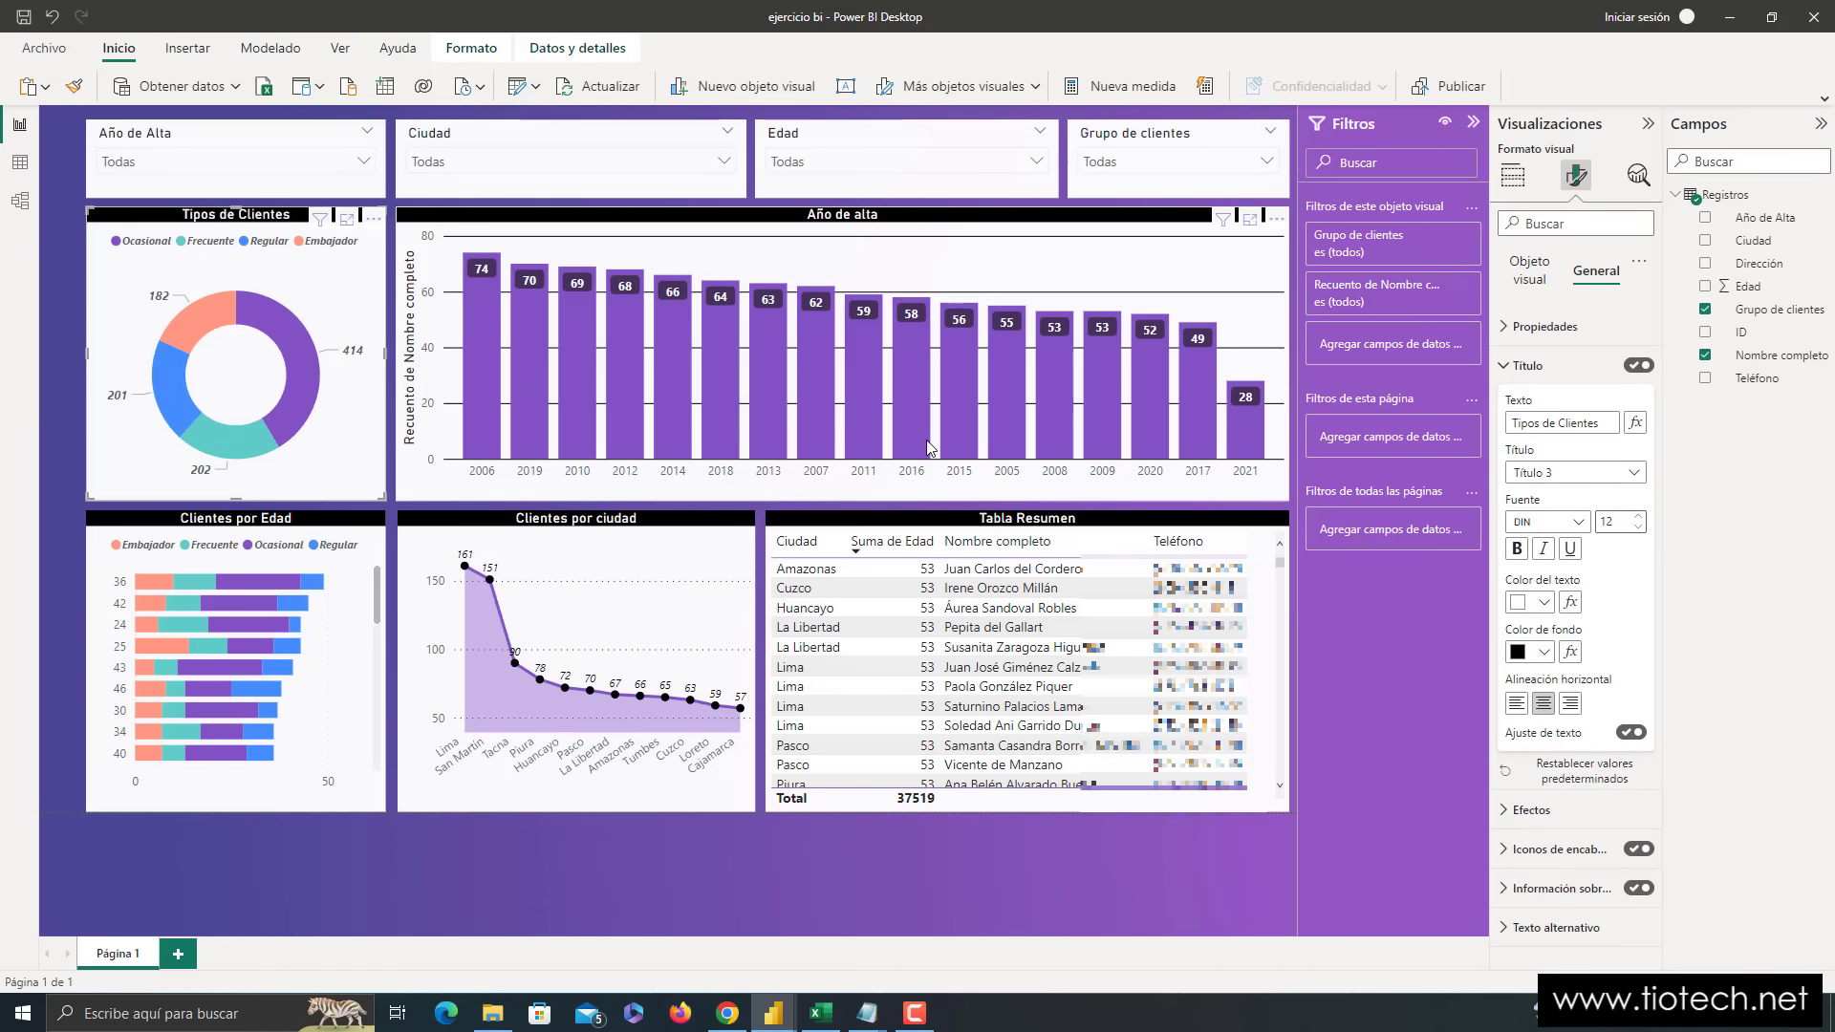
- Collapse the Filtros, Visualizaciones and Campos panes to enlarge the report canvas, keeping the ribbon compact
left_click(997, 862)
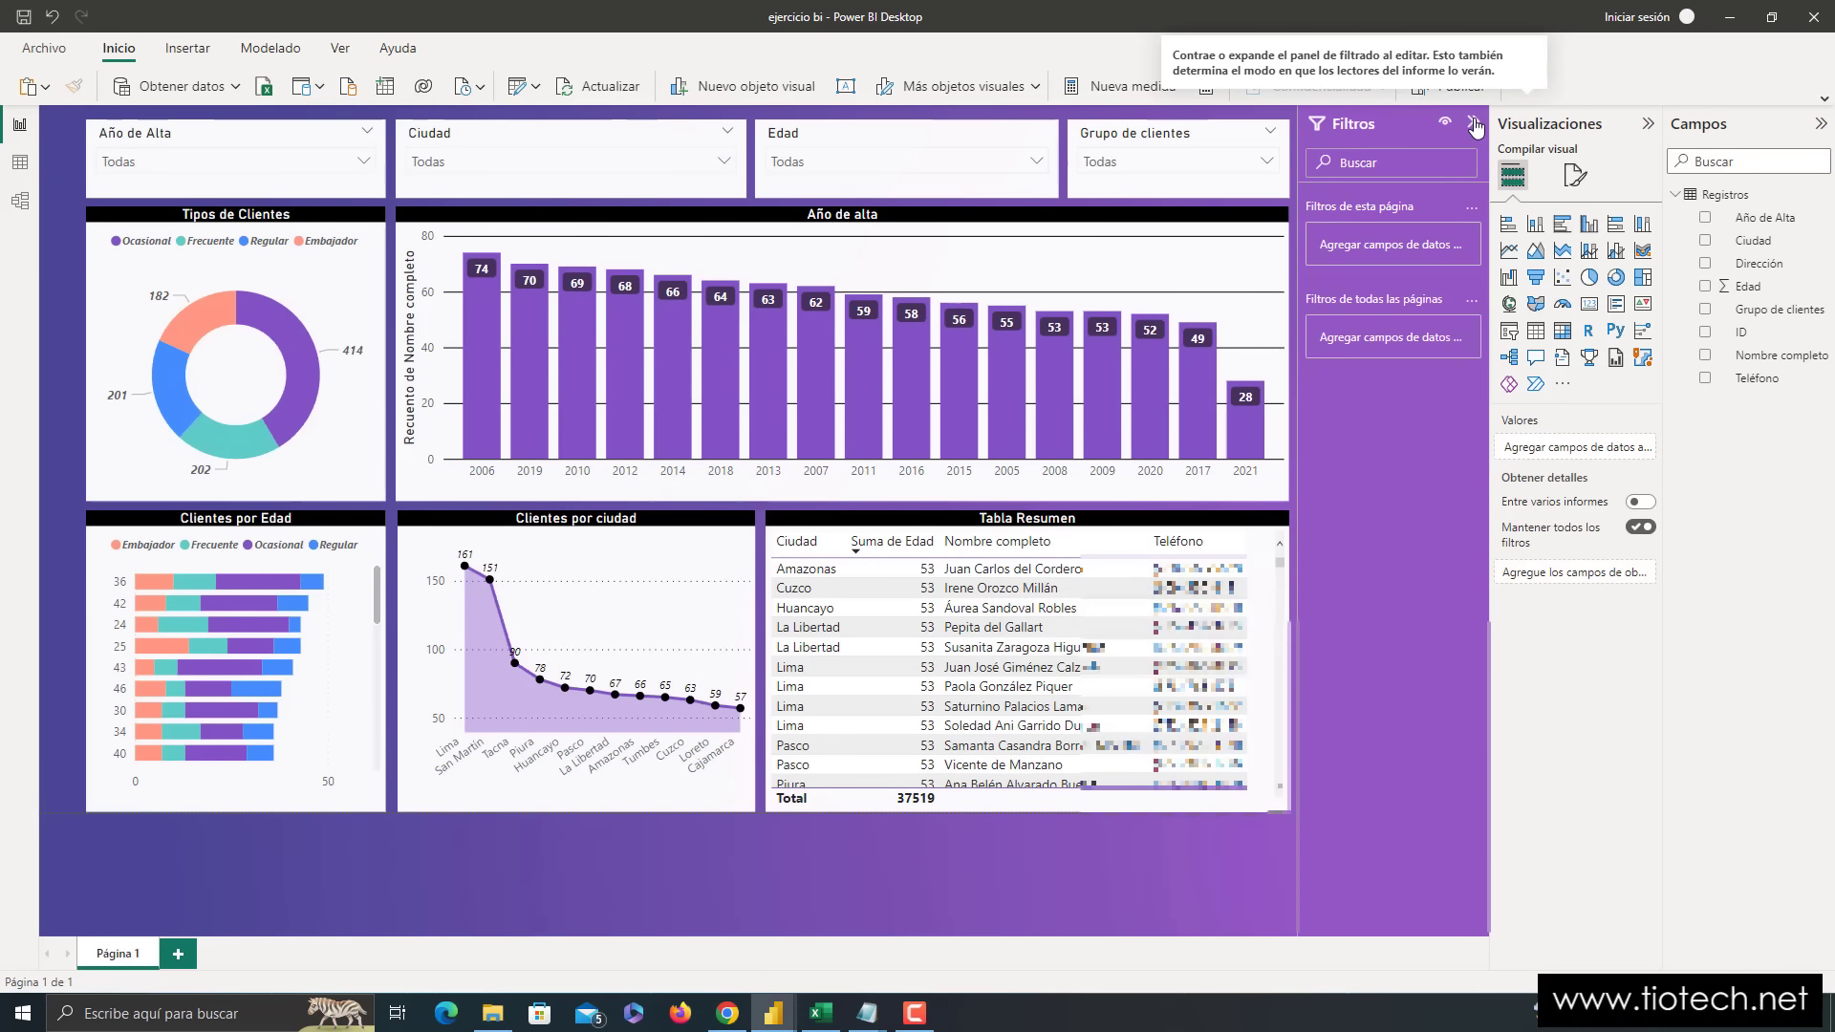
left_click(1475, 125)
left_click(1648, 124)
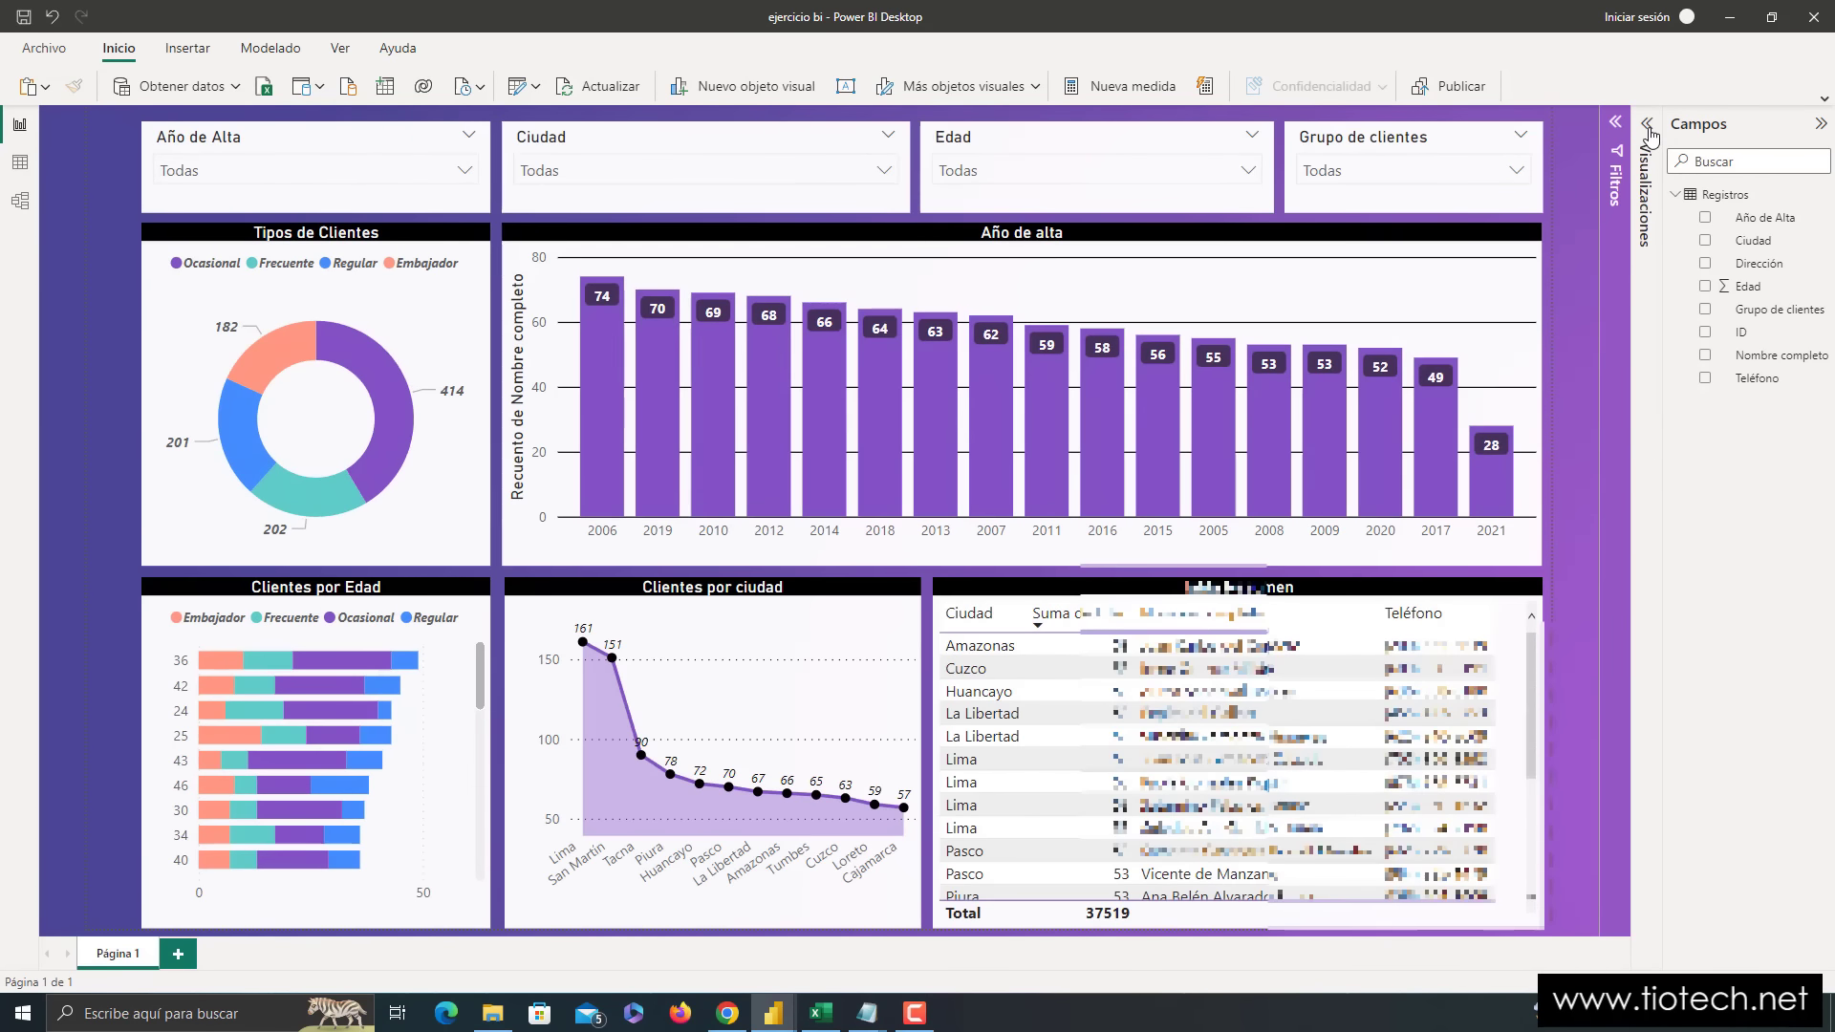
left_click(1820, 123)
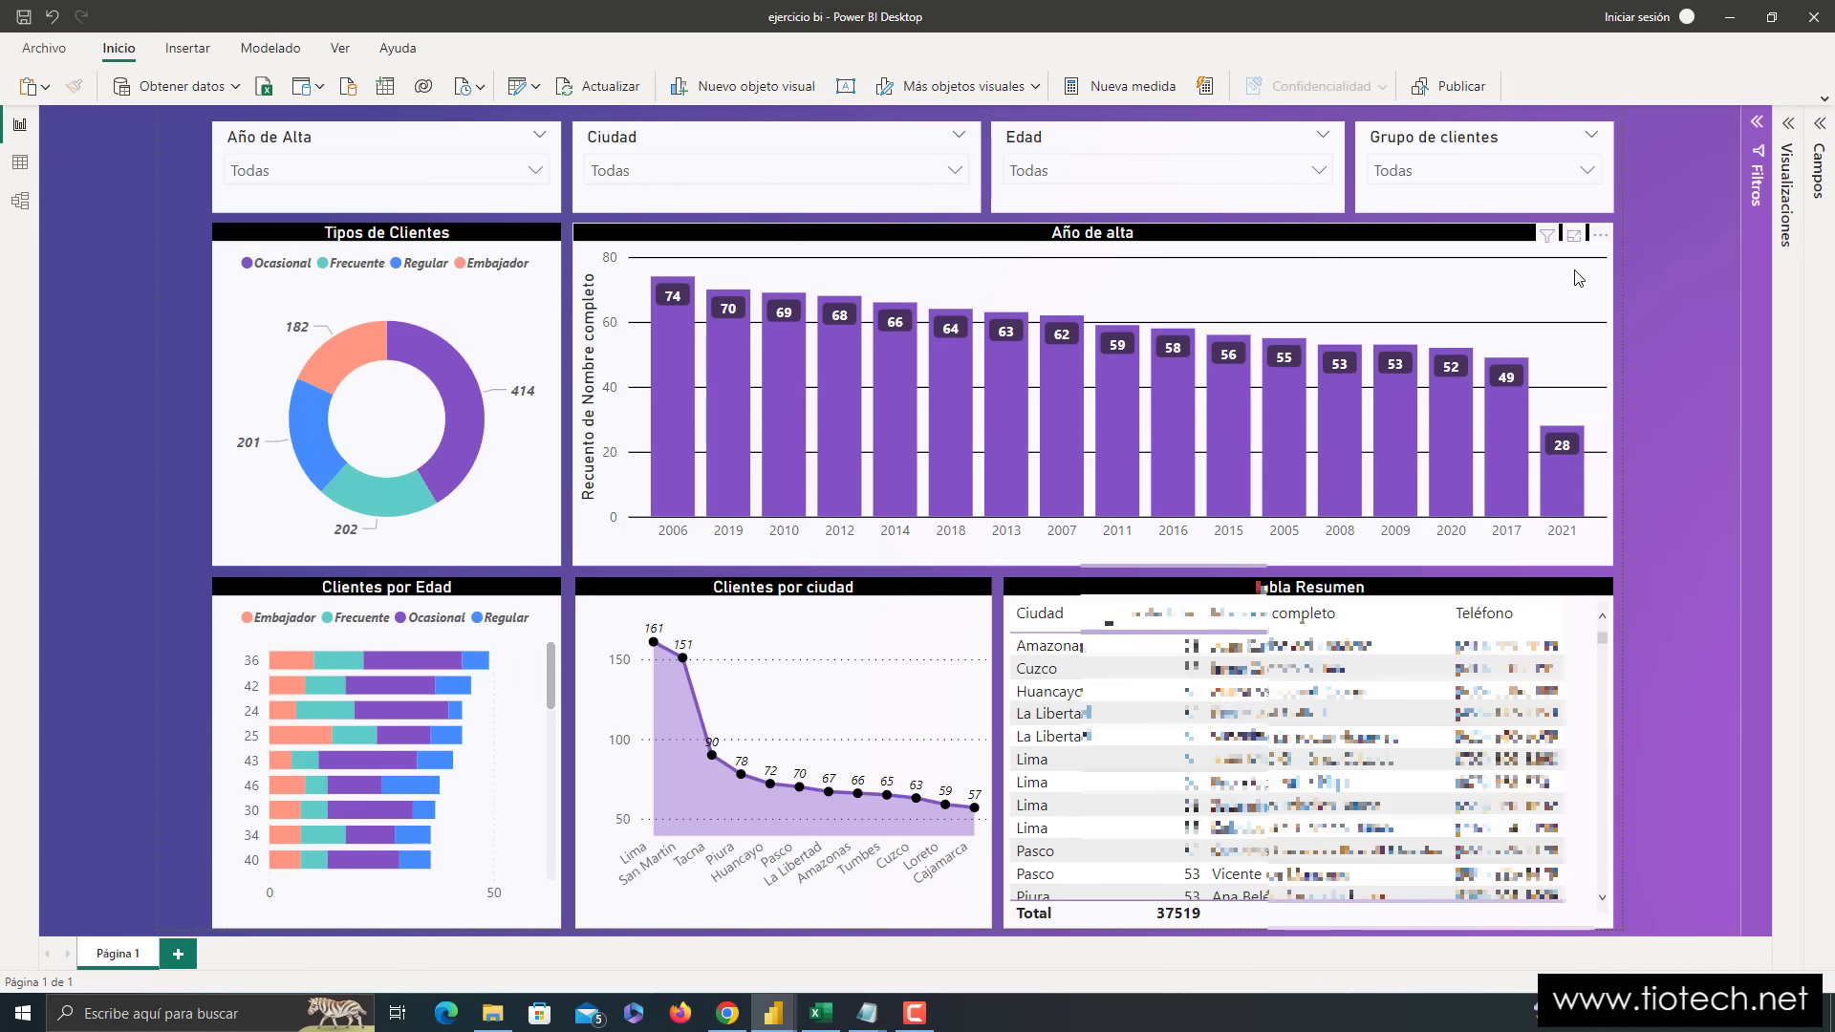
left_click(1825, 100)
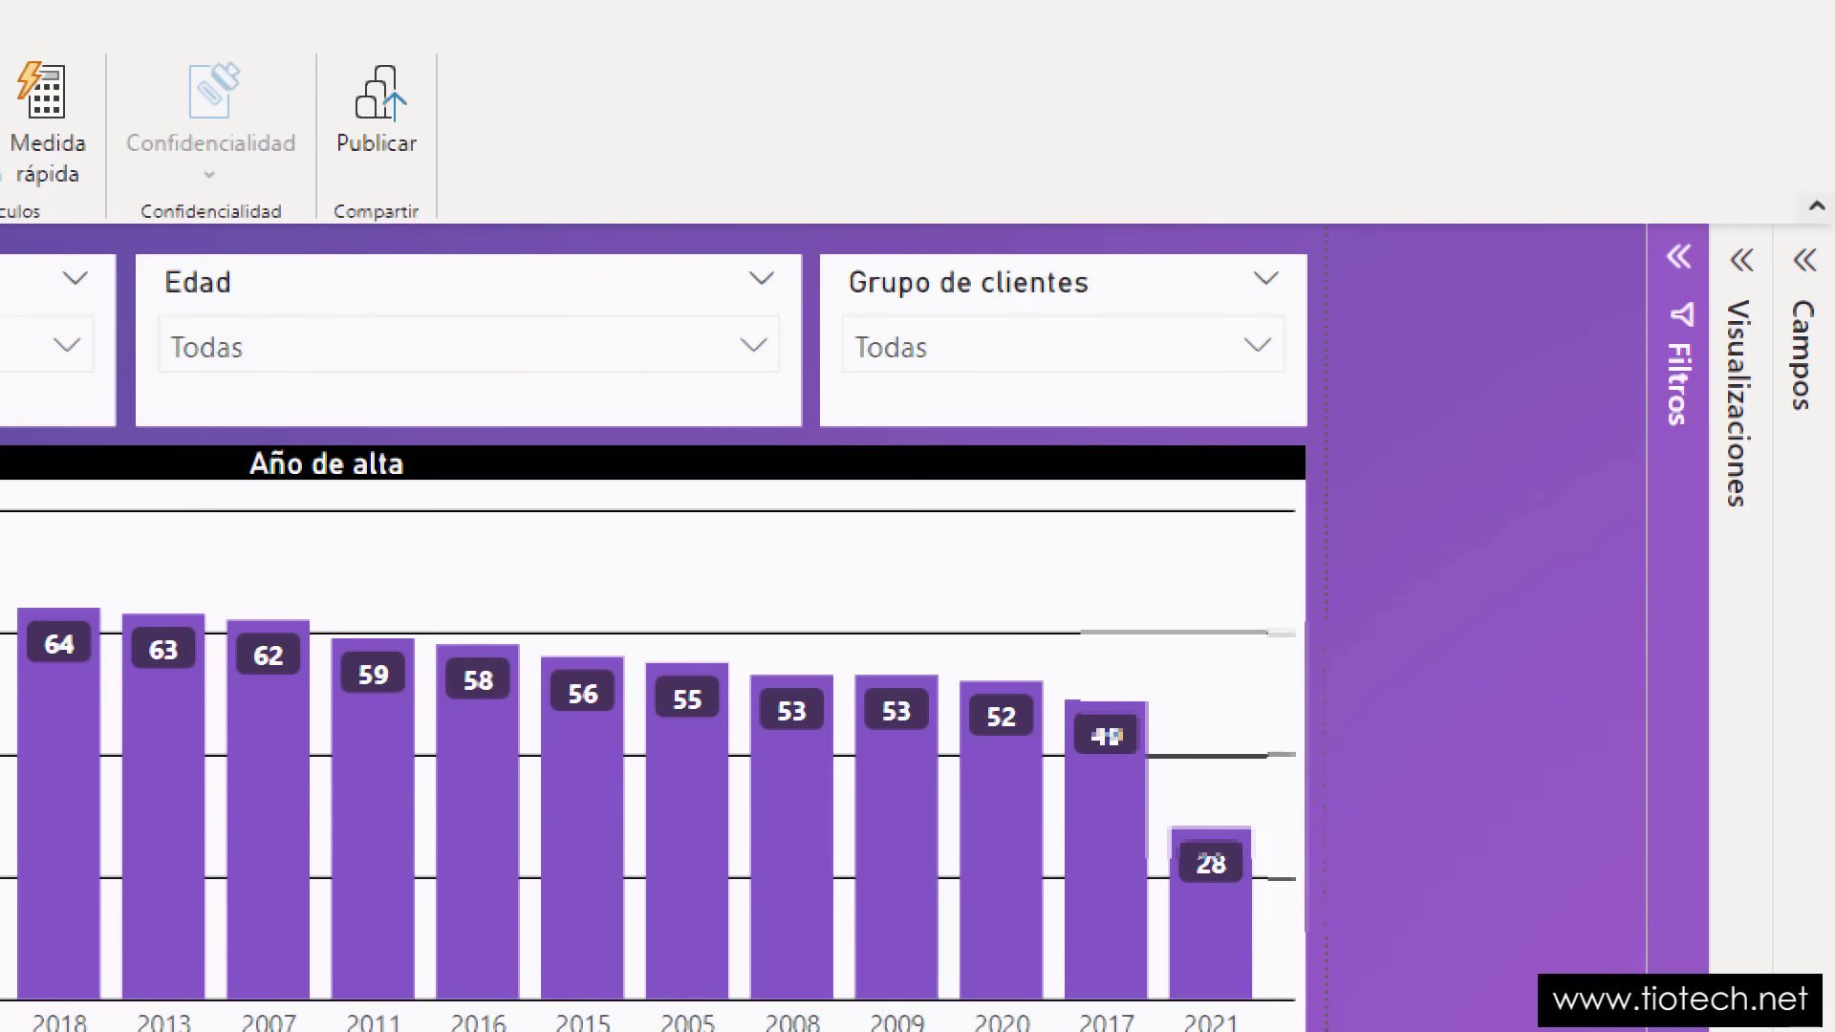
left_click(1817, 205)
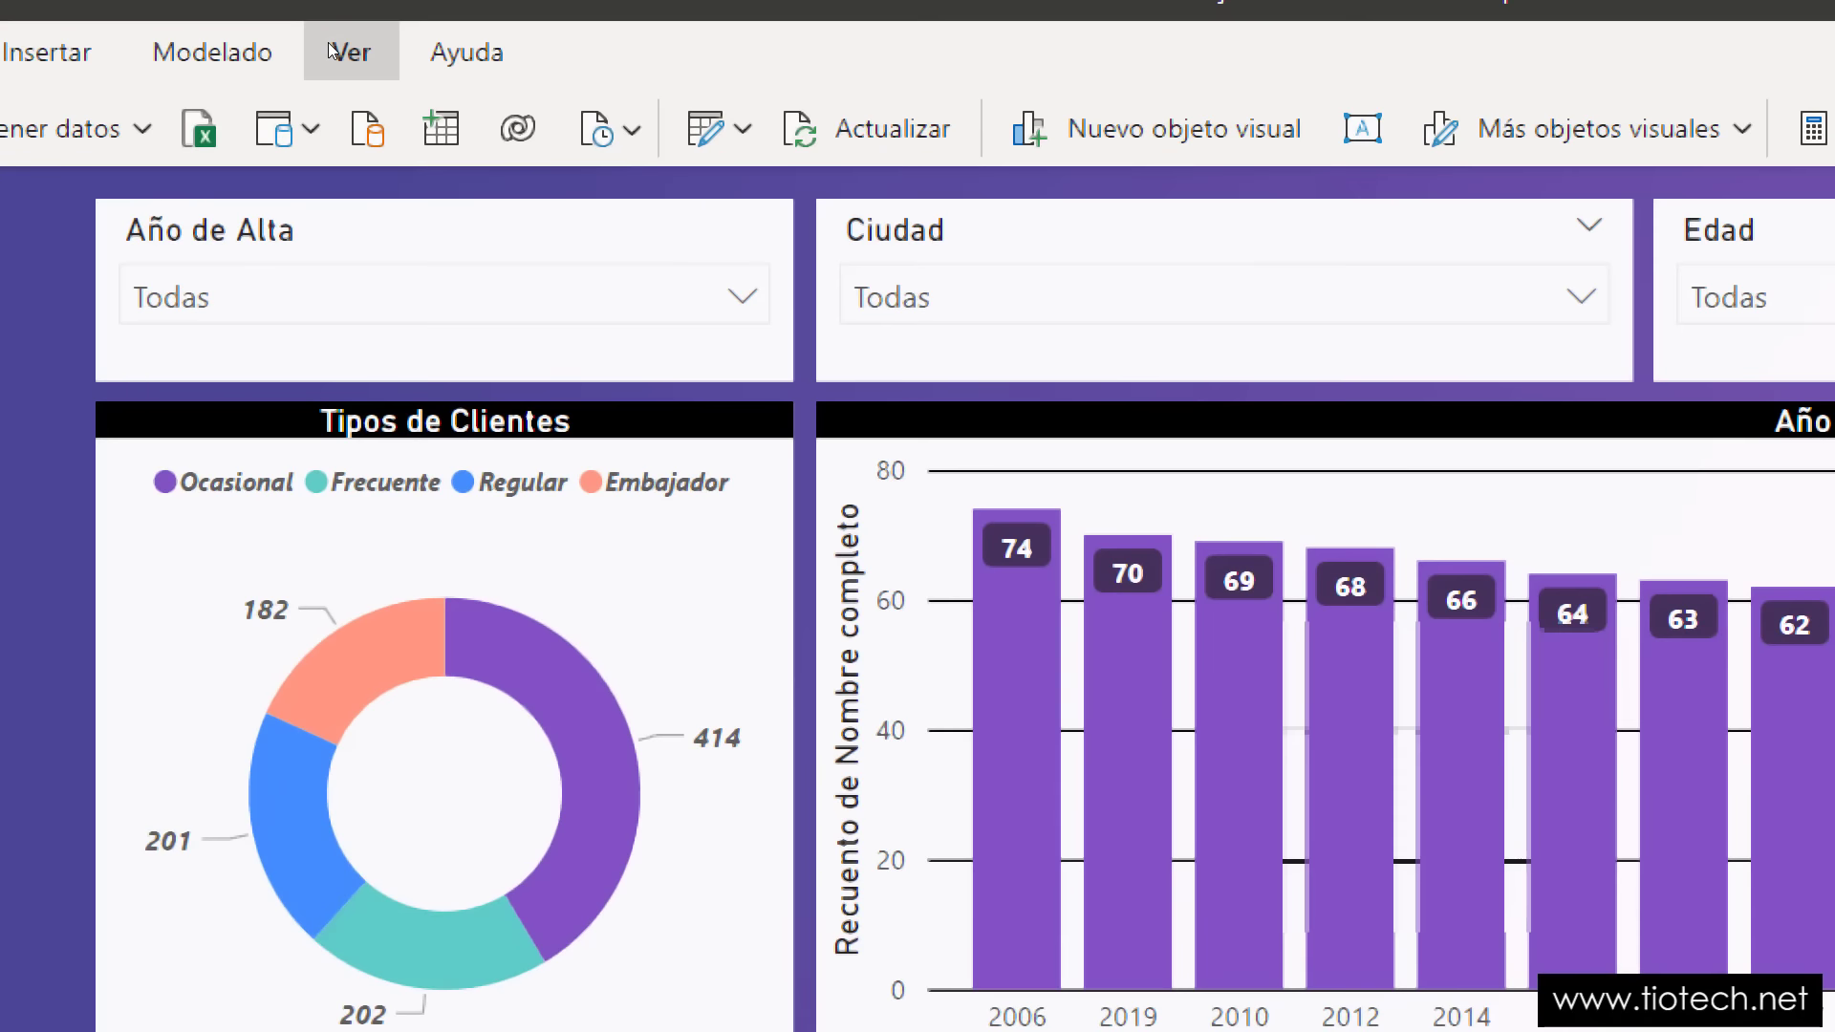
- Try the dark blue theme with the wave background and replace it with the dark gray theme
left_click(340, 50)
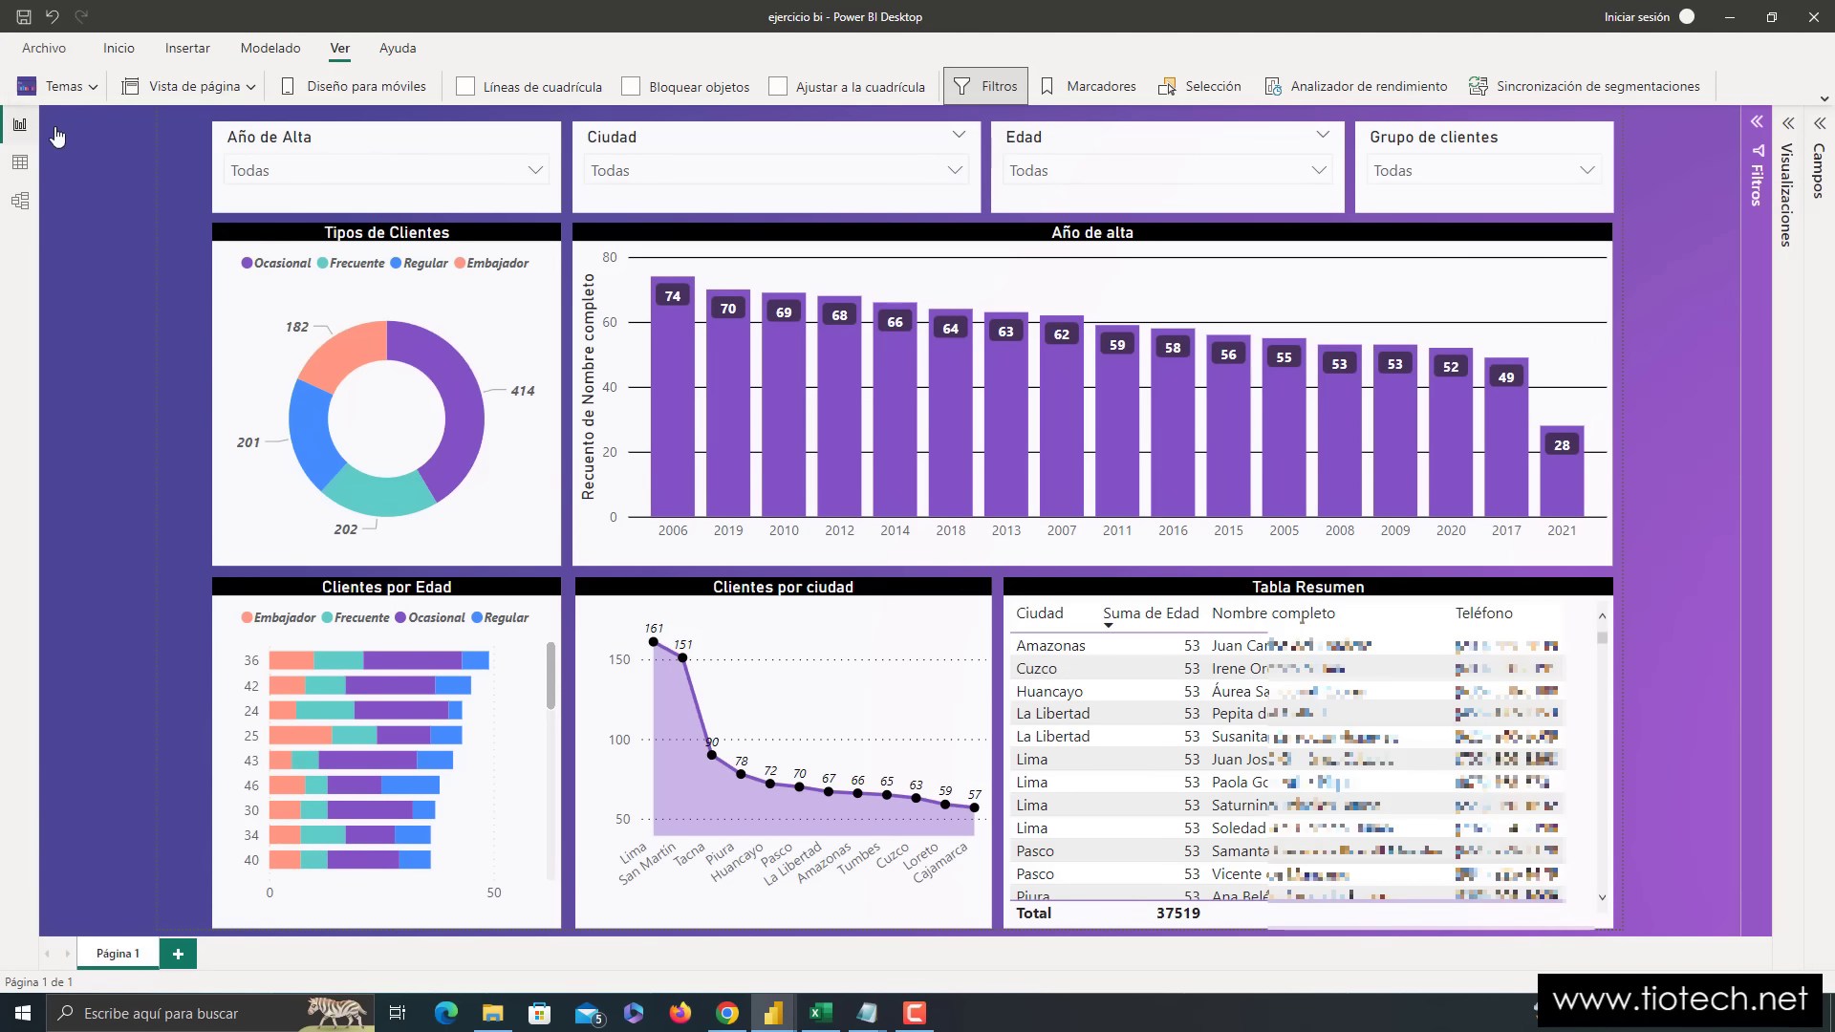
left_click(57, 86)
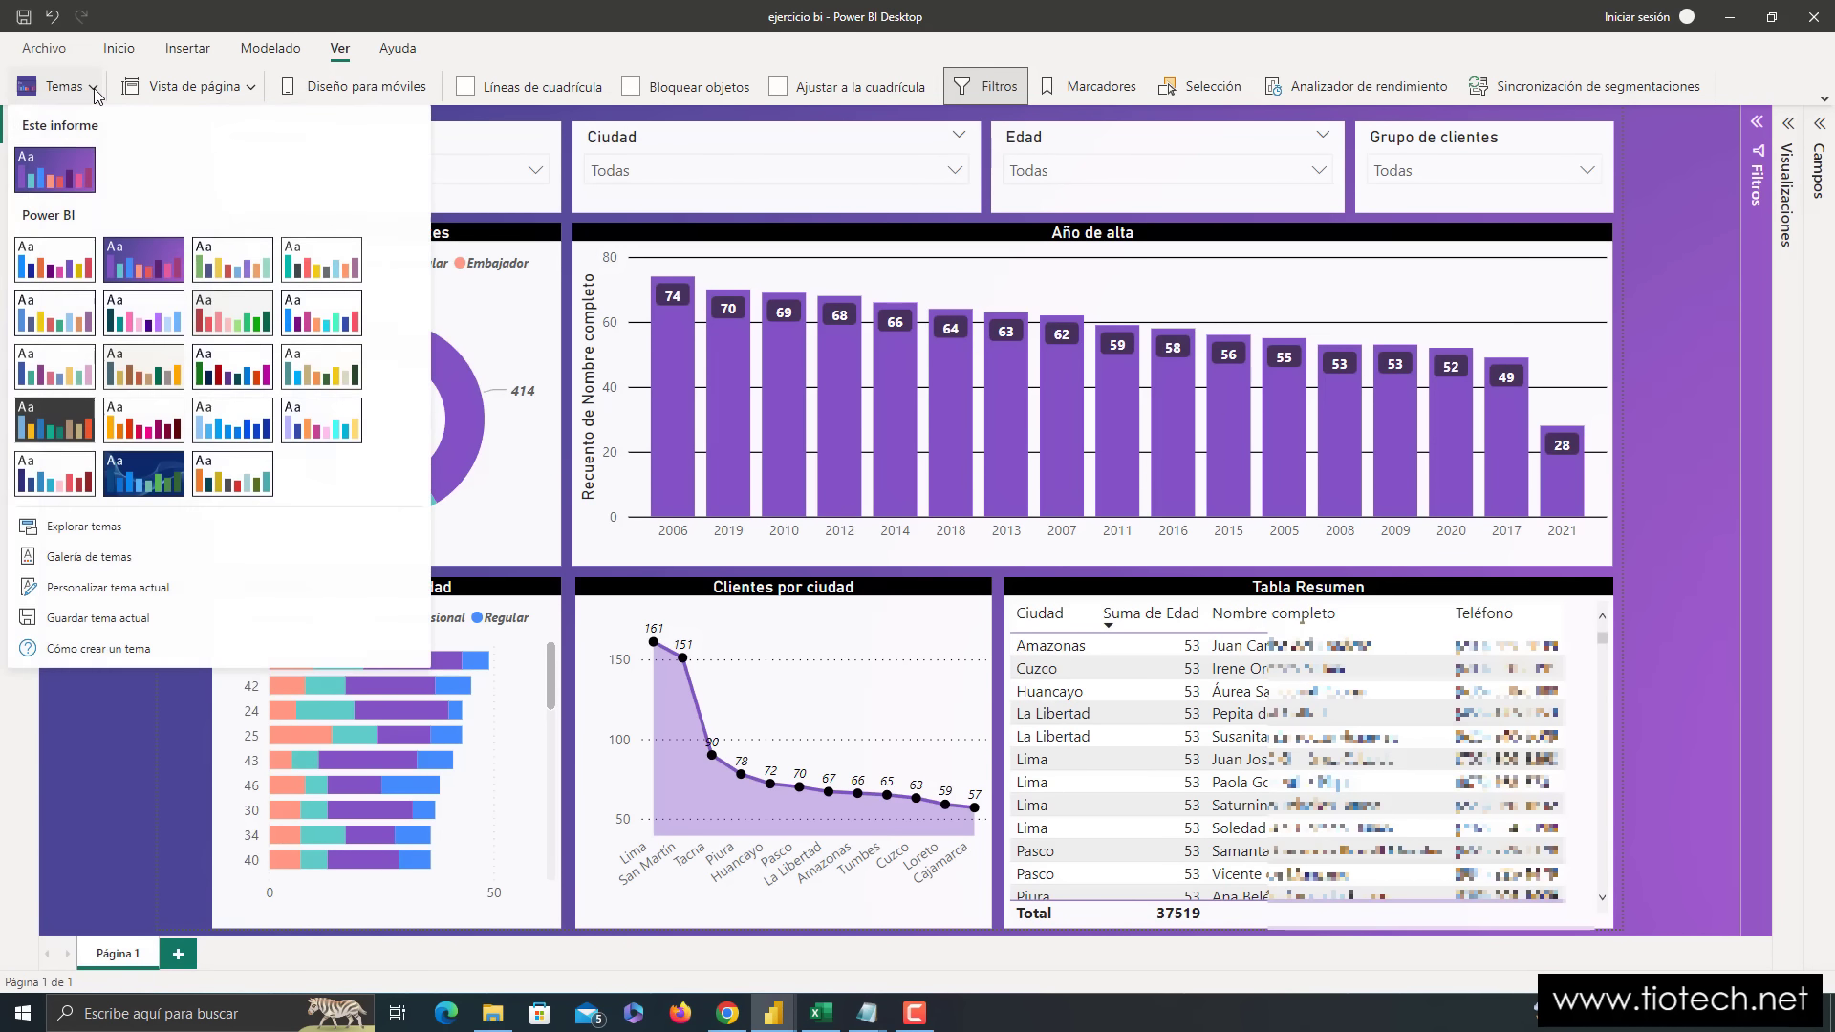
left_click(146, 477)
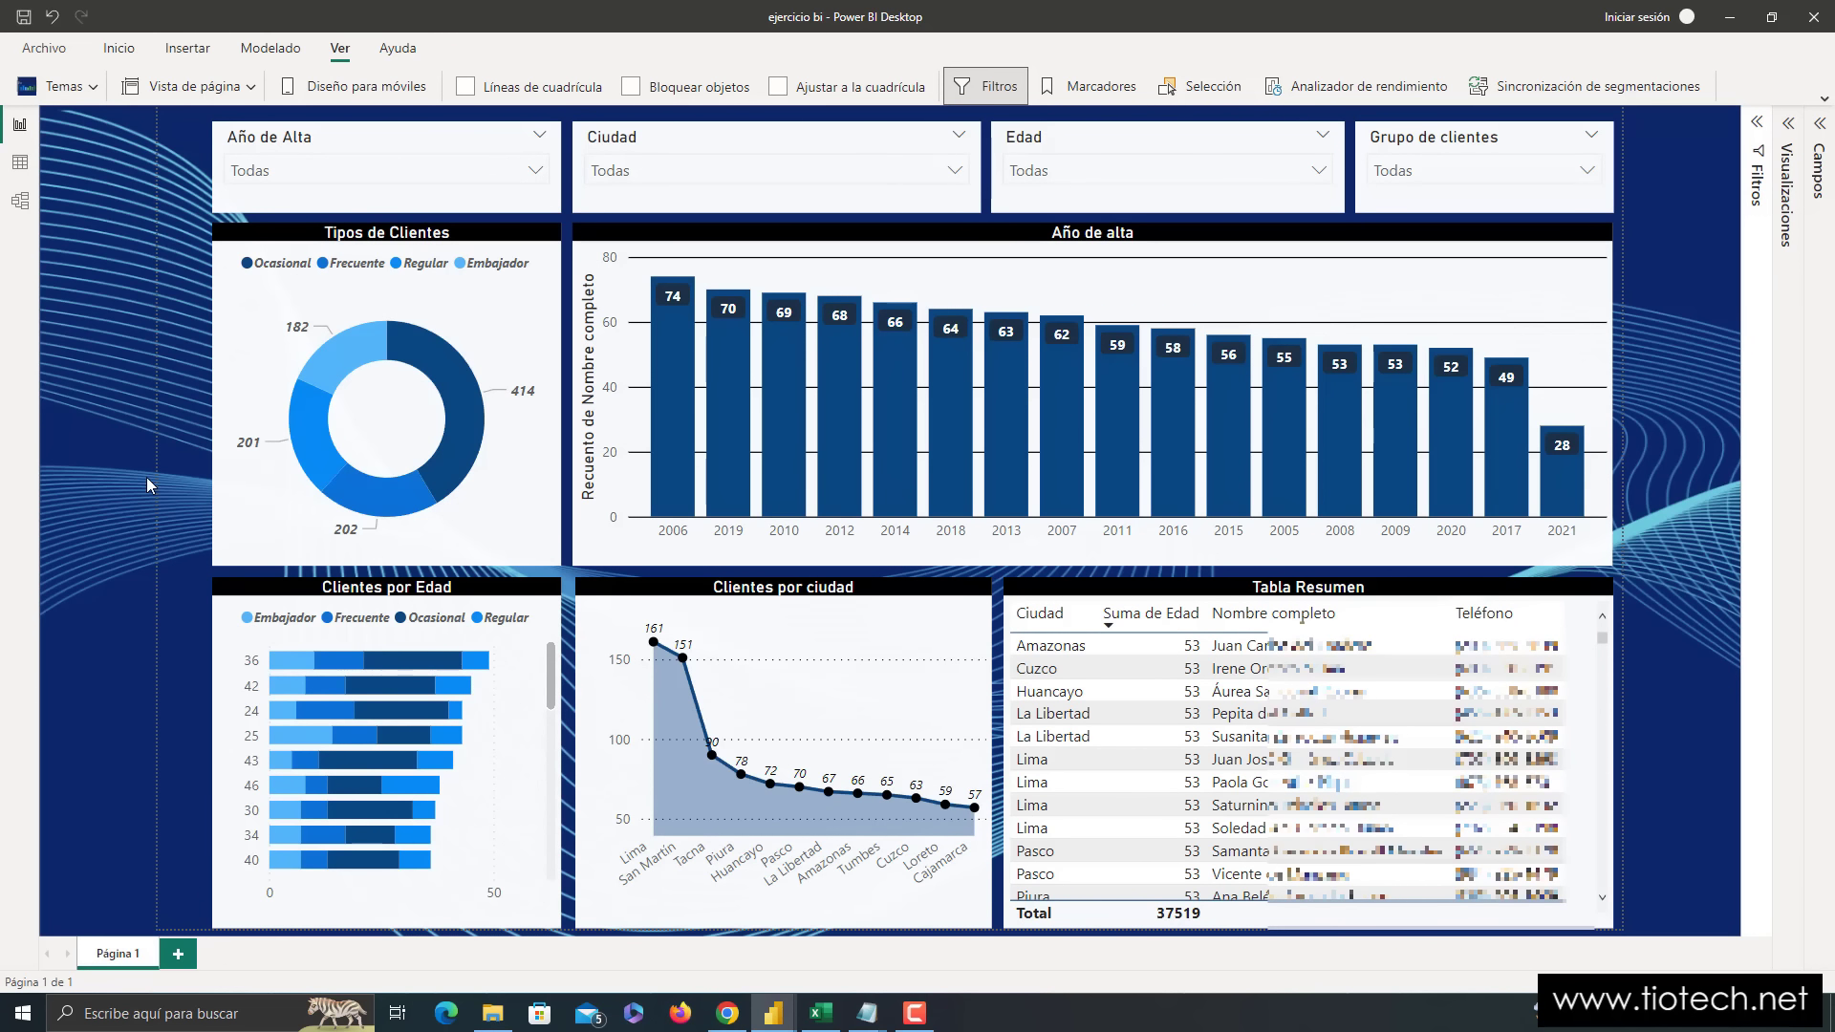
left_click(93, 87)
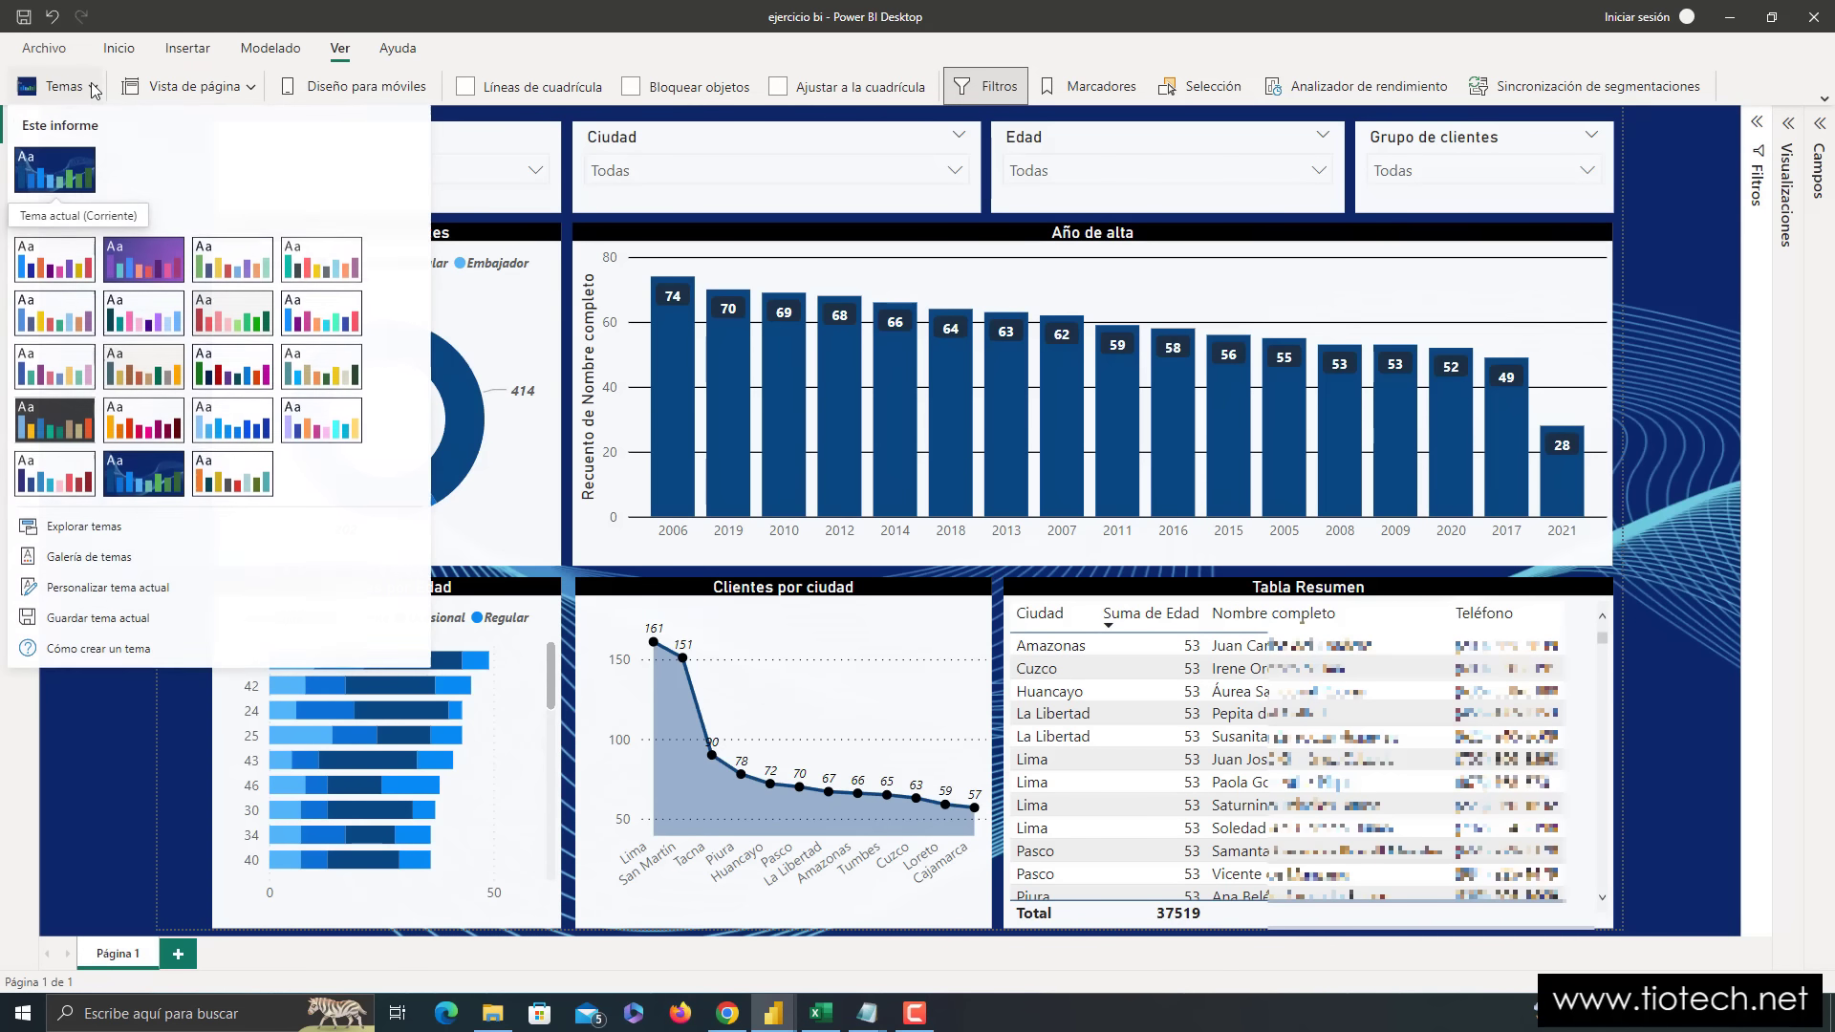
left_click(54, 427)
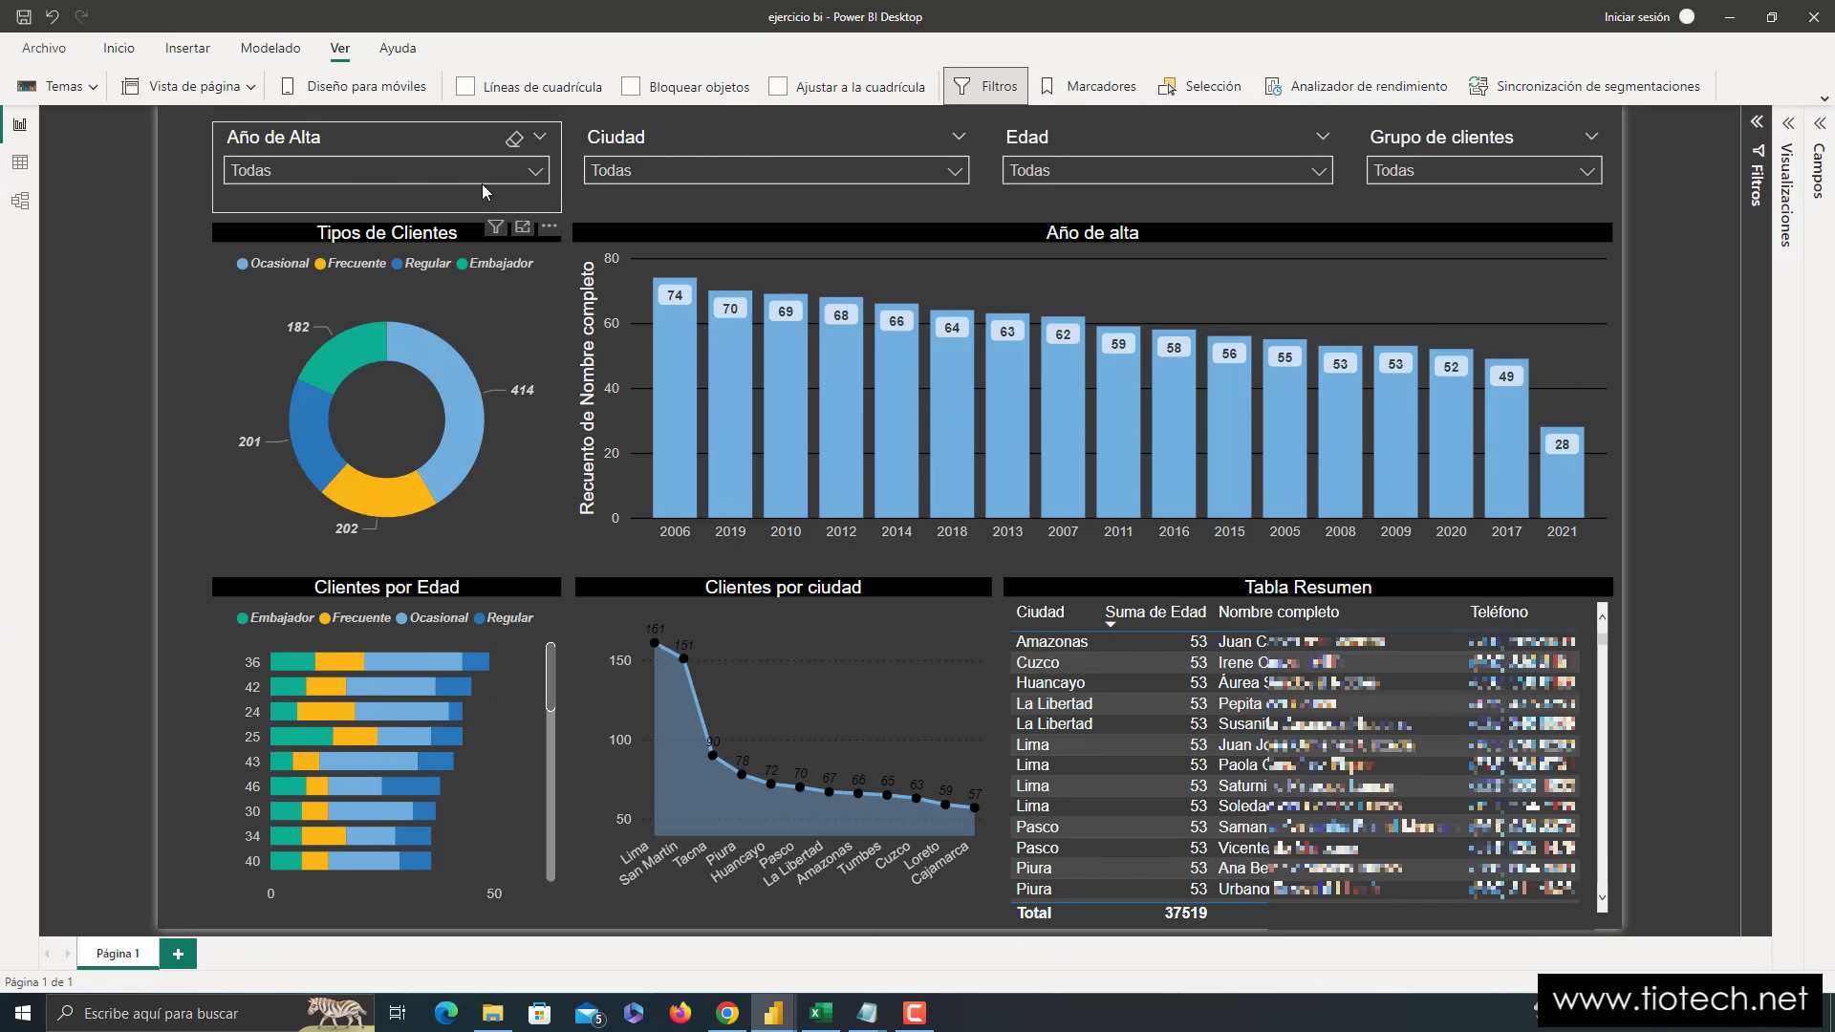
- Filter the report to year 2021 with the Año de Alta slicer
left_click(531, 172)
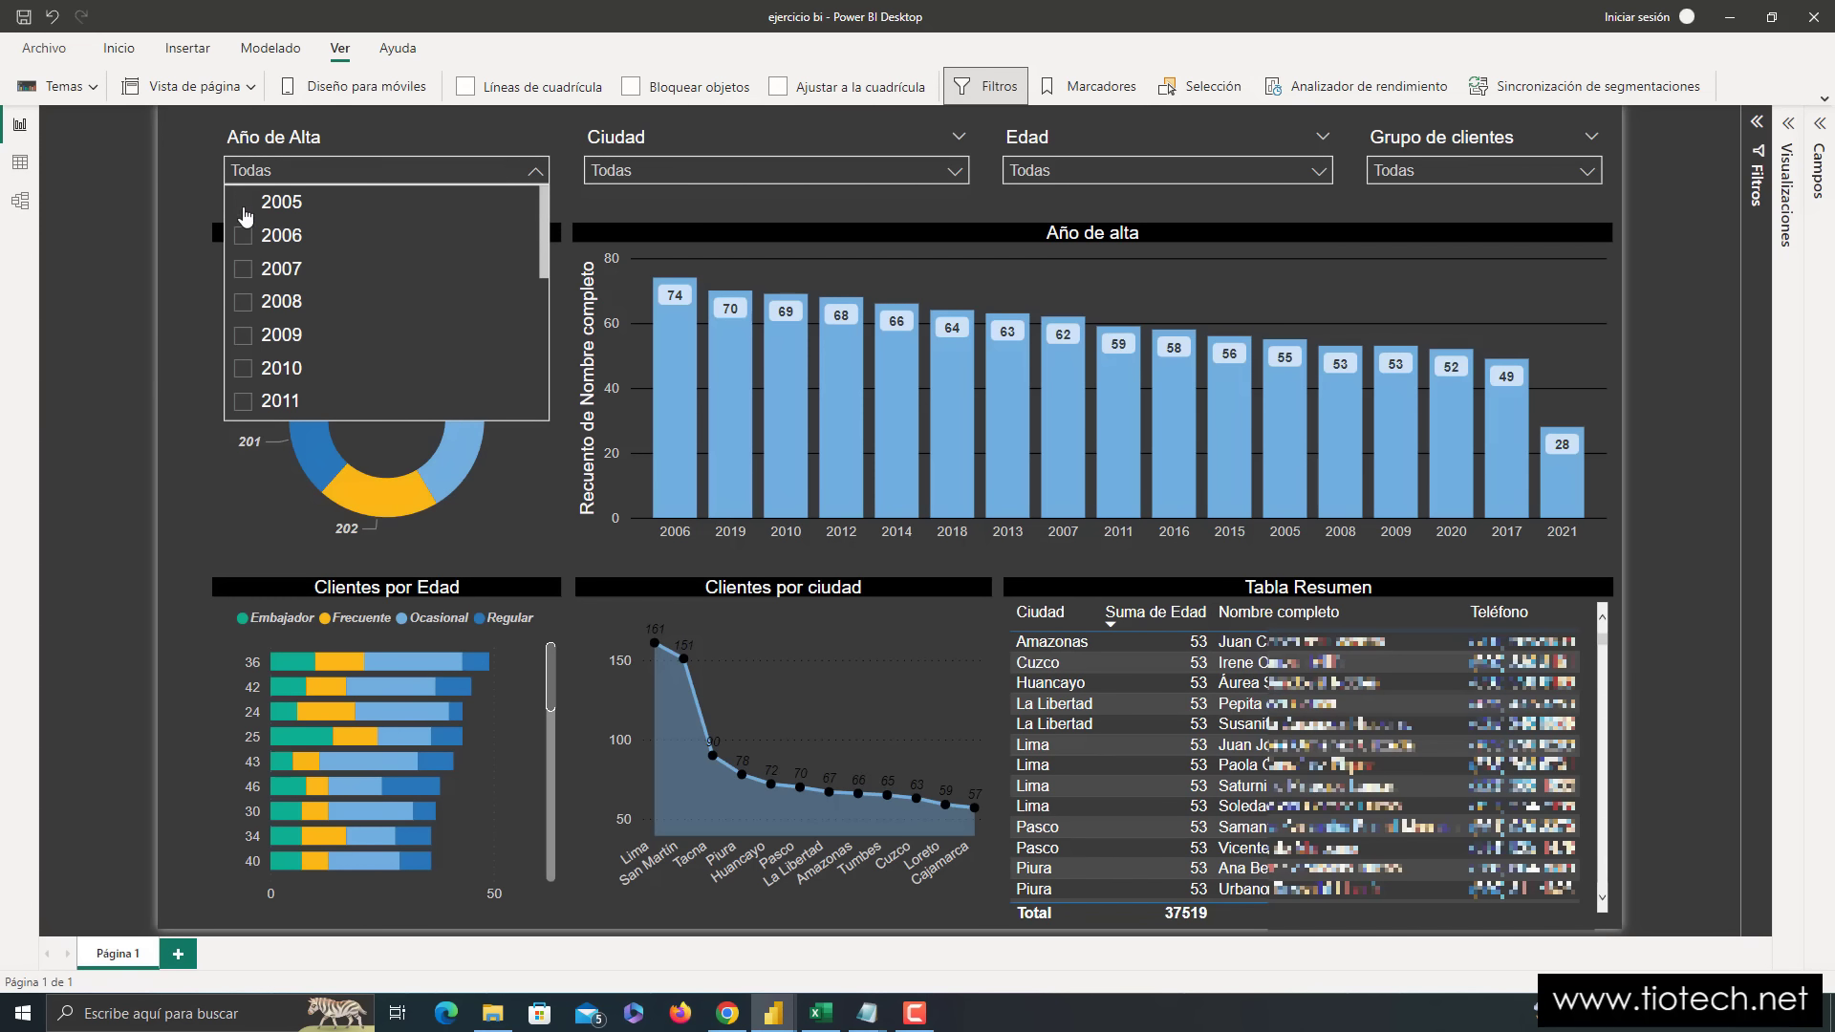
scroll(287, 287, "down", 5)
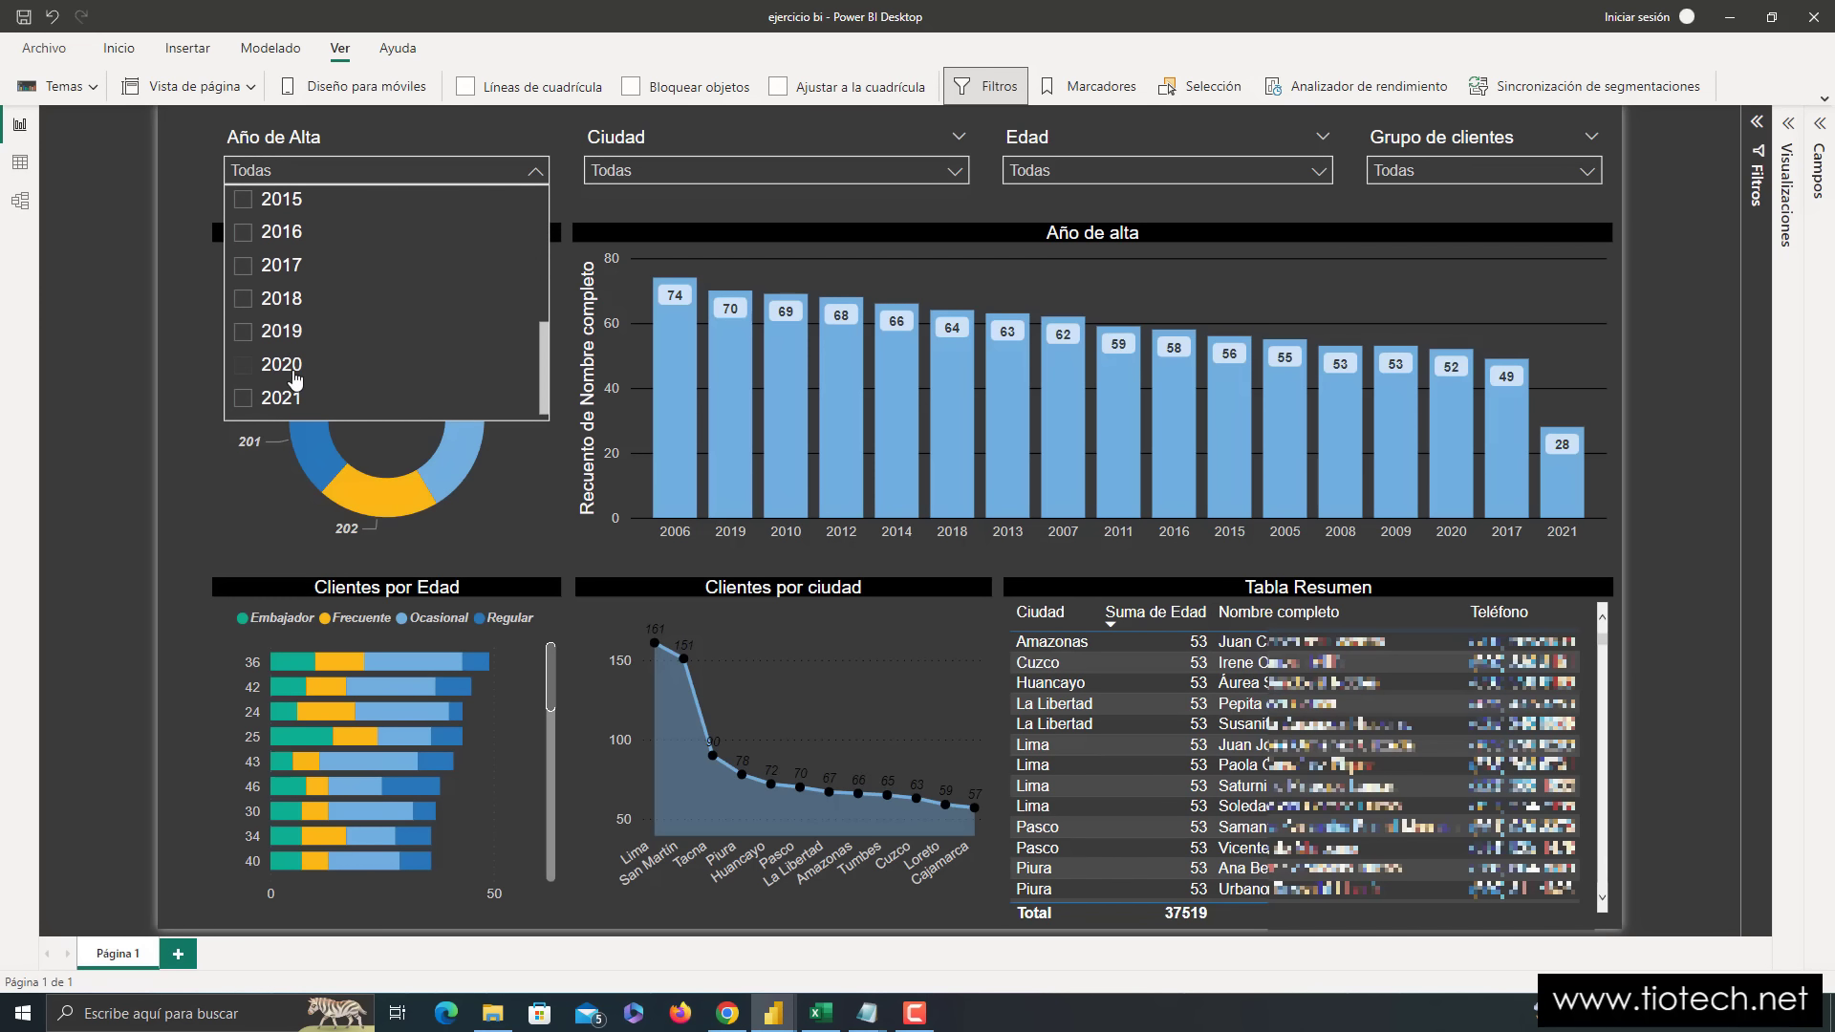
left_click(244, 399)
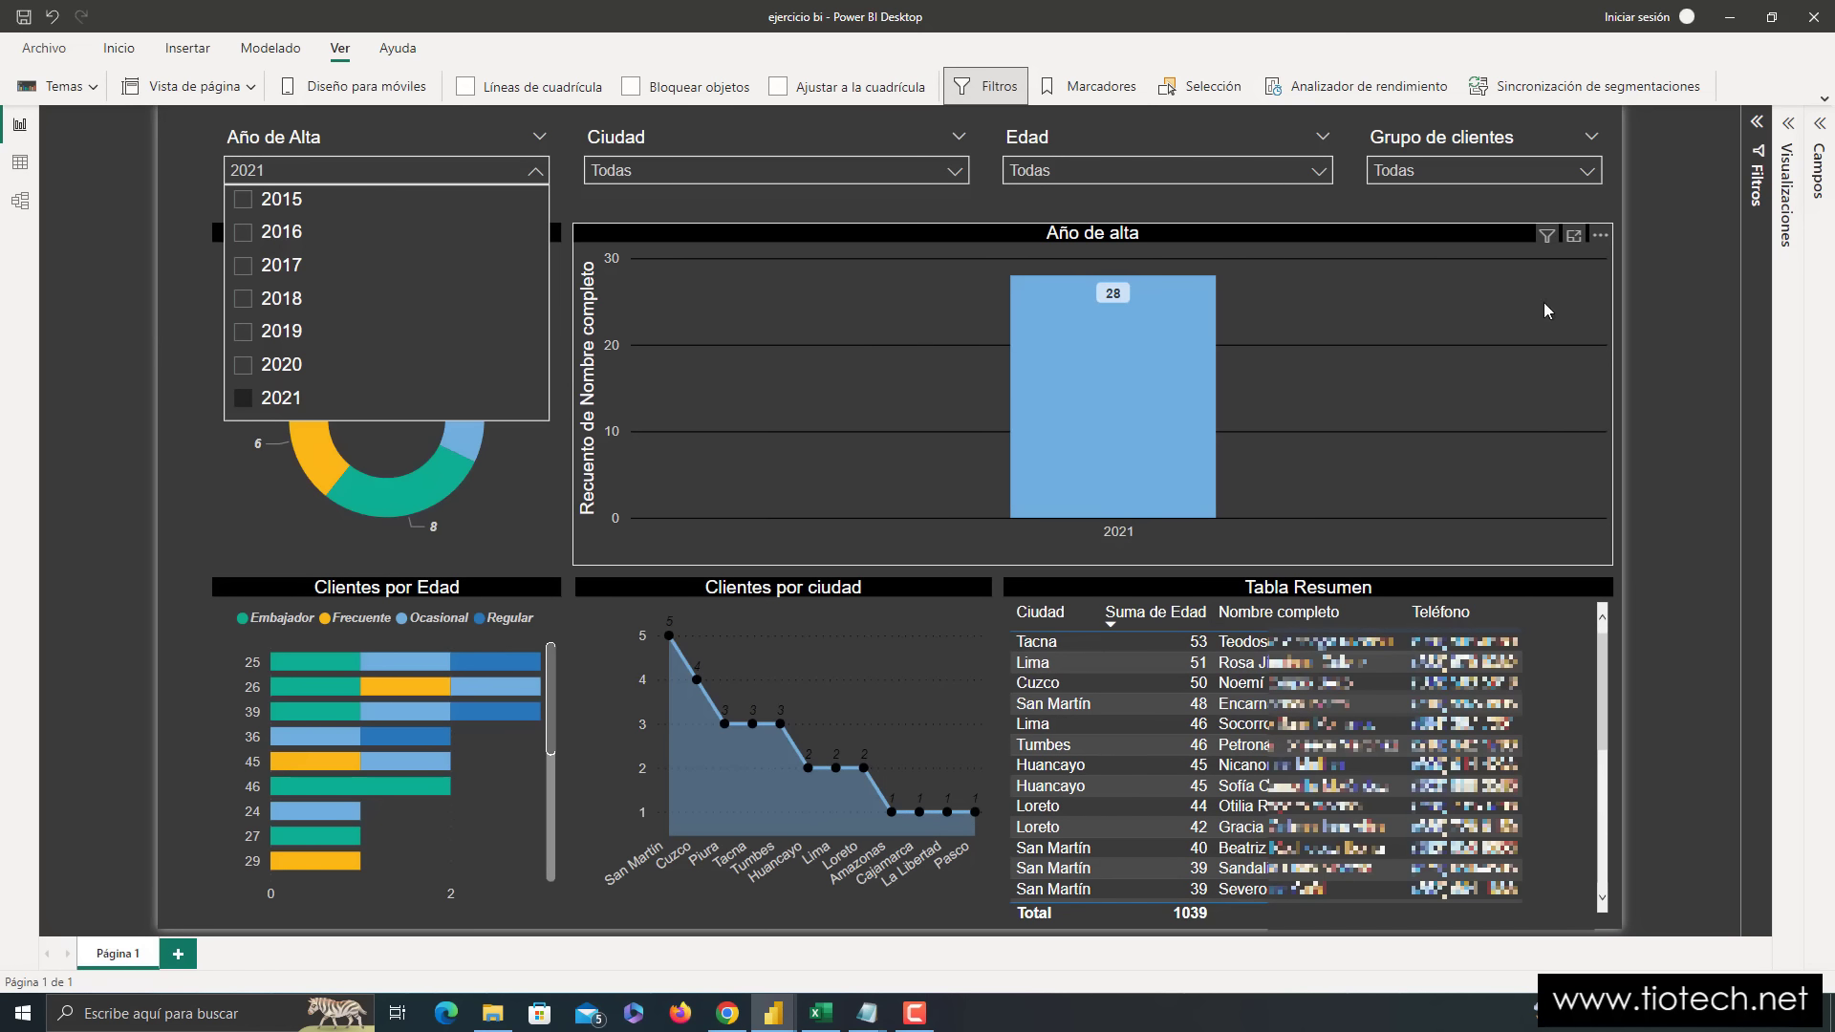
left_click(1667, 294)
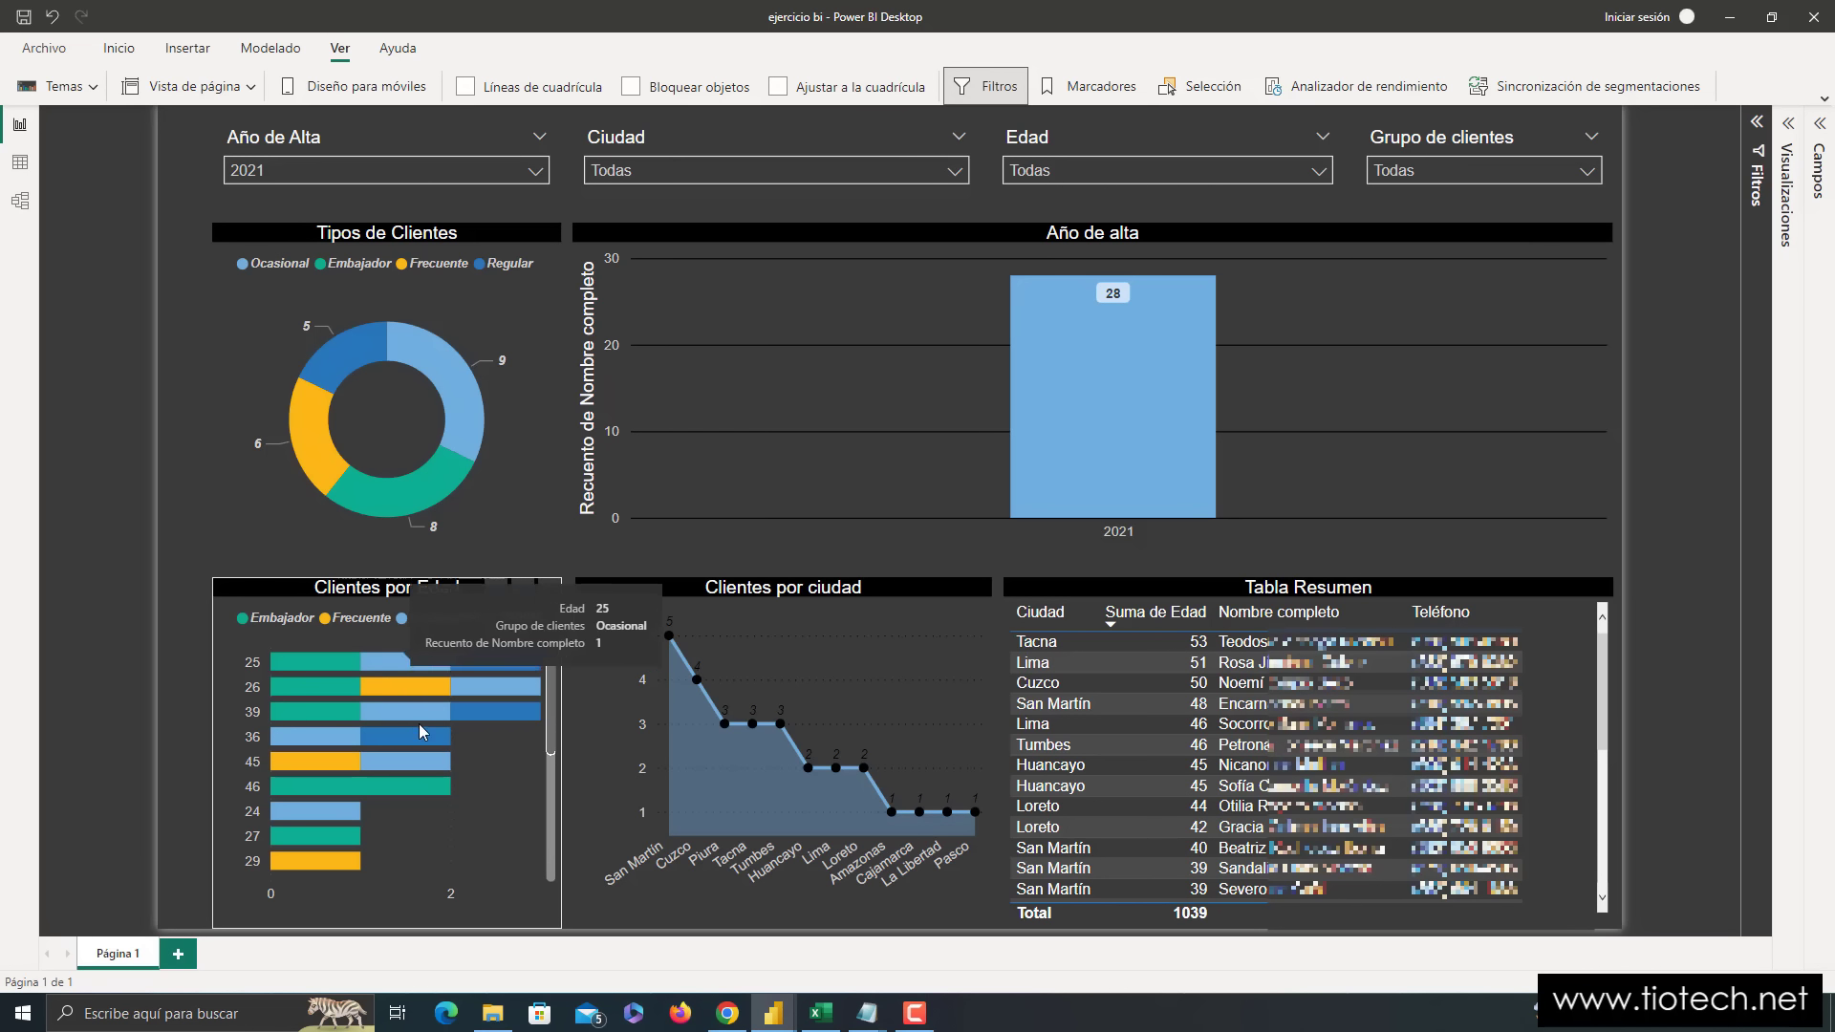
- Examine the data-point details in the Clientes por Edad and Clientes por ciudad charts and the rows of Tabla Resumen
mouse_move(419, 736)
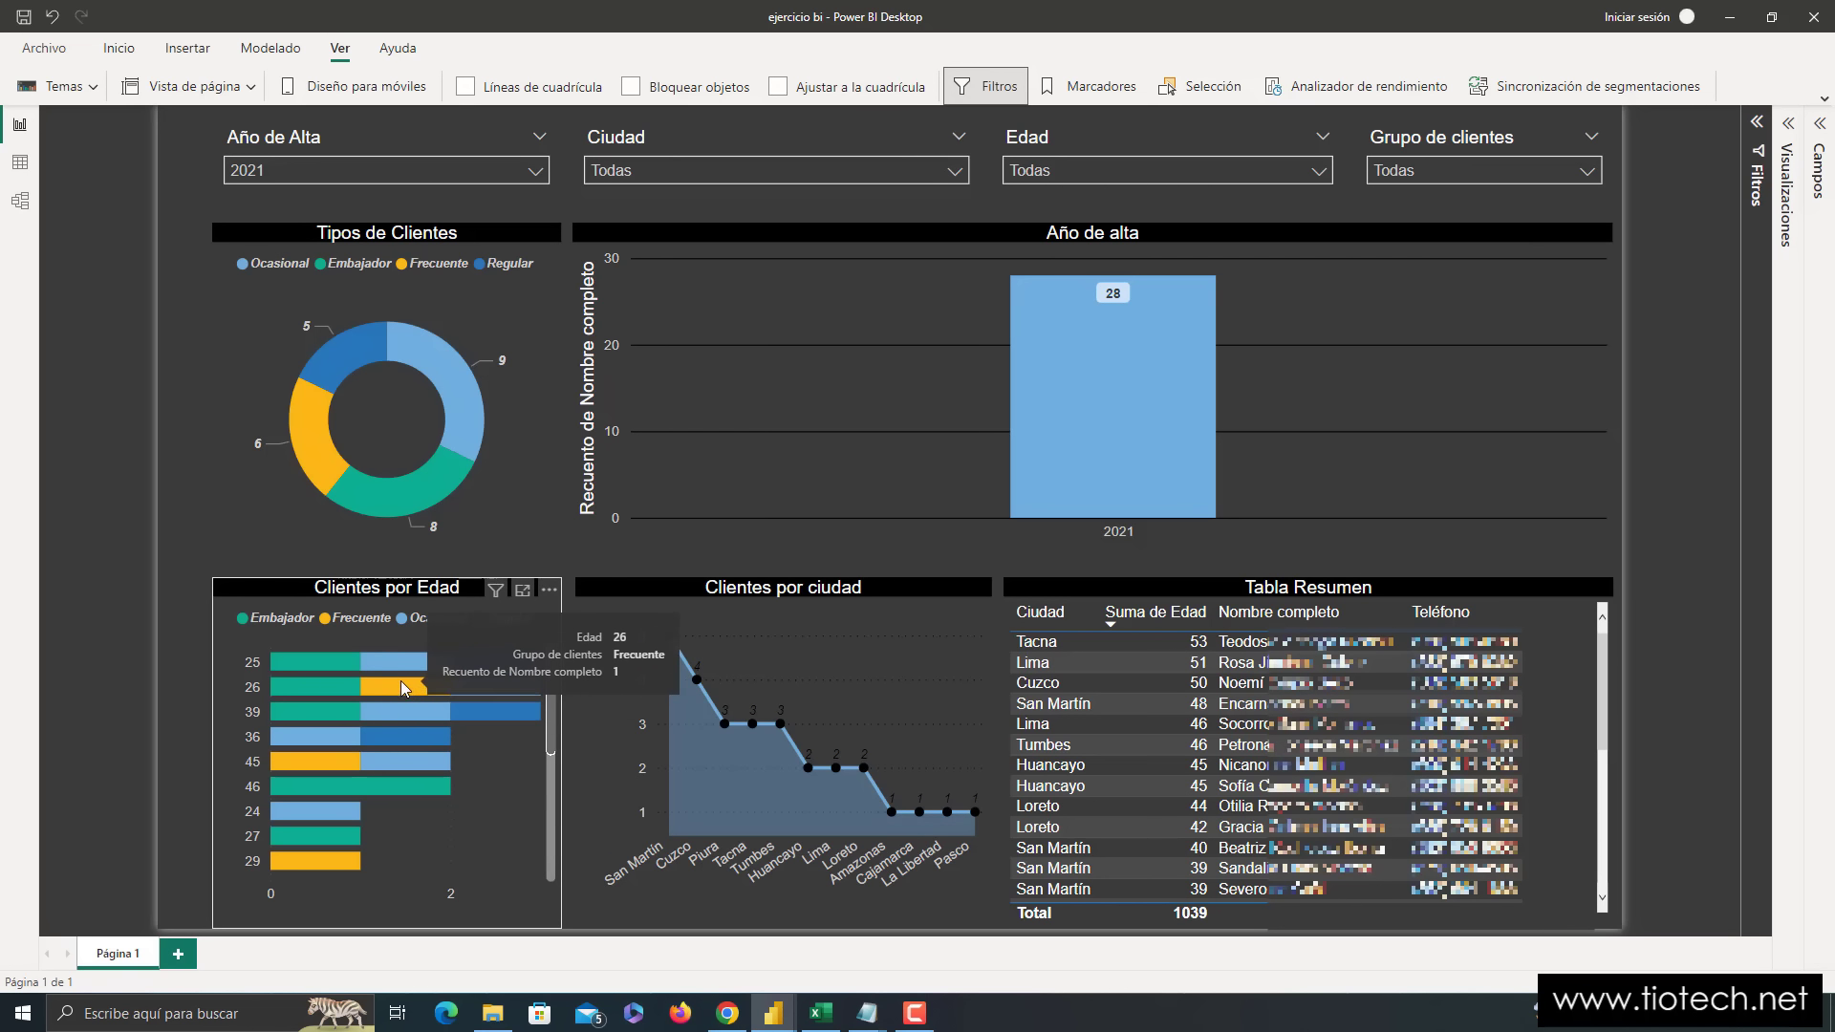
mouse_move(402, 673)
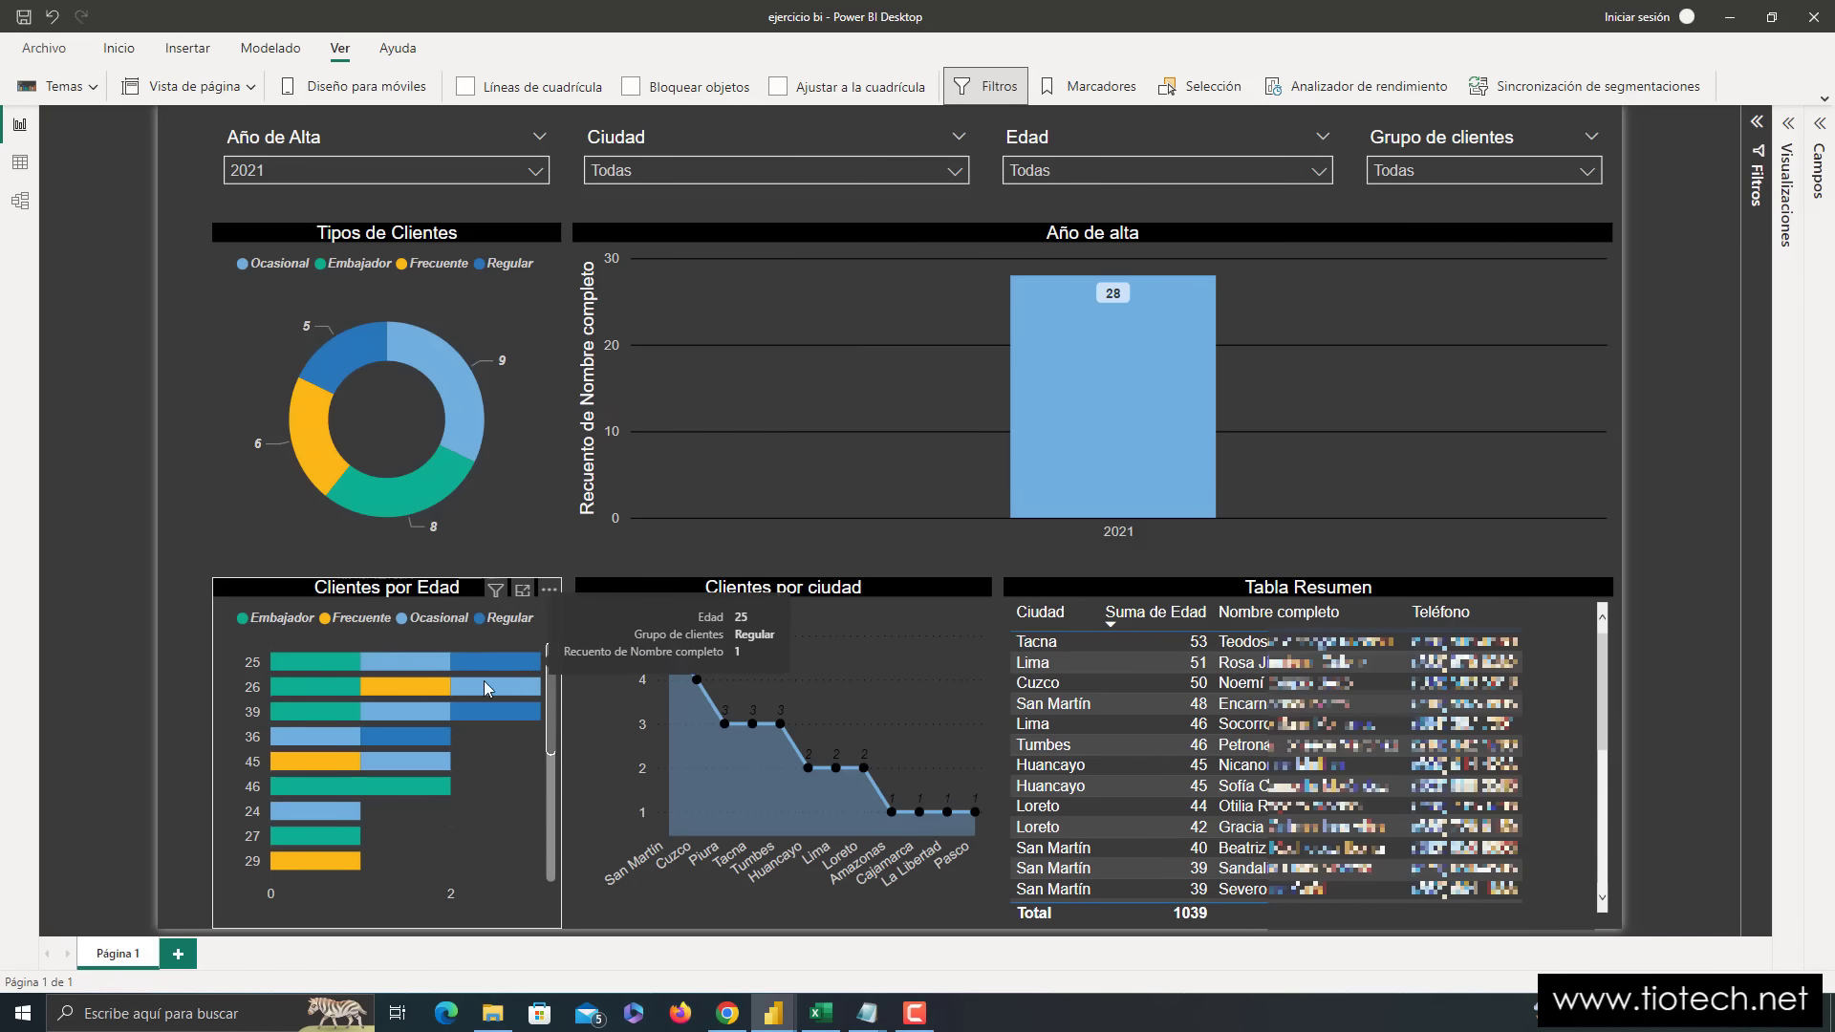
mouse_move(473, 701)
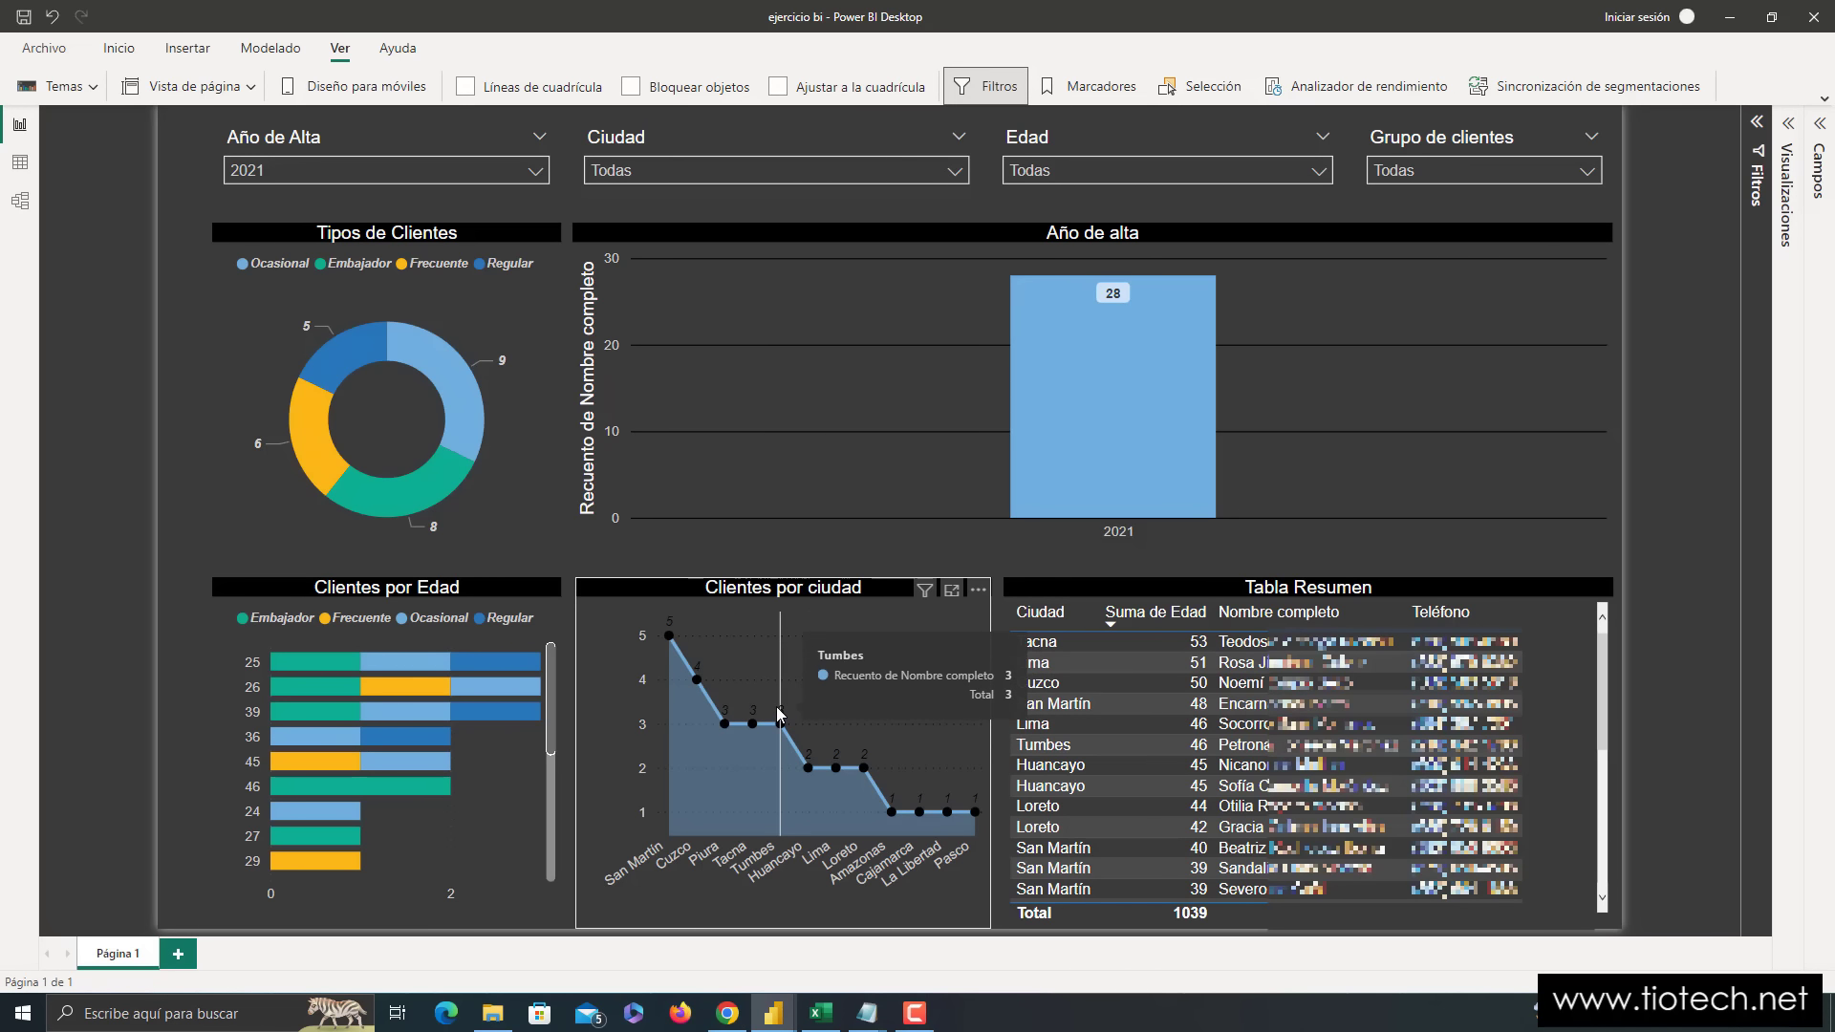
mouse_move(702, 701)
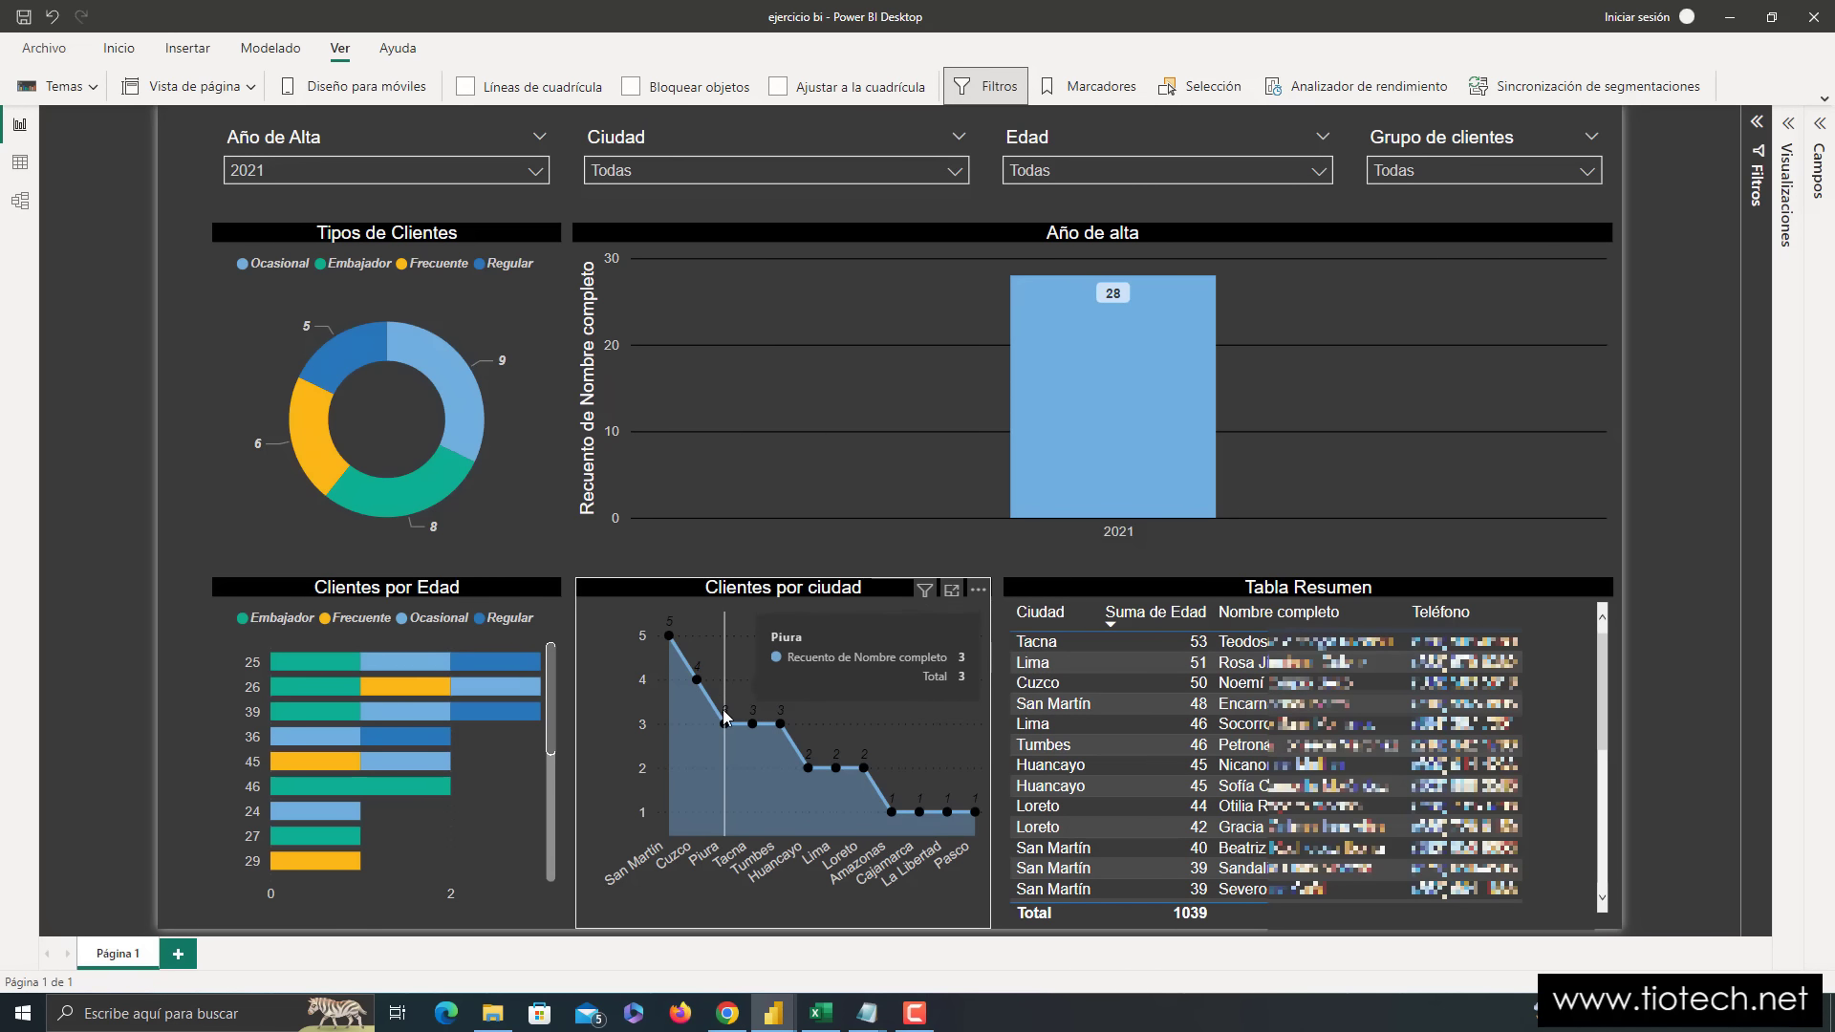
mouse_move(824, 785)
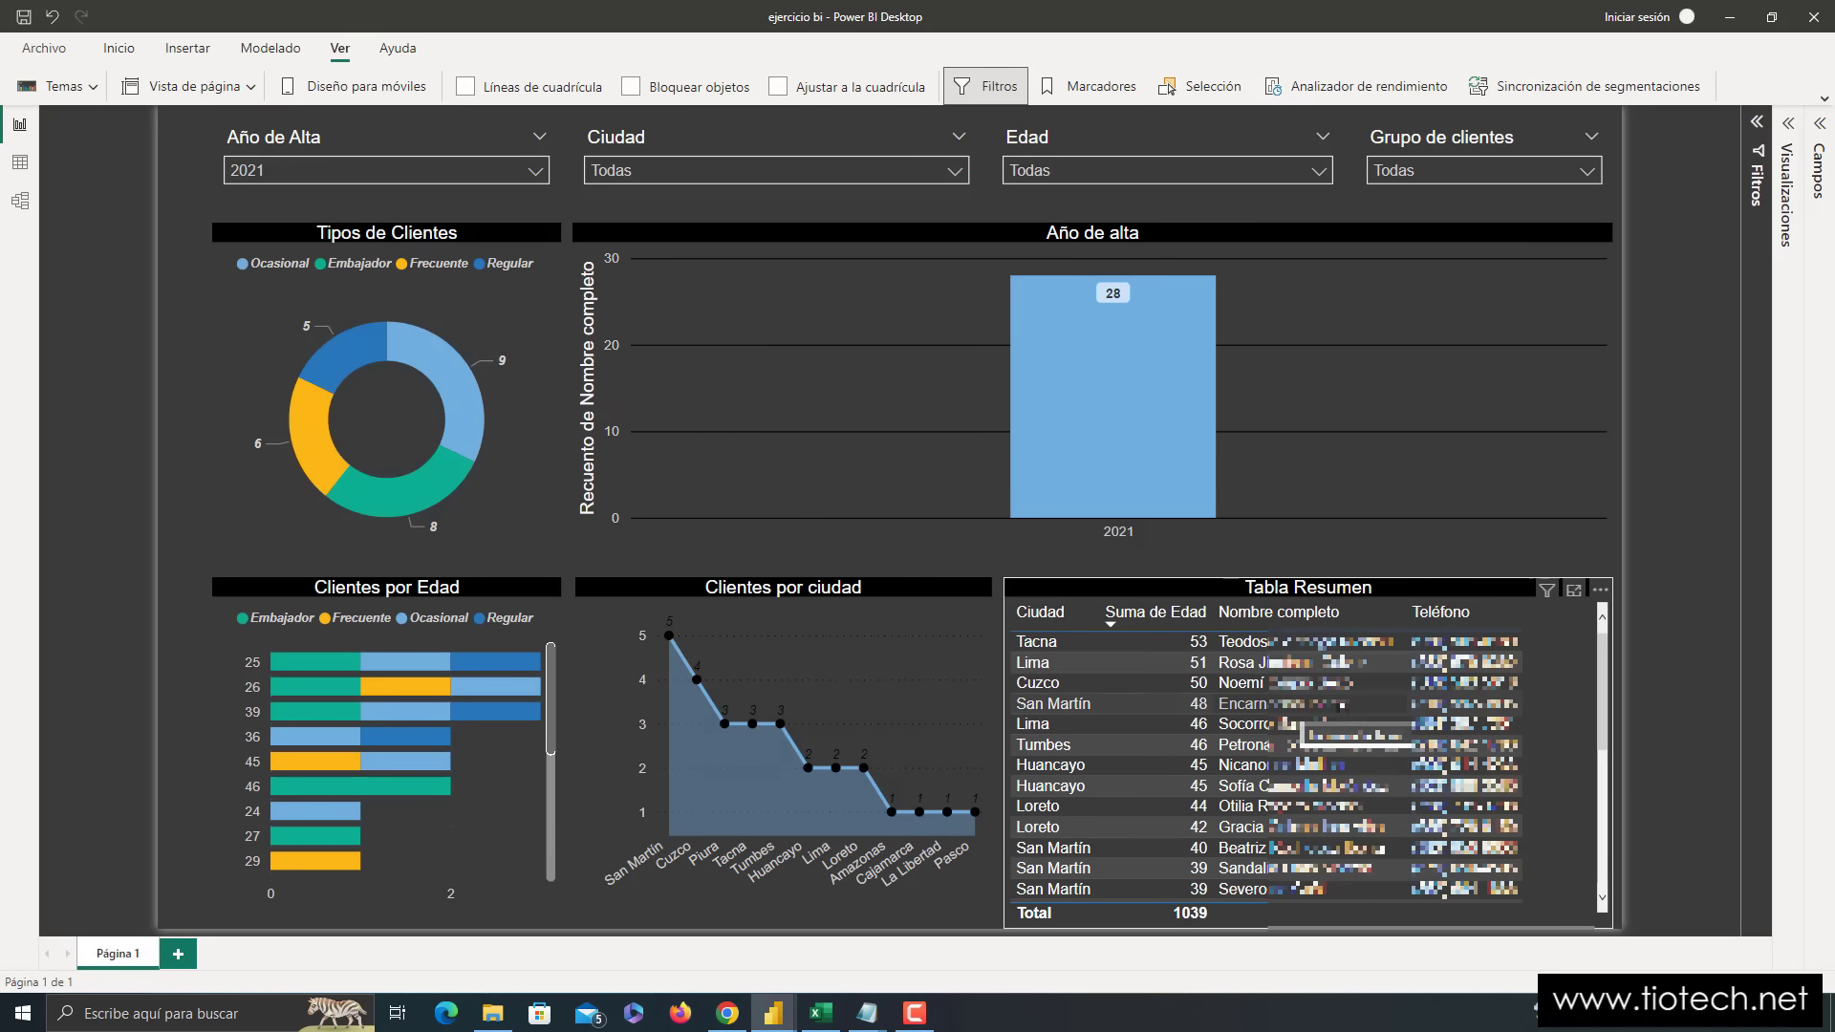
scroll(1376, 716, "down", 5)
scroll(1433, 703, "up", 5)
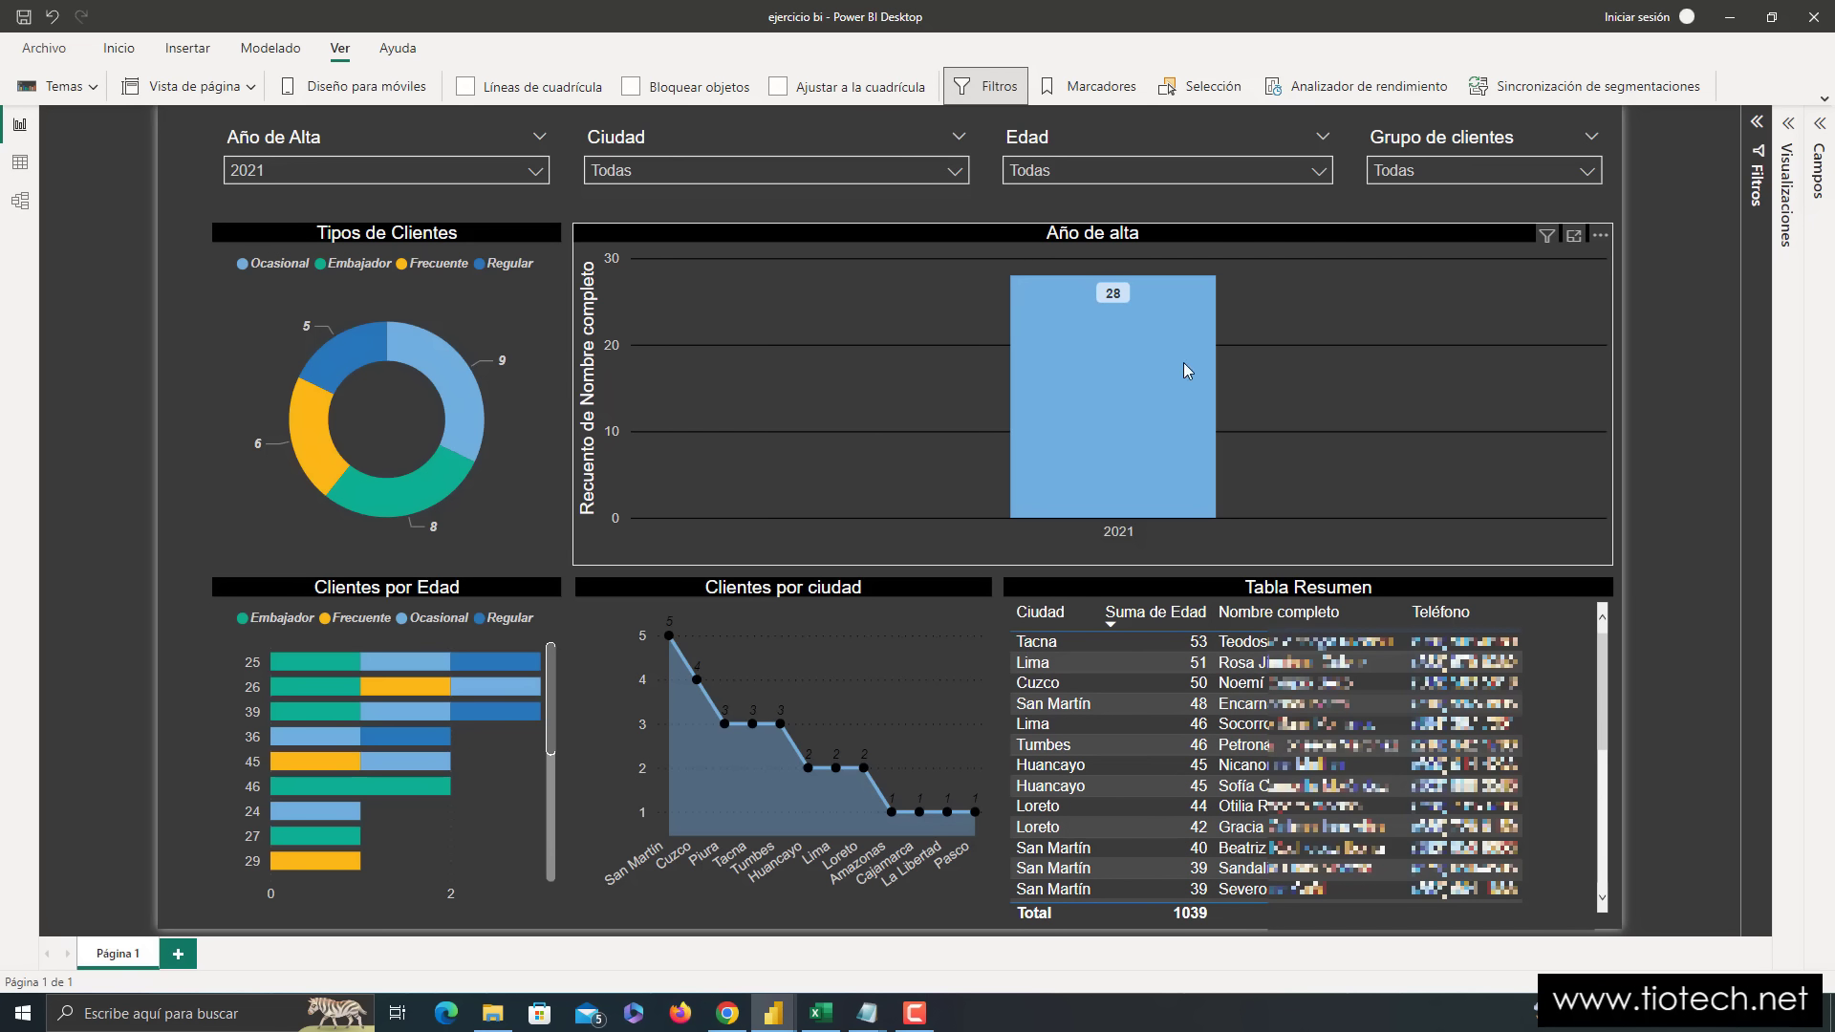
- Clear the 2021 selection in the Año de Alta slicer
left_click(541, 177)
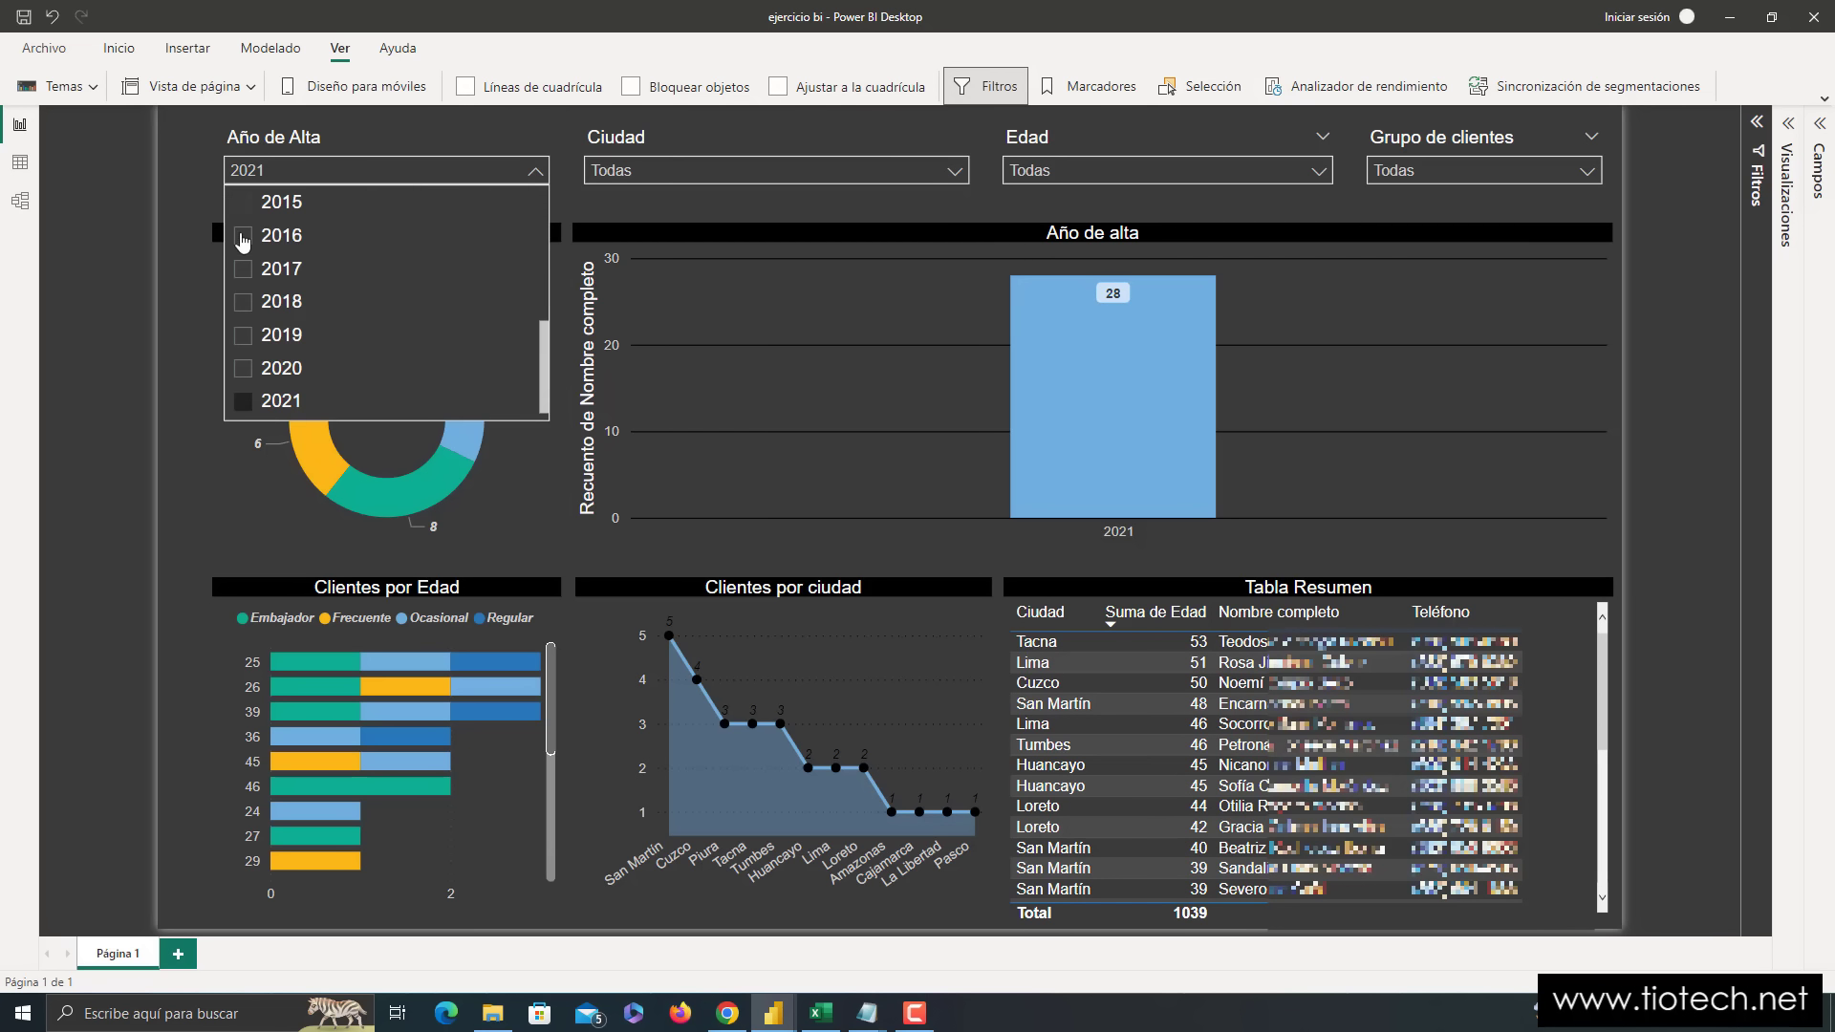
left_click(244, 401)
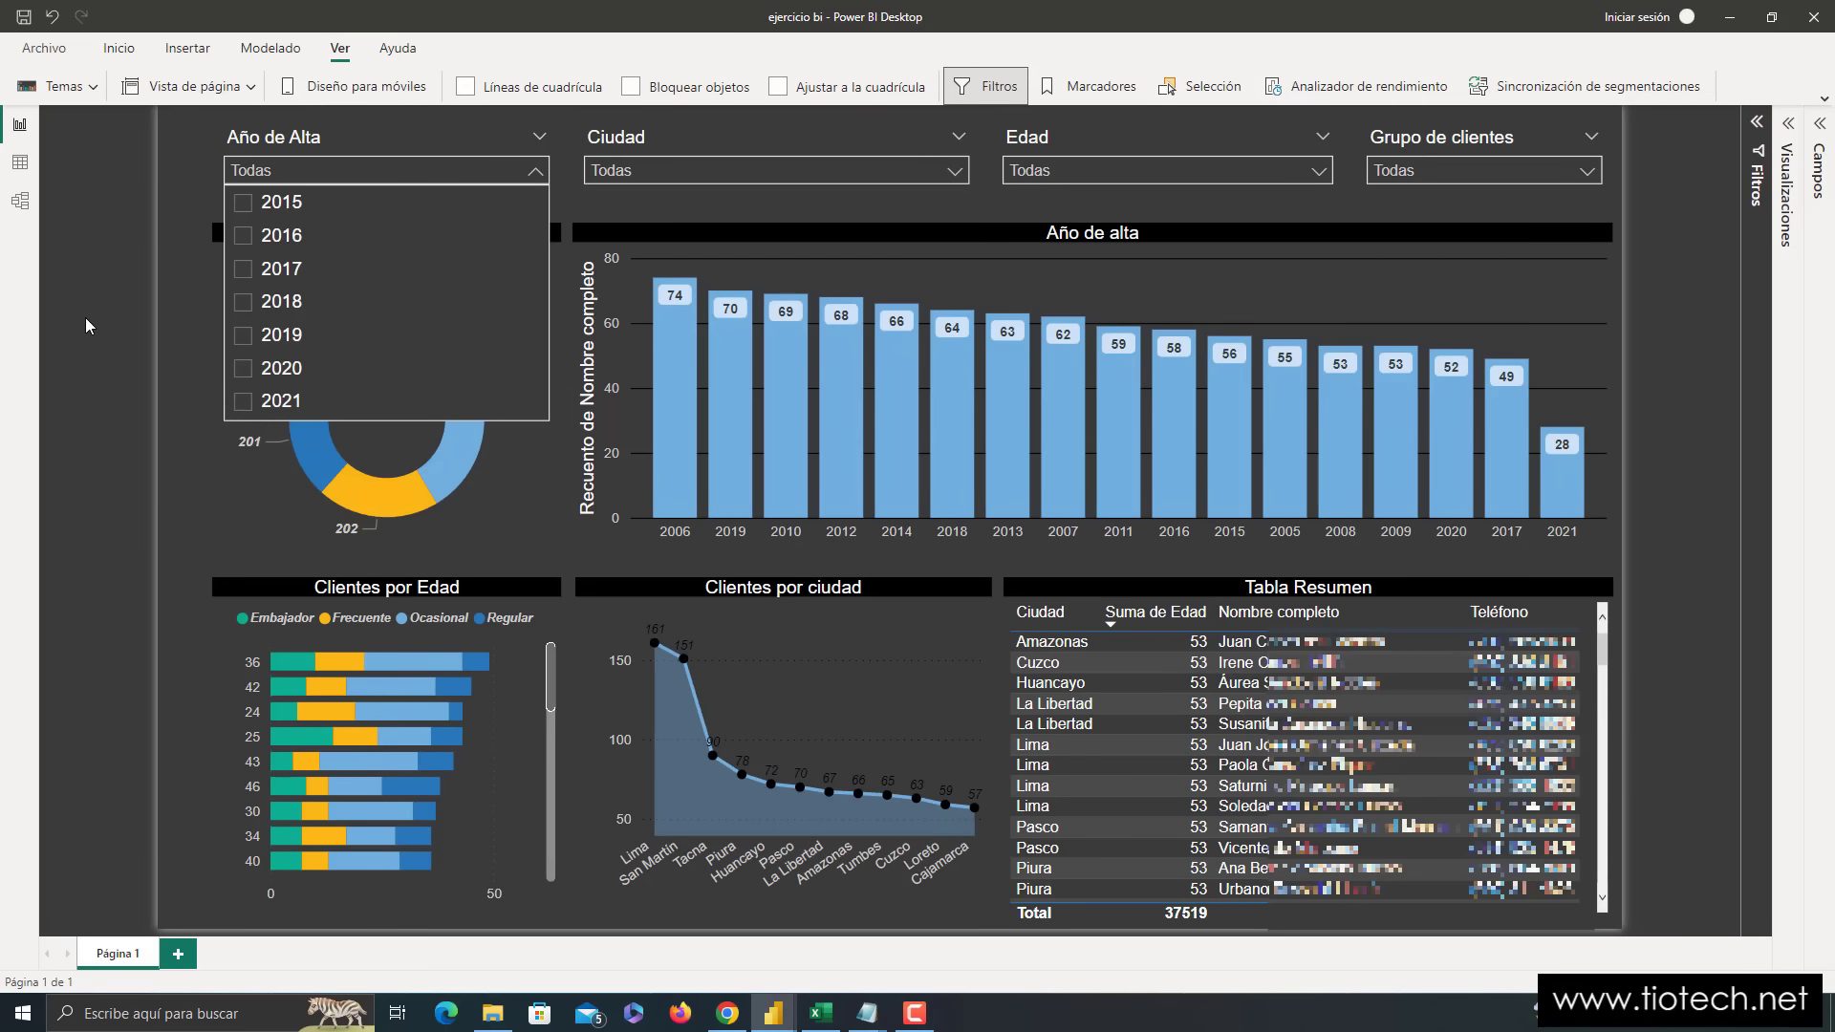
- Try the default white theme with bright blue charts, the light red theme and the teal-and-orange theme on the report
left_click(92, 89)
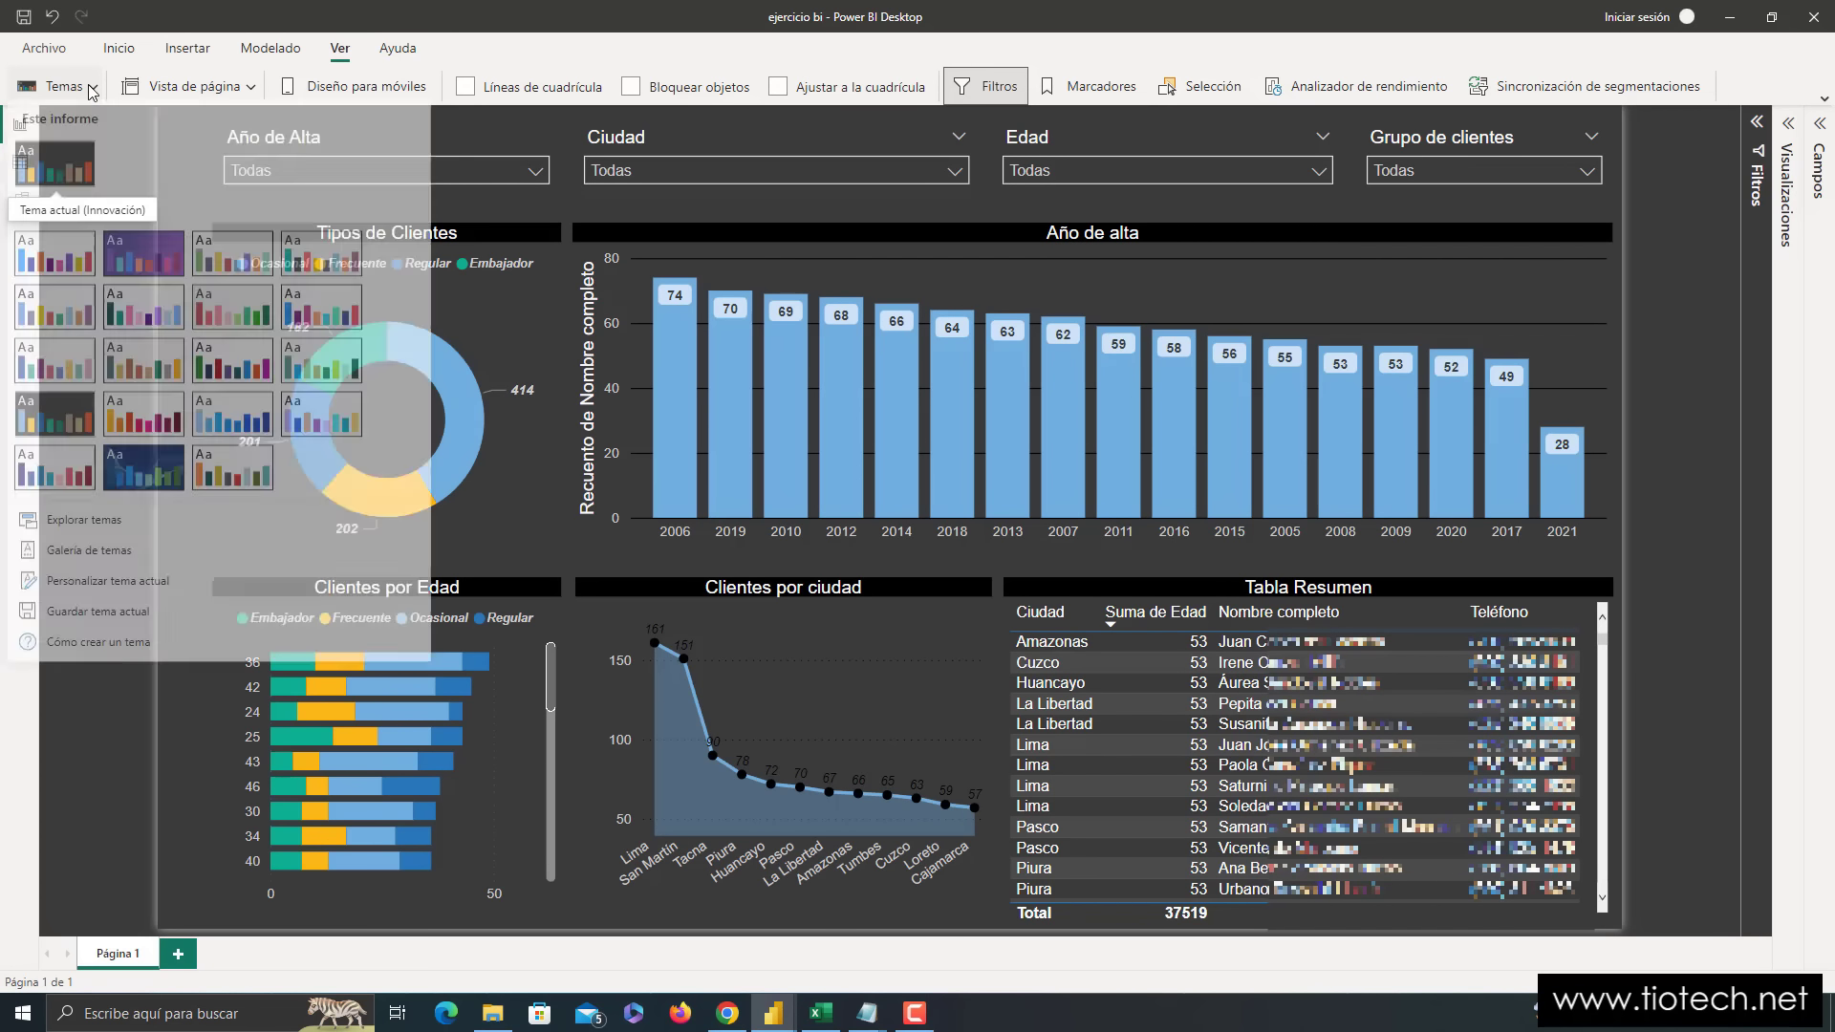
left_click(54, 263)
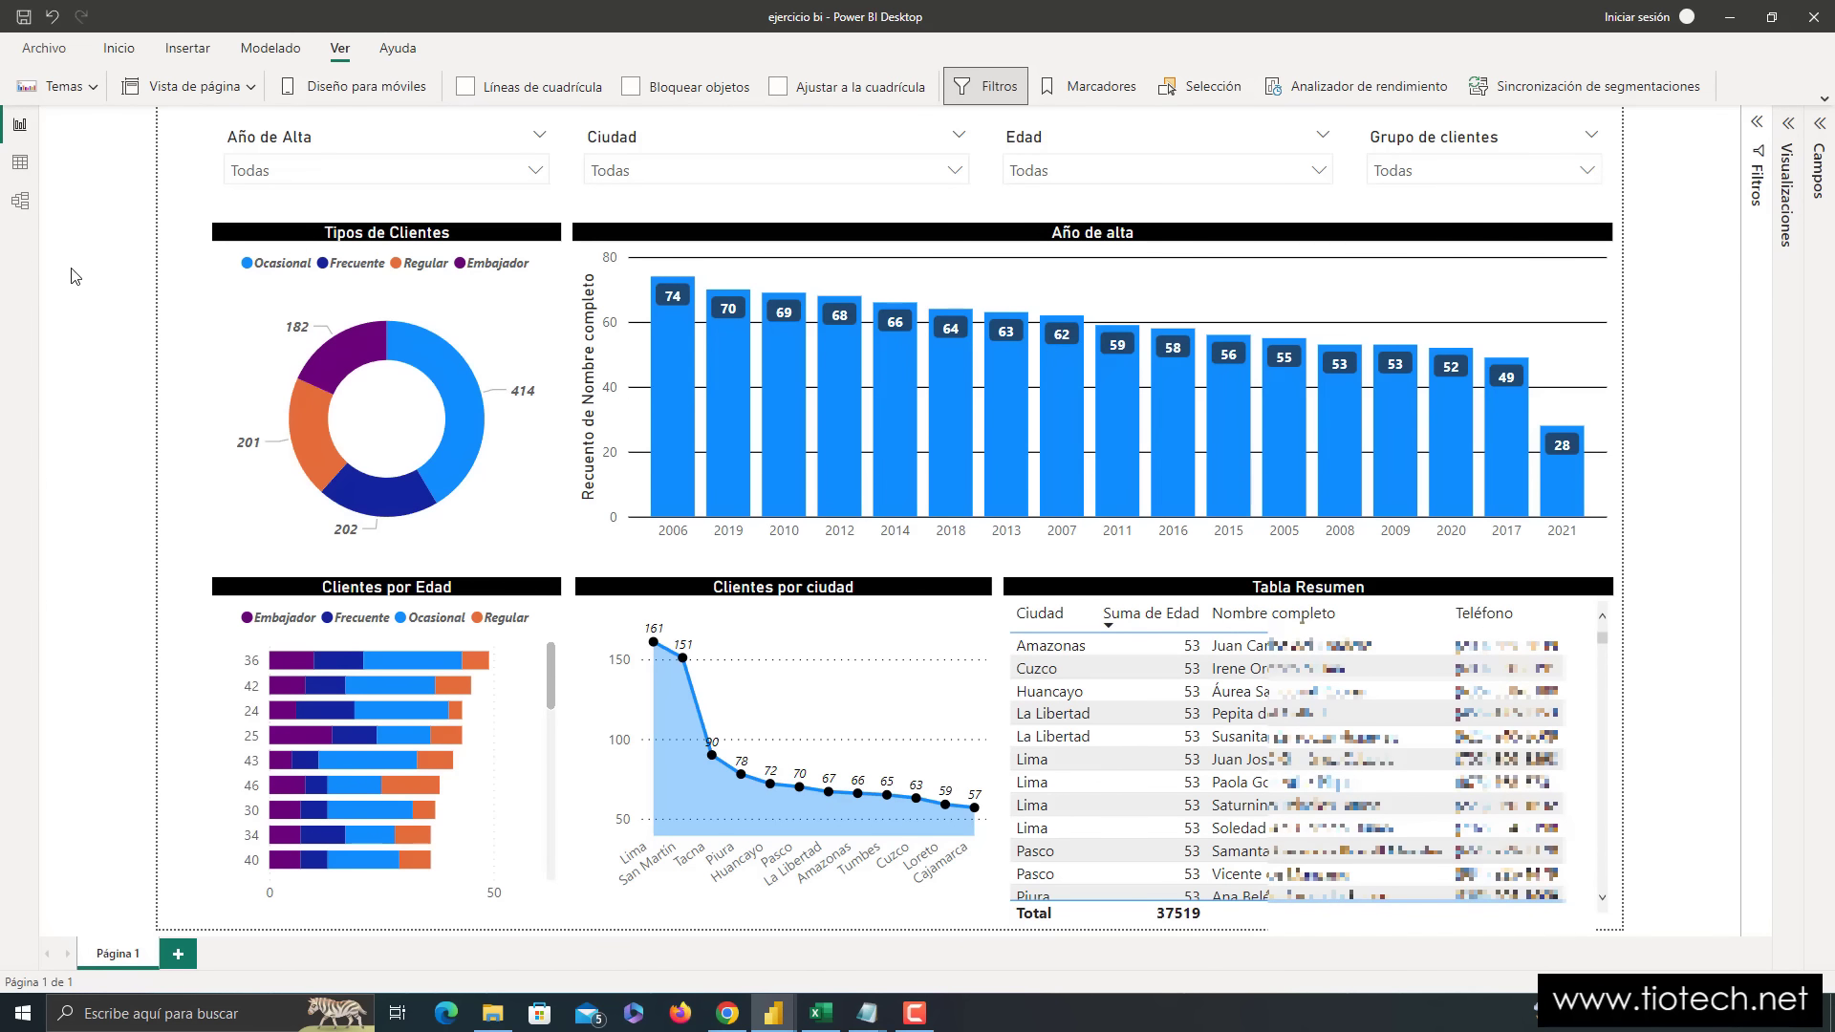
left_click(98, 92)
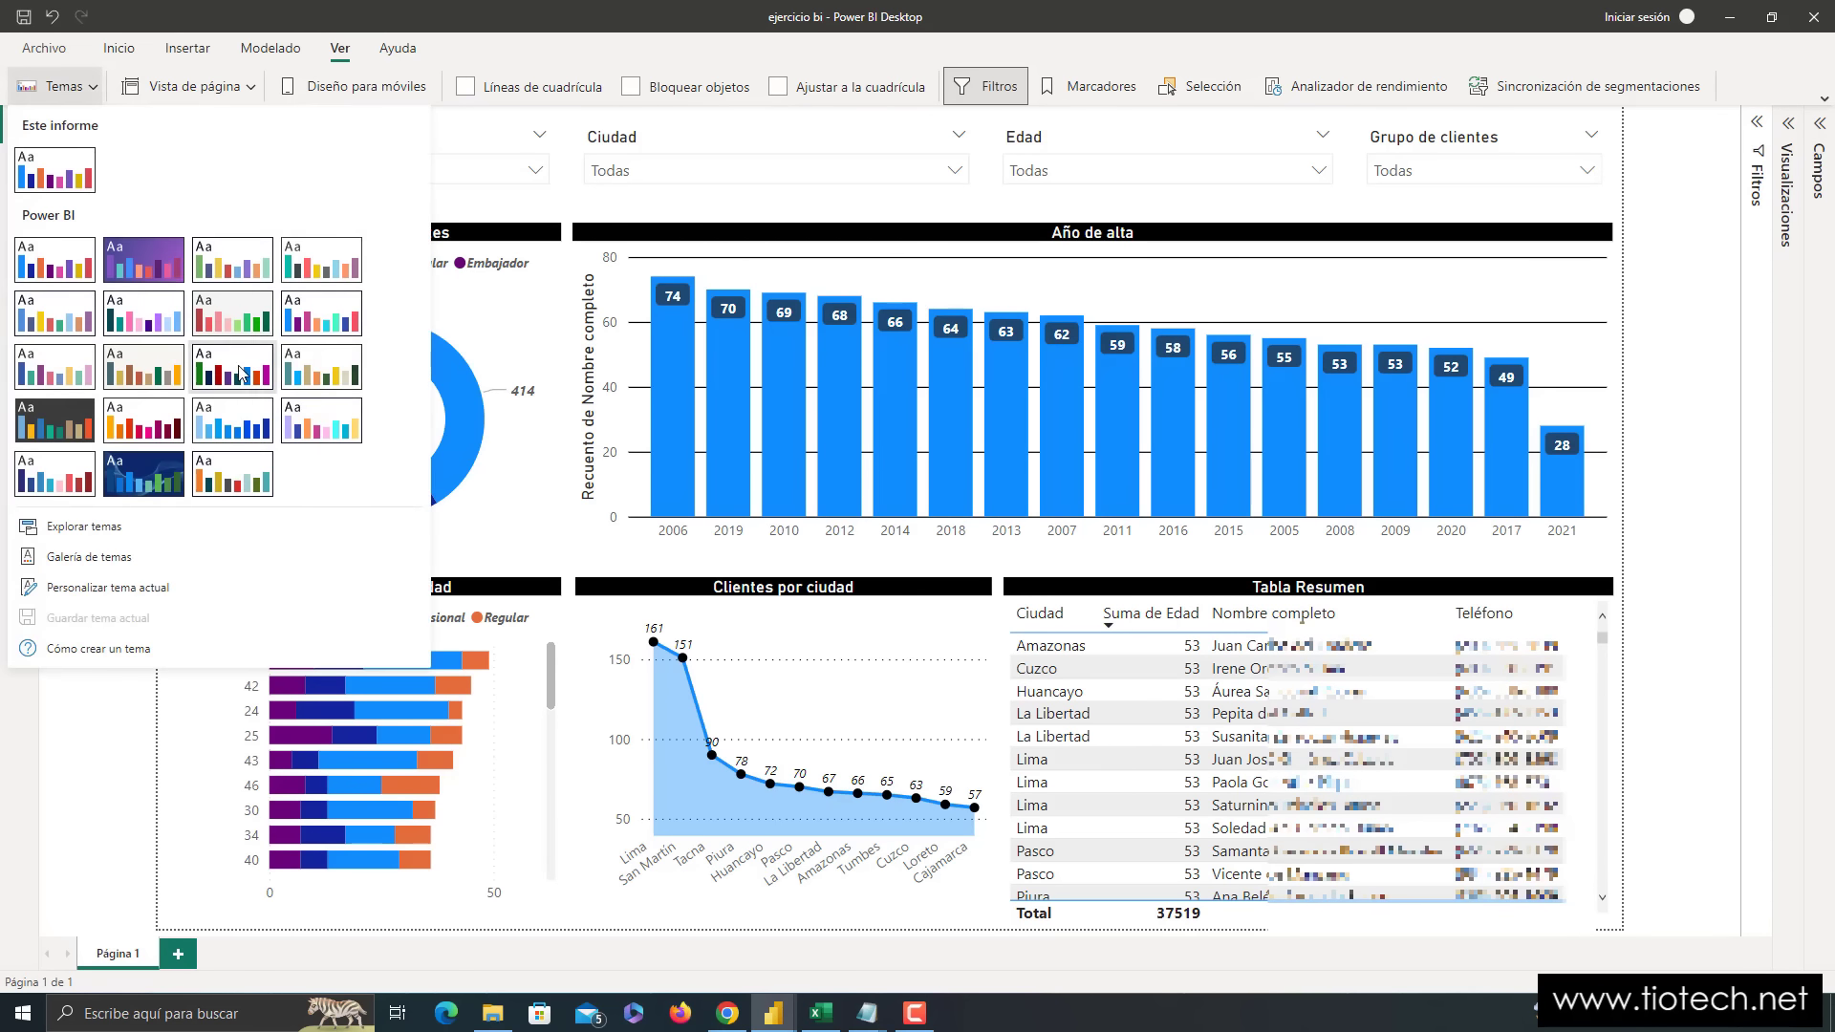
left_click(233, 319)
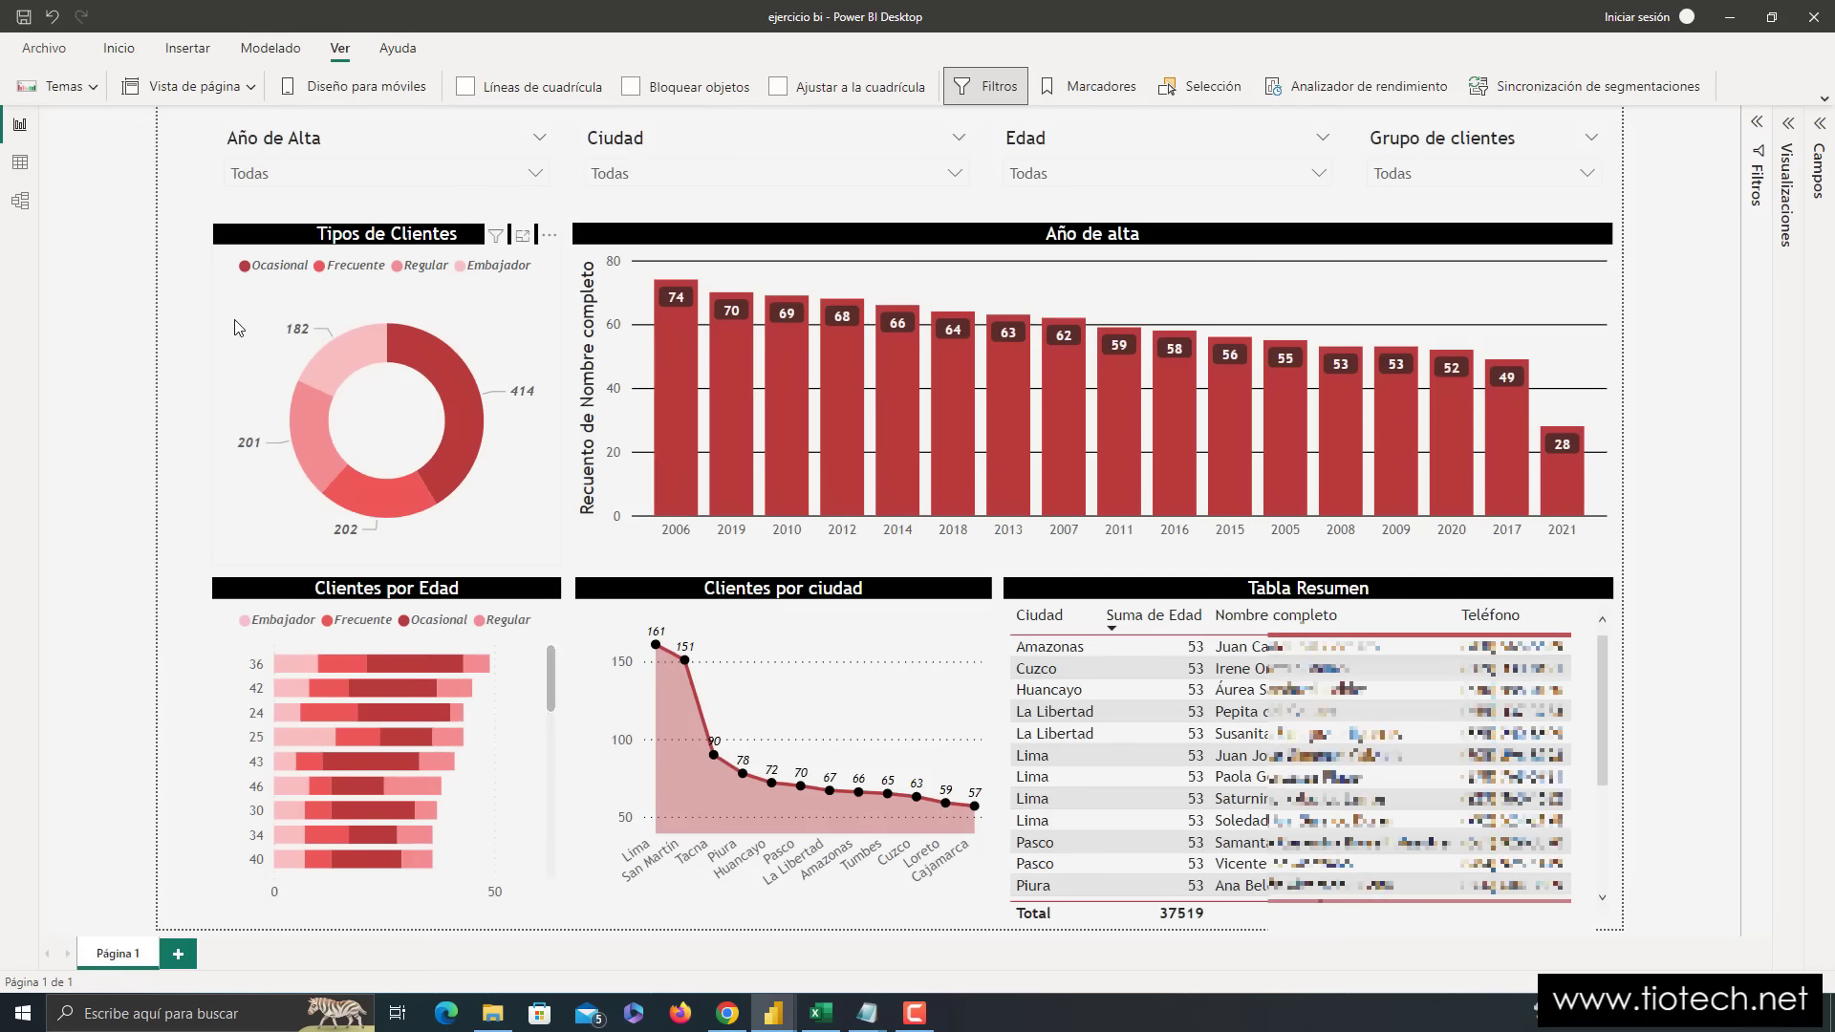
left_click(99, 92)
left_click(335, 370)
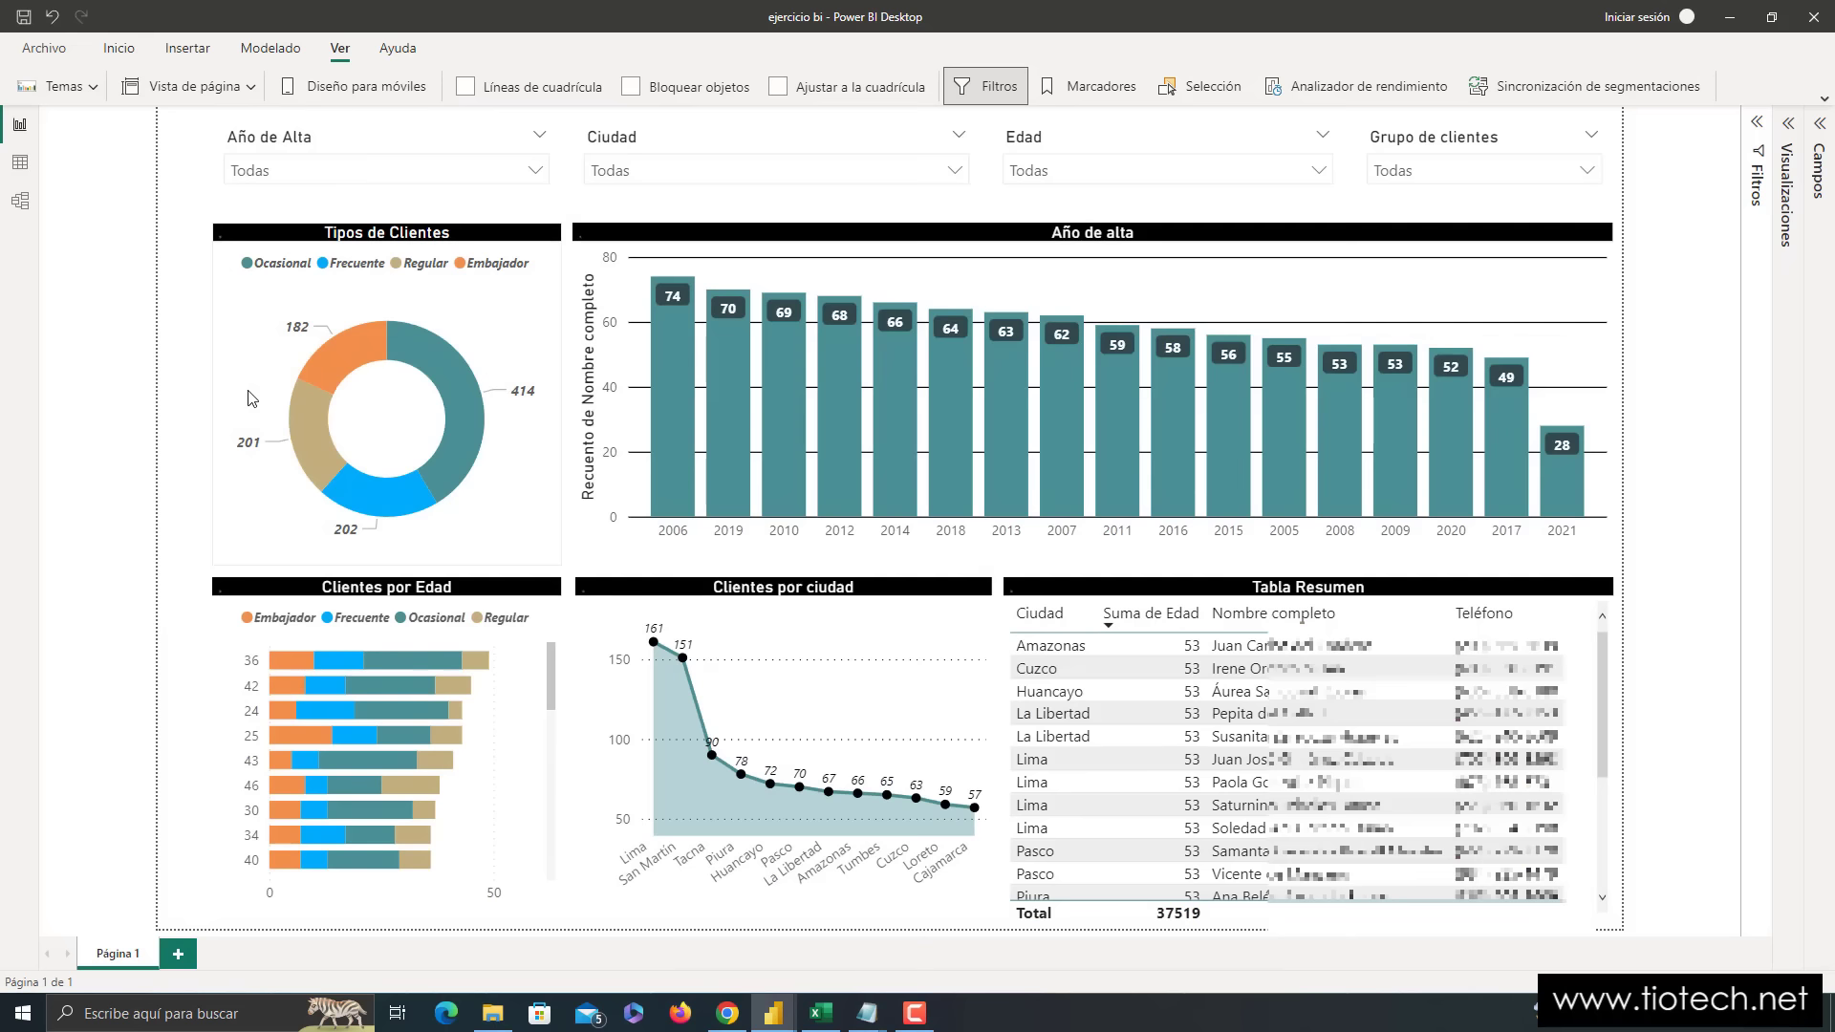
- Apply the white theme with orange, dark teal, mustard and dark gray chart colors to the report
left_click(110, 93)
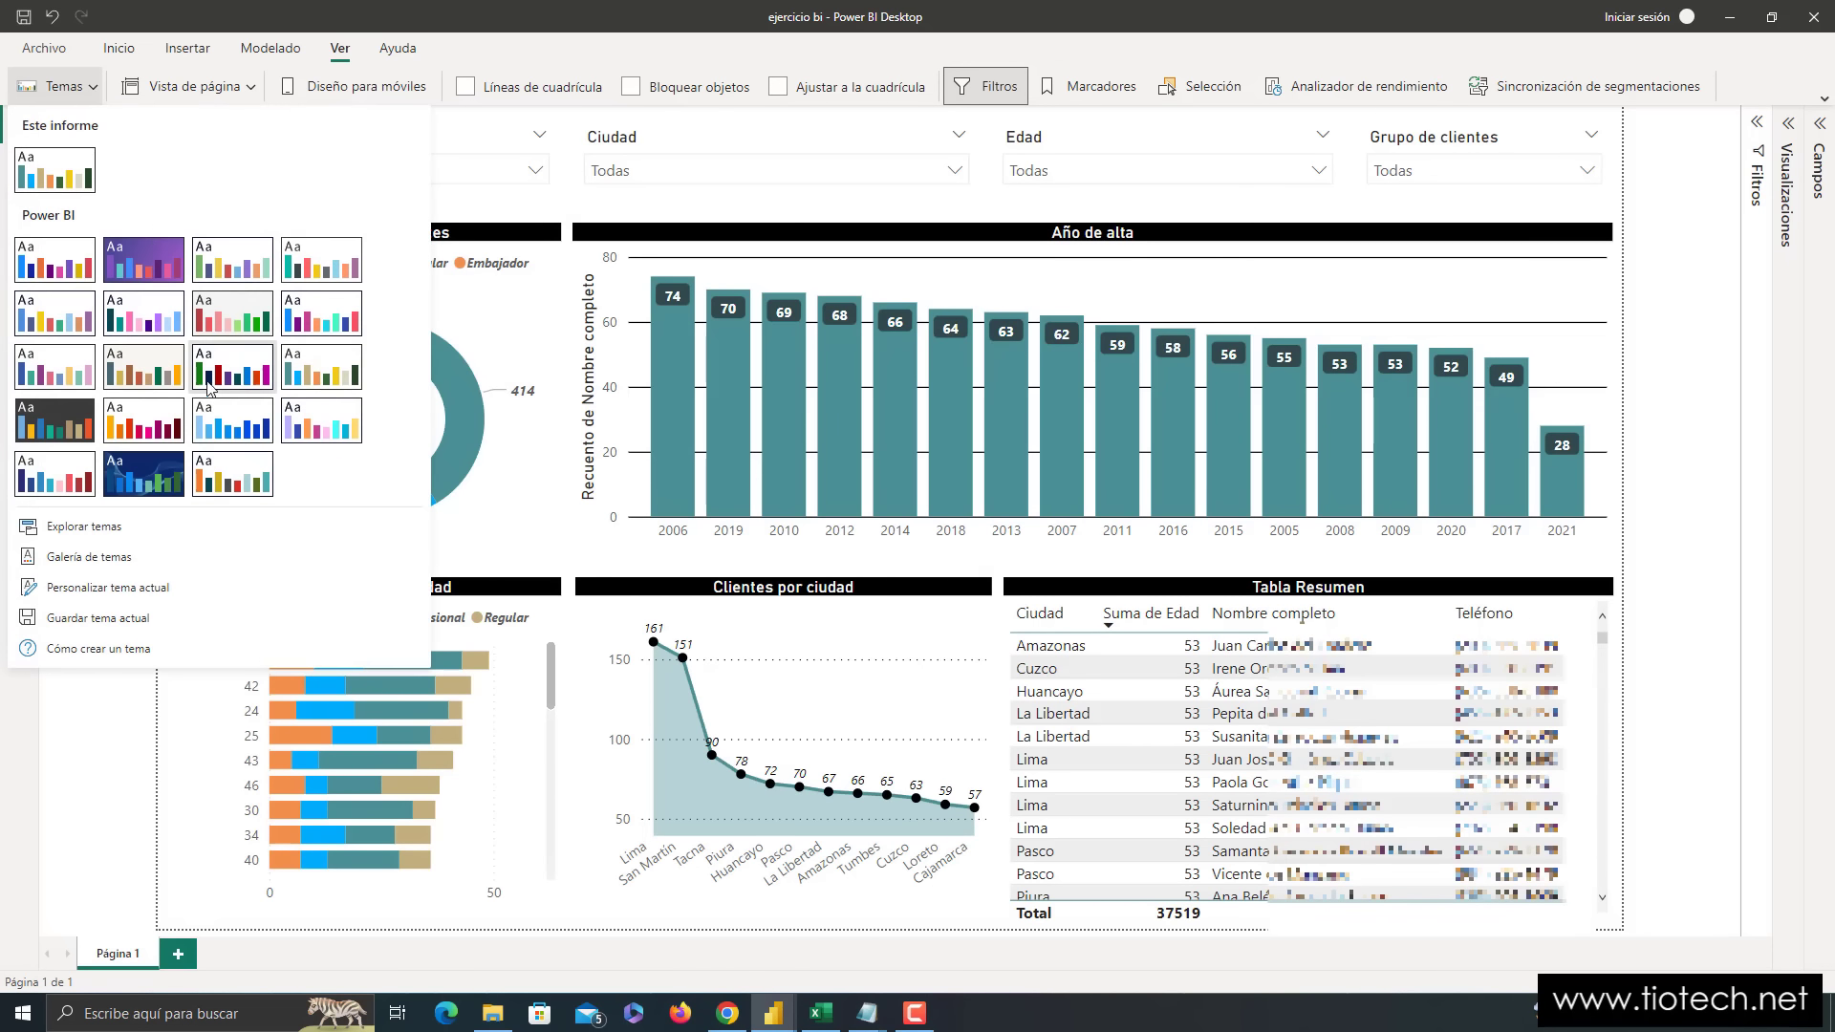
left_click(161, 384)
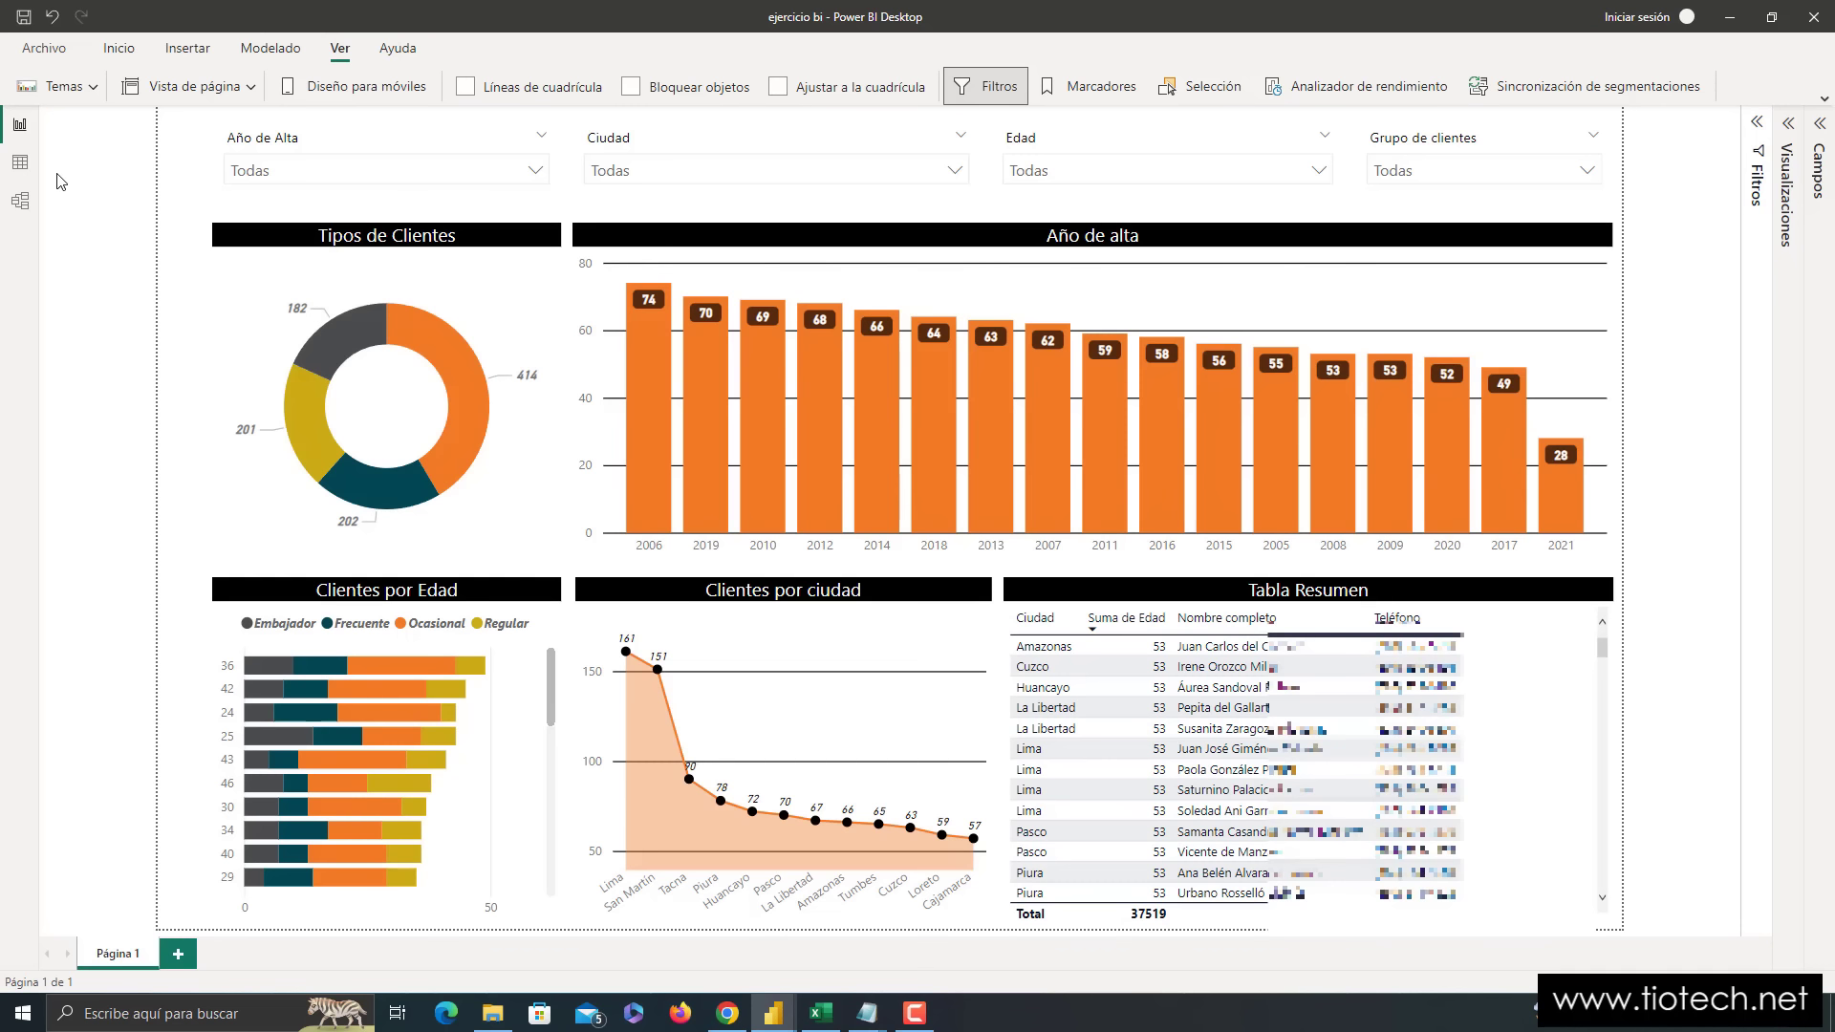